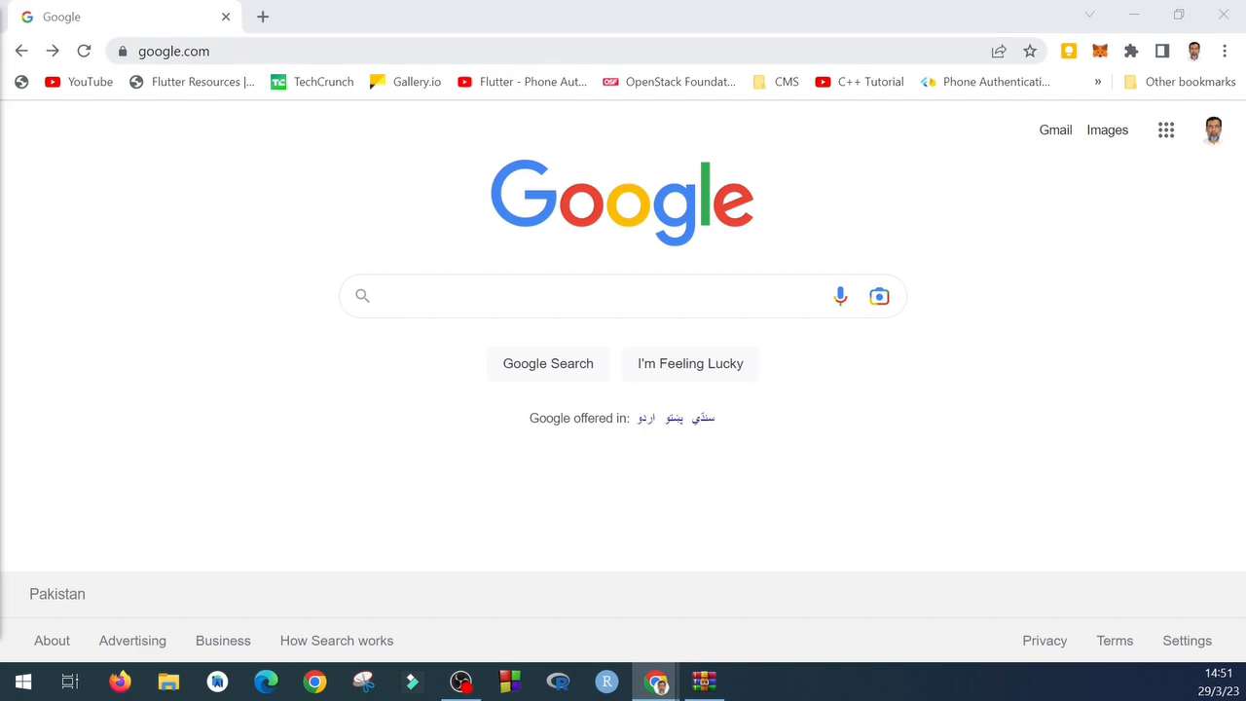
Step: Open the English WampServer website at wampserver.com/en
{"action": "left_click", "coordinate": [174, 50]}
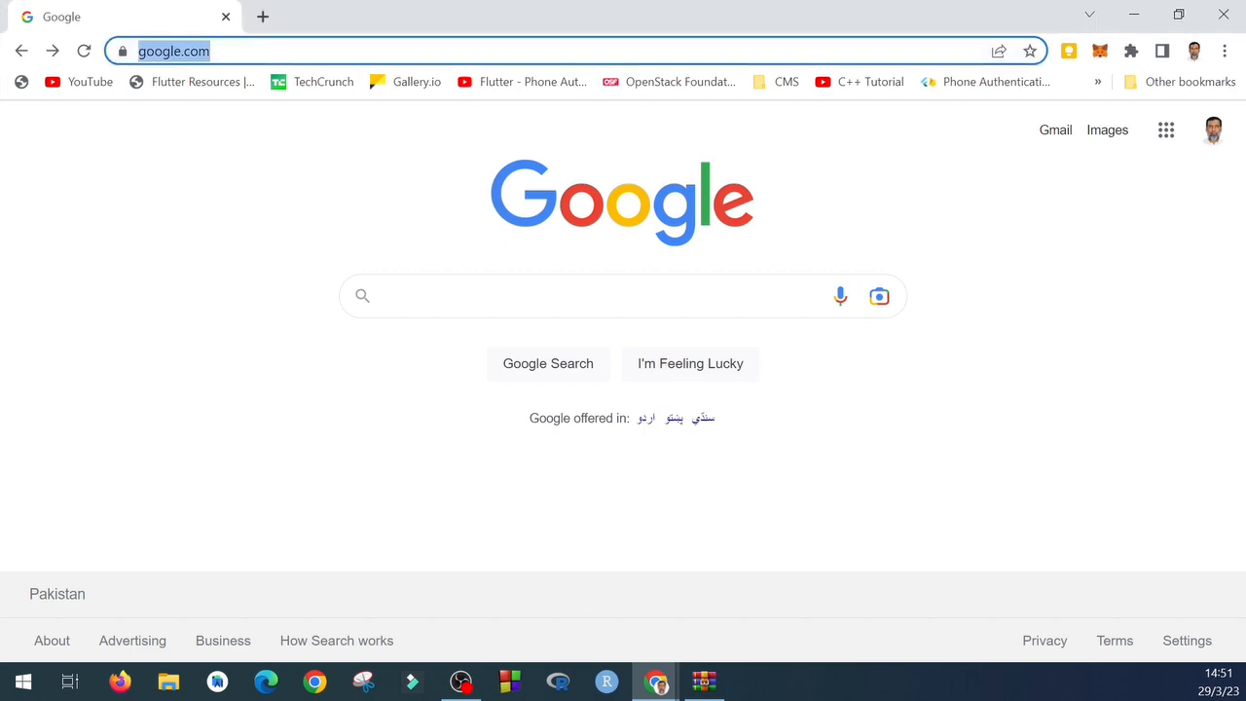
{"action": "type", "text": "wampser"}
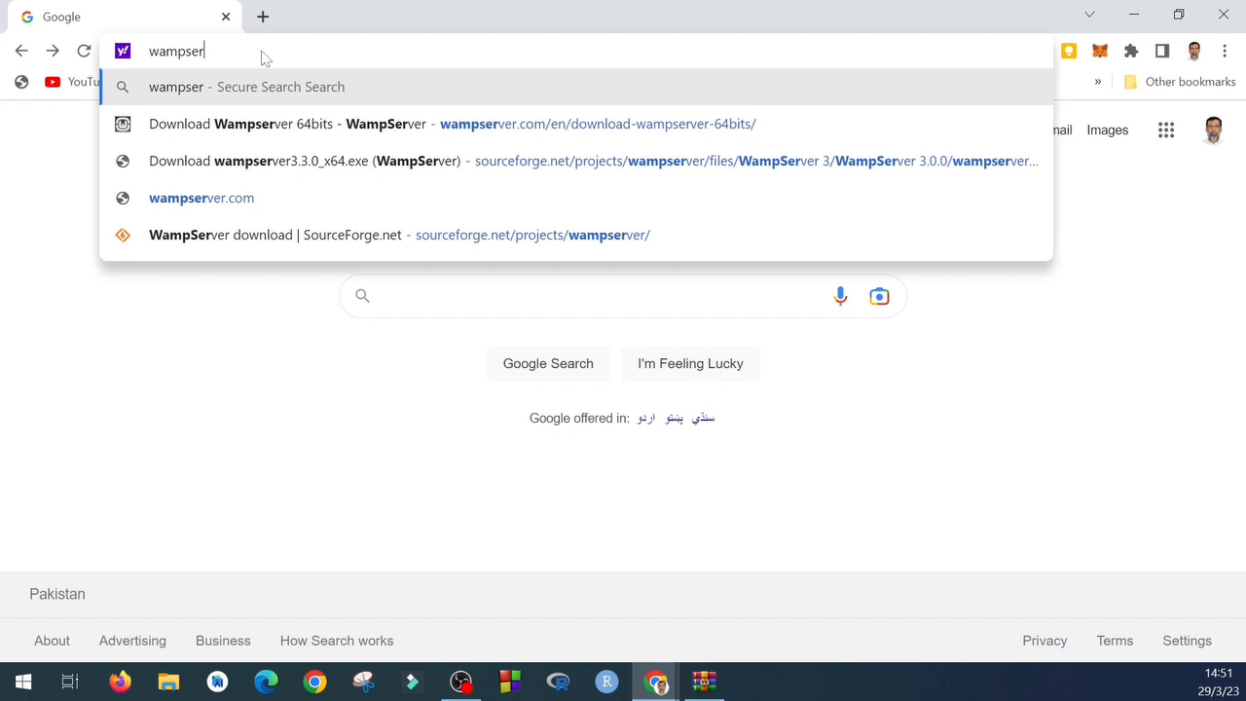
{"action": "type", "text": "vers"}
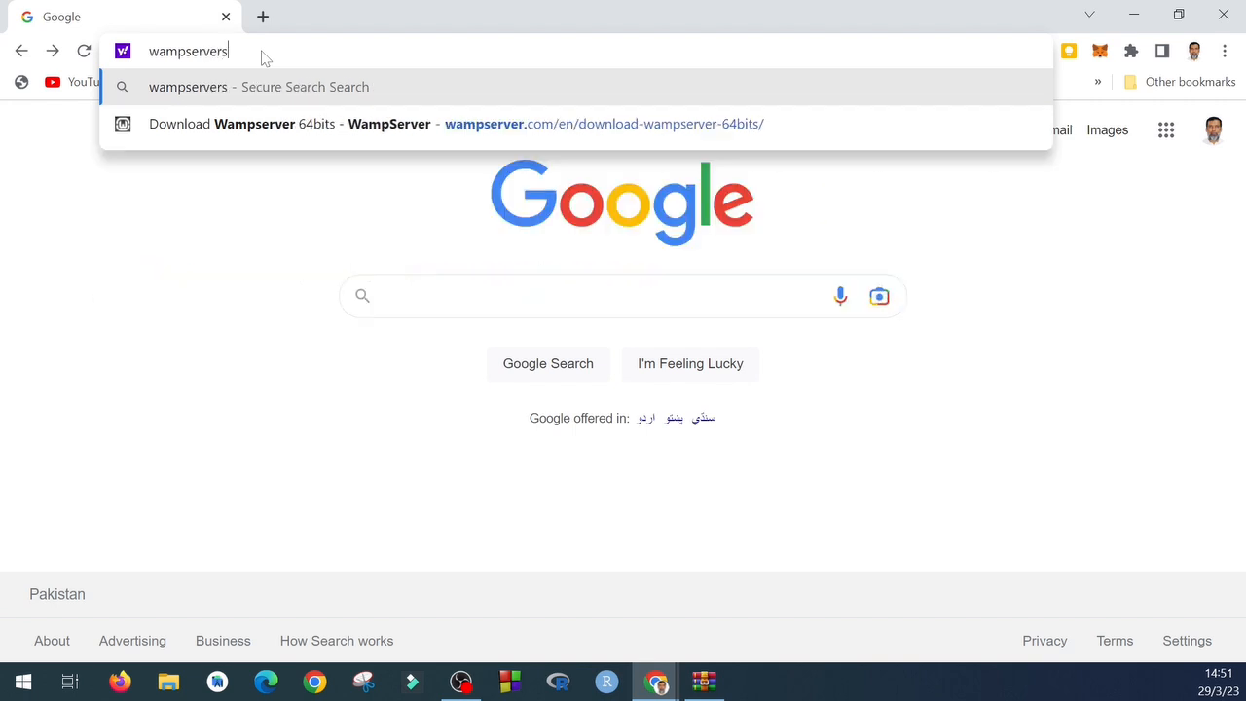
{"action": "key", "text": "BackSpace"}
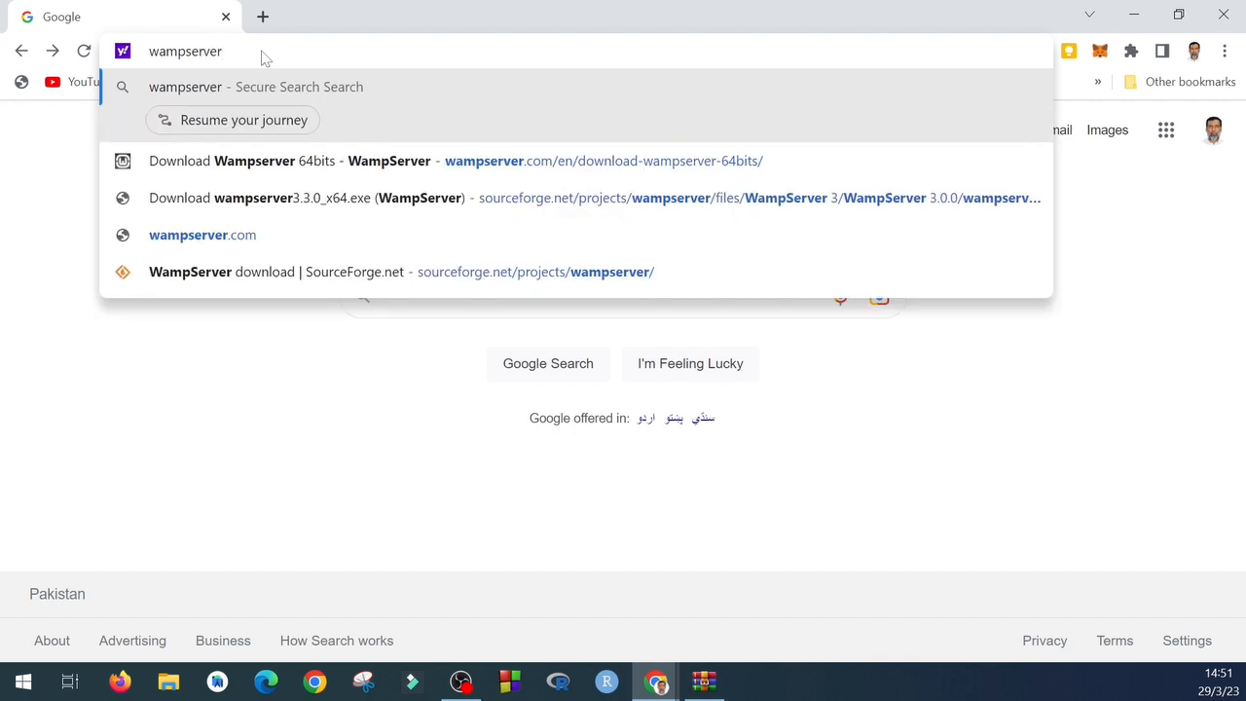
{"action": "type", "text": ".com"}
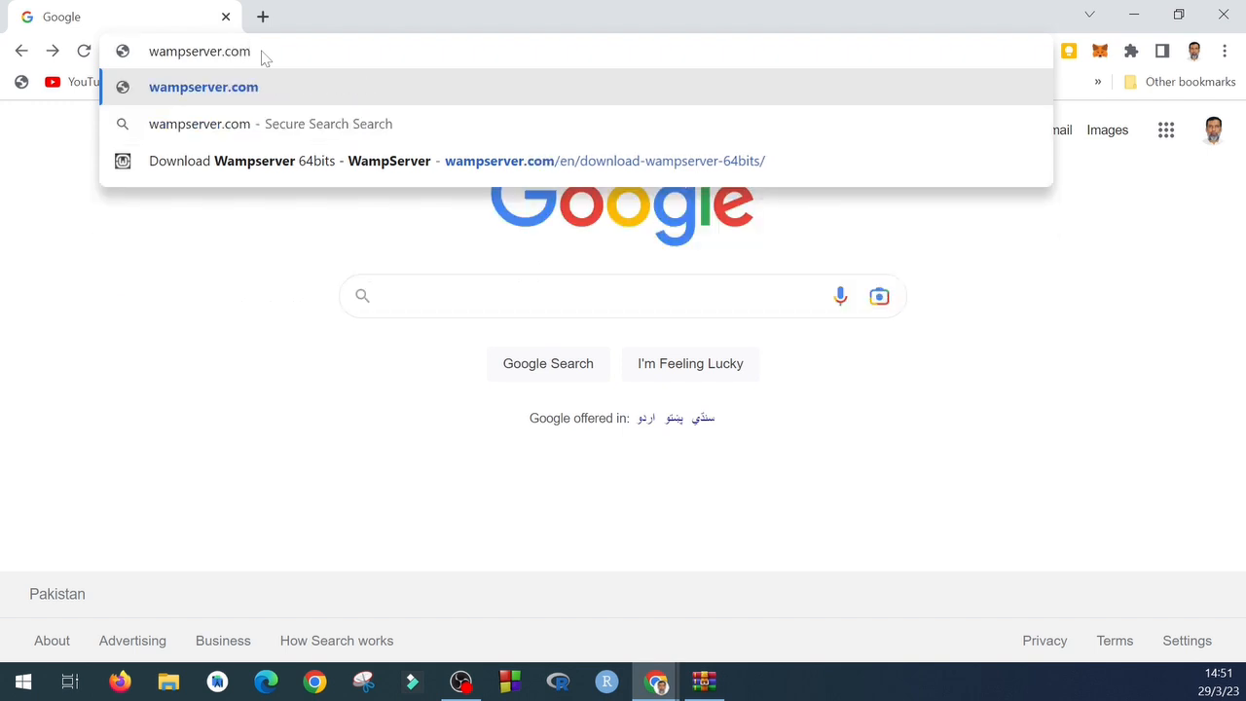
{"action": "type", "text": "/en"}
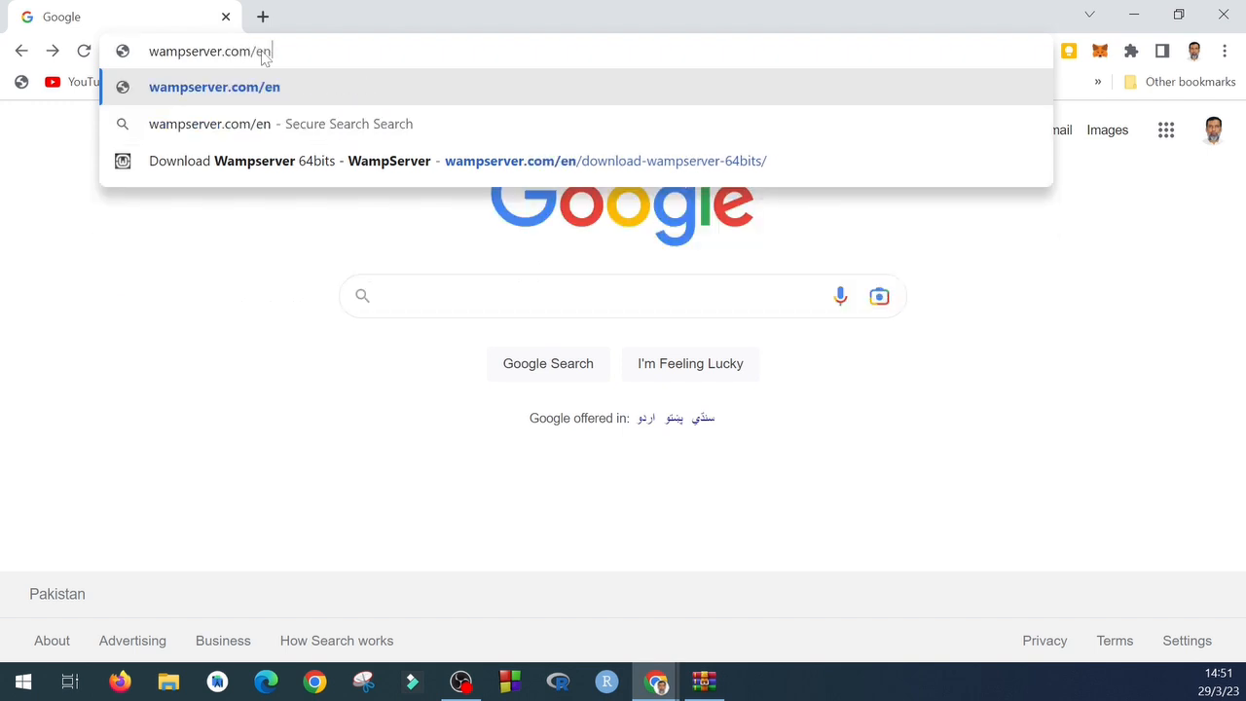
{"action": "key", "text": "Return"}
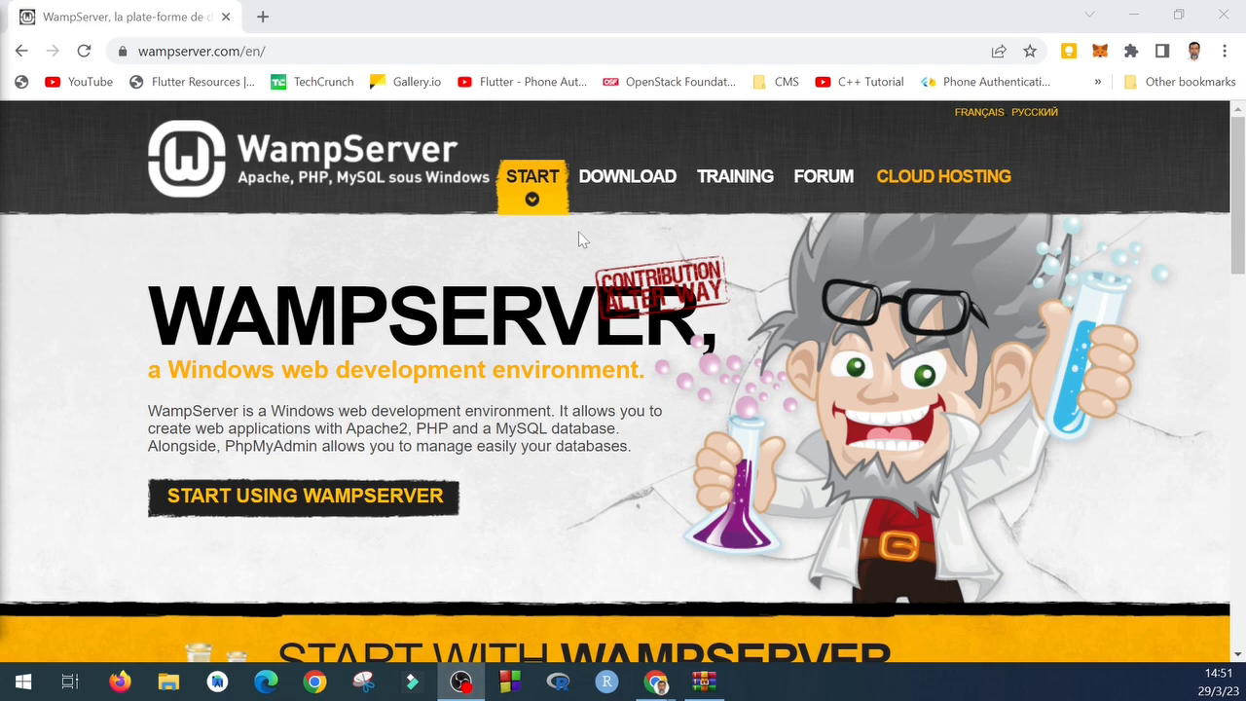
Step: Choose the WampServer 64 bits (X64) 3.2.6 download and get it directly without filling in the form
{"action": "left_click", "coordinate": [632, 180]}
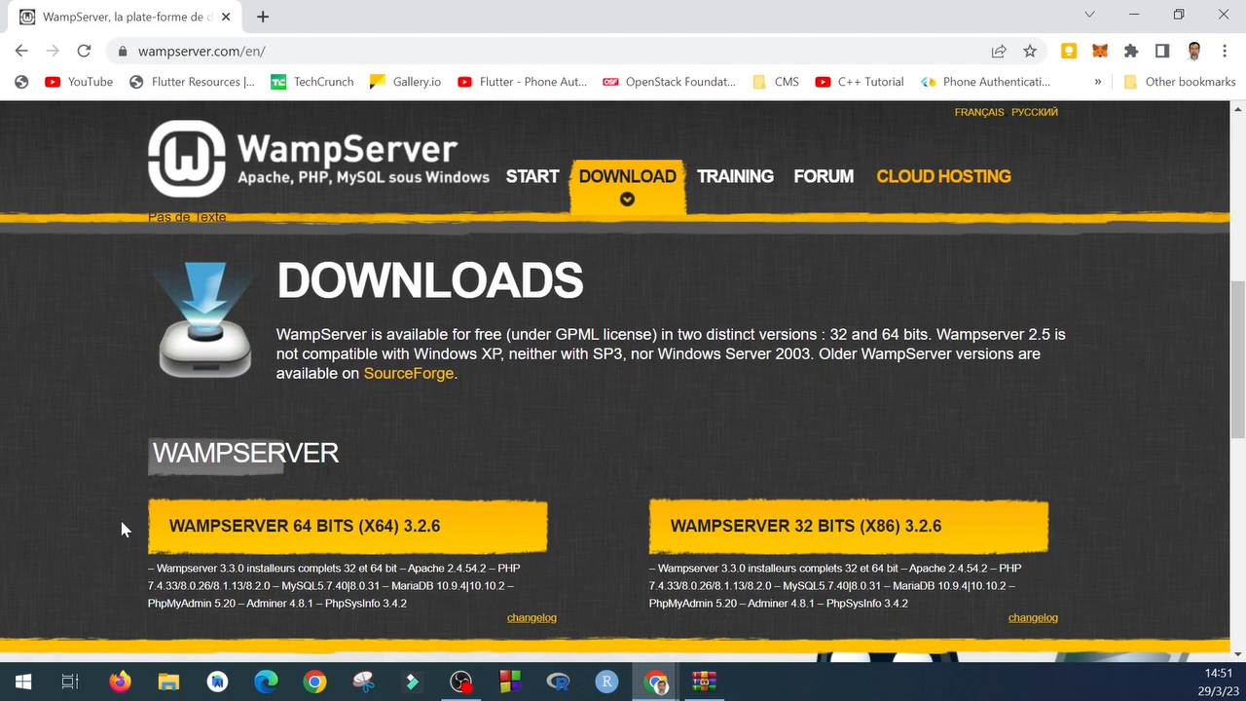
{"action": "scroll", "coordinate": [121, 529], "scroll_direction": "down", "scroll_amount": 1}
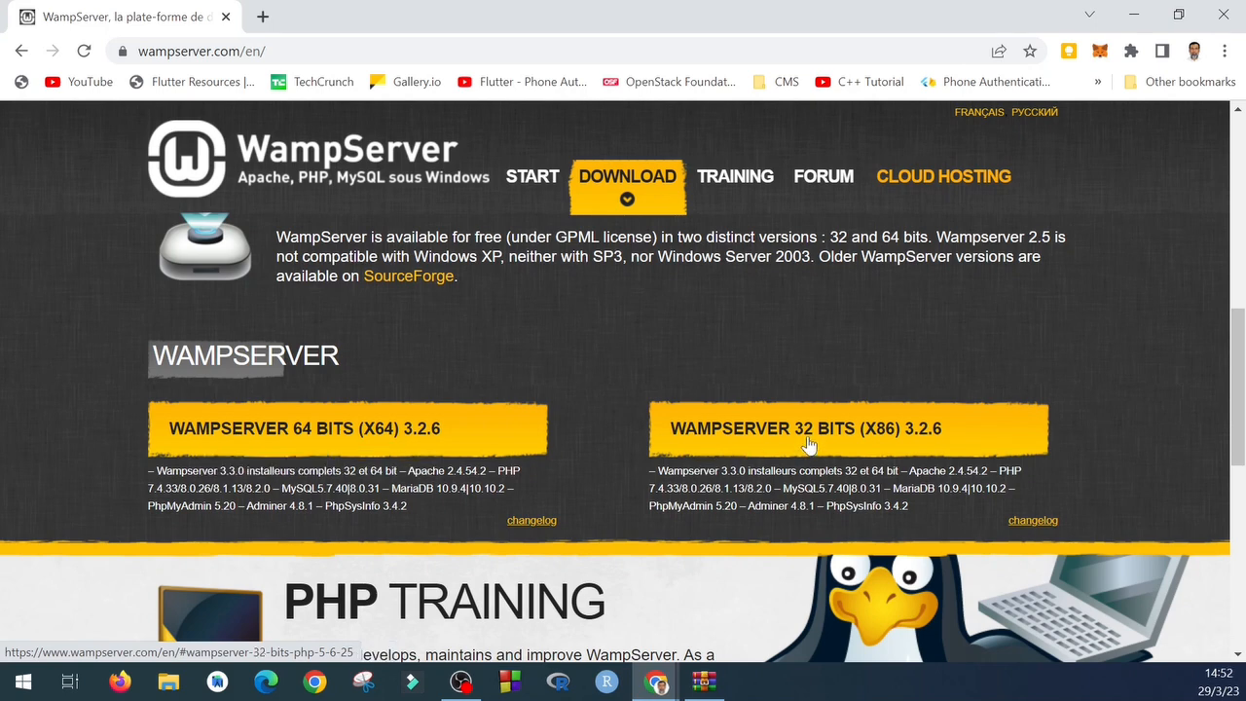
{"action": "left_click", "coordinate": [298, 444]}
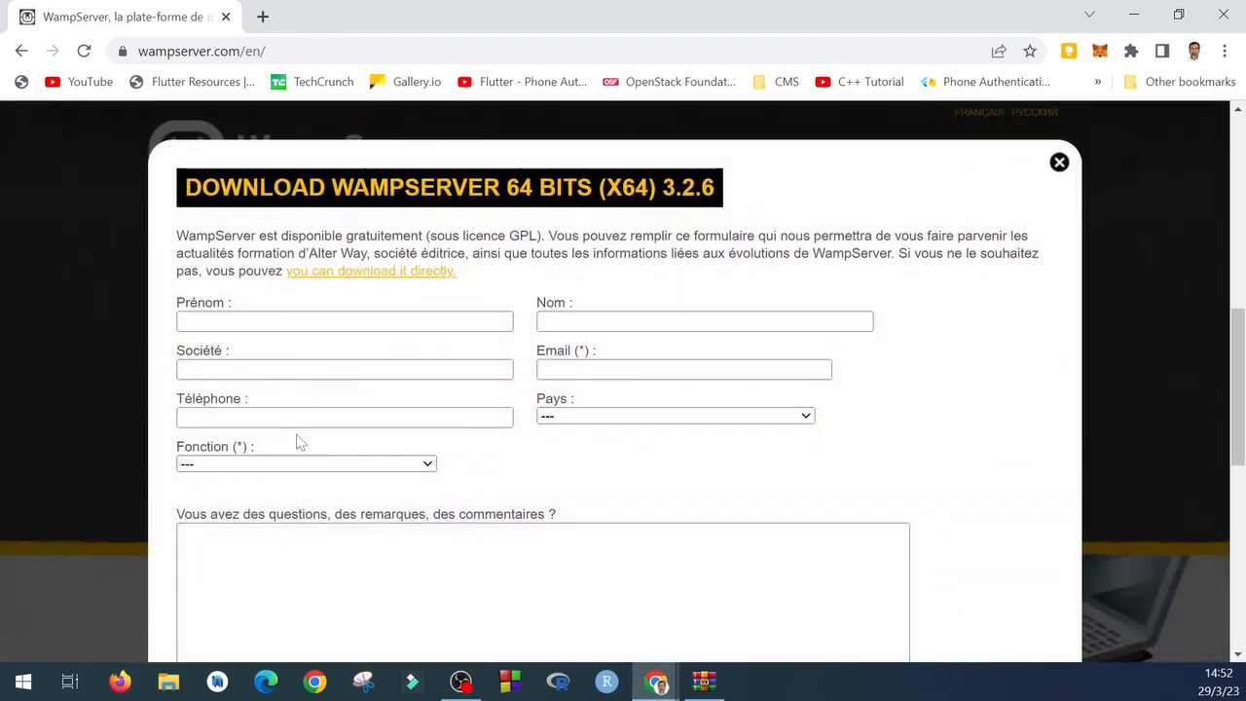
{"action": "scroll", "coordinate": [353, 437], "scroll_direction": "down", "scroll_amount": 4}
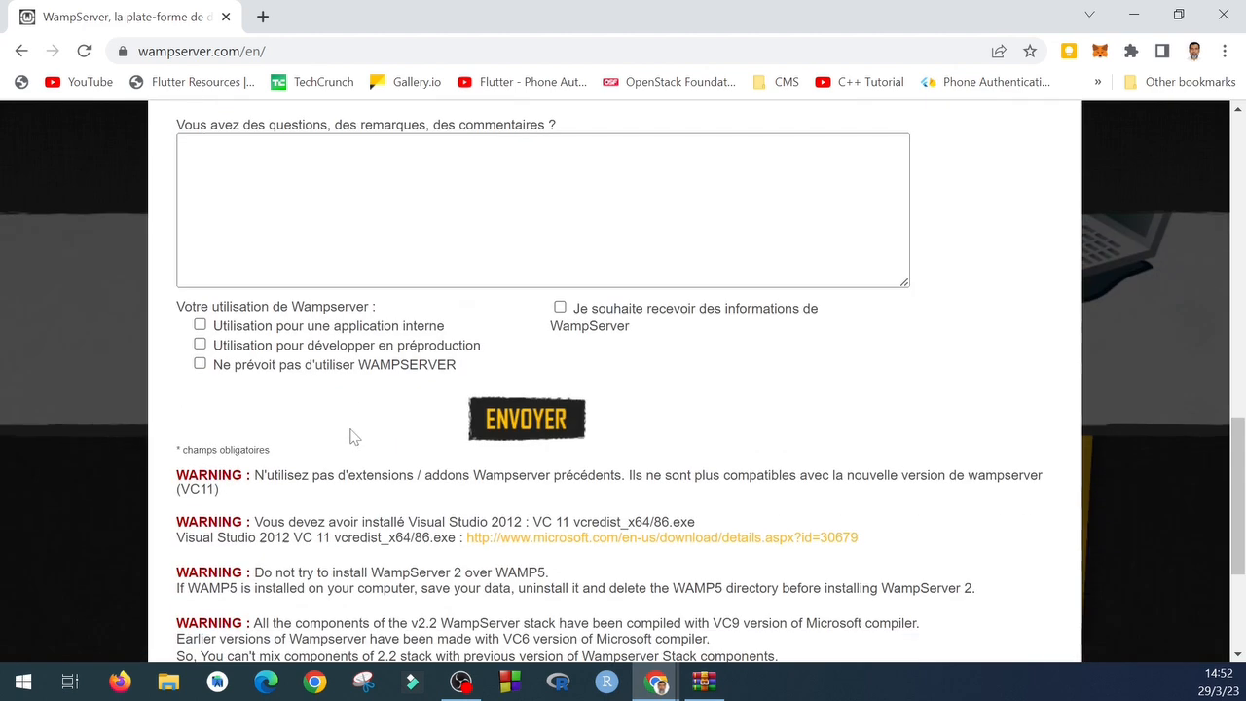
{"action": "scroll", "coordinate": [352, 437], "scroll_direction": "up", "scroll_amount": 3}
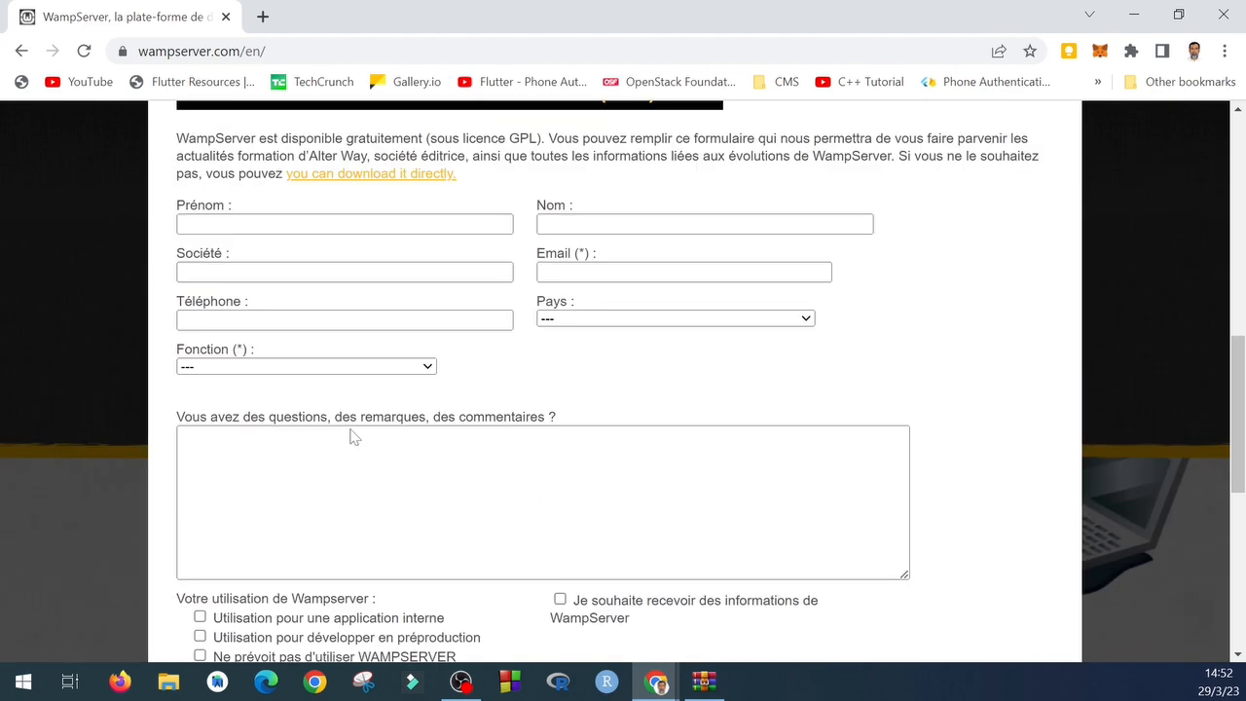
{"action": "left_click", "coordinate": [373, 183]}
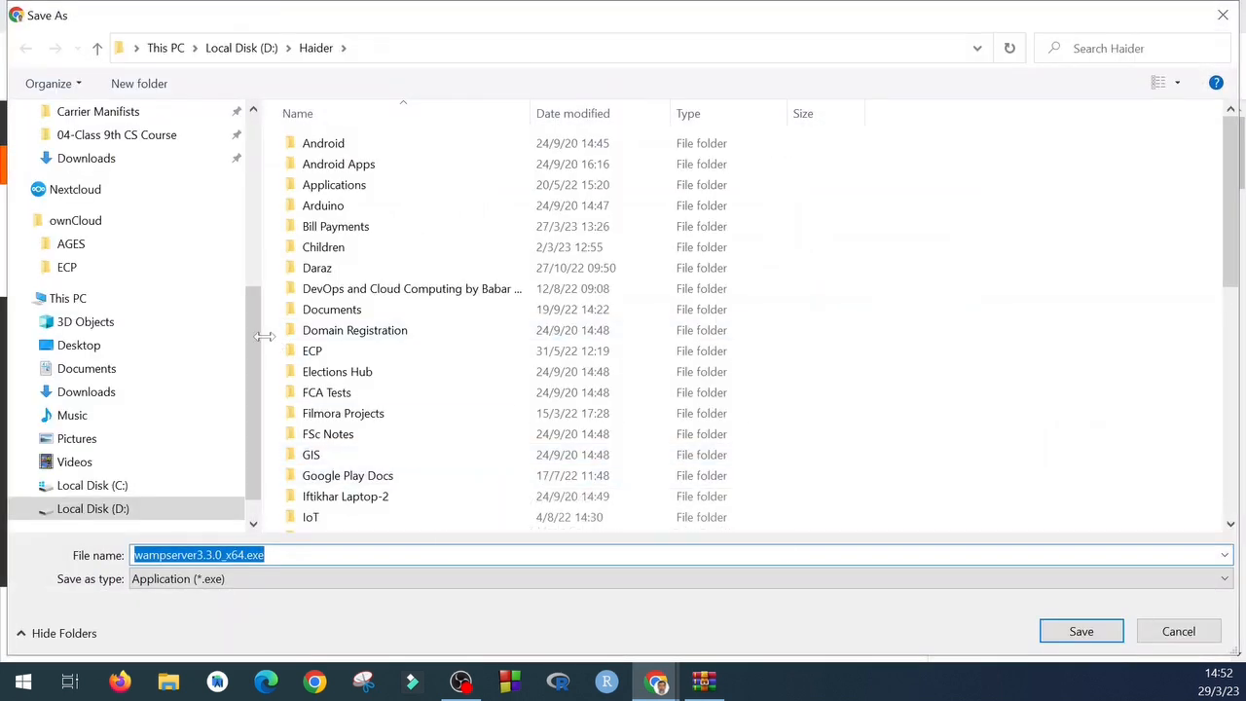
Step: Save the installer wampserver3.3.0_x64.exe in the Downloads folder of This PC
{"action": "left_click_drag", "start_coordinate": [251, 349], "coordinate": [246, 254]}
{"action": "left_click_drag", "start_coordinate": [251, 382], "coordinate": [224, 445]}
{"action": "left_click", "coordinate": [85, 438]}
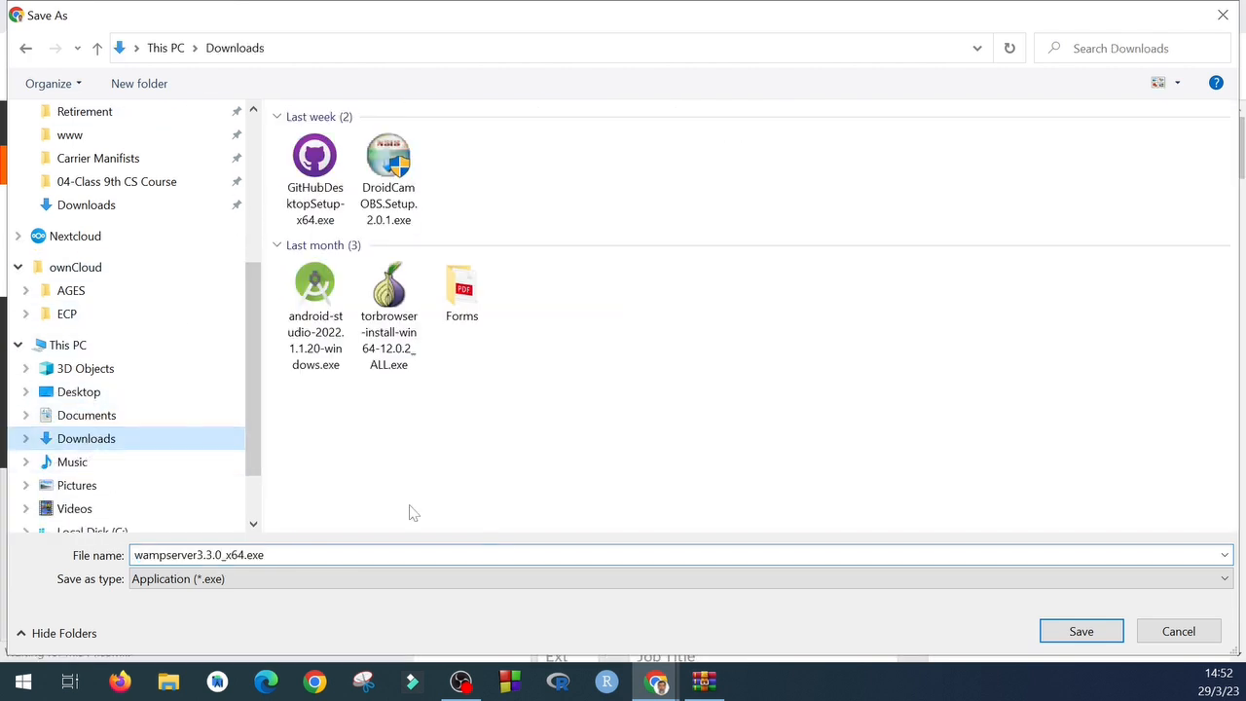
{"action": "left_click", "coordinate": [1079, 633]}
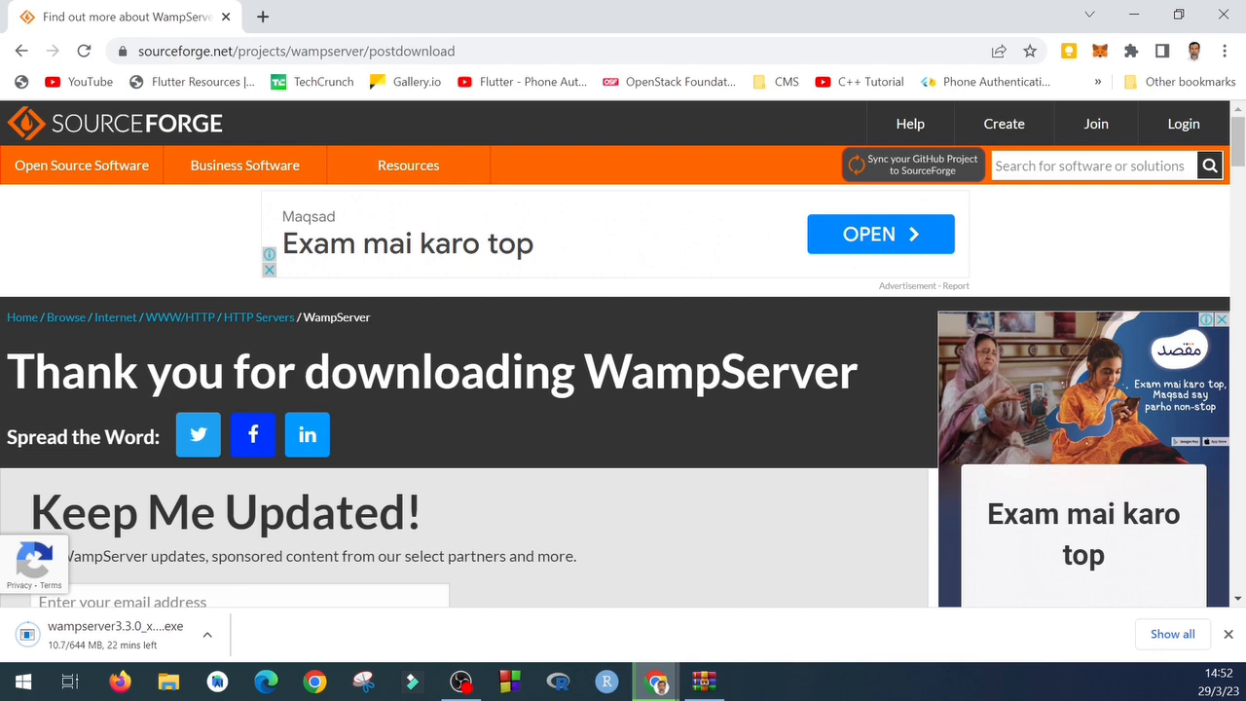
Step: Run the downloaded wampserver3.3.0_x64.exe from the Downloads folder and confirm English as the setup language
{"action": "key", "text": "alt+Left"}
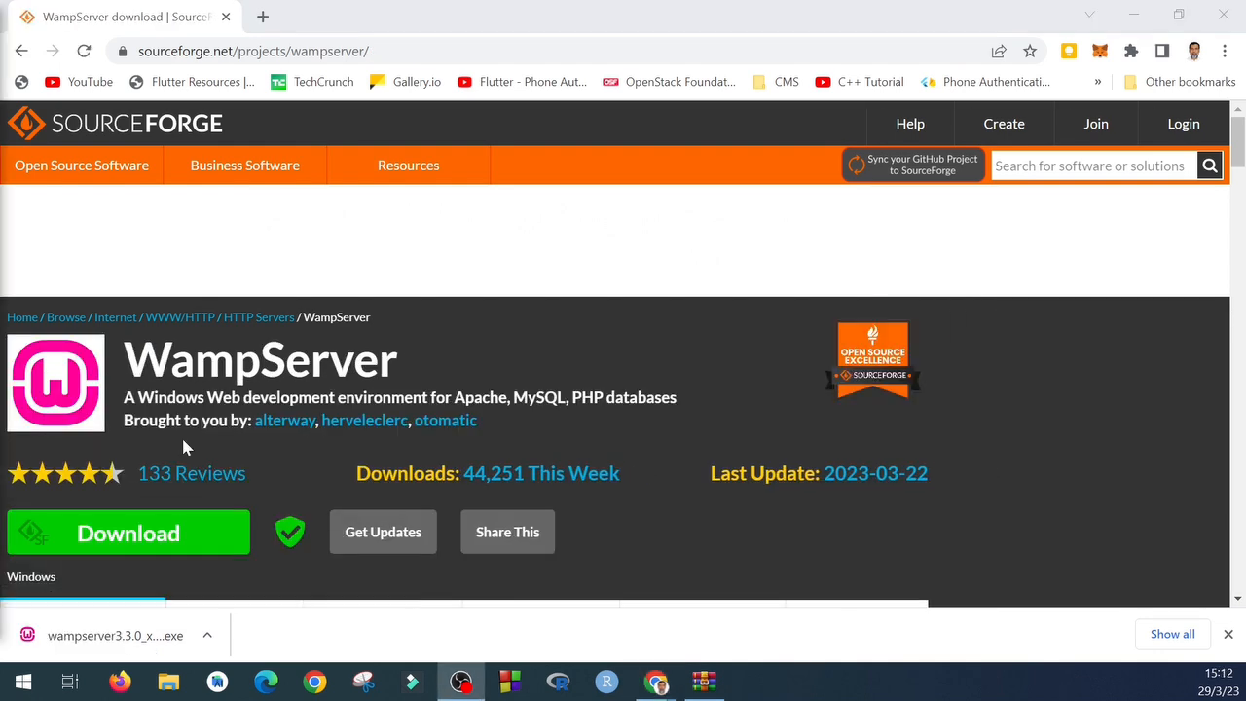
{"action": "left_click", "coordinate": [143, 638]}
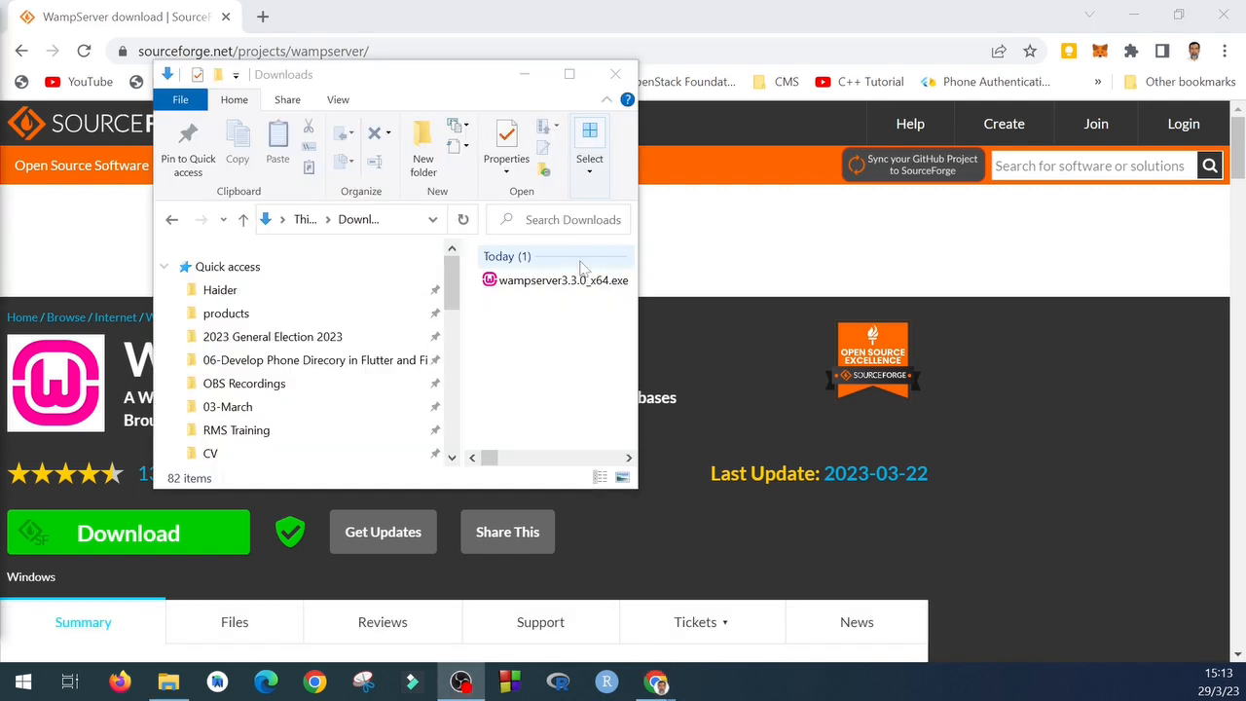
{"action": "left_click", "coordinate": [519, 282]}
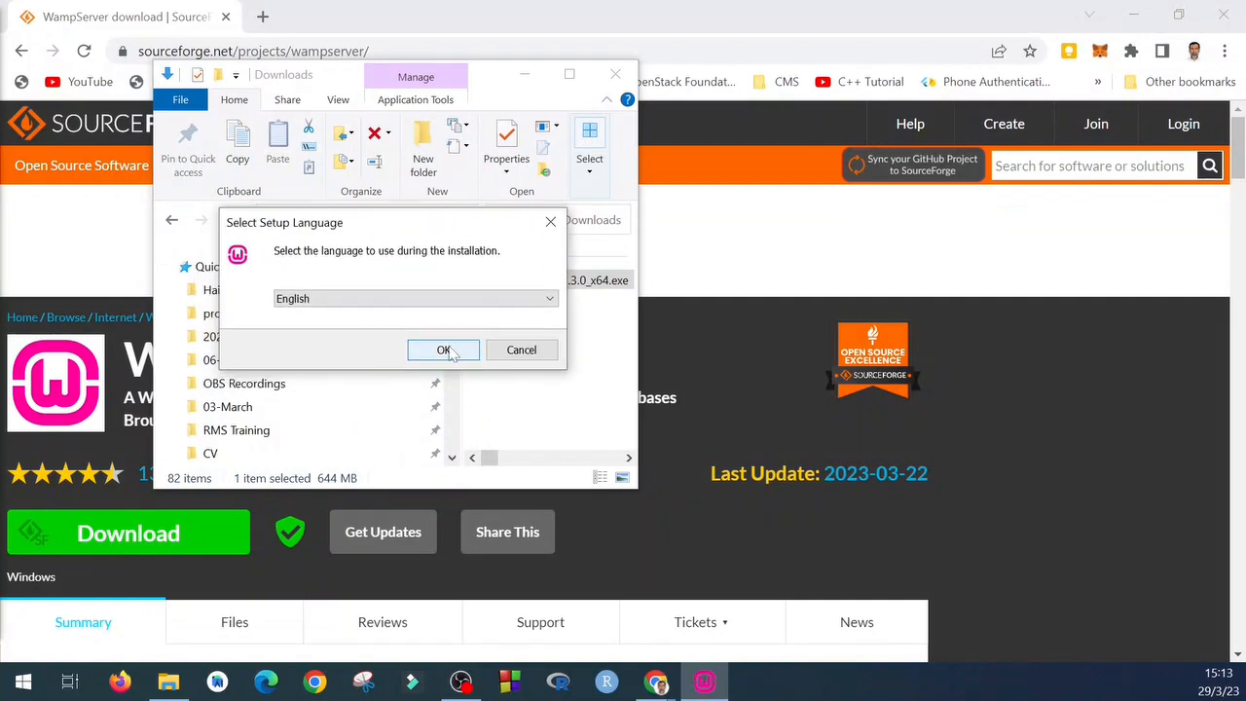
{"action": "left_click", "coordinate": [451, 302]}
{"action": "left_click", "coordinate": [452, 301]}
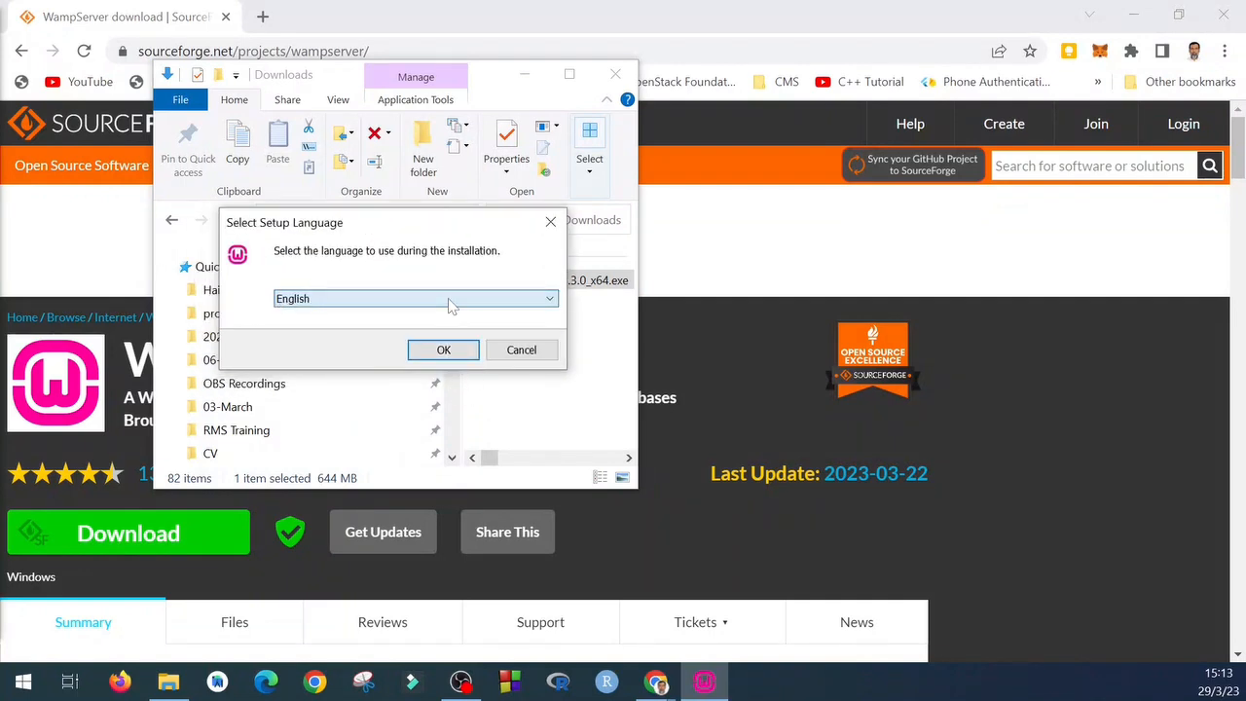
{"action": "left_click", "coordinate": [440, 352]}
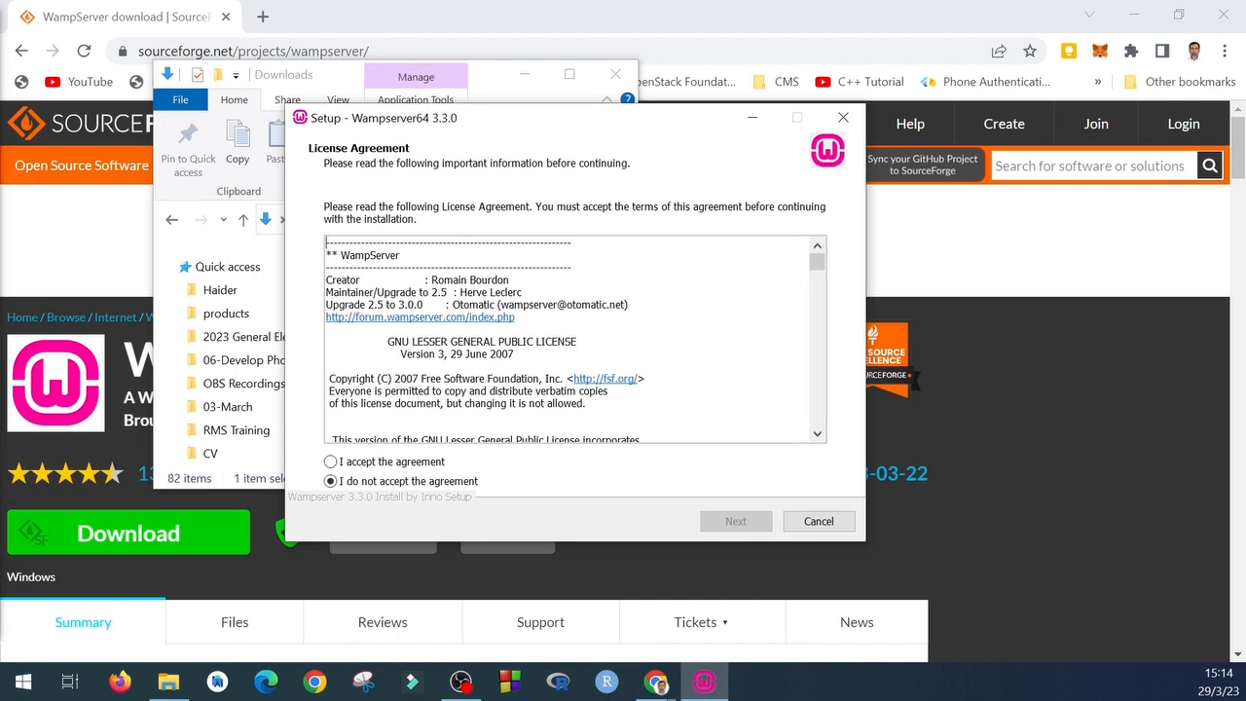
Step: Accept the license agreement and go through the installation information to the destination choice
{"action": "left_click", "coordinate": [426, 464]}
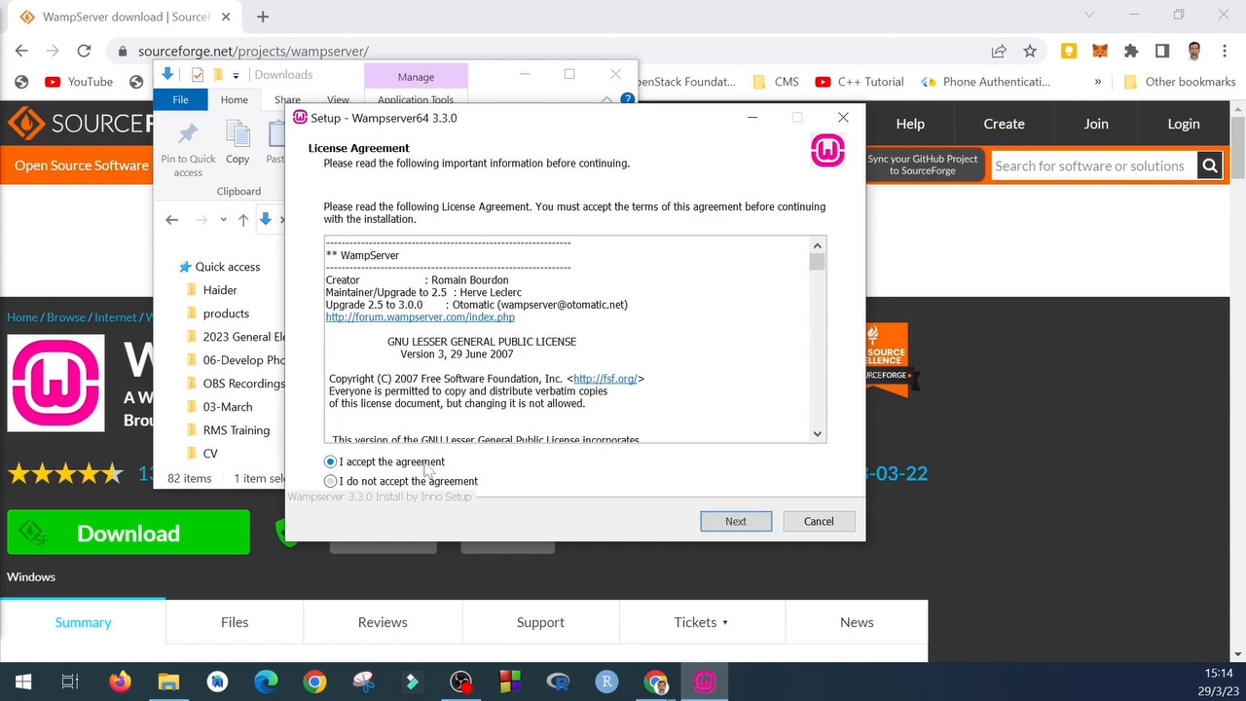
{"action": "left_click", "coordinate": [735, 522]}
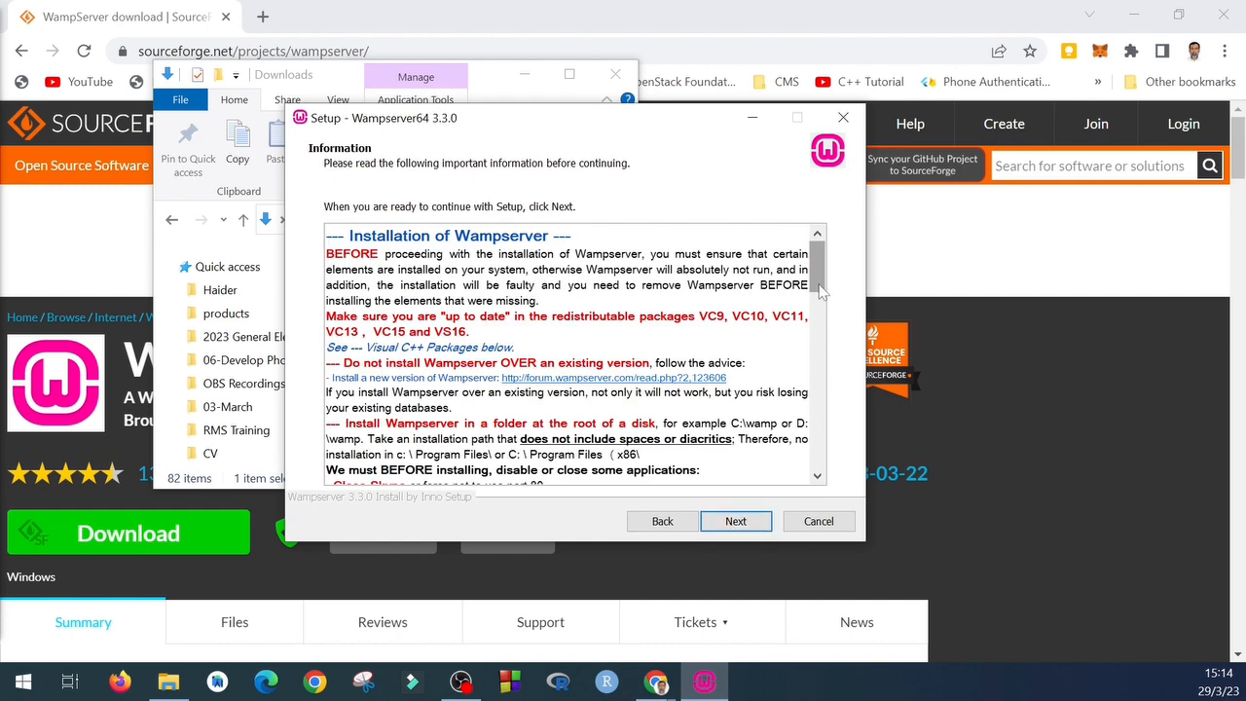
{"action": "left_click_drag", "start_coordinate": [820, 272], "coordinate": [821, 466]}
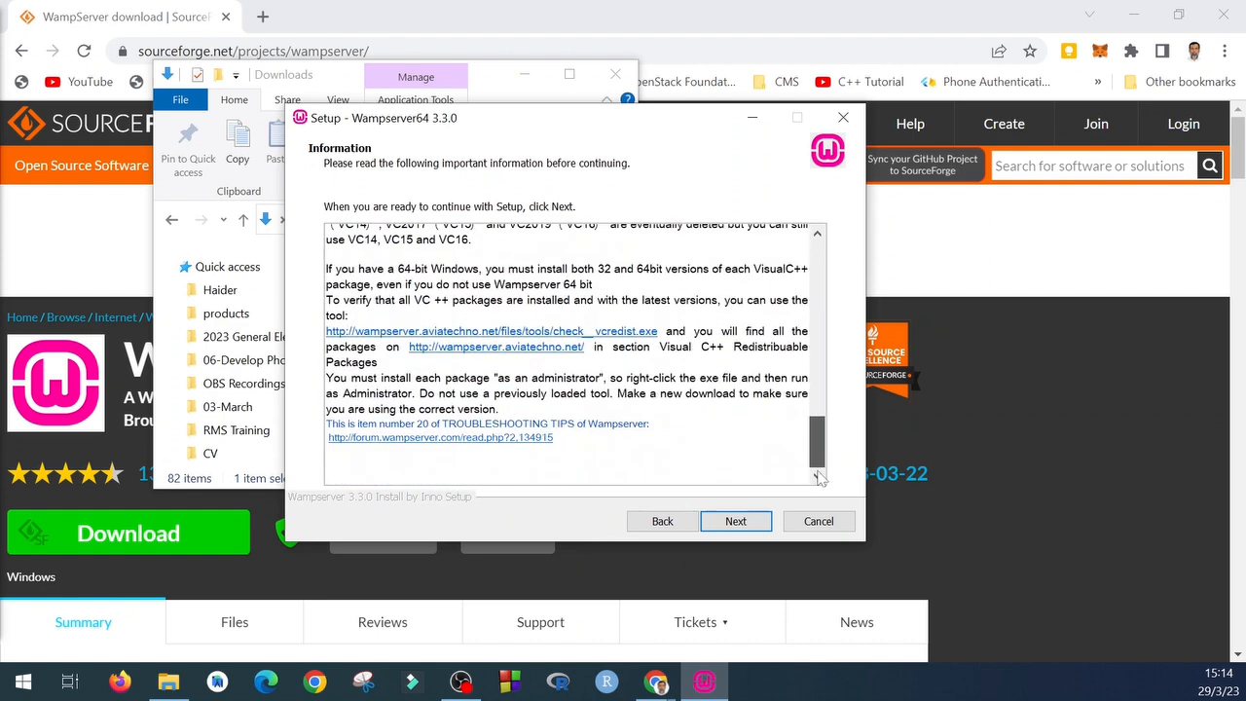
{"action": "left_click", "coordinate": [736, 522]}
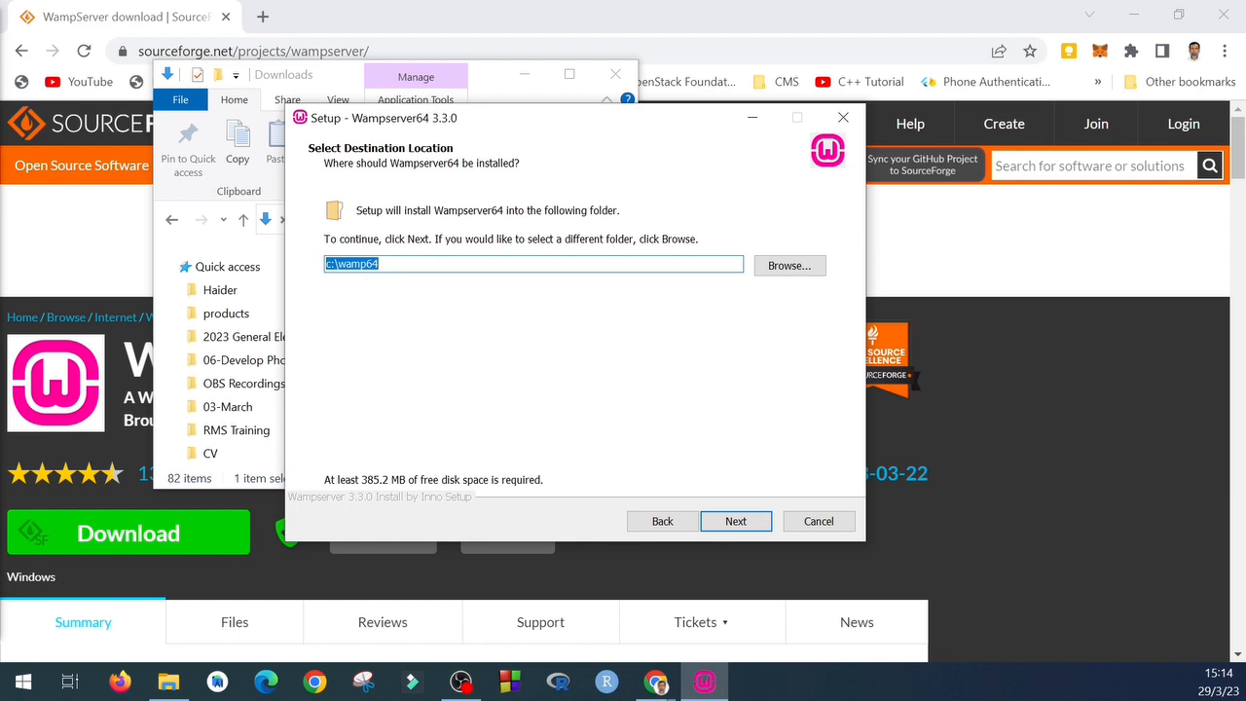
Step: Set the installation folder to d:\wamp64 and continue to the component selection
{"action": "left_click", "coordinate": [382, 264]}
{"action": "key", "text": "BackSpace"}
{"action": "type", "text": "d"}
{"action": "key", "text": "End"}
{"action": "left_click", "coordinate": [737, 523]}
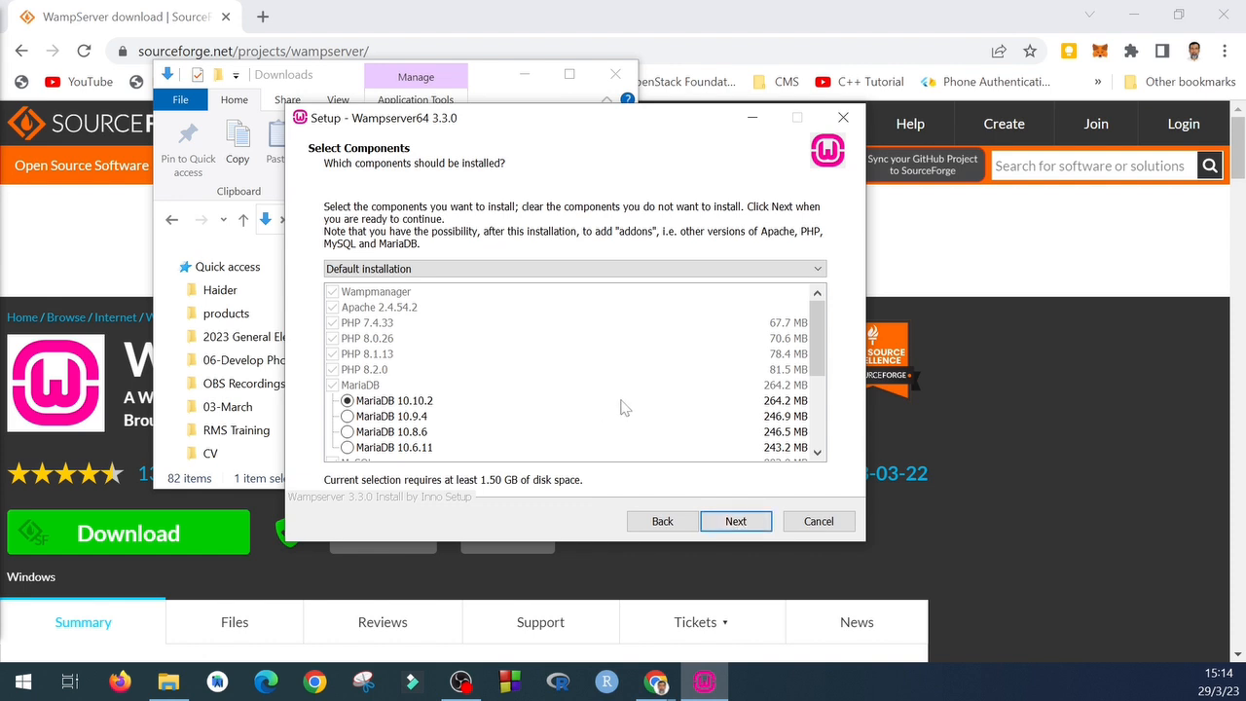
Step: Keep the default components with MariaDB 10.10.2 and MySQL 8.0.31, continue despite existing components, and start the installation
{"action": "scroll", "coordinate": [623, 407], "scroll_direction": "down", "scroll_amount": 3}
{"action": "scroll", "coordinate": [627, 409], "scroll_direction": "down", "scroll_amount": 1}
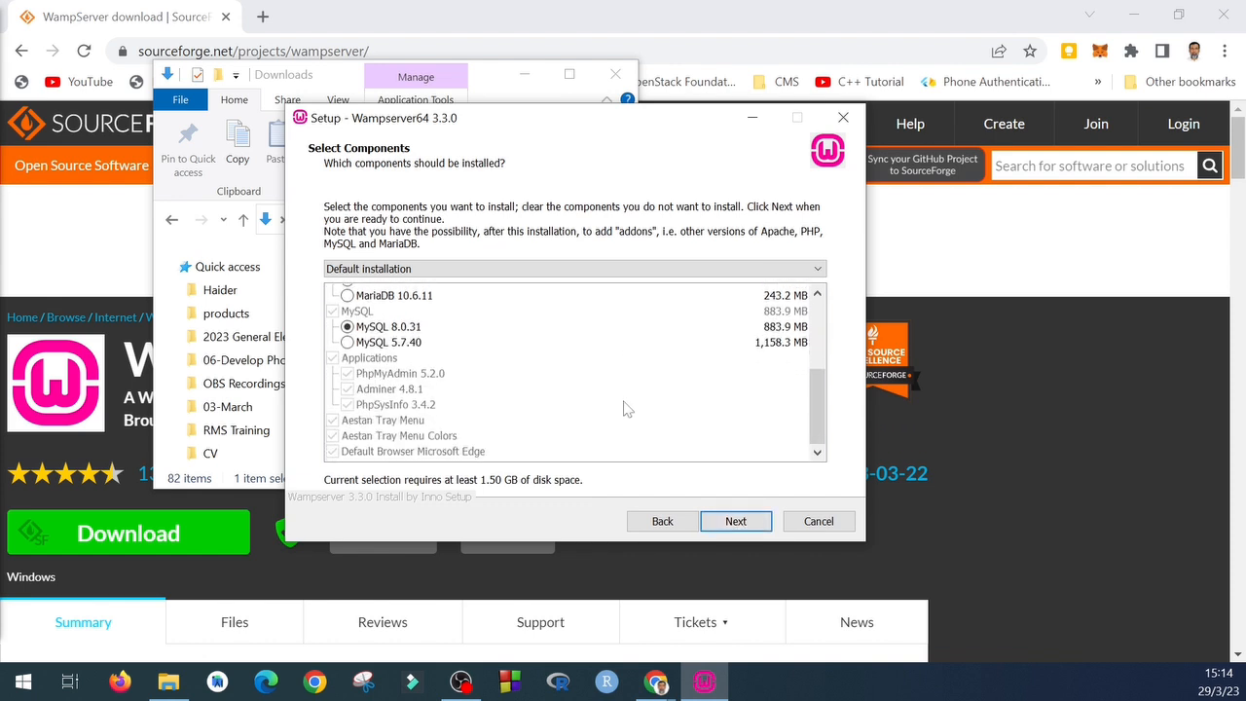
{"action": "scroll", "coordinate": [627, 409], "scroll_direction": "up", "scroll_amount": 4}
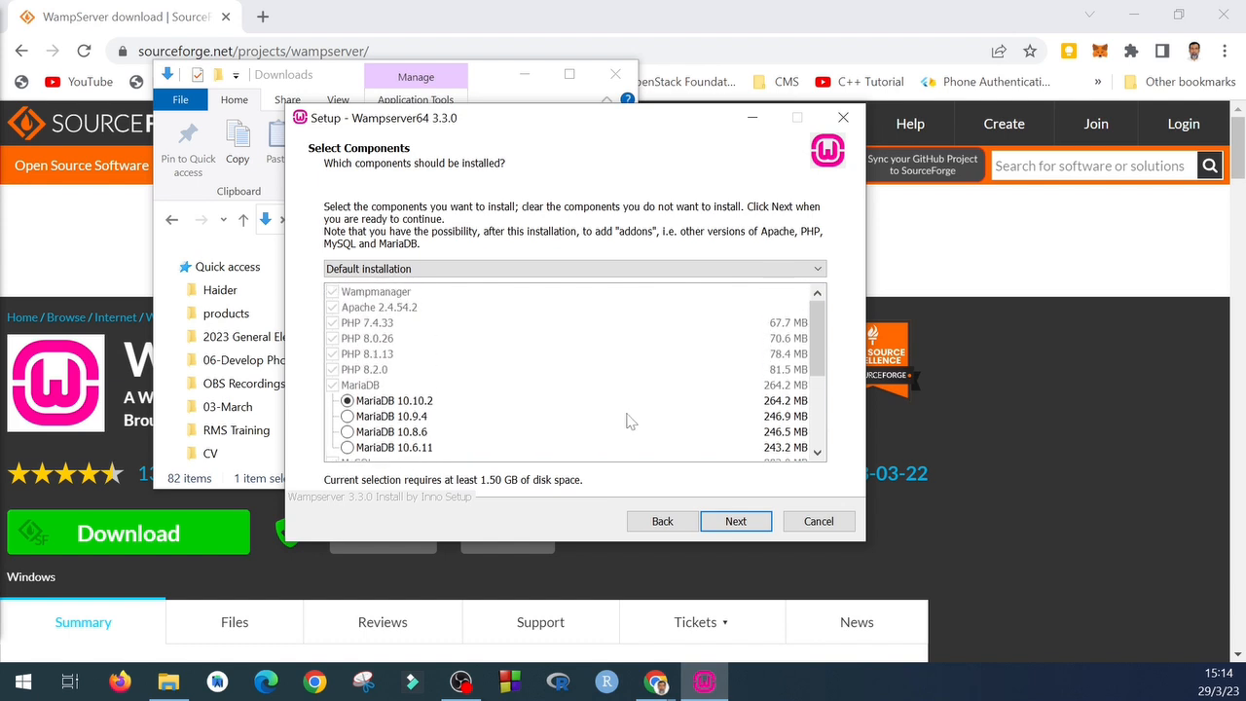
{"action": "left_click", "coordinate": [756, 525]}
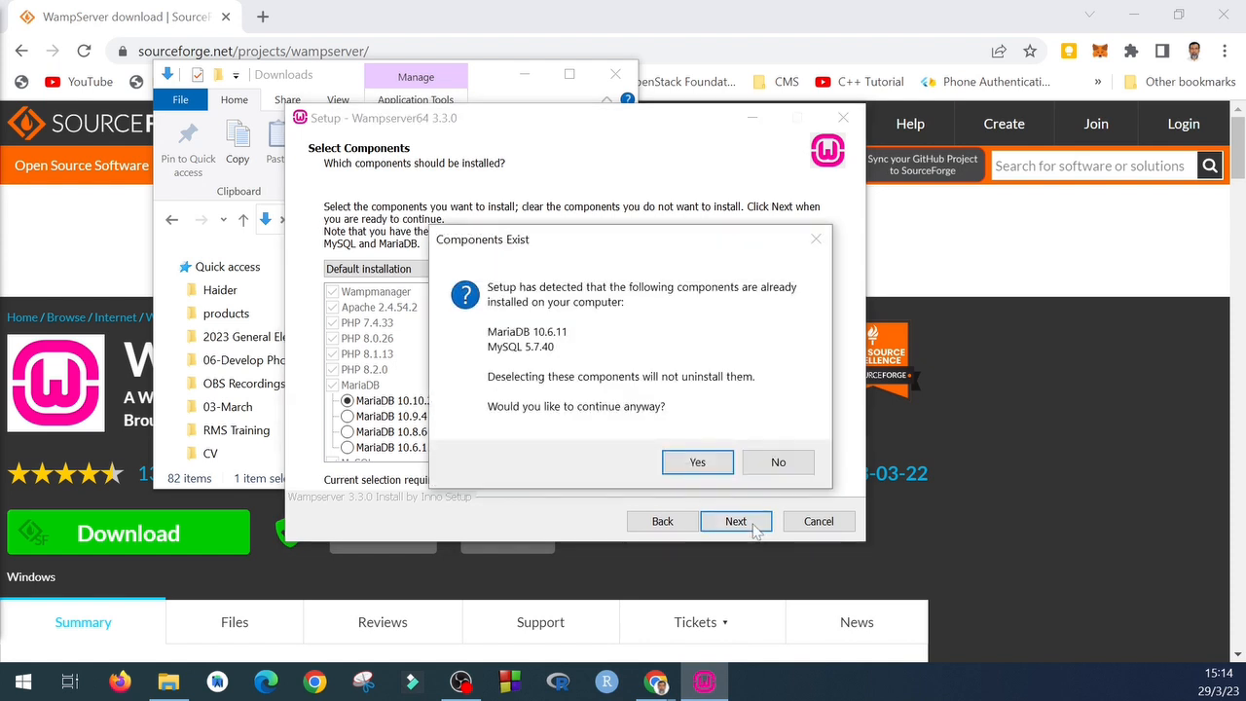
{"action": "left_click", "coordinate": [695, 463]}
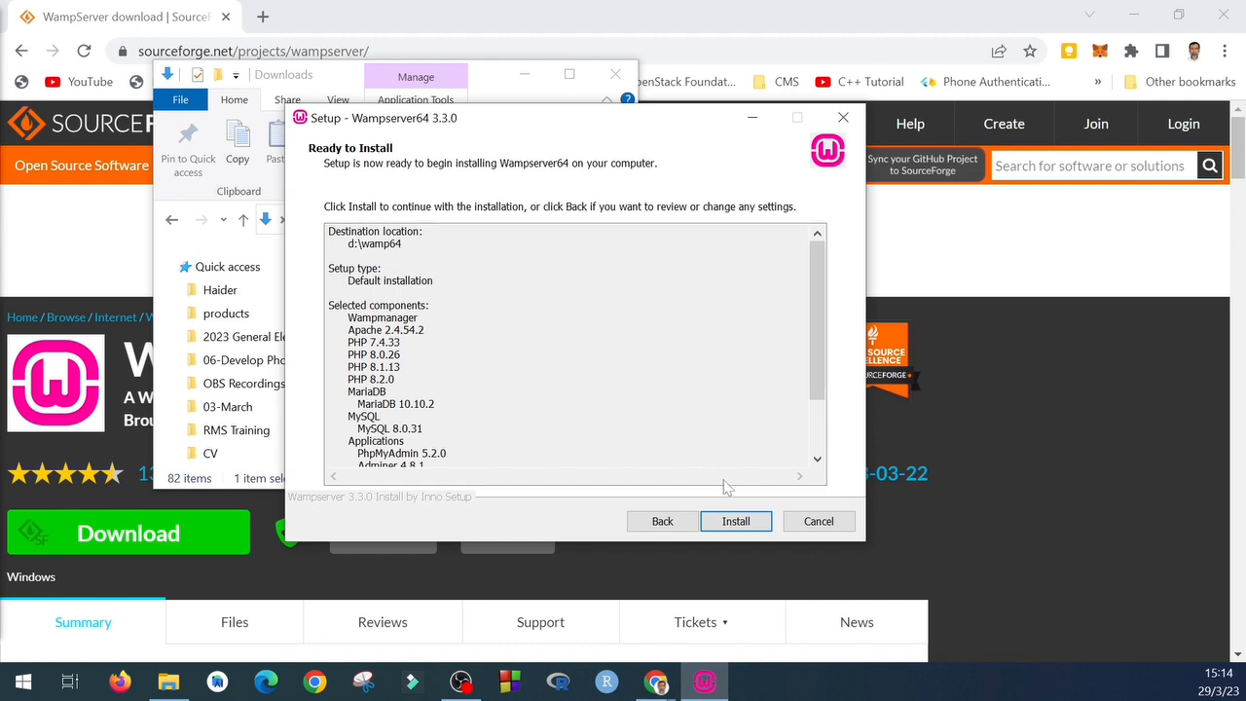
{"action": "scroll", "coordinate": [574, 350], "scroll_direction": "down", "scroll_amount": 2}
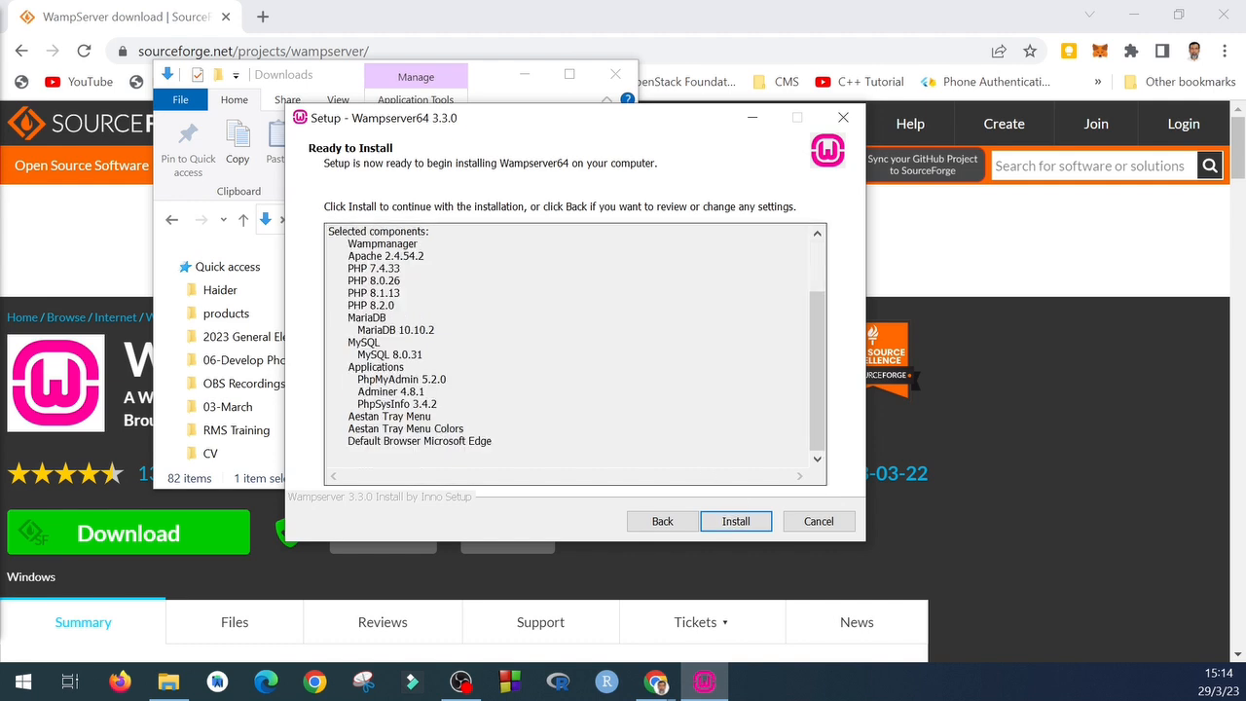
{"action": "left_click", "coordinate": [736, 522]}
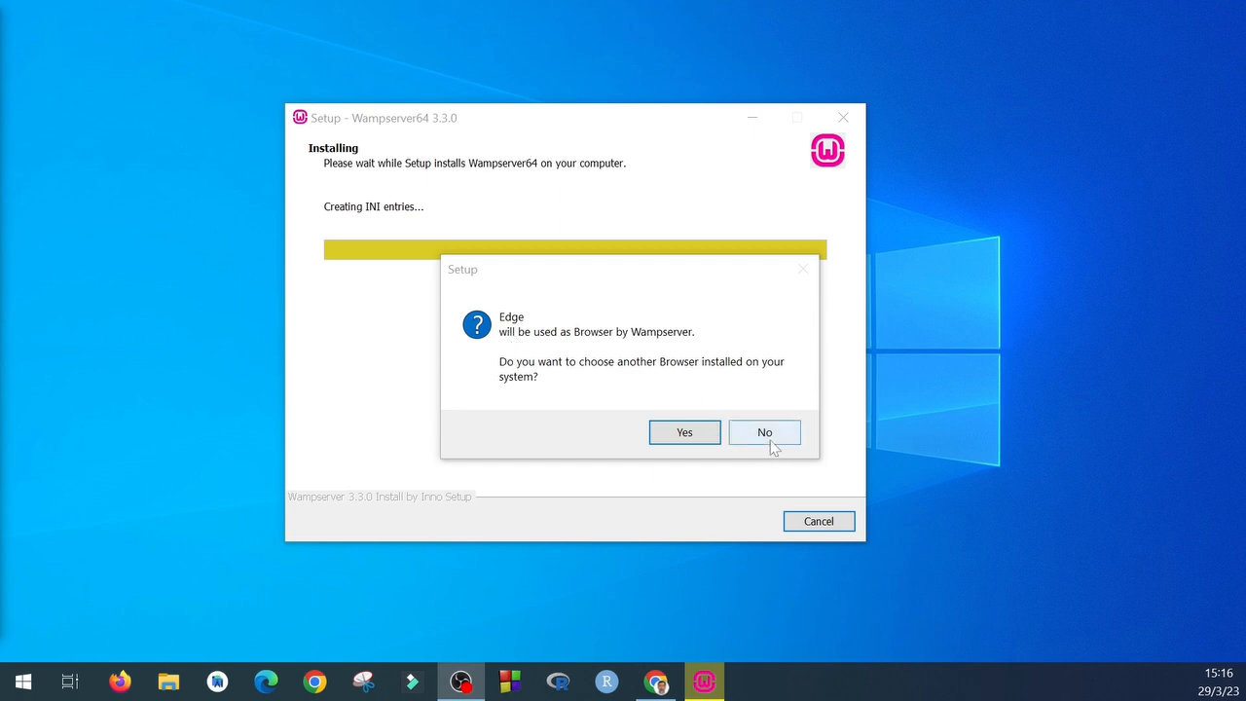
Step: Opt to replace Edge with another browser and look for Chrome in the Google folder of C:\Program Files (x86)
{"action": "left_click", "coordinate": [685, 434]}
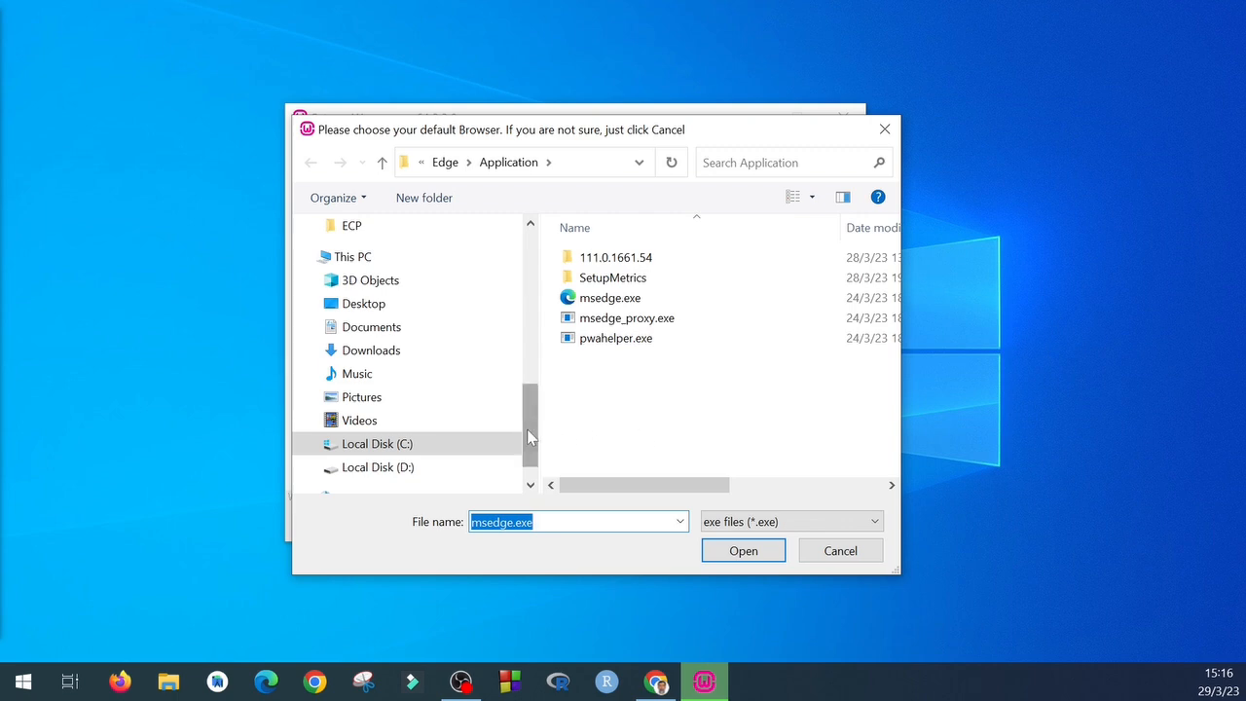
{"action": "left_click", "coordinate": [398, 450]}
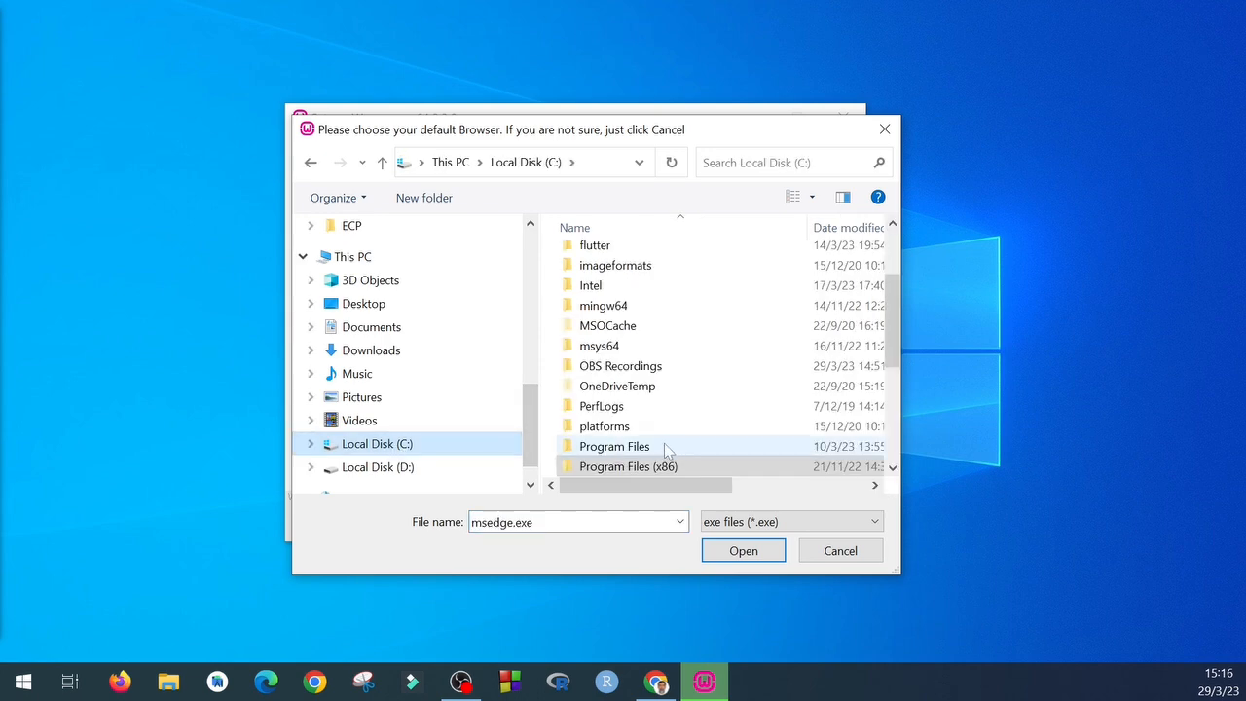
{"action": "double_click", "coordinate": [650, 467]}
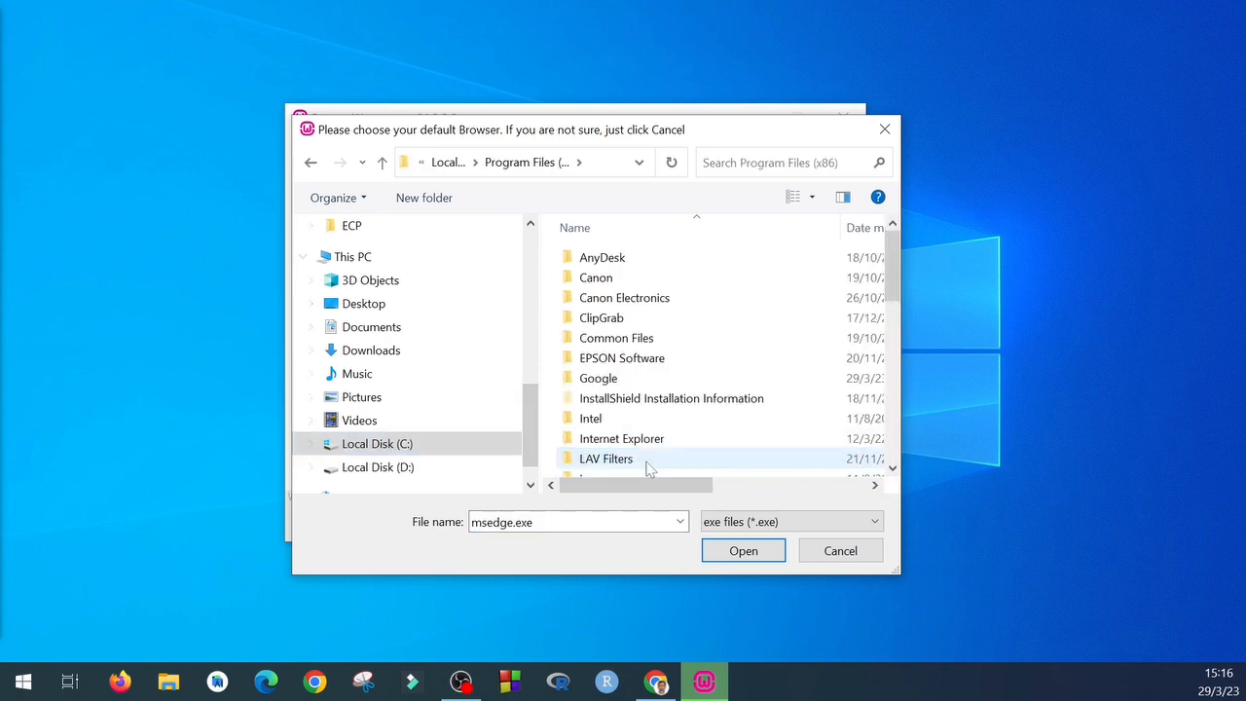
{"action": "double_click", "coordinate": [602, 378]}
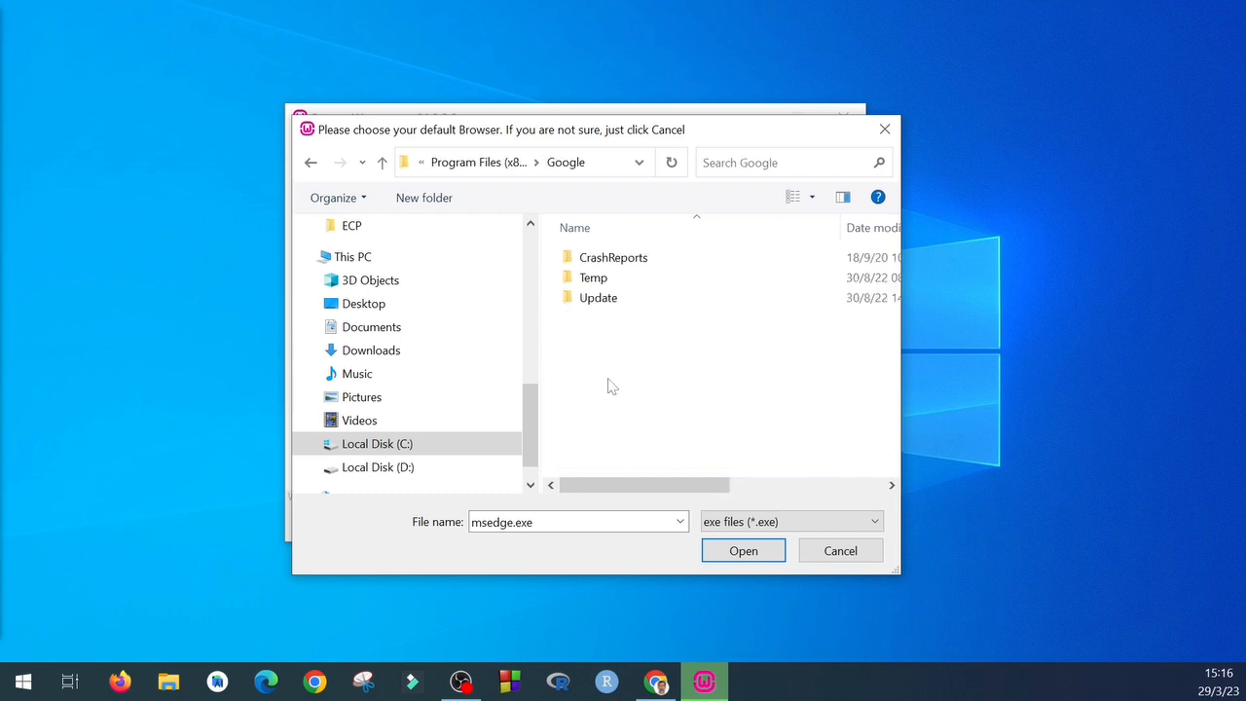
{"action": "left_click", "coordinate": [490, 167]}
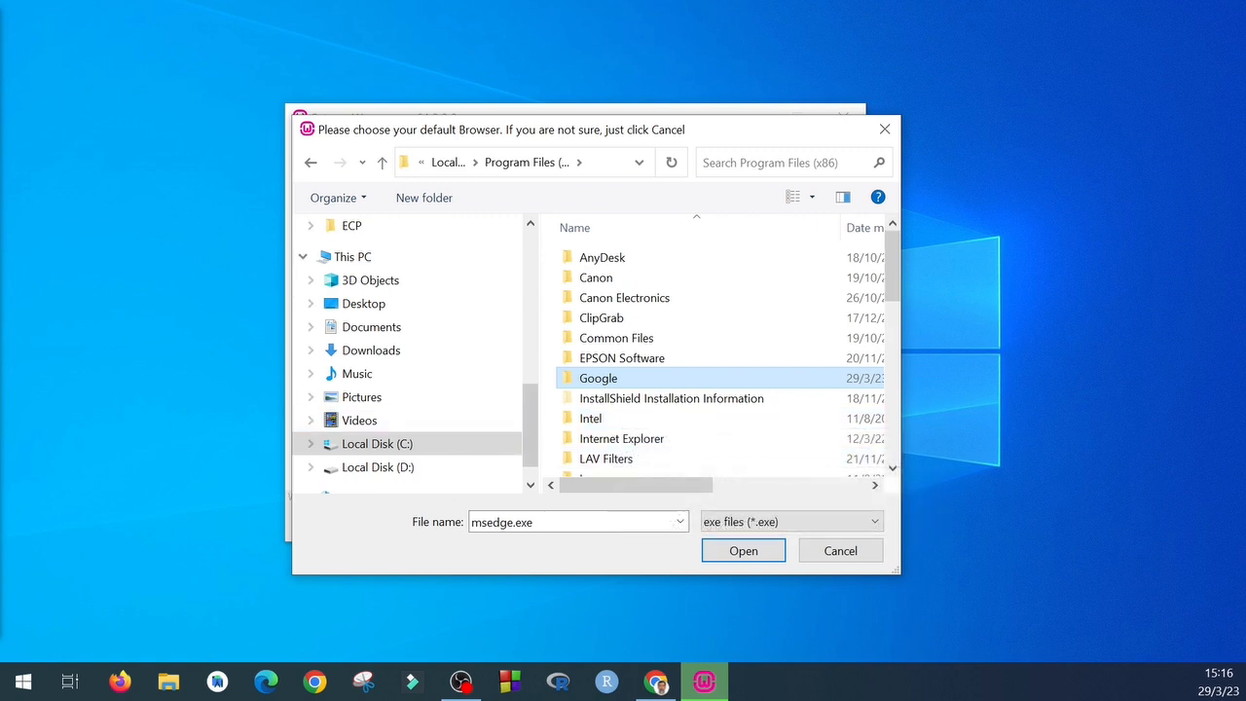
Step: Set chrome.exe from C:\Program Files\Google\Chrome\Application as WampServer's default browser
{"action": "left_click", "coordinate": [385, 448]}
{"action": "scroll", "coordinate": [668, 438], "scroll_direction": "down", "scroll_amount": 1}
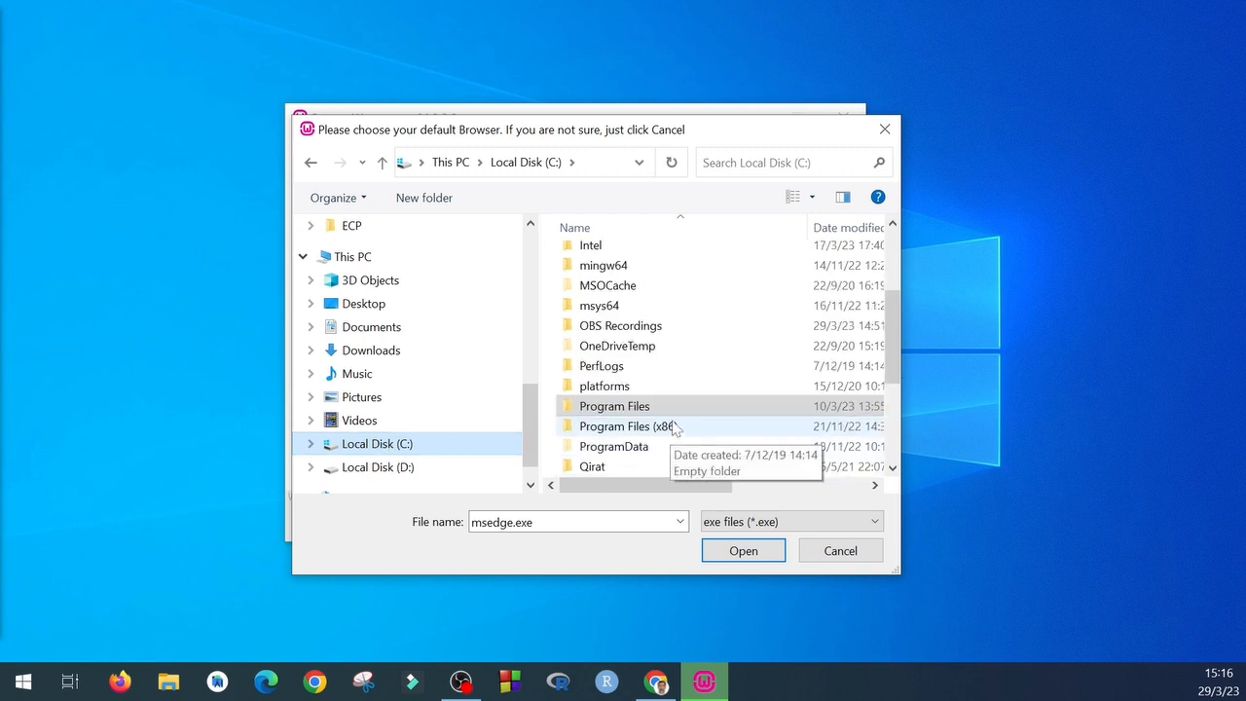
{"action": "double_click", "coordinate": [629, 413]}
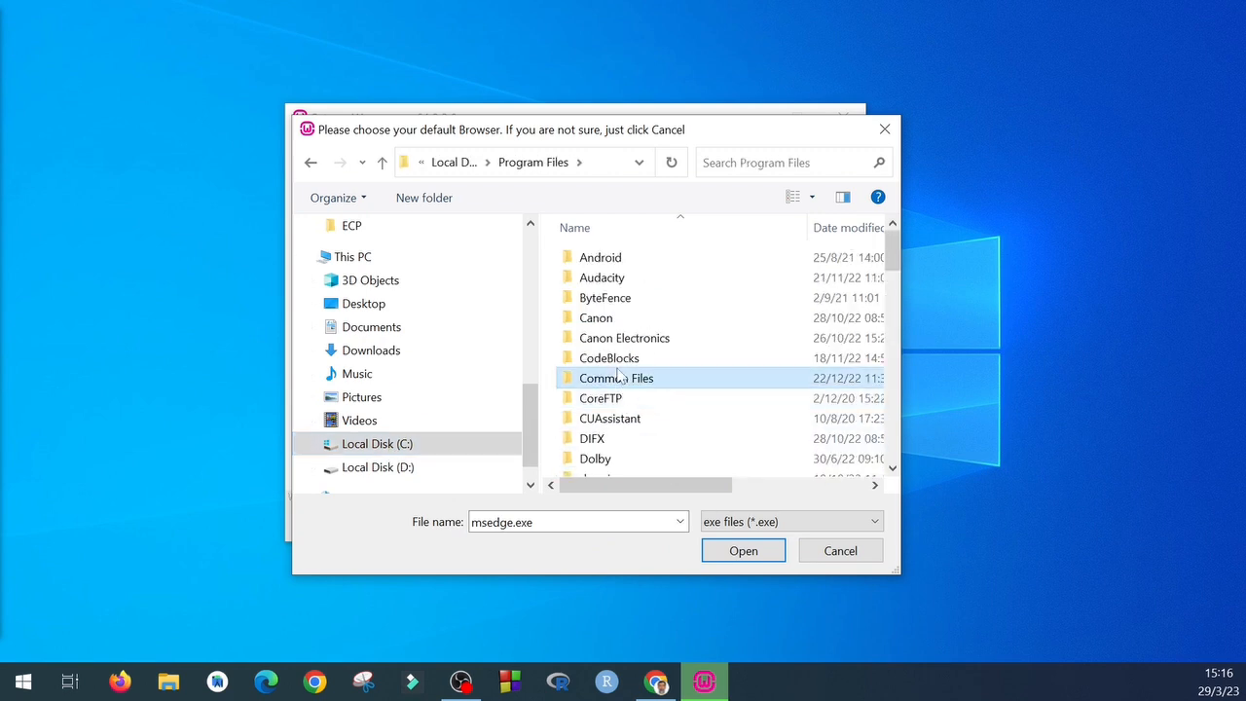
{"action": "scroll", "coordinate": [617, 376], "scroll_direction": "down", "scroll_amount": 5}
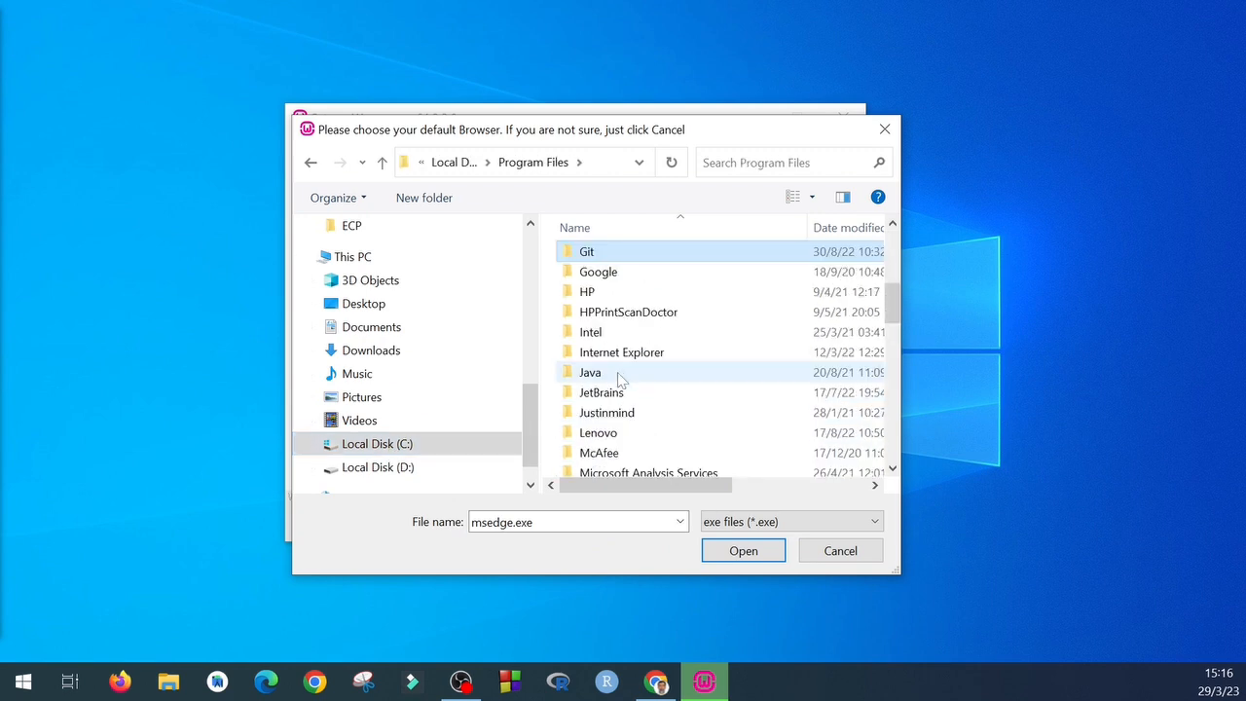
{"action": "double_click", "coordinate": [606, 271]}
{"action": "double_click", "coordinate": [606, 271]}
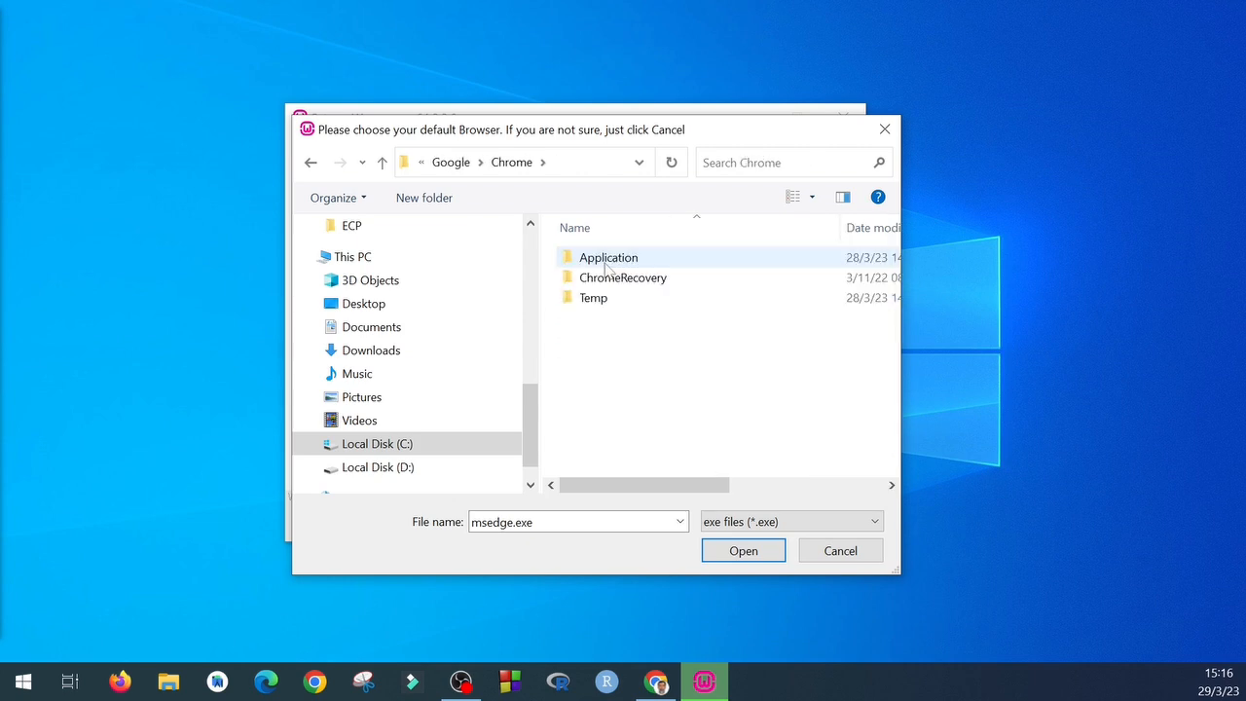
{"action": "double_click", "coordinate": [606, 258]}
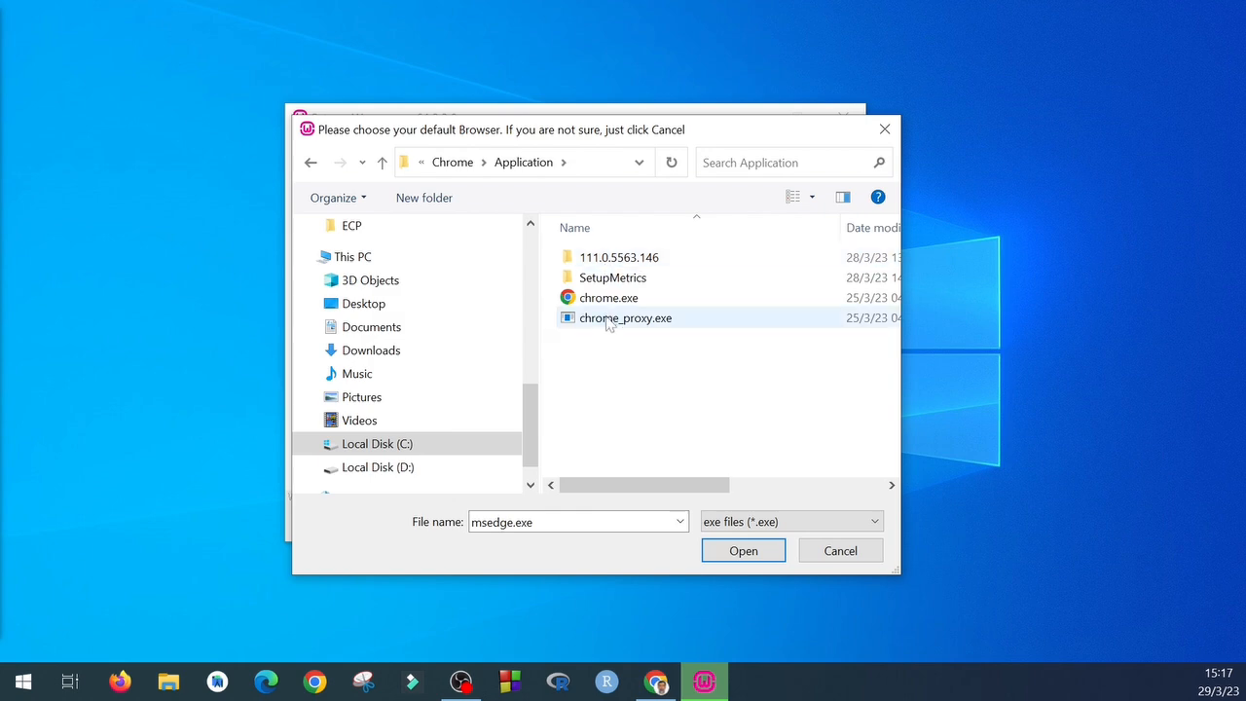
{"action": "double_click", "coordinate": [609, 300]}
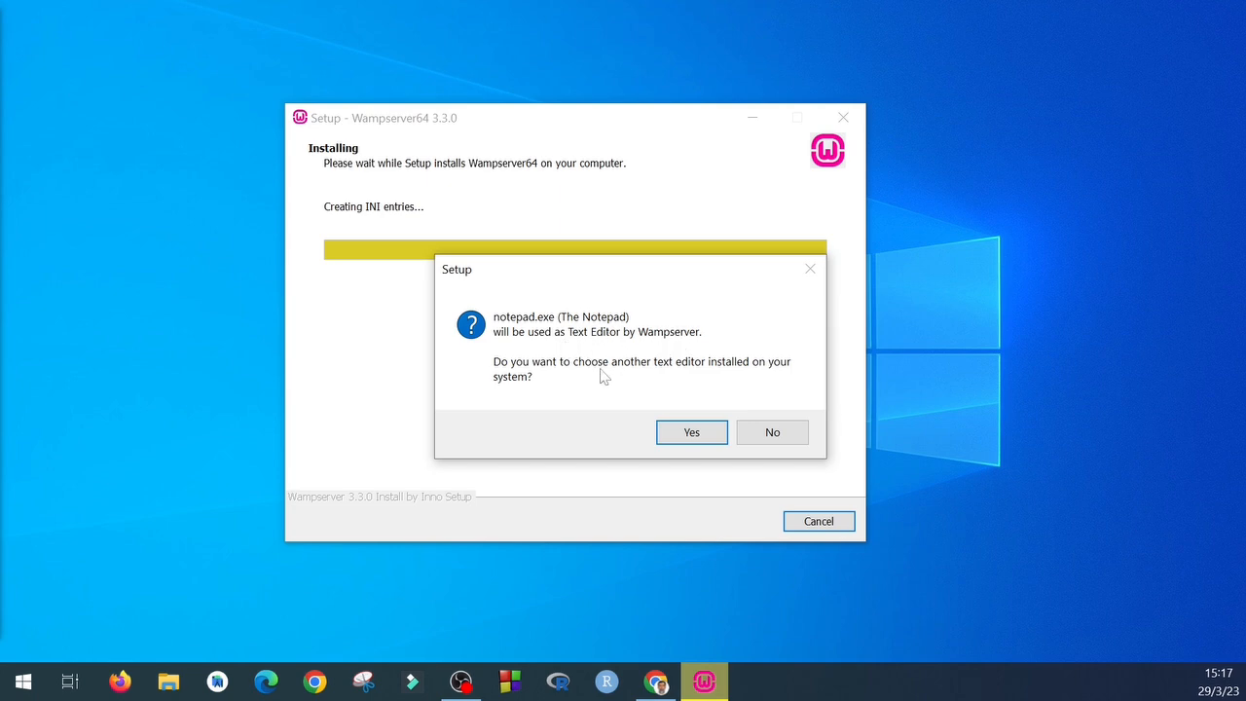
Step: Keep Notepad as the text editor and complete the WampServer setup wizard
{"action": "left_click", "coordinate": [772, 432]}
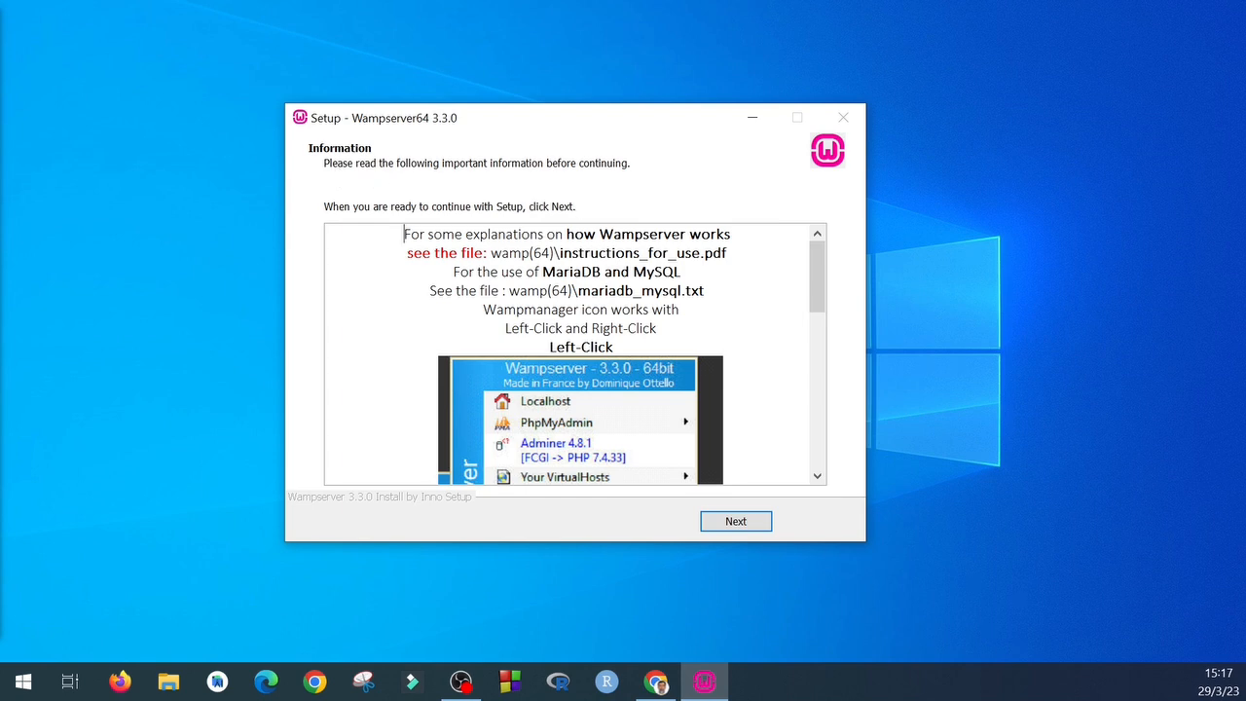
{"action": "scroll", "coordinate": [576, 353], "scroll_direction": "down", "scroll_amount": 10}
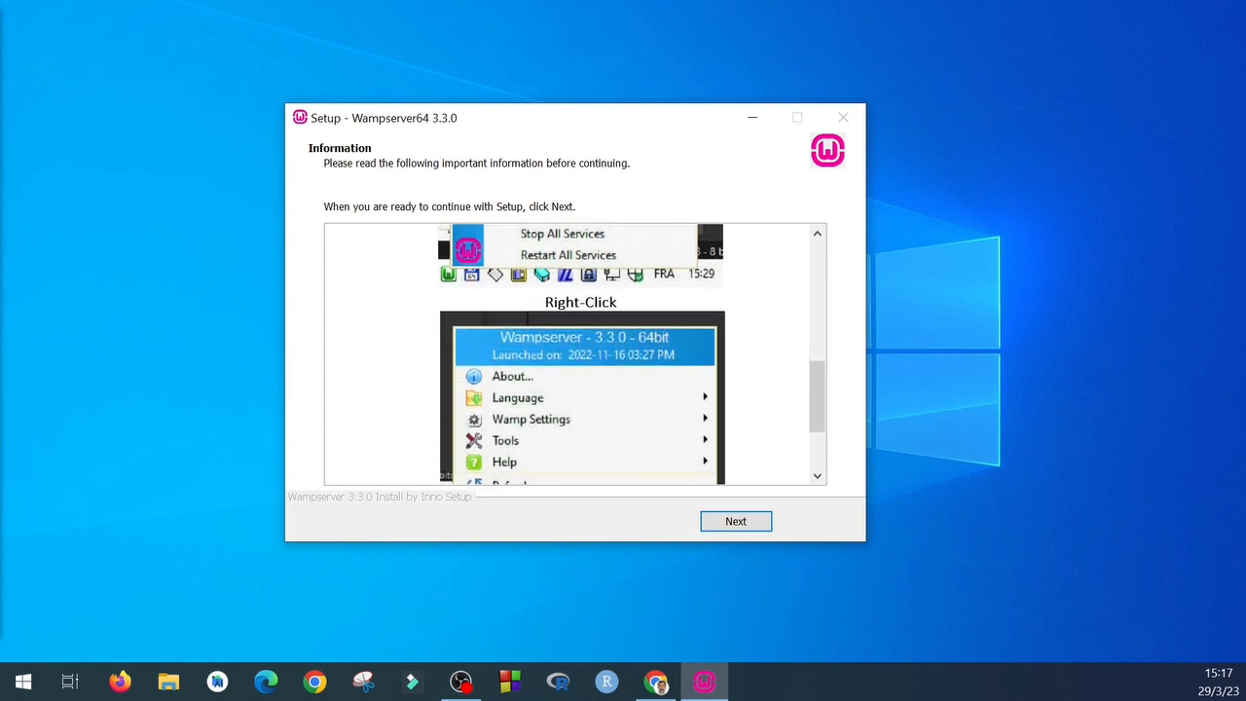
{"action": "left_click", "coordinate": [745, 528]}
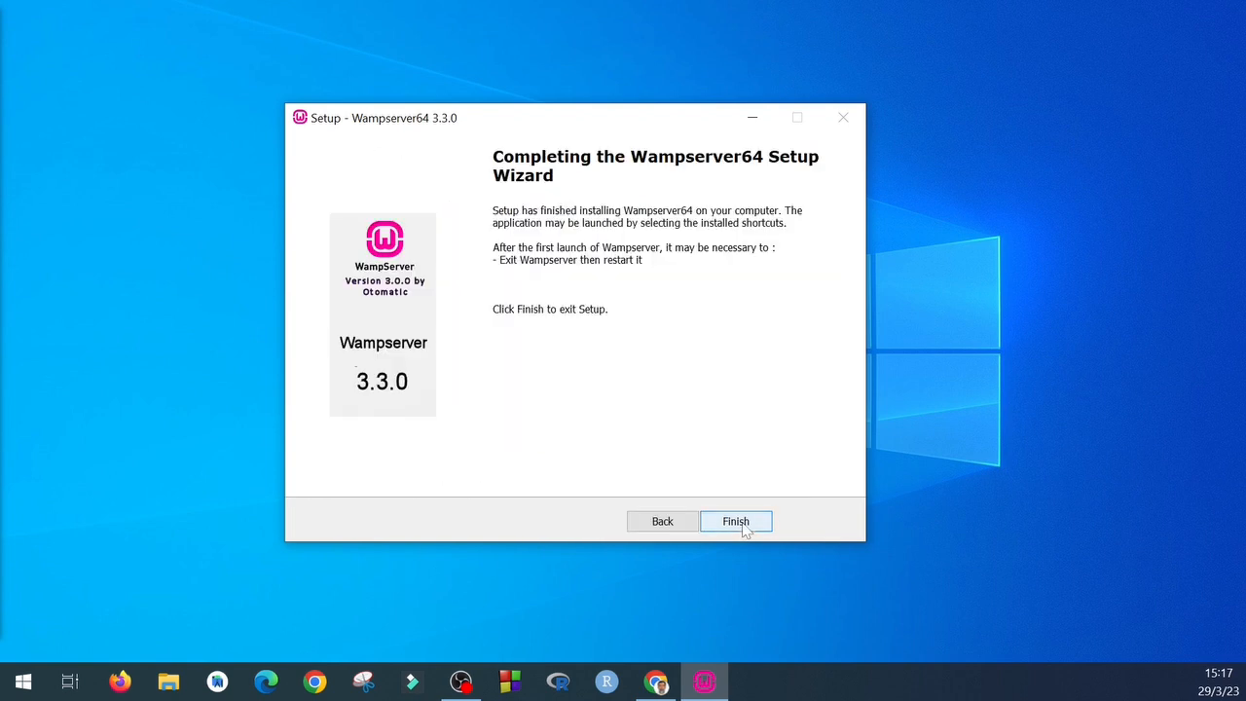
{"action": "left_click", "coordinate": [736, 522]}
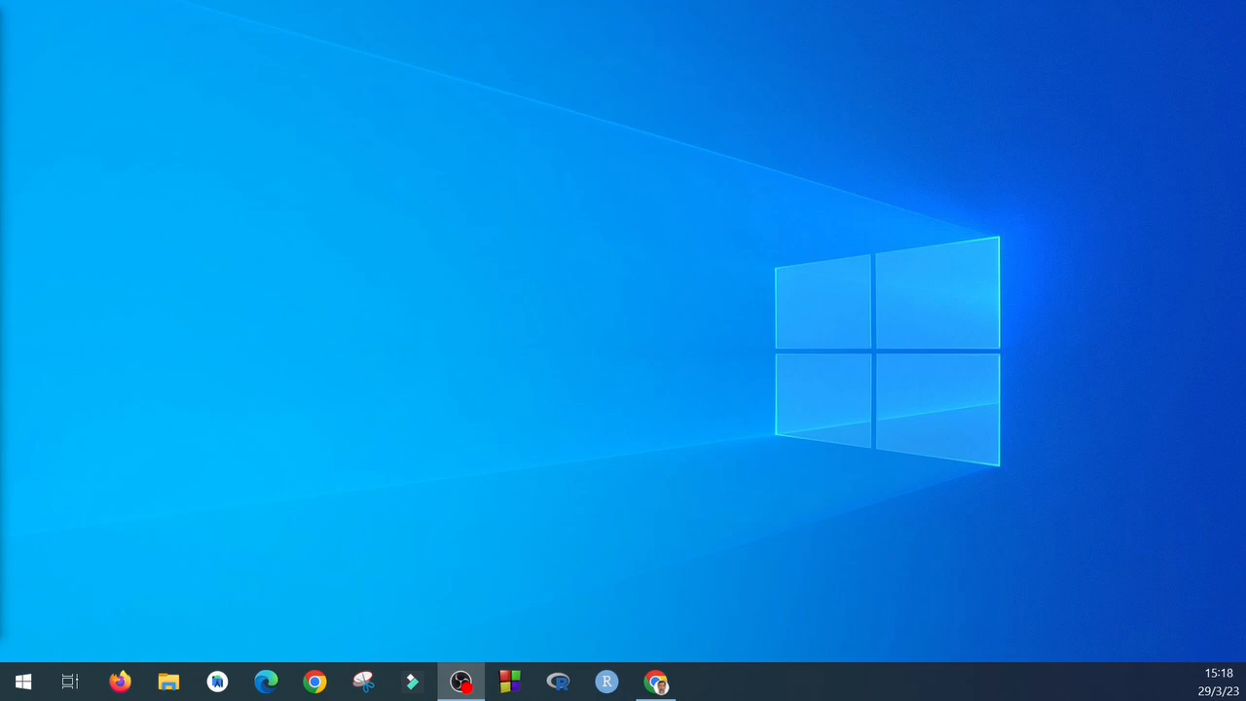
Step: Launch the newly installed Wampserver64
{"action": "left_click", "coordinate": [551, 332]}
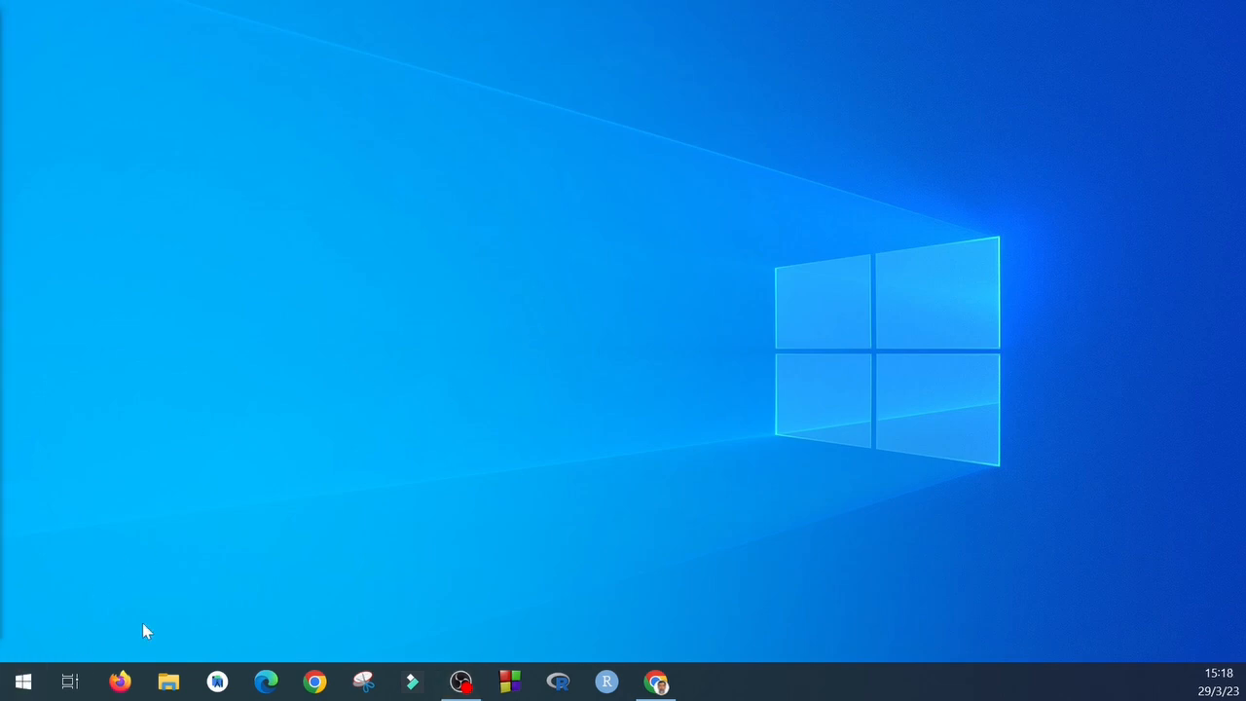
{"action": "left_click", "coordinate": [23, 681]}
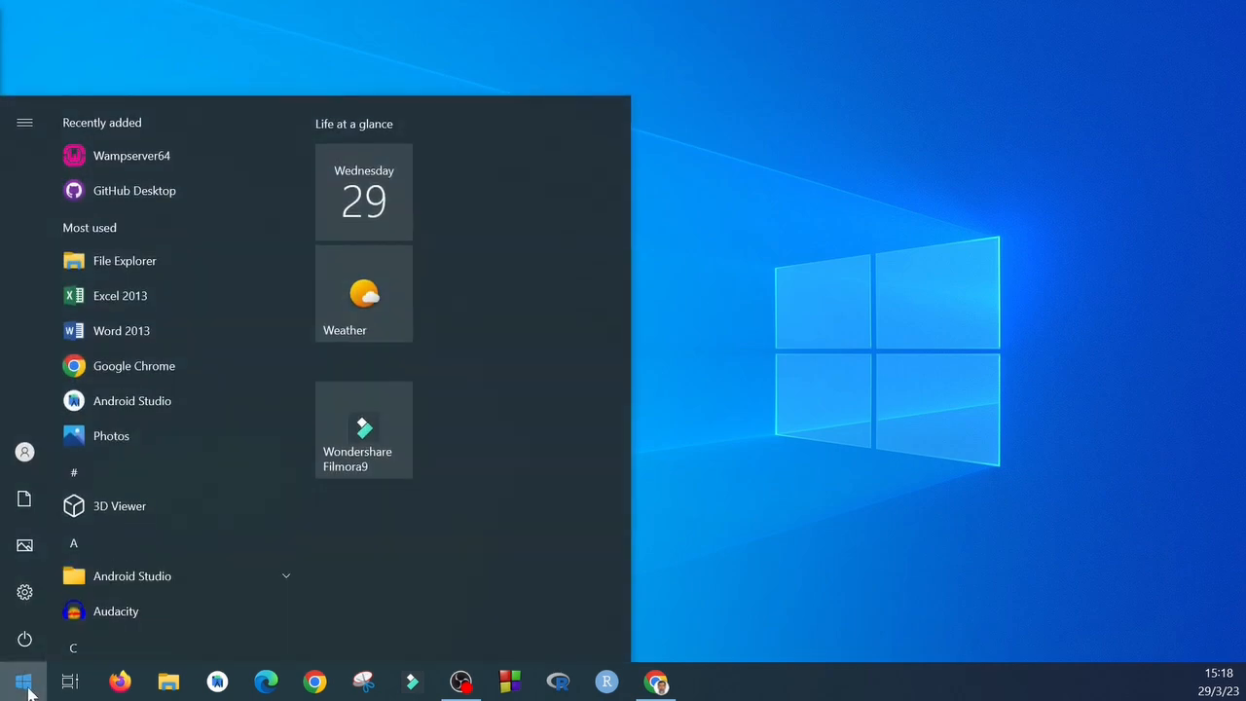
{"action": "left_click", "coordinate": [128, 158]}
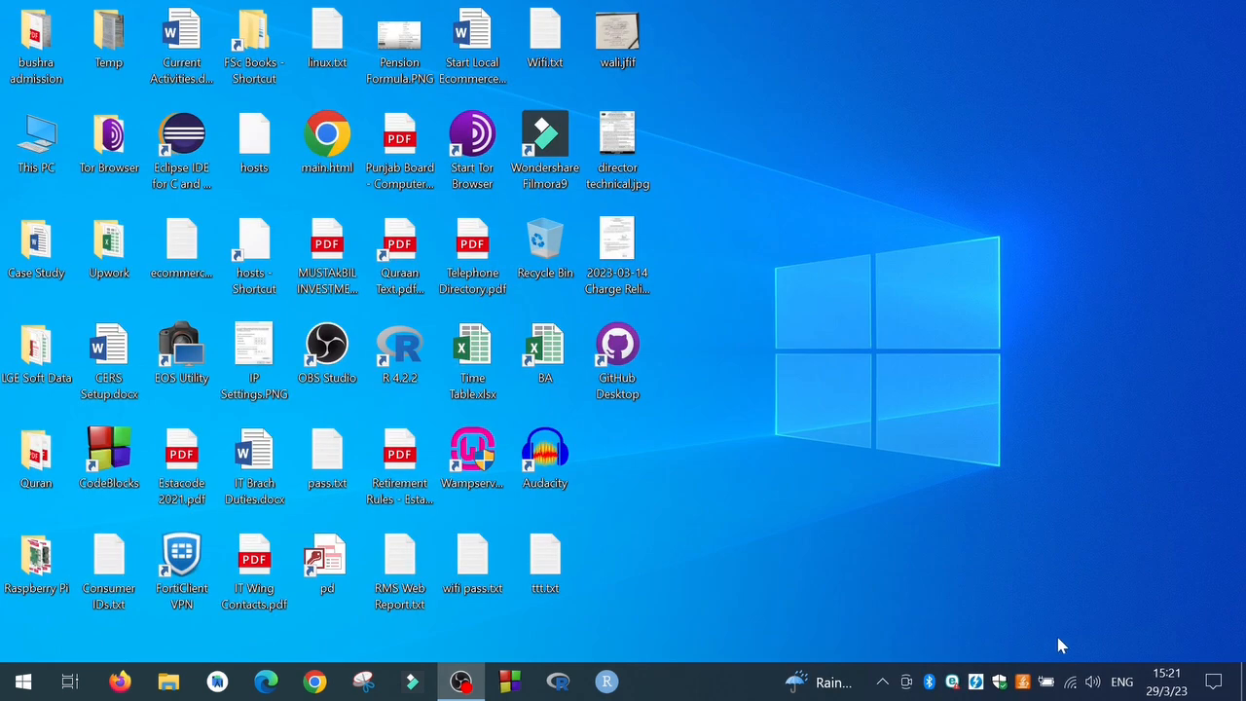
Step: Open the running WampServer's Localhost homepage in a maximized Chrome window and close the old WAMP download page
{"action": "left_click", "coordinate": [883, 684]}
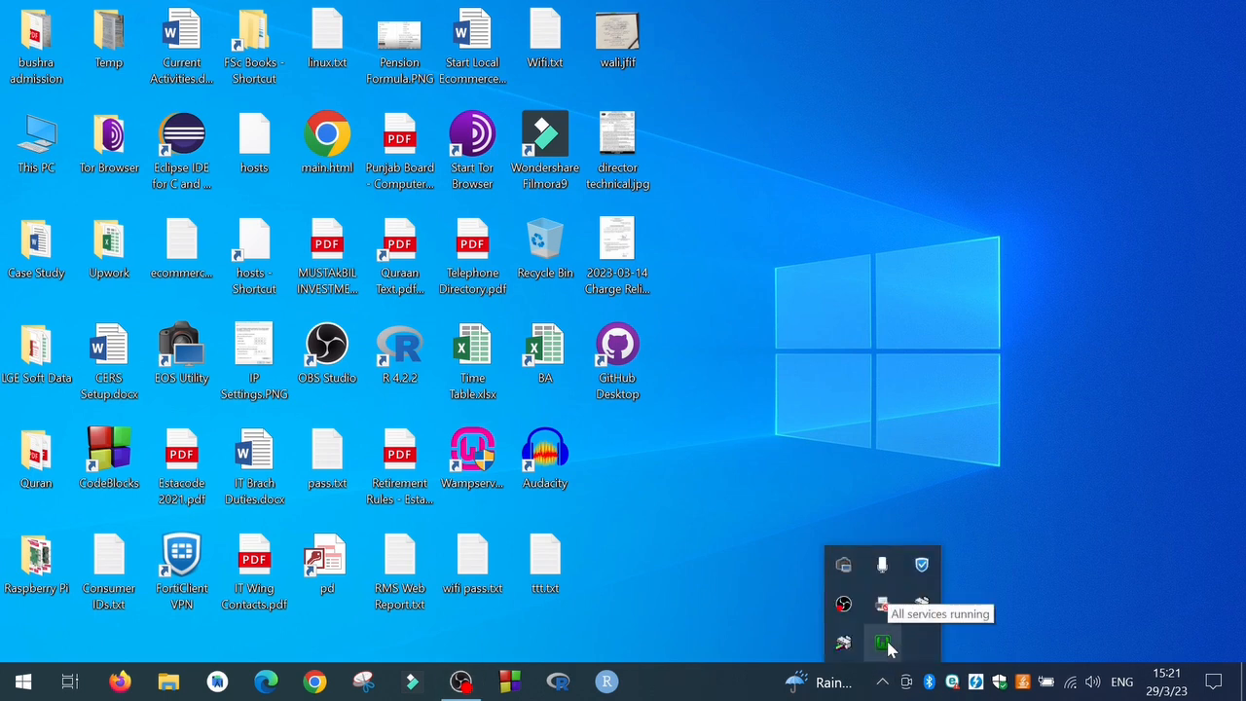
{"action": "left_click", "coordinate": [884, 645]}
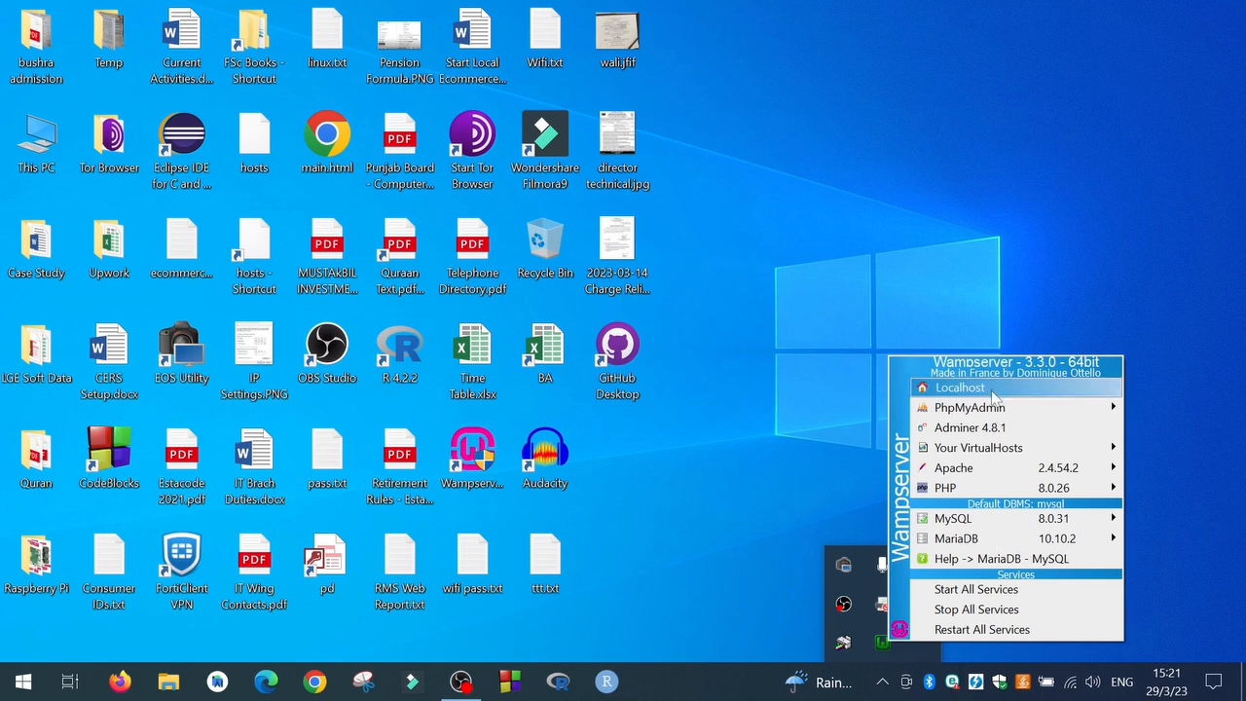
{"action": "mouse_move", "coordinate": [995, 417]}
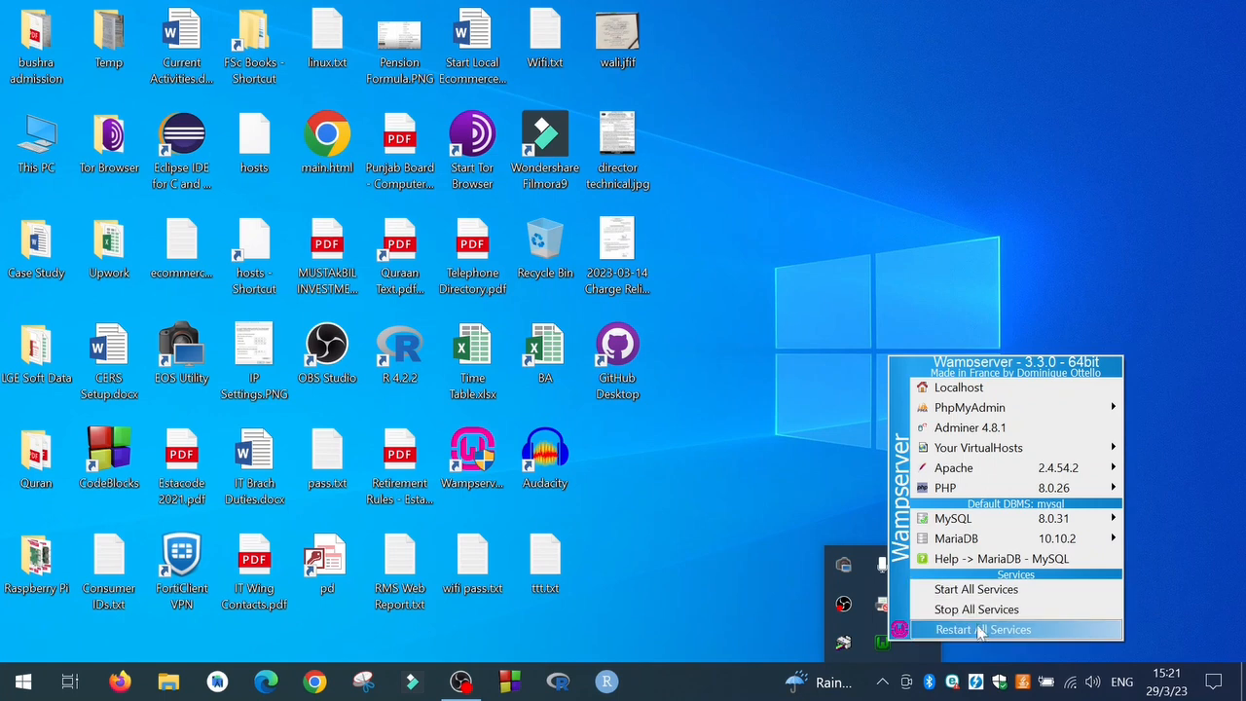
{"action": "left_click", "coordinate": [960, 389]}
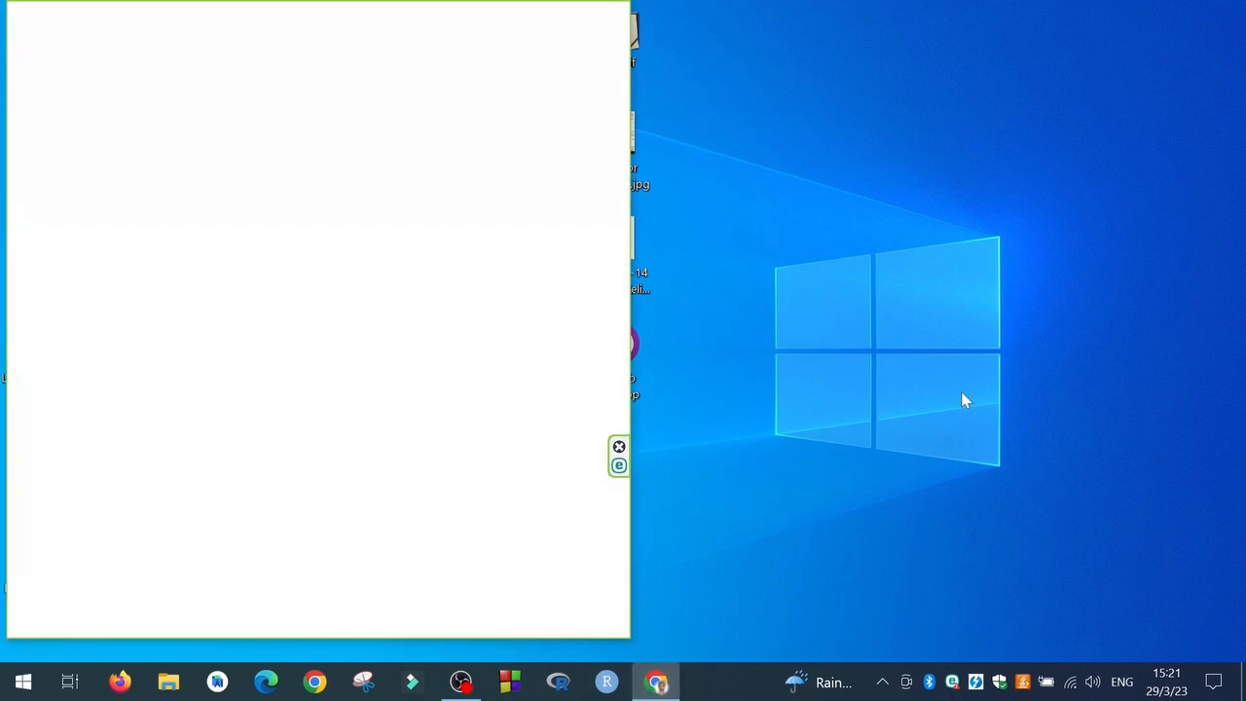
{"action": "left_click", "coordinate": [567, 17]}
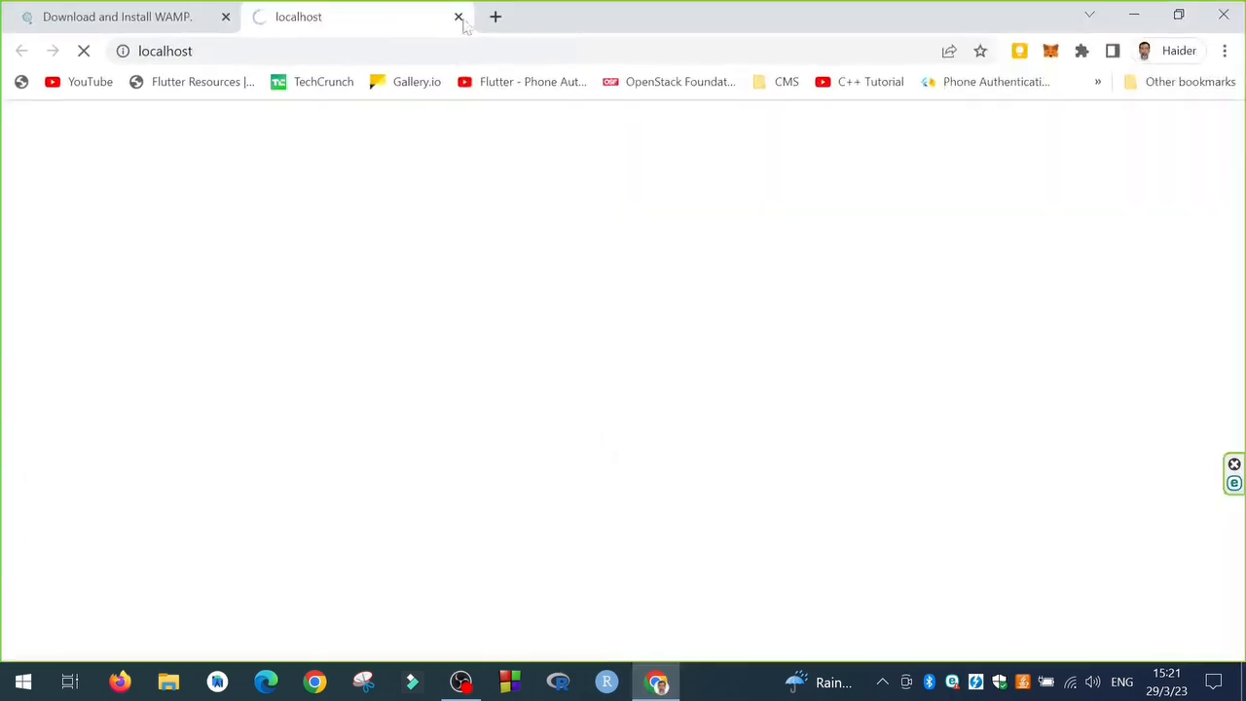
{"action": "left_click", "coordinate": [225, 18]}
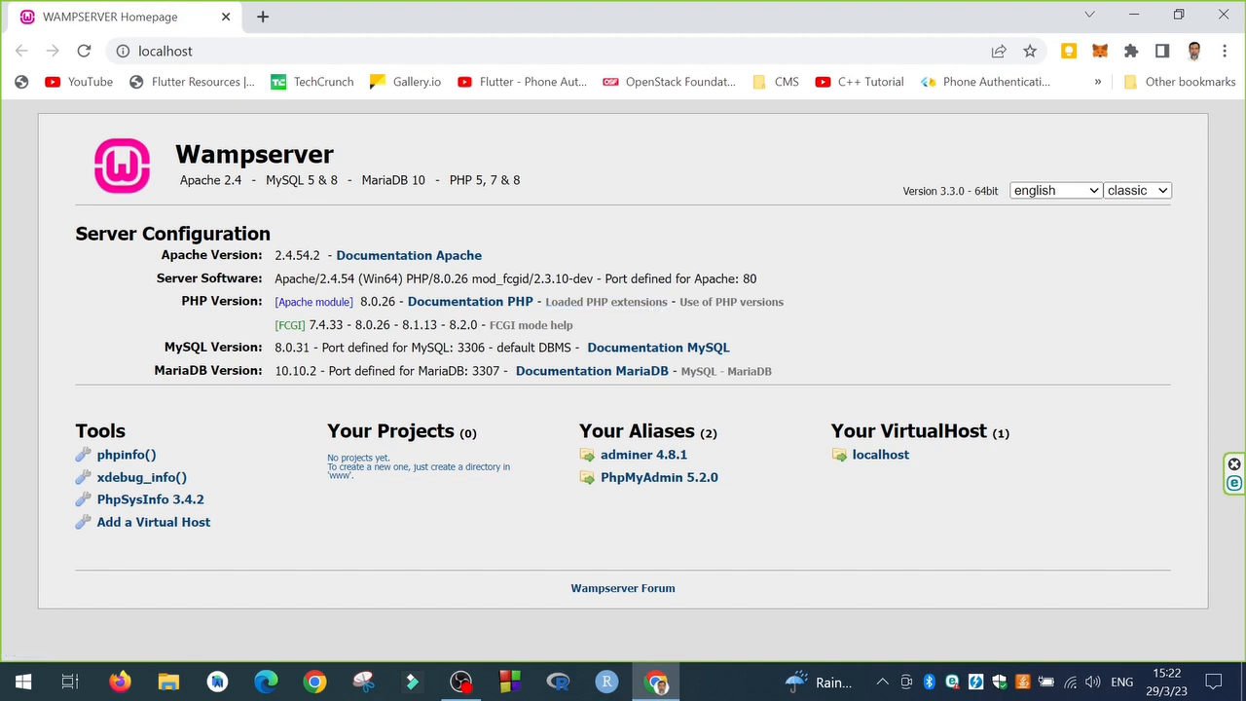
Step: Look through the phpinfo() page and return to the WampServer homepage
{"action": "left_click", "coordinate": [124, 458]}
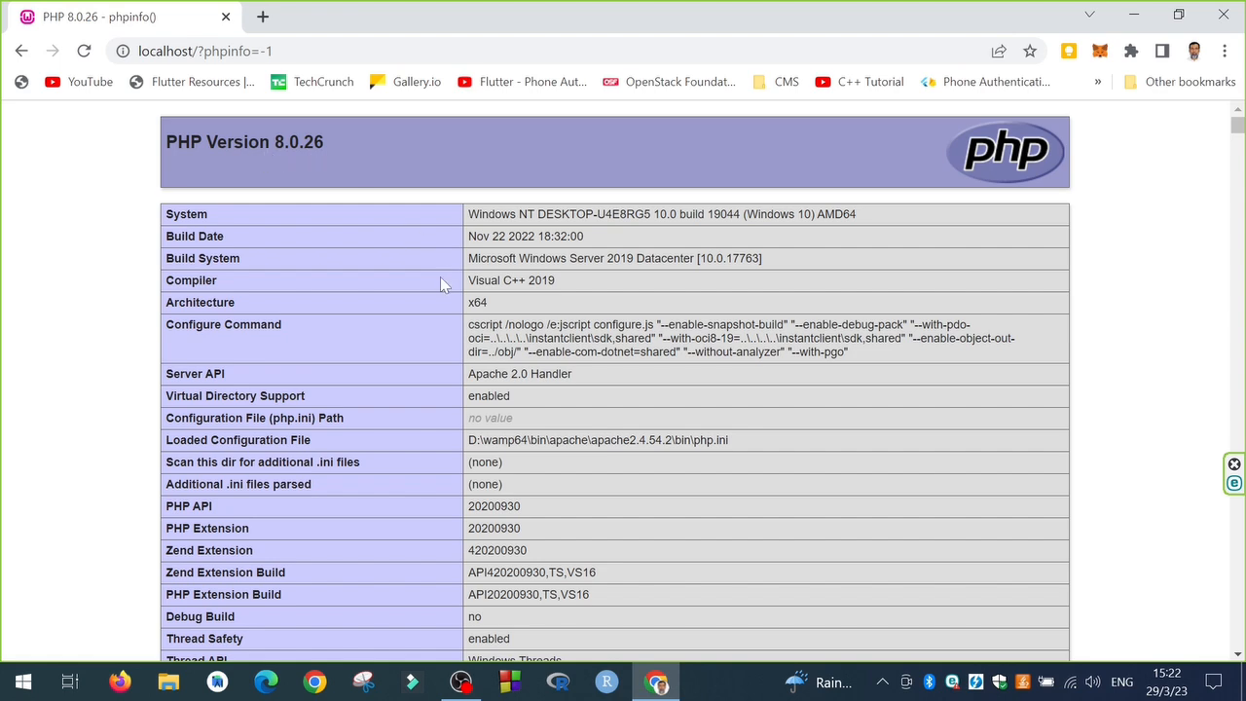
{"action": "scroll", "coordinate": [463, 324], "scroll_direction": "down", "scroll_amount": 3}
{"action": "scroll", "coordinate": [463, 324], "scroll_direction": "up", "scroll_amount": 4}
{"action": "left_click", "coordinate": [21, 51]}
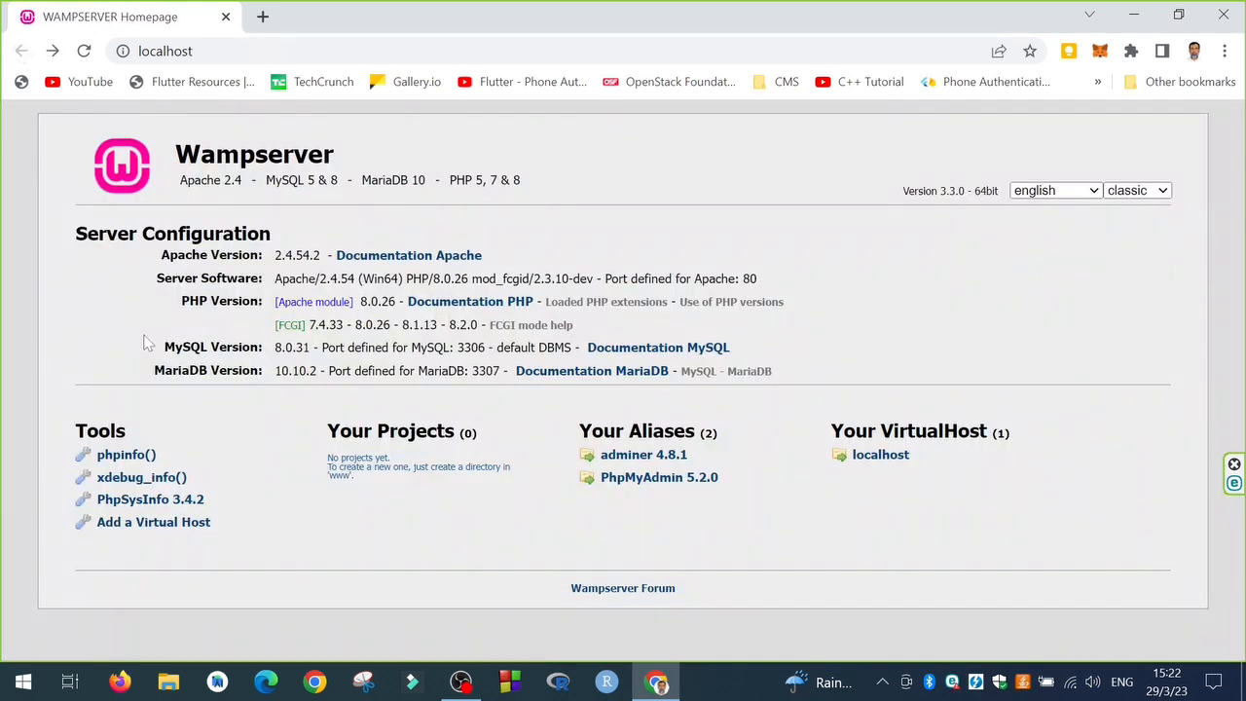
Step: Log in to PhpMyAdmin 5.2.0 on the MySQL server as root with a blank password, then return to the WampServer homepage
{"action": "left_click", "coordinate": [652, 479]}
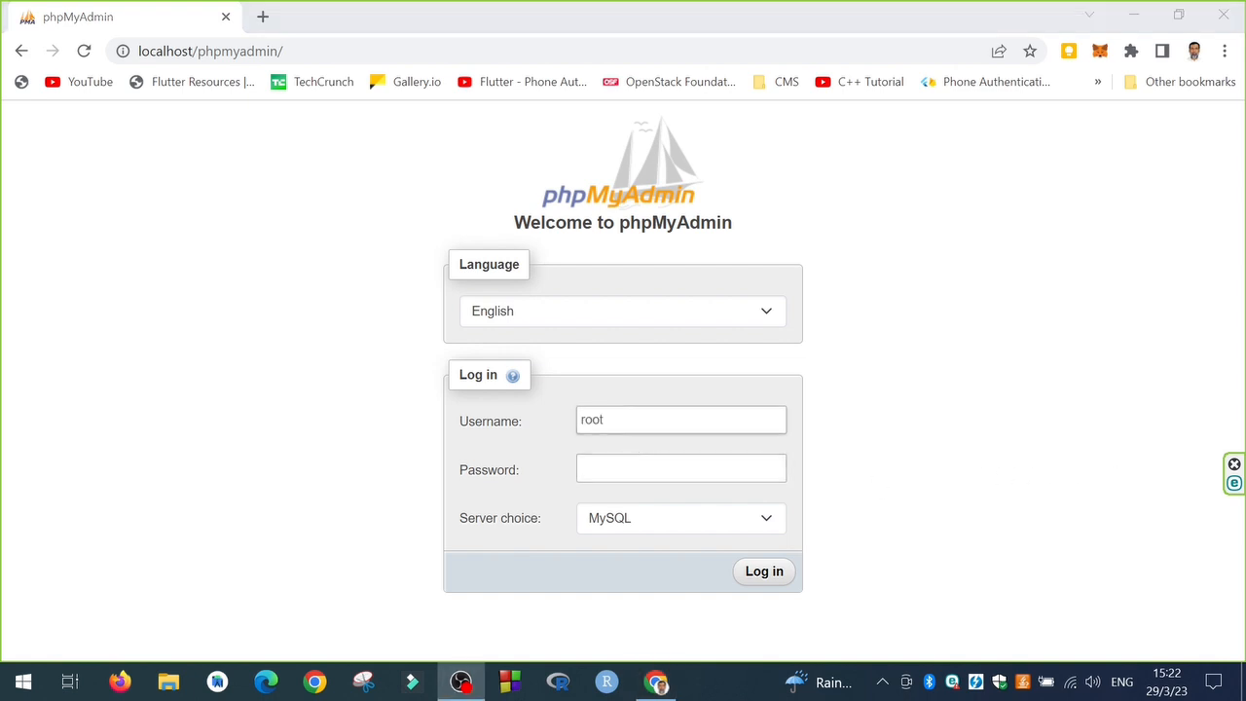
{"action": "left_click", "coordinate": [777, 580]}
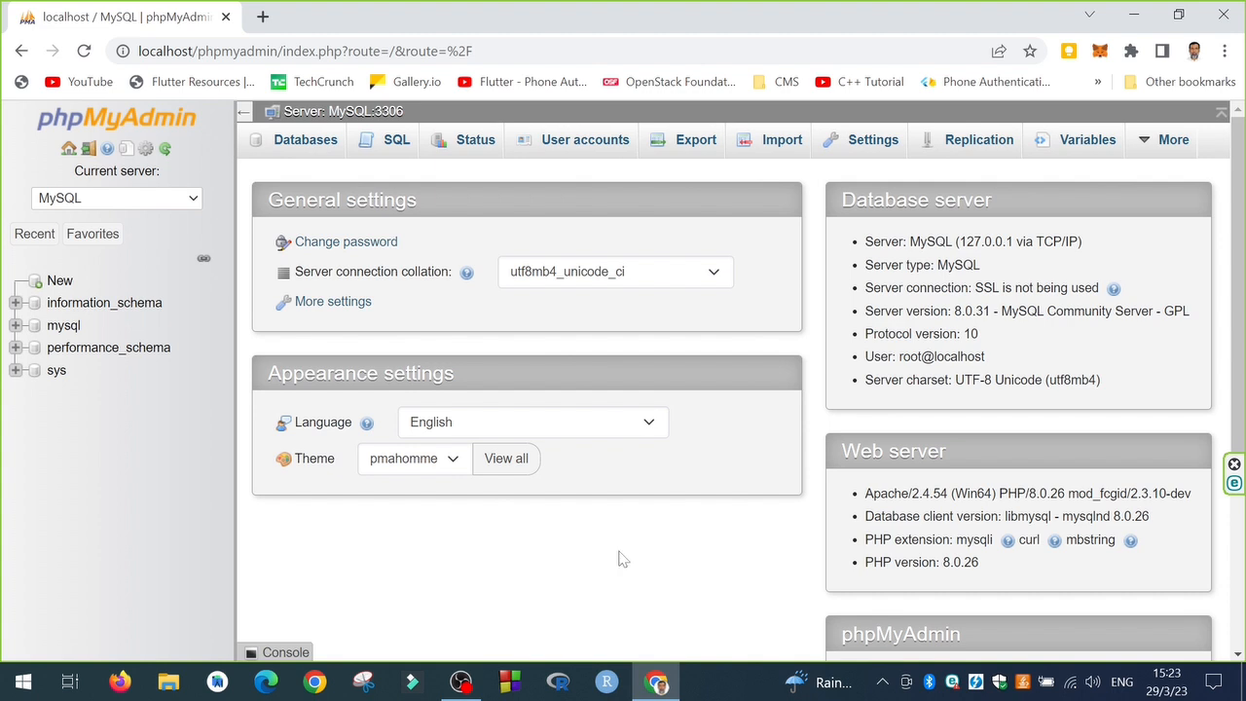
{"action": "scroll", "coordinate": [132, 441], "scroll_direction": "down", "scroll_amount": 1}
{"action": "scroll", "coordinate": [132, 441], "scroll_direction": "up", "scroll_amount": 1}
{"action": "left_click", "coordinate": [22, 51]}
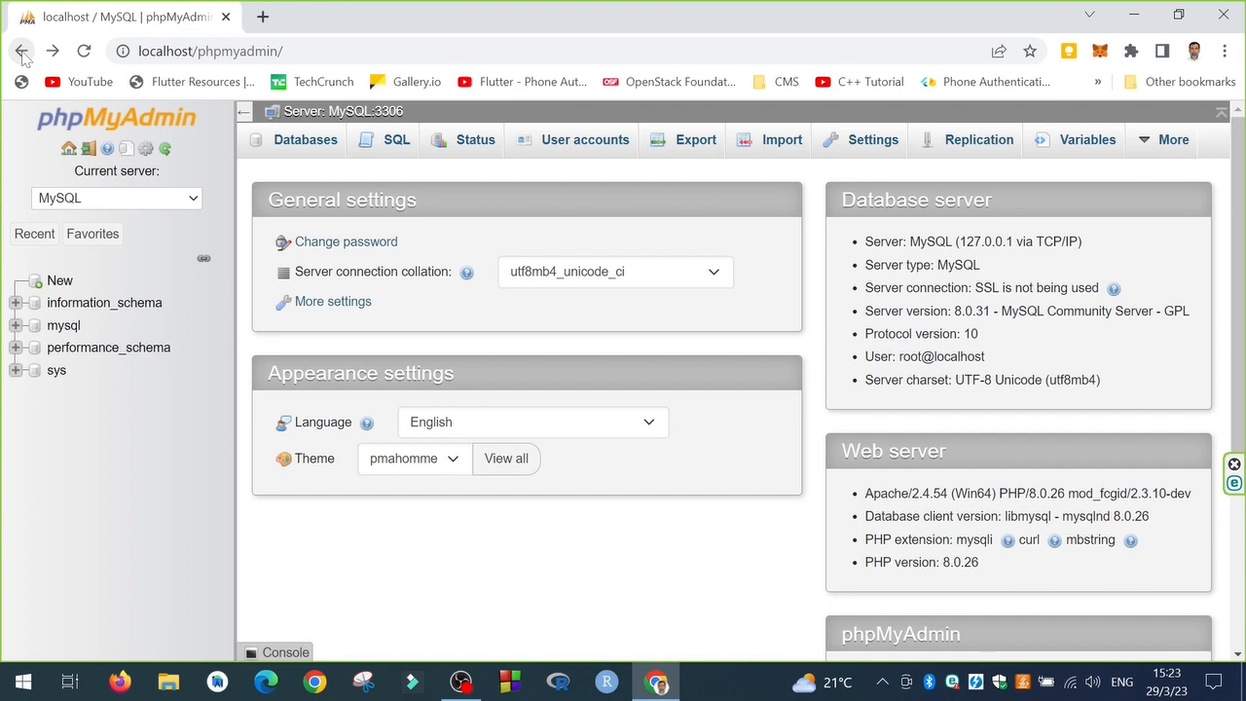
{"action": "left_click", "coordinate": [21, 51]}
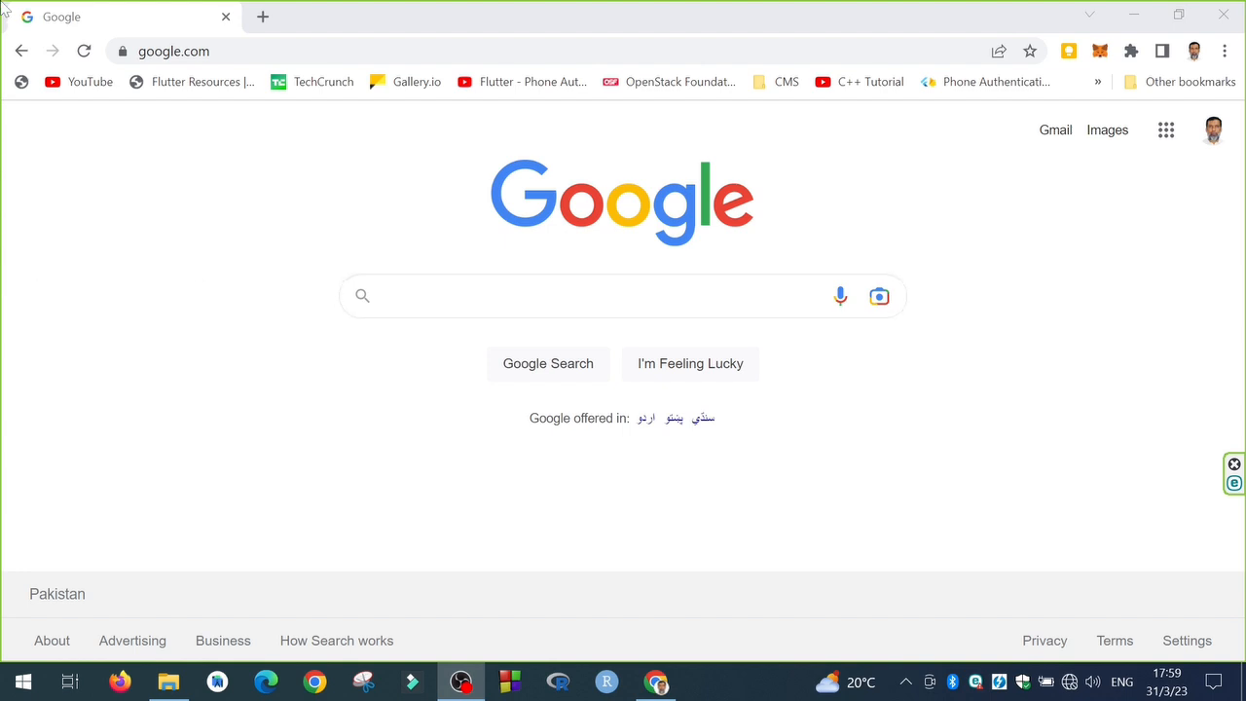
Step: Open the WampServer homepage at localhost in the browser
{"action": "left_click", "coordinate": [292, 51]}
{"action": "type", "text": "l"}
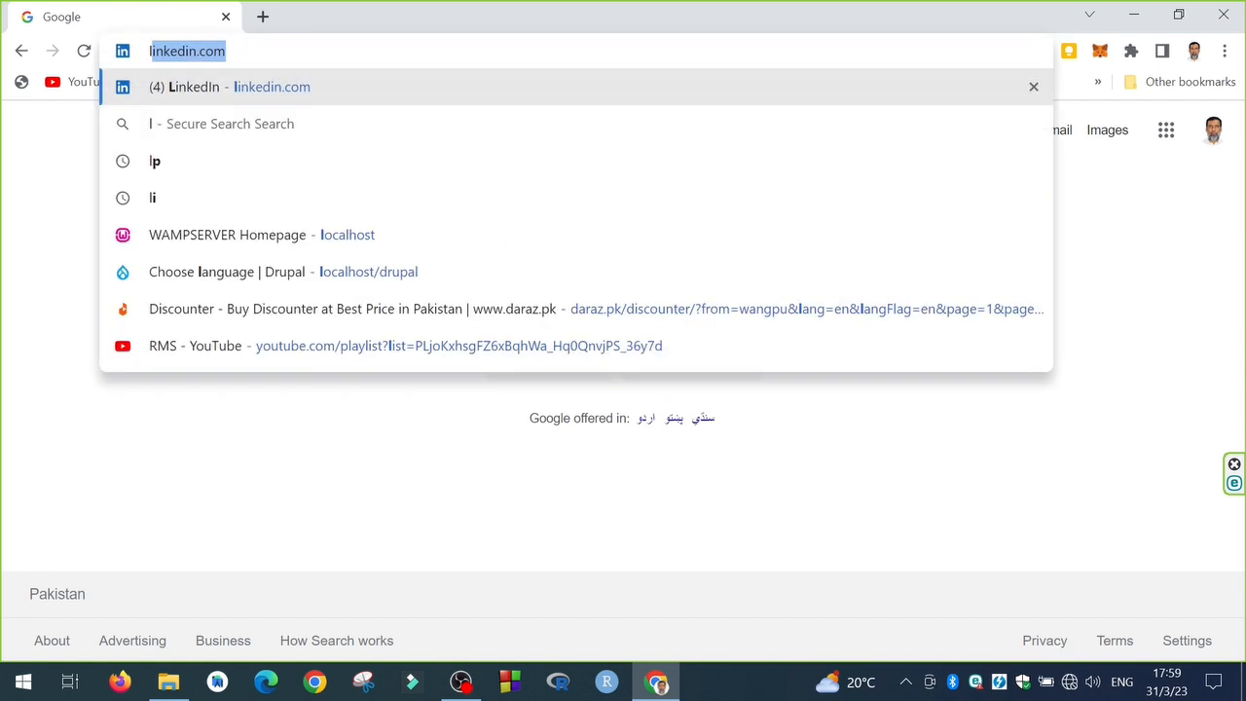
{"action": "type", "text": "ocal"}
{"action": "key", "text": "Return"}
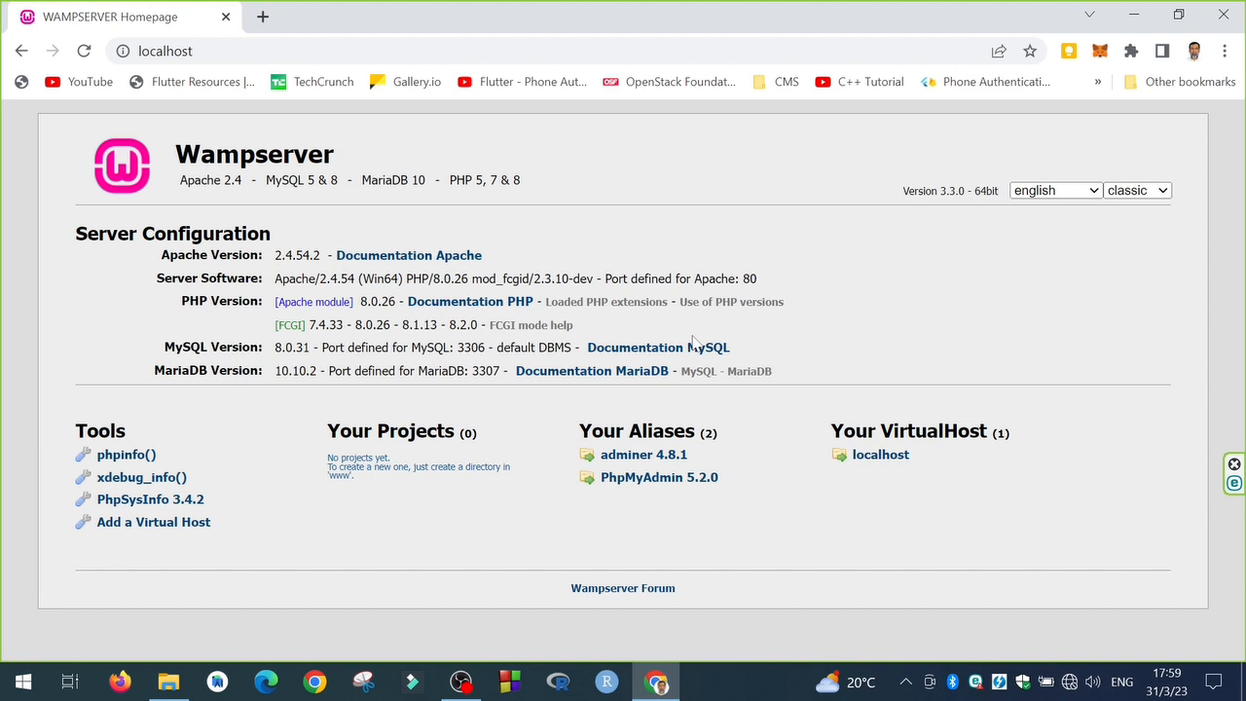
Step: Open PhpMyAdmin 5.2.0 and try to log in to the MySQL server as root with an account password
{"action": "left_click", "coordinate": [639, 477]}
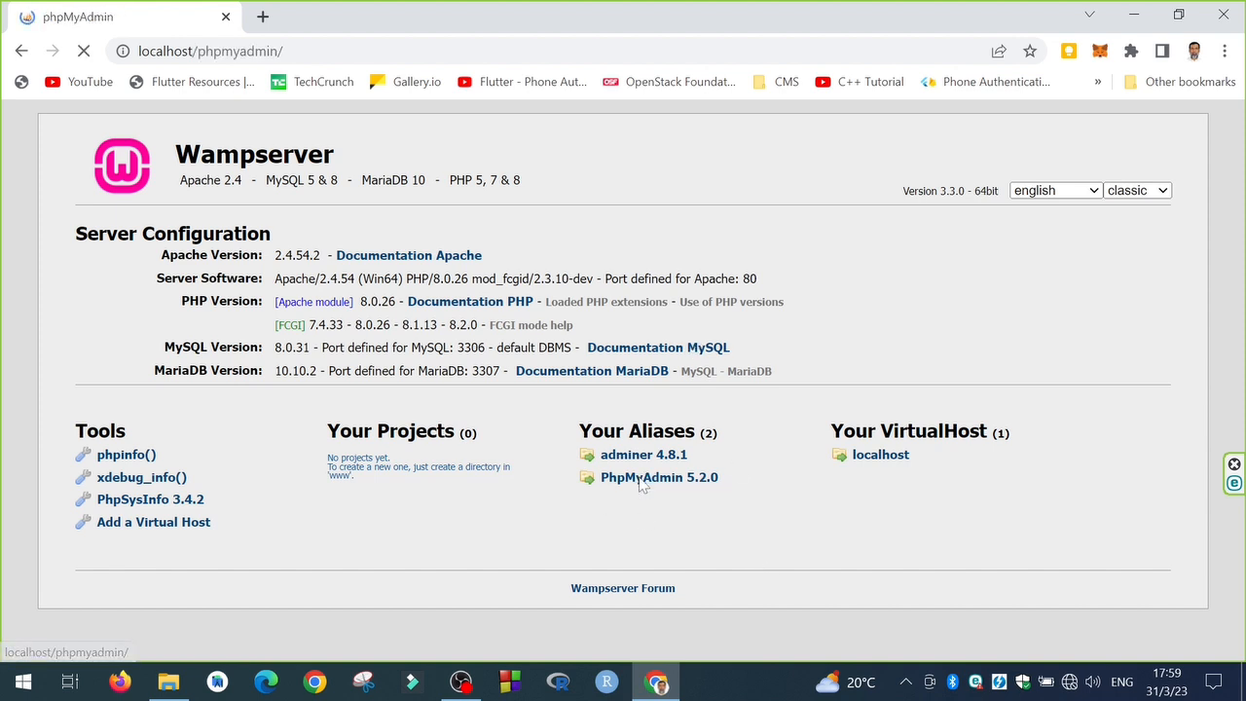
{"action": "scroll", "coordinate": [642, 483], "scroll_direction": "down", "scroll_amount": 1}
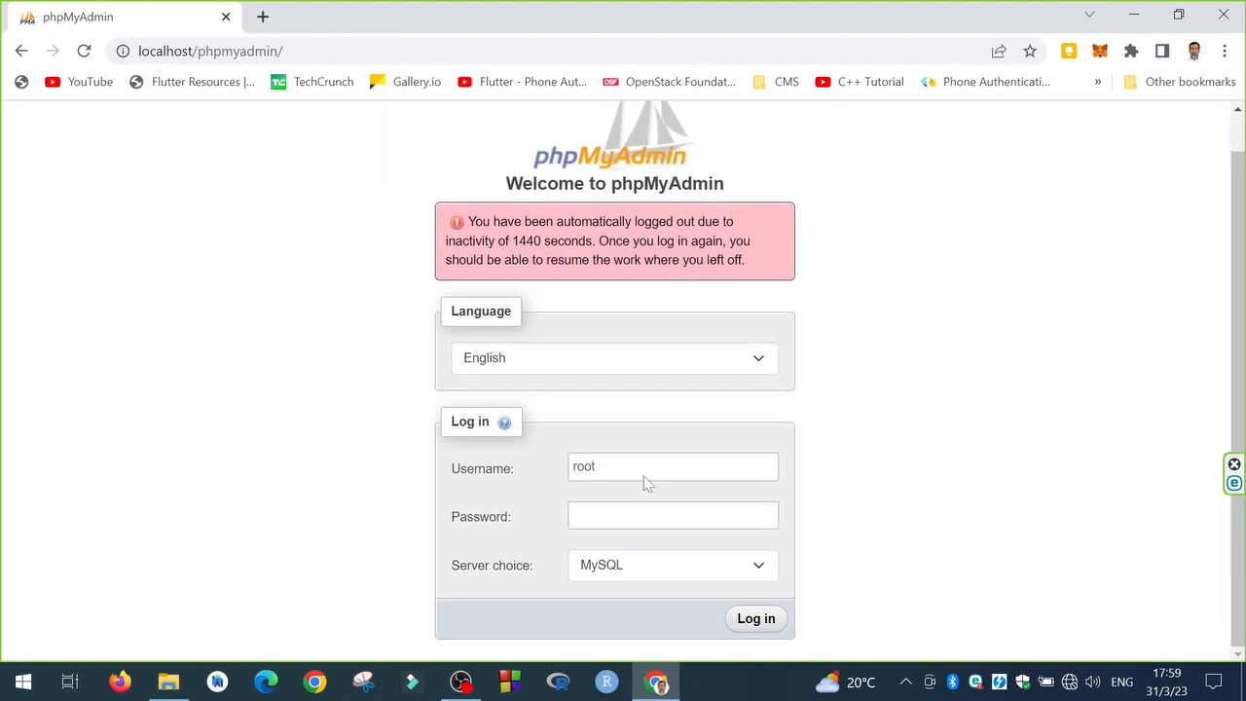
{"action": "left_click", "coordinate": [634, 508]}
{"action": "type", "text": "root"}
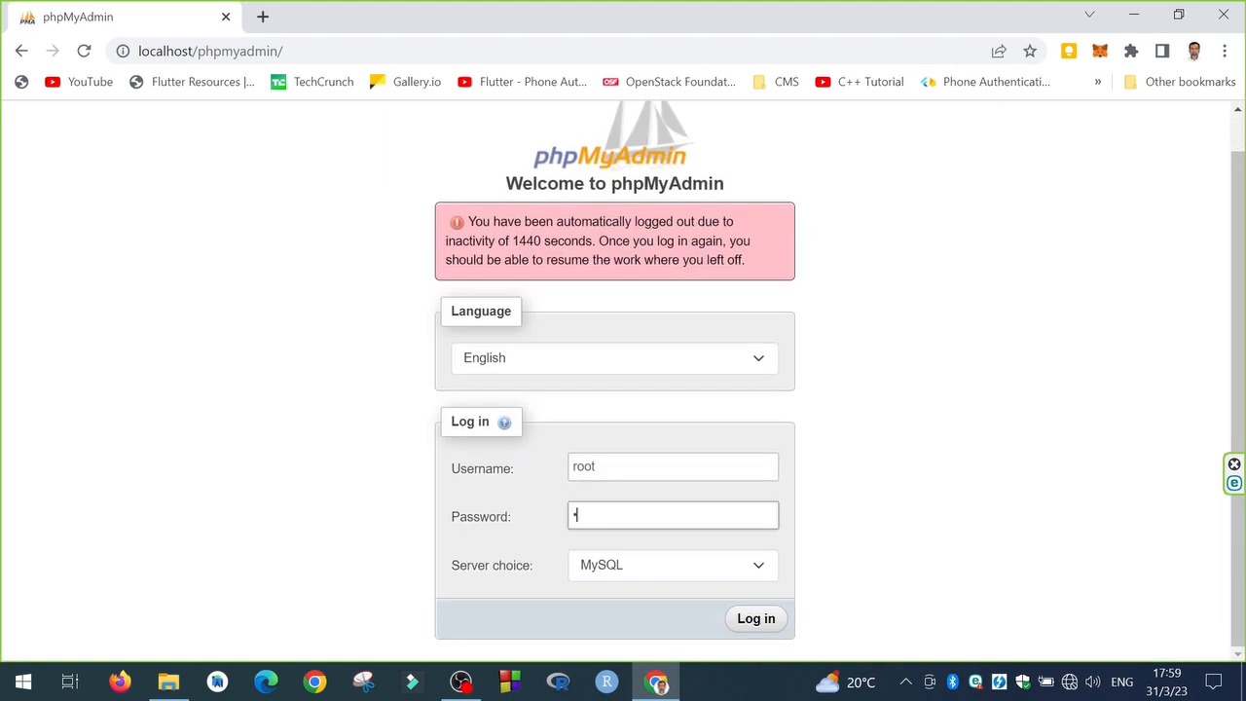
{"action": "left_click", "coordinate": [756, 620]}
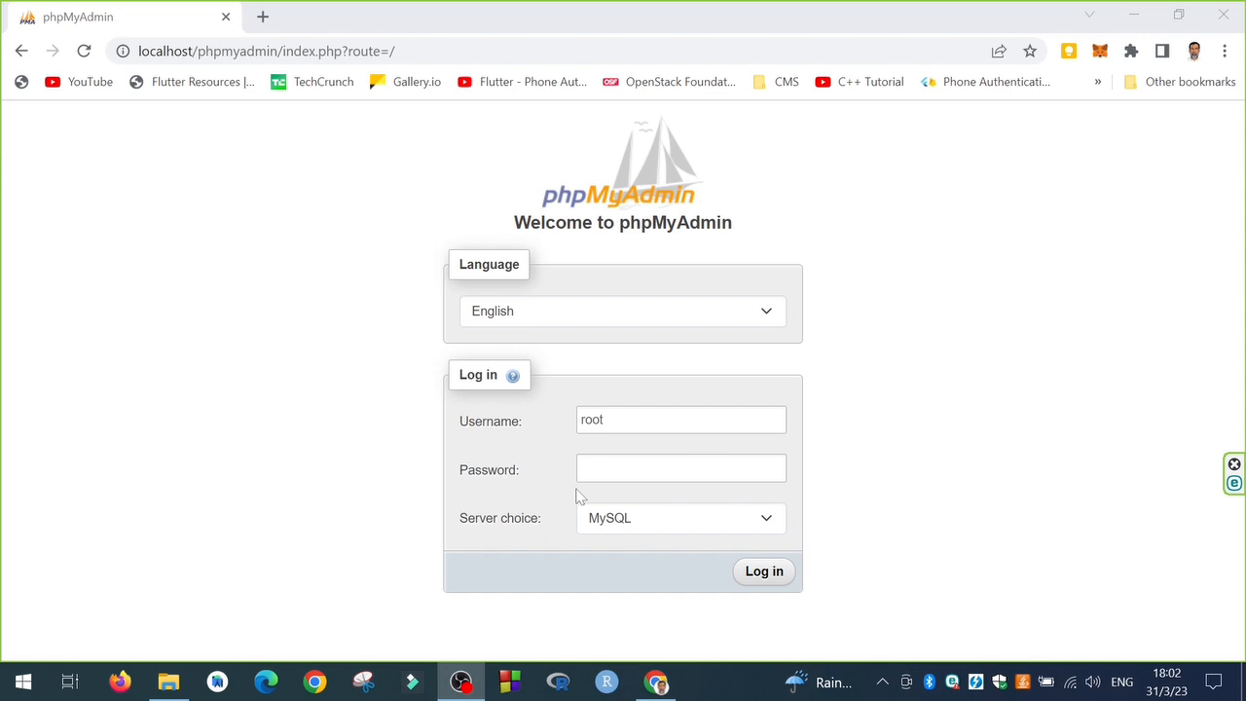
Step: Log in to the MySQL server as root, leaving the password blank
{"action": "left_click", "coordinate": [584, 472]}
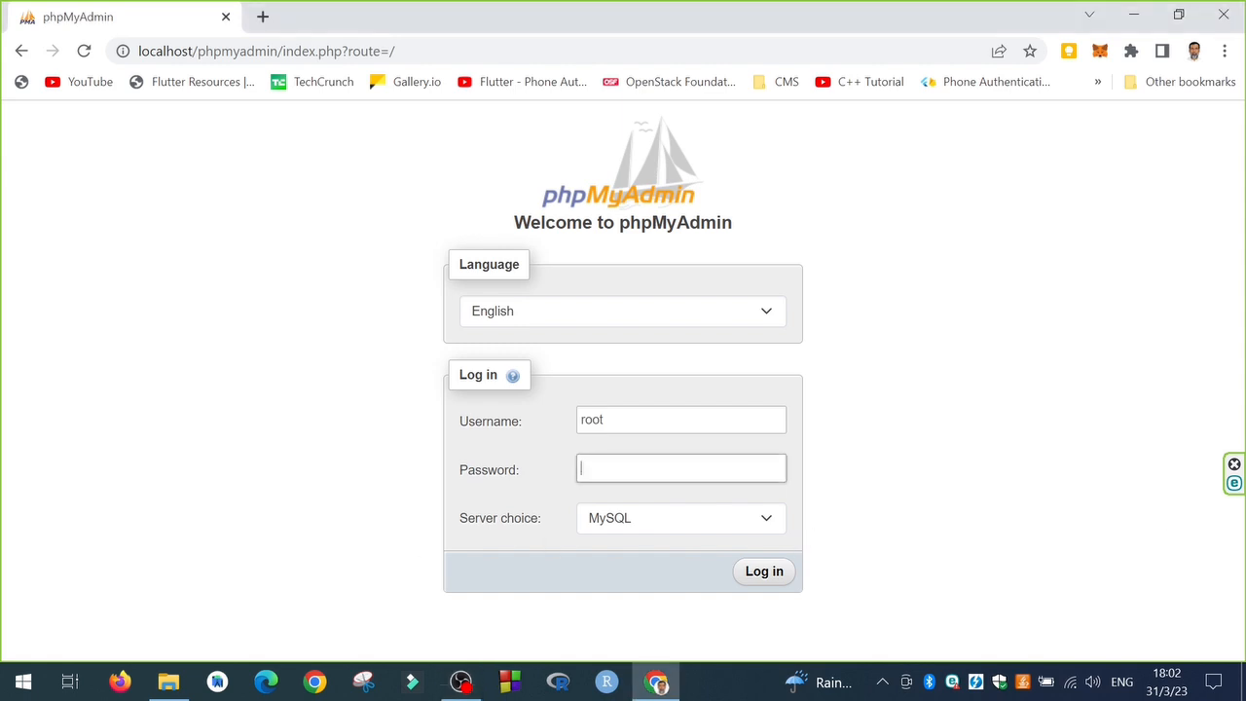
{"action": "left_click", "coordinate": [765, 573]}
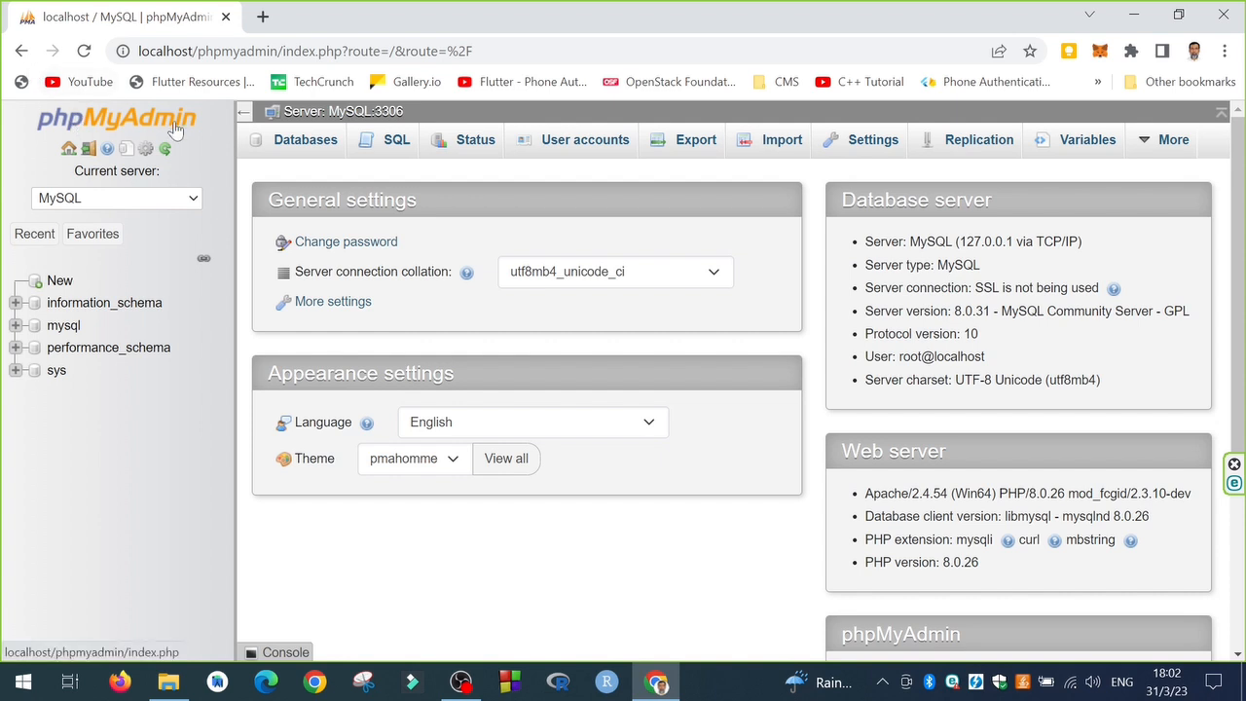
Step: Create a new database named realestate on the MySQL server with the utf8mb4_0900_ai_ci collation
{"action": "left_click", "coordinate": [306, 143]}
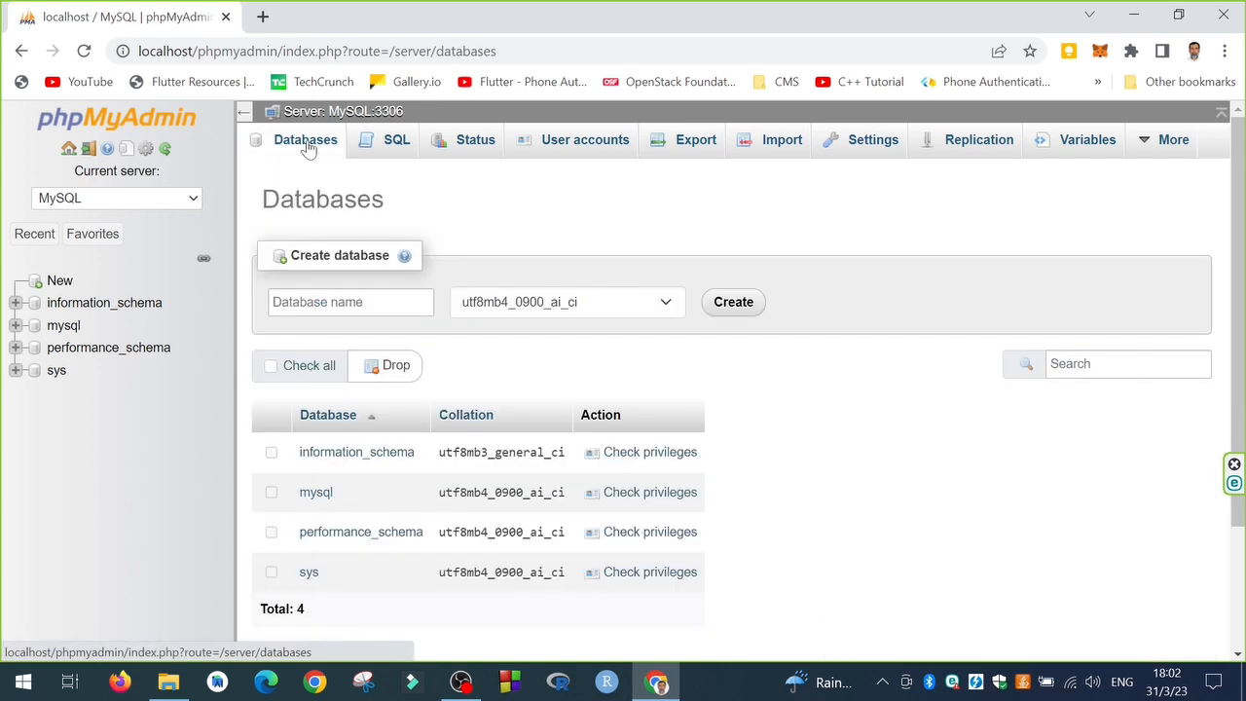
{"action": "left_click", "coordinate": [390, 302]}
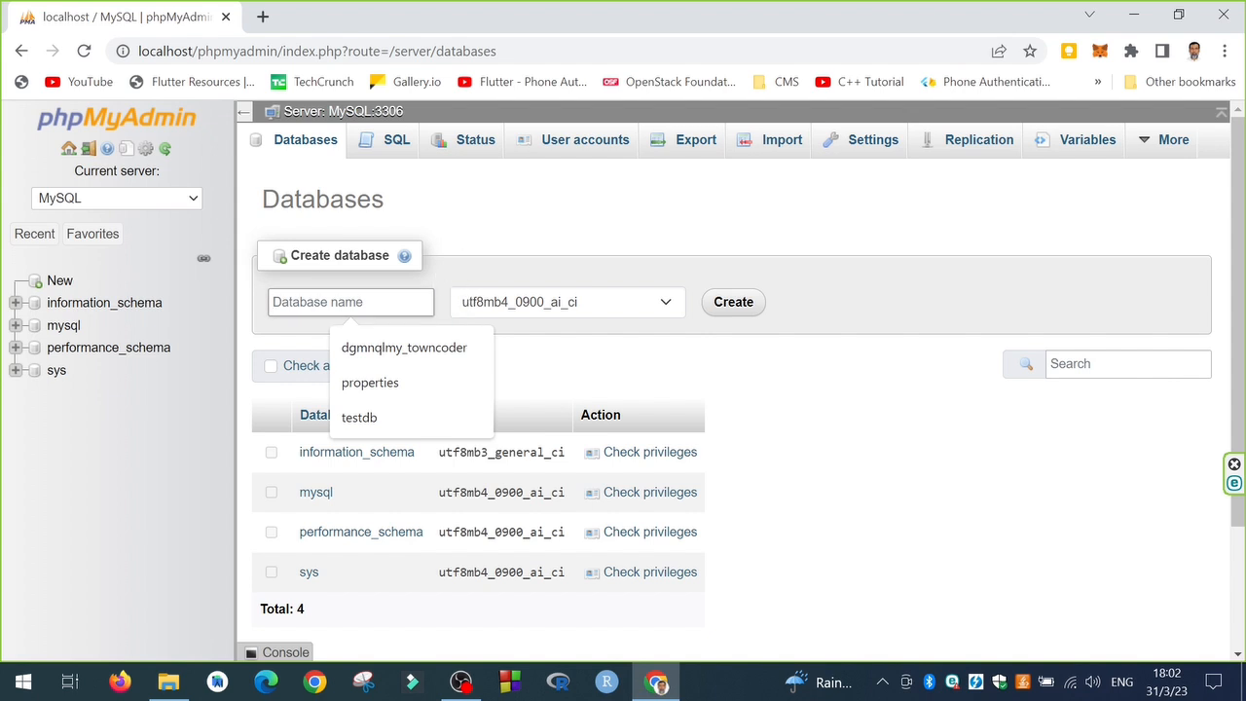
{"action": "type", "text": "f"}
{"action": "key", "text": "BackSpace"}
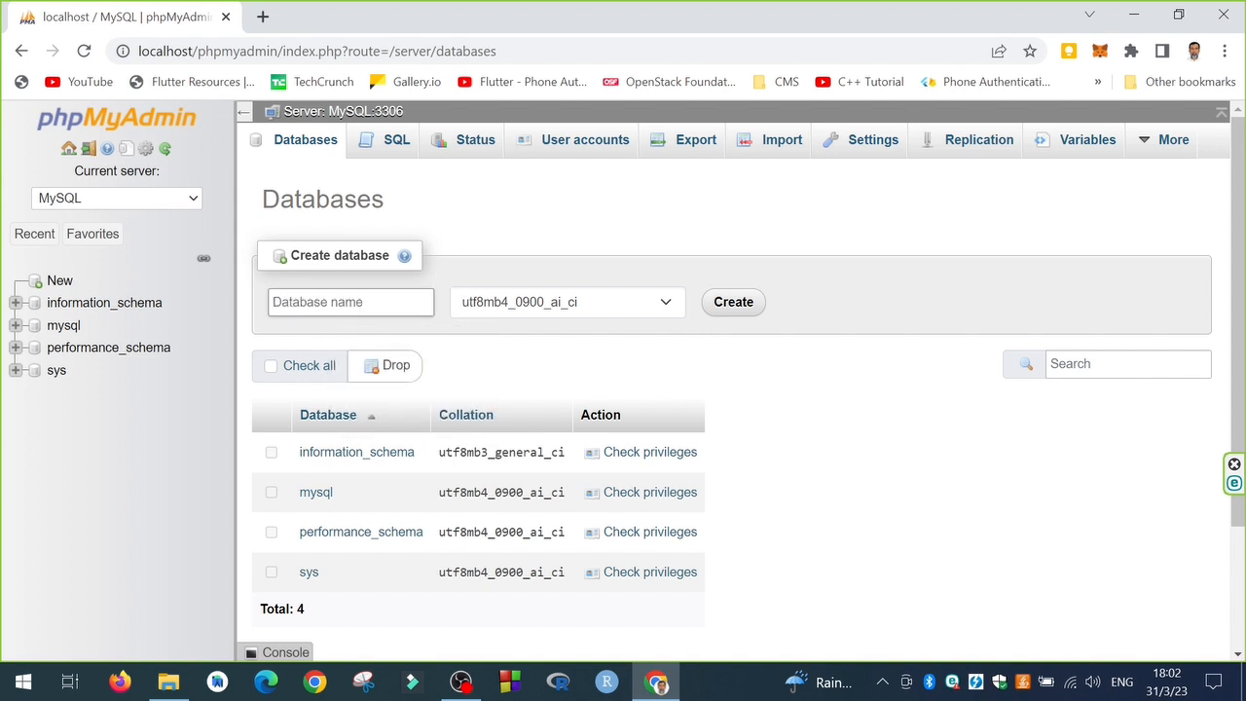
{"action": "type", "text": "realestate"}
{"action": "left_click", "coordinate": [294, 302]}
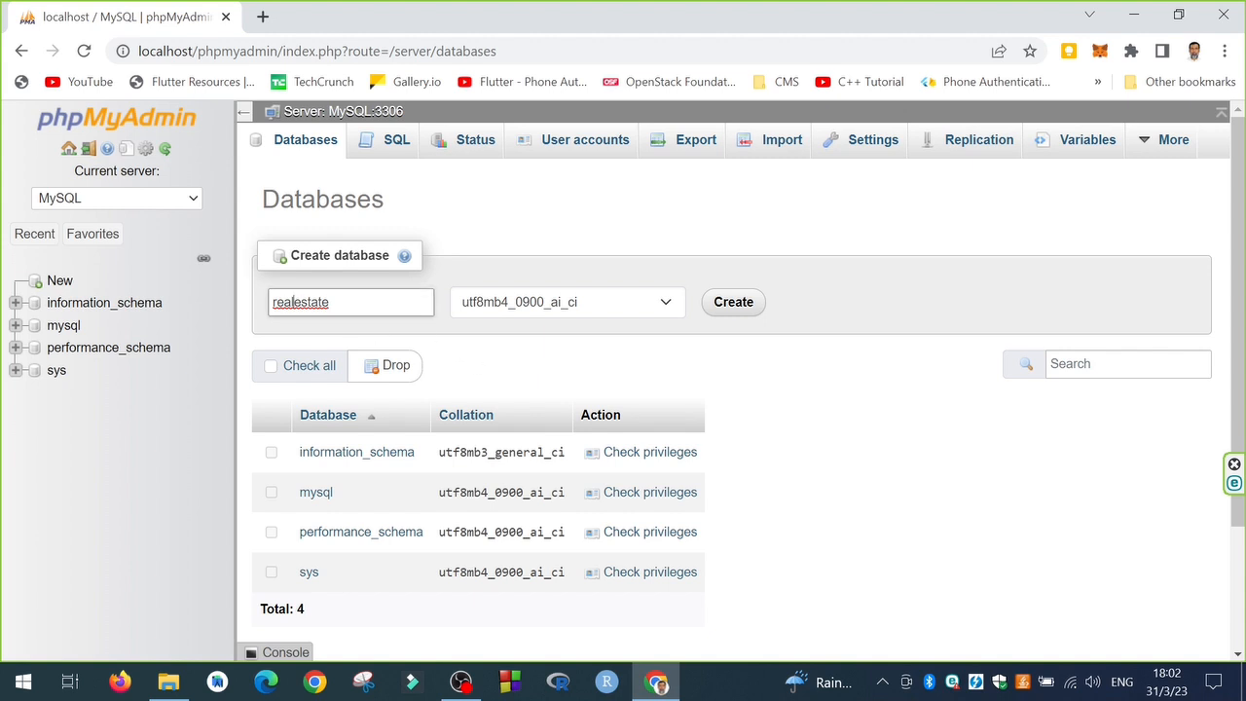
{"action": "left_click", "coordinate": [743, 302]}
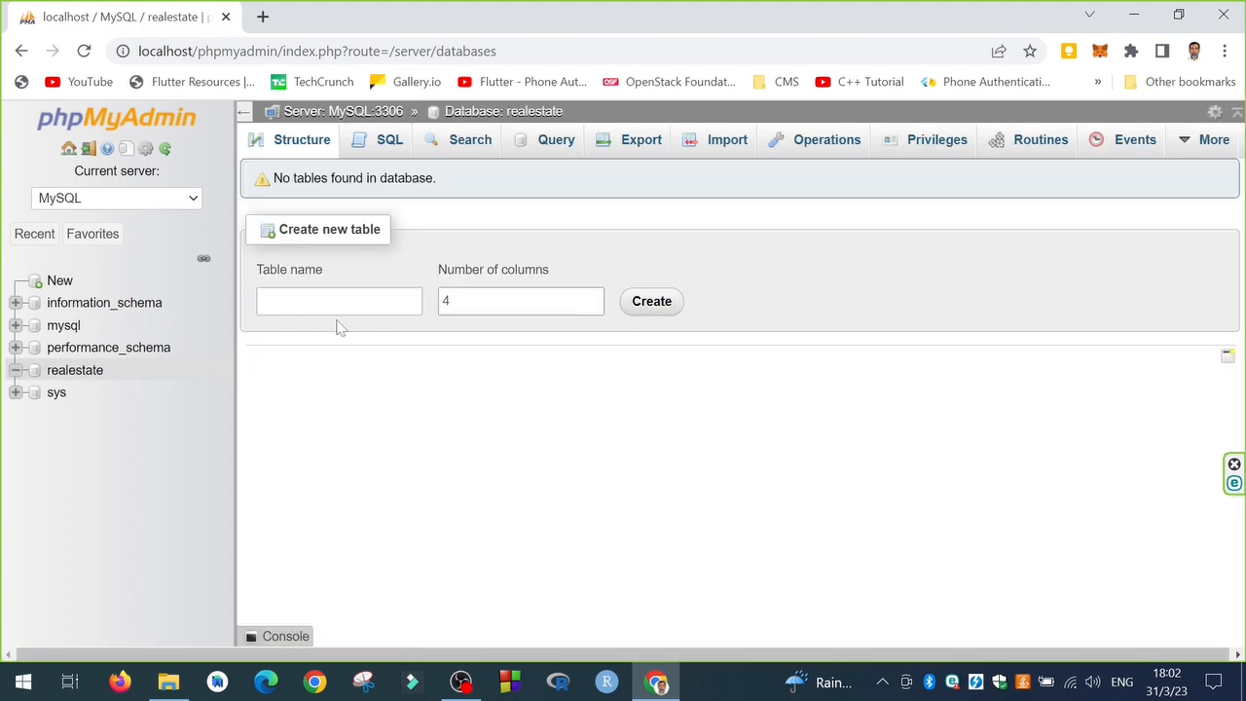
Step: Return to the server's database list and look for the realestate database in it
{"action": "left_click", "coordinate": [93, 122]}
{"action": "left_click", "coordinate": [303, 139]}
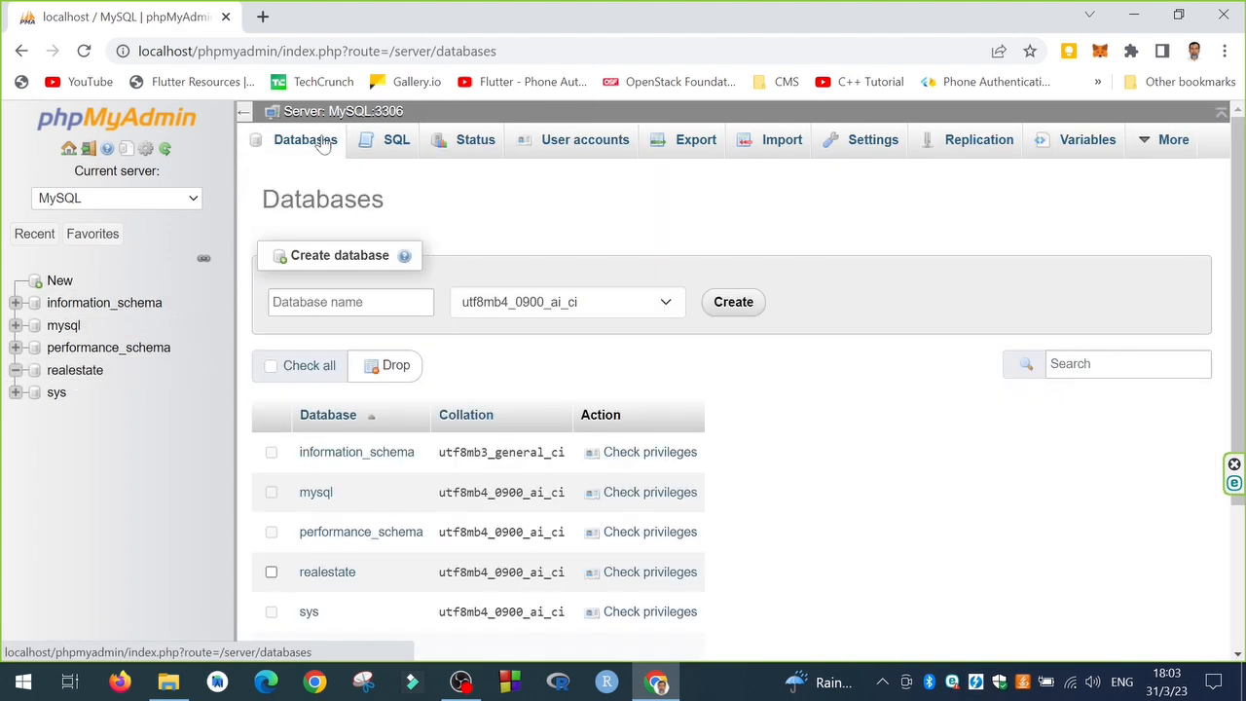
{"action": "scroll", "coordinate": [499, 363], "scroll_direction": "down", "scroll_amount": 1}
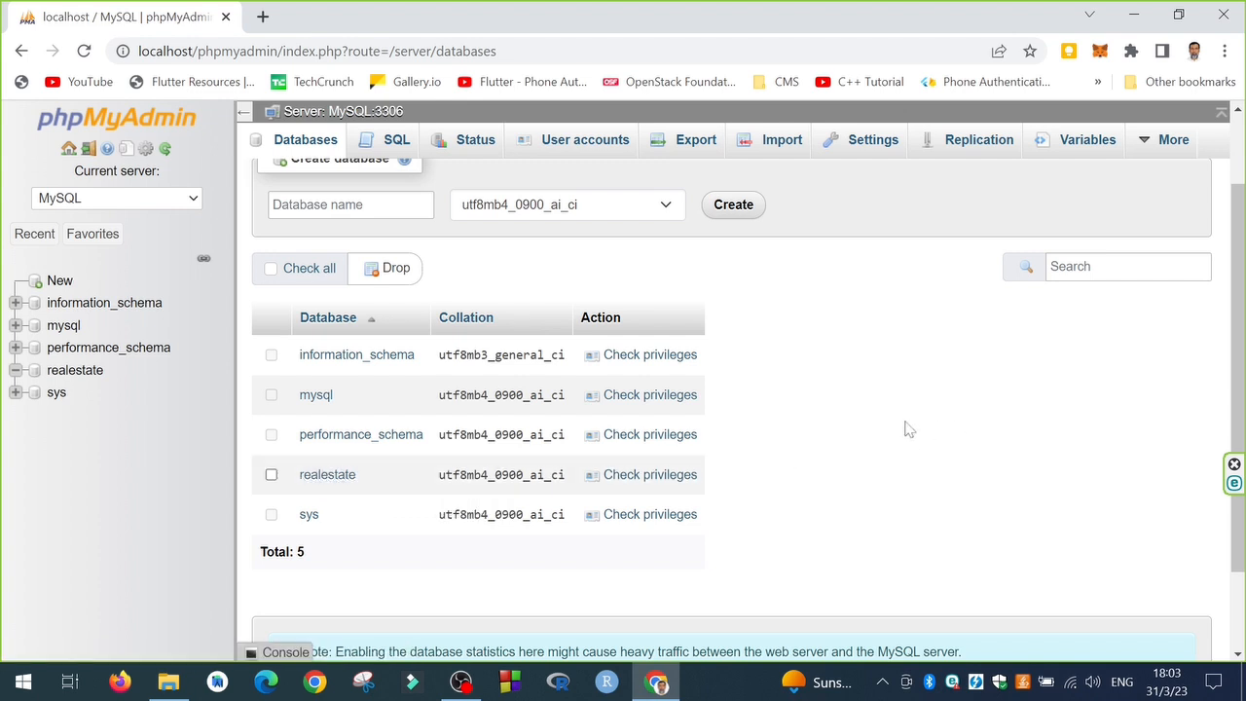
{"action": "scroll", "coordinate": [905, 428], "scroll_direction": "up", "scroll_amount": 2}
Step: Start a new MySQL user account, fill in its user name, and set the host name to Local
{"action": "left_click", "coordinate": [582, 144]}
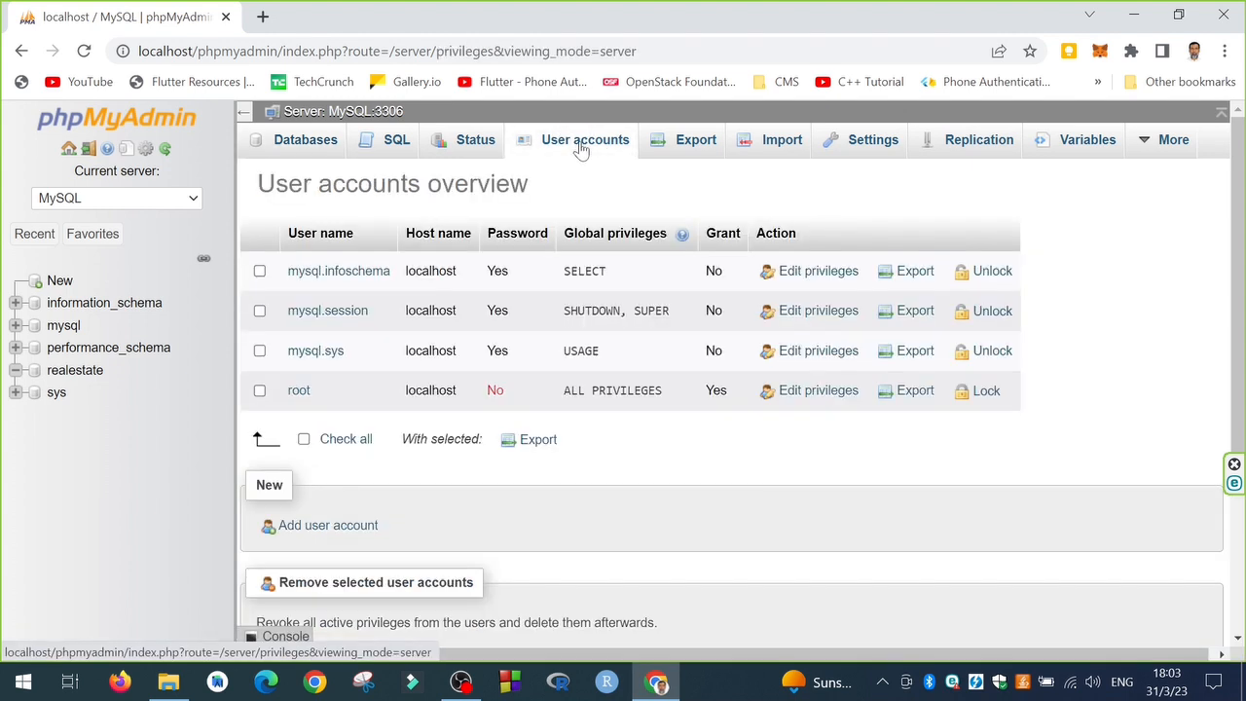
{"action": "scroll", "coordinate": [691, 233], "scroll_direction": "down", "scroll_amount": 1}
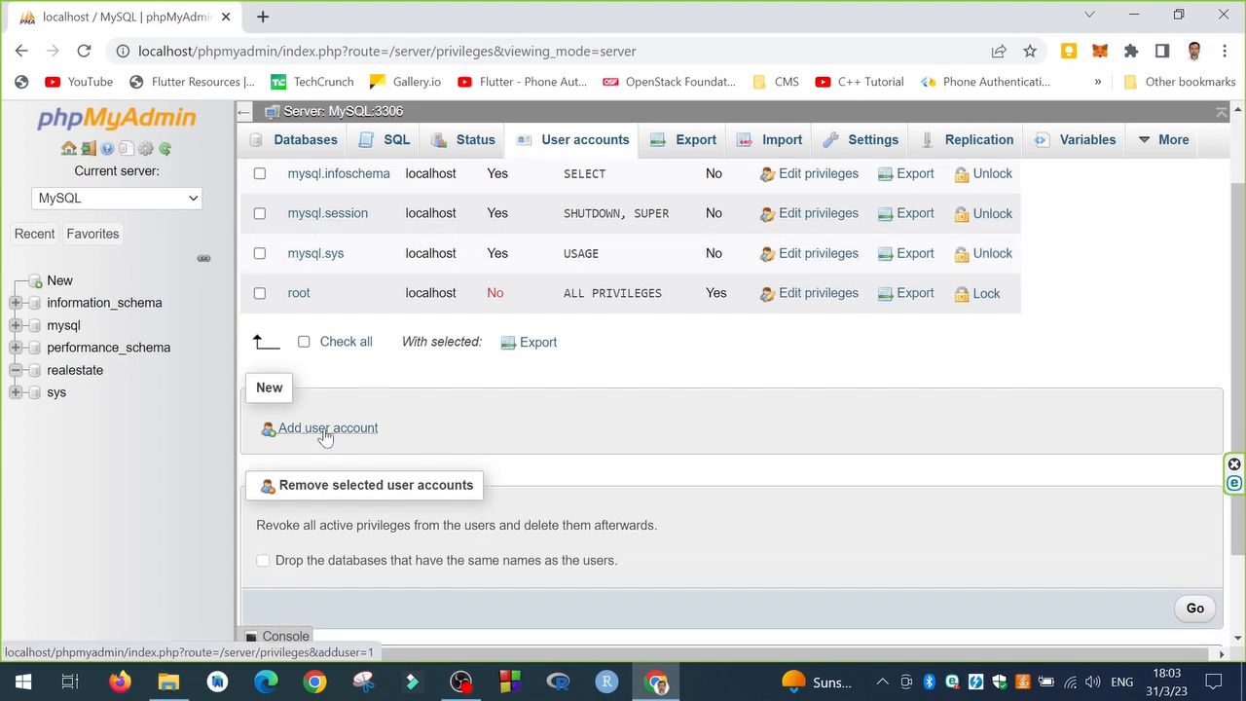
{"action": "left_click", "coordinate": [325, 430]}
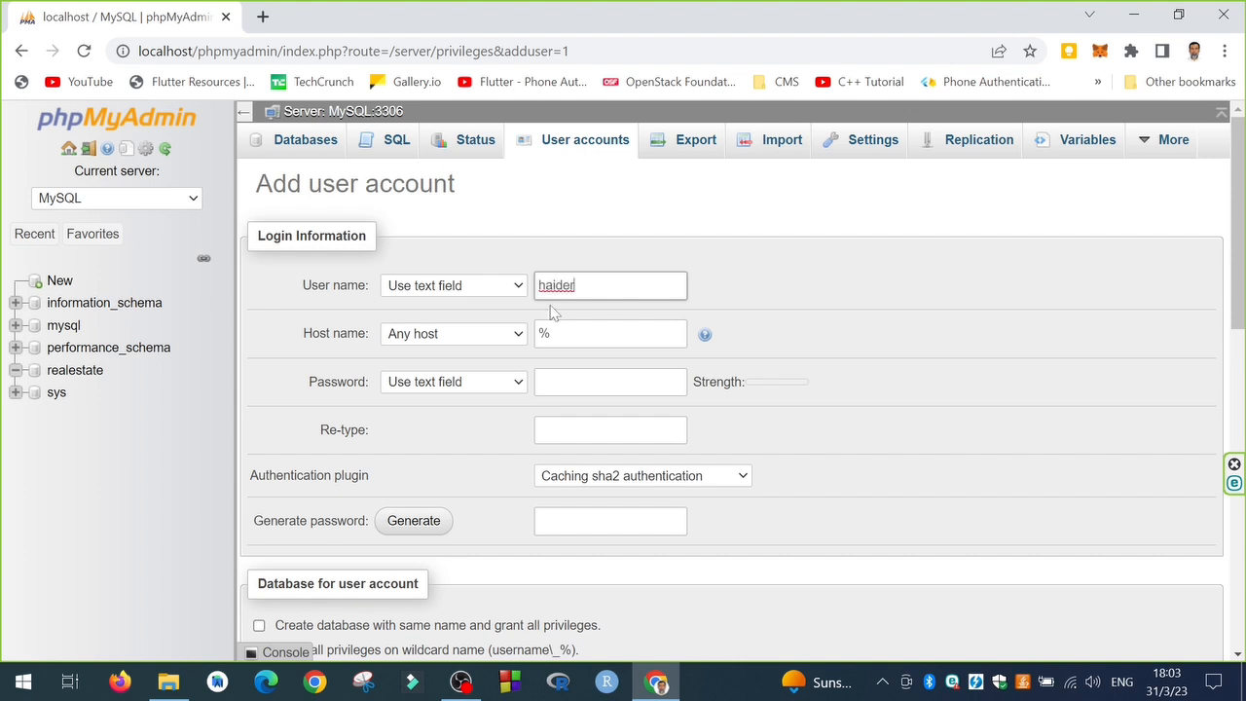
{"action": "left_click", "coordinate": [452, 334]}
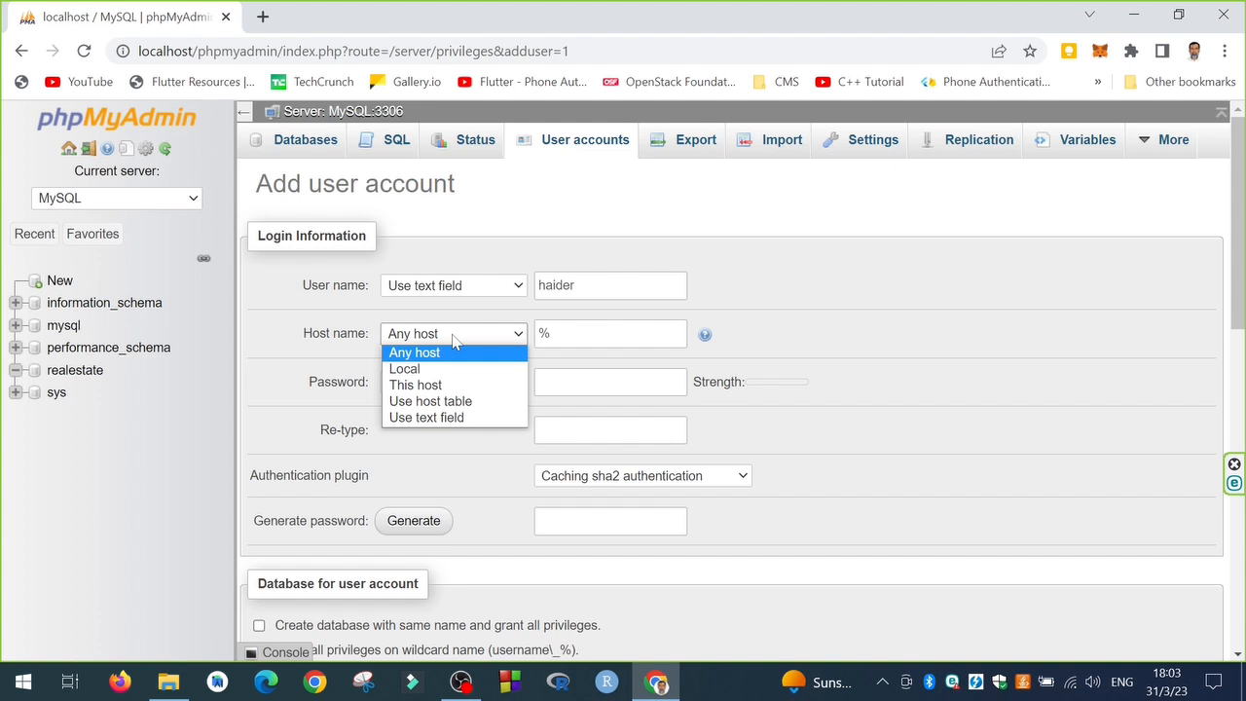
{"action": "left_click", "coordinate": [436, 369]}
Step: Enter the new account's password and retype it in the confirmation field
{"action": "left_click", "coordinate": [610, 382]}
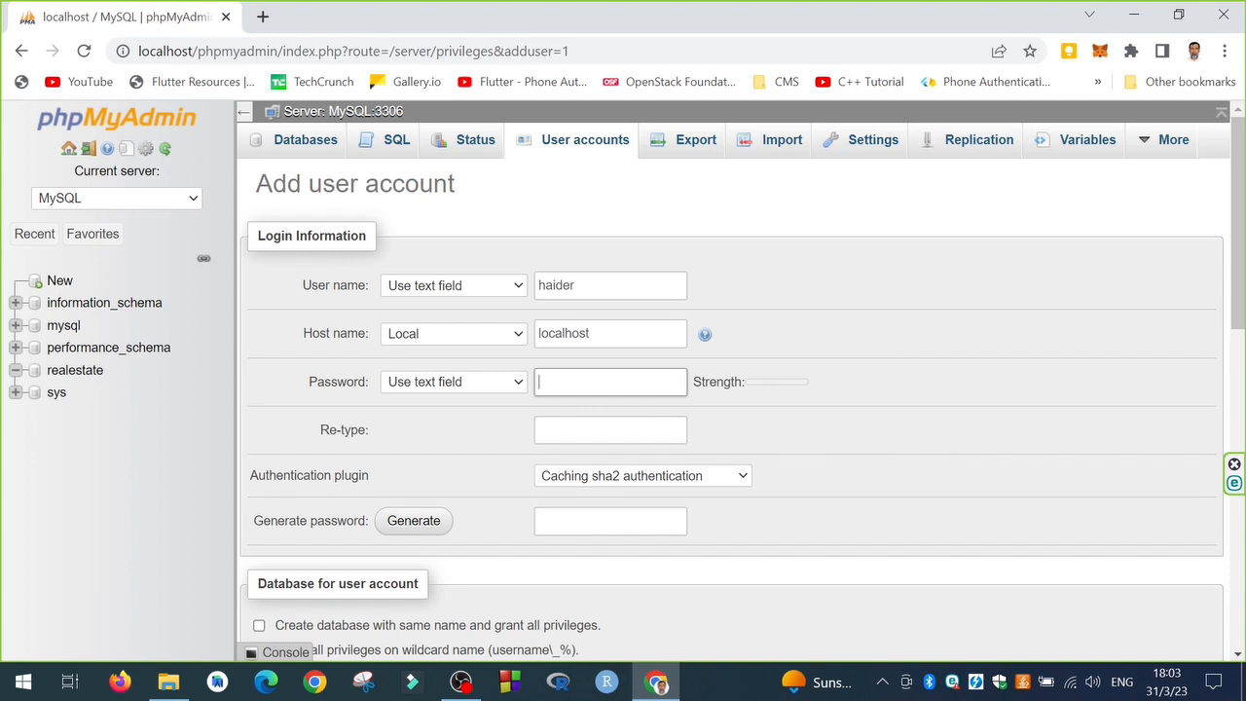
{"action": "left_click", "coordinate": [610, 425]}
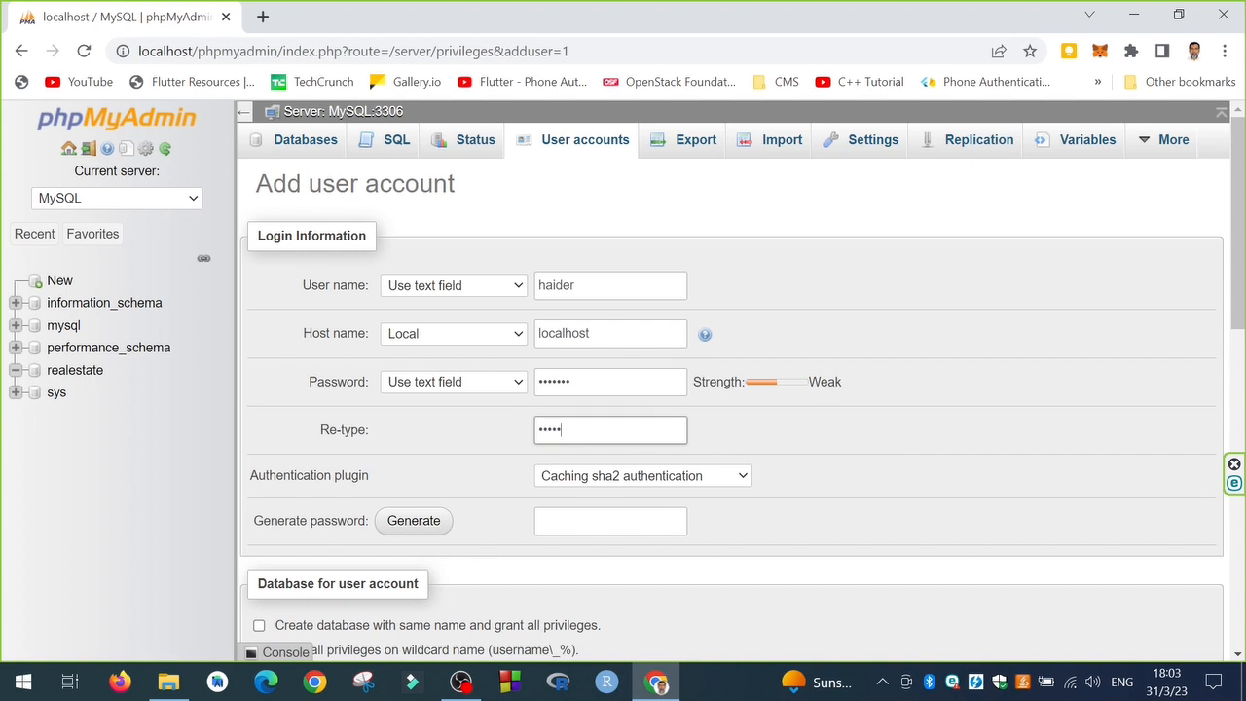
Step: Try to submit the new user account without any global privileges, and dismiss the alert
{"action": "scroll", "coordinate": [604, 438], "scroll_direction": "down", "scroll_amount": 3}
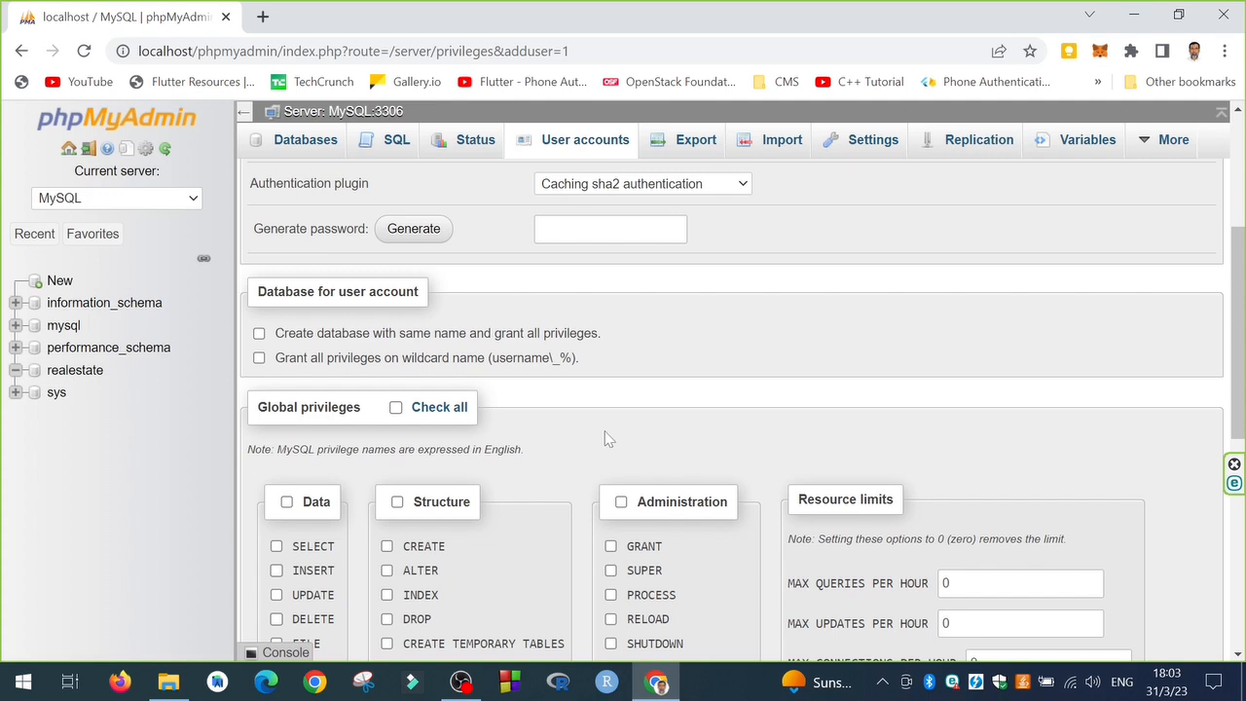
{"action": "scroll", "coordinate": [604, 438], "scroll_direction": "down", "scroll_amount": 6}
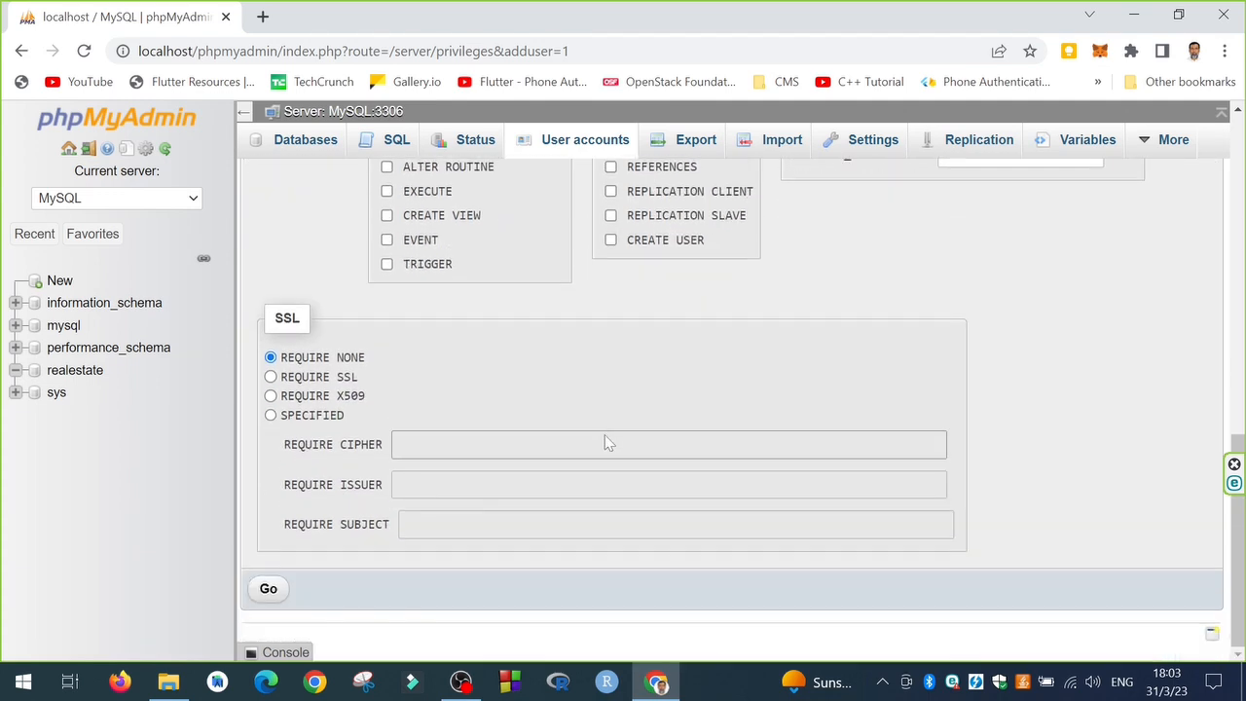
{"action": "left_click", "coordinate": [269, 590]}
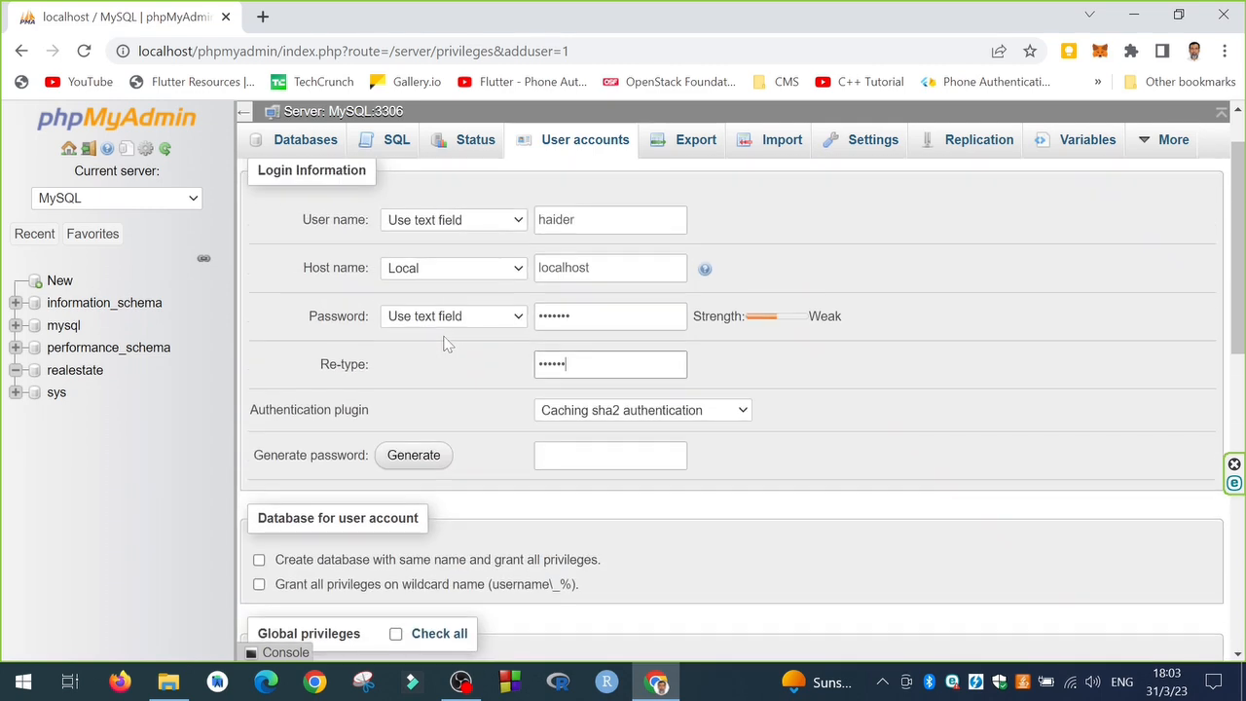
{"action": "scroll", "coordinate": [441, 341], "scroll_direction": "up", "scroll_amount": 1}
{"action": "scroll", "coordinate": [375, 375], "scroll_direction": "down", "scroll_amount": 9}
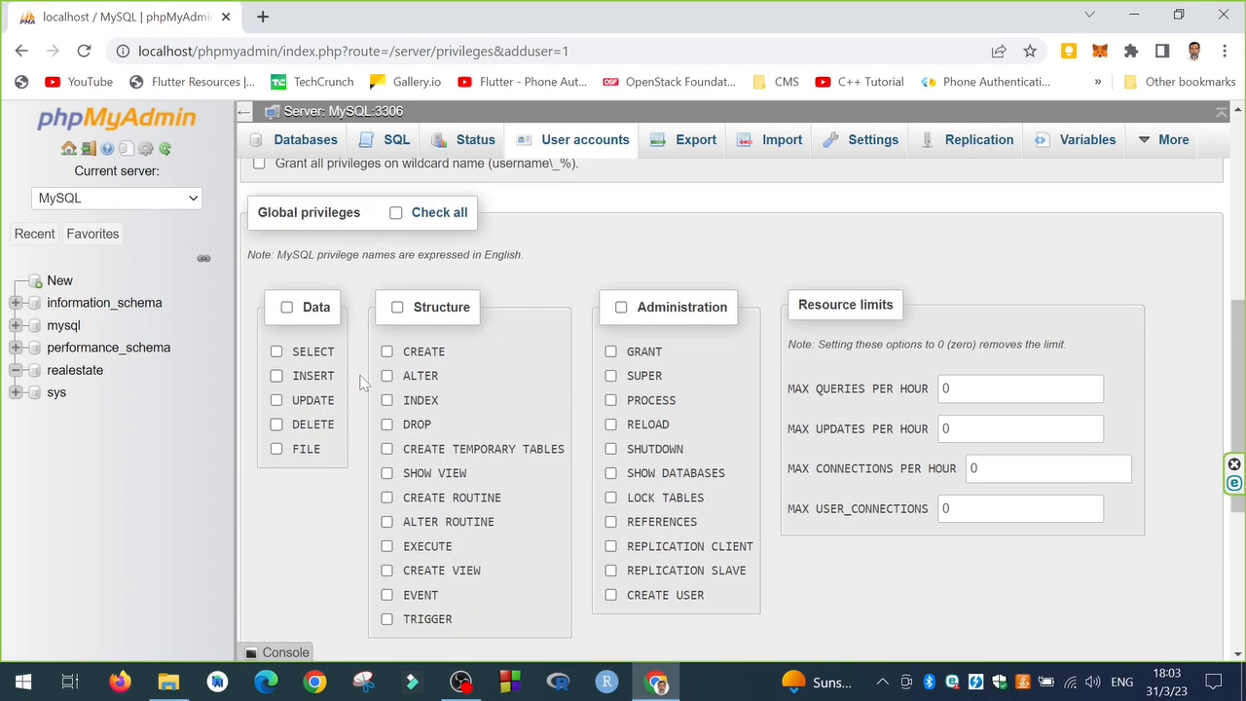
{"action": "left_click", "coordinate": [271, 591]}
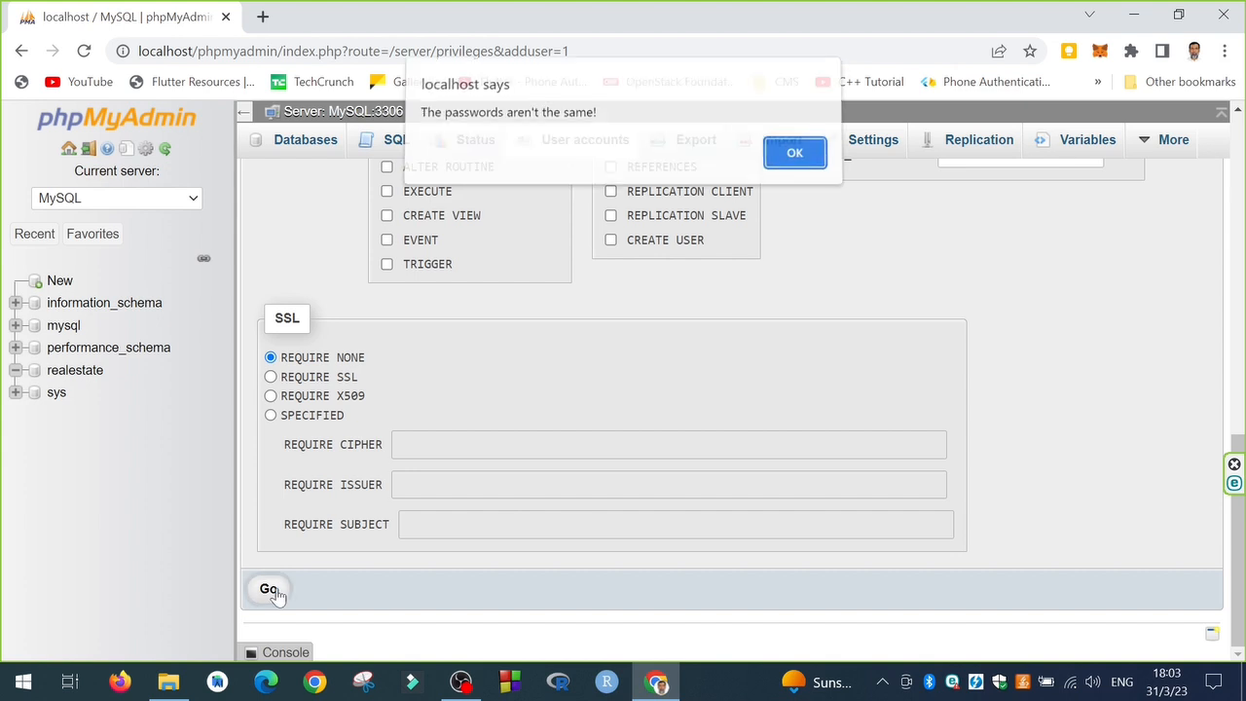
{"action": "left_click", "coordinate": [790, 162]}
Step: Replace the new account's password with a shorter one in both the password and retype fields
{"action": "scroll", "coordinate": [594, 321], "scroll_direction": "up", "scroll_amount": 9}
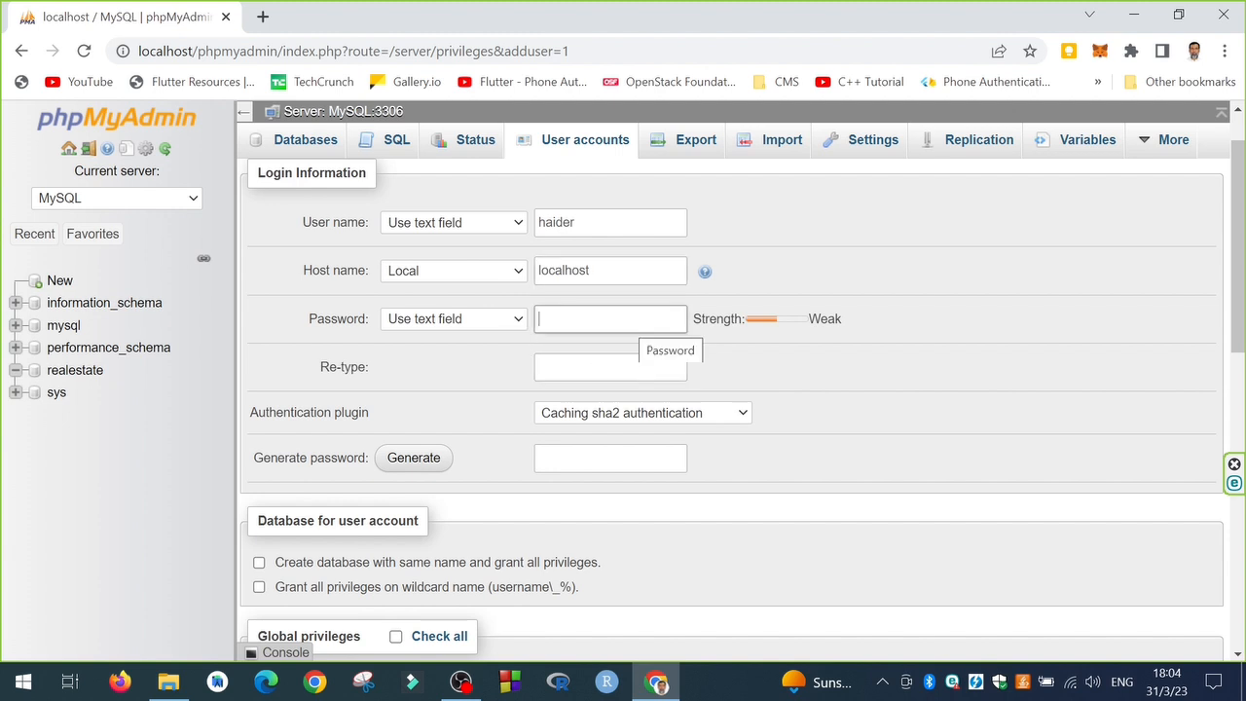
{"action": "key", "text": "Tab"}
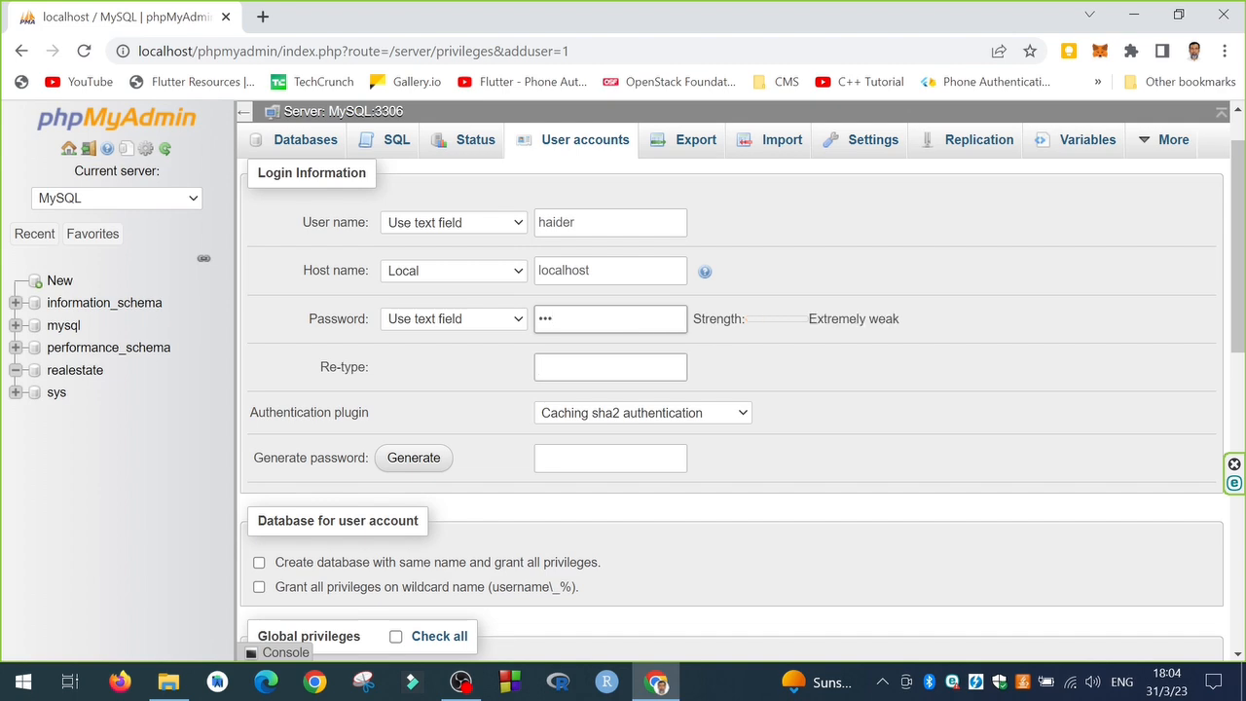
Step: Create the local user account with no global privileges and SSL left at REQUIRE NONE
{"action": "scroll", "coordinate": [588, 375], "scroll_direction": "down", "scroll_amount": 4}
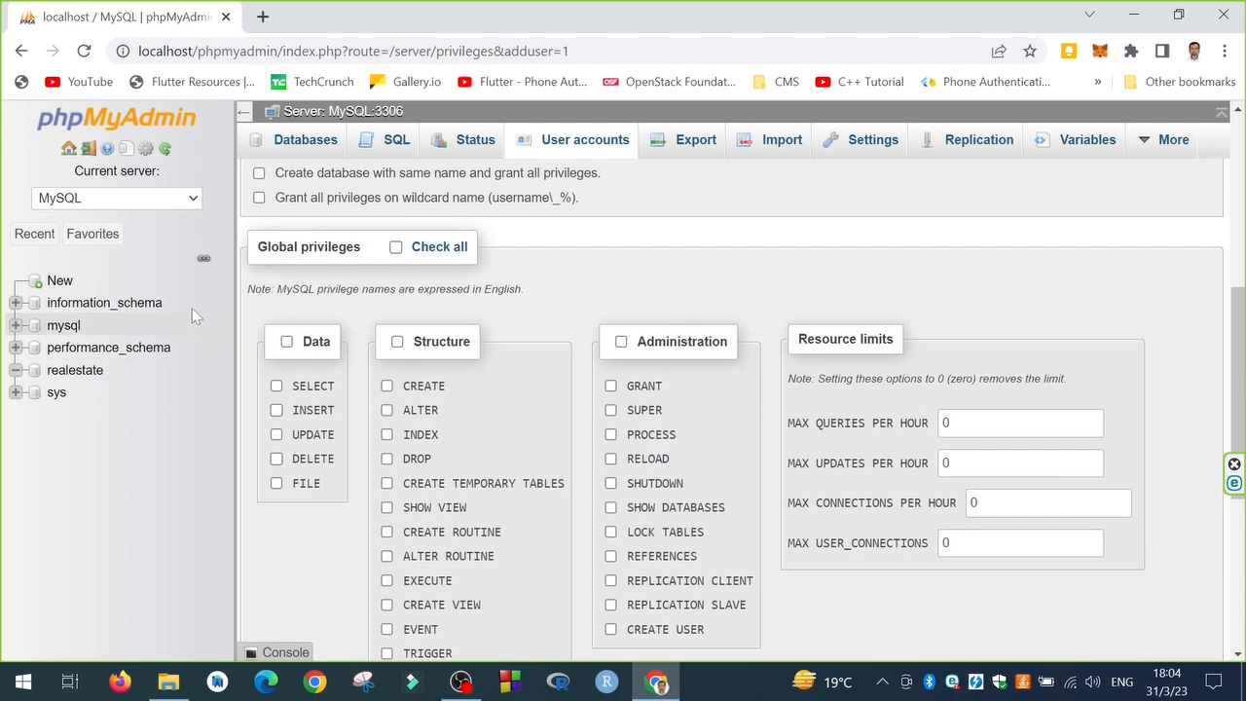
{"action": "scroll", "coordinate": [324, 409], "scroll_direction": "down", "scroll_amount": 4}
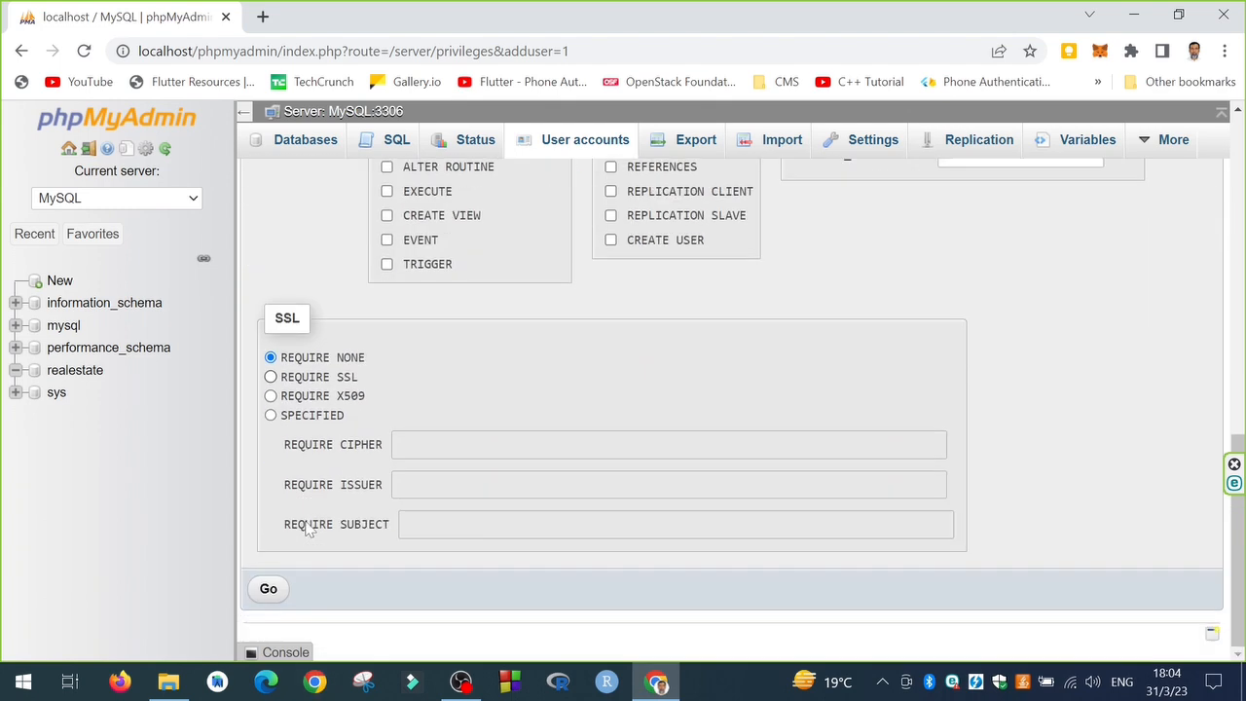
{"action": "scroll", "coordinate": [288, 546], "scroll_direction": "up", "scroll_amount": 4}
{"action": "scroll", "coordinate": [289, 546], "scroll_direction": "up", "scroll_amount": 2}
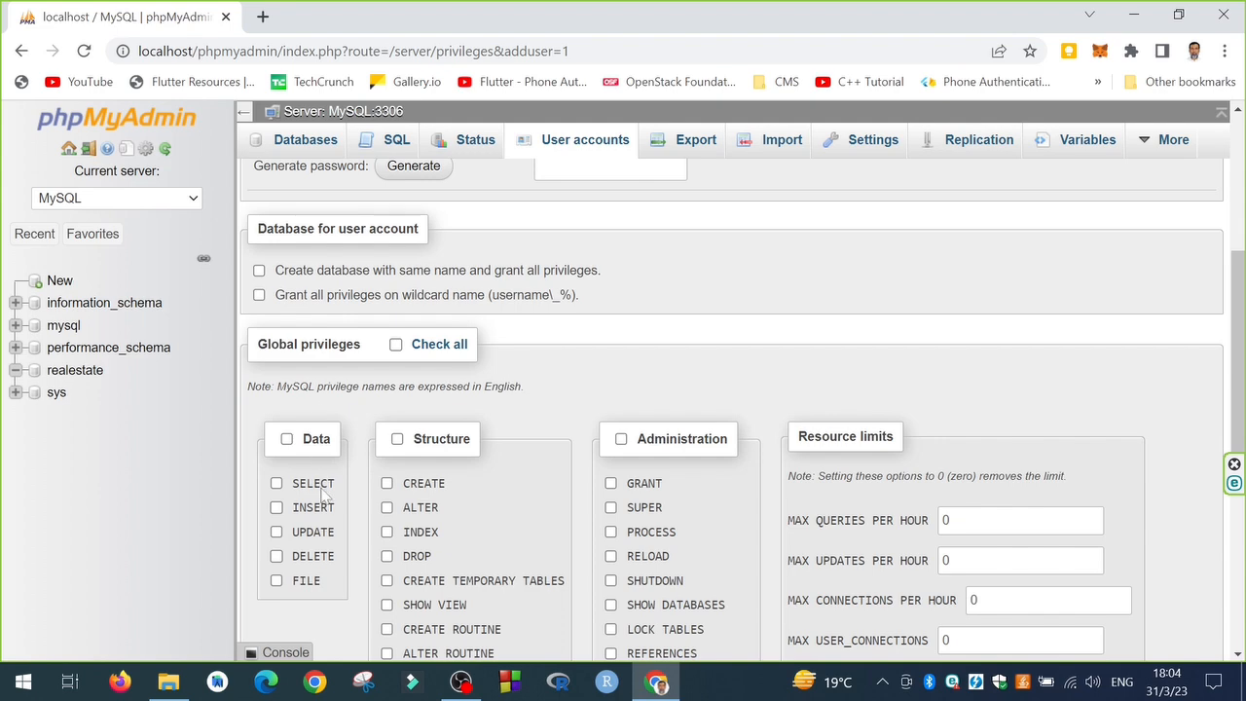
{"action": "scroll", "coordinate": [425, 422], "scroll_direction": "down", "scroll_amount": 4}
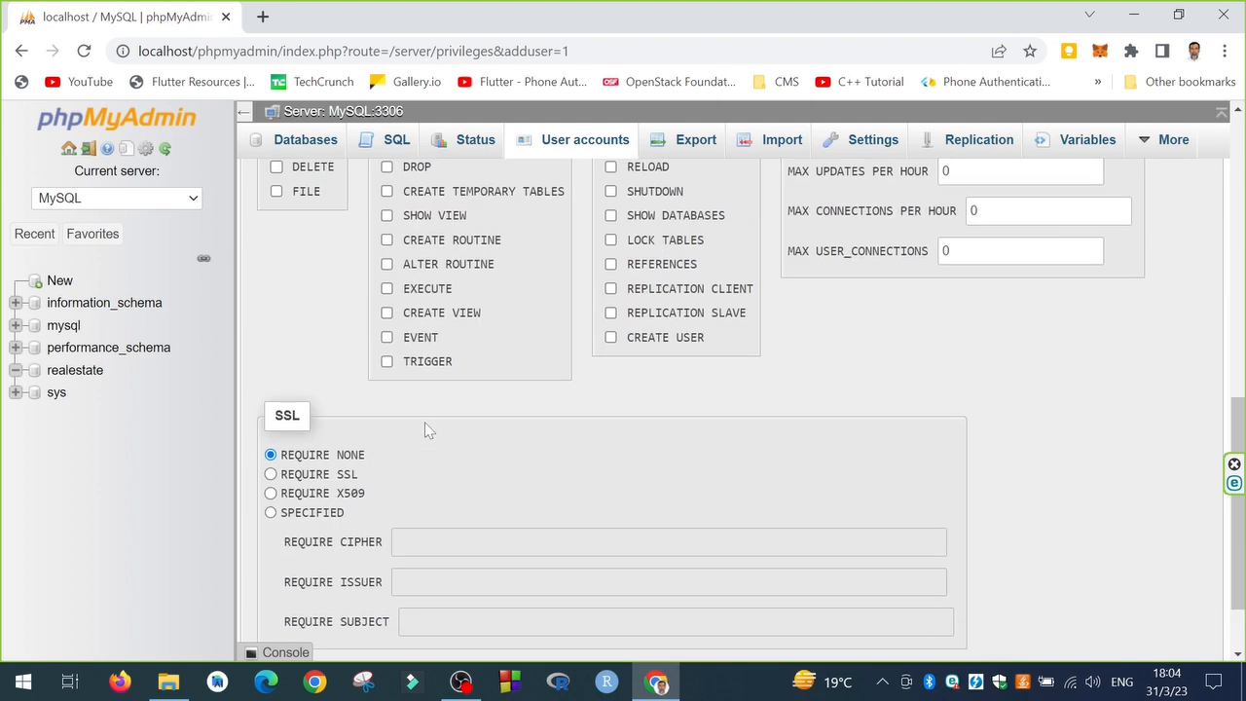
{"action": "scroll", "coordinate": [425, 428], "scroll_direction": "down", "scroll_amount": 1}
{"action": "left_click", "coordinate": [277, 594]}
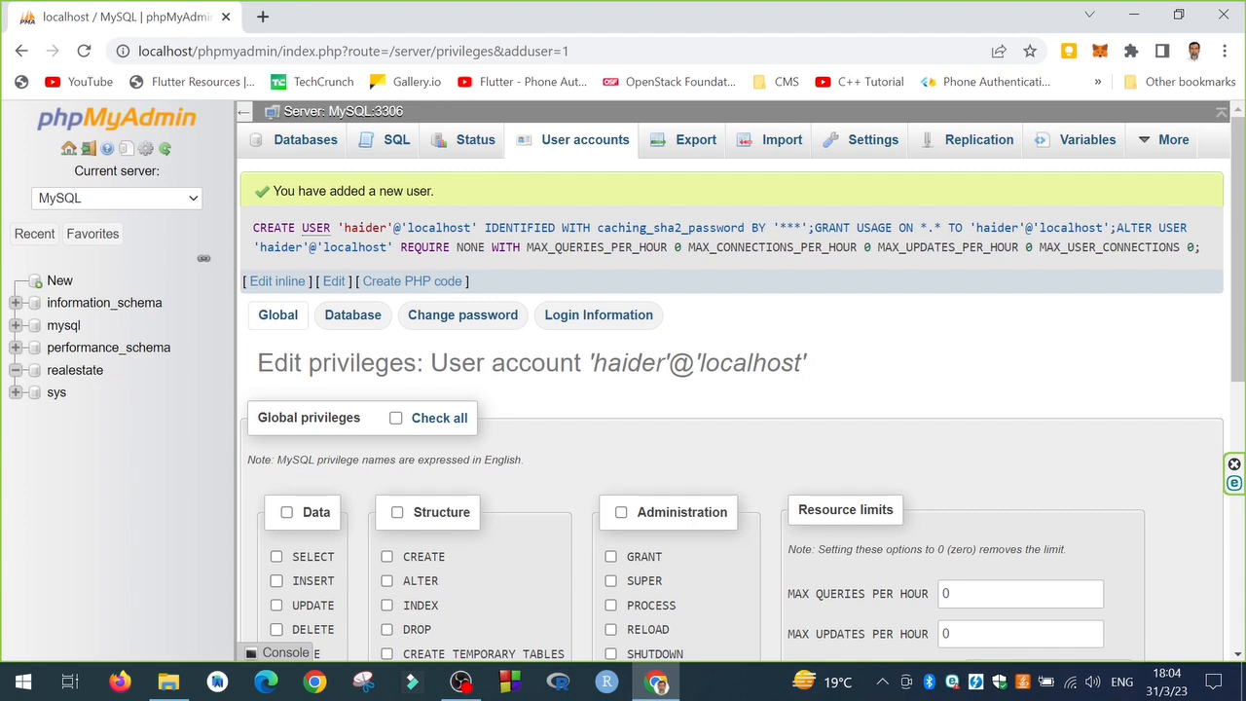
Step: Check the new account in the user accounts overview, and view which users have access to the realestate database
{"action": "left_click", "coordinate": [575, 141]}
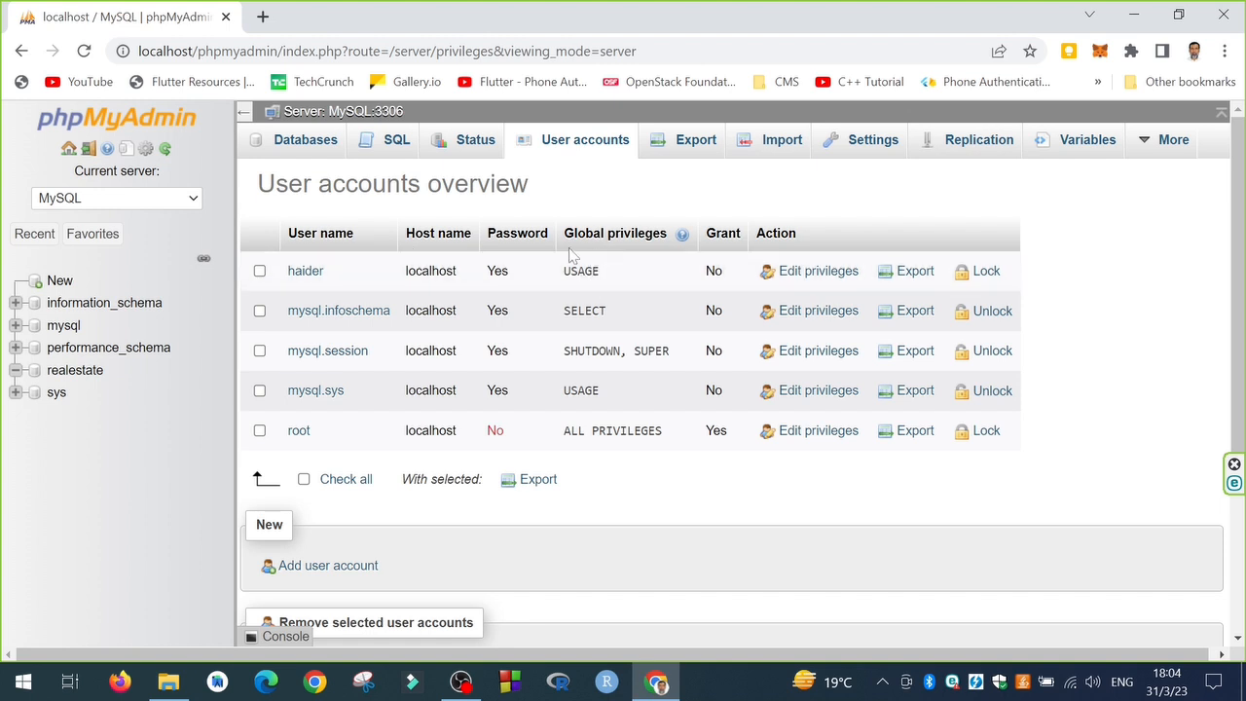
{"action": "mouse_move", "coordinate": [588, 279]}
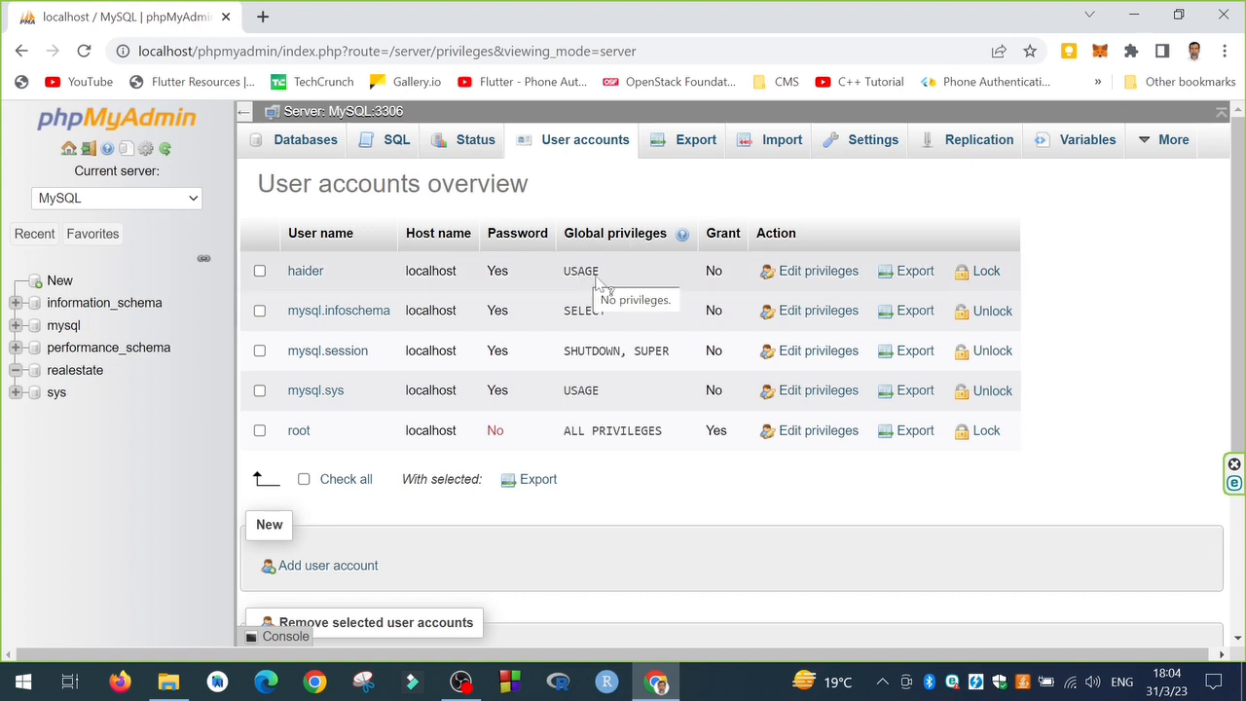
{"action": "left_click", "coordinate": [69, 374]}
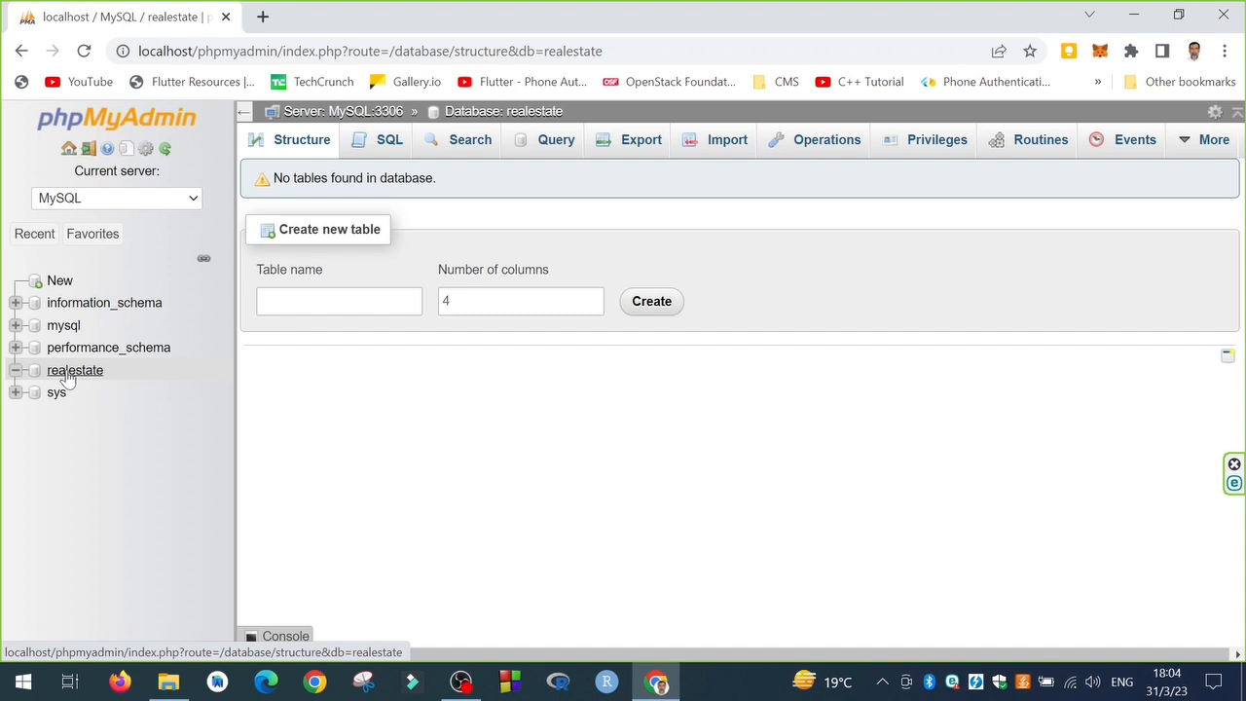
{"action": "left_click", "coordinate": [921, 147]}
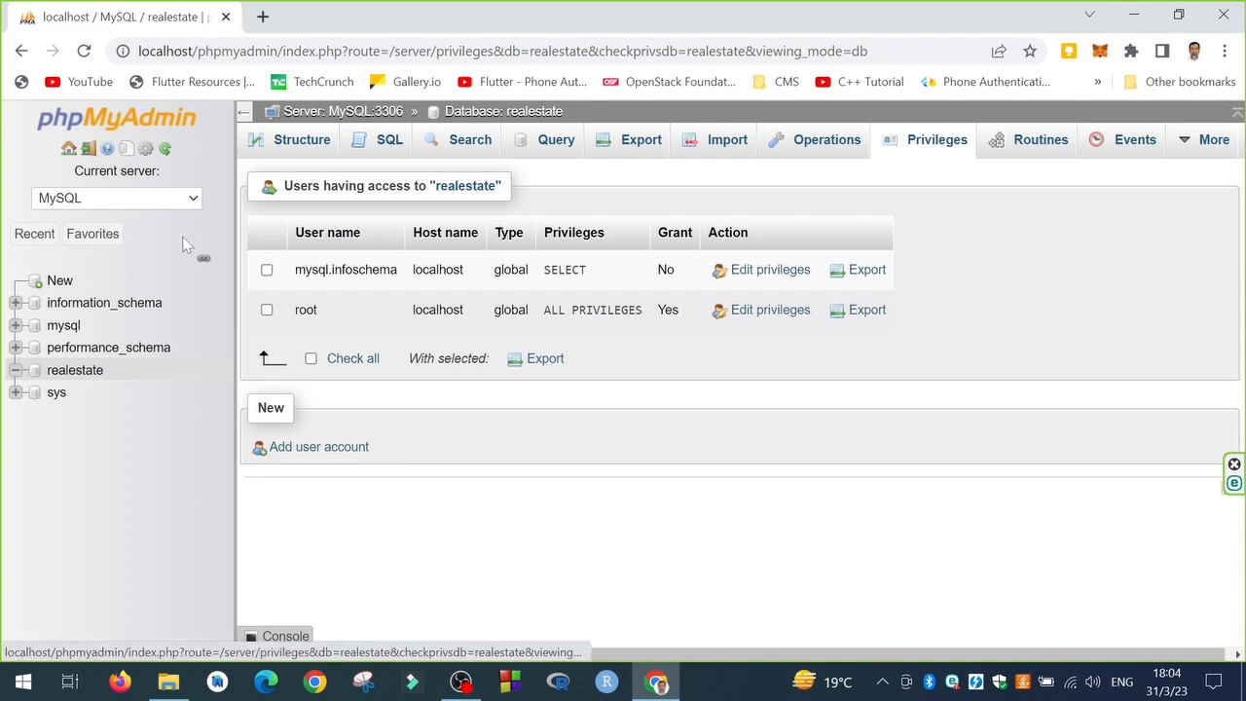
Step: Open the new local account's privileges for editing from the server's user accounts overview
{"action": "left_click", "coordinate": [142, 124]}
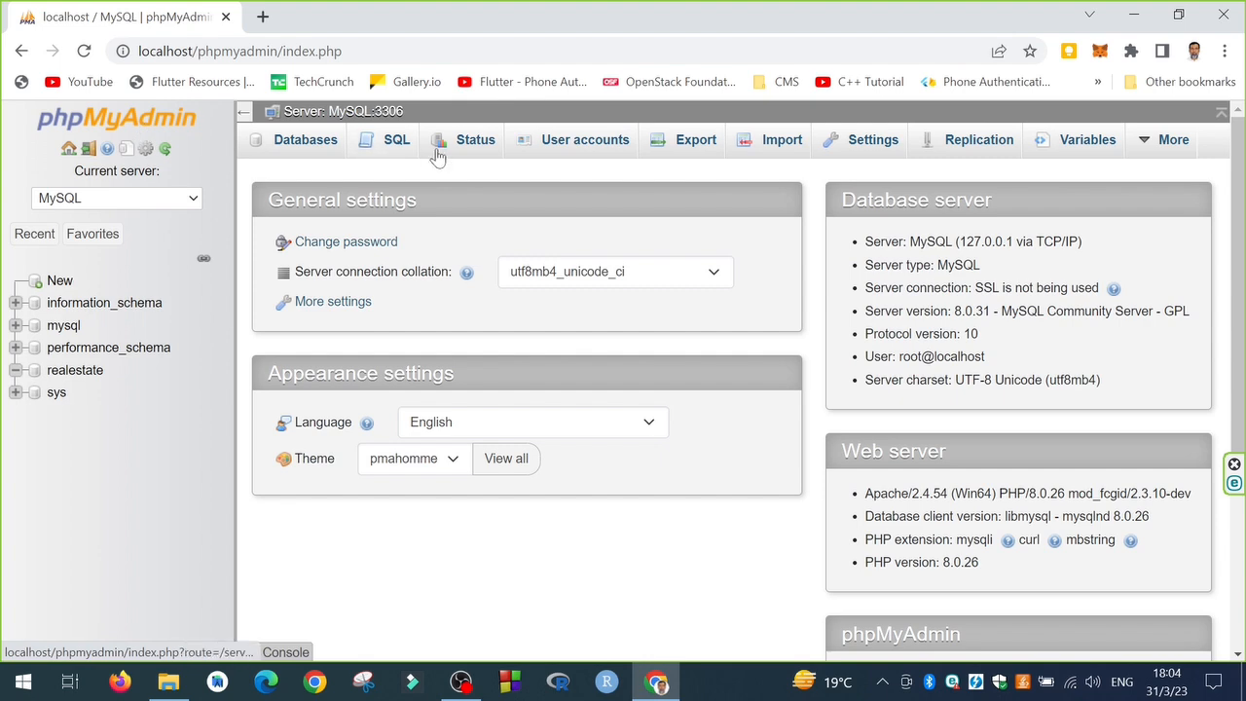
{"action": "left_click", "coordinate": [555, 153]}
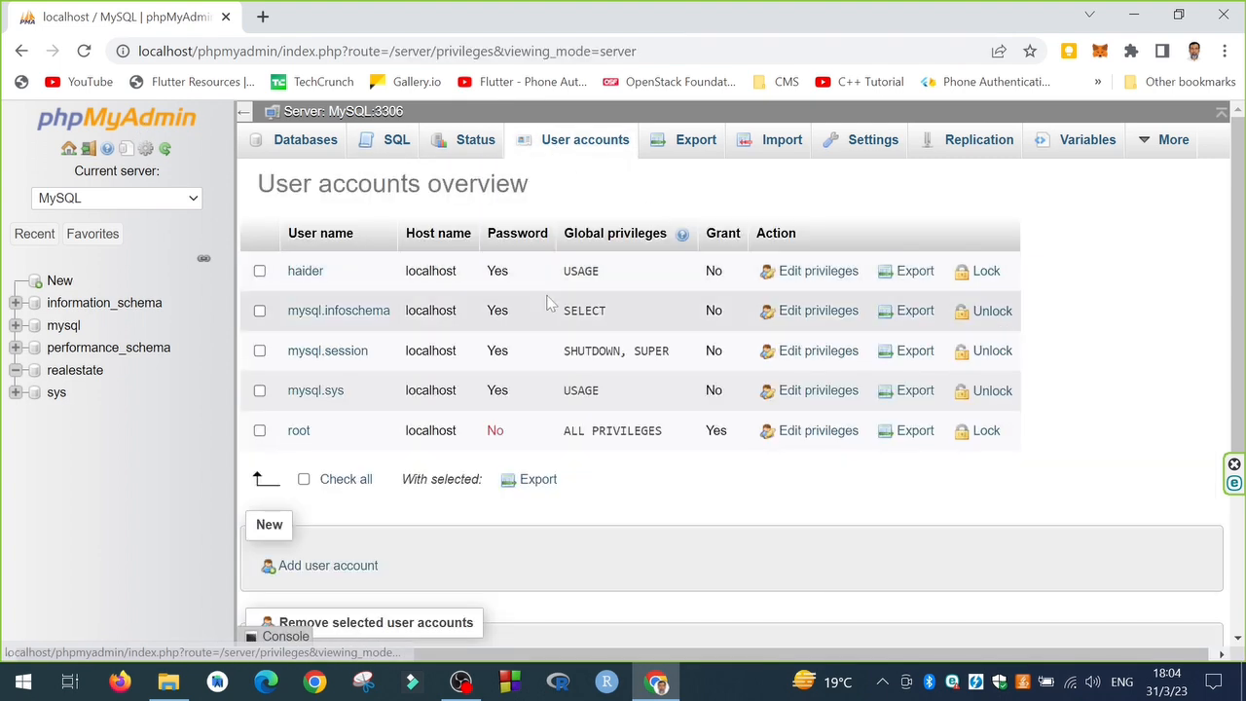
{"action": "left_click", "coordinate": [825, 272]}
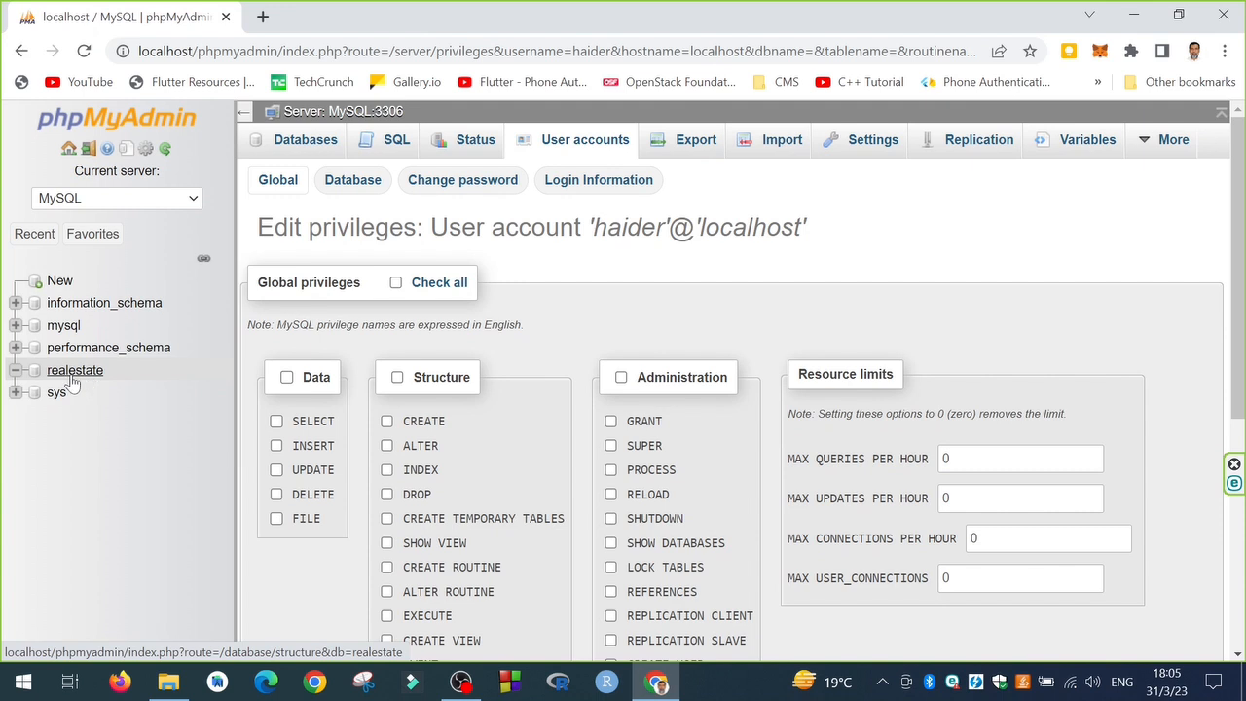
{"action": "left_click", "coordinate": [354, 181]}
{"action": "left_click", "coordinate": [538, 430]}
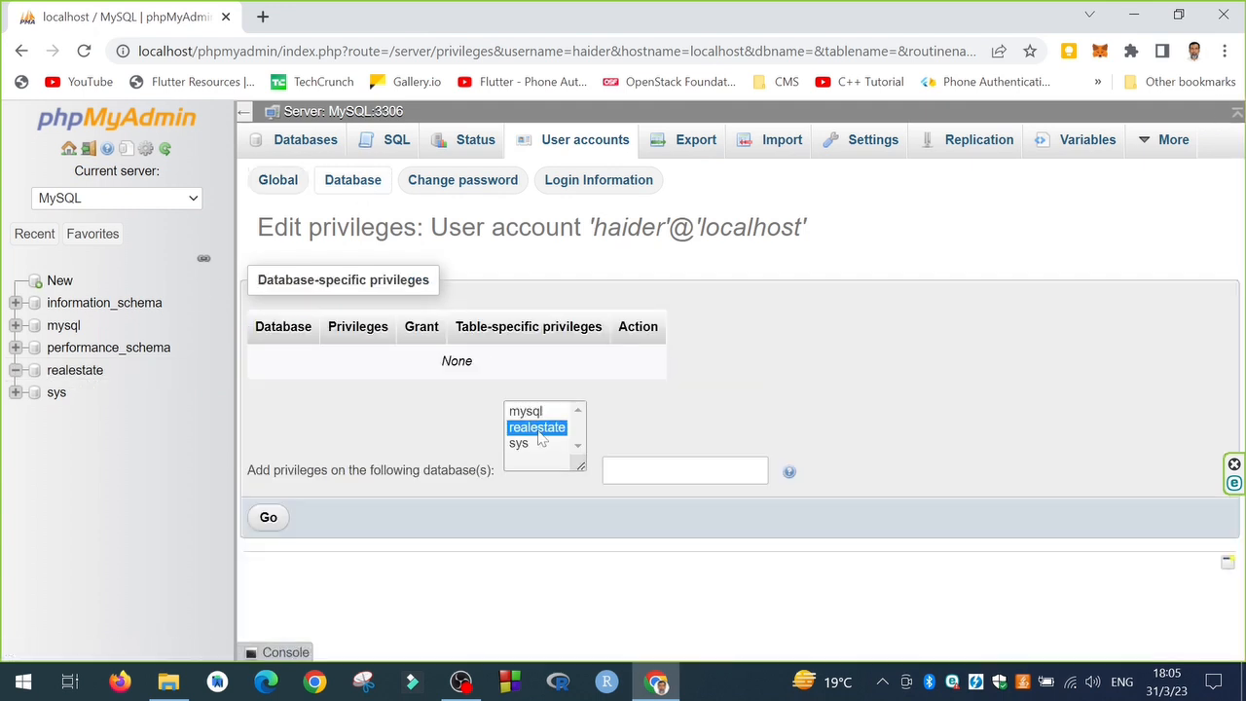
{"action": "left_click", "coordinate": [281, 190]}
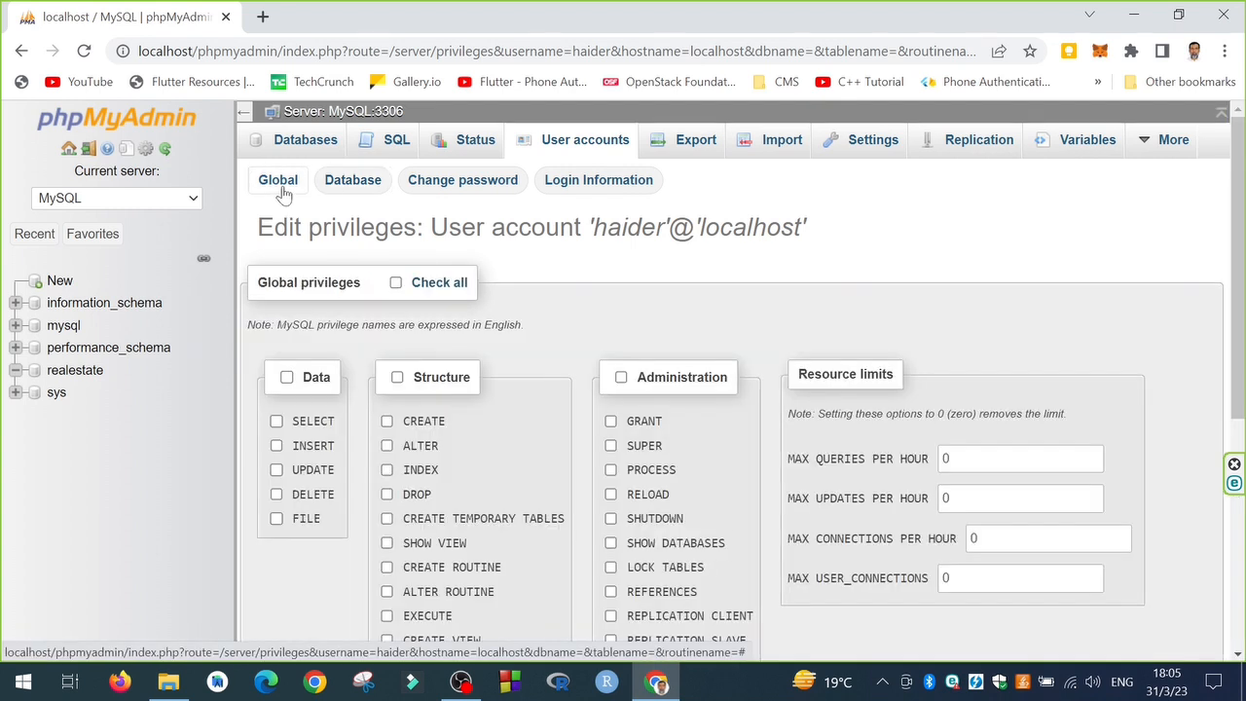
Step: Grant the new local account all global privileges, leaving SSL at REQUIRE NONE
{"action": "left_click", "coordinate": [397, 284]}
{"action": "scroll", "coordinate": [533, 356], "scroll_direction": "down", "scroll_amount": 4}
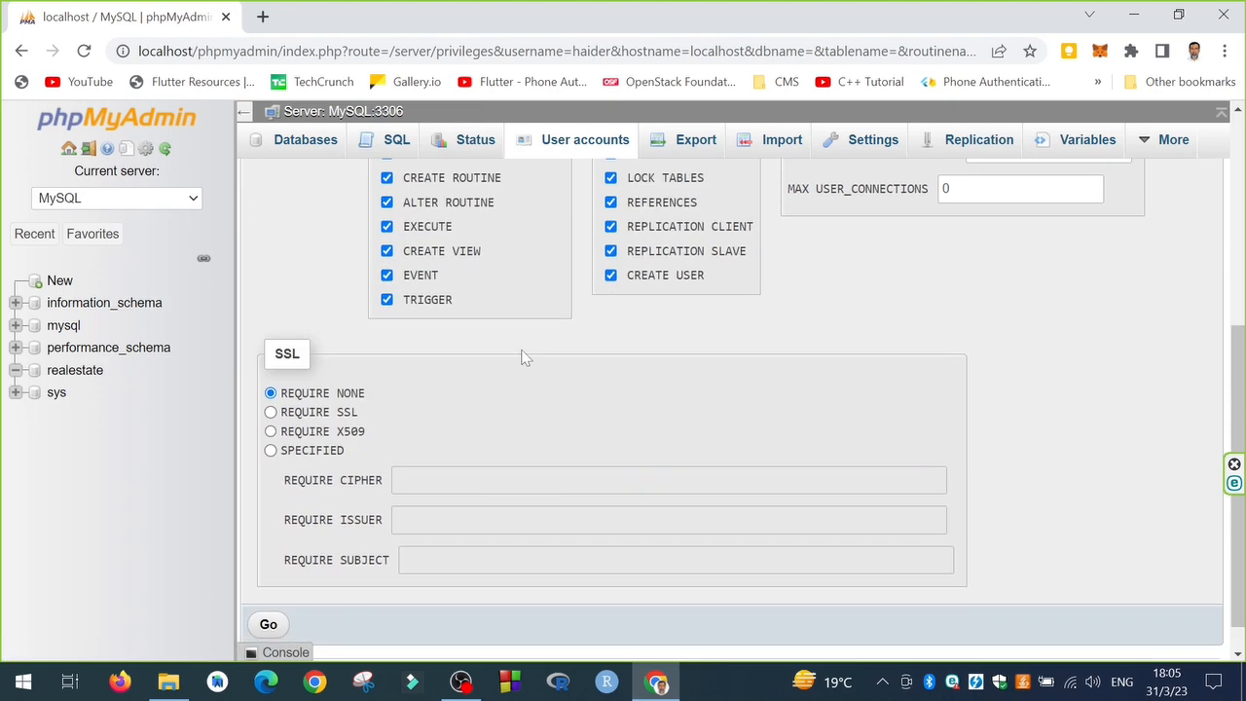
{"action": "scroll", "coordinate": [345, 417], "scroll_direction": "up", "scroll_amount": 5}
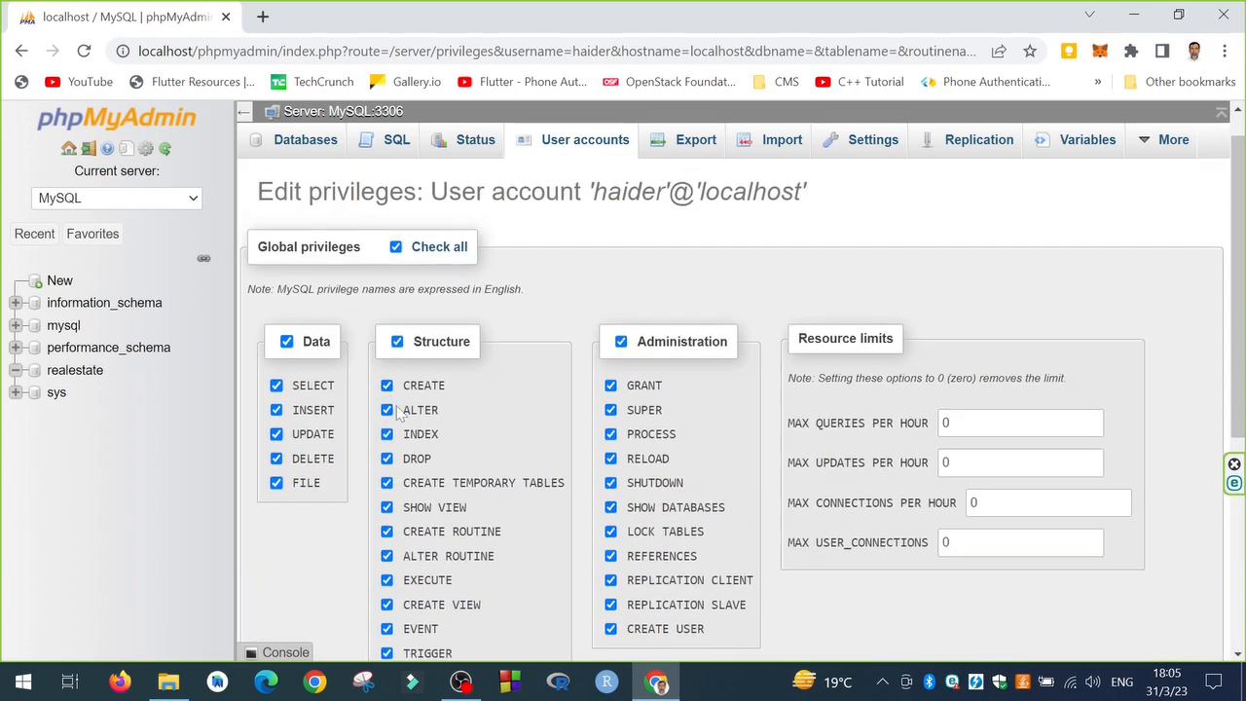
{"action": "scroll", "coordinate": [441, 457], "scroll_direction": "down", "scroll_amount": 4}
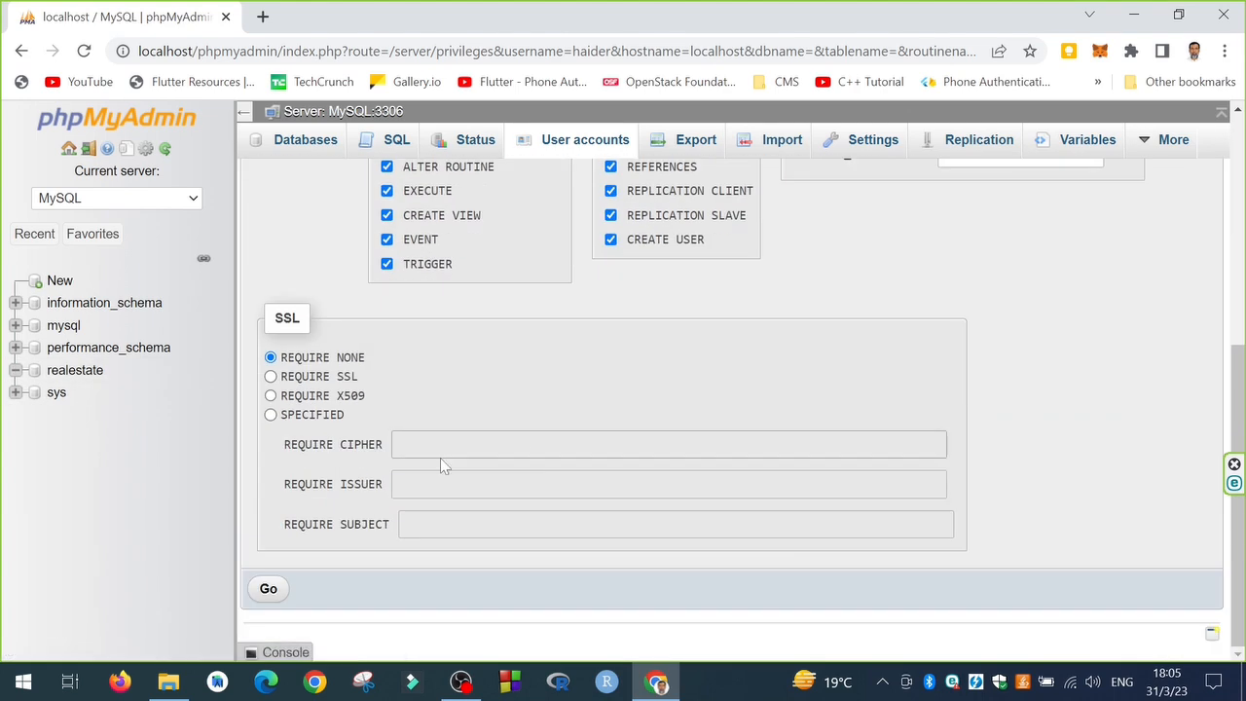
{"action": "left_click", "coordinate": [268, 590]}
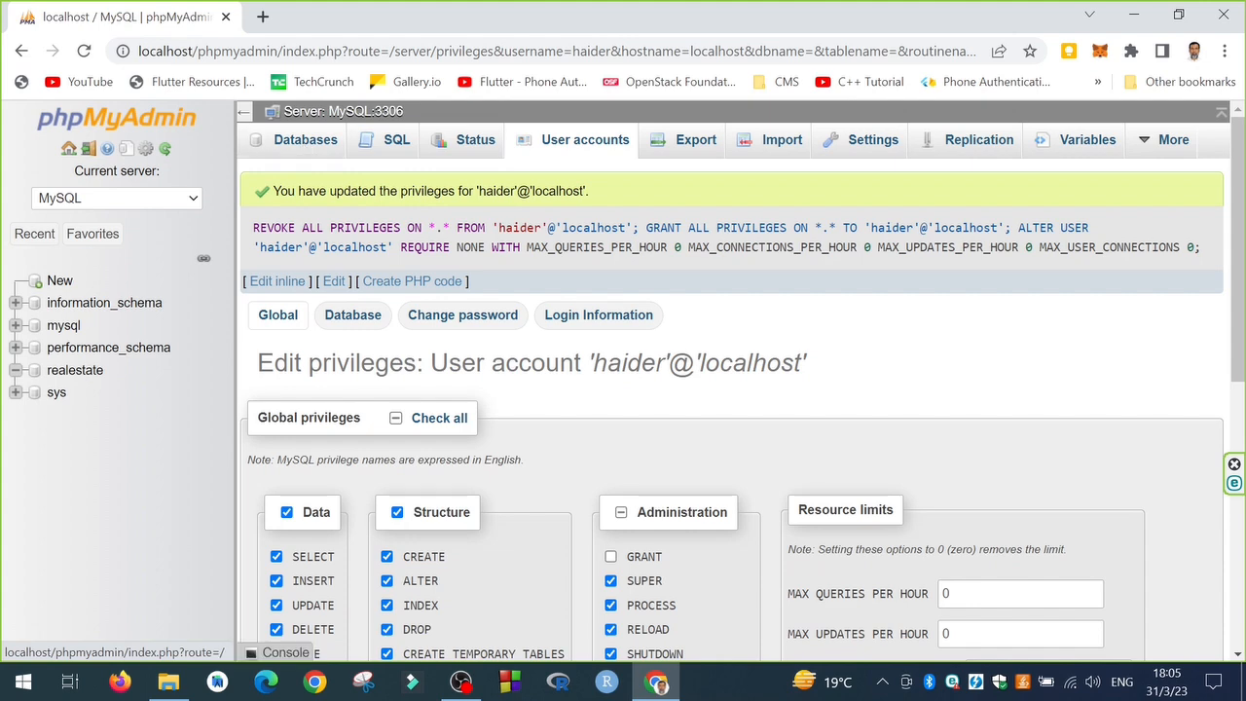
Step: Check which users have access to the realestate database and what privileges they hold
{"action": "left_click", "coordinate": [460, 682]}
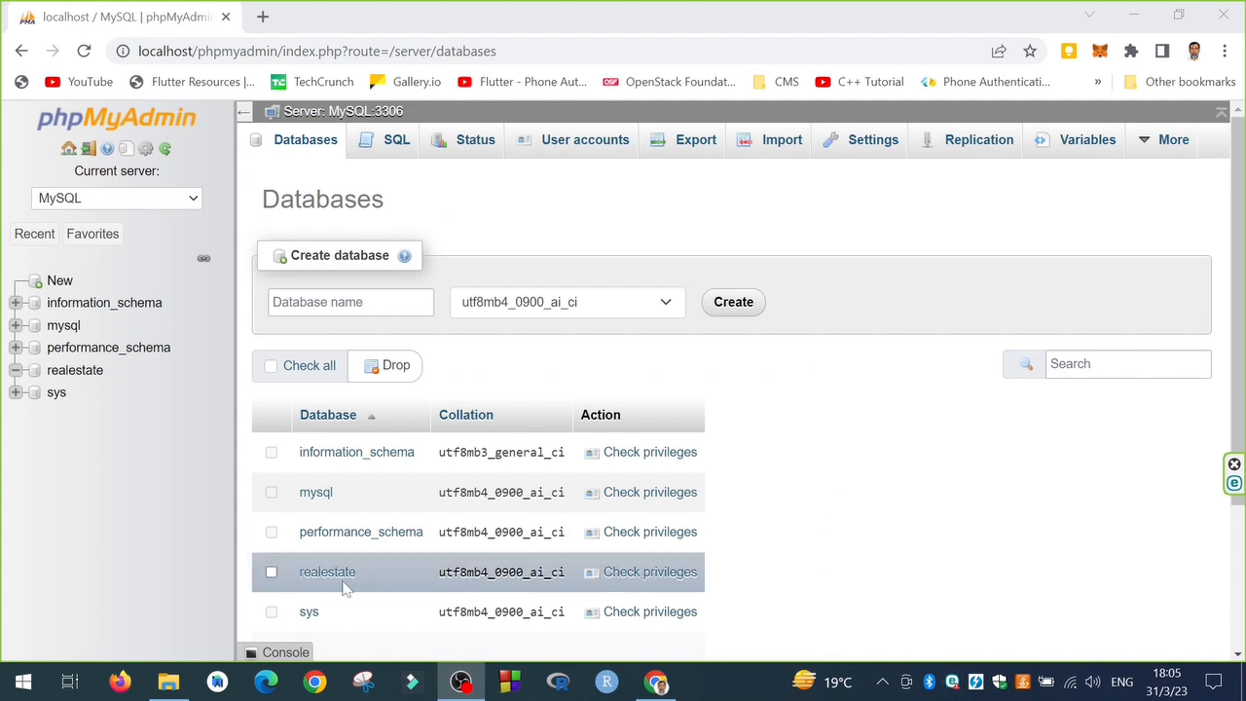
{"action": "left_click", "coordinate": [652, 582]}
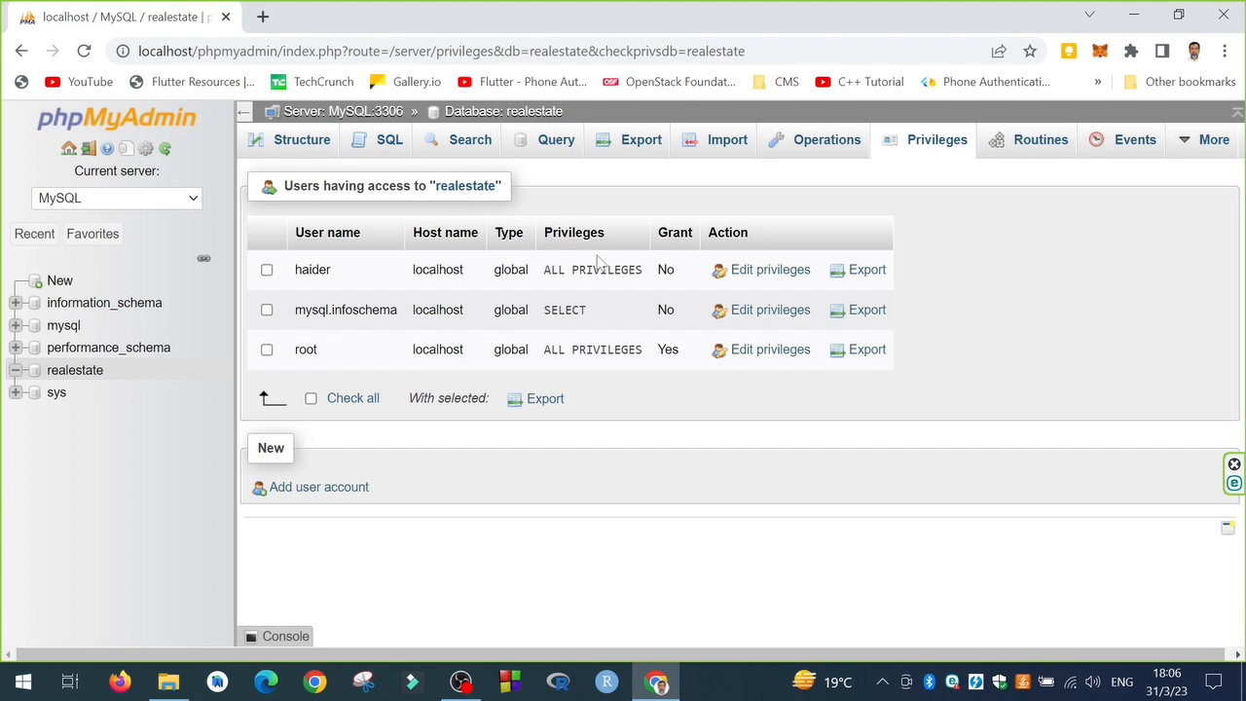
{"action": "mouse_move", "coordinate": [611, 277]}
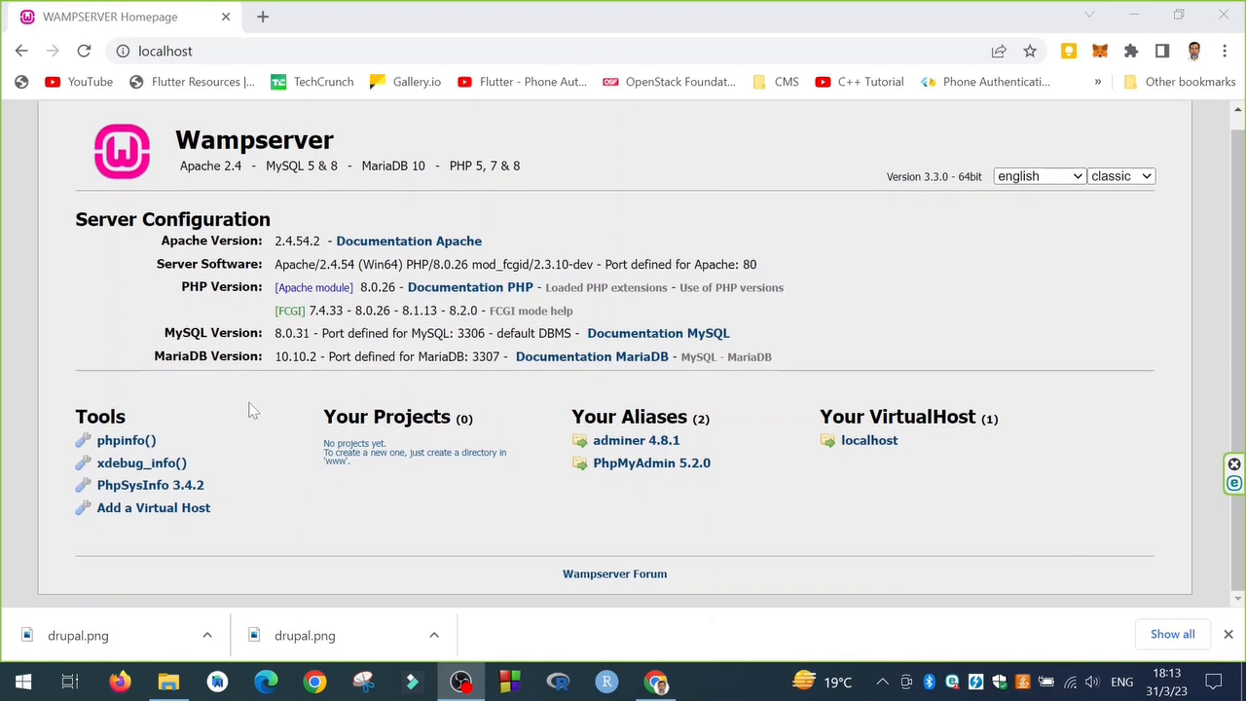
Step: Open drupal.org in a new browser tab
{"action": "left_click", "coordinate": [262, 17]}
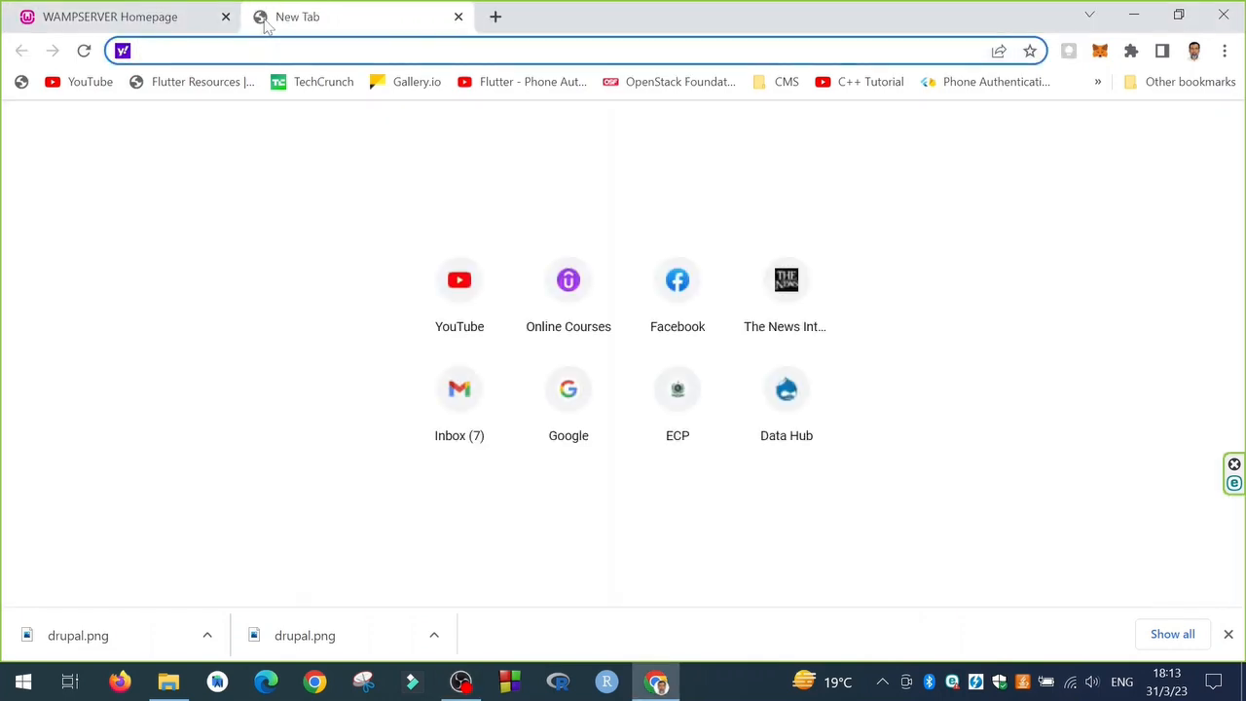
{"action": "type", "text": "drupal"}
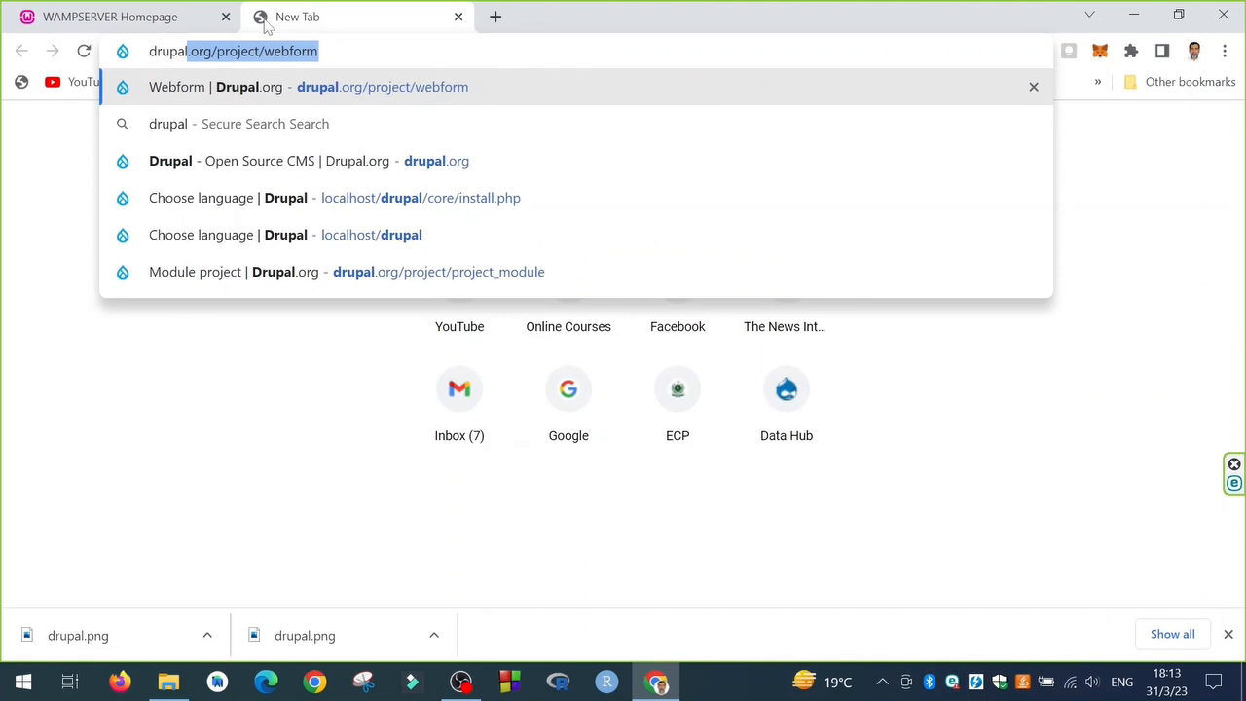
{"action": "type", "text": ".org"}
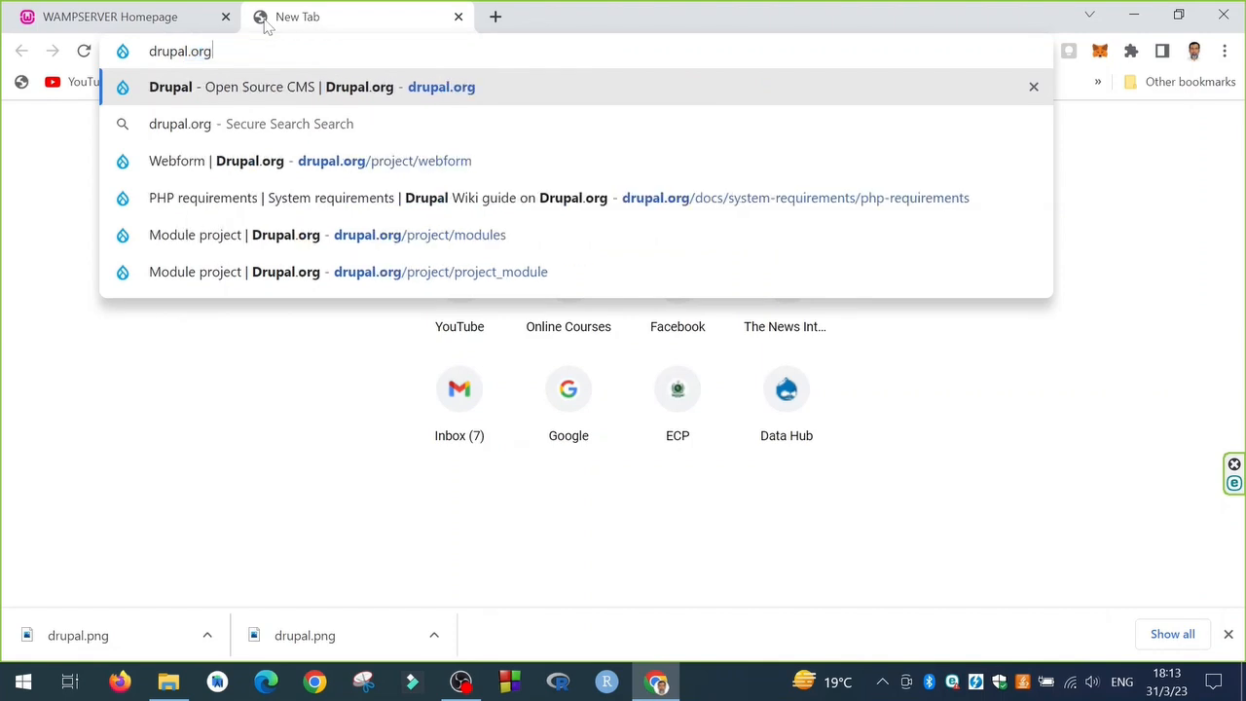
{"action": "key", "text": "Return"}
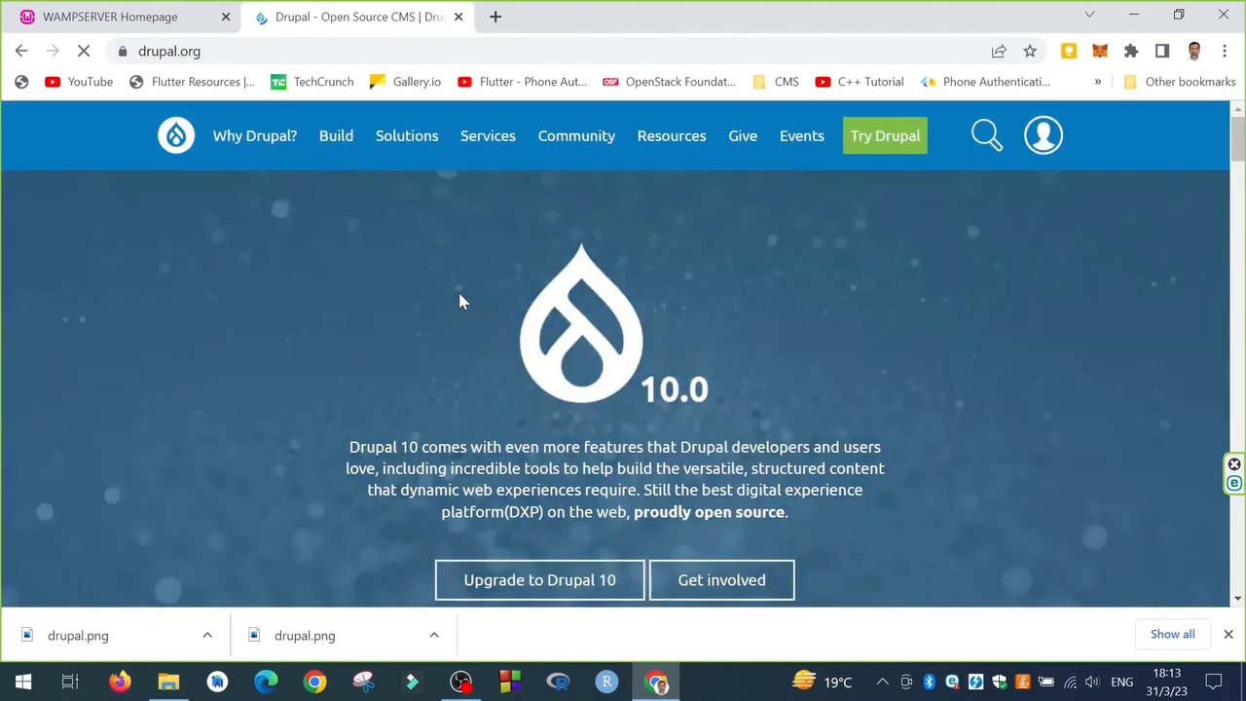
Step: Look over the Drupal homepage's sections and its Services entries
{"action": "scroll", "coordinate": [460, 301], "scroll_direction": "down", "scroll_amount": 5}
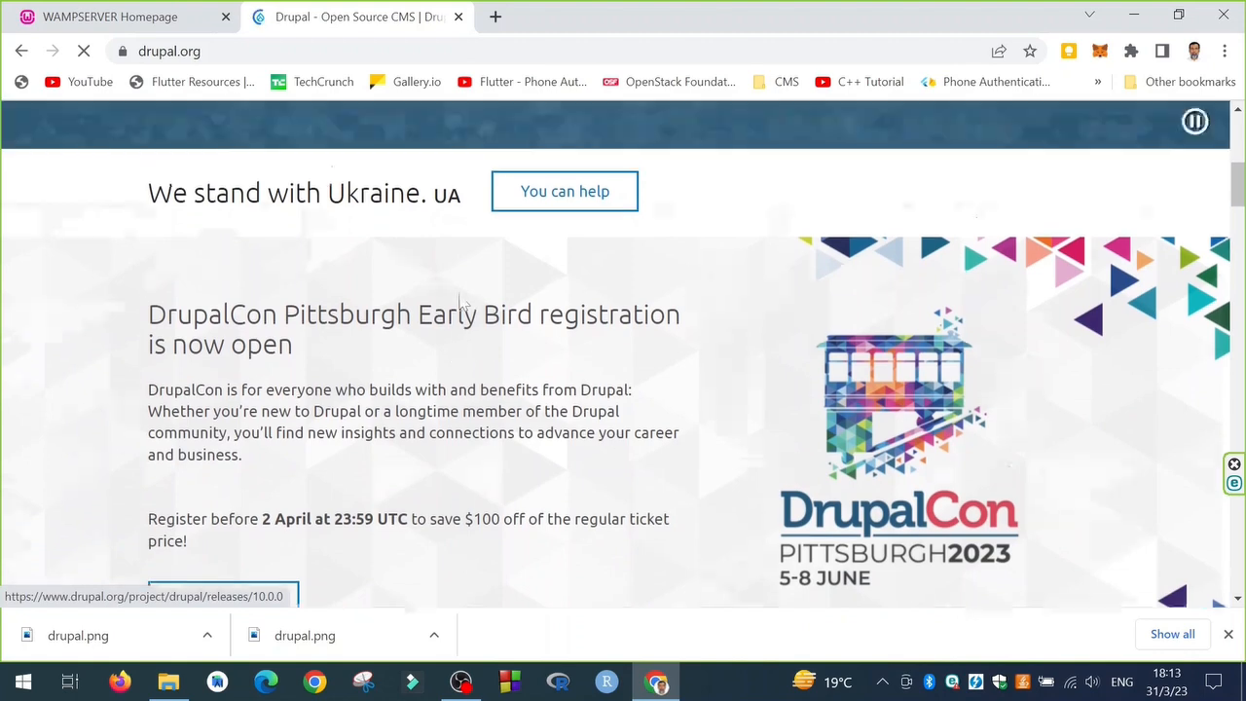
{"action": "scroll", "coordinate": [462, 302], "scroll_direction": "up", "scroll_amount": 5}
{"action": "mouse_move", "coordinate": [465, 153]}
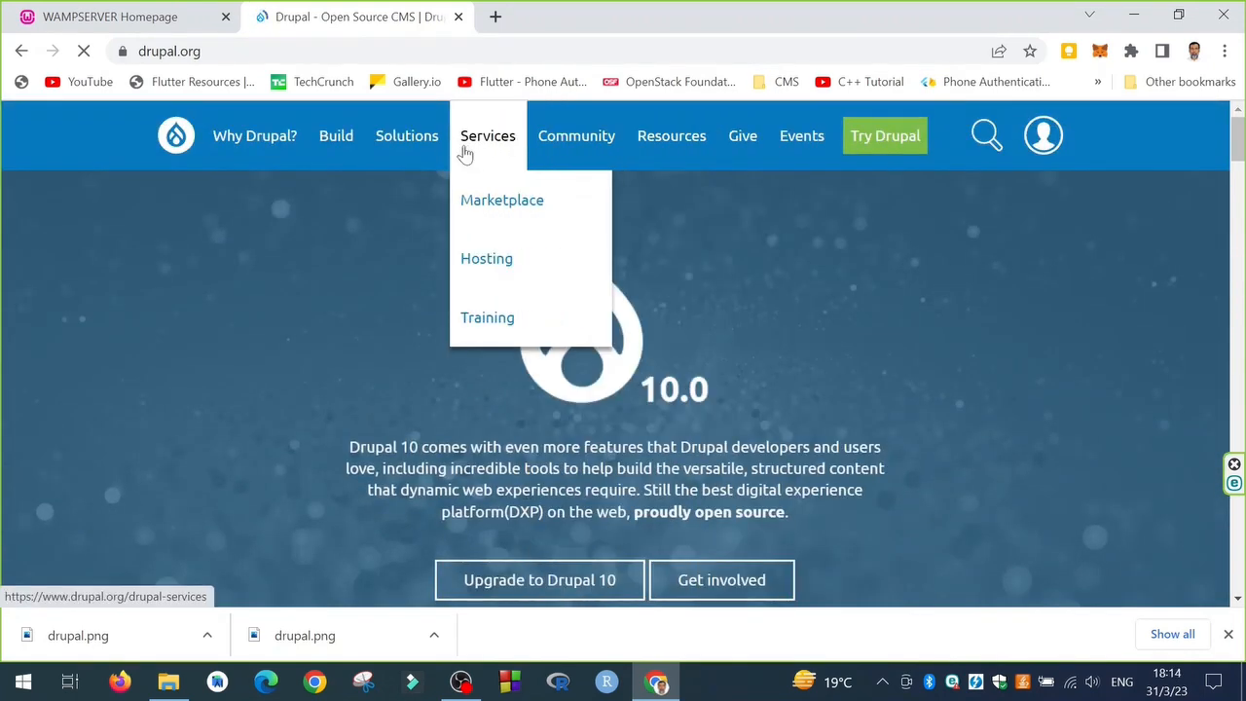
{"action": "scroll", "coordinate": [940, 365], "scroll_direction": "down", "scroll_amount": 2}
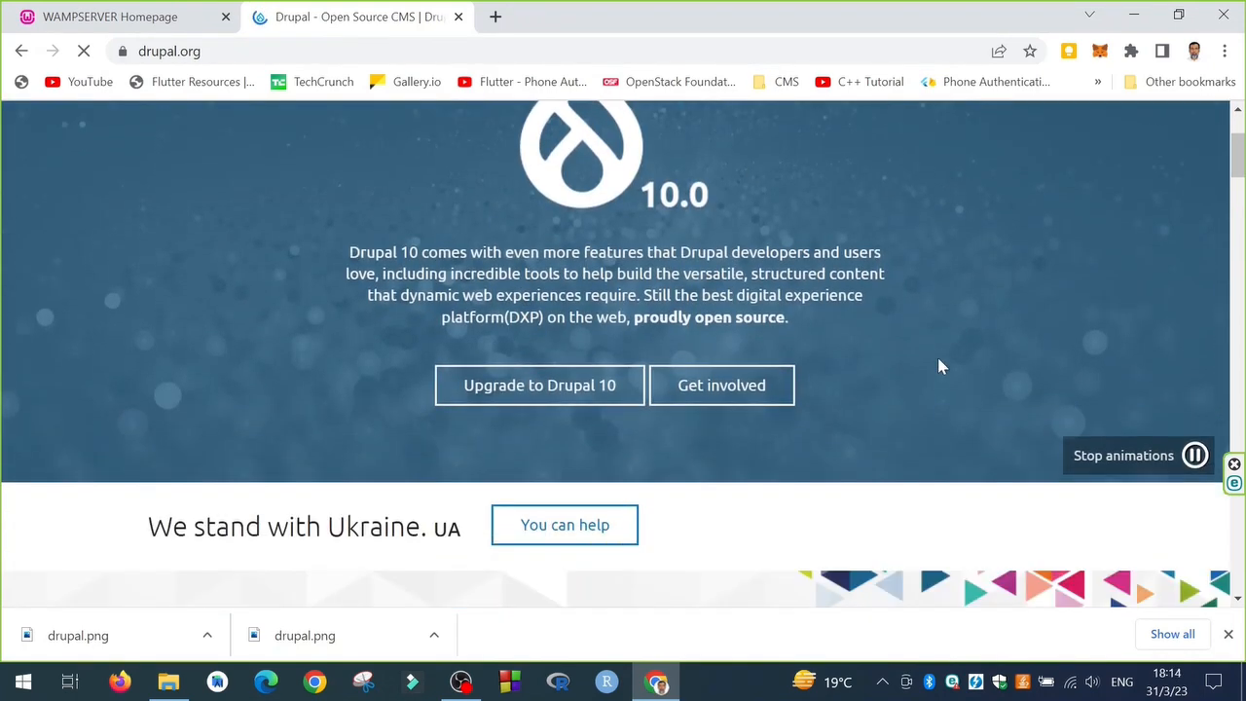
{"action": "scroll", "coordinate": [940, 366], "scroll_direction": "down", "scroll_amount": 2}
{"action": "scroll", "coordinate": [935, 366], "scroll_direction": "down", "scroll_amount": 1}
{"action": "scroll", "coordinate": [934, 364], "scroll_direction": "up", "scroll_amount": 1}
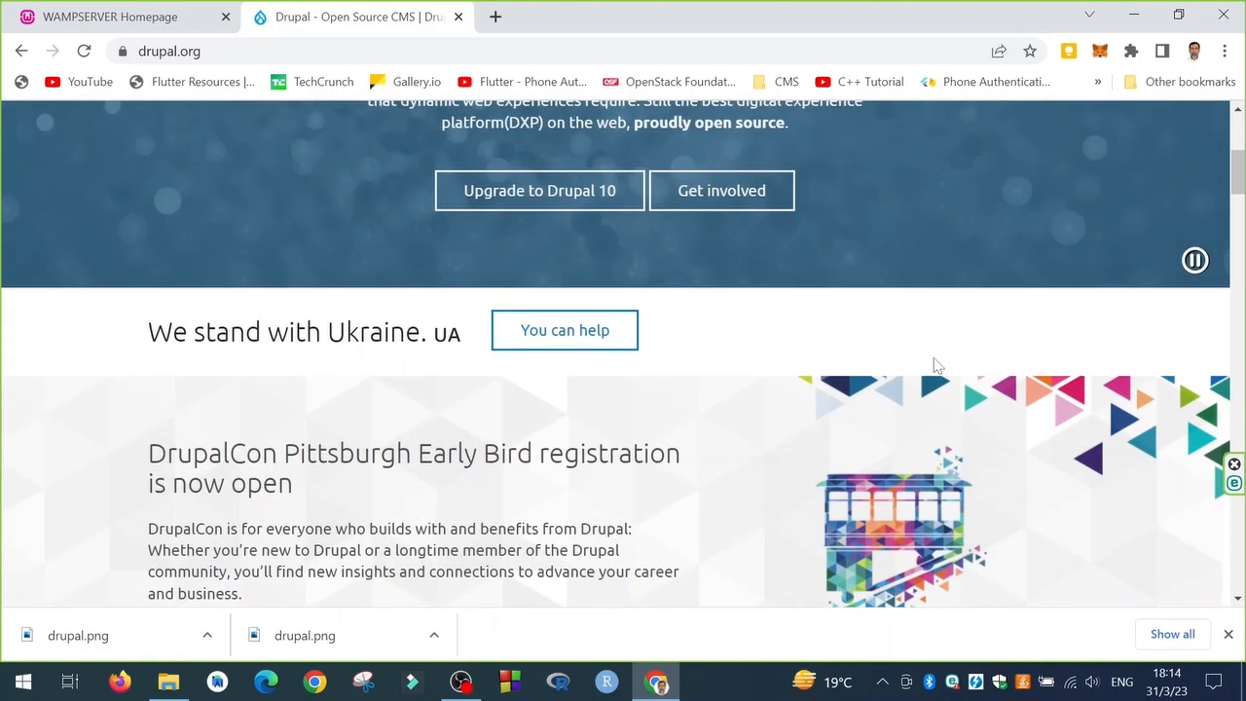
{"action": "scroll", "coordinate": [935, 365], "scroll_direction": "down", "scroll_amount": 8}
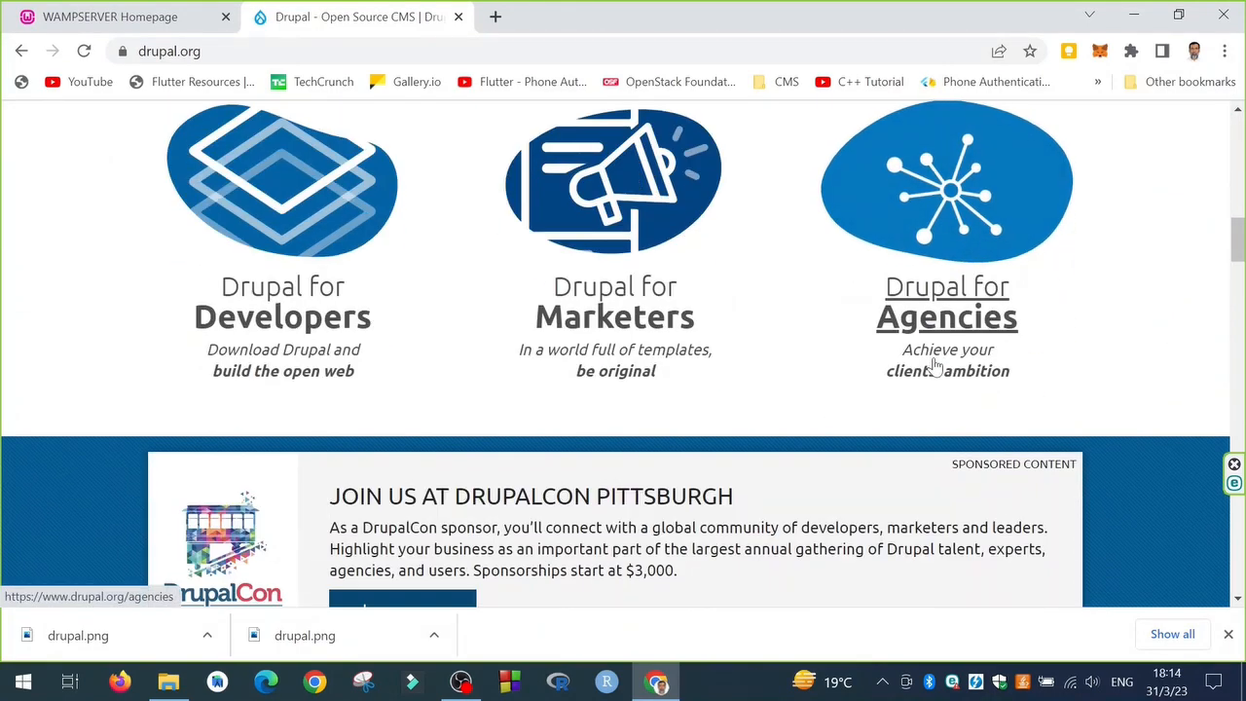
{"action": "scroll", "coordinate": [934, 365], "scroll_direction": "up", "scroll_amount": 15}
Step: Go to the Drupal download page and find the download options without Composer
{"action": "mouse_move", "coordinate": [837, 161]}
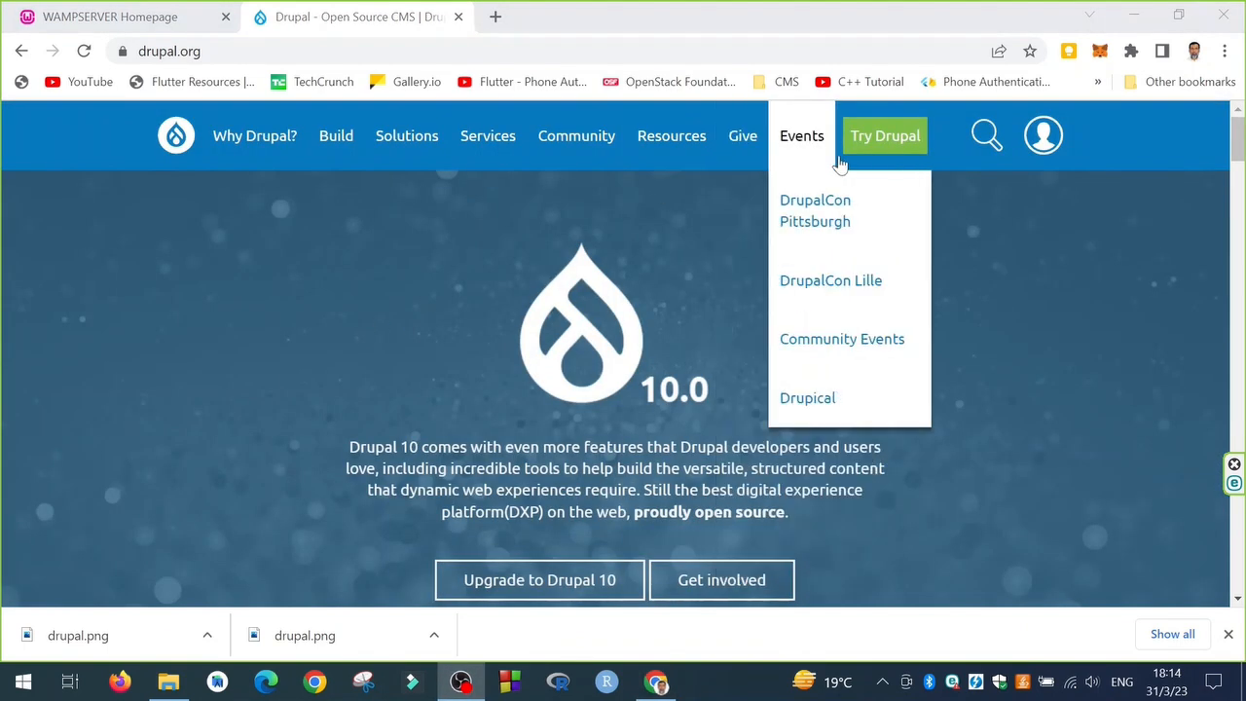
{"action": "mouse_move", "coordinate": [896, 156]}
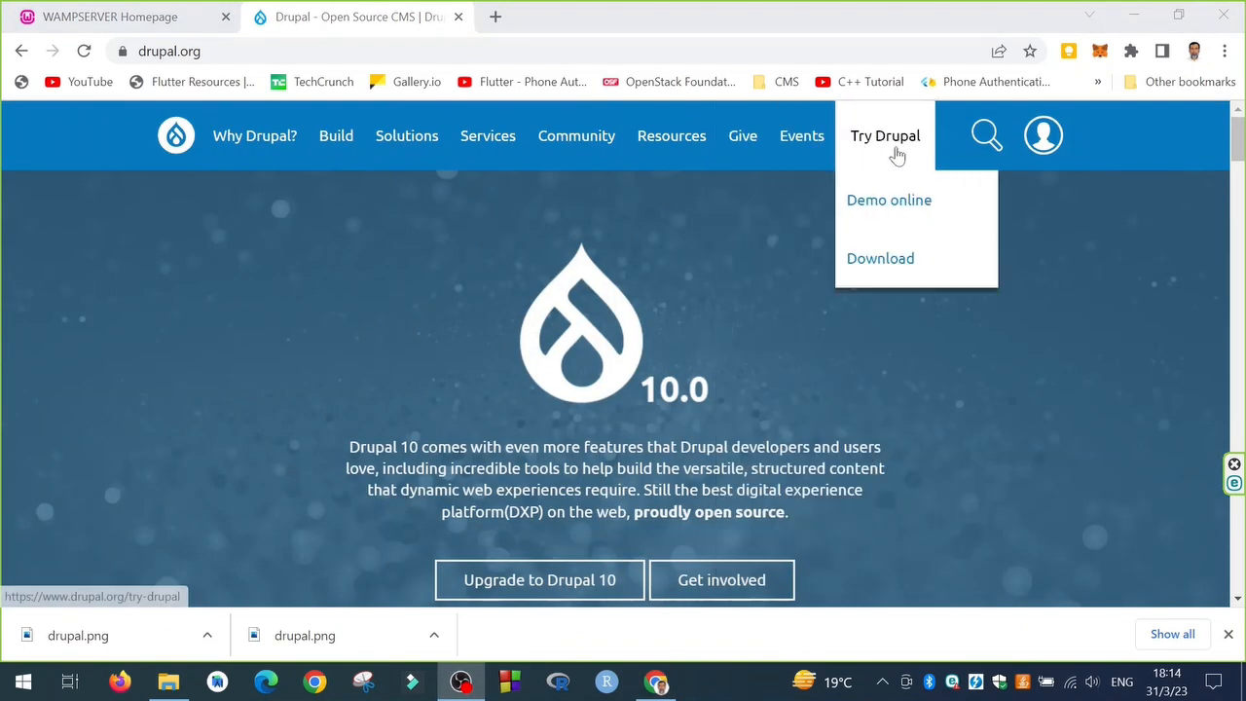
{"action": "left_click", "coordinate": [869, 264]}
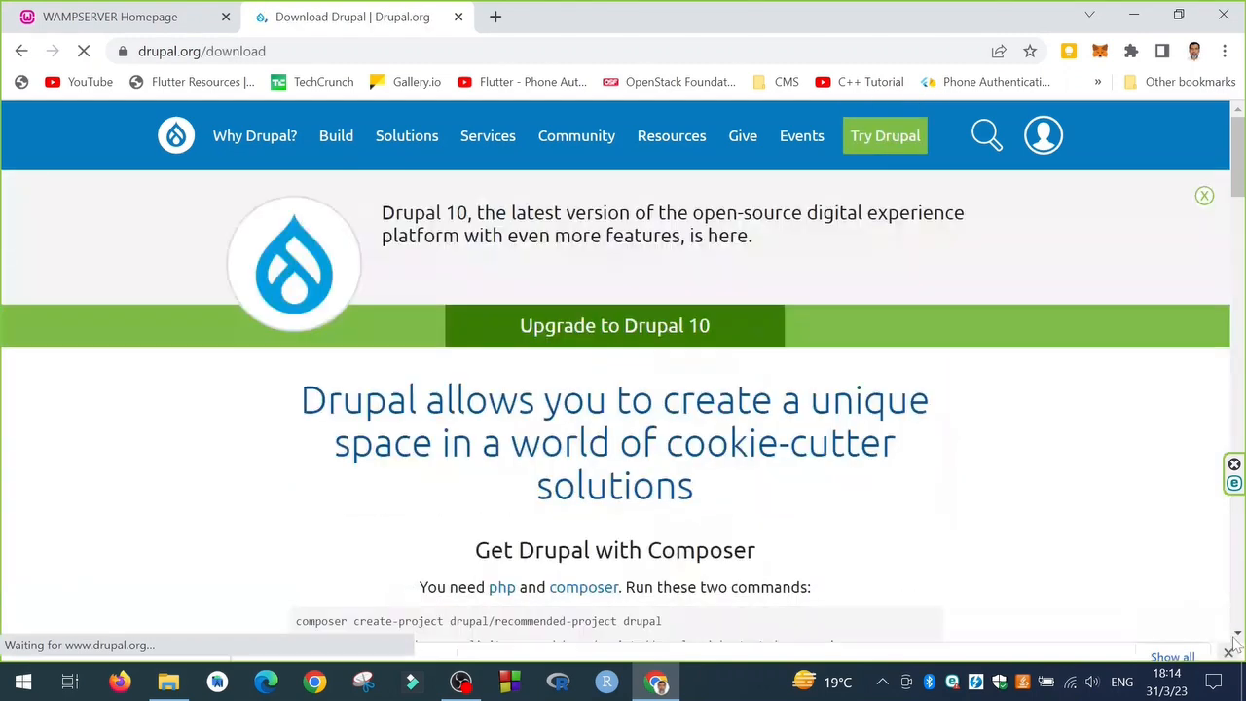
{"action": "scroll", "coordinate": [678, 382], "scroll_direction": "down", "scroll_amount": 4}
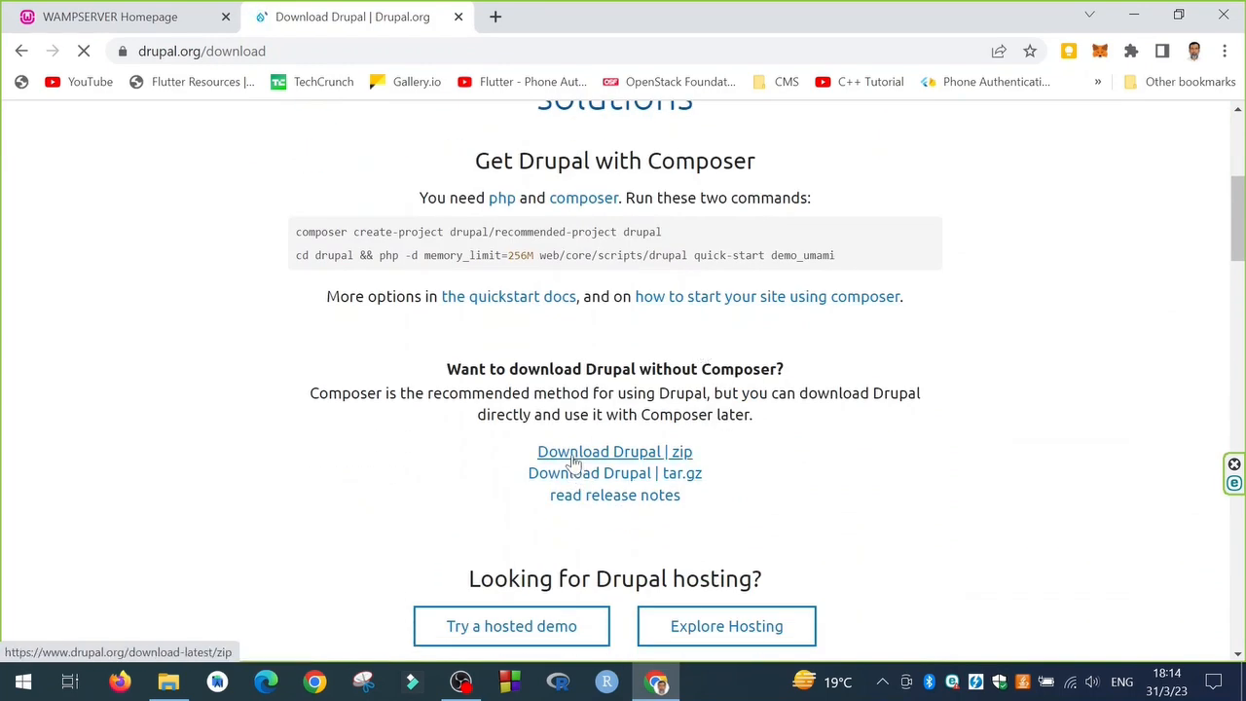
Step: Download the Drupal zip package and save it as drupal-10.0.7.zip
{"action": "left_click", "coordinate": [574, 463]}
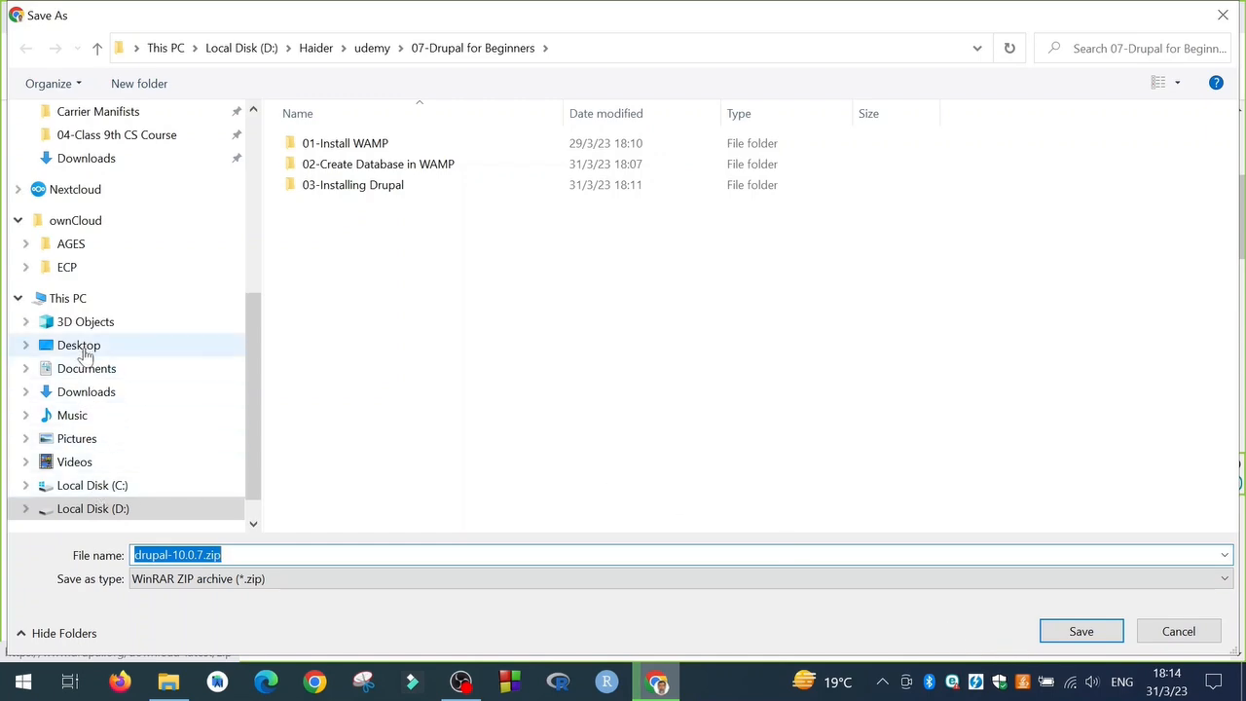
{"action": "left_click", "coordinate": [84, 352]}
{"action": "left_click", "coordinate": [1065, 639]}
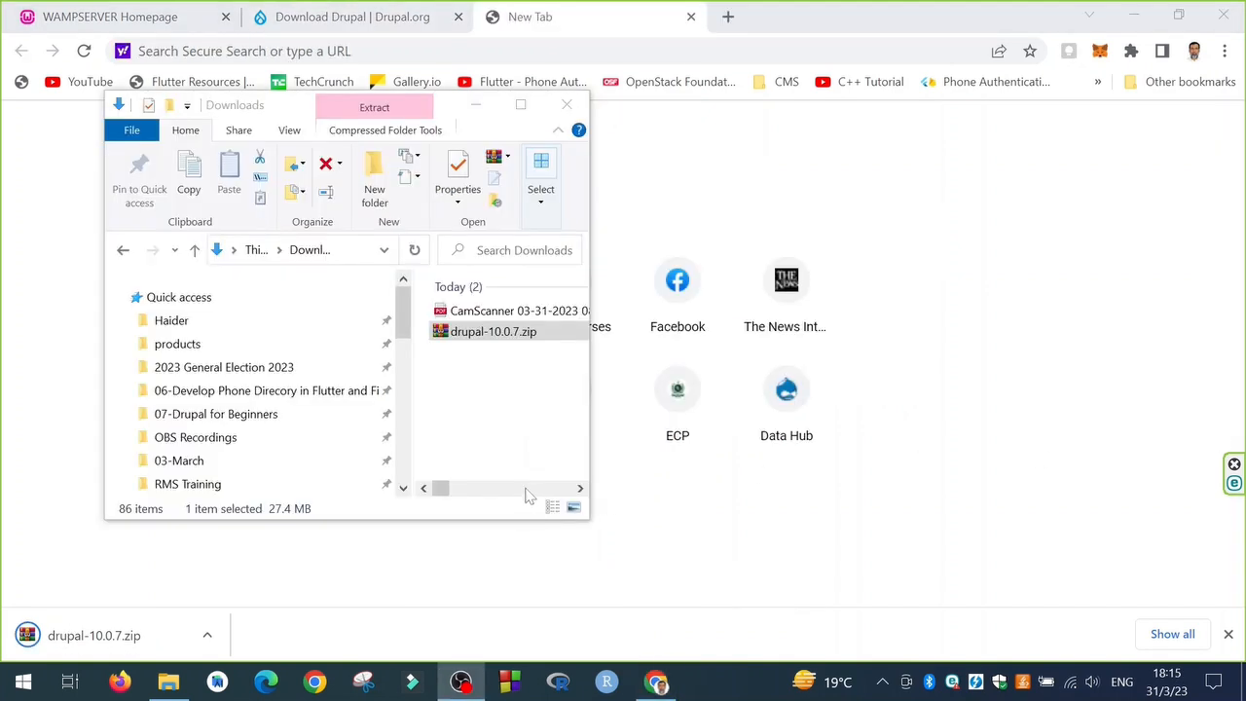
Step: Open drupal-10.0.7.zip in WinRAR, dismiss the licence reminder, select the drupal-10.0.7 folder, and move the archive window clear of the file window
{"action": "double_click", "coordinate": [497, 333]}
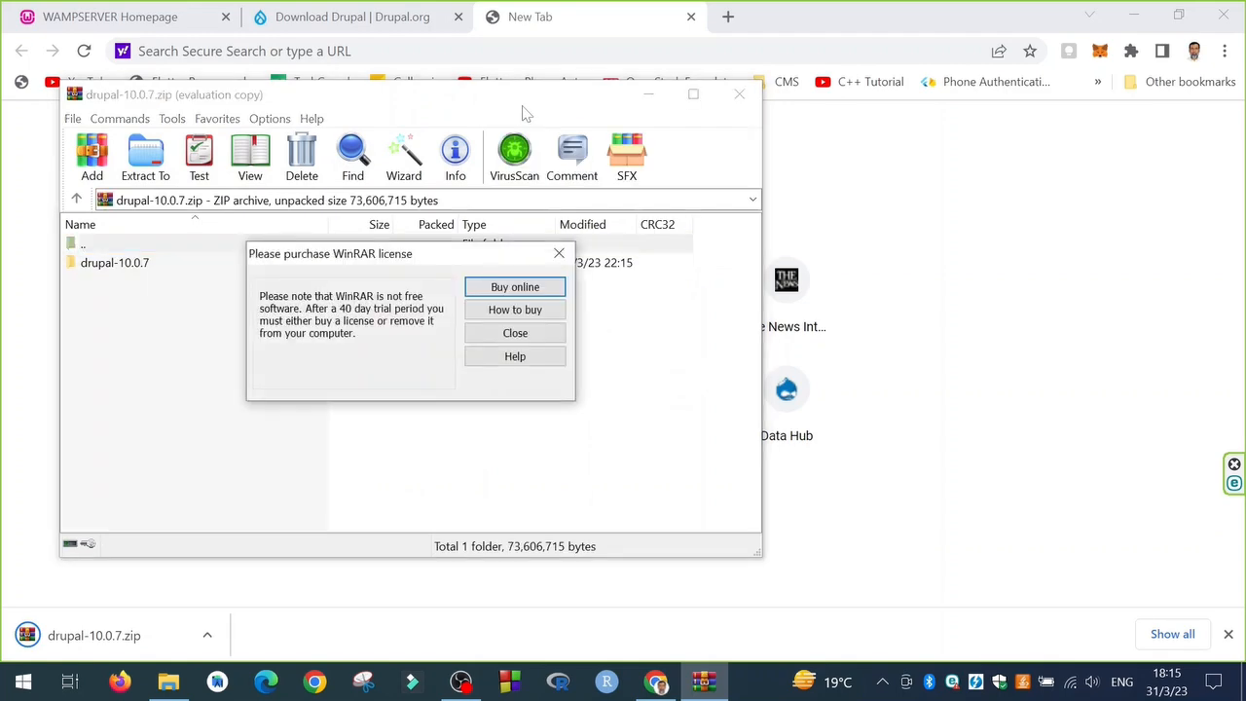
{"action": "left_click", "coordinate": [526, 334]}
{"action": "left_click_drag", "start_coordinate": [522, 101], "coordinate": [830, 137]}
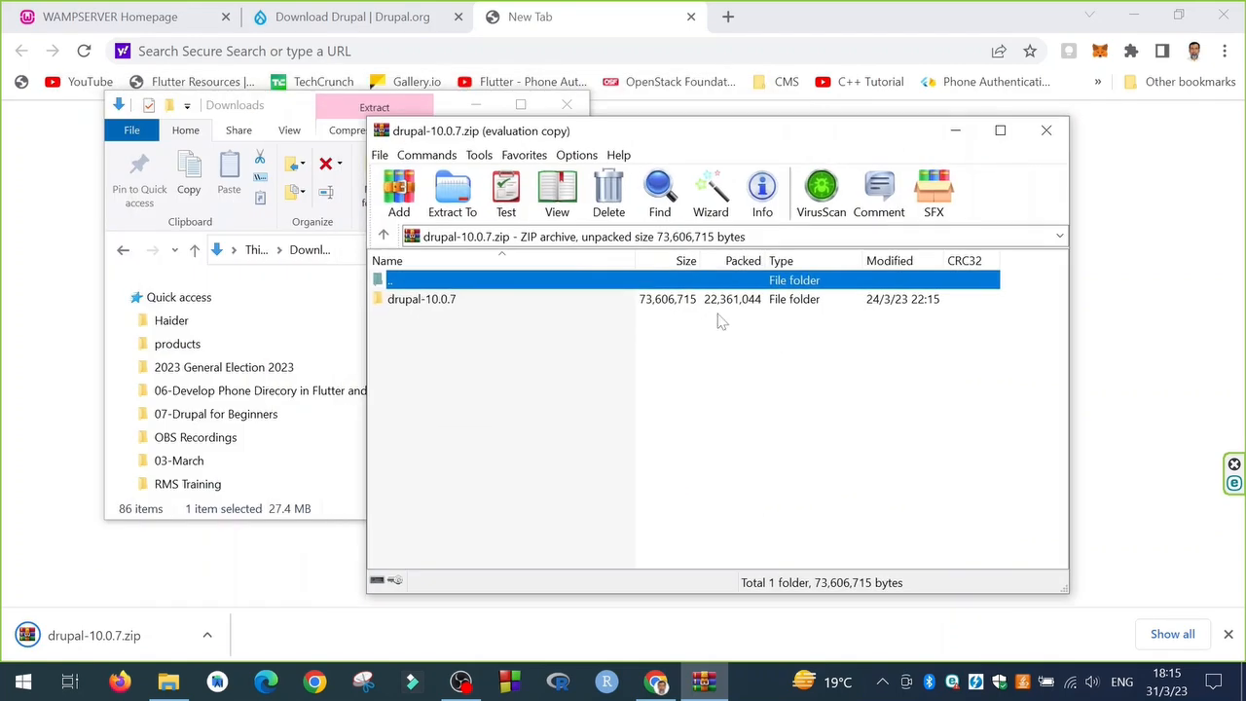
{"action": "left_click", "coordinate": [458, 302]}
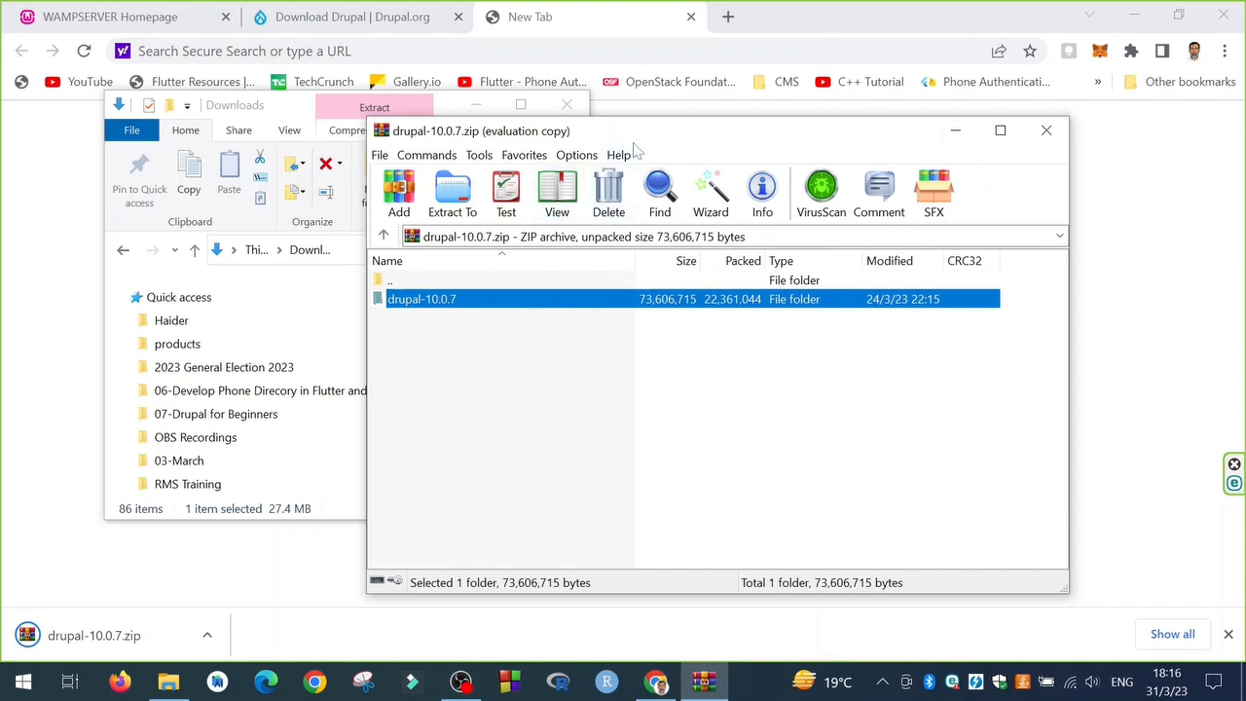
{"action": "left_click_drag", "start_coordinate": [652, 142], "coordinate": [749, 133]}
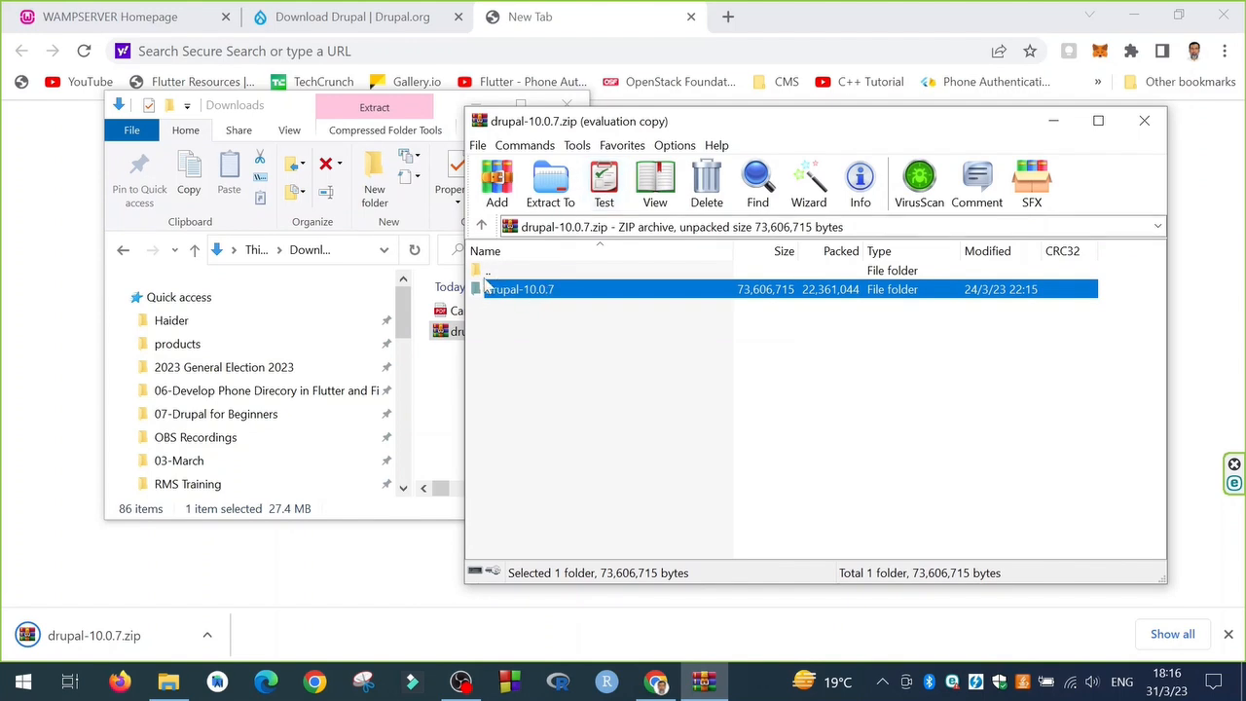
Step: Browse to the www folder inside wamp64 on Local Disk (D:), keeping the file window beside the WinRAR window
{"action": "left_click_drag", "start_coordinate": [407, 321], "coordinate": [406, 462]}
{"action": "left_click", "coordinate": [209, 446]}
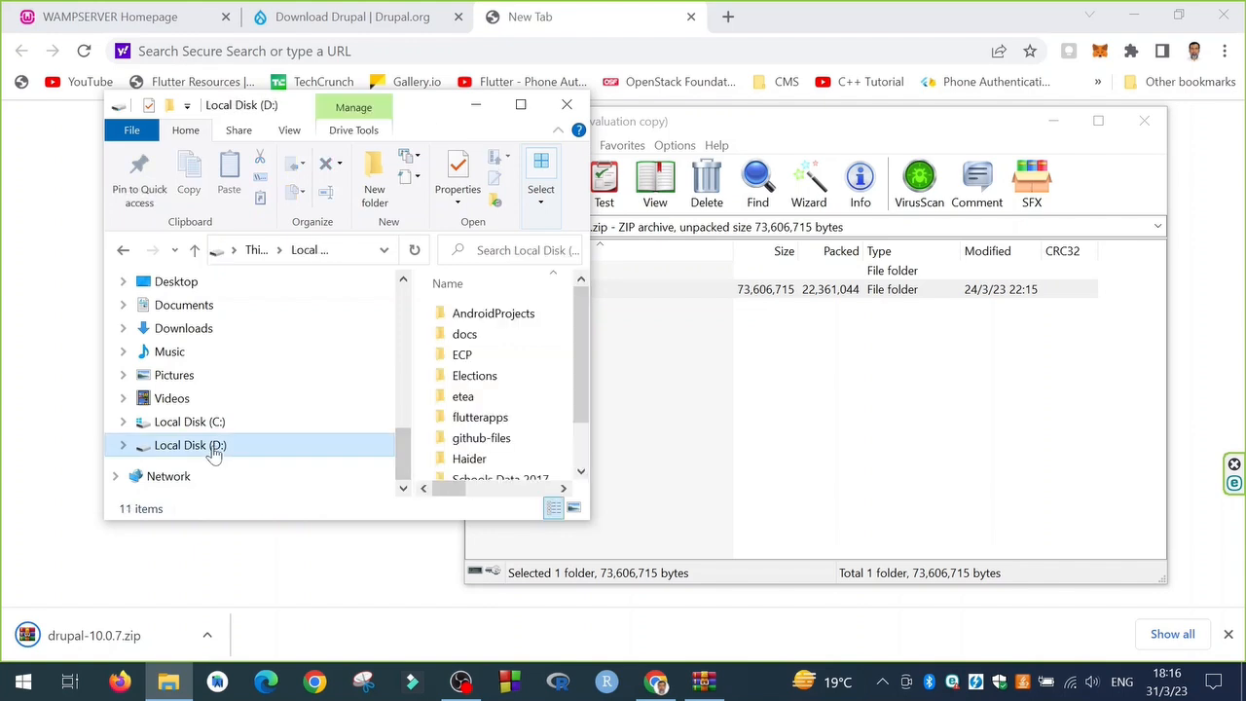
{"action": "left_click_drag", "start_coordinate": [437, 118], "coordinate": [321, 92]}
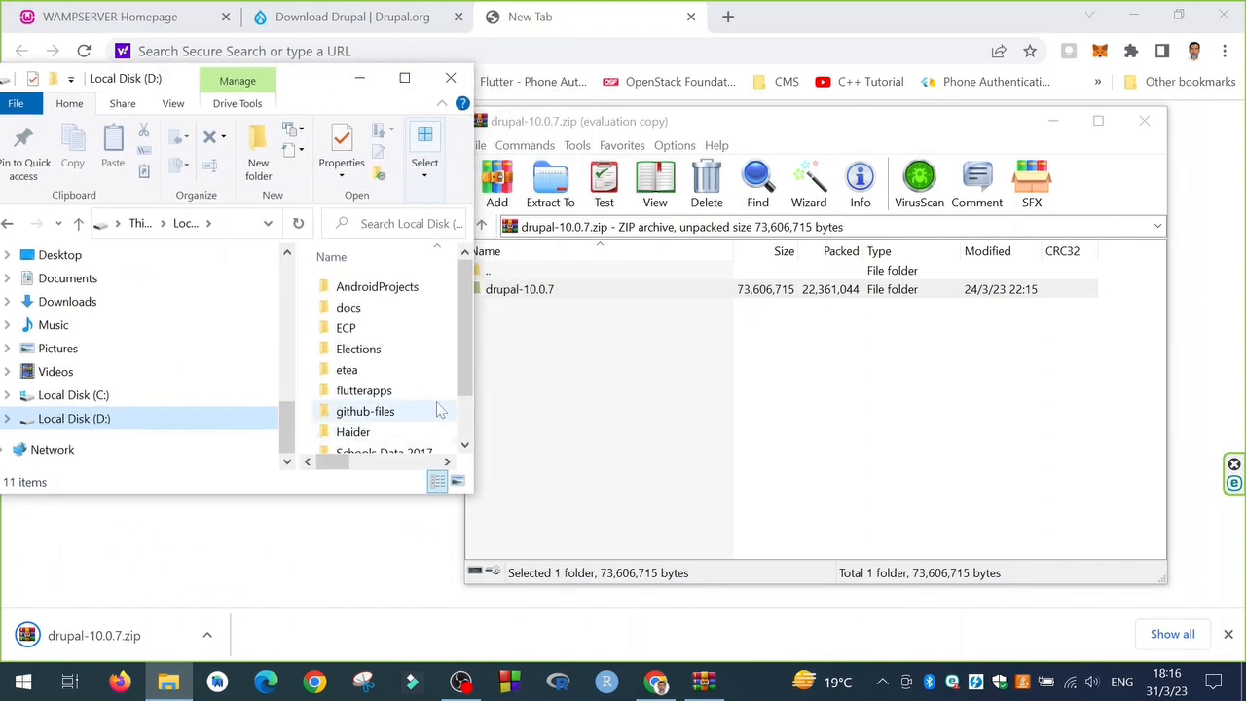
{"action": "left_click_drag", "start_coordinate": [462, 370], "coordinate": [467, 450]}
{"action": "double_click", "coordinate": [377, 425]}
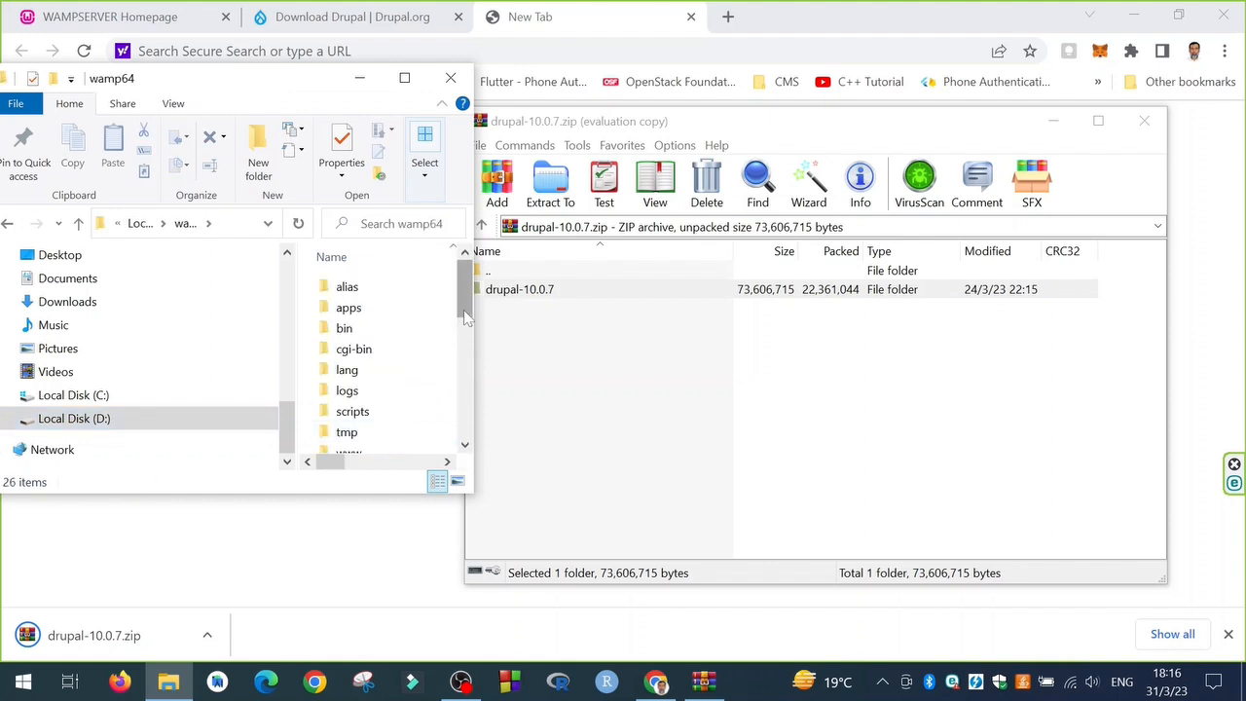
{"action": "left_click_drag", "start_coordinate": [467, 313], "coordinate": [465, 362]}
{"action": "double_click", "coordinate": [349, 293]}
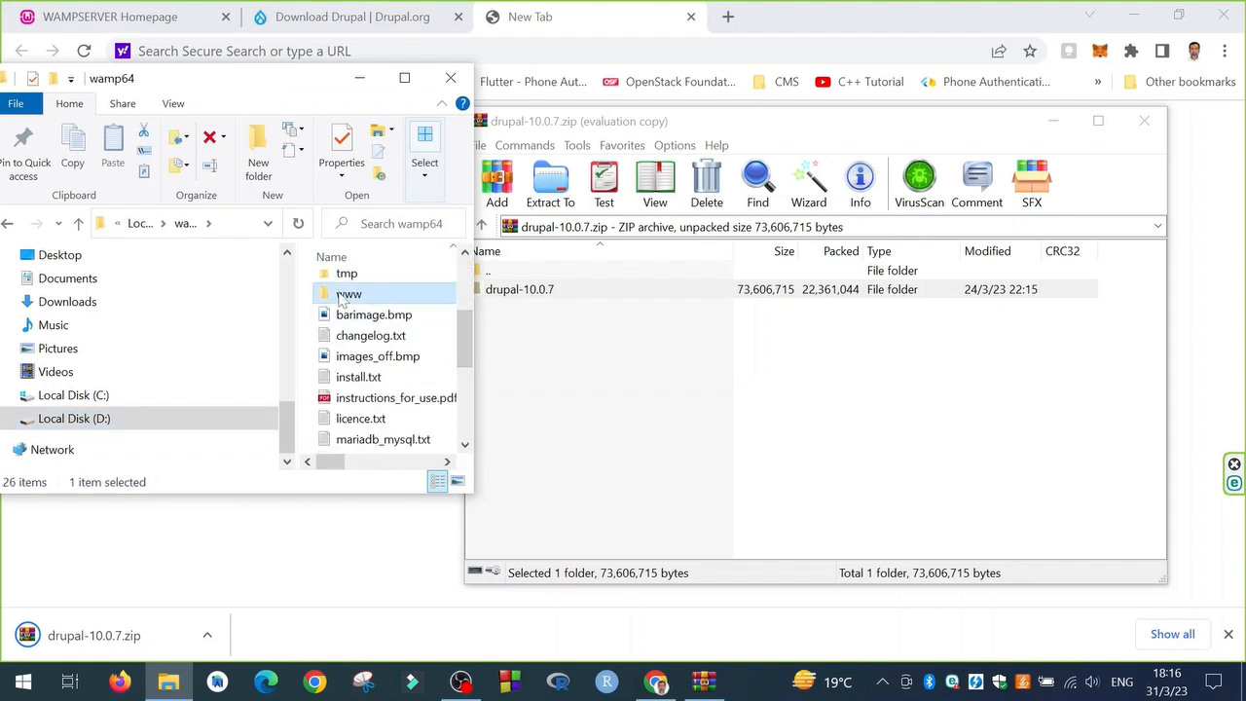
Step: Arrange the archive and file windows side by side and extract the drupal-10.0.7 folder into wamp64's www folder
{"action": "left_click_drag", "start_coordinate": [538, 130], "coordinate": [625, 60]}
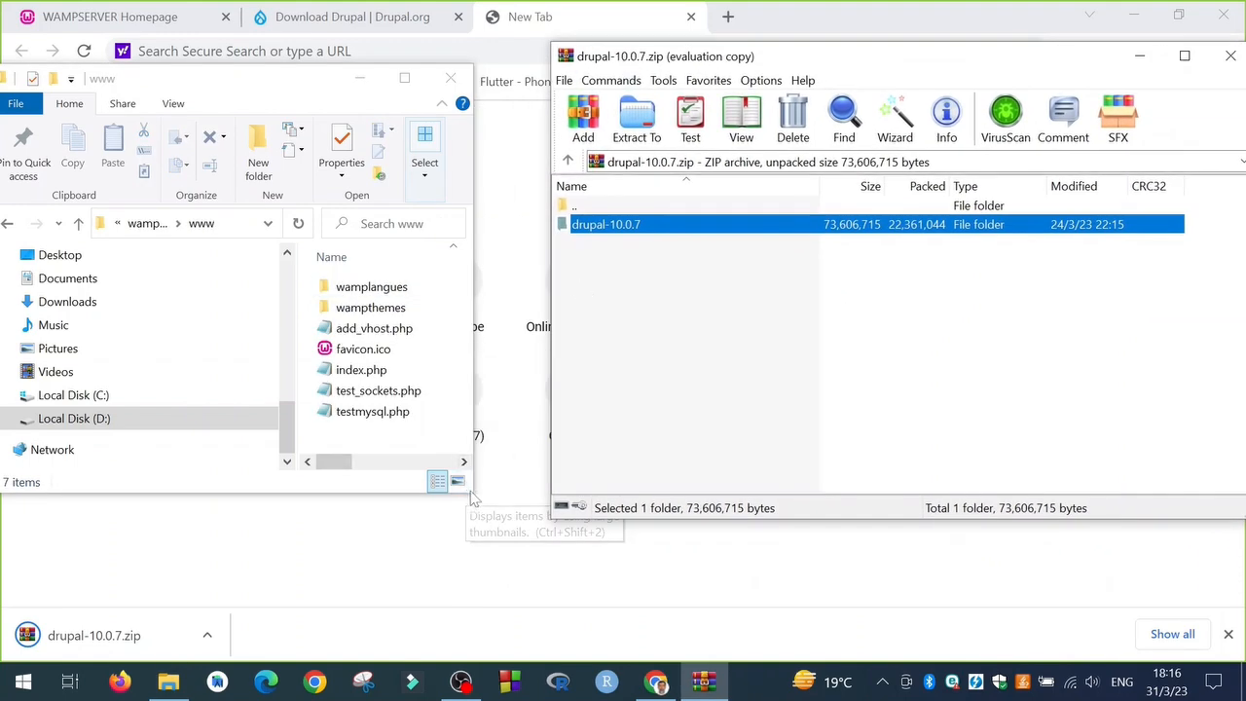
{"action": "left_click_drag", "start_coordinate": [474, 492], "coordinate": [519, 544]}
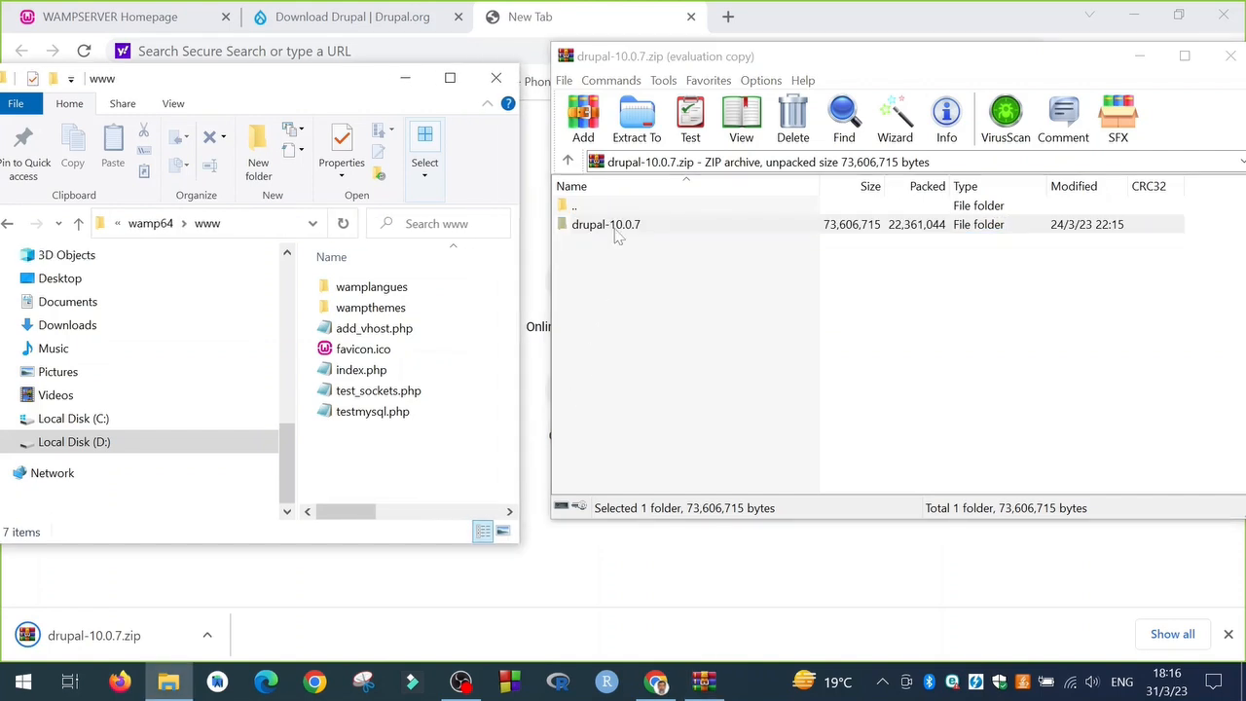
{"action": "left_click_drag", "start_coordinate": [616, 226], "coordinate": [428, 449]}
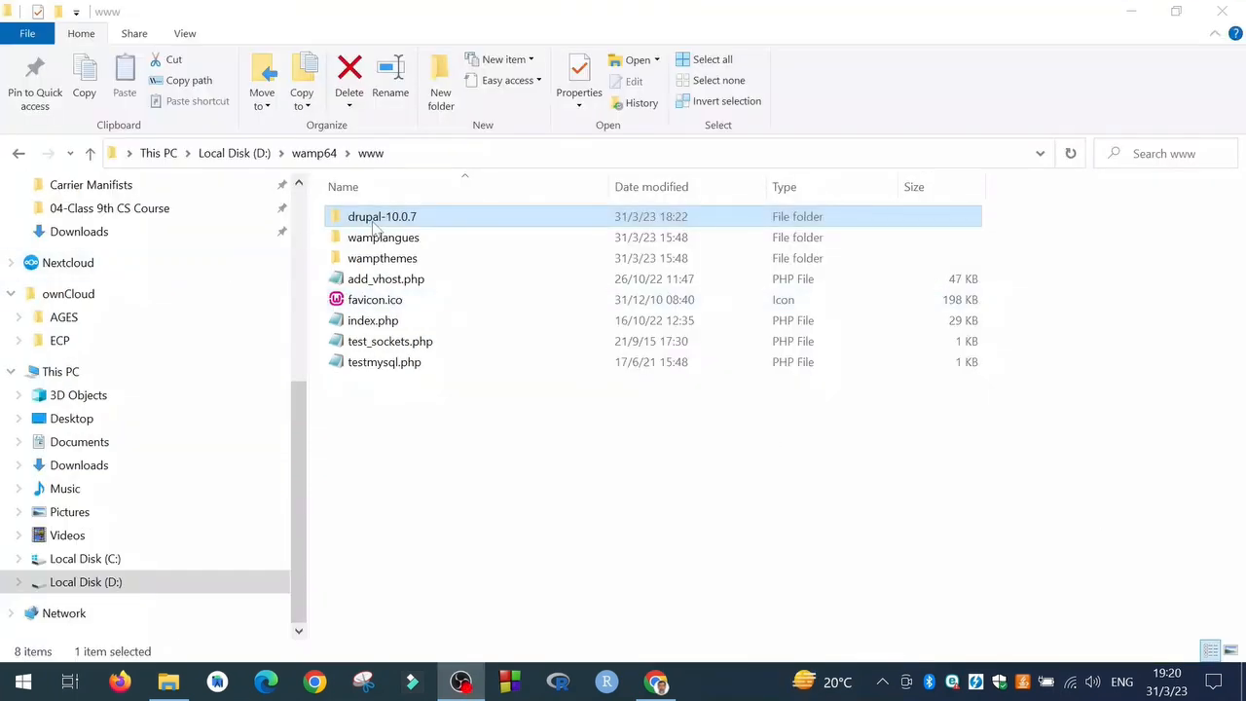
Step: Rename the drupal-10.0.7 folder in www as realtors and close the file window
{"action": "left_click", "coordinate": [373, 222]}
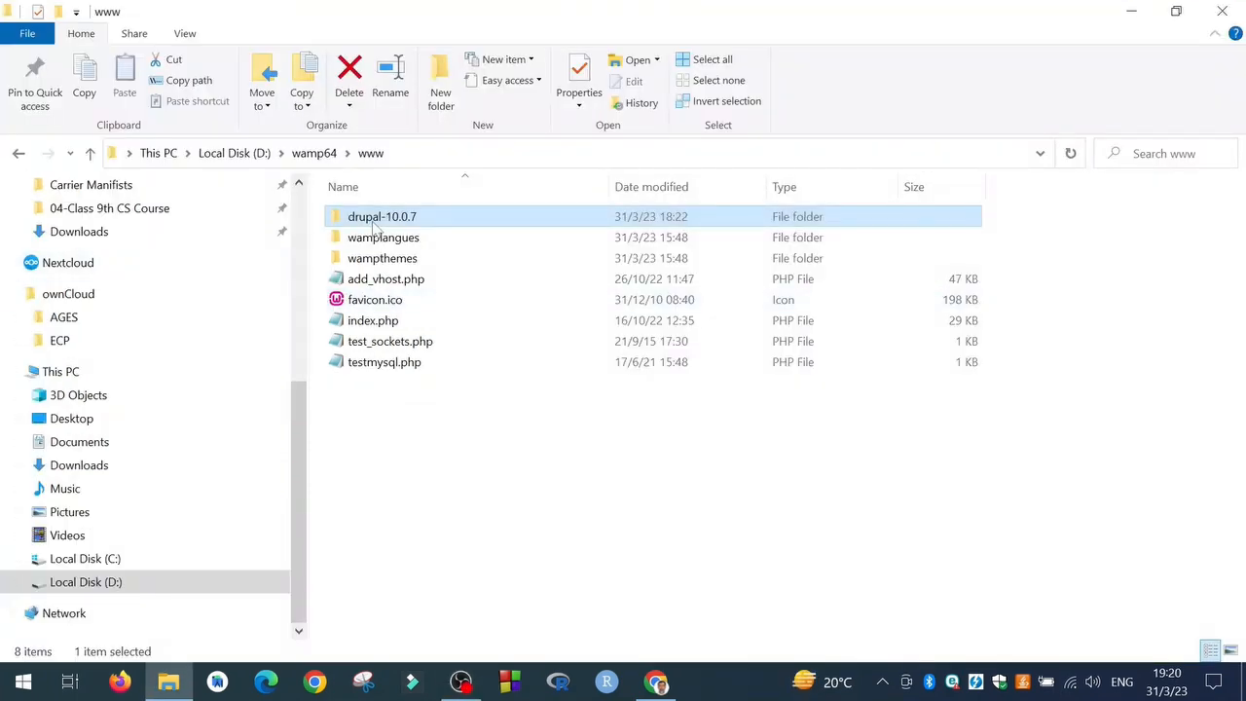
{"action": "left_click", "coordinate": [373, 220]}
{"action": "type", "text": "real"}
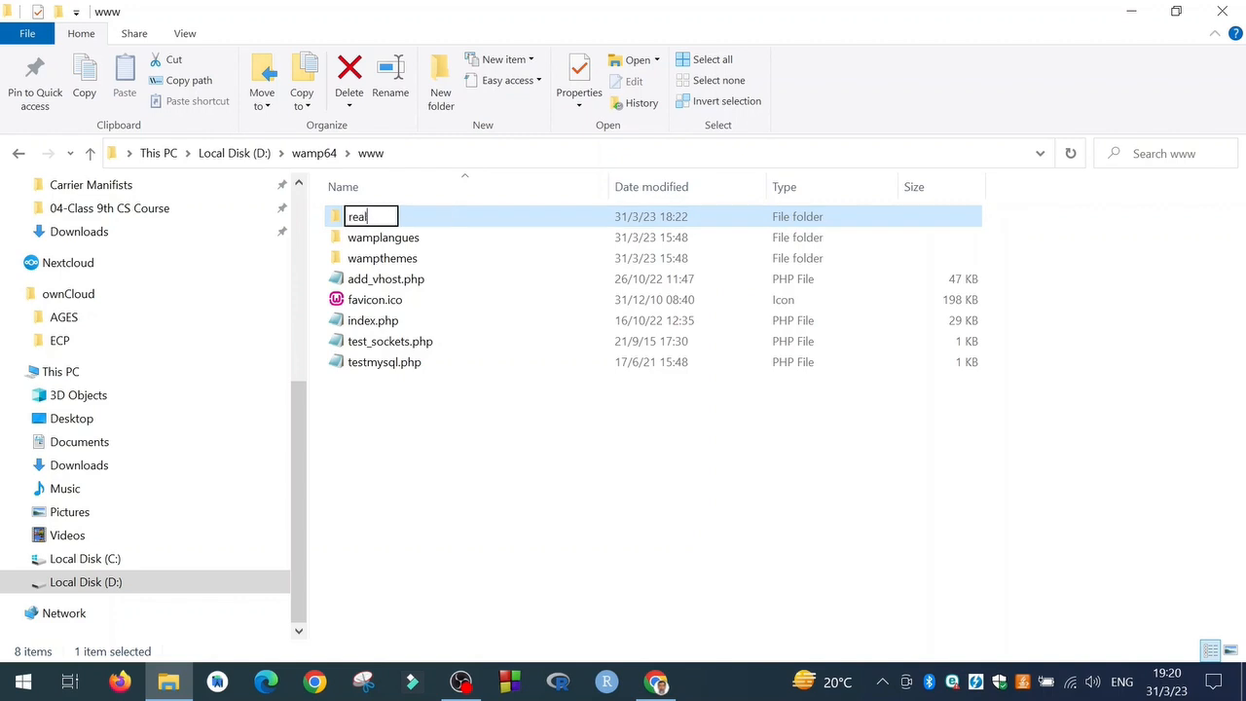
{"action": "type", "text": "tors"}
{"action": "key", "text": "Return"}
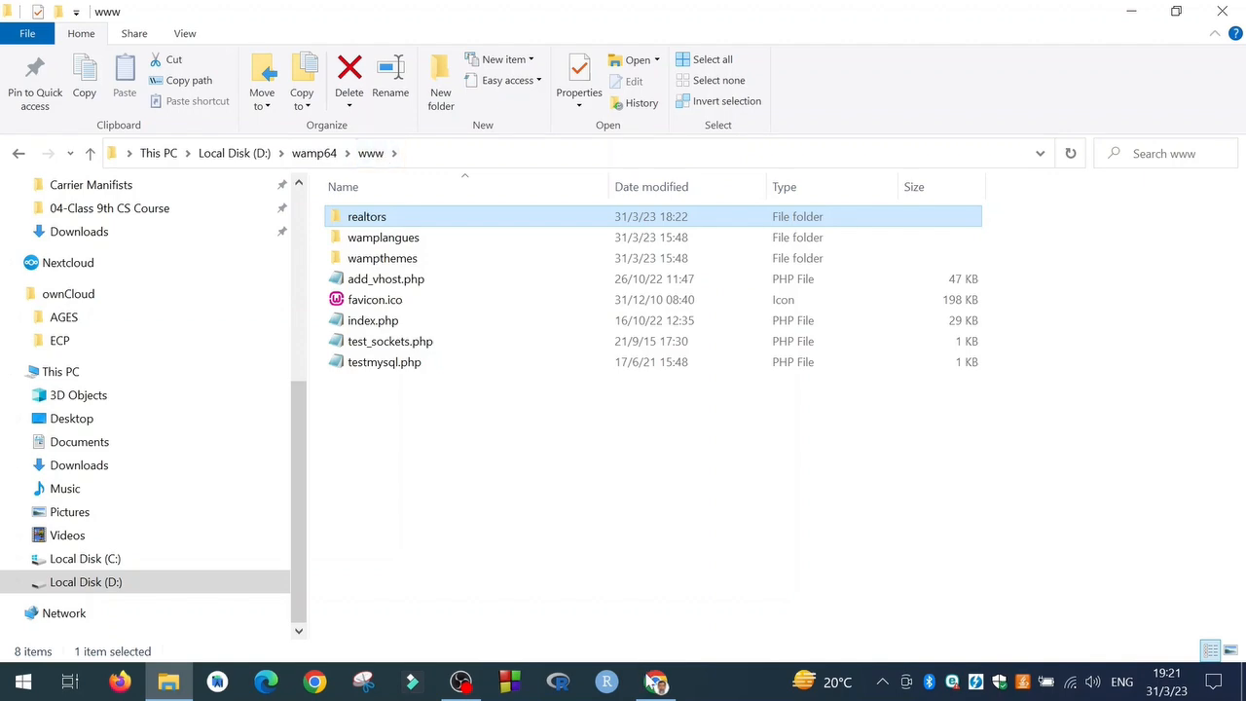
{"action": "left_click", "coordinate": [1223, 12]}
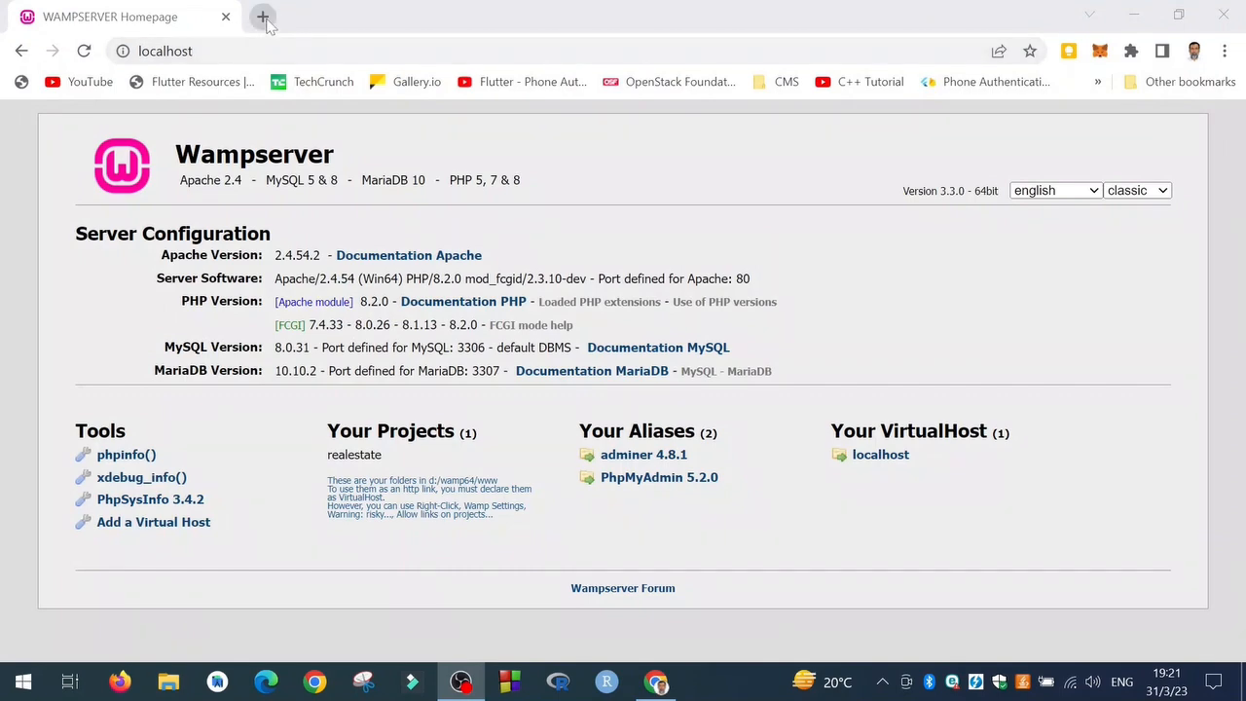
Step: Load localhost/realtors in the browser to start the Drupal installer
{"action": "left_click", "coordinate": [165, 50]}
{"action": "type", "text": "localhost"}
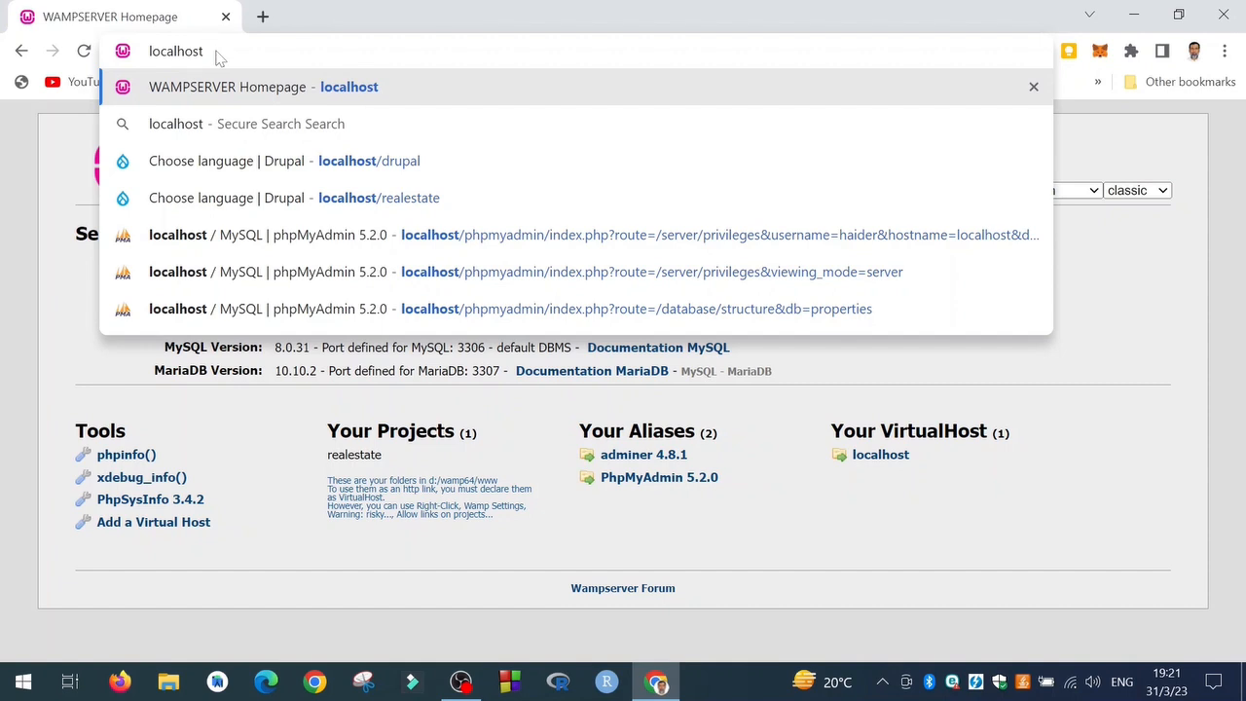
{"action": "type", "text": "/realtors"}
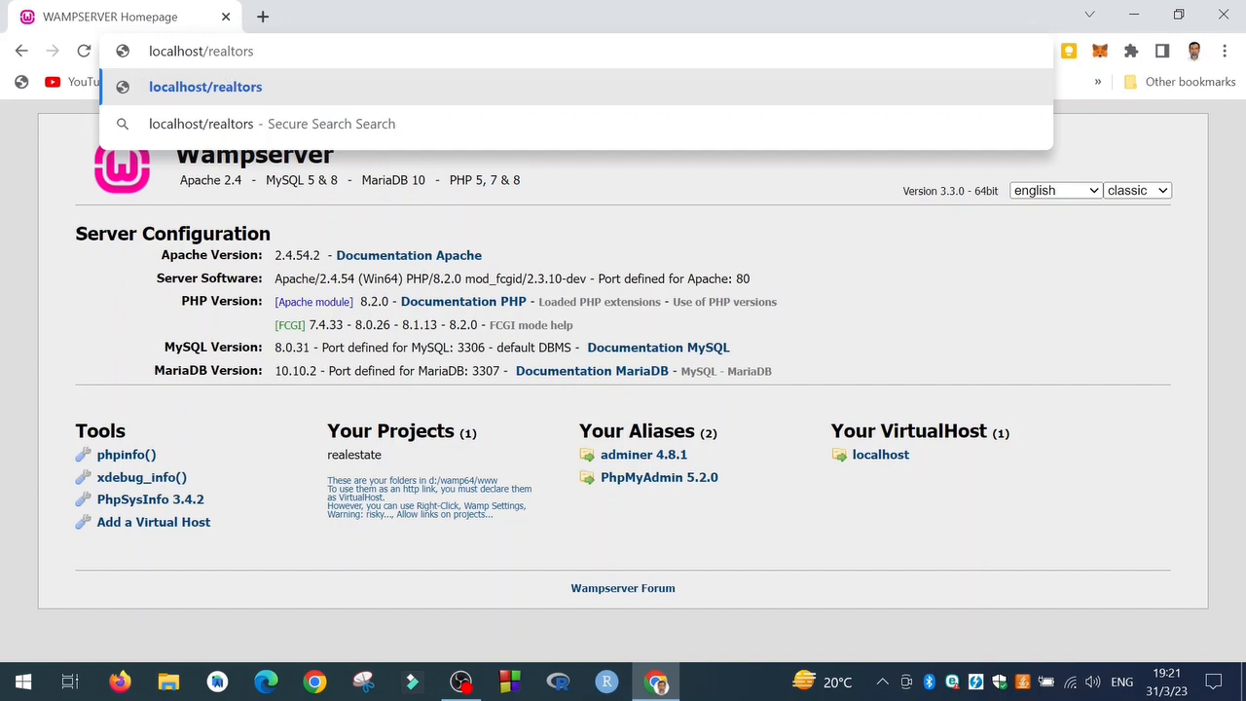
{"action": "key", "text": "Return"}
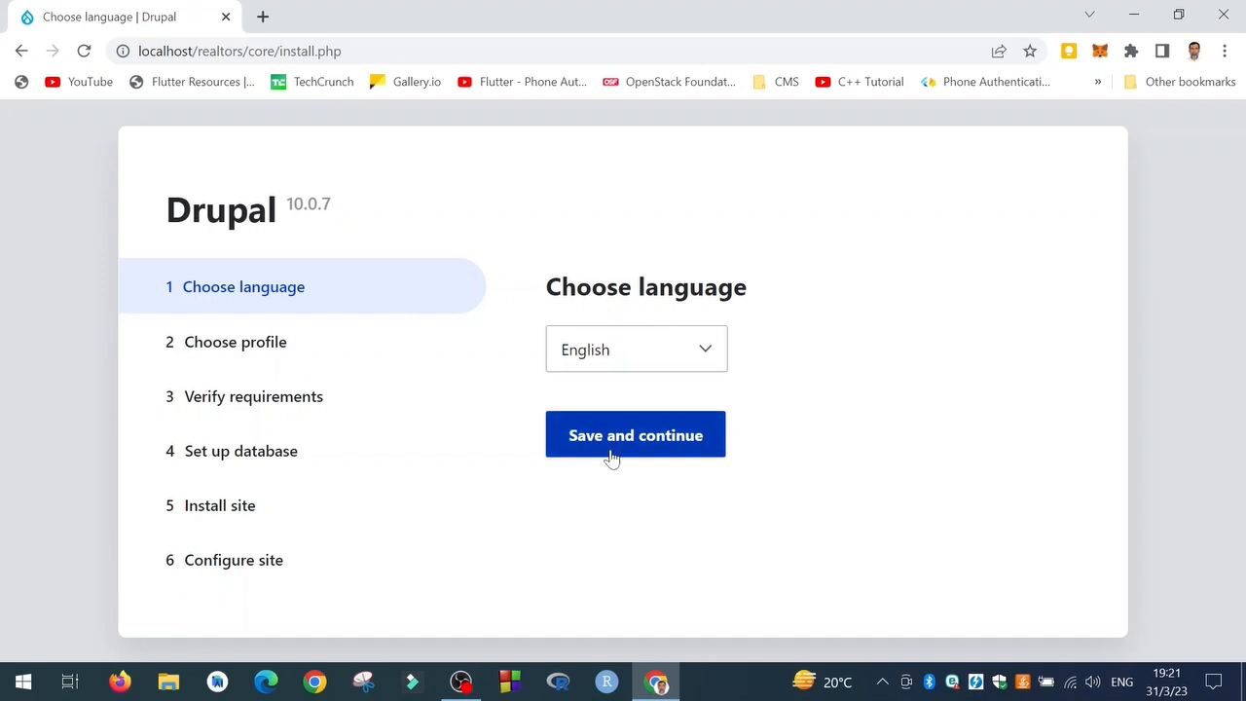
Step: Choose English as the installation language, continue with the Standard profile, and look over the database configuration form
{"action": "left_click", "coordinate": [626, 352]}
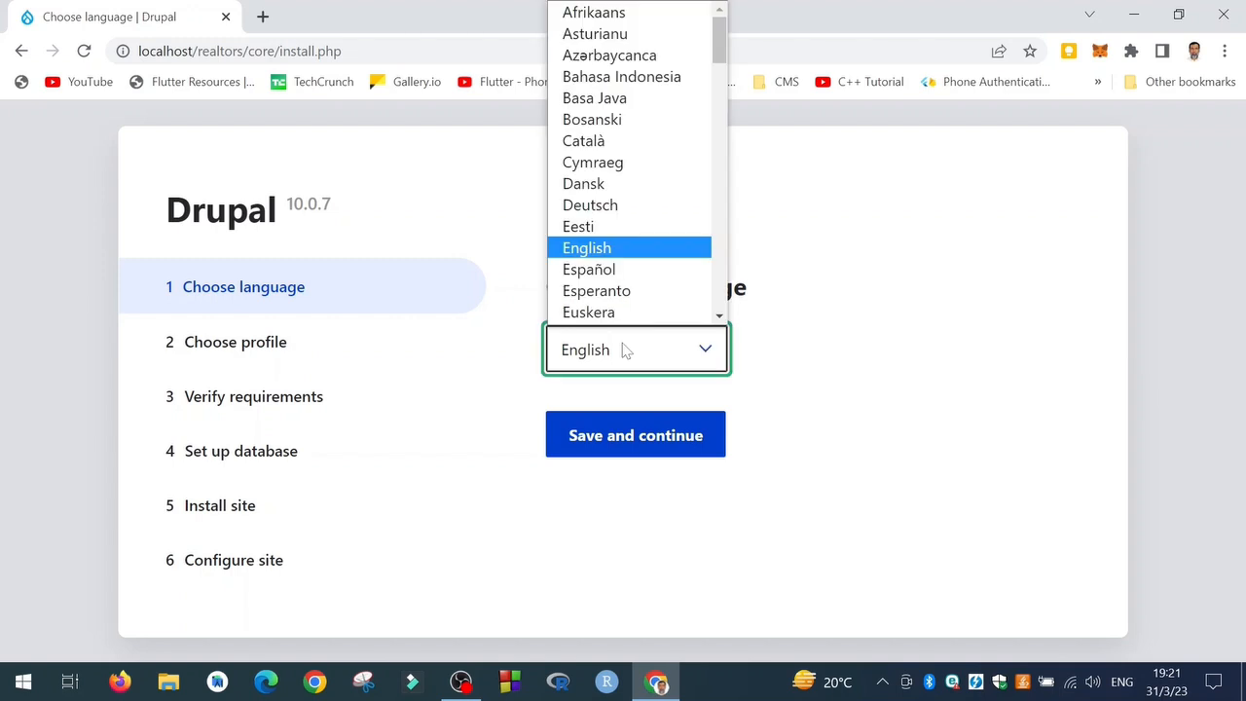
{"action": "left_click", "coordinate": [607, 247]}
{"action": "left_click", "coordinate": [600, 449]}
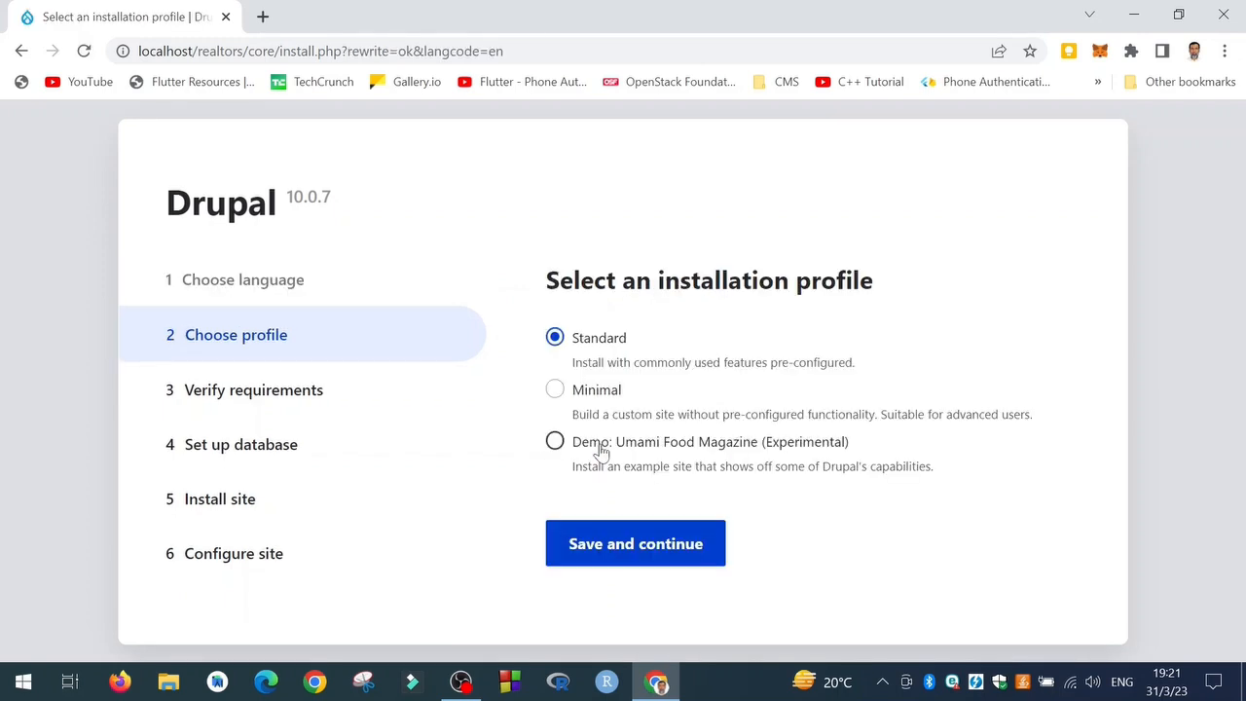
{"action": "left_click", "coordinate": [602, 551]}
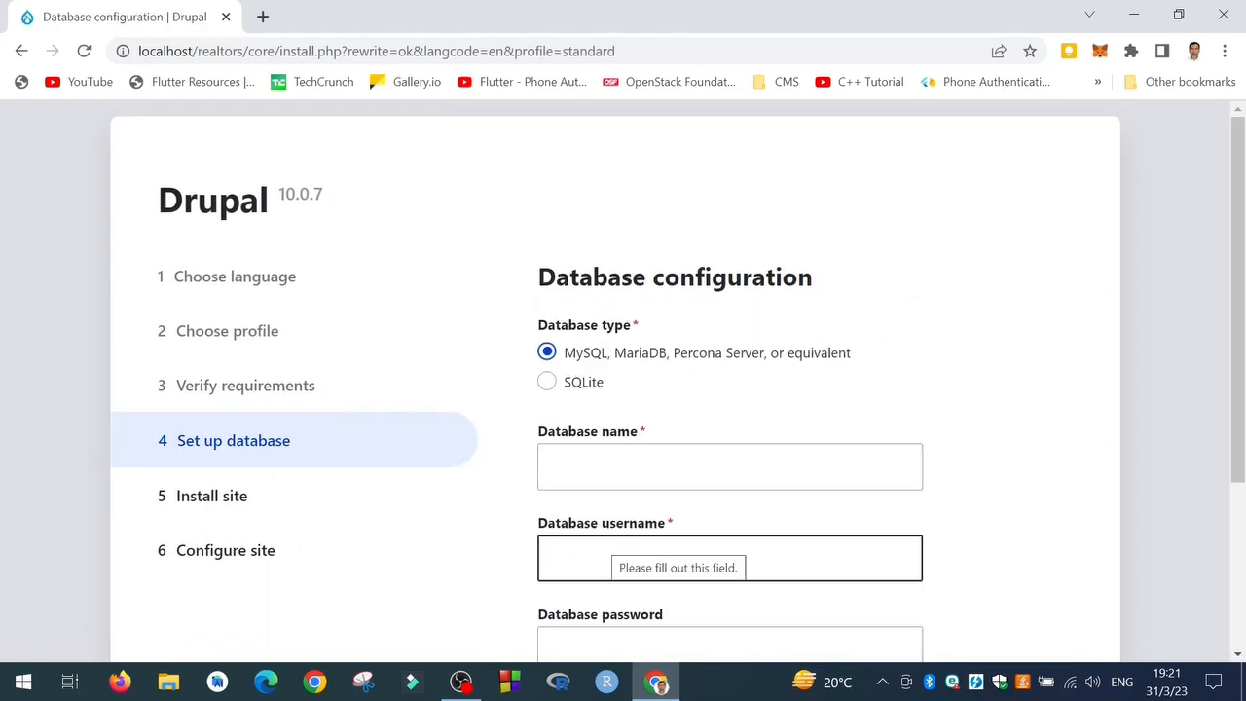
{"action": "scroll", "coordinate": [477, 400], "scroll_direction": "down", "scroll_amount": 2}
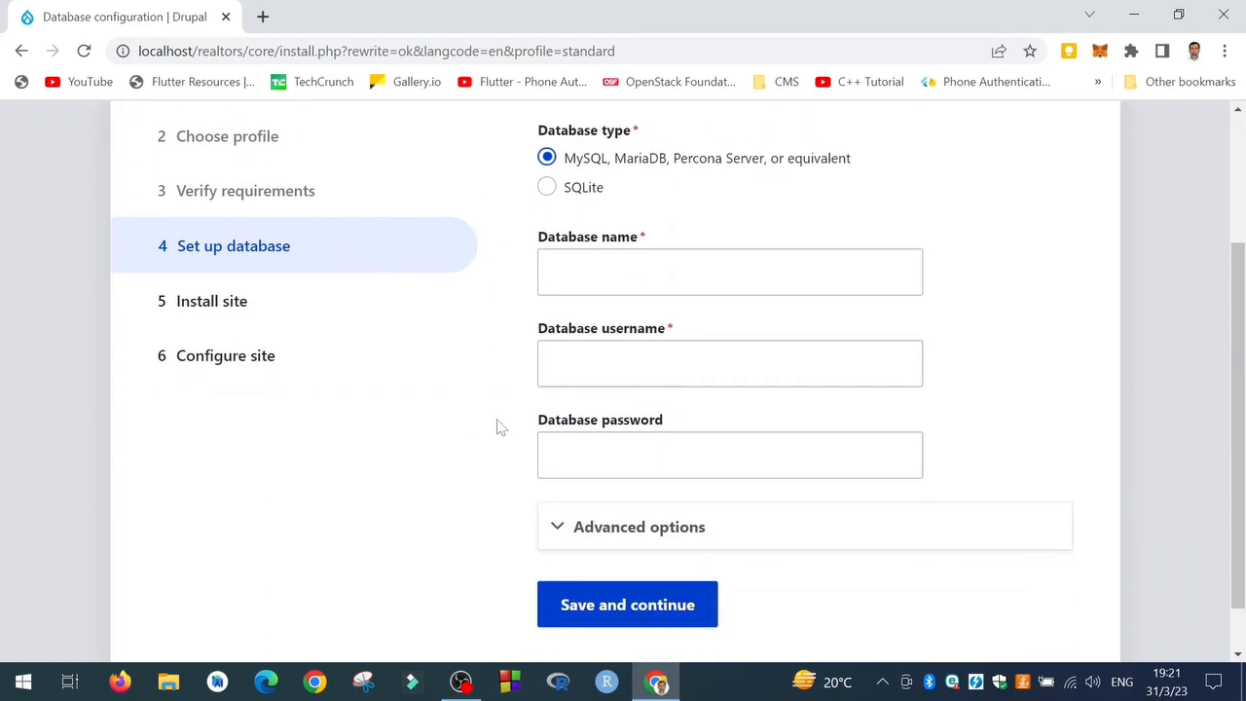
{"action": "scroll", "coordinate": [497, 426], "scroll_direction": "up", "scroll_amount": 2}
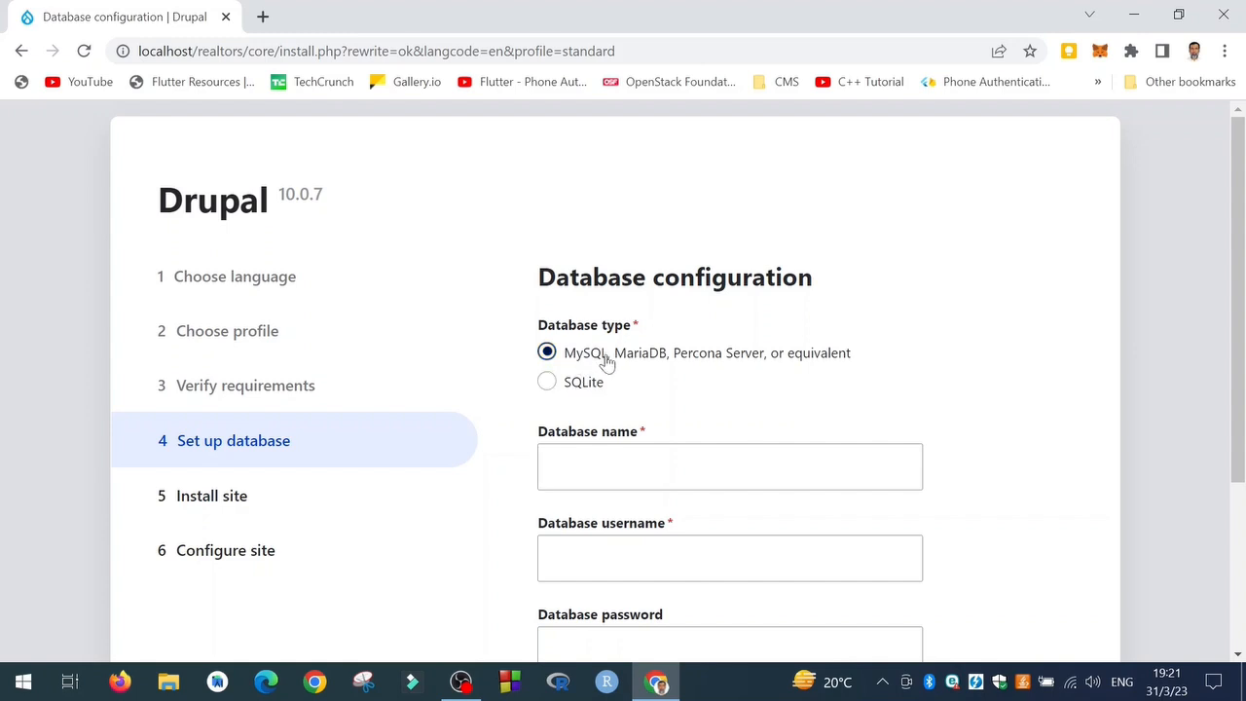
{"action": "key", "text": "Tab"}
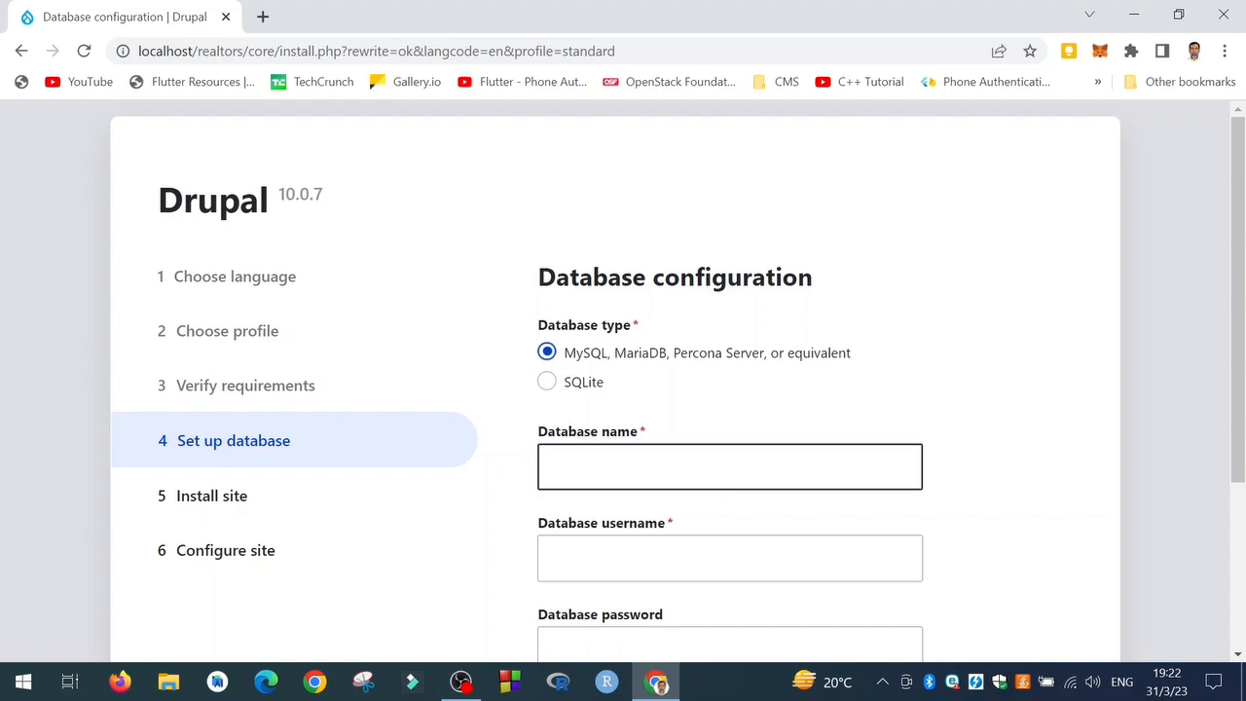
Step: Log in to phpMyAdmin as root from the localhost homepage in a new browser tab and view the realestate database
{"action": "left_click", "coordinate": [262, 16]}
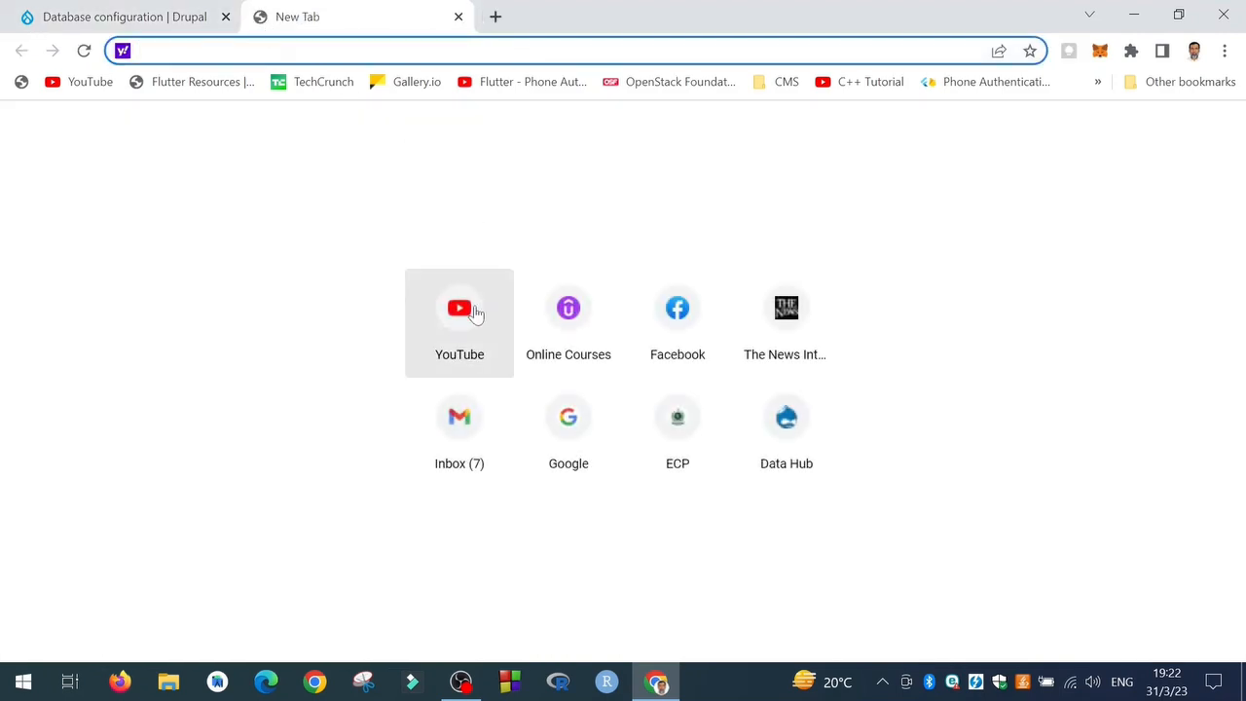
{"action": "type", "text": "lo"}
{"action": "key", "text": "Return"}
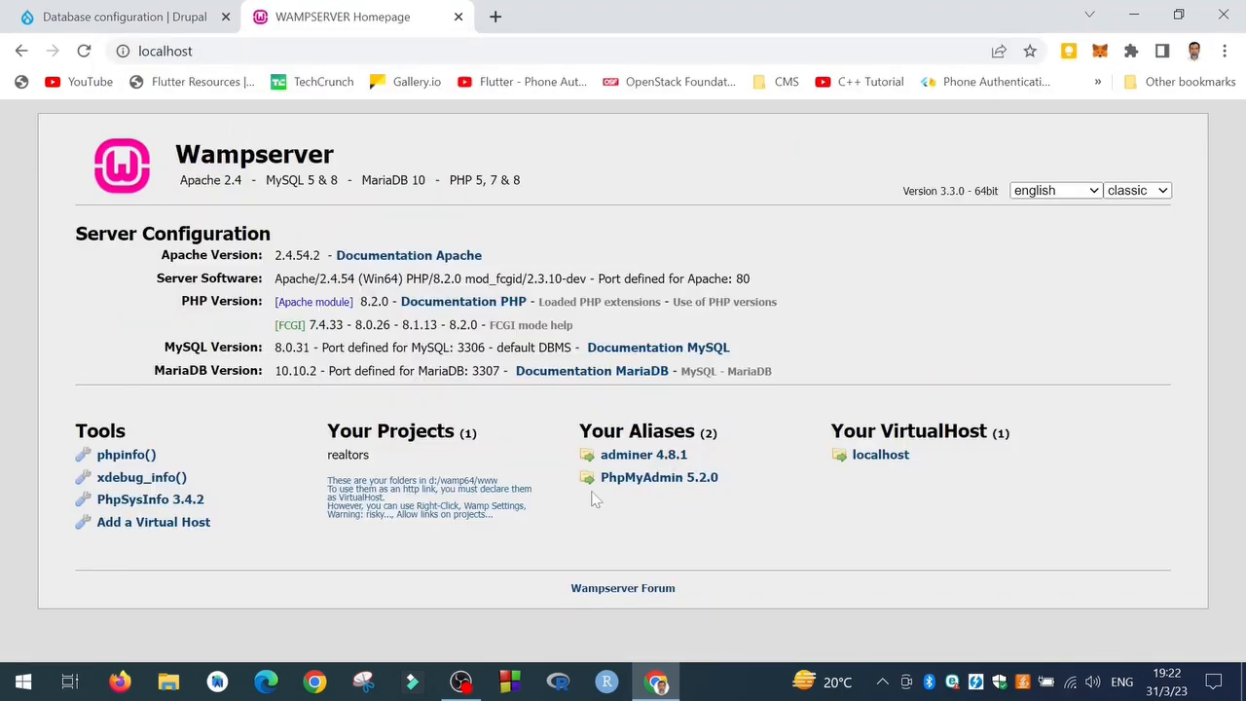
{"action": "left_click", "coordinate": [647, 479]}
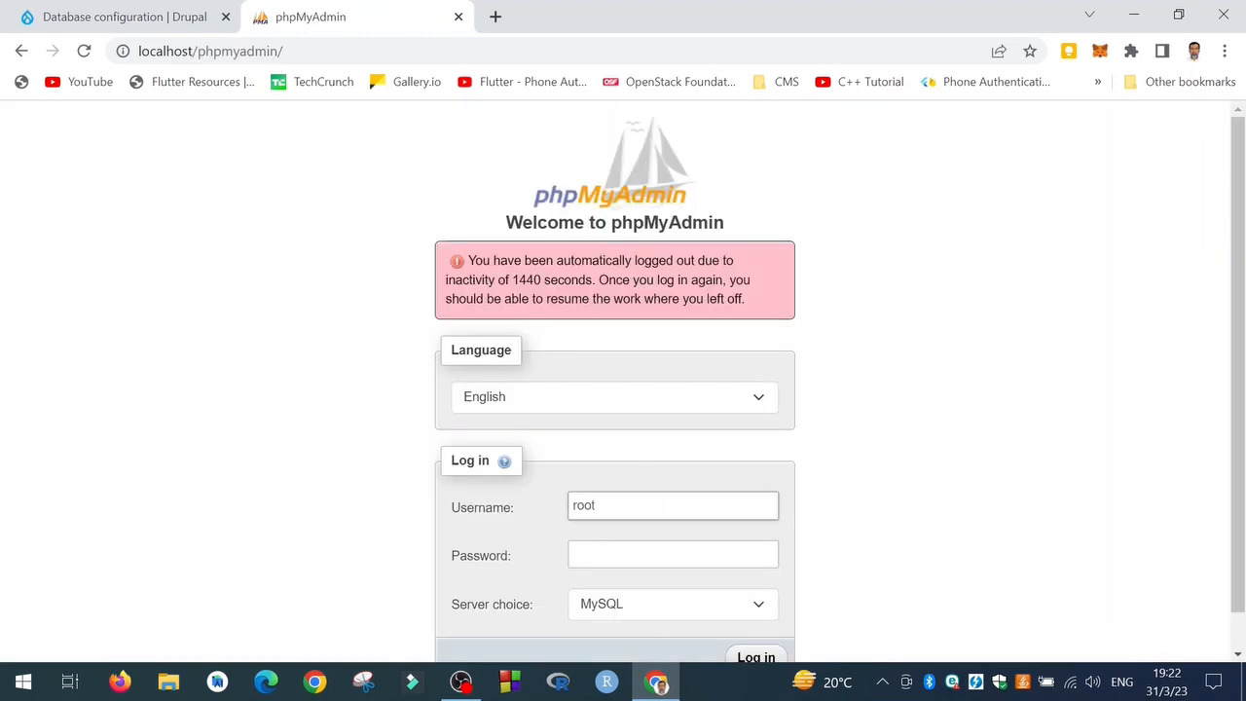
{"action": "left_click", "coordinate": [744, 661]}
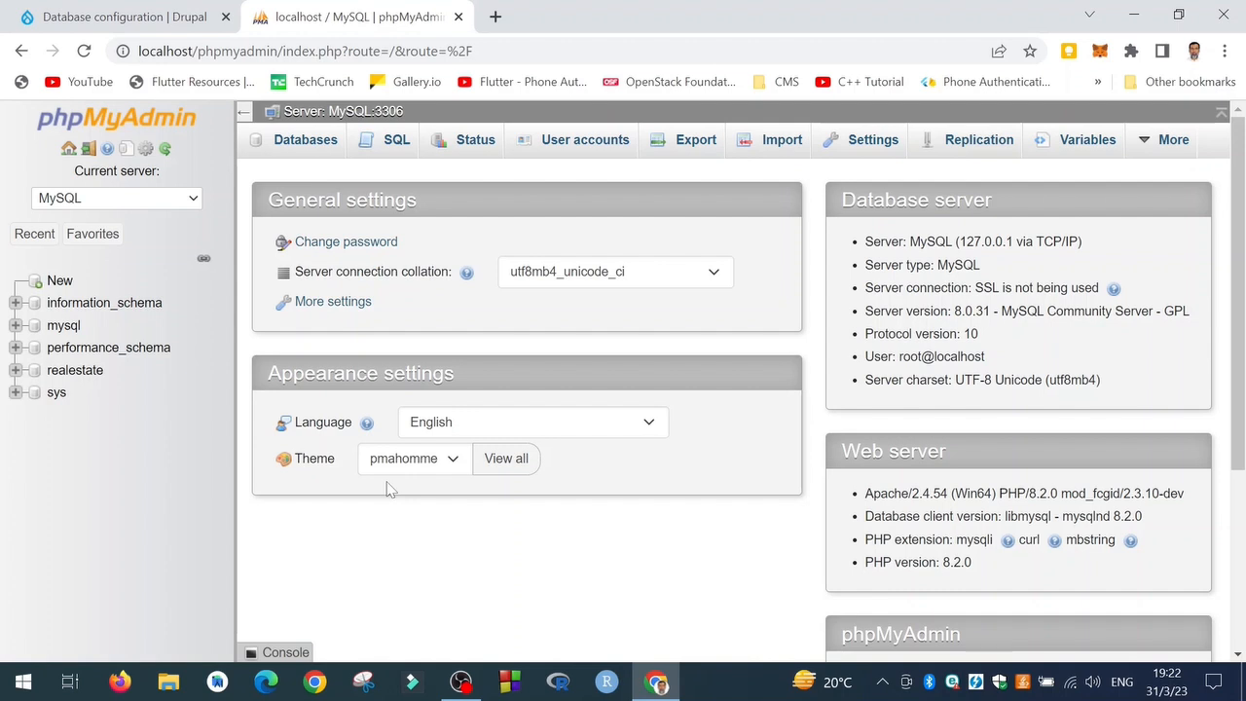
{"action": "left_click", "coordinate": [322, 139]}
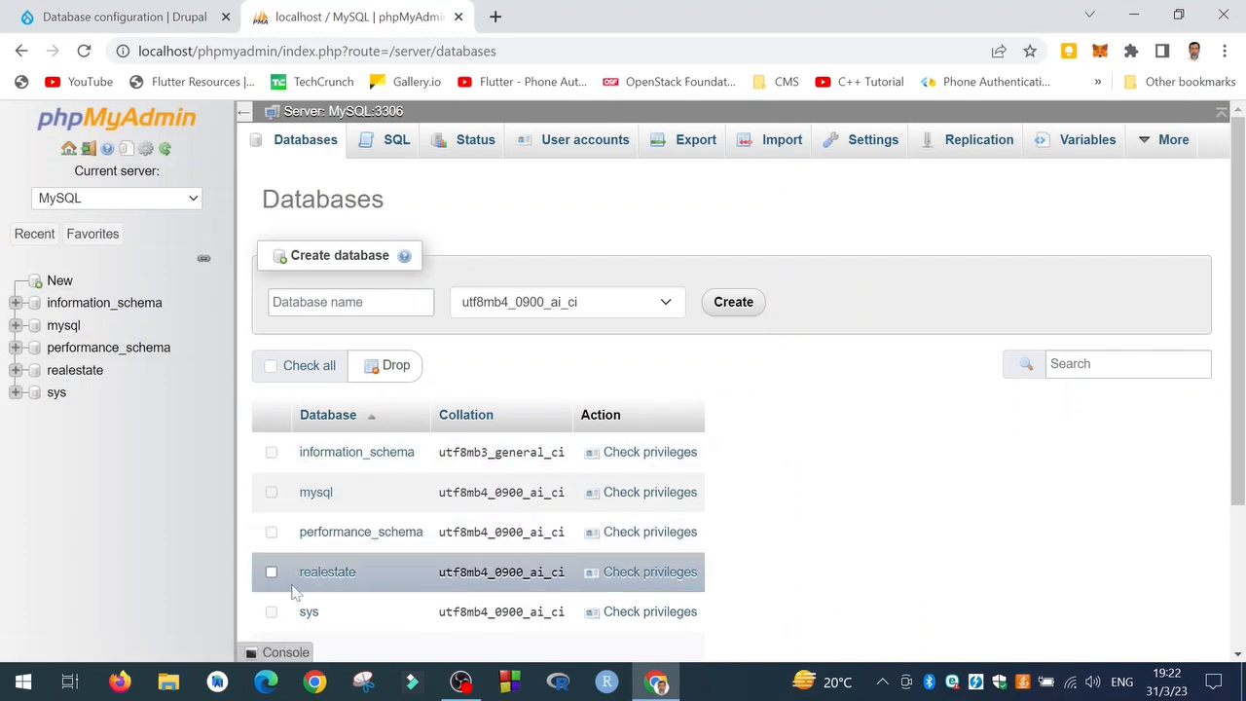
{"action": "left_click", "coordinate": [330, 574]}
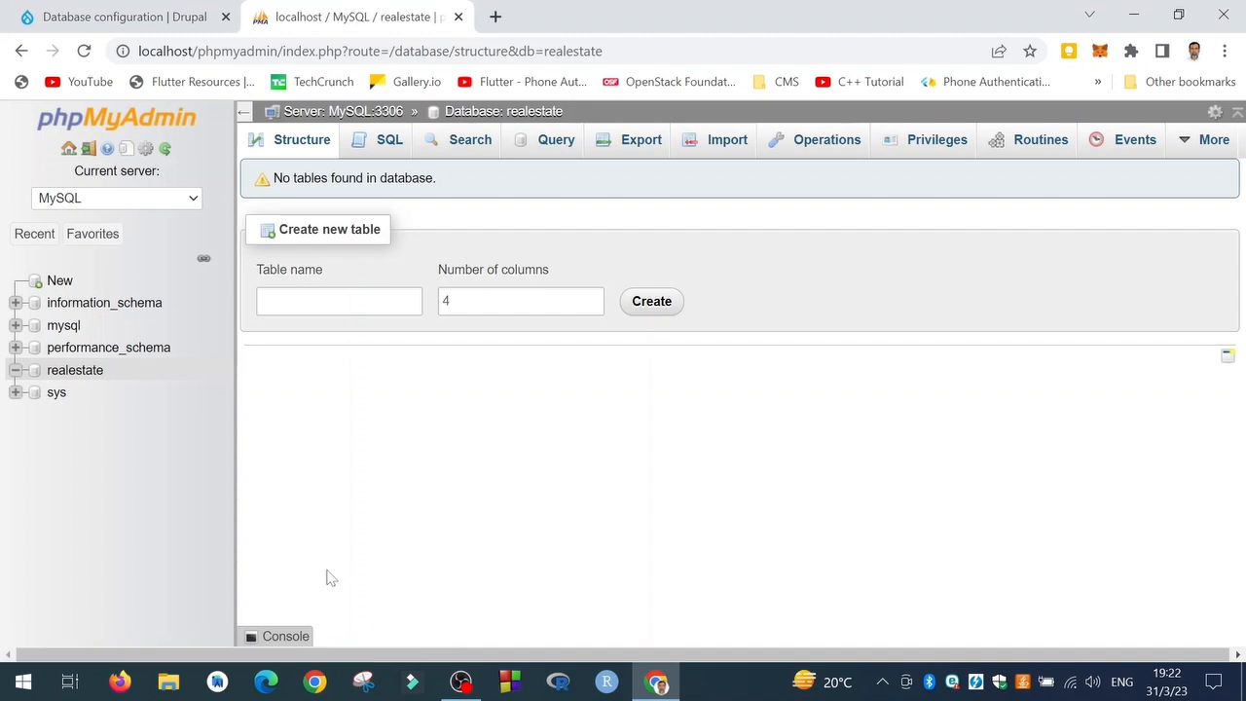
Step: Set the database name to realestate in the Drupal installer's database configuration
{"action": "left_click", "coordinate": [124, 16]}
{"action": "left_click", "coordinate": [654, 467]}
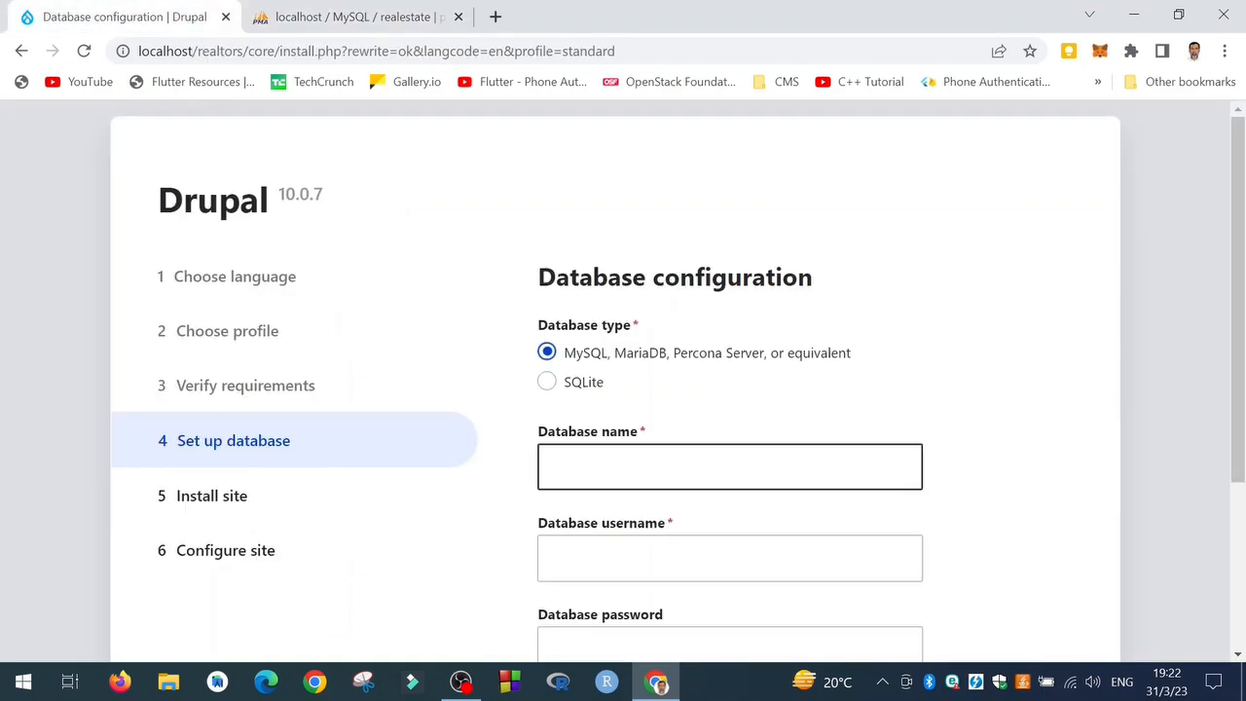
{"action": "type", "text": "rea"}
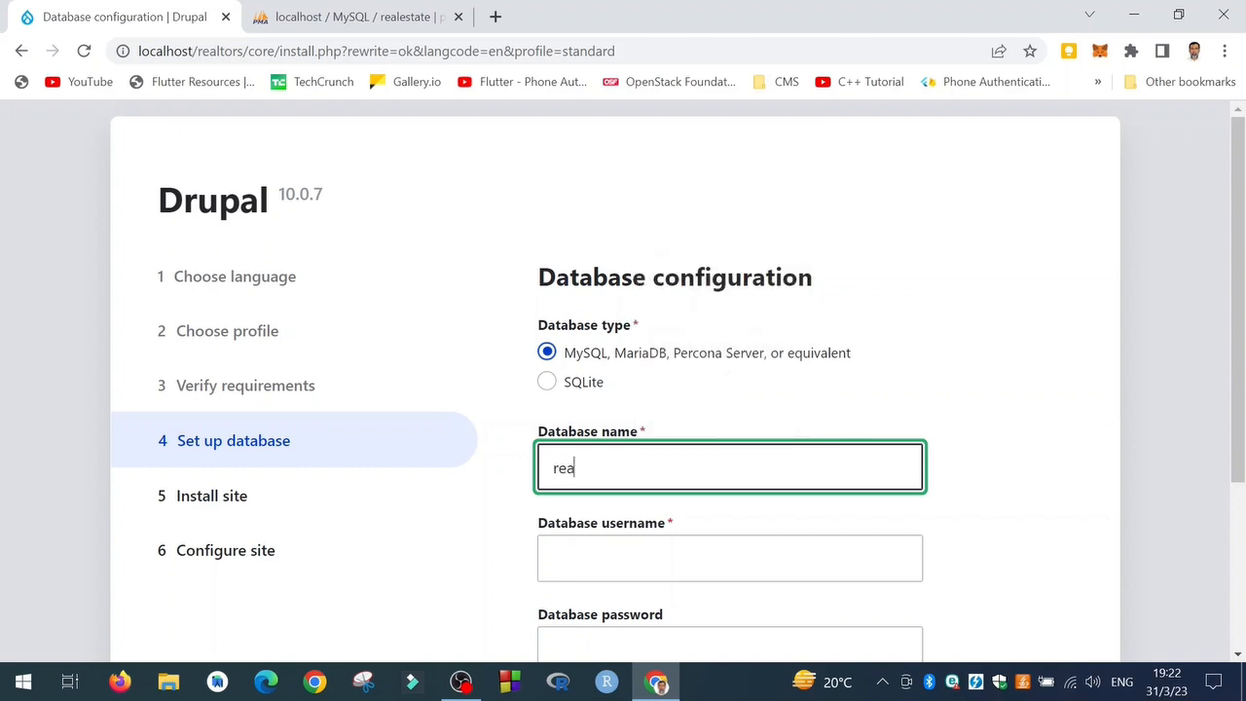
{"action": "type", "text": "lestate"}
Step: Look up the privileged local account's user name in phpMyAdmin's user accounts overview
{"action": "left_click", "coordinate": [348, 14]}
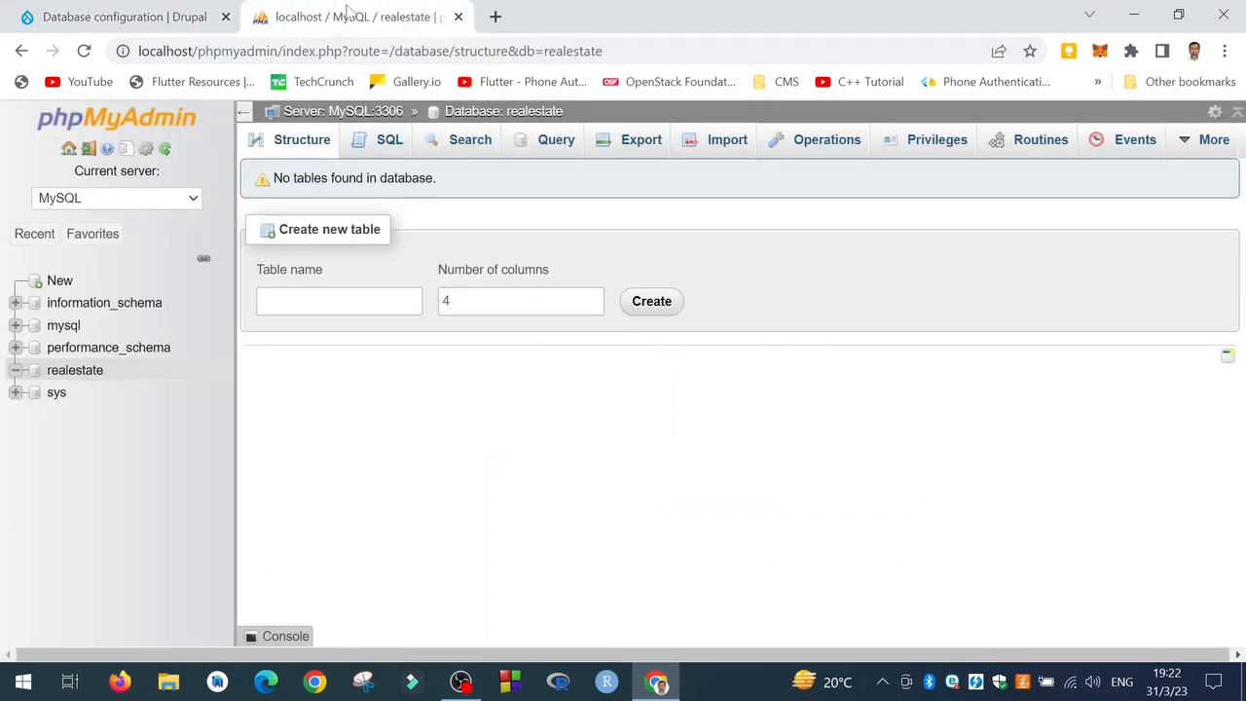
{"action": "left_click", "coordinate": [139, 132]}
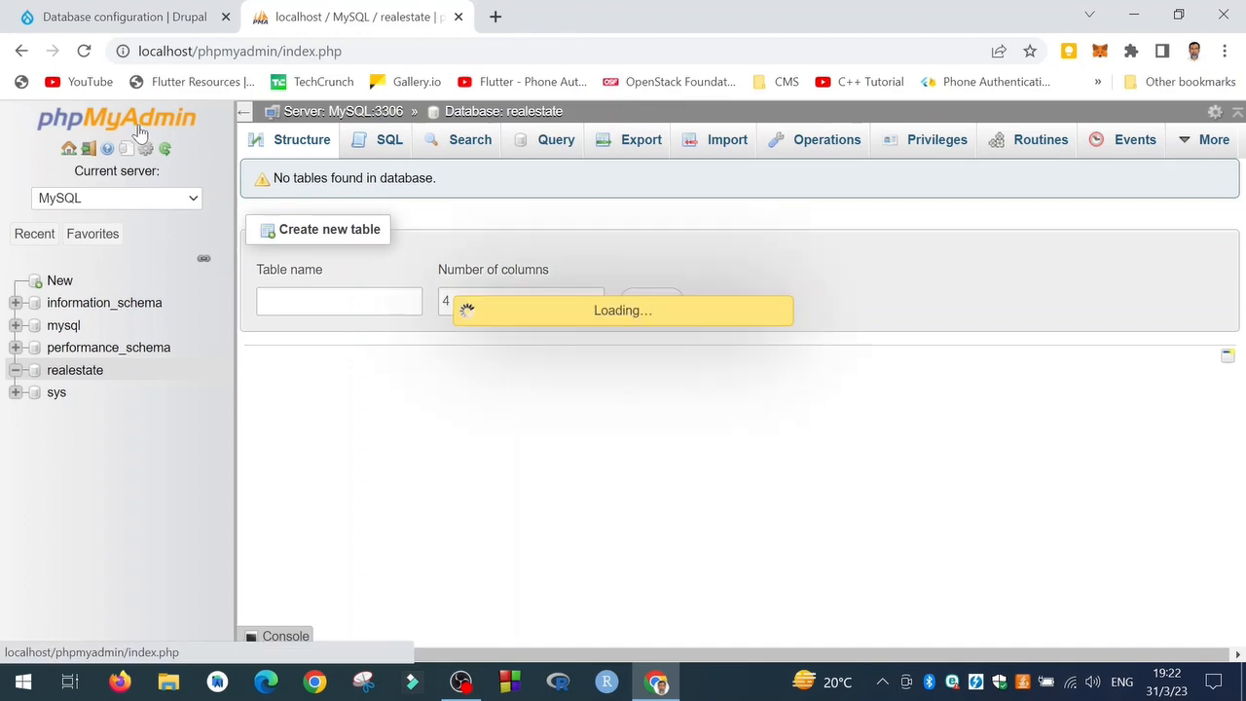
{"action": "left_click", "coordinate": [575, 154]}
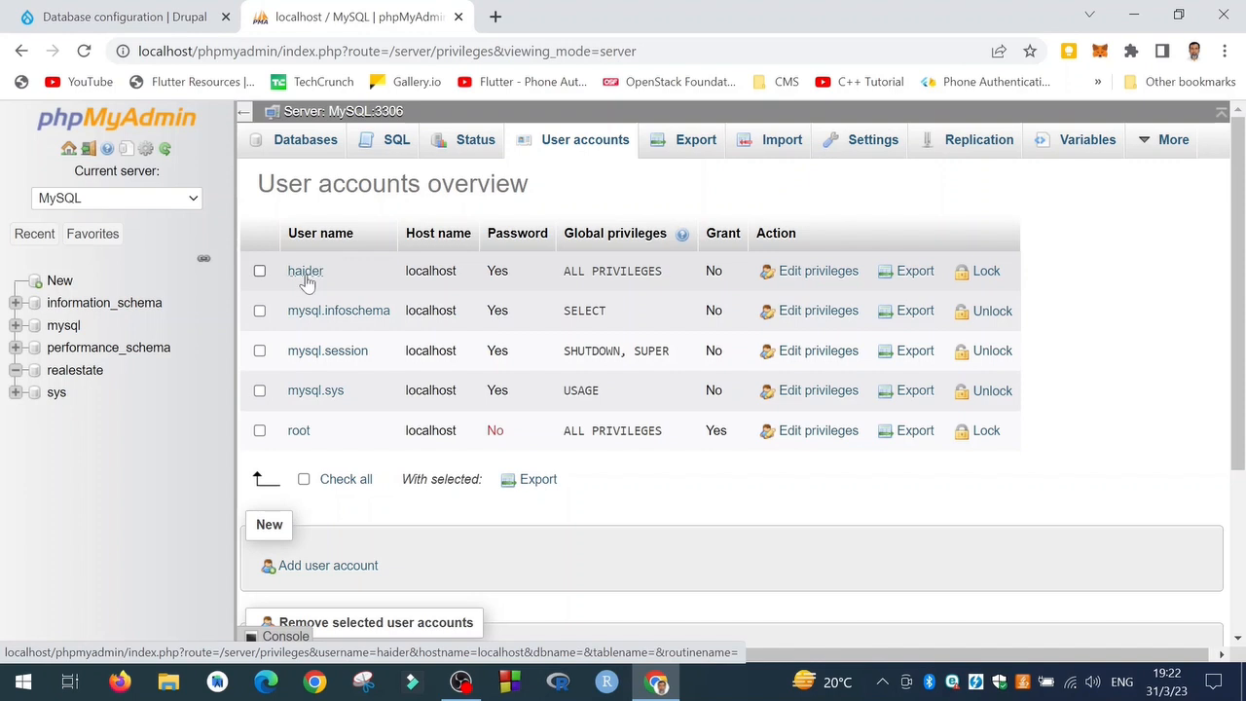
Step: Enter the privileged account's database username and database password in the Drupal database configuration
{"action": "left_click", "coordinate": [136, 24]}
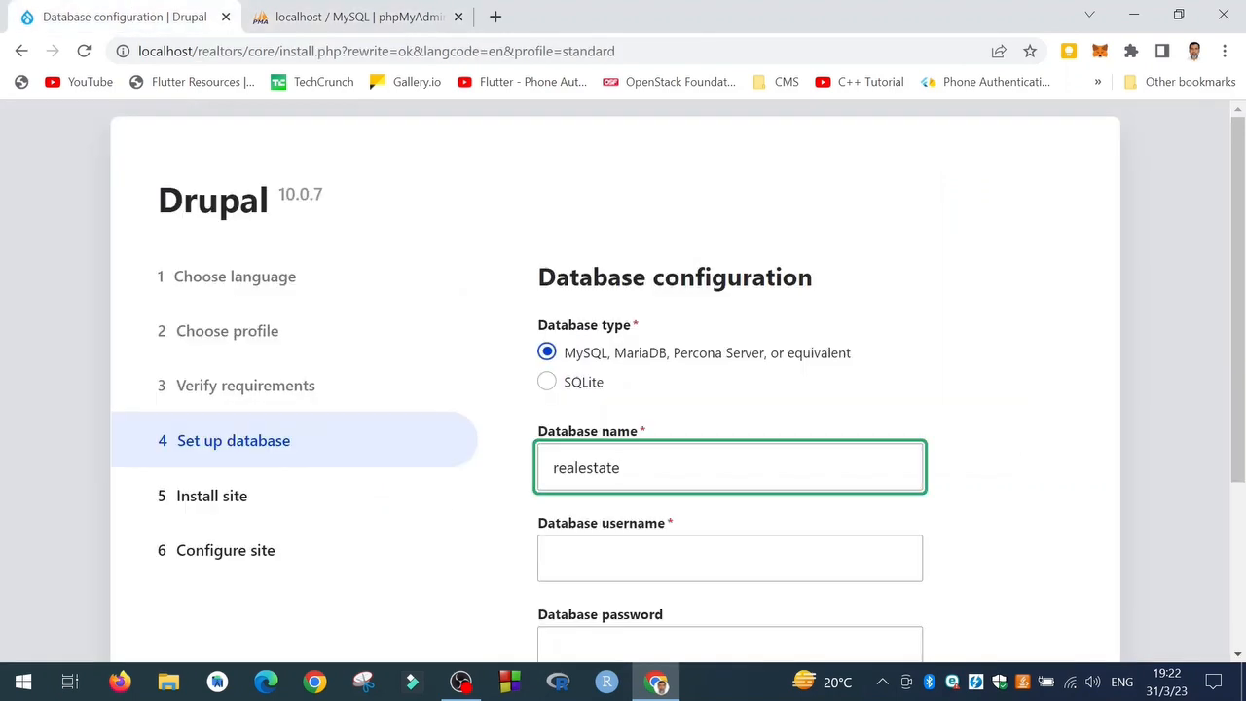
{"action": "left_click", "coordinate": [619, 565]}
{"action": "type", "text": "h"}
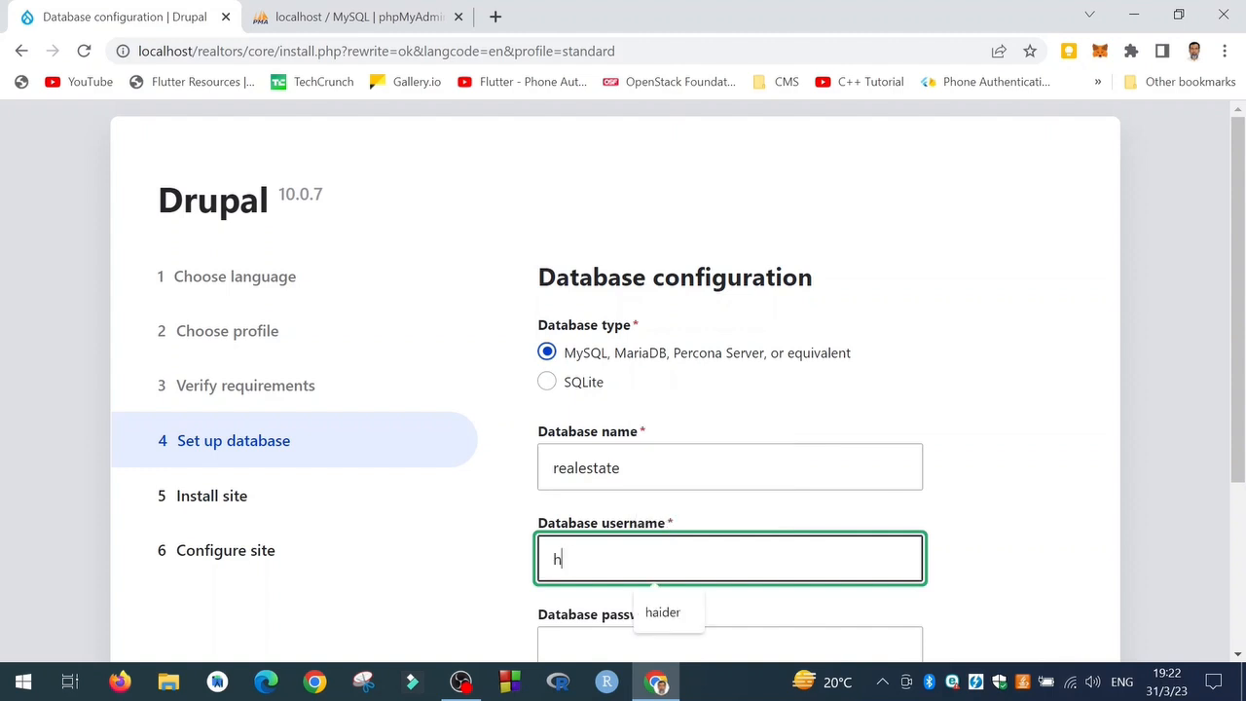
{"action": "type", "text": "aider"}
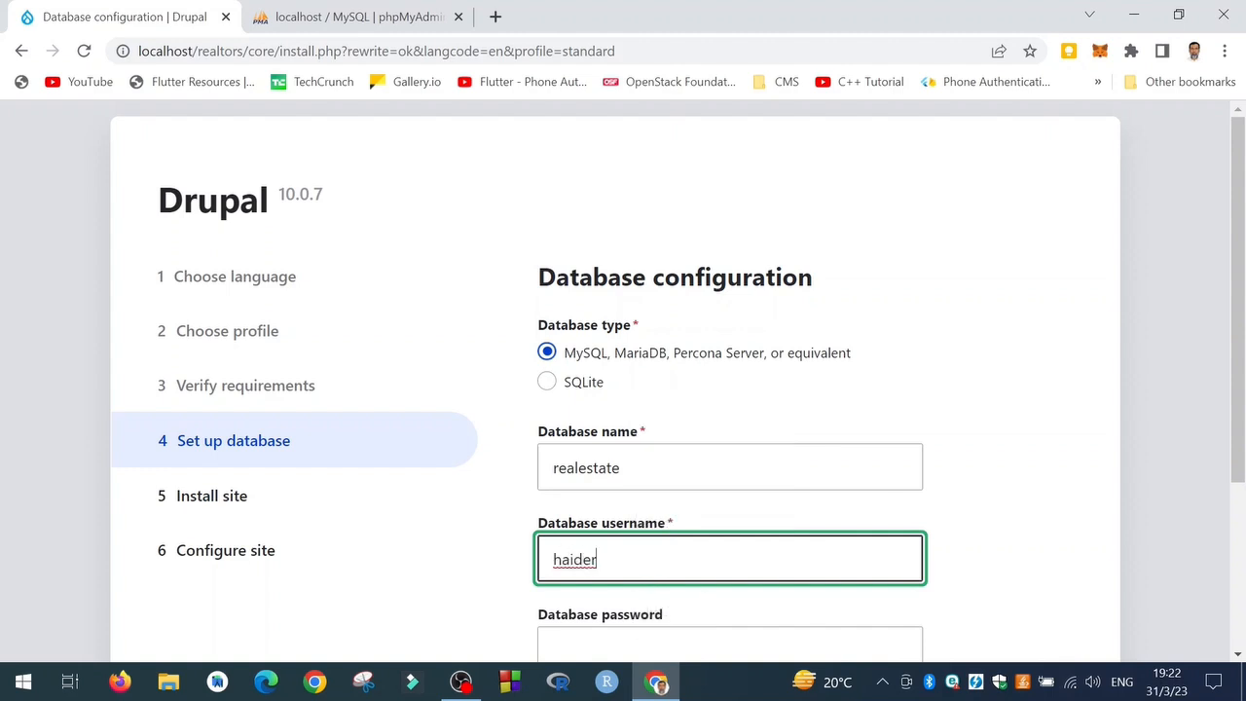
{"action": "key", "text": "Tab"}
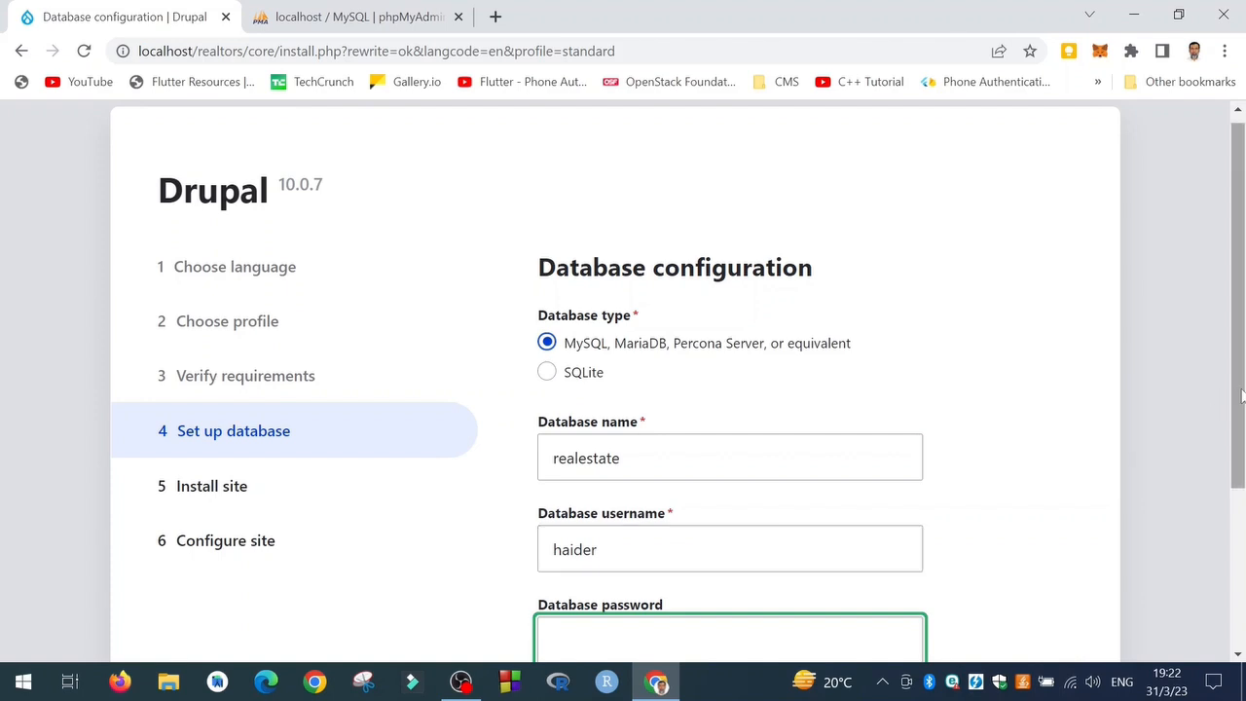
{"action": "scroll", "coordinate": [1242, 394], "scroll_direction": "down", "scroll_amount": 2}
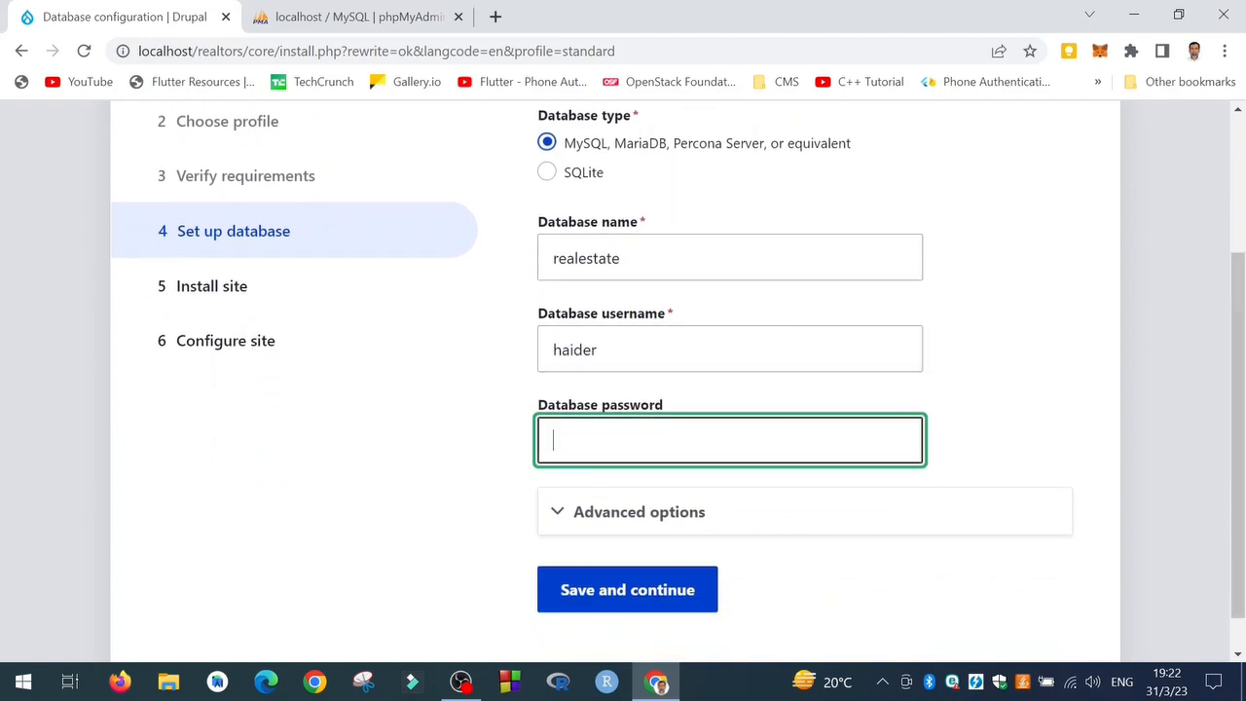
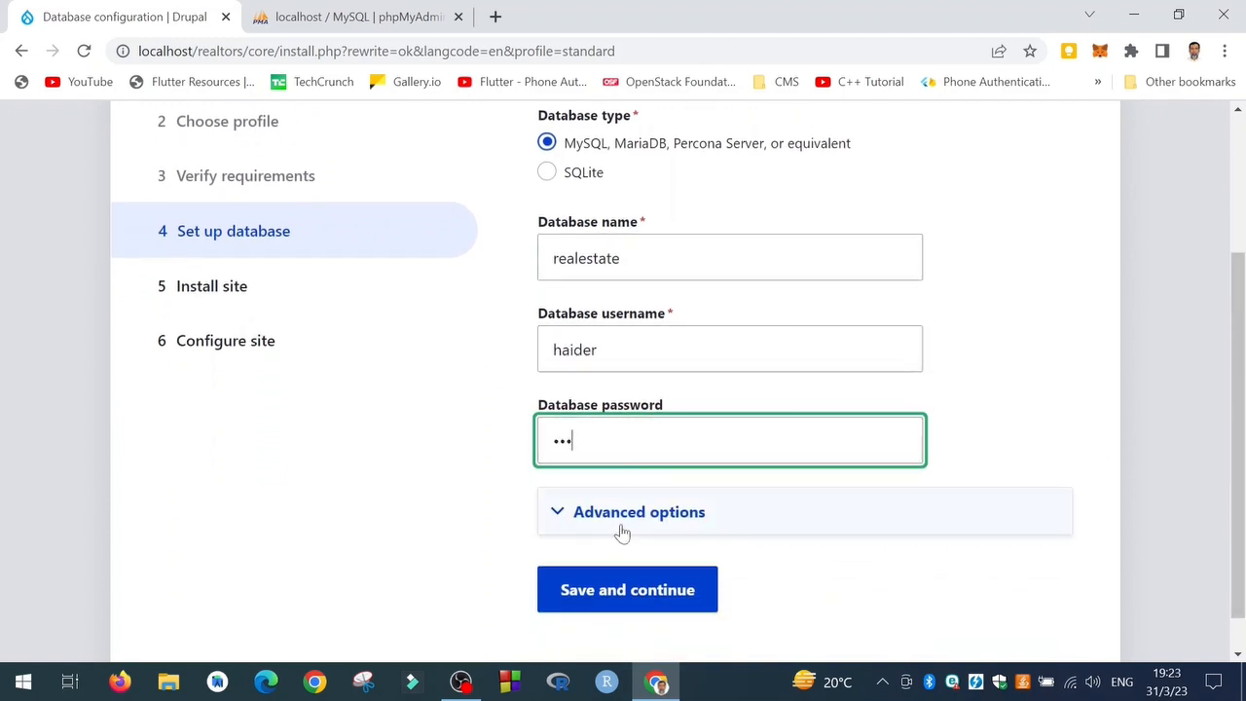
Step: Review the host and port in the advanced database options, and submit the database configuration to install the site
{"action": "left_click", "coordinate": [623, 531]}
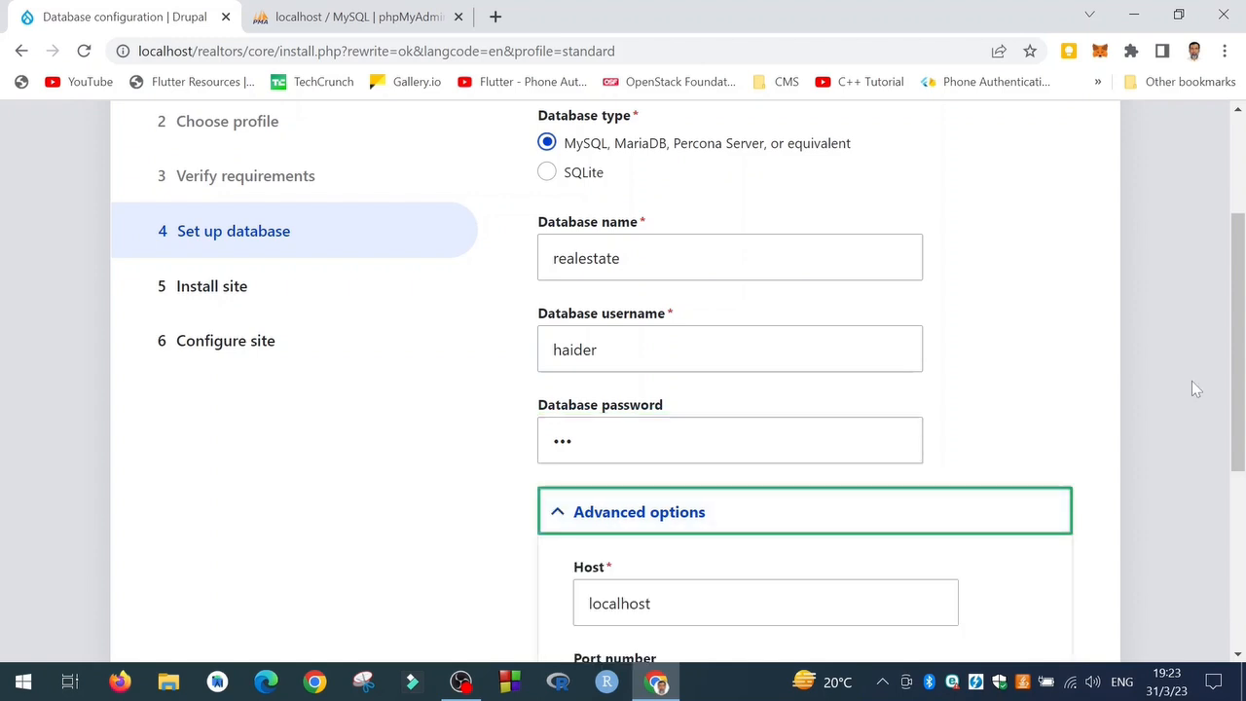
{"action": "left_click_drag", "start_coordinate": [1240, 389], "coordinate": [1242, 444]}
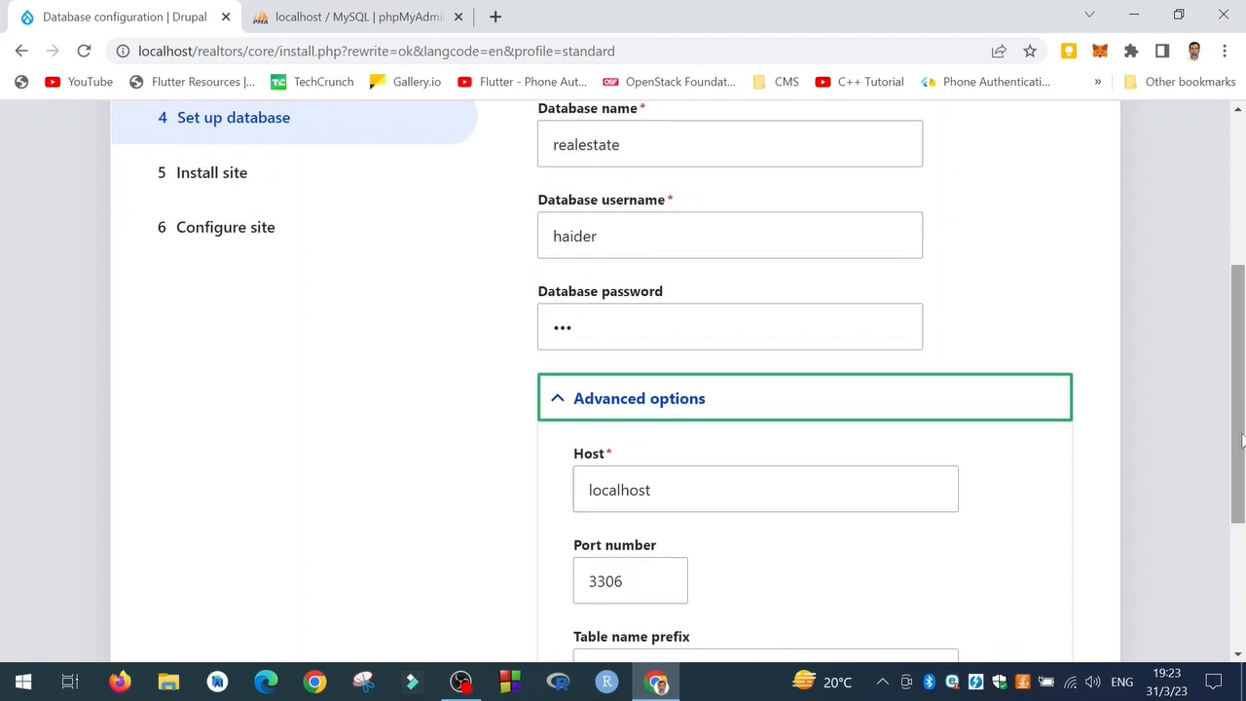
{"action": "left_click", "coordinate": [562, 400]}
{"action": "left_click", "coordinate": [628, 558]}
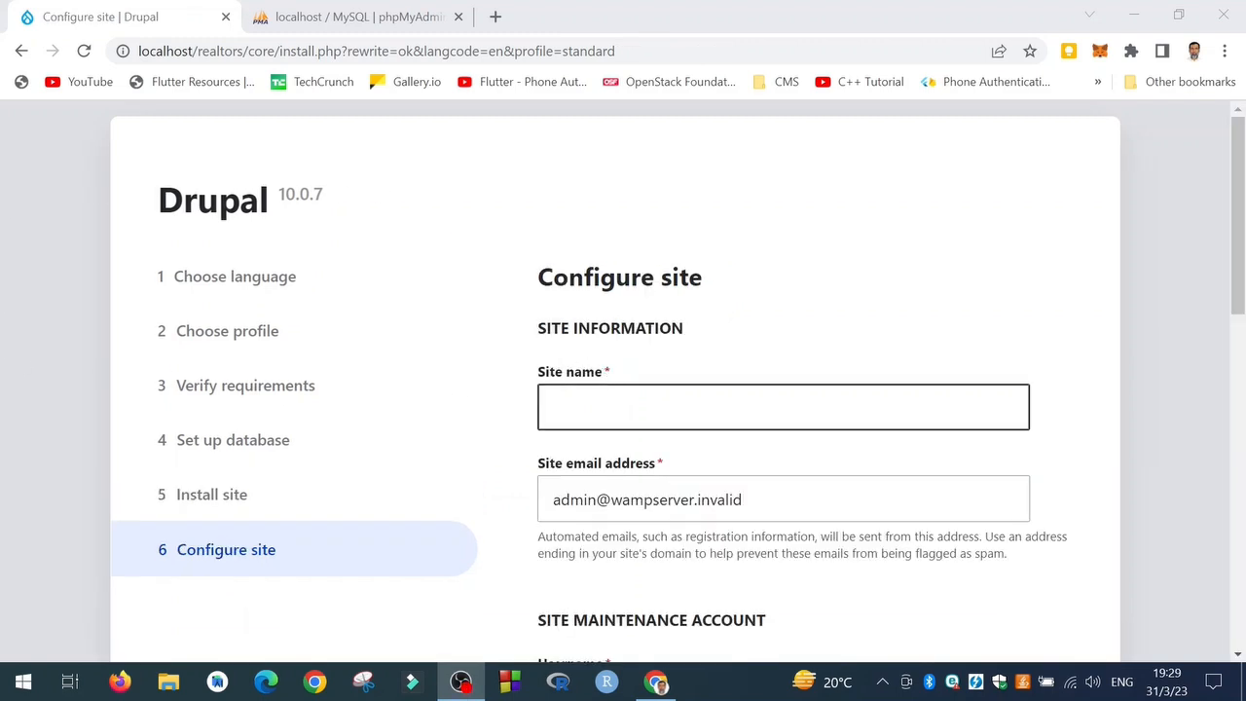
Step: Set the site name to Realtors and enter the administrator's e-mail as the site email address
{"action": "left_click", "coordinate": [697, 405]}
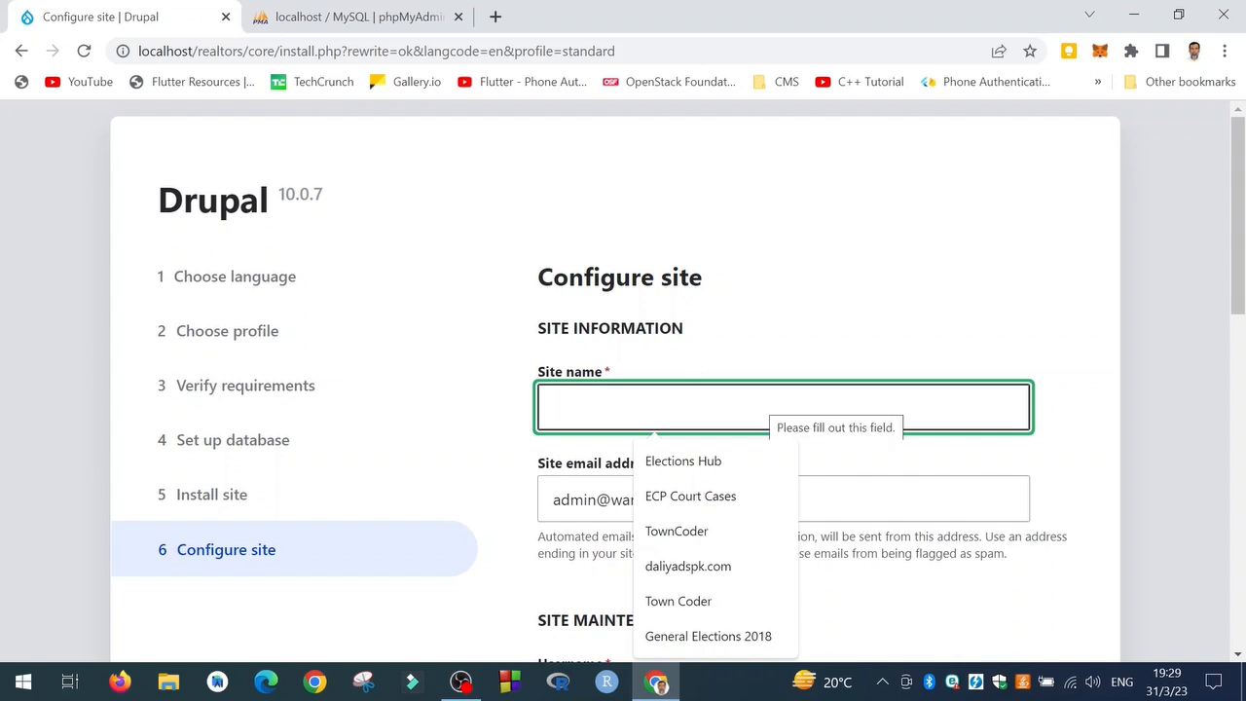
{"action": "left_click", "coordinate": [773, 295]}
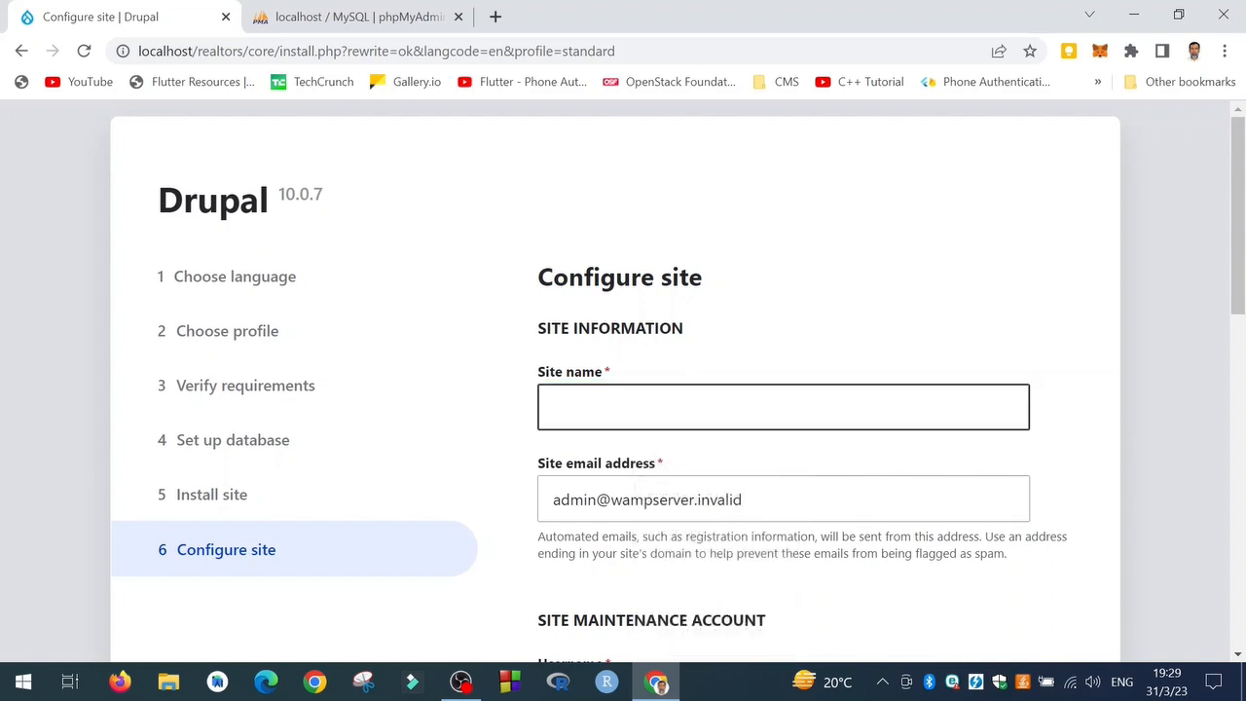
{"action": "left_click", "coordinate": [619, 407]}
{"action": "type", "text": "Rel"}
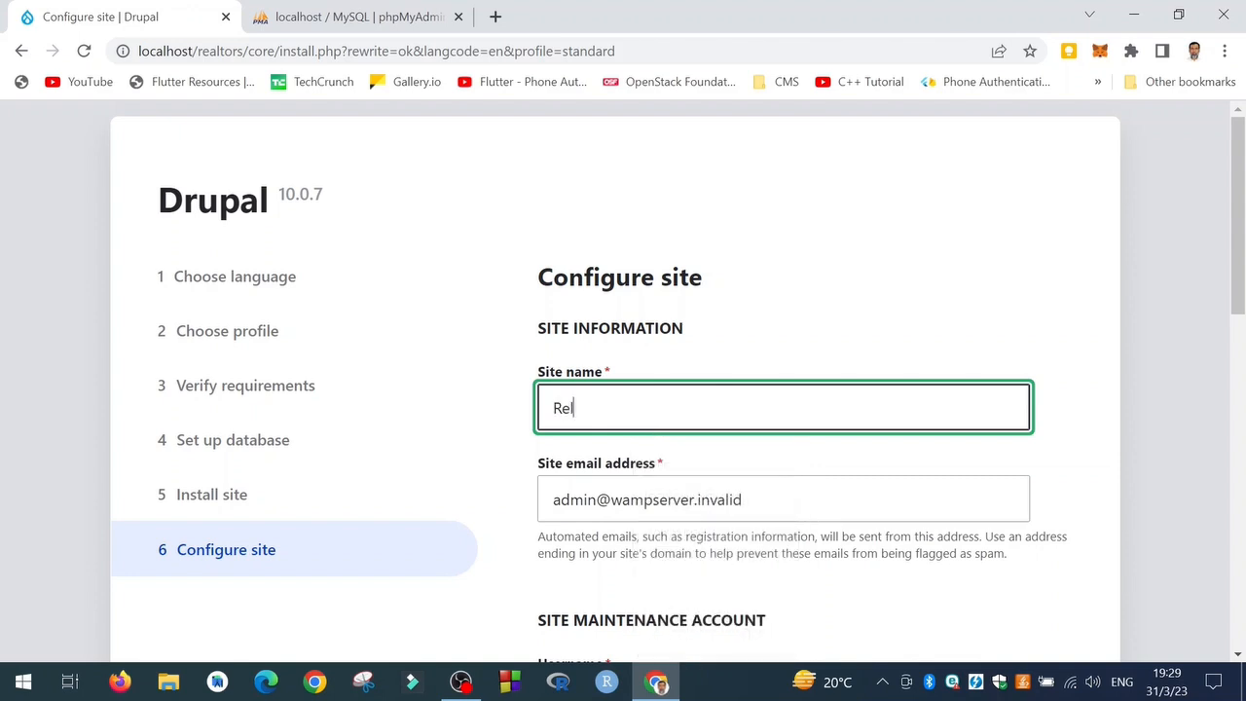
{"action": "key", "text": "BackSpace"}
{"action": "type", "text": "altors"}
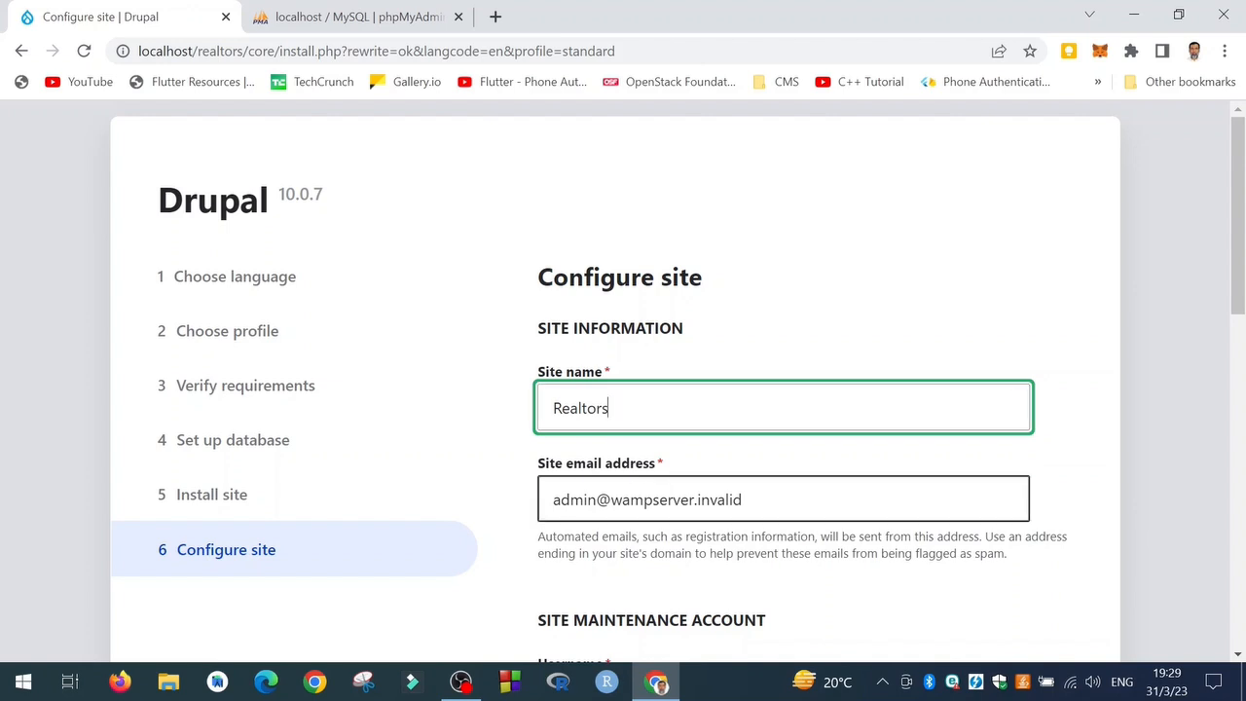
{"action": "key", "text": "Tab"}
{"action": "type", "text": "haider"}
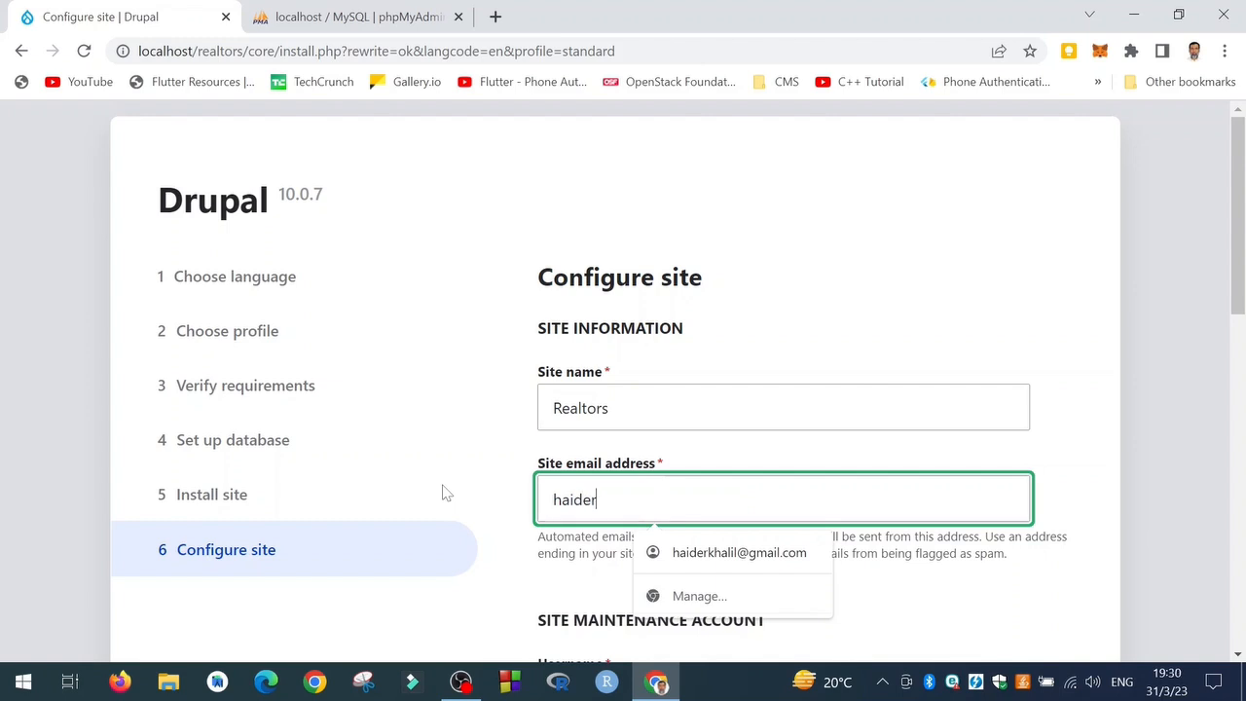
{"action": "key", "text": "Down"}
{"action": "key", "text": "Return"}
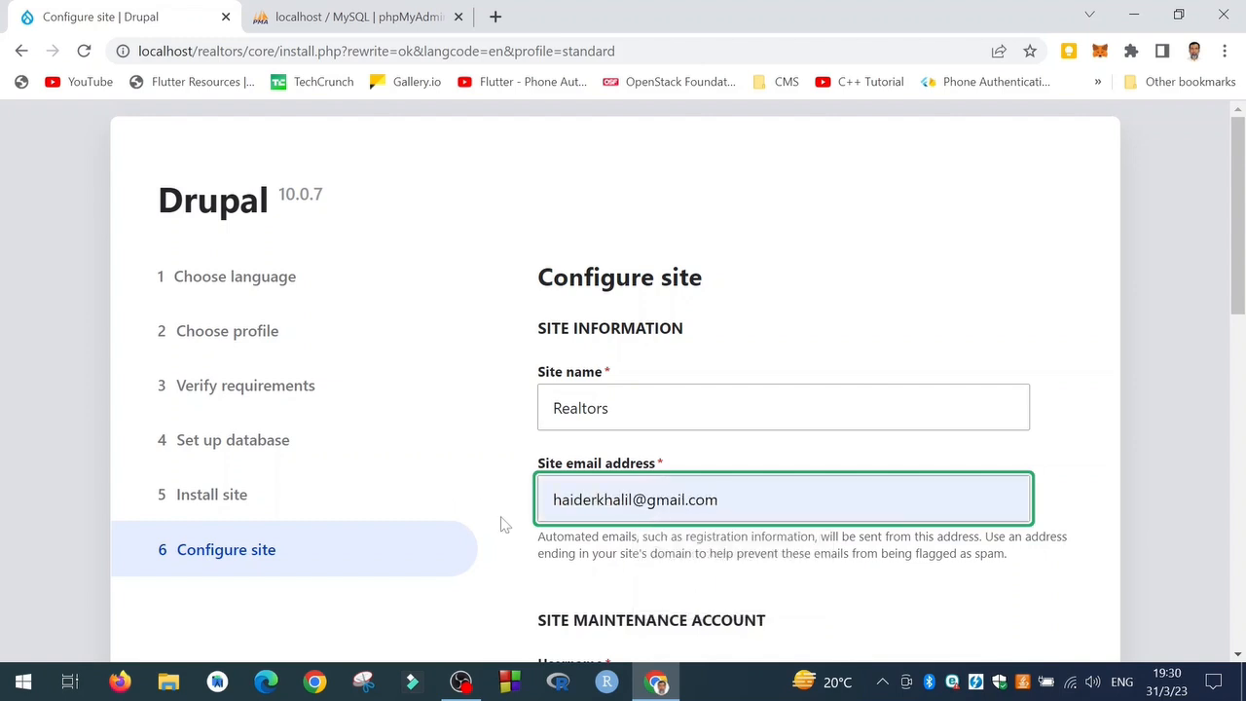
Step: Set the site maintenance account's username to admin, and enter and confirm the account password
{"action": "scroll", "coordinate": [500, 520], "scroll_direction": "down", "scroll_amount": 3}
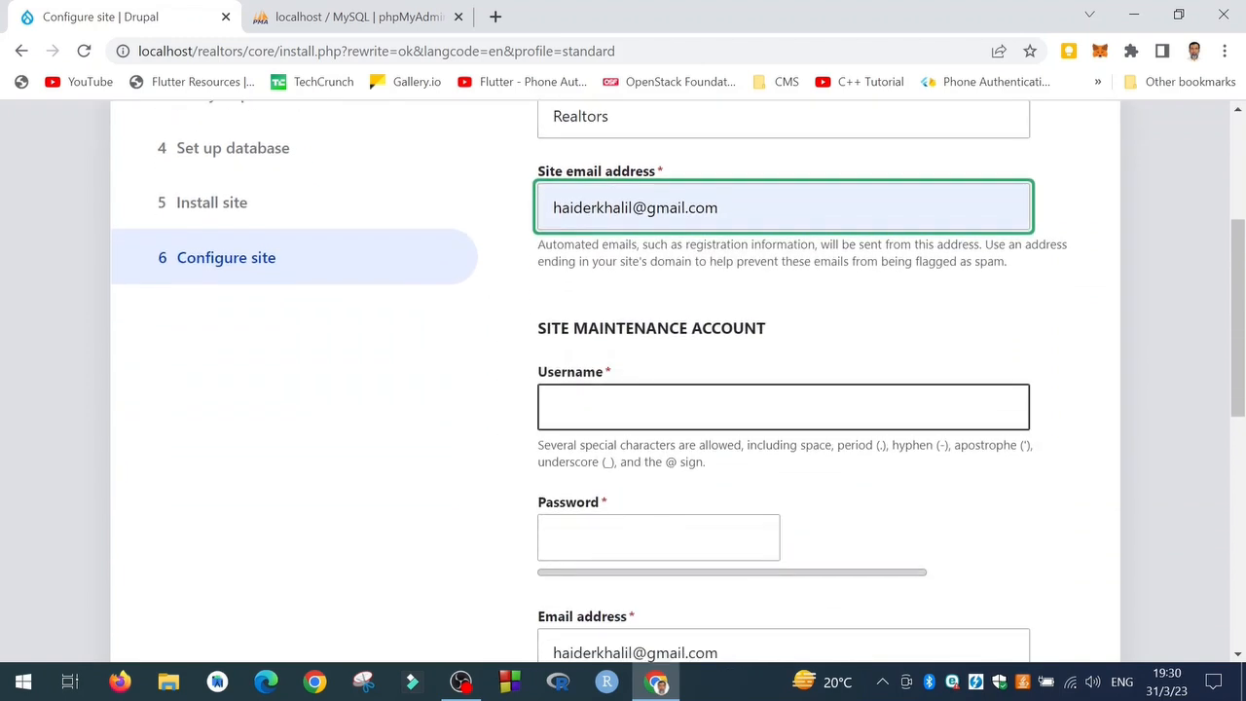
{"action": "scroll", "coordinate": [410, 416], "scroll_direction": "down", "scroll_amount": 1}
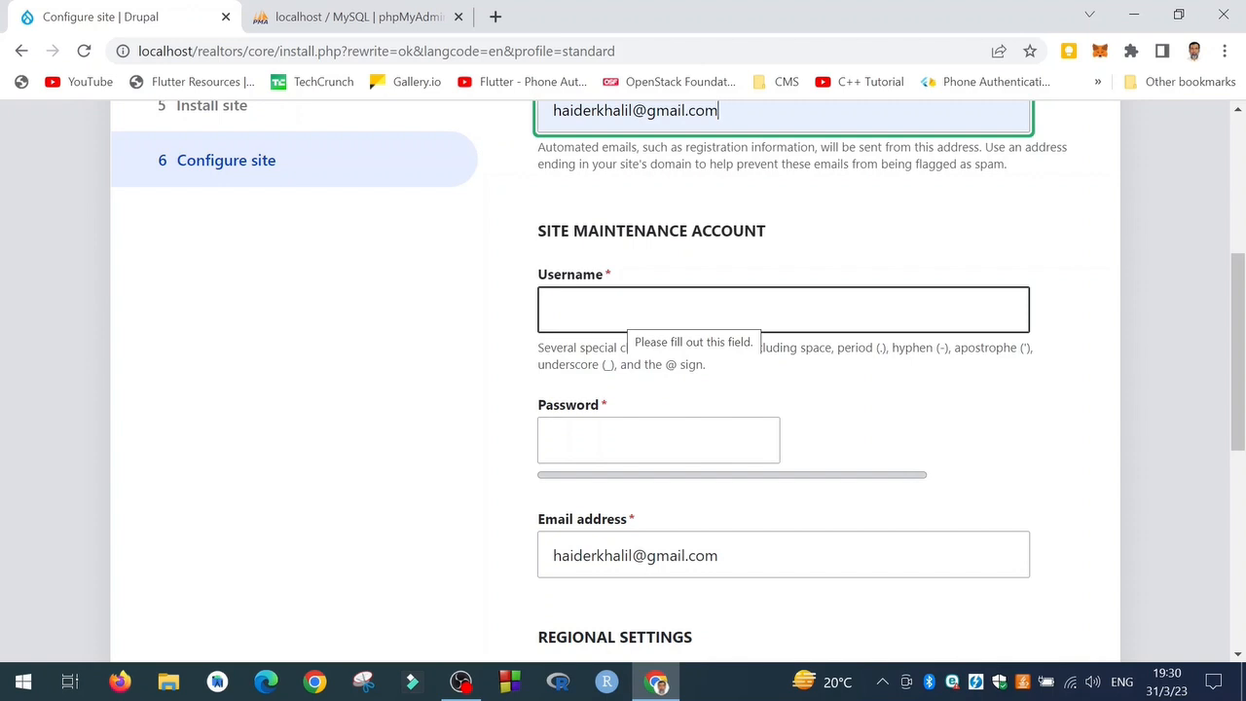
{"action": "left_click", "coordinate": [628, 312]}
{"action": "type", "text": "admin"}
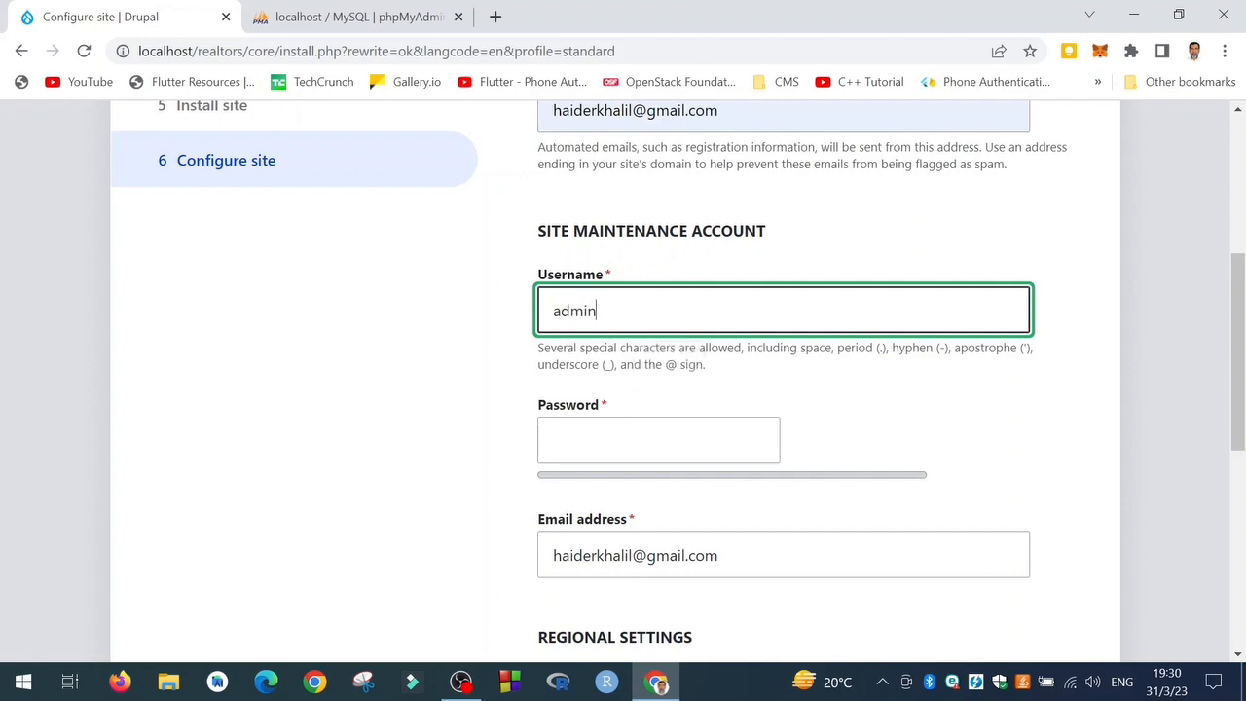
{"action": "key", "text": "Tab"}
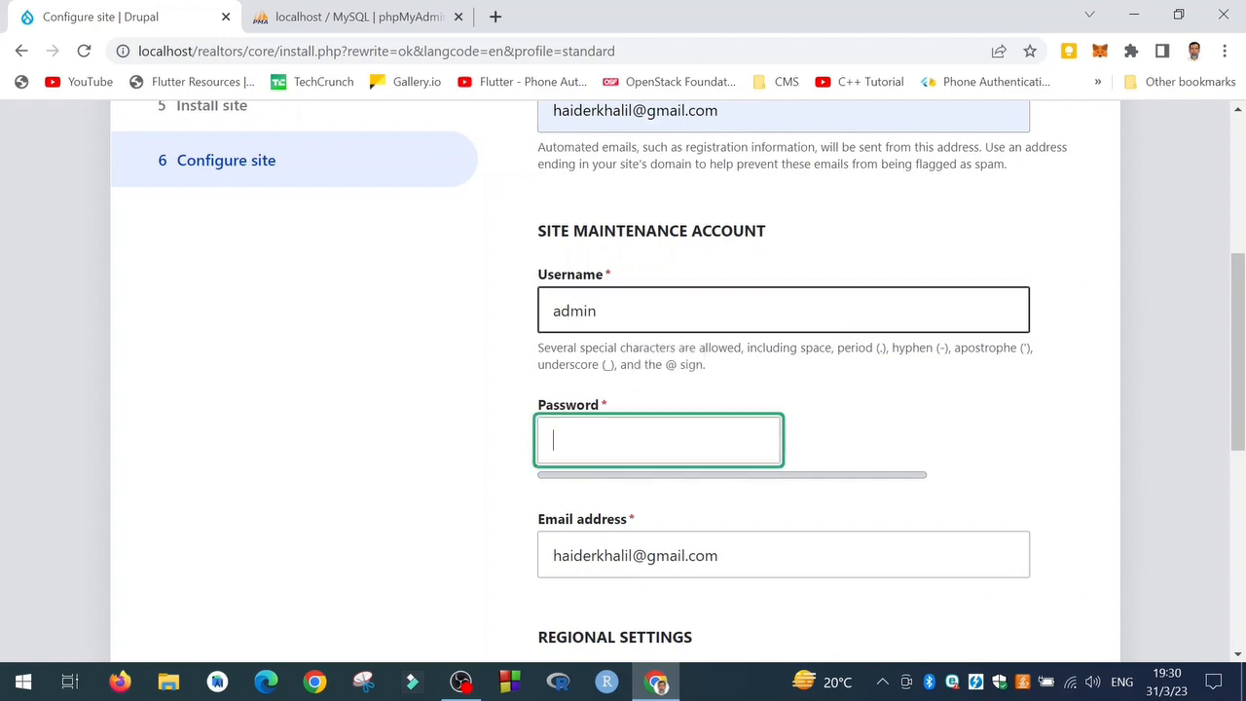
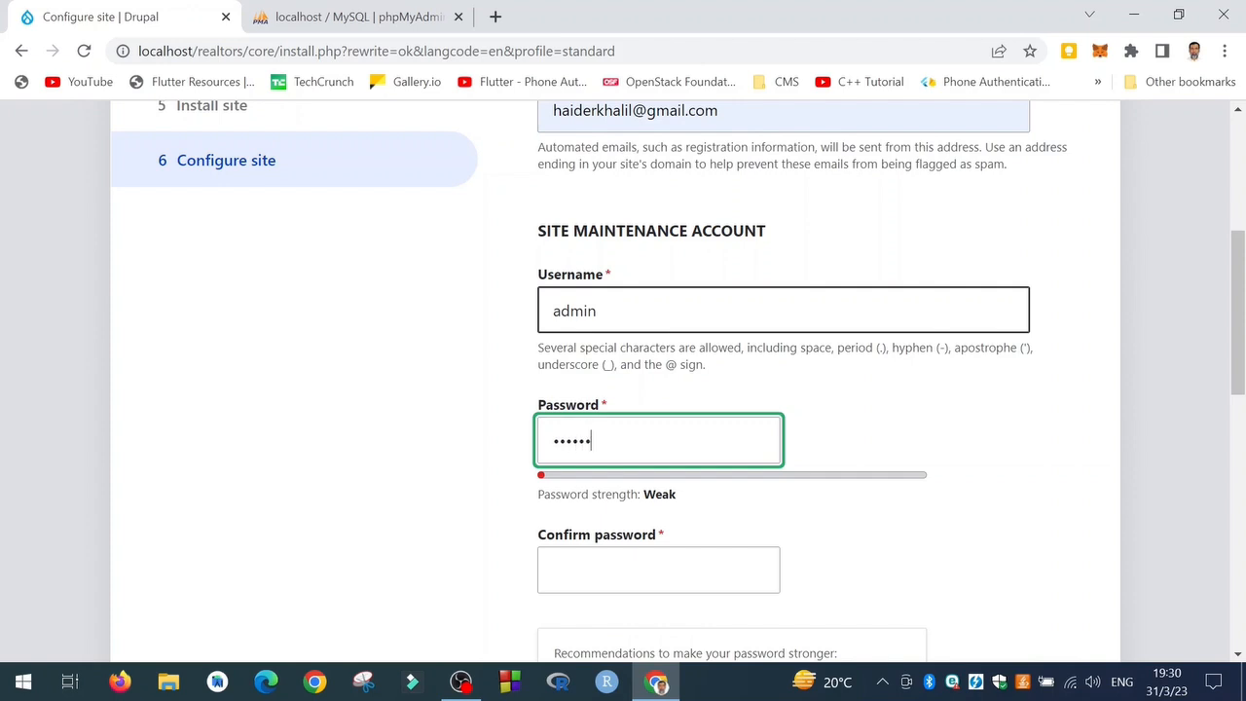
{"action": "key", "text": "Tab"}
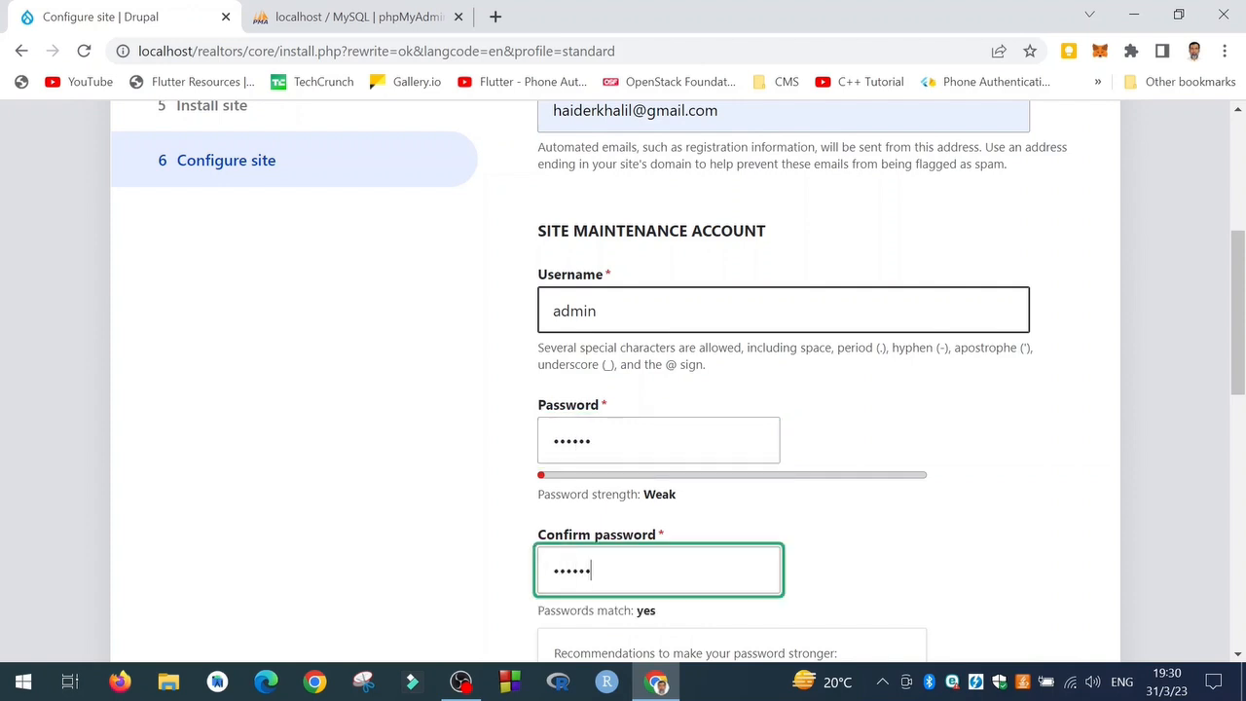
Step: Set the default country to Pakistan in the regional settings
{"action": "scroll", "coordinate": [481, 467], "scroll_direction": "down", "scroll_amount": 4}
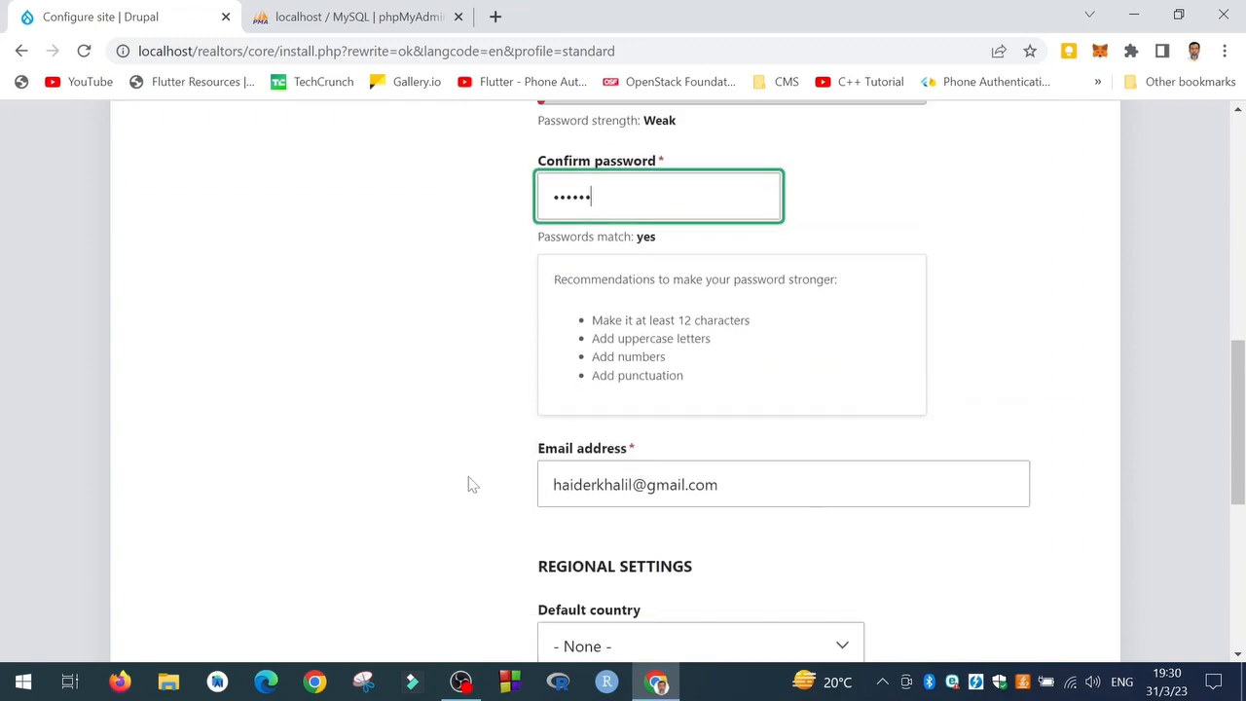
{"action": "scroll", "coordinate": [471, 485], "scroll_direction": "down", "scroll_amount": 2}
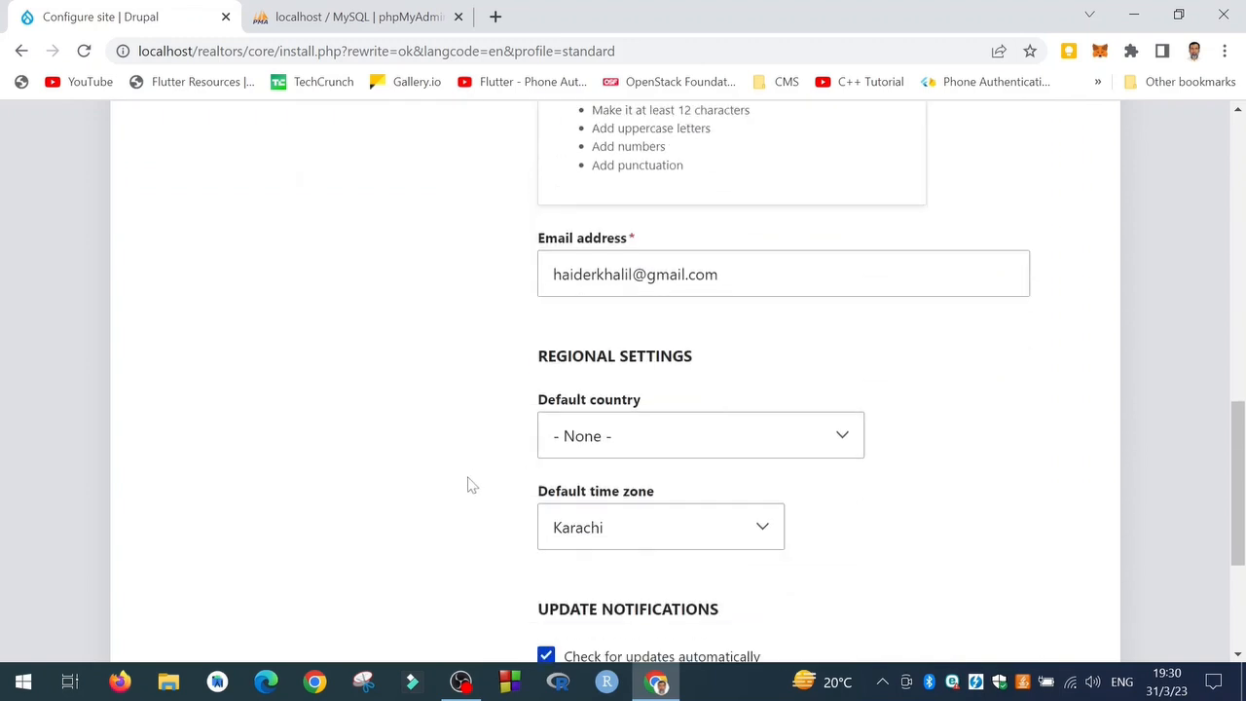
{"action": "scroll", "coordinate": [468, 484], "scroll_direction": "down", "scroll_amount": 1}
{"action": "left_click", "coordinate": [616, 337]}
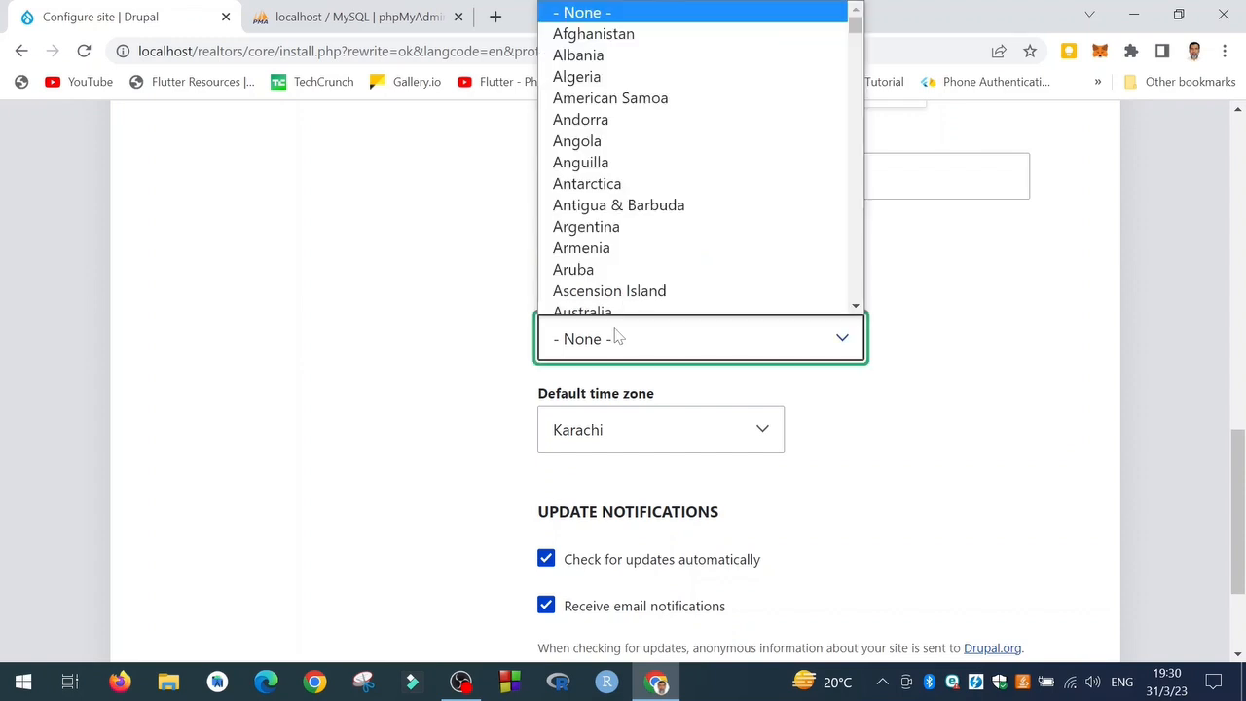
{"action": "type", "text": "pak"}
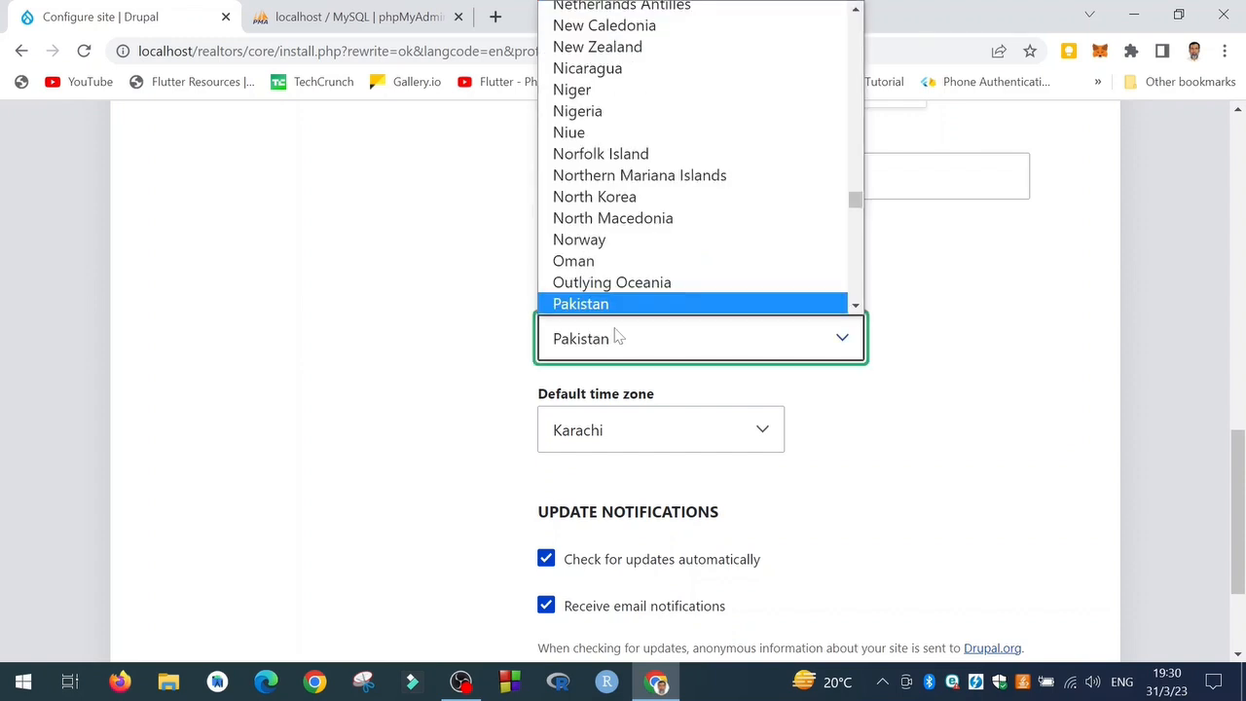
{"action": "key", "text": "Return"}
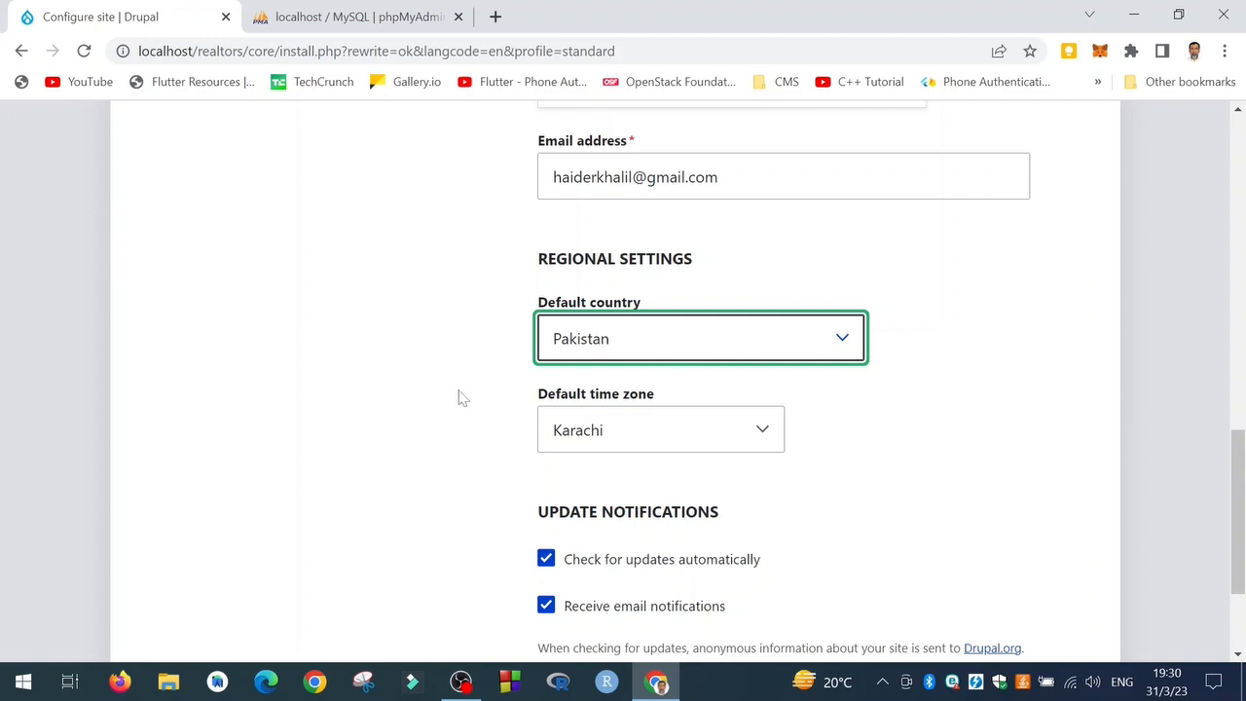
{"action": "left_click", "coordinate": [391, 417]}
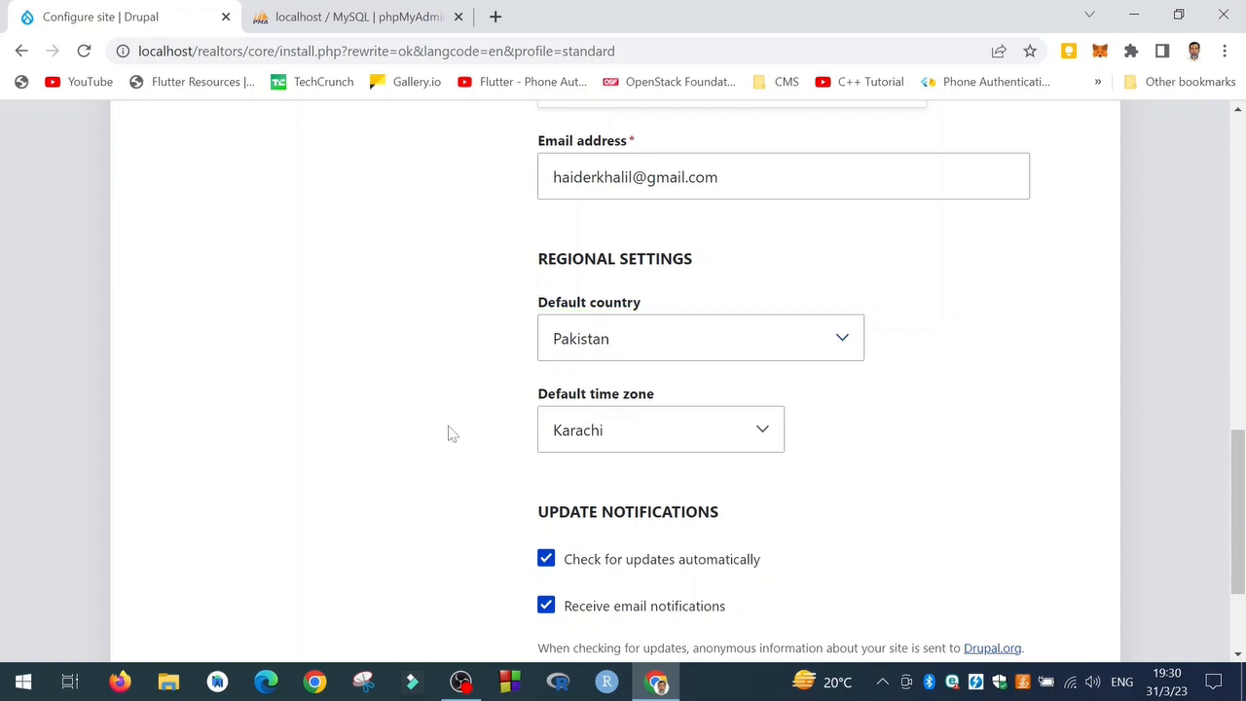
Step: Turn off email notifications for updates and submit the site configuration to finish the installation
{"action": "scroll", "coordinate": [446, 436], "scroll_direction": "down", "scroll_amount": 2}
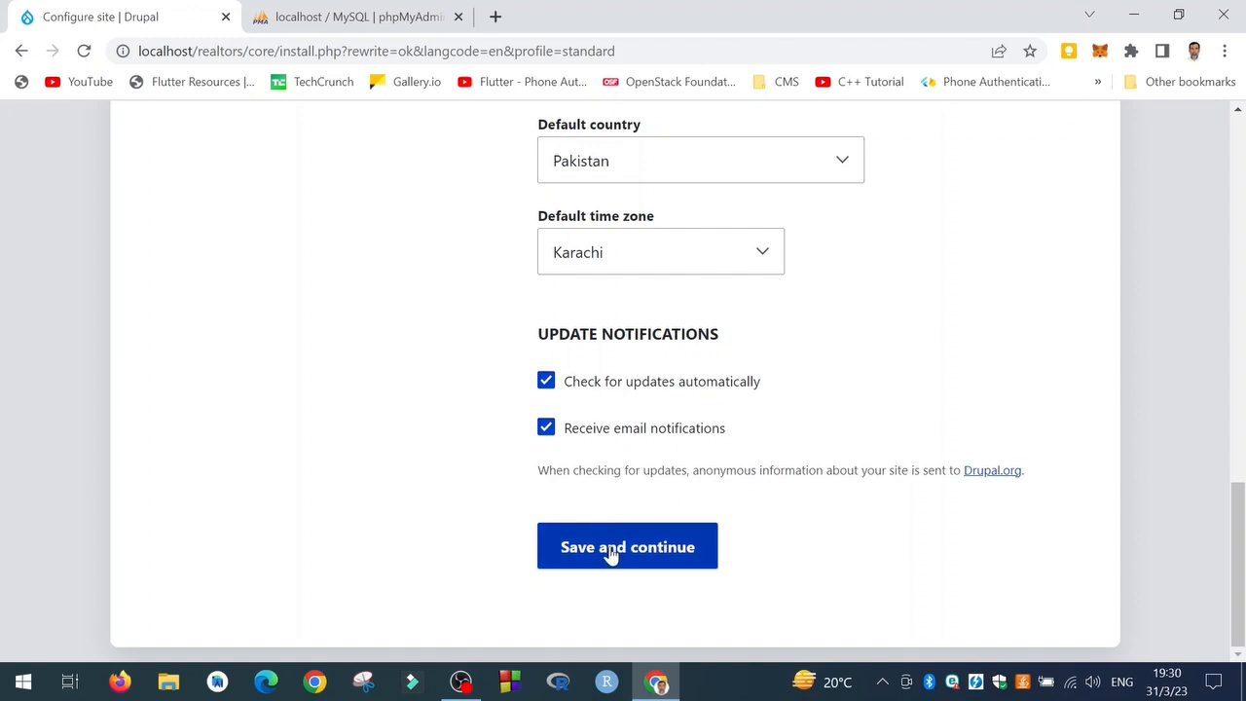
{"action": "left_click", "coordinate": [546, 430]}
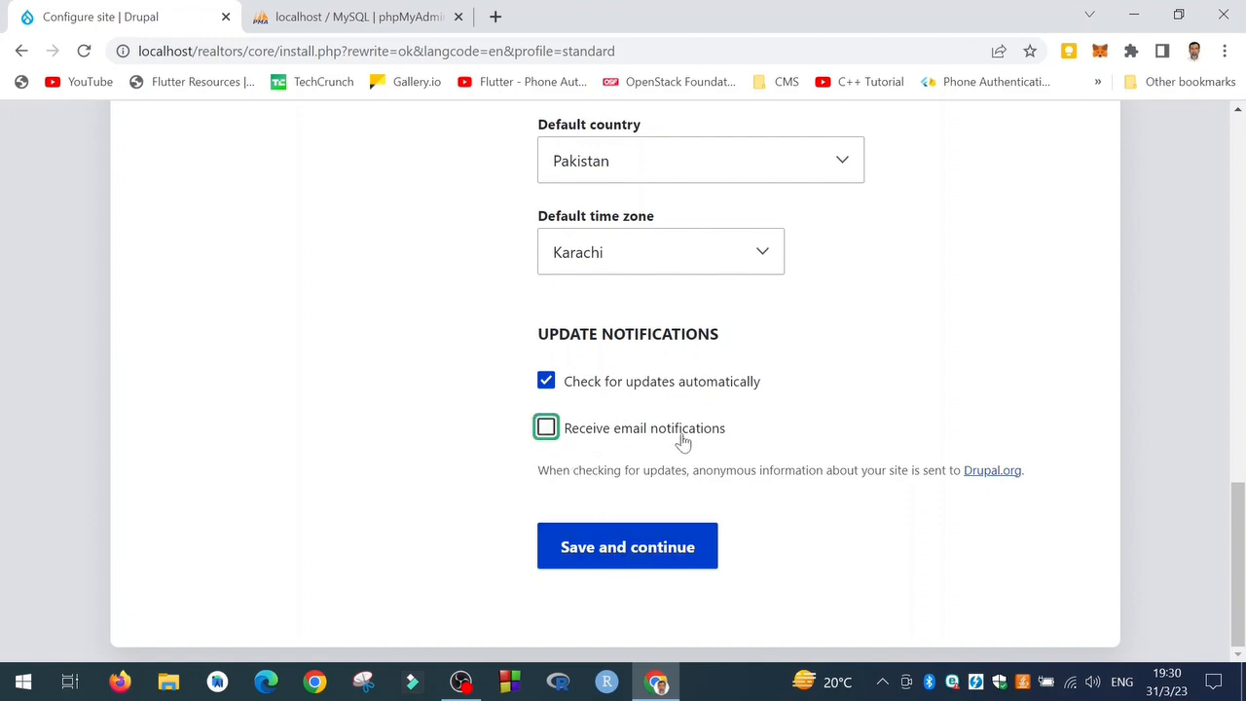
{"action": "left_click", "coordinate": [611, 551]}
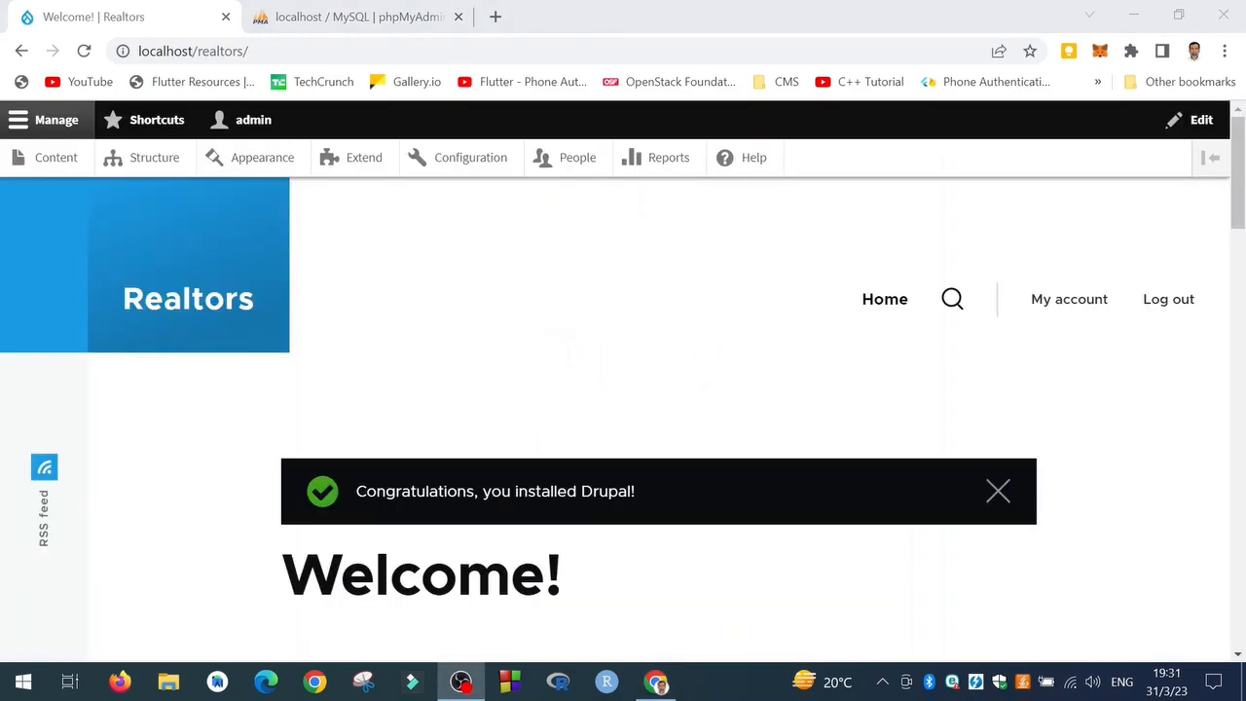
Step: Look through the new Realtors site's welcome page, including its community introduction and Get Started section
{"action": "scroll", "coordinate": [458, 308], "scroll_direction": "down", "scroll_amount": 9}
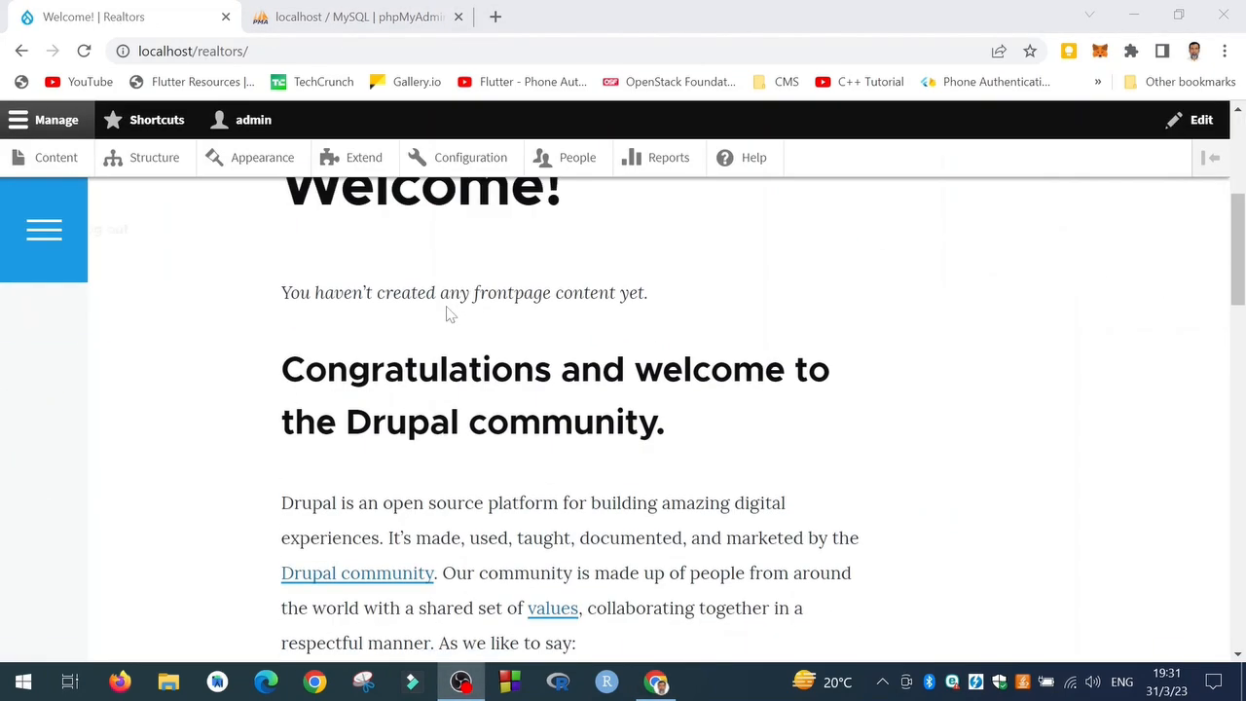
{"action": "scroll", "coordinate": [435, 335], "scroll_direction": "up", "scroll_amount": 9}
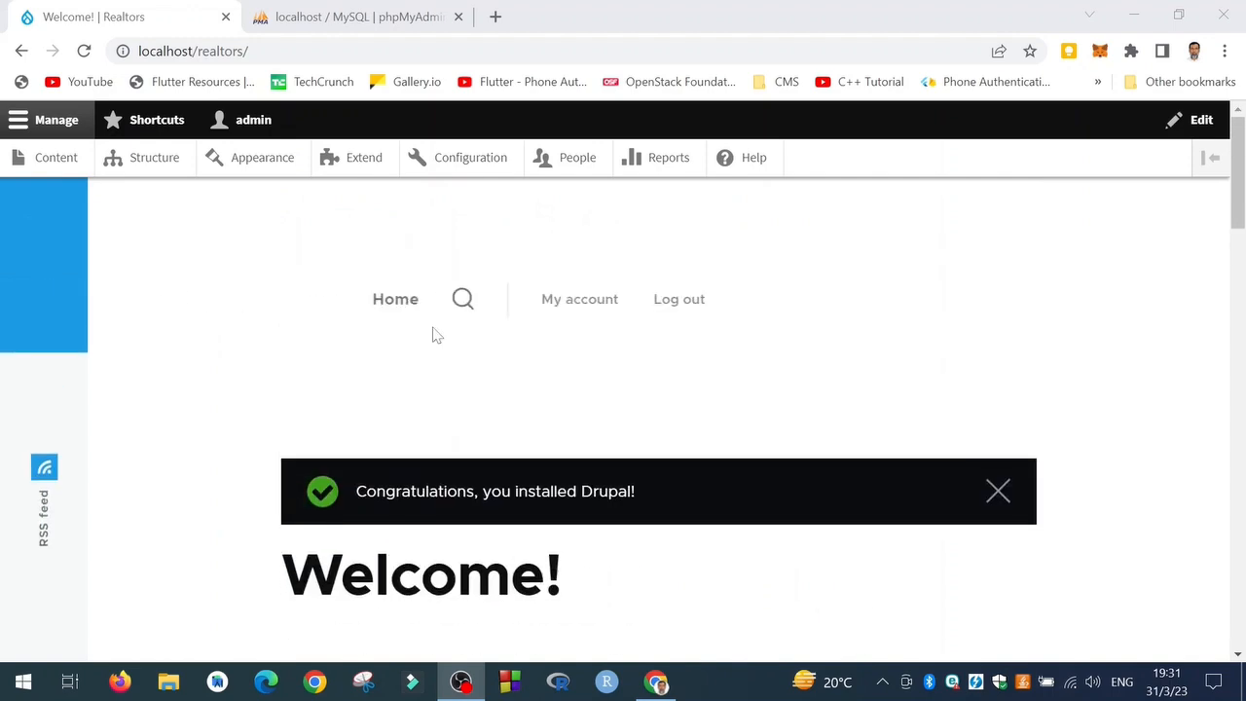
{"action": "scroll", "coordinate": [433, 333], "scroll_direction": "down", "scroll_amount": 7}
{"action": "scroll", "coordinate": [434, 329], "scroll_direction": "up", "scroll_amount": 7}
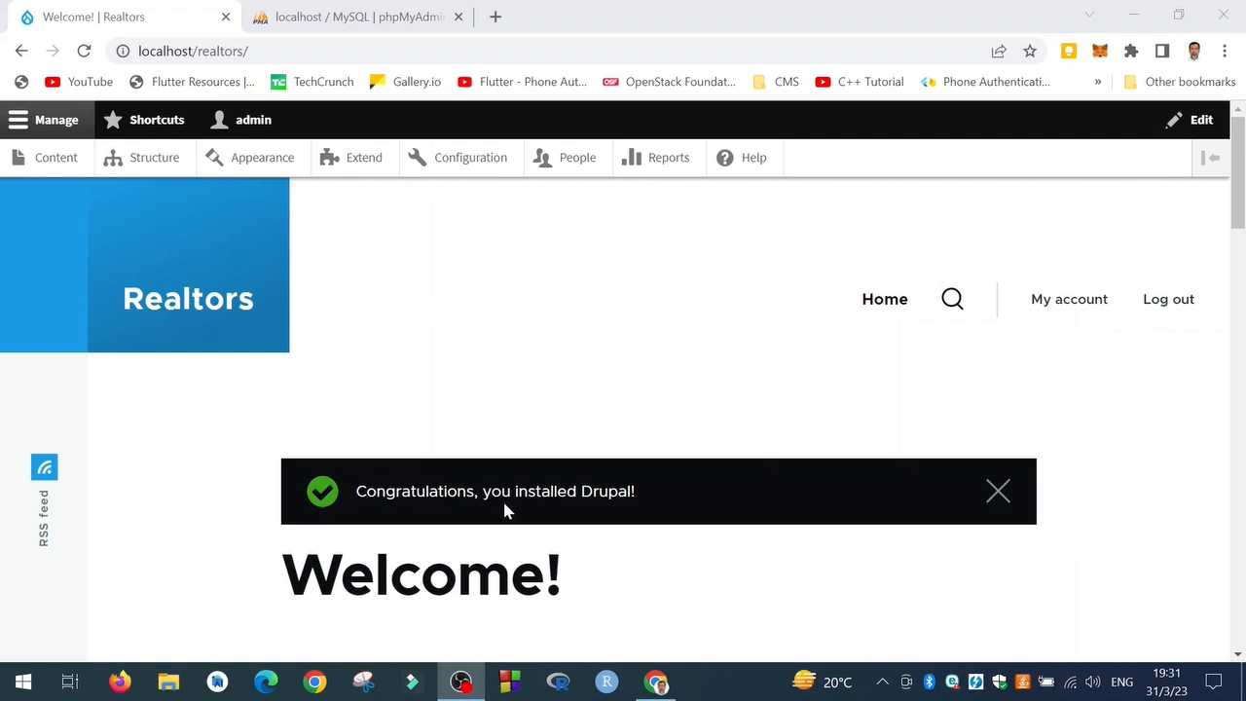
{"action": "scroll", "coordinate": [590, 507], "scroll_direction": "down", "scroll_amount": 5}
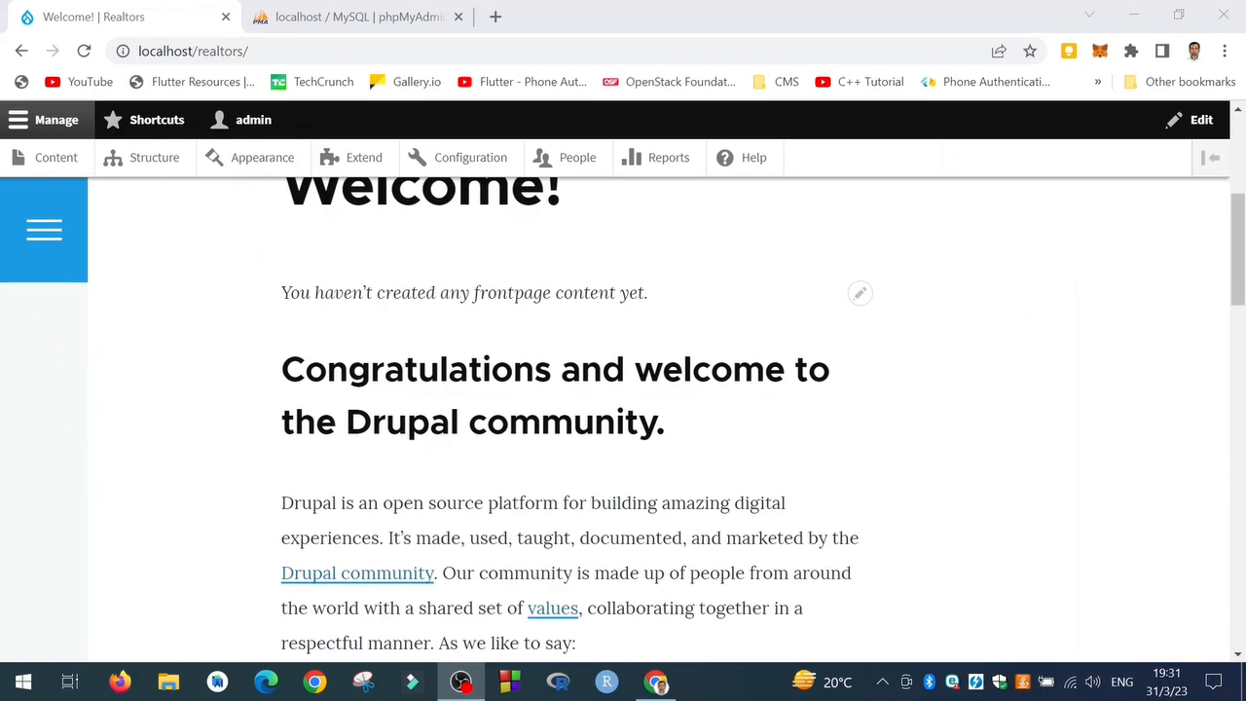
{"action": "scroll", "coordinate": [575, 498], "scroll_direction": "down", "scroll_amount": 3}
{"action": "scroll", "coordinate": [575, 495], "scroll_direction": "up", "scroll_amount": 6}
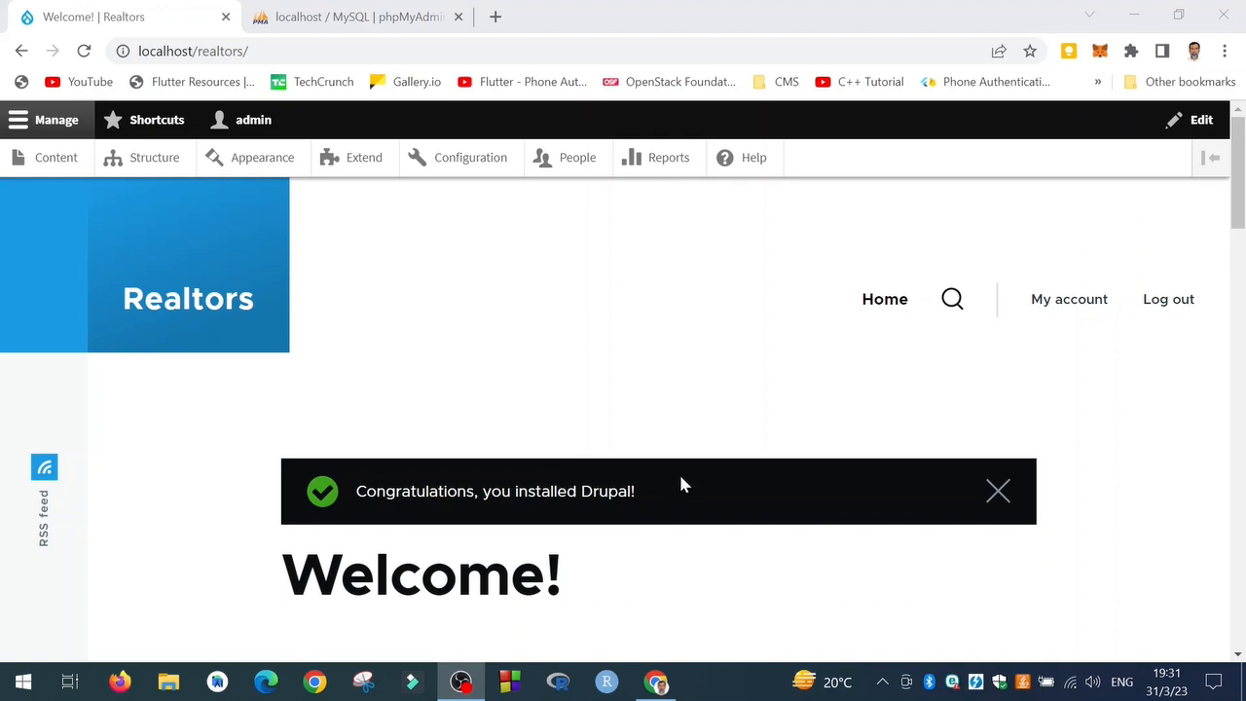
{"action": "scroll", "coordinate": [682, 497], "scroll_direction": "down", "scroll_amount": 2}
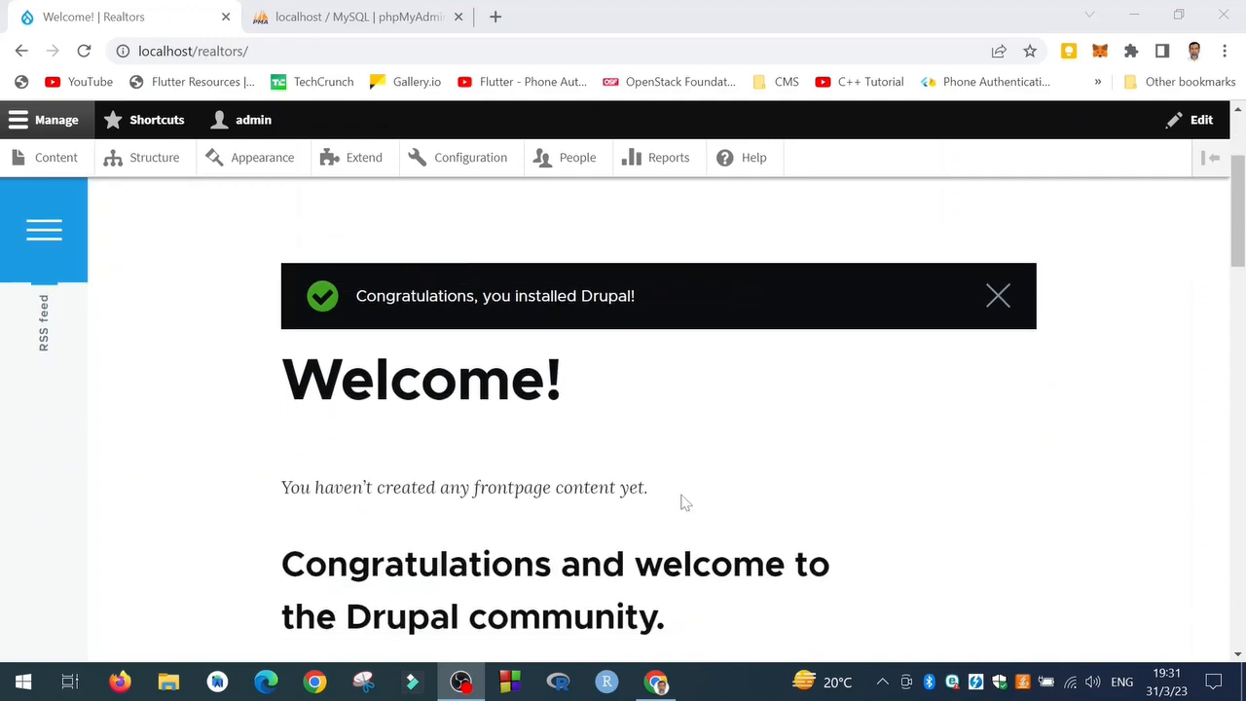
{"action": "scroll", "coordinate": [681, 497], "scroll_direction": "down", "scroll_amount": 3}
{"action": "scroll", "coordinate": [682, 500], "scroll_direction": "down", "scroll_amount": 4}
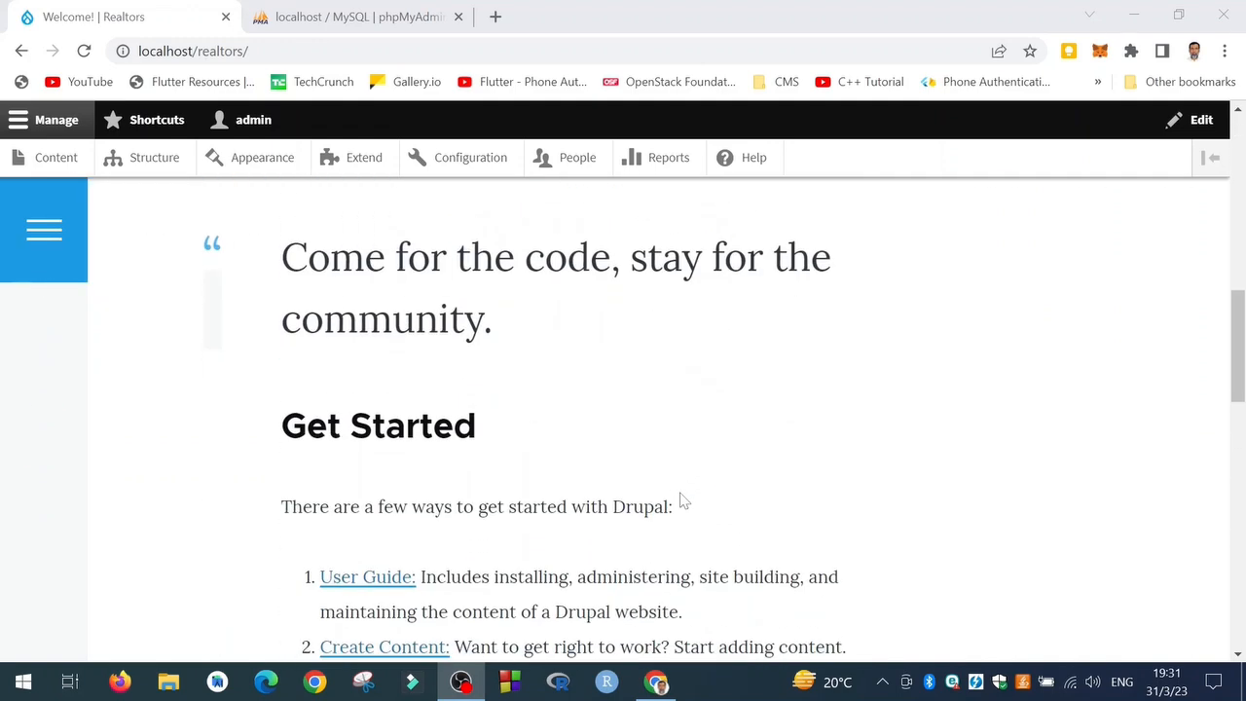
{"action": "scroll", "coordinate": [682, 504], "scroll_direction": "up", "scroll_amount": 9}
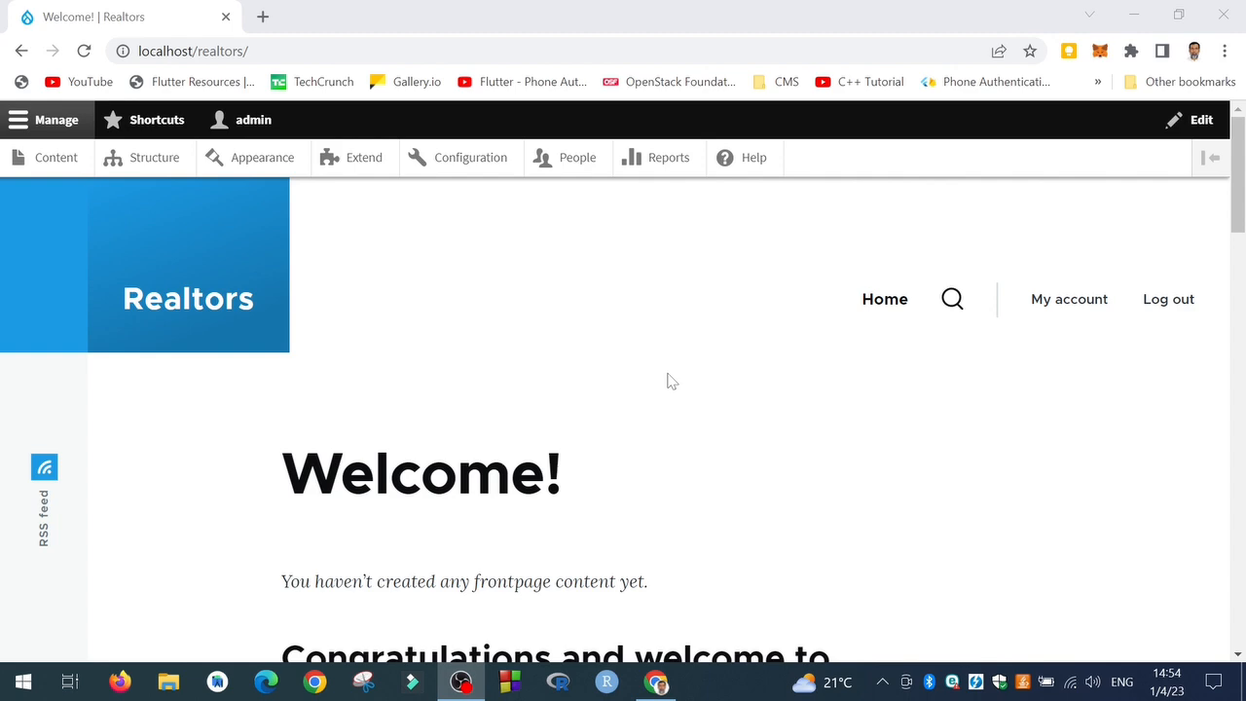
{"action": "scroll", "coordinate": [648, 374], "scroll_direction": "down", "scroll_amount": 4}
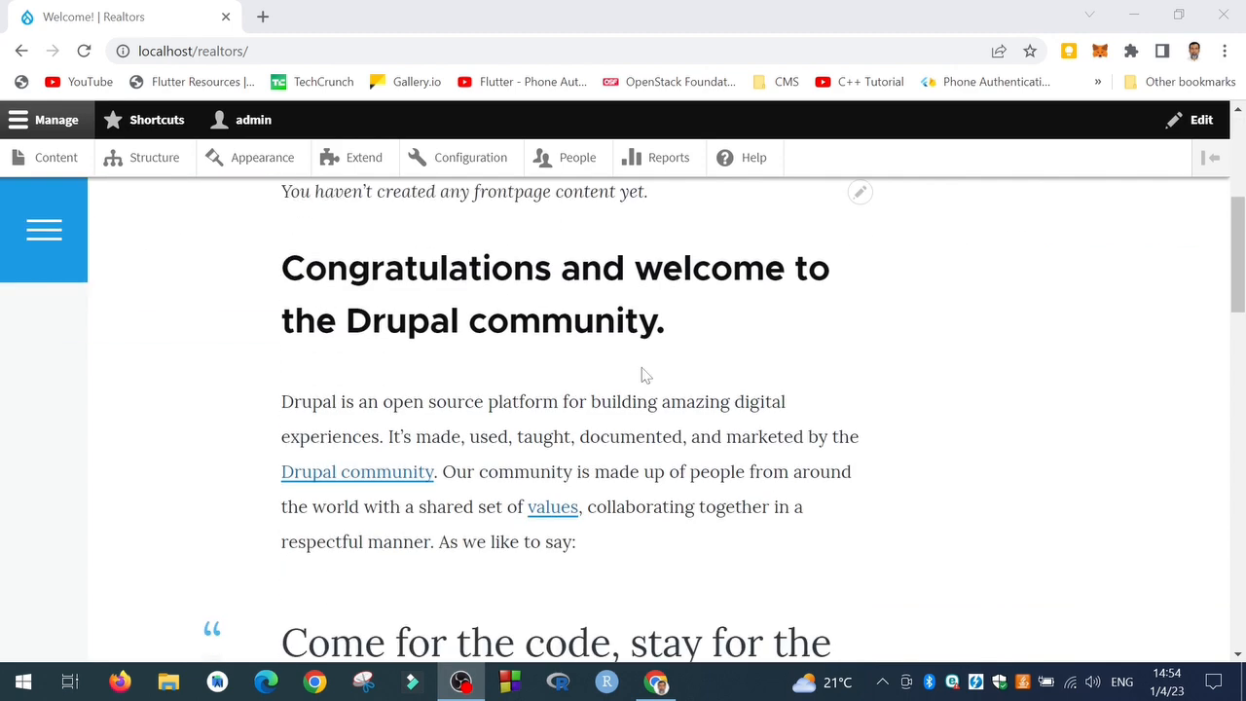
{"action": "scroll", "coordinate": [643, 375], "scroll_direction": "up", "scroll_amount": 4}
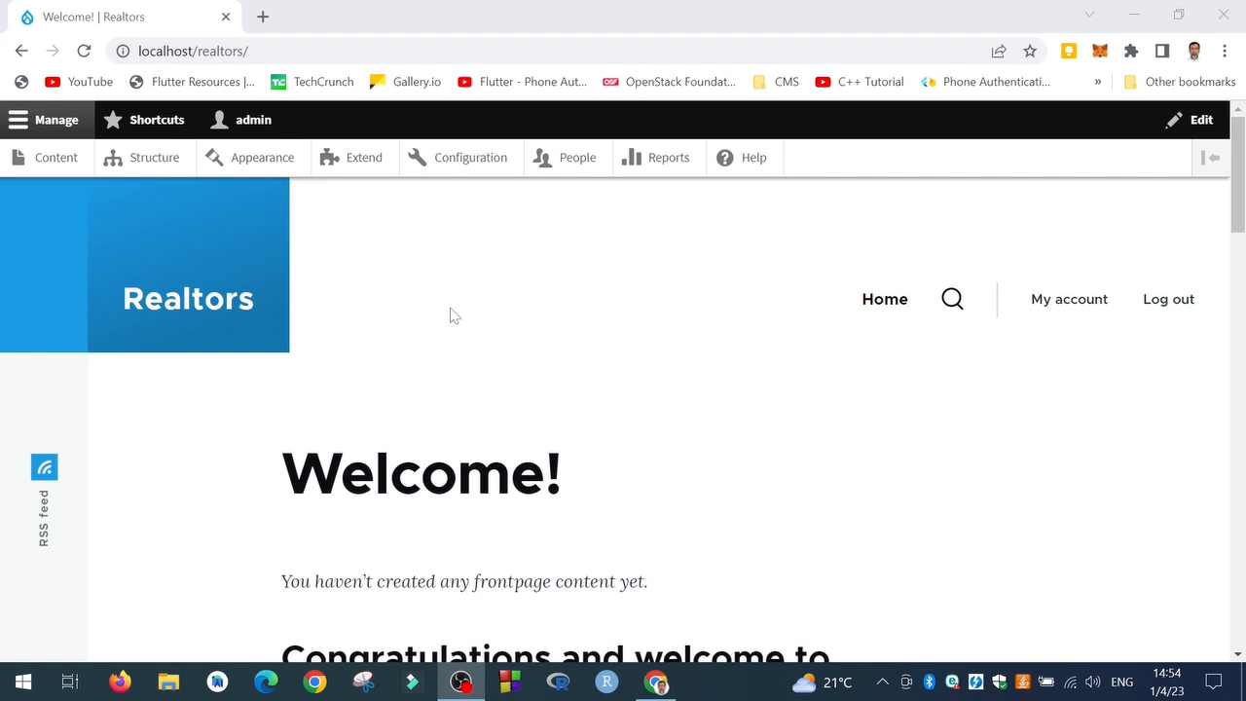
Step: Open the site's content administration page and view its filters and content list
{"action": "left_click", "coordinate": [73, 168]}
{"action": "left_click", "coordinate": [73, 168]}
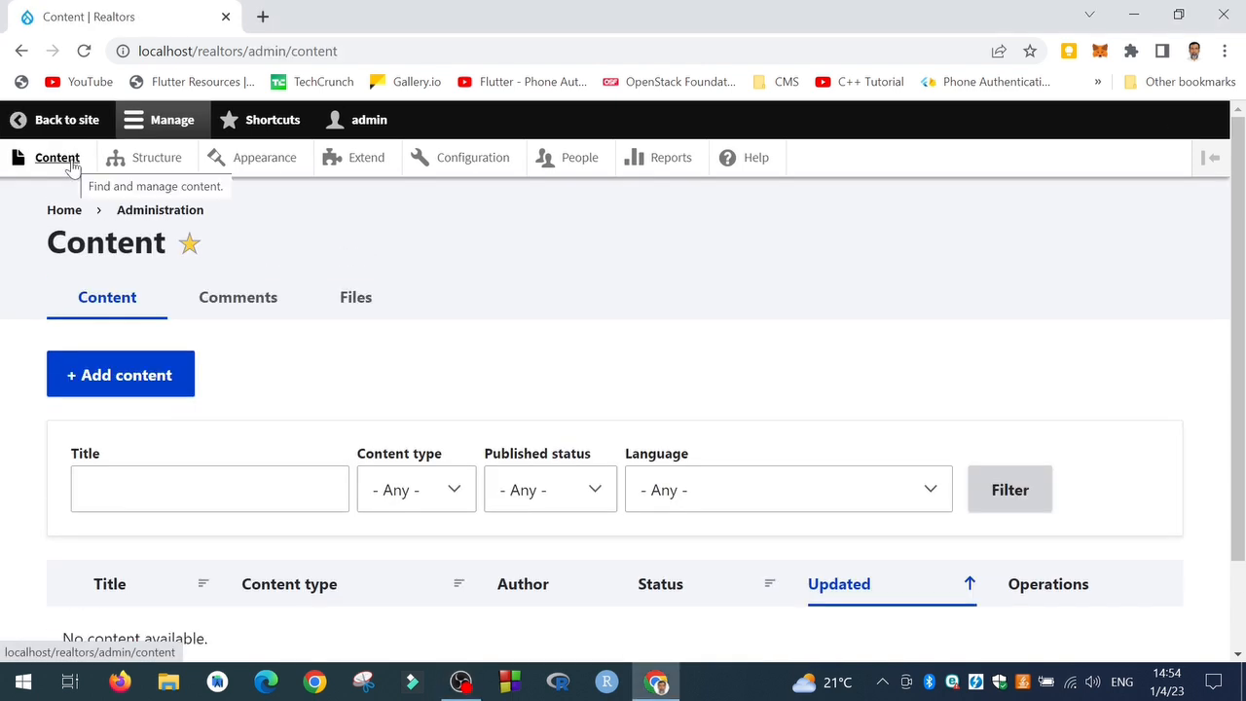
{"action": "scroll", "coordinate": [246, 397], "scroll_direction": "down", "scroll_amount": 2}
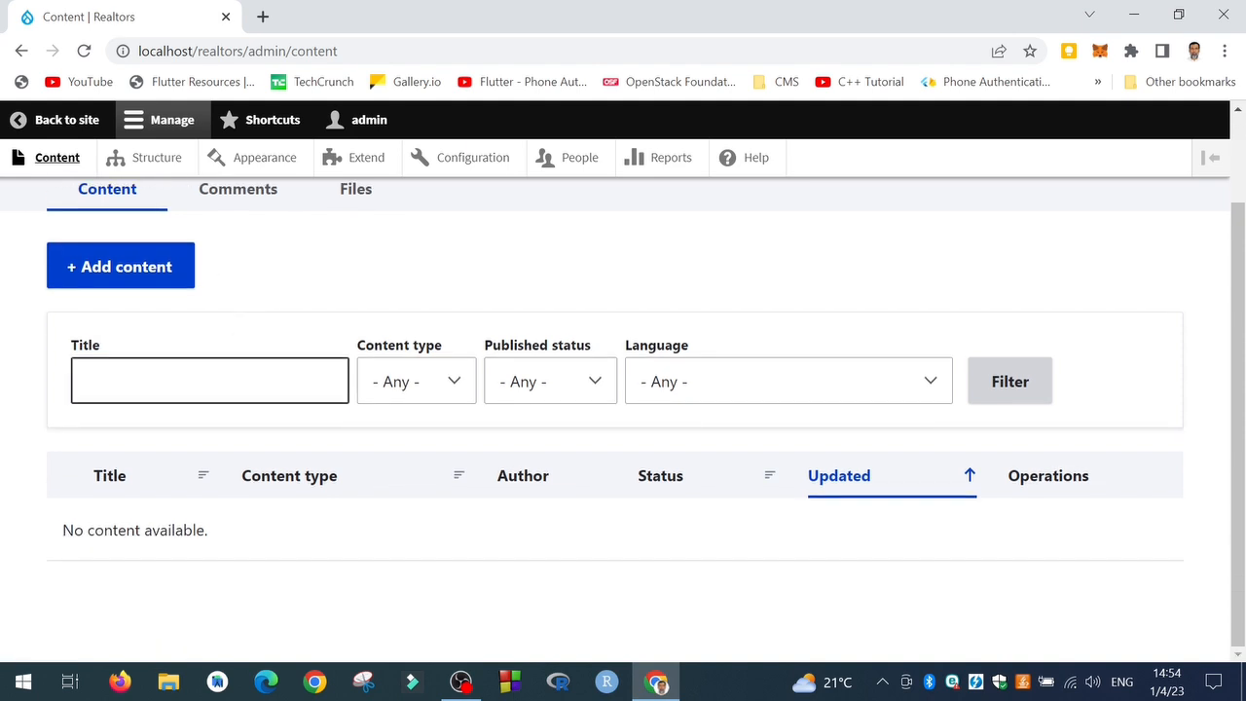
Step: Open the list of content types from the site's structure administration
{"action": "scroll", "coordinate": [219, 389], "scroll_direction": "up", "scroll_amount": 1}
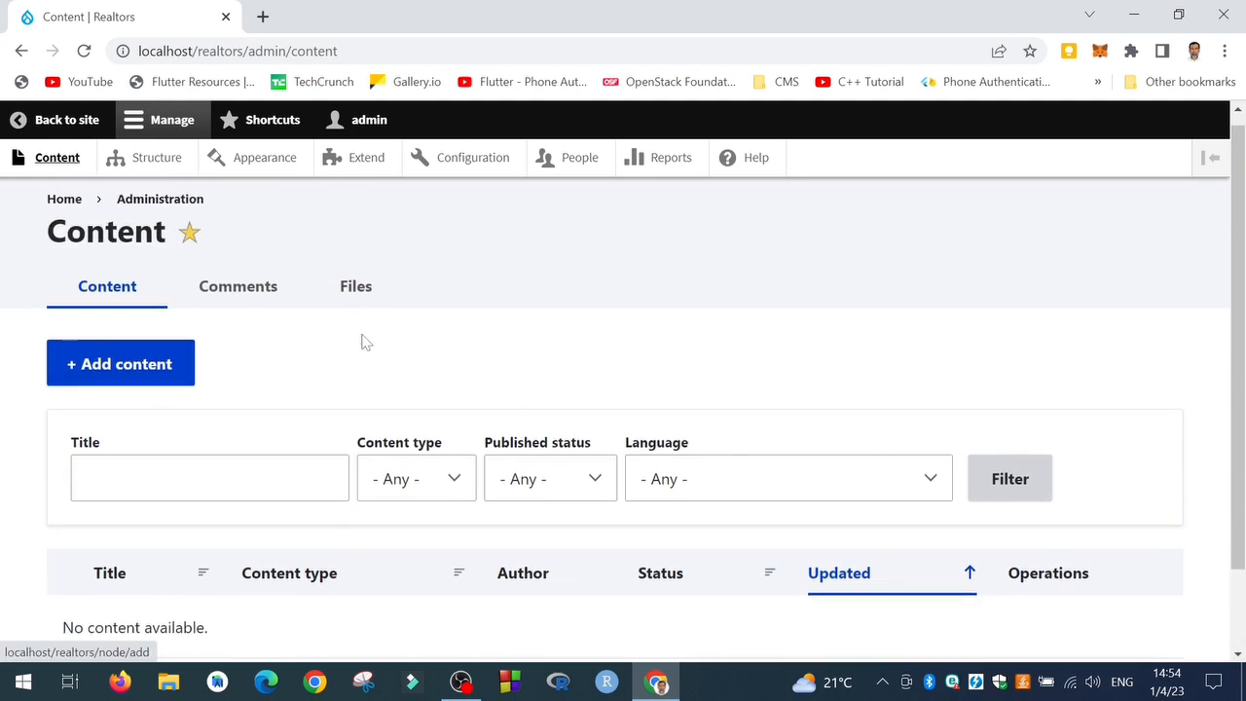
{"action": "scroll", "coordinate": [361, 342], "scroll_direction": "up", "scroll_amount": 1}
{"action": "left_click", "coordinate": [149, 160]}
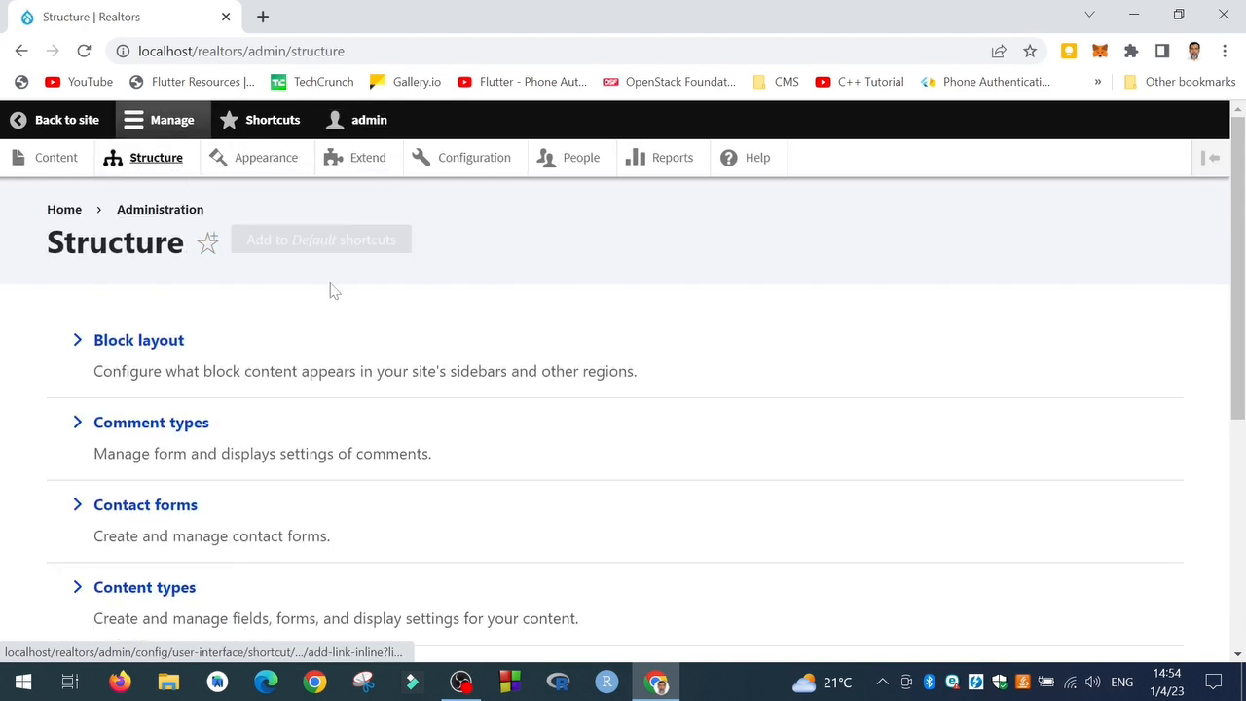
{"action": "scroll", "coordinate": [321, 390], "scroll_direction": "down", "scroll_amount": 2}
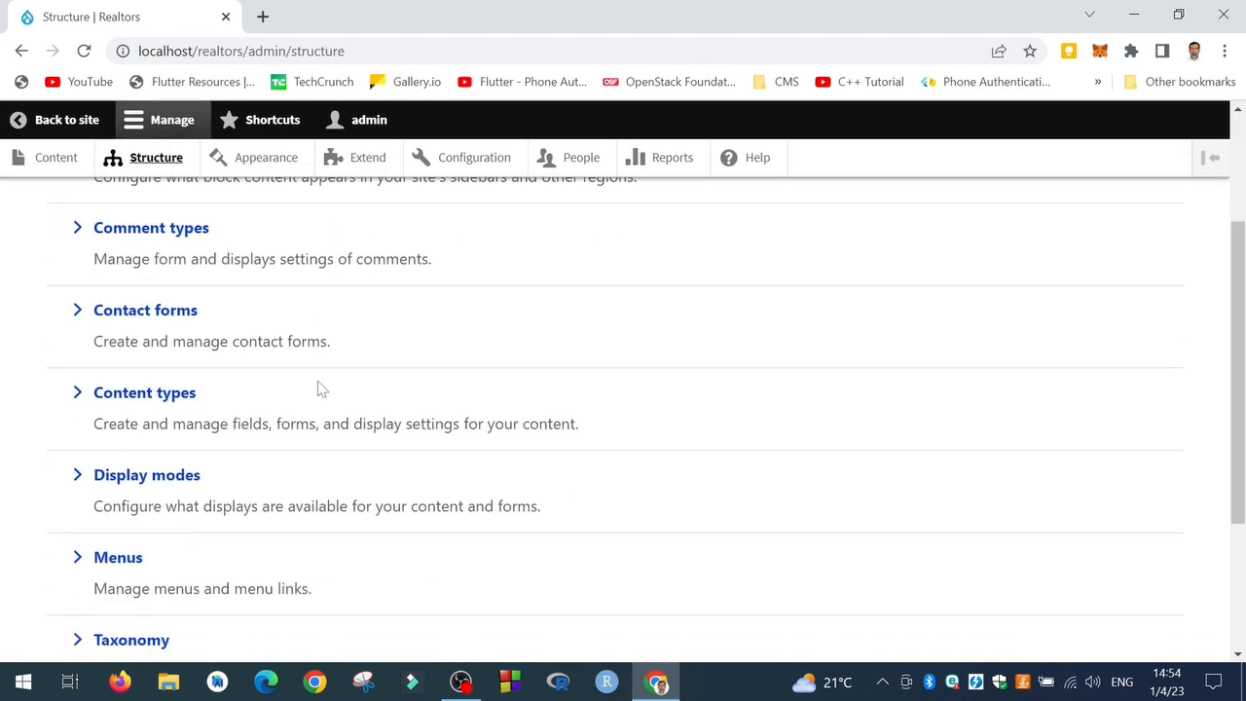
{"action": "left_click", "coordinate": [168, 401]}
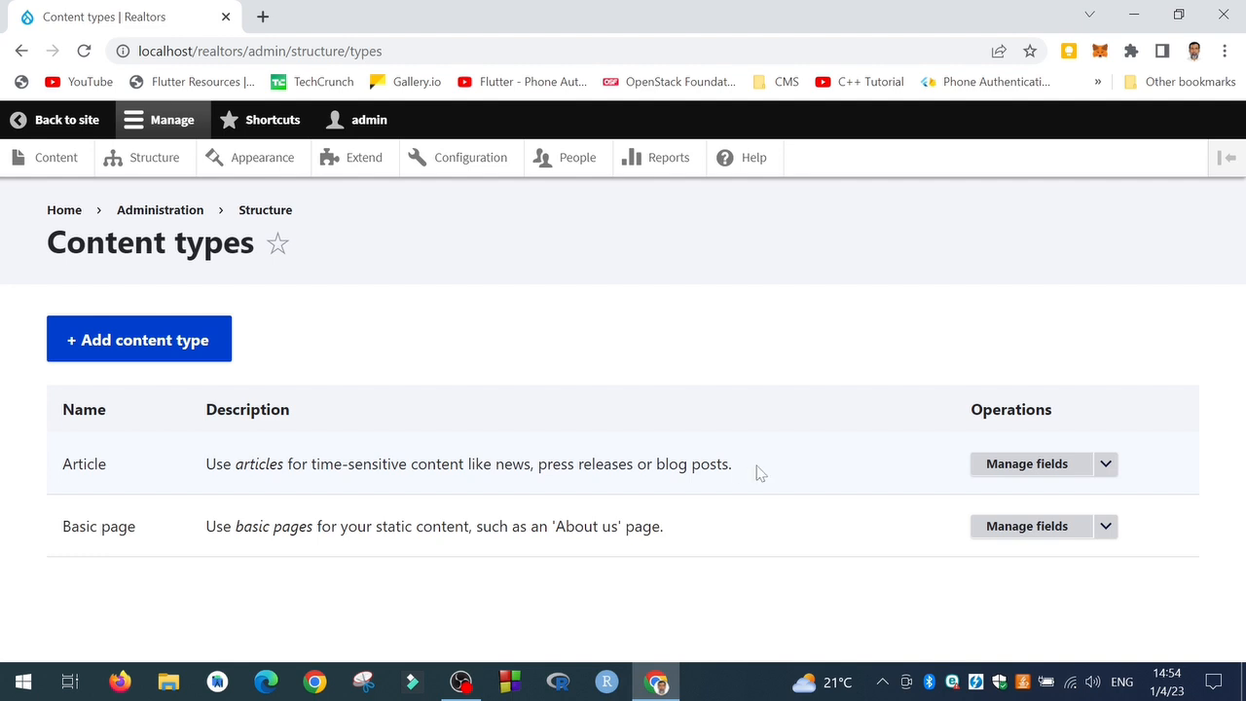
Step: Open the Article content type's field management and look through its fields
{"action": "left_click", "coordinate": [1010, 474]}
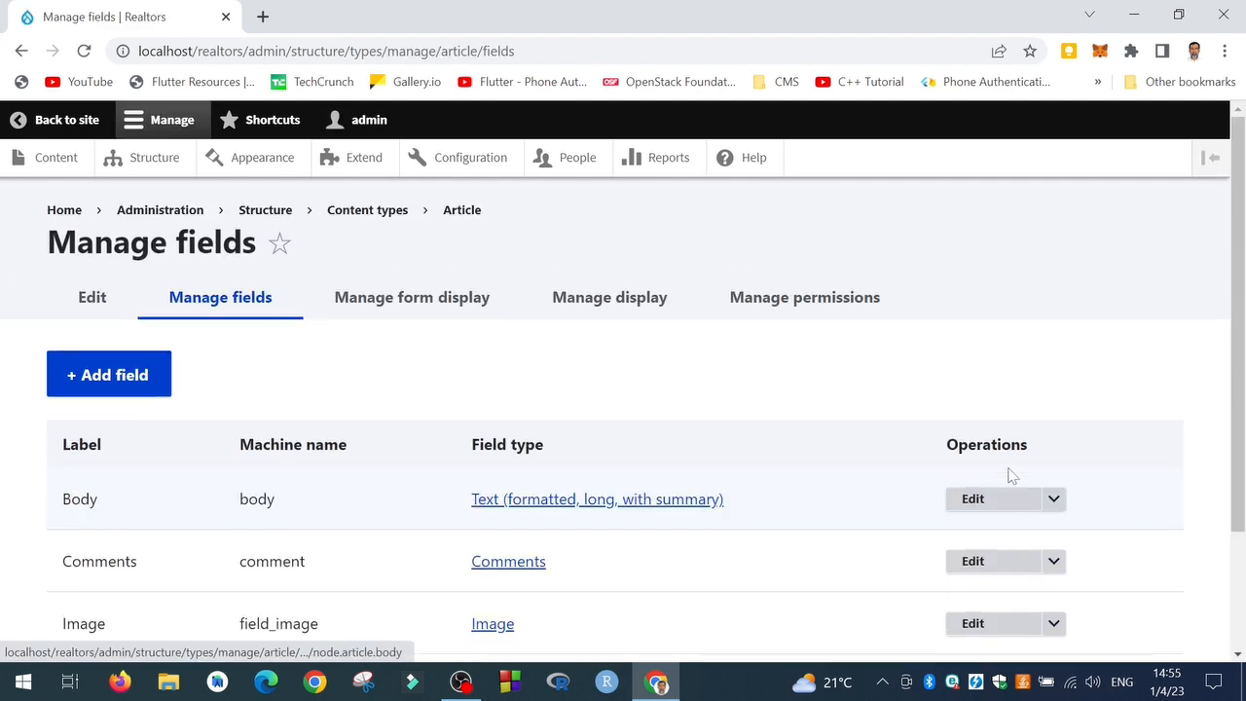
{"action": "scroll", "coordinate": [740, 469], "scroll_direction": "down", "scroll_amount": 3}
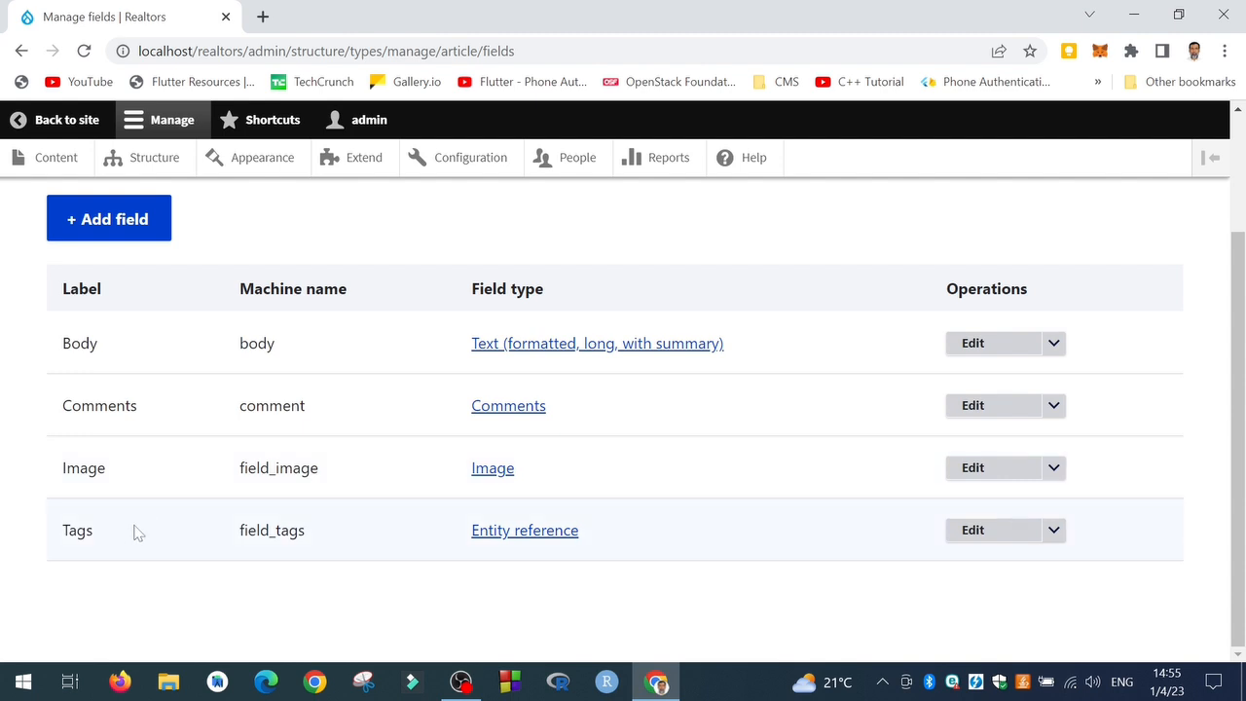
{"action": "scroll", "coordinate": [133, 531], "scroll_direction": "up", "scroll_amount": 2}
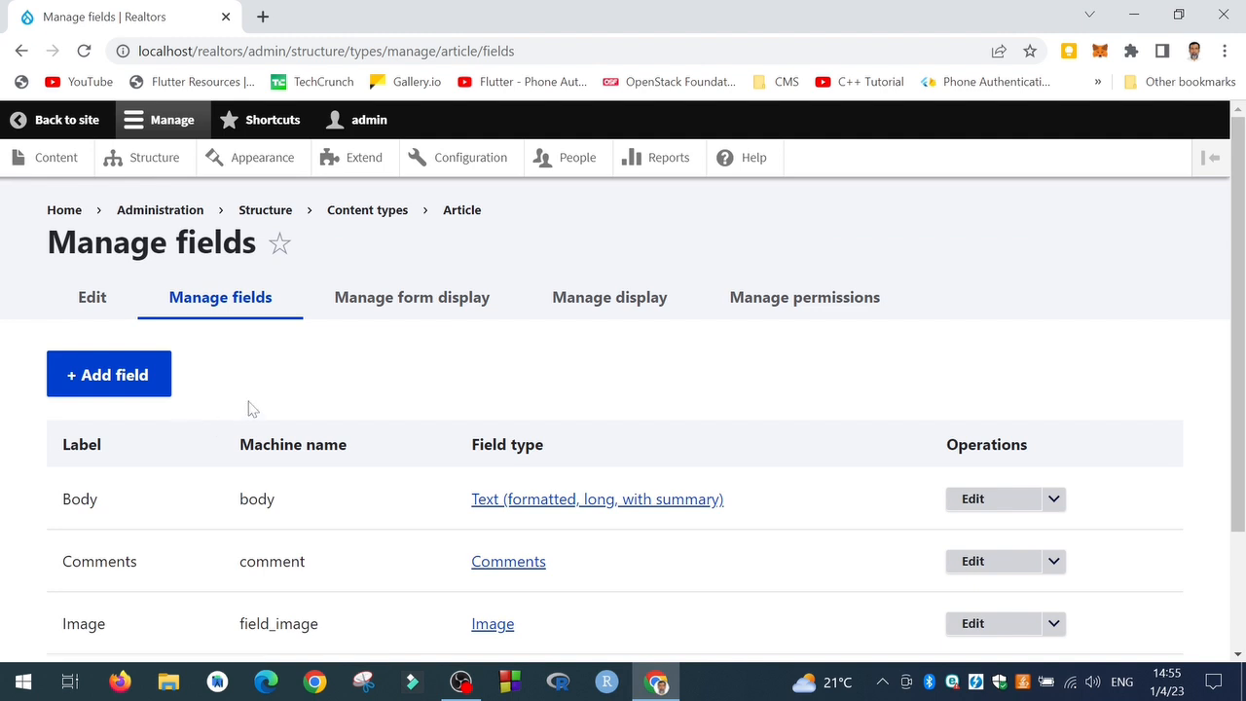
Step: View the fields of the Basic page content type and return to the content types list
{"action": "left_click", "coordinate": [374, 216]}
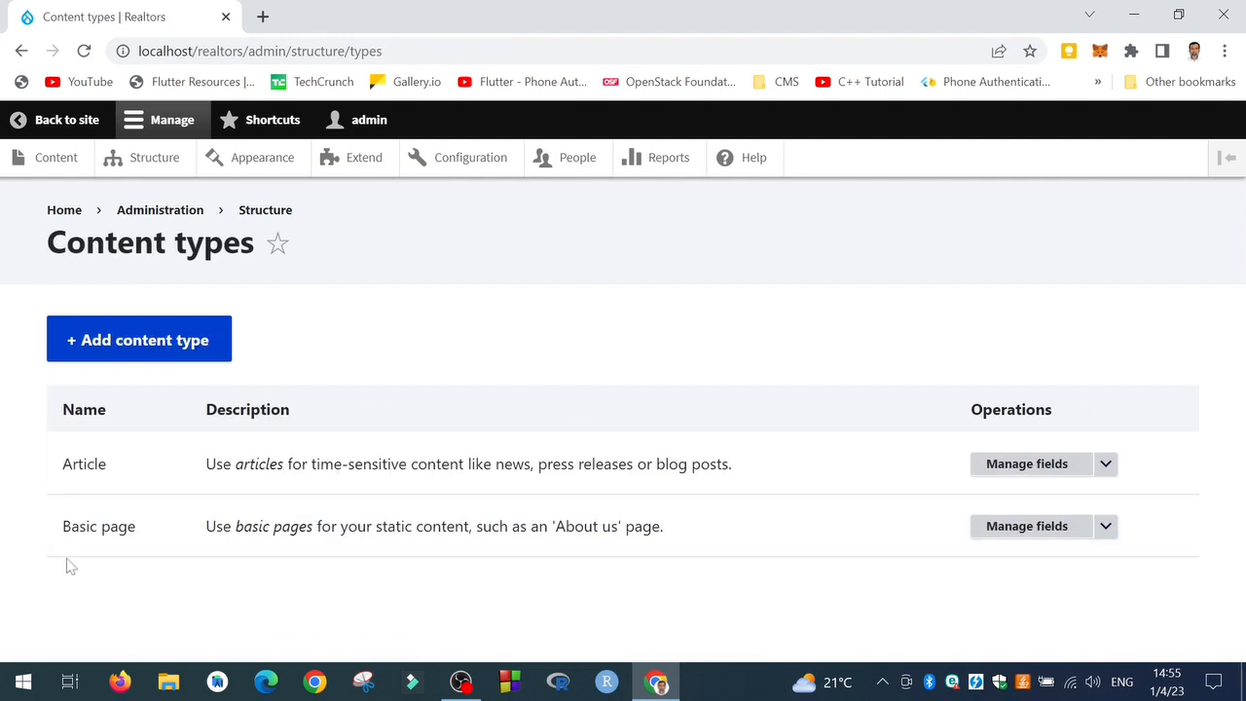
{"action": "left_click", "coordinate": [1025, 526]}
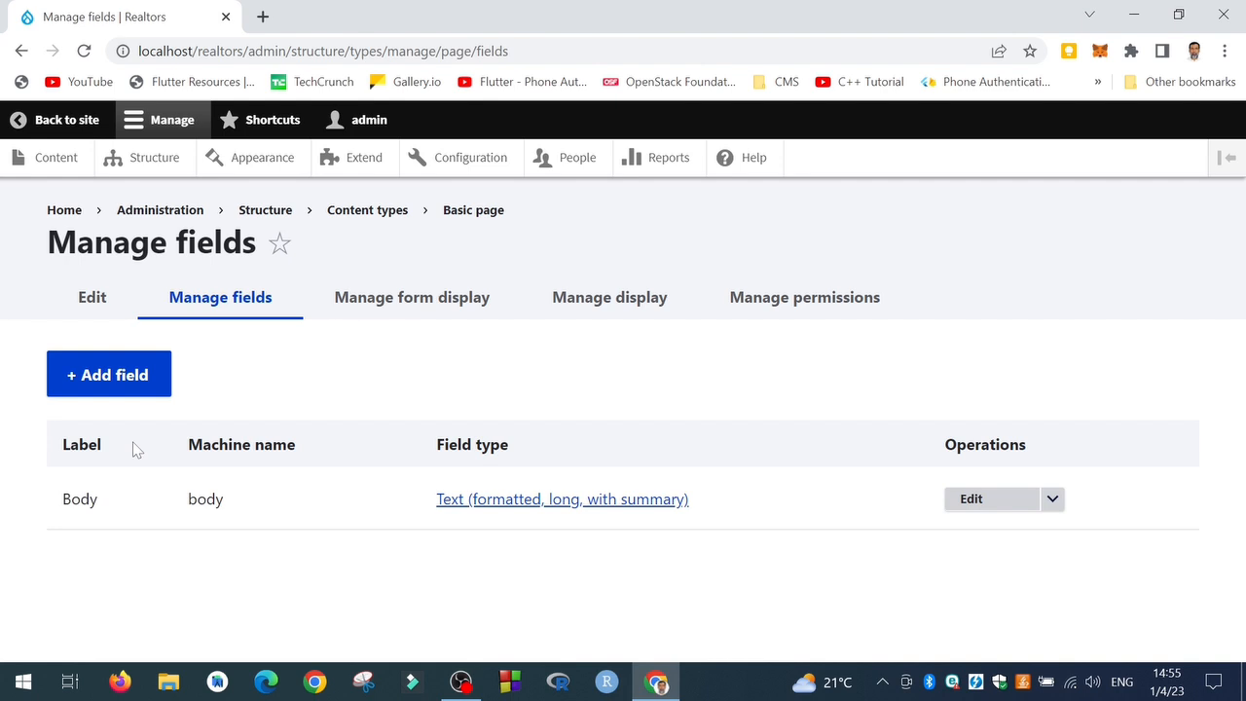
{"action": "left_click", "coordinate": [21, 51]}
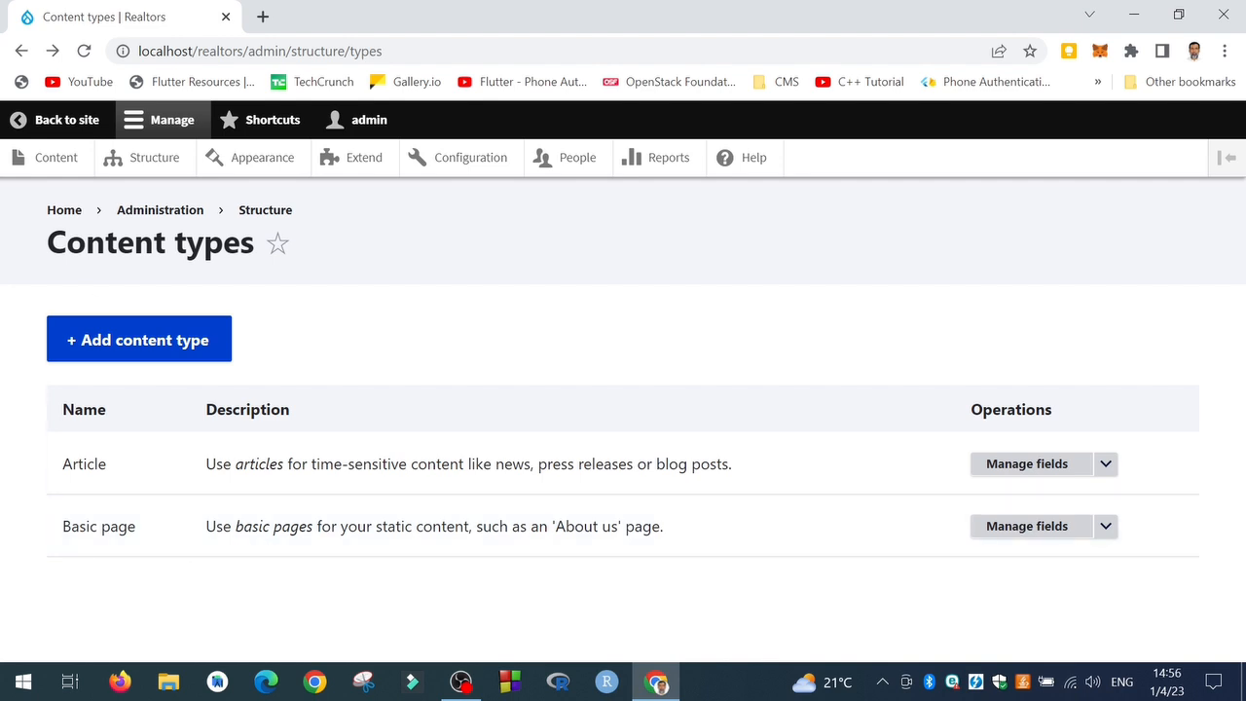
Step: Go back to the Realtors front page and look over its welcome content
{"action": "left_click", "coordinate": [28, 120]}
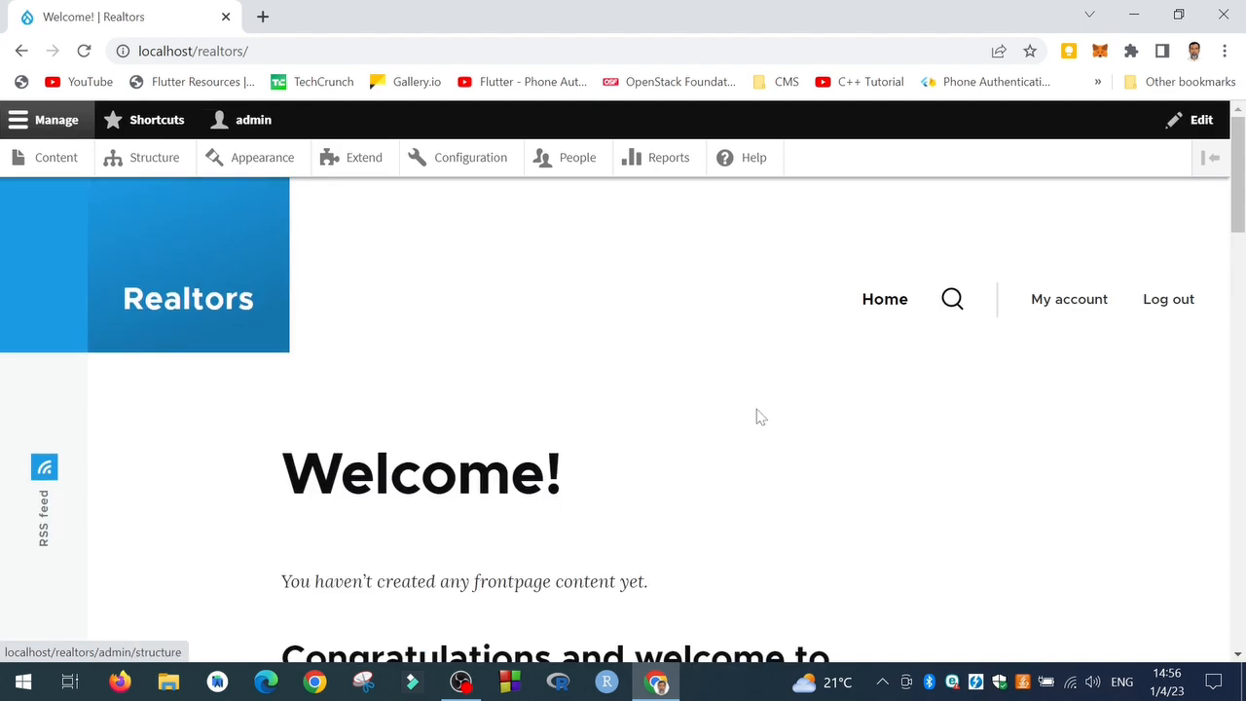
{"action": "scroll", "coordinate": [790, 458], "scroll_direction": "down", "scroll_amount": 4}
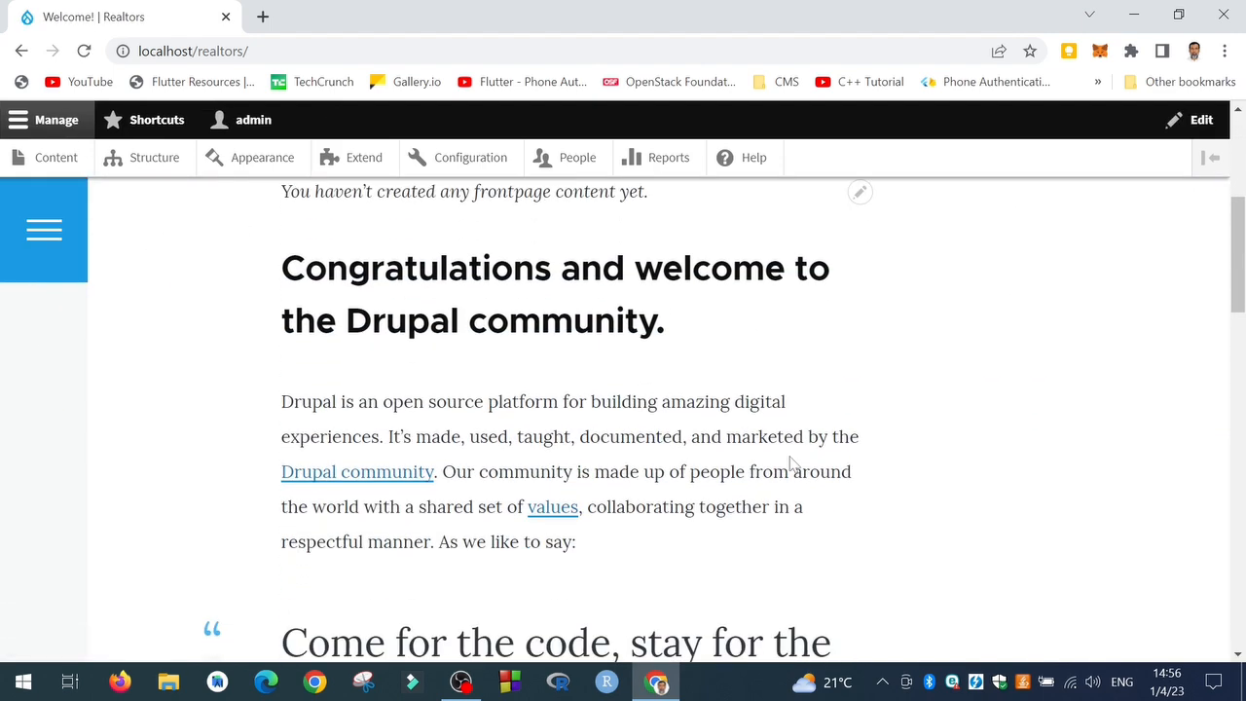
{"action": "scroll", "coordinate": [790, 464], "scroll_direction": "up", "scroll_amount": 3}
{"action": "scroll", "coordinate": [790, 464], "scroll_direction": "down", "scroll_amount": 7}
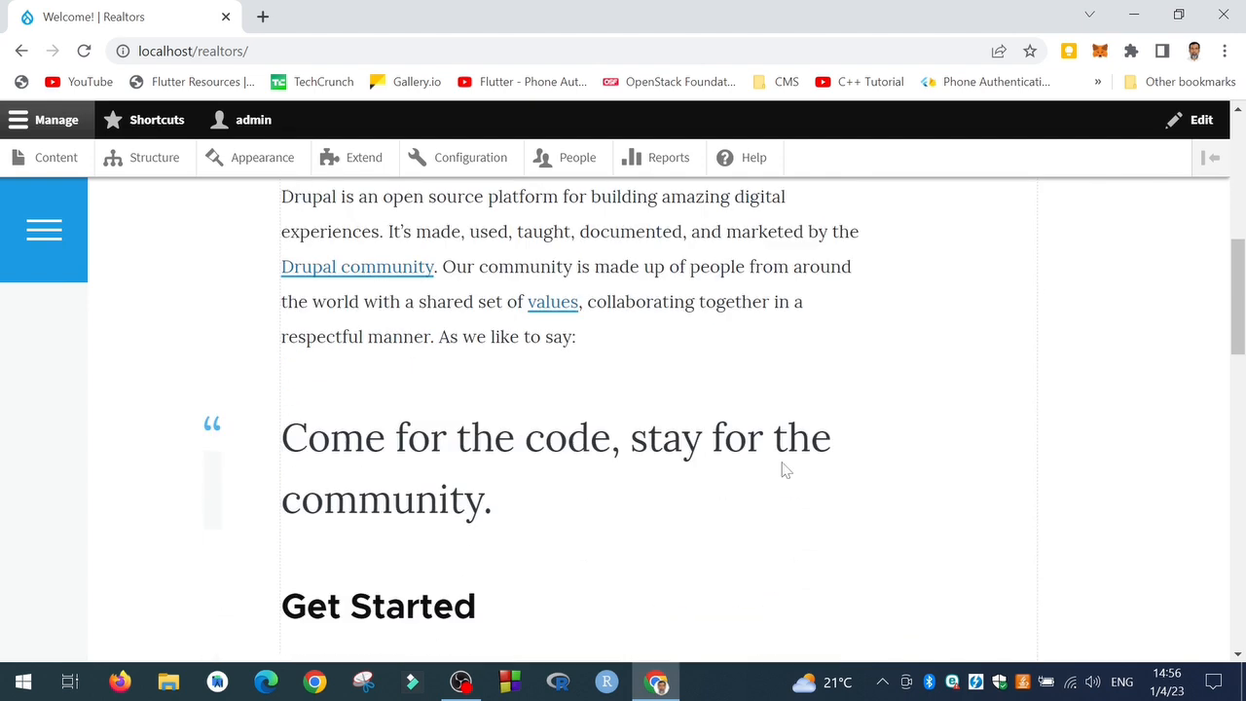
{"action": "scroll", "coordinate": [782, 468], "scroll_direction": "up", "scroll_amount": 5}
{"action": "scroll", "coordinate": [776, 469], "scroll_direction": "up", "scroll_amount": 3}
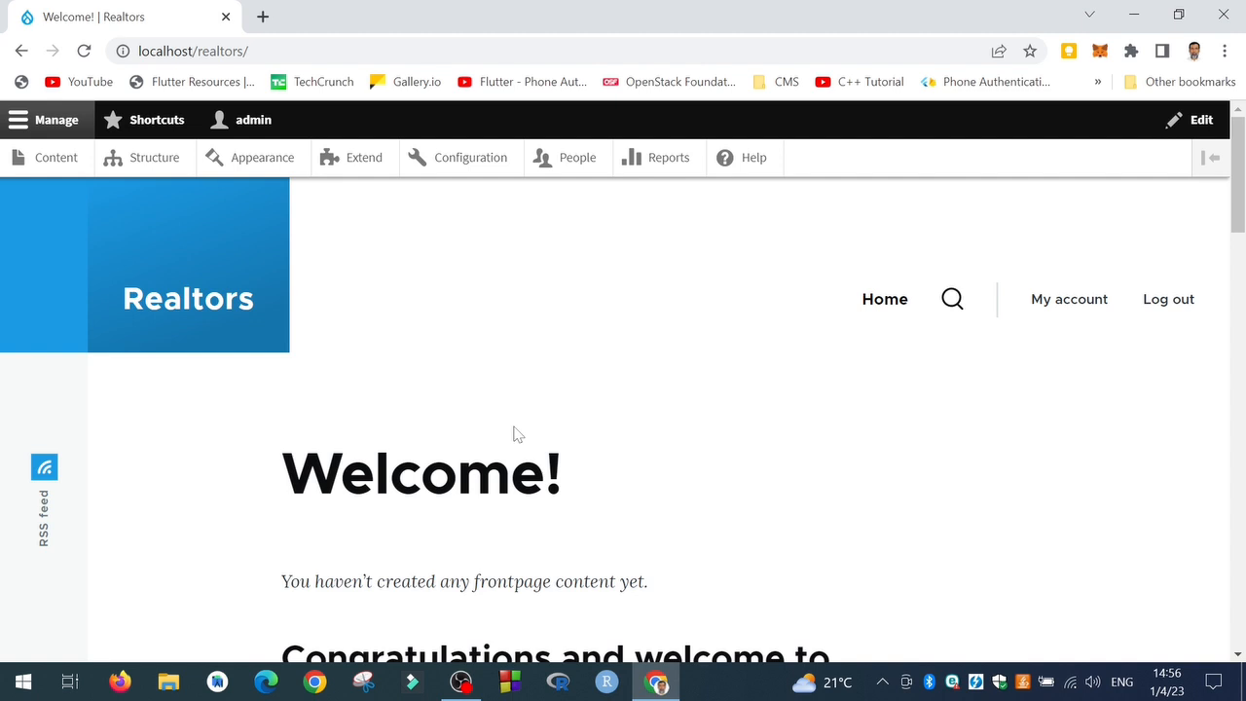
Step: Start adding a new piece of content of the Article type
{"action": "left_click", "coordinate": [53, 162]}
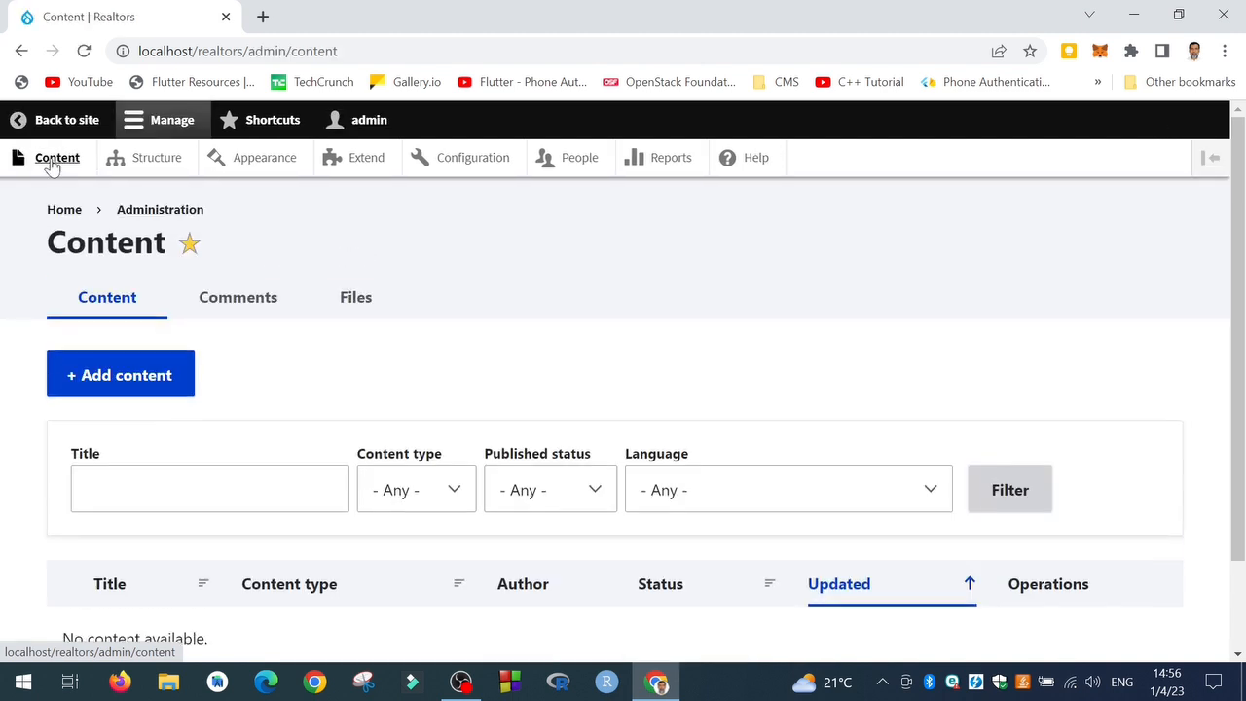
{"action": "left_click", "coordinate": [124, 379]}
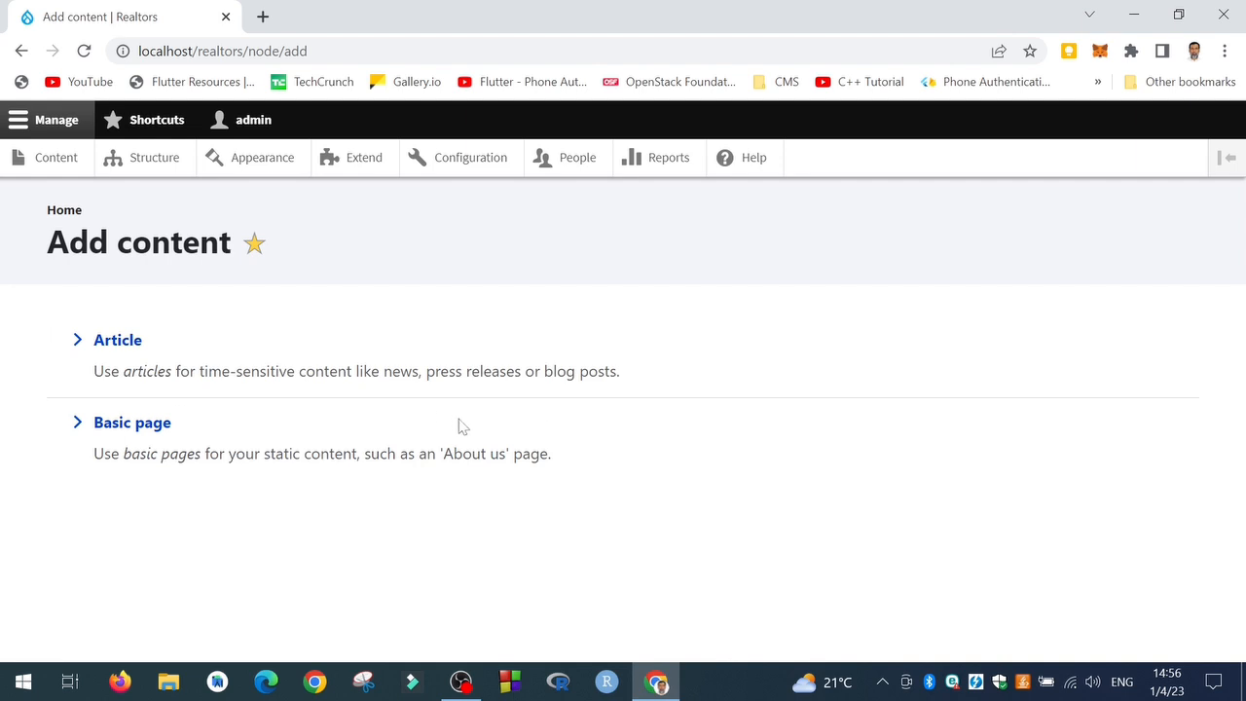
{"action": "left_click", "coordinate": [110, 345]}
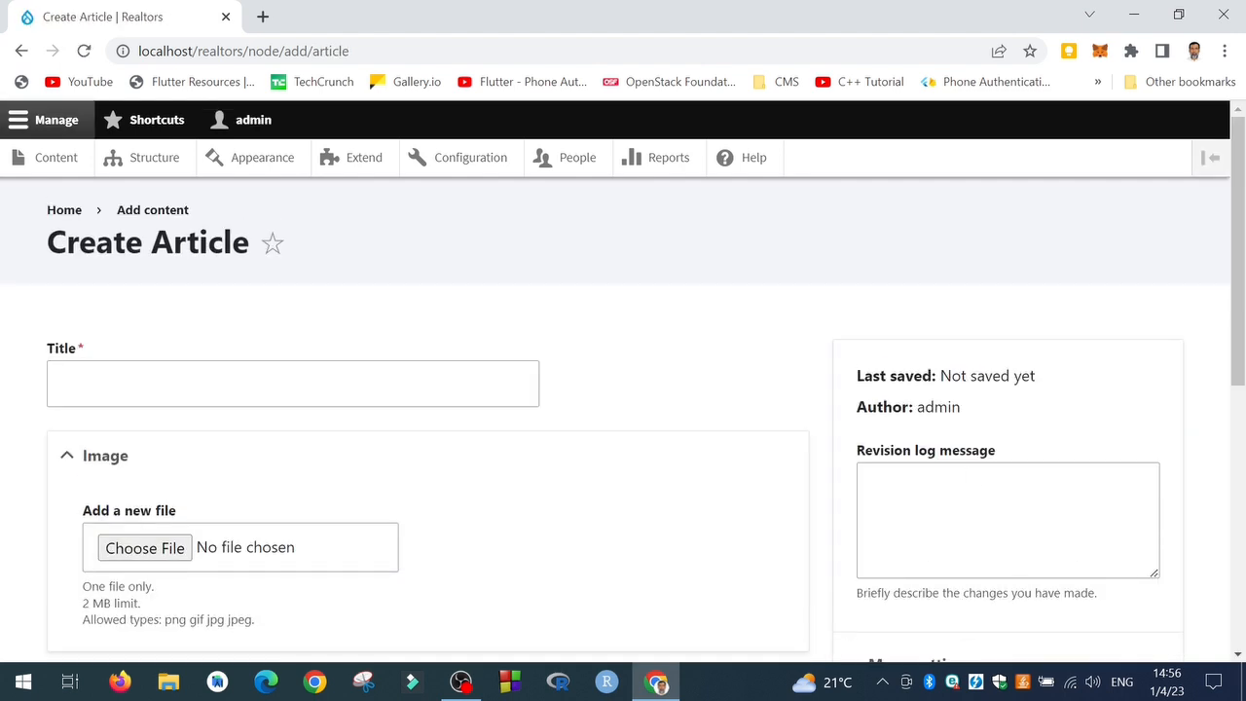
Step: Examine the fields of the article creation form, including title, image, body, tags and publishing options
{"action": "scroll", "coordinate": [450, 573], "scroll_direction": "down", "scroll_amount": 3}
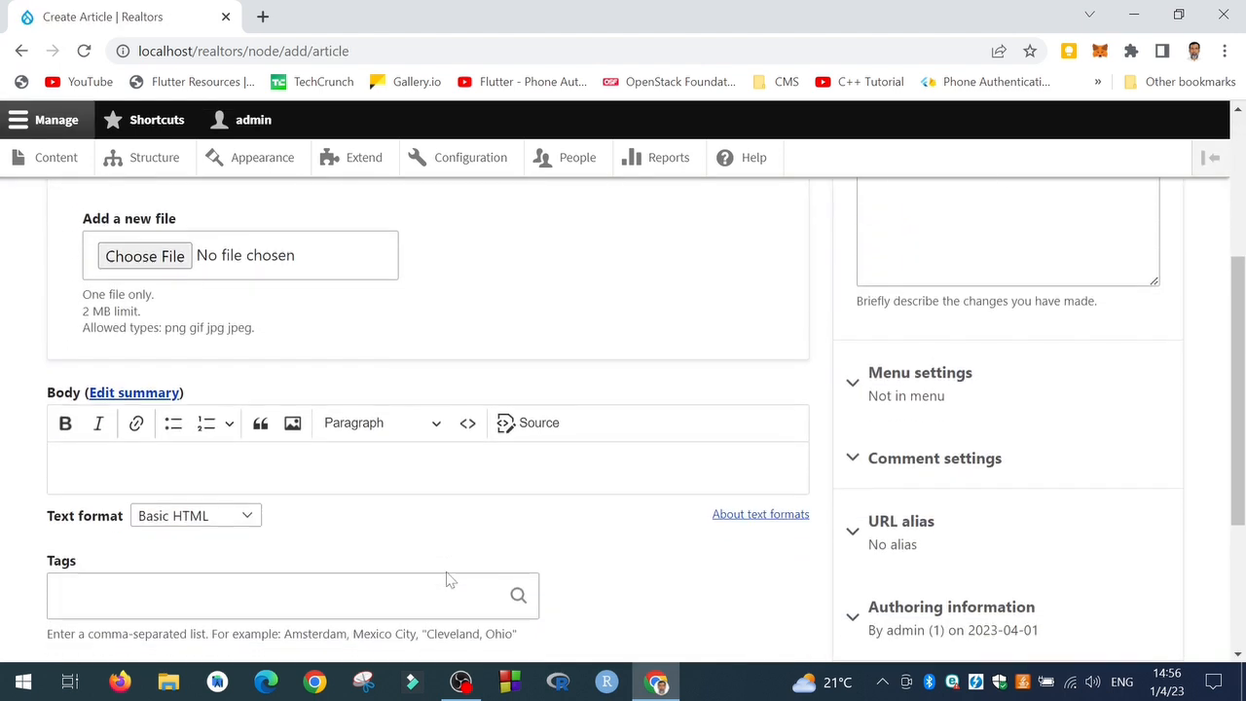
{"action": "scroll", "coordinate": [443, 570], "scroll_direction": "up", "scroll_amount": 3}
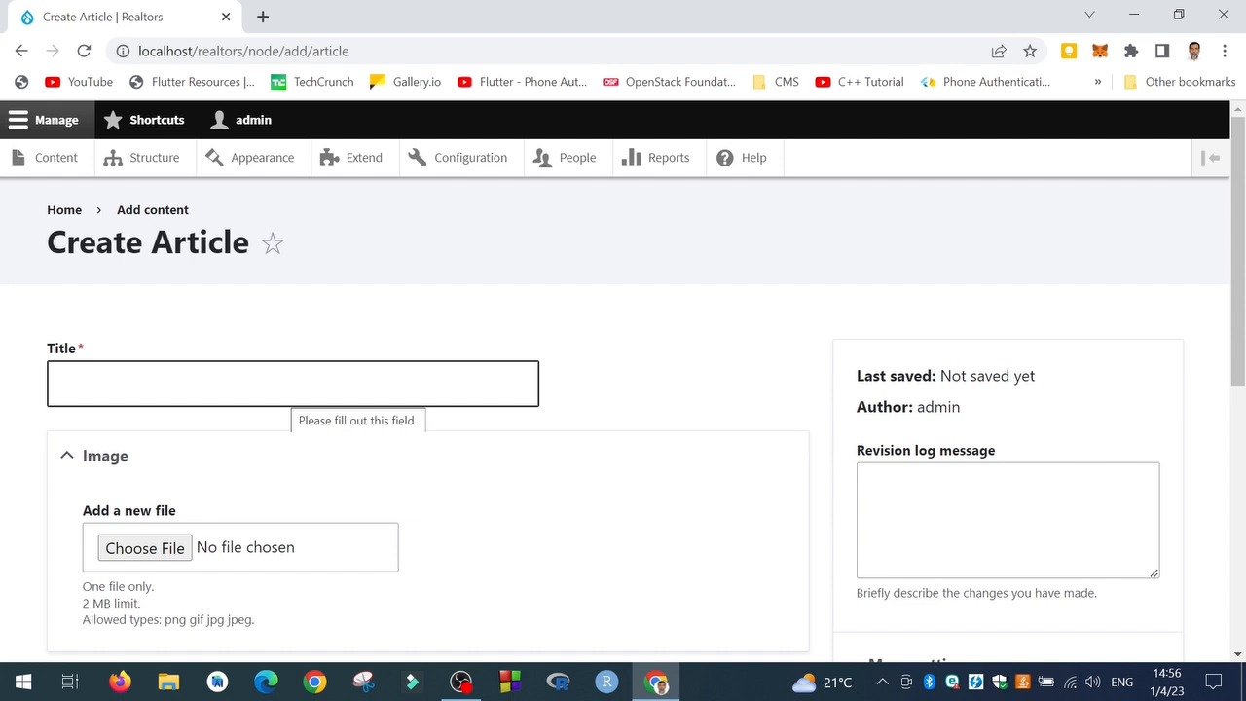
{"action": "scroll", "coordinate": [167, 399], "scroll_direction": "down", "scroll_amount": 2}
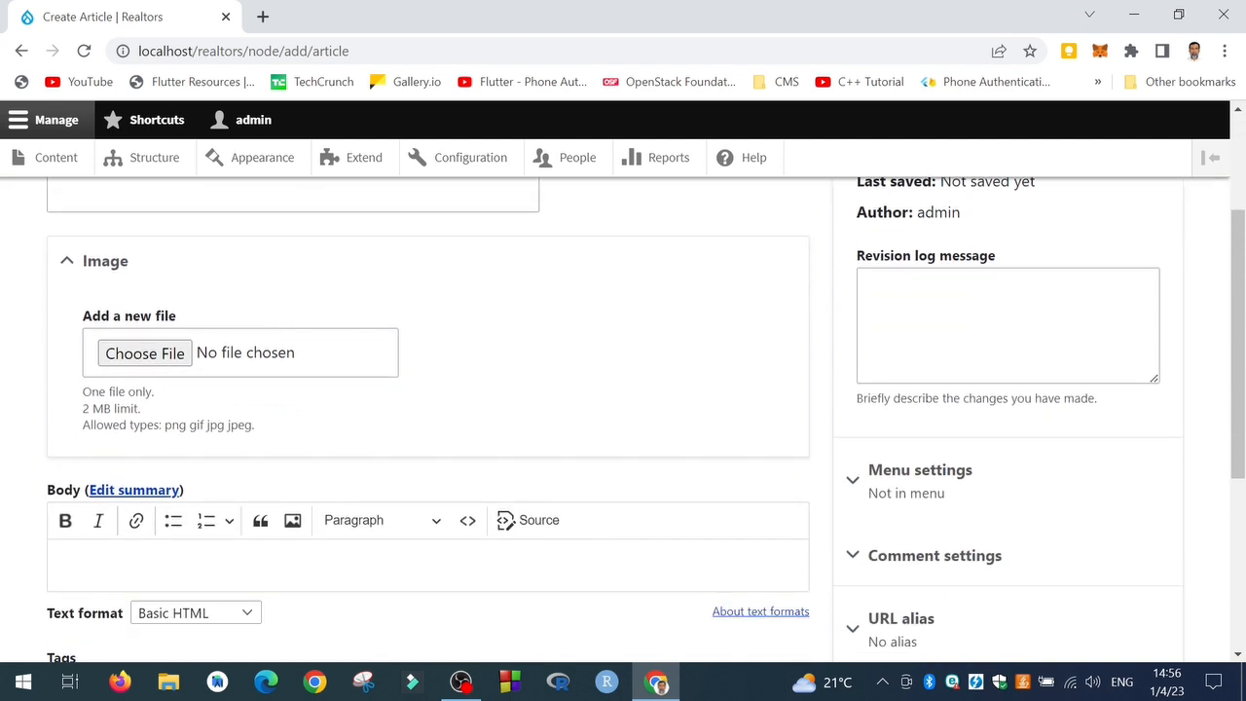
{"action": "scroll", "coordinate": [139, 423], "scroll_direction": "down", "scroll_amount": 1}
{"action": "left_click", "coordinate": [142, 468]}
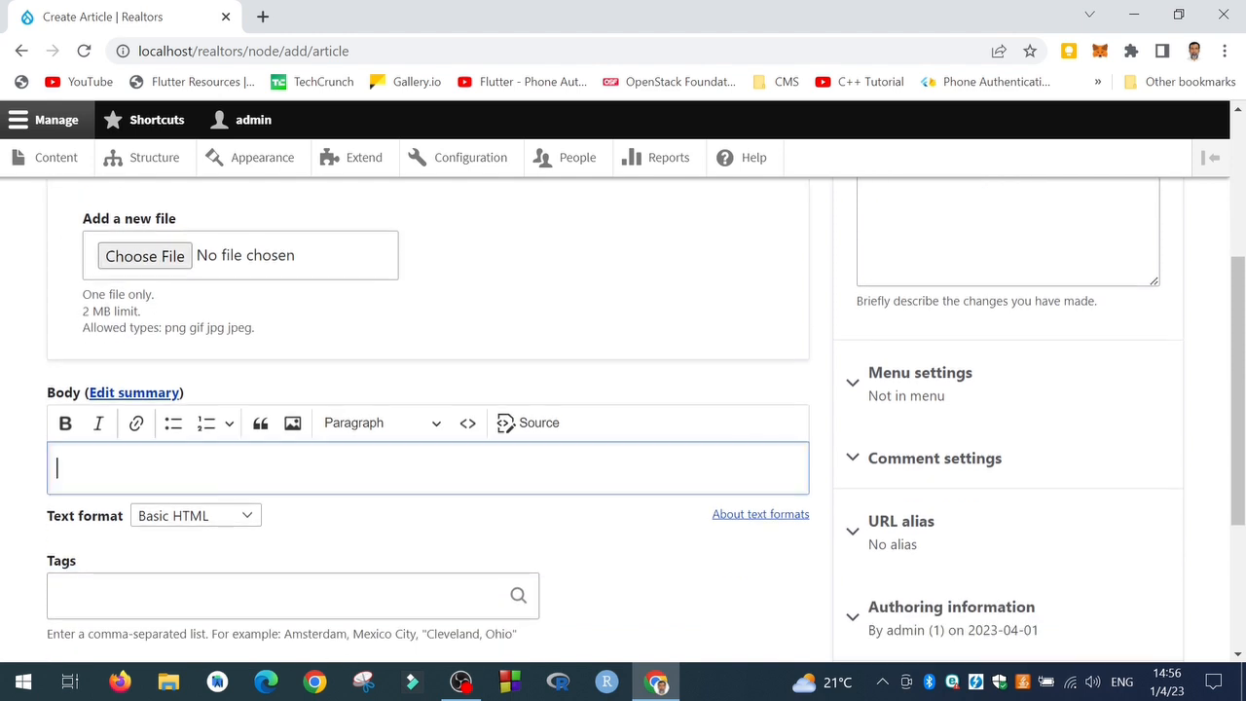
{"action": "scroll", "coordinate": [142, 467], "scroll_direction": "down", "scroll_amount": 2}
{"action": "left_click", "coordinate": [146, 401]}
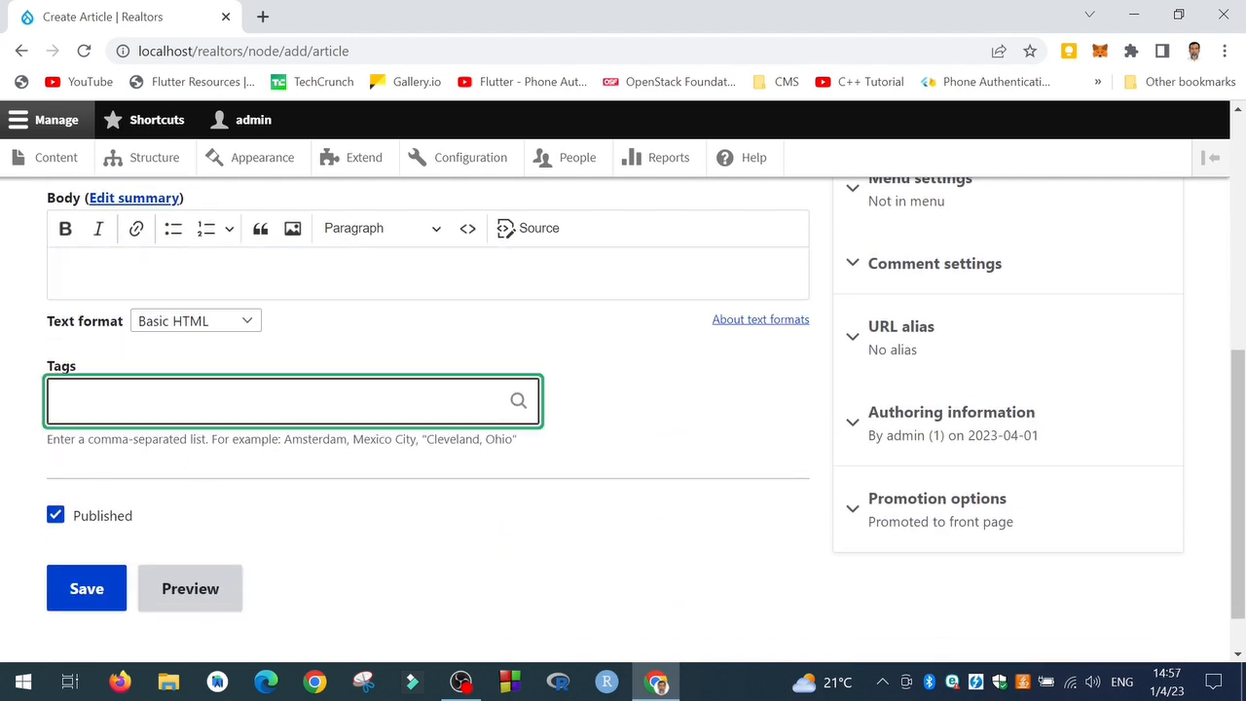
{"action": "scroll", "coordinate": [352, 479], "scroll_direction": "up", "scroll_amount": 5}
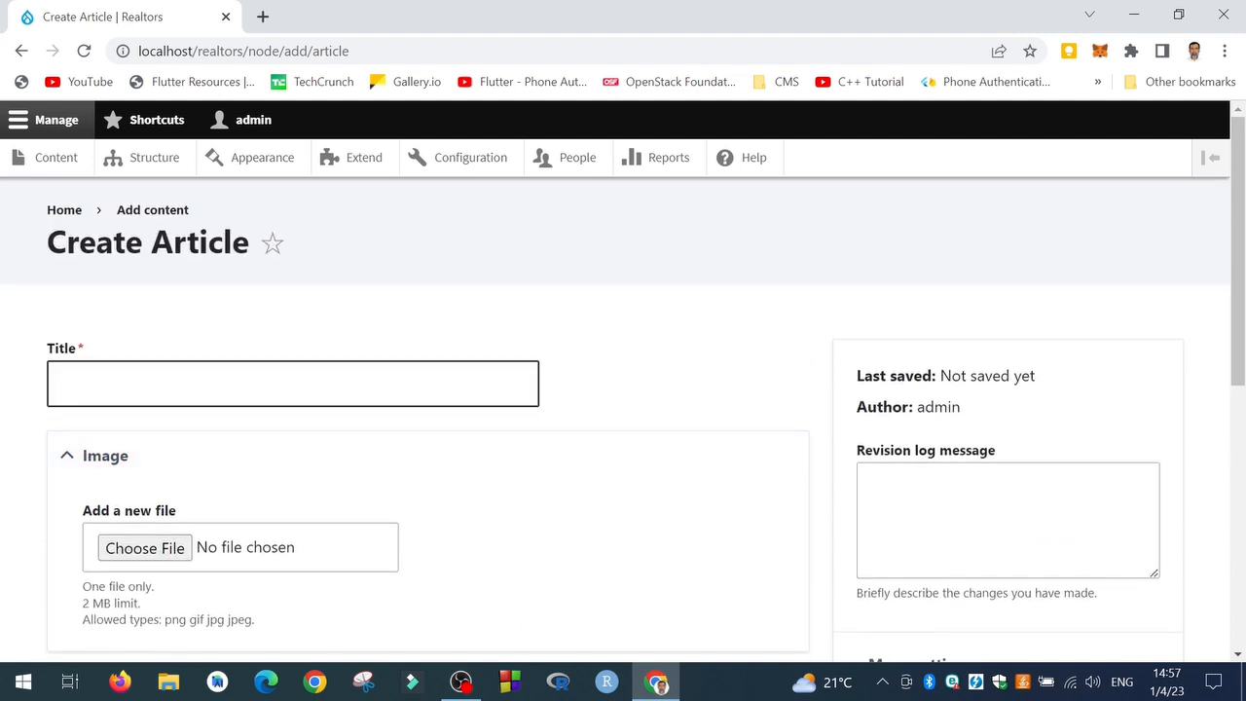
Step: Title the article Welcome and paste the "Welcome to Realtors! We are thrilled to have you here." text into its body
{"action": "left_click", "coordinate": [195, 384]}
{"action": "left_click", "coordinate": [181, 440]}
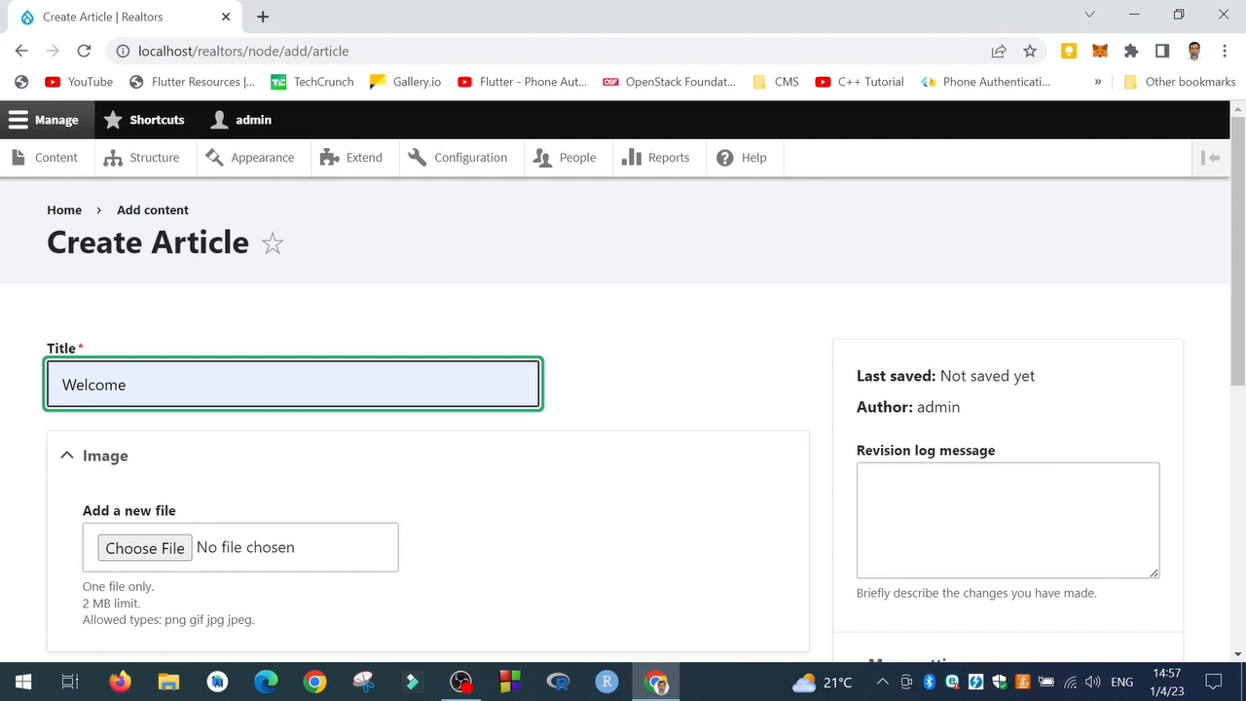
{"action": "scroll", "coordinate": [175, 399], "scroll_direction": "down", "scroll_amount": 2}
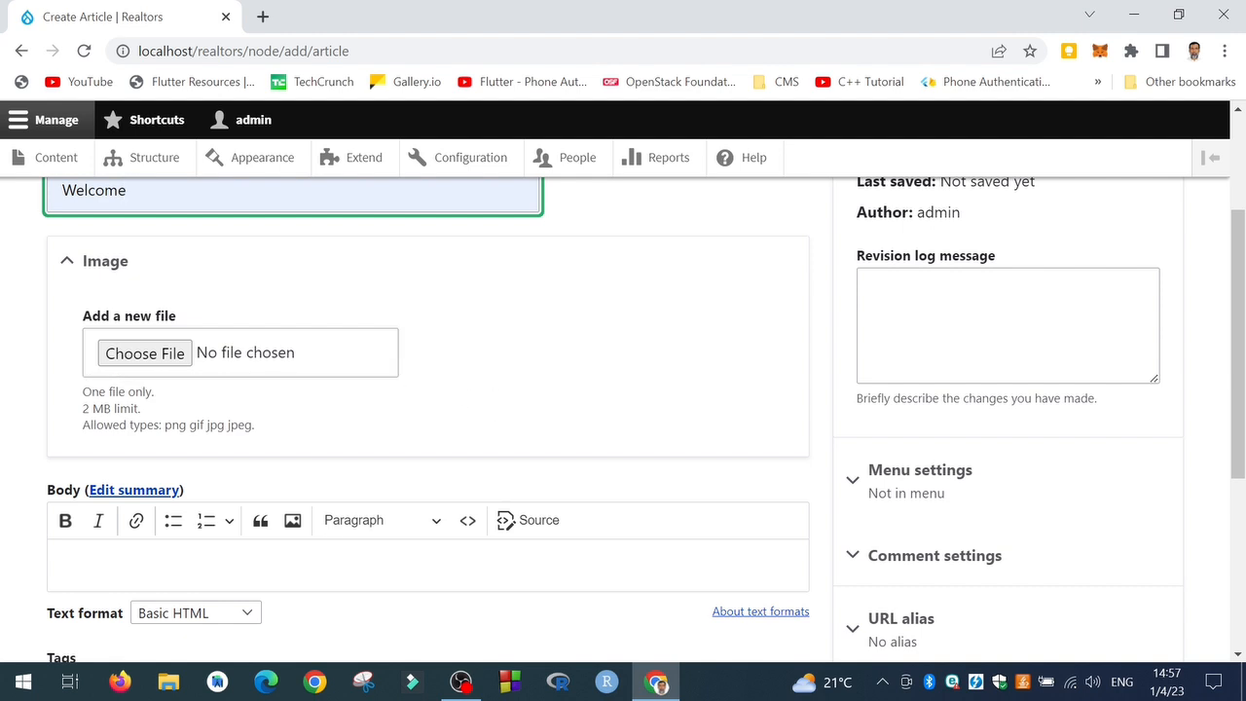
{"action": "left_click", "coordinate": [58, 566]}
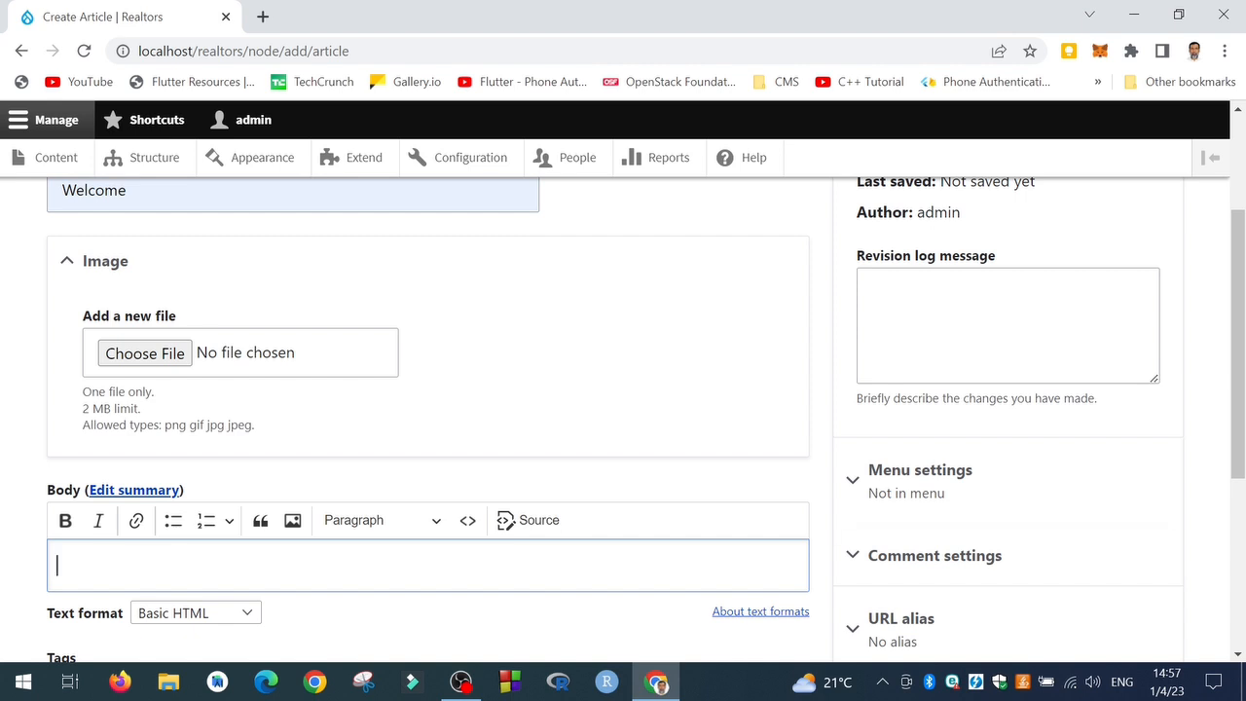
{"action": "scroll", "coordinate": [251, 454], "scroll_direction": "down", "scroll_amount": 3}
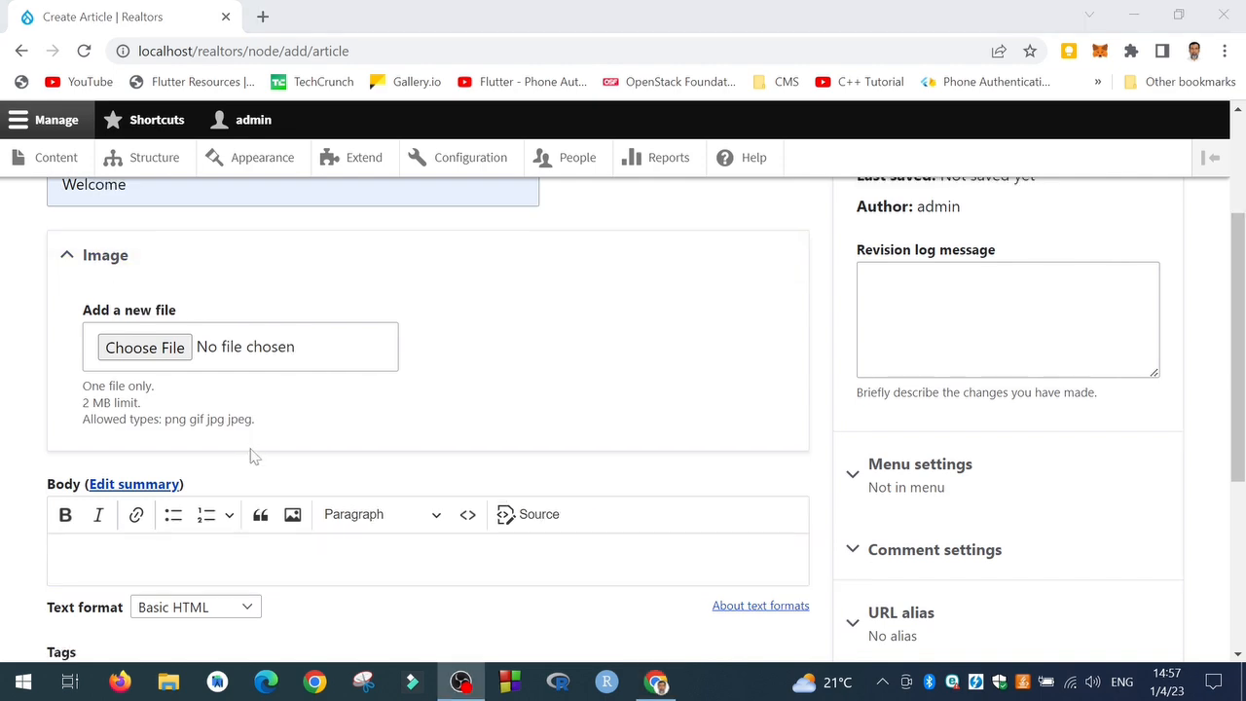
{"action": "scroll", "coordinate": [429, 419], "scroll_direction": "up", "scroll_amount": 2}
{"action": "left_click", "coordinate": [59, 469]}
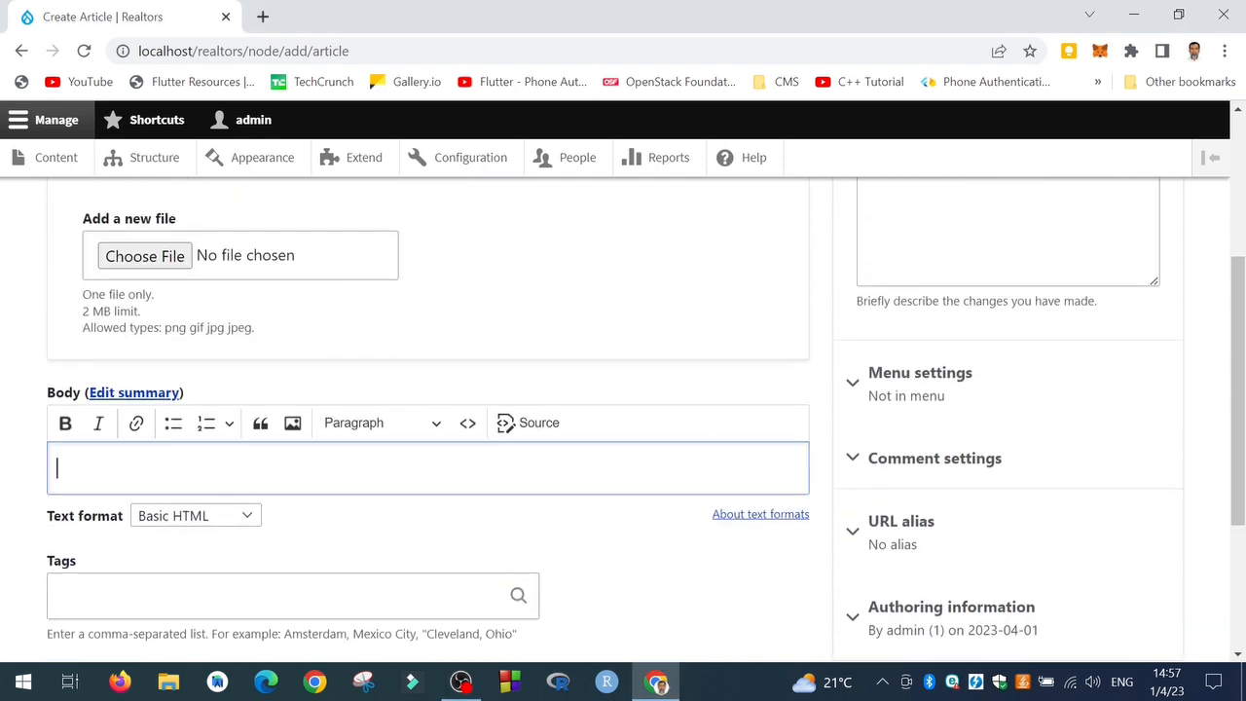
{"action": "type", "text": "Welcome to Realtors! We are thrilled to have you here. Whether you are a first-time homebuyer, an experienced investor, or simply looking to rent or lease a property, our team of experts is dedicated to helping you achieve your real estate goals. Our website offers a user-friendly experience, providing you with access to the latest listings, market trends, and valuable resources to assist you in making informed decisions about your real estate needs."}
{"action": "scroll", "coordinate": [464, 496], "scroll_direction": "down", "scroll_amount": 2}
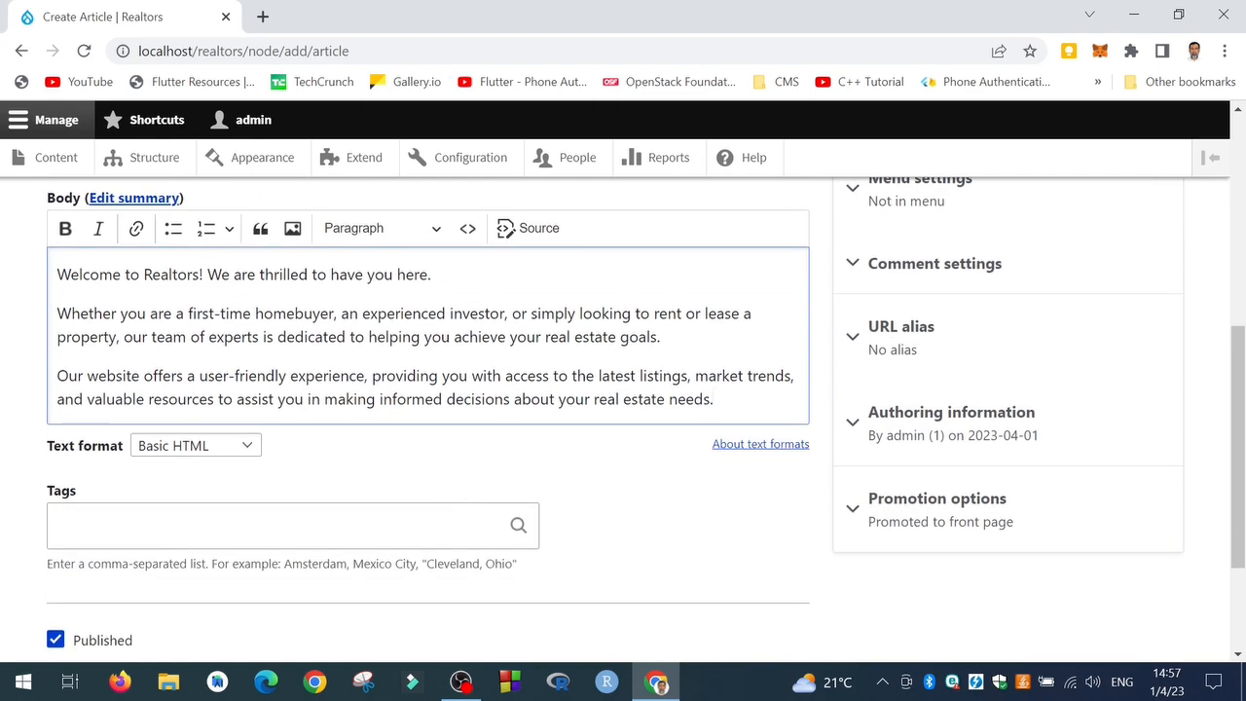
{"action": "scroll", "coordinate": [389, 438], "scroll_direction": "up", "scroll_amount": 2}
{"action": "scroll", "coordinate": [253, 385], "scroll_direction": "down", "scroll_amount": 4}
{"action": "scroll", "coordinate": [253, 385], "scroll_direction": "up", "scroll_amount": 3}
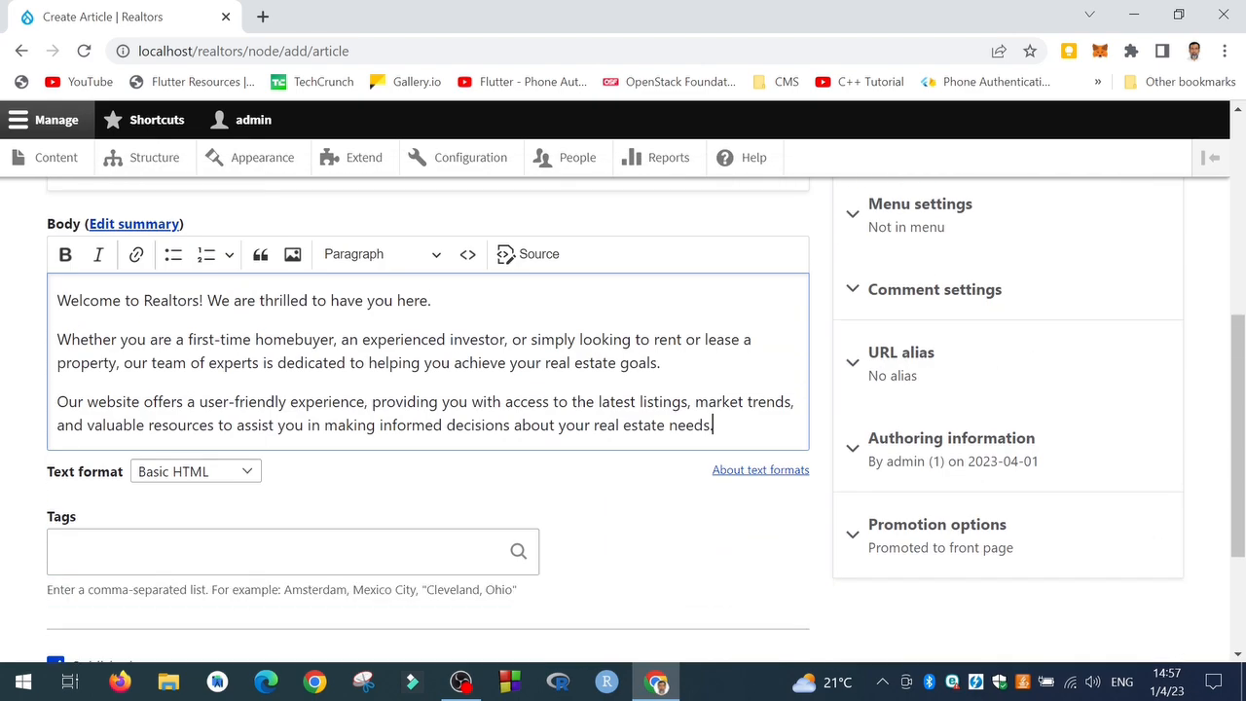
Step: Review the article's entries, keep it set as published without tags, and expand its promotion options
{"action": "scroll", "coordinate": [253, 385], "scroll_direction": "down", "scroll_amount": 3}
{"action": "left_click", "coordinate": [253, 343]}
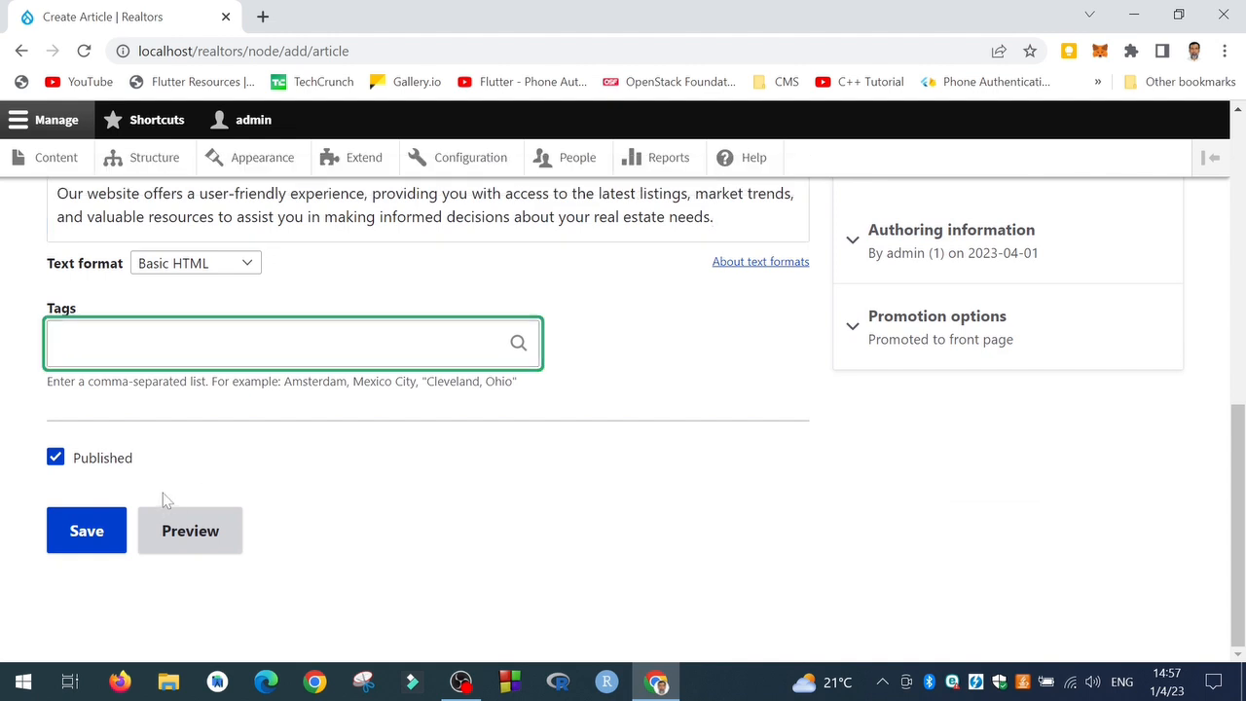
{"action": "left_click", "coordinate": [56, 460]}
{"action": "left_click", "coordinate": [57, 459]}
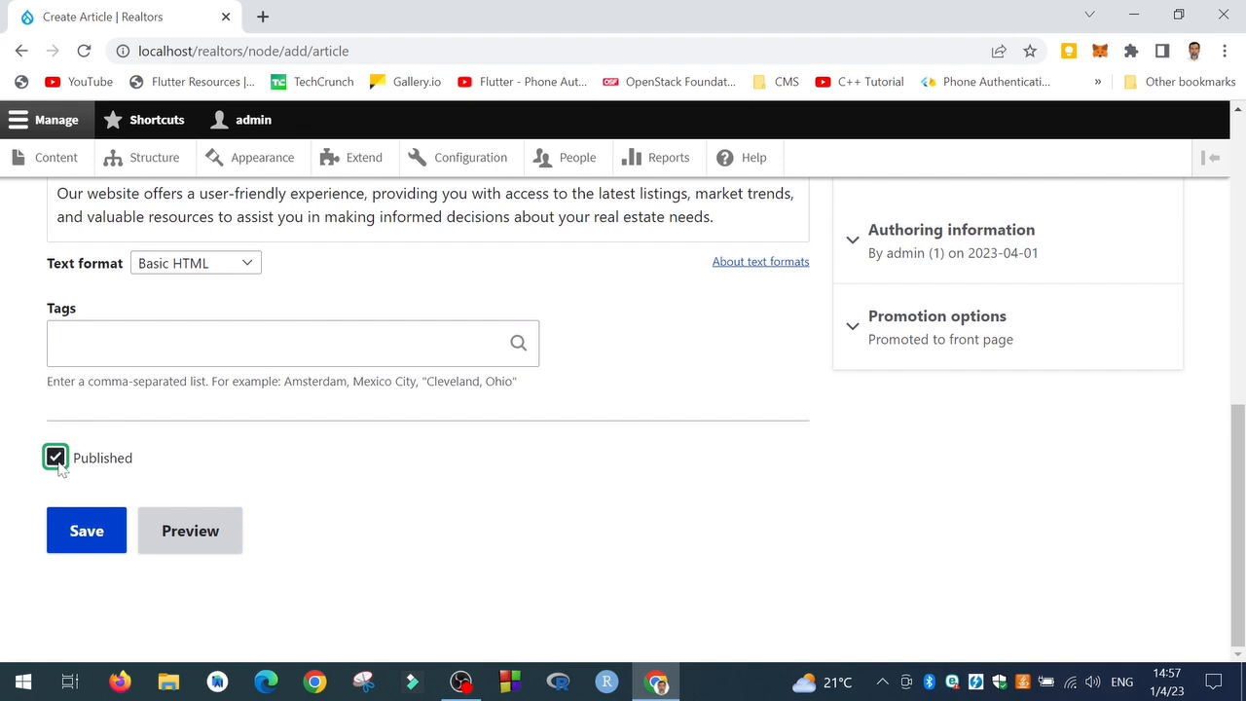
{"action": "scroll", "coordinate": [161, 384], "scroll_direction": "up", "scroll_amount": 4}
{"action": "scroll", "coordinate": [179, 333], "scroll_direction": "up", "scroll_amount": 3}
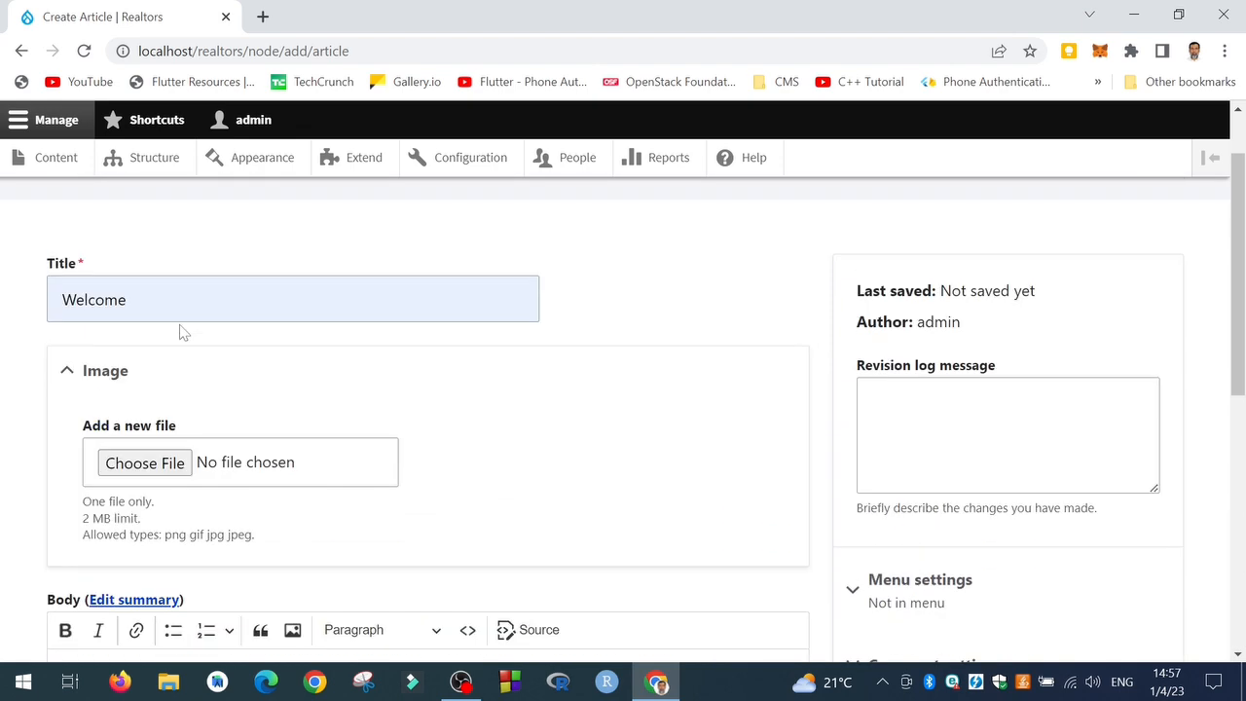
{"action": "scroll", "coordinate": [178, 332], "scroll_direction": "down", "scroll_amount": 4}
{"action": "scroll", "coordinate": [176, 333], "scroll_direction": "down", "scroll_amount": 3}
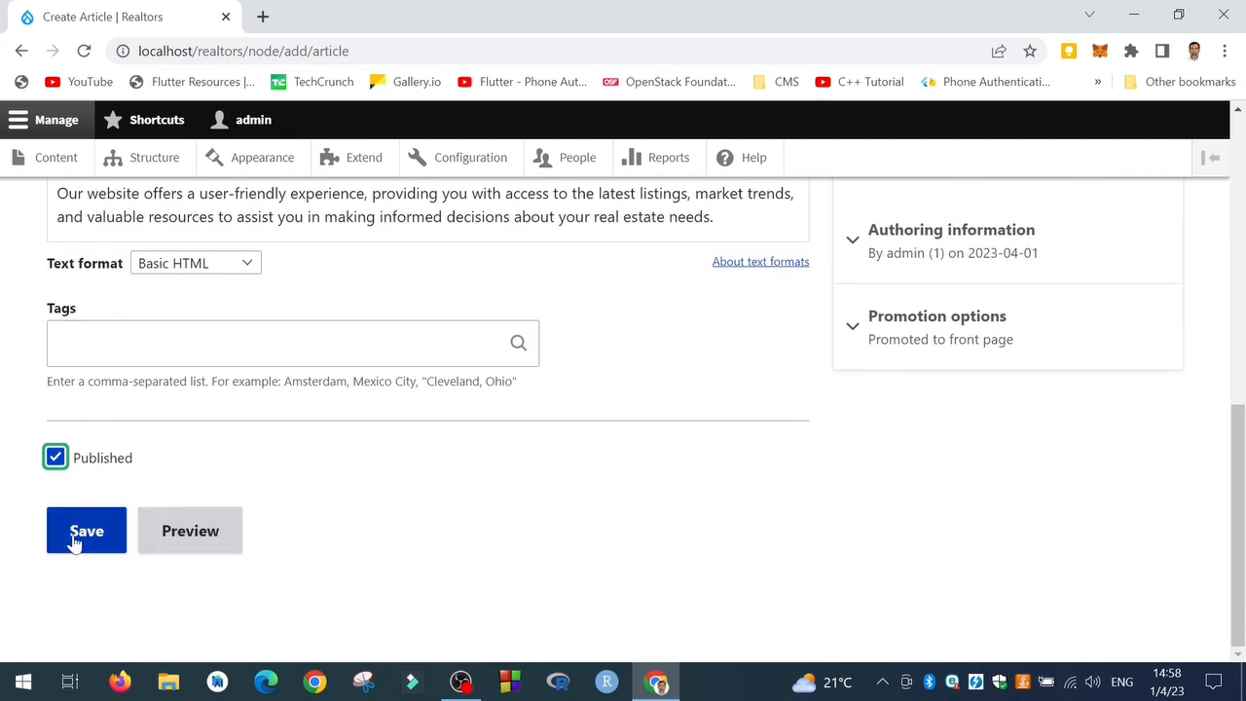
{"action": "left_click", "coordinate": [853, 336]}
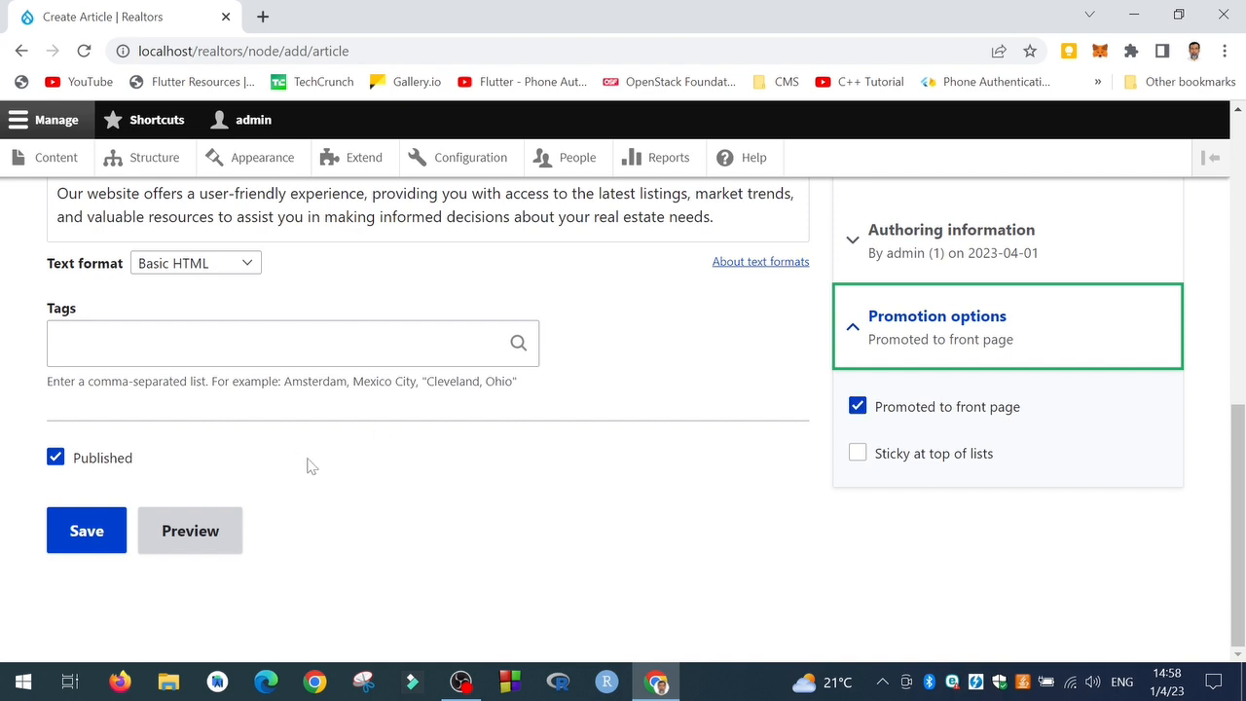
Step: Save the new Welcome article and check its title and body text on the resulting page
{"action": "left_click", "coordinate": [107, 536]}
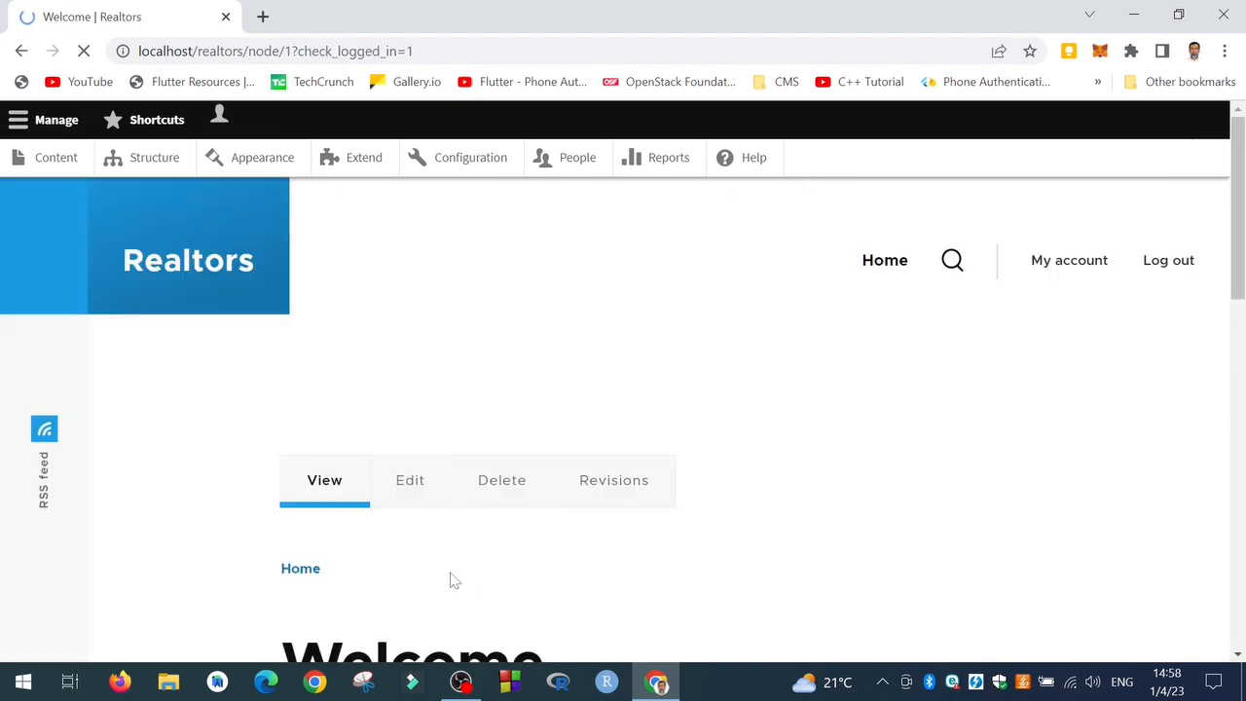
{"action": "scroll", "coordinate": [807, 500], "scroll_direction": "down", "scroll_amount": 2}
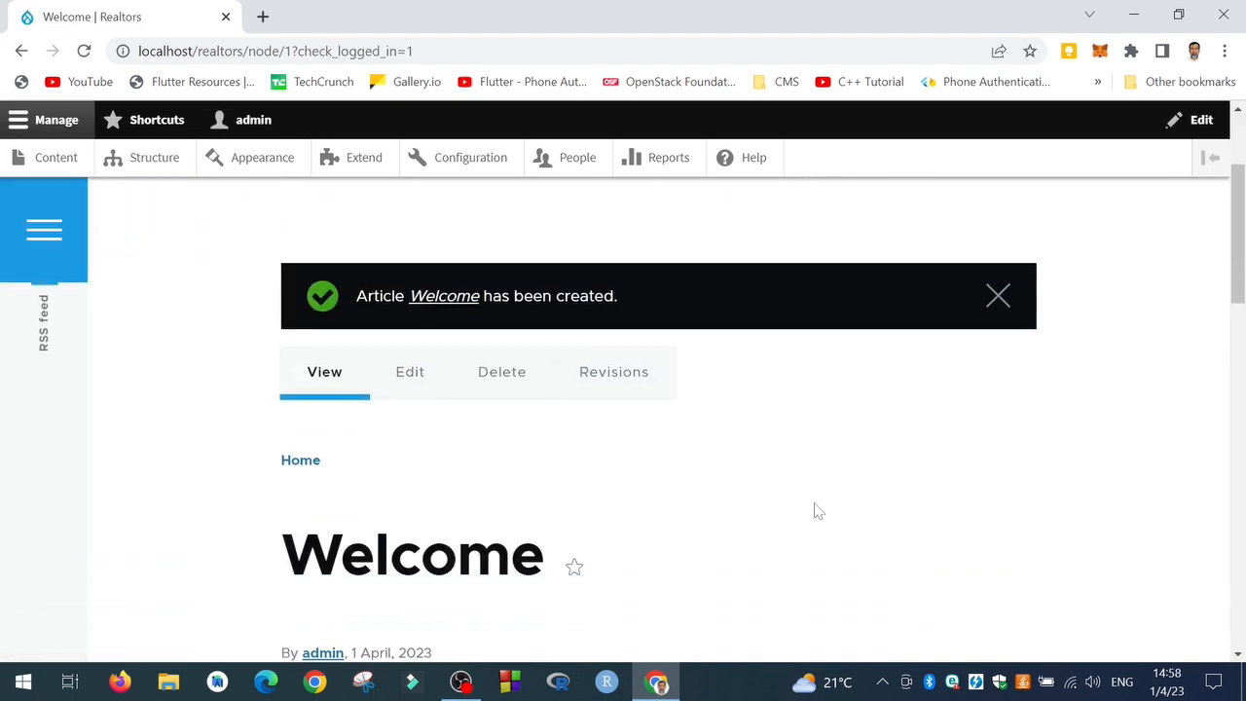
{"action": "scroll", "coordinate": [815, 506], "scroll_direction": "down", "scroll_amount": 3}
{"action": "scroll", "coordinate": [781, 487], "scroll_direction": "down", "scroll_amount": 1}
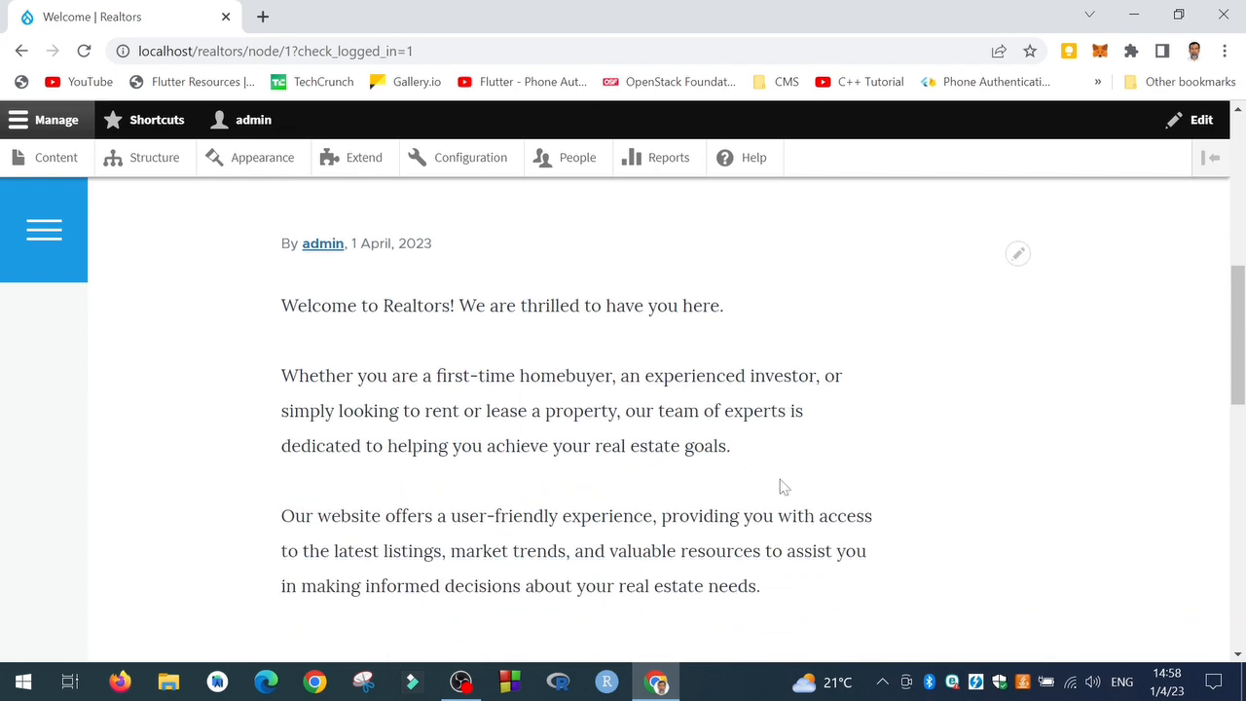
Step: Examine the published Welcome article from its title and body text down to the comment form beneath it
{"action": "scroll", "coordinate": [746, 484], "scroll_direction": "up", "scroll_amount": 5}
{"action": "scroll", "coordinate": [742, 482], "scroll_direction": "down", "scroll_amount": 4}
{"action": "scroll", "coordinate": [742, 484], "scroll_direction": "down", "scroll_amount": 6}
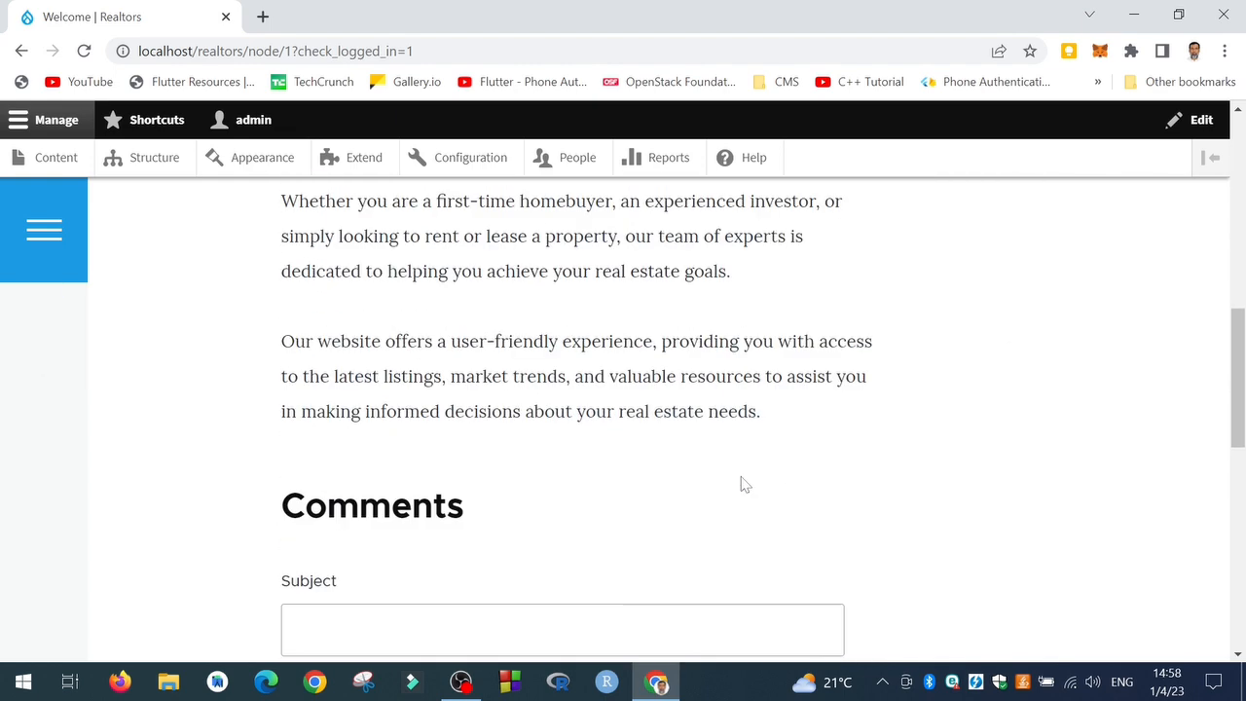
{"action": "scroll", "coordinate": [740, 481], "scroll_direction": "up", "scroll_amount": 8}
{"action": "scroll", "coordinate": [738, 479], "scroll_direction": "down", "scroll_amount": 3}
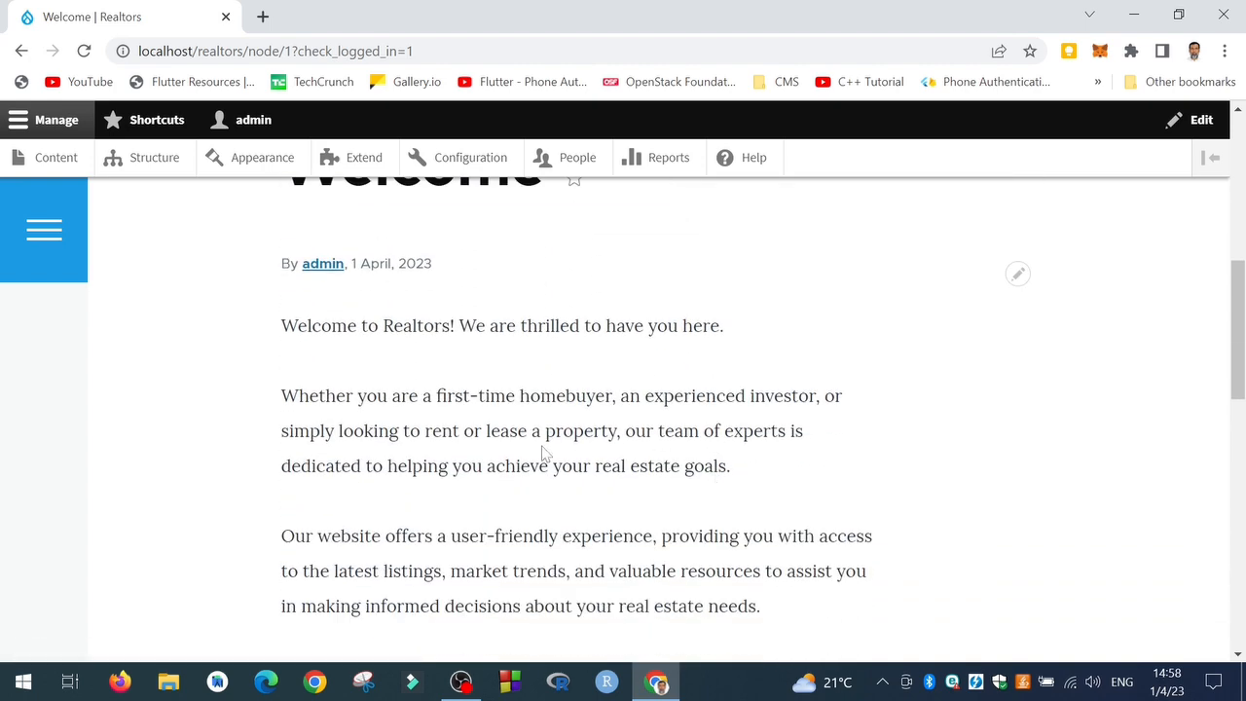
{"action": "scroll", "coordinate": [320, 425], "scroll_direction": "up", "scroll_amount": 2}
{"action": "scroll", "coordinate": [292, 425], "scroll_direction": "down", "scroll_amount": 6}
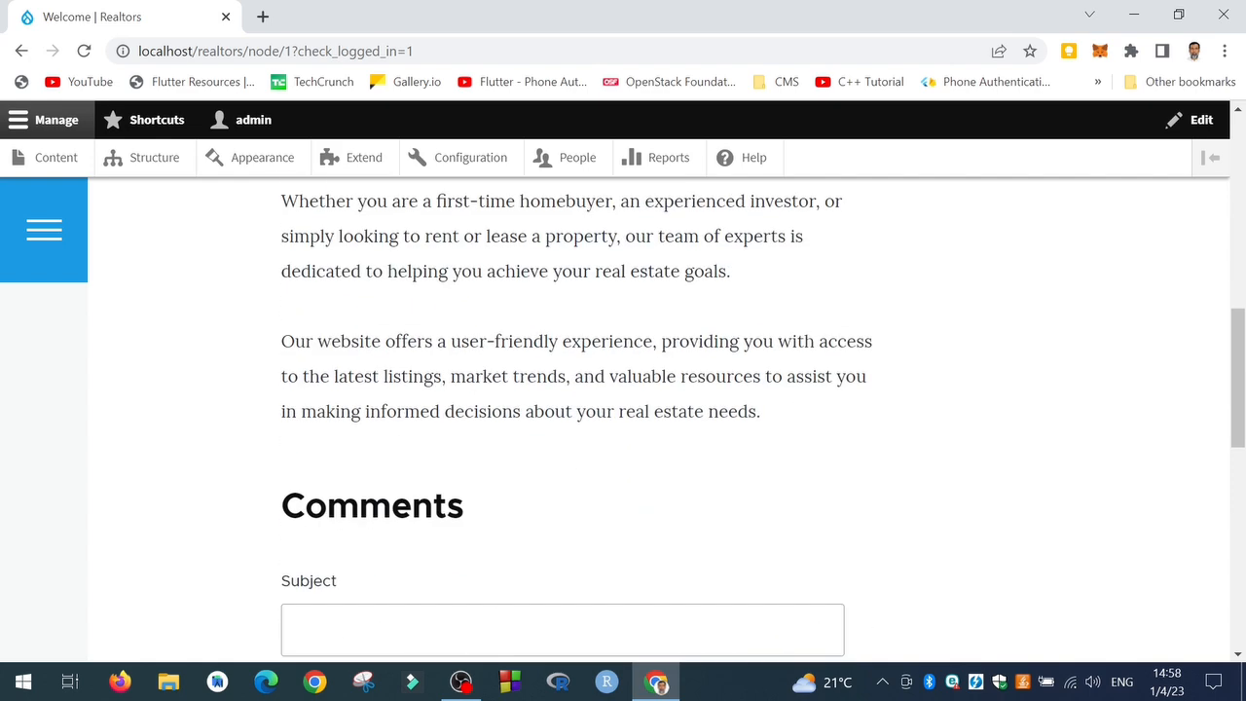
{"action": "scroll", "coordinate": [211, 455], "scroll_direction": "down", "scroll_amount": 3}
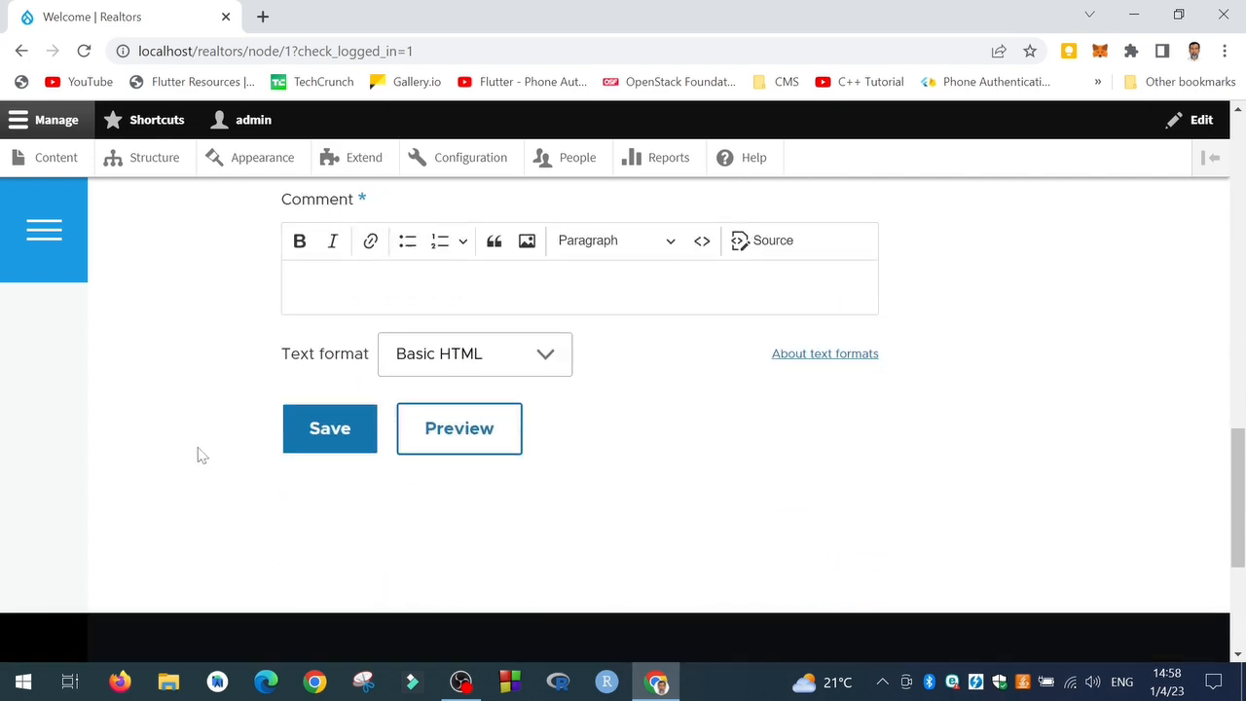
{"action": "scroll", "coordinate": [199, 454], "scroll_direction": "up", "scroll_amount": 2}
{"action": "scroll", "coordinate": [199, 455], "scroll_direction": "up", "scroll_amount": 9}
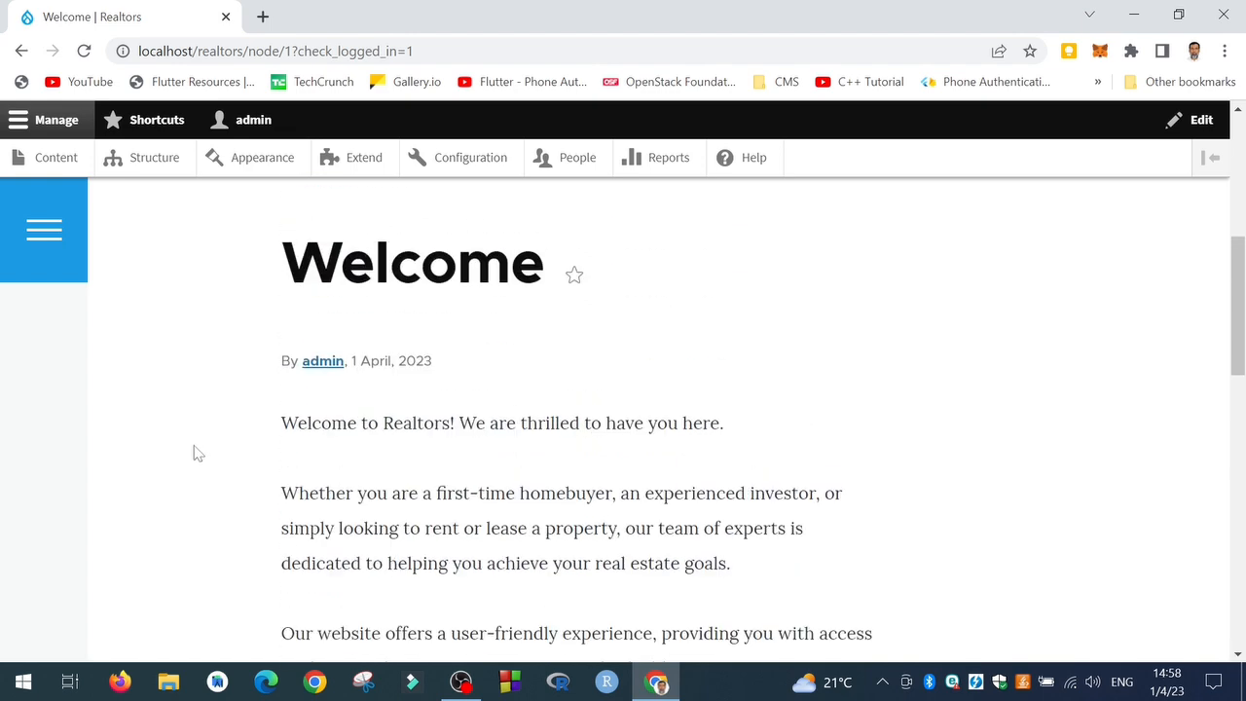
{"action": "scroll", "coordinate": [274, 445], "scroll_direction": "down", "scroll_amount": 2}
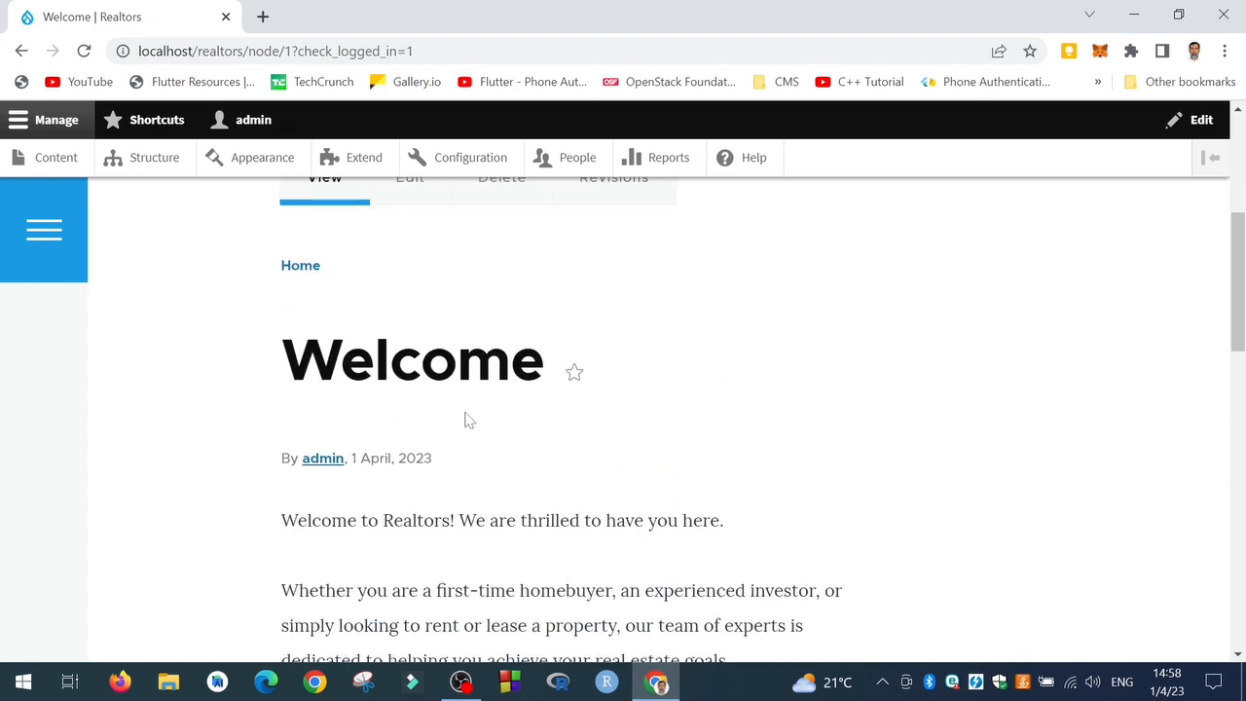
{"action": "scroll", "coordinate": [465, 420], "scroll_direction": "down", "scroll_amount": 1}
{"action": "scroll", "coordinate": [466, 421], "scroll_direction": "down", "scroll_amount": 1}
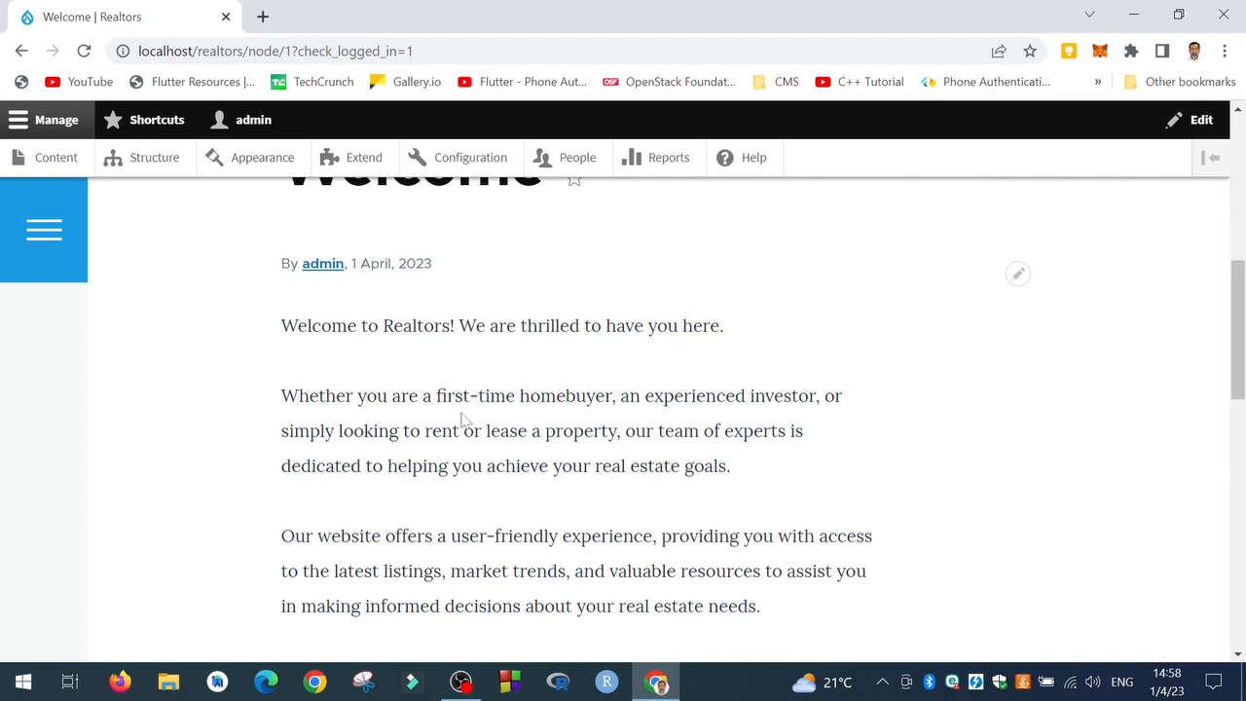
{"action": "scroll", "coordinate": [463, 422], "scroll_direction": "up", "scroll_amount": 2}
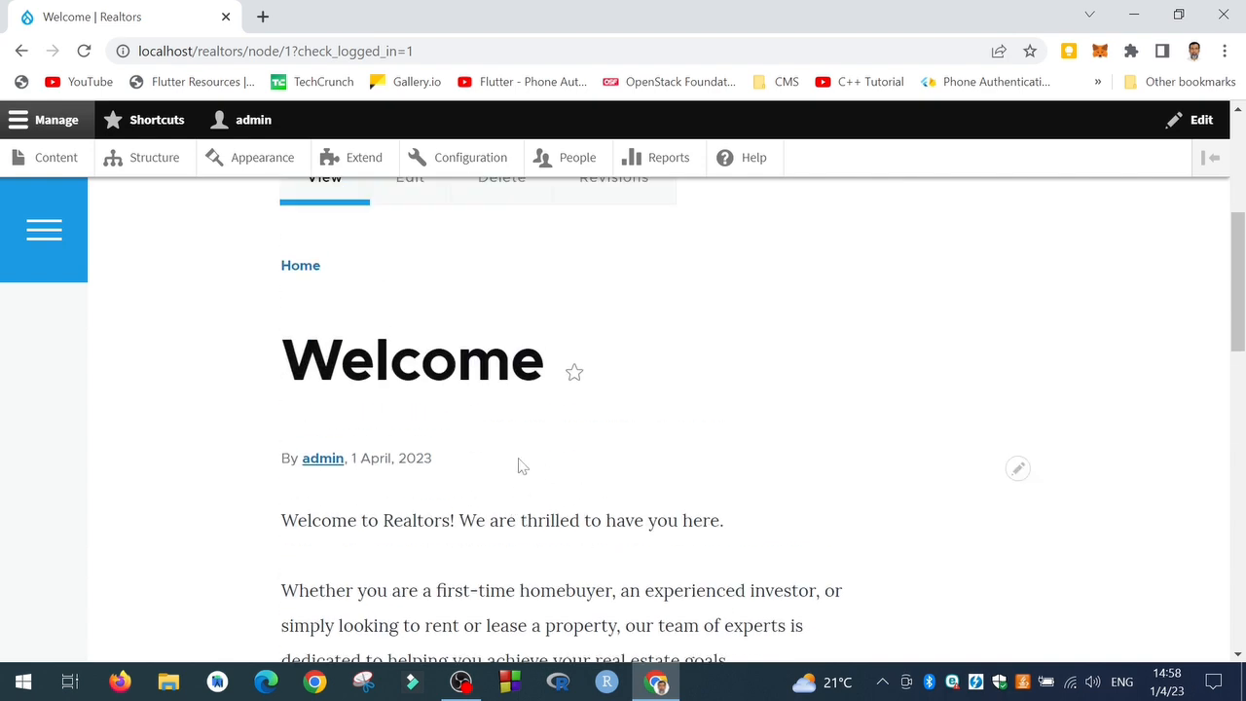
{"action": "scroll", "coordinate": [520, 467], "scroll_direction": "down", "scroll_amount": 2}
{"action": "scroll", "coordinate": [496, 481], "scroll_direction": "up", "scroll_amount": 2}
Step: Open the Welcome article for editing from the site's content list
{"action": "left_click", "coordinate": [57, 158]}
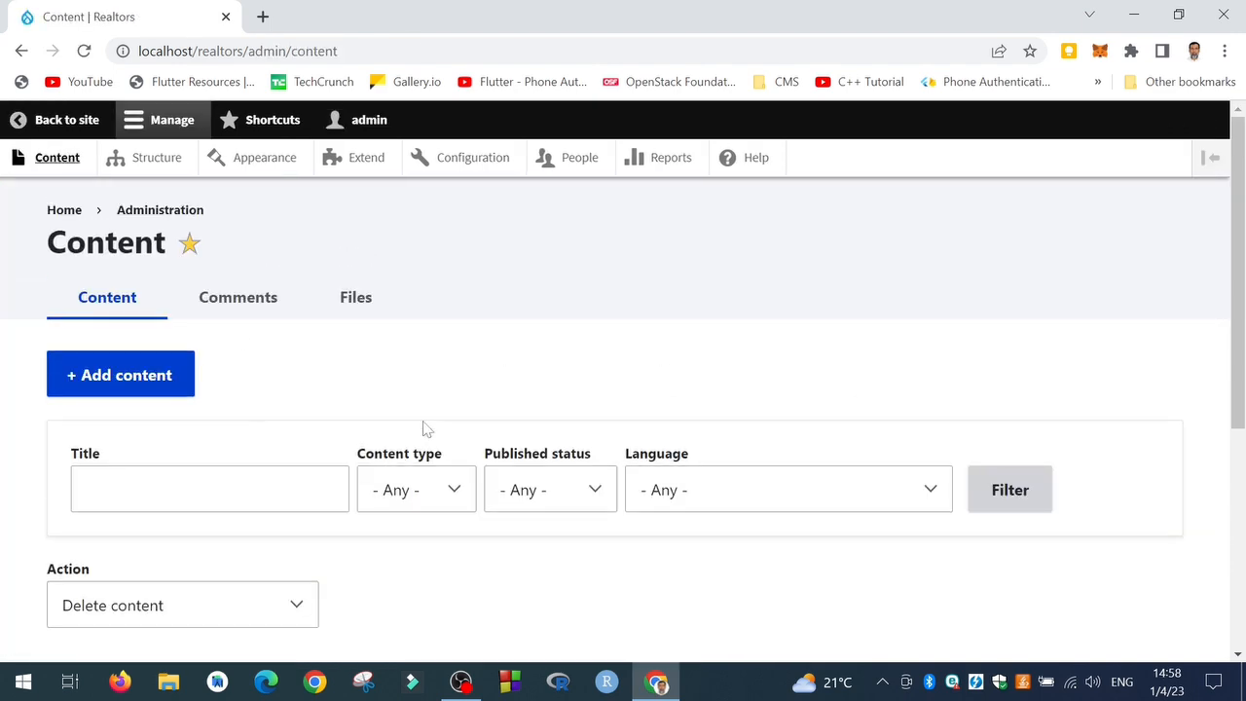
{"action": "scroll", "coordinate": [424, 429], "scroll_direction": "down", "scroll_amount": 3}
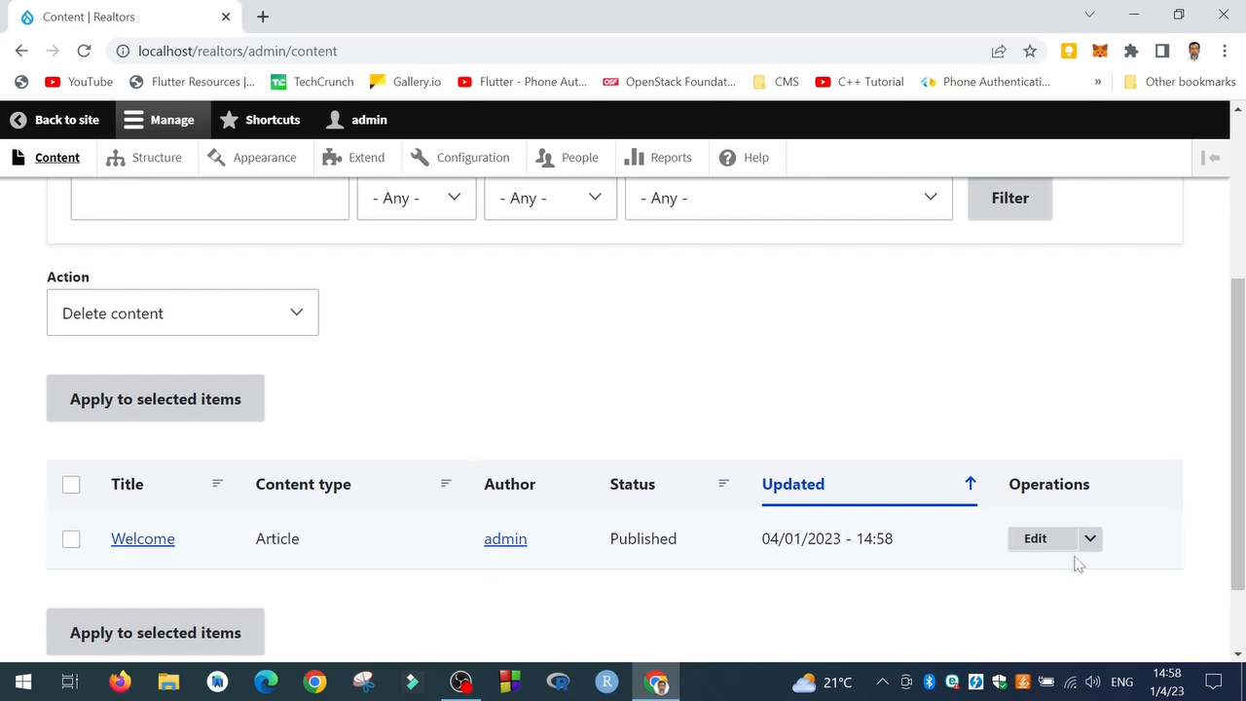
{"action": "left_click", "coordinate": [1032, 541]}
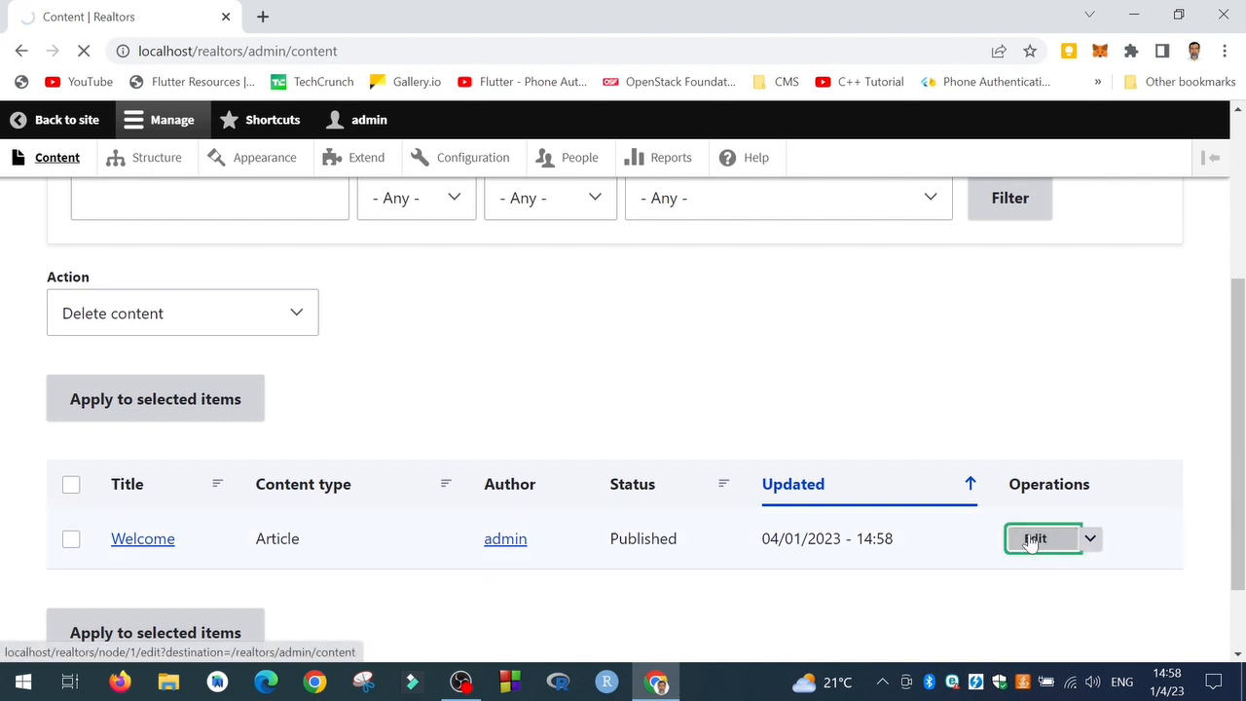
Step: Set the article's comment settings to Closed and save the article
{"action": "scroll", "coordinate": [549, 443], "scroll_direction": "down", "scroll_amount": 3}
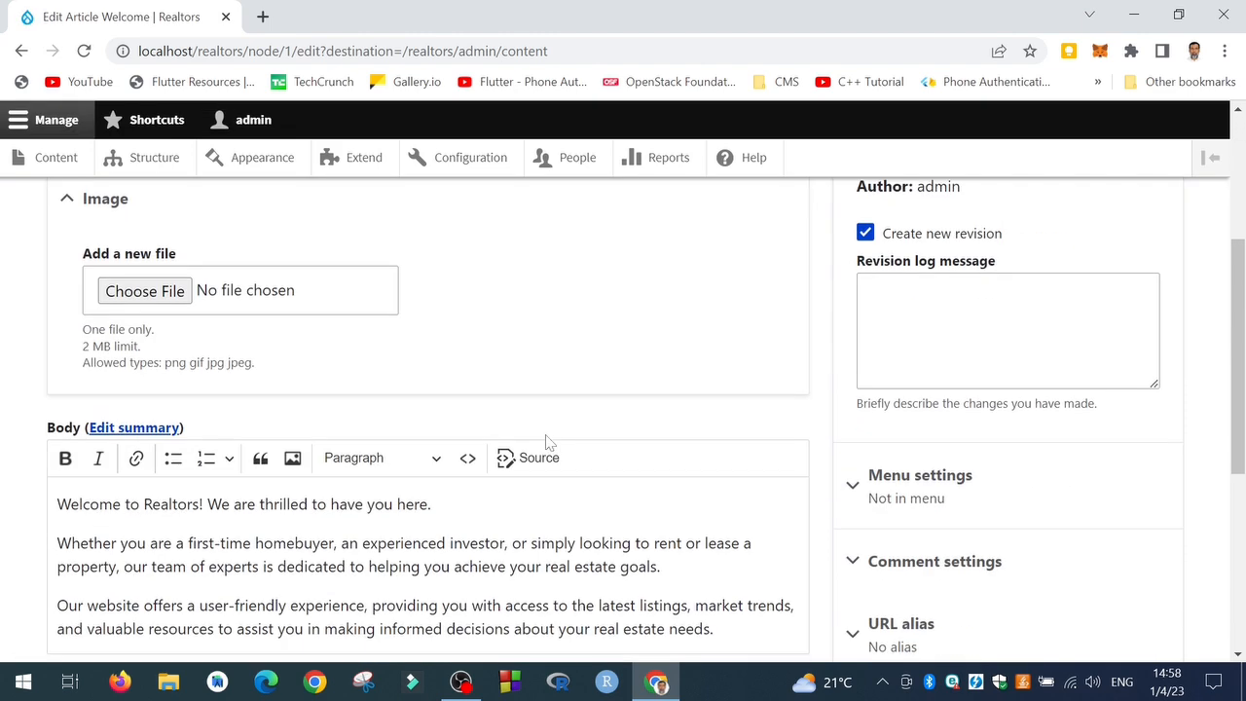
{"action": "scroll", "coordinate": [548, 443], "scroll_direction": "down", "scroll_amount": 2}
{"action": "left_click", "coordinate": [851, 373]}
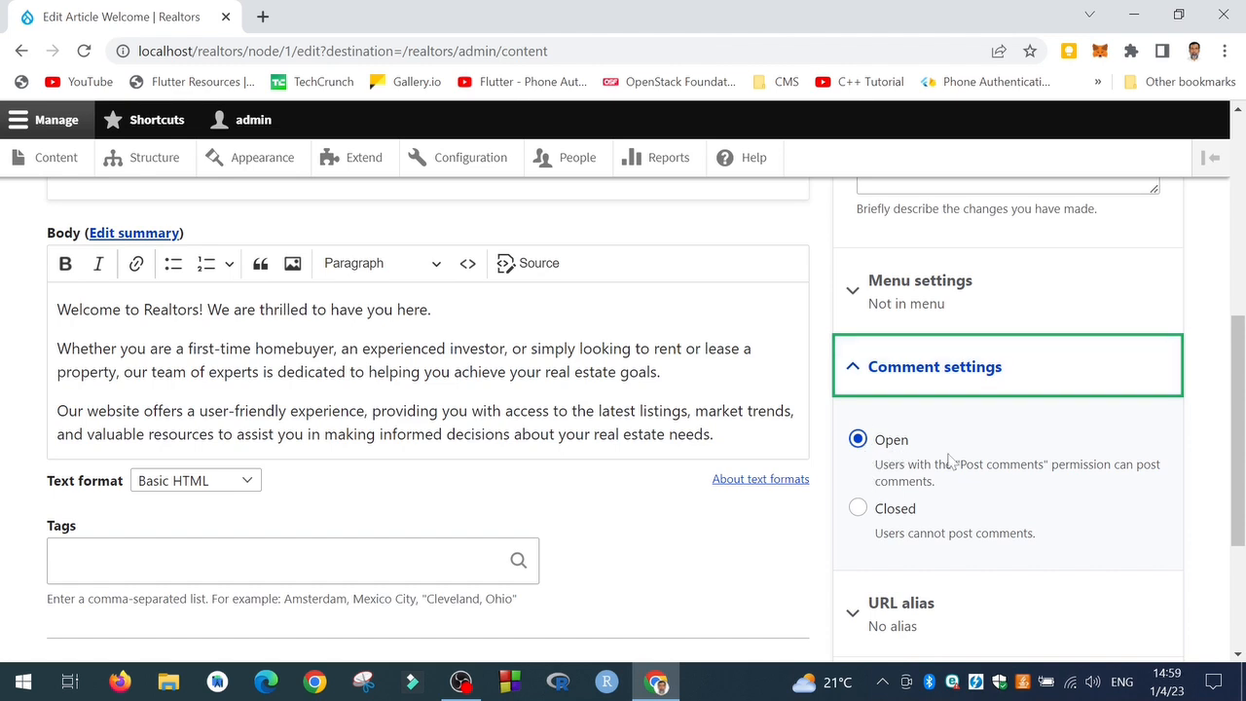
{"action": "left_click", "coordinate": [857, 510]}
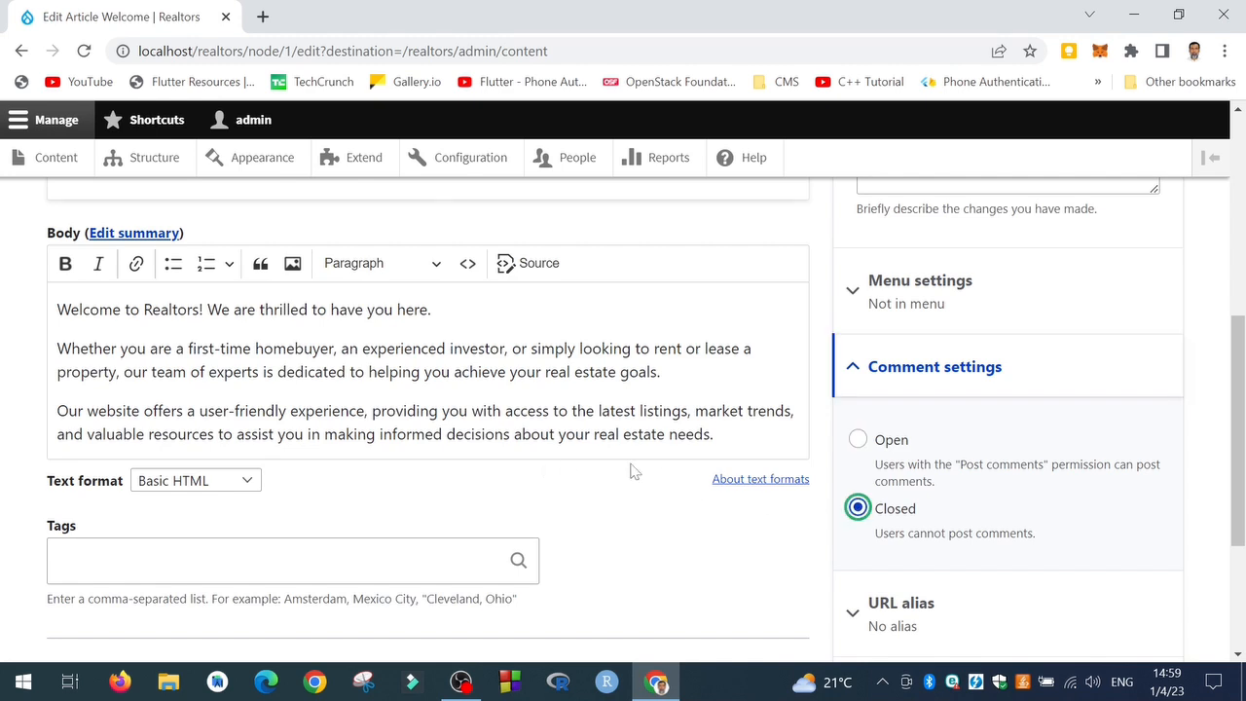
{"action": "scroll", "coordinate": [740, 474], "scroll_direction": "down", "scroll_amount": 3}
{"action": "left_click", "coordinate": [89, 505]}
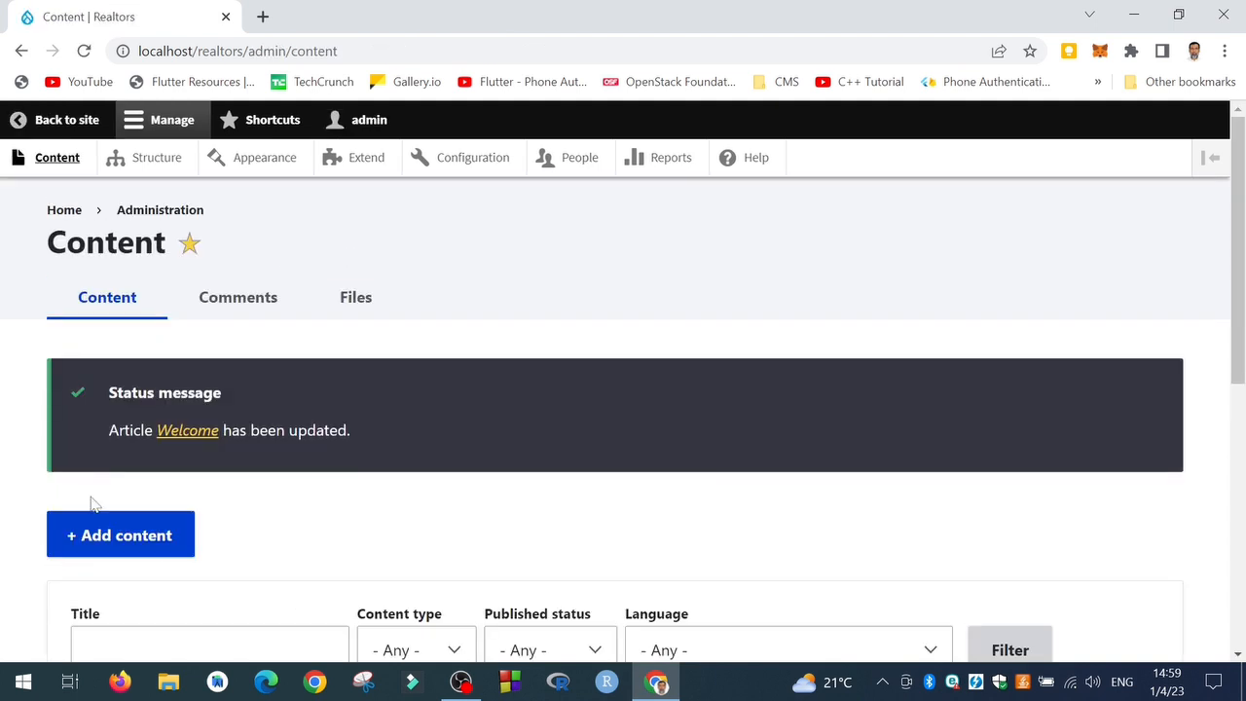
Step: Return to the site and examine the Welcome article's page, including its Comments section
{"action": "left_click", "coordinate": [61, 124]}
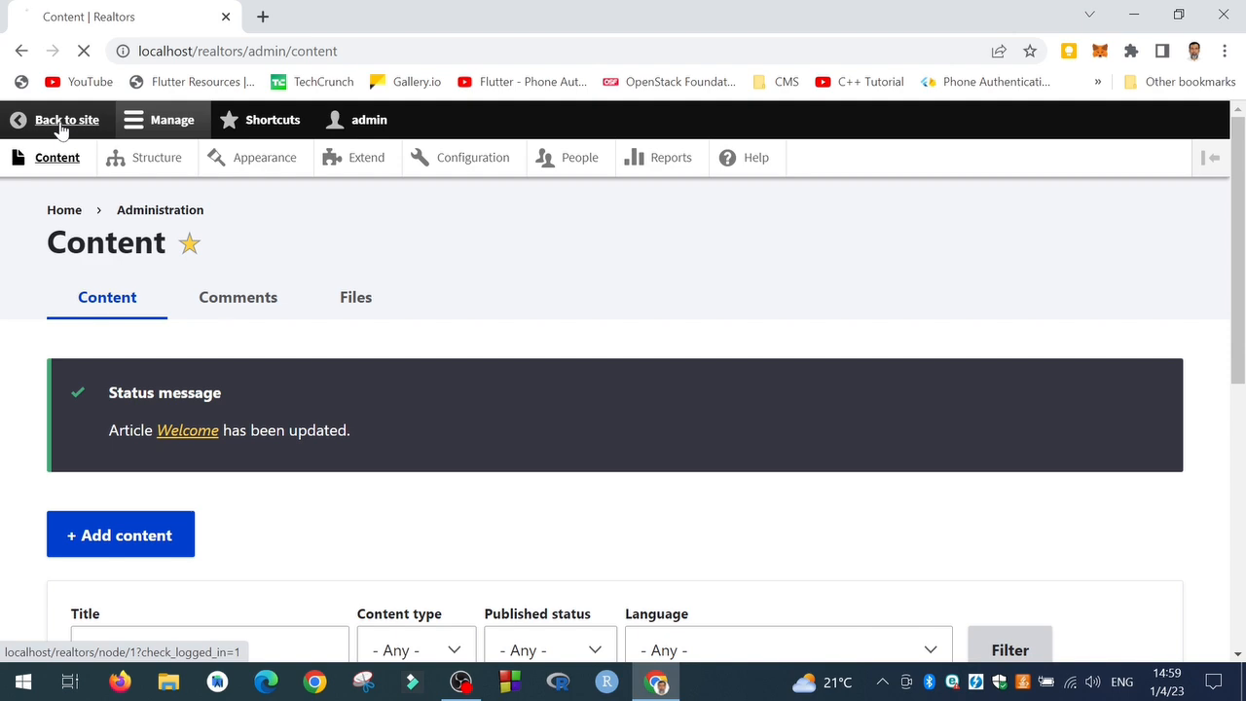
{"action": "scroll", "coordinate": [841, 381], "scroll_direction": "down", "scroll_amount": 4}
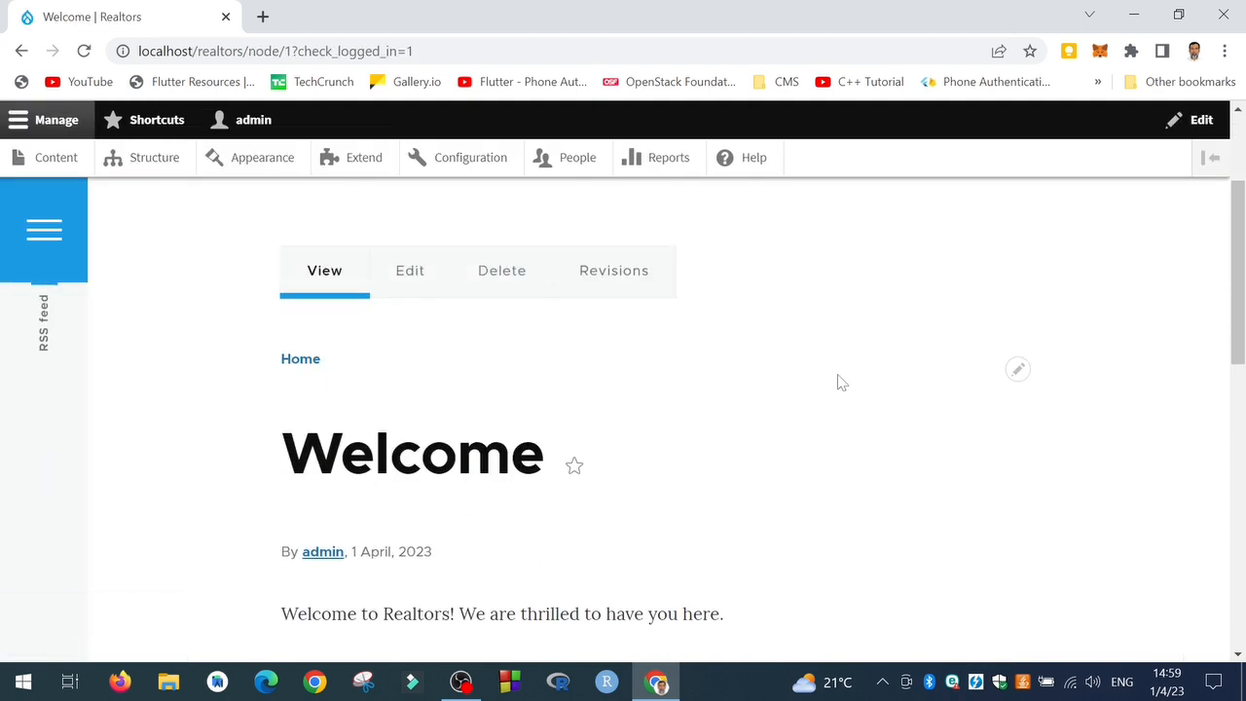
{"action": "scroll", "coordinate": [846, 382], "scroll_direction": "down", "scroll_amount": 4}
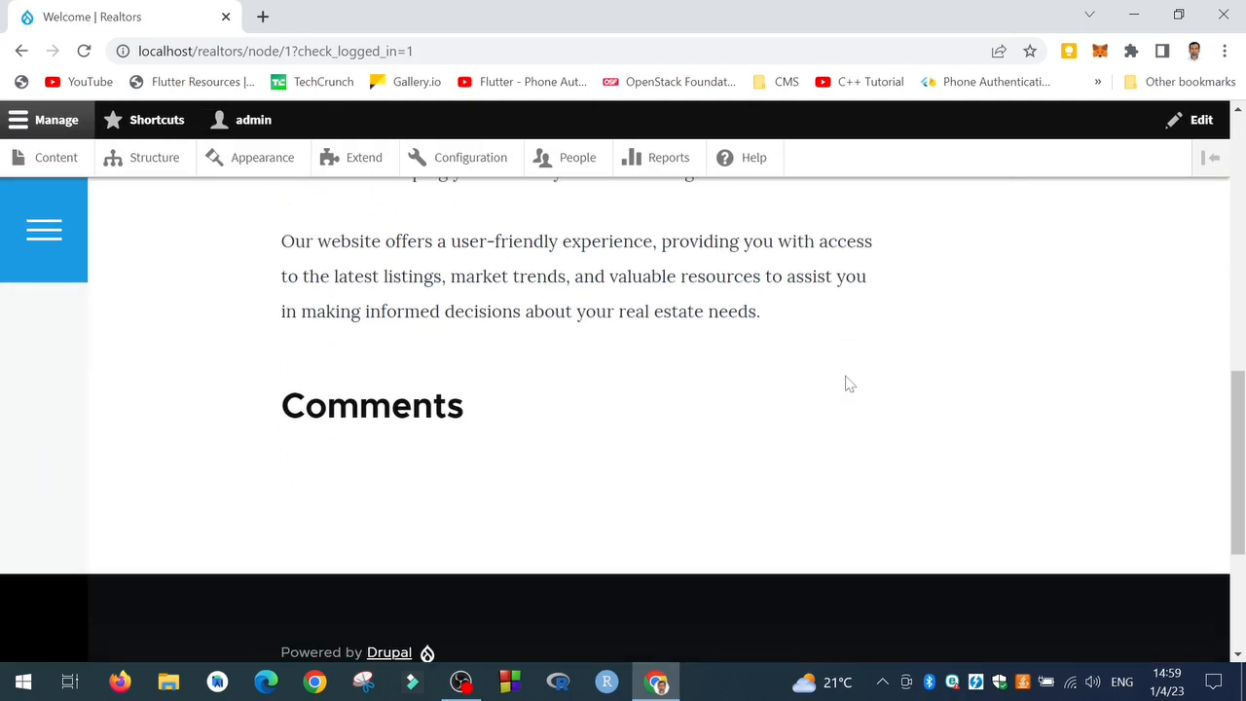
{"action": "scroll", "coordinate": [845, 383], "scroll_direction": "up", "scroll_amount": 2}
{"action": "scroll", "coordinate": [846, 383], "scroll_direction": "up", "scroll_amount": 3}
{"action": "scroll", "coordinate": [846, 382], "scroll_direction": "down", "scroll_amount": 3}
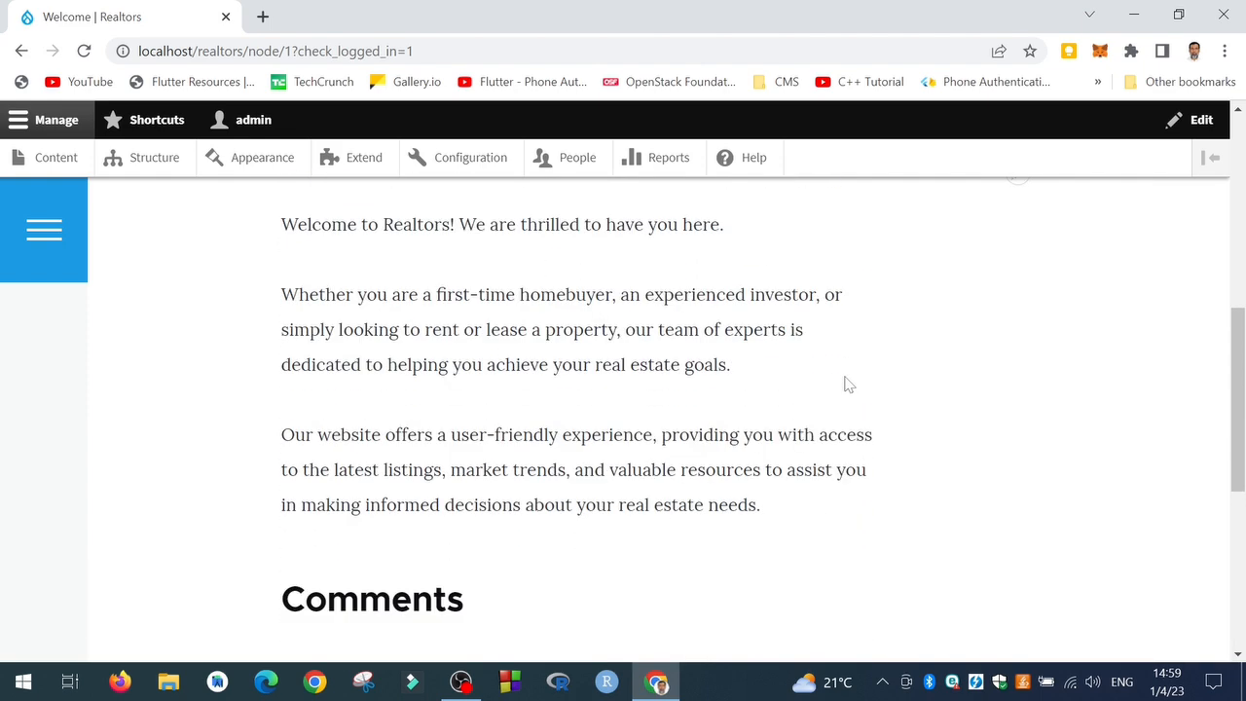
{"action": "scroll", "coordinate": [845, 383], "scroll_direction": "up", "scroll_amount": 2}
{"action": "scroll", "coordinate": [839, 384], "scroll_direction": "down", "scroll_amount": 5}
{"action": "scroll", "coordinate": [839, 385], "scroll_direction": "up", "scroll_amount": 10}
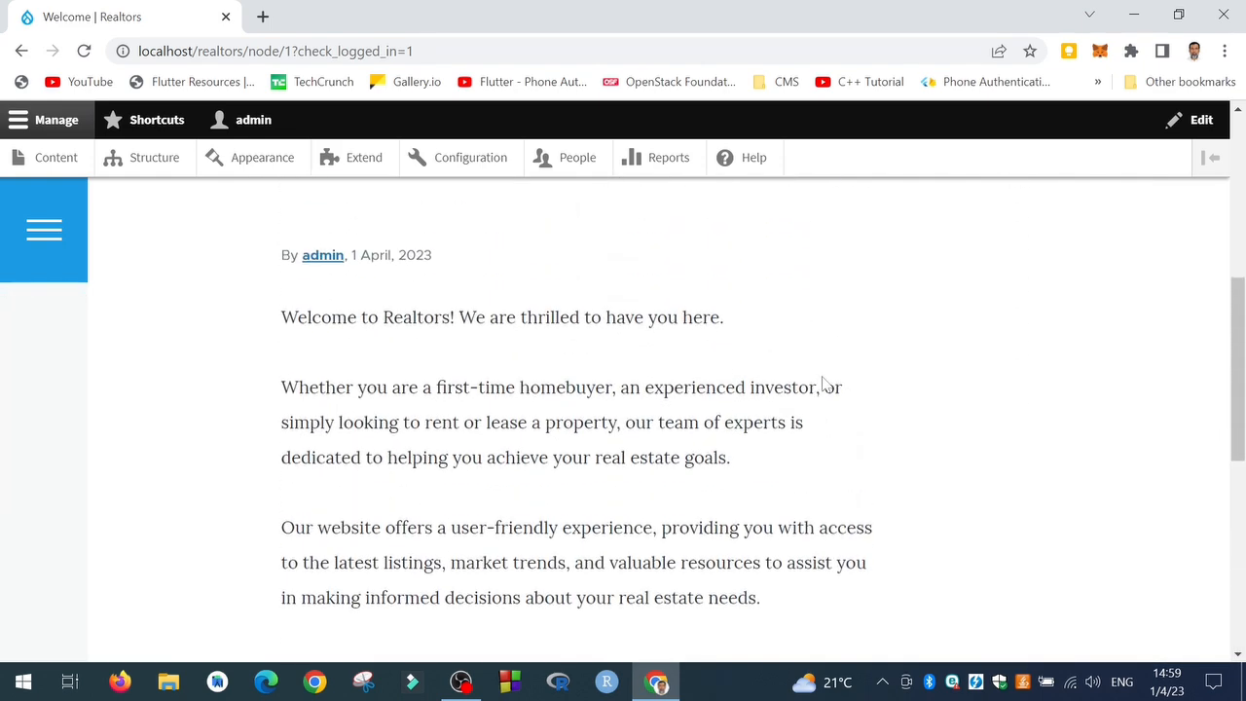
{"action": "scroll", "coordinate": [706, 373], "scroll_direction": "up", "scroll_amount": 2}
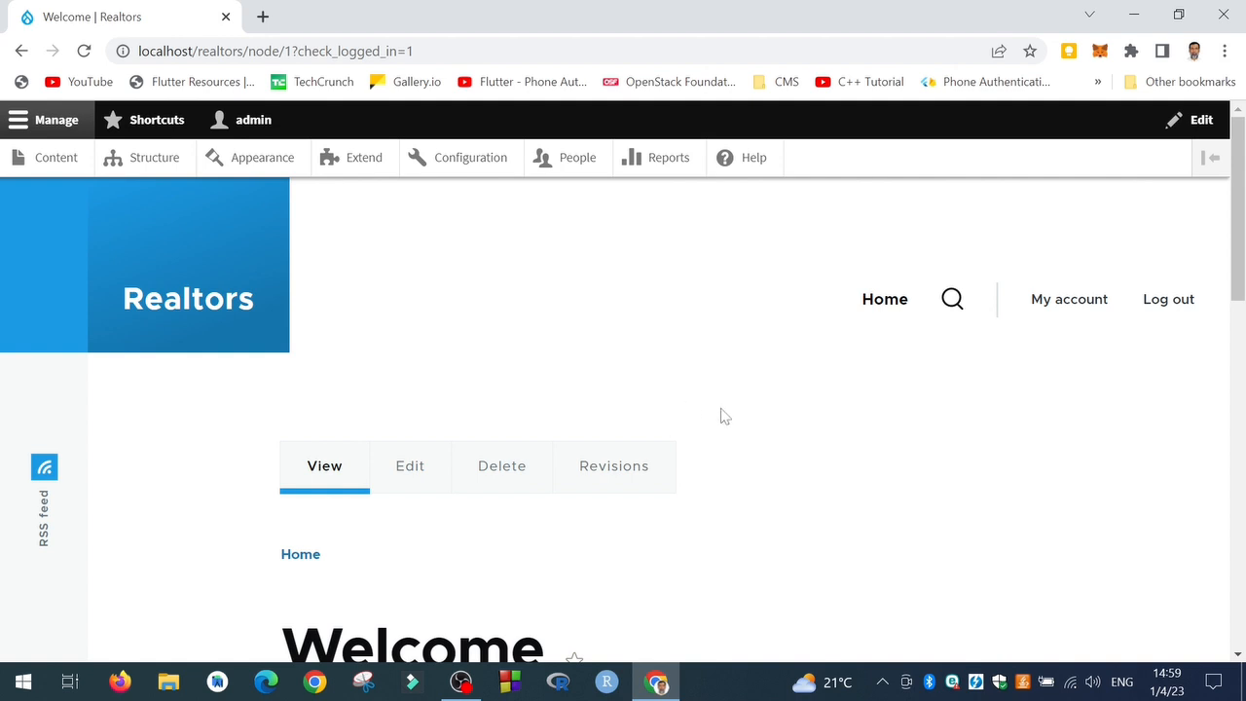
{"action": "scroll", "coordinate": [662, 417], "scroll_direction": "down", "scroll_amount": 3}
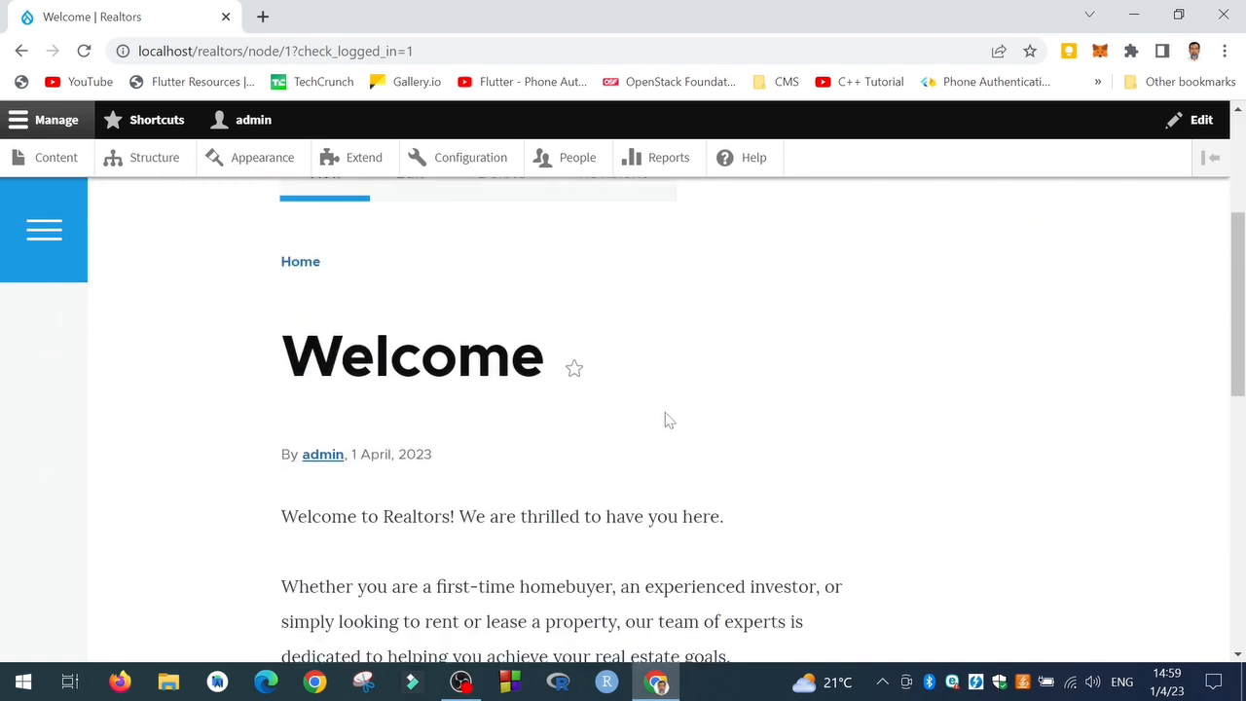
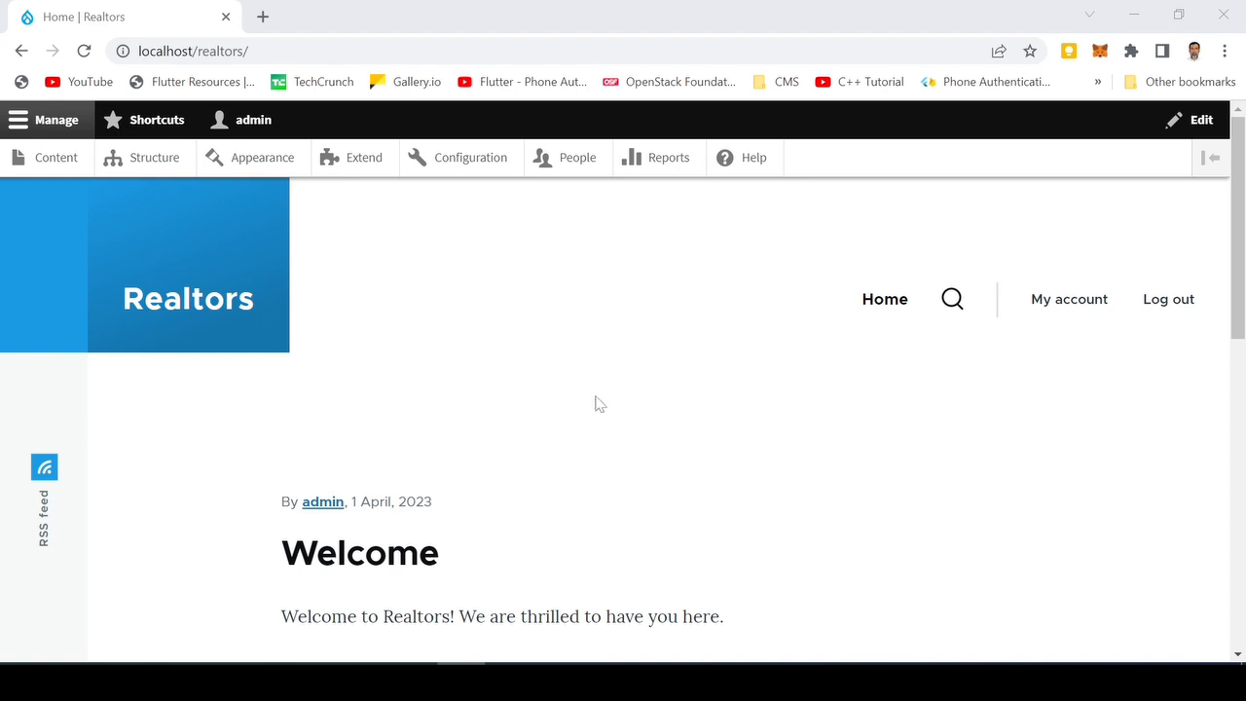
{"action": "scroll", "coordinate": [597, 404], "scroll_direction": "down", "scroll_amount": 3}
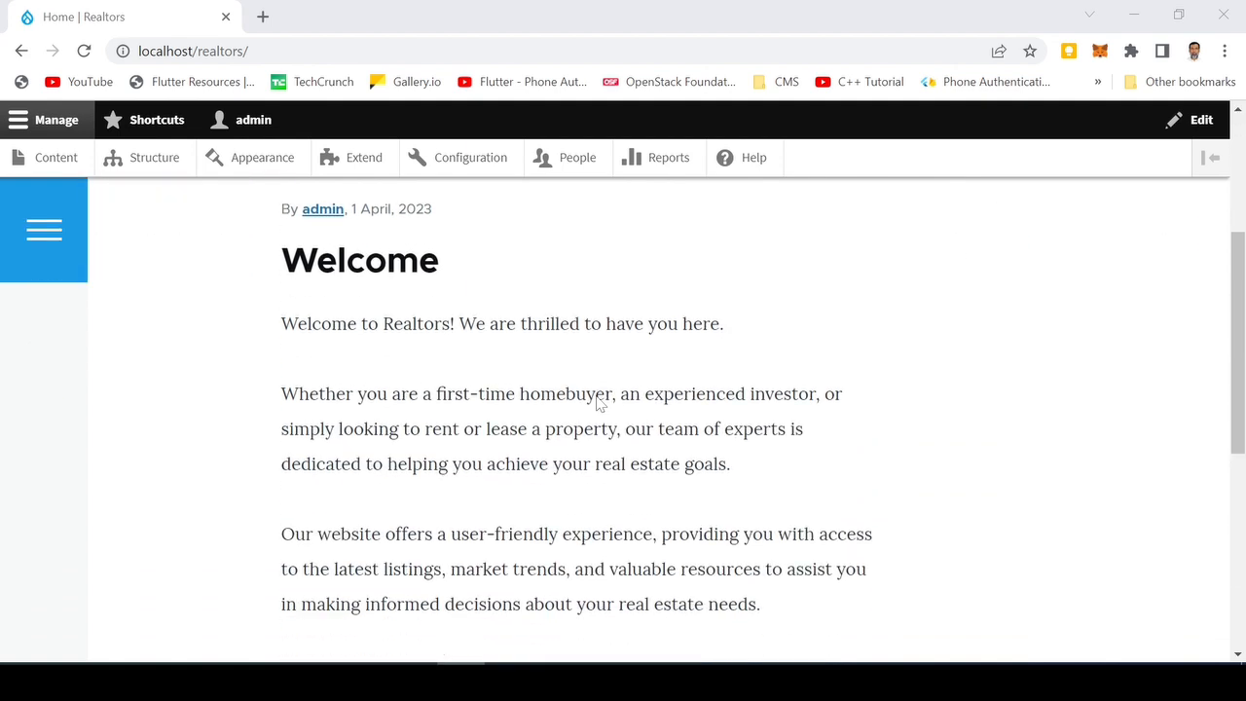
{"action": "scroll", "coordinate": [596, 403], "scroll_direction": "up", "scroll_amount": 3}
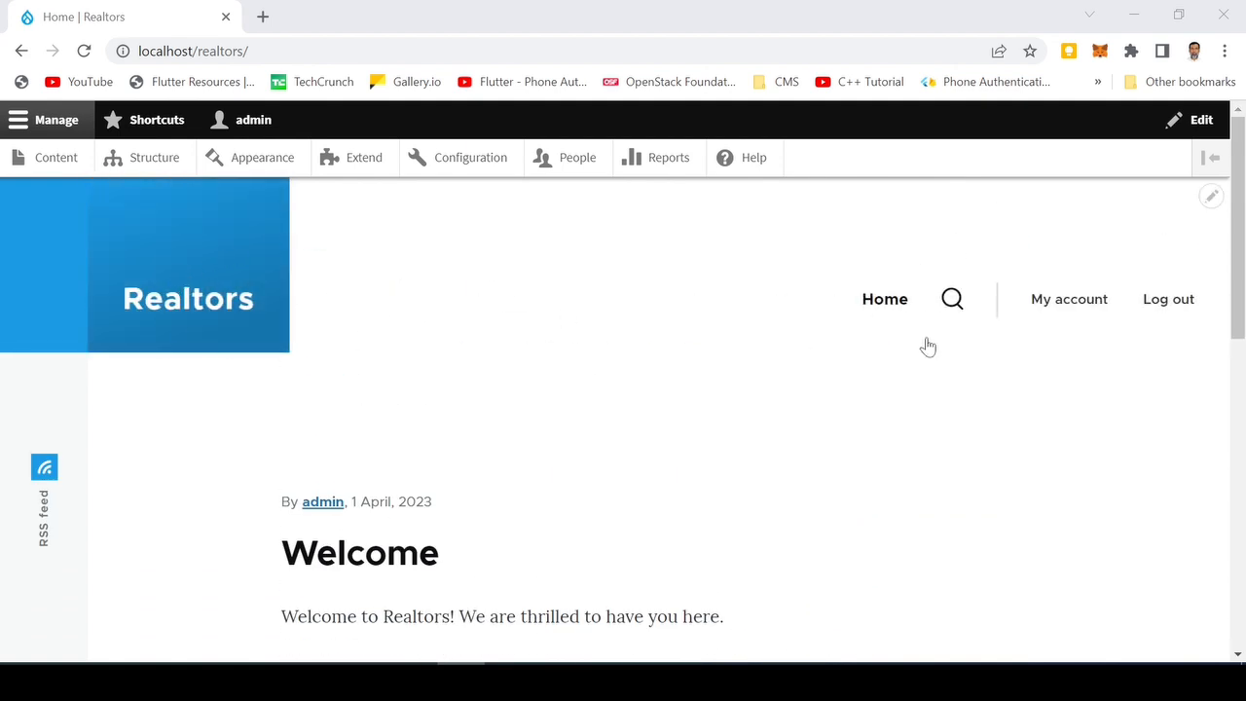
{"action": "scroll", "coordinate": [565, 454], "scroll_direction": "down", "scroll_amount": 7}
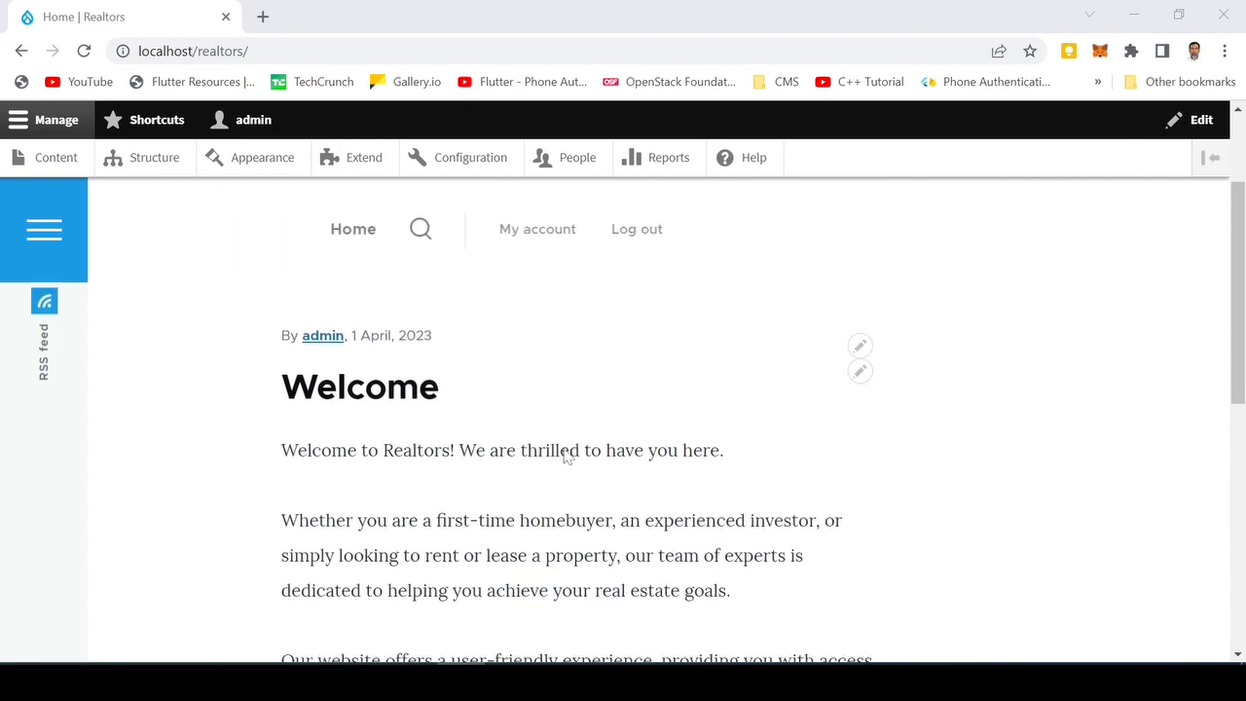
{"action": "scroll", "coordinate": [563, 458], "scroll_direction": "up", "scroll_amount": 7}
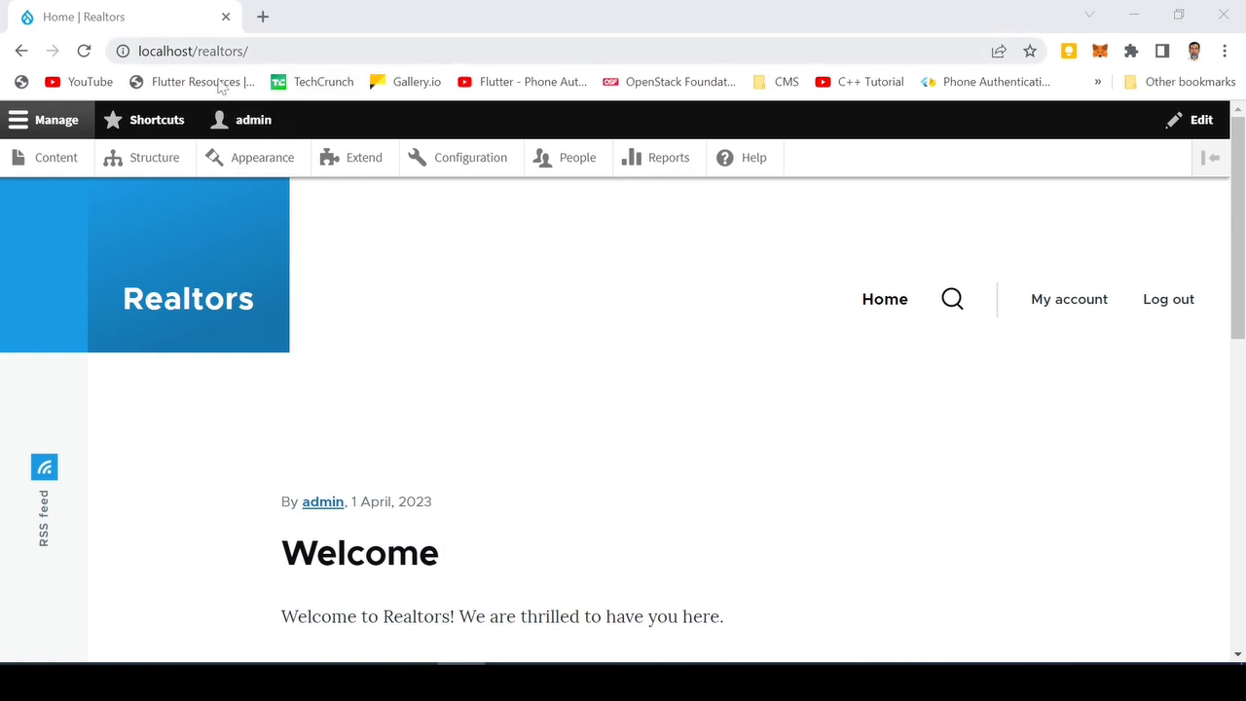
Step: Open the Structure administration page in a separate browser tab and go to its Block layout page
{"action": "right_click", "coordinate": [130, 167]}
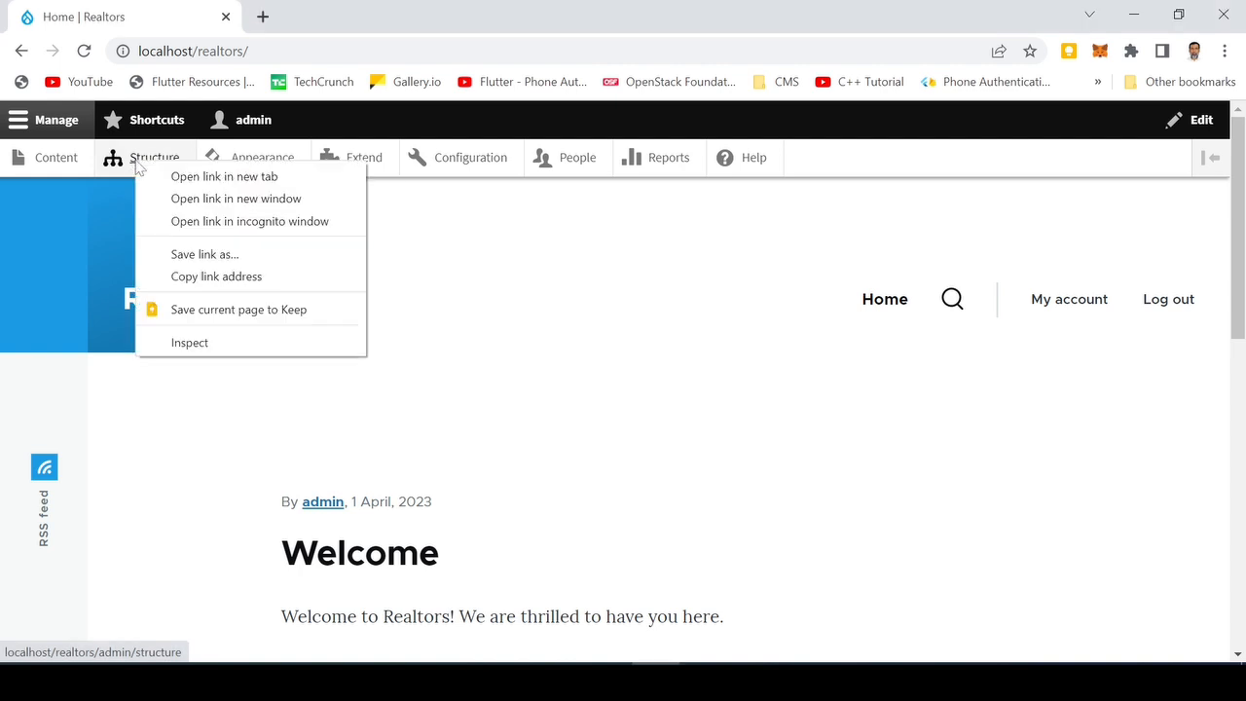
{"action": "left_click", "coordinate": [176, 175]}
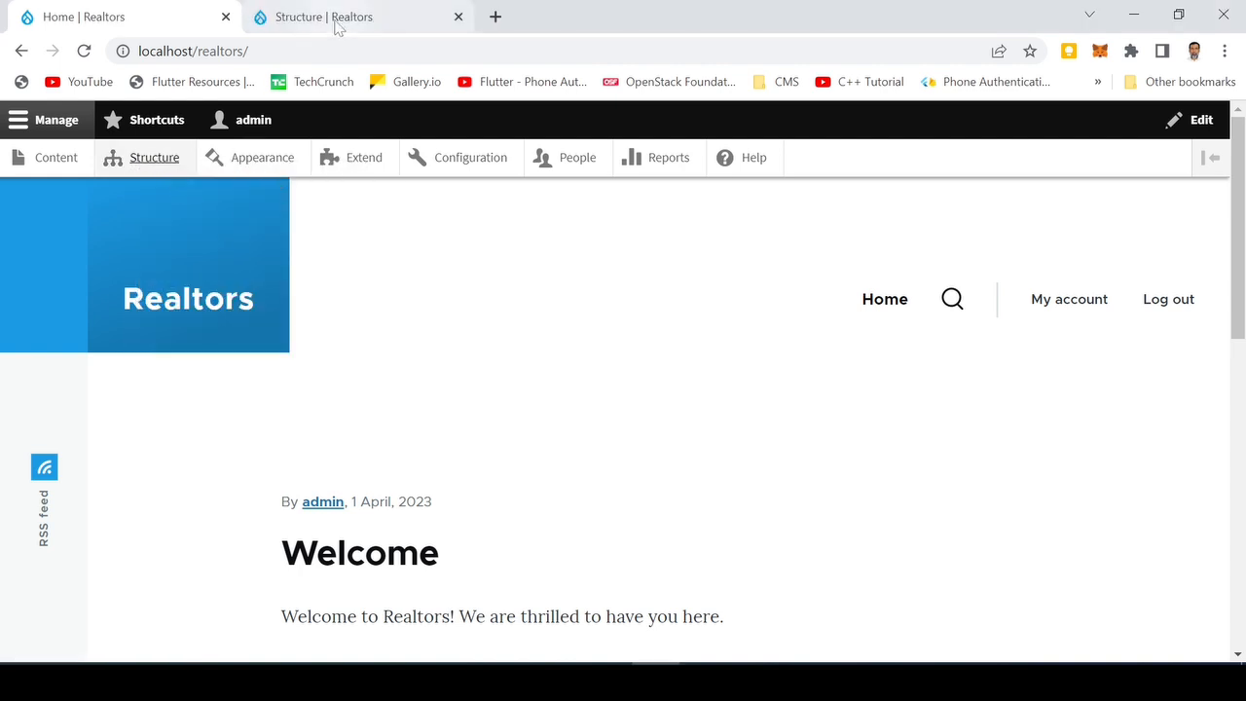
{"action": "left_click", "coordinate": [336, 21]}
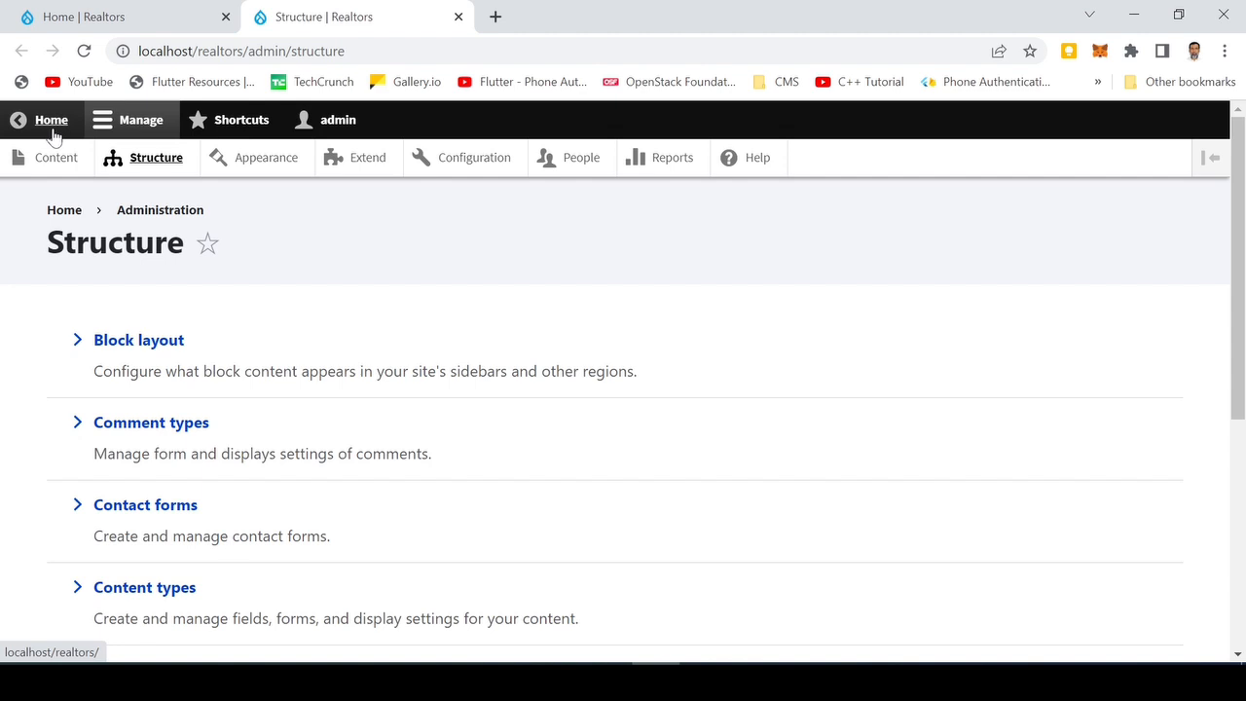
{"action": "left_click", "coordinate": [153, 159]}
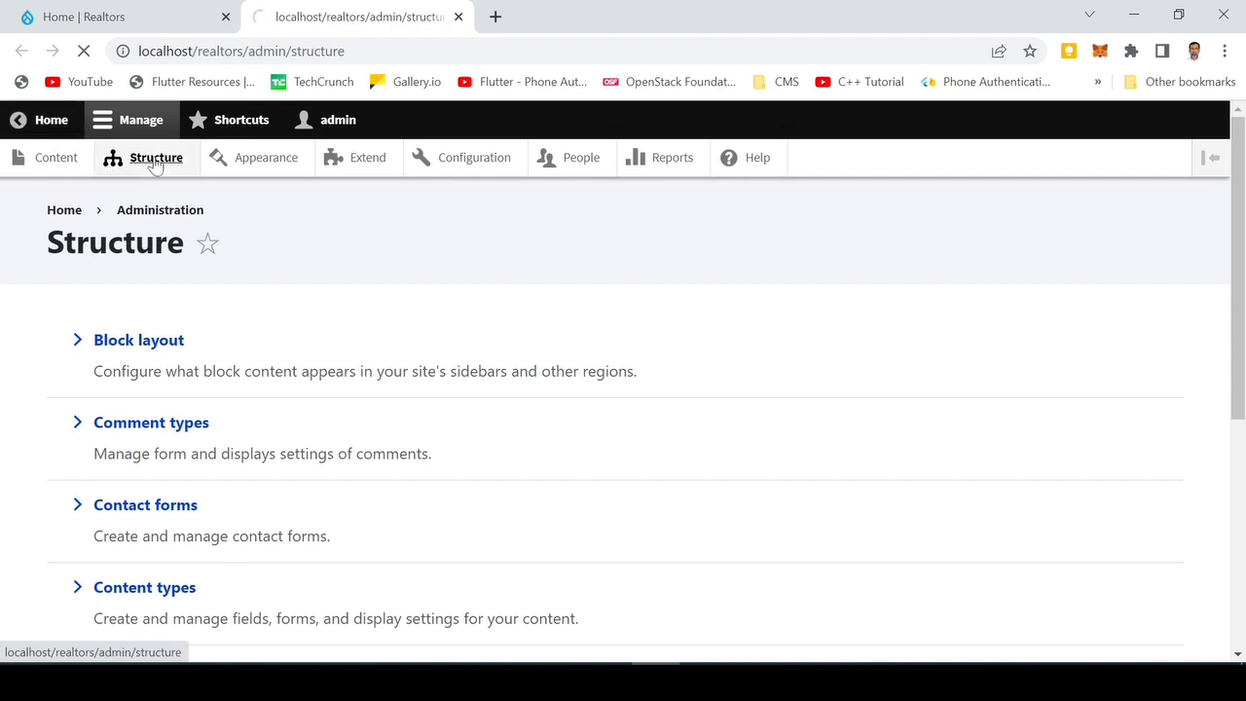
{"action": "scroll", "coordinate": [545, 282], "scroll_direction": "down", "scroll_amount": 2}
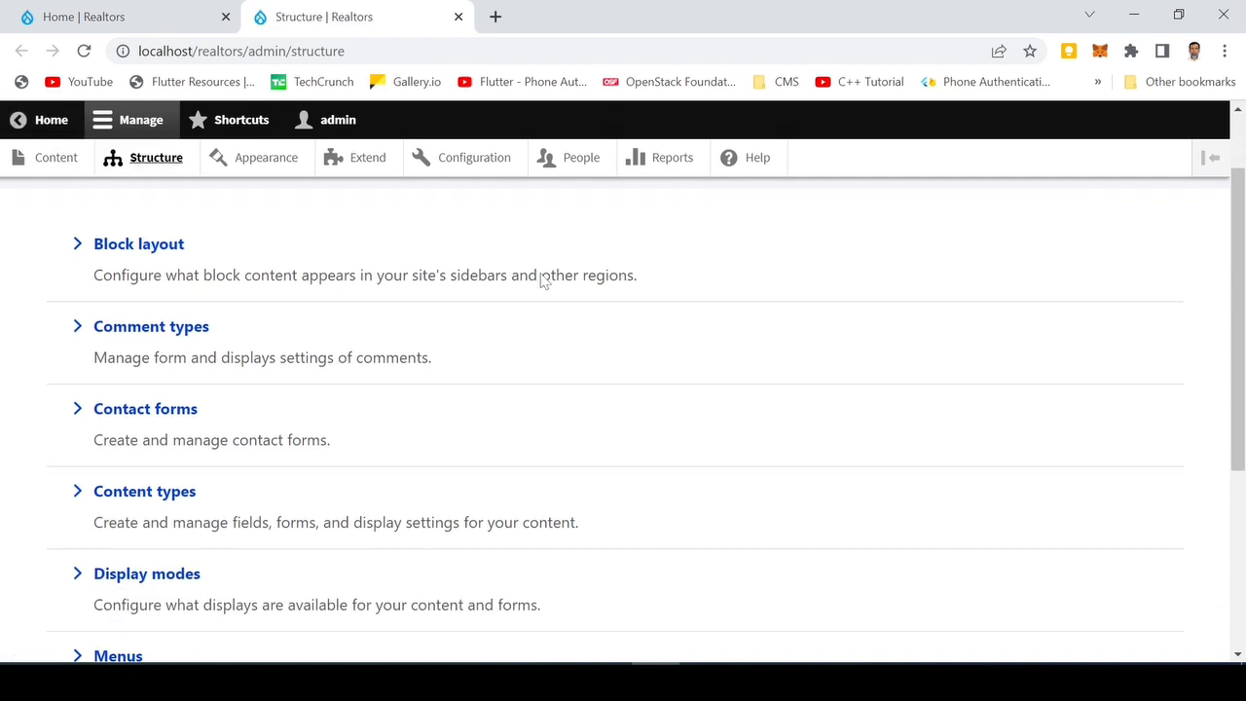
{"action": "scroll", "coordinate": [532, 281], "scroll_direction": "up", "scroll_amount": 2}
{"action": "left_click", "coordinate": [139, 341]}
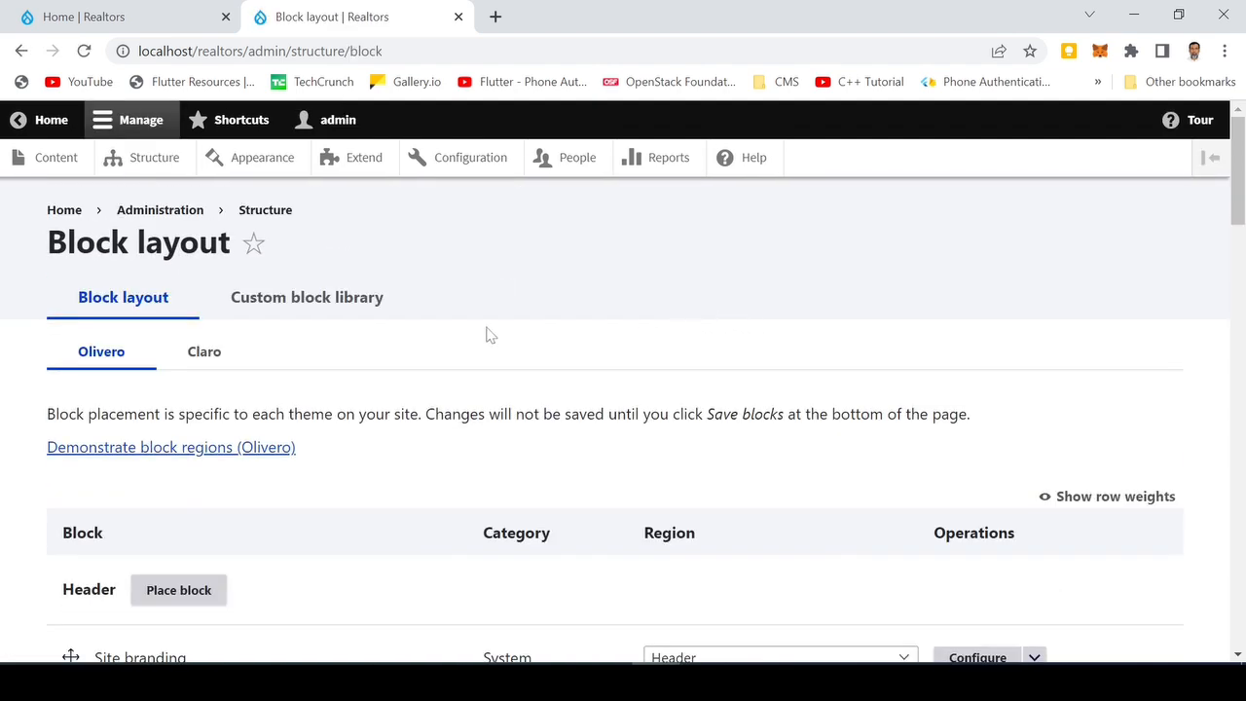
Step: Compare the Header, Primary menu and Secondary menu regions with the site's home page, opening and closing its search form
{"action": "scroll", "coordinate": [489, 331], "scroll_direction": "down", "scroll_amount": 2}
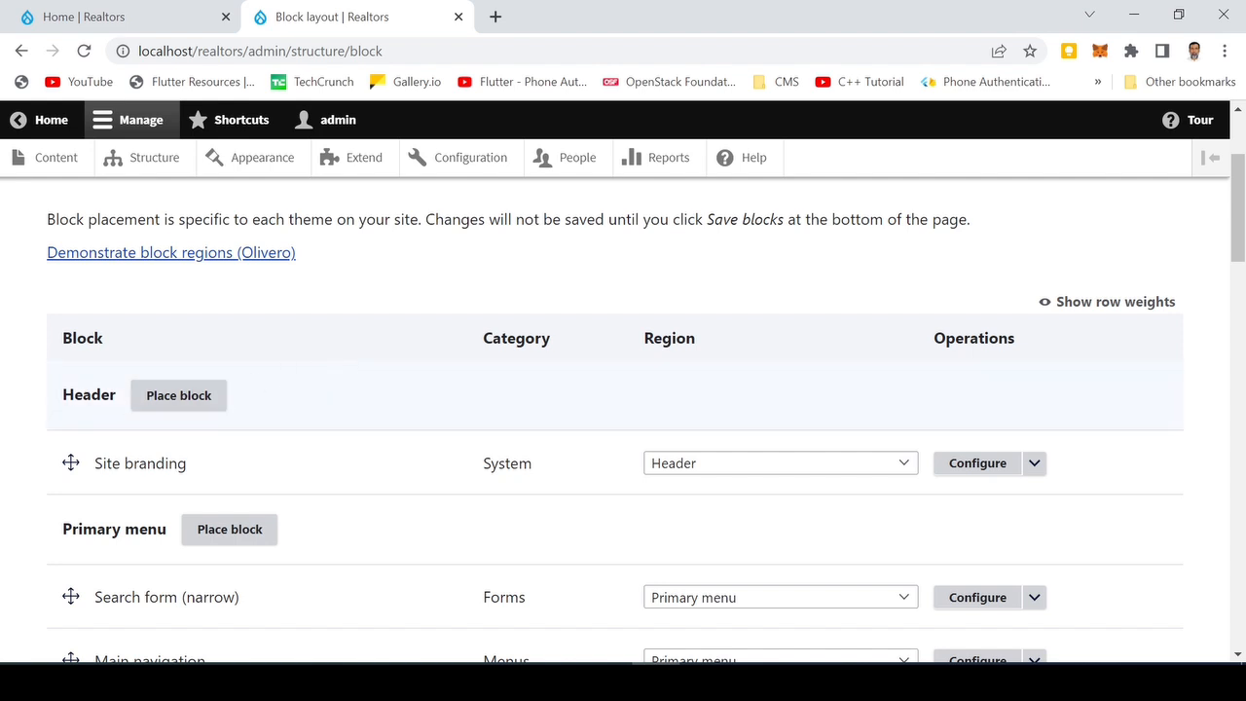
{"action": "left_click", "coordinate": [133, 12]}
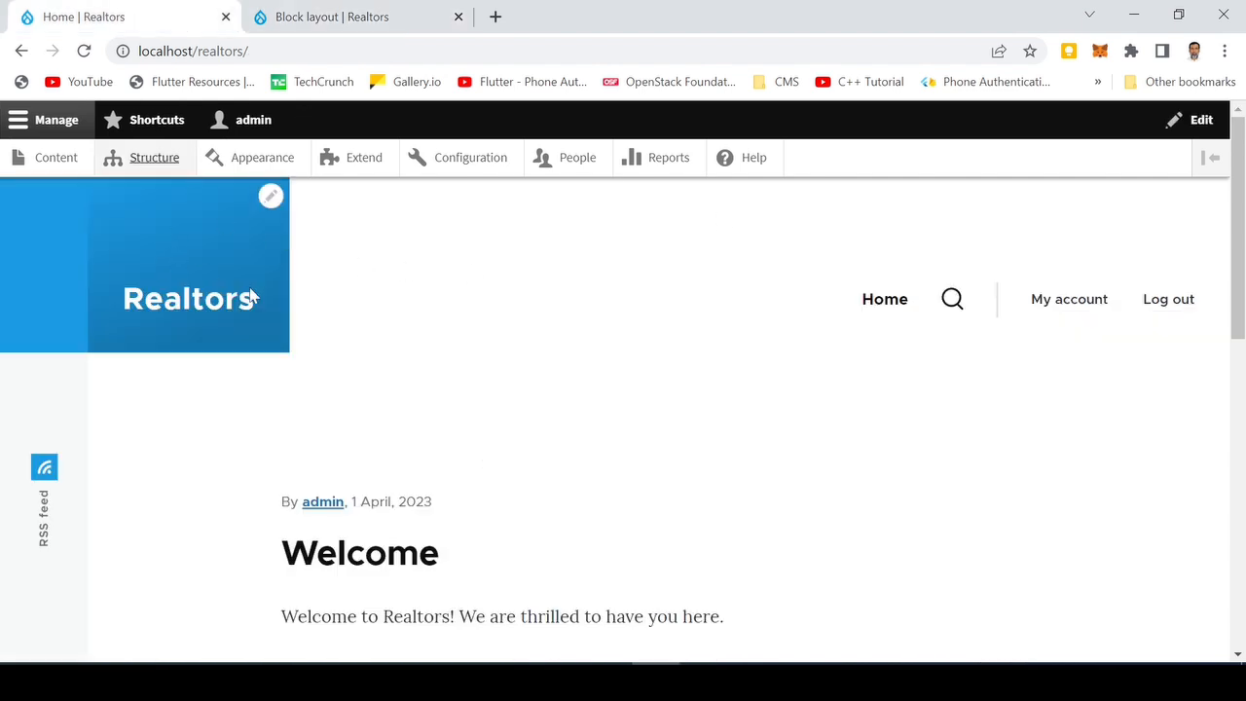
{"action": "left_click", "coordinate": [406, 19]}
{"action": "scroll", "coordinate": [270, 337], "scroll_direction": "down", "scroll_amount": 2}
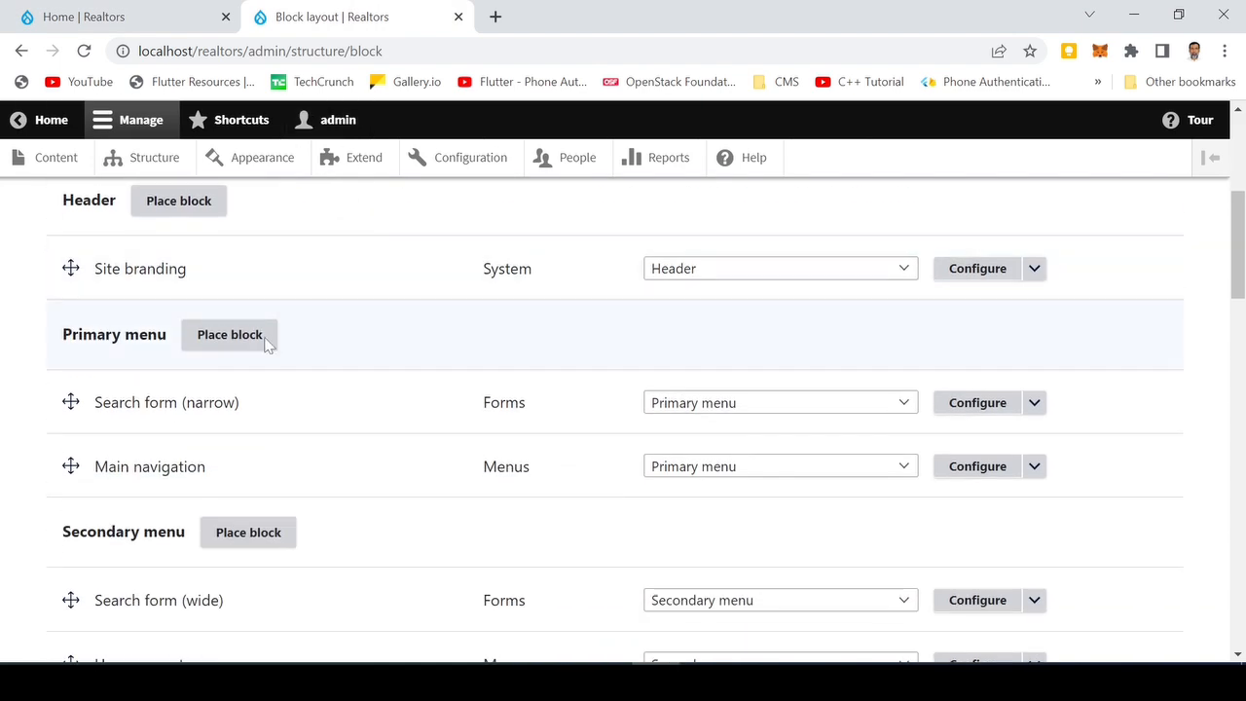
{"action": "left_click", "coordinate": [190, 27]}
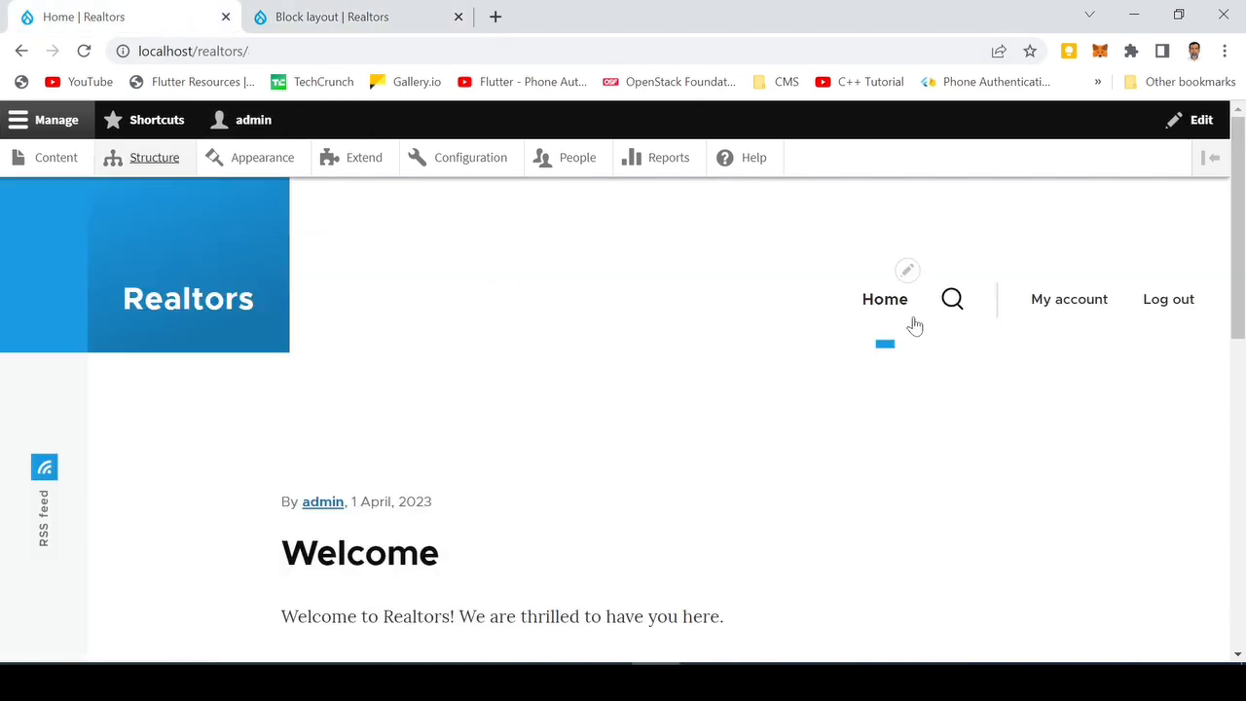
{"action": "left_click", "coordinate": [350, 14]}
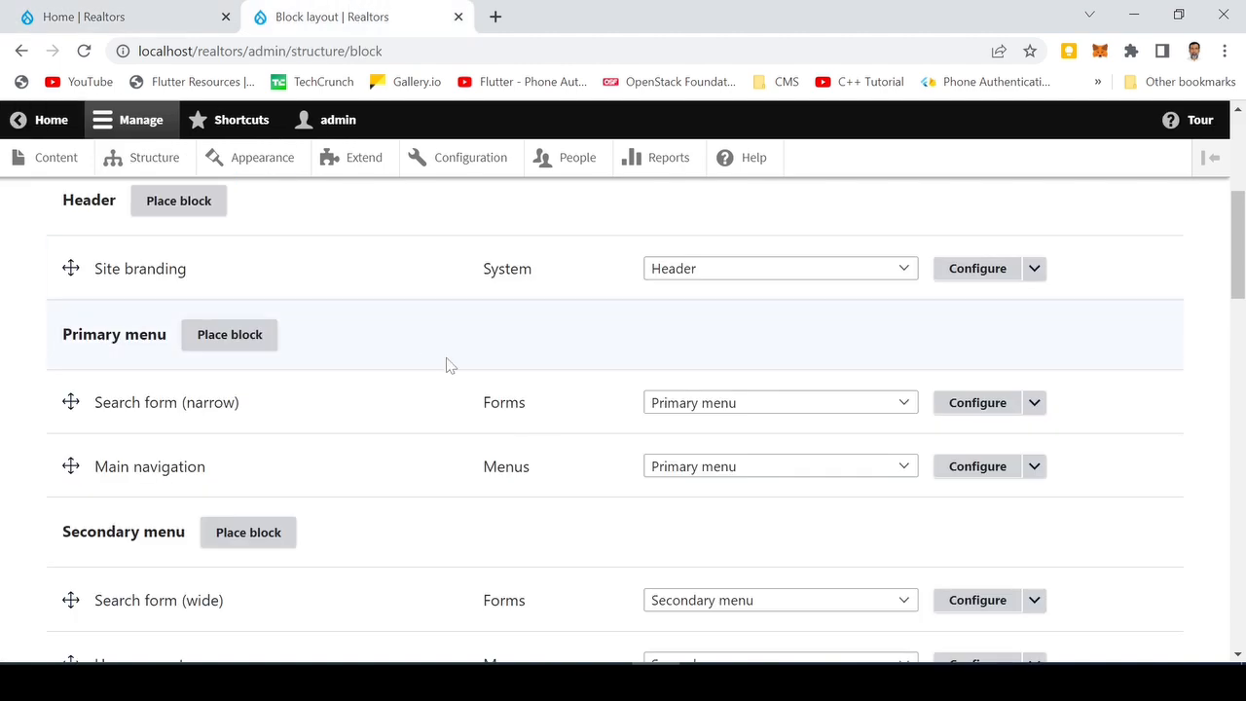
{"action": "scroll", "coordinate": [448, 363], "scroll_direction": "down", "scroll_amount": 2}
{"action": "scroll", "coordinate": [450, 365], "scroll_direction": "down", "scroll_amount": 1}
{"action": "left_click", "coordinate": [131, 19]}
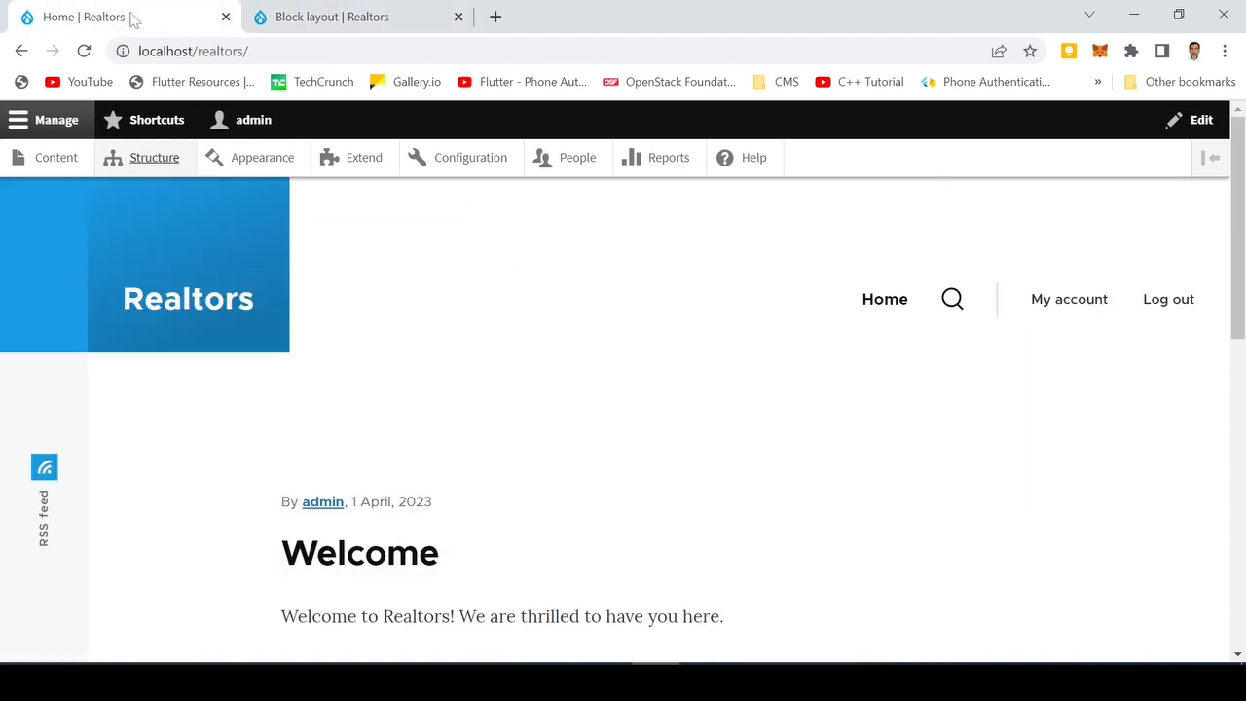
{"action": "left_click", "coordinate": [942, 309]}
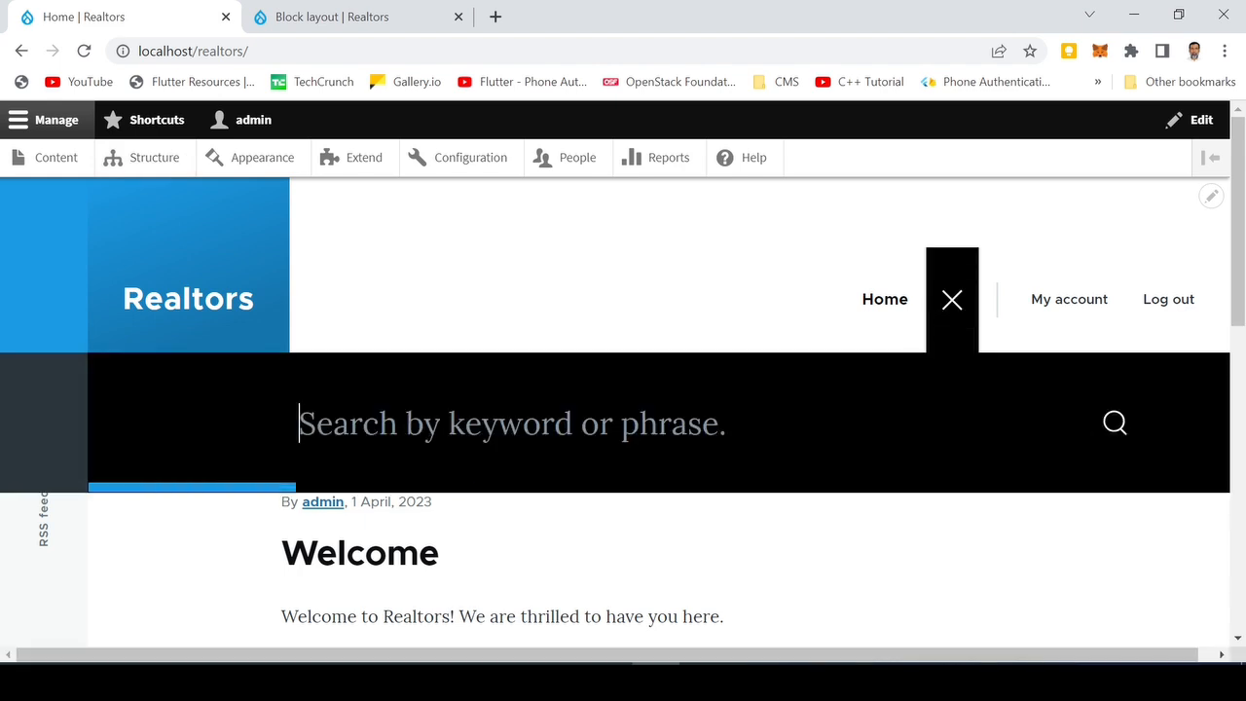
{"action": "left_click", "coordinate": [951, 301]}
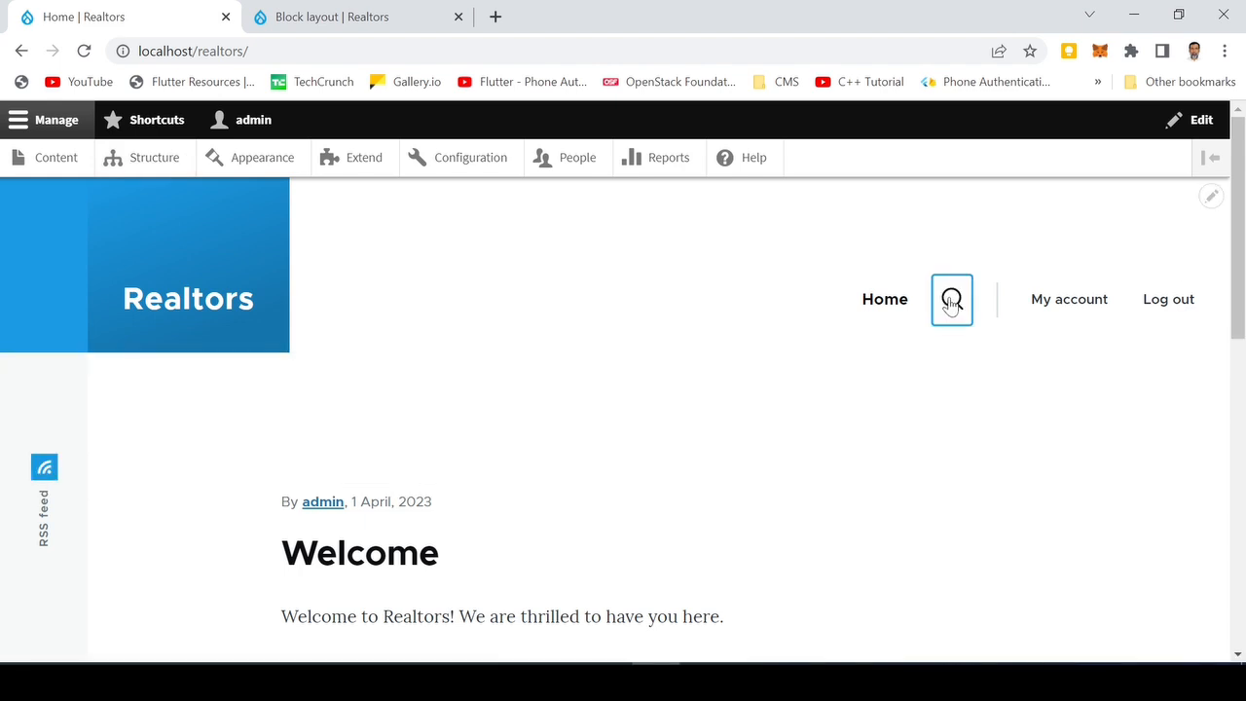
{"action": "left_click", "coordinate": [350, 17]}
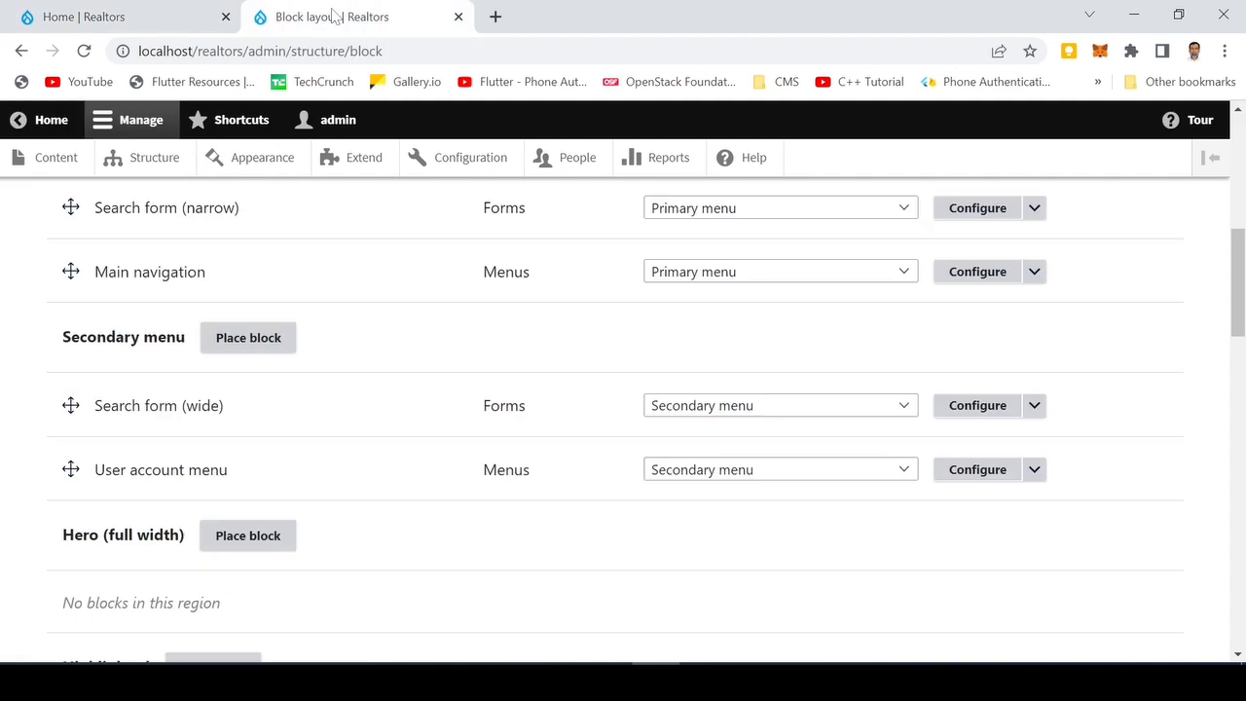
Step: Examine the block regions from Hero (full width) through Content and compare them with the site's home page
{"action": "scroll", "coordinate": [495, 308], "scroll_direction": "down", "scroll_amount": 2}
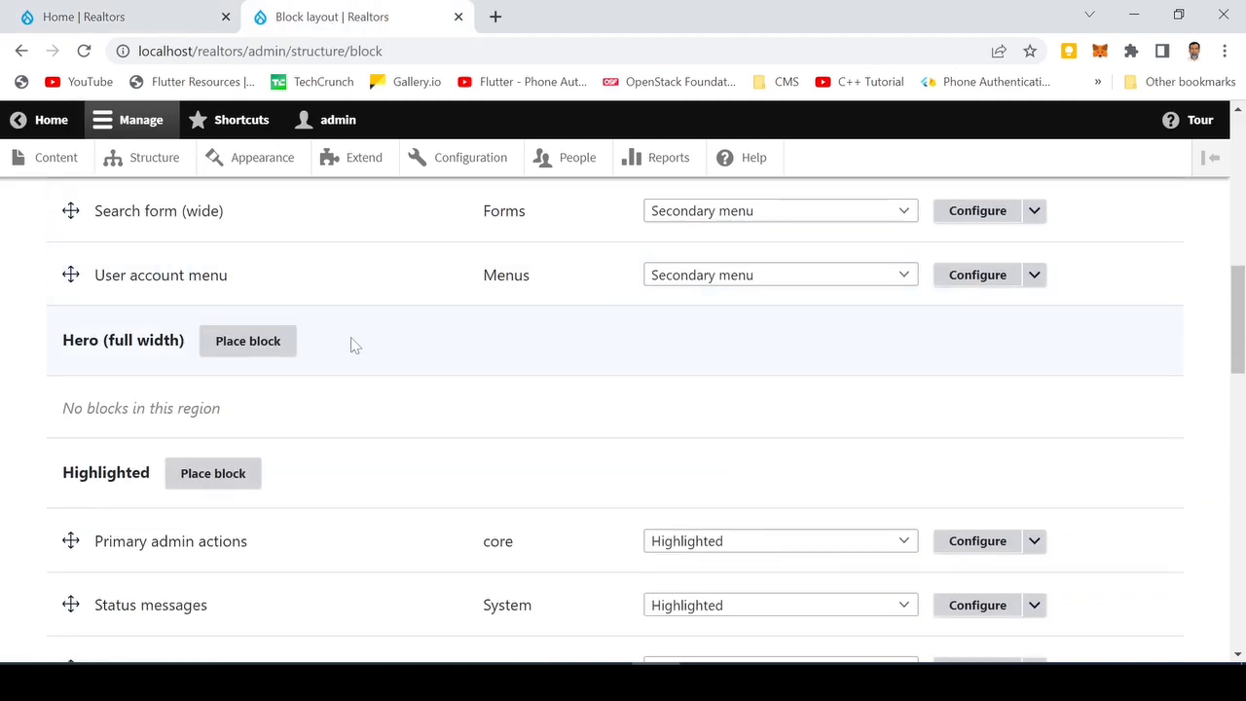
{"action": "scroll", "coordinate": [354, 345], "scroll_direction": "down", "scroll_amount": 2}
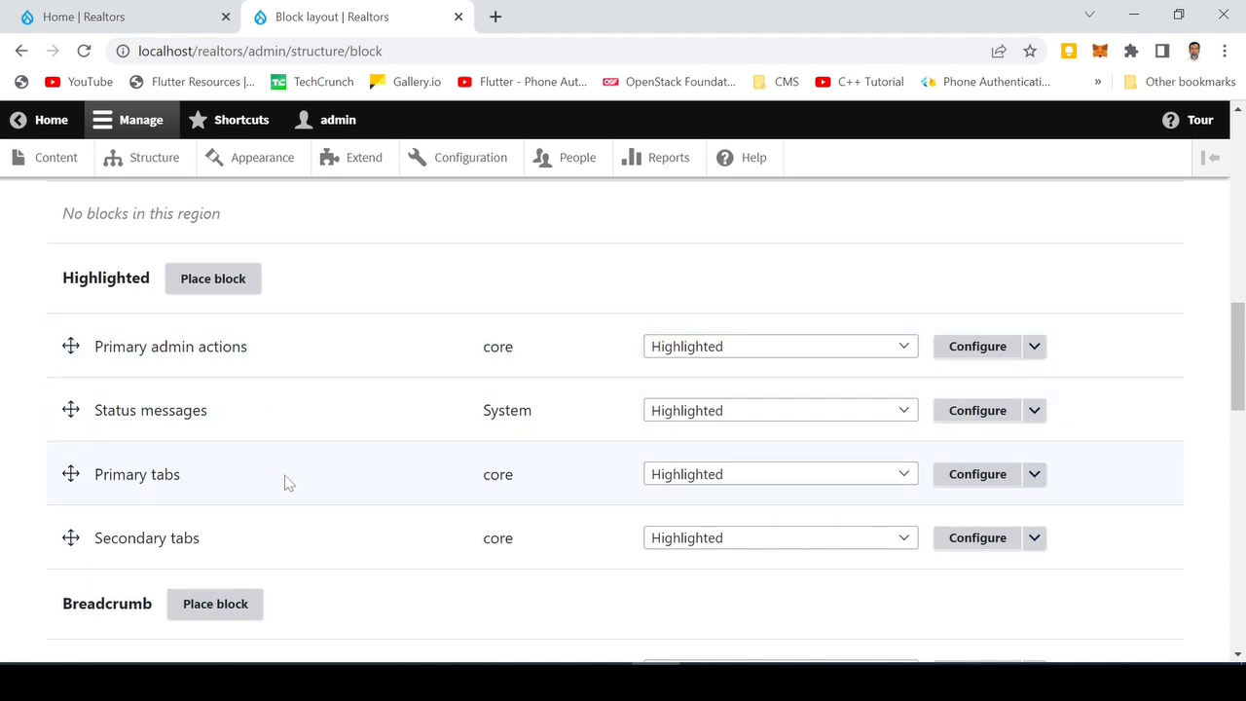
{"action": "scroll", "coordinate": [401, 463], "scroll_direction": "down", "scroll_amount": 2}
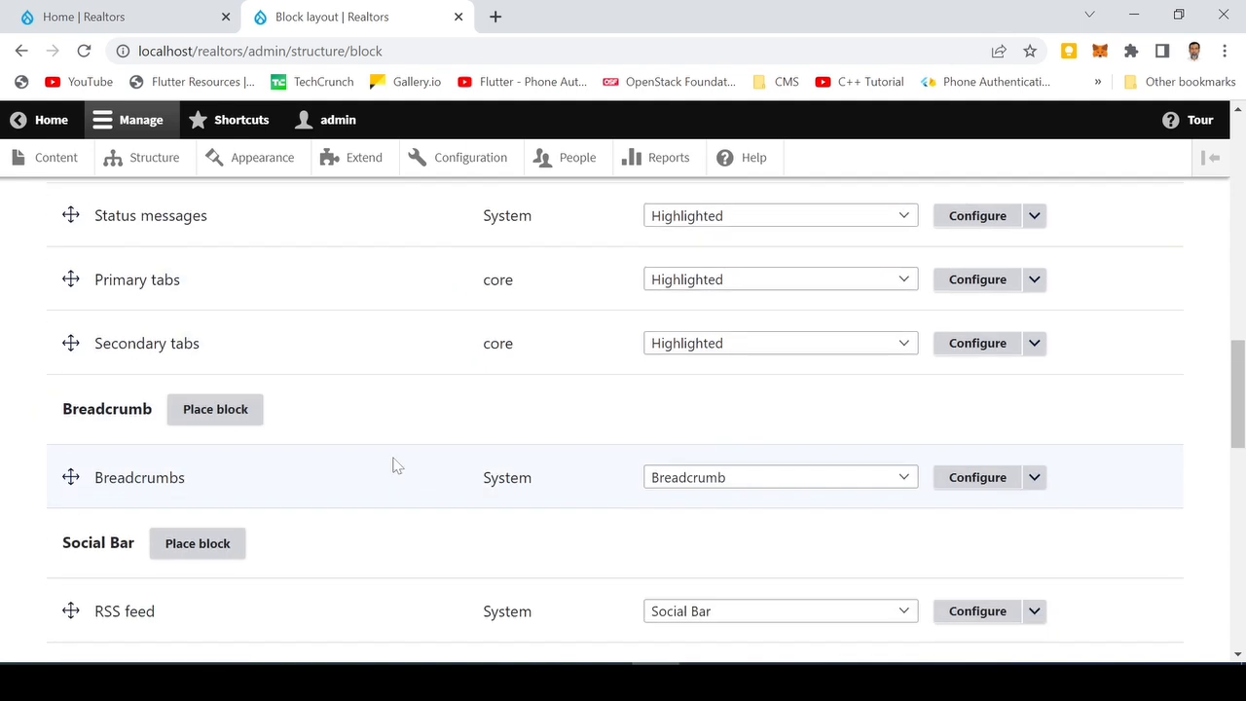
{"action": "scroll", "coordinate": [396, 465], "scroll_direction": "down", "scroll_amount": 2}
{"action": "left_click", "coordinate": [82, 20]}
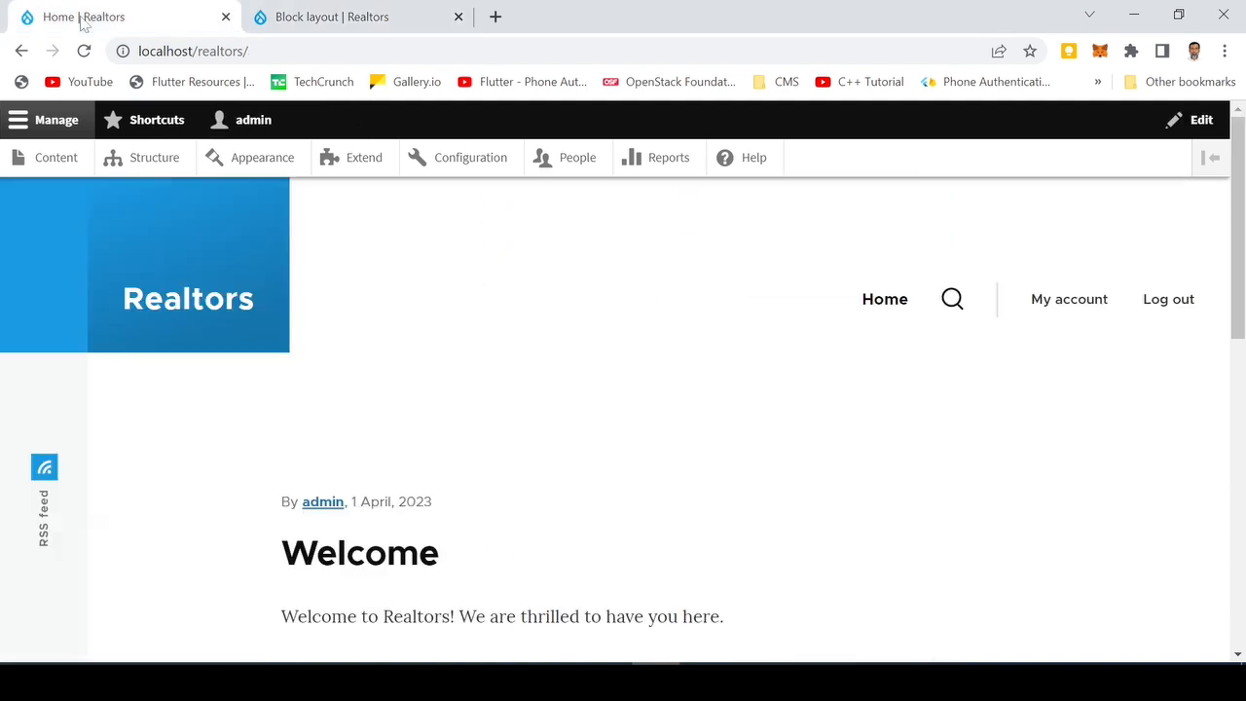
{"action": "left_click", "coordinate": [348, 25]}
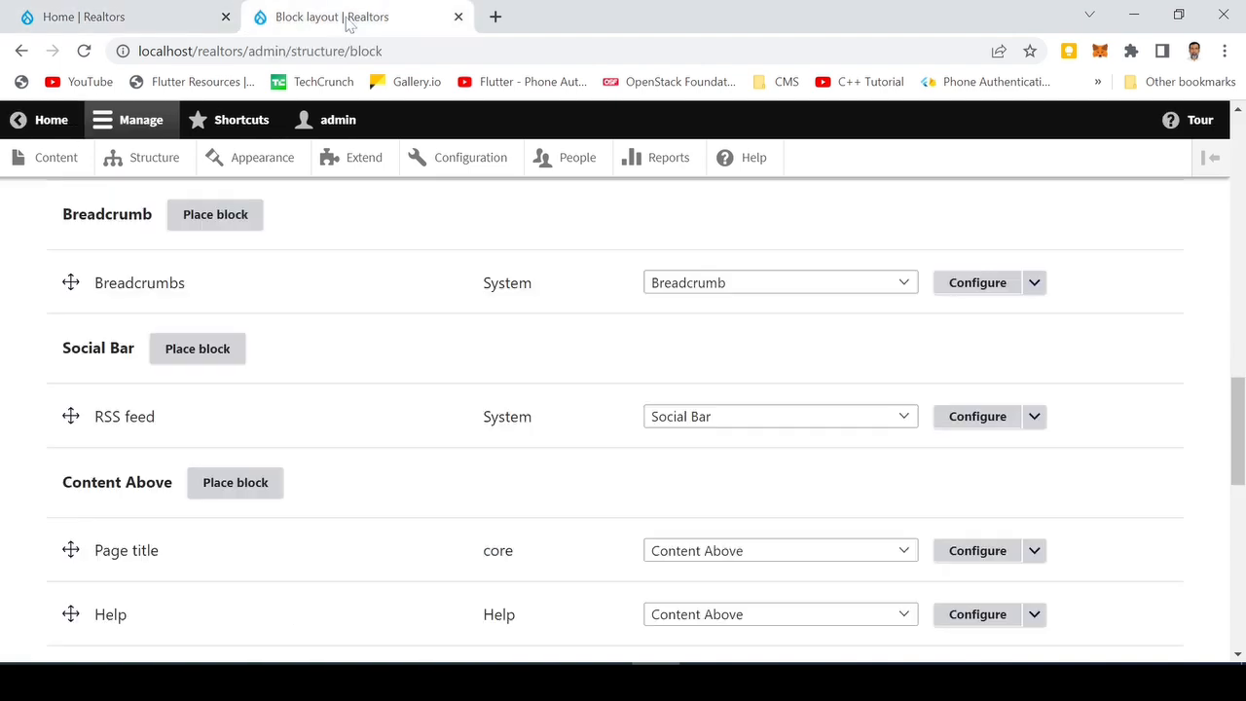
{"action": "scroll", "coordinate": [495, 256], "scroll_direction": "down", "scroll_amount": 4}
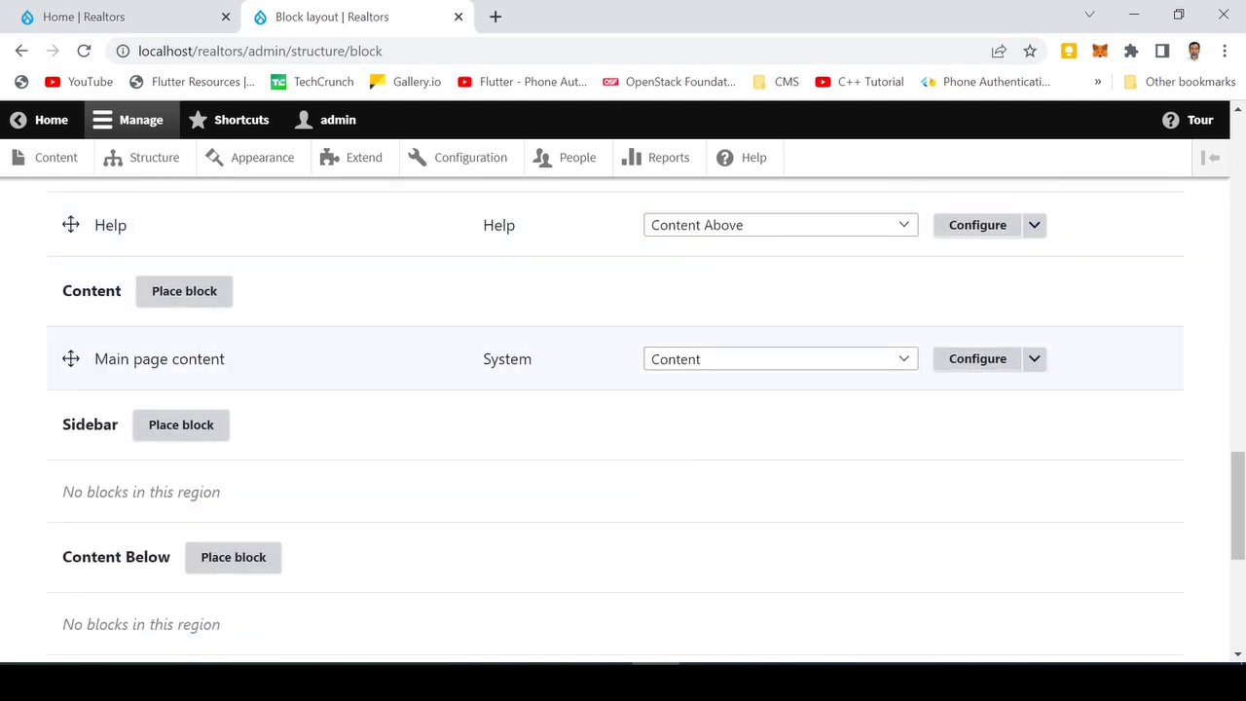
{"action": "left_click", "coordinate": [171, 21]}
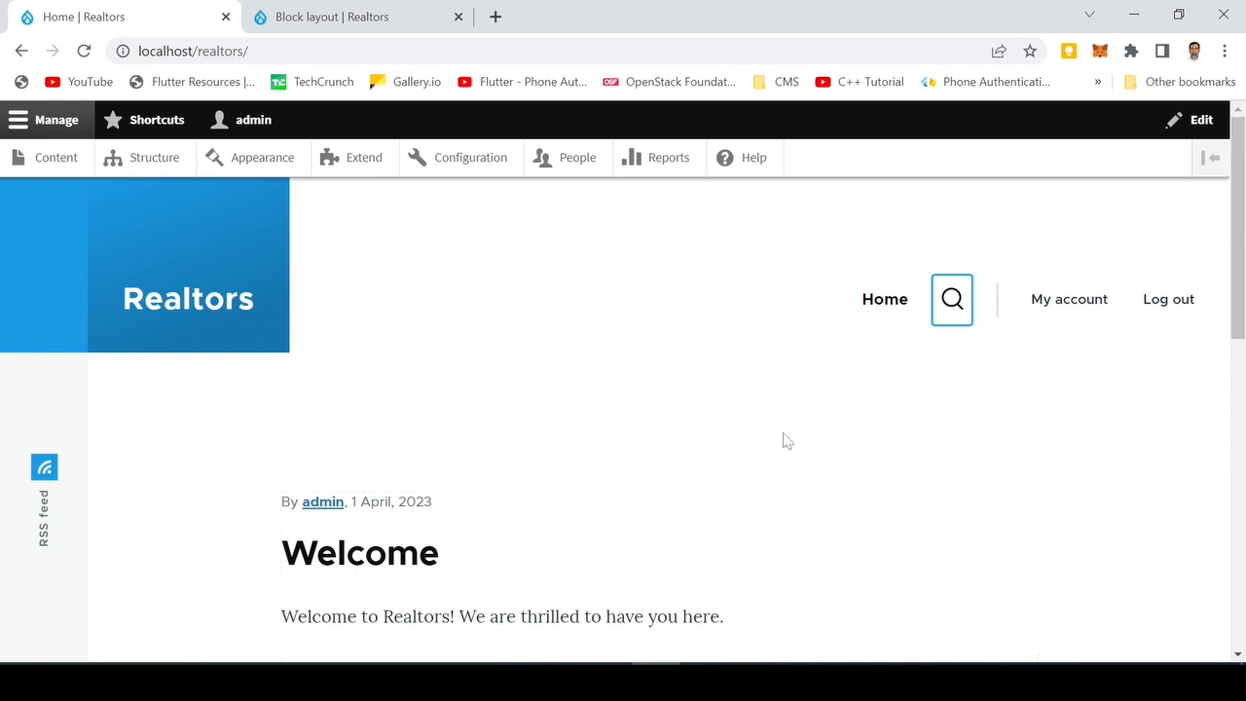
{"action": "left_click", "coordinate": [373, 22]}
Step: Examine the Sidebar, Content Below, Footer Top and Footer Bottom regions and compare them with the home page's footer
{"action": "scroll", "coordinate": [533, 321], "scroll_direction": "down", "scroll_amount": 2}
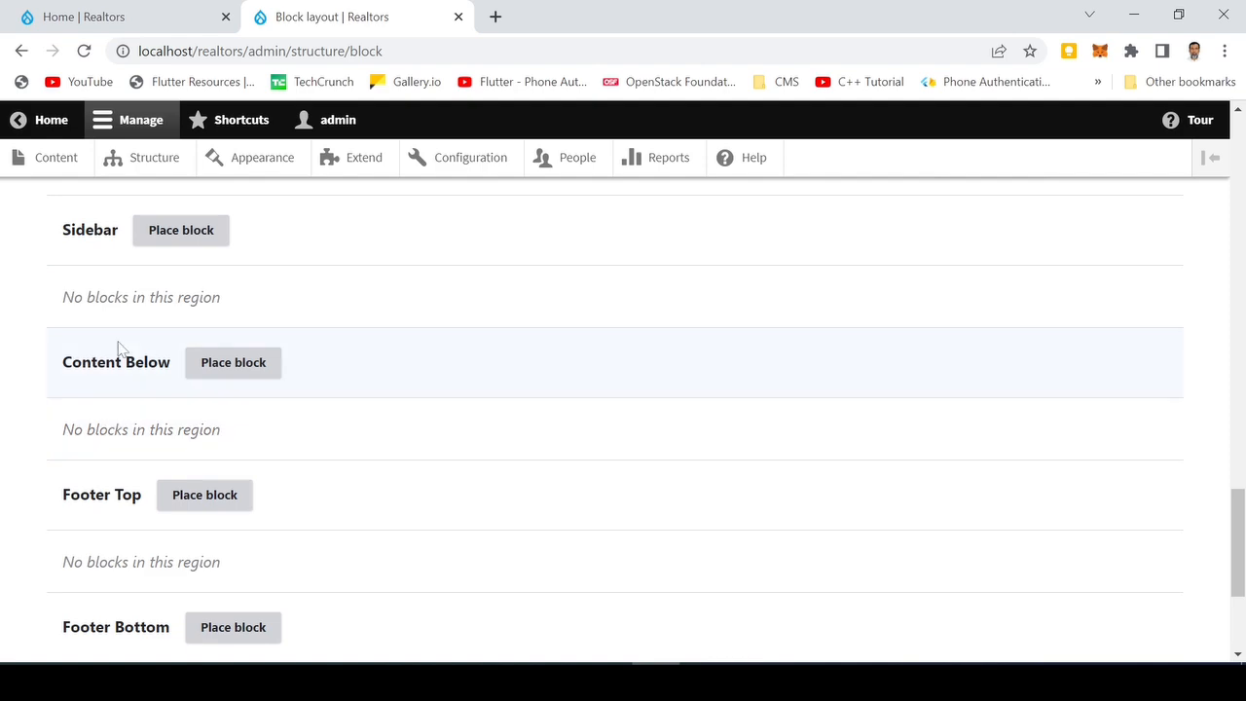
{"action": "left_click", "coordinate": [97, 24]}
{"action": "scroll", "coordinate": [437, 478], "scroll_direction": "down", "scroll_amount": 10}
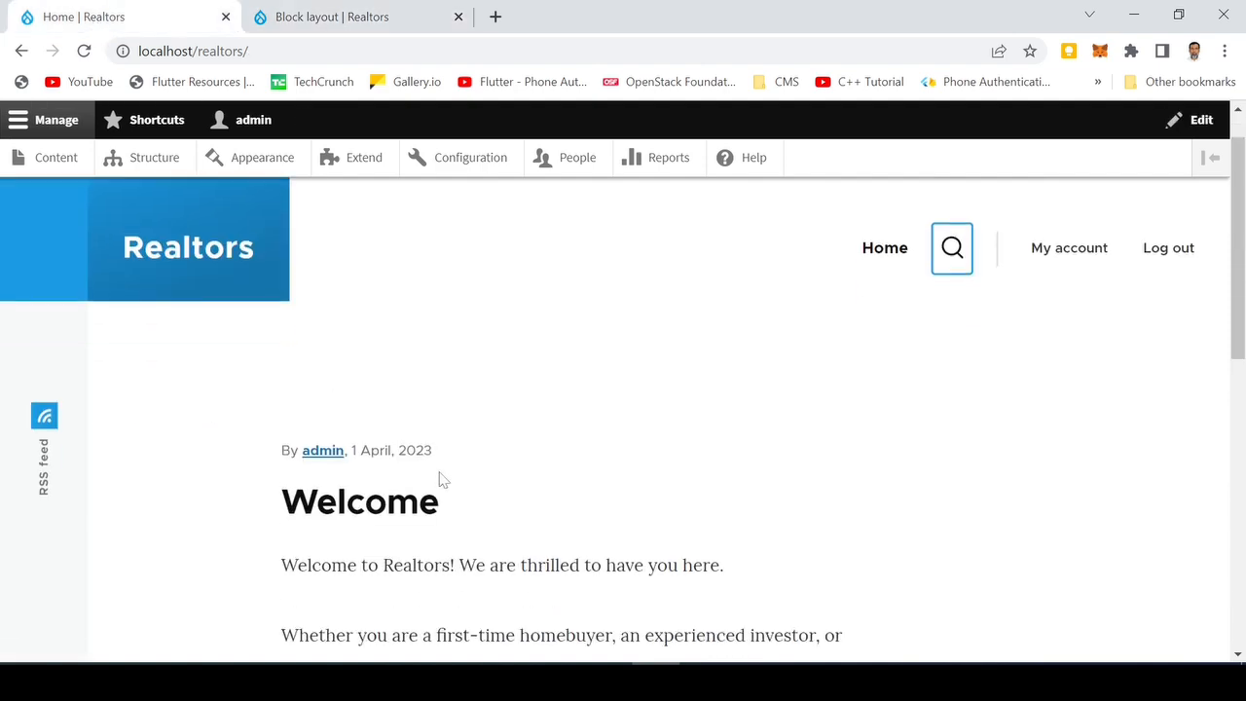
{"action": "left_click", "coordinate": [336, 20]}
{"action": "scroll", "coordinate": [441, 329], "scroll_direction": "down", "scroll_amount": 1}
{"action": "scroll", "coordinate": [334, 386], "scroll_direction": "down", "scroll_amount": 2}
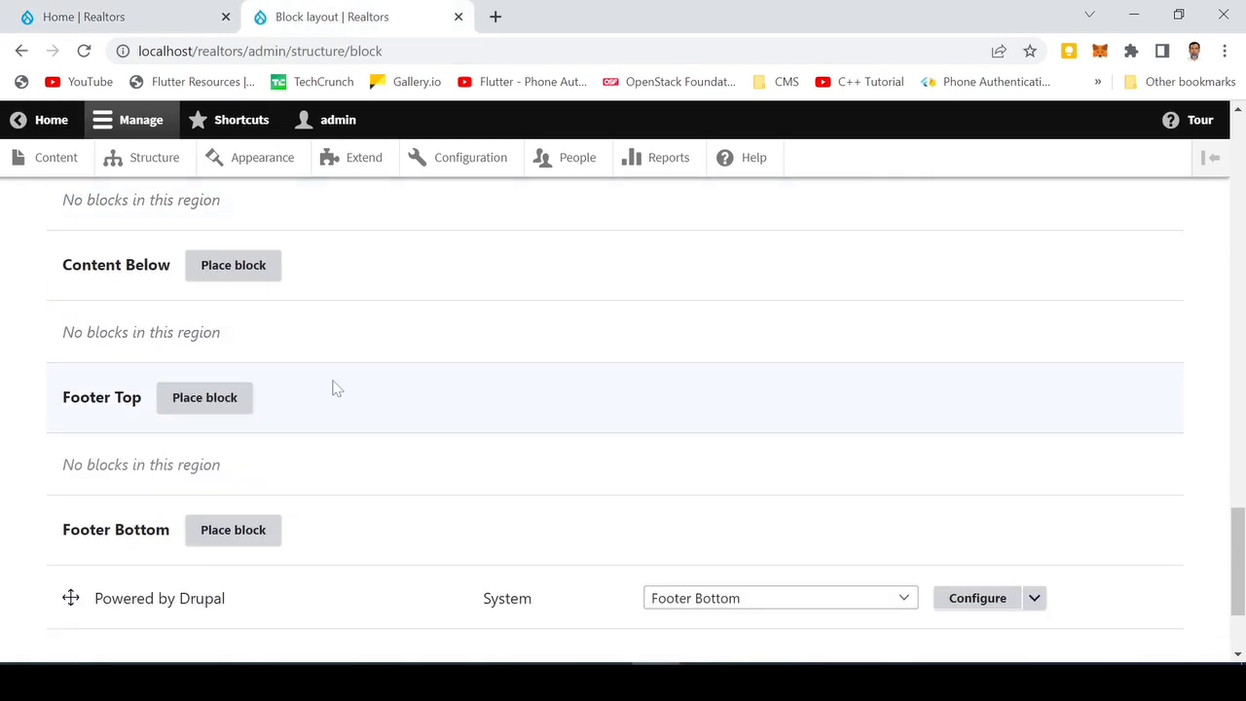
{"action": "scroll", "coordinate": [334, 387], "scroll_direction": "up", "scroll_amount": 1}
{"action": "left_click", "coordinate": [145, 11]}
{"action": "scroll", "coordinate": [420, 570], "scroll_direction": "down", "scroll_amount": 5}
{"action": "scroll", "coordinate": [313, 555], "scroll_direction": "down", "scroll_amount": 3}
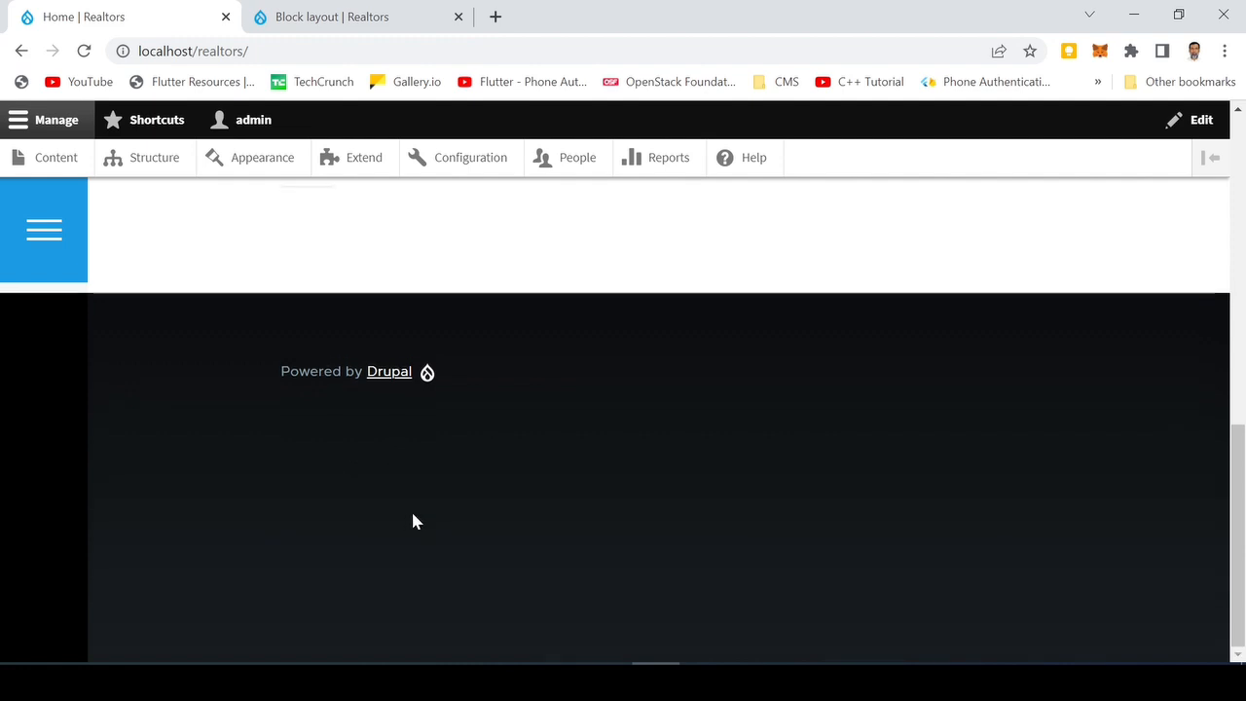
Step: Remove the User account menu block from the Secondary menu region, starting from the site's home page
{"action": "scroll", "coordinate": [403, 506], "scroll_direction": "up", "scroll_amount": 2}
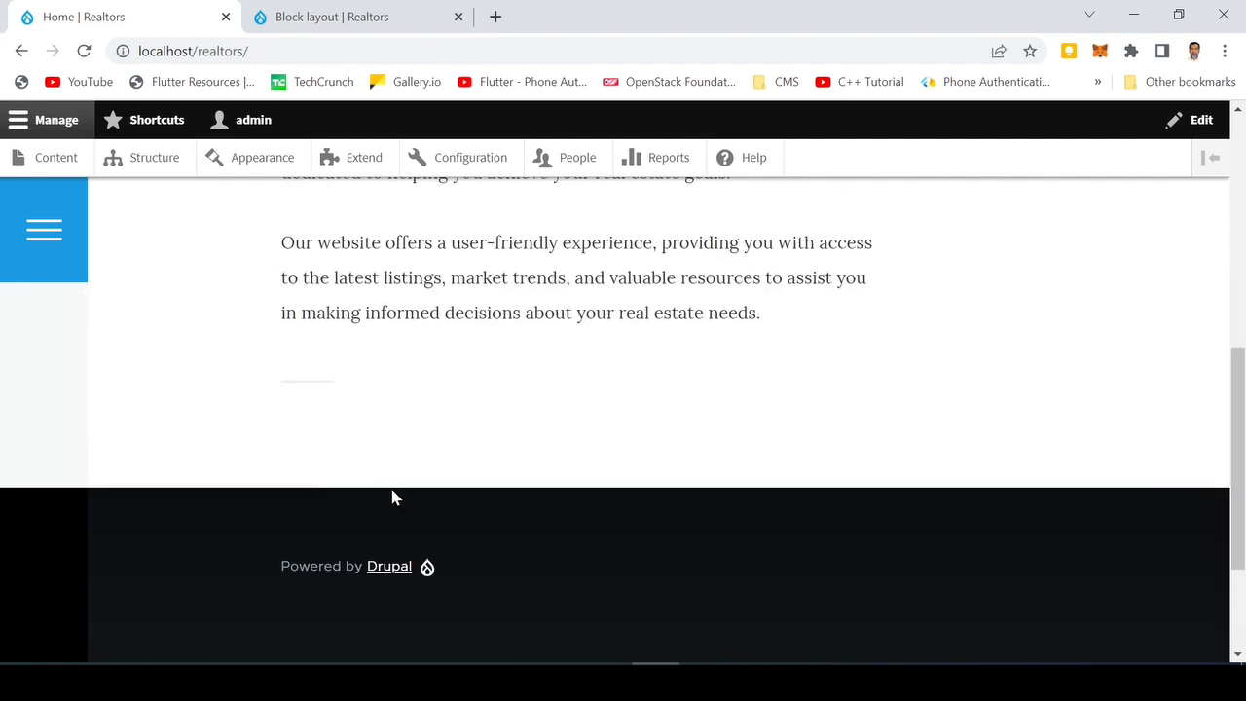
{"action": "scroll", "coordinate": [404, 477], "scroll_direction": "up", "scroll_amount": 6}
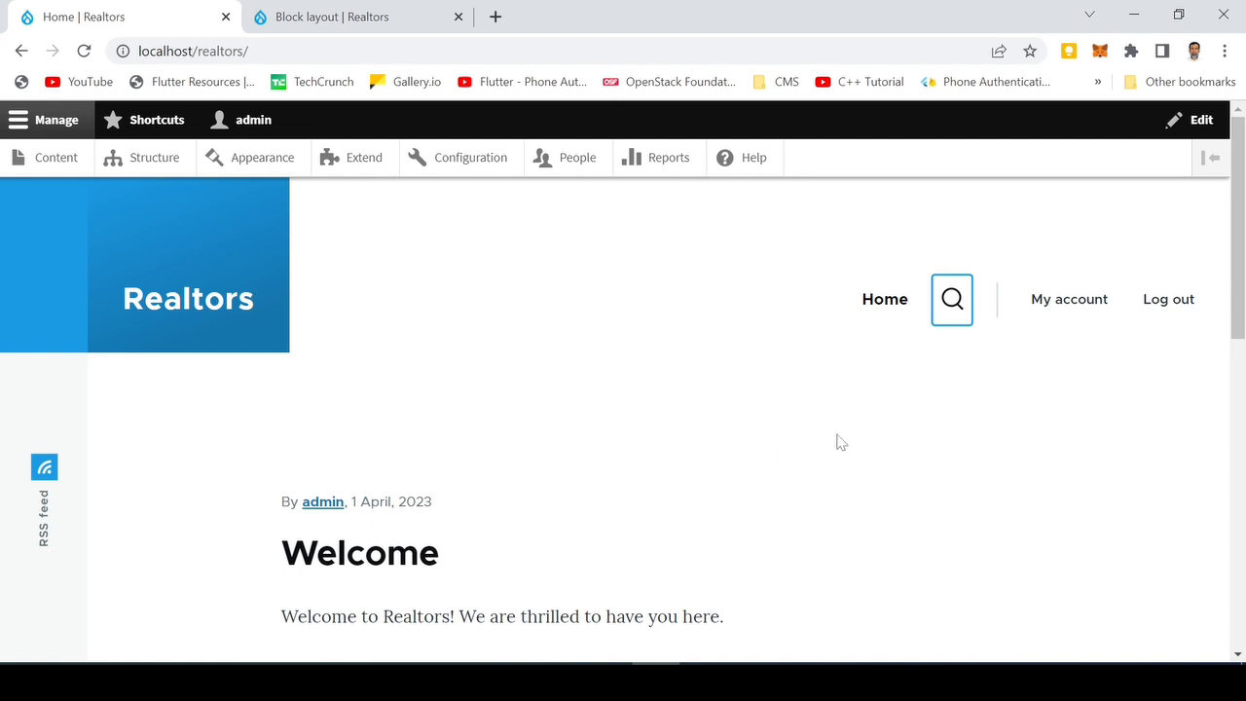
{"action": "mouse_move", "coordinate": [1176, 271]}
{"action": "left_click", "coordinate": [1176, 271]}
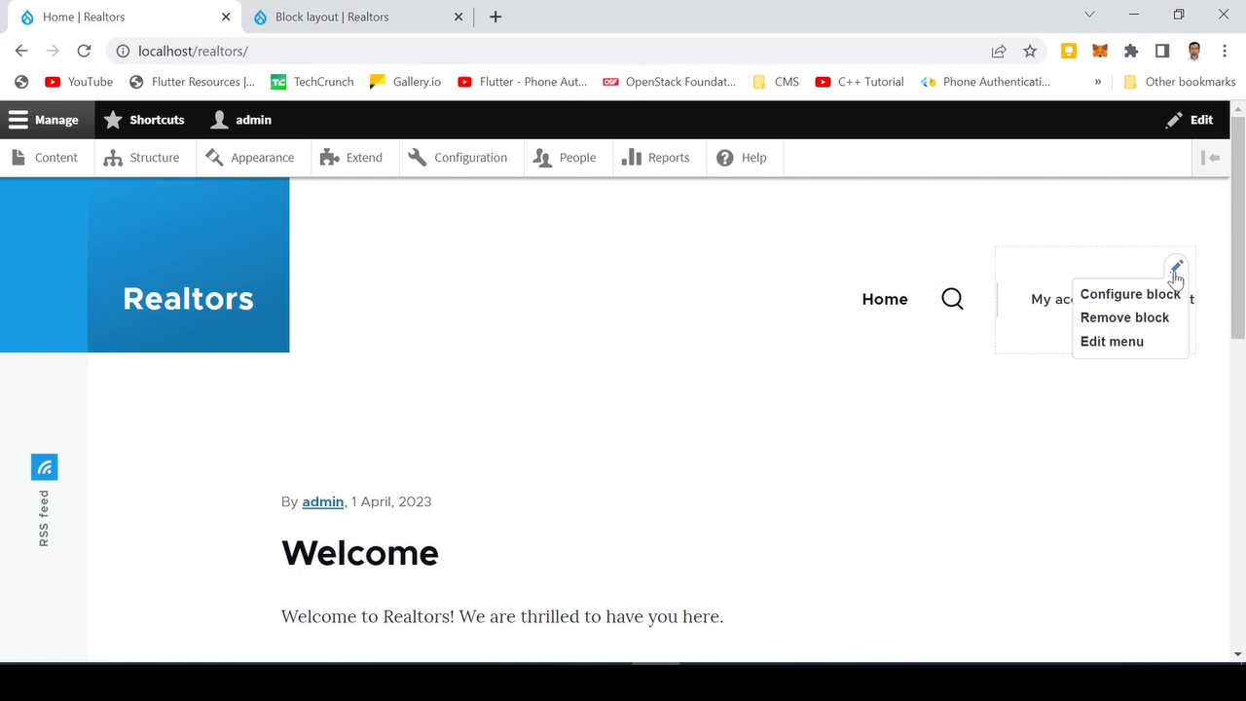
{"action": "left_click", "coordinate": [1125, 319]}
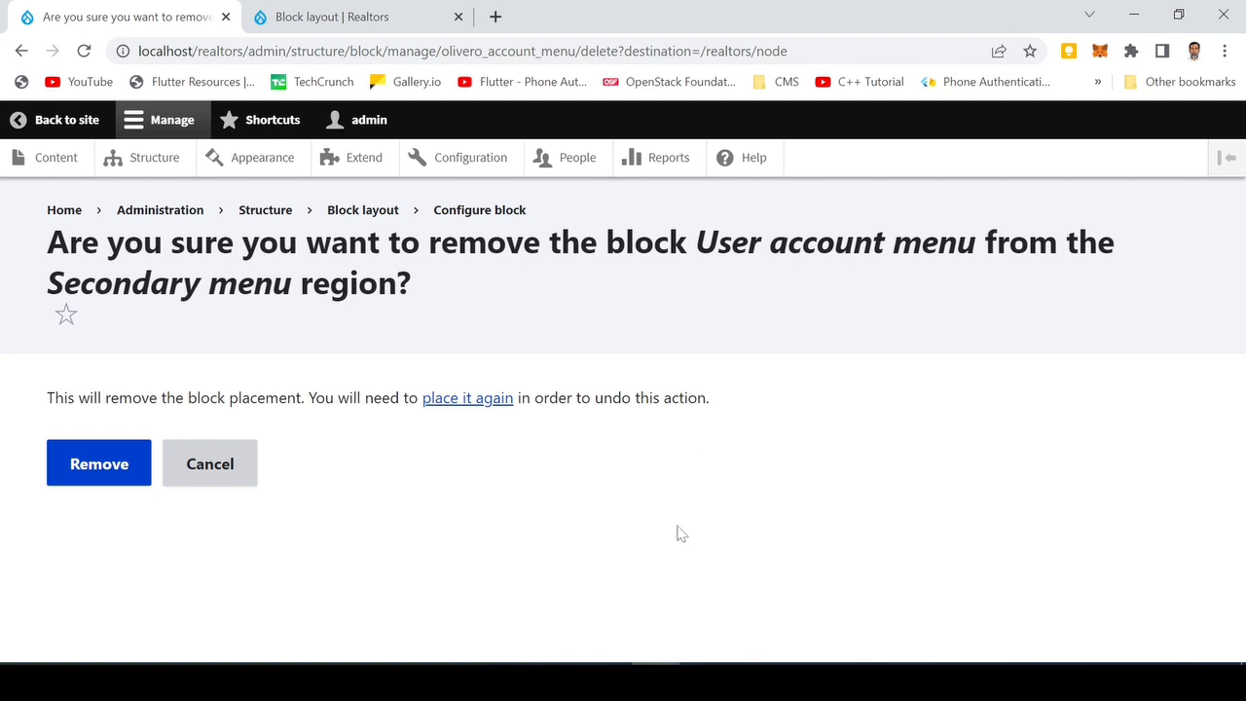
{"action": "left_click", "coordinate": [98, 465]}
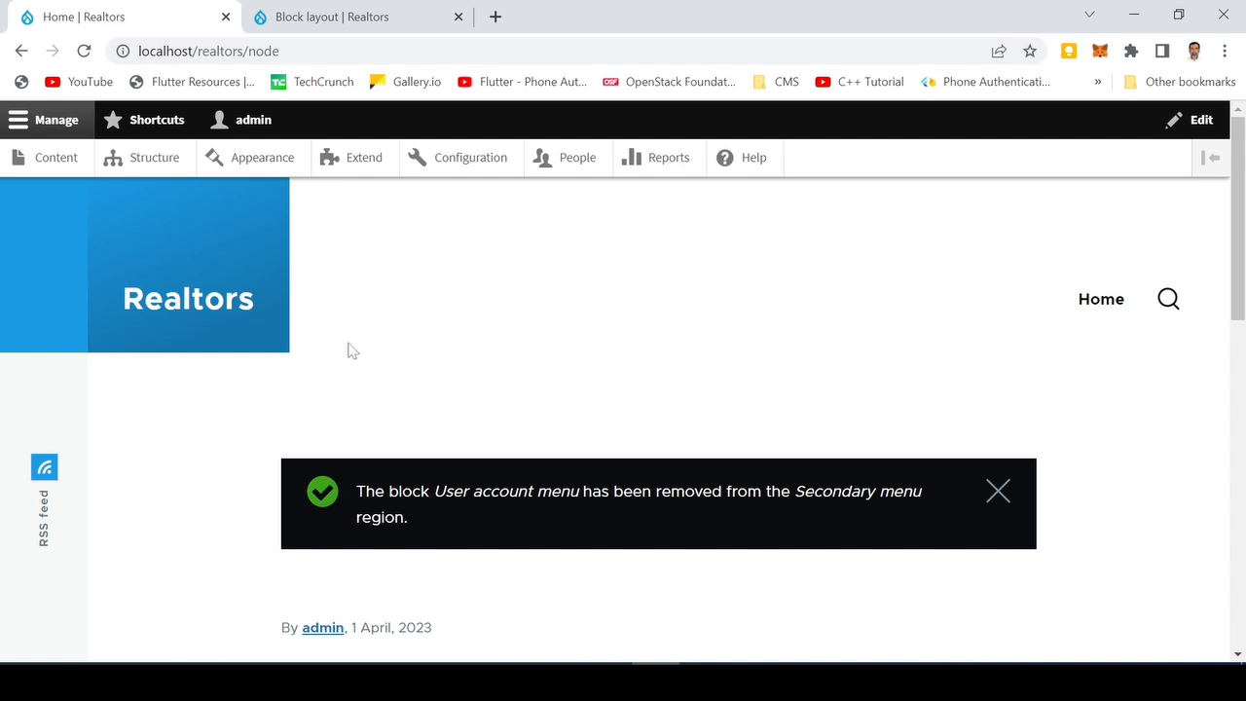
Step: Remove the RSS feed block from the Social Bar region and reload the home page
{"action": "left_click", "coordinate": [44, 467]}
{"action": "left_click", "coordinate": [57, 524]}
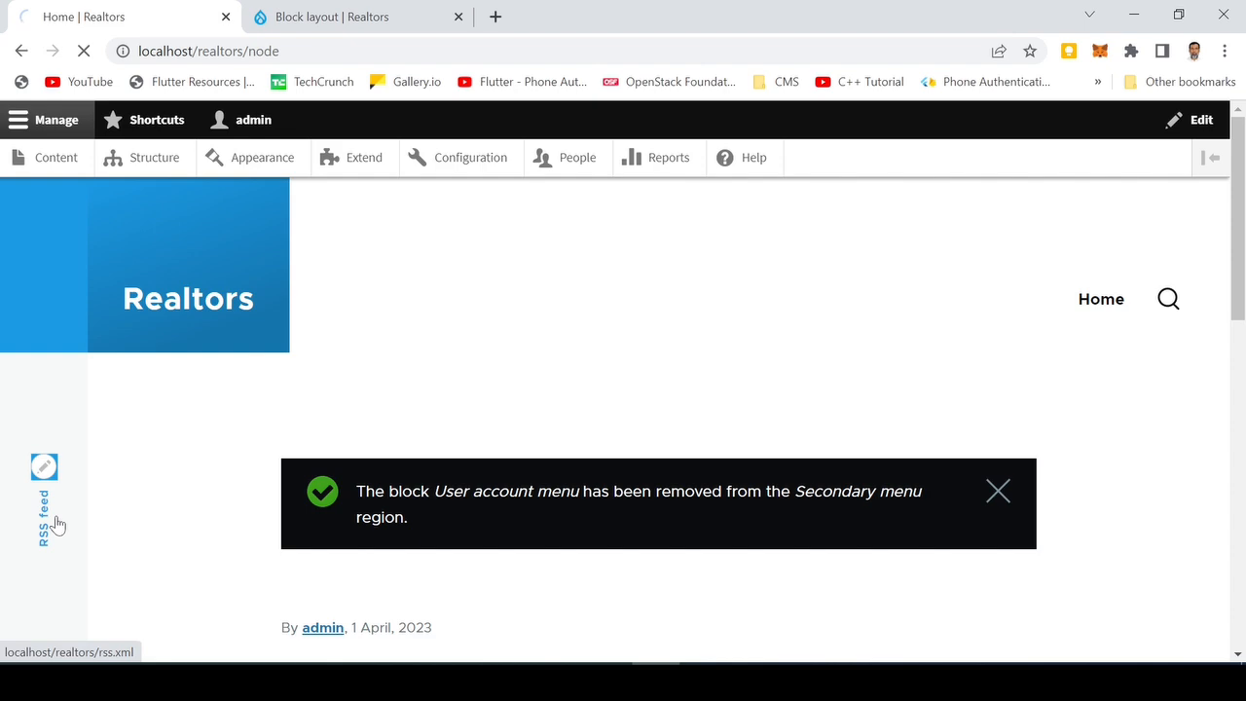
{"action": "left_click", "coordinate": [76, 477]}
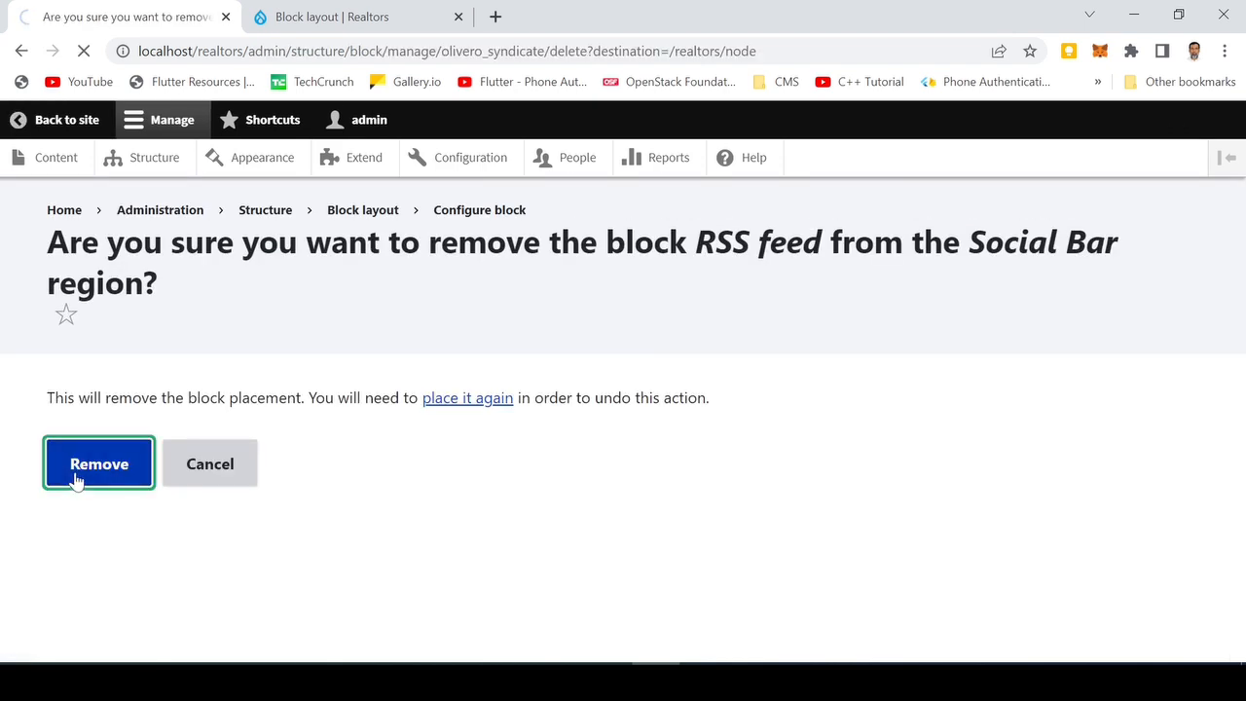
{"action": "scroll", "coordinate": [161, 477], "scroll_direction": "down", "scroll_amount": 6}
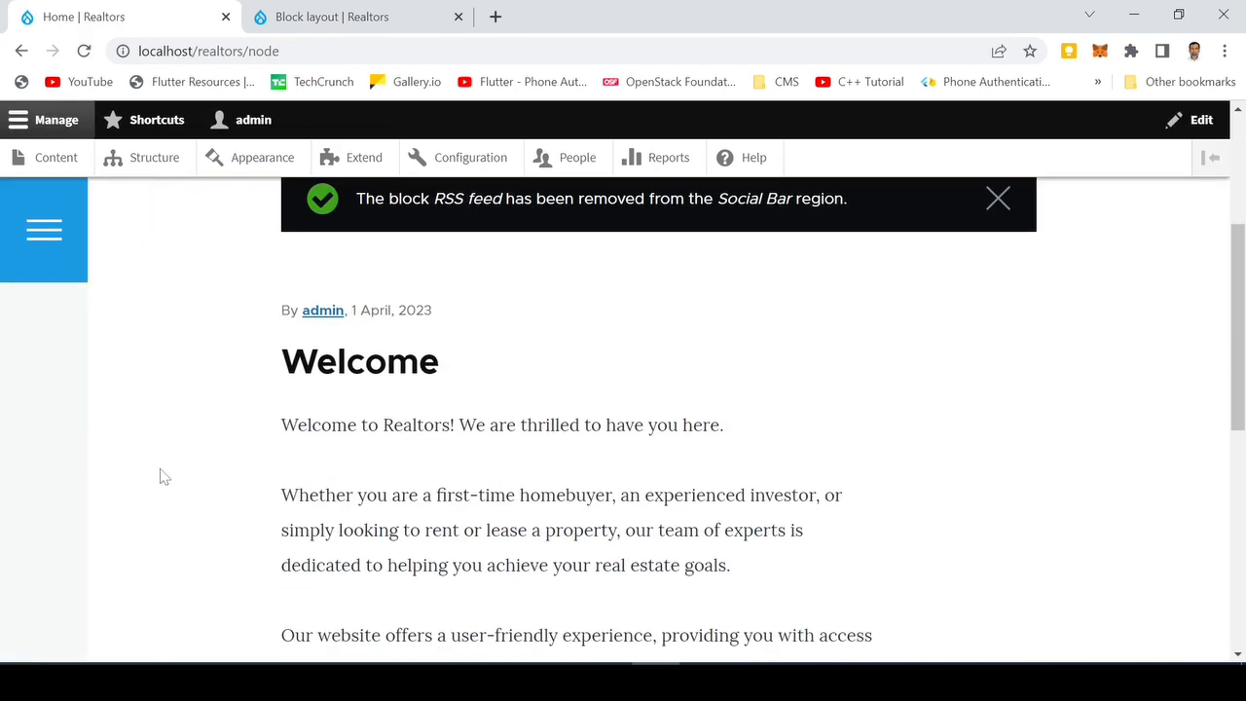
{"action": "scroll", "coordinate": [162, 476], "scroll_direction": "up", "scroll_amount": 3}
{"action": "scroll", "coordinate": [162, 476], "scroll_direction": "up", "scroll_amount": 3}
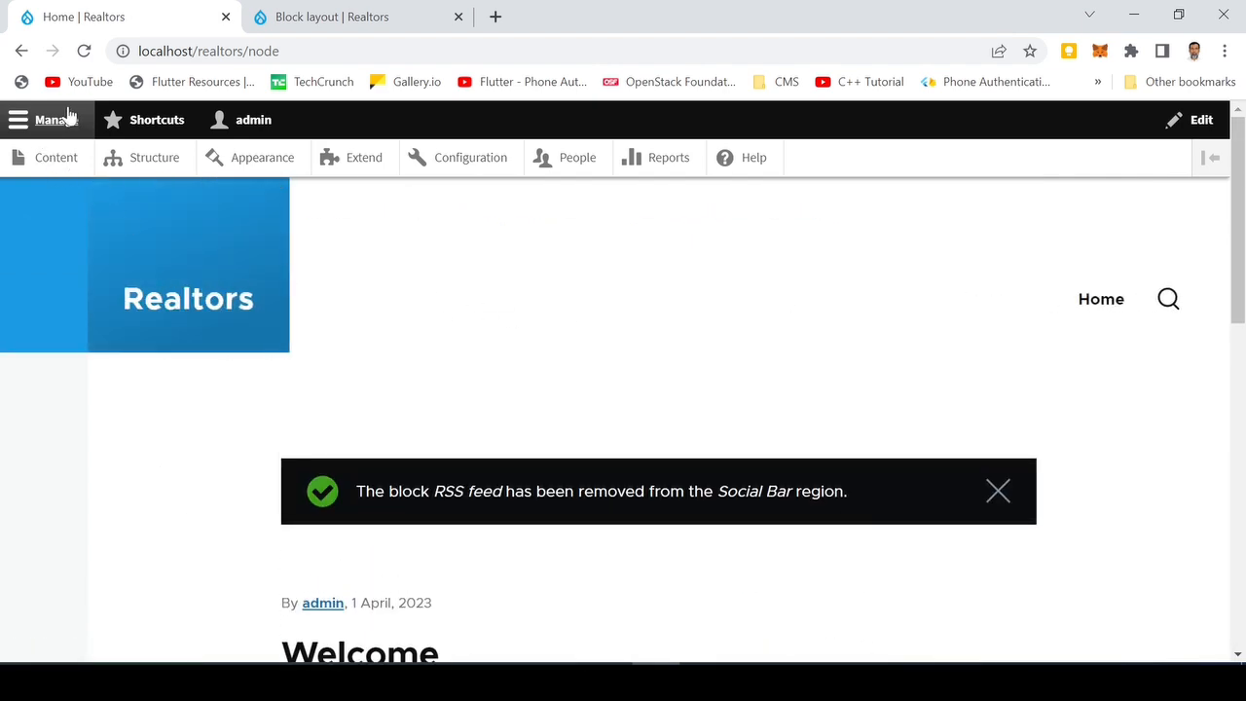
{"action": "left_click", "coordinate": [84, 51]}
{"action": "scroll", "coordinate": [579, 375], "scroll_direction": "down", "scroll_amount": 5}
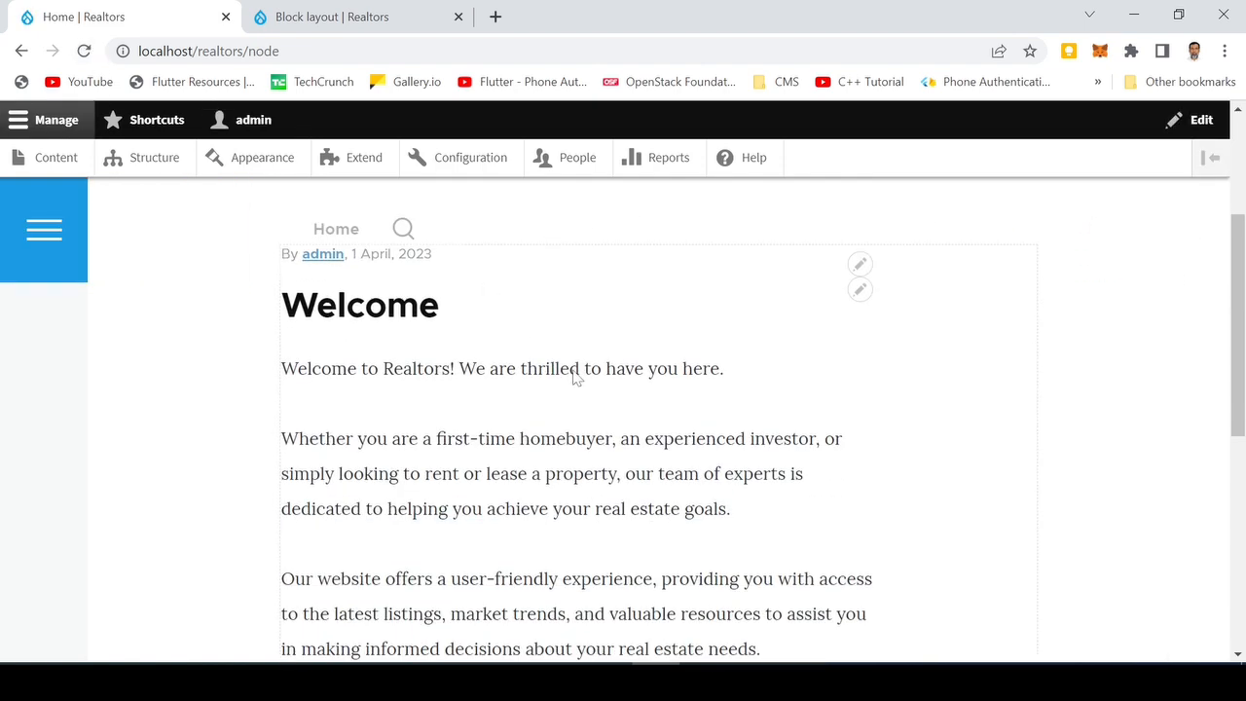
{"action": "scroll", "coordinate": [574, 375], "scroll_direction": "up", "scroll_amount": 3}
{"action": "scroll", "coordinate": [574, 375], "scroll_direction": "up", "scroll_amount": 3}
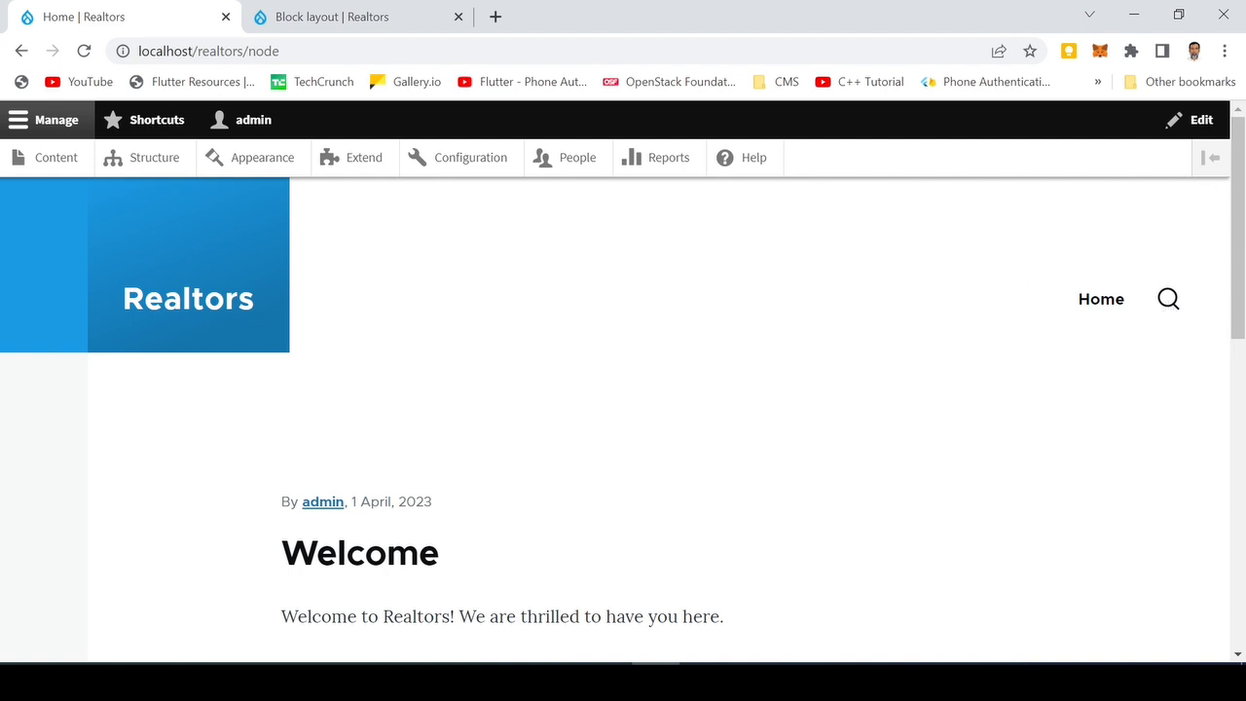
Step: Return to the Block layout page and remove the Search form (narrow) block from the Primary menu region
{"action": "left_click", "coordinate": [361, 19]}
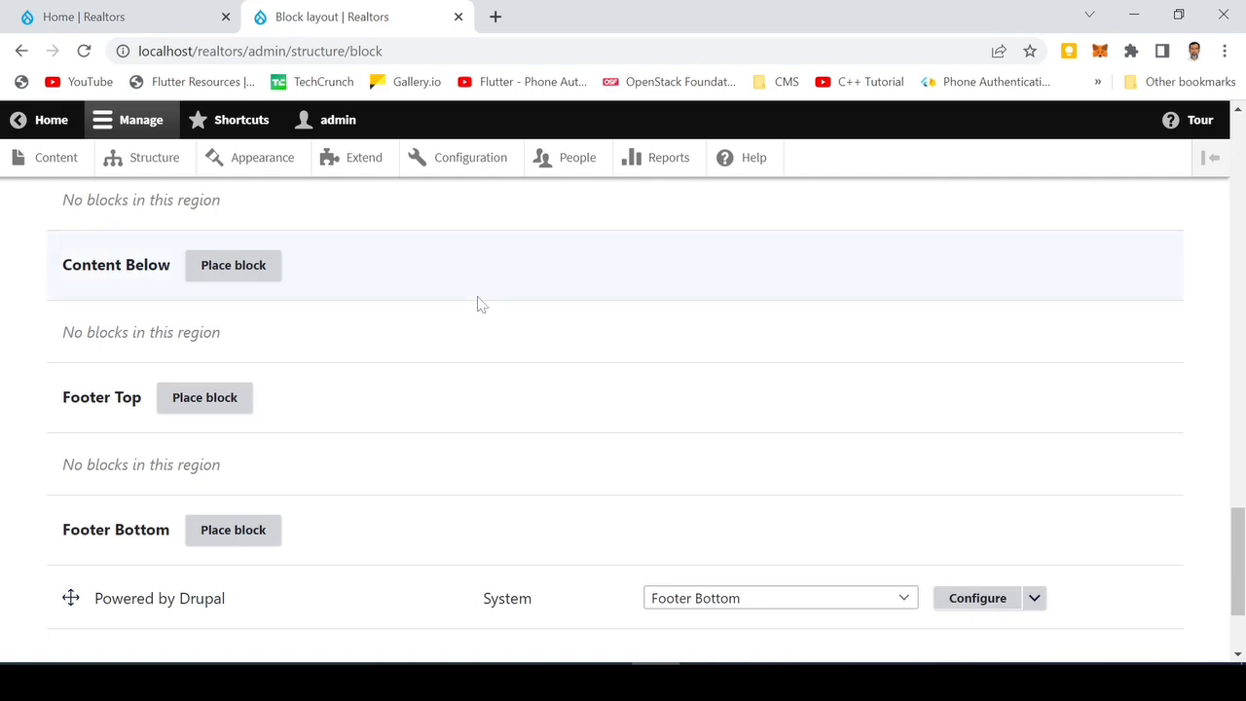
{"action": "scroll", "coordinate": [478, 305], "scroll_direction": "up", "scroll_amount": 6}
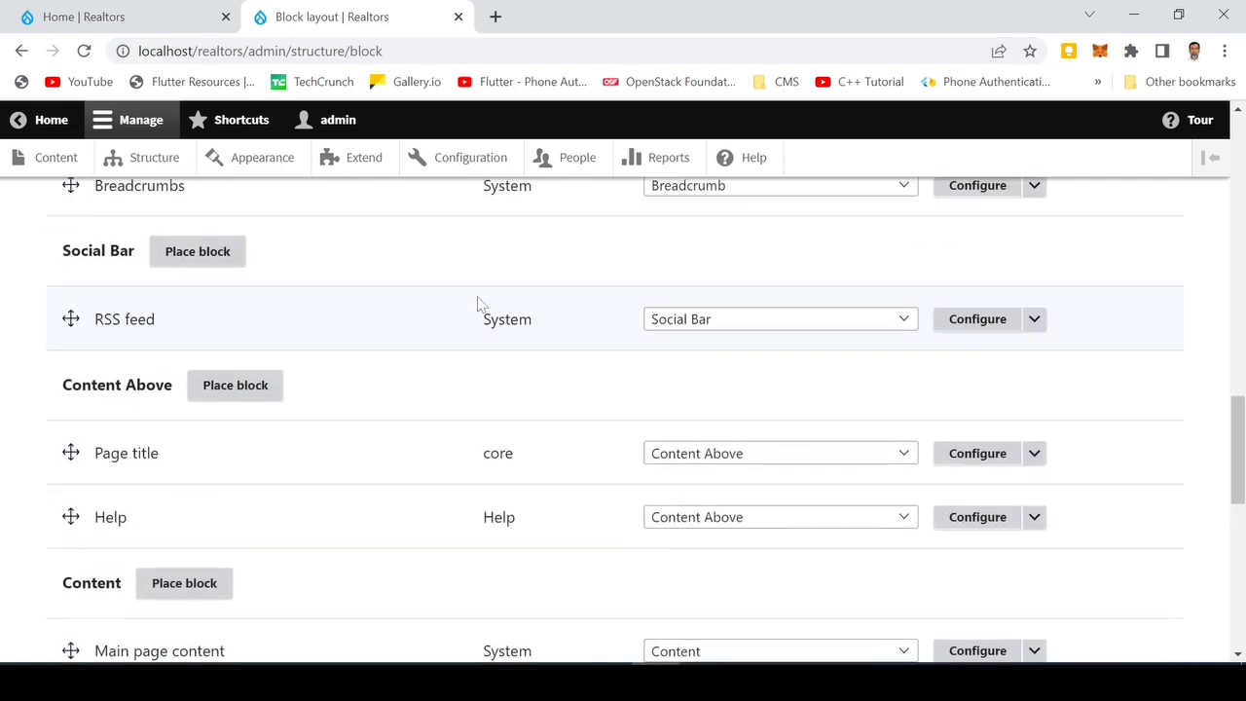
{"action": "scroll", "coordinate": [478, 304], "scroll_direction": "down", "scroll_amount": 2}
{"action": "scroll", "coordinate": [478, 305], "scroll_direction": "up", "scroll_amount": 8}
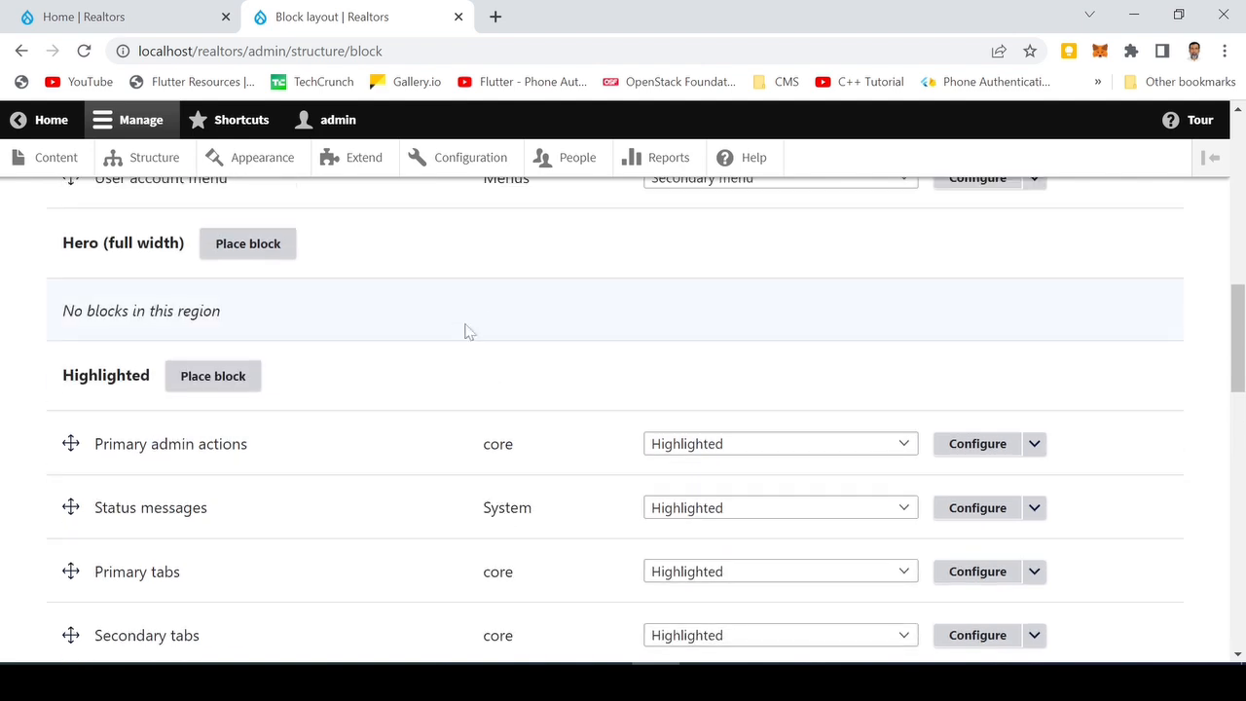
{"action": "left_click", "coordinate": [146, 12]}
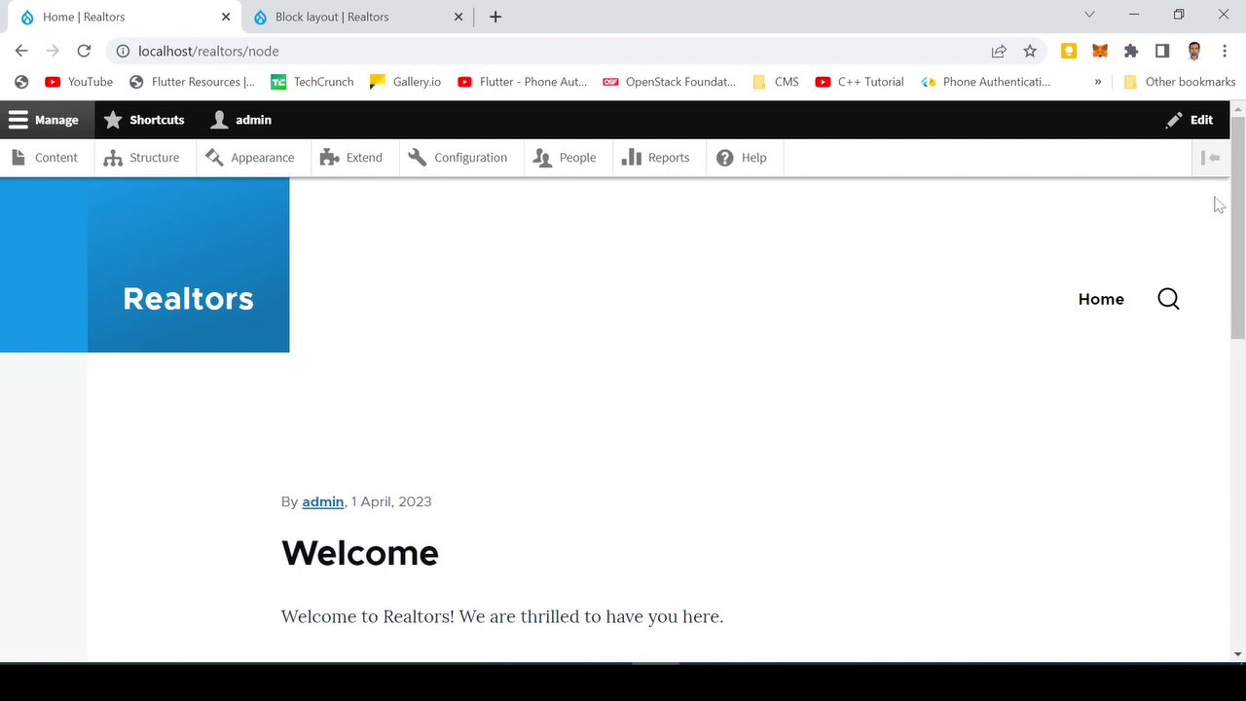
{"action": "left_click", "coordinate": [368, 17]}
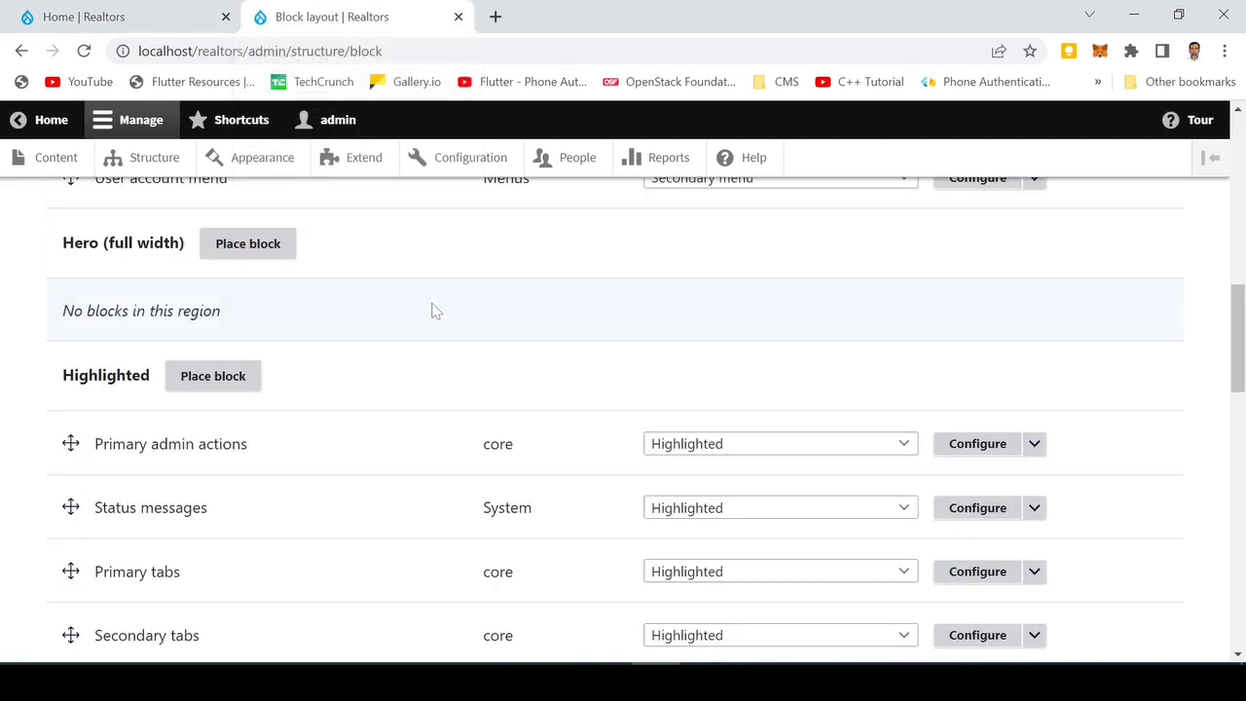
{"action": "scroll", "coordinate": [433, 311], "scroll_direction": "up", "scroll_amount": 2}
{"action": "scroll", "coordinate": [373, 412], "scroll_direction": "up", "scroll_amount": 2}
{"action": "scroll", "coordinate": [397, 409], "scroll_direction": "up", "scroll_amount": 2}
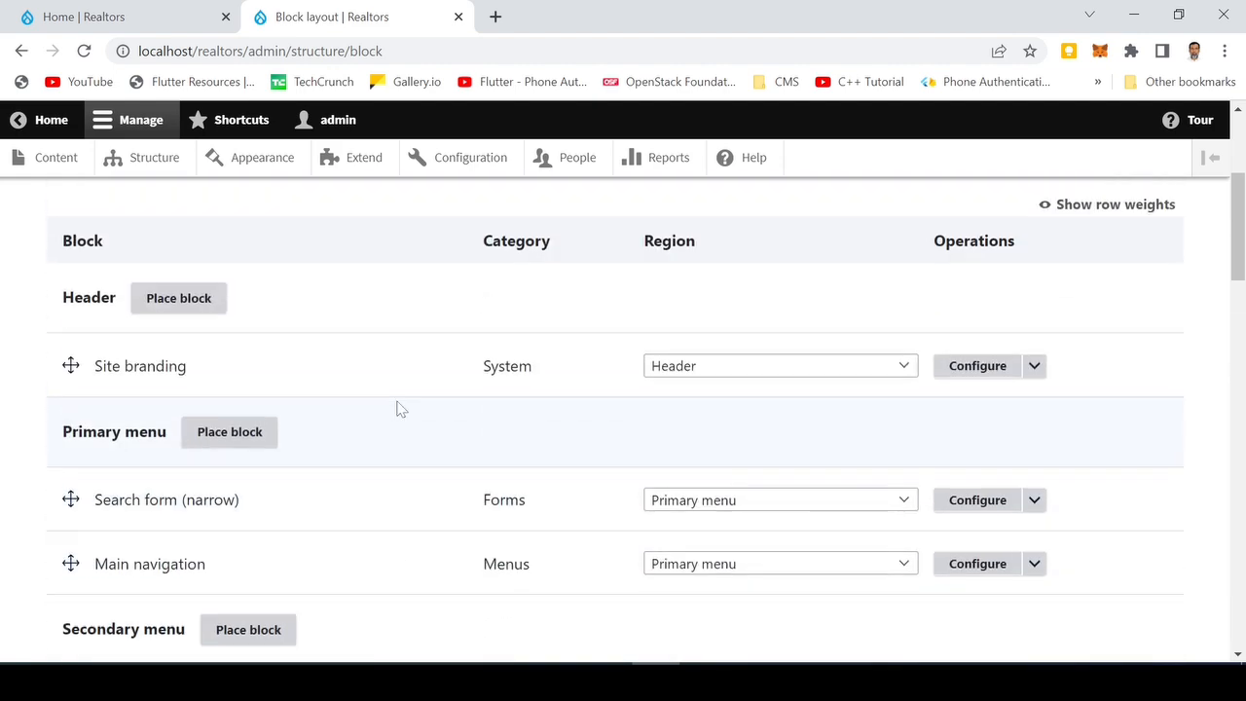
{"action": "scroll", "coordinate": [393, 411], "scroll_direction": "down", "scroll_amount": 2}
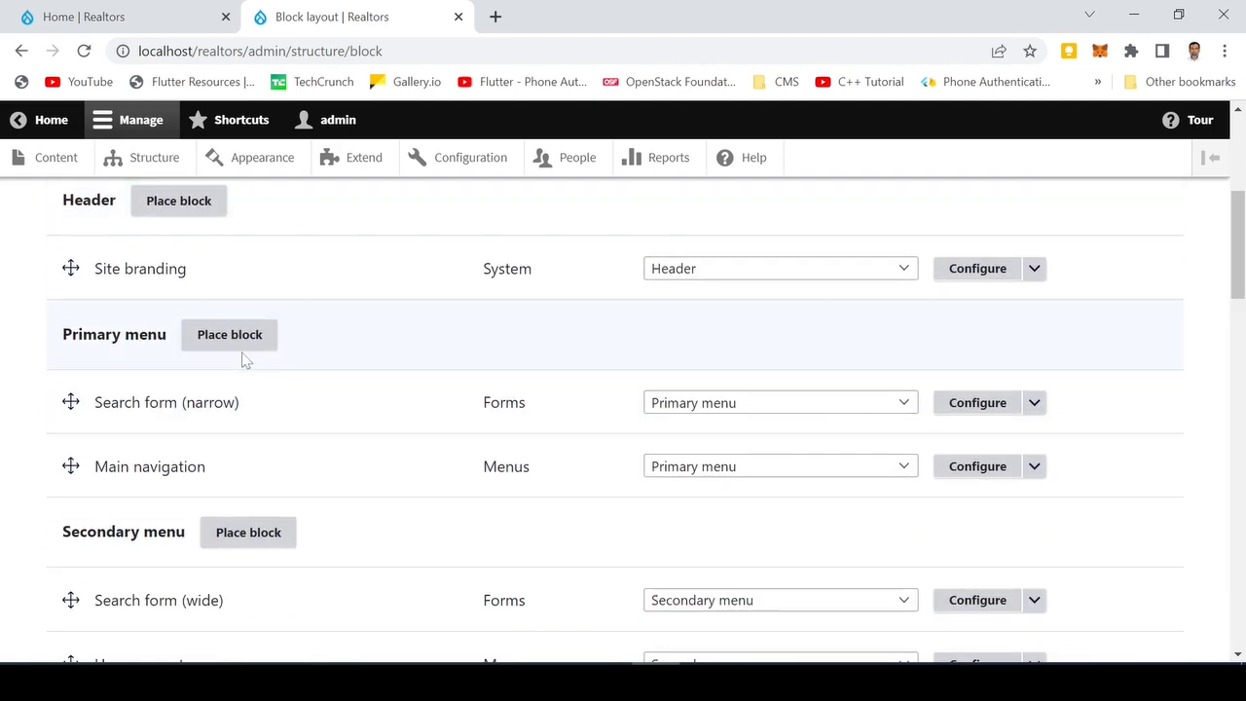
{"action": "scroll", "coordinate": [346, 384], "scroll_direction": "down", "scroll_amount": 1}
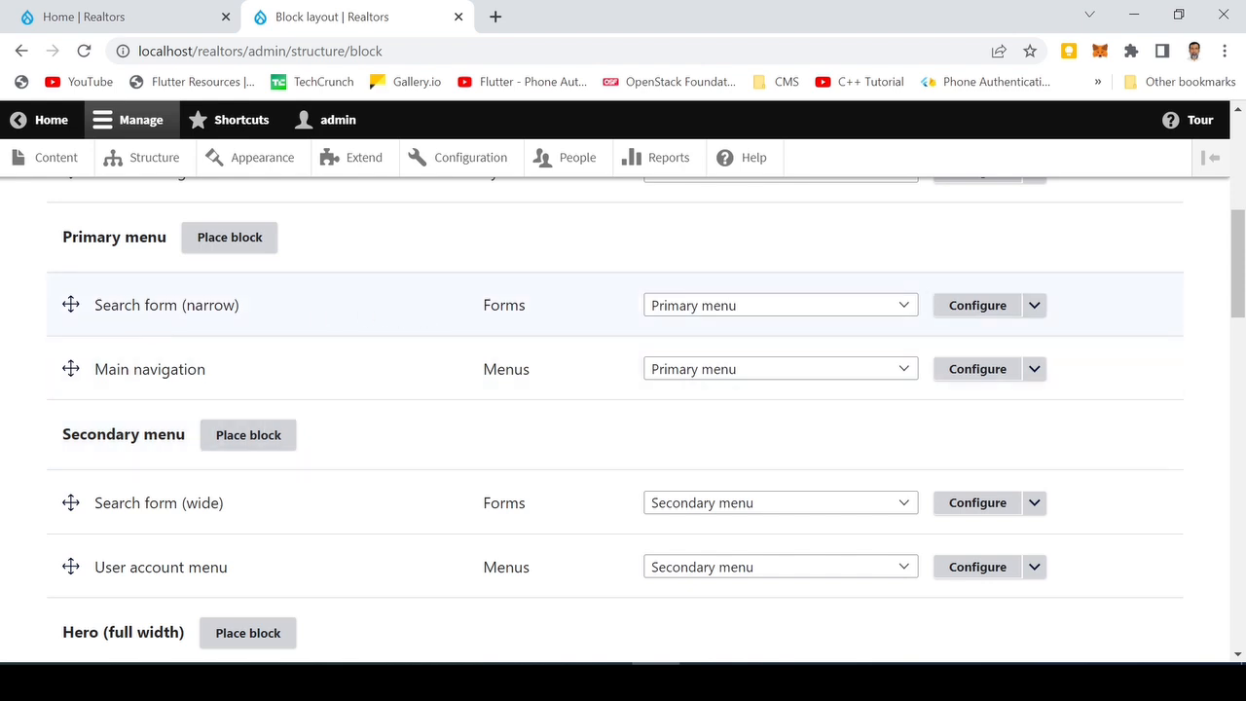
{"action": "left_click", "coordinate": [1034, 306]}
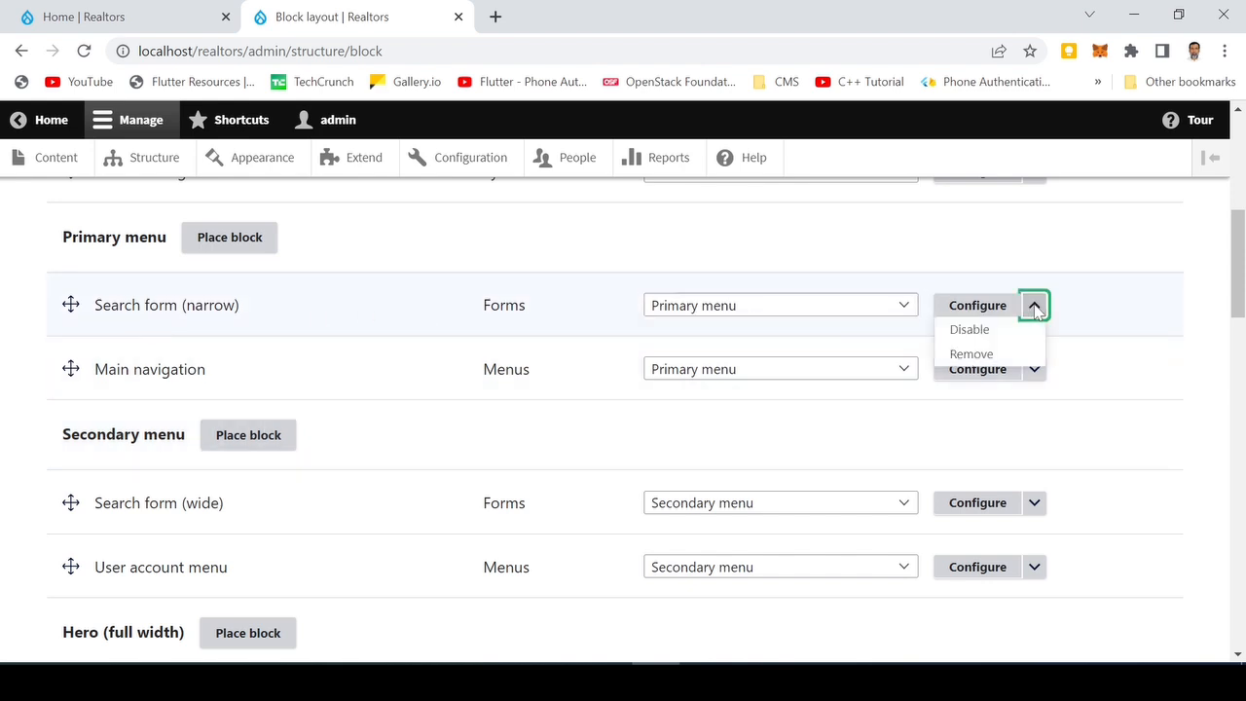
{"action": "left_click", "coordinate": [972, 354]}
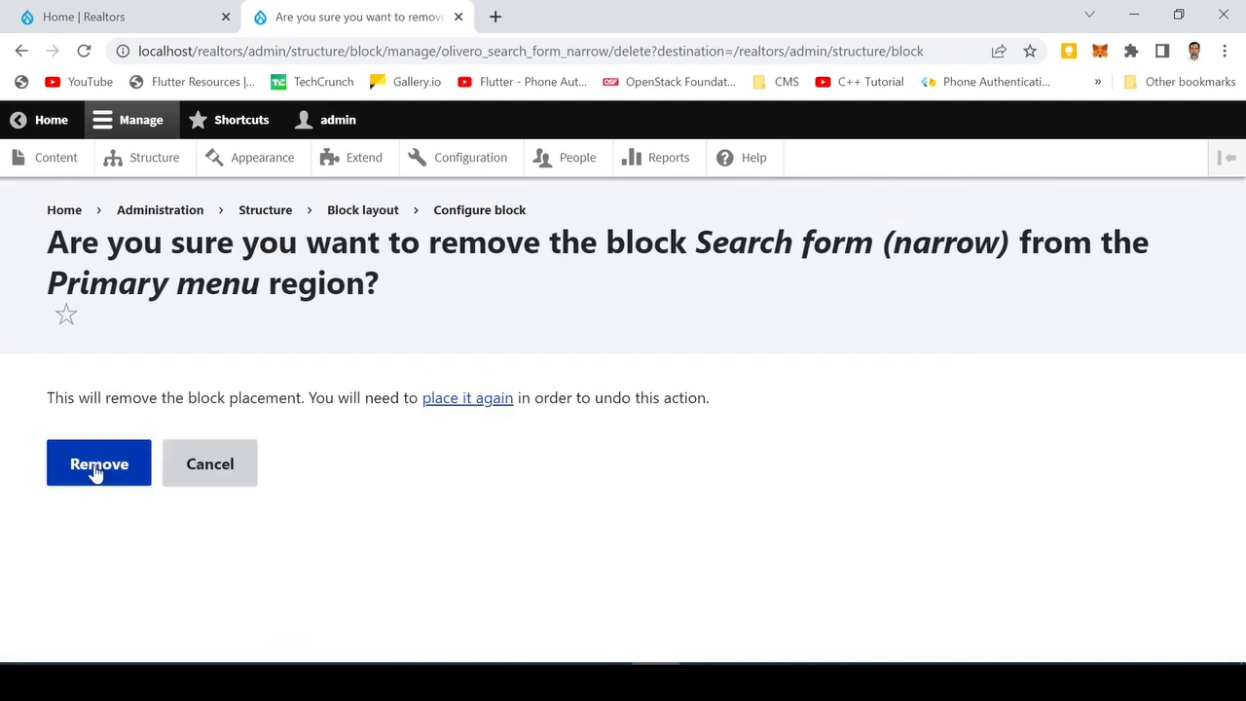
{"action": "left_click", "coordinate": [96, 472]}
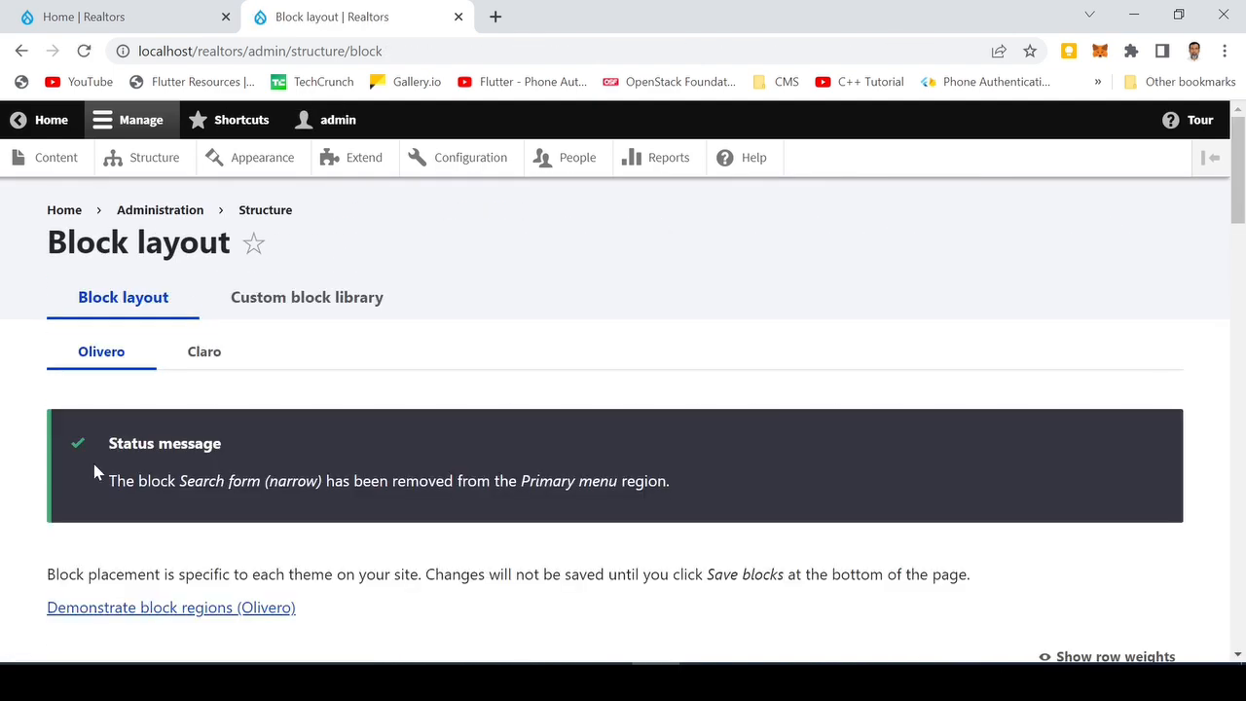
Step: Save the block layout and reload the site's home page to check the header
{"action": "scroll", "coordinate": [245, 367], "scroll_direction": "down", "scroll_amount": 20}
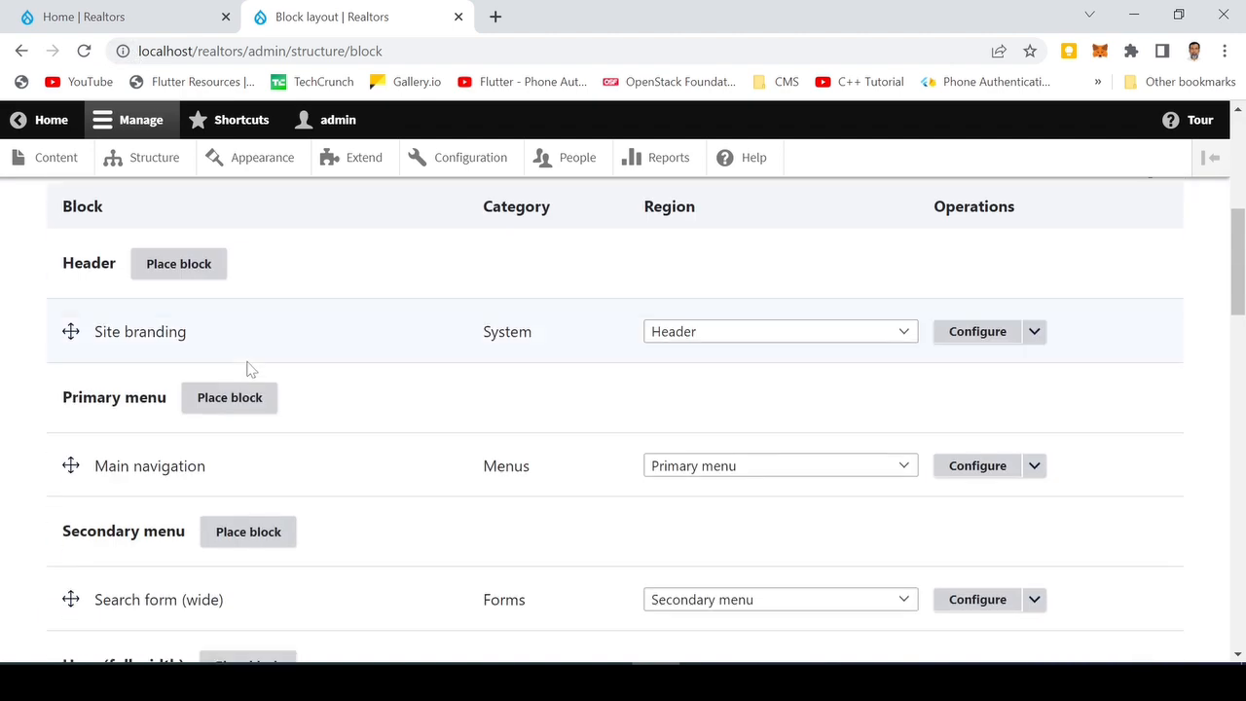
{"action": "scroll", "coordinate": [236, 399], "scroll_direction": "down", "scroll_amount": 3}
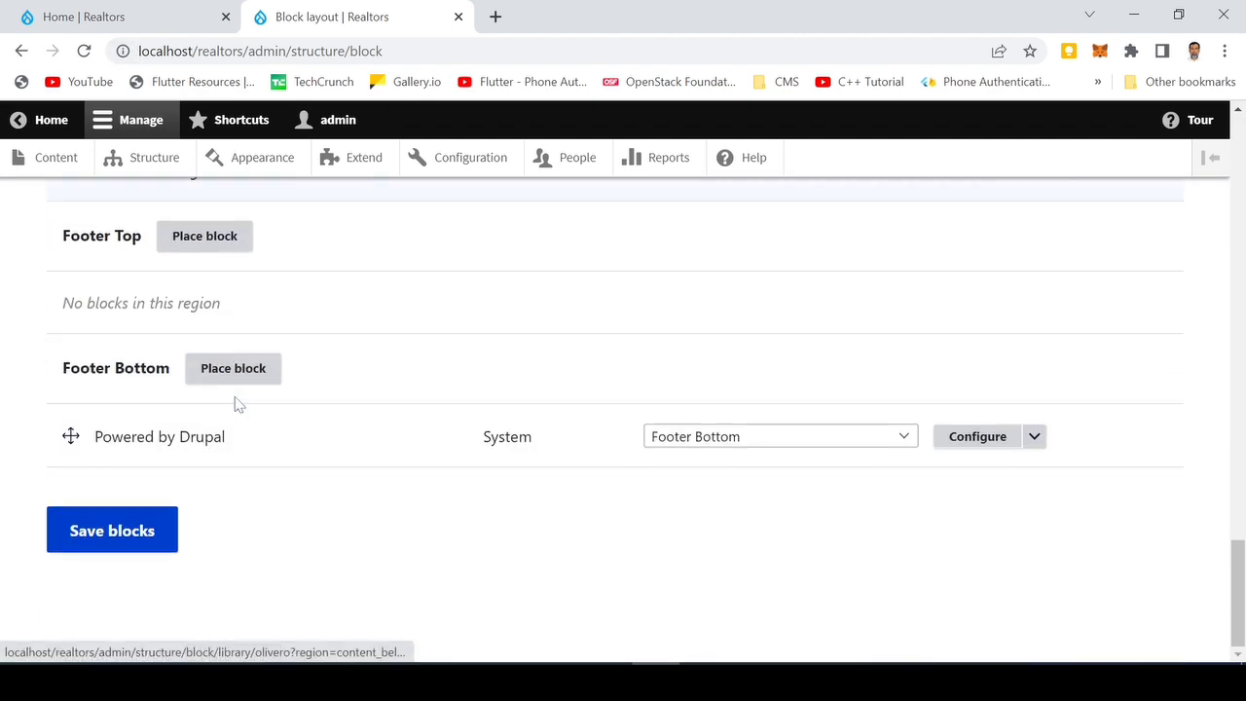
{"action": "left_click", "coordinate": [109, 545]}
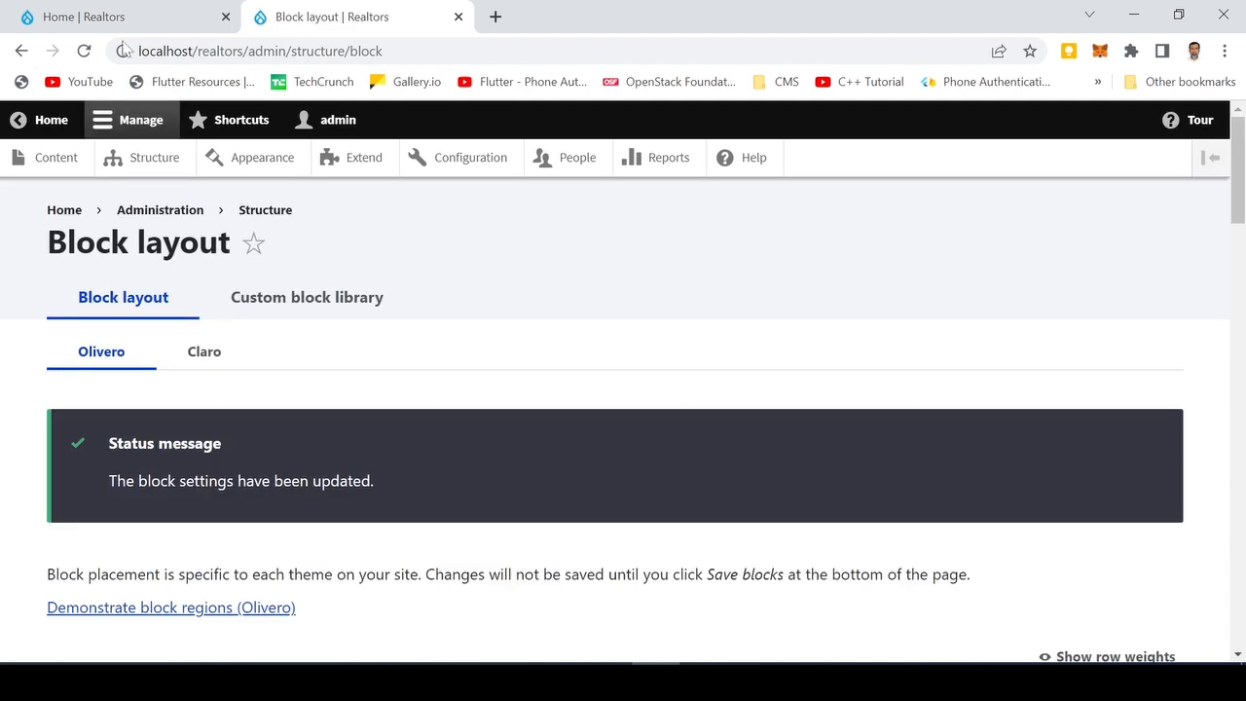
{"action": "left_click", "coordinate": [119, 20]}
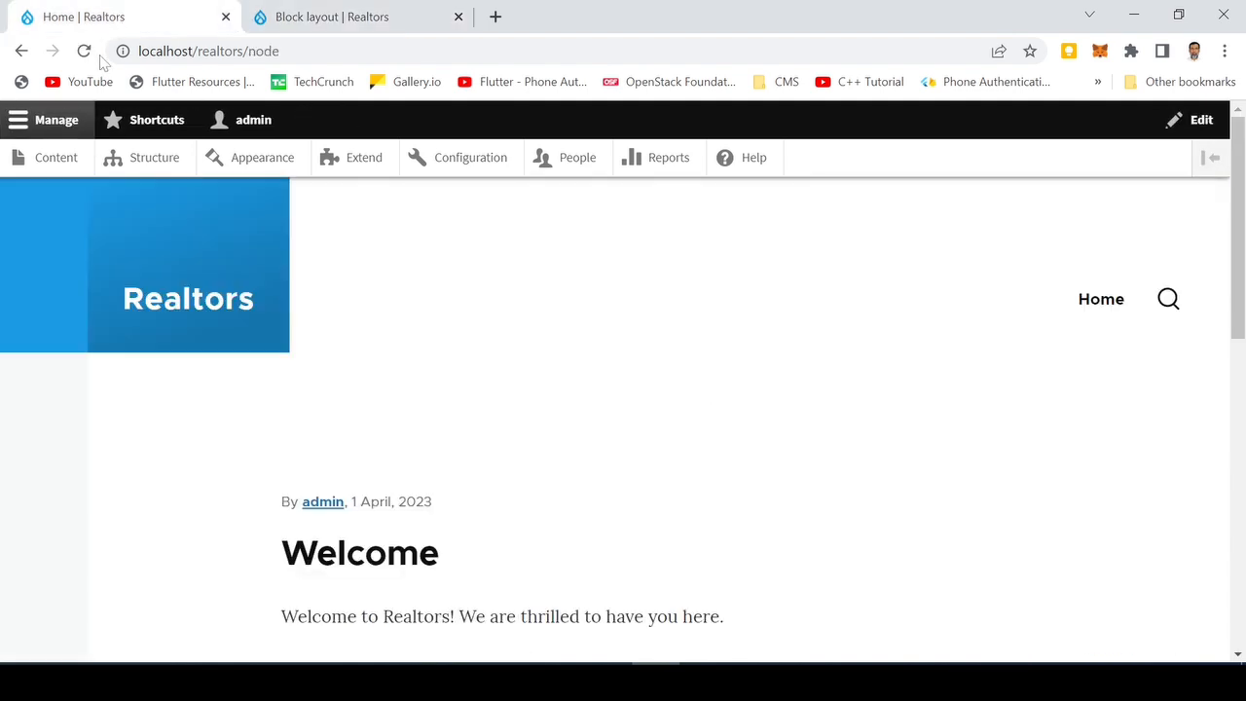
{"action": "left_click", "coordinate": [83, 50]}
Step: On the Block layout page, remove the Search form (wide) block from the Secondary menu region
{"action": "left_click", "coordinate": [346, 19]}
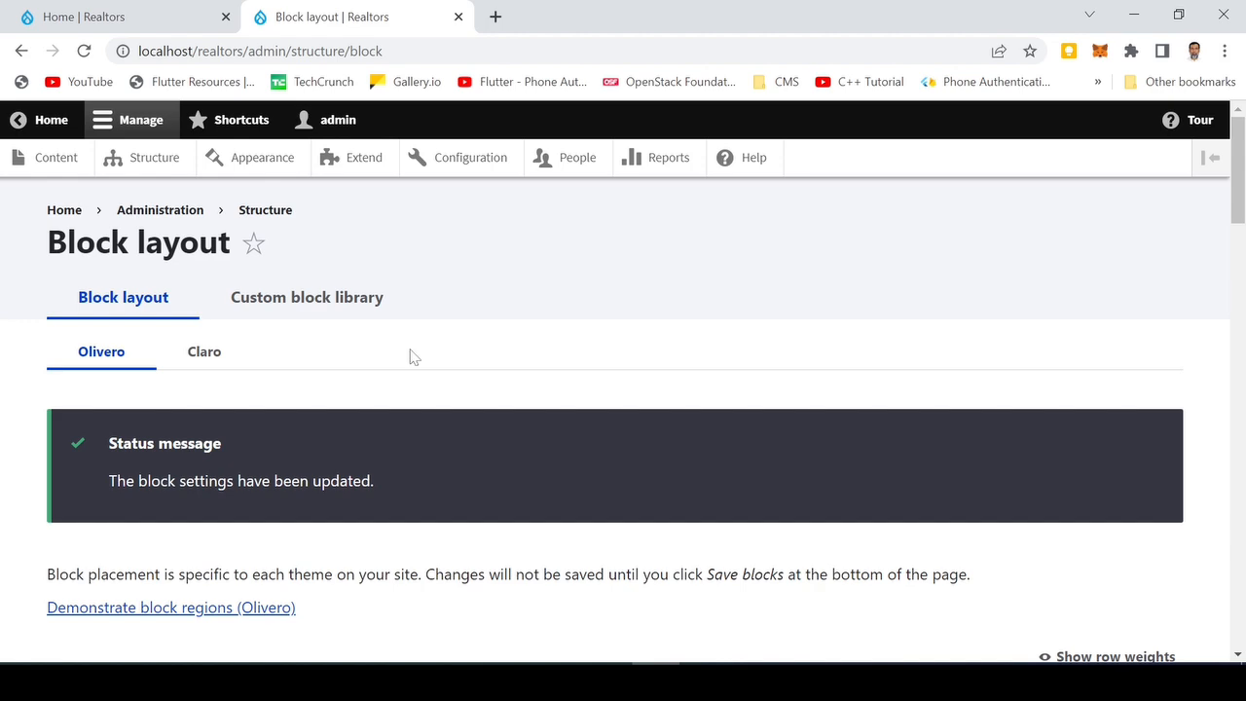
{"action": "scroll", "coordinate": [413, 357], "scroll_direction": "down", "scroll_amount": 2}
{"action": "scroll", "coordinate": [411, 357], "scroll_direction": "down", "scroll_amount": 5}
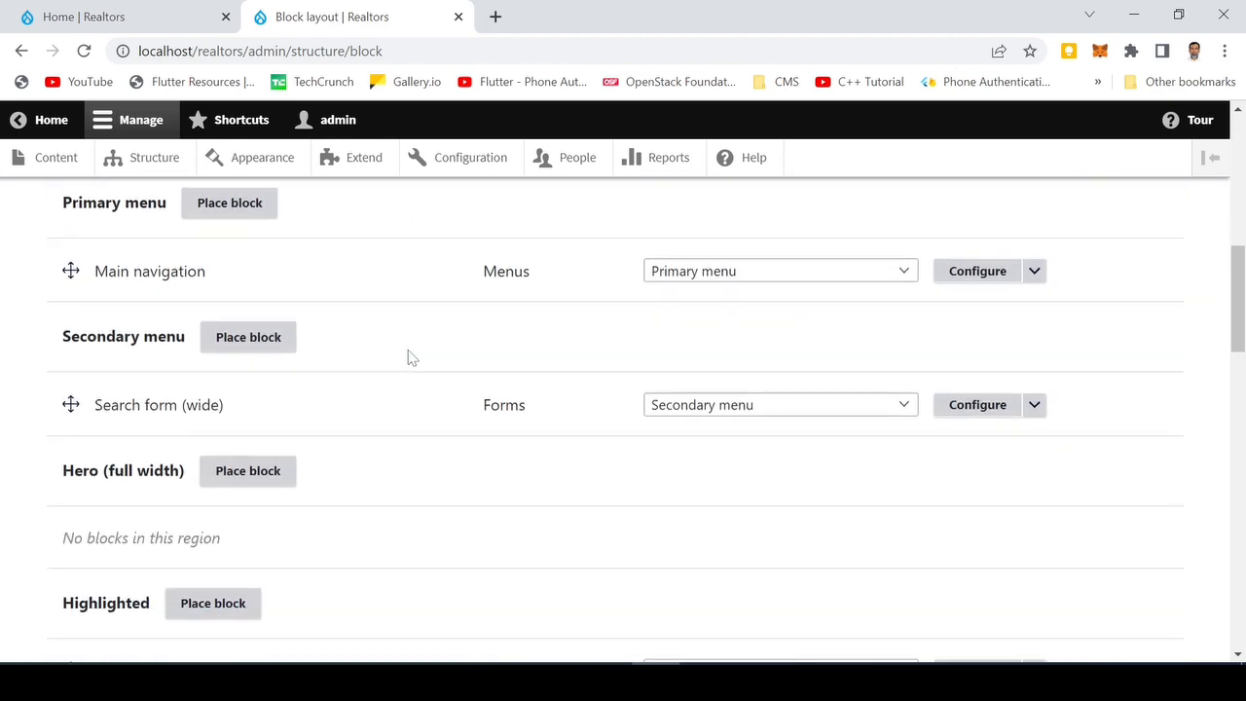
{"action": "left_click", "coordinate": [1035, 404]}
{"action": "left_click", "coordinate": [972, 455]}
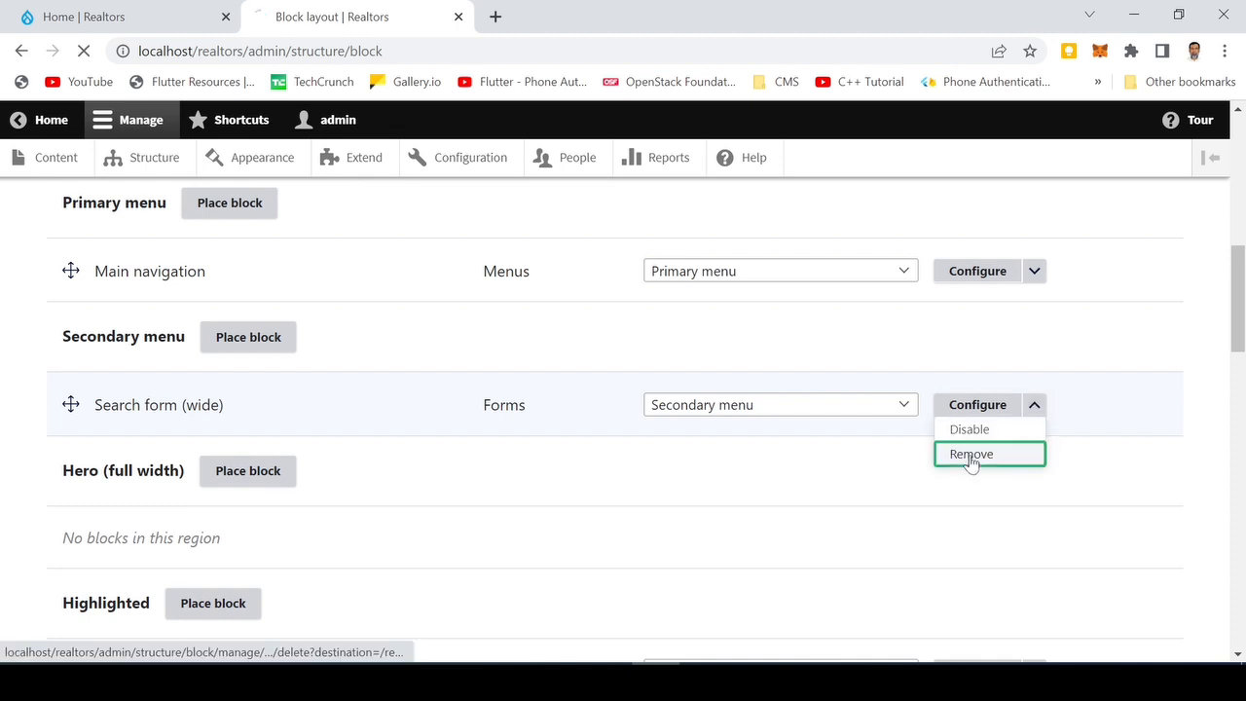
{"action": "left_click", "coordinate": [108, 460]}
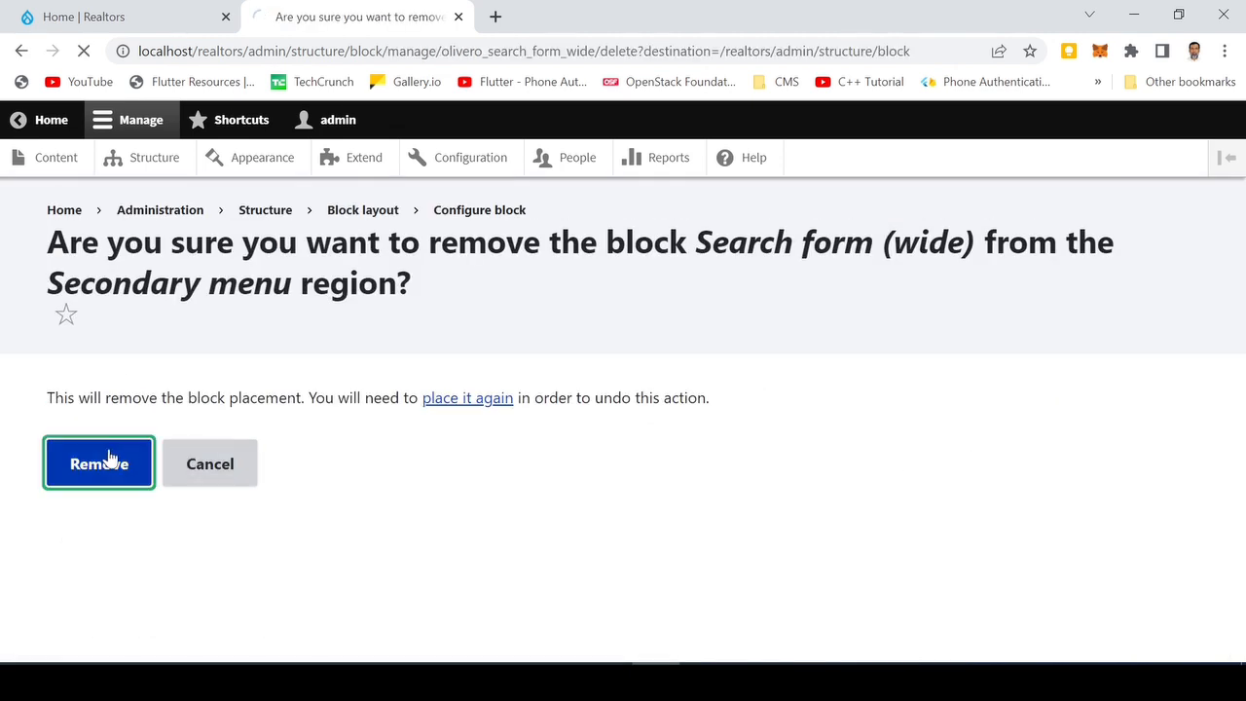
Step: Return to the refreshed home page and examine it from the header through the Welcome article to the footer
{"action": "left_click", "coordinate": [155, 27]}
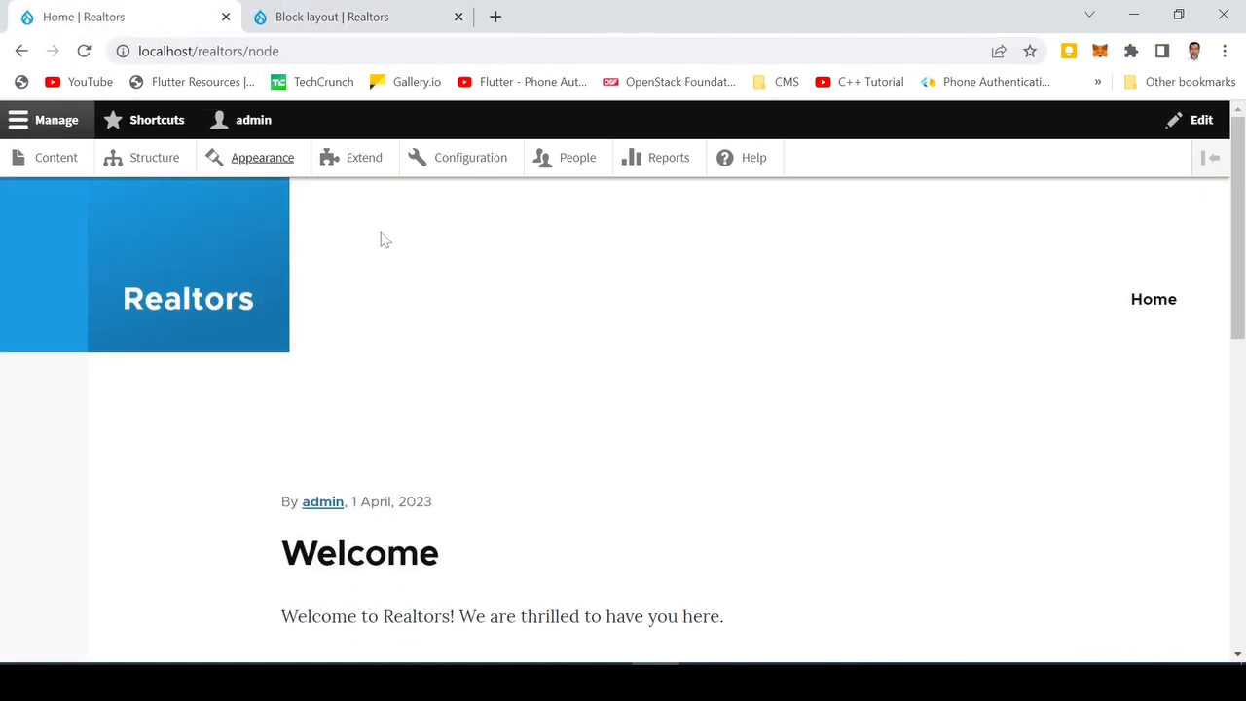
{"action": "scroll", "coordinate": [642, 399], "scroll_direction": "up", "scroll_amount": 2}
{"action": "scroll", "coordinate": [658, 427], "scroll_direction": "down", "scroll_amount": 6}
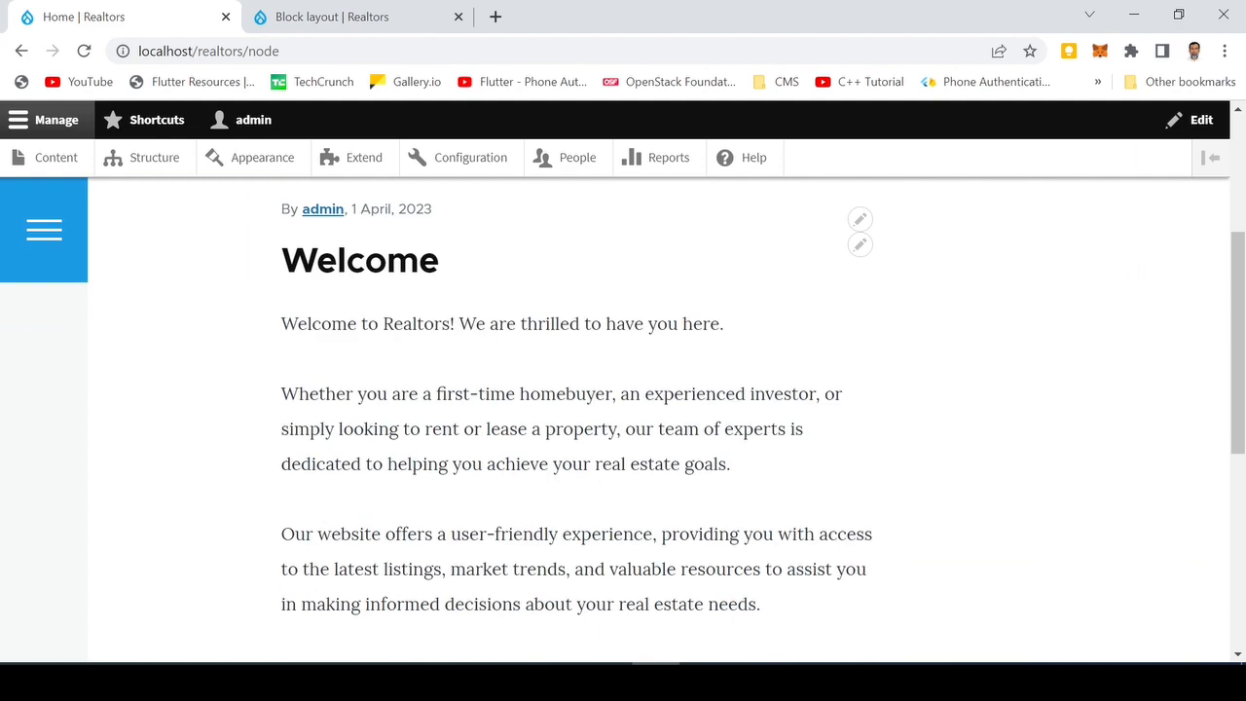
{"action": "scroll", "coordinate": [658, 427], "scroll_direction": "up", "scroll_amount": 6}
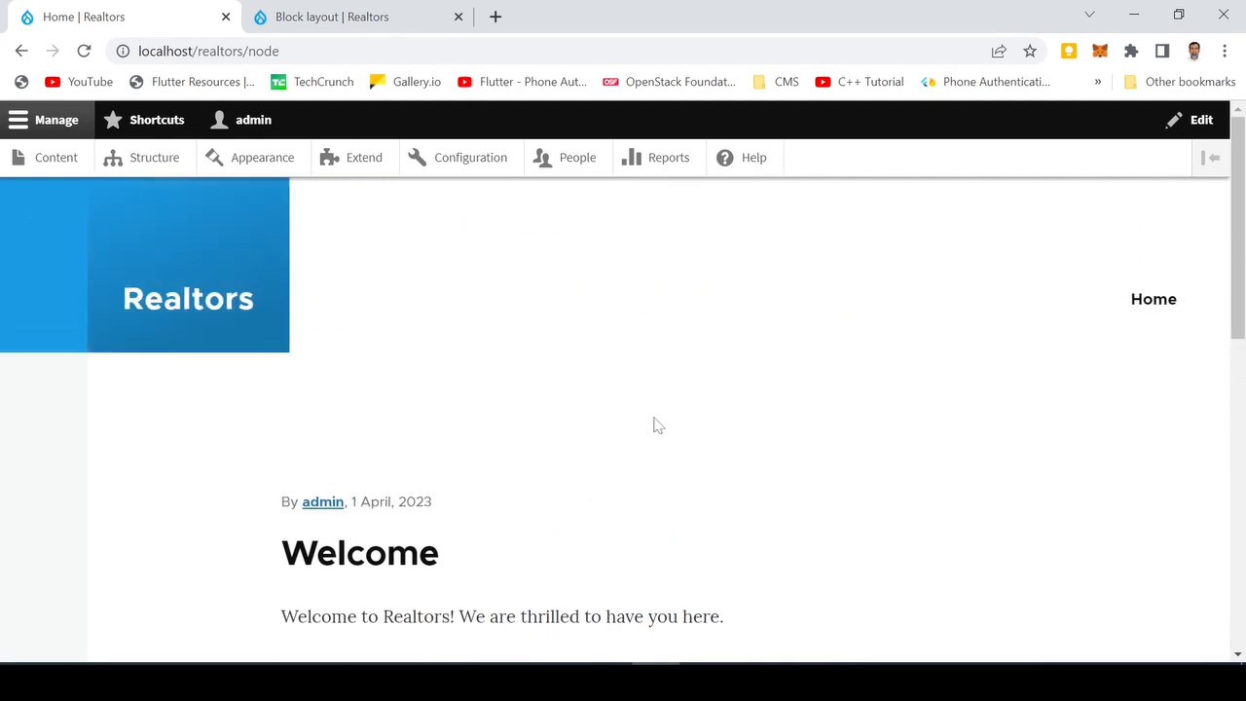
{"action": "scroll", "coordinate": [614, 391], "scroll_direction": "down", "scroll_amount": 4}
{"action": "scroll", "coordinate": [613, 391], "scroll_direction": "down", "scroll_amount": 5}
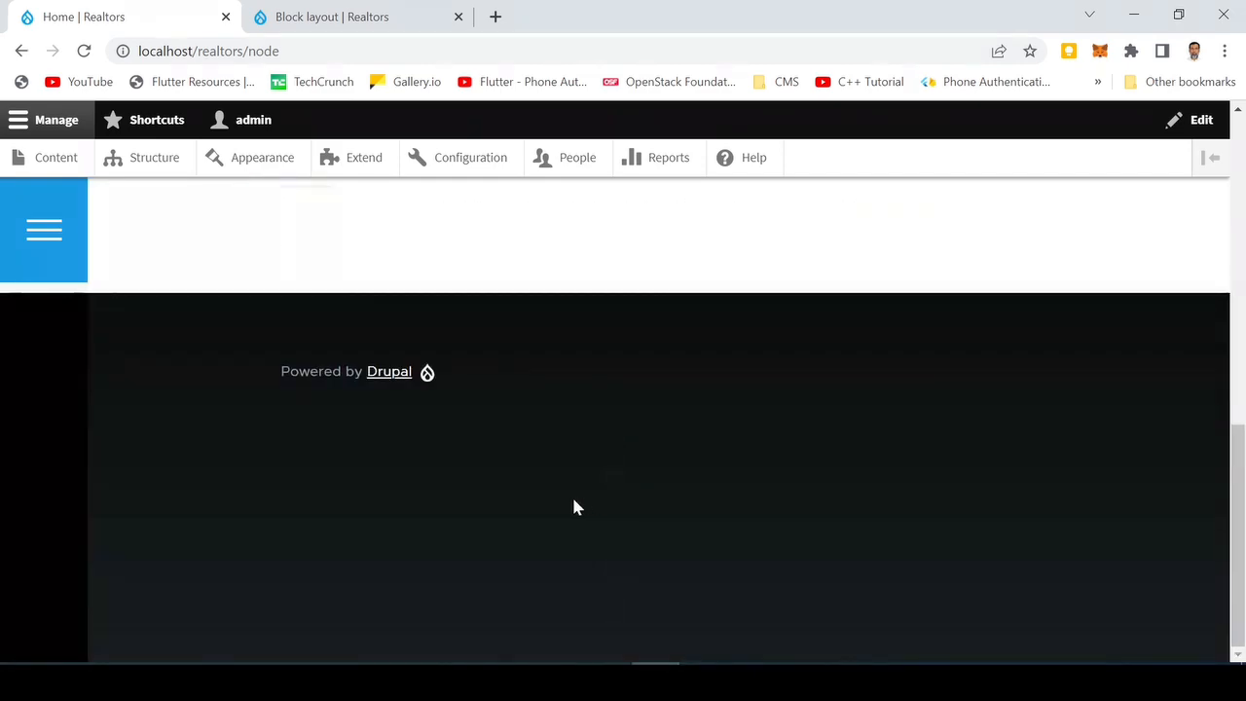
{"action": "scroll", "coordinate": [423, 437], "scroll_direction": "up", "scroll_amount": 2}
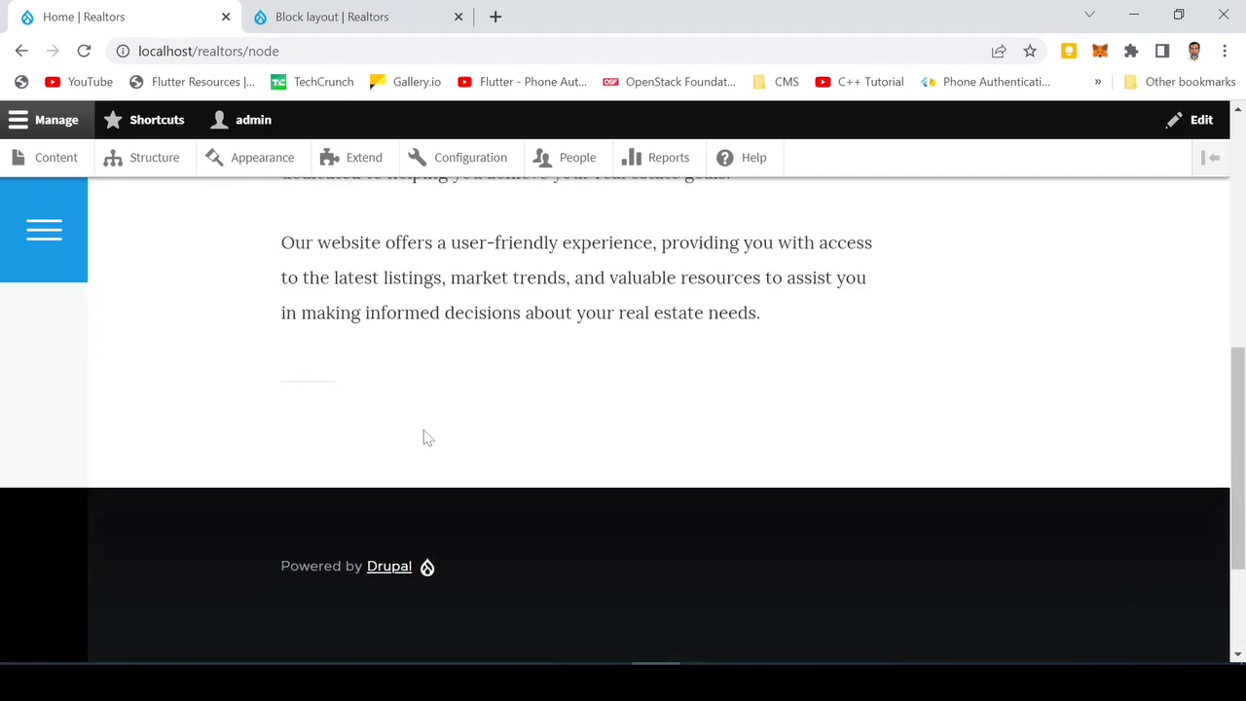
Step: Return to the Block layout page and open the list of blocks that can be placed in the Footer Bottom region
{"action": "scroll", "coordinate": [287, 428], "scroll_direction": "down", "scroll_amount": 2}
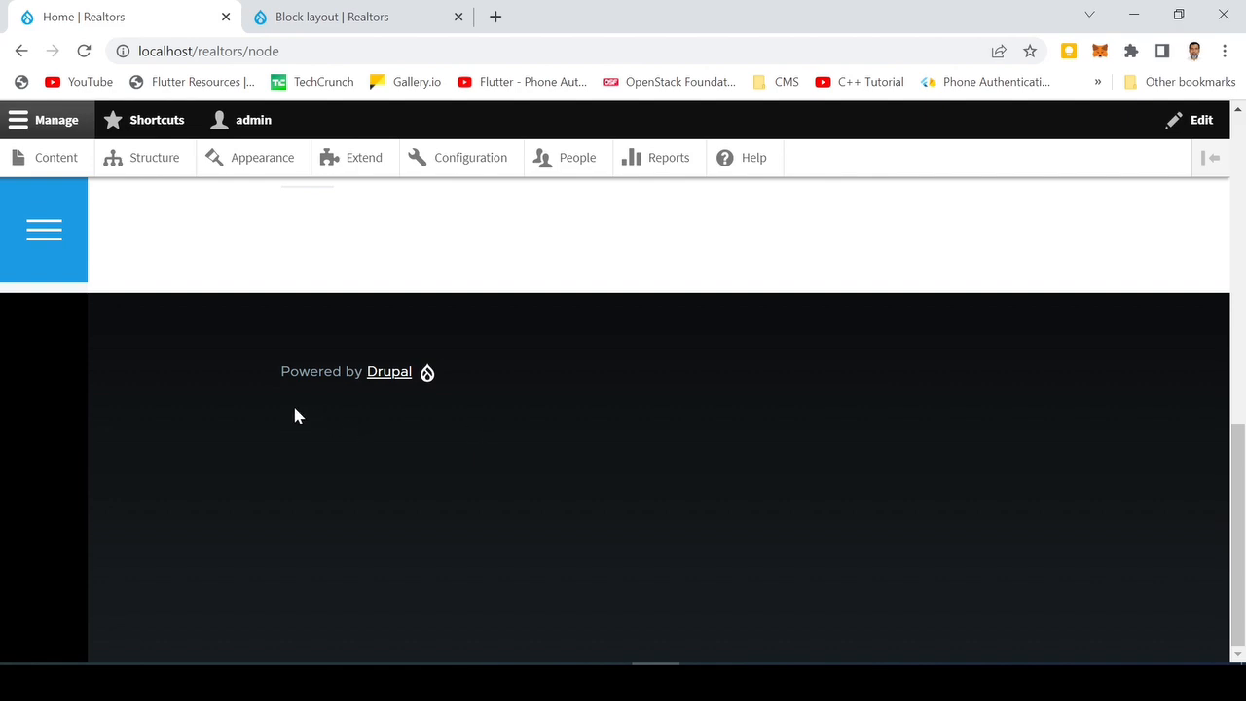
{"action": "scroll", "coordinate": [295, 415], "scroll_direction": "up", "scroll_amount": 3}
{"action": "left_click", "coordinate": [343, 12]}
{"action": "scroll", "coordinate": [345, 404], "scroll_direction": "down", "scroll_amount": 3}
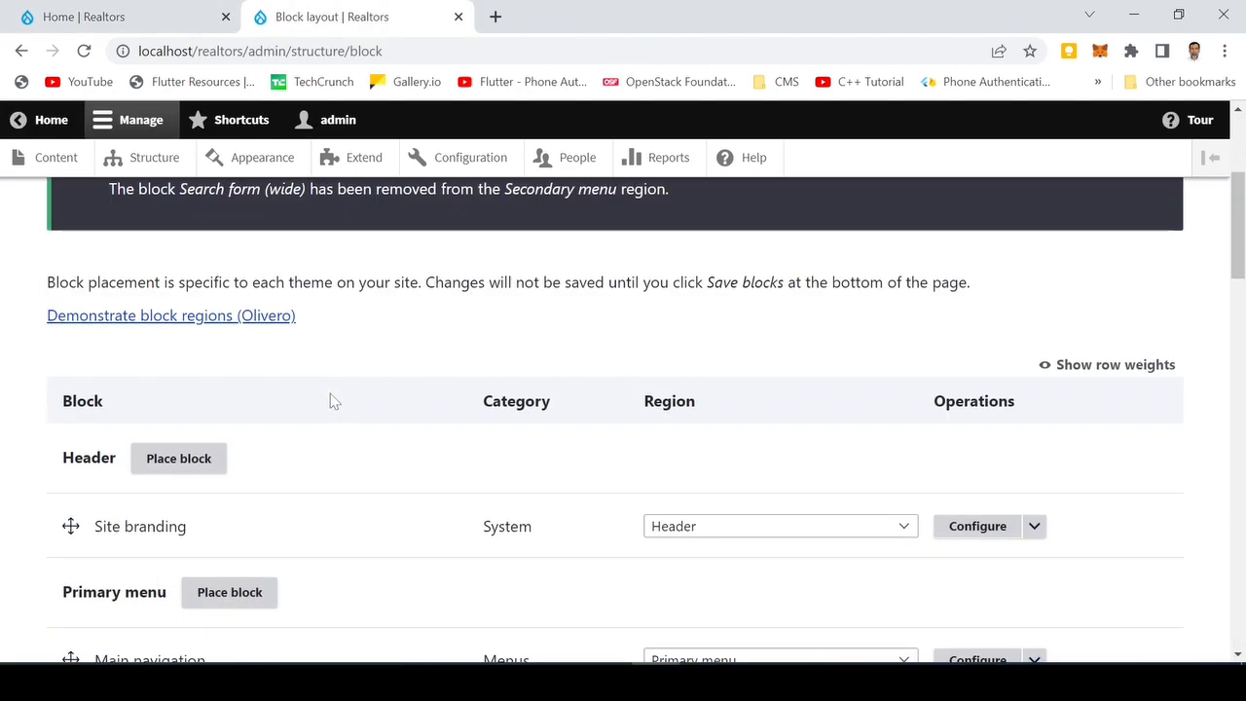
{"action": "scroll", "coordinate": [542, 412], "scroll_direction": "down", "scroll_amount": 15}
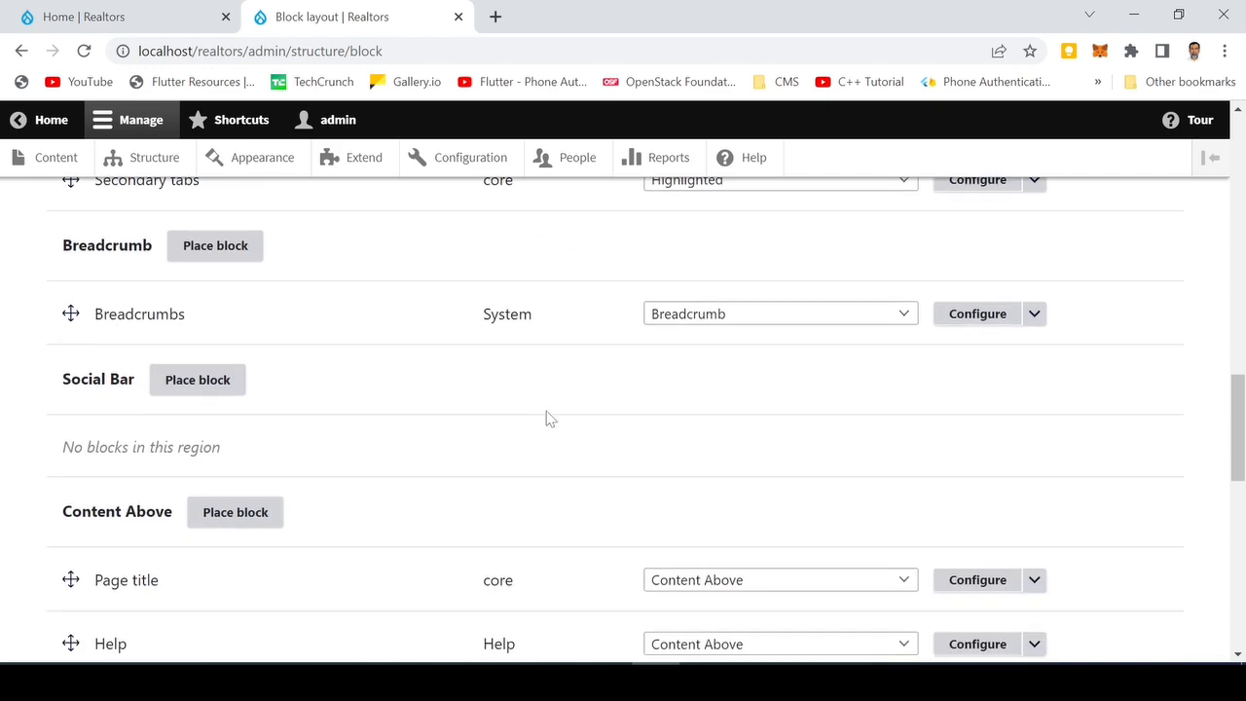
{"action": "scroll", "coordinate": [546, 418], "scroll_direction": "down", "scroll_amount": 3}
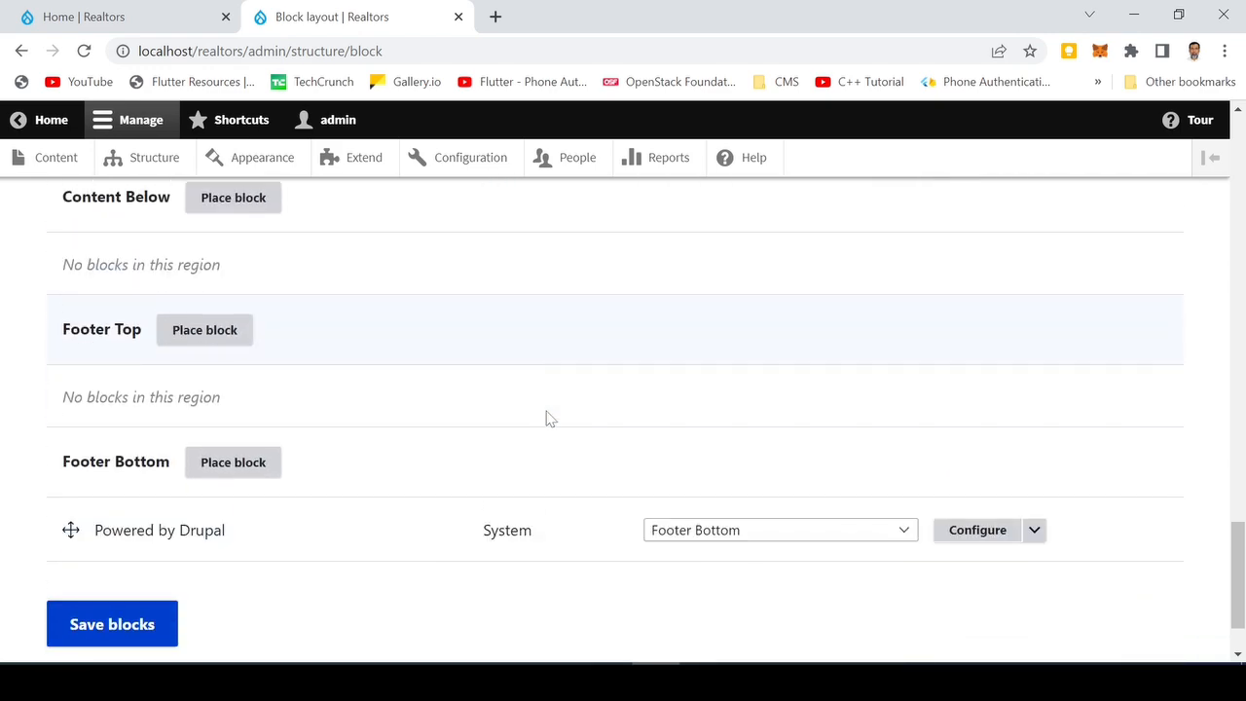
{"action": "left_click", "coordinate": [224, 469]}
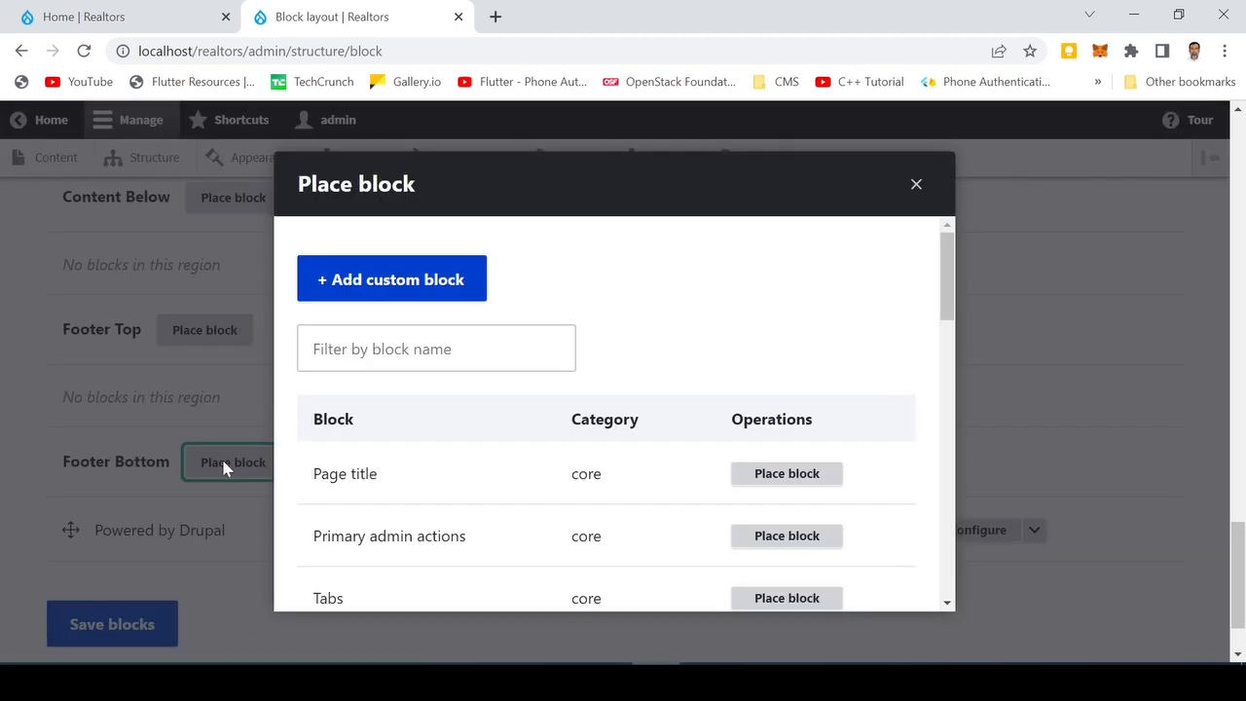
Step: Place the Who's online block in the Footer Bottom region with its default settings
{"action": "scroll", "coordinate": [682, 453], "scroll_direction": "down", "scroll_amount": 3}
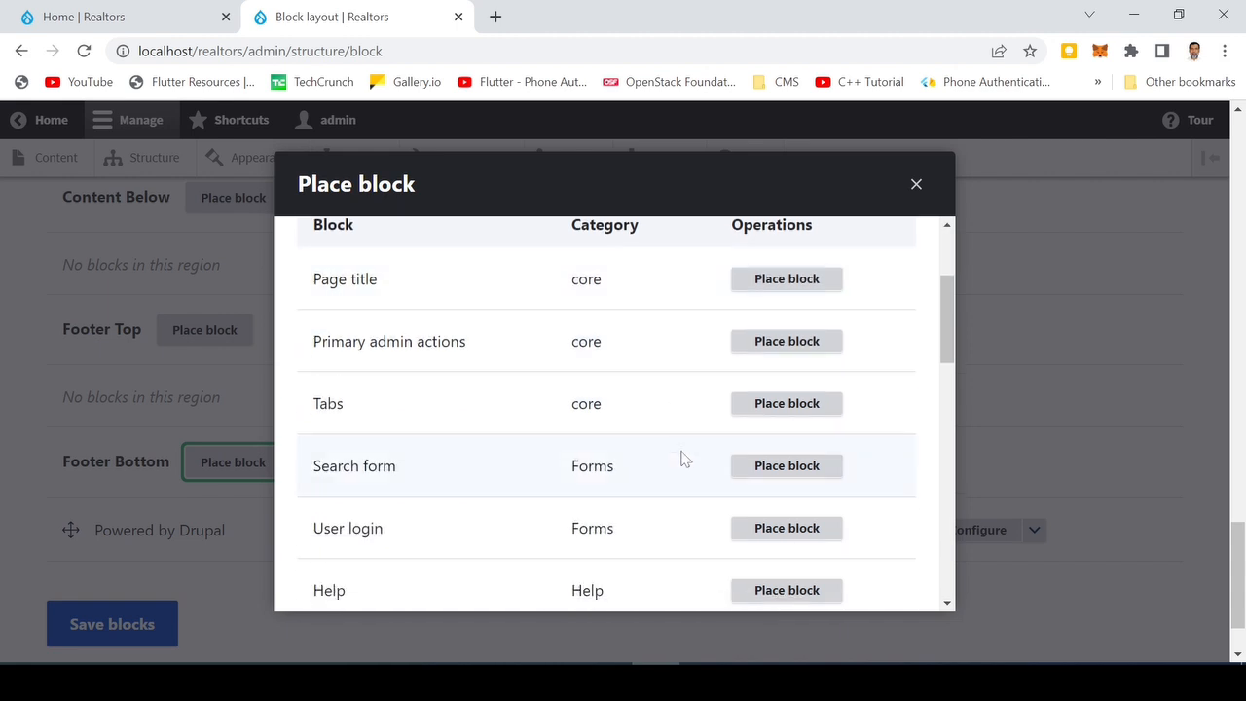
{"action": "scroll", "coordinate": [684, 461], "scroll_direction": "down", "scroll_amount": 1}
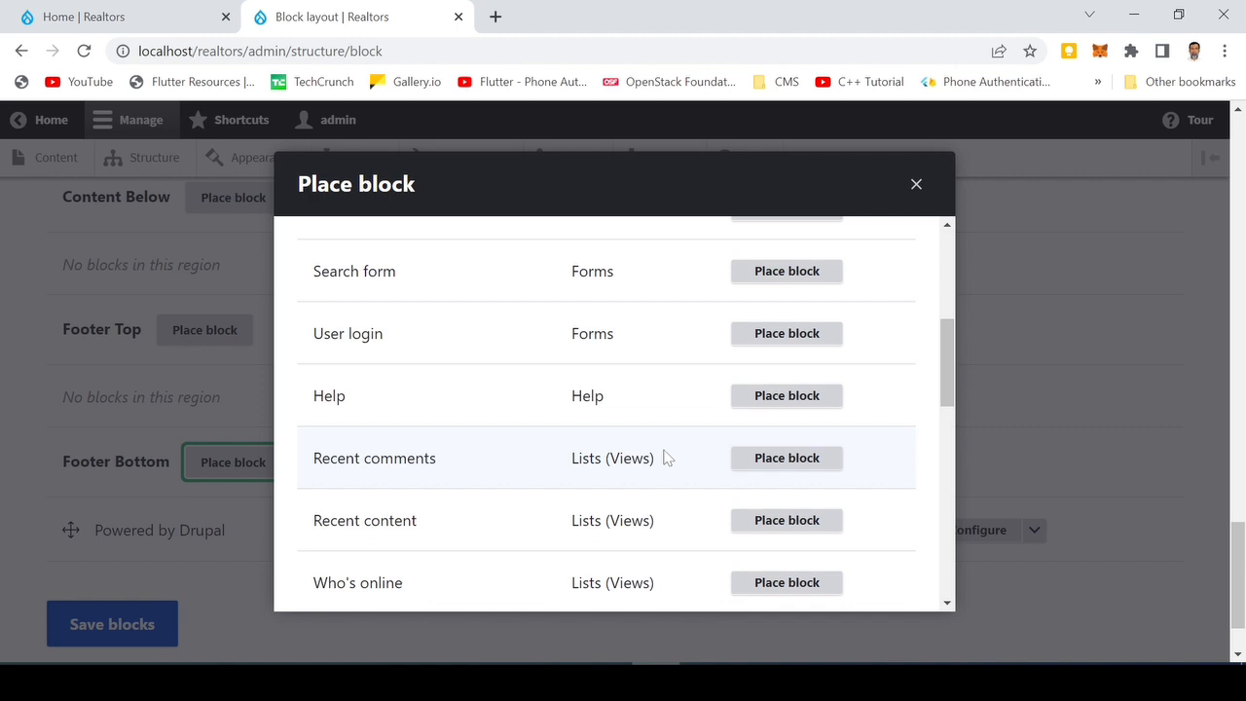
{"action": "scroll", "coordinate": [419, 453], "scroll_direction": "up", "scroll_amount": 2}
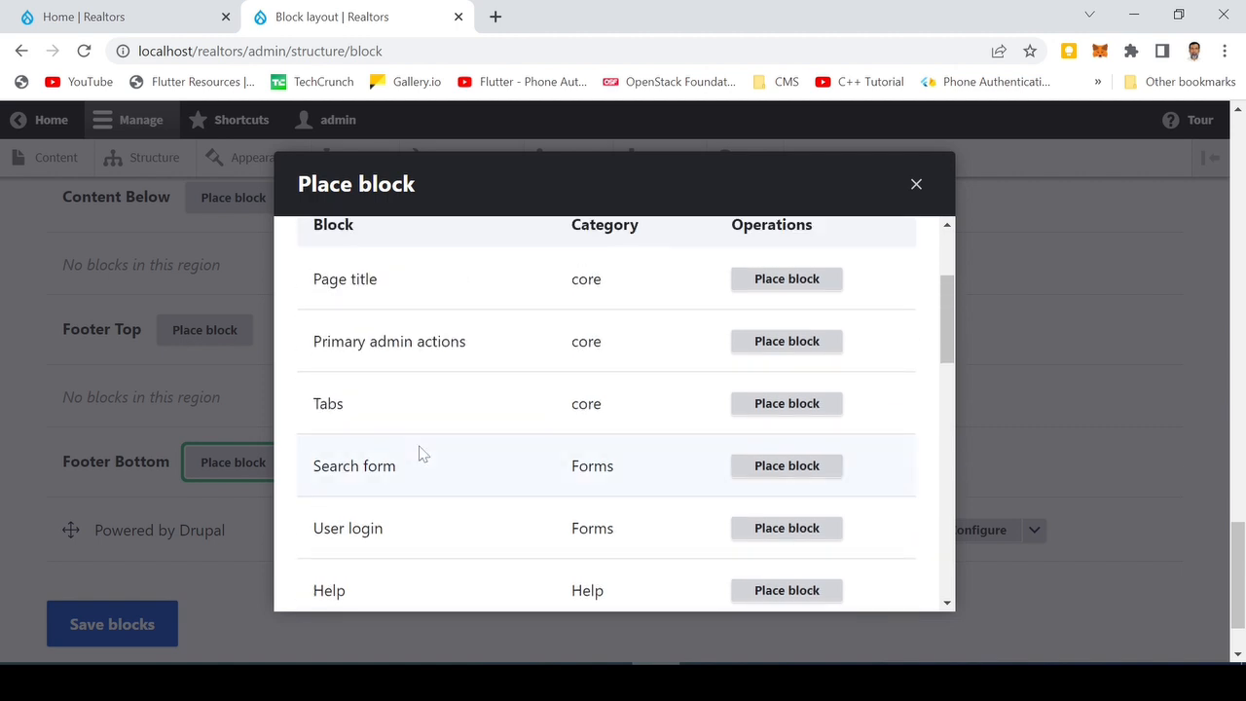
{"action": "scroll", "coordinate": [428, 454], "scroll_direction": "down", "scroll_amount": 3}
{"action": "scroll", "coordinate": [460, 454], "scroll_direction": "down", "scroll_amount": 1}
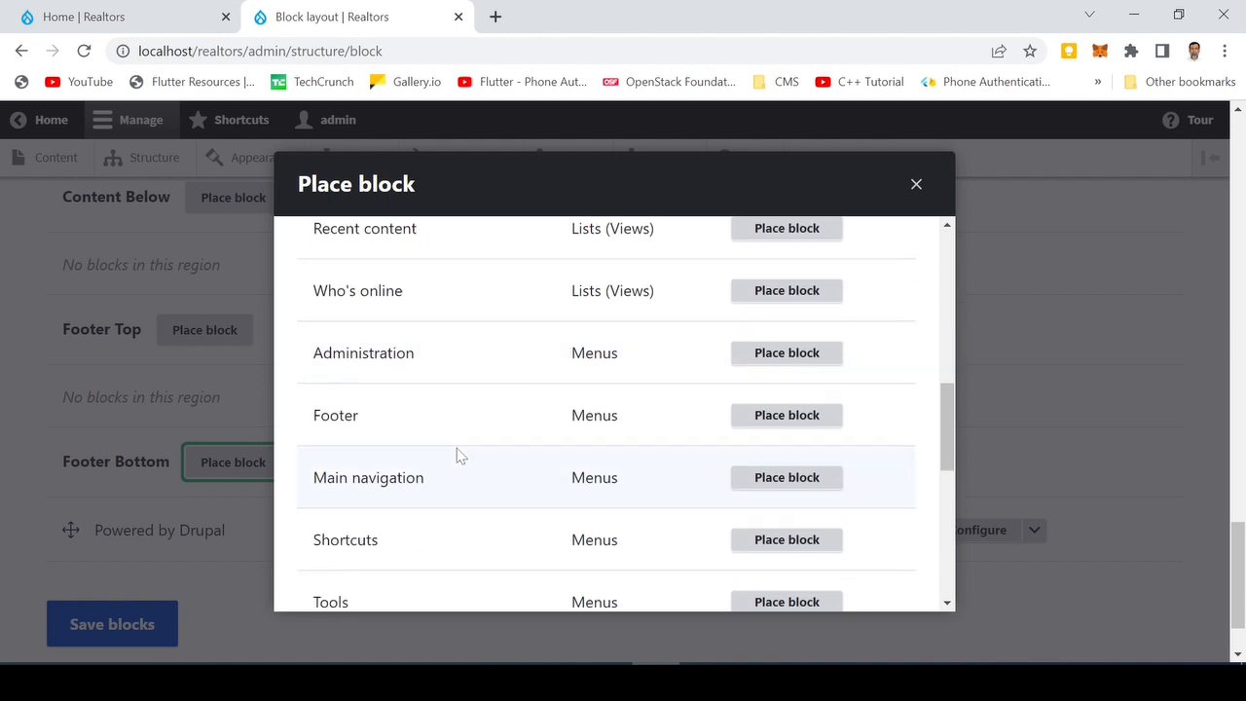
{"action": "scroll", "coordinate": [461, 454], "scroll_direction": "down", "scroll_amount": 2}
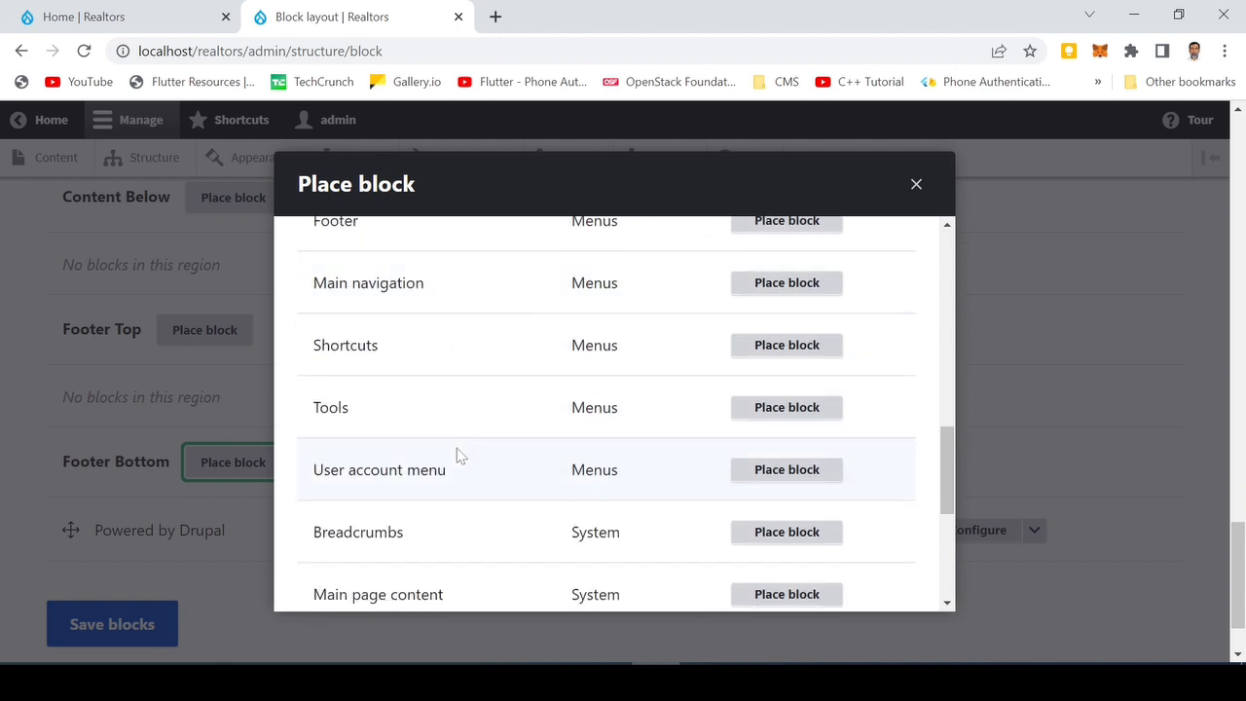
{"action": "scroll", "coordinate": [458, 454], "scroll_direction": "up", "scroll_amount": 2}
{"action": "scroll", "coordinate": [428, 419], "scroll_direction": "up", "scroll_amount": 1}
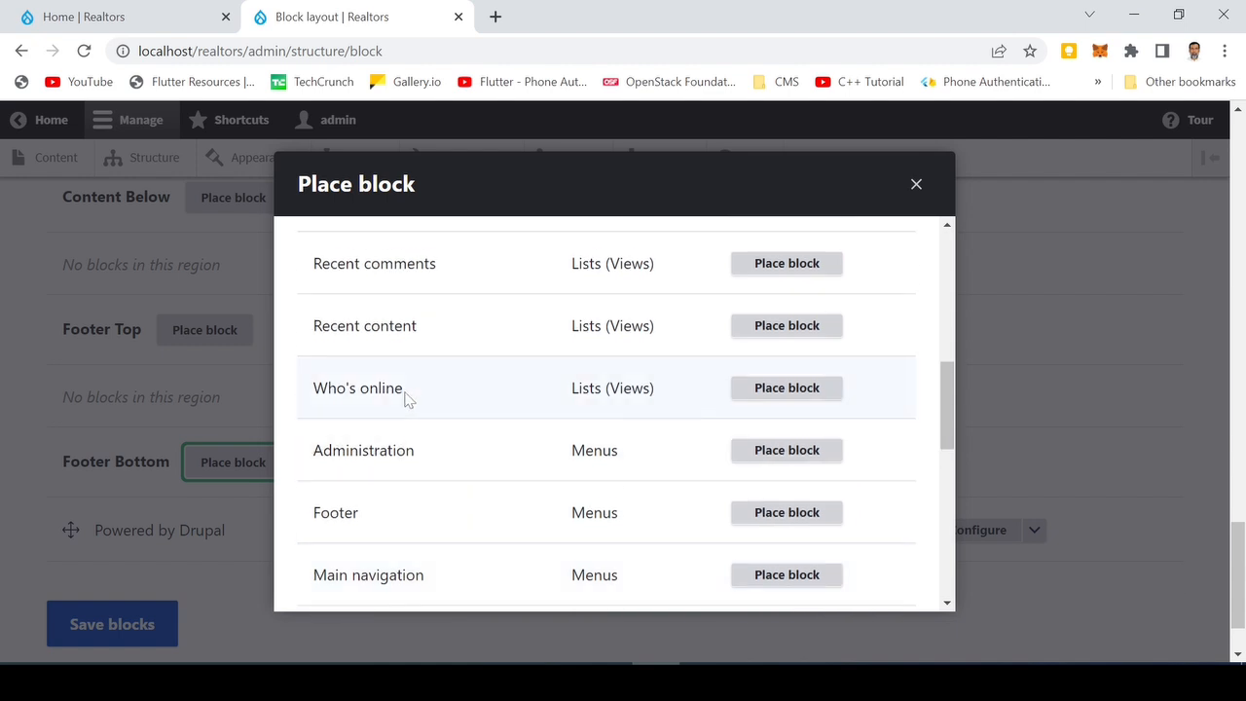
{"action": "left_click", "coordinate": [761, 392]}
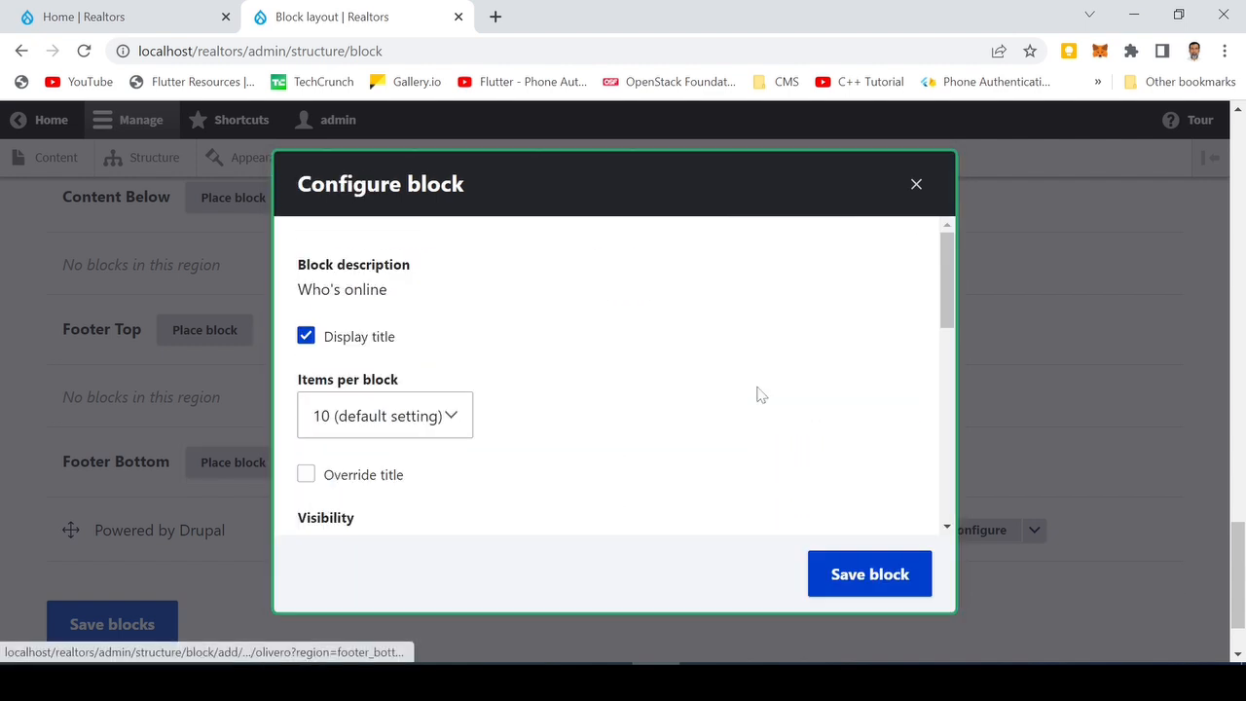
{"action": "left_click", "coordinate": [870, 575]}
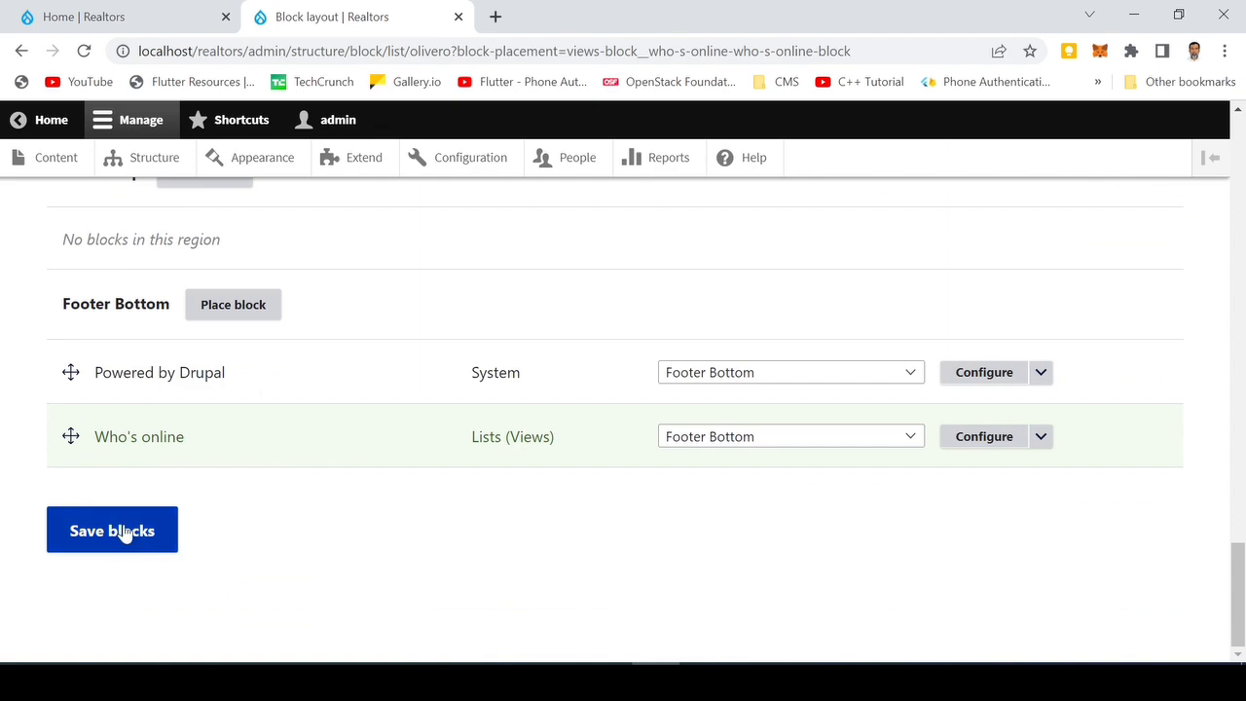
Step: Save the block layout and reload the site's home page to check the footer
{"action": "left_click", "coordinate": [123, 527]}
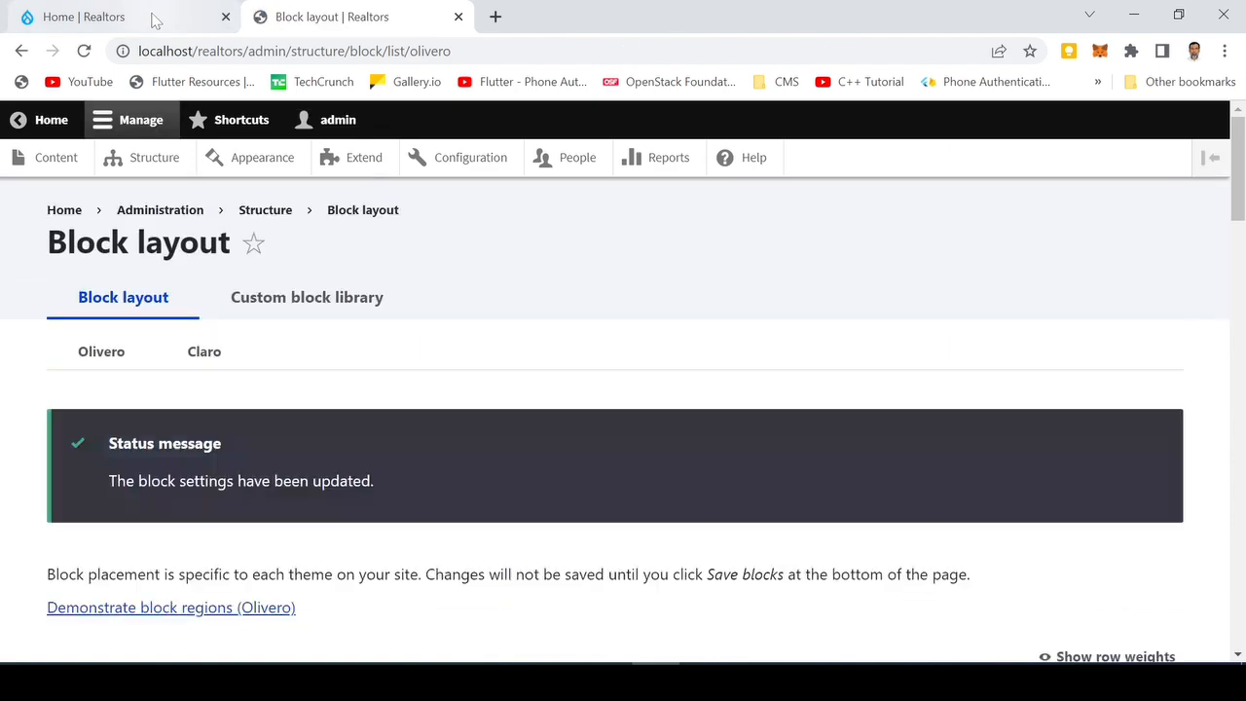
{"action": "left_click", "coordinate": [146, 17]}
{"action": "left_click", "coordinate": [84, 52]}
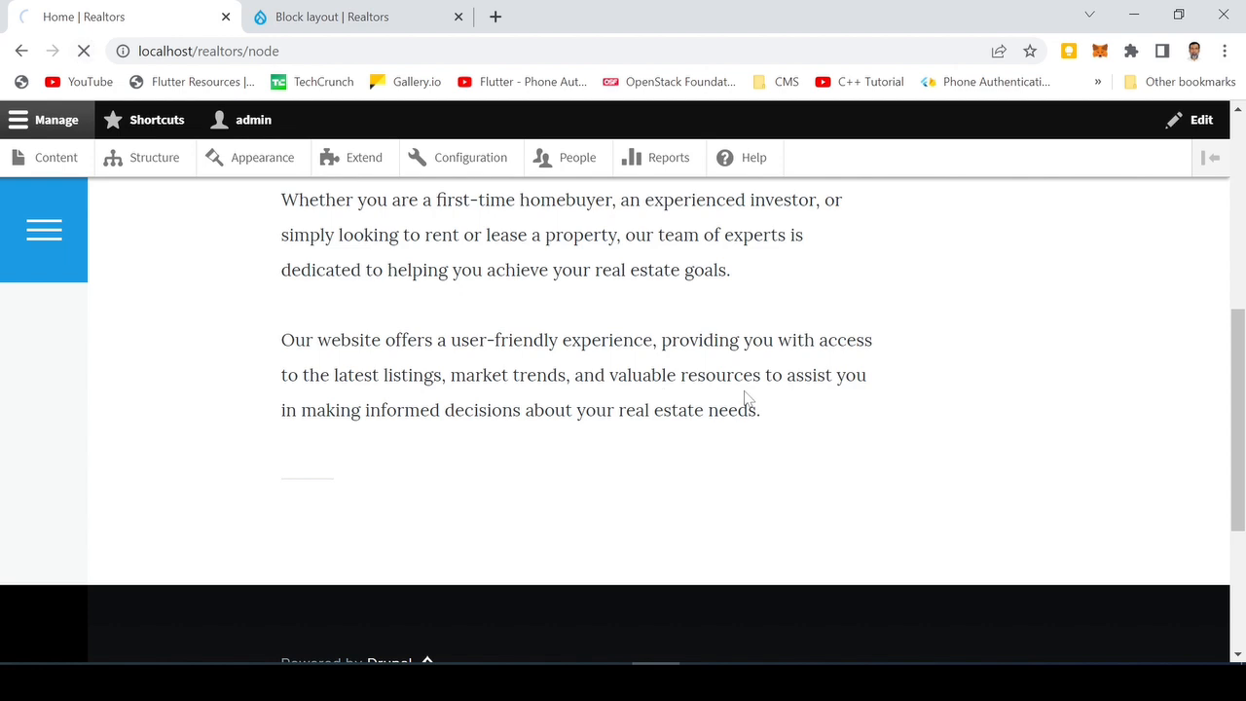
{"action": "scroll", "coordinate": [768, 399], "scroll_direction": "down", "scroll_amount": 5}
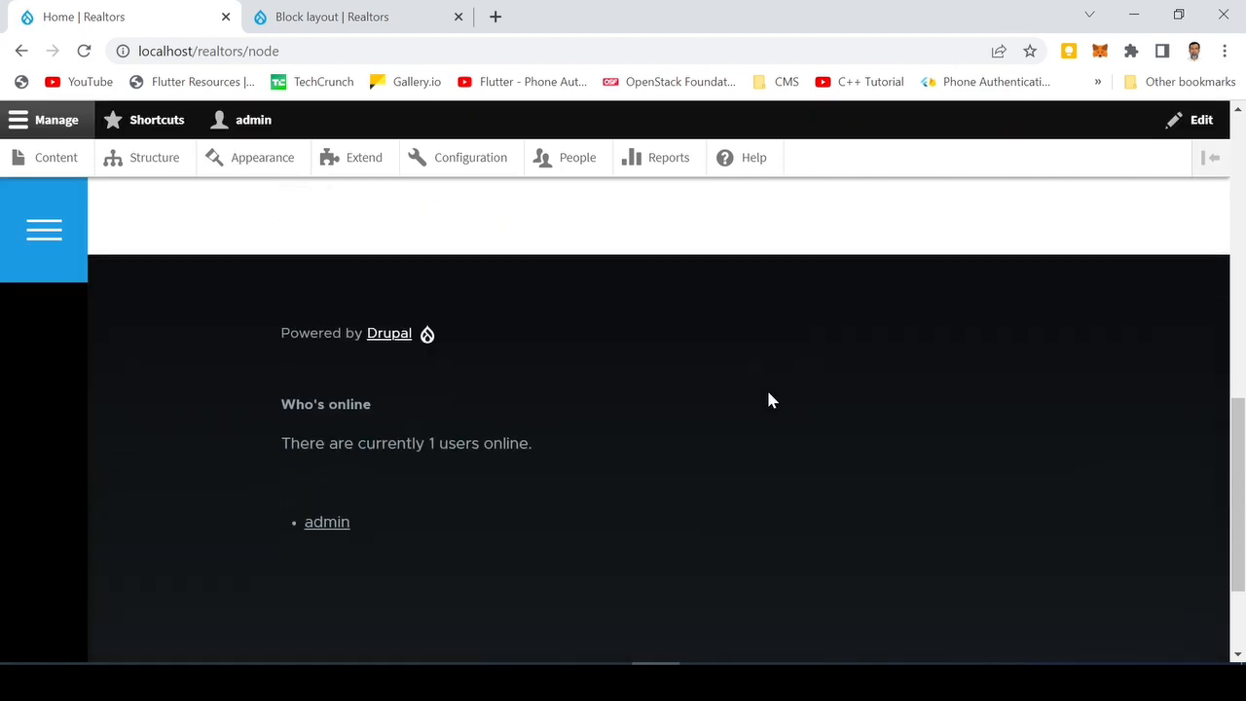
{"action": "scroll", "coordinate": [762, 426], "scroll_direction": "up", "scroll_amount": 1}
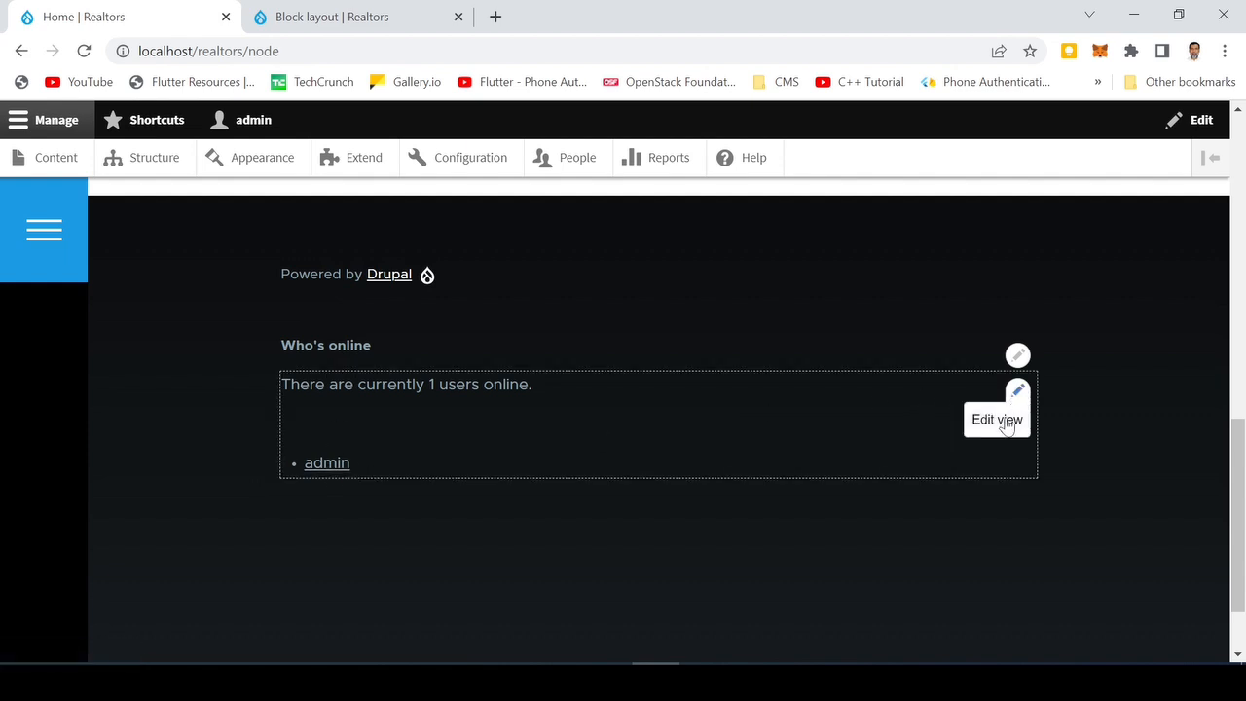
Step: Remove the Who's online block directly from the home page's footer and check the refreshed page
{"action": "left_click", "coordinate": [1018, 358]}
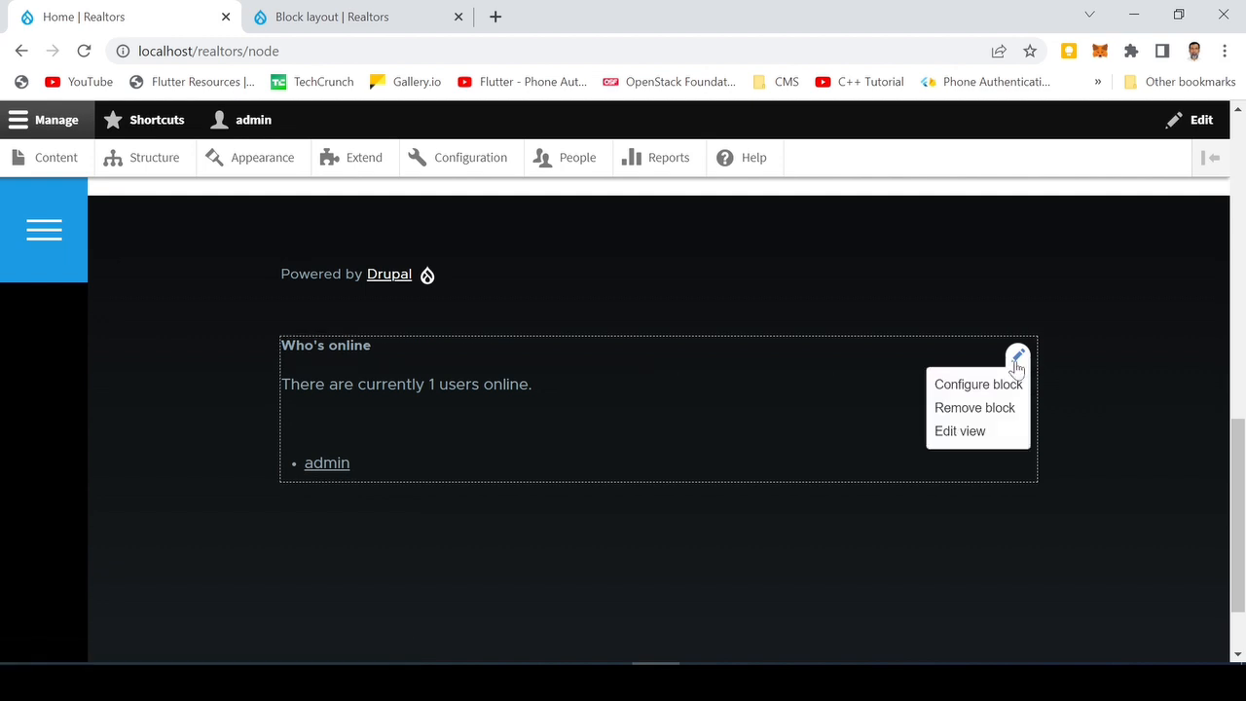
{"action": "left_click", "coordinate": [981, 407]}
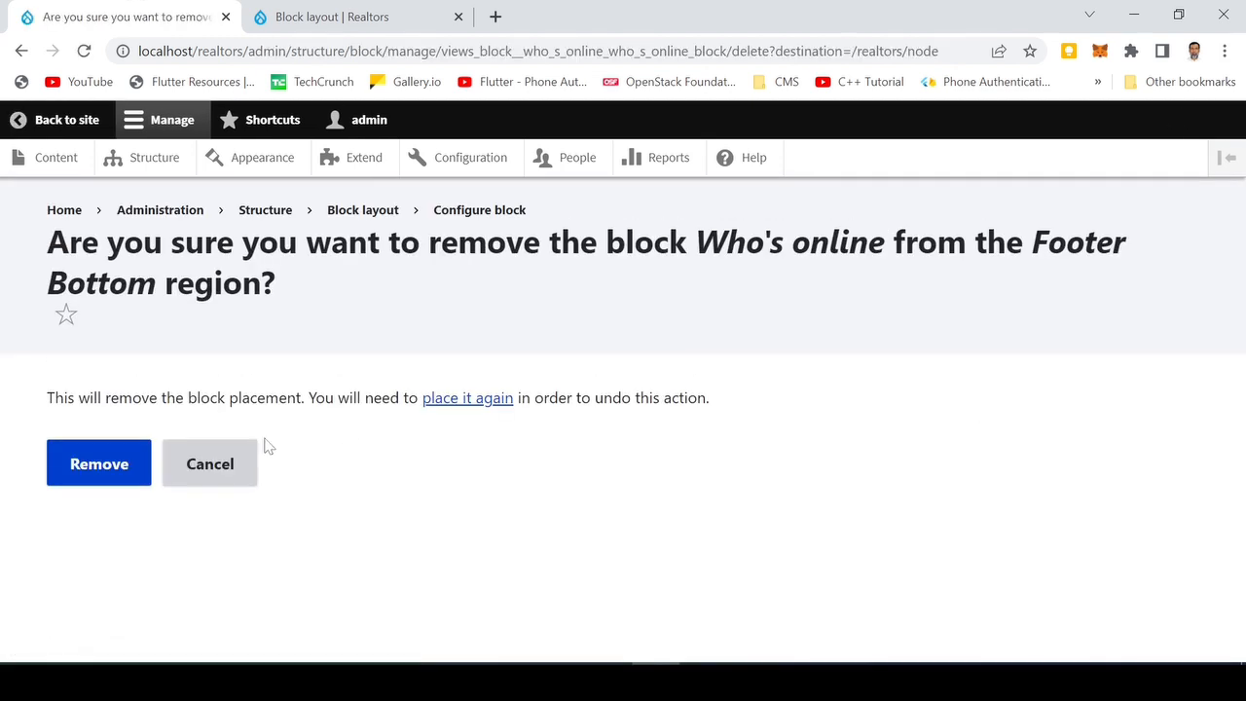
{"action": "left_click", "coordinate": [95, 470]}
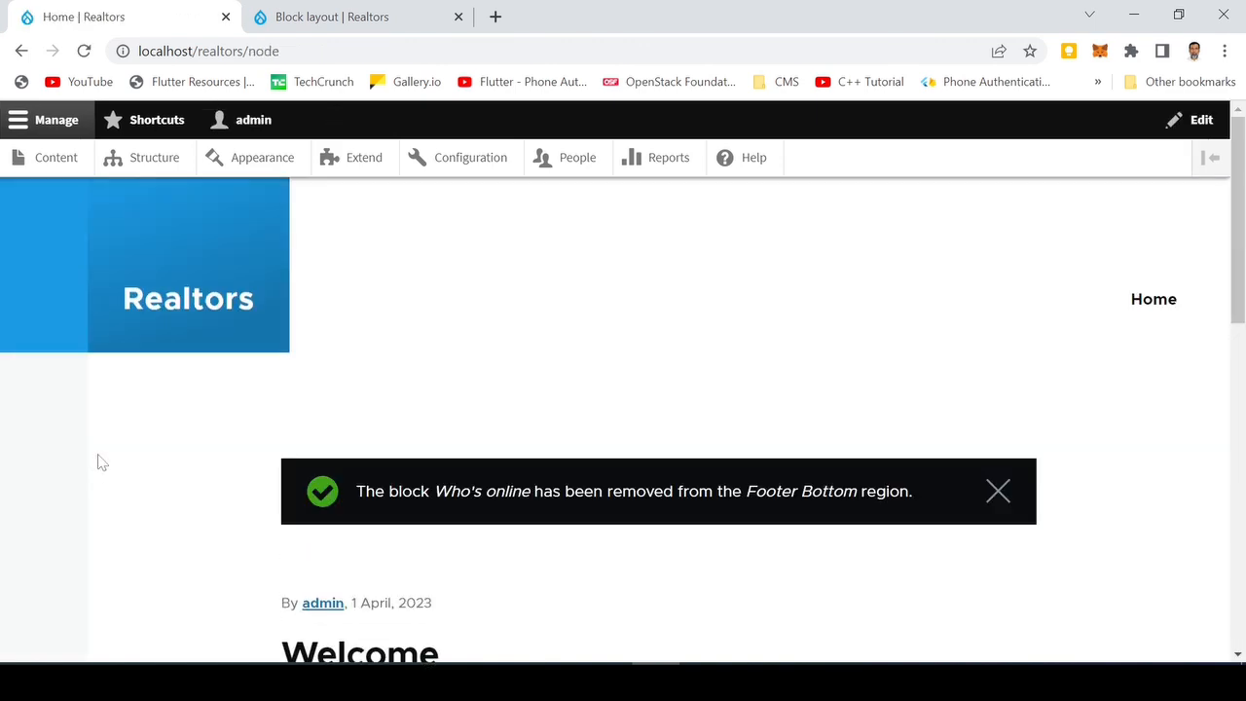
{"action": "scroll", "coordinate": [564, 322], "scroll_direction": "down", "scroll_amount": 4}
{"action": "scroll", "coordinate": [570, 329], "scroll_direction": "down", "scroll_amount": 5}
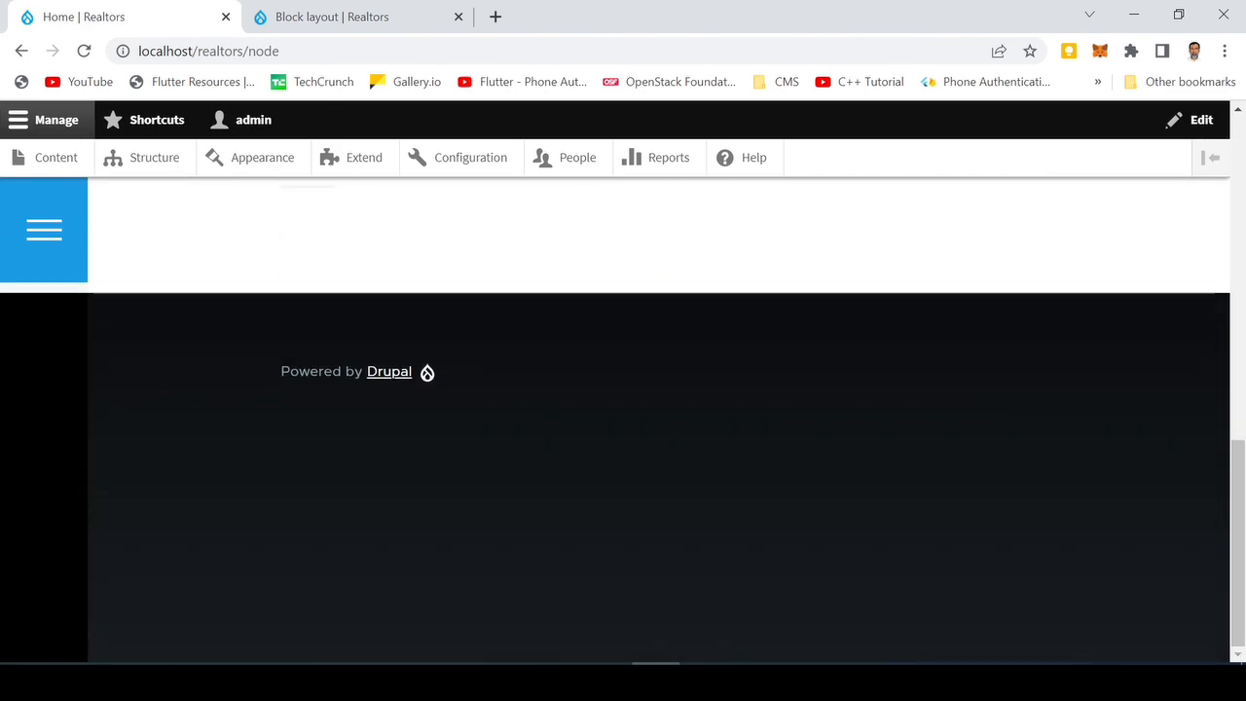
{"action": "scroll", "coordinate": [570, 329], "scroll_direction": "up", "scroll_amount": 3}
{"action": "scroll", "coordinate": [318, 209], "scroll_direction": "up", "scroll_amount": 6}
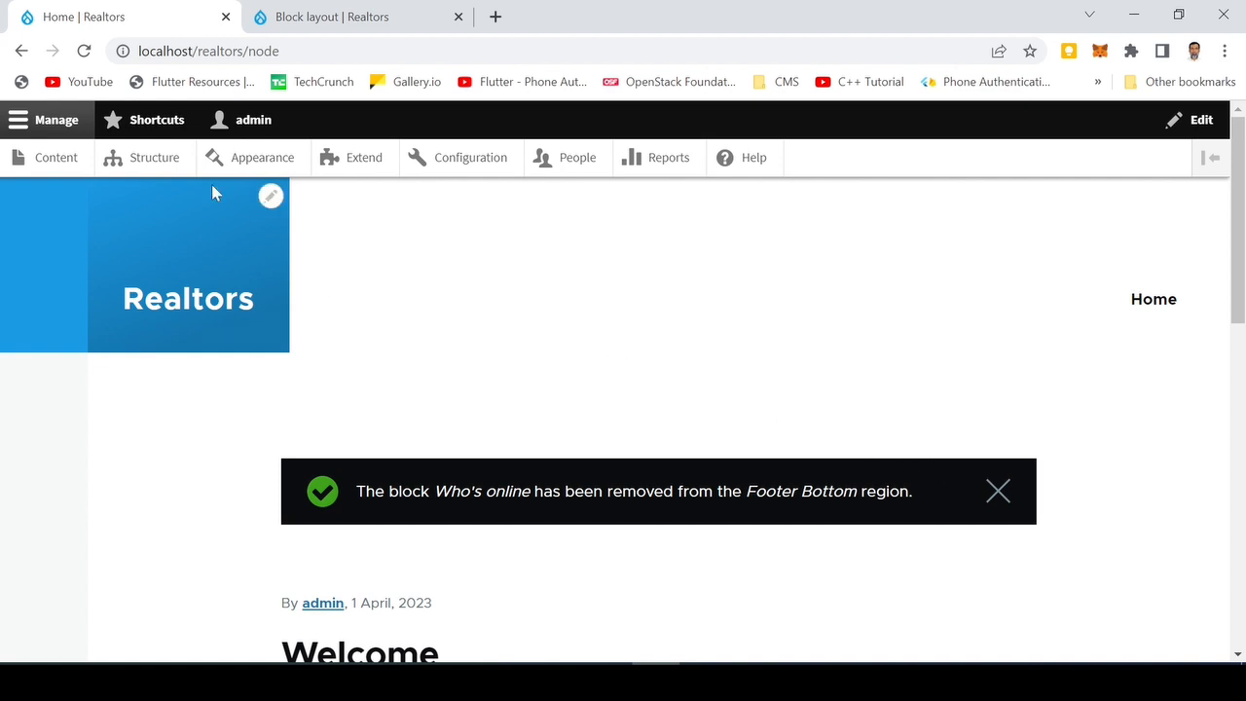
{"action": "left_click", "coordinate": [83, 51]}
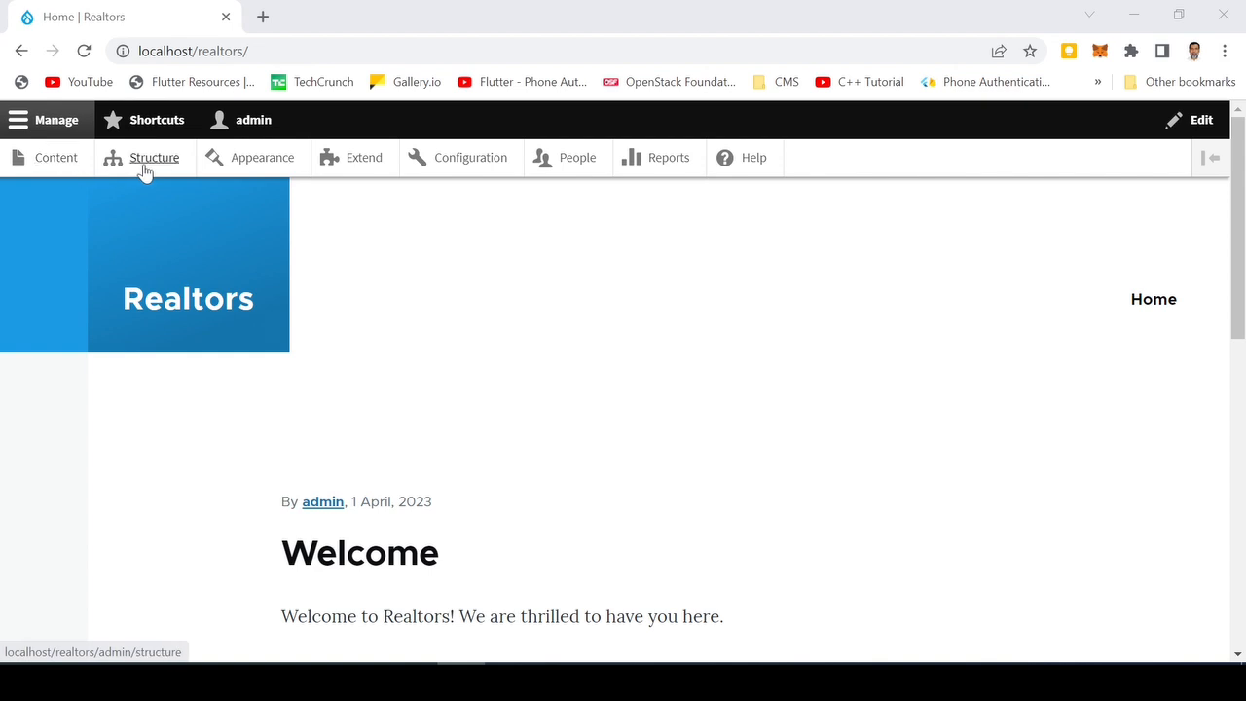
Step: Start a new Article from the site's content administration and title it Contacts
{"action": "left_click", "coordinate": [73, 165]}
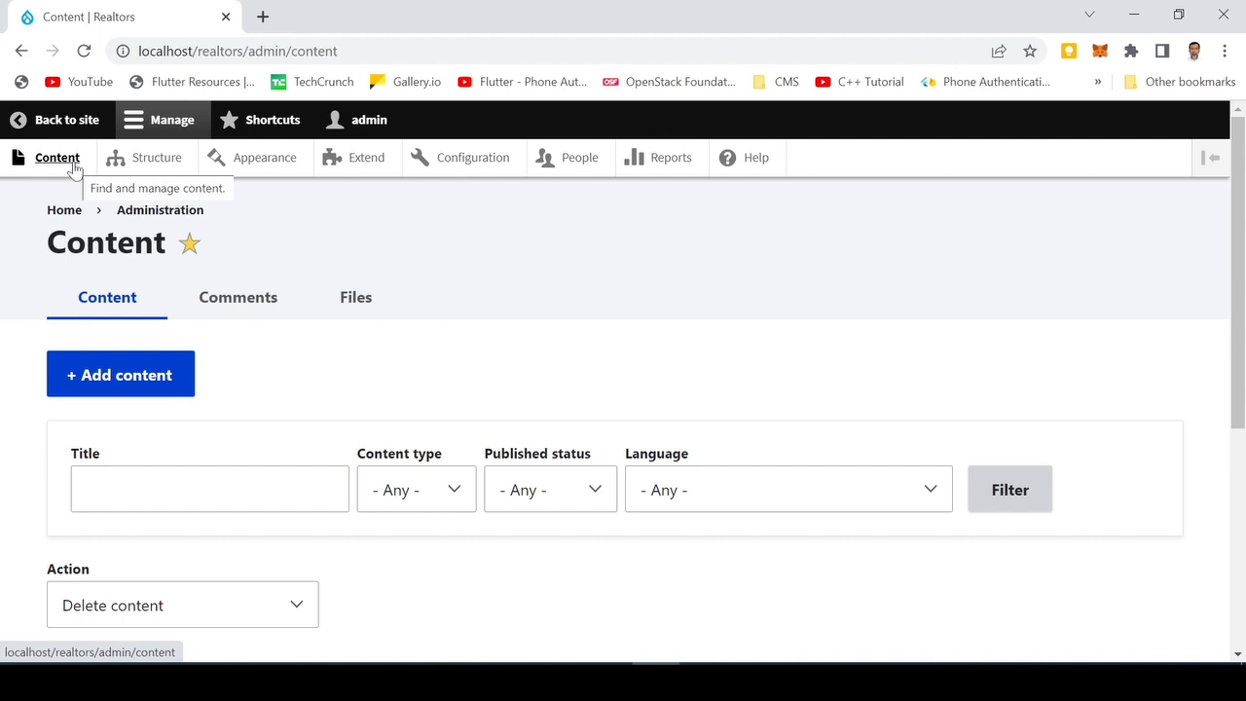
{"action": "left_click", "coordinate": [135, 384]}
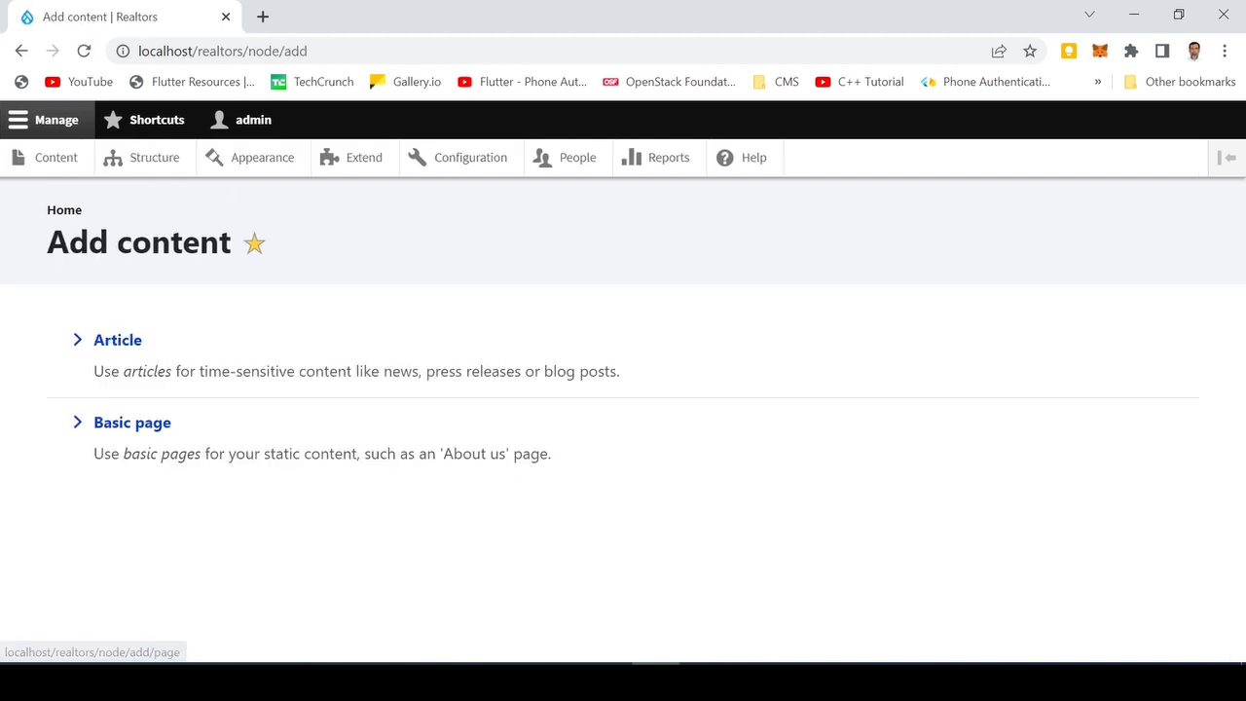
{"action": "left_click", "coordinate": [120, 352]}
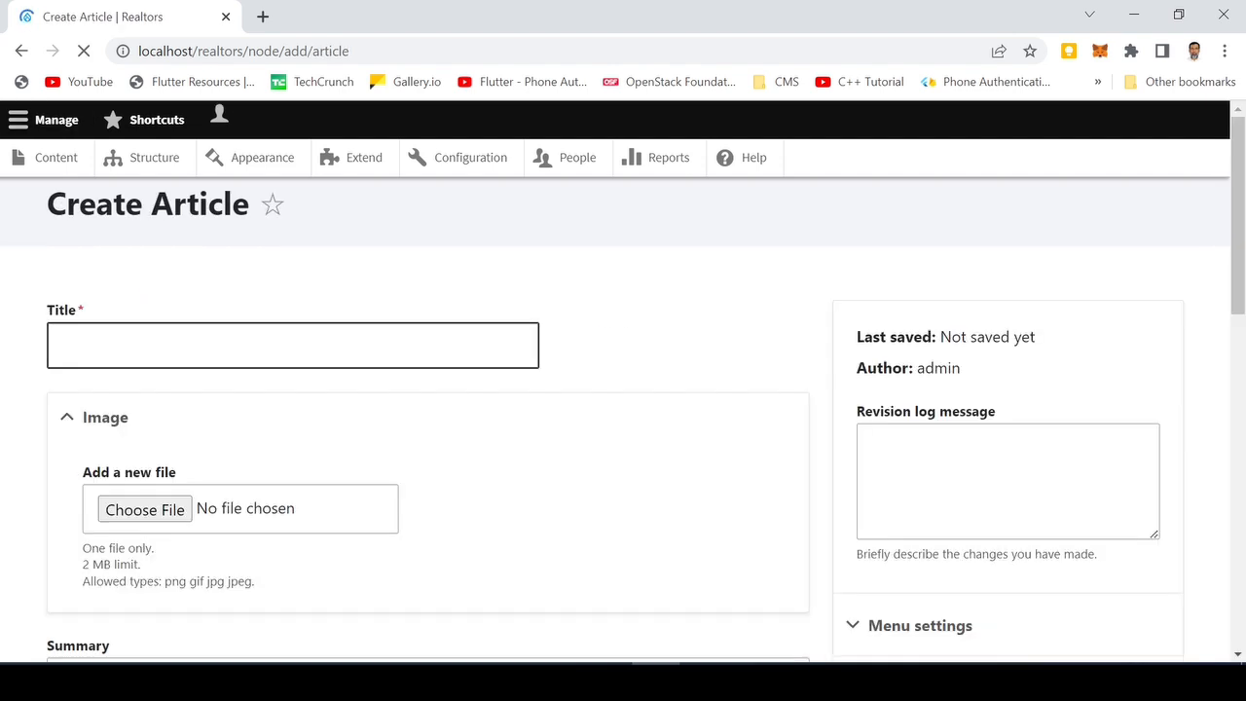
{"action": "left_click", "coordinate": [128, 384]}
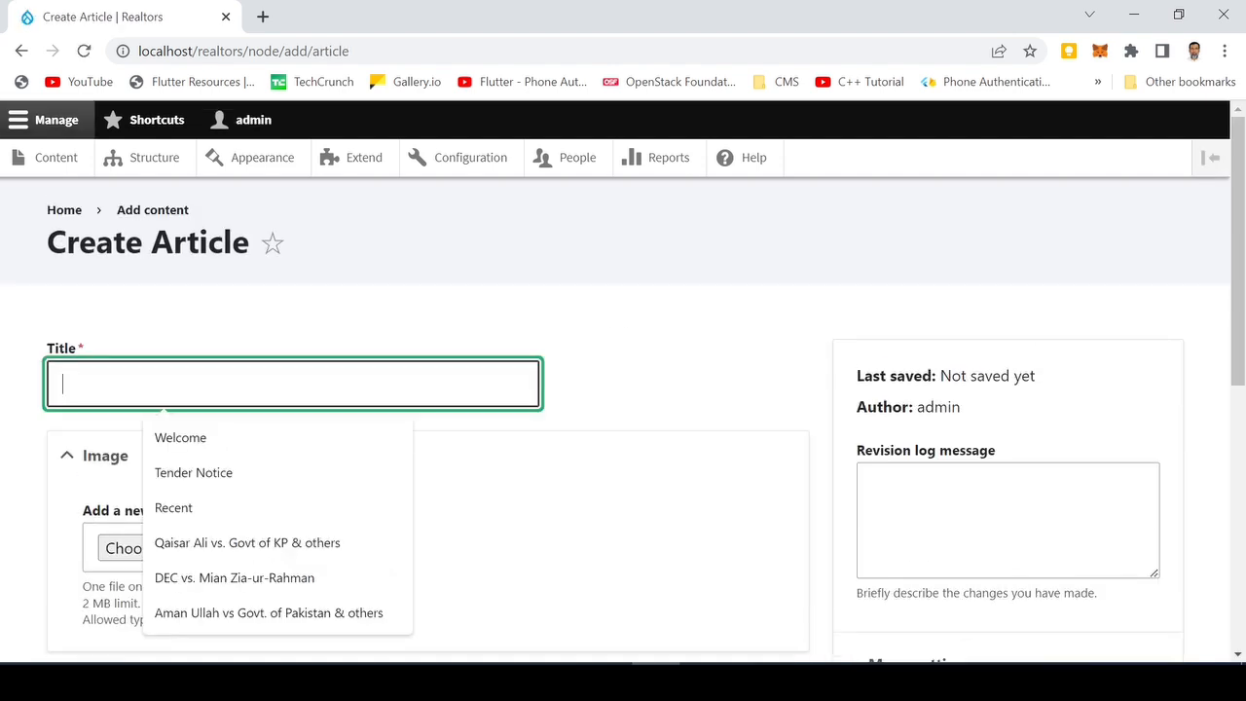
{"action": "type", "text": "Cont"}
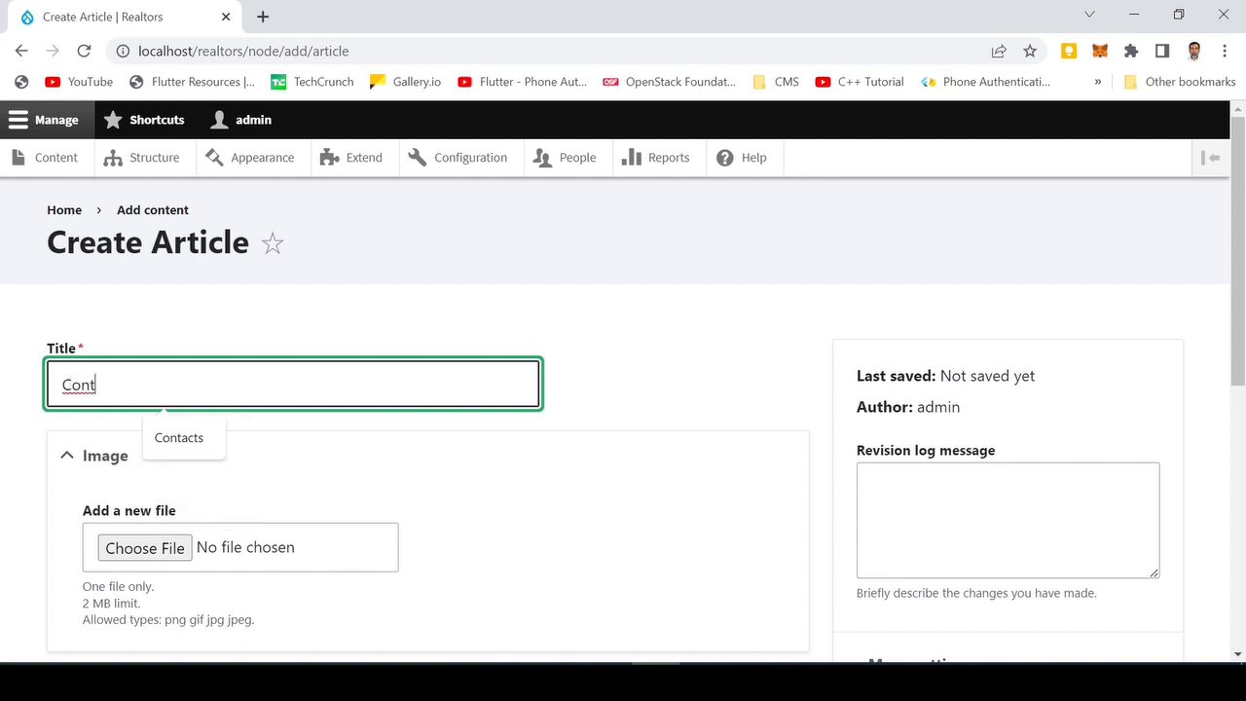
{"action": "key", "text": "Down"}
{"action": "key", "text": "Return"}
Step: Paste the prepared contact text with phone, WhatsApp, e-mail and address lines into the article's Body and review the form
{"action": "scroll", "coordinate": [180, 416], "scroll_direction": "down", "scroll_amount": 2}
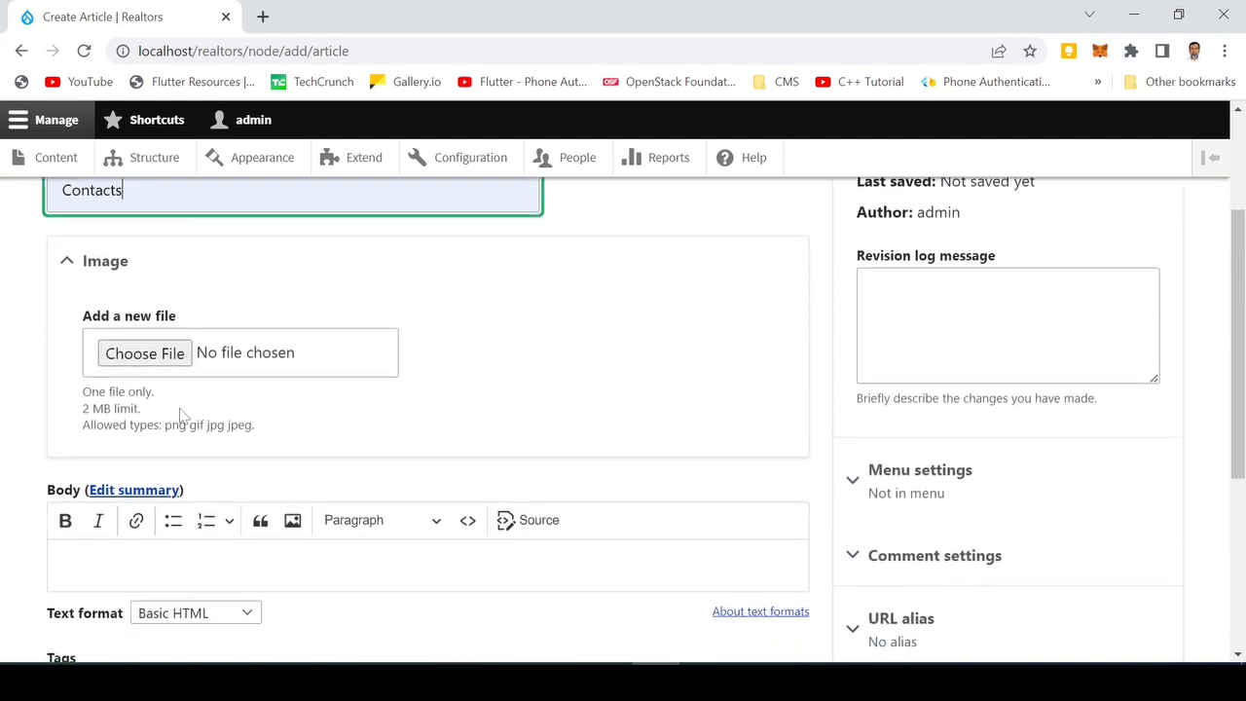
{"action": "scroll", "coordinate": [180, 415], "scroll_direction": "down", "scroll_amount": 1}
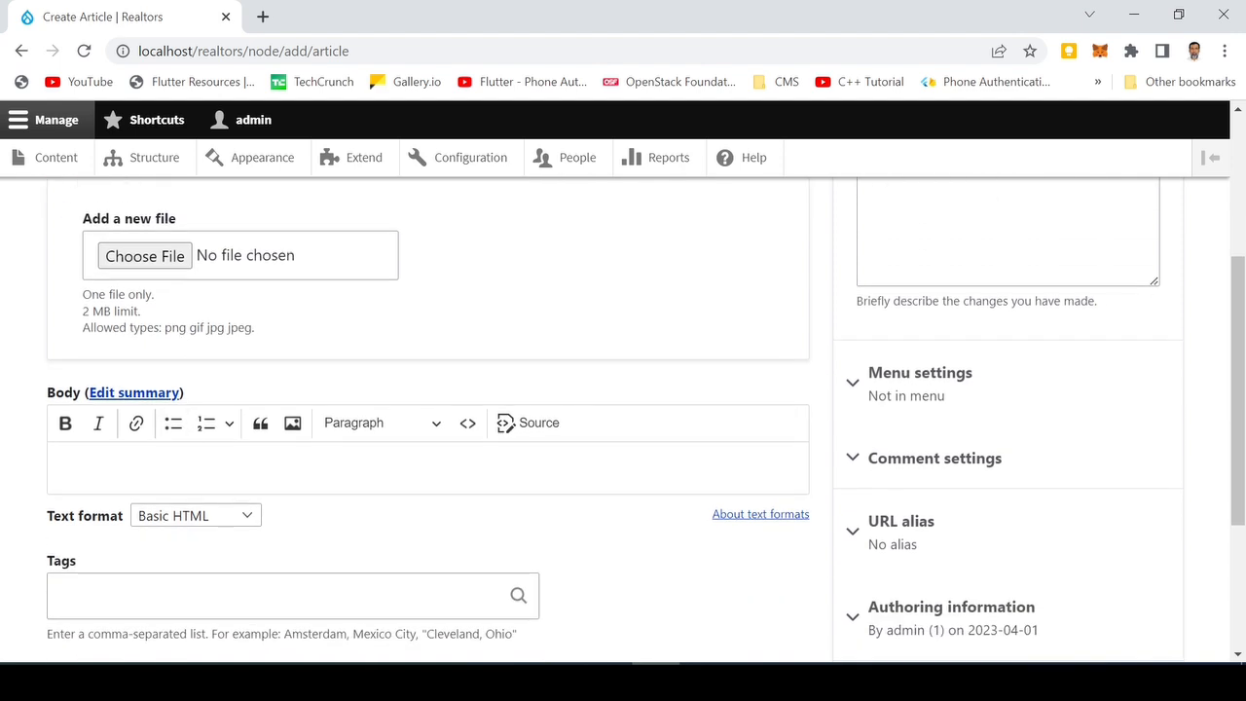
{"action": "left_click", "coordinate": [180, 469]}
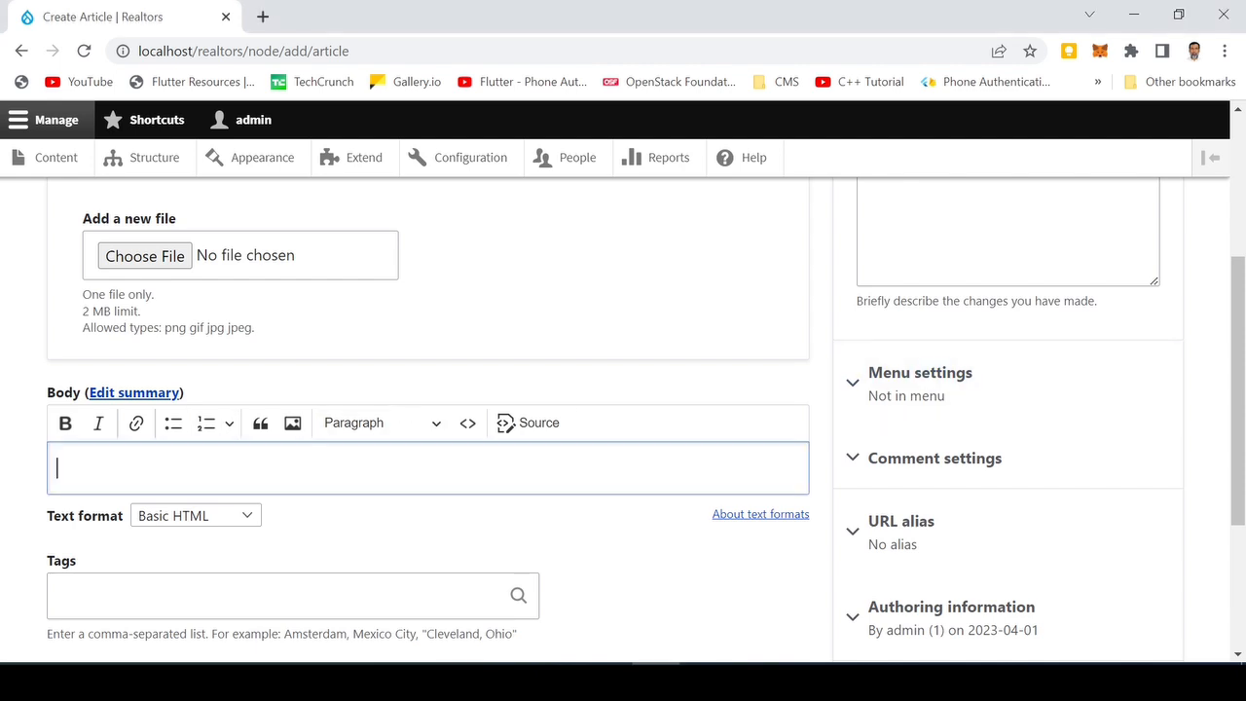
{"action": "key", "text": "ctrl+v"}
{"action": "scroll", "coordinate": [623, 409], "scroll_direction": "down", "scroll_amount": 2}
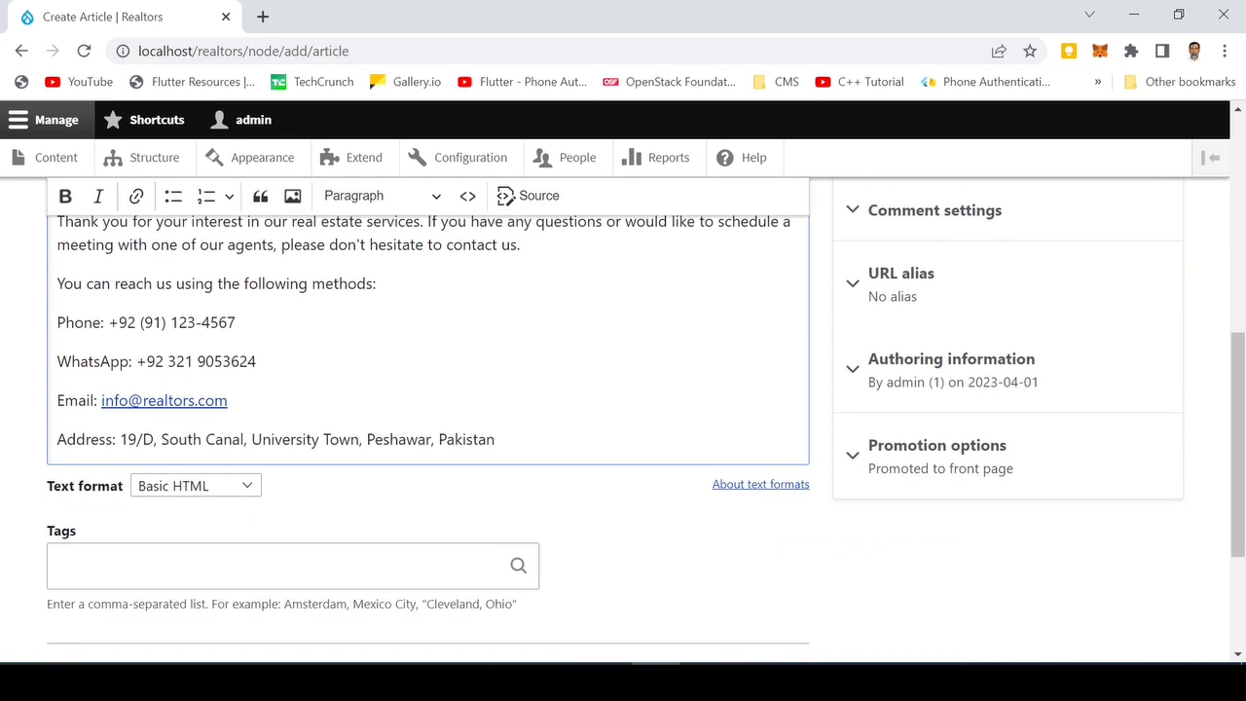
{"action": "scroll", "coordinate": [623, 409], "scroll_direction": "up", "scroll_amount": 3}
{"action": "scroll", "coordinate": [380, 425], "scroll_direction": "up", "scroll_amount": 3}
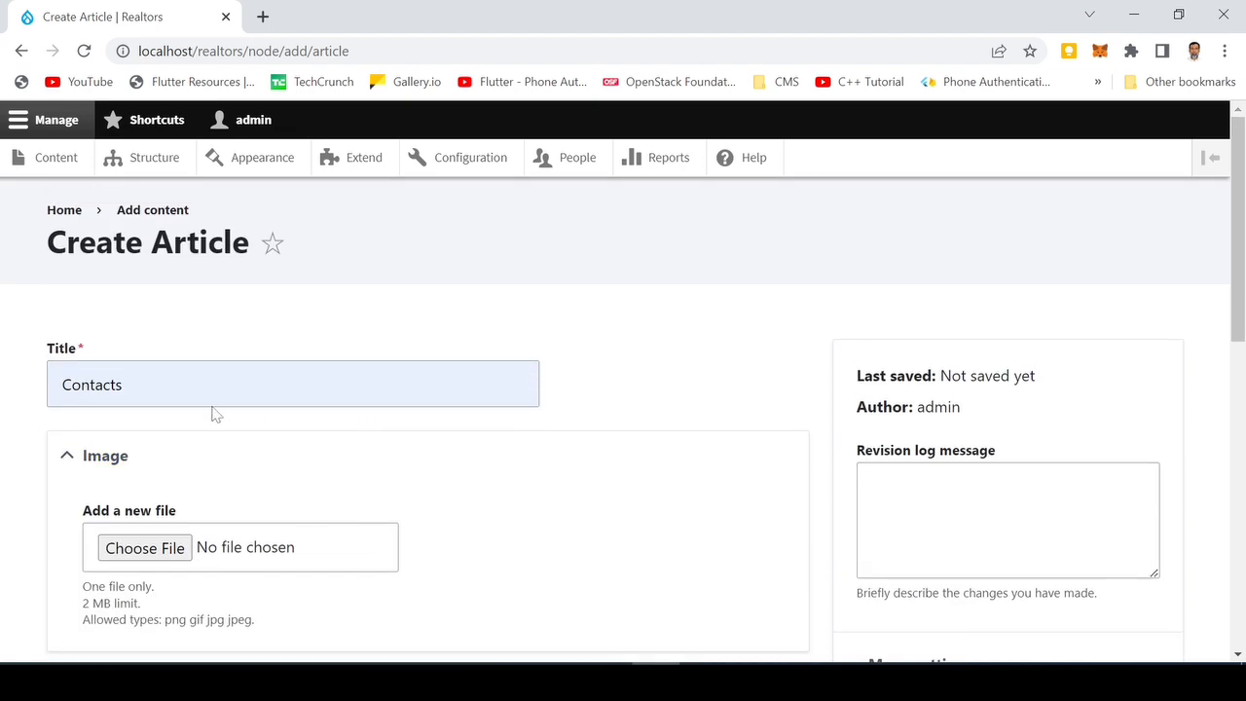
{"action": "scroll", "coordinate": [238, 388], "scroll_direction": "down", "scroll_amount": 3}
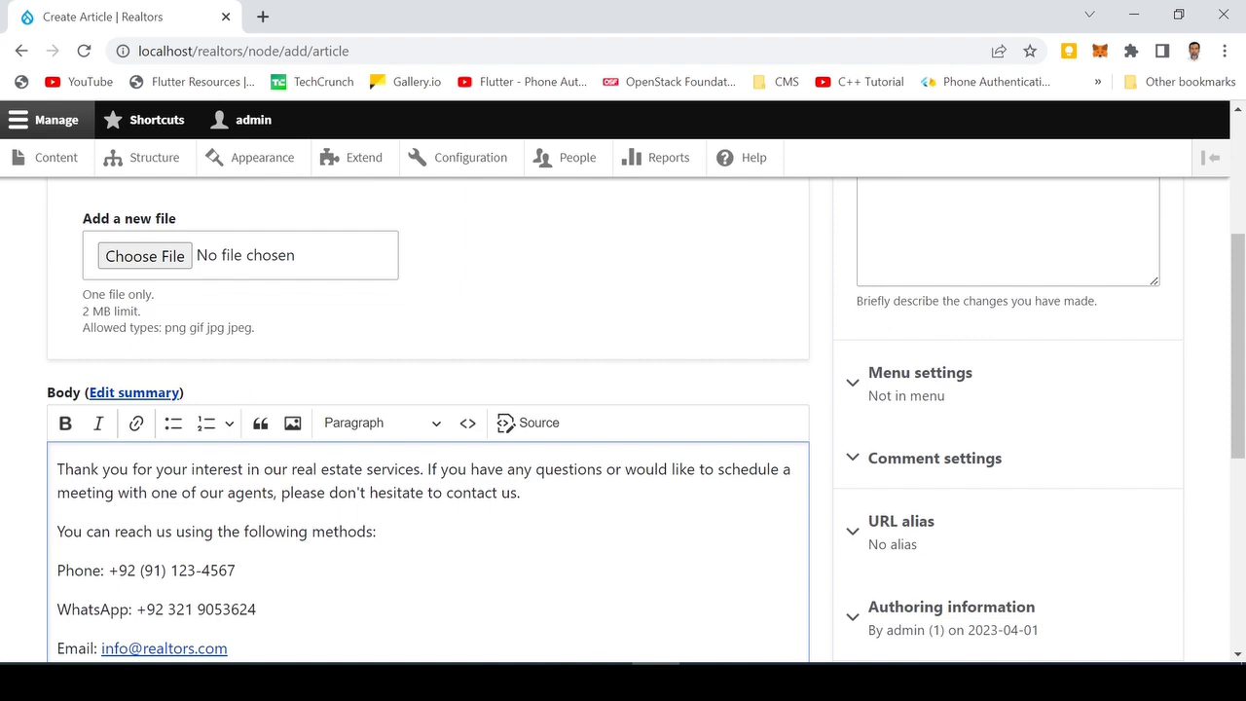
{"action": "scroll", "coordinate": [624, 409], "scroll_direction": "down", "scroll_amount": 1}
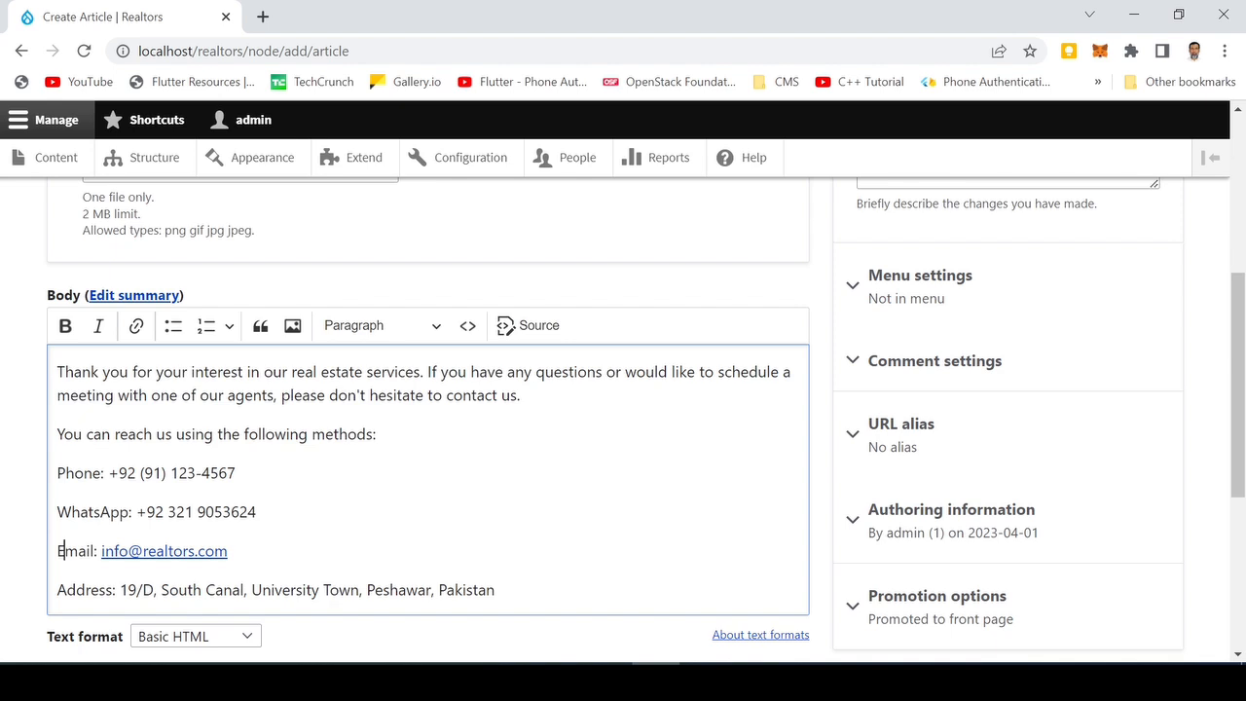
Step: Review the contact text in the Body and the other fields of the Contacts article form
{"action": "left_click_drag", "start_coordinate": [58, 372], "coordinate": [382, 440]}
{"action": "left_click", "coordinate": [241, 473]}
{"action": "scroll", "coordinate": [395, 467], "scroll_direction": "down", "scroll_amount": 2}
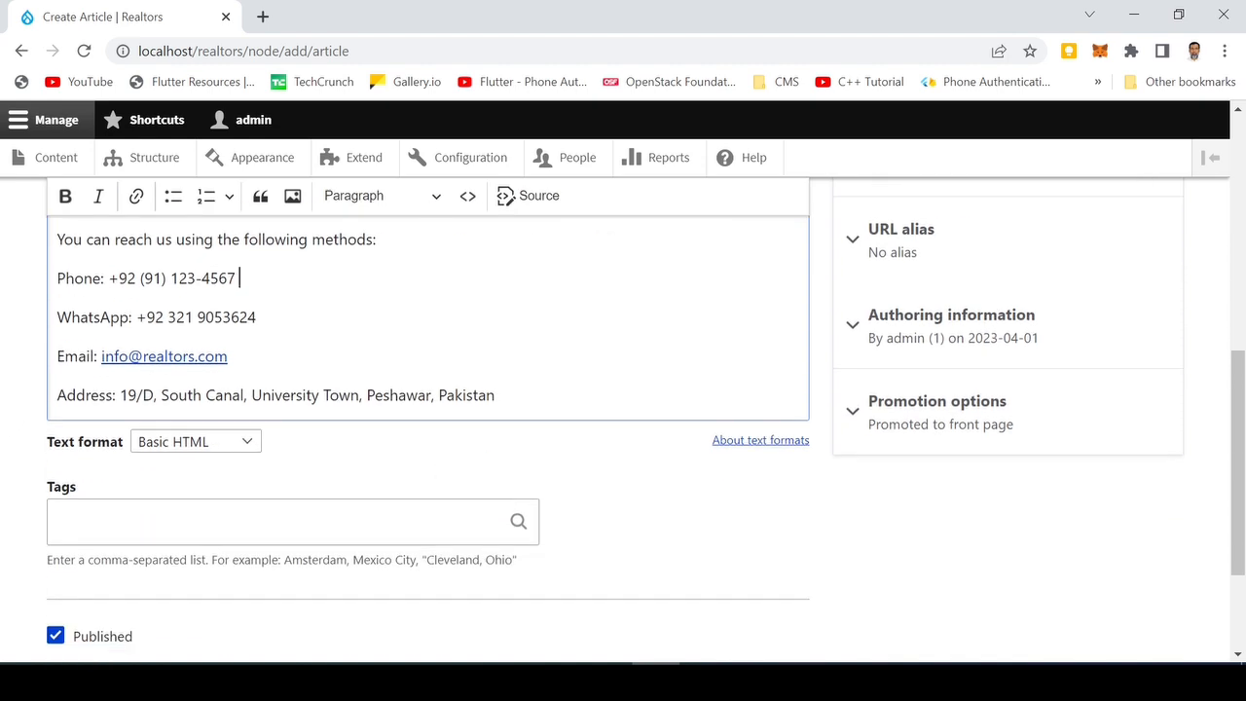
{"action": "scroll", "coordinate": [428, 396], "scroll_direction": "up", "scroll_amount": 4}
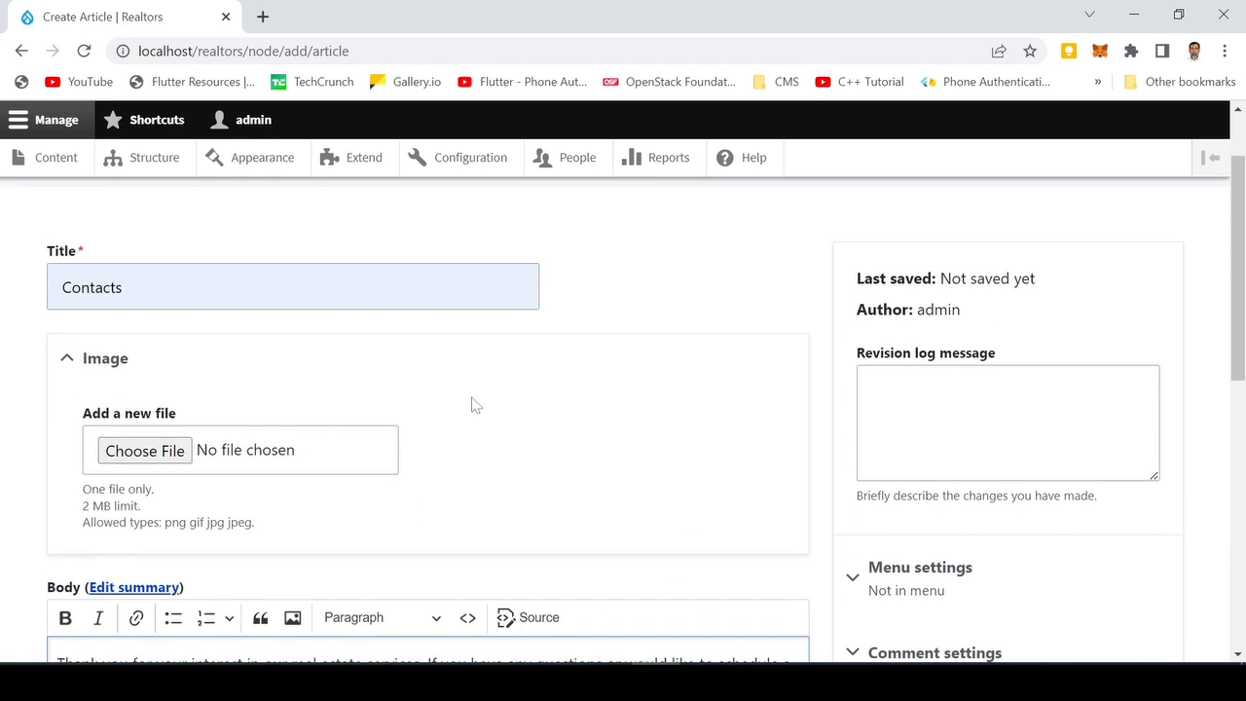
{"action": "scroll", "coordinate": [471, 401], "scroll_direction": "down", "scroll_amount": 4}
{"action": "scroll", "coordinate": [562, 390], "scroll_direction": "up", "scroll_amount": 2}
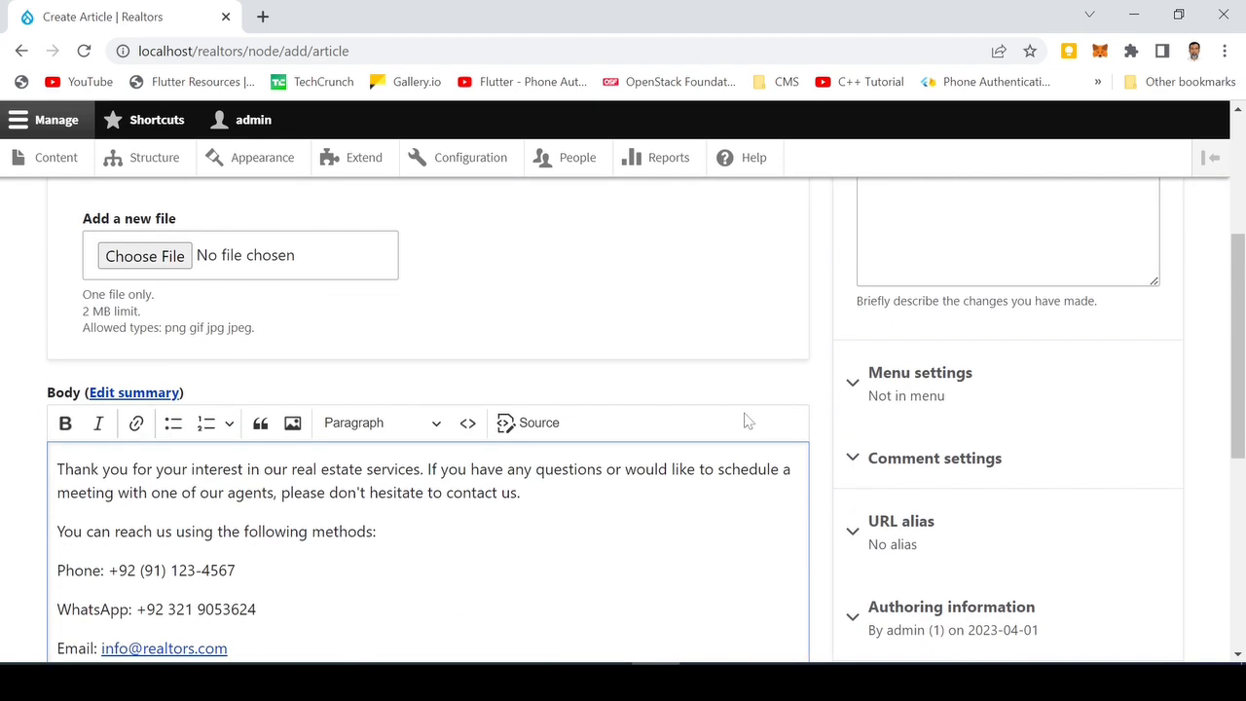
{"action": "scroll", "coordinate": [579, 419], "scroll_direction": "down", "scroll_amount": 3}
{"action": "scroll", "coordinate": [580, 418], "scroll_direction": "up", "scroll_amount": 2}
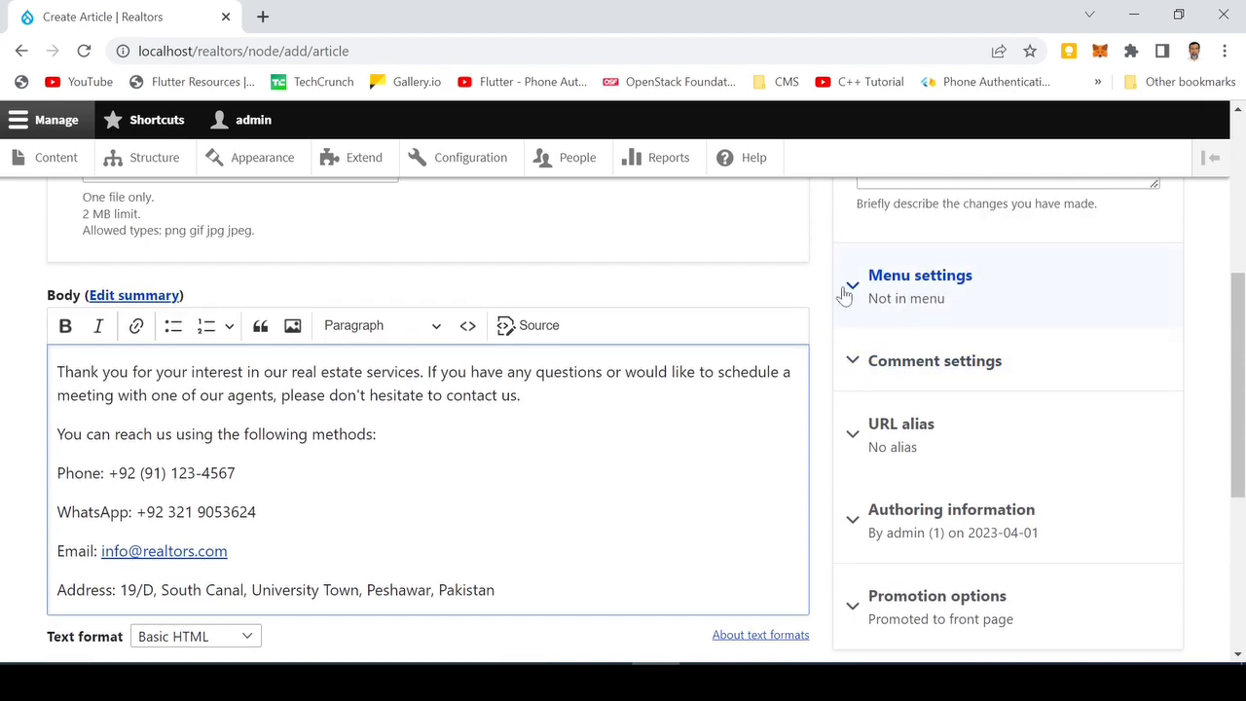
Step: Provide a menu link titled Contacts for the article, with <Main navigation> as its parent link
{"action": "left_click", "coordinate": [850, 290]}
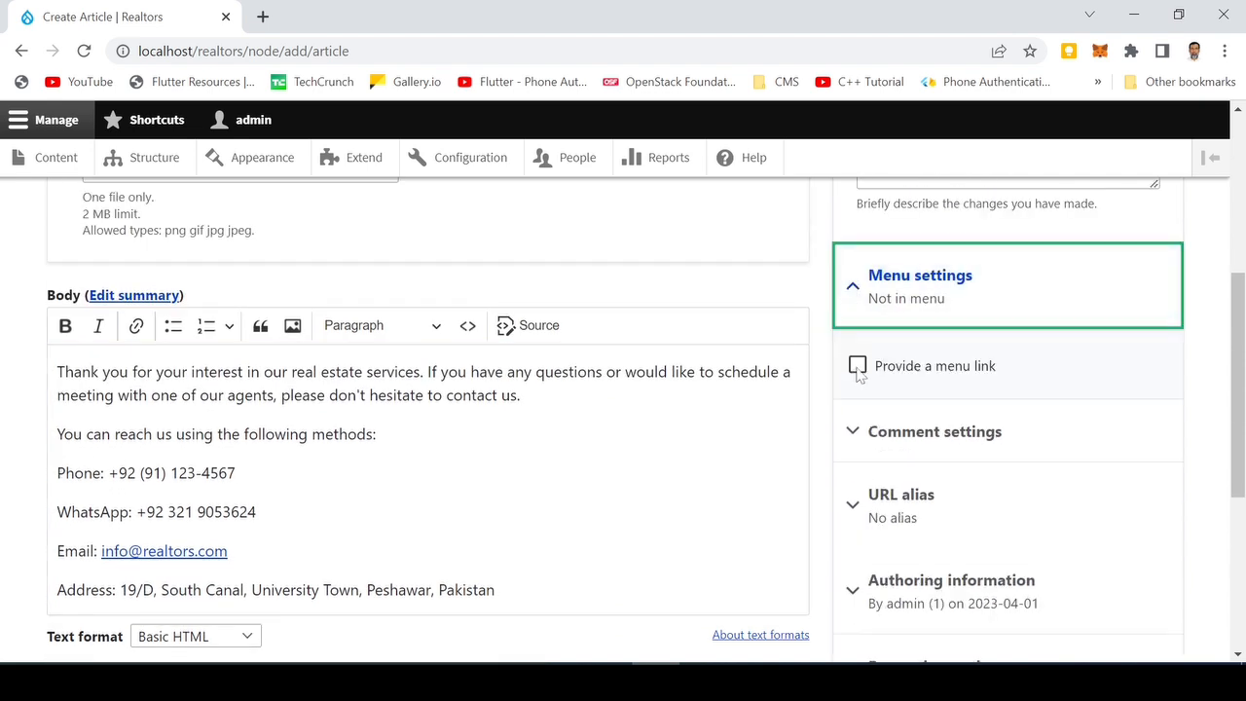
{"action": "left_click", "coordinate": [857, 366]}
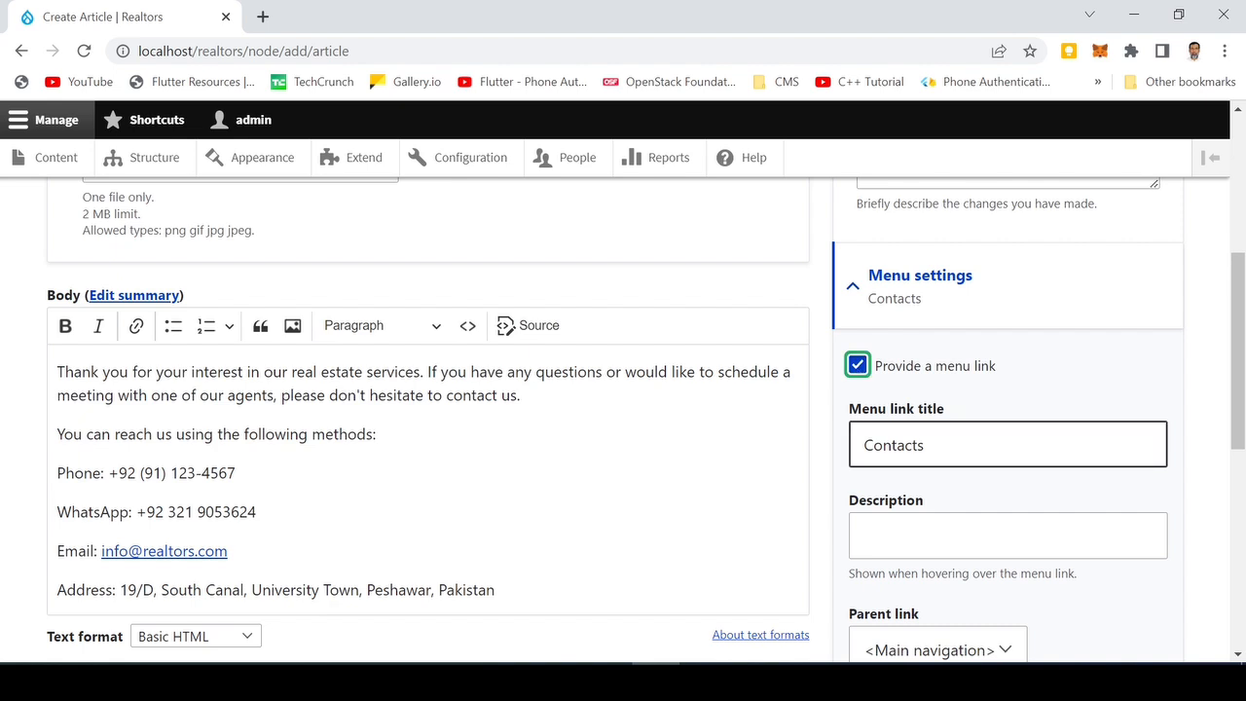
{"action": "left_click", "coordinate": [949, 445]}
{"action": "scroll", "coordinate": [965, 445], "scroll_direction": "down", "scroll_amount": 2}
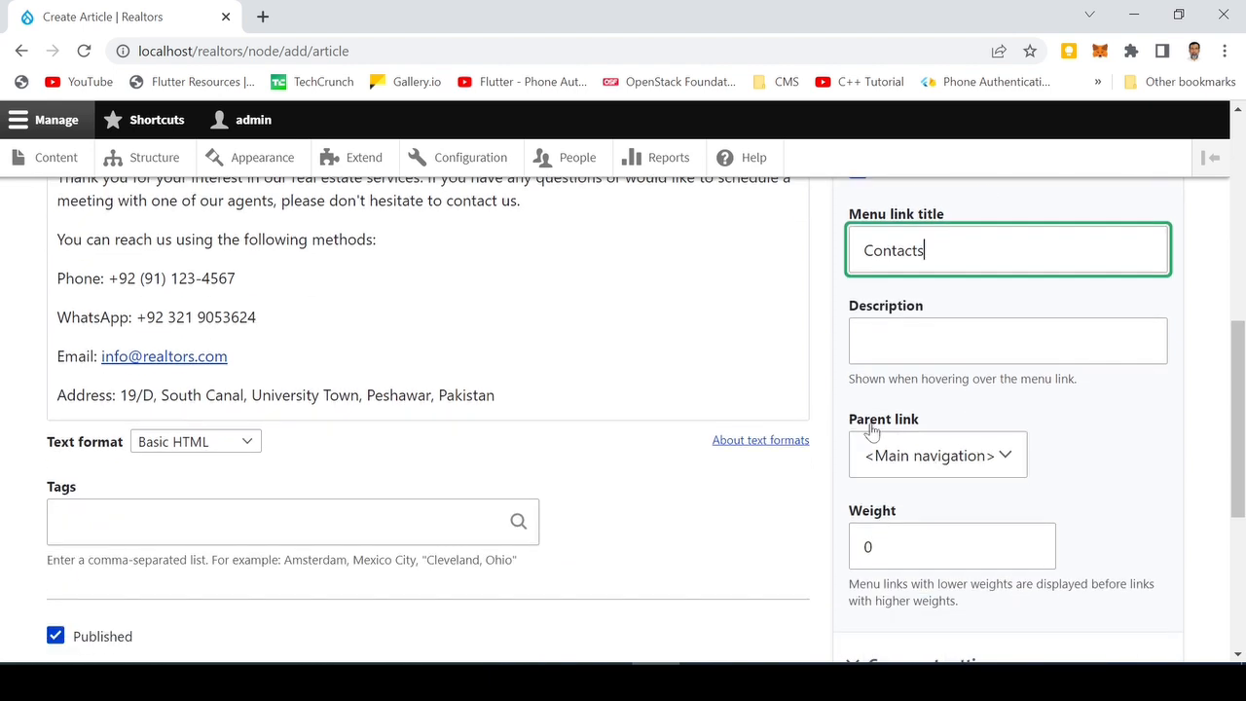
{"action": "left_click", "coordinate": [932, 467]}
{"action": "left_click", "coordinate": [927, 491]}
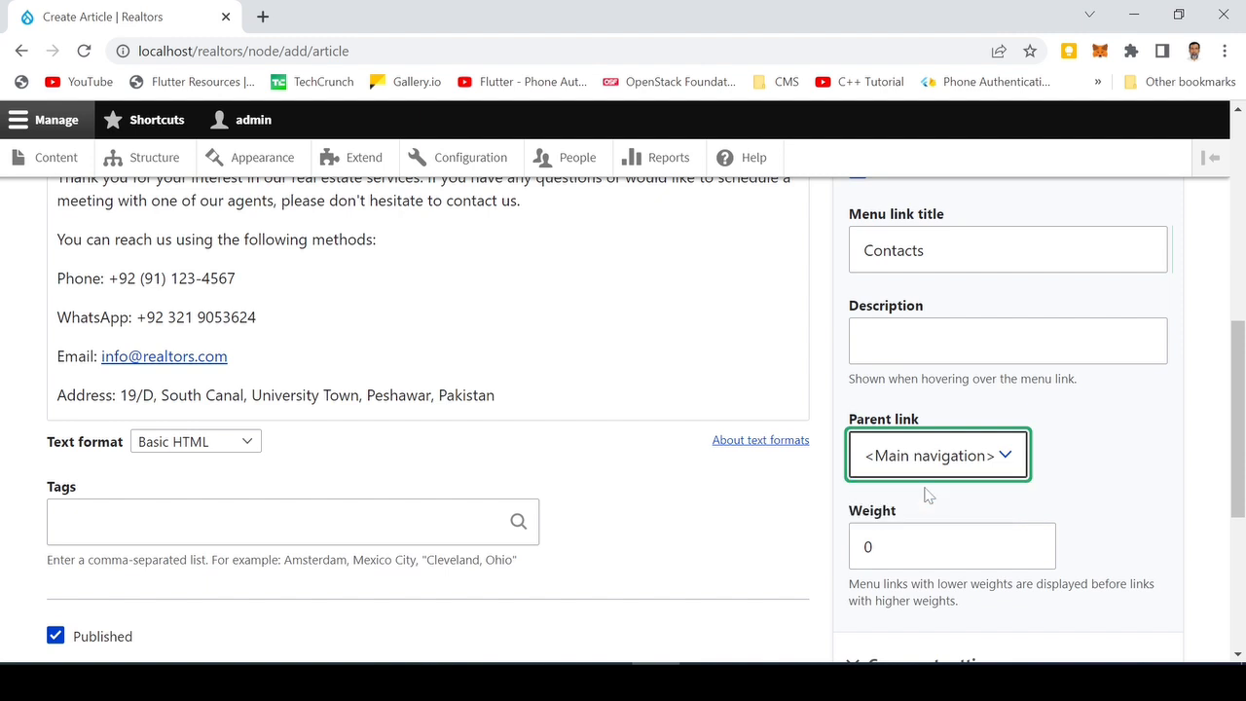
Step: Save the Contacts article as published
{"action": "scroll", "coordinate": [370, 457], "scroll_direction": "down", "scroll_amount": 3}
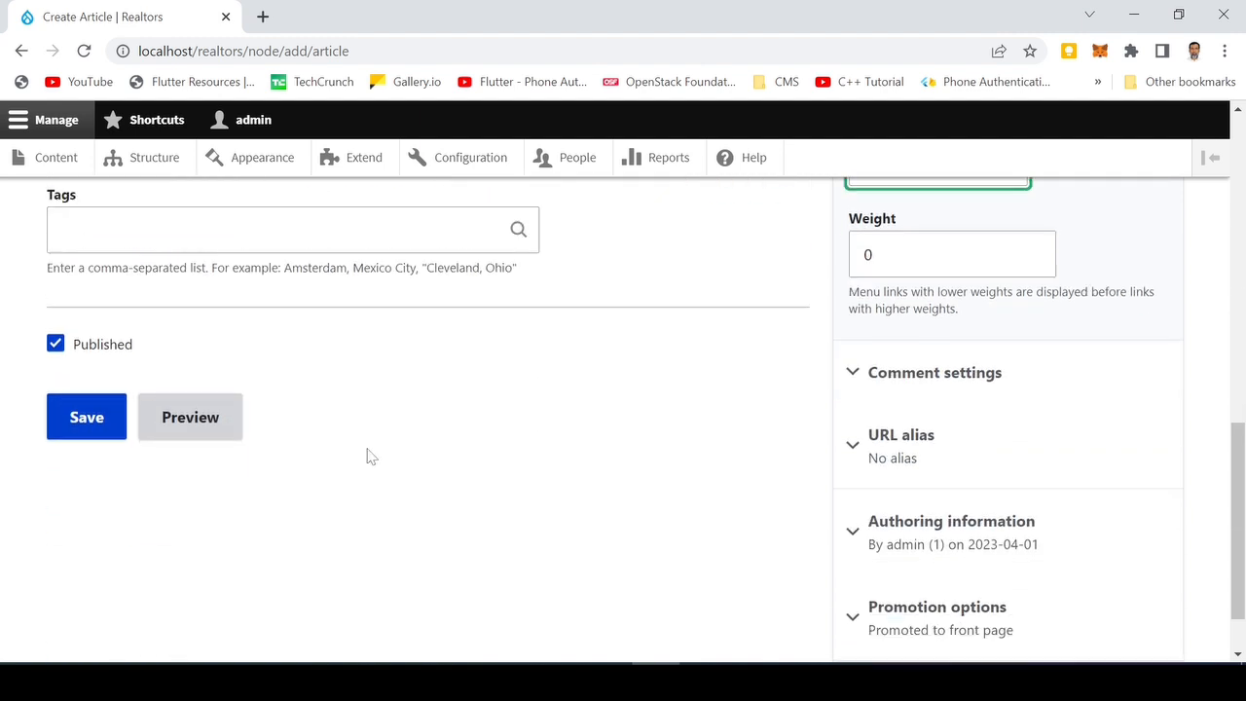
{"action": "scroll", "coordinate": [370, 457], "scroll_direction": "down", "scroll_amount": 1}
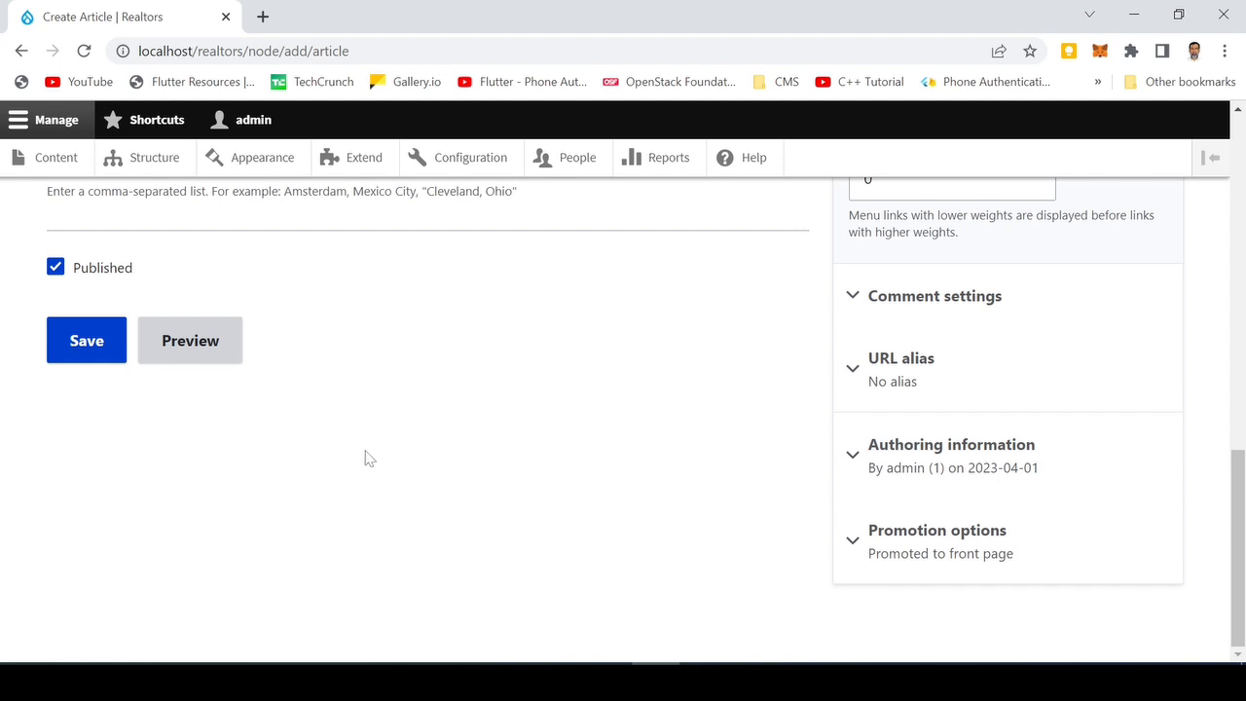
{"action": "left_click", "coordinate": [86, 343]}
Step: Examine the new Contacts page from its heading and menu link down to the comment form
{"action": "scroll", "coordinate": [455, 349], "scroll_direction": "down", "scroll_amount": 6}
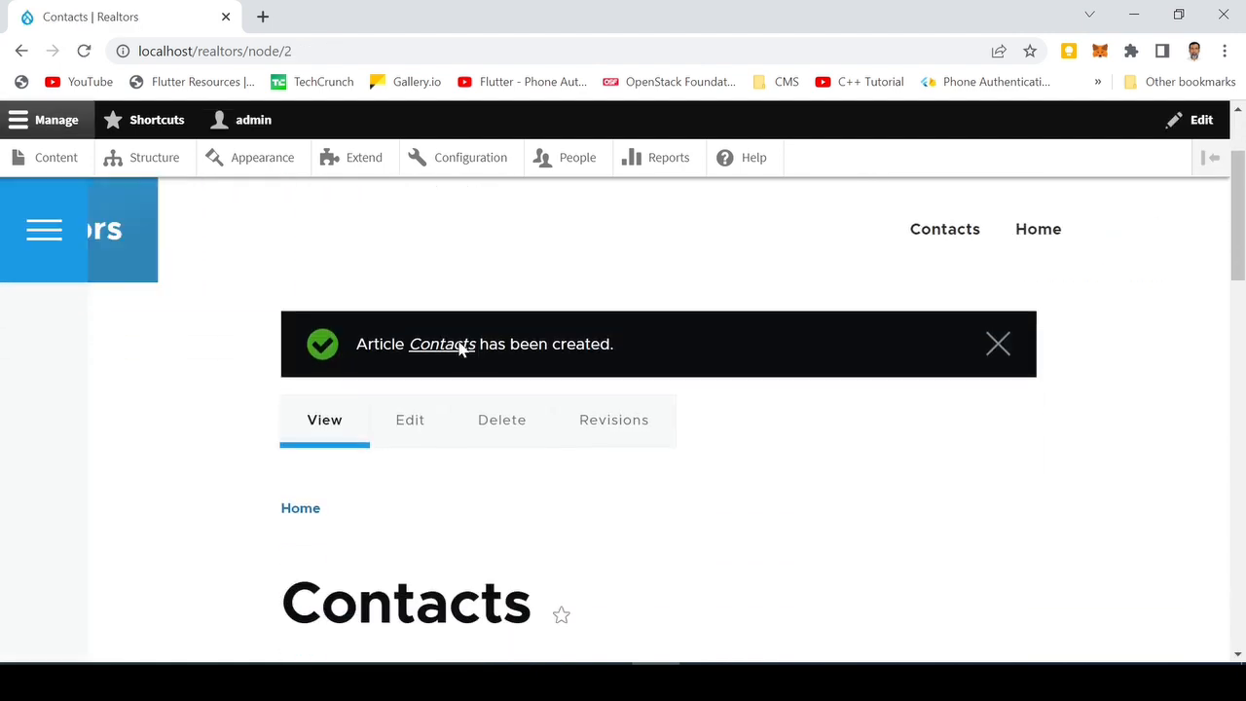
{"action": "scroll", "coordinate": [236, 387], "scroll_direction": "up", "scroll_amount": 2}
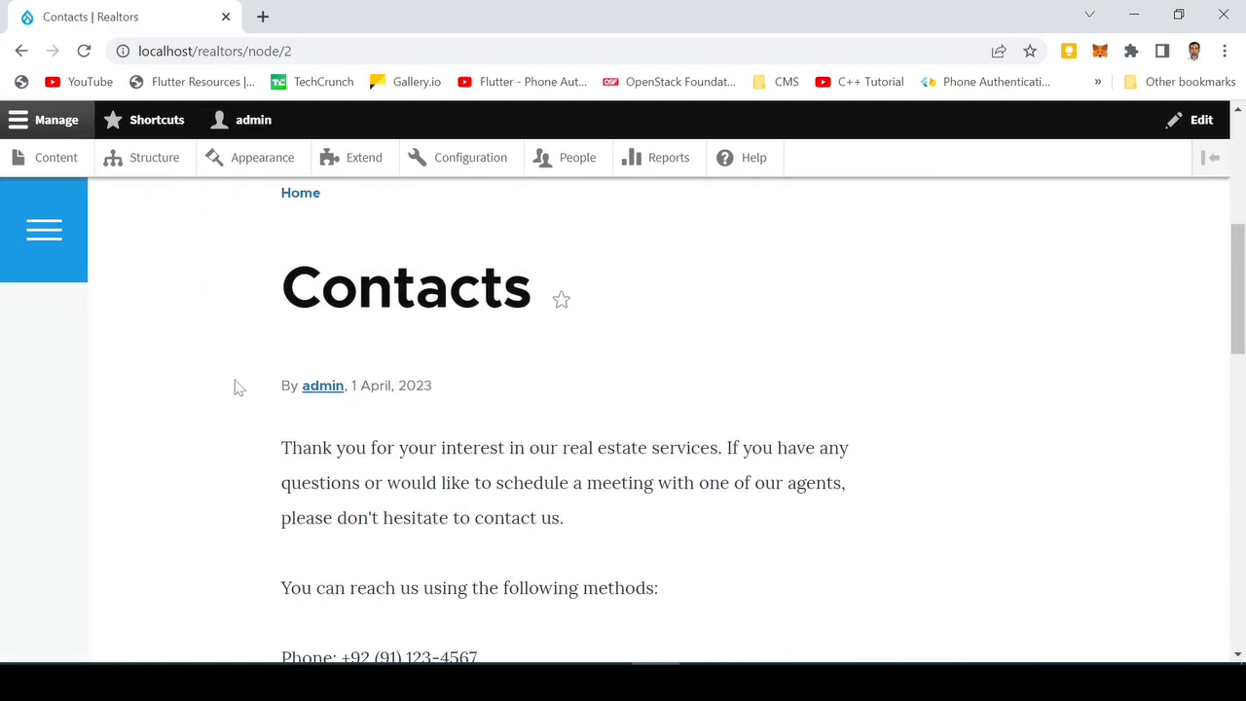
{"action": "scroll", "coordinate": [238, 388], "scroll_direction": "down", "scroll_amount": 4}
{"action": "scroll", "coordinate": [239, 388], "scroll_direction": "up", "scroll_amount": 3}
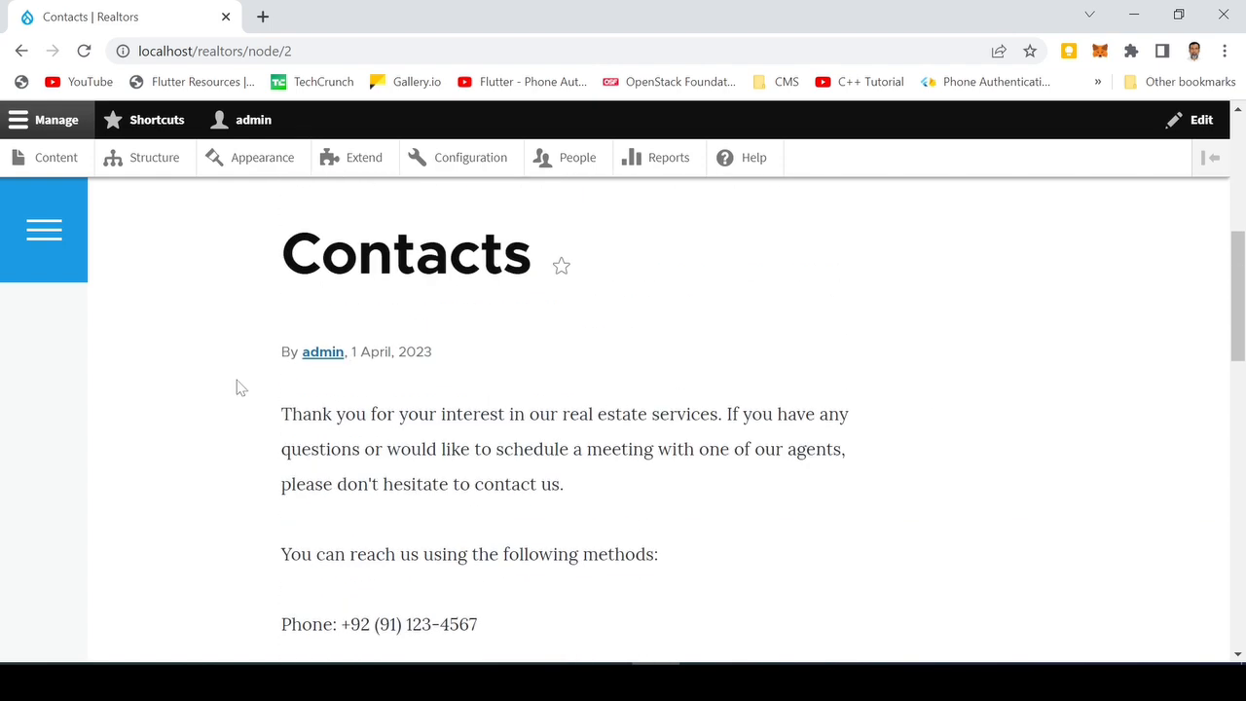
{"action": "scroll", "coordinate": [237, 388], "scroll_direction": "down", "scroll_amount": 6}
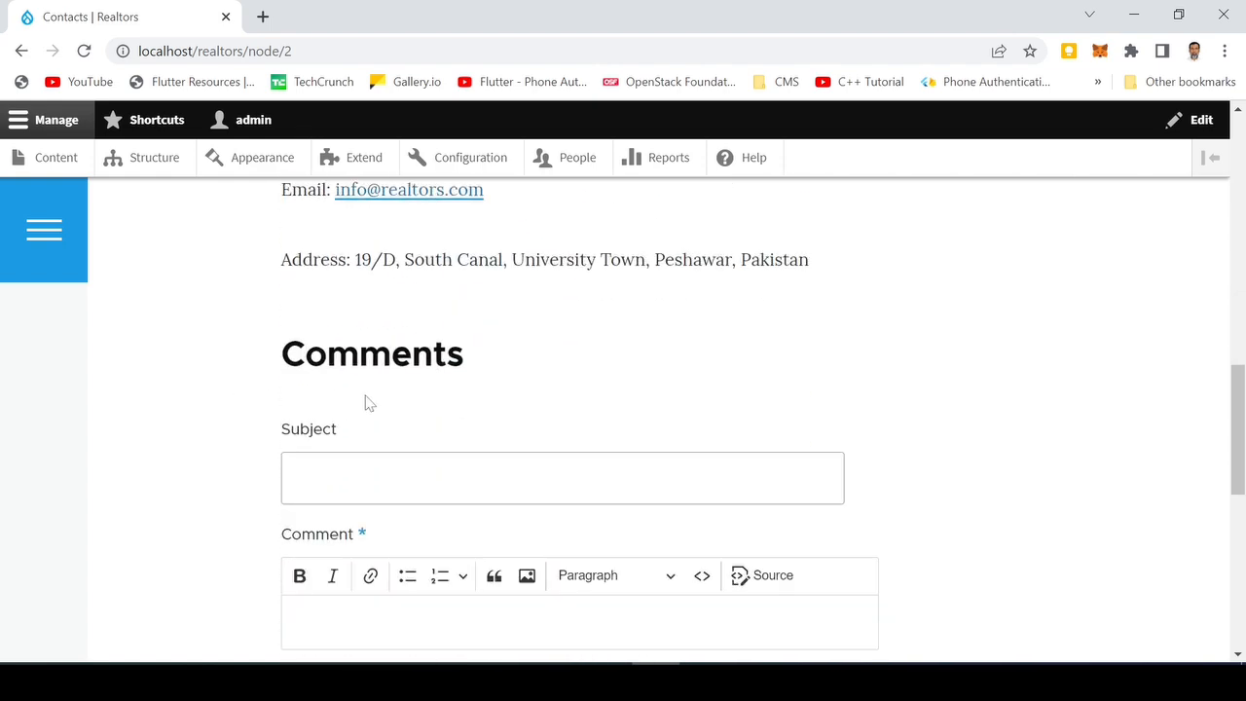
{"action": "scroll", "coordinate": [364, 403], "scroll_direction": "down", "scroll_amount": 2}
{"action": "scroll", "coordinate": [358, 401], "scroll_direction": "up", "scroll_amount": 3}
{"action": "scroll", "coordinate": [358, 401], "scroll_direction": "up", "scroll_amount": 5}
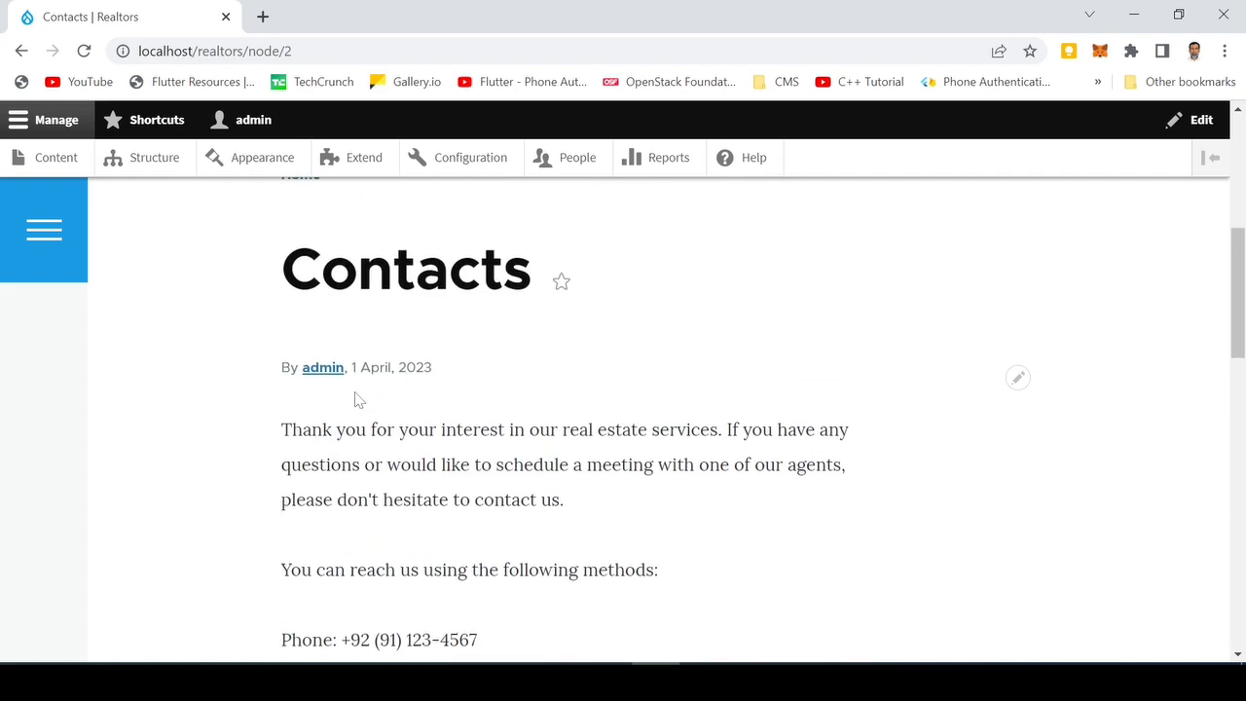
{"action": "scroll", "coordinate": [461, 398], "scroll_direction": "up", "scroll_amount": 2}
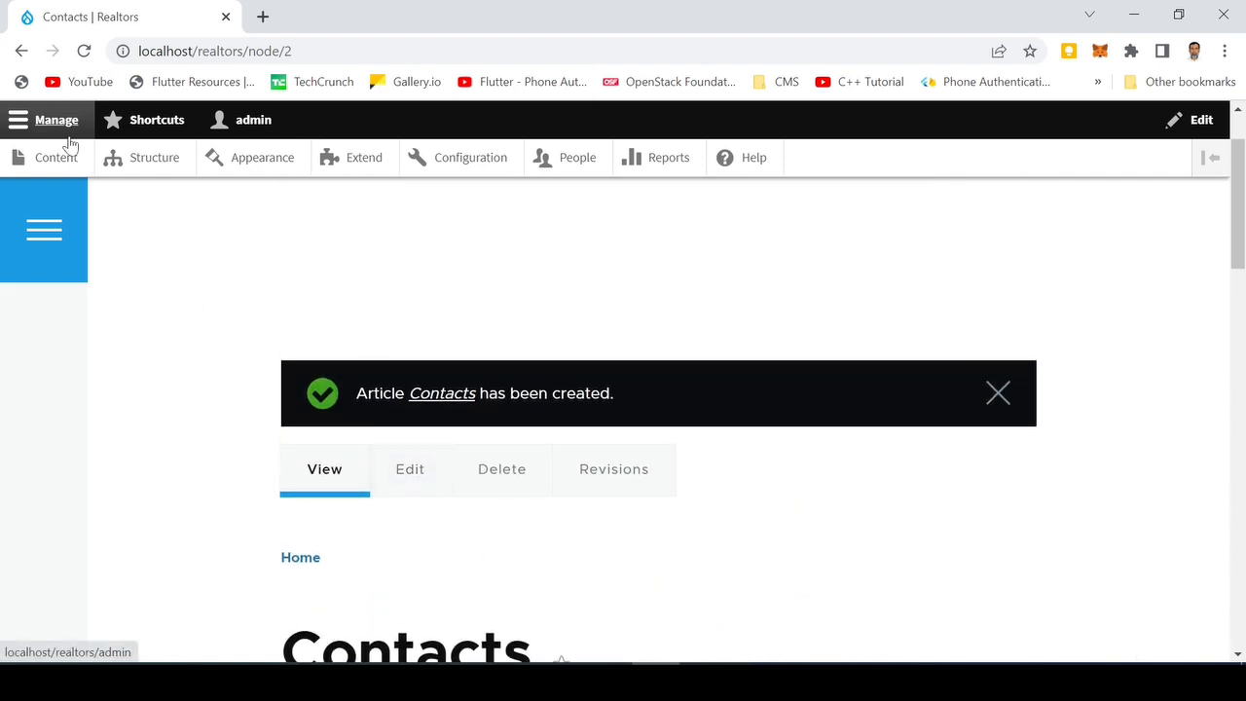
{"action": "scroll", "coordinate": [501, 389], "scroll_direction": "down", "scroll_amount": 4}
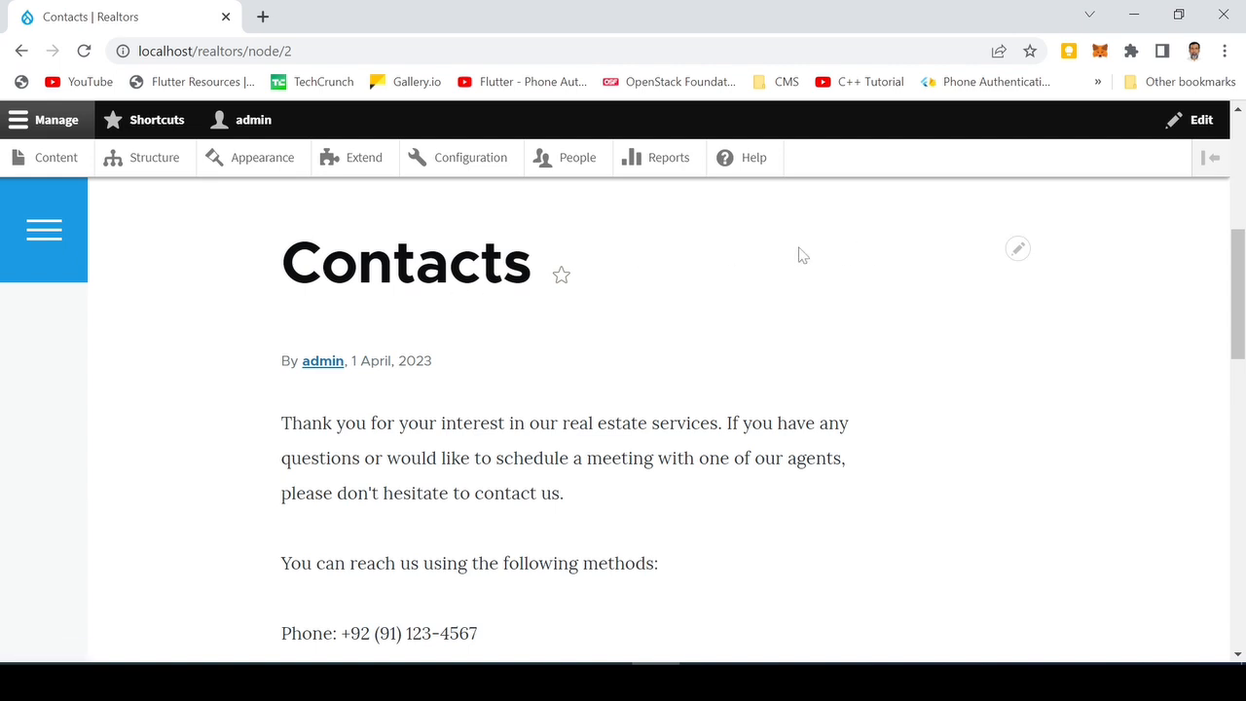
Step: Edit the Contacts article to set its comment settings to Closed, save it and check the updated page
{"action": "scroll", "coordinate": [352, 306], "scroll_direction": "up", "scroll_amount": 2}
{"action": "left_click", "coordinate": [410, 276]}
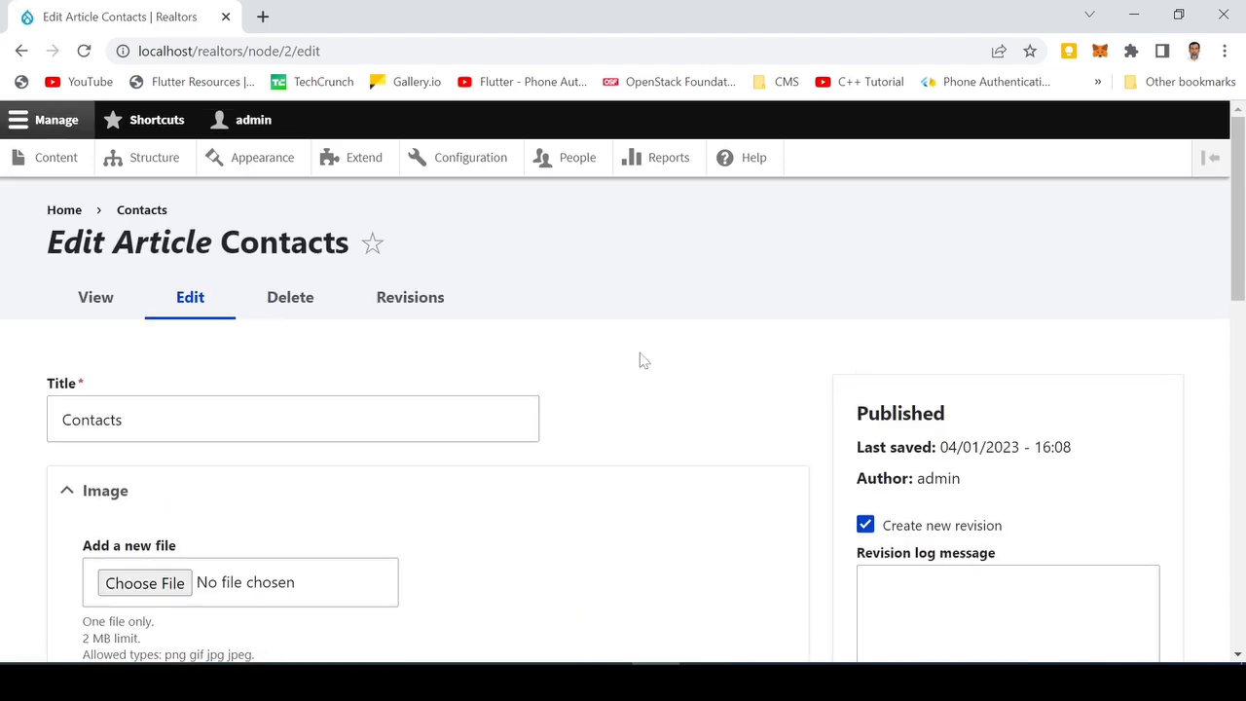
{"action": "scroll", "coordinate": [640, 359], "scroll_direction": "down", "scroll_amount": 15}
{"action": "scroll", "coordinate": [641, 368], "scroll_direction": "down", "scroll_amount": 2}
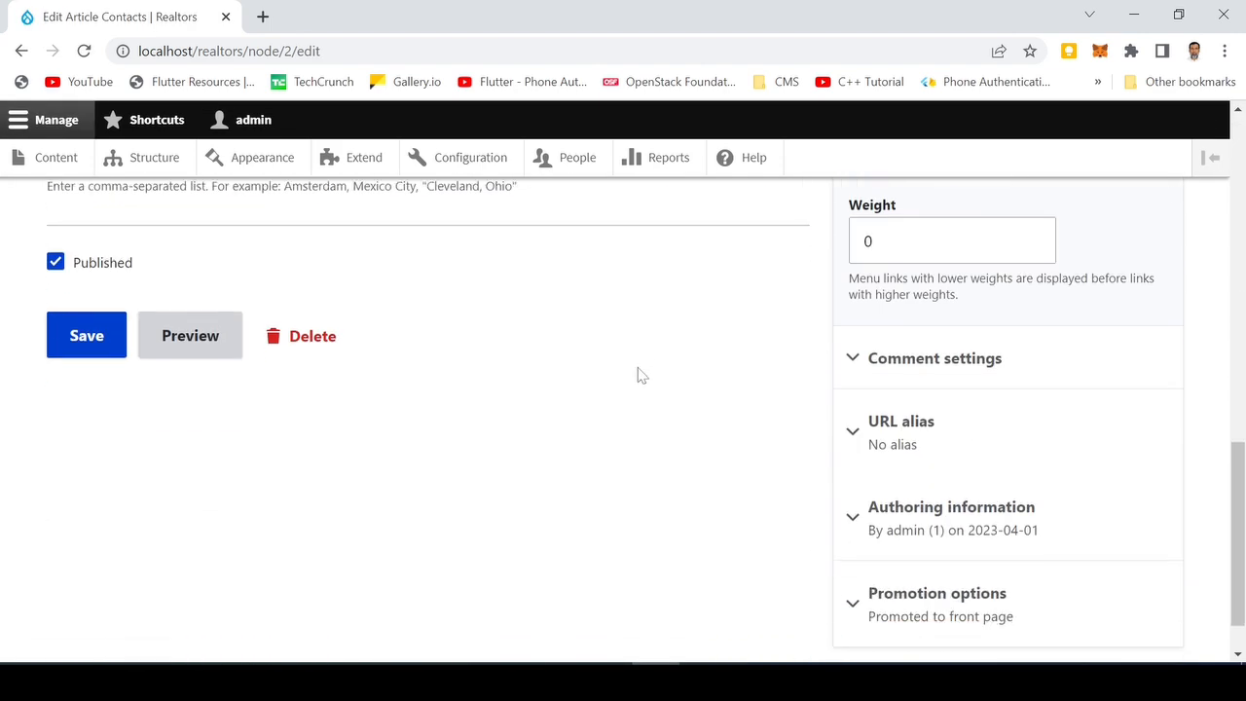
{"action": "left_click", "coordinate": [850, 317]}
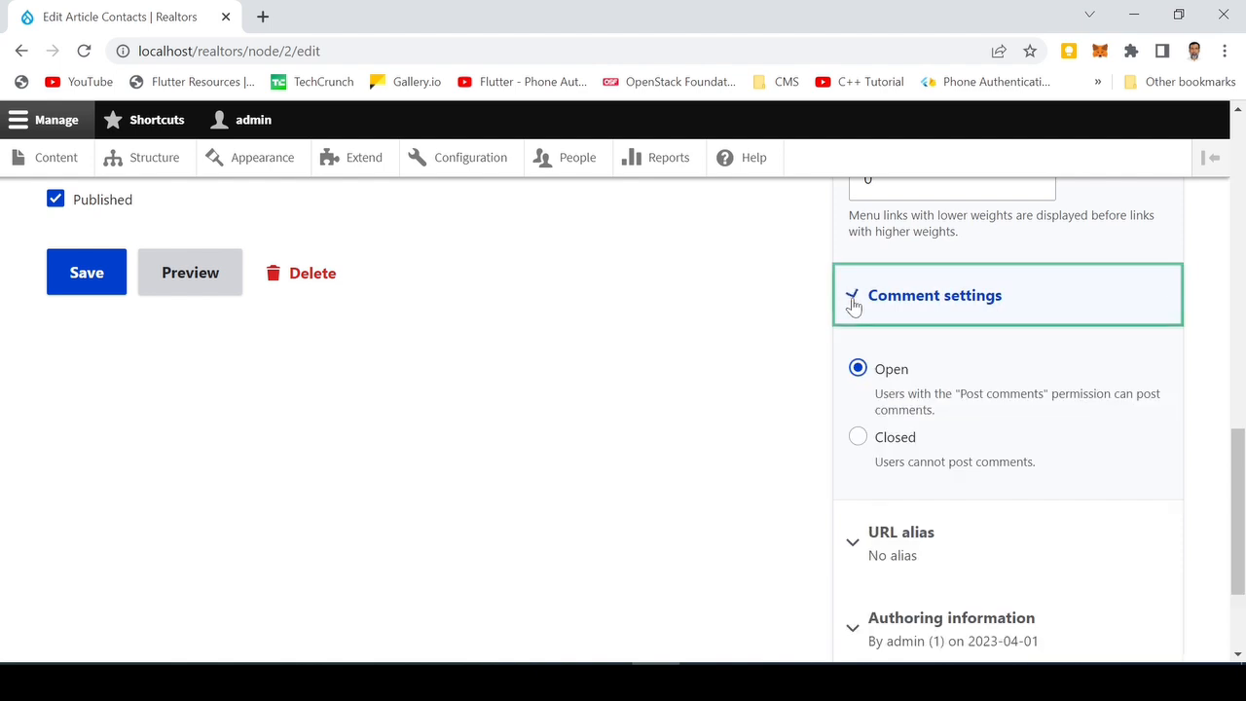
{"action": "left_click", "coordinate": [858, 438]}
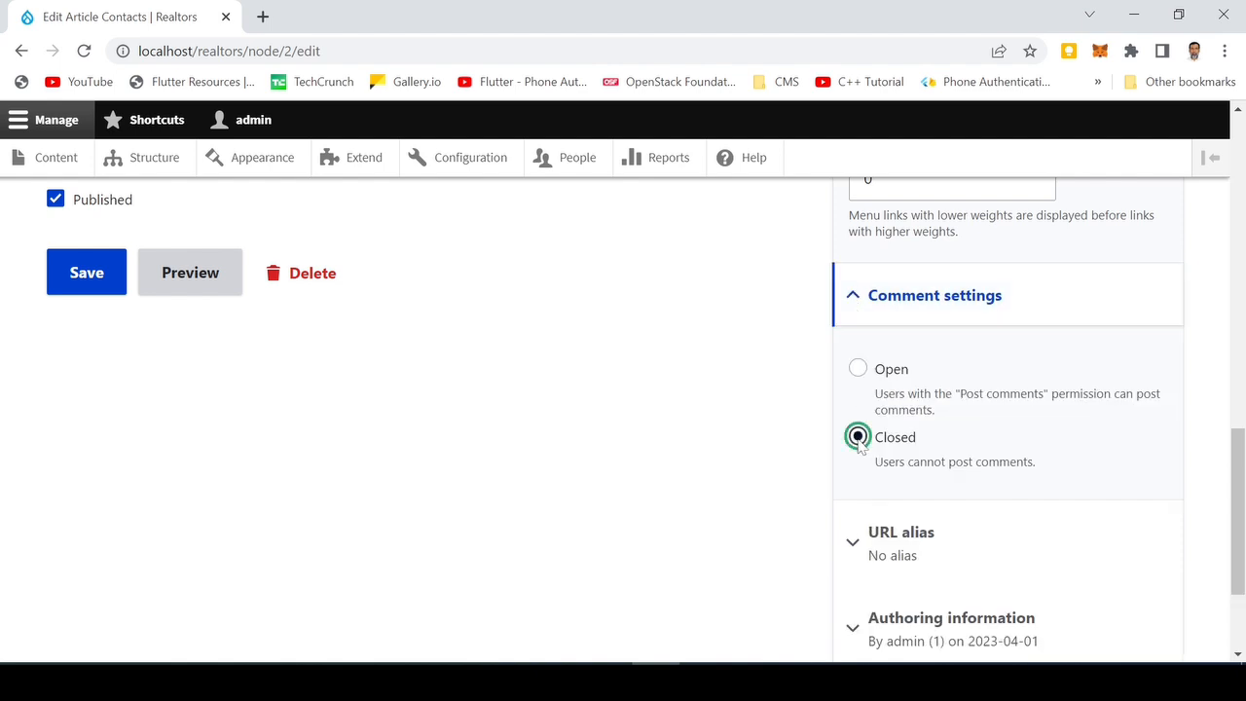
{"action": "left_click", "coordinate": [80, 281]}
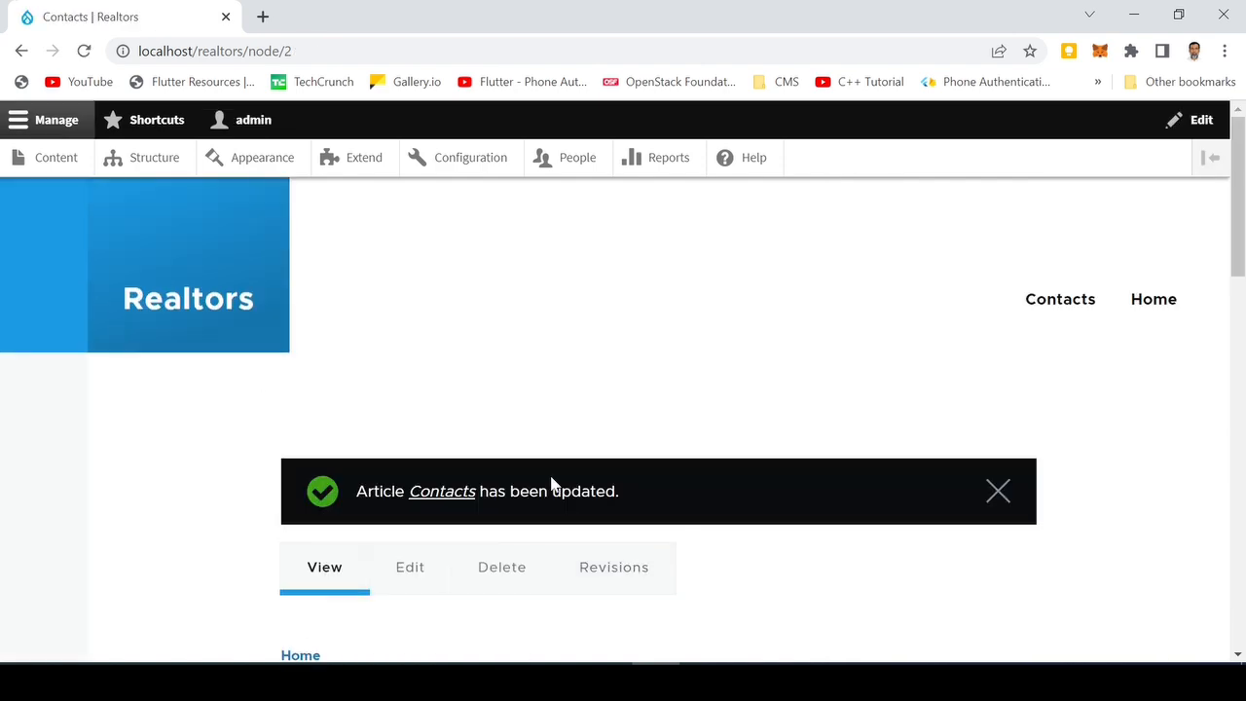
{"action": "scroll", "coordinate": [545, 482], "scroll_direction": "down", "scroll_amount": 8}
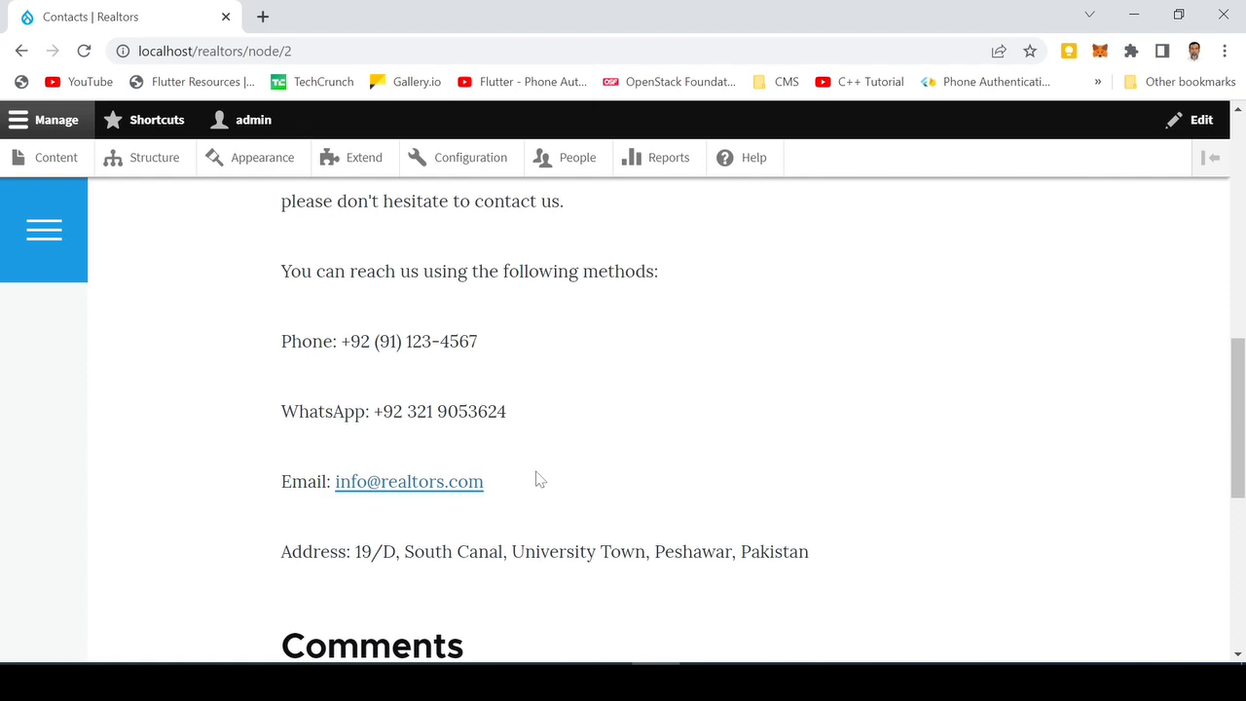
{"action": "scroll", "coordinate": [540, 480], "scroll_direction": "down", "scroll_amount": 3}
{"action": "scroll", "coordinate": [541, 468], "scroll_direction": "up", "scroll_amount": 10}
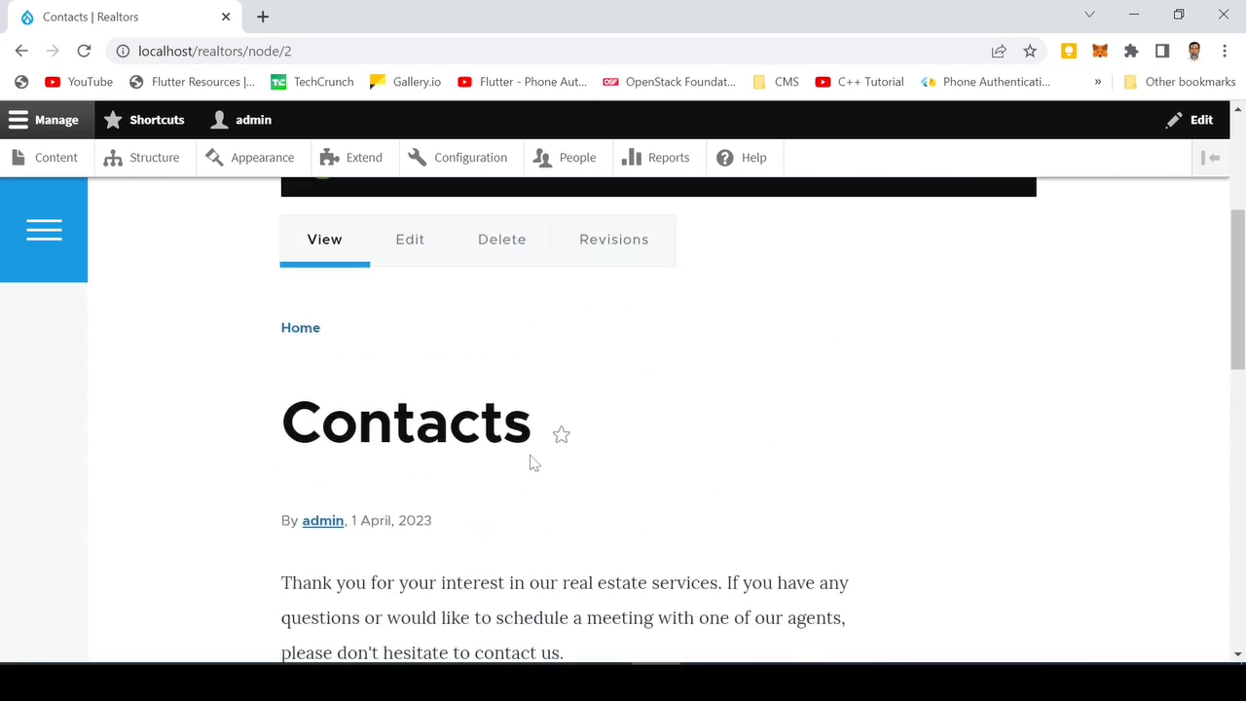
{"action": "scroll", "coordinate": [500, 490], "scroll_direction": "up", "scroll_amount": 1}
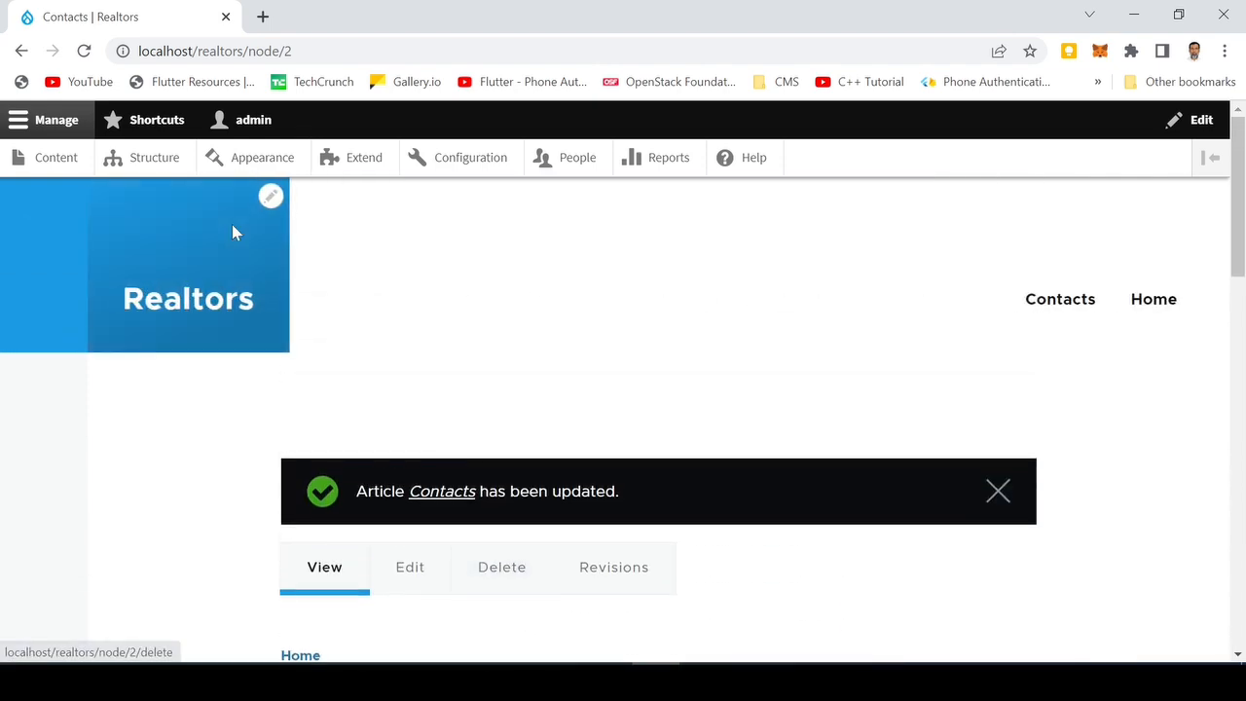
Step: Open the display management of the Article content type from the site's structure administration
{"action": "left_click", "coordinate": [153, 164]}
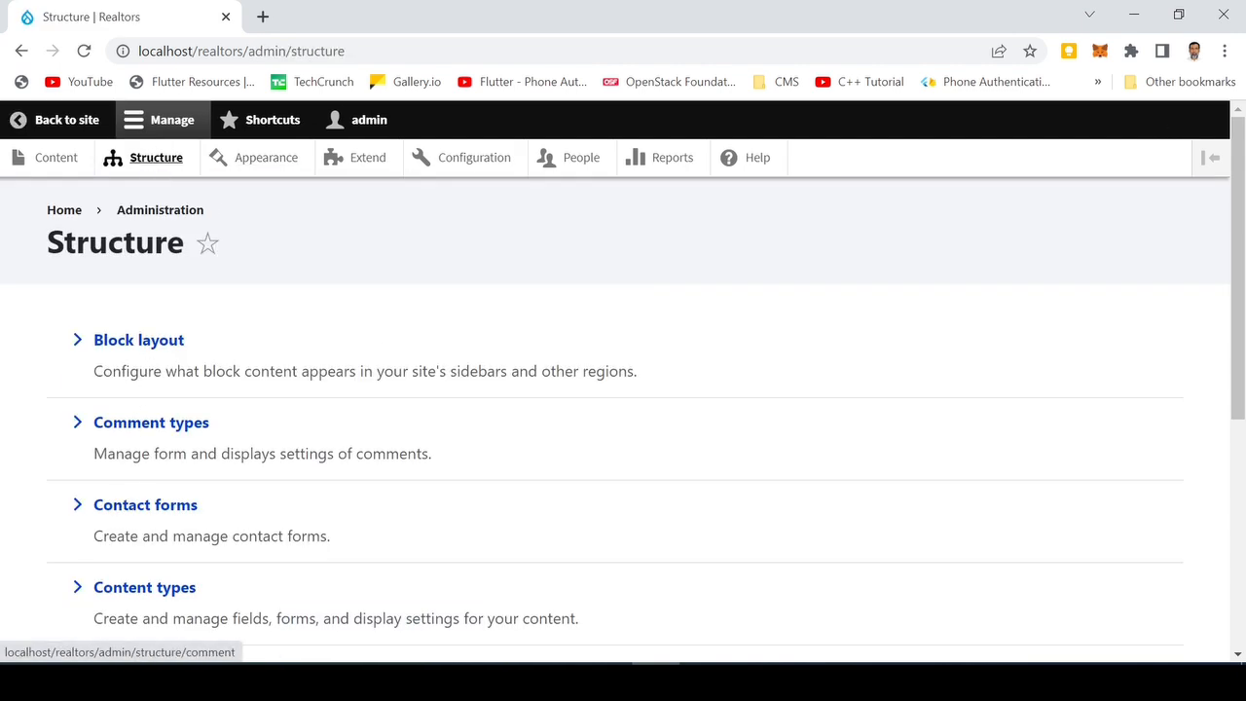
{"action": "scroll", "coordinate": [137, 508], "scroll_direction": "down", "scroll_amount": 1}
{"action": "left_click", "coordinate": [136, 502]}
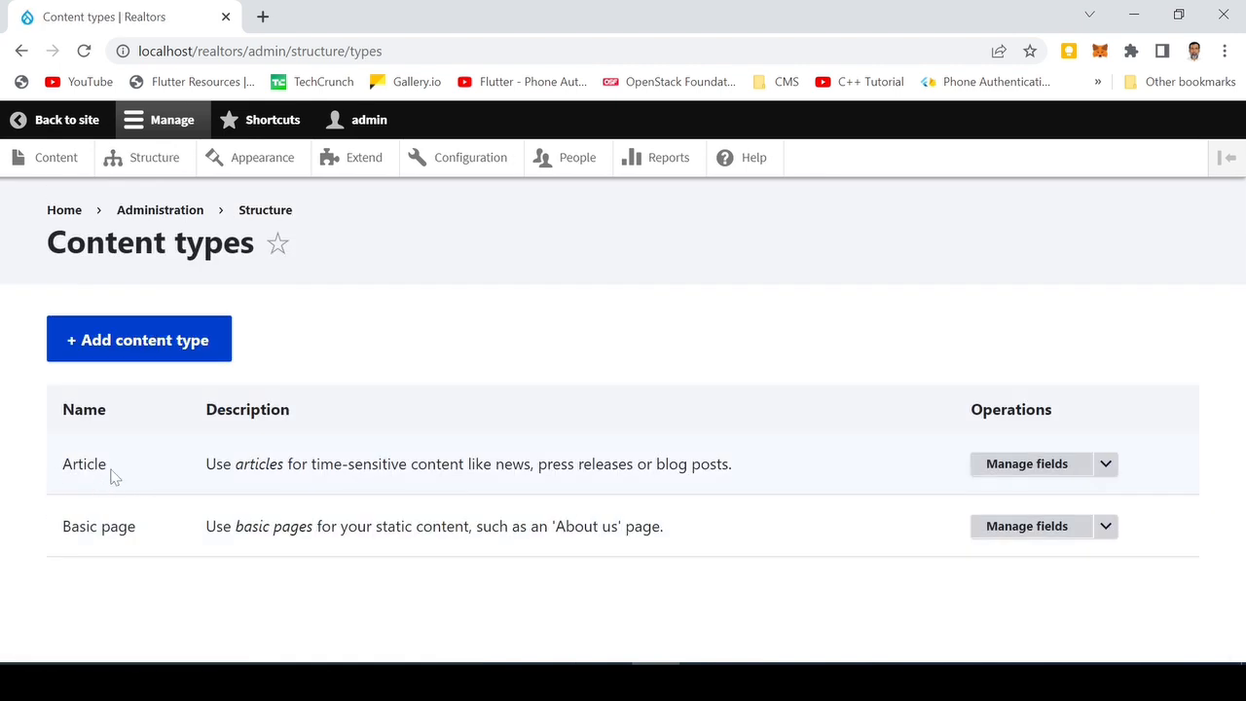
{"action": "left_click", "coordinate": [1066, 468]}
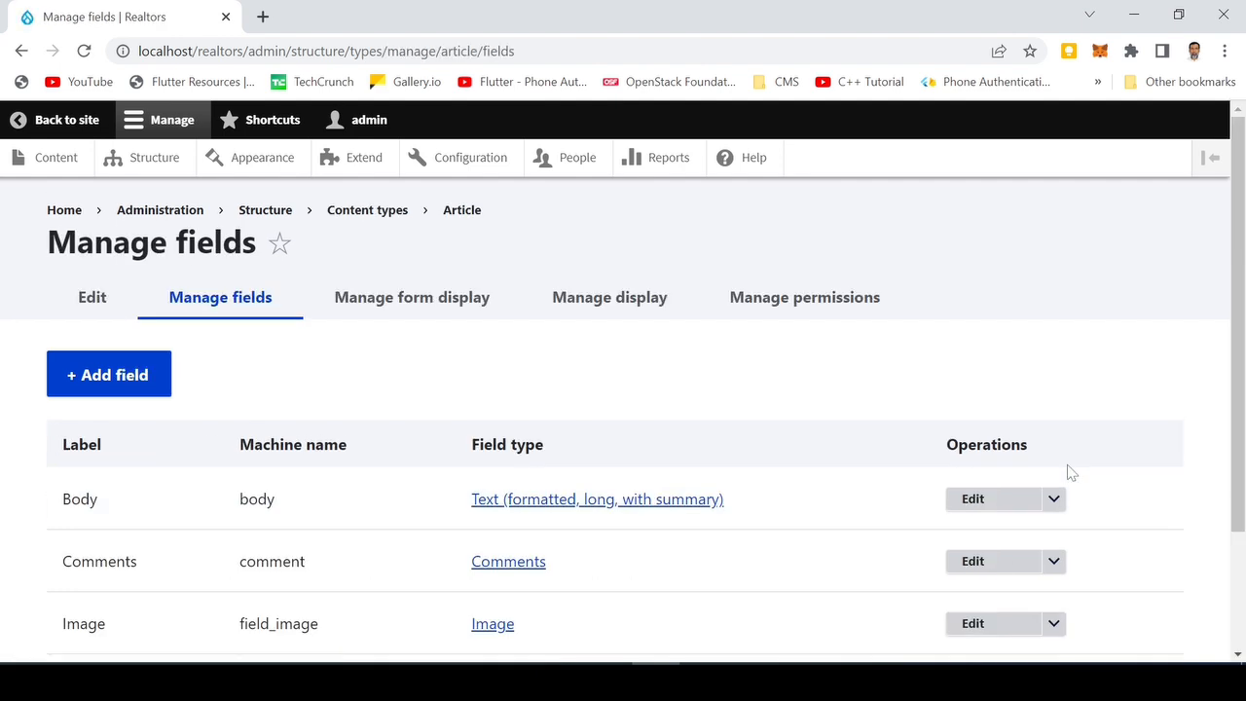
{"action": "left_click", "coordinate": [613, 302]}
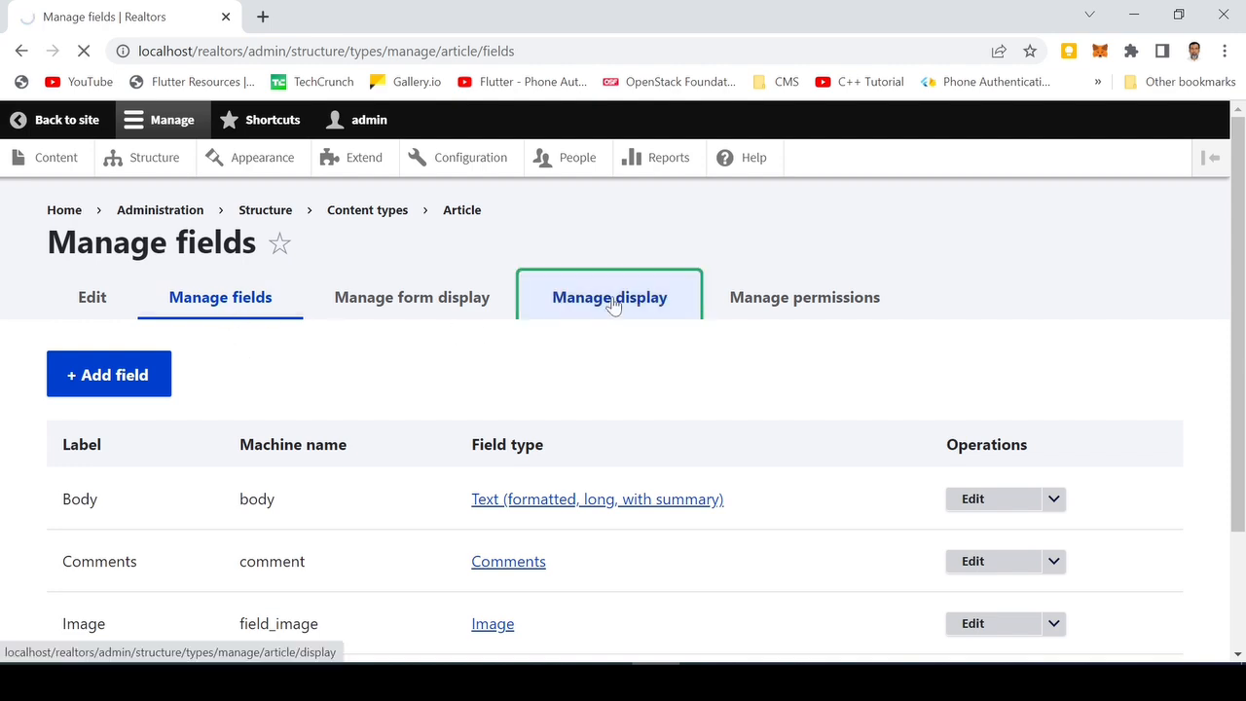
Step: Move the Comments field to the Disabled region of the Article's default display and save the settings
{"action": "scroll", "coordinate": [637, 331], "scroll_direction": "down", "scroll_amount": 6}
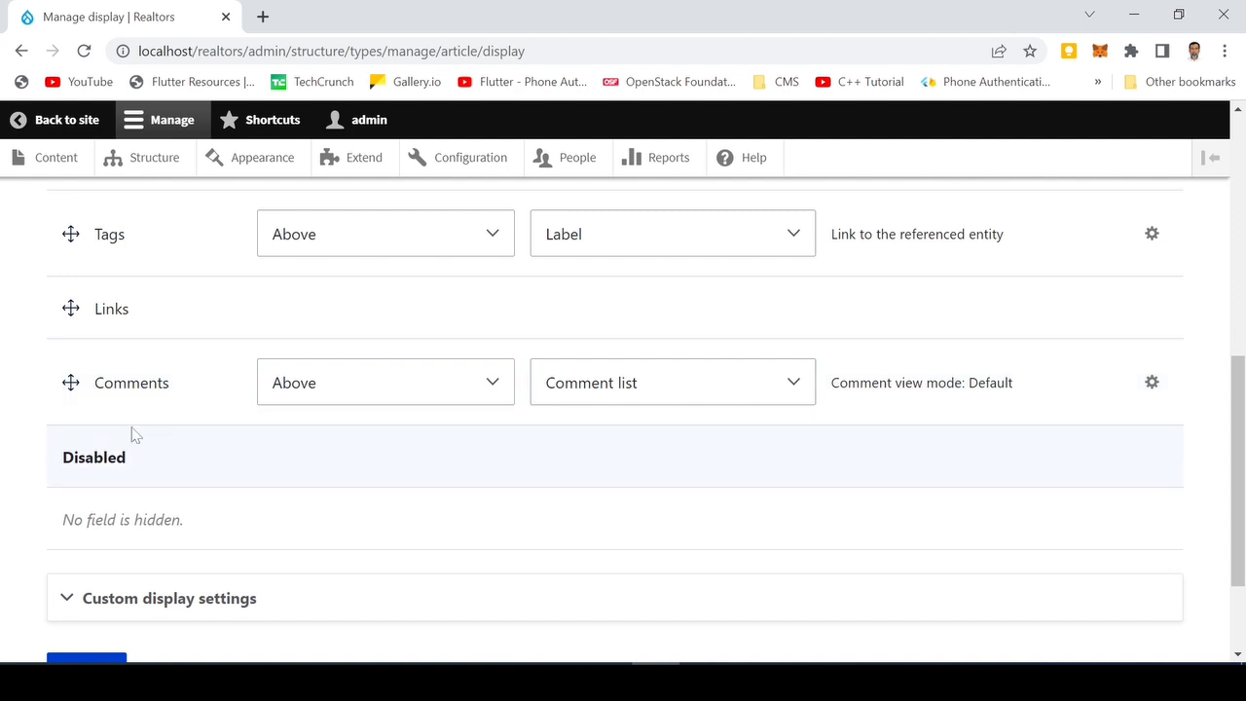
{"action": "left_click_drag", "start_coordinate": [70, 382], "coordinate": [86, 451]}
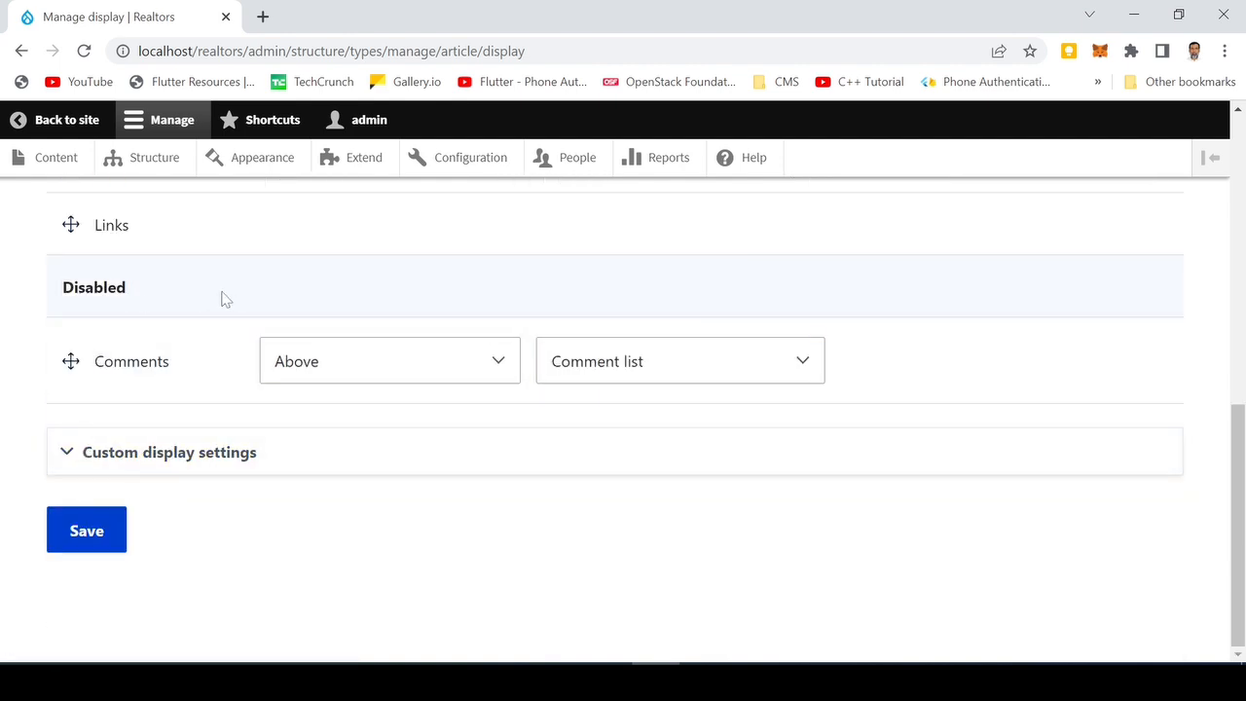
{"action": "left_click", "coordinate": [78, 540]}
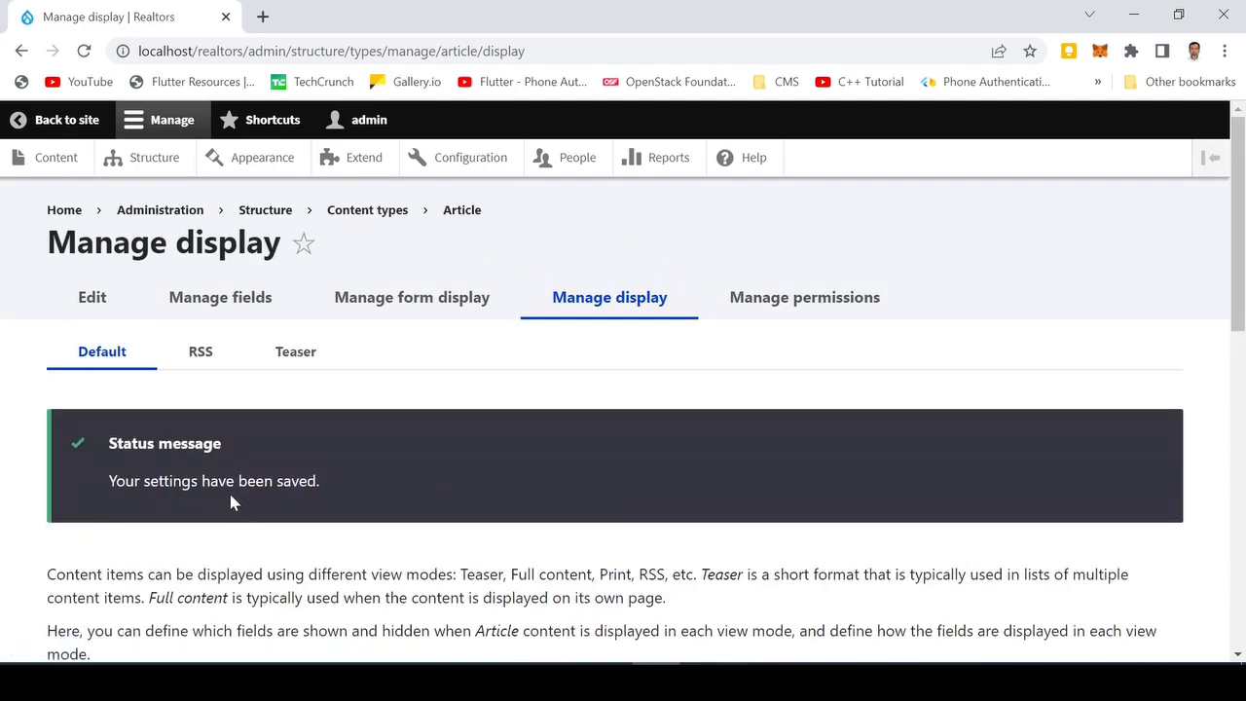
Step: Return to the site's Contacts page and check whether it still has a comments section
{"action": "left_click", "coordinate": [62, 121]}
{"action": "scroll", "coordinate": [473, 406], "scroll_direction": "down", "scroll_amount": 4}
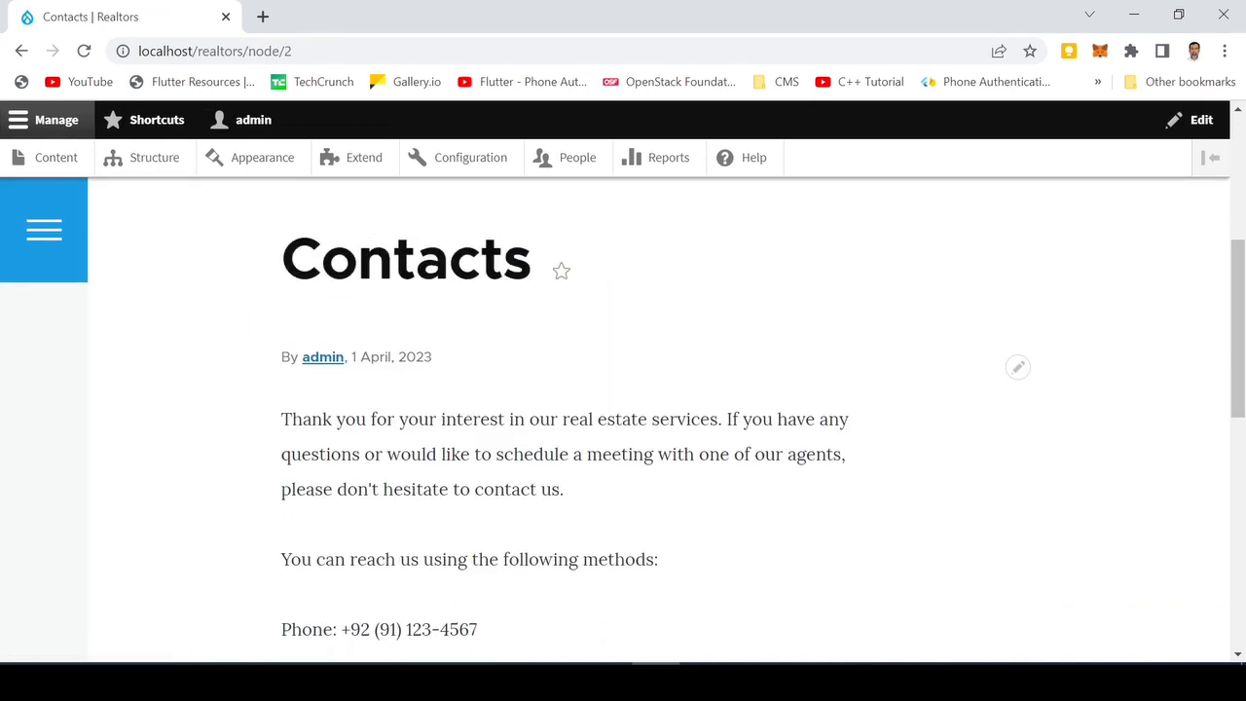
{"action": "scroll", "coordinate": [486, 425], "scroll_direction": "down", "scroll_amount": 4}
{"action": "scroll", "coordinate": [487, 425], "scroll_direction": "up", "scroll_amount": 5}
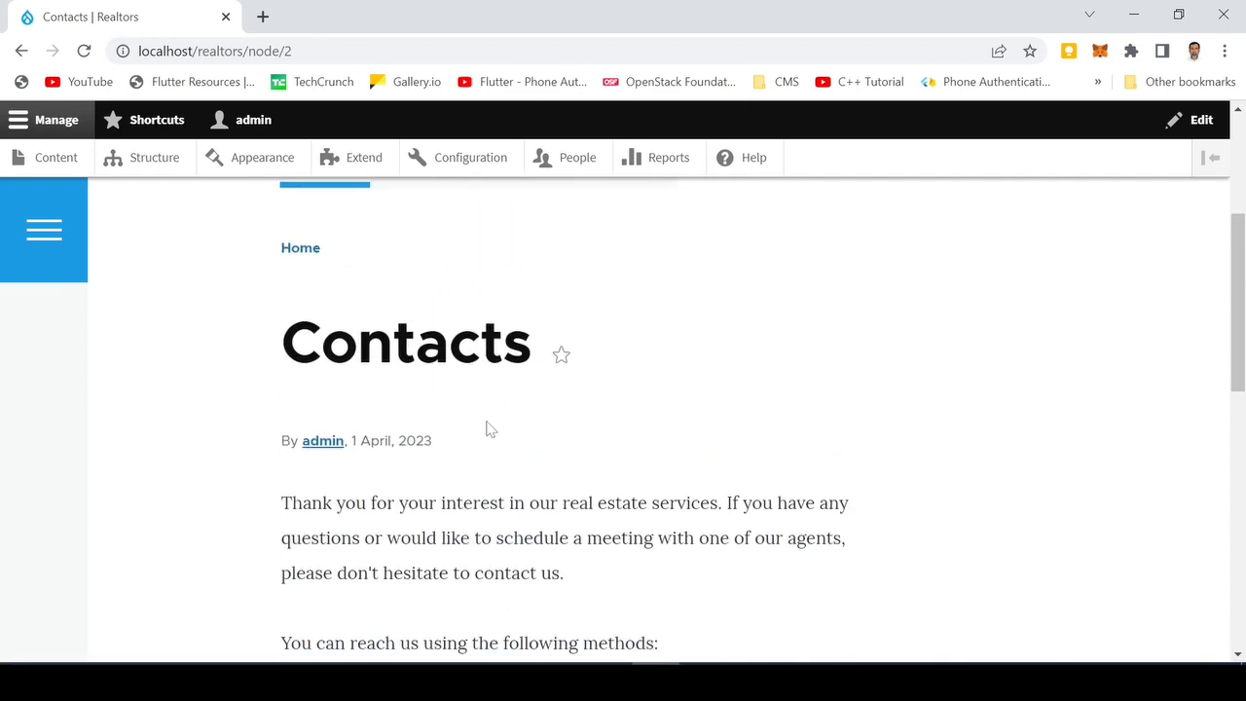
{"action": "scroll", "coordinate": [490, 429], "scroll_direction": "down", "scroll_amount": 5}
{"action": "scroll", "coordinate": [516, 438], "scroll_direction": "up", "scroll_amount": 8}
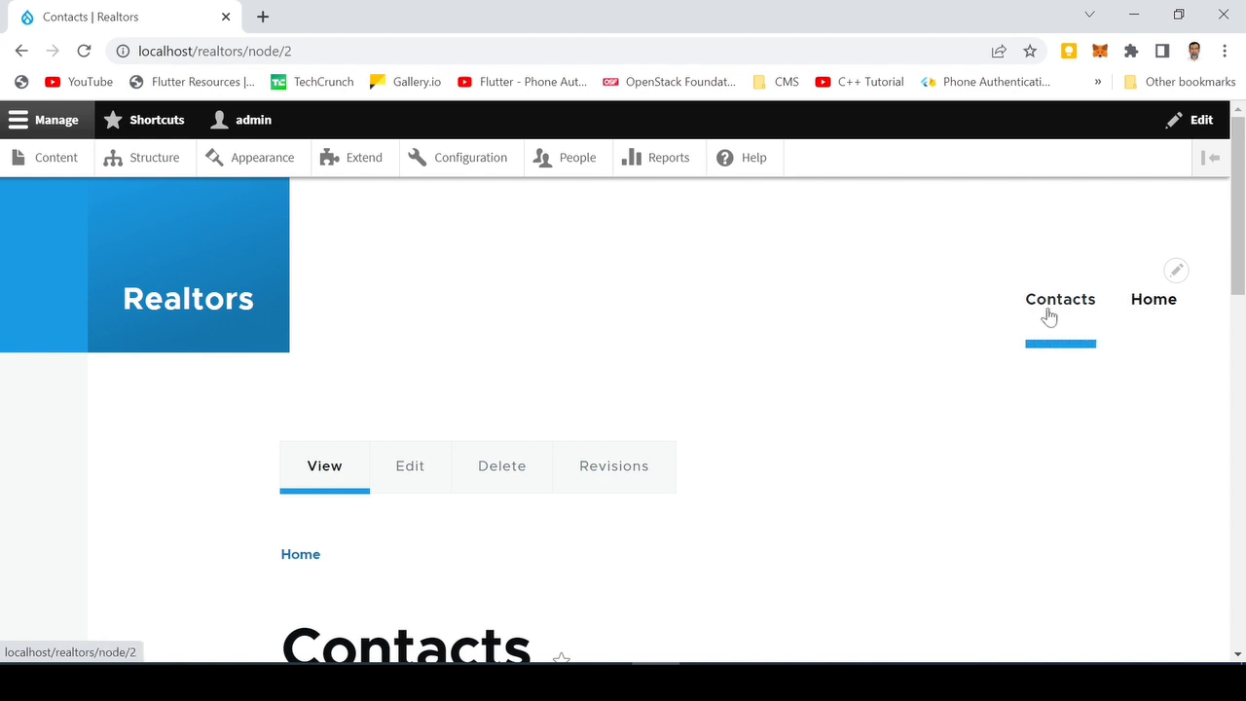
Step: Reorder the main navigation menu so that the Home link comes before Contacts, and save the menu
{"action": "left_click", "coordinate": [1179, 274]}
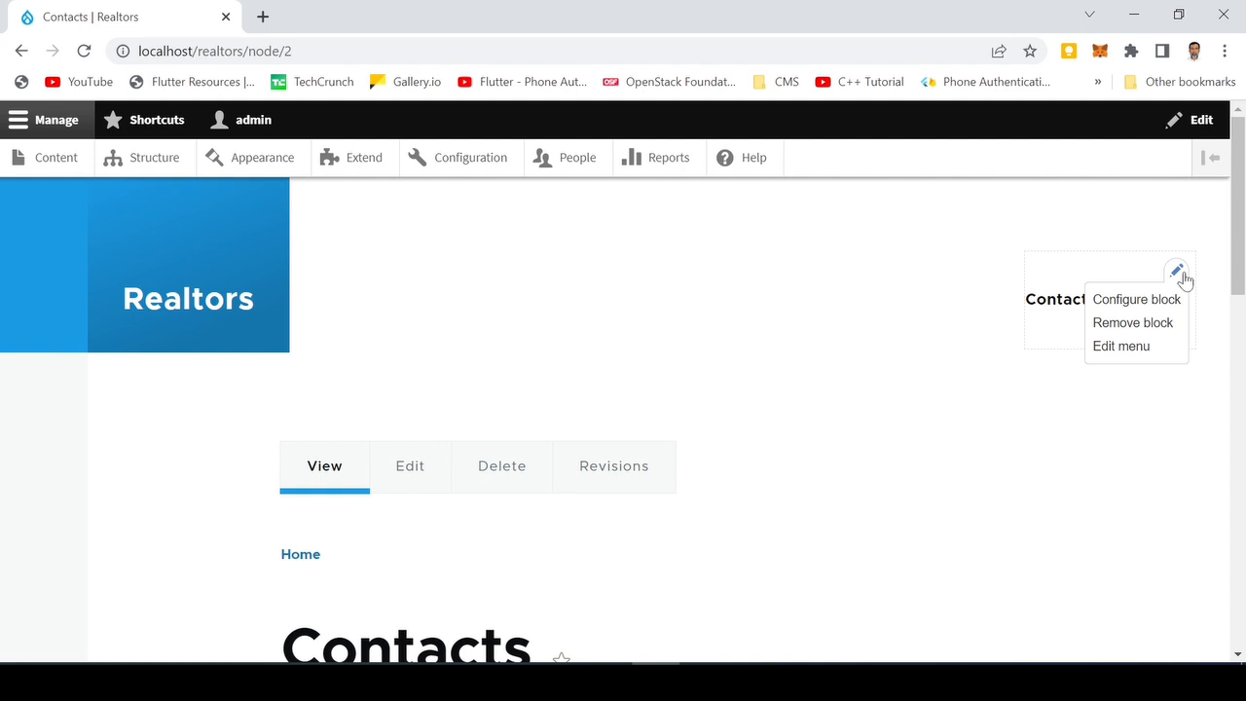
{"action": "left_click", "coordinate": [1128, 348]}
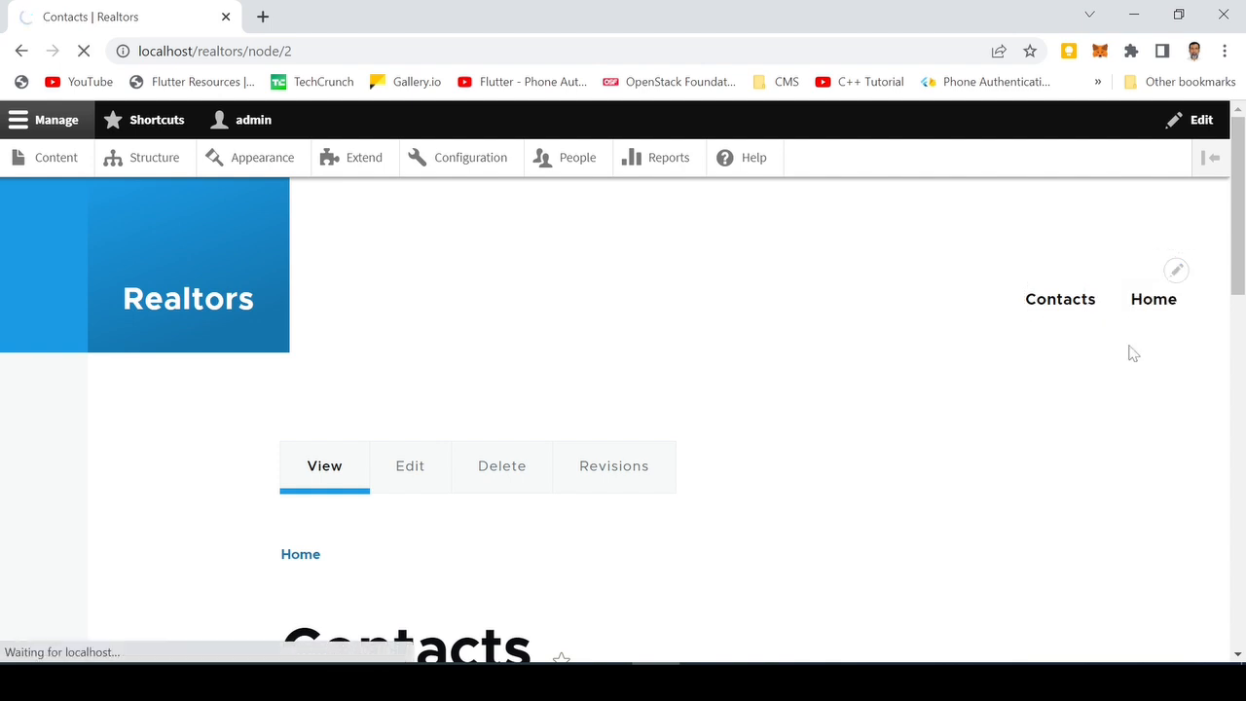
{"action": "scroll", "coordinate": [531, 373], "scroll_direction": "down", "scroll_amount": 3}
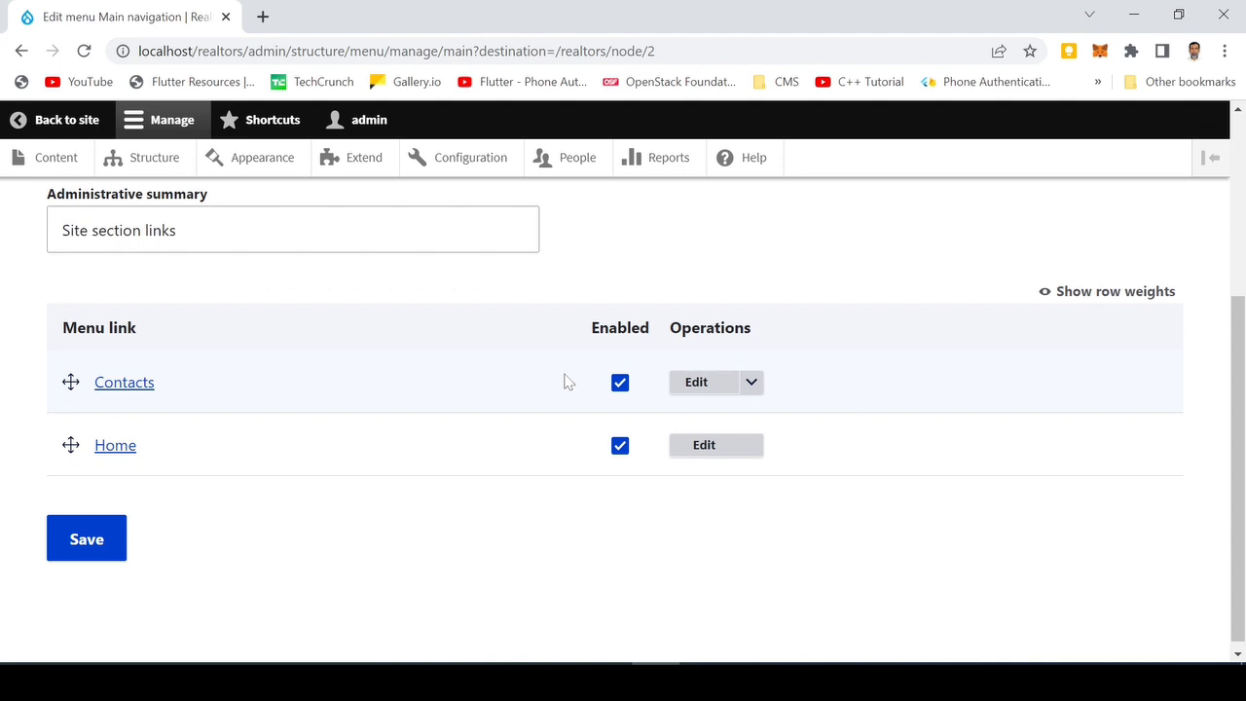
{"action": "left_click_drag", "start_coordinate": [69, 446], "coordinate": [69, 409]}
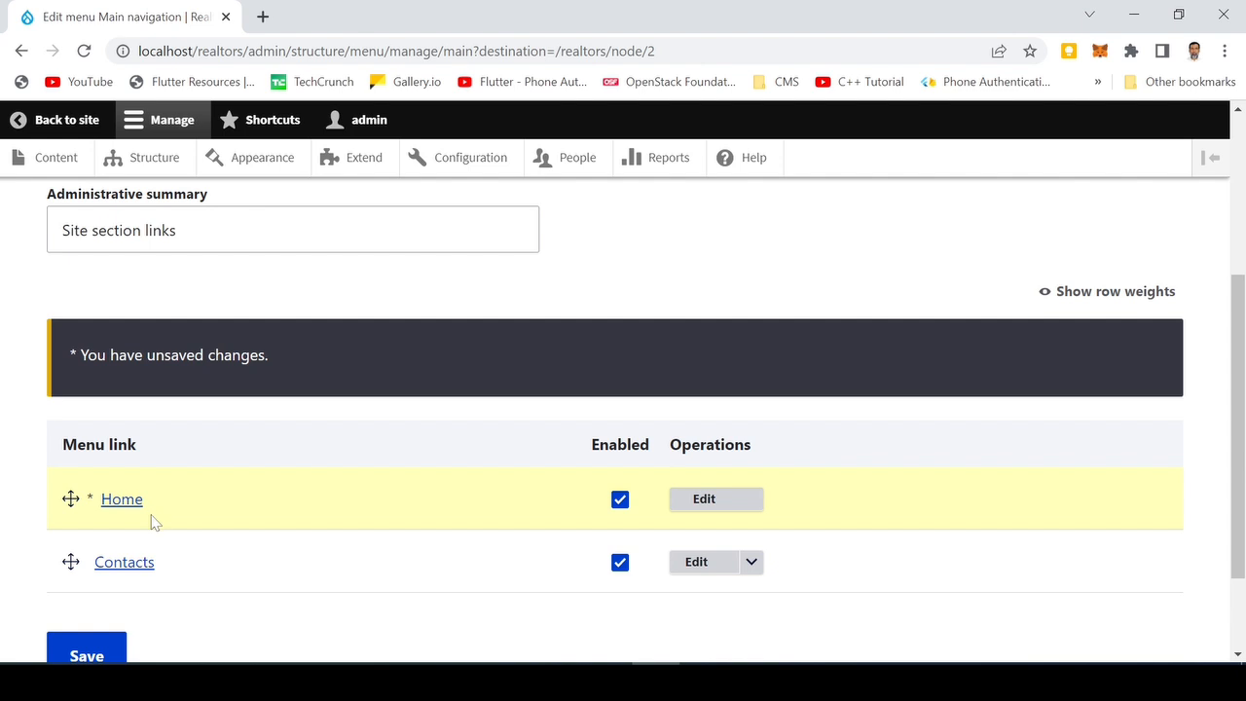
{"action": "scroll", "coordinate": [151, 523], "scroll_direction": "down", "scroll_amount": 2}
{"action": "left_click", "coordinate": [89, 531]}
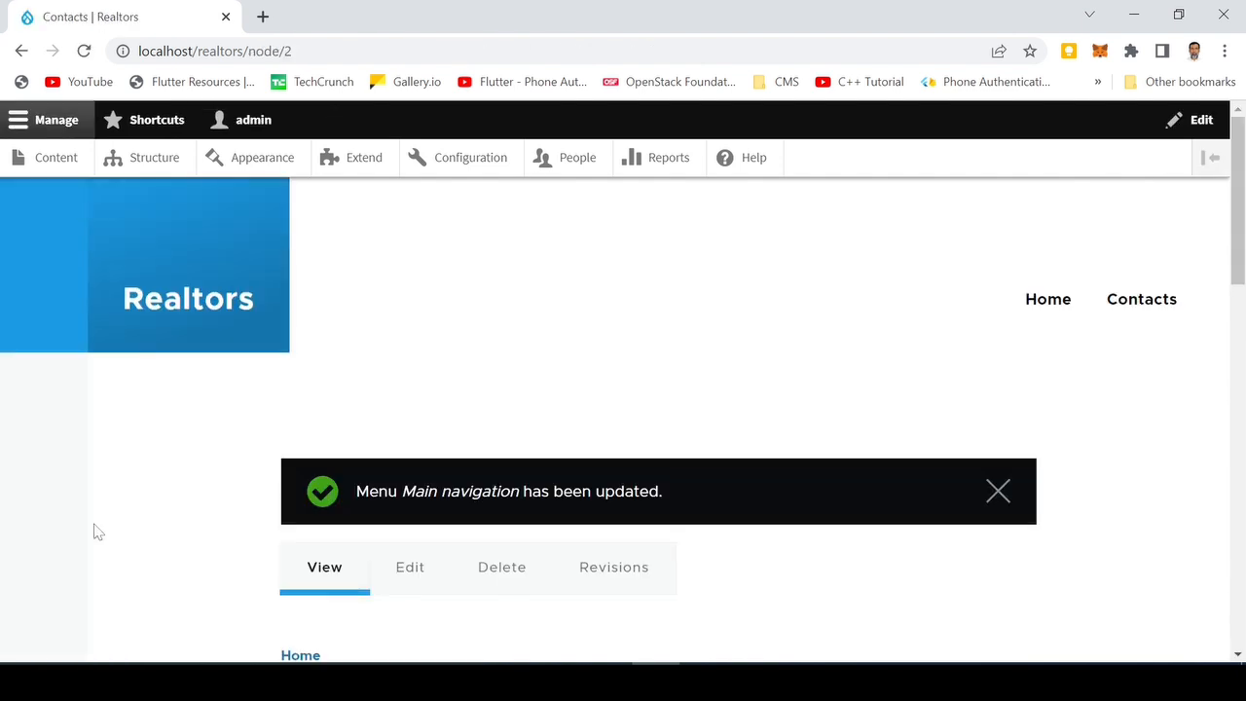
Step: Check the reordered navigation by visiting the site's front page and the Contacts page, ending on the front page
{"action": "scroll", "coordinate": [302, 360], "scroll_direction": "down", "scroll_amount": 3}
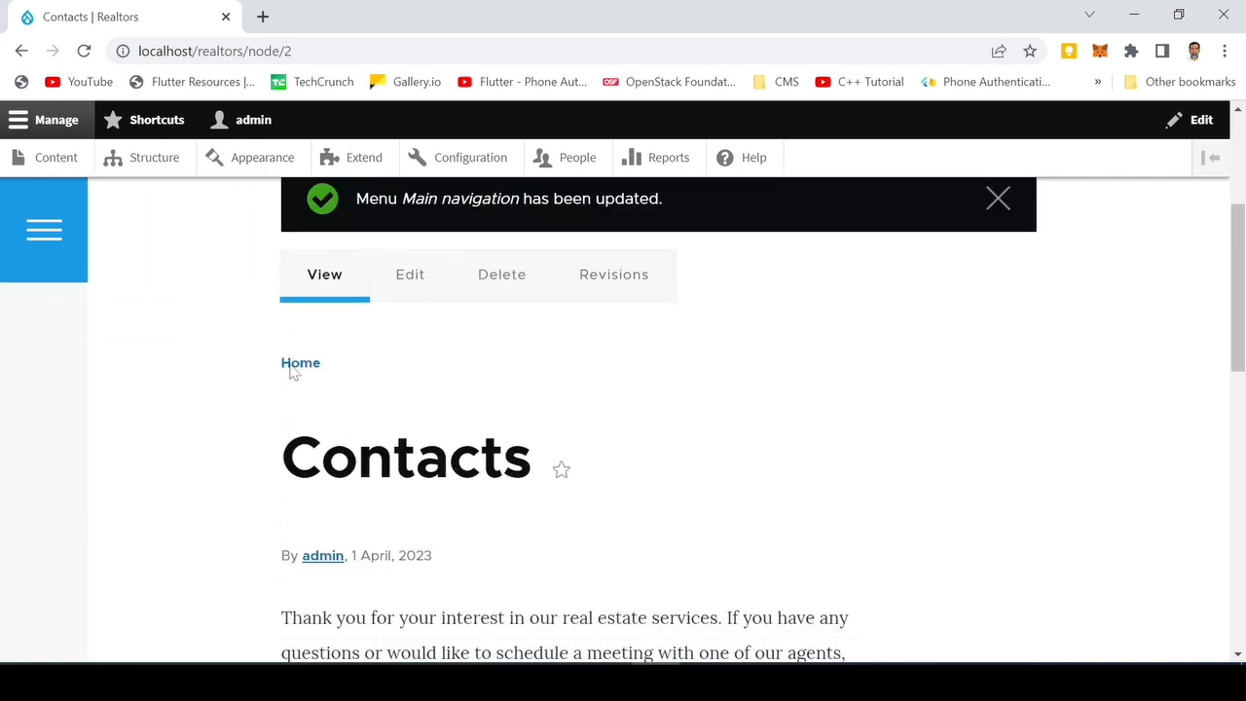
{"action": "scroll", "coordinate": [293, 370], "scroll_direction": "up", "scroll_amount": 3}
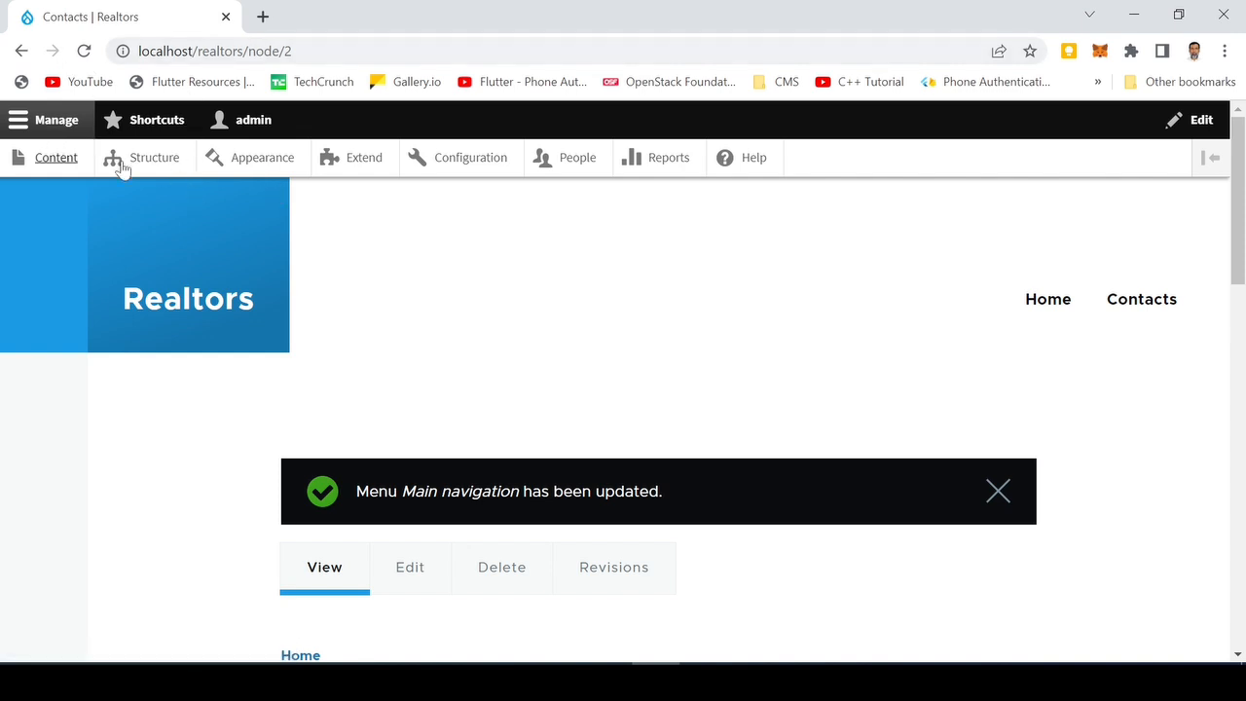
{"action": "left_click", "coordinate": [170, 307]}
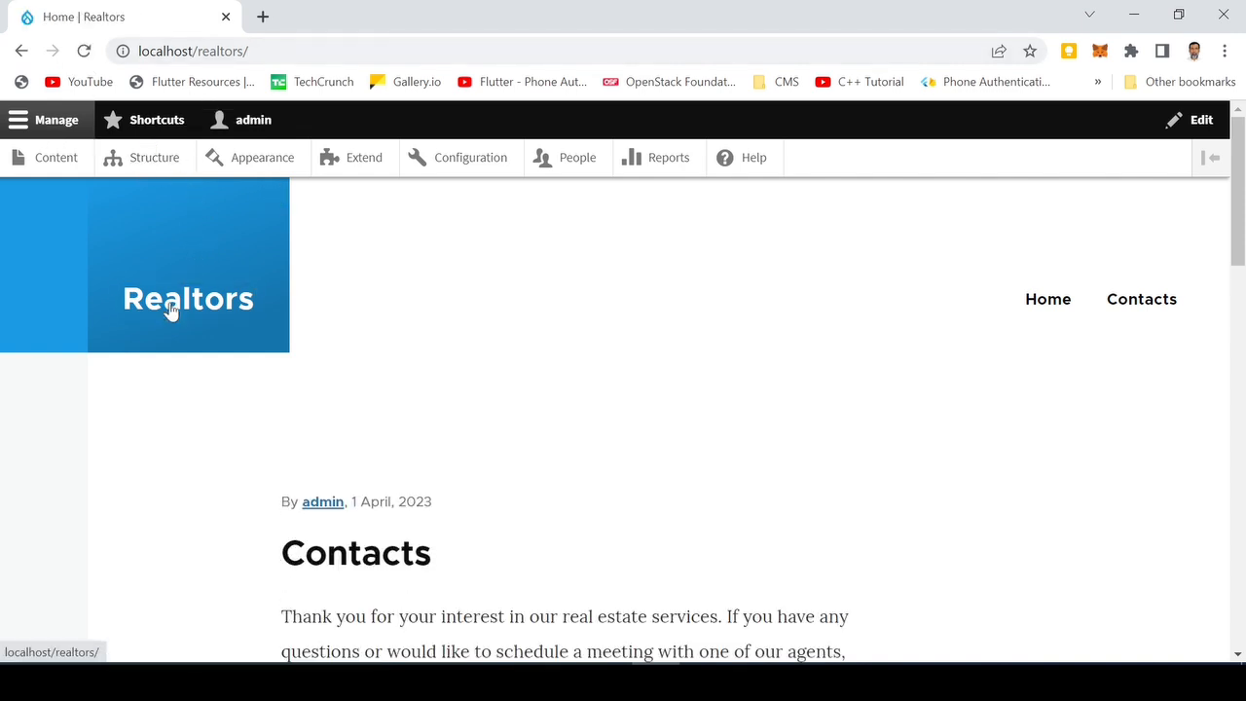
{"action": "scroll", "coordinate": [598, 419], "scroll_direction": "down", "scroll_amount": 2}
{"action": "scroll", "coordinate": [598, 431], "scroll_direction": "up", "scroll_amount": 2}
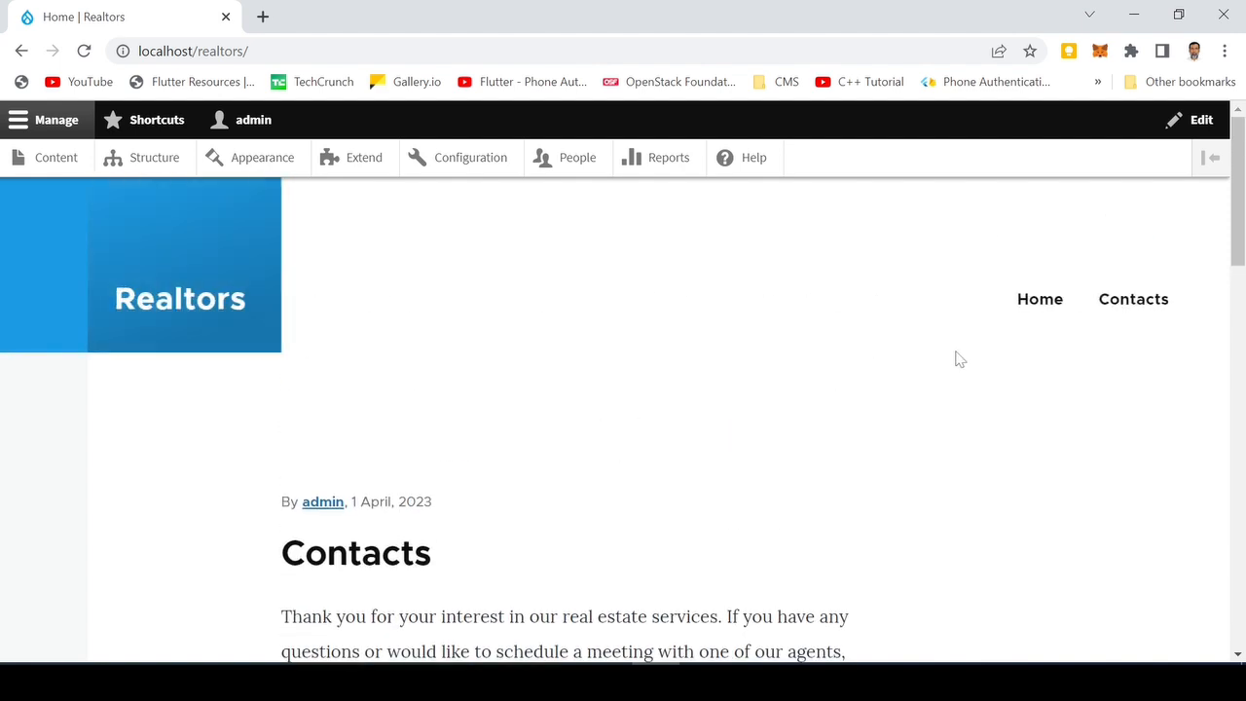
{"action": "left_click", "coordinate": [1032, 320]}
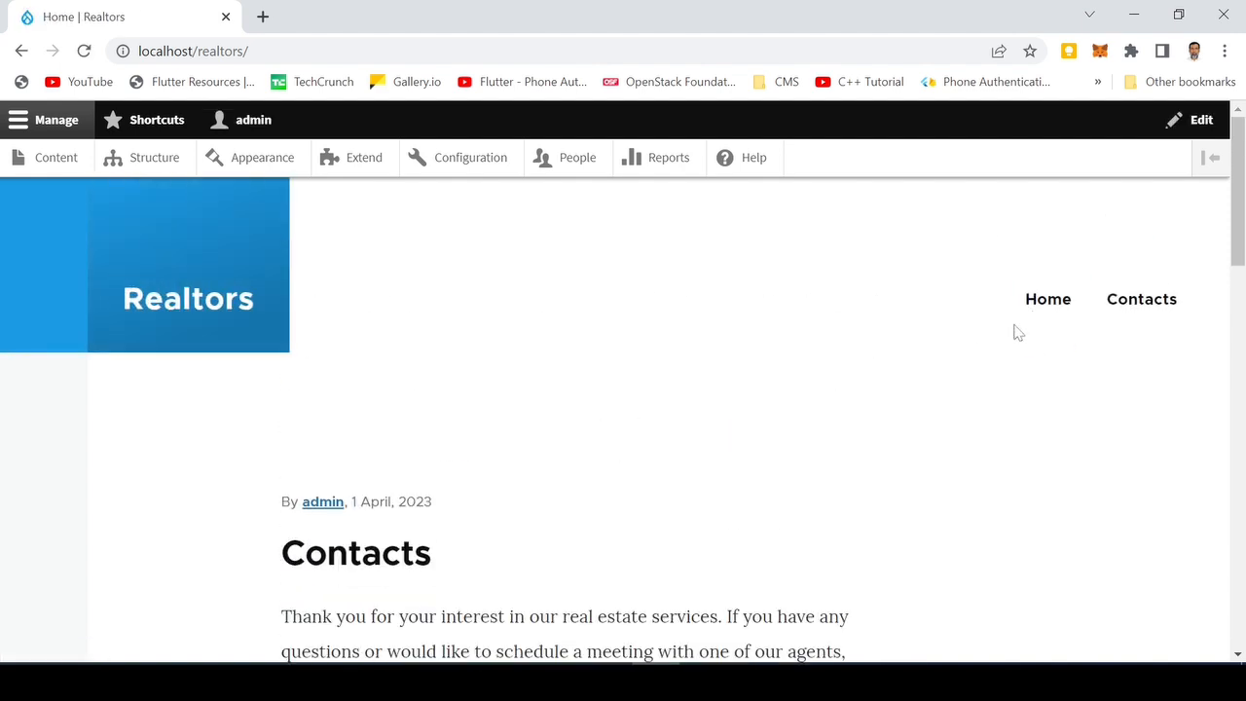
{"action": "left_click", "coordinate": [1132, 314]}
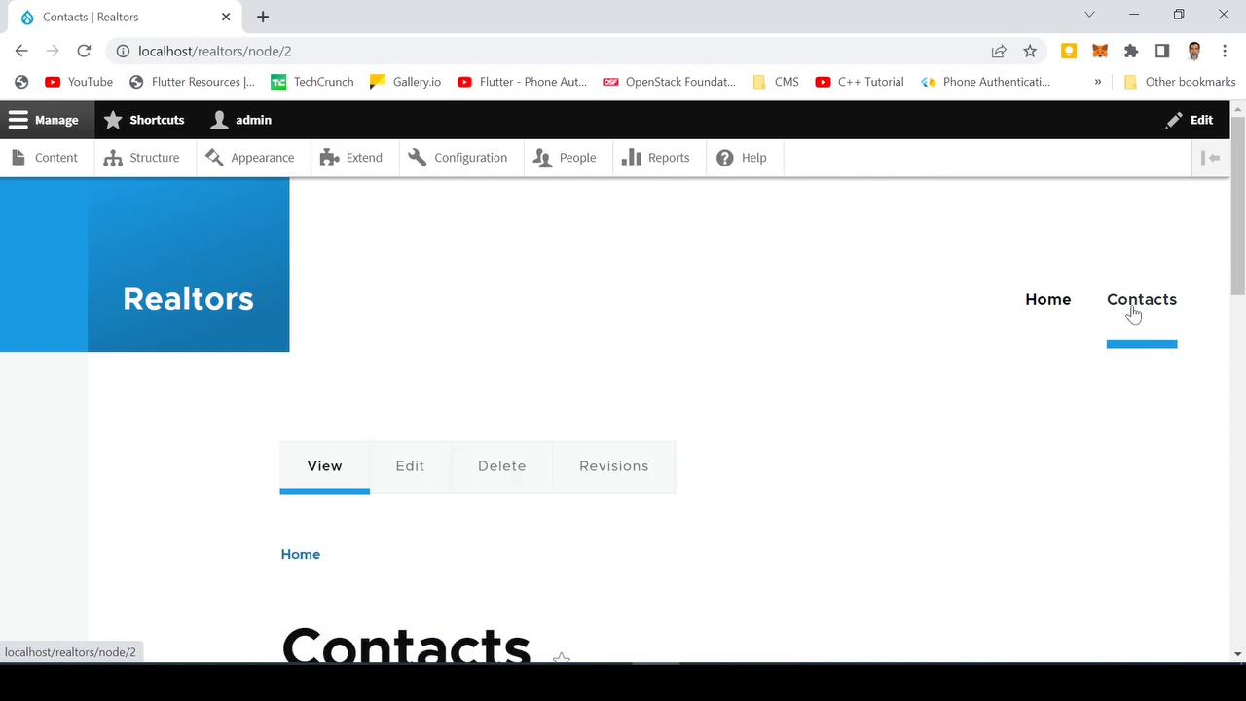
{"action": "left_click", "coordinate": [1049, 313]}
Step: Examine which articles are listed on the front page, from the Contacts entry down to Welcome
{"action": "scroll", "coordinate": [769, 346], "scroll_direction": "down", "scroll_amount": 3}
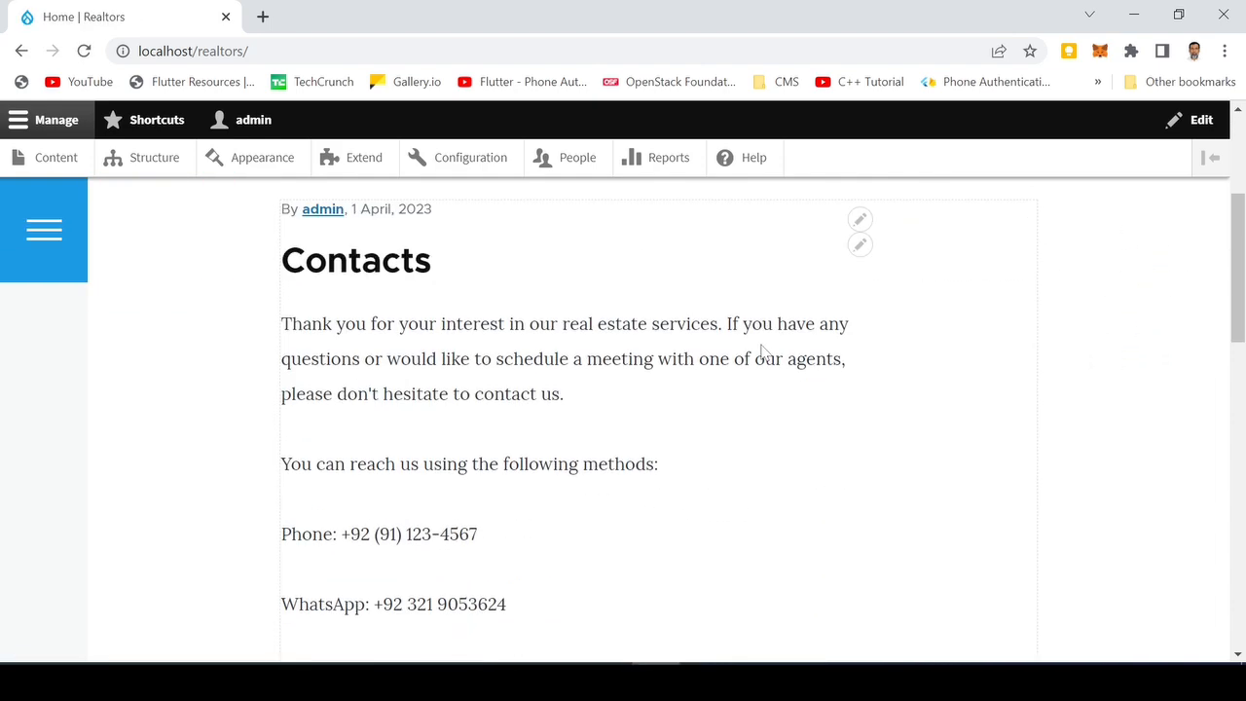
{"action": "scroll", "coordinate": [764, 351], "scroll_direction": "down", "scroll_amount": 6}
{"action": "scroll", "coordinate": [743, 356], "scroll_direction": "up", "scroll_amount": 2}
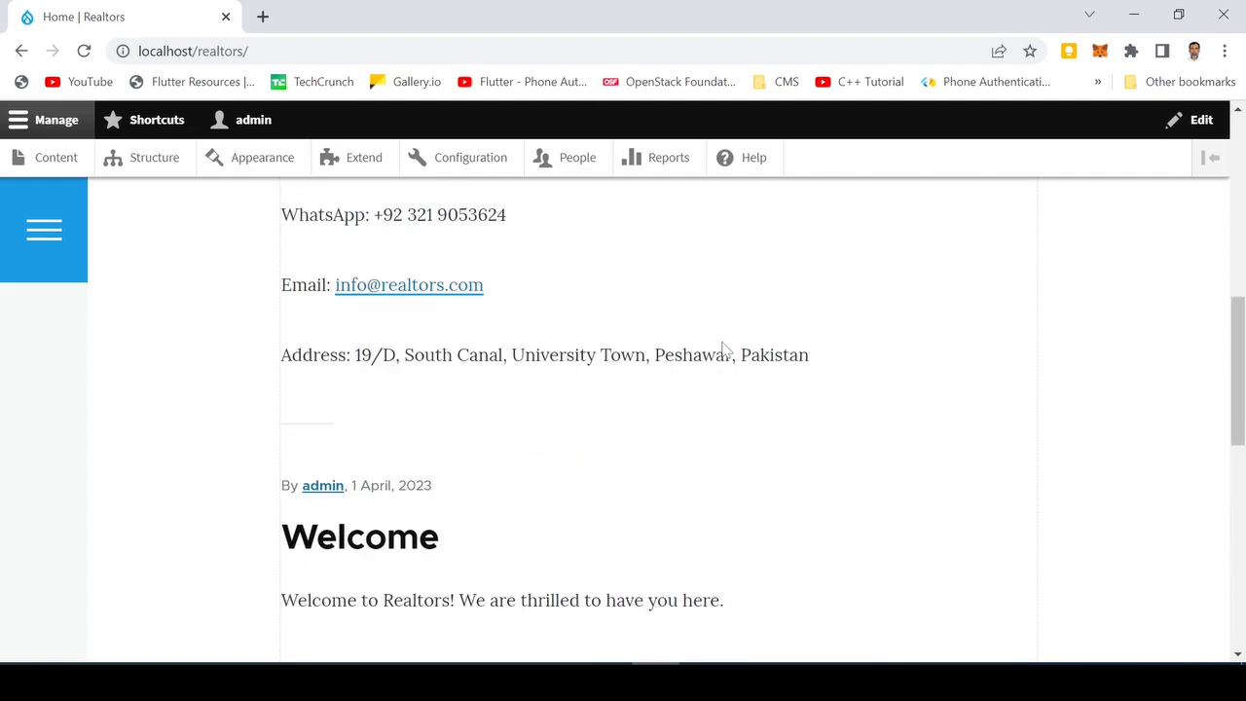
{"action": "scroll", "coordinate": [723, 347], "scroll_direction": "up", "scroll_amount": 6}
{"action": "scroll", "coordinate": [412, 381], "scroll_direction": "down", "scroll_amount": 4}
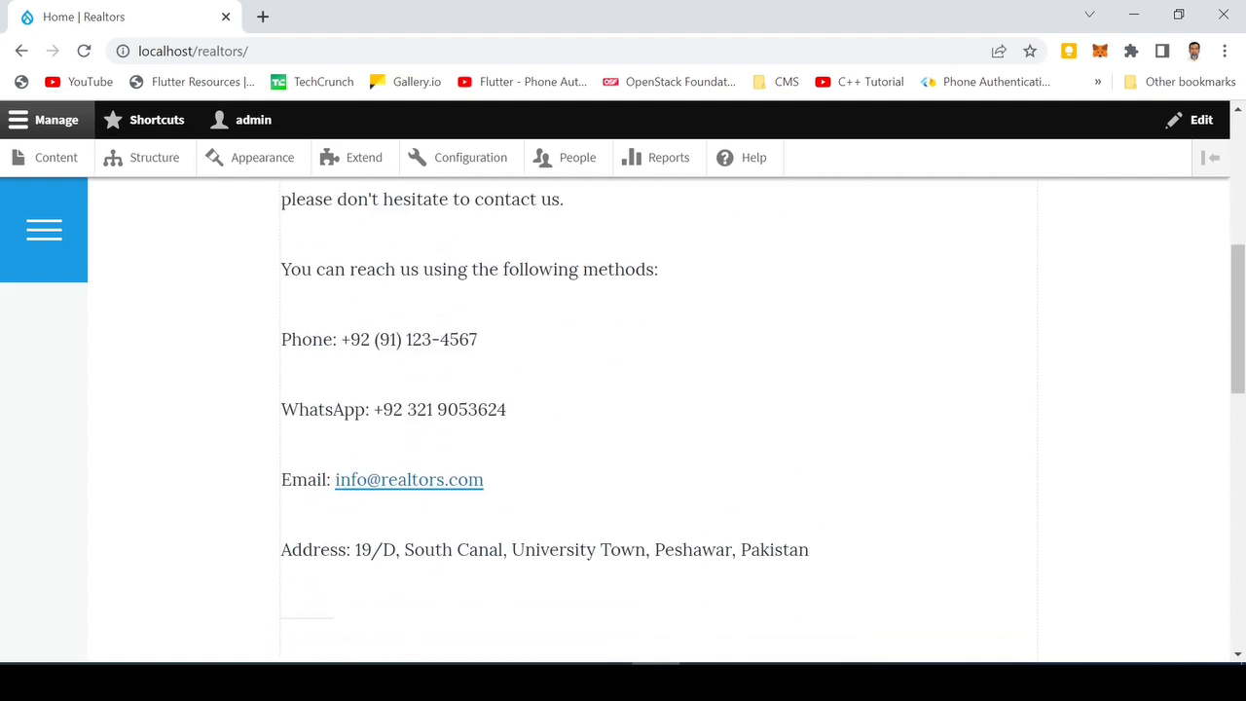
{"action": "scroll", "coordinate": [356, 424], "scroll_direction": "up", "scroll_amount": 4}
{"action": "scroll", "coordinate": [357, 411], "scroll_direction": "down", "scroll_amount": 2}
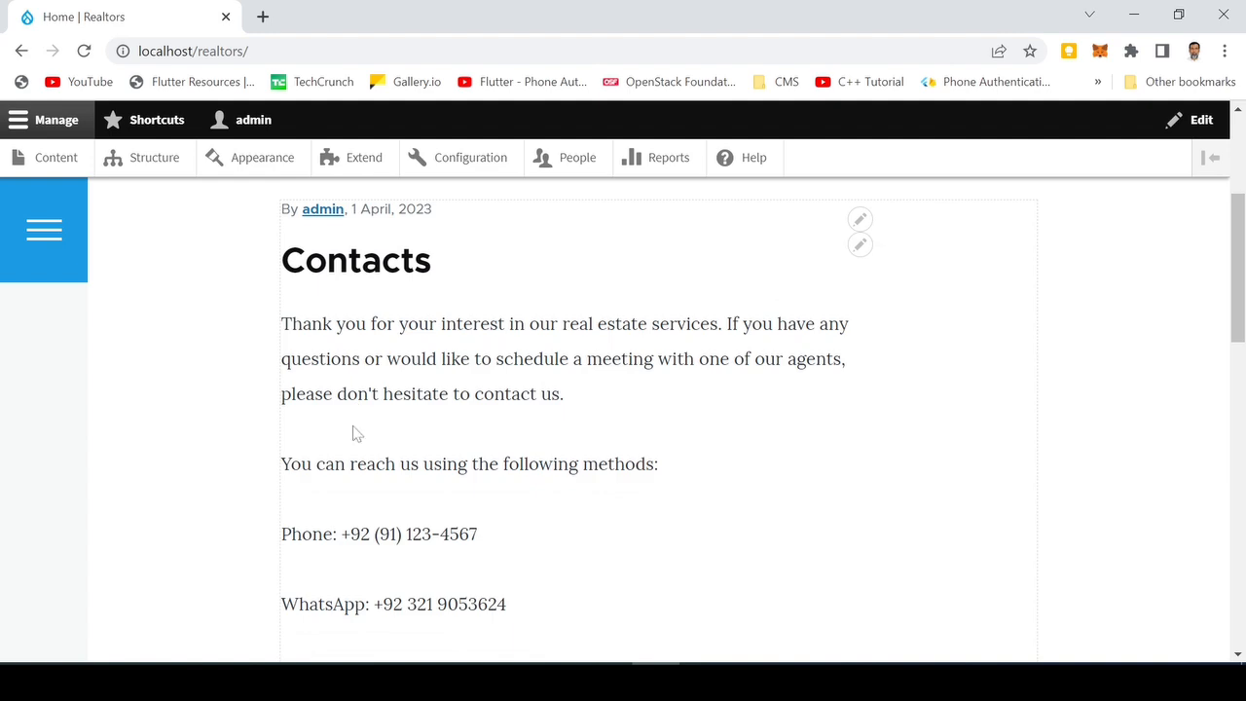
{"action": "scroll", "coordinate": [352, 417], "scroll_direction": "up", "scroll_amount": 3}
{"action": "scroll", "coordinate": [415, 445], "scroll_direction": "down", "scroll_amount": 3}
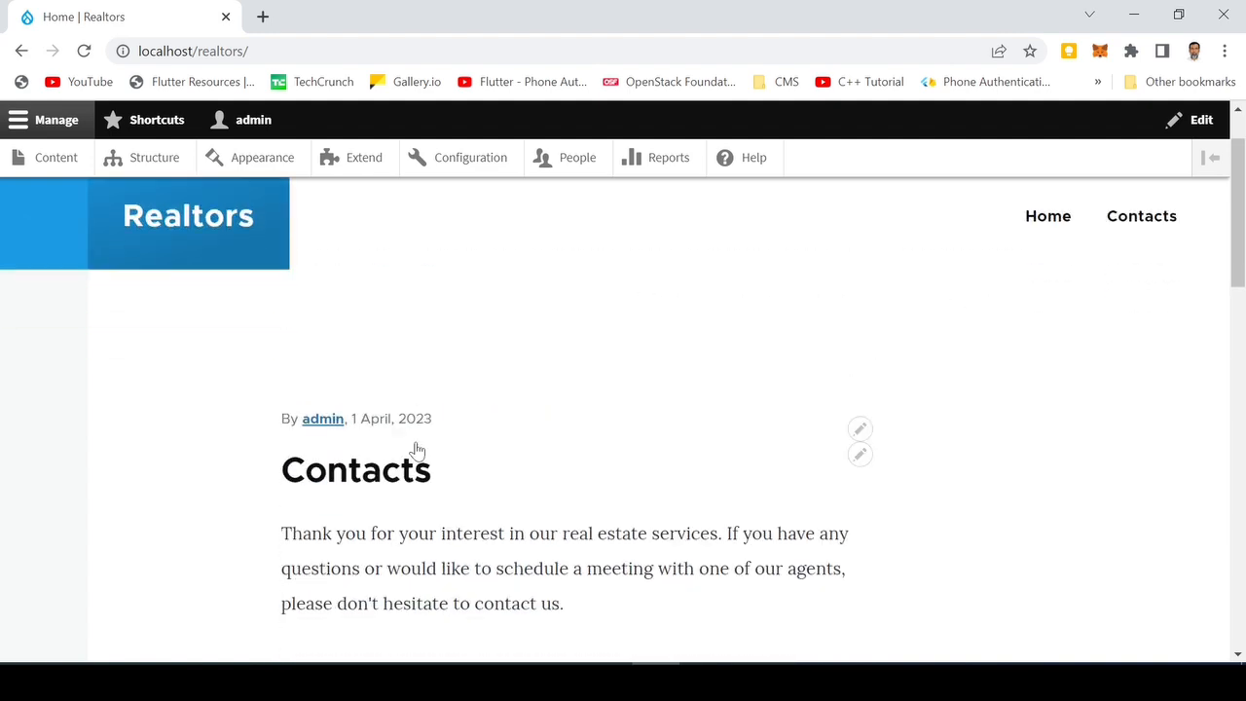
{"action": "scroll", "coordinate": [433, 450], "scroll_direction": "up", "scroll_amount": 2}
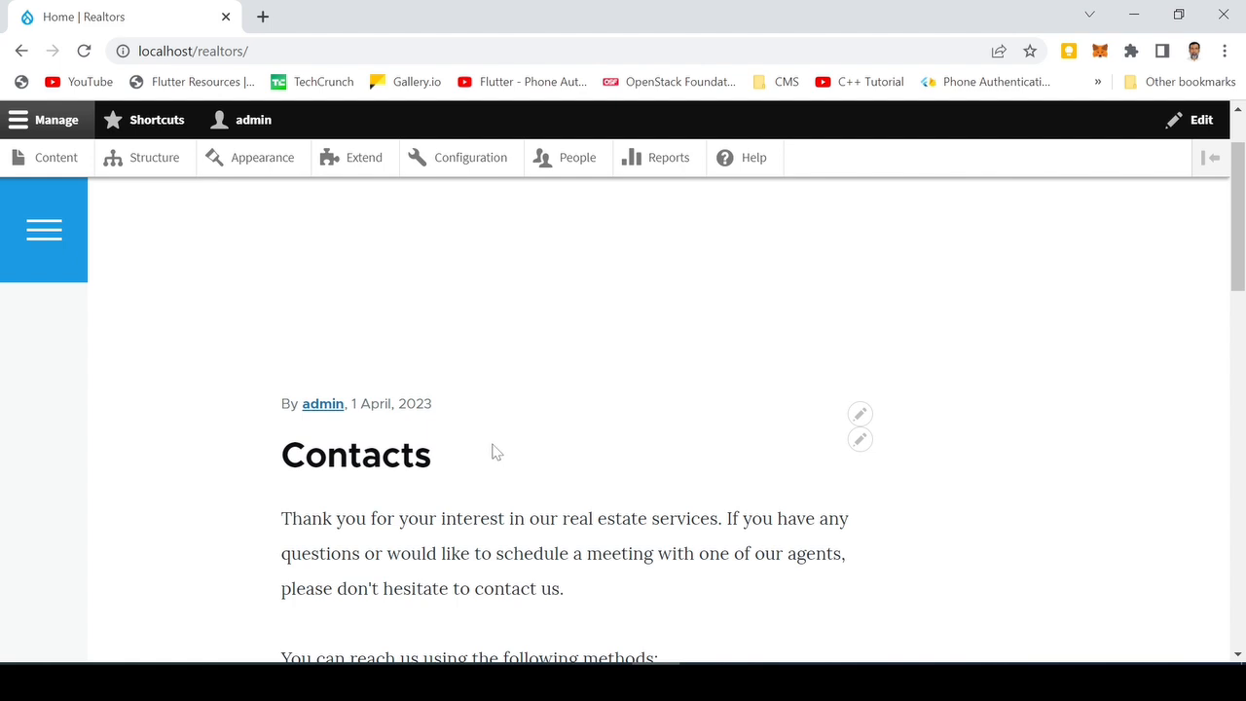
{"action": "scroll", "coordinate": [487, 464], "scroll_direction": "down", "scroll_amount": 3}
{"action": "scroll", "coordinate": [472, 458], "scroll_direction": "up", "scroll_amount": 4}
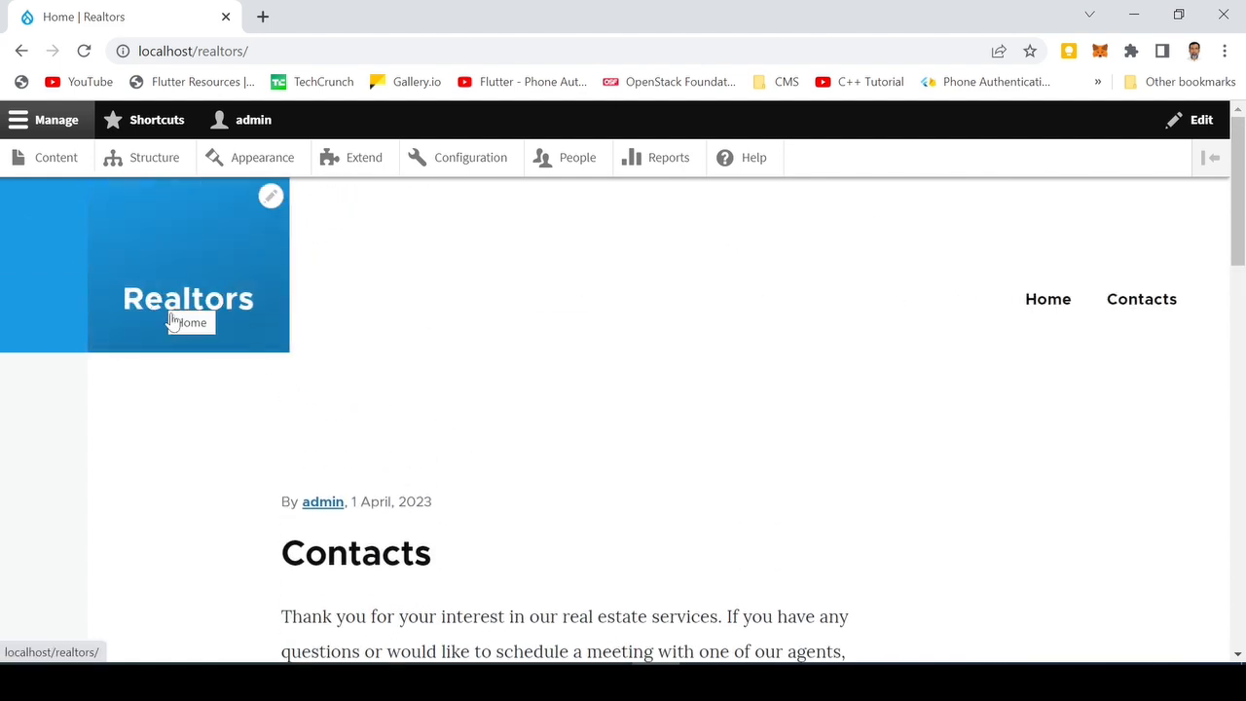
Step: Edit the Contacts article to turn off Promoted to front page in its promotion options, and save it
{"action": "left_click", "coordinate": [365, 557]}
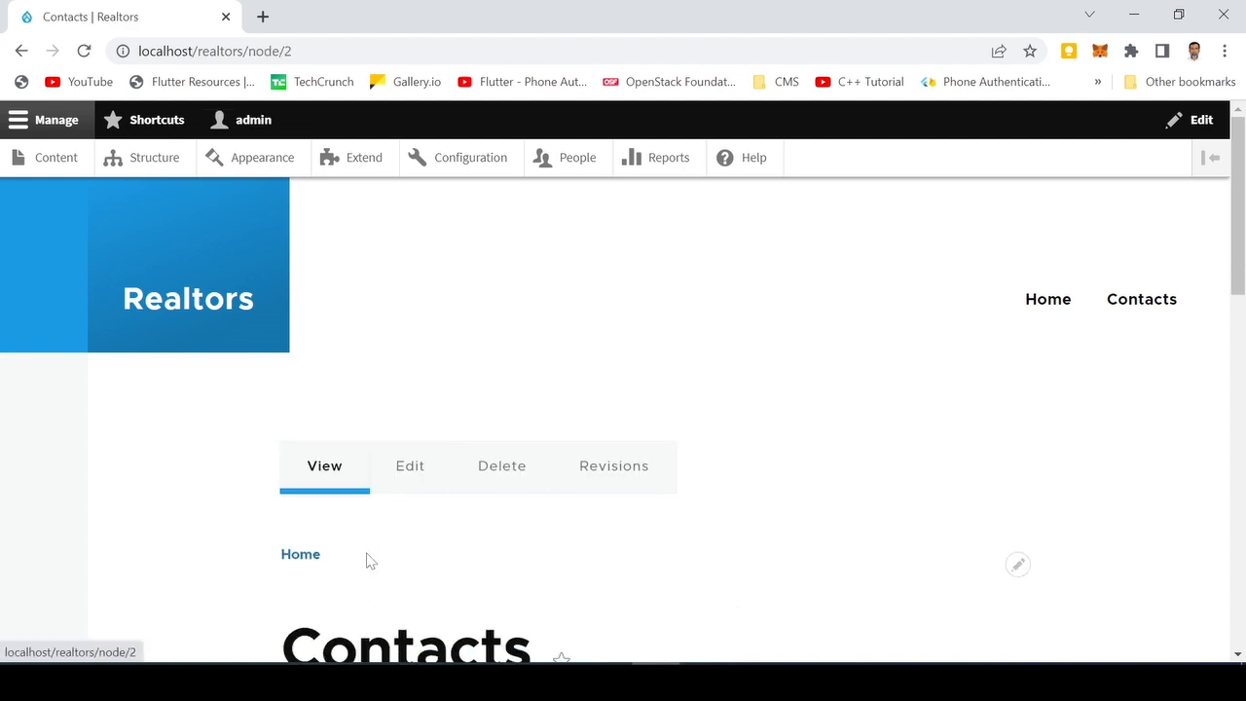
{"action": "left_click", "coordinate": [414, 469]}
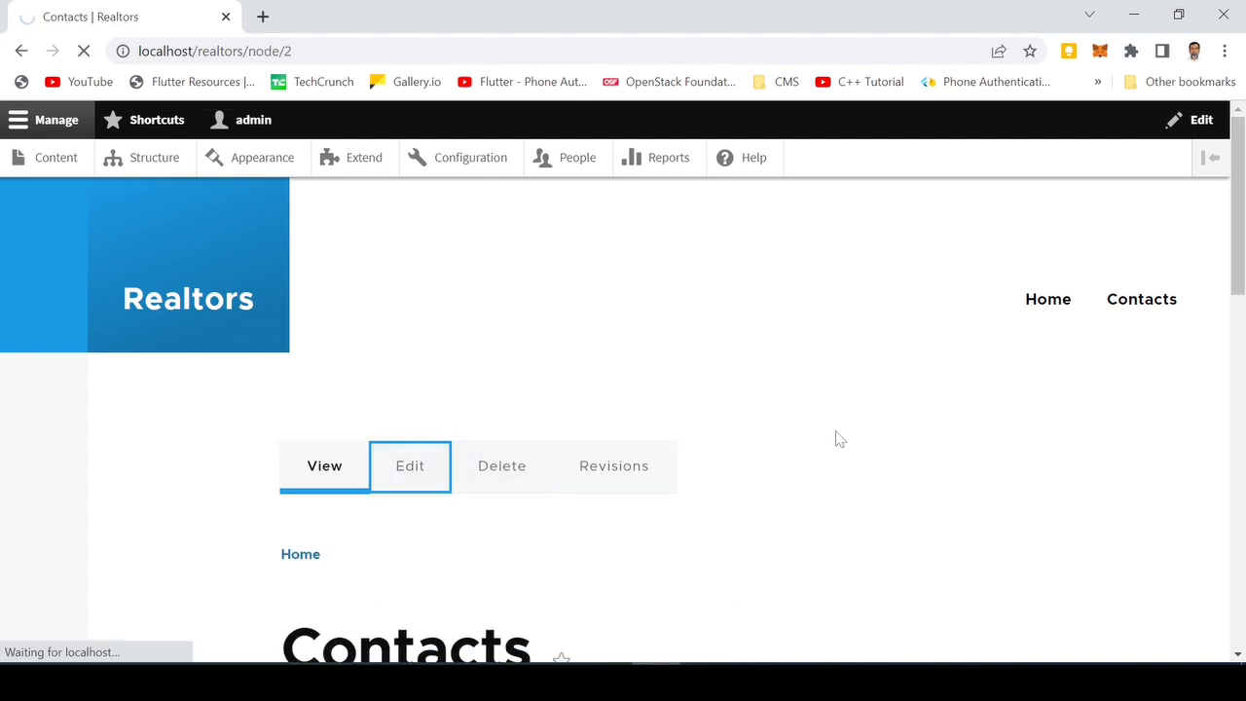
{"action": "scroll", "coordinate": [835, 438], "scroll_direction": "down", "scroll_amount": 12}
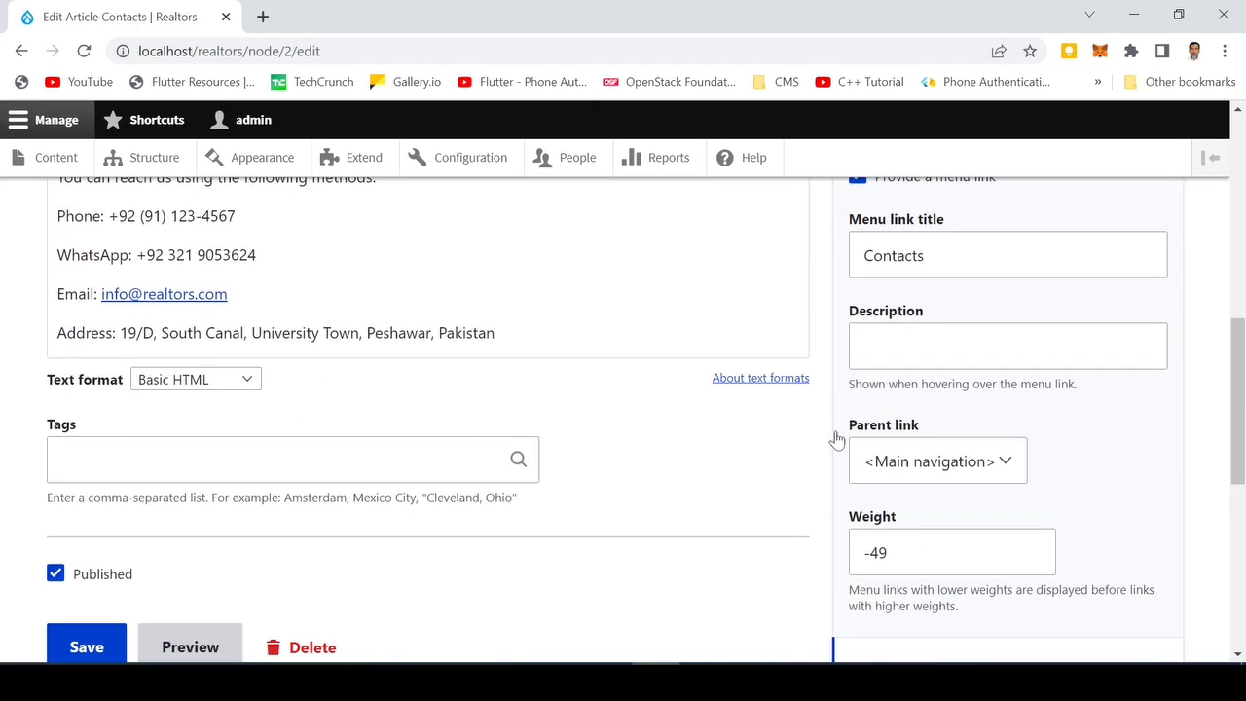
{"action": "scroll", "coordinate": [837, 438], "scroll_direction": "down", "scroll_amount": 3}
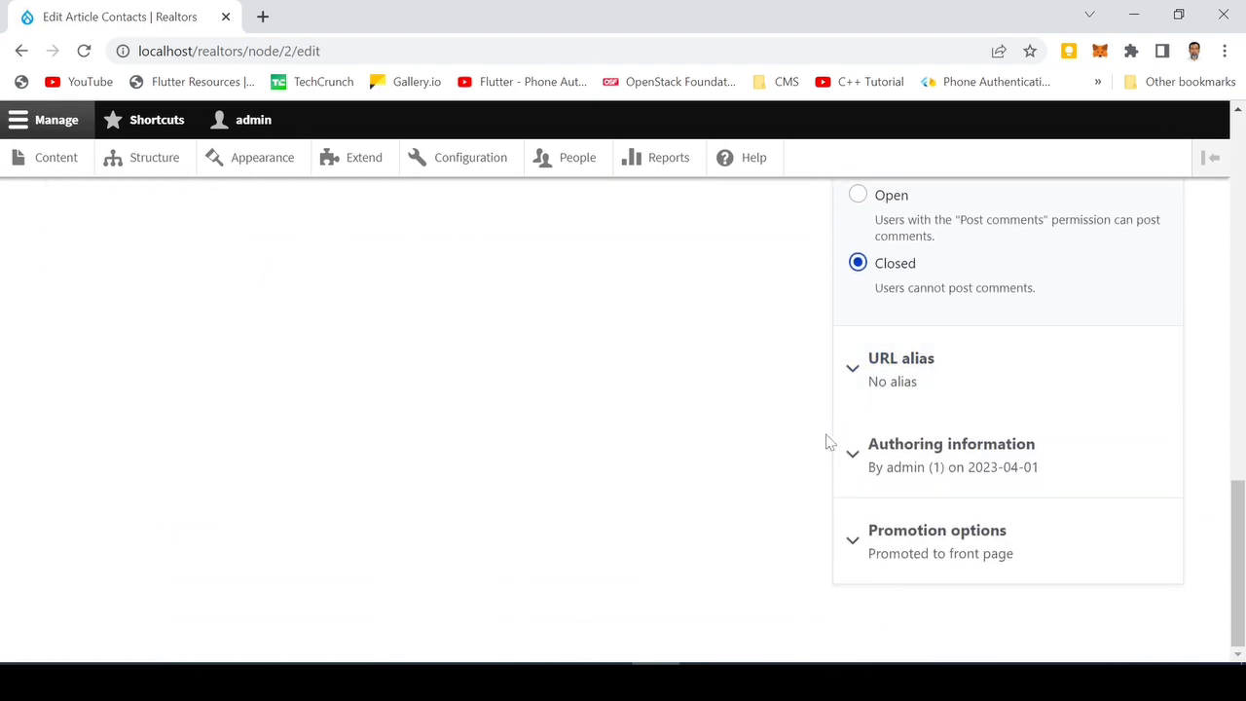
{"action": "left_click", "coordinate": [856, 561]}
{"action": "scroll", "coordinate": [689, 500], "scroll_direction": "down", "scroll_amount": 2}
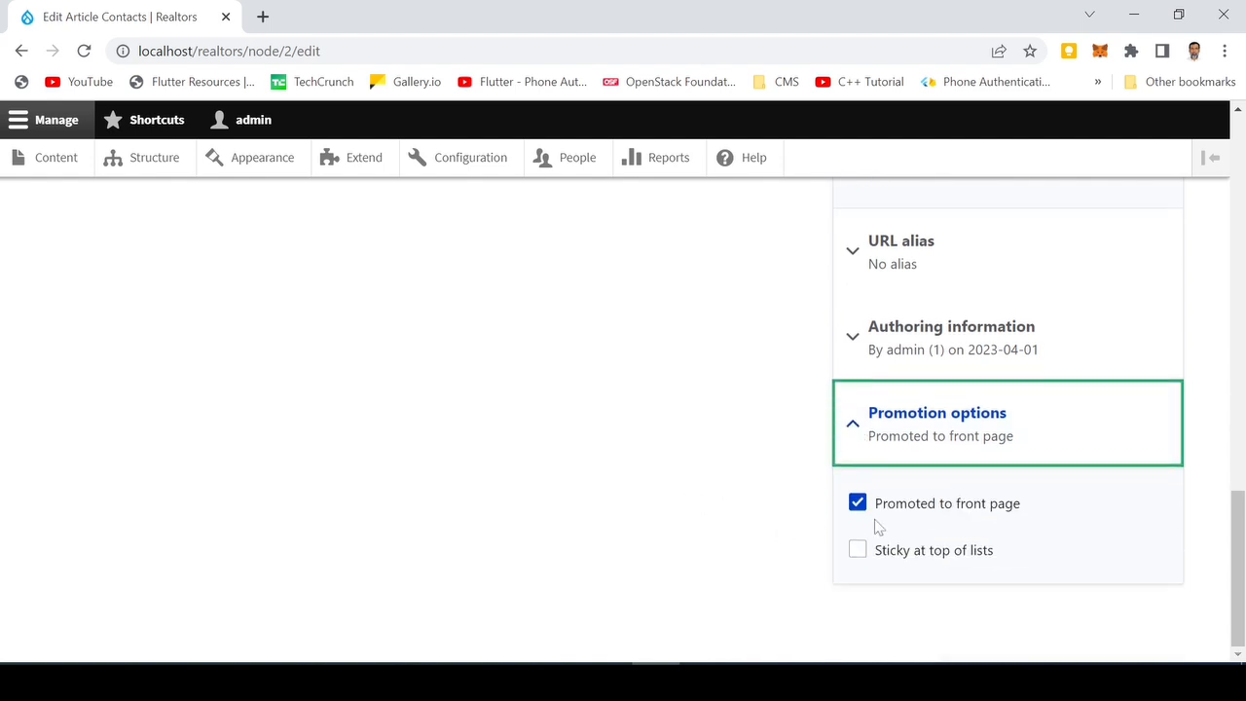
{"action": "left_click", "coordinate": [858, 504]}
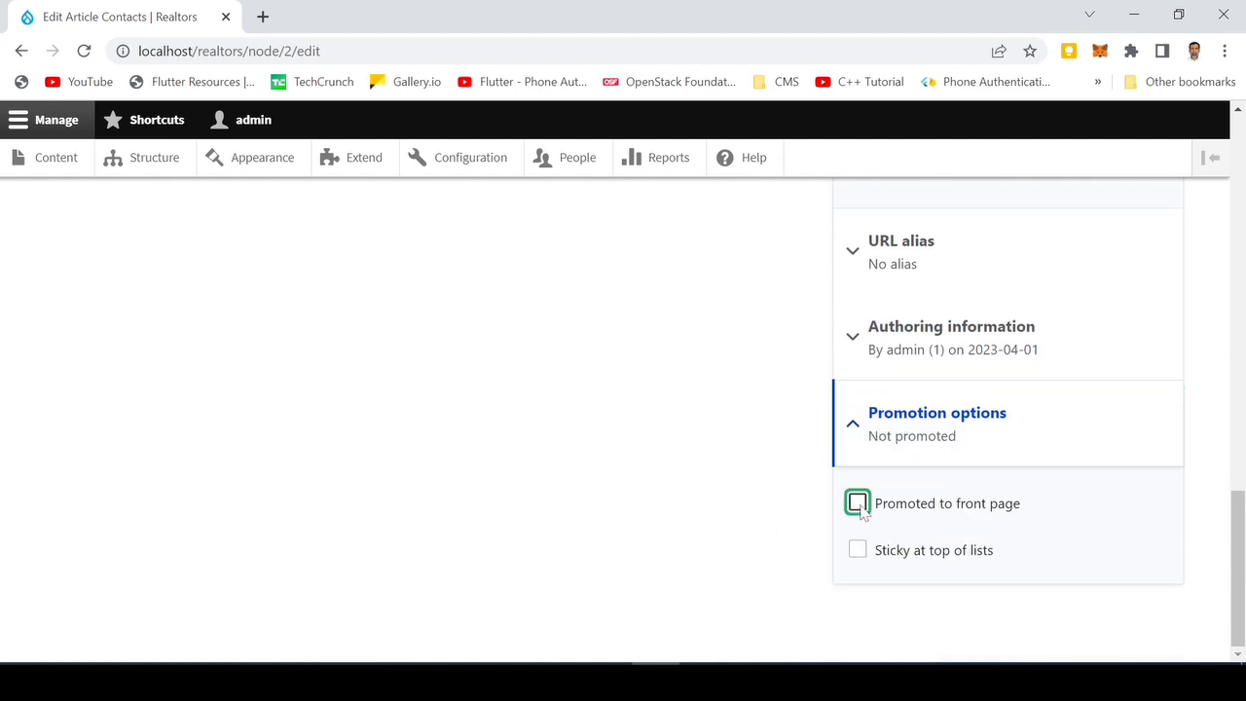
{"action": "scroll", "coordinate": [610, 497], "scroll_direction": "up", "scroll_amount": 9}
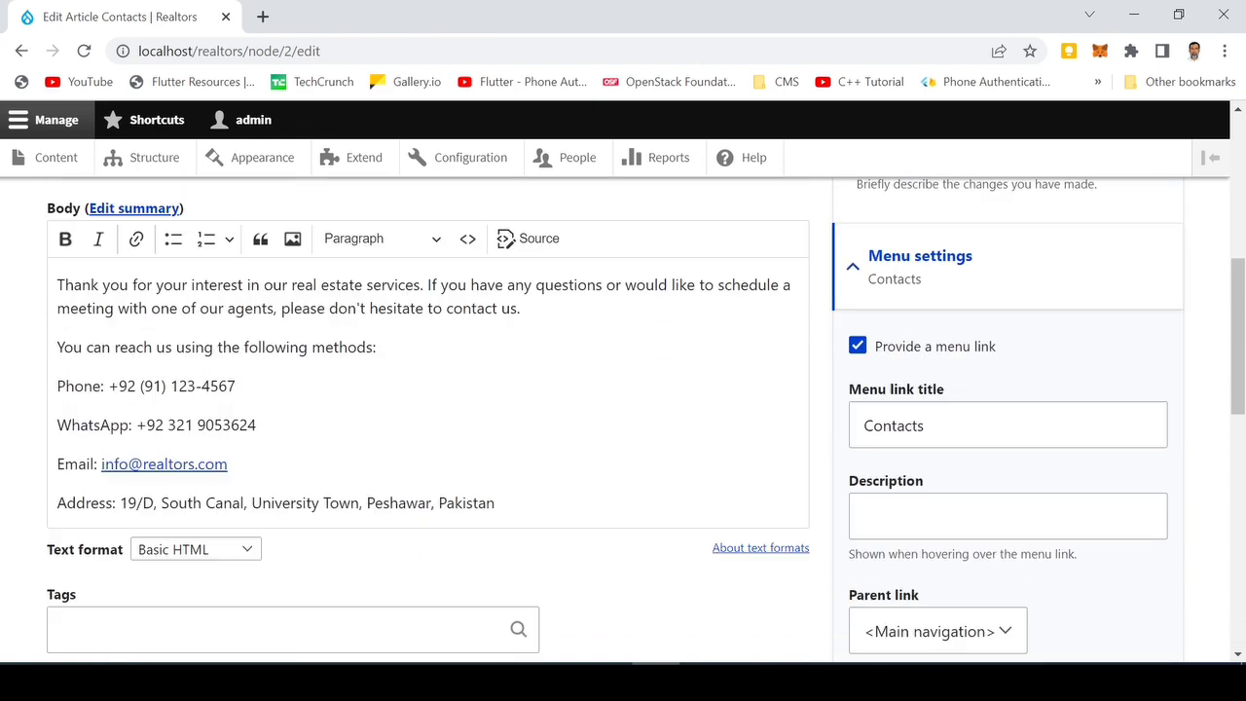
{"action": "scroll", "coordinate": [389, 468], "scroll_direction": "down", "scroll_amount": 5}
{"action": "left_click", "coordinate": [95, 382]}
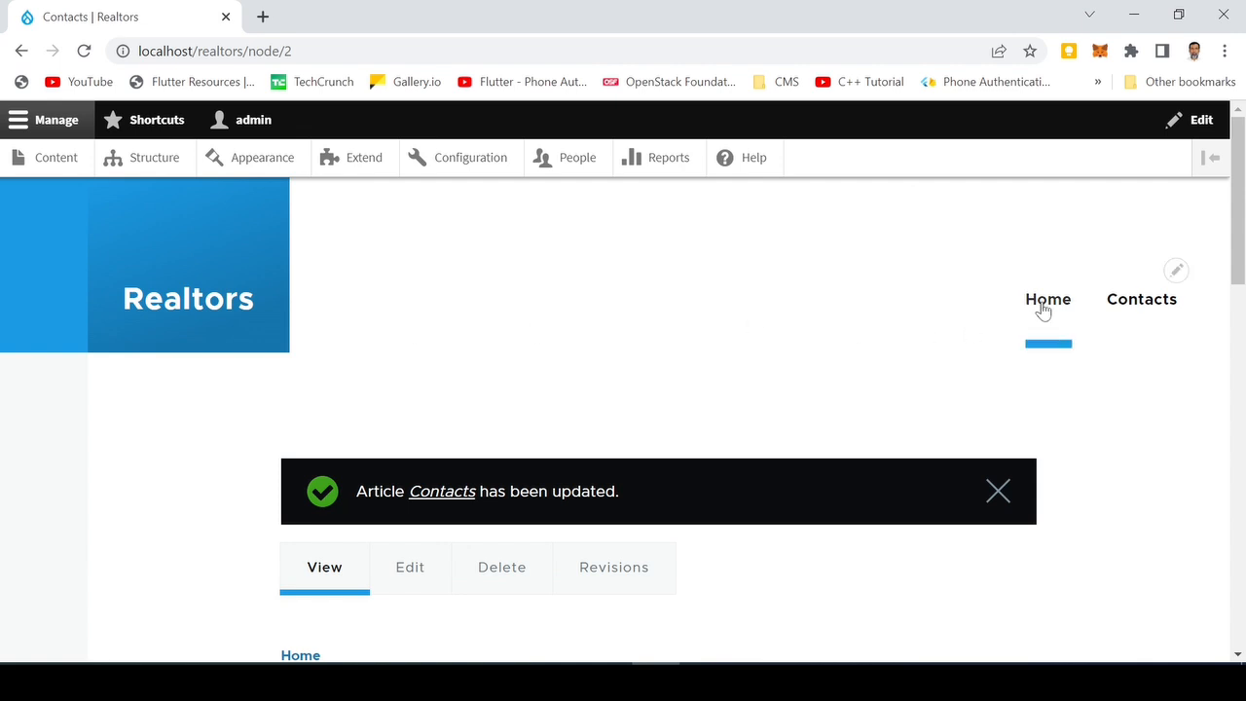
Step: Check the front page for the Contacts article, and review the article on its own page
{"action": "left_click", "coordinate": [199, 320]}
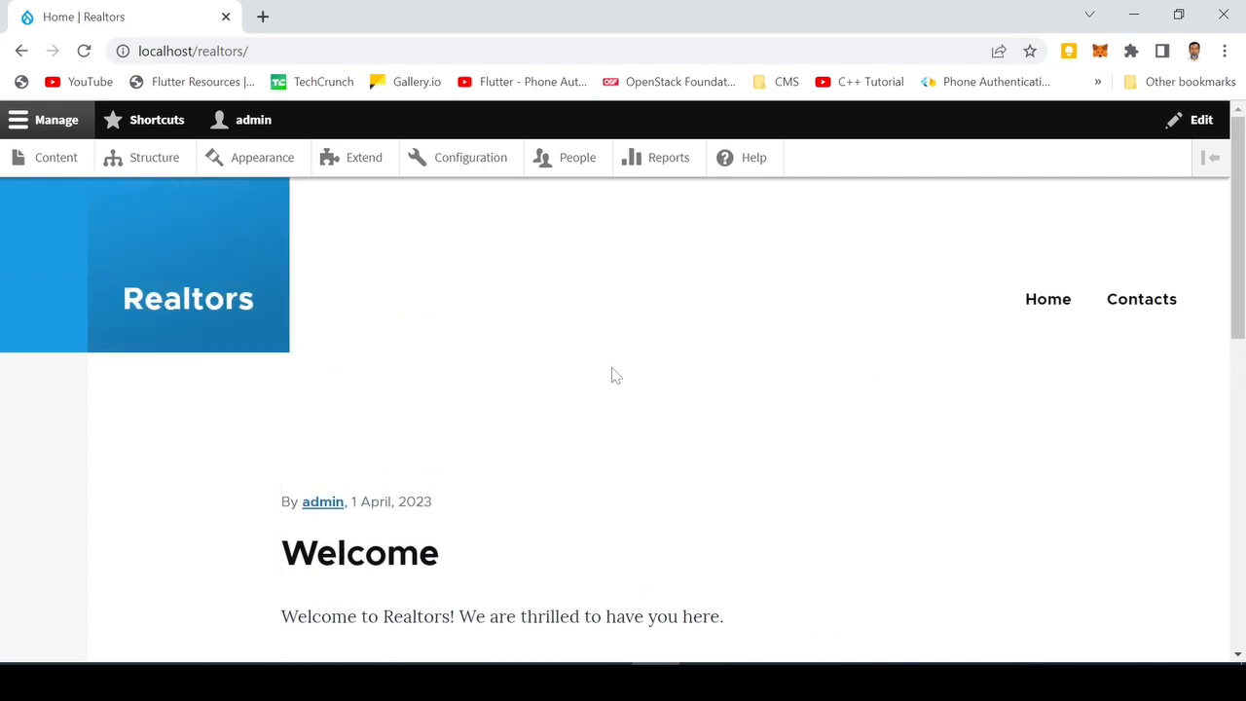
{"action": "left_click", "coordinate": [1118, 314]}
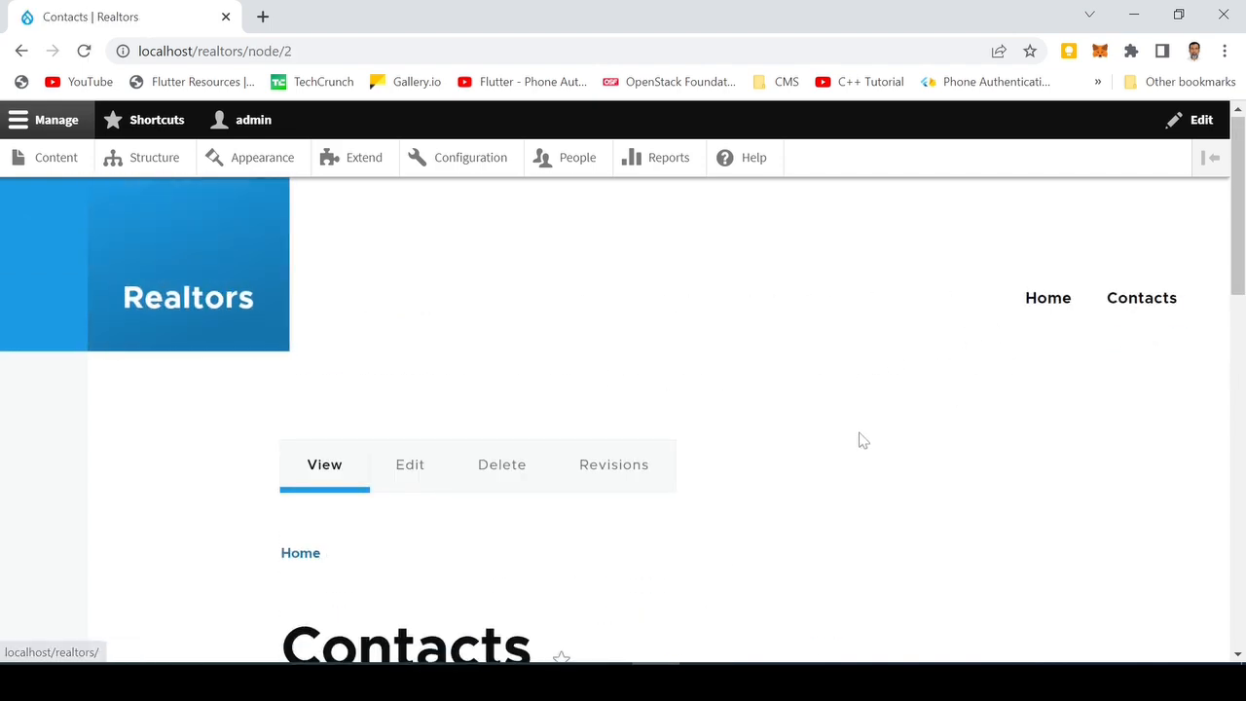
{"action": "scroll", "coordinate": [856, 438], "scroll_direction": "down", "scroll_amount": 7}
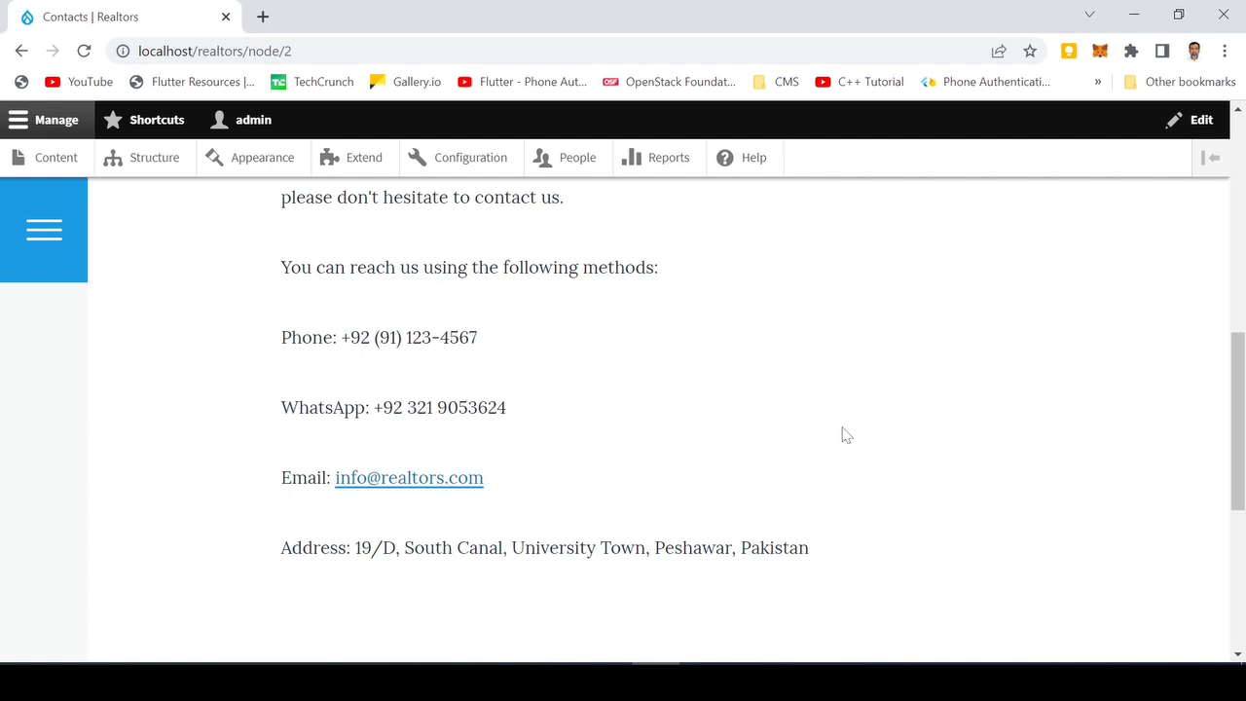
{"action": "scroll", "coordinate": [843, 434], "scroll_direction": "up", "scroll_amount": 2}
{"action": "scroll", "coordinate": [843, 434], "scroll_direction": "down", "scroll_amount": 2}
{"action": "scroll", "coordinate": [843, 435], "scroll_direction": "up", "scroll_amount": 8}
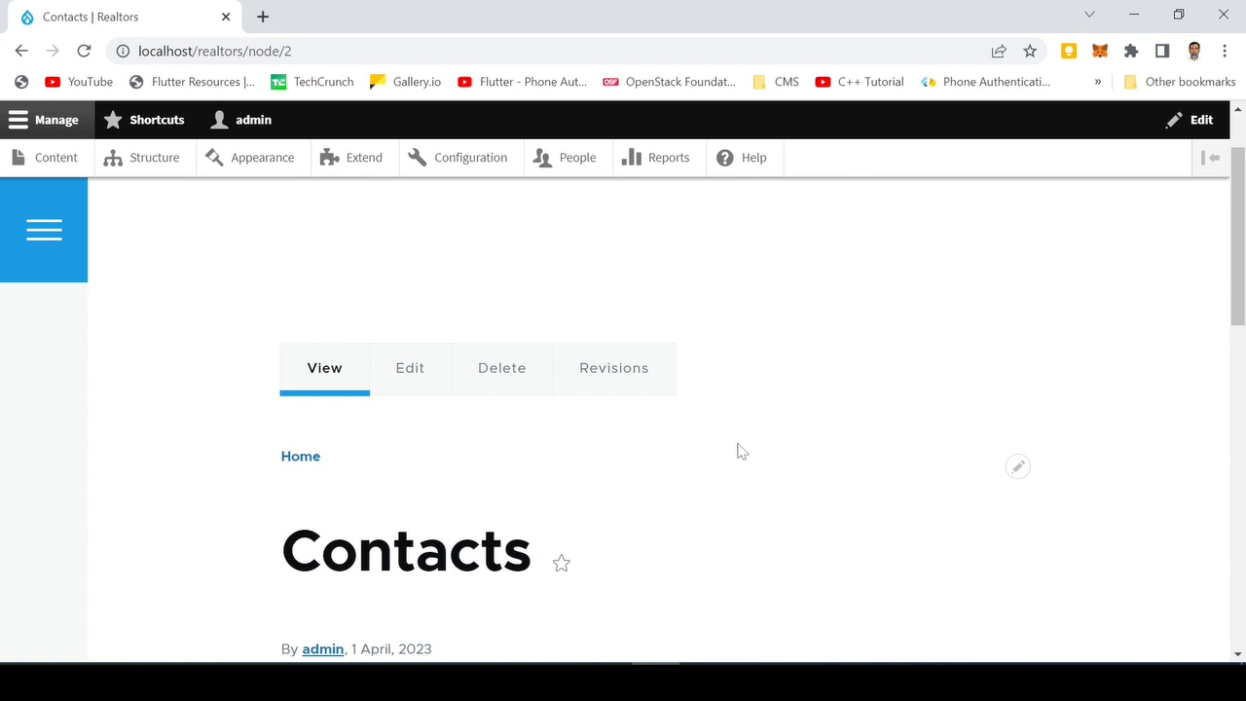
{"action": "scroll", "coordinate": [740, 443], "scroll_direction": "up", "scroll_amount": 1}
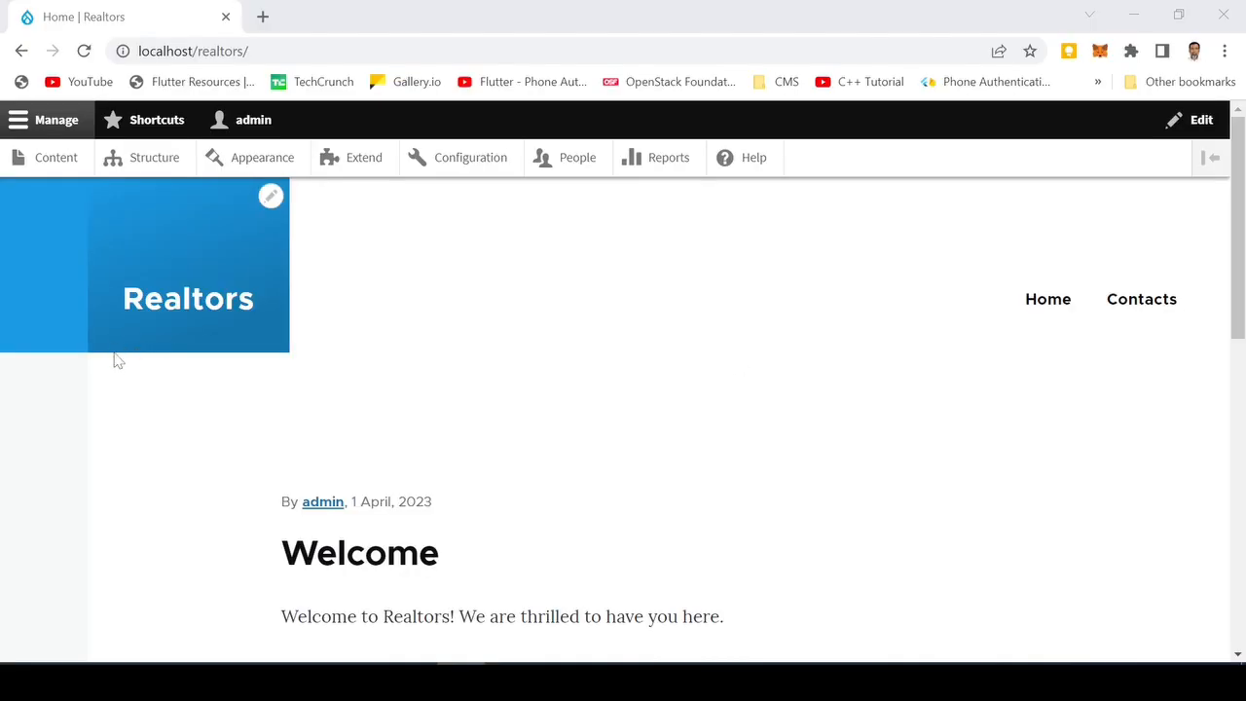
Step: Start adding a new content type to the site structure and name it Property
{"action": "left_click", "coordinate": [153, 162]}
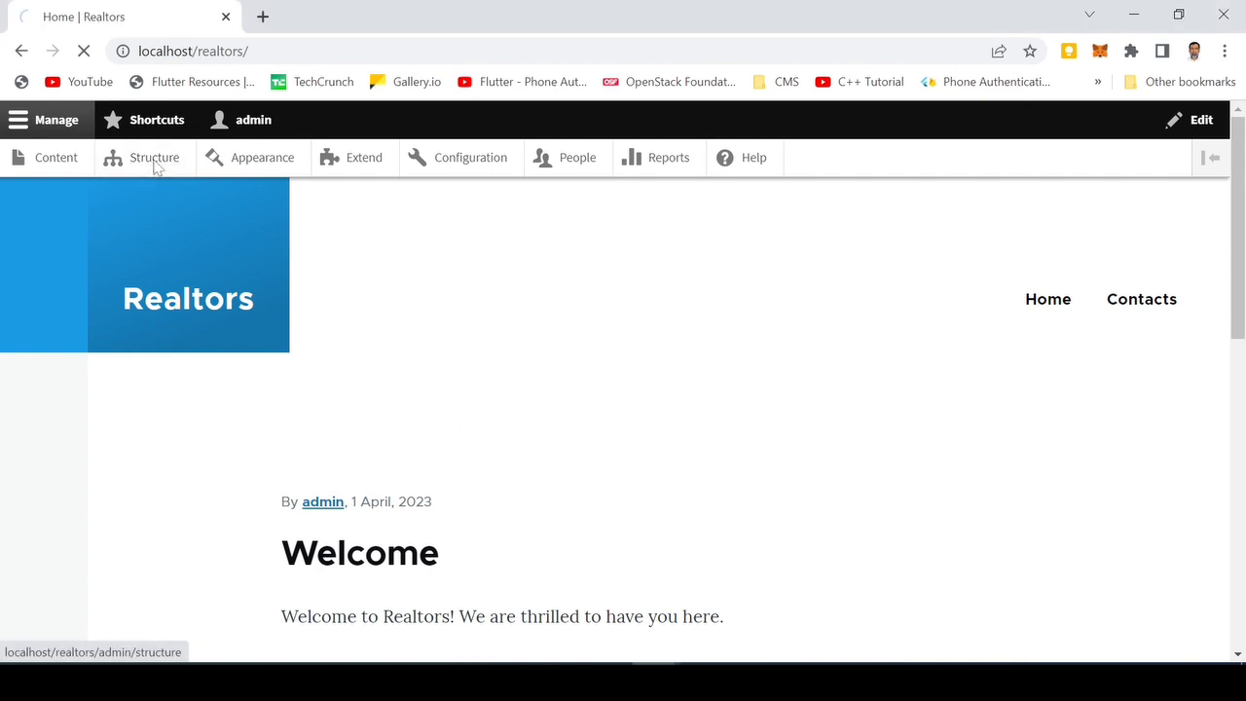
{"action": "scroll", "coordinate": [590, 357], "scroll_direction": "down", "scroll_amount": 2}
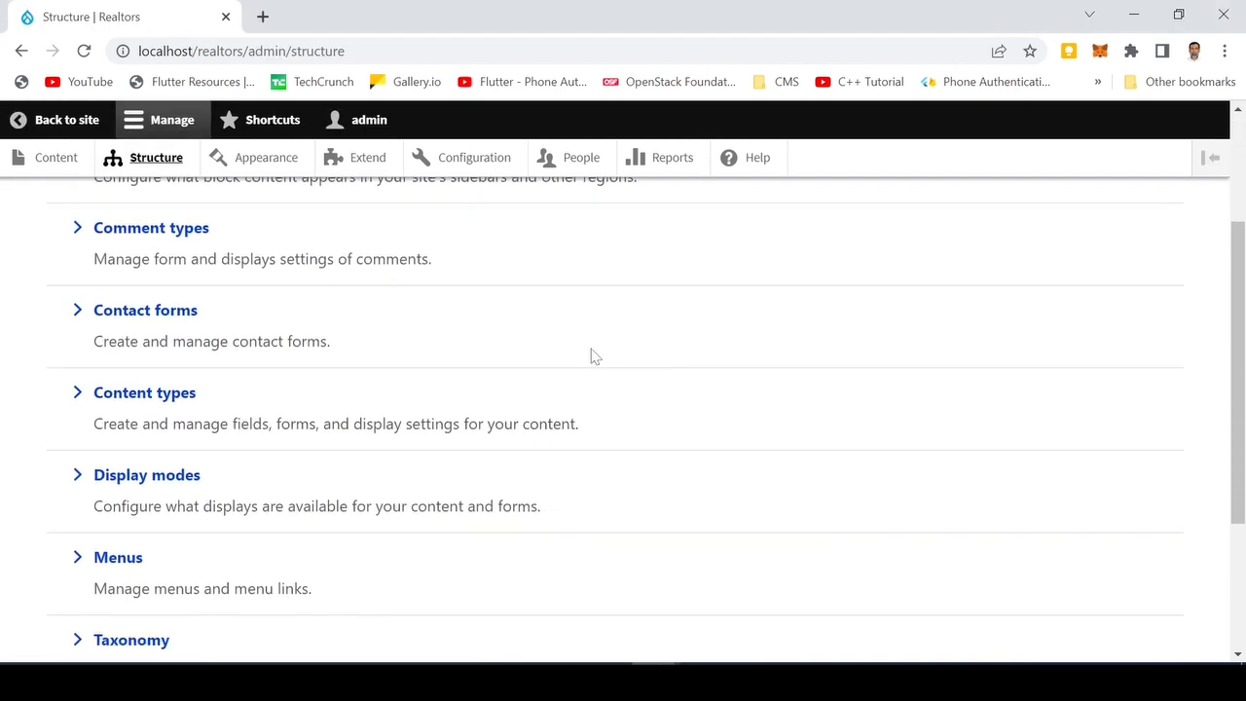
{"action": "left_click", "coordinate": [125, 395]}
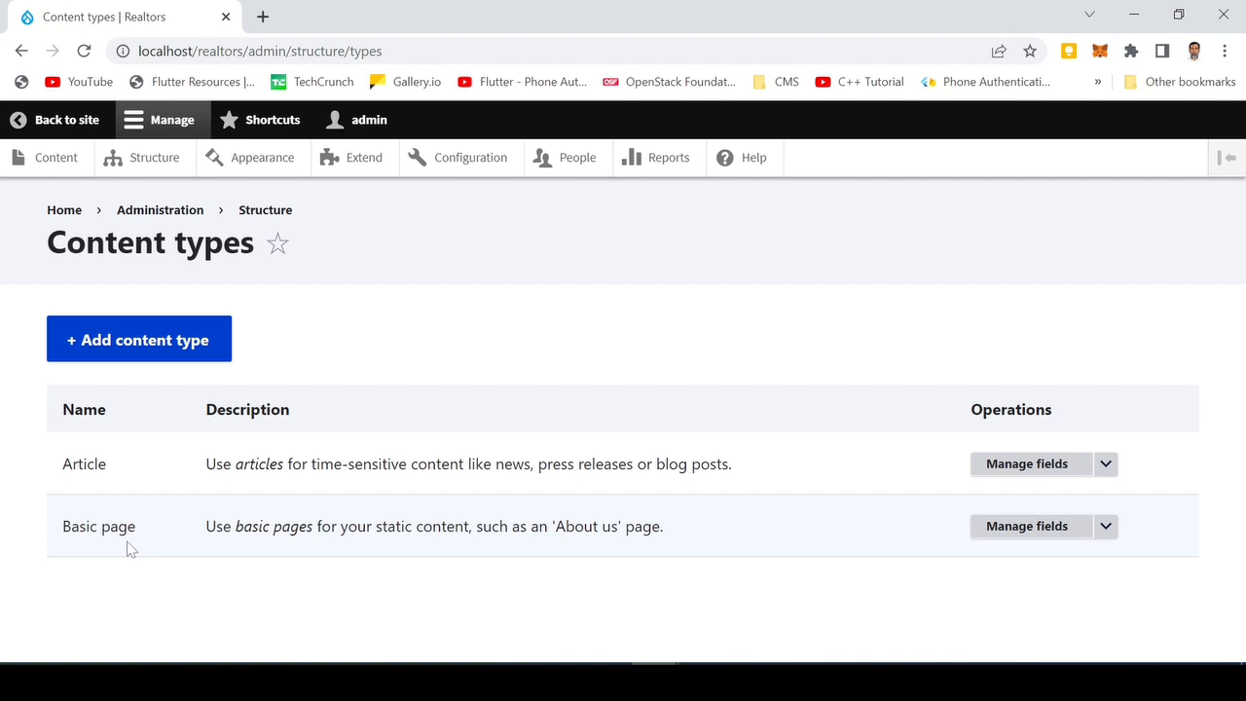
{"action": "left_click", "coordinate": [141, 353]}
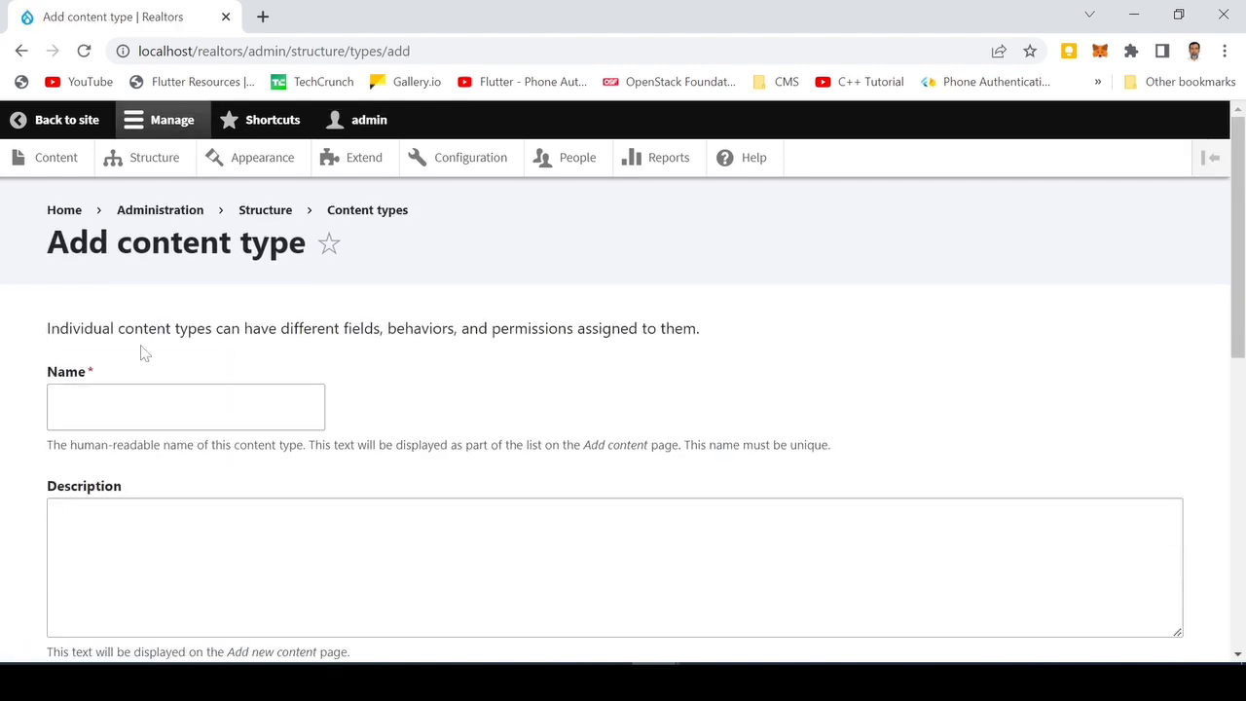
{"action": "left_click", "coordinate": [148, 407]}
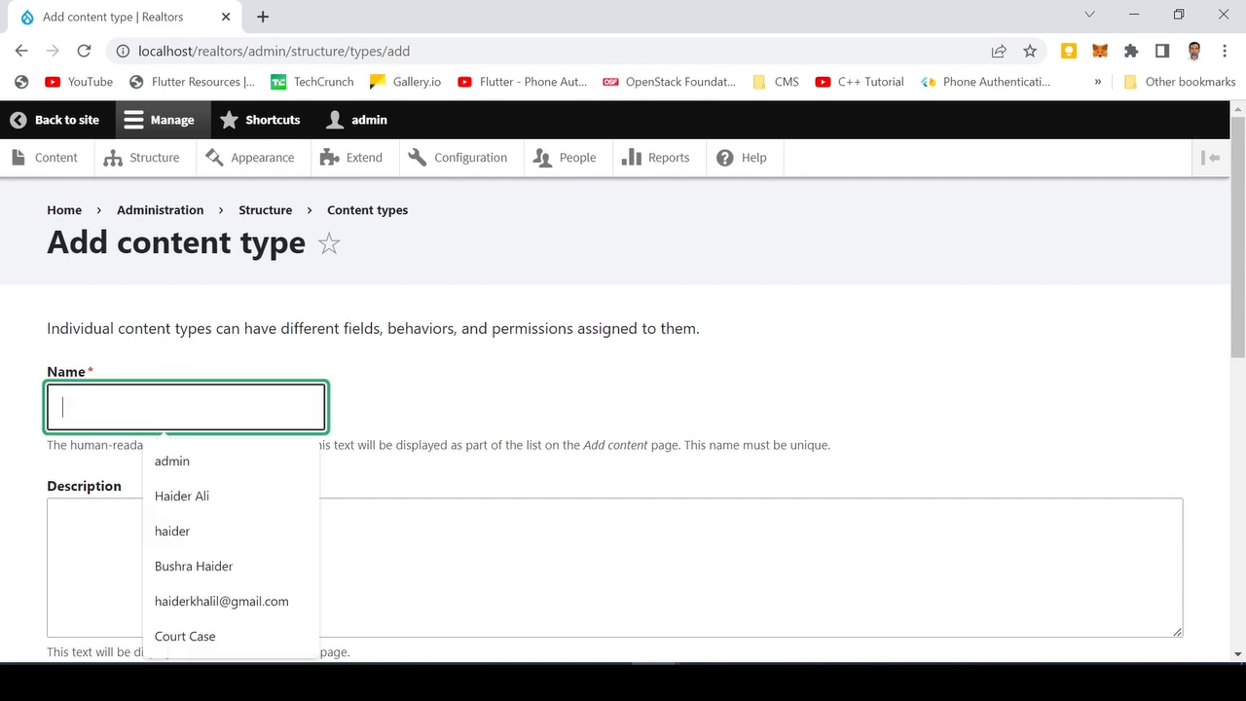
{"action": "type", "text": "Prope"}
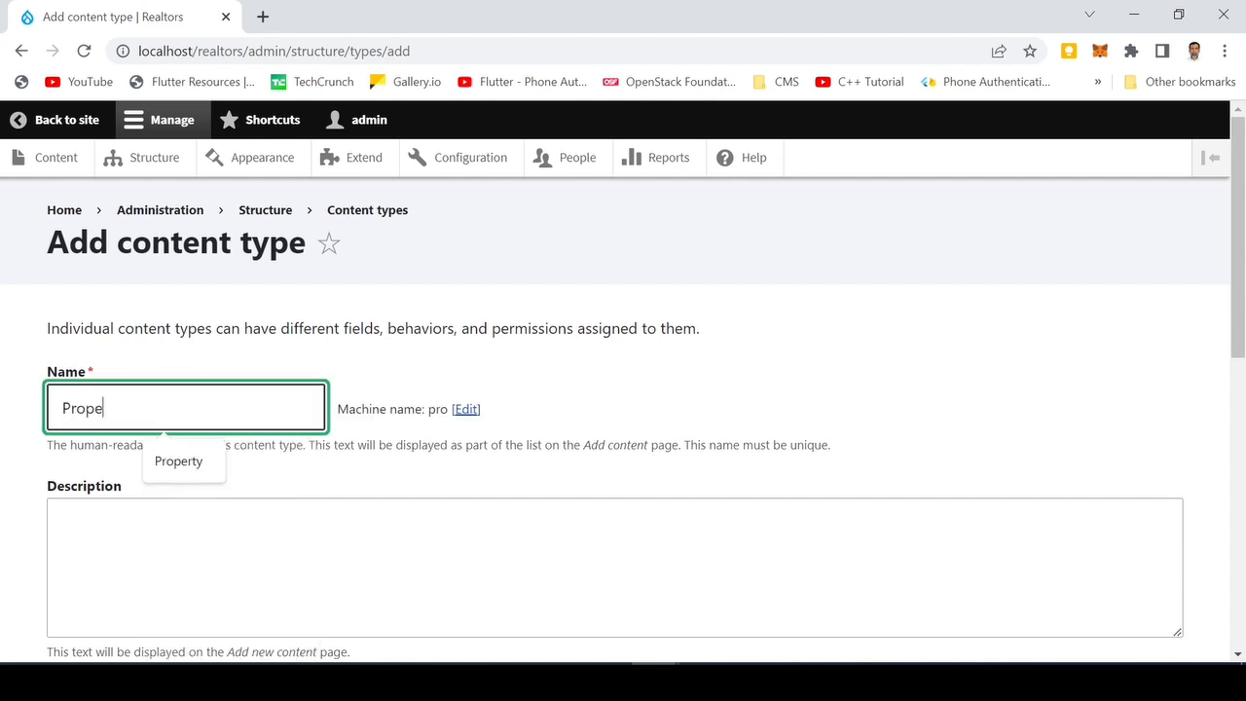
{"action": "type", "text": "rty"}
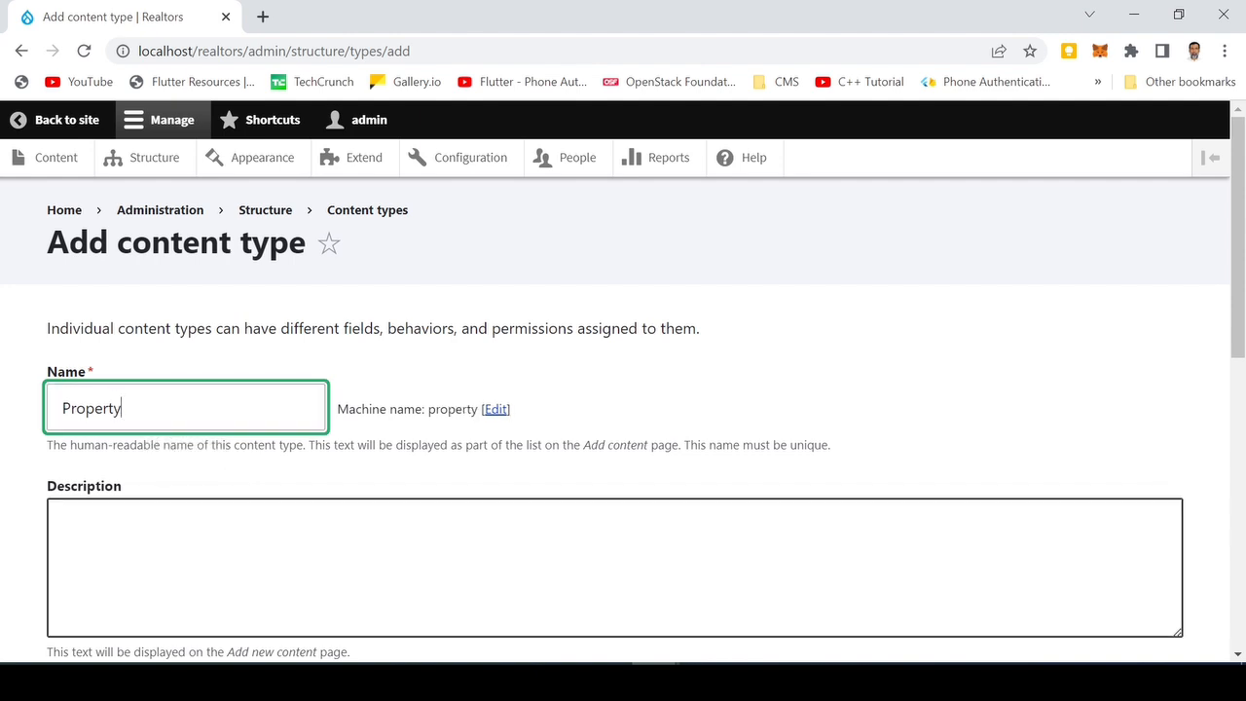
Step: Enter the description "Property of sale or rent" for the Property content type and save it to manage its fields
{"action": "left_click", "coordinate": [272, 545]}
{"action": "scroll", "coordinate": [273, 545], "scroll_direction": "down", "scroll_amount": 1}
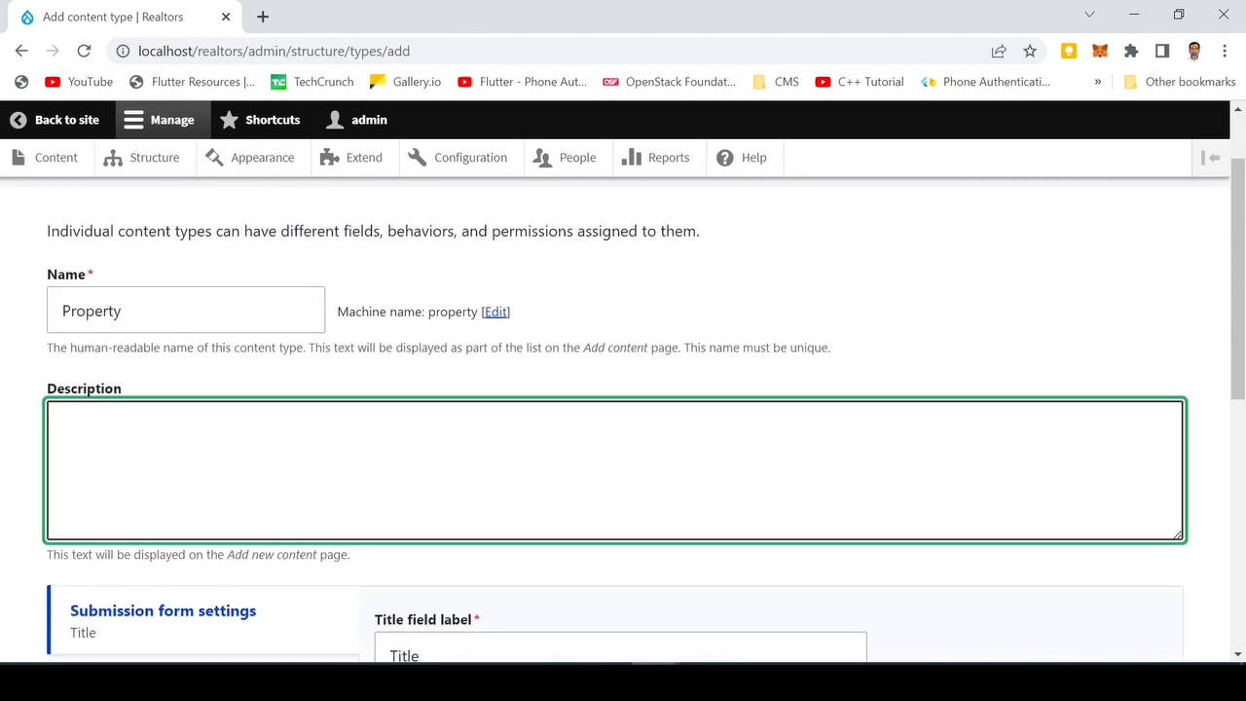
{"action": "scroll", "coordinate": [362, 468], "scroll_direction": "down", "scroll_amount": 1}
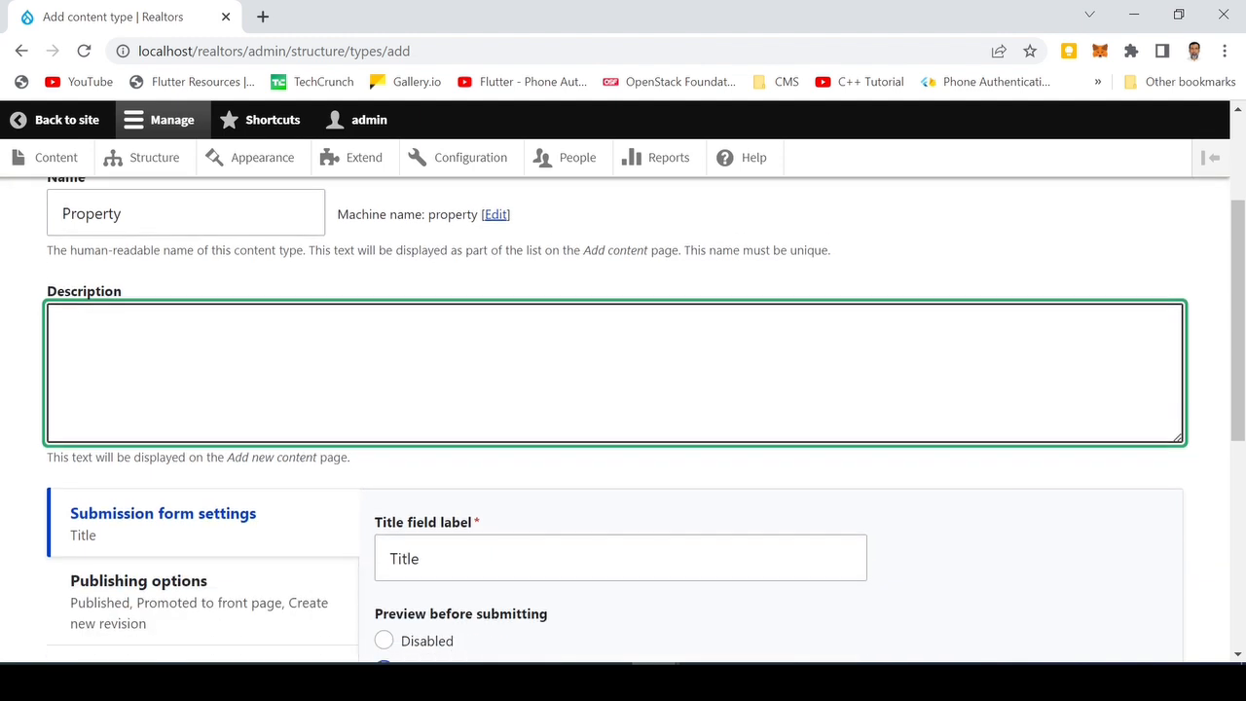
{"action": "scroll", "coordinate": [254, 453], "scroll_direction": "up", "scroll_amount": 1}
{"action": "scroll", "coordinate": [623, 409], "scroll_direction": "up", "scroll_amount": 1}
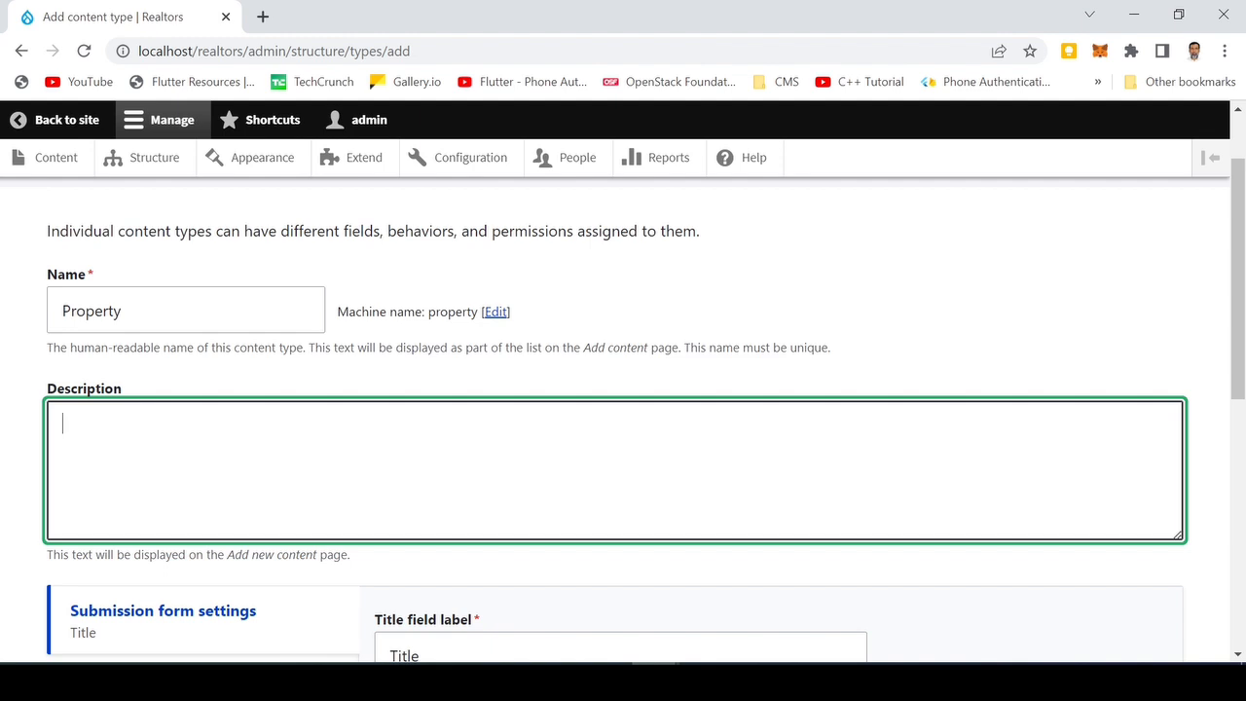
{"action": "type", "text": "Property of sale or rent"}
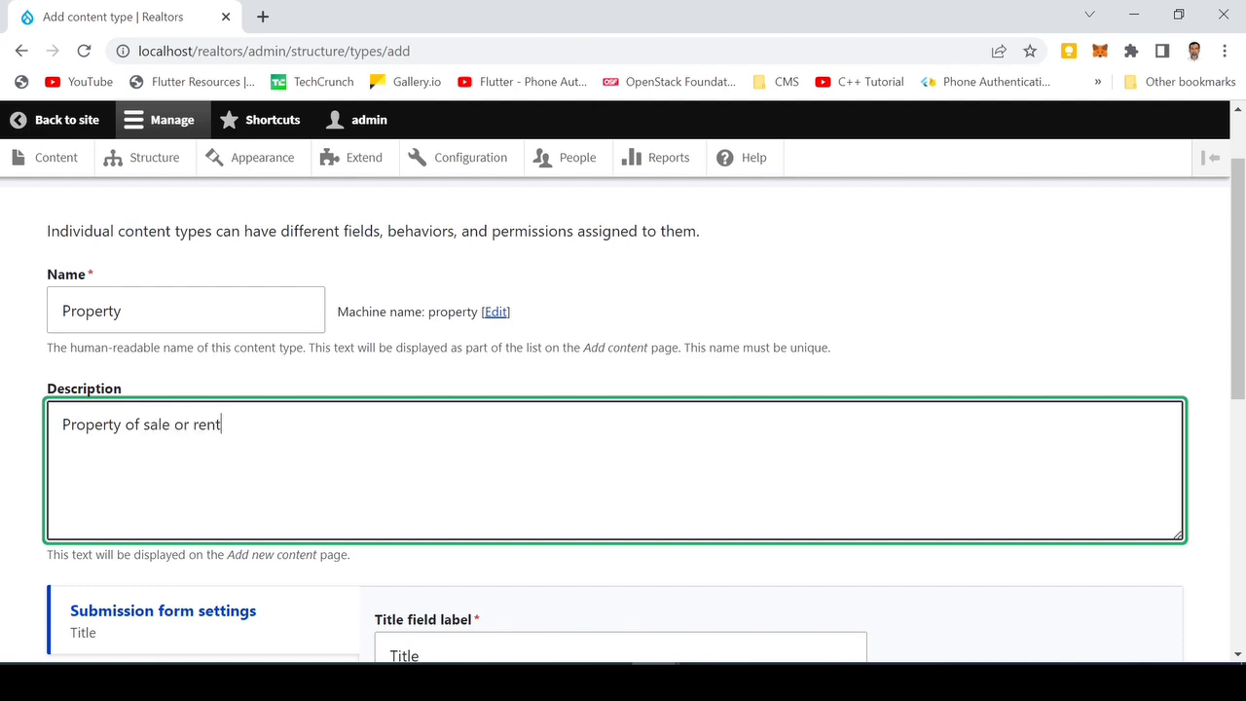
{"action": "scroll", "coordinate": [315, 461], "scroll_direction": "down", "scroll_amount": 8}
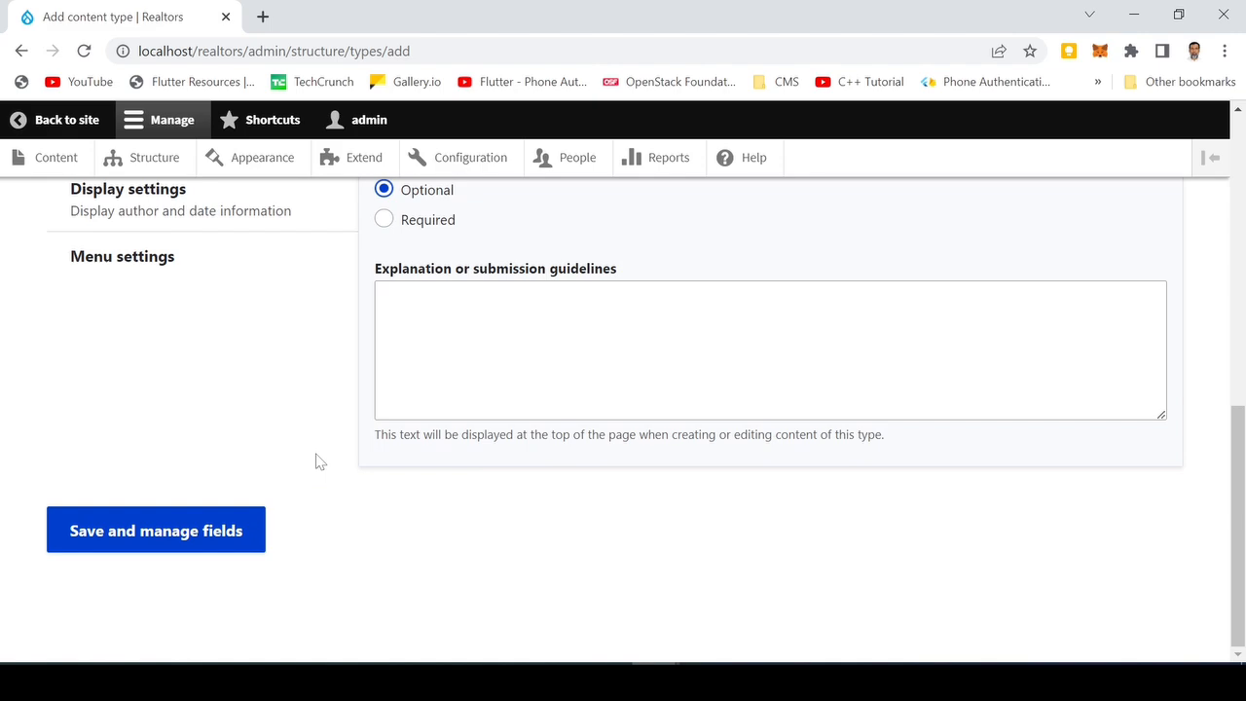
{"action": "scroll", "coordinate": [314, 473], "scroll_direction": "up", "scroll_amount": 3}
{"action": "scroll", "coordinate": [292, 475], "scroll_direction": "down", "scroll_amount": 3}
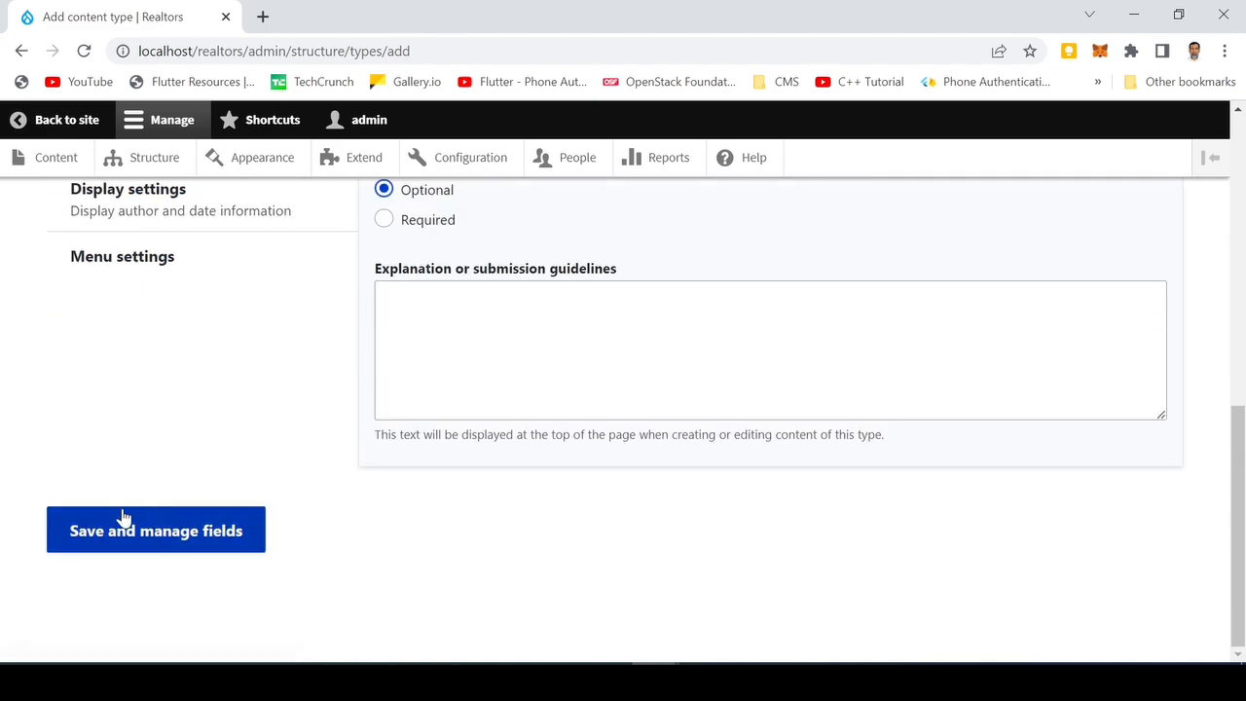
{"action": "left_click", "coordinate": [112, 539]}
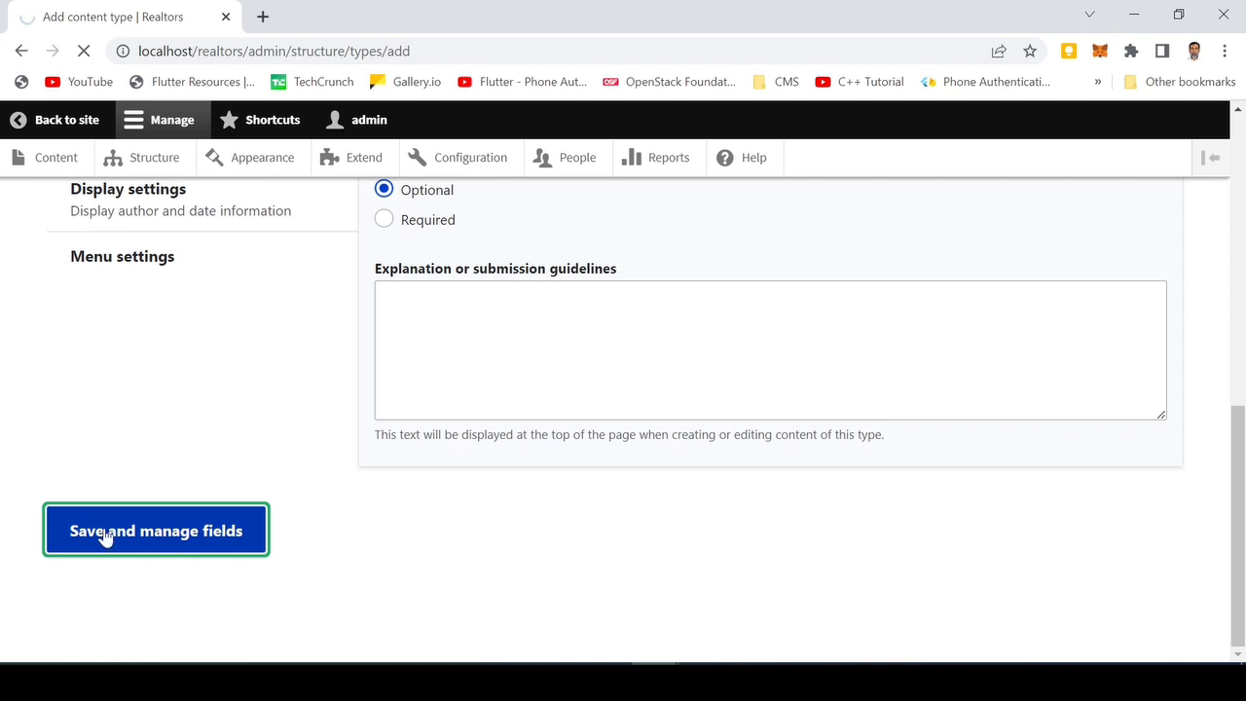
Step: Add a new Text (plain) field labelled "Contact No." to the Property content type and continue to its field settings
{"action": "scroll", "coordinate": [437, 471], "scroll_direction": "down", "scroll_amount": 2}
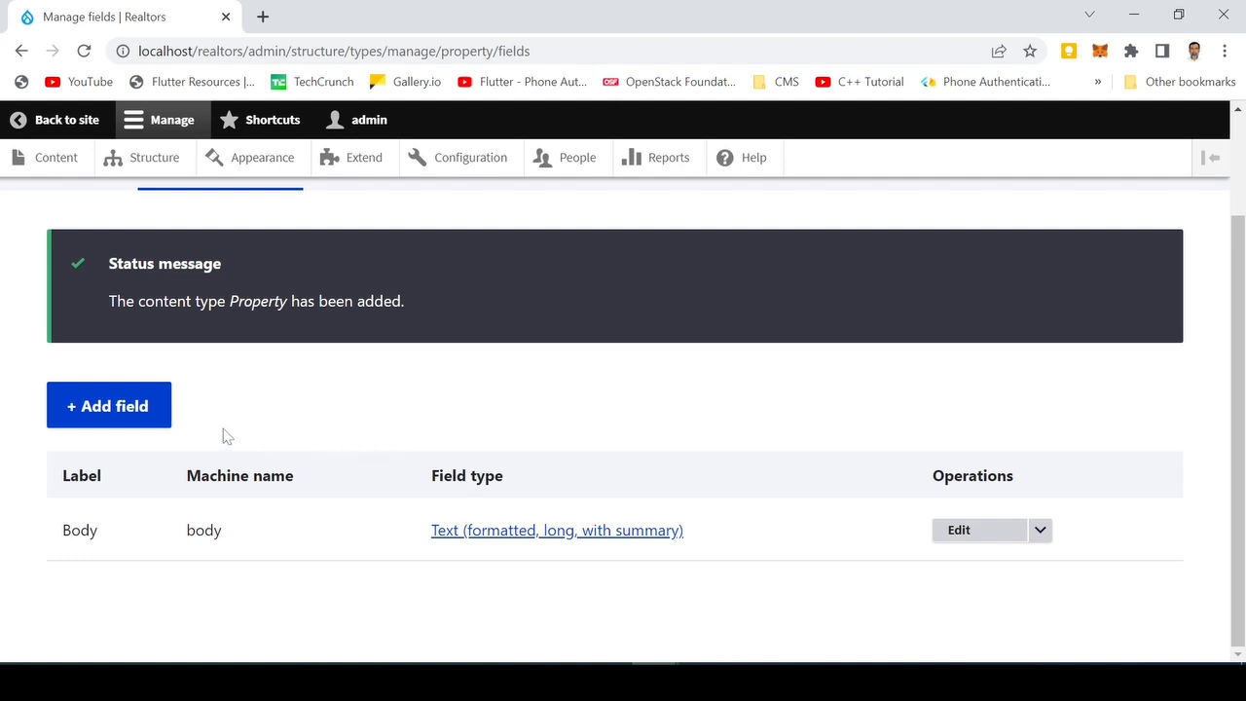
{"action": "left_click", "coordinate": [109, 419]}
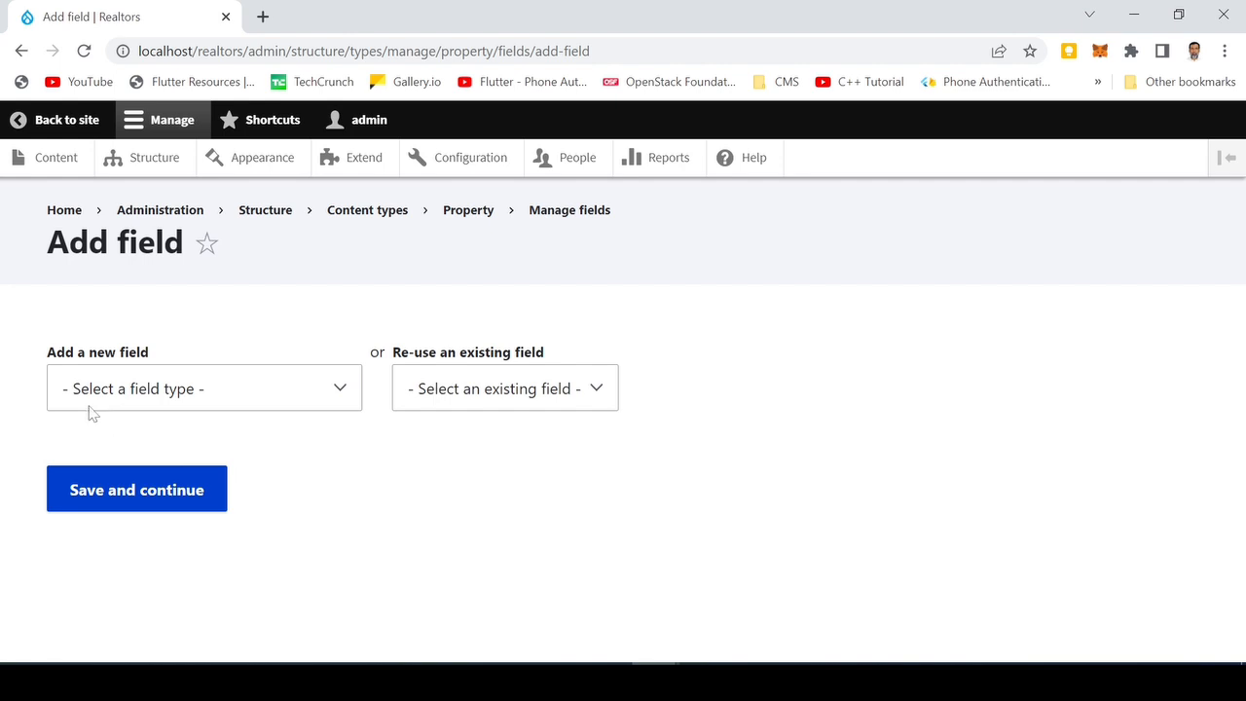
{"action": "left_click", "coordinate": [226, 397]}
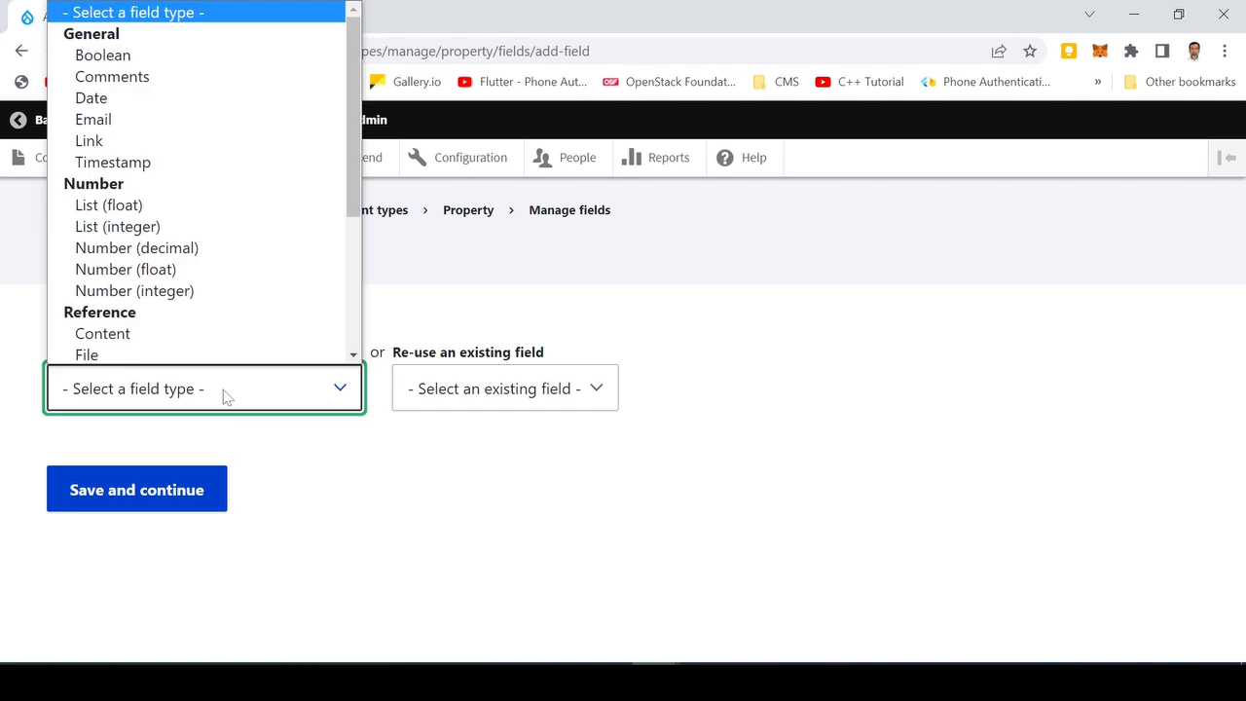
{"action": "mouse_move", "coordinate": [352, 185]}
{"action": "left_mouse_down"}
{"action": "mouse_move", "coordinate": [358, 329]}
{"action": "mouse_move", "coordinate": [360, 191]}
{"action": "left_mouse_up"}
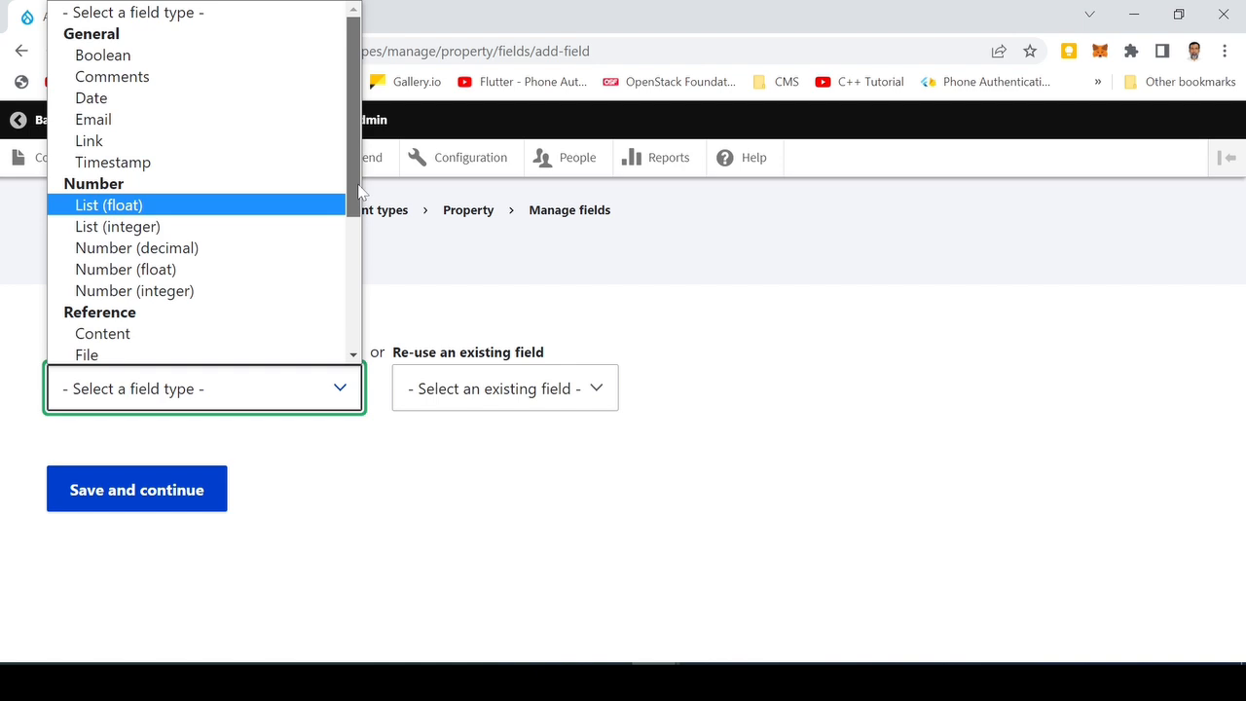
{"action": "left_click_drag", "start_coordinate": [360, 191], "coordinate": [350, 328]}
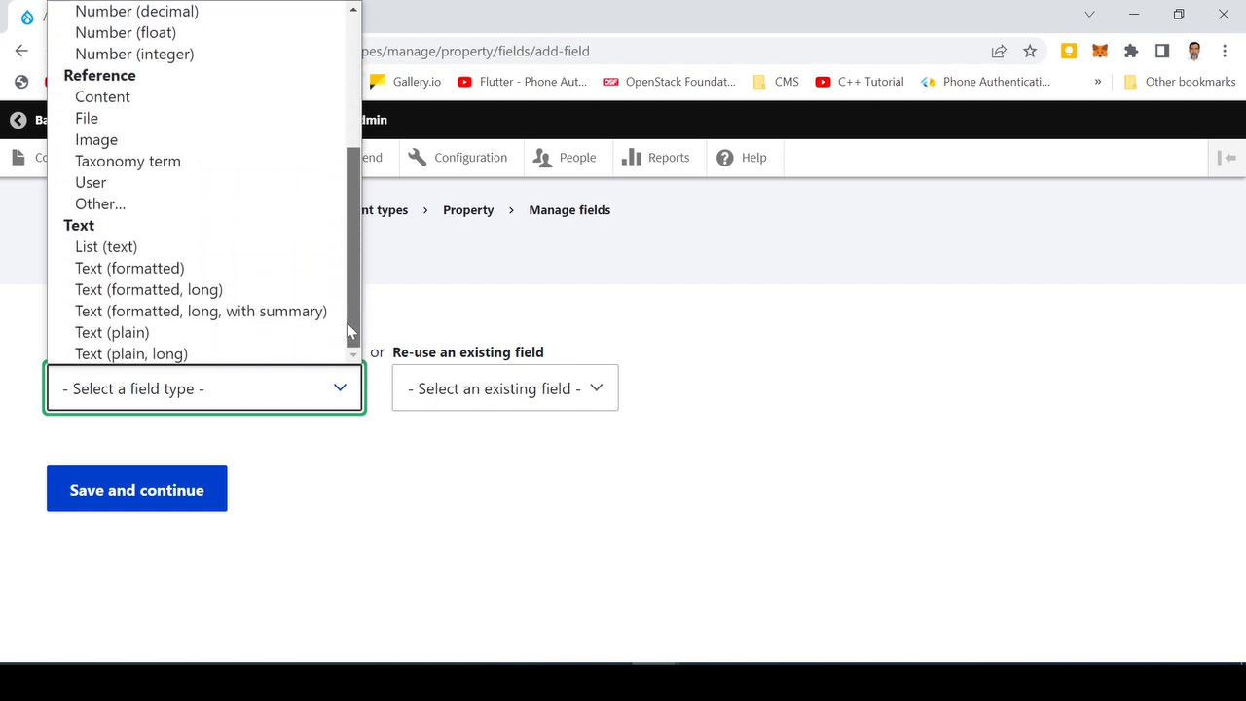
{"action": "left_click", "coordinate": [153, 333]}
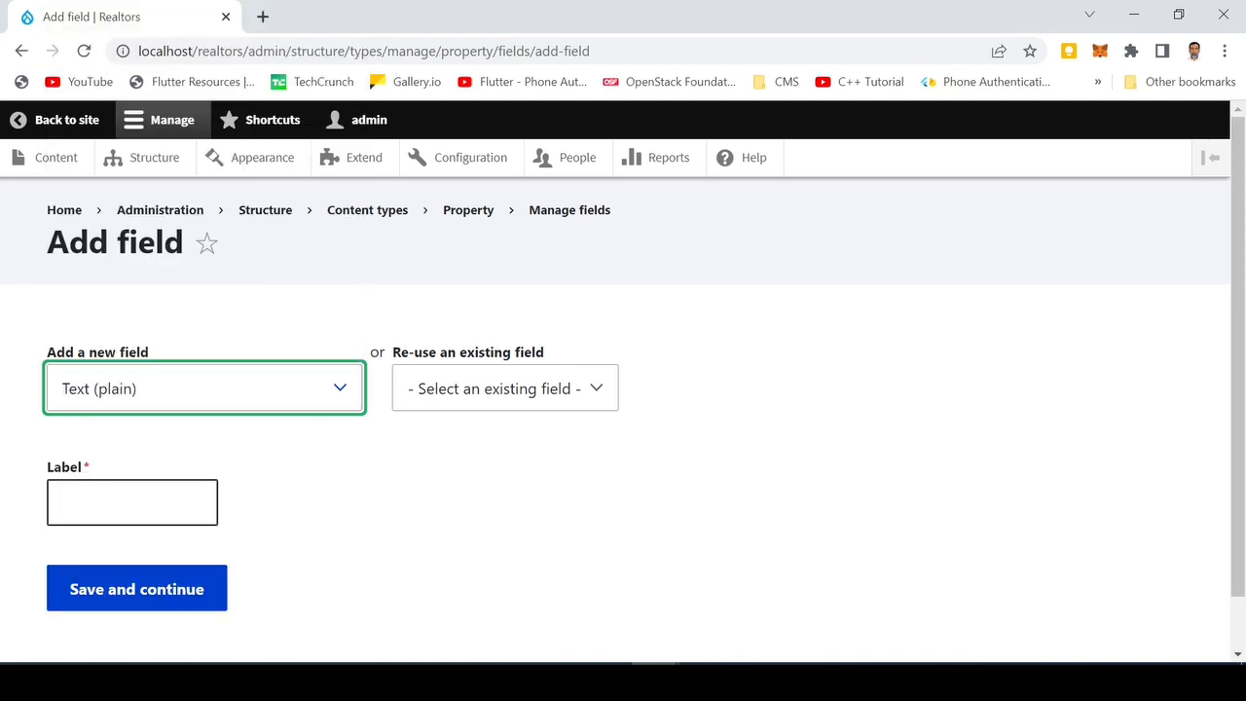
{"action": "left_click", "coordinate": [131, 503]}
{"action": "type", "text": "Contact"}
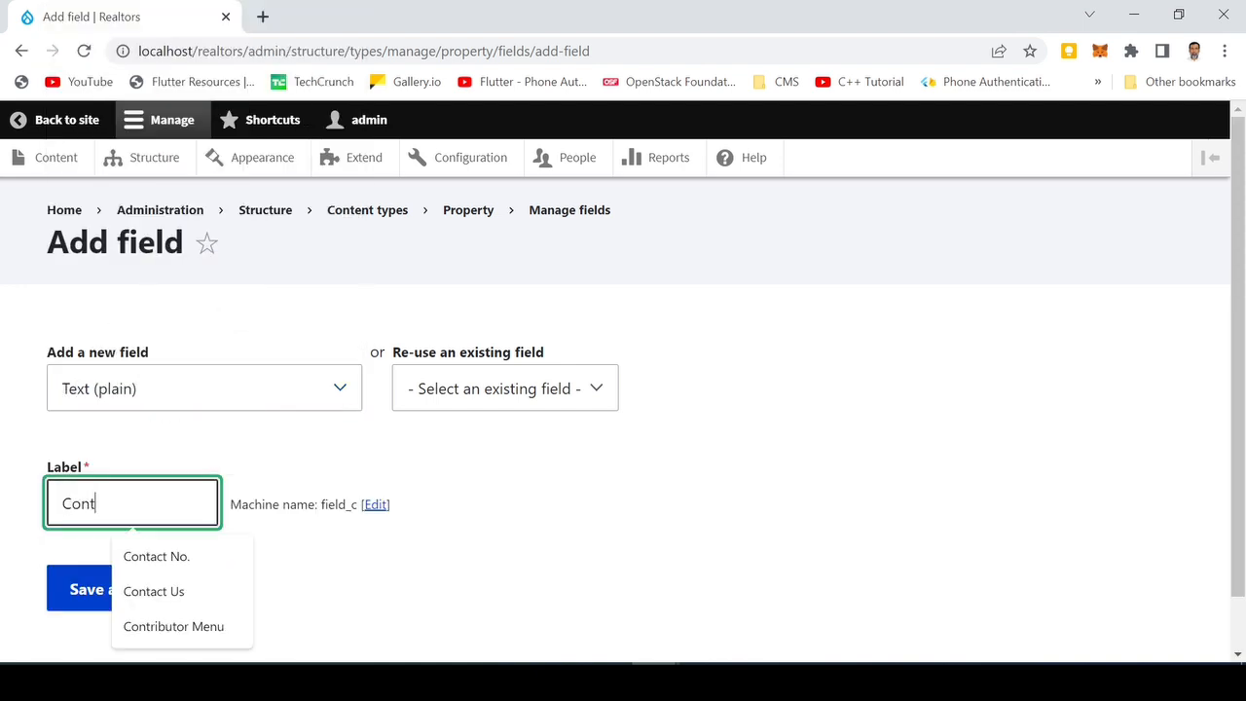
{"action": "left_click", "coordinate": [173, 557]}
{"action": "left_click", "coordinate": [111, 600]}
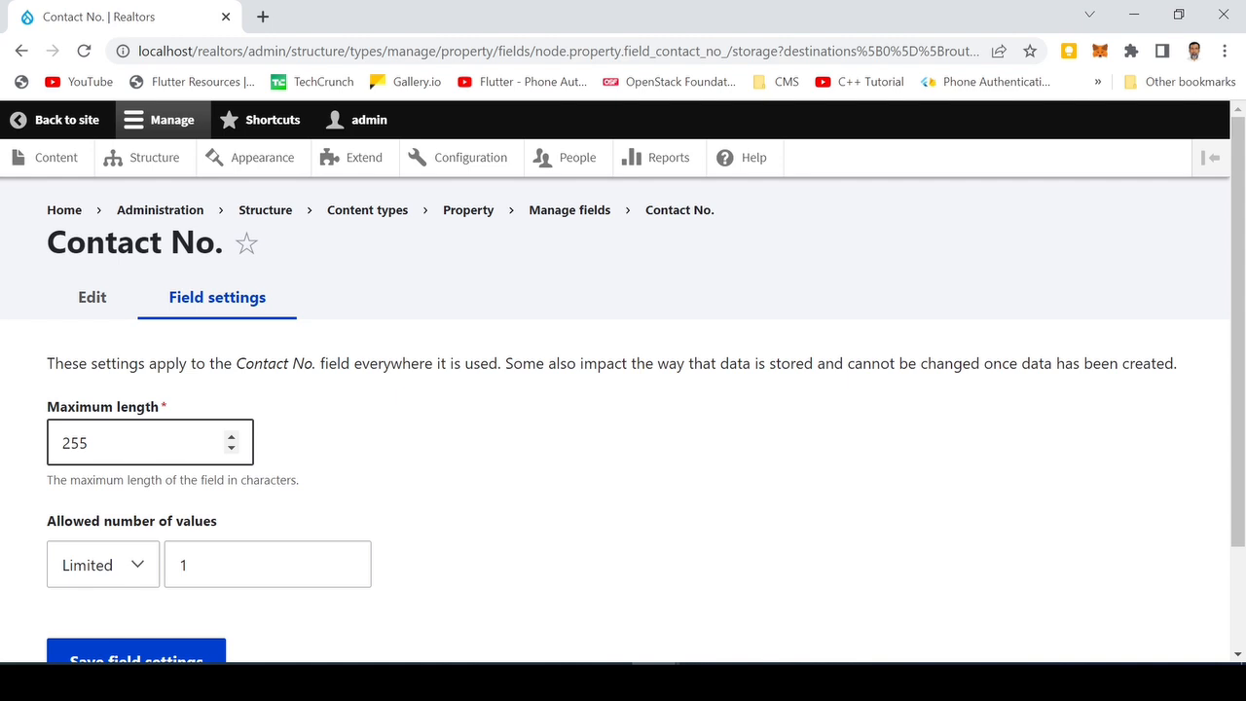
Step: Set the Contact No. field's maximum length to 30 characters
{"action": "left_click_drag", "start_coordinate": [88, 442], "coordinate": [24, 445]}
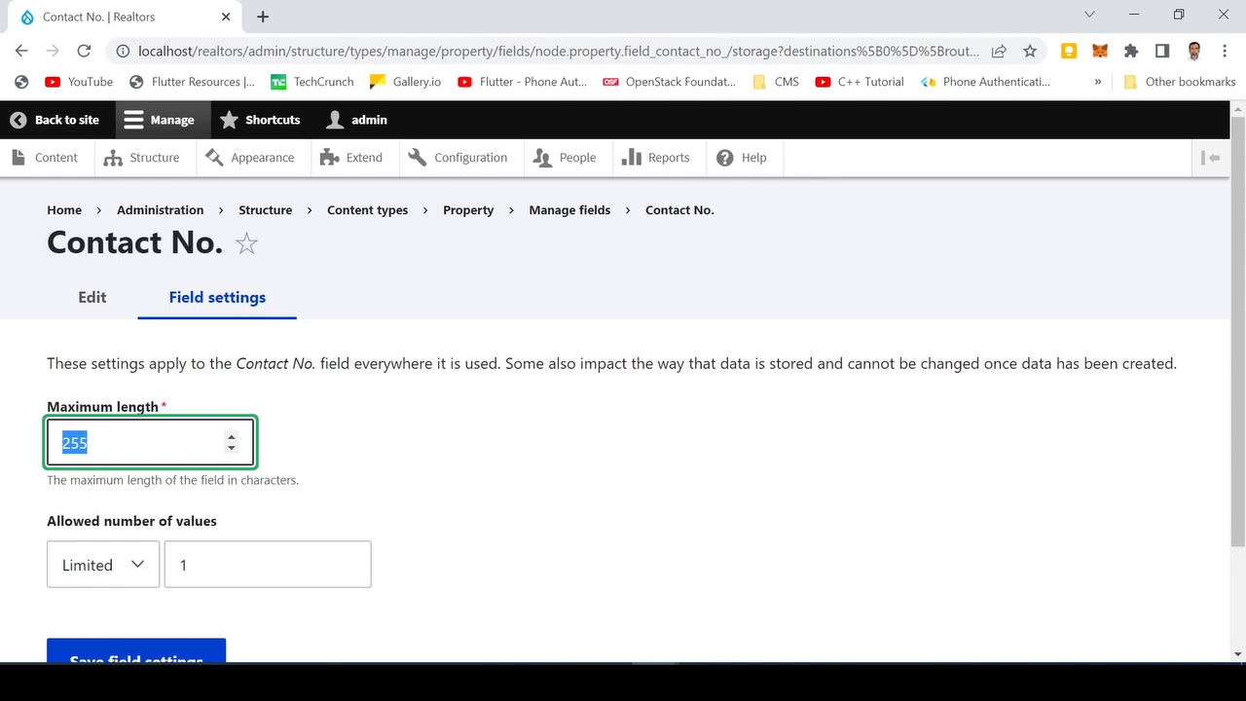
{"action": "type", "text": "30"}
{"action": "scroll", "coordinate": [261, 477], "scroll_direction": "down", "scroll_amount": 1}
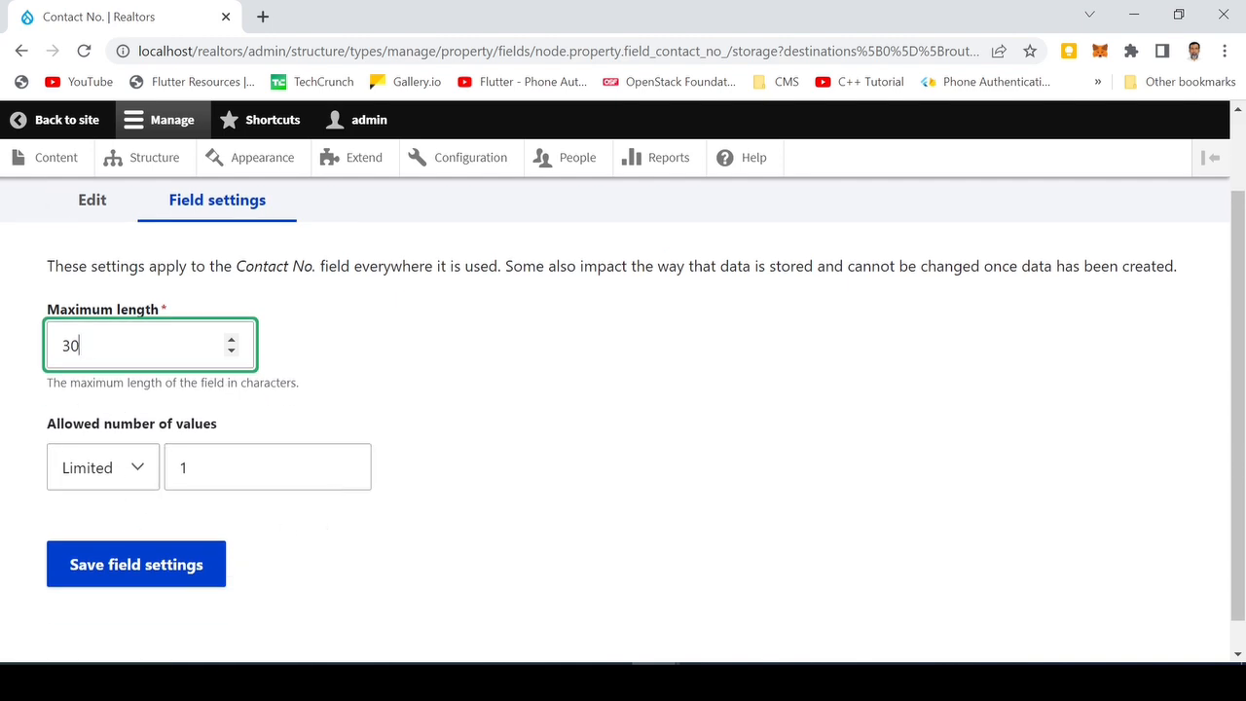
{"action": "left_click", "coordinate": [137, 474]}
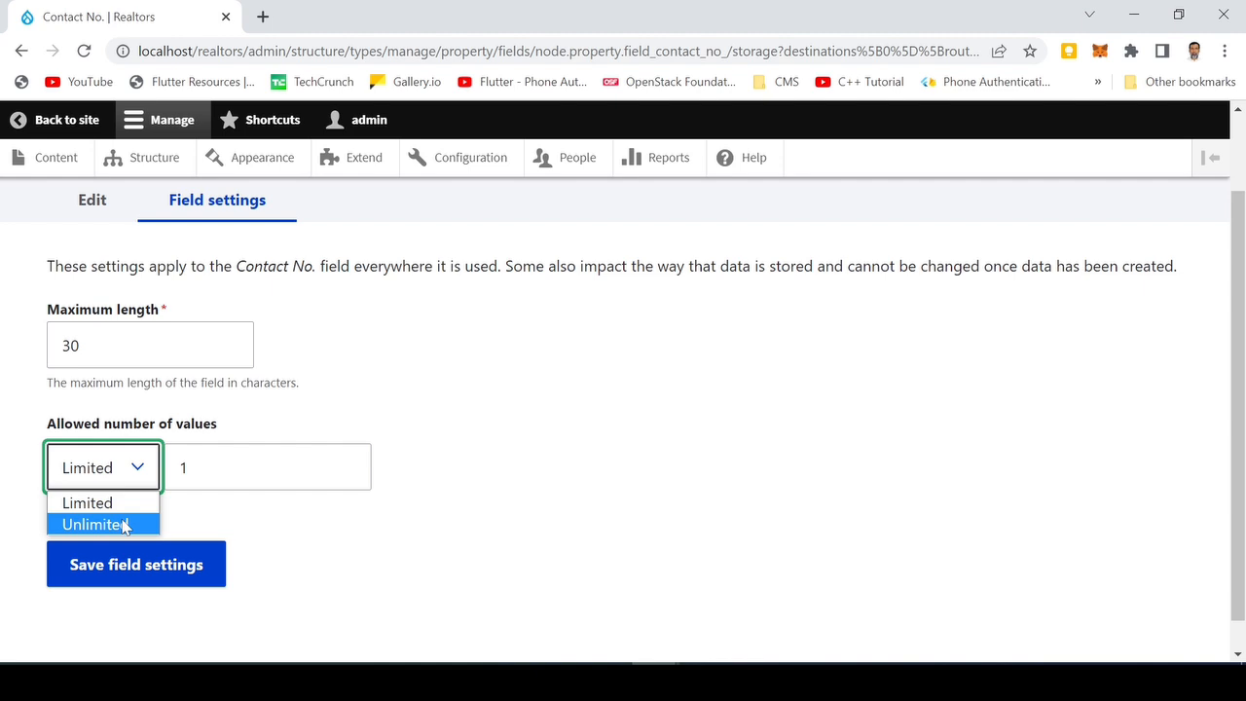
{"action": "left_click", "coordinate": [123, 527]}
{"action": "left_click", "coordinate": [140, 467]}
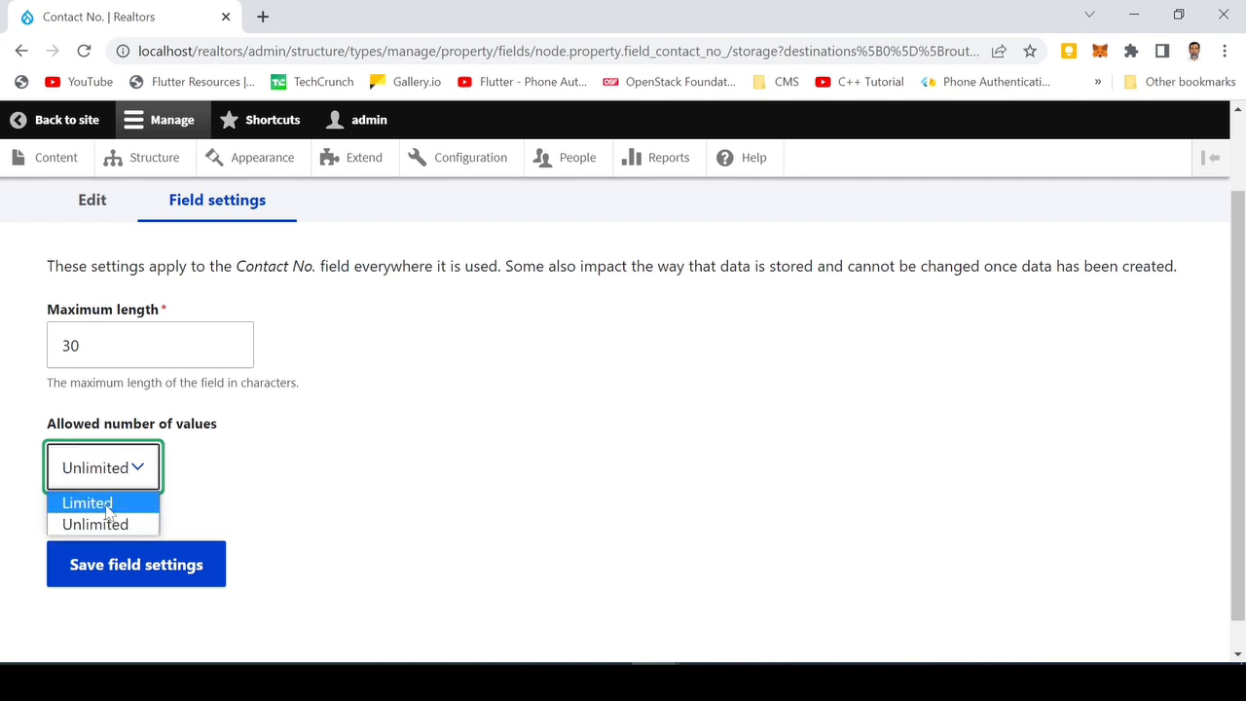
{"action": "left_click", "coordinate": [107, 504]}
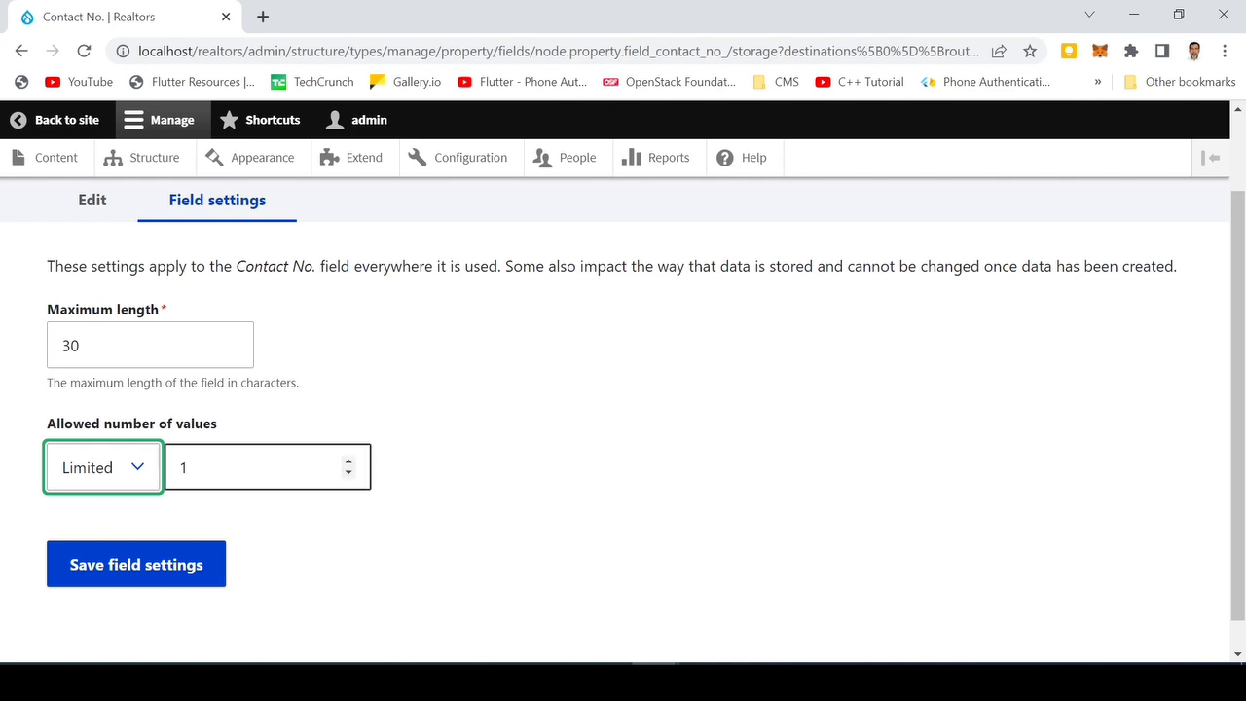
{"action": "key", "text": "Tab"}
{"action": "left_click", "coordinate": [348, 462]}
{"action": "left_click", "coordinate": [349, 463]}
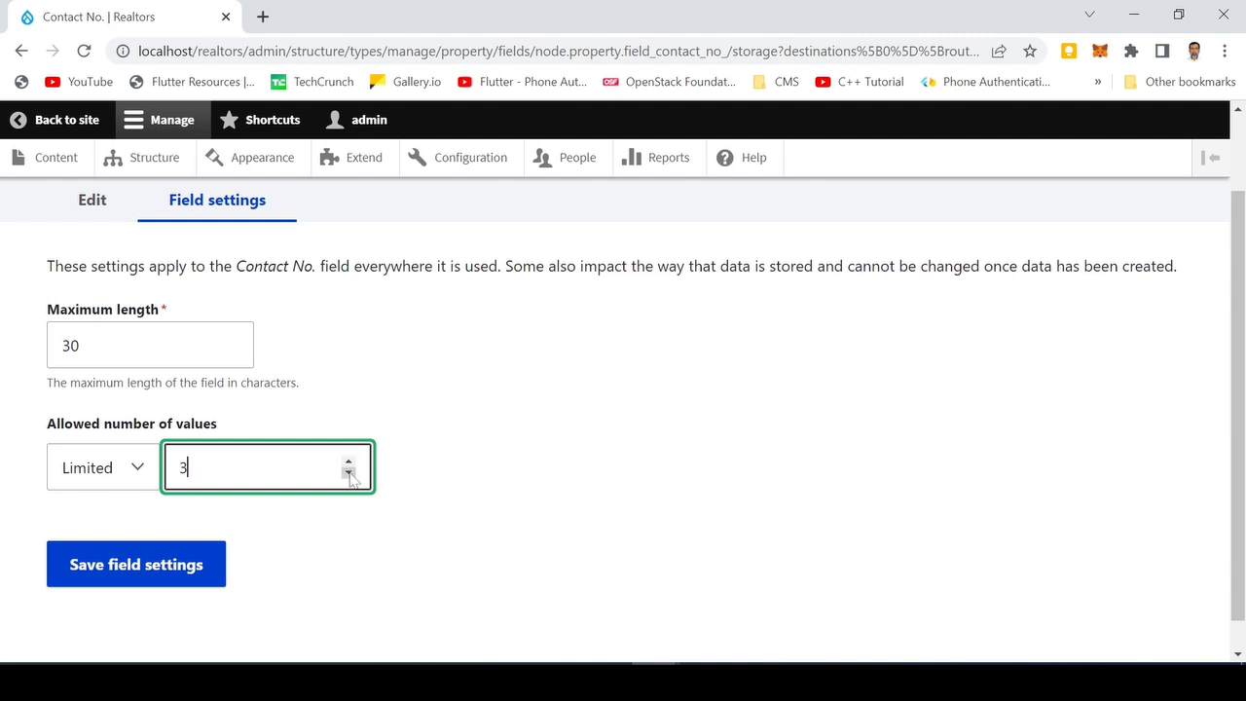
{"action": "left_click", "coordinate": [349, 474]}
{"action": "left_click", "coordinate": [349, 474]}
Step: Save the Contact No. field settings and enter the help text "Contact no. of the seller"
{"action": "left_click", "coordinate": [116, 568]}
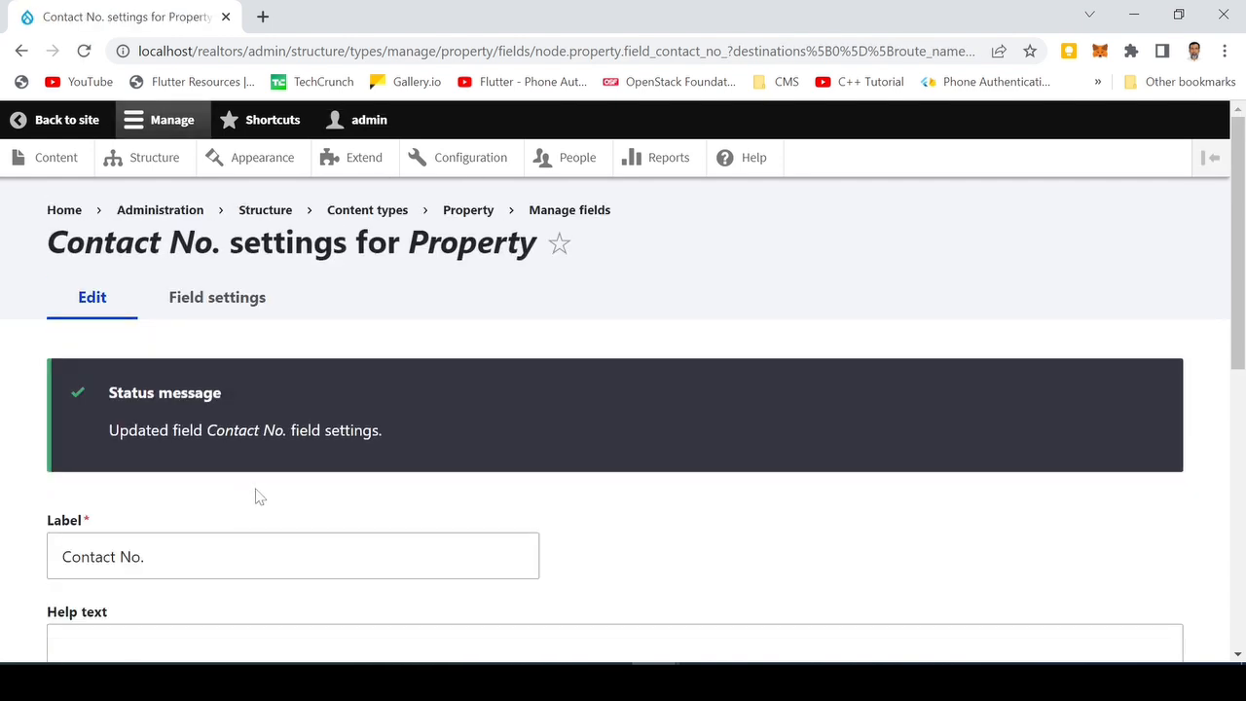
{"action": "scroll", "coordinate": [256, 495], "scroll_direction": "down", "scroll_amount": 2}
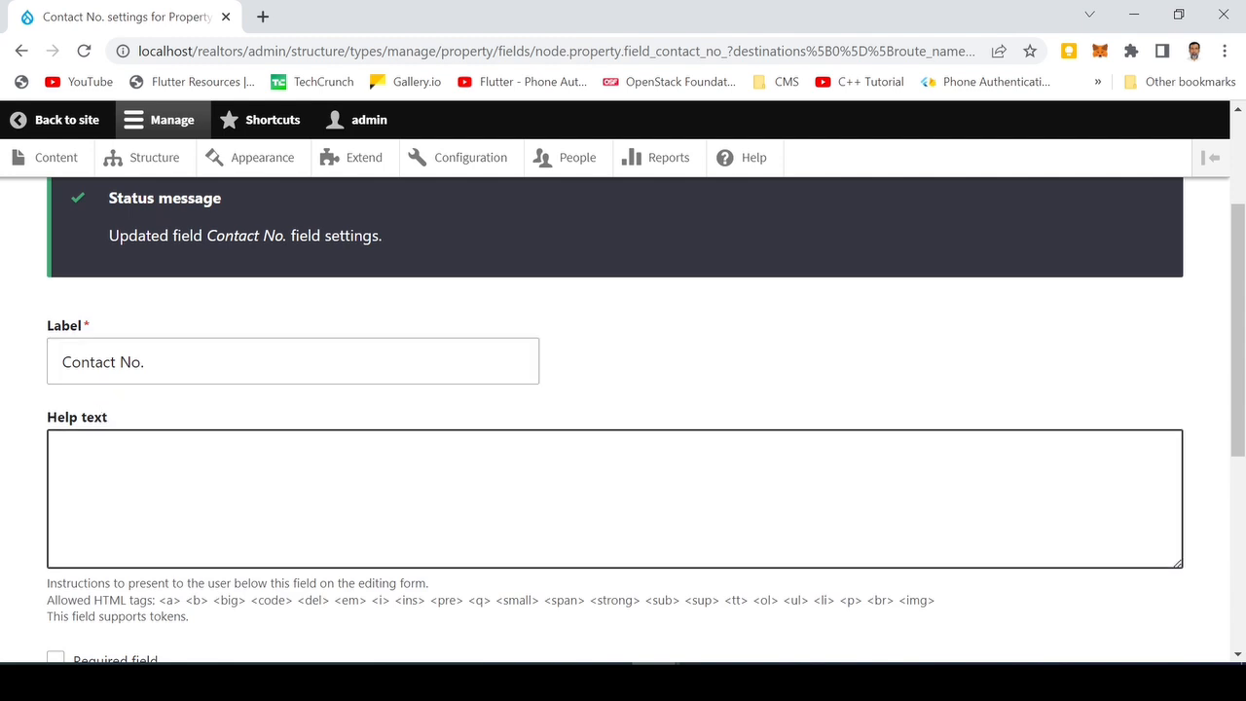
{"action": "left_click", "coordinate": [256, 481]}
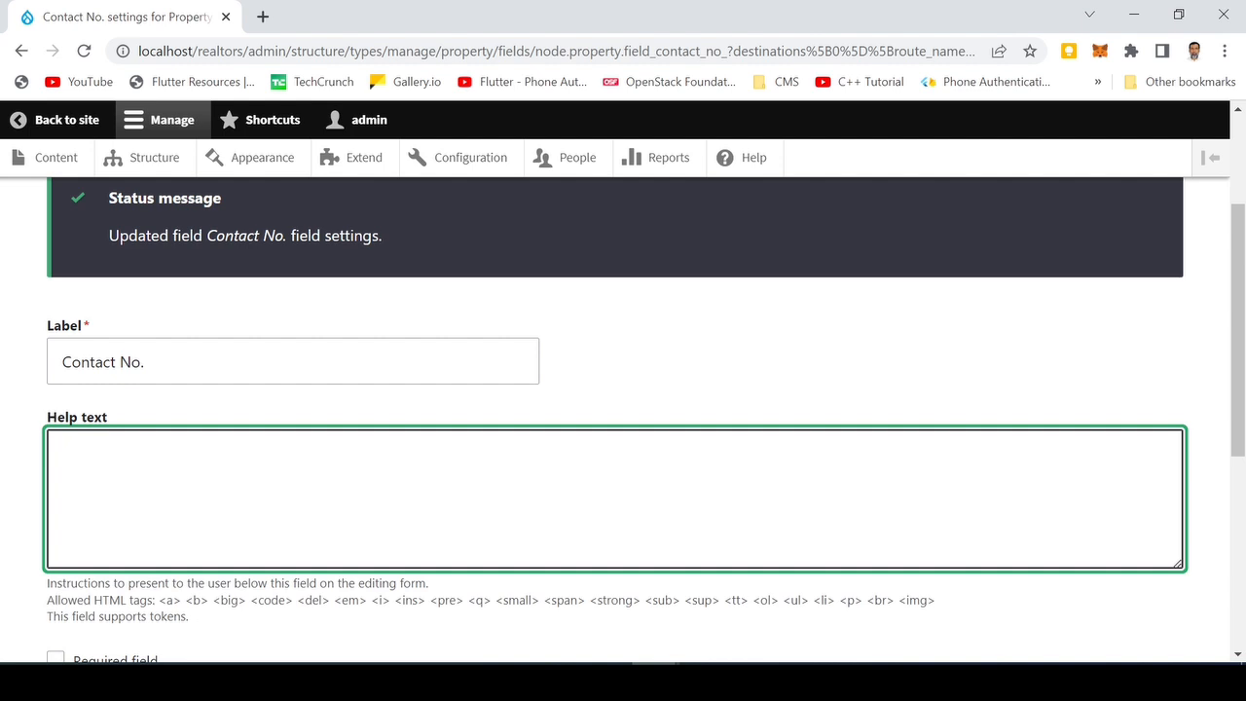
{"action": "type", "text": "Contact no. of the seller"}
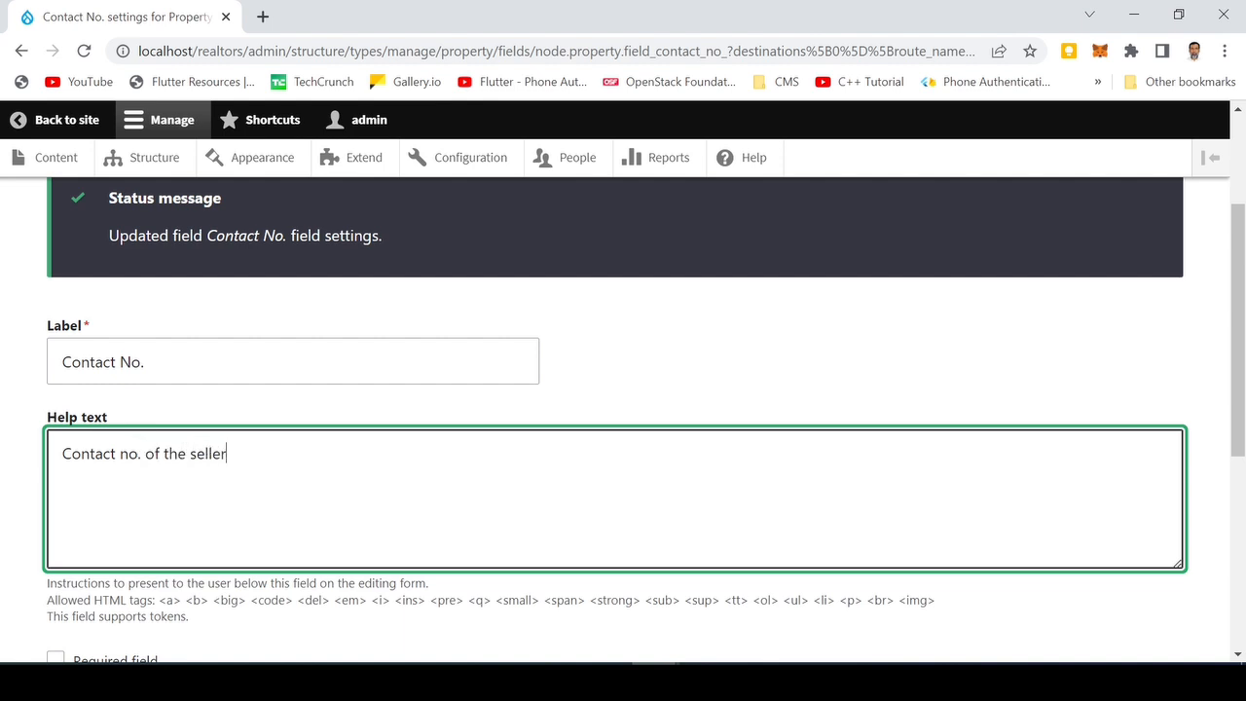
Step: Mark the Contact No. field as required for the Property content type
{"action": "scroll", "coordinate": [219, 471], "scroll_direction": "down", "scroll_amount": 3}
{"action": "scroll", "coordinate": [219, 470], "scroll_direction": "down", "scroll_amount": 2}
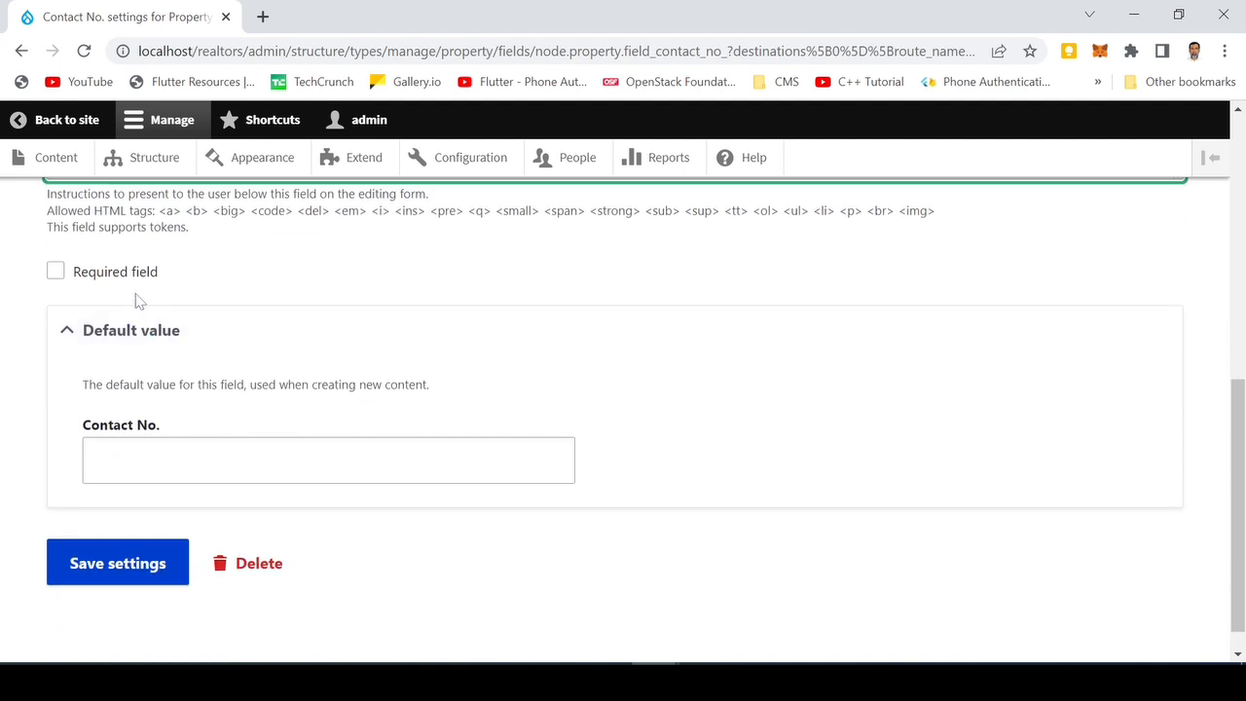
{"action": "scroll", "coordinate": [14, 426], "scroll_direction": "up", "scroll_amount": 1}
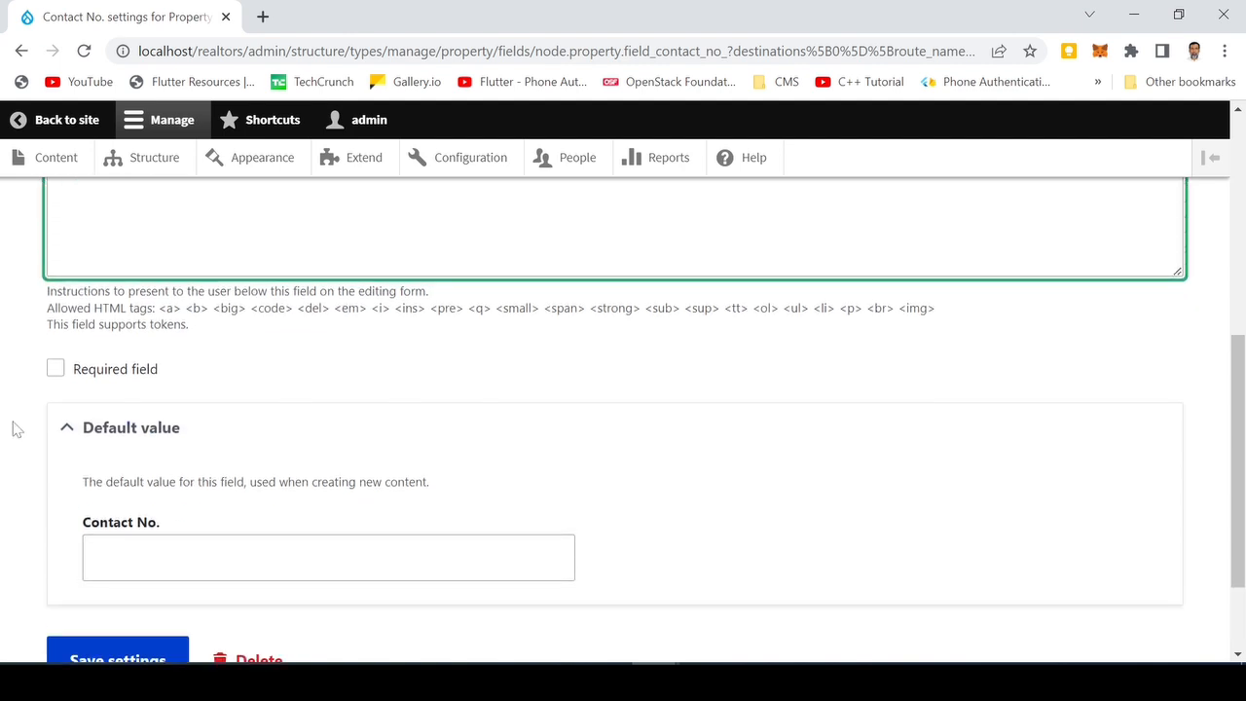
{"action": "left_click", "coordinate": [105, 376]}
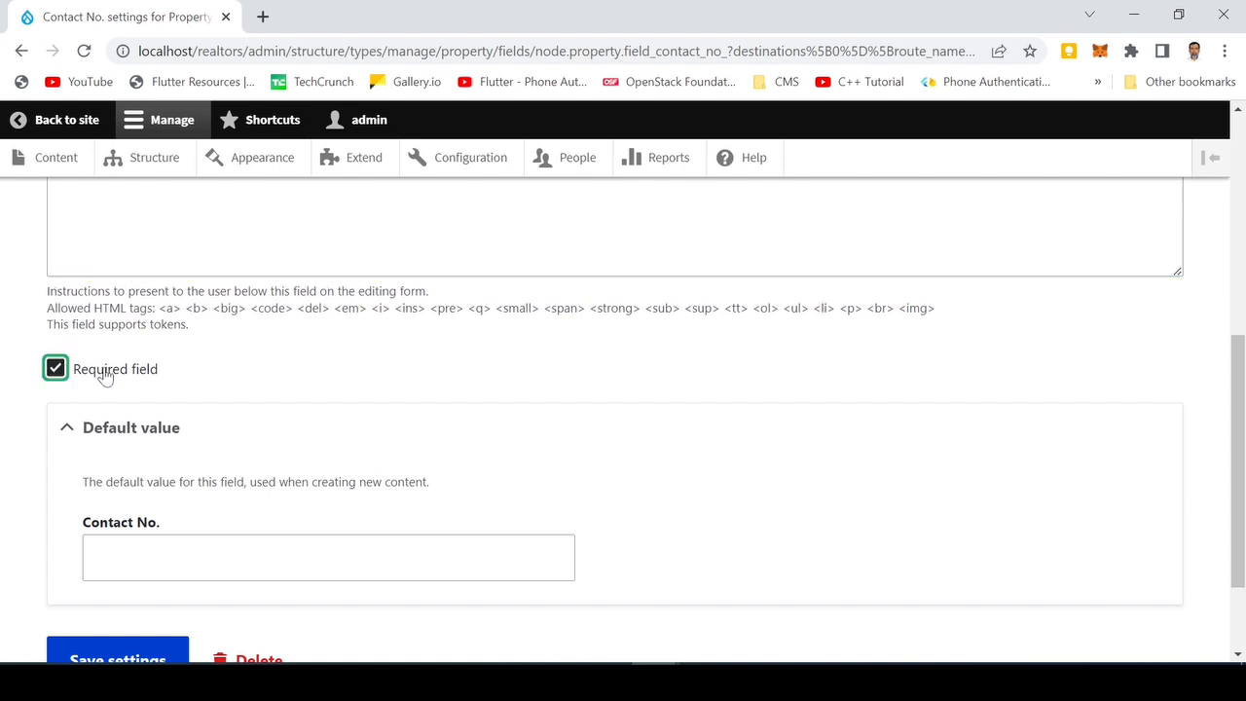
{"action": "scroll", "coordinate": [166, 386], "scroll_direction": "up", "scroll_amount": 1}
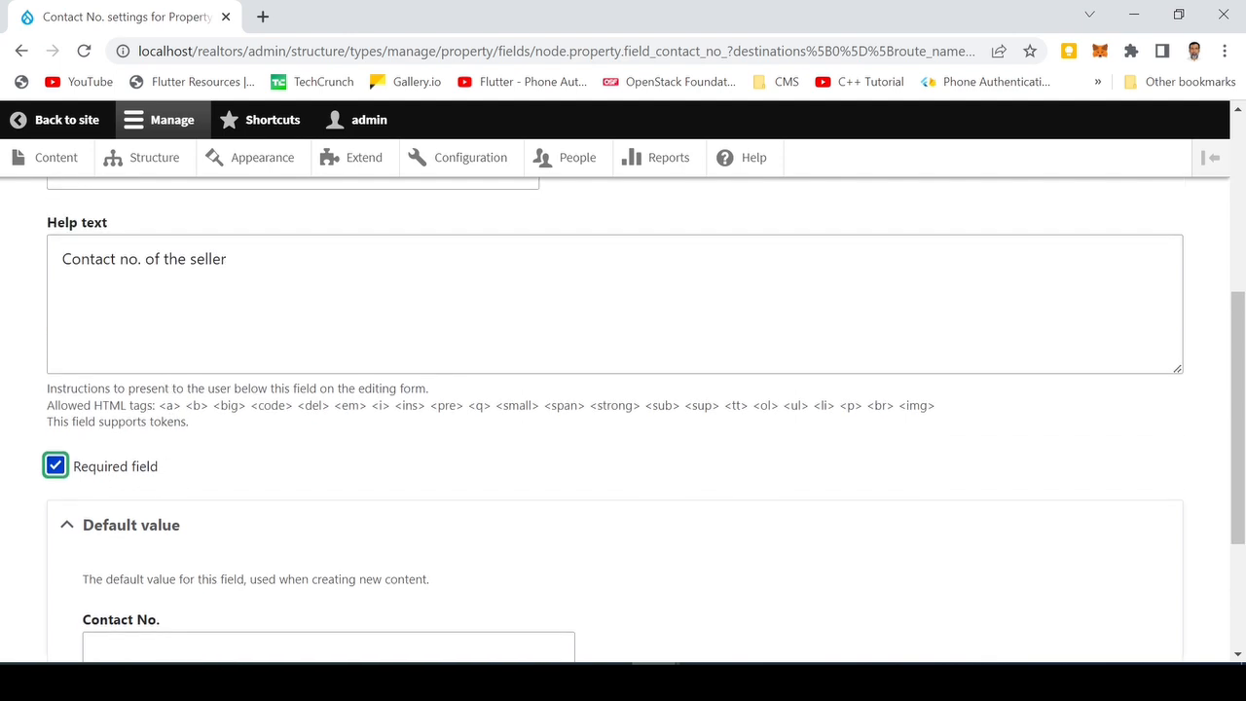
Step: Make the Contact No. field optional instead of required and save its settings for the Property content type
{"action": "left_click", "coordinate": [124, 476]}
{"action": "scroll", "coordinate": [214, 433], "scroll_direction": "up", "scroll_amount": 2}
{"action": "scroll", "coordinate": [215, 430], "scroll_direction": "down", "scroll_amount": 4}
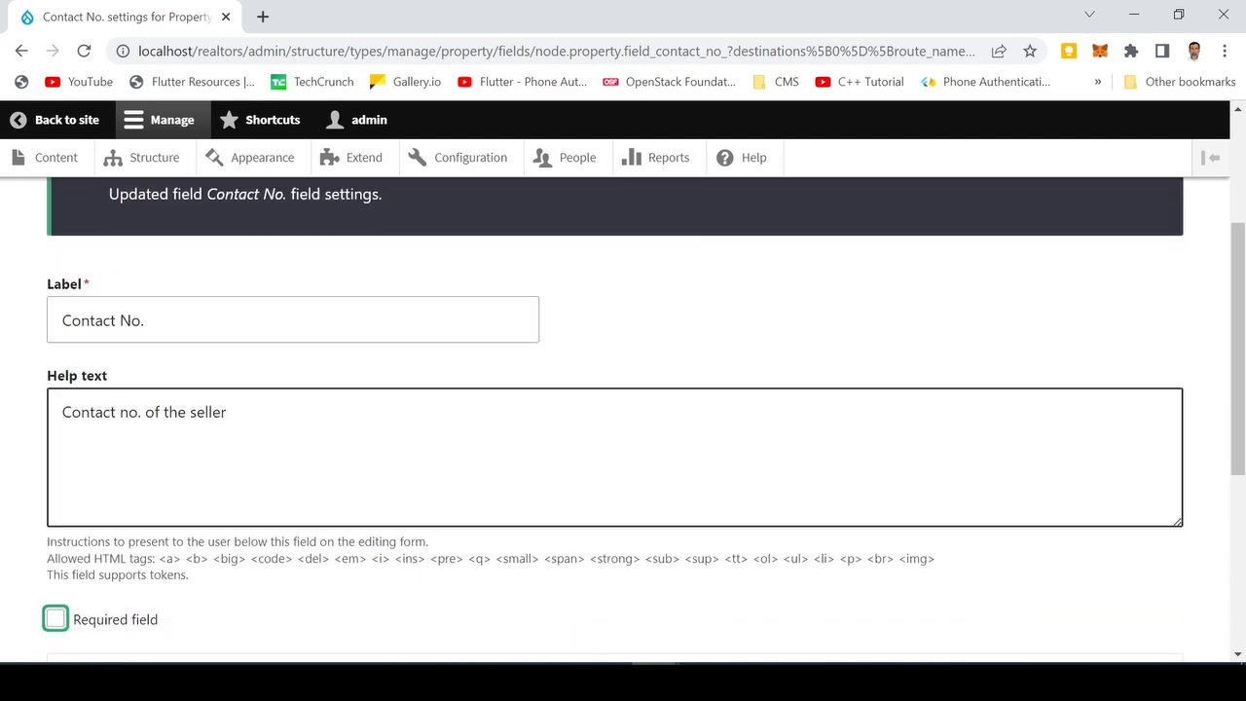
{"action": "left_click", "coordinate": [88, 537]}
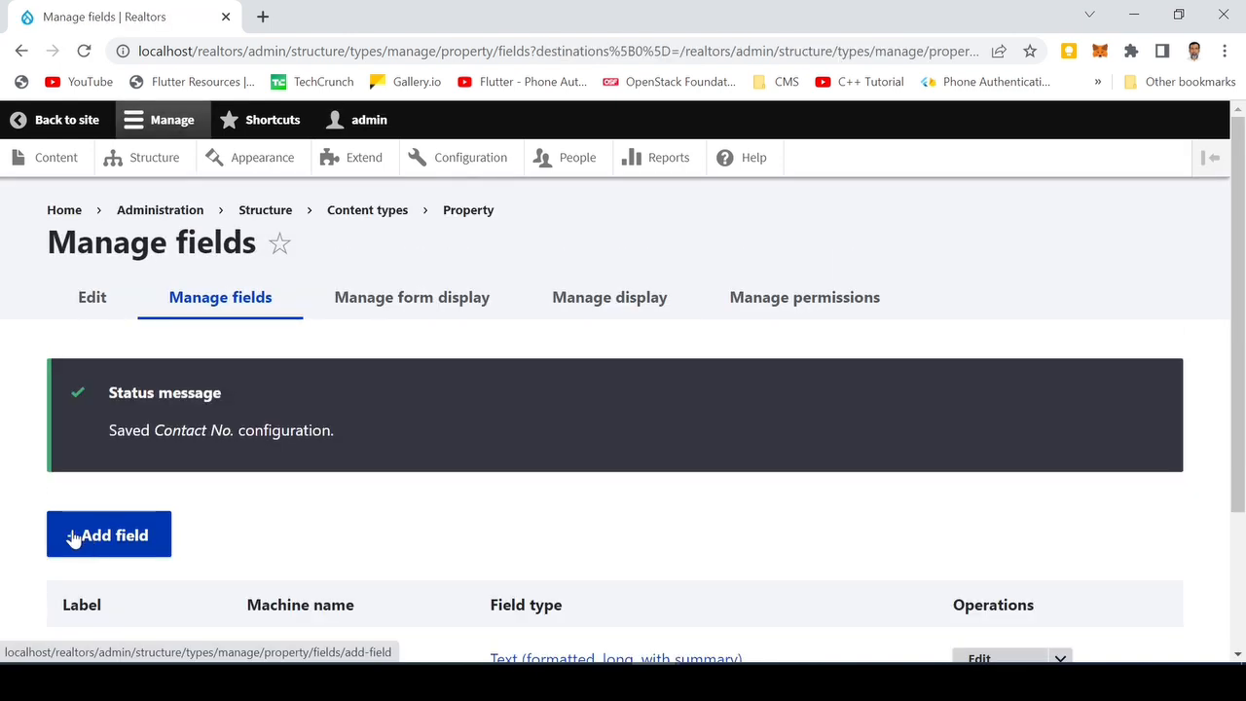
Step: Add a new Number (integer) field labelled "Covered Area (SFT)" to the Property content type and continue to its field settings
{"action": "scroll", "coordinate": [88, 560], "scroll_direction": "down", "scroll_amount": 2}
{"action": "left_click", "coordinate": [122, 359]}
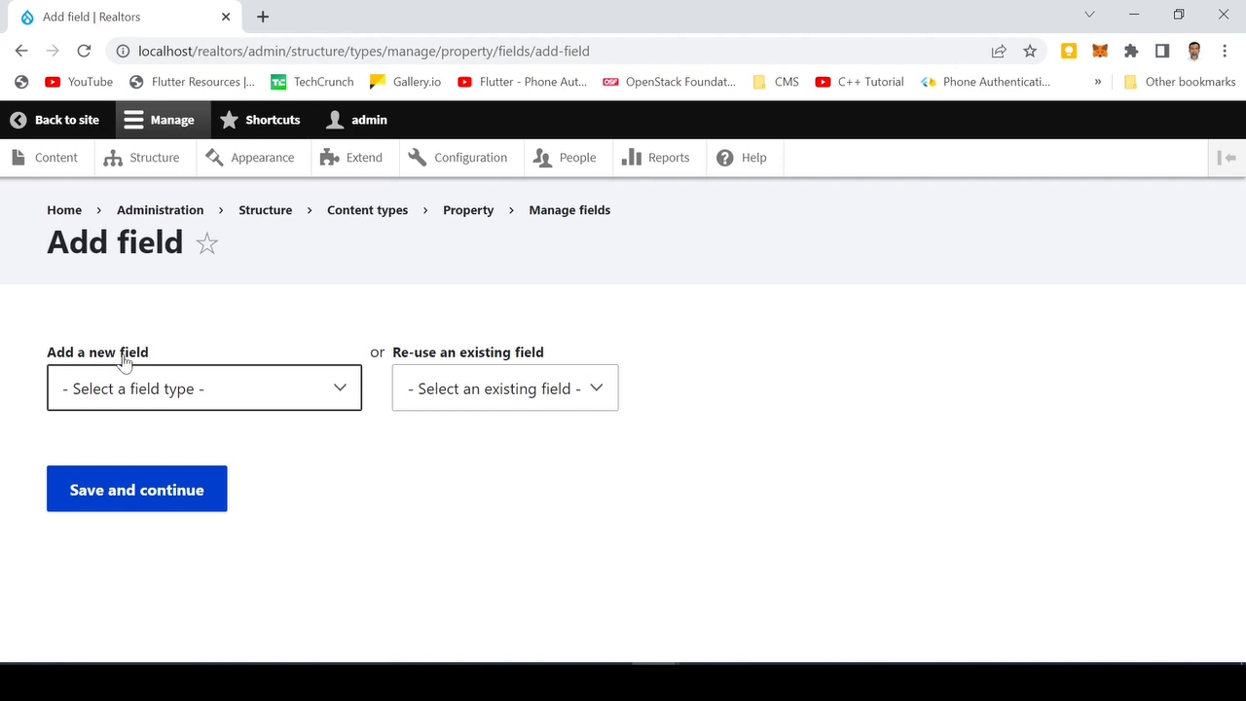
{"action": "left_click", "coordinate": [126, 394]}
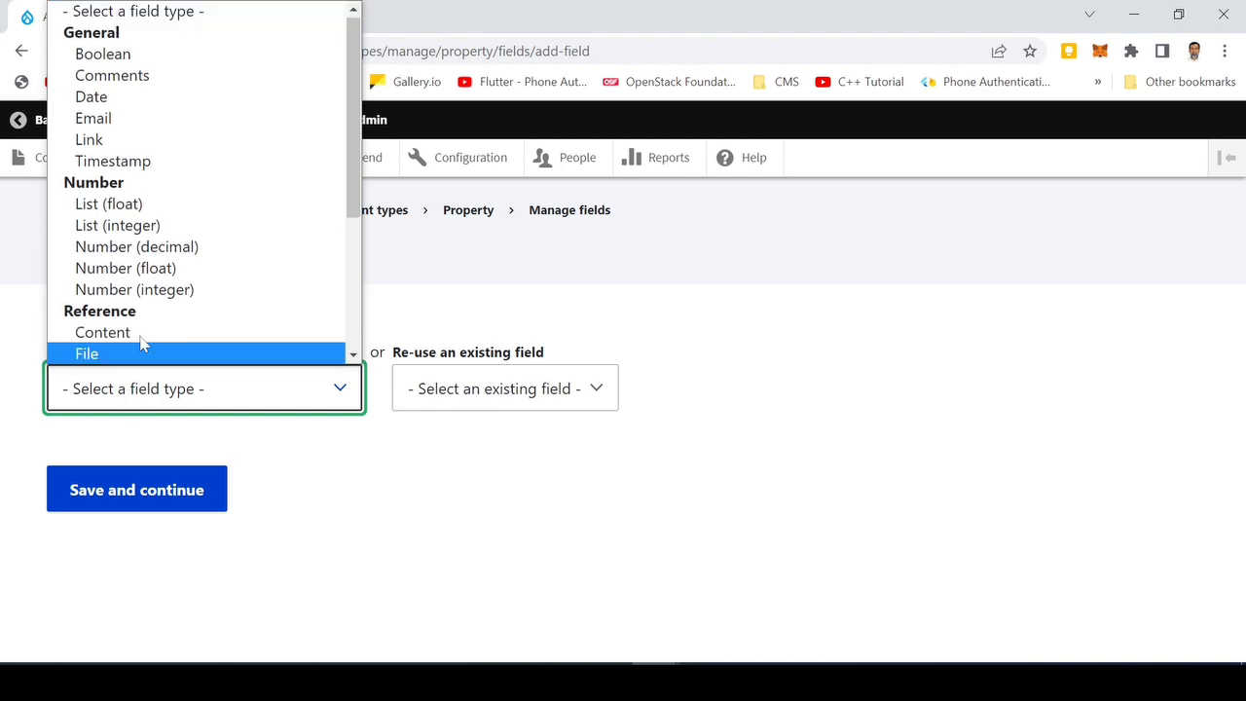
{"action": "left_click", "coordinate": [141, 291]}
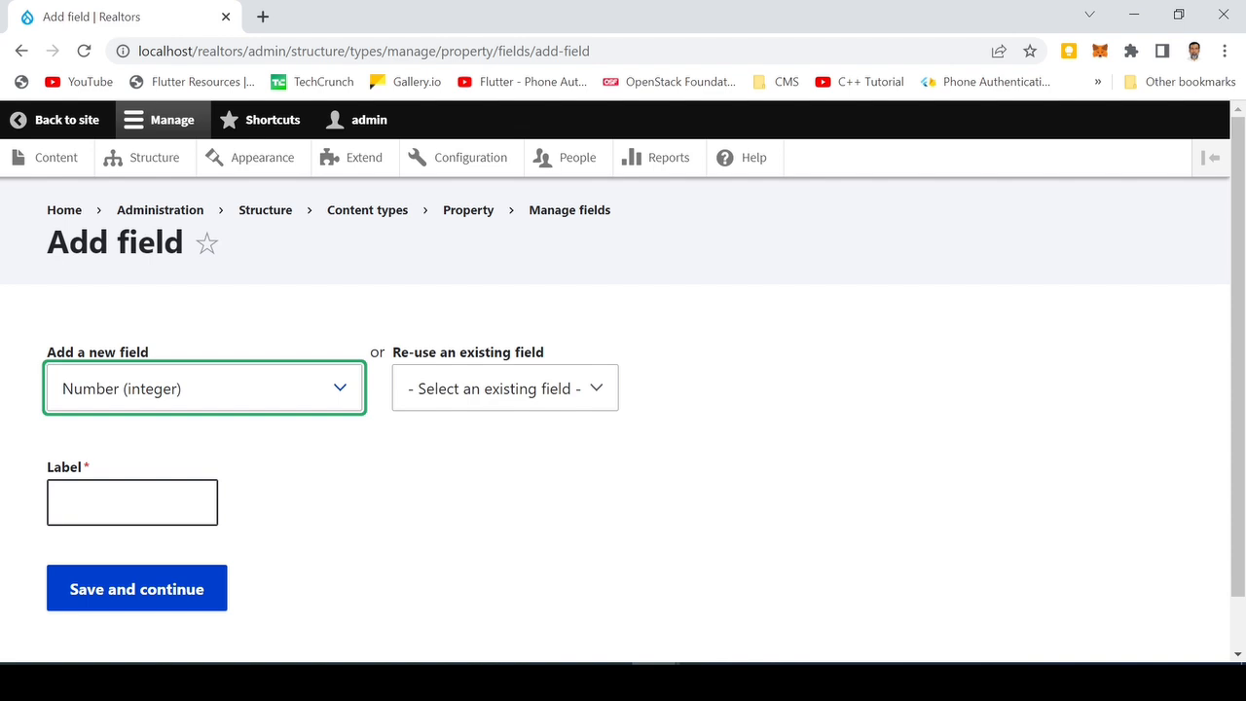
{"action": "left_click", "coordinate": [132, 503]}
{"action": "type", "text": "Cov"}
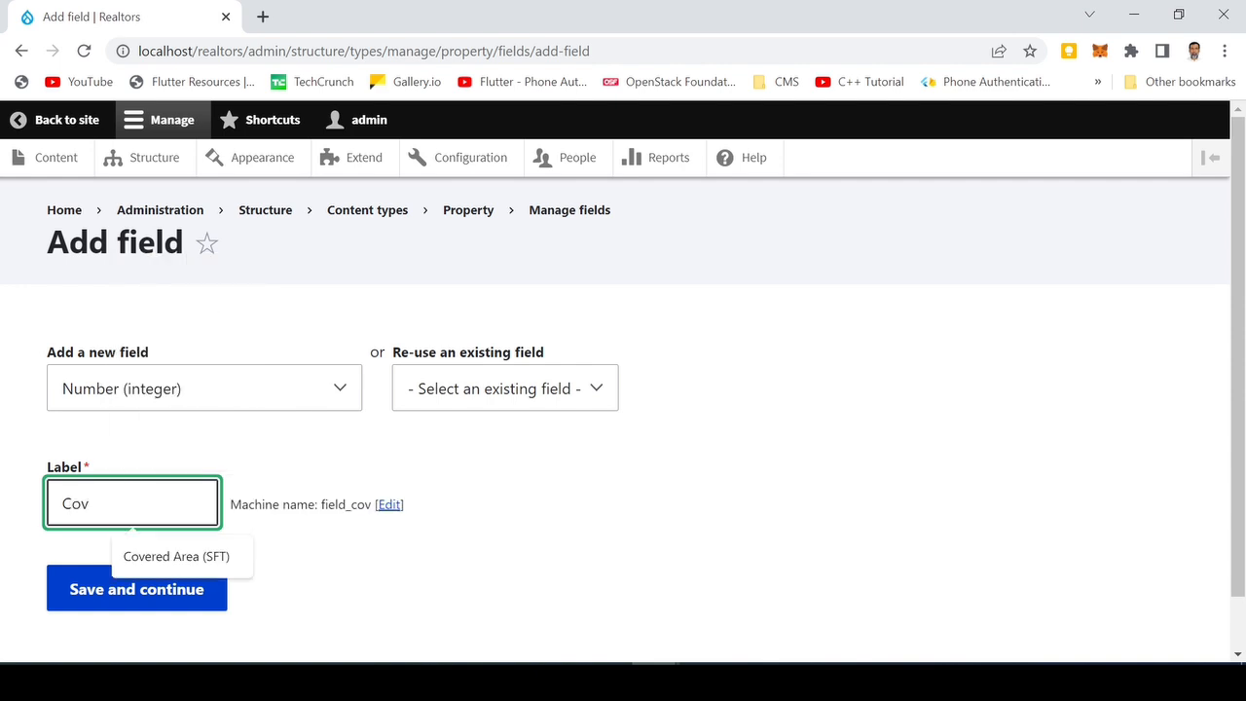
{"action": "key", "text": "Down"}
{"action": "key", "text": "Return"}
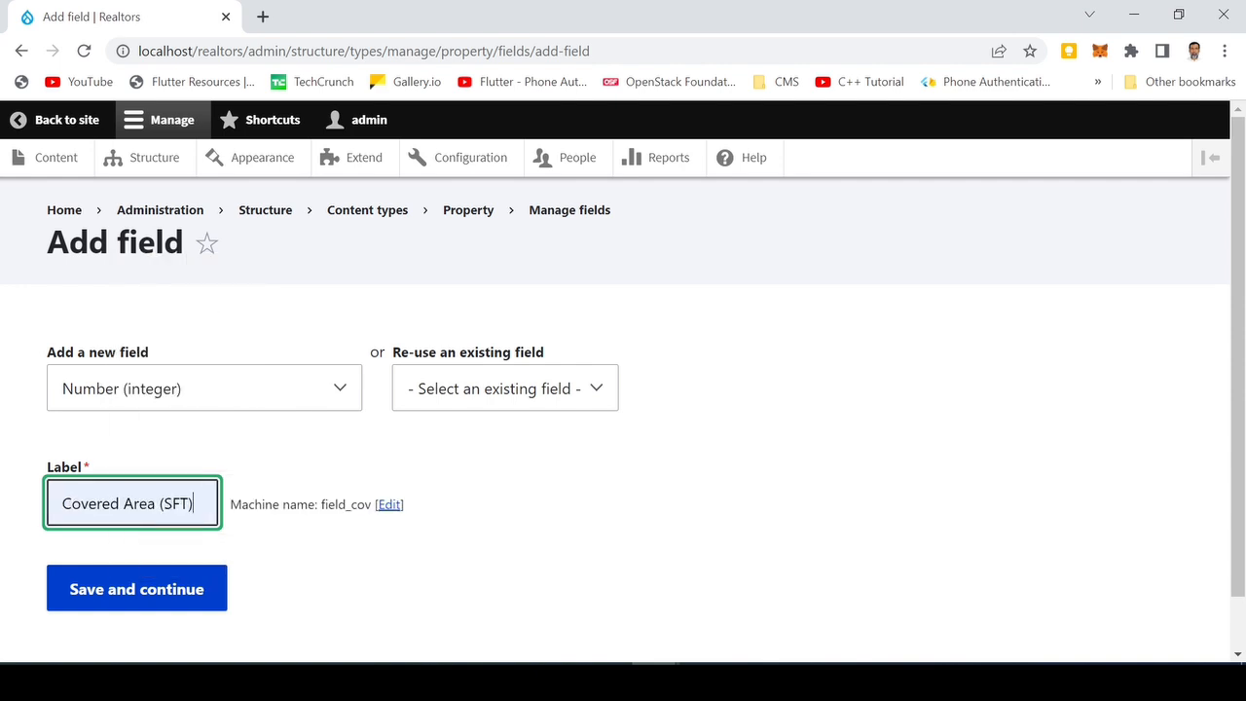
{"action": "left_click", "coordinate": [190, 594]}
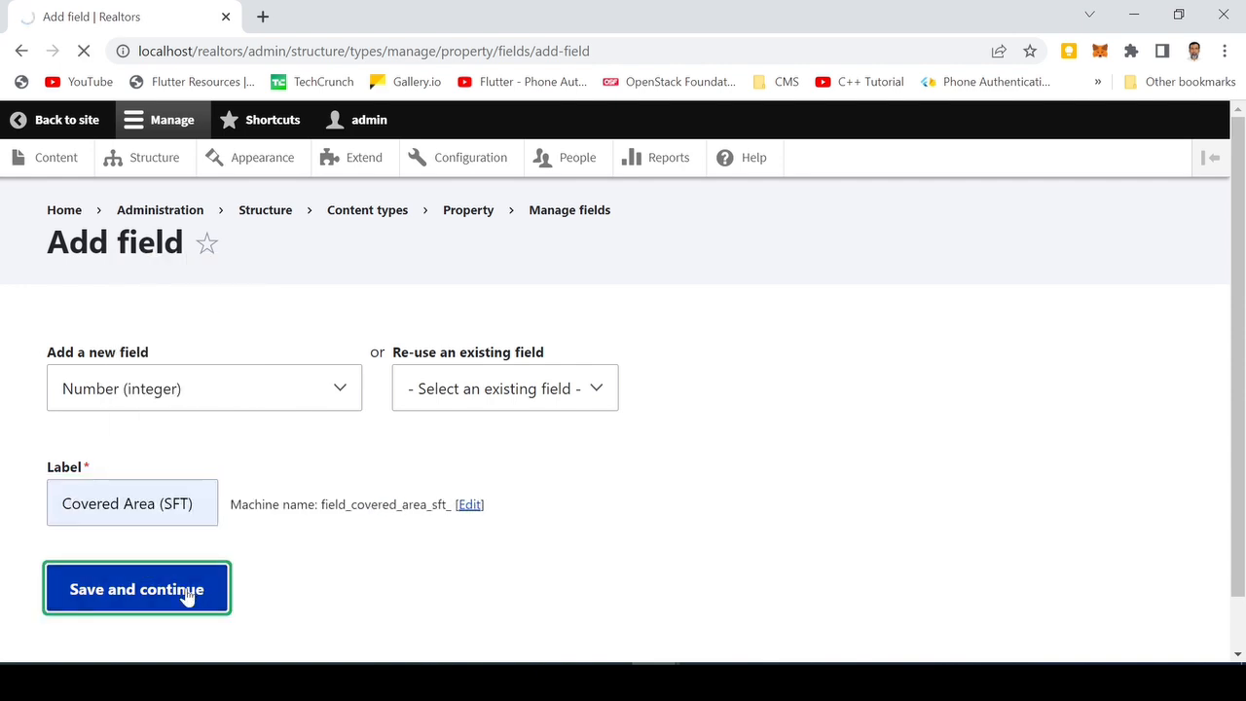
Step: Save the Covered Area (SFT) field settings and its Property configuration with the default options
{"action": "left_click", "coordinate": [177, 582]}
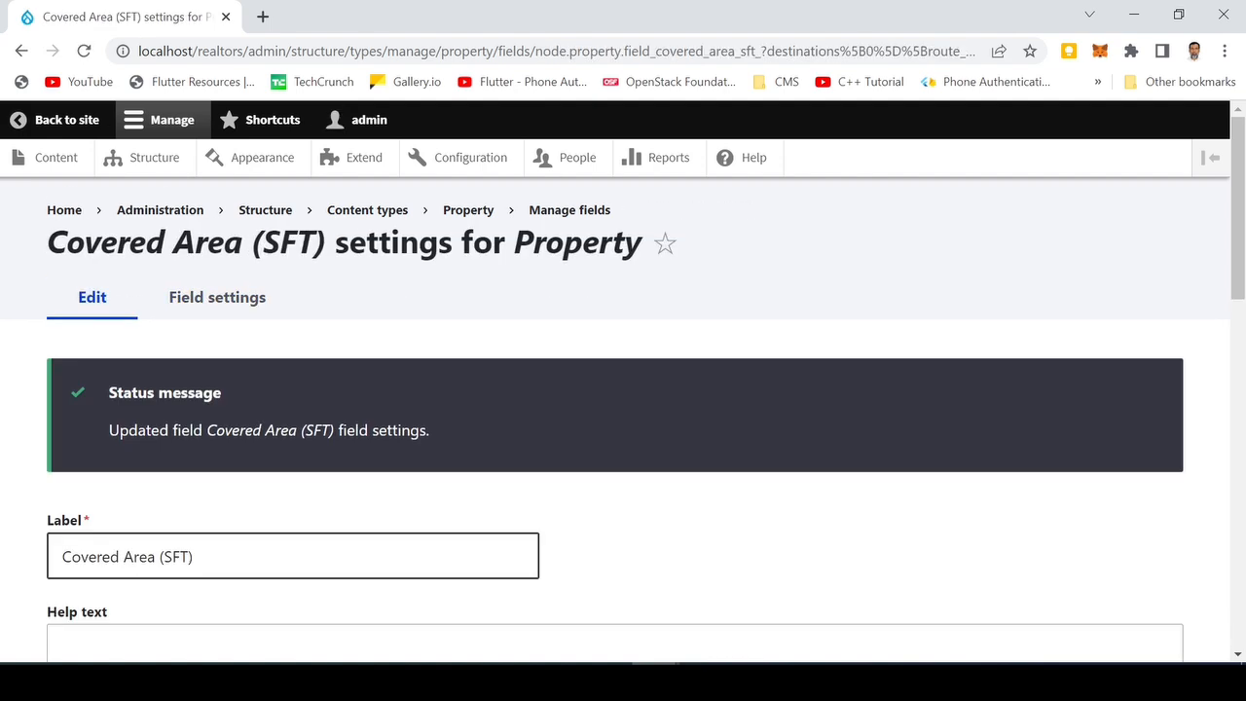
{"action": "scroll", "coordinate": [222, 552], "scroll_direction": "down", "scroll_amount": 8}
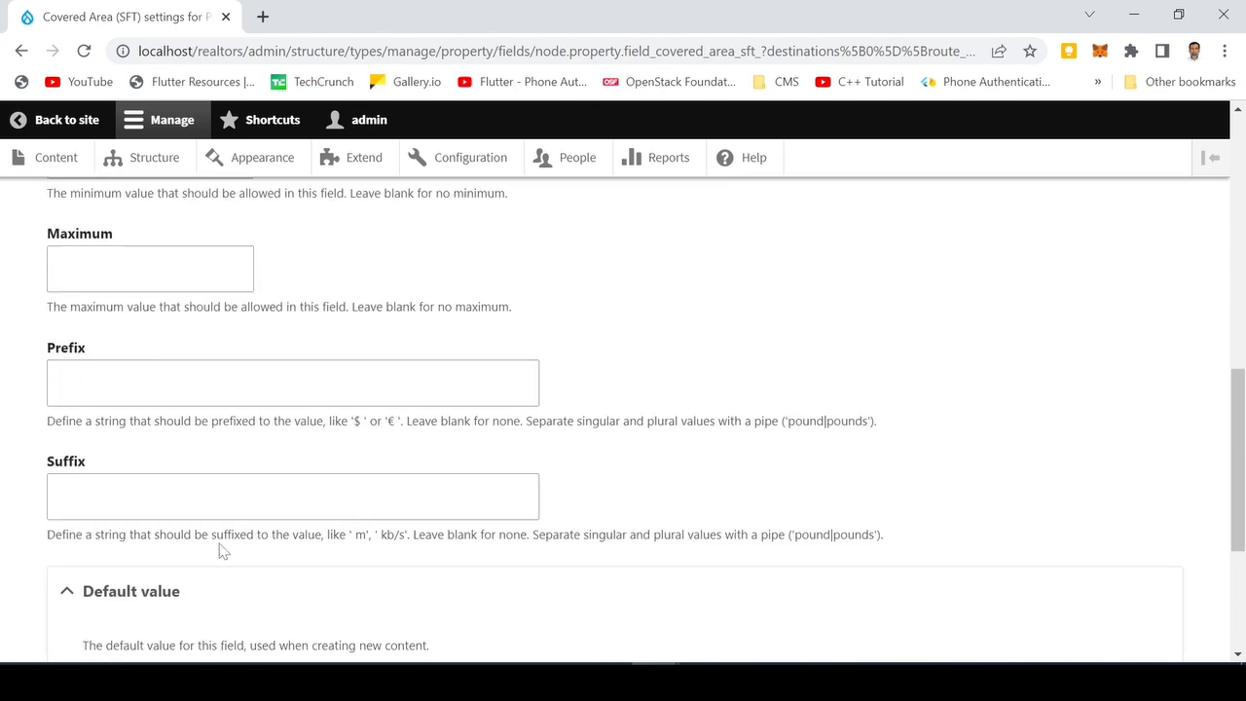
{"action": "scroll", "coordinate": [222, 552], "scroll_direction": "down", "scroll_amount": 3}
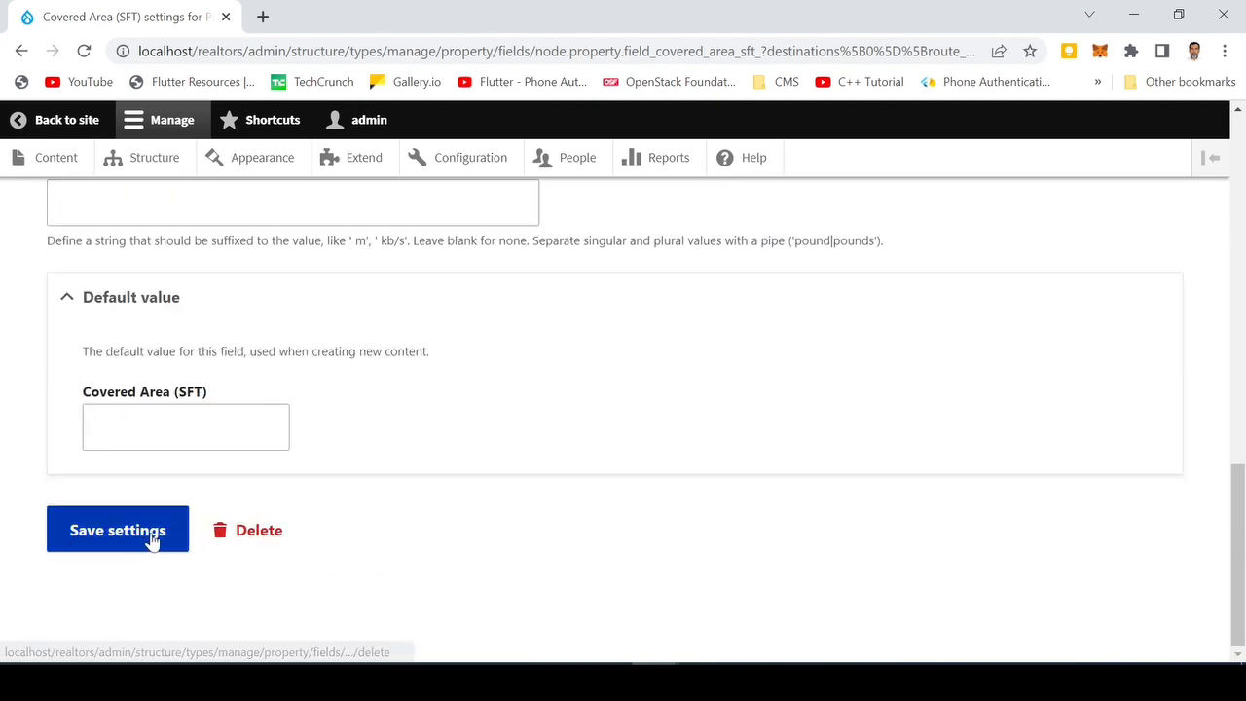
{"action": "left_click", "coordinate": [122, 539]}
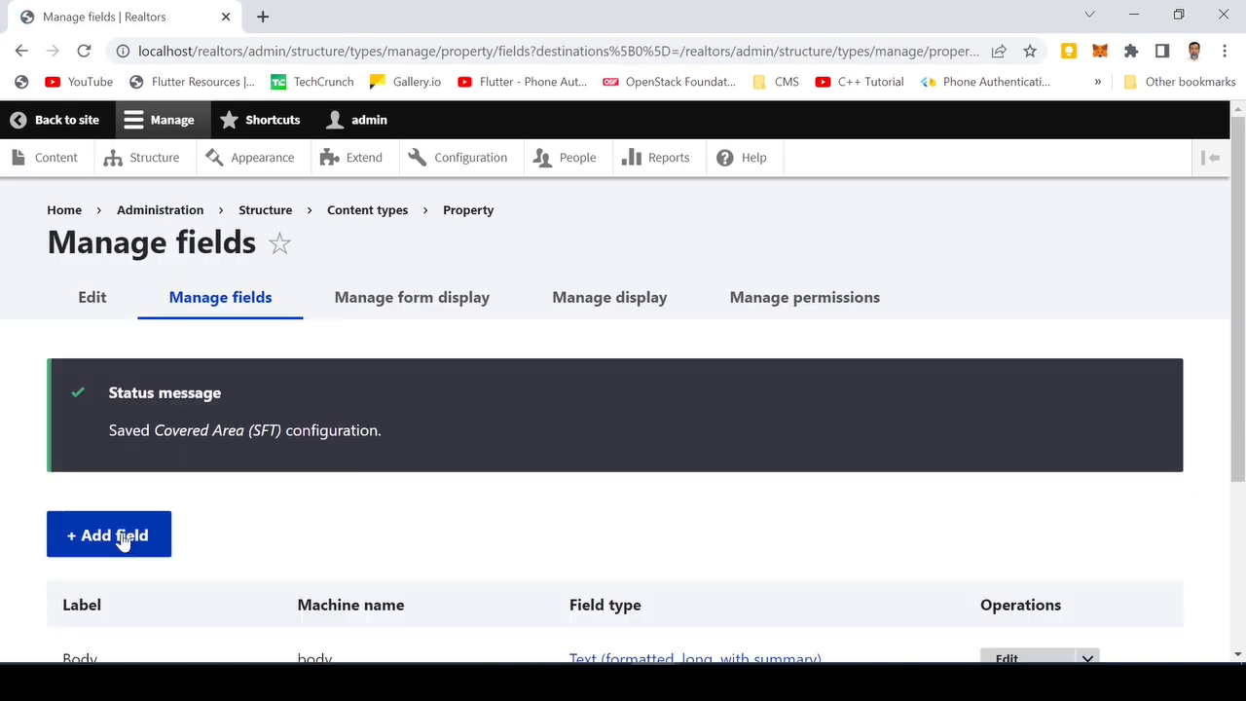
Step: Add a new Image field labelled "Photos" to the Property content type and continue to its field settings
{"action": "scroll", "coordinate": [156, 548], "scroll_direction": "down", "scroll_amount": 3}
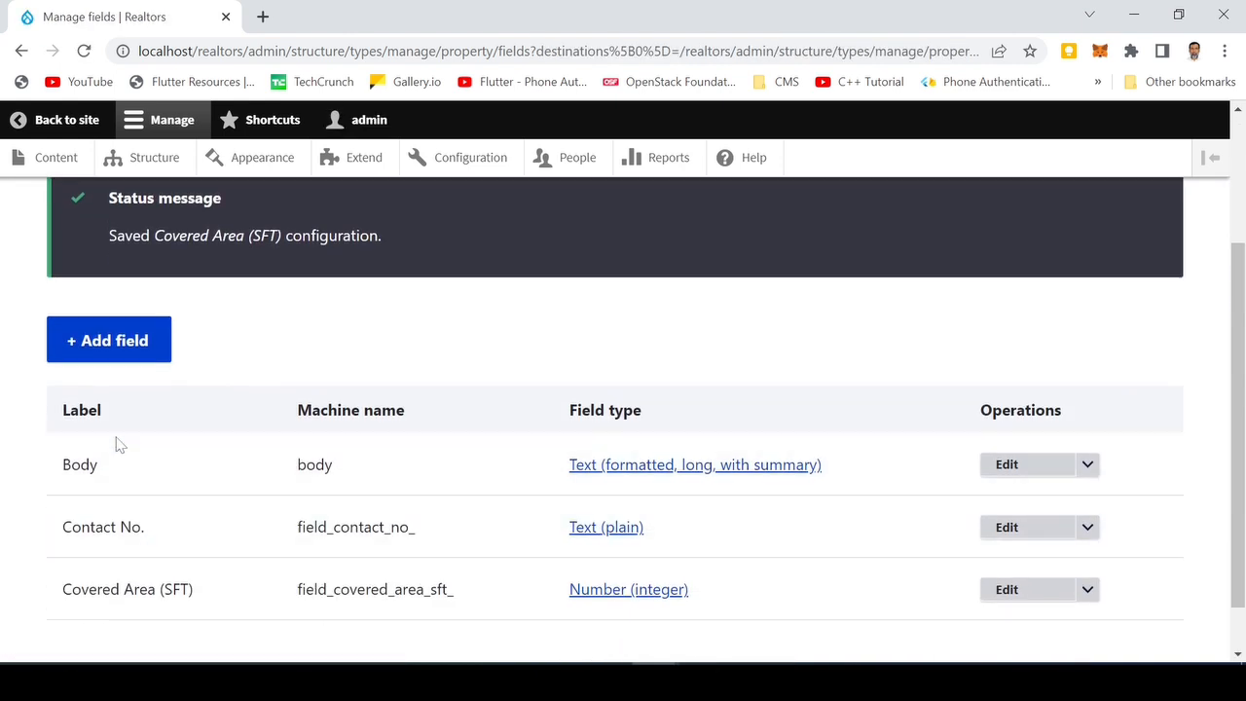
{"action": "left_click", "coordinate": [121, 355]}
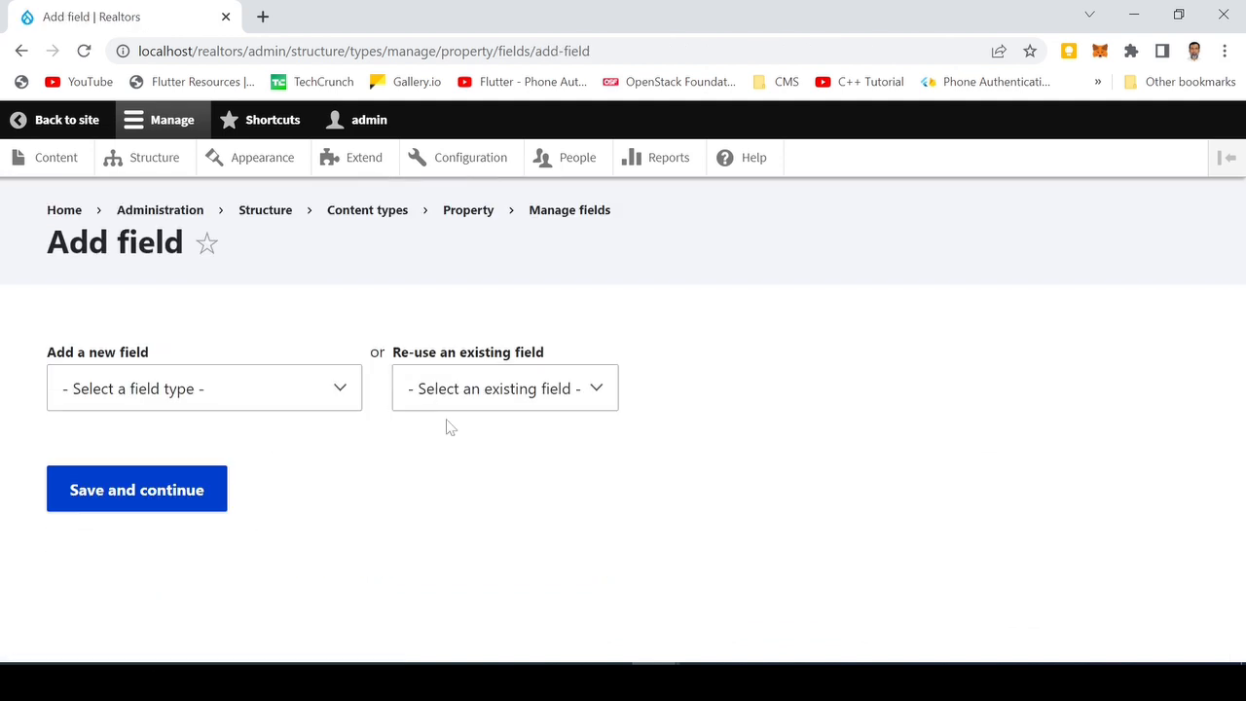
{"action": "left_click", "coordinate": [155, 402]}
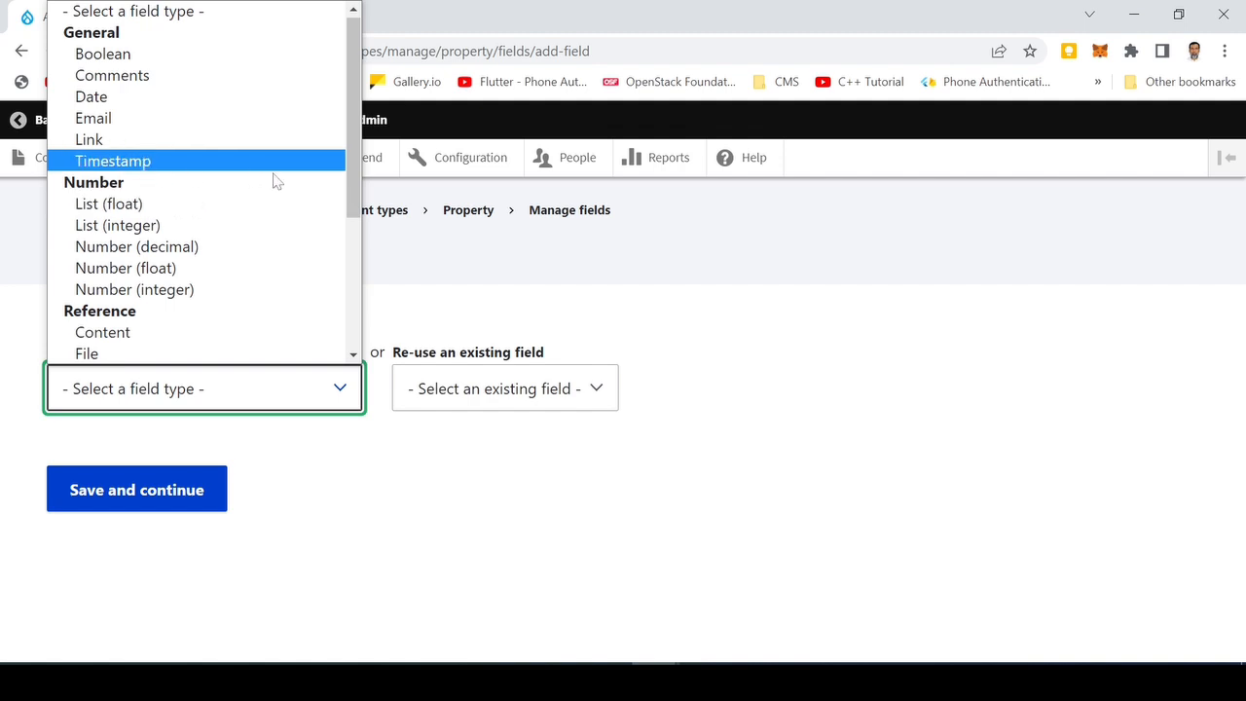
{"action": "left_click_drag", "start_coordinate": [355, 170], "coordinate": [352, 242]}
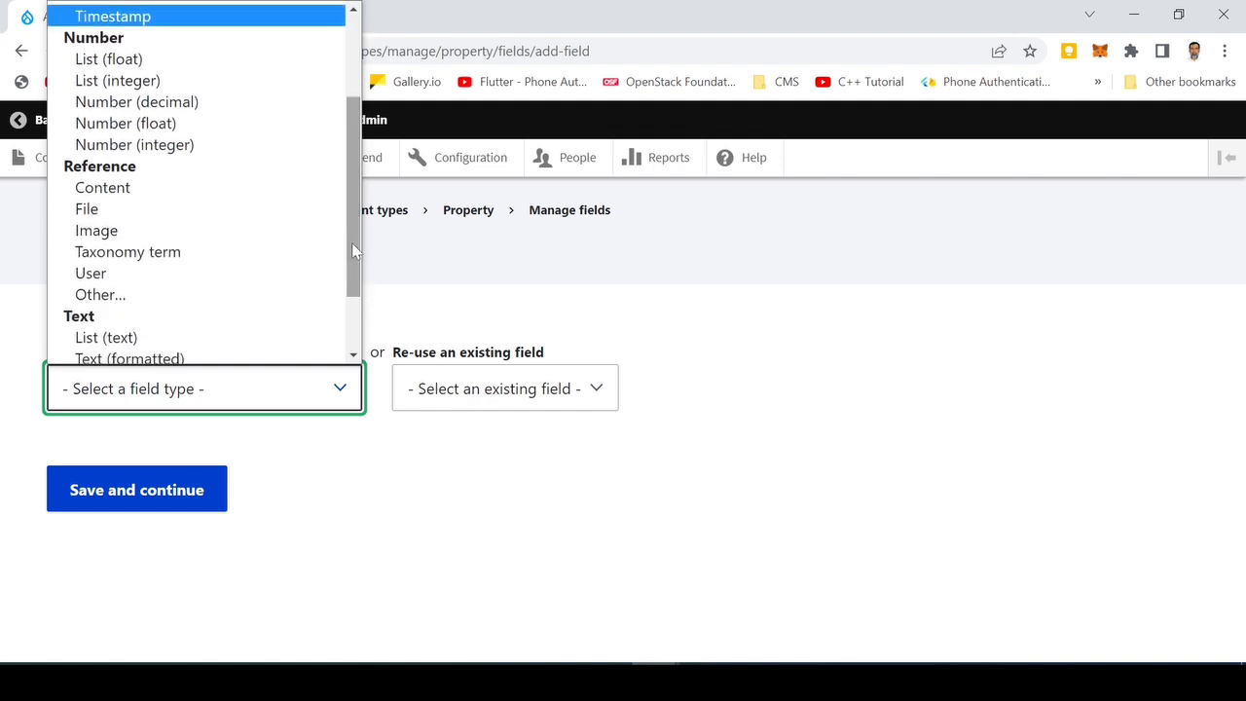
{"action": "left_click", "coordinate": [135, 231]}
{"action": "left_click", "coordinate": [126, 502]}
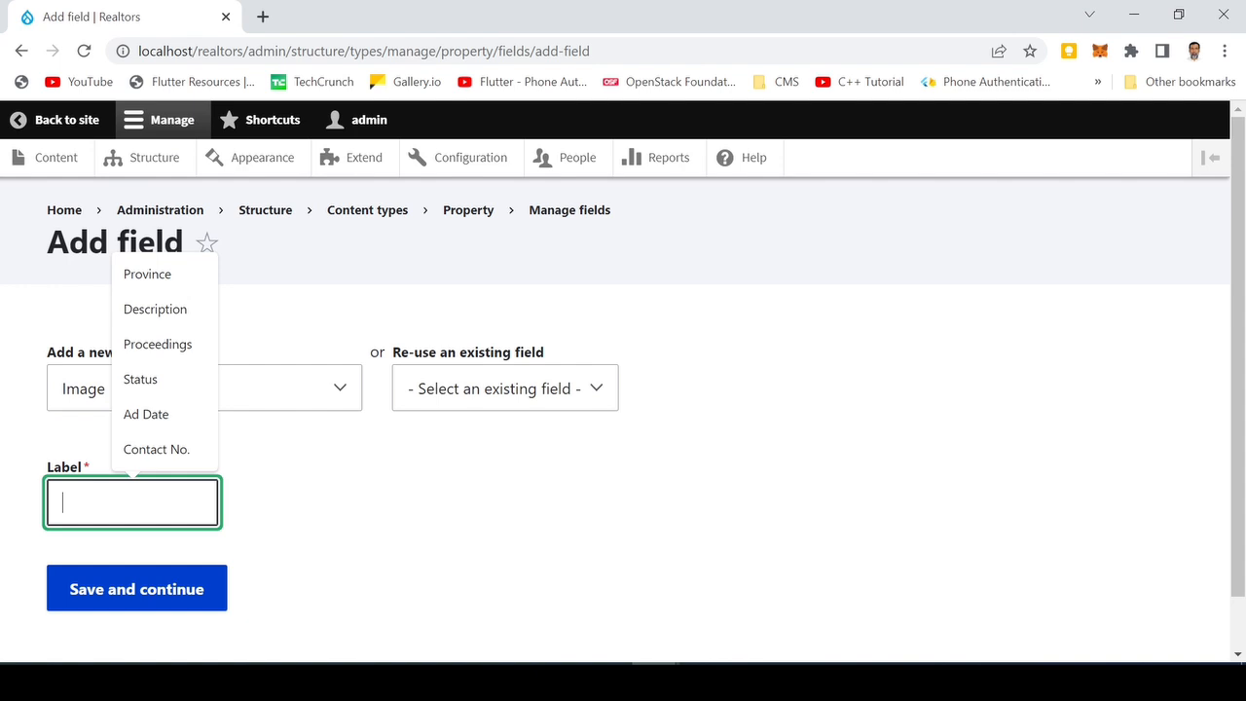
{"action": "type", "text": "Photo"}
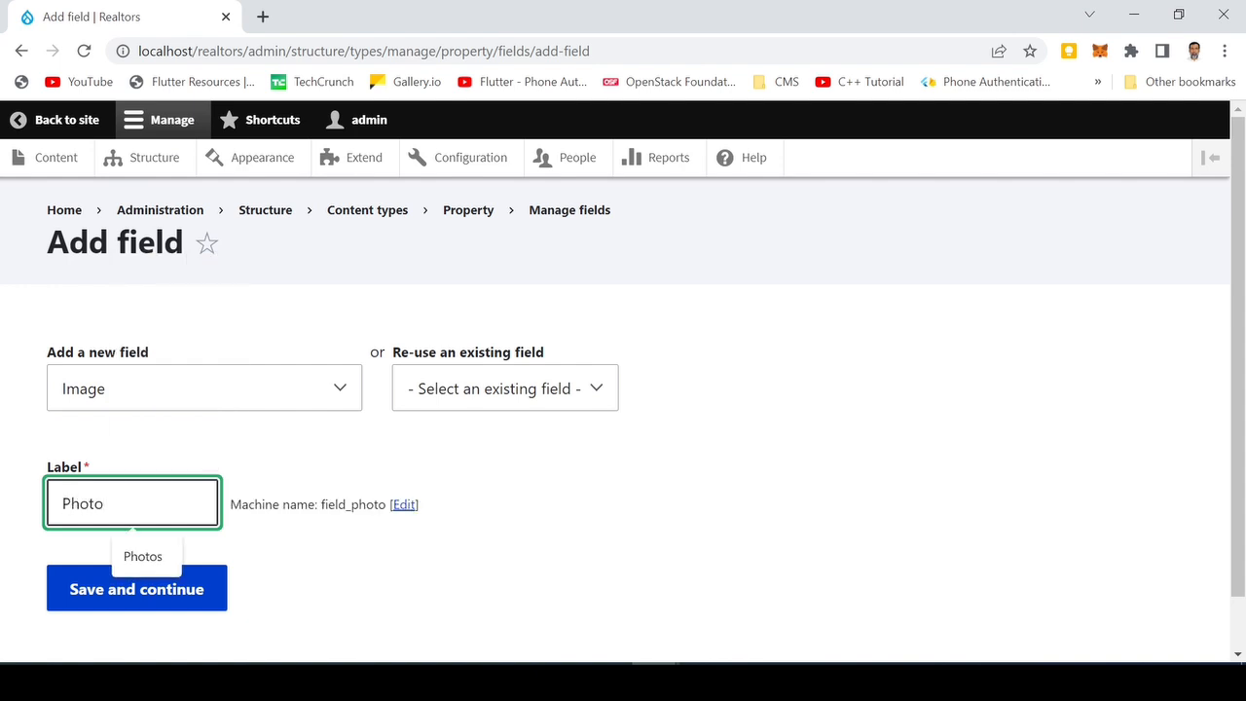
{"action": "left_click", "coordinate": [146, 557]}
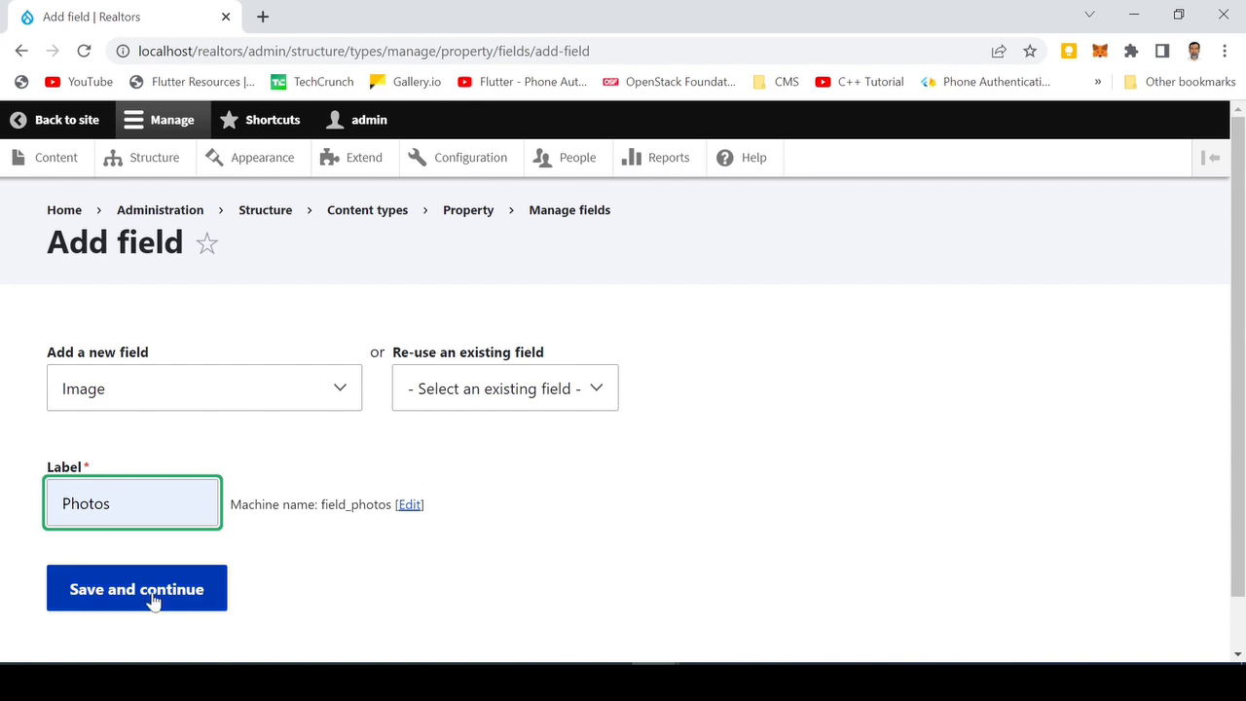
{"action": "left_click", "coordinate": [152, 600]}
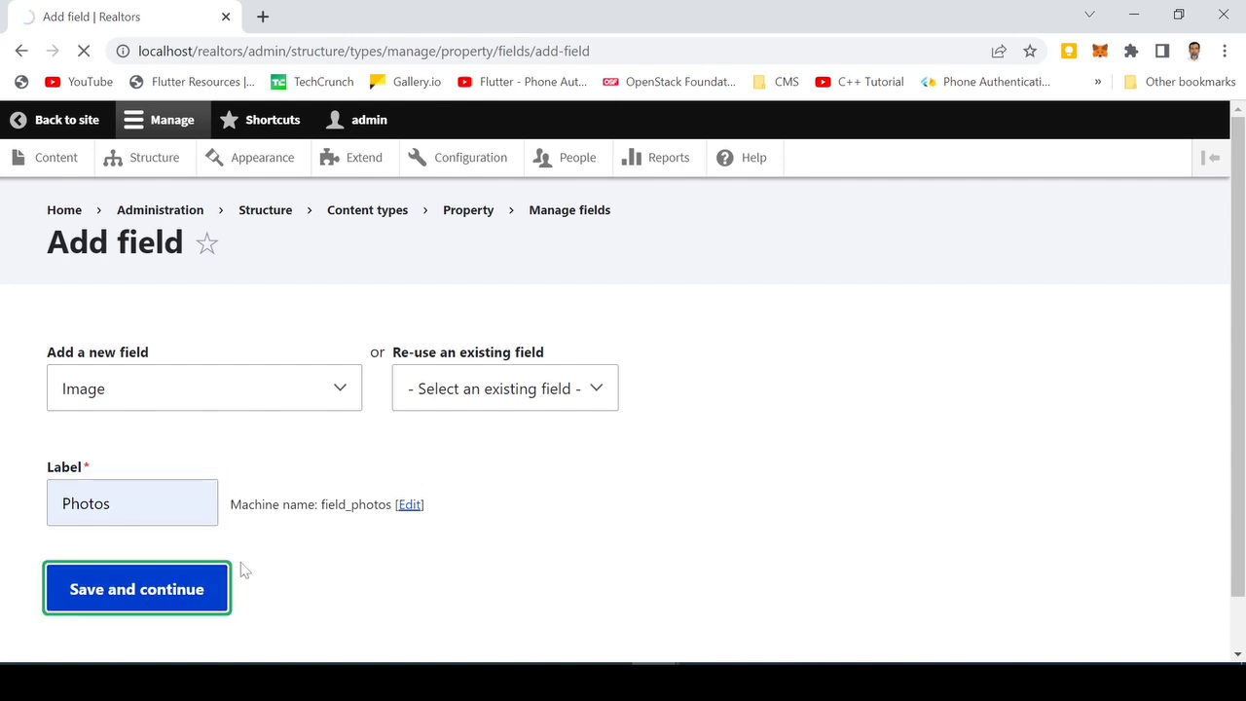
Step: Increase the limited number of values allowed for the Photos field and save its field settings
{"action": "scroll", "coordinate": [243, 540], "scroll_direction": "down", "scroll_amount": 2}
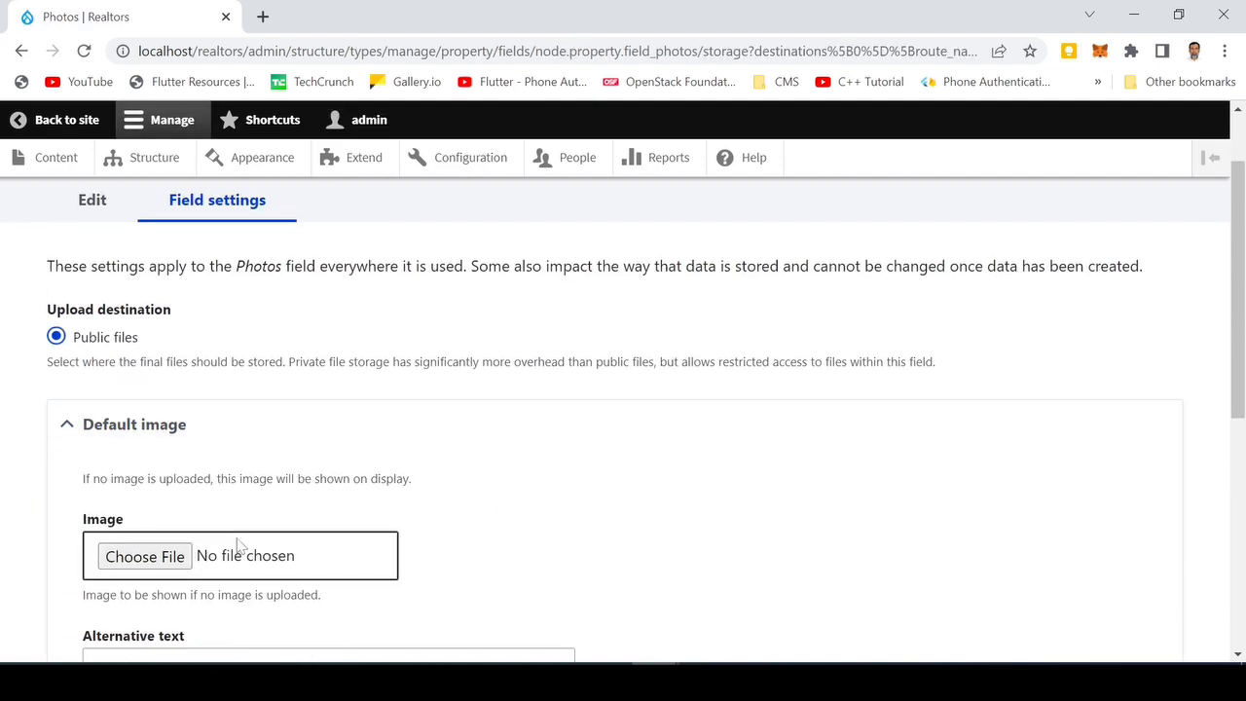
{"action": "scroll", "coordinate": [257, 516], "scroll_direction": "down", "scroll_amount": 2}
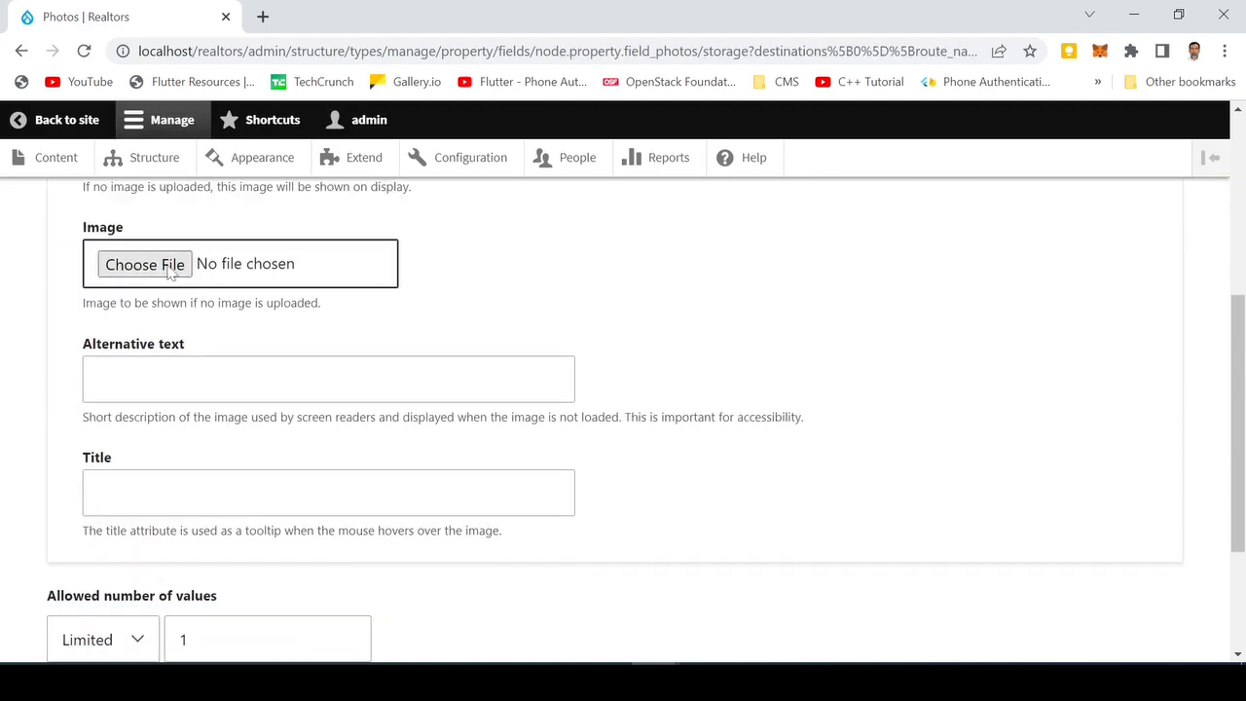
{"action": "key", "text": "Tab"}
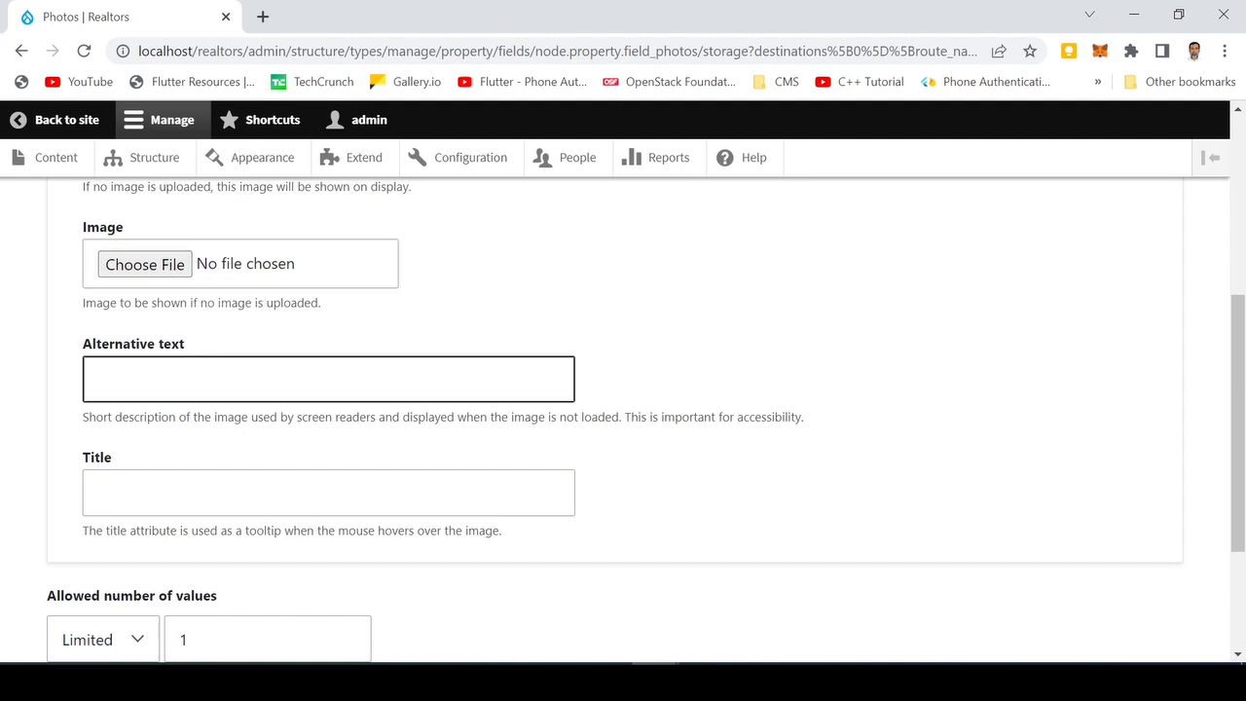
{"action": "key", "text": "Tab"}
{"action": "scroll", "coordinate": [132, 475], "scroll_direction": "down", "scroll_amount": 2}
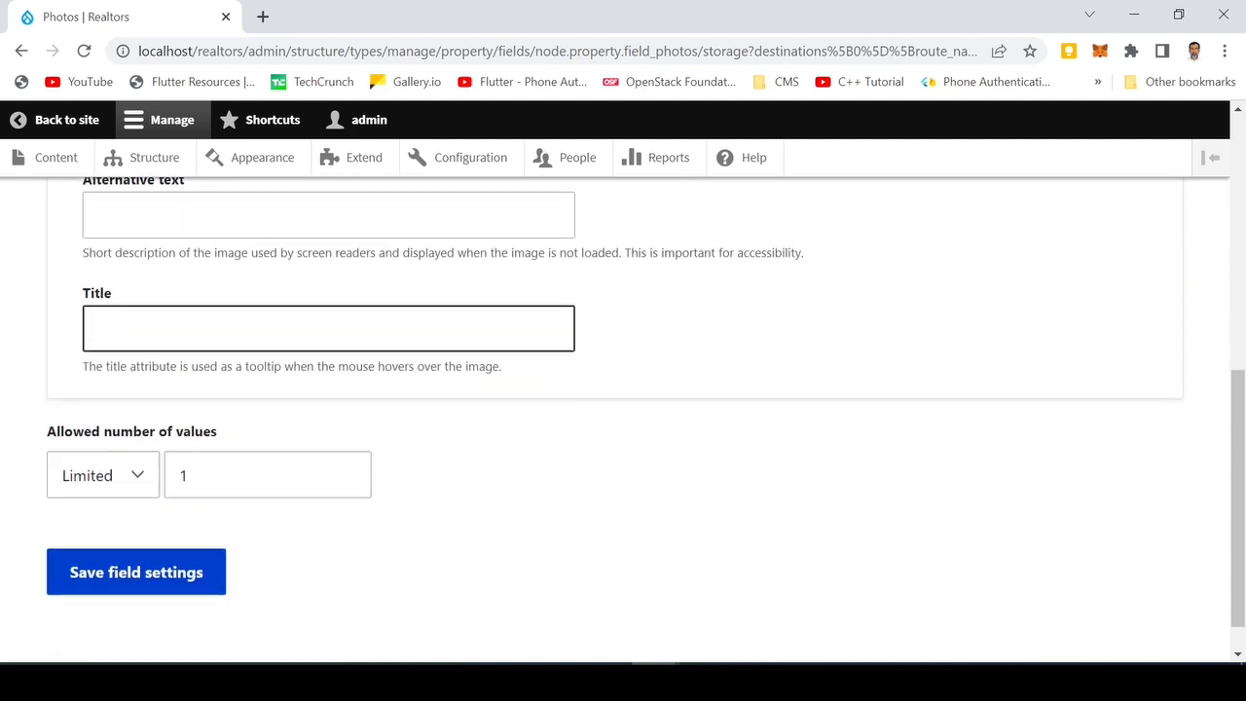
{"action": "key", "text": "Tab"}
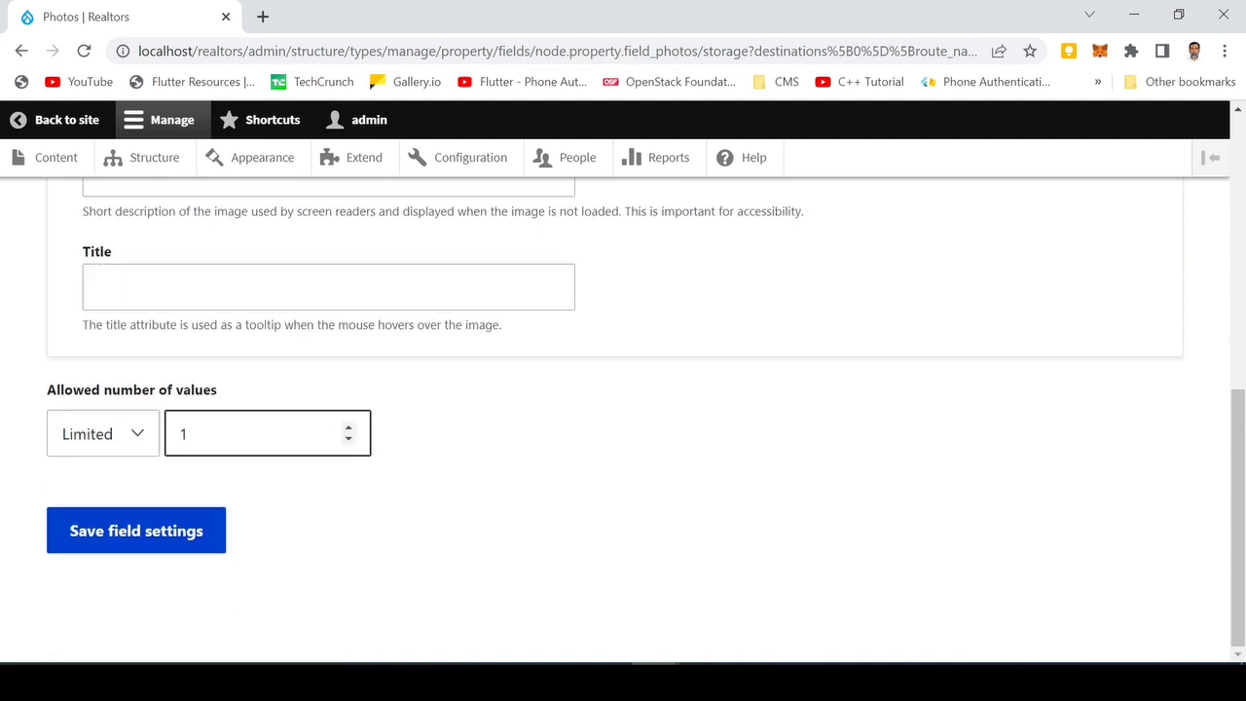
{"action": "left_click", "coordinate": [349, 428]}
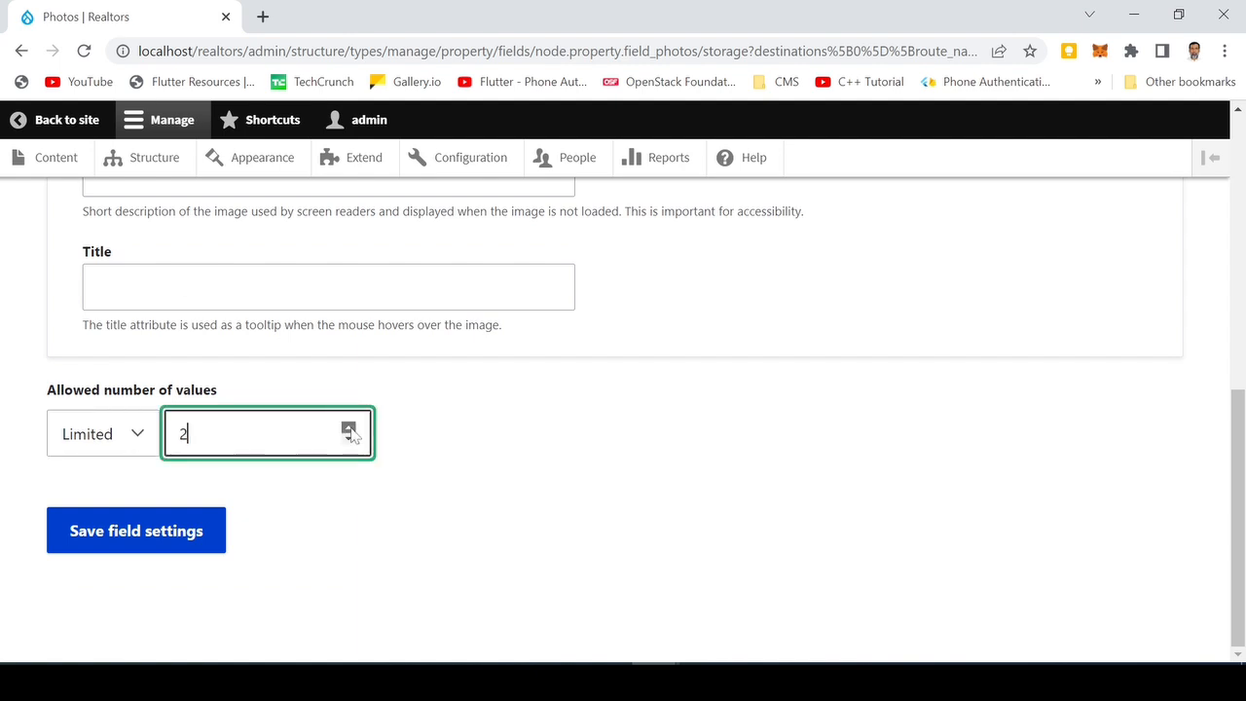
{"action": "left_click", "coordinate": [348, 428]}
{"action": "left_click", "coordinate": [349, 428]}
{"action": "left_click", "coordinate": [143, 539]}
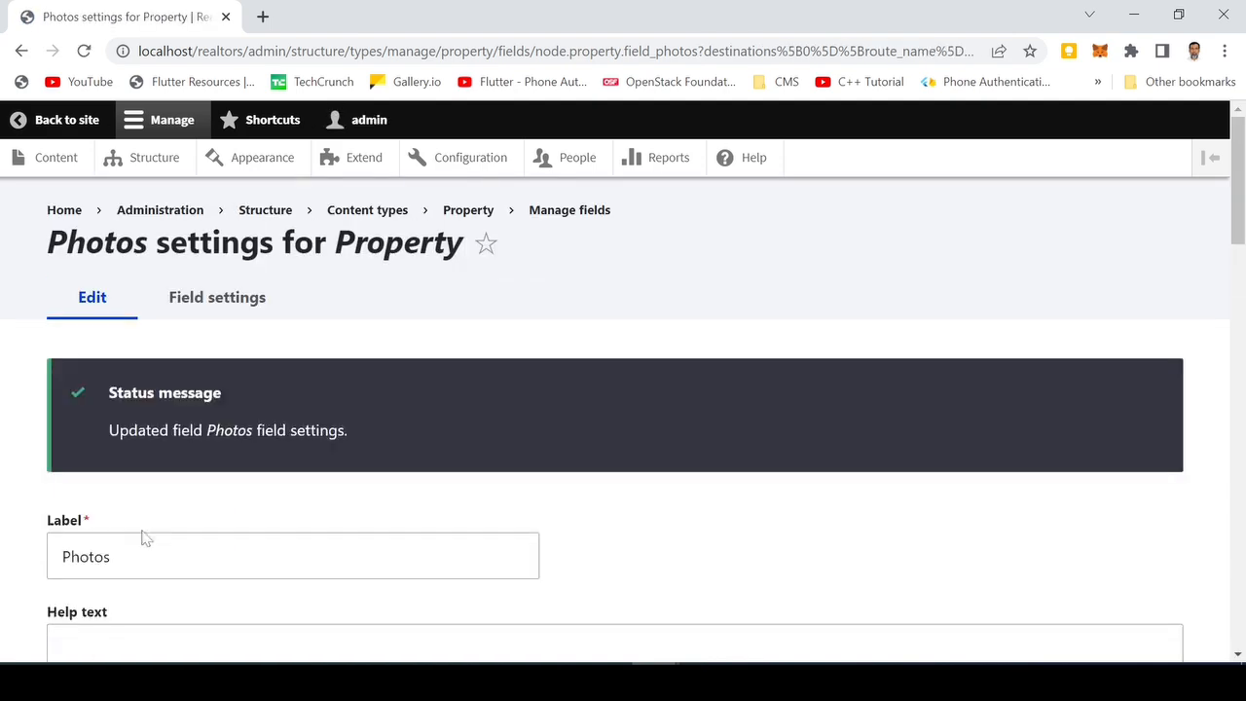
Step: Examine the Photos field's settings for default image, allowed file extensions, file directory and maximum and minimum image resolution
{"action": "scroll", "coordinate": [195, 515], "scroll_direction": "down", "scroll_amount": 5}
{"action": "scroll", "coordinate": [623, 419], "scroll_direction": "down", "scroll_amount": 1}
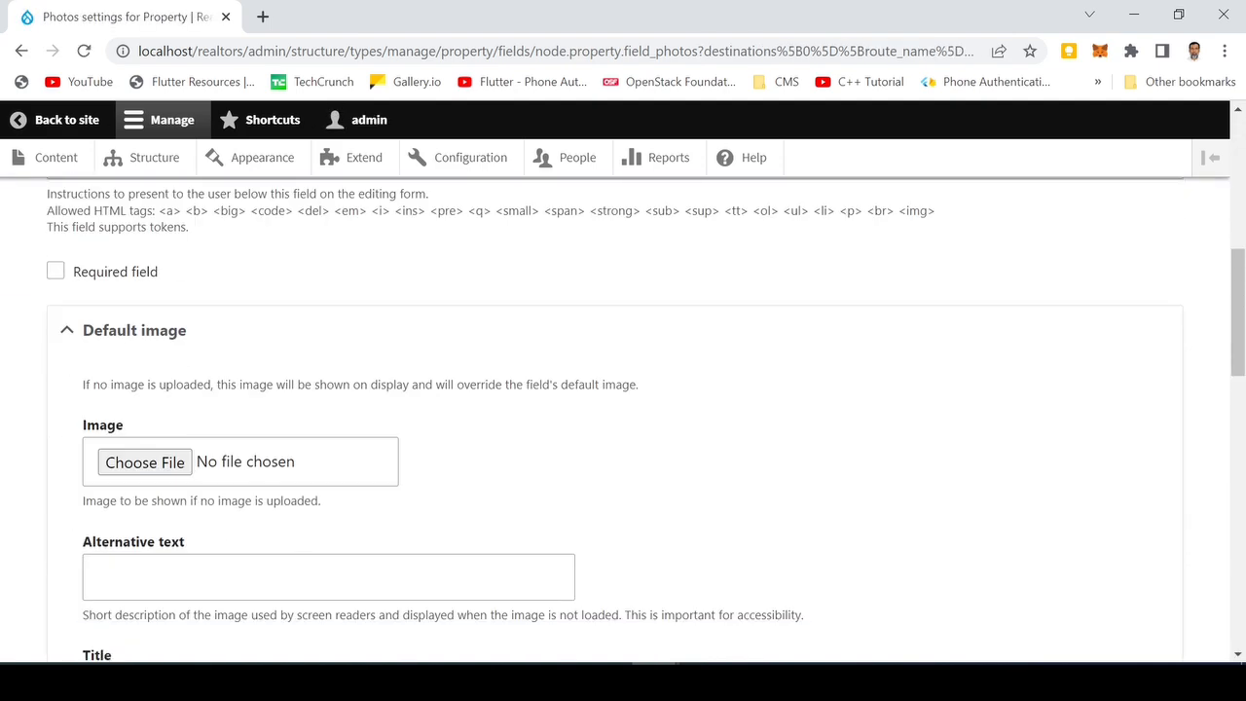
{"action": "scroll", "coordinate": [143, 476], "scroll_direction": "down", "scroll_amount": 2}
{"action": "scroll", "coordinate": [136, 307], "scroll_direction": "up", "scroll_amount": 2}
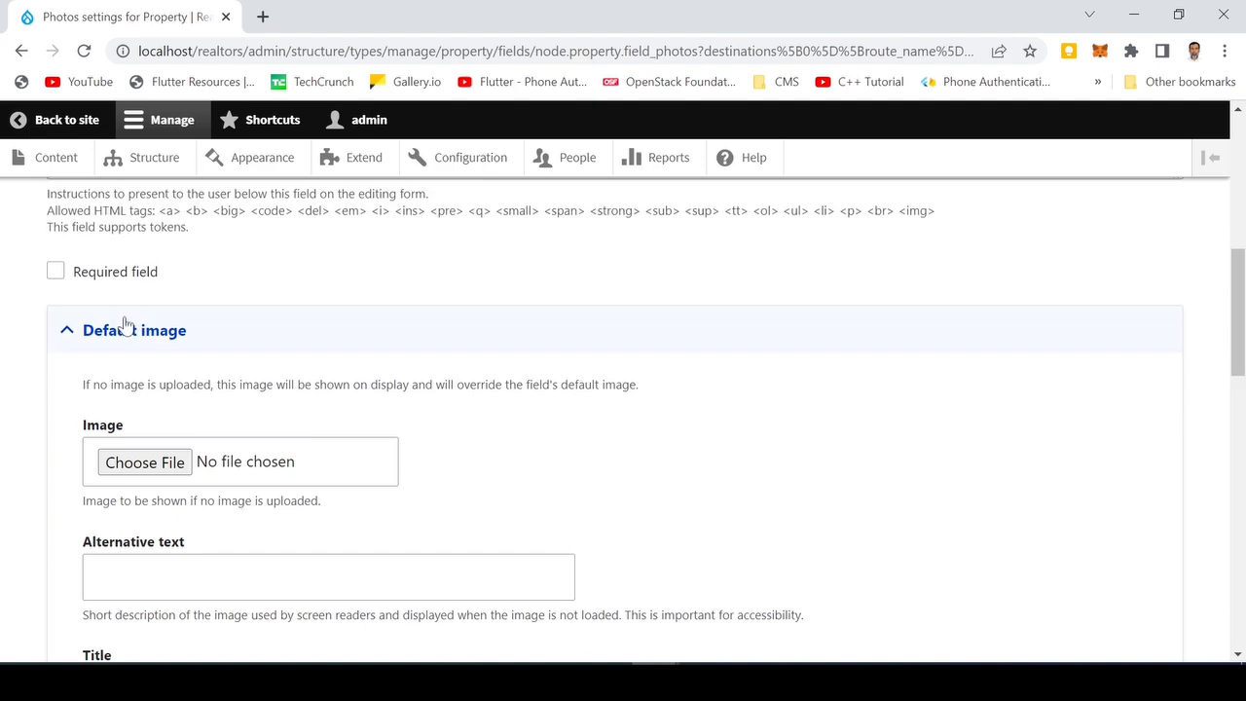
{"action": "scroll", "coordinate": [172, 345], "scroll_direction": "down", "scroll_amount": 6}
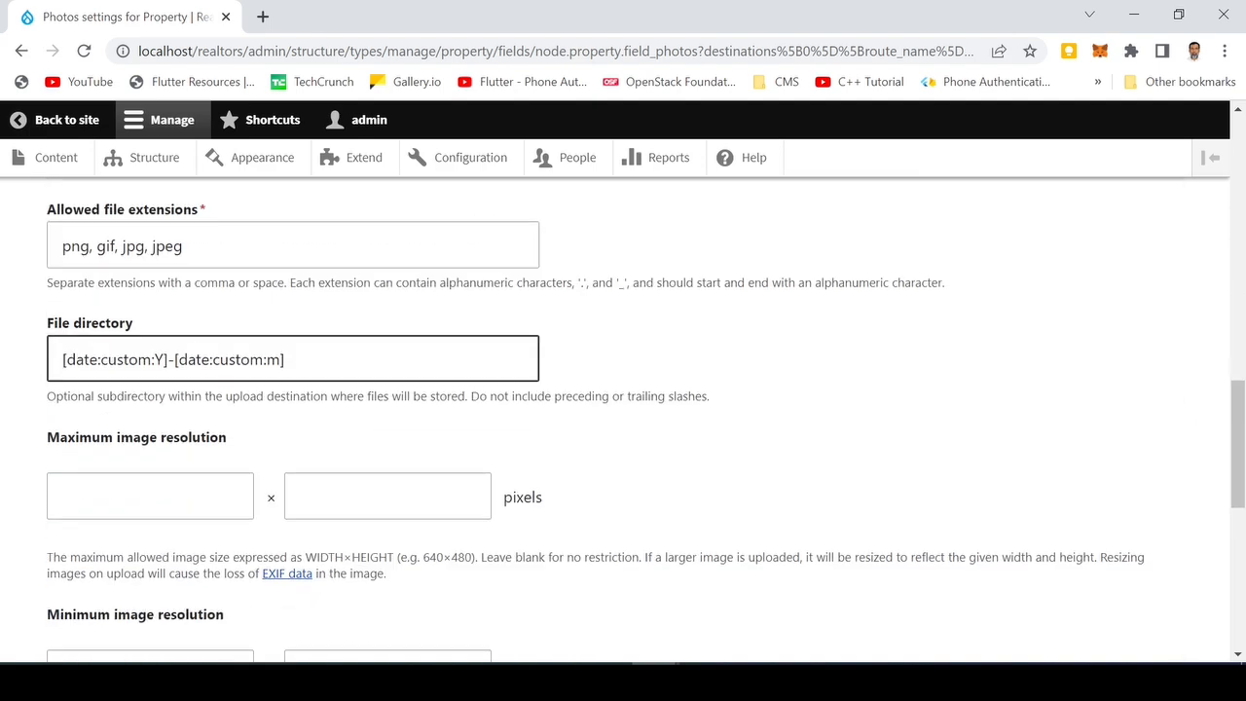
{"action": "scroll", "coordinate": [236, 431], "scroll_direction": "up", "scroll_amount": 4}
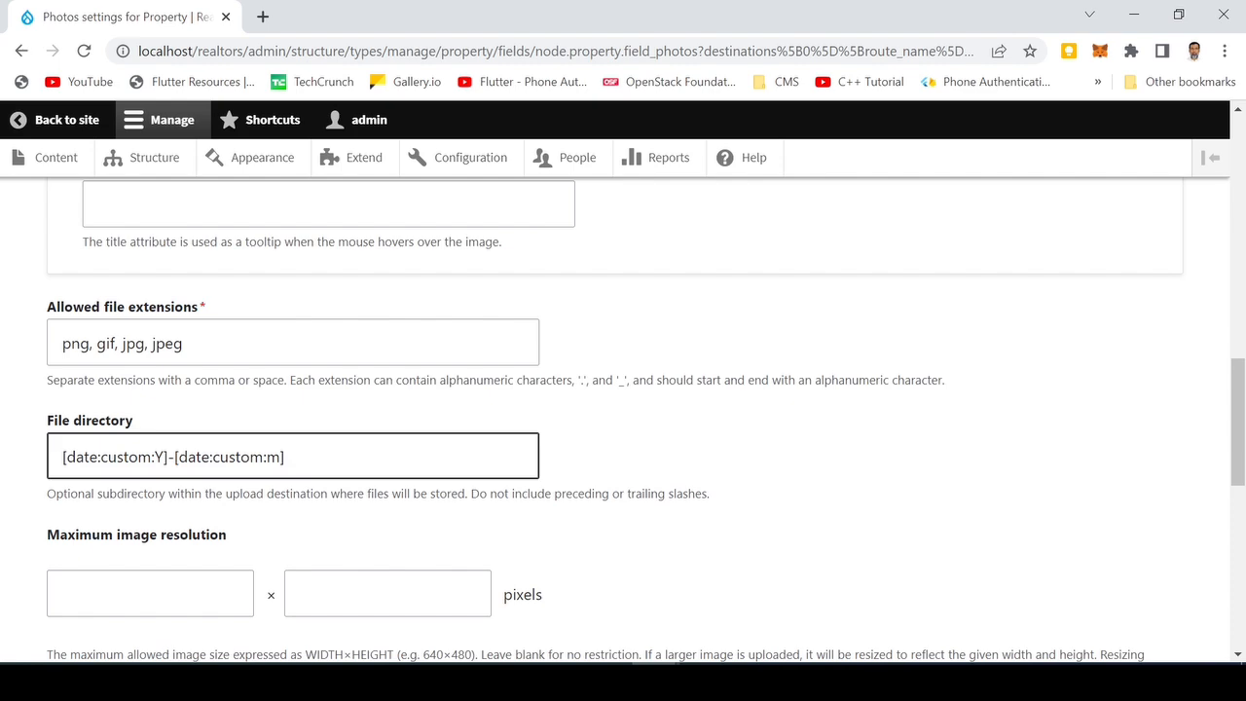
{"action": "scroll", "coordinate": [221, 458], "scroll_direction": "down", "scroll_amount": 2}
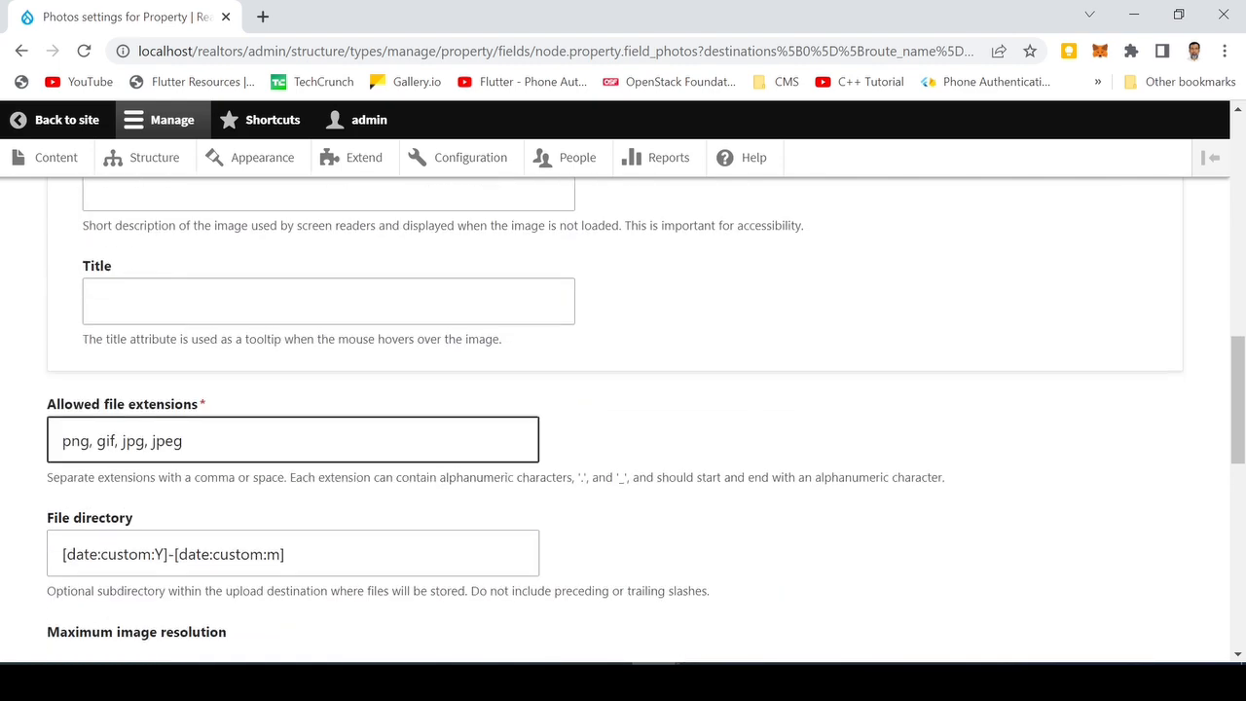
{"action": "left_click", "coordinate": [216, 446]}
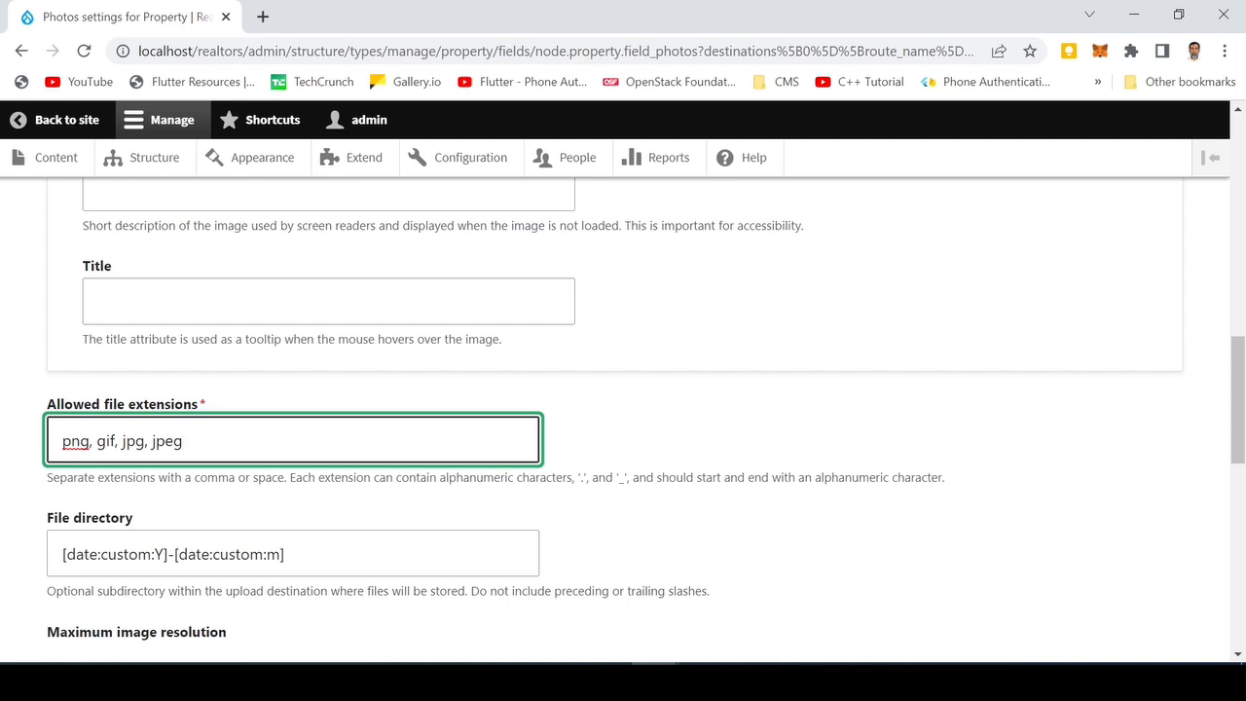
{"action": "scroll", "coordinate": [282, 448], "scroll_direction": "down", "scroll_amount": 2}
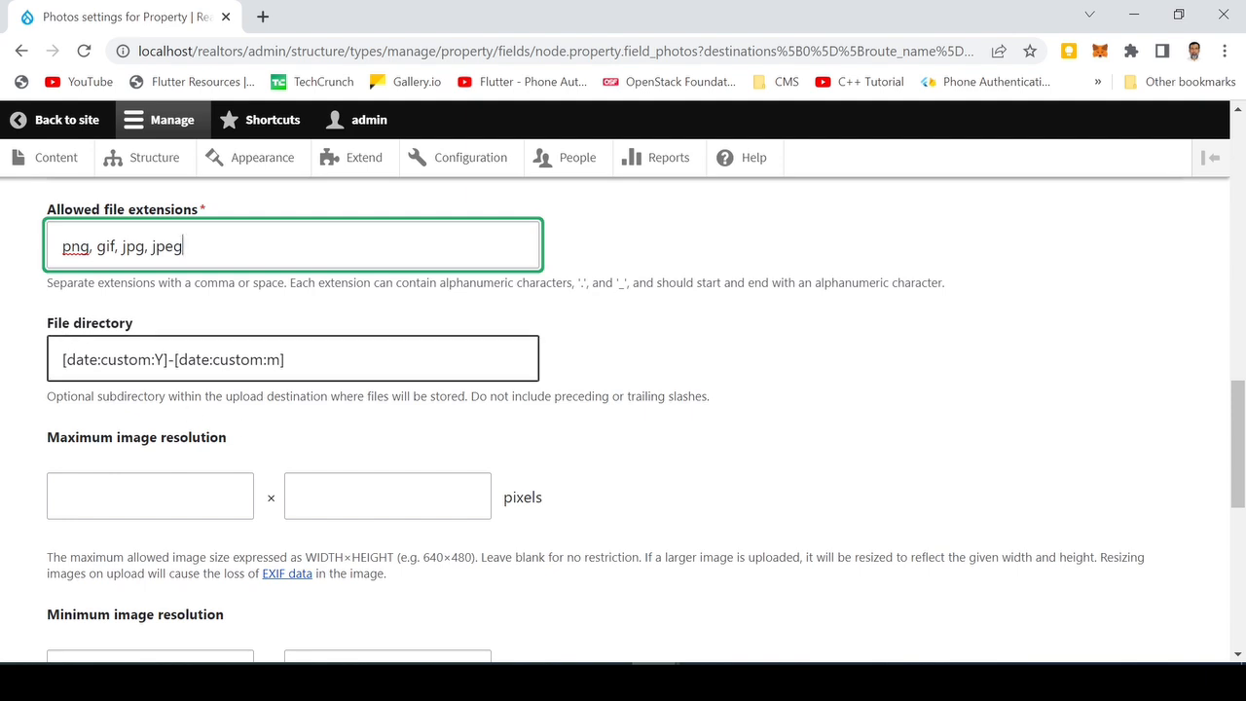
{"action": "left_click", "coordinate": [138, 360]}
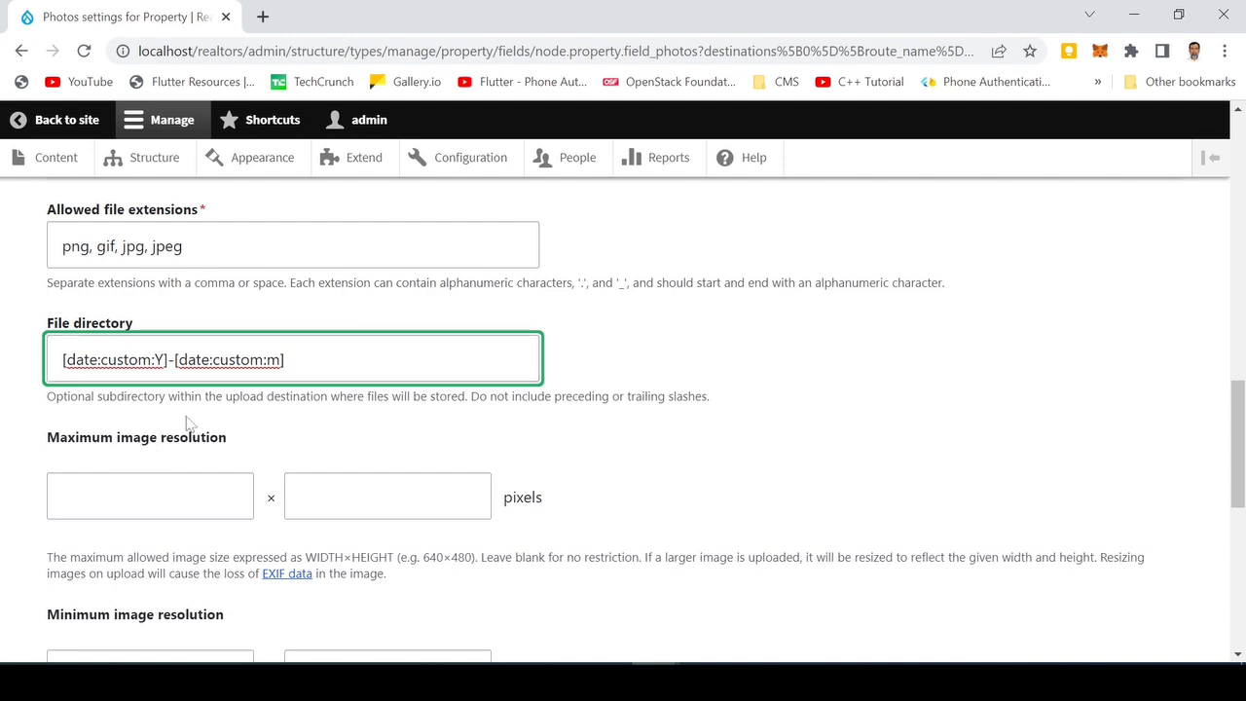
{"action": "scroll", "coordinate": [185, 461], "scroll_direction": "down", "scroll_amount": 3}
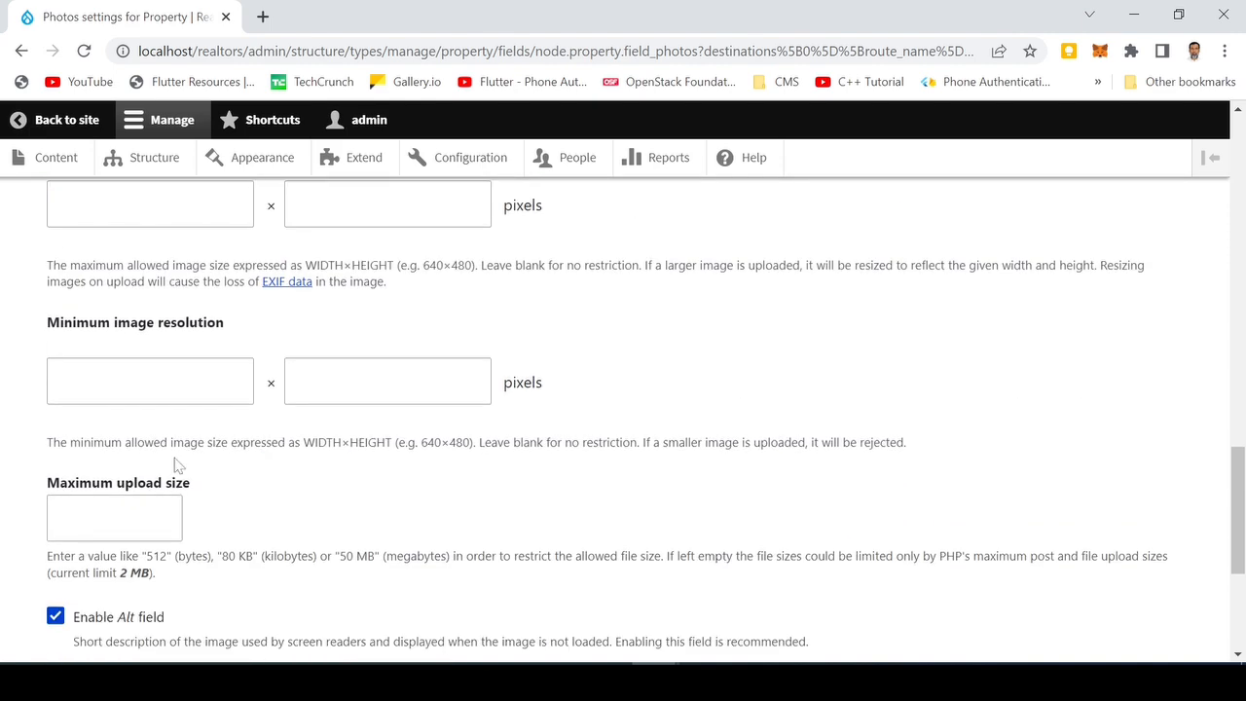
{"action": "left_click", "coordinate": [155, 384]}
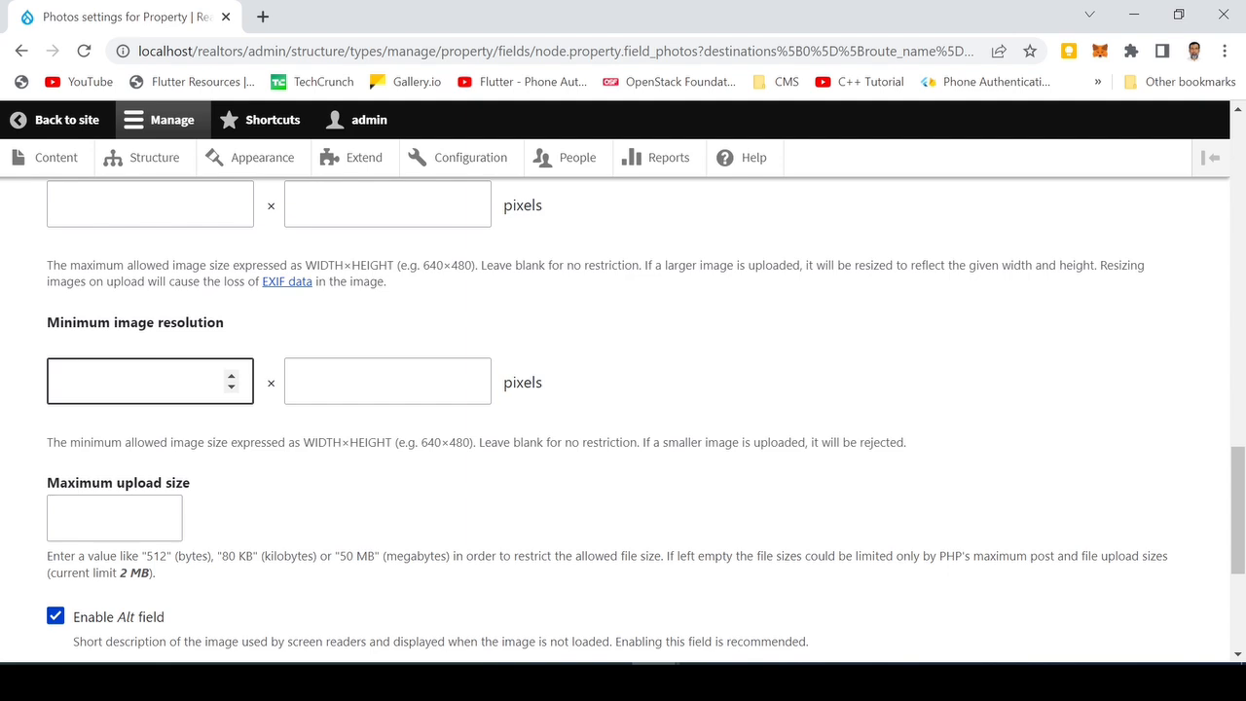
Step: Save the Photos field's Property configuration with the default options
{"action": "scroll", "coordinate": [159, 387], "scroll_direction": "down", "scroll_amount": 2}
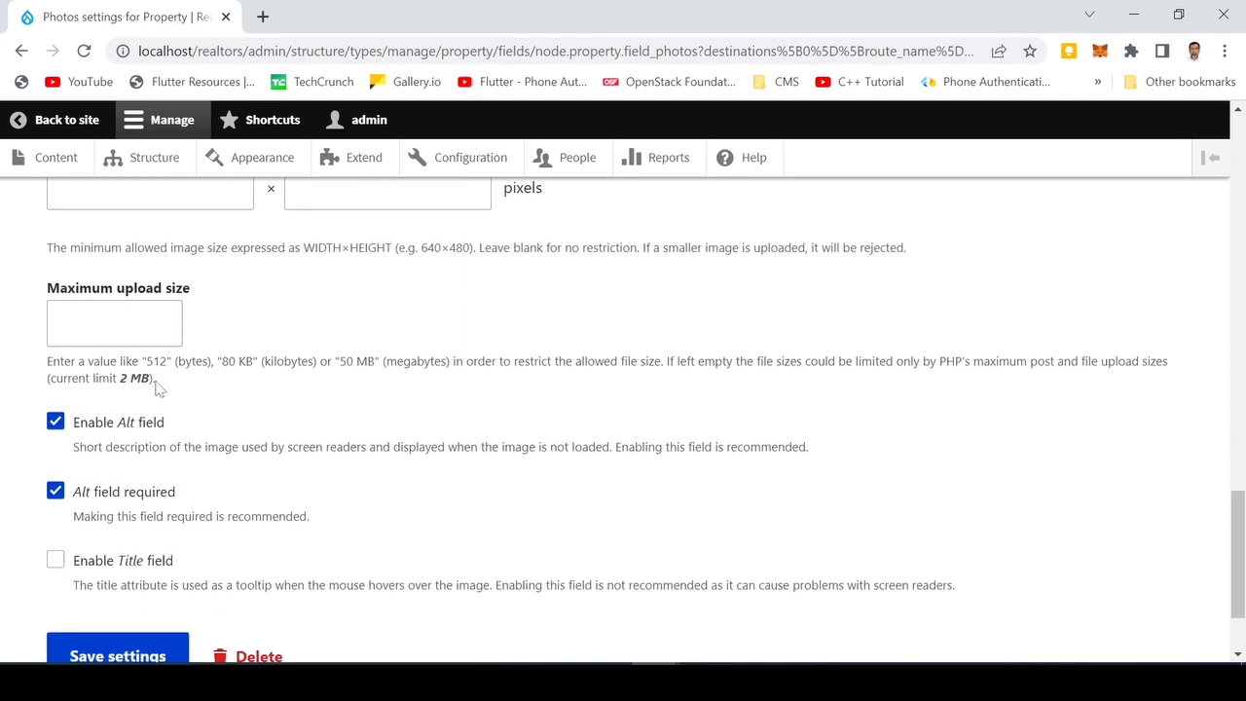
{"action": "scroll", "coordinate": [172, 397], "scroll_direction": "down", "scroll_amount": 2}
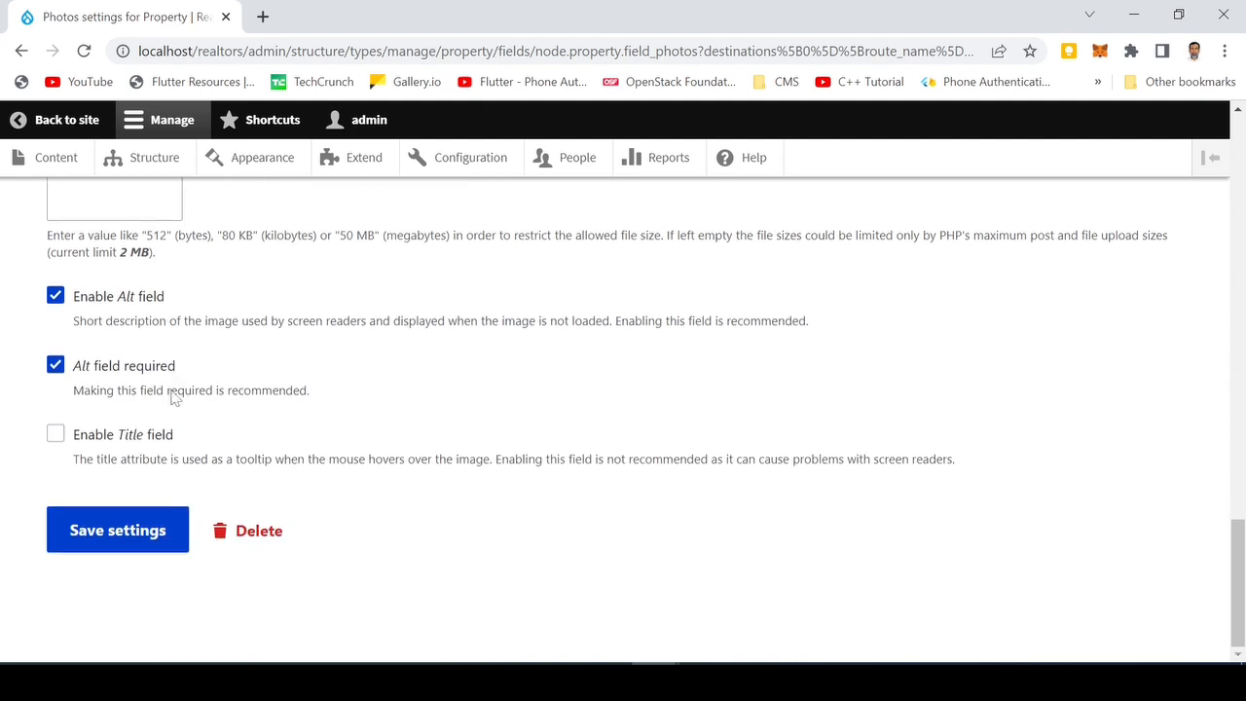
{"action": "left_click", "coordinate": [102, 541]}
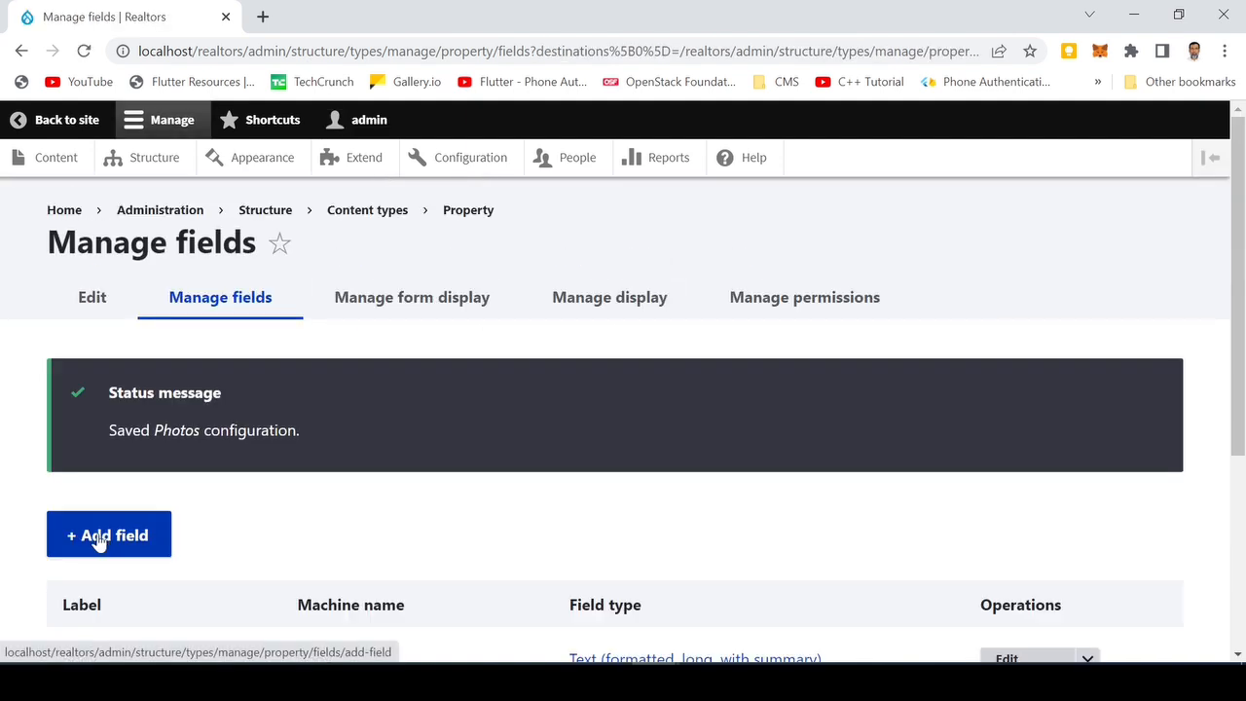
Step: Add a new Number (integer) field labelled "Price" to the Property content type and continue to its field settings
{"action": "left_click", "coordinate": [97, 542]}
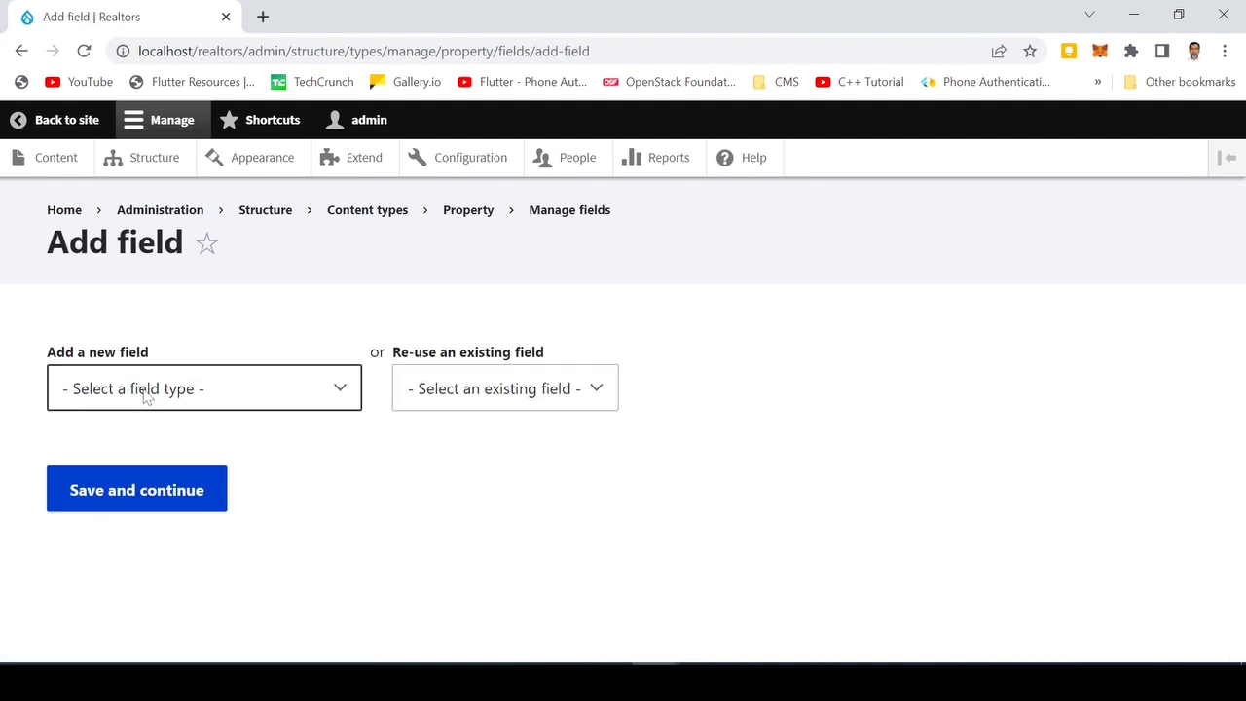
{"action": "left_click", "coordinate": [146, 390]}
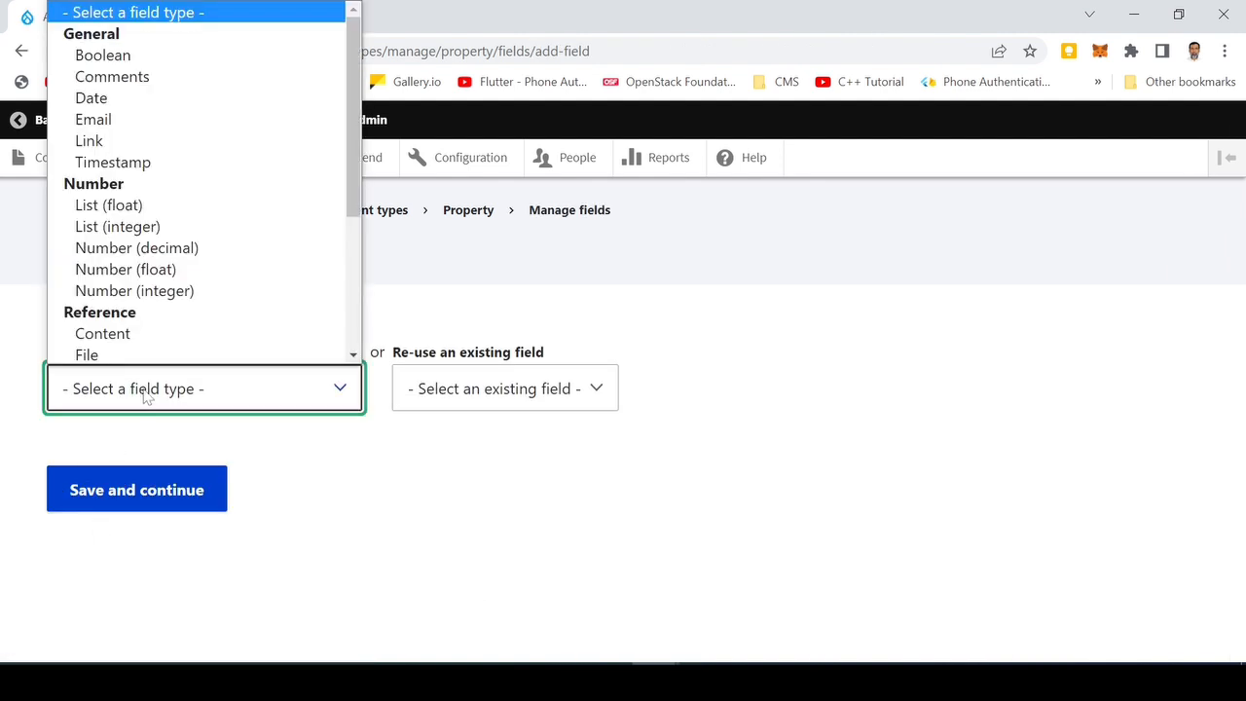
{"action": "left_click", "coordinate": [143, 290]}
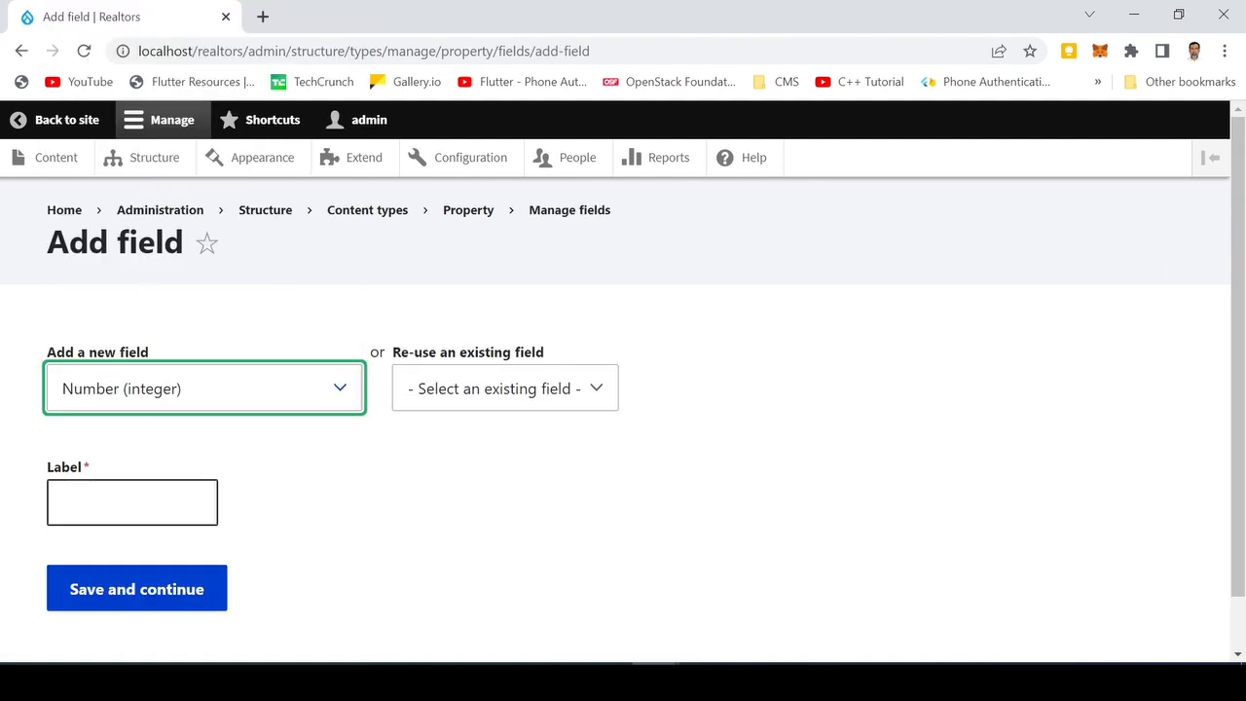
{"action": "left_click", "coordinate": [132, 502]}
{"action": "type", "text": "Price"}
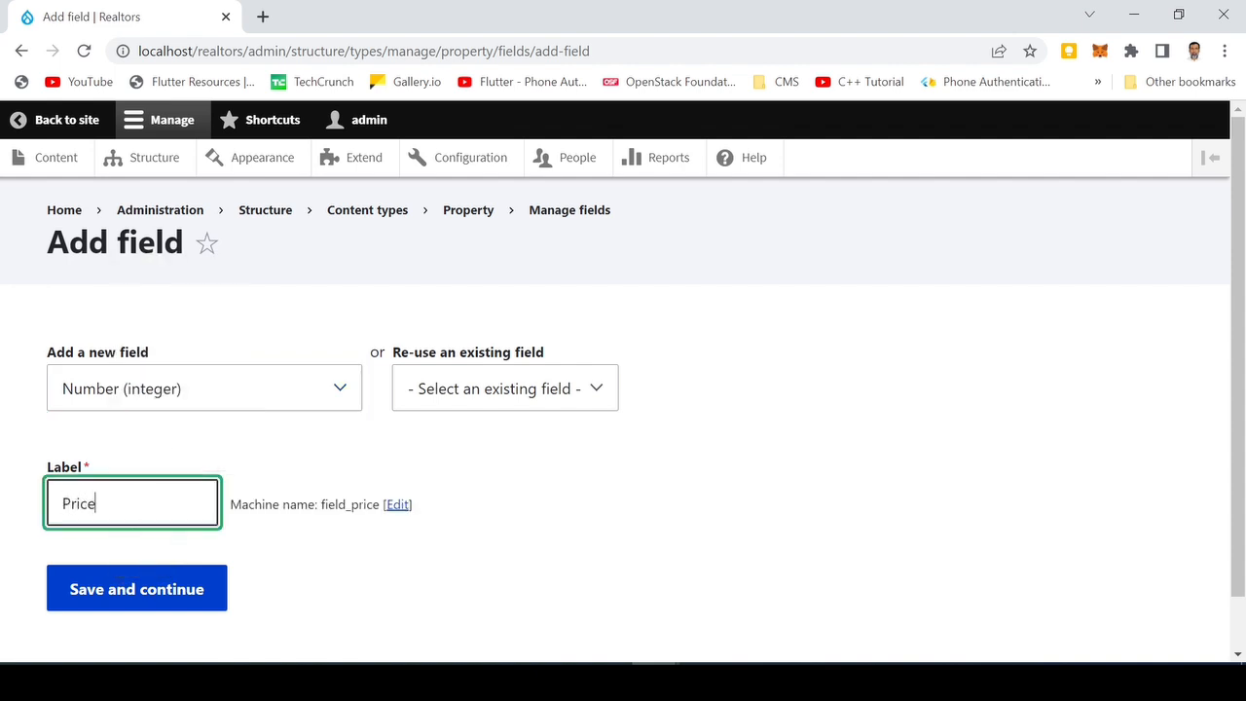
{"action": "left_click", "coordinate": [144, 596]}
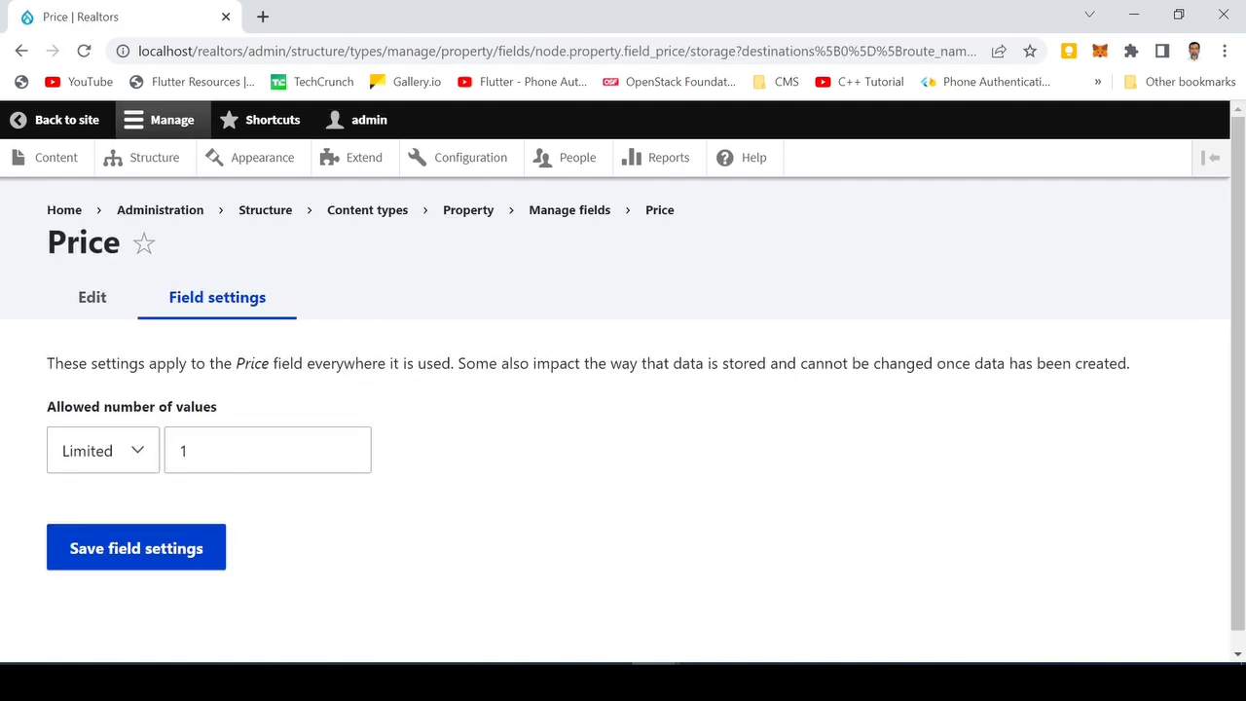
Step: Save the Price field settings and its Property configuration with the default options
{"action": "left_click", "coordinate": [197, 548]}
{"action": "scroll", "coordinate": [195, 516], "scroll_direction": "down", "scroll_amount": 5}
{"action": "scroll", "coordinate": [195, 519], "scroll_direction": "down", "scroll_amount": 5}
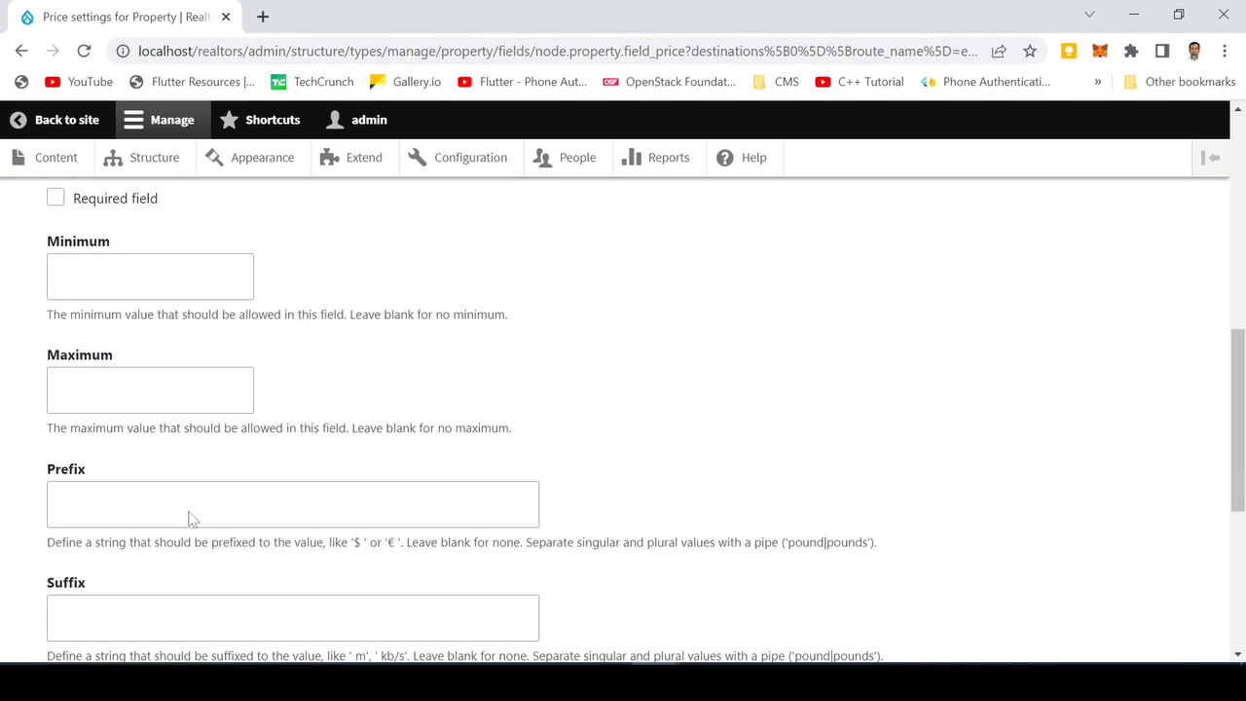
{"action": "left_click", "coordinate": [136, 541]}
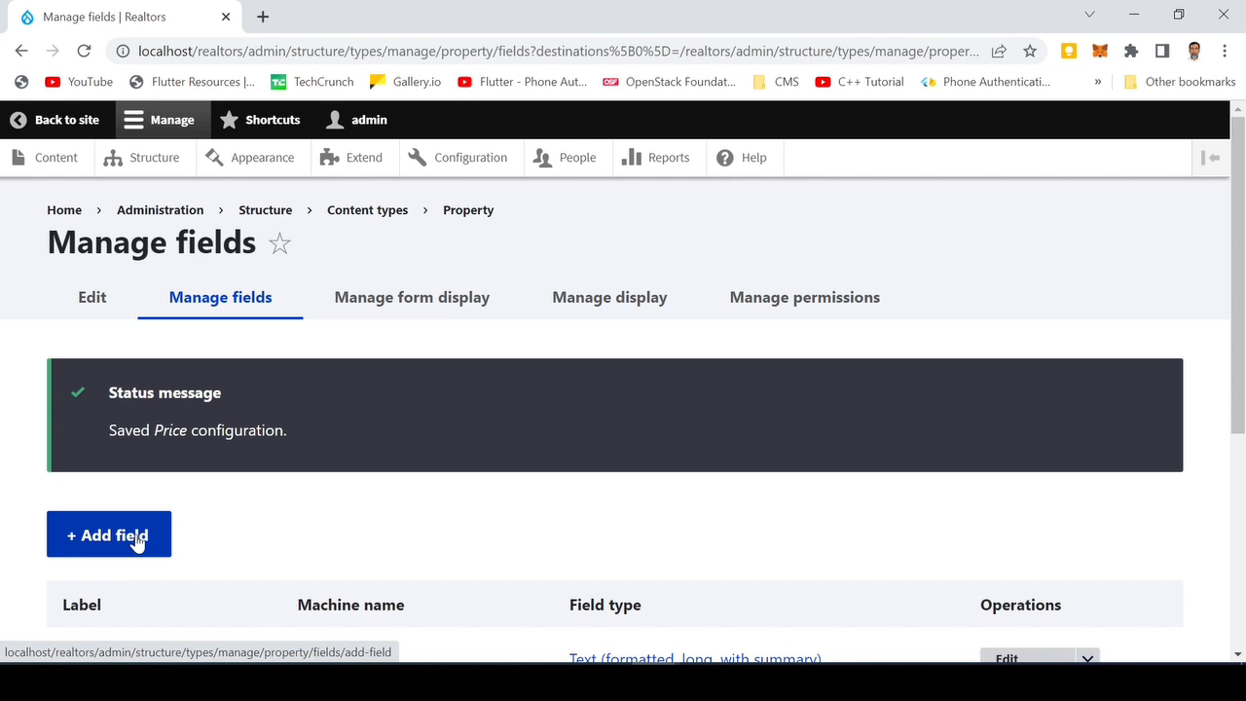
Step: Add a new List (text) field labelled "Project Type" to the Property content type and continue to its field settings
{"action": "left_click", "coordinate": [136, 537]}
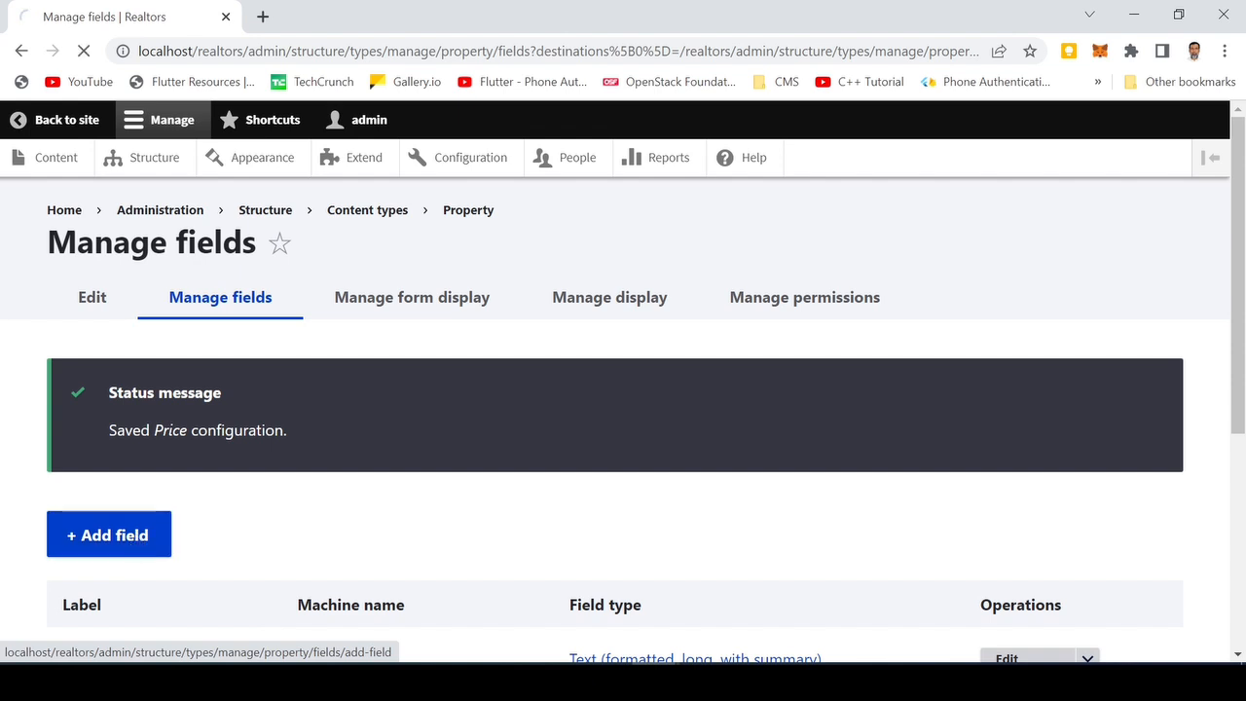
{"action": "left_click", "coordinate": [146, 392]}
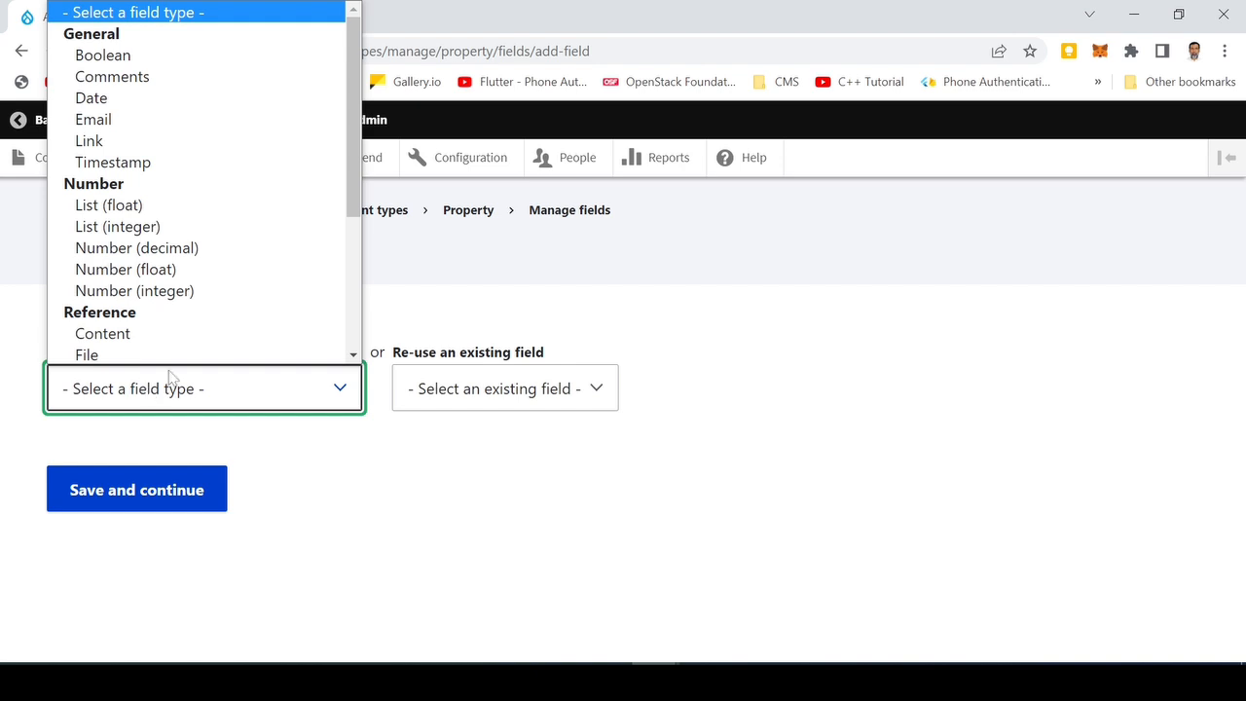
{"action": "left_click_drag", "start_coordinate": [358, 204], "coordinate": [360, 287]}
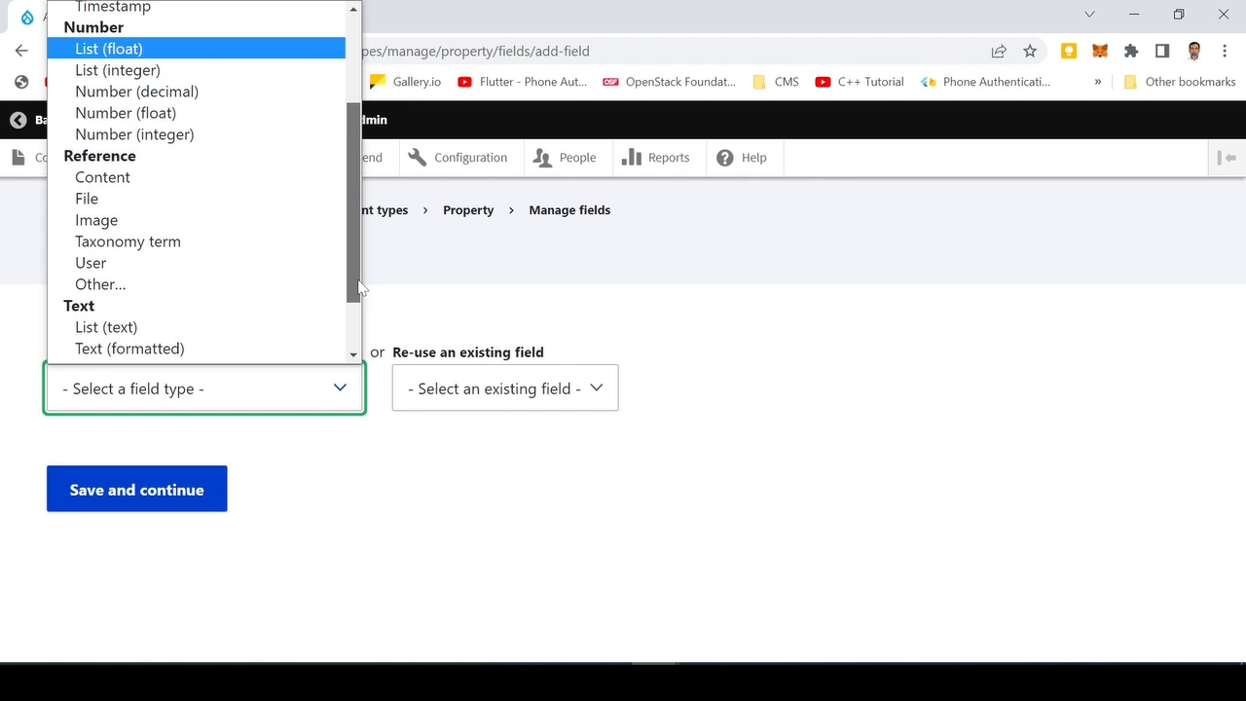
{"action": "left_click_drag", "start_coordinate": [358, 287], "coordinate": [349, 326]}
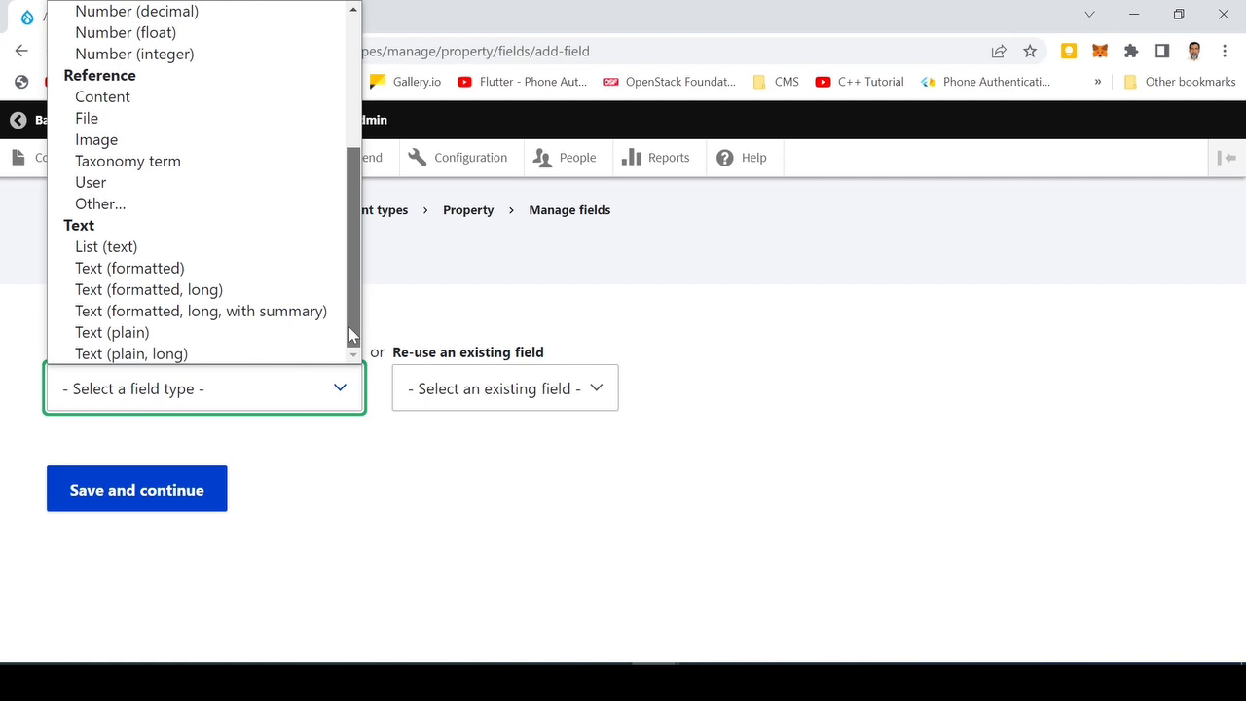
{"action": "left_click", "coordinate": [202, 255]}
{"action": "left_click", "coordinate": [134, 511]}
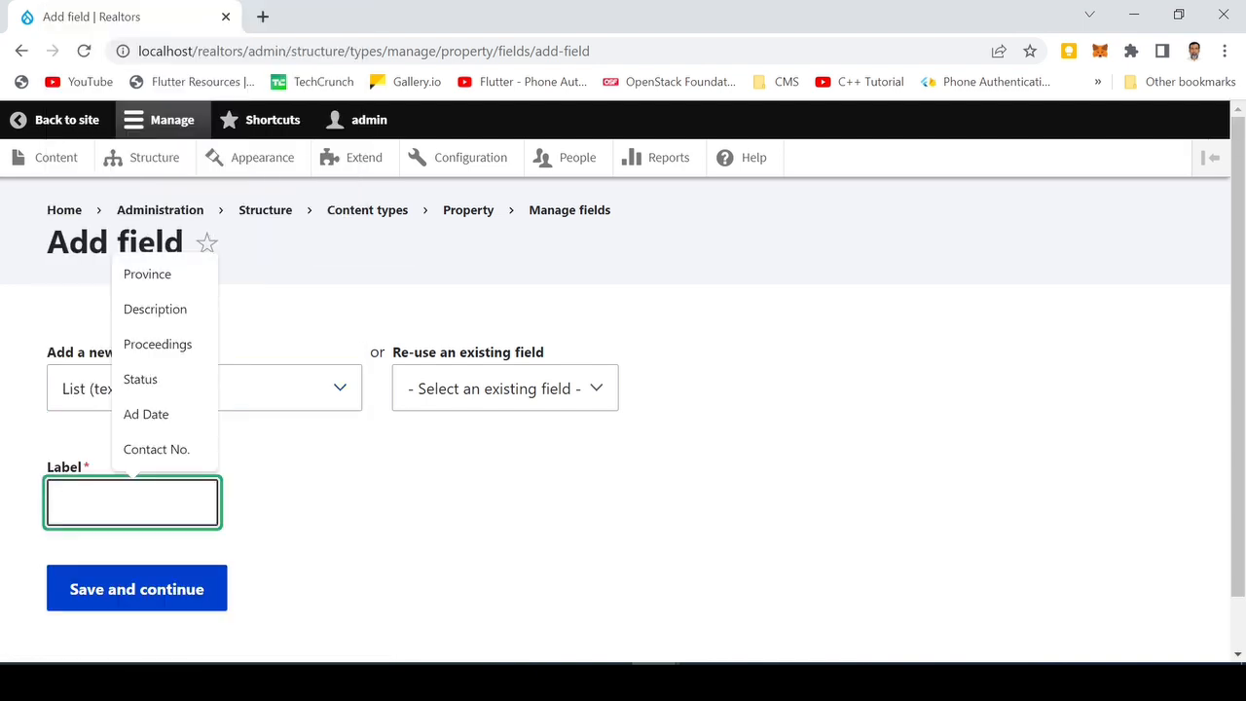
{"action": "type", "text": "Pro"}
{"action": "key", "text": "Down"}
{"action": "key", "text": "Down"}
{"action": "key", "text": "Down"}
{"action": "key", "text": "Down"}
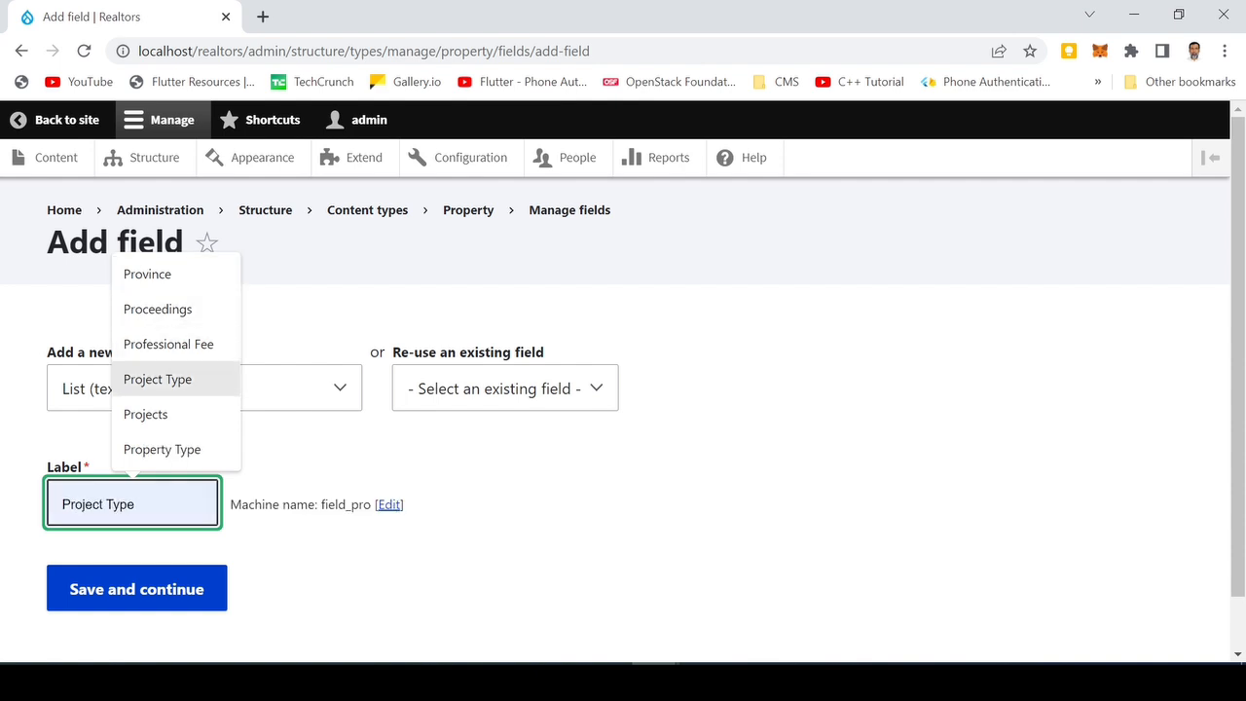
{"action": "key", "text": "Return"}
{"action": "left_click", "coordinate": [151, 596]}
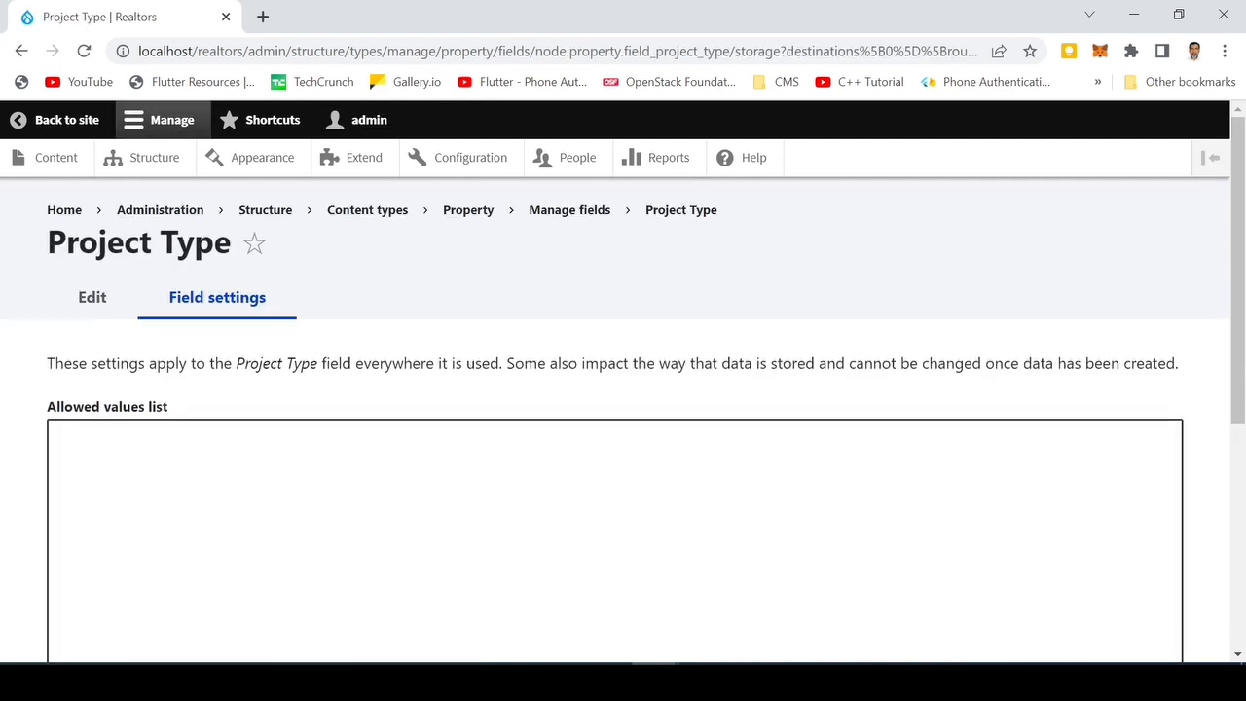
Step: Start filling in the allowed values list of the Project Type field
{"action": "left_click", "coordinate": [64, 442]}
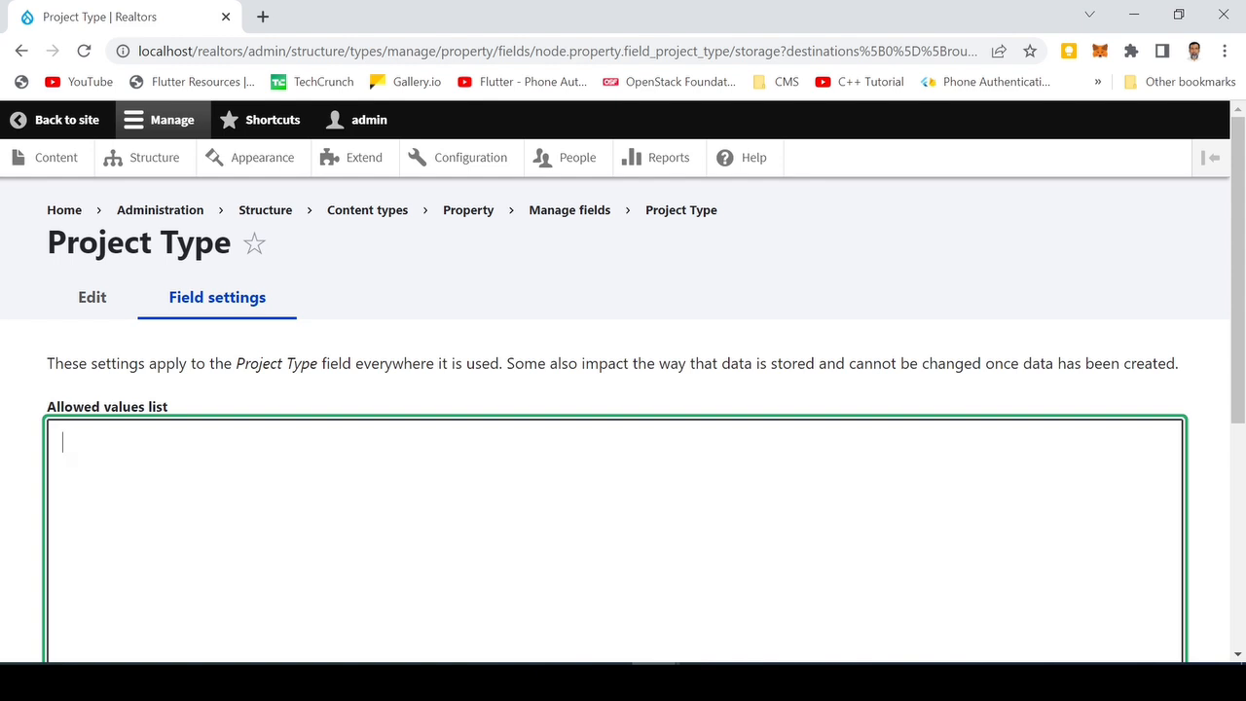
{"action": "scroll", "coordinate": [615, 438], "scroll_direction": "down", "scroll_amount": 2}
{"action": "scroll", "coordinate": [615, 439], "scroll_direction": "up", "scroll_amount": 2}
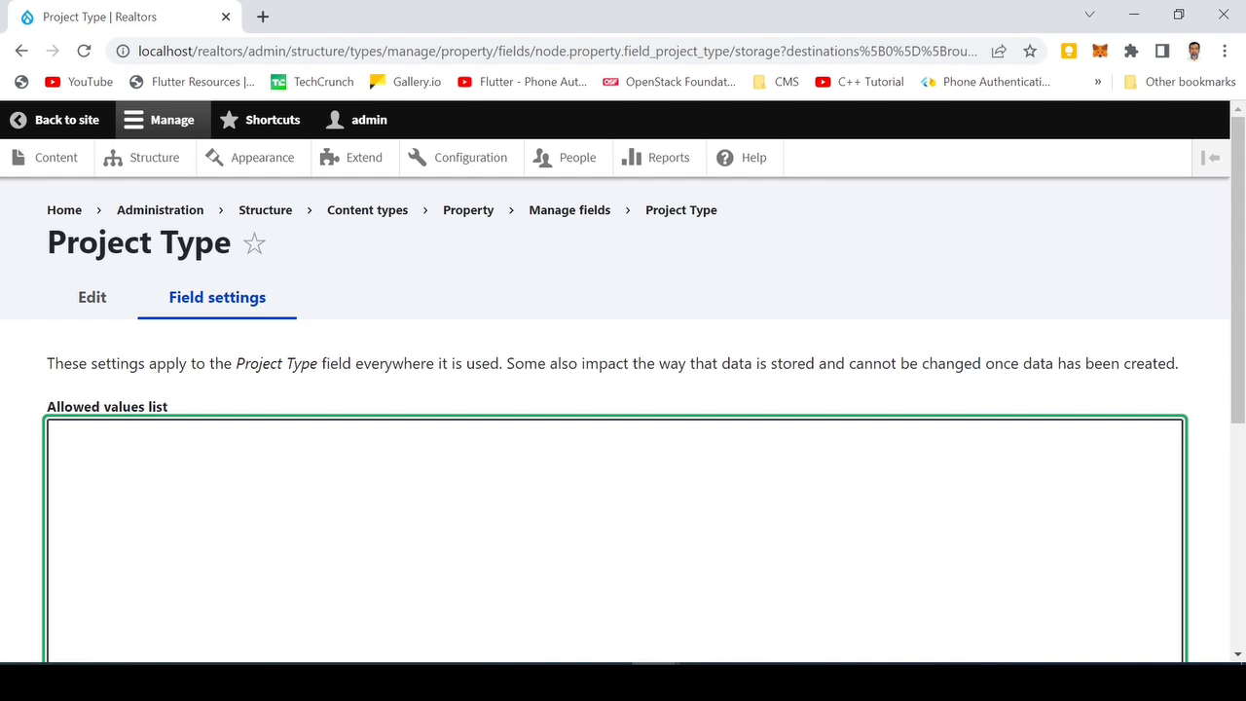
Step: Enter Residential Plot, Commercial Plot, House and Flat as the allowed values of the Project Type field, one per line
{"action": "type", "text": "Residential Plot "}
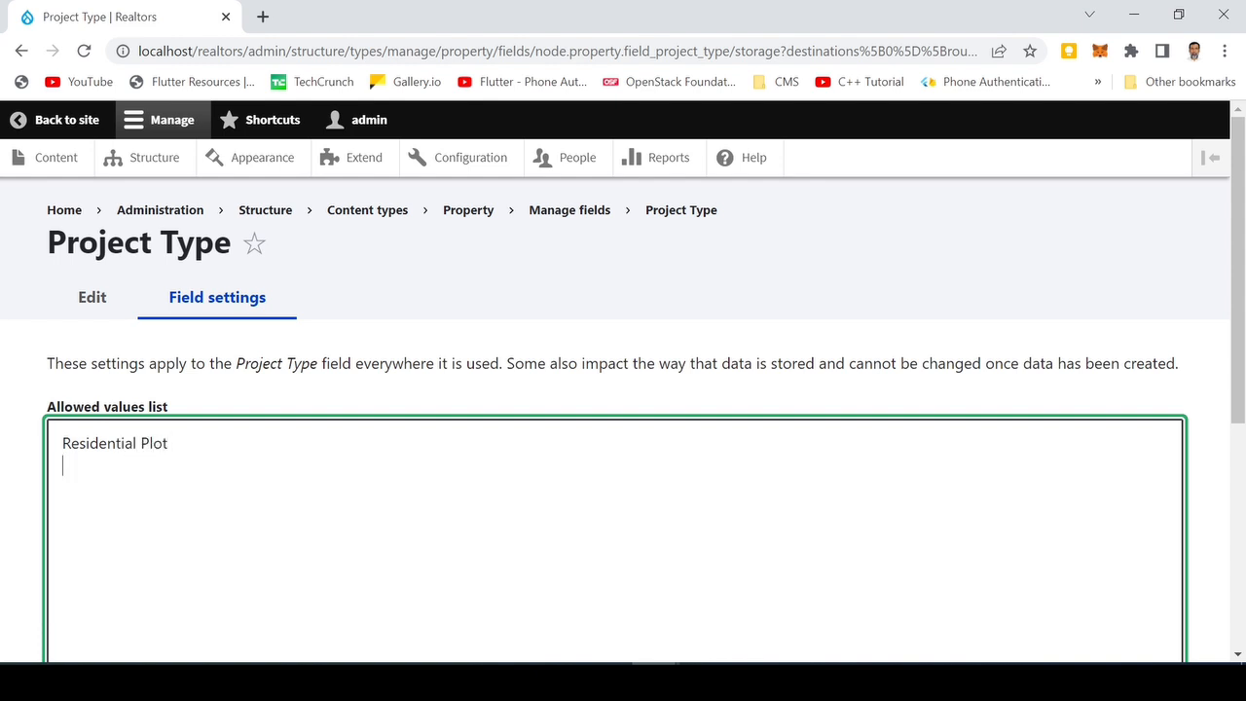
{"action": "type", "text": "Commercial Plo"}
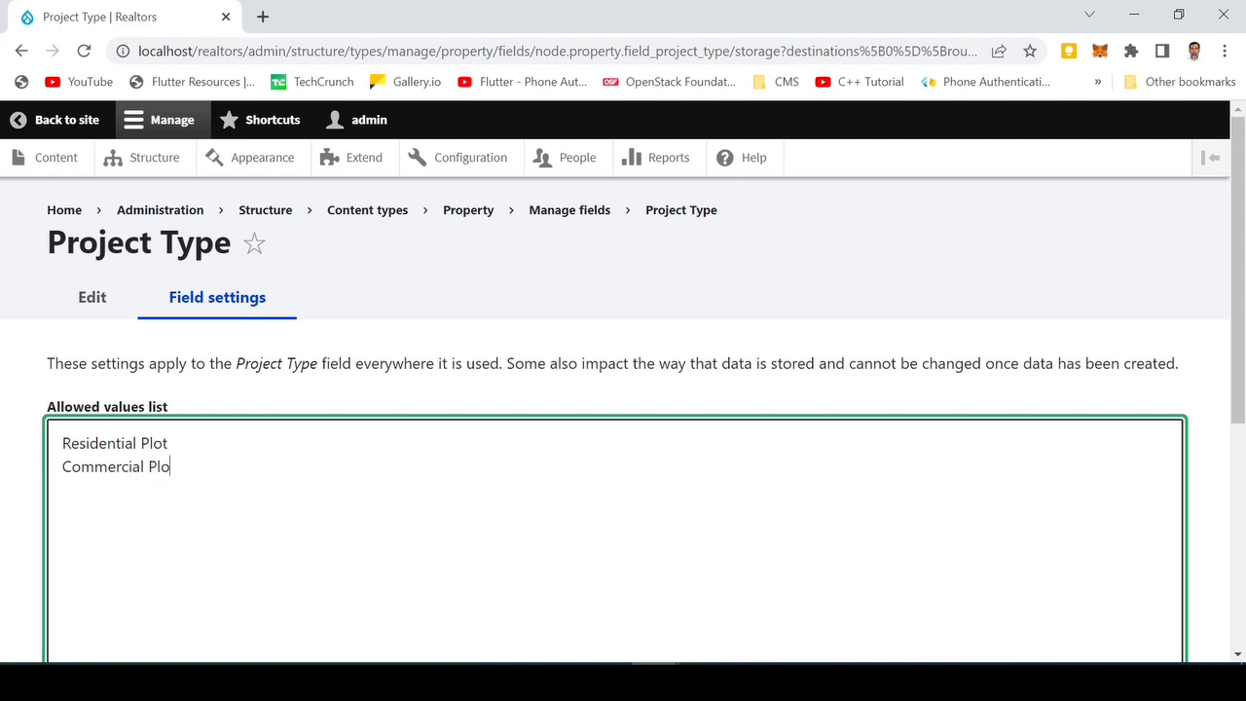
{"action": "type", "text": "t"}
{"action": "key", "text": "Return"}
{"action": "type", "text": "House Flat"}
Step: Save the Project Type field settings with one allowed value, and save its Property configuration with the default options
{"action": "scroll", "coordinate": [623, 419], "scroll_direction": "down", "scroll_amount": 4}
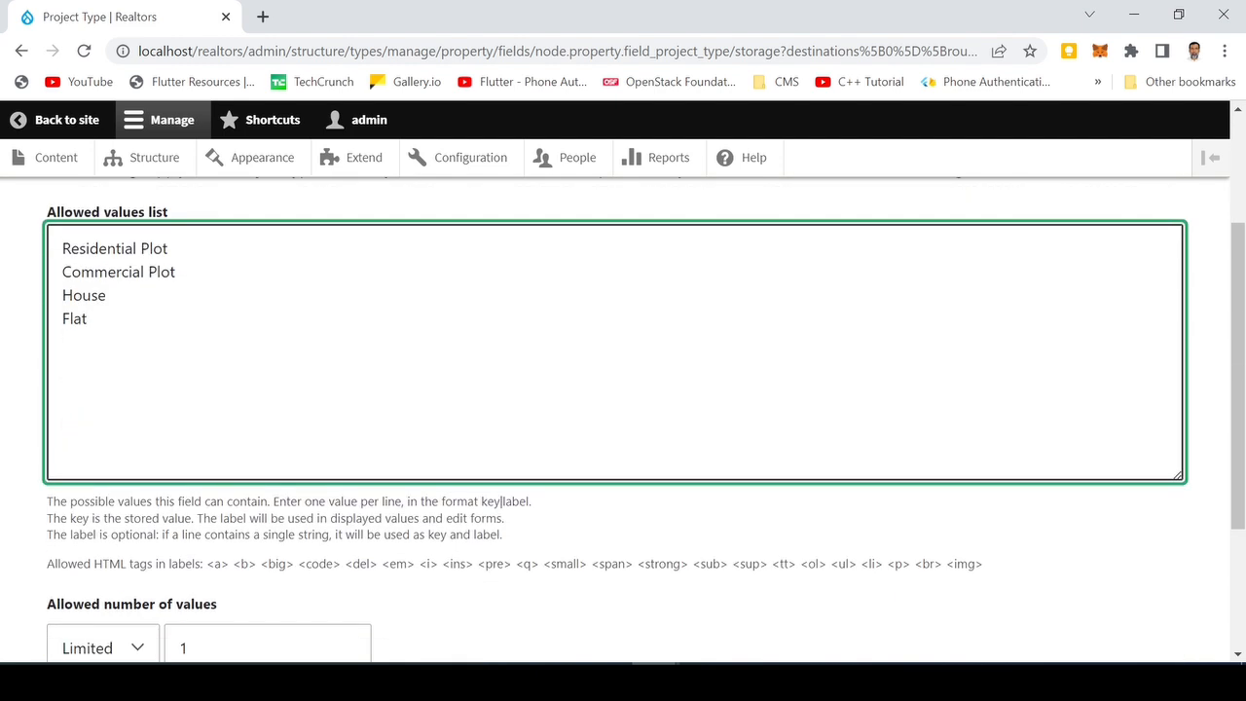
{"action": "scroll", "coordinate": [81, 483], "scroll_direction": "up", "scroll_amount": 3}
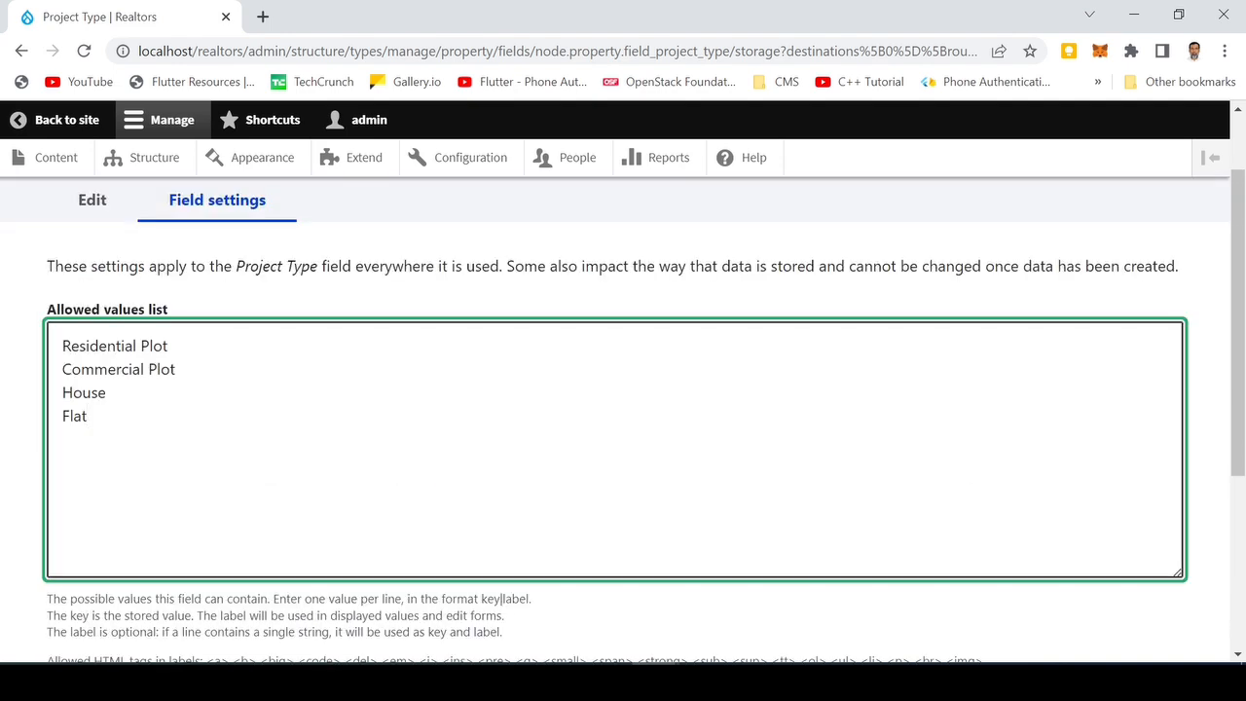
{"action": "scroll", "coordinate": [81, 483], "scroll_direction": "down", "scroll_amount": 3}
{"action": "left_click", "coordinate": [107, 533]}
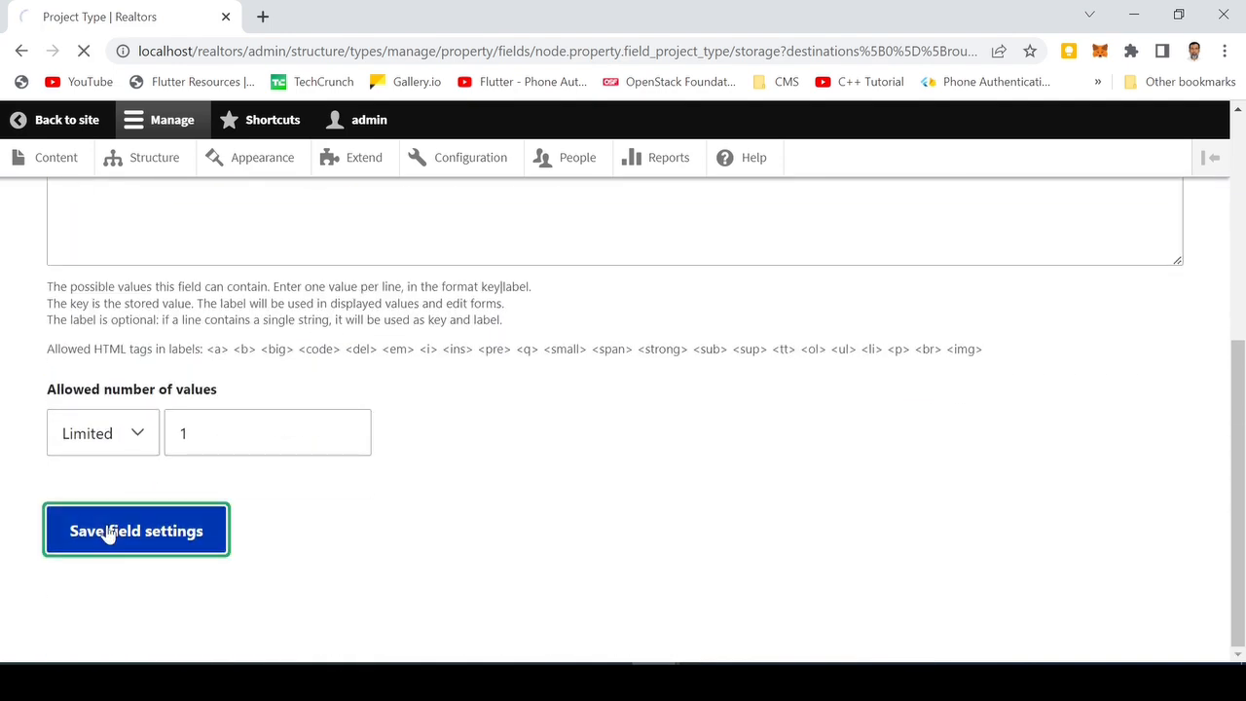
{"action": "scroll", "coordinate": [127, 525], "scroll_direction": "down", "scroll_amount": 6}
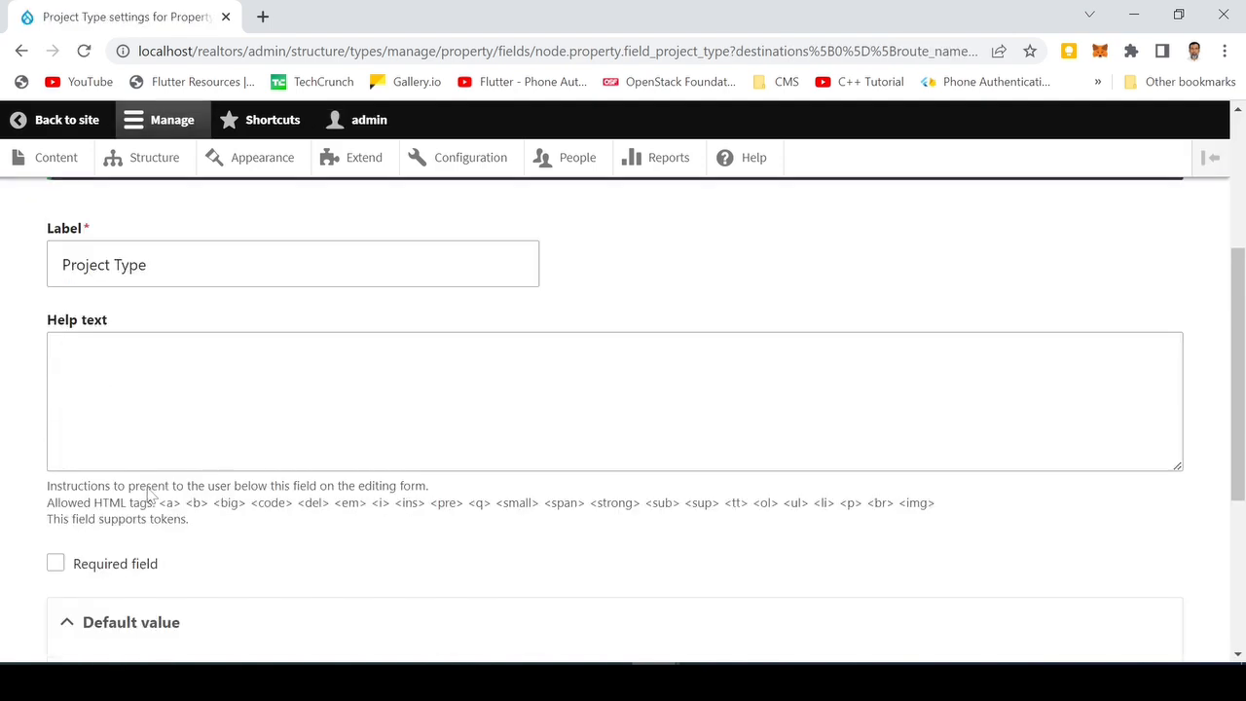
{"action": "left_click", "coordinate": [122, 541]}
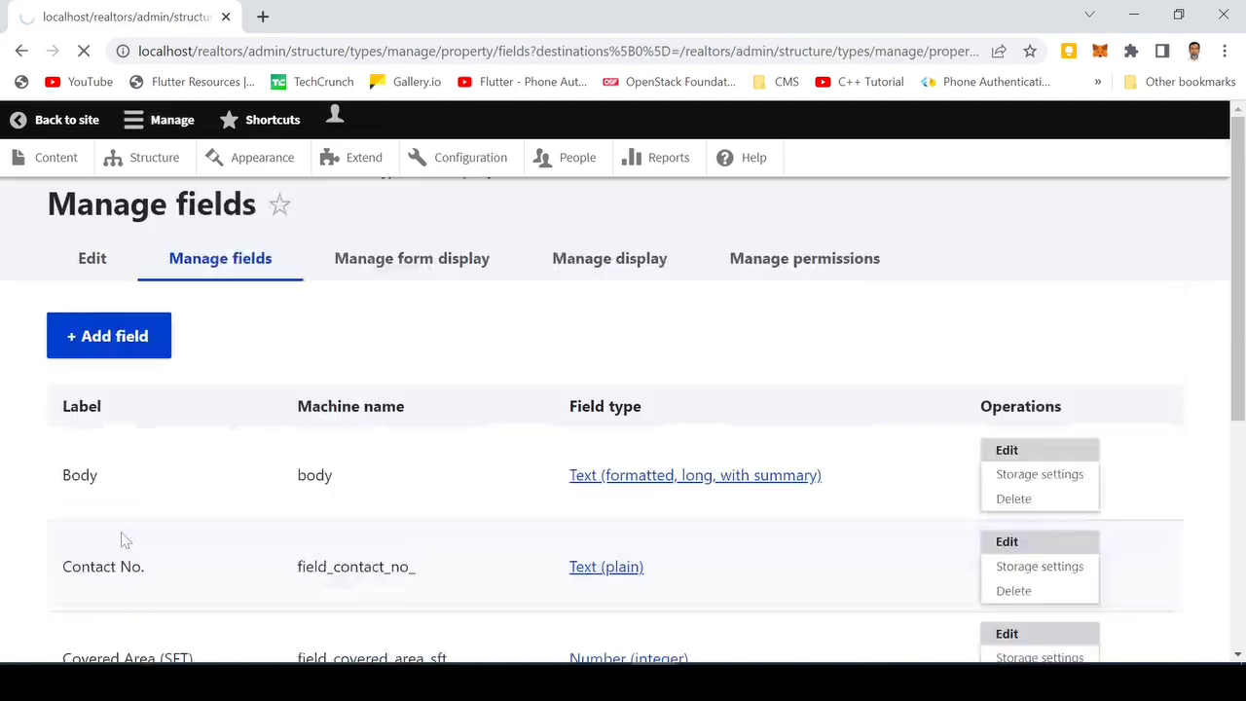
Step: Reopen the Project Type field for editing, set its default value to Residential Plot and save the settings
{"action": "scroll", "coordinate": [132, 534], "scroll_direction": "down", "scroll_amount": 3}
{"action": "scroll", "coordinate": [136, 530], "scroll_direction": "down", "scroll_amount": 2}
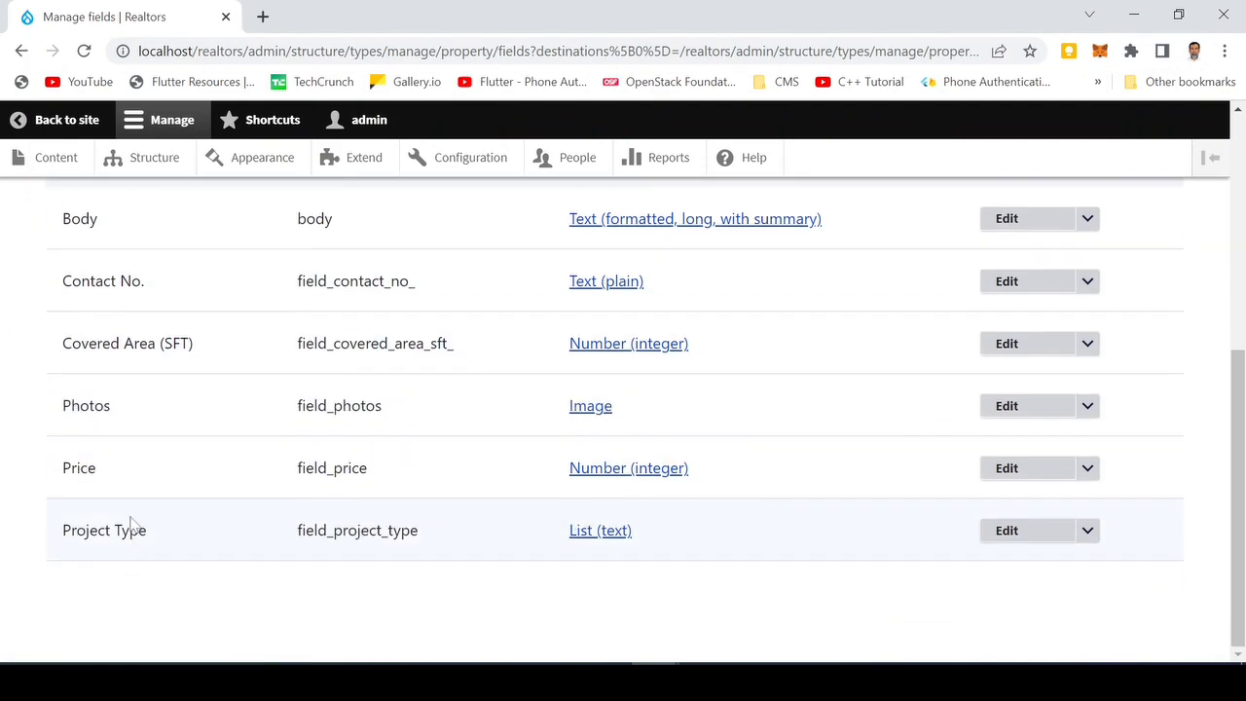
{"action": "left_click", "coordinate": [1008, 531]}
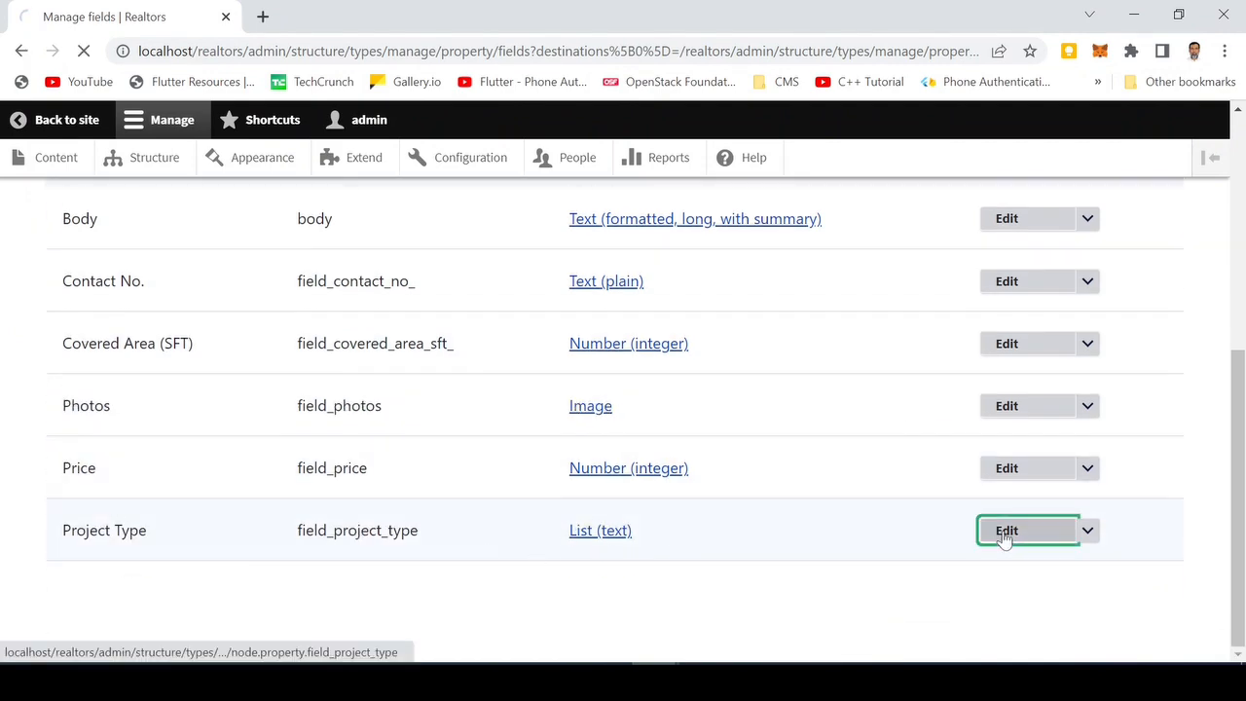
{"action": "scroll", "coordinate": [269, 484], "scroll_direction": "down", "scroll_amount": 5}
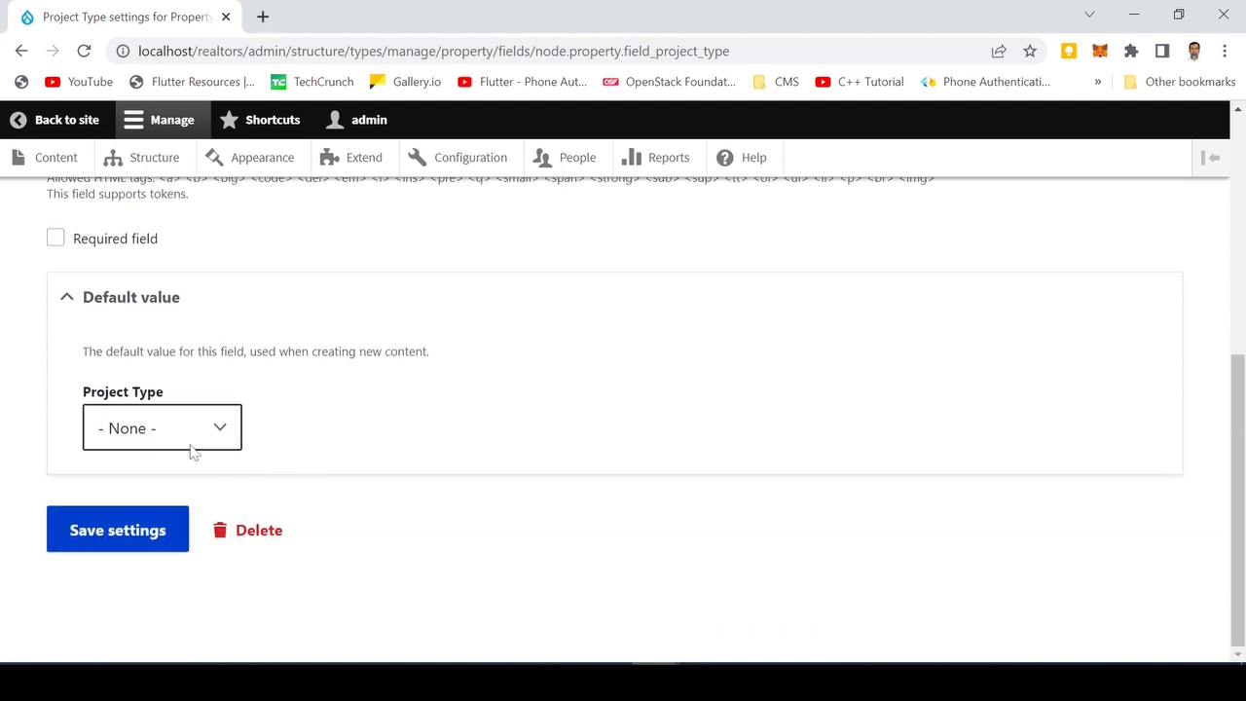
{"action": "left_click", "coordinate": [185, 443]}
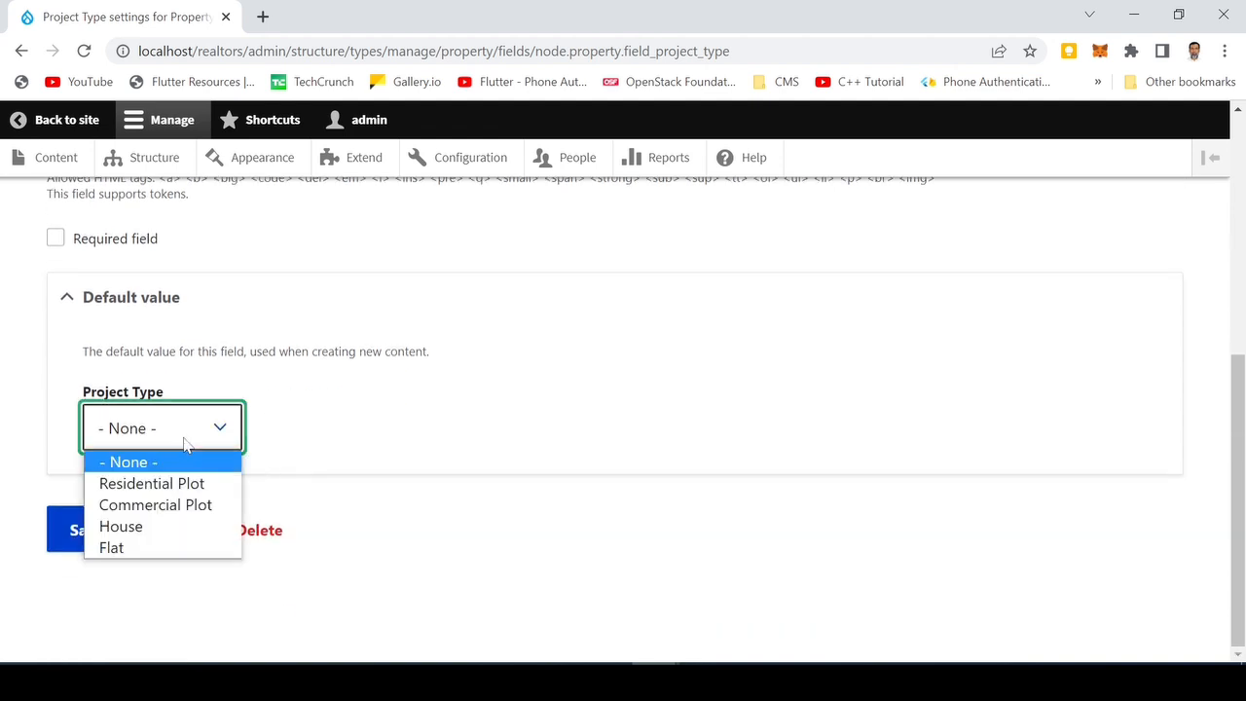
{"action": "left_click", "coordinate": [173, 483]}
{"action": "left_click", "coordinate": [109, 542]}
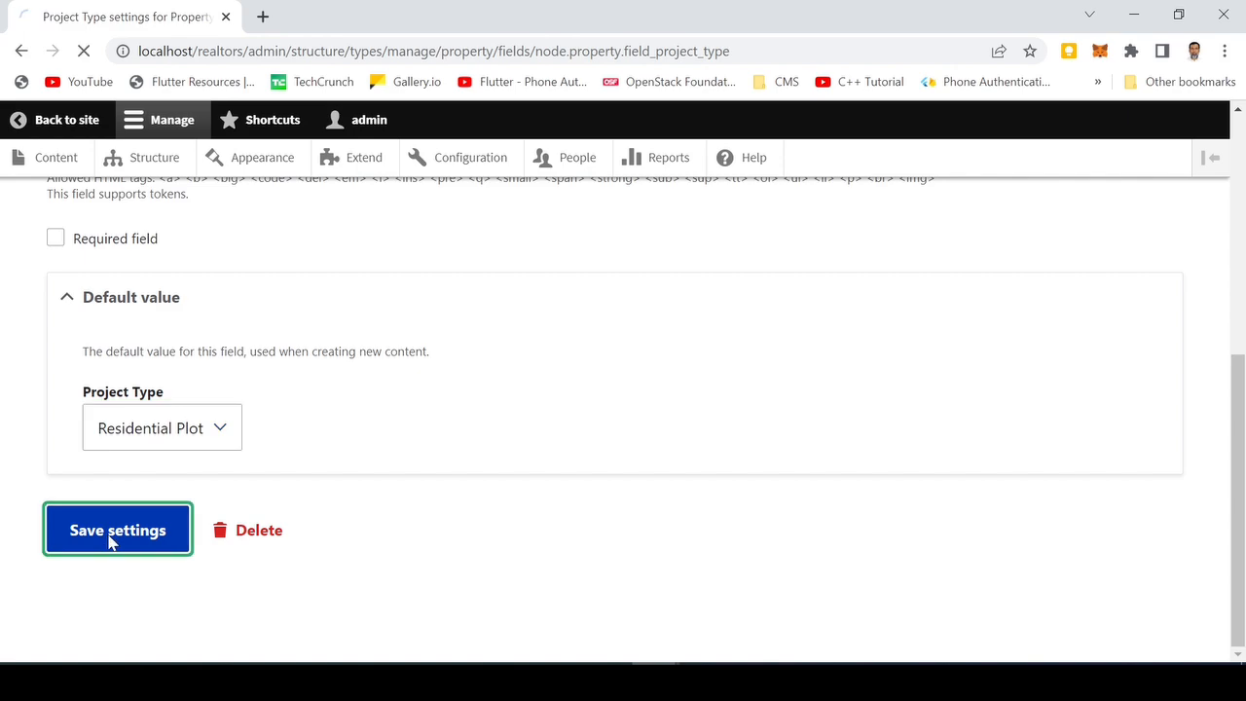
Step: Change the label of the Project Type field to "Property Type" and save the settings
{"action": "scroll", "coordinate": [231, 525], "scroll_direction": "down", "scroll_amount": 4}
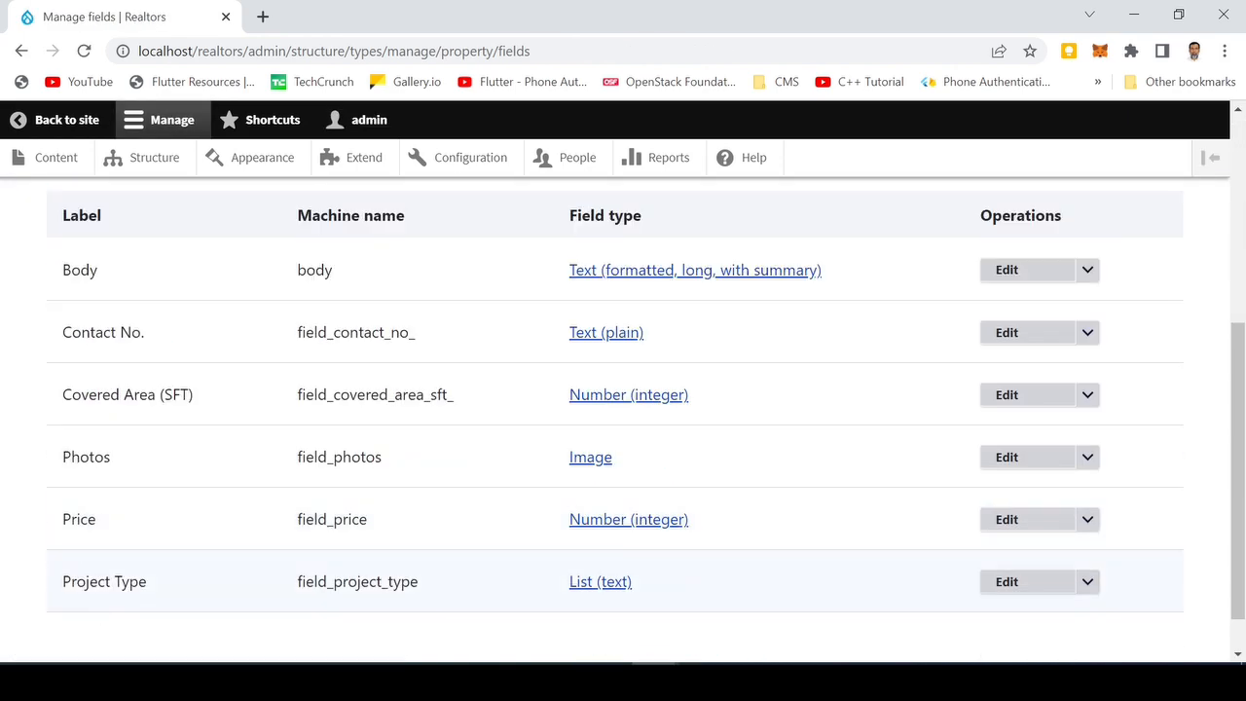
{"action": "left_click", "coordinate": [1003, 585]}
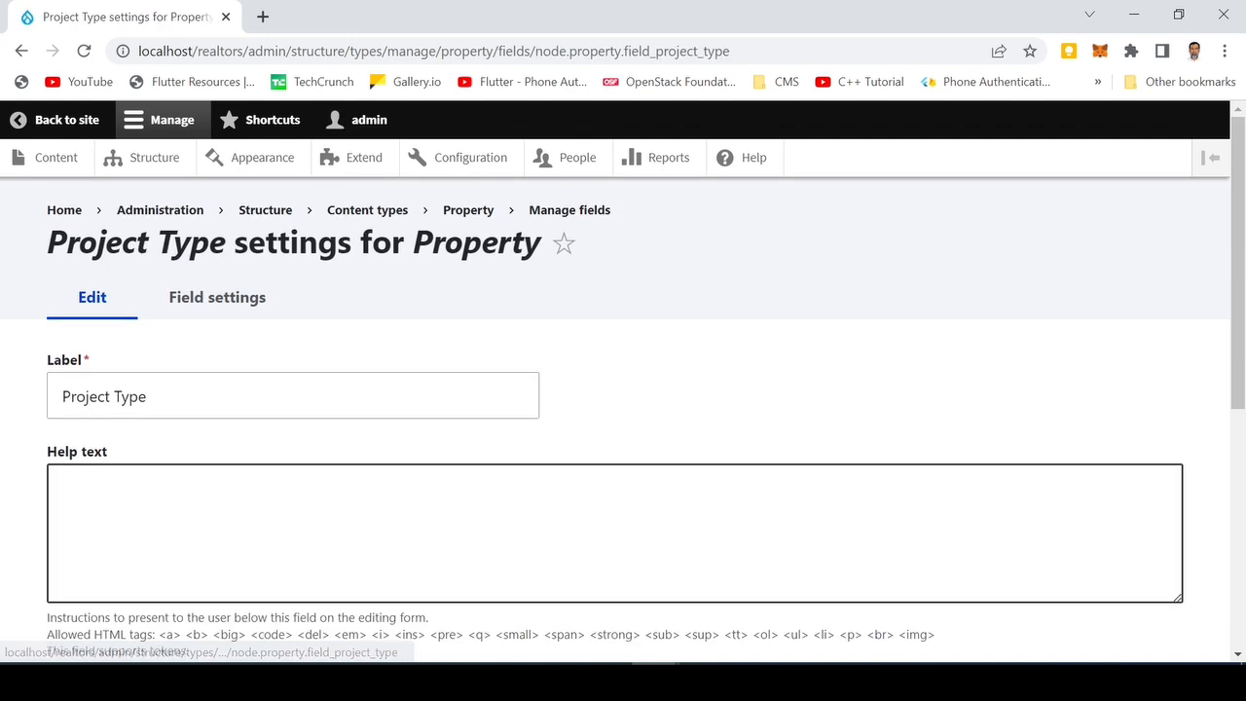
{"action": "double_click", "coordinate": [86, 395]}
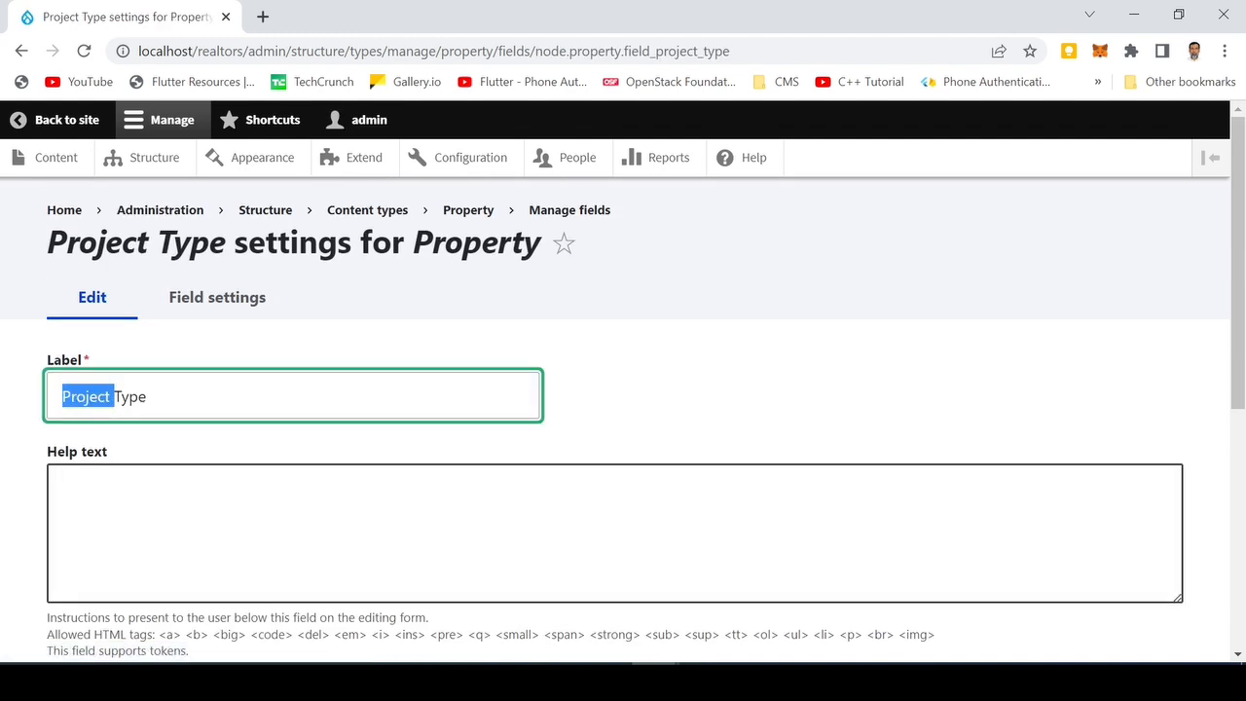
{"action": "type", "text": "Property"}
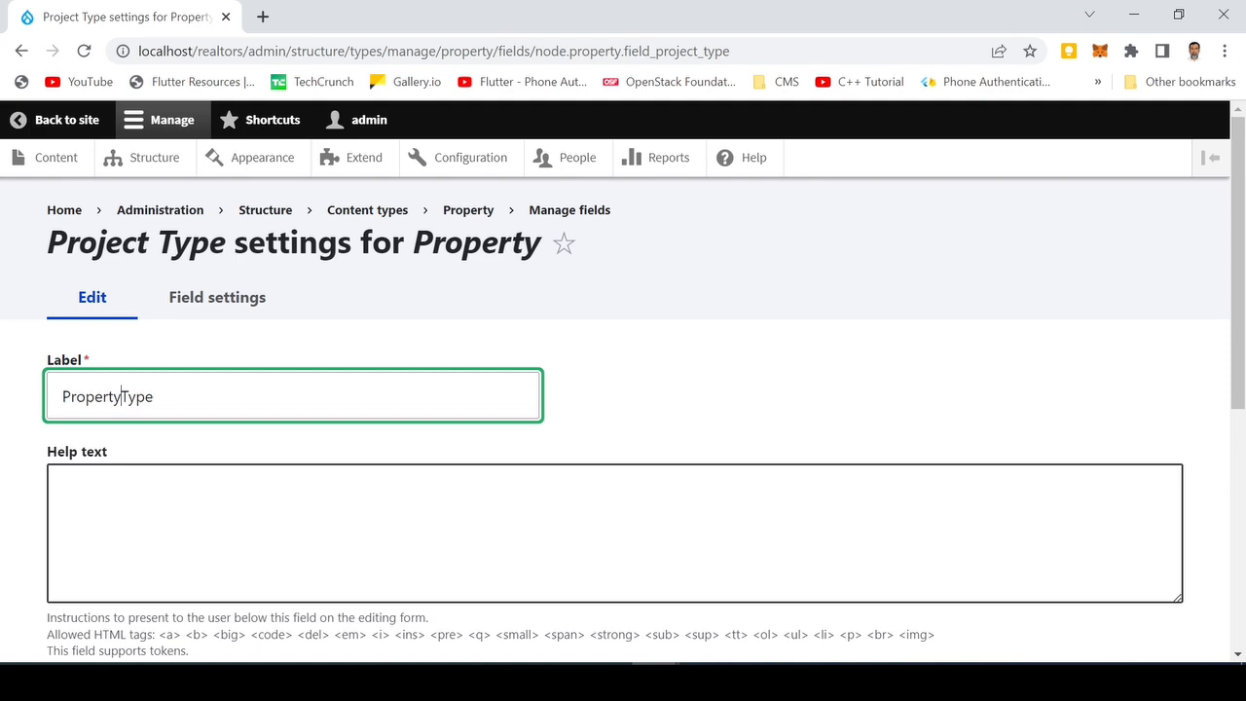
{"action": "scroll", "coordinate": [321, 487], "scroll_direction": "down", "scroll_amount": 5}
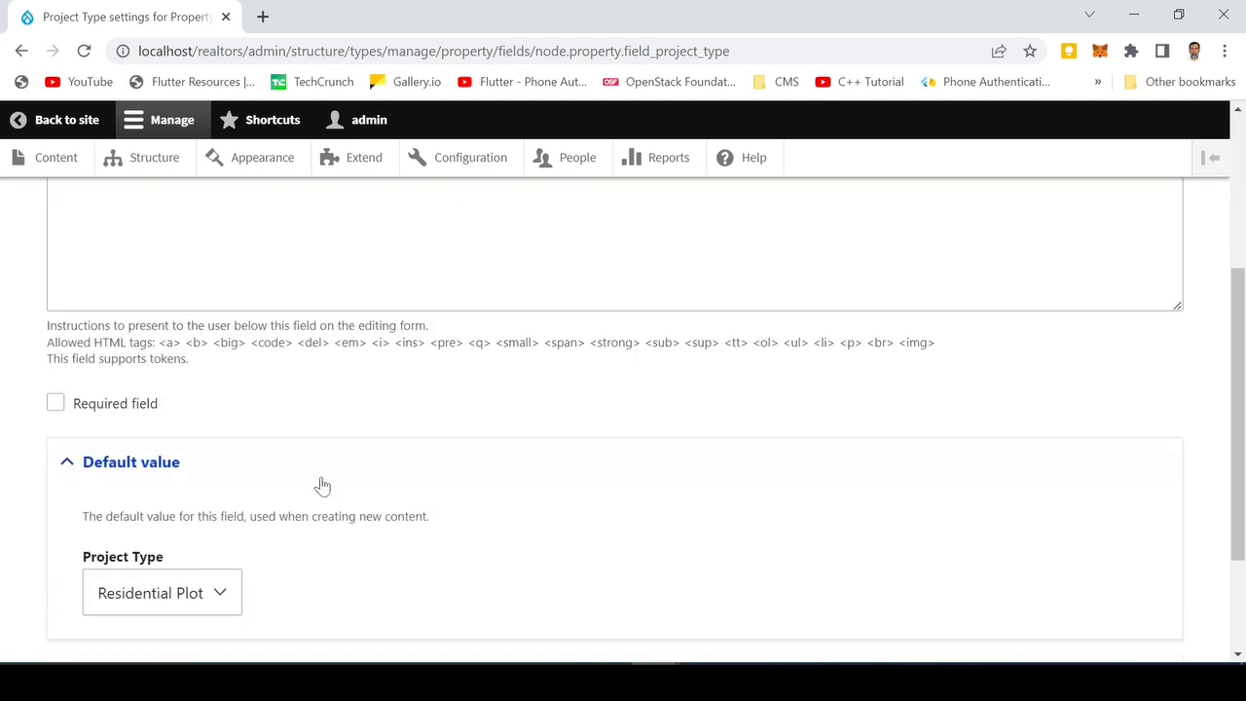
{"action": "left_click", "coordinate": [134, 548]}
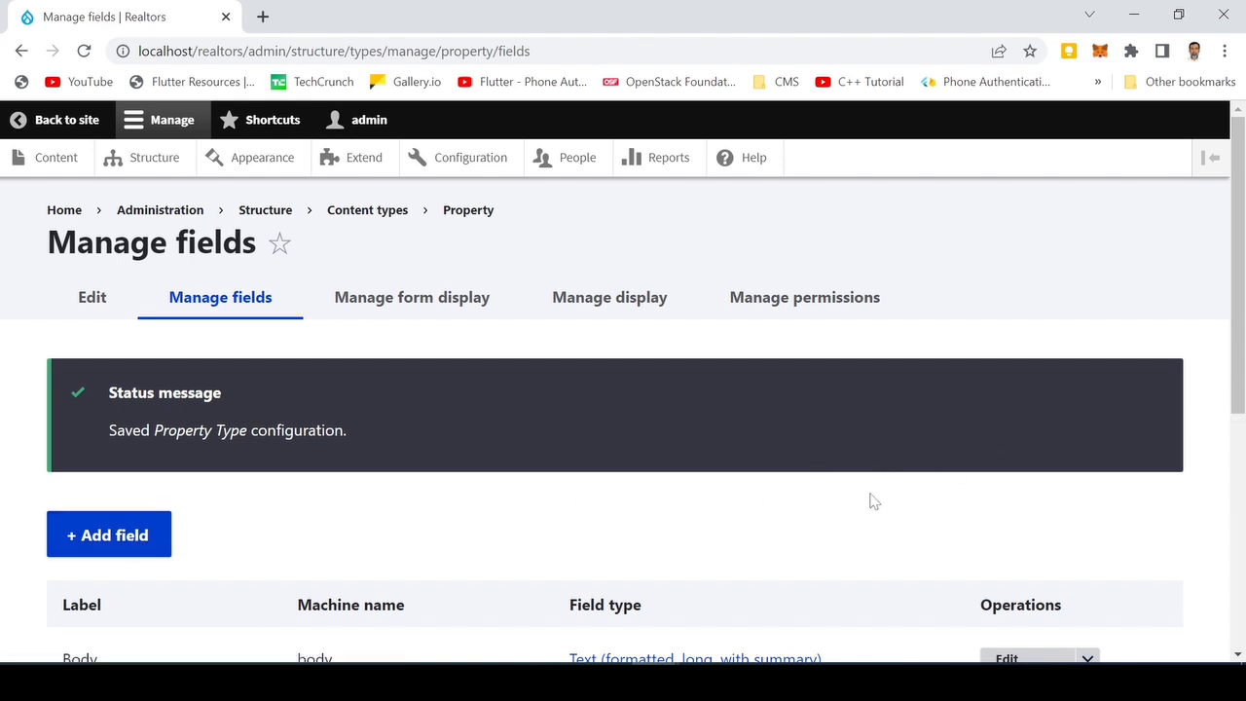
Step: Add a new List (text) field labelled "Rent-Sale Type" to the Property content type and continue to its field settings
{"action": "left_click", "coordinate": [101, 549]}
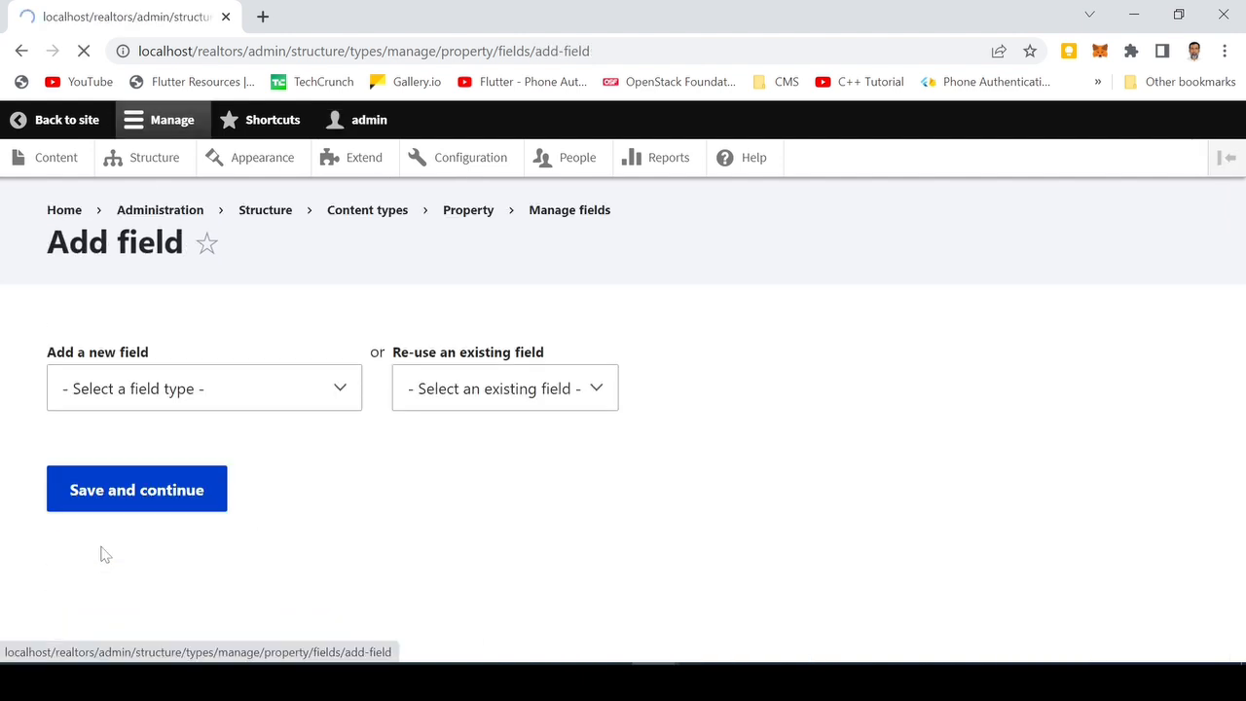
{"action": "left_click", "coordinate": [132, 386]}
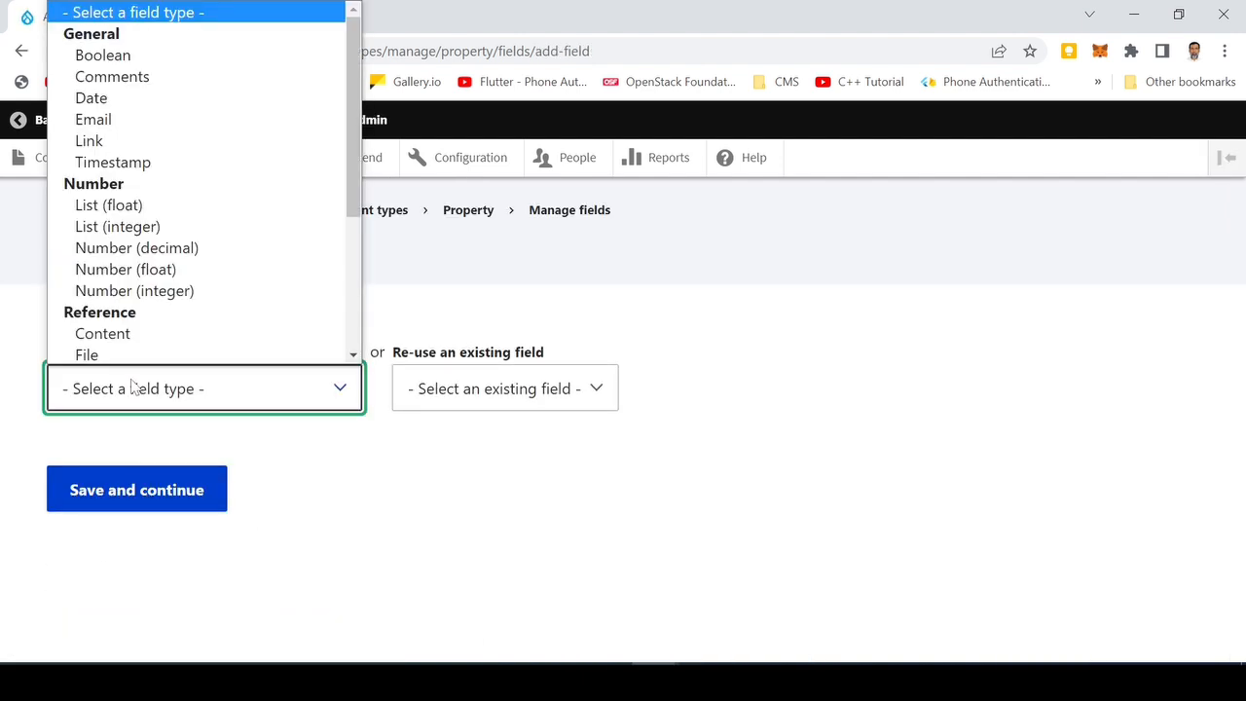
{"action": "left_click_drag", "start_coordinate": [355, 184], "coordinate": [356, 287]}
{"action": "left_click", "coordinate": [200, 286]}
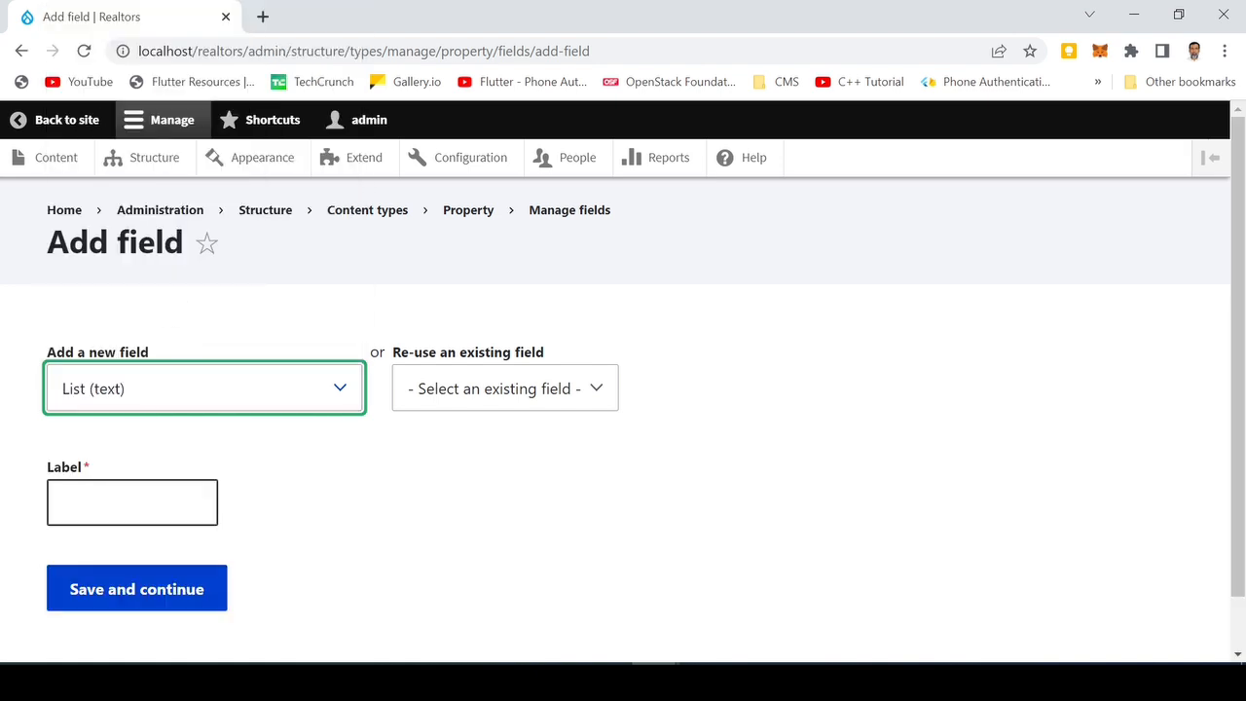
{"action": "left_click", "coordinate": [133, 503]}
{"action": "type", "text": "Rent"}
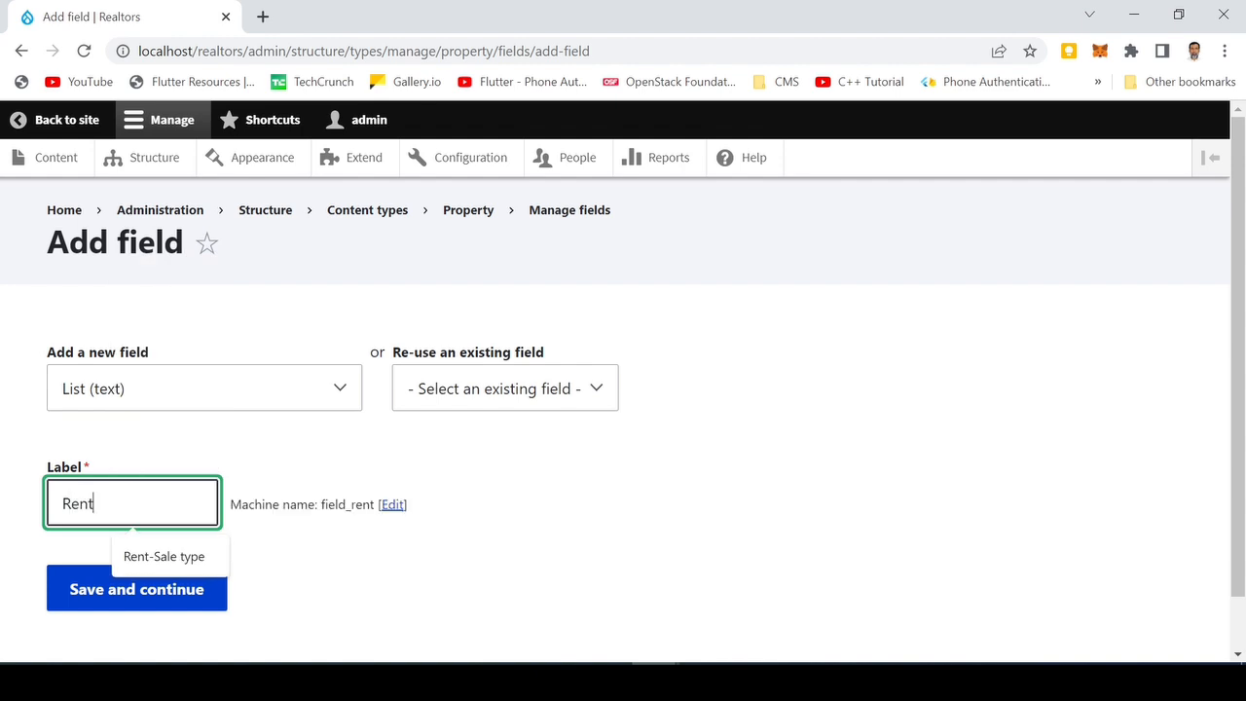
{"action": "type", "text": "-Sale"}
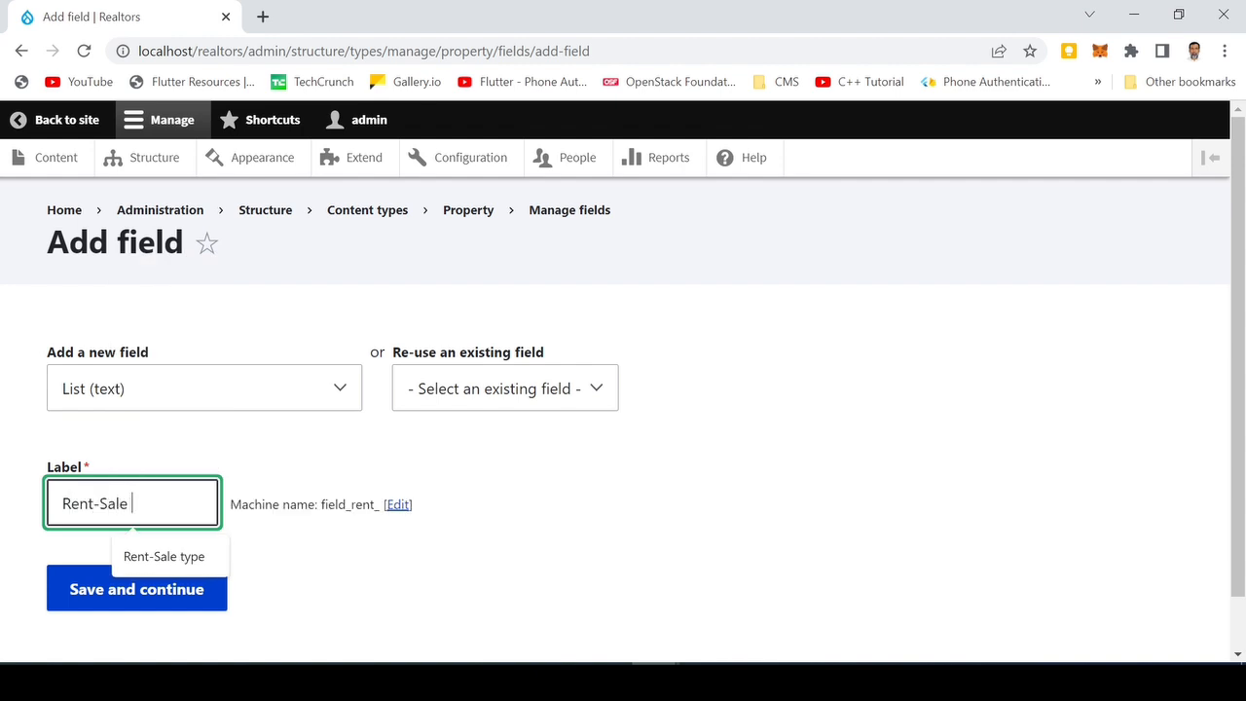
{"action": "type", "text": " Type"}
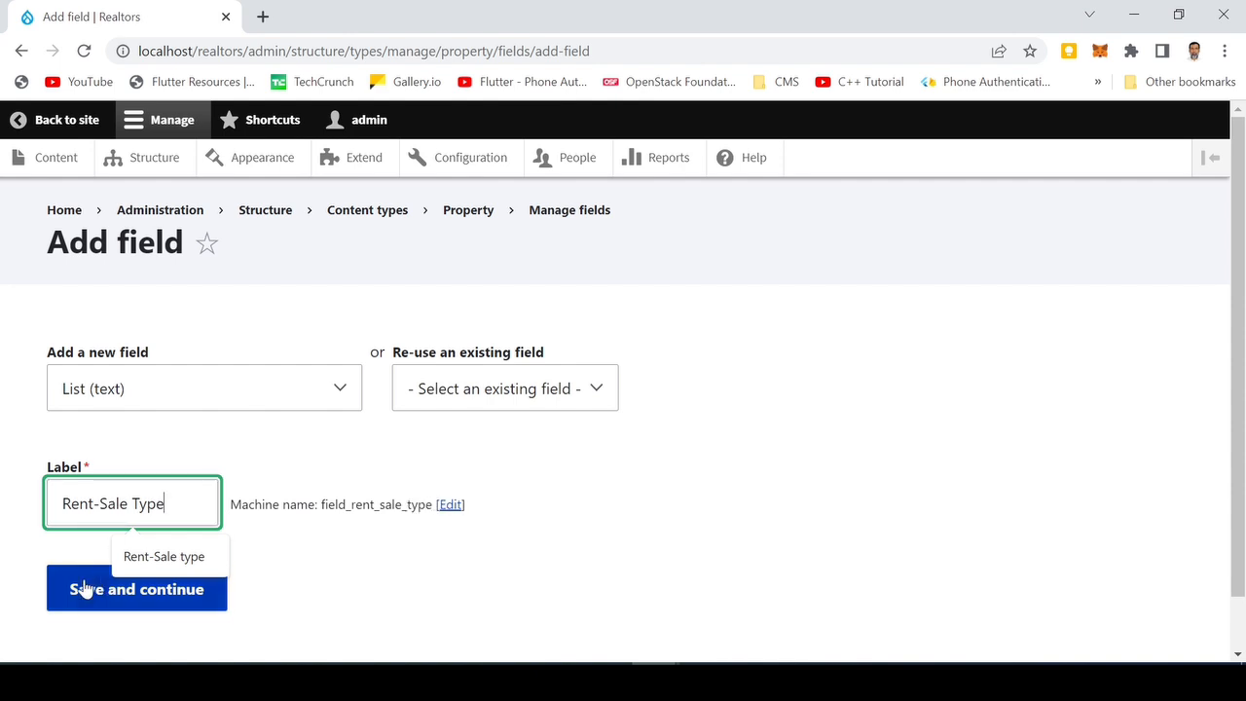
{"action": "left_click", "coordinate": [84, 590]}
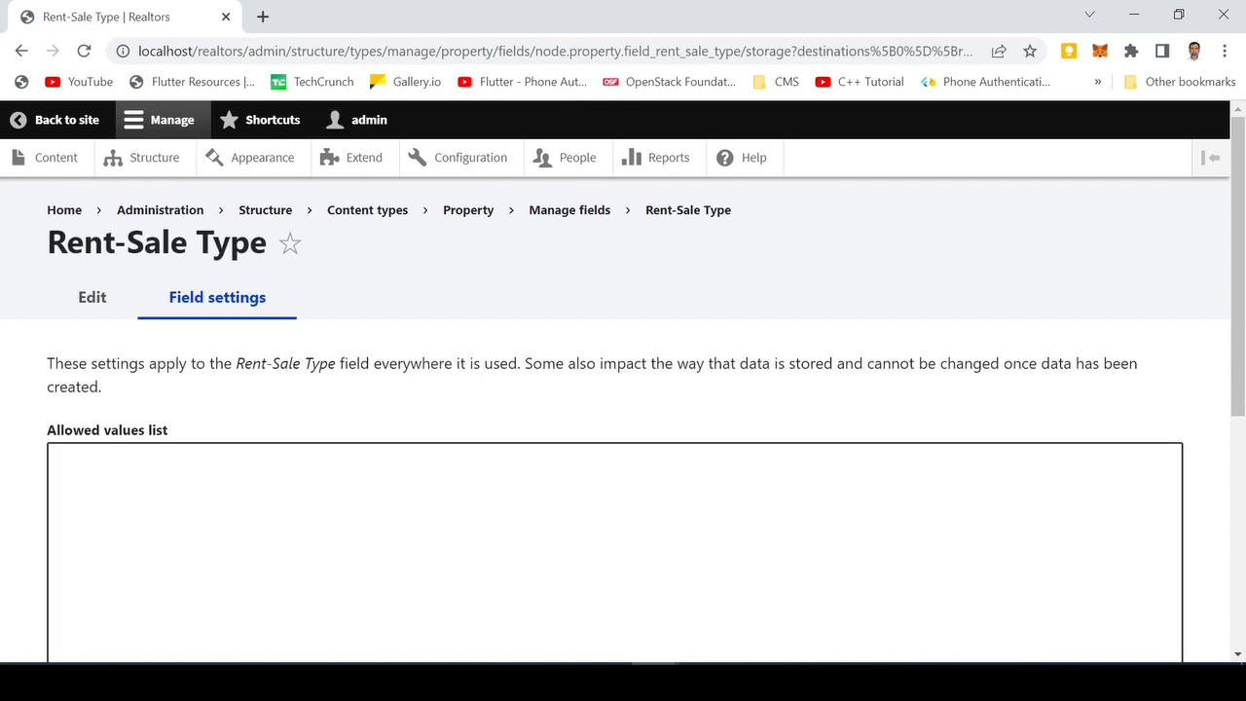
Step: Enter Rent and Sale as the allowed values of the Rent-Sale Type field and save the field settings
{"action": "type", "text": "Rent"}
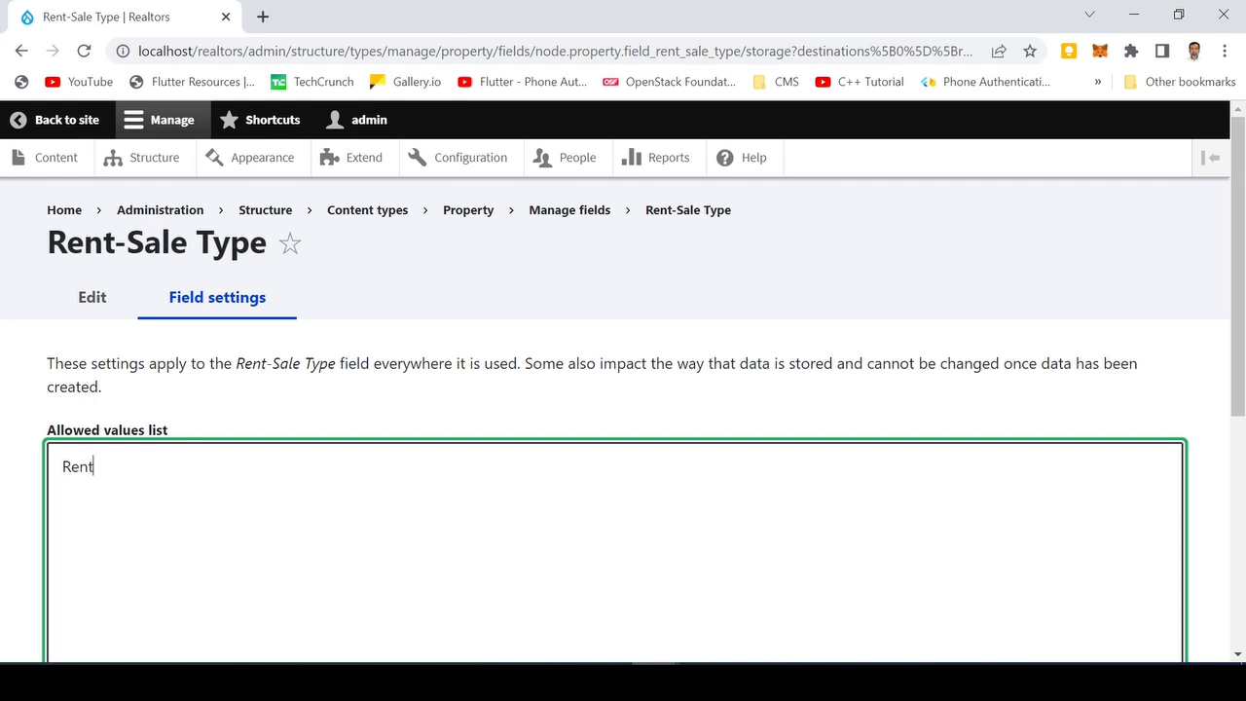
{"action": "key", "text": "Return"}
{"action": "type", "text": "Sale"}
{"action": "scroll", "coordinate": [217, 509], "scroll_direction": "down", "scroll_amount": 5}
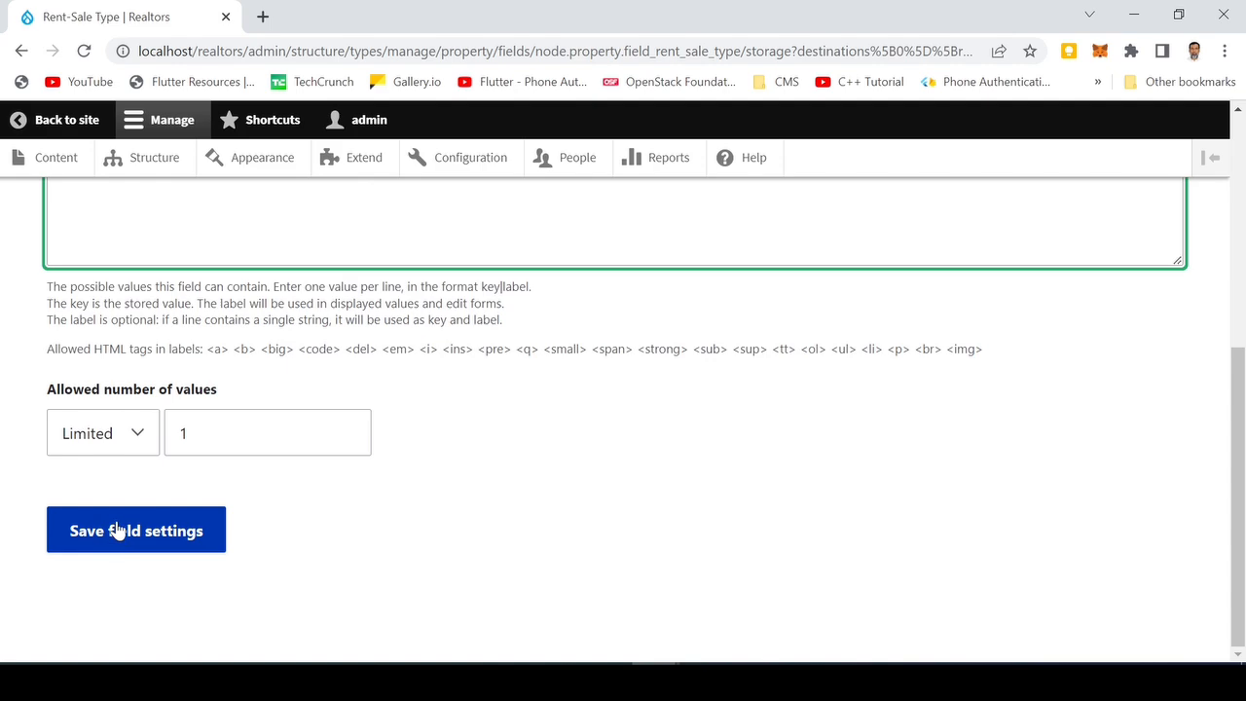
{"action": "left_click", "coordinate": [117, 531]}
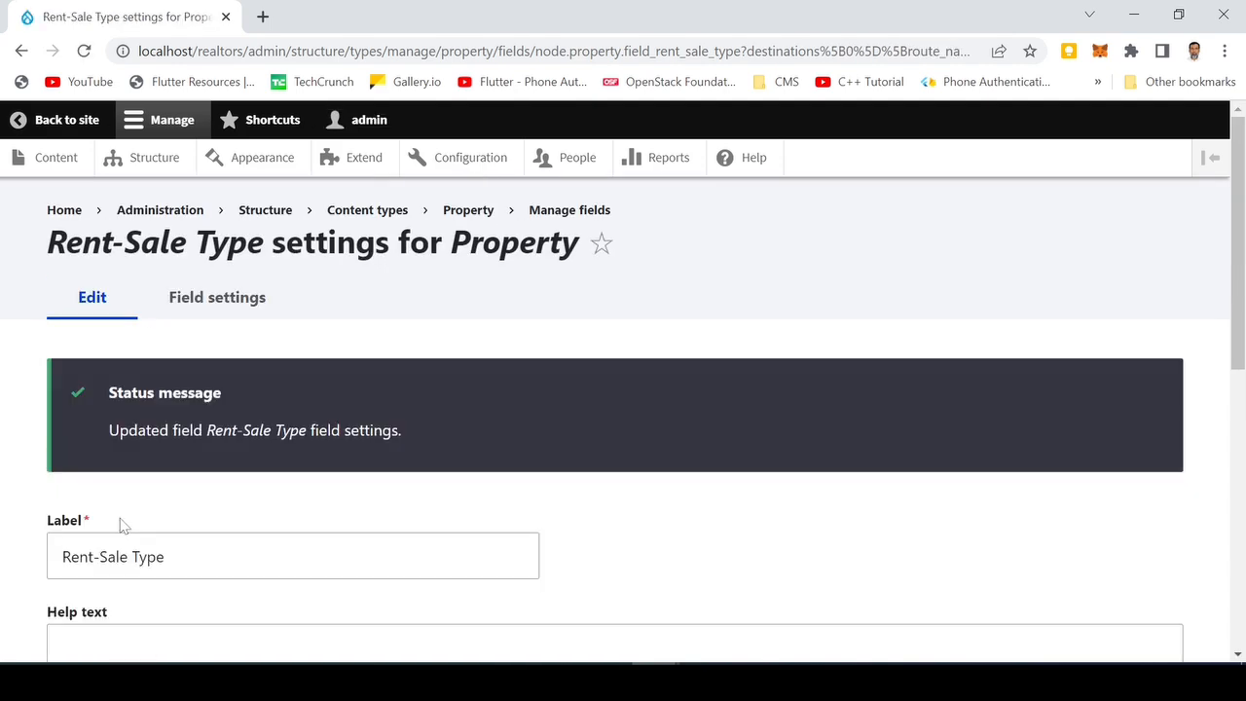
Step: Set the default value of the Rent-Sale Type field to Rent and save the settings
{"action": "scroll", "coordinate": [146, 545], "scroll_direction": "down", "scroll_amount": 6}
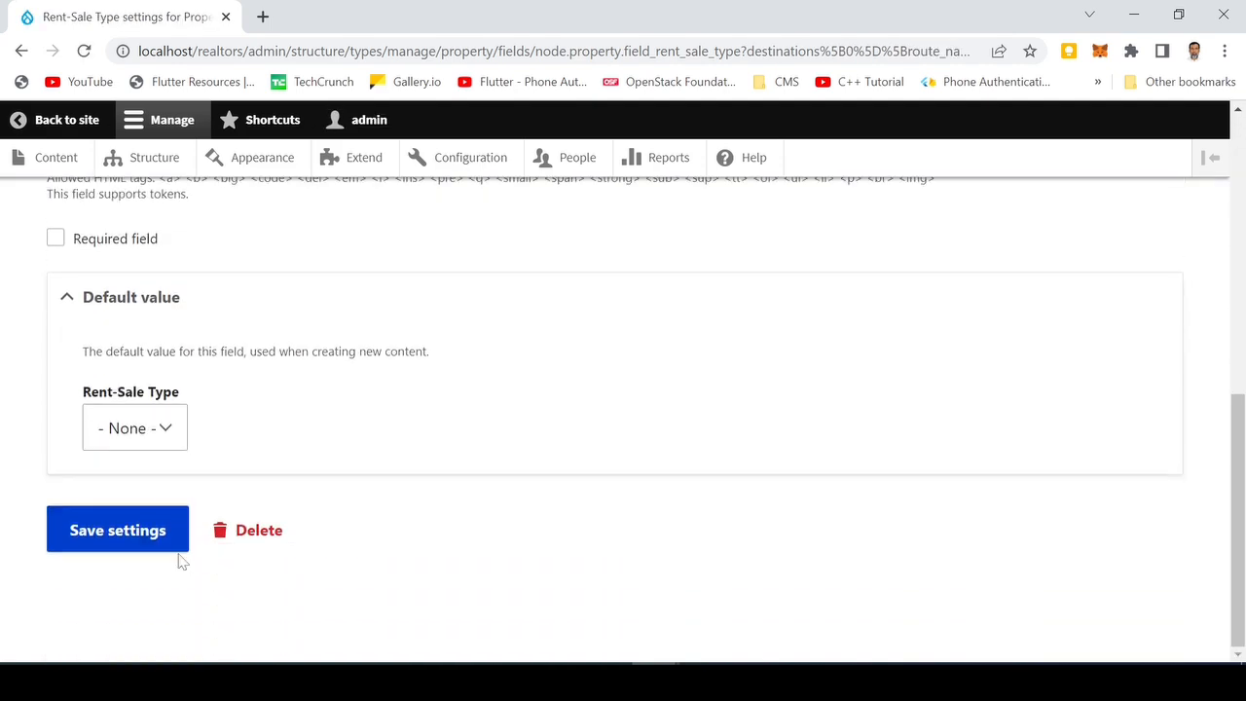
{"action": "left_click", "coordinate": [167, 431]}
{"action": "left_click", "coordinate": [167, 484]}
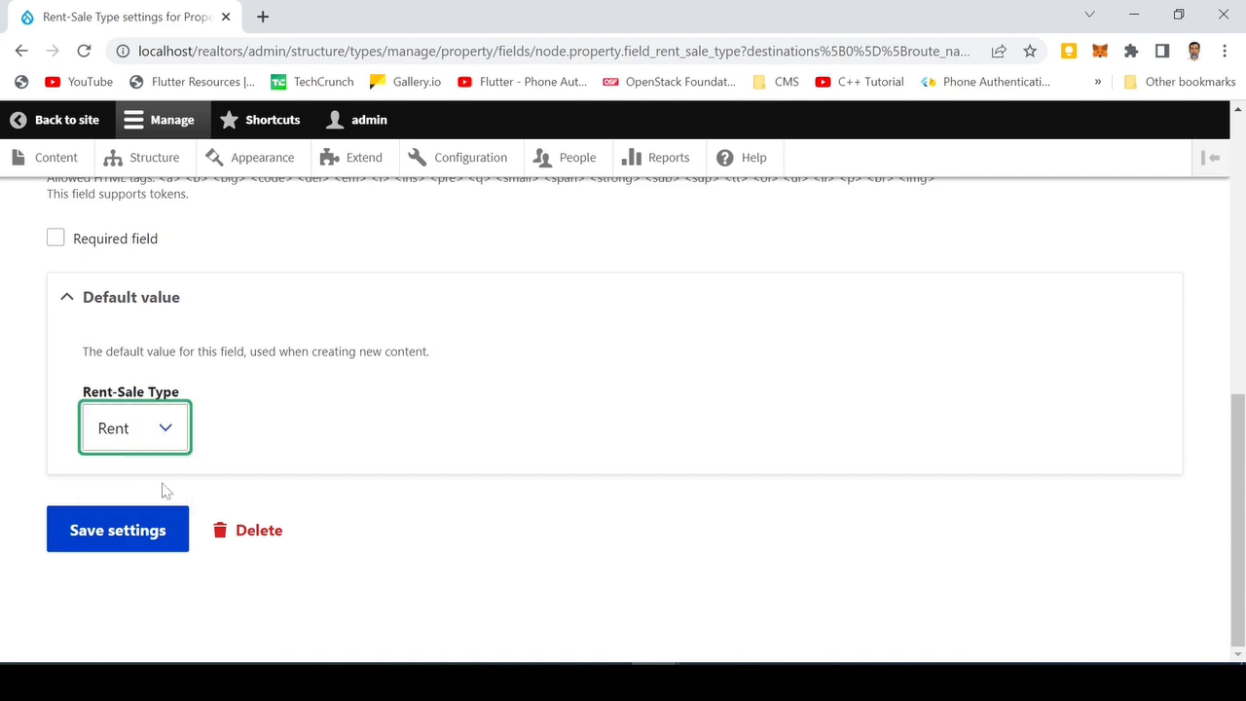
{"action": "left_click", "coordinate": [145, 533]}
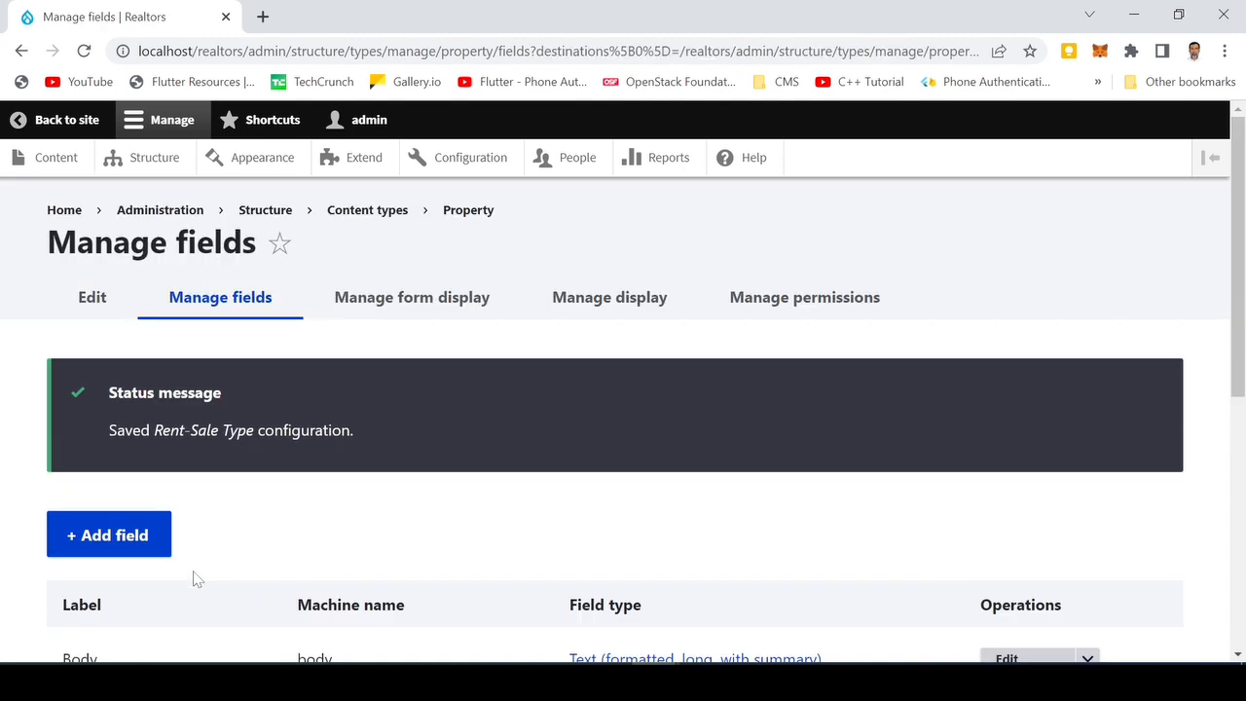
Step: Add a new List (text) field labelled "Status" to the Property content type and continue to its field settings
{"action": "left_click", "coordinate": [98, 535]}
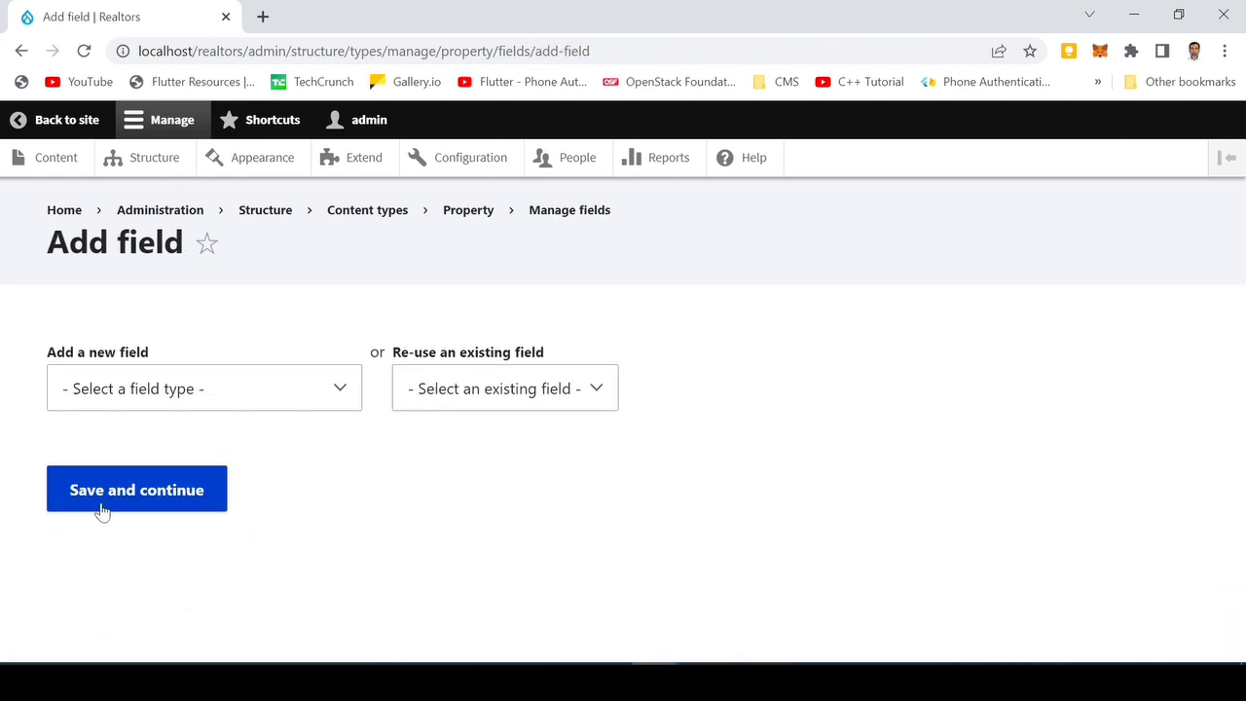
{"action": "left_click", "coordinate": [131, 393]}
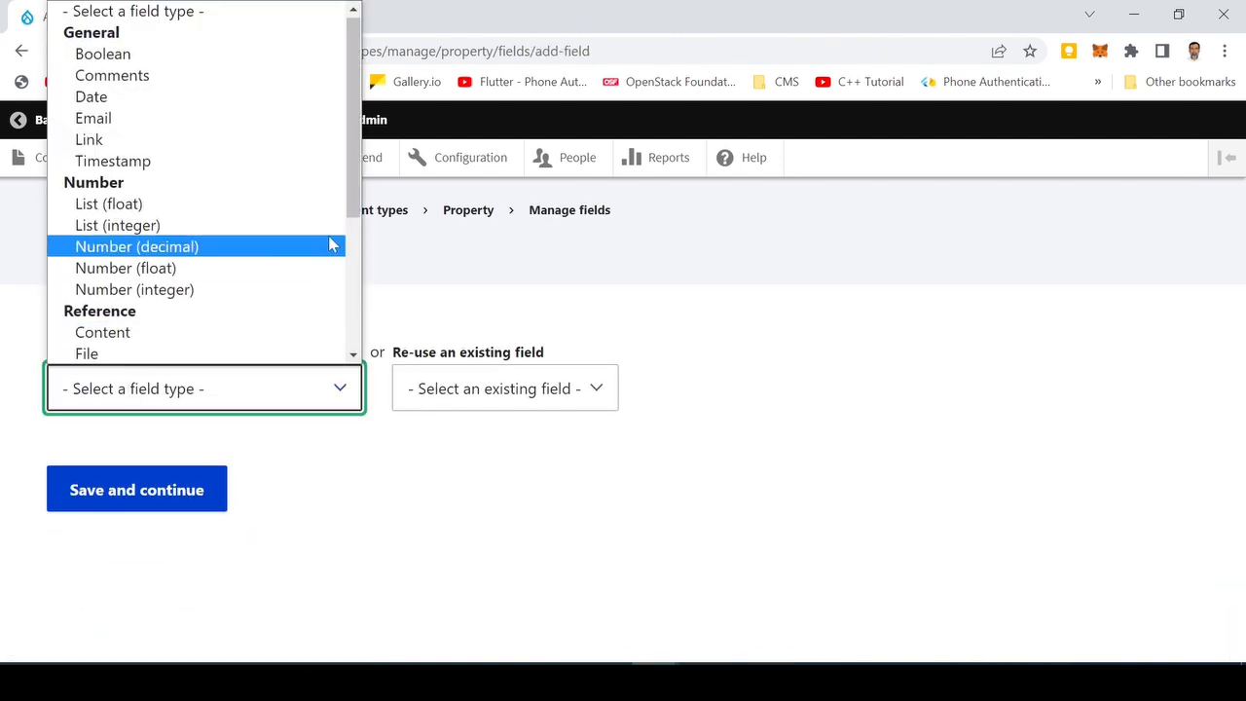
{"action": "left_click_drag", "start_coordinate": [351, 202], "coordinate": [353, 226]}
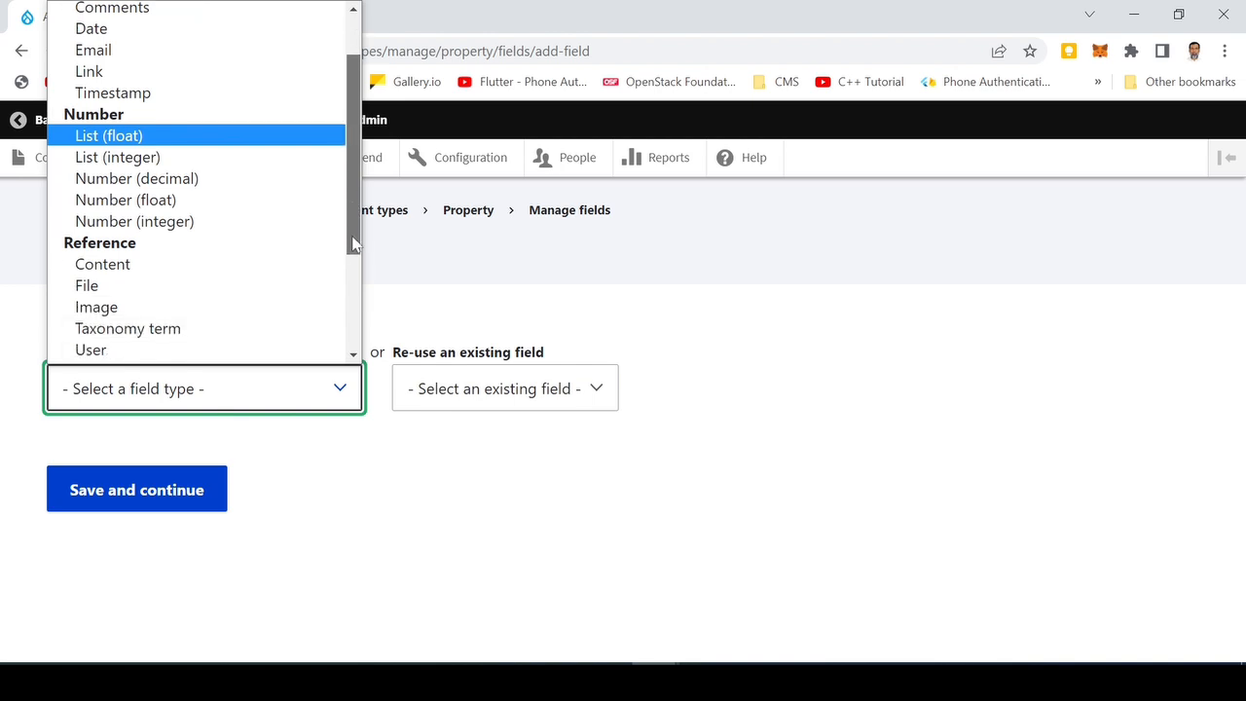
{"action": "left_click_drag", "start_coordinate": [353, 243], "coordinate": [353, 301]}
{"action": "left_click", "coordinate": [165, 313]}
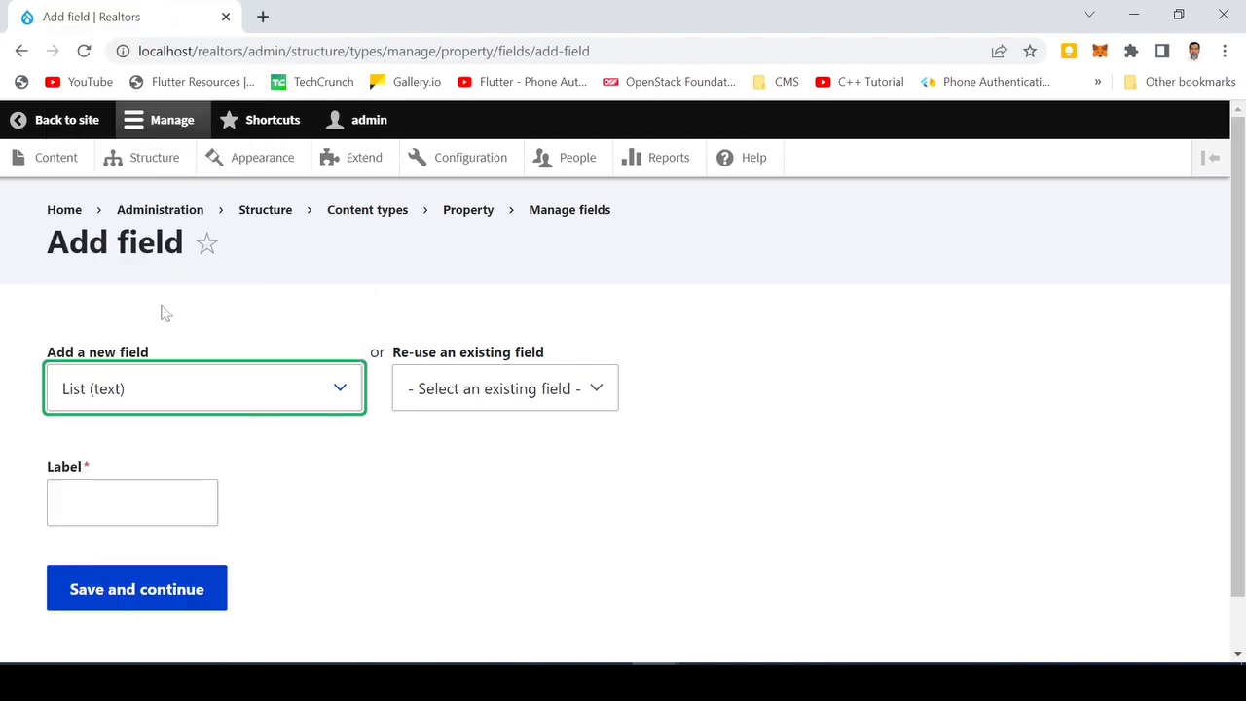
{"action": "left_click", "coordinate": [107, 504]}
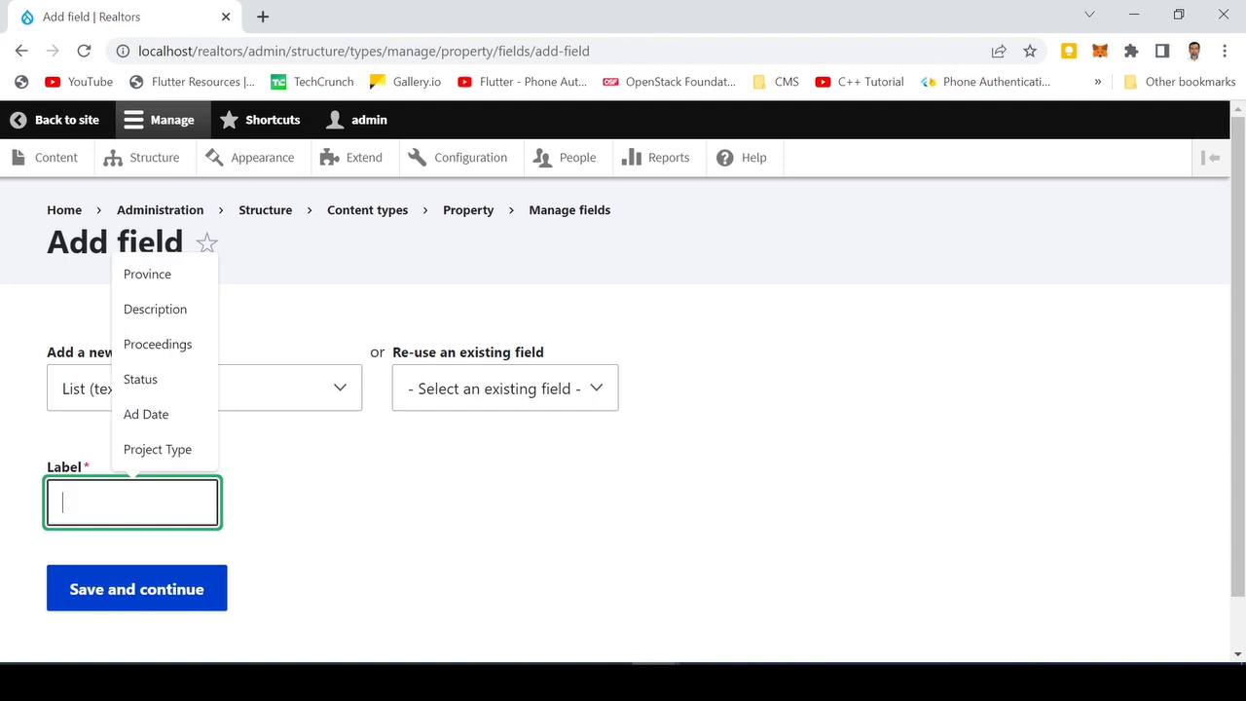
{"action": "type", "text": "Sta"}
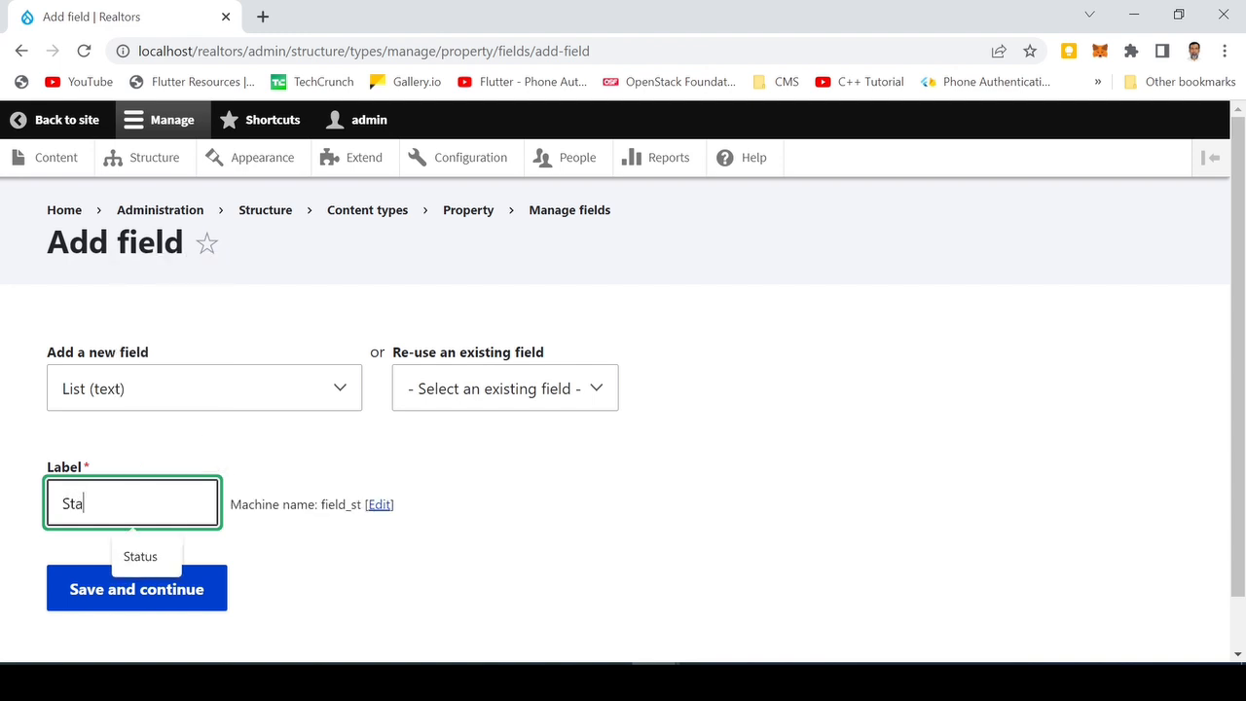
{"action": "left_click", "coordinate": [140, 556]}
{"action": "left_click", "coordinate": [119, 601]}
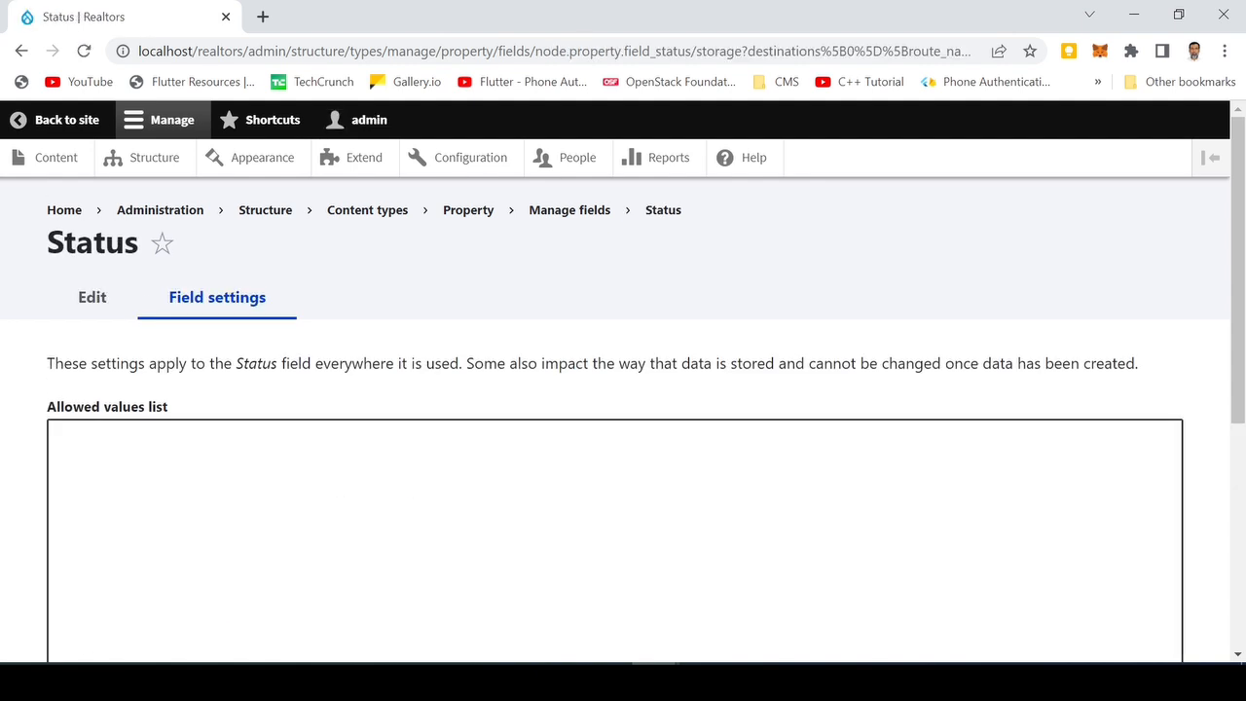
Step: Enter Active and In-Active as the allowed values of the Status field and save the field settings
{"action": "type", "text": "Act"}
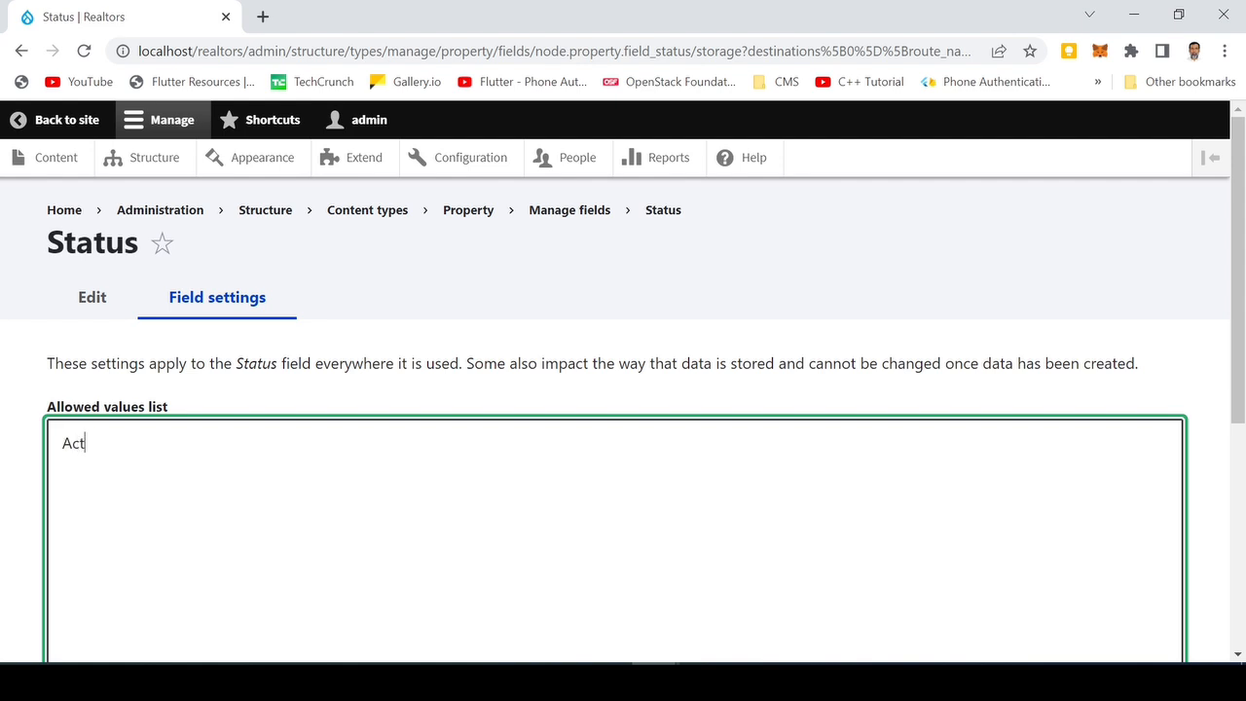
{"action": "type", "text": "ive In-Active"}
{"action": "scroll", "coordinate": [206, 506], "scroll_direction": "down", "scroll_amount": 4}
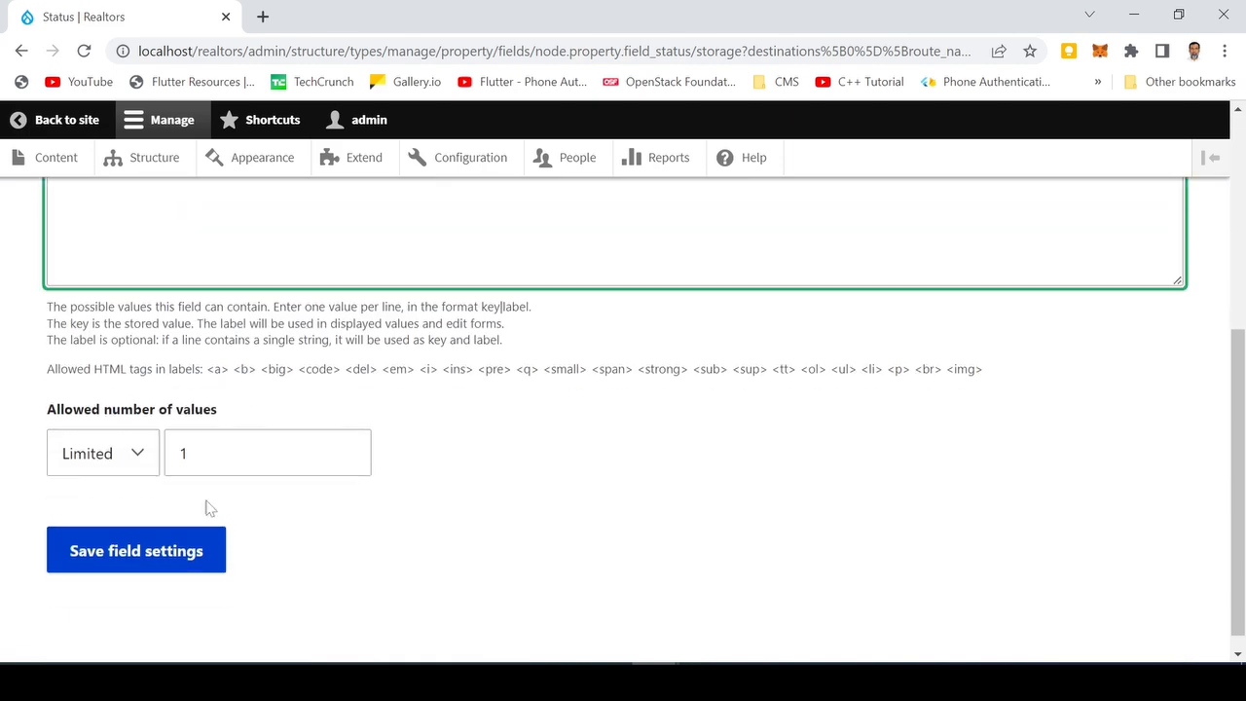
{"action": "scroll", "coordinate": [205, 507], "scroll_direction": "up", "scroll_amount": 3}
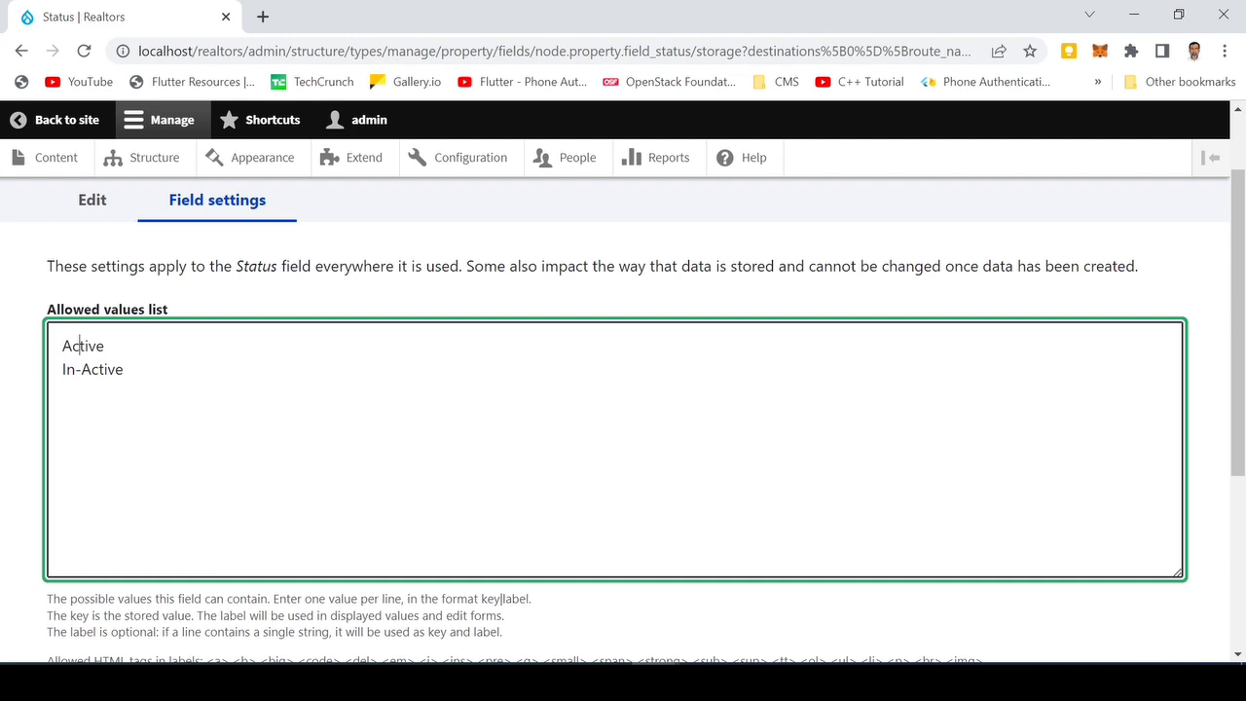
{"action": "double_click", "coordinate": [79, 346]}
{"action": "left_click", "coordinate": [124, 370]}
{"action": "scroll", "coordinate": [217, 454], "scroll_direction": "down", "scroll_amount": 3}
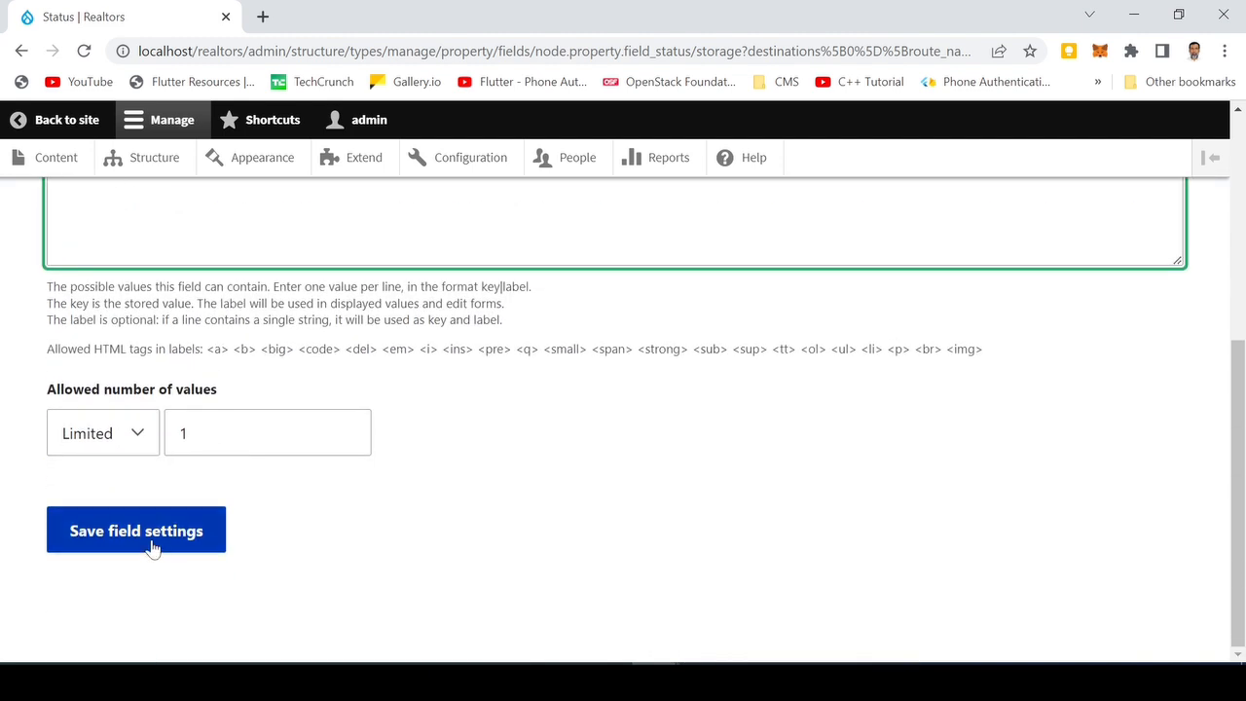
{"action": "left_click", "coordinate": [153, 548]}
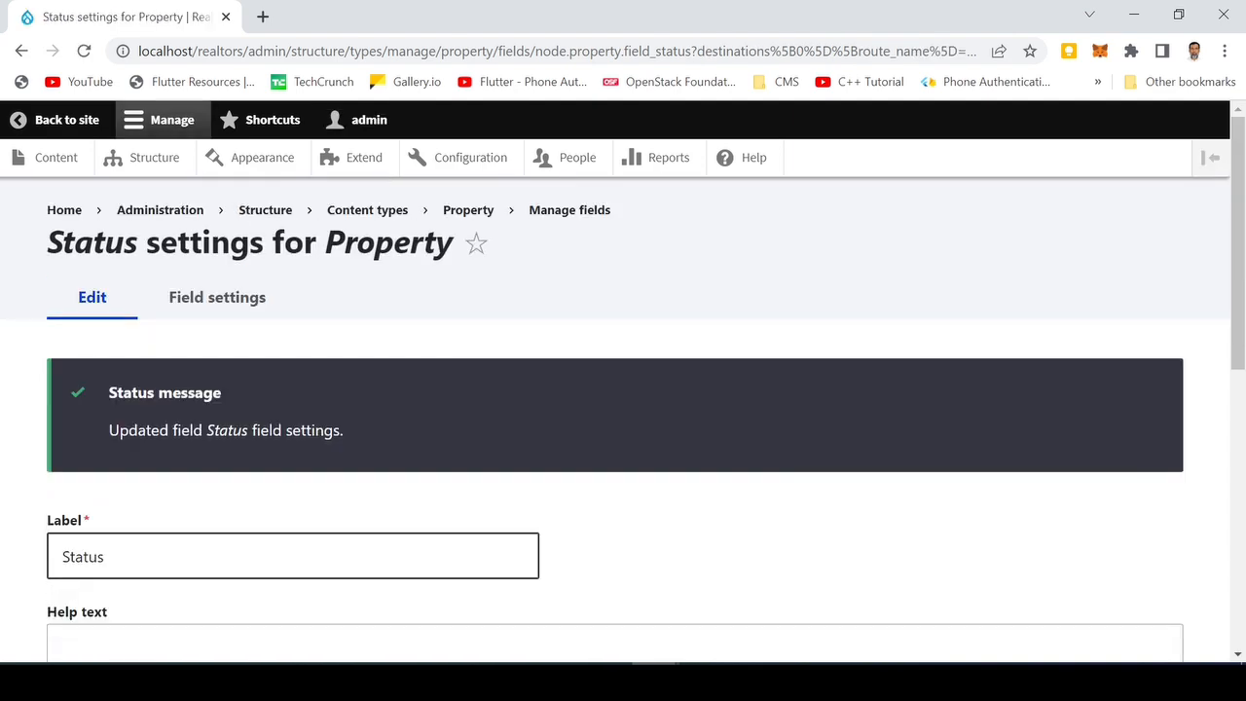
Step: Set the default value of the Status field to Active and save the settings
{"action": "scroll", "coordinate": [250, 517], "scroll_direction": "down", "scroll_amount": 6}
{"action": "scroll", "coordinate": [240, 523], "scroll_direction": "down", "scroll_amount": 1}
{"action": "left_click", "coordinate": [162, 438]}
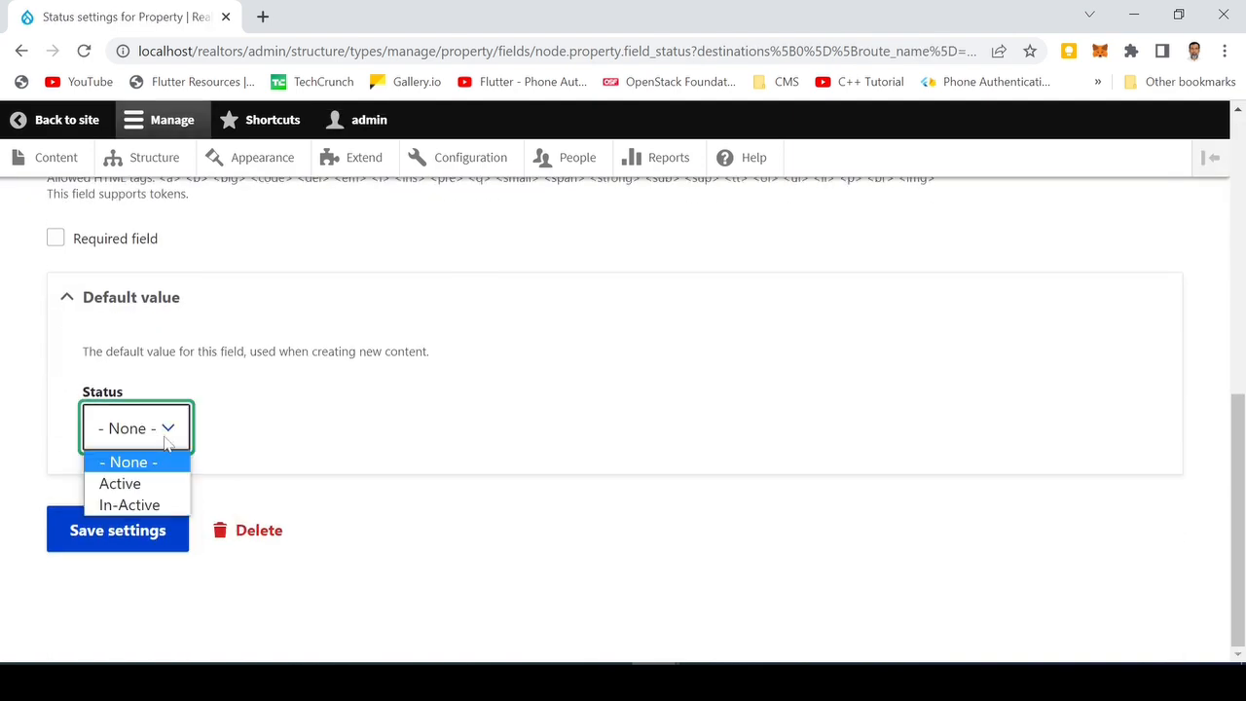
{"action": "left_click", "coordinate": [147, 487]}
{"action": "left_click", "coordinate": [93, 535]}
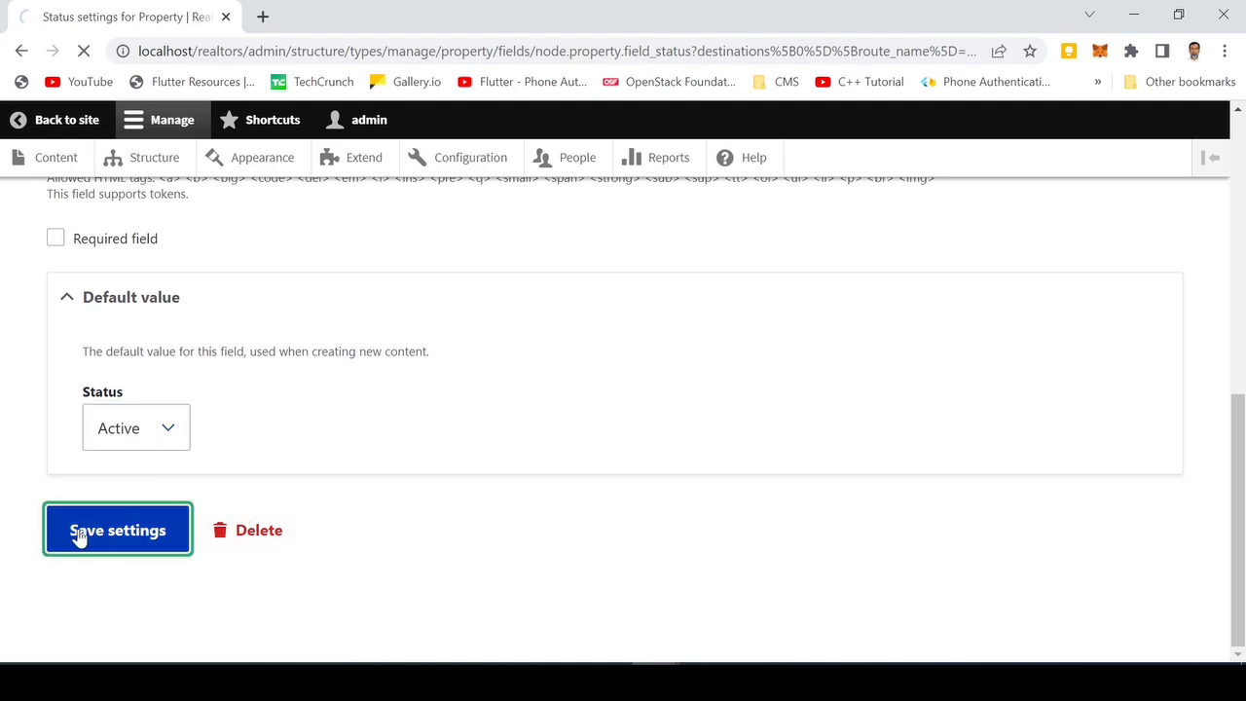
Step: Review the Property content type's field list to check which fields exist and which are still missing
{"action": "scroll", "coordinate": [109, 534], "scroll_direction": "down", "scroll_amount": 5}
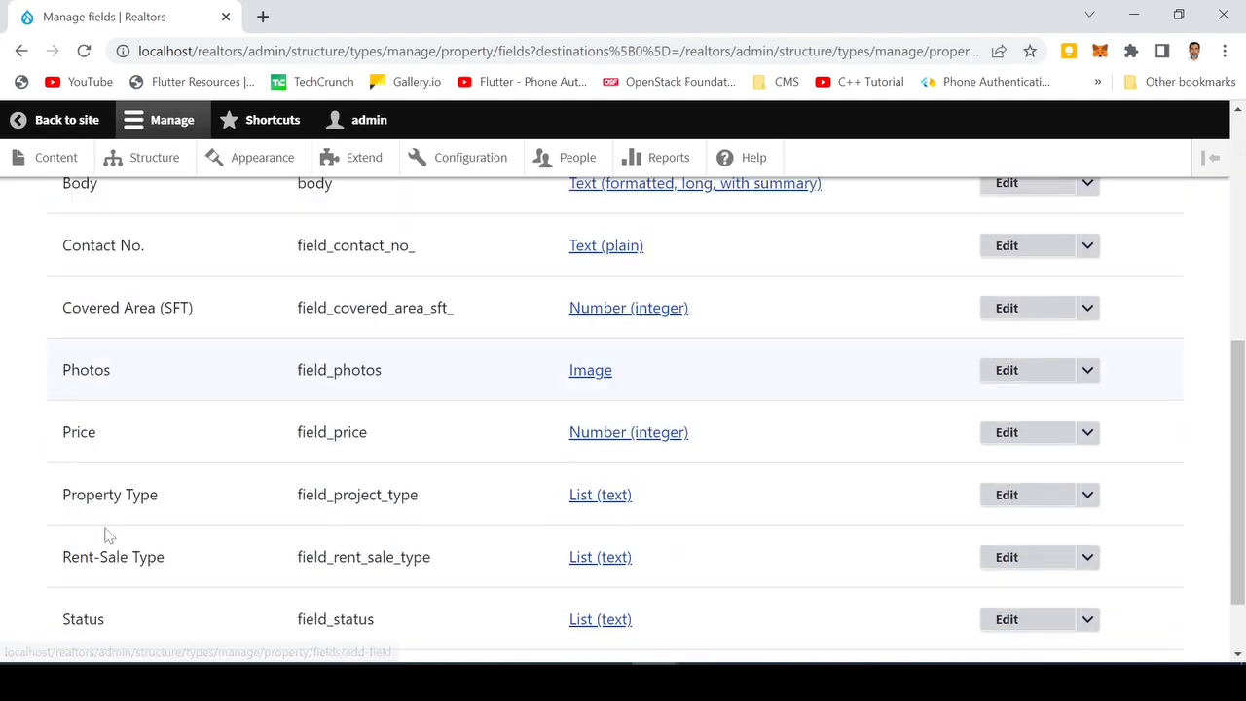
{"action": "scroll", "coordinate": [109, 534], "scroll_direction": "down", "scroll_amount": 1}
{"action": "scroll", "coordinate": [321, 464], "scroll_direction": "up", "scroll_amount": 6}
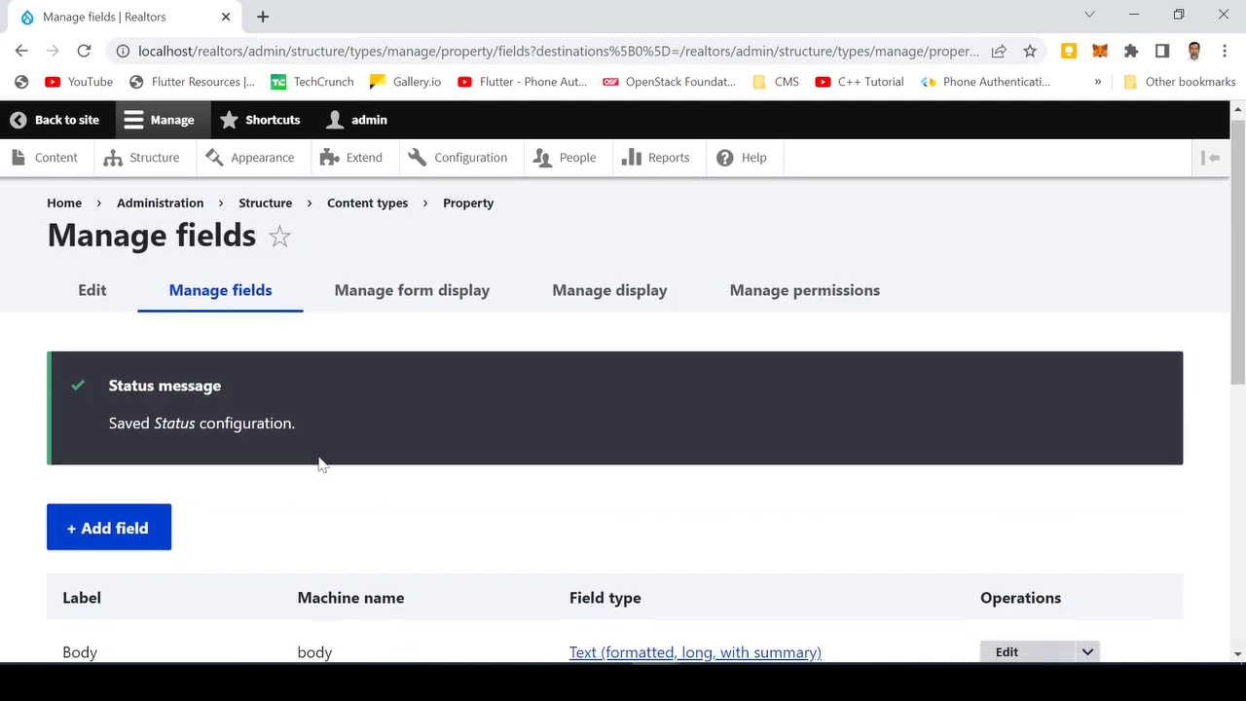
{"action": "scroll", "coordinate": [321, 465], "scroll_direction": "down", "scroll_amount": 8}
{"action": "scroll", "coordinate": [376, 471], "scroll_direction": "up", "scroll_amount": 6}
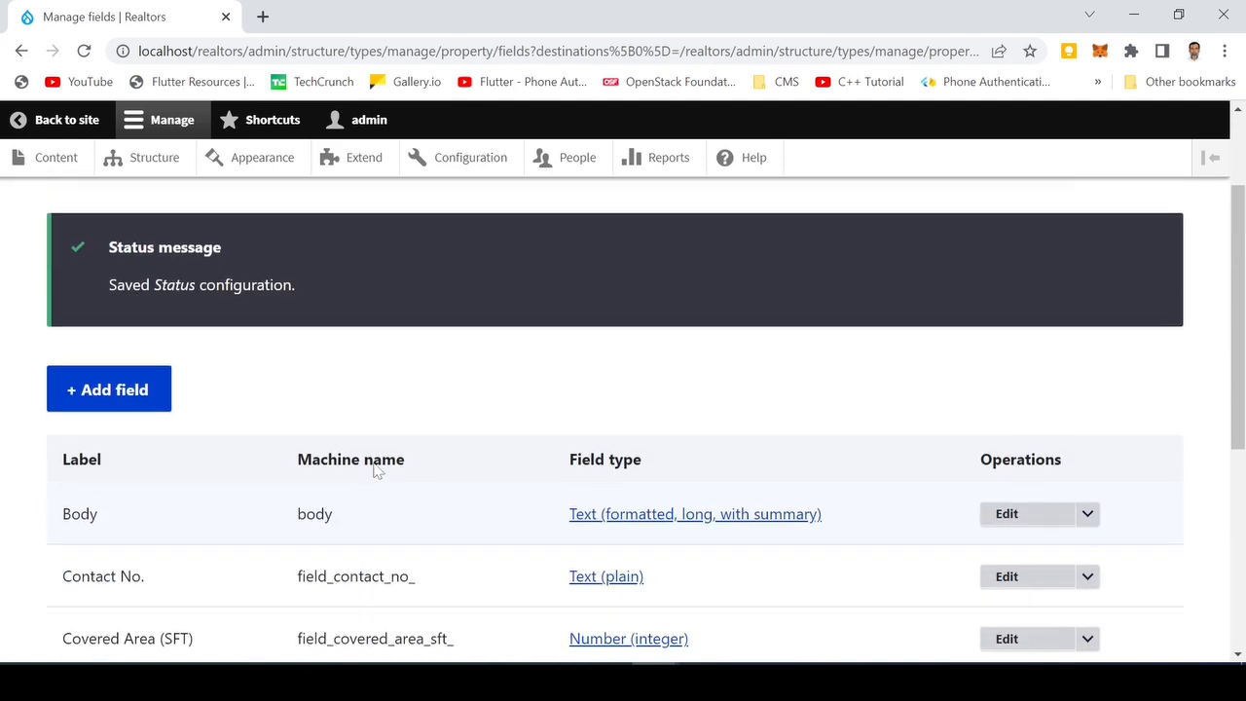
{"action": "scroll", "coordinate": [376, 471], "scroll_direction": "down", "scroll_amount": 4}
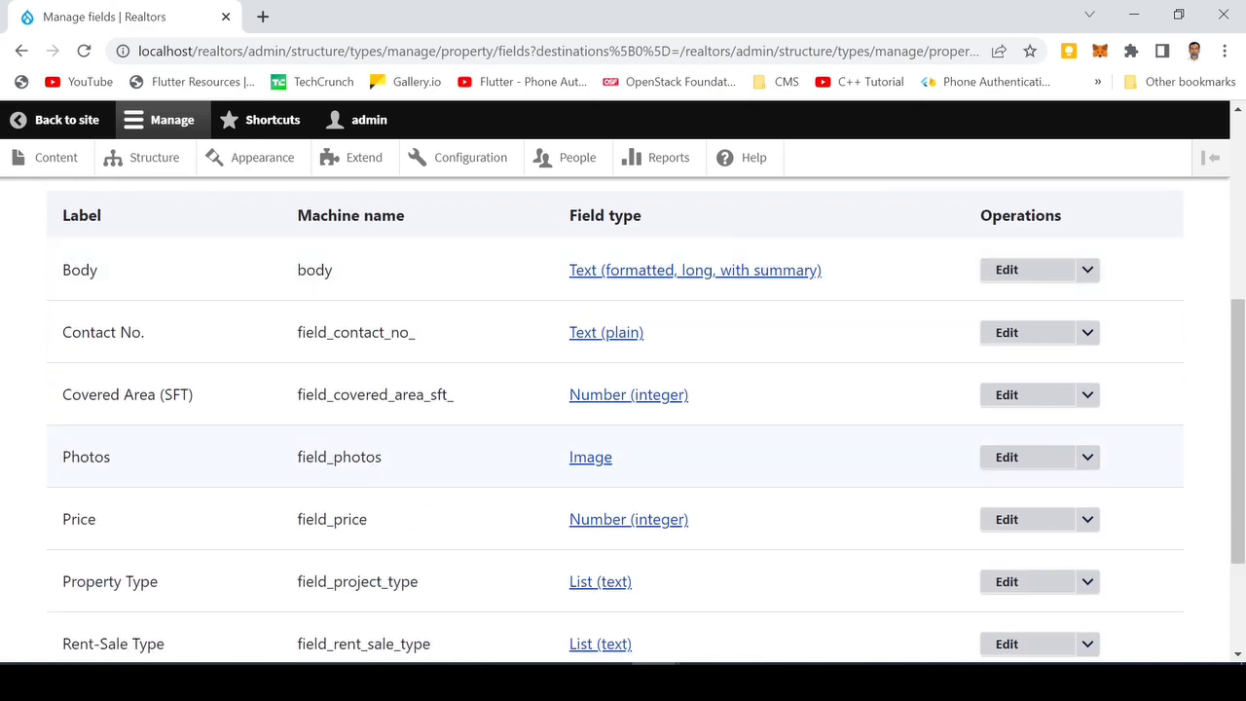
{"action": "scroll", "coordinate": [375, 469], "scroll_direction": "up", "scroll_amount": 3}
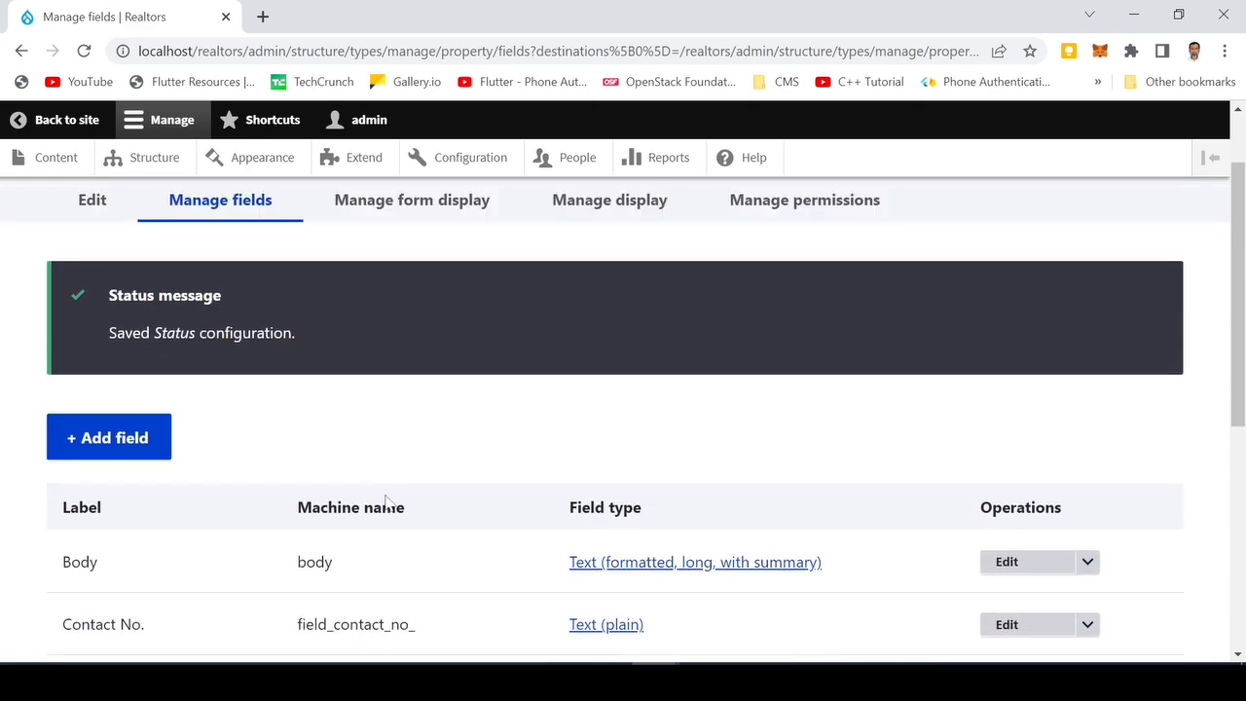
{"action": "scroll", "coordinate": [351, 468], "scroll_direction": "down", "scroll_amount": 3}
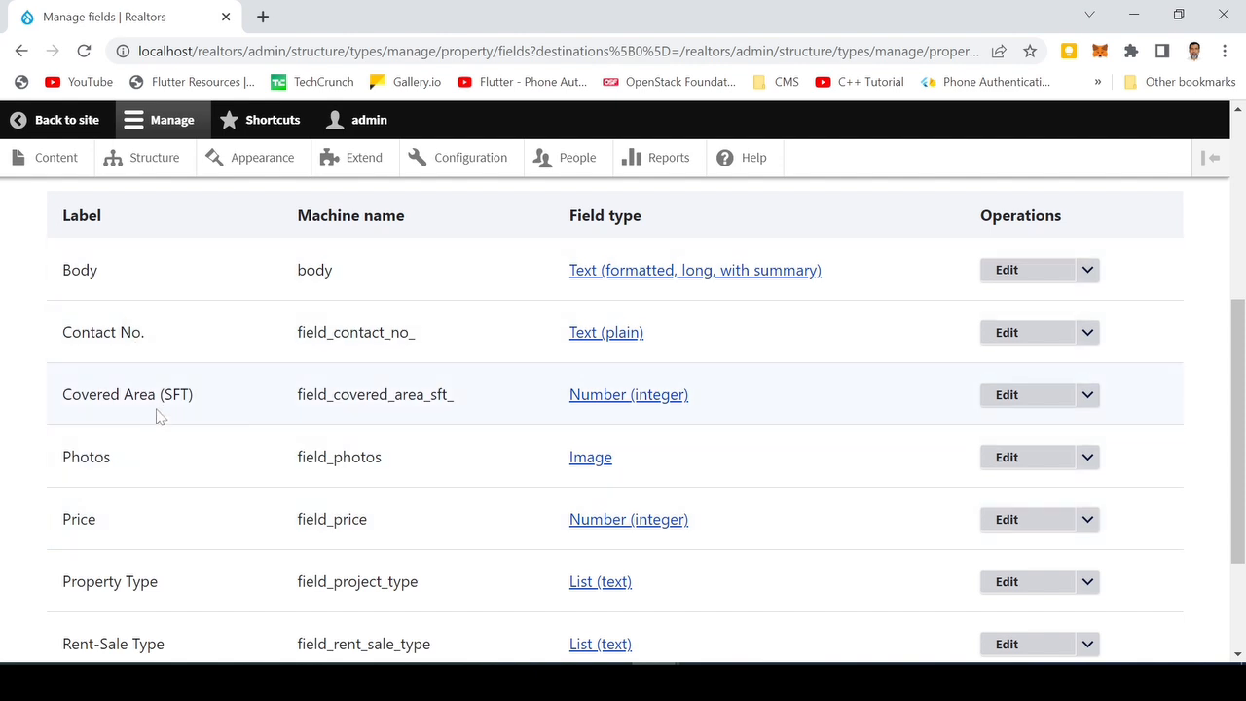
{"action": "scroll", "coordinate": [169, 478], "scroll_direction": "down", "scroll_amount": 1}
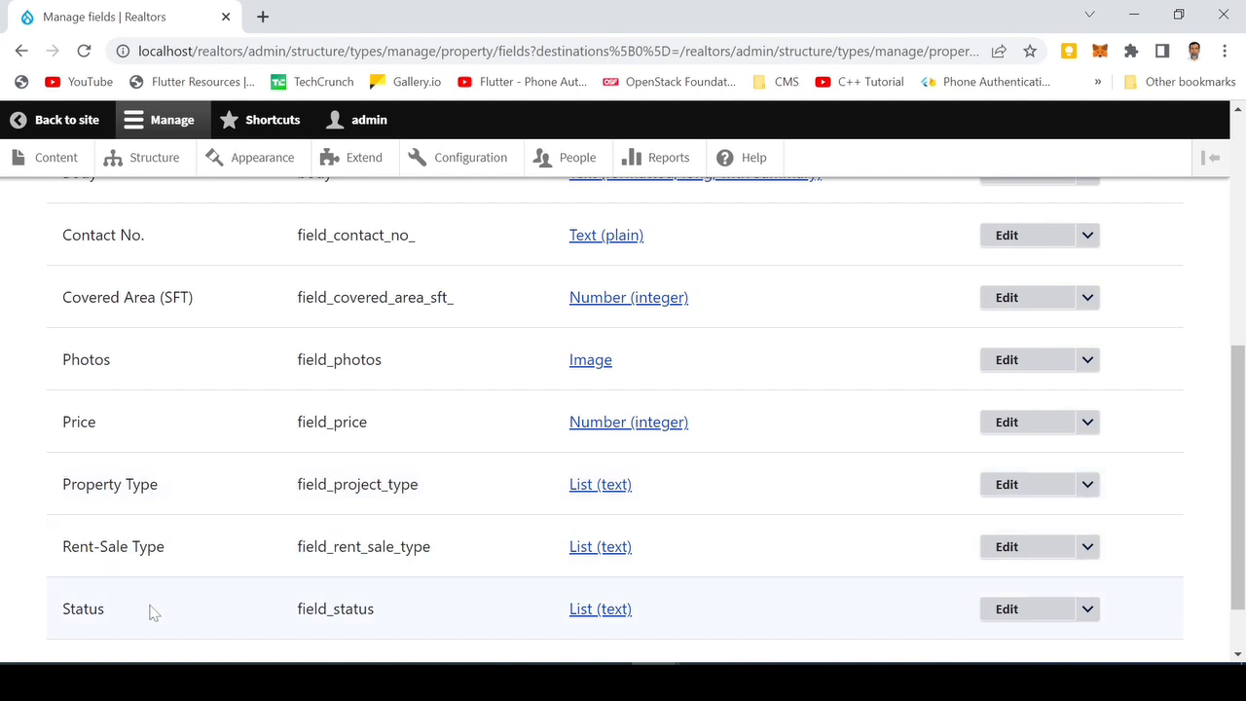
{"action": "scroll", "coordinate": [175, 584], "scroll_direction": "down", "scroll_amount": 1}
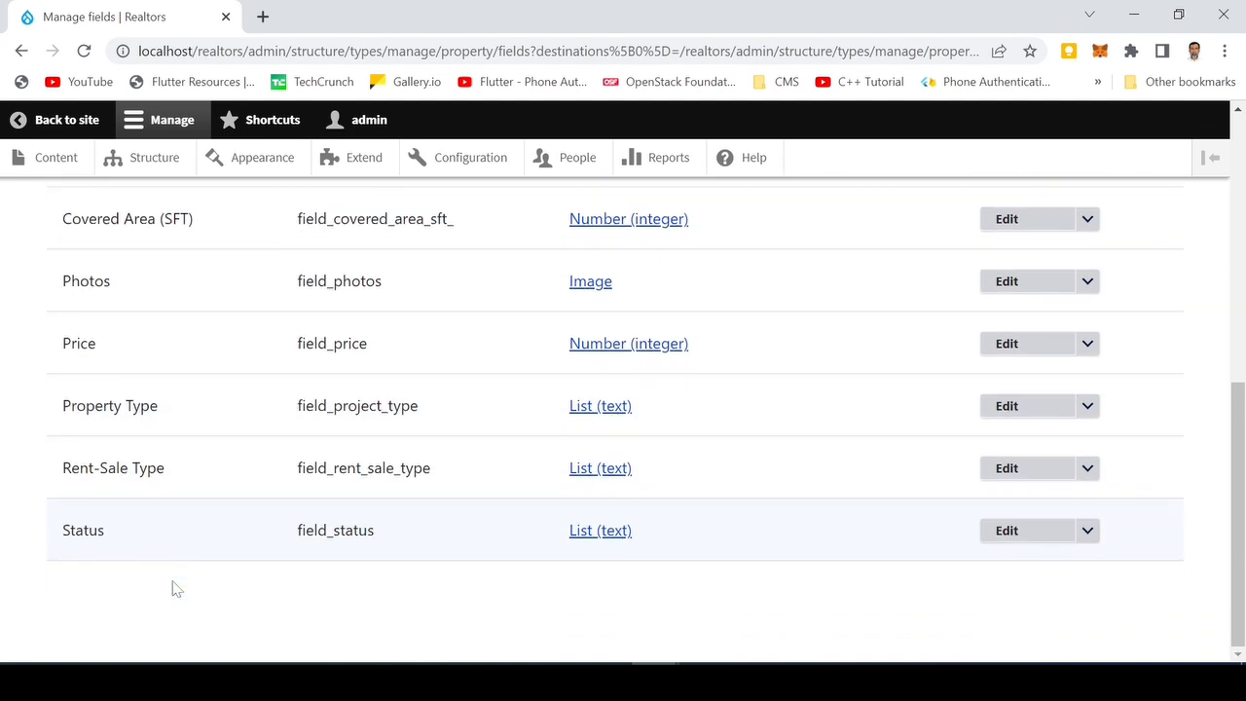
Step: Add a new Number (integer) field labelled "Area (in Marla)" to the Property content type and continue to its field settings
{"action": "scroll", "coordinate": [173, 584], "scroll_direction": "up", "scroll_amount": 10}
{"action": "left_click", "coordinate": [105, 543]}
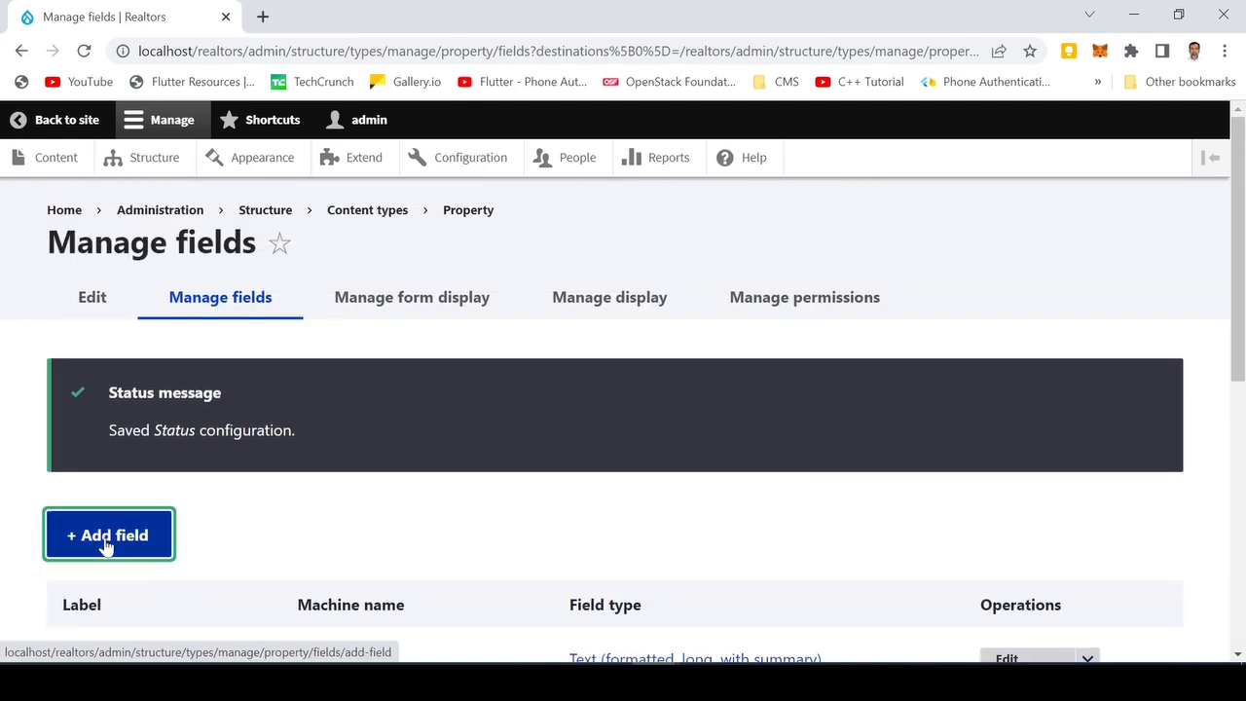
{"action": "left_click", "coordinate": [131, 394]}
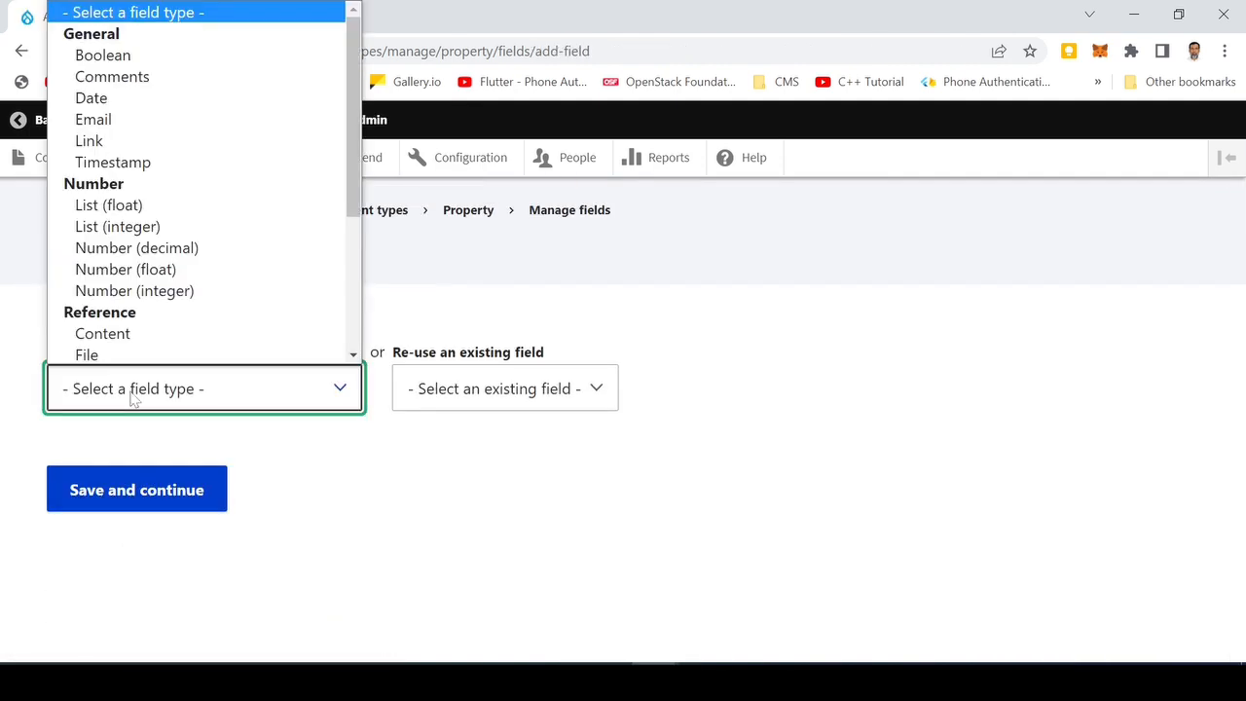
{"action": "left_click", "coordinate": [150, 289]}
{"action": "left_click", "coordinate": [62, 502]}
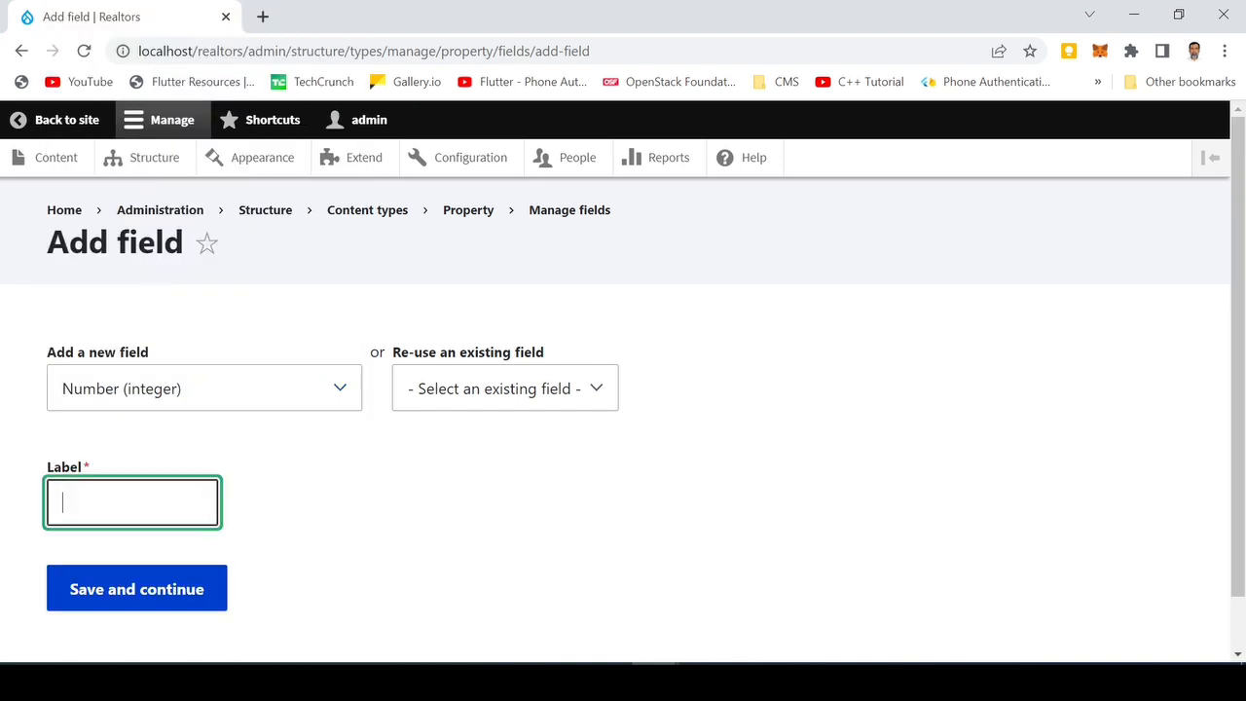
{"action": "type", "text": "Are"}
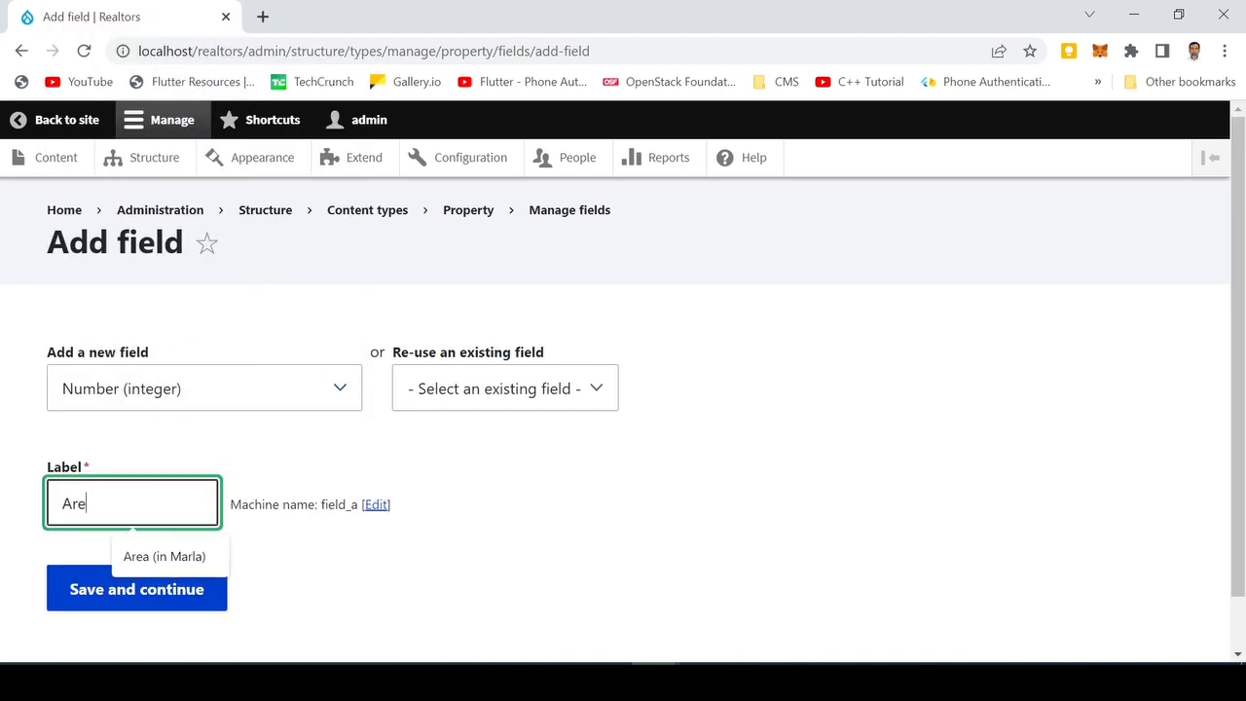
{"action": "type", "text": "a (in"}
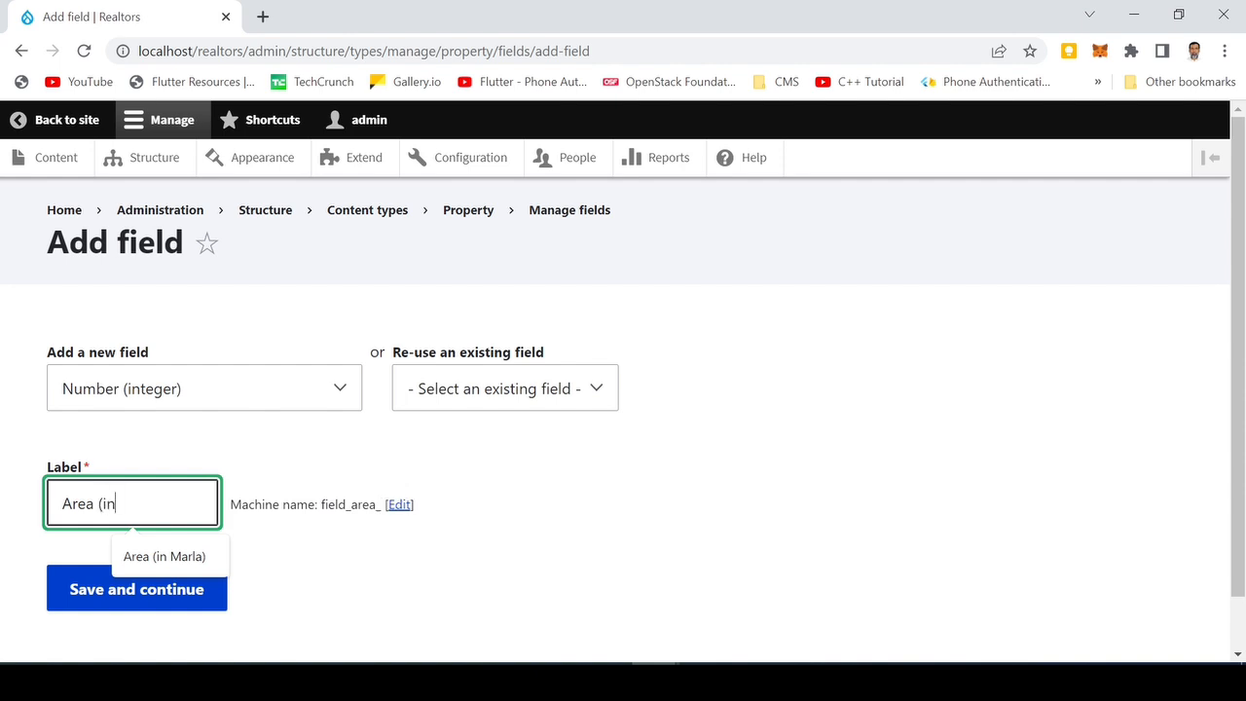
{"action": "type", "text": " Marla"}
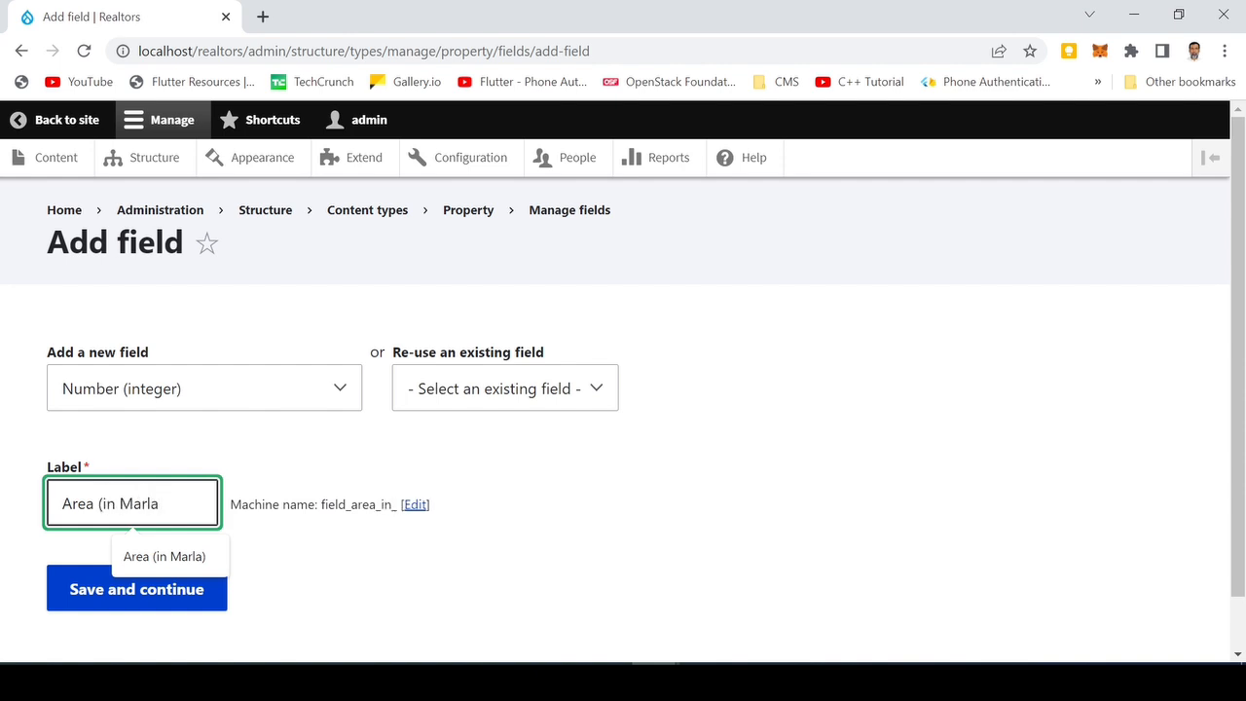
{"action": "type", "text": ")"}
{"action": "left_click", "coordinate": [156, 593]}
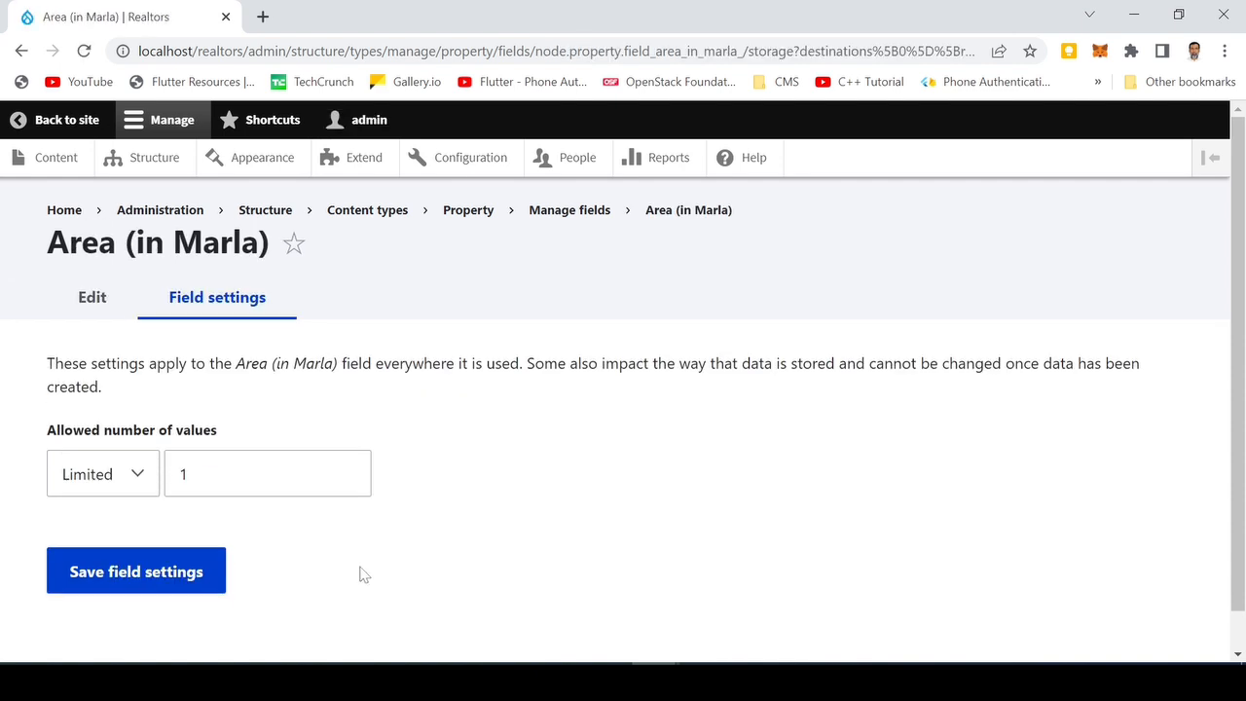
Step: Save the Area (in Marla) field with a single allowed value and no default value
{"action": "left_click", "coordinate": [102, 571]}
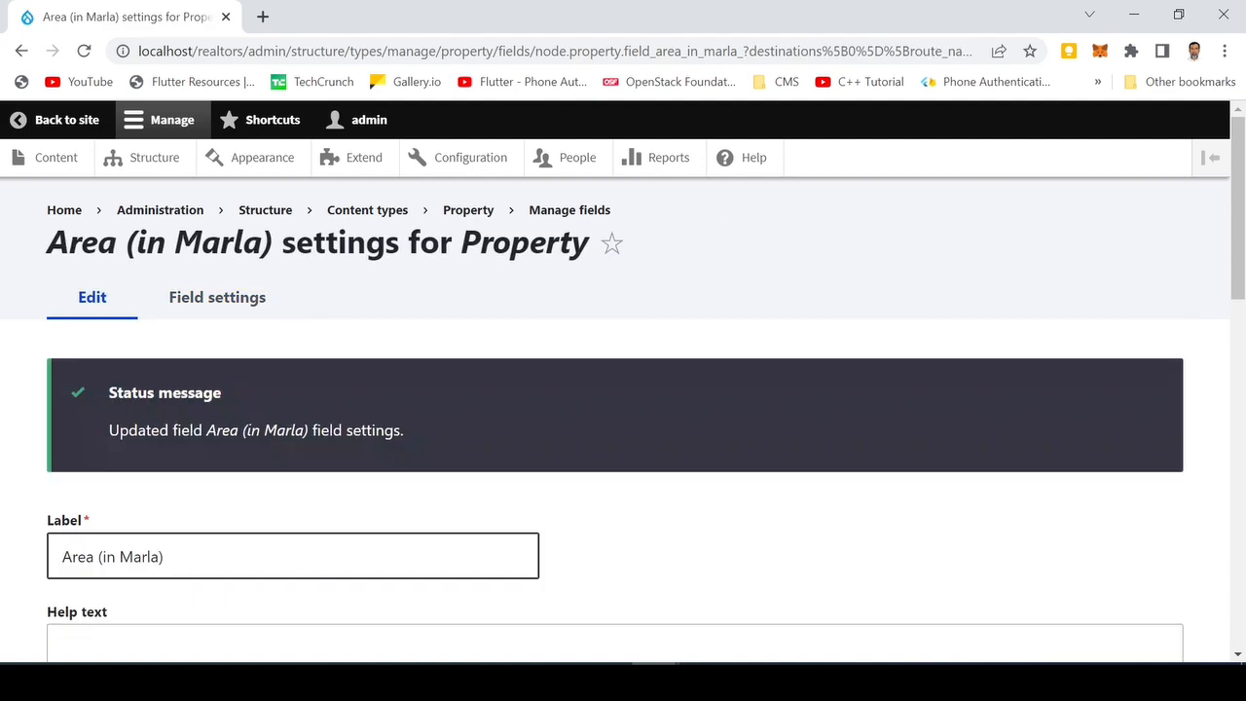
{"action": "scroll", "coordinate": [253, 535], "scroll_direction": "down", "scroll_amount": 10}
{"action": "left_click", "coordinate": [120, 546]}
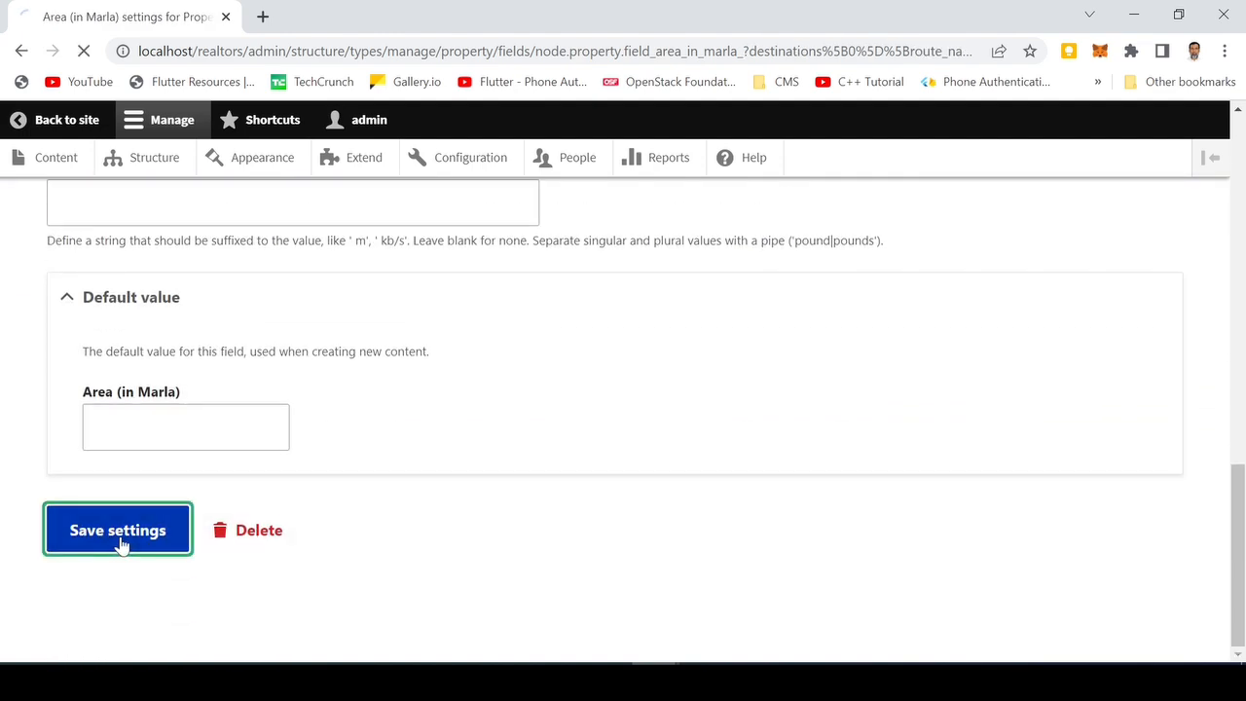
Step: Check the Property field list and open the site's Content types overview
{"action": "scroll", "coordinate": [292, 523], "scroll_direction": "down", "scroll_amount": 6}
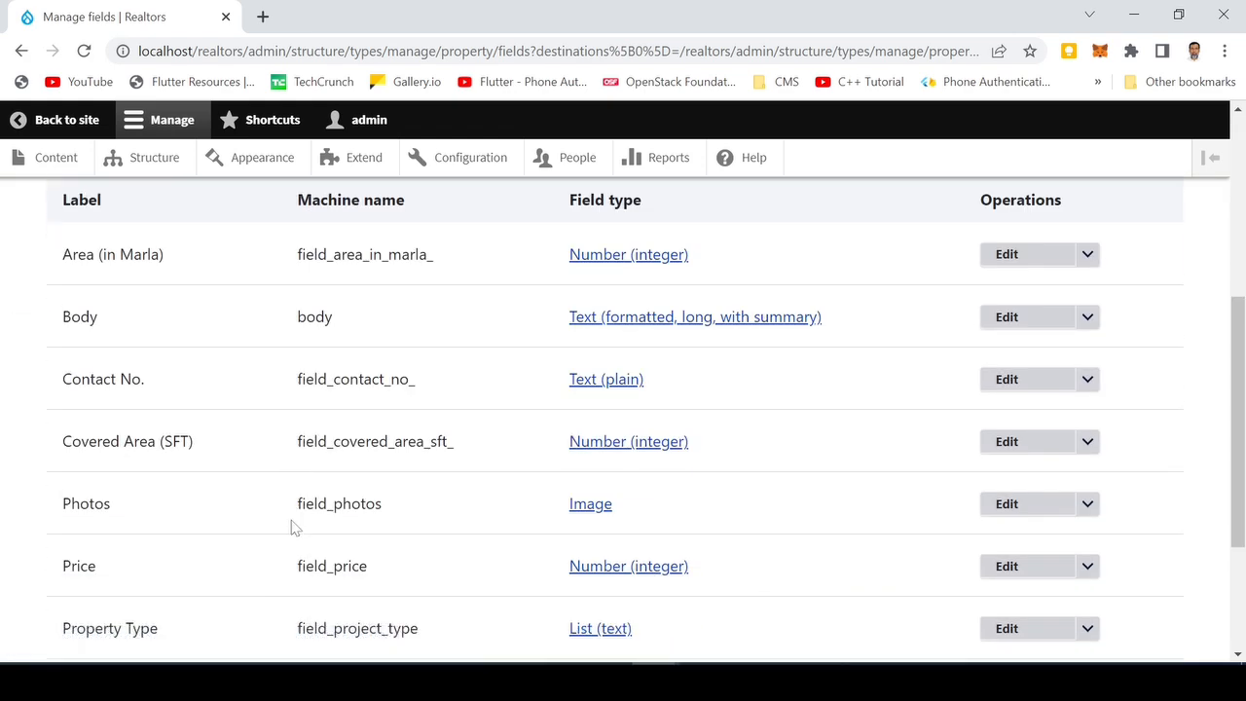
{"action": "scroll", "coordinate": [290, 527], "scroll_direction": "up", "scroll_amount": 6}
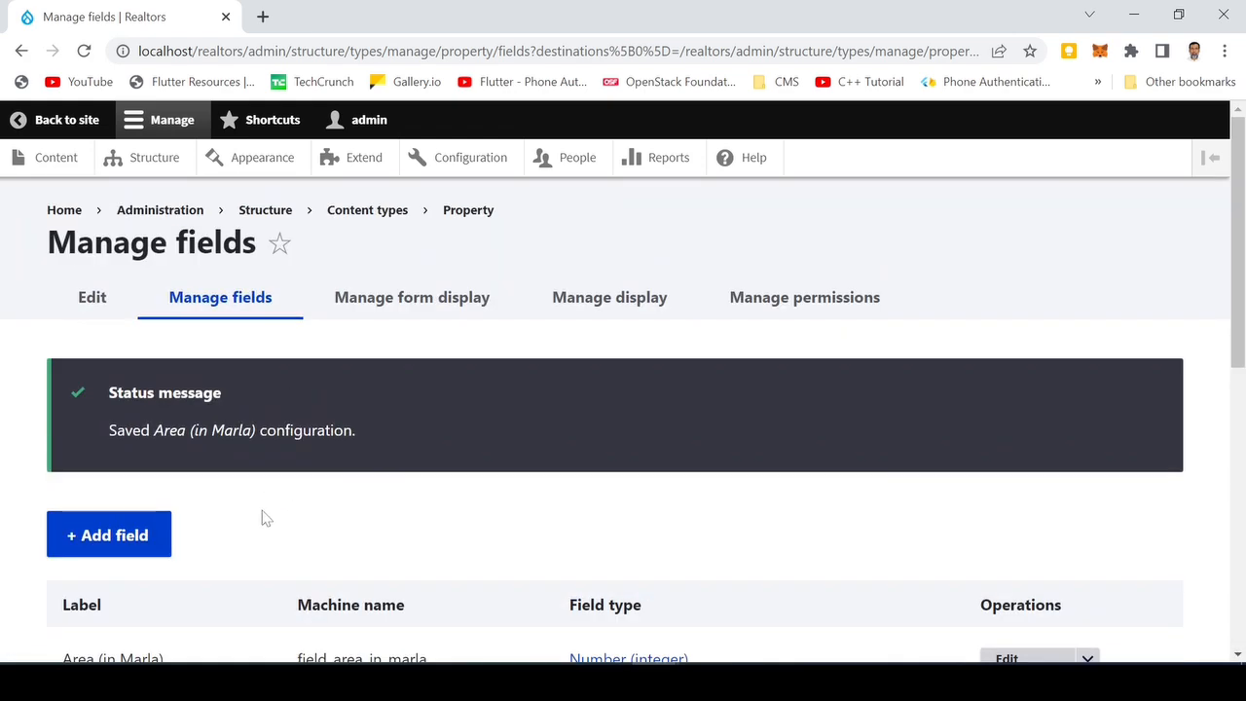
{"action": "scroll", "coordinate": [195, 380], "scroll_direction": "down", "scroll_amount": 1}
{"action": "scroll", "coordinate": [191, 375], "scroll_direction": "up", "scroll_amount": 2}
{"action": "left_click", "coordinate": [146, 161]}
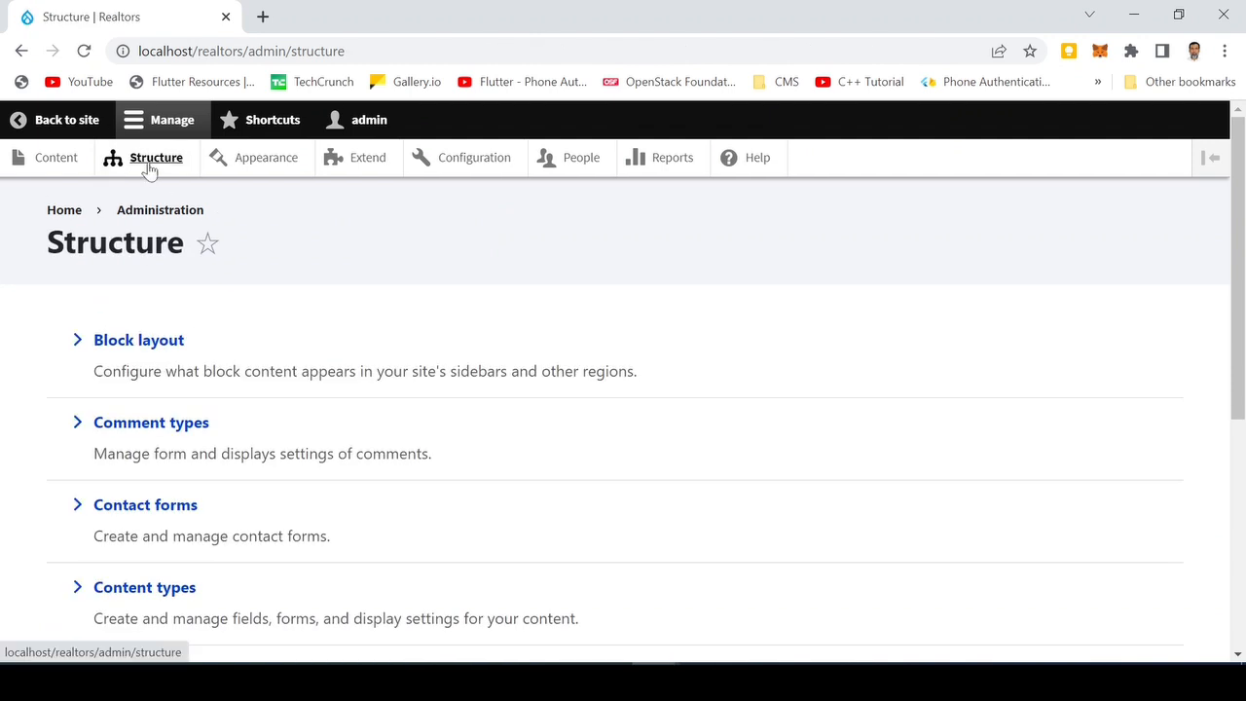
{"action": "left_click", "coordinate": [144, 590]}
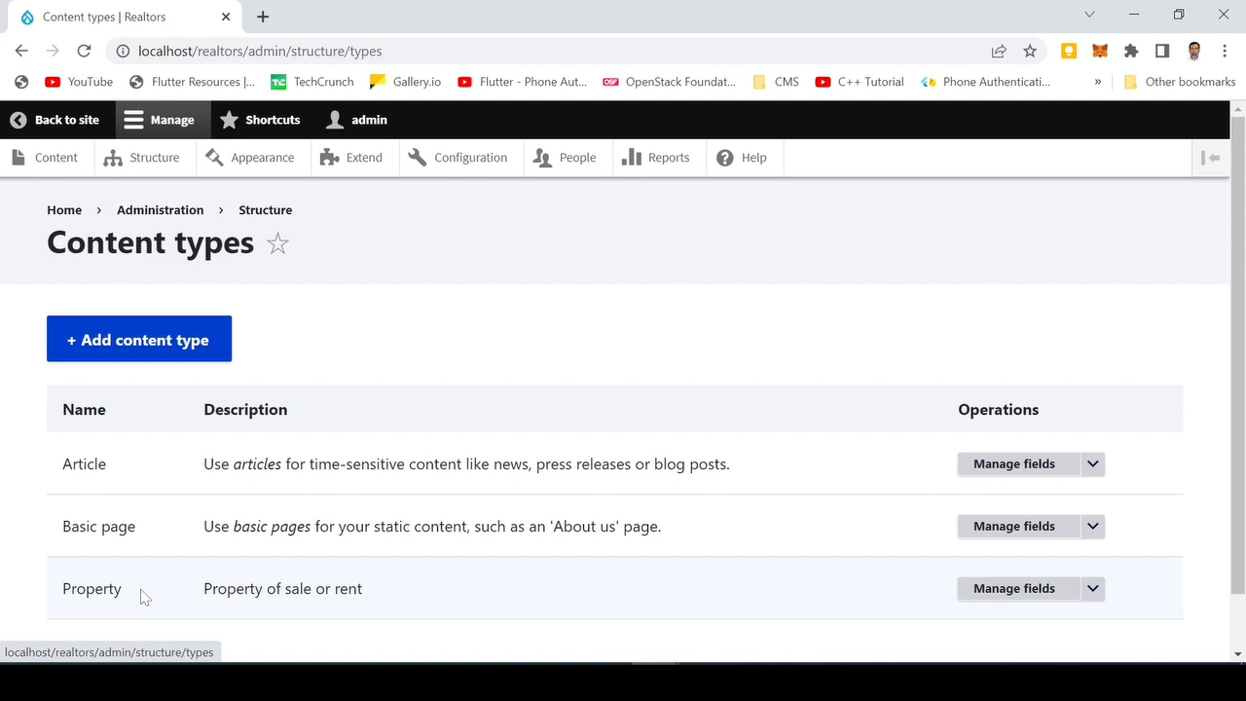
Step: Start a new Property content item and review the fields on its creation form
{"action": "scroll", "coordinate": [373, 426], "scroll_direction": "down", "scroll_amount": 1}
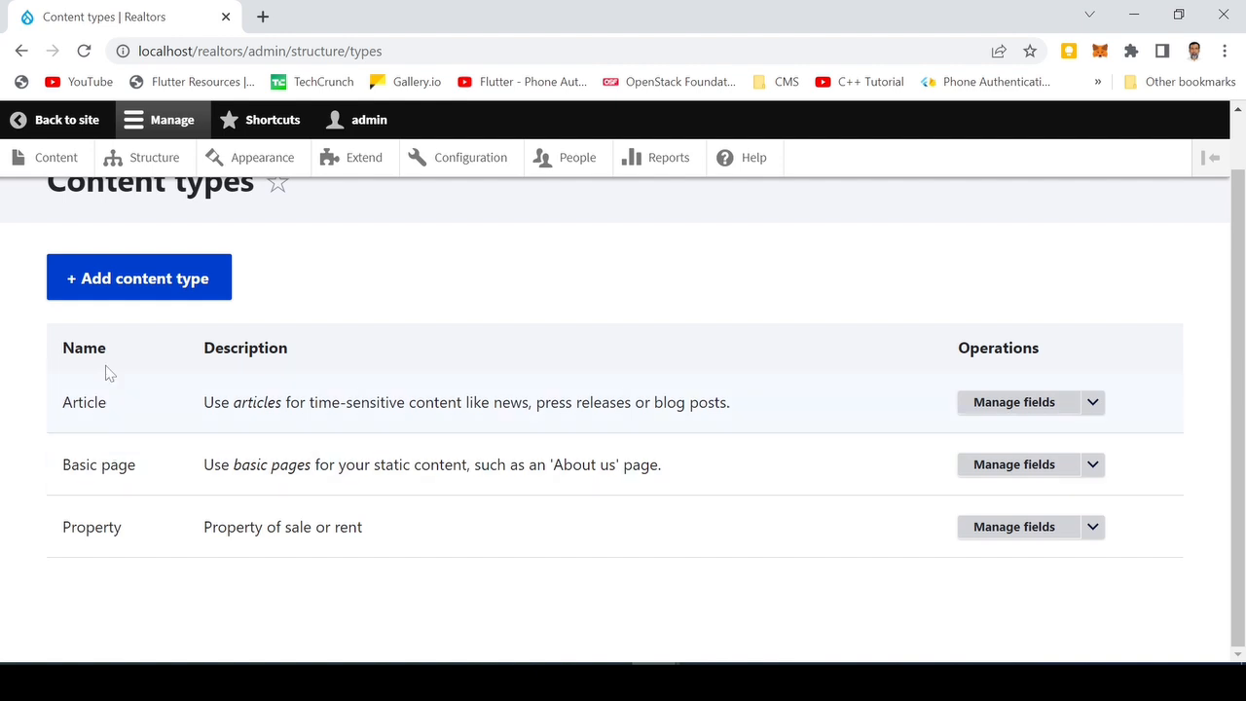
{"action": "left_click", "coordinate": [56, 167]}
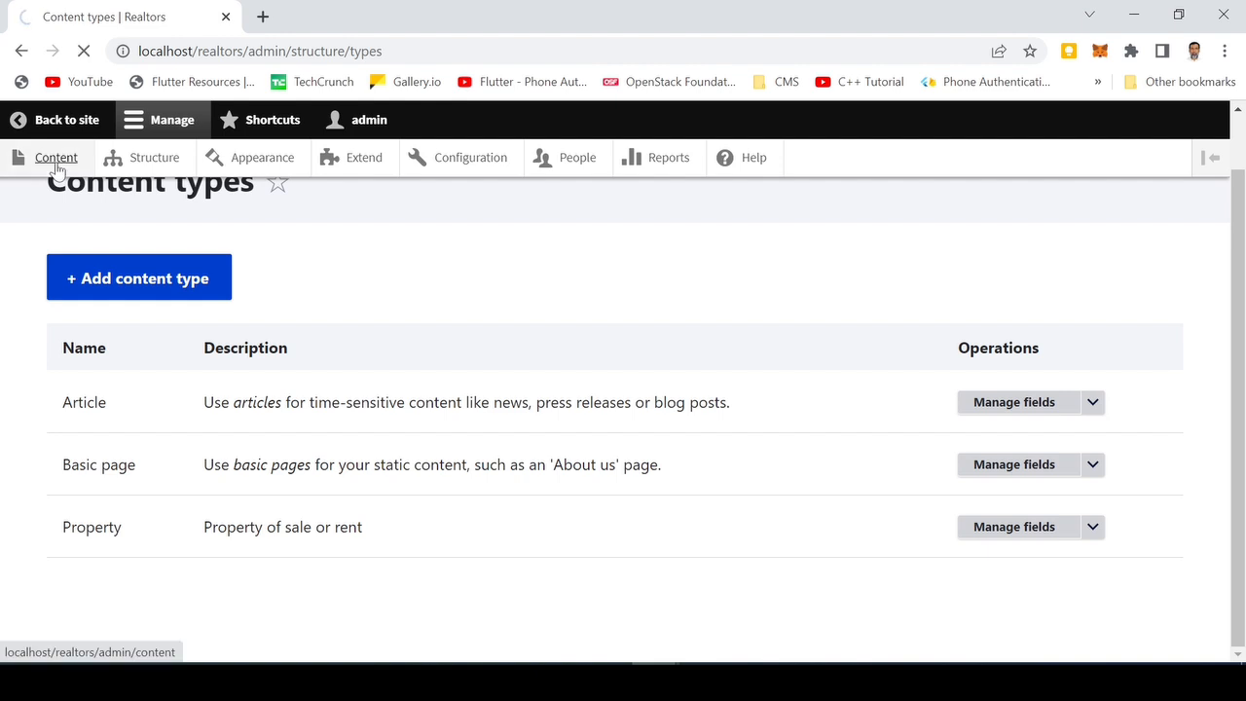
{"action": "left_click", "coordinate": [115, 385]}
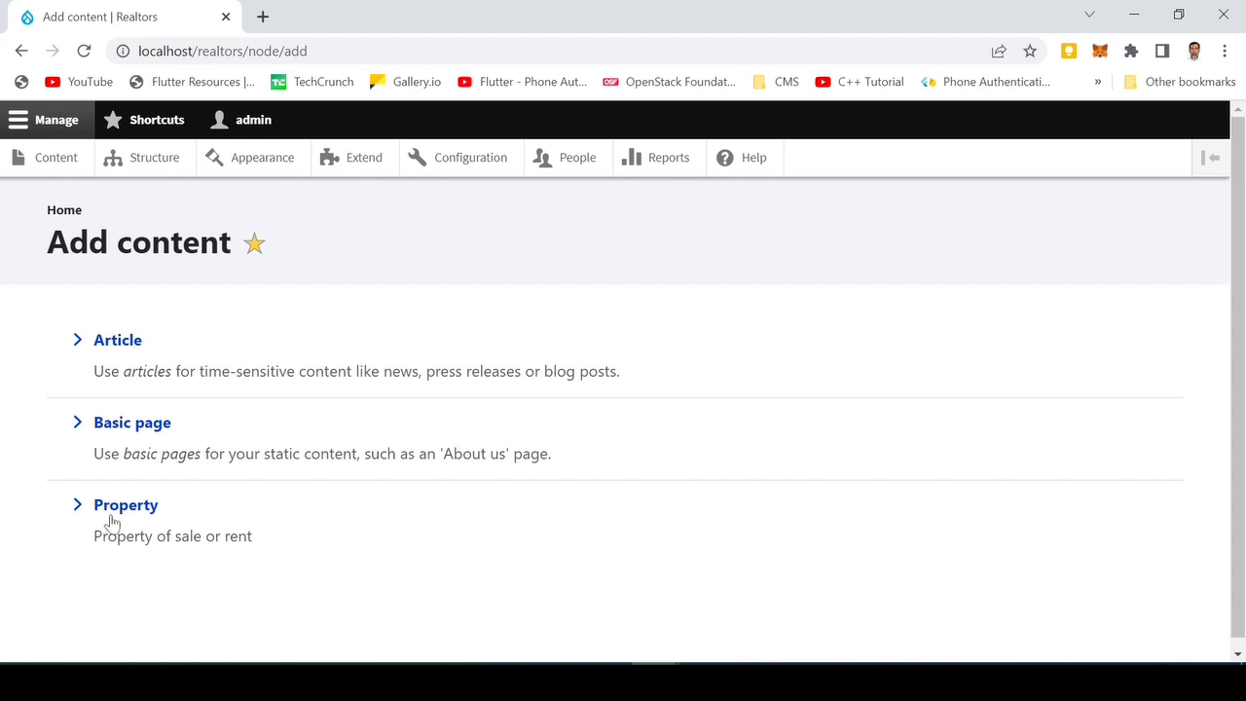
{"action": "left_click", "coordinate": [113, 512]}
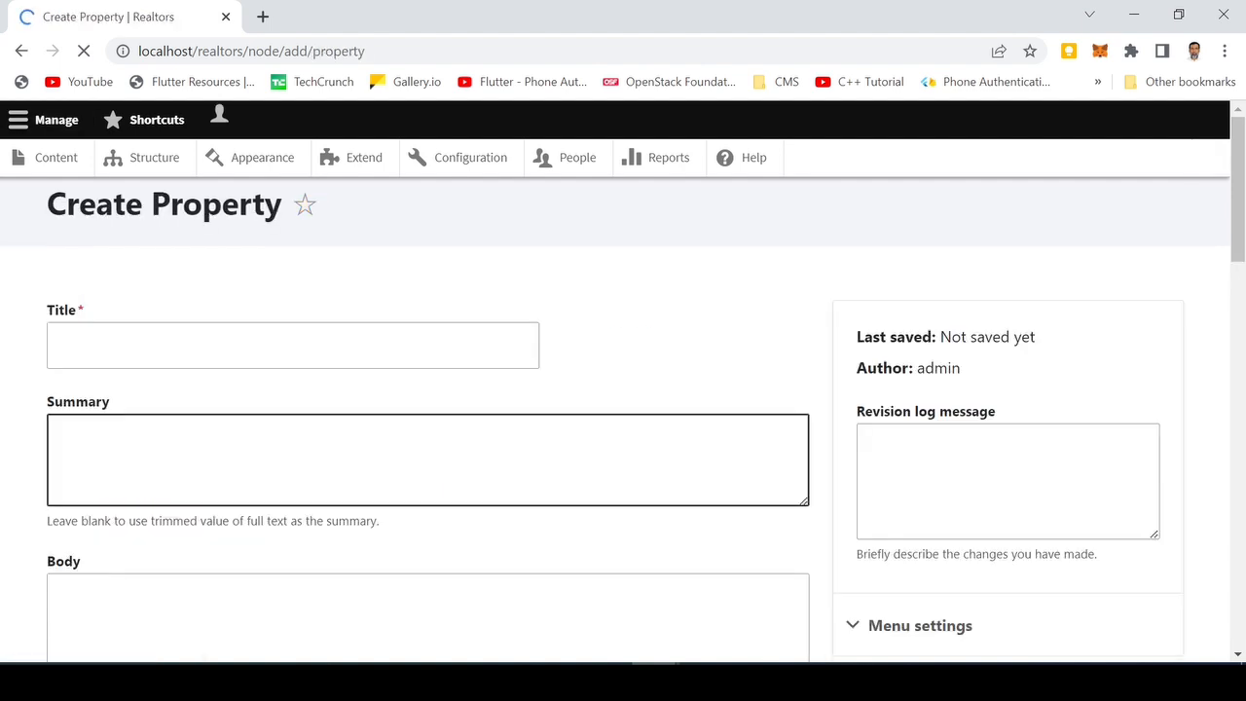
{"action": "scroll", "coordinate": [218, 465], "scroll_direction": "down", "scroll_amount": 6}
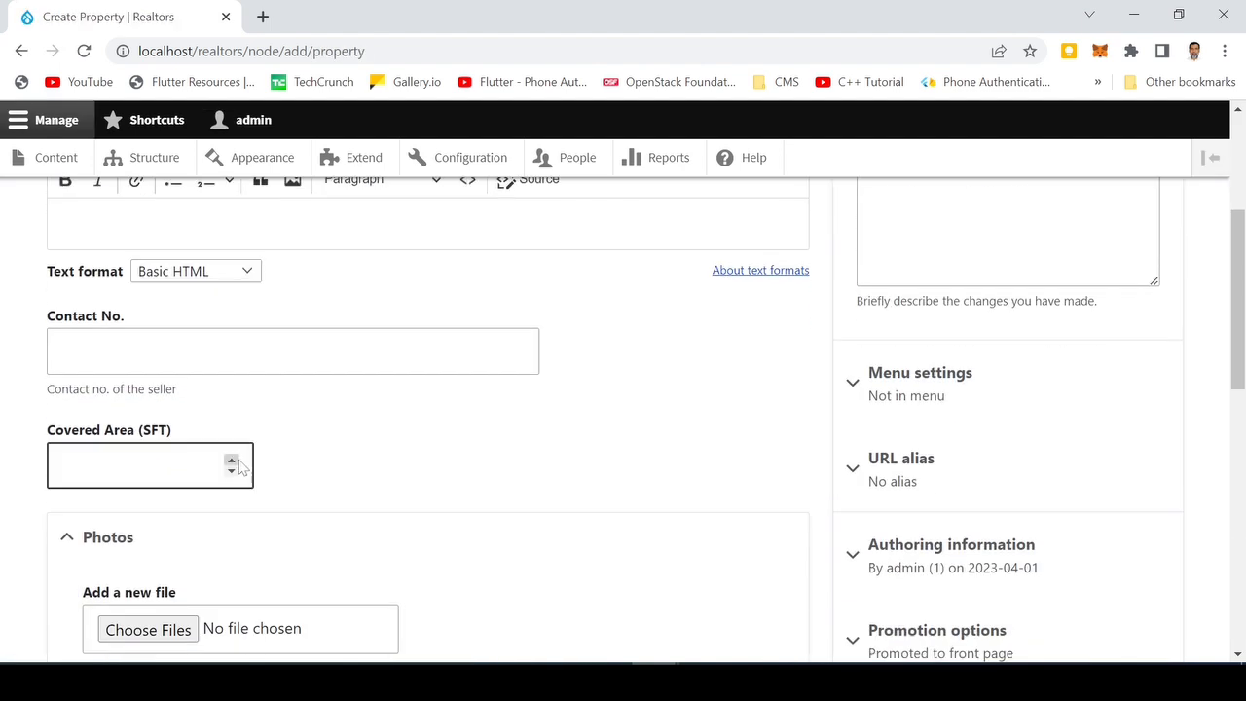
{"action": "scroll", "coordinate": [214, 462], "scroll_direction": "down", "scroll_amount": 3}
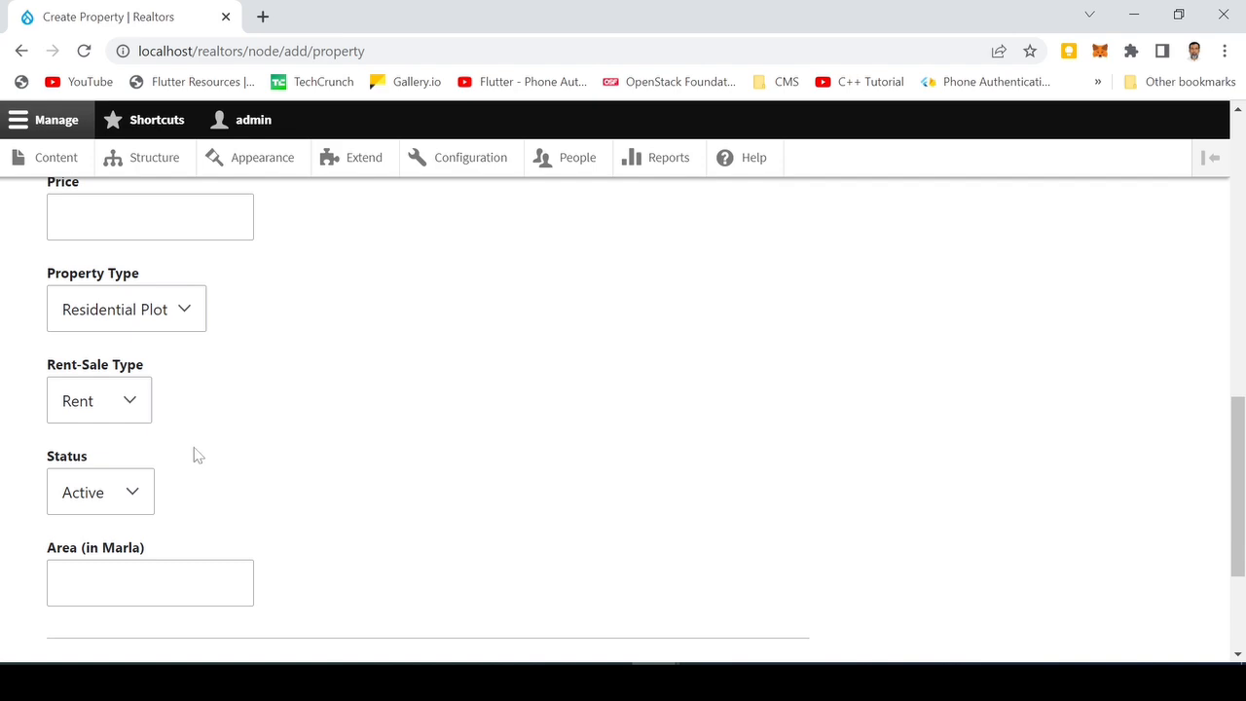
{"action": "scroll", "coordinate": [192, 450], "scroll_direction": "up", "scroll_amount": 9}
Step: Enter "House for Sale in University Town, Peshawar" as the title of the new property
{"action": "left_click", "coordinate": [165, 385]}
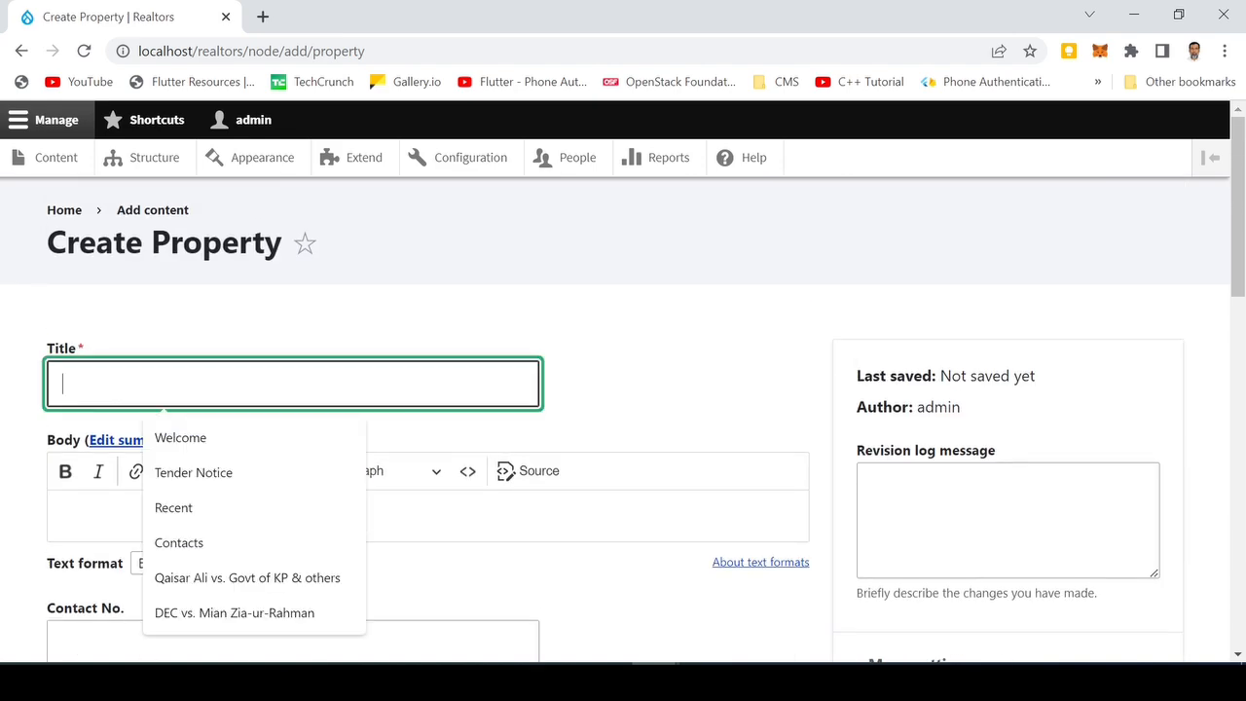
{"action": "type", "text": "H"}
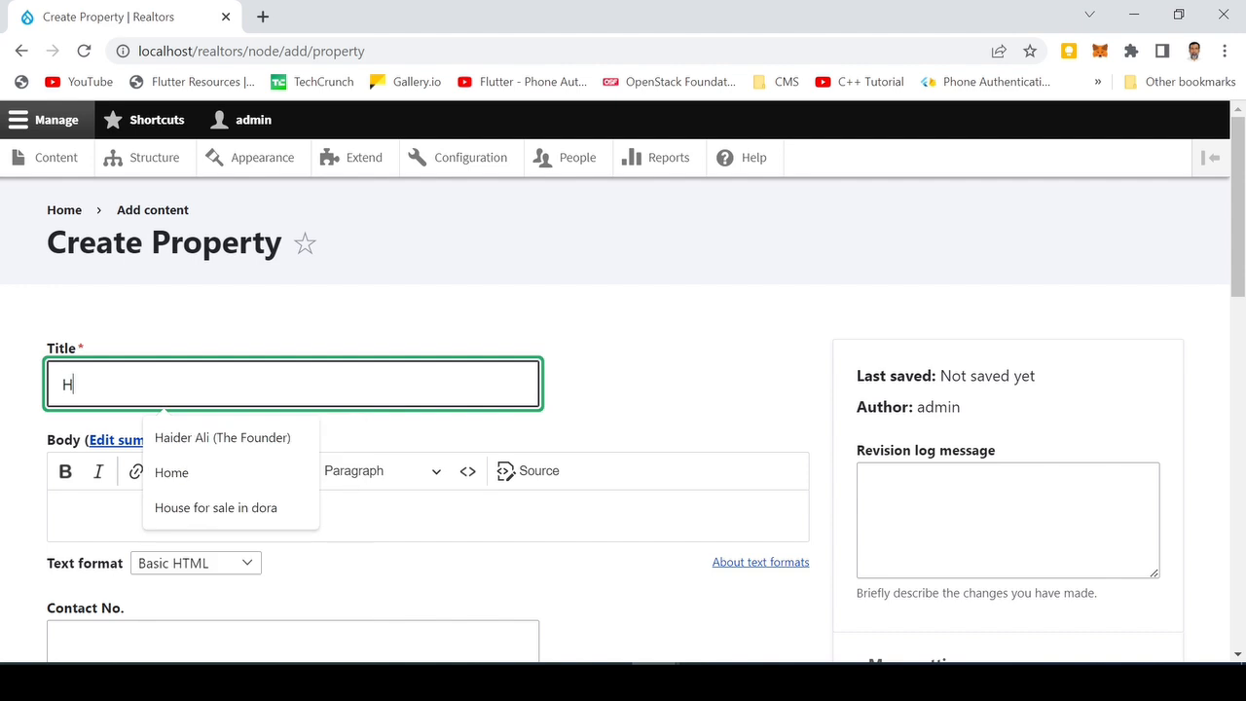
{"action": "type", "text": "ouse for S"}
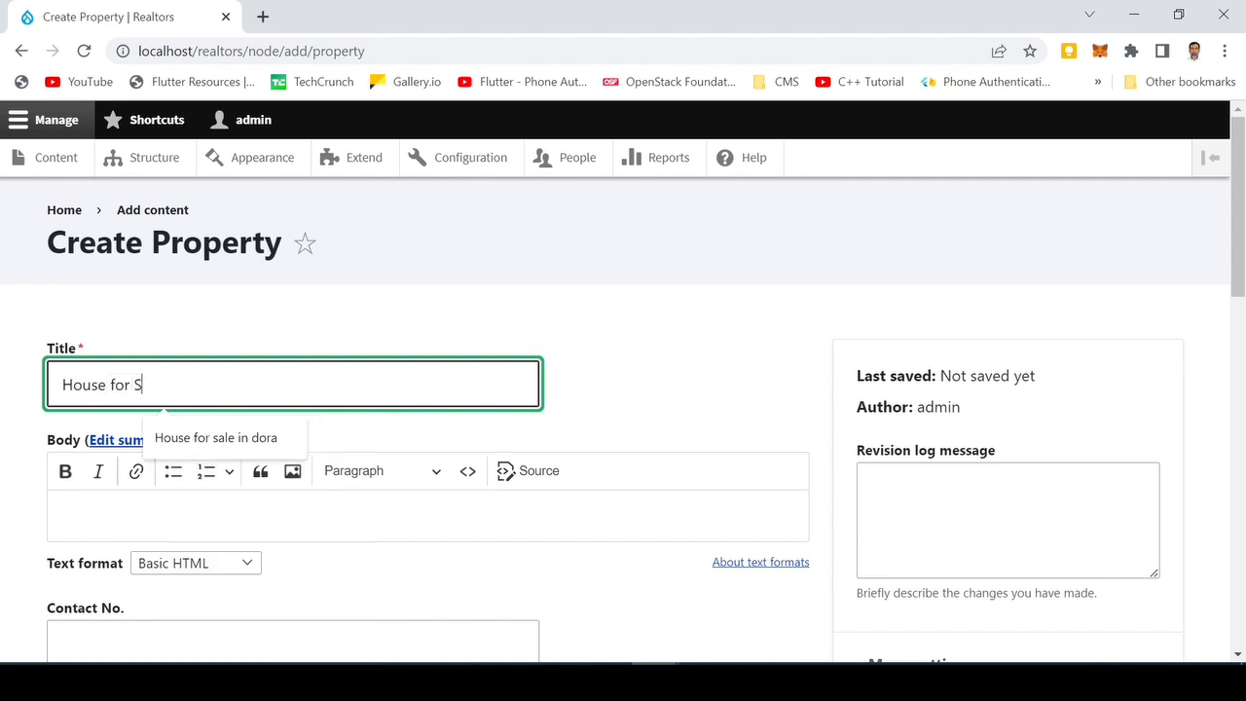
{"action": "type", "text": "ale in Uni"}
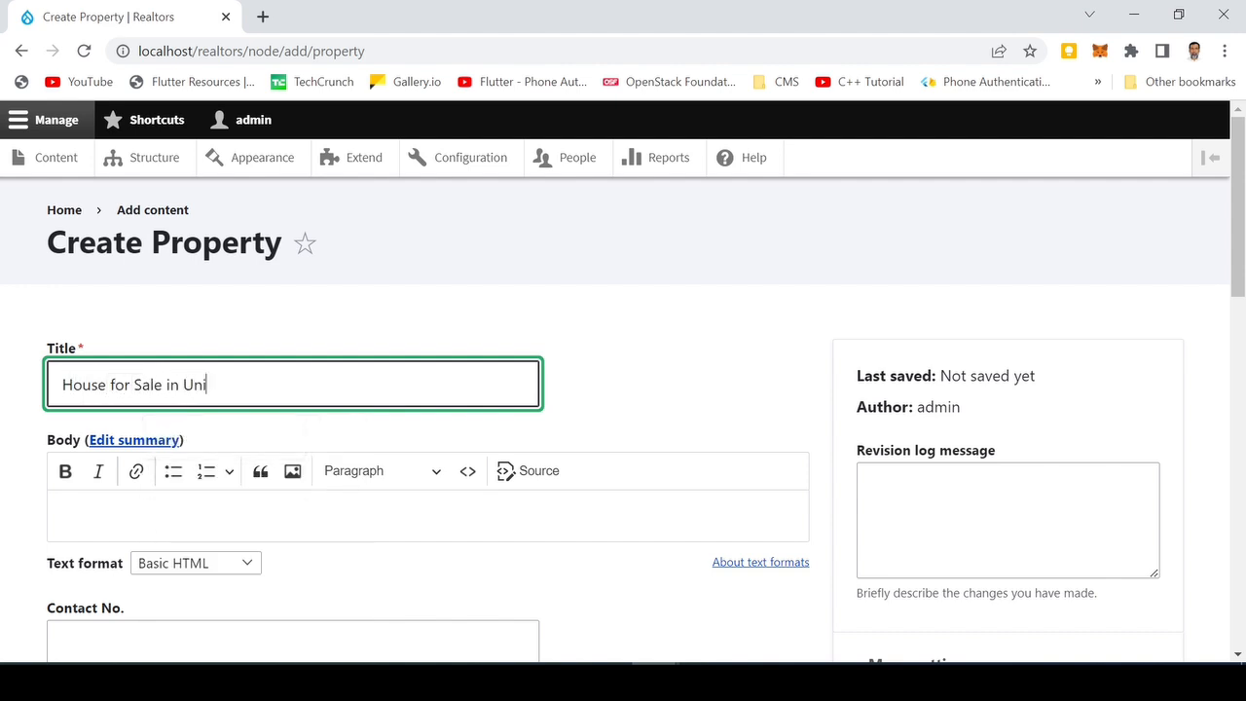
{"action": "type", "text": "versity Town, P"}
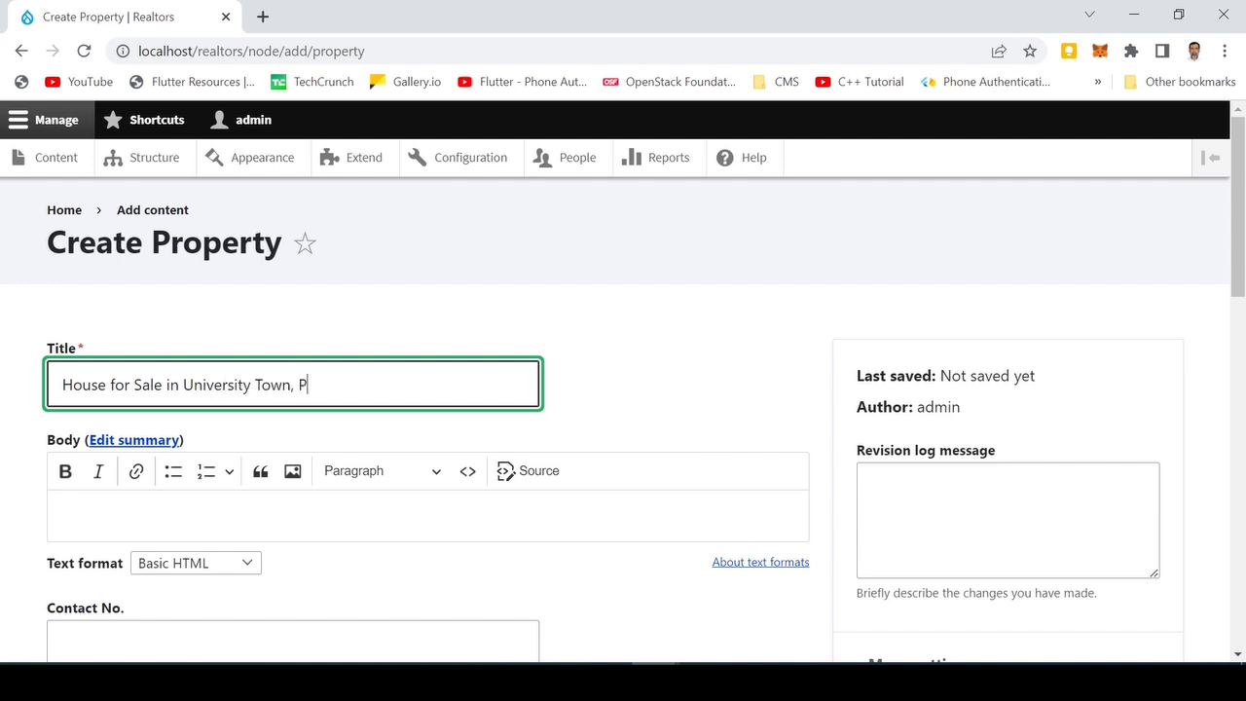
{"action": "type", "text": "es"}
{"action": "key", "text": "BackSpace"}
{"action": "type", "text": "eshawar"}
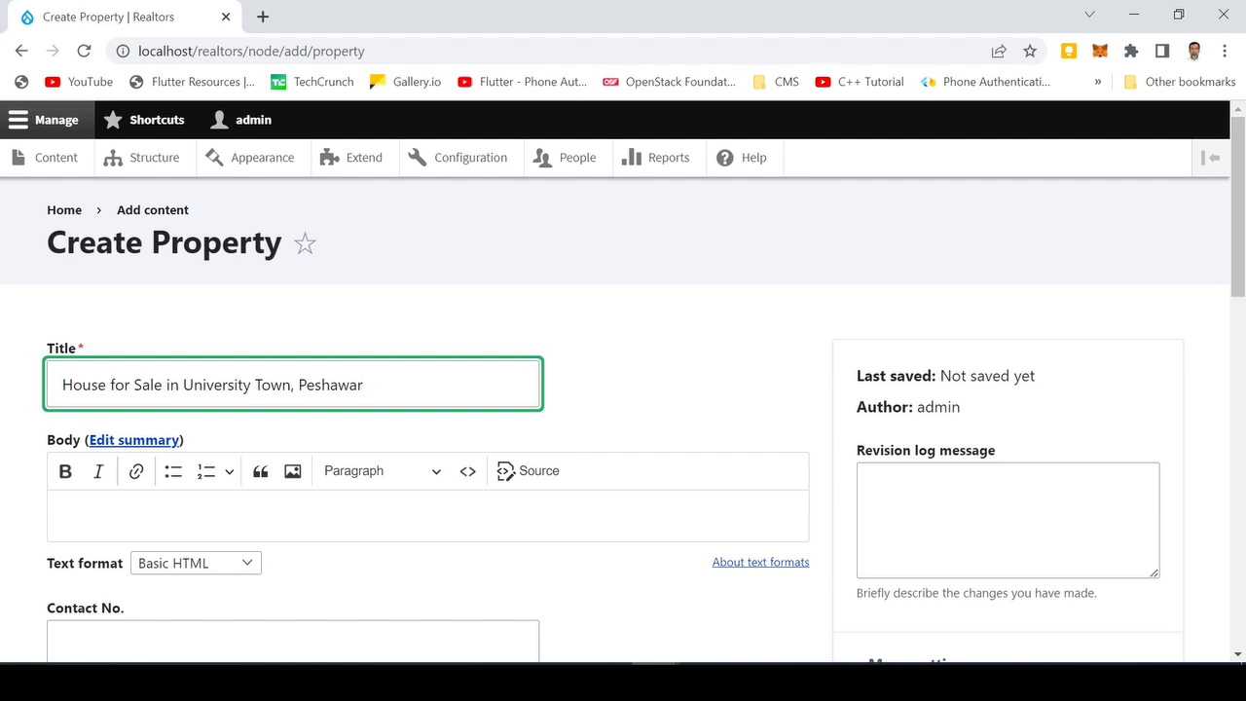
{"action": "left_click", "coordinate": [58, 516]}
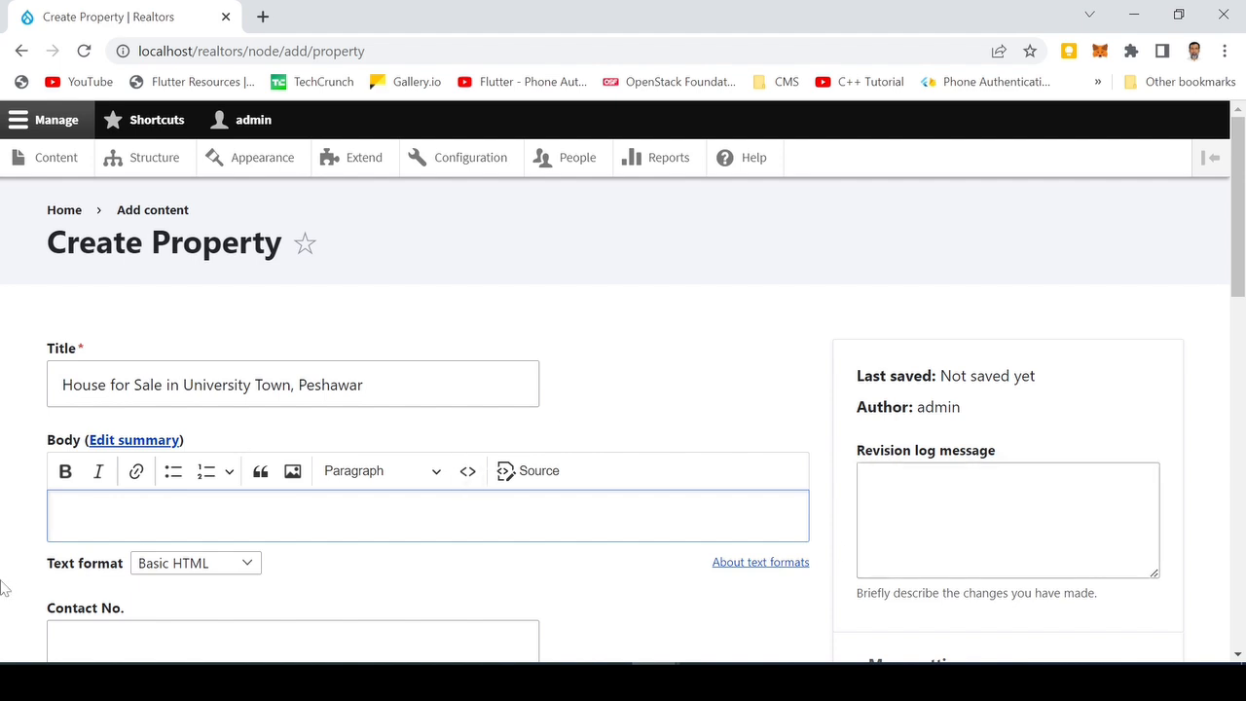
Step: Leave the property form and open the field list of the Property content type
{"action": "key", "text": "alt+Tab"}
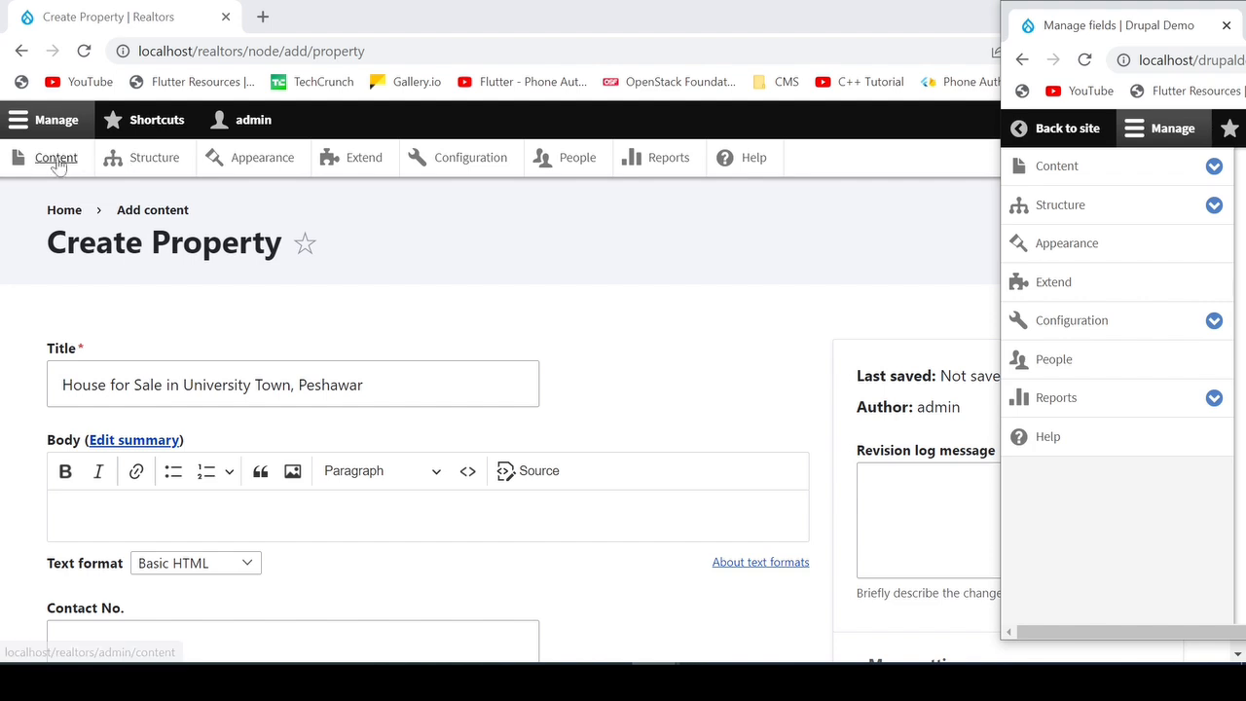
{"action": "left_click", "coordinate": [120, 170]}
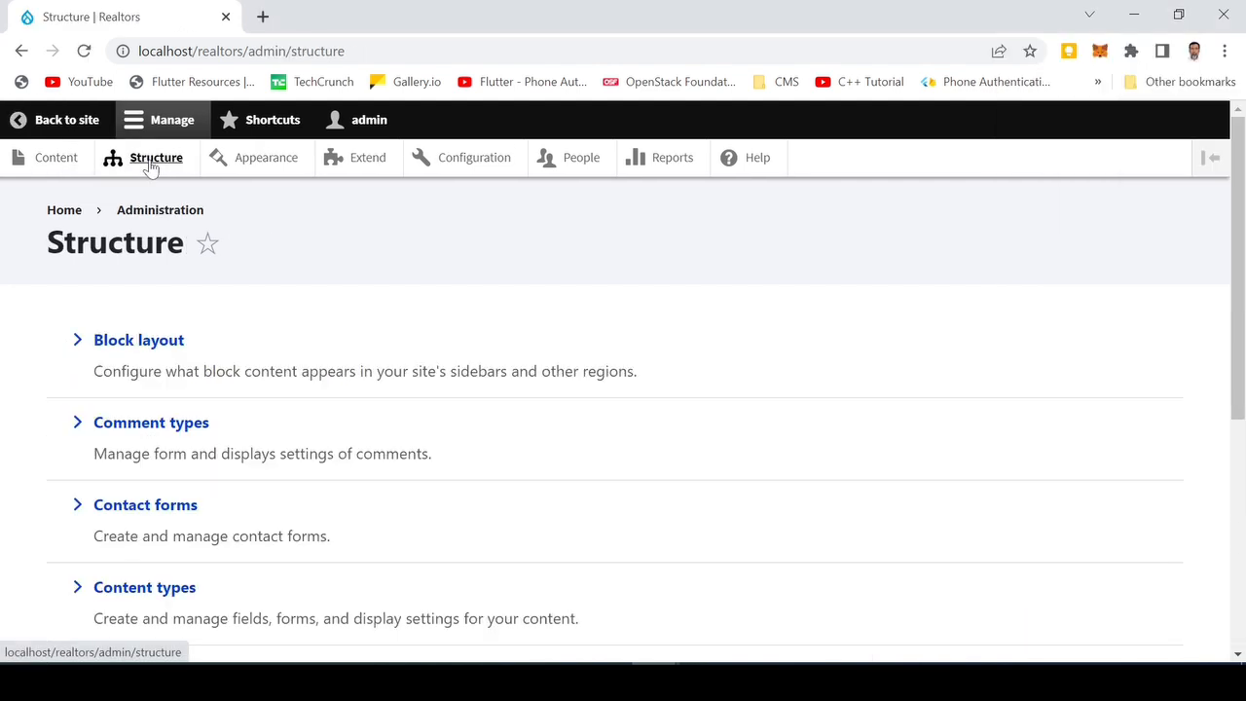
{"action": "left_click", "coordinate": [146, 588]}
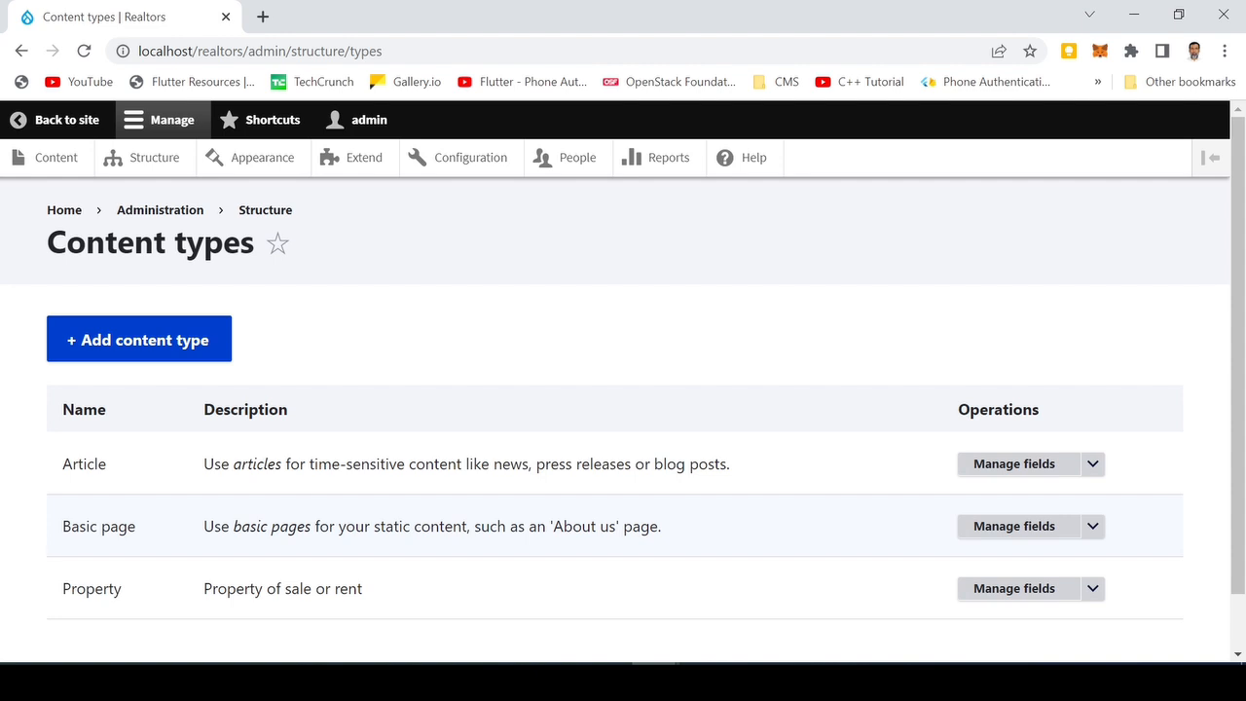
{"action": "scroll", "coordinate": [373, 584], "scroll_direction": "down", "scroll_amount": 1}
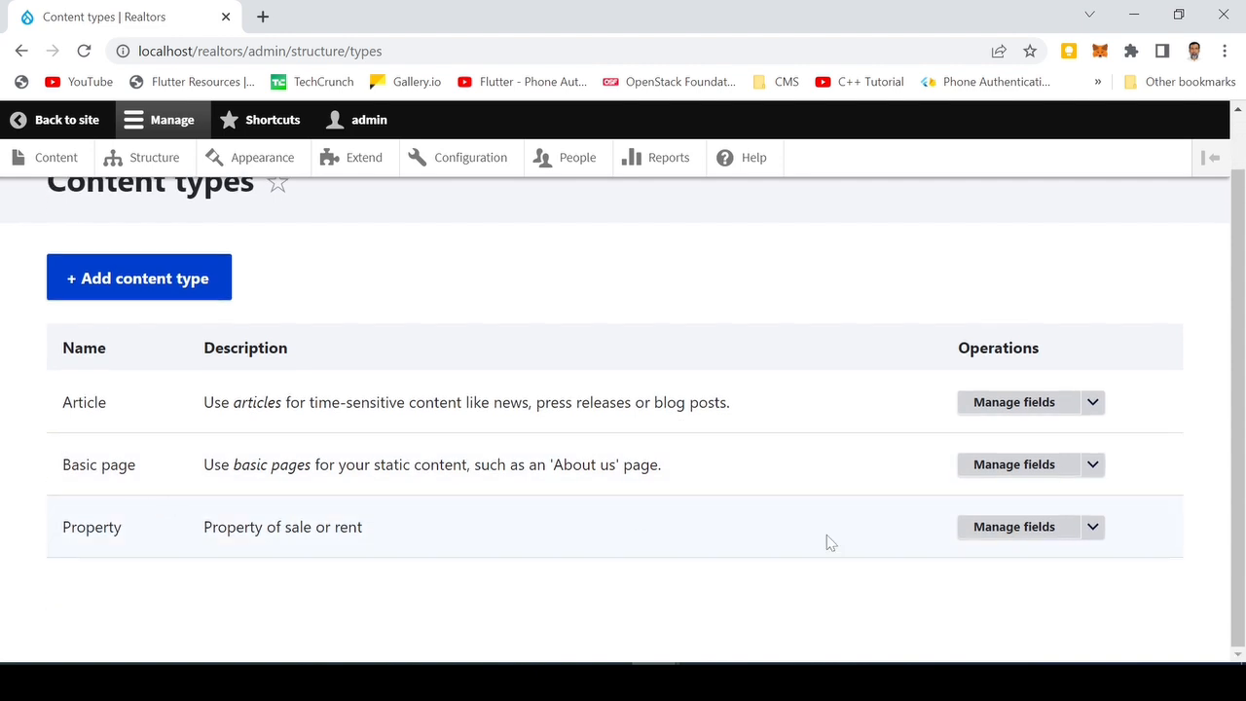
{"action": "left_click", "coordinate": [1008, 530]}
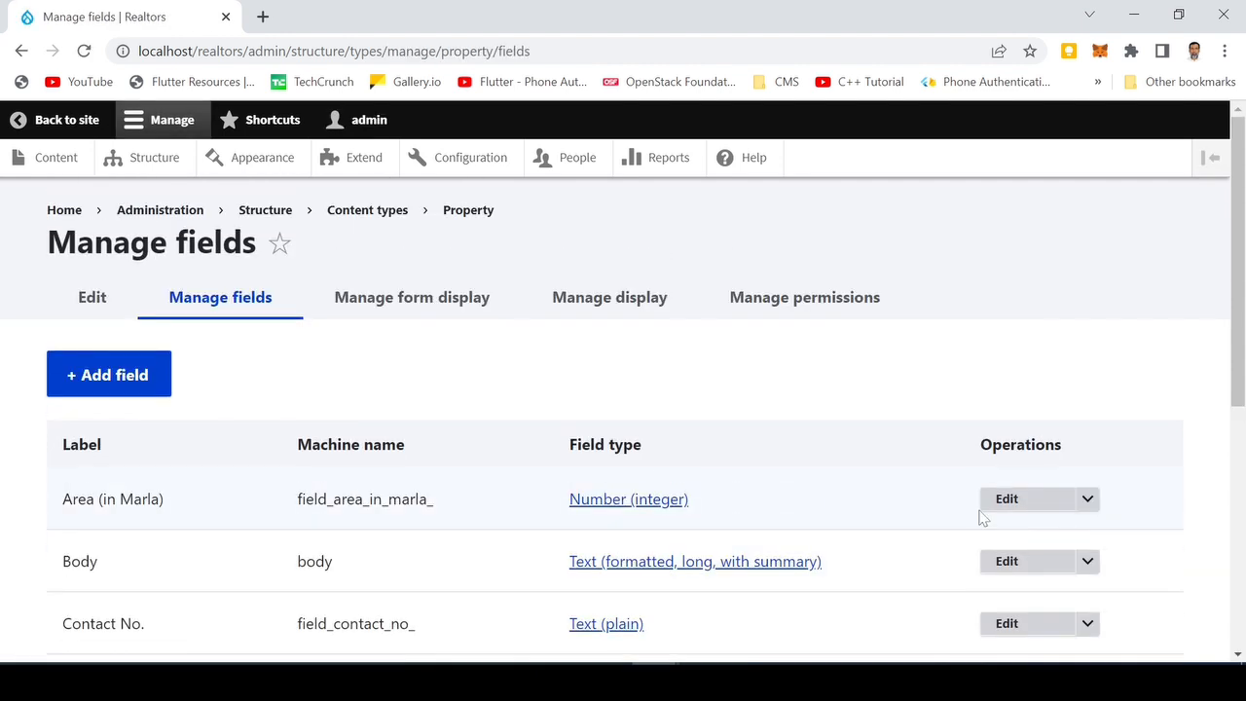
{"action": "scroll", "coordinate": [149, 426], "scroll_direction": "down", "scroll_amount": 3}
{"action": "scroll", "coordinate": [111, 356], "scroll_direction": "up", "scroll_amount": 2}
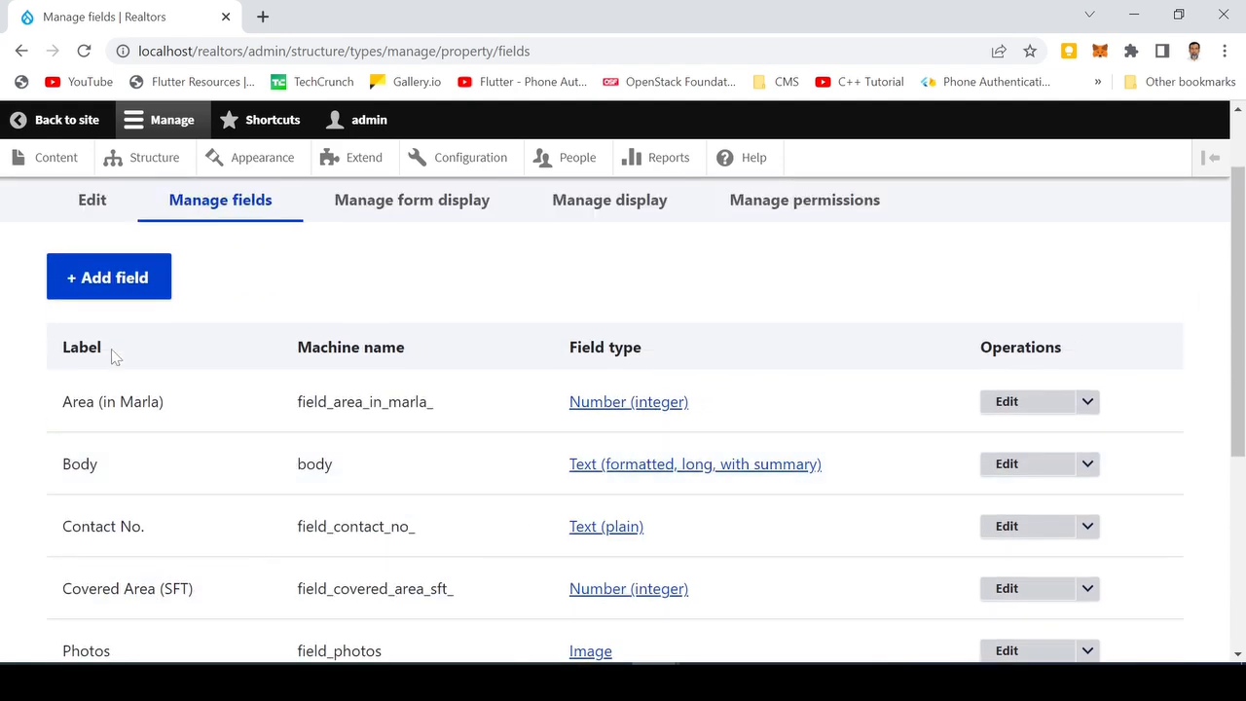
Step: Add a new Text (plain) field labelled "Address" to the Property content type and continue to its field settings
{"action": "left_click", "coordinate": [107, 294]}
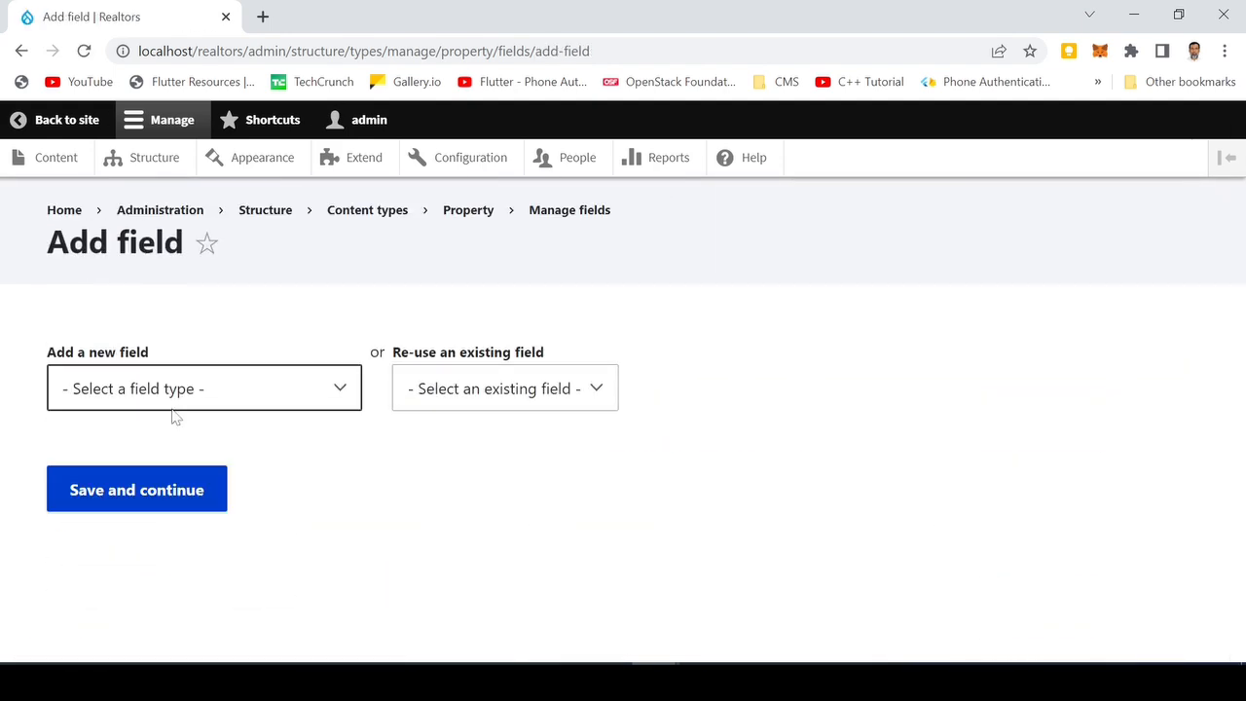
{"action": "left_click", "coordinate": [146, 389]}
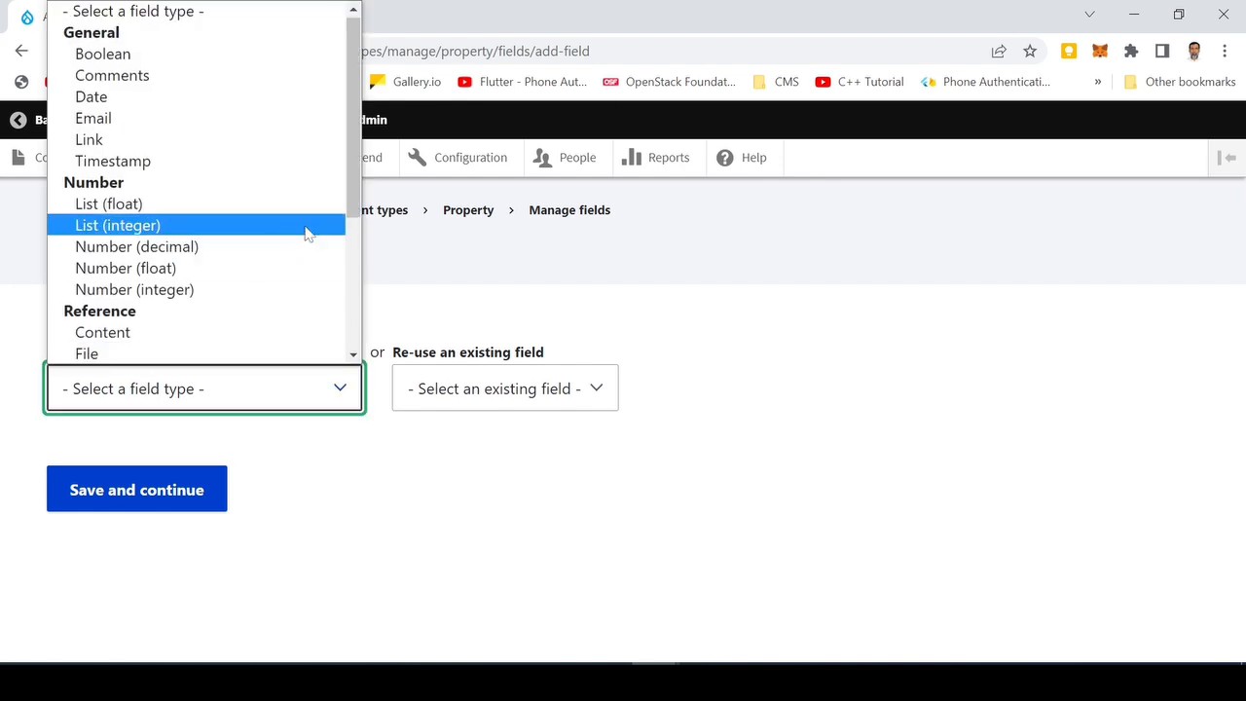
{"action": "left_click_drag", "start_coordinate": [352, 204], "coordinate": [361, 334]}
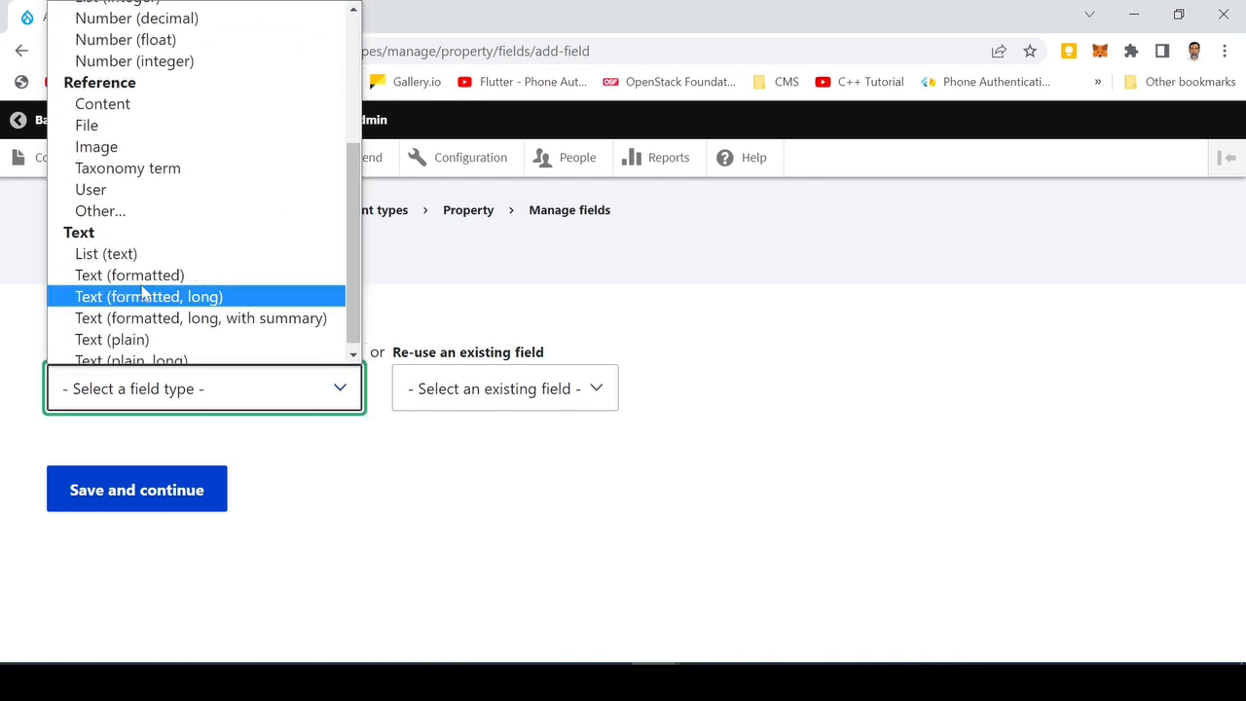
{"action": "left_click", "coordinate": [141, 333]}
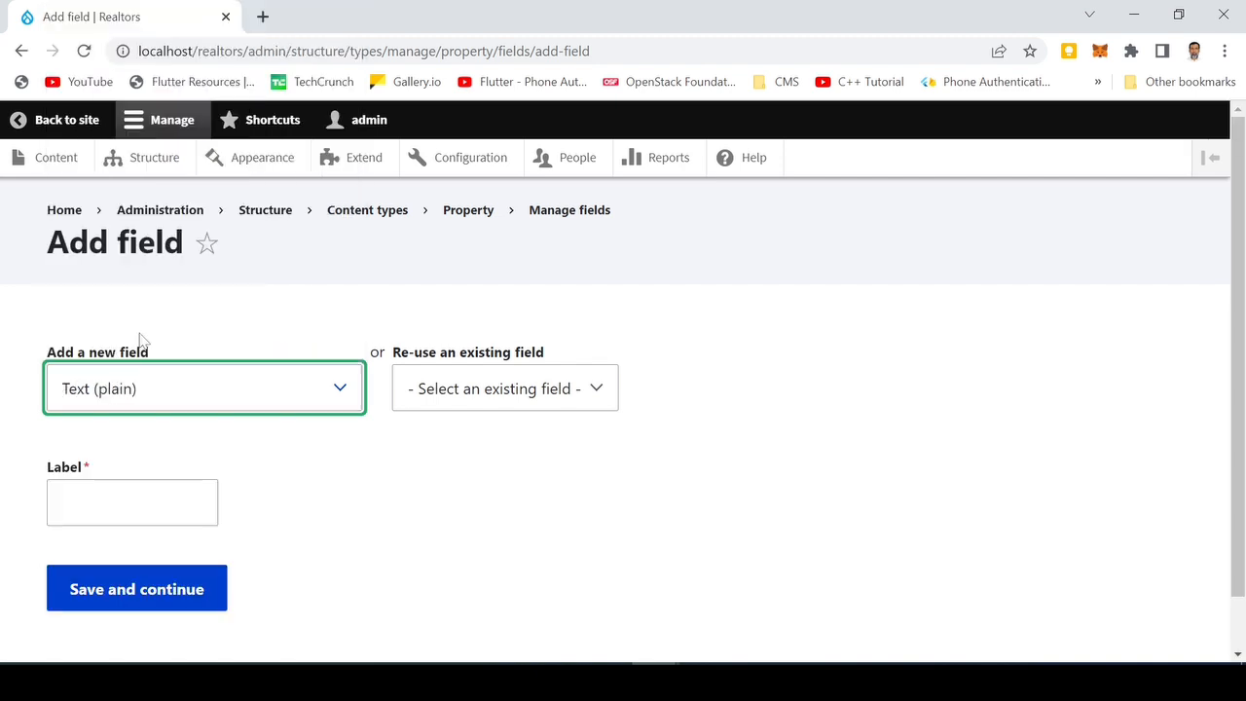
{"action": "left_click", "coordinate": [133, 503]}
{"action": "type", "text": "Adr"}
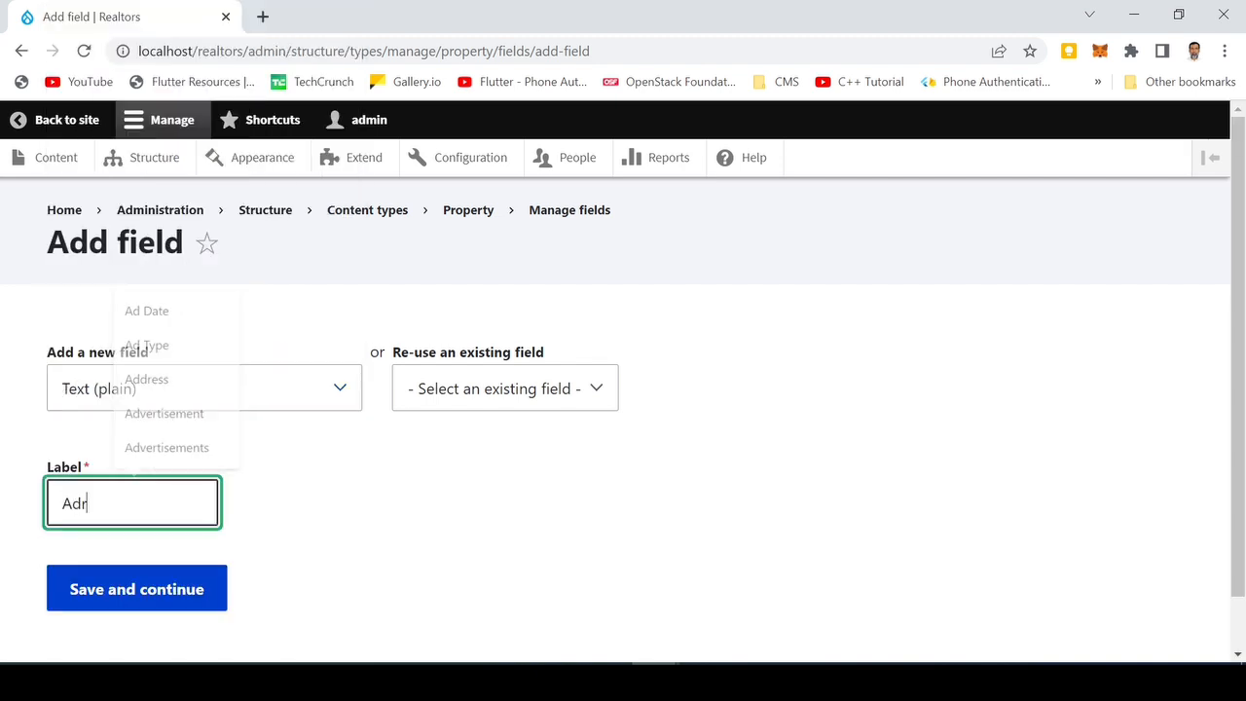
{"action": "key", "text": "BackSpace"}
{"action": "type", "text": "dress"}
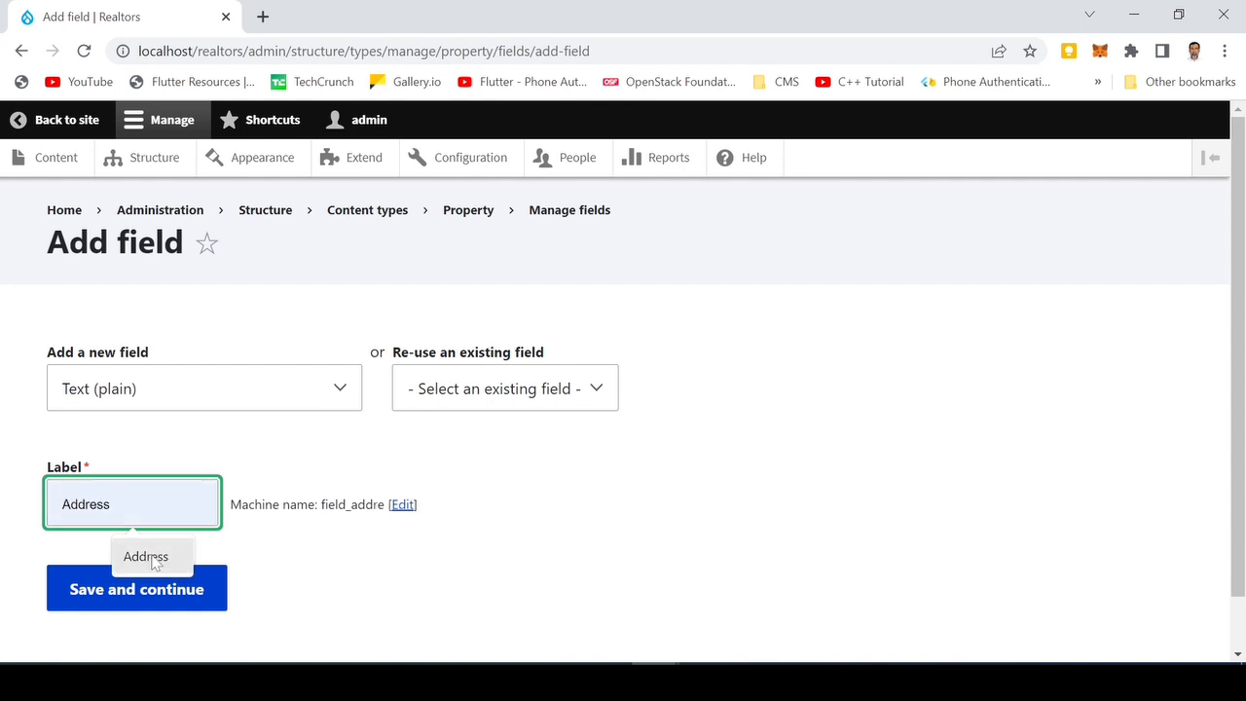
{"action": "left_click", "coordinate": [145, 556]}
{"action": "left_click", "coordinate": [114, 591]}
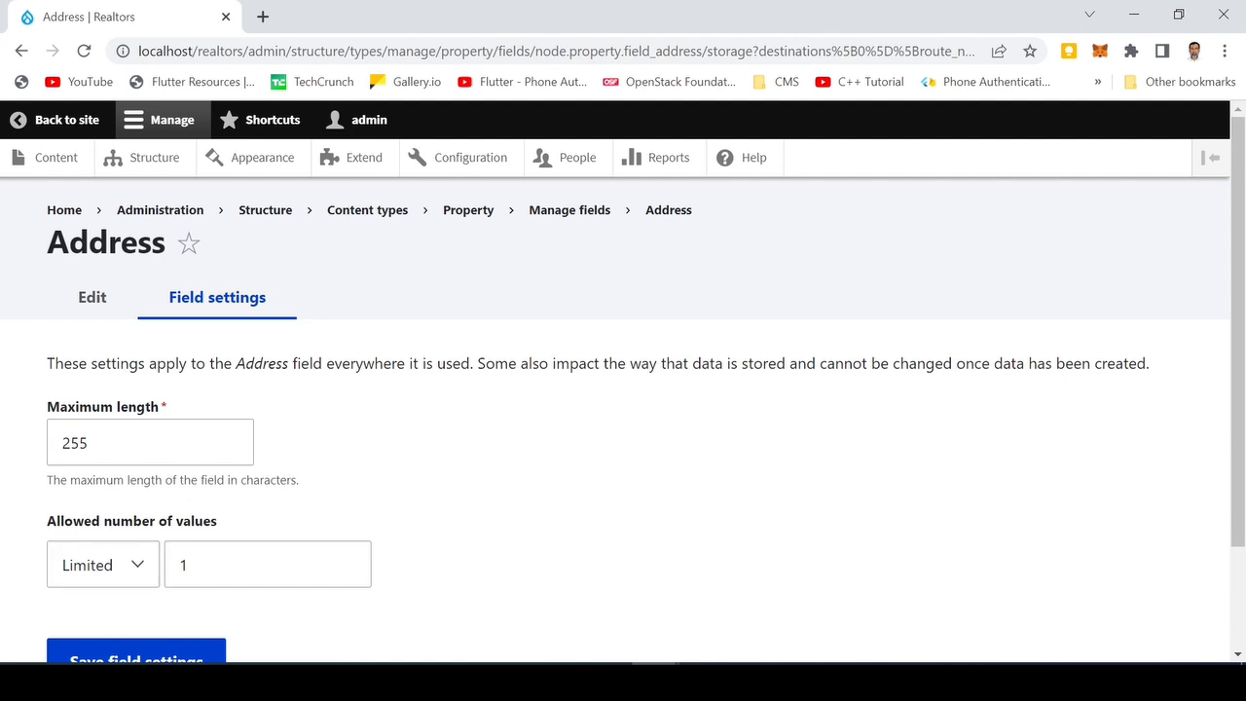
Step: Save the Address field with a maximum length of 255, a single allowed value and no default value
{"action": "left_click", "coordinate": [97, 660]}
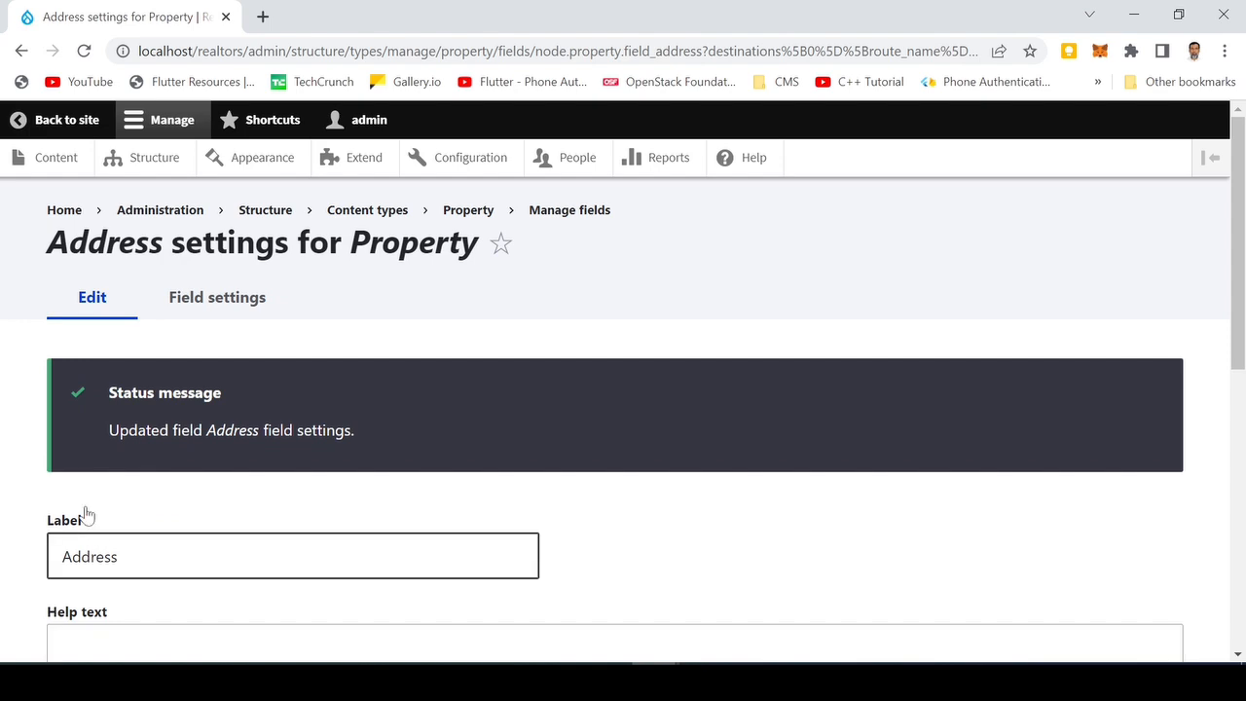
{"action": "scroll", "coordinate": [147, 512], "scroll_direction": "down", "scroll_amount": 6}
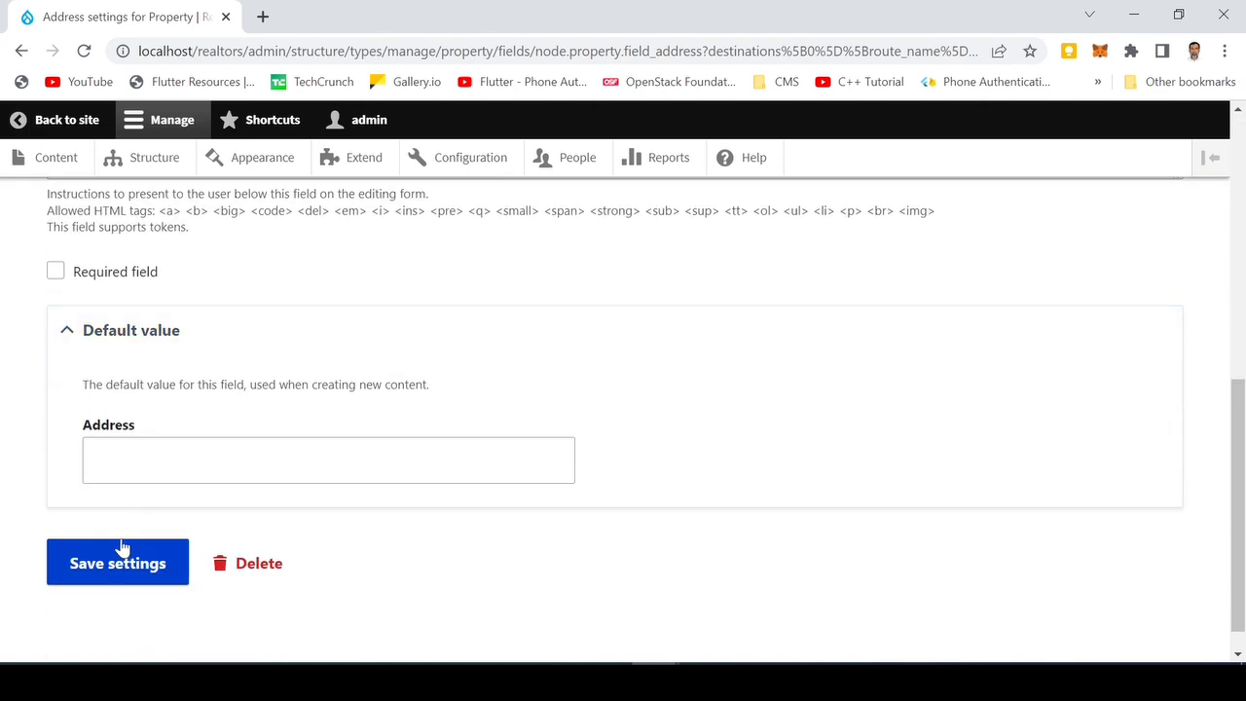
{"action": "left_click", "coordinate": [101, 567]}
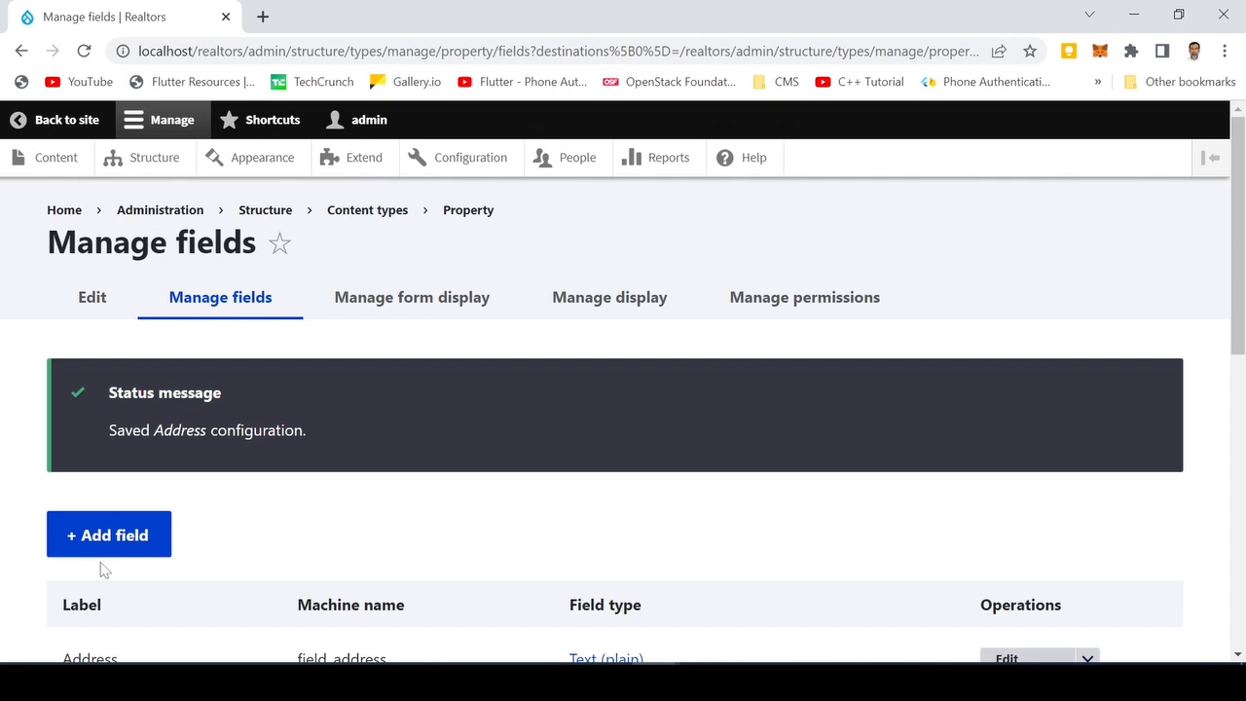
Step: Add a new Timestamp field labelled "Ad Date" to the Property content type and continue to its field settings
{"action": "left_click", "coordinate": [102, 532]}
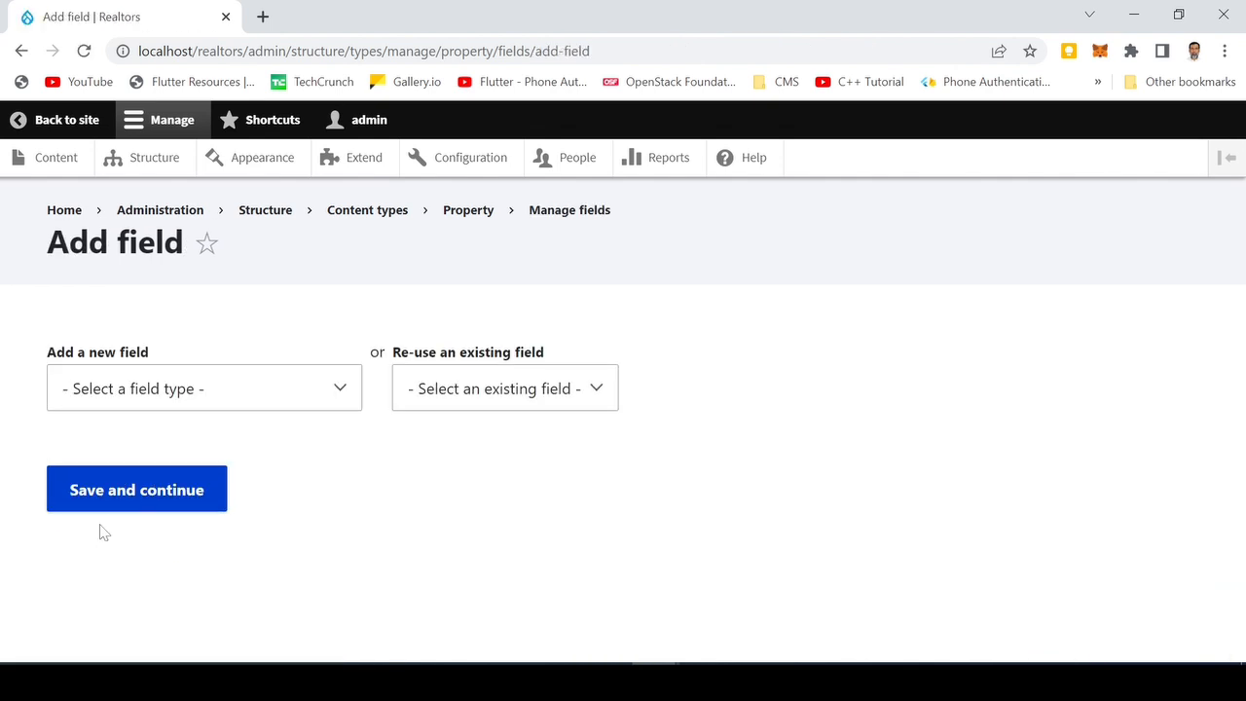
{"action": "left_click", "coordinate": [146, 394]}
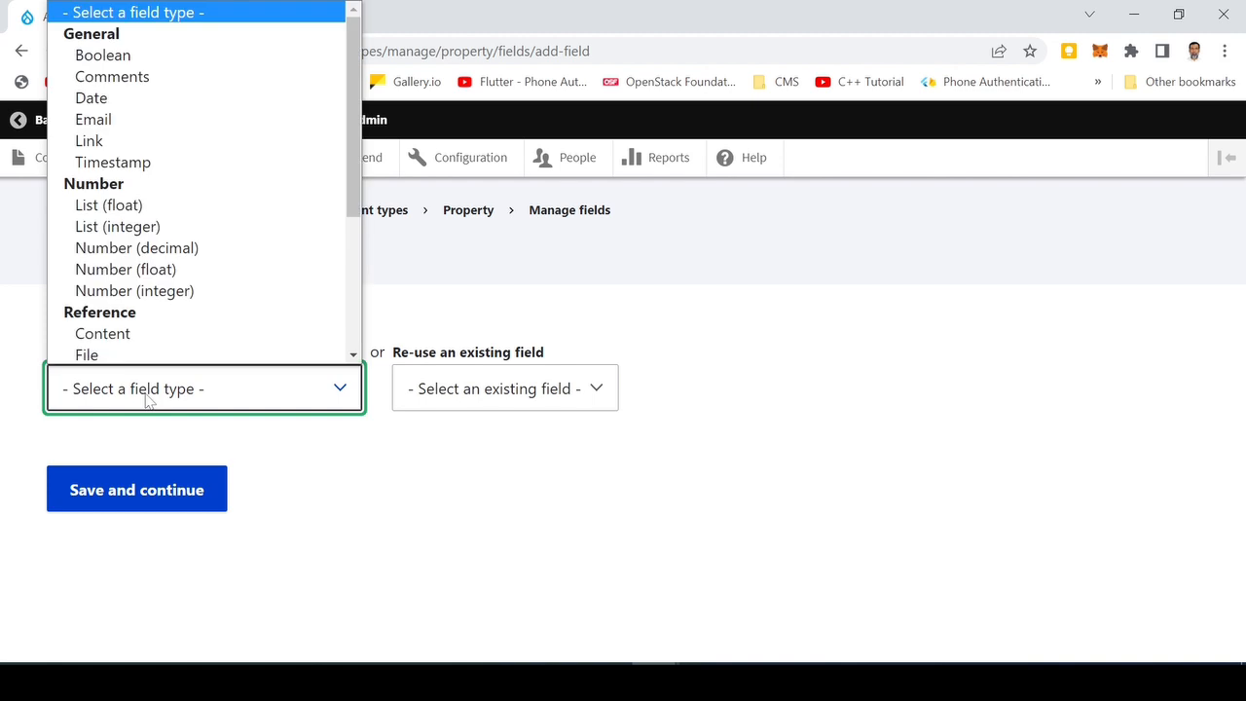
{"action": "left_click", "coordinate": [130, 163]}
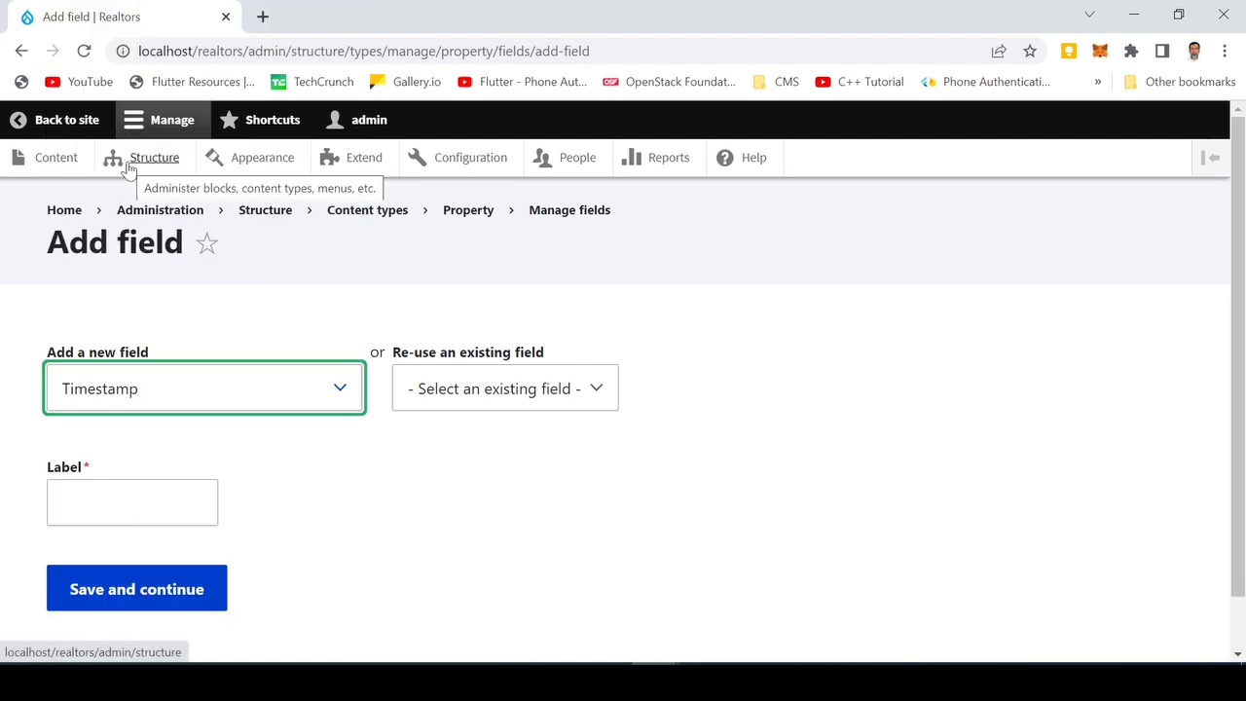
{"action": "left_click", "coordinate": [131, 502]}
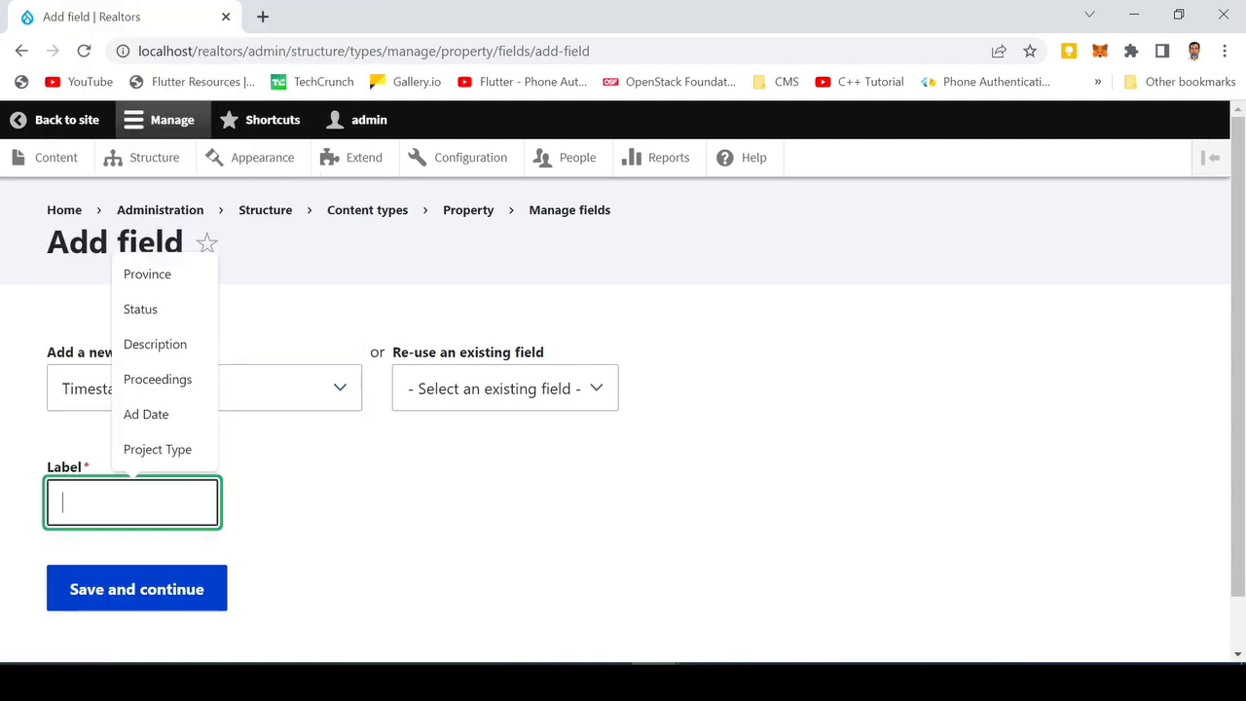
{"action": "left_click", "coordinate": [146, 414]}
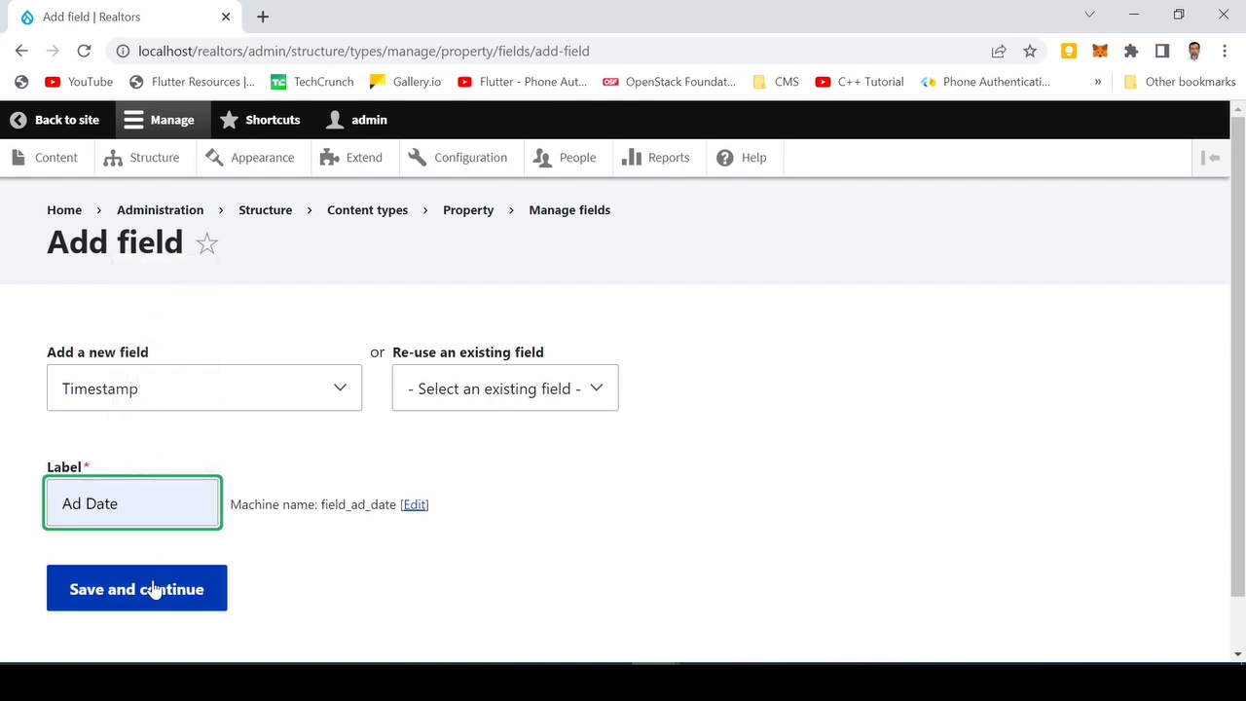
{"action": "left_click", "coordinate": [153, 590]}
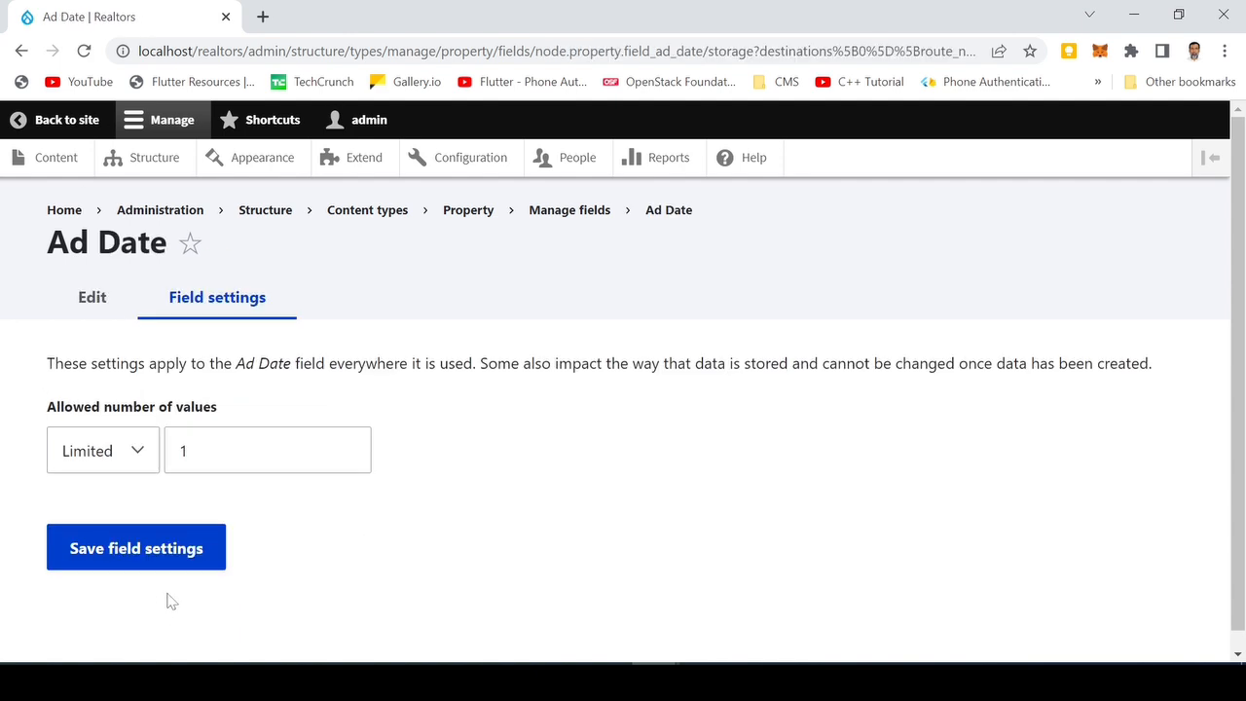
Step: Save the Ad Date field with a single allowed value, marked as required and with a blank default date
{"action": "left_click", "coordinate": [158, 560]}
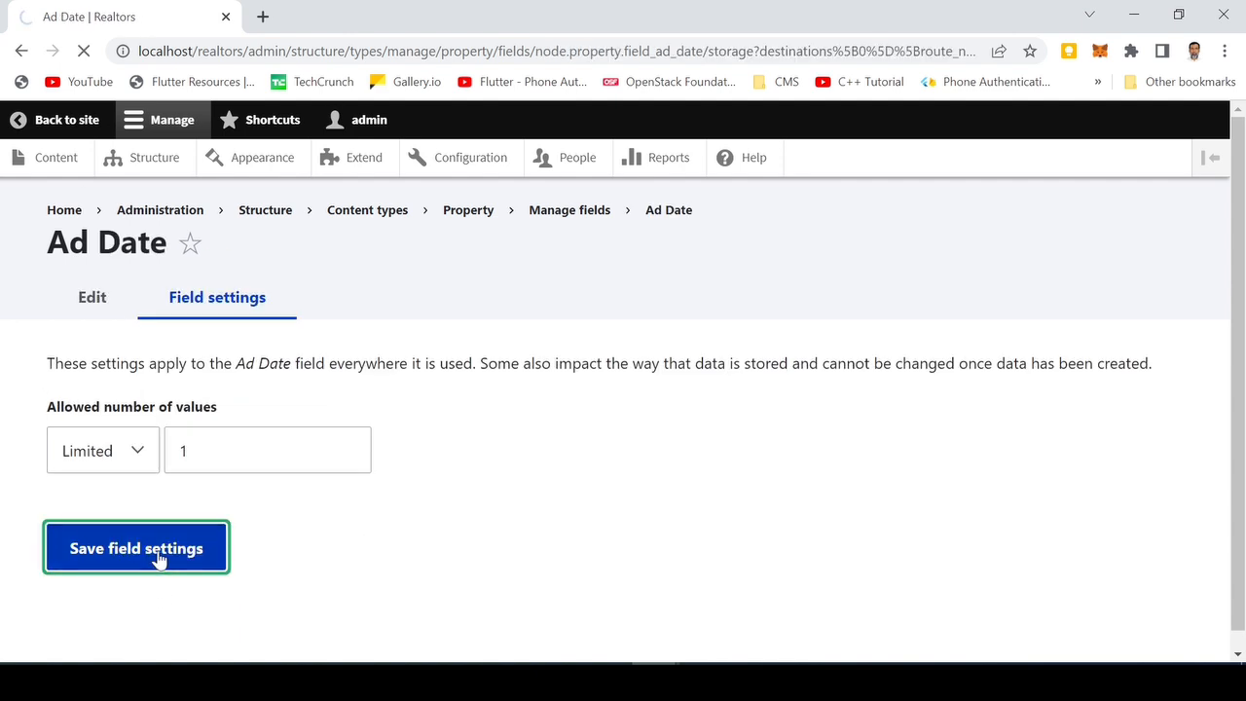
{"action": "scroll", "coordinate": [222, 553], "scroll_direction": "down", "scroll_amount": 2}
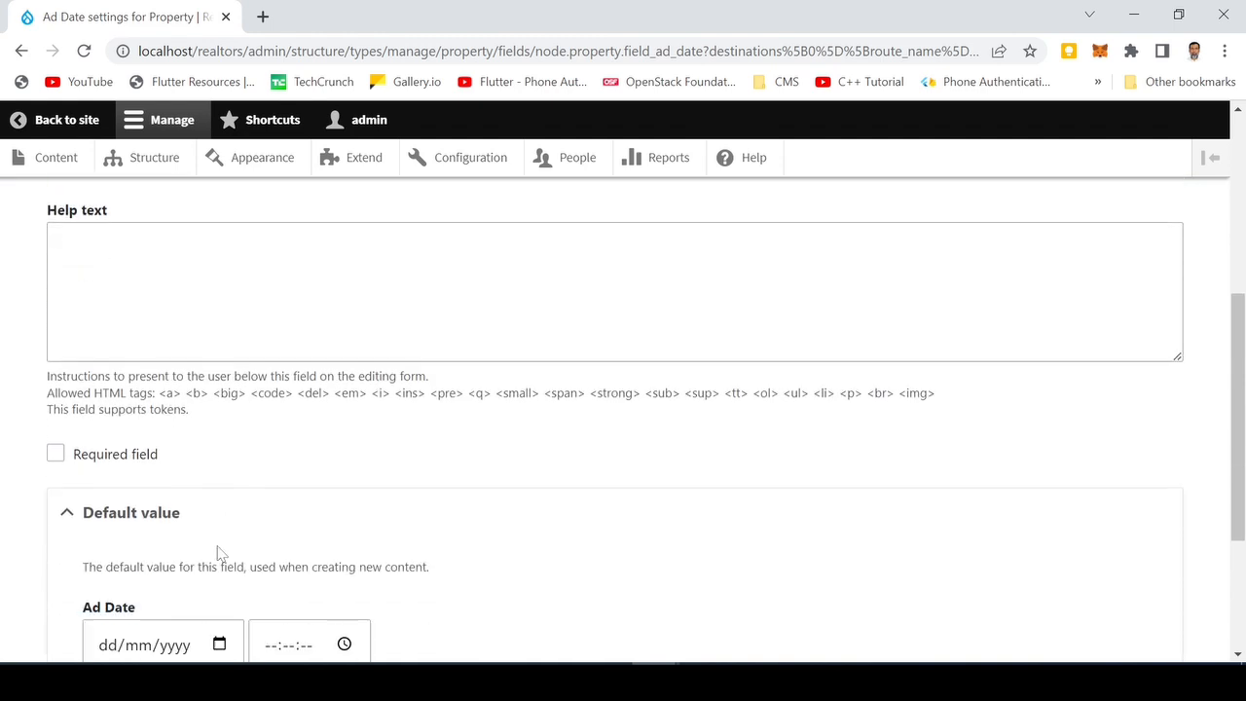
{"action": "left_click", "coordinate": [77, 377]}
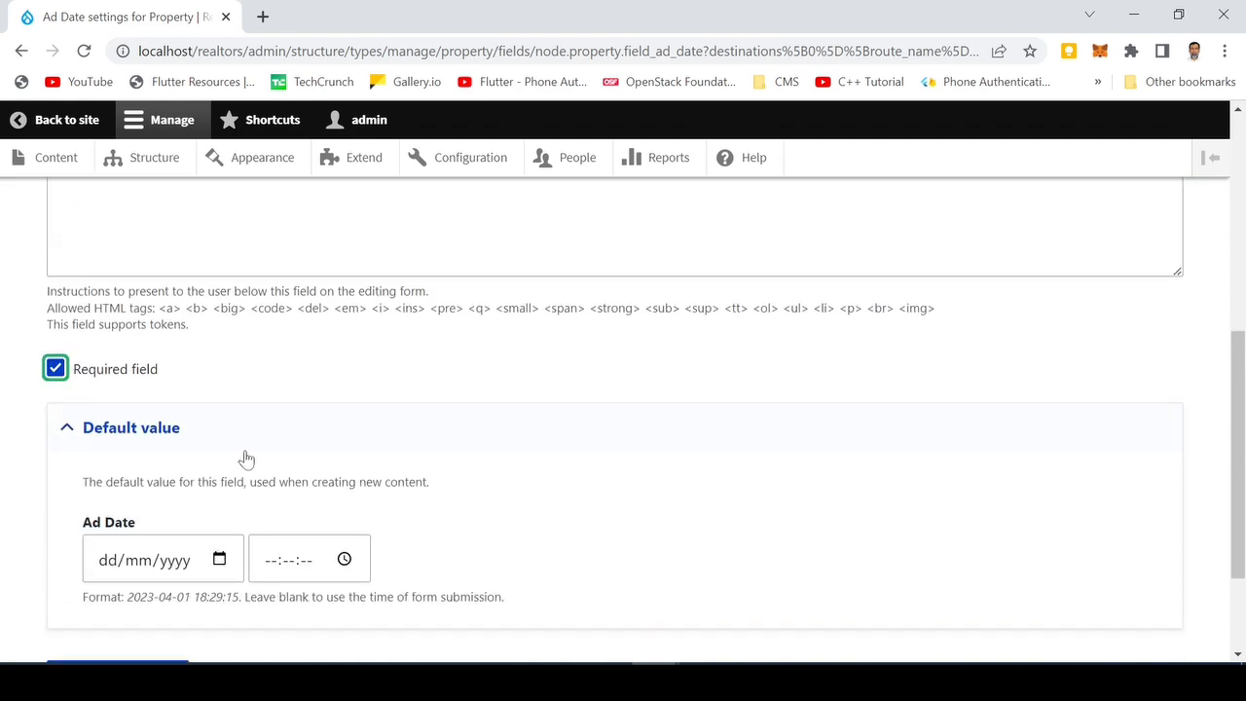
{"action": "scroll", "coordinate": [247, 477], "scroll_direction": "down", "scroll_amount": 2}
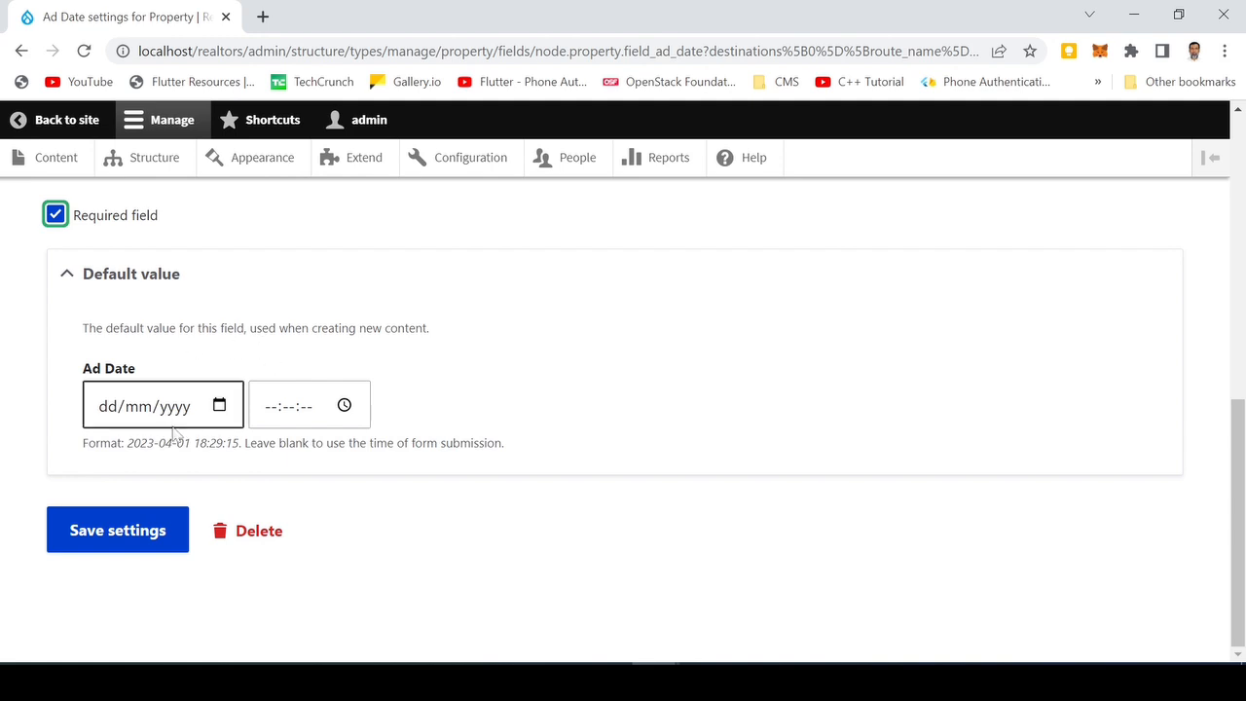
{"action": "left_click", "coordinate": [93, 536]}
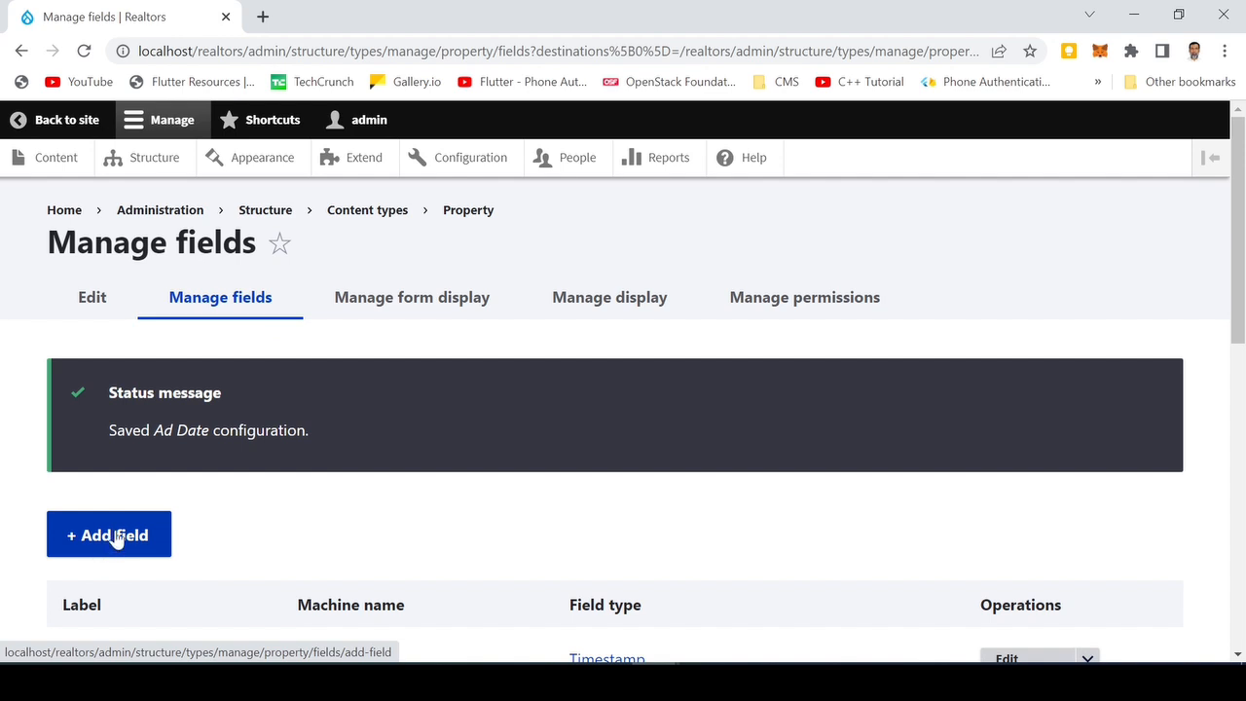
Step: Add a new Number (integer) field labelled "Bedrooms" to the Property content type and continue to its field settings
{"action": "left_click", "coordinate": [114, 539]}
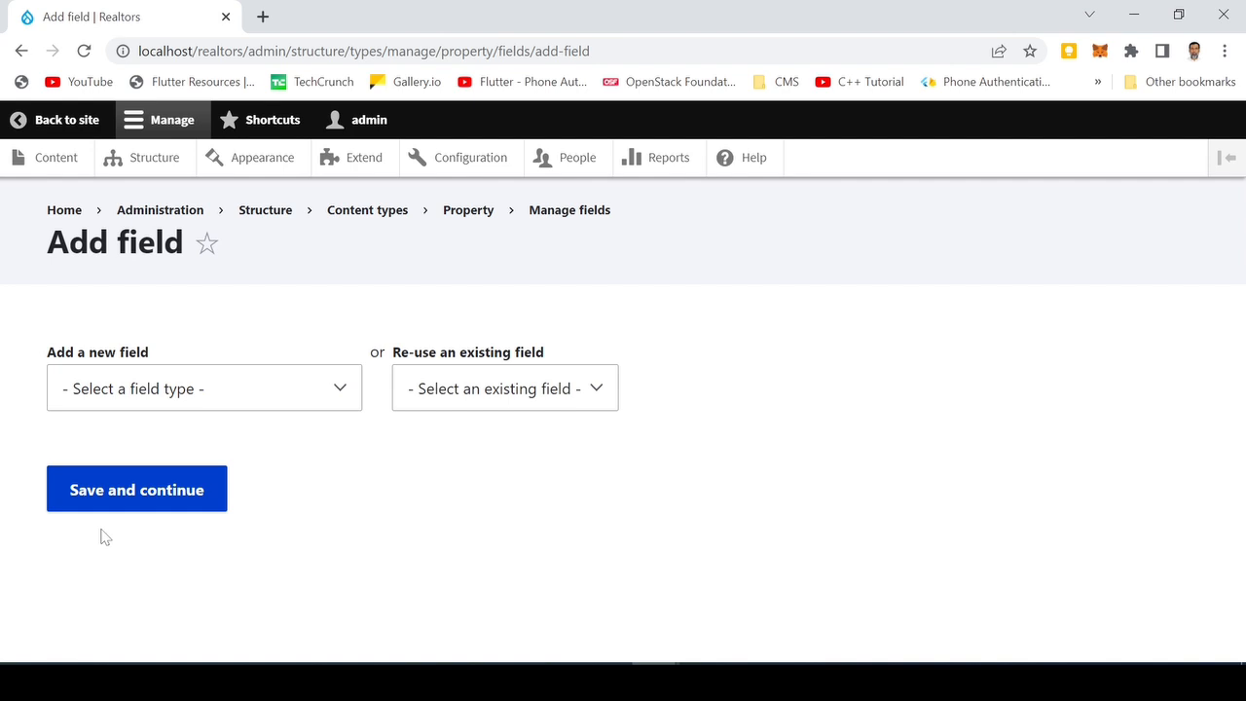
{"action": "left_click", "coordinate": [133, 390]}
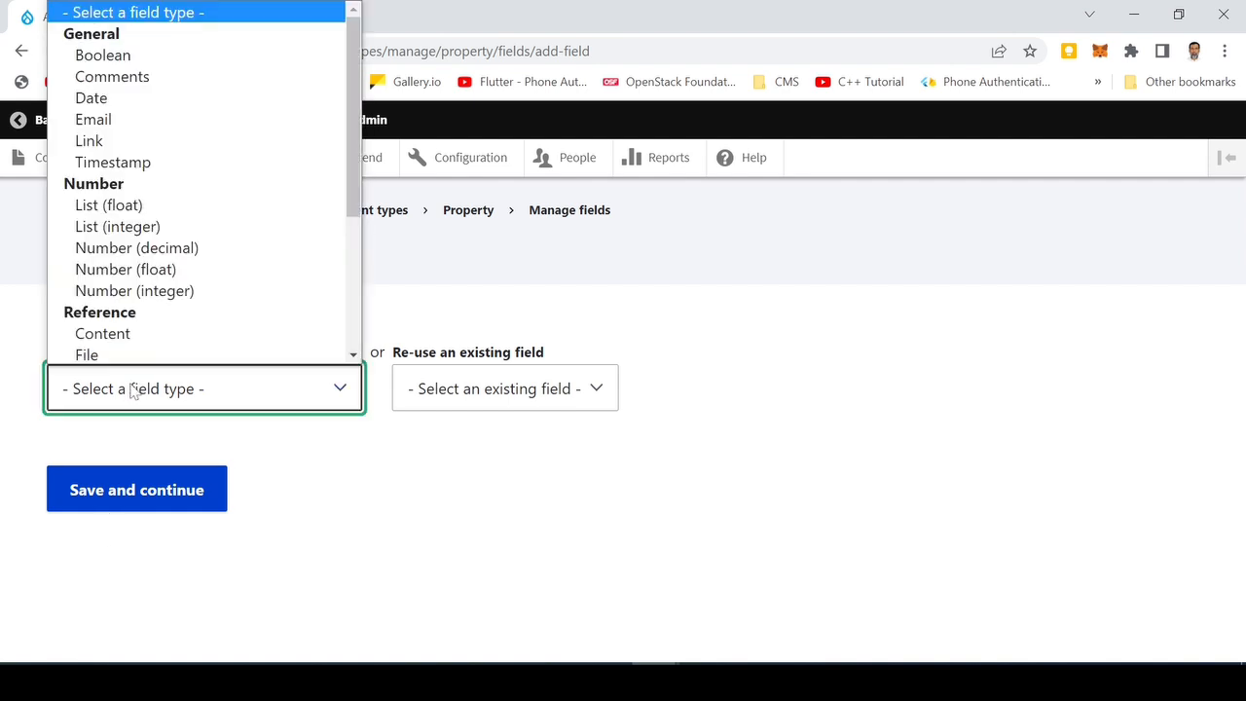
{"action": "left_click", "coordinate": [134, 291]}
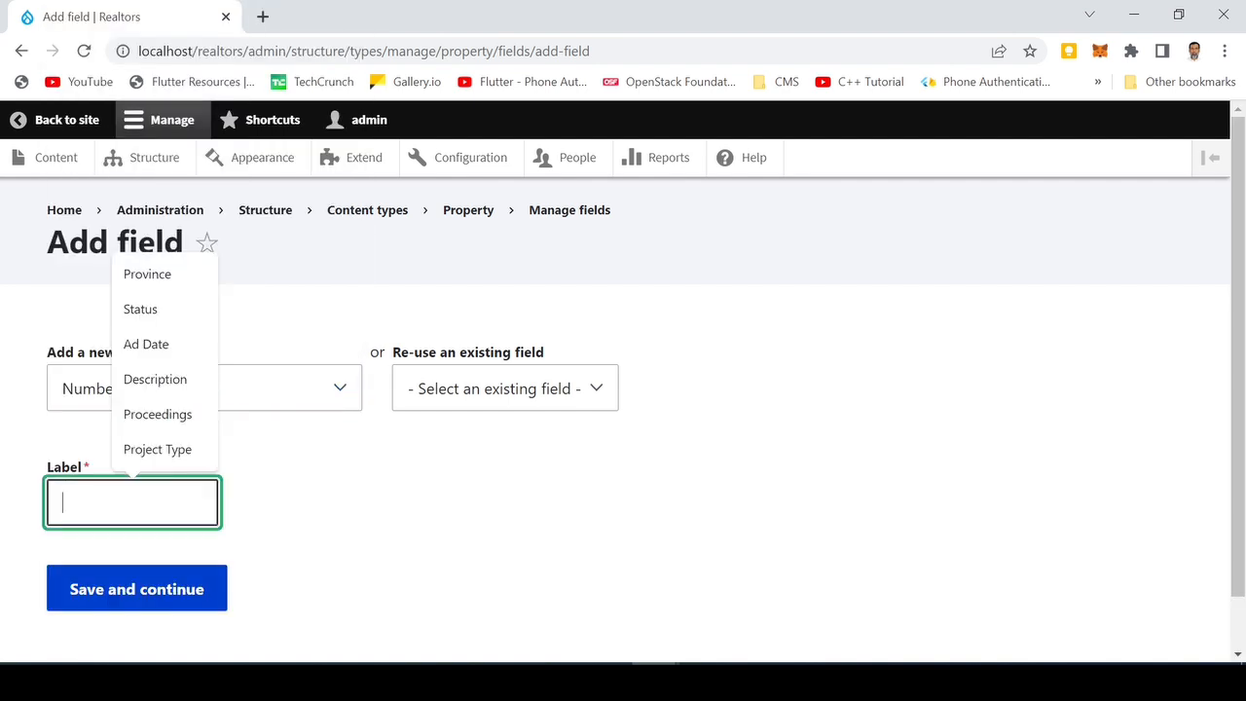
{"action": "type", "text": "Bedrooms"}
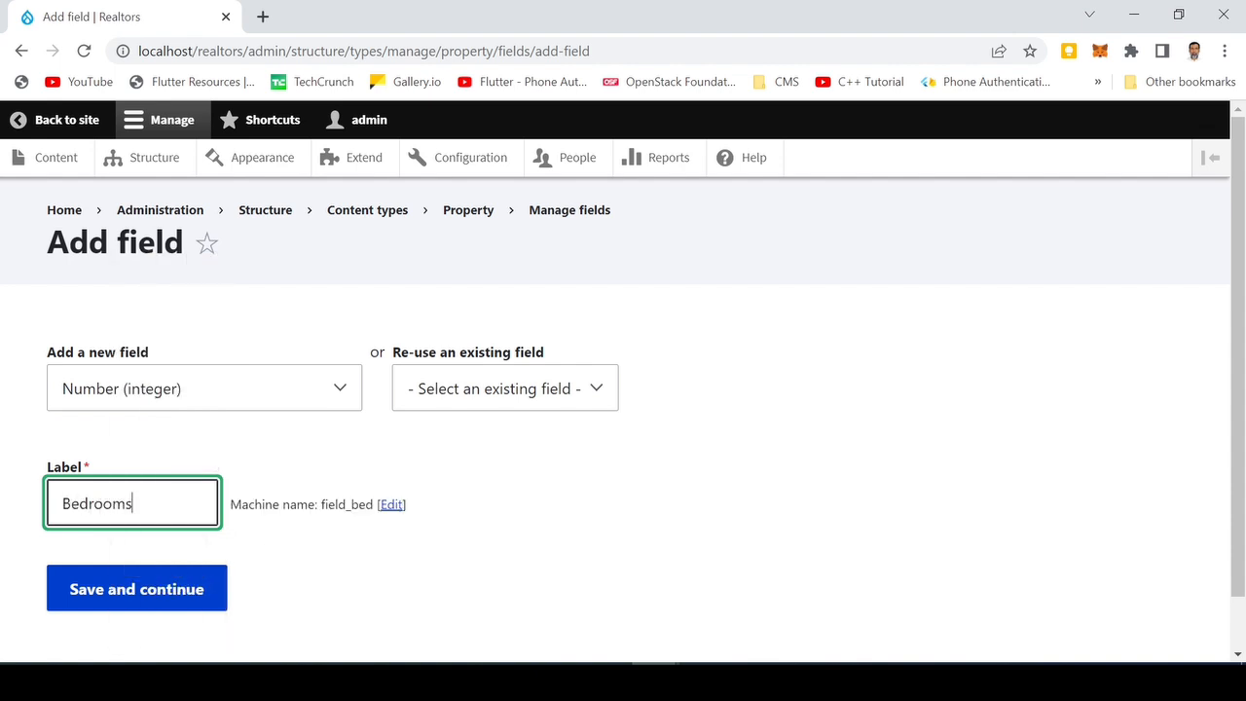
{"action": "left_click", "coordinate": [130, 592]}
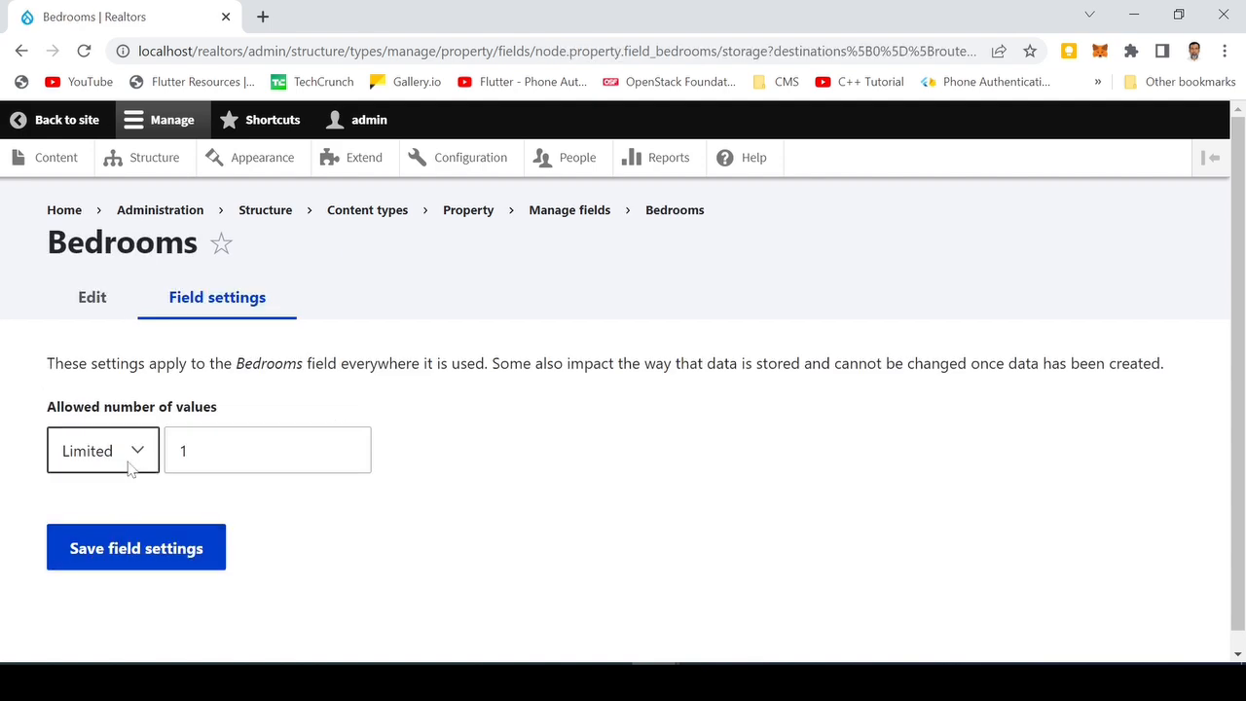
Step: Save the Bedrooms field with a single allowed value and a default value of 2
{"action": "left_click", "coordinate": [119, 552]}
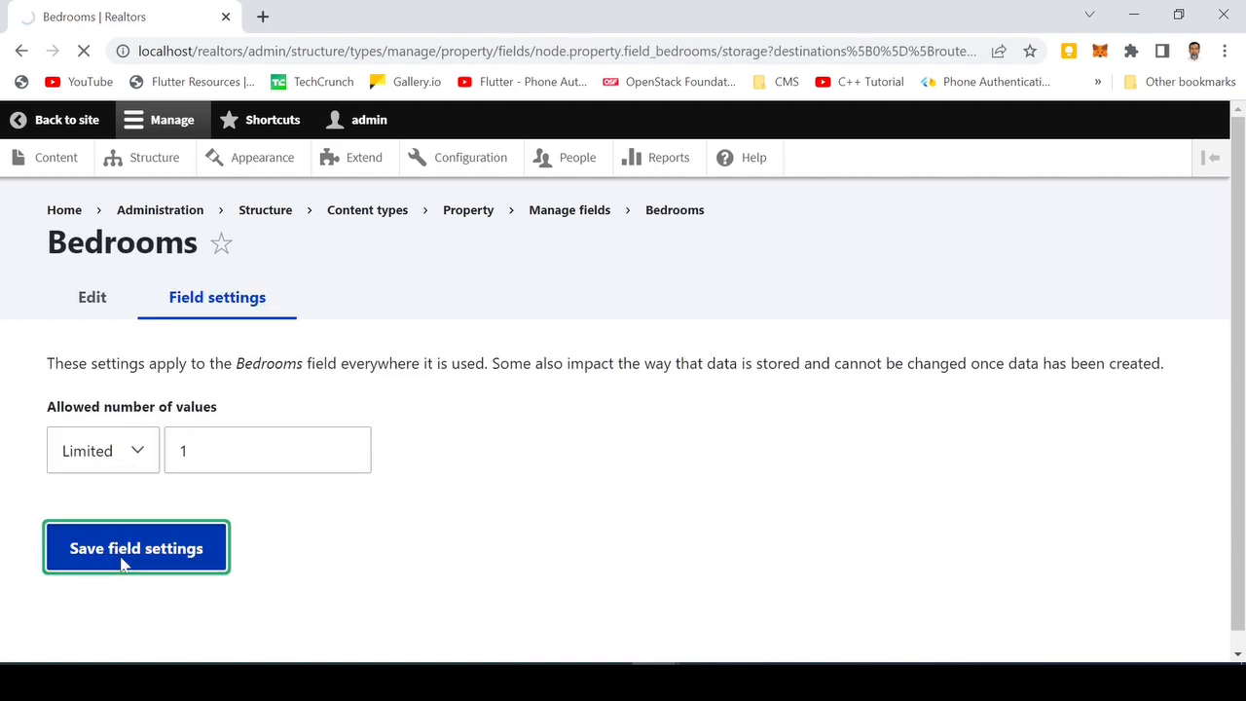
{"action": "scroll", "coordinate": [122, 563], "scroll_direction": "down", "scroll_amount": 7}
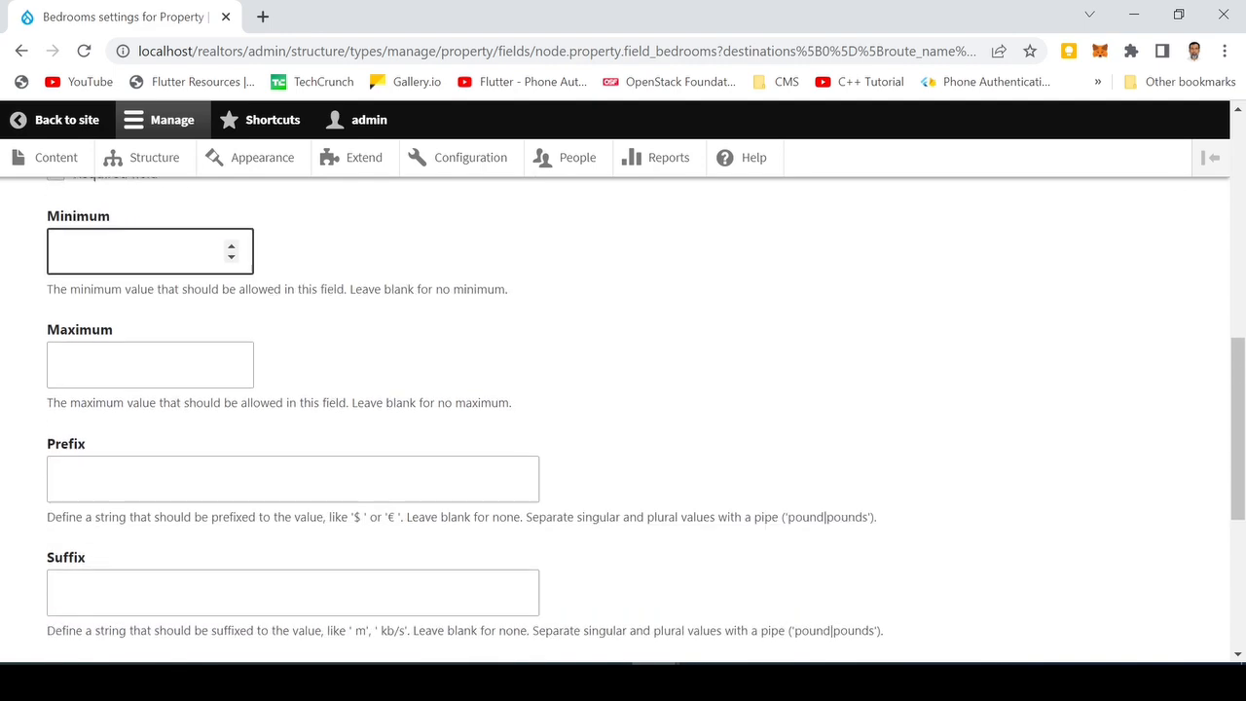
{"action": "scroll", "coordinate": [623, 419], "scroll_direction": "down", "scroll_amount": 3}
{"action": "left_click", "coordinate": [122, 531]}
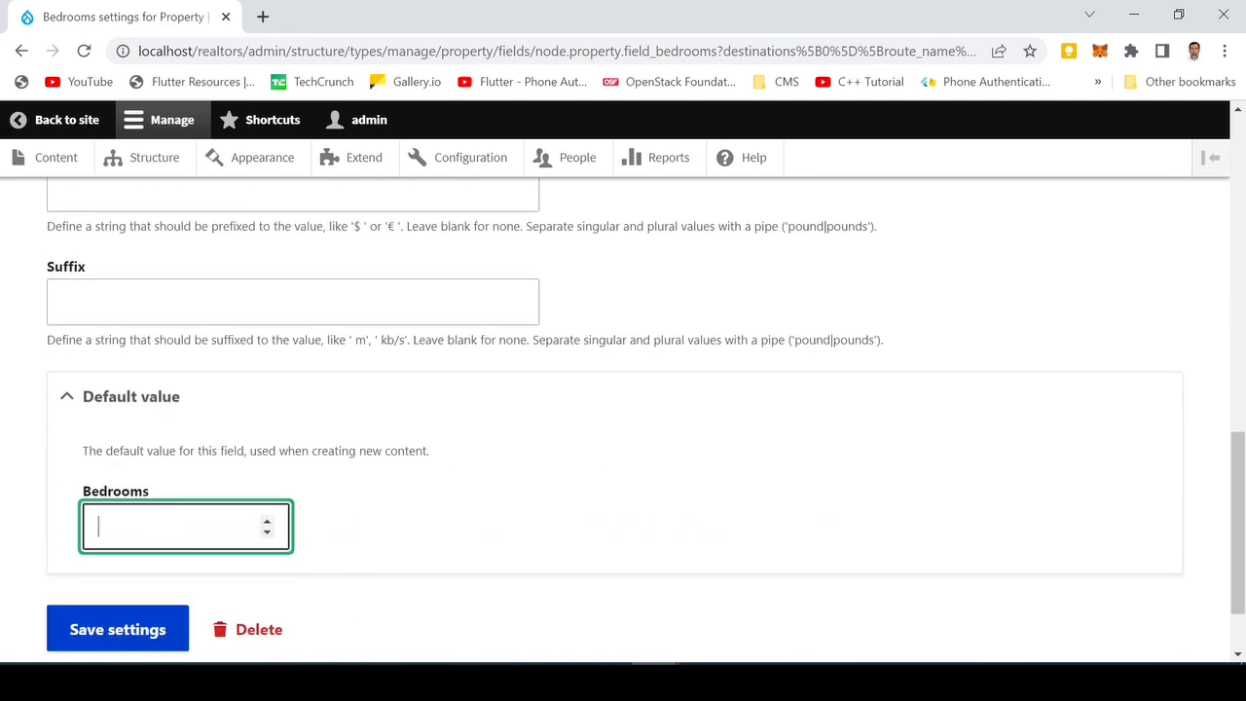
{"action": "type", "text": "2"}
{"action": "left_click", "coordinate": [112, 632]}
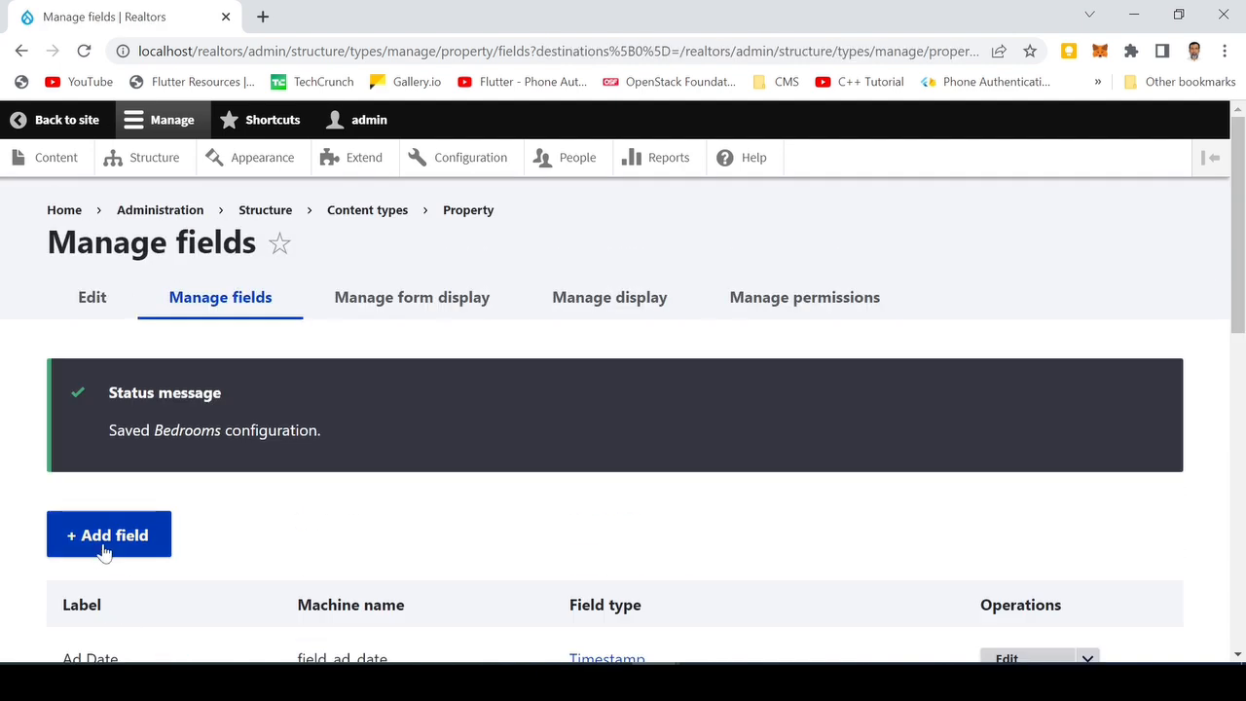
Step: Add a new Number (integer) field labelled "Bathrooms" to the Property content type and continue to its field settings
{"action": "left_click", "coordinate": [103, 547]}
{"action": "left_click", "coordinate": [178, 398]}
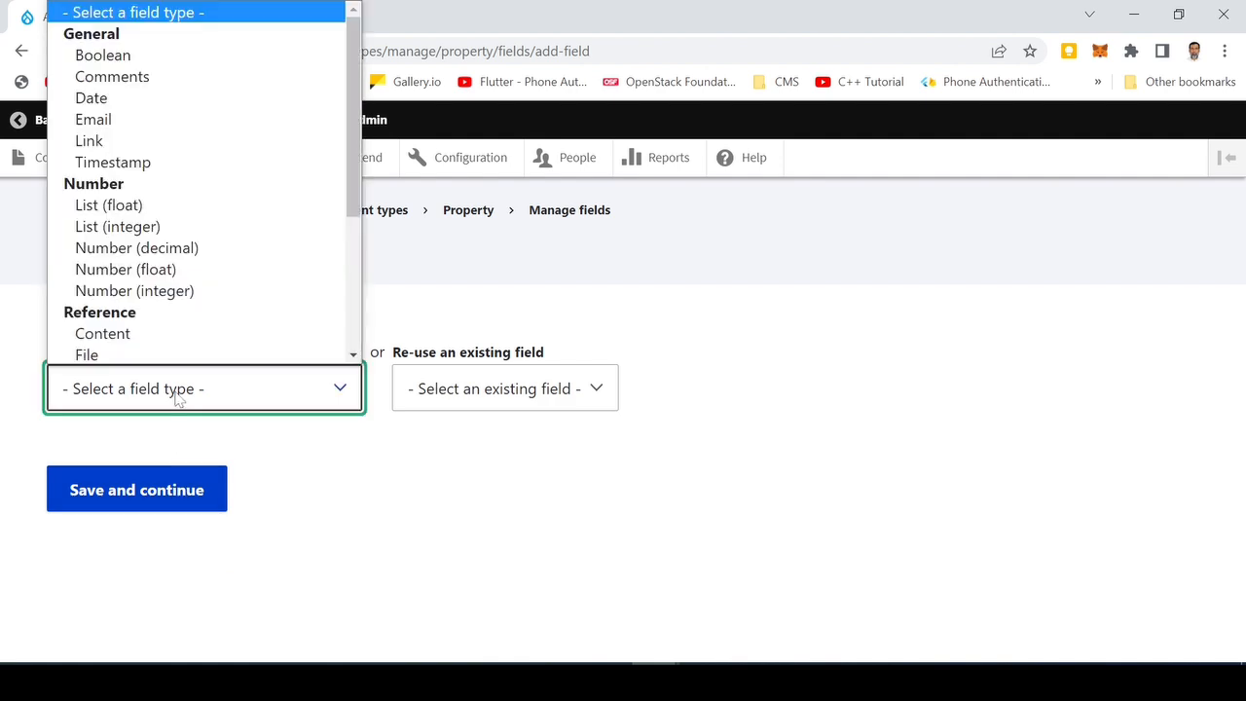
{"action": "left_click", "coordinate": [159, 291]}
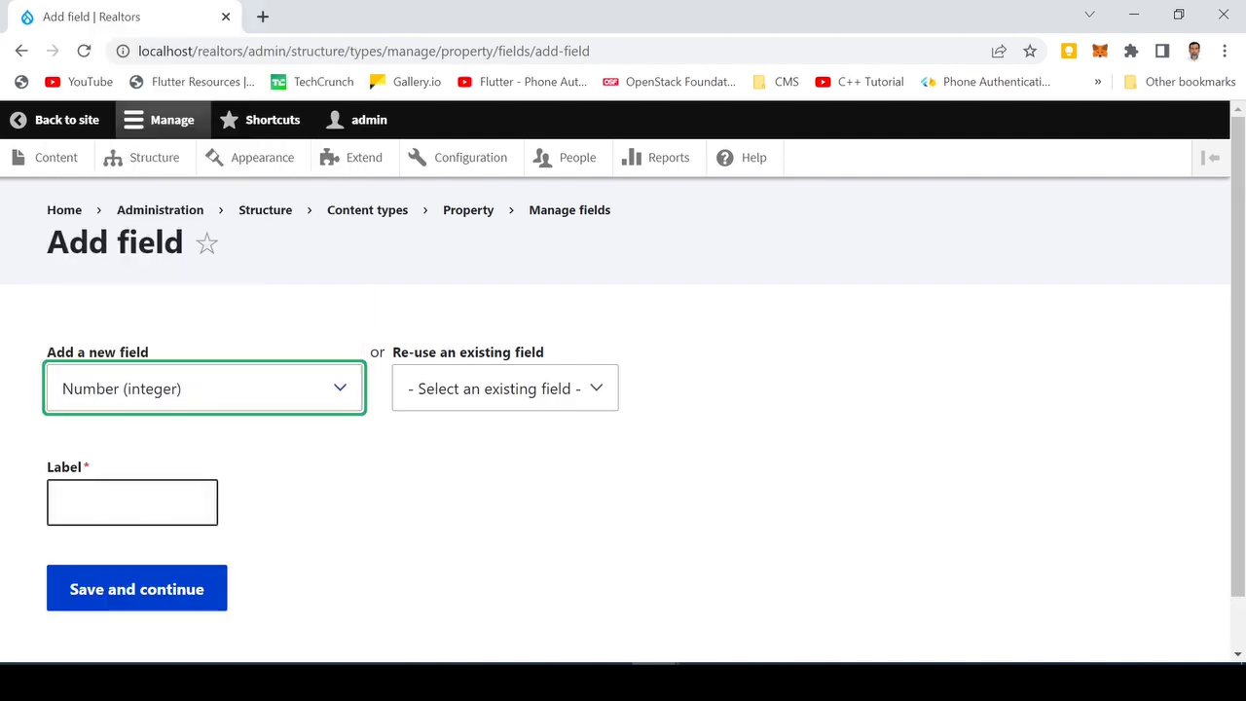
{"action": "left_click", "coordinate": [132, 502]}
{"action": "type", "text": "Bathrooms"}
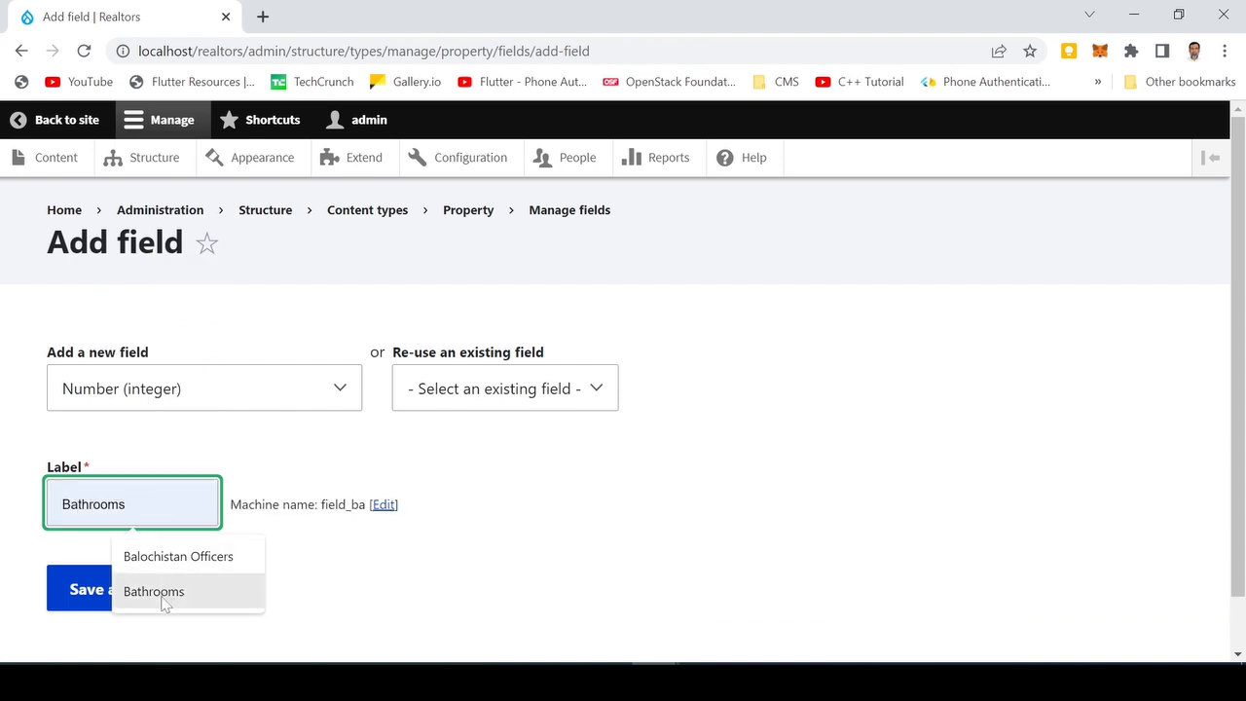
{"action": "left_click", "coordinate": [161, 594]}
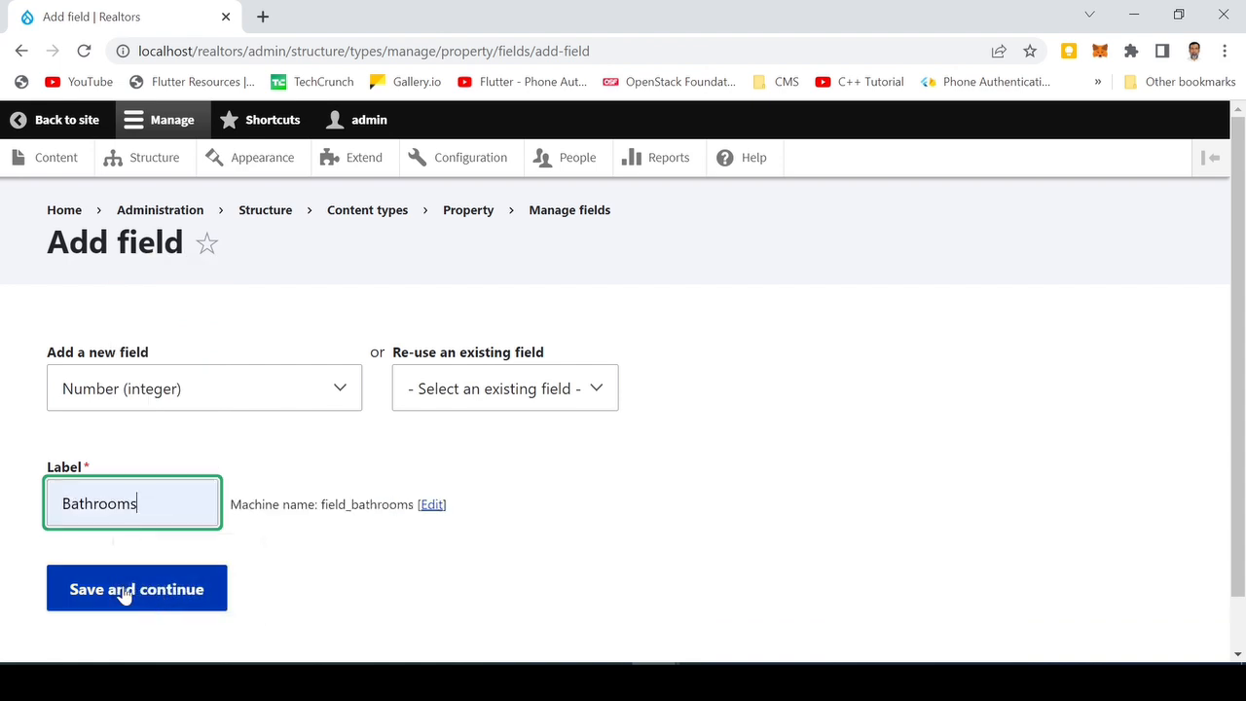
{"action": "left_click", "coordinate": [123, 596]}
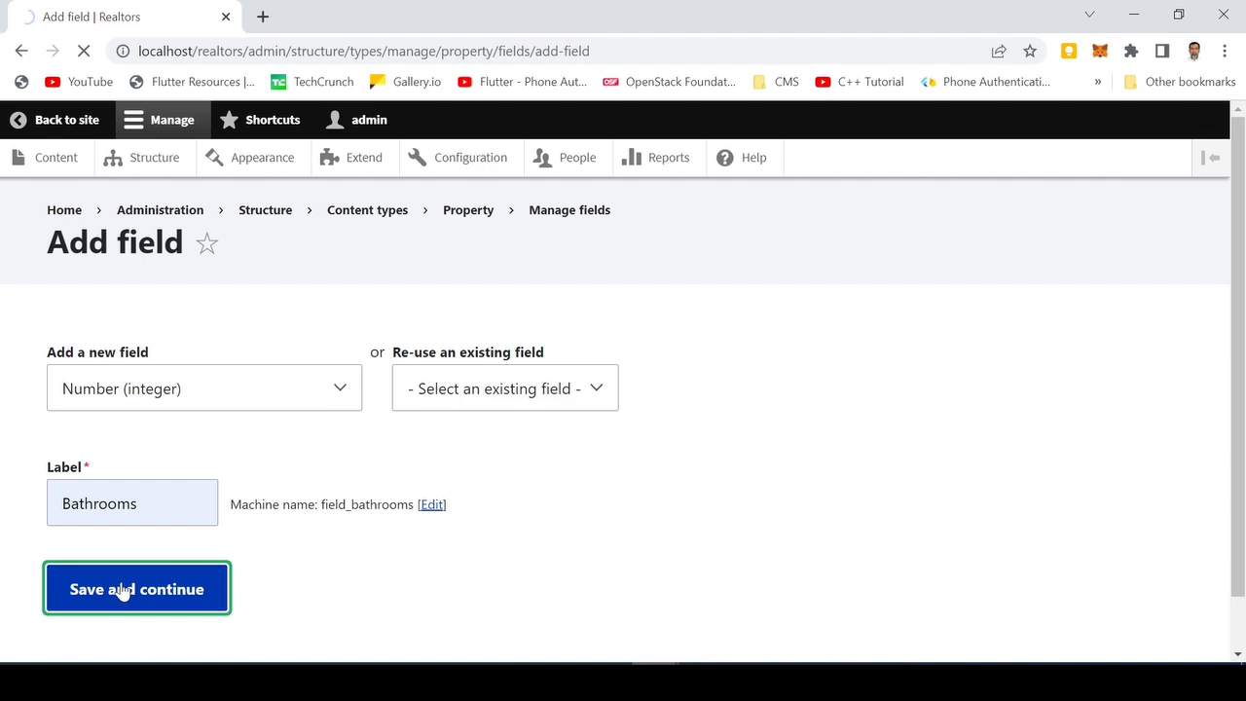
Step: Save the Bathrooms field with a single allowed value and a default value of 2
{"action": "left_click", "coordinate": [125, 563]}
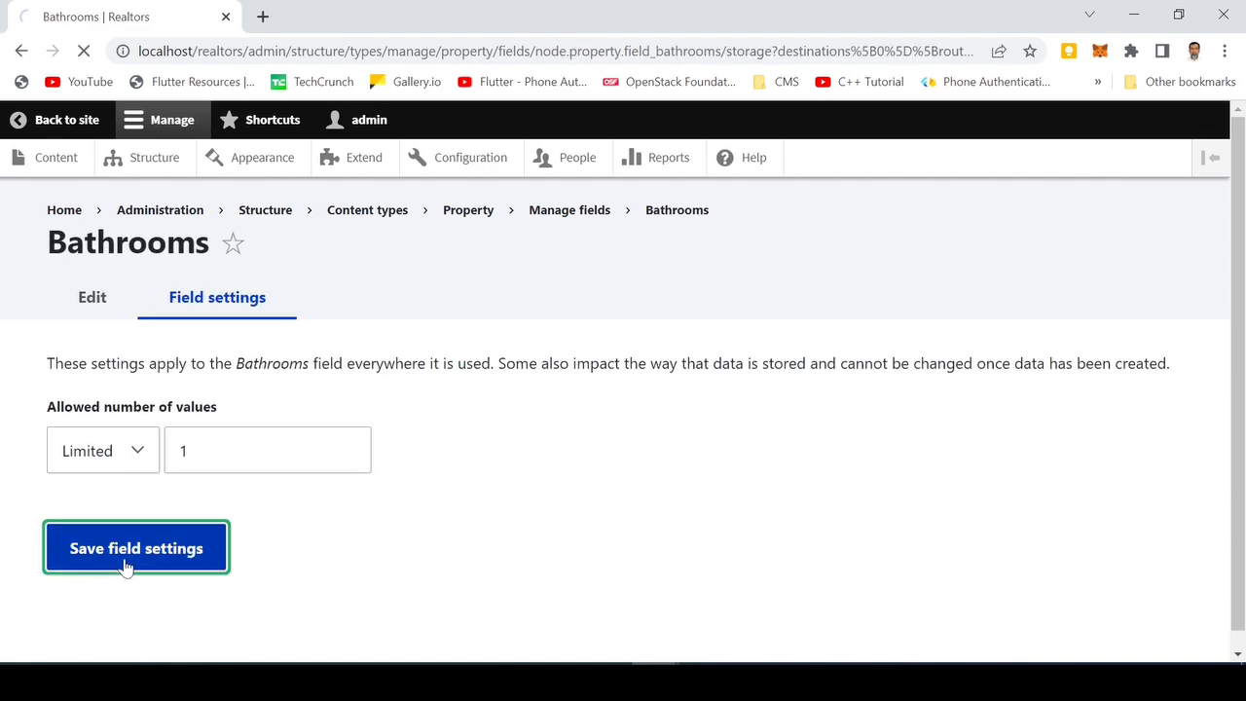
{"action": "scroll", "coordinate": [126, 556], "scroll_direction": "down", "scroll_amount": 8}
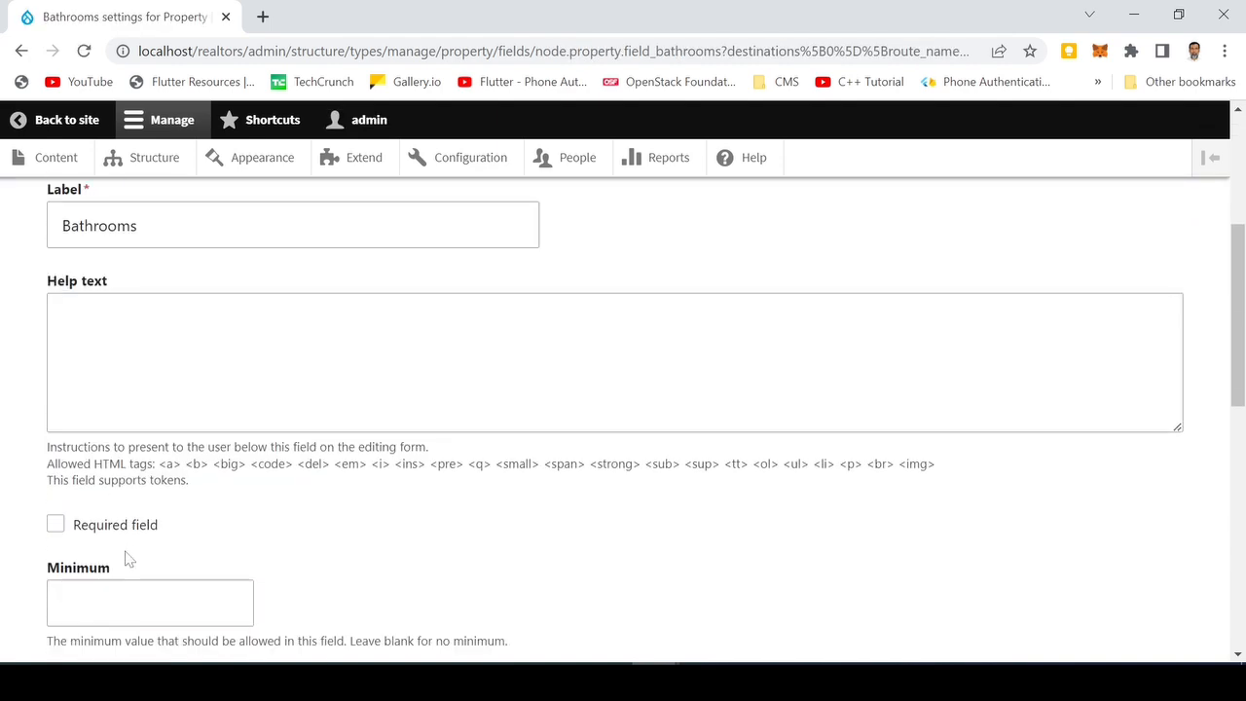
{"action": "scroll", "coordinate": [126, 559], "scroll_direction": "up", "scroll_amount": 3}
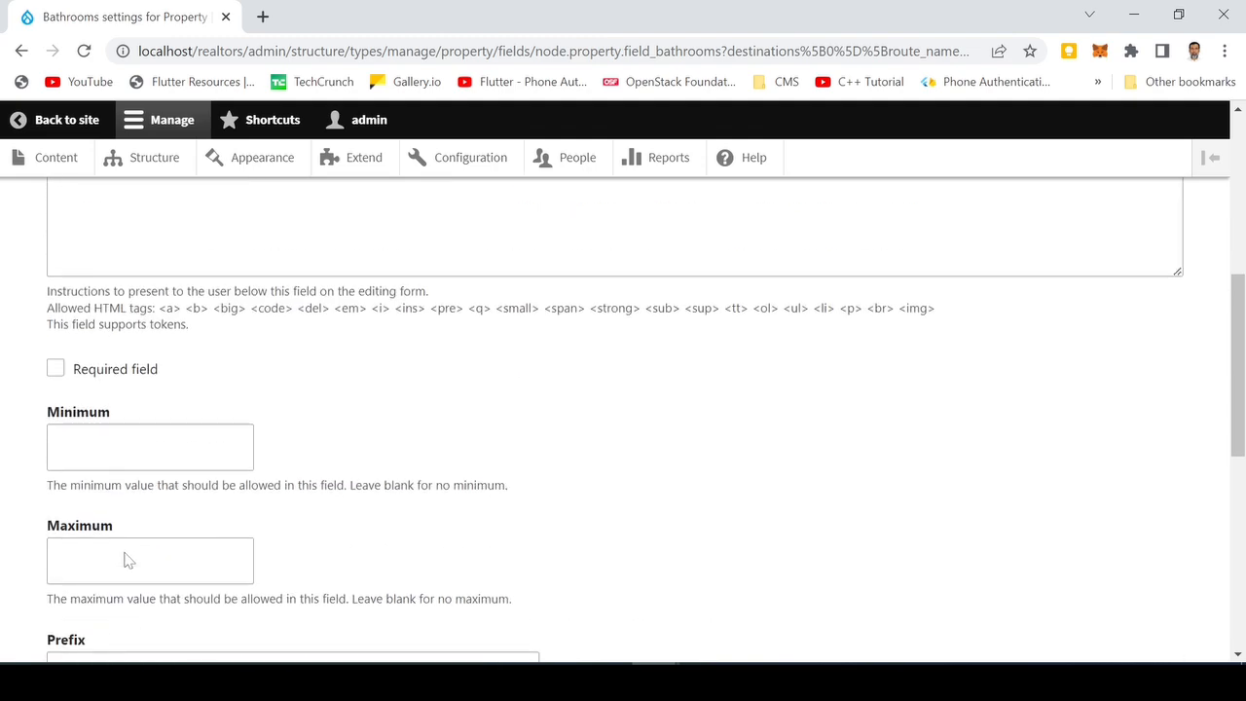
{"action": "scroll", "coordinate": [126, 559], "scroll_direction": "down", "scroll_amount": 6}
{"action": "left_click", "coordinate": [127, 546]}
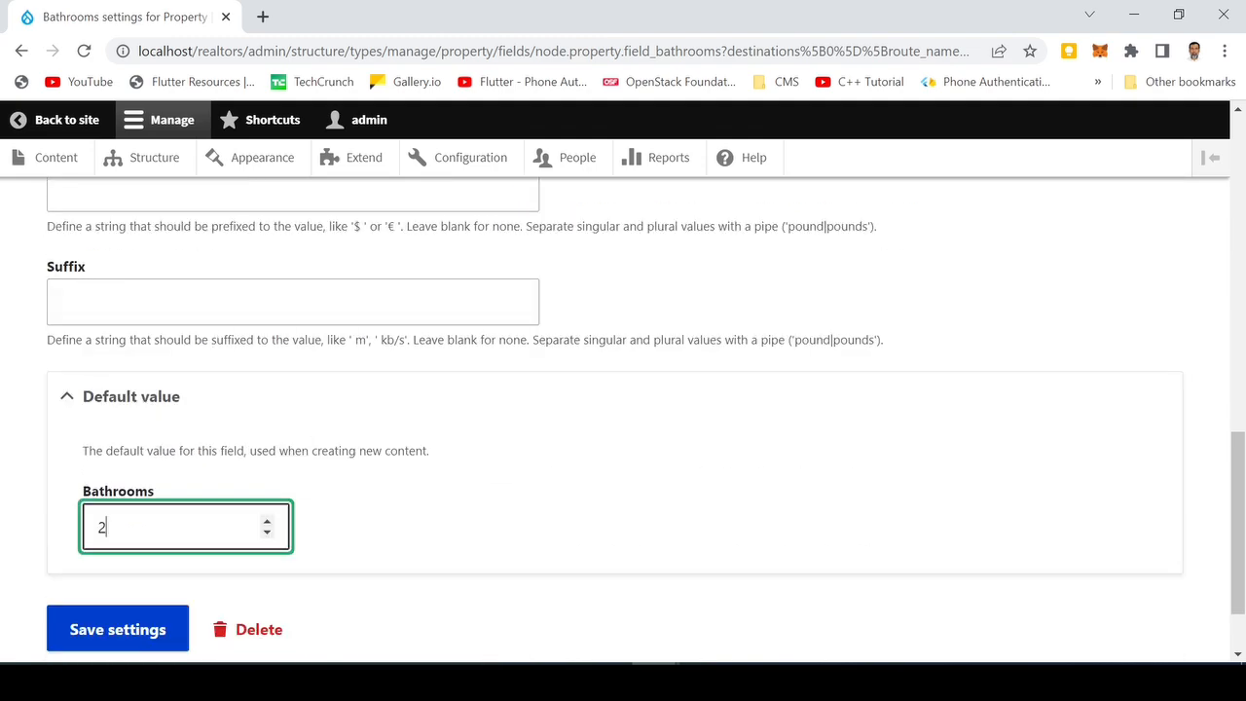
{"action": "left_click", "coordinate": [112, 631]}
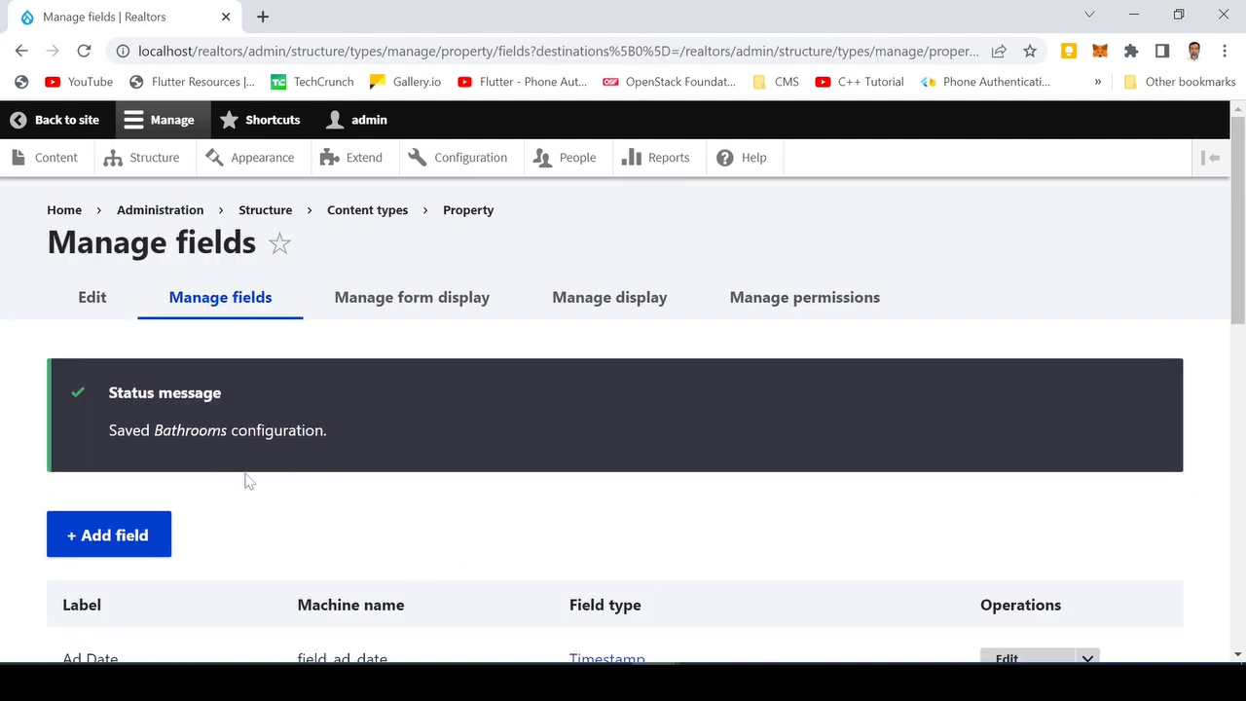
Step: Review the Property field list and open the form for creating a new Property content item
{"action": "scroll", "coordinate": [244, 482], "scroll_direction": "down", "scroll_amount": 3}
{"action": "scroll", "coordinate": [245, 493], "scroll_direction": "down", "scroll_amount": 6}
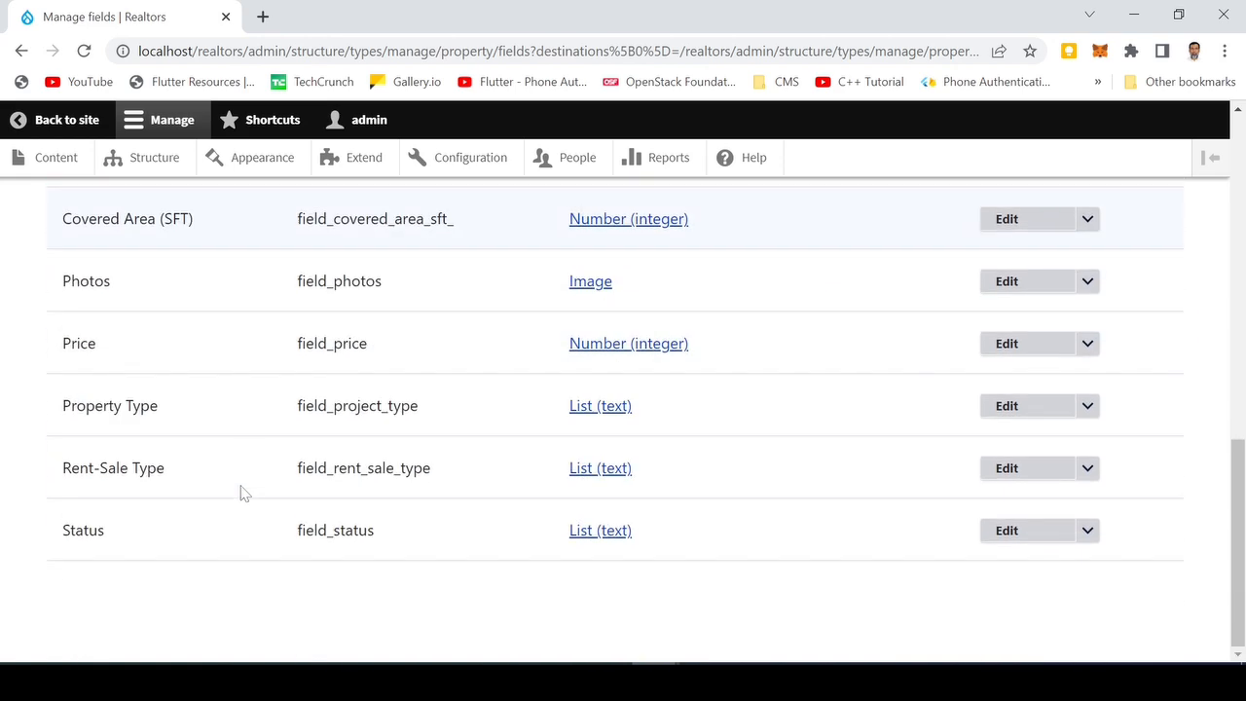
{"action": "scroll", "coordinate": [245, 494], "scroll_direction": "up", "scroll_amount": 3}
{"action": "scroll", "coordinate": [244, 493], "scroll_direction": "up", "scroll_amount": 5}
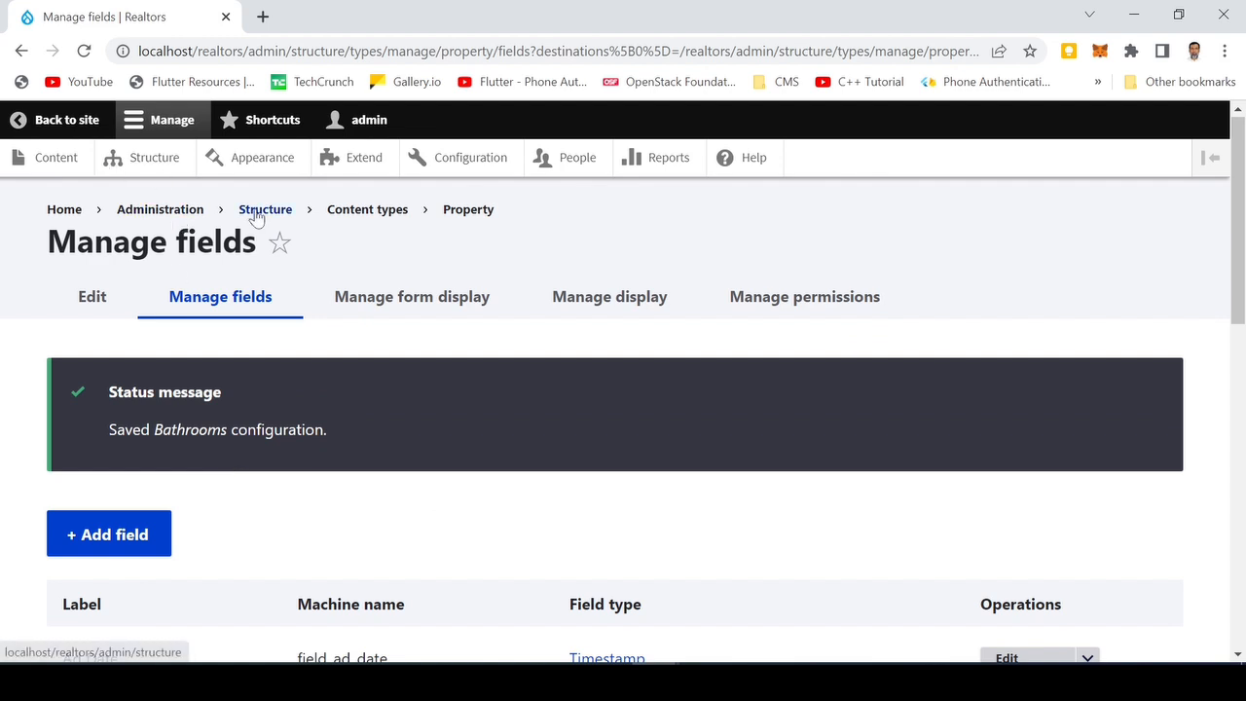
{"action": "left_click", "coordinate": [56, 158]}
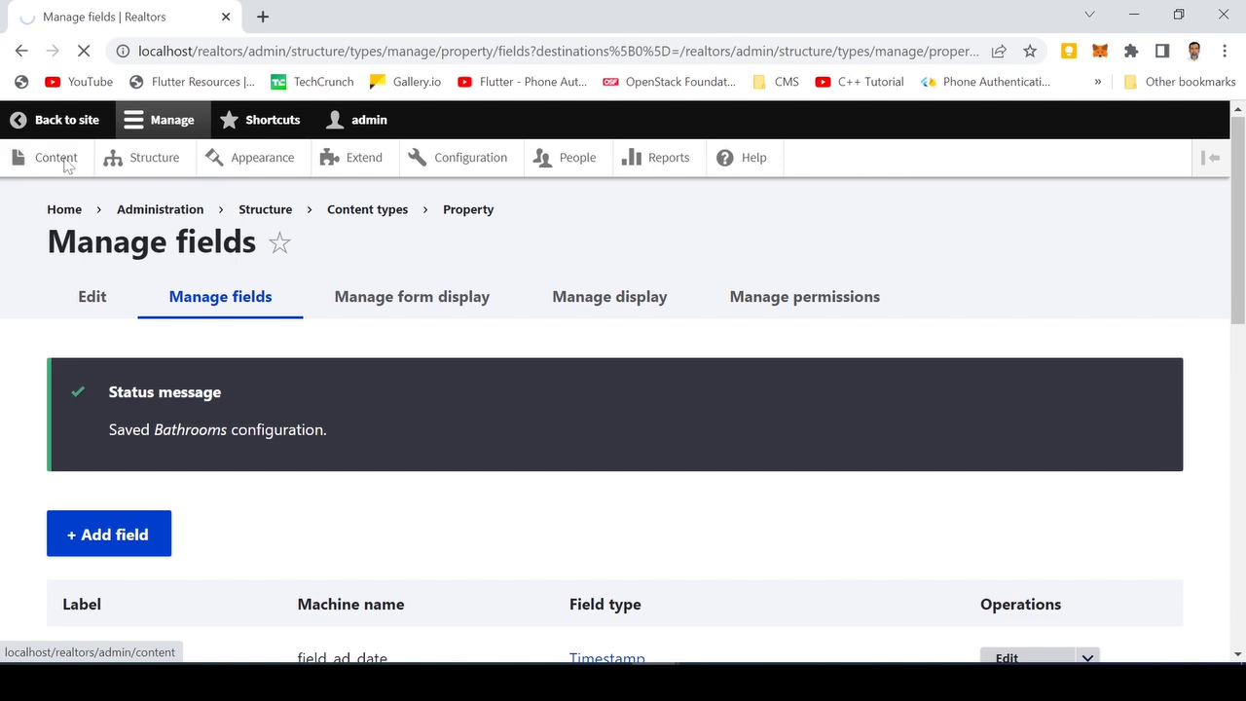
{"action": "left_click", "coordinate": [124, 380]}
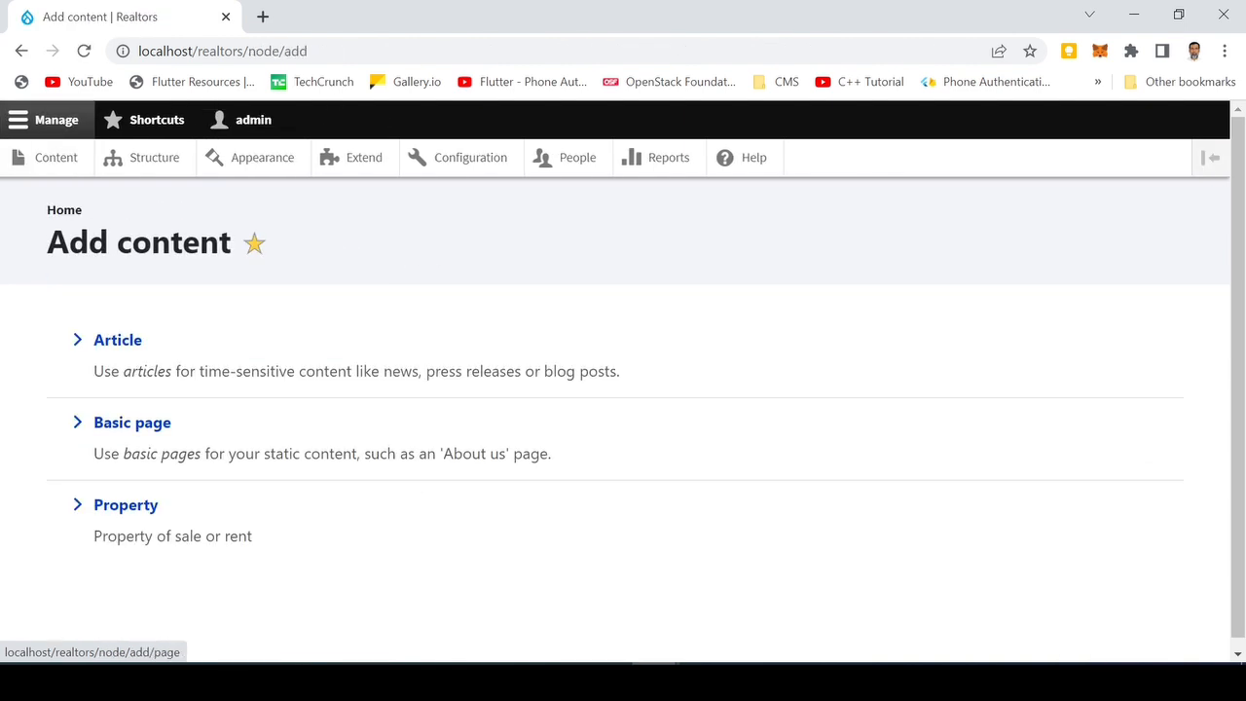
{"action": "left_click", "coordinate": [129, 515]}
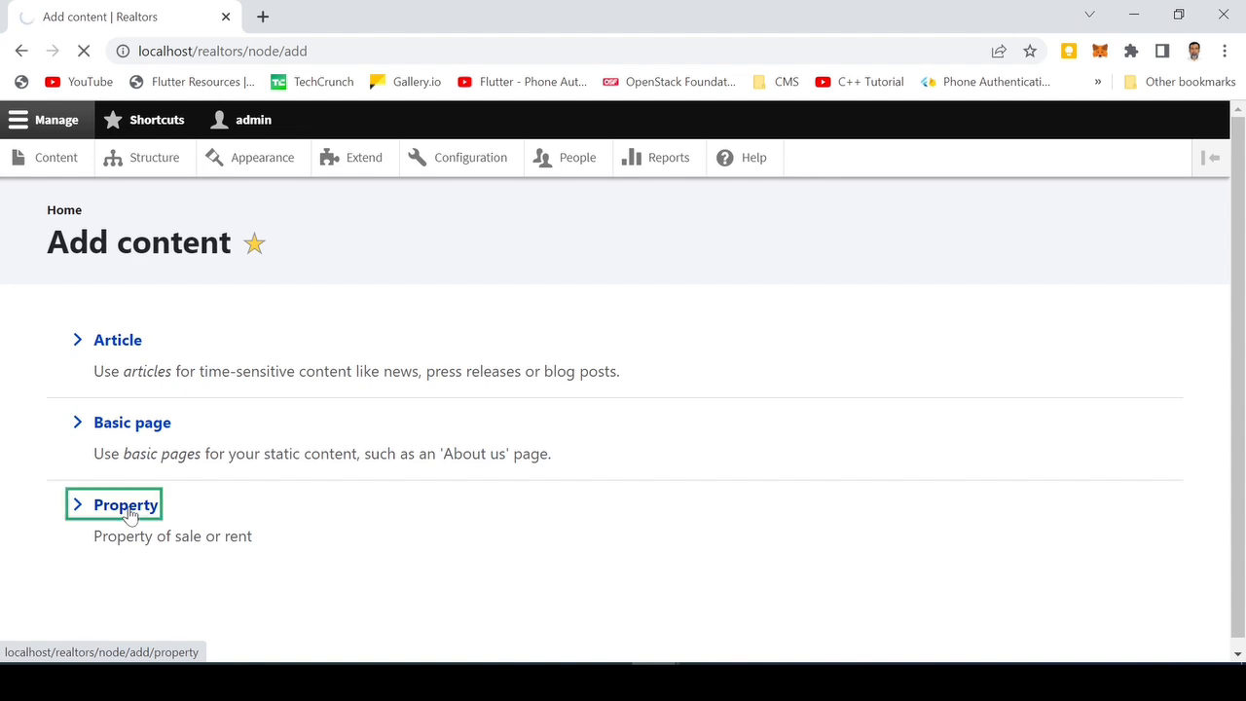
{"action": "scroll", "coordinate": [209, 479], "scroll_direction": "down", "scroll_amount": 3}
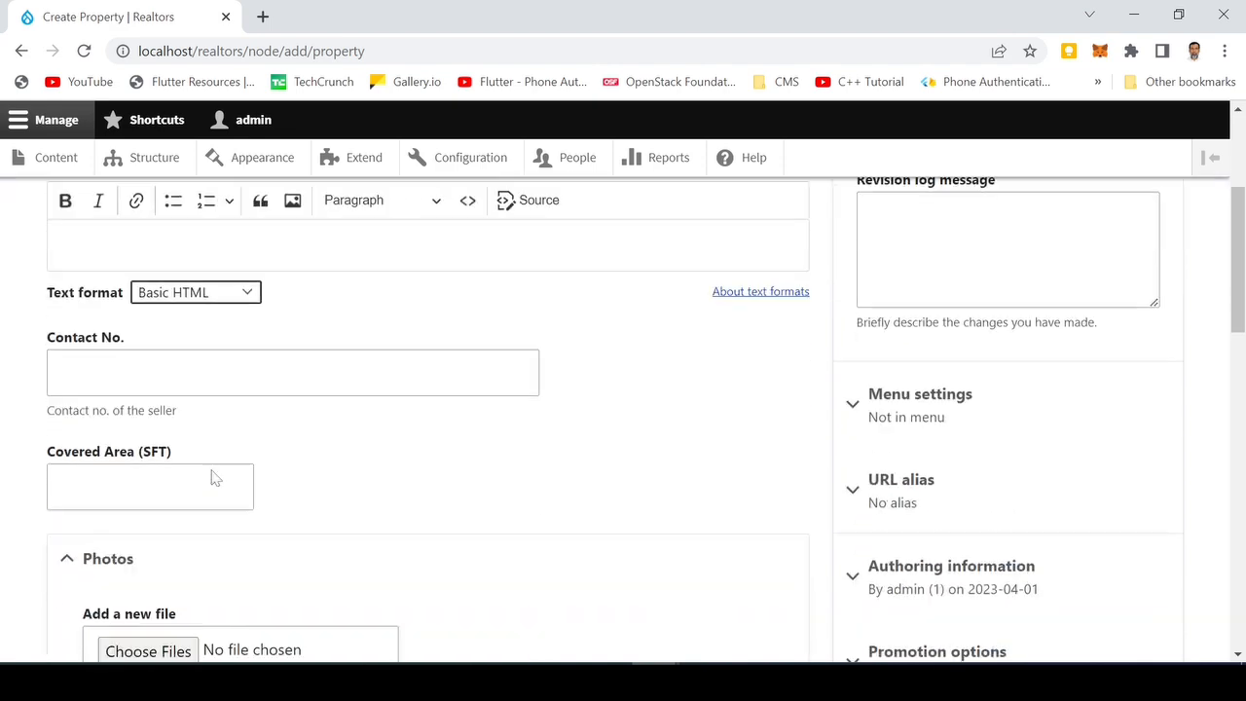
{"action": "scroll", "coordinate": [214, 477], "scroll_direction": "up", "scroll_amount": 4}
Step: Title the new property "House for Sale in University Town, Peshawar" and place the cursor in its body text
{"action": "left_click", "coordinate": [164, 387]}
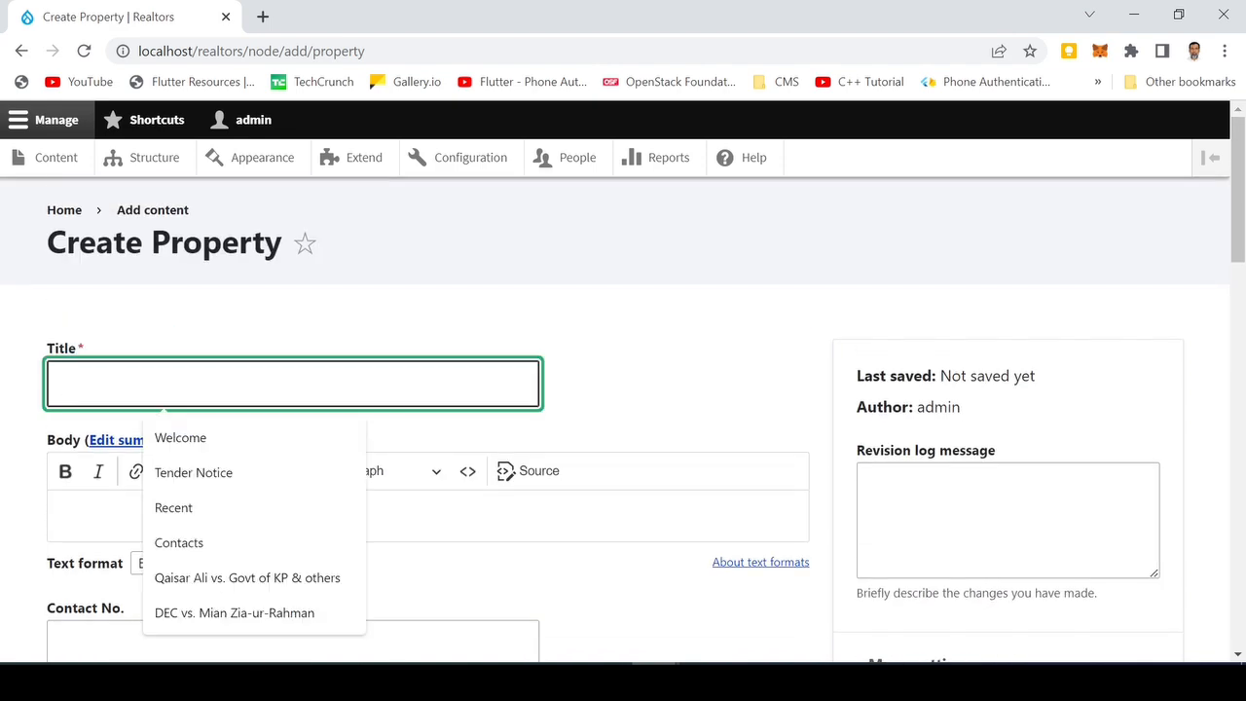
{"action": "type", "text": "Hose"}
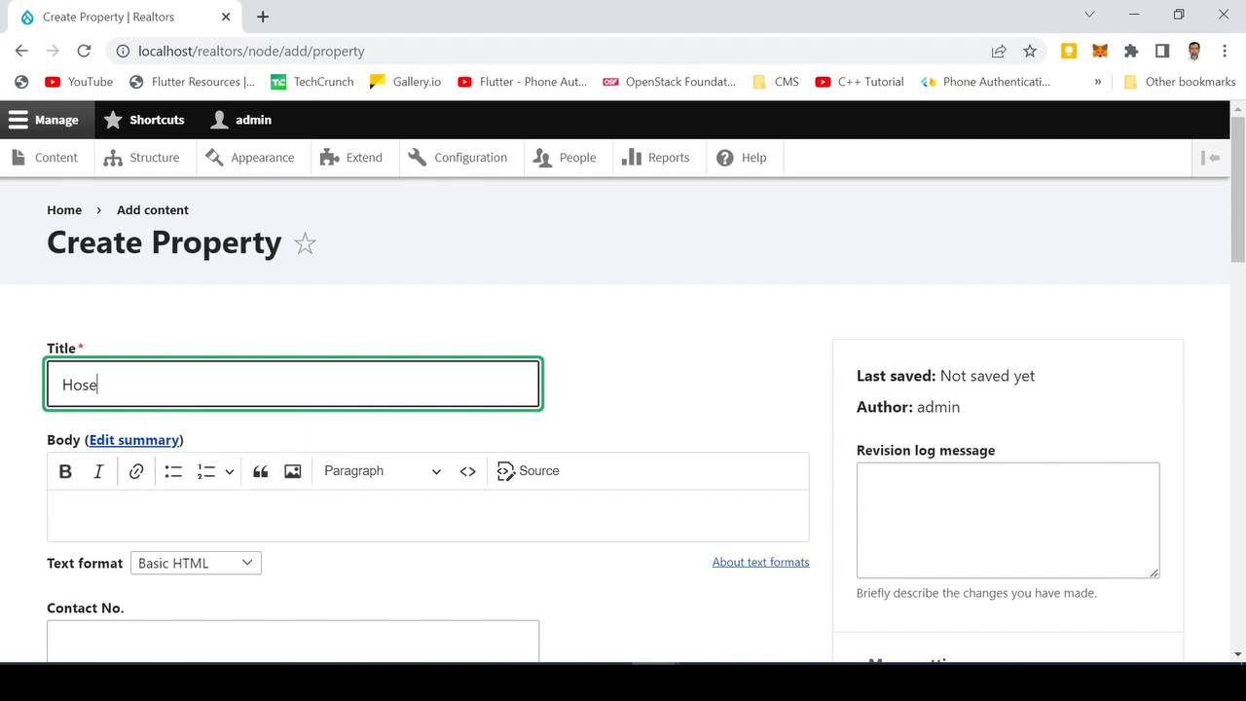
{"action": "key", "text": "BackSpace"}
{"action": "key", "text": "BackSpace"}
{"action": "type", "text": "use f"}
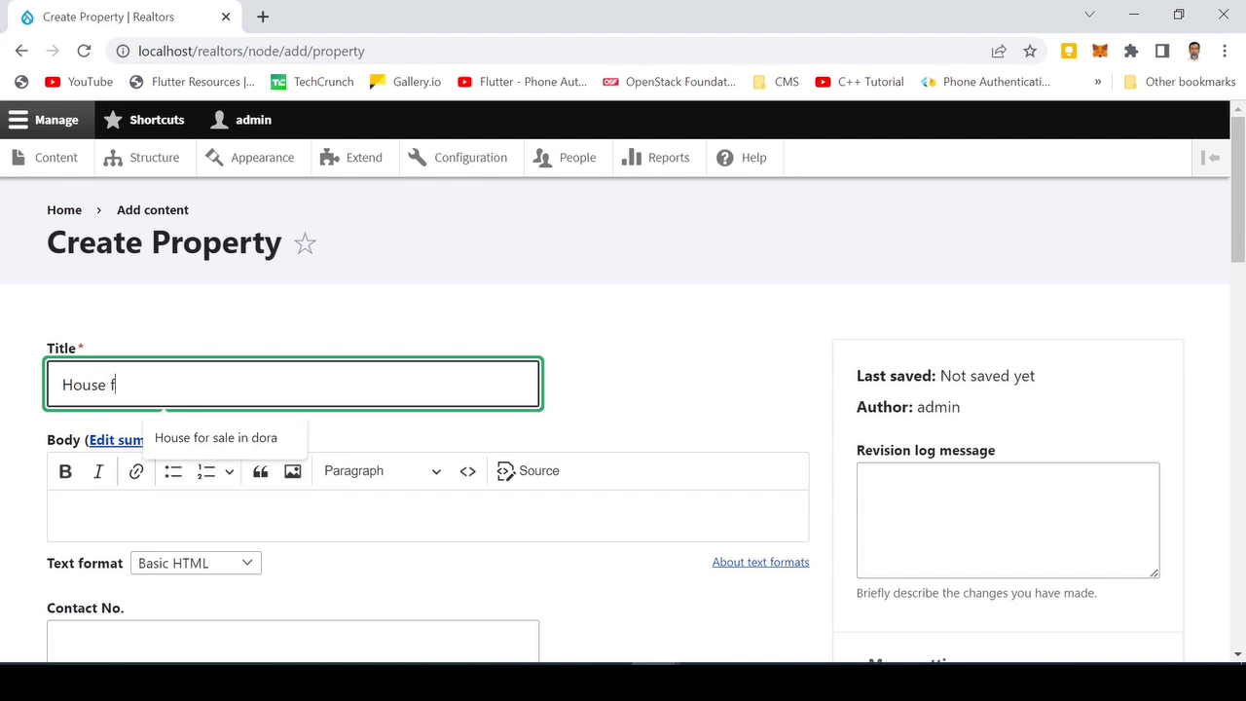
{"action": "type", "text": "or Sale in University"}
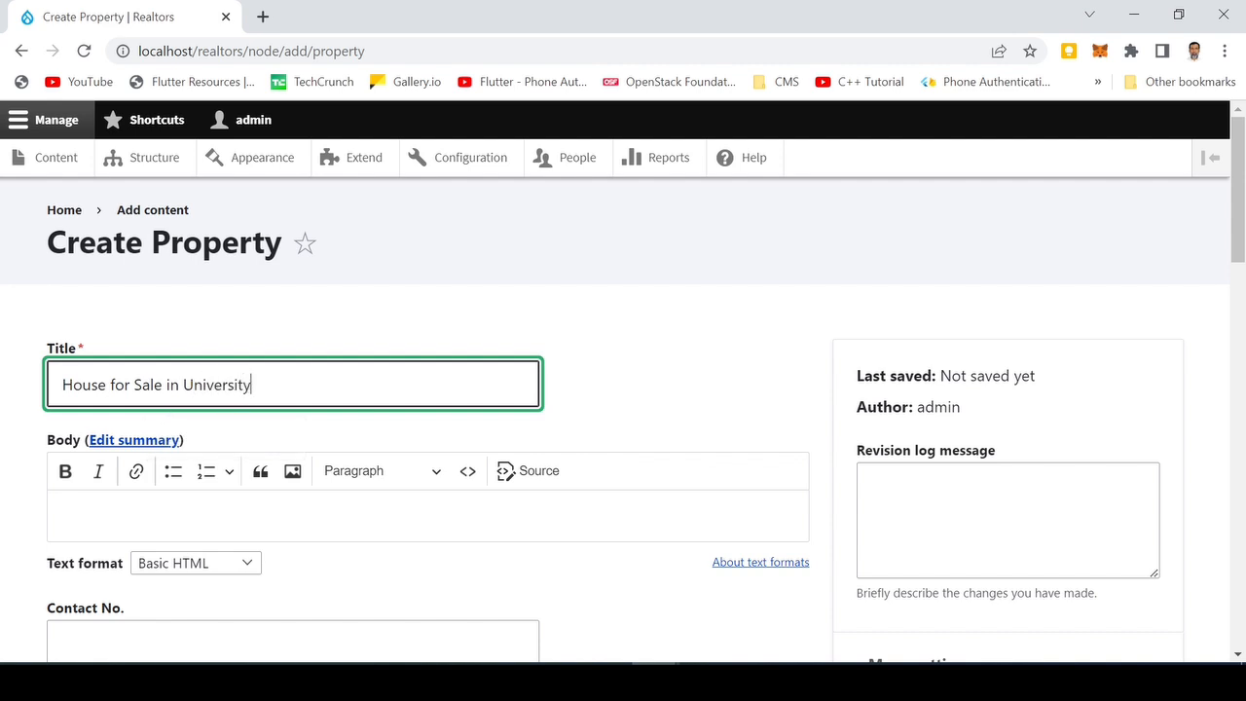
{"action": "type", "text": " Town, Peshawar"}
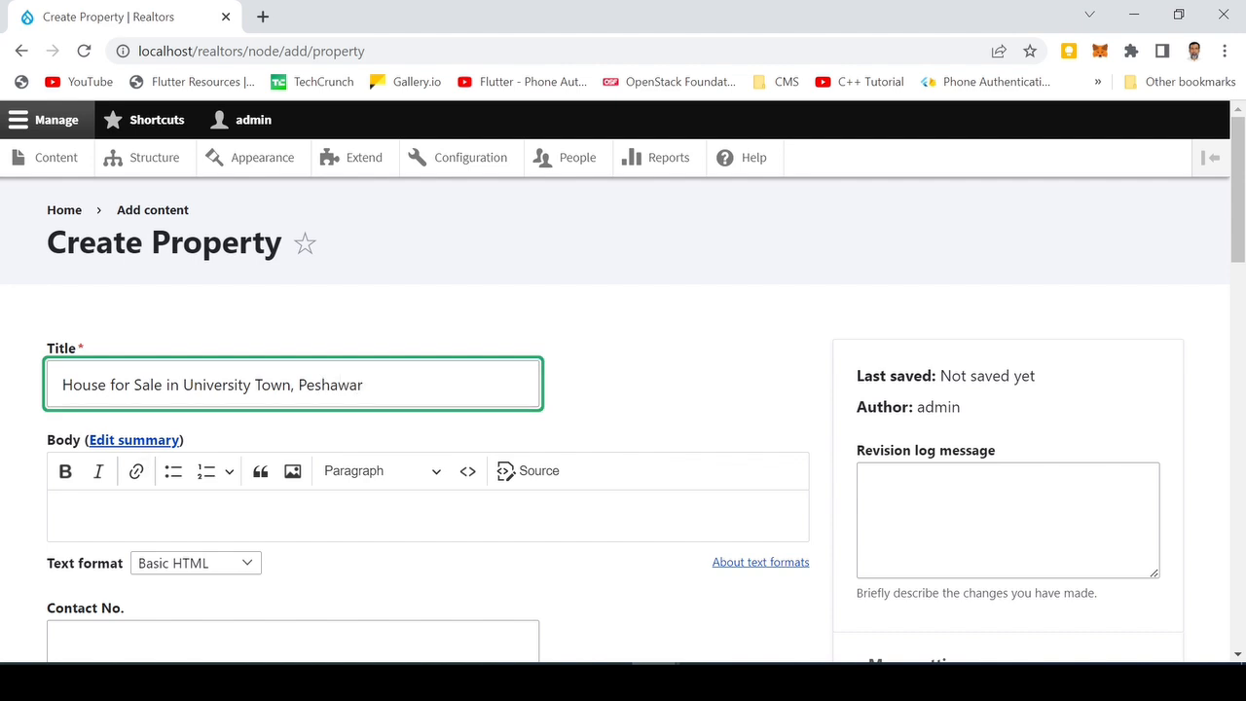
{"action": "left_click", "coordinate": [416, 526]}
{"action": "scroll", "coordinate": [417, 527], "scroll_direction": "down", "scroll_amount": 1}
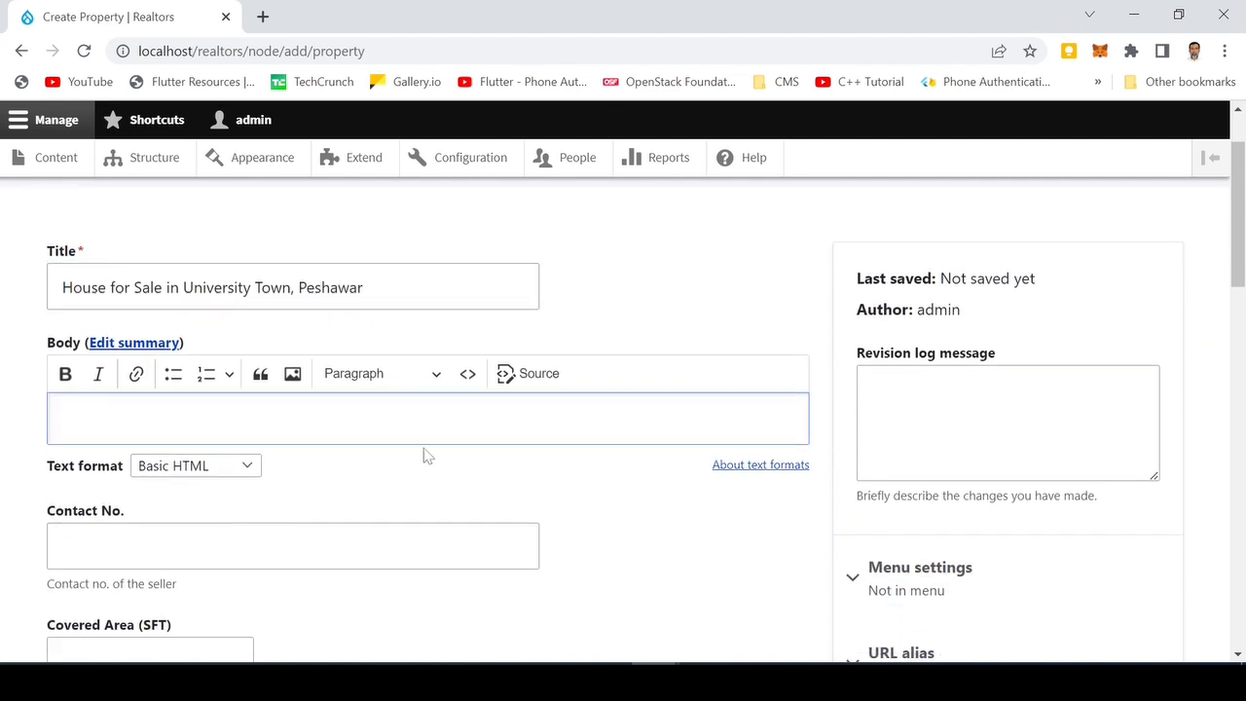
Step: Enter "Excellent house" as the property's body text and fill in the seller's contact number
{"action": "type", "text": "Excellent house"}
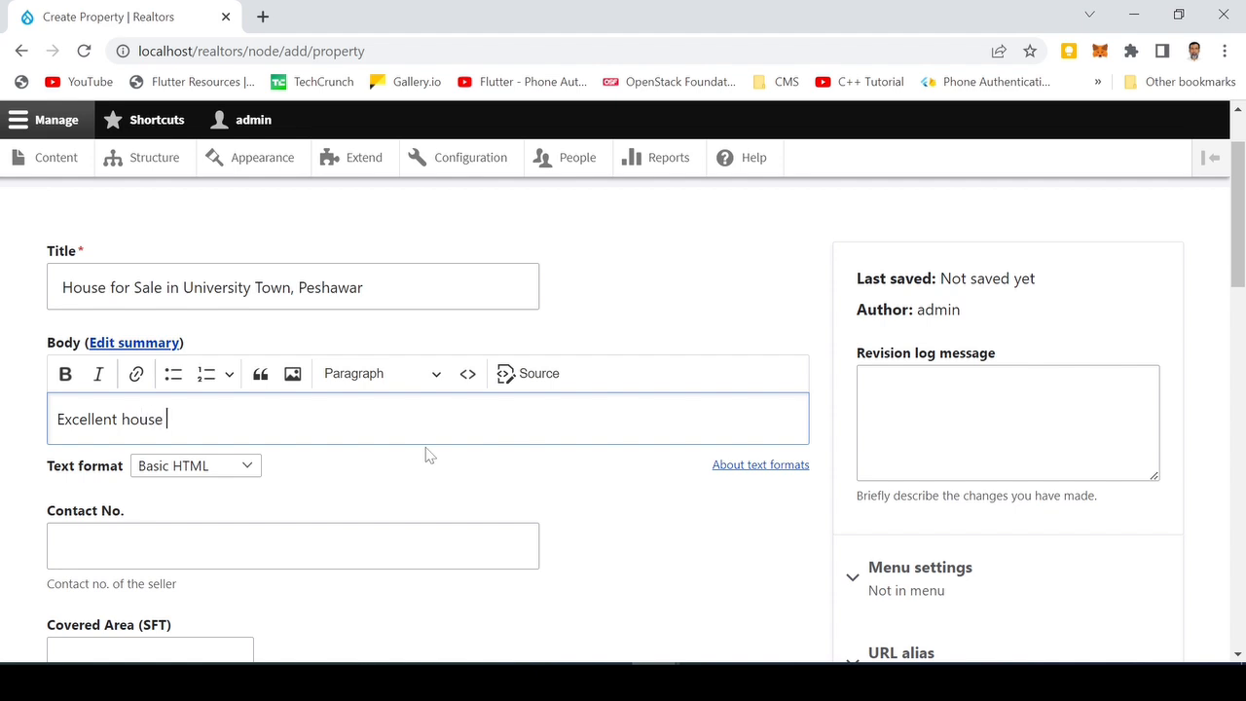
{"action": "left_click", "coordinate": [428, 545]}
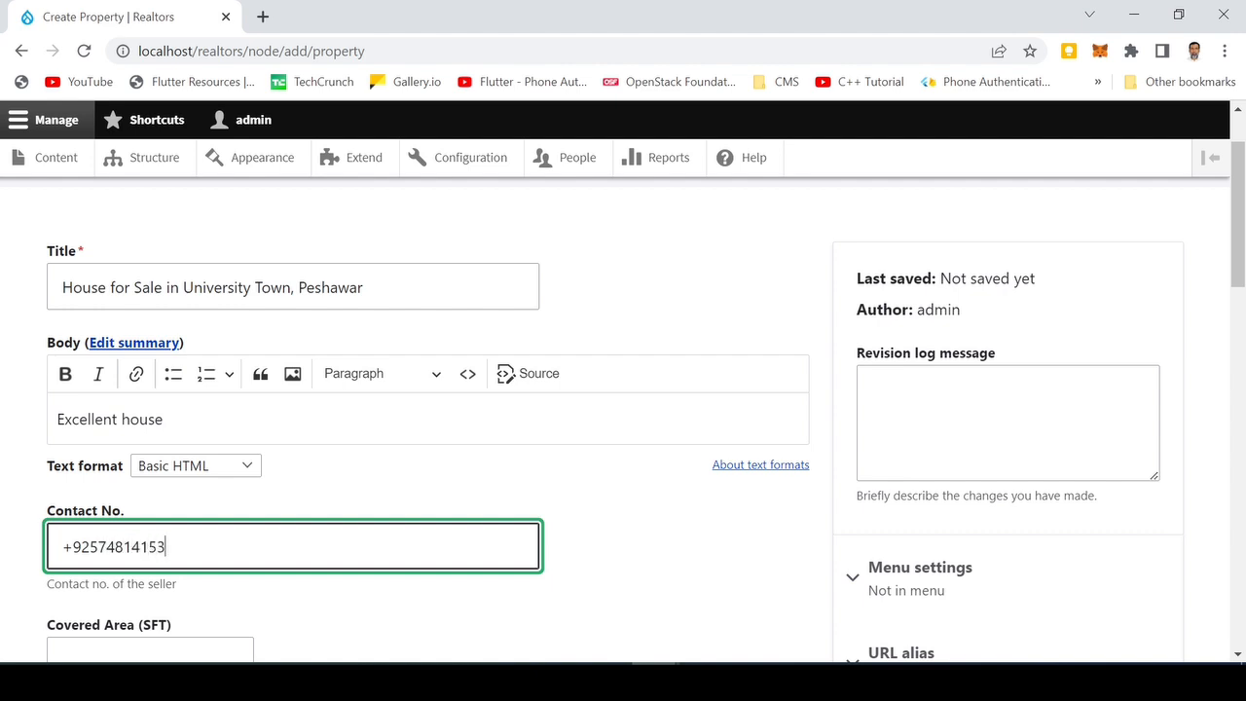
Step: Set the property's covered area to 2000 square feet and its price to 10000000
{"action": "scroll", "coordinate": [244, 571], "scroll_direction": "down", "scroll_amount": 2}
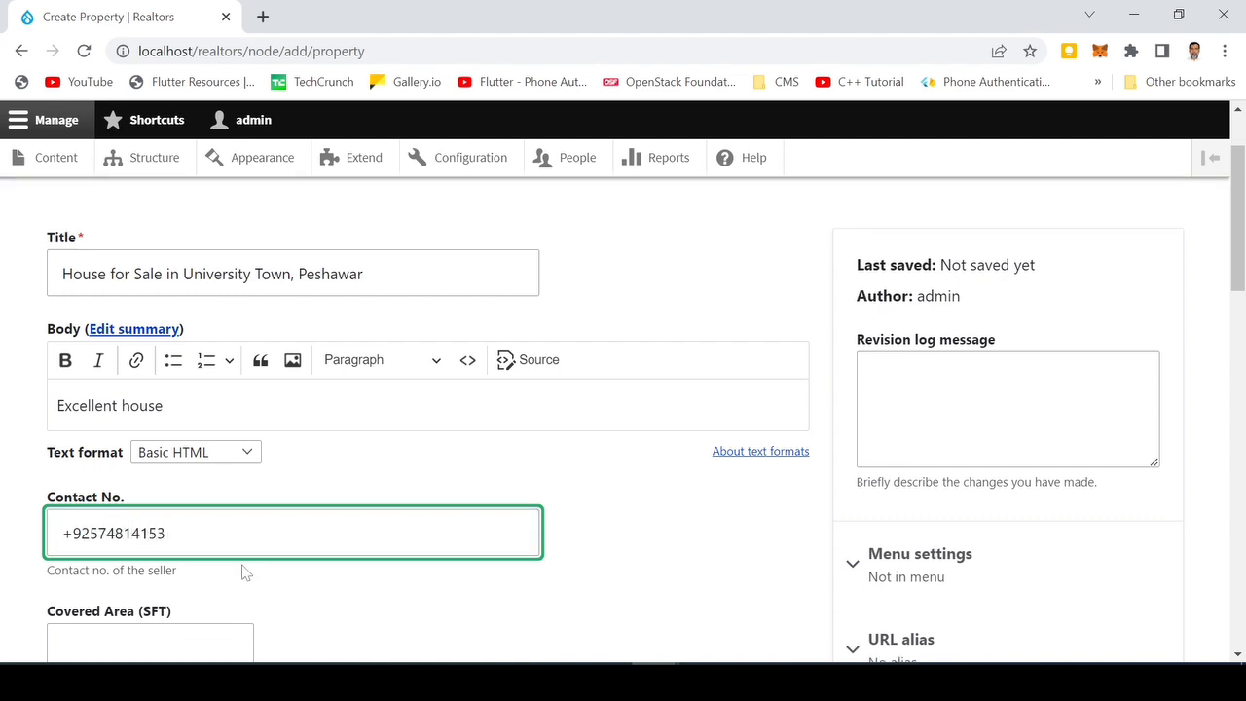
{"action": "left_click", "coordinate": [137, 466]}
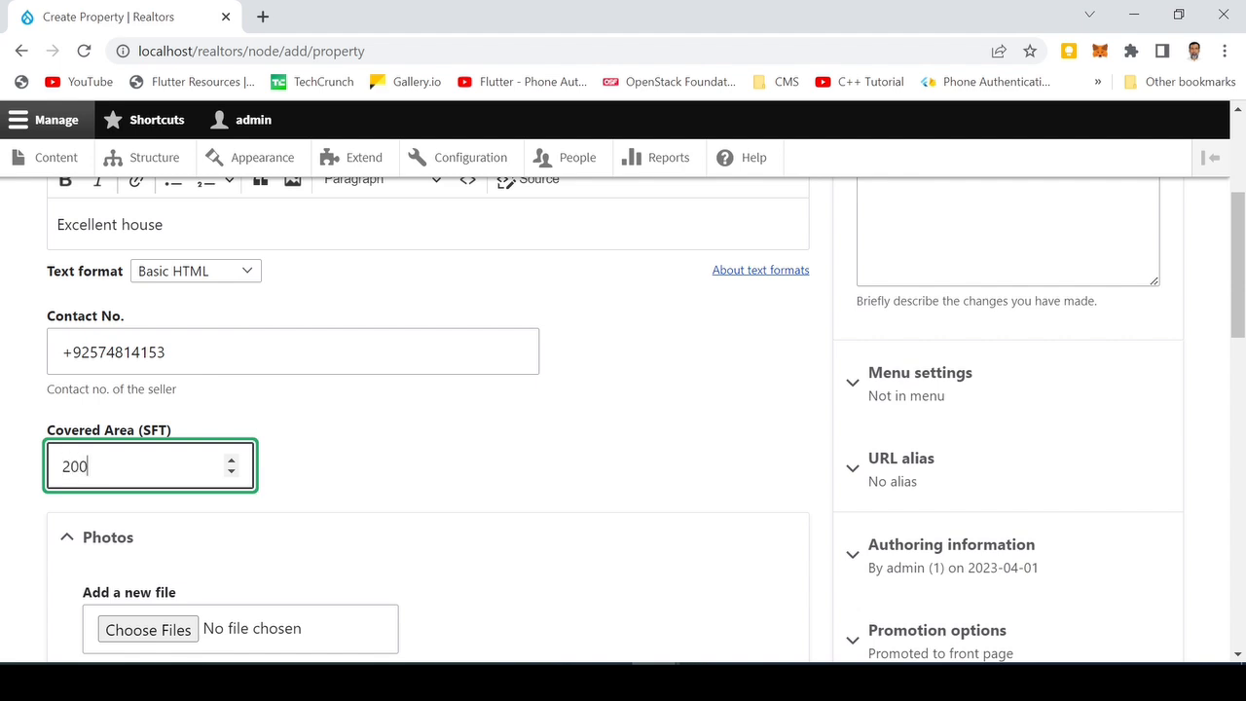
{"action": "type", "text": "2000"}
{"action": "scroll", "coordinate": [146, 506], "scroll_direction": "down", "scroll_amount": 3}
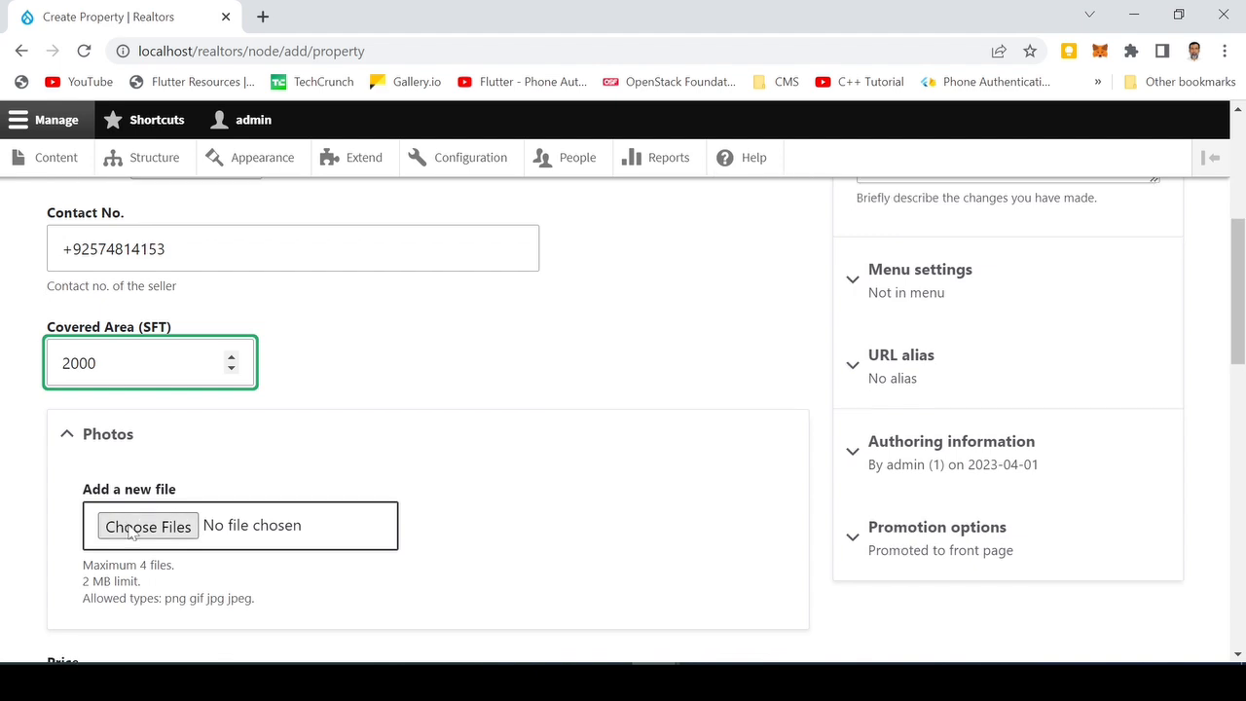
{"action": "left_click", "coordinate": [146, 509]}
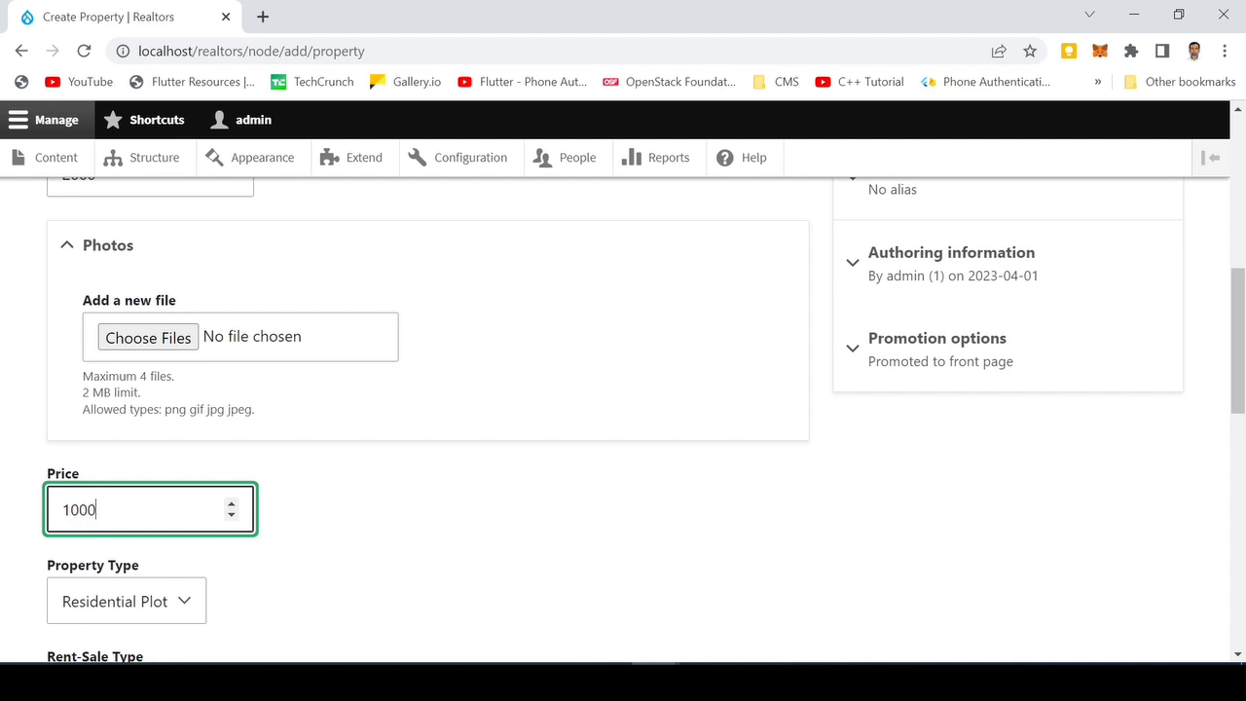
{"action": "type", "text": "0000"}
Step: Set the property type to House and the rent-sale type to Sale
{"action": "scroll", "coordinate": [136, 404], "scroll_direction": "down", "scroll_amount": 2}
{"action": "left_click", "coordinate": [130, 413]}
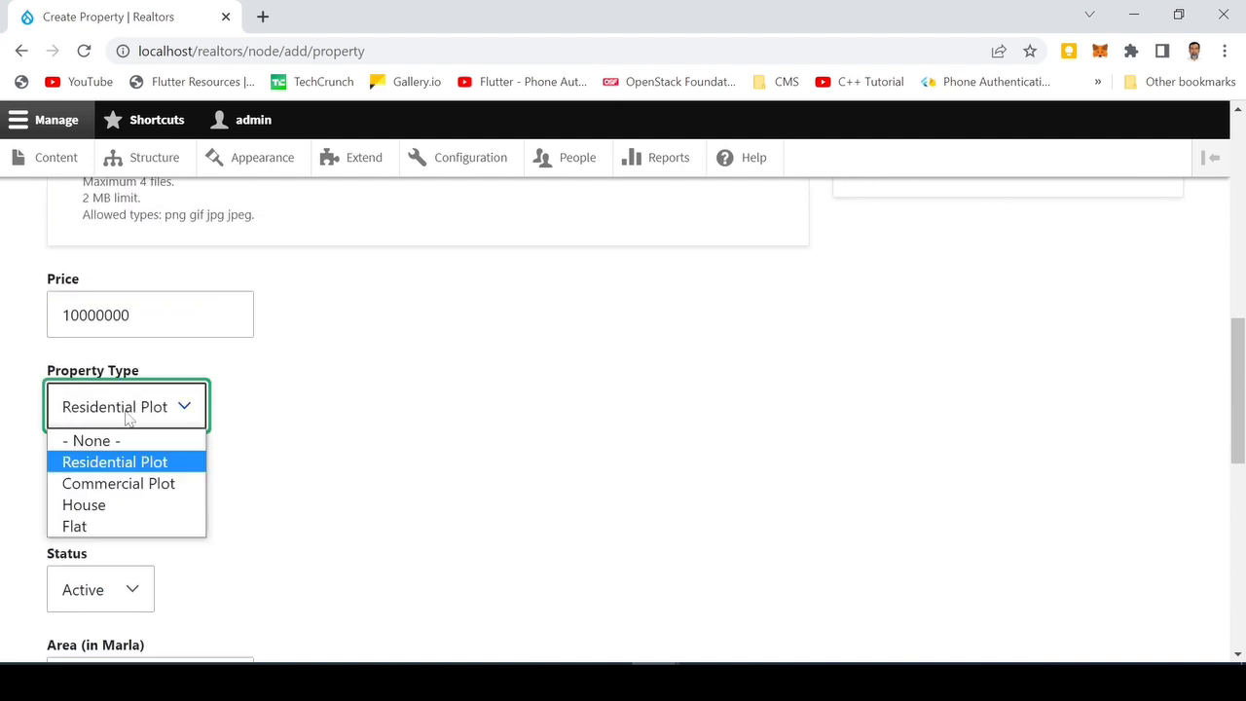
{"action": "left_click", "coordinate": [101, 506]}
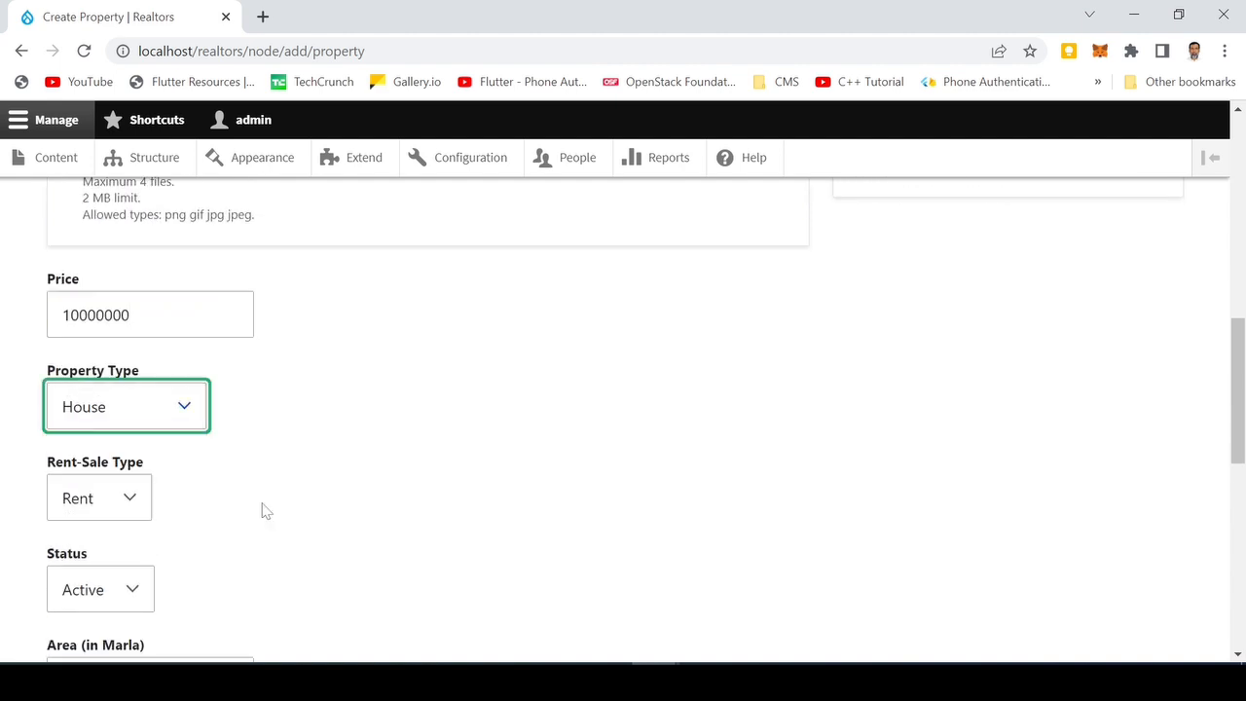
{"action": "scroll", "coordinate": [264, 510], "scroll_direction": "down", "scroll_amount": 1}
{"action": "left_click", "coordinate": [111, 413]}
{"action": "left_click", "coordinate": [98, 478]}
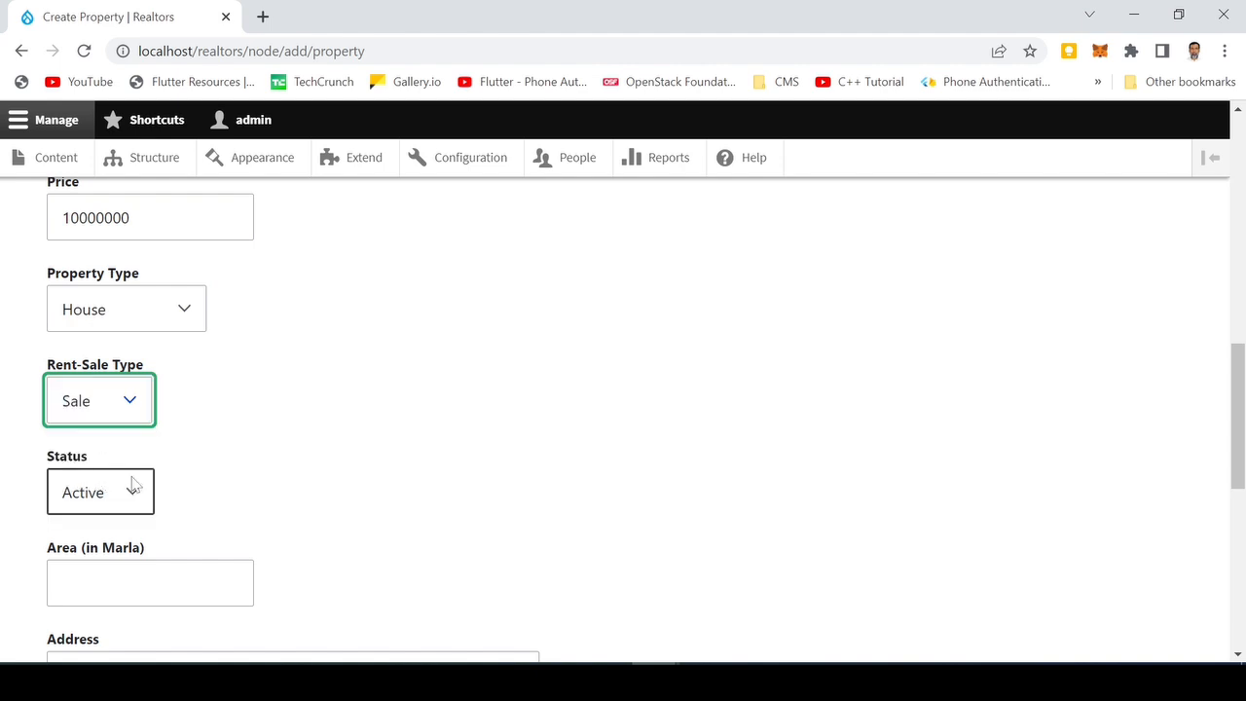
Step: Set the property's area to 5 marla and fill in its full street address
{"action": "scroll", "coordinate": [290, 477], "scroll_direction": "down", "scroll_amount": 2}
{"action": "left_click", "coordinate": [146, 388]}
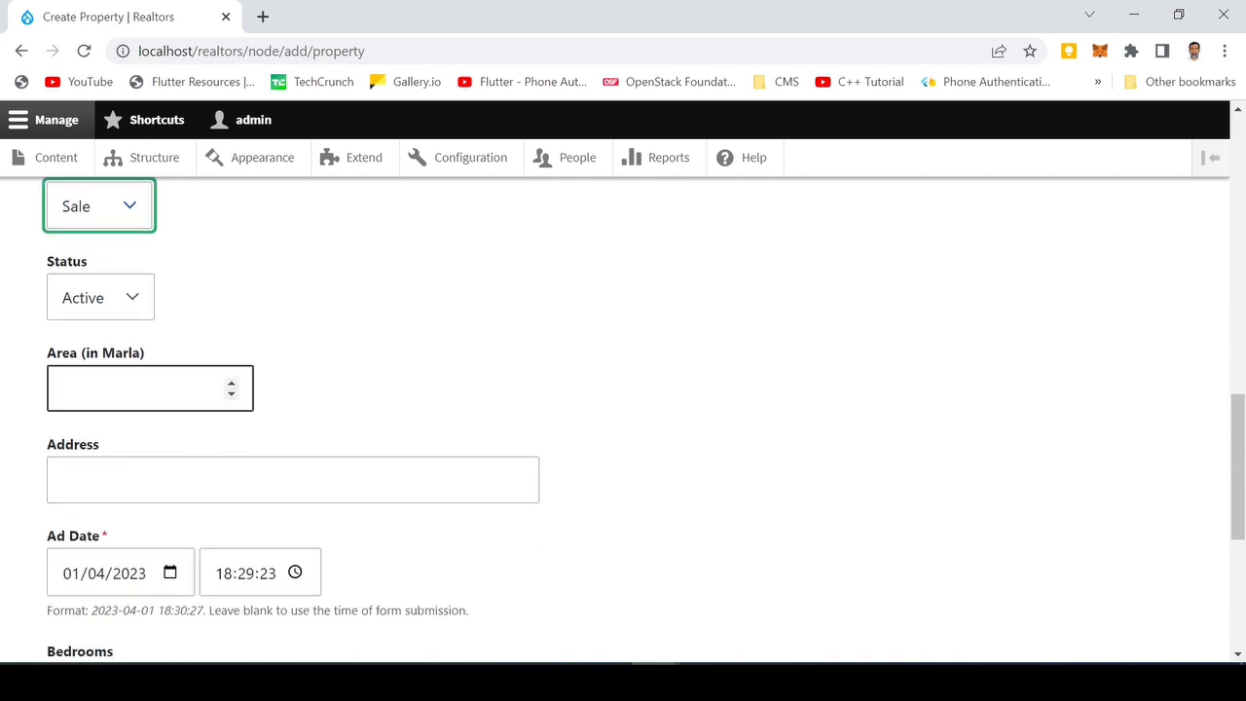
{"action": "left_click", "coordinate": [146, 388]}
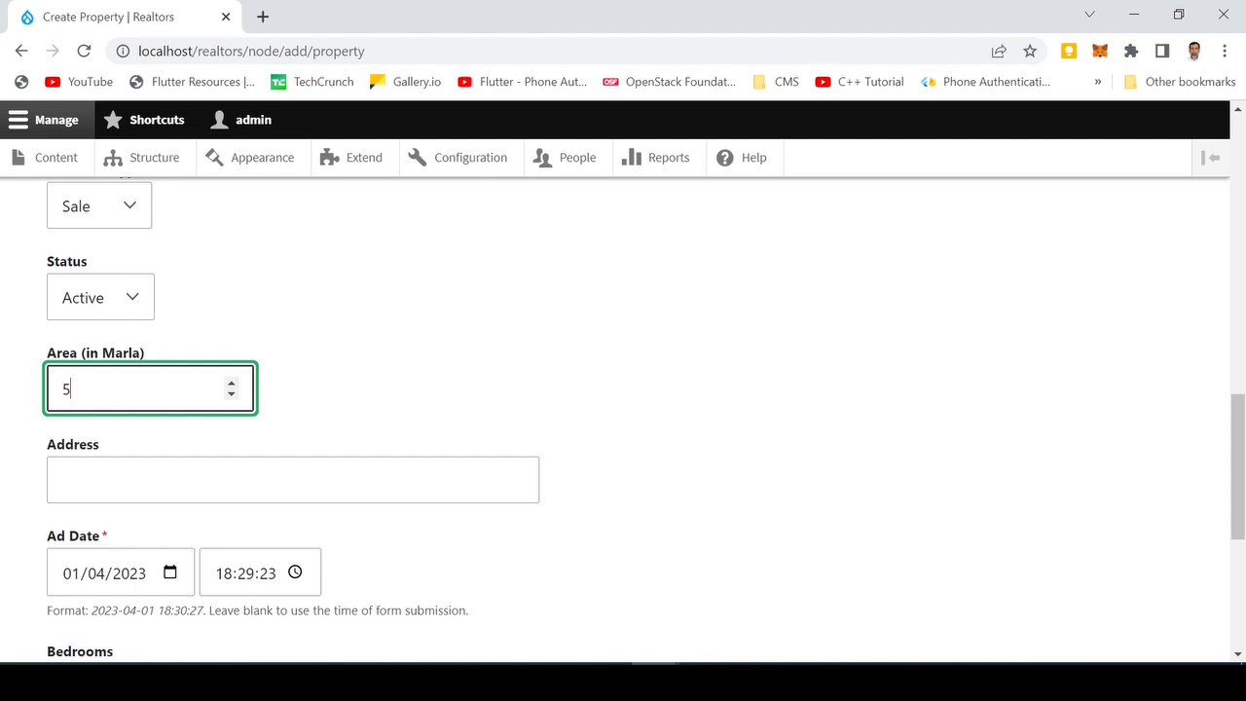
{"action": "left_click", "coordinate": [156, 480]}
{"action": "type", "text": "South Canal"}
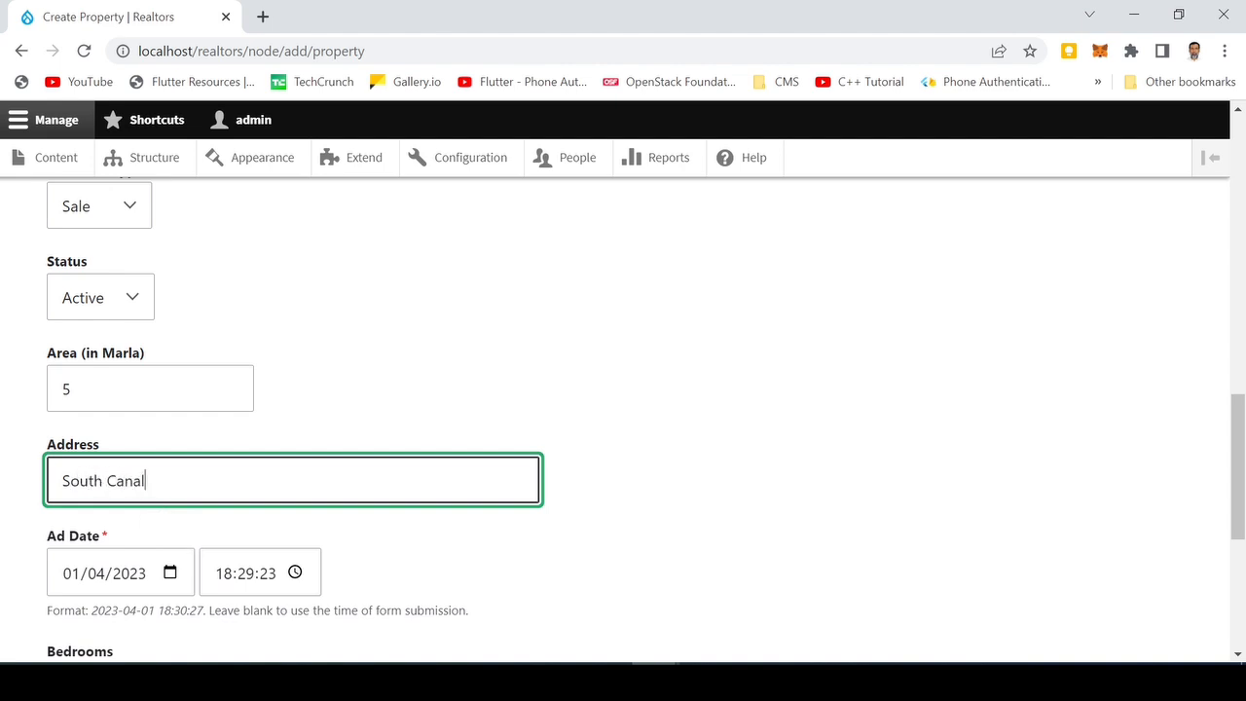
{"action": "type", "text": " road University "}
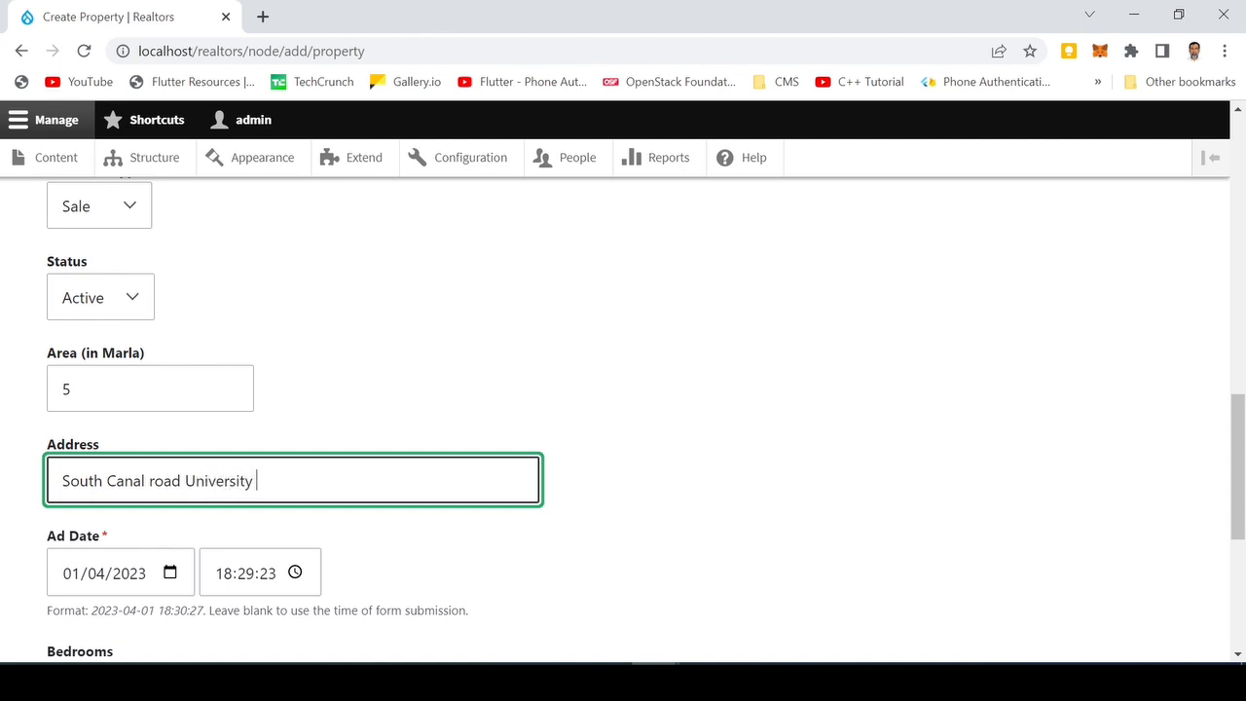
{"action": "type", "text": "Town Peshawar"}
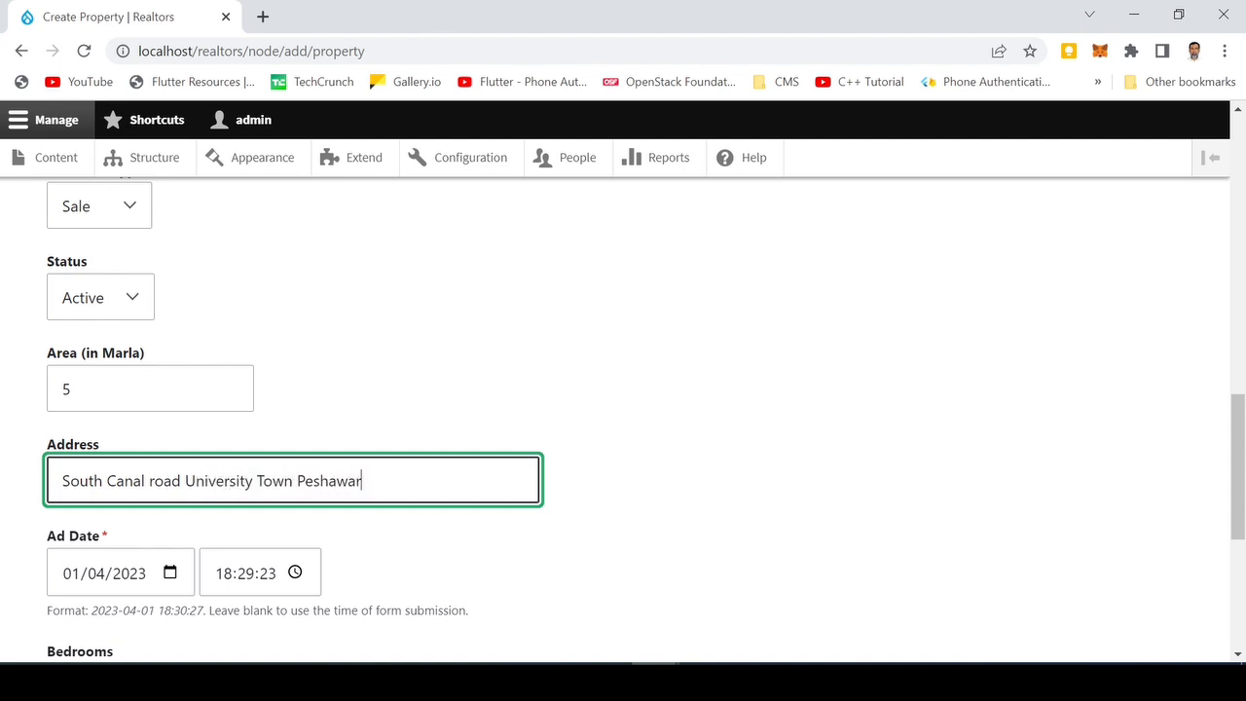
Step: Set the property's bedrooms to 4 and bathrooms to 3, and save it as published content
{"action": "scroll", "coordinate": [315, 423], "scroll_direction": "down", "scroll_amount": 3}
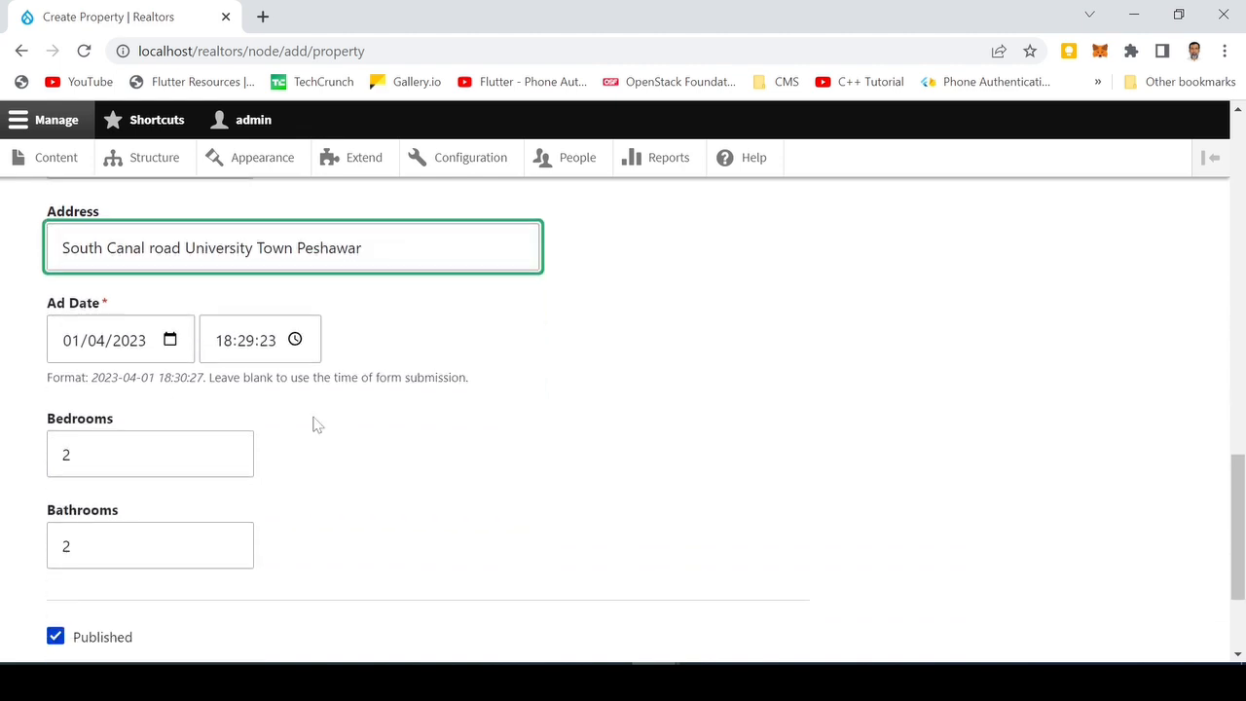
{"action": "left_click", "coordinate": [161, 399]}
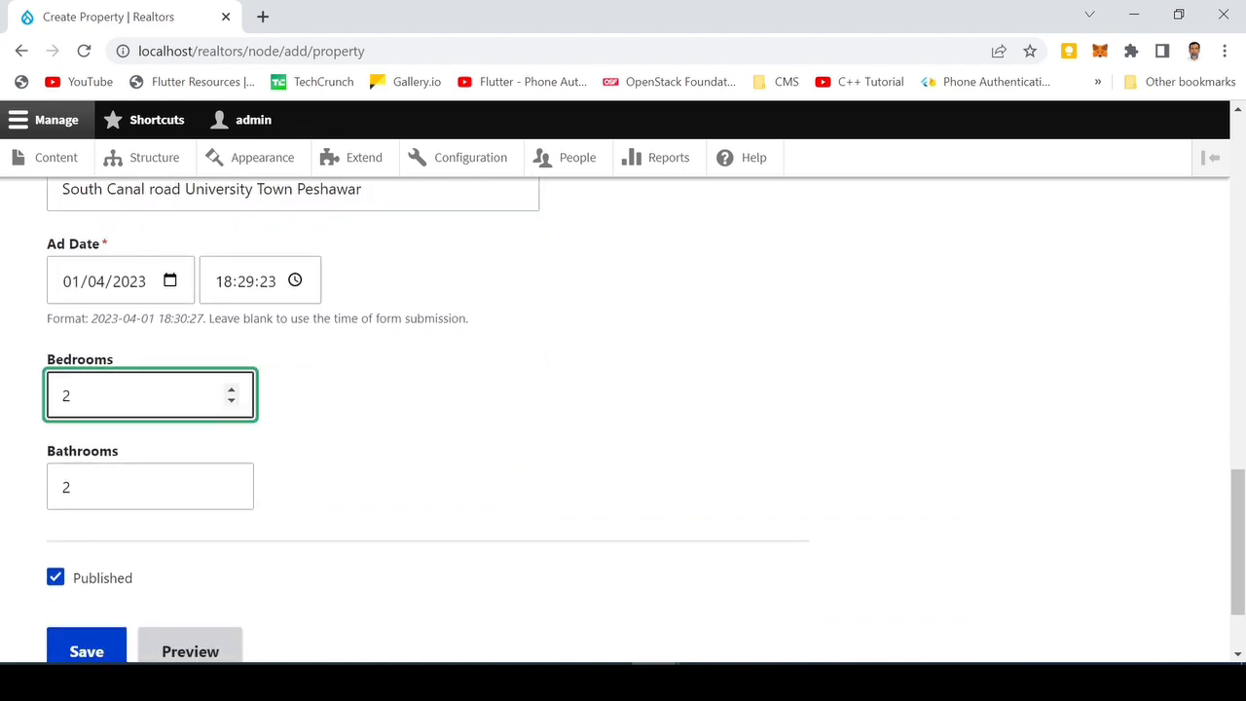
{"action": "left_click_drag", "start_coordinate": [74, 395], "coordinate": [28, 395]}
{"action": "type", "text": "4"}
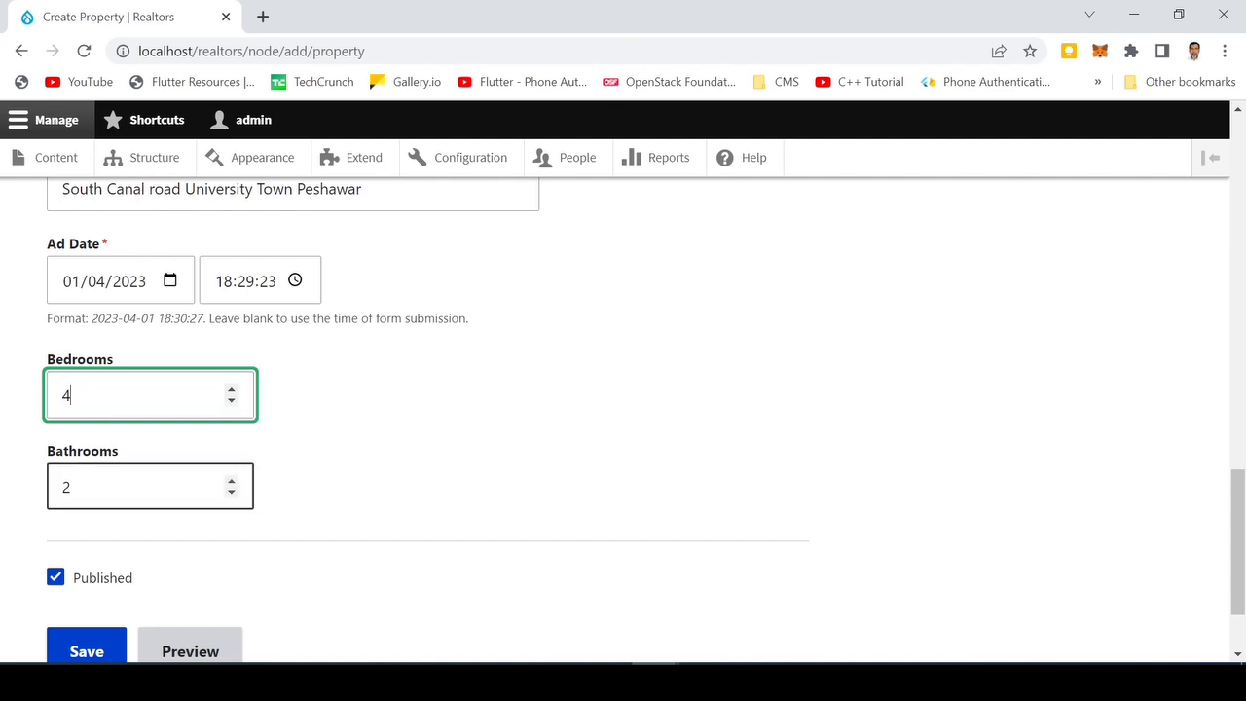
{"action": "left_click", "coordinate": [76, 487]}
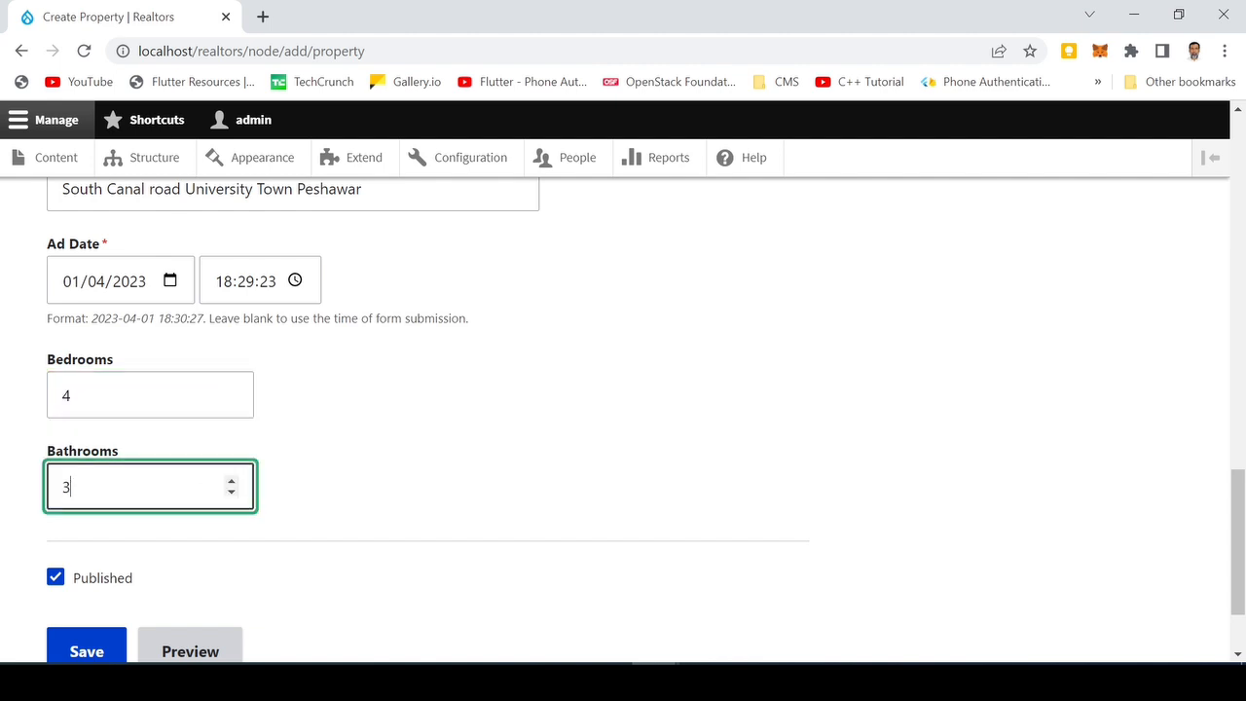
{"action": "scroll", "coordinate": [244, 503], "scroll_direction": "down", "scroll_amount": 1}
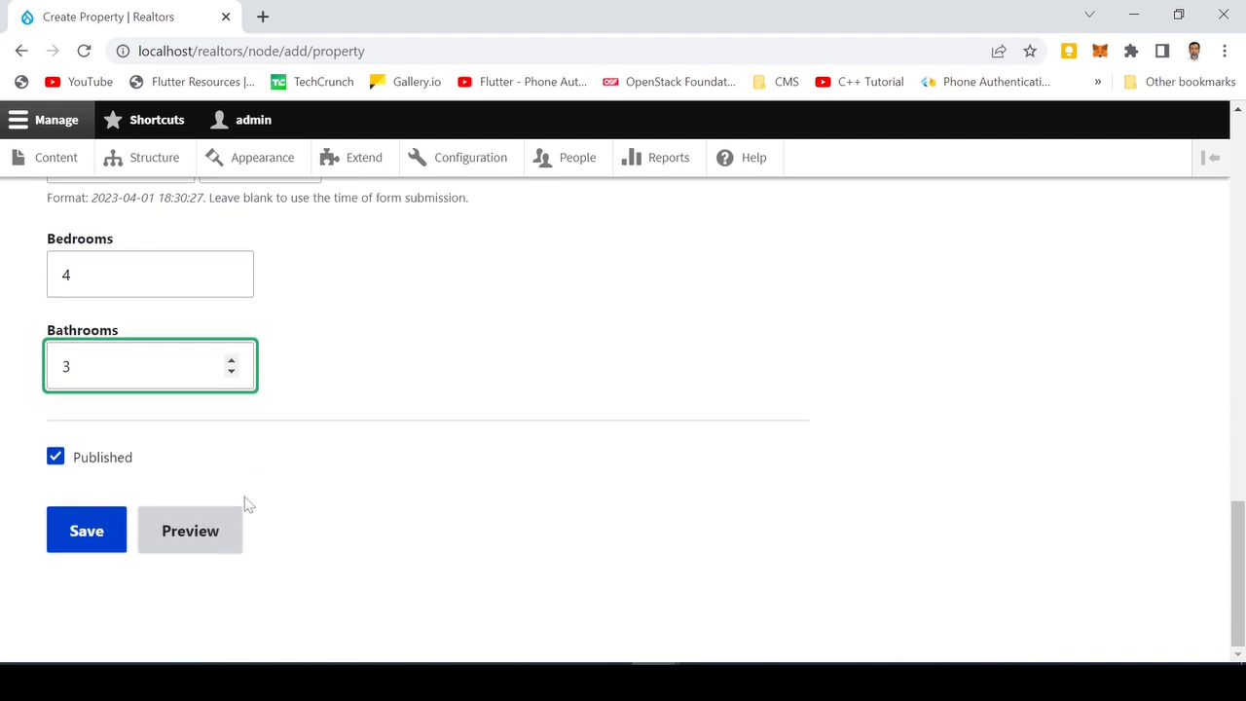
{"action": "left_click", "coordinate": [87, 536]}
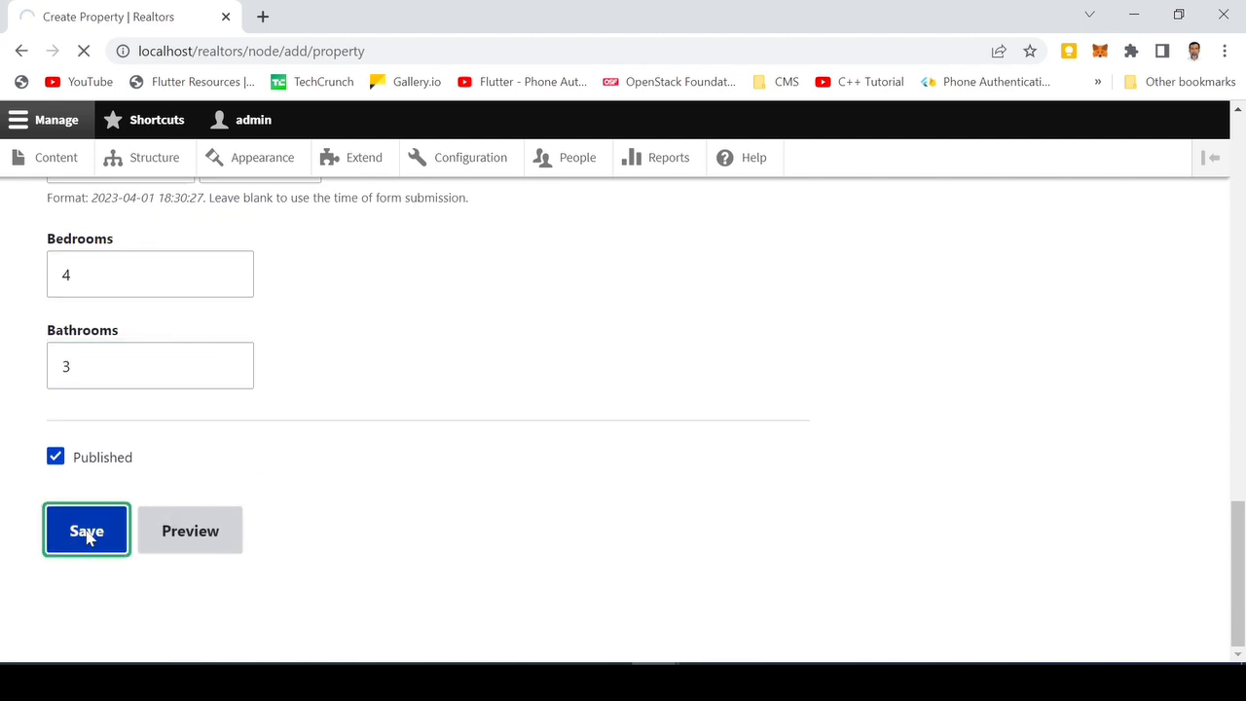
Step: Review the field values shown on the newly saved property's page
{"action": "scroll", "coordinate": [236, 492], "scroll_direction": "down", "scroll_amount": 5}
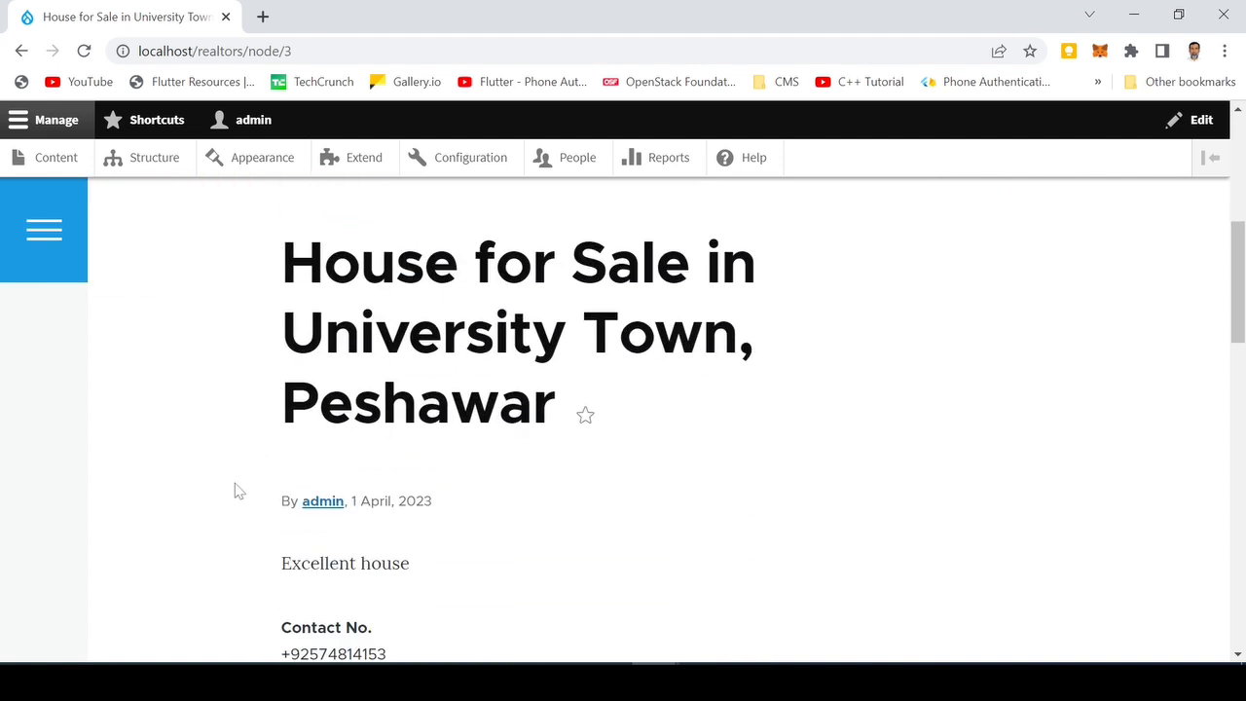
{"action": "scroll", "coordinate": [237, 491], "scroll_direction": "down", "scroll_amount": 7}
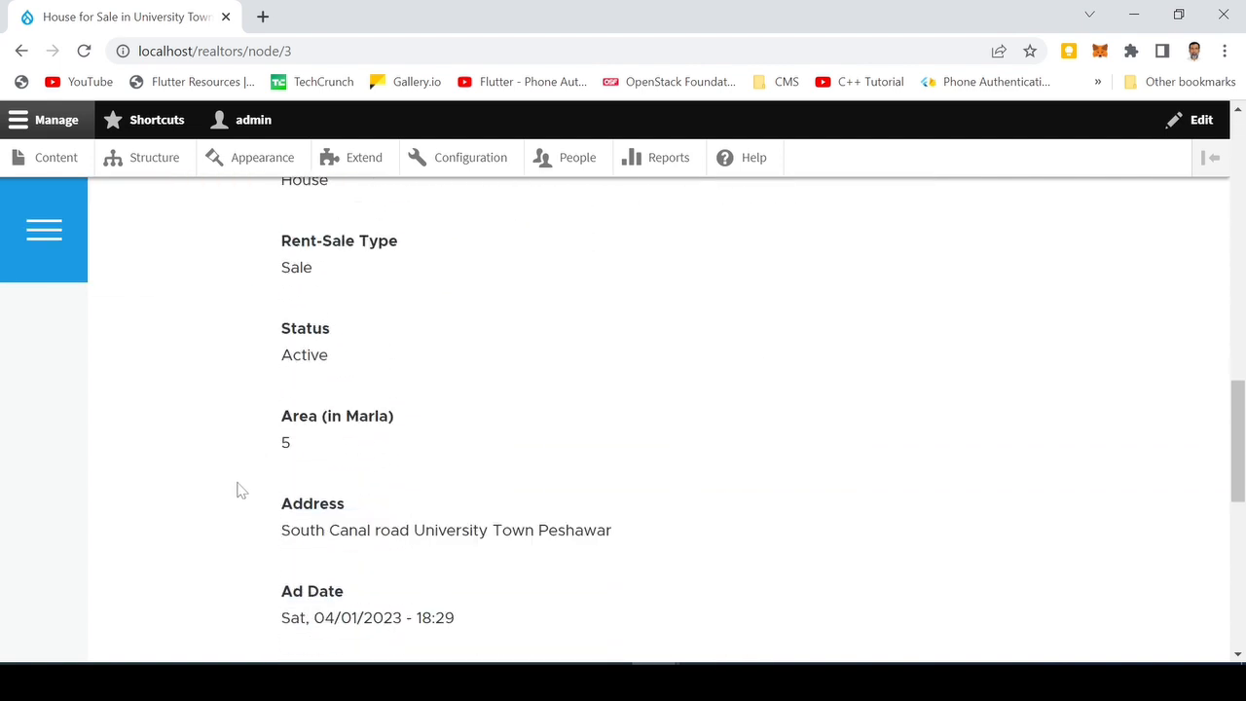
{"action": "scroll", "coordinate": [237, 490], "scroll_direction": "down", "scroll_amount": 6}
{"action": "scroll", "coordinate": [238, 489], "scroll_direction": "up", "scroll_amount": 8}
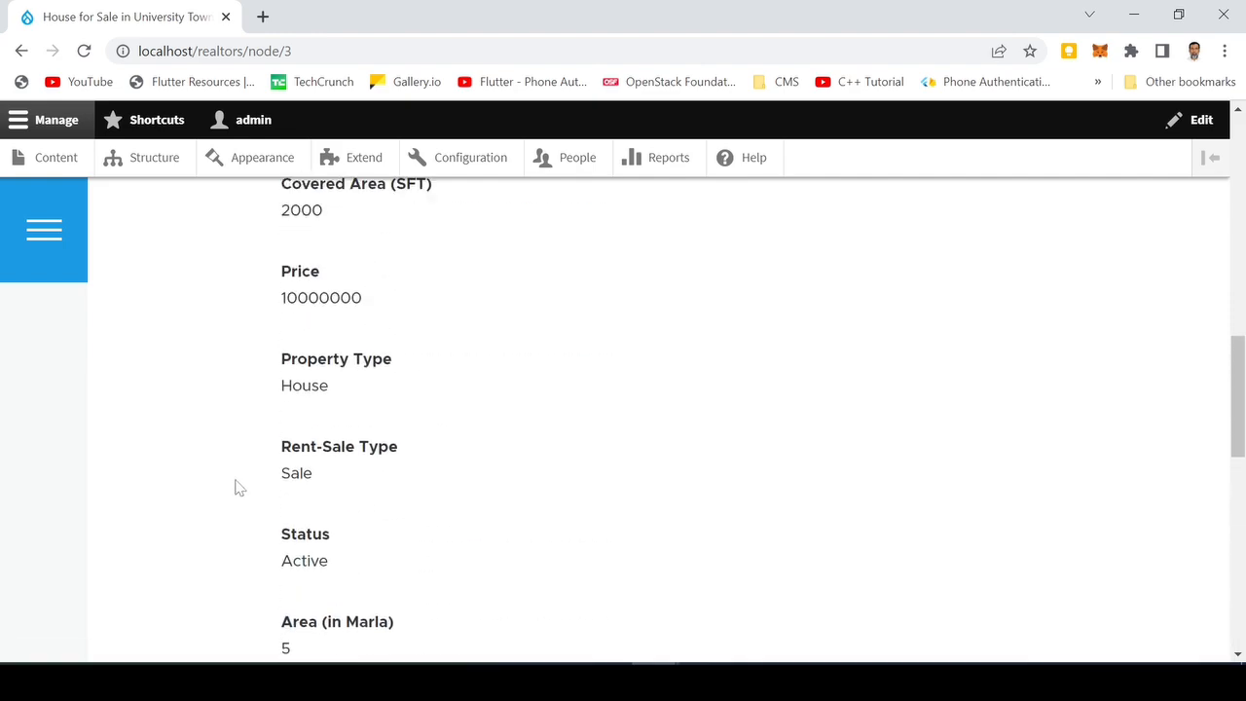
{"action": "scroll", "coordinate": [236, 487], "scroll_direction": "up", "scroll_amount": 10}
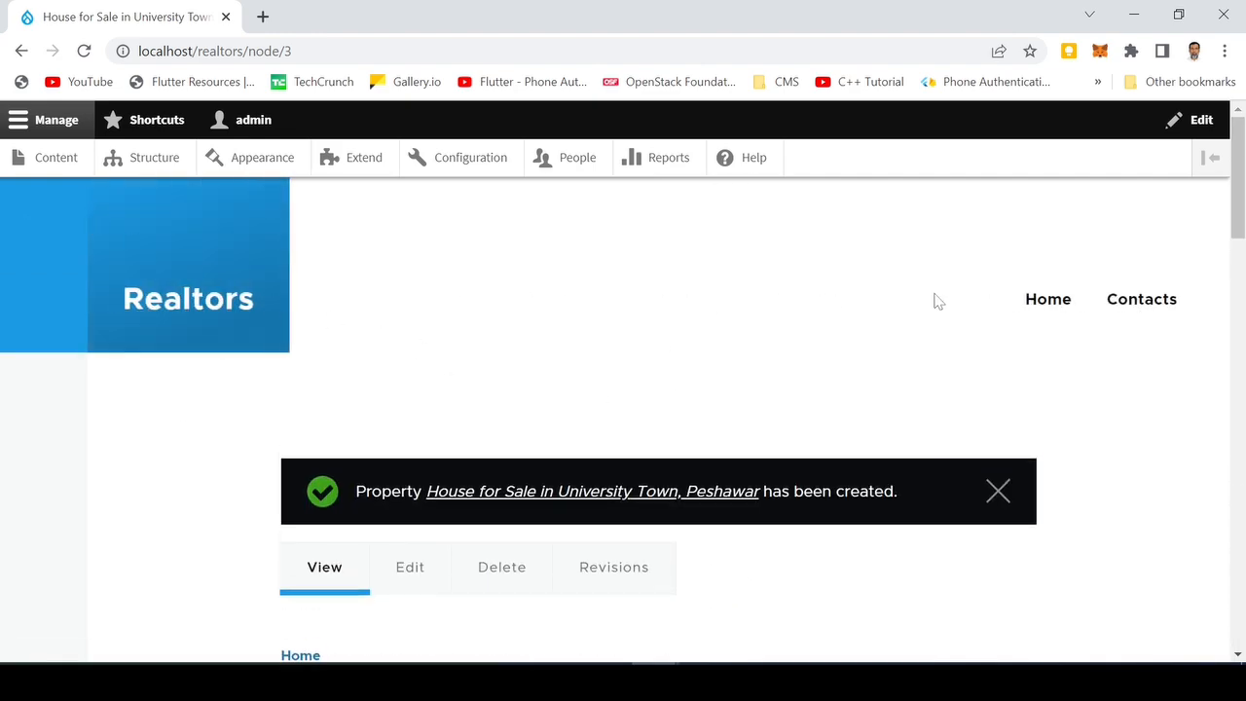
Step: Open the site's home page and examine how the property listing and the Welcome article are presented there
{"action": "left_click", "coordinate": [1048, 304]}
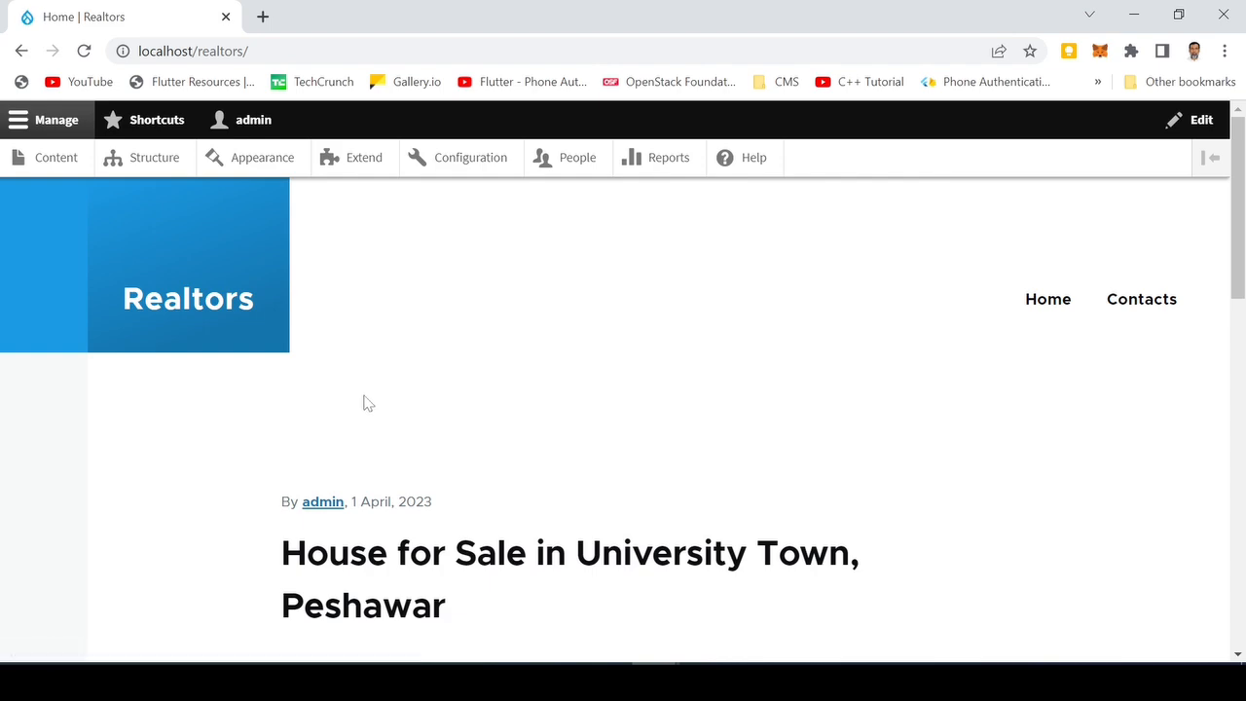
{"action": "scroll", "coordinate": [273, 401], "scroll_direction": "down", "scroll_amount": 5}
{"action": "scroll", "coordinate": [272, 404], "scroll_direction": "up", "scroll_amount": 4}
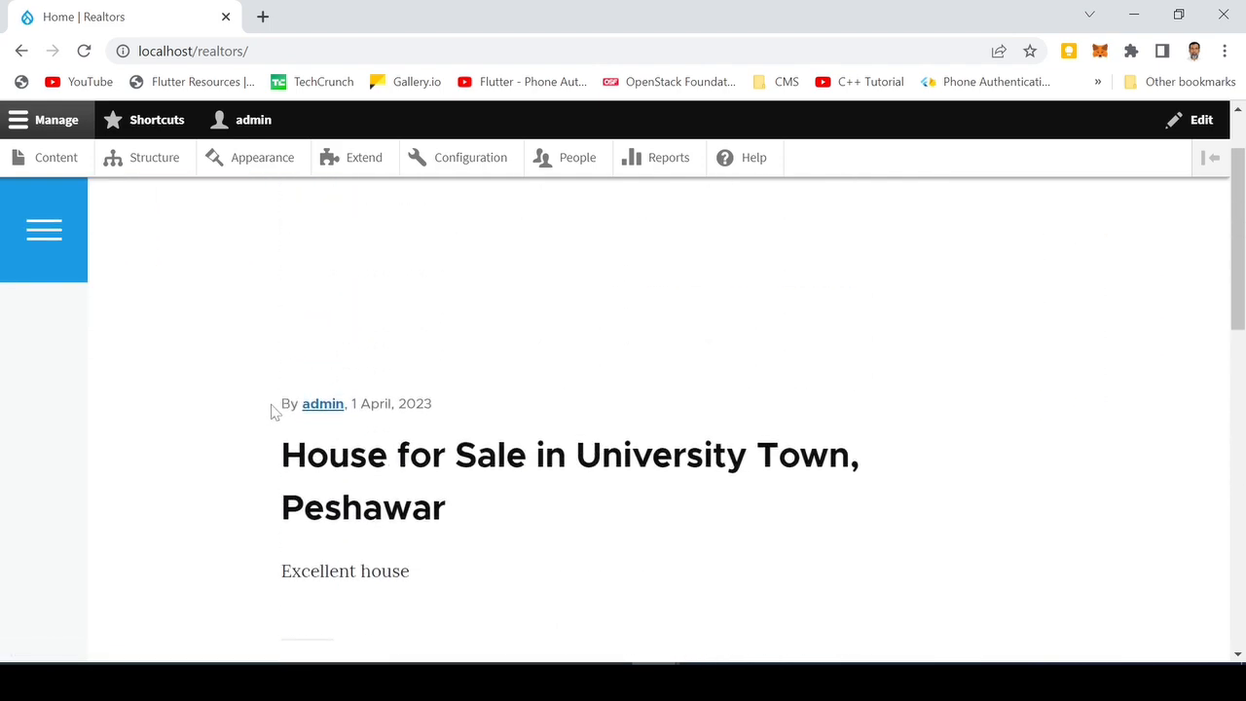
{"action": "scroll", "coordinate": [277, 407], "scroll_direction": "down", "scroll_amount": 3}
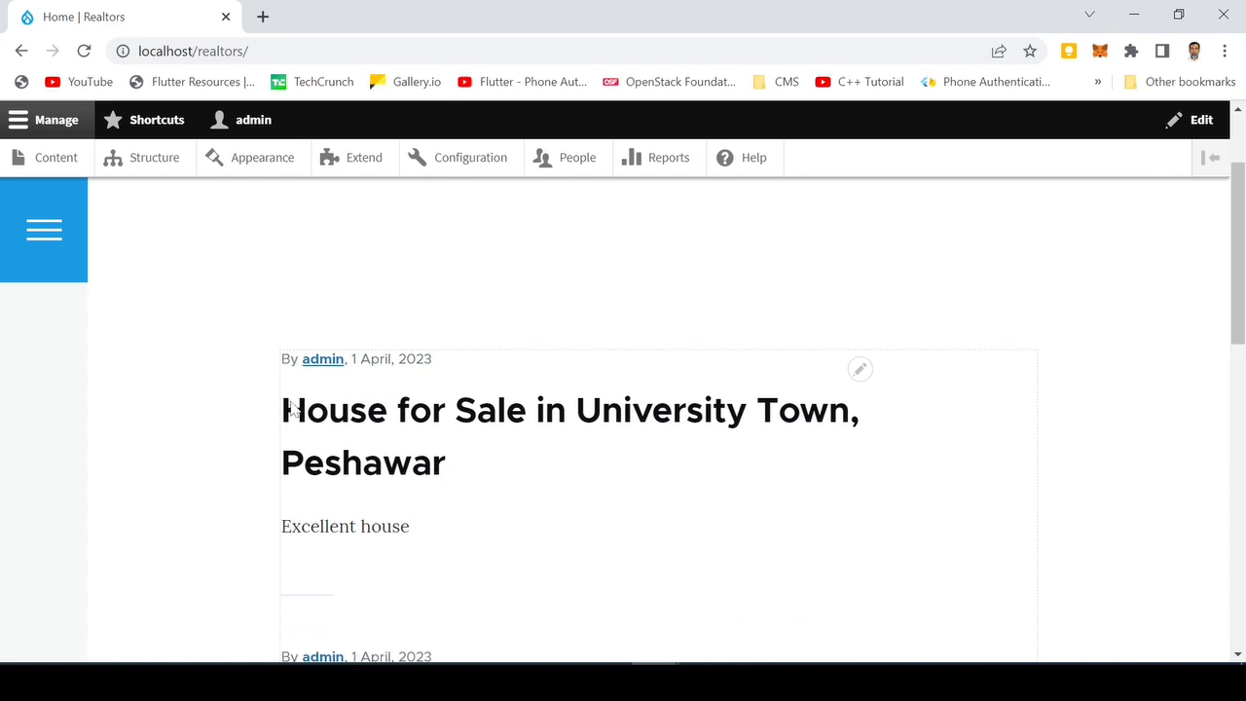
{"action": "scroll", "coordinate": [366, 477], "scroll_direction": "up", "scroll_amount": 2}
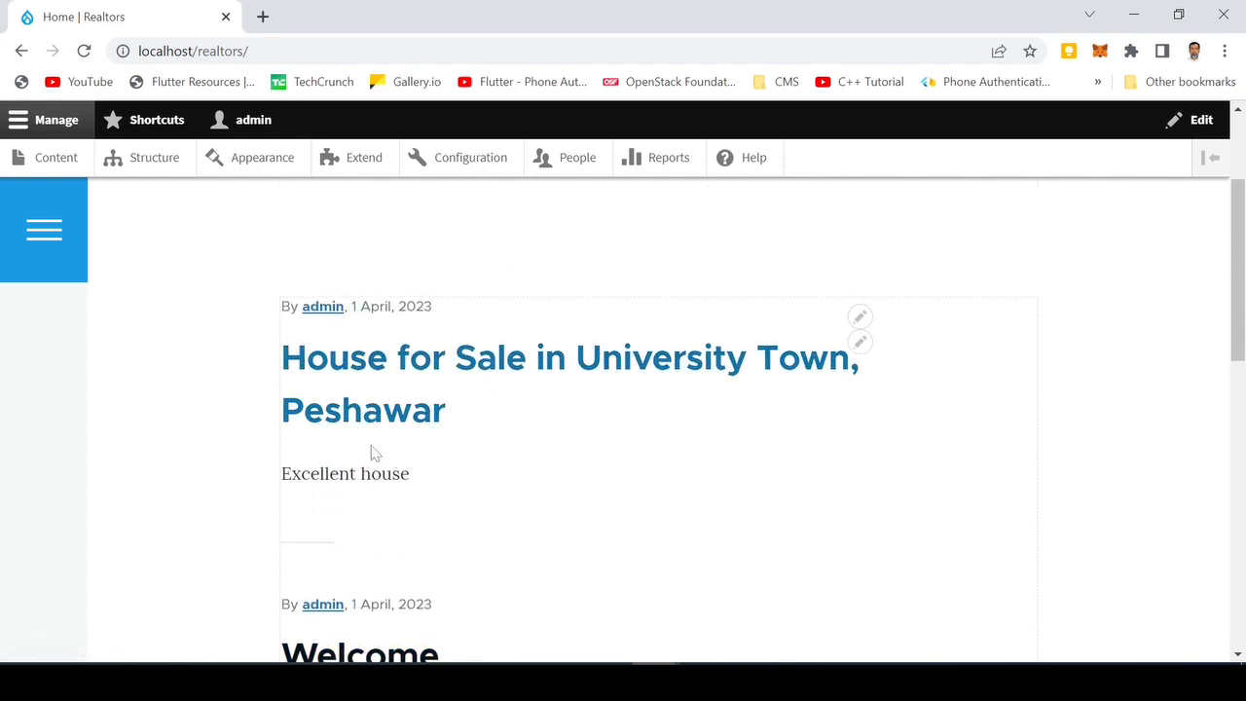
{"action": "scroll", "coordinate": [368, 453], "scroll_direction": "down", "scroll_amount": 3}
{"action": "scroll", "coordinate": [341, 451], "scroll_direction": "up", "scroll_amount": 5}
{"action": "scroll", "coordinate": [334, 450], "scroll_direction": "down", "scroll_amount": 5}
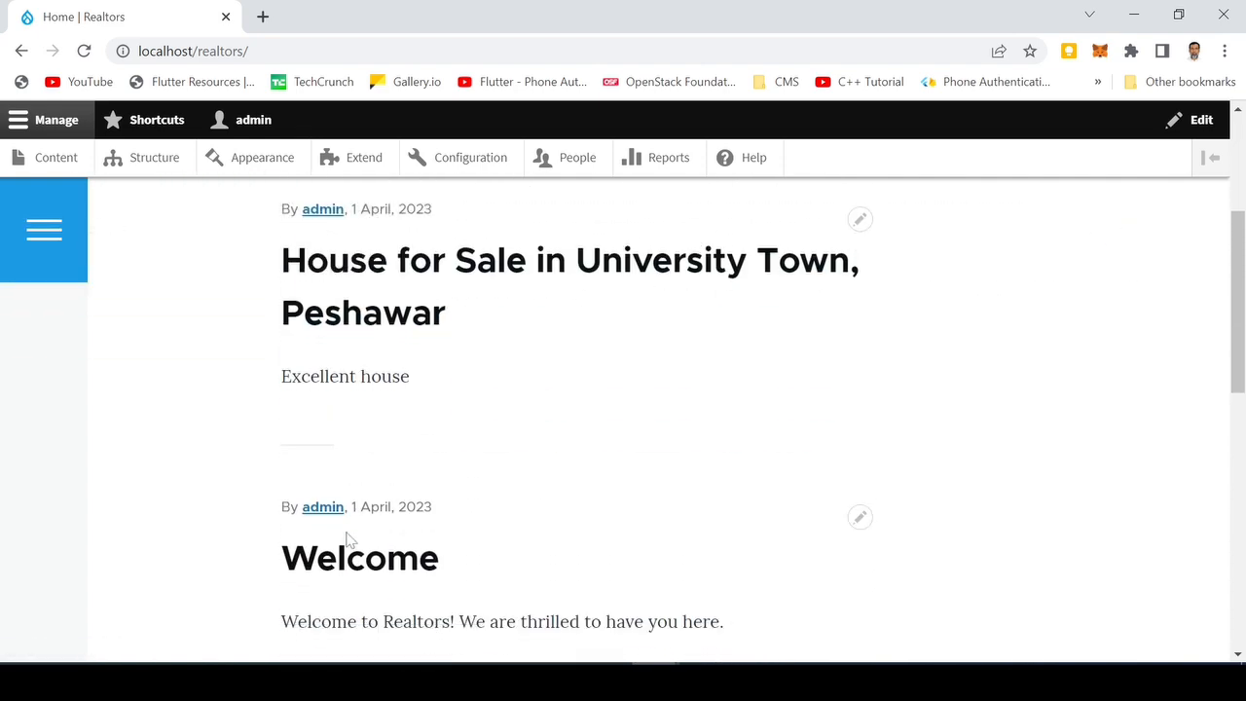
{"action": "scroll", "coordinate": [337, 523], "scroll_direction": "up", "scroll_amount": 4}
{"action": "scroll", "coordinate": [335, 527], "scroll_direction": "down", "scroll_amount": 3}
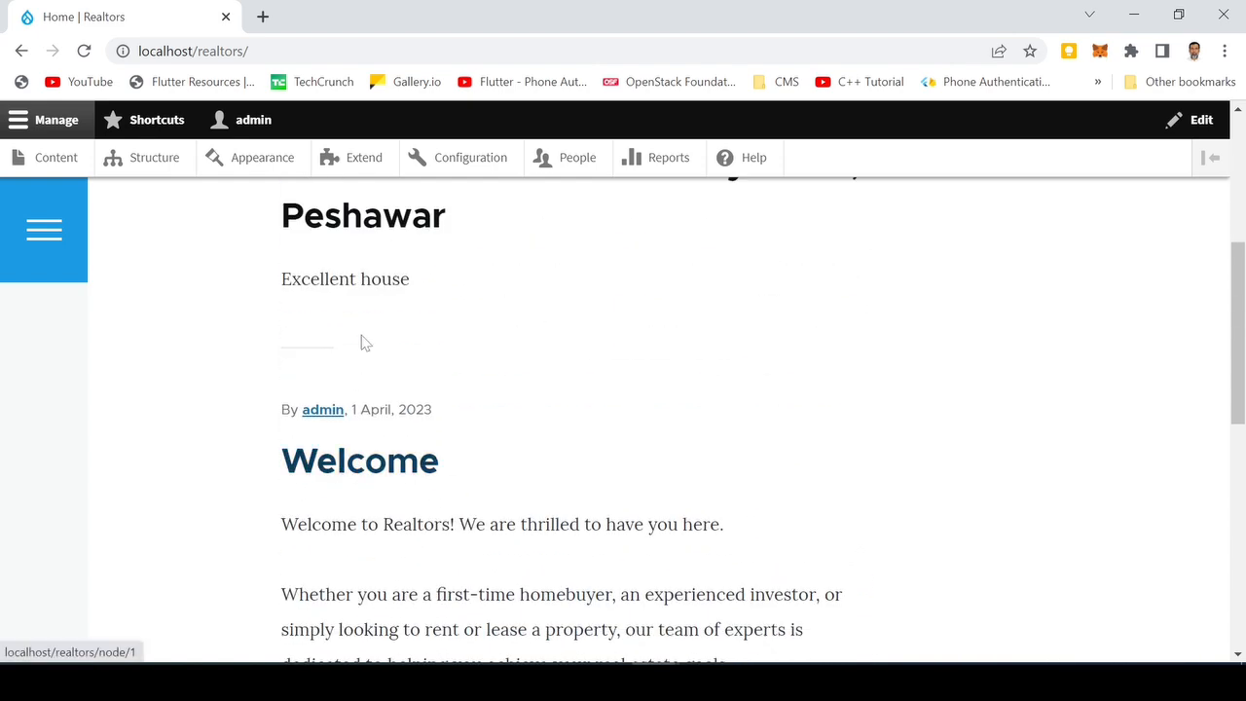
{"action": "scroll", "coordinate": [386, 426], "scroll_direction": "up", "scroll_amount": 2}
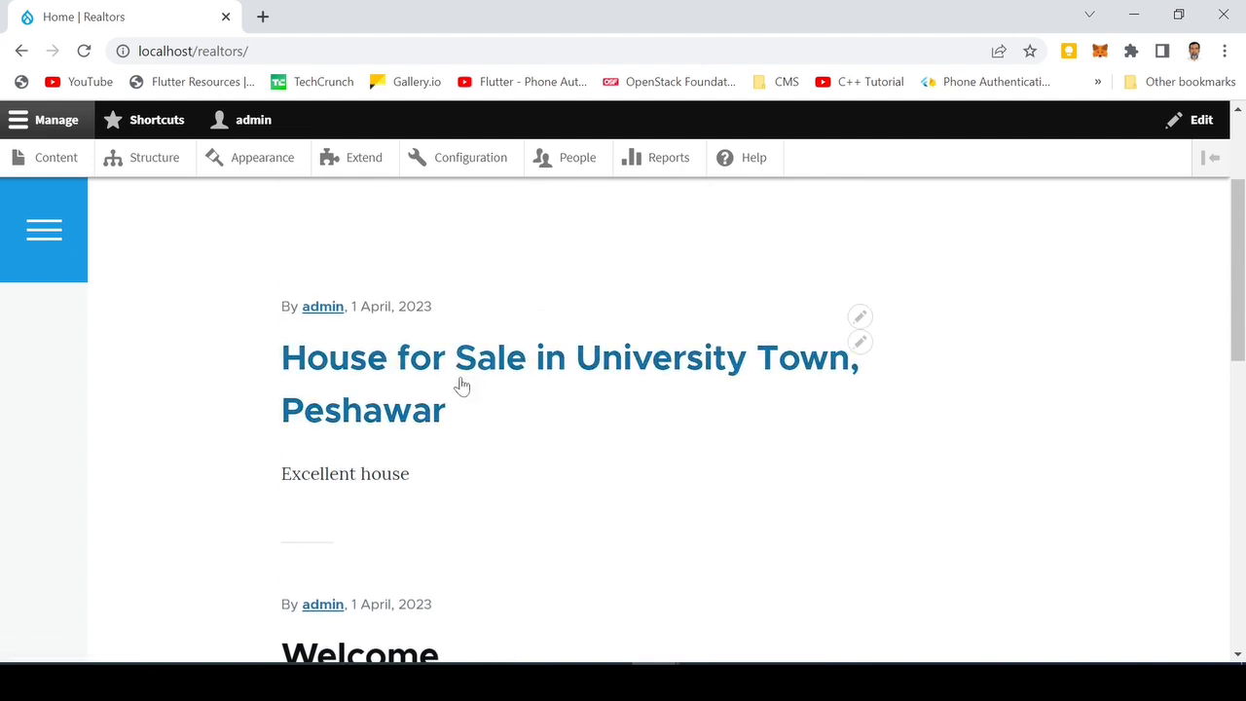
{"action": "scroll", "coordinate": [531, 470], "scroll_direction": "down", "scroll_amount": 3}
{"action": "scroll", "coordinate": [516, 477], "scroll_direction": "up", "scroll_amount": 5}
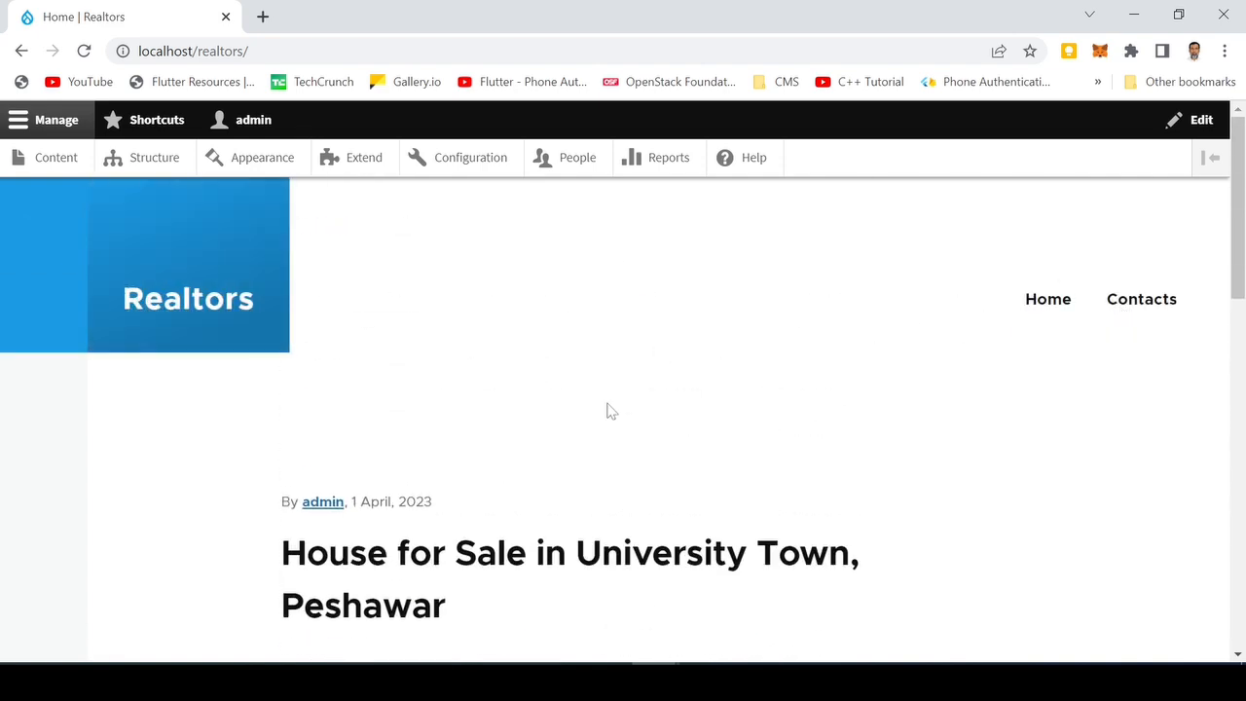
{"action": "scroll", "coordinate": [621, 409], "scroll_direction": "down", "scroll_amount": 3}
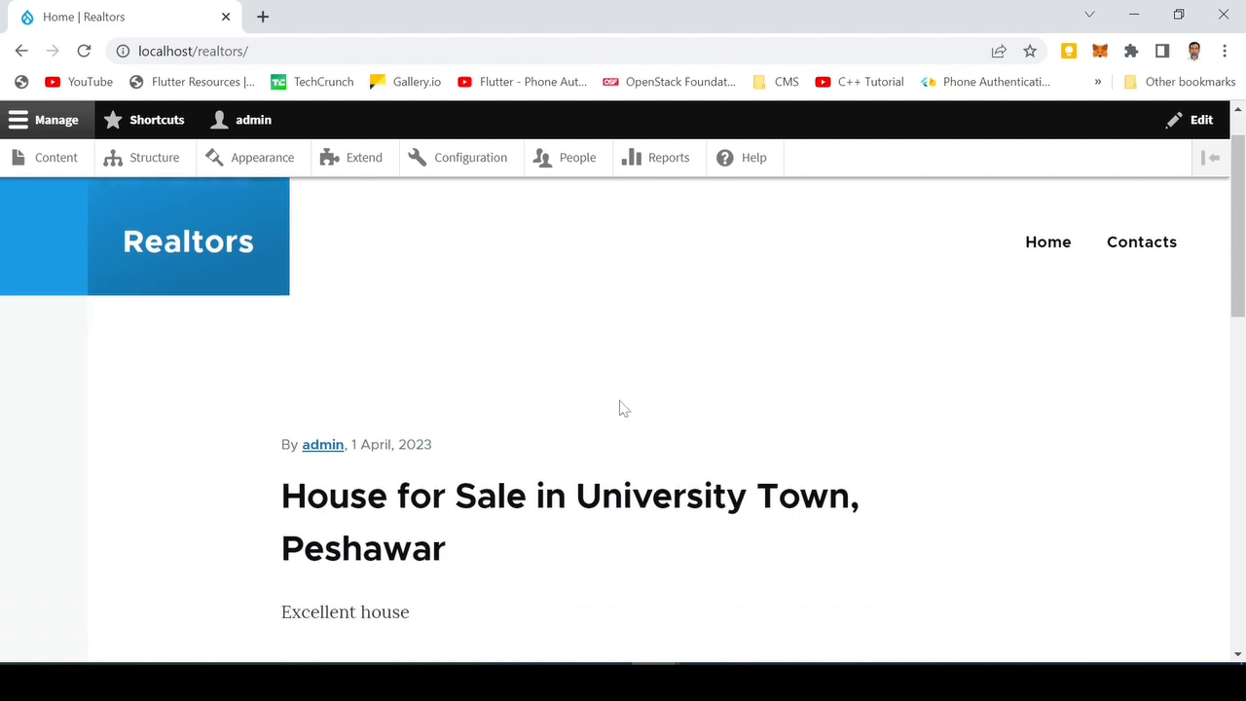
{"action": "scroll", "coordinate": [510, 427], "scroll_direction": "up", "scroll_amount": 3}
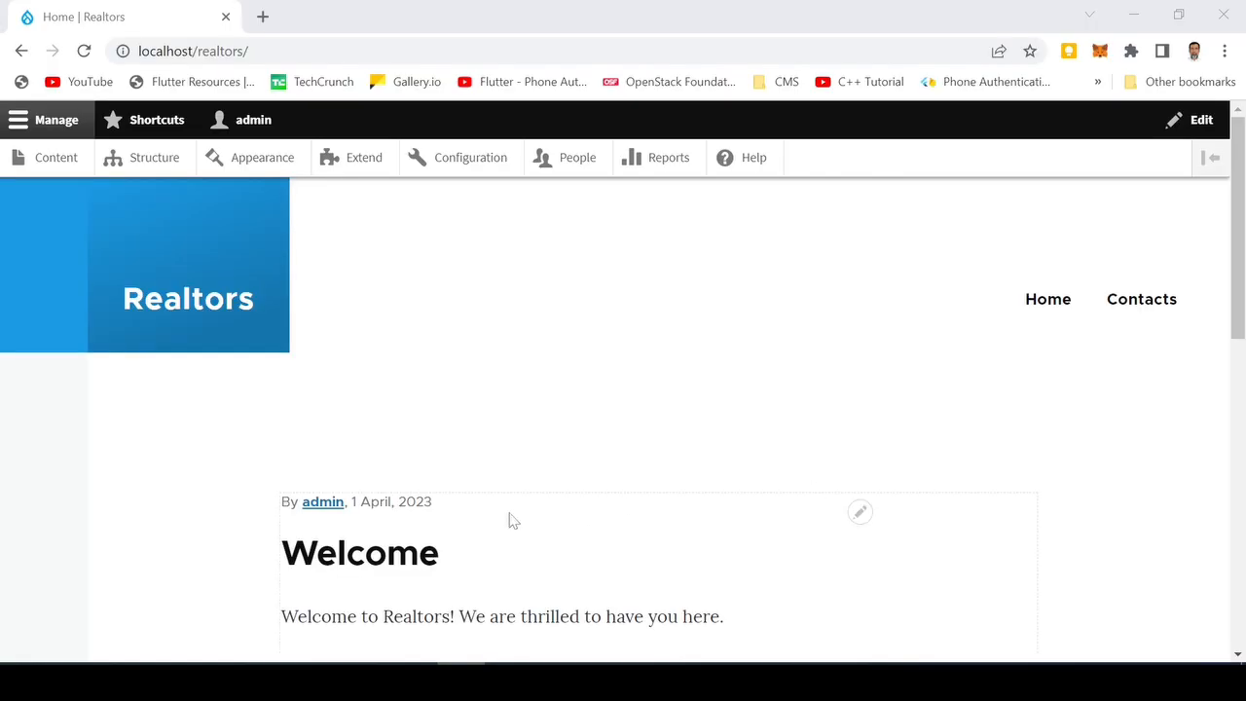
Step: Check the home page content and open the site's content administration page
{"action": "scroll", "coordinate": [437, 509], "scroll_direction": "down", "scroll_amount": 1}
{"action": "scroll", "coordinate": [328, 493], "scroll_direction": "up", "scroll_amount": 1}
{"action": "left_click", "coordinate": [52, 169]}
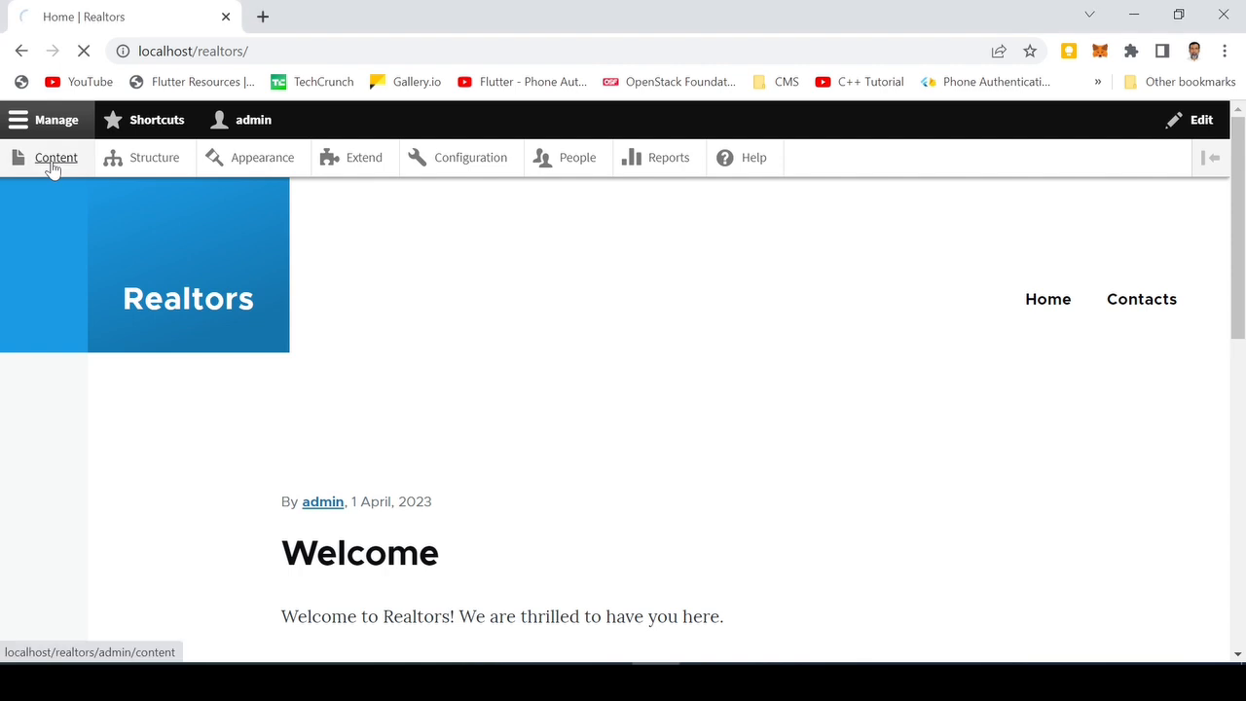
Step: Start a new Property content item titled "House for Sale in University Town, Peshawar"
{"action": "left_click", "coordinate": [129, 382]}
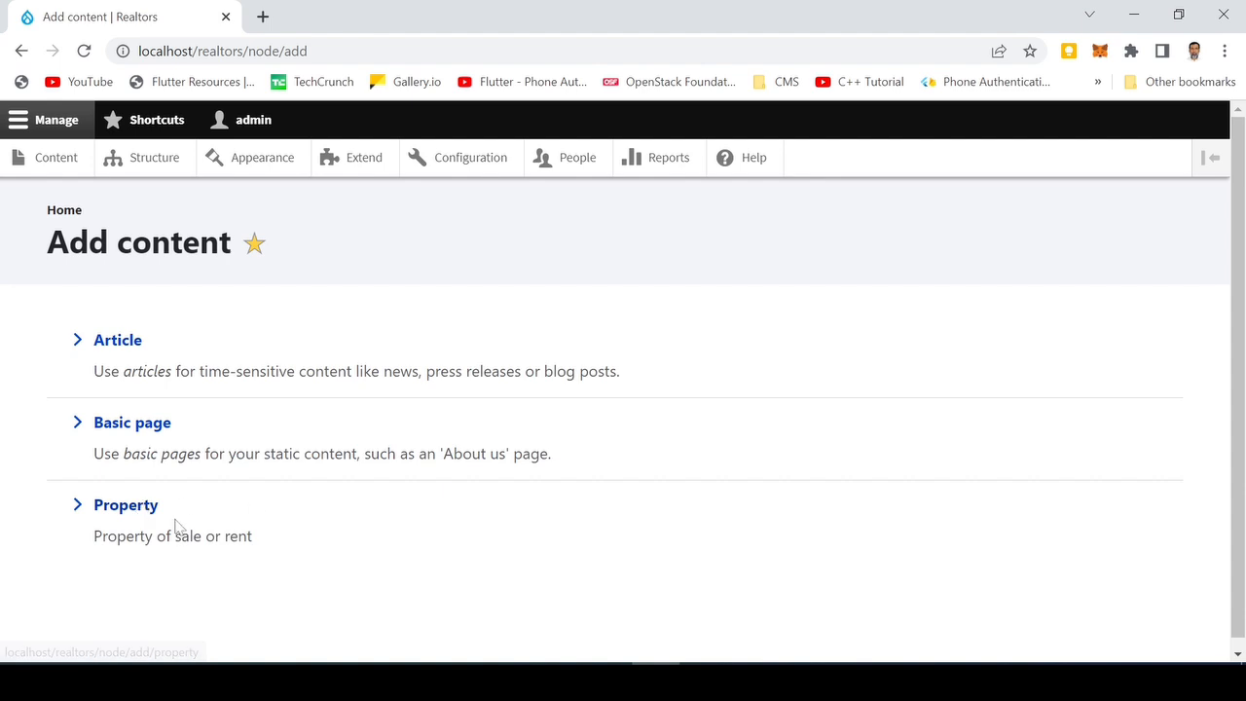
{"action": "left_click", "coordinate": [121, 514]}
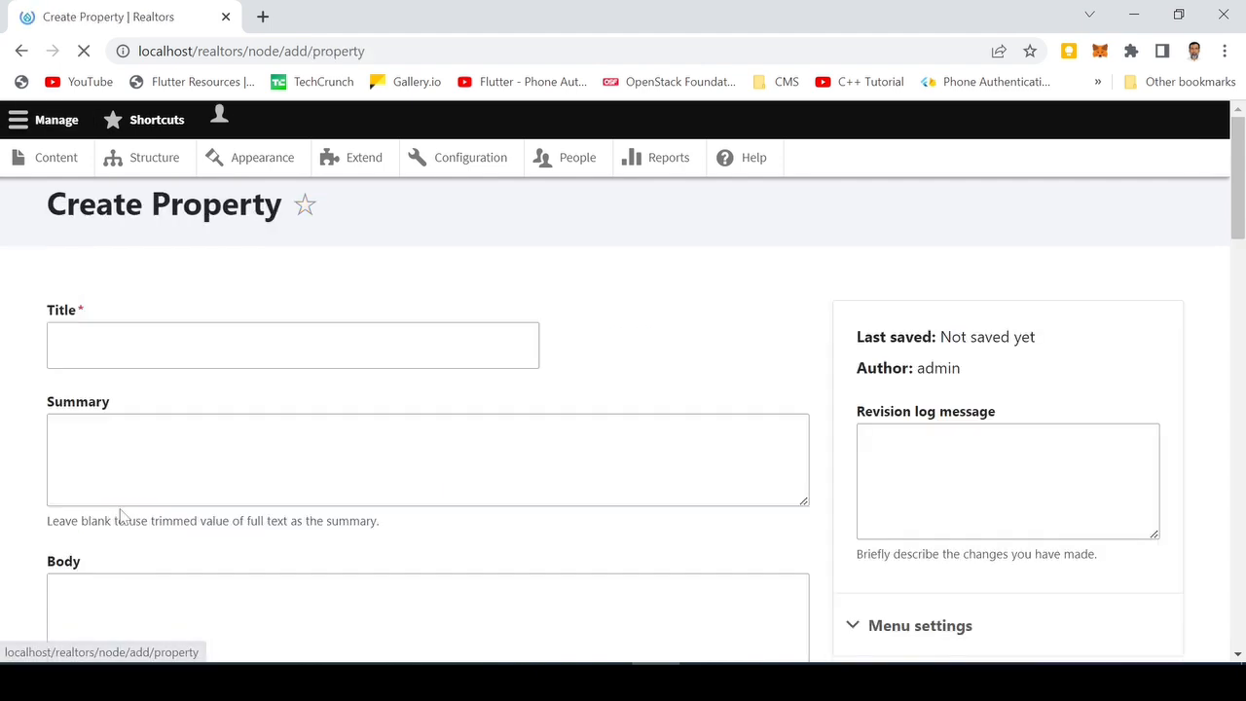
{"action": "left_click", "coordinate": [194, 383]}
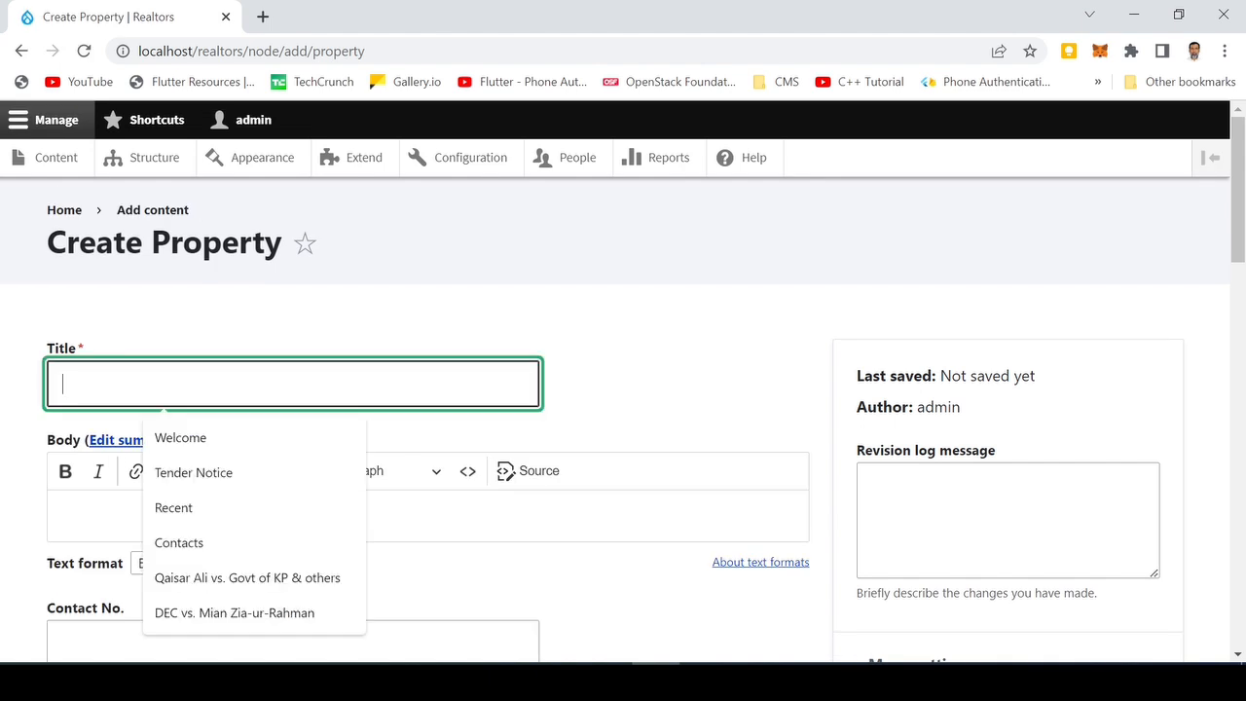
{"action": "type", "text": "House fo"}
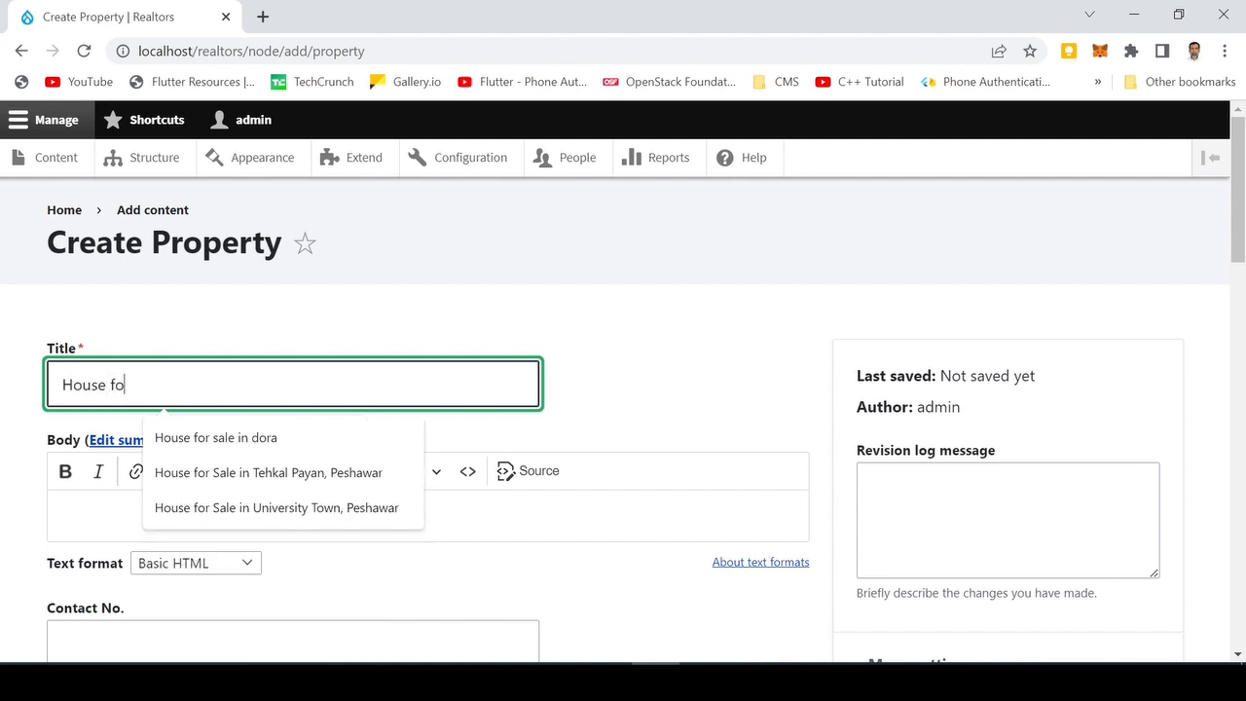
{"action": "type", "text": "r sale in"}
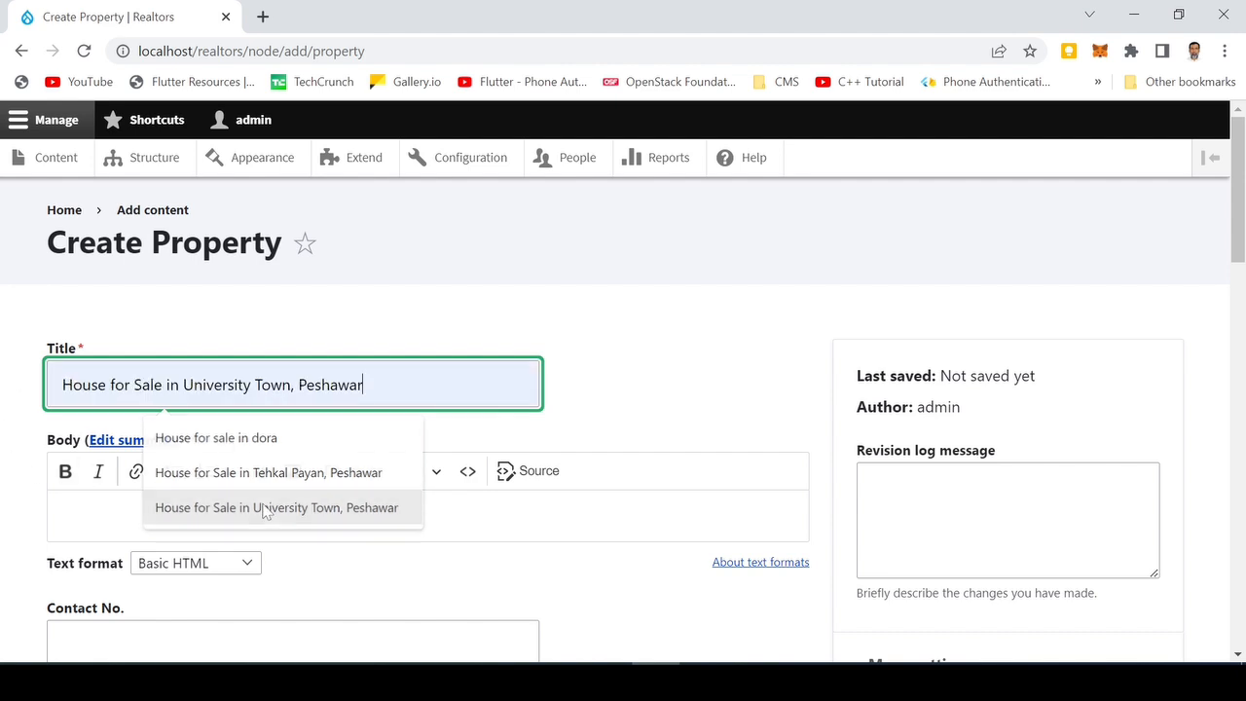
{"action": "left_click", "coordinate": [331, 508]}
{"action": "left_click", "coordinate": [208, 516]}
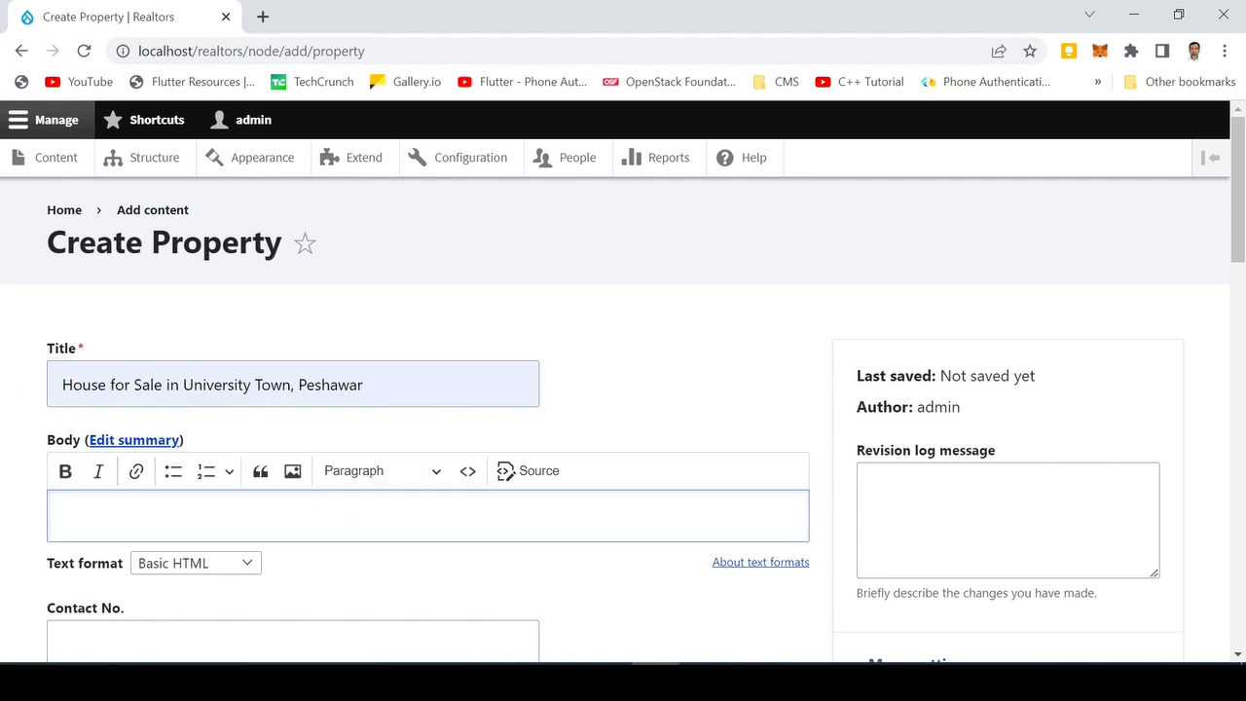
Step: Fill in the seller's contact number and set the covered area to 6500 SFT
{"action": "scroll", "coordinate": [189, 515], "scroll_direction": "down", "scroll_amount": 2}
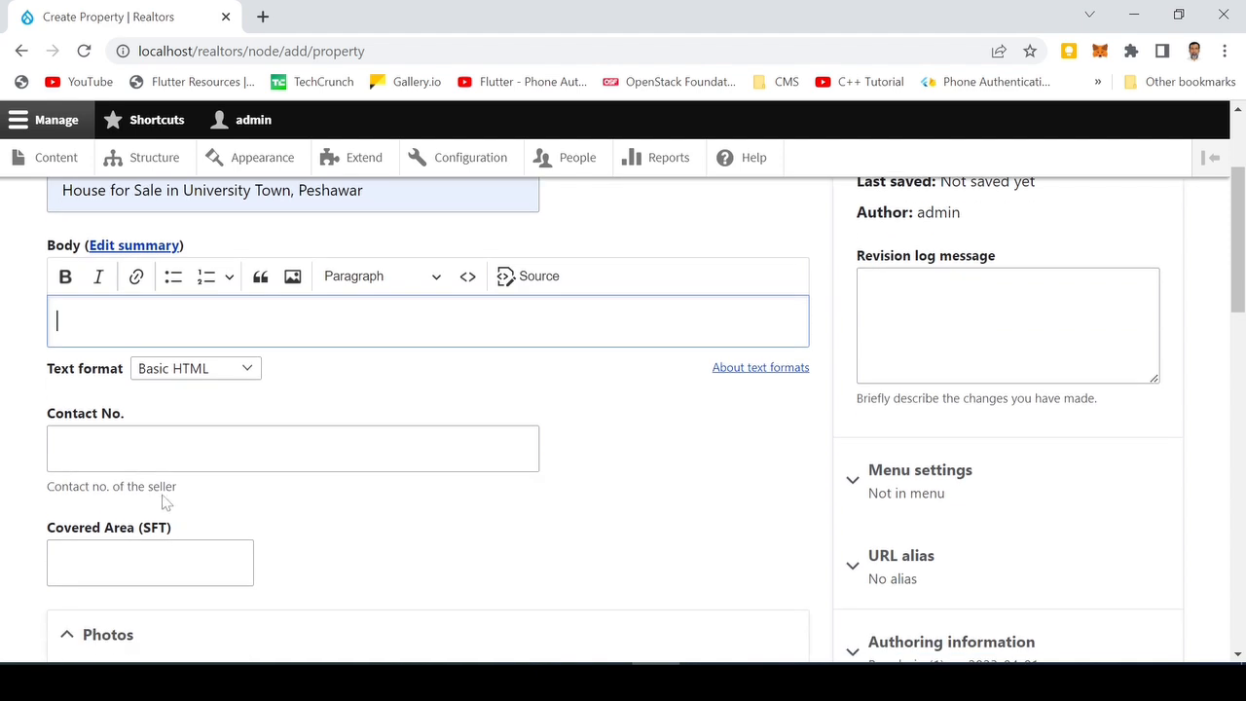
{"action": "left_click", "coordinate": [163, 457]}
{"action": "left_click", "coordinate": [195, 503]}
{"action": "left_click", "coordinate": [146, 563]}
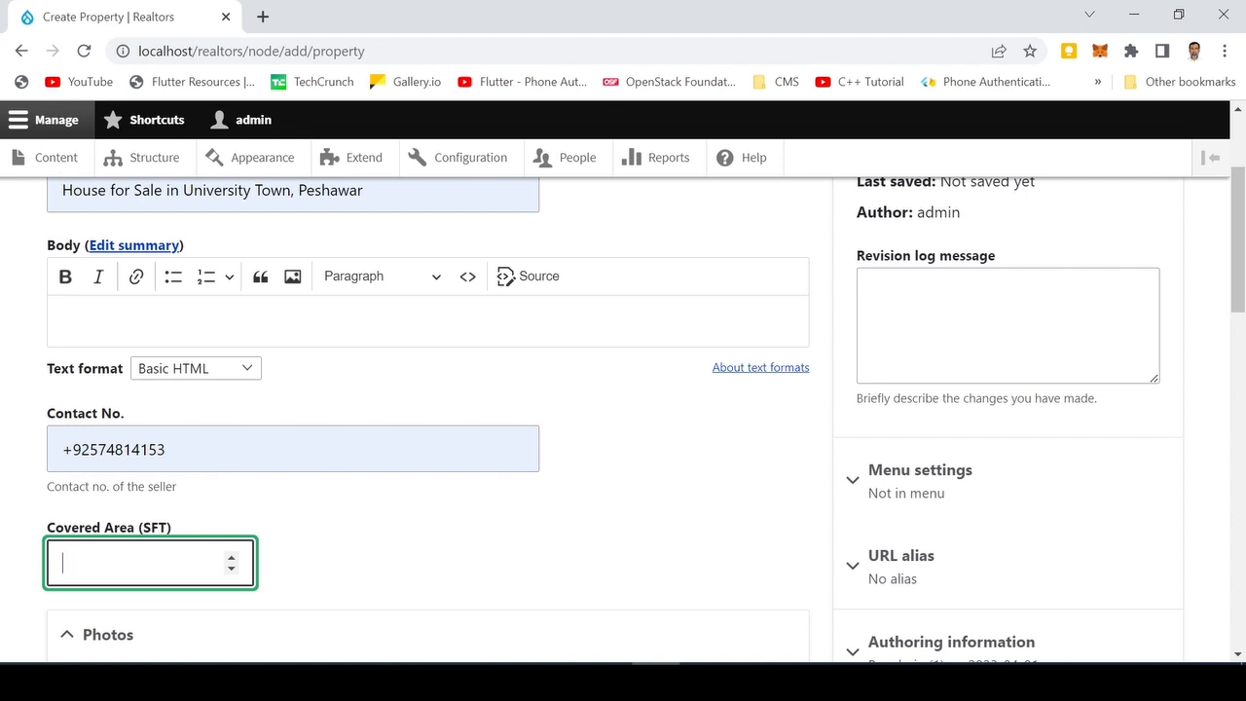
{"action": "type", "text": "3500"}
{"action": "key", "text": "ctrl+a"}
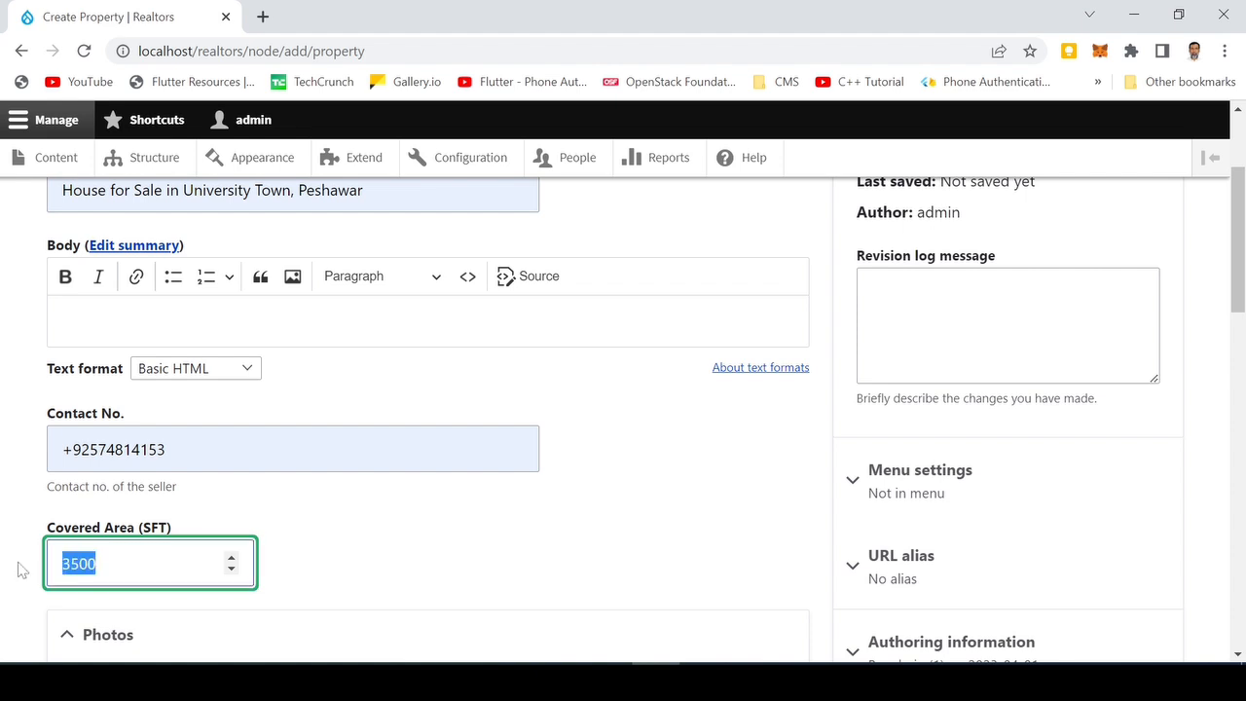
{"action": "type", "text": "6500"}
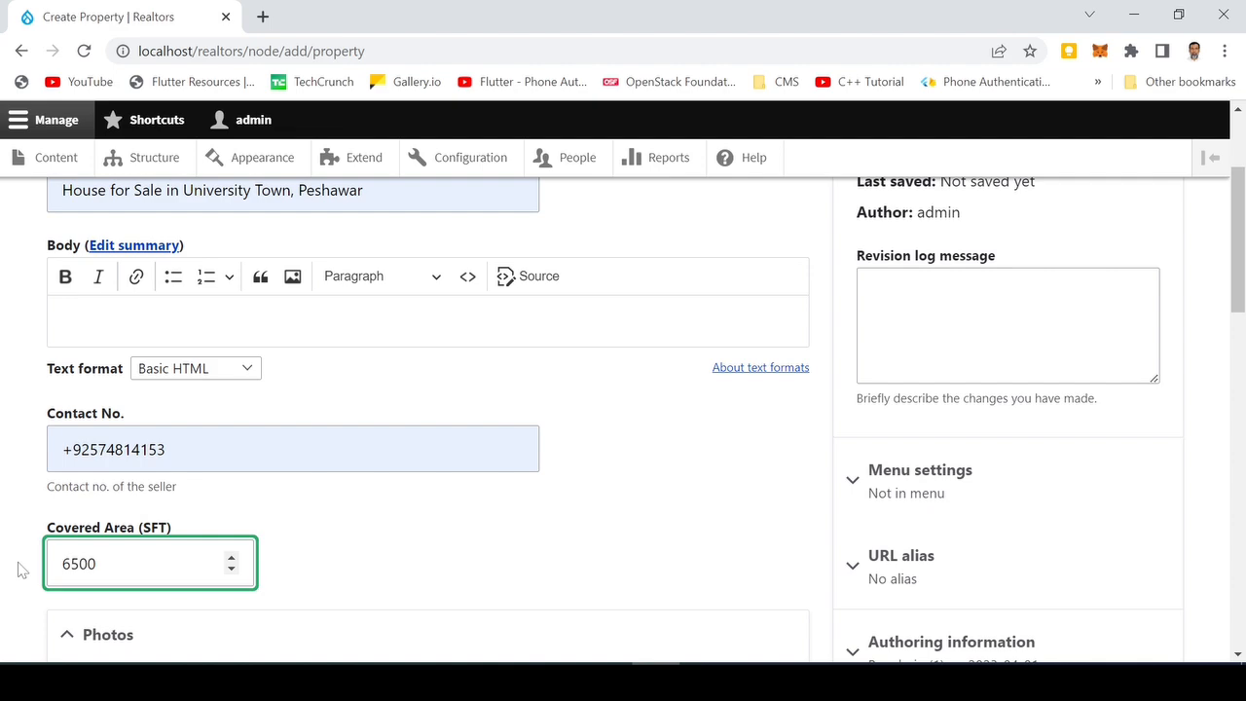
Step: Upload the photo 0.jpg from the images folder and give it the alternative text "exterior view"
{"action": "scroll", "coordinate": [78, 546], "scroll_direction": "down", "scroll_amount": 2}
{"action": "left_click", "coordinate": [170, 531]}
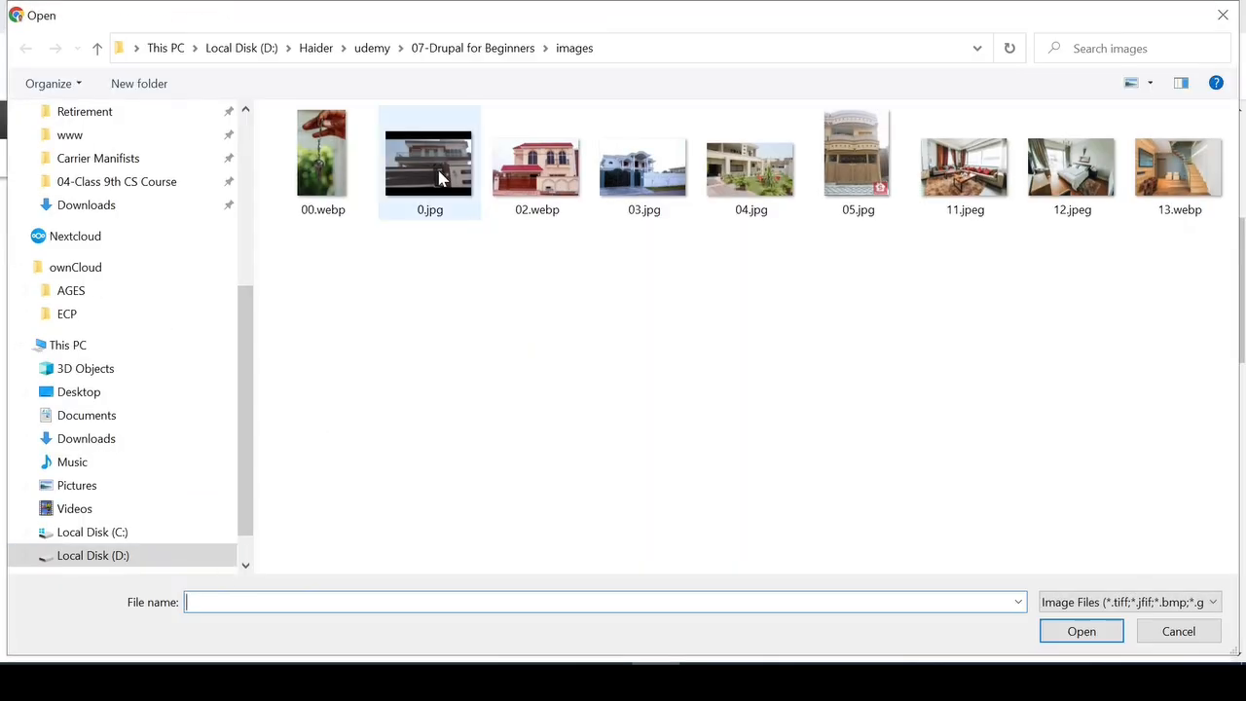
{"action": "double_click", "coordinate": [438, 175]}
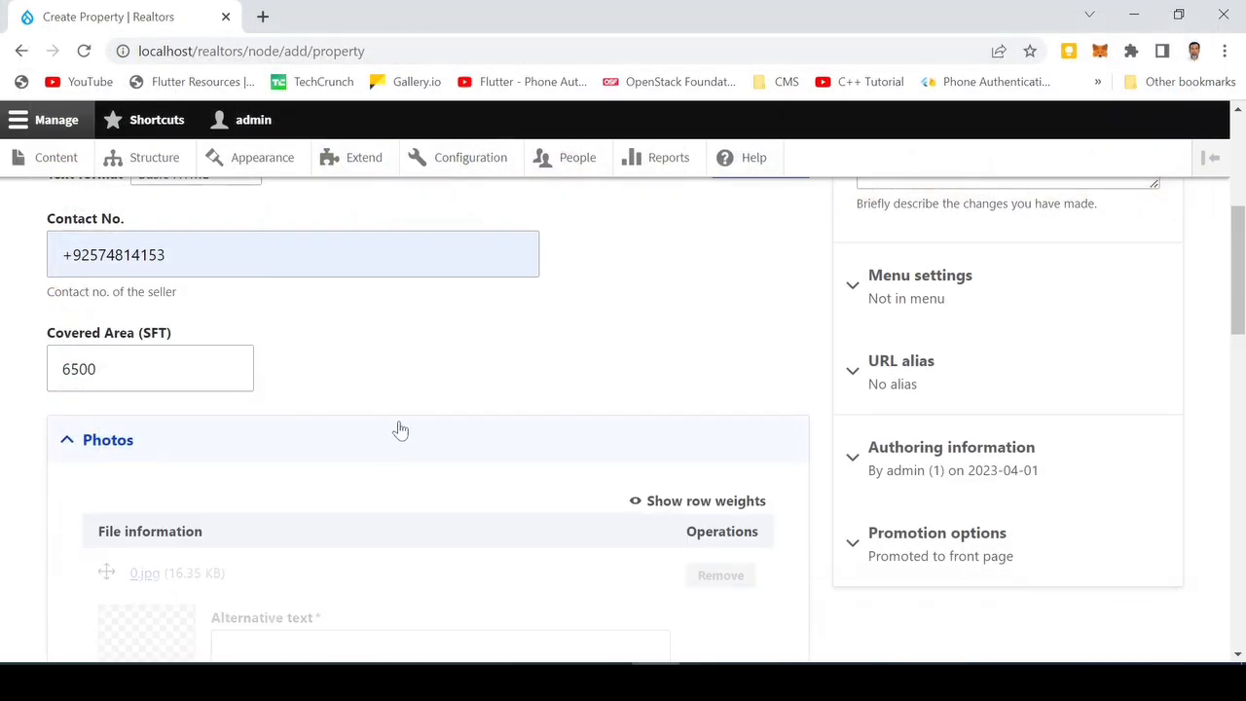
{"action": "scroll", "coordinate": [404, 426], "scroll_direction": "down", "scroll_amount": 3}
{"action": "left_click", "coordinate": [404, 361]}
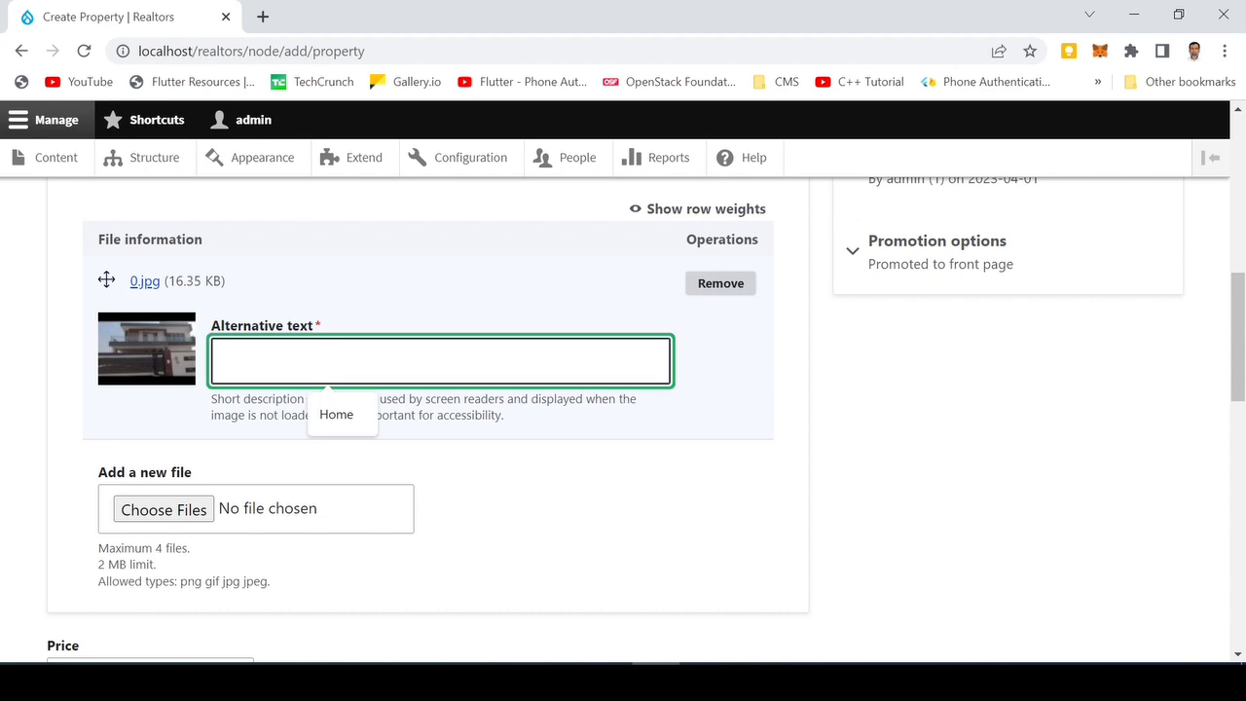
{"action": "type", "text": "exterior pro"}
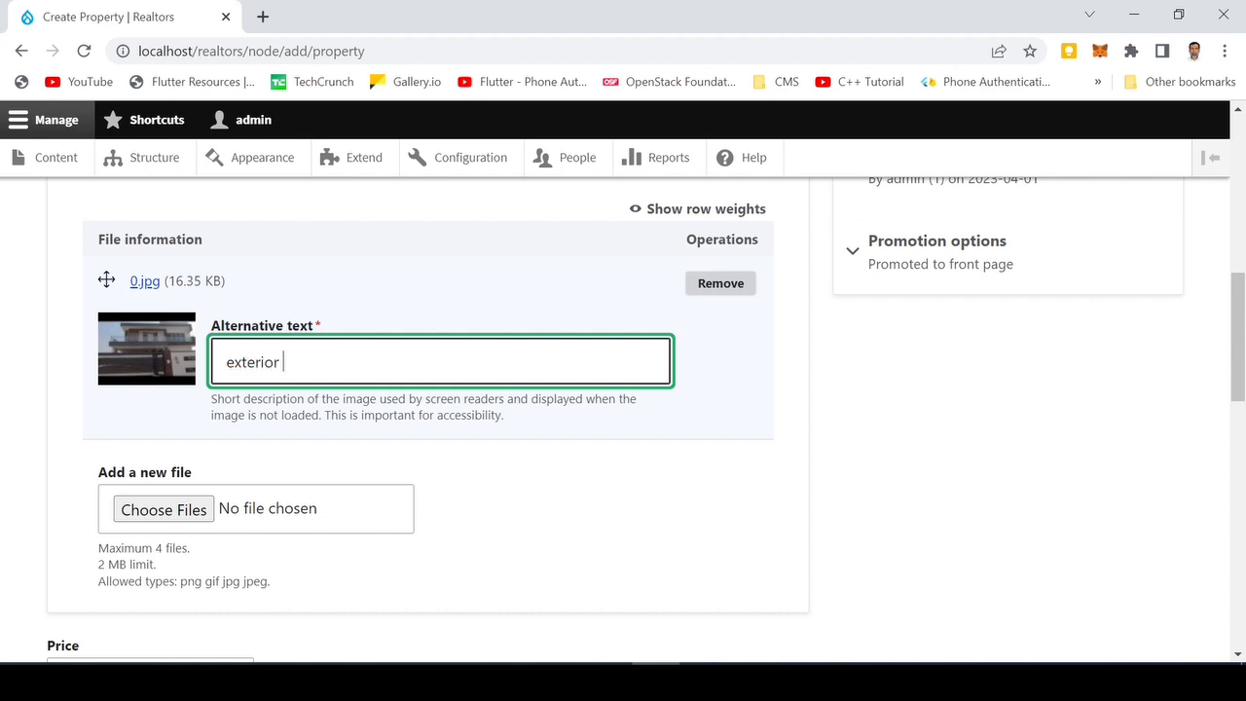
{"action": "key", "text": "BackSpace"}
{"action": "key", "text": "BackSpace"}
{"action": "type", "text": "iew"}
Step: Add 11.jpeg as the second property photo with the alternative text "interior"
{"action": "left_click", "coordinate": [195, 512]}
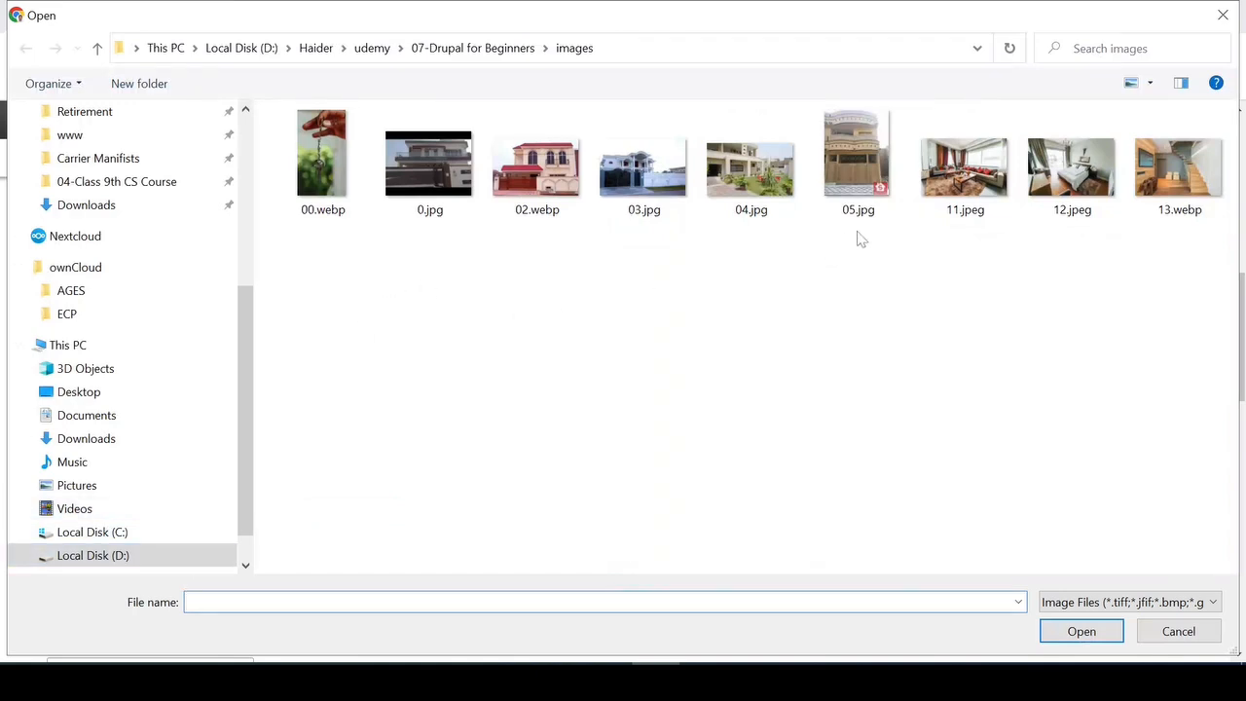
{"action": "double_click", "coordinate": [964, 171]}
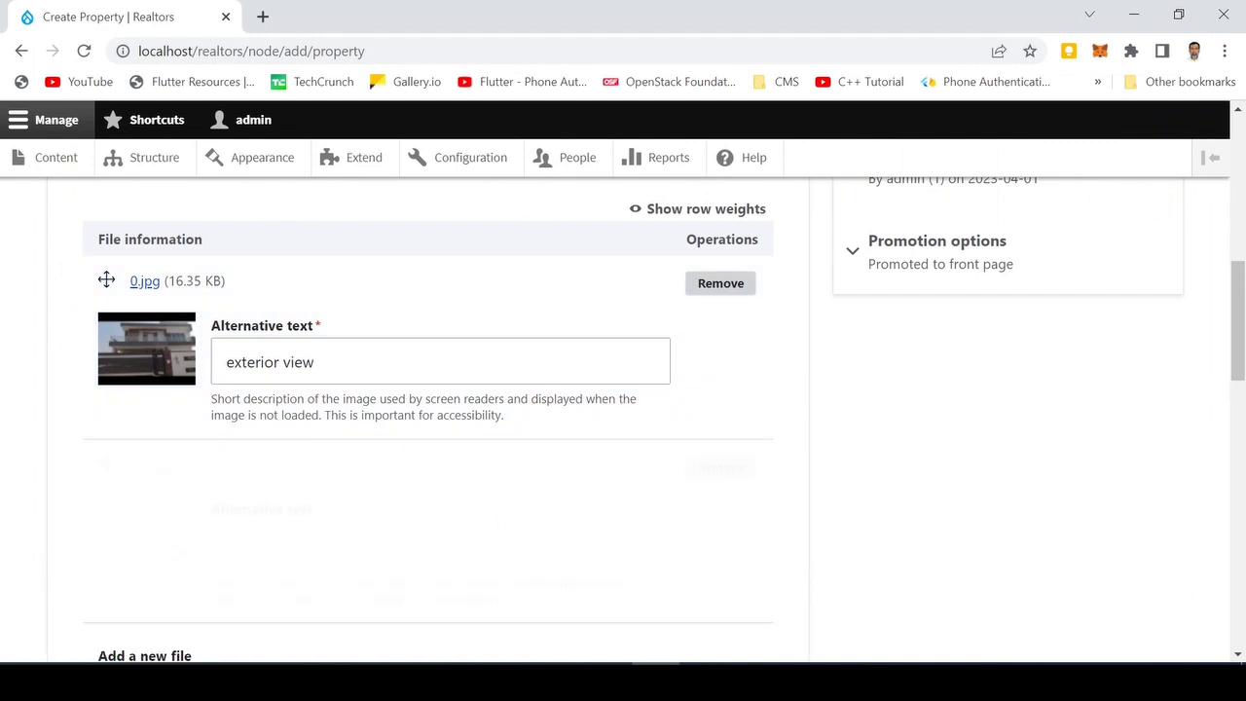
{"action": "type", "text": "interi"}
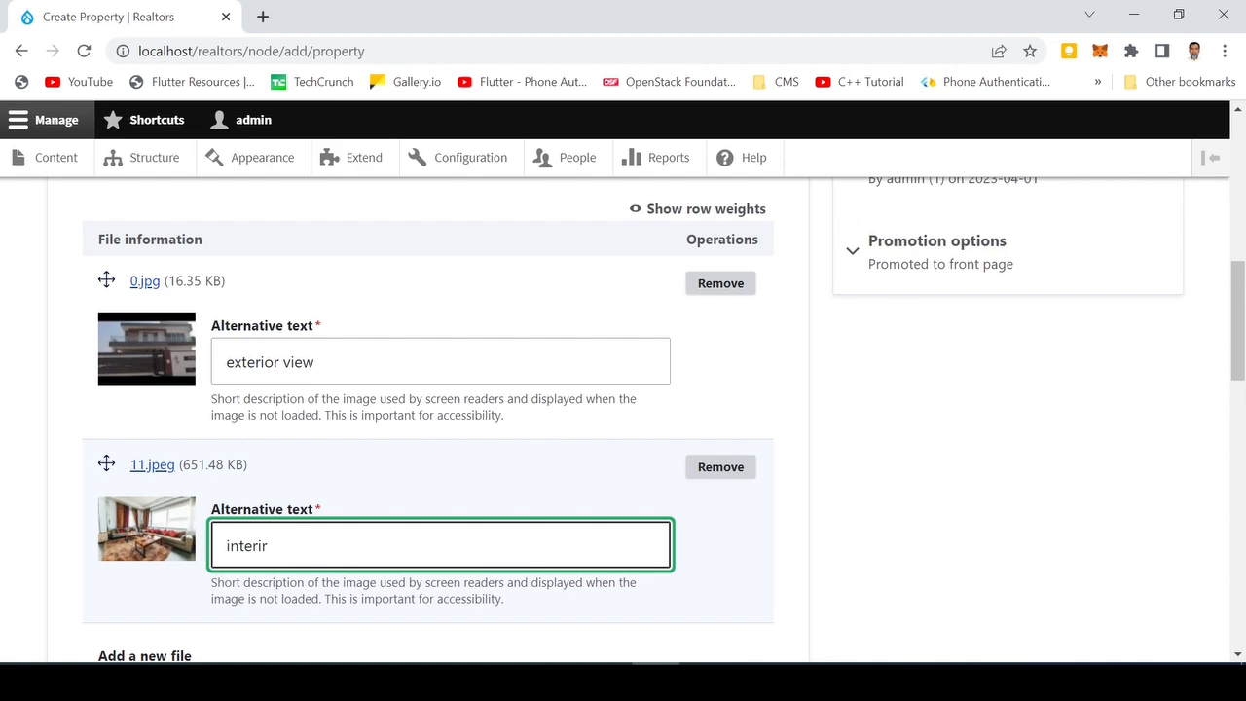
{"action": "type", "text": "or"}
Step: Set the property's price to 6000000 and its property type to House
{"action": "scroll", "coordinate": [398, 543], "scroll_direction": "down", "scroll_amount": 5}
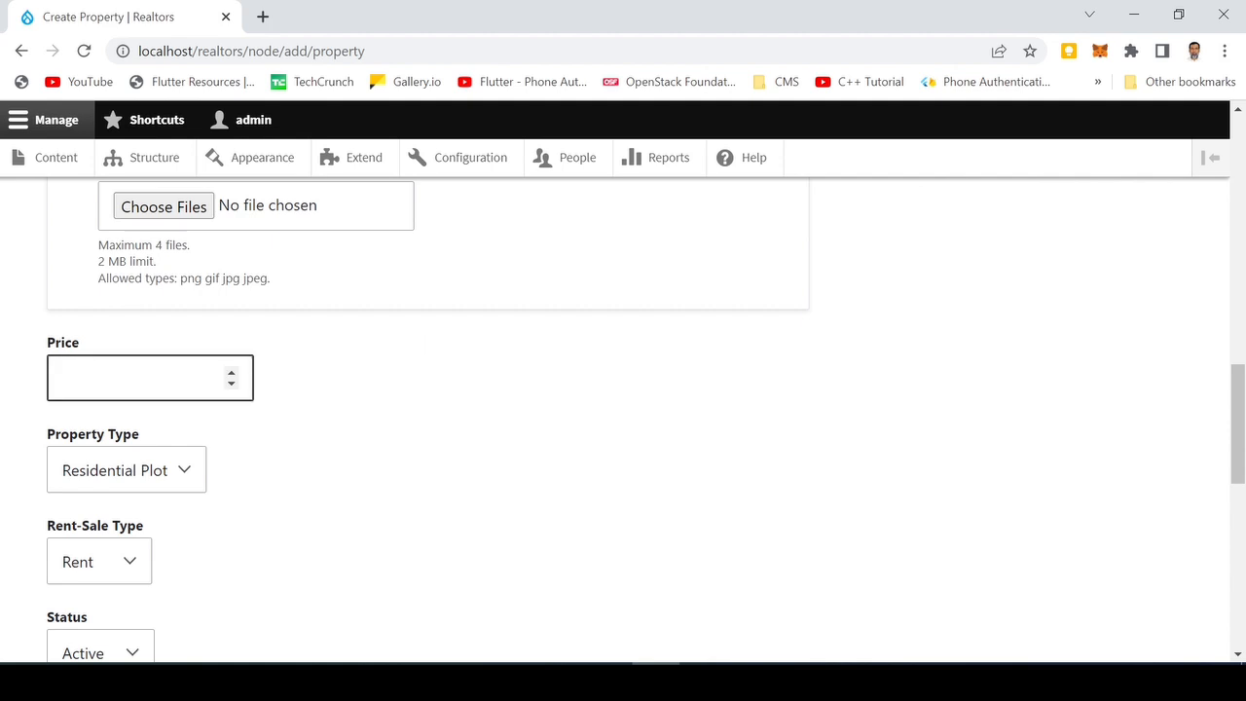
{"action": "left_click", "coordinate": [136, 377]}
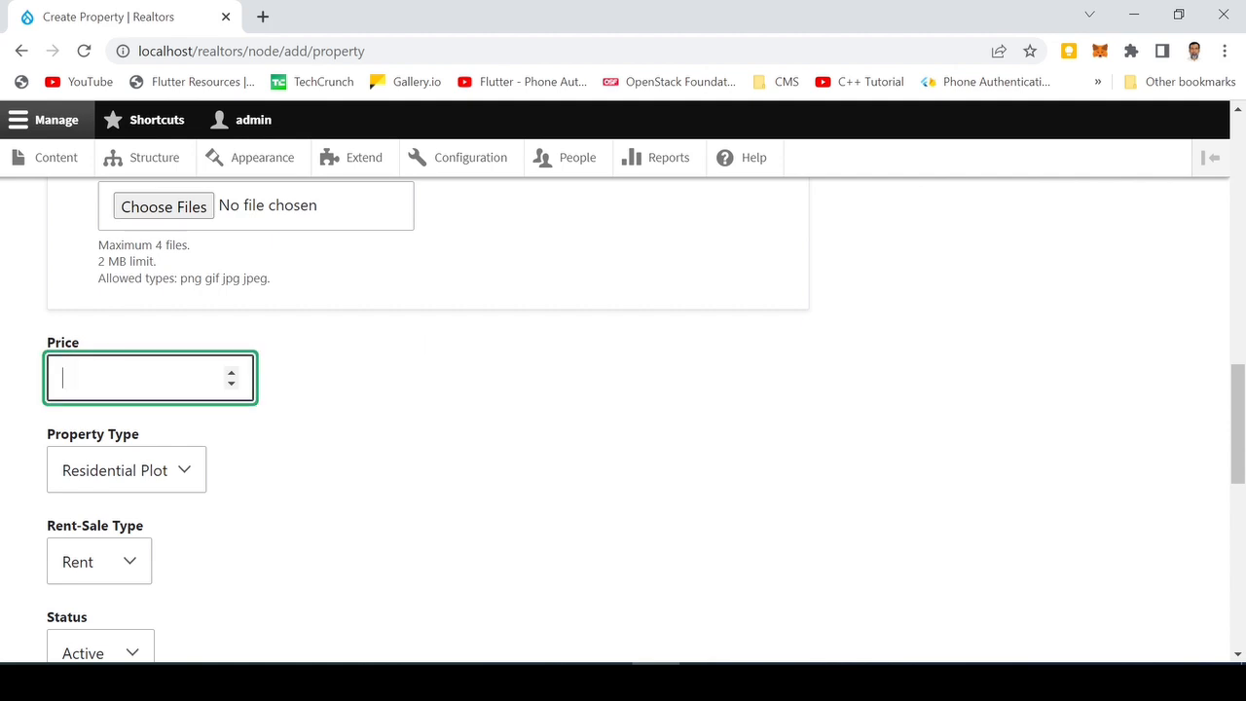
{"action": "type", "text": "6000000"}
{"action": "scroll", "coordinate": [156, 409], "scroll_direction": "down", "scroll_amount": 1}
{"action": "left_click", "coordinate": [153, 373]}
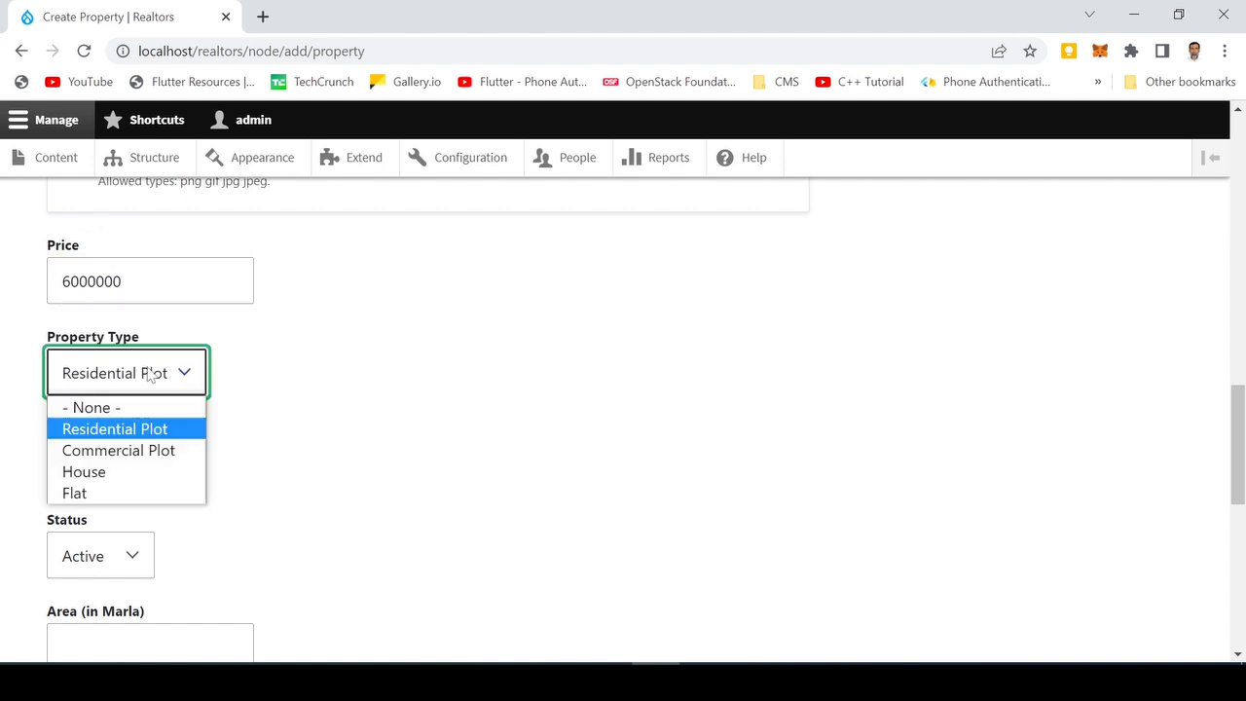
{"action": "left_click", "coordinate": [88, 473]}
Step: Set the property's area to 20 Marla and fill in its address from the suggested entries
{"action": "scroll", "coordinate": [325, 464], "scroll_direction": "down", "scroll_amount": 2}
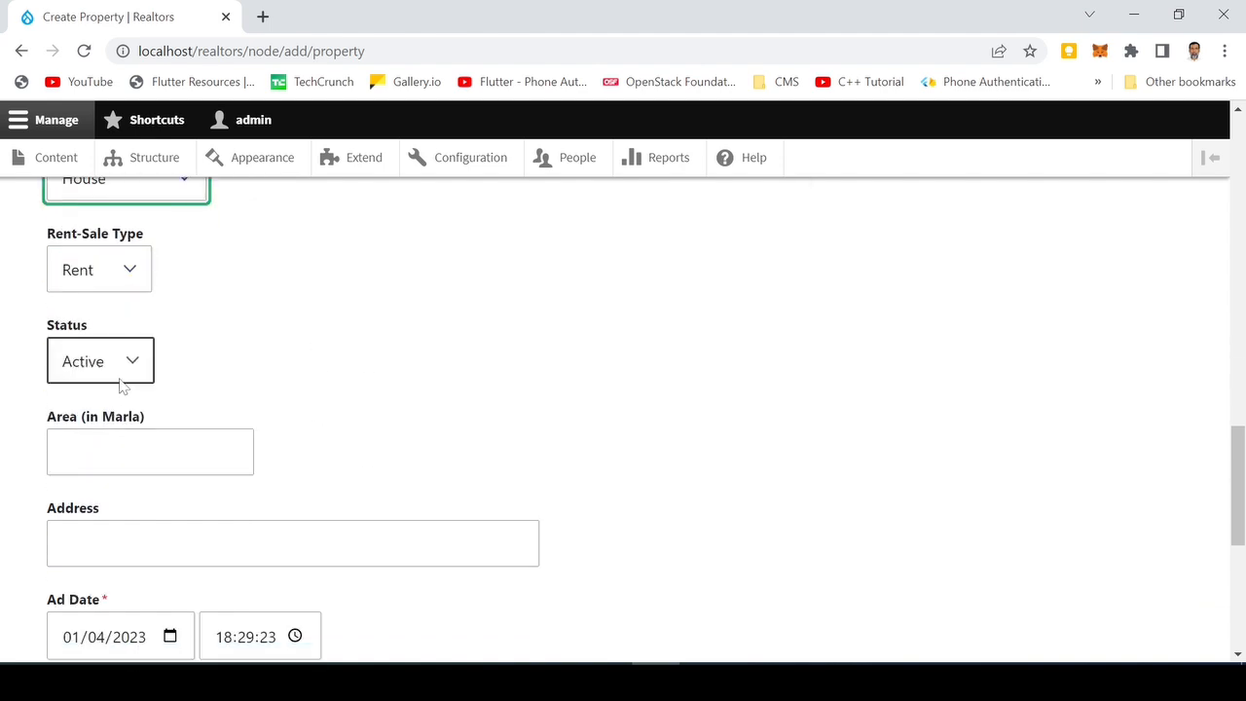
{"action": "scroll", "coordinate": [323, 403], "scroll_direction": "down", "scroll_amount": 2}
{"action": "left_click", "coordinate": [136, 258]}
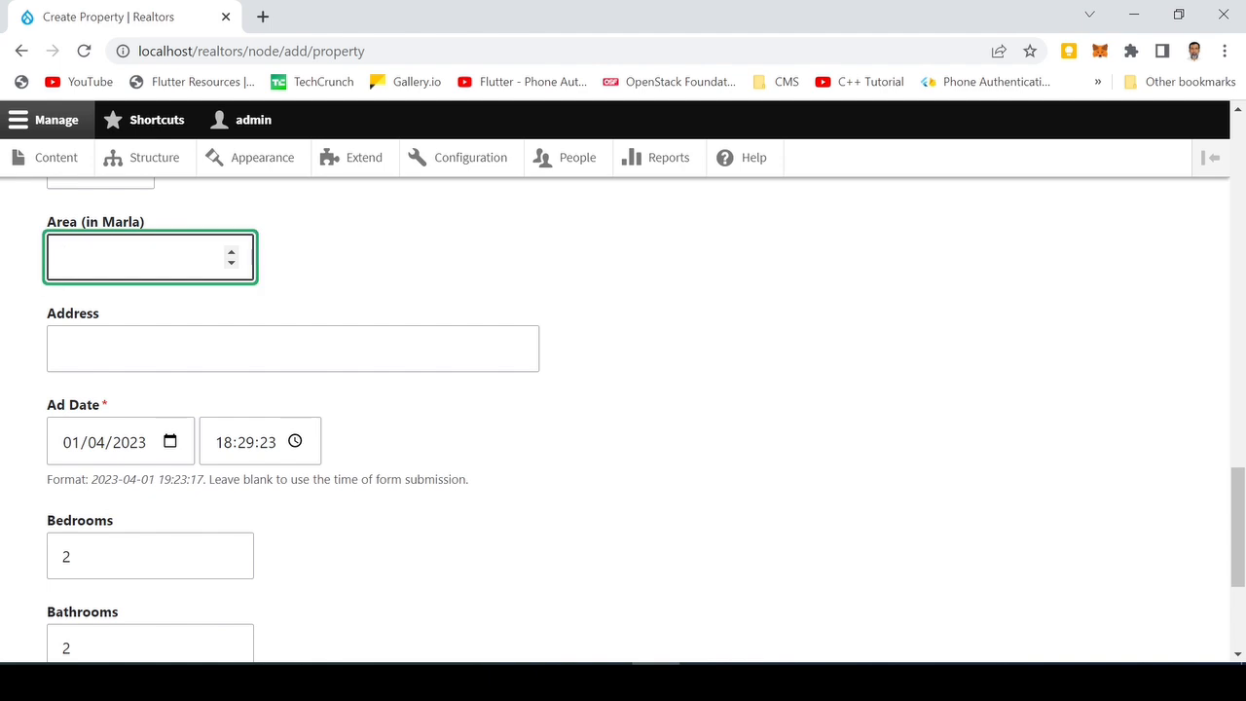
{"action": "type", "text": "20"}
{"action": "left_click", "coordinate": [224, 349]}
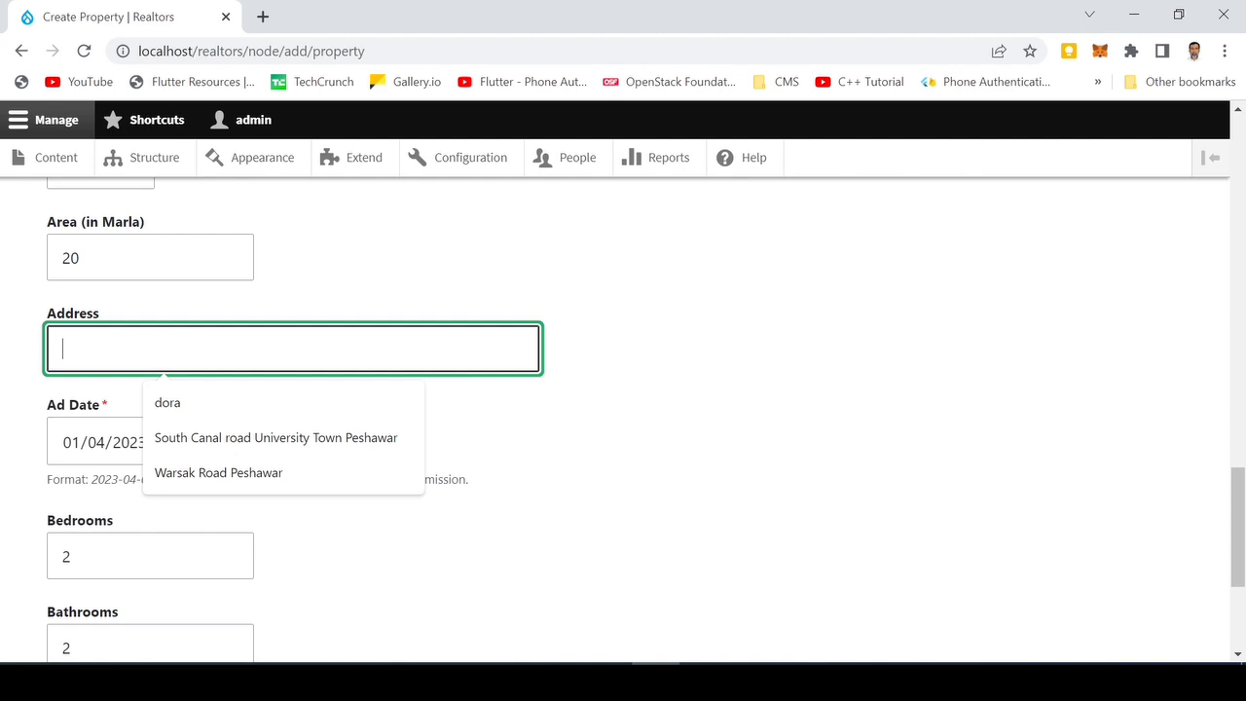
{"action": "left_click", "coordinate": [192, 443]}
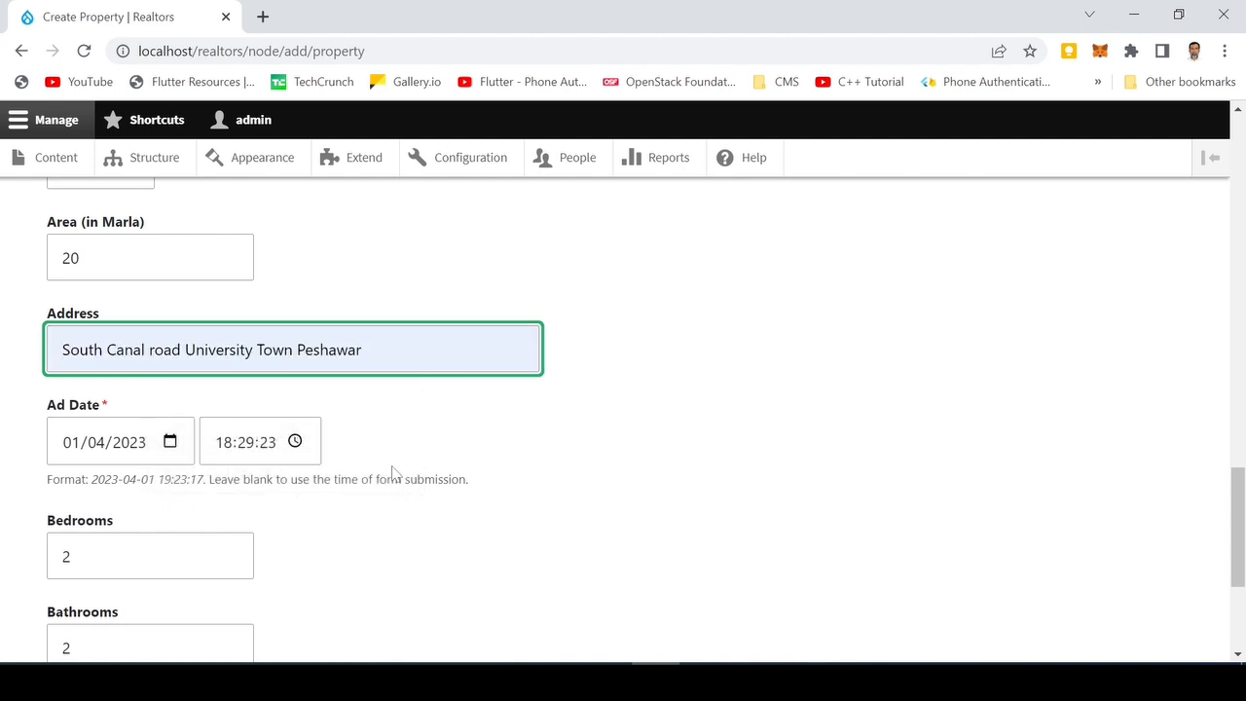
Step: Set both bedrooms and bathrooms to 8, and save the property as published content
{"action": "scroll", "coordinate": [397, 479], "scroll_direction": "down", "scroll_amount": 2}
{"action": "left_click_drag", "start_coordinate": [146, 362], "coordinate": [4, 363]}
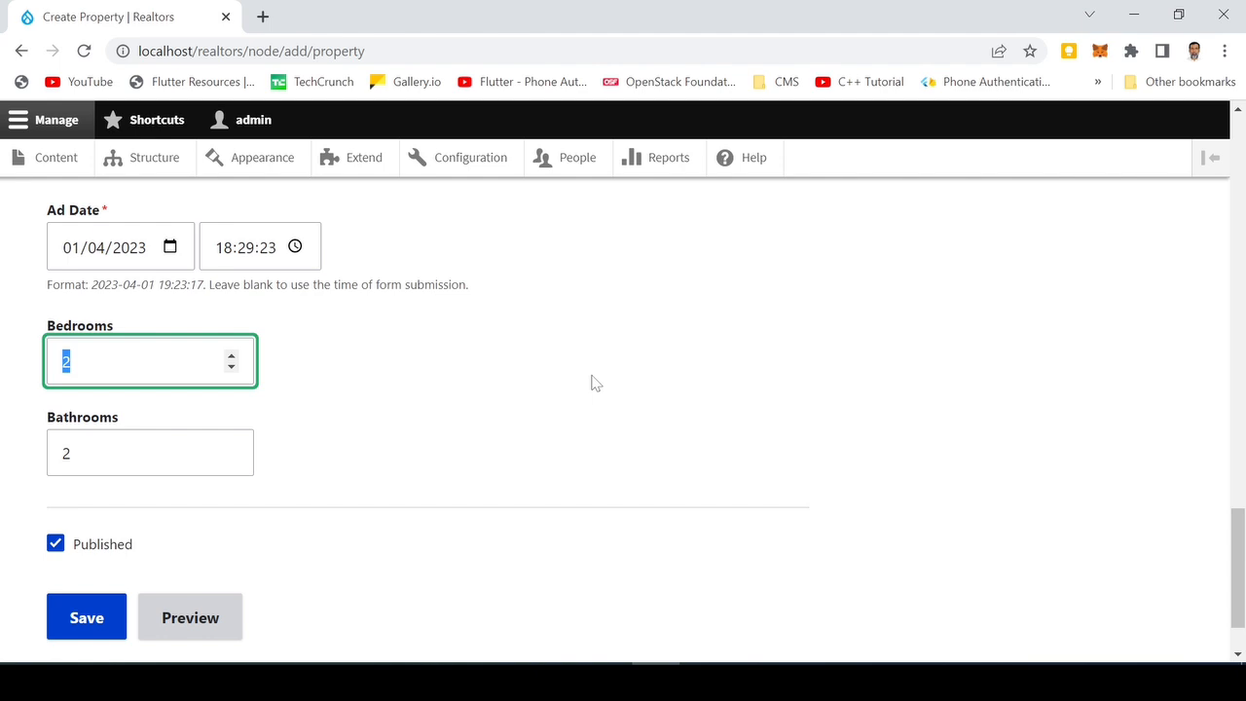
{"action": "type", "text": "8"}
{"action": "key", "text": "Tab"}
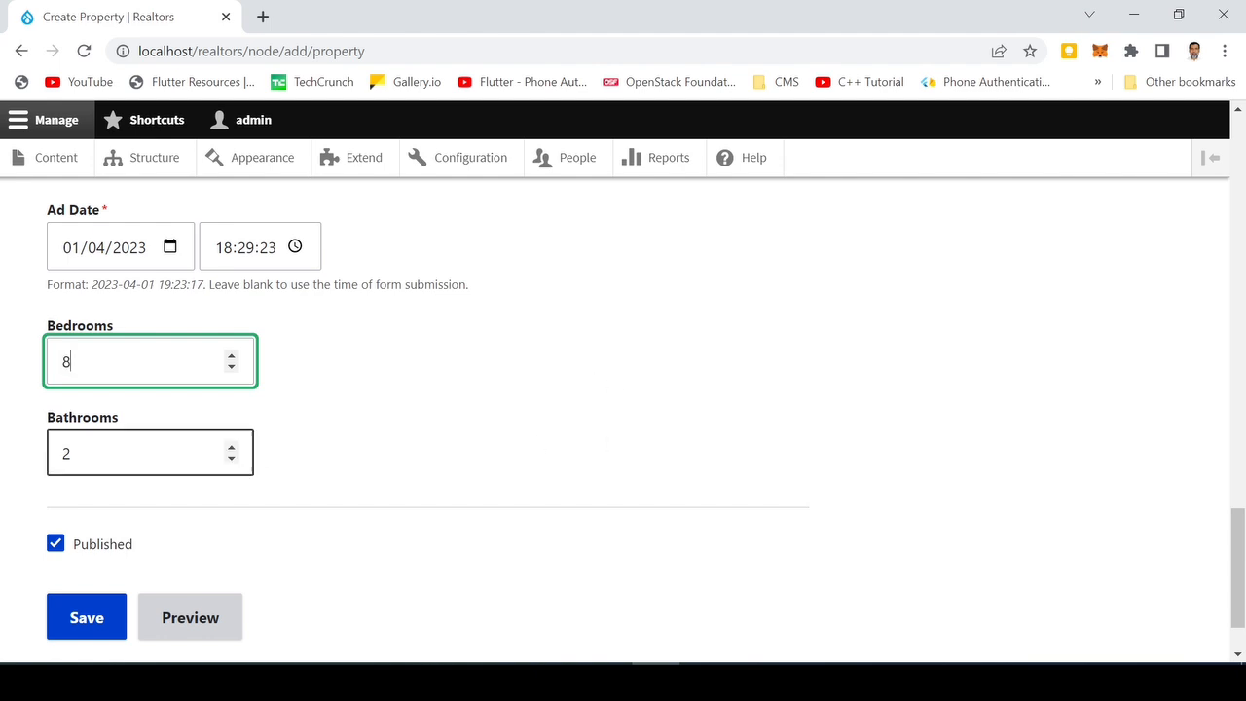
{"action": "type", "text": "8"}
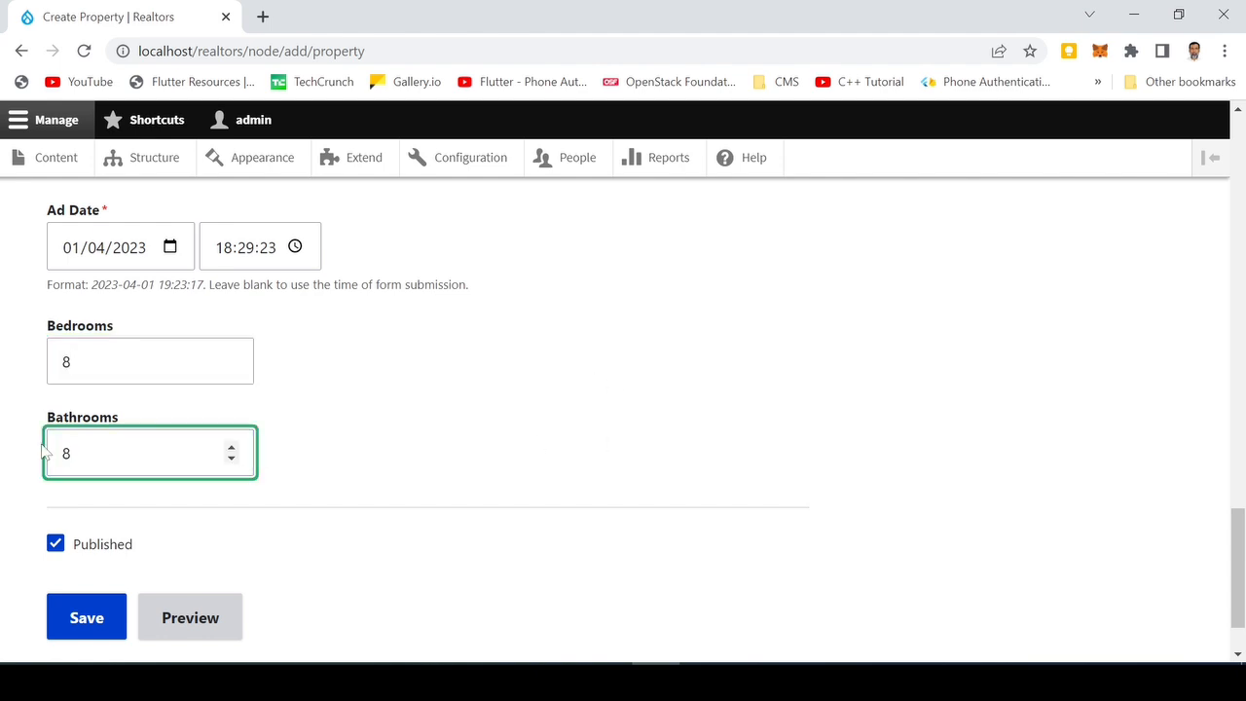
{"action": "left_click", "coordinate": [80, 621]}
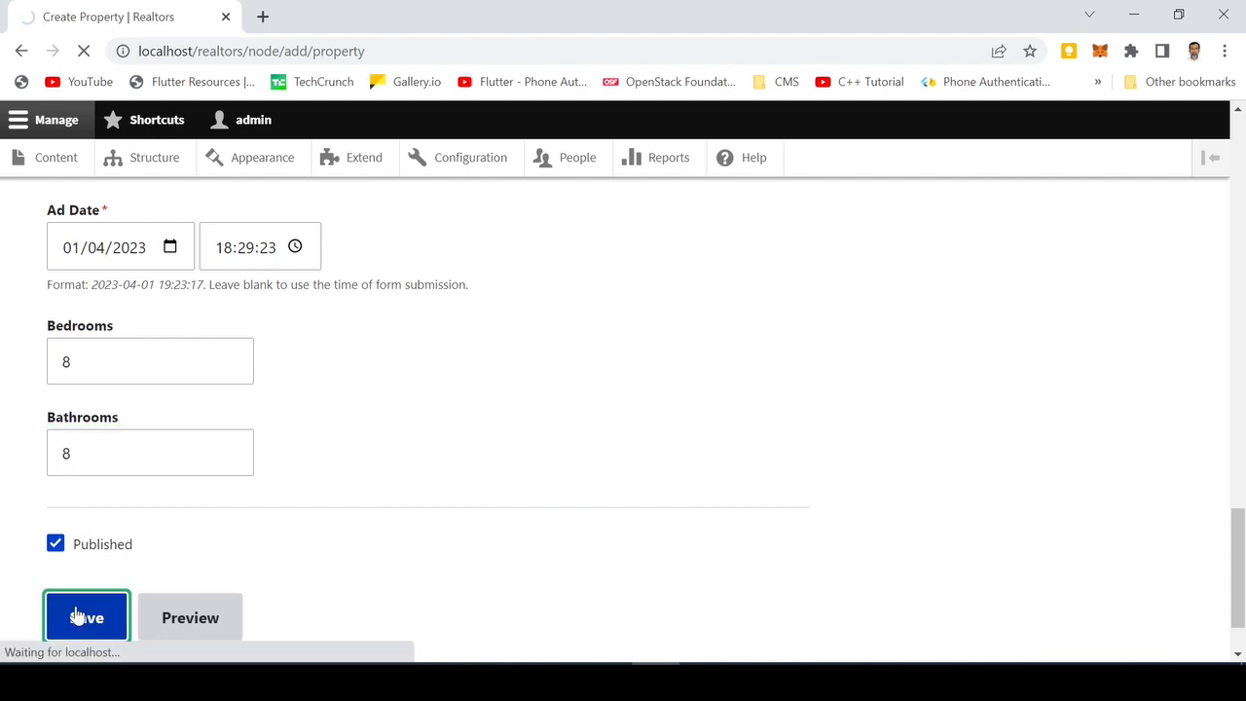
Step: Review the photos and field values on the newly saved University Town property's page
{"action": "scroll", "coordinate": [408, 443], "scroll_direction": "down", "scroll_amount": 10}
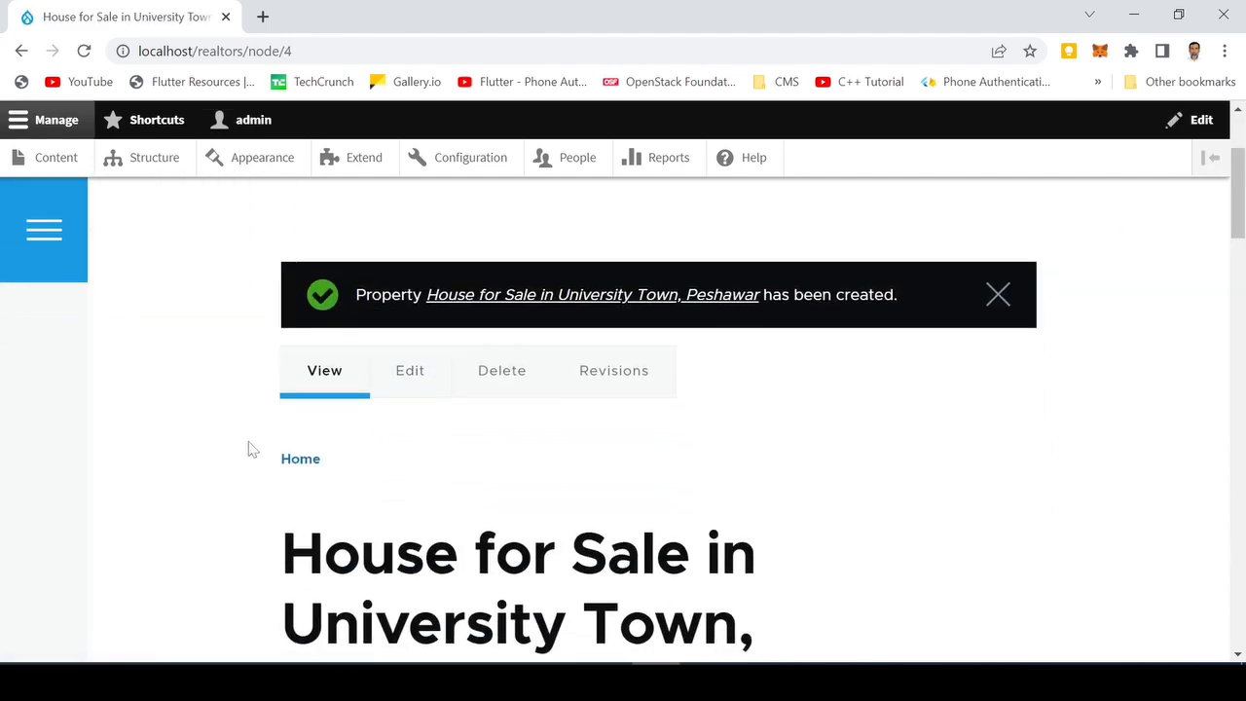
{"action": "scroll", "coordinate": [258, 471], "scroll_direction": "down", "scroll_amount": 10}
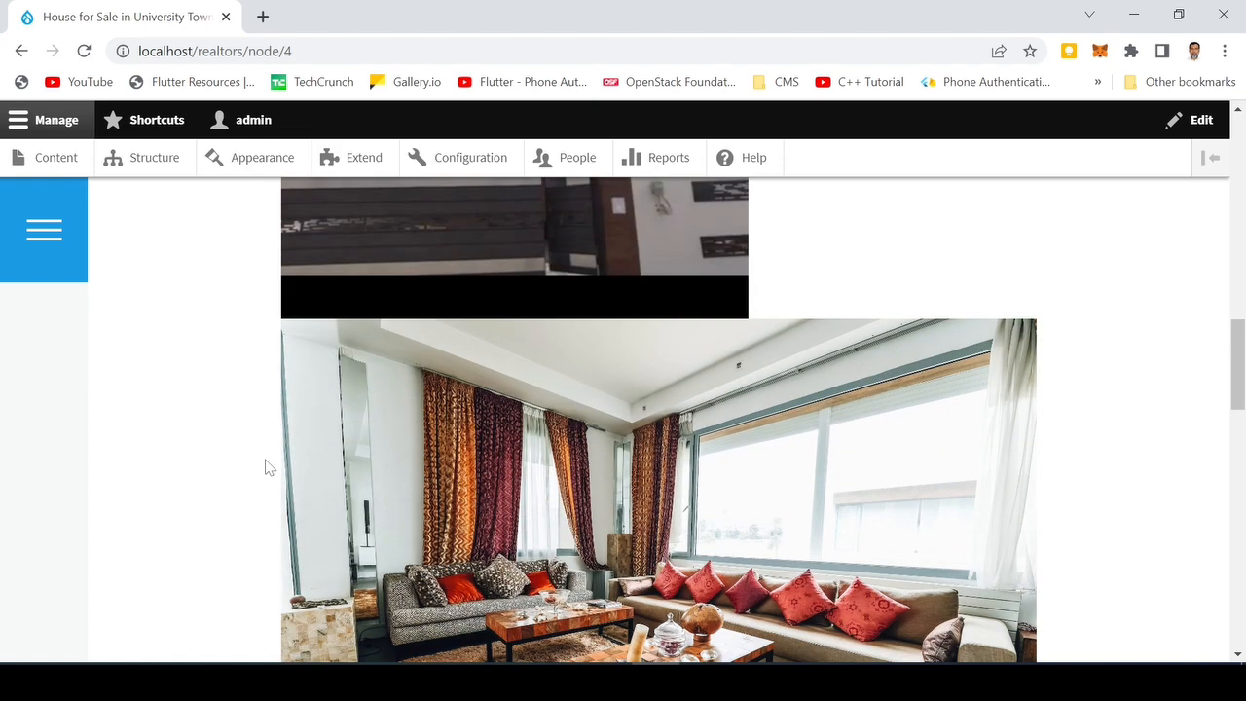
{"action": "scroll", "coordinate": [264, 473], "scroll_direction": "down", "scroll_amount": 7}
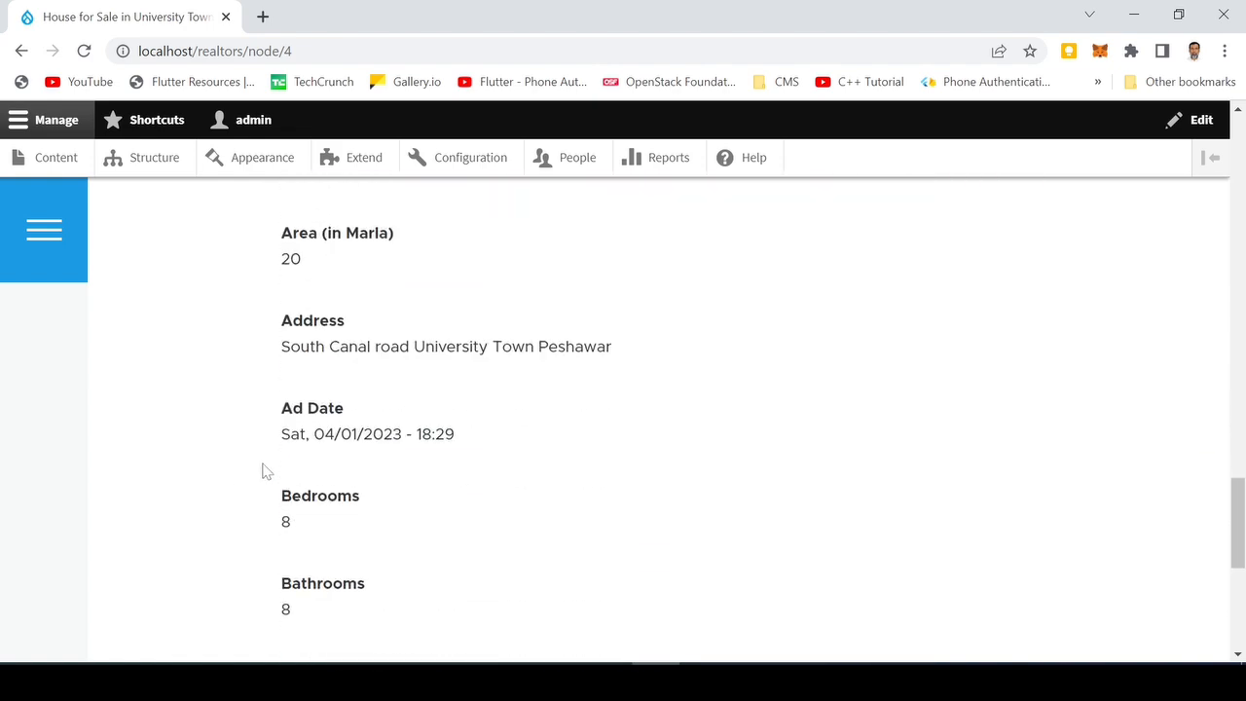
{"action": "scroll", "coordinate": [267, 454], "scroll_direction": "up", "scroll_amount": 11}
{"action": "scroll", "coordinate": [256, 409], "scroll_direction": "up", "scroll_amount": 10}
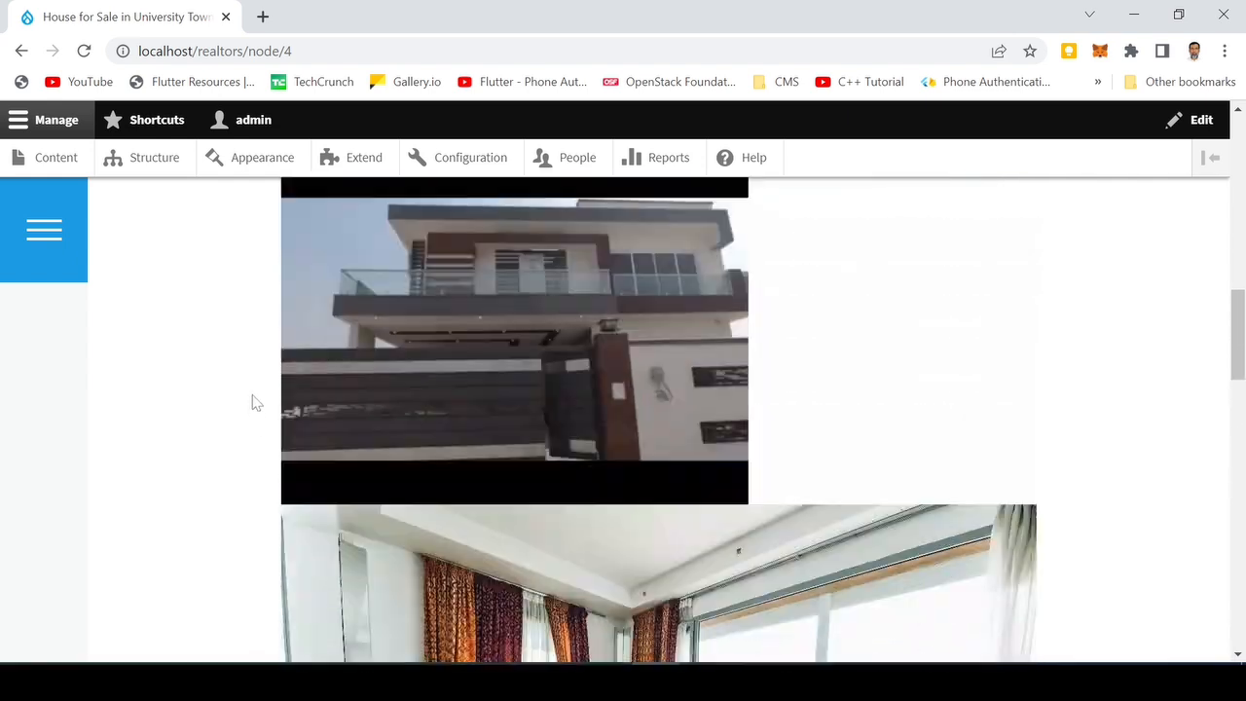
{"action": "scroll", "coordinate": [255, 409], "scroll_direction": "down", "scroll_amount": 8}
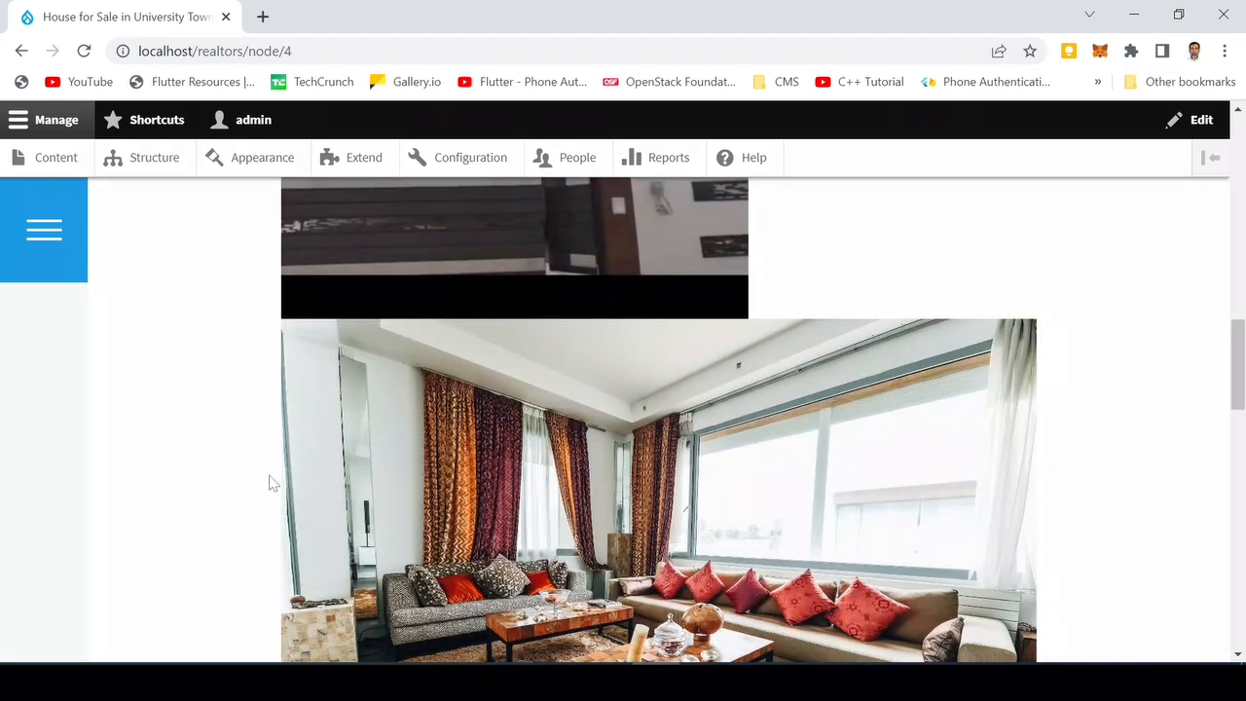
{"action": "scroll", "coordinate": [268, 477], "scroll_direction": "down", "scroll_amount": 5}
{"action": "scroll", "coordinate": [268, 472], "scroll_direction": "up", "scroll_amount": 10}
{"action": "scroll", "coordinate": [264, 477], "scroll_direction": "up", "scroll_amount": 2}
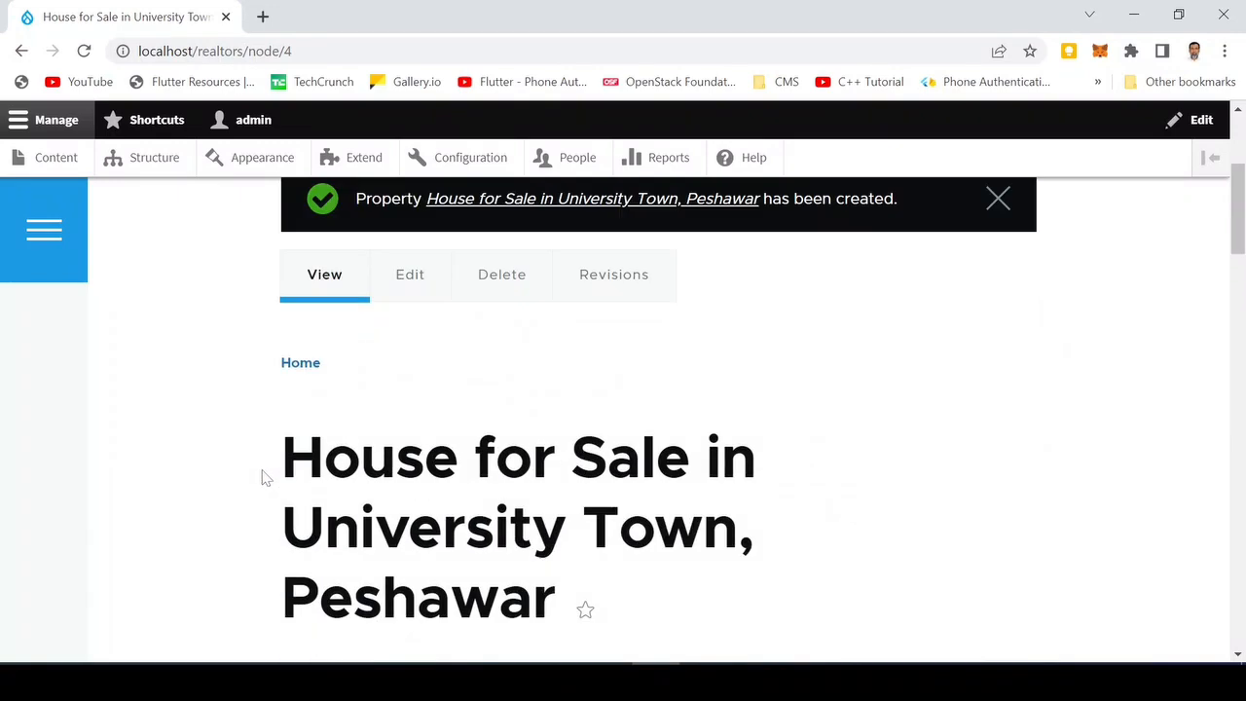
Step: Start creating a new Property content item from the site's content administration
{"action": "scroll", "coordinate": [255, 484], "scroll_direction": "down", "scroll_amount": 5}
{"action": "left_click", "coordinate": [56, 158]}
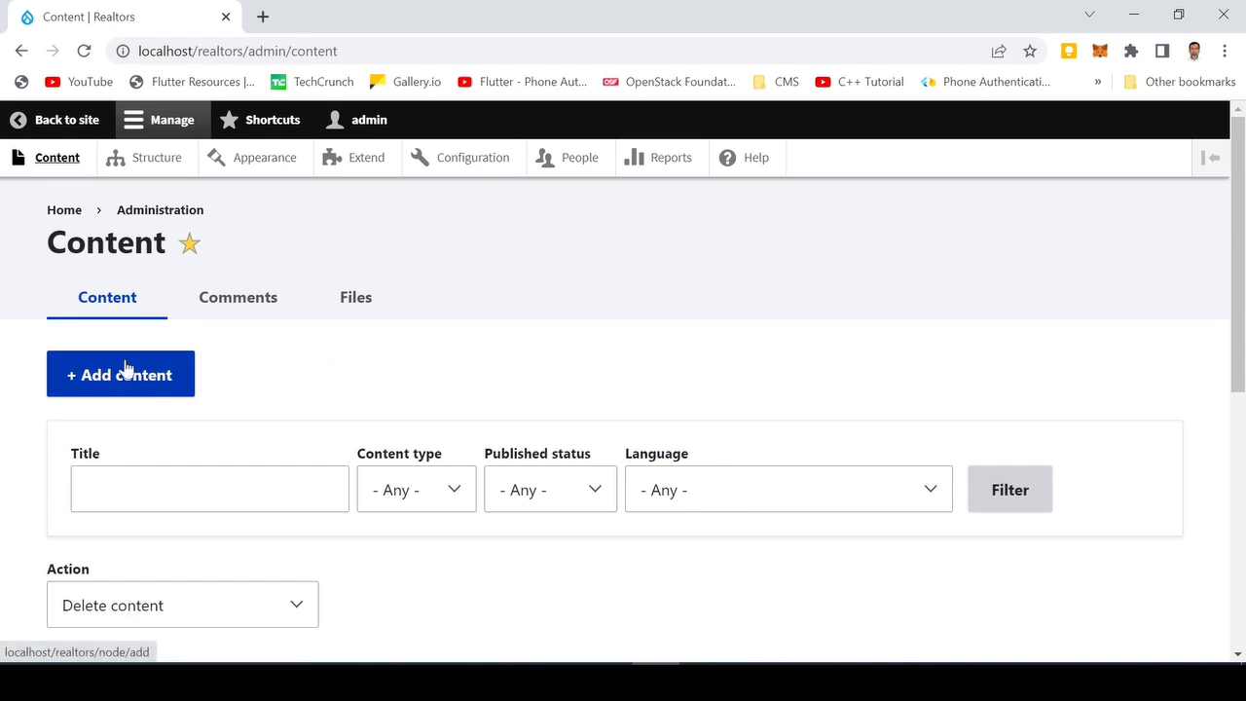
{"action": "left_click", "coordinate": [124, 370]}
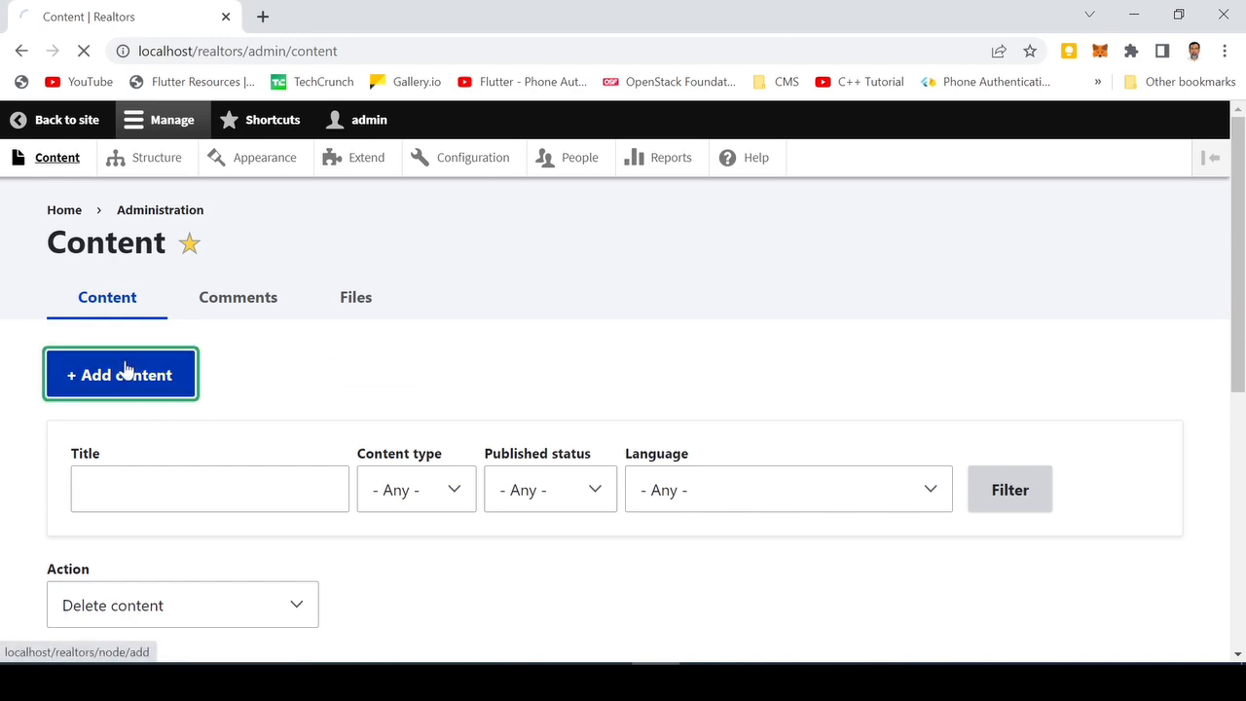
{"action": "left_click", "coordinate": [129, 509]}
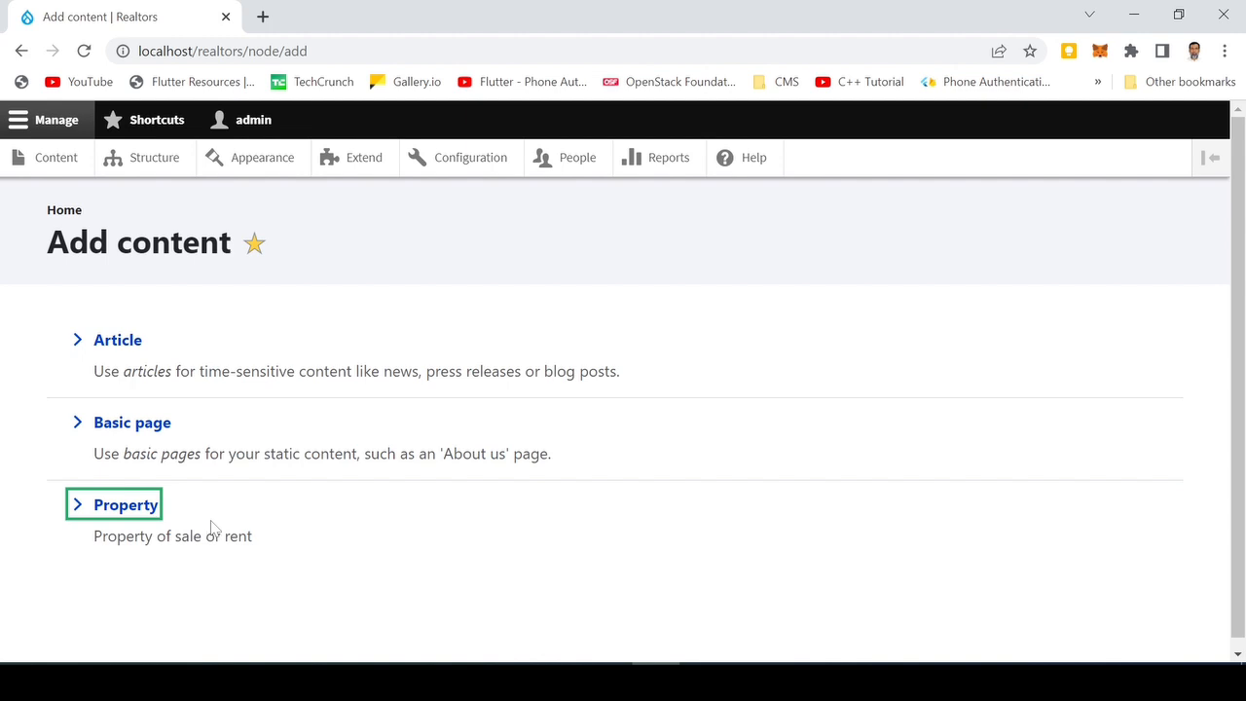
{"action": "left_click", "coordinate": [130, 510]}
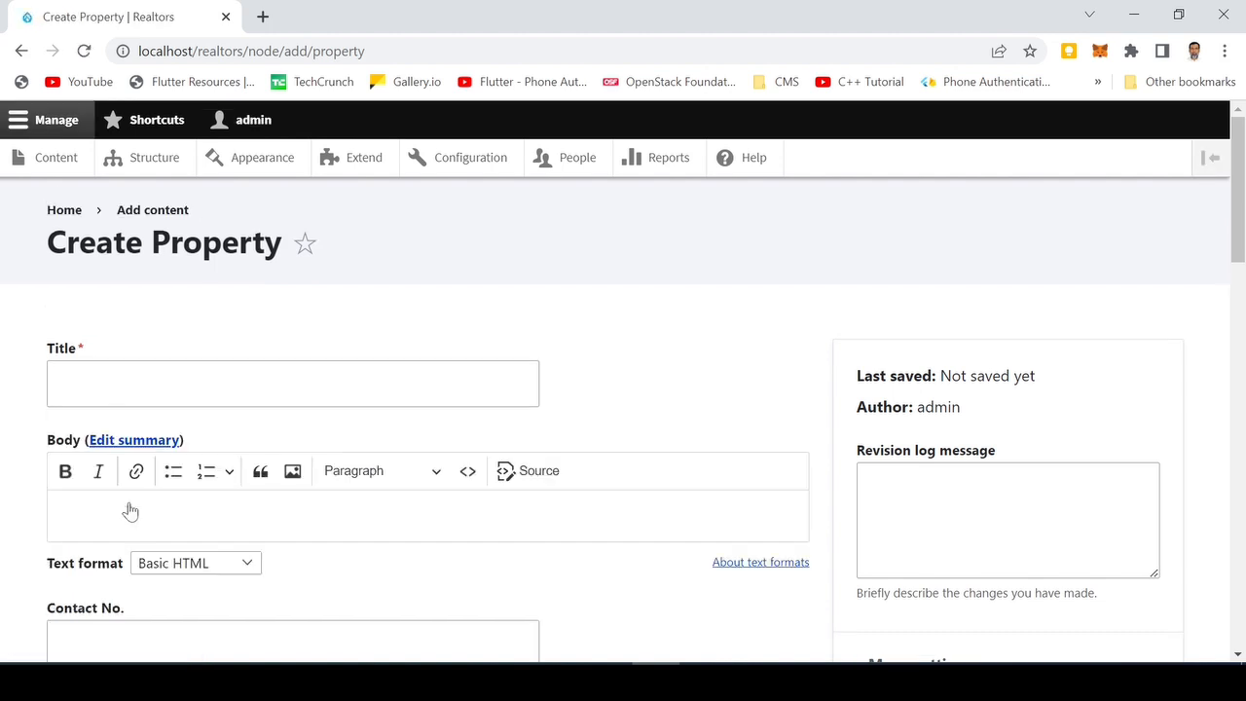
Step: Give the new property the title "House for rent in Warsak Road Peshawar"
{"action": "left_click", "coordinate": [138, 384]}
{"action": "type", "text": "H"}
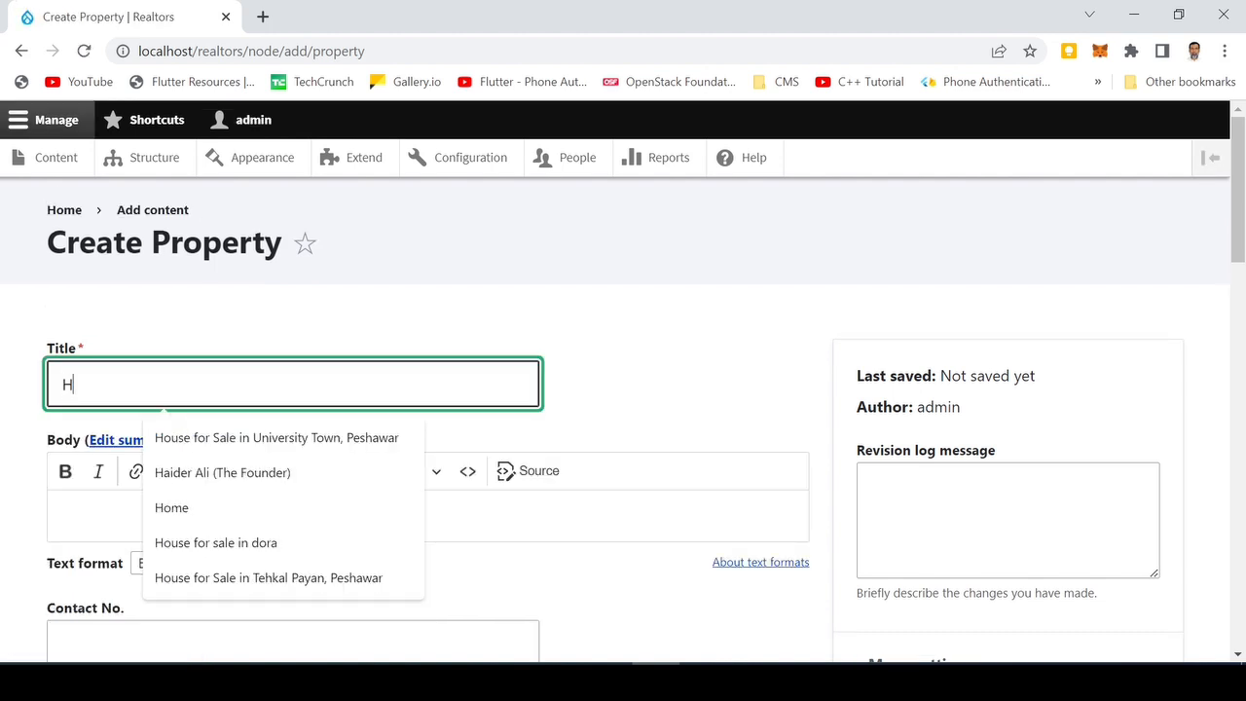
{"action": "type", "text": "ouse for rent in "}
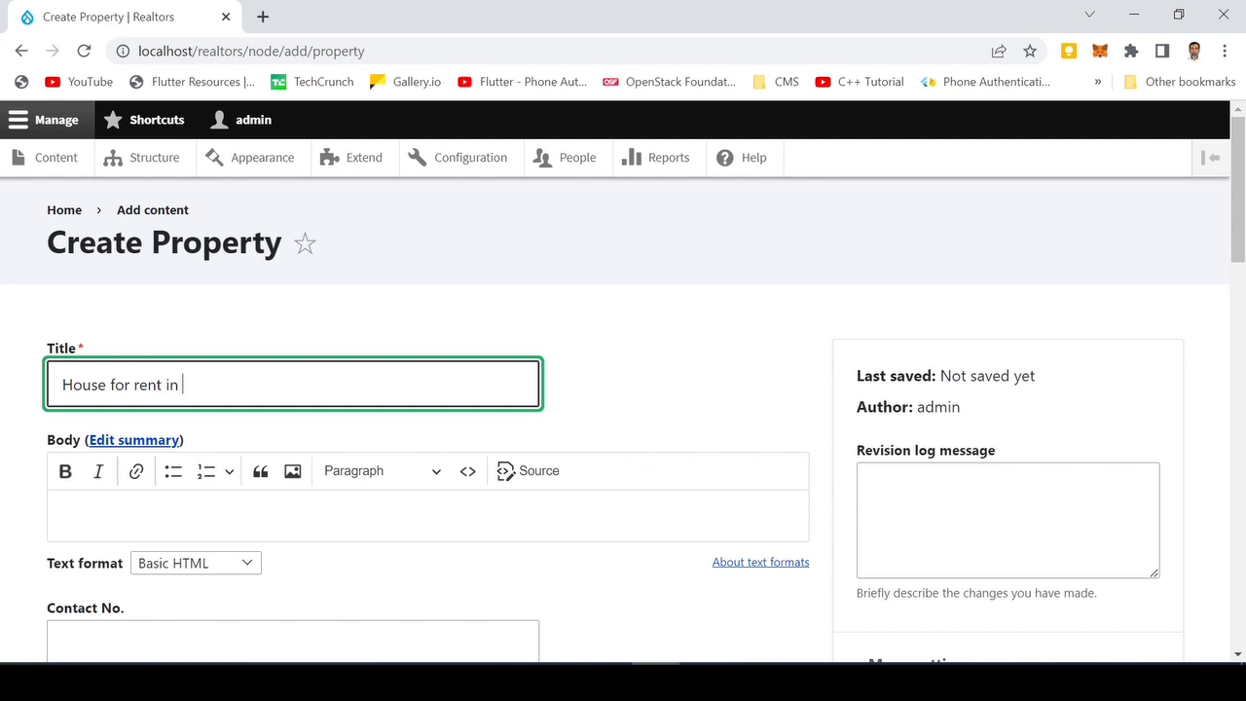
{"action": "type", "text": "Warsak Raod"}
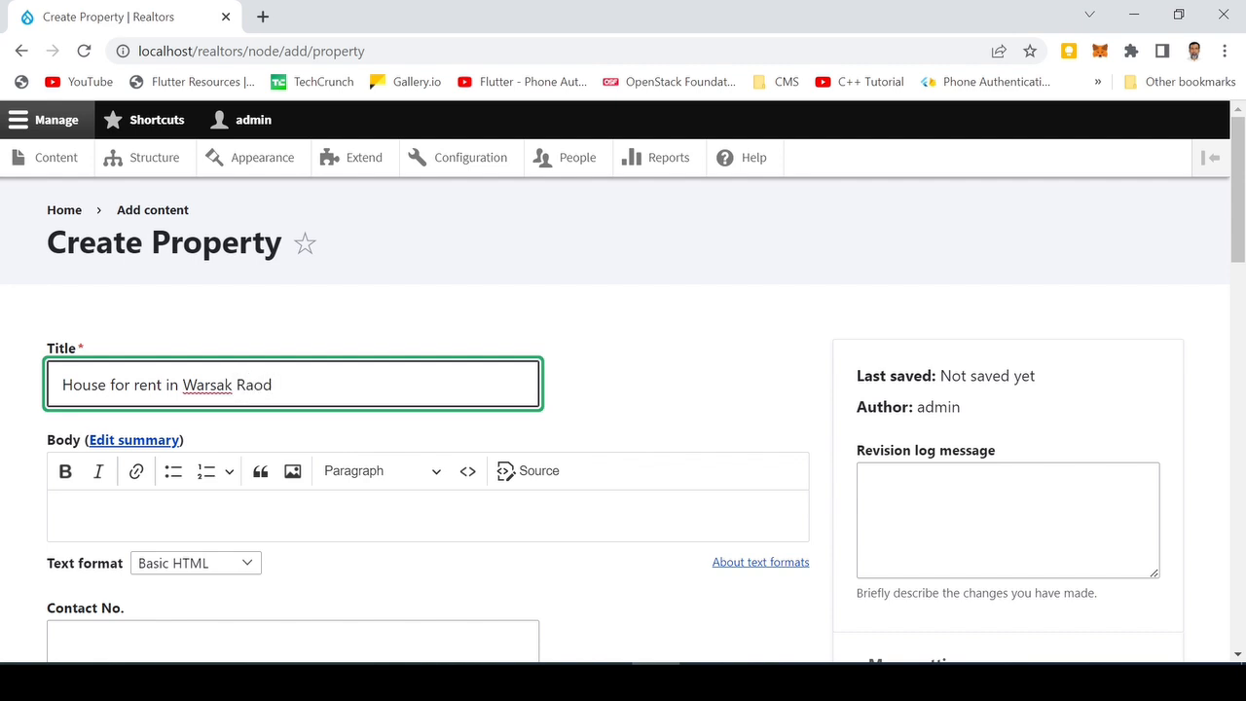
{"action": "key", "text": "BackSpace"}
{"action": "key", "text": "BackSpace"}
{"action": "key", "text": "BackSpace"}
{"action": "type", "text": "oad Peshawar"}
Step: Fill in the seller's contact number from the suggested entries and move on to the covered area
{"action": "scroll", "coordinate": [114, 545], "scroll_direction": "down", "scroll_amount": 2}
{"action": "left_click", "coordinate": [126, 450]}
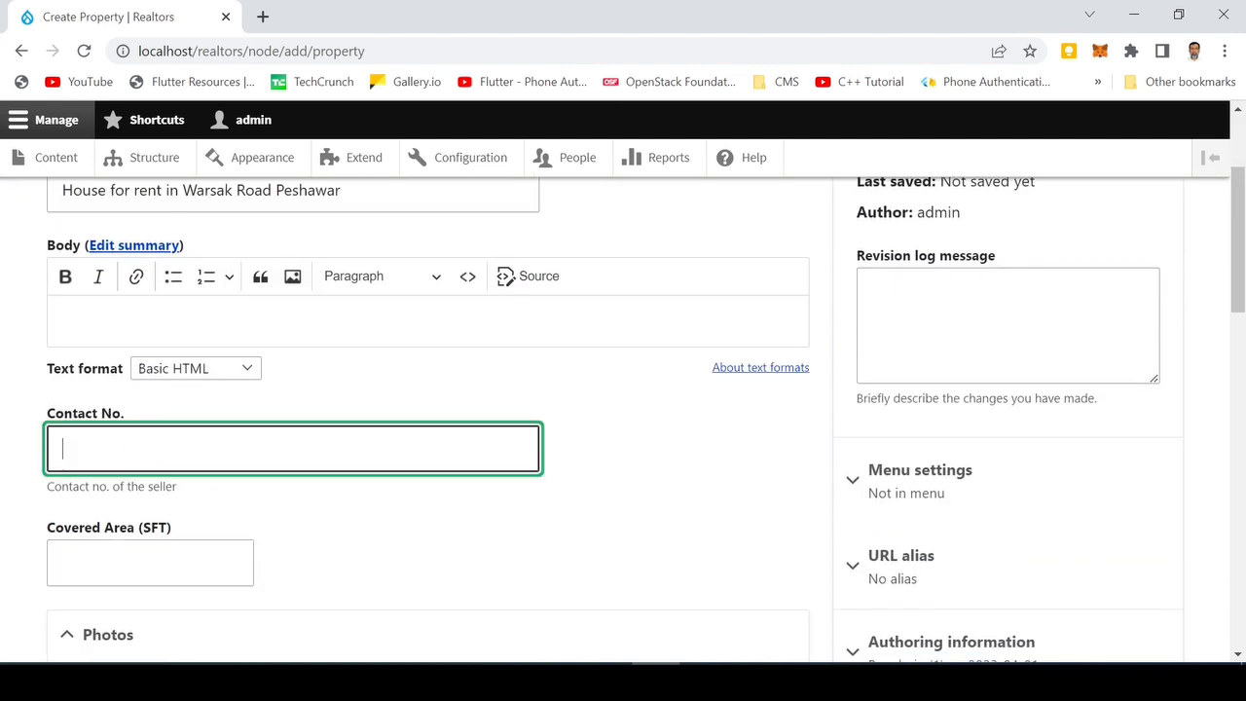
{"action": "left_click", "coordinate": [173, 504]}
{"action": "key", "text": "Tab"}
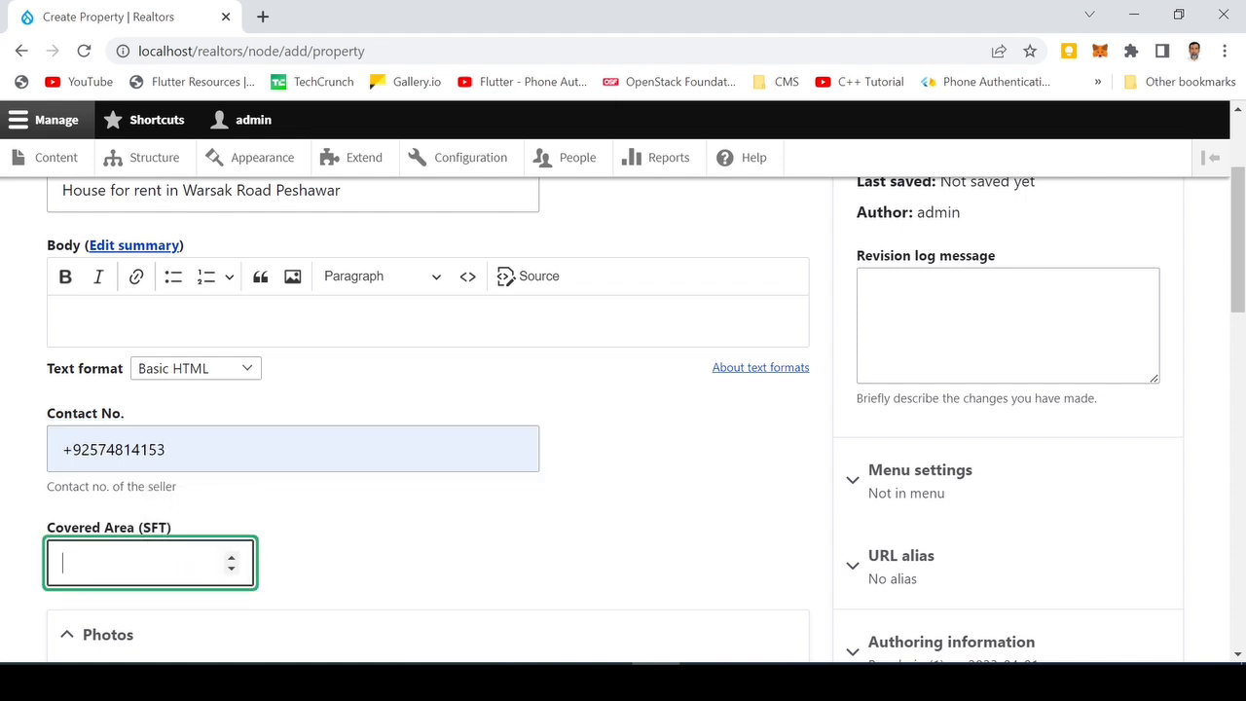
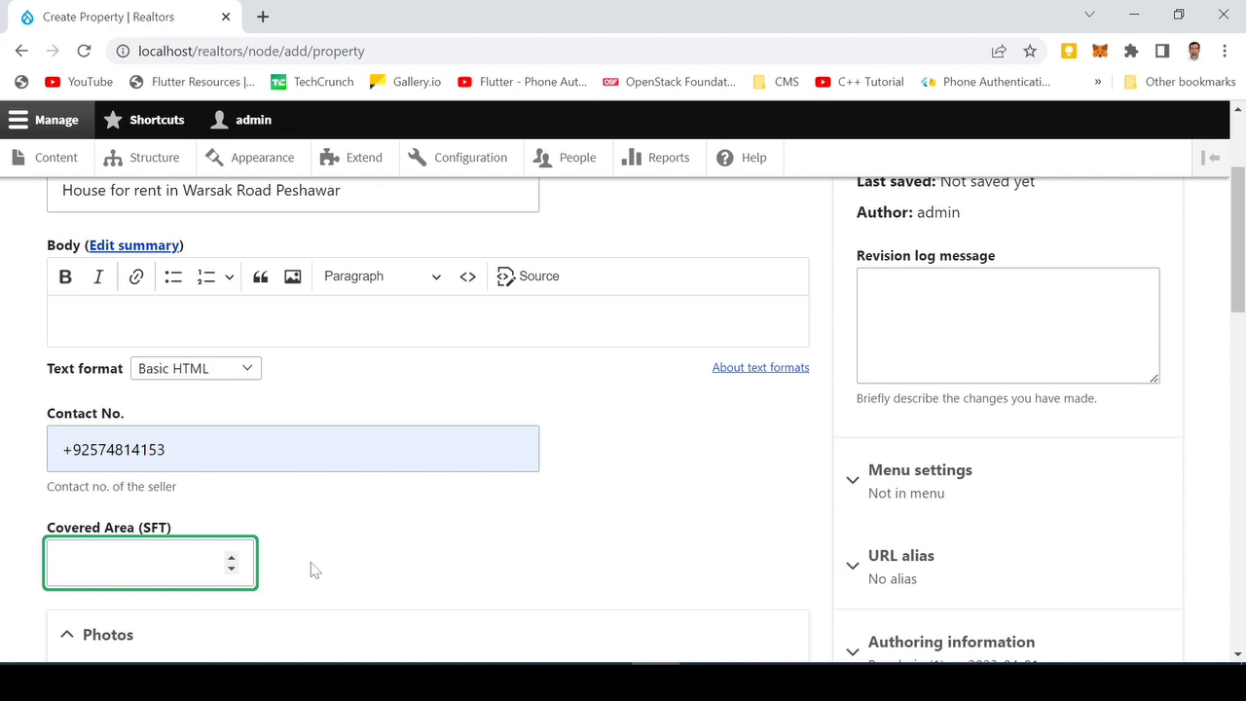
Step: Set the covered area of the Warsak Road rental property to 4200 SFT
{"action": "type", "text": "4200"}
{"action": "scroll", "coordinate": [358, 507], "scroll_direction": "down", "scroll_amount": 4}
{"action": "scroll", "coordinate": [358, 508], "scroll_direction": "up", "scroll_amount": 3}
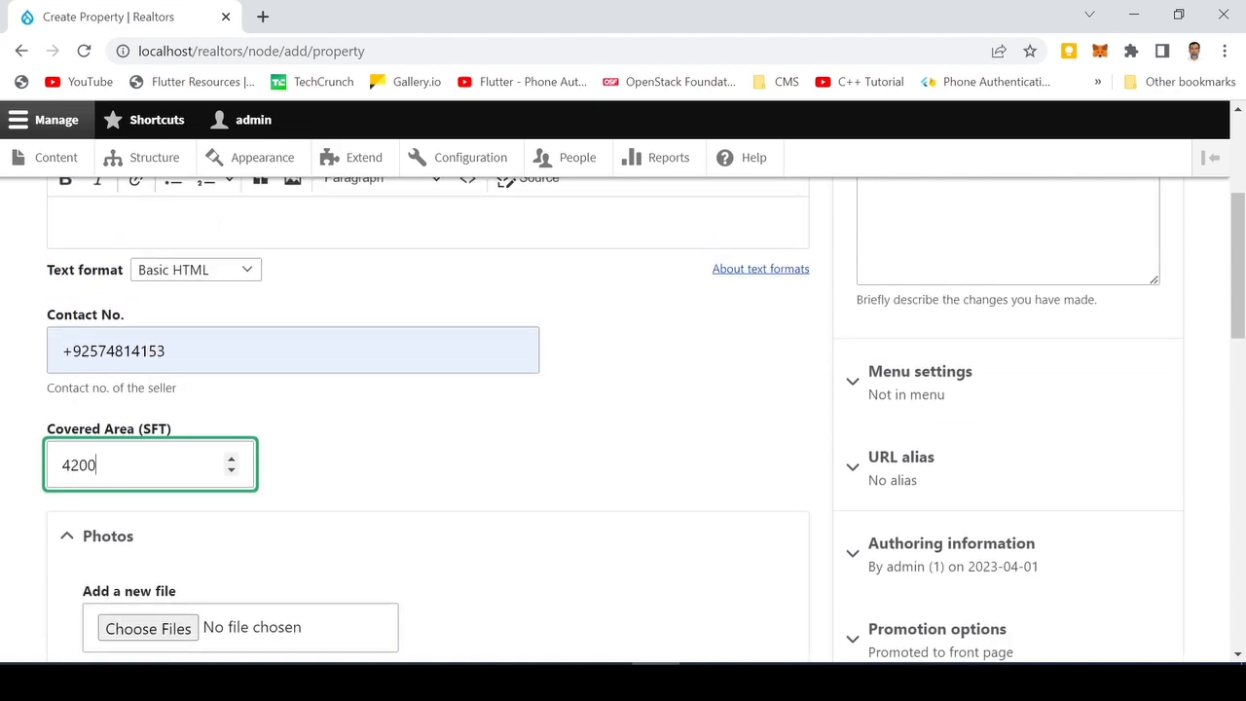
Step: Try to upload 02.webp from the images folder as the property's photo
{"action": "scroll", "coordinate": [160, 424], "scroll_direction": "down", "scroll_amount": 2}
{"action": "left_click", "coordinate": [148, 434]}
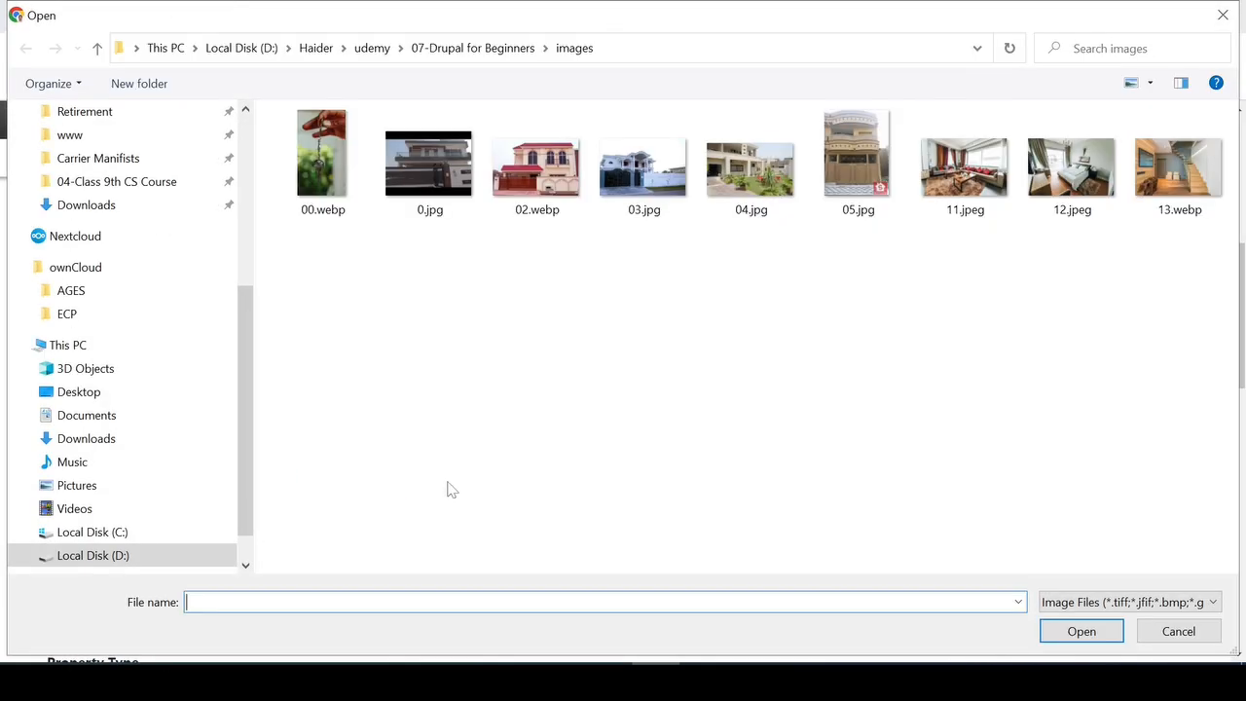
{"action": "double_click", "coordinate": [559, 175]}
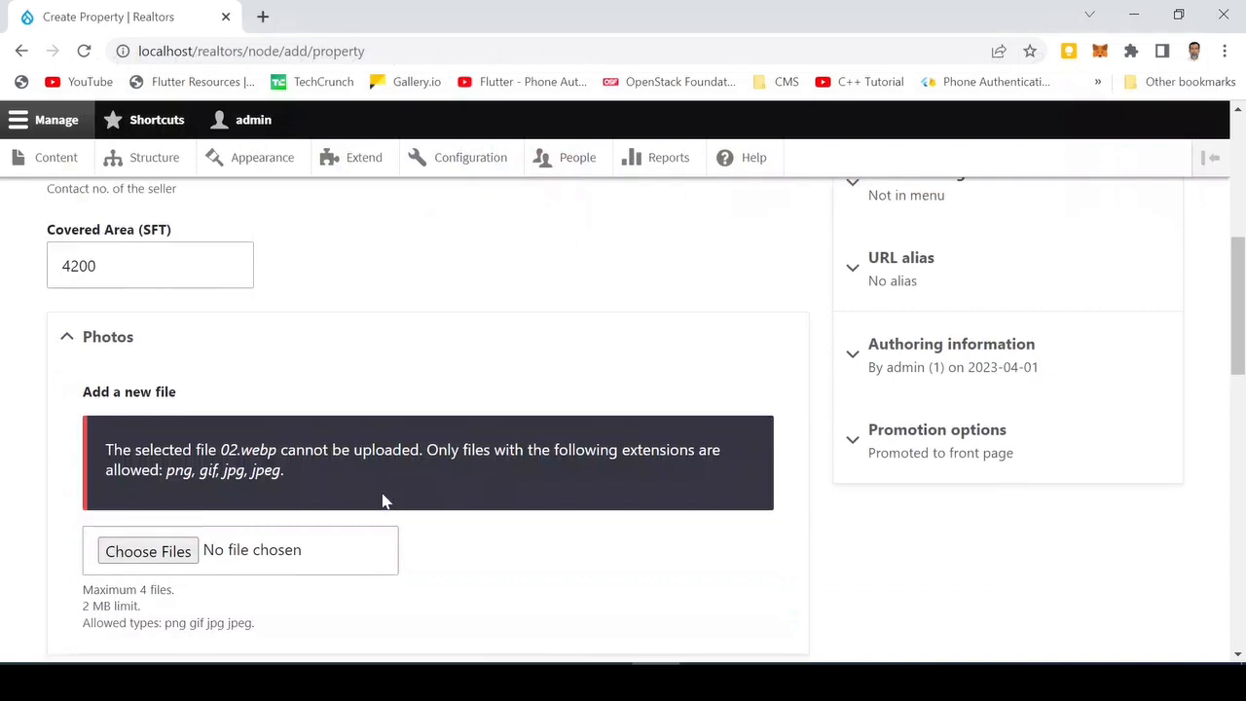
{"action": "scroll", "coordinate": [383, 501], "scroll_direction": "down", "scroll_amount": 3}
{"action": "scroll", "coordinate": [384, 499], "scroll_direction": "up", "scroll_amount": 3}
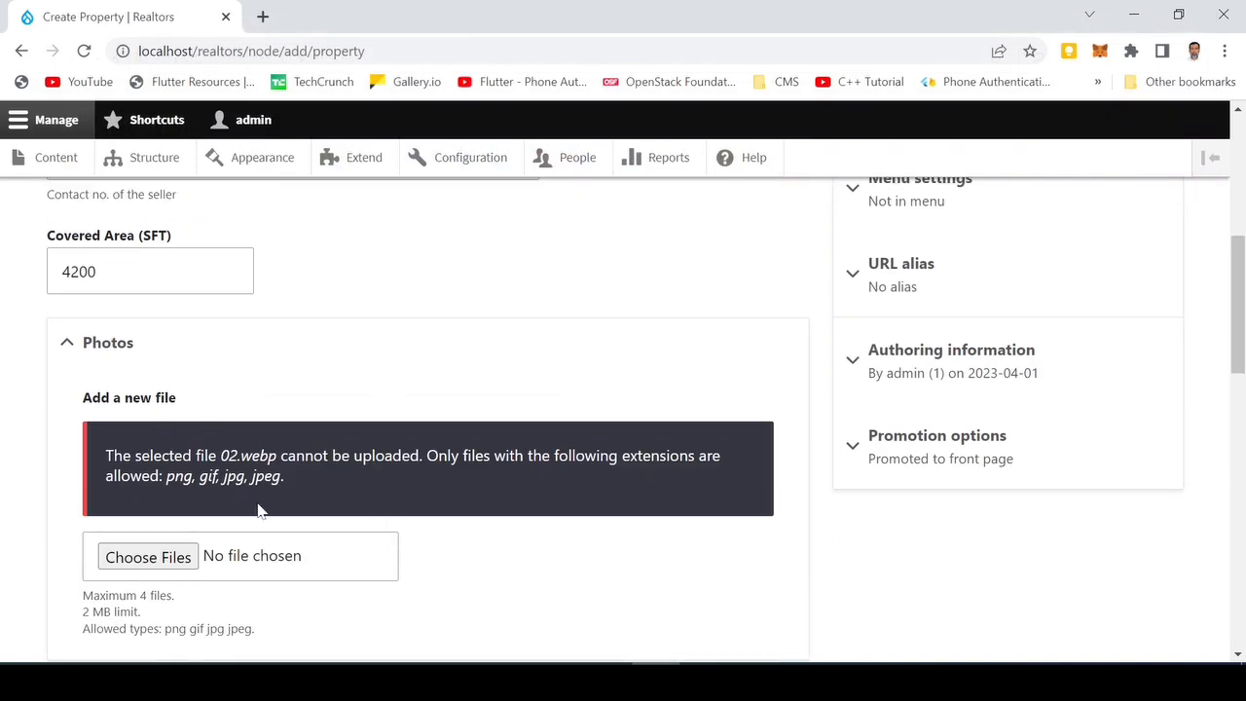
Step: Upload 03.jpg as the property's photo and give it the alternative text "exterior view"
{"action": "left_click", "coordinate": [148, 558]}
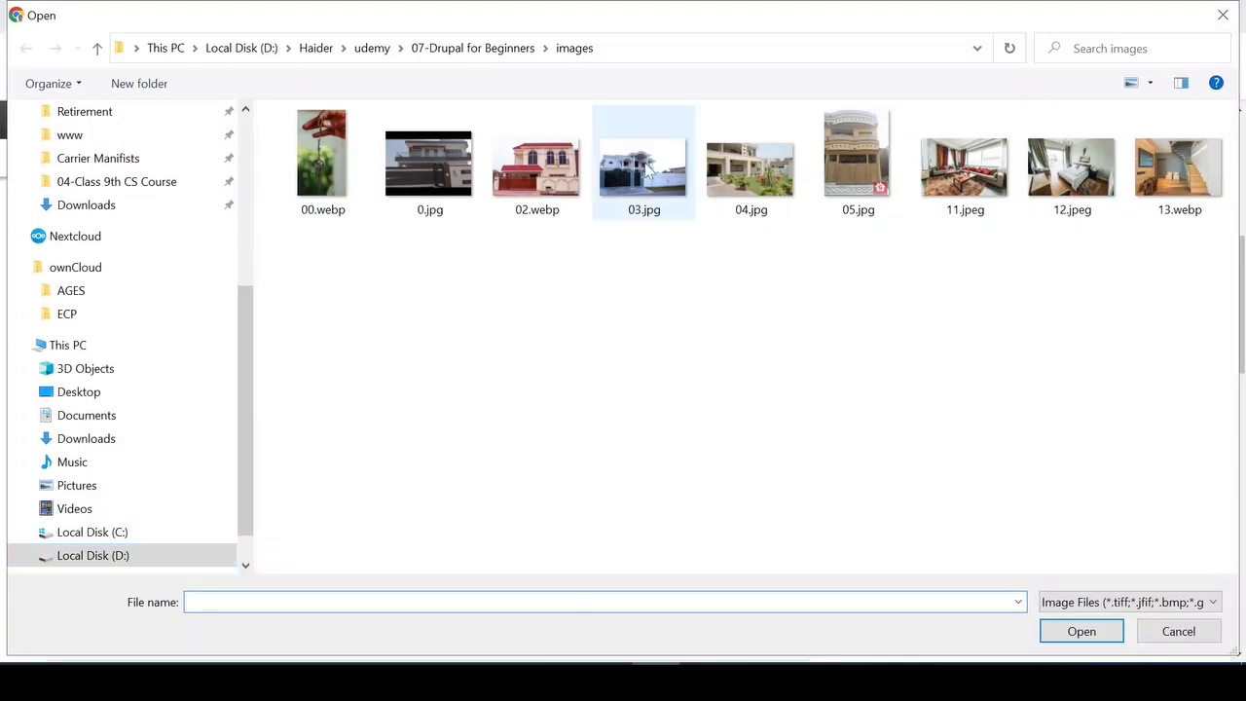
{"action": "double_click", "coordinate": [647, 168]}
{"action": "scroll", "coordinate": [520, 373], "scroll_direction": "down", "scroll_amount": 3}
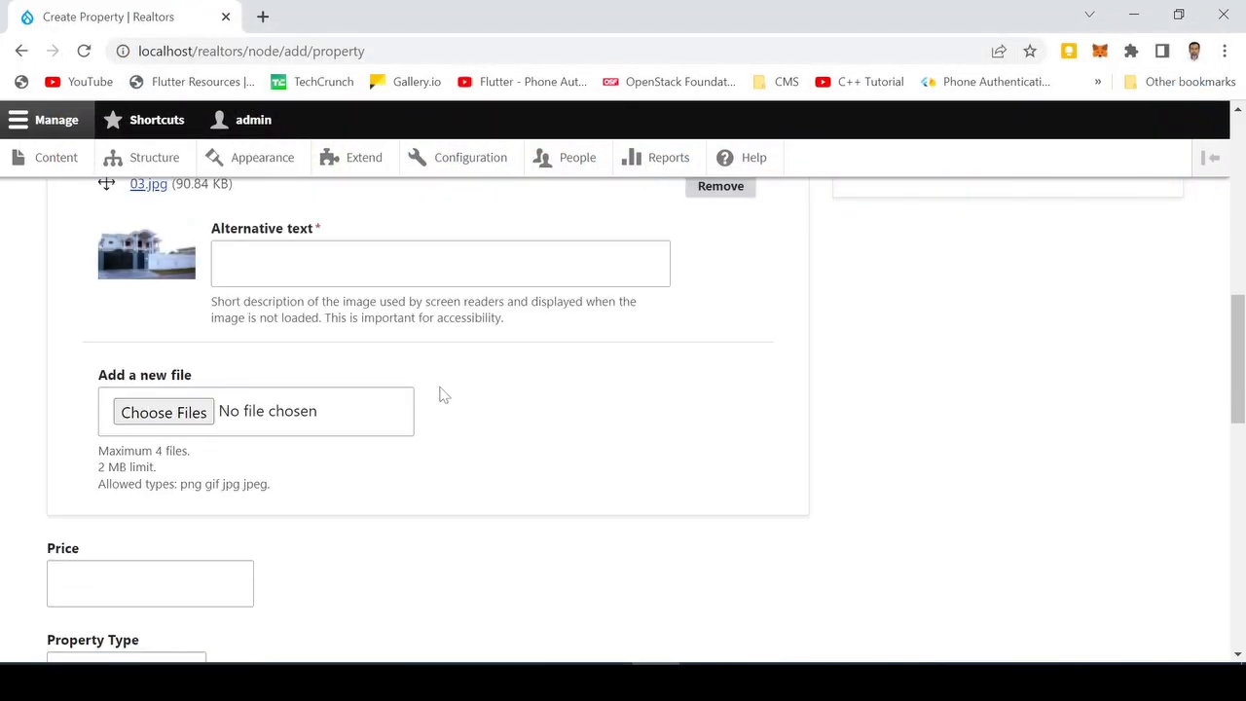
{"action": "left_click", "coordinate": [390, 264]}
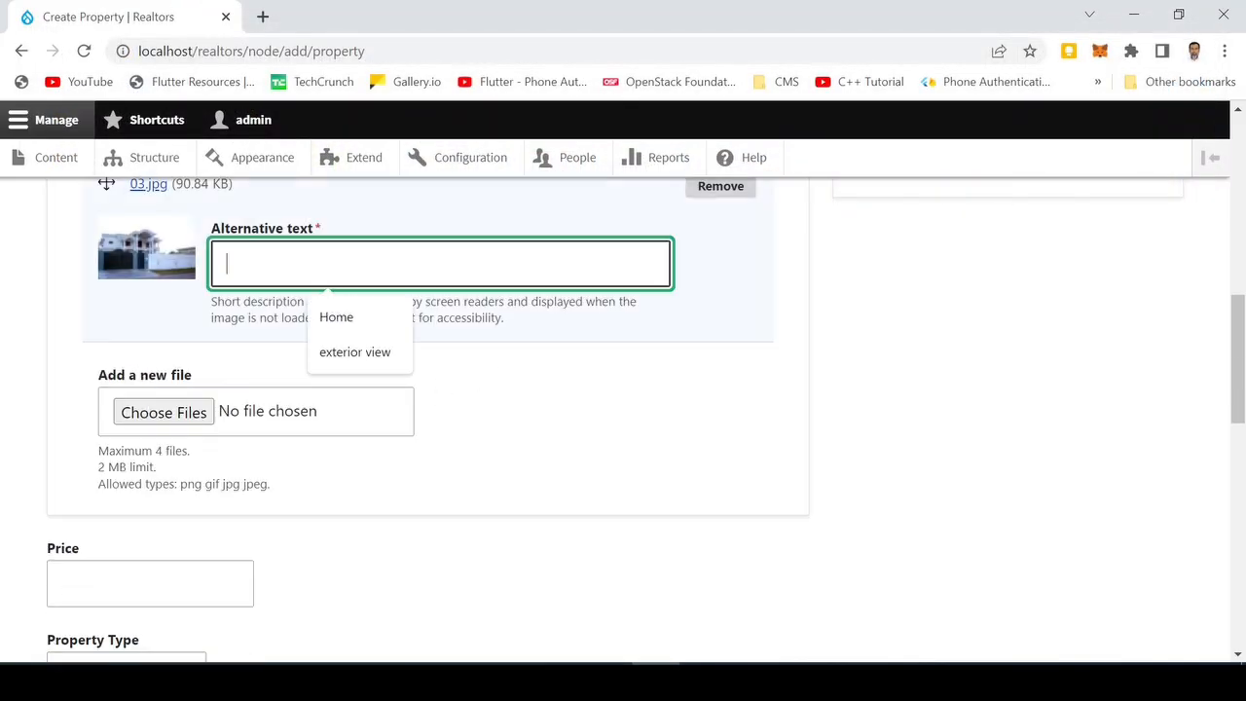
{"action": "left_click", "coordinate": [341, 360]}
Step: Set the rental property's price to 50000 and its property type to House
{"action": "scroll", "coordinate": [498, 384], "scroll_direction": "down", "scroll_amount": 2}
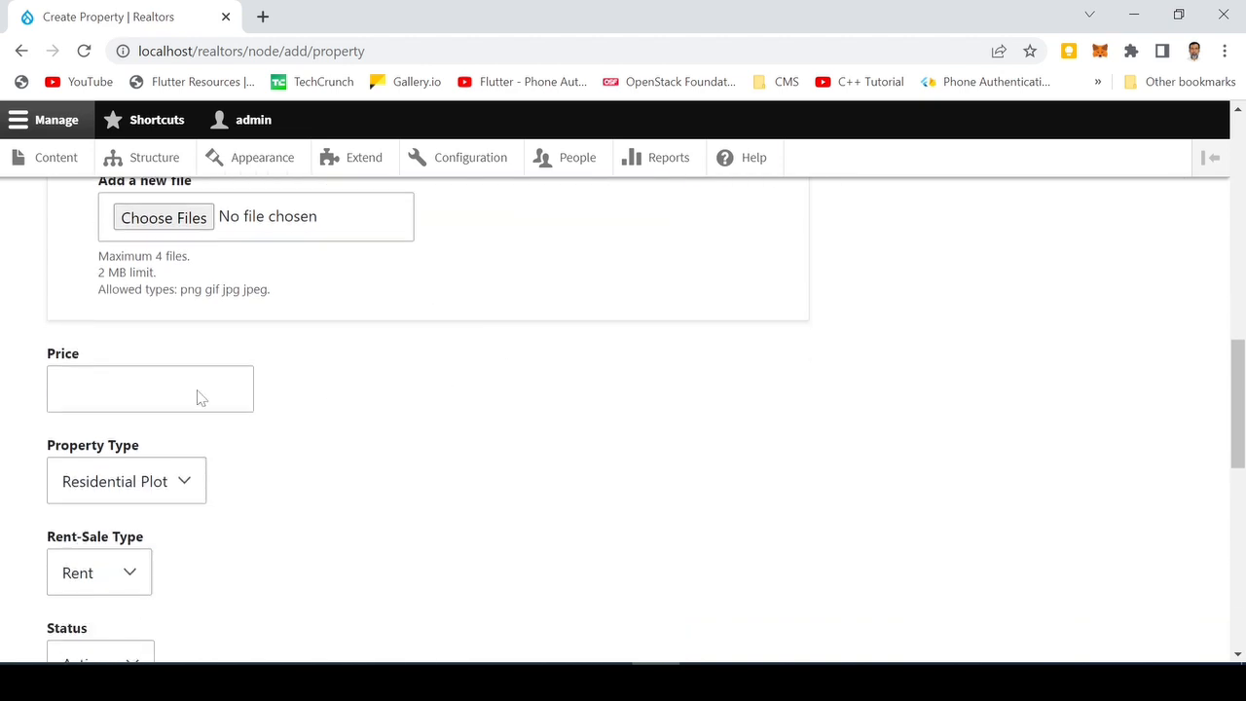
{"action": "left_click", "coordinate": [195, 394]}
{"action": "left_click", "coordinate": [146, 390]}
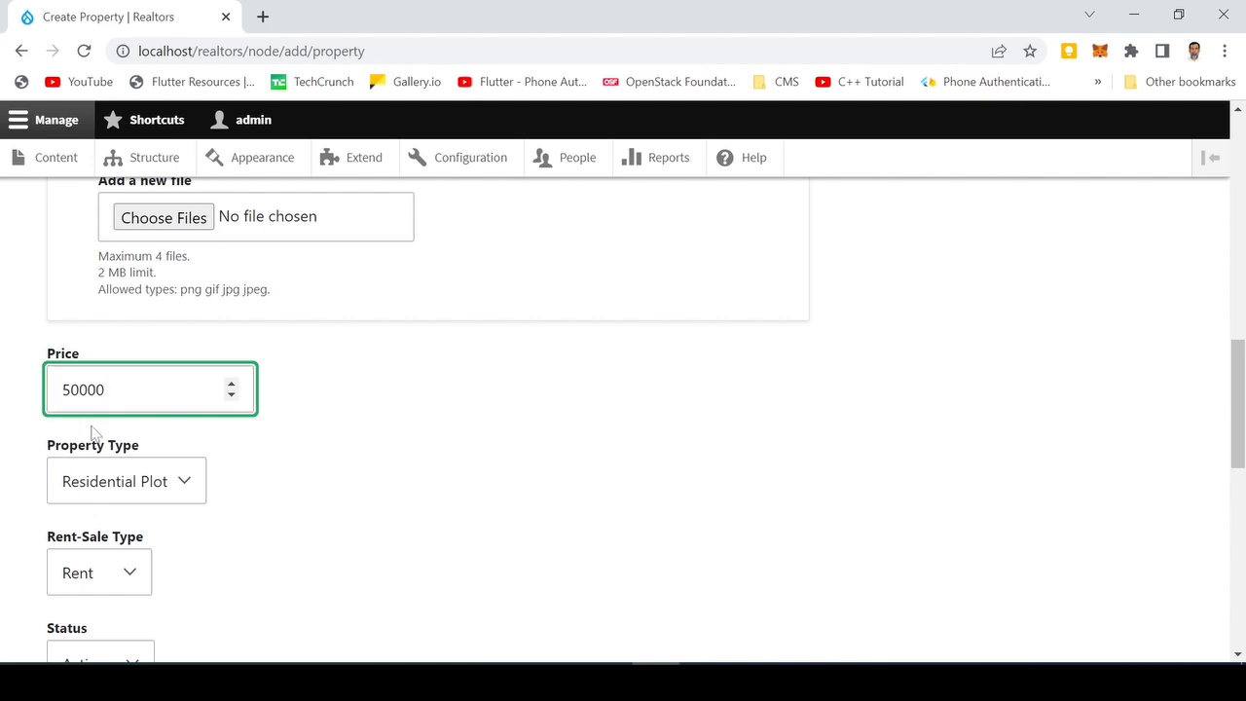
{"action": "left_click", "coordinate": [127, 479]}
{"action": "left_click", "coordinate": [97, 579]}
{"action": "scroll", "coordinate": [220, 512], "scroll_direction": "down", "scroll_amount": 3}
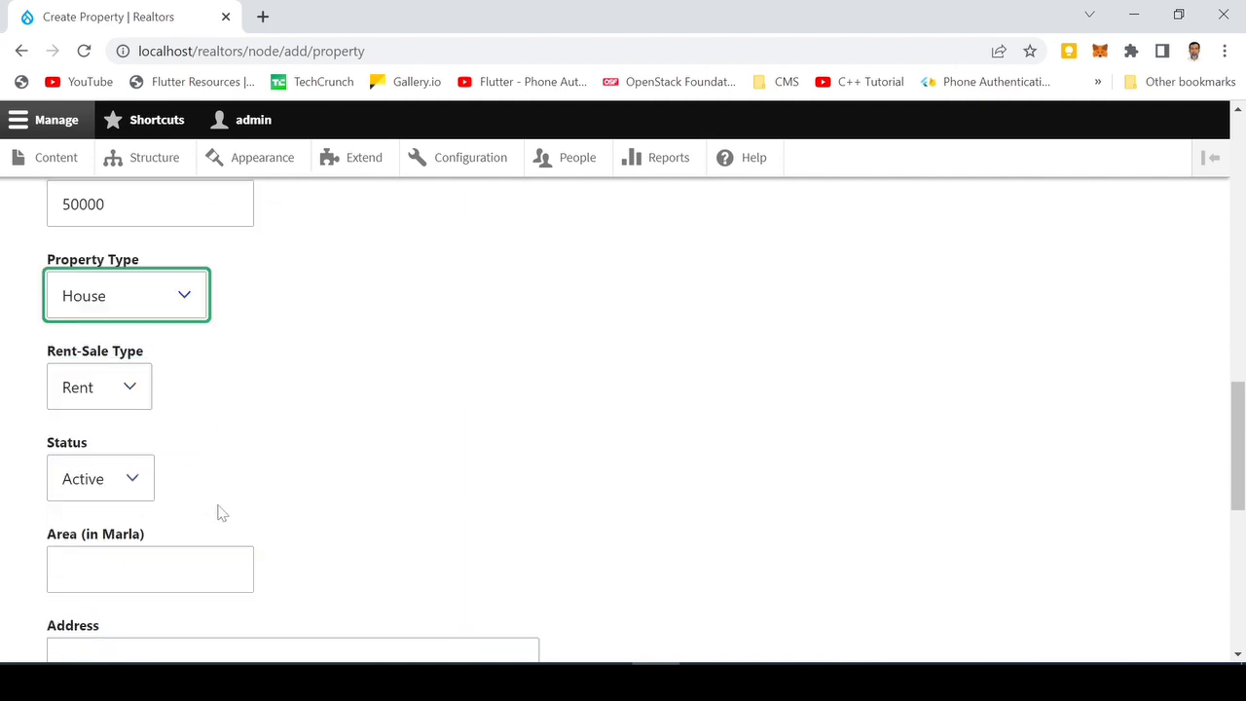
Step: Set the area to 15 Marla and fill in the property's address from the matching suggested entry
{"action": "scroll", "coordinate": [165, 408], "scroll_direction": "down", "scroll_amount": 2}
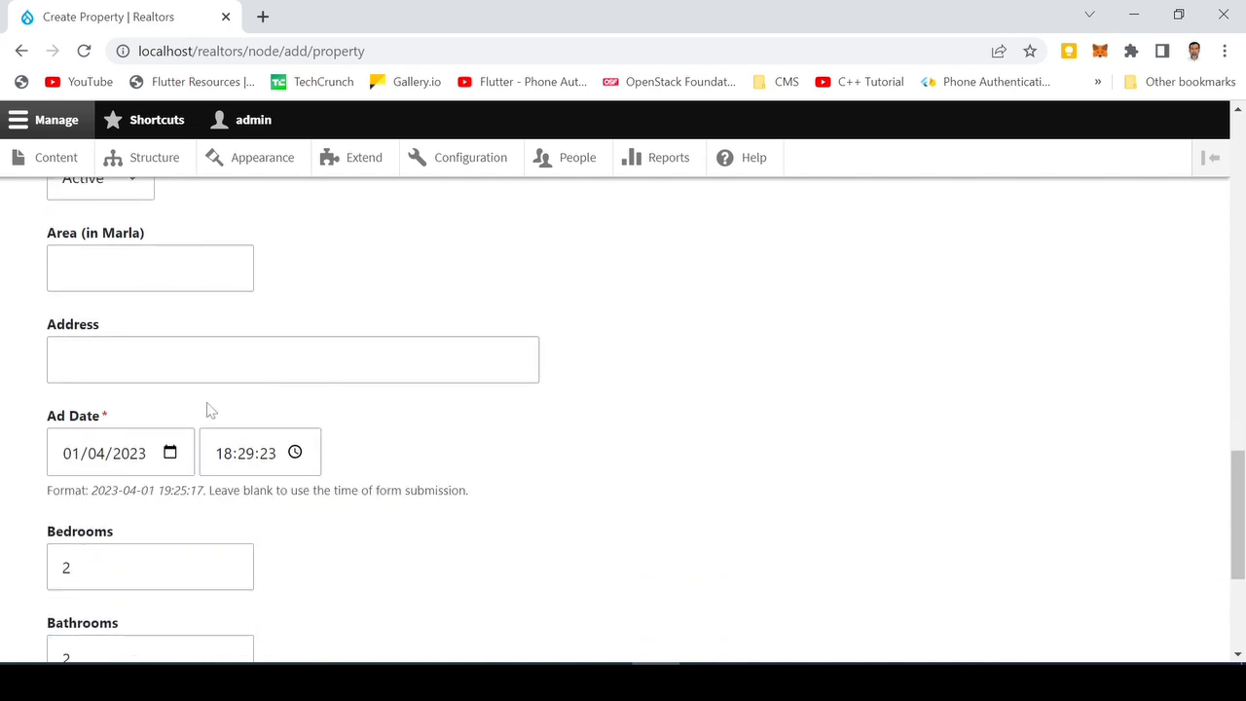
{"action": "left_click", "coordinate": [146, 269]}
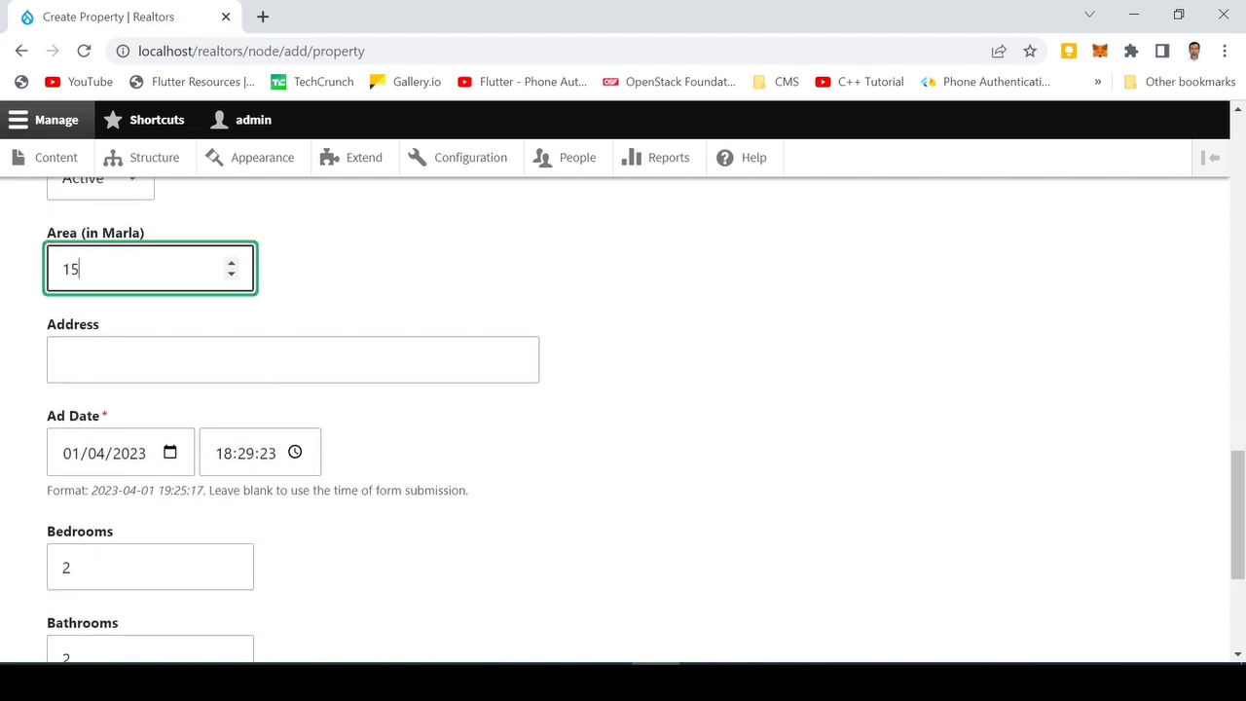
{"action": "left_click", "coordinate": [146, 360]}
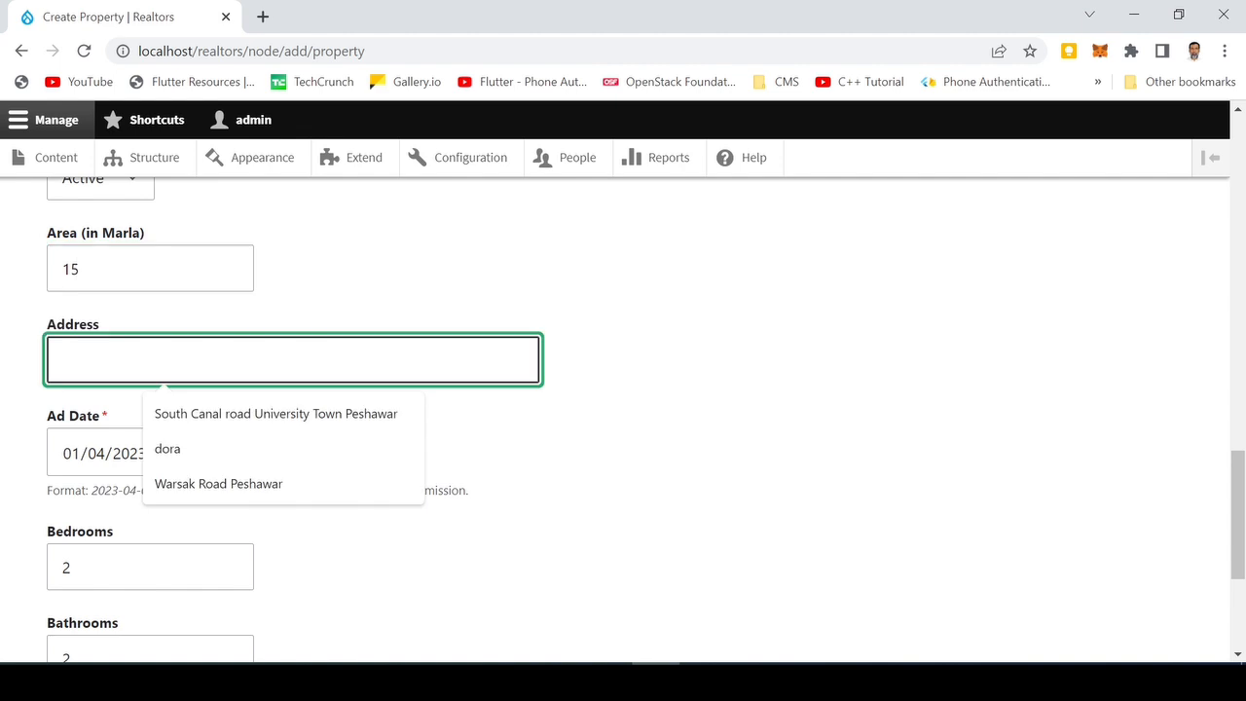
{"action": "type", "text": "Warsak Road Peshawar"}
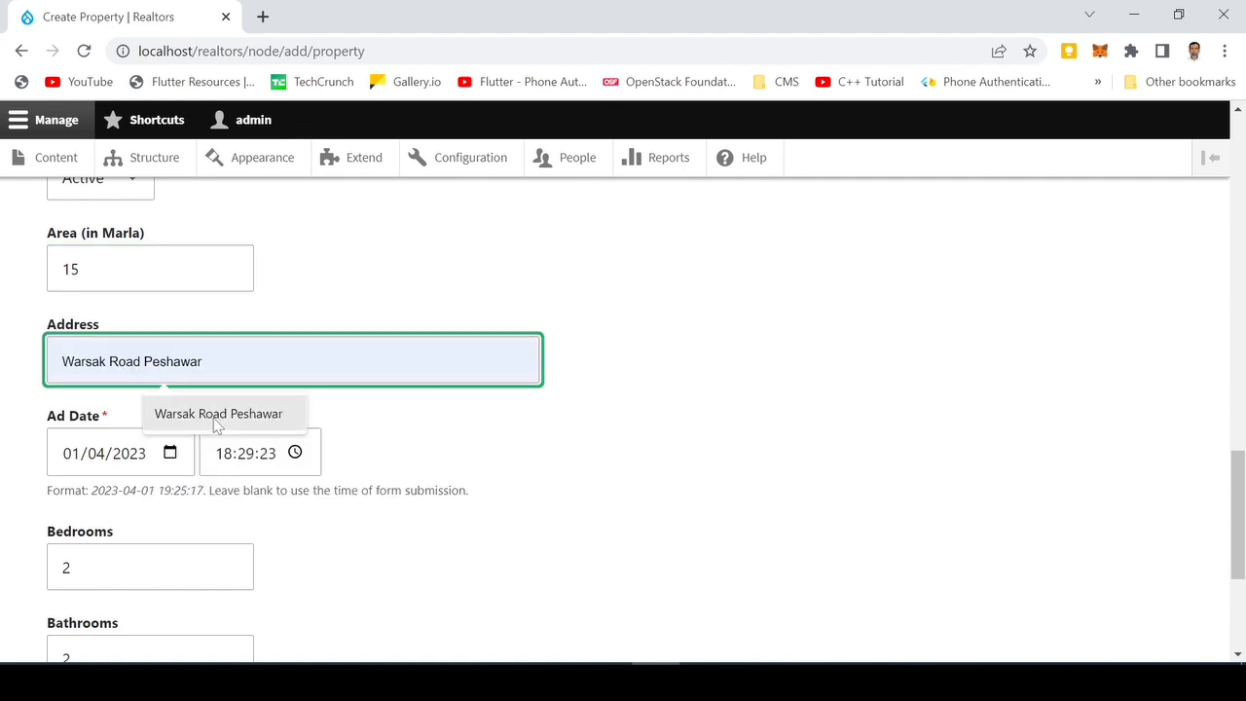
{"action": "left_click", "coordinate": [217, 415]}
Step: Set the bedrooms to 5 and the bathrooms to 4, and save the rental property
{"action": "scroll", "coordinate": [195, 487], "scroll_direction": "down", "scroll_amount": 3}
{"action": "left_click_drag", "start_coordinate": [86, 277], "coordinate": [20, 277]}
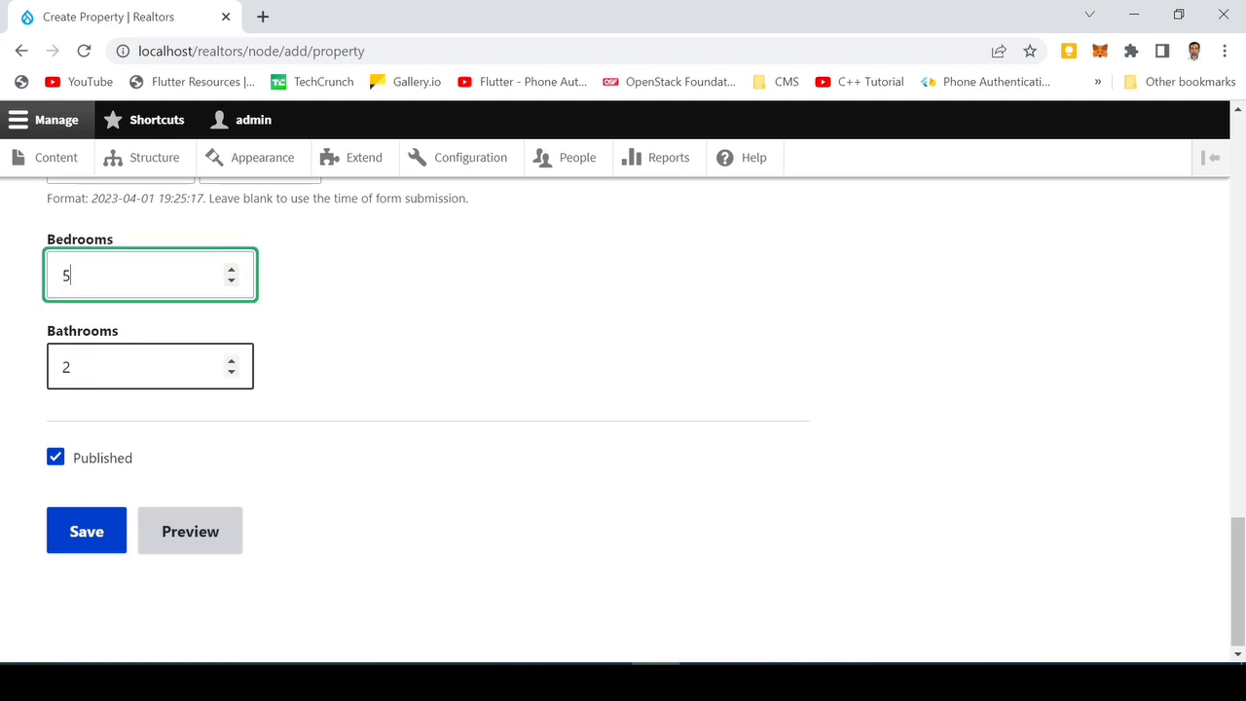
{"action": "left_click_drag", "start_coordinate": [78, 366], "coordinate": [2, 363]}
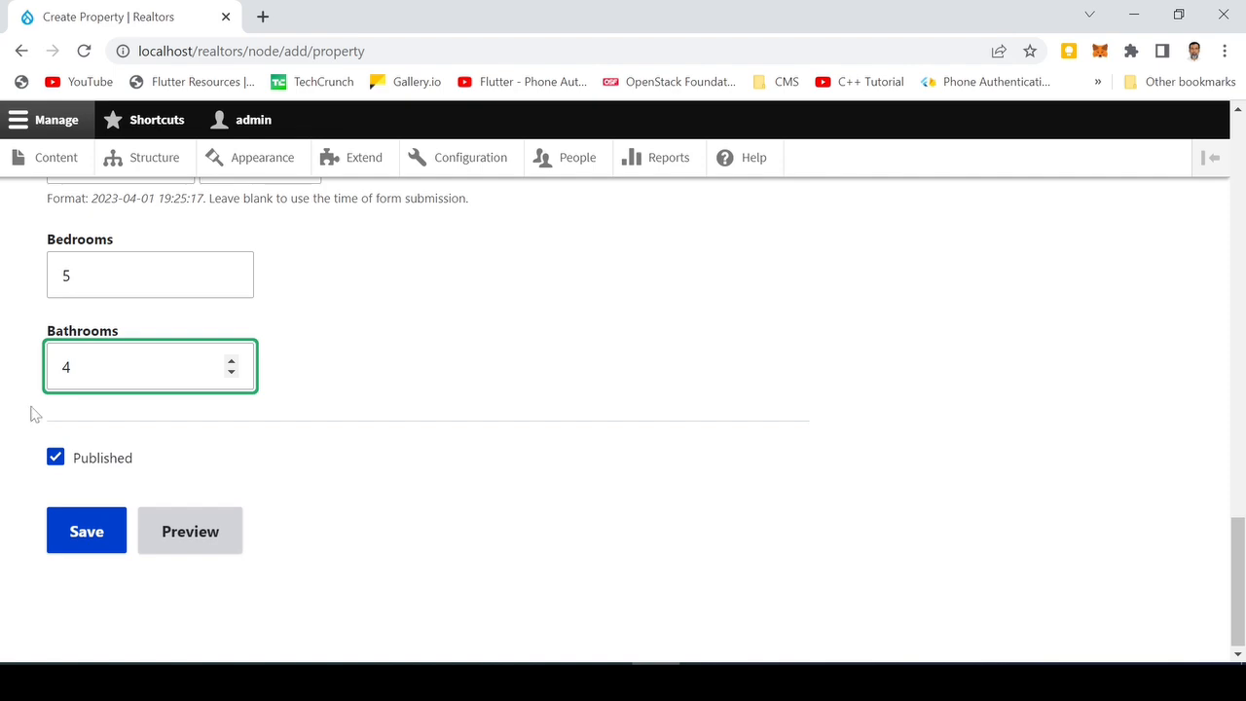
{"action": "left_click", "coordinate": [97, 538]}
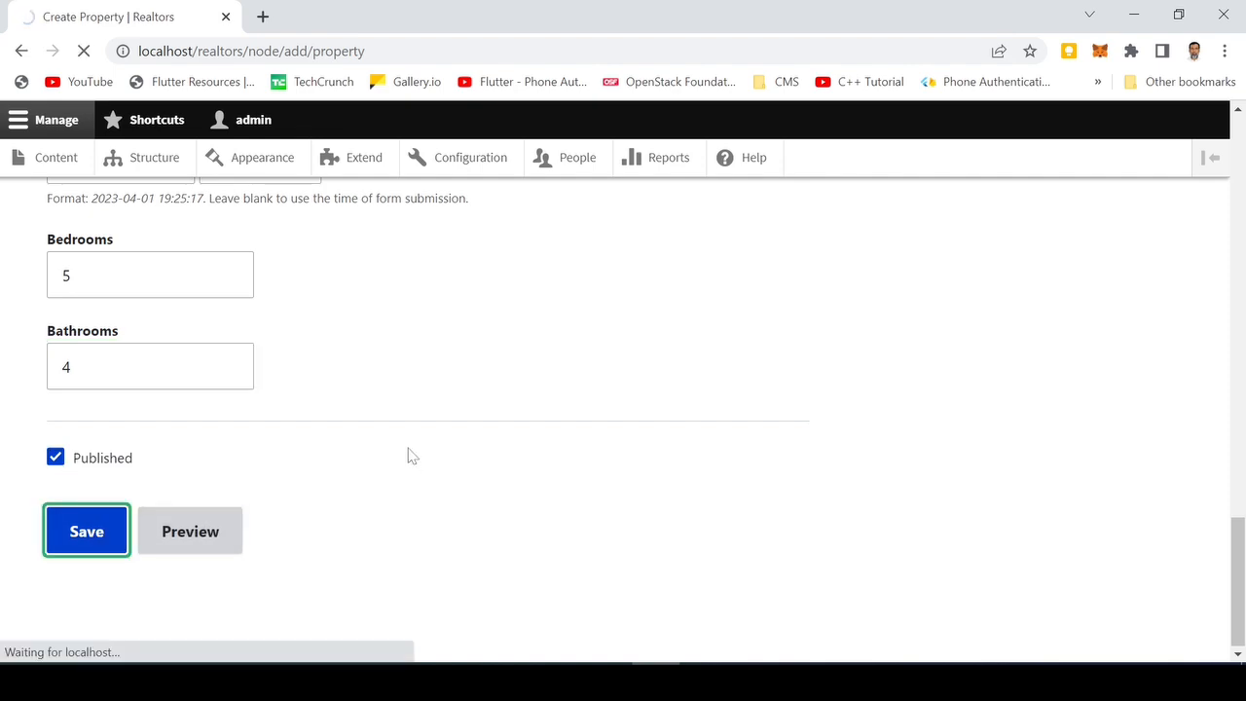
{"action": "scroll", "coordinate": [406, 454], "scroll_direction": "down", "scroll_amount": 4}
{"action": "scroll", "coordinate": [329, 444], "scroll_direction": "down", "scroll_amount": 10}
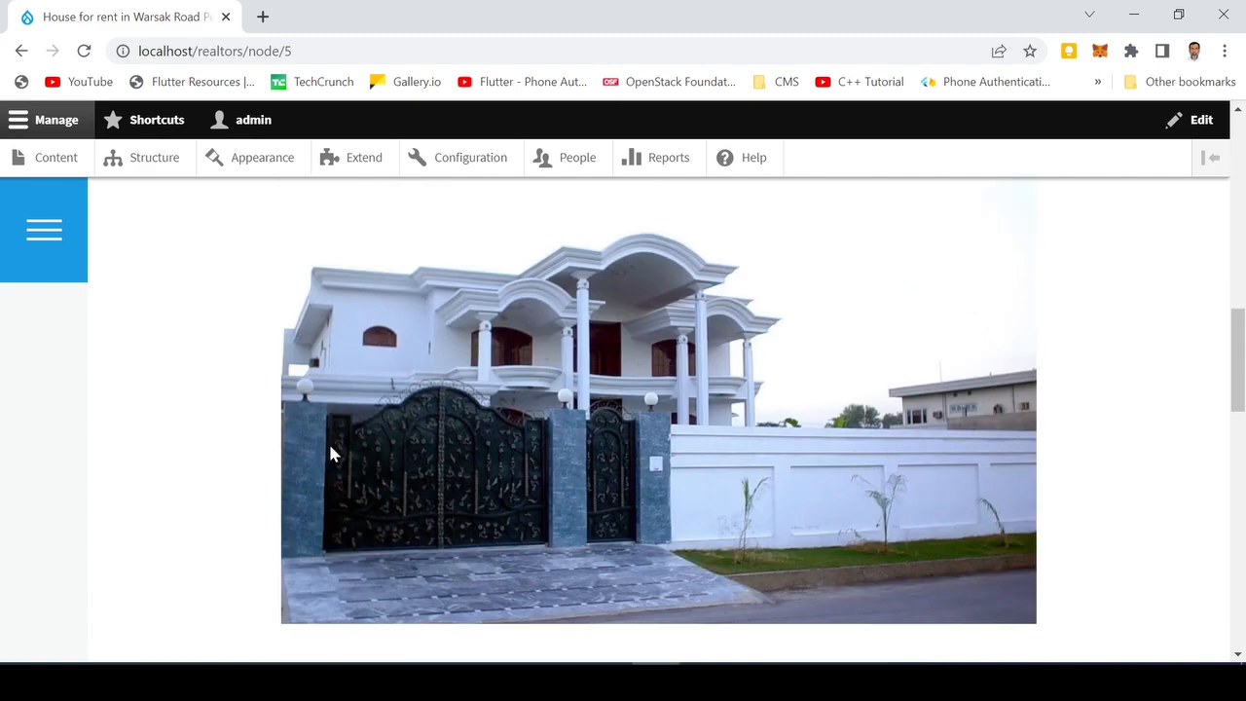
{"action": "scroll", "coordinate": [189, 367], "scroll_direction": "up", "scroll_amount": 14}
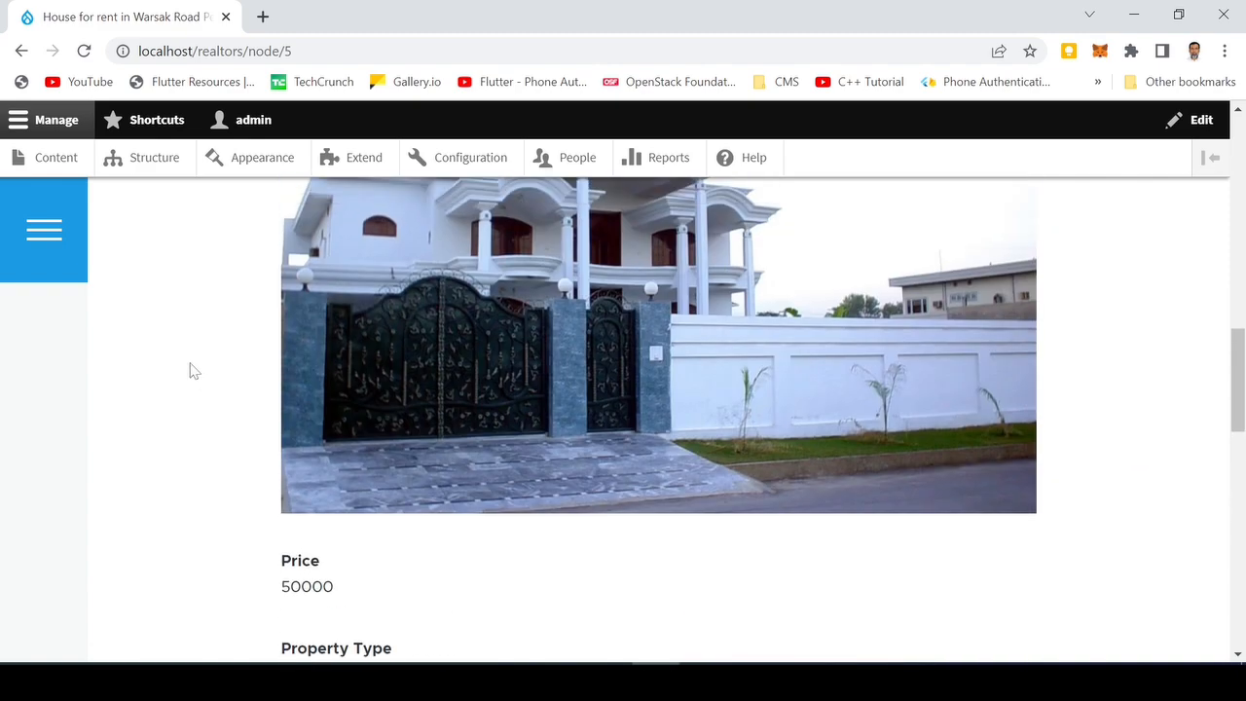
Step: Start another new Property content item from the site's content administration
{"action": "left_click", "coordinate": [57, 159]}
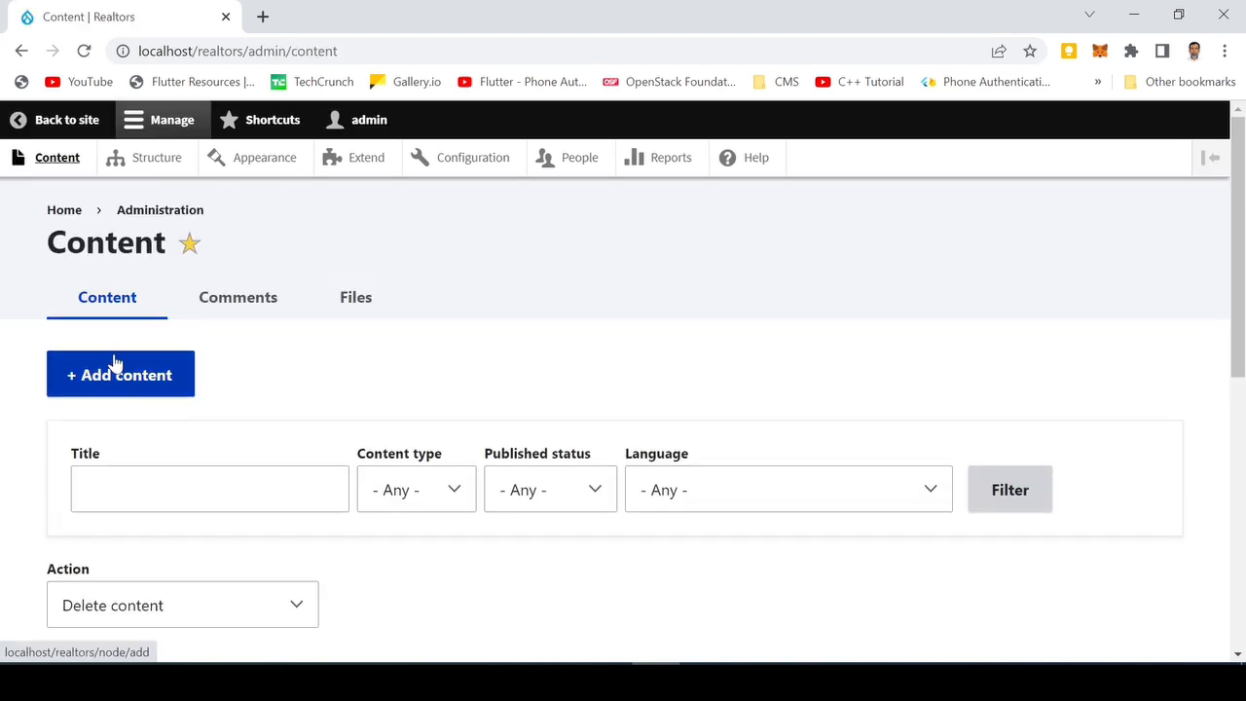
{"action": "left_click", "coordinate": [114, 367]}
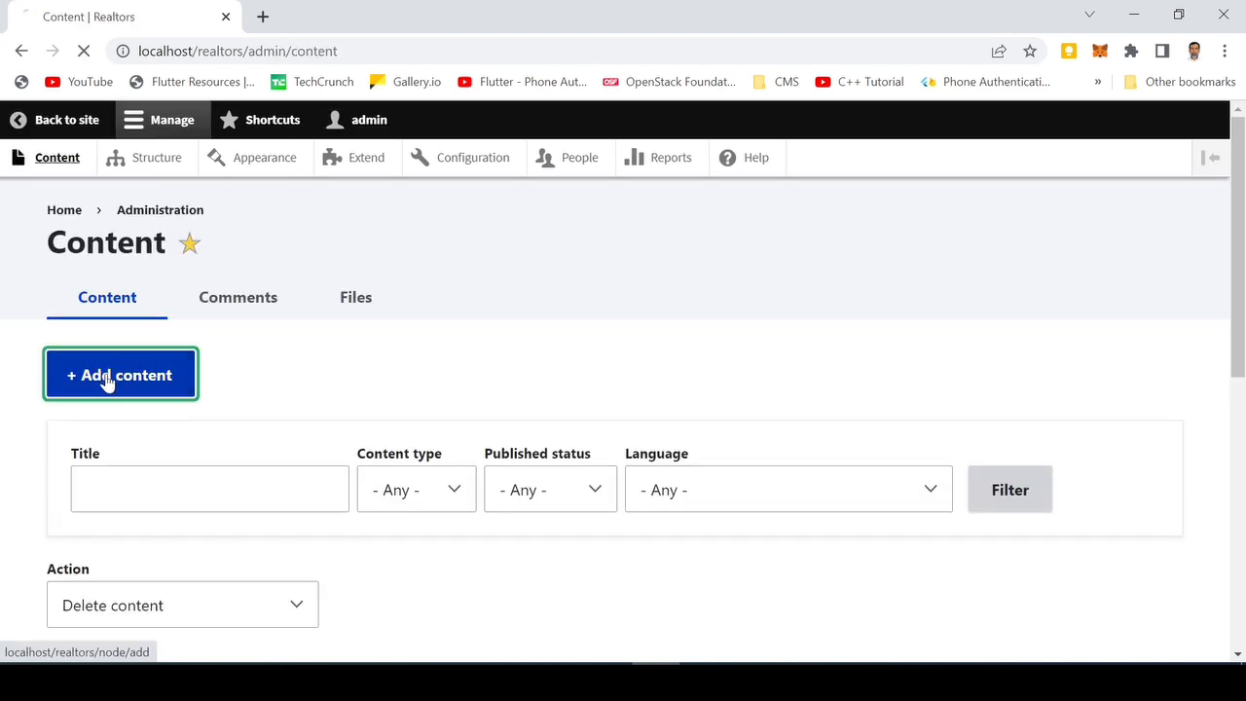
{"action": "left_click", "coordinate": [121, 510]}
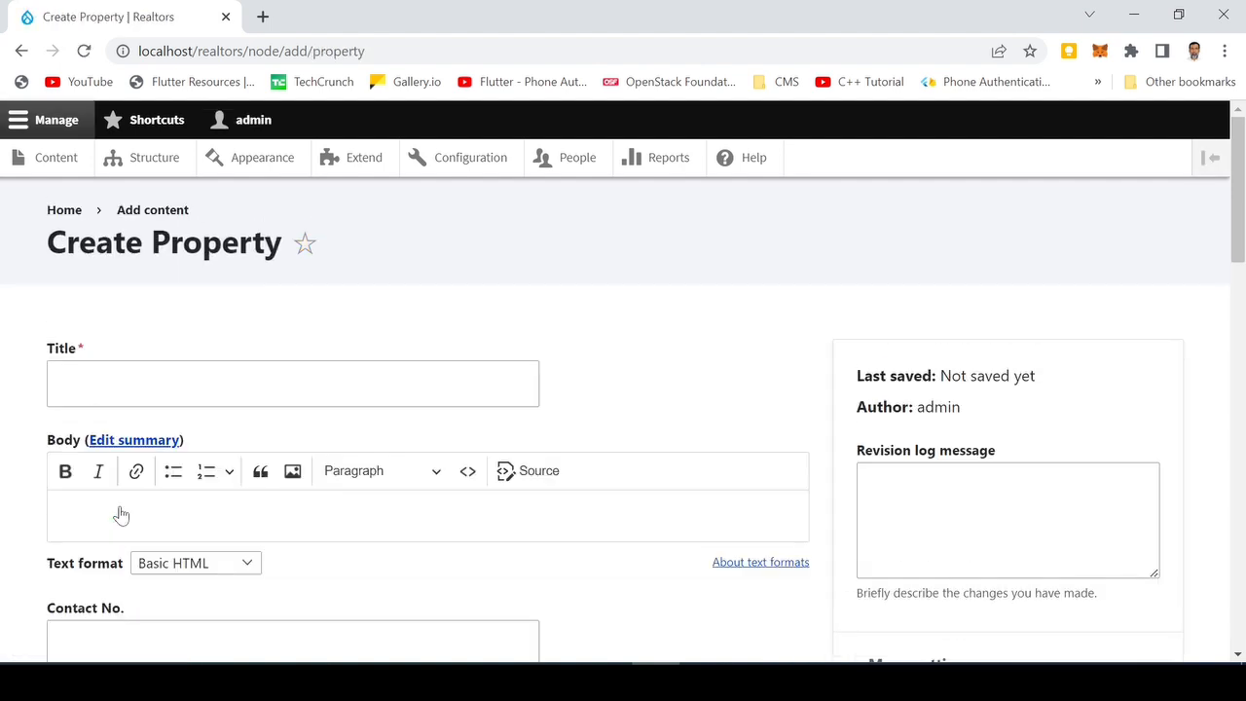
Step: Give the new property the title "House for Sale"
{"action": "left_click", "coordinate": [157, 383]}
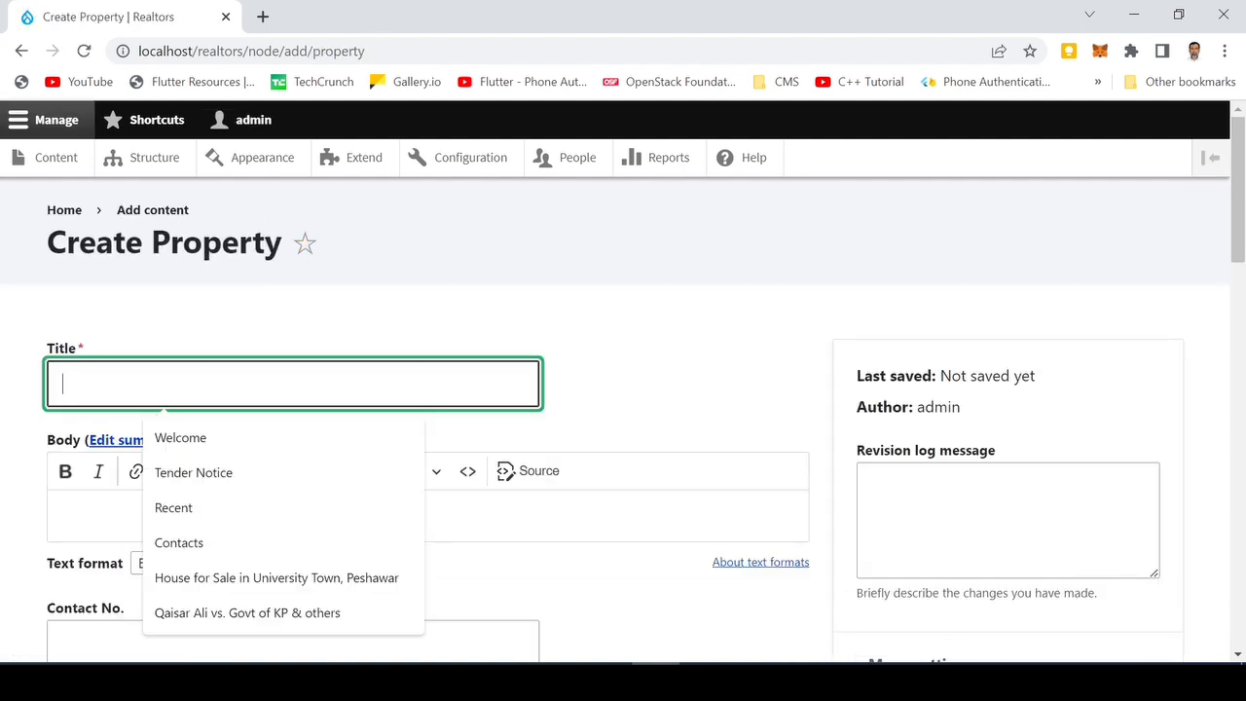
{"action": "type", "text": "House for "}
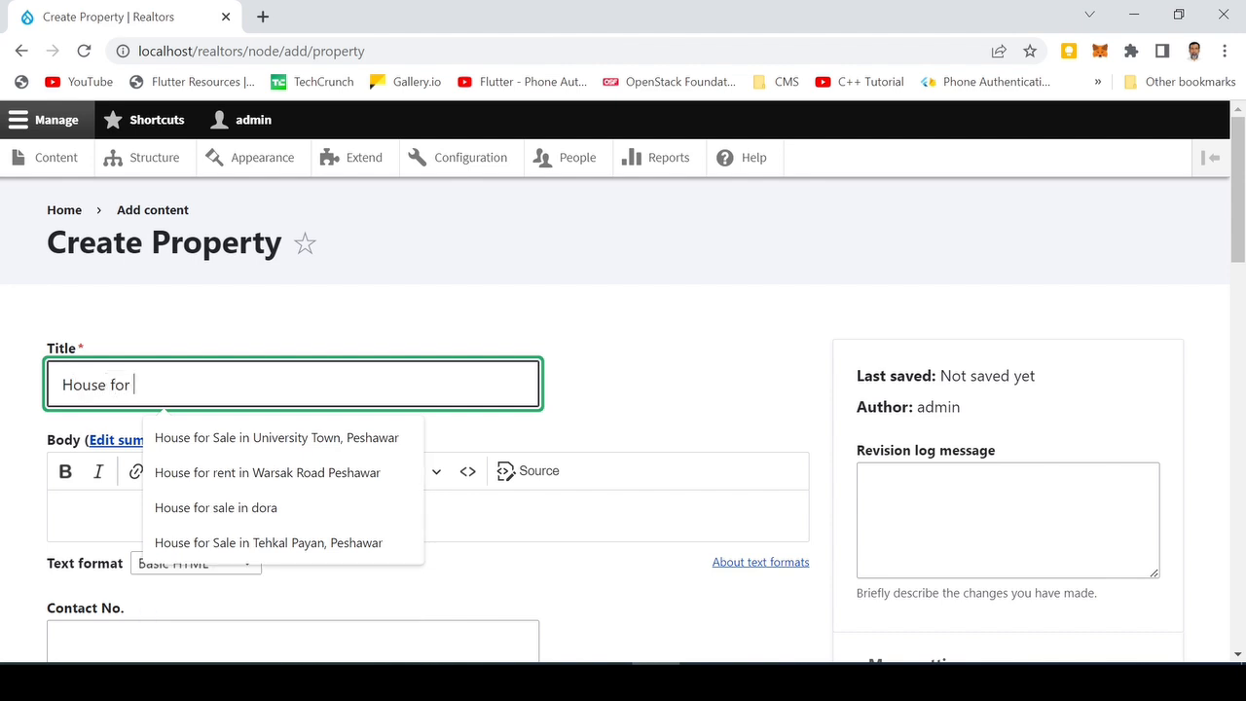
{"action": "type", "text": "Sale"}
{"action": "left_click", "coordinate": [117, 509]}
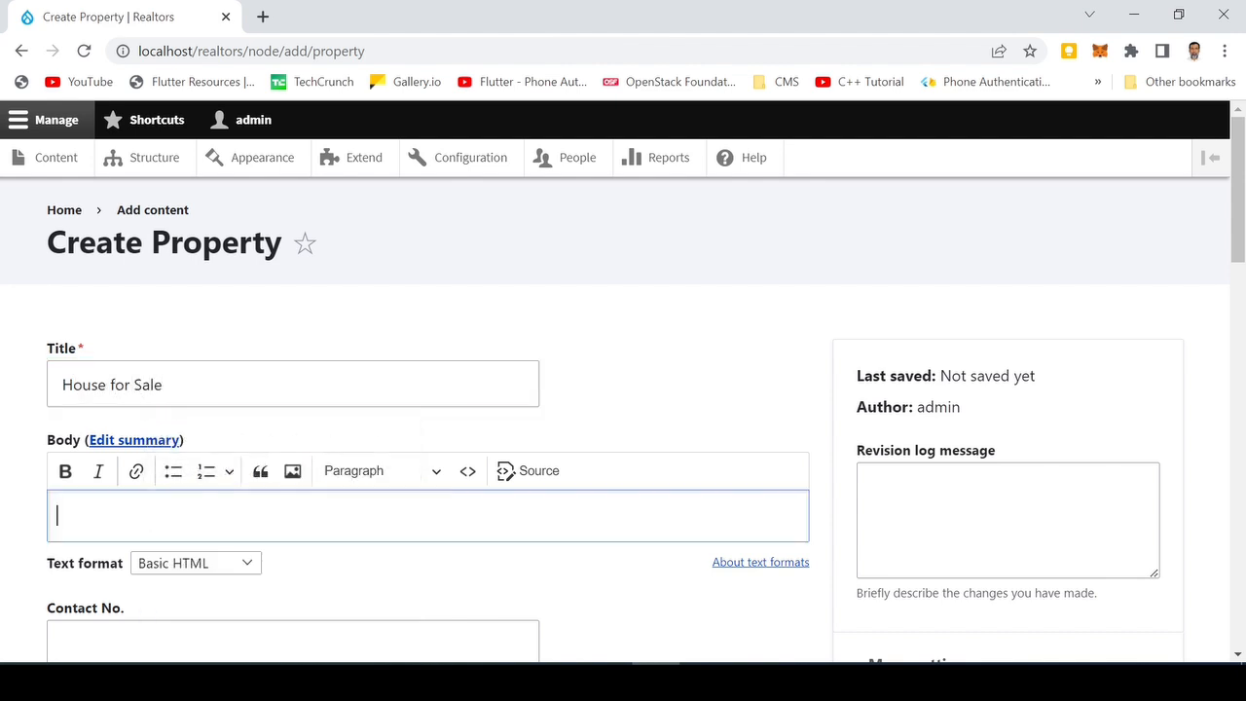
Step: Fill in the seller's contact number from a suggested entry and extend it with the country code and extra leading digits
{"action": "scroll", "coordinate": [118, 508], "scroll_direction": "down", "scroll_amount": 2}
{"action": "left_click", "coordinate": [185, 450]}
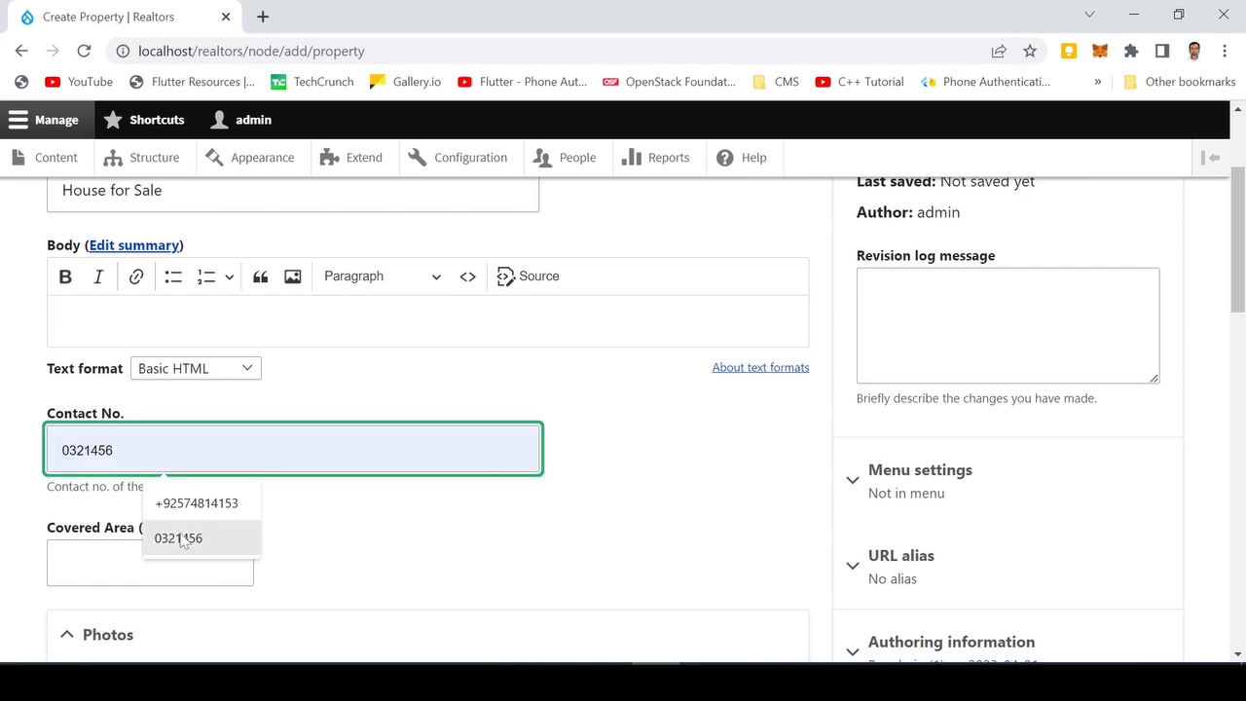
{"action": "left_click", "coordinate": [181, 536]}
{"action": "scroll", "coordinate": [152, 530], "scroll_direction": "down", "scroll_amount": 1}
{"action": "left_click", "coordinate": [146, 467]}
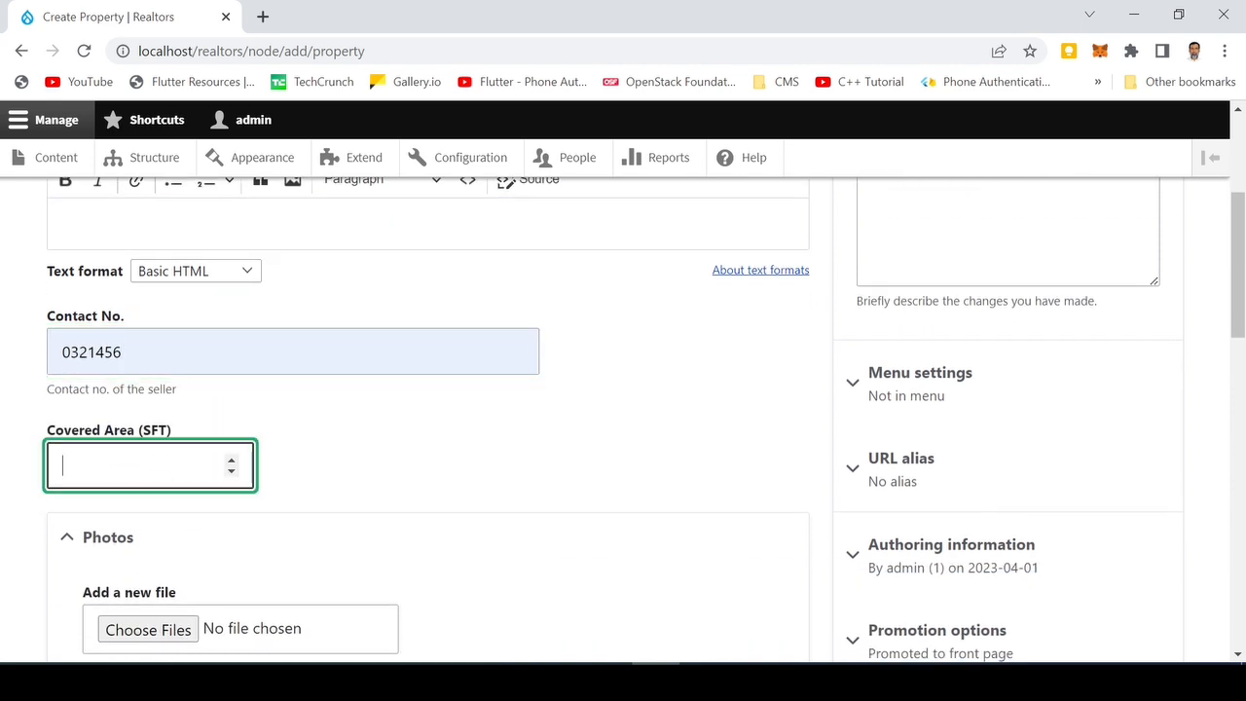
{"action": "left_click", "coordinate": [63, 353]}
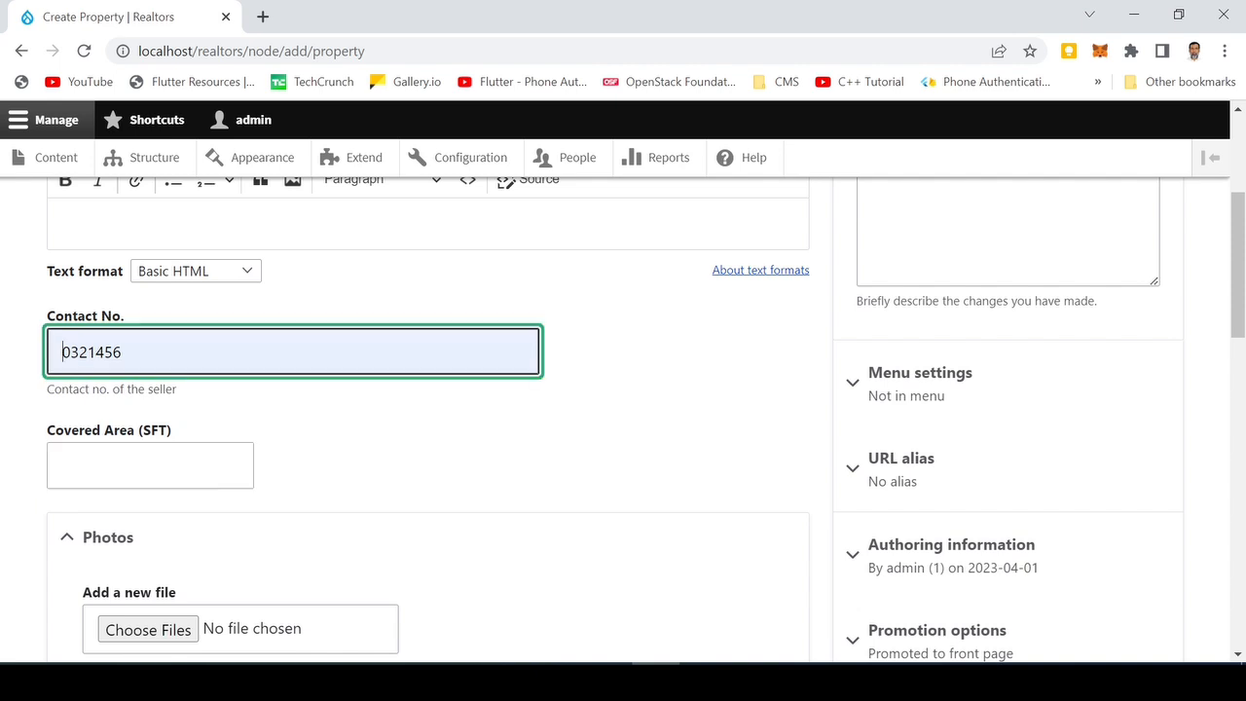
{"action": "type", "text": "+92582"}
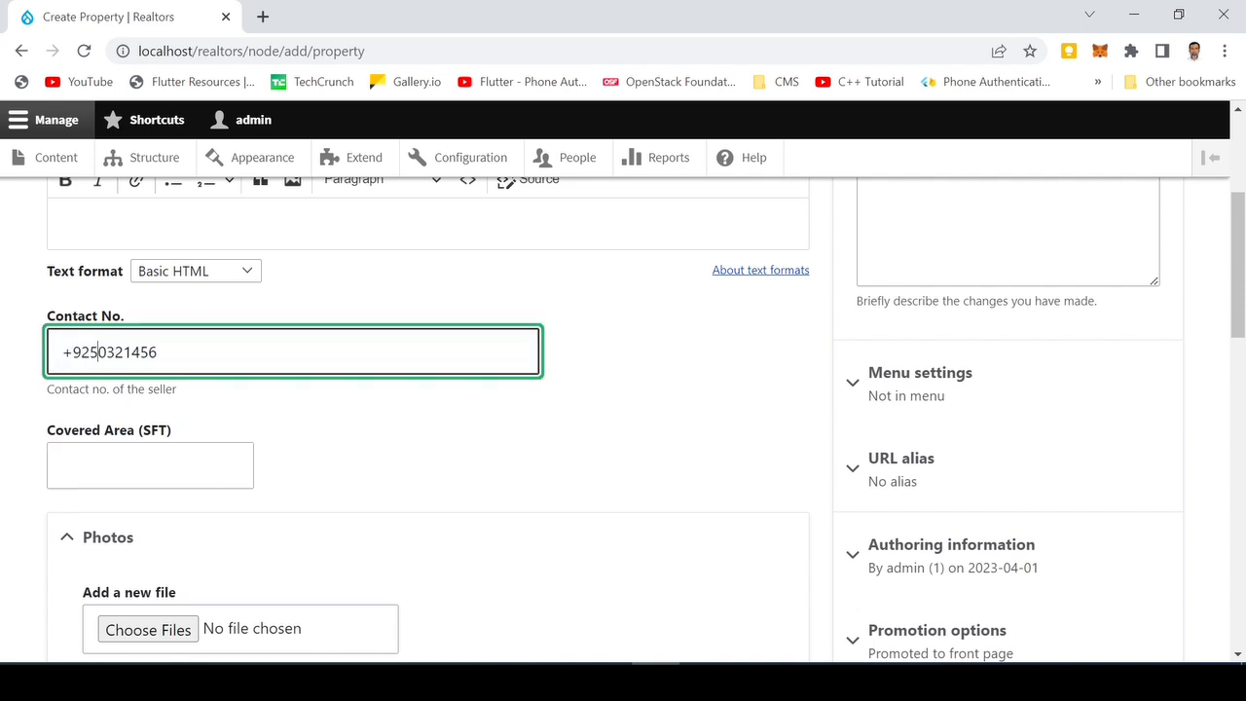
{"action": "type", "text": "41"}
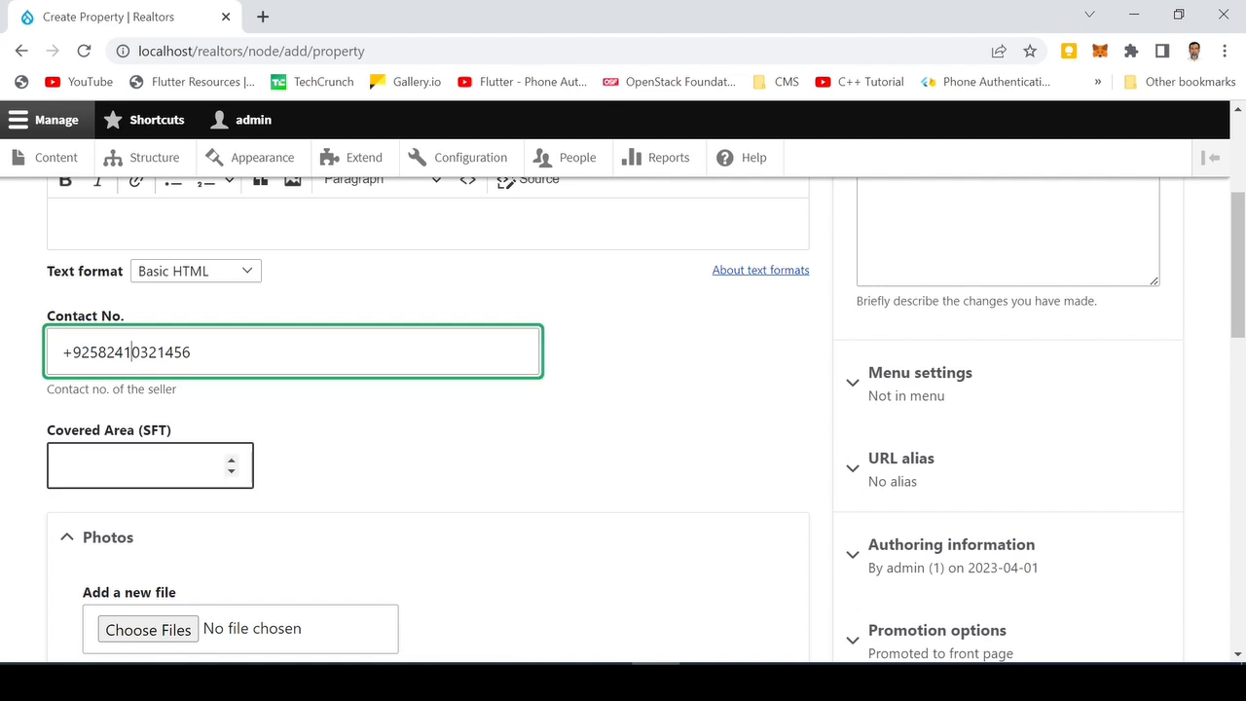
Step: Set the covered area to 3500 SFT and upload 05.jpg as the sale property's photo
{"action": "left_click", "coordinate": [153, 465]}
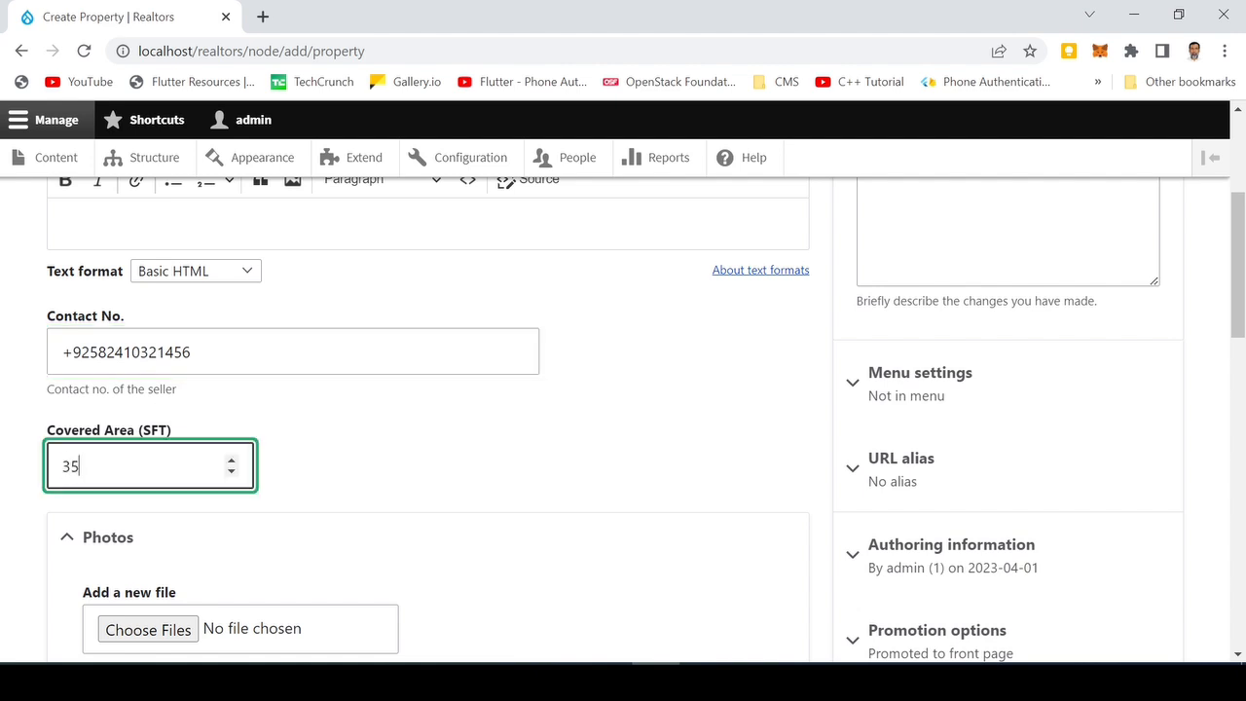
{"action": "scroll", "coordinate": [429, 418], "scroll_direction": "down", "scroll_amount": 2}
{"action": "left_click", "coordinate": [147, 434]}
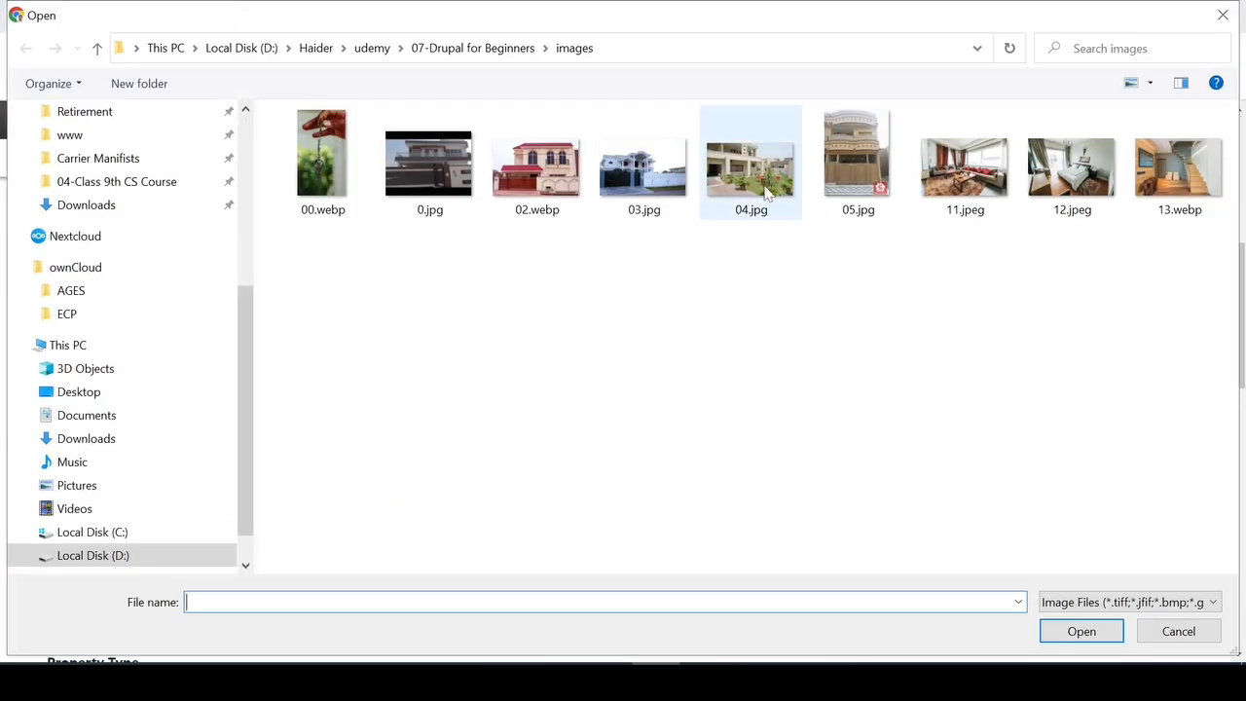
{"action": "double_click", "coordinate": [857, 166]}
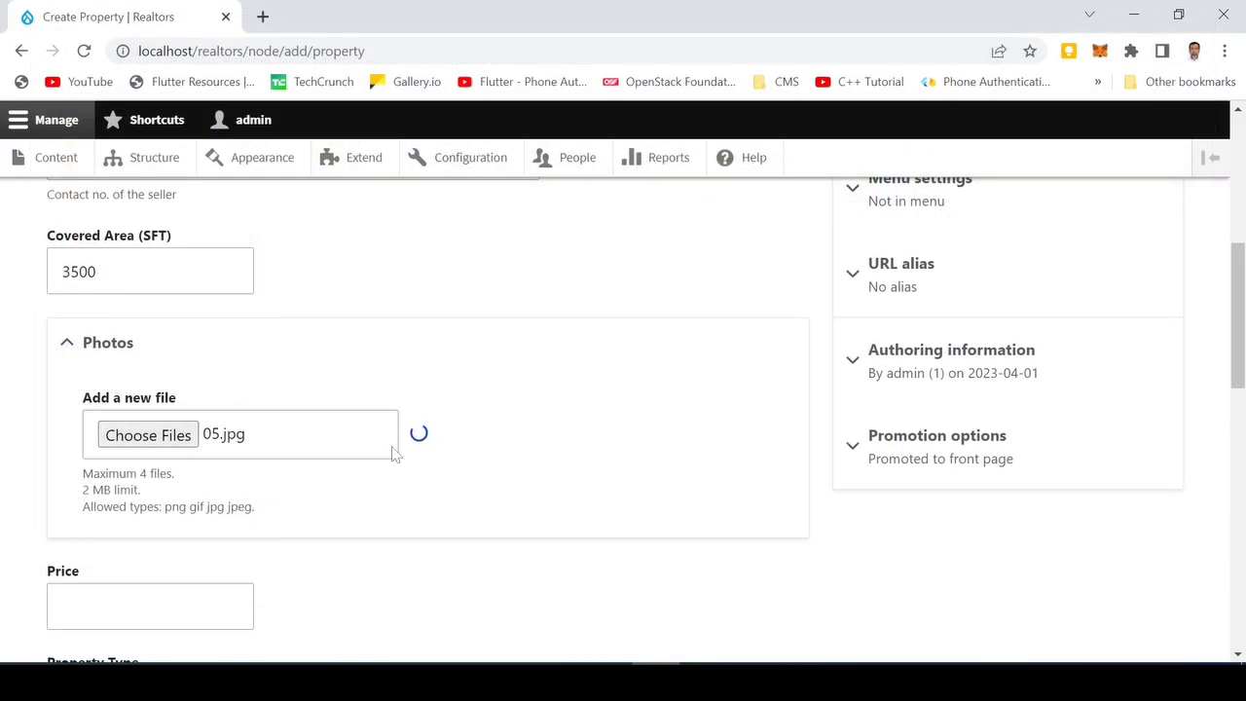
Step: Fill in the alternative text for the 05.jpg photo from the suggested entries
{"action": "scroll", "coordinate": [239, 533], "scroll_direction": "down", "scroll_amount": 3}
{"action": "left_click", "coordinate": [292, 263]}
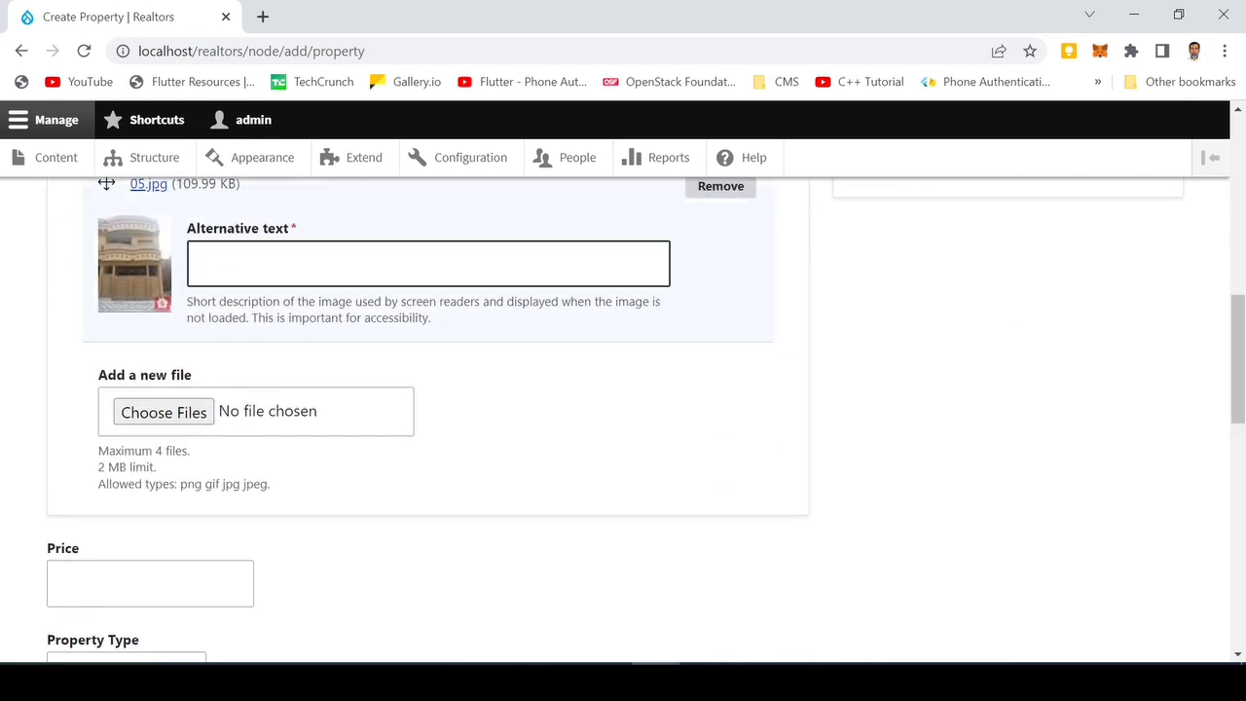
{"action": "left_click", "coordinate": [331, 317]}
{"action": "scroll", "coordinate": [251, 500], "scroll_direction": "down", "scroll_amount": 2}
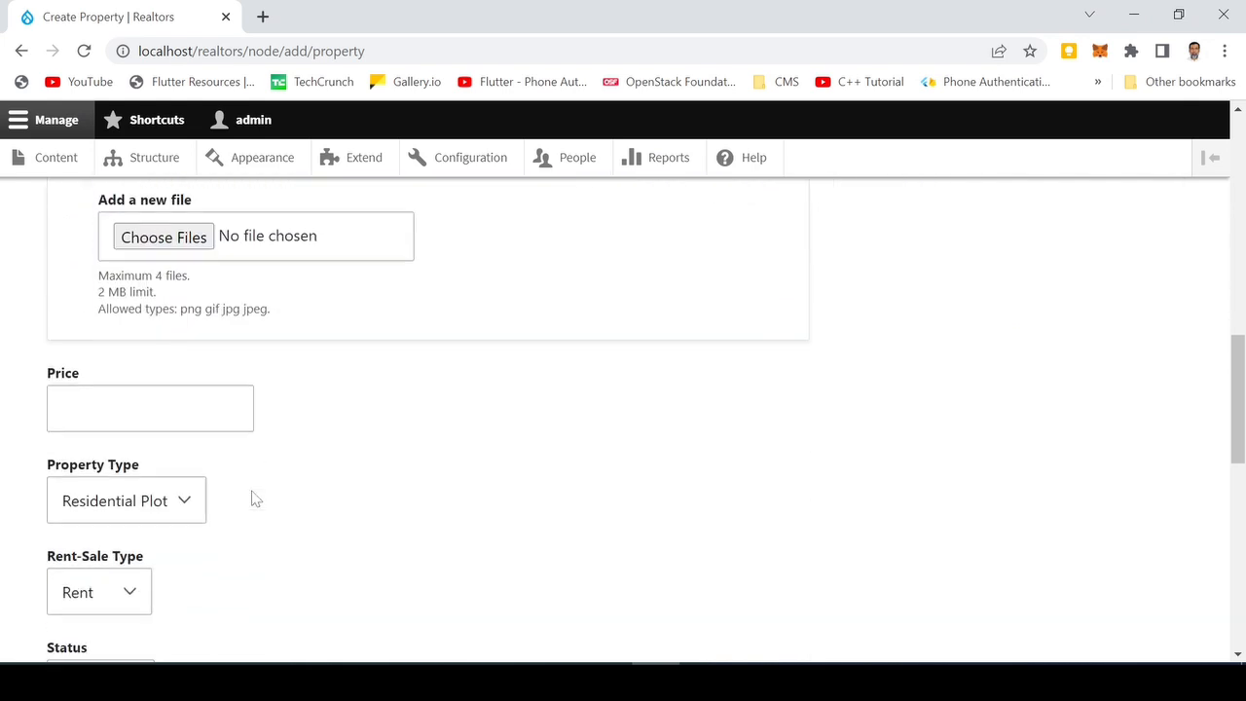
Step: Set the sale property's price to 30000 and its property type to House
{"action": "left_click", "coordinate": [146, 389]}
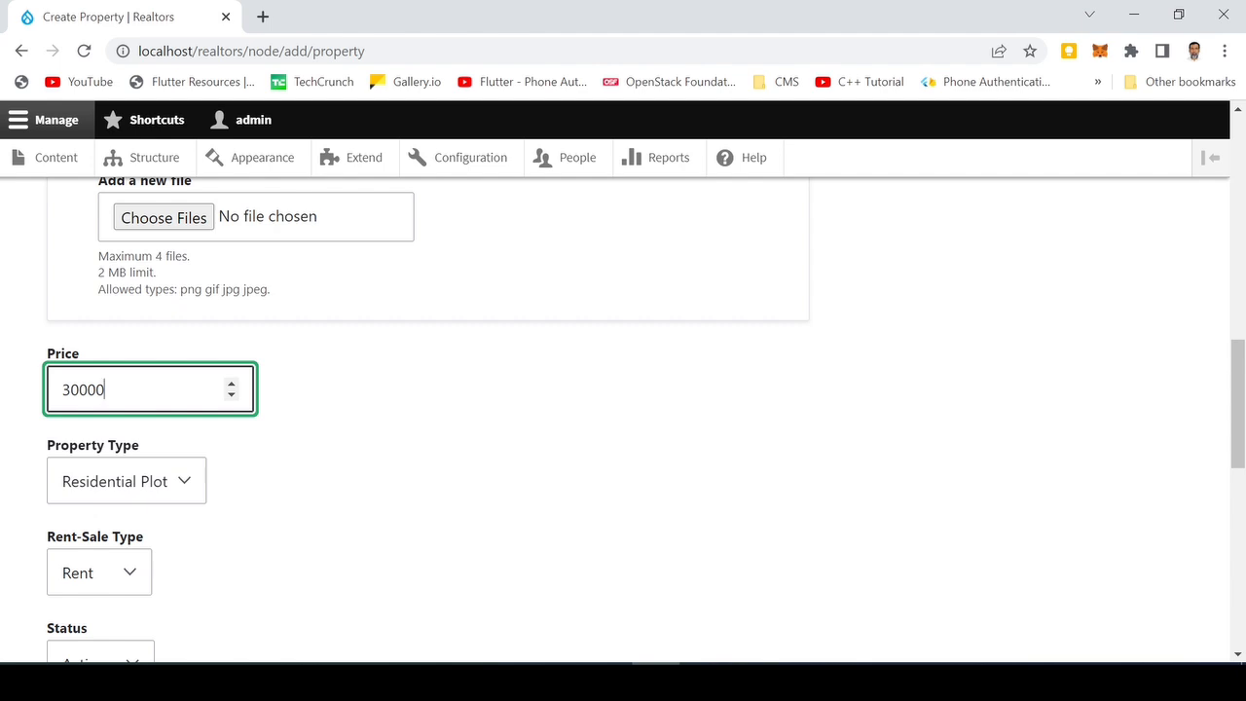
{"action": "left_click", "coordinate": [126, 478]}
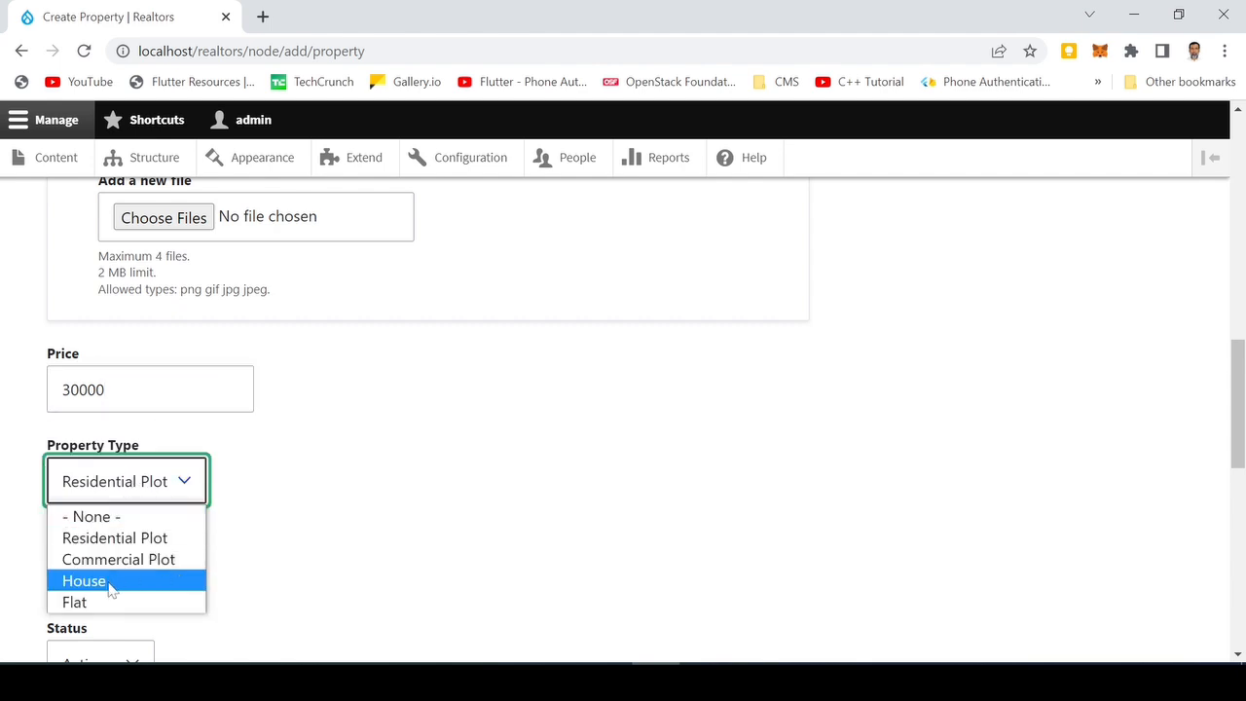
{"action": "left_click", "coordinate": [109, 584]}
Step: Set the house's area to 5 Marla and fill in its address with the locality and city
{"action": "scroll", "coordinate": [161, 584], "scroll_direction": "down", "scroll_amount": 2}
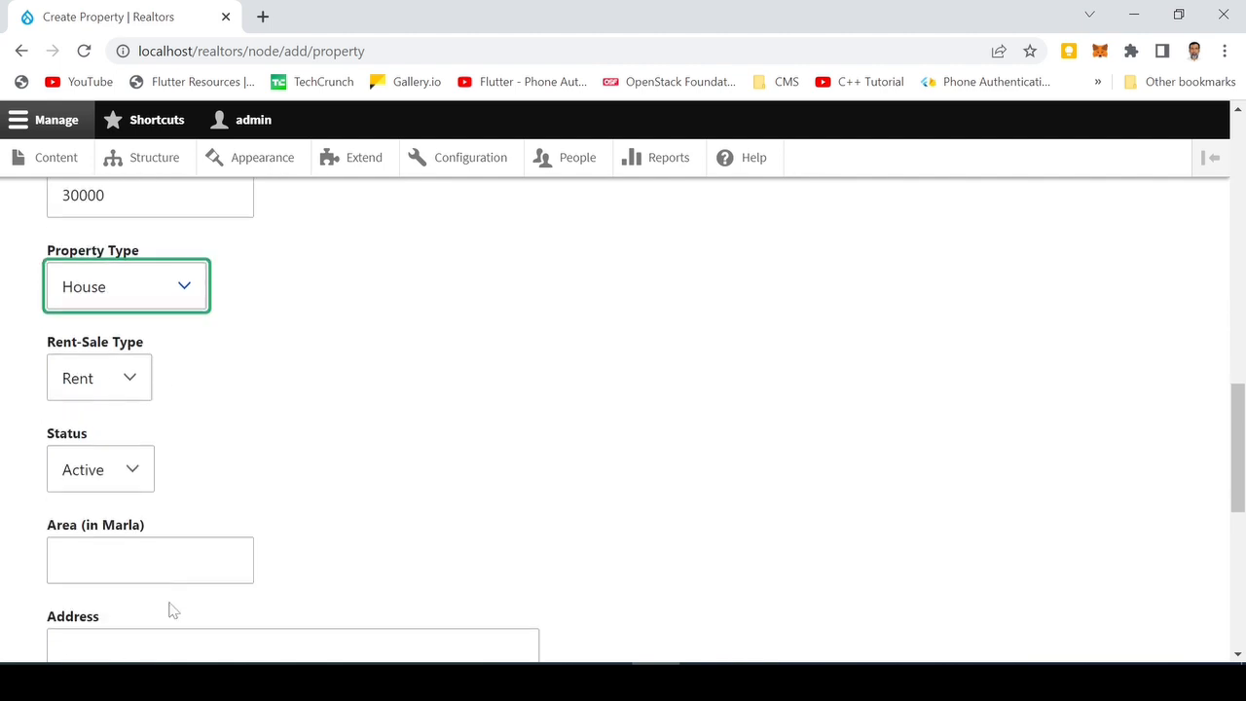
{"action": "scroll", "coordinate": [206, 478], "scroll_direction": "down", "scroll_amount": 1}
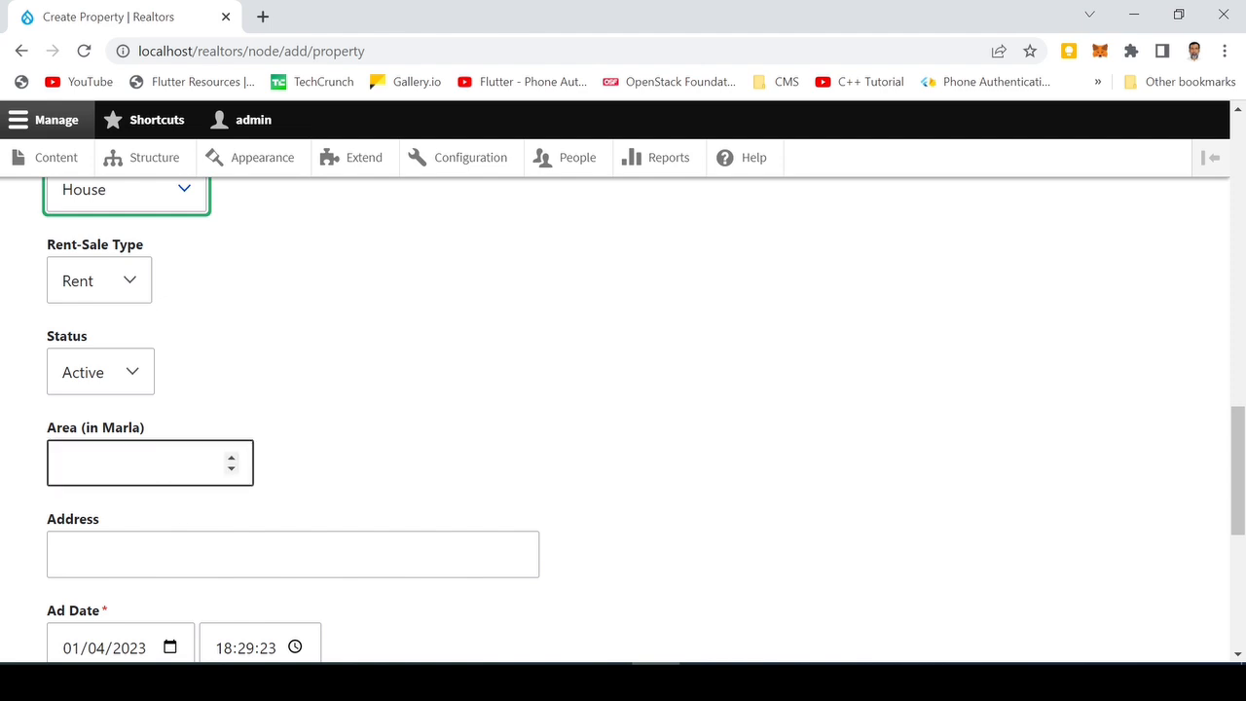
{"action": "left_click", "coordinate": [146, 463]}
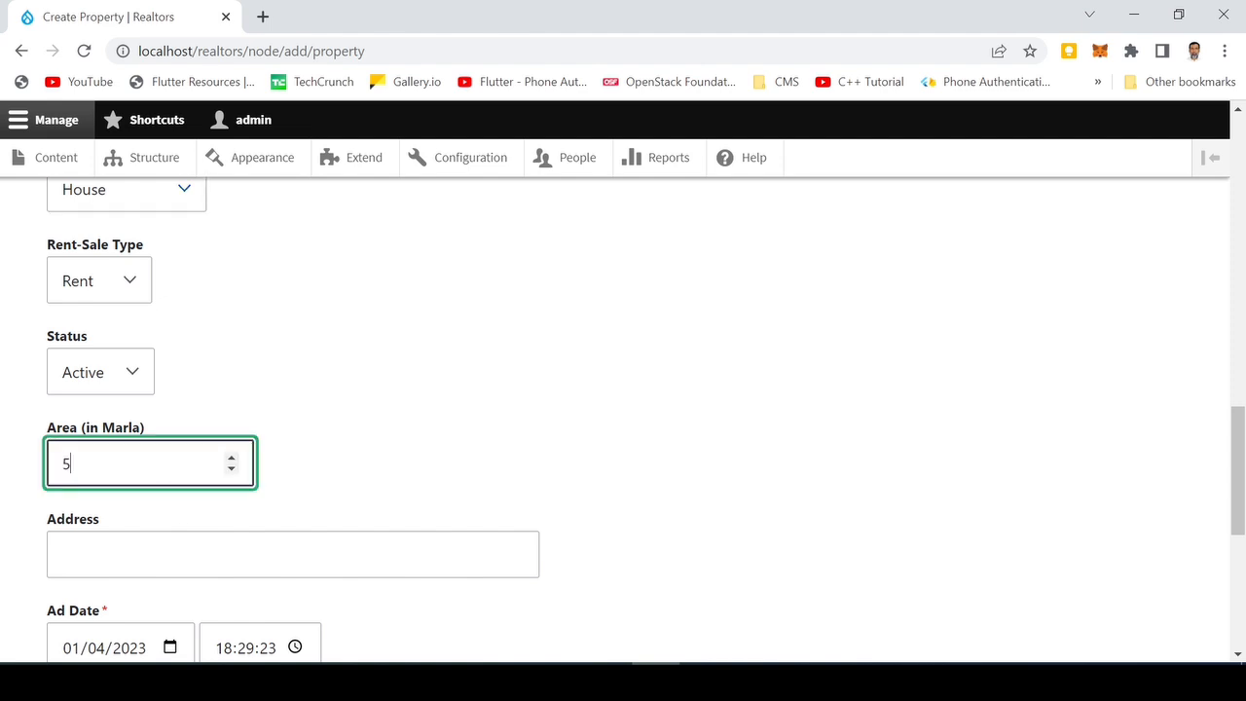
{"action": "left_click", "coordinate": [164, 554]}
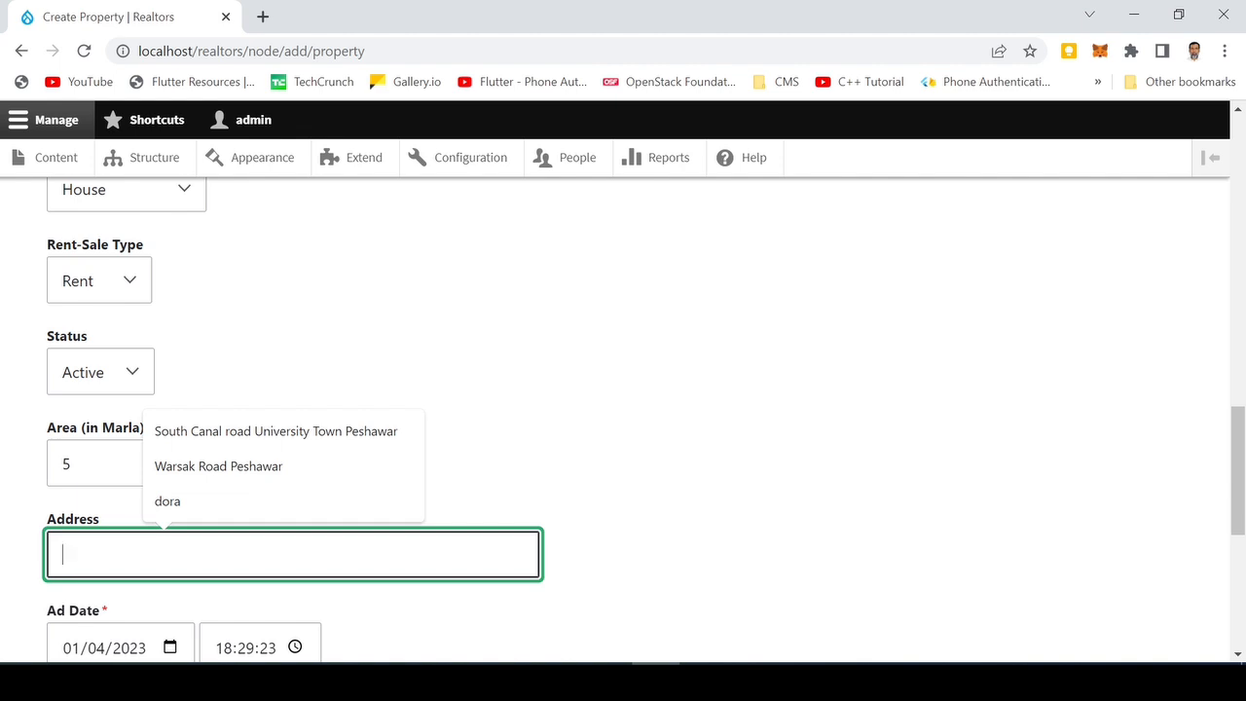
{"action": "type", "text": "University Town"}
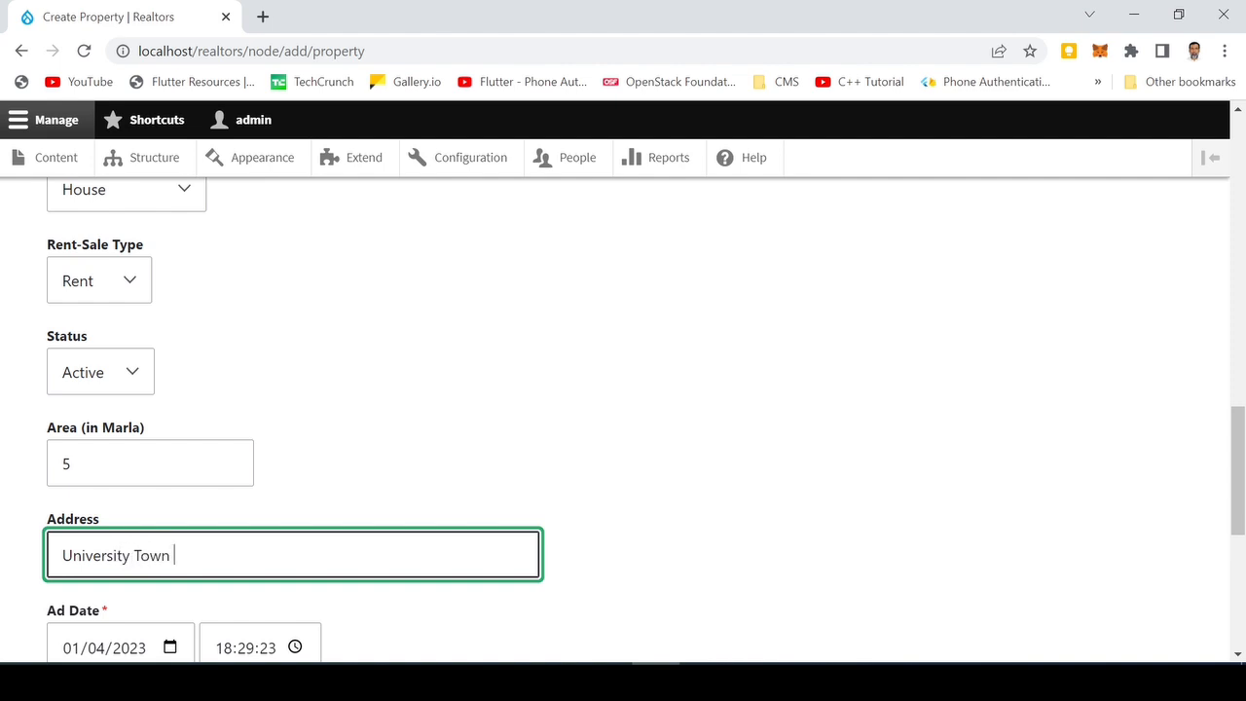
{"action": "type", "text": "shawar"}
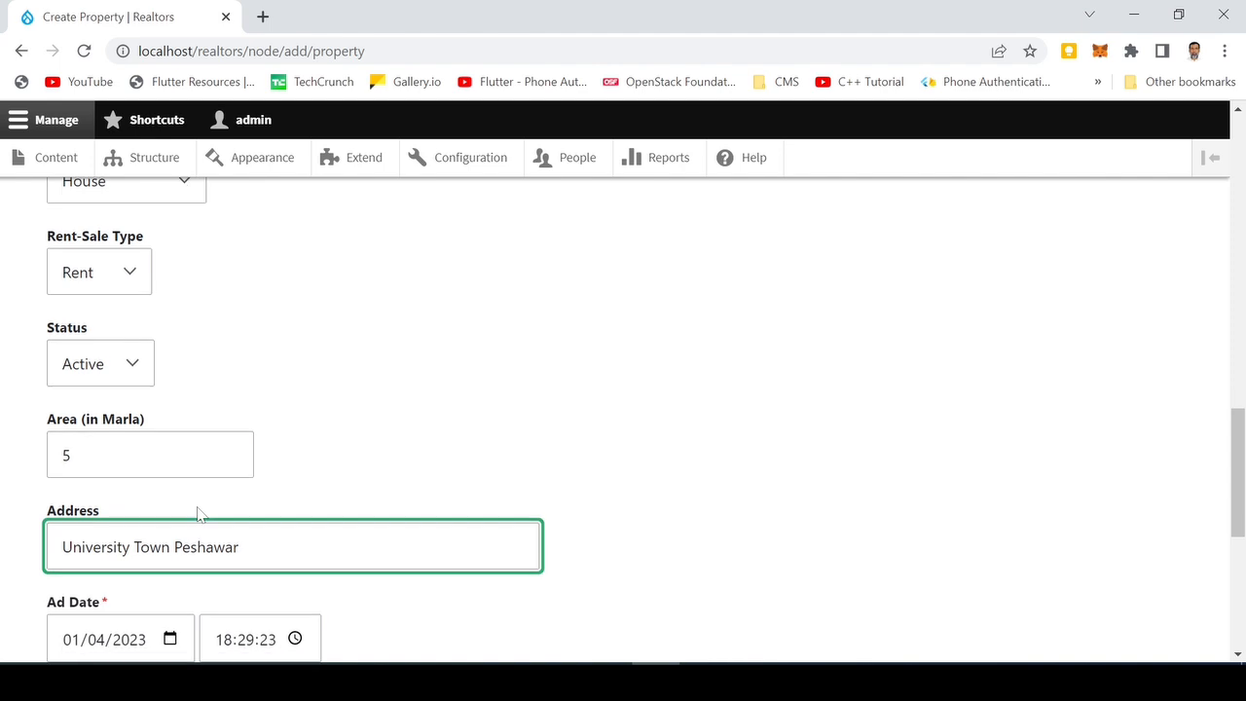
Step: Set the number of bedrooms to 3 and save the house listing
{"action": "scroll", "coordinate": [200, 512], "scroll_direction": "down", "scroll_amount": 4}
{"action": "left_click", "coordinate": [136, 373]}
{"action": "left_click_drag", "start_coordinate": [136, 373], "coordinate": [28, 380]}
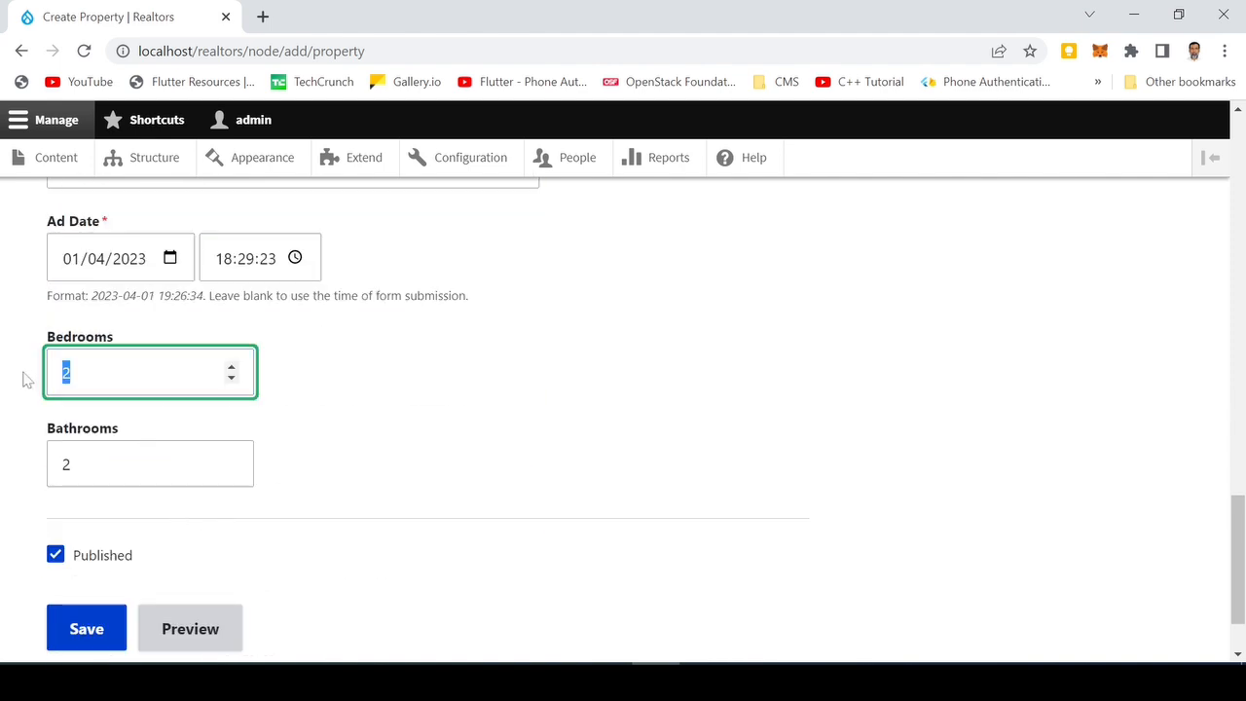
{"action": "type", "text": "3"}
{"action": "left_click", "coordinate": [88, 630]}
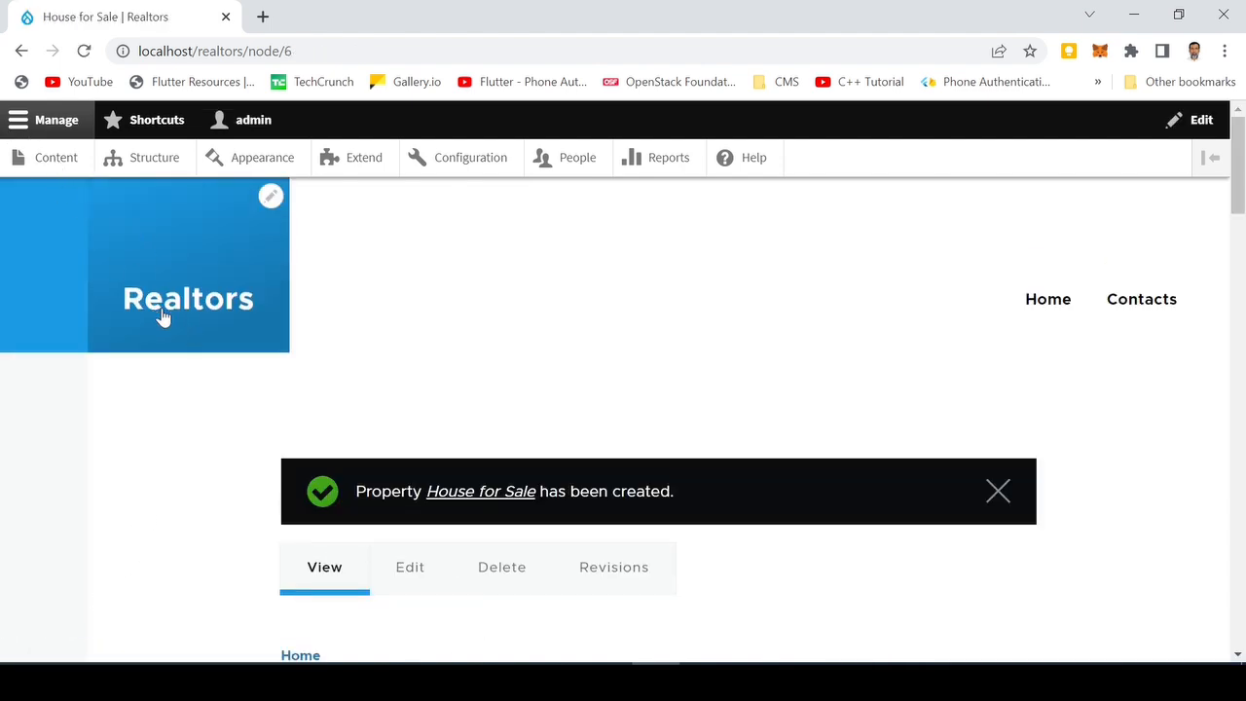
Step: Start another Property content item and give it the title "Plot for Sale"
{"action": "scroll", "coordinate": [161, 318], "scroll_direction": "down", "scroll_amount": 5}
{"action": "scroll", "coordinate": [167, 322], "scroll_direction": "up", "scroll_amount": 5}
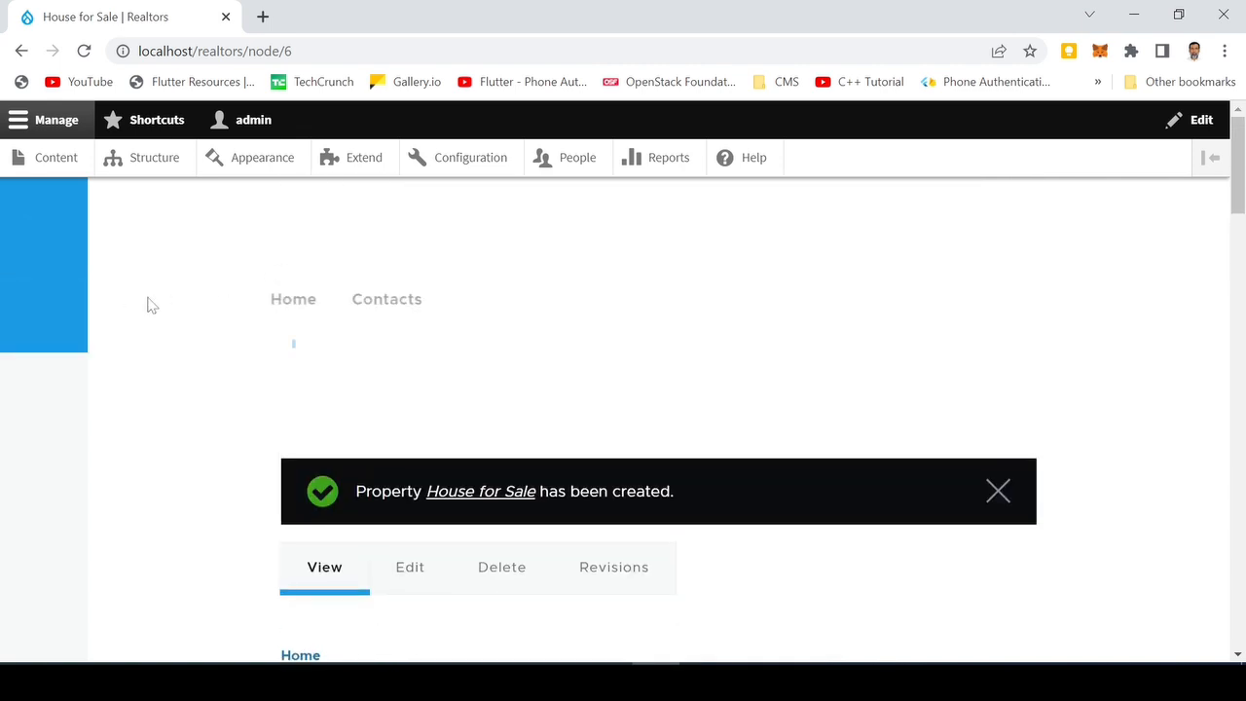
{"action": "left_click", "coordinate": [60, 165]}
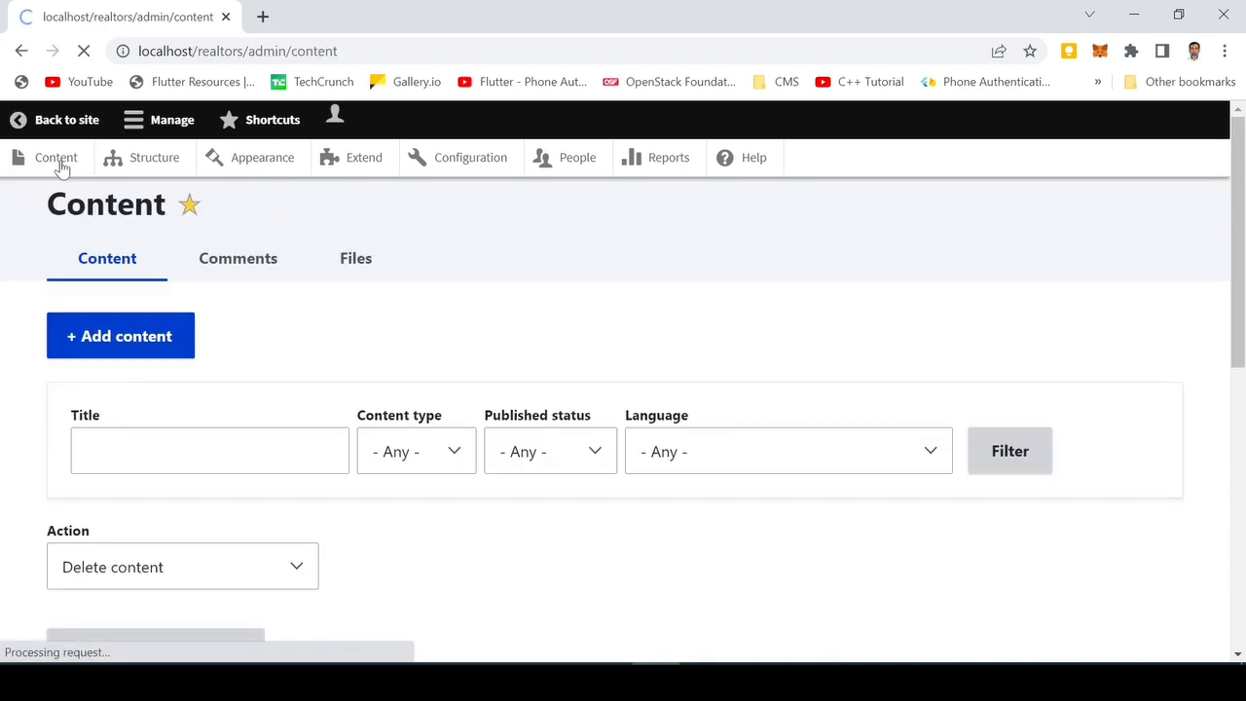
{"action": "left_click", "coordinate": [112, 379]}
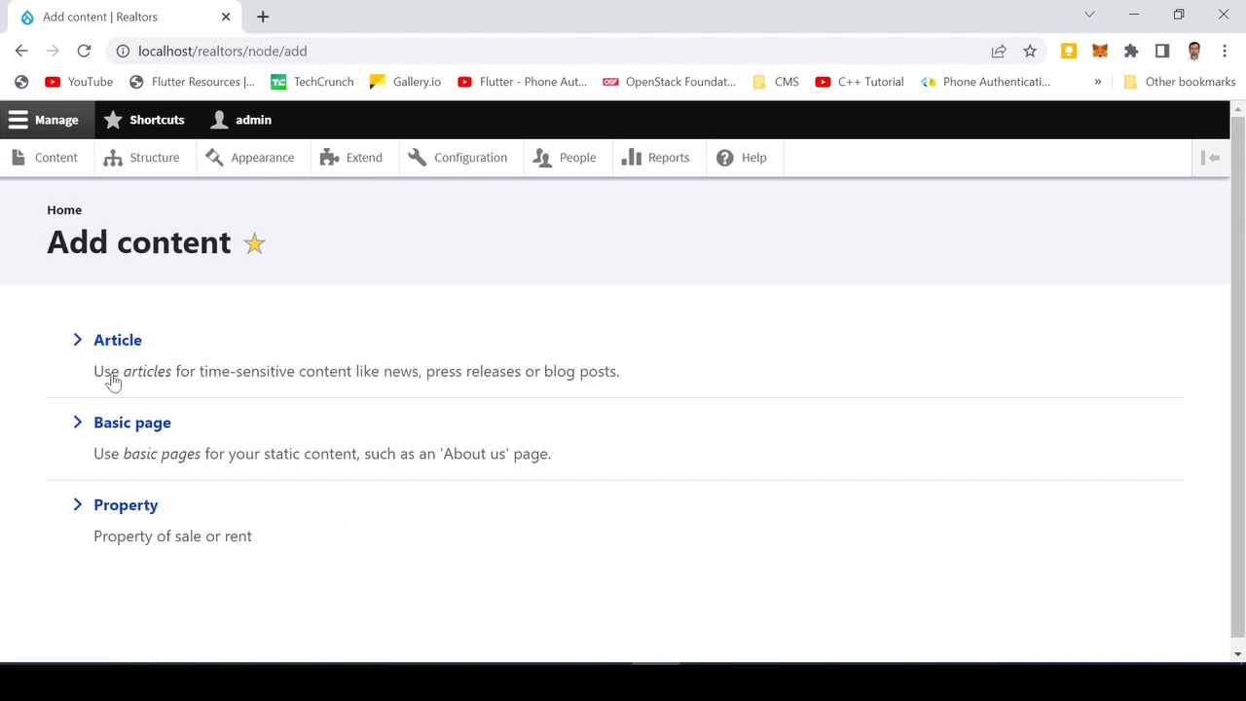
{"action": "left_click", "coordinate": [117, 516]}
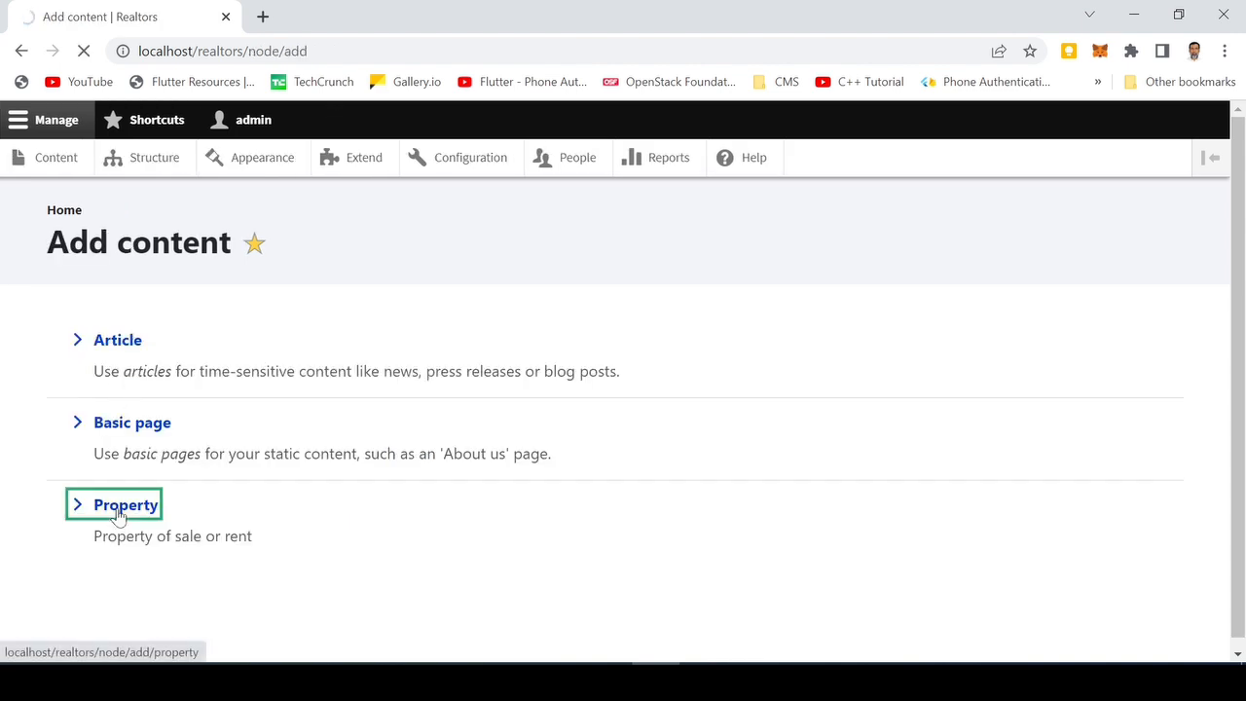
{"action": "left_click", "coordinate": [340, 385]}
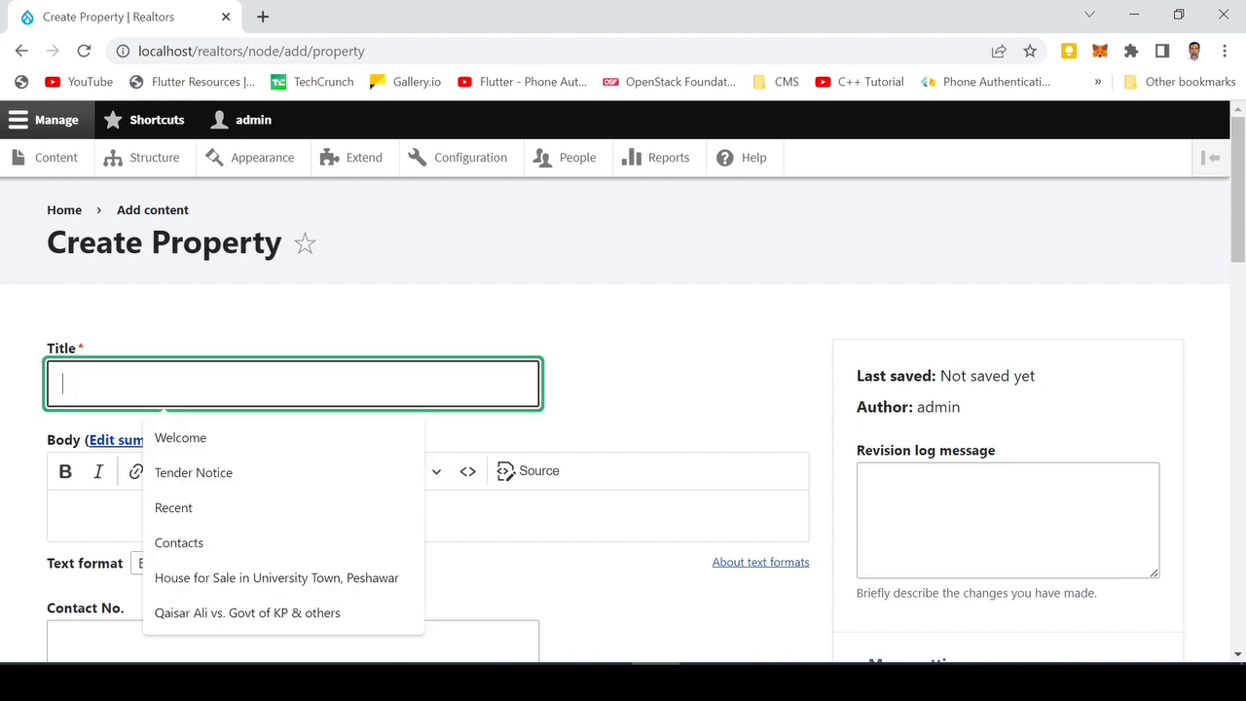
{"action": "type", "text": "Plot for Sale"}
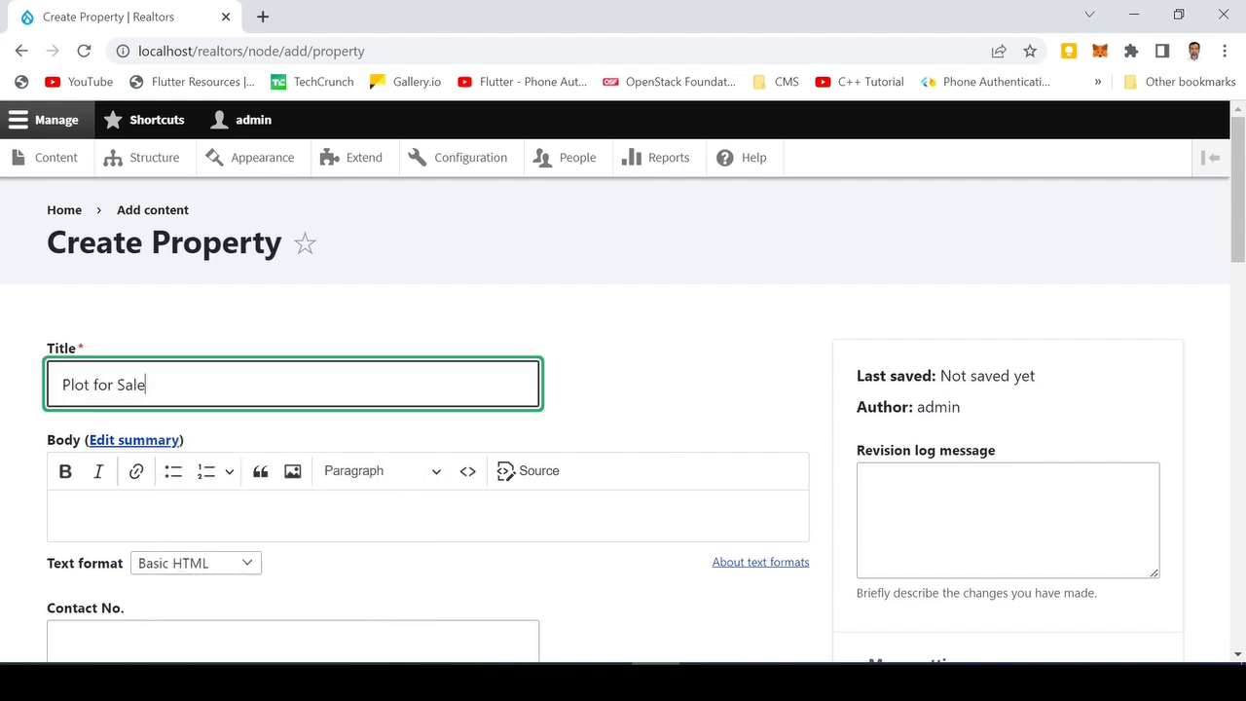
Step: Fill in the seller's contact number from a suggested entry and set the covered area to 0 SFT
{"action": "scroll", "coordinate": [284, 467], "scroll_direction": "down", "scroll_amount": 4}
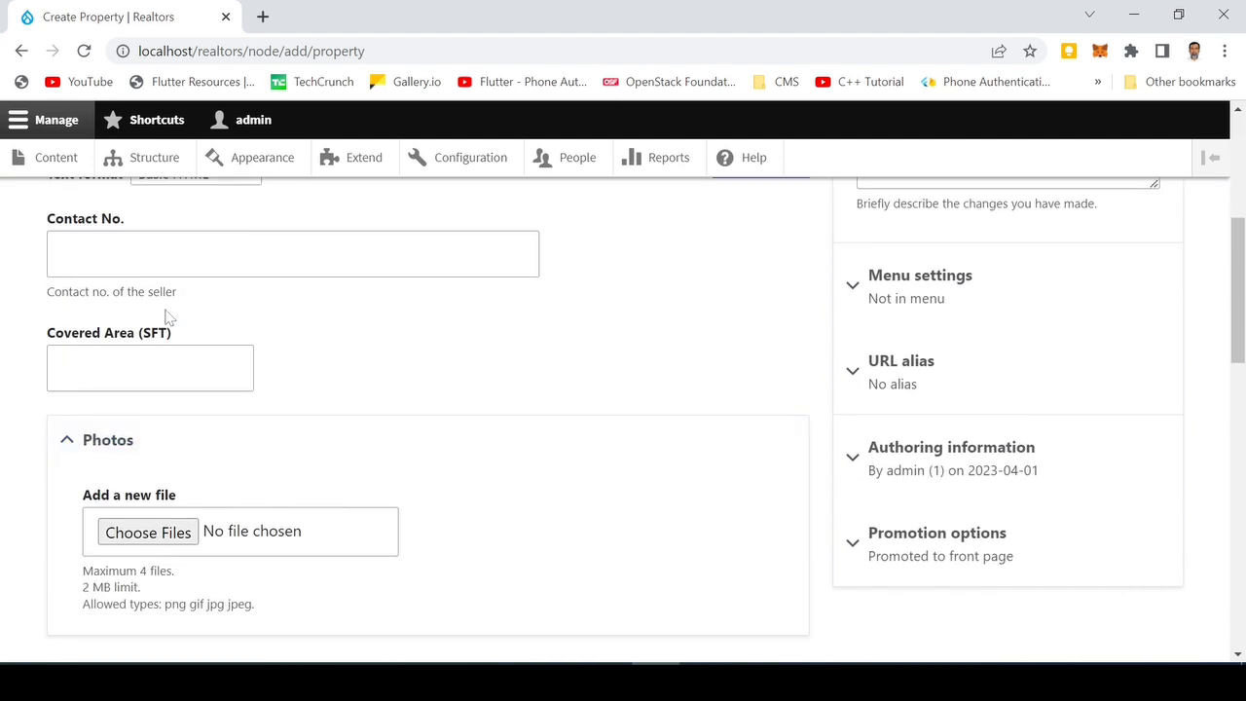
{"action": "left_click", "coordinate": [166, 255]}
{"action": "left_click", "coordinate": [192, 384]}
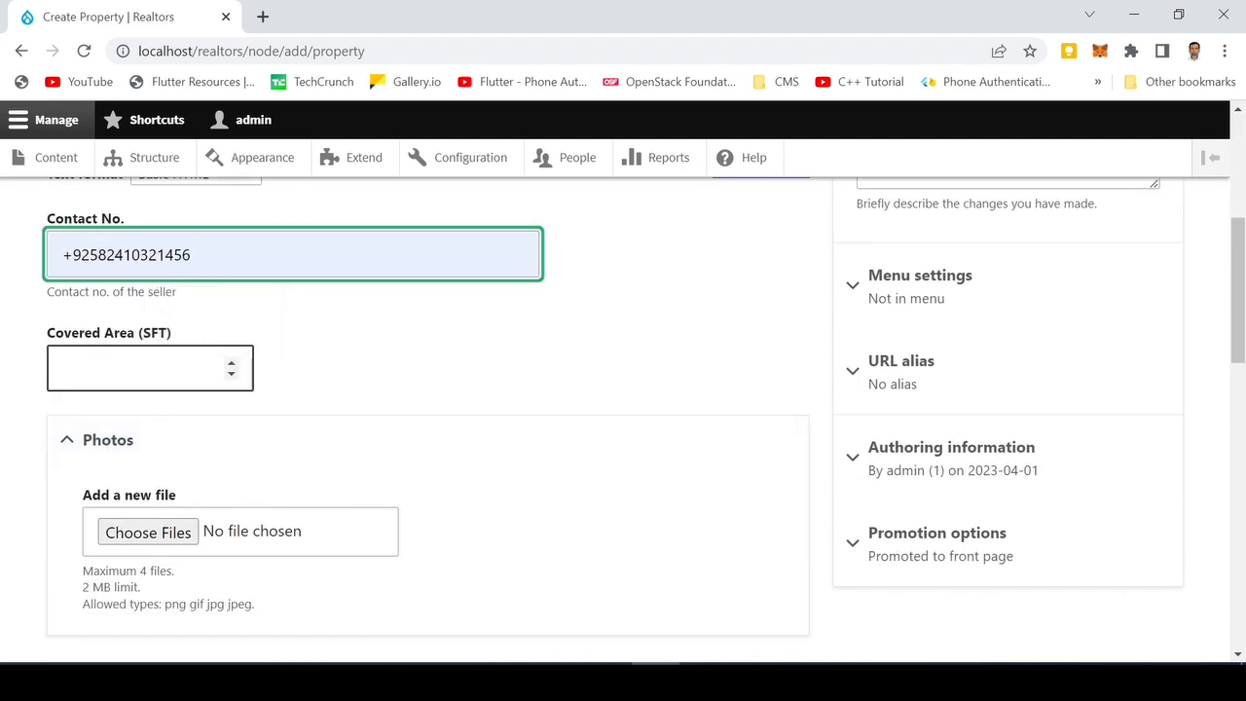
{"action": "left_click", "coordinate": [151, 370]}
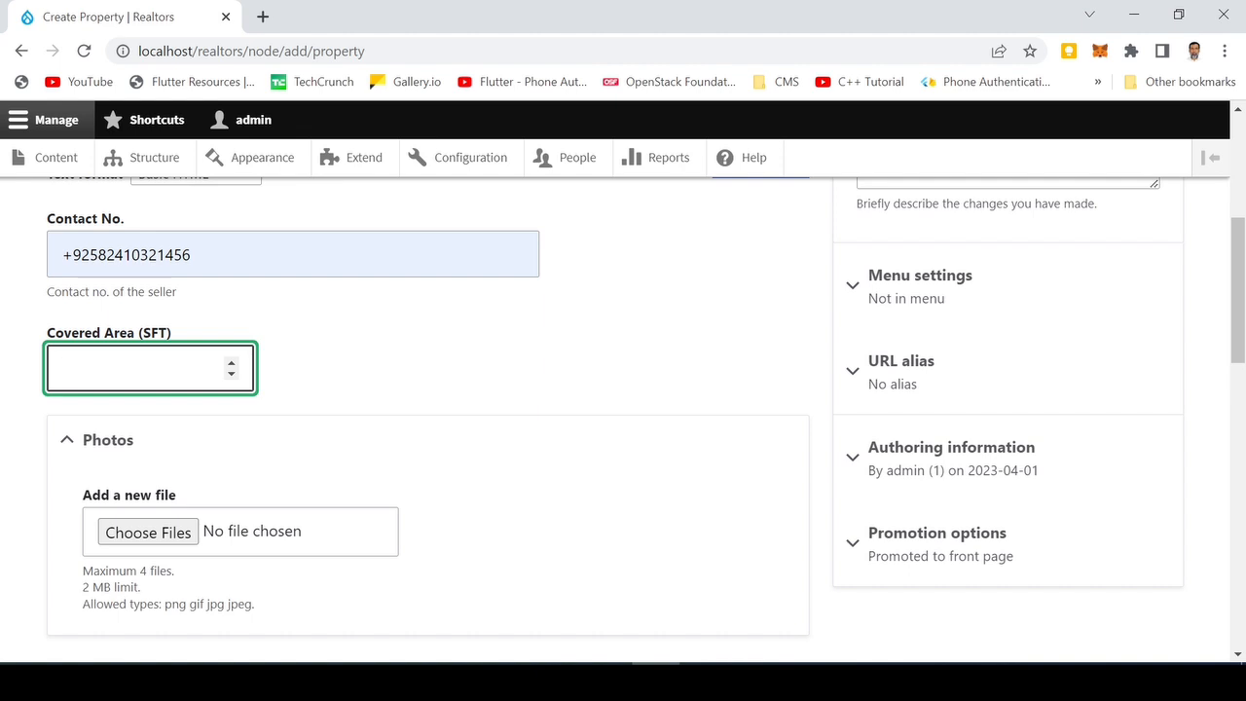
Step: Set the plot's price to 1500000 and its property type to Residential Plot
{"action": "scroll", "coordinate": [254, 429], "scroll_direction": "down", "scroll_amount": 2}
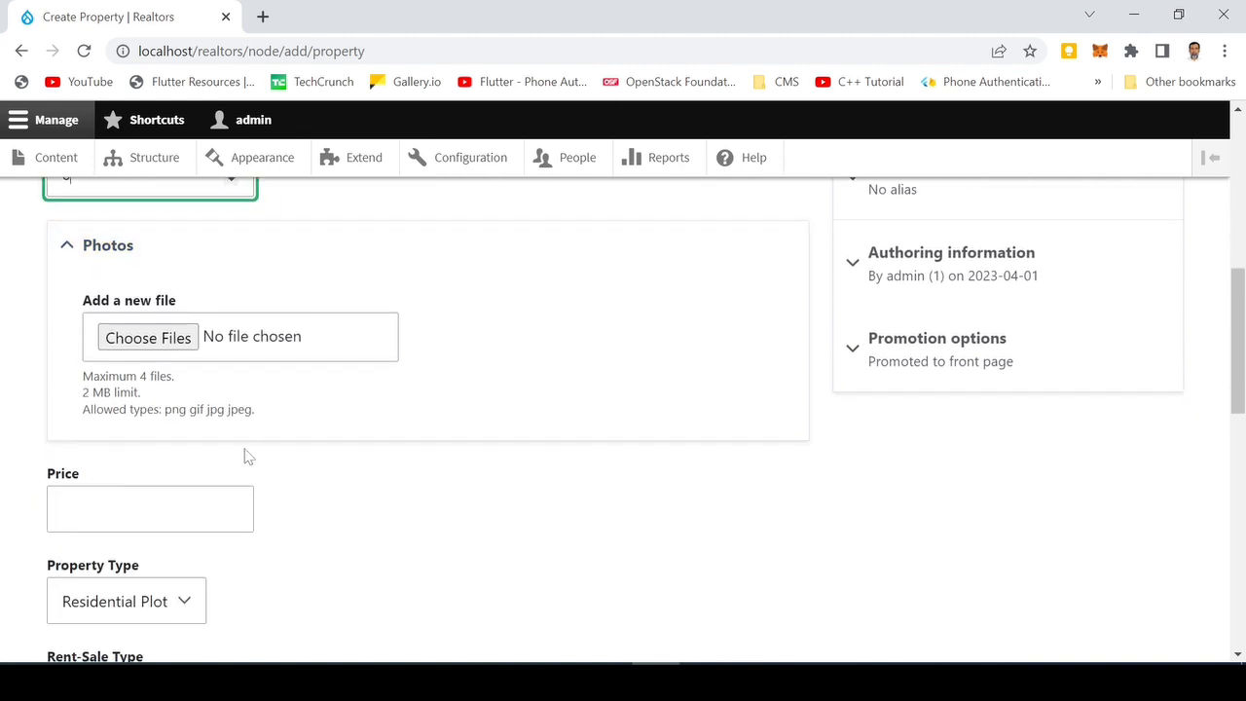
{"action": "left_click", "coordinate": [151, 509]}
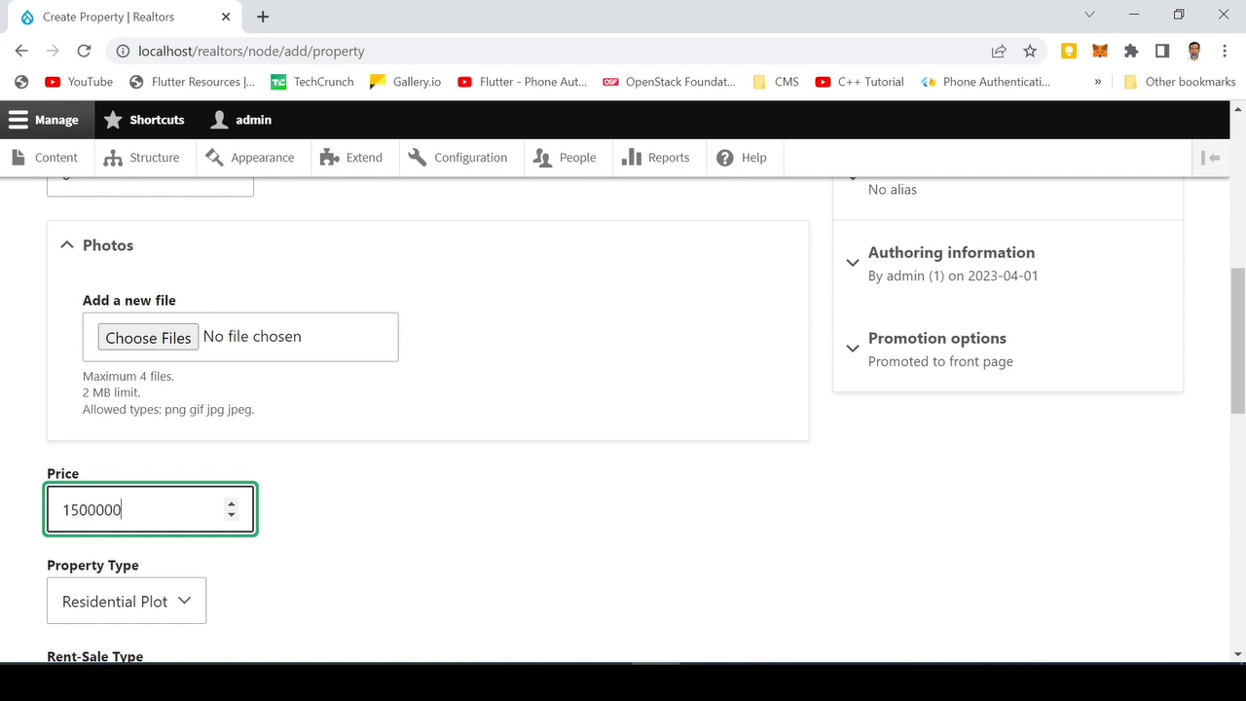
{"action": "scroll", "coordinate": [132, 516], "scroll_direction": "down", "scroll_amount": 1}
{"action": "left_click", "coordinate": [127, 506]}
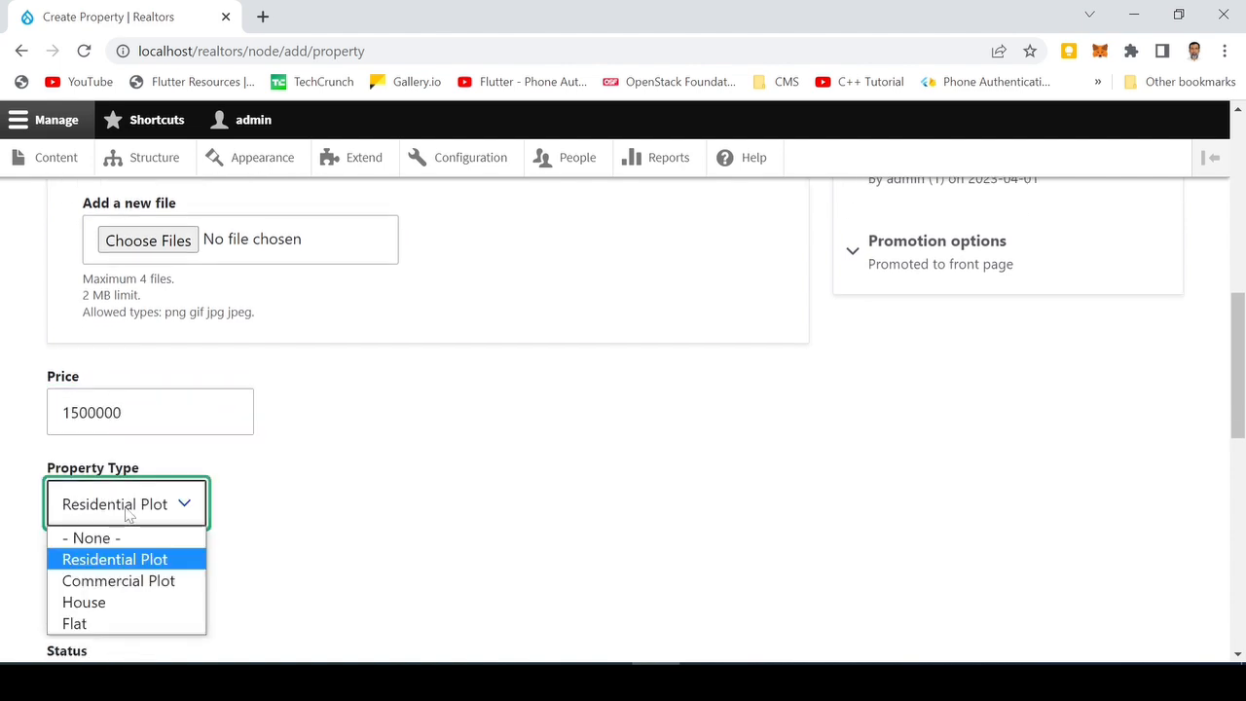
{"action": "left_click", "coordinate": [119, 565]}
Step: Set the plot's rent-sale type to Sale and its area to 10 Marla
{"action": "scroll", "coordinate": [295, 509], "scroll_direction": "down", "scroll_amount": 2}
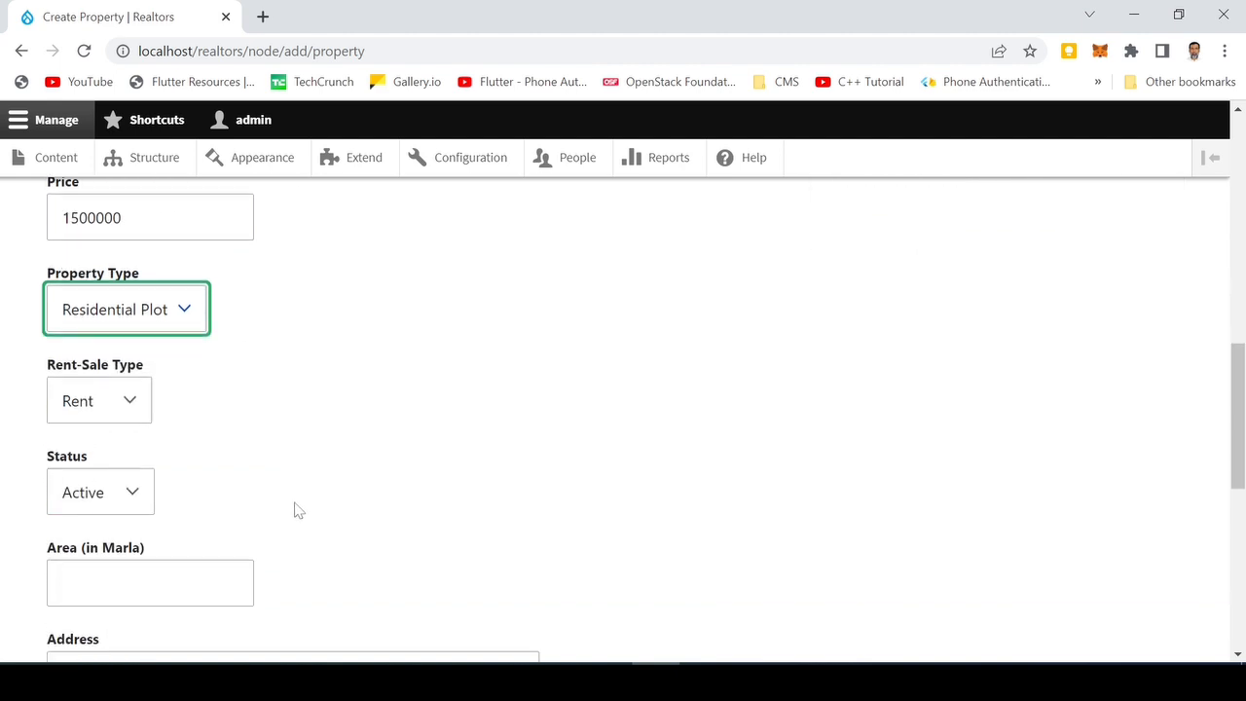
{"action": "left_click", "coordinate": [84, 409]}
{"action": "left_click", "coordinate": [82, 477]}
{"action": "scroll", "coordinate": [225, 496], "scroll_direction": "down", "scroll_amount": 2}
{"action": "left_click", "coordinate": [225, 389]}
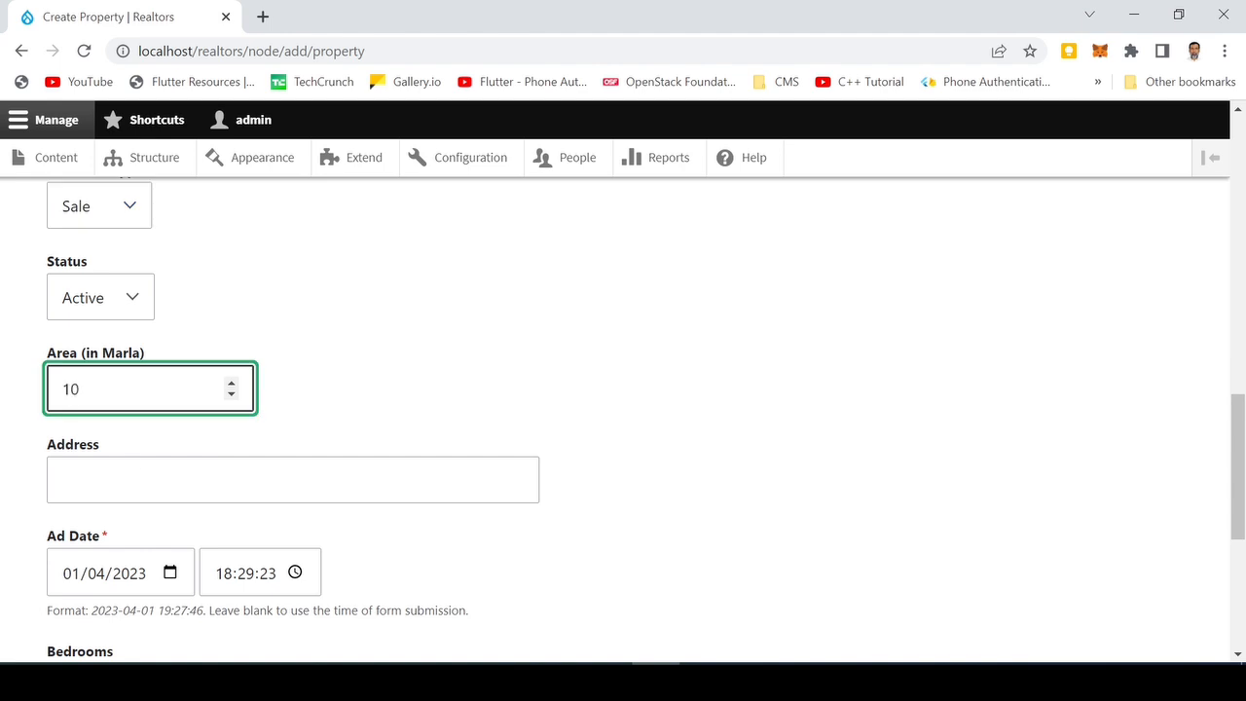
Step: Fill in the plot's address and replace the flagged word "Defence" with the suggested spelling "Defense"
{"action": "left_click", "coordinate": [225, 480]}
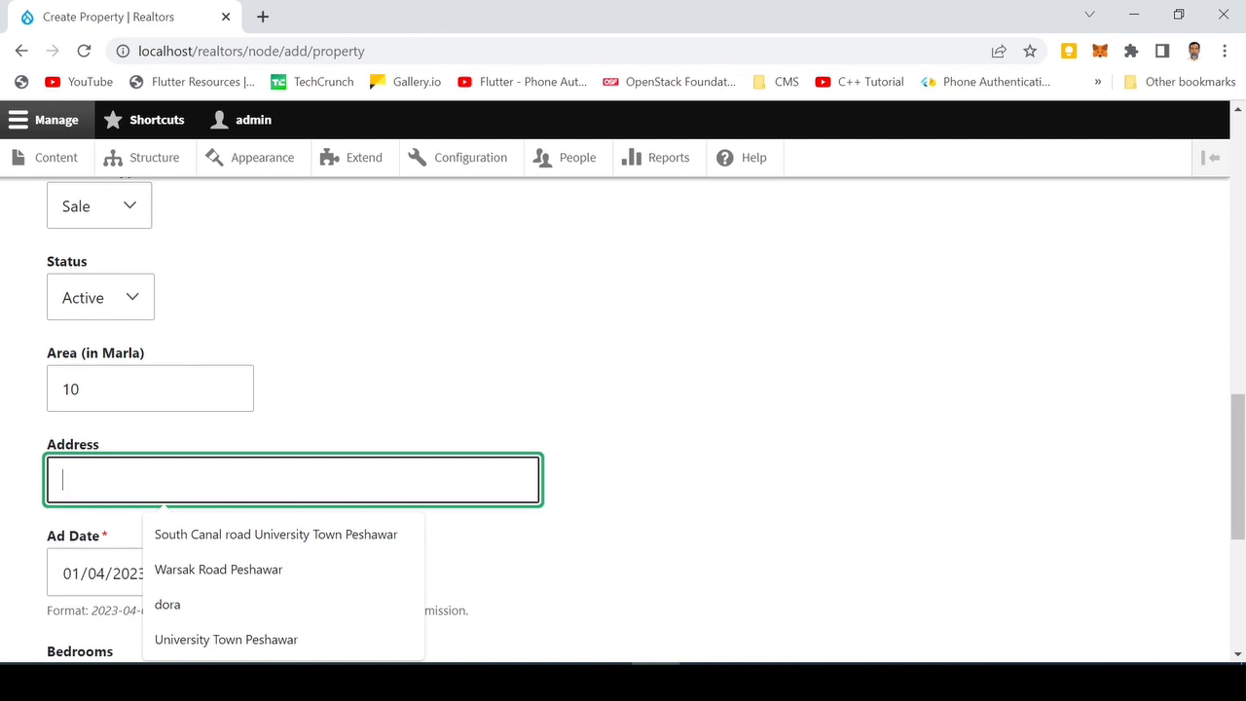
{"action": "type", "text": "Defence Officers"}
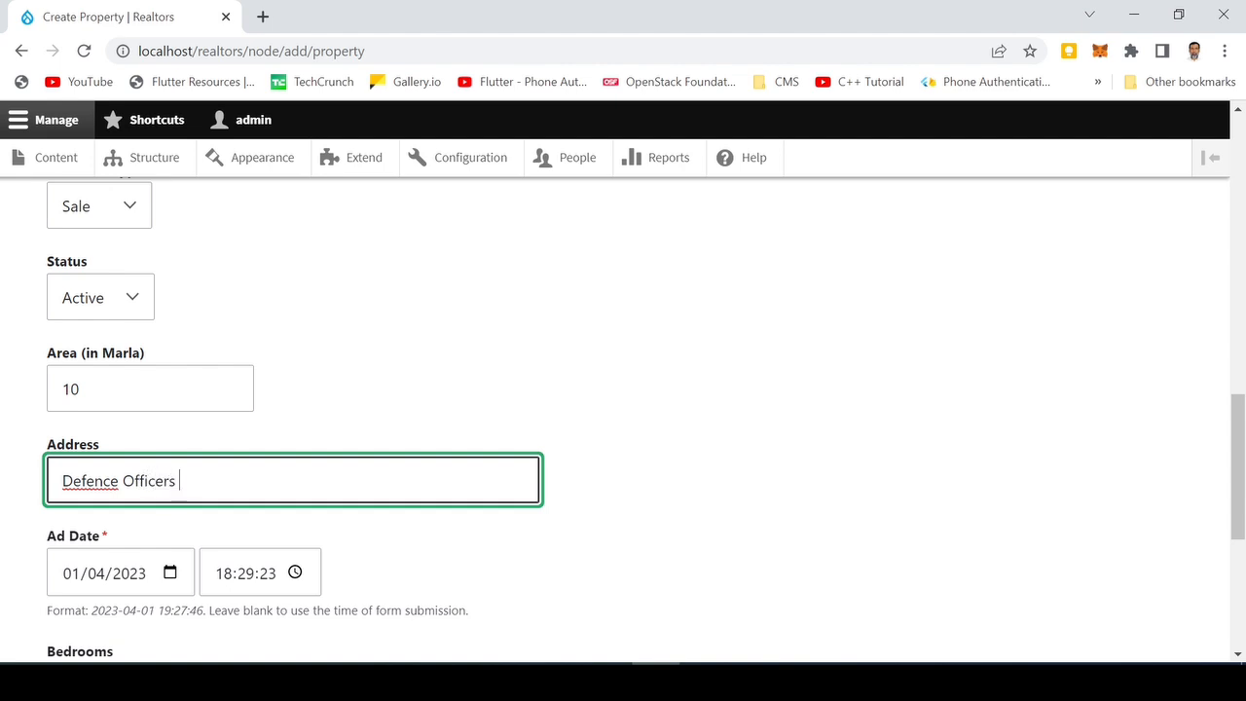
{"action": "type", "text": " Colonu "}
{"action": "type", "text": "pesh"}
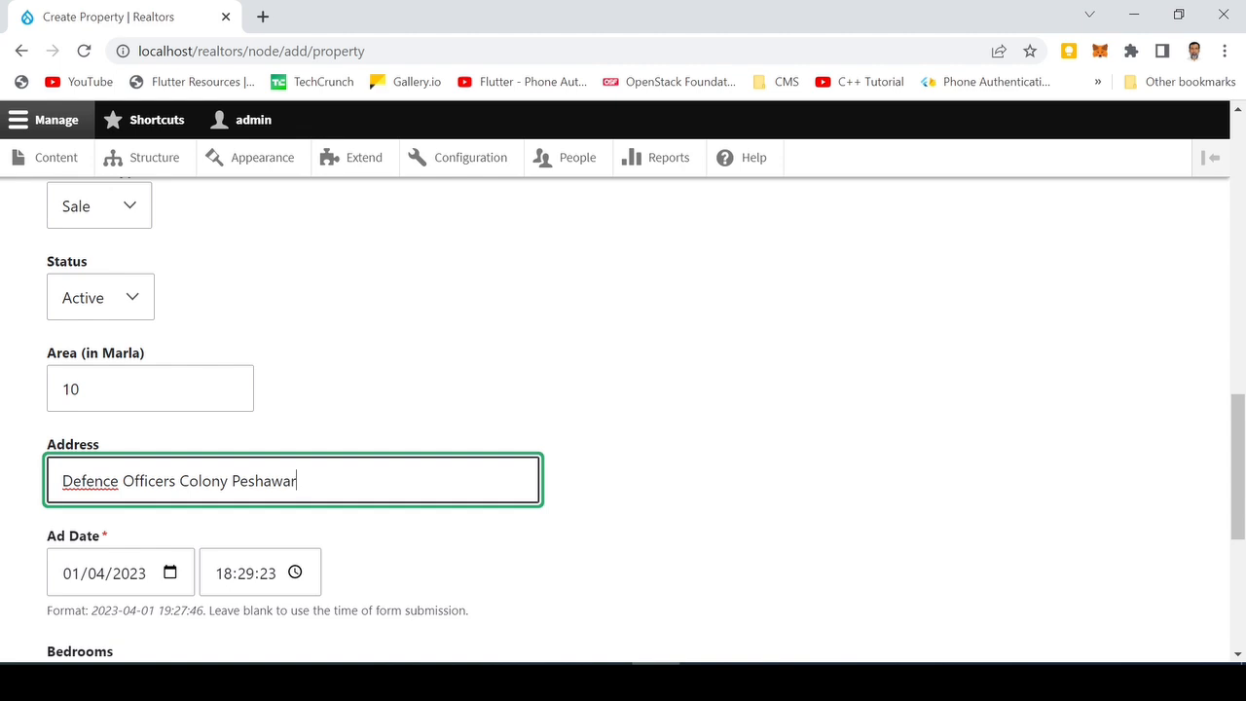
{"action": "right_click", "coordinate": [82, 481]}
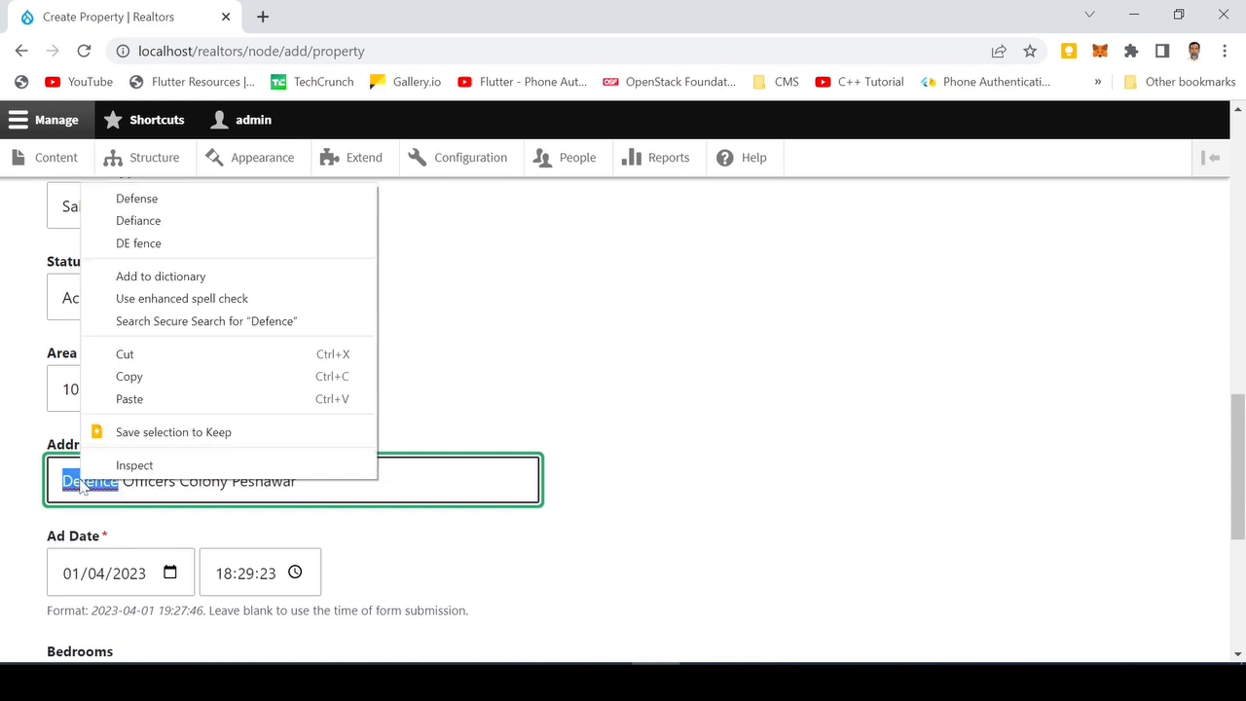
{"action": "left_click", "coordinate": [136, 199]}
Step: Set both bedrooms and bathrooms to 0 and save the plot listing
{"action": "scroll", "coordinate": [171, 443], "scroll_direction": "down", "scroll_amount": 3}
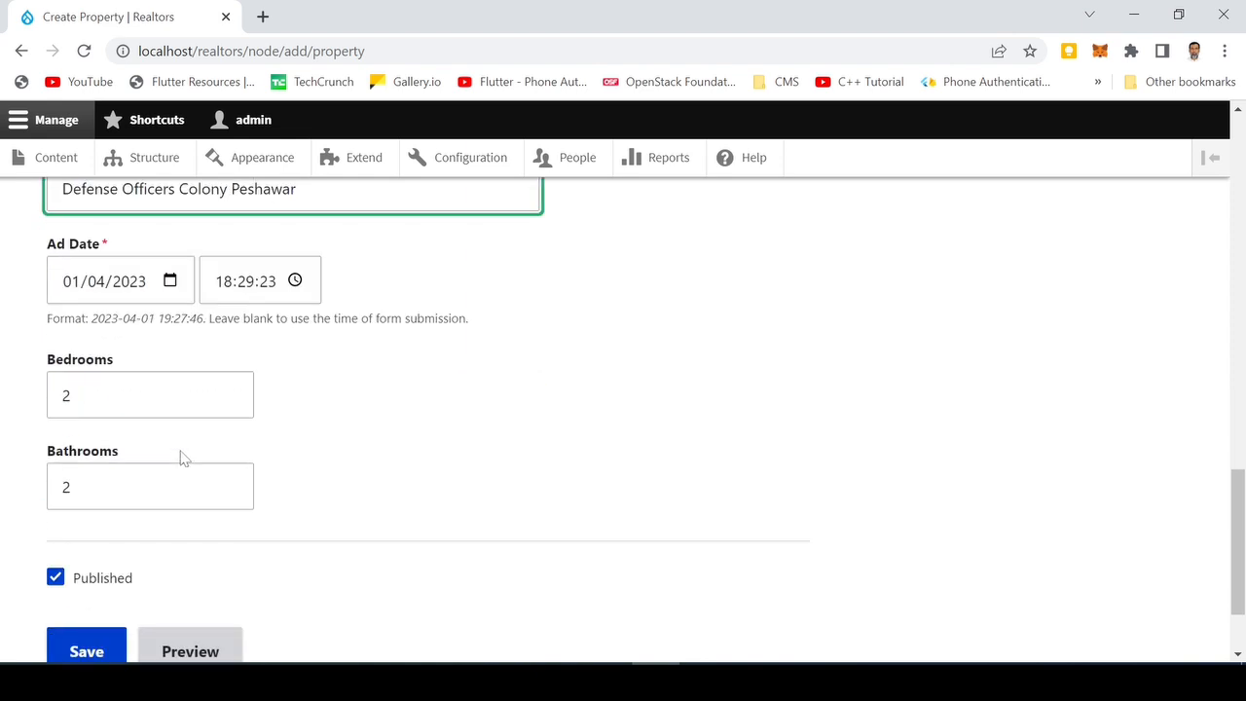
{"action": "double_click", "coordinate": [128, 399]}
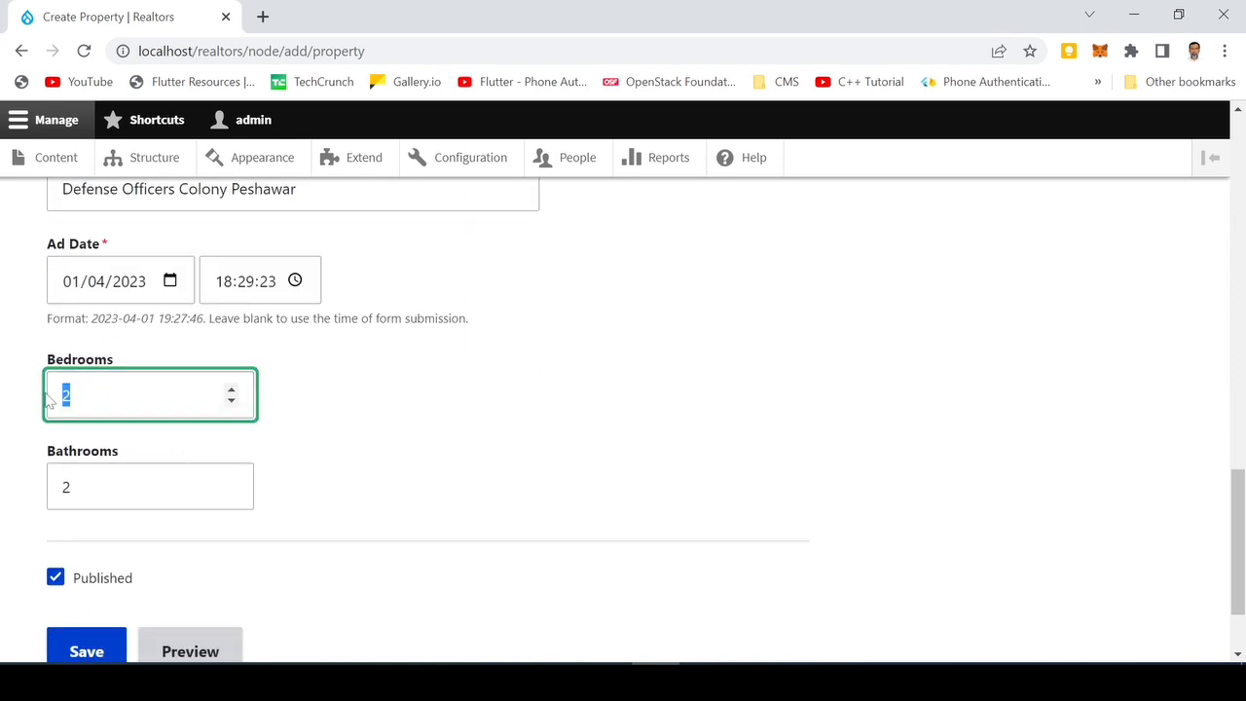
{"action": "type", "text": "0"}
{"action": "key", "text": "Tab"}
{"action": "type", "text": "0"}
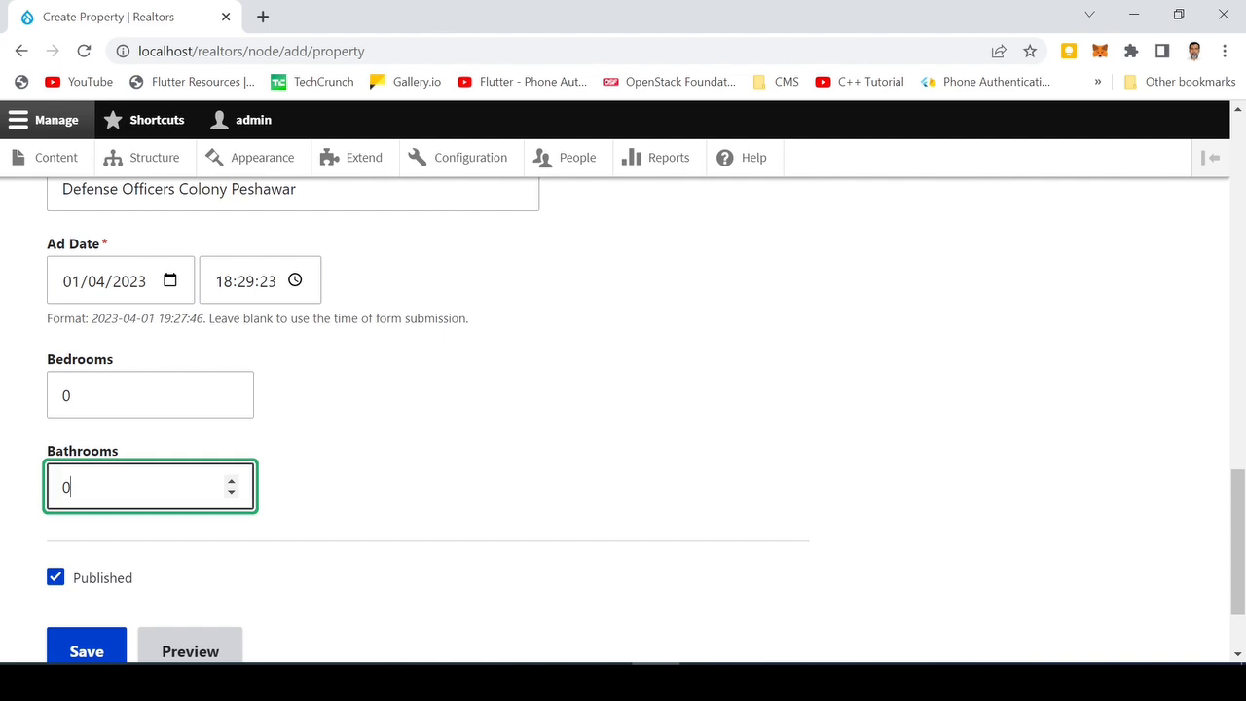
{"action": "scroll", "coordinate": [117, 520], "scroll_direction": "down", "scroll_amount": 1}
{"action": "left_click", "coordinate": [81, 536]}
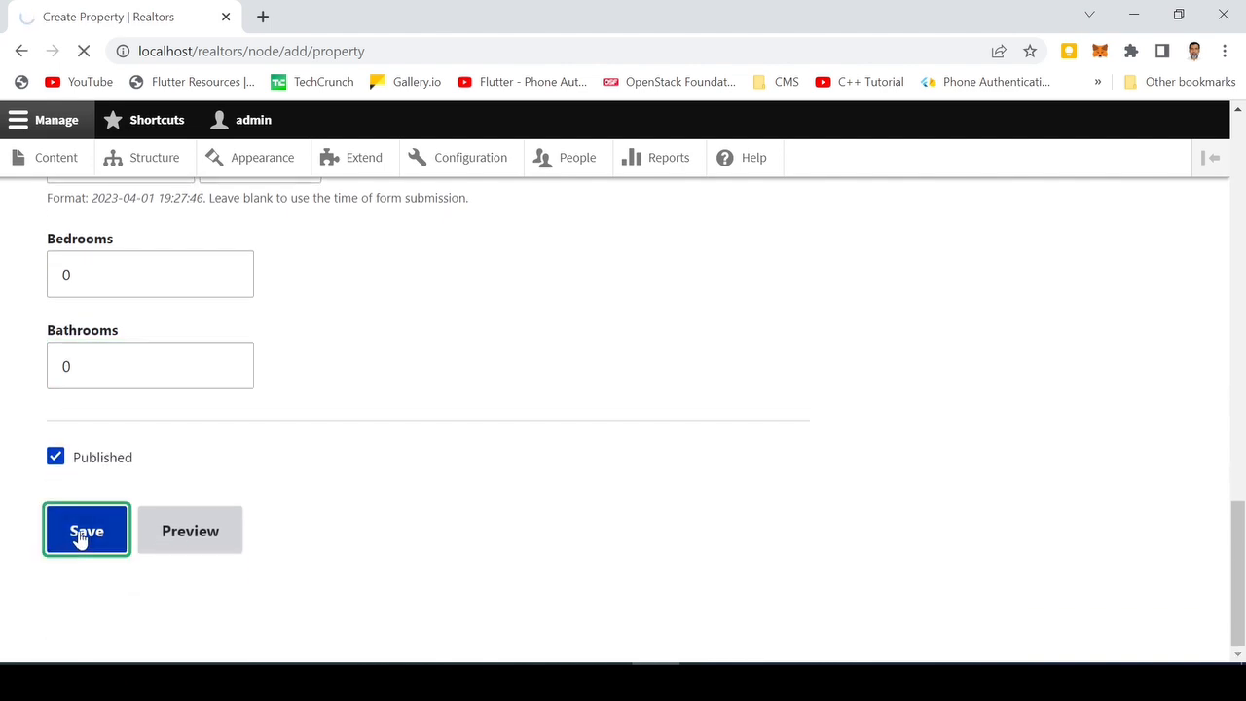
Step: Review the details of the saved plot listing and go to the site's content administration list
{"action": "scroll", "coordinate": [233, 464], "scroll_direction": "down", "scroll_amount": 5}
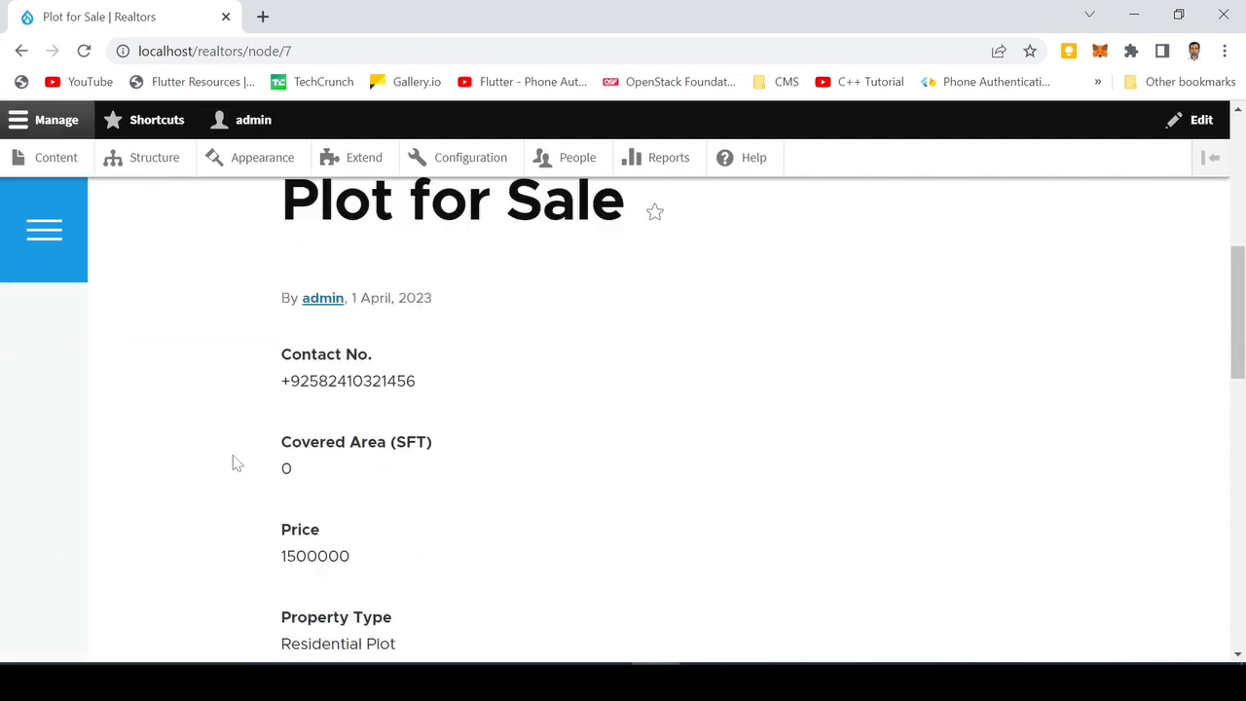
{"action": "scroll", "coordinate": [243, 463], "scroll_direction": "down", "scroll_amount": 10}
{"action": "scroll", "coordinate": [256, 466], "scroll_direction": "up", "scroll_amount": 3}
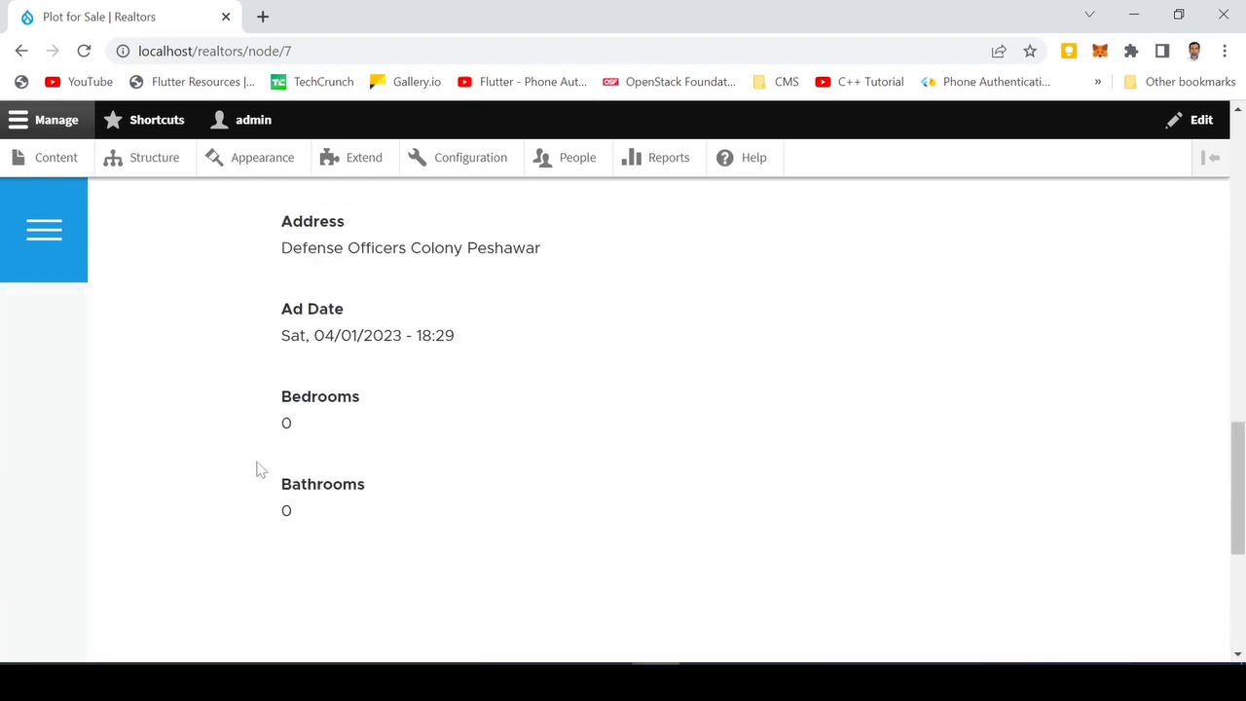
{"action": "scroll", "coordinate": [256, 465], "scroll_direction": "up", "scroll_amount": 12}
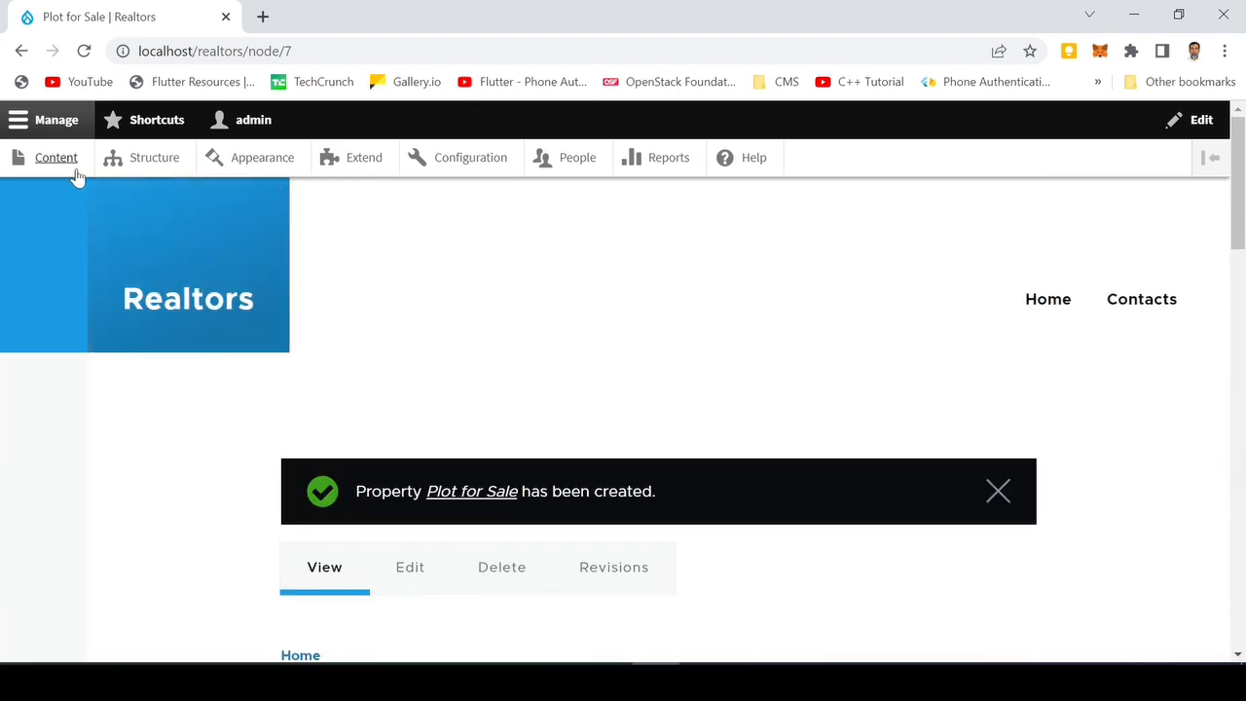
{"action": "left_click", "coordinate": [67, 166]}
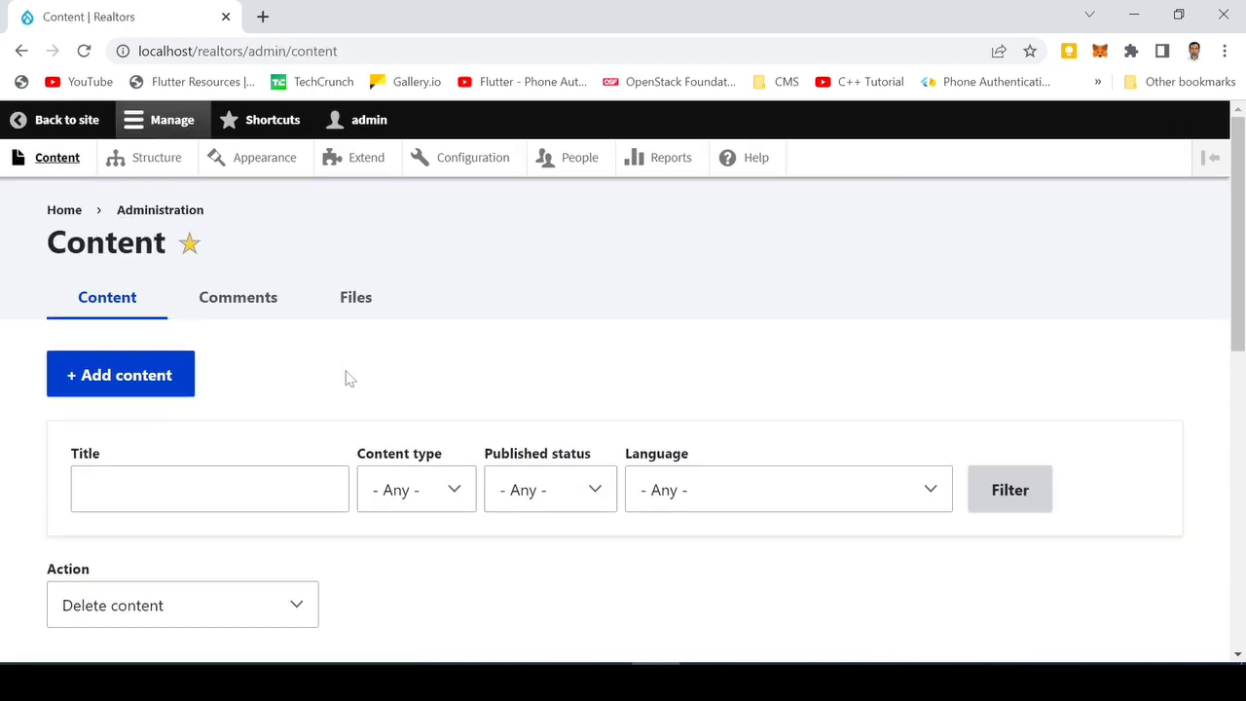
Step: Look through the content administration list, return to the site and review the plot listing's page
{"action": "scroll", "coordinate": [345, 380], "scroll_direction": "down", "scroll_amount": 4}
{"action": "scroll", "coordinate": [355, 417], "scroll_direction": "down", "scroll_amount": 2}
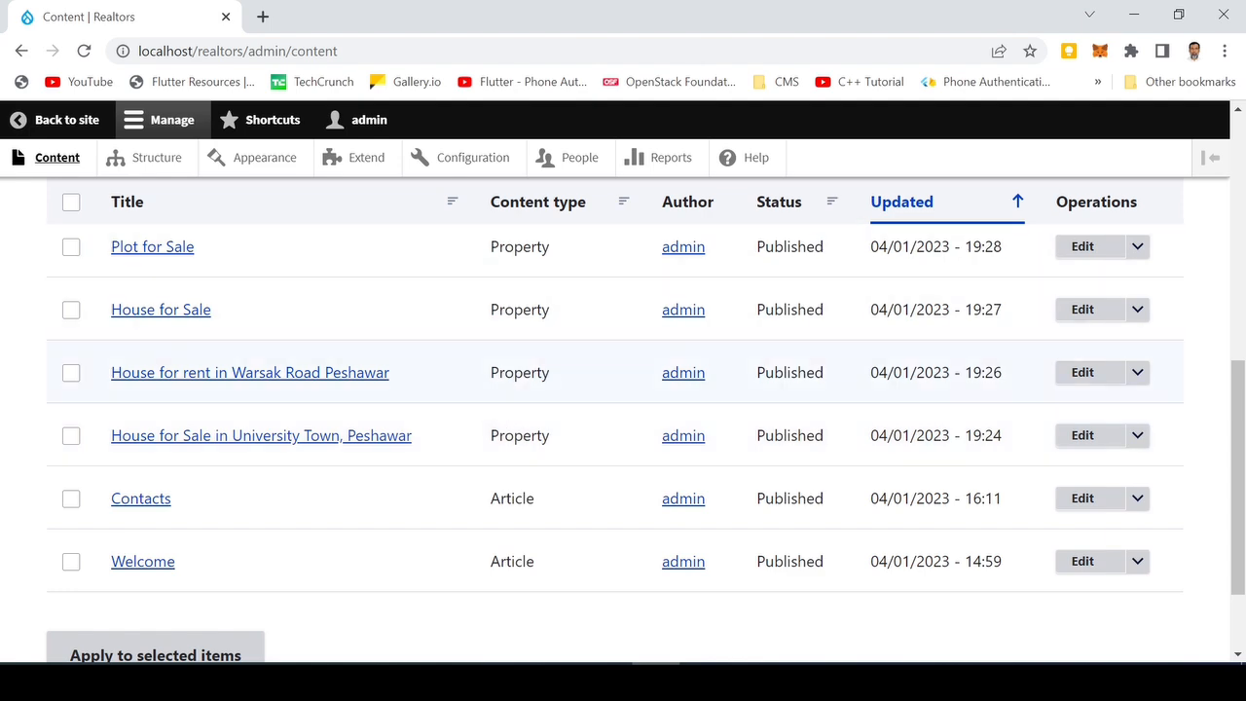
{"action": "scroll", "coordinate": [506, 322], "scroll_direction": "up", "scroll_amount": 6}
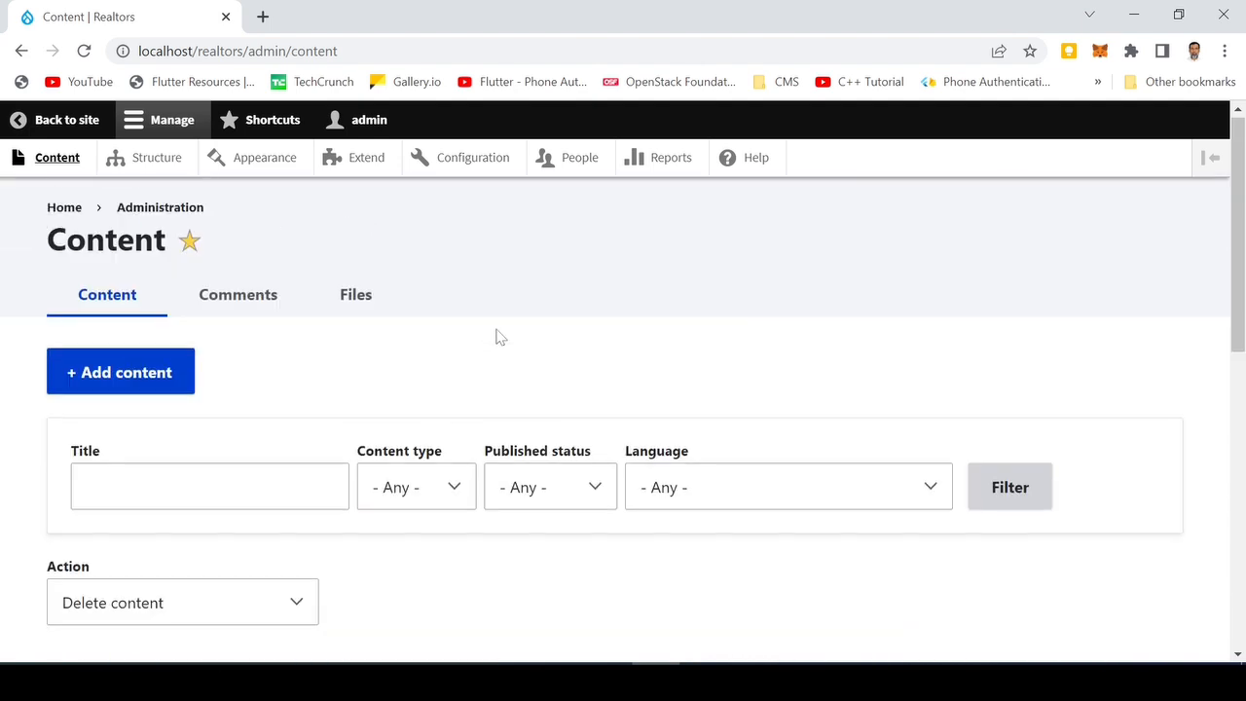
{"action": "left_click", "coordinate": [95, 125]}
{"action": "scroll", "coordinate": [250, 172], "scroll_direction": "down", "scroll_amount": 10}
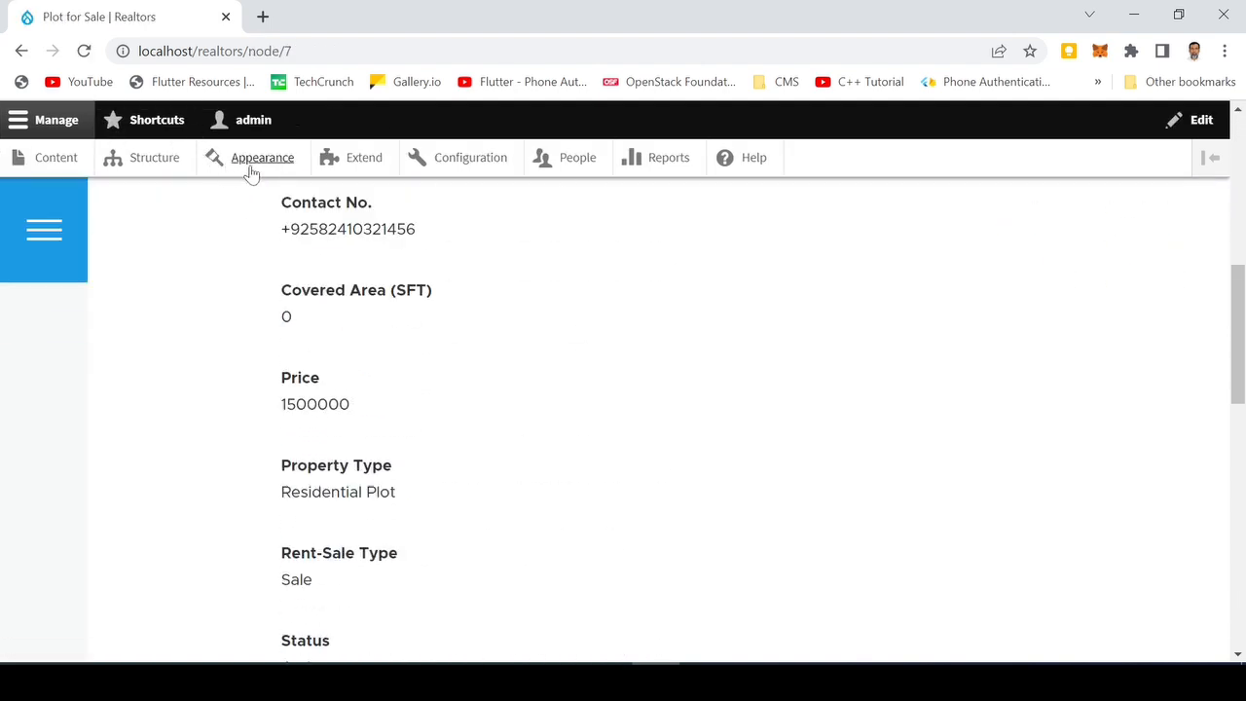
{"action": "scroll", "coordinate": [533, 310], "scroll_direction": "down", "scroll_amount": 4}
{"action": "scroll", "coordinate": [534, 309], "scroll_direction": "down", "scroll_amount": 5}
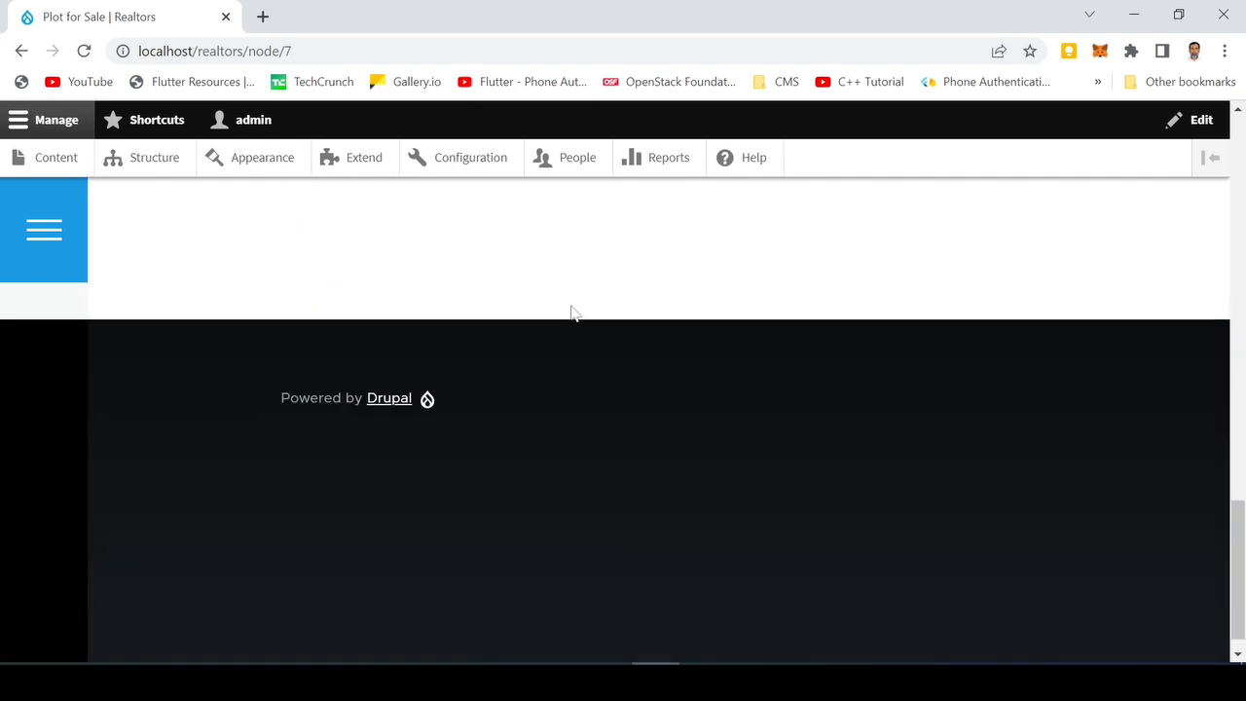
{"action": "scroll", "coordinate": [573, 311], "scroll_direction": "up", "scroll_amount": 12}
{"action": "scroll", "coordinate": [655, 282], "scroll_direction": "up", "scroll_amount": 3}
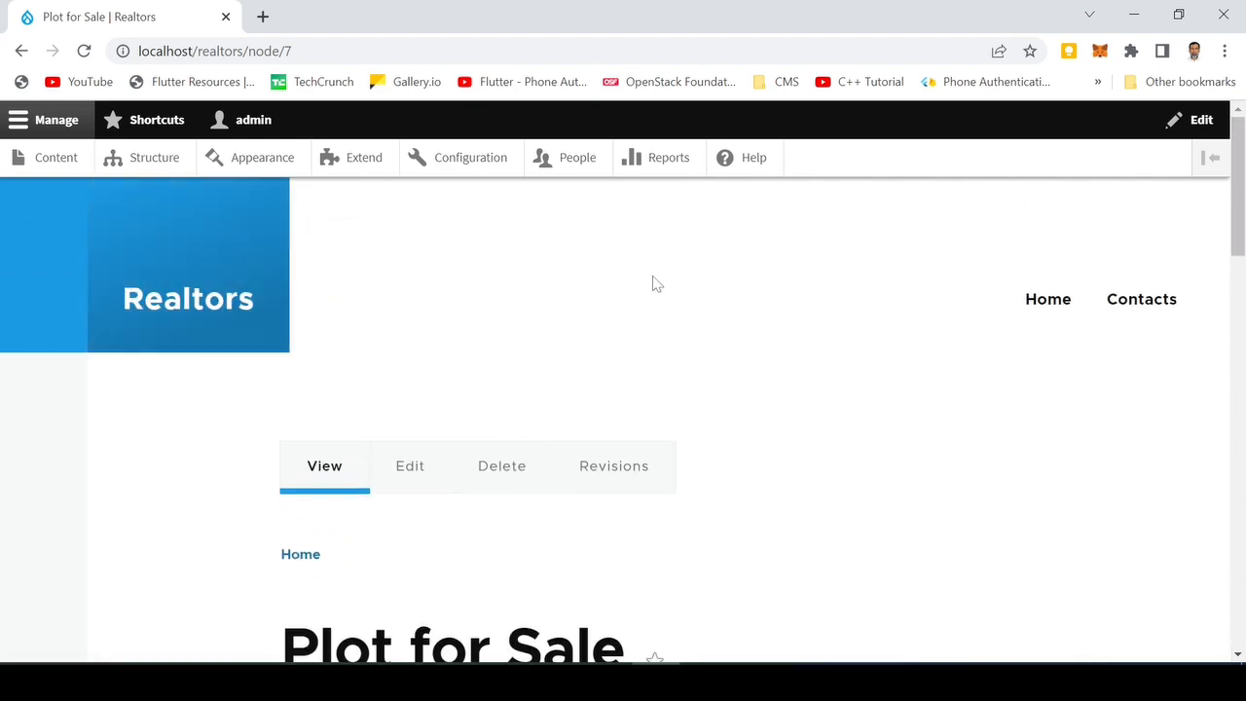
Step: Open the site's home page and examine which property listings and articles appear on it
{"action": "left_click", "coordinate": [1048, 300]}
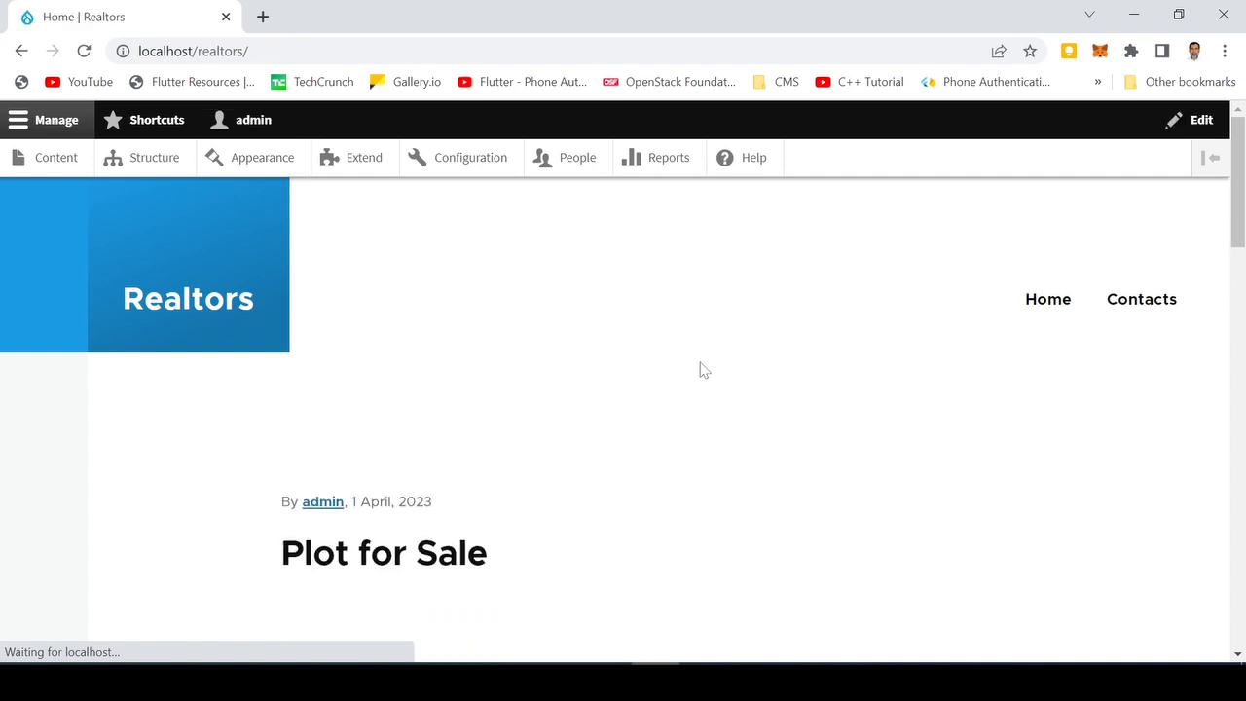
{"action": "scroll", "coordinate": [693, 370], "scroll_direction": "down", "scroll_amount": 2}
{"action": "scroll", "coordinate": [682, 361], "scroll_direction": "down", "scroll_amount": 9}
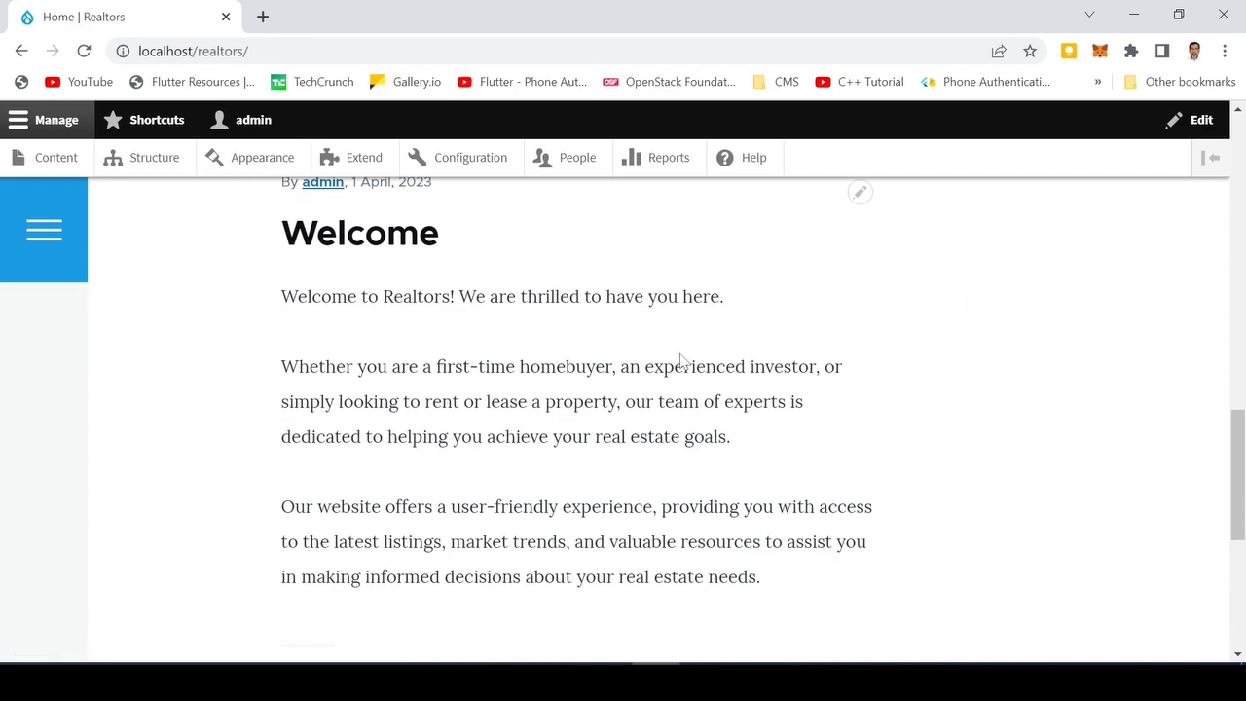
{"action": "scroll", "coordinate": [366, 339], "scroll_direction": "up", "scroll_amount": 3}
{"action": "scroll", "coordinate": [351, 337], "scroll_direction": "up", "scroll_amount": 8}
{"action": "scroll", "coordinate": [318, 341], "scroll_direction": "down", "scroll_amount": 3}
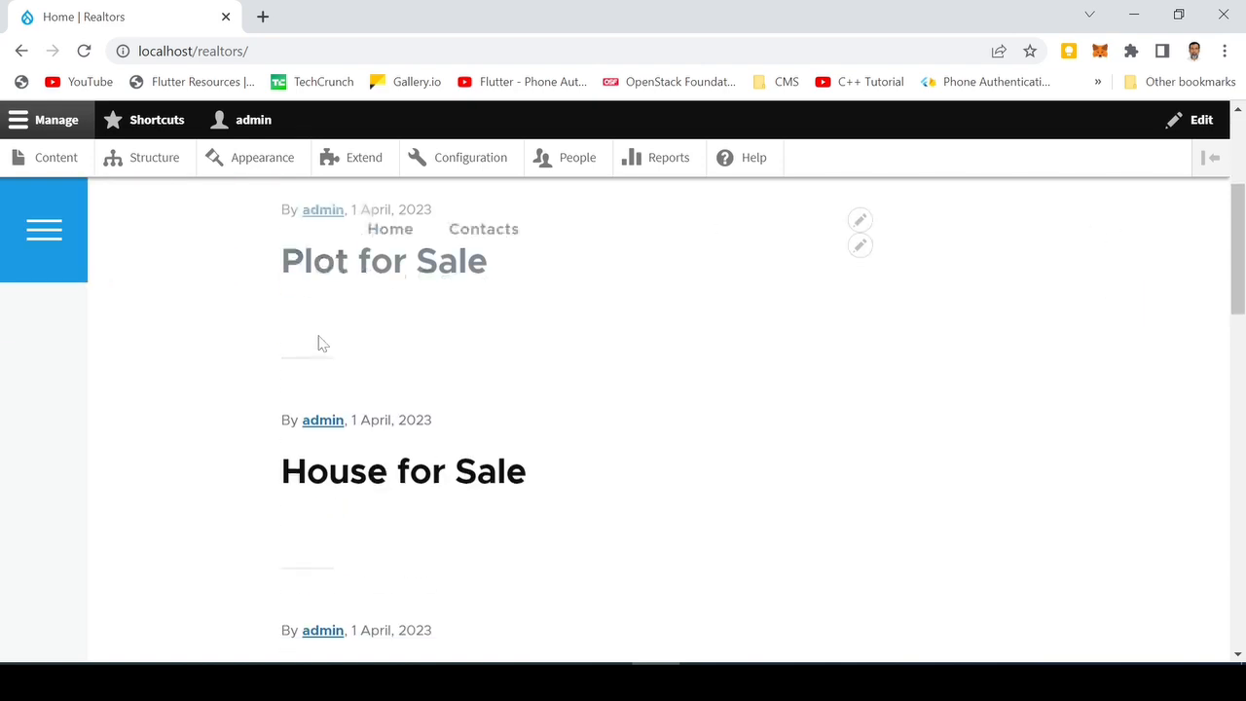
{"action": "scroll", "coordinate": [323, 346], "scroll_direction": "down", "scroll_amount": 4}
{"action": "scroll", "coordinate": [325, 352], "scroll_direction": "up", "scroll_amount": 7}
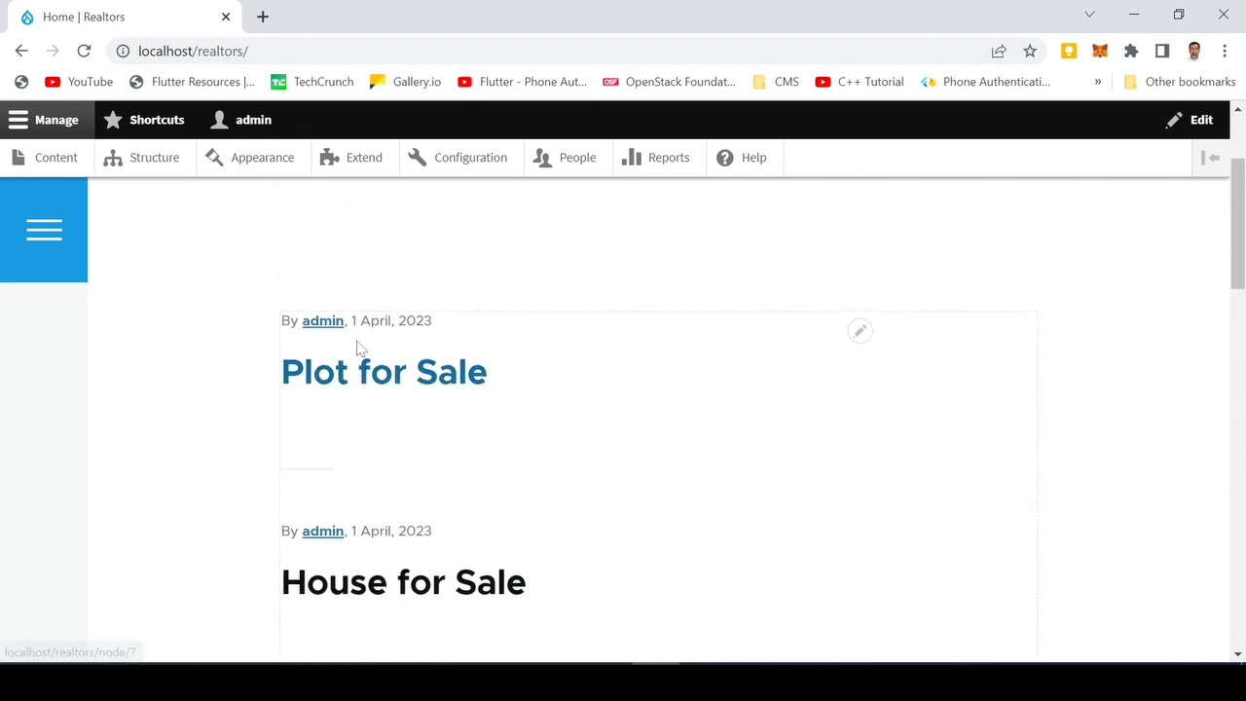
{"action": "scroll", "coordinate": [442, 370], "scroll_direction": "down", "scroll_amount": 9}
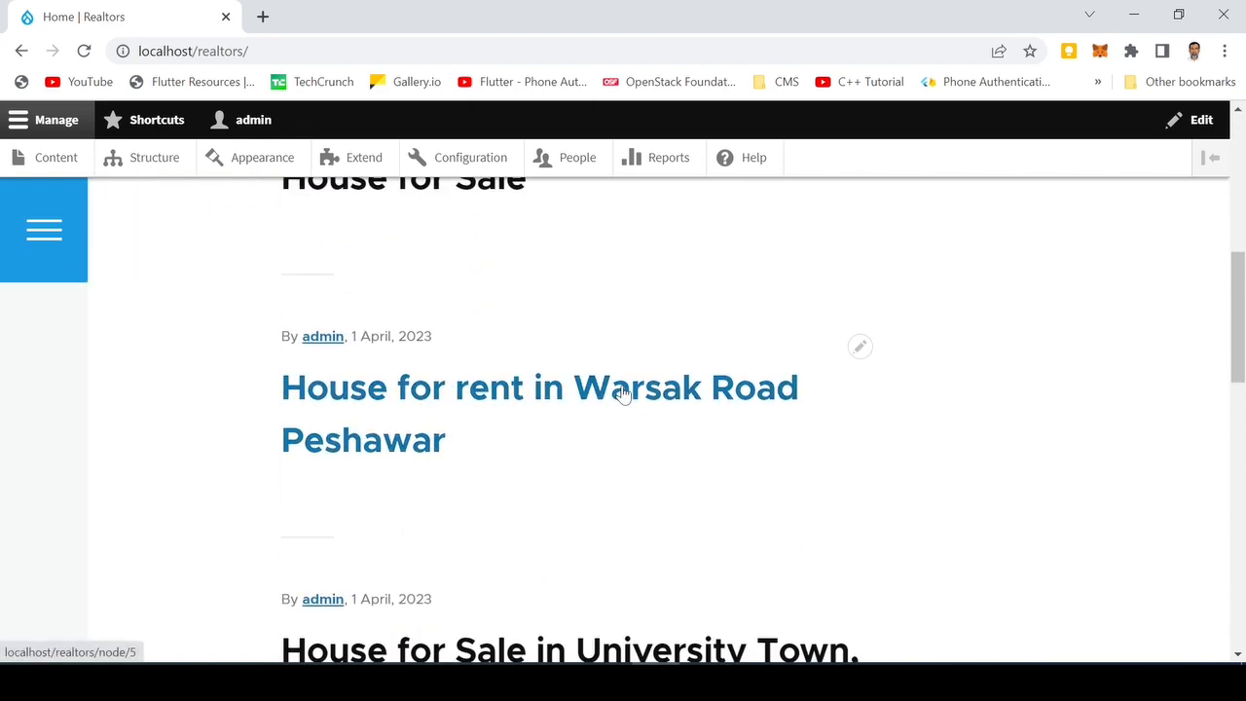
{"action": "scroll", "coordinate": [619, 394], "scroll_direction": "down", "scroll_amount": 4}
{"action": "scroll", "coordinate": [618, 390], "scroll_direction": "up", "scroll_amount": 3}
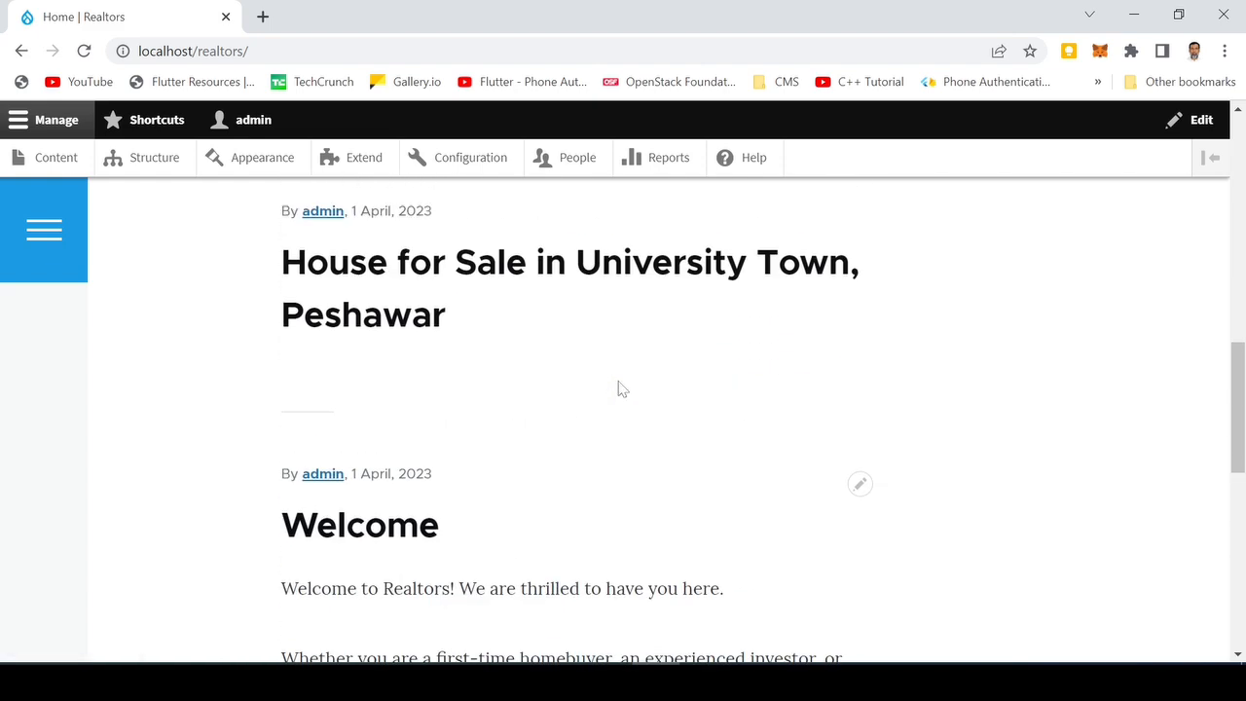
{"action": "scroll", "coordinate": [585, 392], "scroll_direction": "down", "scroll_amount": 3}
{"action": "scroll", "coordinate": [565, 392], "scroll_direction": "up", "scroll_amount": 4}
{"action": "scroll", "coordinate": [457, 409], "scroll_direction": "down", "scroll_amount": 4}
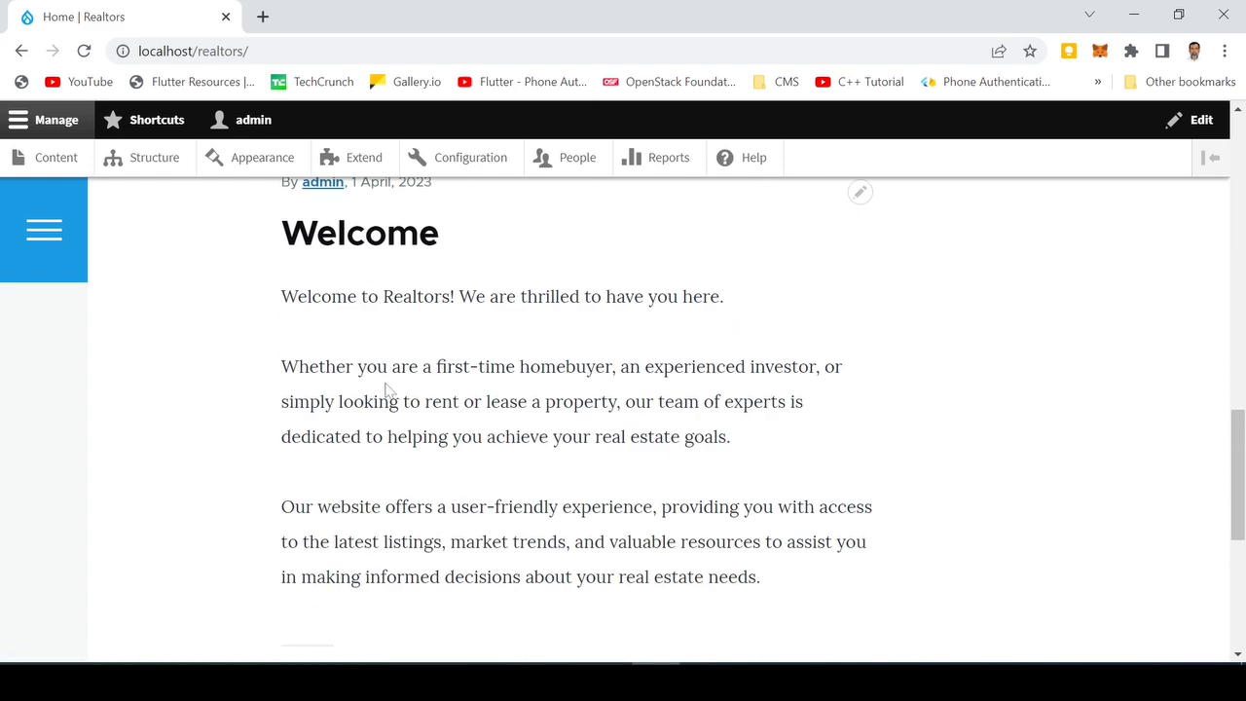
{"action": "scroll", "coordinate": [681, 351], "scroll_direction": "up", "scroll_amount": 12}
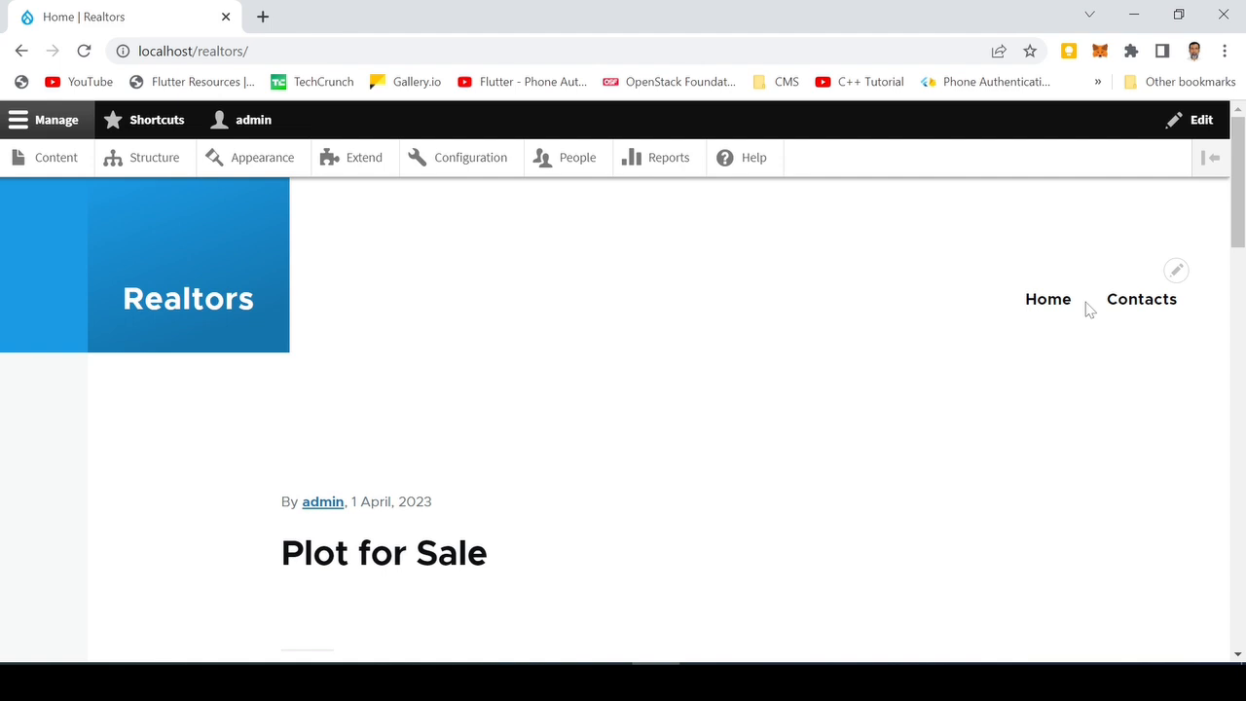
{"action": "scroll", "coordinate": [737, 448], "scroll_direction": "down", "scroll_amount": 3}
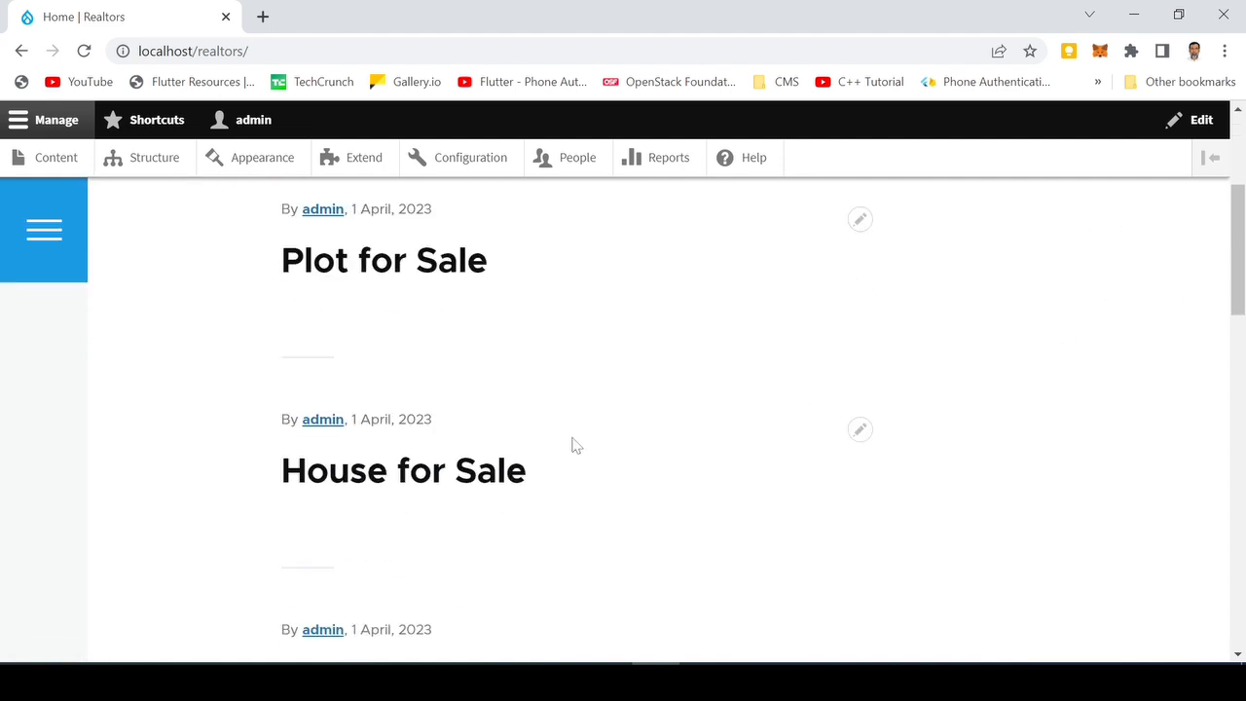
{"action": "scroll", "coordinate": [572, 445], "scroll_direction": "down", "scroll_amount": 3}
{"action": "scroll", "coordinate": [571, 442], "scroll_direction": "up", "scroll_amount": 7}
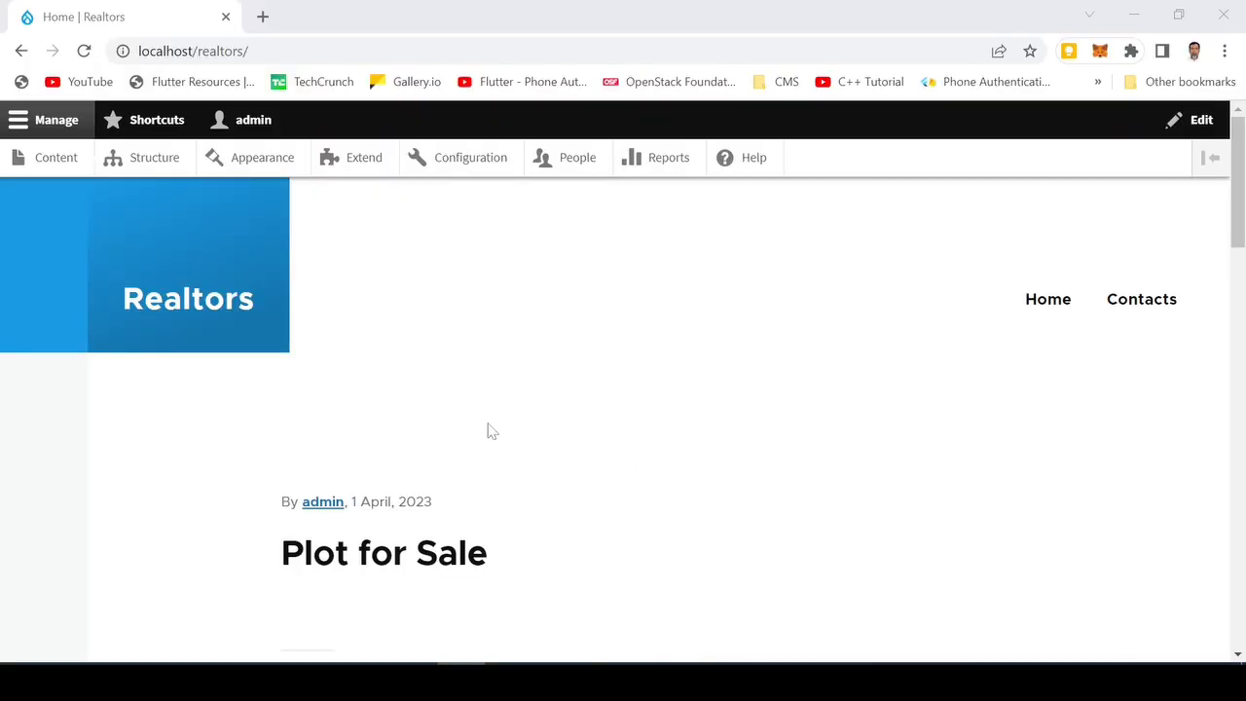
Step: Examine where the Welcome article sits relative to the property listings on the home page
{"action": "scroll", "coordinate": [487, 432], "scroll_direction": "down", "scroll_amount": 3}
{"action": "scroll", "coordinate": [507, 443], "scroll_direction": "down", "scroll_amount": 8}
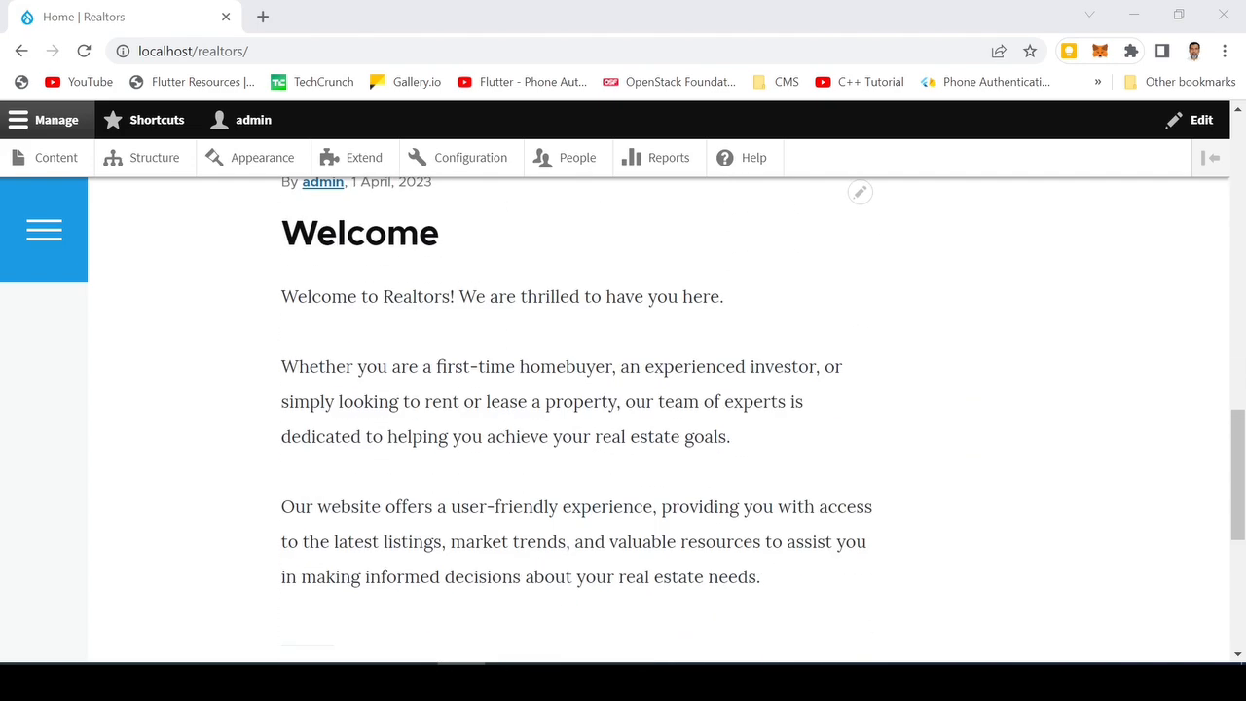
{"action": "scroll", "coordinate": [501, 440], "scroll_direction": "up", "scroll_amount": 12}
{"action": "scroll", "coordinate": [497, 434], "scroll_direction": "up", "scroll_amount": 1}
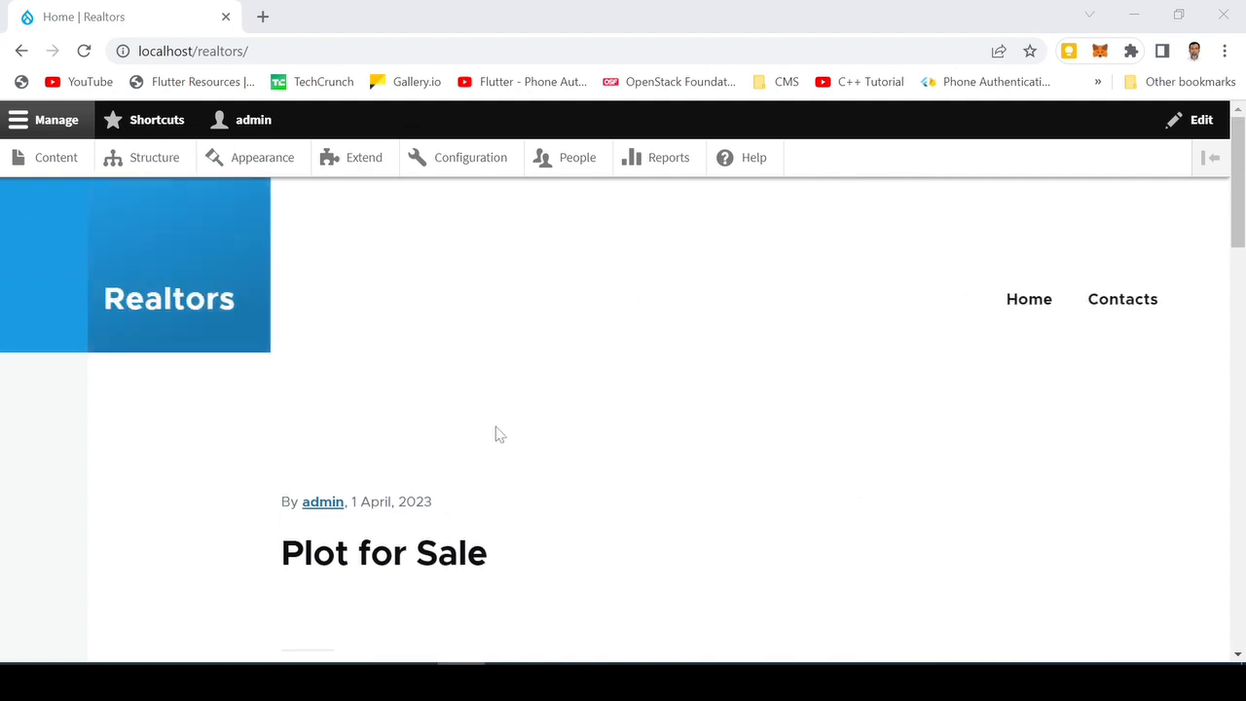
{"action": "scroll", "coordinate": [497, 434], "scroll_direction": "down", "scroll_amount": 8}
{"action": "scroll", "coordinate": [494, 433], "scroll_direction": "down", "scroll_amount": 5}
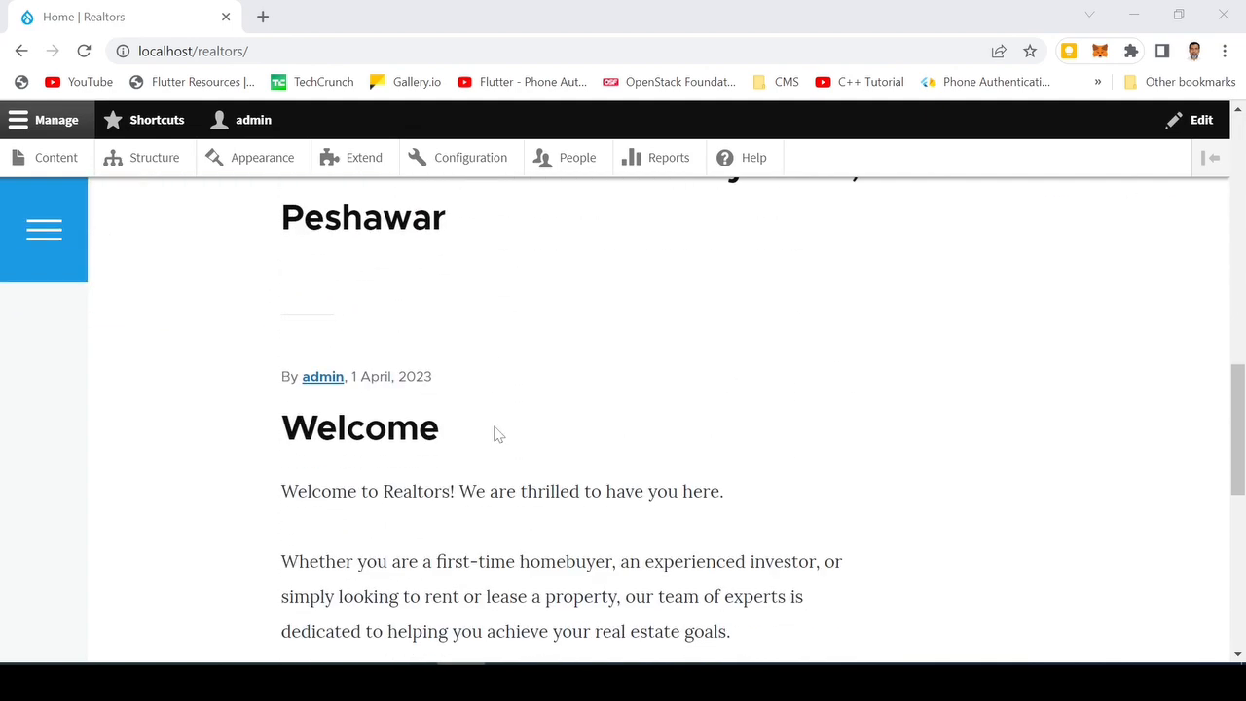
{"action": "scroll", "coordinate": [491, 435], "scroll_direction": "up", "scroll_amount": 4}
{"action": "scroll", "coordinate": [486, 428], "scroll_direction": "down", "scroll_amount": 3}
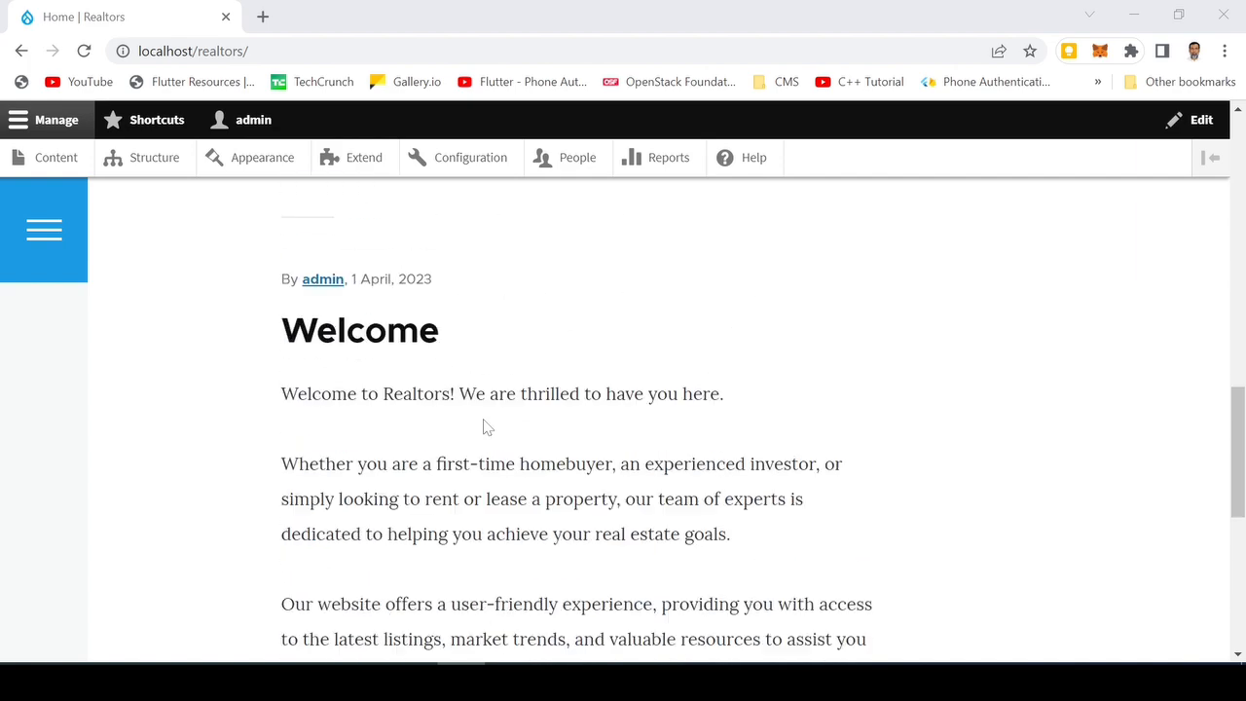
{"action": "scroll", "coordinate": [526, 434], "scroll_direction": "up", "scroll_amount": 3}
{"action": "scroll", "coordinate": [524, 428], "scroll_direction": "up", "scroll_amount": 8}
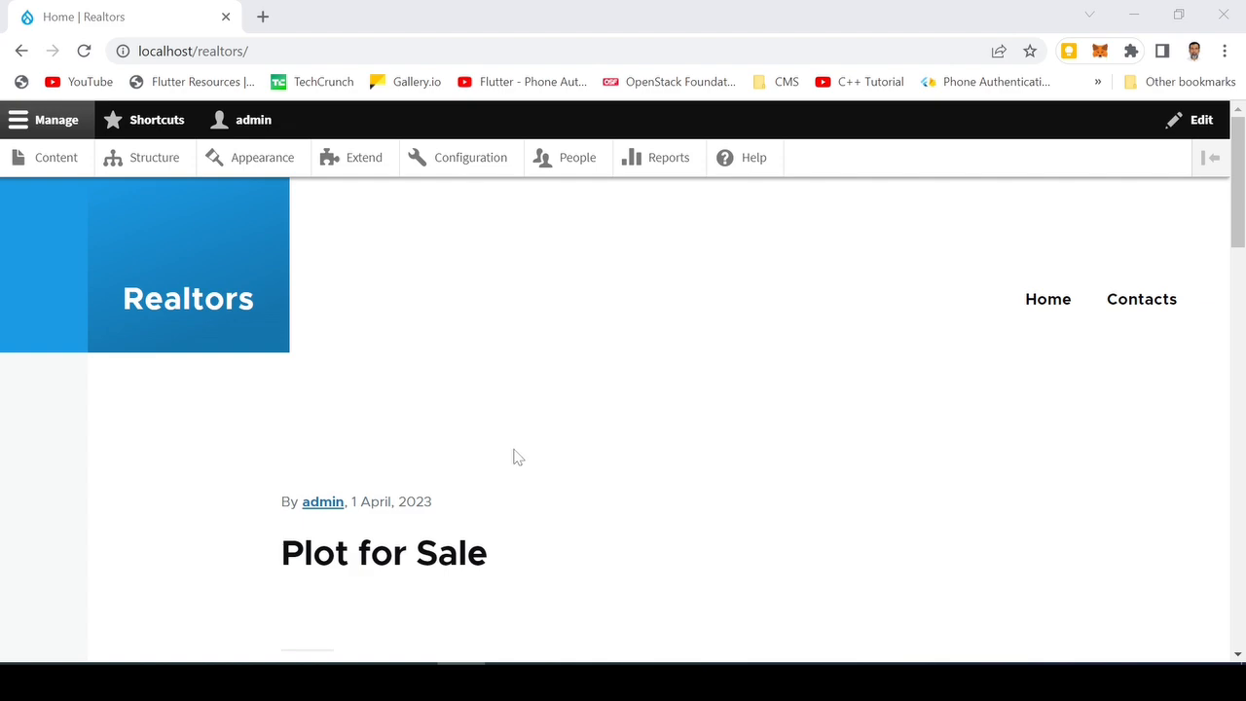
{"action": "scroll", "coordinate": [646, 525], "scroll_direction": "down", "scroll_amount": 5}
{"action": "scroll", "coordinate": [348, 579], "scroll_direction": "down", "scroll_amount": 3}
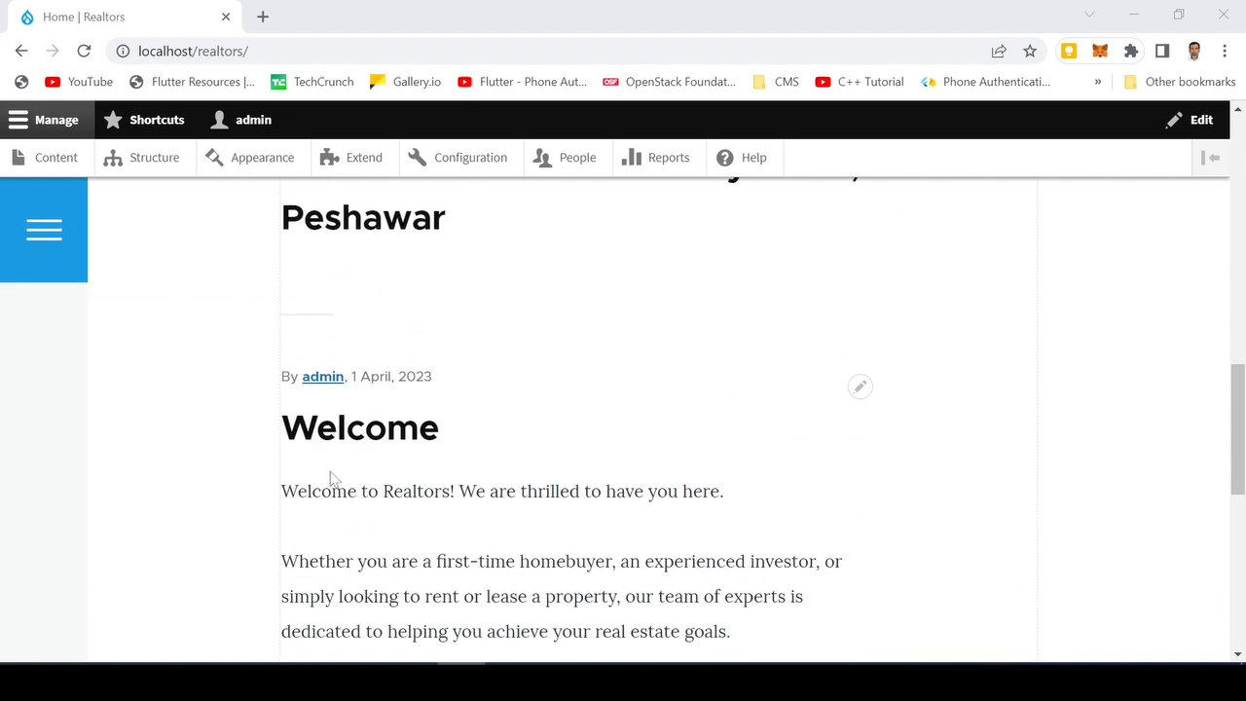
Step: Open the Welcome article from the home page and check the node path in its URL
{"action": "left_click", "coordinate": [325, 434]}
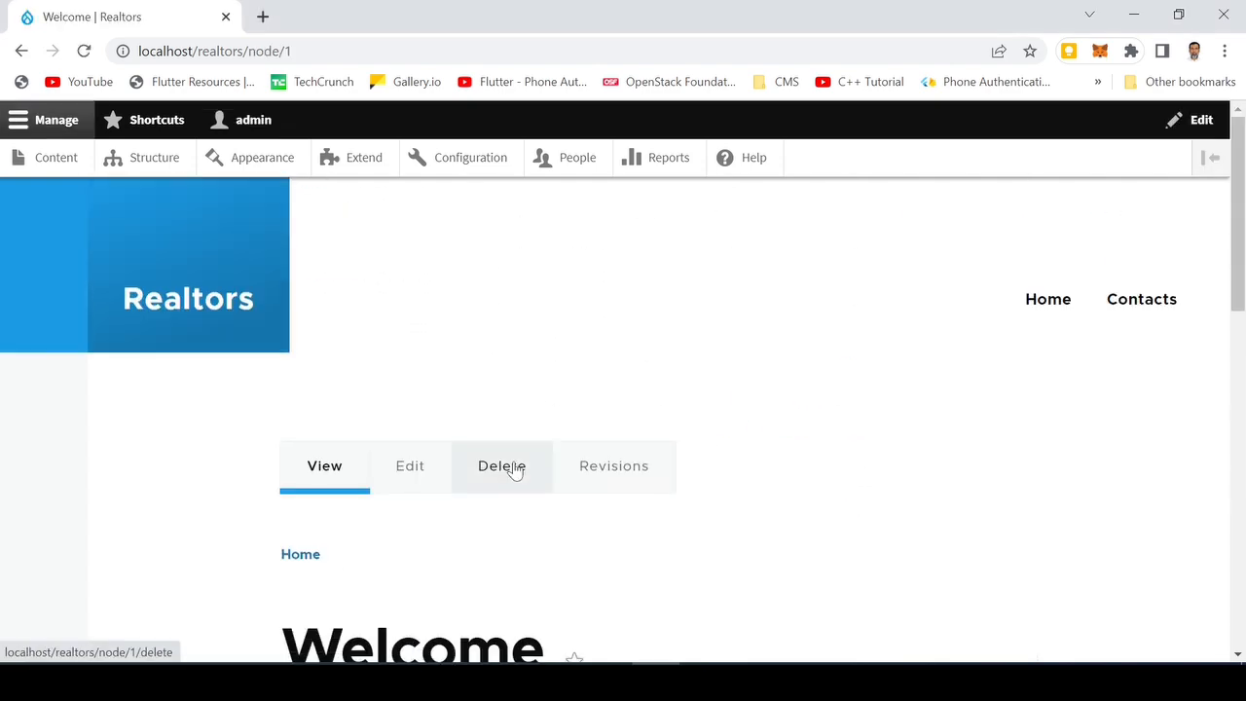
{"action": "scroll", "coordinate": [422, 578], "scroll_direction": "down", "scroll_amount": 1}
{"action": "scroll", "coordinate": [428, 584], "scroll_direction": "down", "scroll_amount": 1}
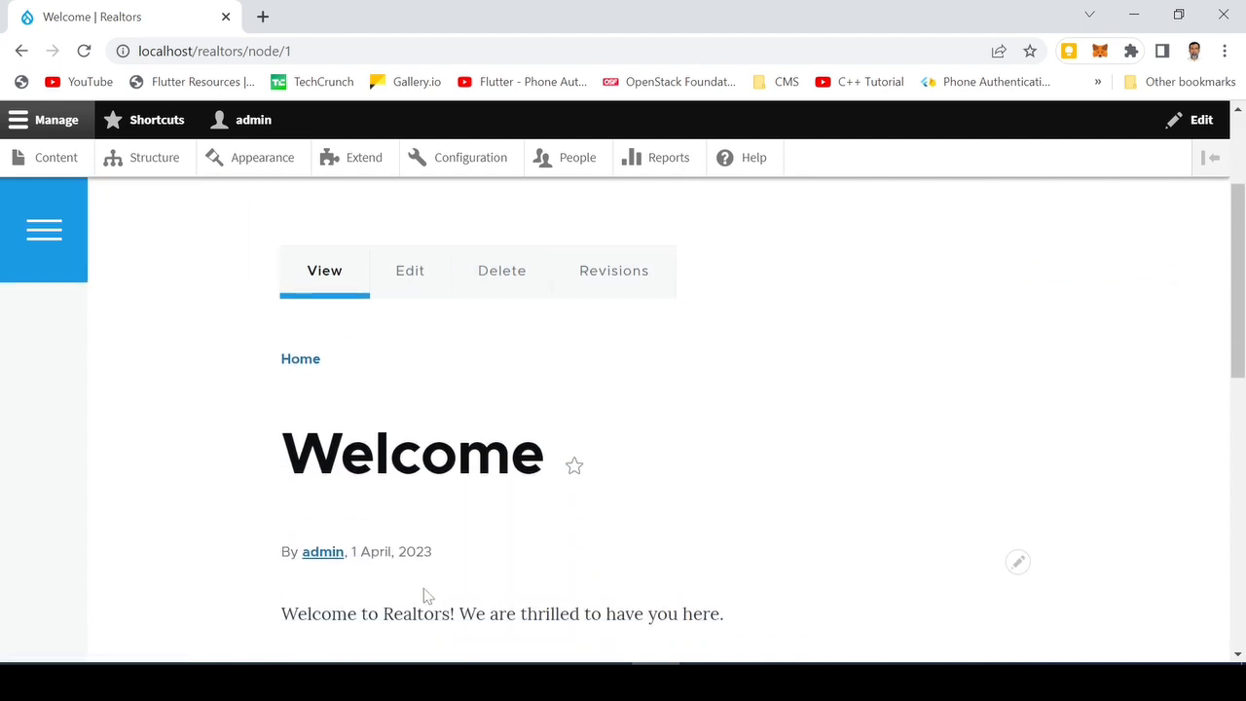
{"action": "left_click", "coordinate": [287, 51]}
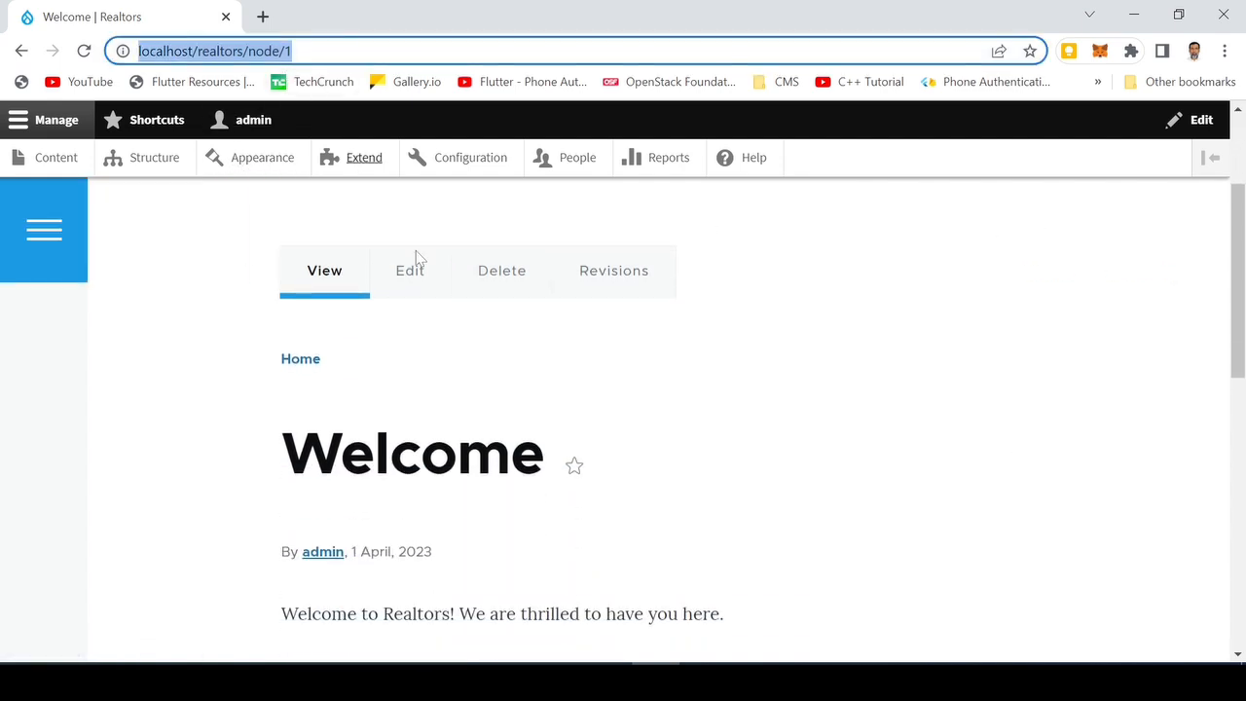
{"action": "scroll", "coordinate": [501, 473], "scroll_direction": "down", "scroll_amount": 1}
{"action": "scroll", "coordinate": [487, 458], "scroll_direction": "up", "scroll_amount": 3}
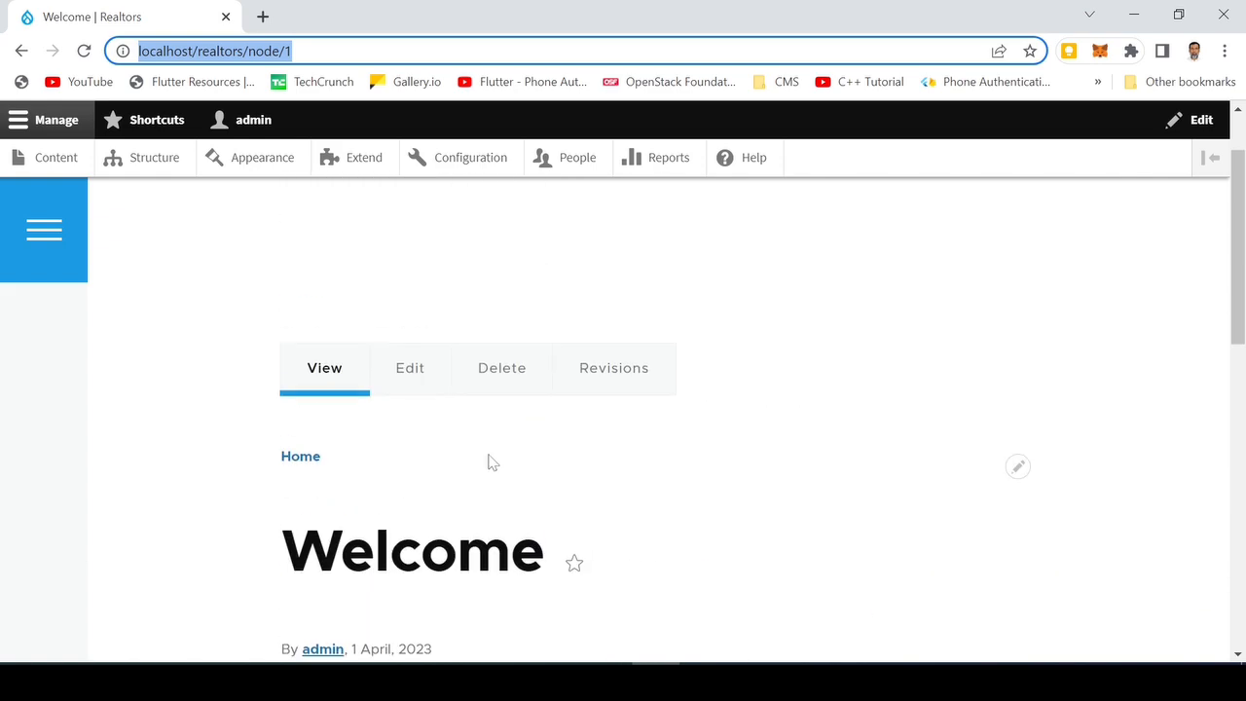
Step: In the basic site settings, set the default front page to /node/1 and save the configuration
{"action": "left_click", "coordinate": [478, 166]}
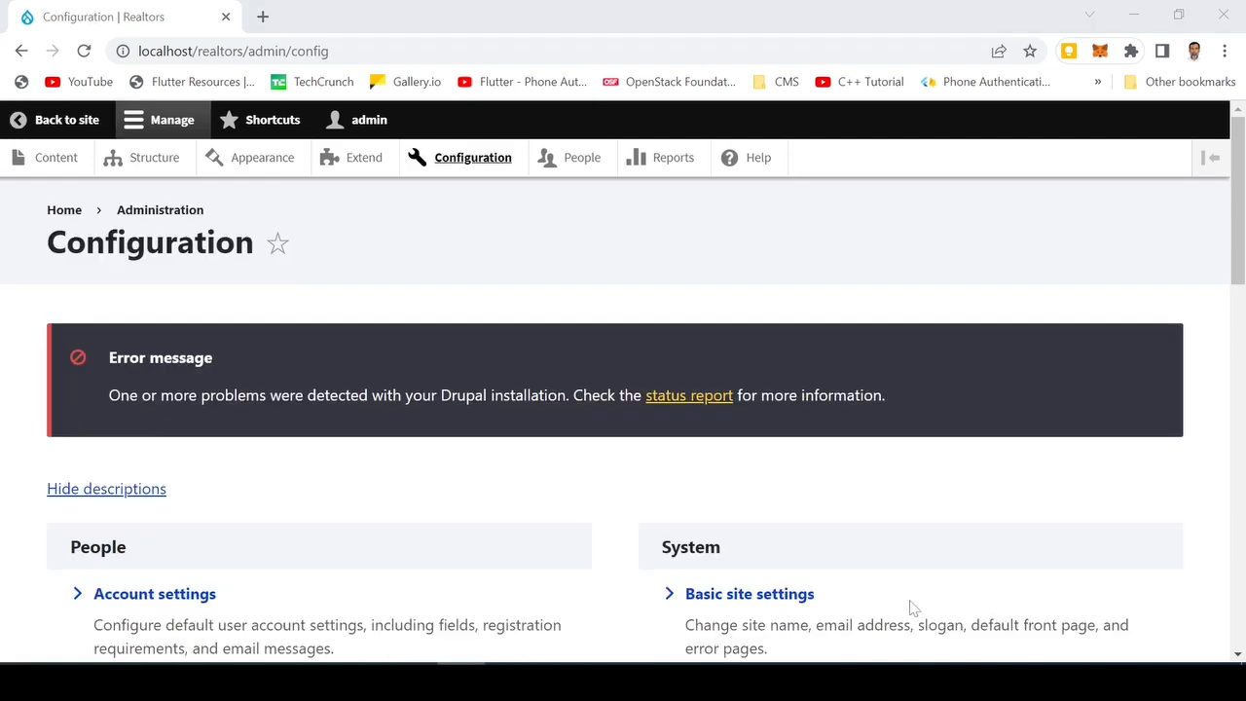
{"action": "scroll", "coordinate": [799, 614], "scroll_direction": "down", "scroll_amount": 3}
{"action": "left_click", "coordinate": [762, 408]}
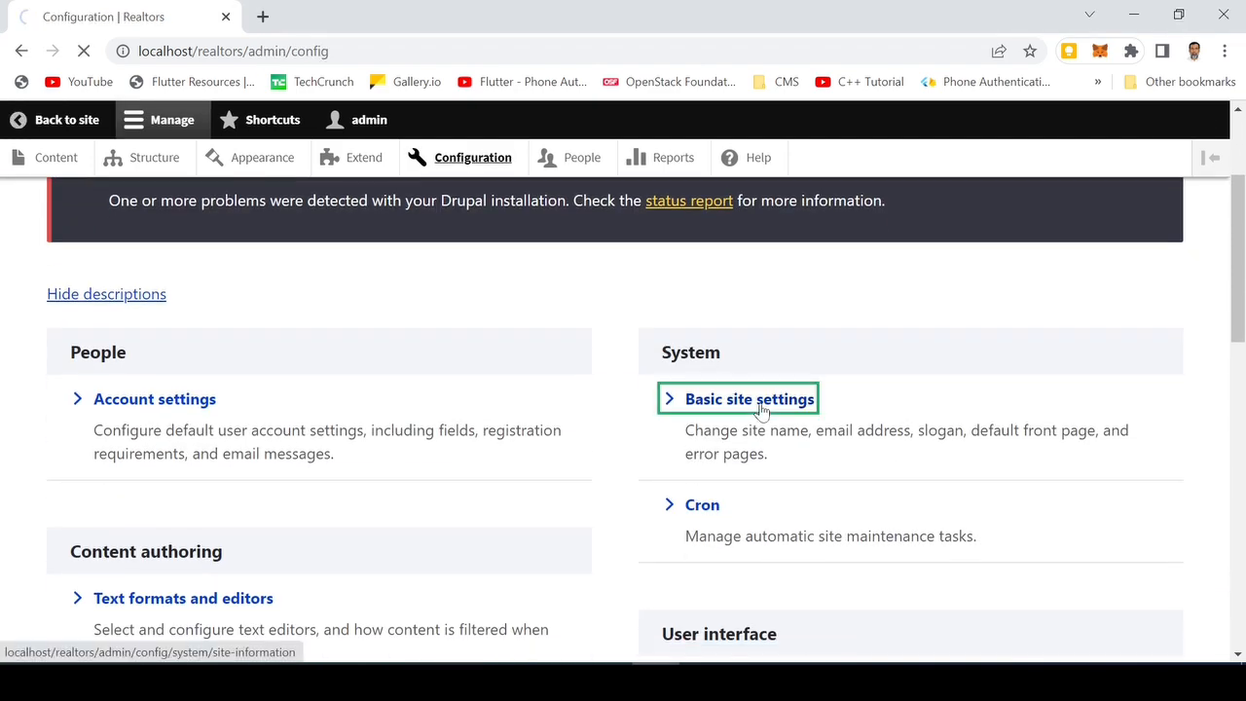
{"action": "scroll", "coordinate": [406, 435], "scroll_direction": "down", "scroll_amount": 5}
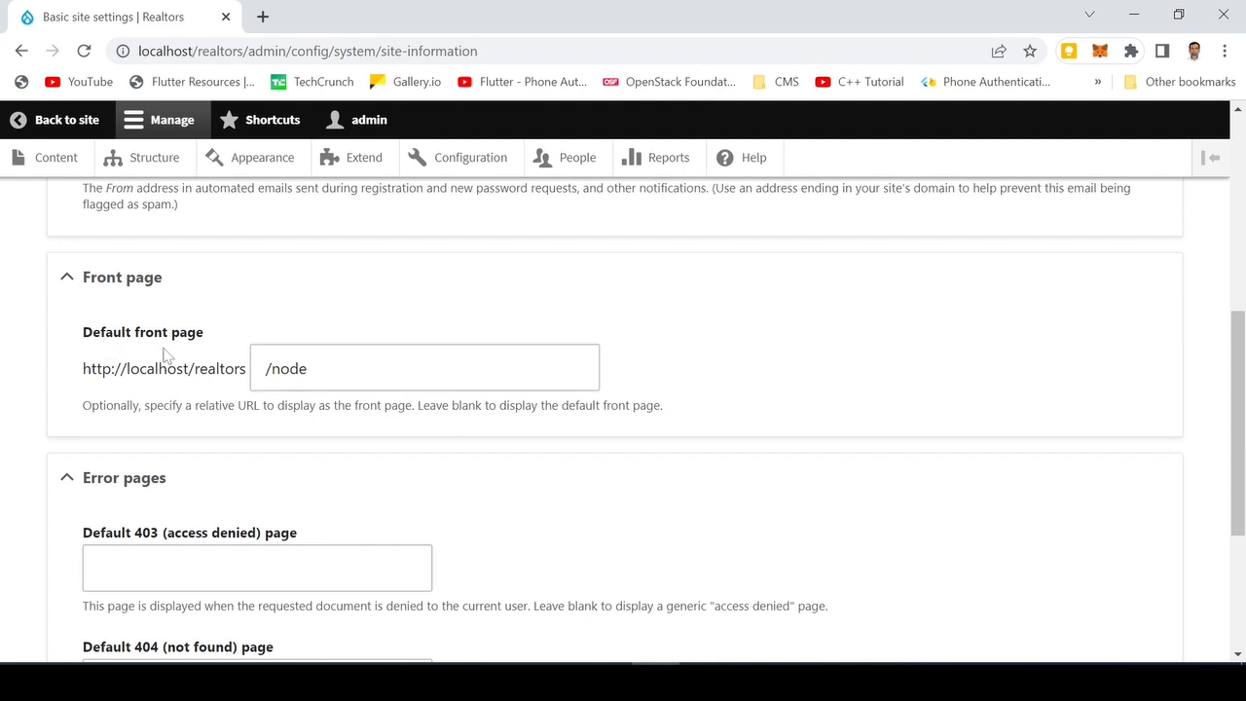
{"action": "left_click", "coordinate": [321, 368]}
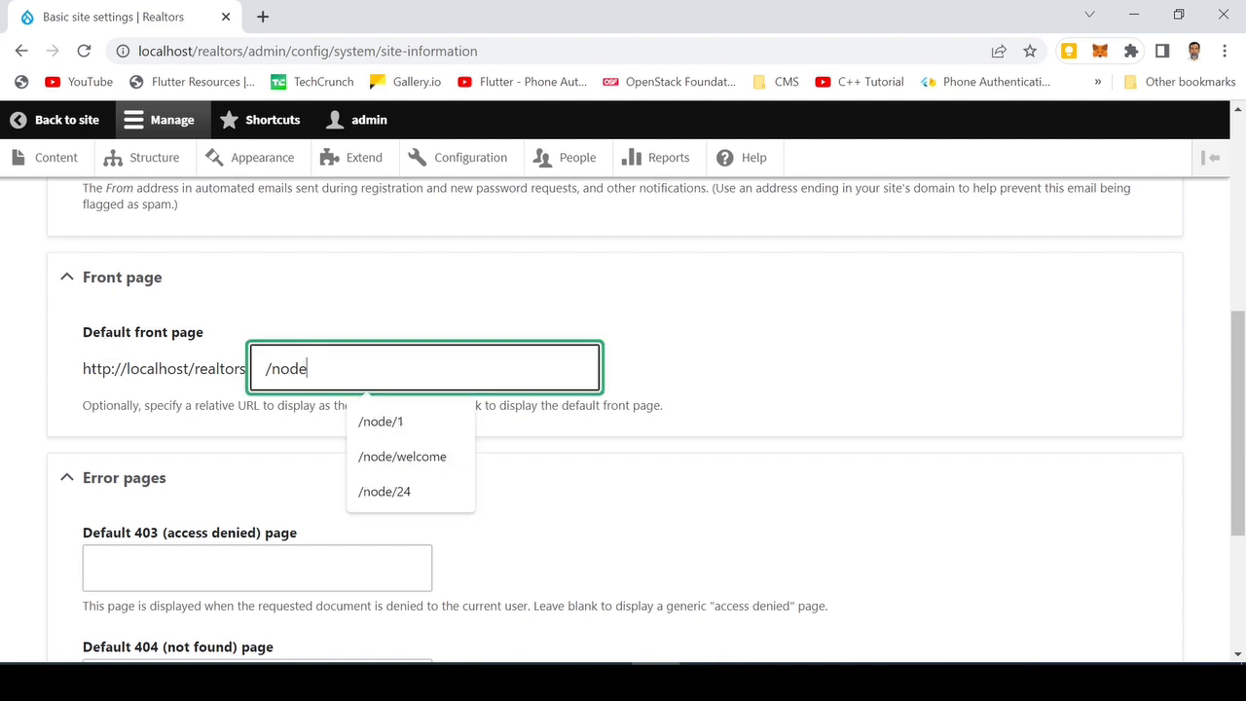
{"action": "type", "text": "/1"}
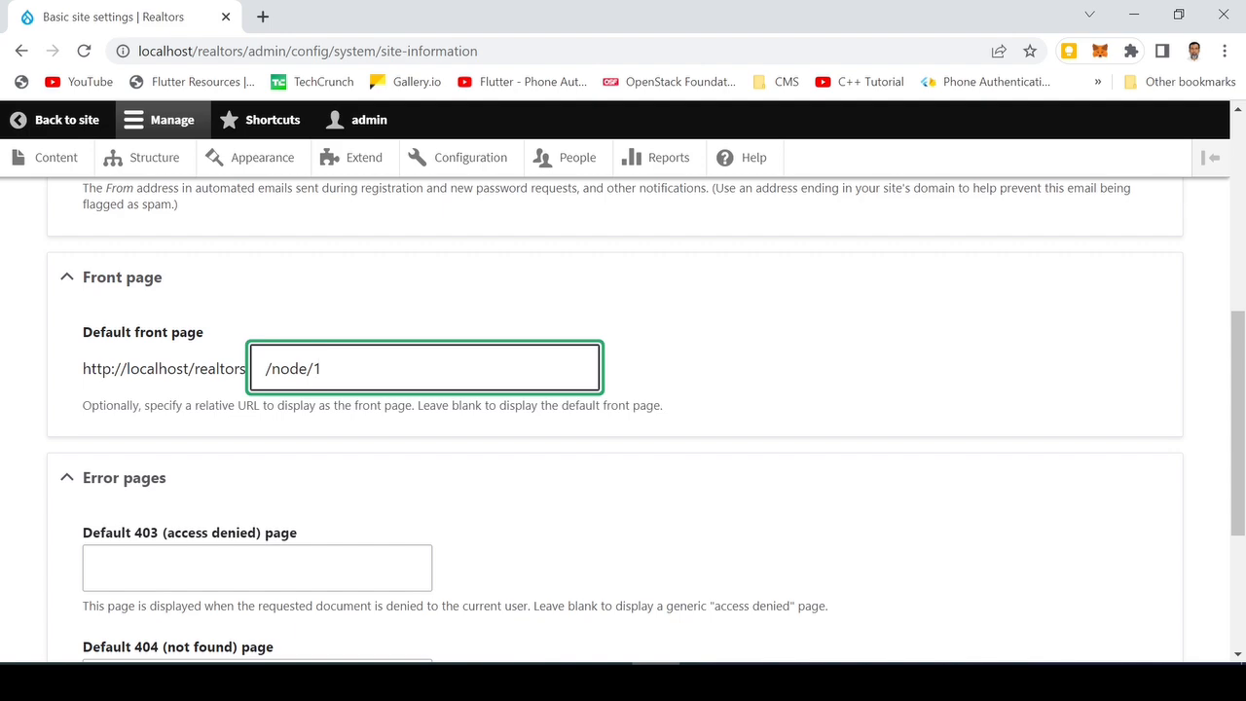
{"action": "scroll", "coordinate": [215, 511], "scroll_direction": "down", "scroll_amount": 3}
{"action": "left_click", "coordinate": [105, 536]}
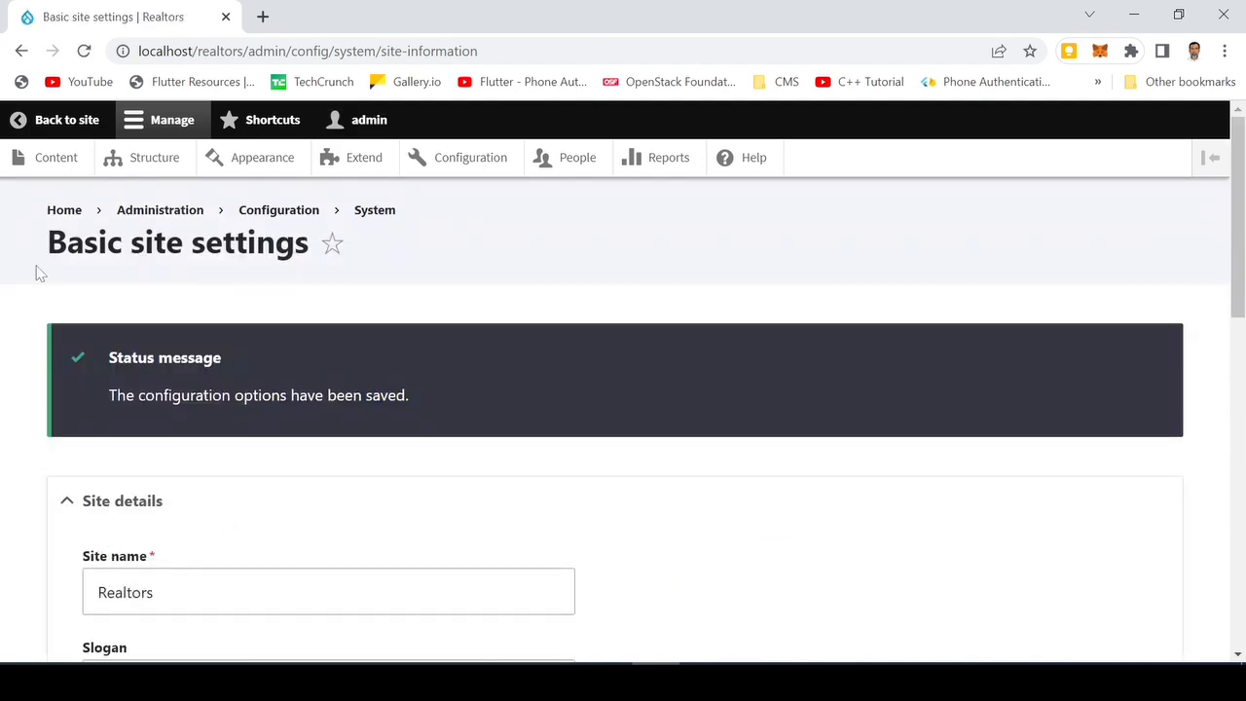
Step: Return to the site to review the Welcome page and open the Structure administration page
{"action": "left_click", "coordinate": [64, 125]}
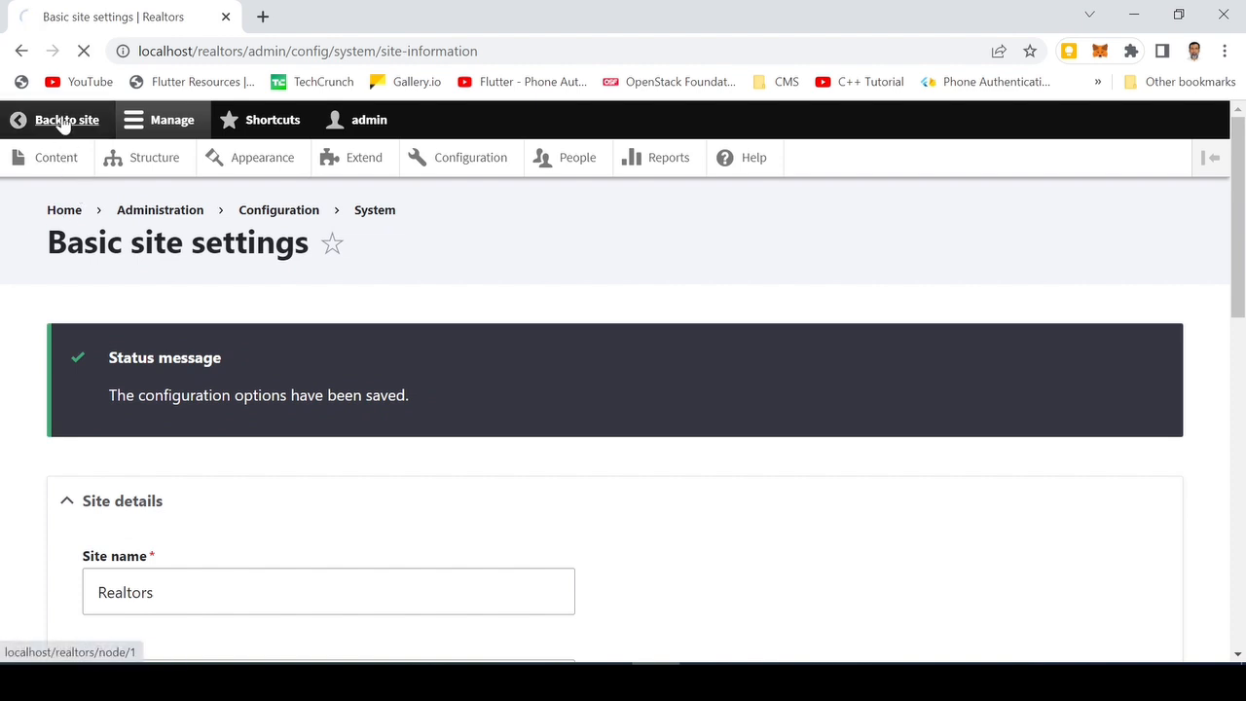
{"action": "scroll", "coordinate": [691, 487], "scroll_direction": "down", "scroll_amount": 4}
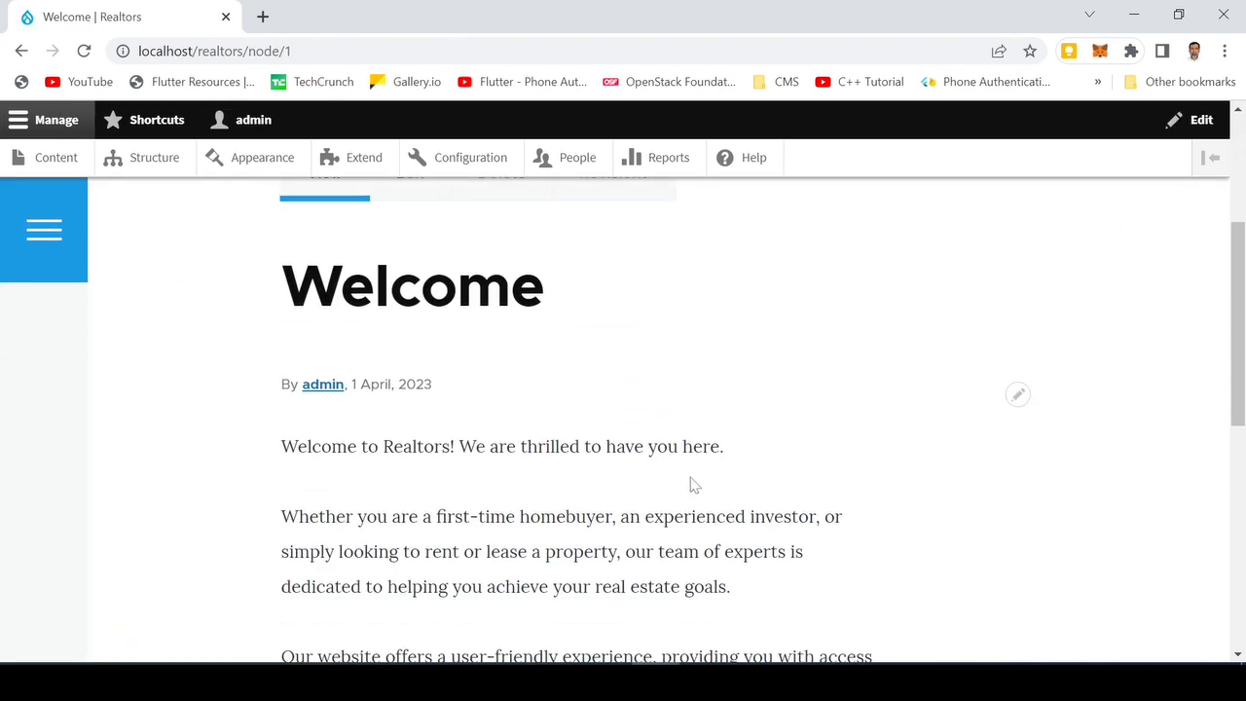
{"action": "scroll", "coordinate": [691, 487], "scroll_direction": "down", "scroll_amount": 4}
{"action": "scroll", "coordinate": [690, 486], "scroll_direction": "up", "scroll_amount": 7}
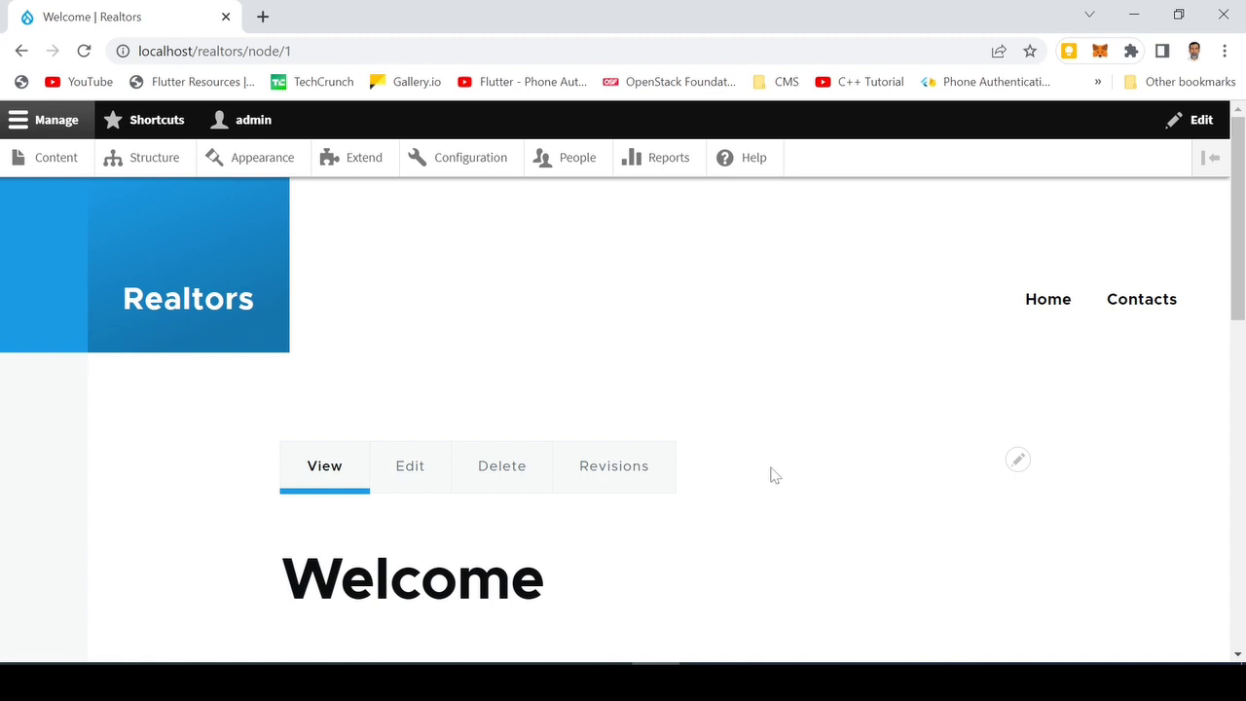
{"action": "scroll", "coordinate": [770, 475], "scroll_direction": "down", "scroll_amount": 3}
{"action": "scroll", "coordinate": [760, 467], "scroll_direction": "up", "scroll_amount": 3}
{"action": "left_click", "coordinate": [148, 163]}
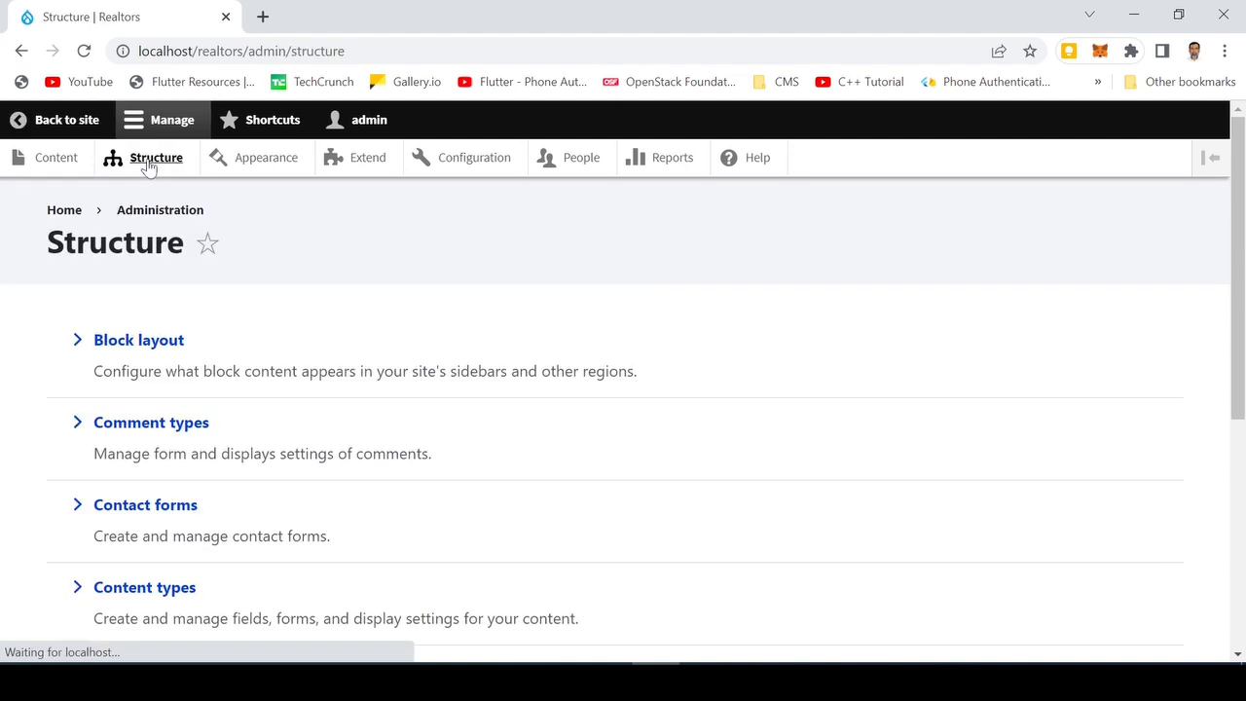
Step: Open the site's Views administration and start adding a new view
{"action": "scroll", "coordinate": [390, 348], "scroll_direction": "down", "scroll_amount": 2}
{"action": "scroll", "coordinate": [331, 448], "scroll_direction": "down", "scroll_amount": 3}
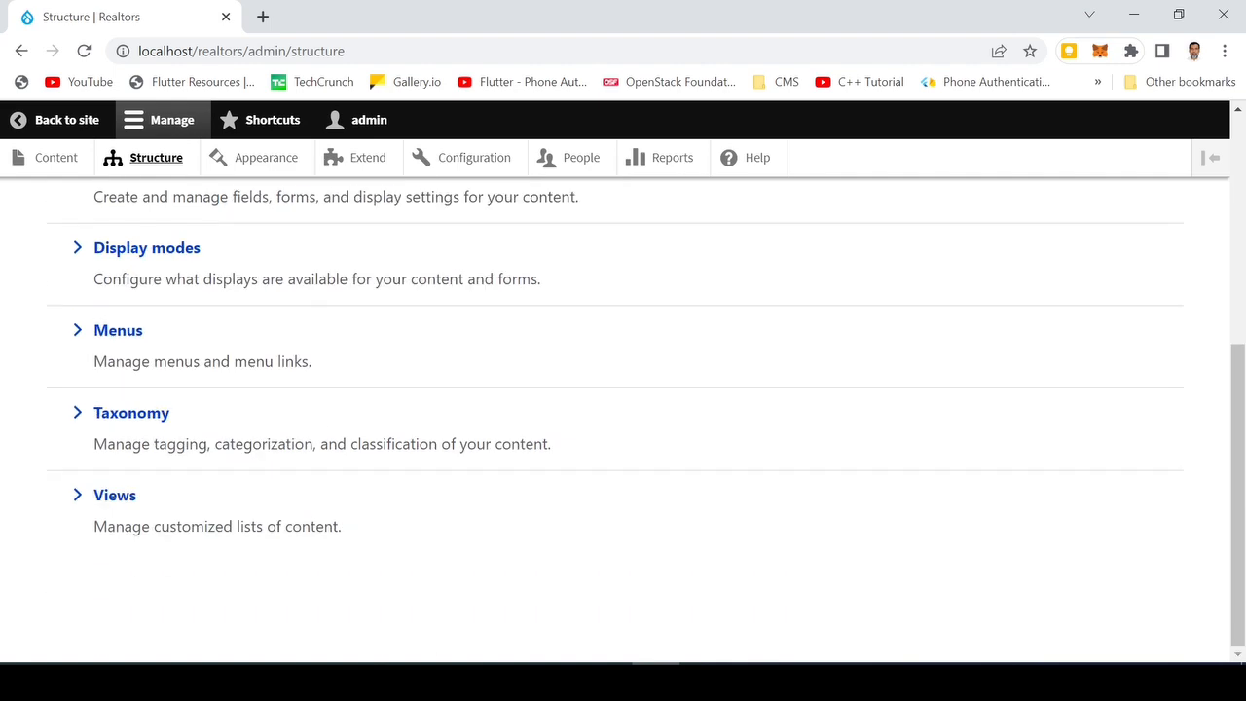
{"action": "left_click", "coordinate": [114, 497]}
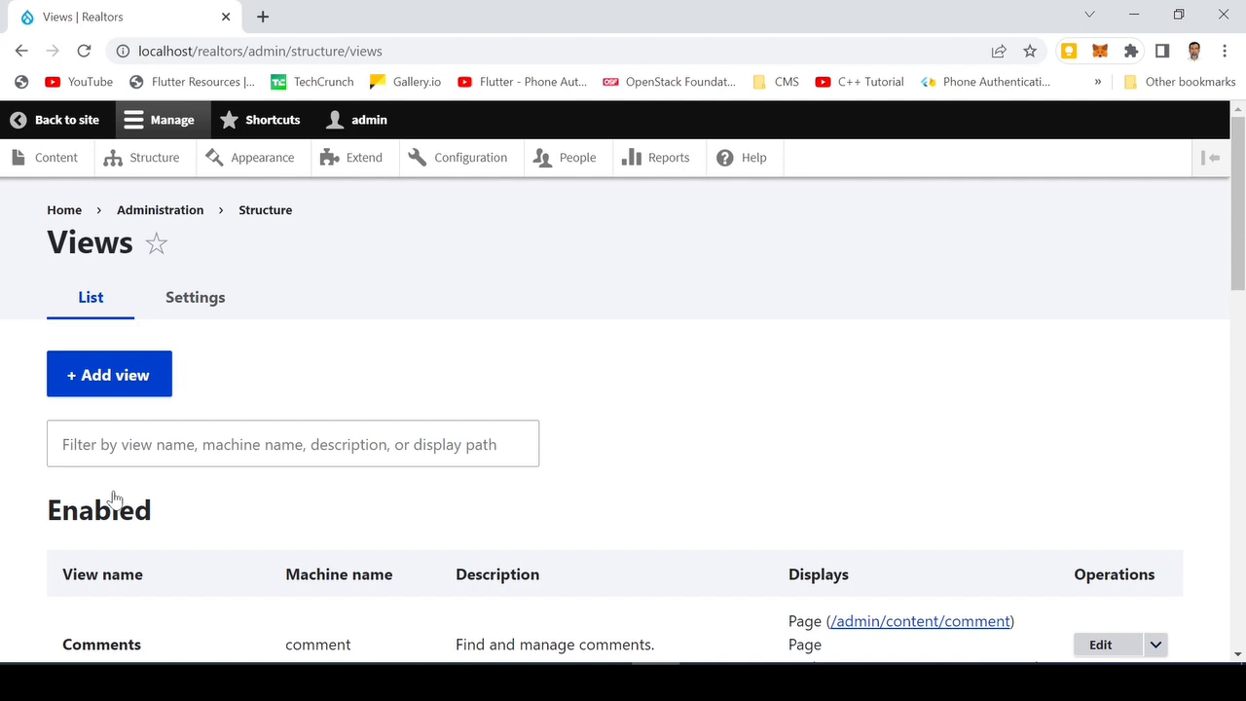
{"action": "scroll", "coordinate": [239, 458], "scroll_direction": "down", "scroll_amount": 2}
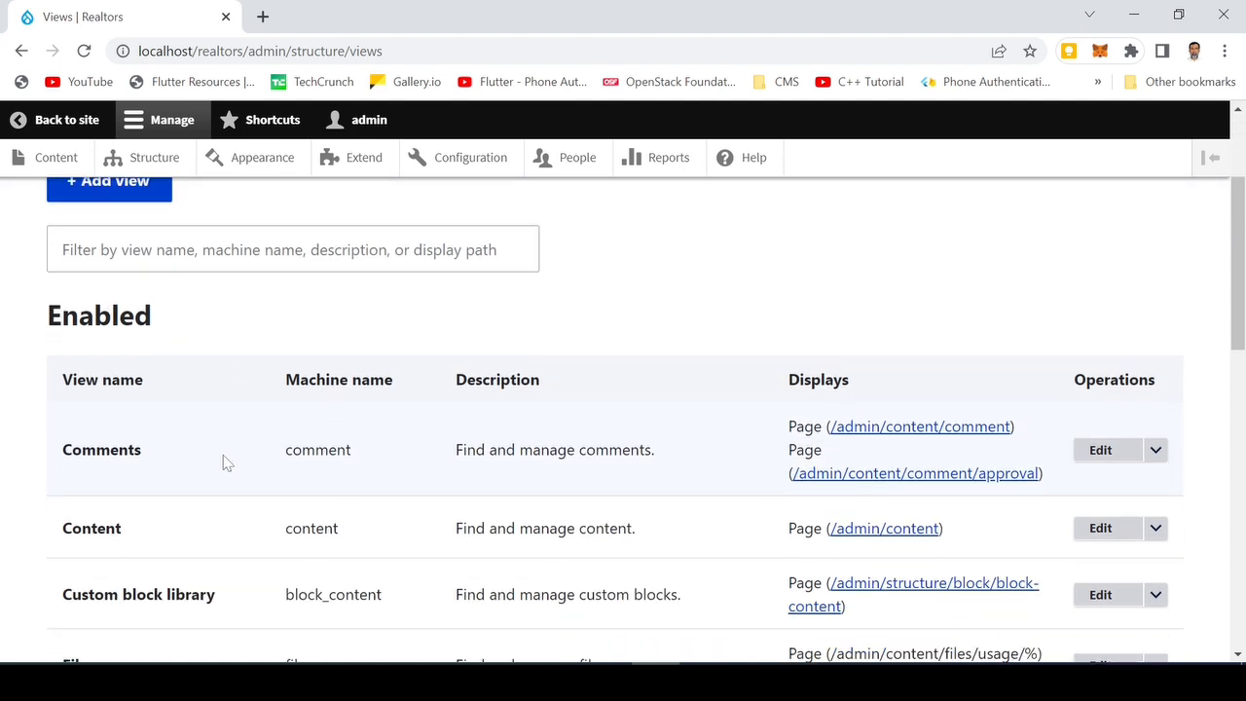
{"action": "scroll", "coordinate": [117, 302], "scroll_direction": "up", "scroll_amount": 2}
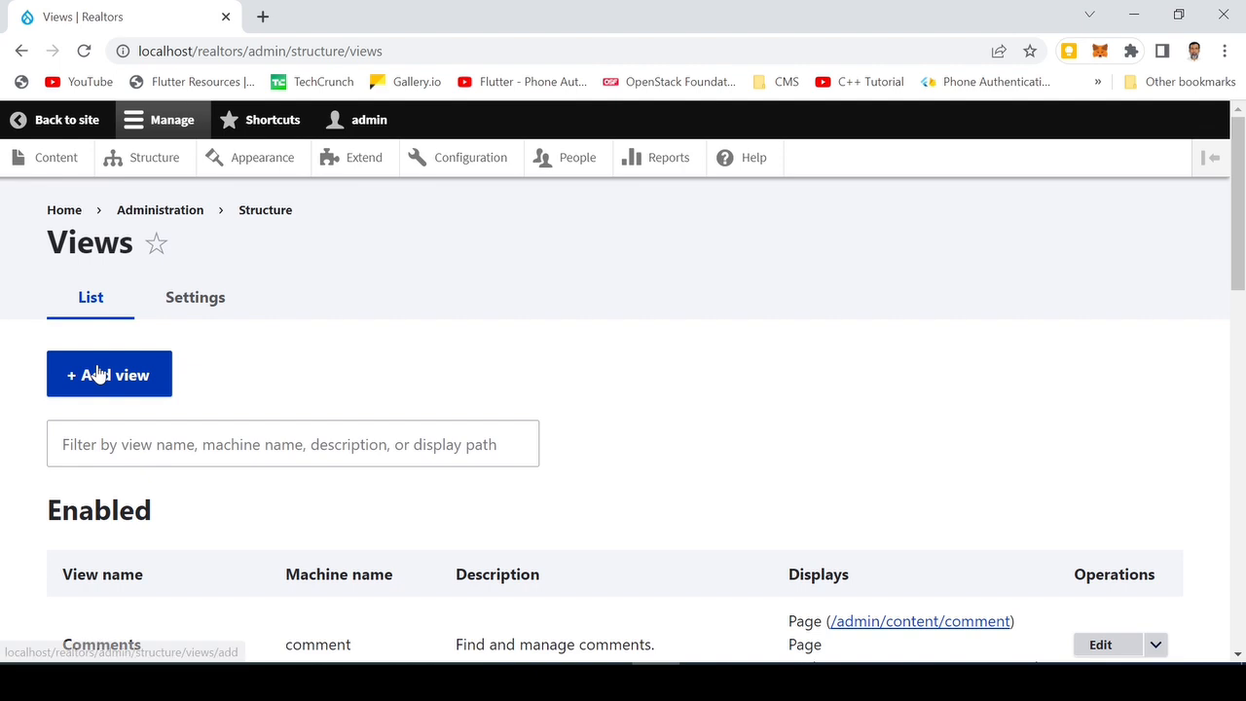
{"action": "left_click", "coordinate": [97, 375]}
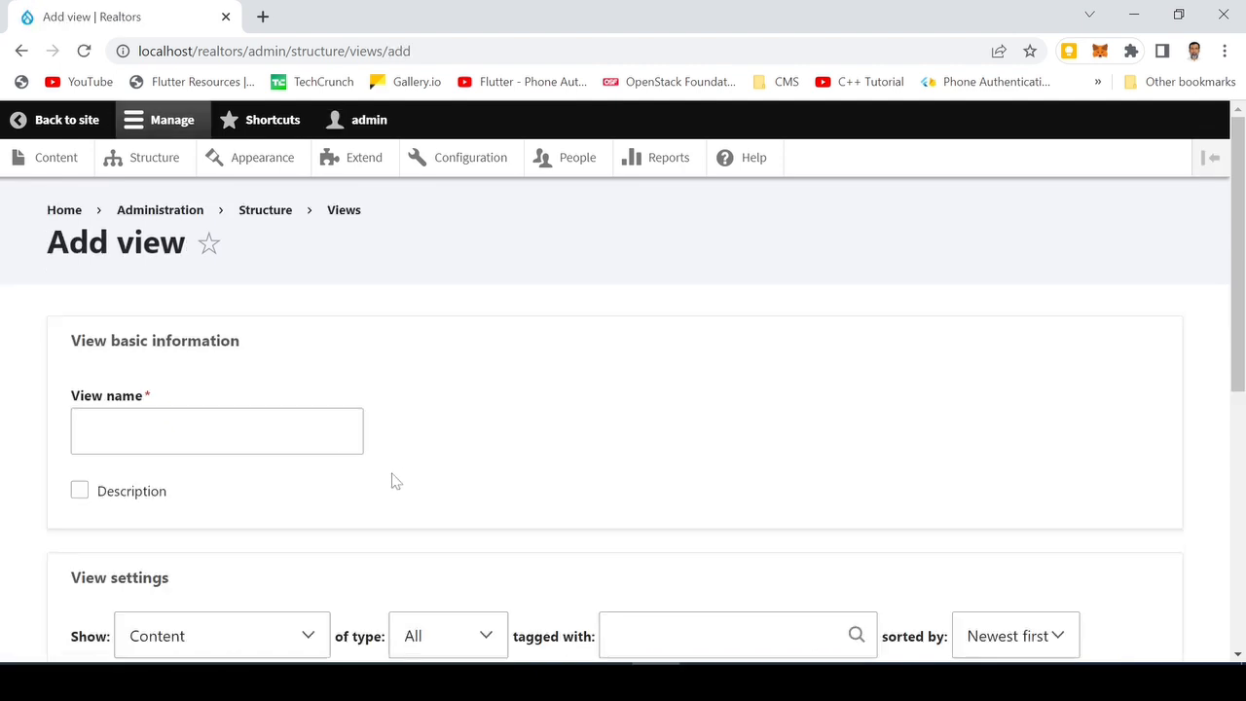
Step: Name the new view Properties
{"action": "left_click", "coordinate": [233, 432]}
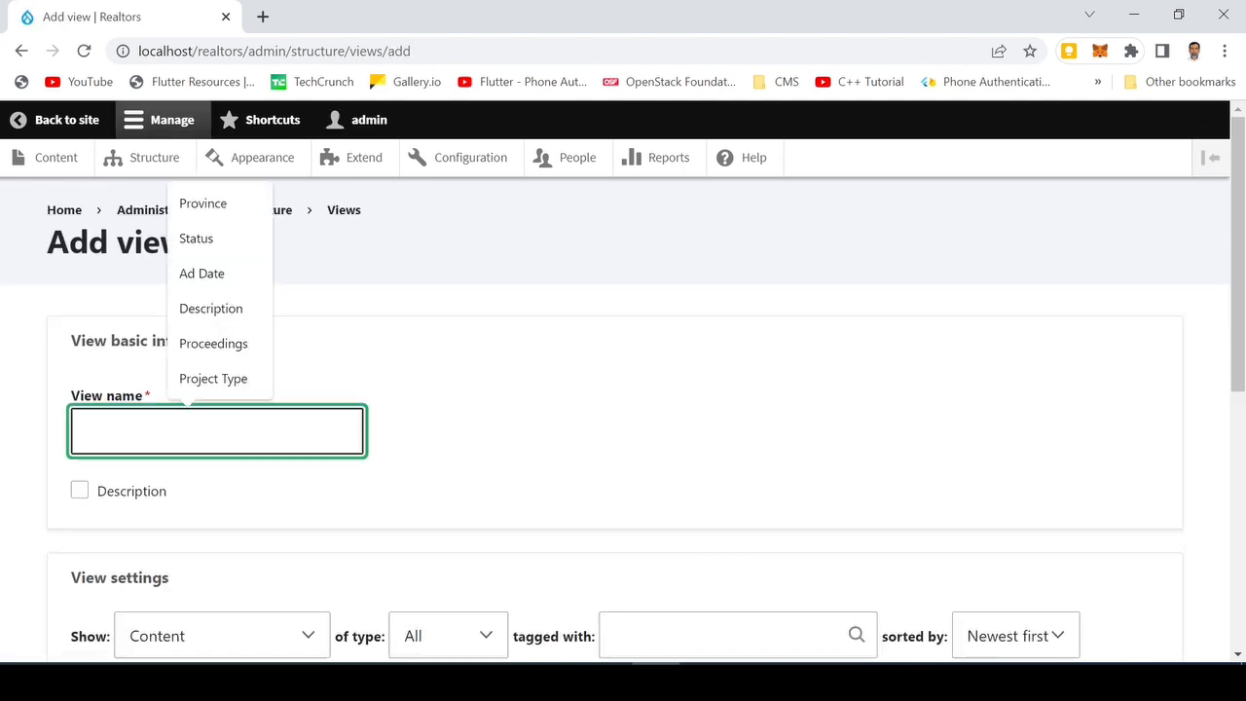
{"action": "type", "text": "Pro"}
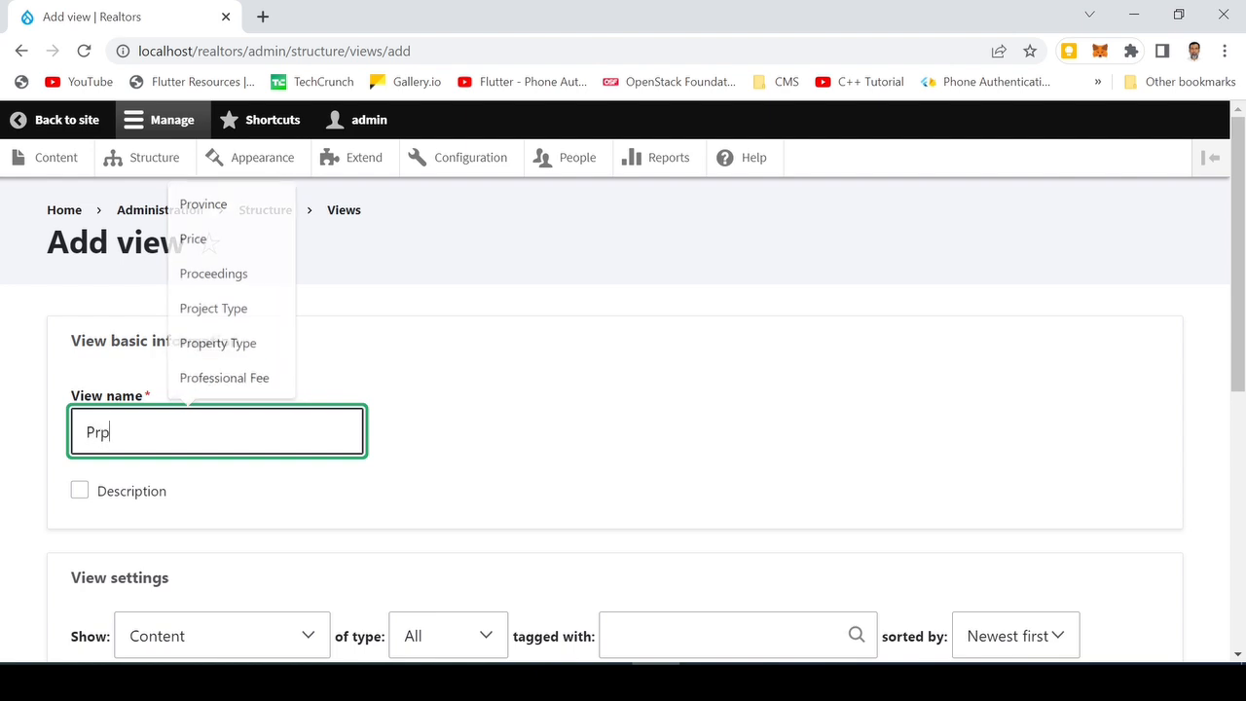
{"action": "key", "text": "BackSpace"}
{"action": "type", "text": "oper"}
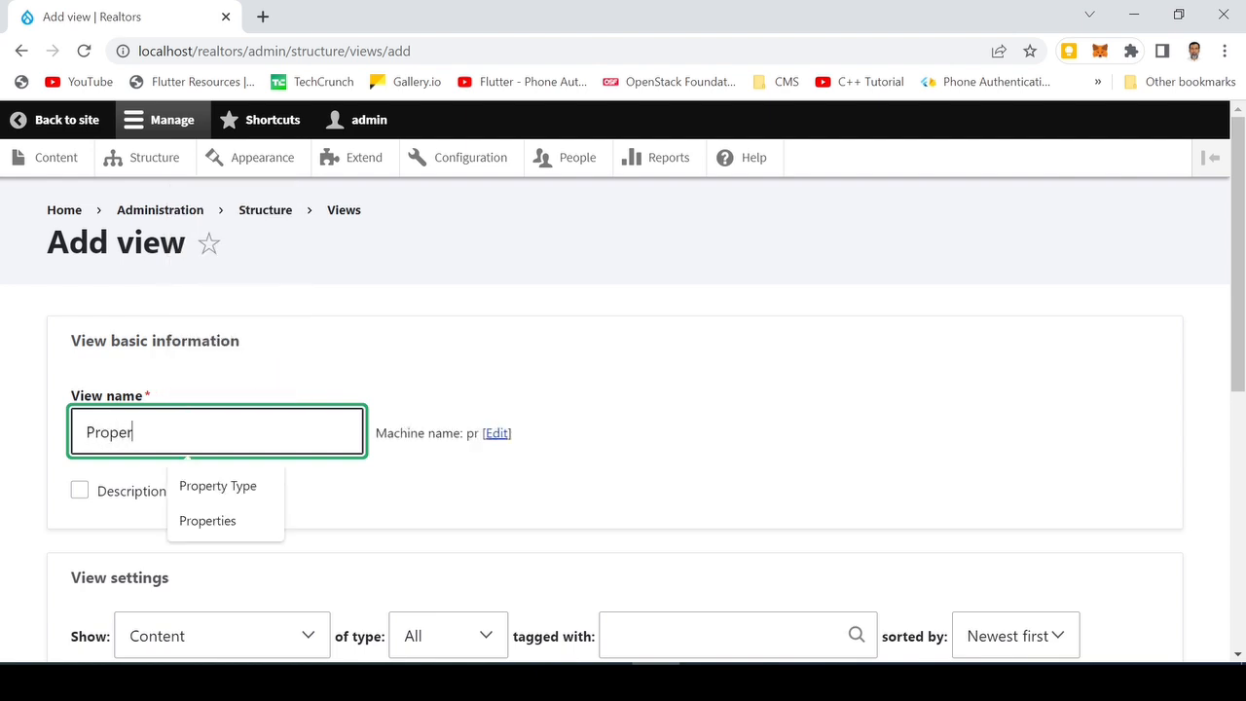
{"action": "type", "text": "ties"}
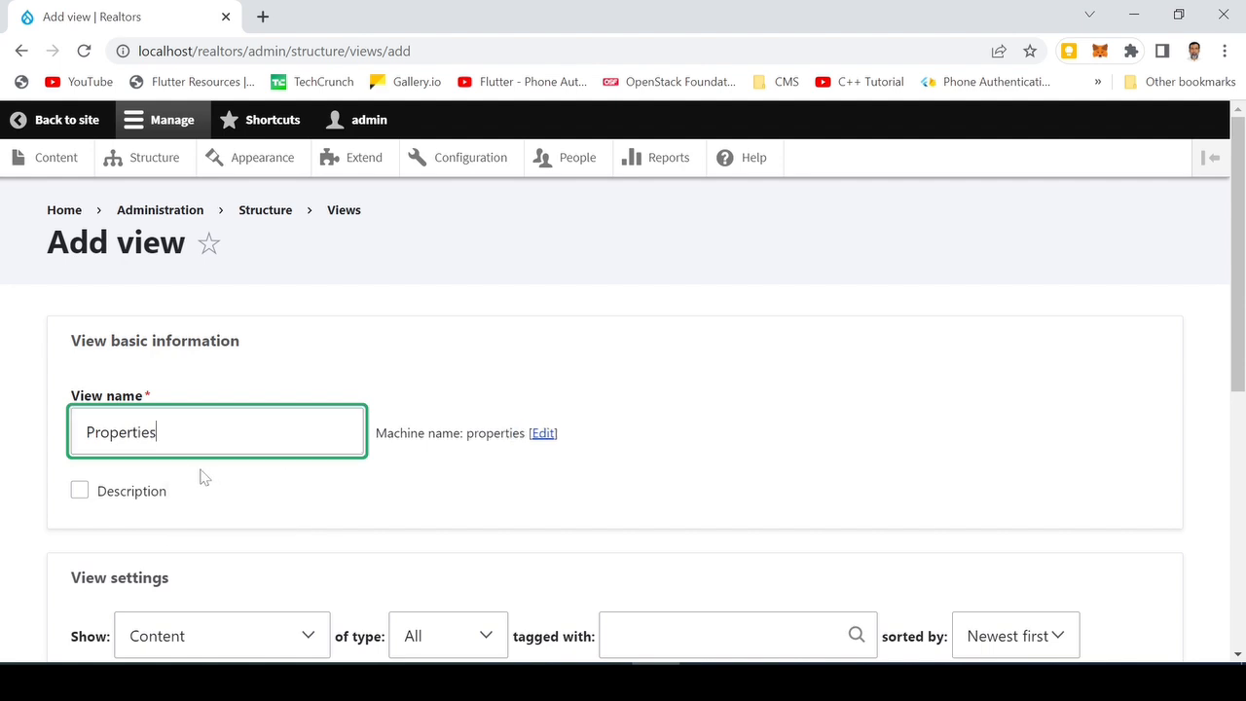
Step: Enable the view's description and enter "List of properties in Real Estate"
{"action": "scroll", "coordinate": [217, 476], "scroll_direction": "down", "scroll_amount": 2}
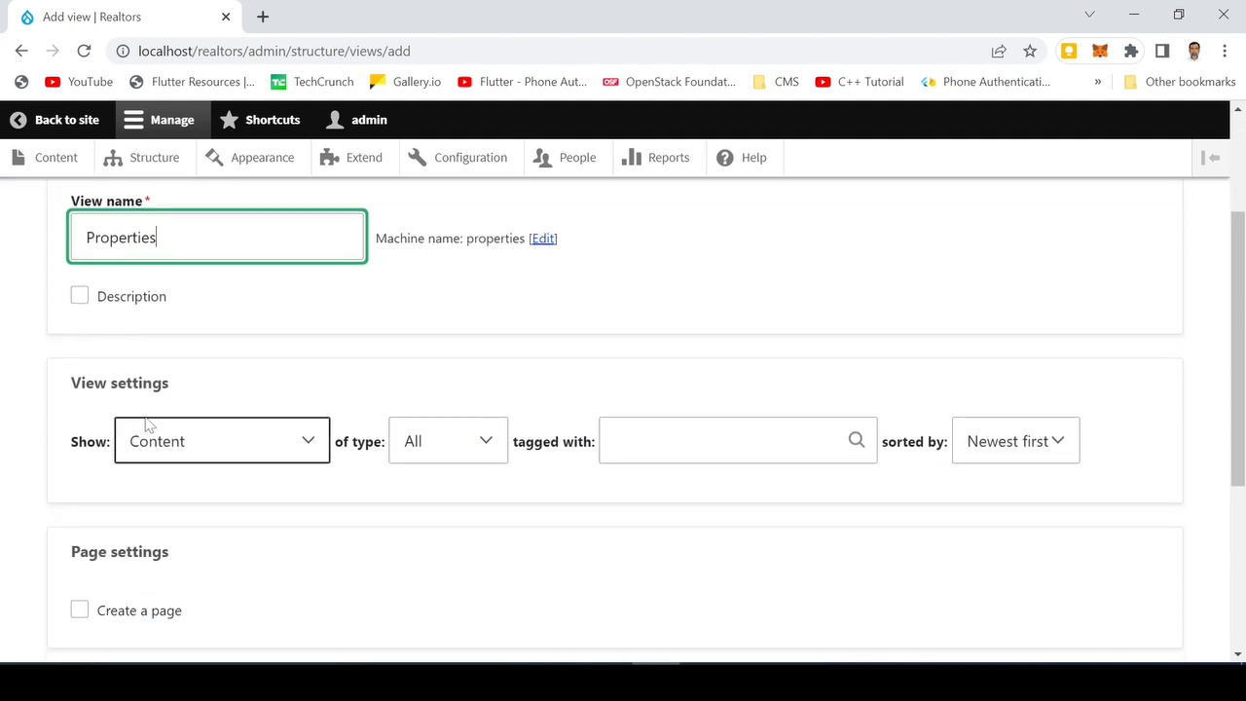
{"action": "left_click", "coordinate": [80, 296]}
{"action": "left_click", "coordinate": [182, 358]}
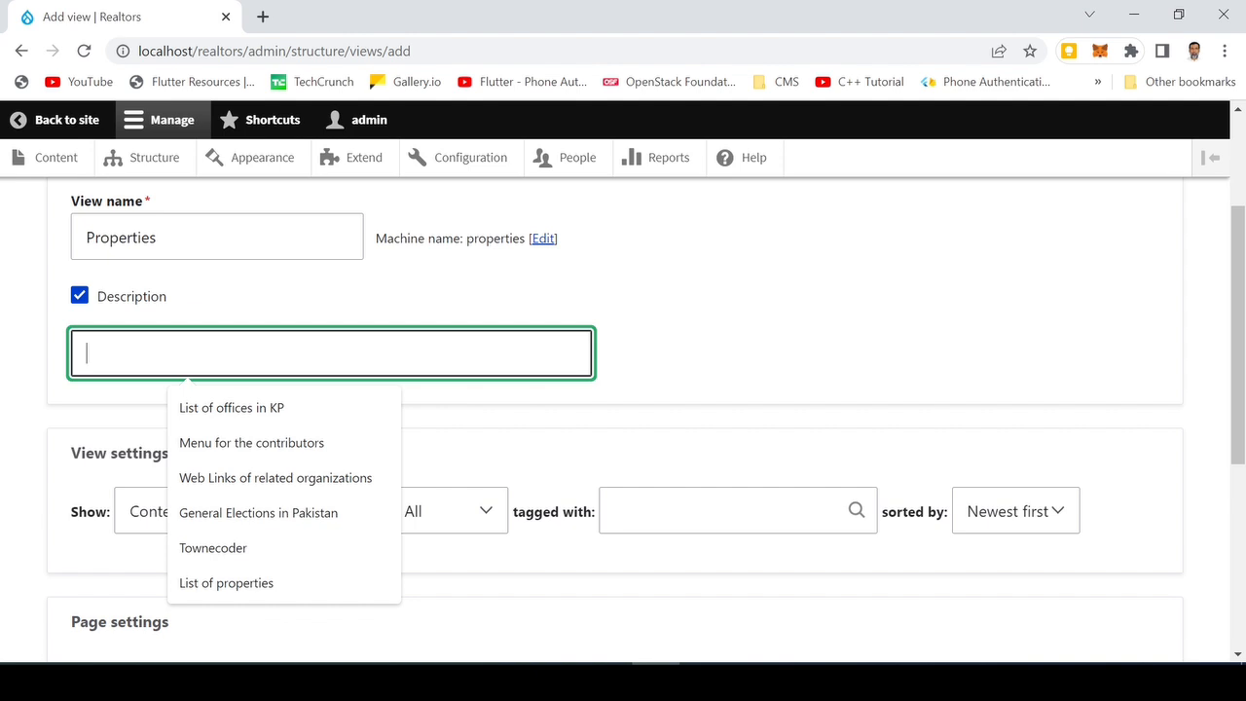
{"action": "type", "text": "List of"}
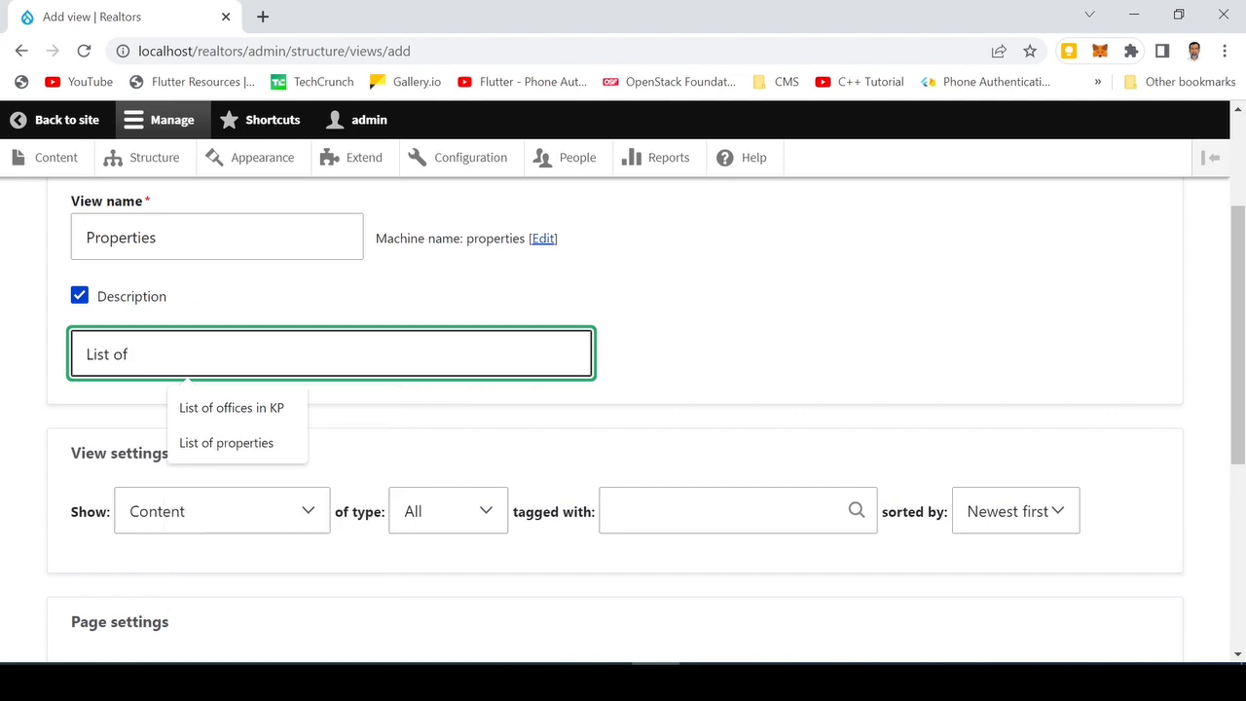
{"action": "left_click", "coordinate": [204, 444]}
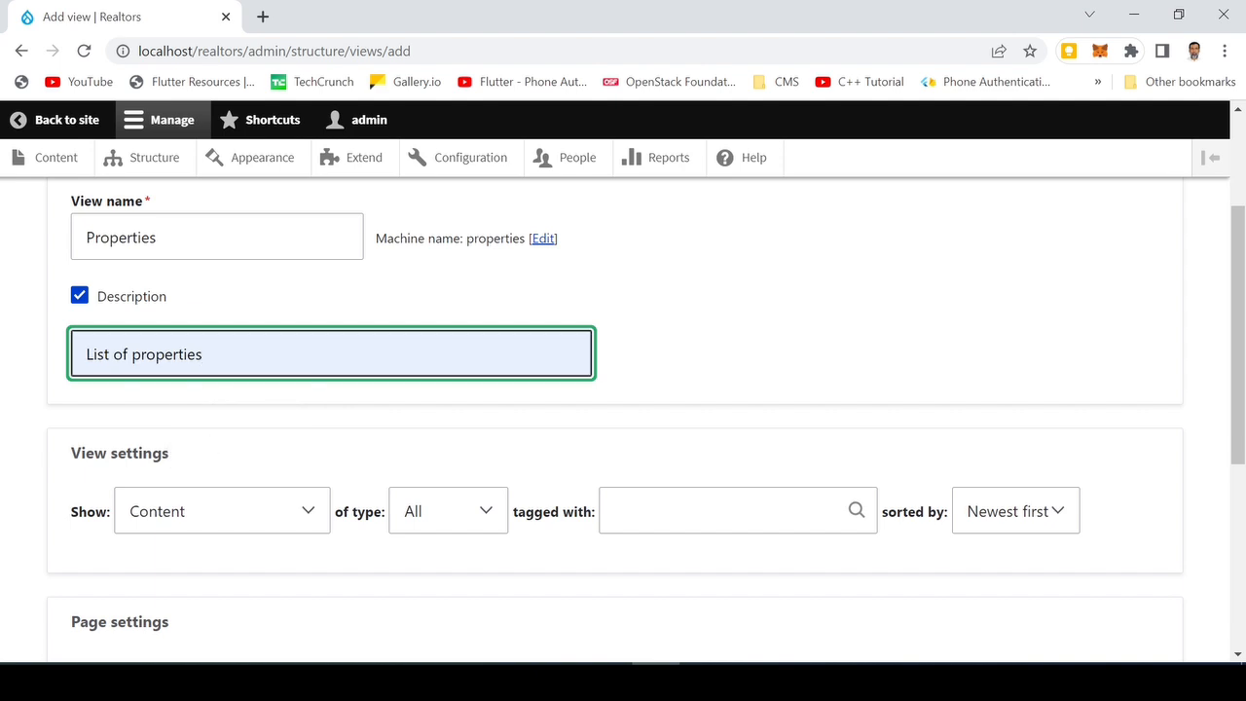
{"action": "type", "text": "in "}
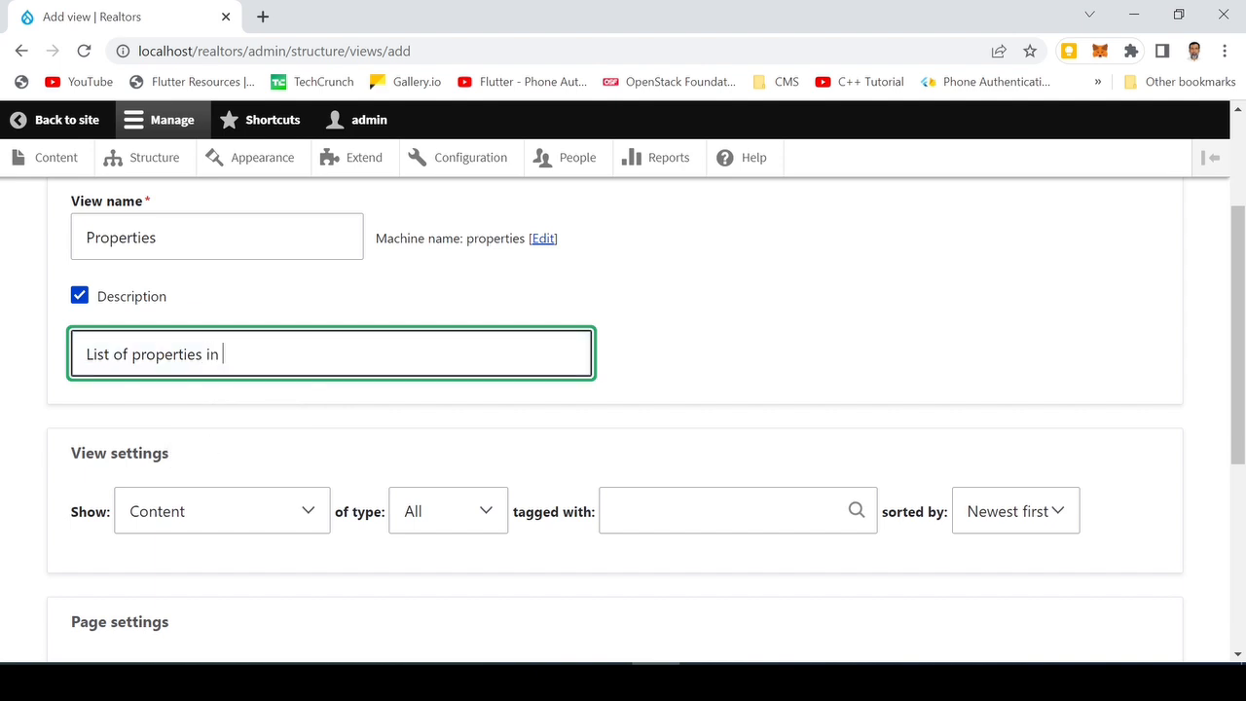
{"action": "type", "text": "Real Estate"}
Step: Set the view to show Content of type Property, sorted by Newest first
{"action": "scroll", "coordinate": [276, 446], "scroll_direction": "down", "scroll_amount": 2}
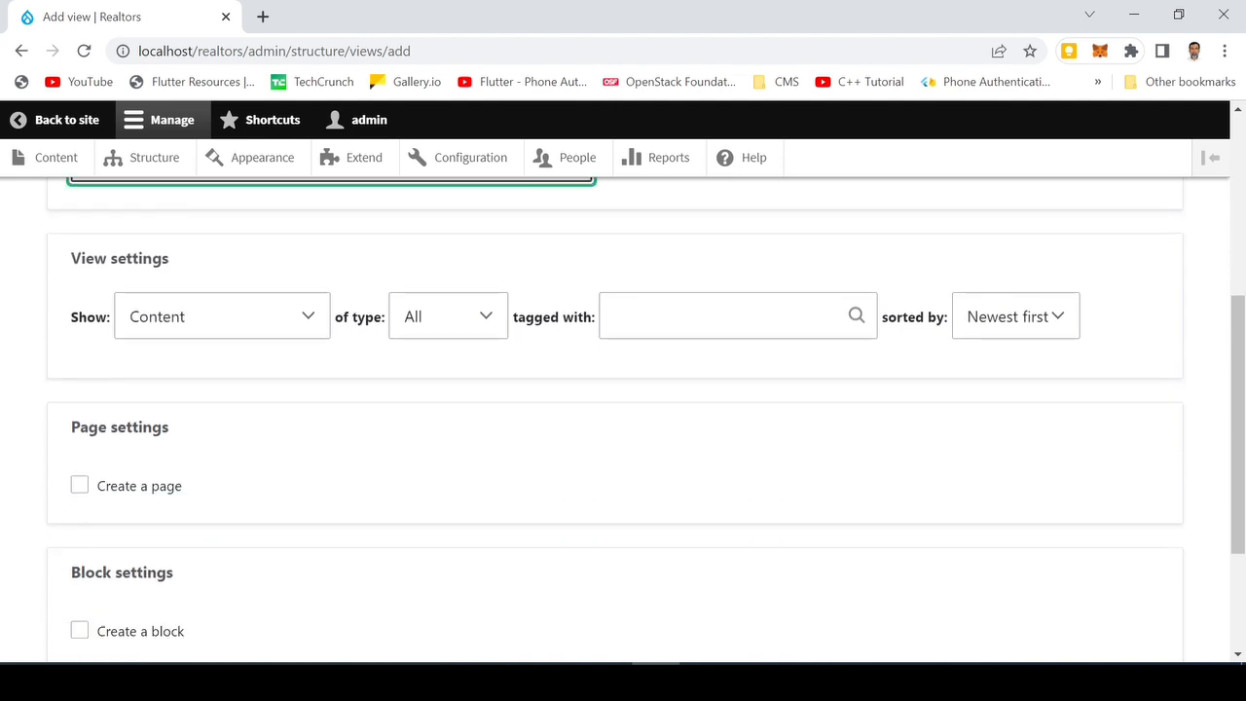
{"action": "scroll", "coordinate": [327, 459], "scroll_direction": "up", "scroll_amount": 1}
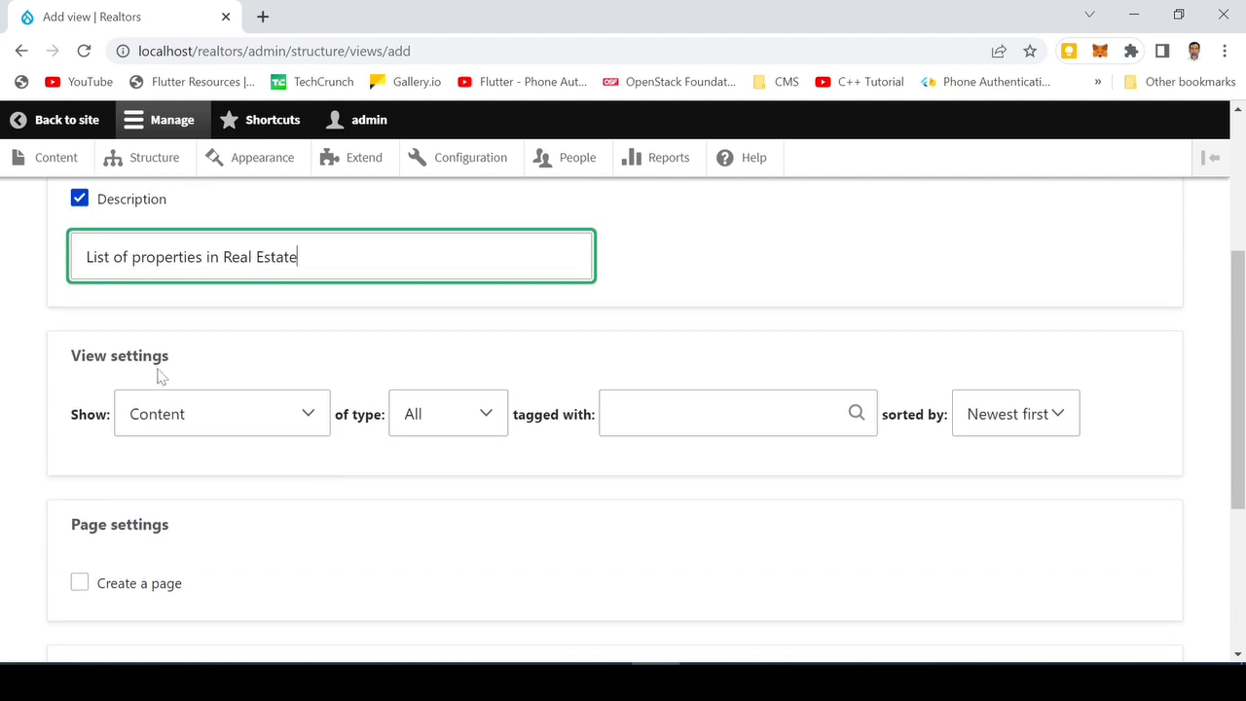
{"action": "left_click", "coordinate": [172, 424]}
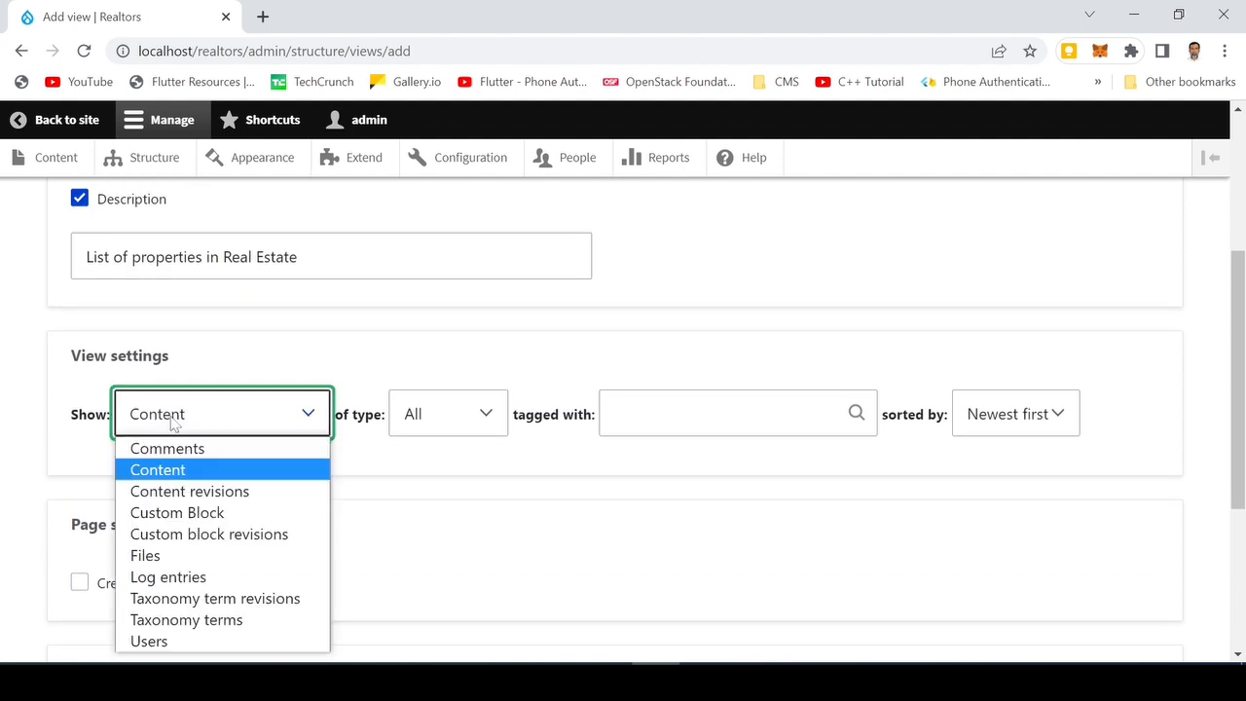
{"action": "left_click", "coordinate": [167, 475]}
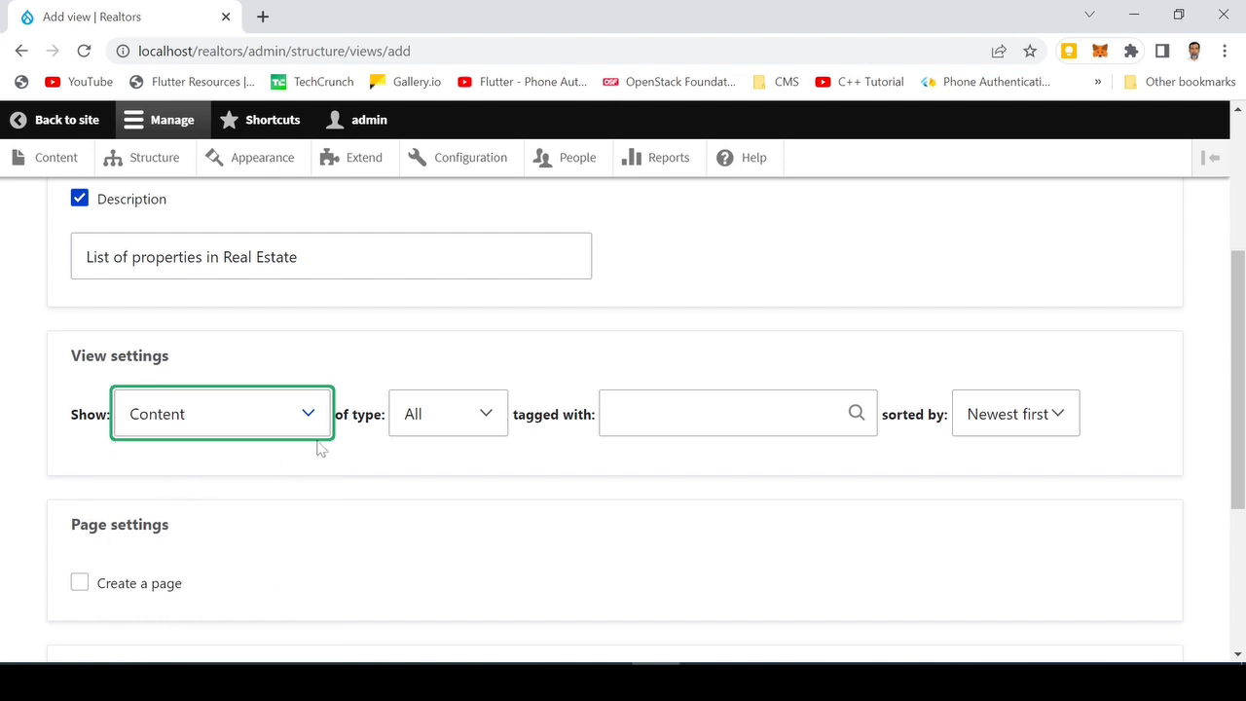
{"action": "left_click", "coordinate": [434, 426]}
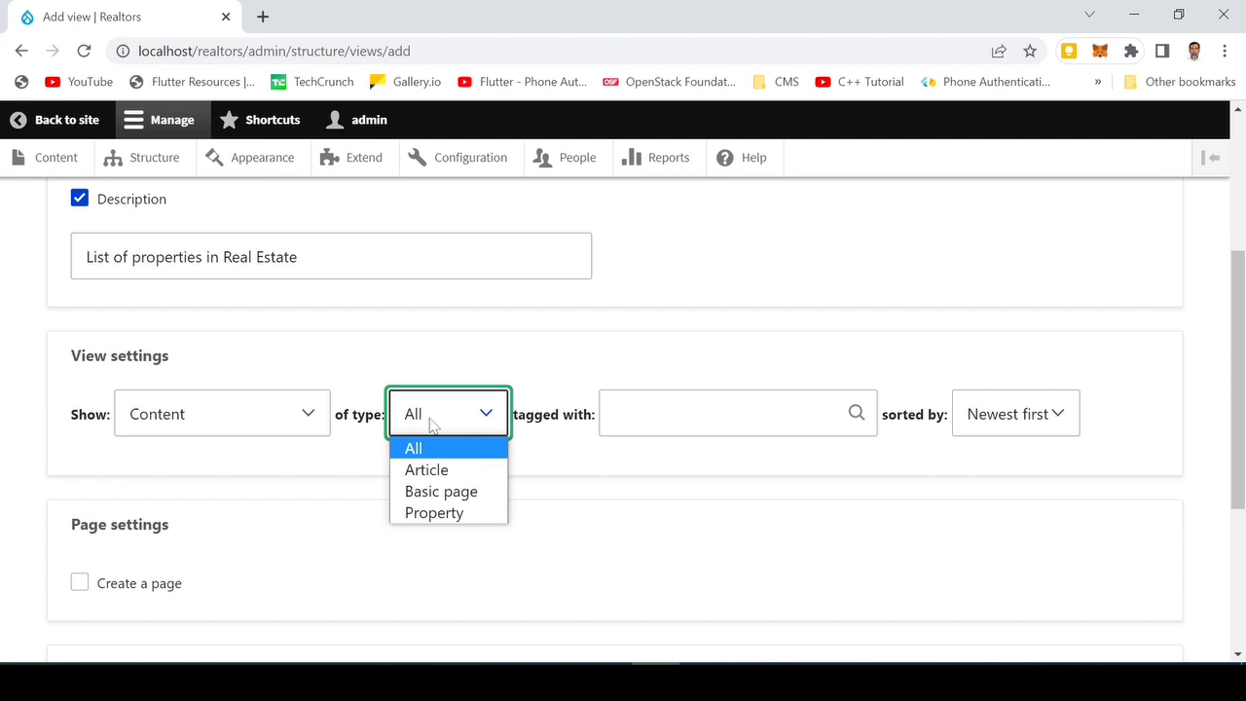
{"action": "left_click", "coordinate": [435, 513]}
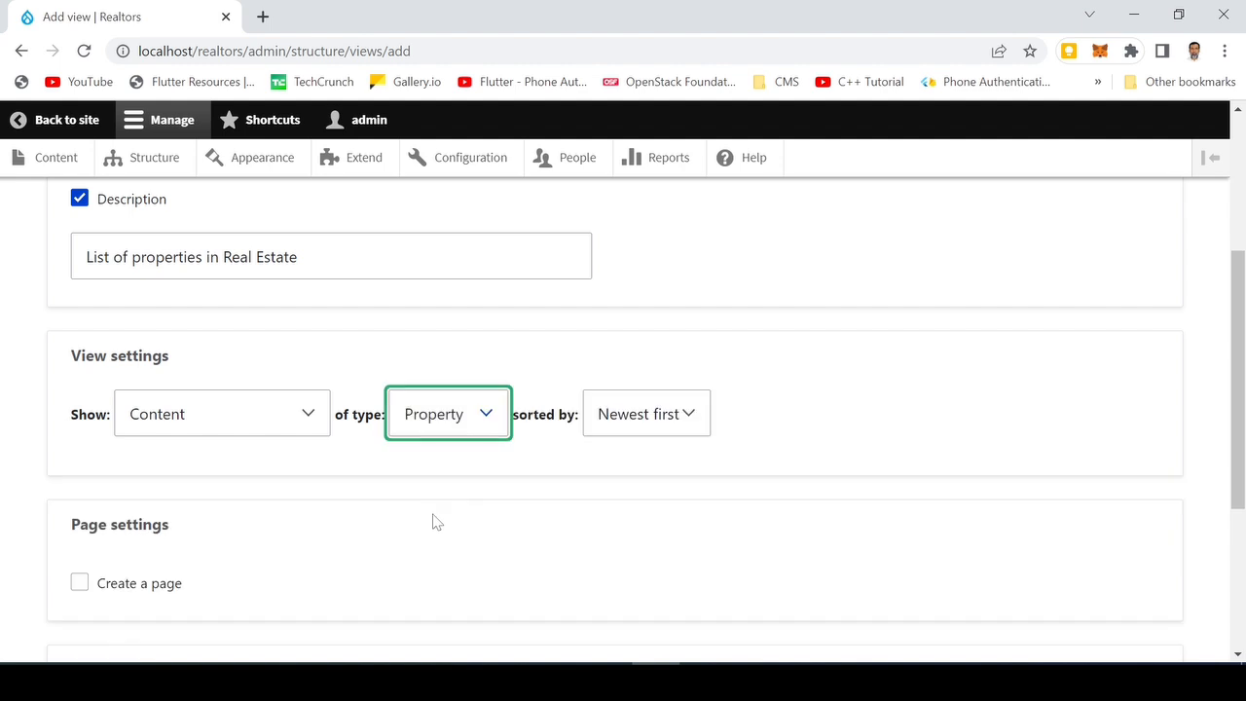
{"action": "left_click", "coordinate": [647, 417]}
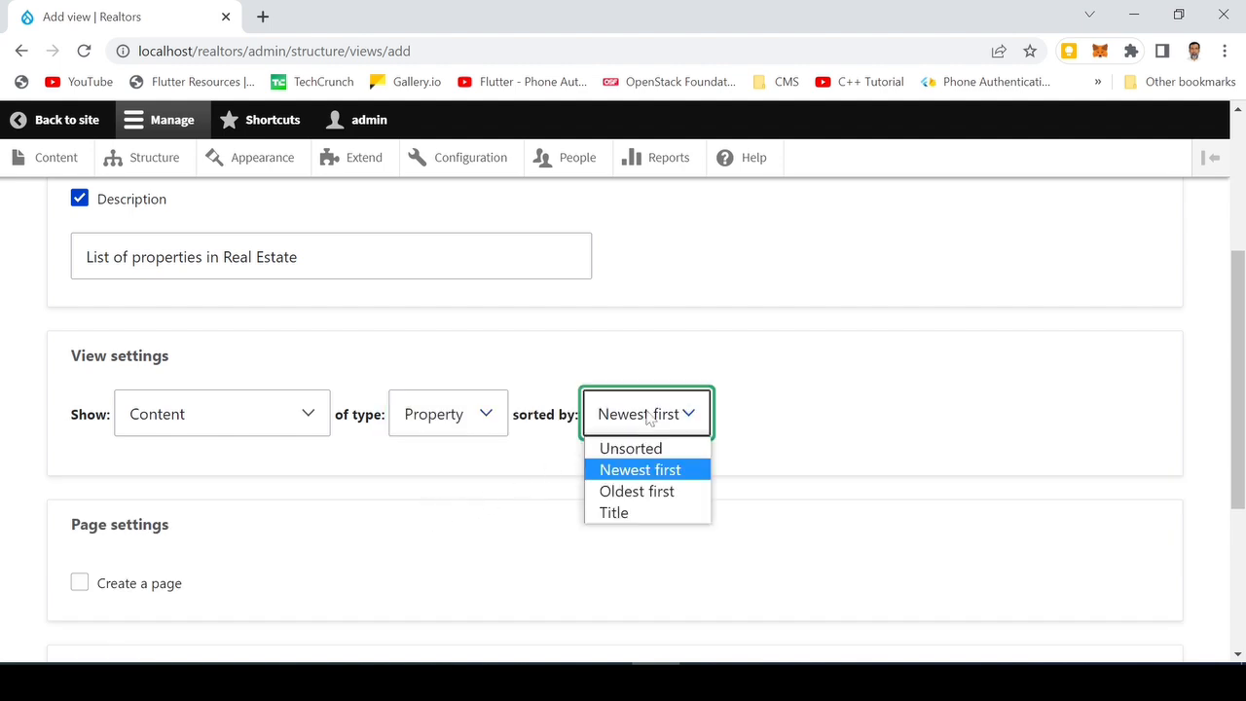
{"action": "left_click", "coordinate": [638, 471]}
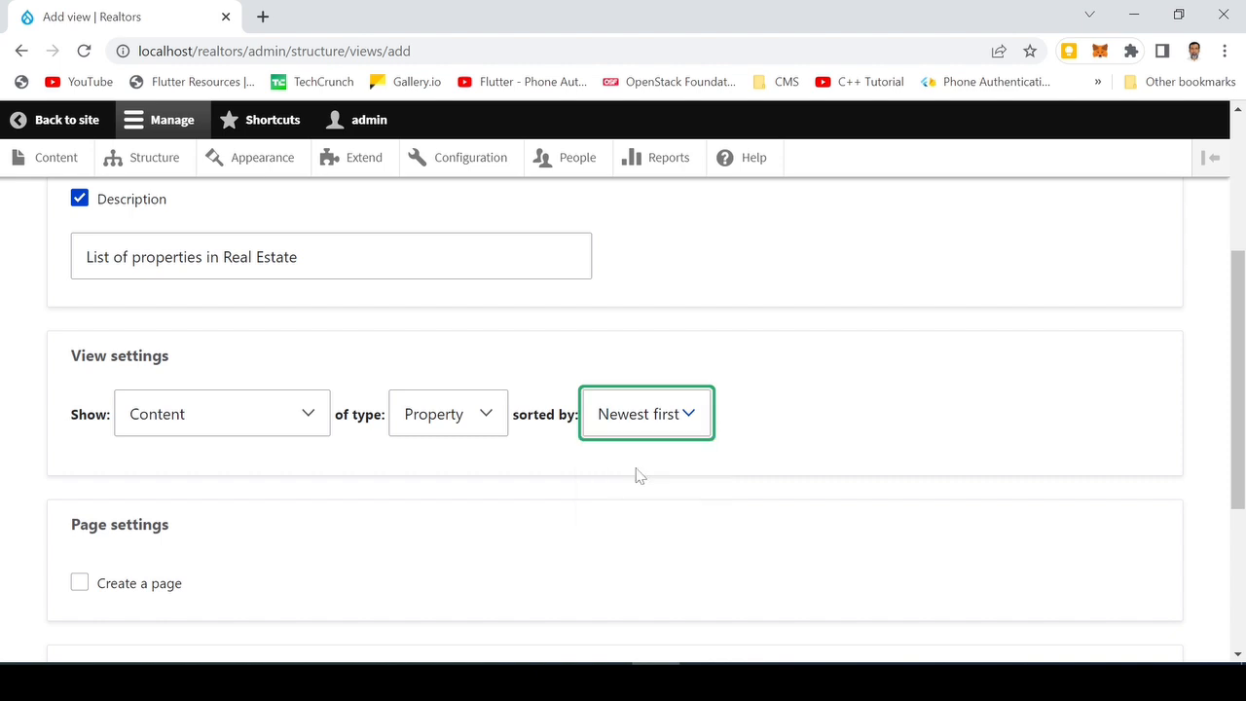
Step: Enable a page for the view with the default title, path and display settings, and save it for further editing
{"action": "scroll", "coordinate": [443, 540], "scroll_direction": "down", "scroll_amount": 2}
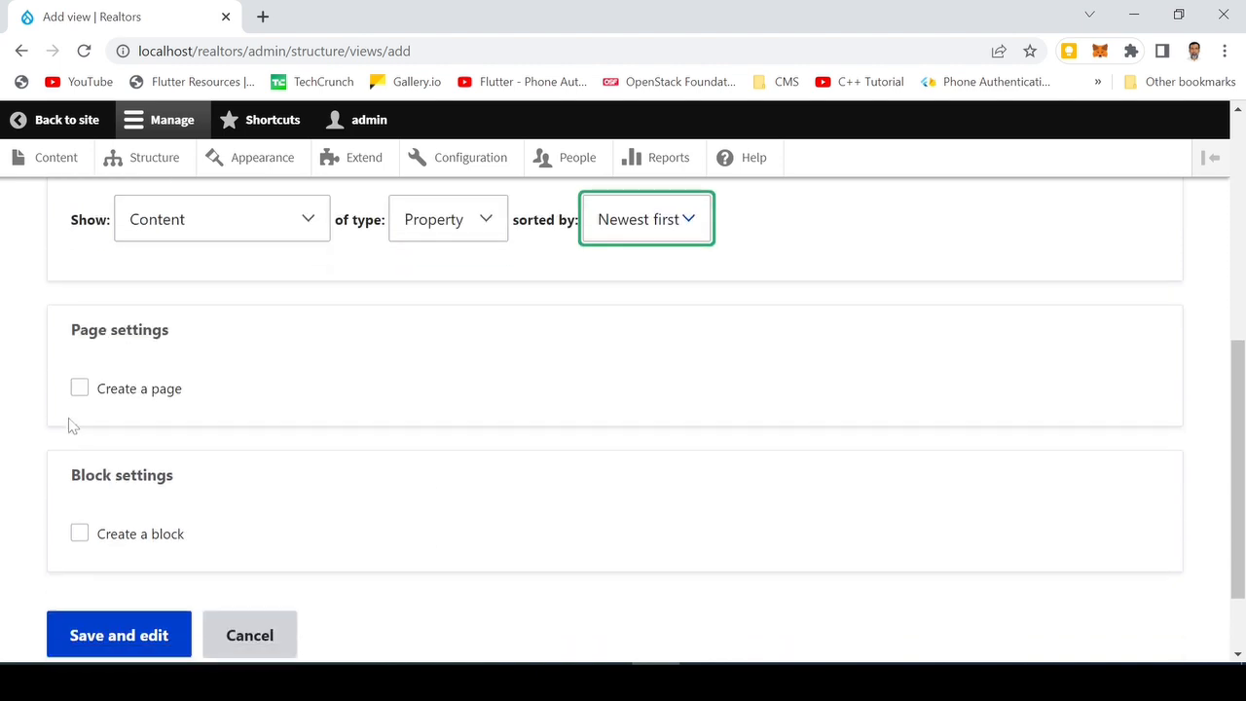
{"action": "left_click", "coordinate": [80, 389]}
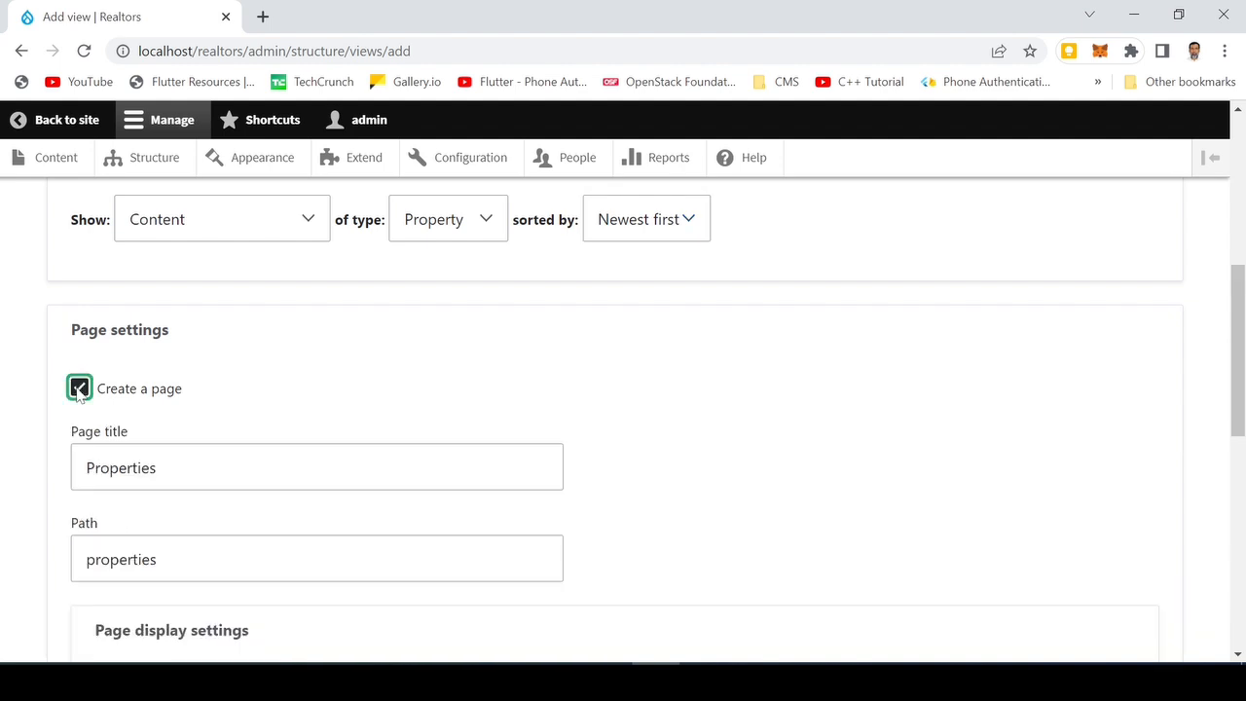
{"action": "scroll", "coordinate": [361, 418], "scroll_direction": "down", "scroll_amount": 2}
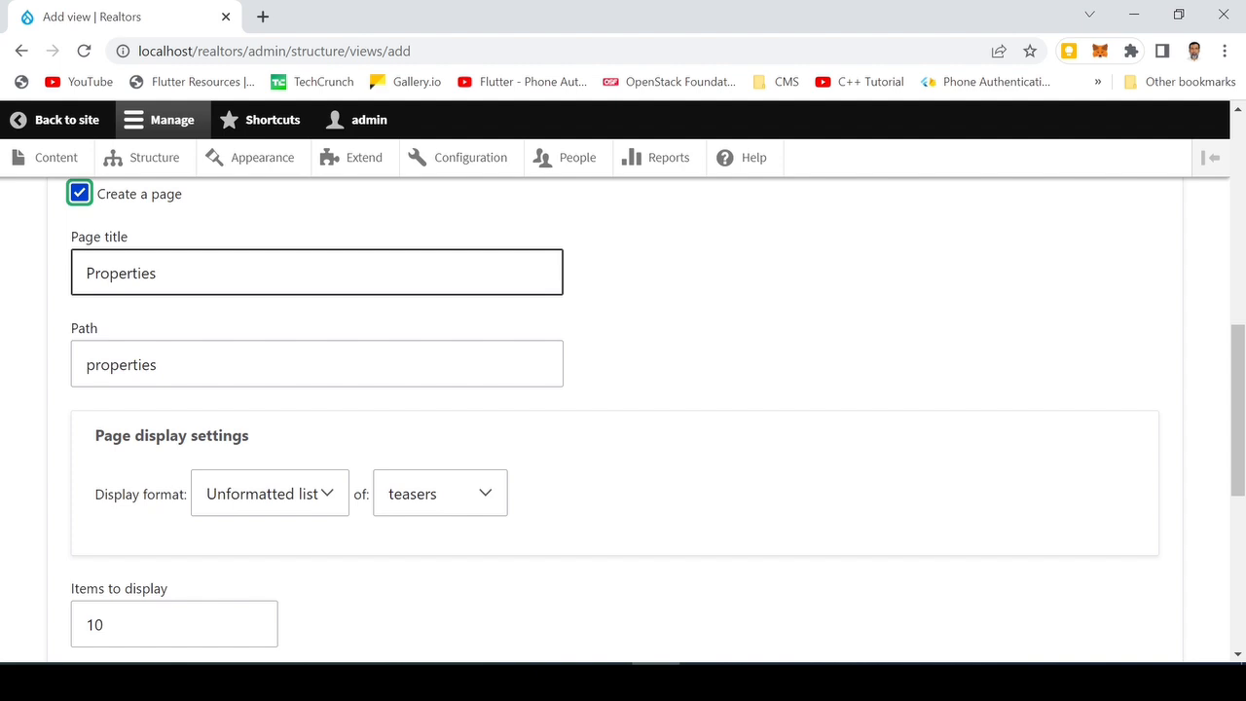
{"action": "scroll", "coordinate": [182, 370], "scroll_direction": "down", "scroll_amount": 2}
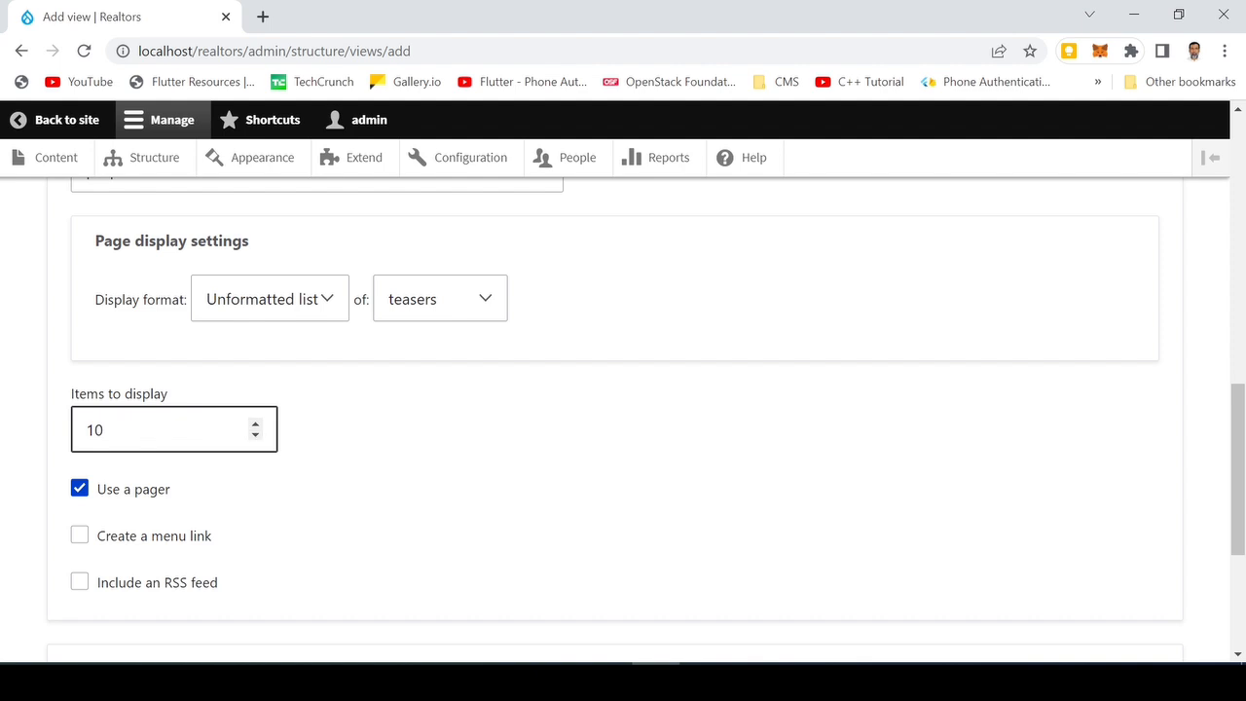
{"action": "scroll", "coordinate": [167, 425], "scroll_direction": "down", "scroll_amount": 1}
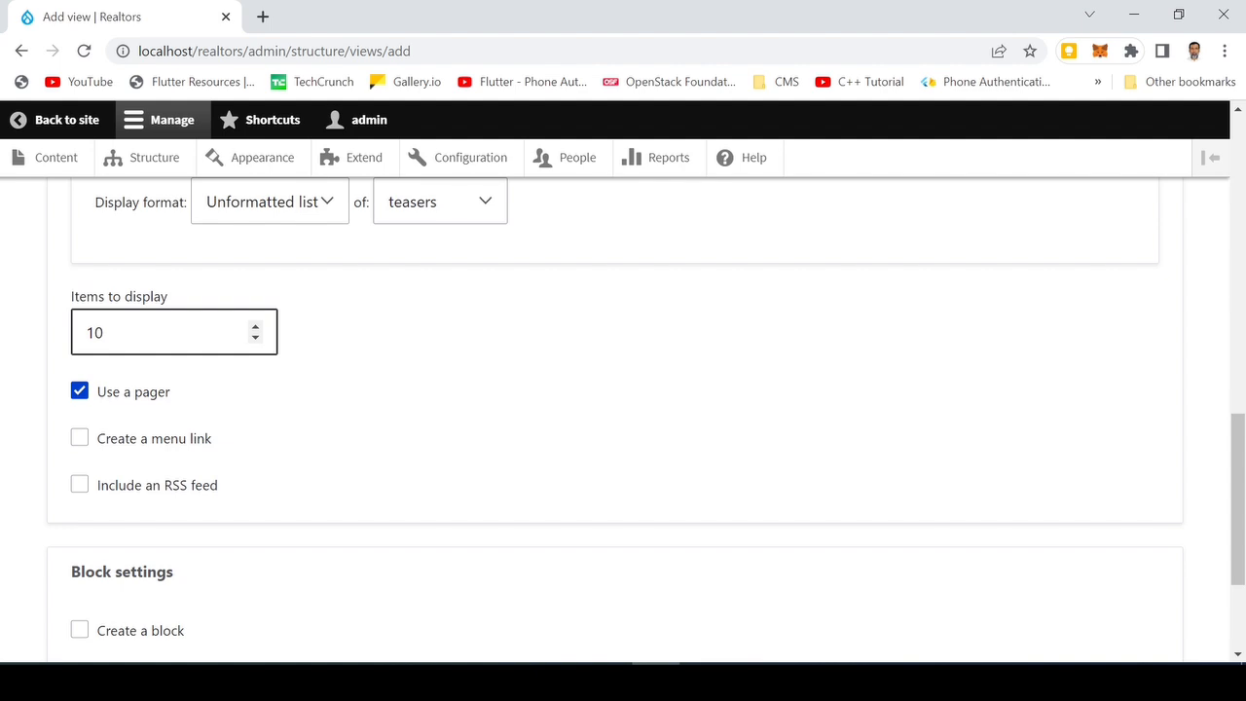
{"action": "scroll", "coordinate": [342, 356], "scroll_direction": "down", "scroll_amount": 2}
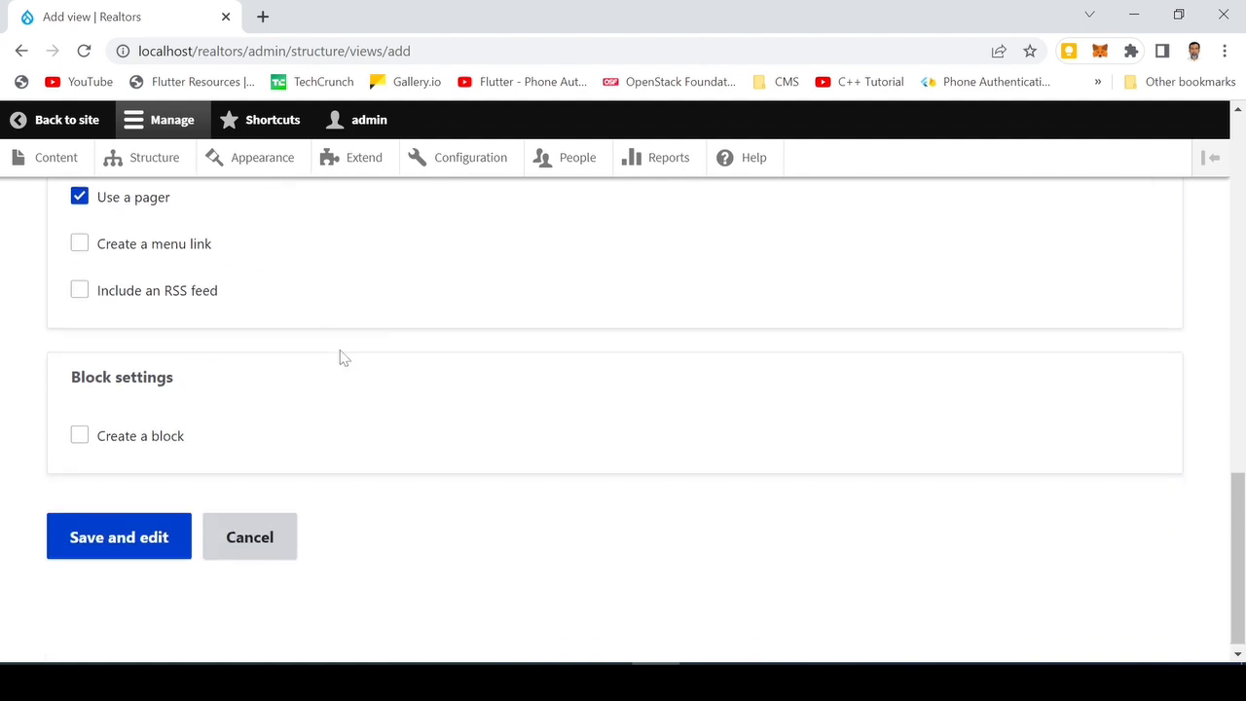
{"action": "left_click", "coordinate": [141, 528]}
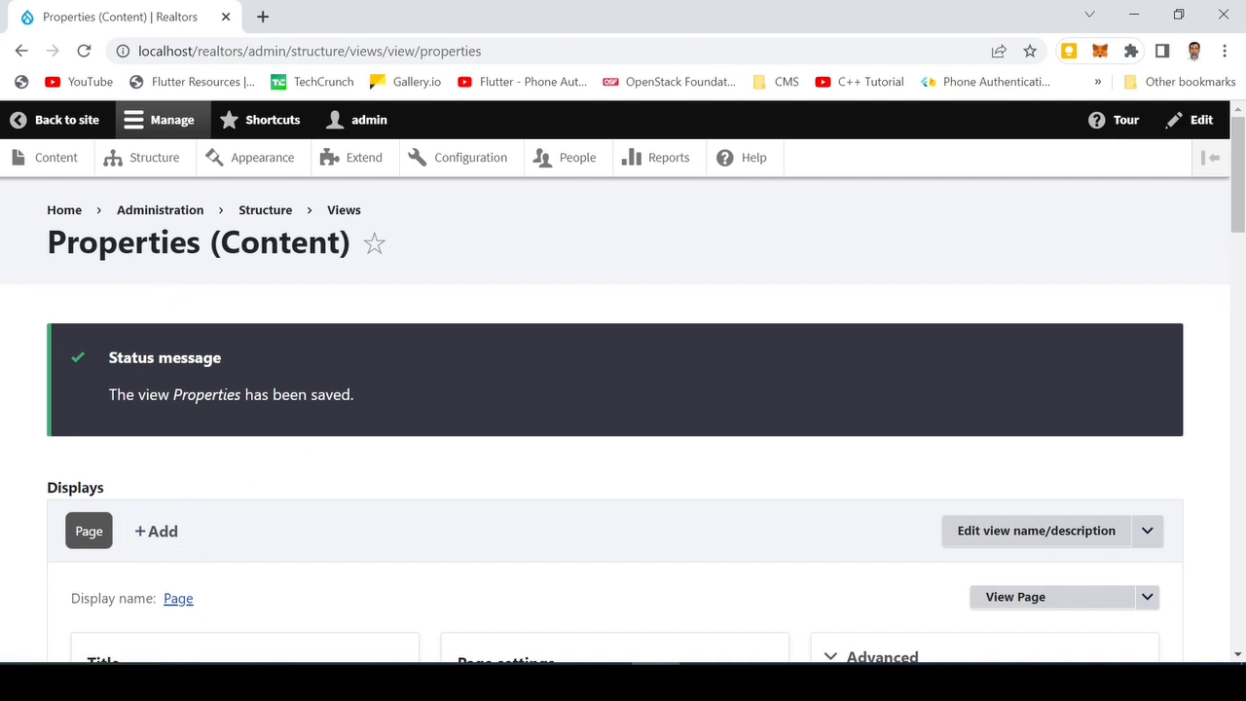
Step: Review the Properties view's page display configuration and save the view
{"action": "scroll", "coordinate": [203, 282], "scroll_direction": "down", "scroll_amount": 3}
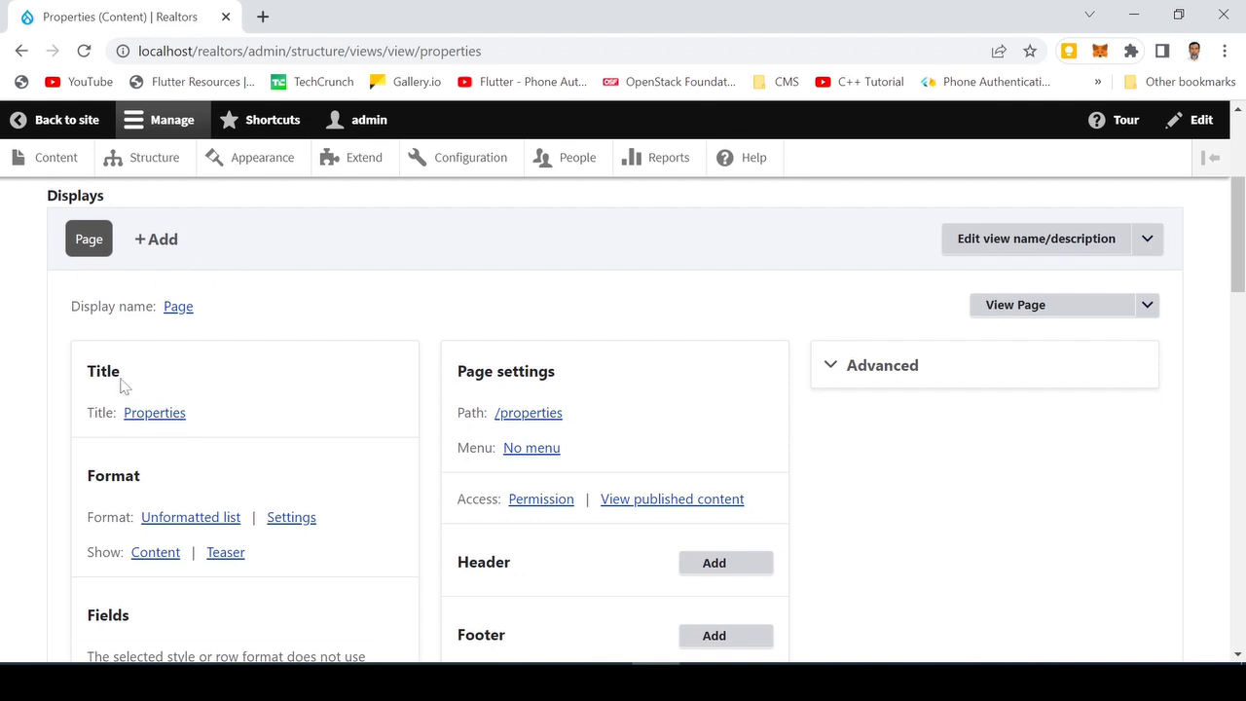
{"action": "scroll", "coordinate": [112, 438], "scroll_direction": "down", "scroll_amount": 2}
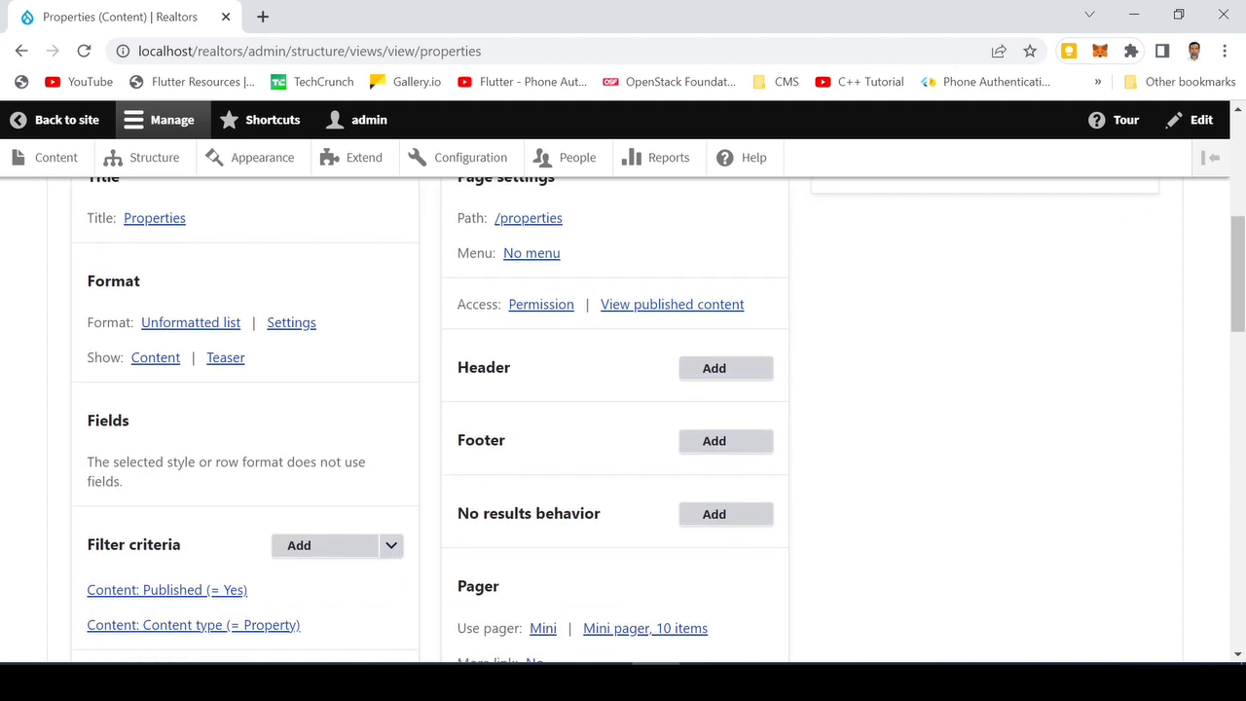
{"action": "scroll", "coordinate": [153, 463], "scroll_direction": "up", "scroll_amount": 2}
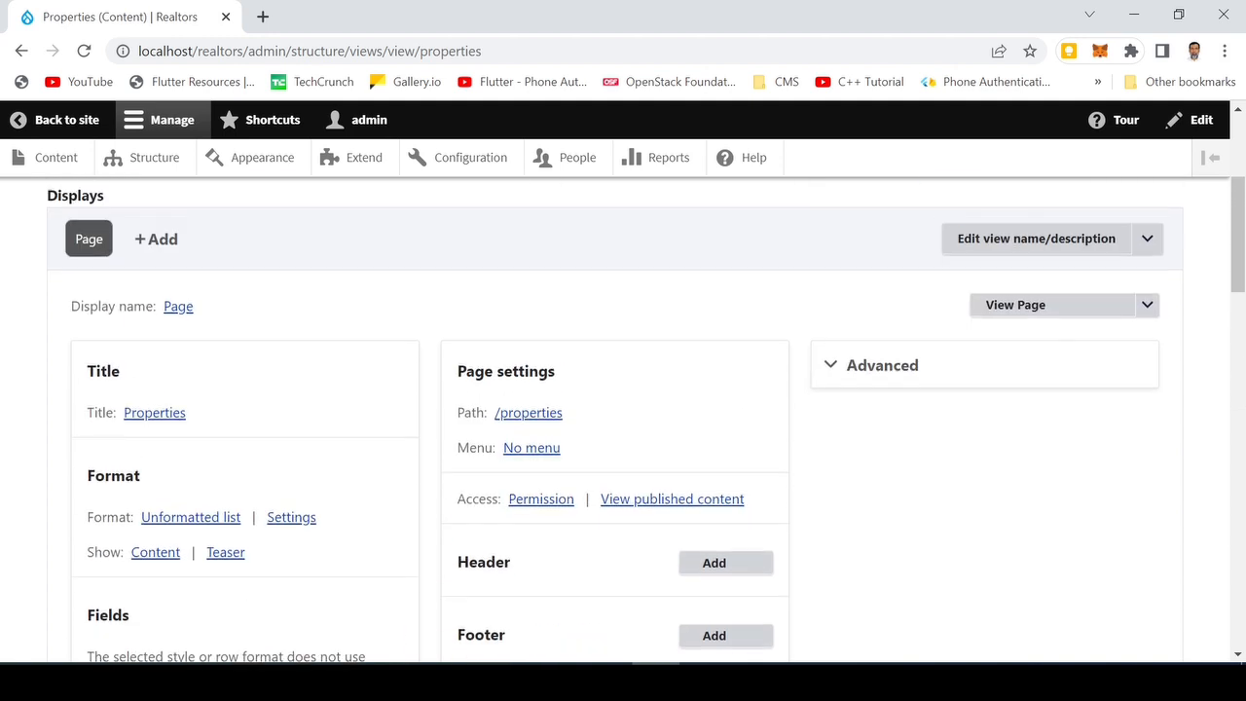
{"action": "scroll", "coordinate": [484, 440], "scroll_direction": "down", "scroll_amount": 5}
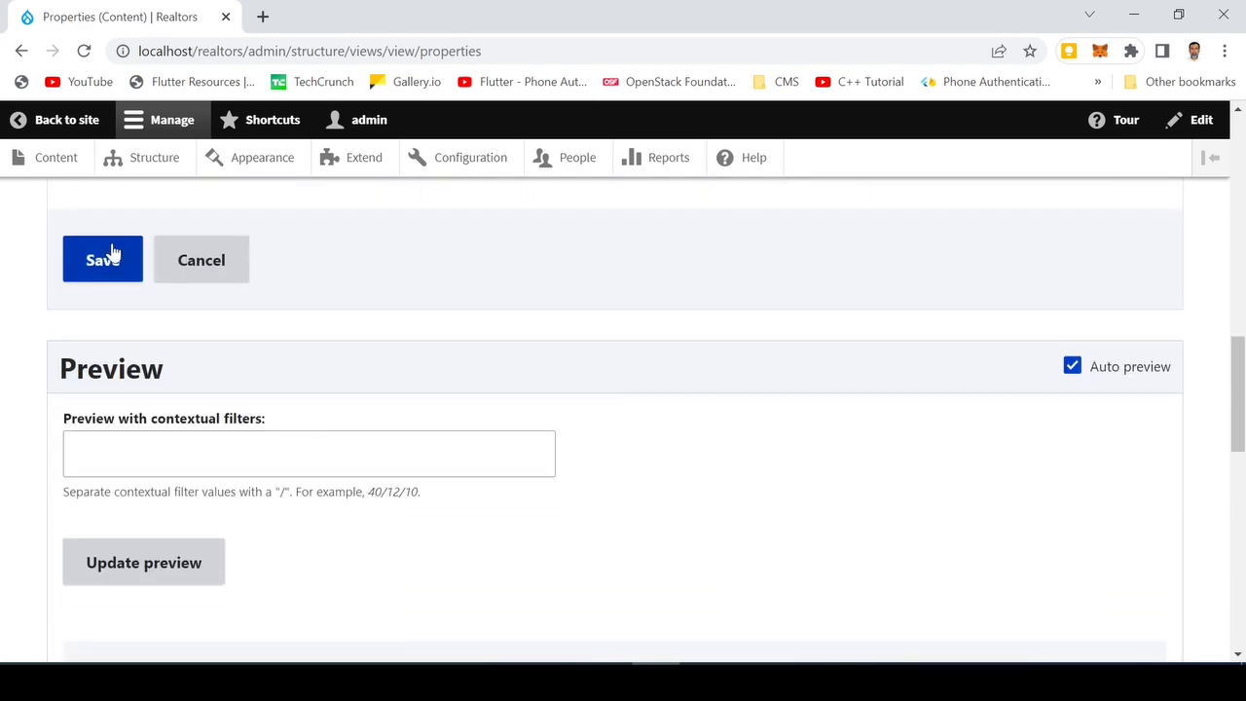
{"action": "left_click", "coordinate": [91, 274]}
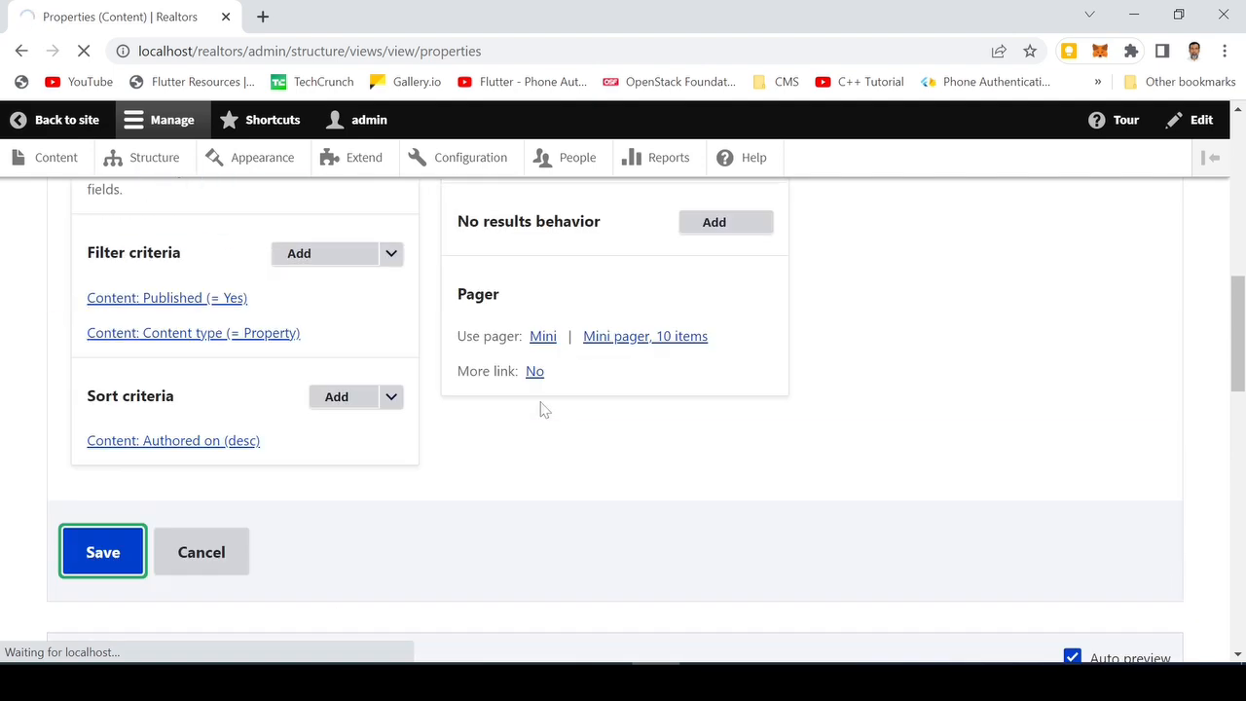
{"action": "scroll", "coordinate": [538, 409], "scroll_direction": "down", "scroll_amount": 5}
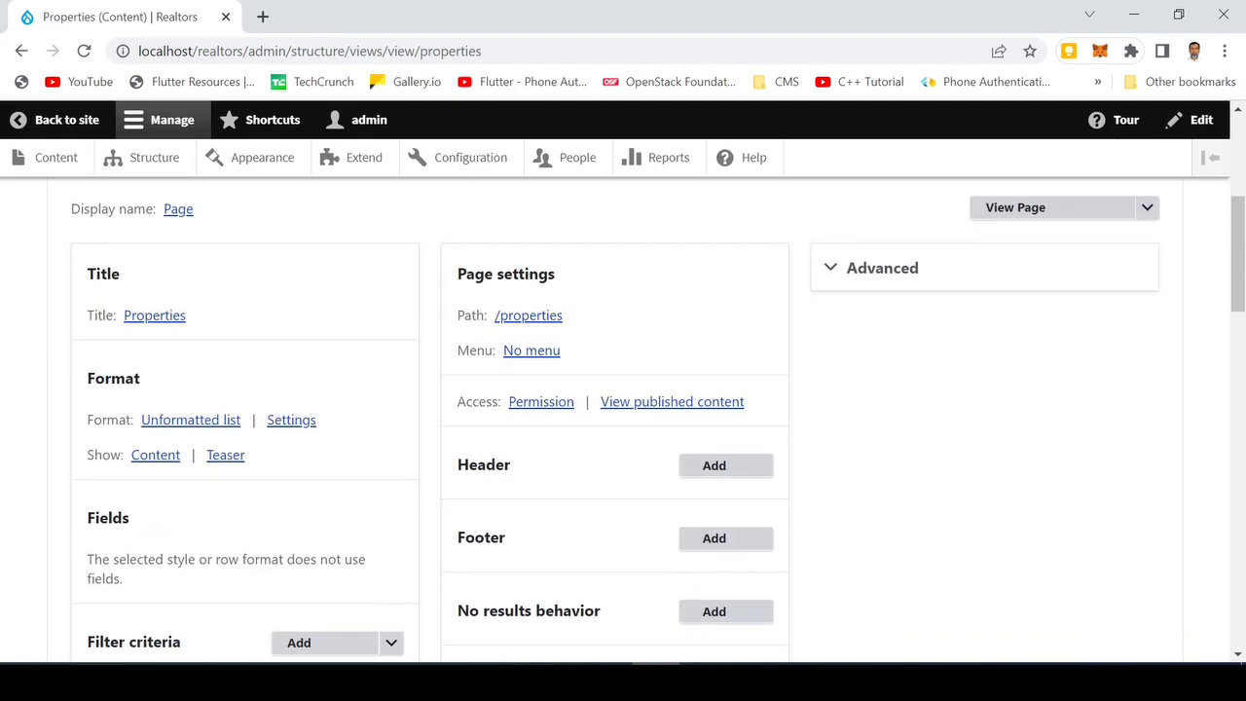
Step: Open the site's front page at localhost/realtors in a new browser tab and look over the Welcome page
{"action": "scroll", "coordinate": [537, 409], "scroll_direction": "up", "scroll_amount": 3}
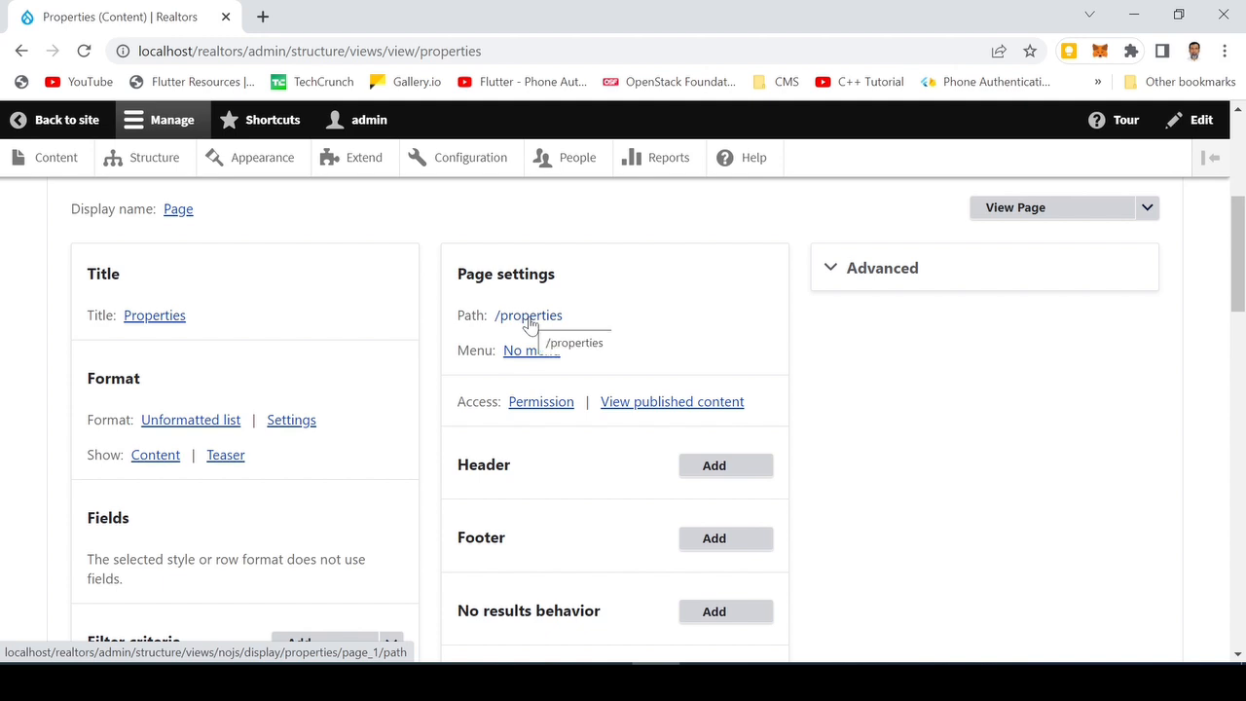
{"action": "left_click", "coordinate": [262, 17]}
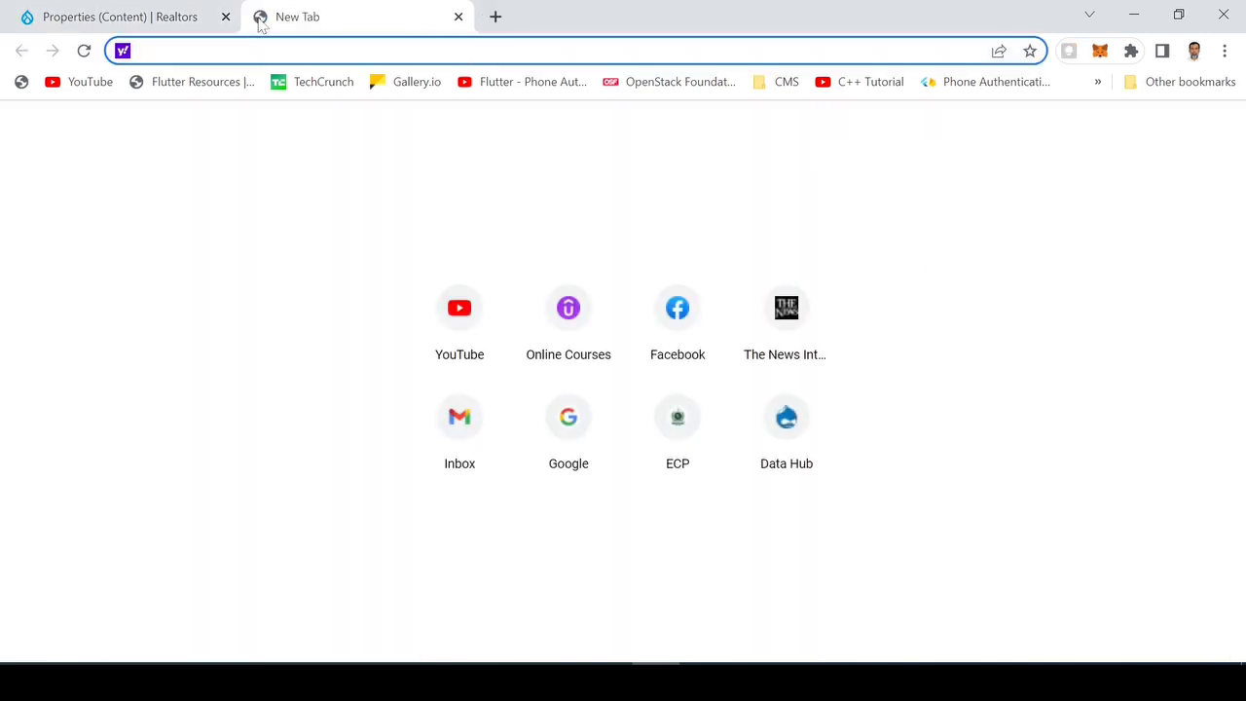
{"action": "type", "text": "lo"}
{"action": "key", "text": "Return"}
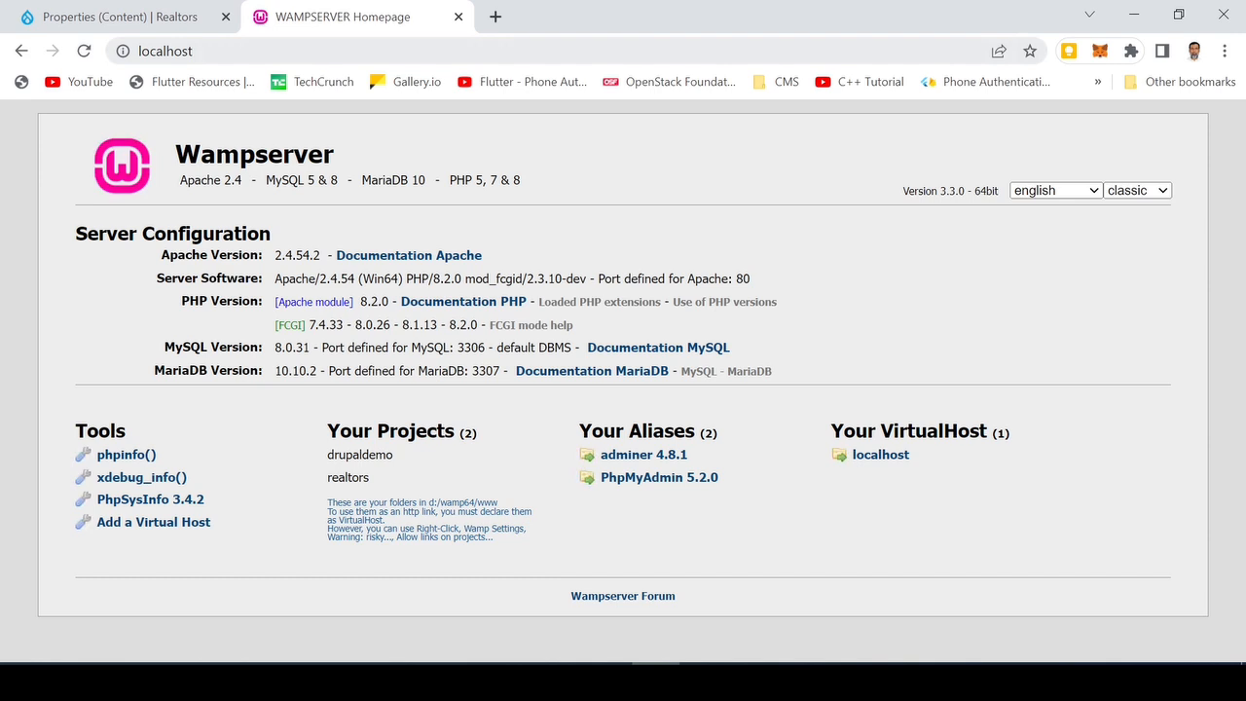
{"action": "left_click", "coordinate": [202, 52]}
{"action": "left_click", "coordinate": [203, 52]}
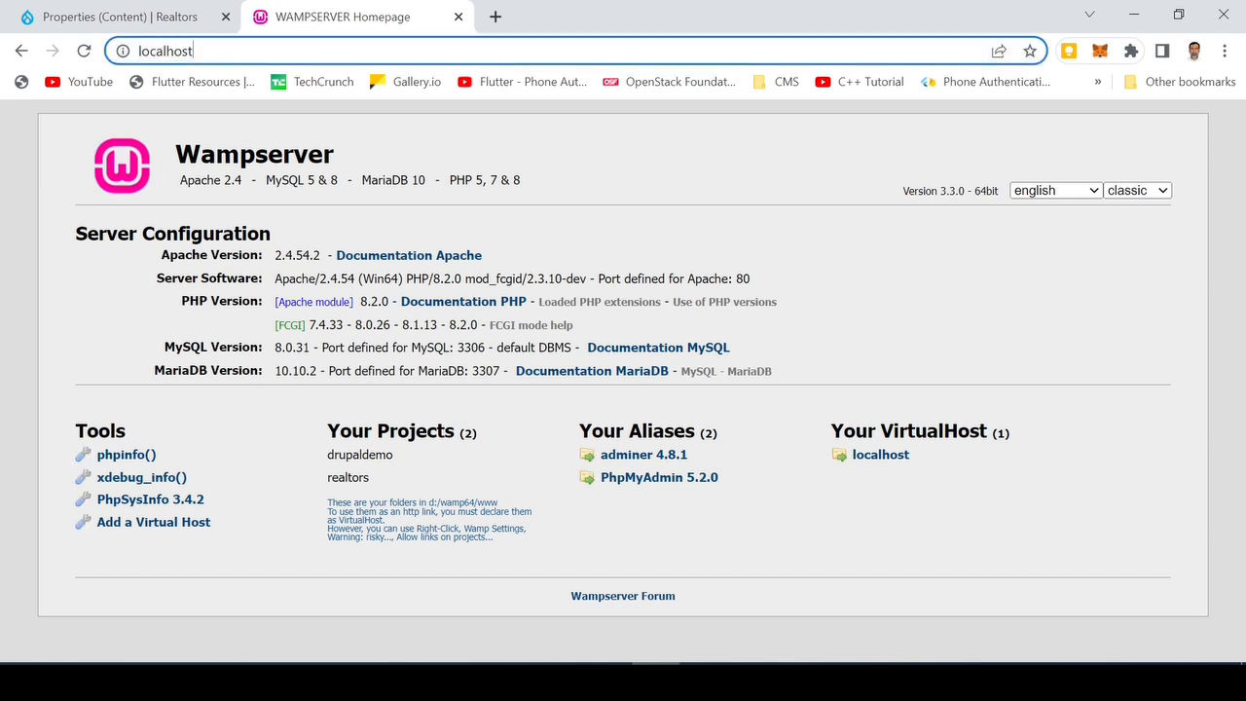
{"action": "type", "text": "/"}
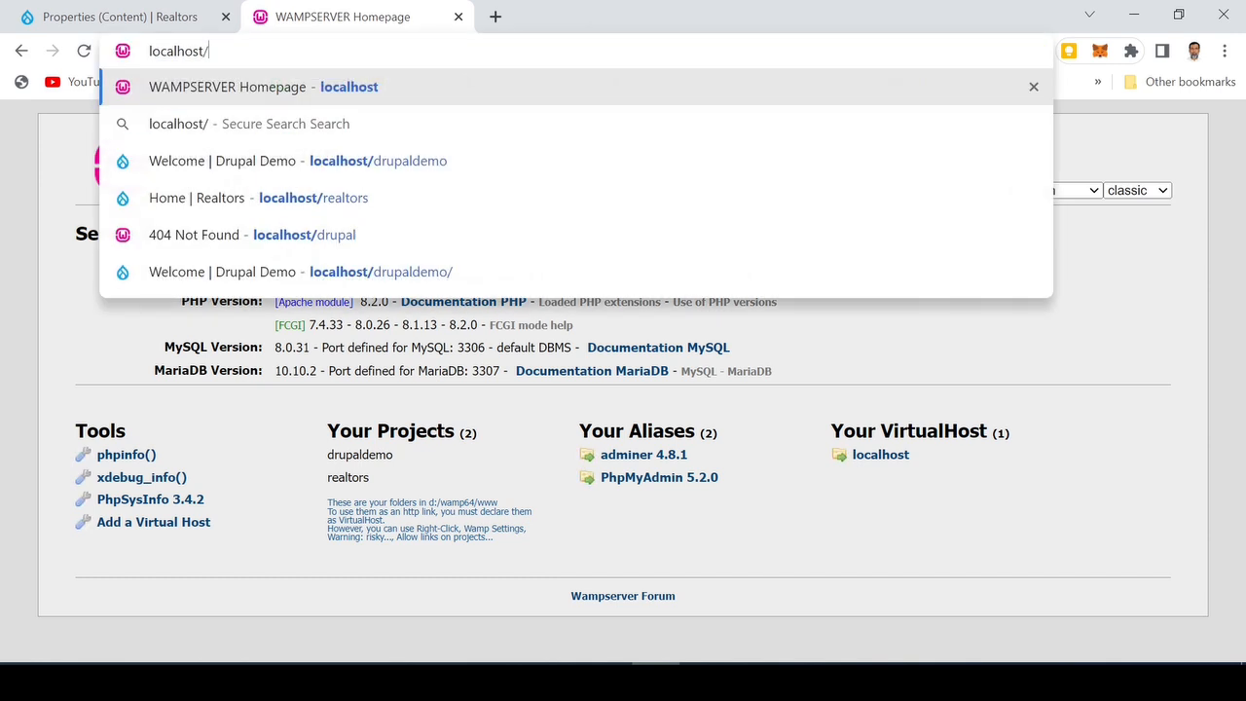
{"action": "type", "text": "rea"}
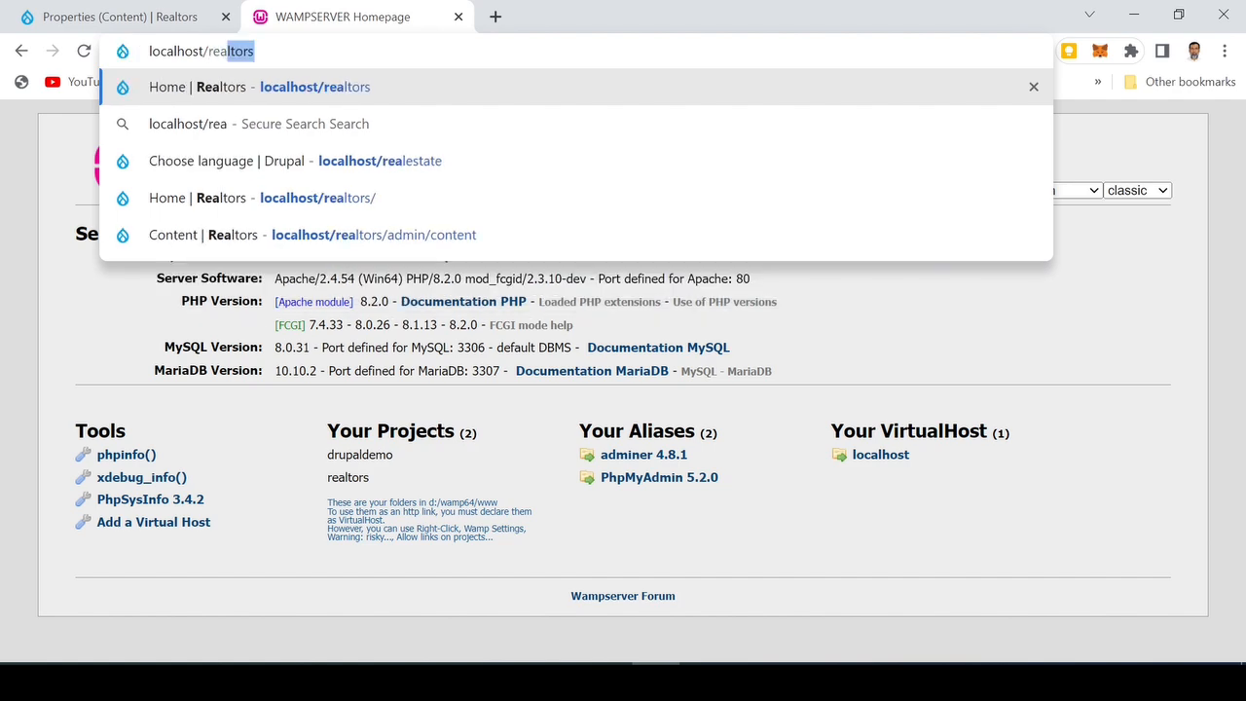
{"action": "key", "text": "Return"}
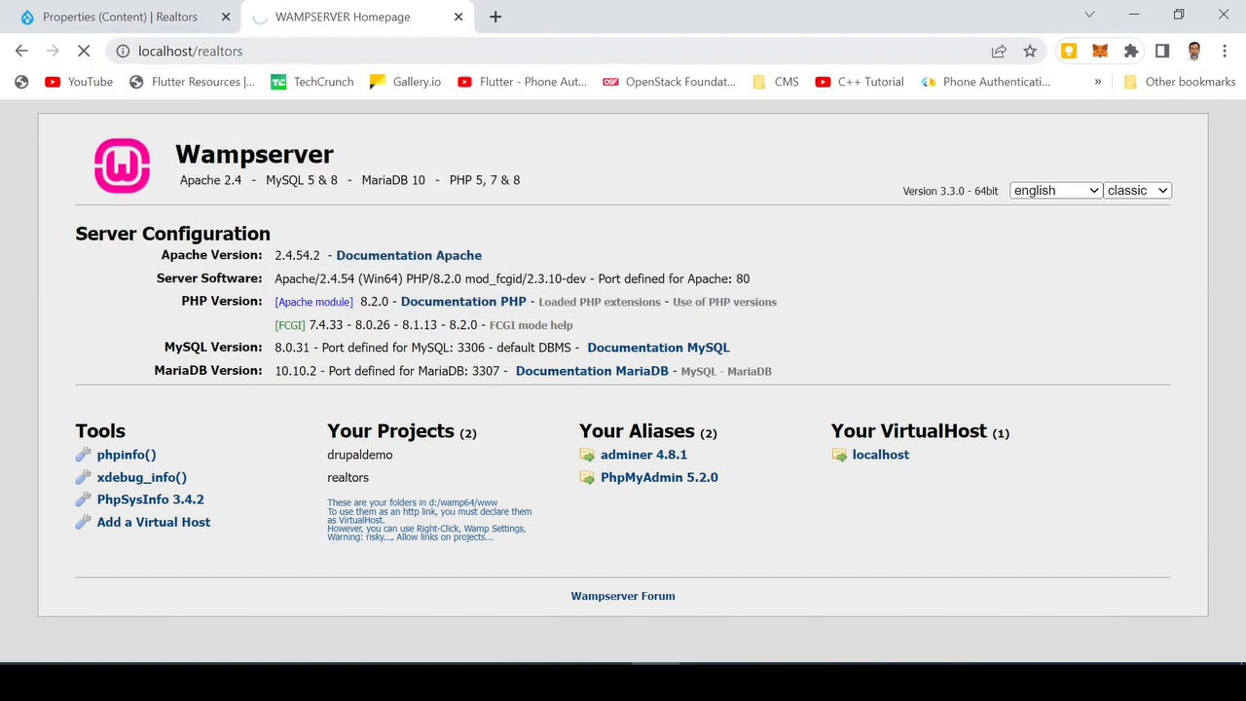
{"action": "scroll", "coordinate": [584, 326], "scroll_direction": "down", "scroll_amount": 3}
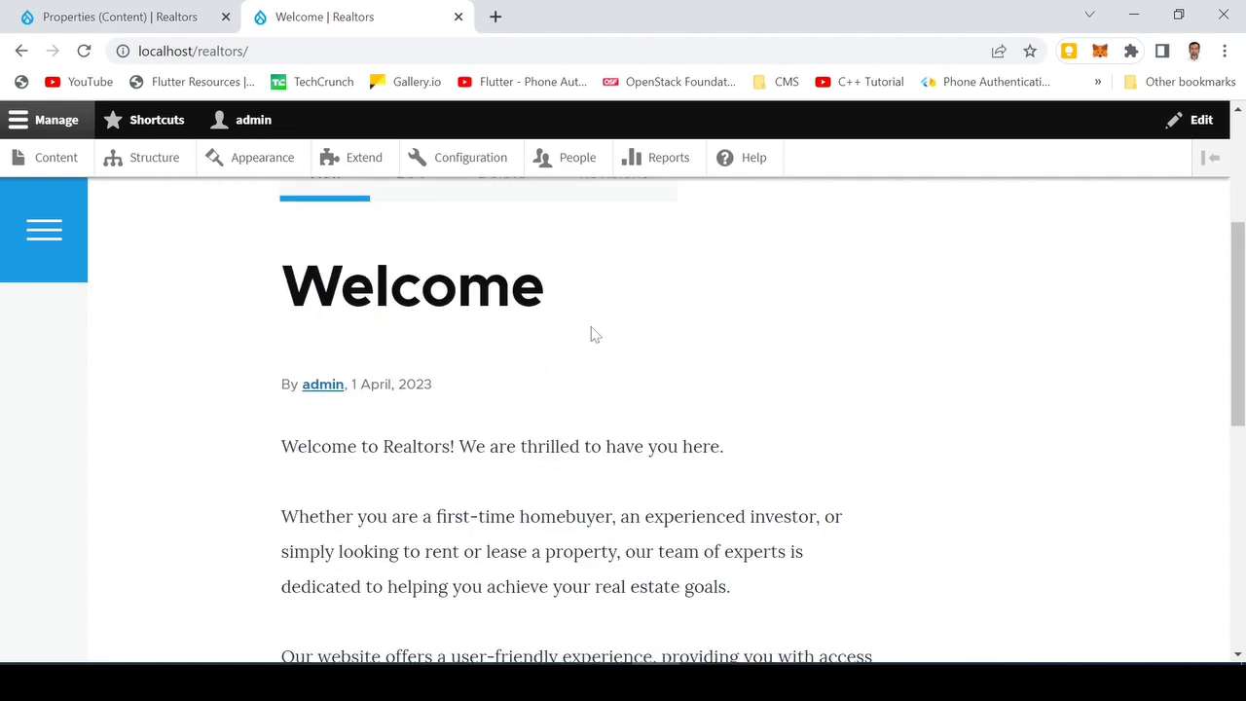
{"action": "scroll", "coordinate": [847, 347], "scroll_direction": "up", "scroll_amount": 3}
{"action": "scroll", "coordinate": [925, 342], "scroll_direction": "down", "scroll_amount": 8}
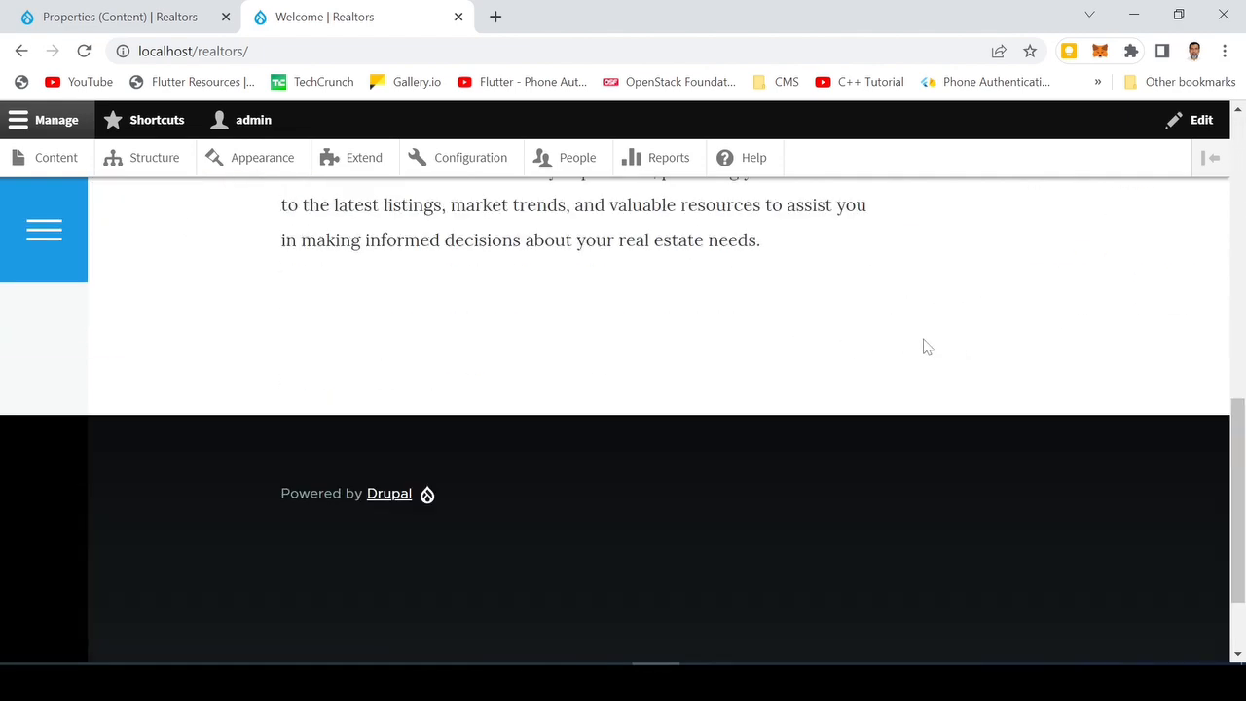
{"action": "scroll", "coordinate": [926, 348], "scroll_direction": "up", "scroll_amount": 8}
Step: Open localhost/realtors/properties and examine the property listing that the view's page displays
{"action": "left_click", "coordinate": [336, 52]}
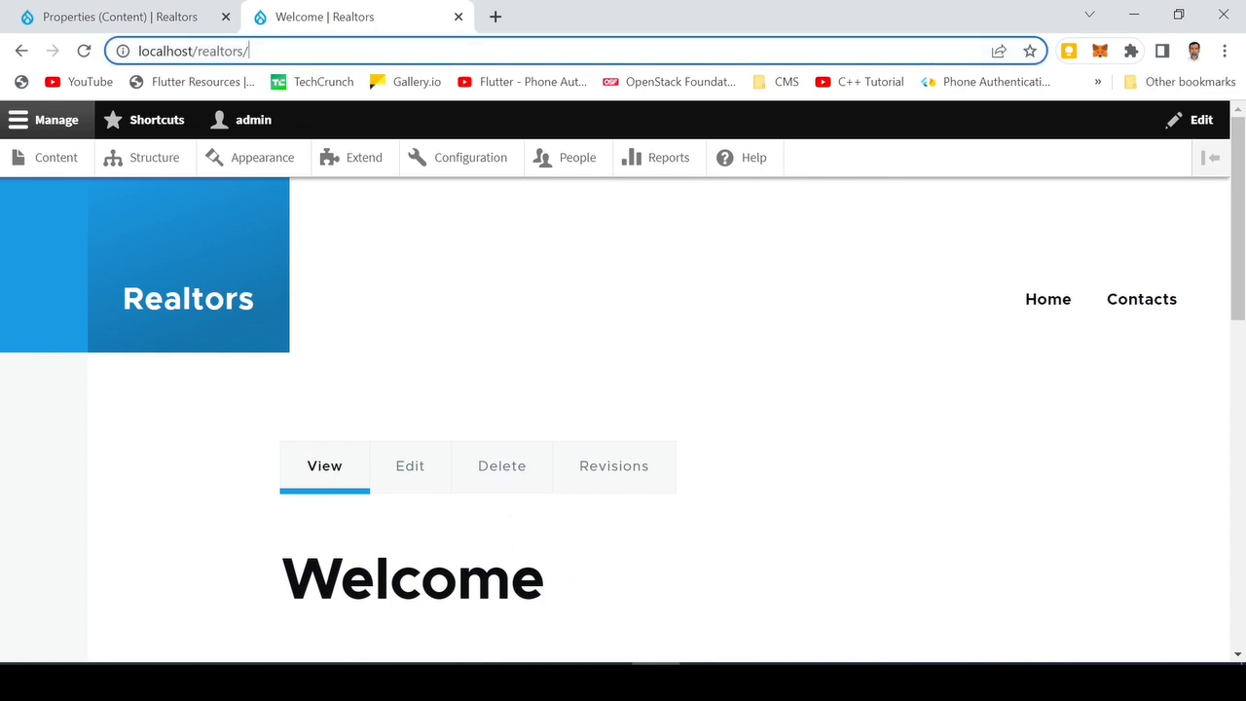
{"action": "left_click", "coordinate": [336, 53]}
{"action": "type", "text": "pro"}
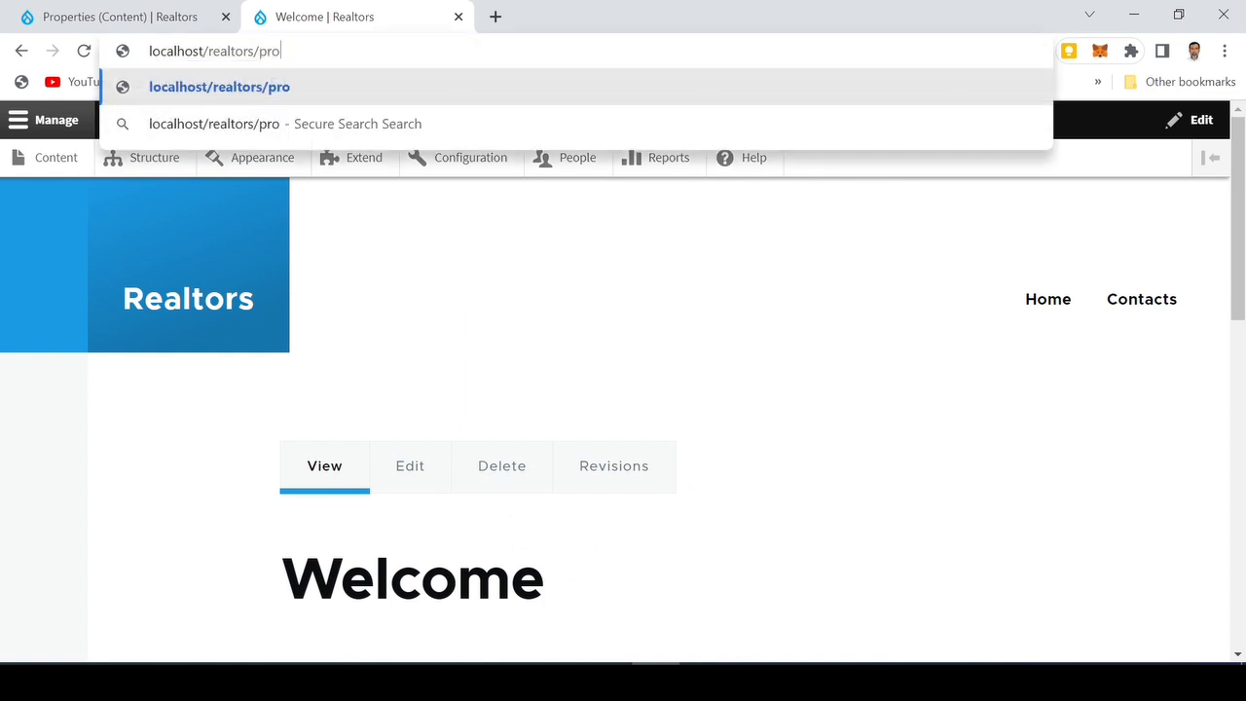
{"action": "type", "text": "perties"}
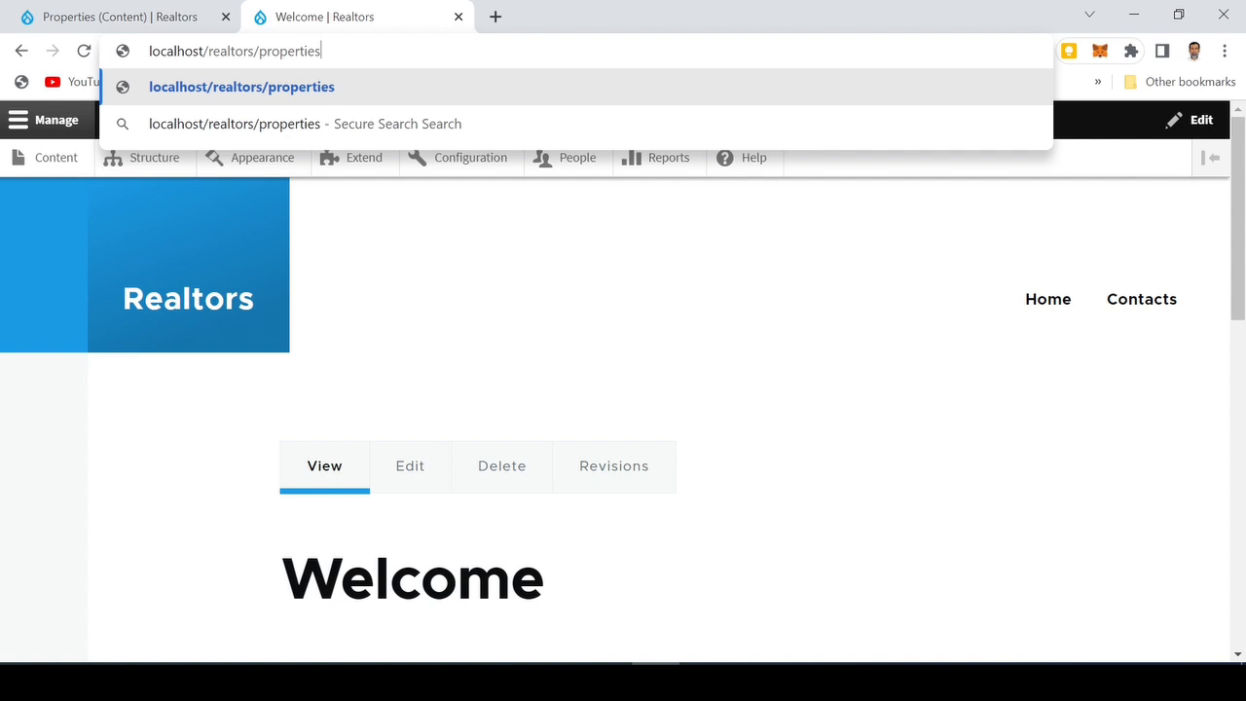
{"action": "key", "text": "Return"}
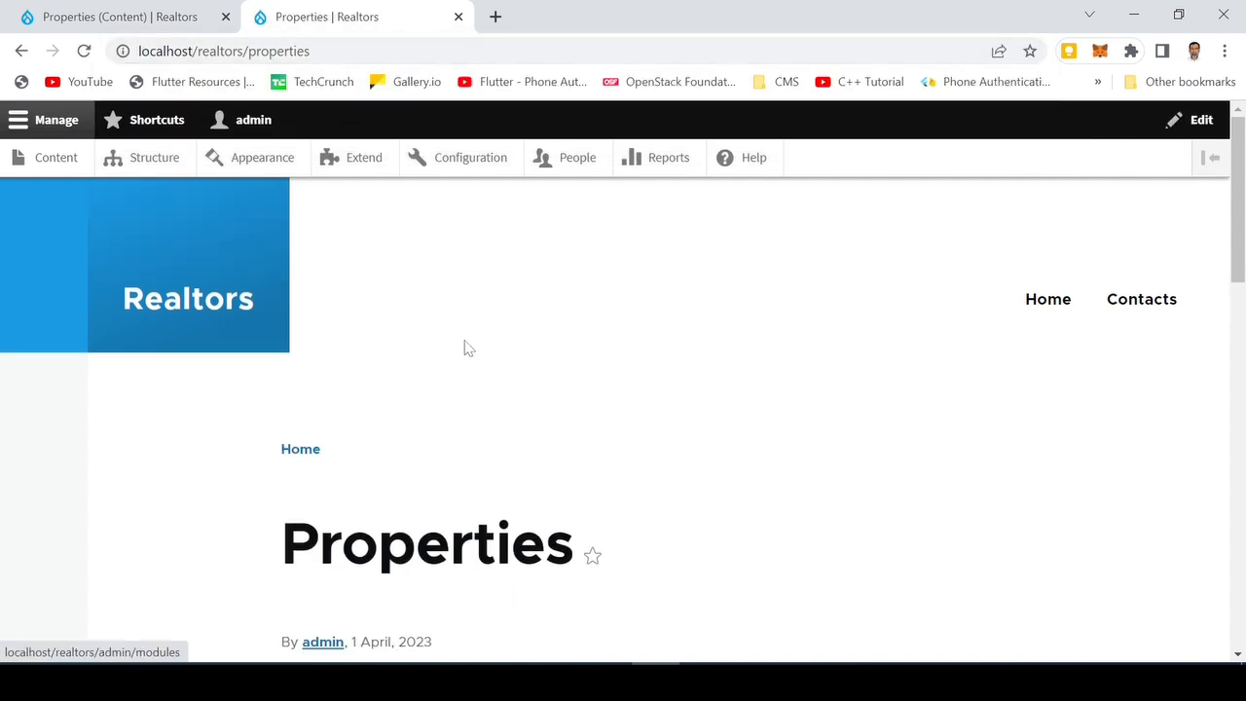
{"action": "scroll", "coordinate": [477, 360], "scroll_direction": "down", "scroll_amount": 5}
{"action": "scroll", "coordinate": [521, 385], "scroll_direction": "up", "scroll_amount": 2}
{"action": "scroll", "coordinate": [520, 384], "scroll_direction": "down", "scroll_amount": 5}
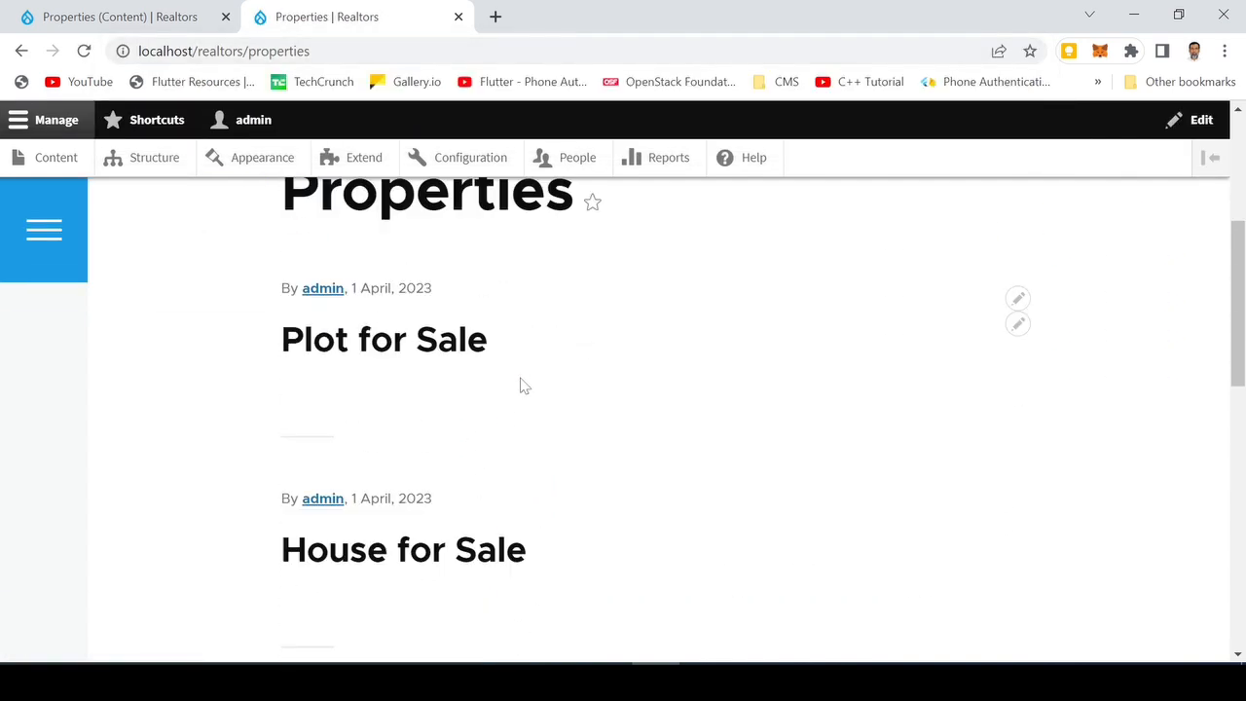
{"action": "scroll", "coordinate": [520, 383], "scroll_direction": "up", "scroll_amount": 4}
{"action": "scroll", "coordinate": [524, 378], "scroll_direction": "up", "scroll_amount": 4}
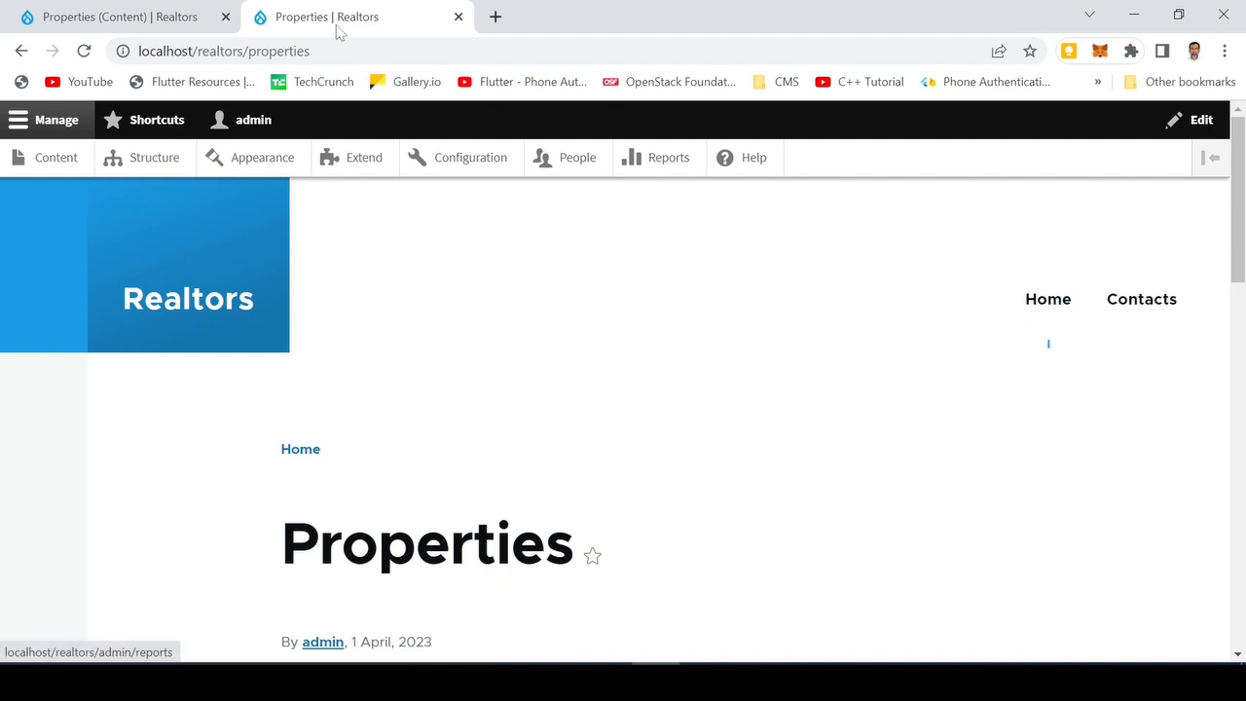
Step: Return to the Properties view's configuration and examine its menu link options and advanced settings
{"action": "left_click", "coordinate": [154, 19]}
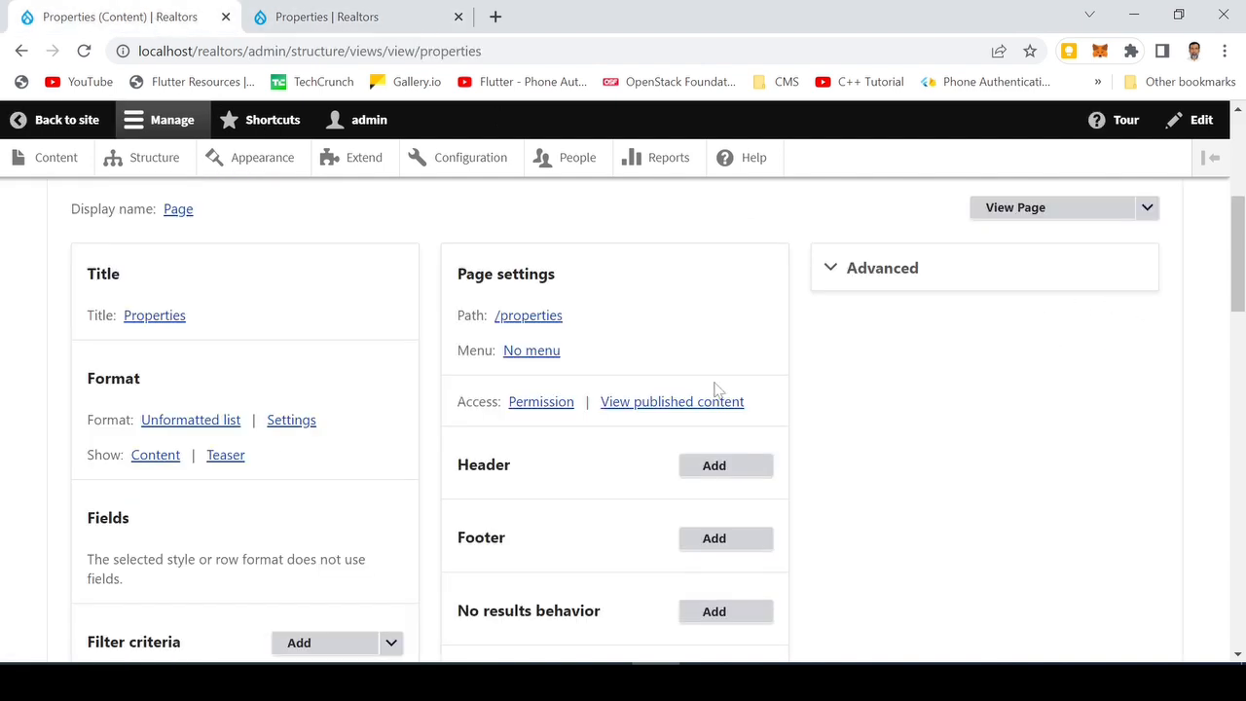
{"action": "left_click", "coordinate": [827, 270]}
{"action": "scroll", "coordinate": [801, 370], "scroll_direction": "down", "scroll_amount": 5}
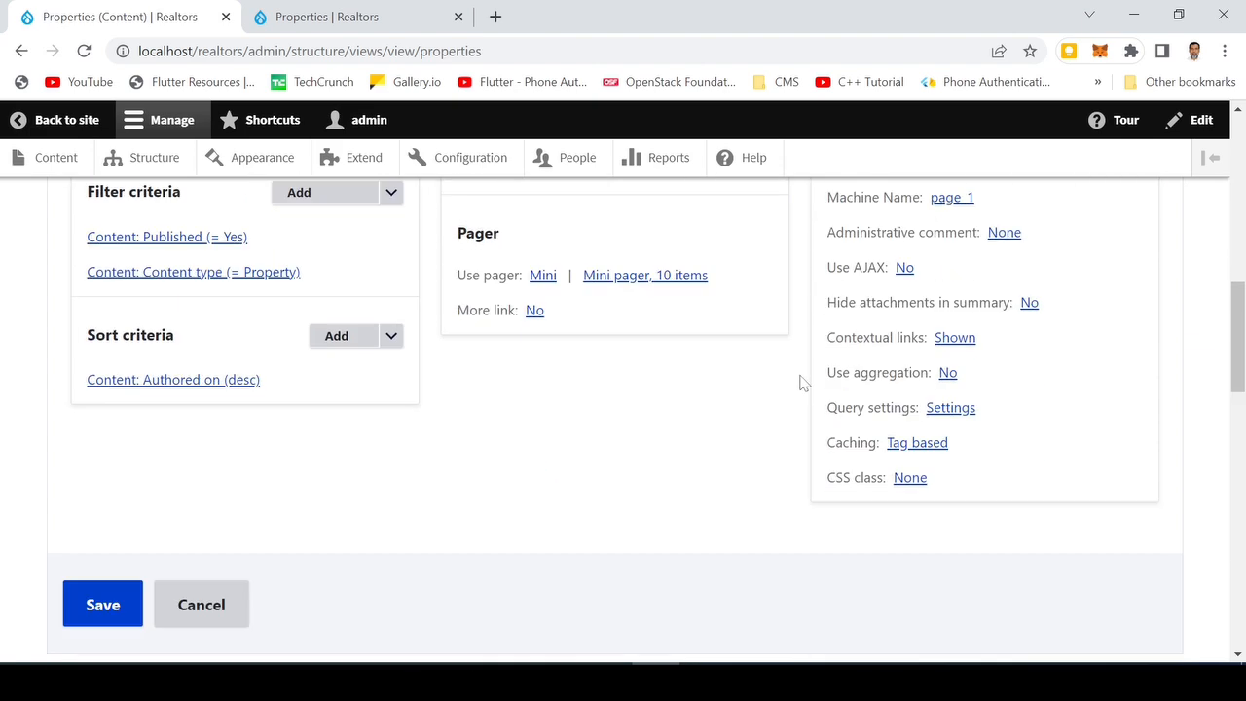
{"action": "scroll", "coordinate": [794, 377], "scroll_direction": "up", "scroll_amount": 5}
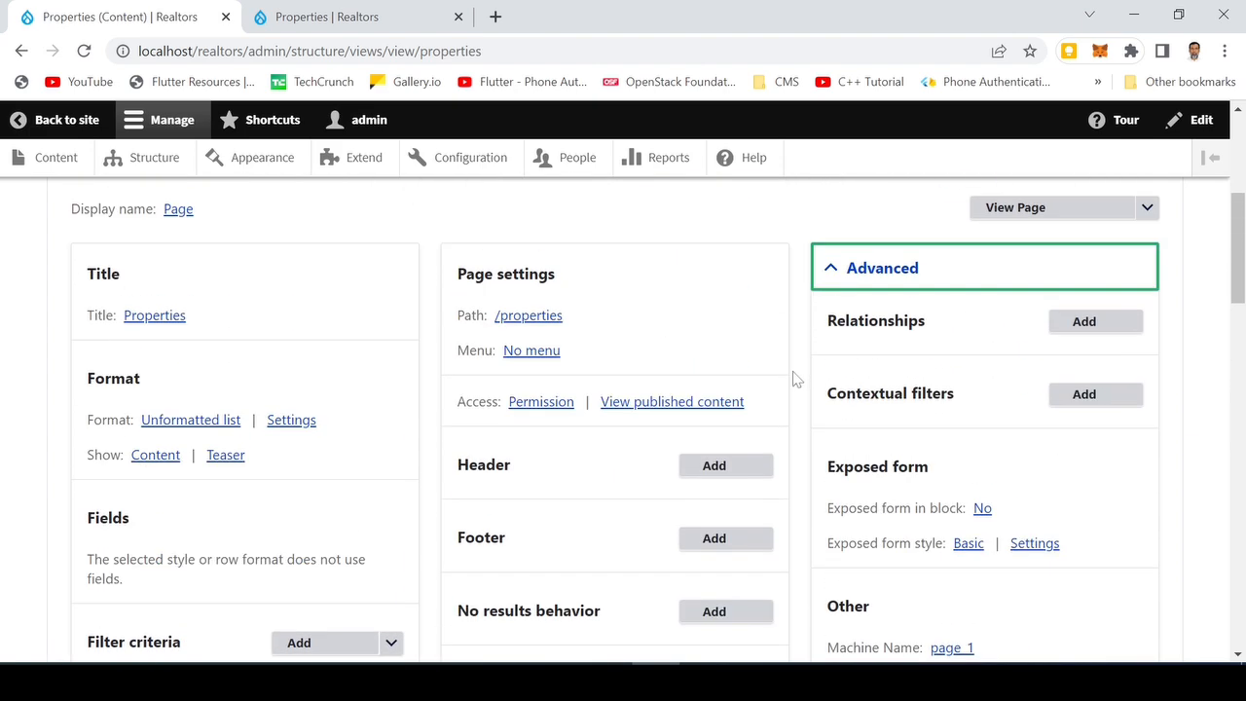
{"action": "left_click", "coordinate": [519, 351]}
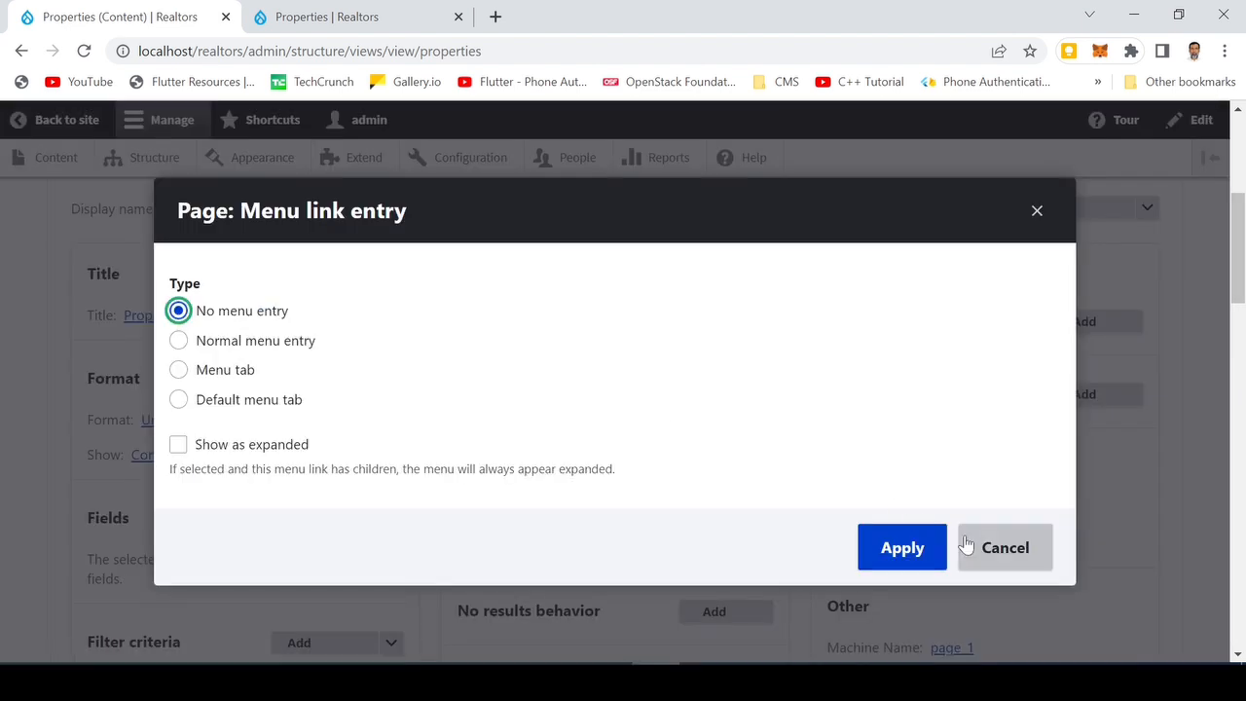
{"action": "left_click", "coordinate": [1018, 552]}
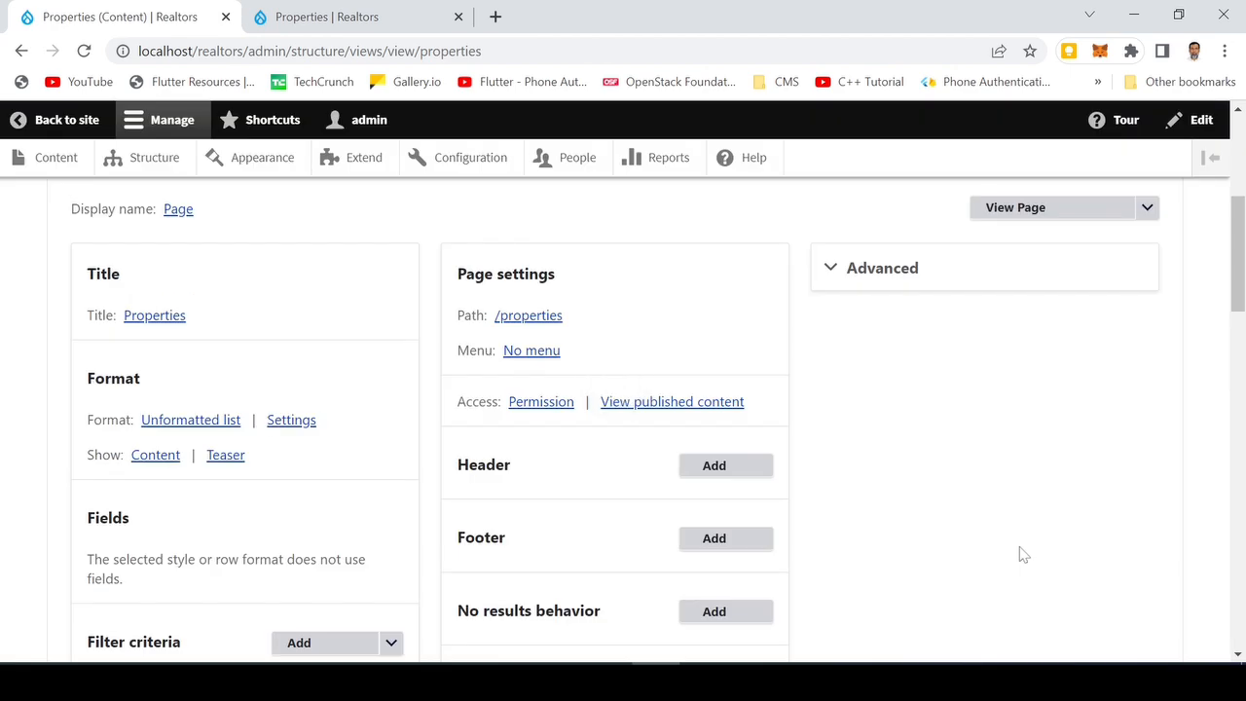
{"action": "scroll", "coordinate": [588, 490], "scroll_direction": "down", "scroll_amount": 2}
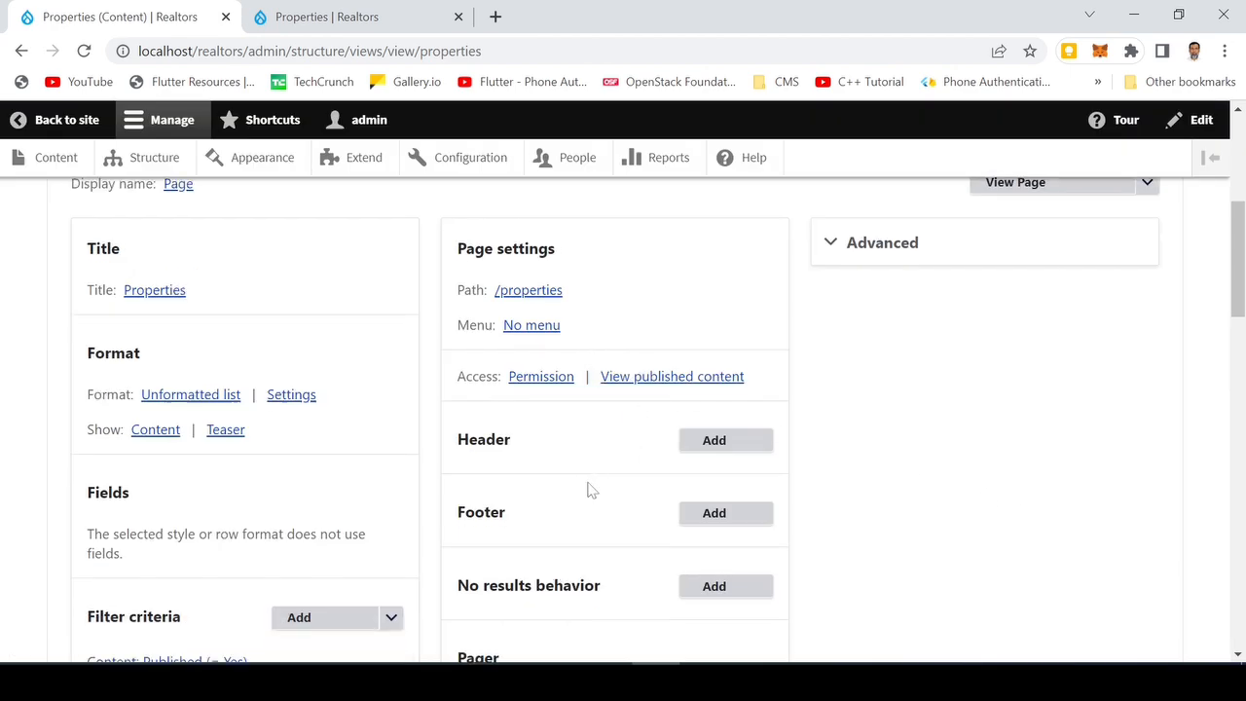
{"action": "scroll", "coordinate": [587, 490], "scroll_direction": "up", "scroll_amount": 3}
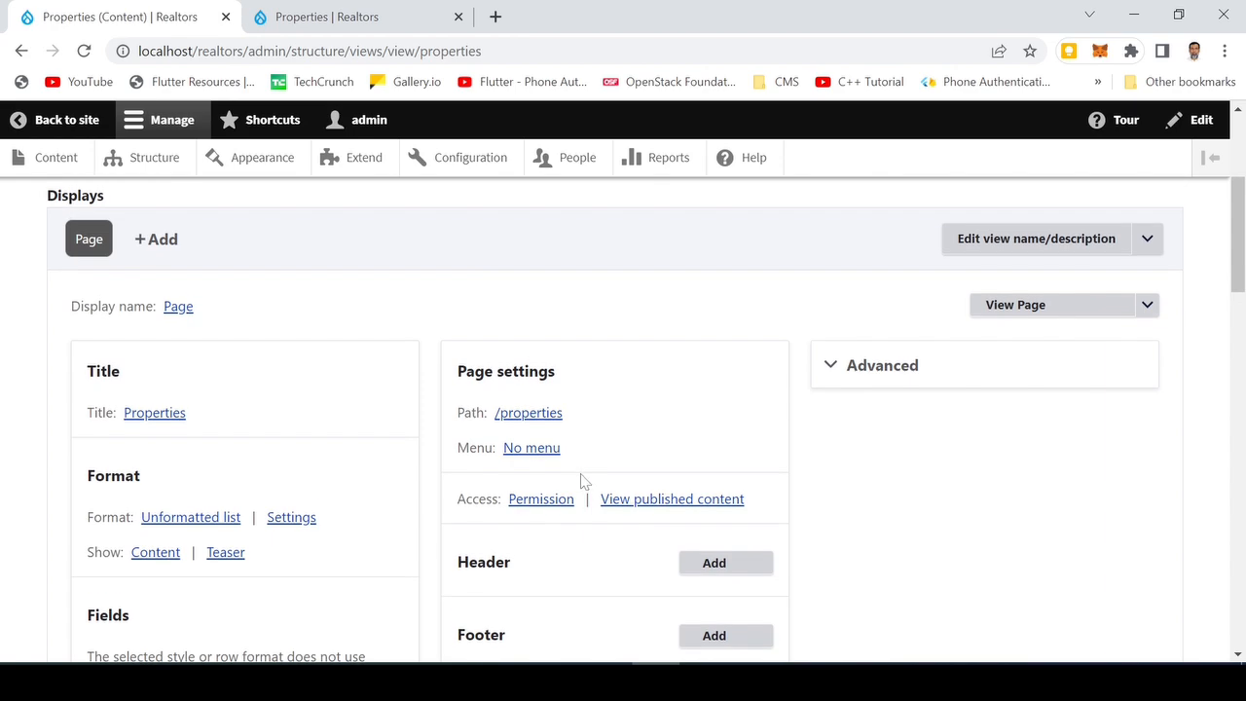
{"action": "left_click", "coordinate": [829, 366]}
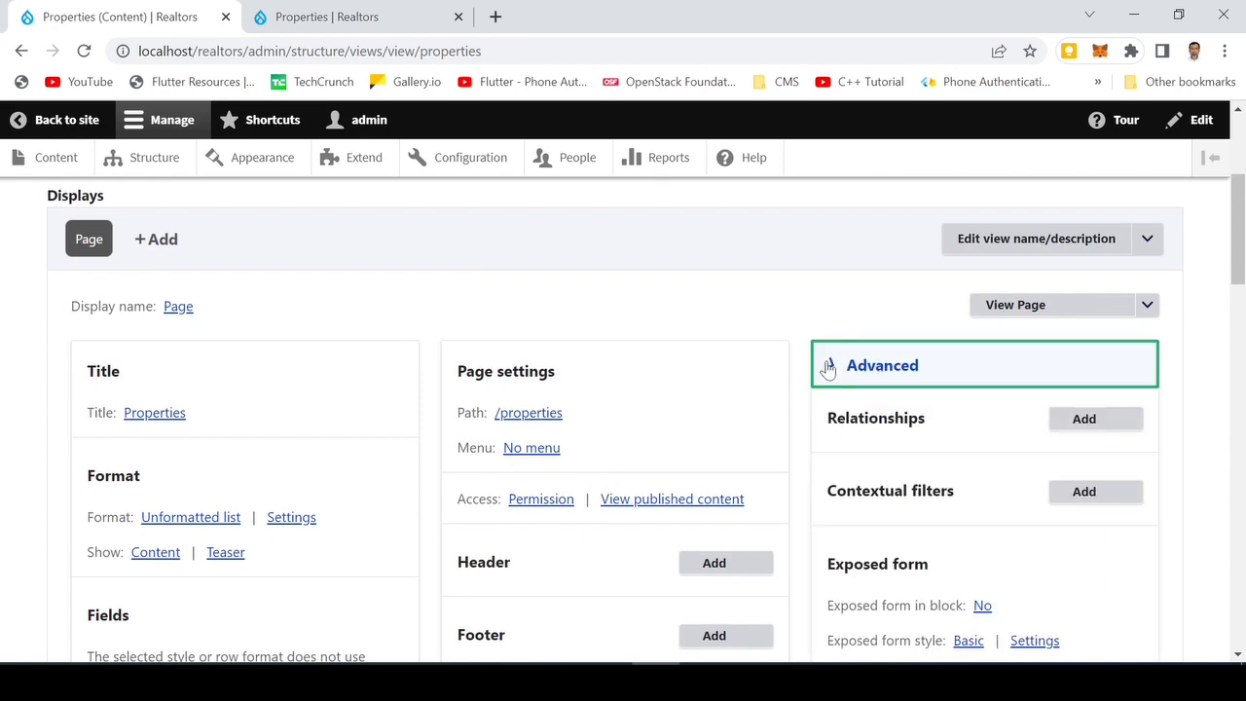
{"action": "scroll", "coordinate": [790, 438], "scroll_direction": "down", "scroll_amount": 3}
{"action": "scroll", "coordinate": [791, 438], "scroll_direction": "down", "scroll_amount": 3}
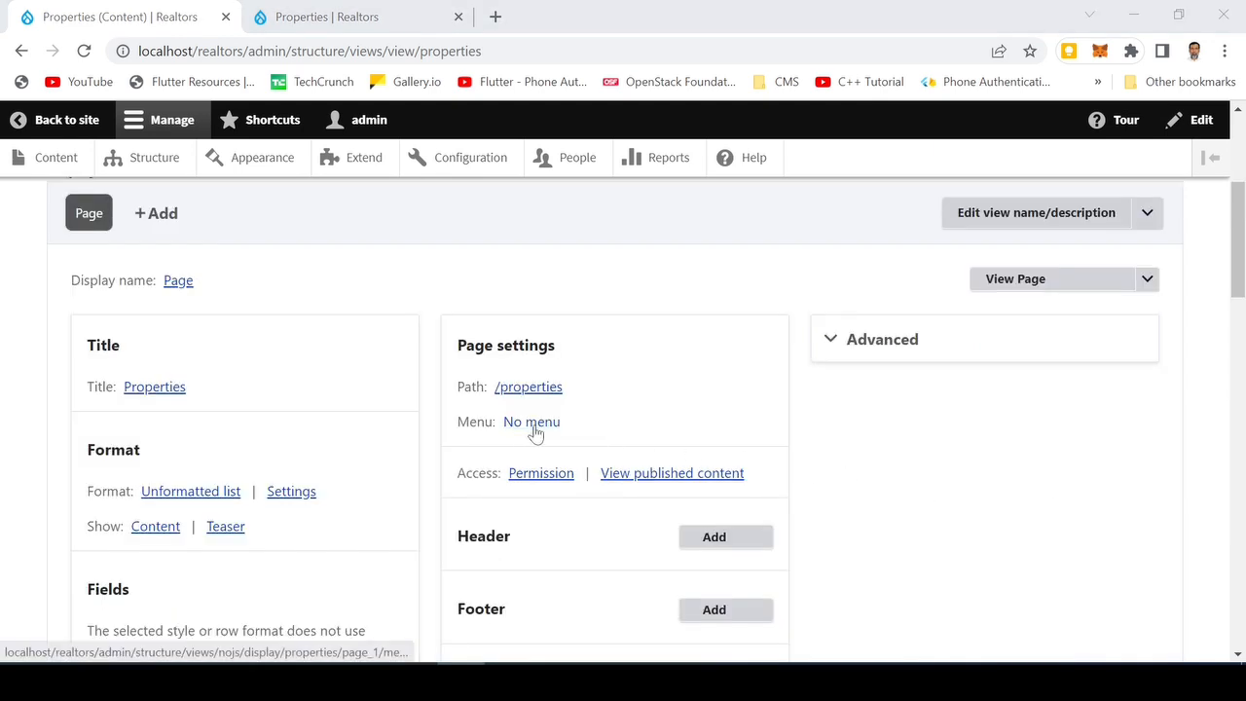
Step: Set the page's menu link to a normal menu entry with the link title "Properties"
{"action": "left_click", "coordinate": [541, 434]}
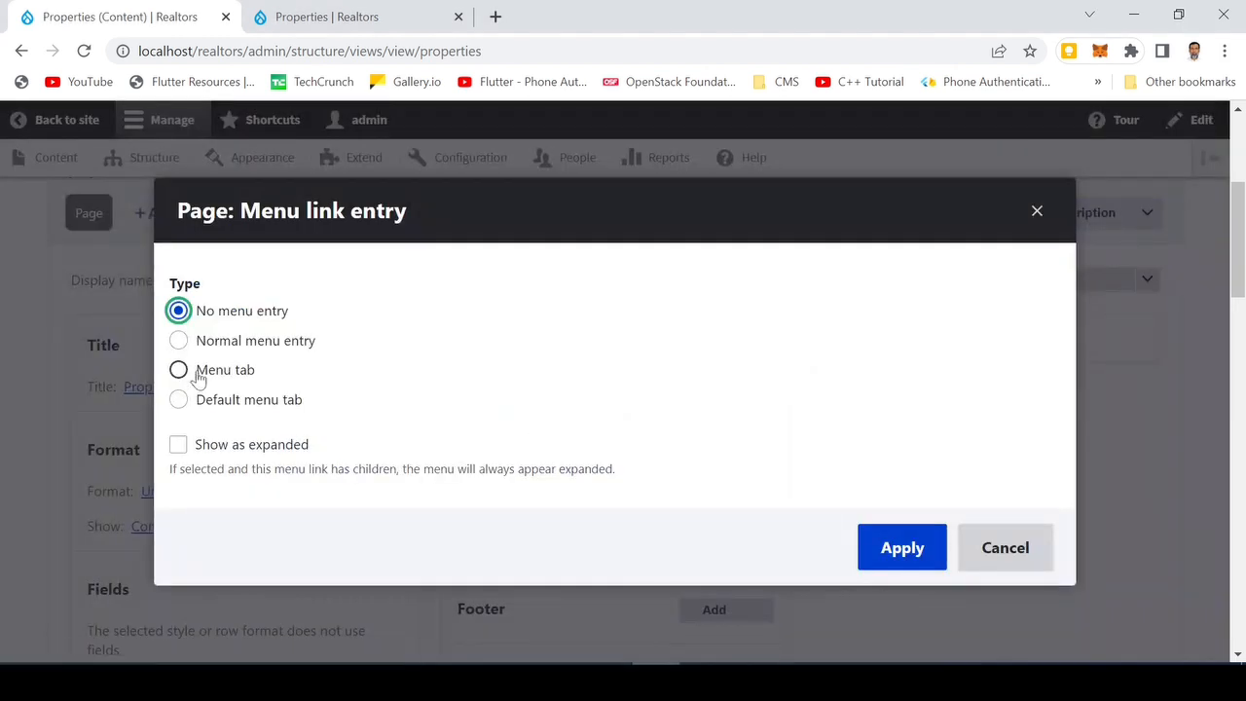
{"action": "left_click", "coordinate": [249, 346]}
{"action": "scroll", "coordinate": [498, 399], "scroll_direction": "down", "scroll_amount": 1}
{"action": "left_click", "coordinate": [287, 373]}
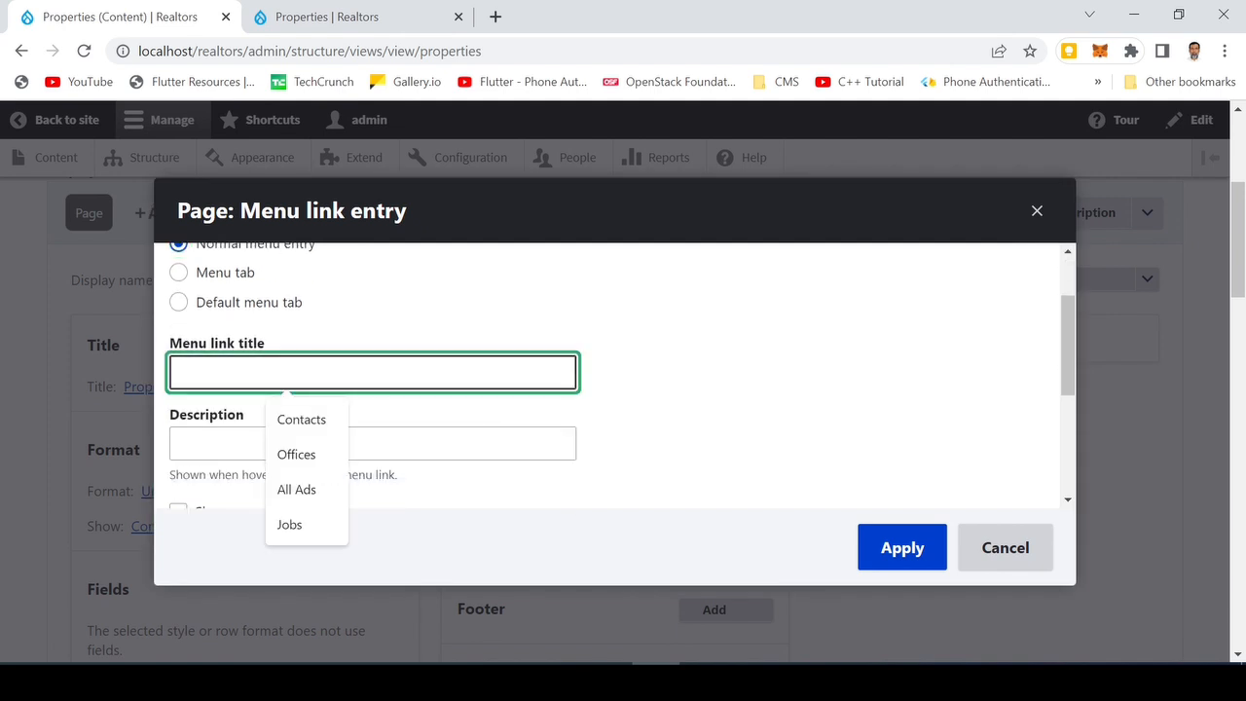
{"action": "type", "text": "Properties"}
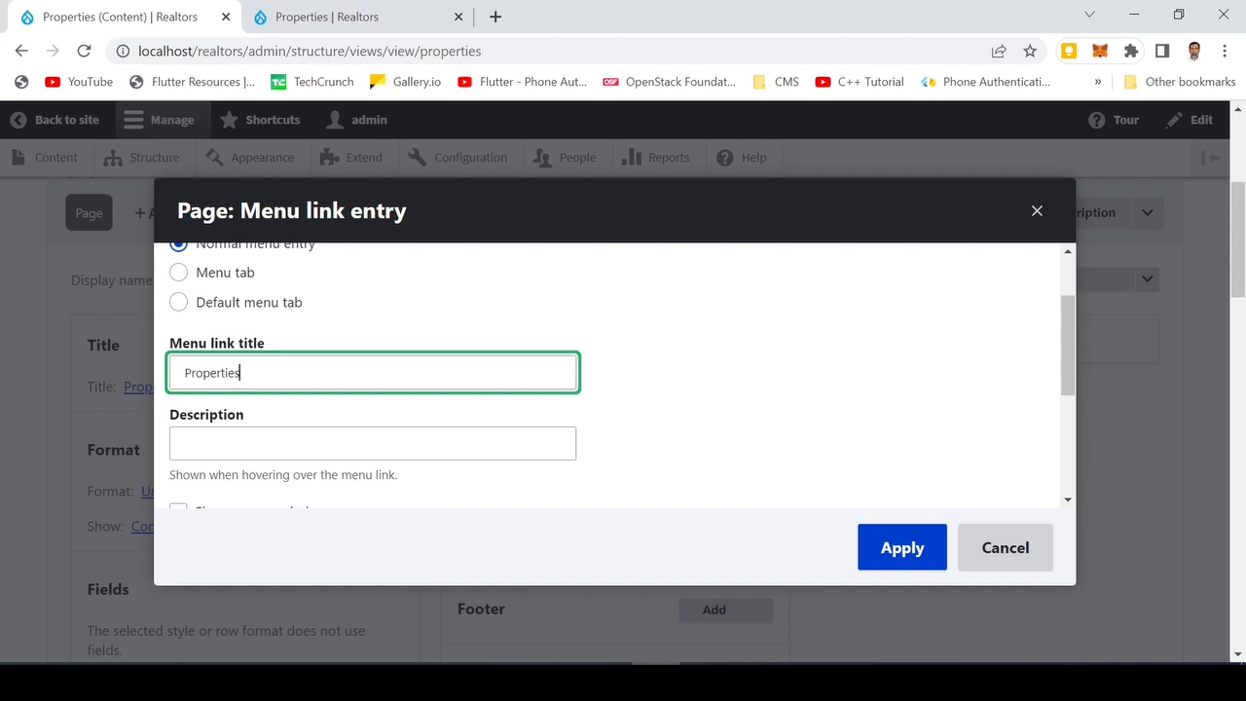
{"action": "left_click", "coordinate": [287, 444]}
Step: Choose <Main navigation> as the menu link's parent and apply the menu link entry with the default weight
{"action": "scroll", "coordinate": [613, 375], "scroll_direction": "down", "scroll_amount": 2}
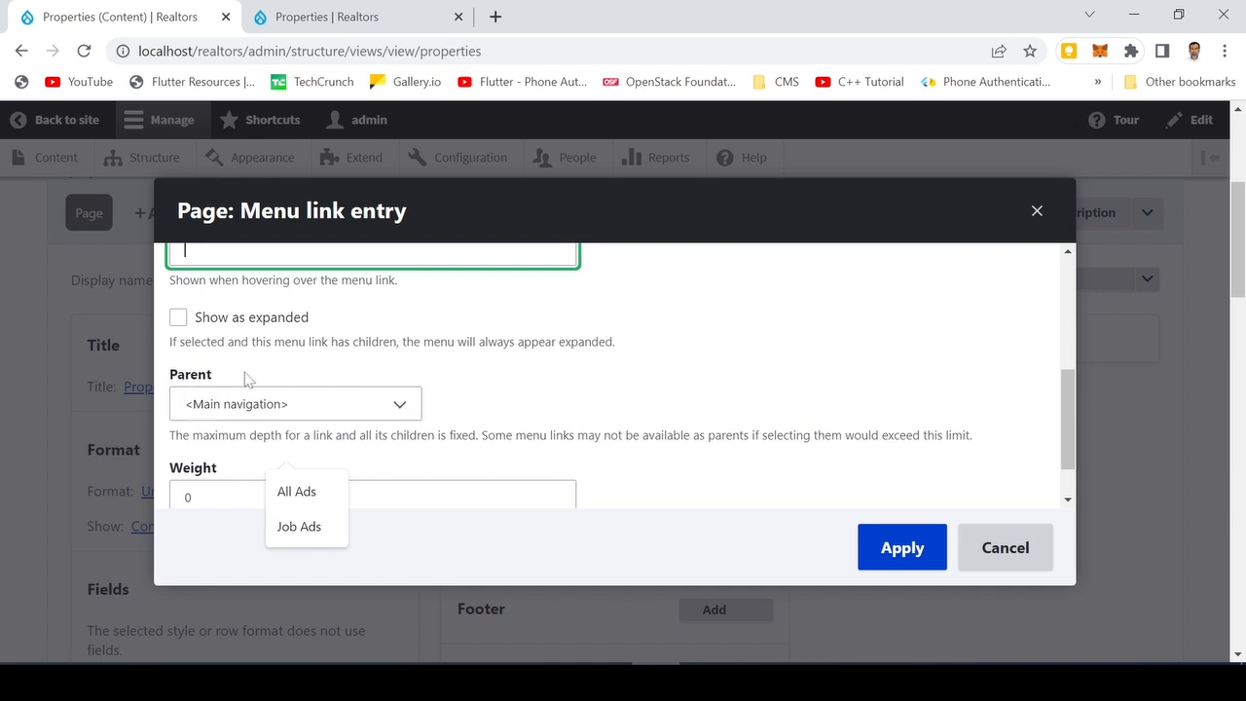
{"action": "scroll", "coordinate": [407, 395], "scroll_direction": "down", "scroll_amount": 1}
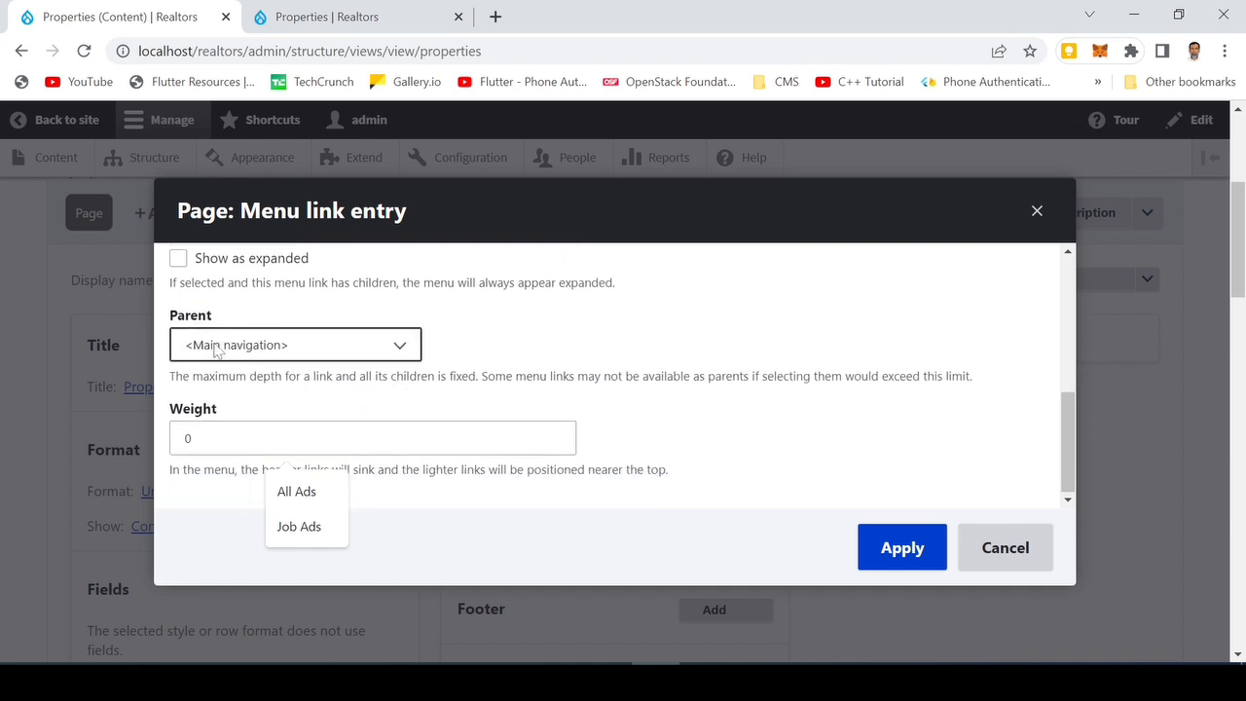
{"action": "left_click", "coordinate": [359, 347]}
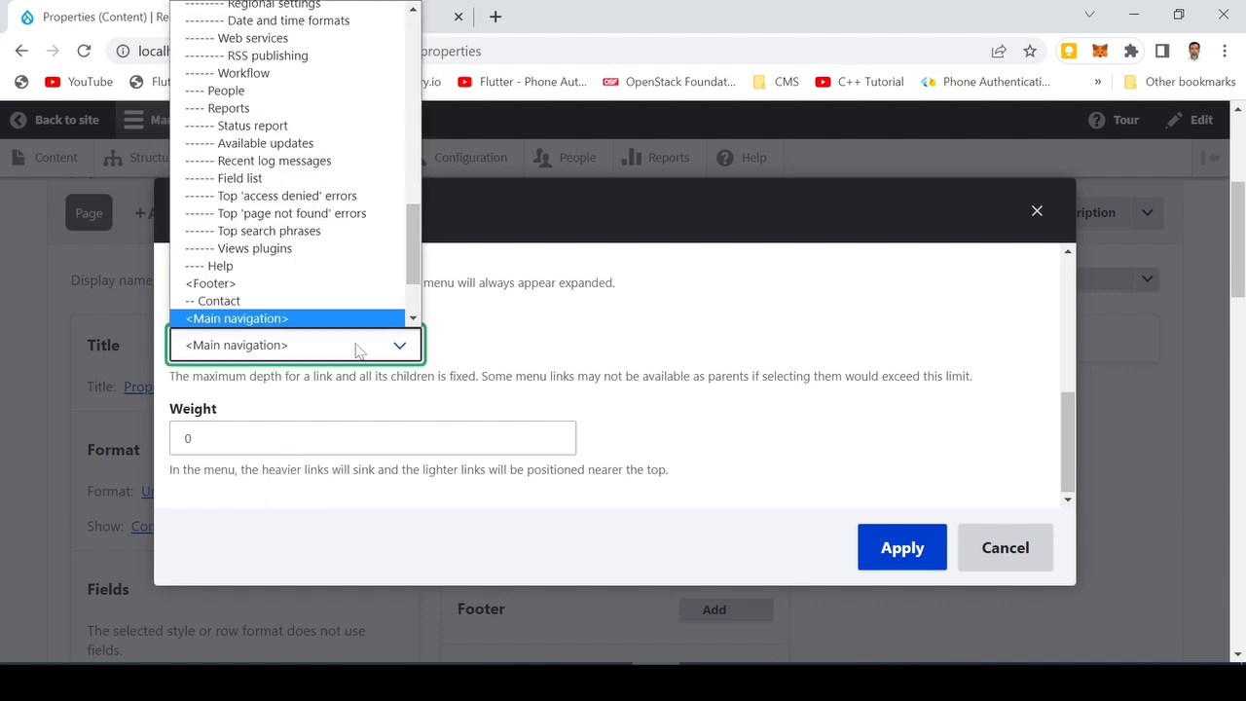
{"action": "left_click", "coordinate": [265, 325]}
{"action": "scroll", "coordinate": [542, 331], "scroll_direction": "down", "scroll_amount": 2}
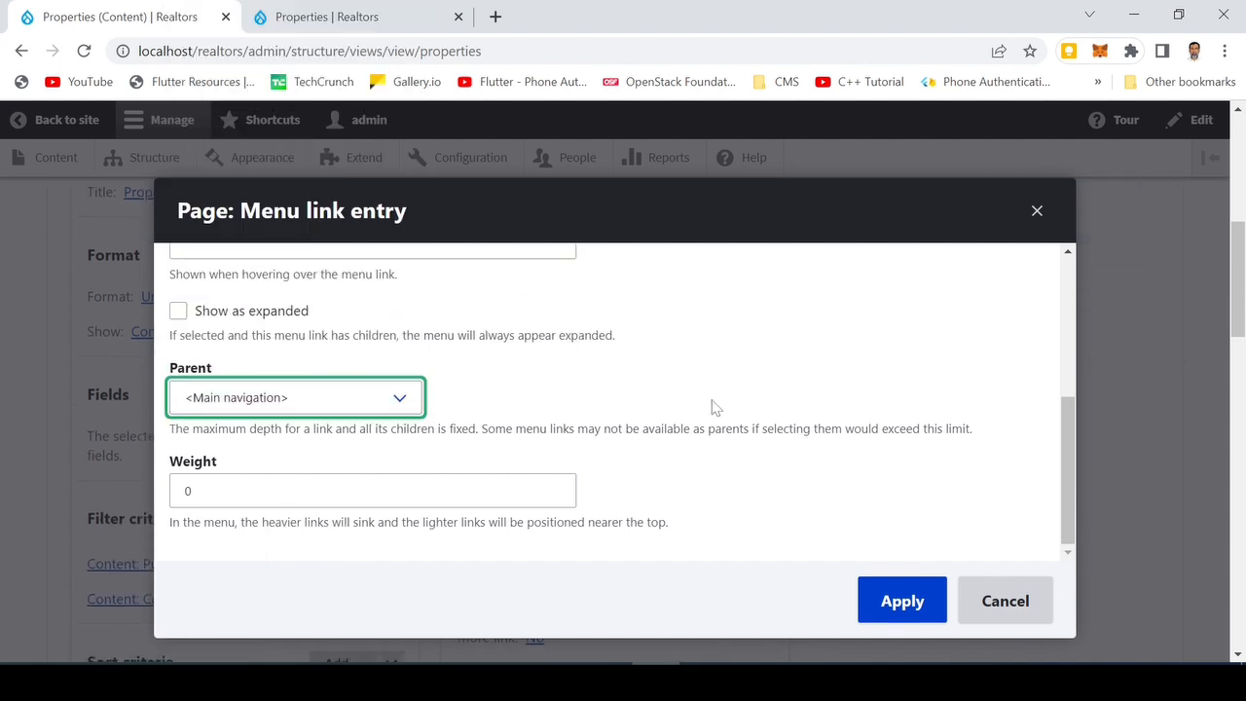
{"action": "left_click", "coordinate": [874, 604]}
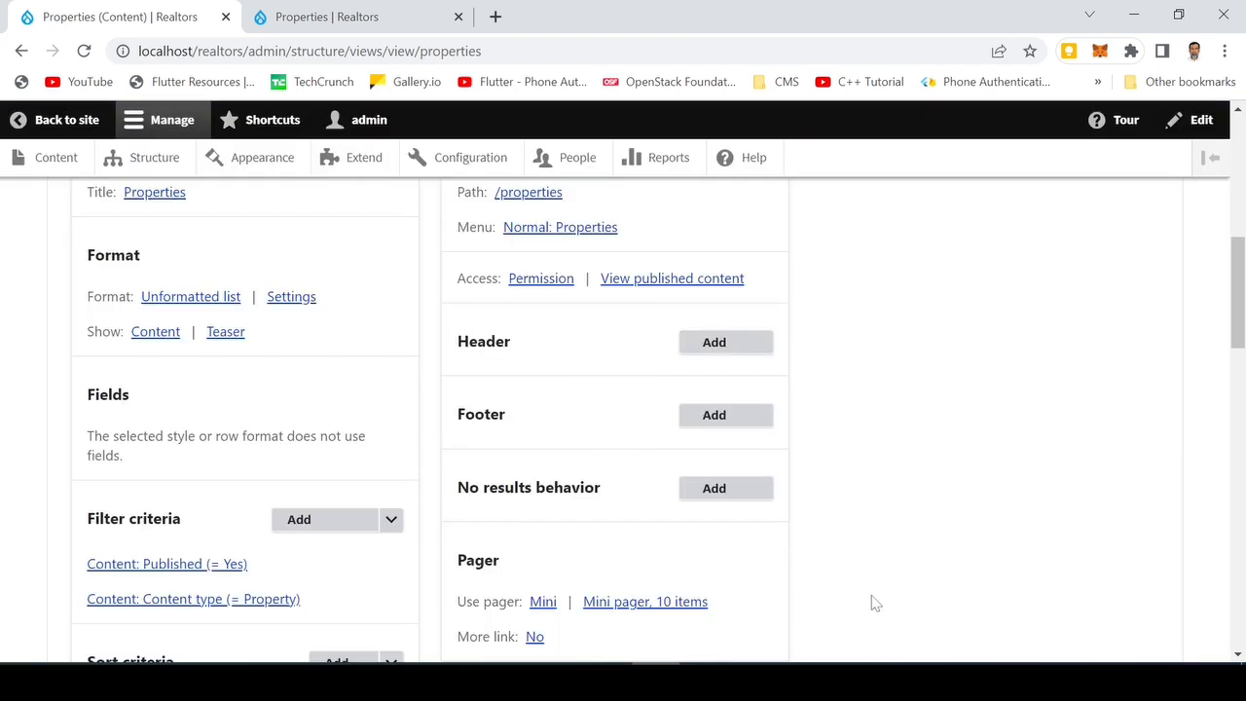
Step: Save the Properties view and switch to the browser tab showing the site's Properties page
{"action": "scroll", "coordinate": [348, 496], "scroll_direction": "down", "scroll_amount": 5}
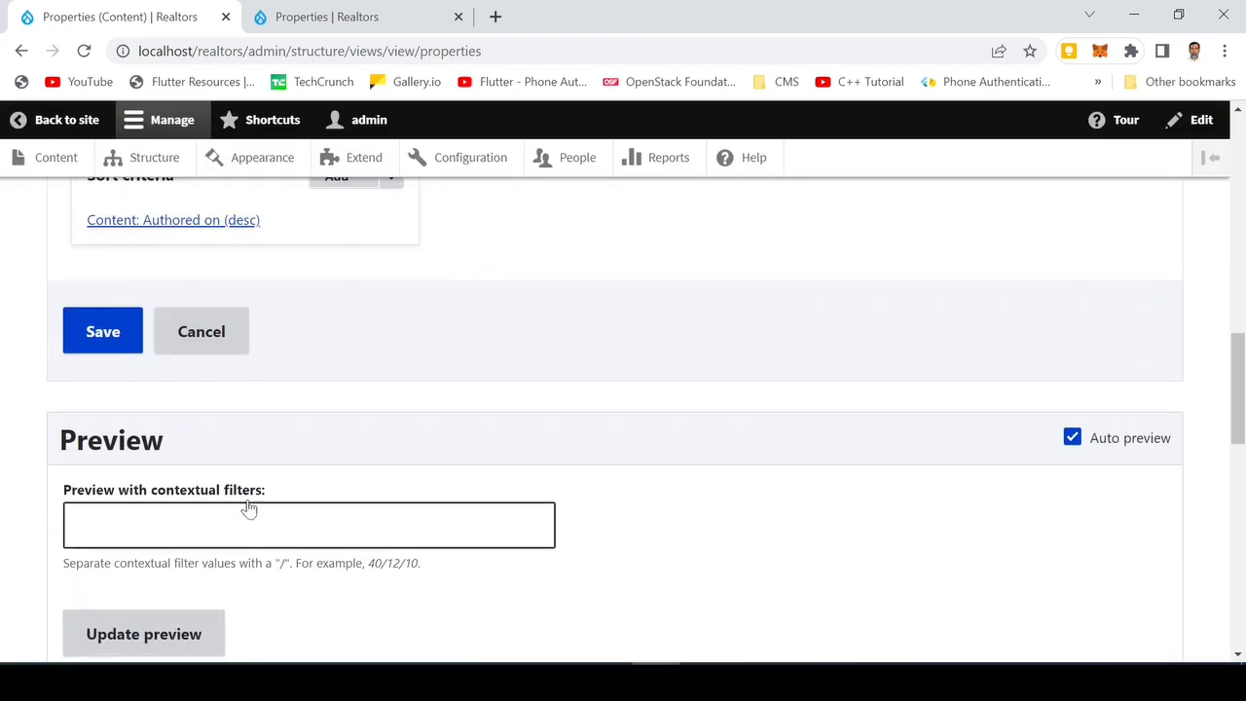
{"action": "left_click", "coordinate": [115, 347]}
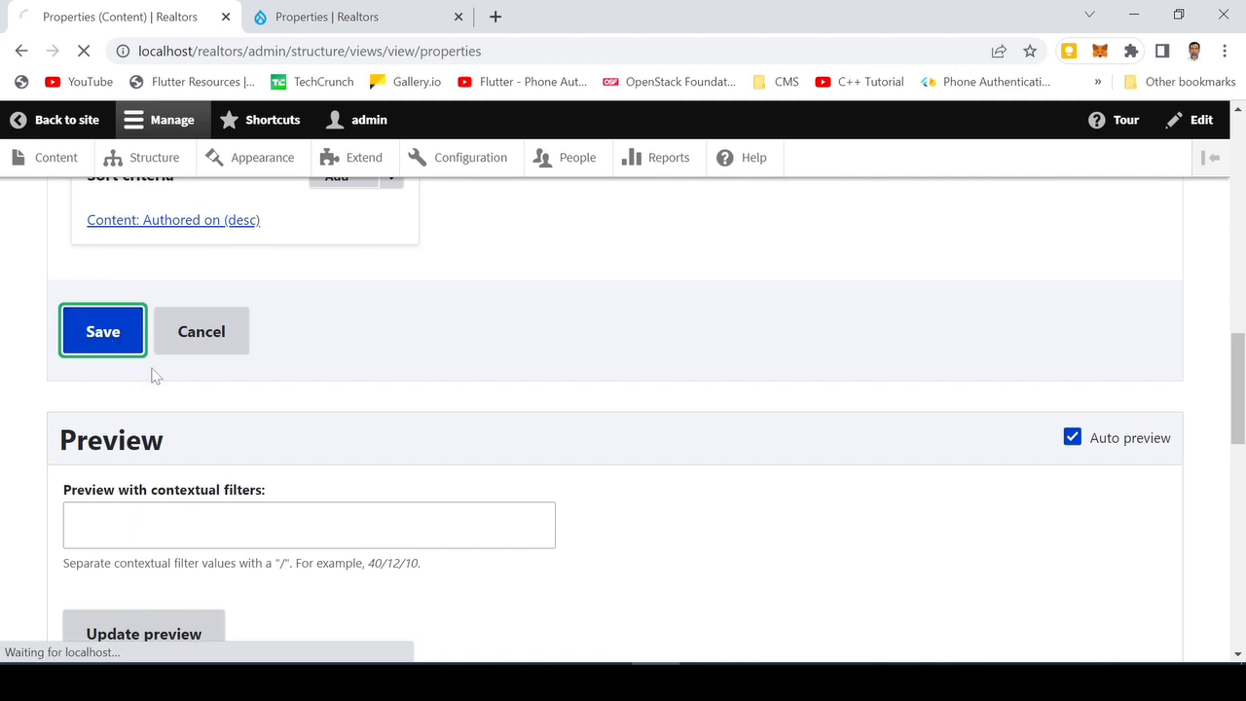
{"action": "left_click", "coordinate": [318, 17]}
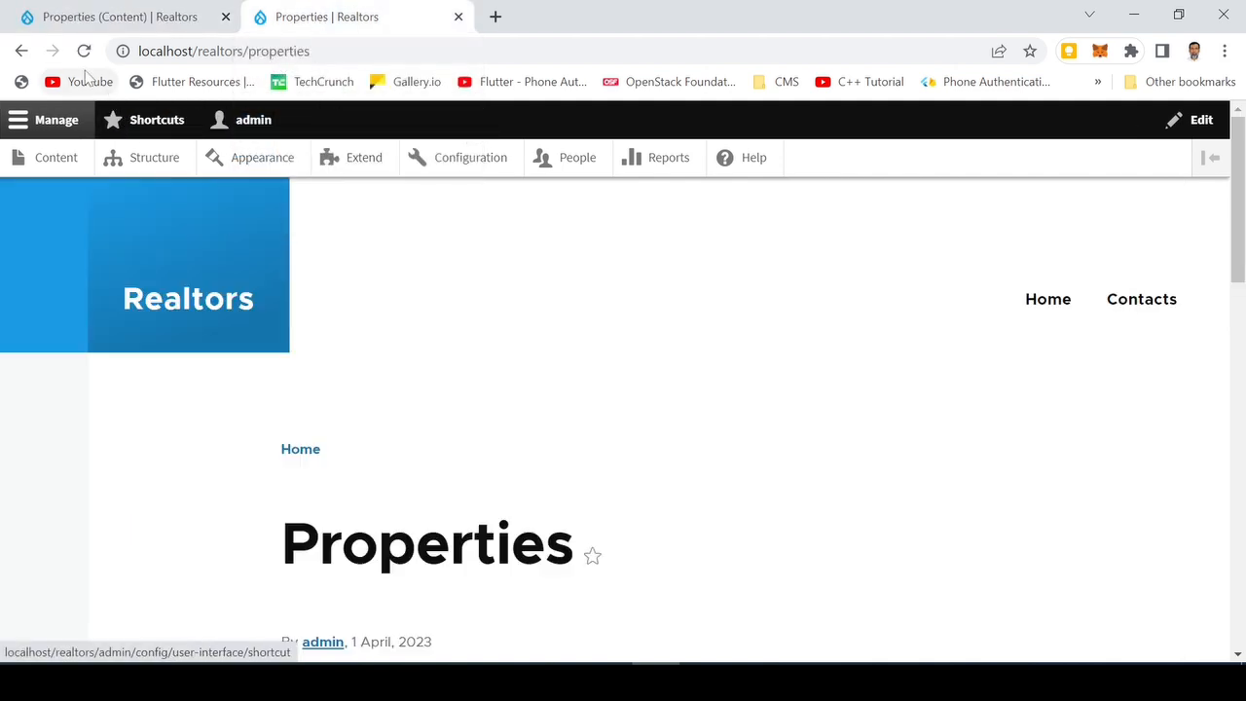
Step: Reload the site, open Properties from the main navigation, and look through the property listings
{"action": "left_click", "coordinate": [83, 54]}
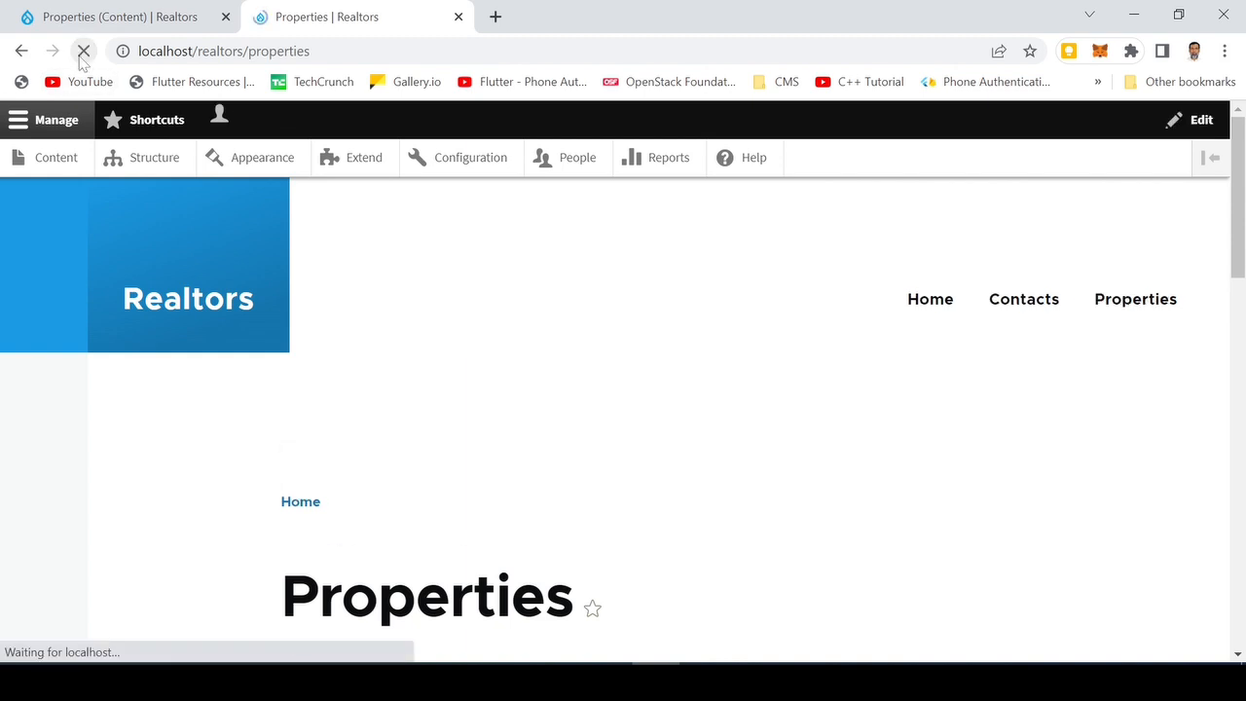
{"action": "left_click", "coordinate": [1142, 309]}
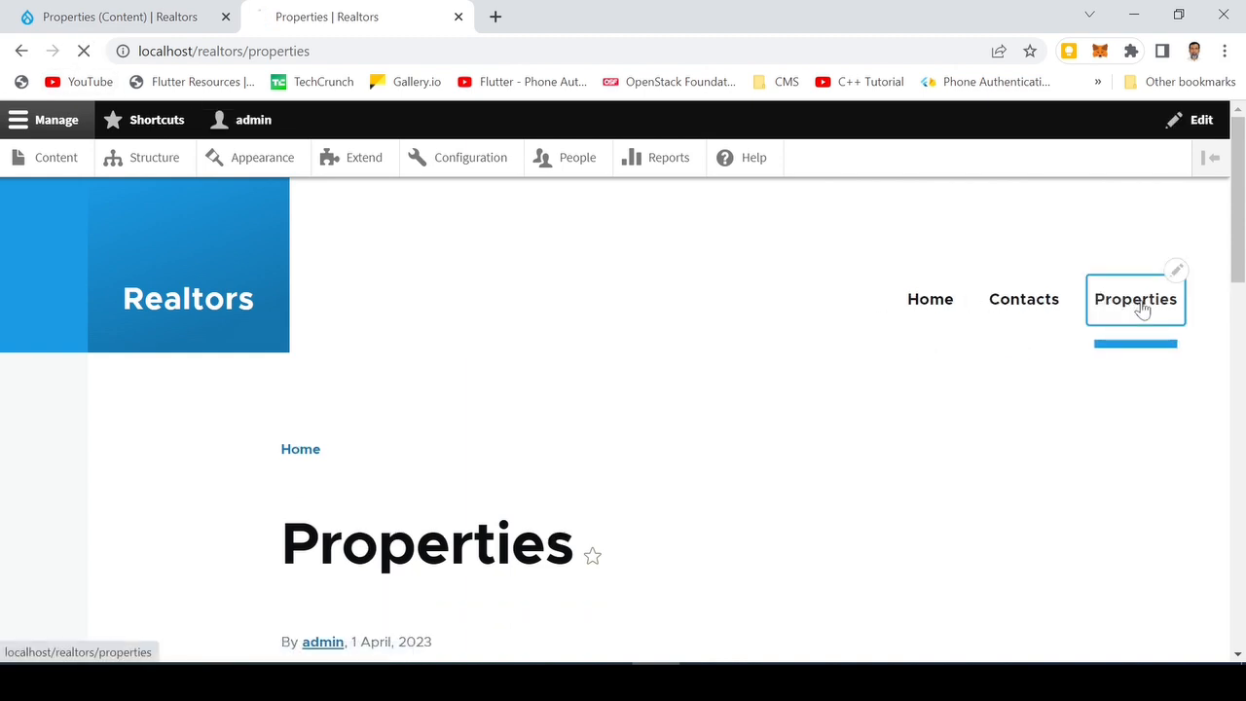
{"action": "scroll", "coordinate": [930, 417], "scroll_direction": "down", "scroll_amount": 3}
{"action": "scroll", "coordinate": [906, 422], "scroll_direction": "down", "scroll_amount": 3}
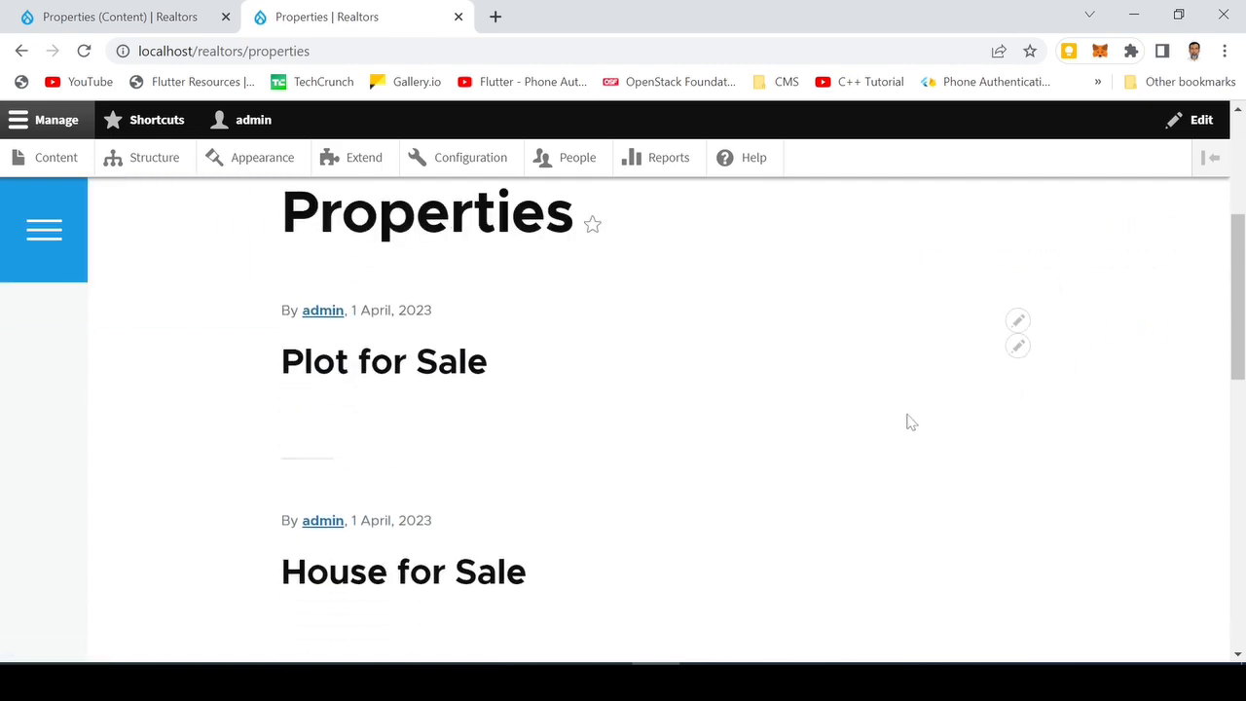
{"action": "scroll", "coordinate": [779, 412], "scroll_direction": "up", "scroll_amount": 3}
{"action": "scroll", "coordinate": [662, 424], "scroll_direction": "down", "scroll_amount": 5}
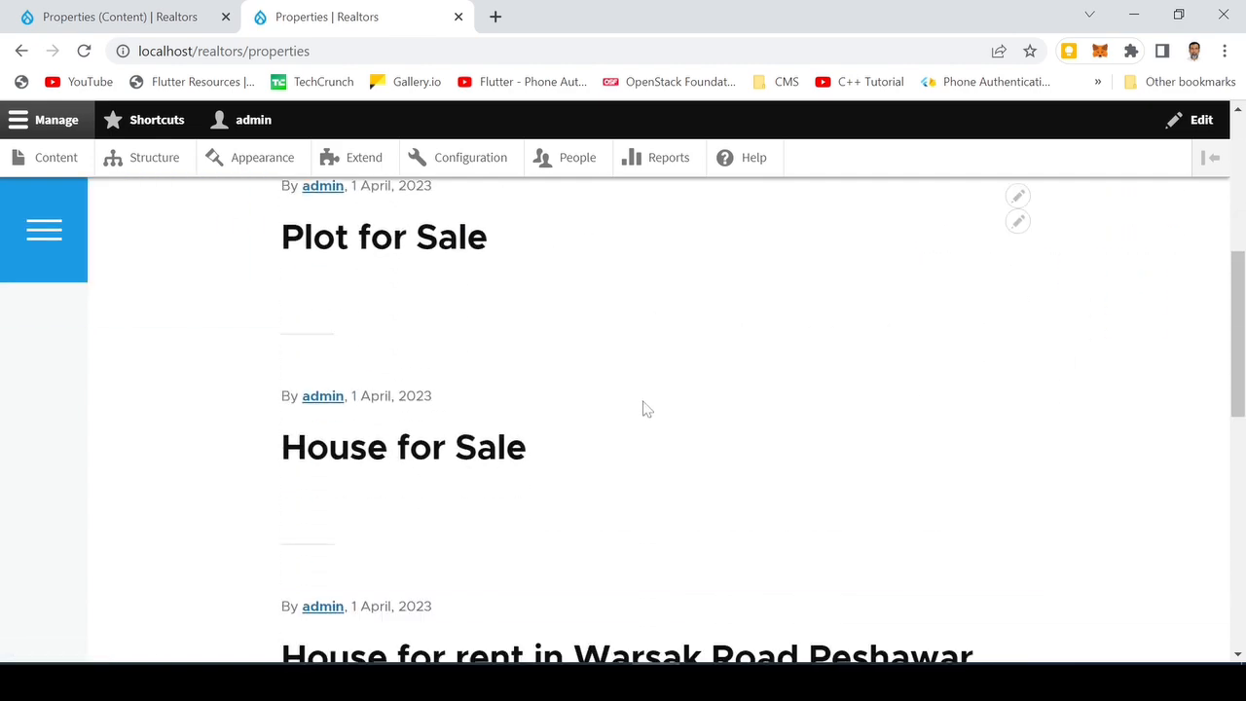
{"action": "scroll", "coordinate": [623, 437], "scroll_direction": "down", "scroll_amount": 5}
{"action": "scroll", "coordinate": [608, 433], "scroll_direction": "up", "scroll_amount": 10}
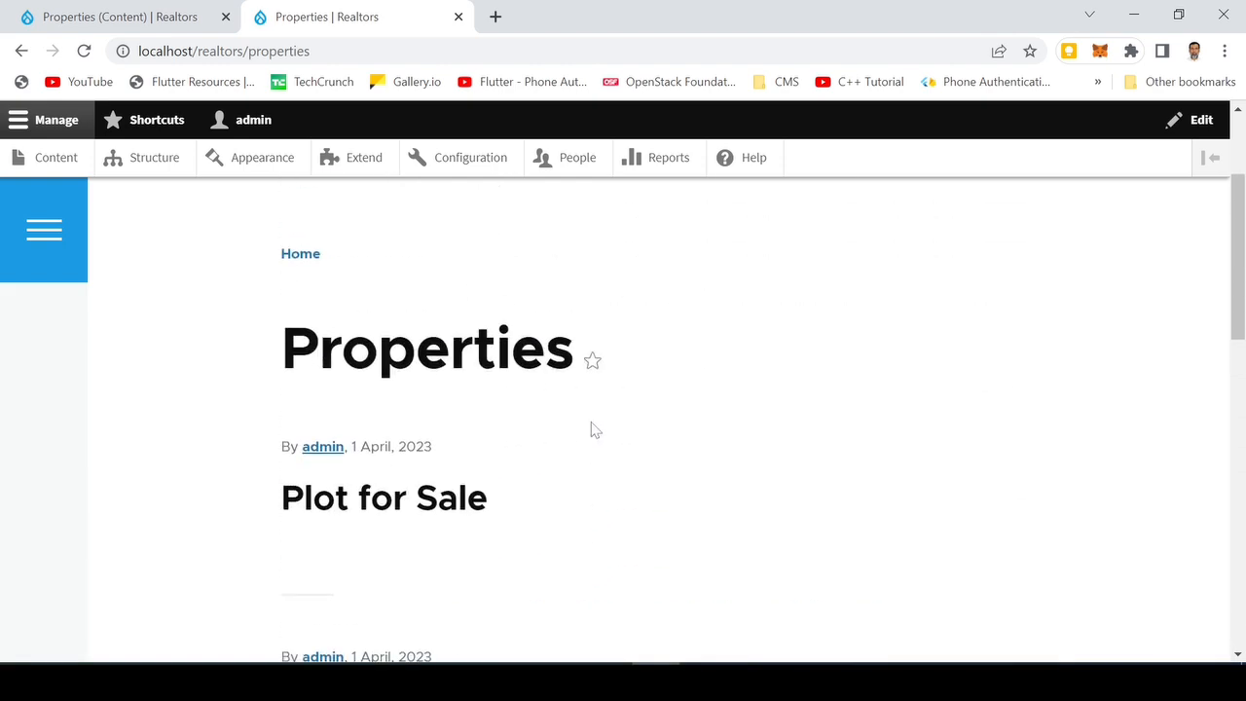
{"action": "scroll", "coordinate": [632, 348], "scroll_direction": "up", "scroll_amount": 2}
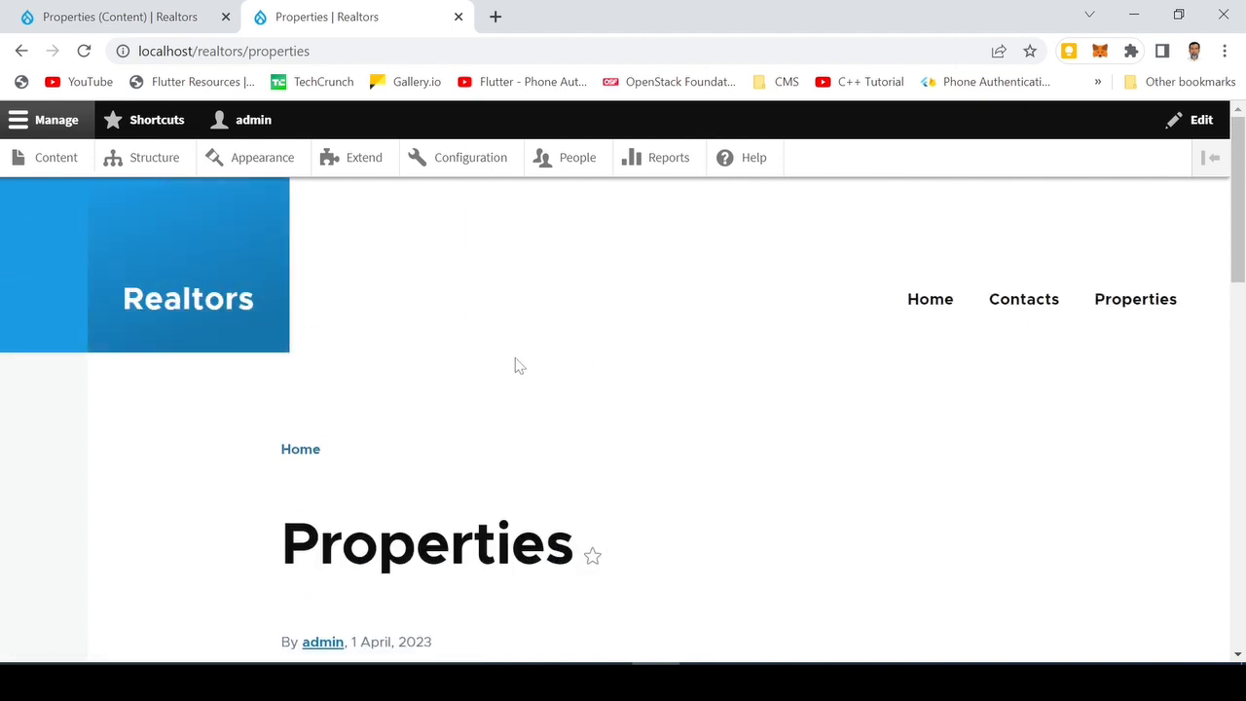
Step: Set the default front page to /properties in the basic site settings and save the configuration
{"action": "left_click", "coordinate": [468, 163]}
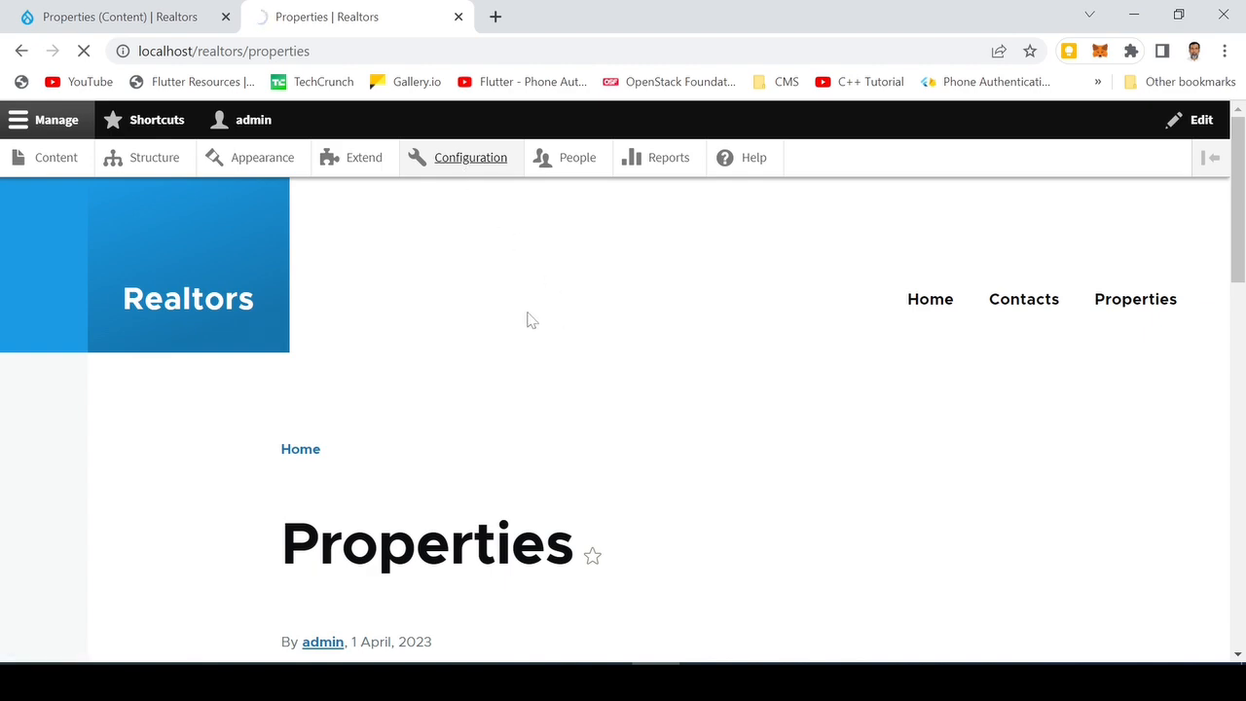
{"action": "scroll", "coordinate": [552, 330], "scroll_direction": "down", "scroll_amount": 4}
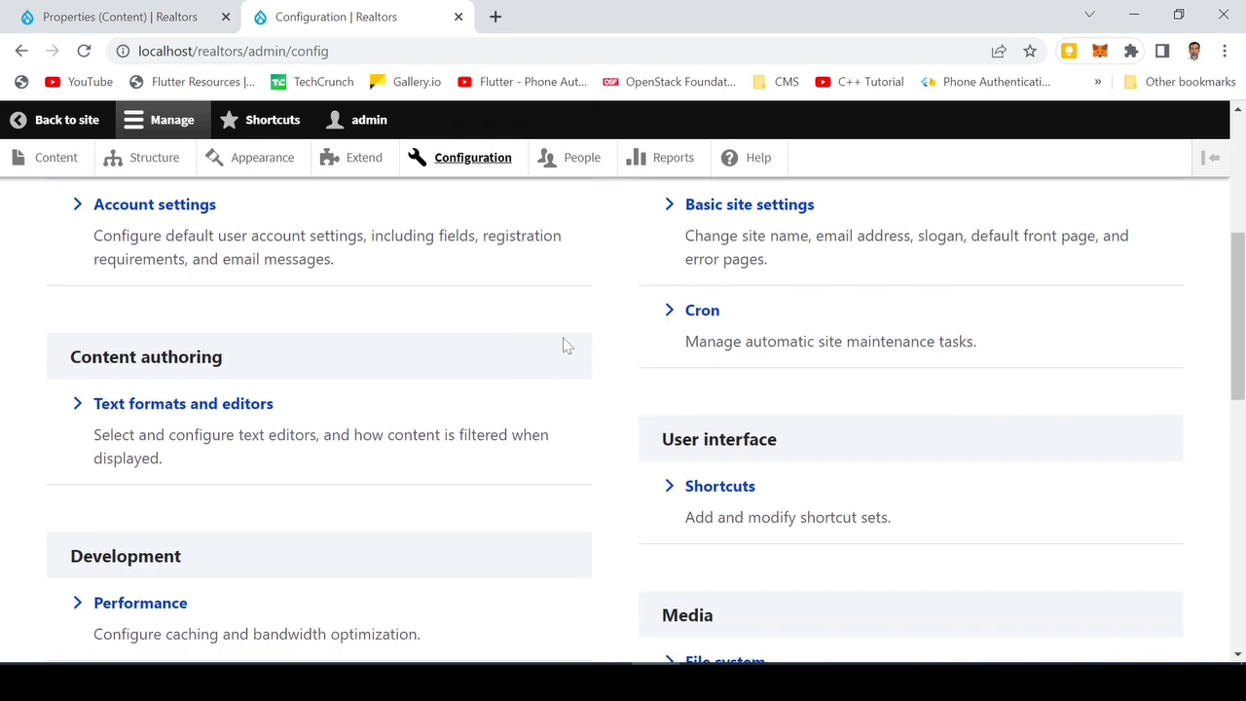
{"action": "left_click", "coordinate": [737, 208]}
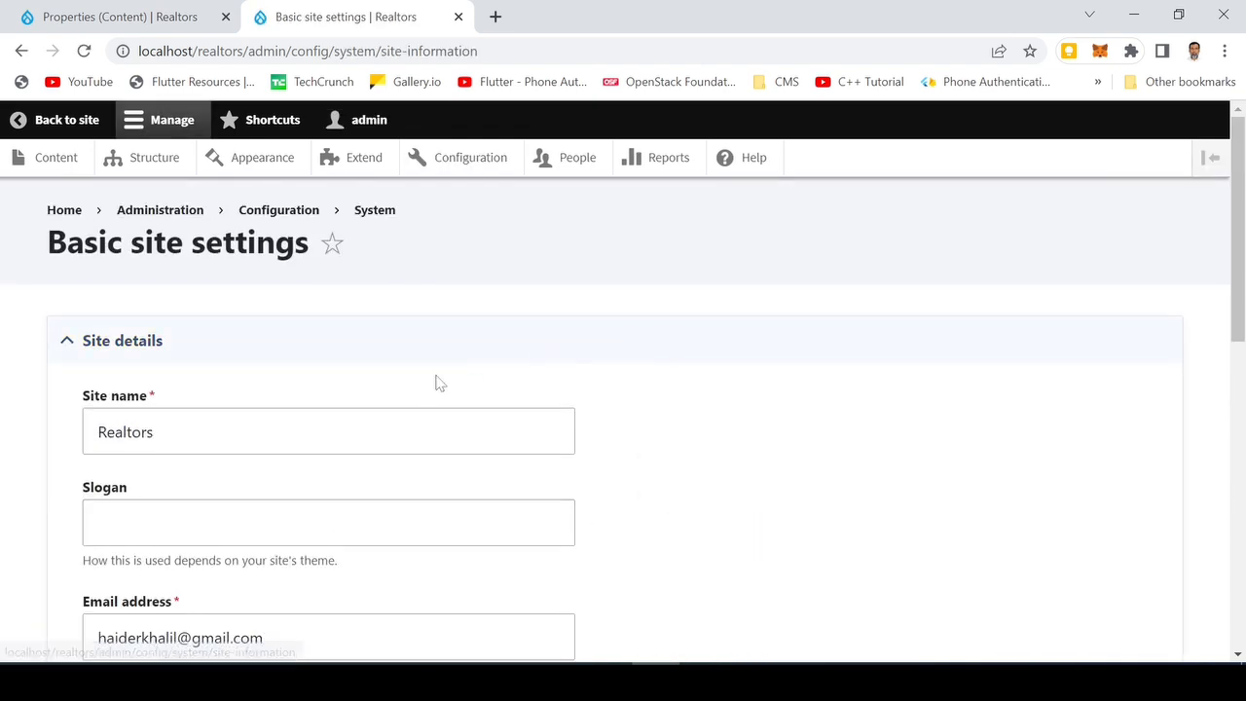
{"action": "scroll", "coordinate": [248, 455], "scroll_direction": "down", "scroll_amount": 6}
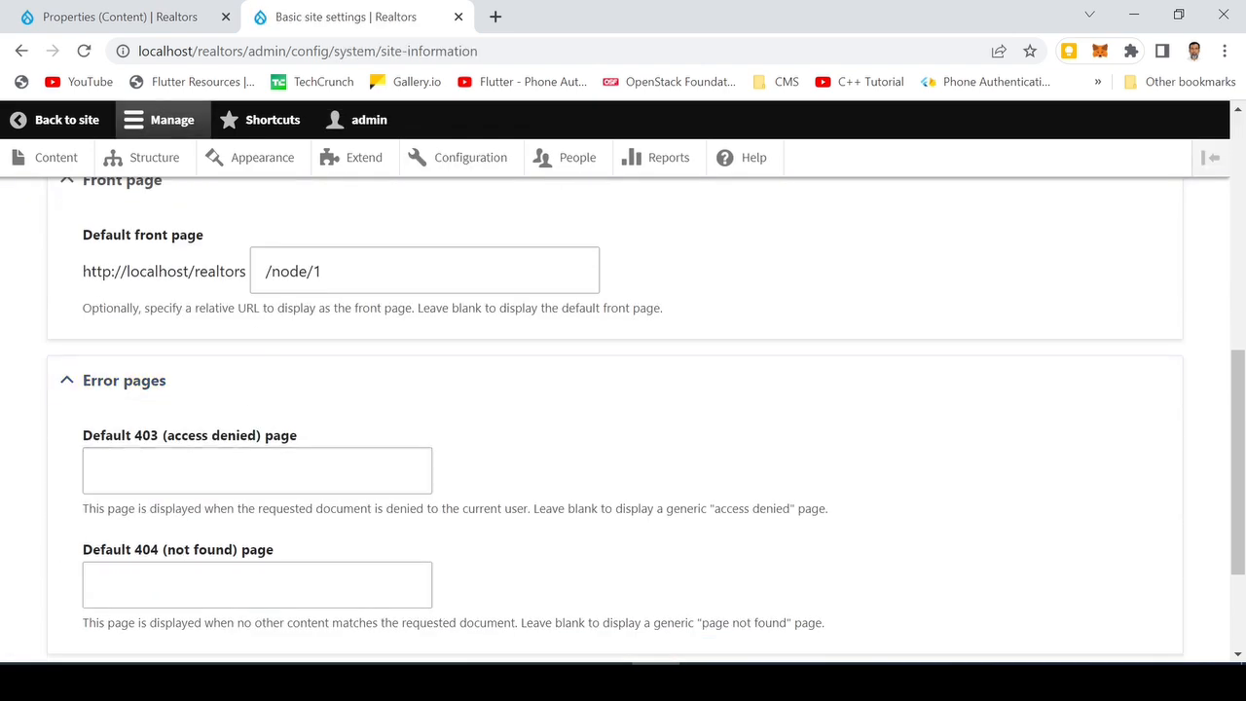
{"action": "left_click_drag", "start_coordinate": [325, 271], "coordinate": [272, 271]}
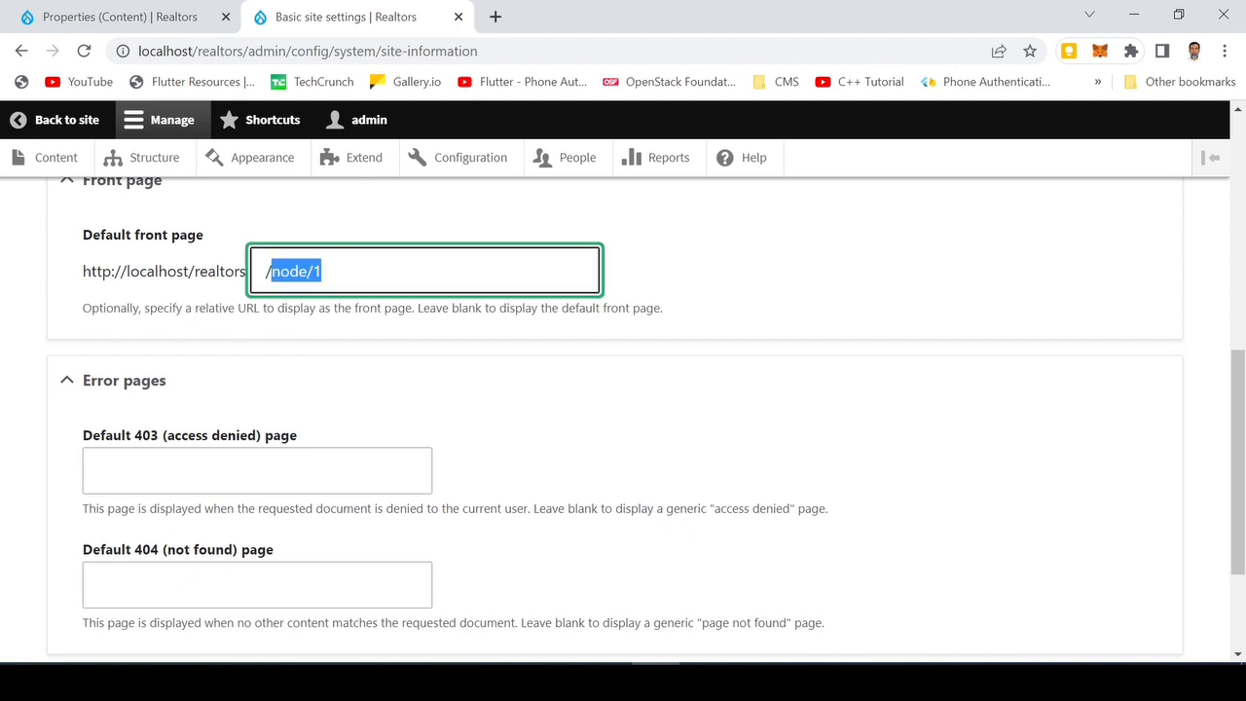
{"action": "type", "text": "properties"}
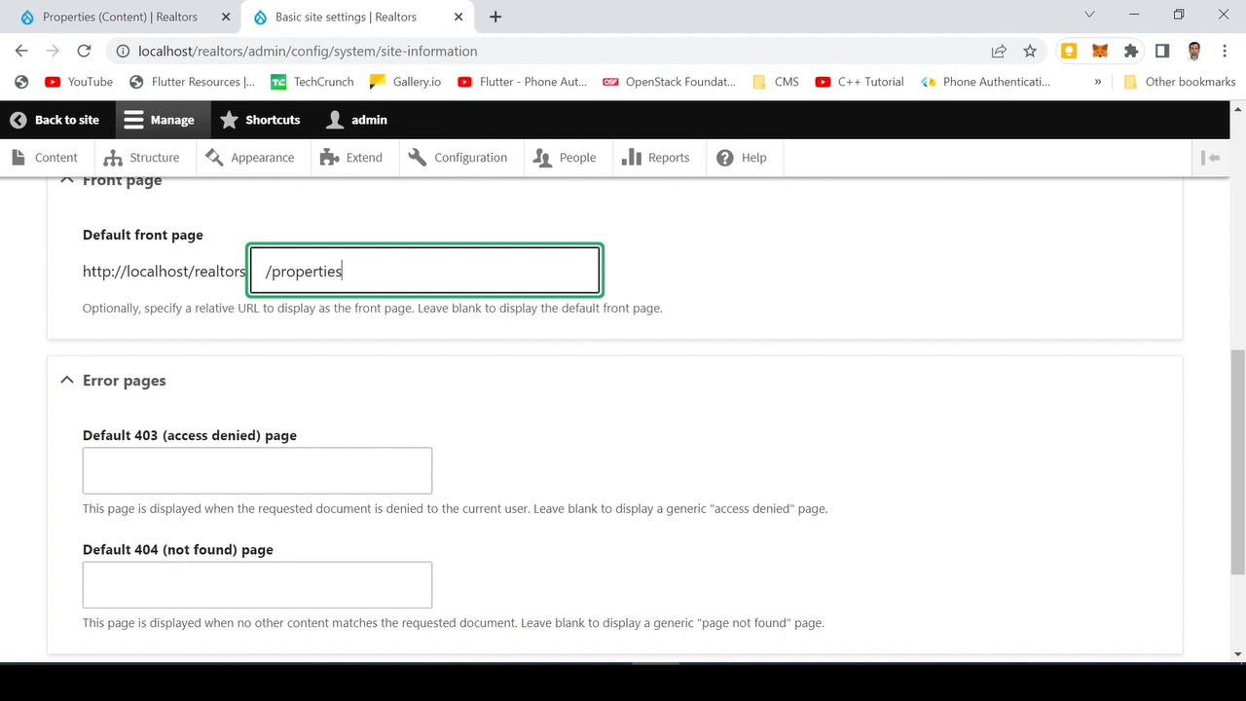
{"action": "scroll", "coordinate": [223, 390], "scroll_direction": "down", "scroll_amount": 3}
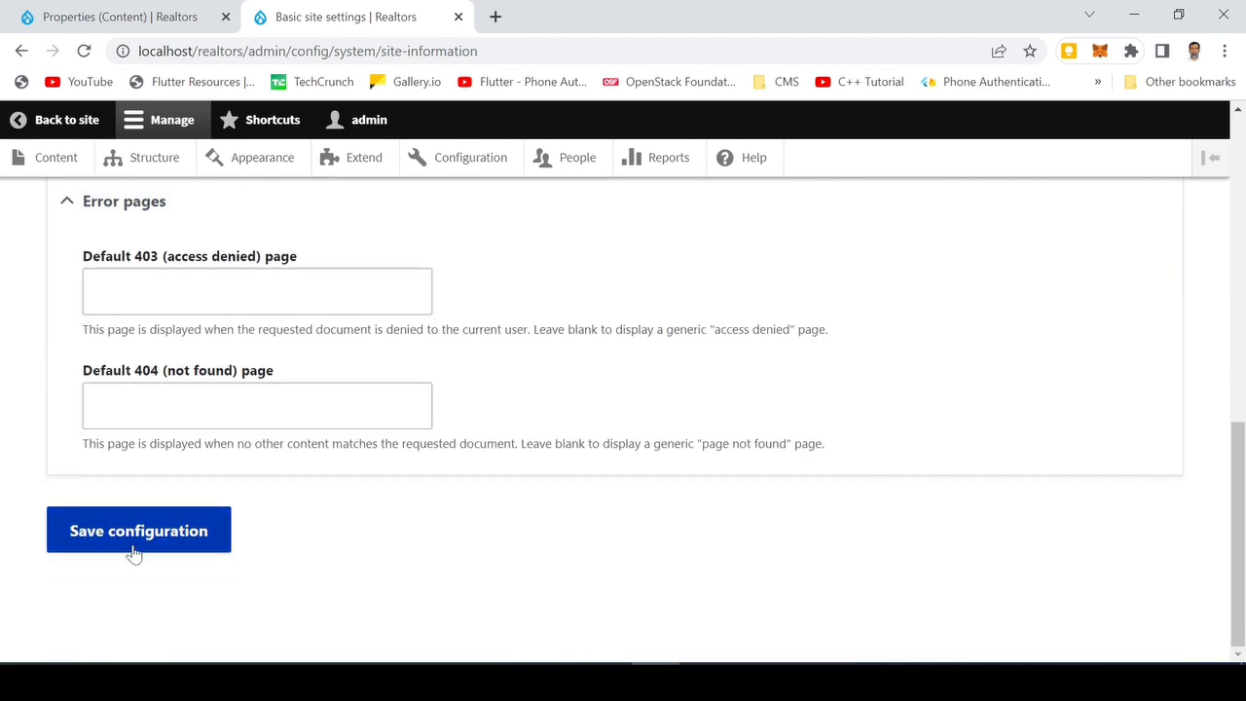
{"action": "left_click", "coordinate": [134, 531]}
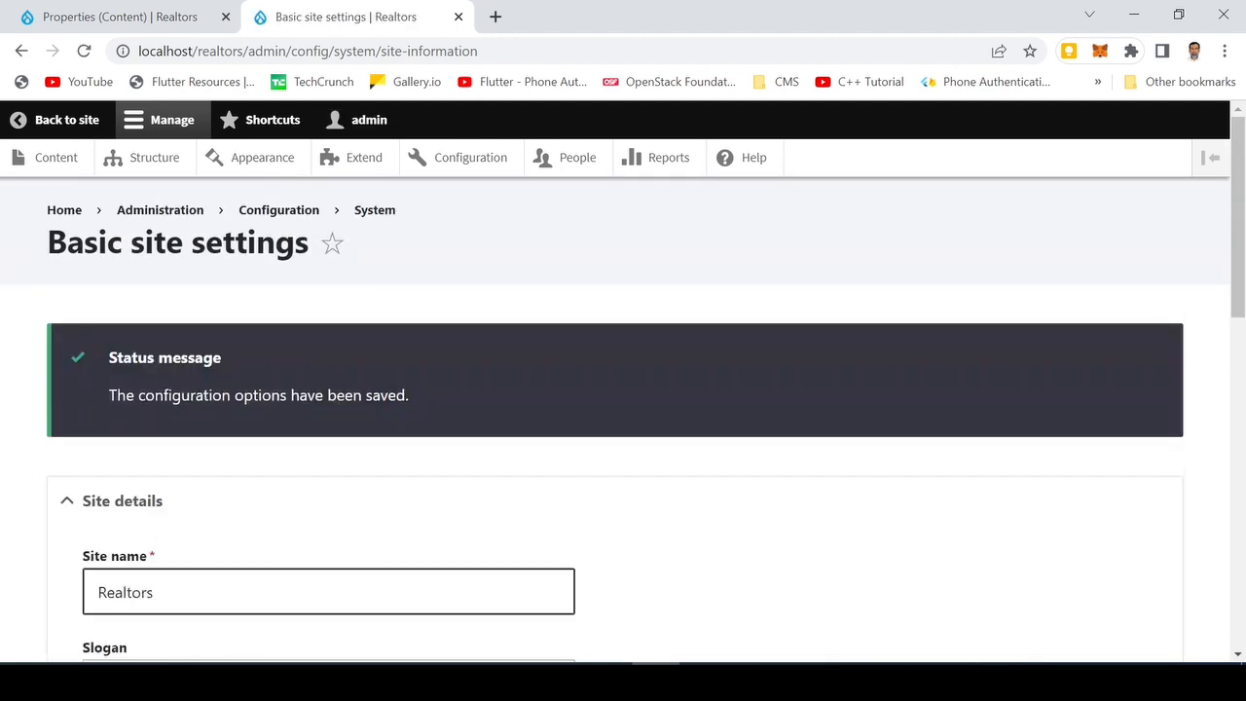
Step: Return to the site and look over the property listings on the page
{"action": "left_click", "coordinate": [54, 127]}
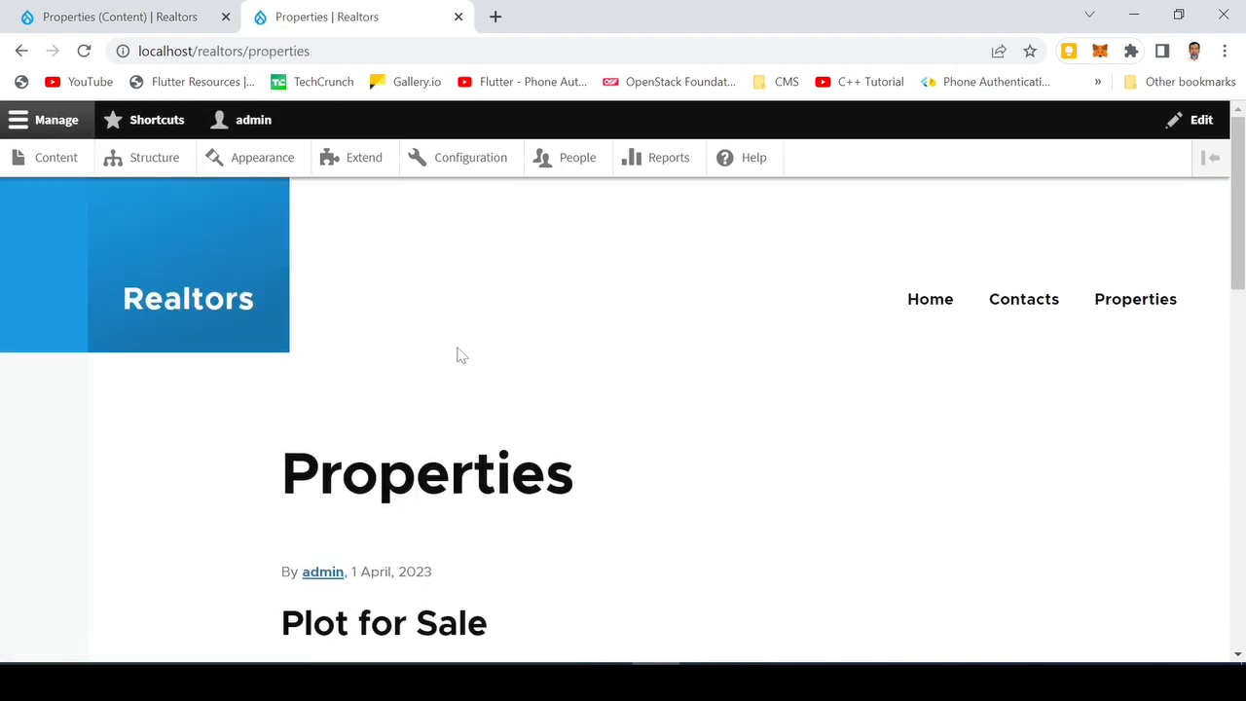
{"action": "scroll", "coordinate": [556, 361], "scroll_direction": "down", "scroll_amount": 3}
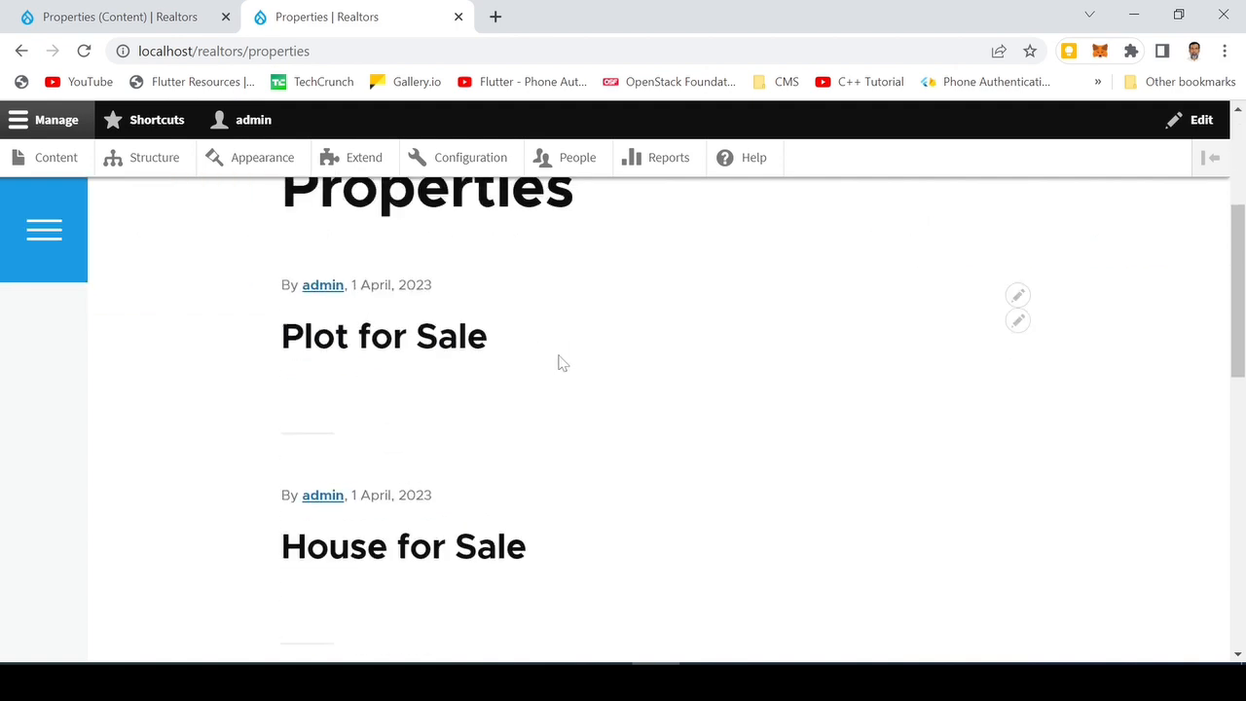
{"action": "scroll", "coordinate": [556, 362], "scroll_direction": "up", "scroll_amount": 2}
{"action": "scroll", "coordinate": [559, 394], "scroll_direction": "down", "scroll_amount": 3}
{"action": "scroll", "coordinate": [559, 394], "scroll_direction": "up", "scroll_amount": 2}
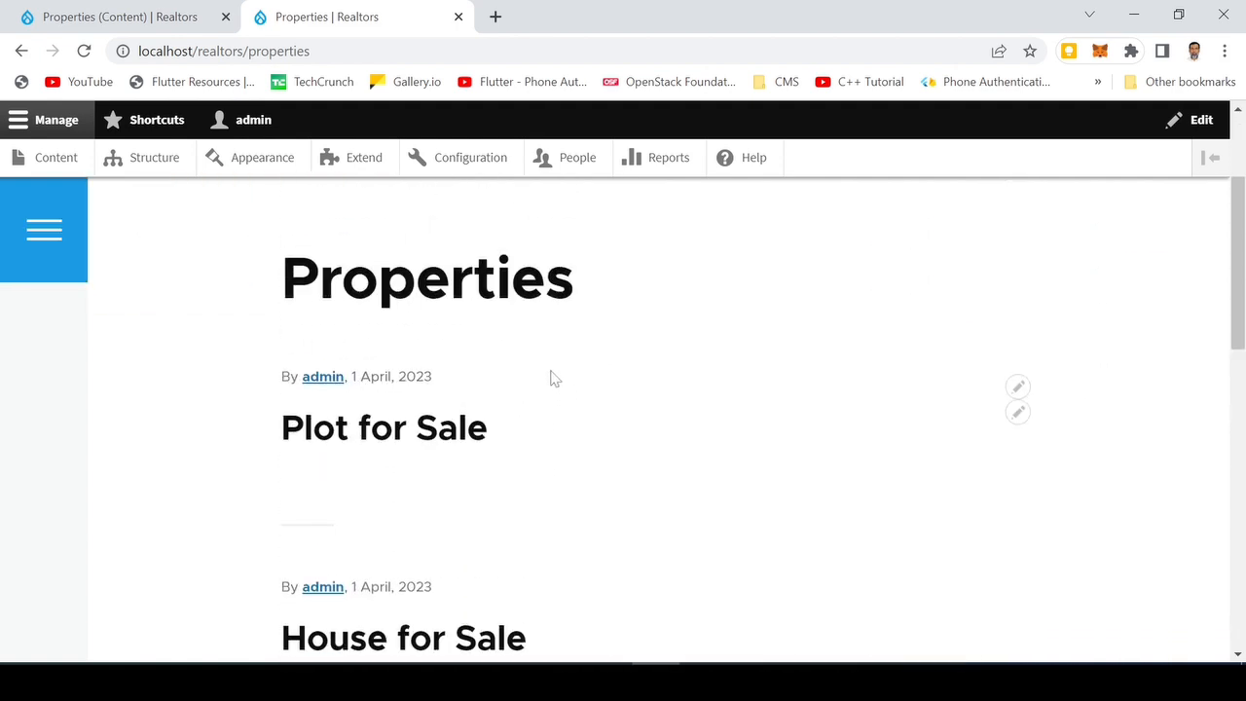
{"action": "scroll", "coordinate": [555, 370], "scroll_direction": "up", "scroll_amount": 2}
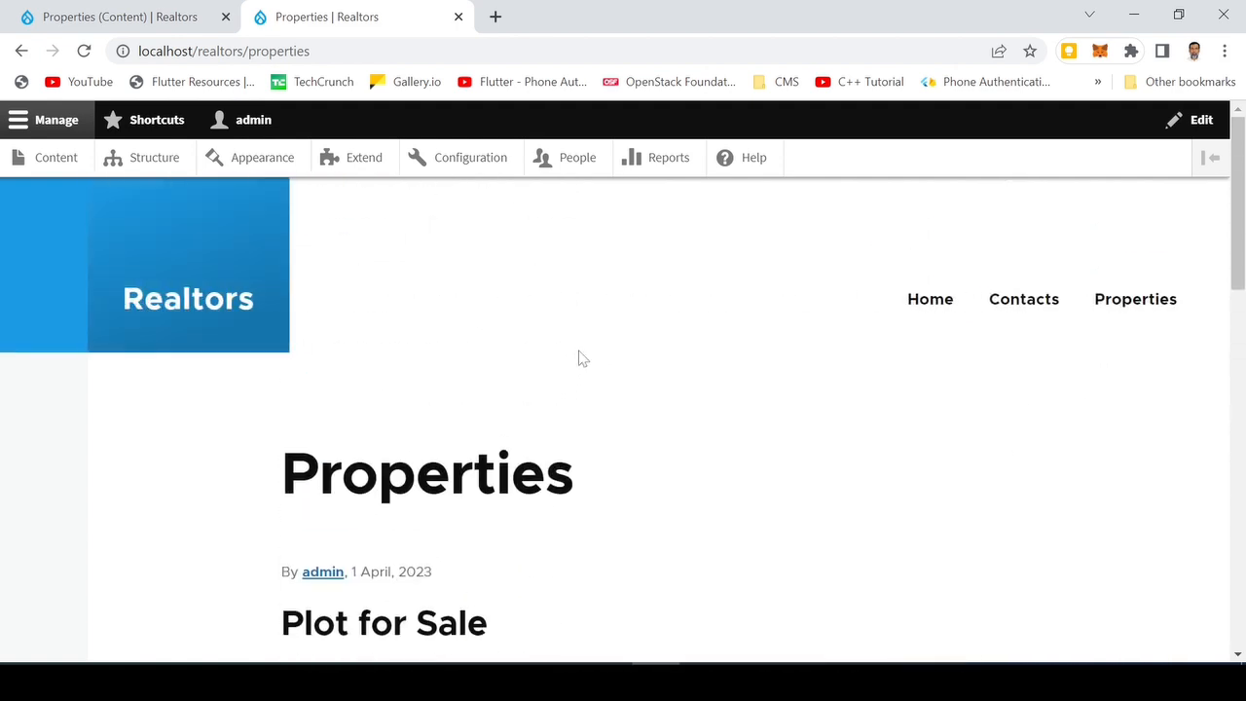
Step: Open the Home page and the Properties page from the main navigation and compare their content
{"action": "left_click", "coordinate": [952, 306]}
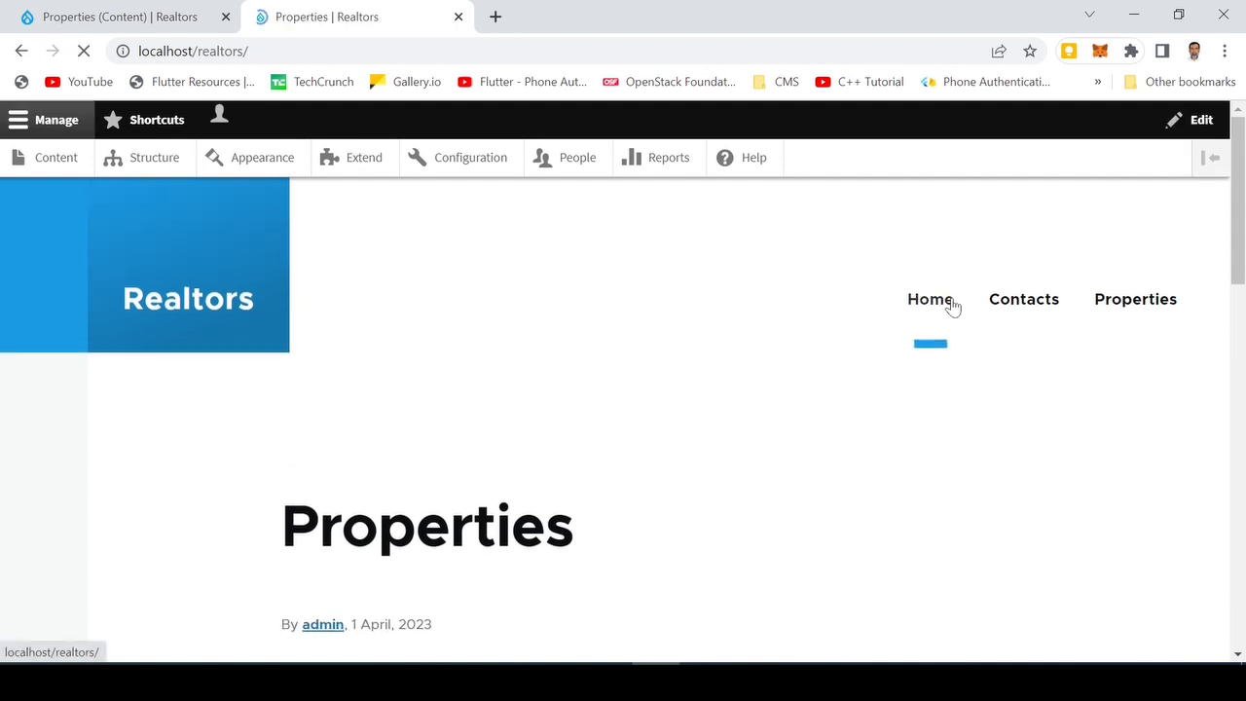
{"action": "left_click", "coordinate": [1125, 310]}
{"action": "scroll", "coordinate": [537, 473], "scroll_direction": "down", "scroll_amount": 3}
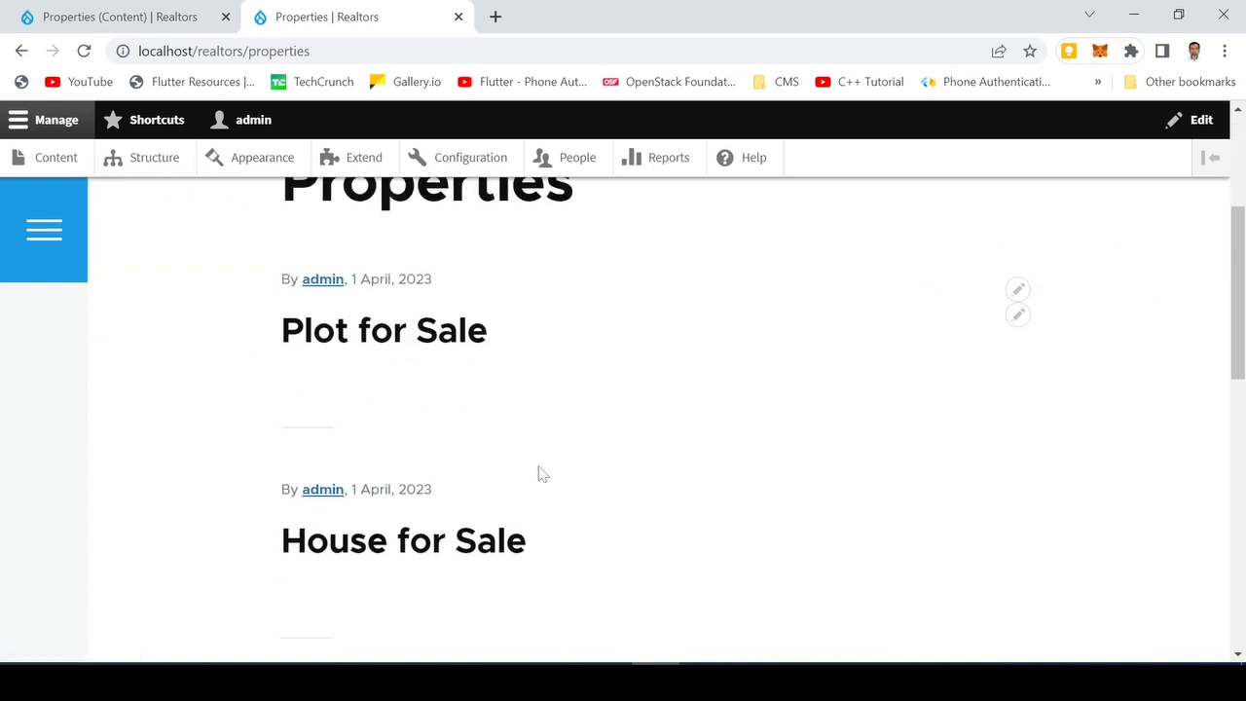
{"action": "scroll", "coordinate": [538, 474], "scroll_direction": "up", "scroll_amount": 3}
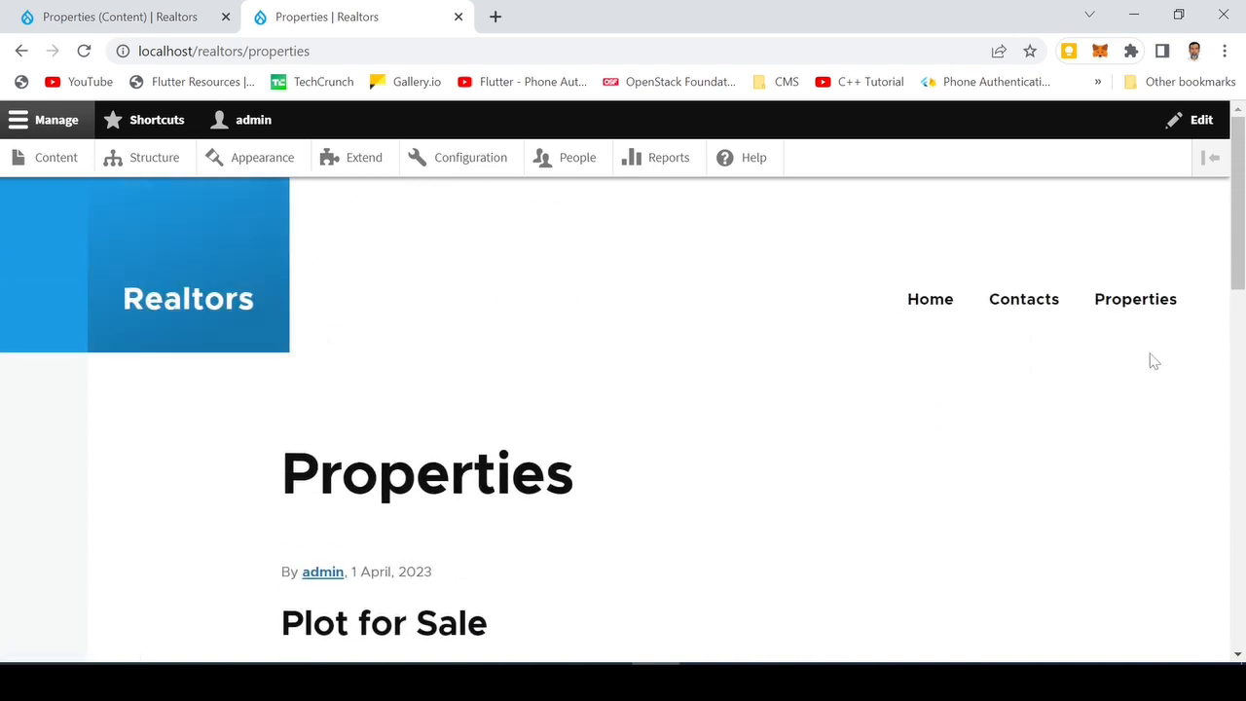
{"action": "scroll", "coordinate": [386, 520], "scroll_direction": "down", "scroll_amount": 3}
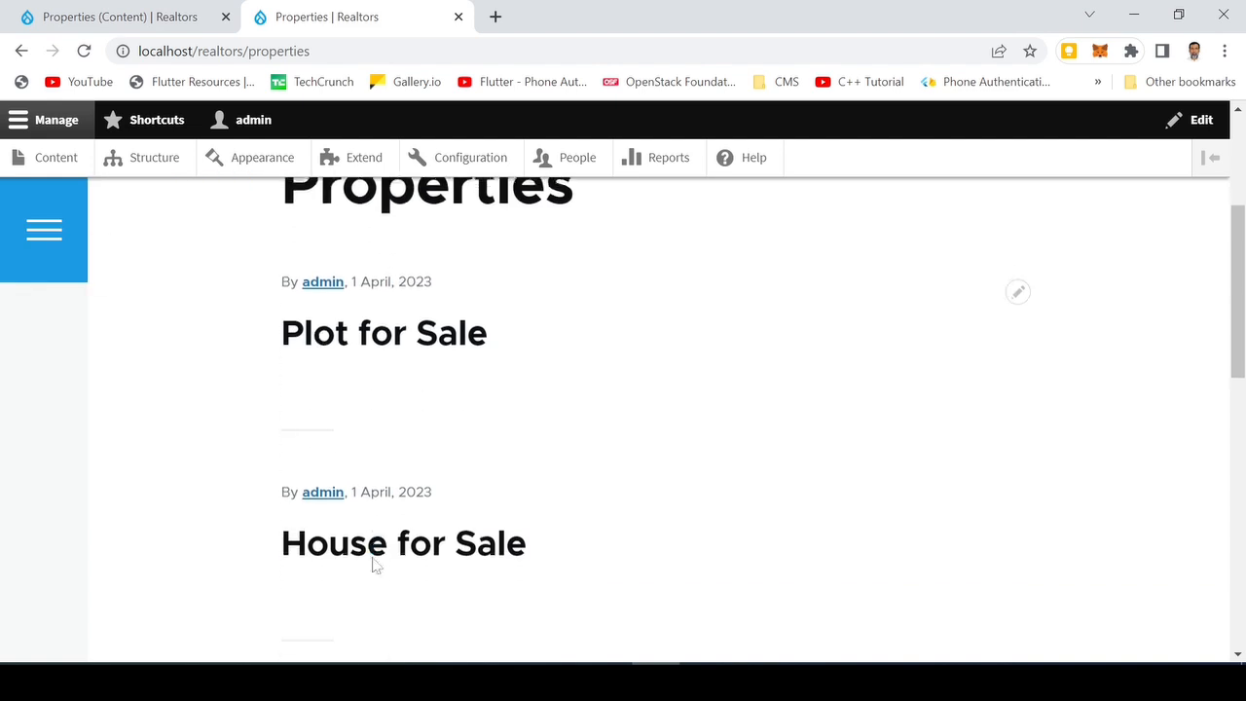
{"action": "scroll", "coordinate": [376, 565], "scroll_direction": "up", "scroll_amount": 3}
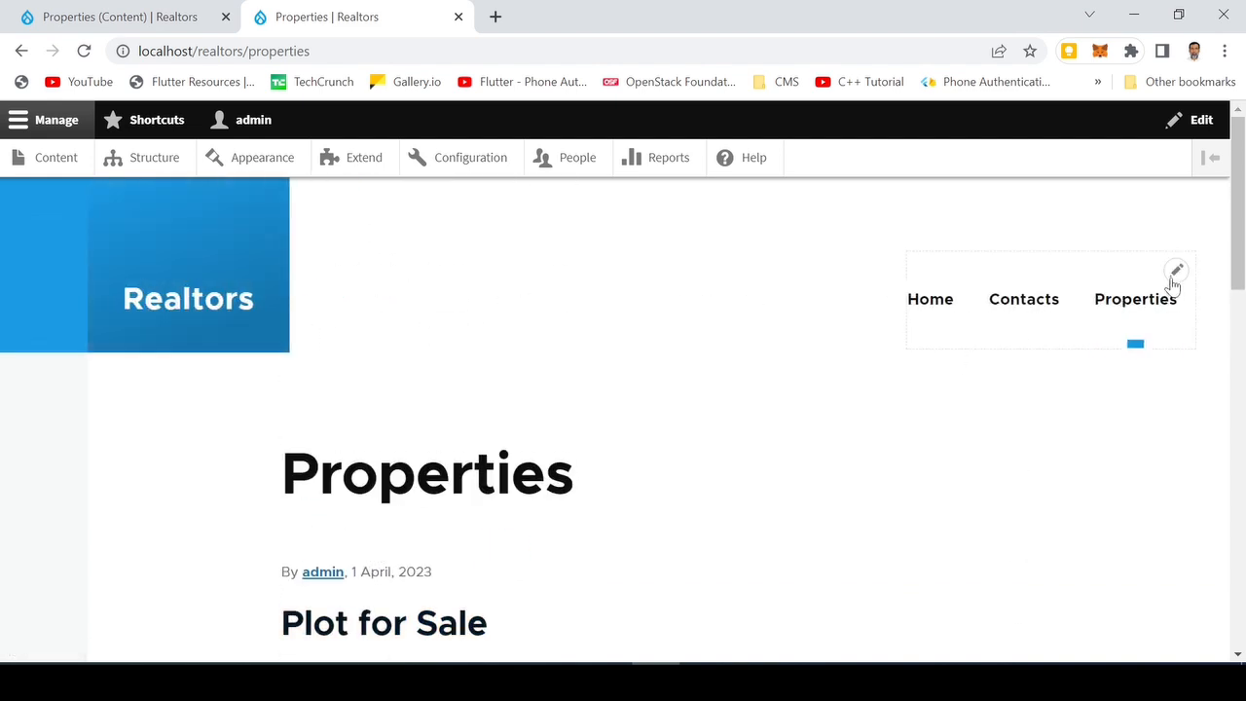
Step: Inspect the Properties link's edit form in the Main navigation menu, then return to the site without changes
{"action": "left_click", "coordinate": [1175, 276]}
{"action": "left_click", "coordinate": [1123, 356]}
{"action": "scroll", "coordinate": [504, 476], "scroll_direction": "down", "scroll_amount": 3}
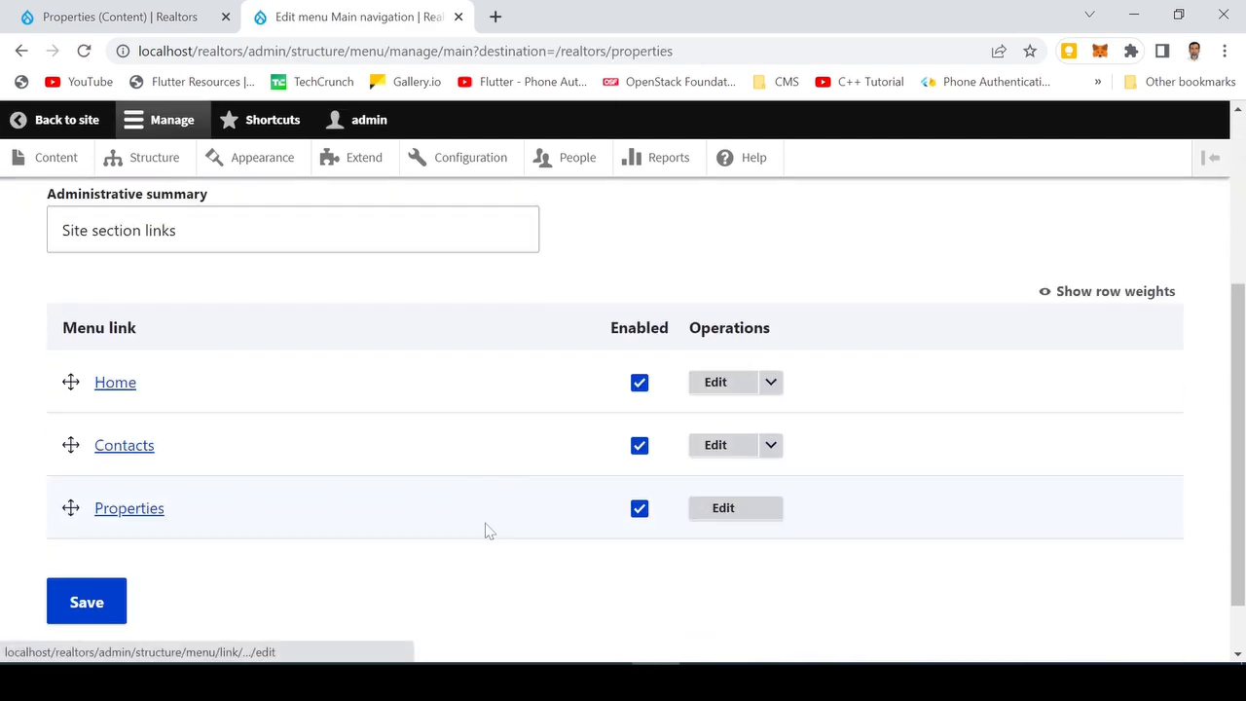
{"action": "left_click", "coordinate": [720, 514]}
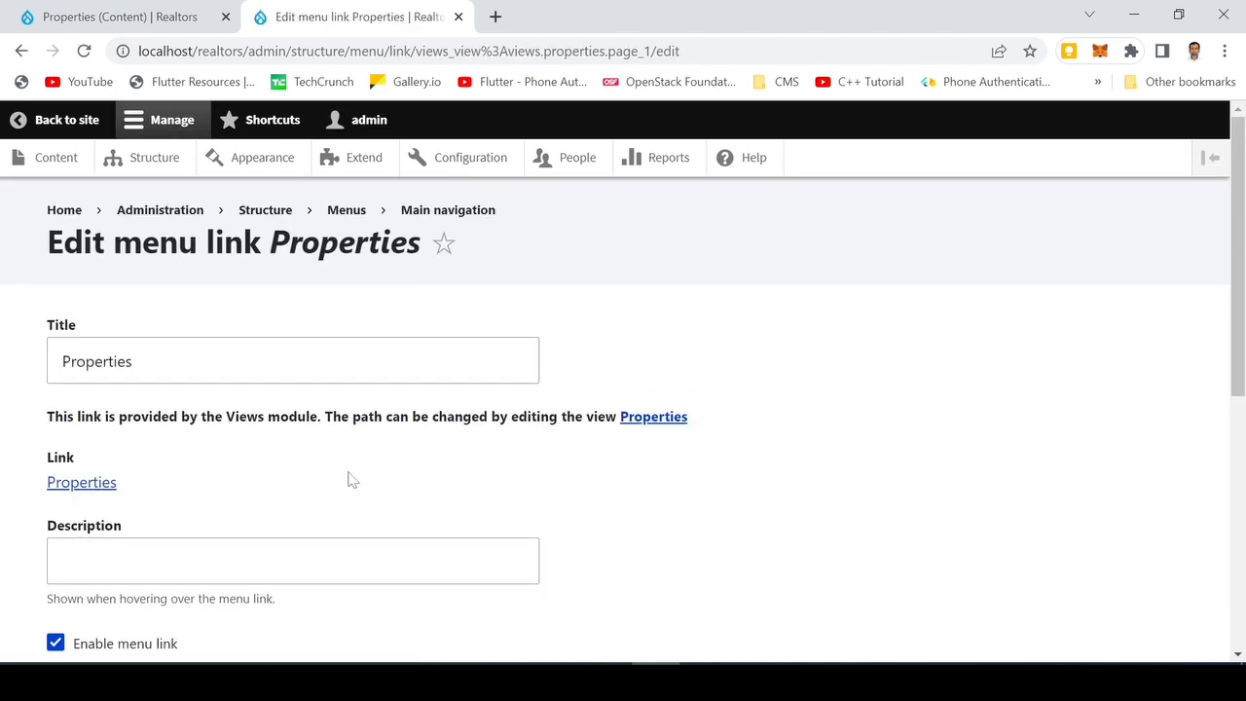
{"action": "left_click", "coordinate": [44, 122]}
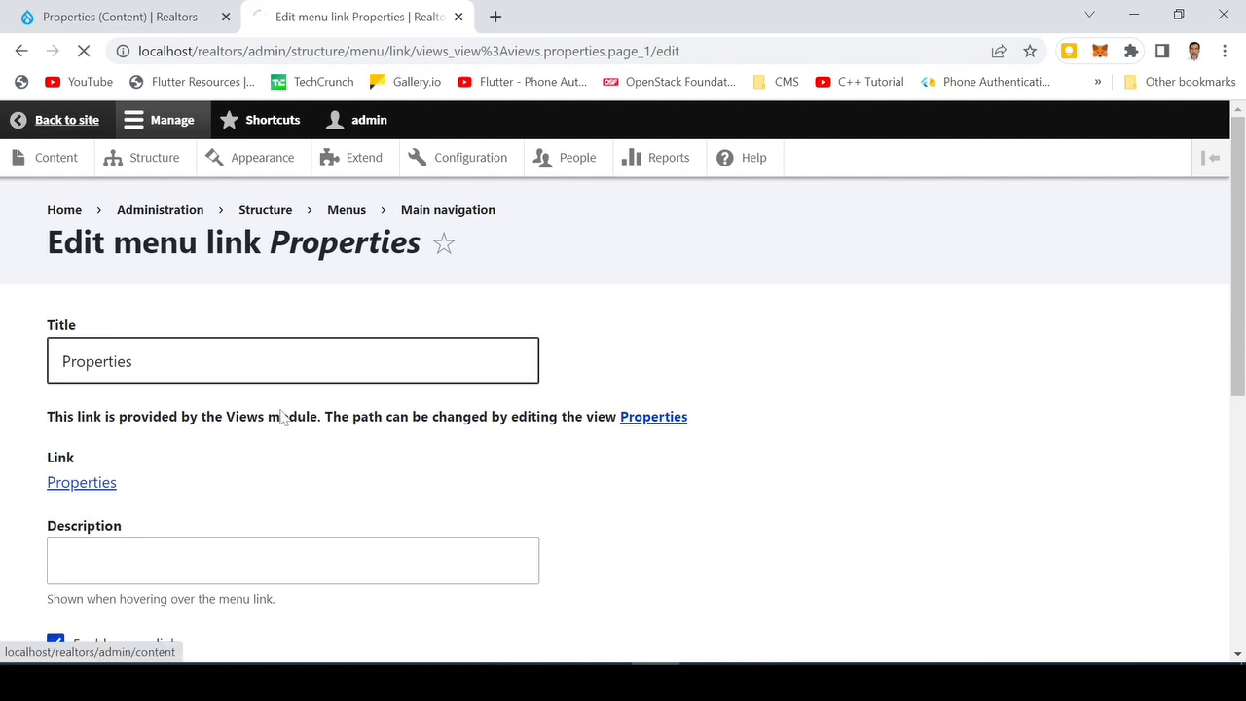
{"action": "scroll", "coordinate": [487, 523], "scroll_direction": "down", "scroll_amount": 1}
{"action": "scroll", "coordinate": [1052, 325], "scroll_direction": "up", "scroll_amount": 1}
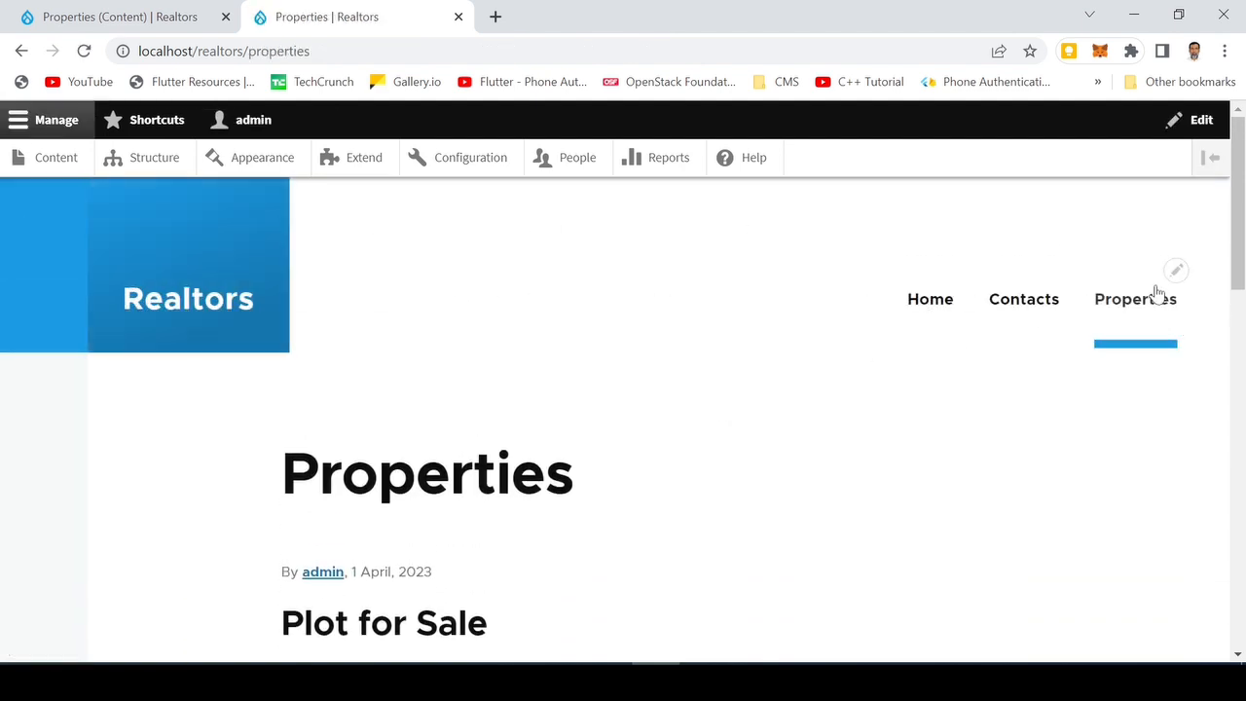
Step: Reopen the Main navigation menu for editing and try out the Properties link's reordering handle
{"action": "left_click", "coordinate": [1172, 277]}
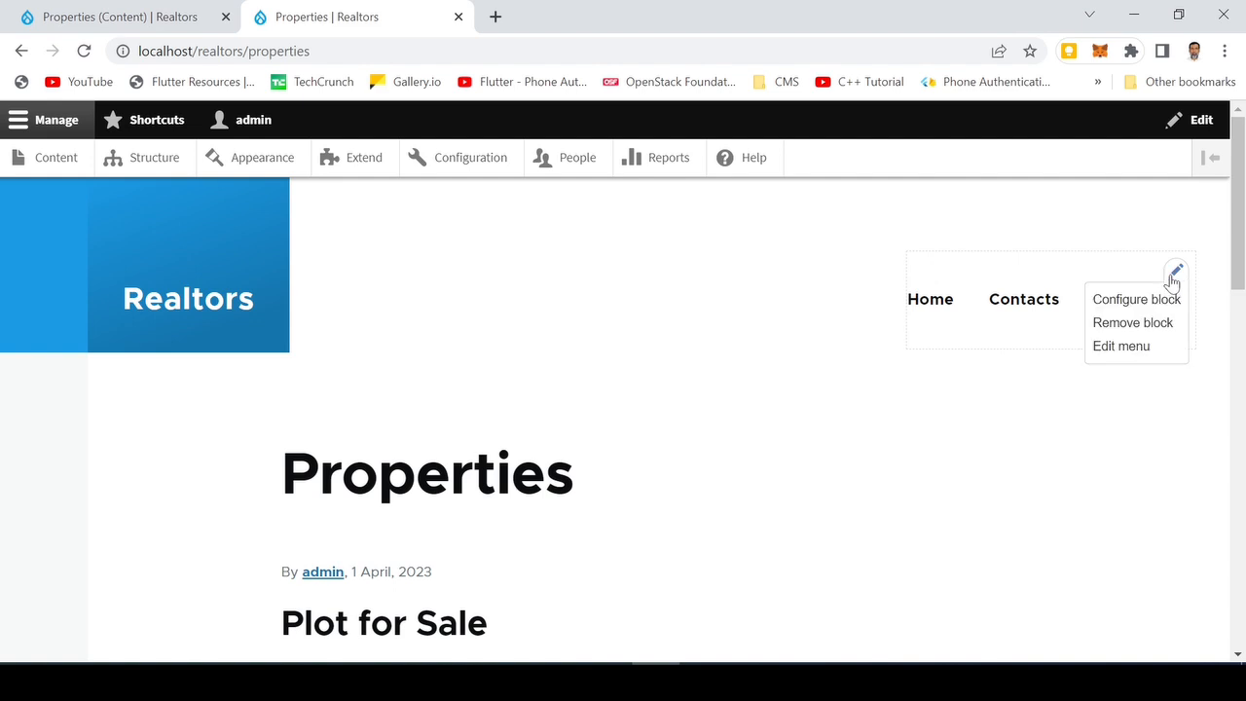
{"action": "left_click", "coordinate": [1122, 353]}
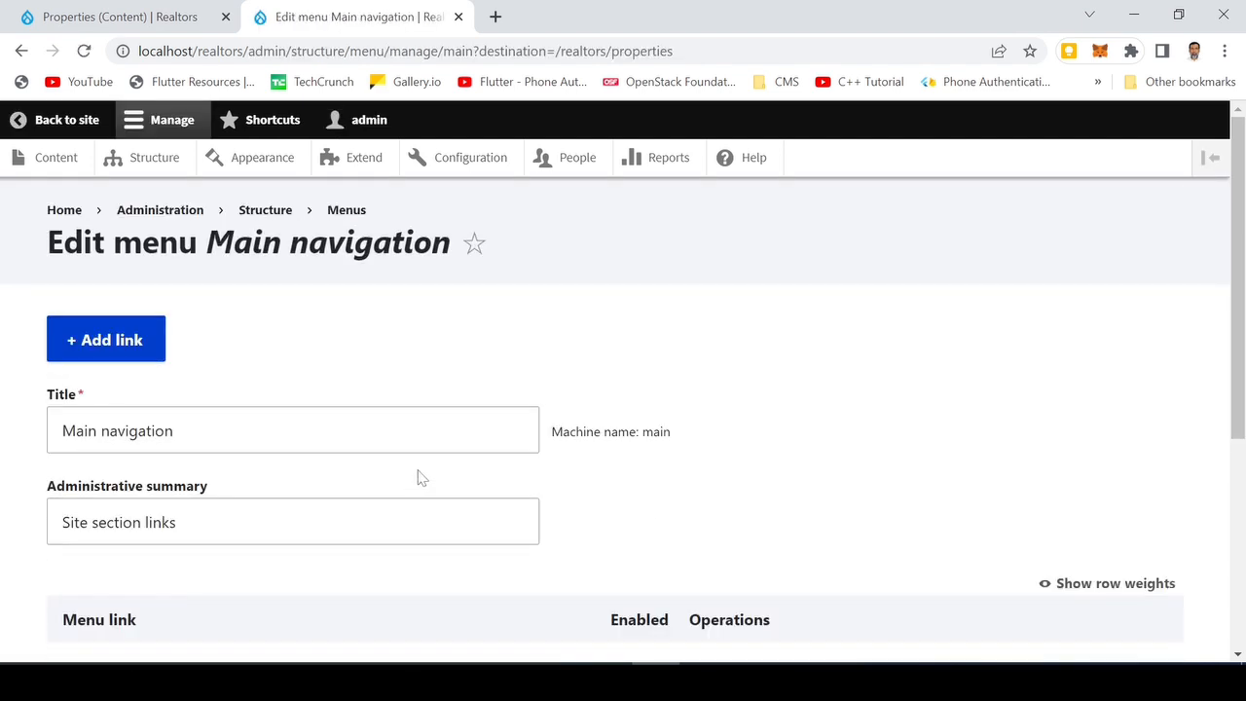
{"action": "scroll", "coordinate": [417, 477], "scroll_direction": "down", "scroll_amount": 3}
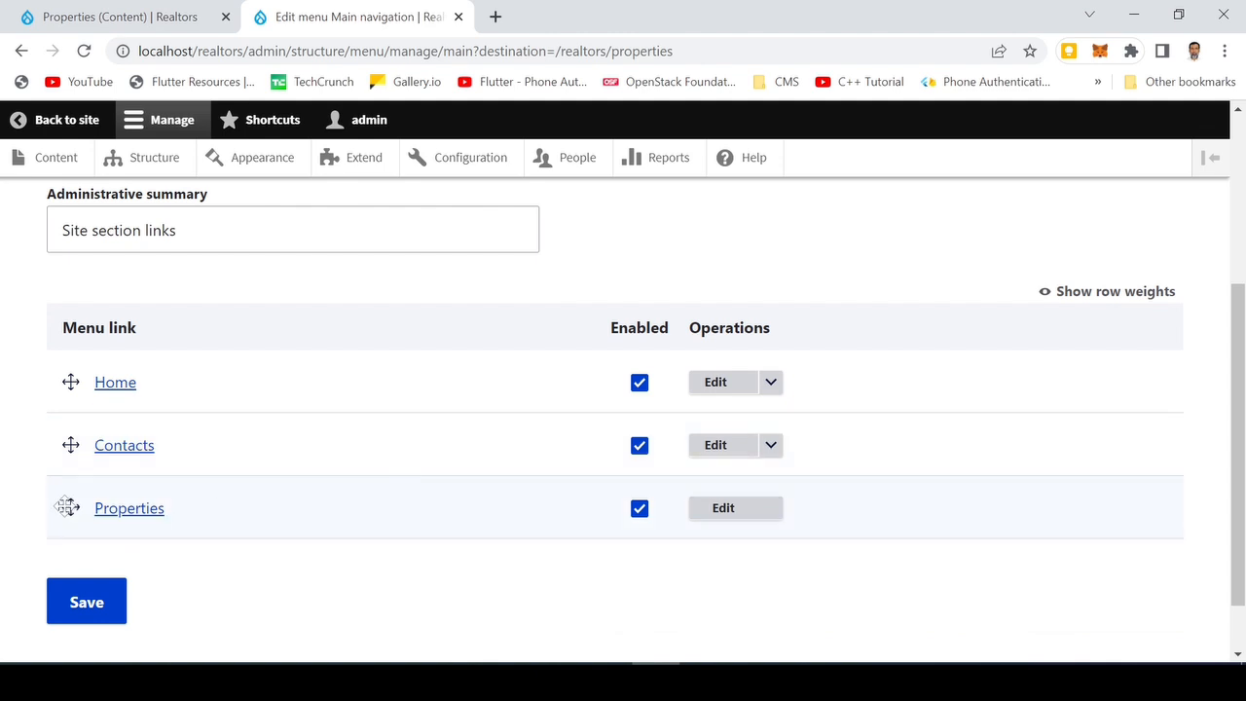
{"action": "mouse_move", "coordinate": [66, 509]}
{"action": "left_mouse_down"}
{"action": "mouse_move", "coordinate": [100, 600]}
{"action": "mouse_move", "coordinate": [127, 589]}
{"action": "mouse_move", "coordinate": [70, 508]}
{"action": "left_mouse_up"}
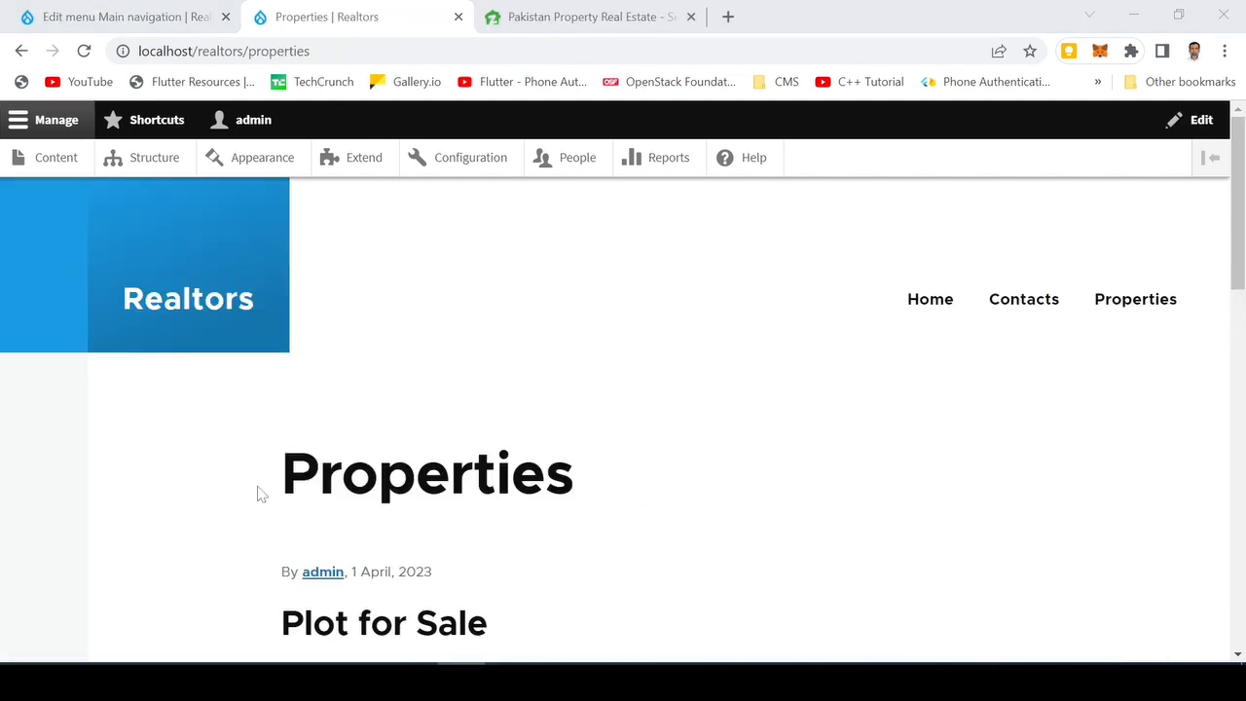
Step: Review the listed property titles on the site's Properties page, from Plot for Sale to the Warsak Road house
{"action": "scroll", "coordinate": [766, 452], "scroll_direction": "down", "scroll_amount": 2}
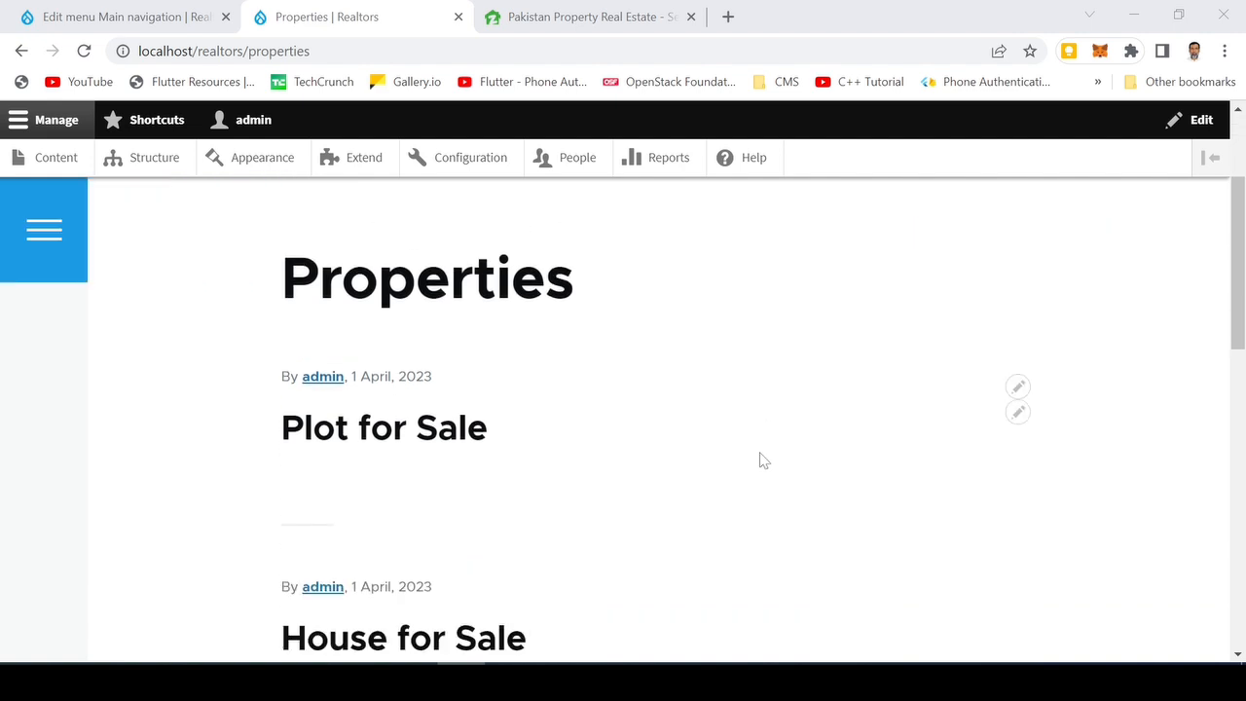
{"action": "scroll", "coordinate": [752, 445], "scroll_direction": "down", "scroll_amount": 4}
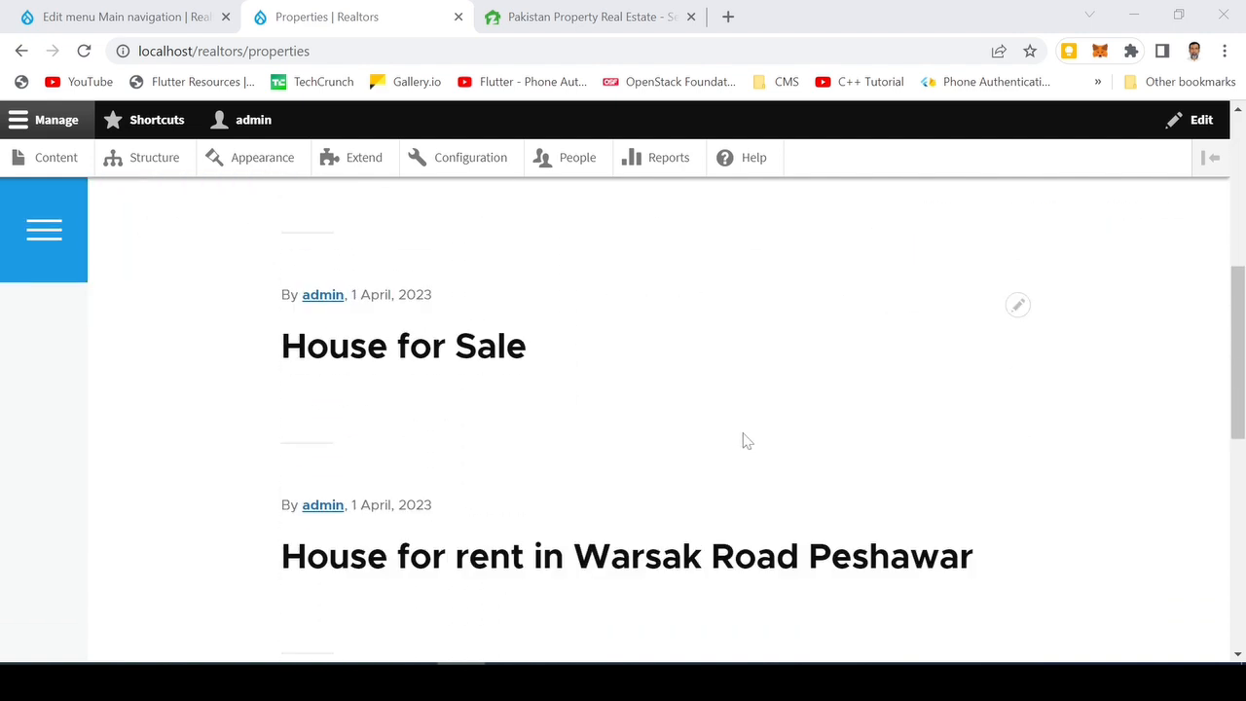
{"action": "scroll", "coordinate": [743, 438], "scroll_direction": "up", "scroll_amount": 6}
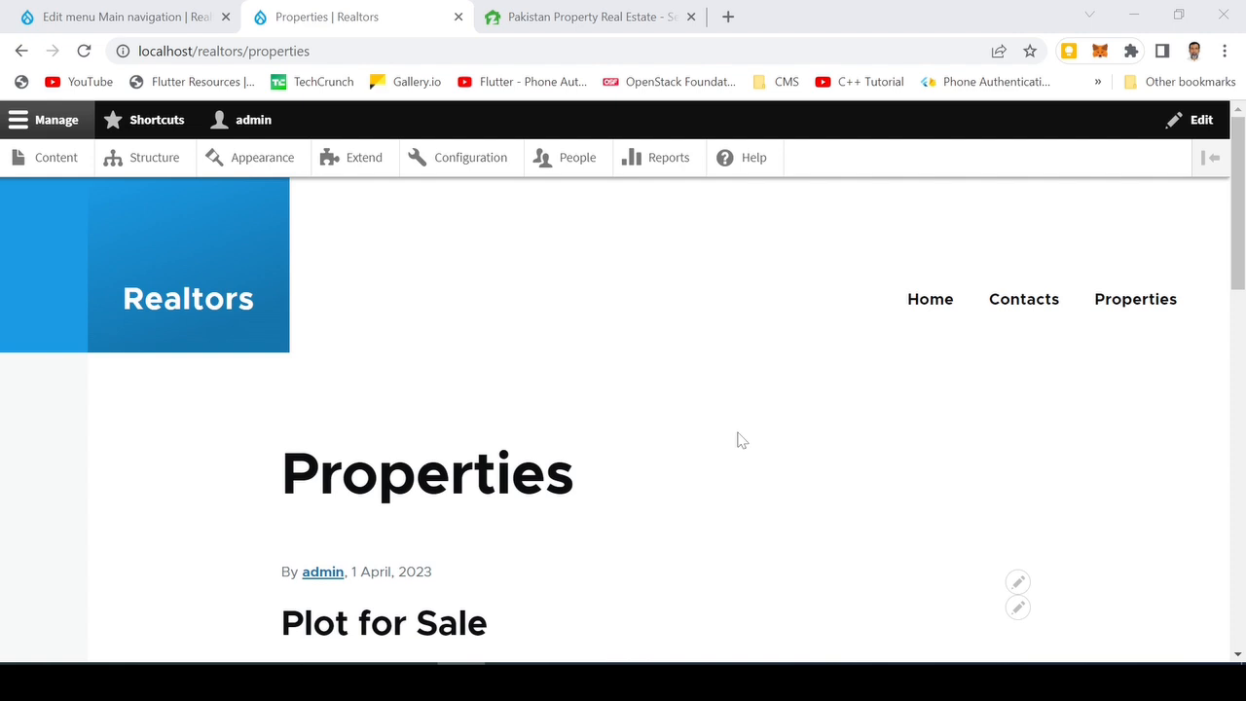
{"action": "scroll", "coordinate": [742, 440], "scroll_direction": "down", "scroll_amount": 1}
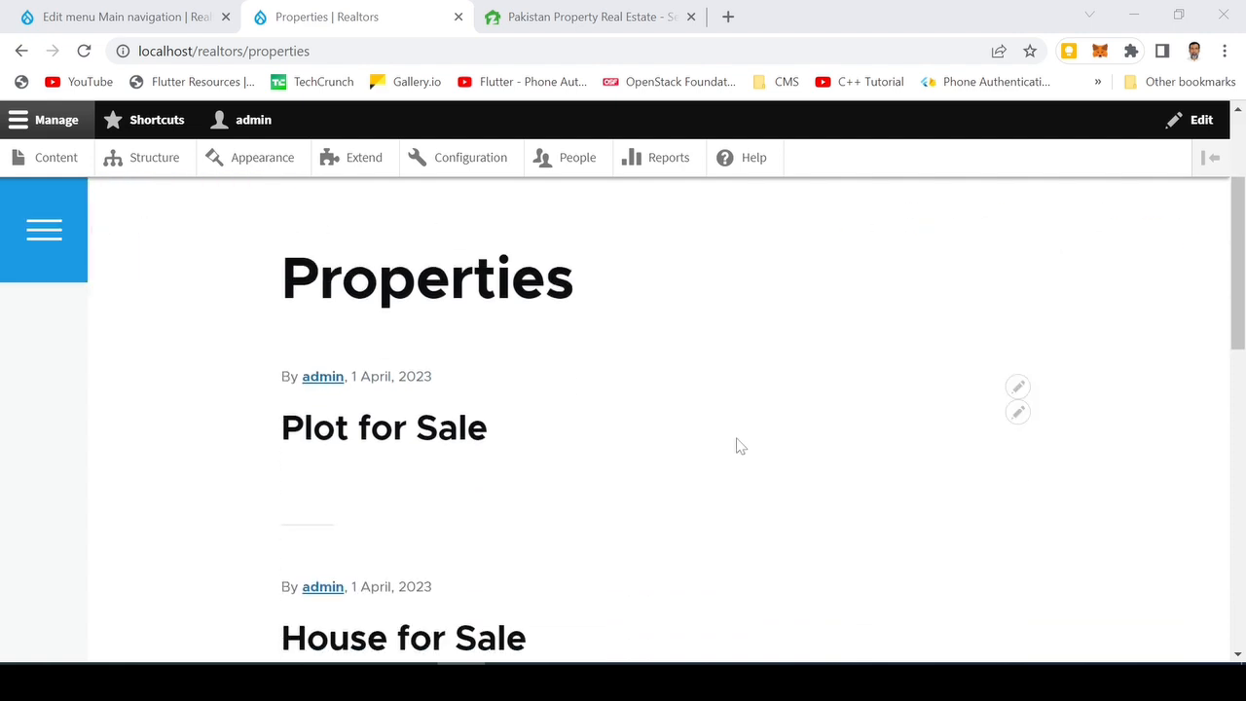
Step: Open the list of views in the site's structure administration
{"action": "scroll", "coordinate": [633, 438], "scroll_direction": "up", "scroll_amount": 2}
{"action": "scroll", "coordinate": [631, 441], "scroll_direction": "up", "scroll_amount": 1}
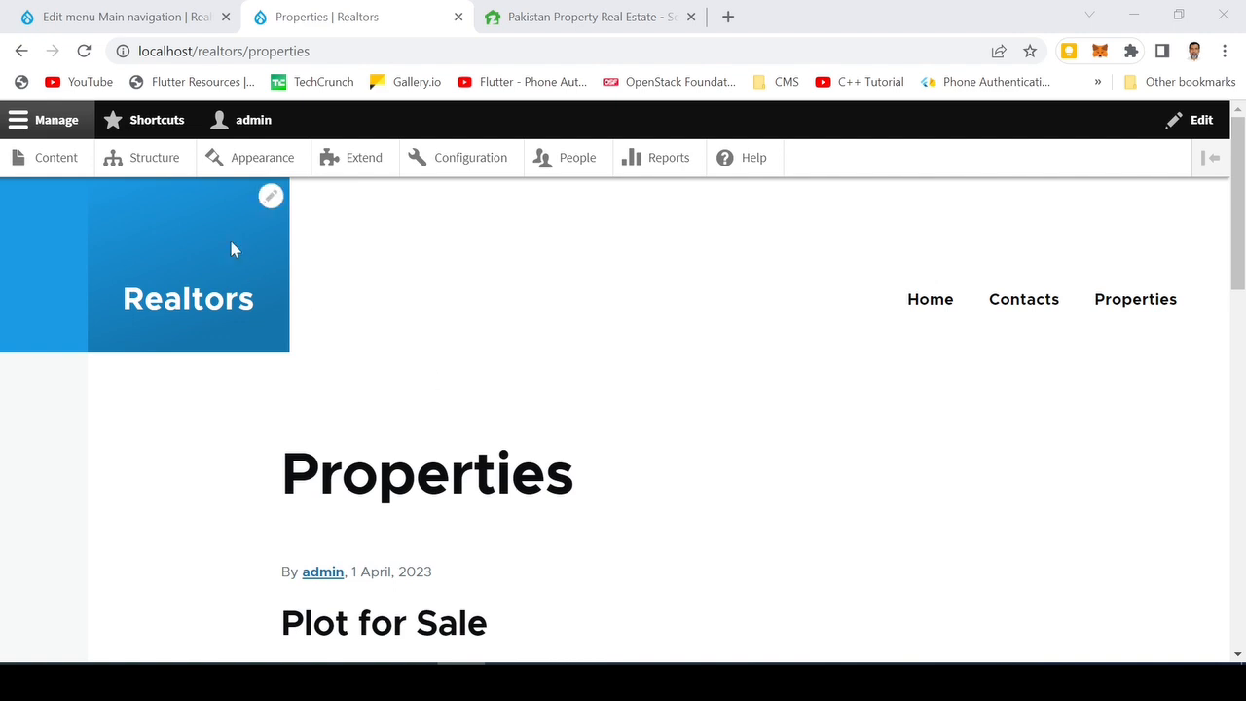
{"action": "left_click", "coordinate": [160, 166]}
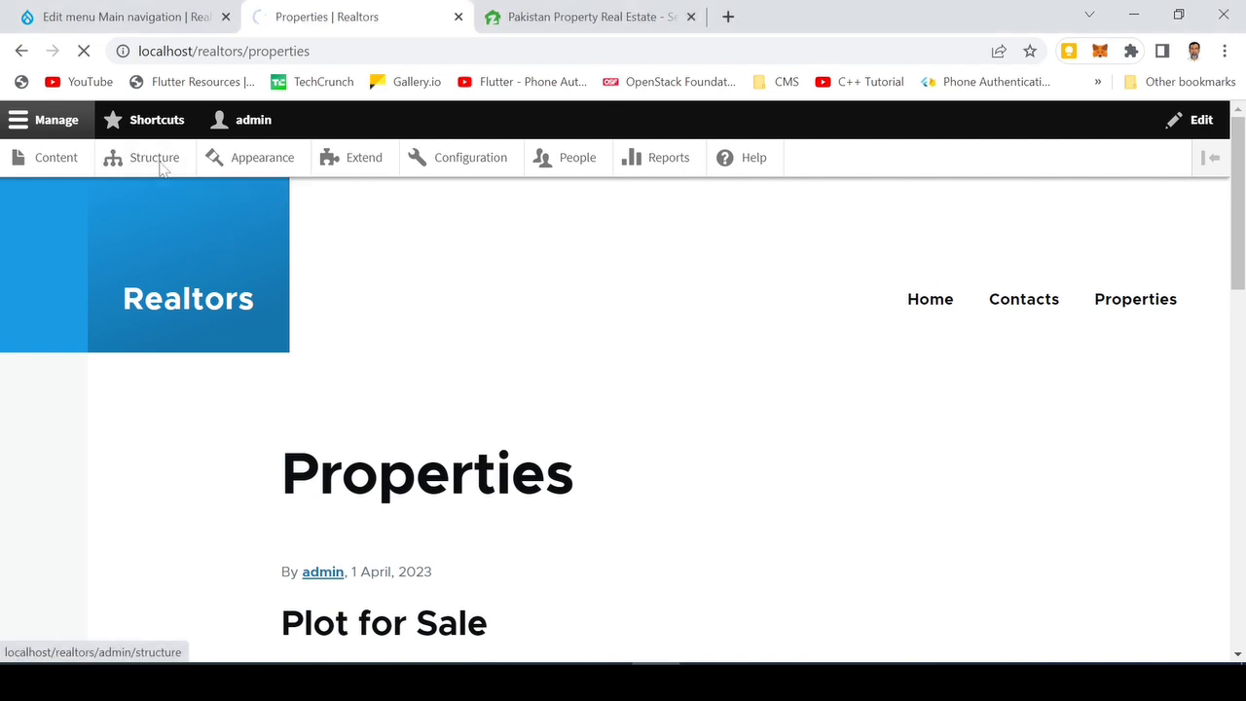
{"action": "left_click", "coordinate": [56, 158]}
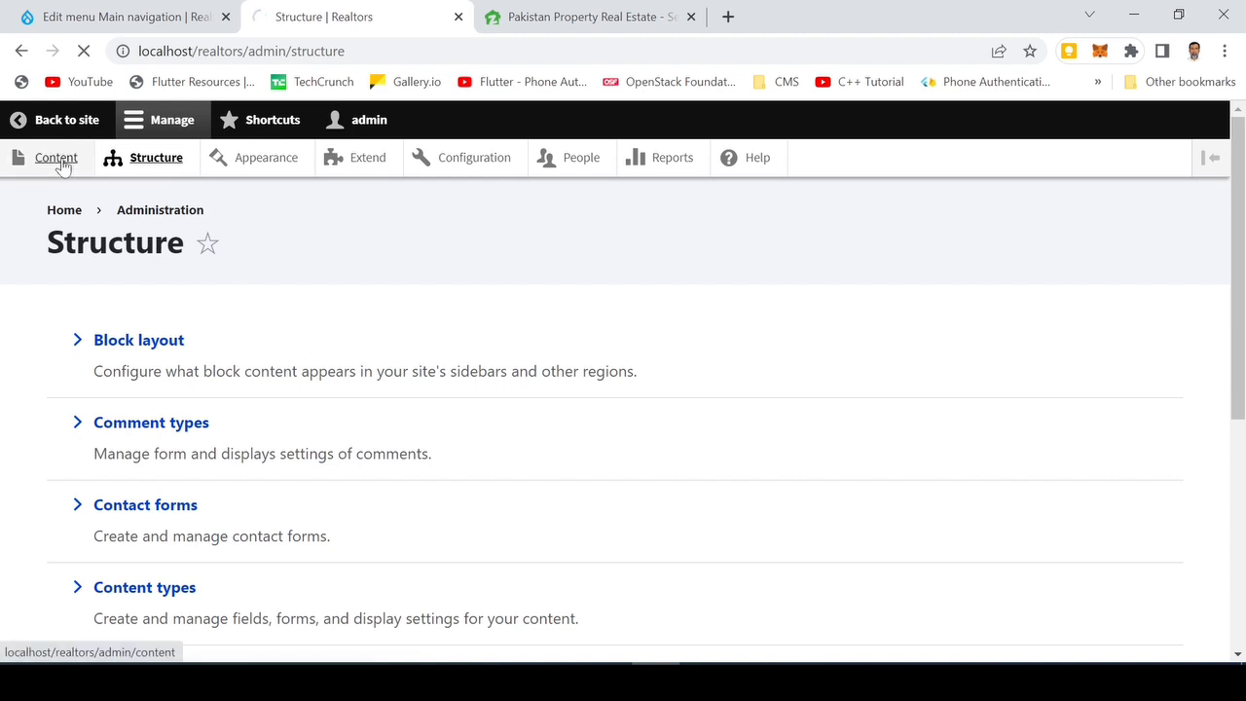
{"action": "left_click", "coordinate": [163, 166]}
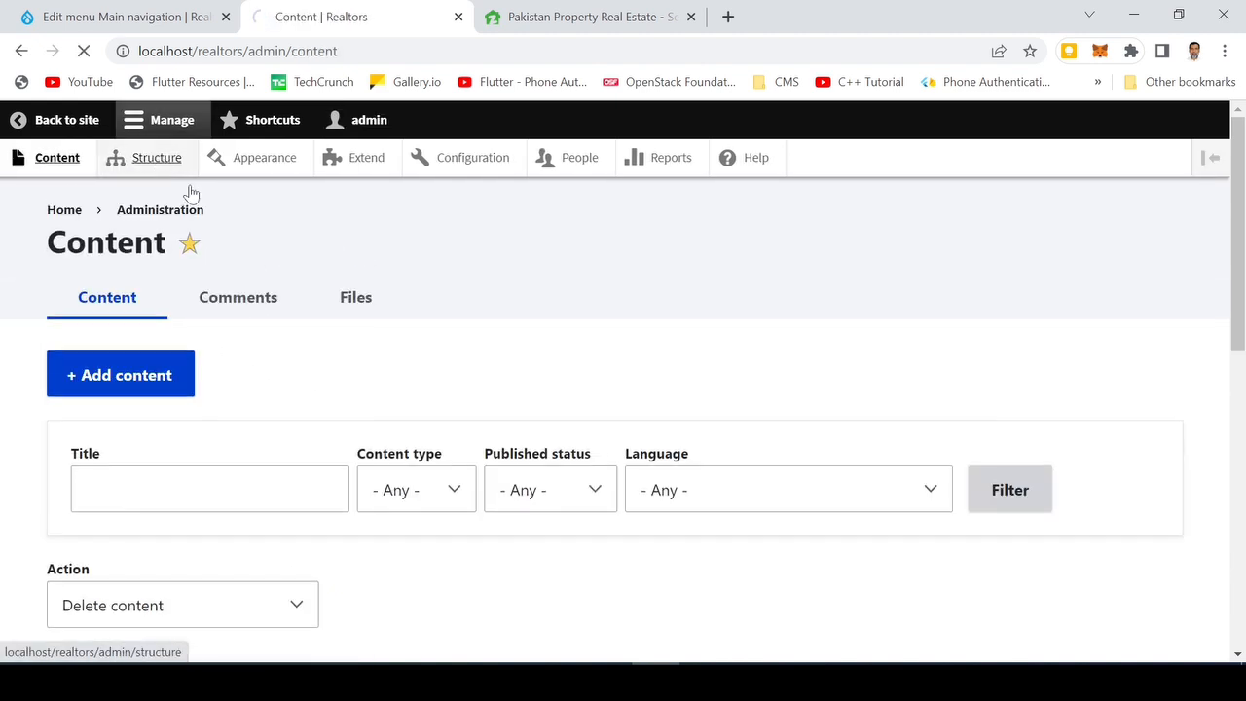
{"action": "scroll", "coordinate": [516, 411], "scroll_direction": "down", "scroll_amount": 2}
{"action": "scroll", "coordinate": [521, 410], "scroll_direction": "down", "scroll_amount": 2}
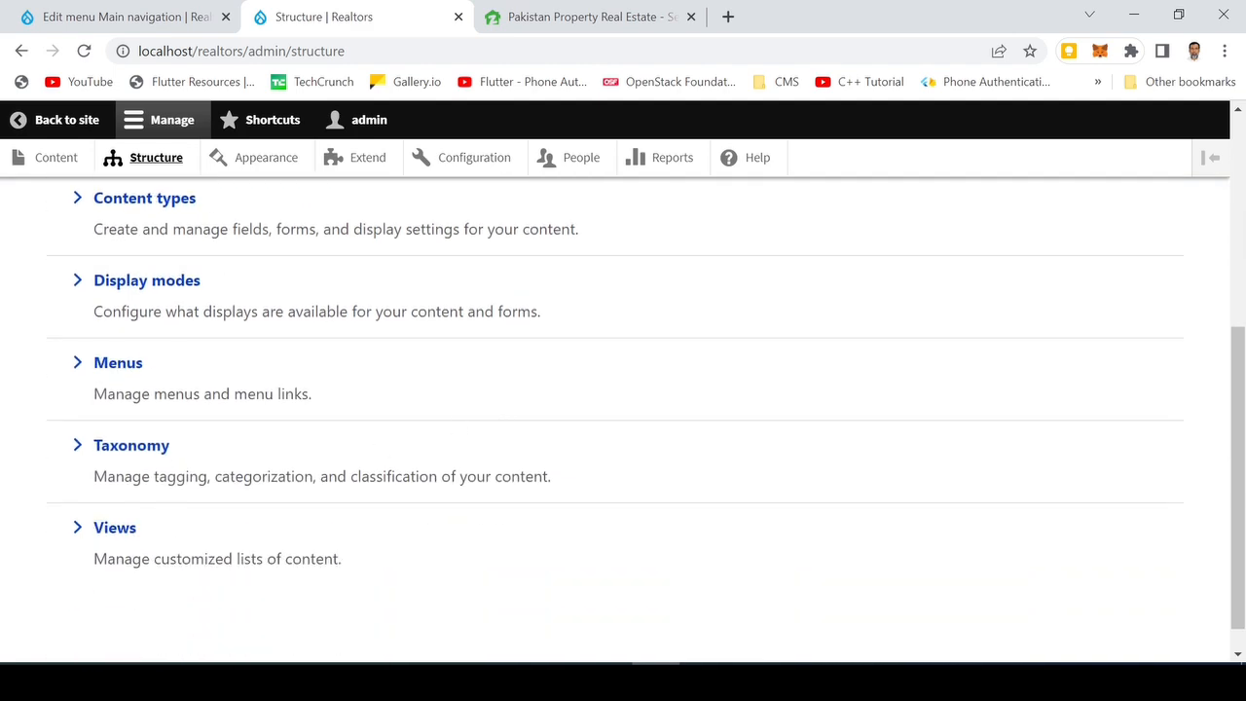
{"action": "left_click", "coordinate": [123, 534]}
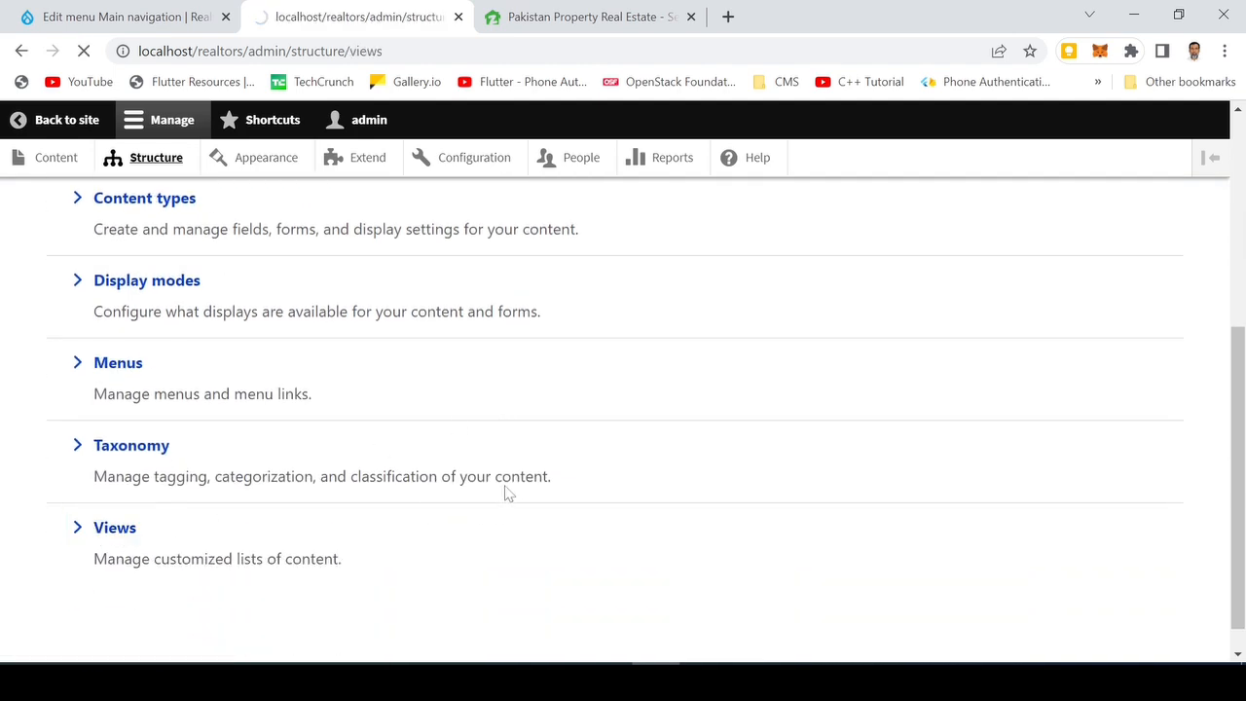
Step: Open the Properties view, whose page path is /properties, for editing and bring up its format and page settings
{"action": "scroll", "coordinate": [487, 485], "scroll_direction": "down", "scroll_amount": 3}
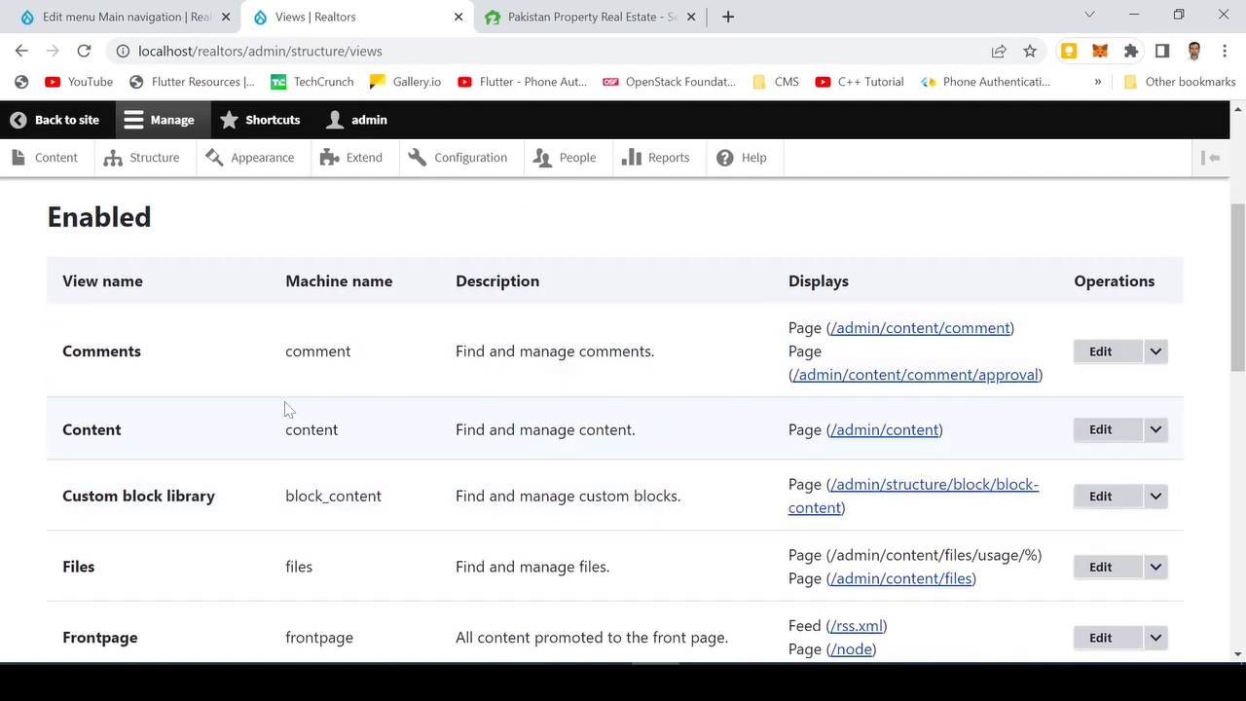
{"action": "scroll", "coordinate": [285, 409], "scroll_direction": "down", "scroll_amount": 3}
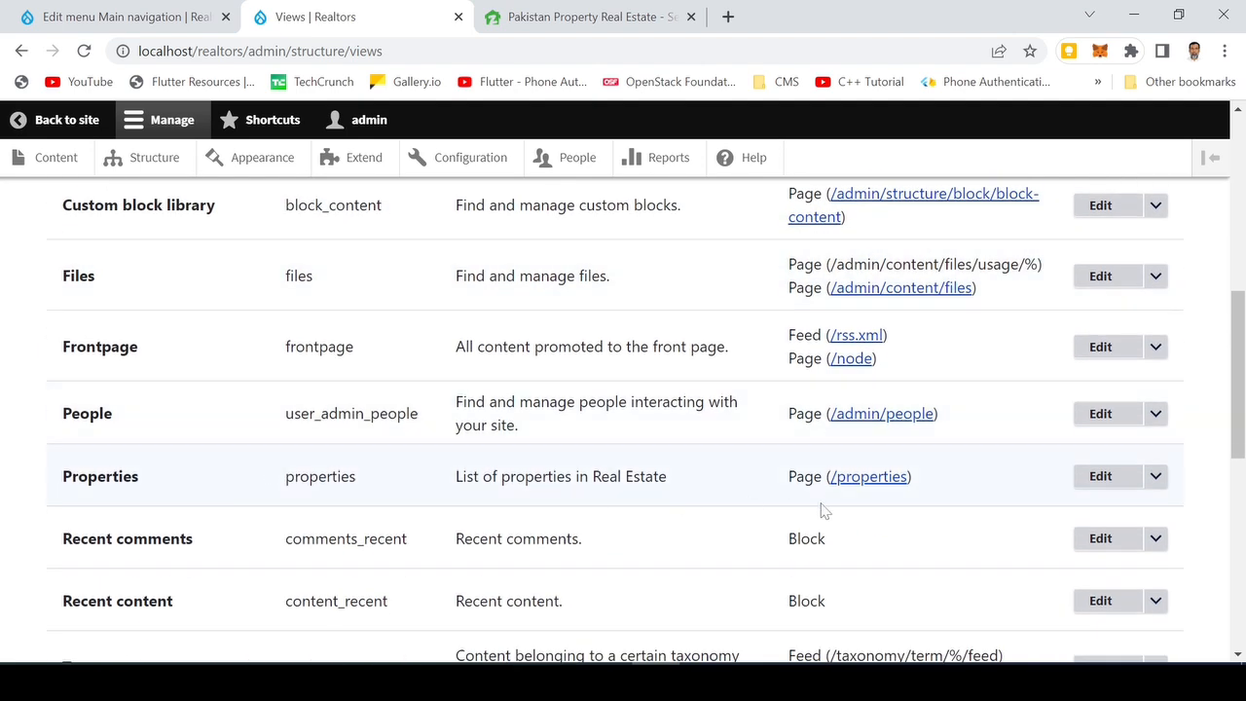
{"action": "left_click", "coordinate": [1094, 483]}
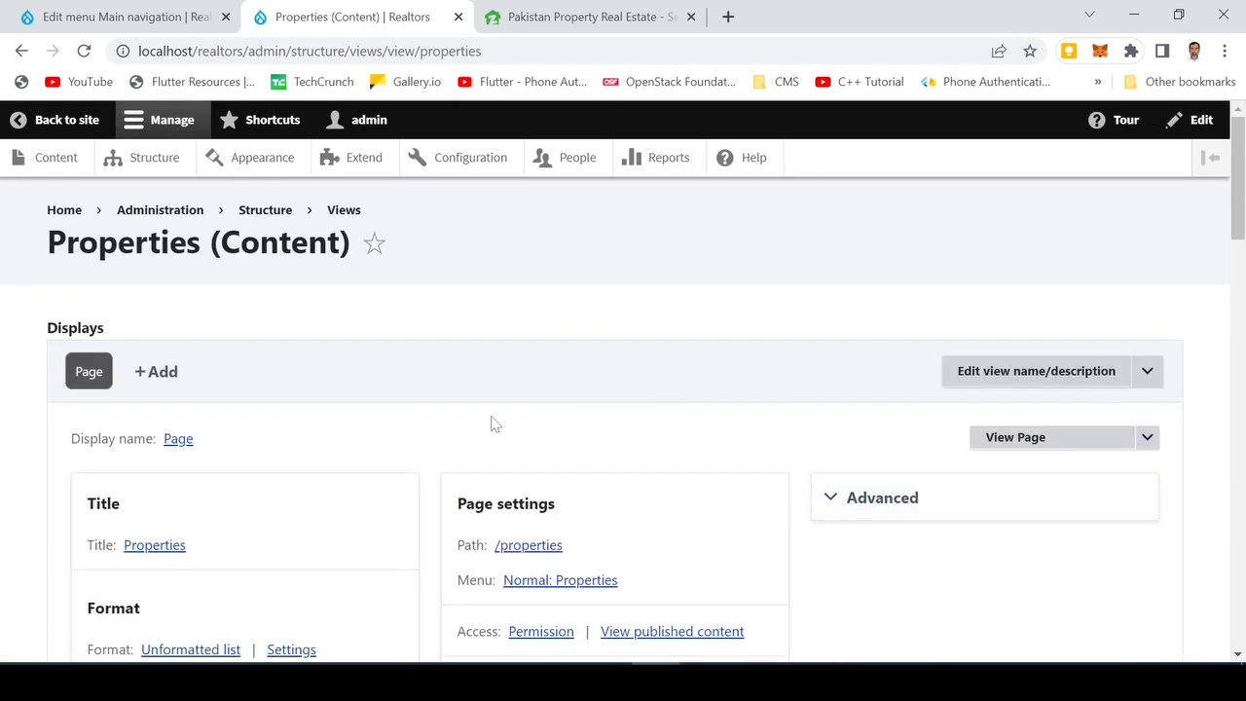
{"action": "scroll", "coordinate": [498, 434], "scroll_direction": "down", "scroll_amount": 3}
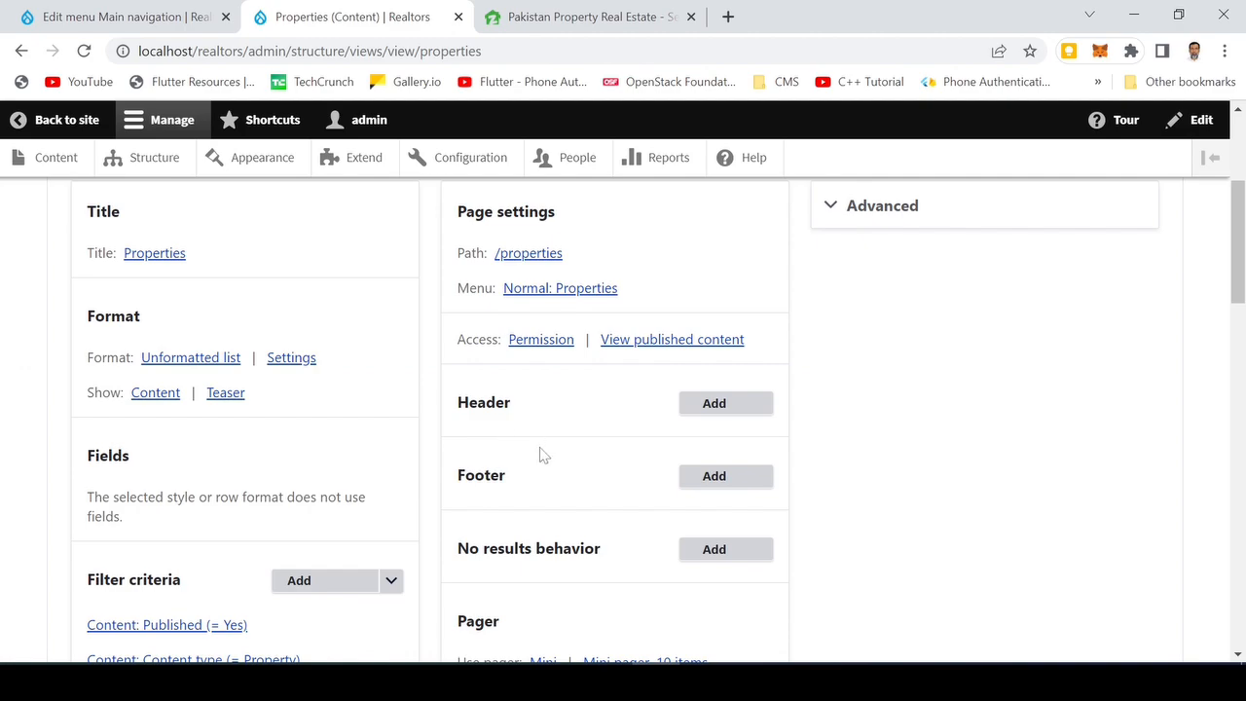
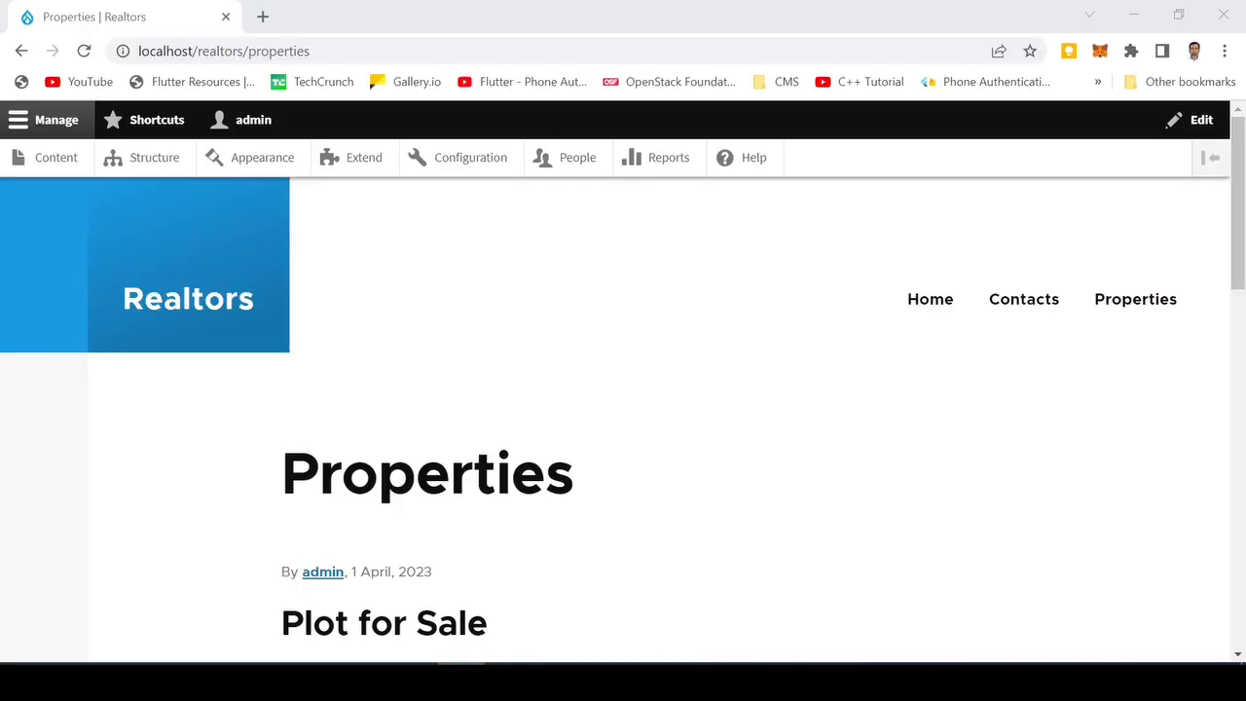
Step: Look through the property listings on the Properties page to examine how the entries are displayed
{"action": "scroll", "coordinate": [703, 496], "scroll_direction": "down", "scroll_amount": 3}
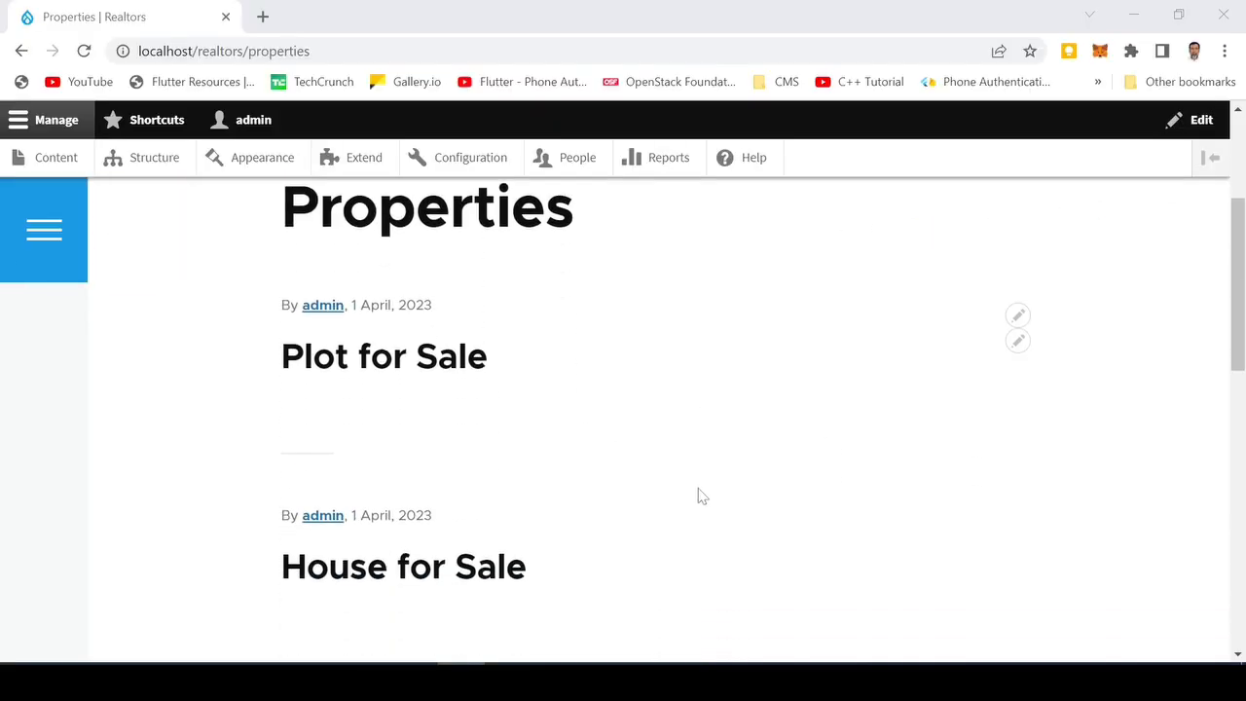
{"action": "scroll", "coordinate": [698, 496], "scroll_direction": "up", "scroll_amount": 2}
{"action": "scroll", "coordinate": [613, 497], "scroll_direction": "down", "scroll_amount": 2}
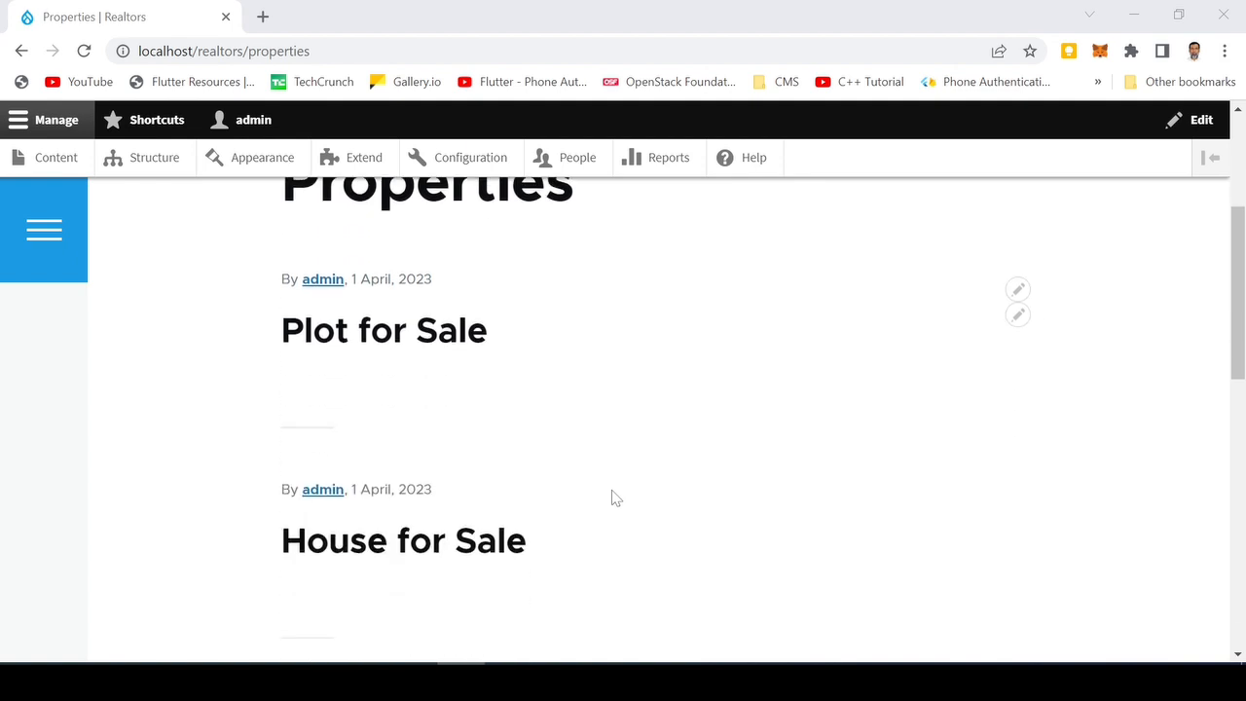
{"action": "scroll", "coordinate": [244, 423], "scroll_direction": "down", "scroll_amount": 1}
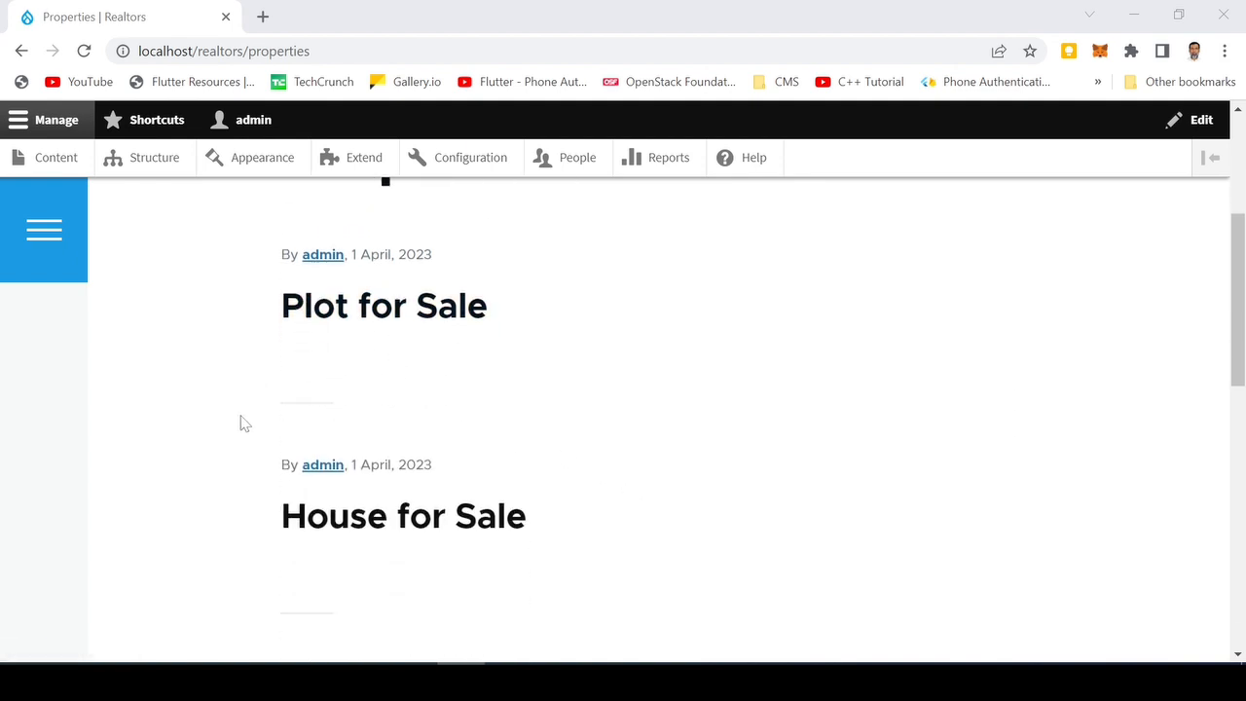
{"action": "scroll", "coordinate": [244, 421], "scroll_direction": "down", "scroll_amount": 3}
{"action": "scroll", "coordinate": [240, 419], "scroll_direction": "up", "scroll_amount": 3}
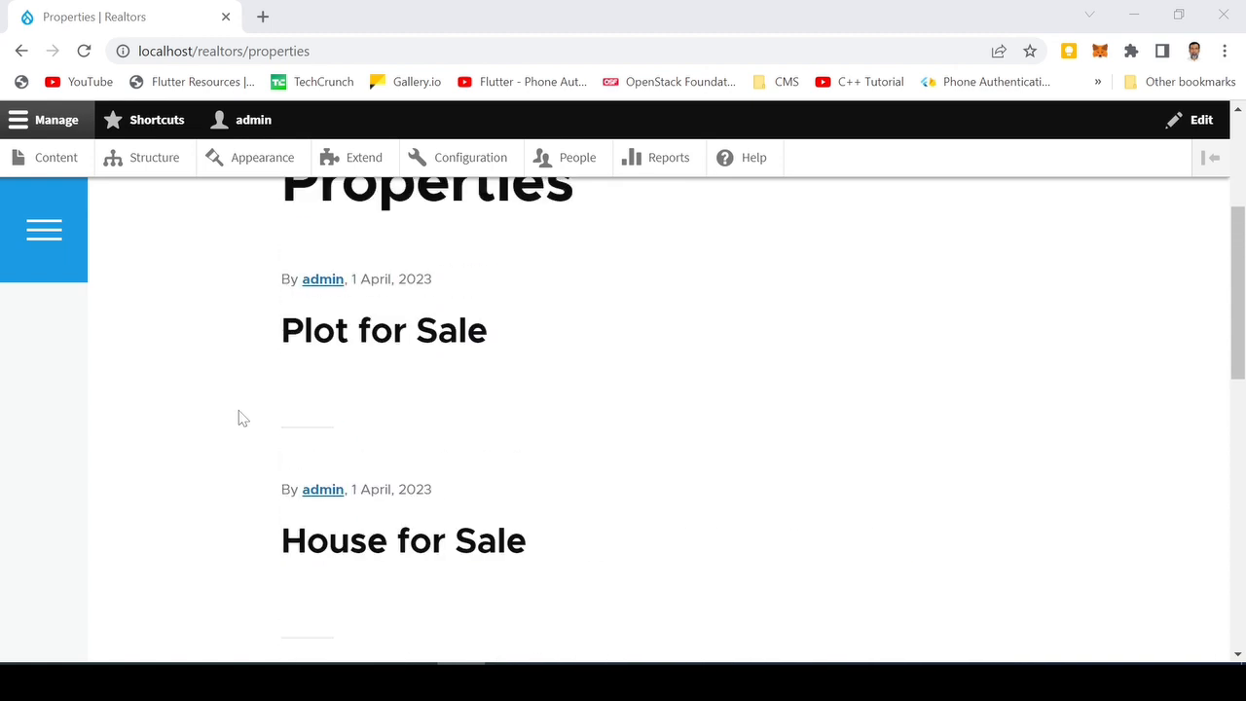
{"action": "scroll", "coordinate": [222, 393], "scroll_direction": "down", "scroll_amount": 2}
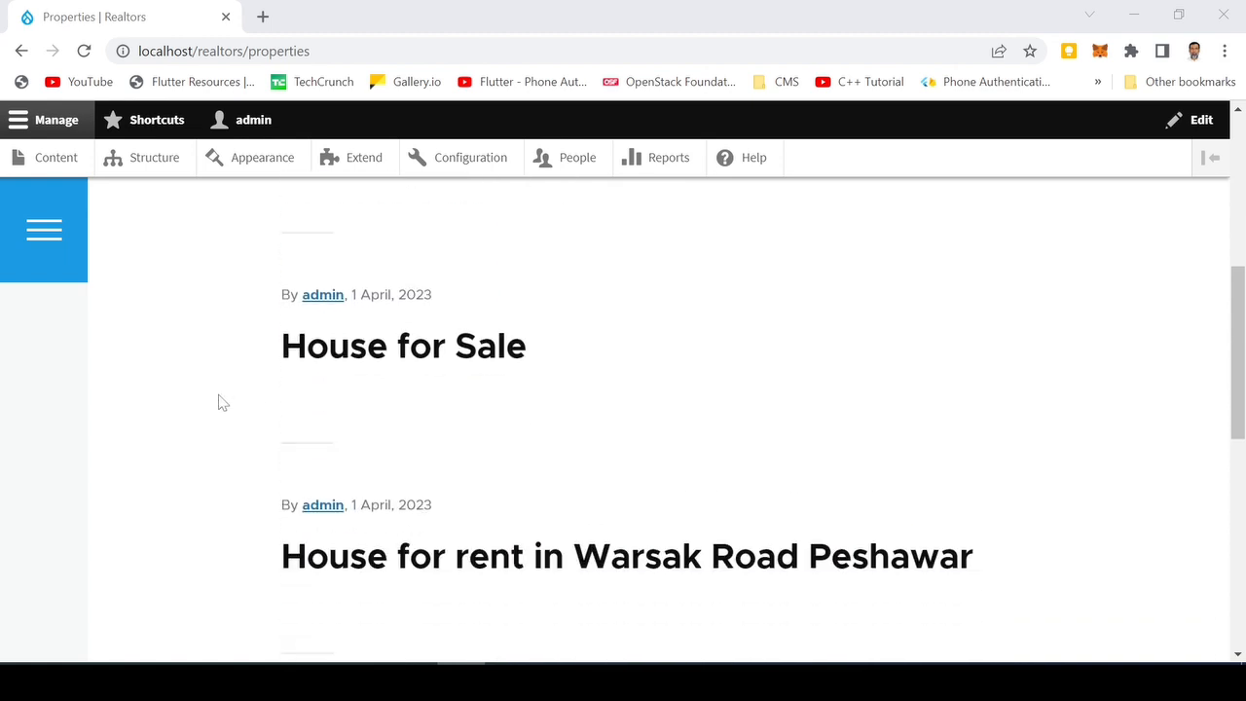
{"action": "scroll", "coordinate": [263, 547], "scroll_direction": "down", "scroll_amount": 3}
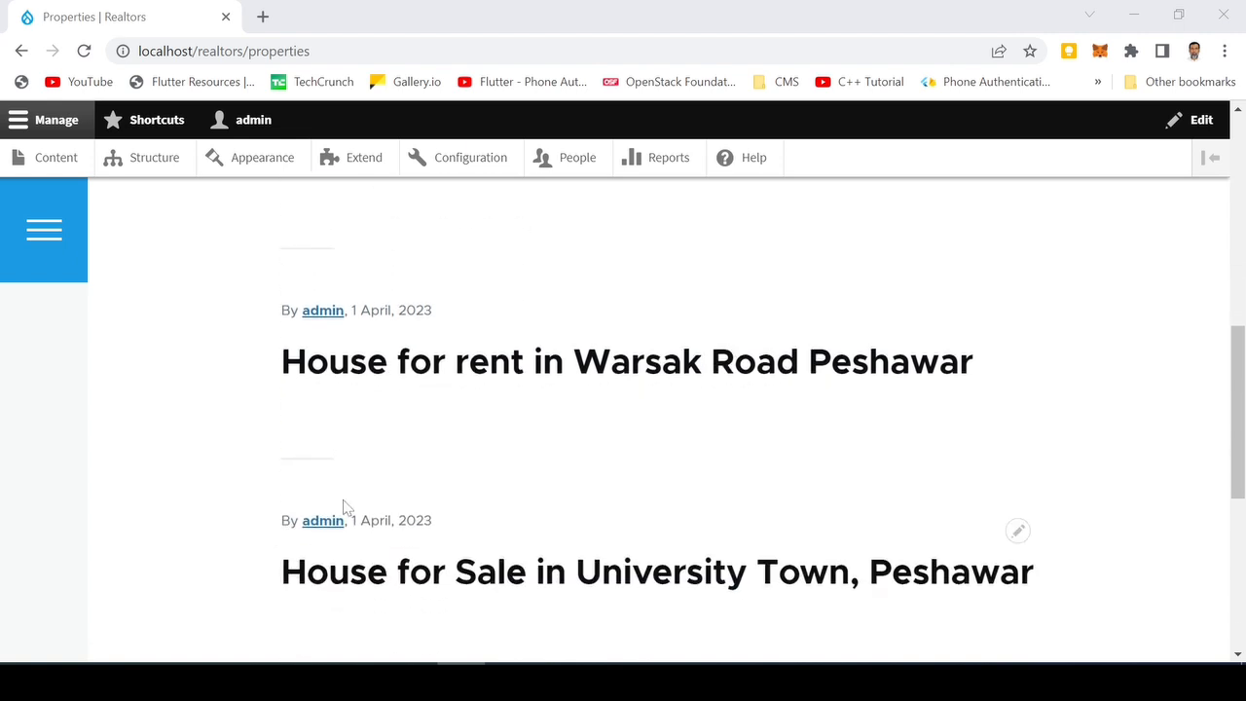
{"action": "scroll", "coordinate": [277, 547], "scroll_direction": "up", "scroll_amount": 5}
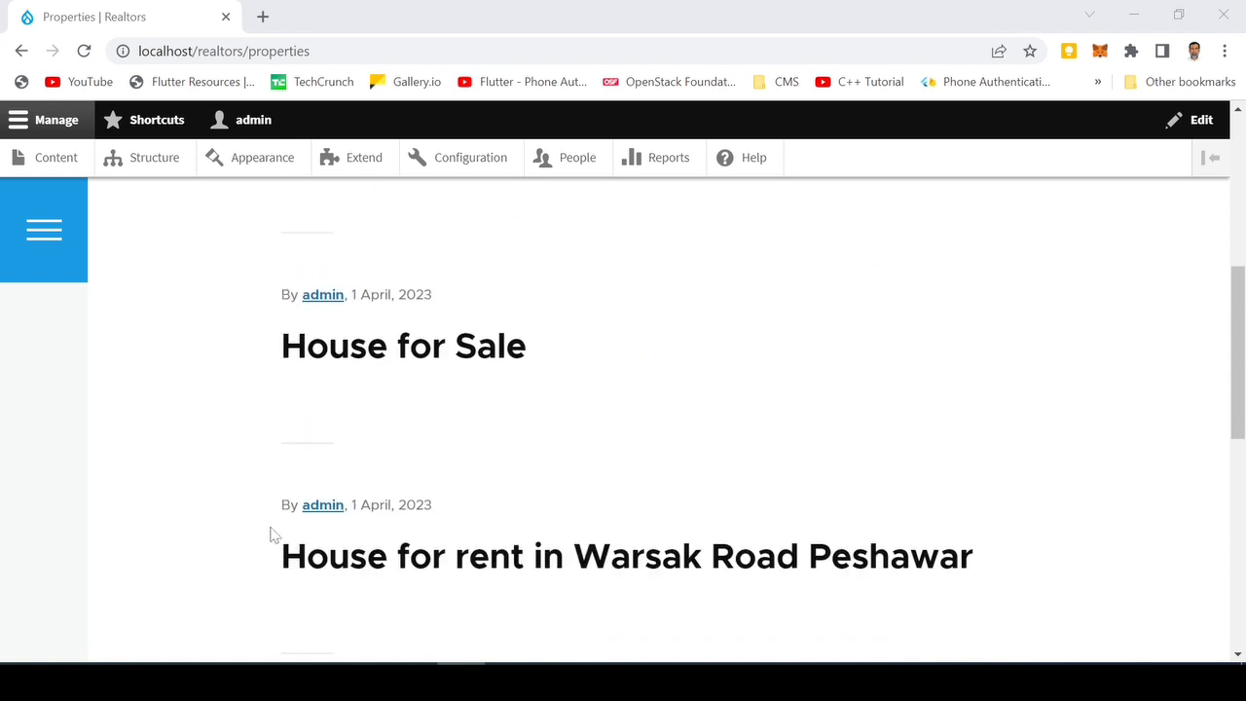
Step: Open the "Plot for Sale" listing and review its property fields
{"action": "left_click", "coordinate": [360, 337]}
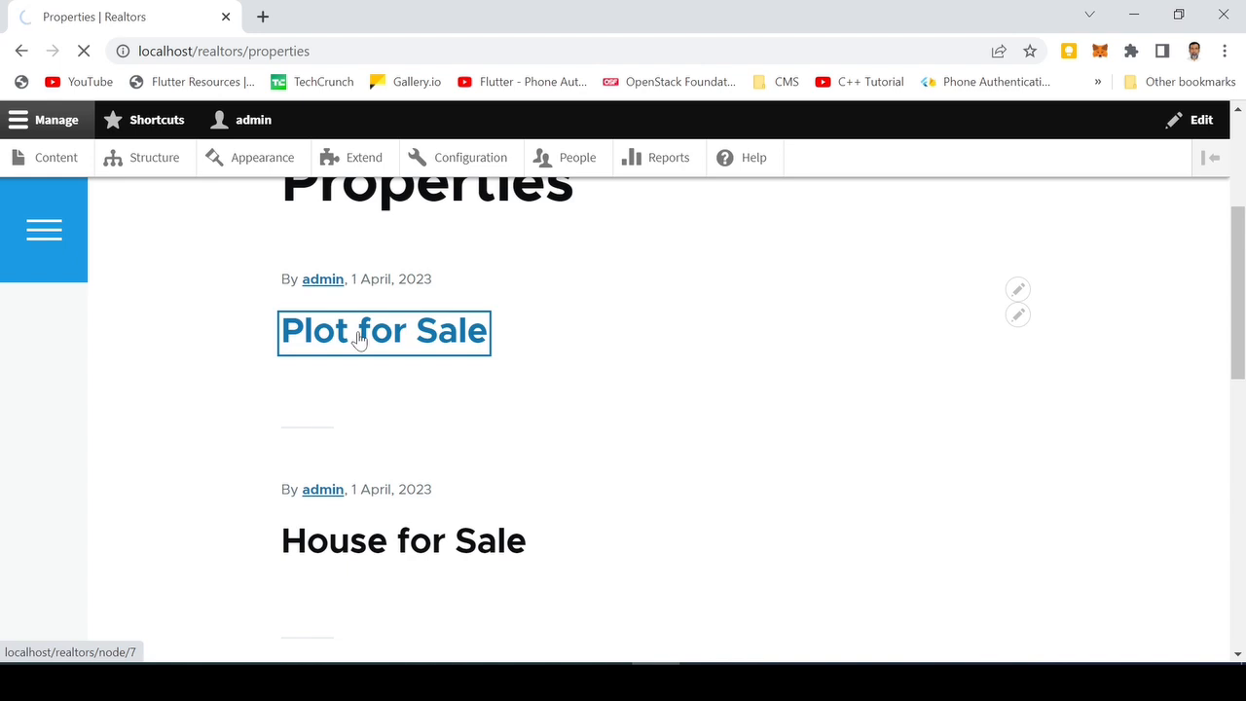
{"action": "scroll", "coordinate": [717, 422], "scroll_direction": "down", "scroll_amount": 5}
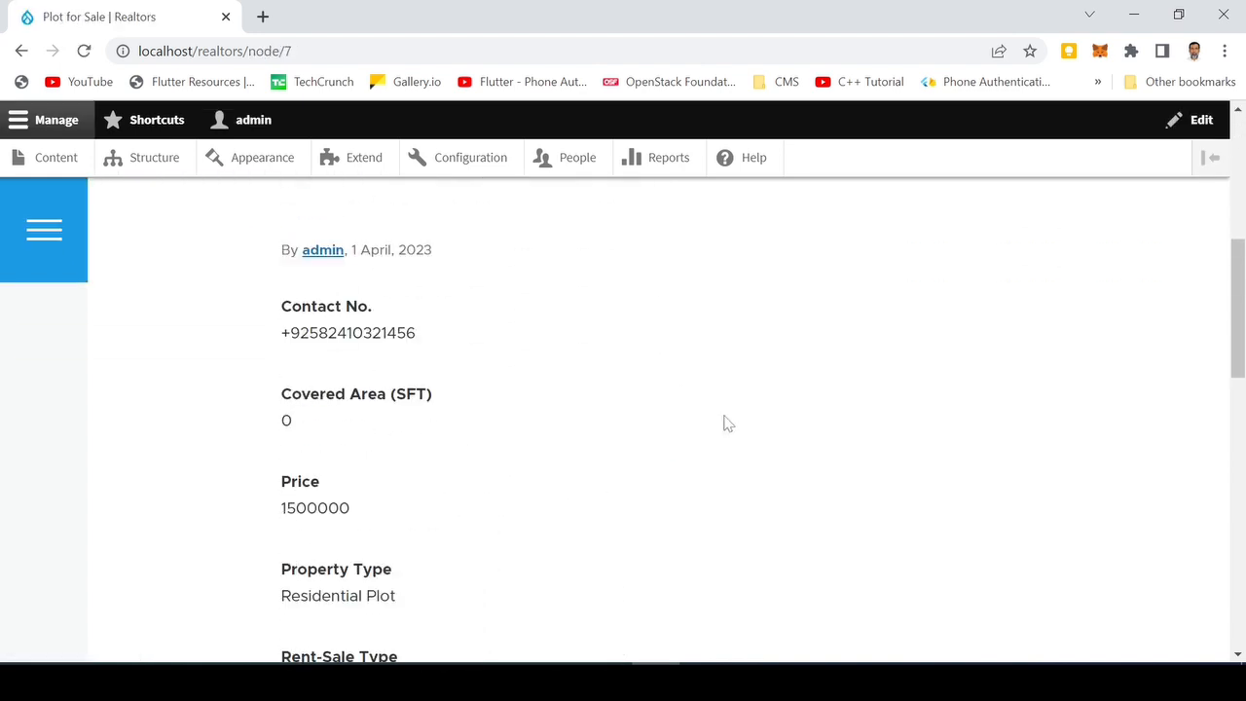
{"action": "scroll", "coordinate": [724, 423], "scroll_direction": "down", "scroll_amount": 5}
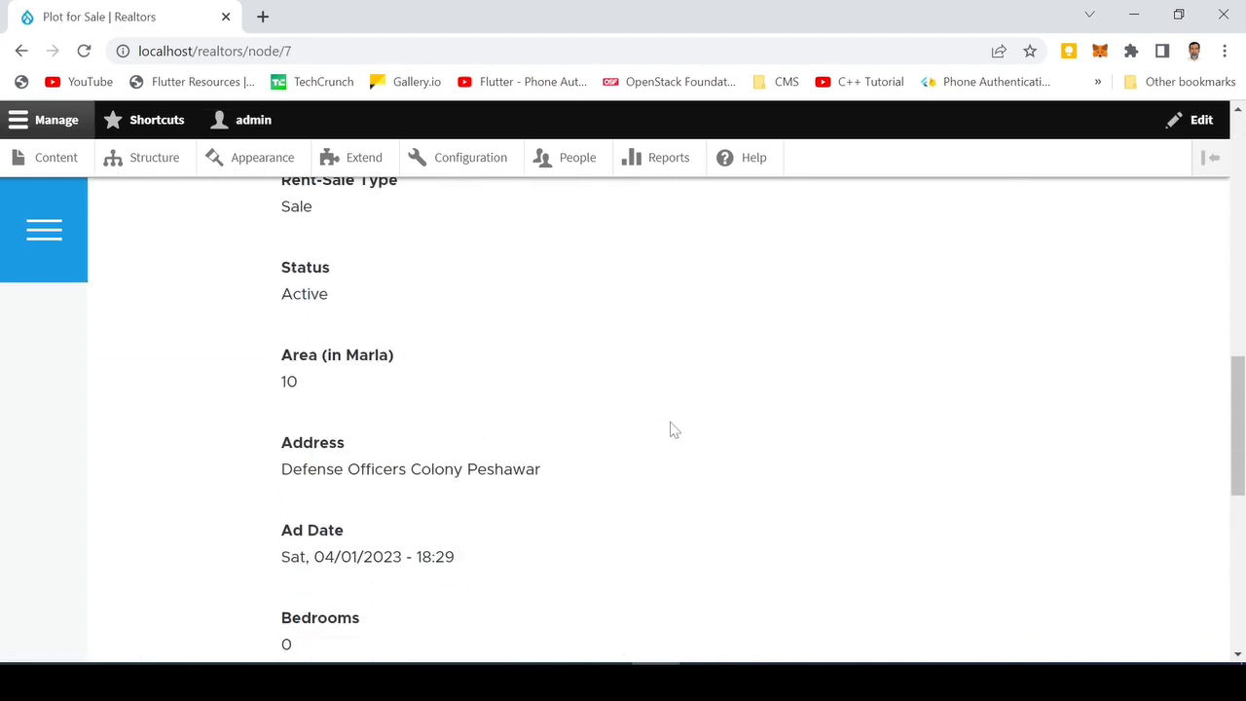
{"action": "scroll", "coordinate": [618, 429], "scroll_direction": "down", "scroll_amount": 3}
{"action": "scroll", "coordinate": [612, 425], "scroll_direction": "up", "scroll_amount": 12}
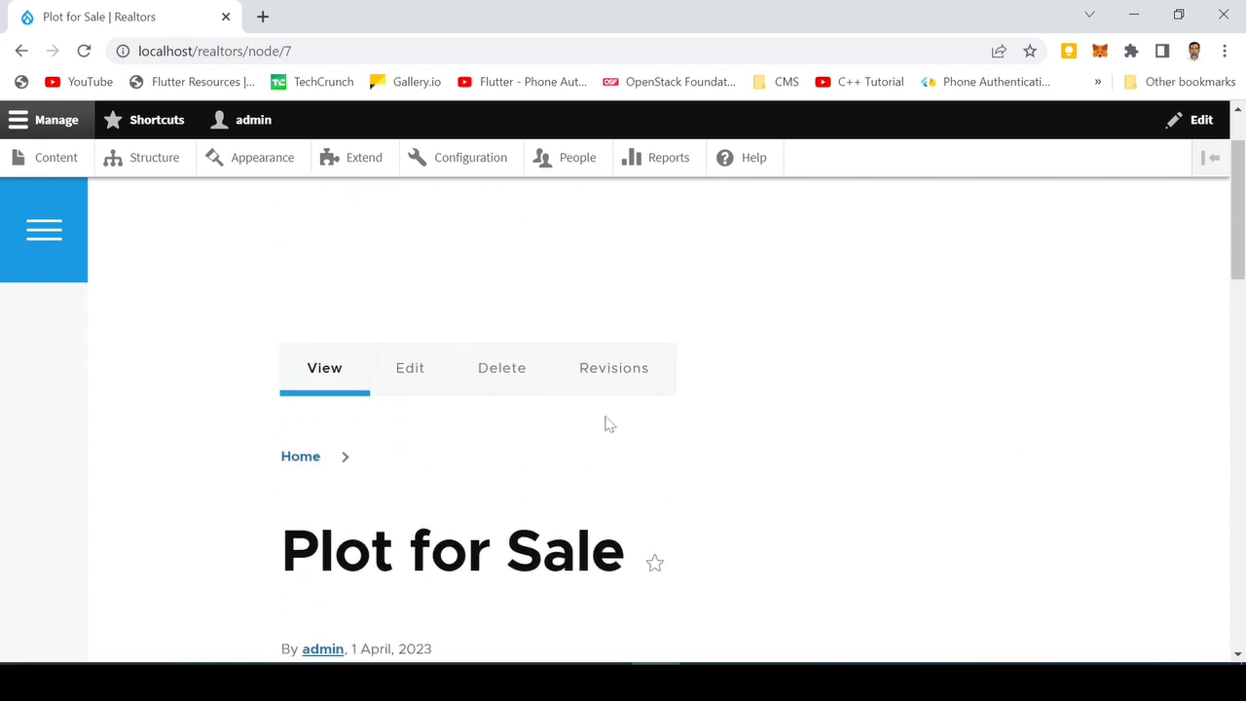
{"action": "scroll", "coordinate": [429, 453], "scroll_direction": "down", "scroll_amount": 1}
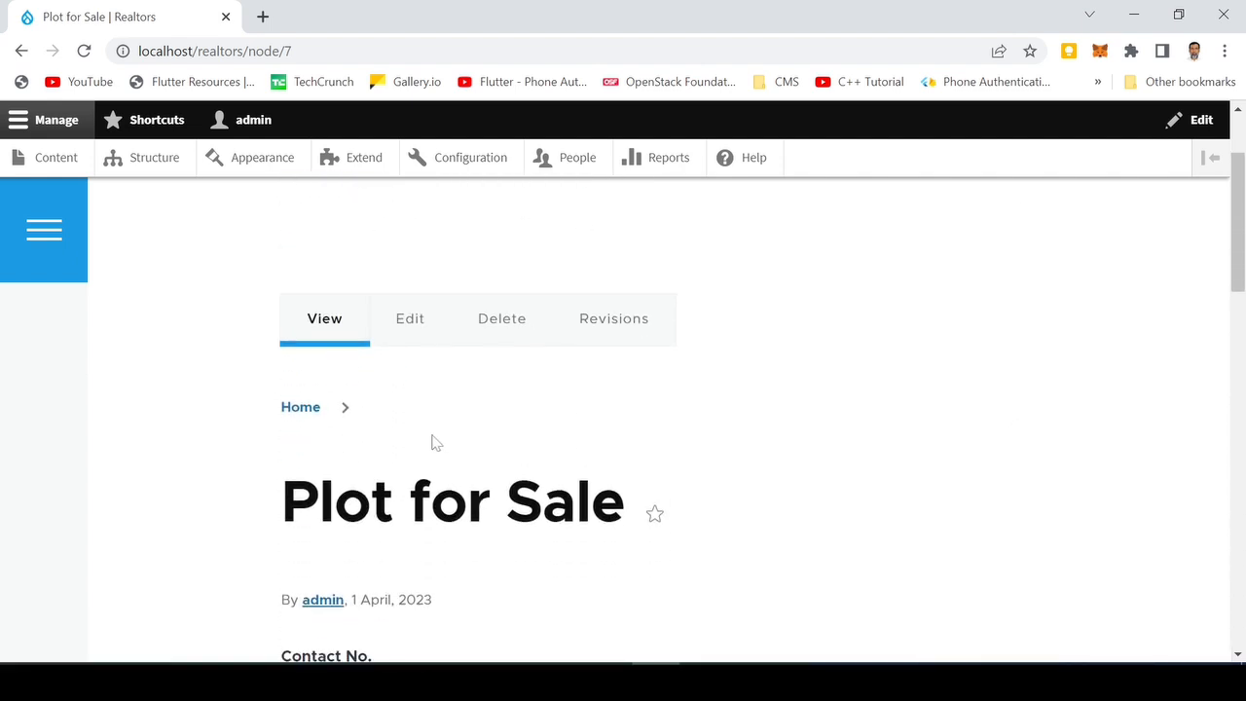
{"action": "scroll", "coordinate": [428, 440], "scroll_direction": "down", "scroll_amount": 2}
{"action": "scroll", "coordinate": [390, 409], "scroll_direction": "up", "scroll_amount": 3}
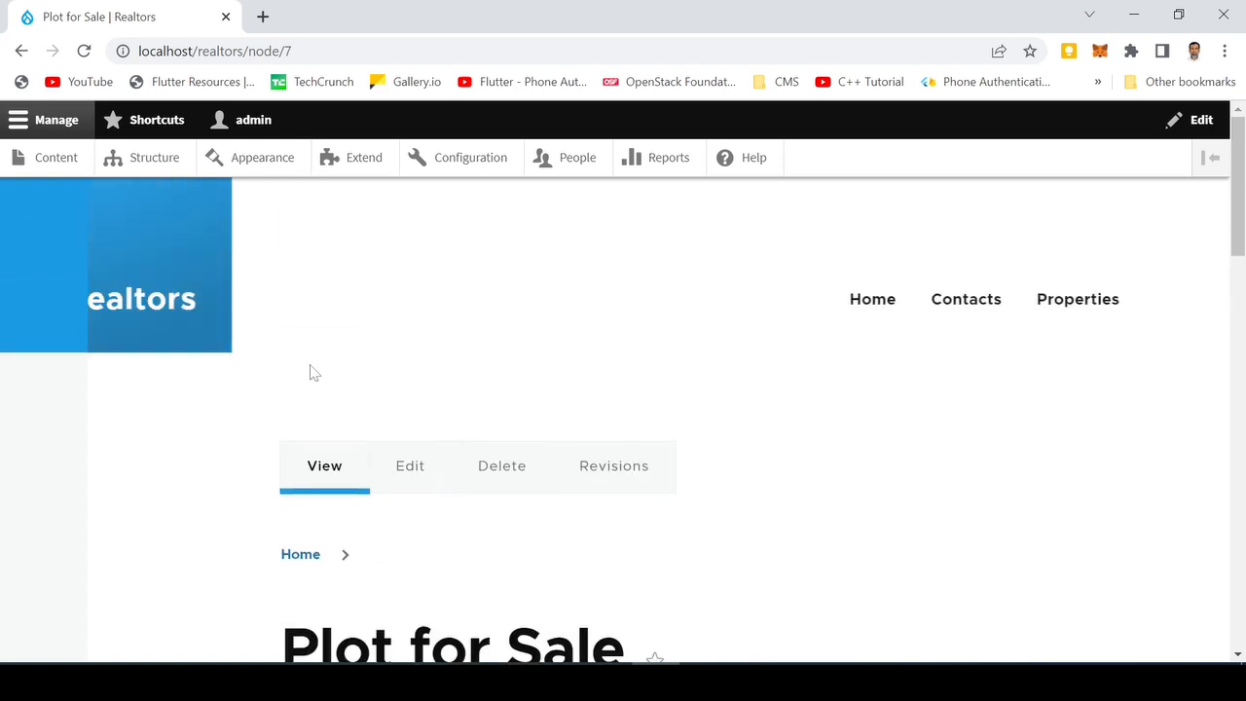
Step: Open the Properties view for editing from the site's list of views and review its page display settings
{"action": "left_click", "coordinate": [143, 162]}
{"action": "scroll", "coordinate": [146, 521], "scroll_direction": "down", "scroll_amount": 3}
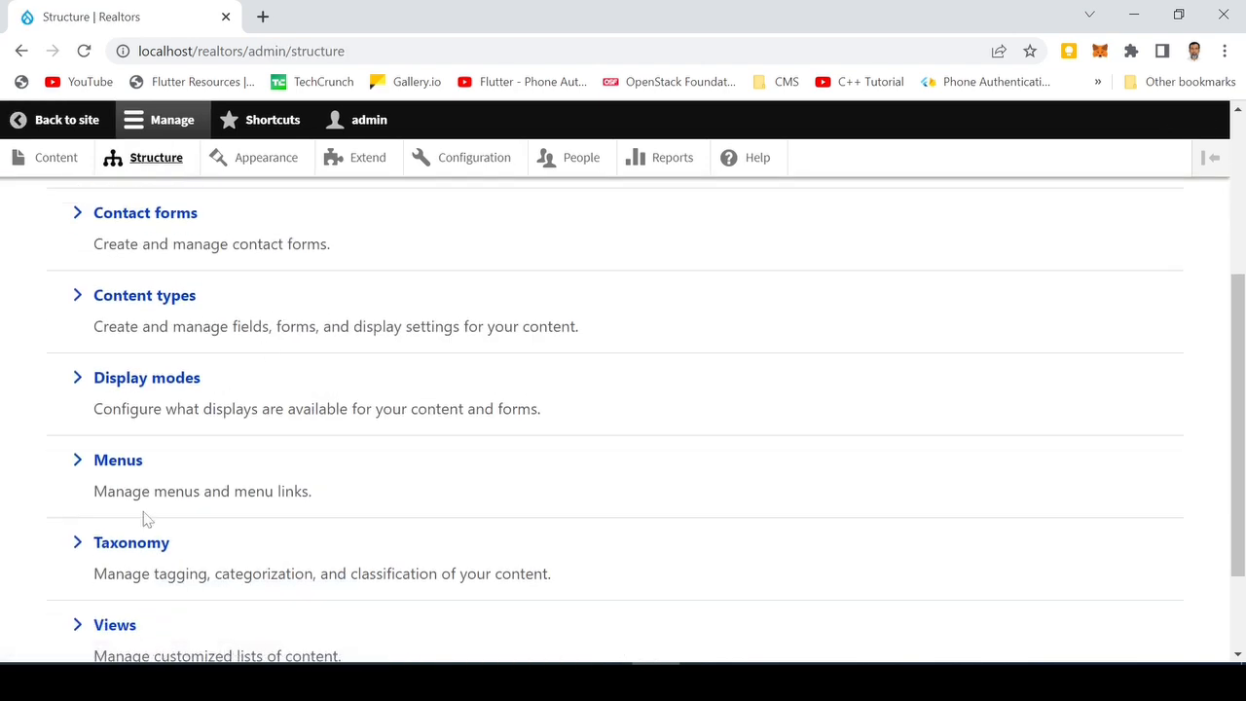
{"action": "scroll", "coordinate": [151, 506], "scroll_direction": "down", "scroll_amount": 2}
{"action": "left_click", "coordinate": [129, 498]}
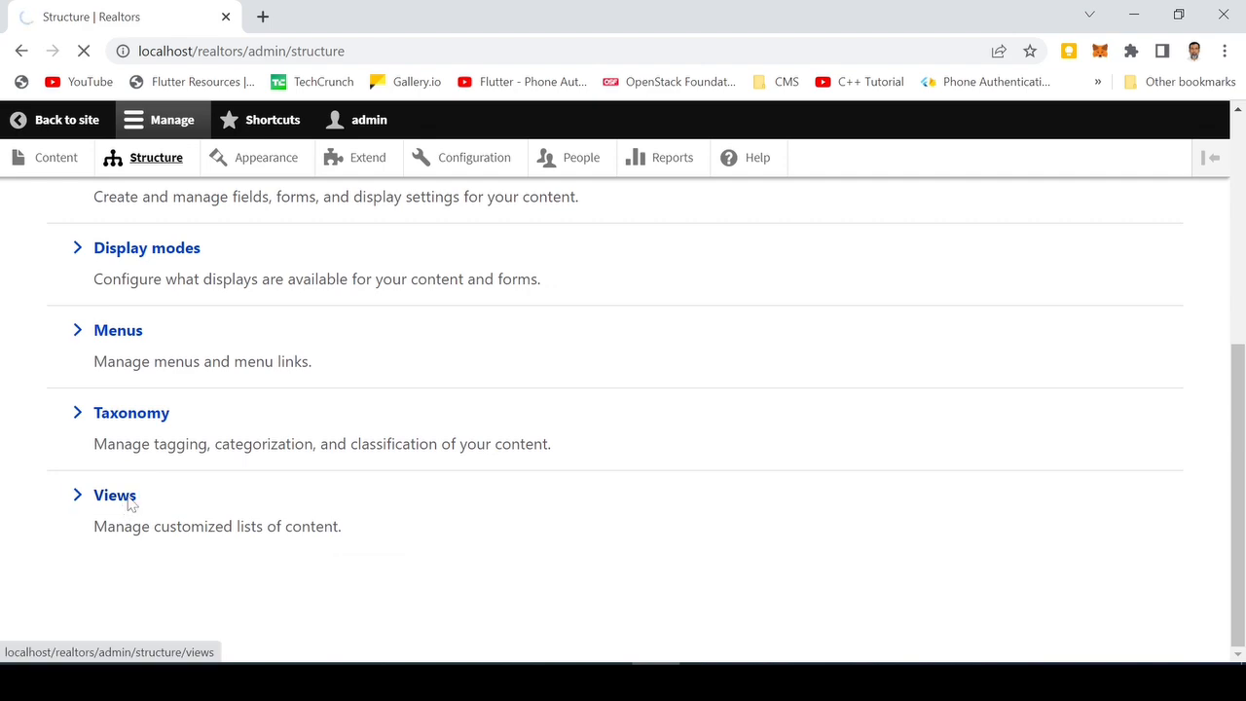
{"action": "scroll", "coordinate": [535, 492], "scroll_direction": "down", "scroll_amount": 6}
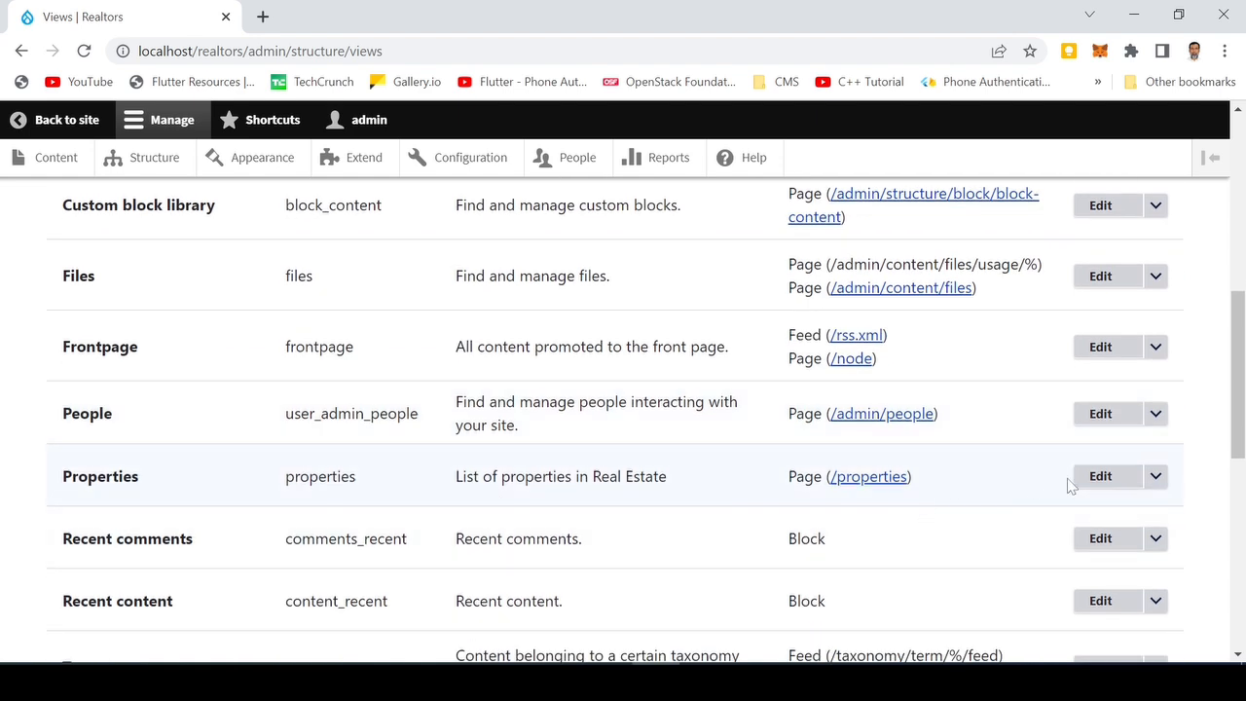
{"action": "left_click", "coordinate": [1101, 481]}
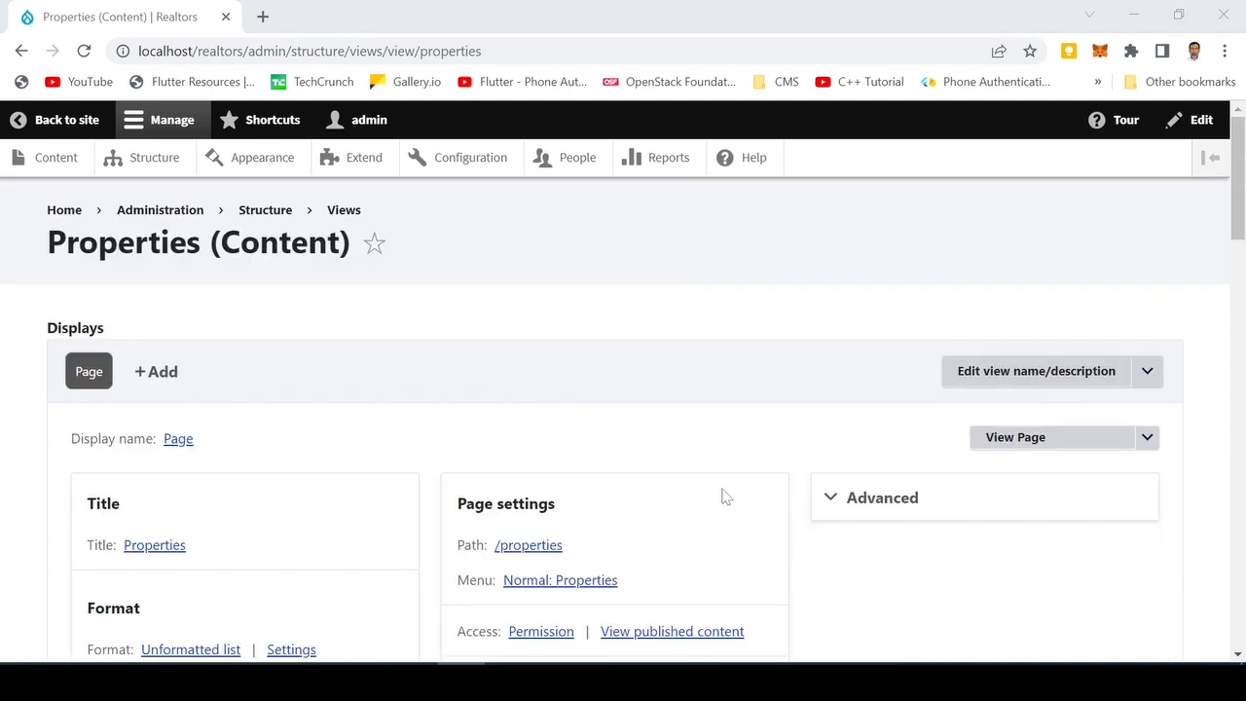
{"action": "scroll", "coordinate": [394, 449], "scroll_direction": "down", "scroll_amount": 3}
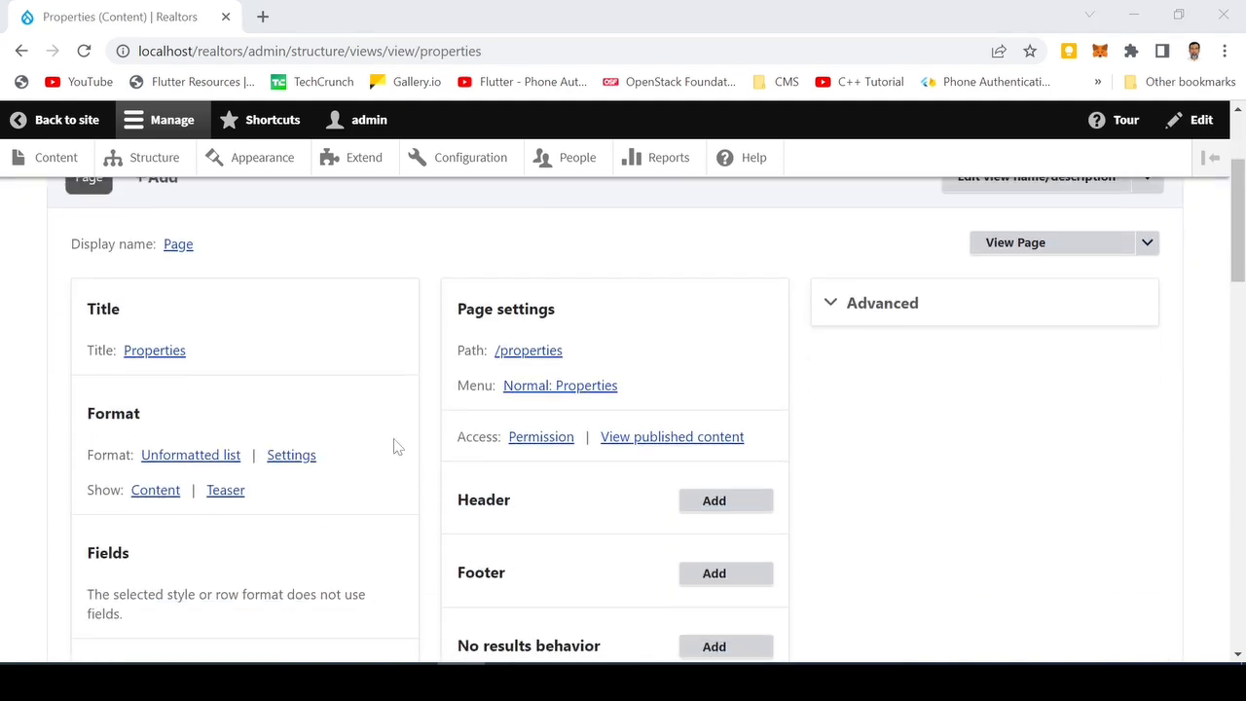
{"action": "scroll", "coordinate": [378, 444], "scroll_direction": "up", "scroll_amount": 3}
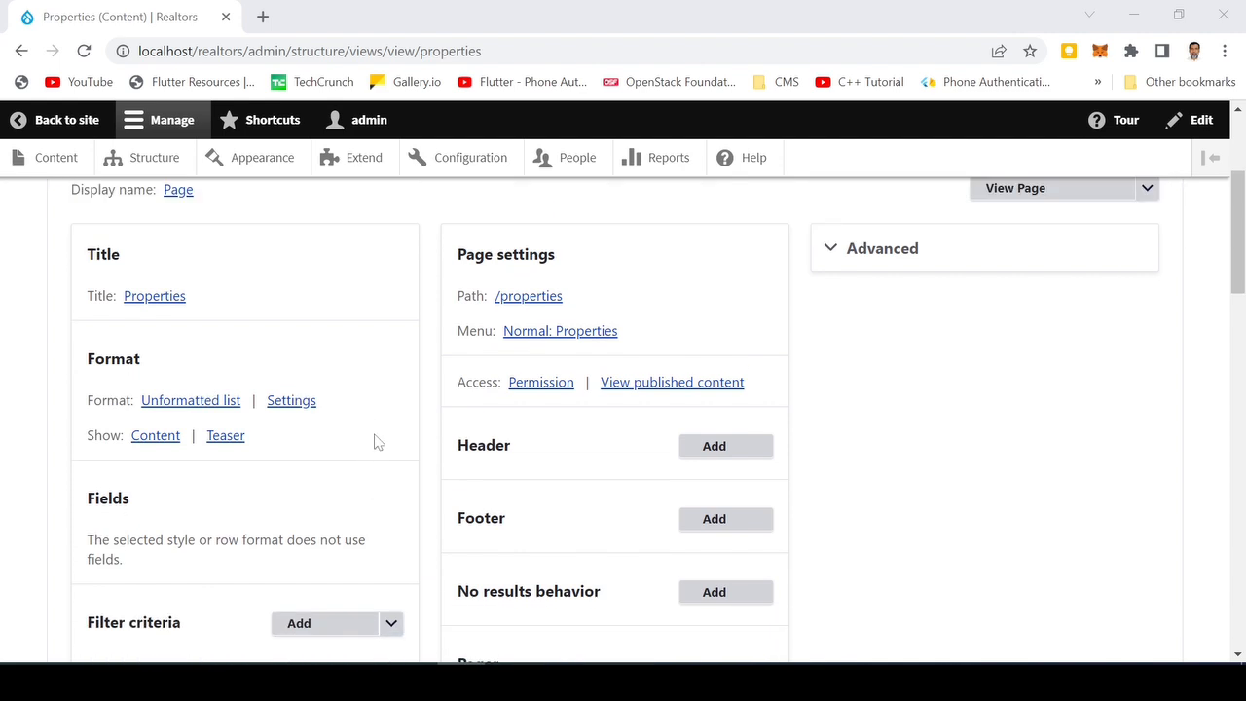
{"action": "scroll", "coordinate": [376, 439], "scroll_direction": "down", "scroll_amount": 2}
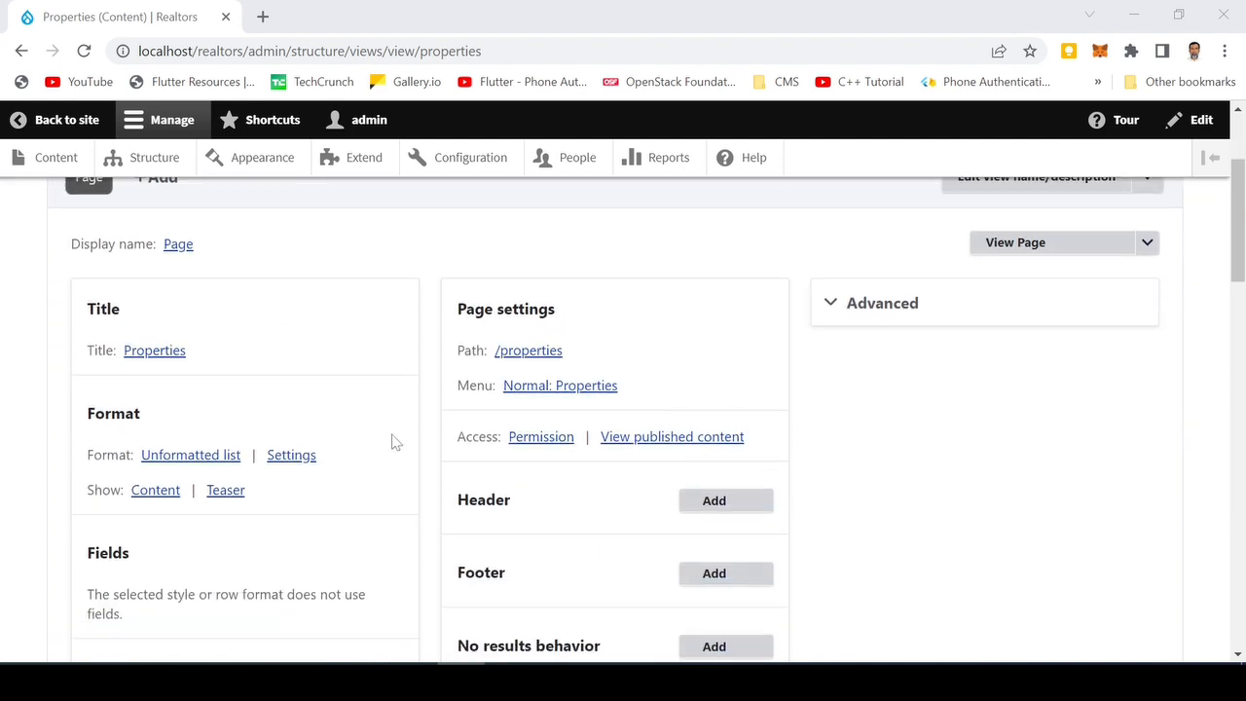
{"action": "scroll", "coordinate": [394, 438], "scroll_direction": "down", "scroll_amount": 1}
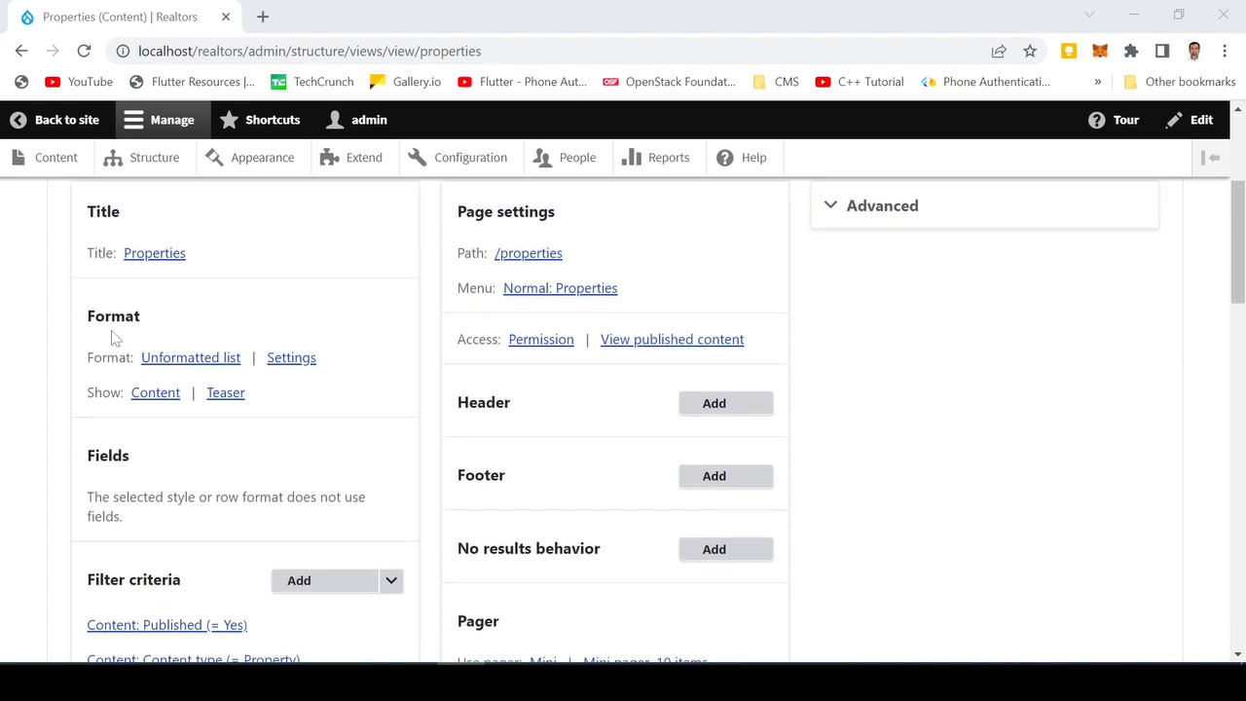
{"action": "scroll", "coordinate": [59, 341], "scroll_direction": "up", "scroll_amount": 2}
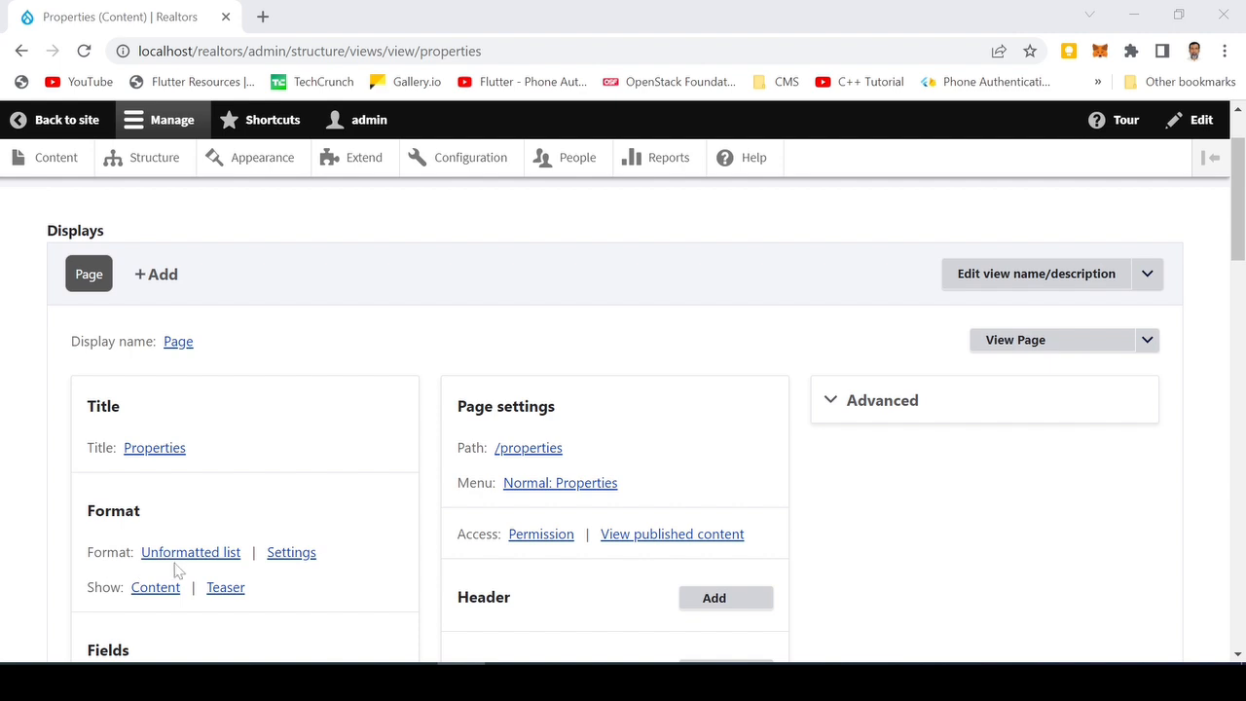
Step: Open localhost/realtors in a new browser tab and look over the property list's current layout
{"action": "left_click", "coordinate": [261, 18]}
{"action": "type", "text": "lo"}
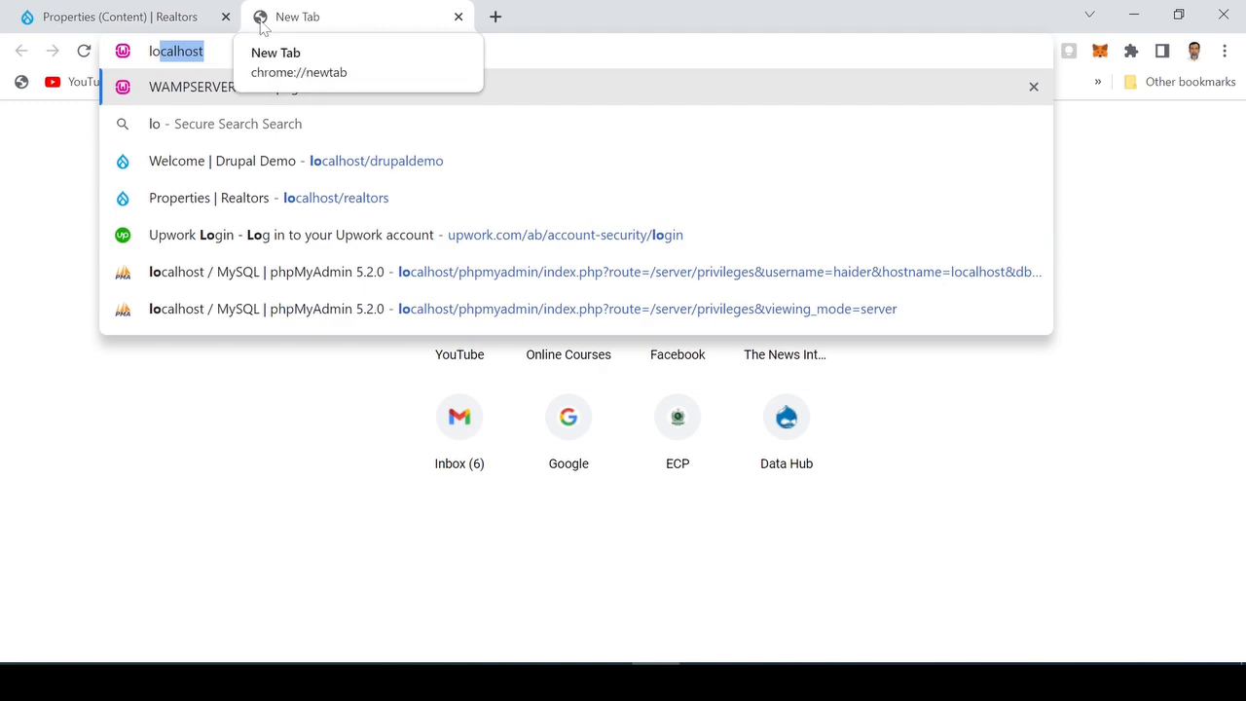
{"action": "key", "text": "BackSpace"}
{"action": "key", "text": "Down"}
{"action": "key", "text": "Down"}
{"action": "key", "text": "Down"}
{"action": "key", "text": "Up"}
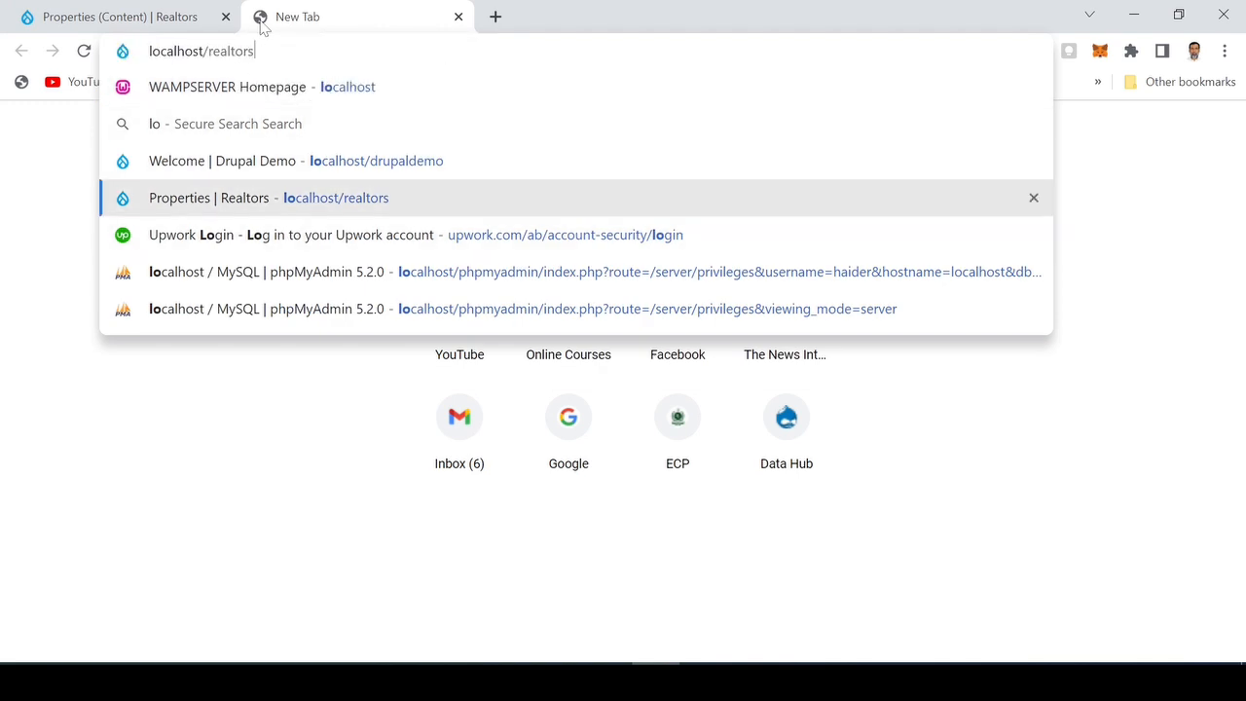
{"action": "key", "text": "Return"}
{"action": "scroll", "coordinate": [440, 409], "scroll_direction": "down", "scroll_amount": 6}
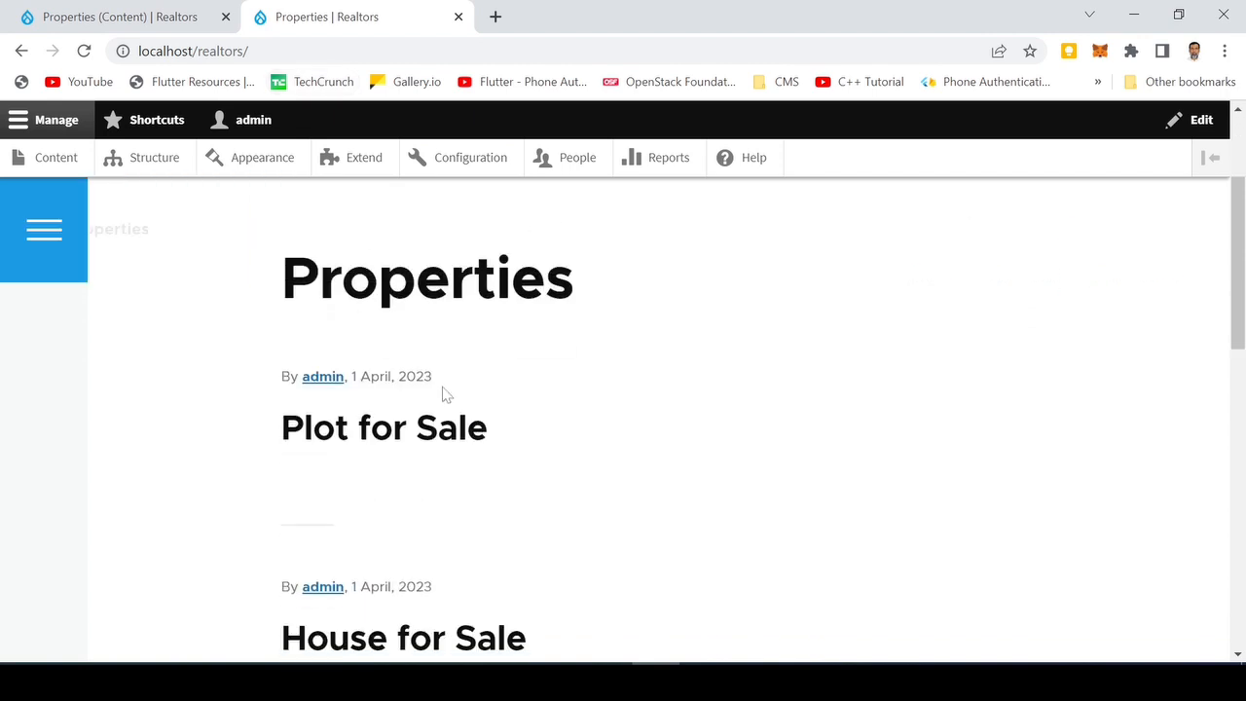
{"action": "scroll", "coordinate": [435, 425], "scroll_direction": "up", "scroll_amount": 2}
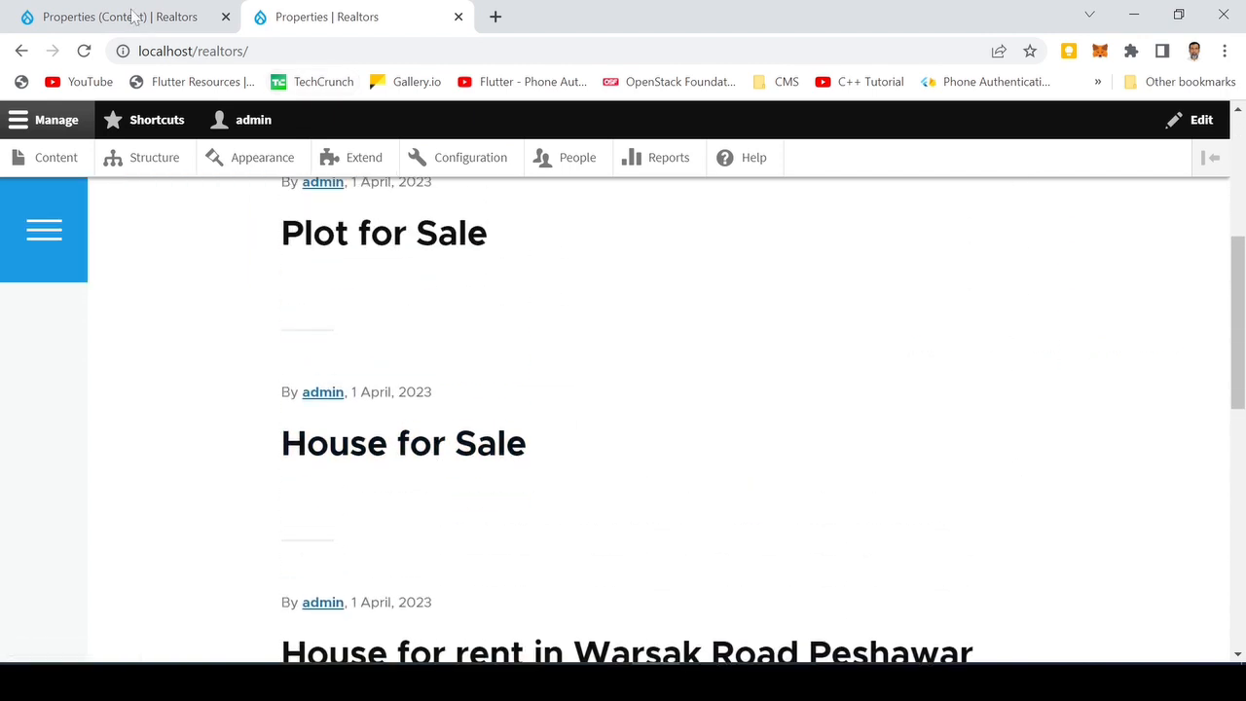
{"action": "scroll", "coordinate": [351, 316], "scroll_direction": "up", "scroll_amount": 1}
{"action": "scroll", "coordinate": [351, 317], "scroll_direction": "up", "scroll_amount": 3}
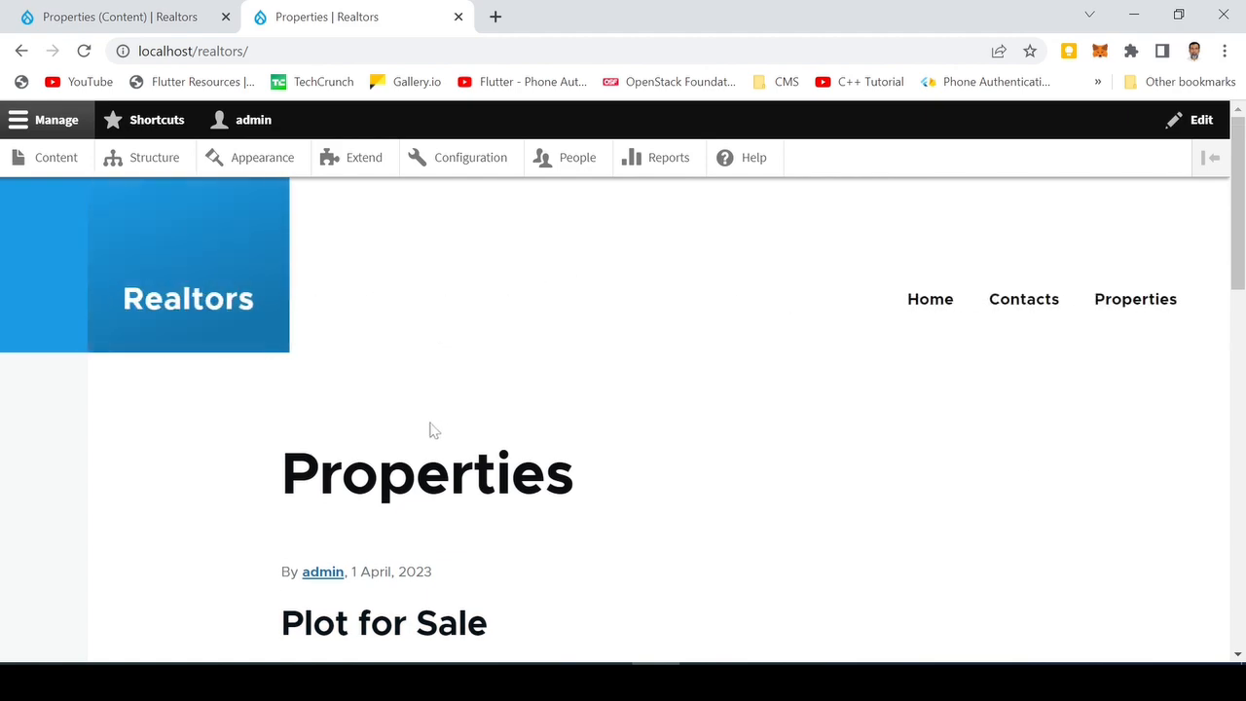
{"action": "scroll", "coordinate": [432, 432], "scroll_direction": "down", "scroll_amount": 3}
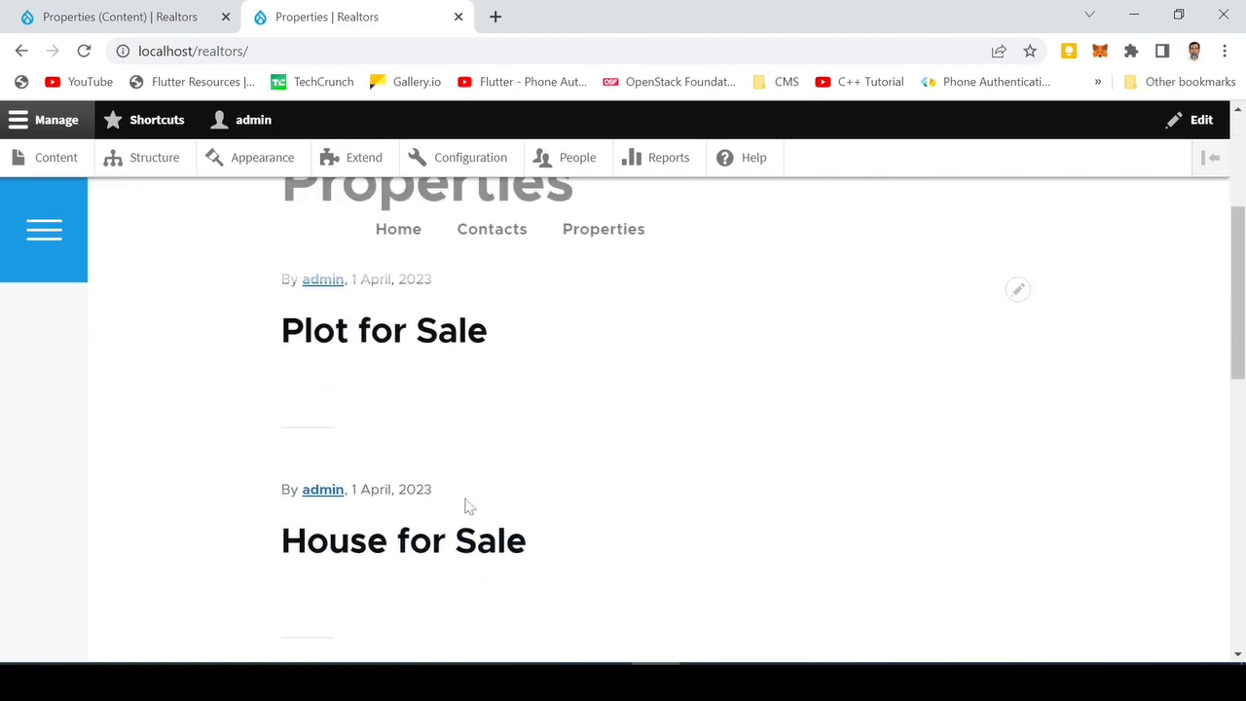
Step: Return to the Properties view's configuration and change its format to Responsive Grid
{"action": "left_click", "coordinate": [139, 18]}
{"action": "mouse_move", "coordinate": [139, 17]}
{"action": "left_mouse_down"}
{"action": "mouse_move", "coordinate": [239, 350]}
{"action": "mouse_move", "coordinate": [122, 308]}
{"action": "mouse_move", "coordinate": [250, 69]}
{"action": "mouse_move", "coordinate": [210, 16]}
{"action": "mouse_move", "coordinate": [162, 26]}
{"action": "left_mouse_up"}
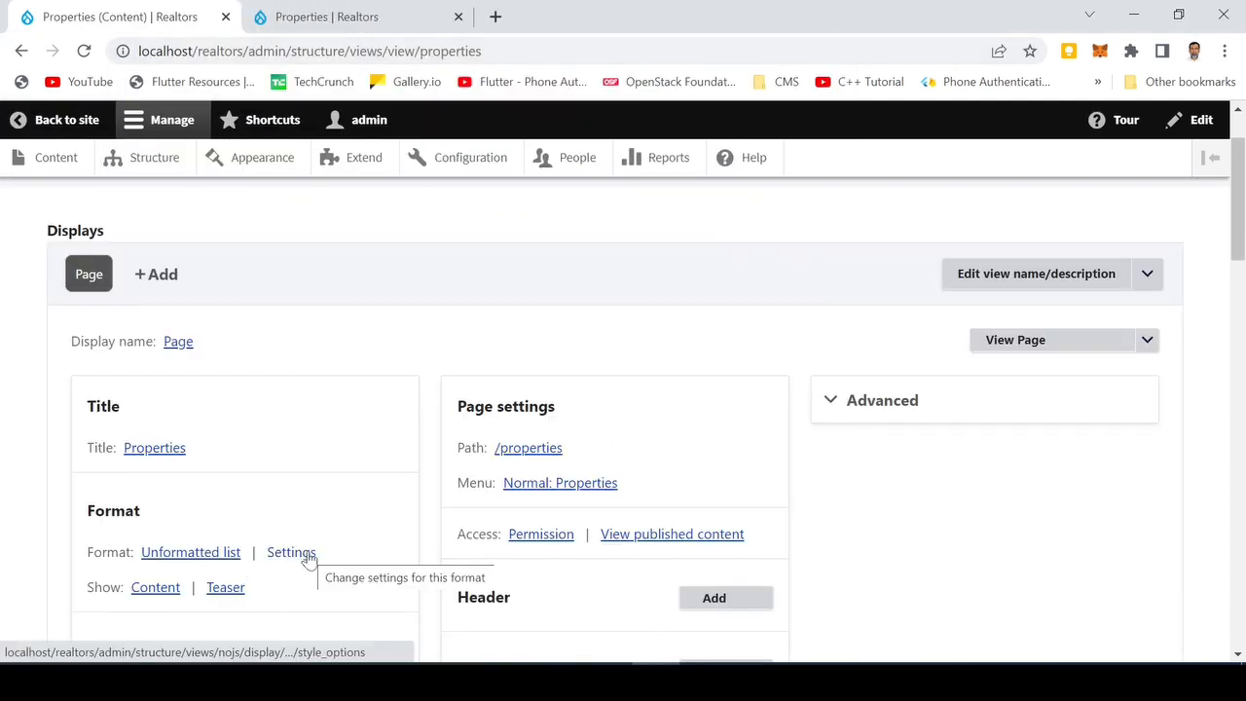
{"action": "left_click", "coordinate": [214, 561]}
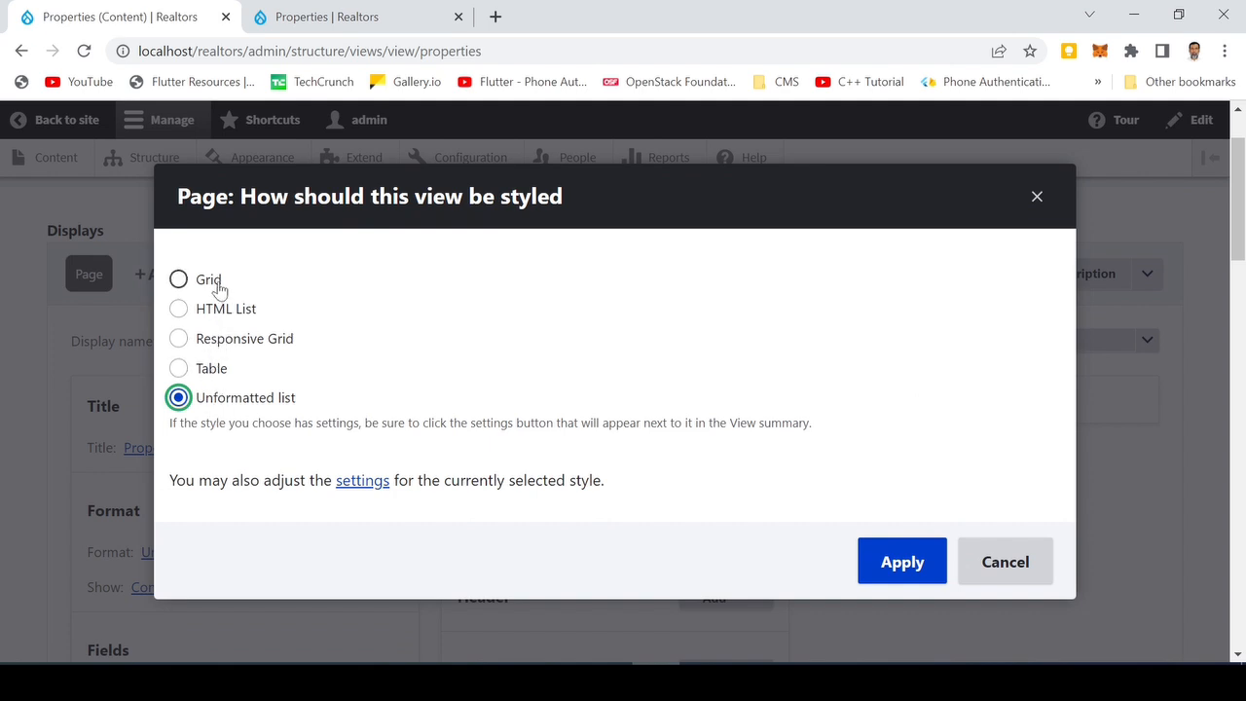
{"action": "left_click", "coordinate": [201, 346]}
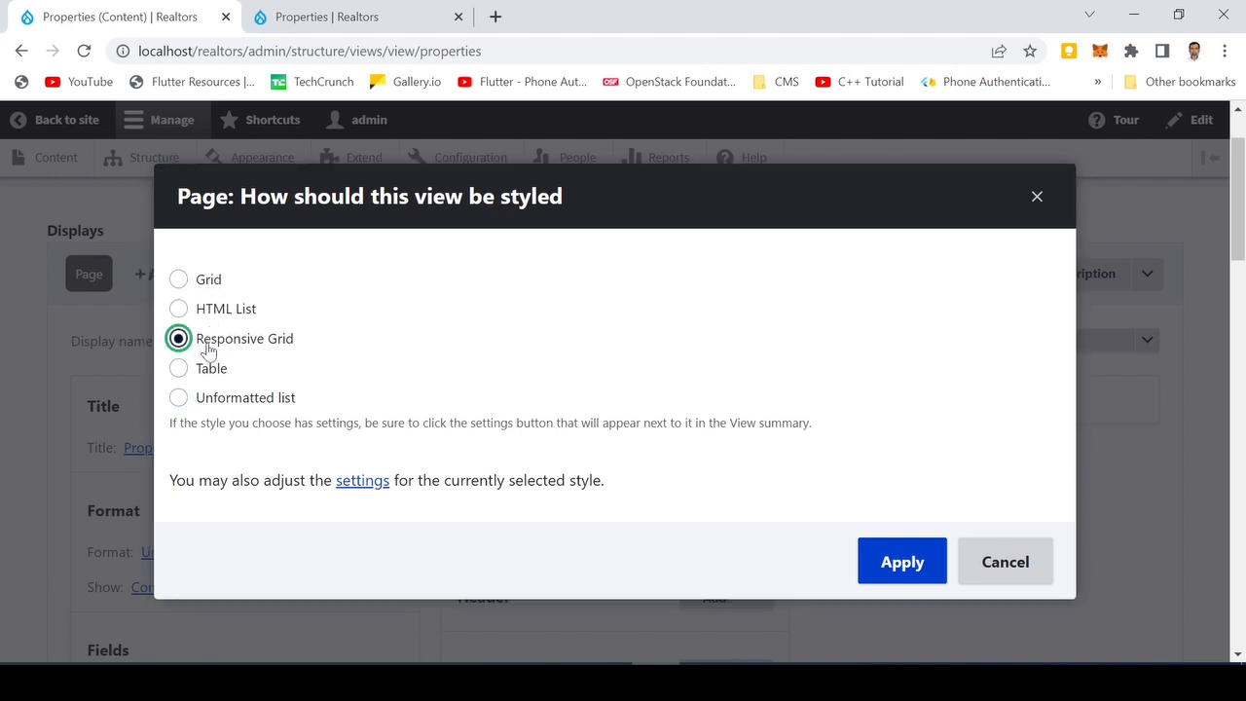
{"action": "left_click", "coordinate": [894, 579]}
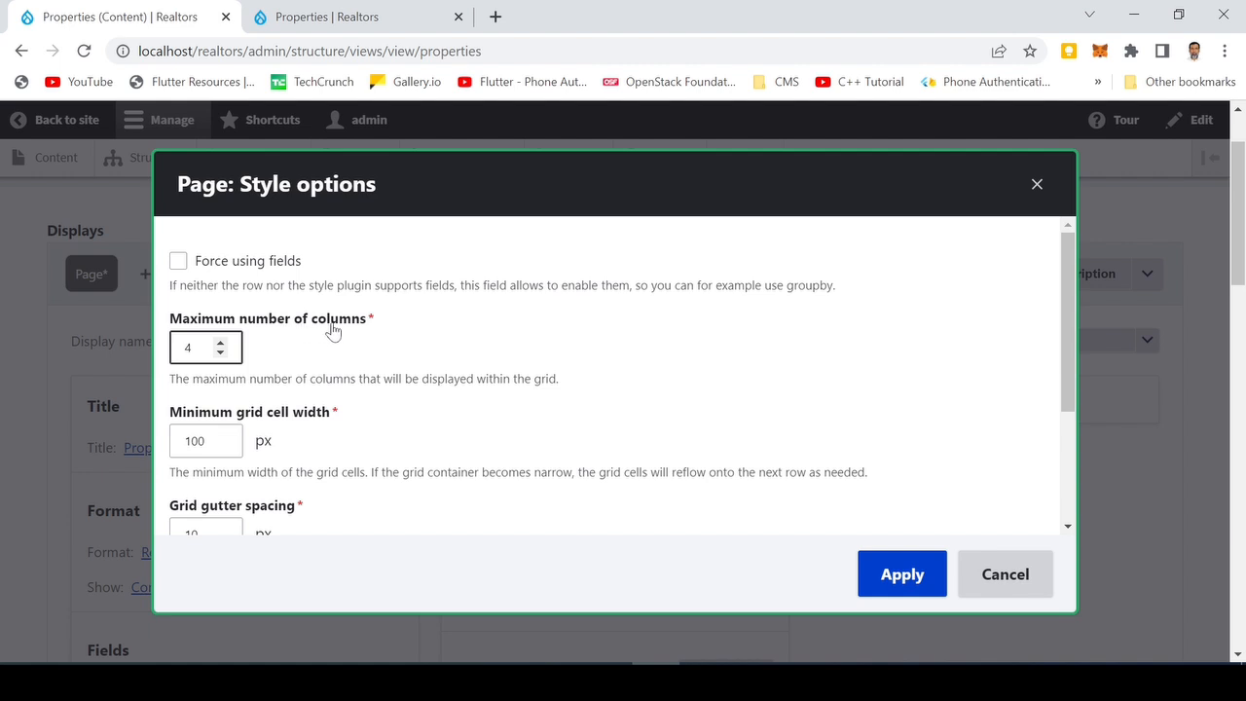
Step: Set the responsive grid's maximum number of columns to 3, keep the other style options, and apply them
{"action": "left_click", "coordinate": [221, 353]}
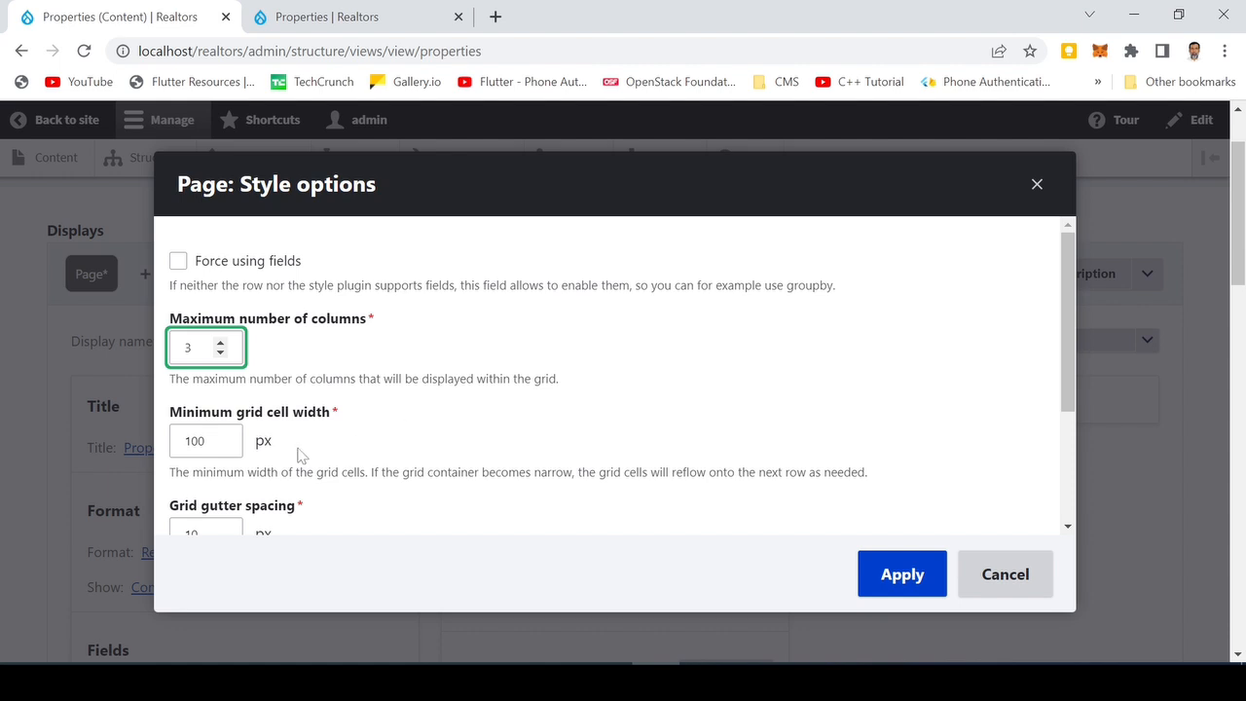
{"action": "scroll", "coordinate": [331, 453], "scroll_direction": "down", "scroll_amount": 1}
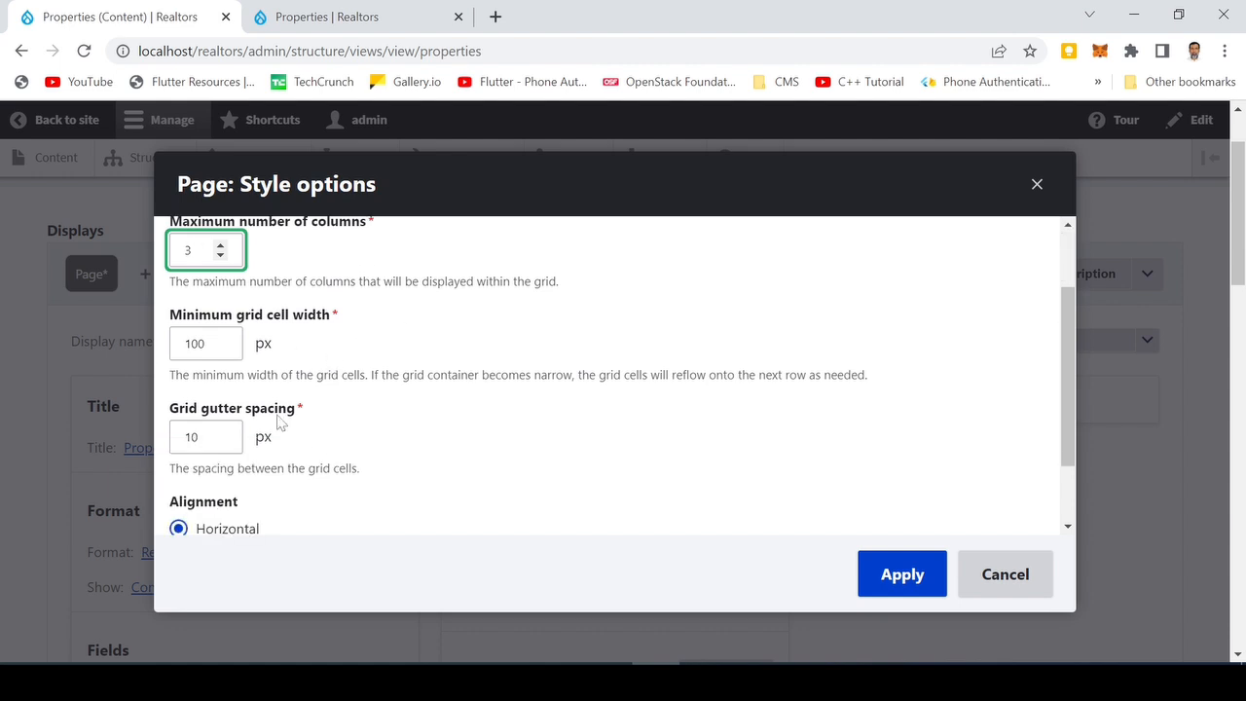
{"action": "scroll", "coordinate": [395, 384], "scroll_direction": "down", "scroll_amount": 3}
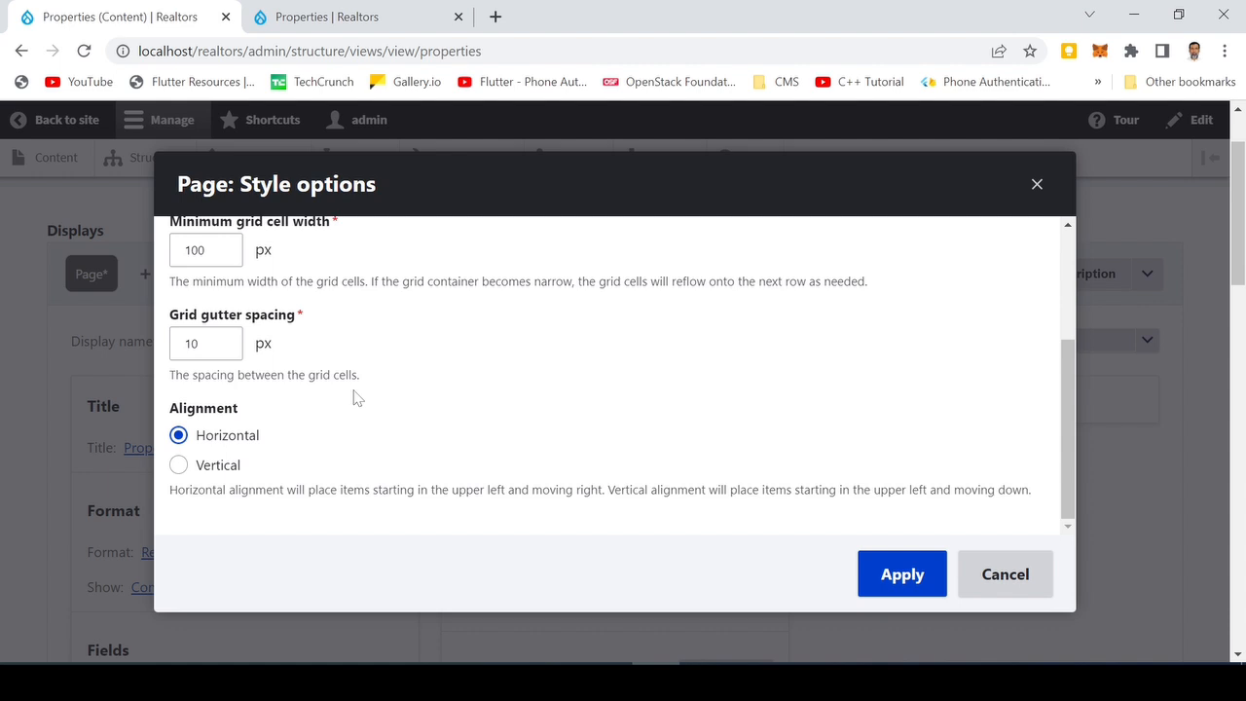
{"action": "scroll", "coordinate": [454, 387], "scroll_direction": "up", "scroll_amount": 2}
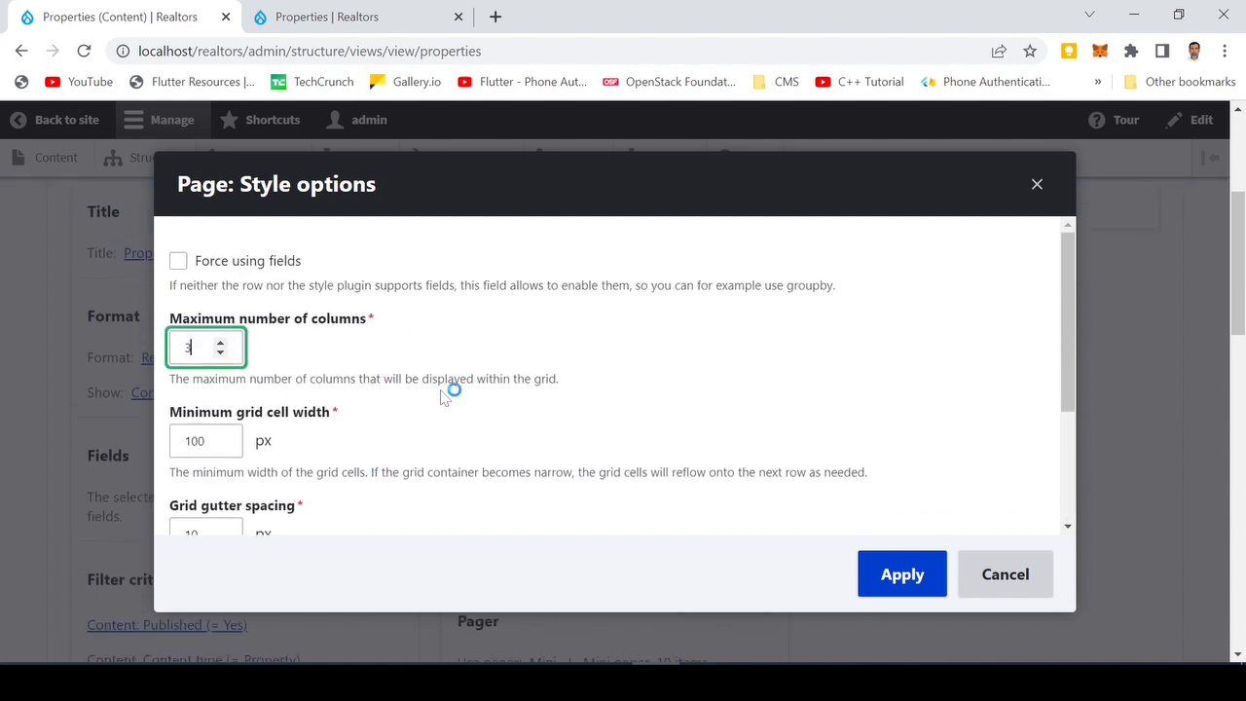
{"action": "scroll", "coordinate": [662, 431], "scroll_direction": "down", "scroll_amount": 2}
{"action": "left_click", "coordinate": [904, 585]}
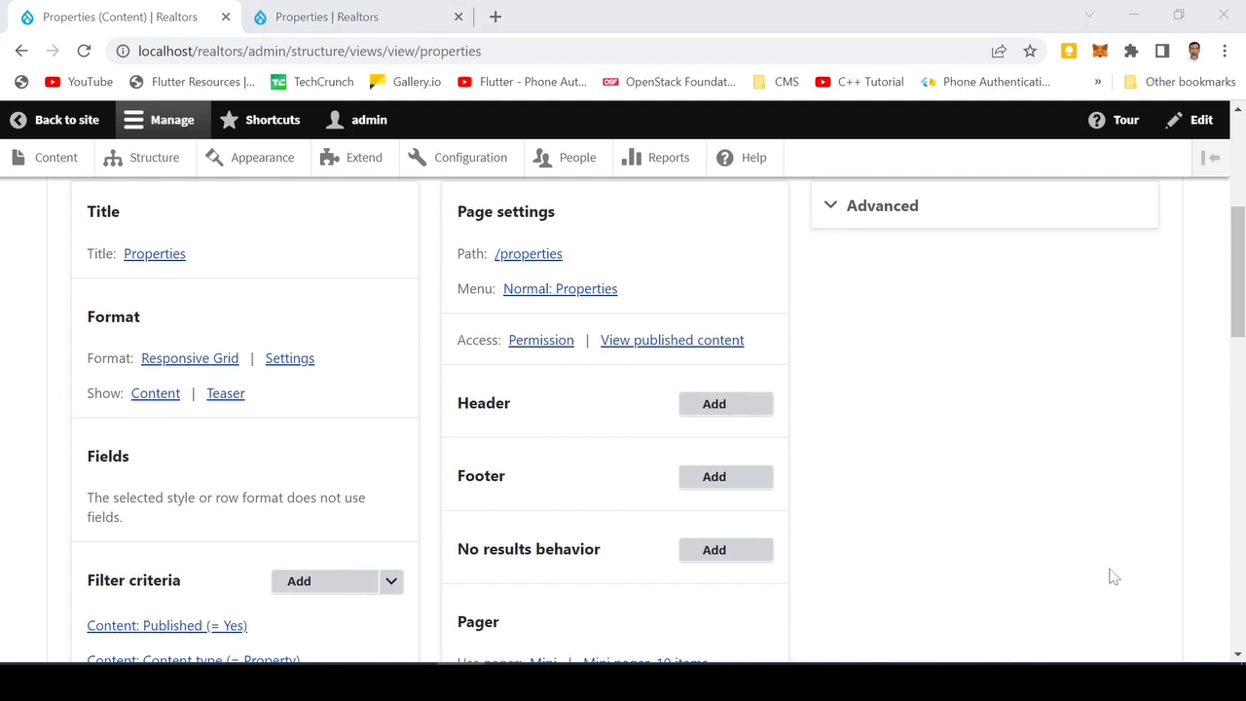
Step: Examine the property listings in the view's preview and compare them with the Format settings
{"action": "scroll", "coordinate": [862, 503], "scroll_direction": "down", "scroll_amount": 8}
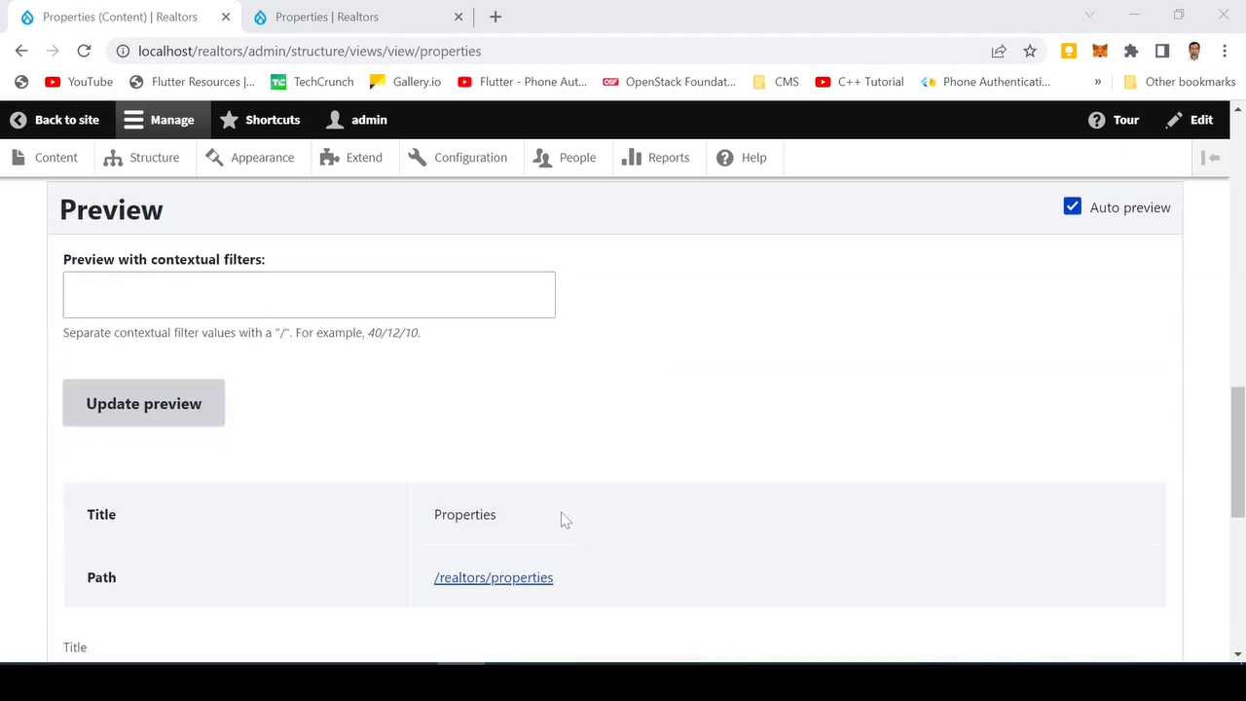
{"action": "scroll", "coordinate": [555, 516], "scroll_direction": "down", "scroll_amount": 4}
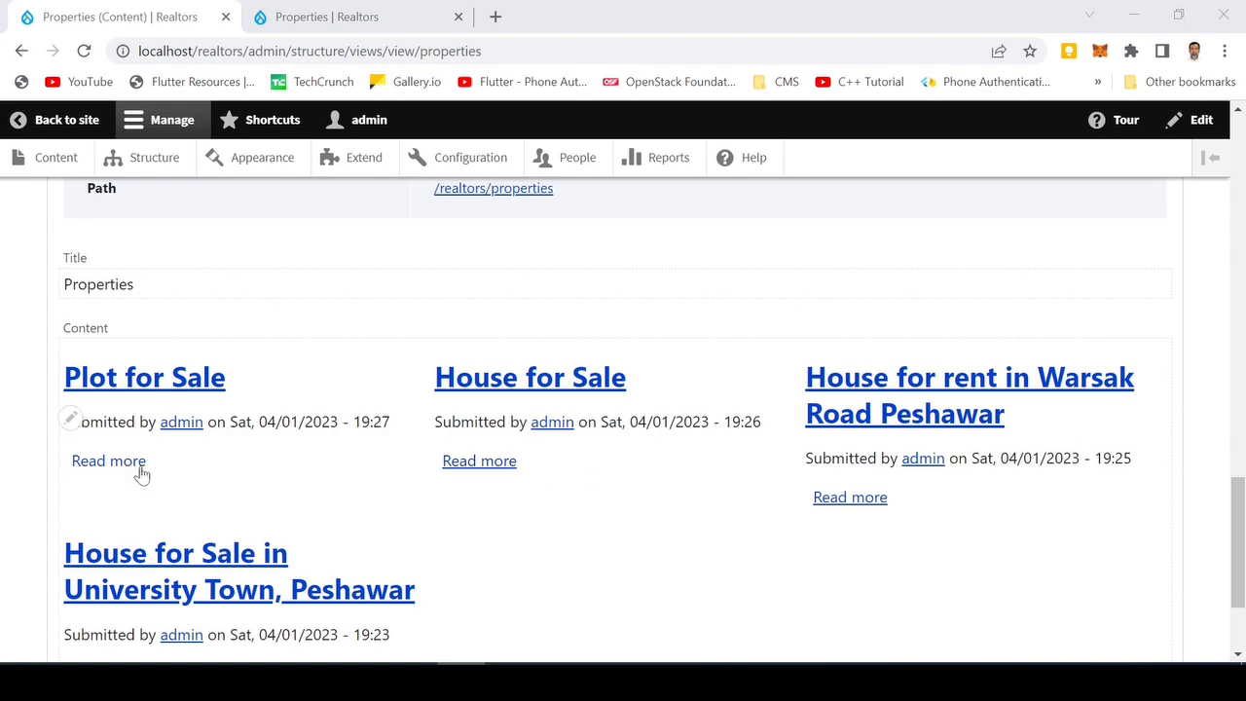
{"action": "scroll", "coordinate": [737, 526], "scroll_direction": "up", "scroll_amount": 3}
{"action": "scroll", "coordinate": [458, 531], "scroll_direction": "up", "scroll_amount": 8}
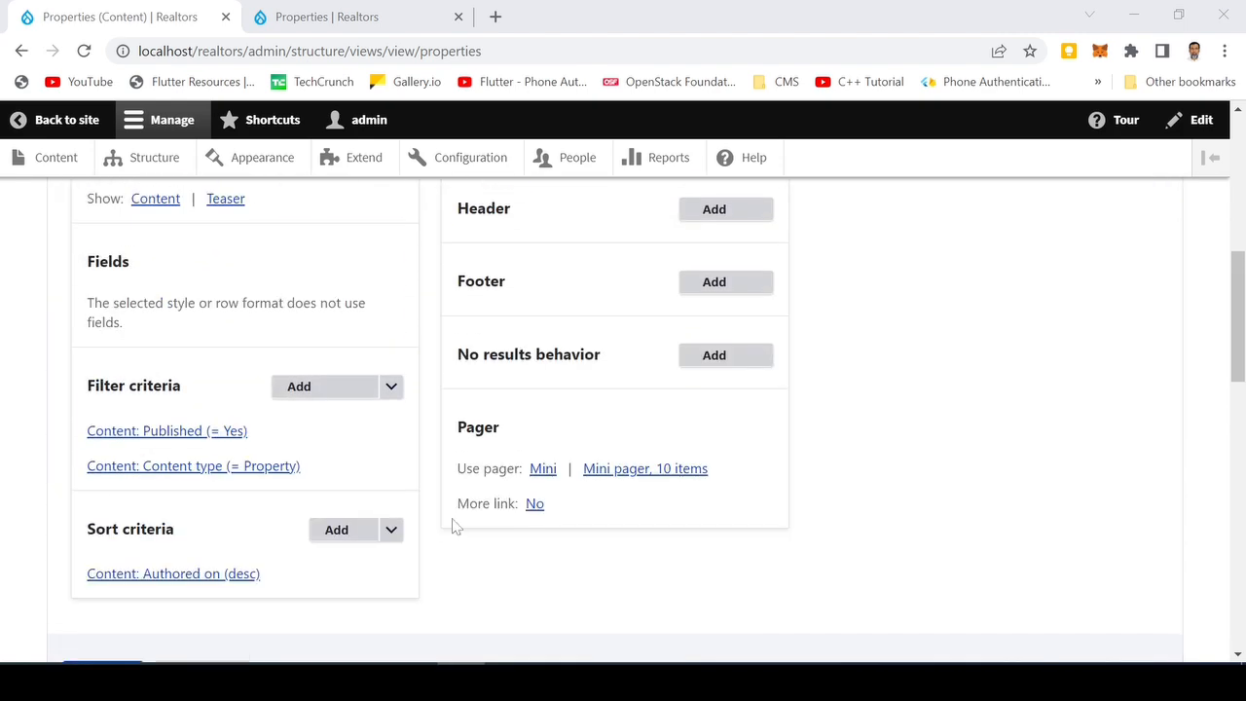
{"action": "scroll", "coordinate": [453, 526], "scroll_direction": "up", "scroll_amount": 3}
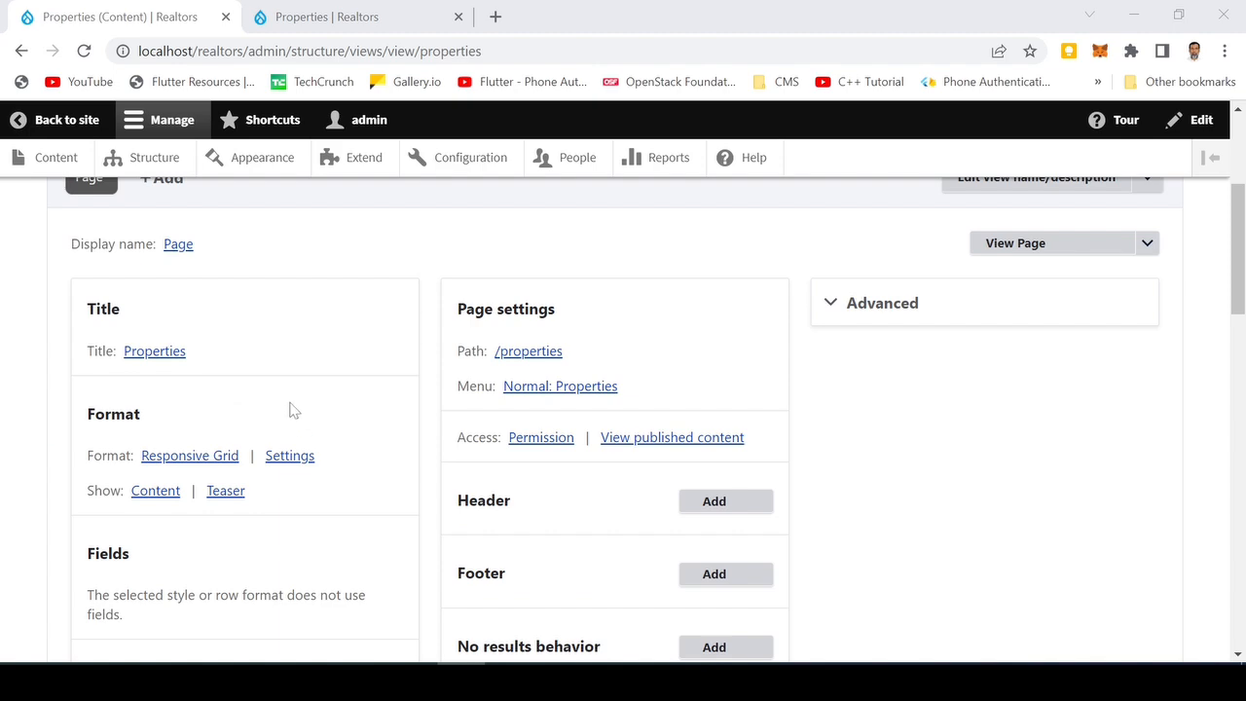
{"action": "scroll", "coordinate": [315, 496], "scroll_direction": "down", "scroll_amount": 20}
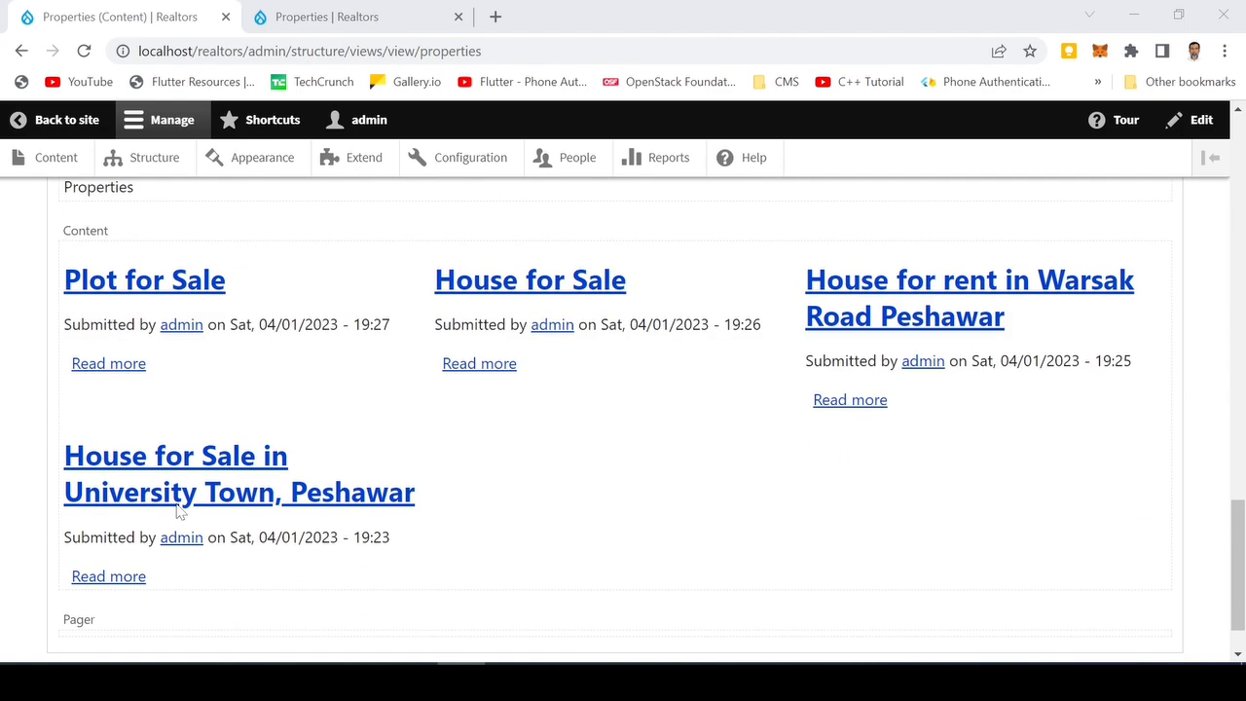
{"action": "scroll", "coordinate": [146, 404], "scroll_direction": "up", "scroll_amount": 15}
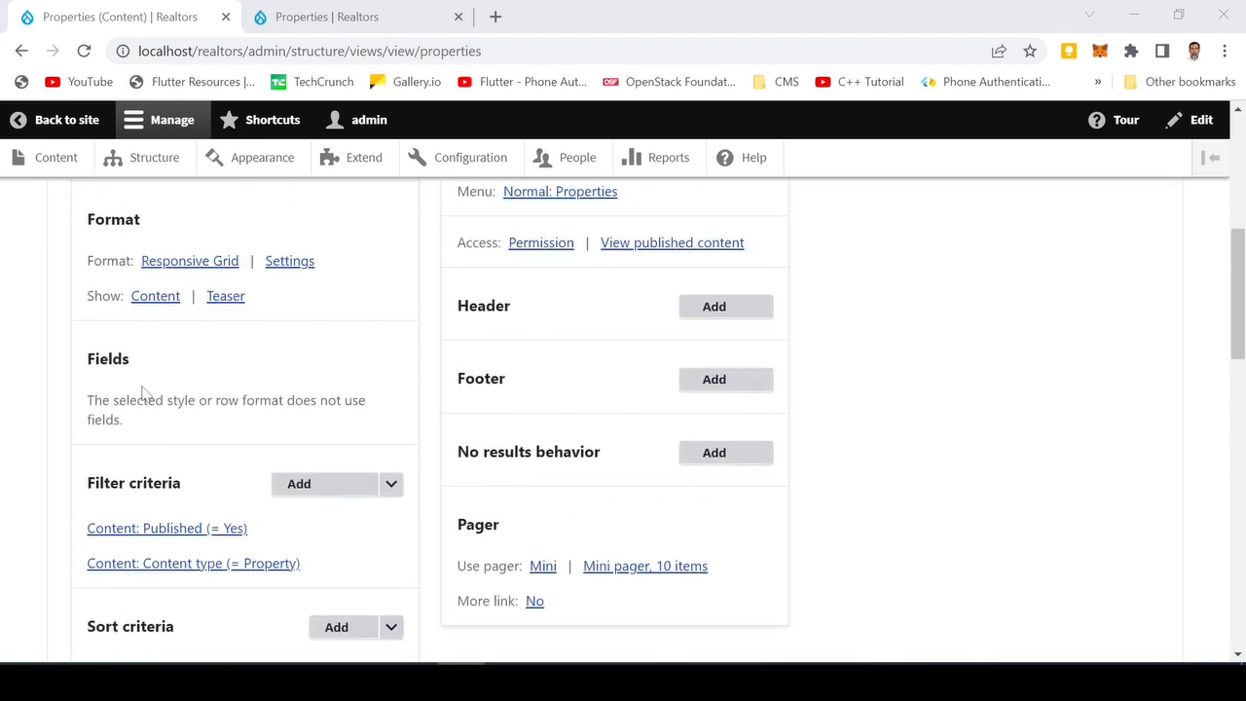
Step: Change the view's row style from Content to Fields and apply the default row style options
{"action": "left_click", "coordinate": [158, 299]}
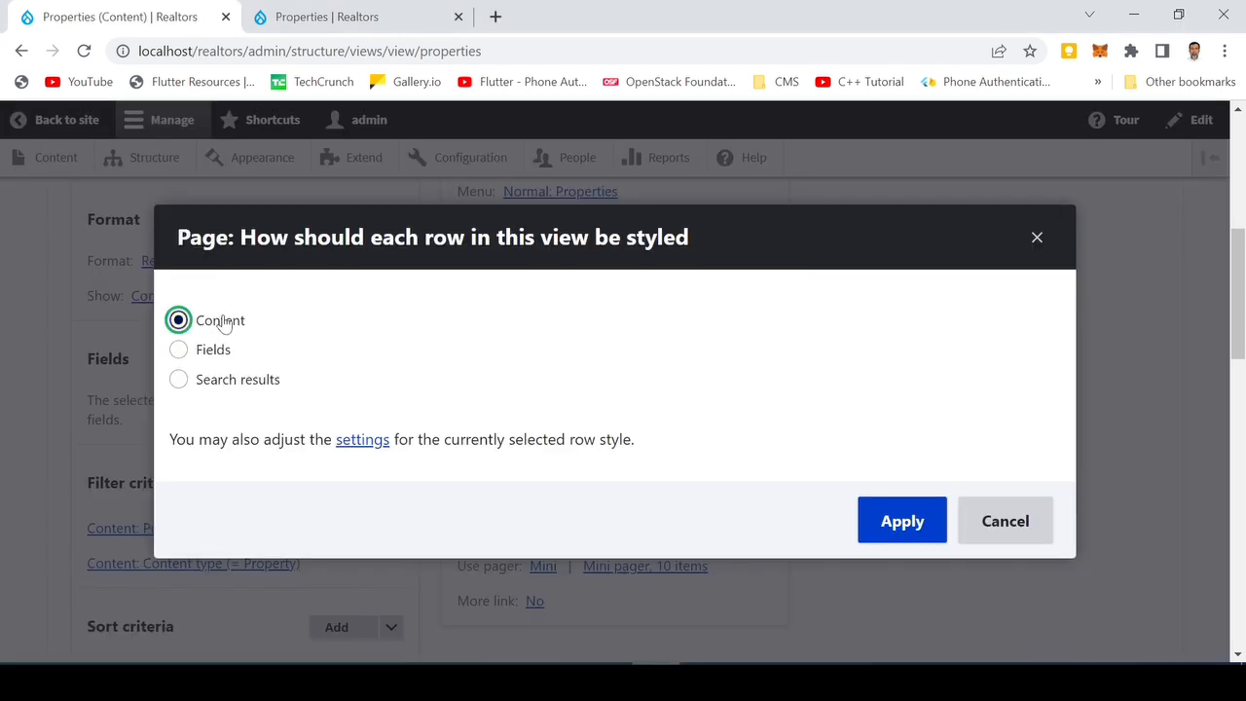
{"action": "left_click", "coordinate": [179, 352]}
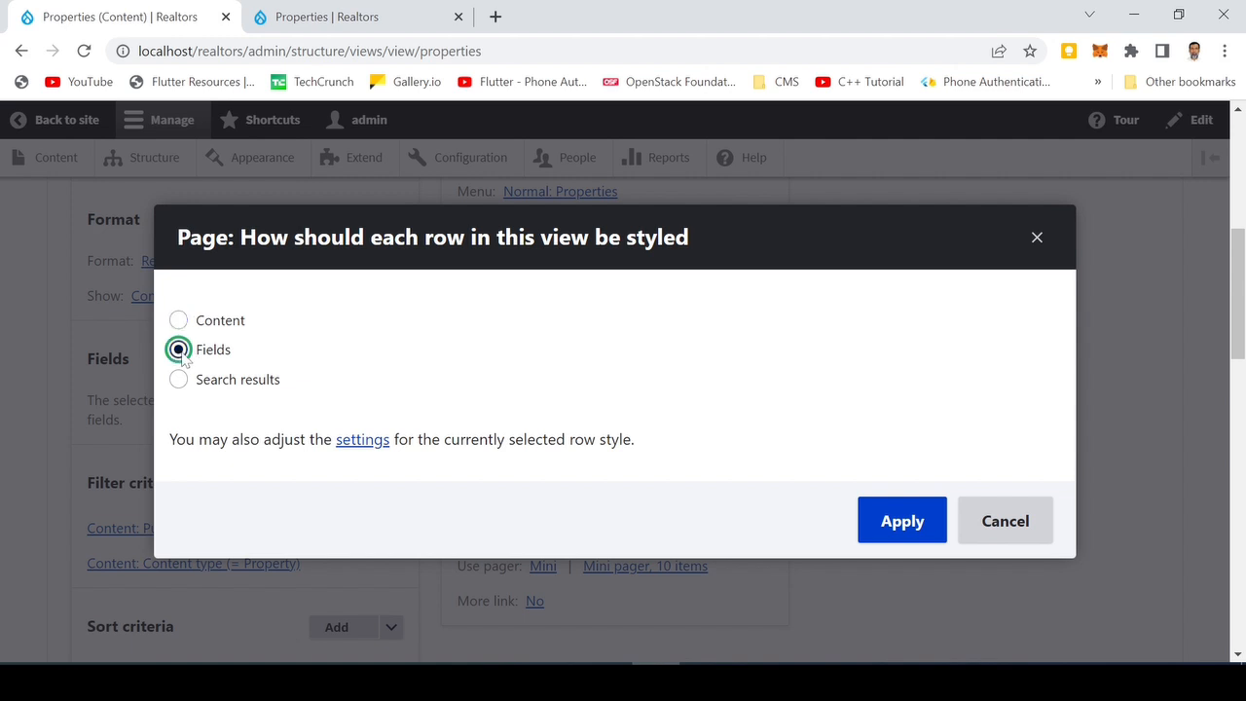
{"action": "left_click", "coordinate": [897, 526]}
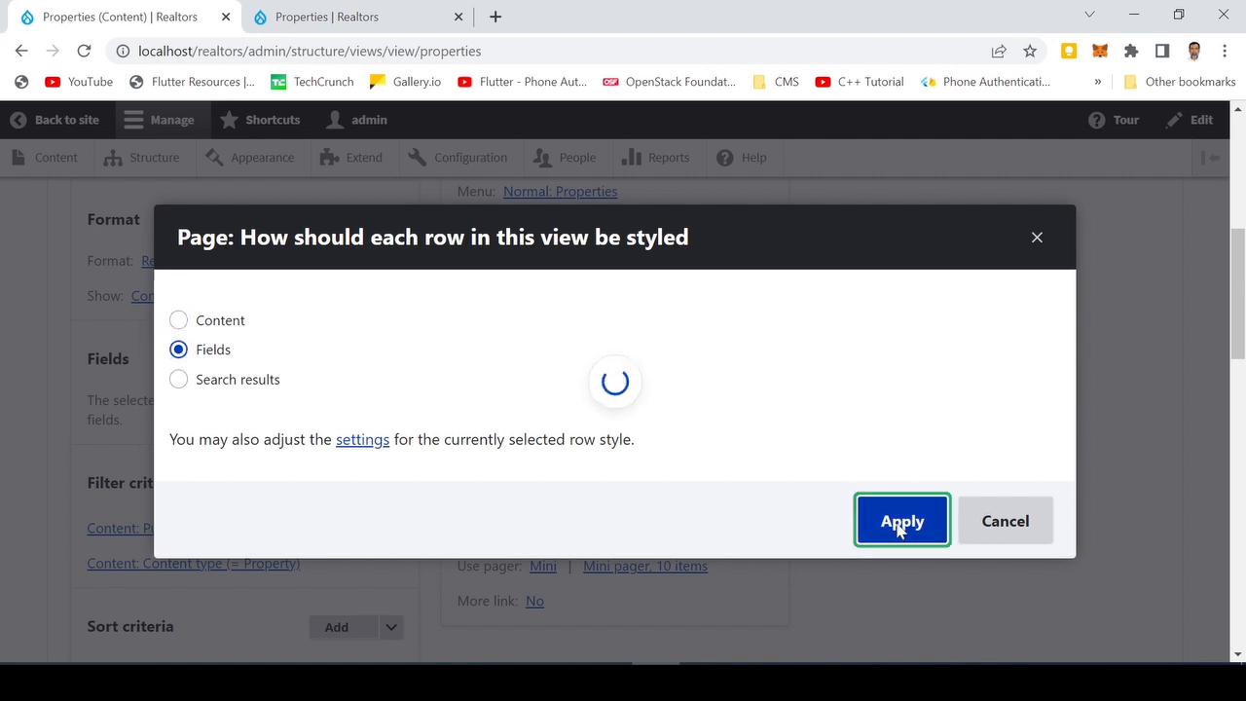
{"action": "scroll", "coordinate": [500, 417], "scroll_direction": "down", "scroll_amount": 1}
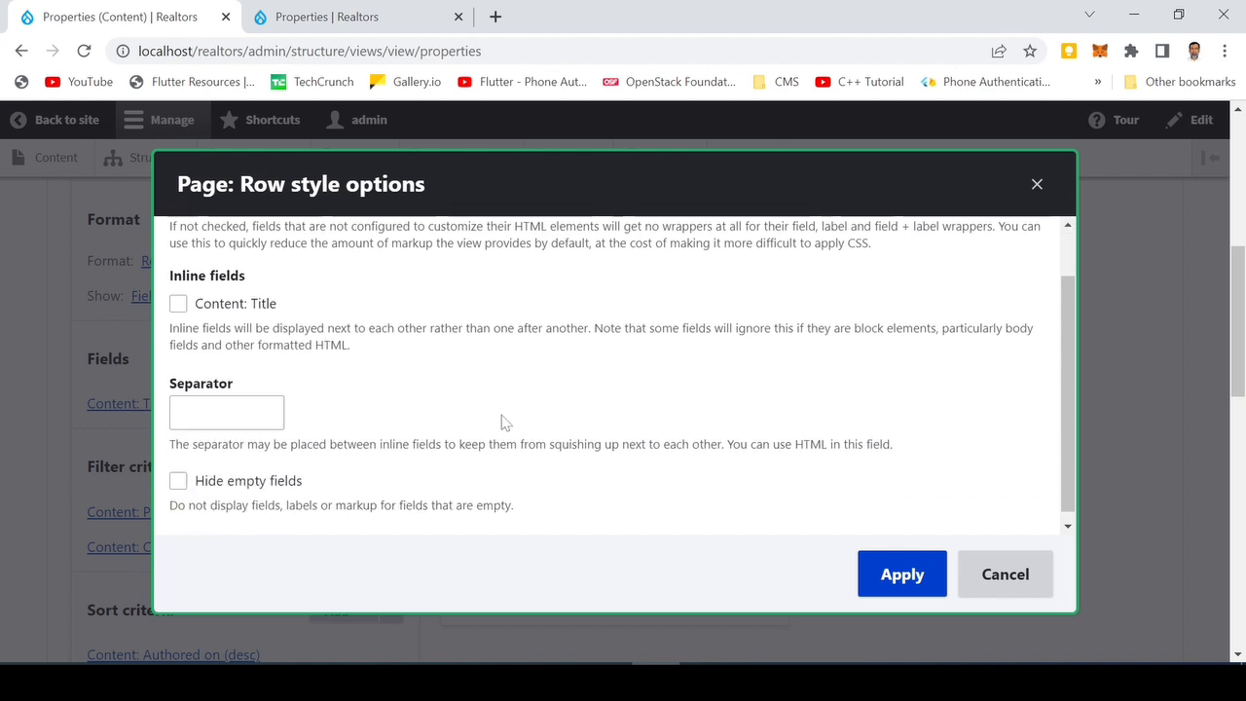
{"action": "left_click", "coordinate": [903, 575]}
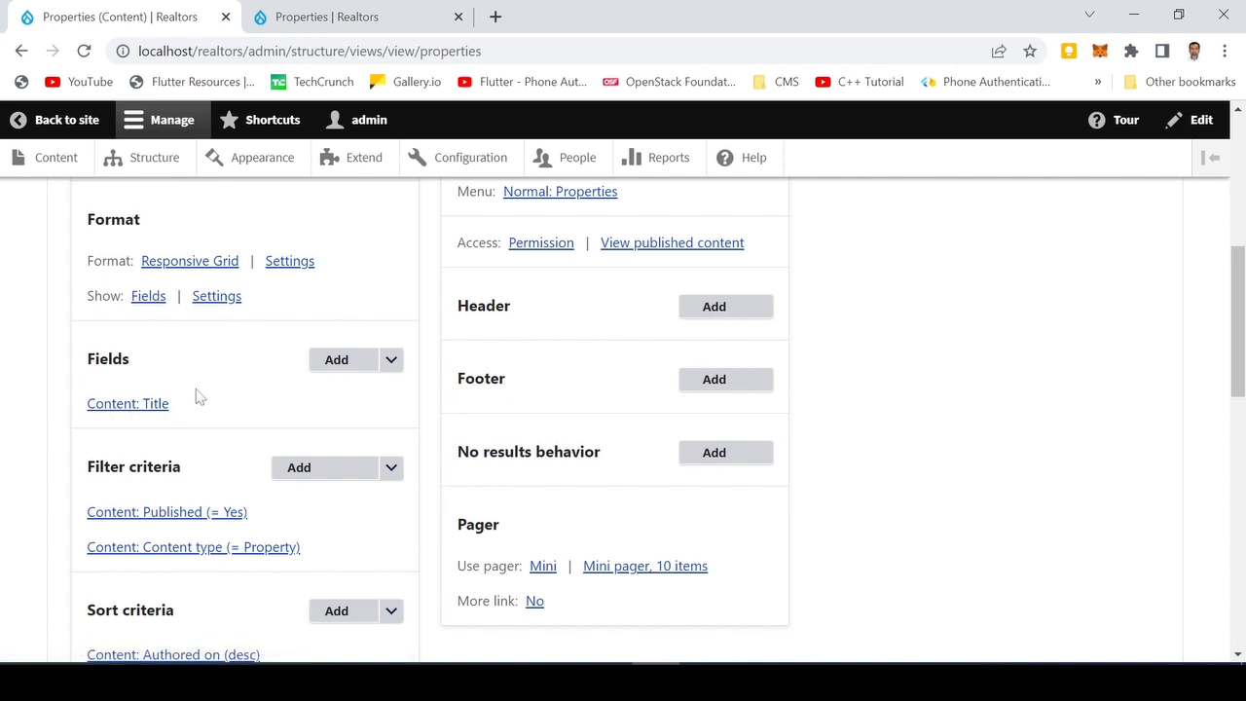
Step: Check the title-only preview, then find the Address content field with "add" and add it to the view's fields
{"action": "scroll", "coordinate": [184, 429], "scroll_direction": "down", "scroll_amount": 15}
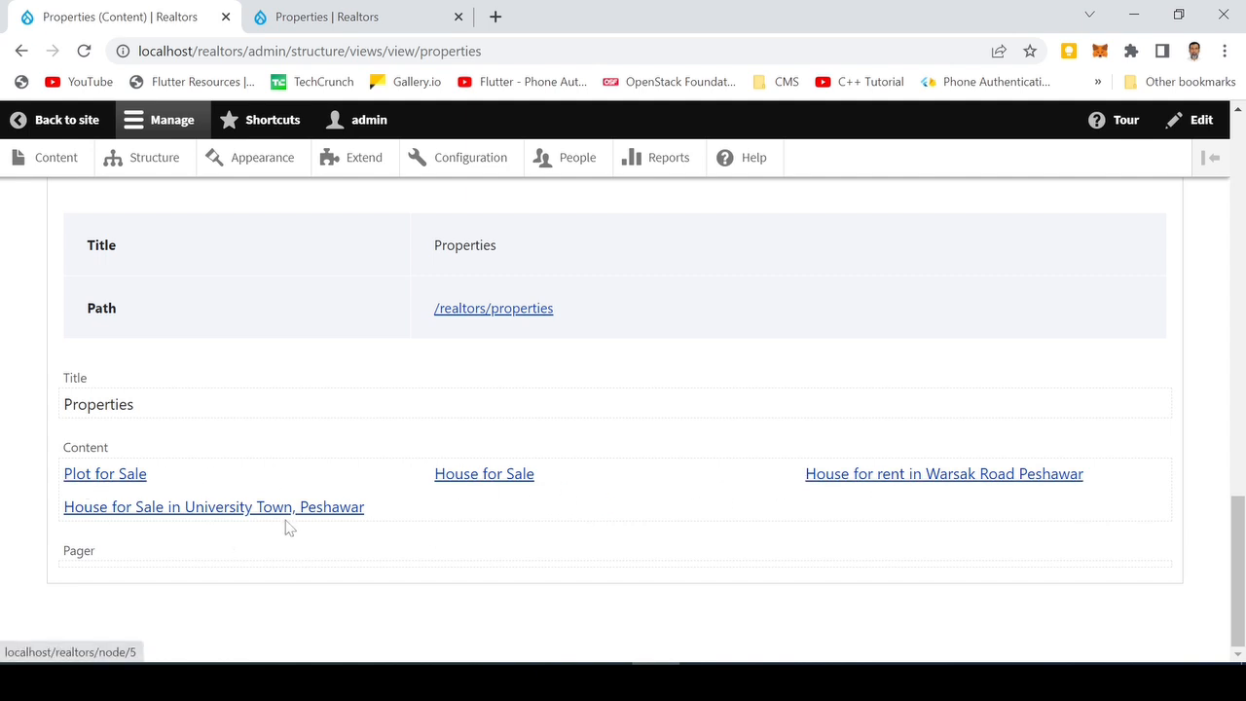
{"action": "scroll", "coordinate": [292, 516], "scroll_direction": "up", "scroll_amount": 10}
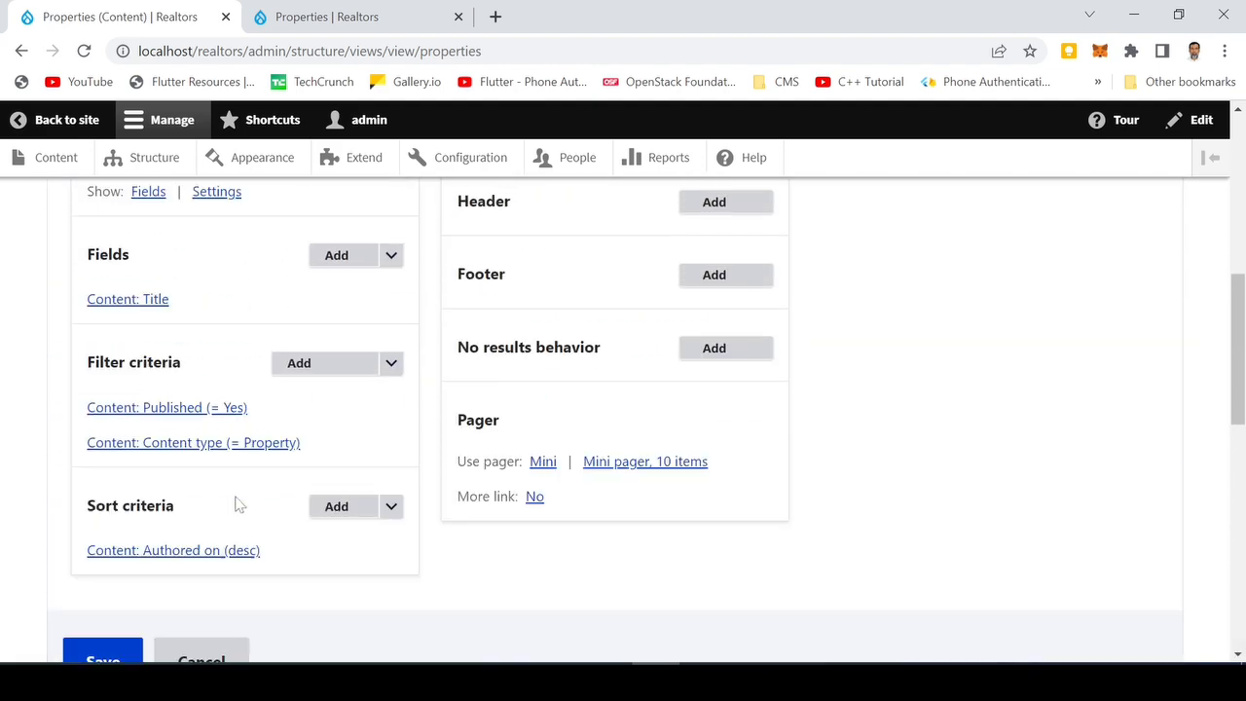
{"action": "left_click", "coordinate": [341, 304]}
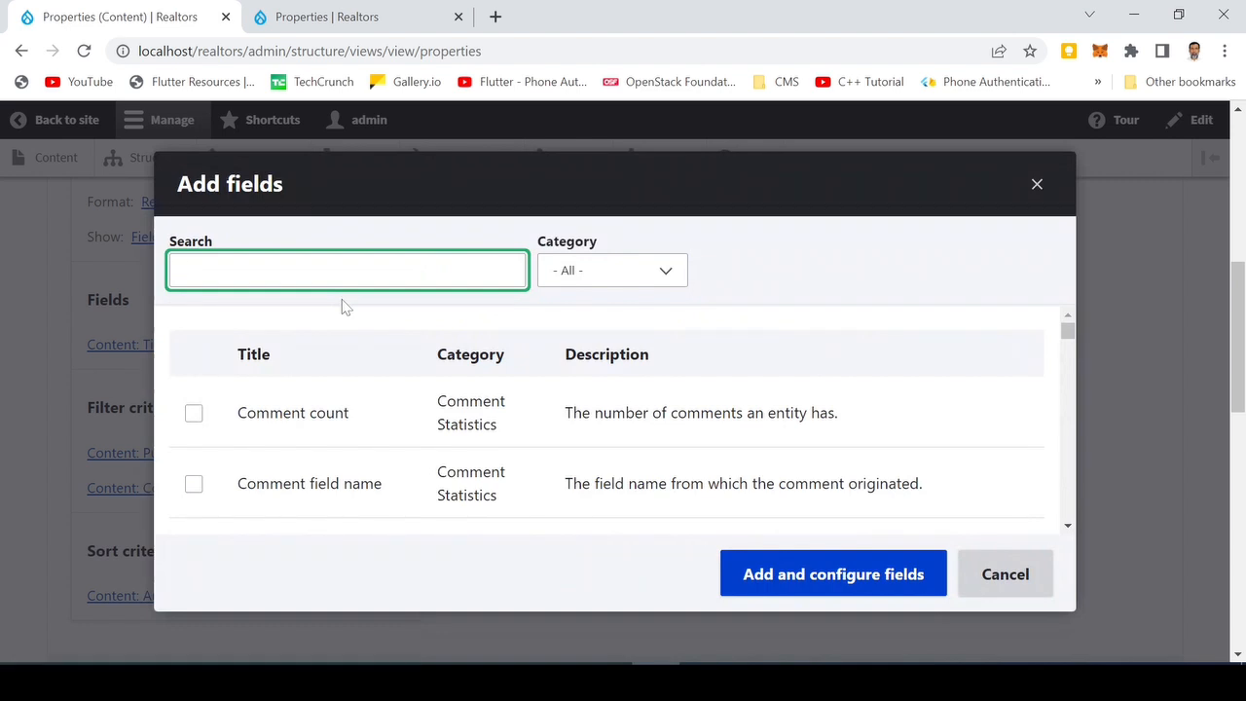
{"action": "type", "text": "add"}
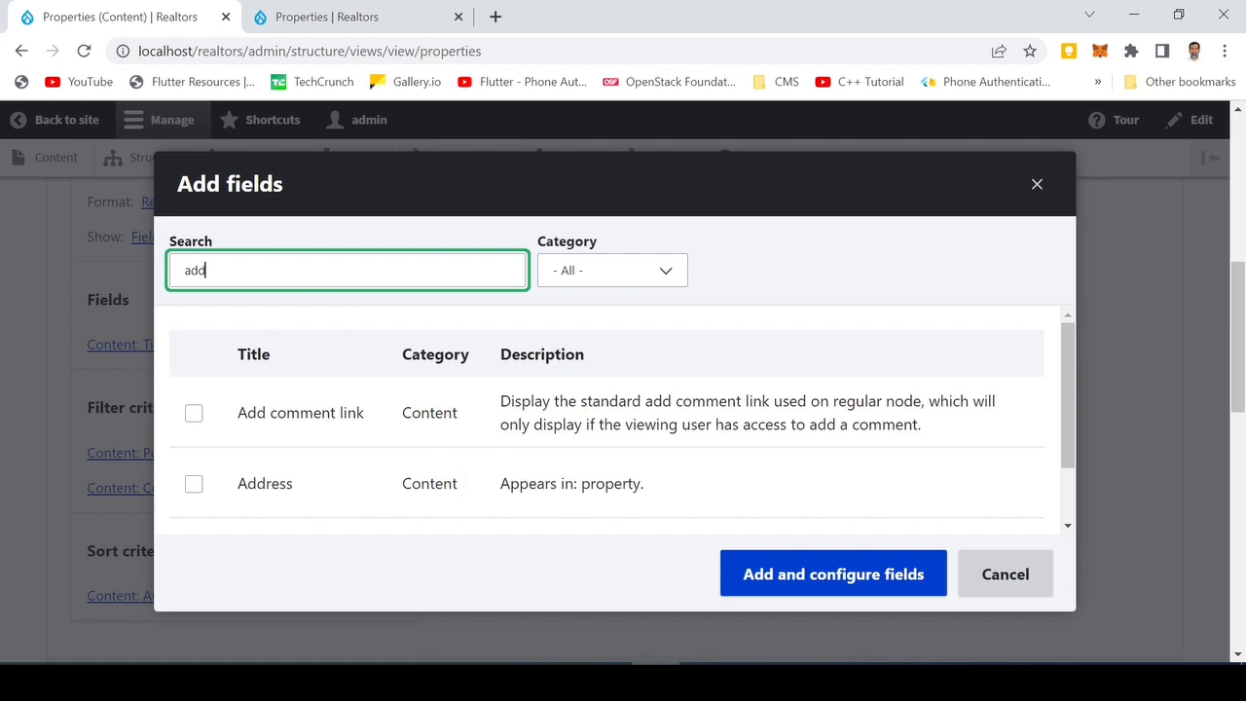
{"action": "left_click", "coordinate": [194, 484]}
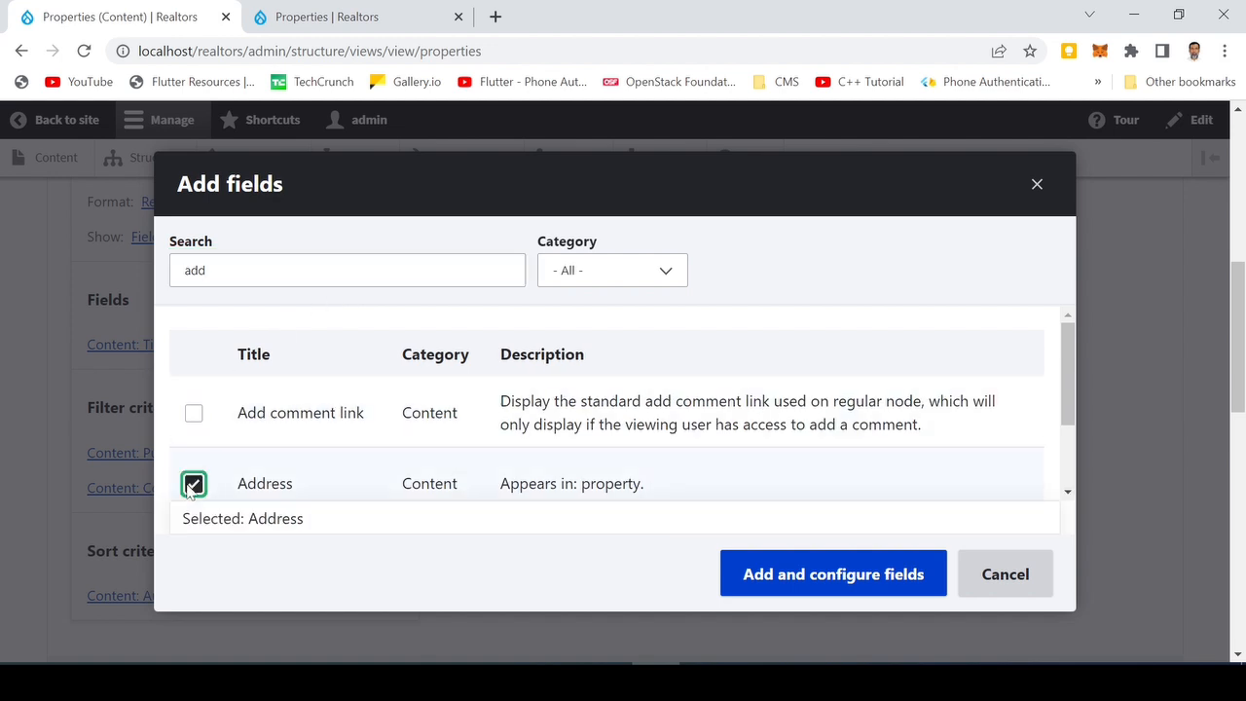
{"action": "left_click", "coordinate": [795, 588]}
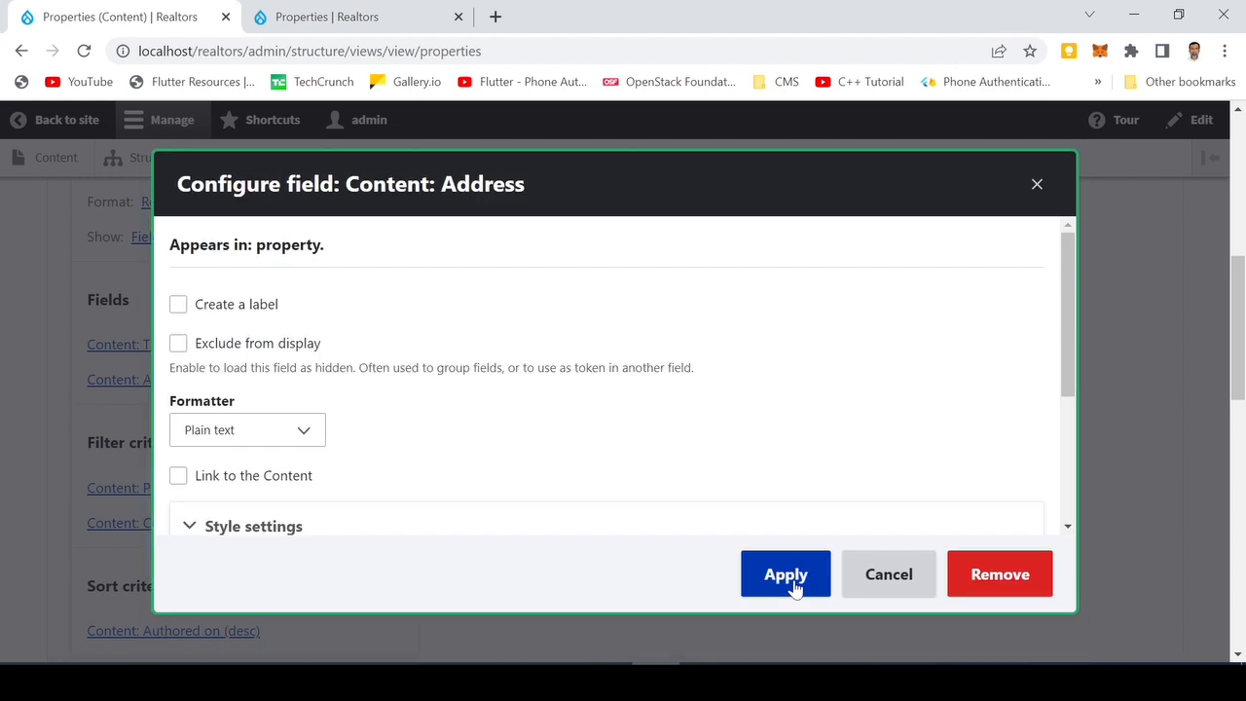
Step: Examine the Address field's label, formatter, style settings and rewrite results options
{"action": "scroll", "coordinate": [435, 430], "scroll_direction": "down", "scroll_amount": 2}
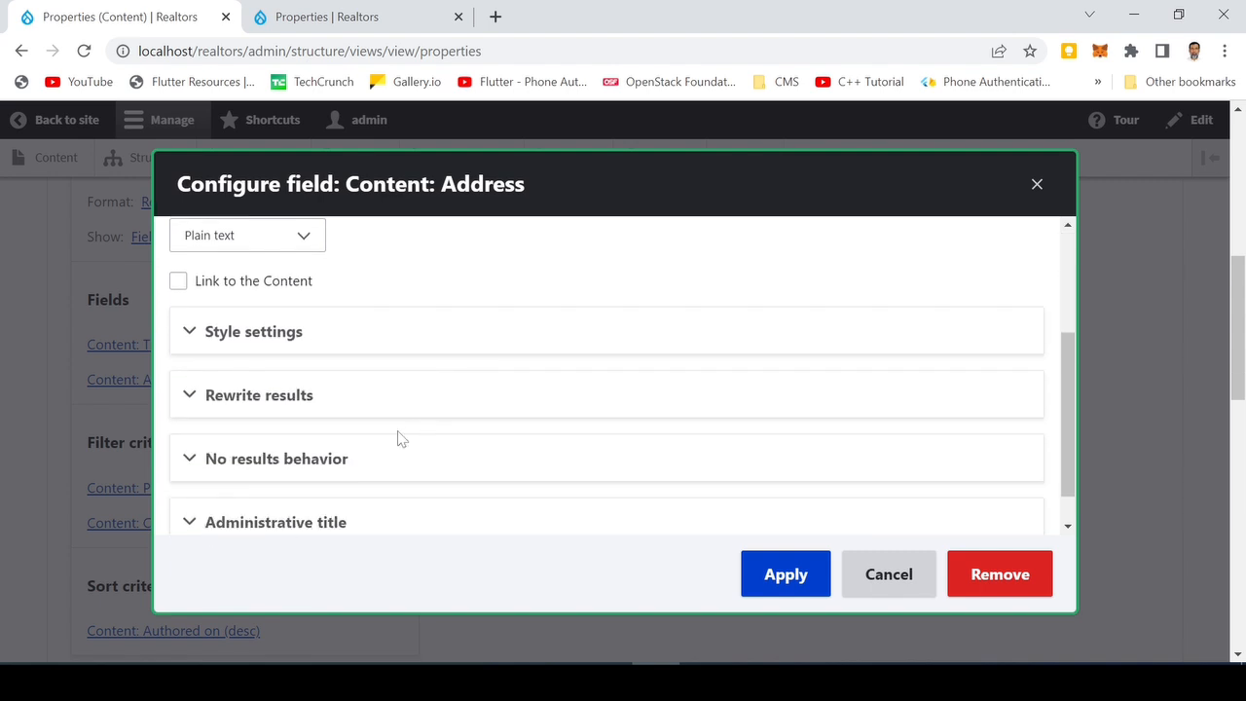
{"action": "scroll", "coordinate": [400, 437], "scroll_direction": "up", "scroll_amount": 2}
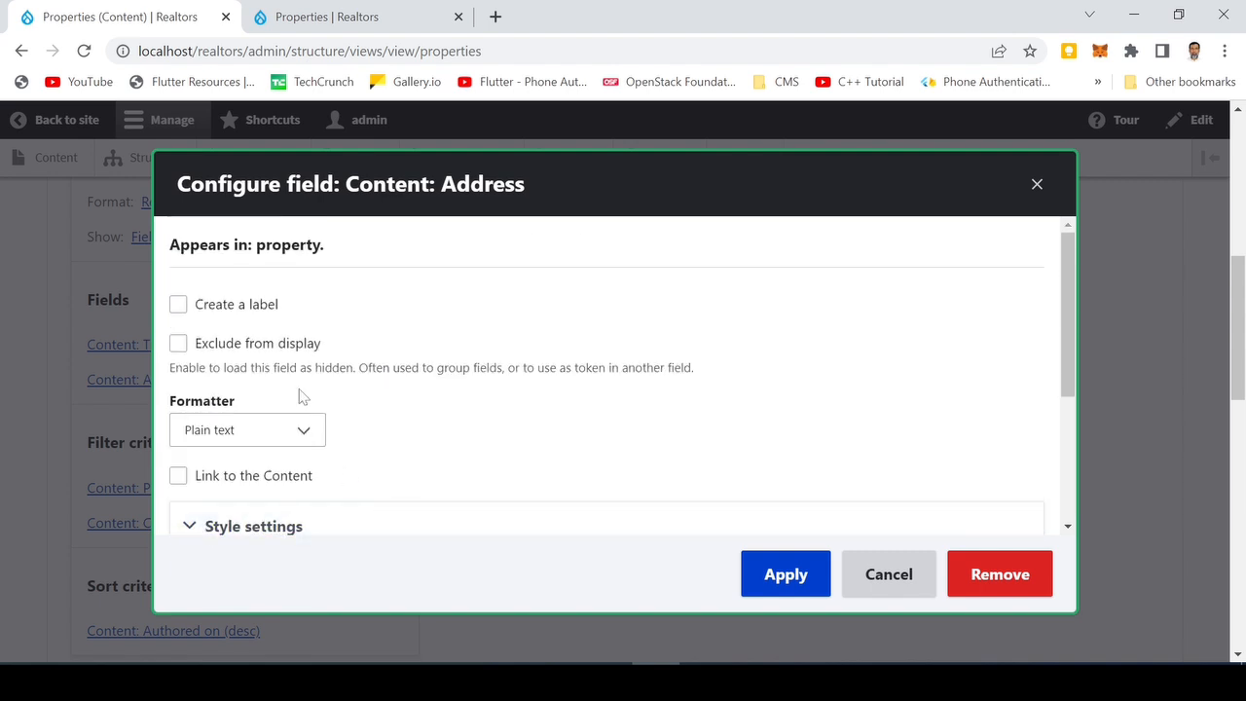
{"action": "left_click", "coordinate": [219, 308]}
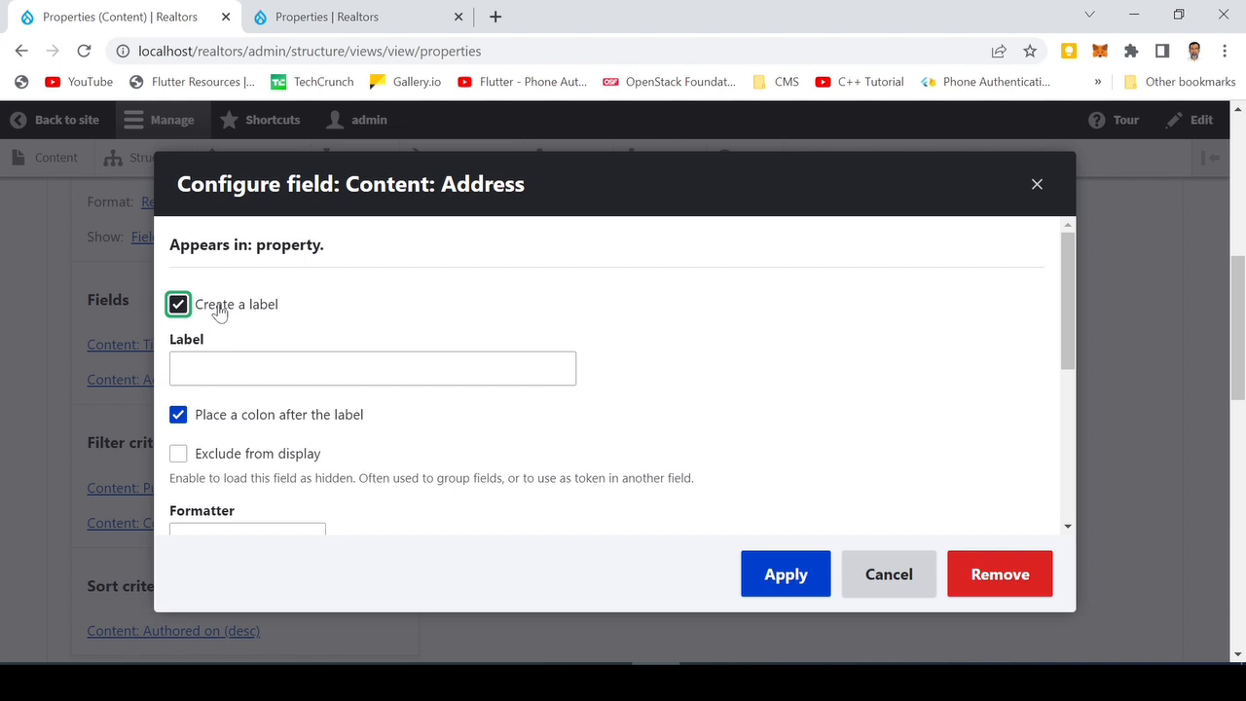
{"action": "left_click", "coordinate": [219, 307]}
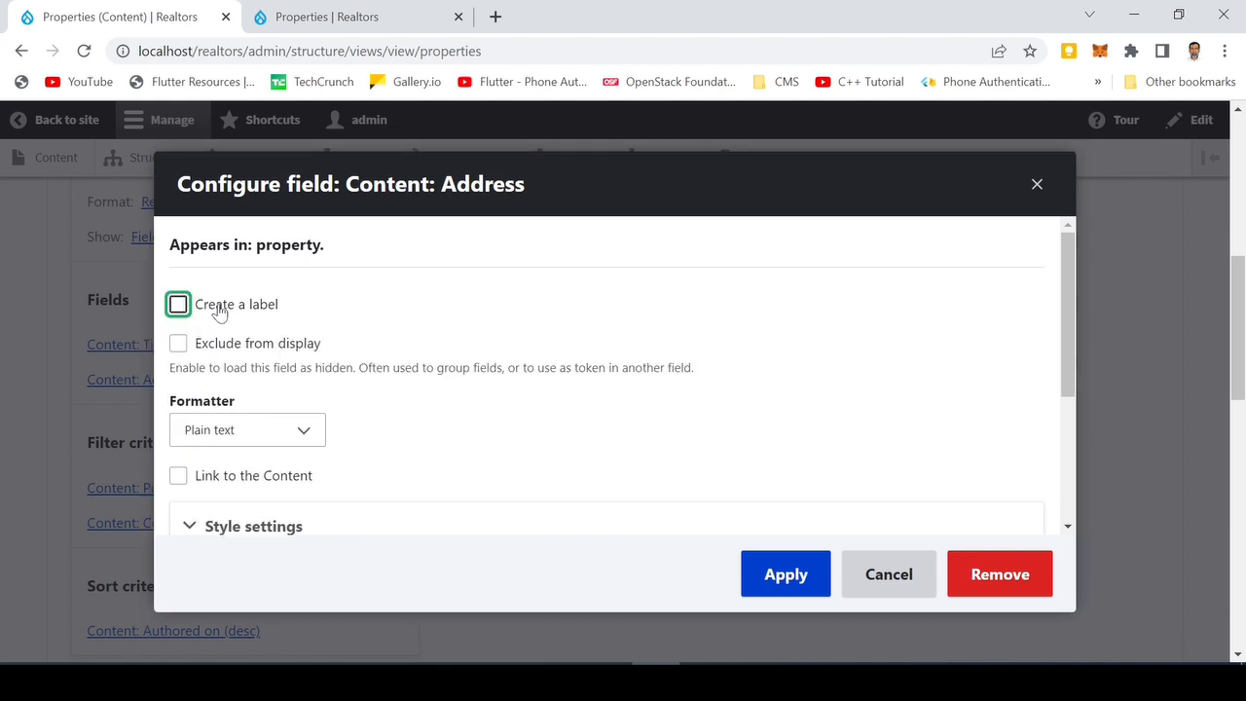
{"action": "scroll", "coordinate": [370, 425], "scroll_direction": "down", "scroll_amount": 1}
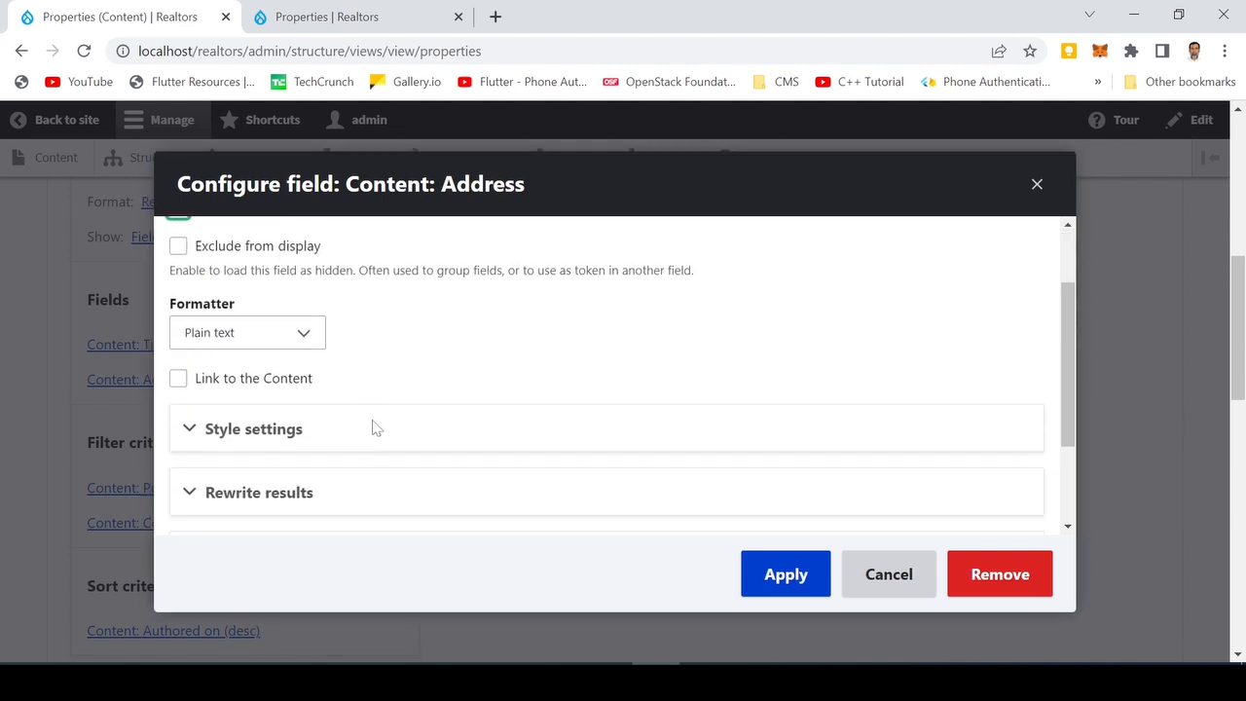
{"action": "left_click", "coordinate": [216, 334]}
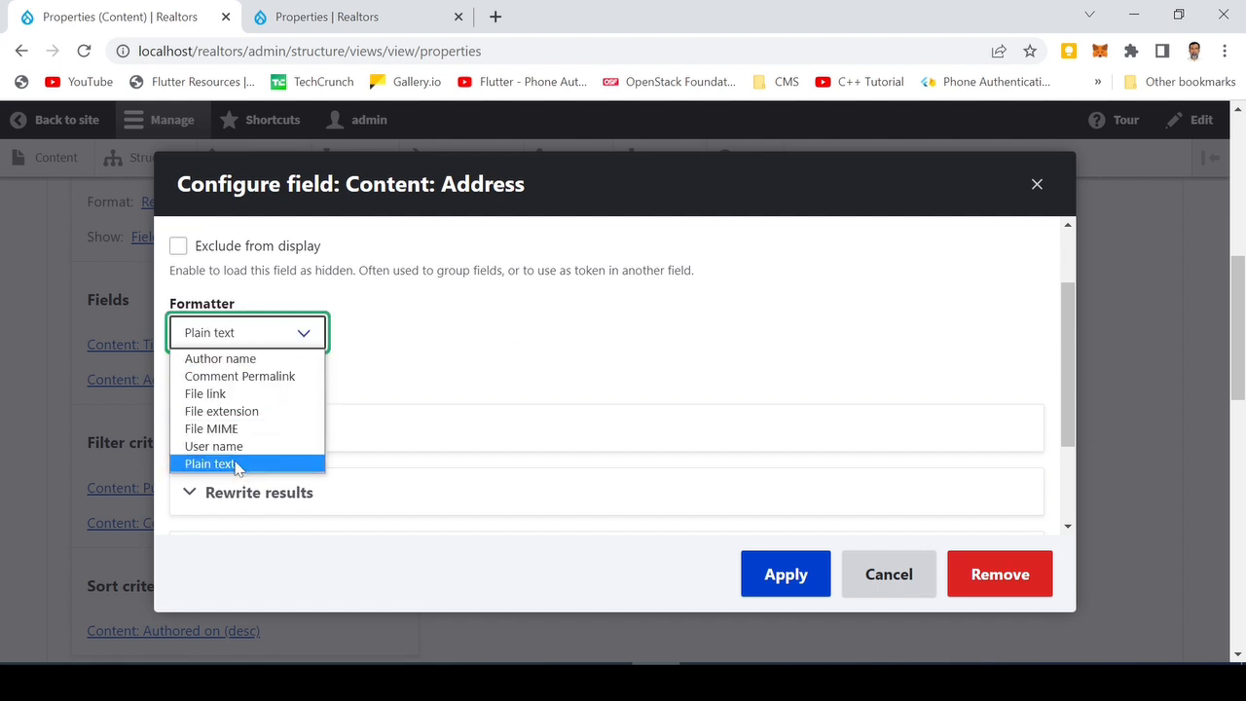
{"action": "left_click", "coordinate": [519, 316]}
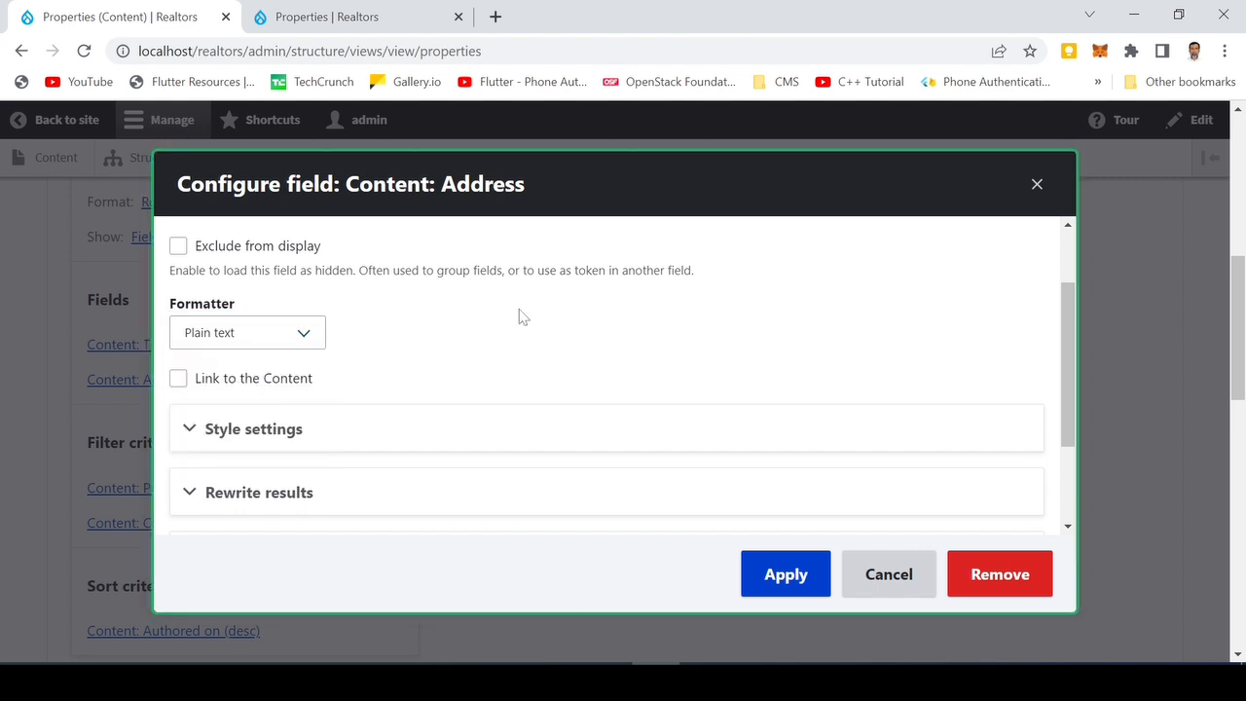
{"action": "scroll", "coordinate": [519, 316], "scroll_direction": "down", "scroll_amount": 3}
{"action": "left_click", "coordinate": [191, 298]}
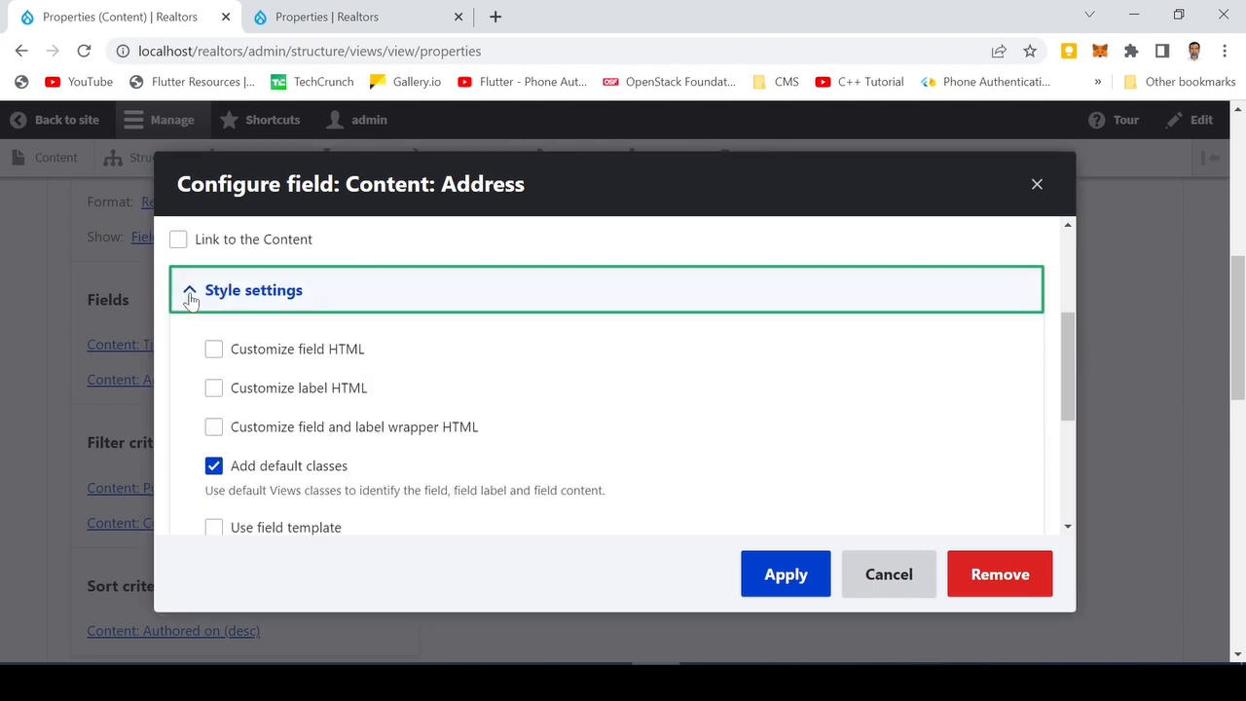
{"action": "left_click", "coordinate": [191, 298]}
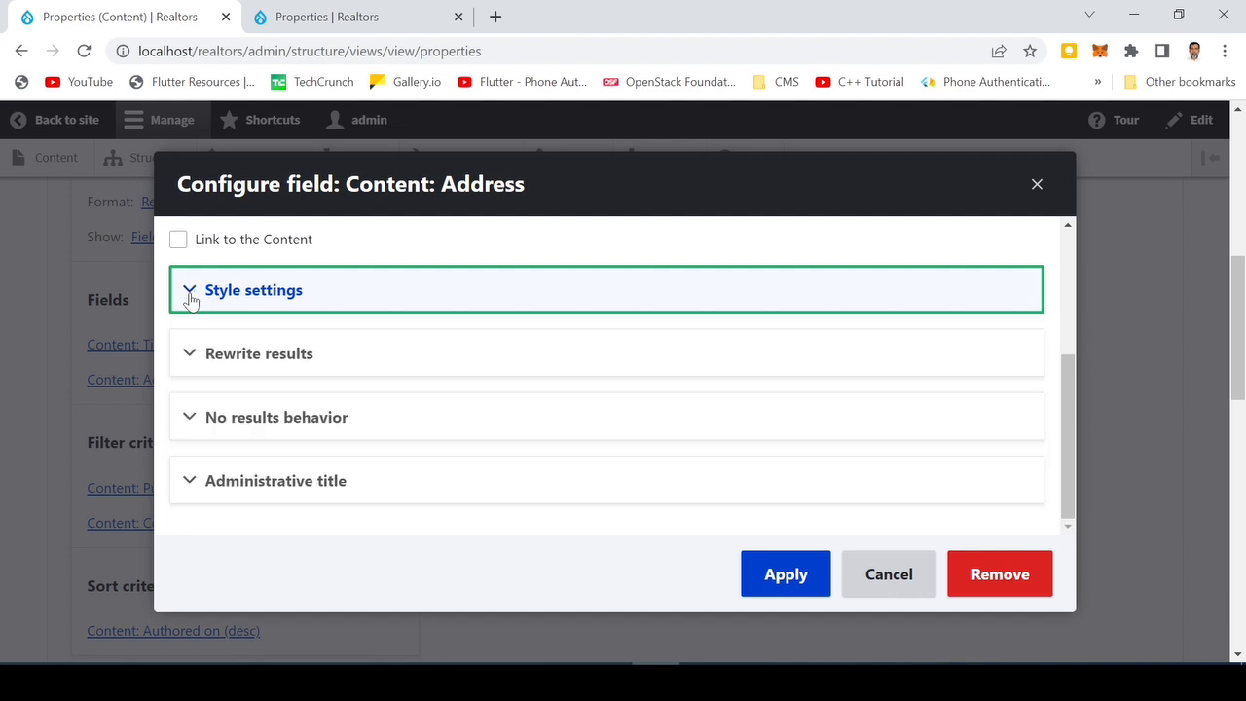
{"action": "left_click", "coordinate": [188, 358]}
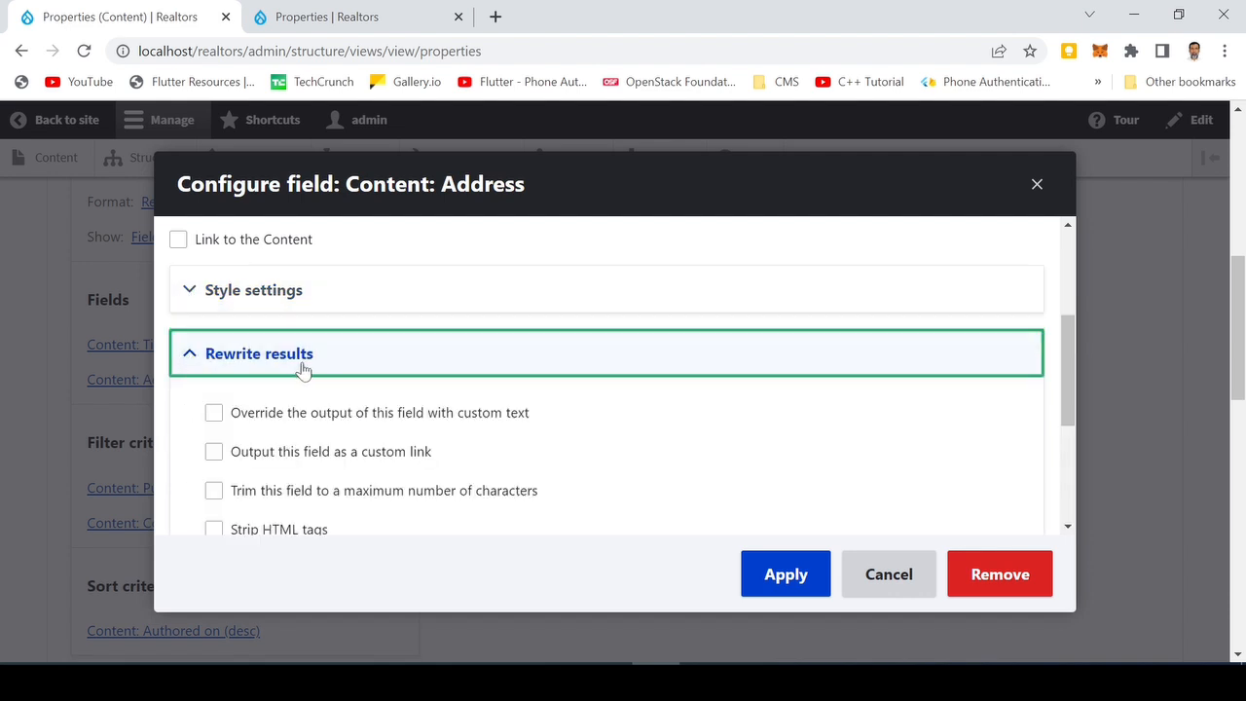
{"action": "scroll", "coordinate": [323, 372], "scroll_direction": "down", "scroll_amount": 2}
{"action": "scroll", "coordinate": [322, 372], "scroll_direction": "up", "scroll_amount": 2}
{"action": "left_click", "coordinate": [190, 361]}
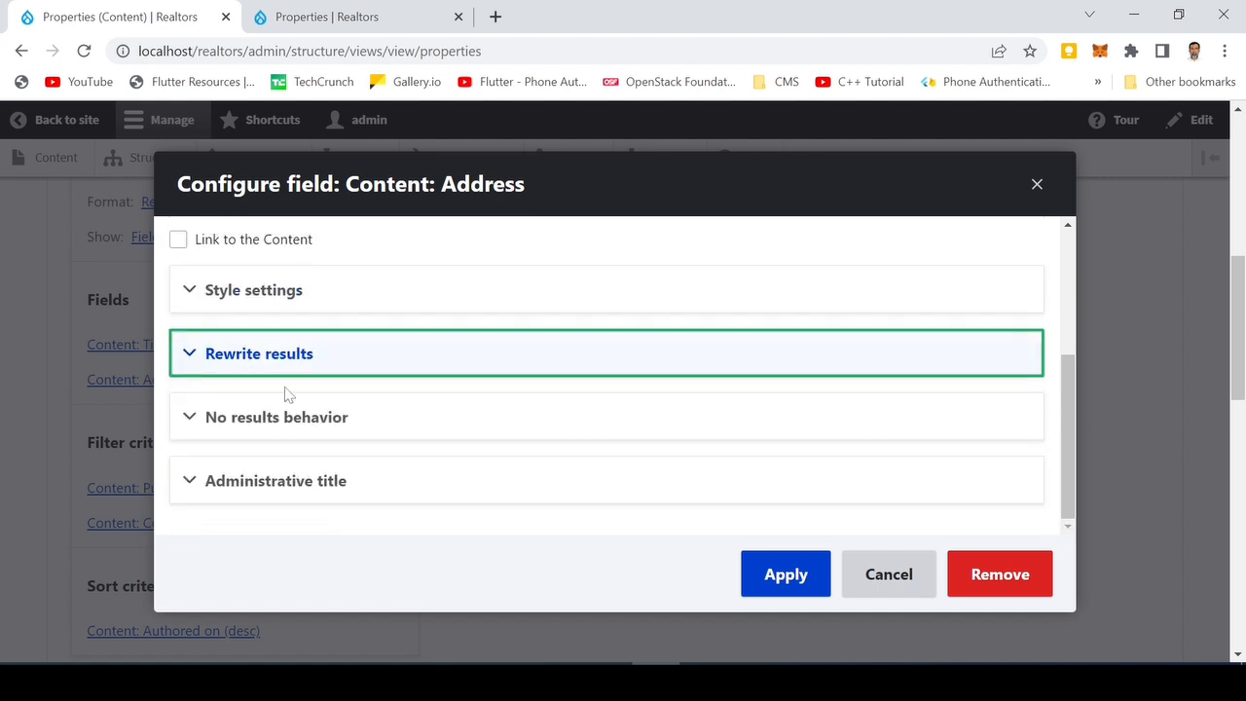
Step: Give the Address field the label "Address" with a colon after it, apply the change, and check the listings in the preview
{"action": "scroll", "coordinate": [393, 467], "scroll_direction": "up", "scroll_amount": 3}
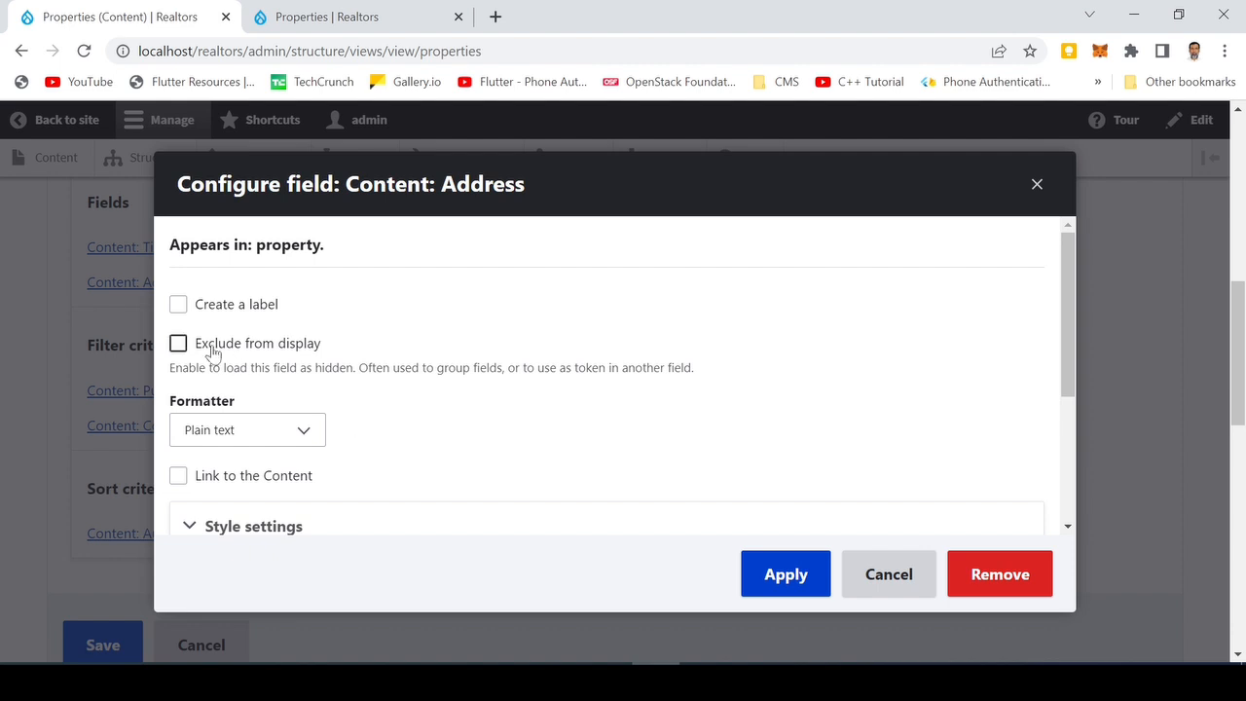
{"action": "left_click", "coordinate": [179, 304]}
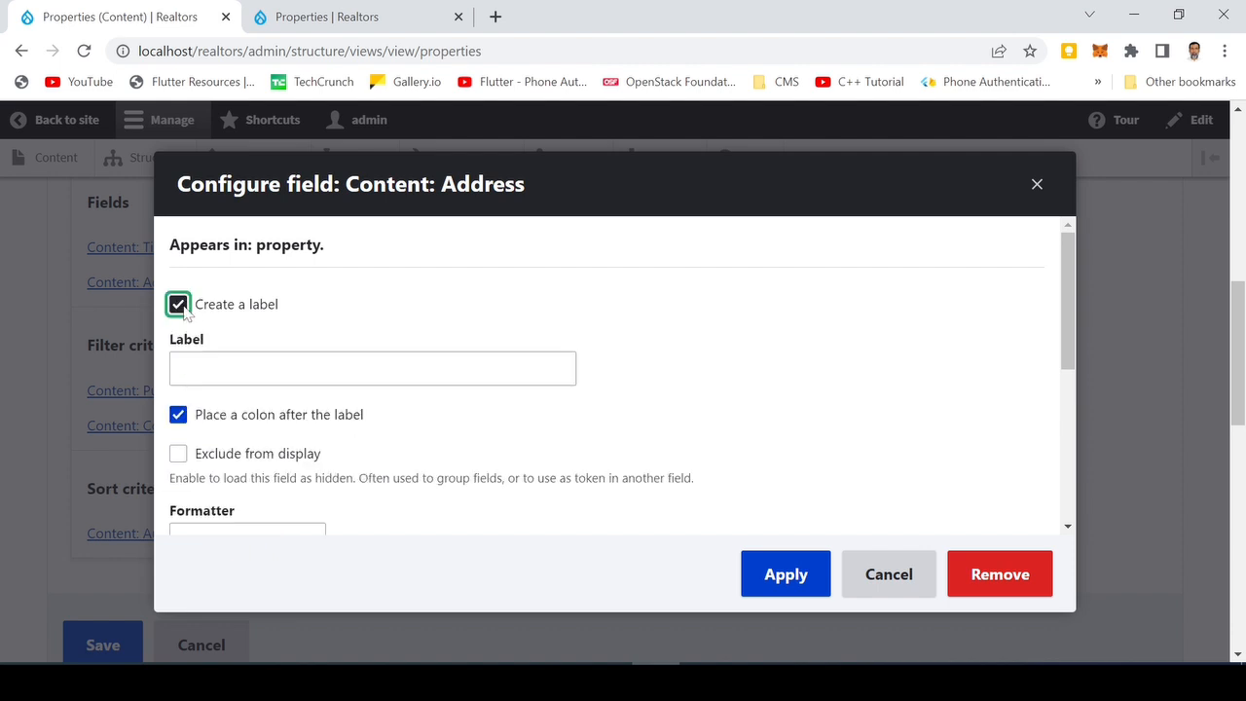
{"action": "left_click", "coordinate": [282, 368]}
{"action": "type", "text": "Address"}
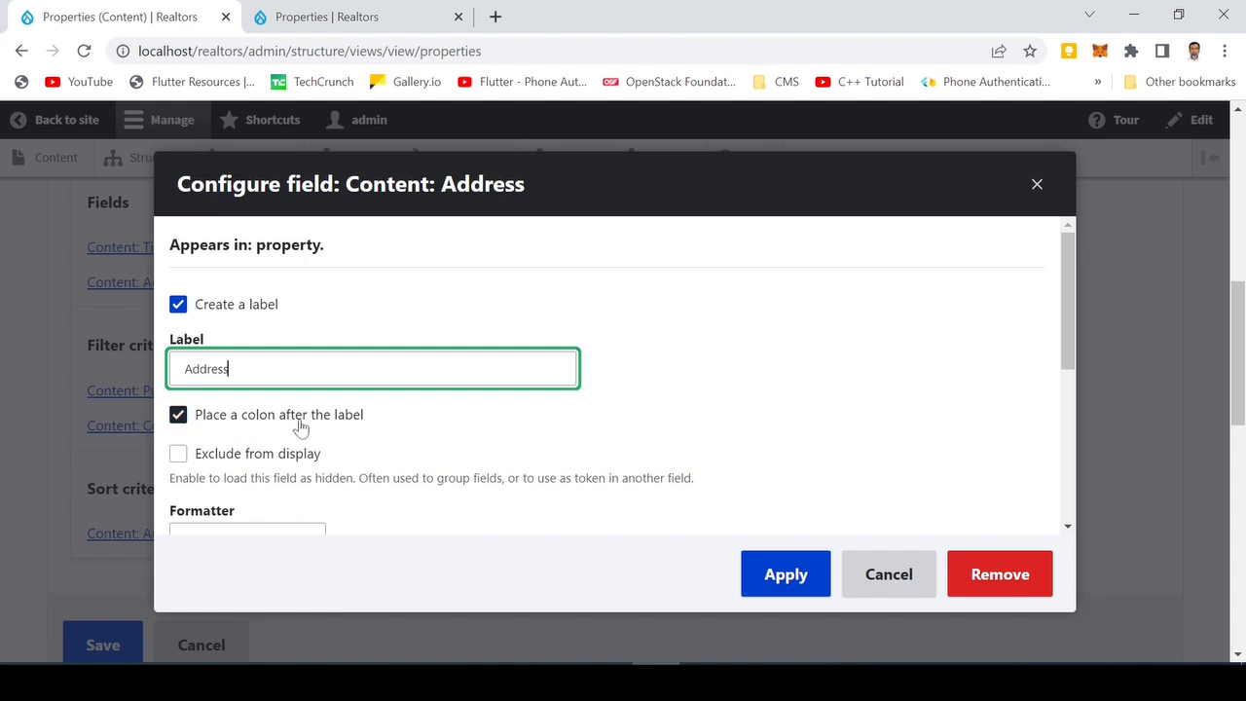
{"action": "left_click", "coordinate": [766, 581]}
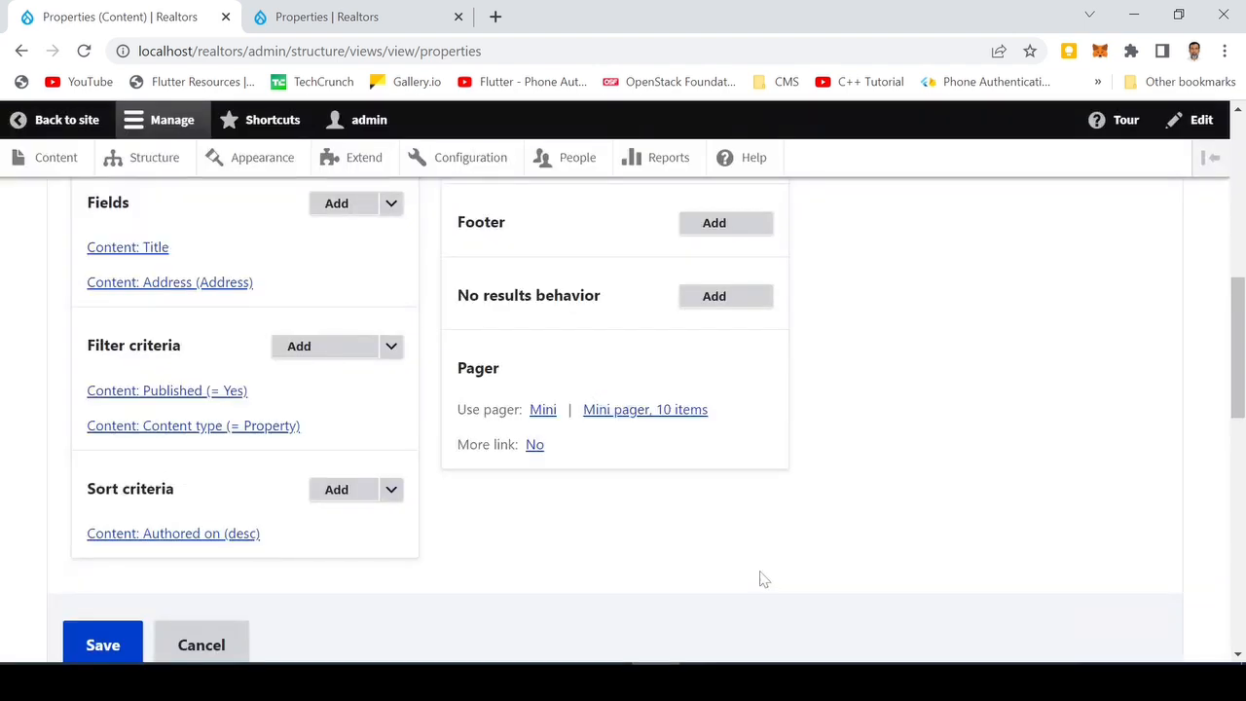
{"action": "scroll", "coordinate": [64, 473], "scroll_direction": "down", "scroll_amount": 12}
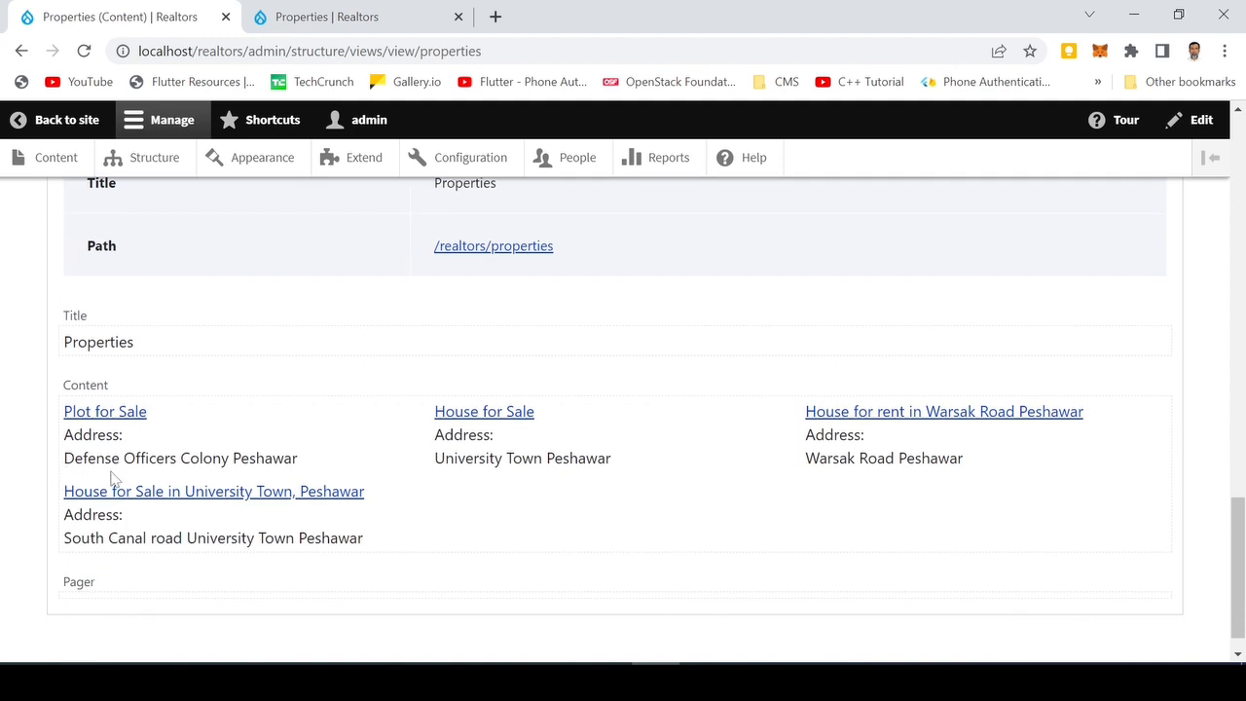
{"action": "left_click_drag", "start_coordinate": [73, 434], "coordinate": [283, 457]}
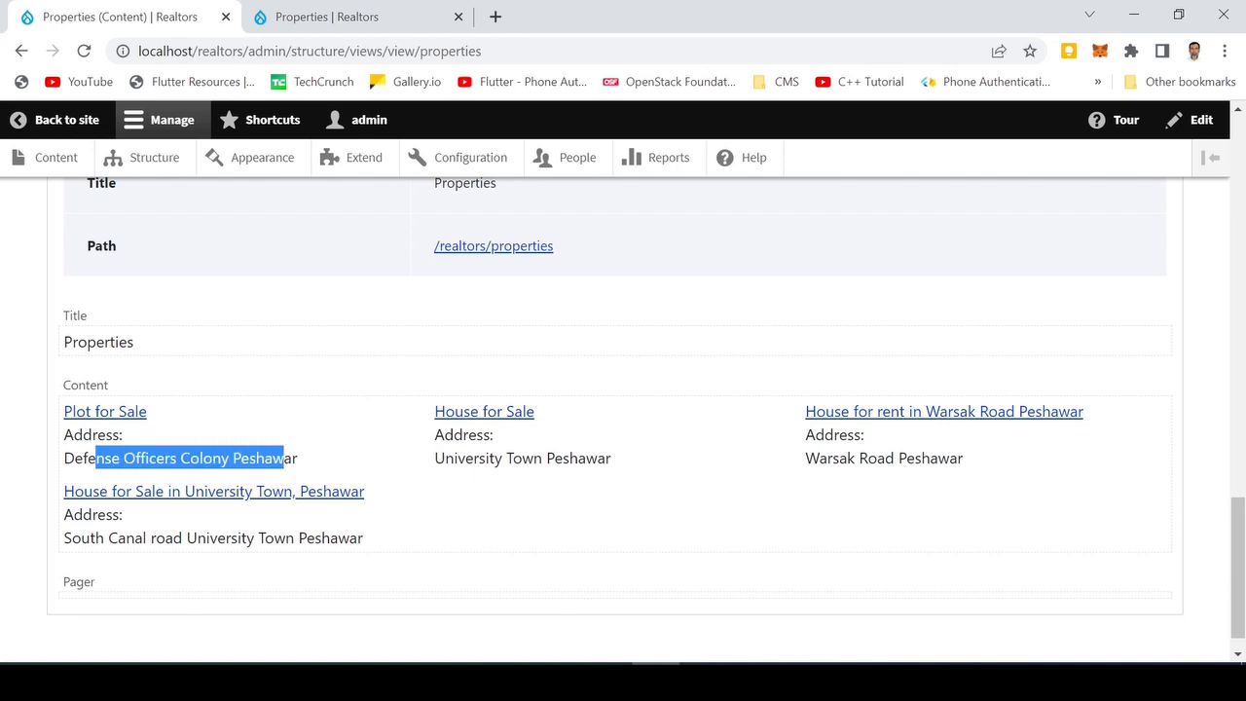
{"action": "left_click", "coordinate": [565, 497]}
Step: Turn off the Address field's label, apply the change, and check the listings in the preview
{"action": "scroll", "coordinate": [292, 439], "scroll_direction": "up", "scroll_amount": 12}
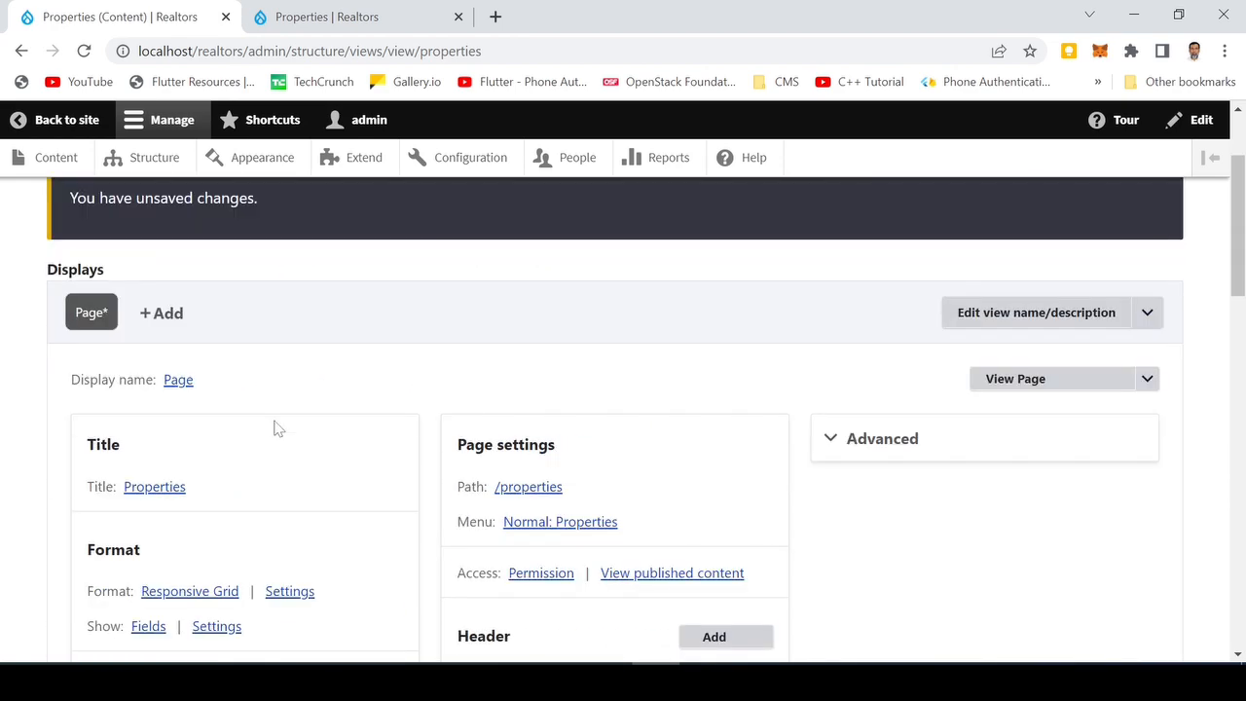
{"action": "scroll", "coordinate": [272, 433], "scroll_direction": "down", "scroll_amount": 2}
{"action": "scroll", "coordinate": [176, 467], "scroll_direction": "down", "scroll_amount": 1}
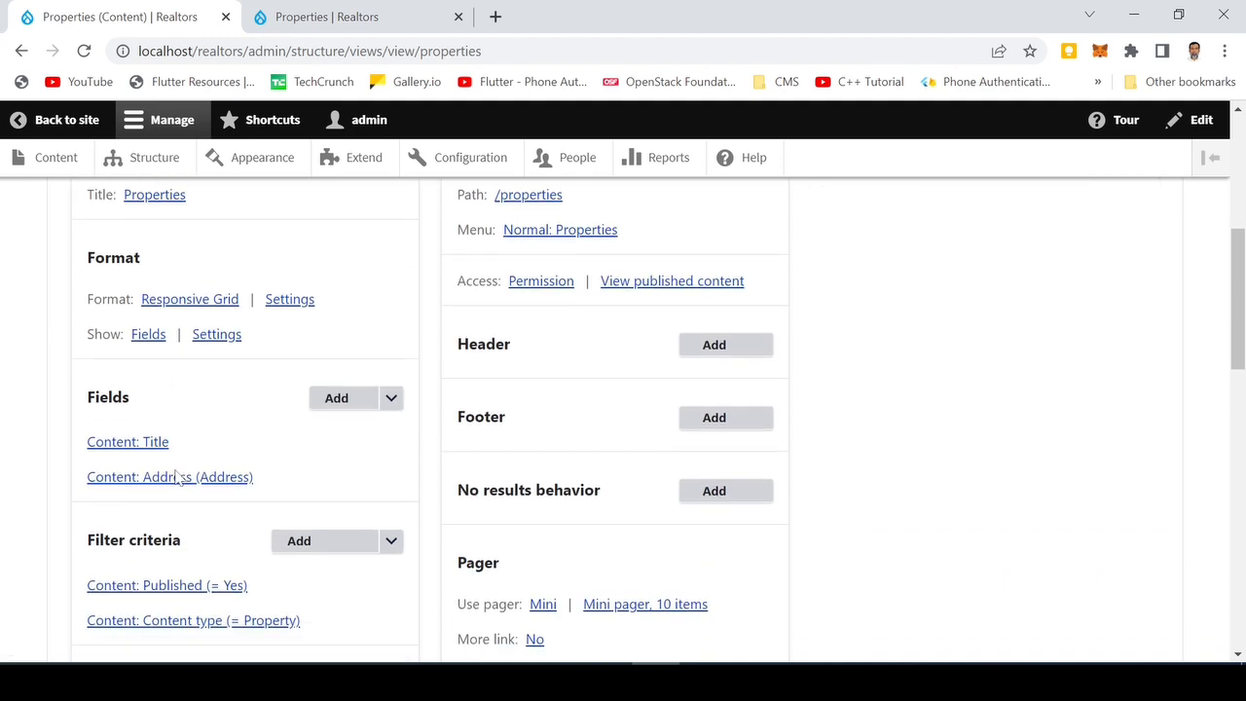
{"action": "left_click", "coordinate": [207, 479]}
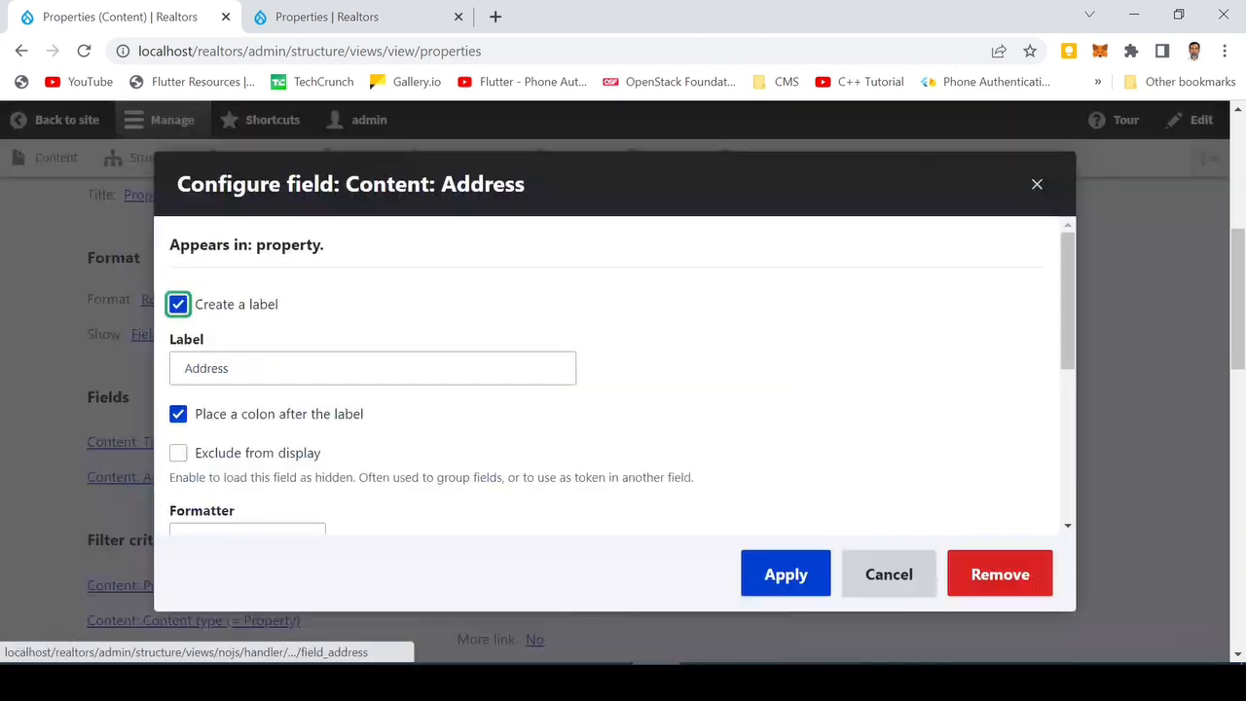
{"action": "left_click", "coordinate": [179, 305]}
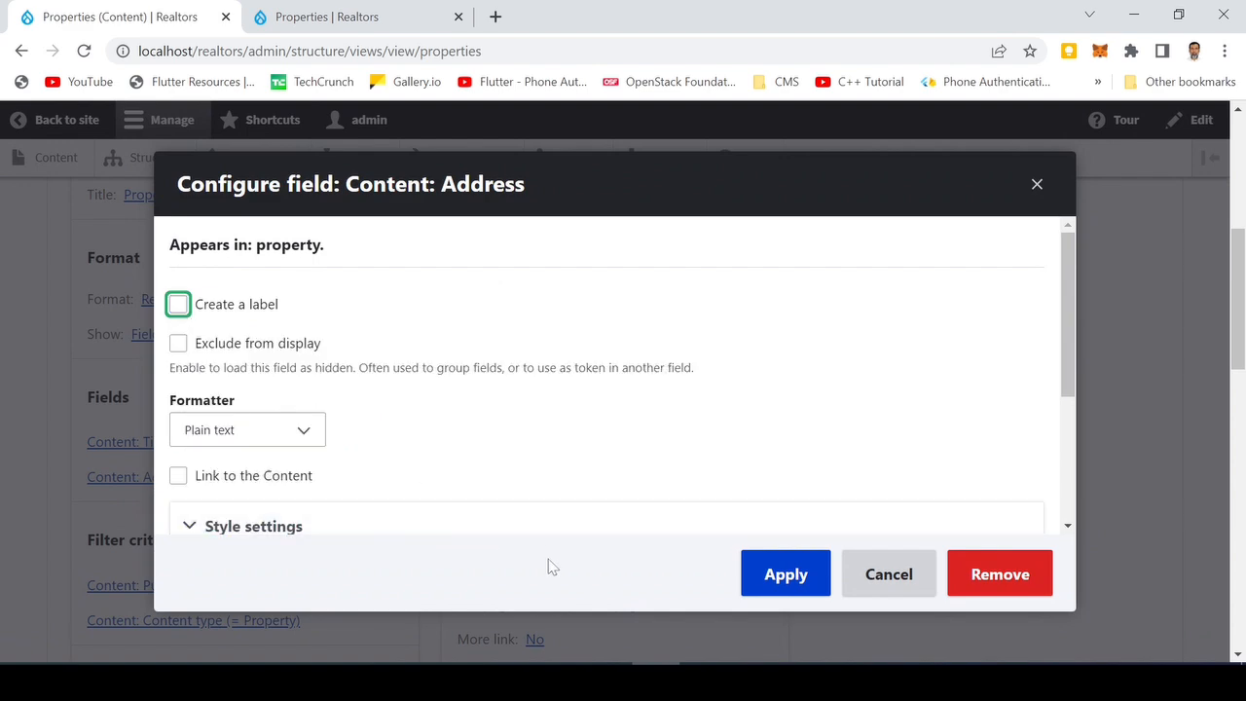
{"action": "left_click", "coordinate": [769, 580]}
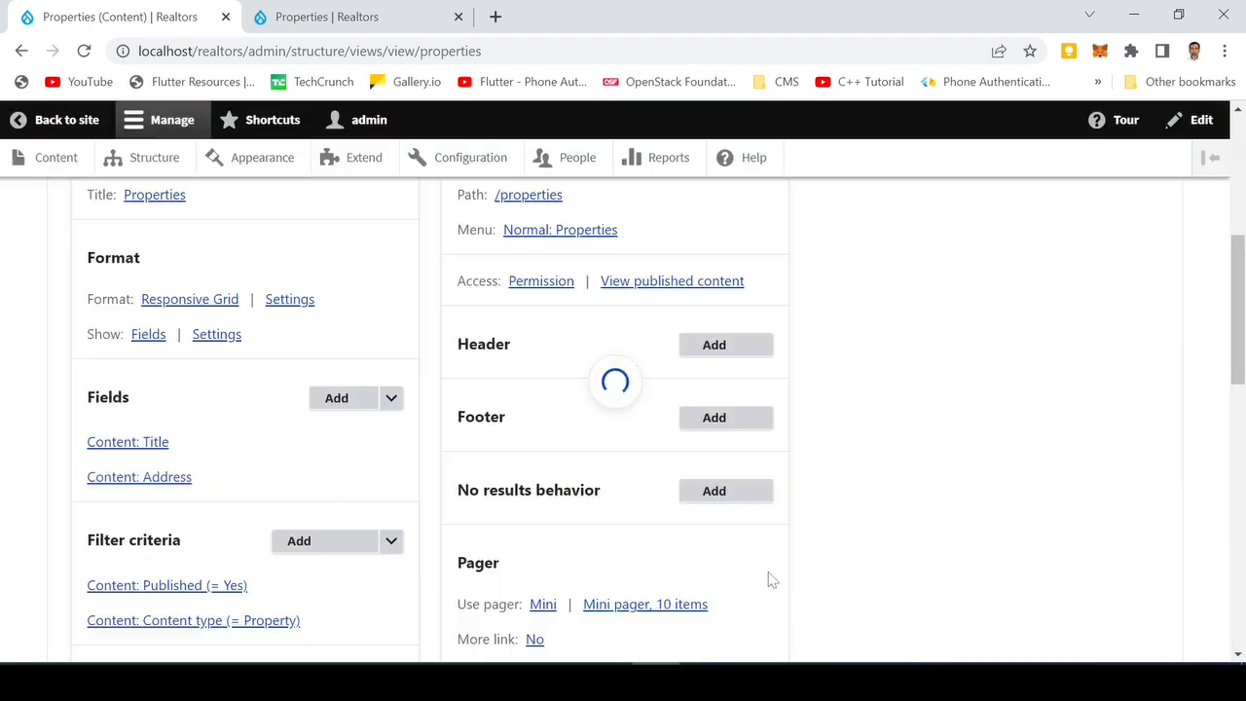
{"action": "scroll", "coordinate": [211, 526], "scroll_direction": "down", "scroll_amount": 10}
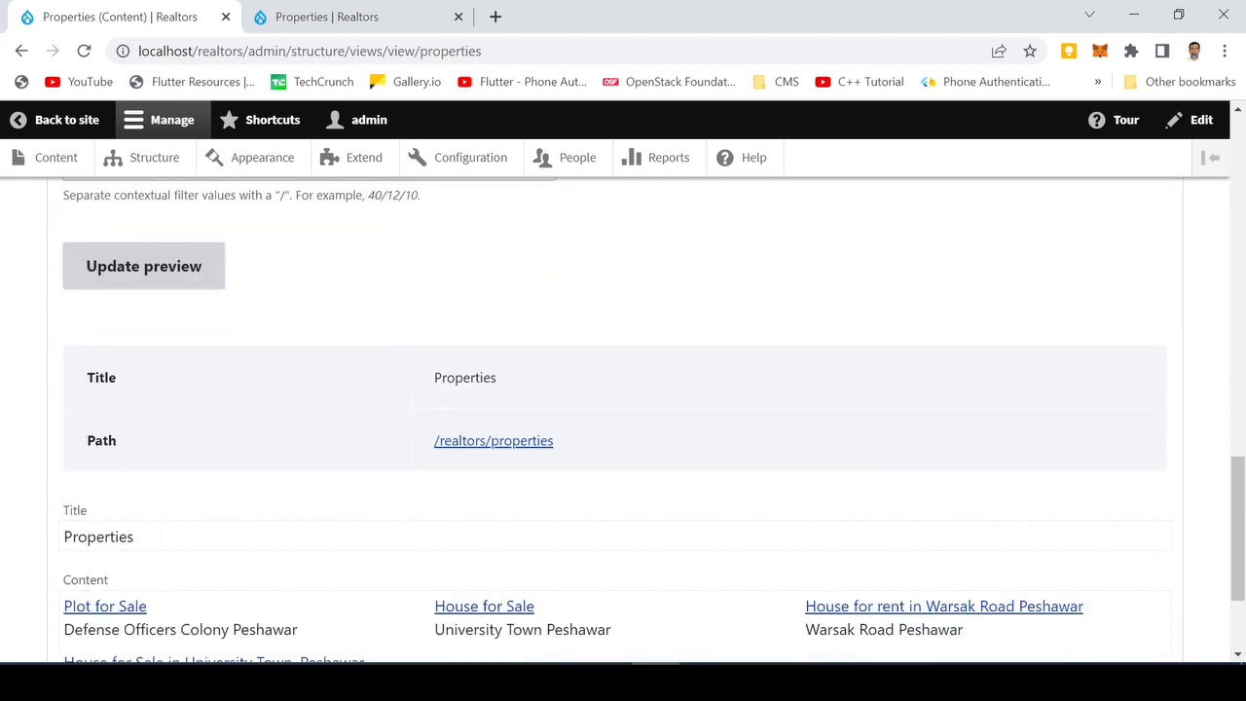
{"action": "scroll", "coordinate": [56, 538], "scroll_direction": "down", "scroll_amount": 2}
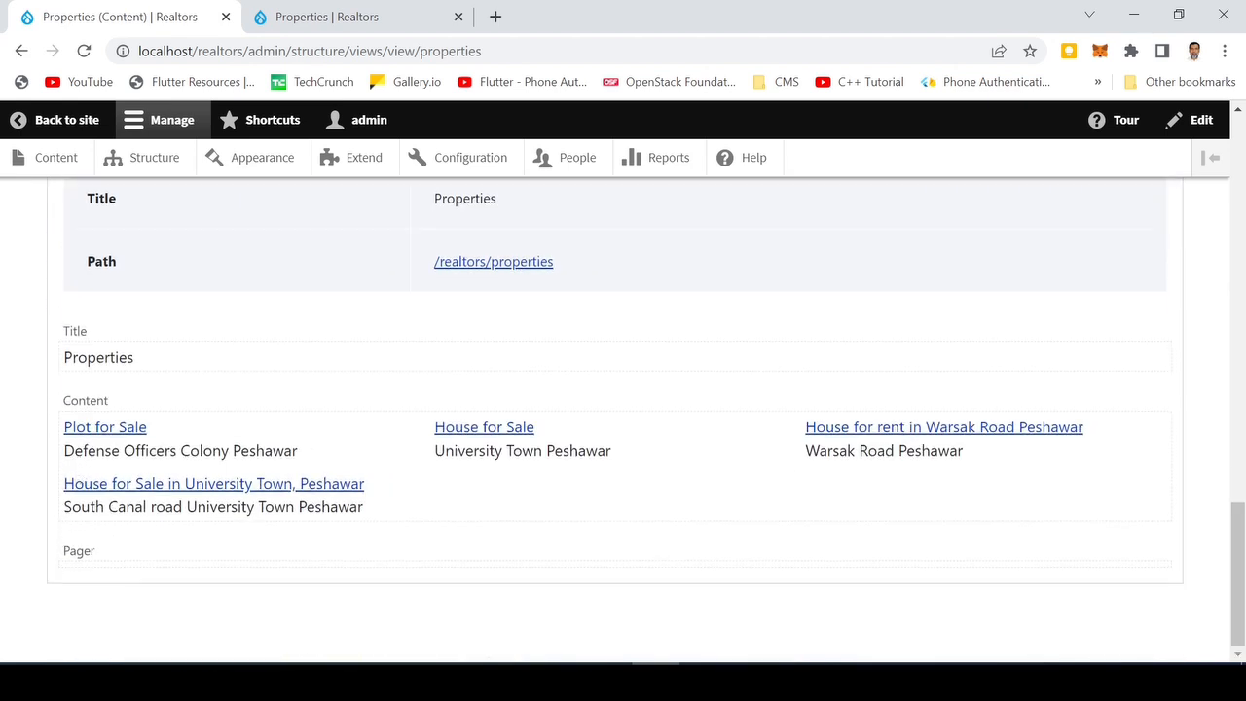
{"action": "scroll", "coordinate": [139, 475], "scroll_direction": "up", "scroll_amount": 10}
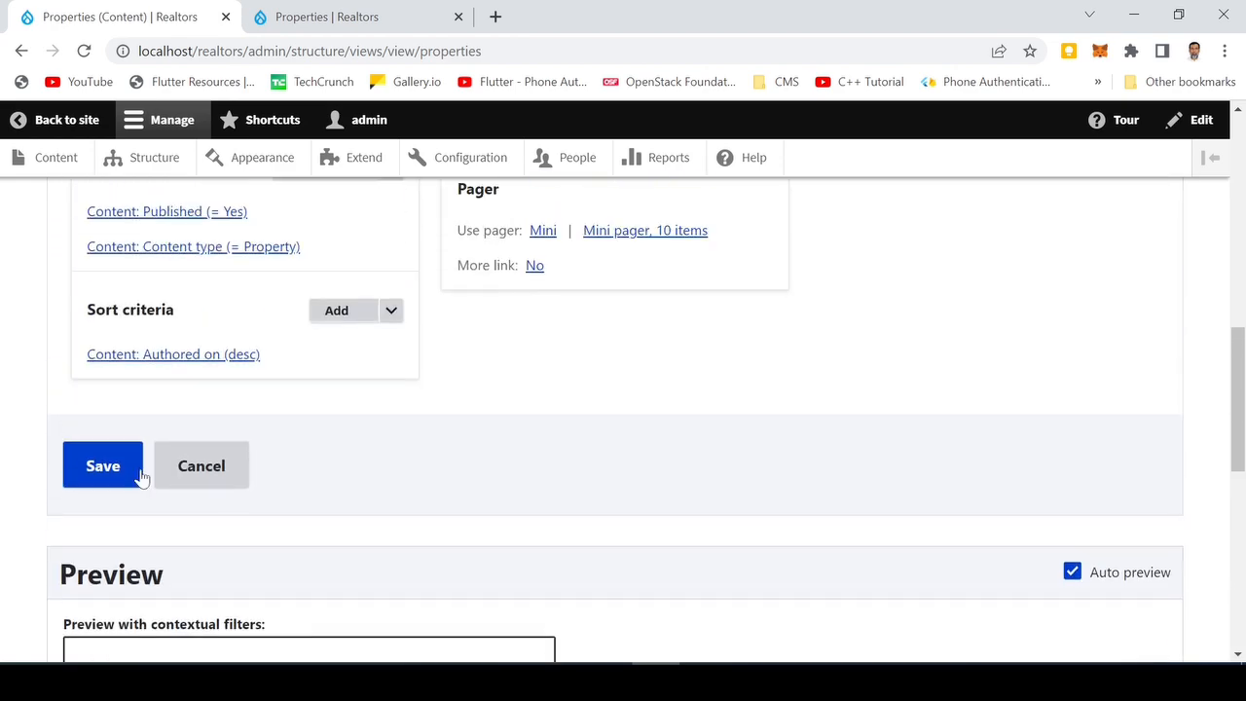
{"action": "left_click", "coordinate": [190, 546]}
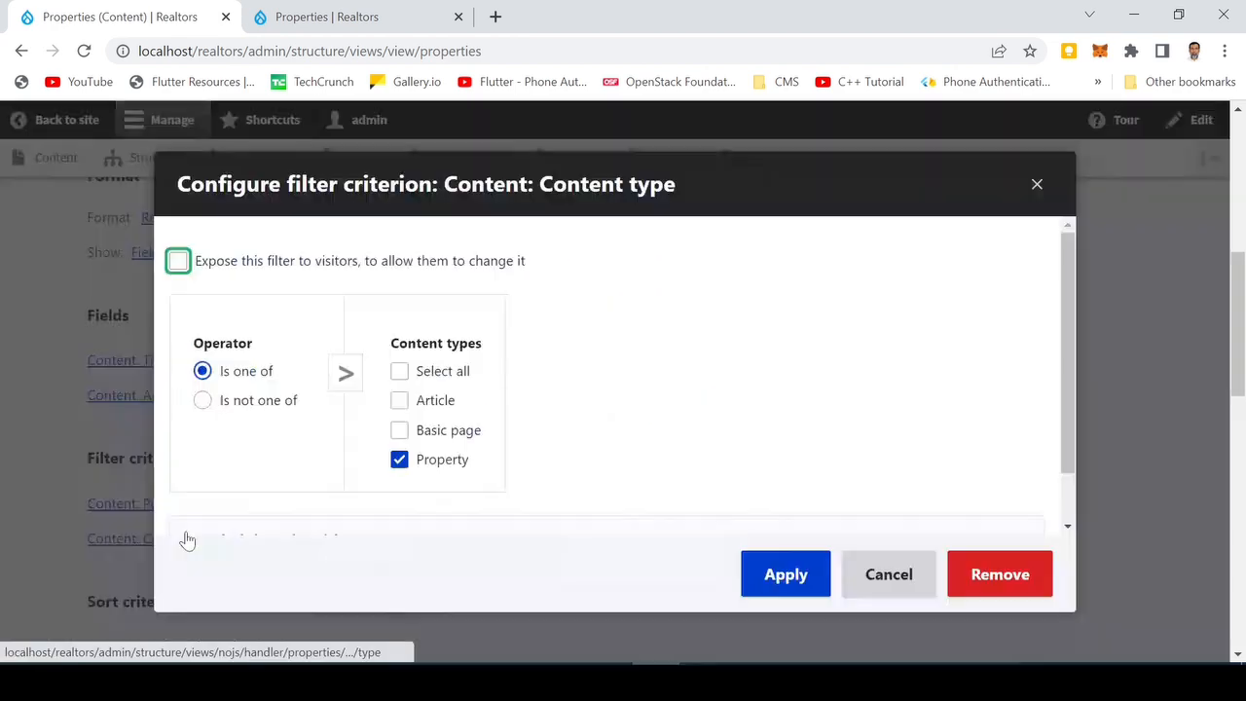
{"action": "left_click", "coordinate": [857, 577]}
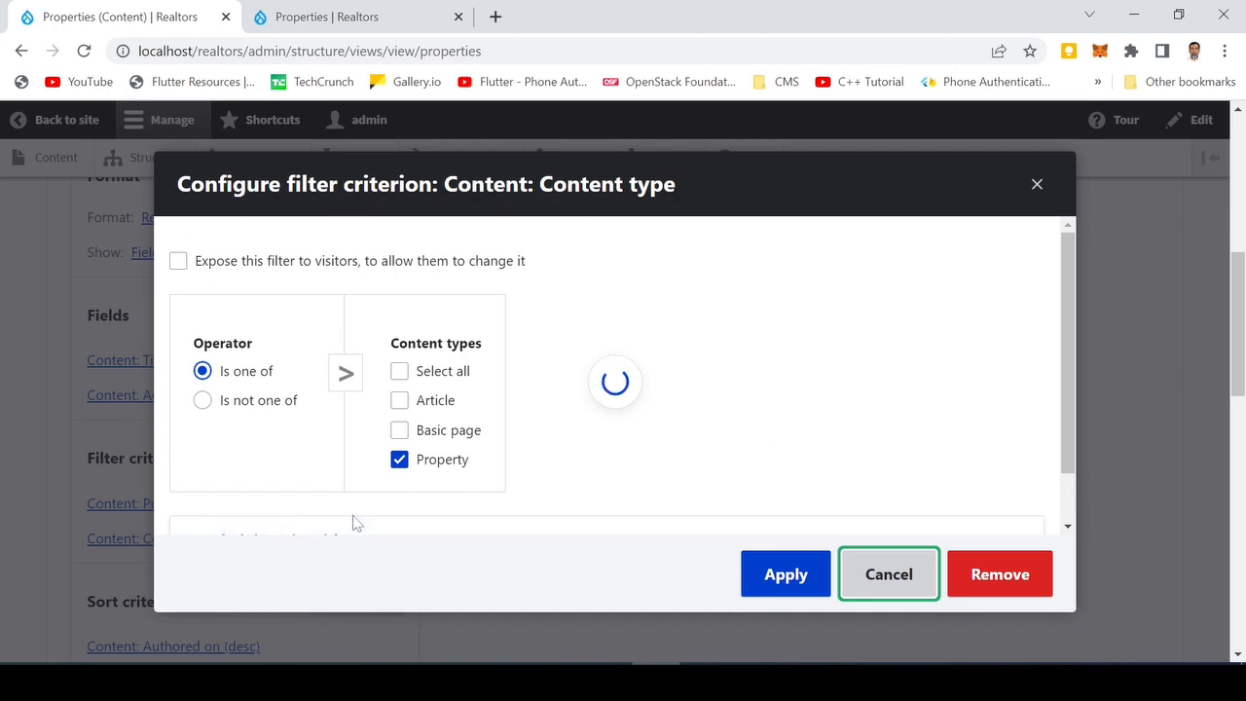
{"action": "scroll", "coordinate": [283, 536], "scroll_direction": "down", "scroll_amount": 2}
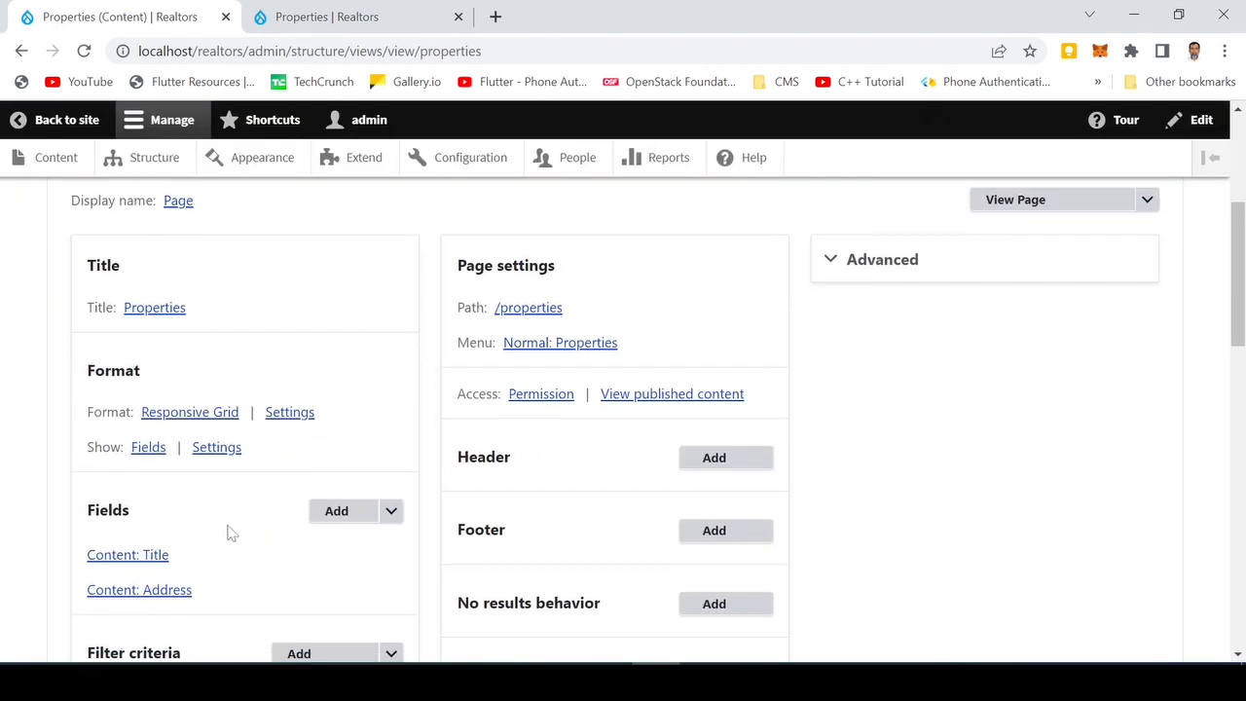
Step: Turn the Address field's label back on with the text "Address" and no colon after it
{"action": "left_click", "coordinate": [139, 590]}
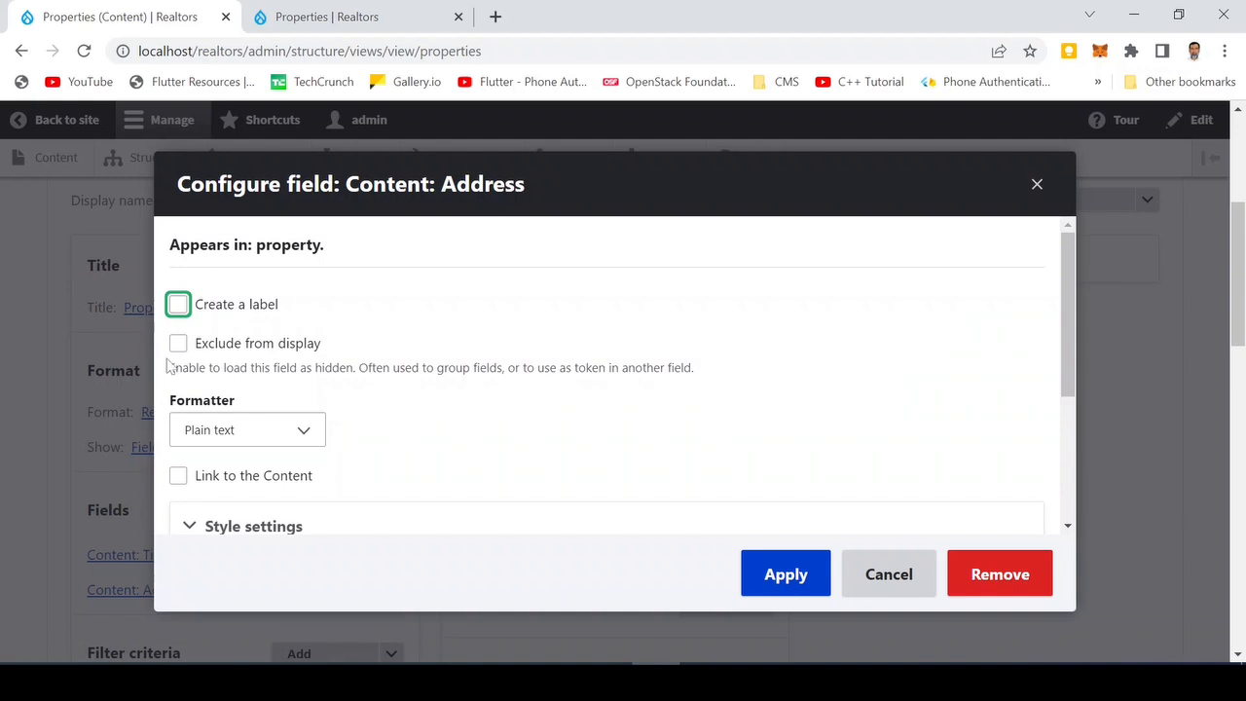
{"action": "left_click", "coordinate": [178, 305]}
{"action": "left_click", "coordinate": [283, 368]}
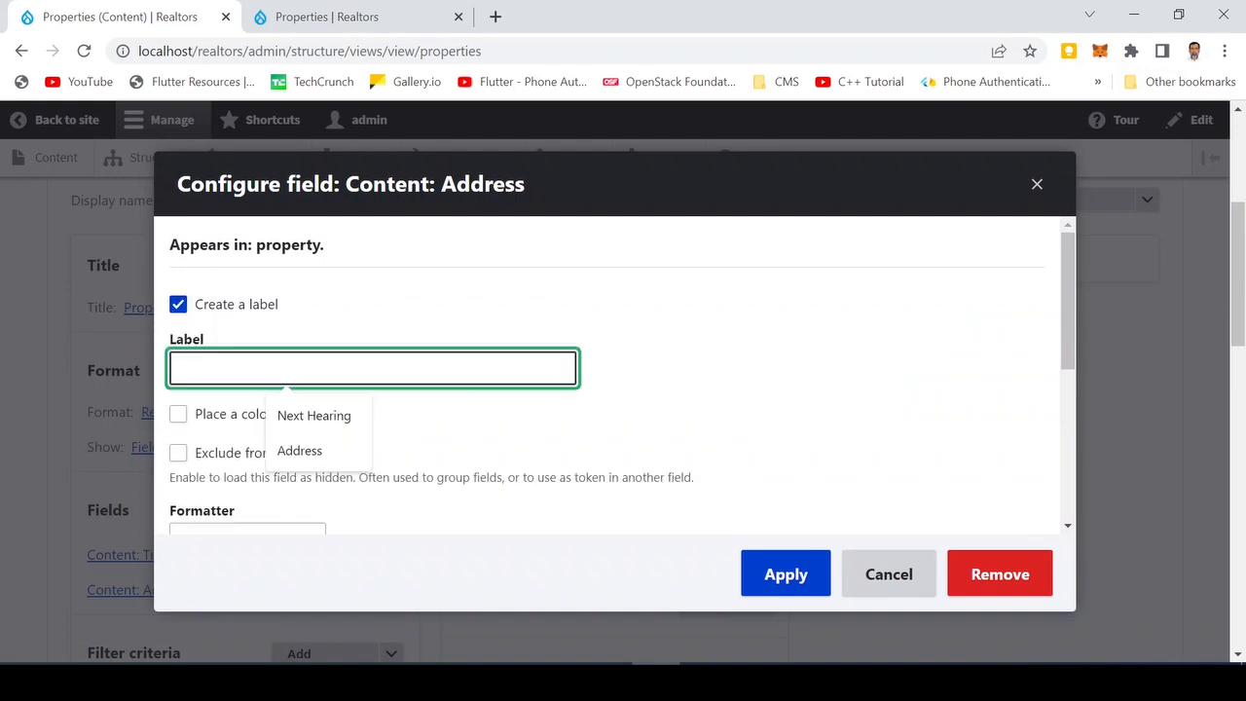
{"action": "left_click", "coordinate": [285, 450]}
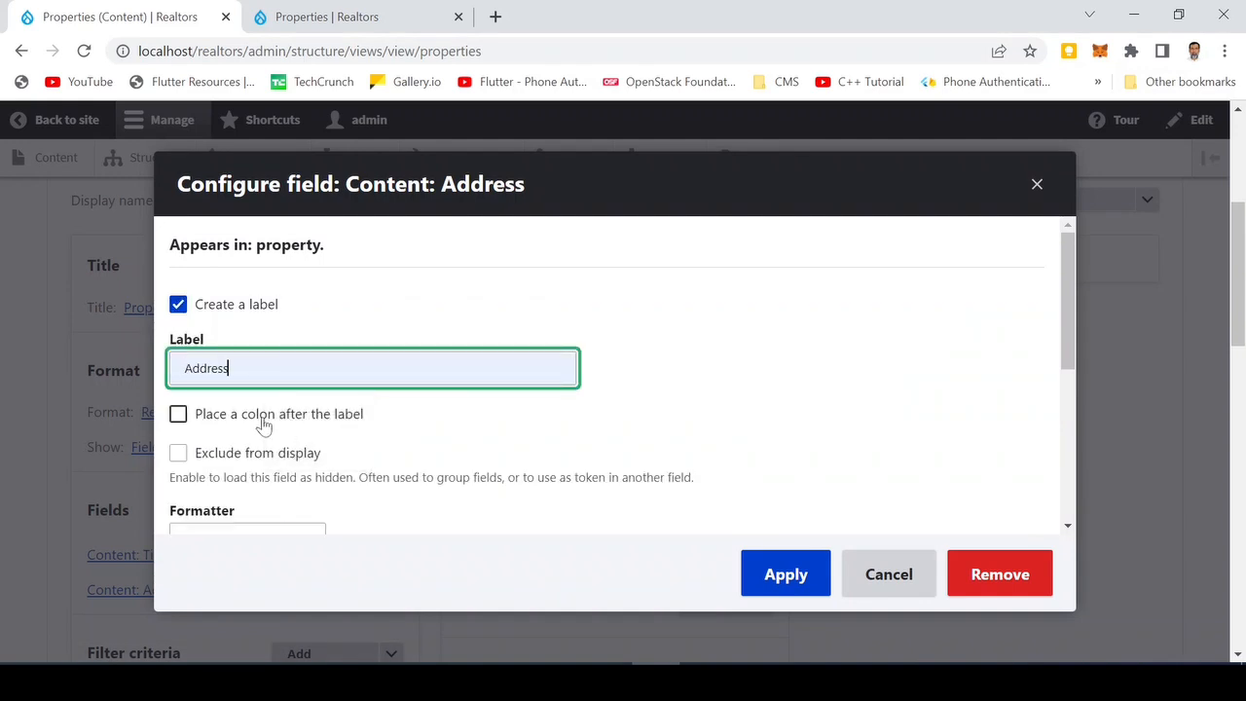
Step: Set the Address field's formatter to User name, apply the field configuration, and check the listings in the preview
{"action": "scroll", "coordinate": [476, 441], "scroll_direction": "down", "scroll_amount": 2}
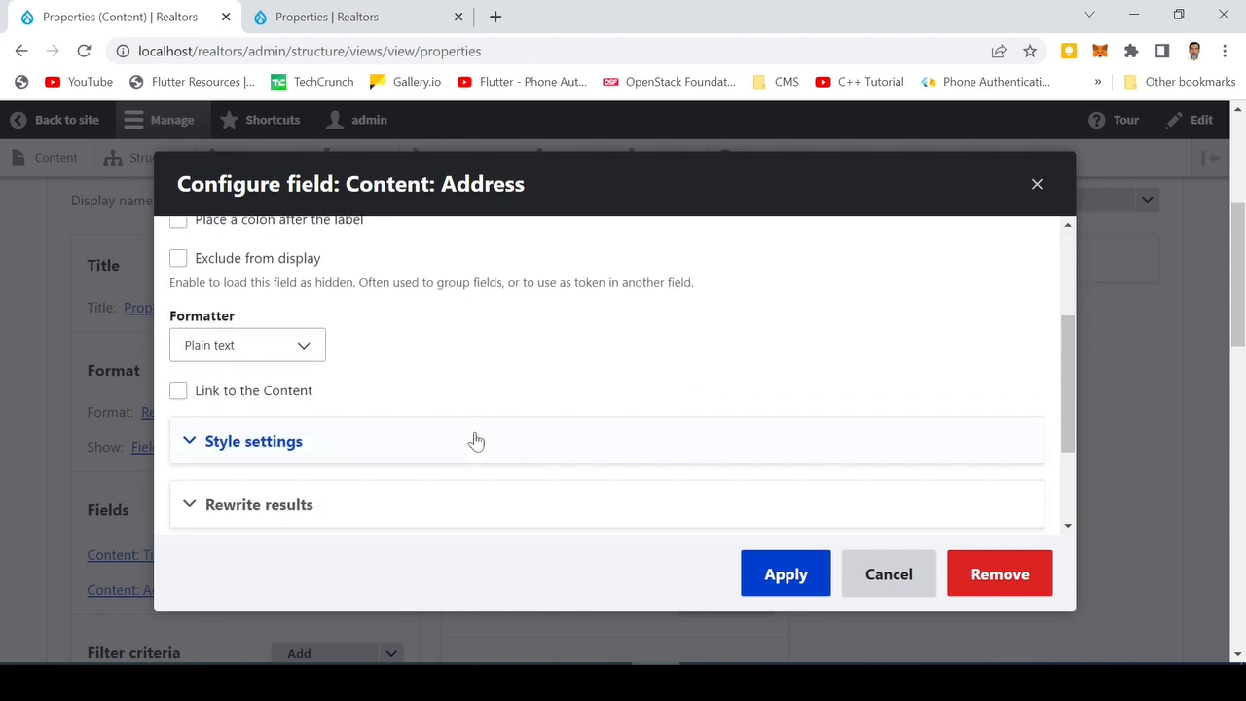
{"action": "left_click", "coordinate": [216, 352]}
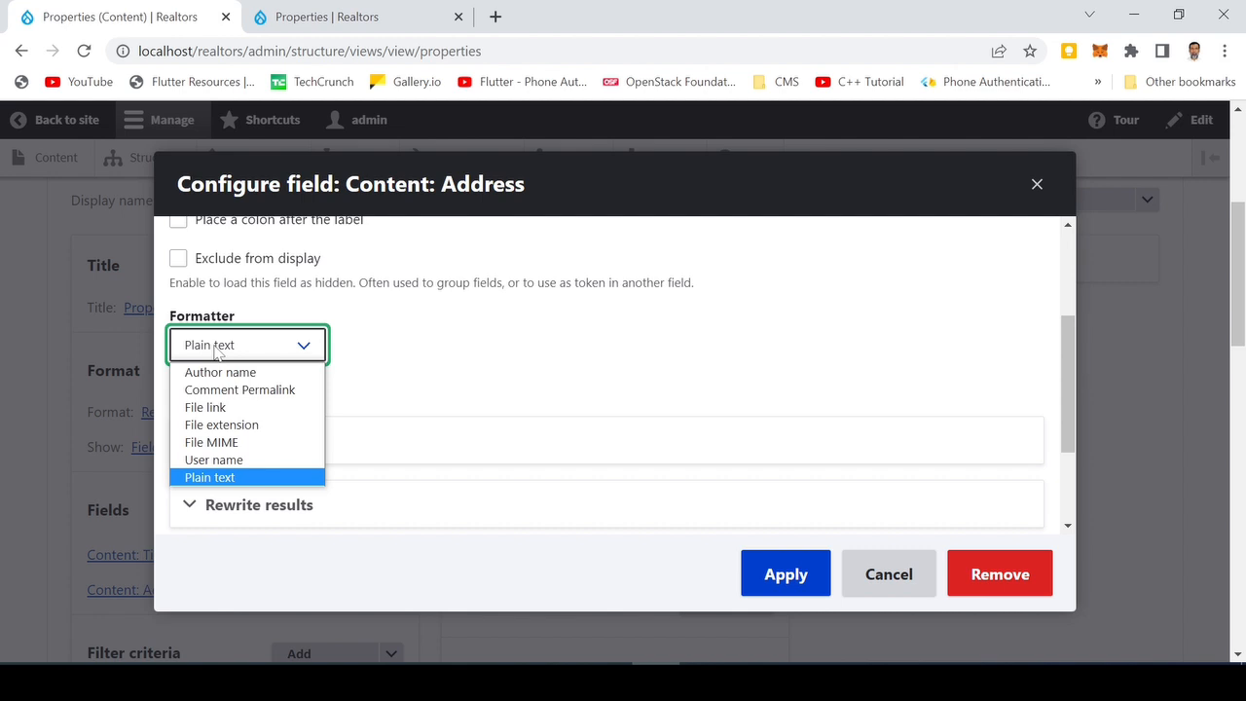
{"action": "left_click", "coordinate": [215, 467]}
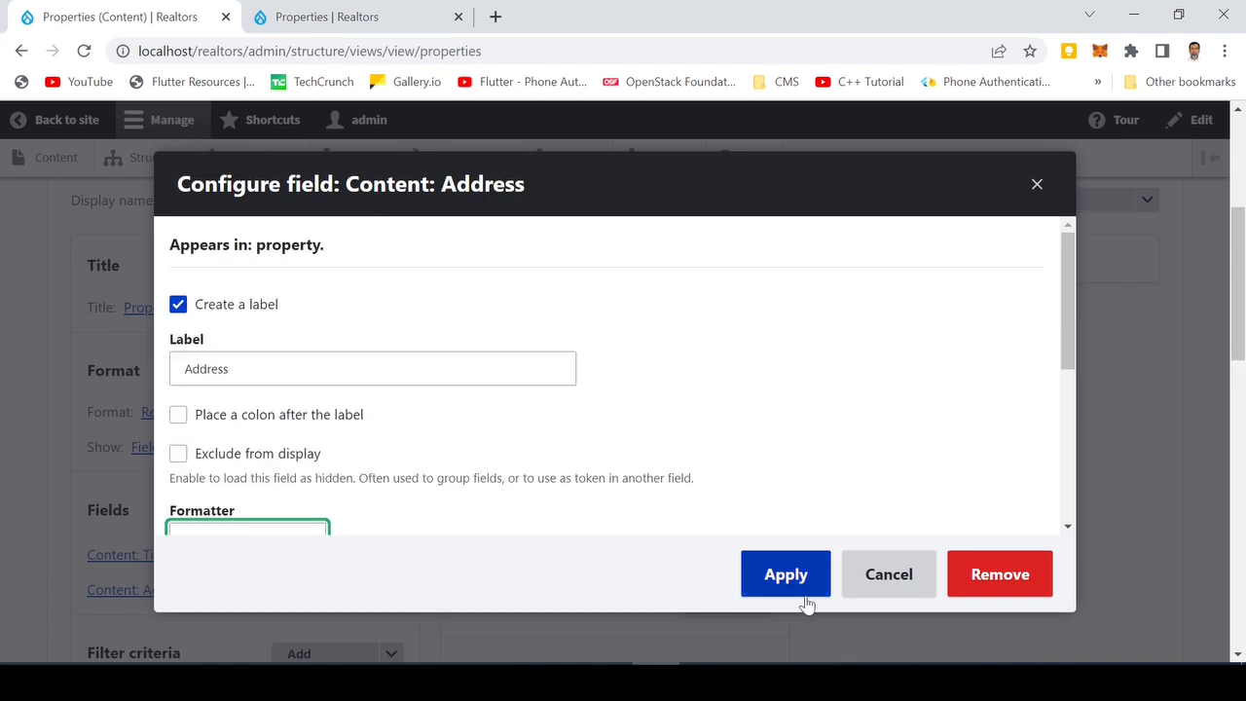
{"action": "scroll", "coordinate": [523, 487], "scroll_direction": "down", "scroll_amount": 2}
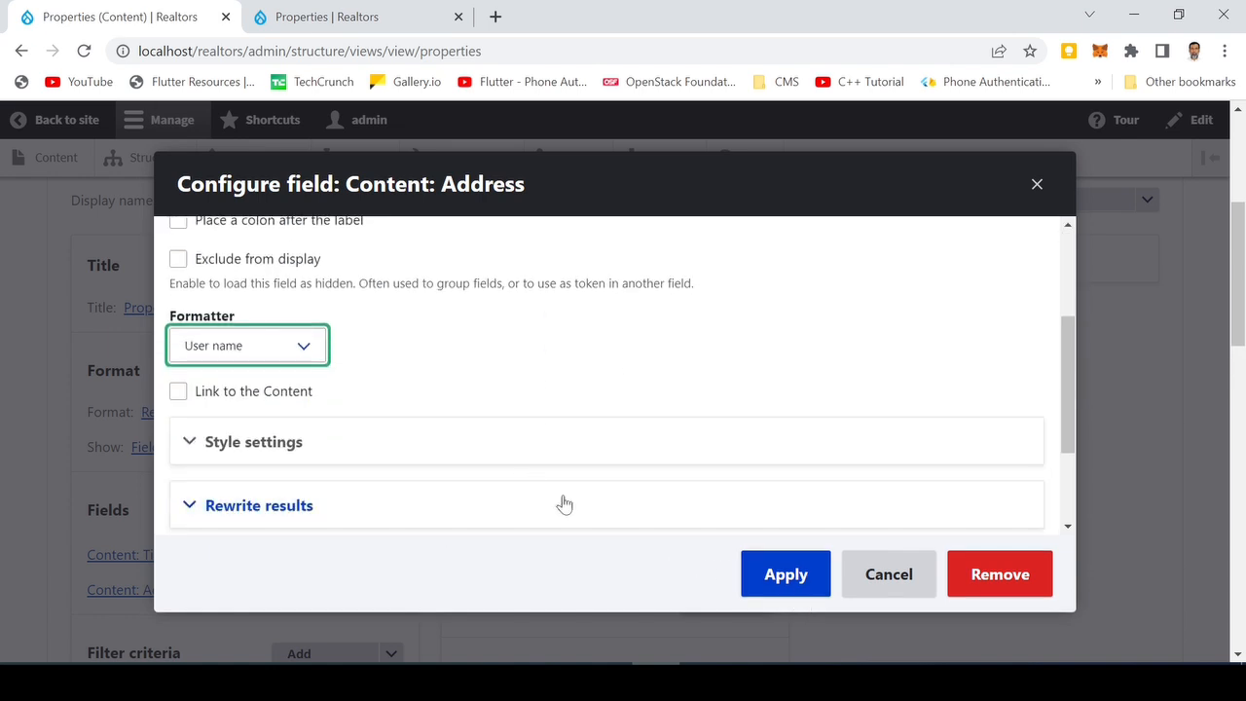
{"action": "left_click", "coordinate": [797, 580]}
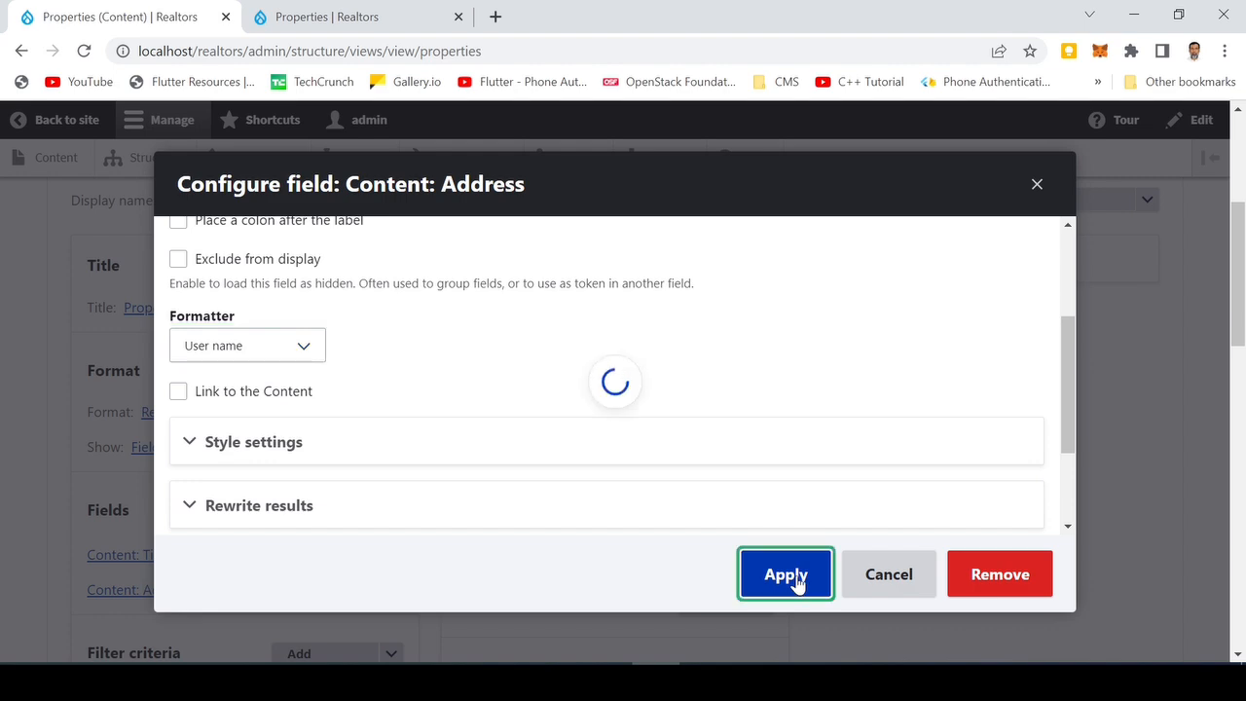
{"action": "scroll", "coordinate": [173, 531], "scroll_direction": "down", "scroll_amount": 10}
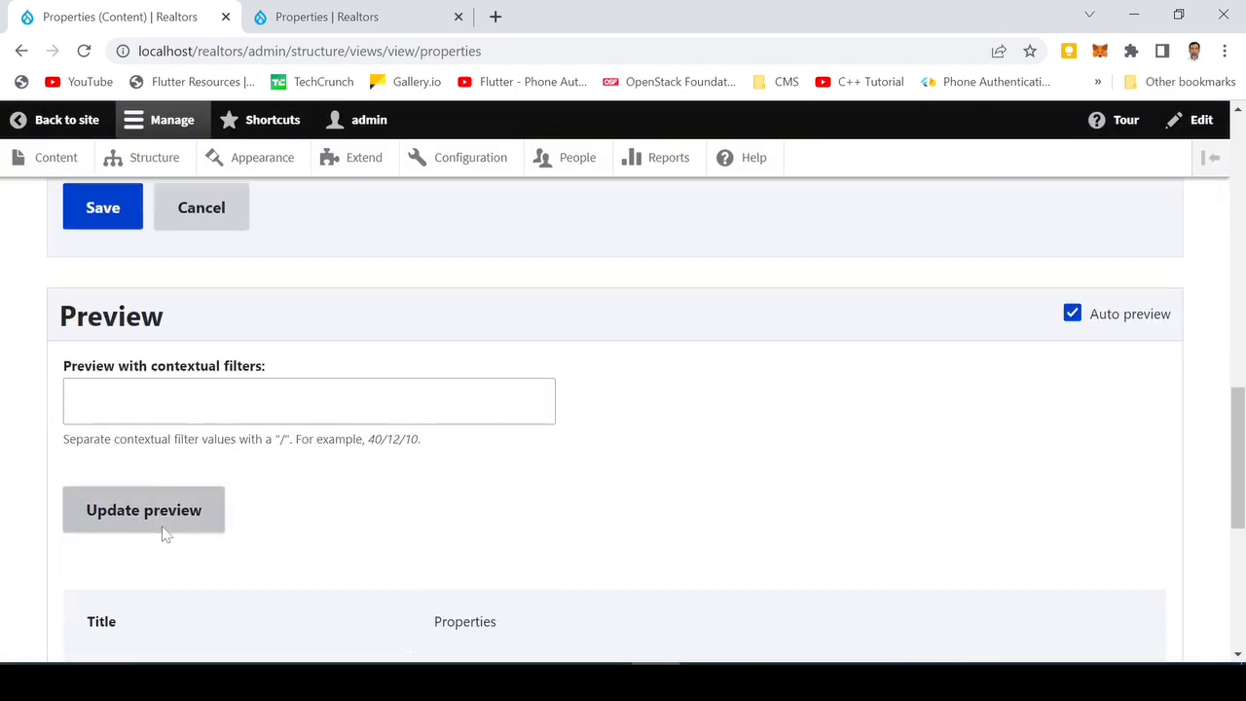
{"action": "scroll", "coordinate": [176, 531], "scroll_direction": "down", "scroll_amount": 2}
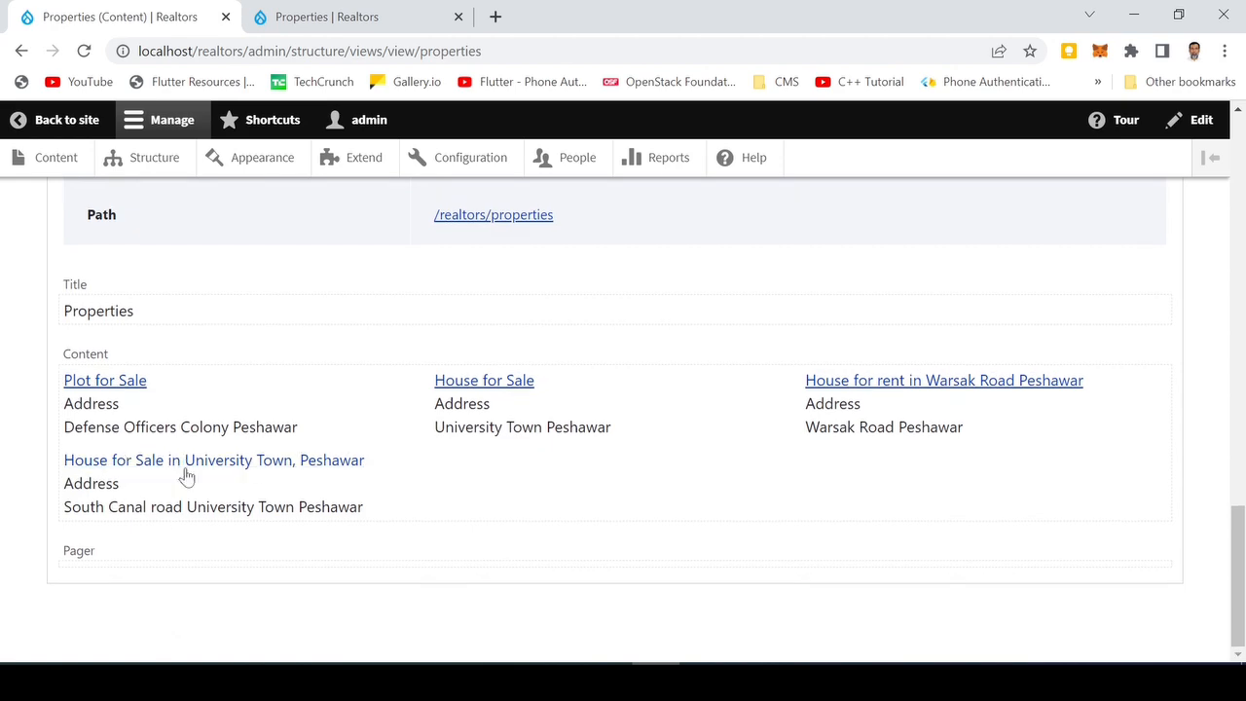
Step: Start adding filter criteria to the view and select the Ad Date (field_ad_date) and Area (in Marla) property fields
{"action": "scroll", "coordinate": [186, 476], "scroll_direction": "up", "scroll_amount": 6}
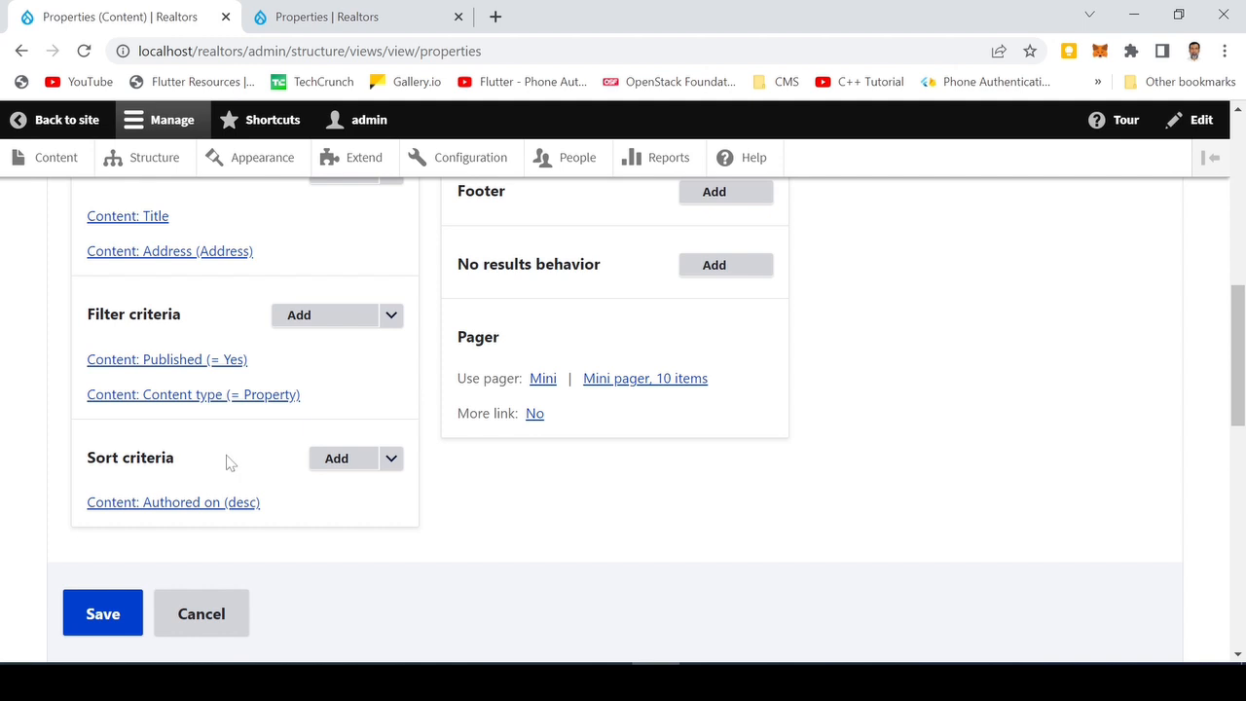
{"action": "left_click", "coordinate": [331, 318]}
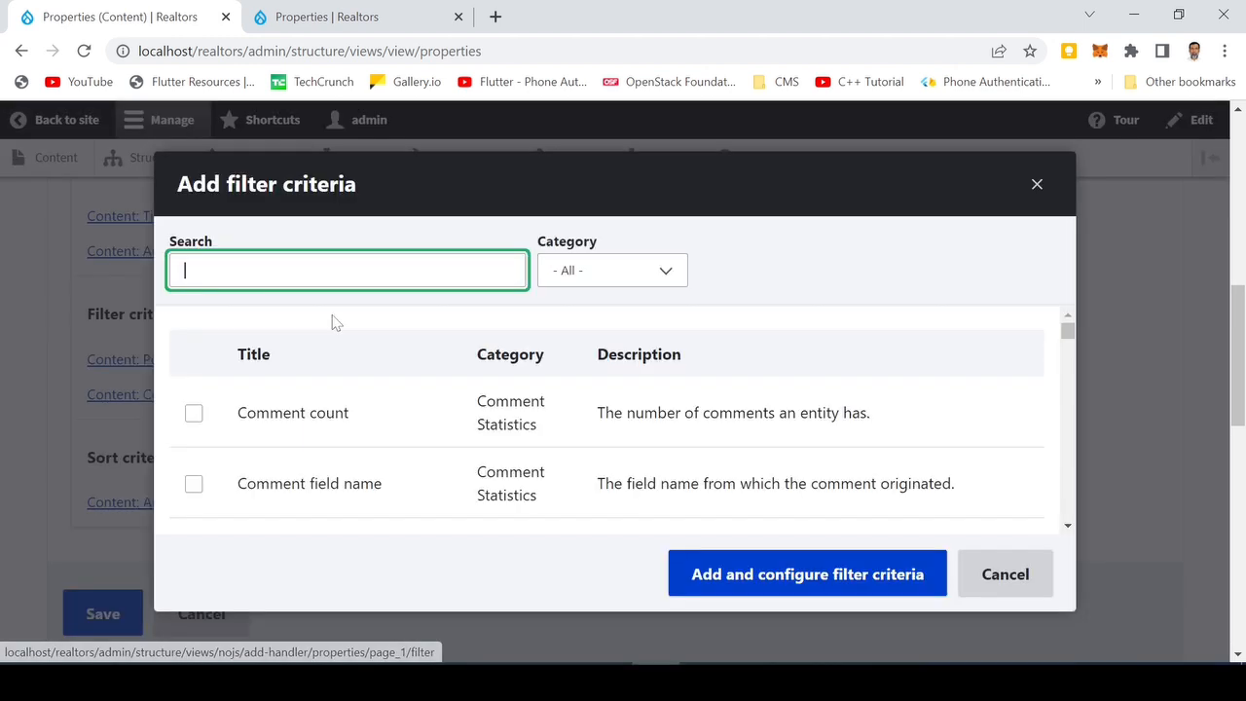
{"action": "scroll", "coordinate": [518, 455], "scroll_direction": "down", "scroll_amount": 4}
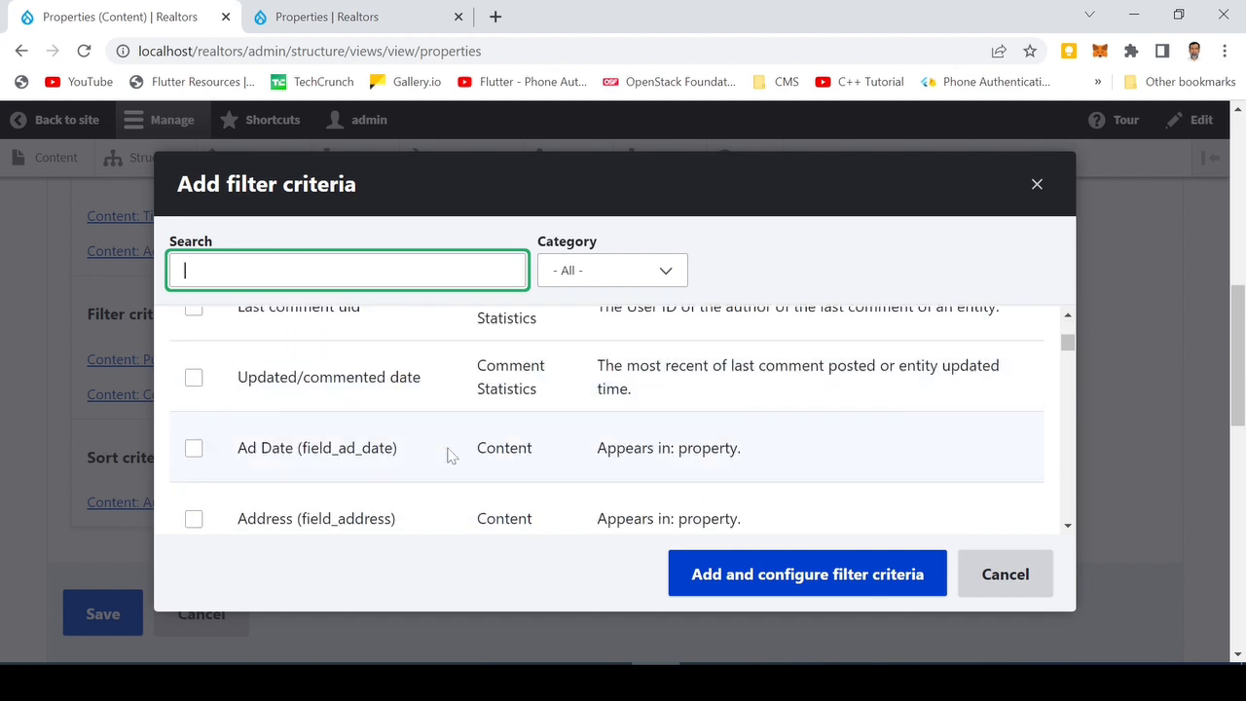
{"action": "left_click", "coordinate": [194, 449]}
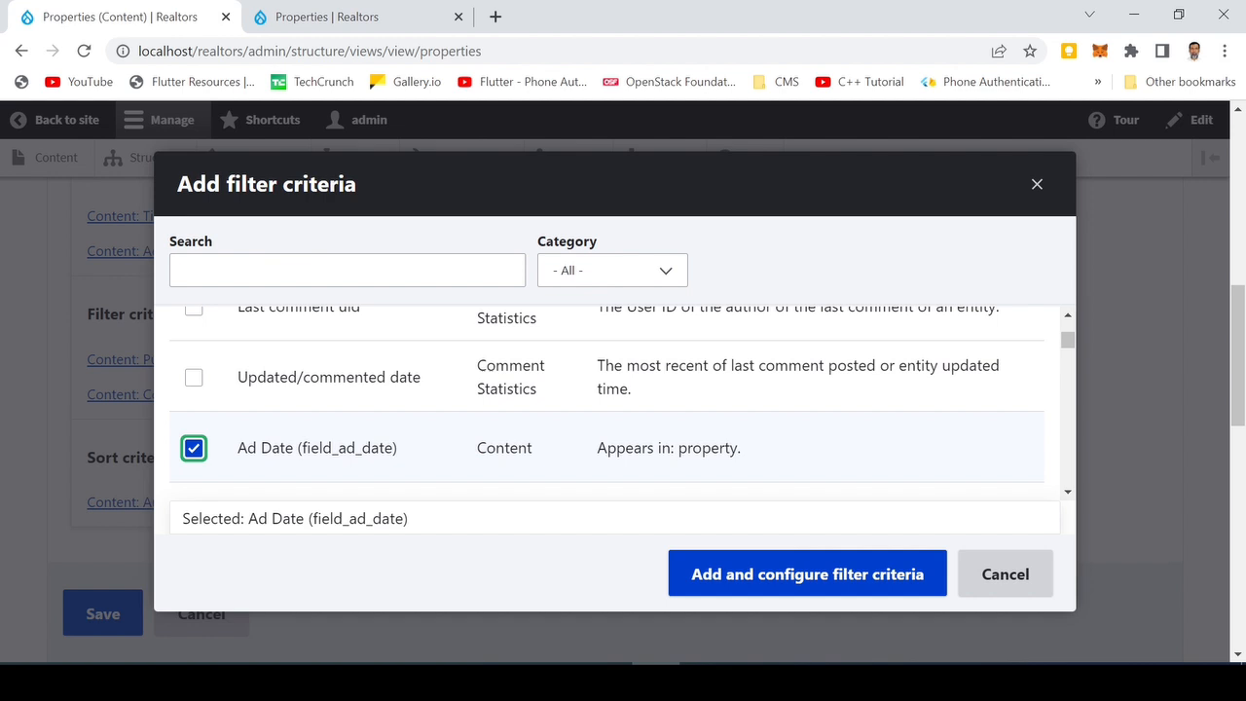
{"action": "scroll", "coordinate": [195, 419], "scroll_direction": "down", "scroll_amount": 2}
{"action": "left_click", "coordinate": [198, 416]}
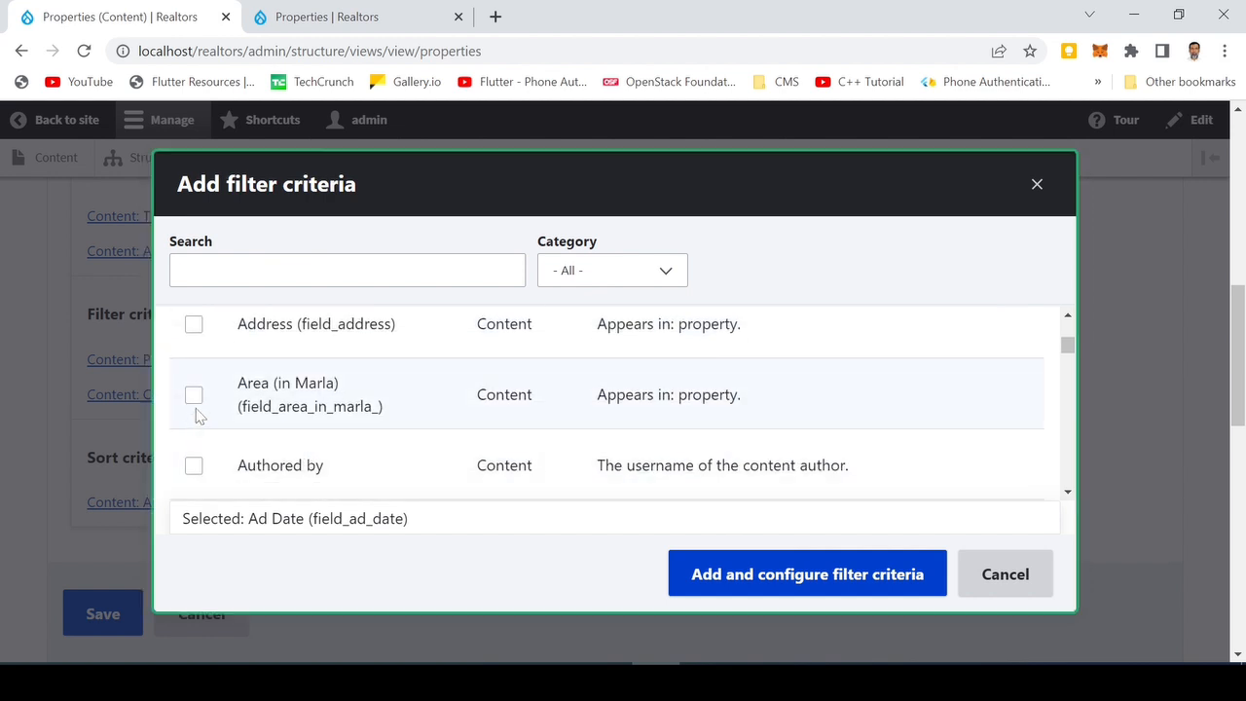
{"action": "left_click", "coordinate": [196, 404]}
Step: Select the Bathrooms (field_bathrooms) and Bedrooms (field_bedrooms) fields as additional filter criteria
{"action": "scroll", "coordinate": [342, 426], "scroll_direction": "down", "scroll_amount": 1}
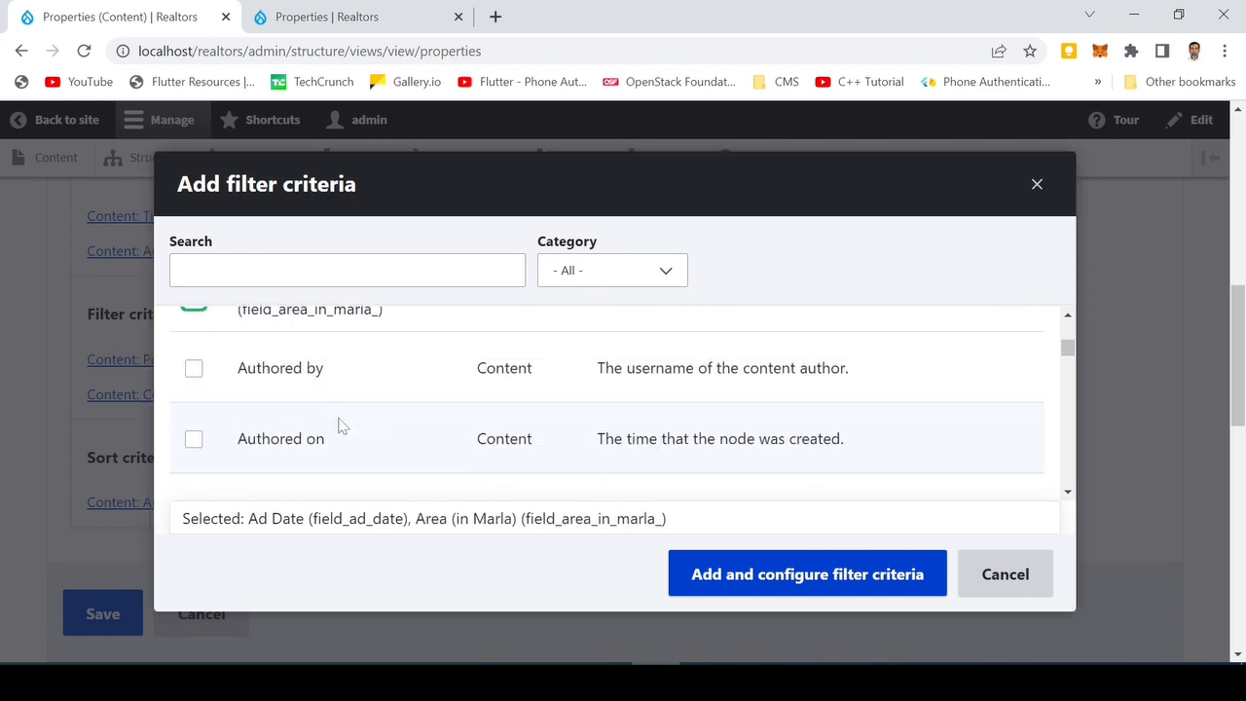
{"action": "scroll", "coordinate": [343, 425], "scroll_direction": "down", "scroll_amount": 2}
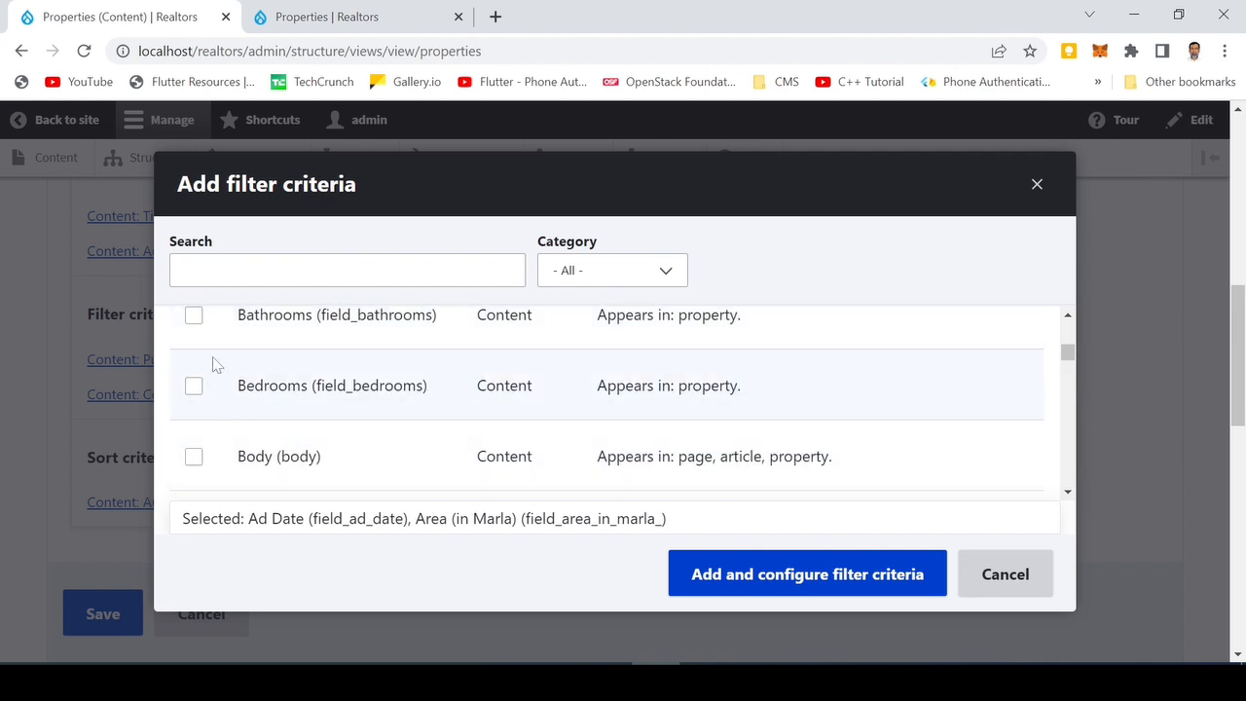
{"action": "left_click", "coordinate": [196, 321]}
{"action": "left_click", "coordinate": [194, 386]}
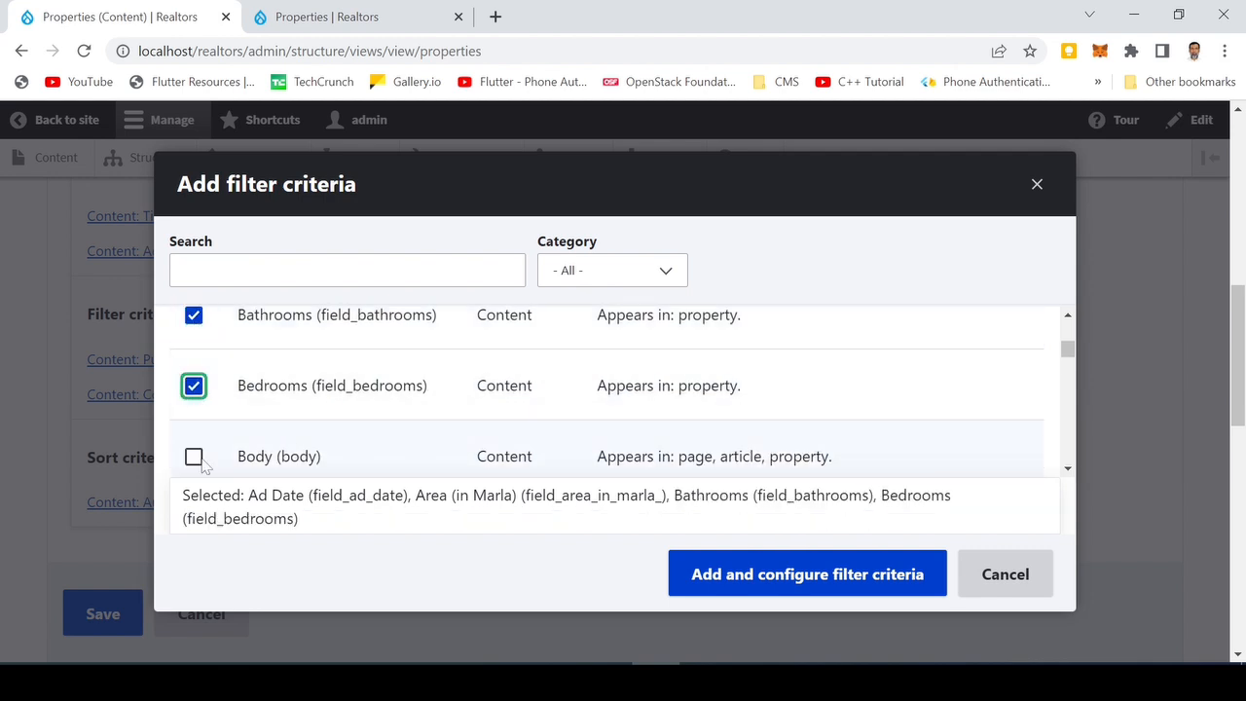
Step: Find the property photo entries among the available filter criteria and select Photos (field_photos:target_id)
{"action": "scroll", "coordinate": [289, 439], "scroll_direction": "down", "scroll_amount": 2}
{"action": "scroll", "coordinate": [278, 444], "scroll_direction": "down", "scroll_amount": 4}
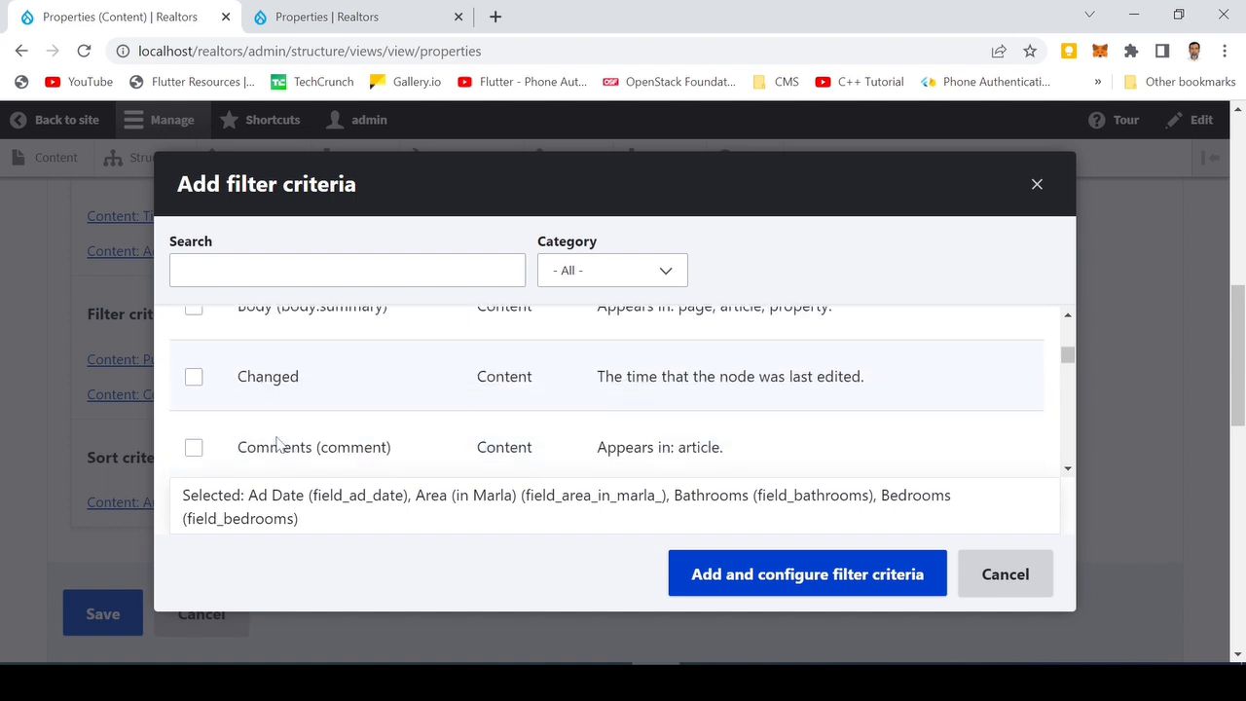
{"action": "scroll", "coordinate": [237, 438], "scroll_direction": "down", "scroll_amount": 1}
{"action": "scroll", "coordinate": [233, 440], "scroll_direction": "down", "scroll_amount": 4}
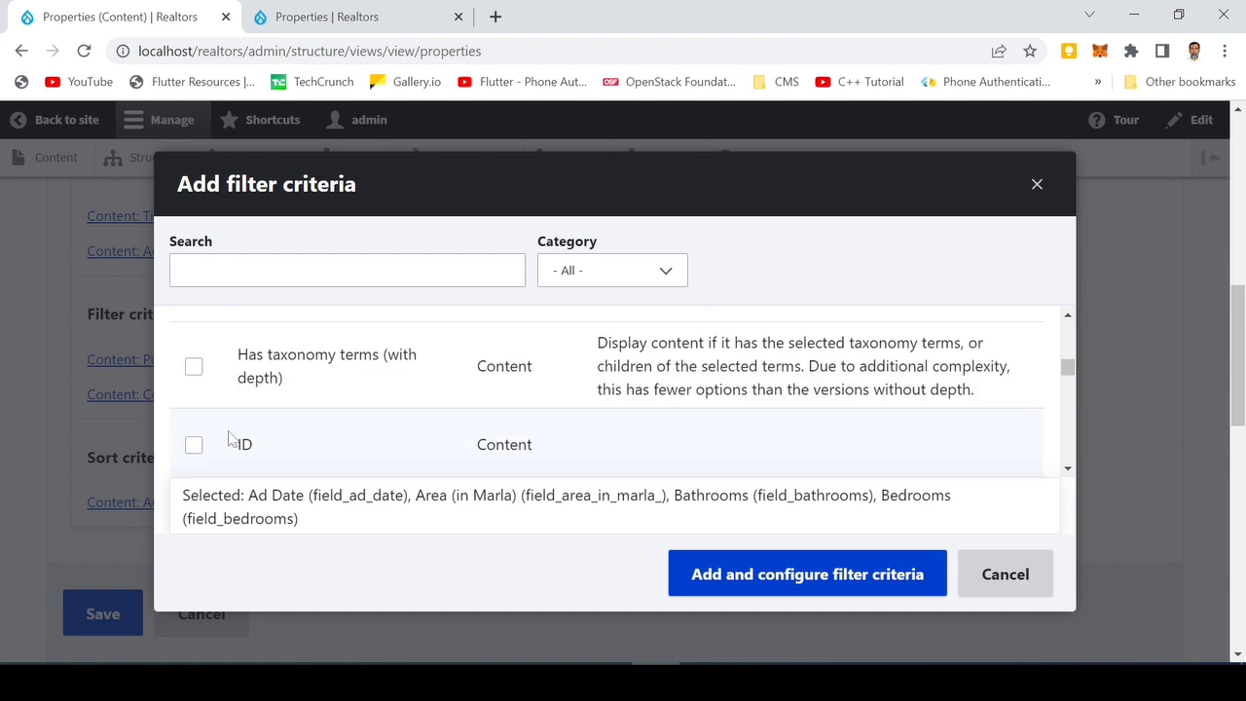
{"action": "scroll", "coordinate": [230, 438], "scroll_direction": "down", "scroll_amount": 4}
{"action": "scroll", "coordinate": [227, 436], "scroll_direction": "down", "scroll_amount": 2}
{"action": "scroll", "coordinate": [230, 438], "scroll_direction": "down", "scroll_amount": 3}
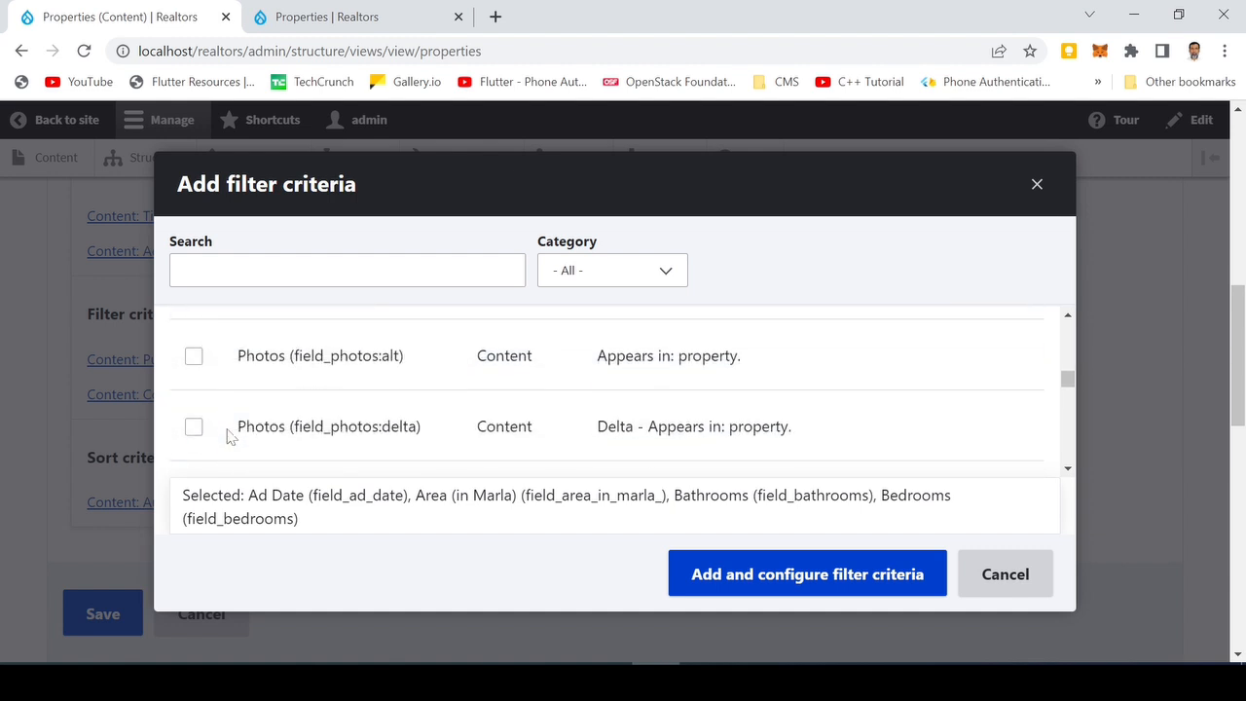
{"action": "scroll", "coordinate": [233, 435], "scroll_direction": "up", "scroll_amount": 1}
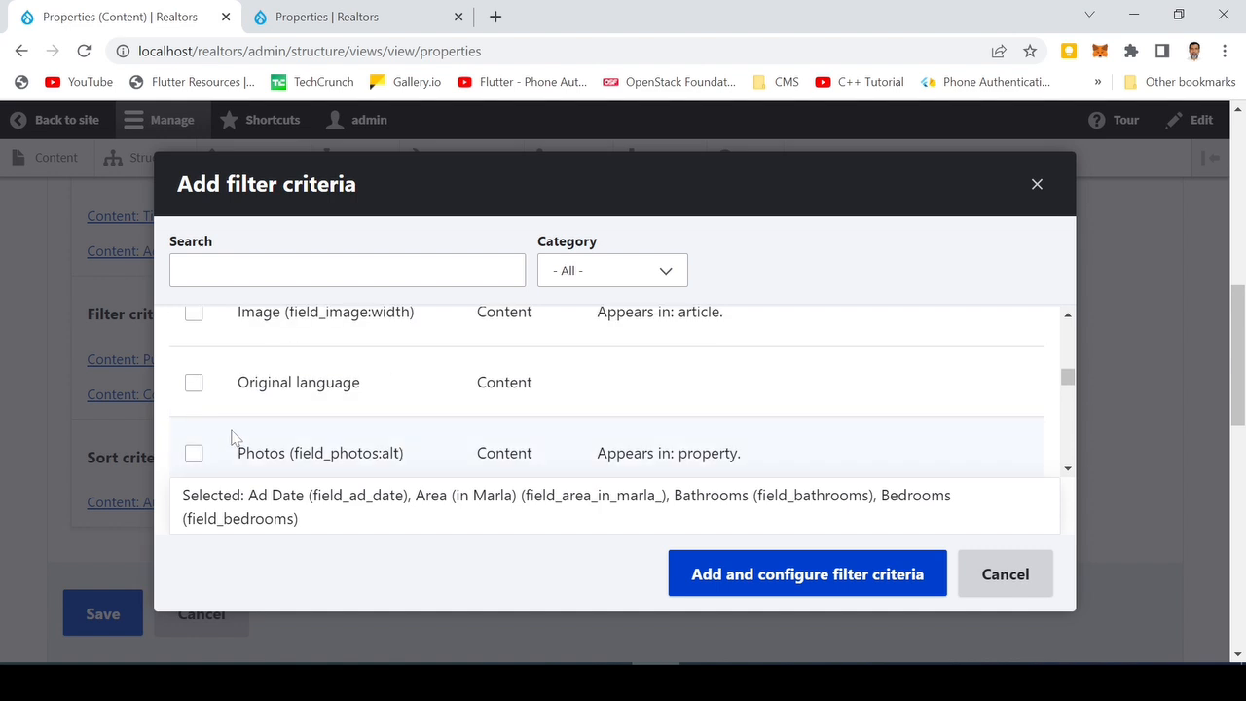
{"action": "scroll", "coordinate": [235, 438], "scroll_direction": "down", "scroll_amount": 1}
{"action": "scroll", "coordinate": [235, 437], "scroll_direction": "down", "scroll_amount": 2}
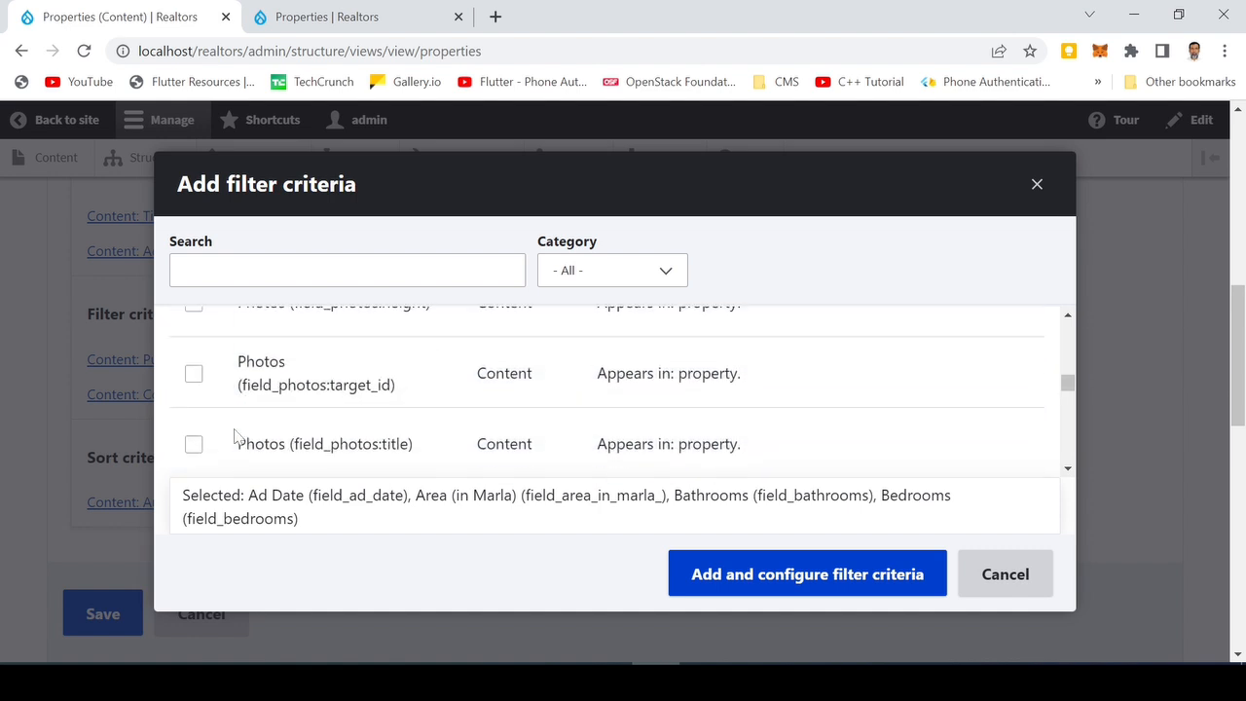
{"action": "left_click", "coordinate": [195, 376]}
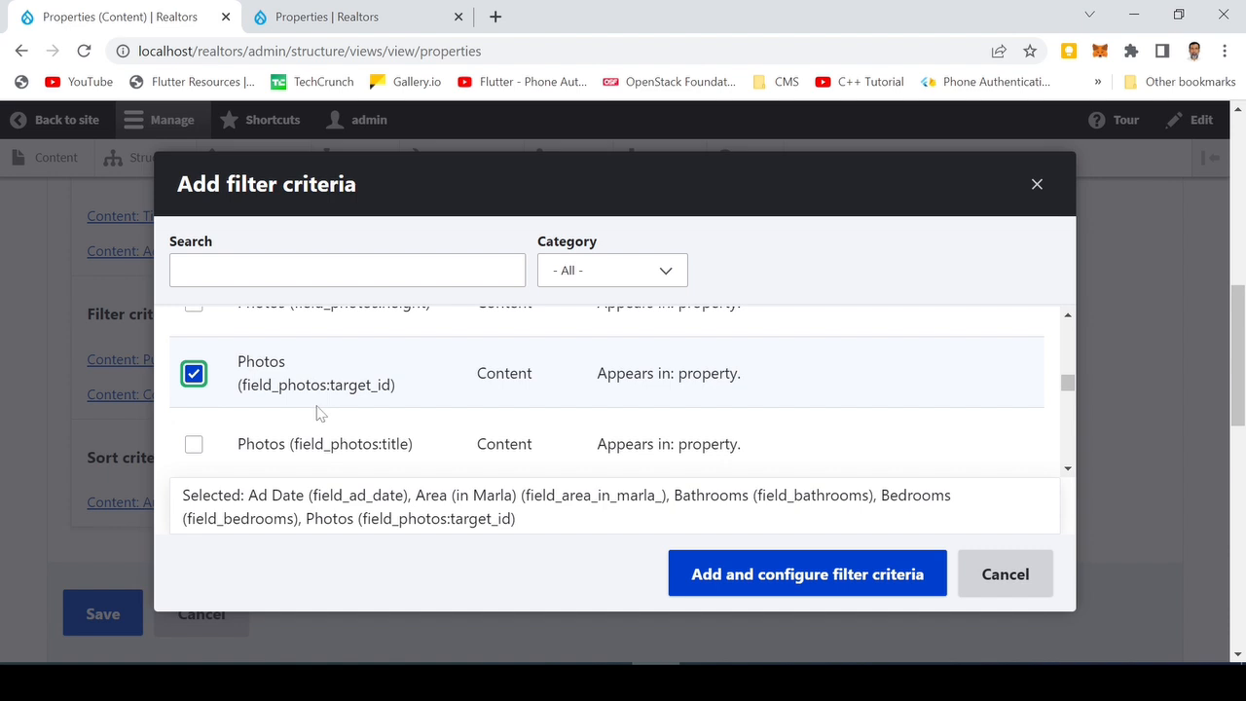
Step: Add the Price (field_price) and Property Type (field_project_type) fields to the selected filter criteria
{"action": "scroll", "coordinate": [320, 413], "scroll_direction": "down", "scroll_amount": 2}
{"action": "left_click", "coordinate": [193, 391]}
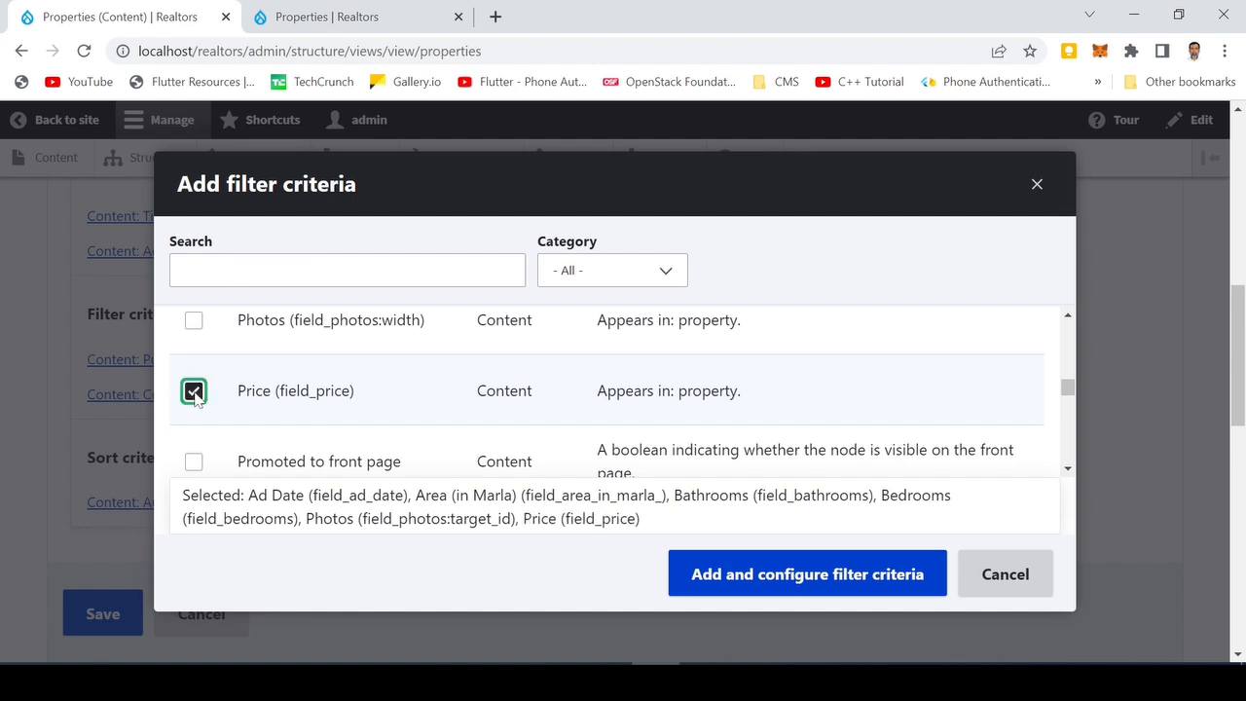
{"action": "scroll", "coordinate": [200, 428], "scroll_direction": "down", "scroll_amount": 2}
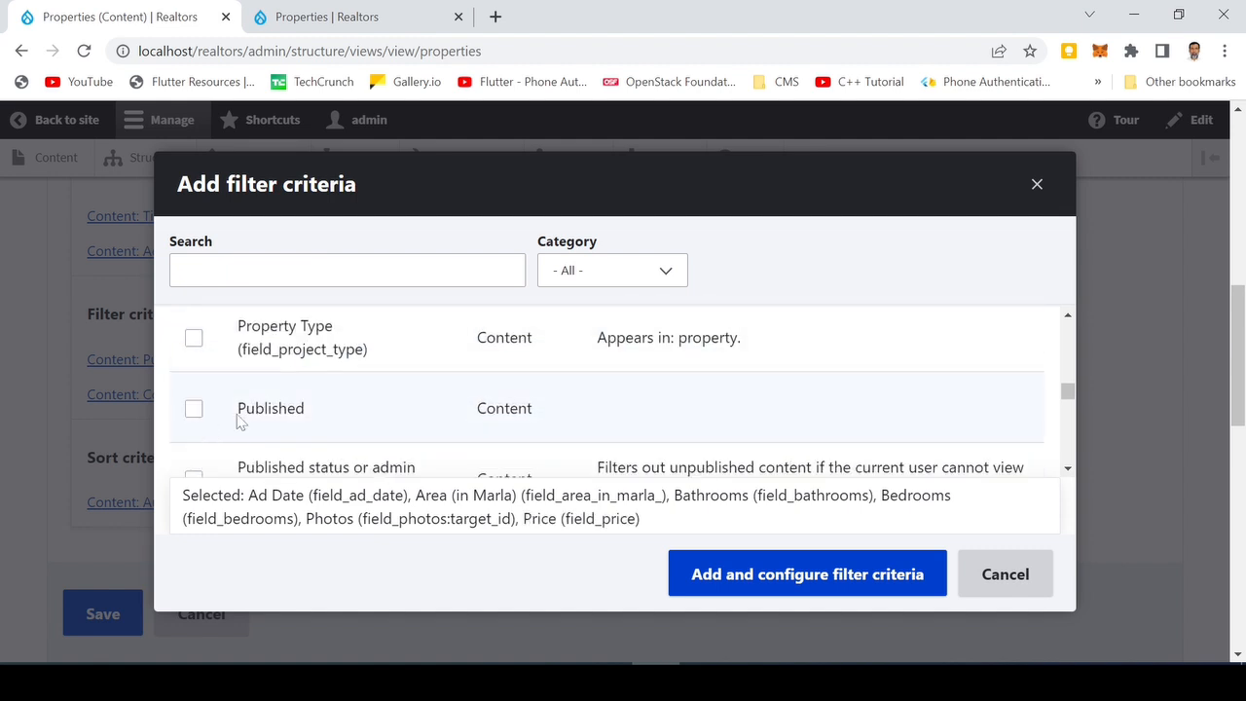
{"action": "left_click", "coordinate": [194, 337]}
Step: Look through the remaining content, revision, file usage and taxonomy criteria, and review the whole list of available filters
{"action": "scroll", "coordinate": [237, 416], "scroll_direction": "up", "scroll_amount": 1}
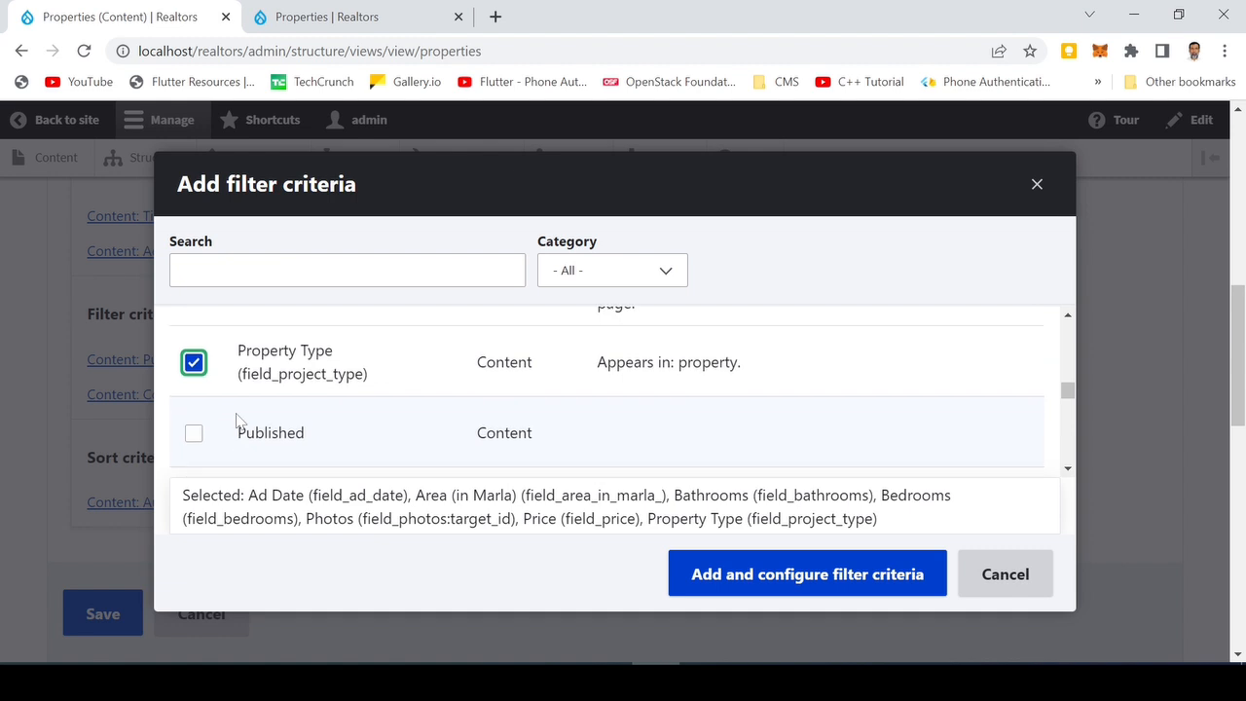
{"action": "scroll", "coordinate": [292, 422], "scroll_direction": "down", "scroll_amount": 3}
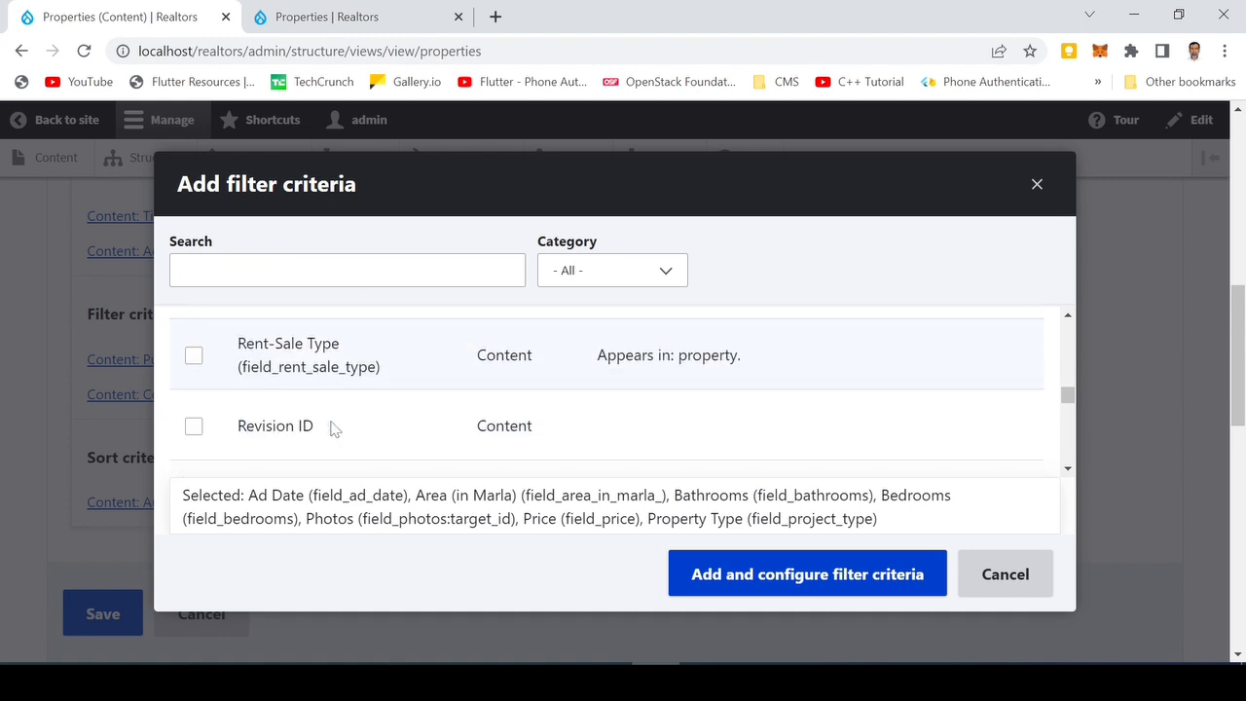
{"action": "scroll", "coordinate": [331, 428], "scroll_direction": "down", "scroll_amount": 3}
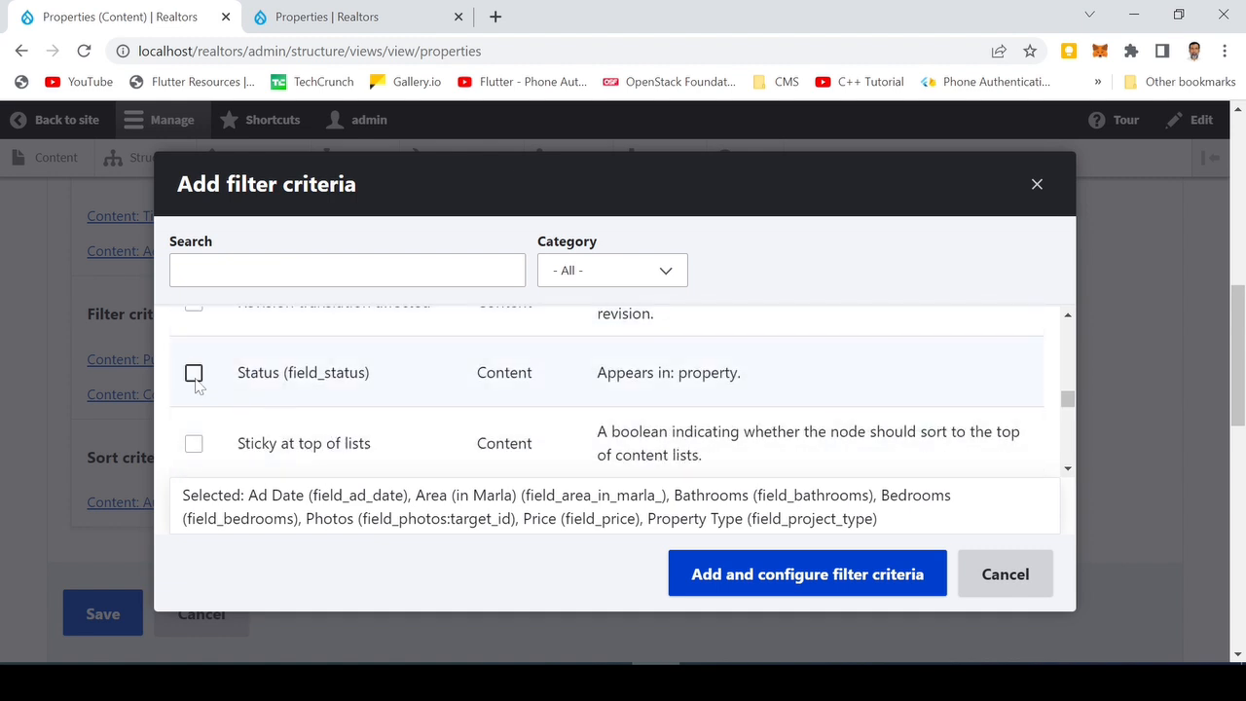
{"action": "scroll", "coordinate": [273, 403], "scroll_direction": "up", "scroll_amount": 3}
{"action": "scroll", "coordinate": [280, 406], "scroll_direction": "down", "scroll_amount": 2}
{"action": "scroll", "coordinate": [270, 398], "scroll_direction": "down", "scroll_amount": 3}
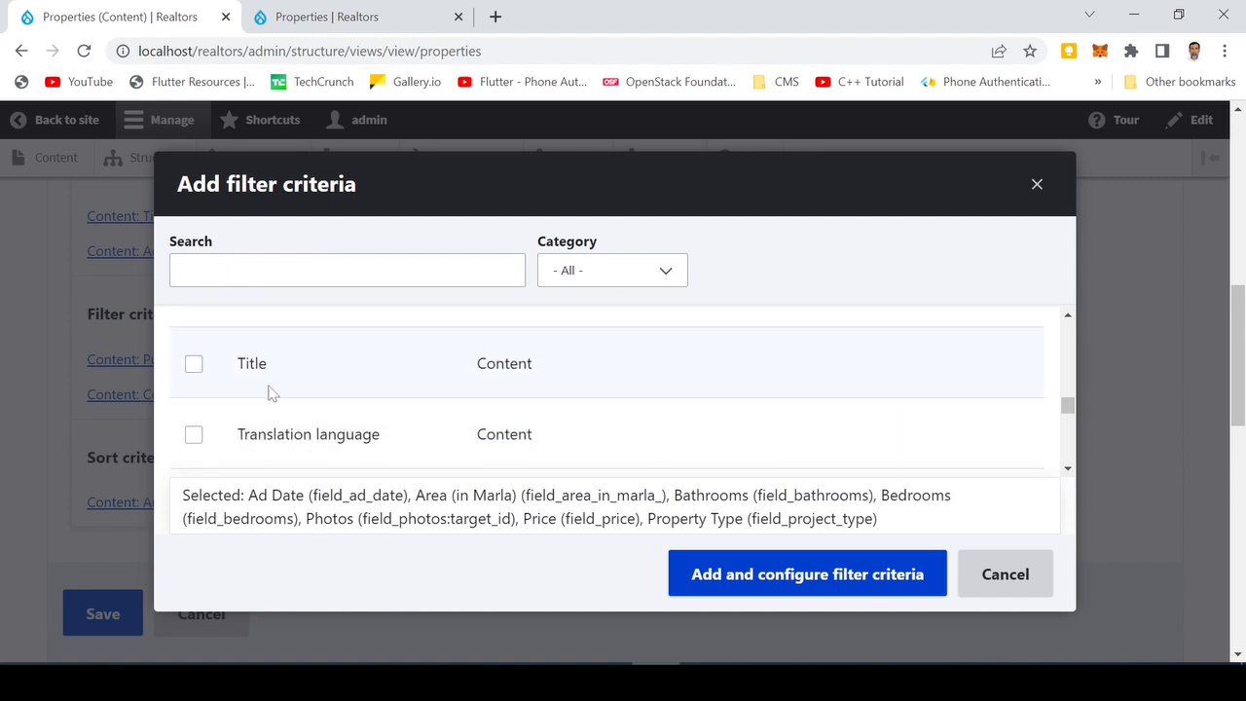
{"action": "scroll", "coordinate": [271, 395], "scroll_direction": "down", "scroll_amount": 5}
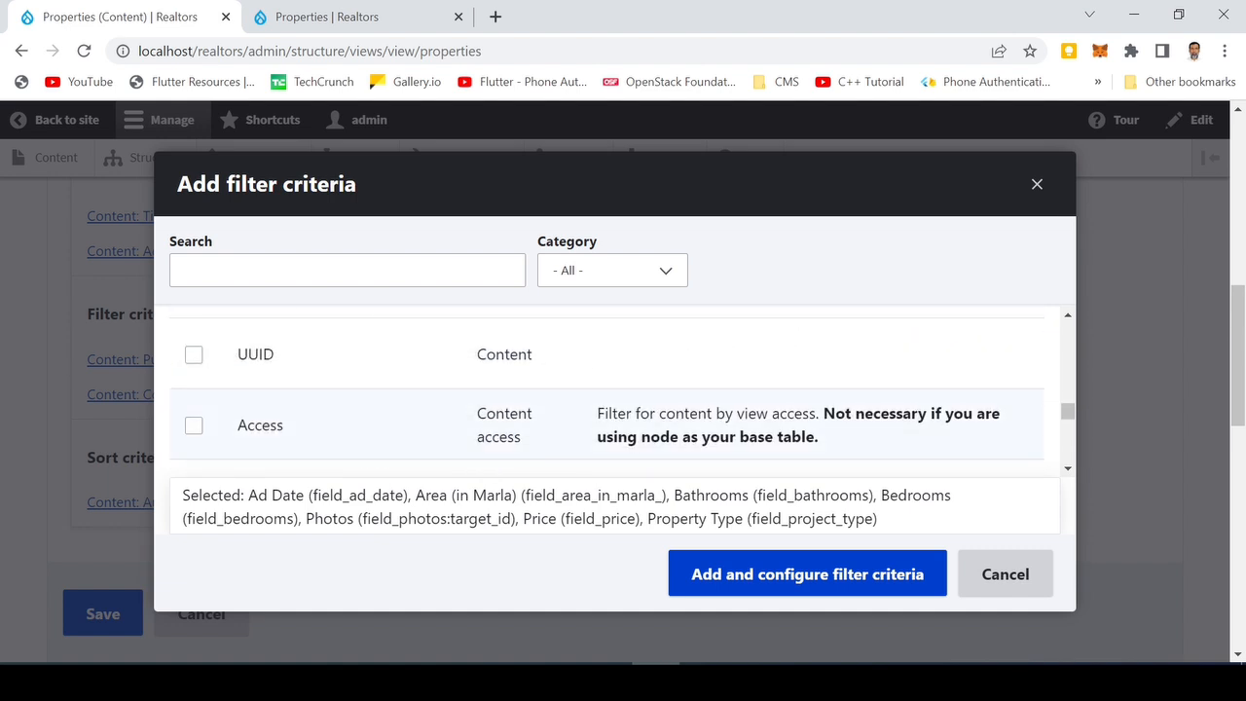
{"action": "scroll", "coordinate": [214, 425], "scroll_direction": "down", "scroll_amount": 4}
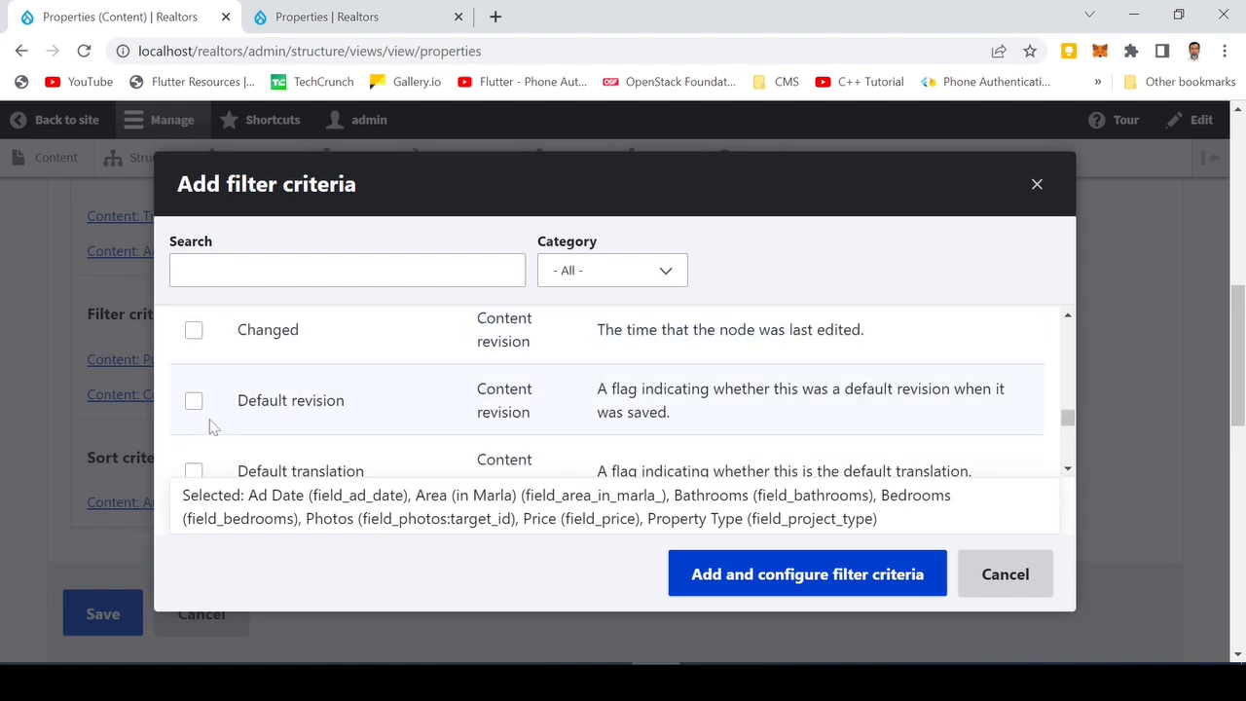
{"action": "scroll", "coordinate": [213, 428], "scroll_direction": "down", "scroll_amount": 4}
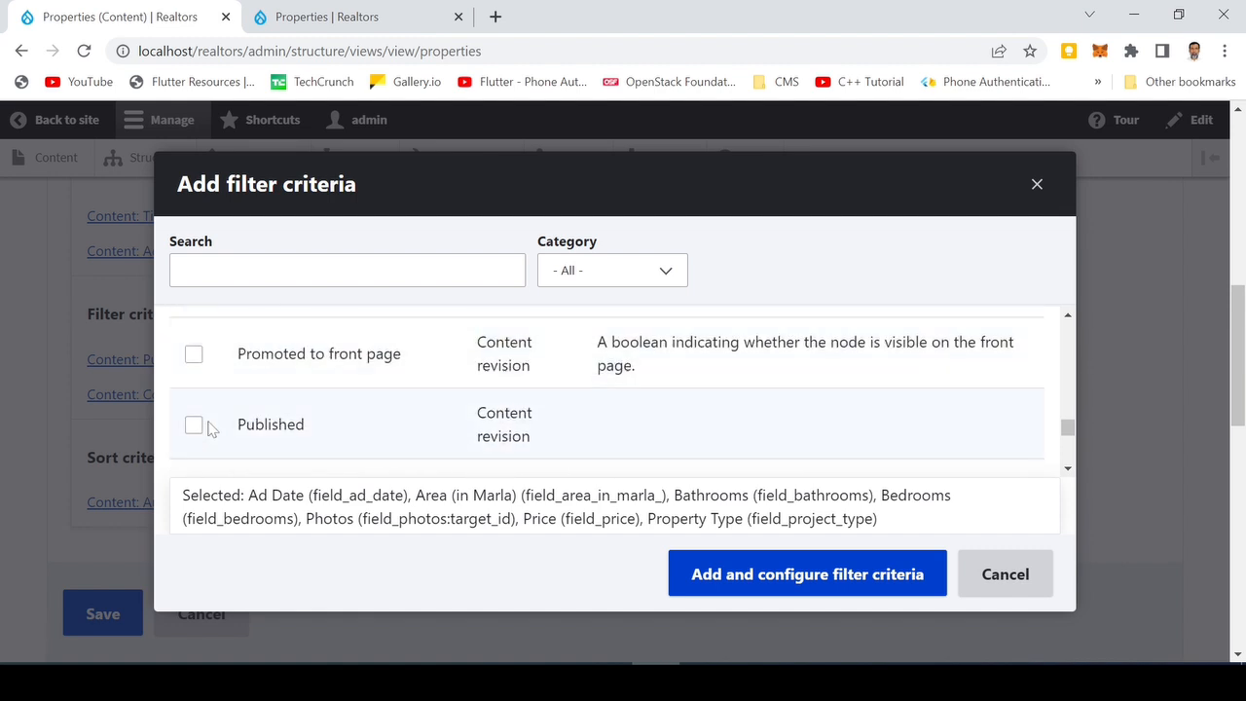
{"action": "scroll", "coordinate": [212, 429], "scroll_direction": "down", "scroll_amount": 4}
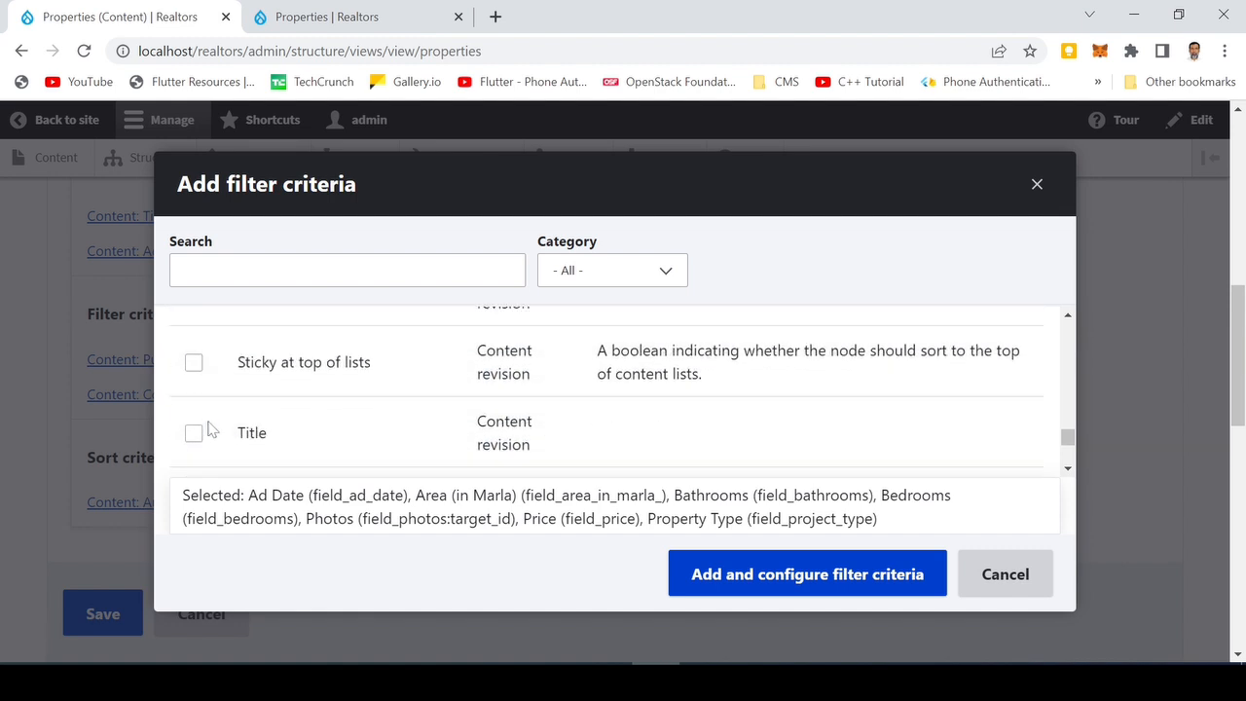
{"action": "scroll", "coordinate": [211, 431], "scroll_direction": "down", "scroll_amount": 1}
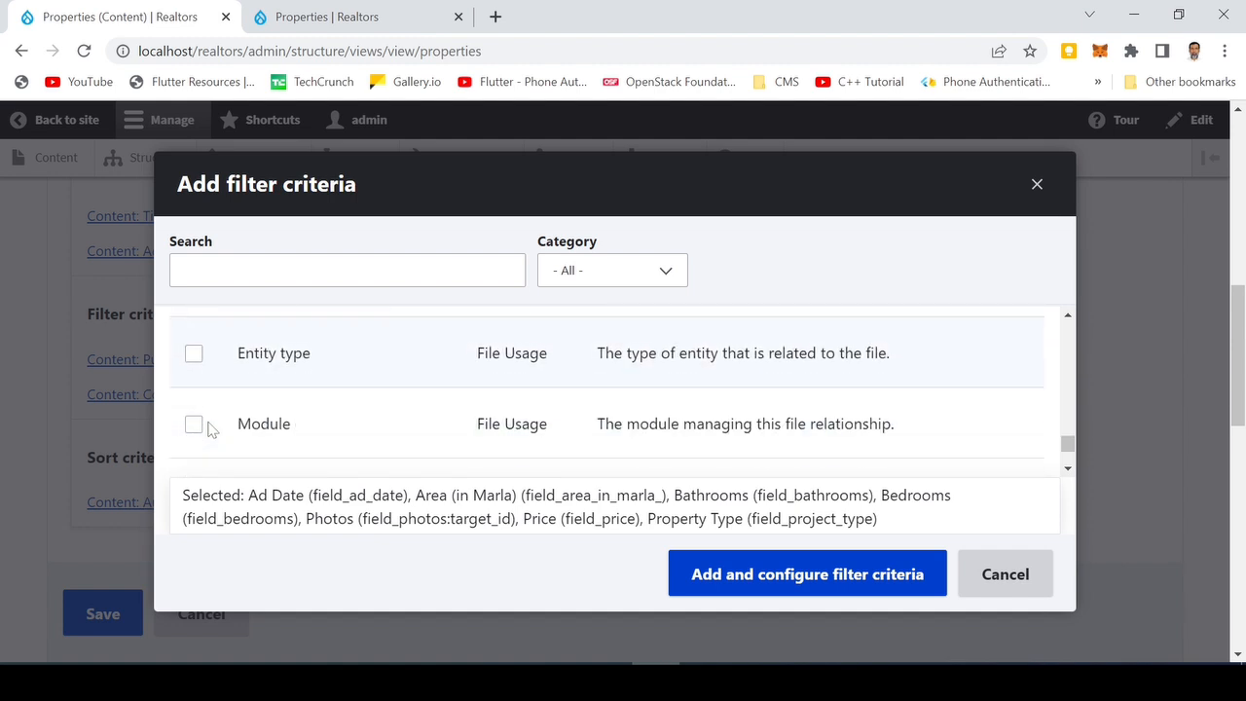
{"action": "scroll", "coordinate": [211, 431], "scroll_direction": "down", "scroll_amount": 1}
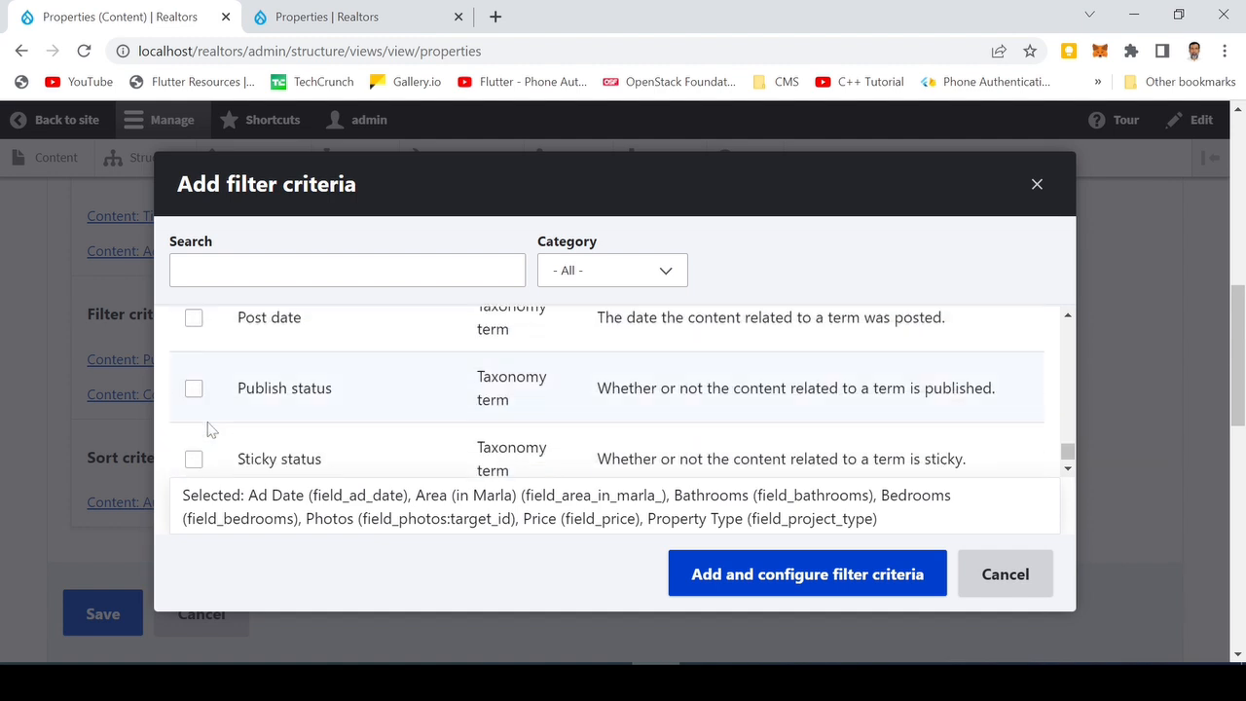
{"action": "scroll", "coordinate": [211, 430], "scroll_direction": "down", "scroll_amount": 2}
{"action": "scroll", "coordinate": [211, 430], "scroll_direction": "up", "scroll_amount": 1}
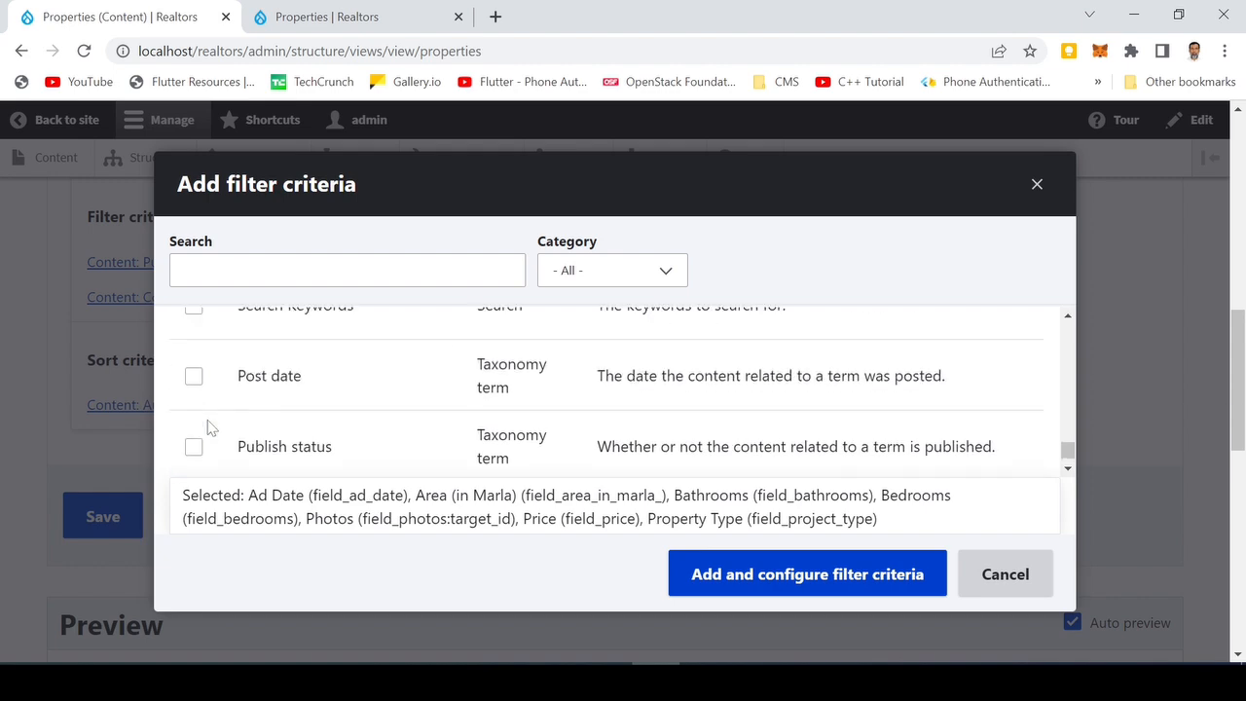
{"action": "scroll", "coordinate": [225, 414], "scroll_direction": "up", "scroll_amount": 6}
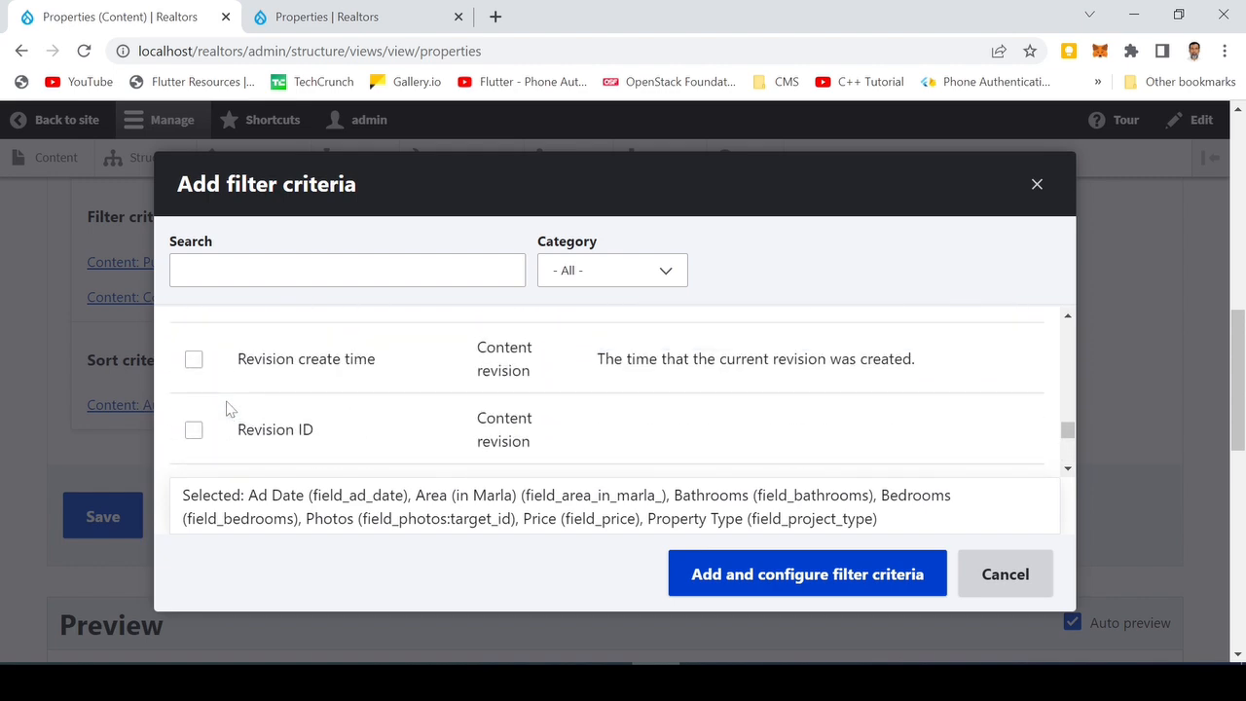
{"action": "scroll", "coordinate": [225, 409], "scroll_direction": "up", "scroll_amount": 8}
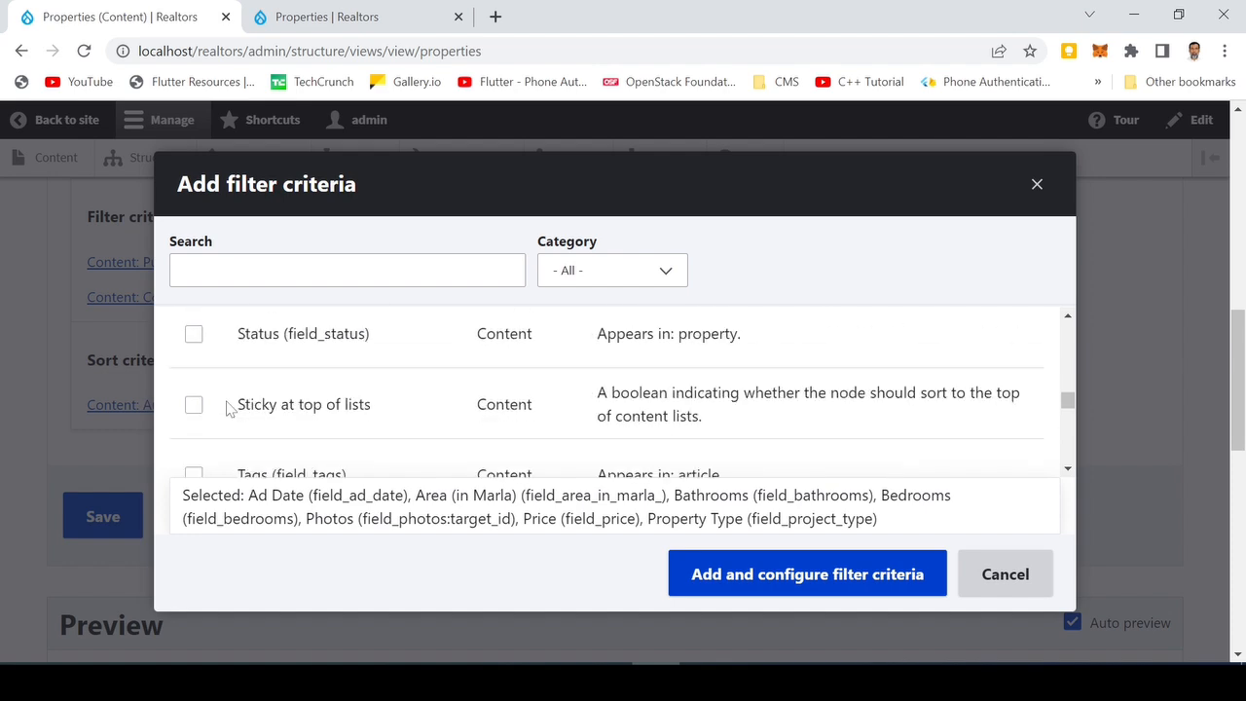
{"action": "scroll", "coordinate": [224, 409], "scroll_direction": "up", "scroll_amount": 6}
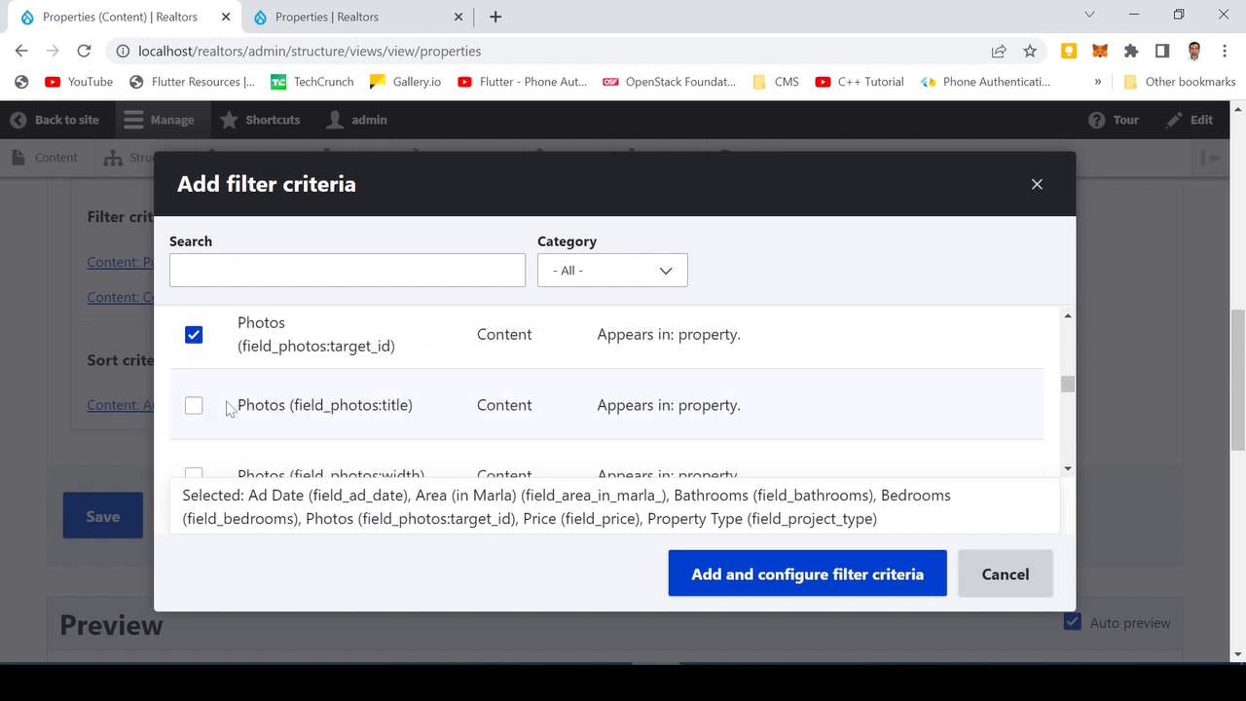
{"action": "scroll", "coordinate": [230, 407], "scroll_direction": "up", "scroll_amount": 4}
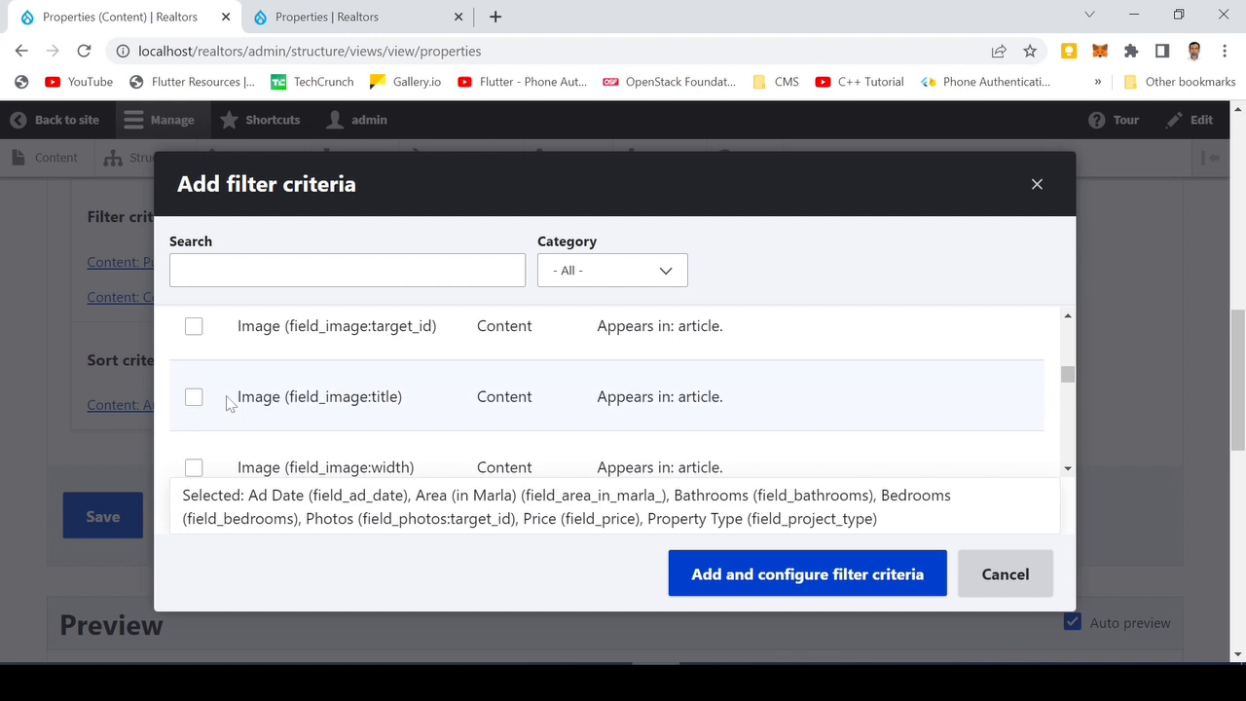
{"action": "scroll", "coordinate": [229, 405], "scroll_direction": "up", "scroll_amount": 6}
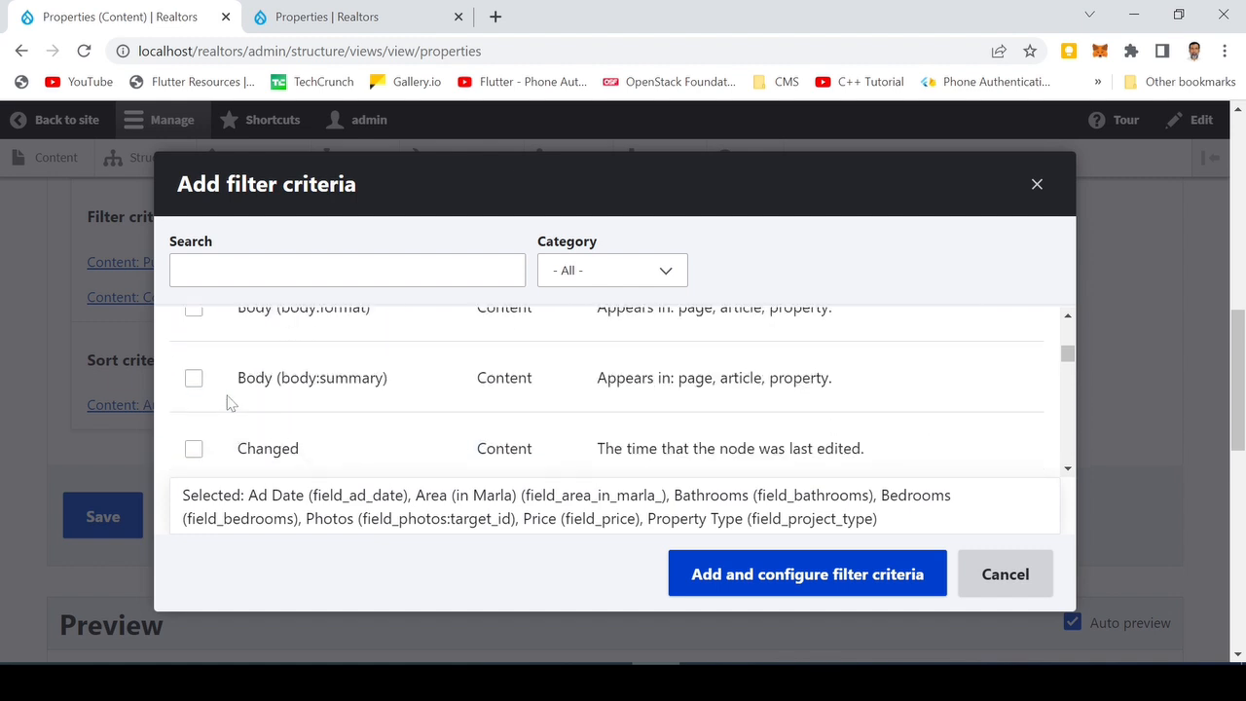
{"action": "scroll", "coordinate": [227, 402], "scroll_direction": "up", "scroll_amount": 3}
{"action": "scroll", "coordinate": [230, 403], "scroll_direction": "up", "scroll_amount": 3}
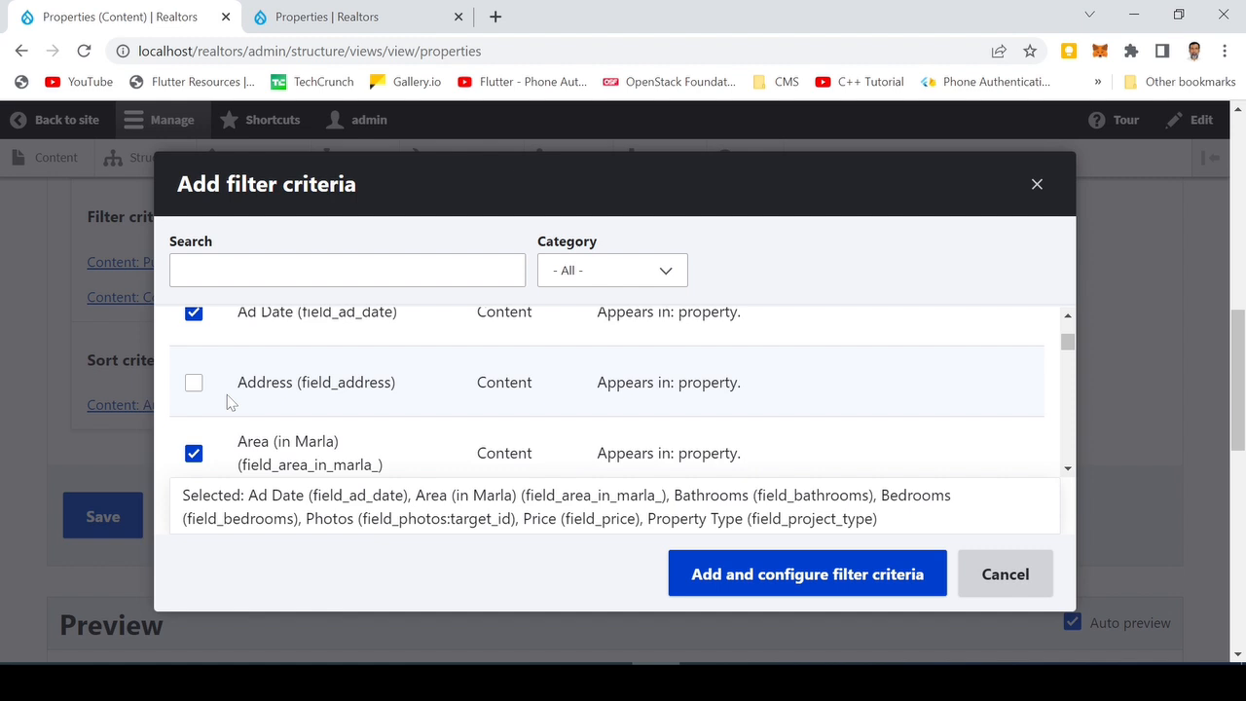
{"action": "scroll", "coordinate": [229, 403], "scroll_direction": "up", "scroll_amount": 5}
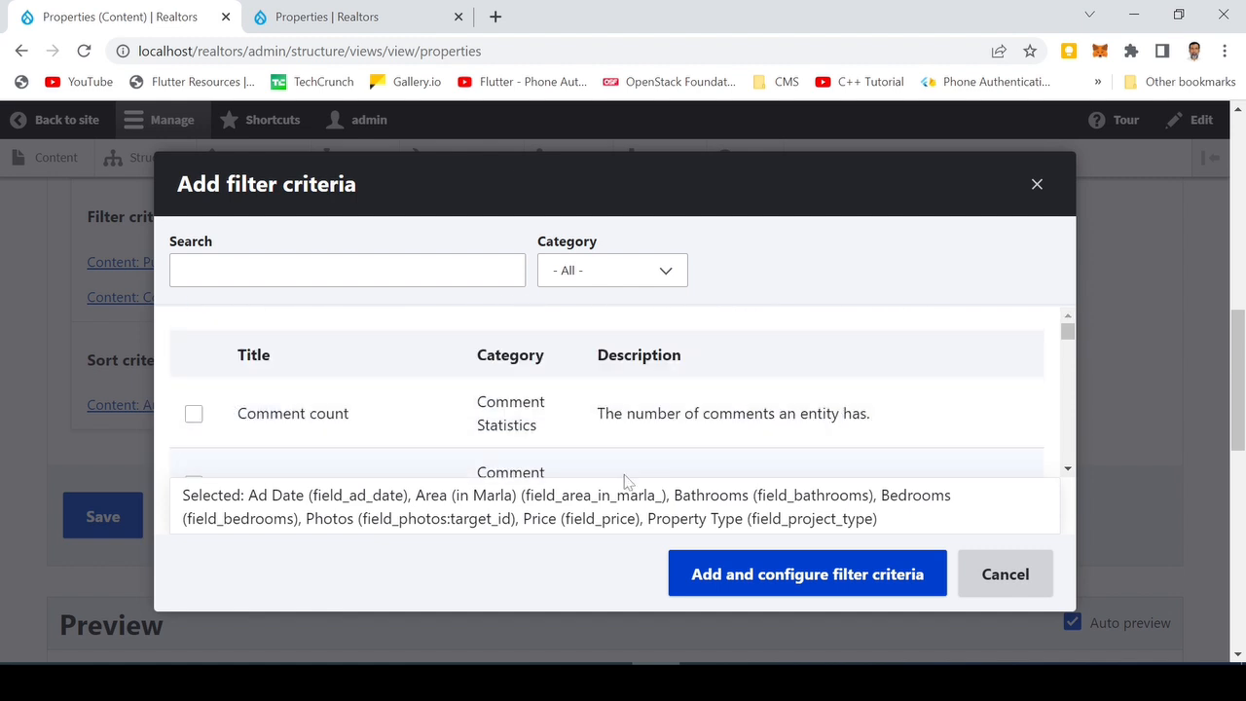
{"action": "scroll", "coordinate": [584, 457], "scroll_direction": "up", "scroll_amount": 3}
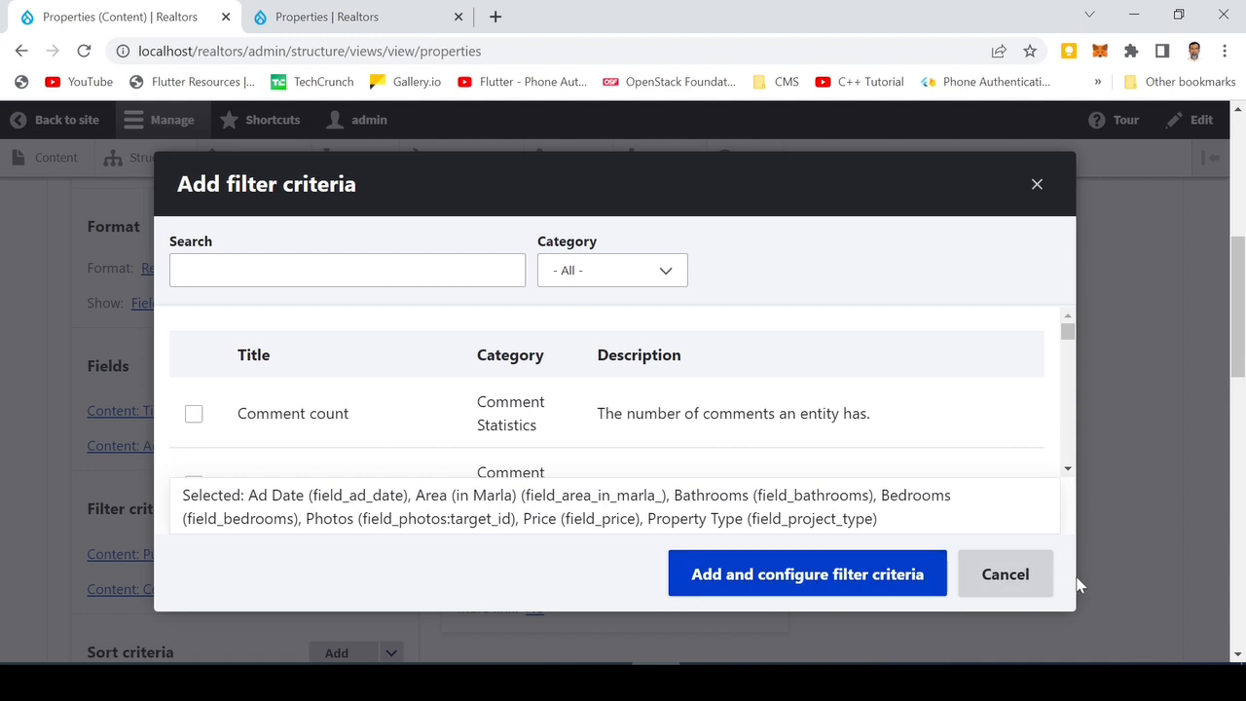
Step: Cancel adding the selected filter criteria, and select Ad Date among the fields to add to the view
{"action": "left_click", "coordinate": [1022, 578]}
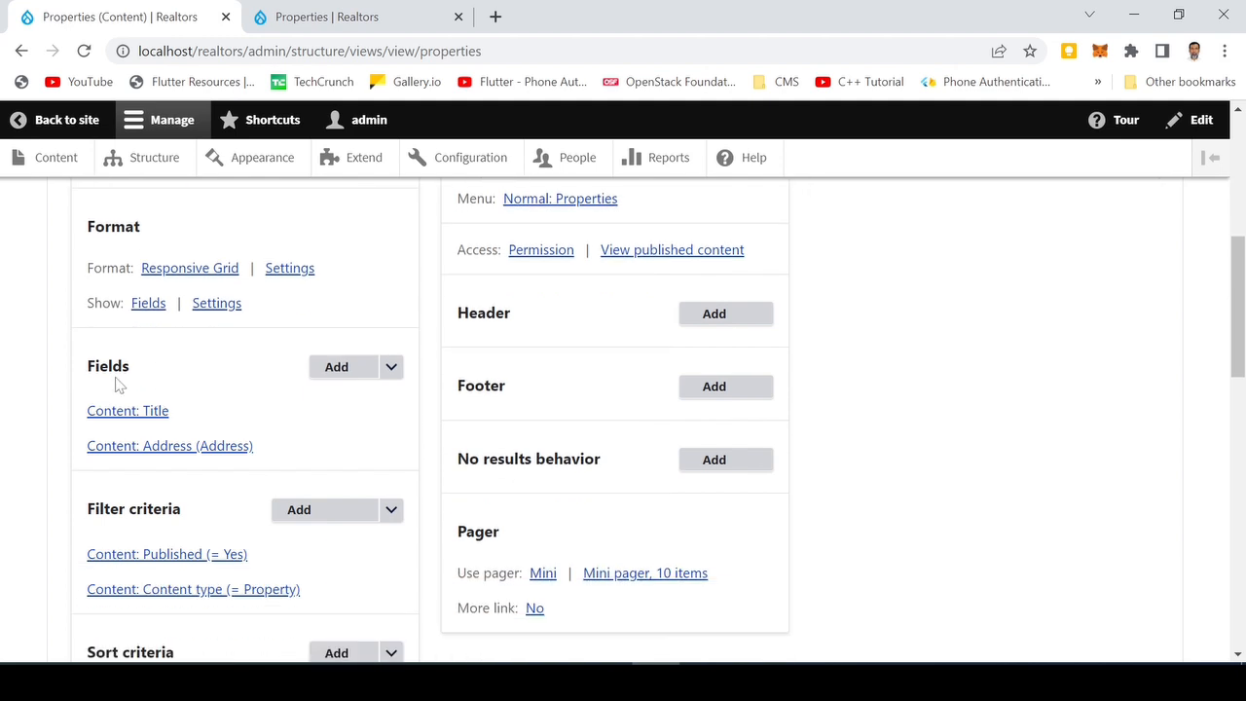
{"action": "left_click", "coordinate": [337, 373]}
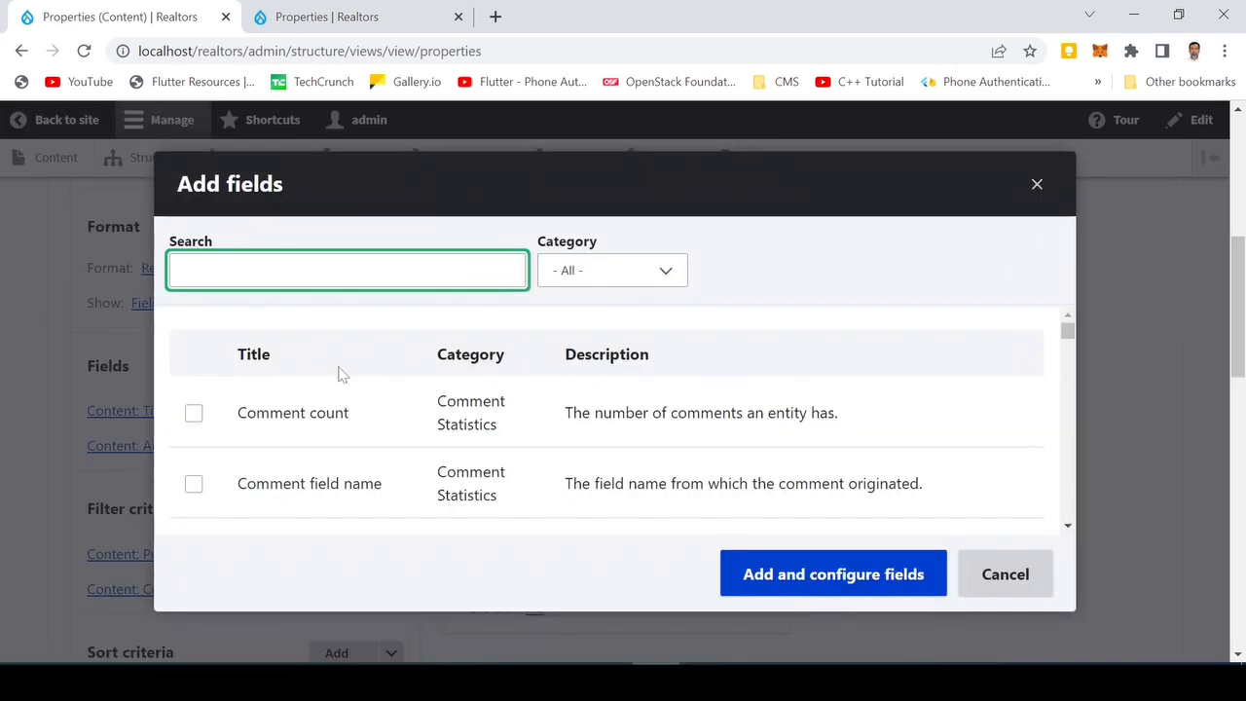
{"action": "scroll", "coordinate": [477, 402], "scroll_direction": "down", "scroll_amount": 3}
{"action": "scroll", "coordinate": [271, 406], "scroll_direction": "down", "scroll_amount": 4}
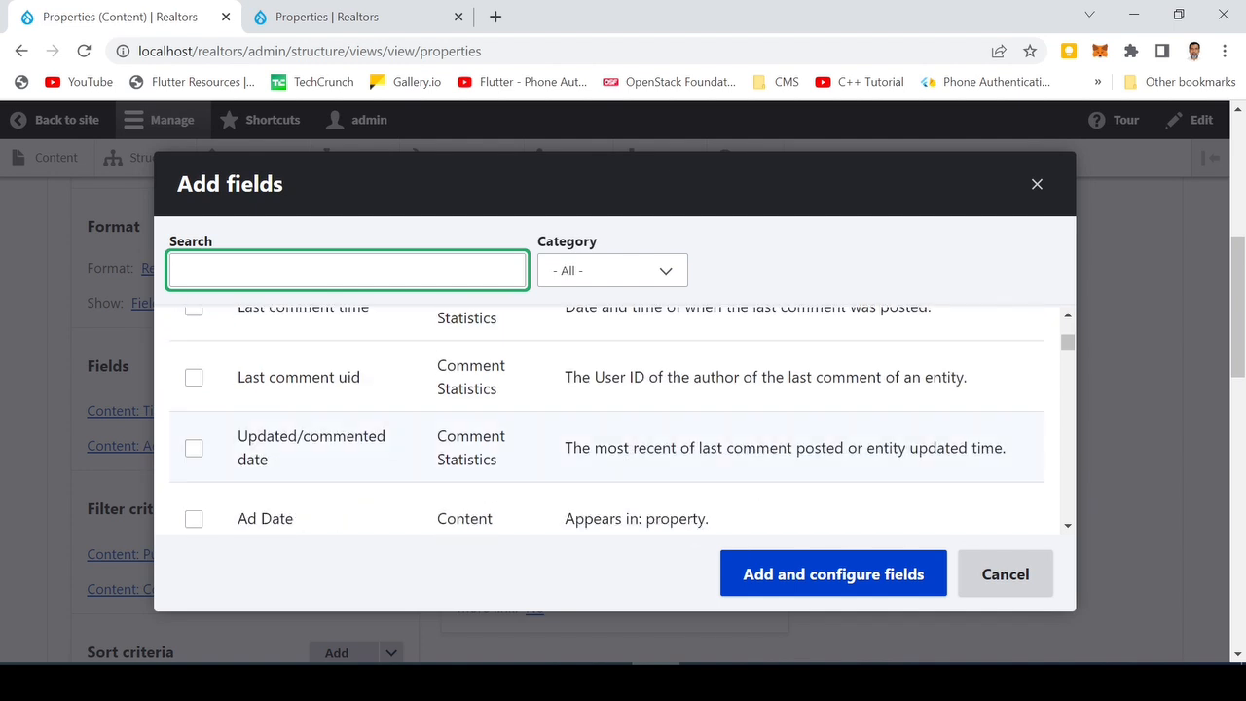
{"action": "scroll", "coordinate": [245, 439], "scroll_direction": "up", "scroll_amount": 1}
{"action": "left_click", "coordinate": [192, 420]}
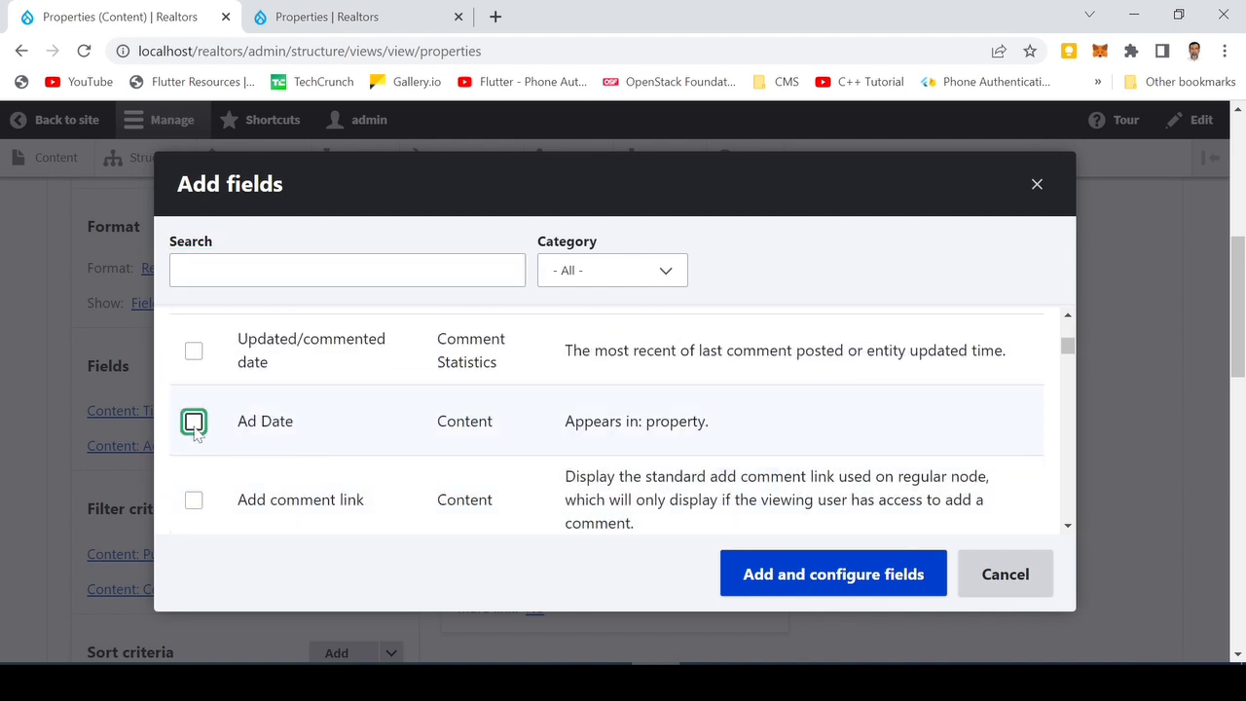
Step: Select the property fields Area (in Marla), Bathrooms and Bedrooms as additional fields for the view
{"action": "scroll", "coordinate": [361, 454], "scroll_direction": "down", "scroll_amount": 2}
{"action": "scroll", "coordinate": [224, 404], "scroll_direction": "down", "scroll_amount": 2}
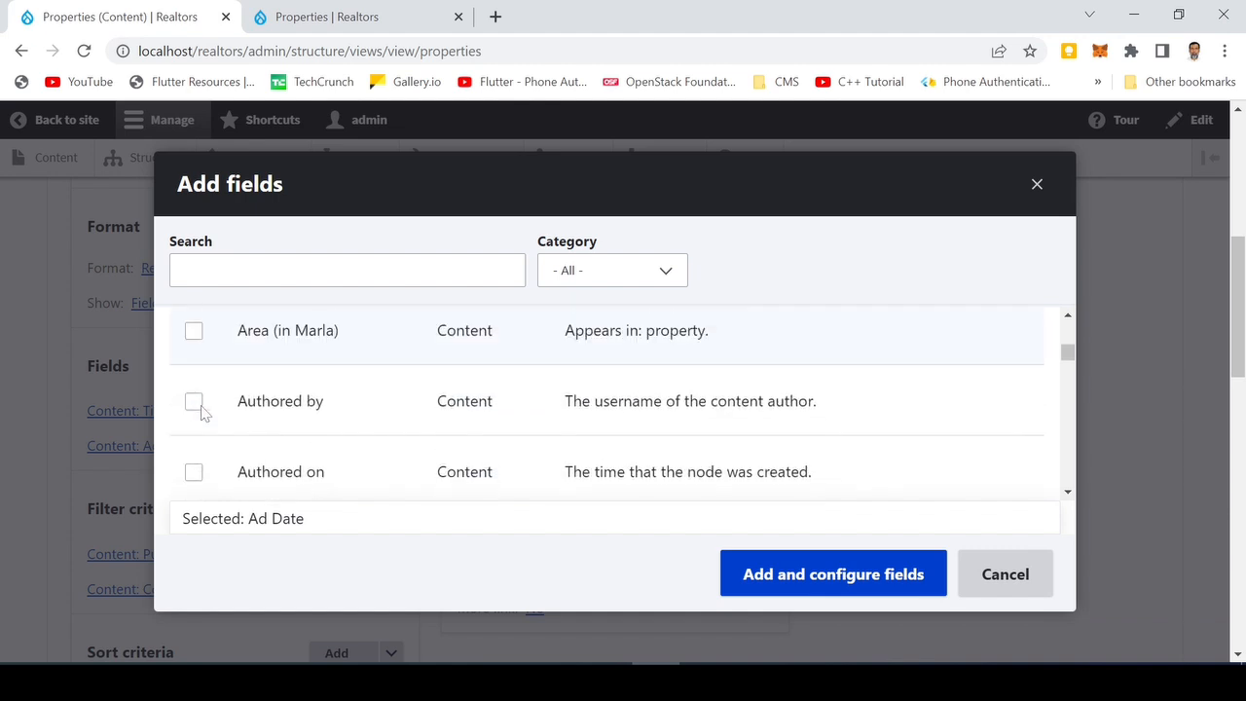
{"action": "left_click", "coordinate": [194, 334]}
{"action": "scroll", "coordinate": [204, 409], "scroll_direction": "down", "scroll_amount": 1}
{"action": "scroll", "coordinate": [197, 415], "scroll_direction": "down", "scroll_amount": 1}
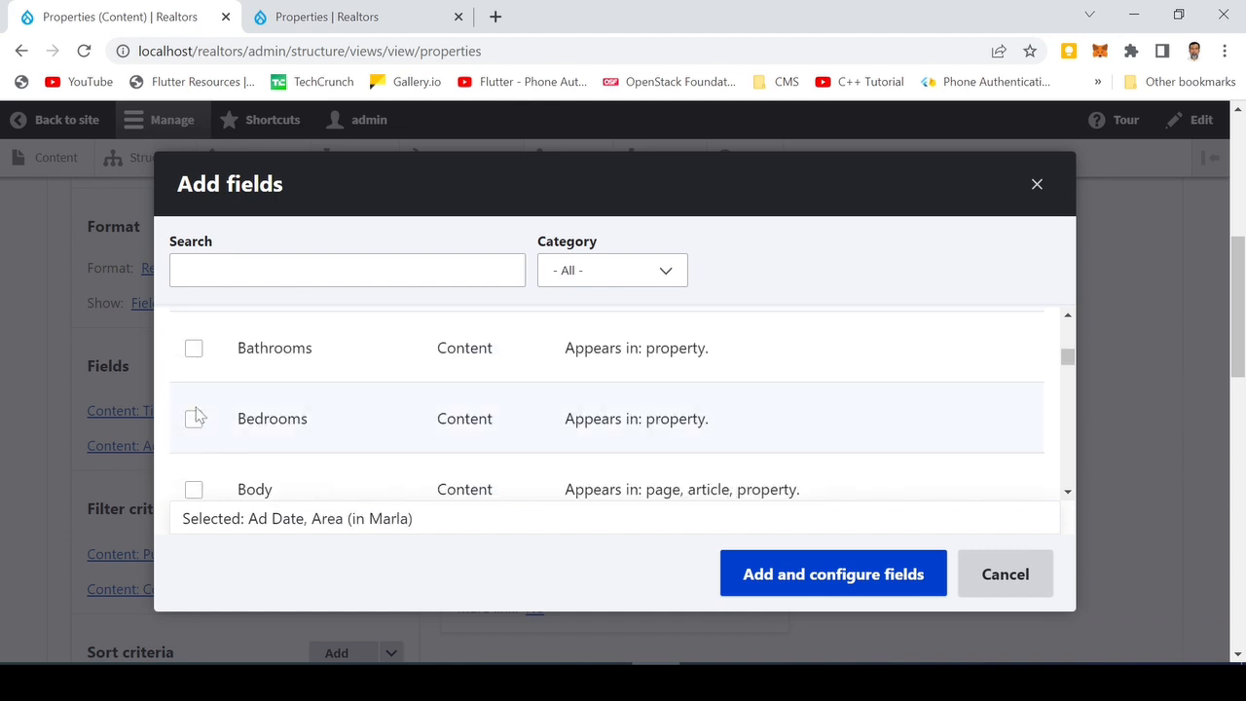
{"action": "left_click", "coordinate": [194, 347]}
{"action": "left_click", "coordinate": [194, 419]}
Step: Add the Contact No. and Covered Area (SFT) property fields to the selection
{"action": "scroll", "coordinate": [200, 433], "scroll_direction": "down", "scroll_amount": 3}
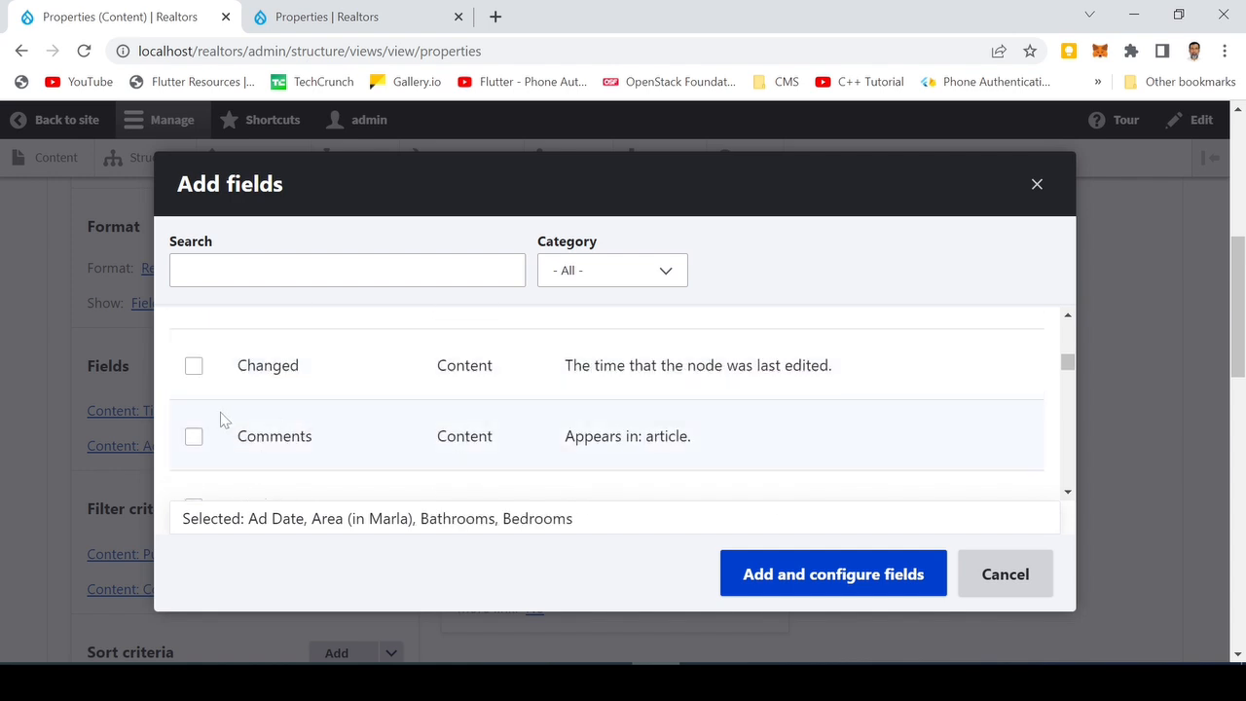
{"action": "scroll", "coordinate": [214, 420], "scroll_direction": "down", "scroll_amount": 2}
{"action": "left_click", "coordinate": [194, 314]}
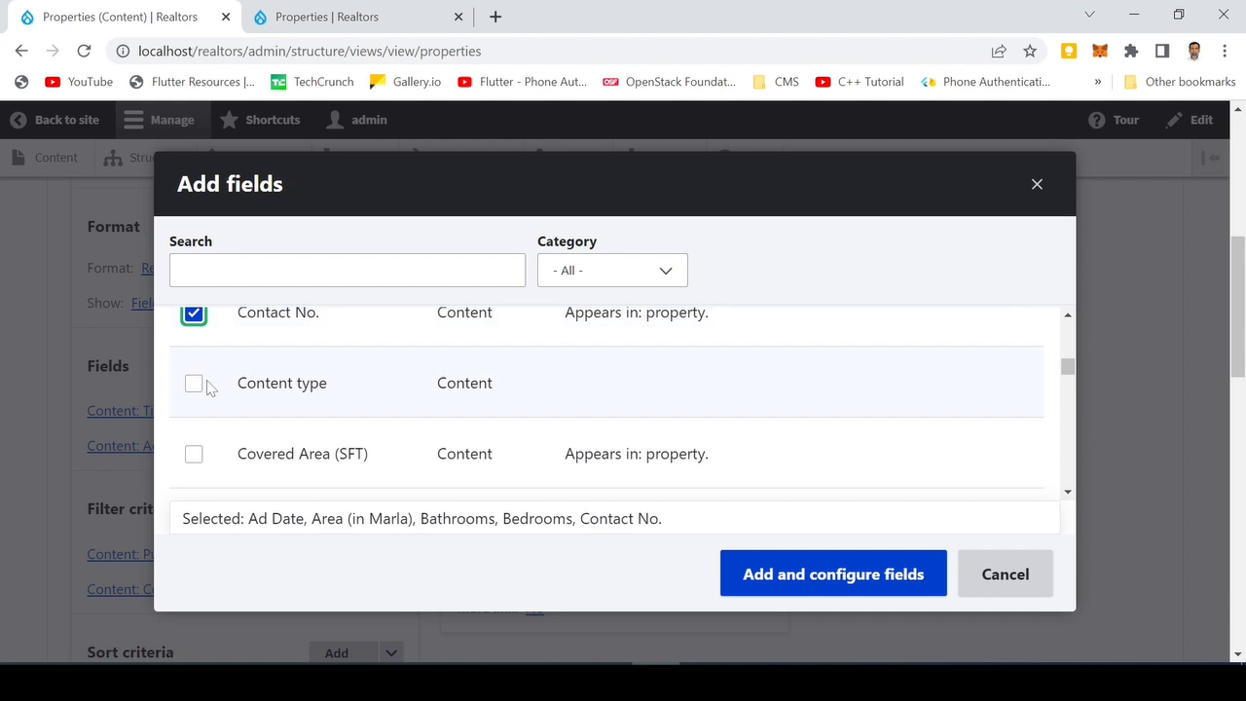
{"action": "scroll", "coordinate": [194, 409], "scroll_direction": "down", "scroll_amount": 1}
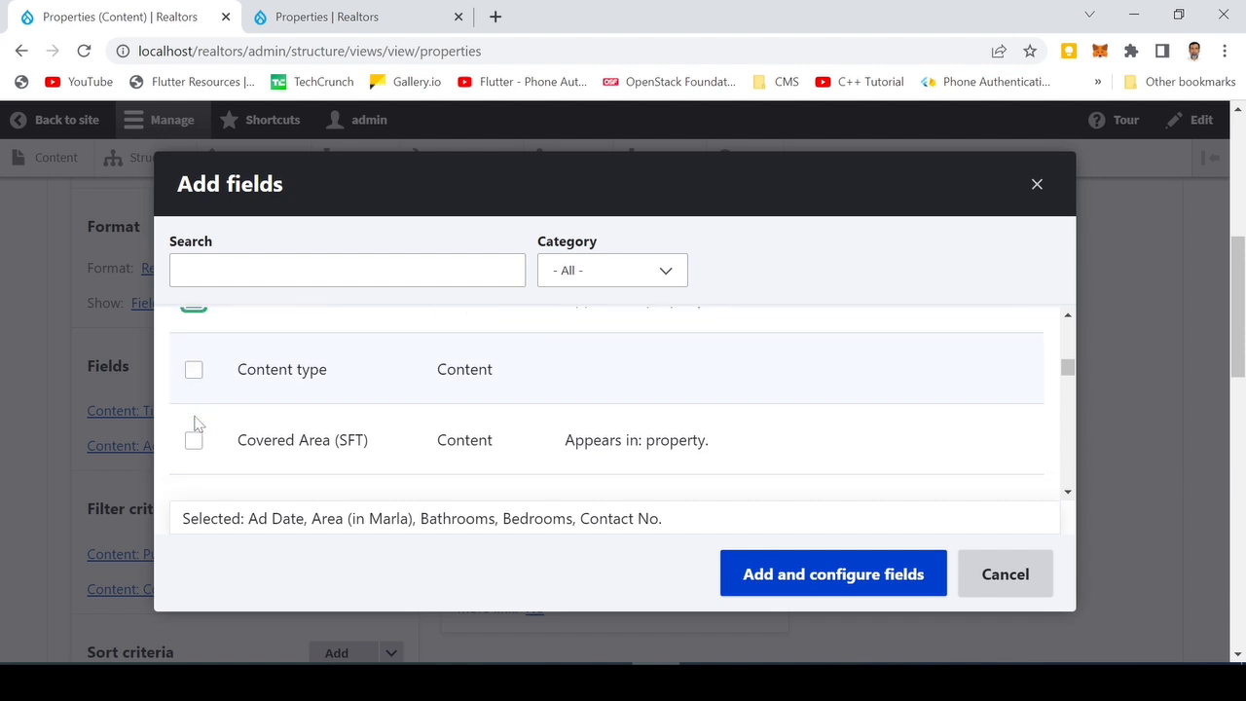
{"action": "left_click", "coordinate": [195, 357]}
Step: Find the property's Photos and Price fields in the list and add both to the selection
{"action": "scroll", "coordinate": [198, 414], "scroll_direction": "down", "scroll_amount": 1}
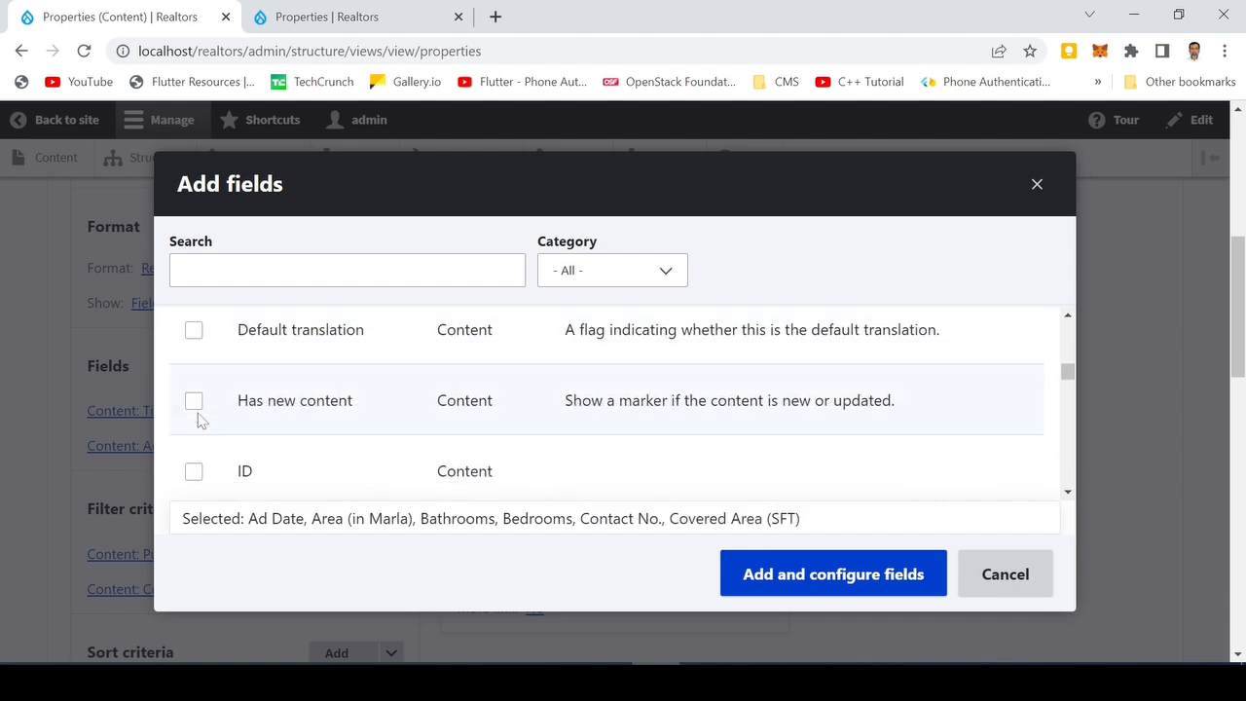
{"action": "scroll", "coordinate": [198, 418], "scroll_direction": "down", "scroll_amount": 3}
{"action": "scroll", "coordinate": [192, 424], "scroll_direction": "down", "scroll_amount": 5}
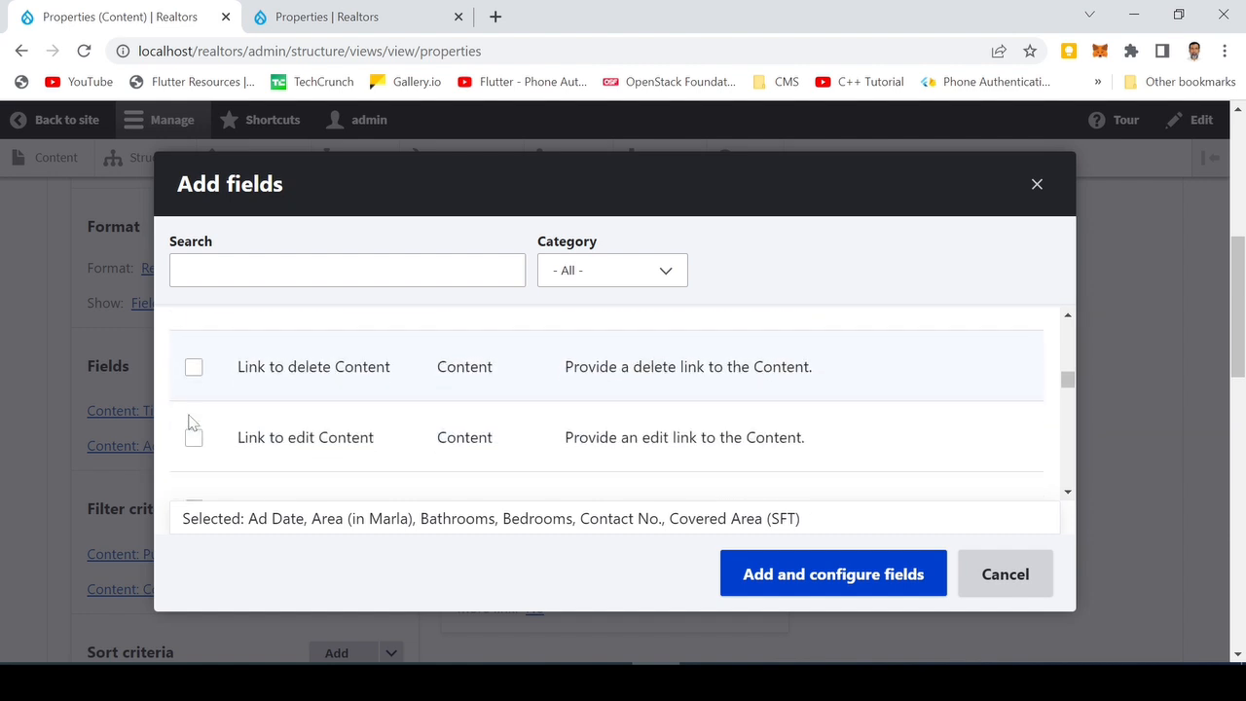
{"action": "scroll", "coordinate": [192, 423], "scroll_direction": "down", "scroll_amount": 1}
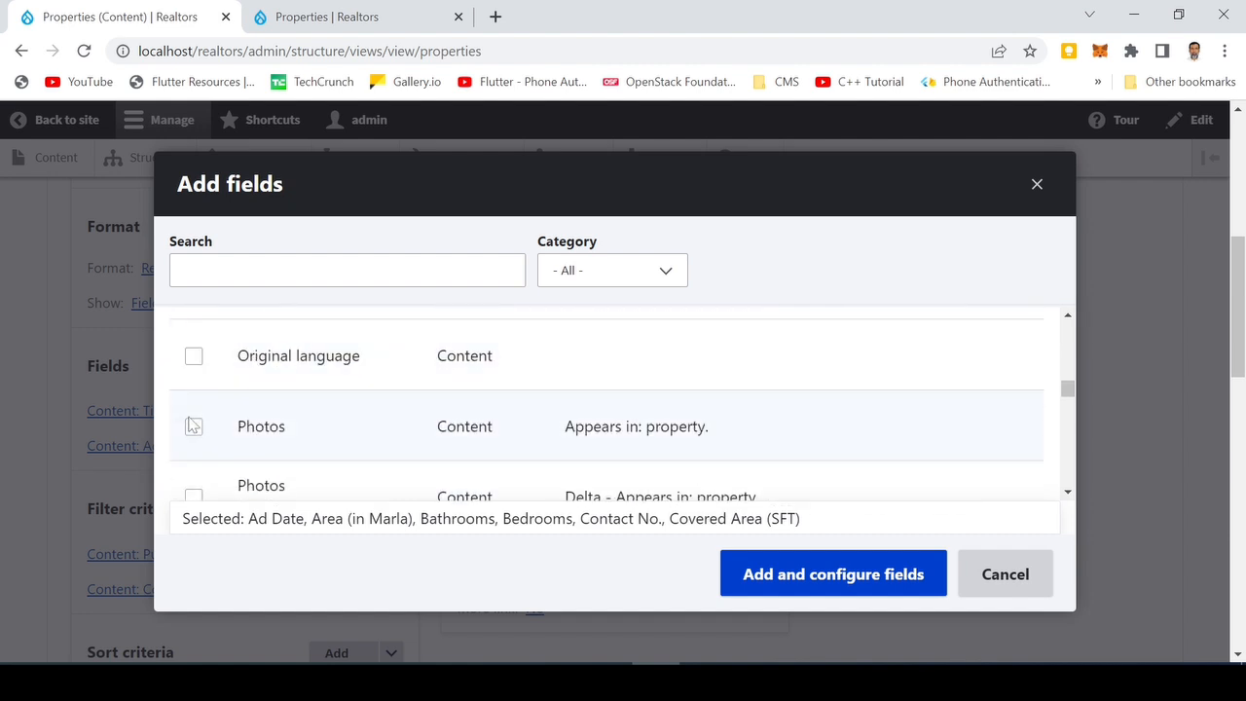
{"action": "left_click", "coordinate": [193, 427]}
{"action": "scroll", "coordinate": [209, 433], "scroll_direction": "down", "scroll_amount": 1}
{"action": "scroll", "coordinate": [222, 439], "scroll_direction": "down", "scroll_amount": 2}
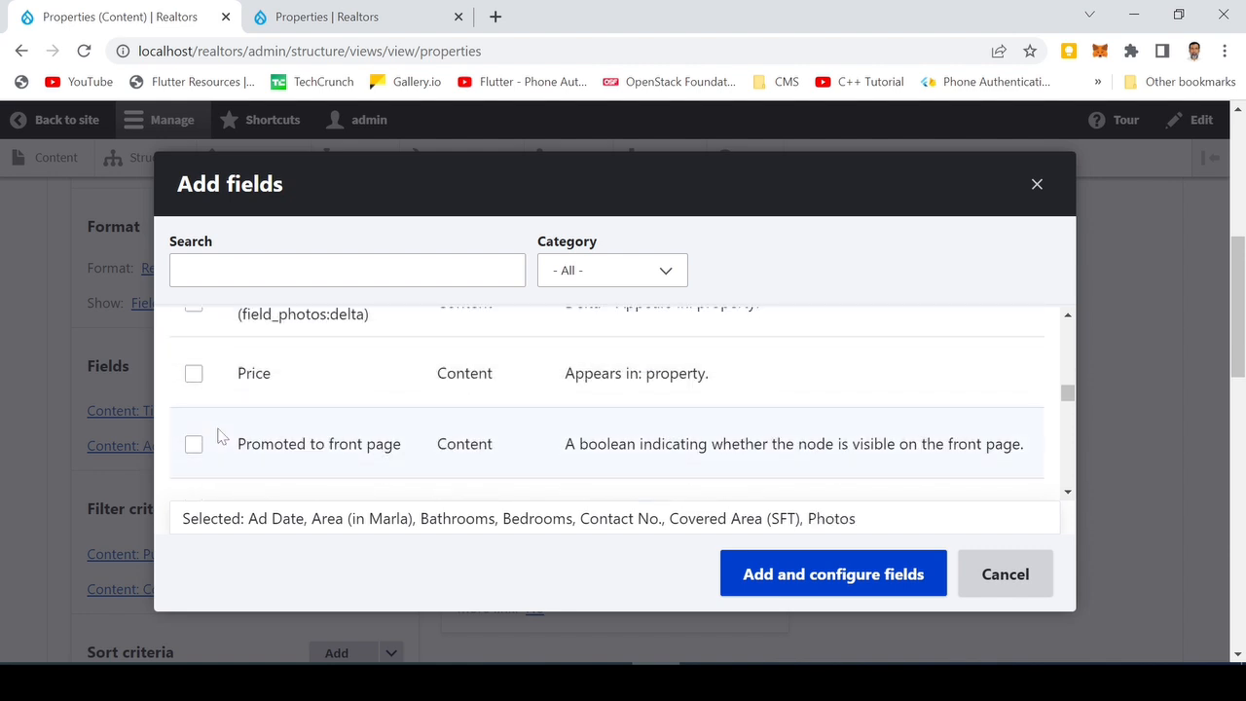
{"action": "left_click", "coordinate": [193, 372]}
Step: Look through the remaining content, content revision, file usage, global and search fields available for the view
{"action": "scroll", "coordinate": [243, 428], "scroll_direction": "down", "scroll_amount": 1}
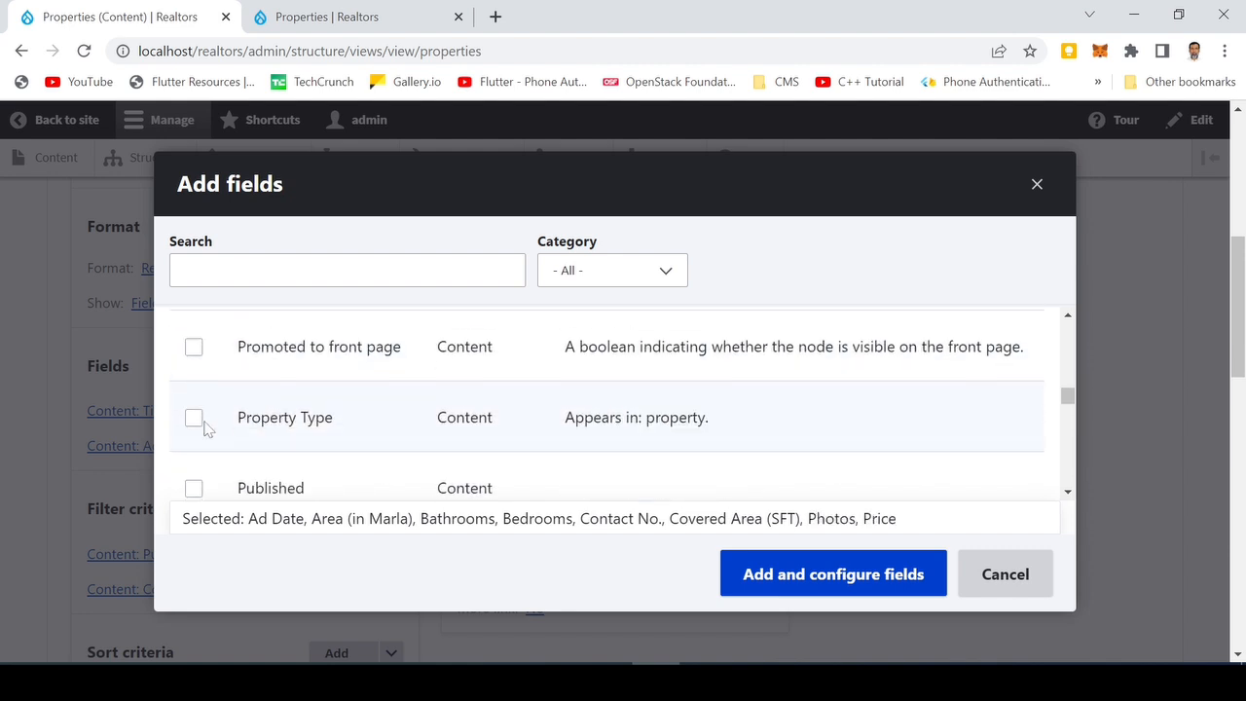
{"action": "scroll", "coordinate": [204, 425], "scroll_direction": "down", "scroll_amount": 4}
{"action": "scroll", "coordinate": [204, 426], "scroll_direction": "down", "scroll_amount": 2}
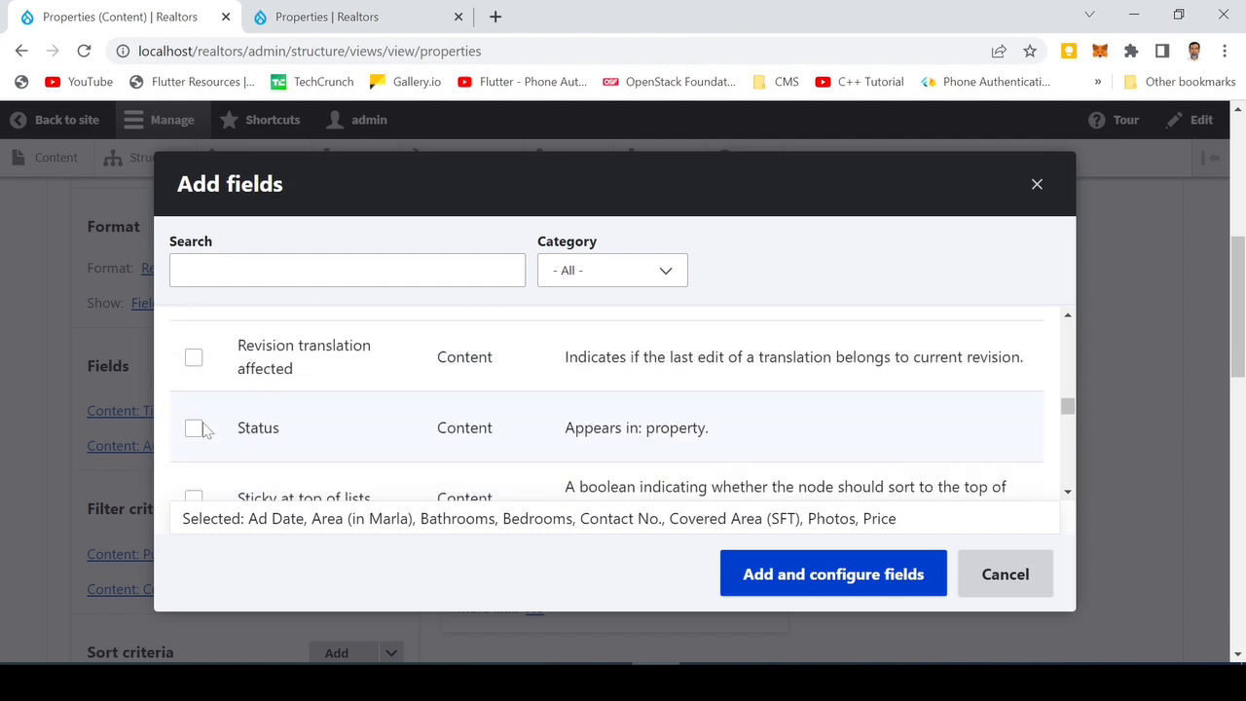
{"action": "scroll", "coordinate": [195, 409], "scroll_direction": "down", "scroll_amount": 1}
{"action": "scroll", "coordinate": [195, 419], "scroll_direction": "down", "scroll_amount": 6}
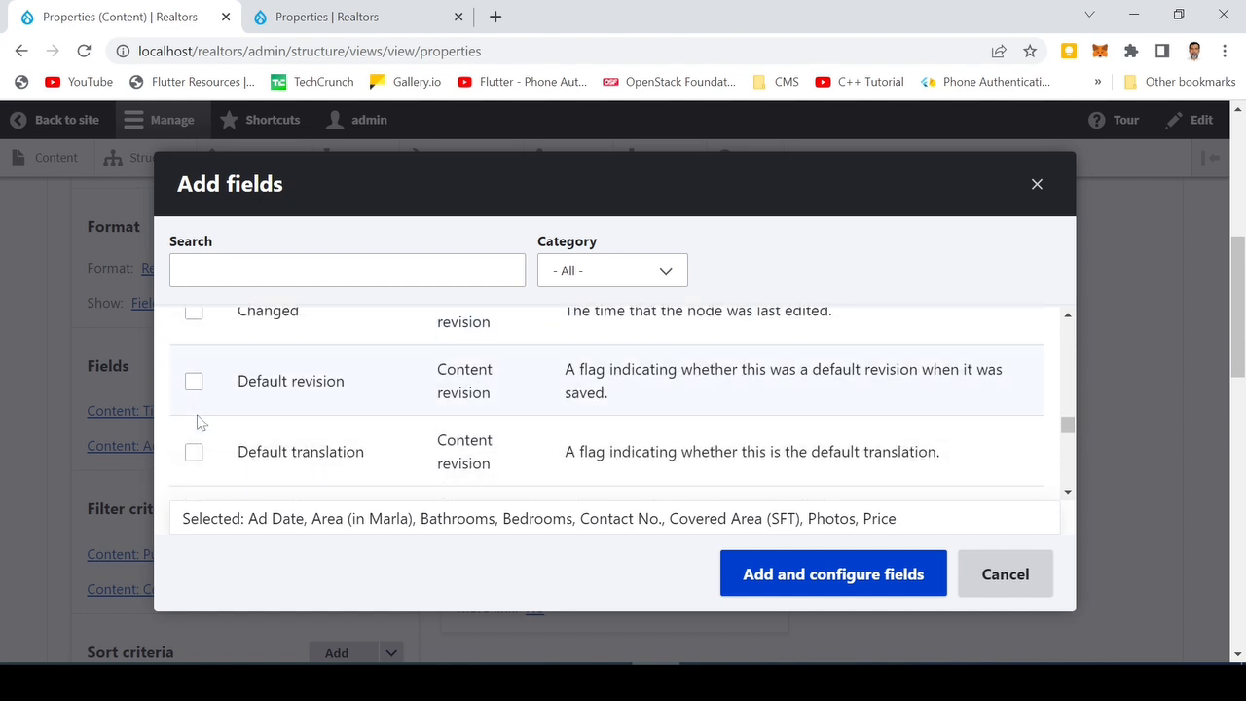
{"action": "scroll", "coordinate": [196, 421], "scroll_direction": "down", "scroll_amount": 6}
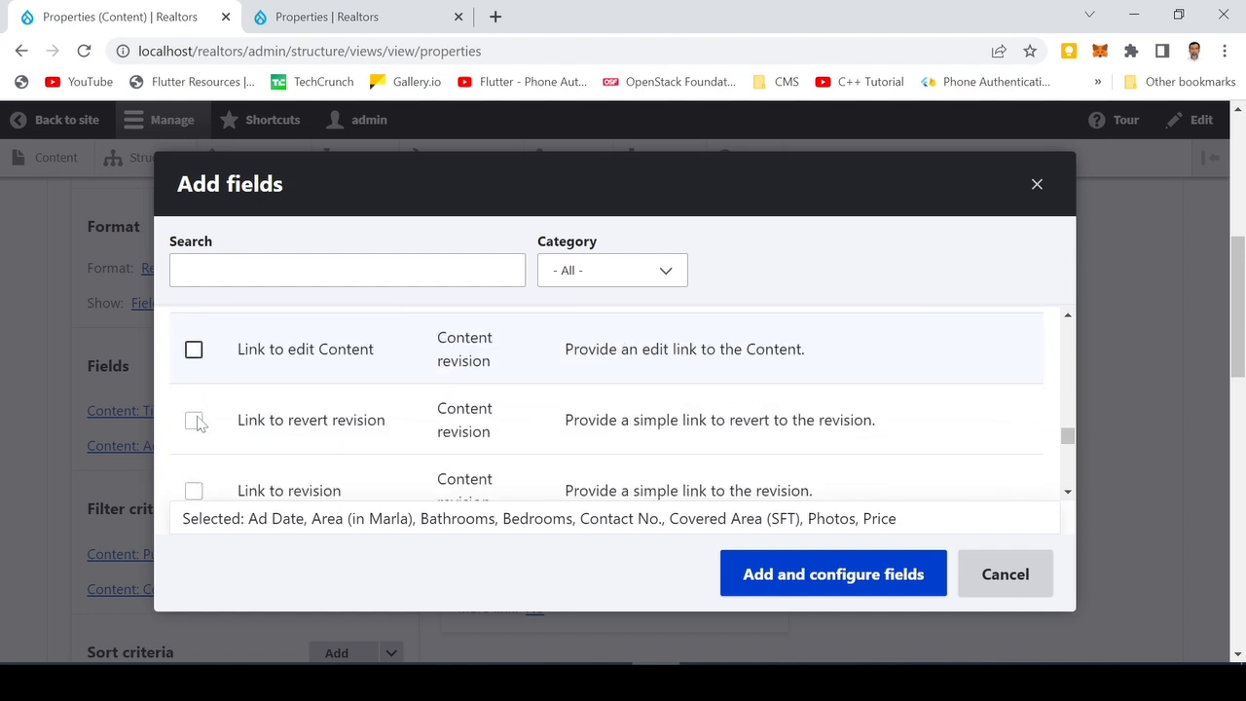
{"action": "scroll", "coordinate": [195, 421], "scroll_direction": "down", "scroll_amount": 7}
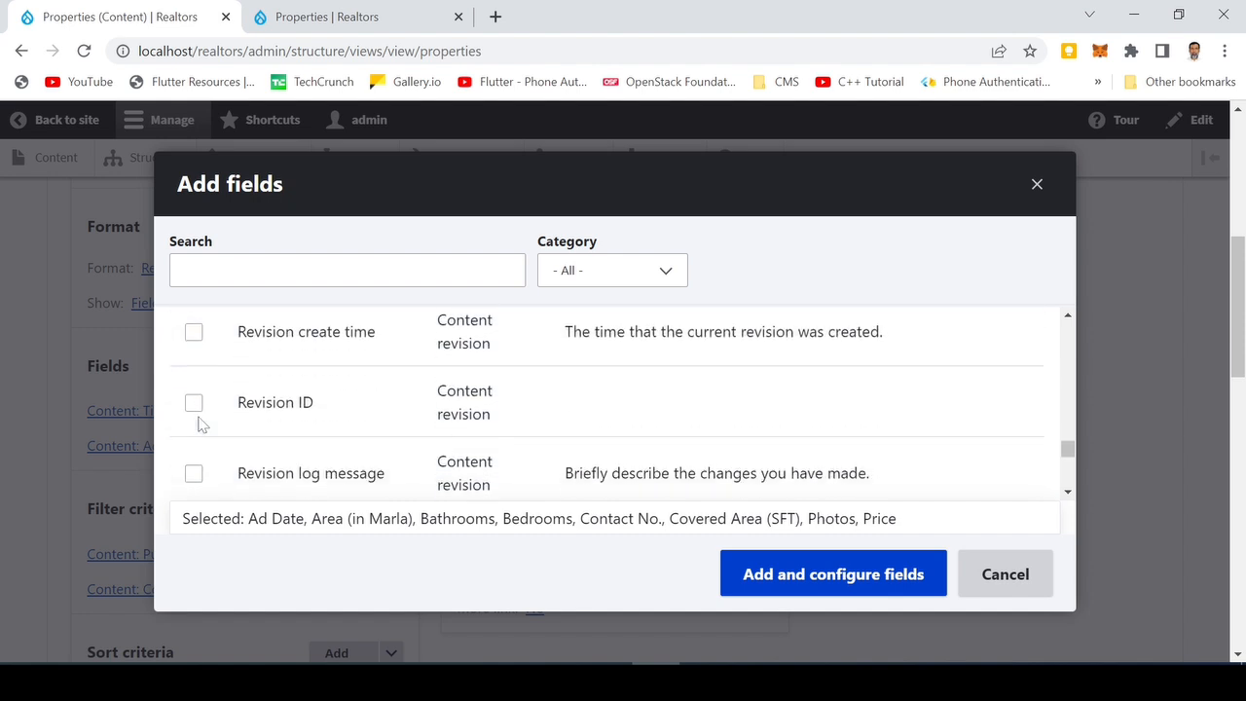
{"action": "scroll", "coordinate": [199, 424], "scroll_direction": "down", "scroll_amount": 6}
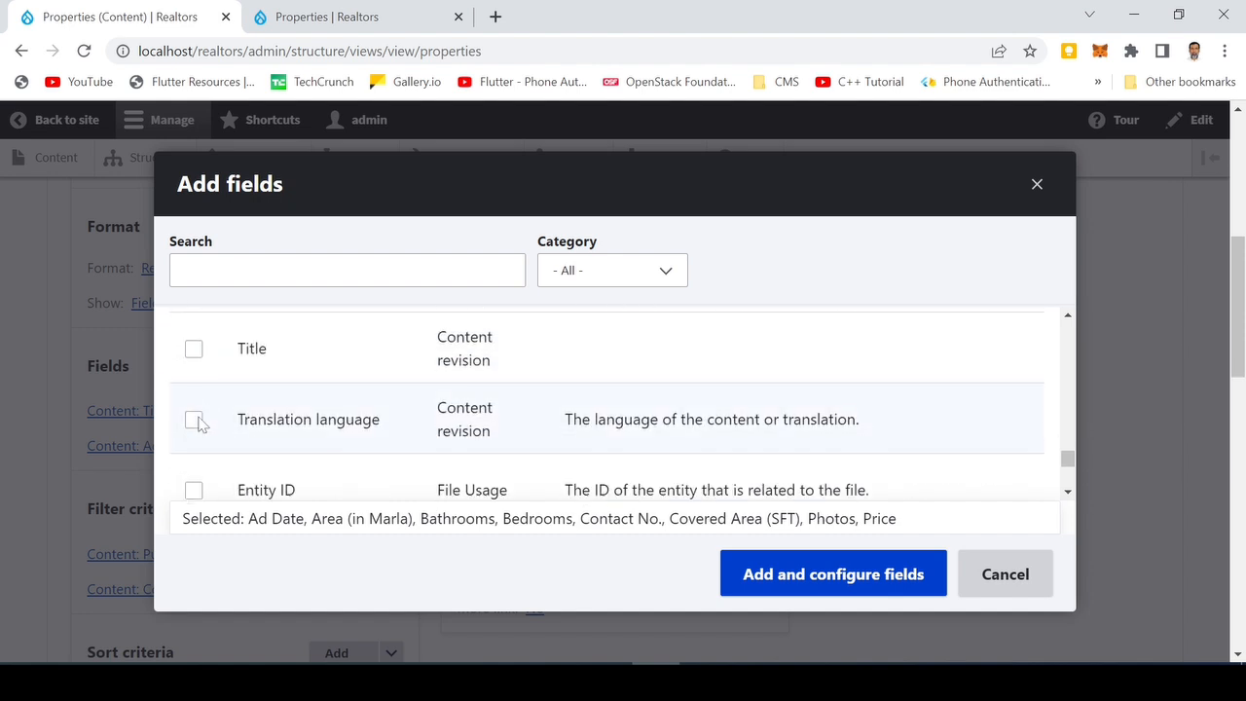
{"action": "scroll", "coordinate": [197, 421], "scroll_direction": "down", "scroll_amount": 3}
{"action": "scroll", "coordinate": [201, 423], "scroll_direction": "down", "scroll_amount": 3}
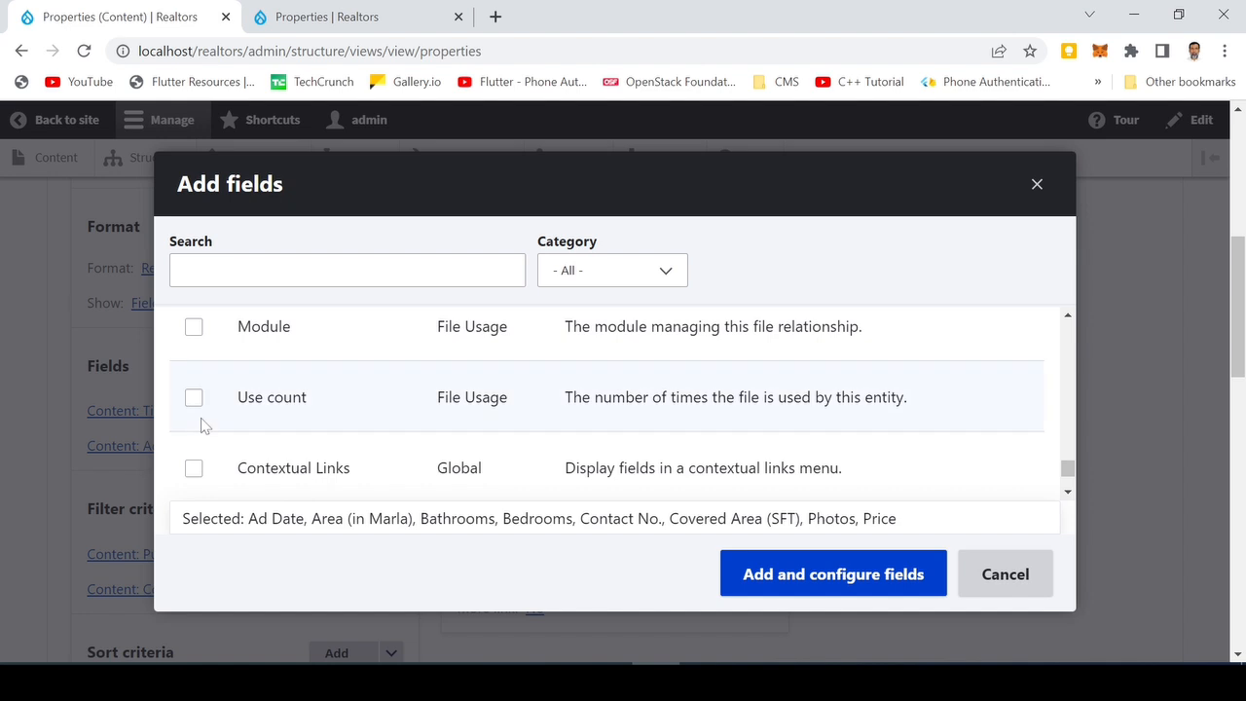
{"action": "scroll", "coordinate": [204, 424], "scroll_direction": "down", "scroll_amount": 3}
{"action": "scroll", "coordinate": [204, 424], "scroll_direction": "down", "scroll_amount": 2}
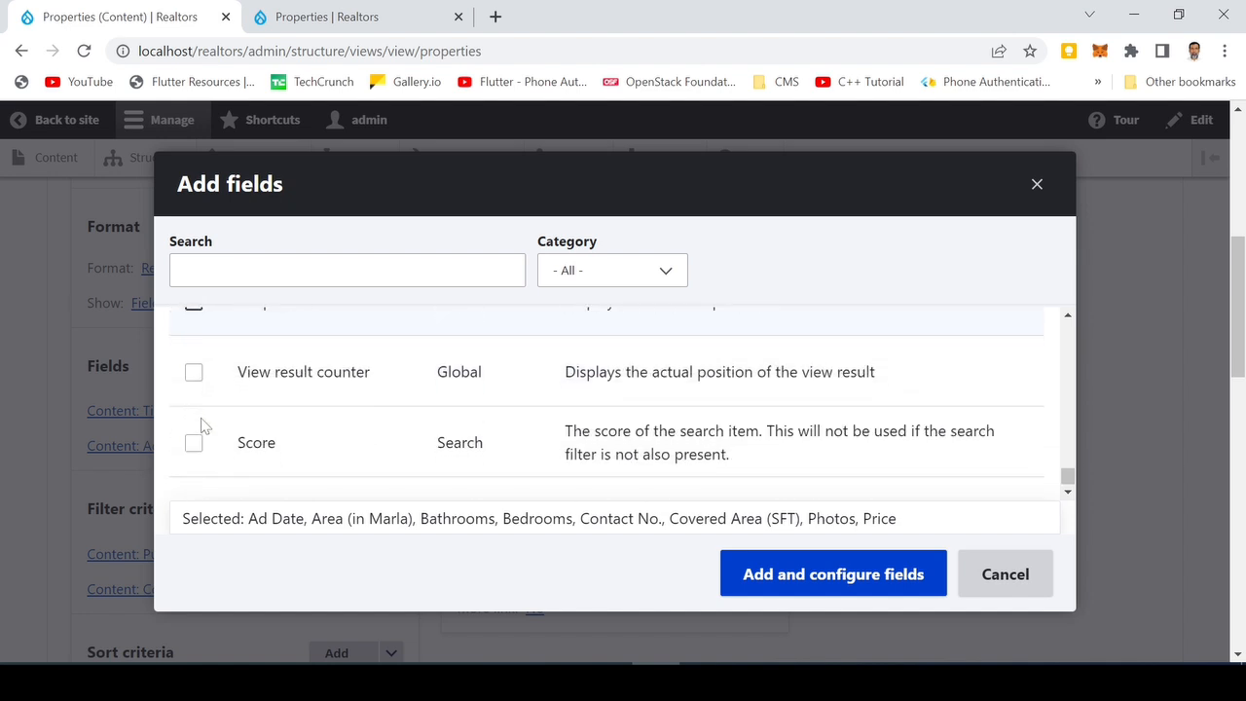
Step: Add the selected fields to the view and review the label, formatter, date format and time zone settings for Ad Date
{"action": "left_click", "coordinate": [838, 584]}
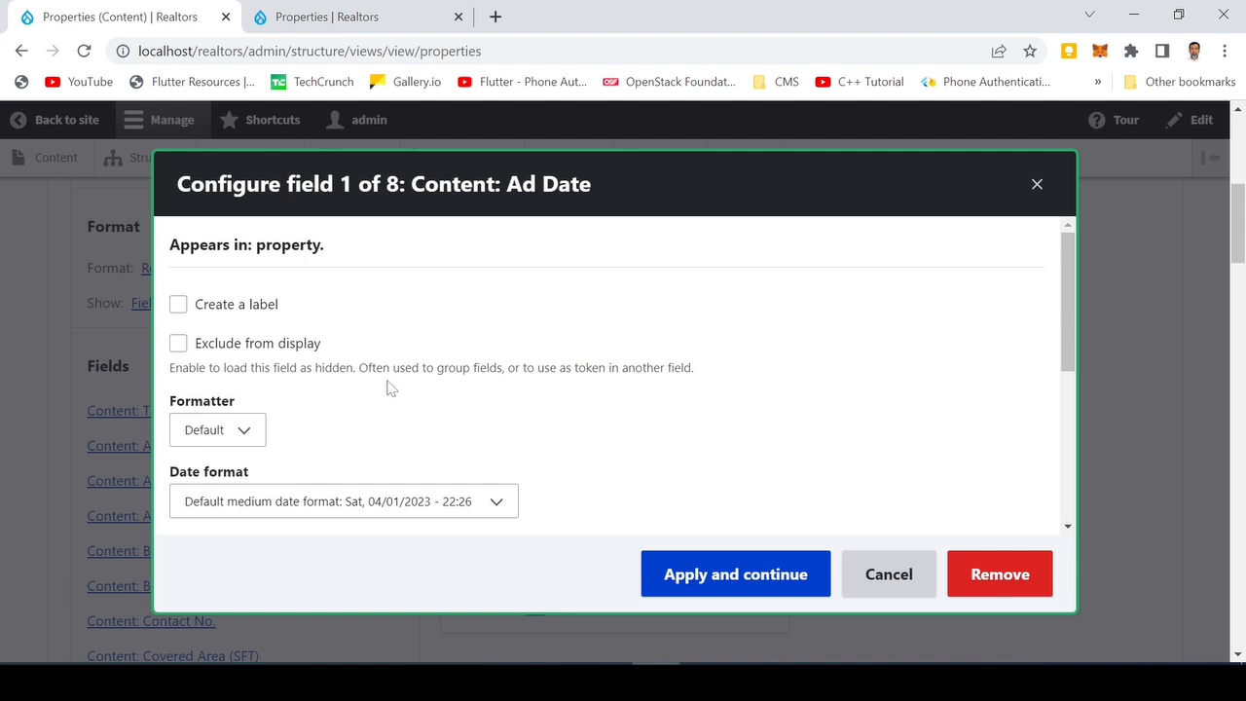
{"action": "scroll", "coordinate": [390, 390], "scroll_direction": "down", "scroll_amount": 1}
{"action": "scroll", "coordinate": [390, 391], "scroll_direction": "up", "scroll_amount": 2}
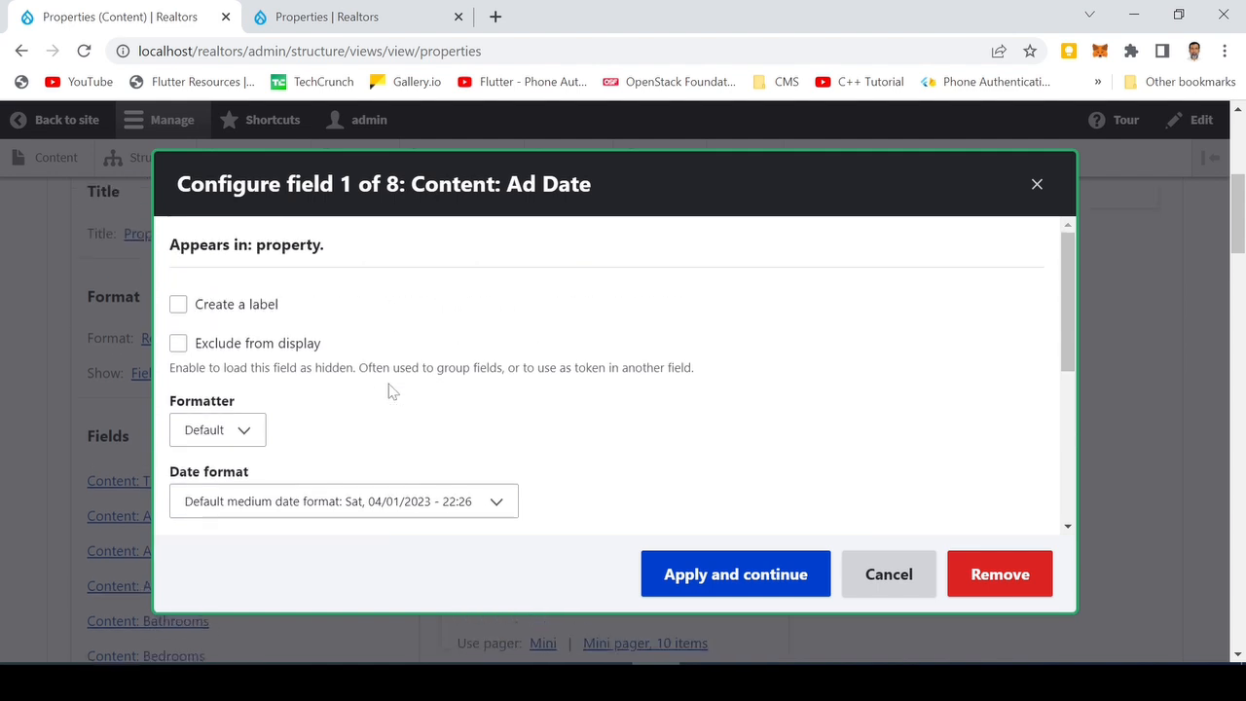
{"action": "scroll", "coordinate": [390, 390], "scroll_direction": "down", "scroll_amount": 2}
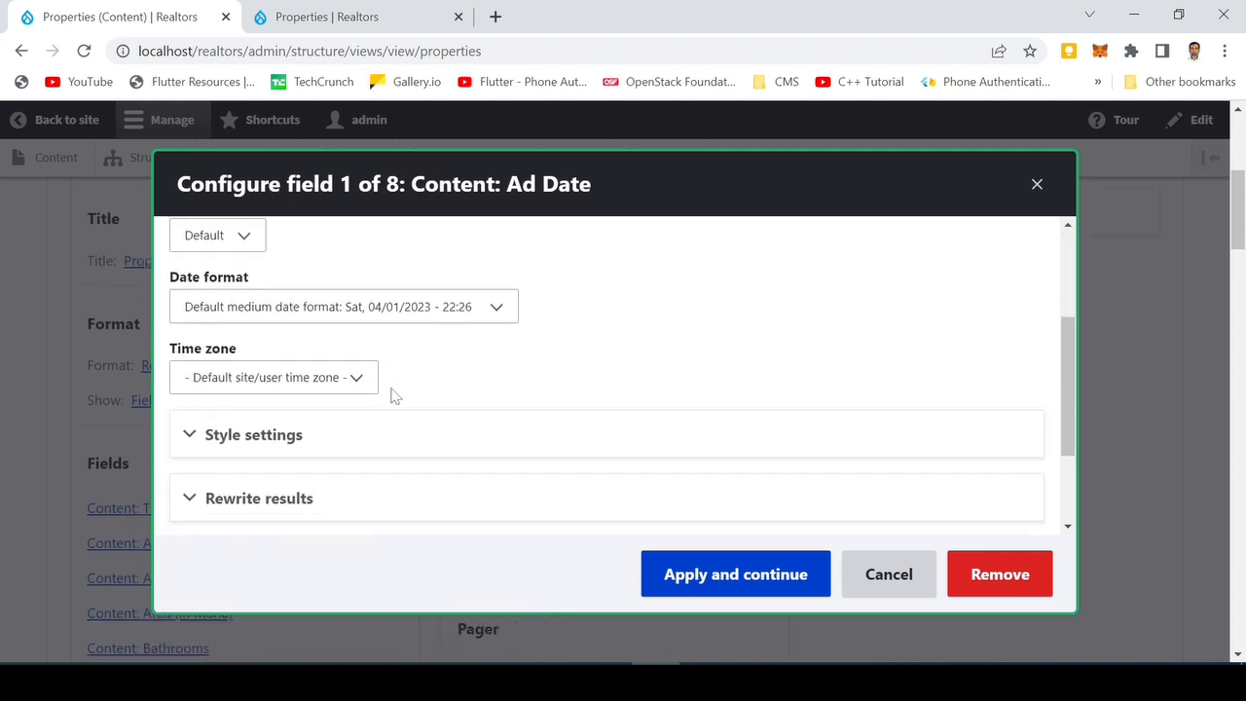
{"action": "scroll", "coordinate": [394, 396], "scroll_direction": "up", "scroll_amount": 2}
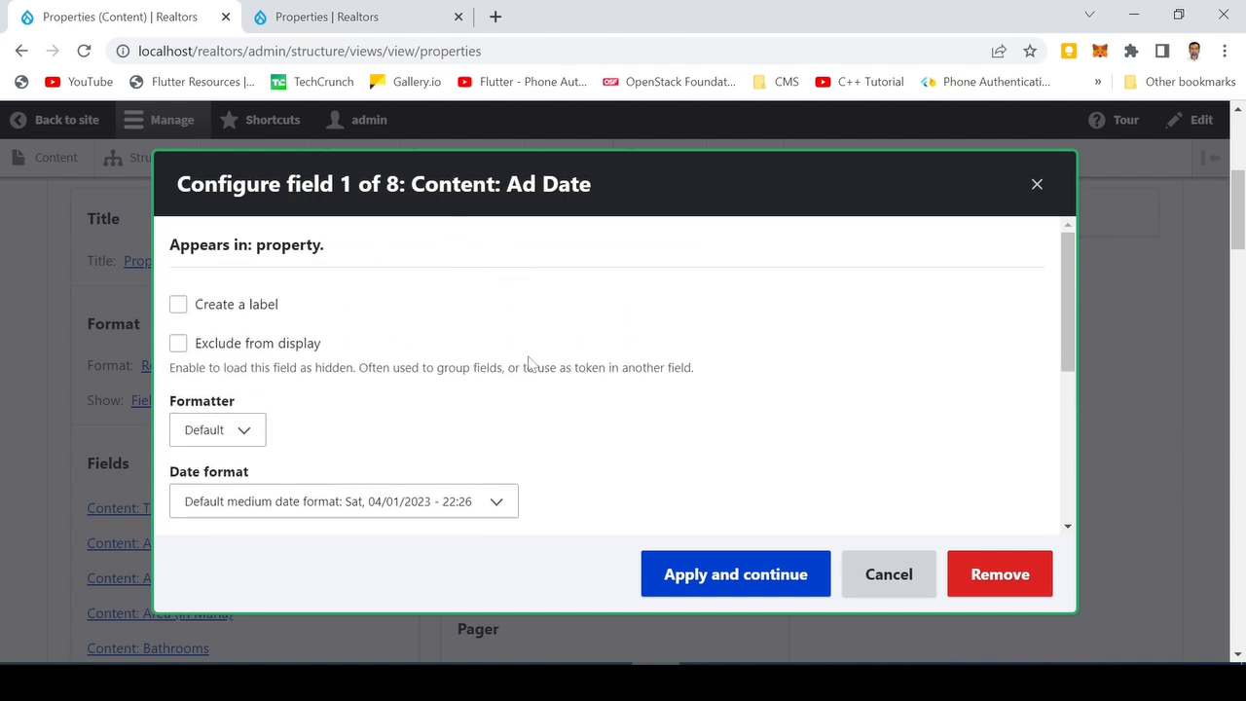
{"action": "scroll", "coordinate": [526, 366], "scroll_direction": "down", "scroll_amount": 1}
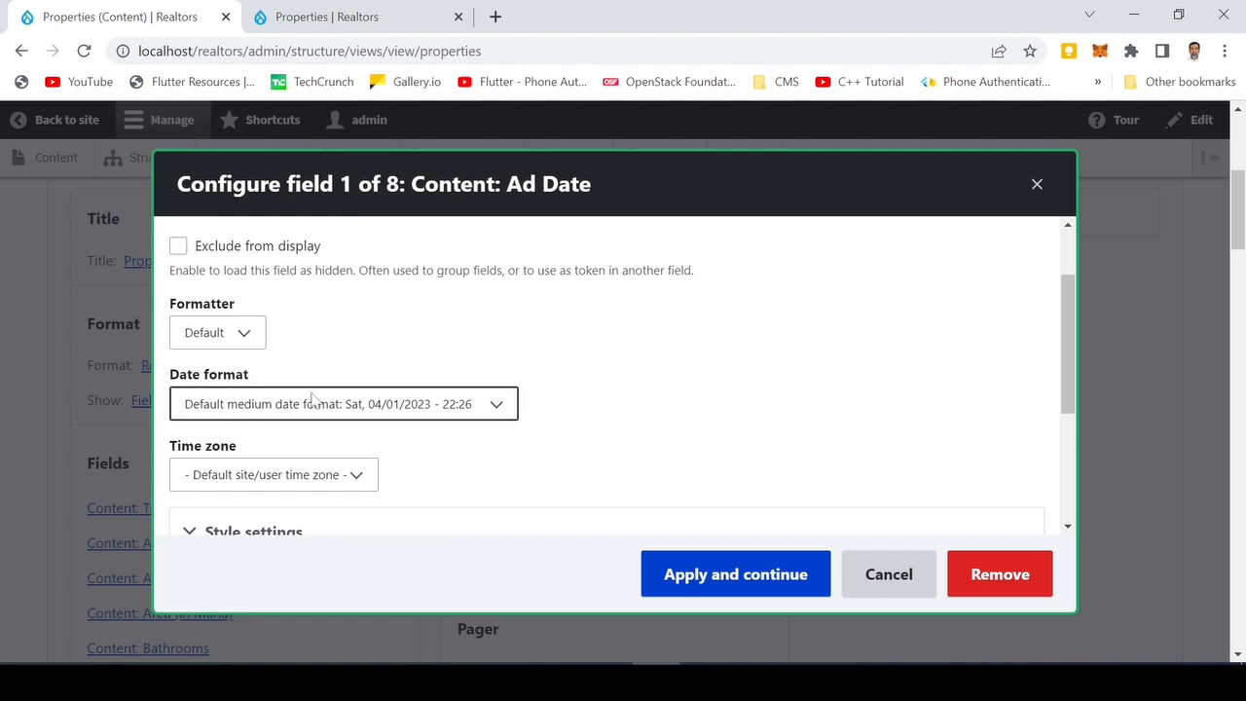
Step: Check the date formats and formatters available for Ad Date, choosing the default medium date format
{"action": "left_click", "coordinate": [334, 417]}
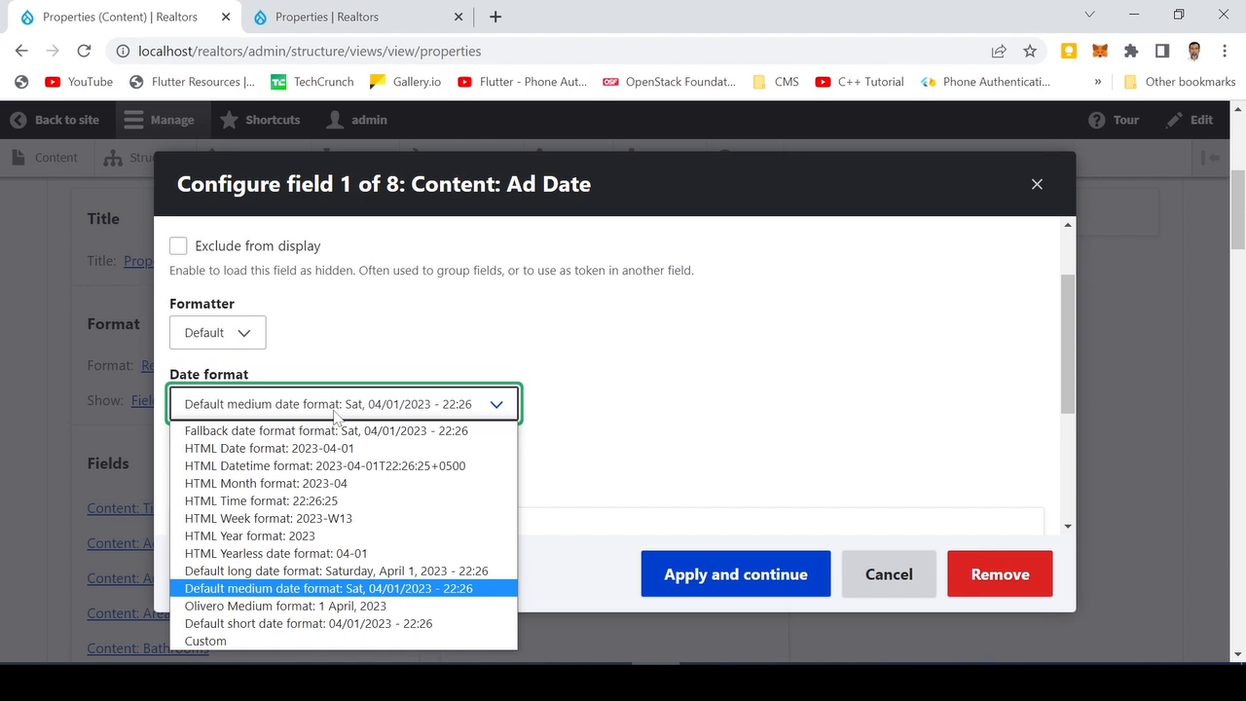
{"action": "left_click", "coordinate": [279, 589]}
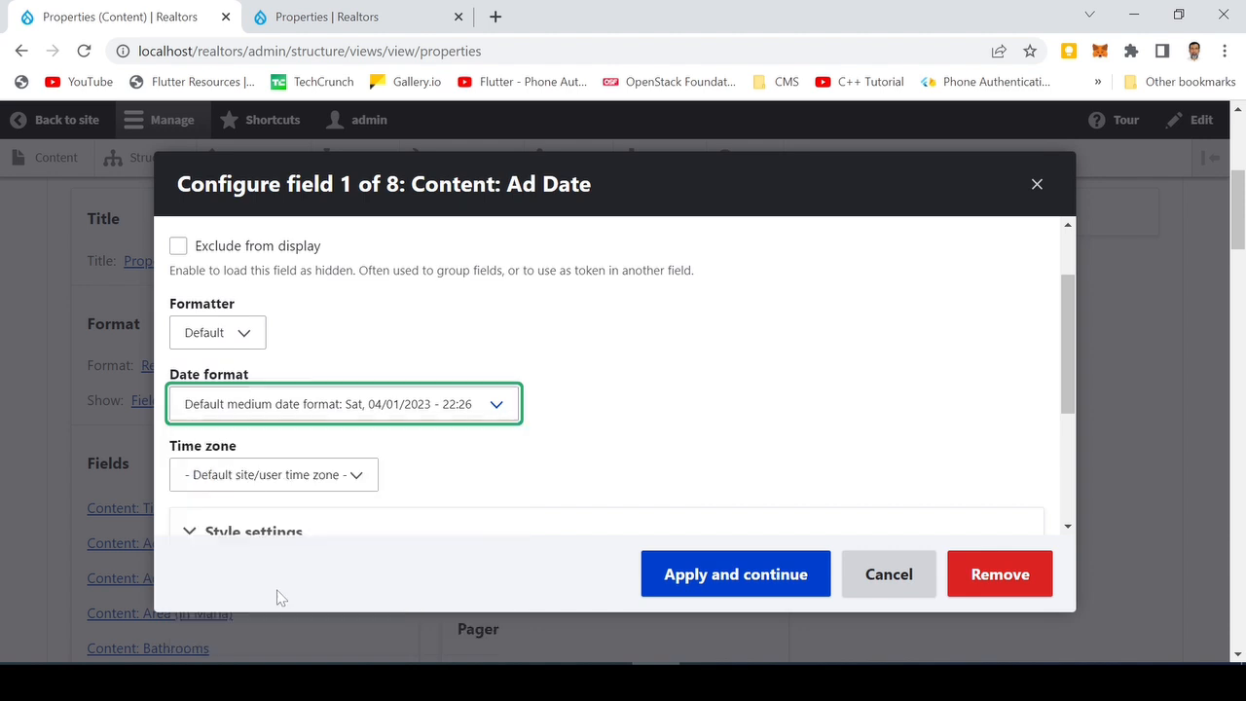
{"action": "left_click", "coordinate": [248, 335]}
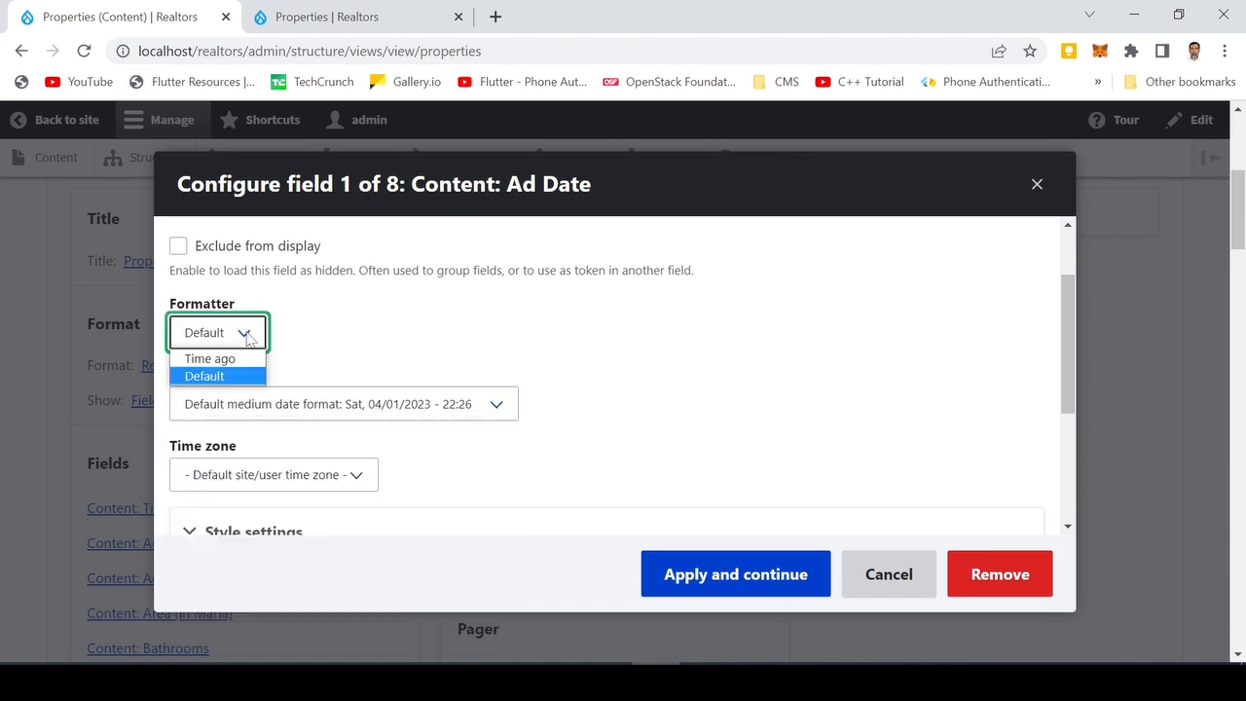
{"action": "left_click", "coordinate": [433, 335]}
Step: Examine the HTML customization, default class and field template options in the style settings of Ad Date
{"action": "scroll", "coordinate": [435, 337], "scroll_direction": "down", "scroll_amount": 3}
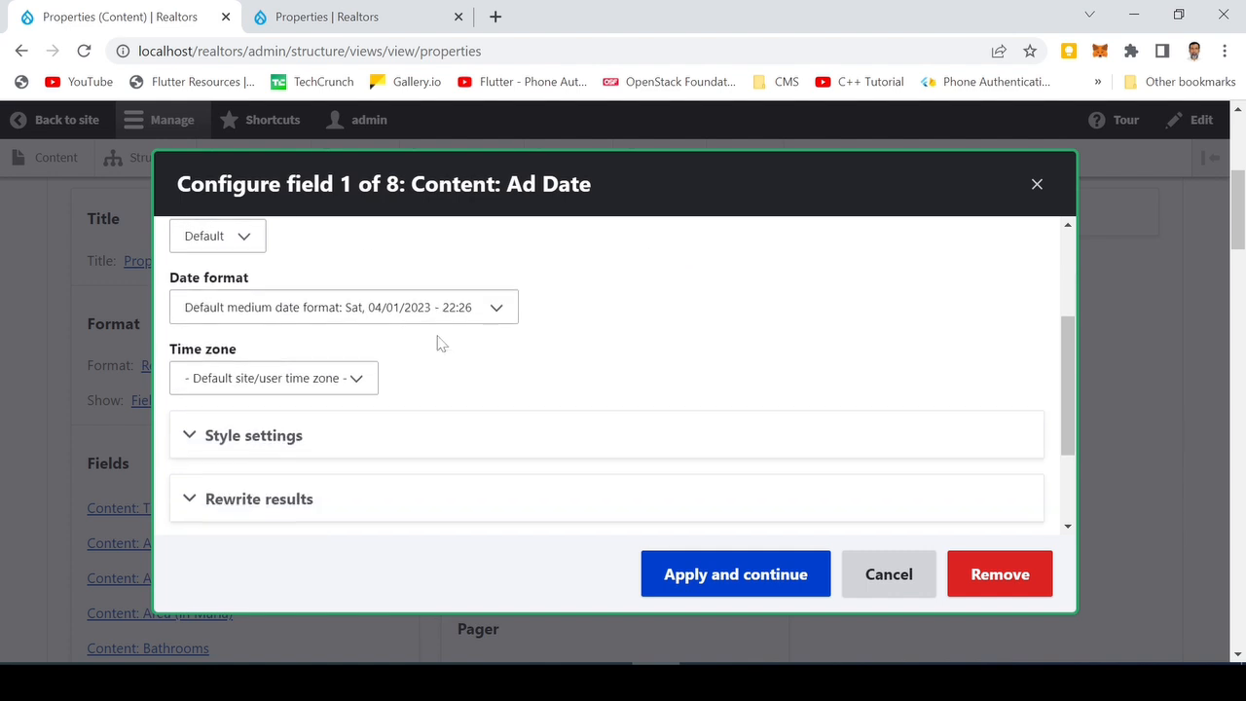
{"action": "scroll", "coordinate": [281, 432], "scroll_direction": "down", "scroll_amount": 1}
{"action": "left_click", "coordinate": [189, 289]}
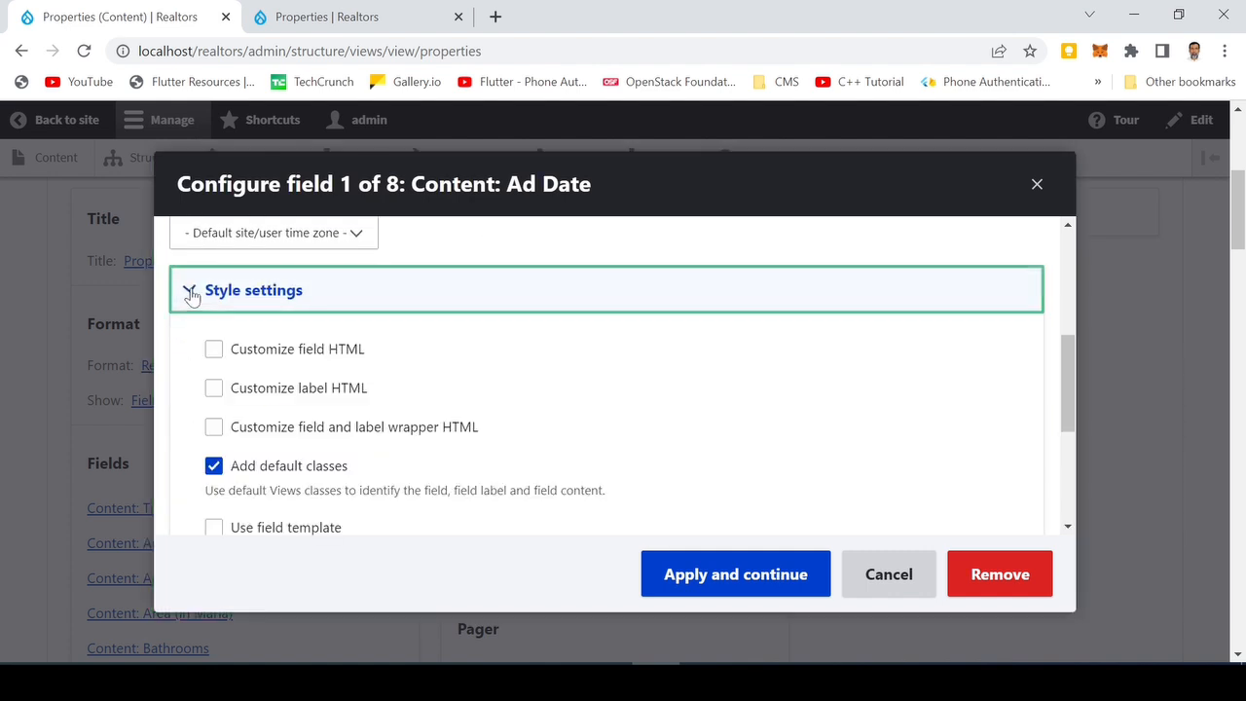
{"action": "scroll", "coordinate": [478, 412], "scroll_direction": "down", "scroll_amount": 1}
{"action": "scroll", "coordinate": [465, 416], "scroll_direction": "up", "scroll_amount": 4}
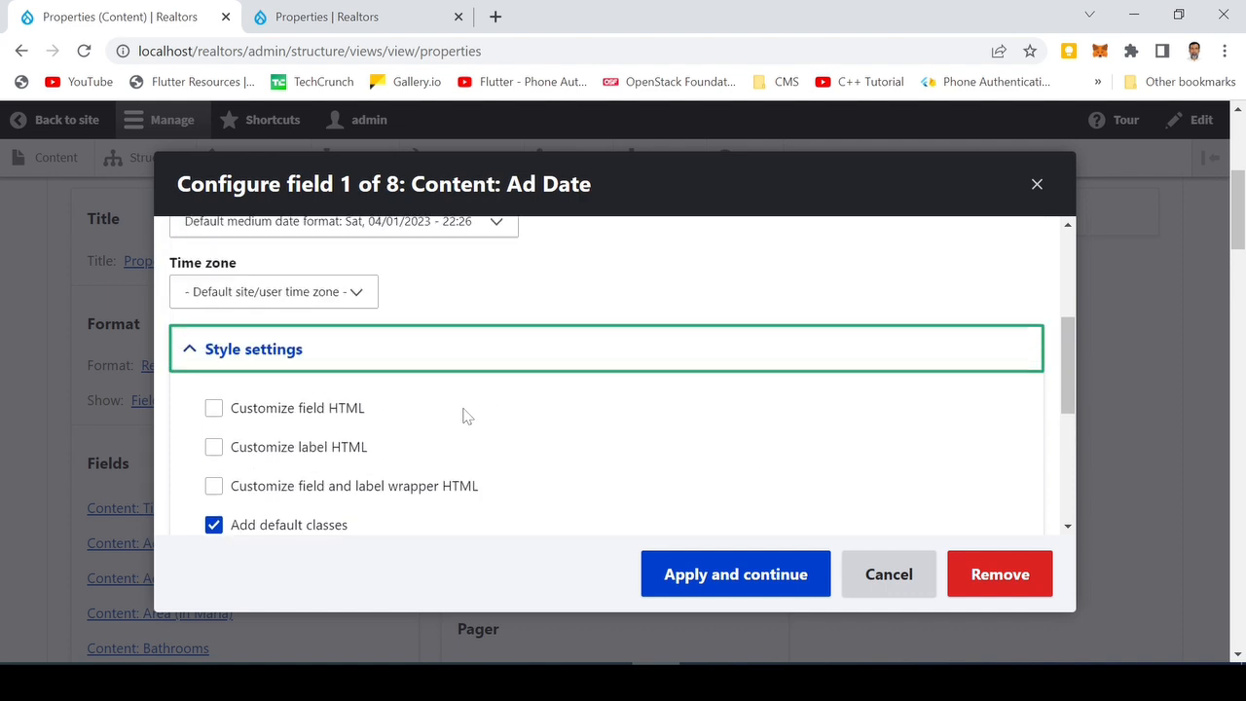
{"action": "scroll", "coordinate": [462, 417], "scroll_direction": "down", "scroll_amount": 5}
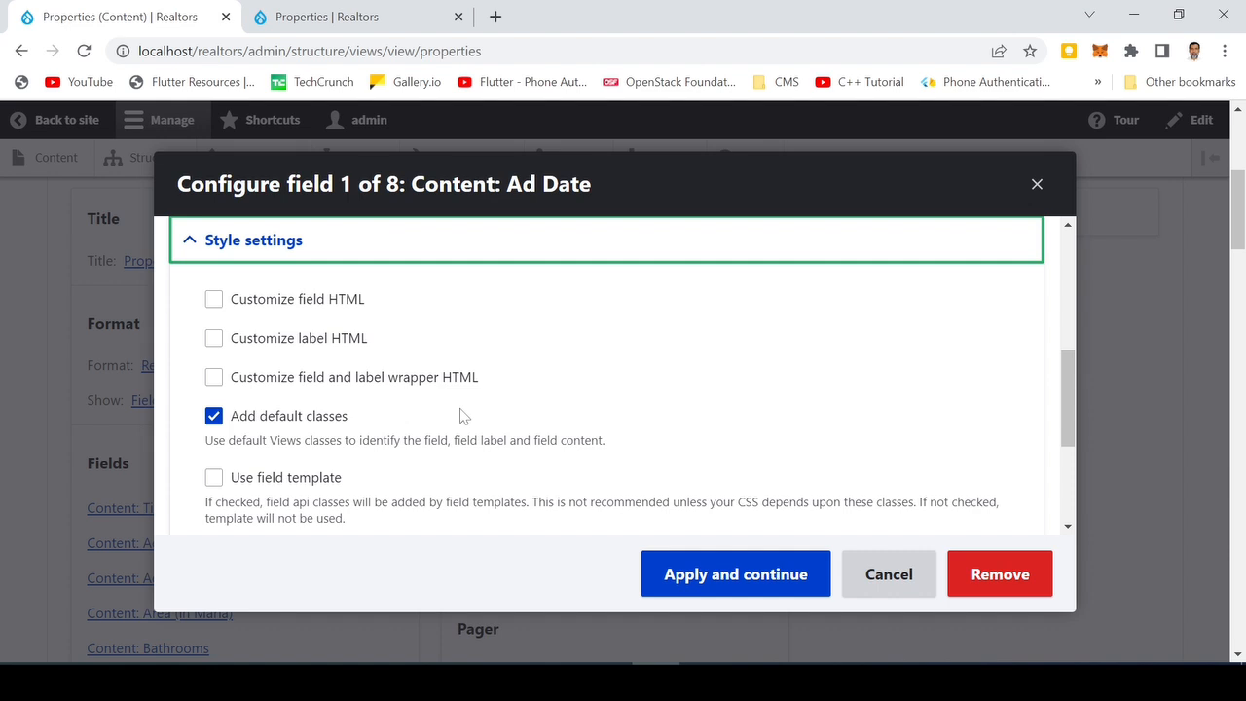
{"action": "scroll", "coordinate": [341, 417], "scroll_direction": "up", "scroll_amount": 2}
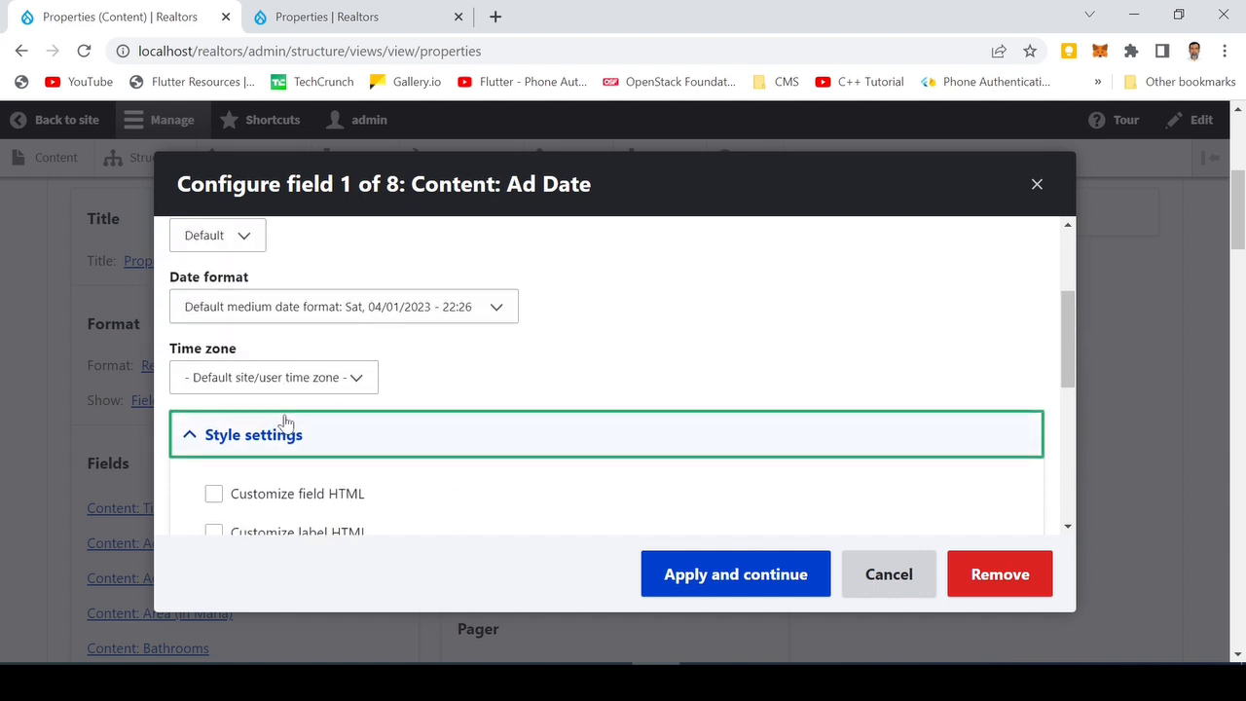
{"action": "left_click", "coordinate": [195, 448]}
{"action": "scroll", "coordinate": [253, 408], "scroll_direction": "up", "scroll_amount": 3}
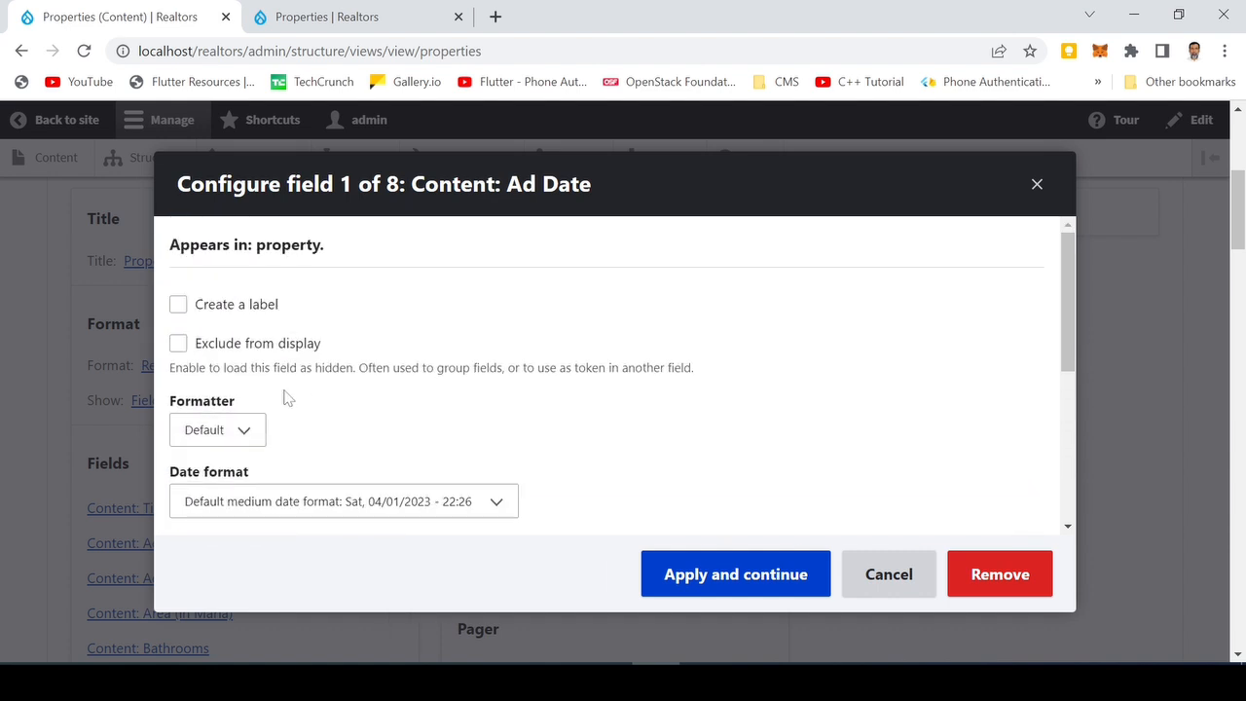
Step: Create the label "Ad. Date" for the Ad Date field and apply its configuration
{"action": "left_click", "coordinate": [232, 308]}
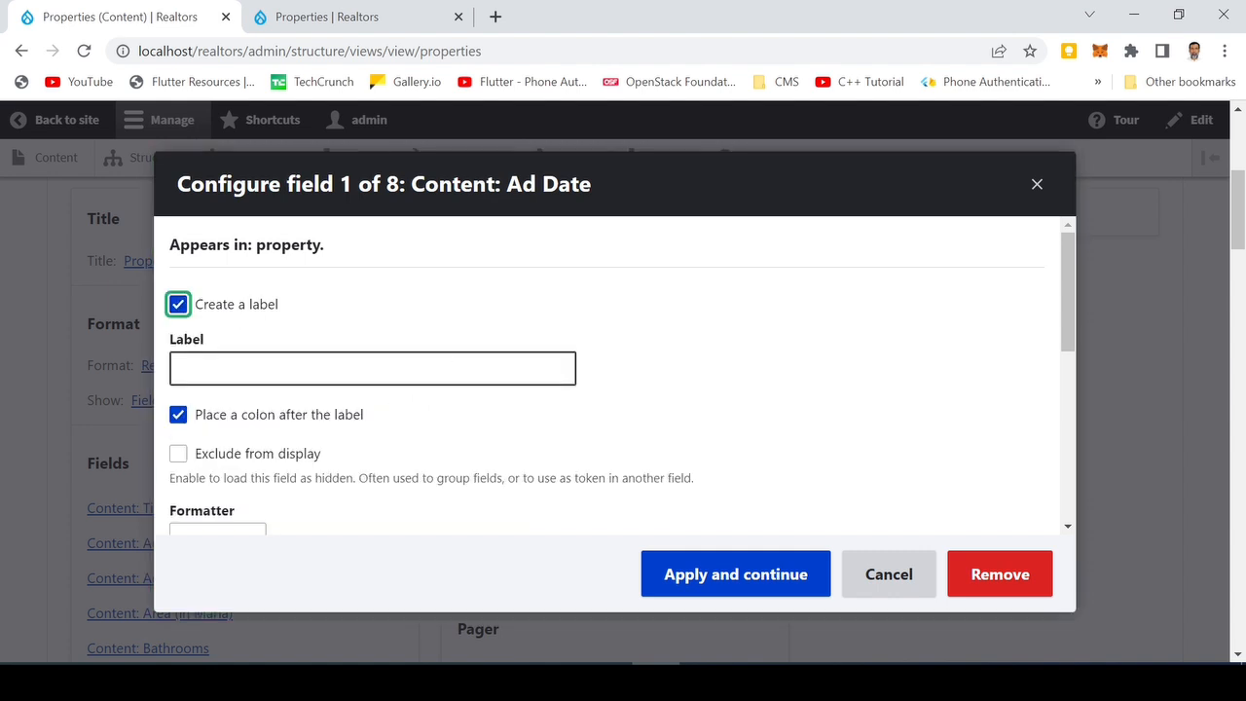
{"action": "left_click", "coordinate": [234, 369]}
{"action": "type", "text": "Ad"}
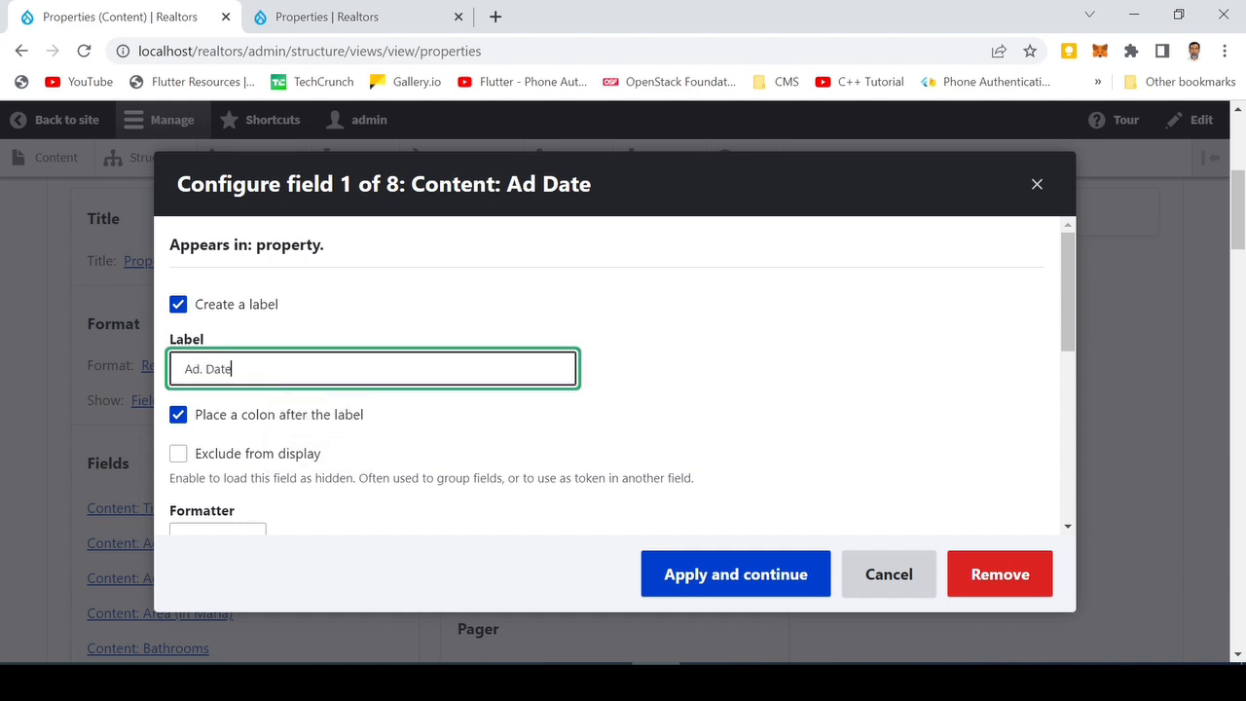
{"action": "type", "text": ". Date"}
{"action": "left_click", "coordinate": [714, 584]}
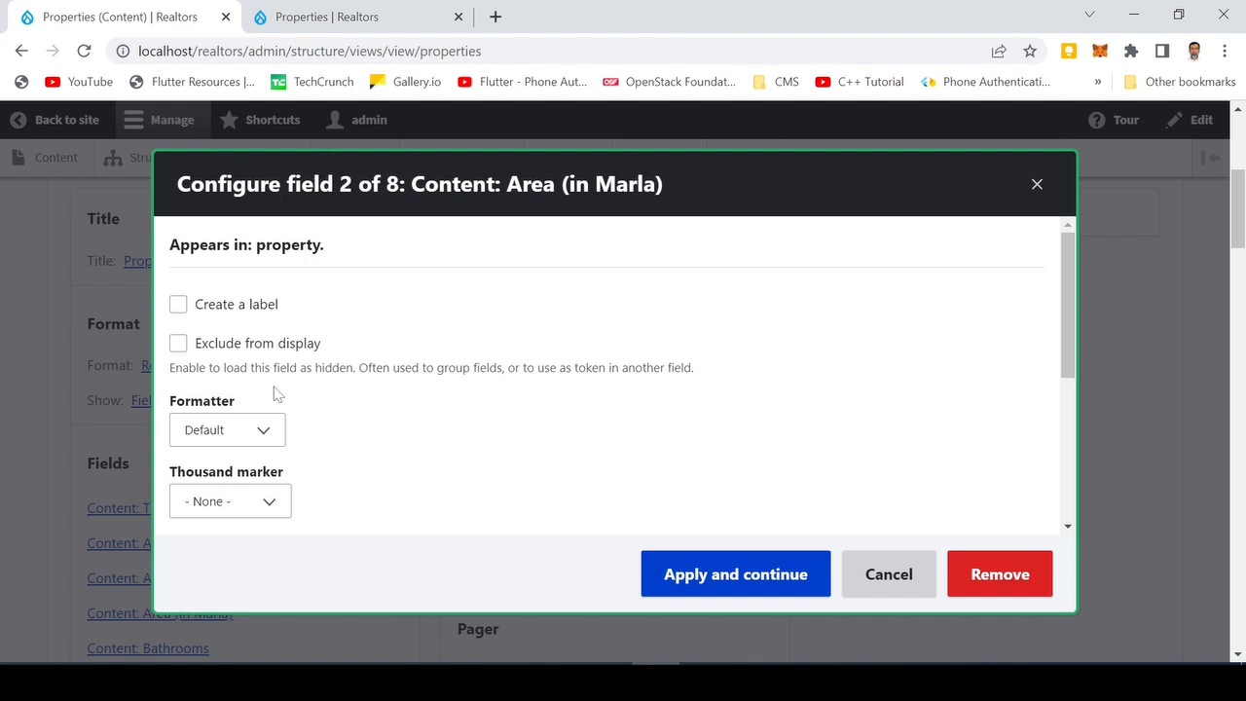
Step: Give the Area (in Marla) field the label "Area (in Marla)" and apply its settings
{"action": "left_click", "coordinate": [178, 305]}
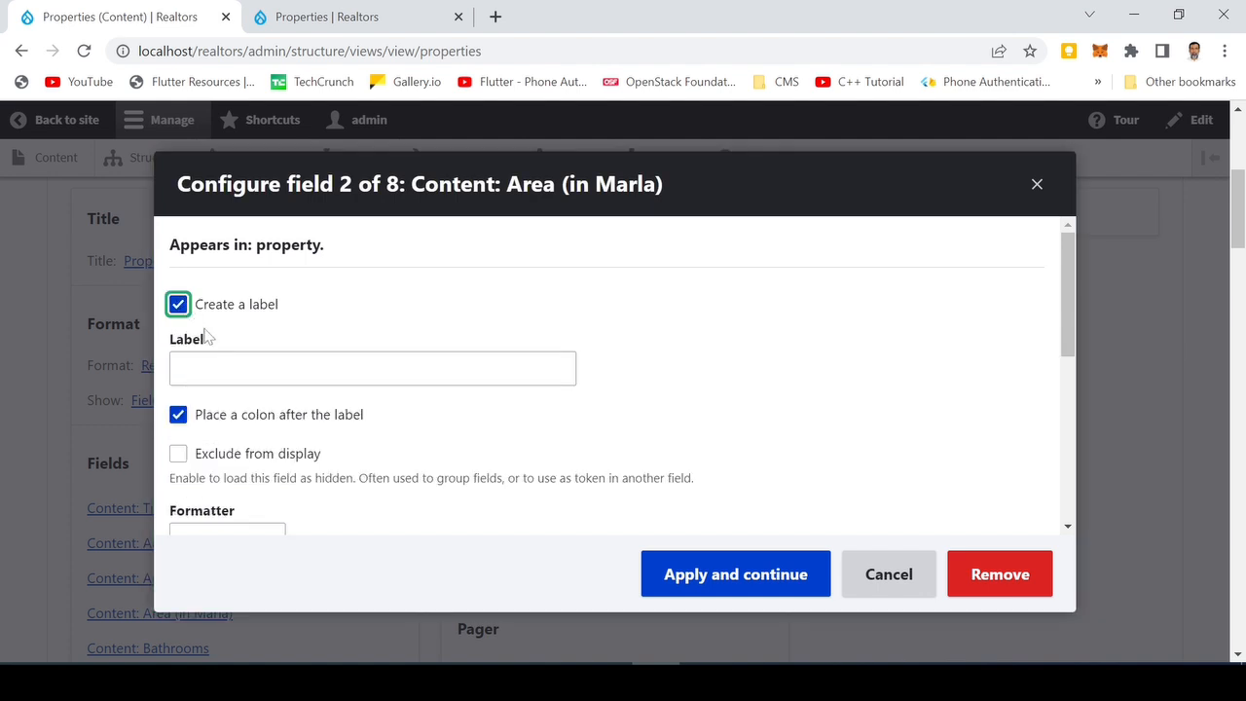
{"action": "left_click", "coordinate": [272, 369]}
{"action": "type", "text": "A"}
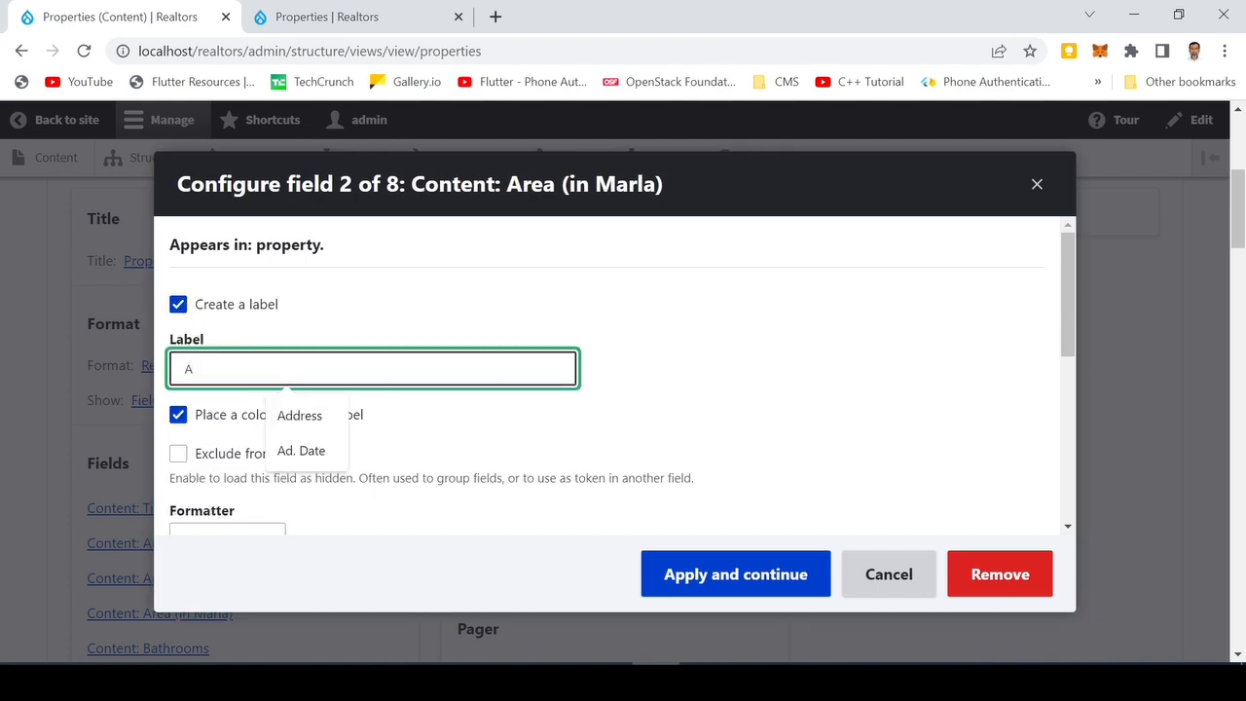
{"action": "type", "text": "rea (in Marla"}
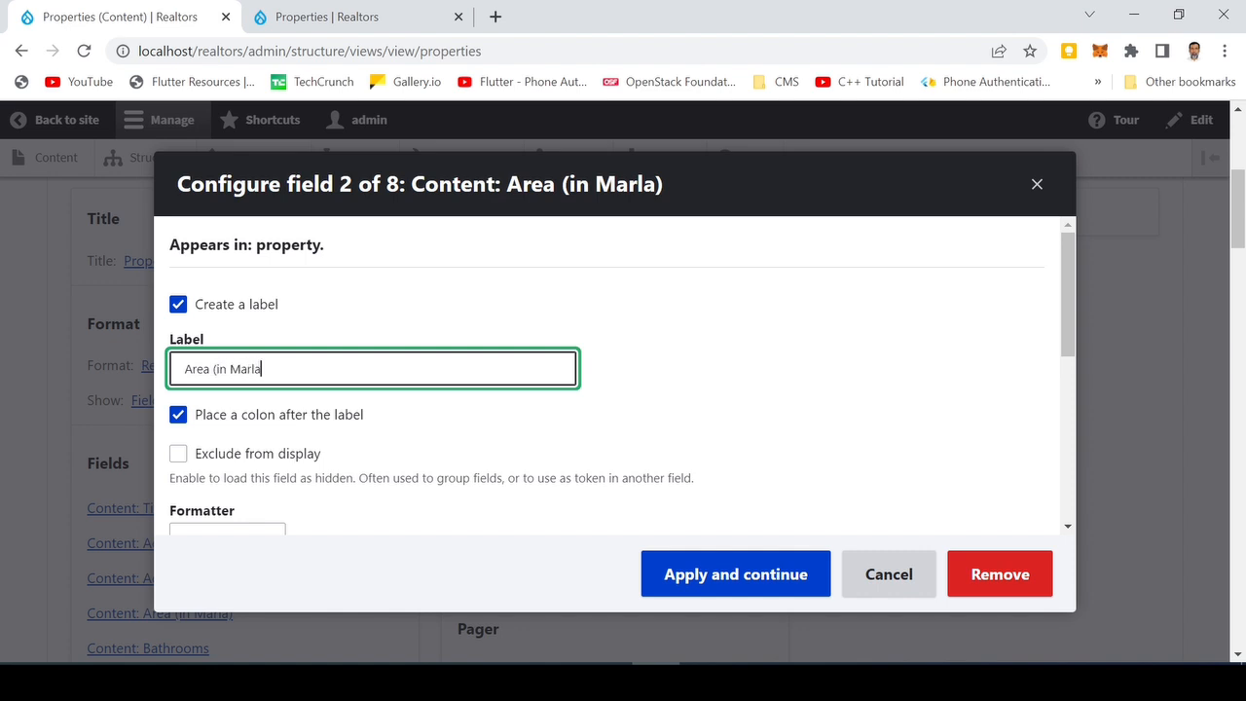
{"action": "type", "text": ")"}
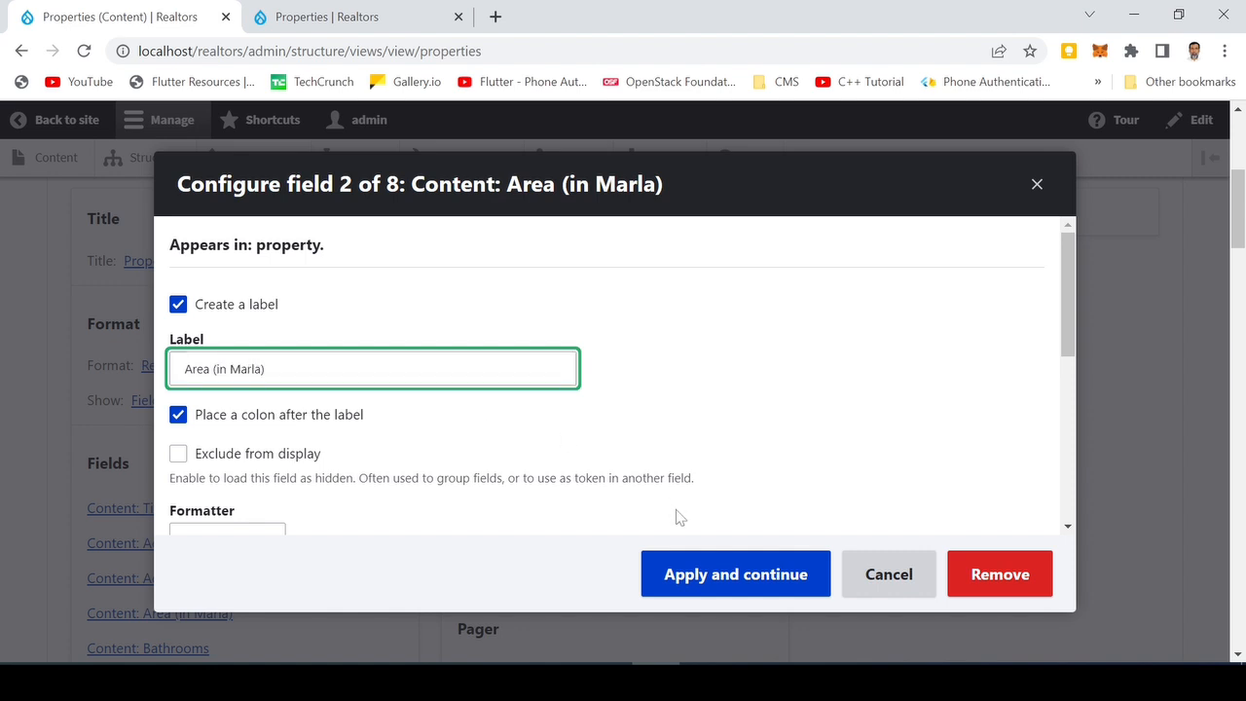
{"action": "left_click", "coordinate": [720, 584]}
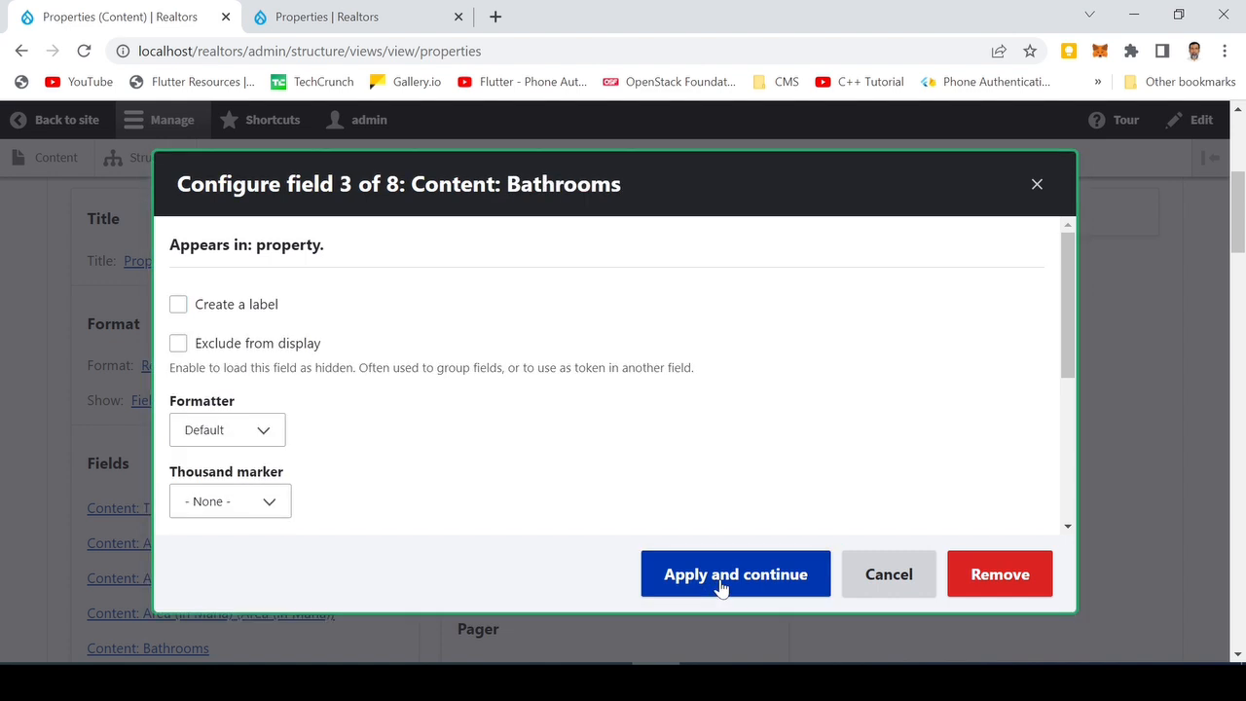
Step: Label the Bathrooms field "Bathrooms" and apply its settings
{"action": "left_click", "coordinate": [240, 311]}
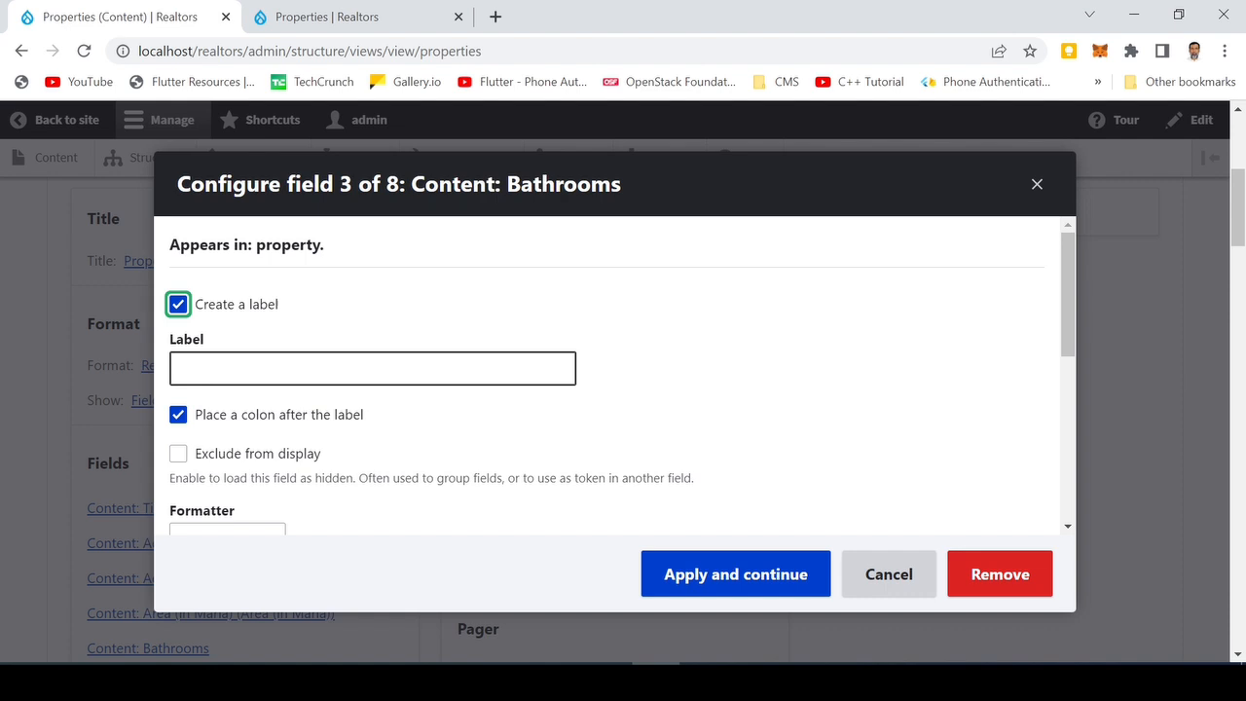
{"action": "left_click", "coordinate": [255, 369]}
{"action": "type", "text": "B"}
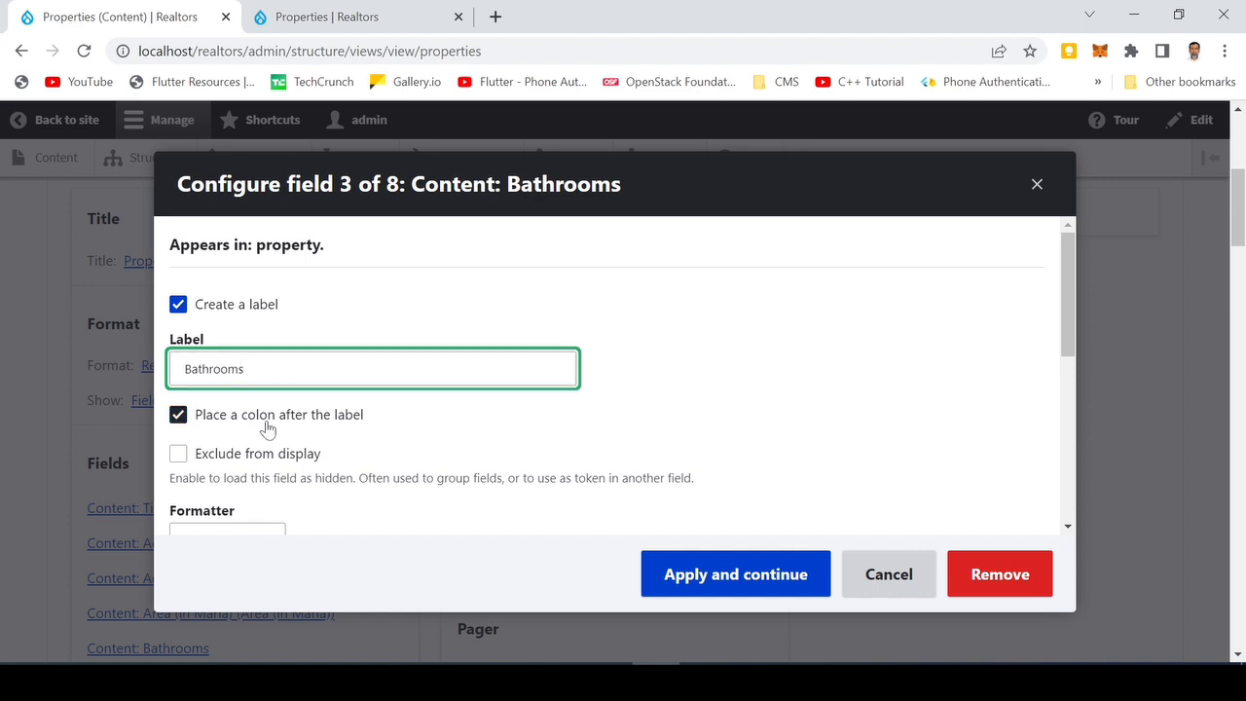
{"action": "type", "text": "athrooms"}
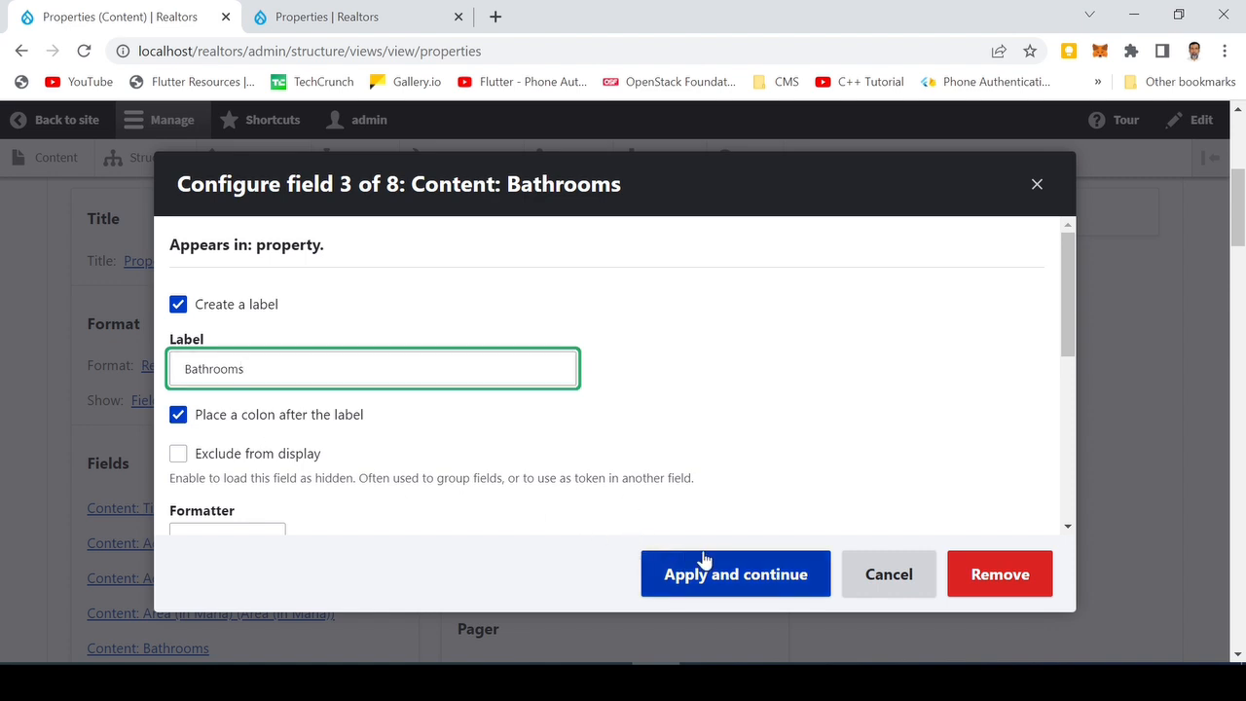
{"action": "left_click", "coordinate": [731, 580]}
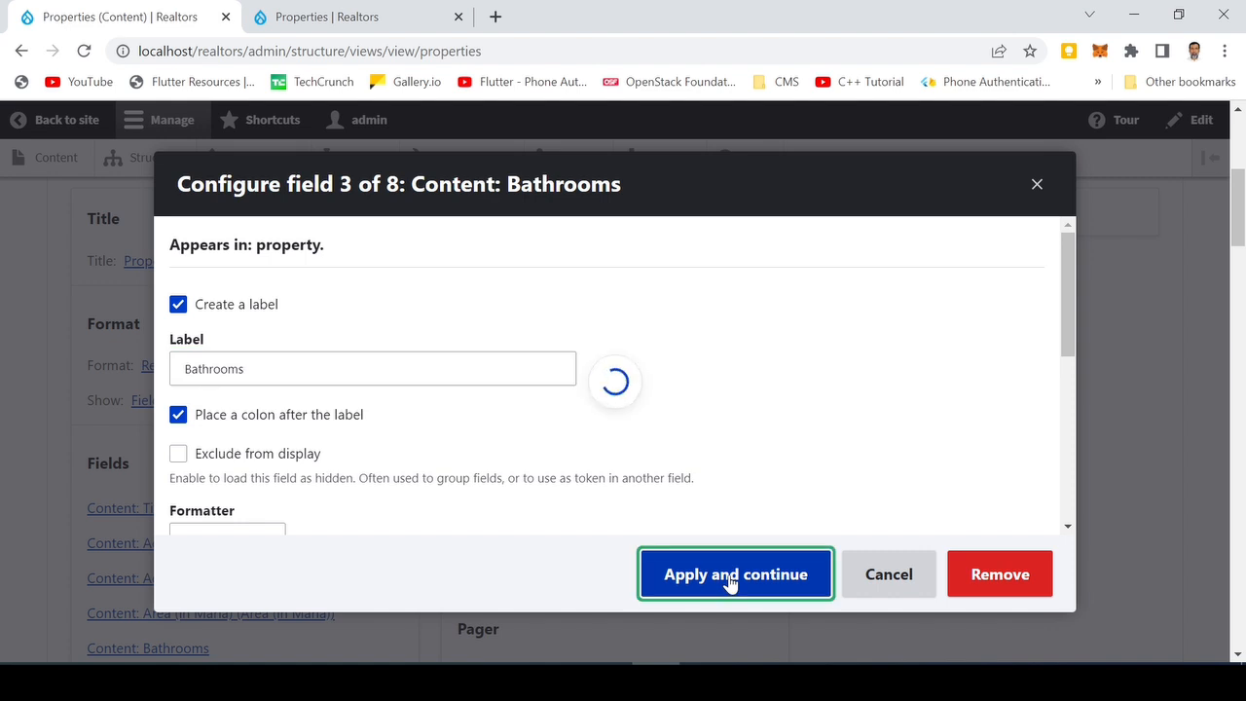
Step: Label the Bedrooms field "Bedrooms:" and apply its settings
{"action": "left_click", "coordinate": [229, 312]}
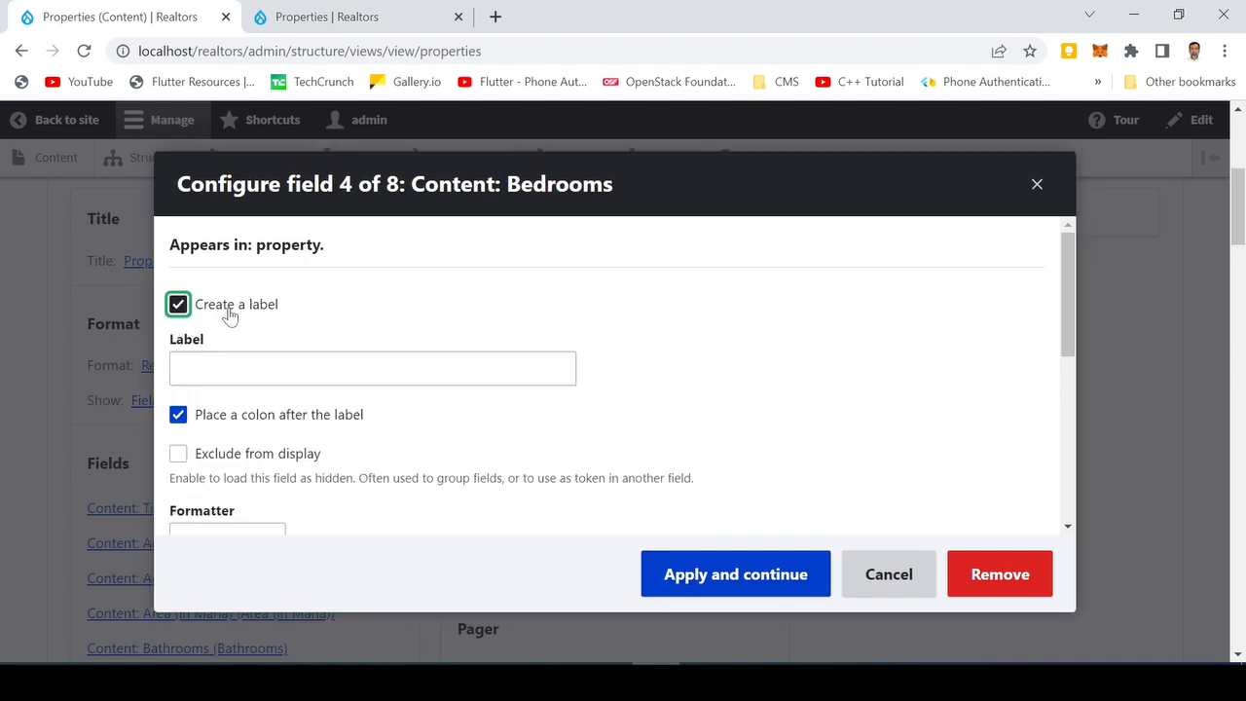
{"action": "left_click", "coordinate": [288, 368]}
{"action": "type", "text": "Bedrooms:"}
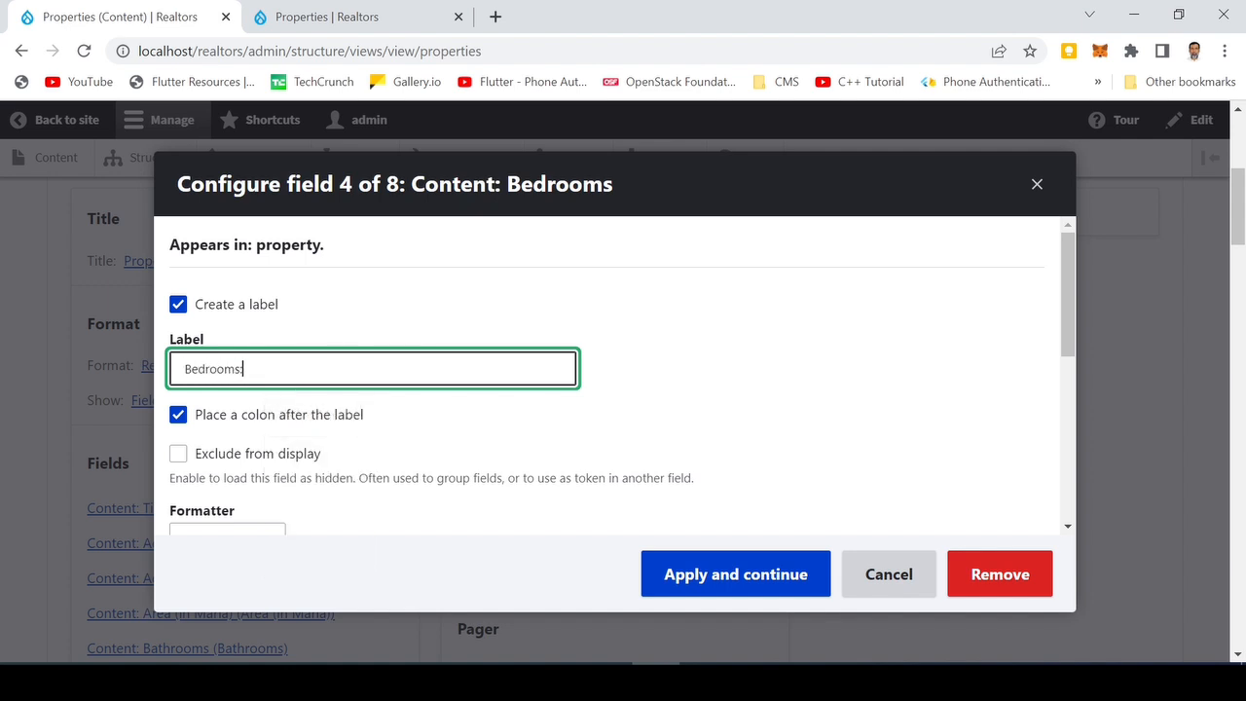
{"action": "left_click", "coordinate": [709, 578]}
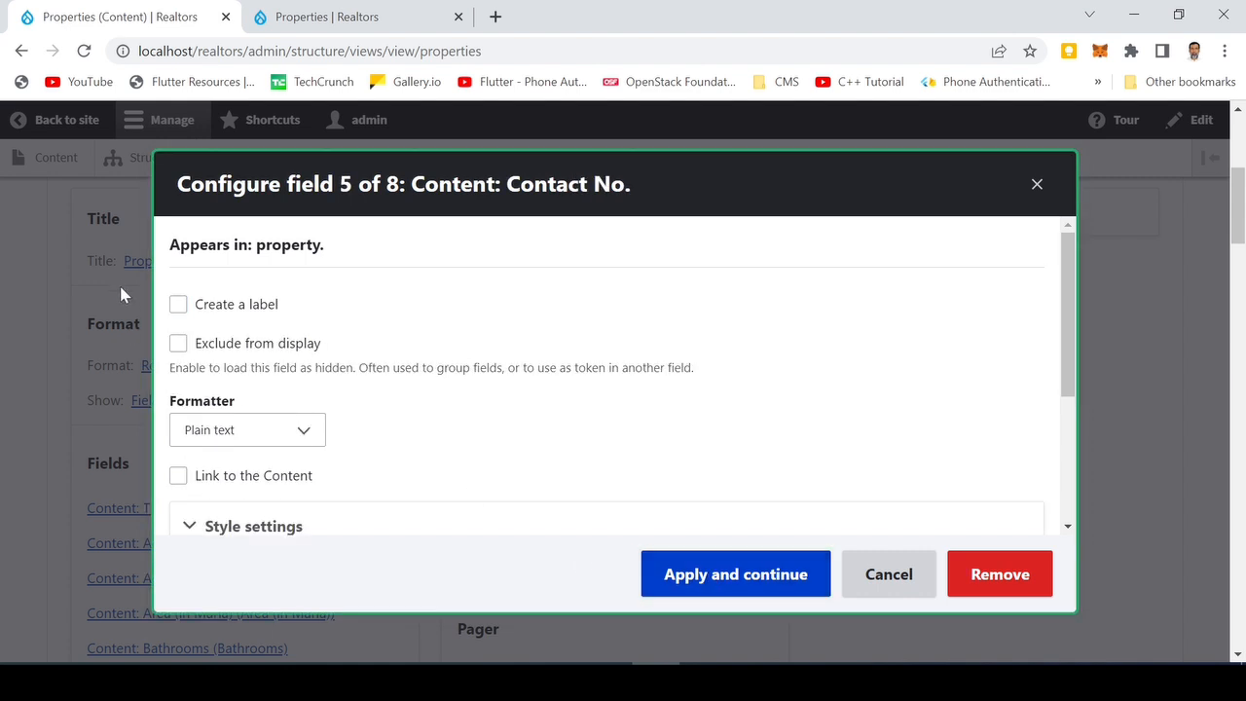
Step: Create the label "Contact No." for the contact number field and apply its settings
{"action": "left_click", "coordinate": [208, 314]}
{"action": "left_click", "coordinate": [195, 368]}
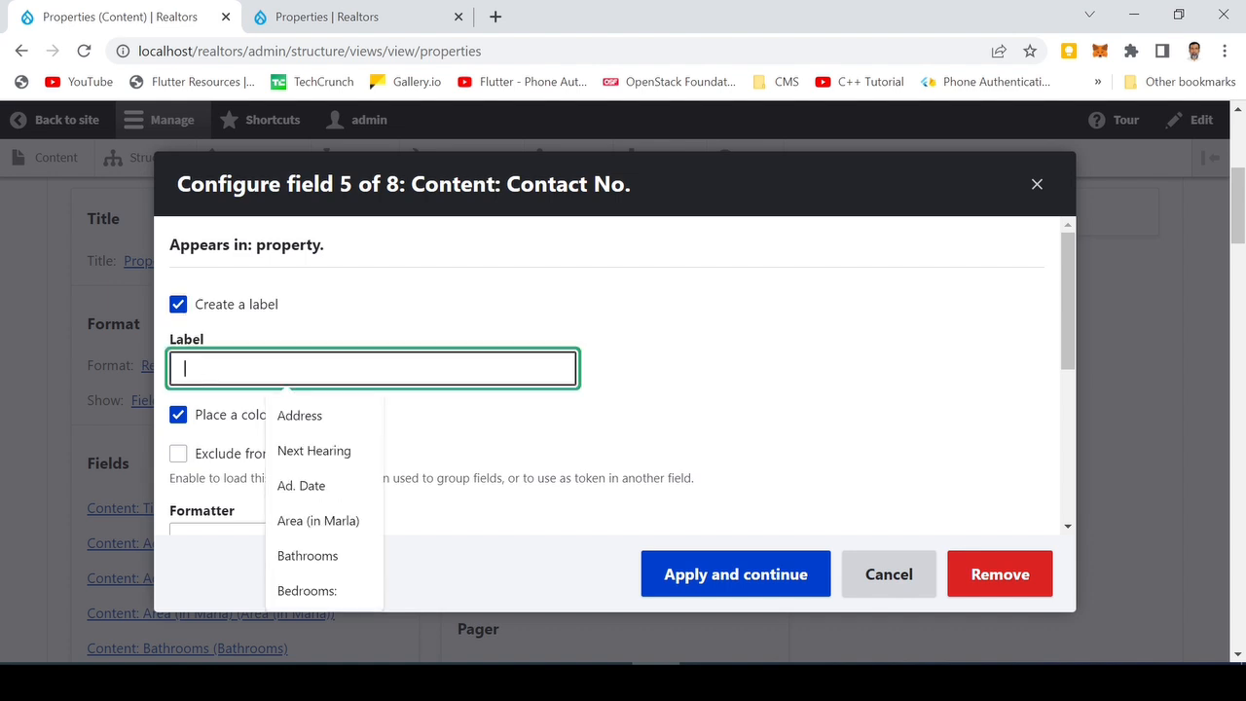
{"action": "type", "text": "Contact No."}
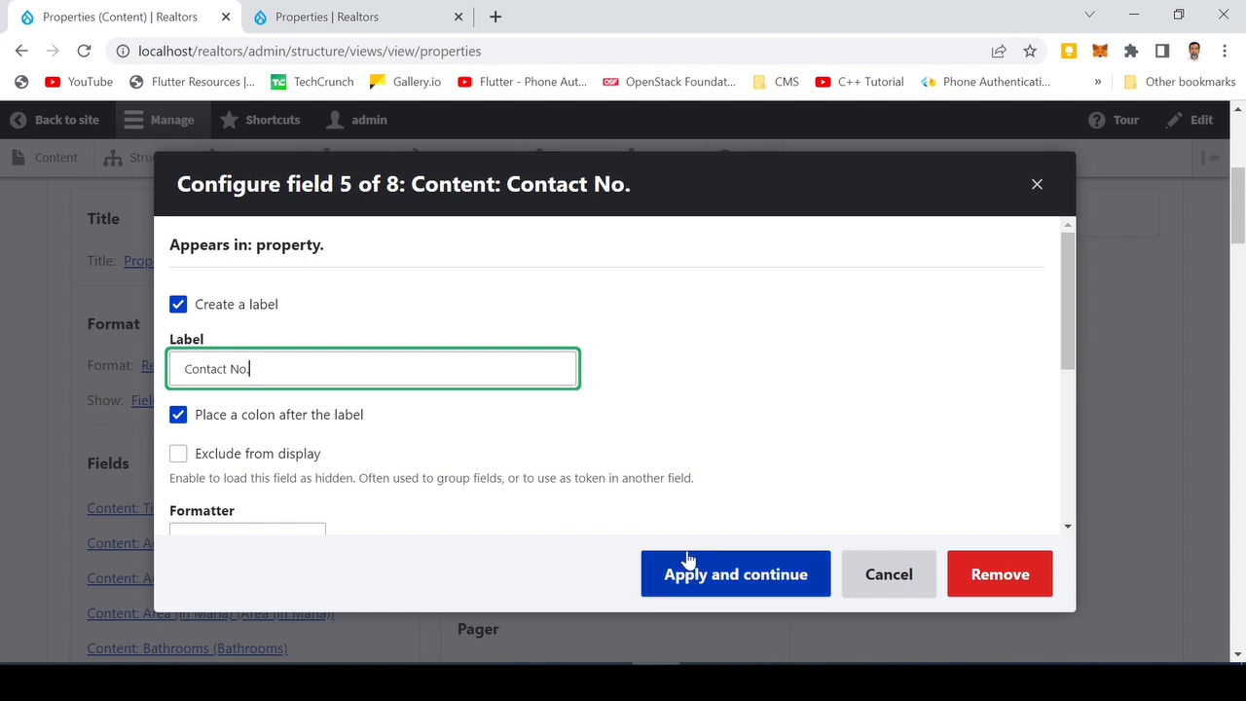
{"action": "left_click", "coordinate": [709, 581]}
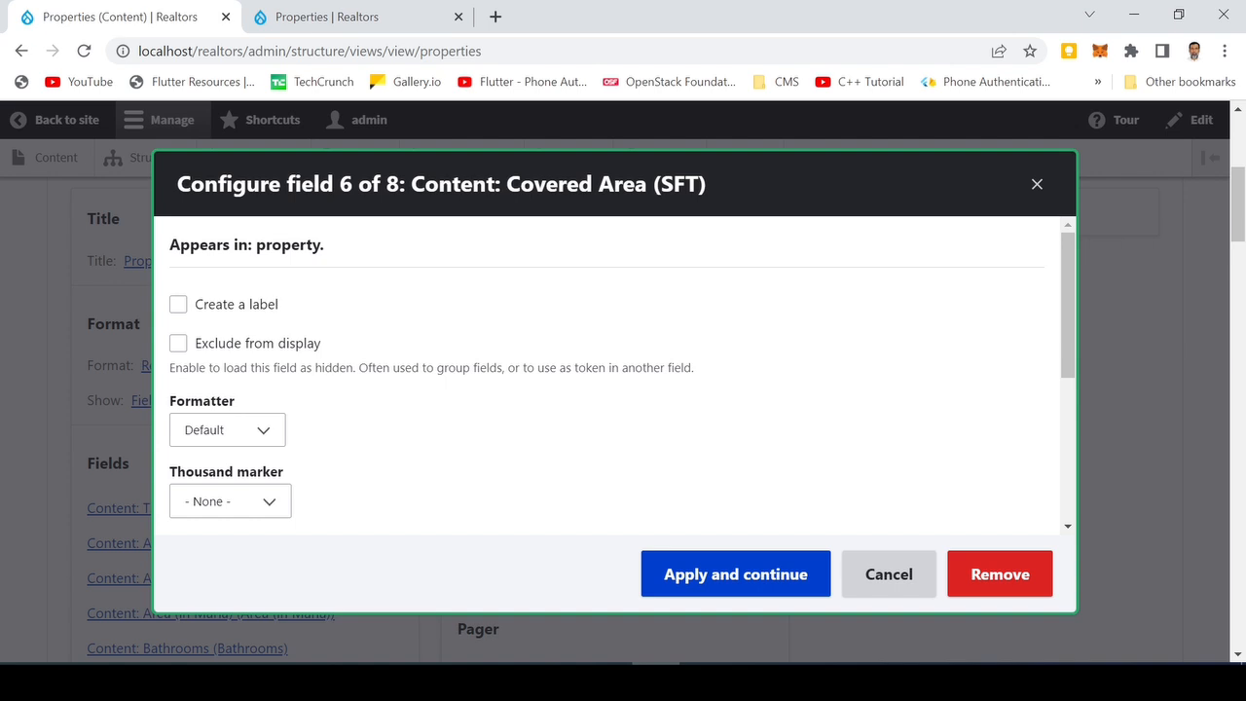
Step: Label the Covered Area (SFT) field "Covered Area" and apply its settings
{"action": "left_click", "coordinate": [236, 307]}
{"action": "left_click", "coordinate": [229, 368]}
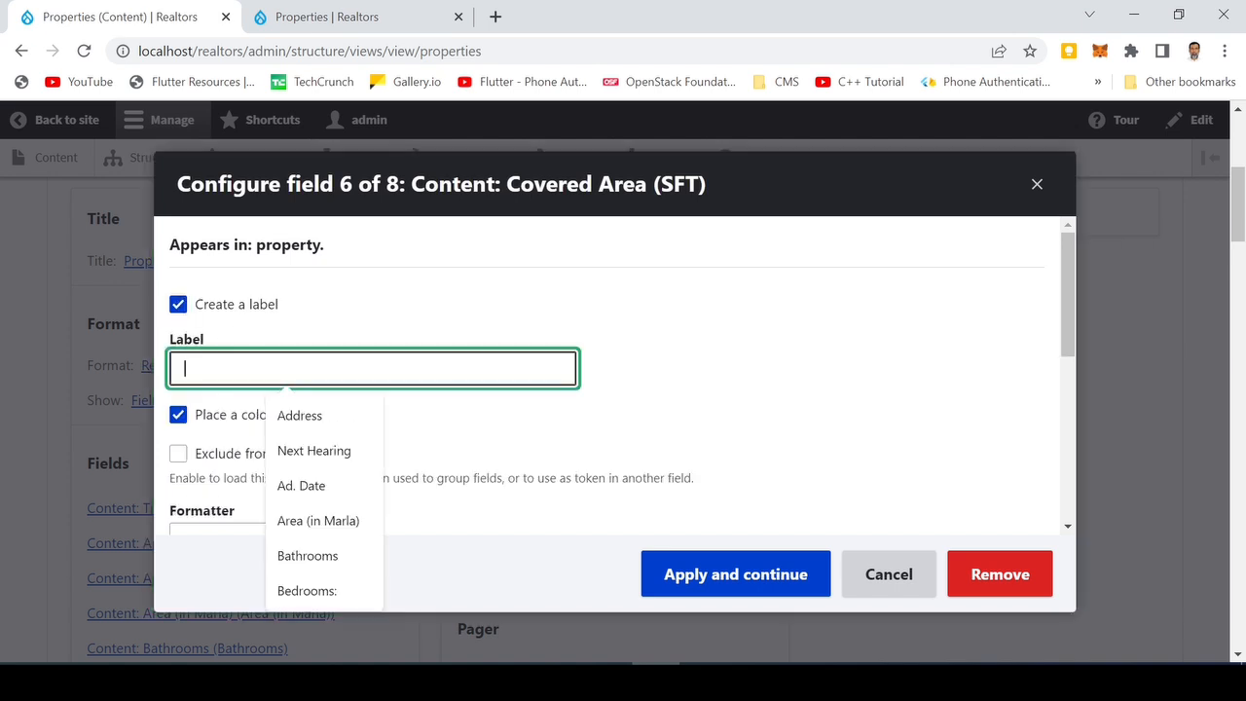
{"action": "type", "text": "c"}
{"action": "type", "text": "Covered Area"}
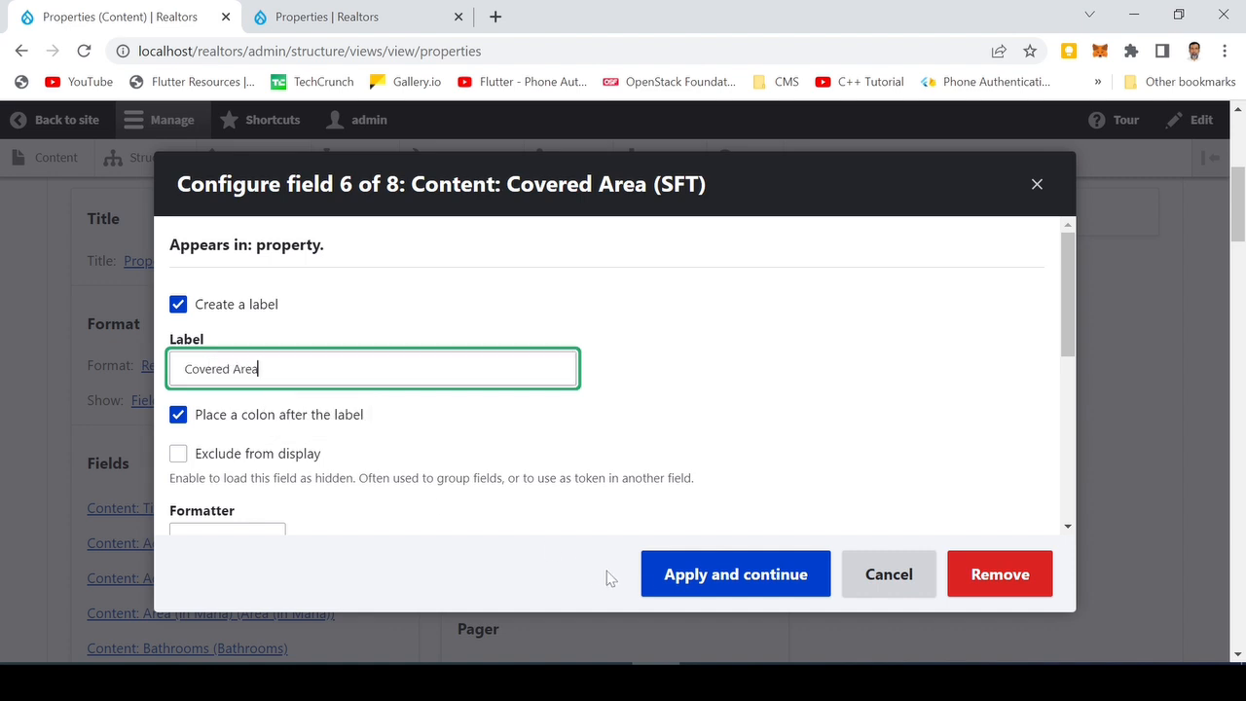
{"action": "left_click", "coordinate": [670, 590]}
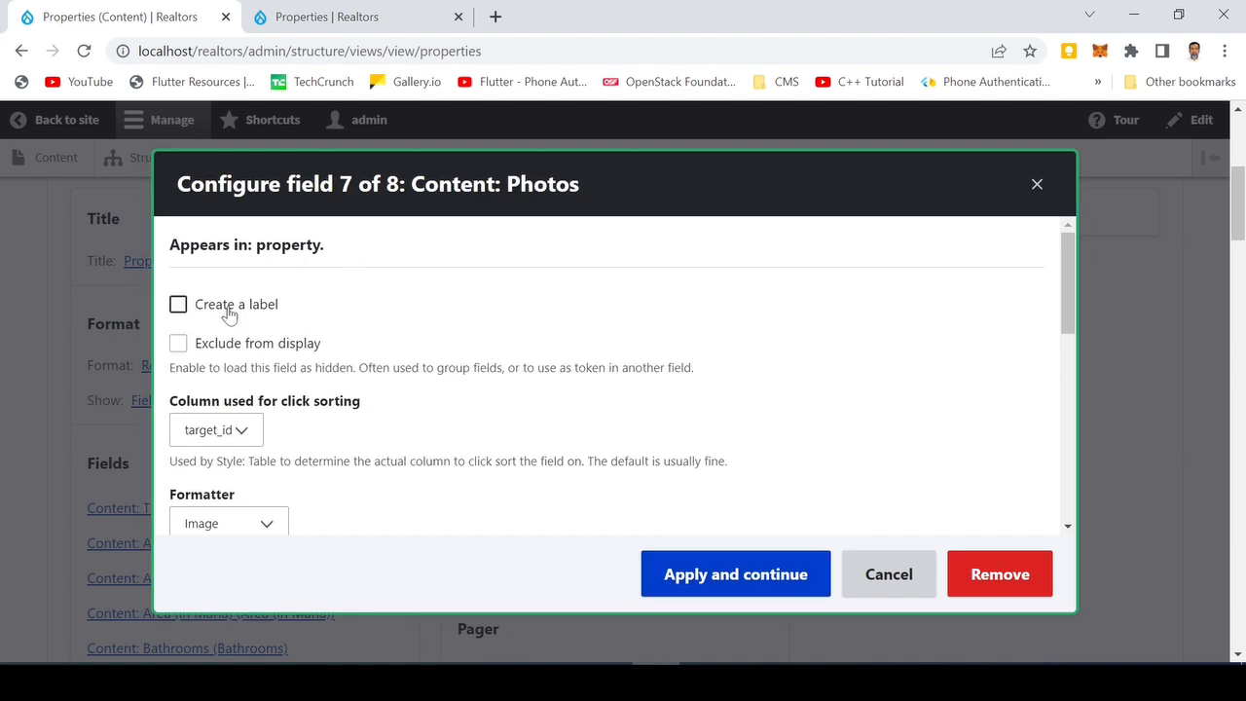
Step: Accept the Photos field without a label, then label the Price field "Price" and apply the configuration
{"action": "left_click", "coordinate": [697, 578]}
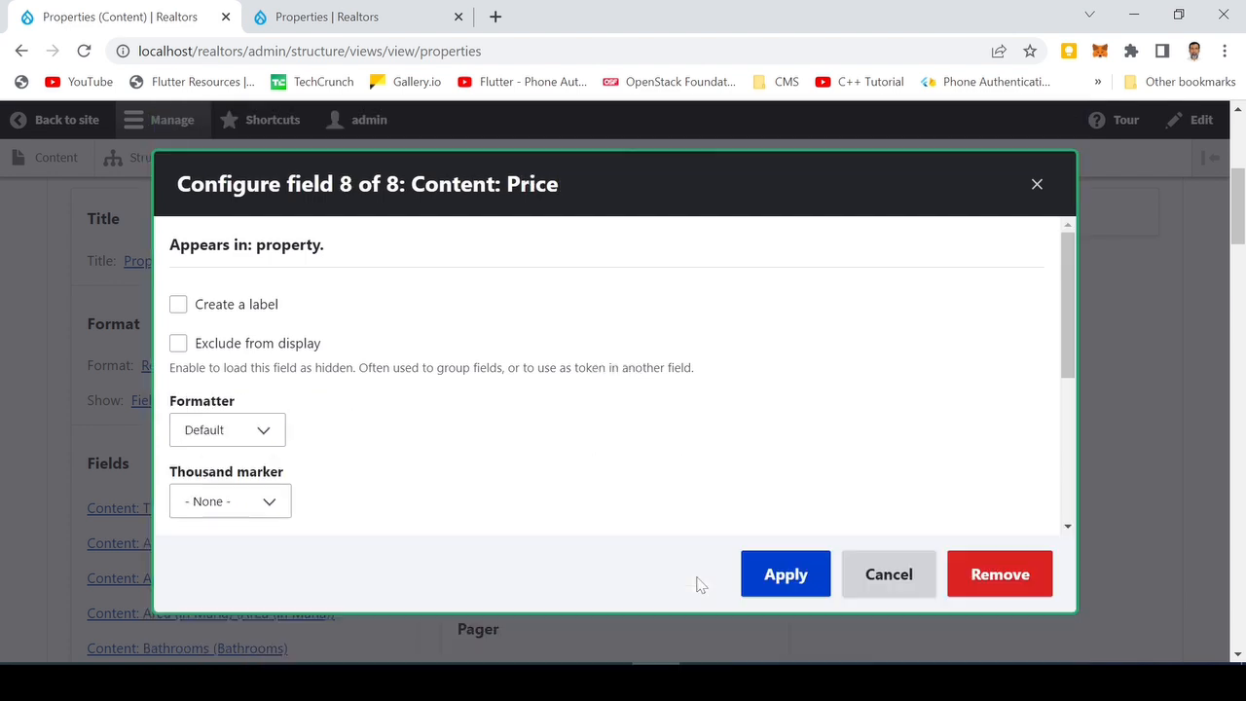
{"action": "left_click", "coordinate": [225, 308]}
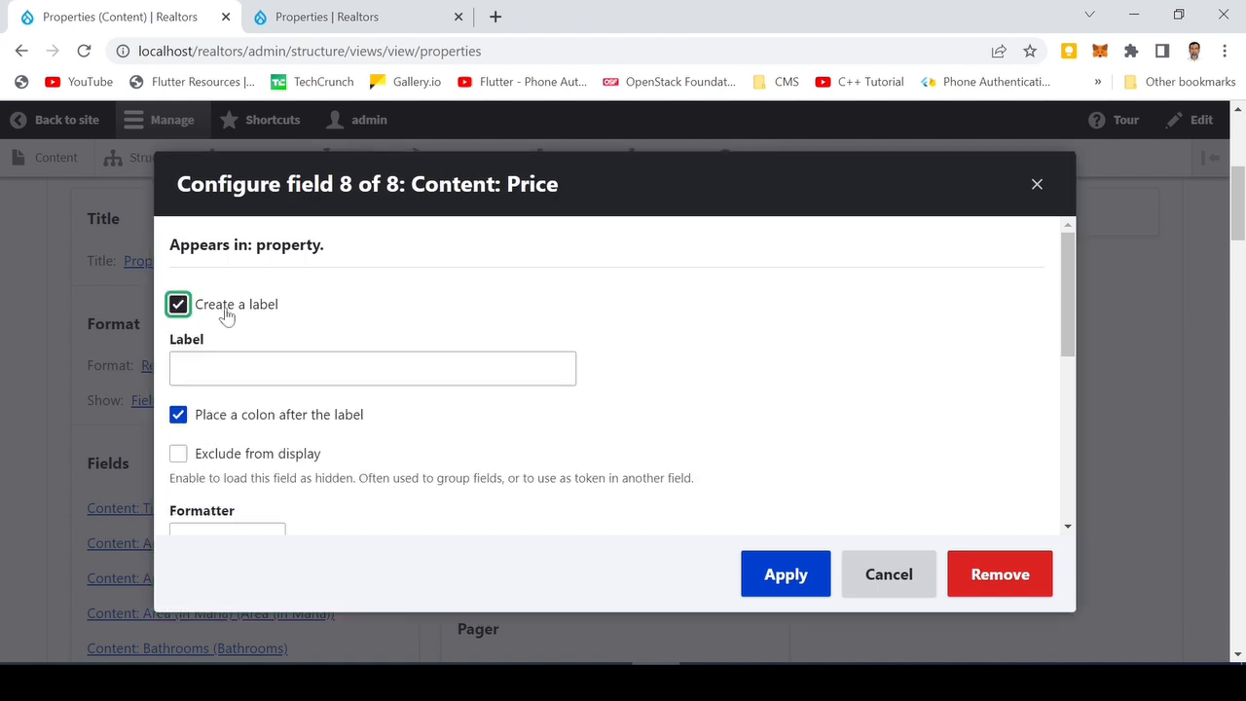
{"action": "key", "text": "Tab"}
{"action": "type", "text": "Pric"}
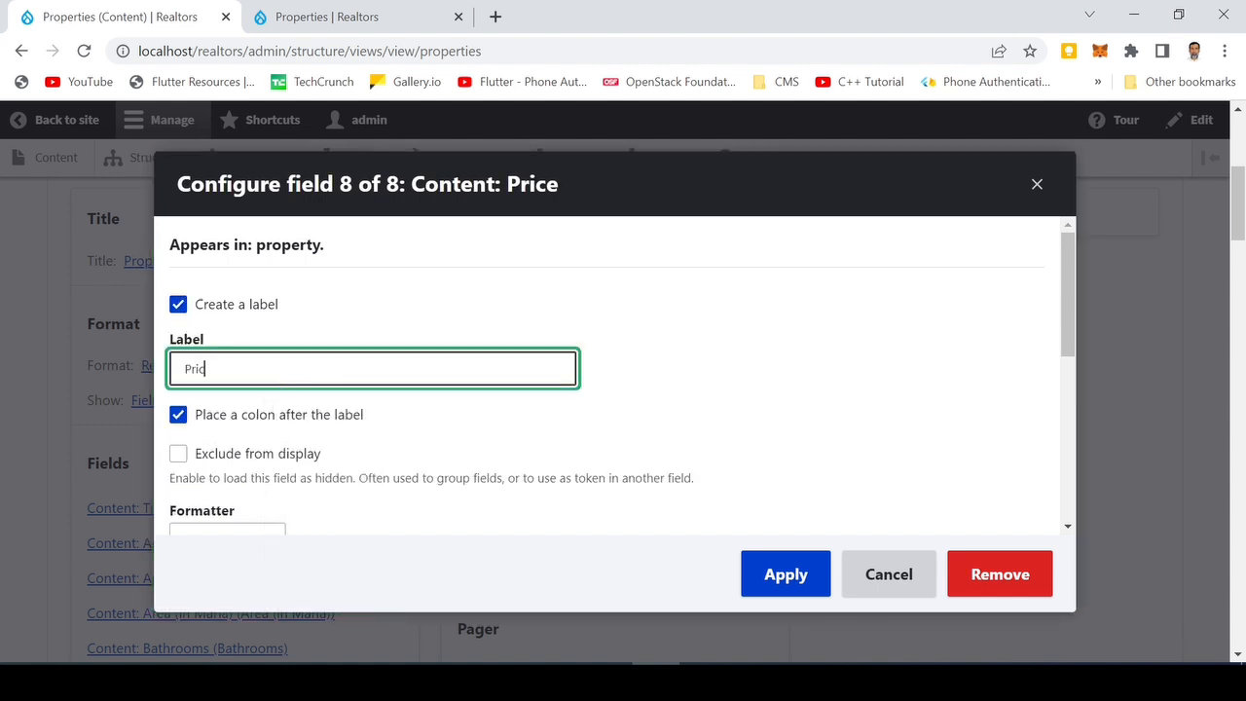
{"action": "left_click", "coordinate": [786, 583]}
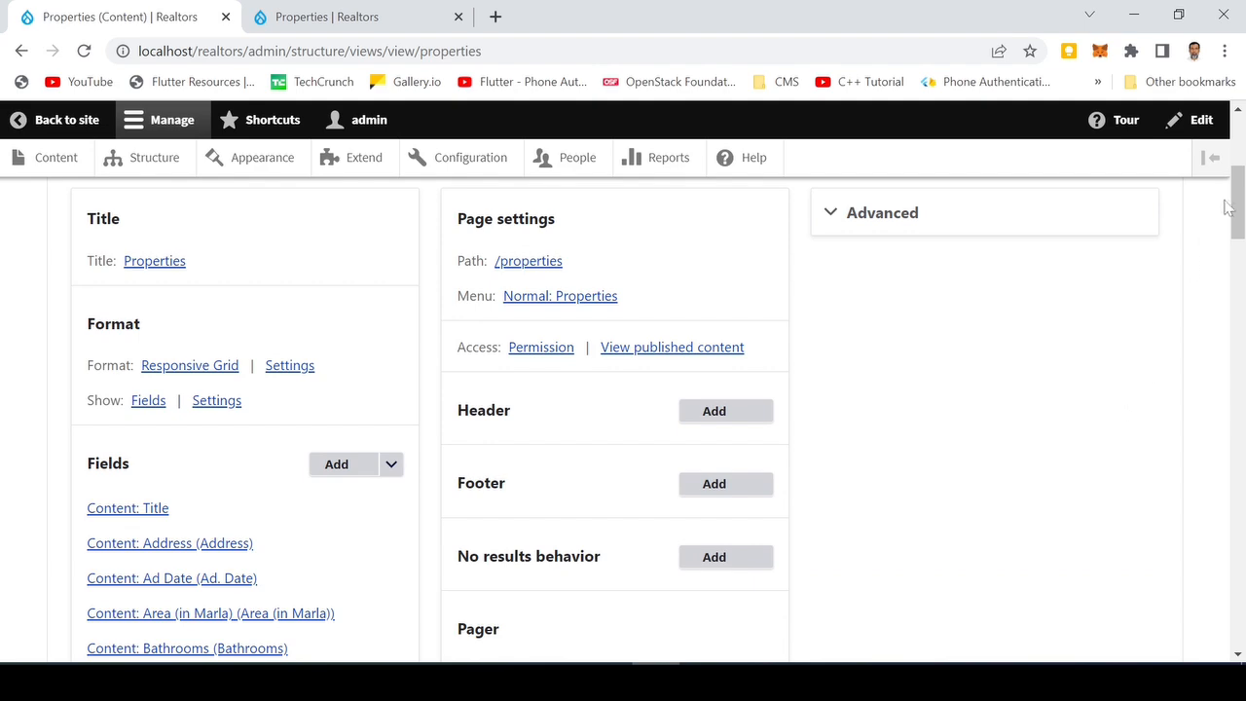
Step: Remove the label from the Address field in the view and apply the change
{"action": "left_click_drag", "start_coordinate": [1239, 204], "coordinate": [1207, 403]}
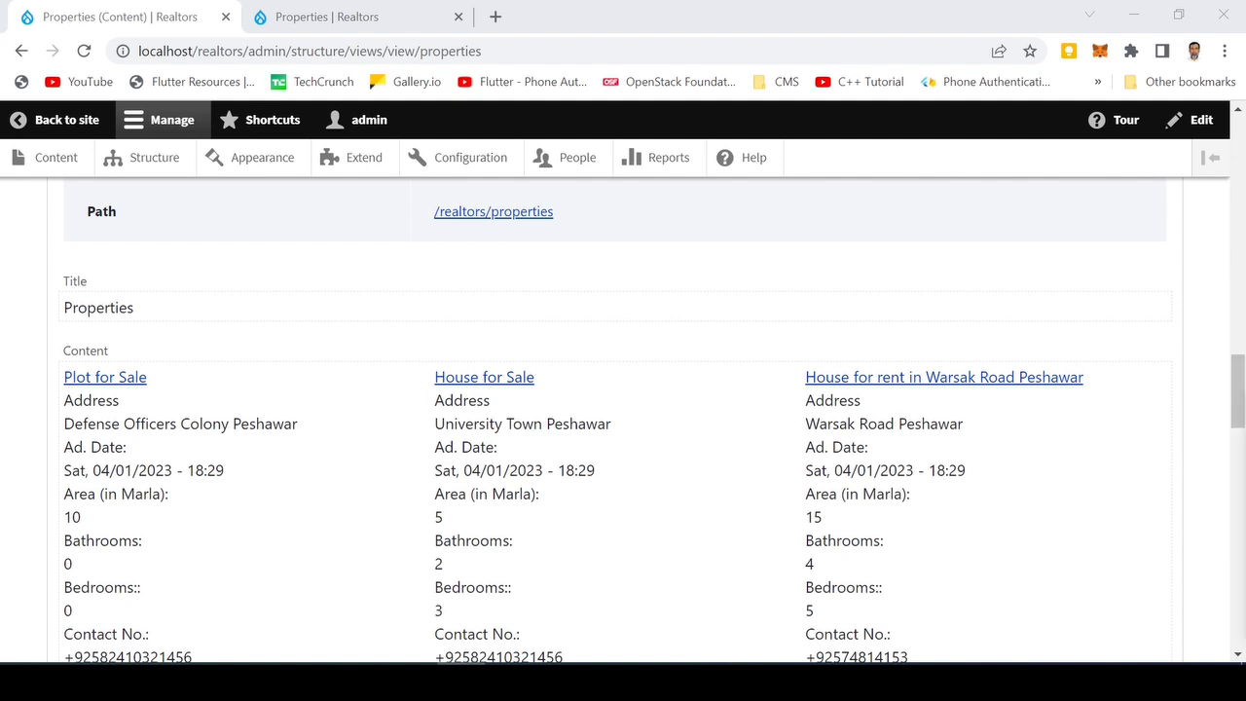
{"action": "left_click", "coordinate": [746, 307]}
{"action": "scroll", "coordinate": [747, 313], "scroll_direction": "up", "scroll_amount": 10}
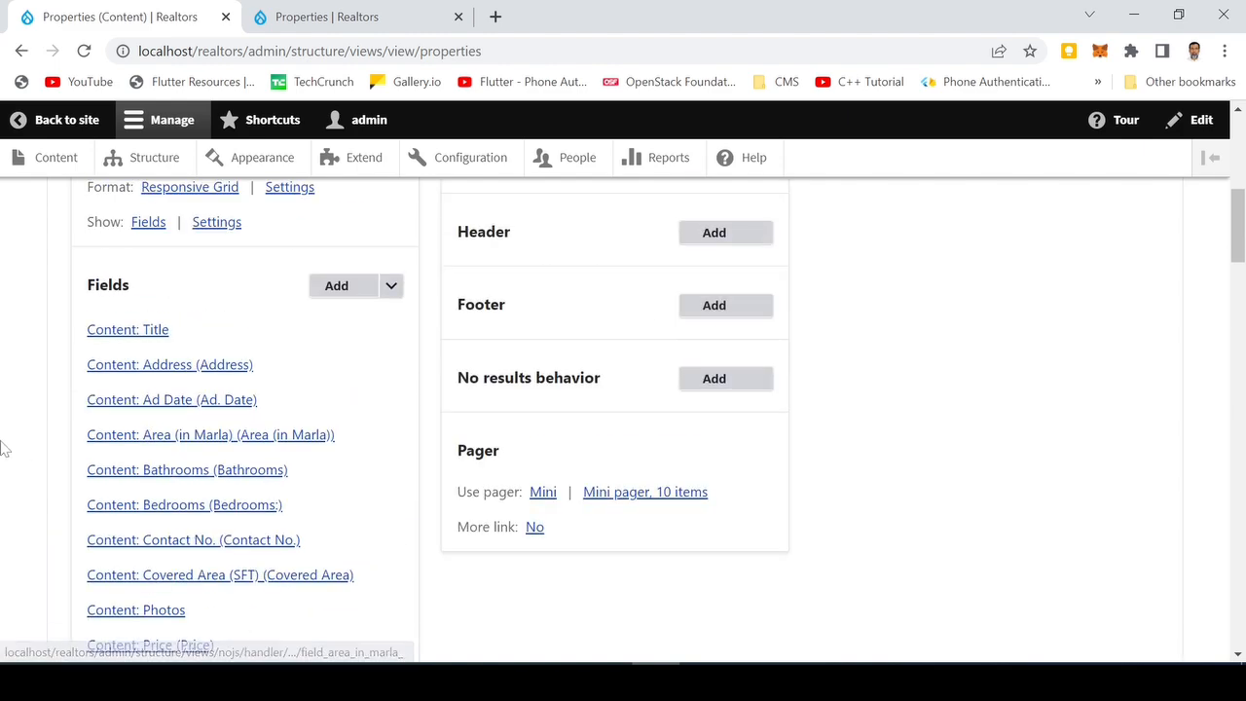
{"action": "left_click", "coordinate": [167, 368]}
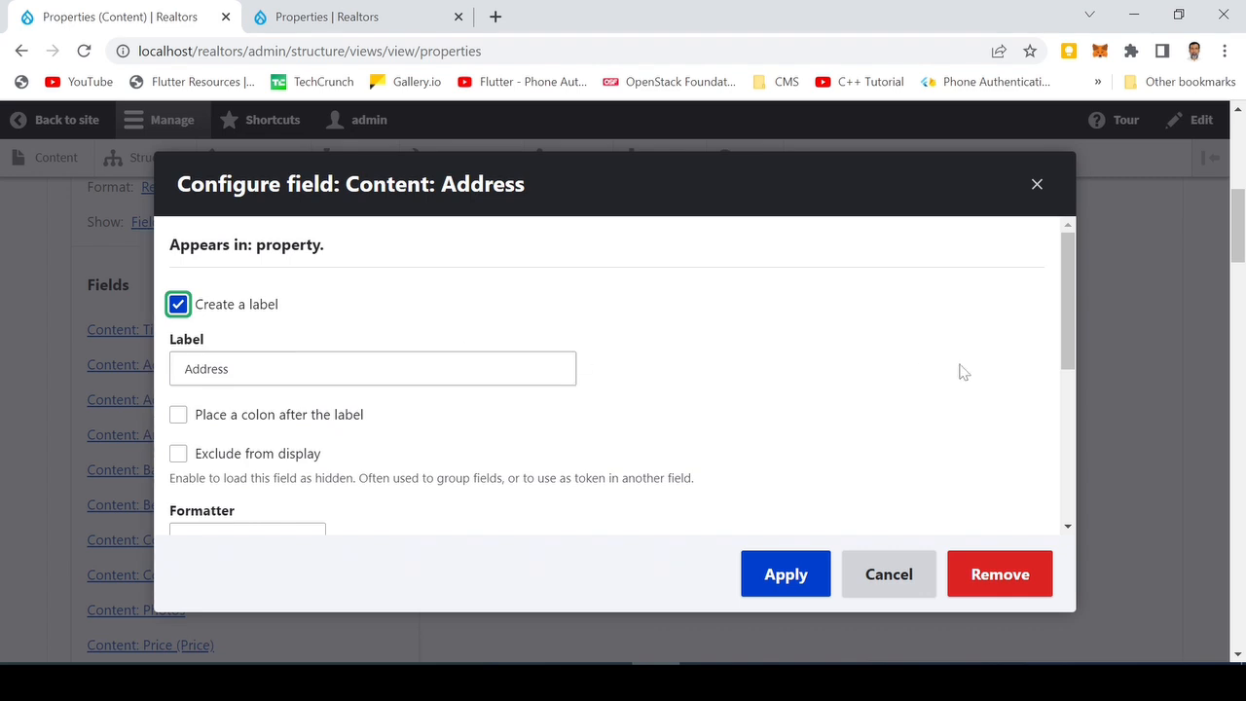
{"action": "left_click_drag", "start_coordinate": [1071, 360], "coordinate": [1046, 322]}
{"action": "left_click", "coordinate": [178, 305]}
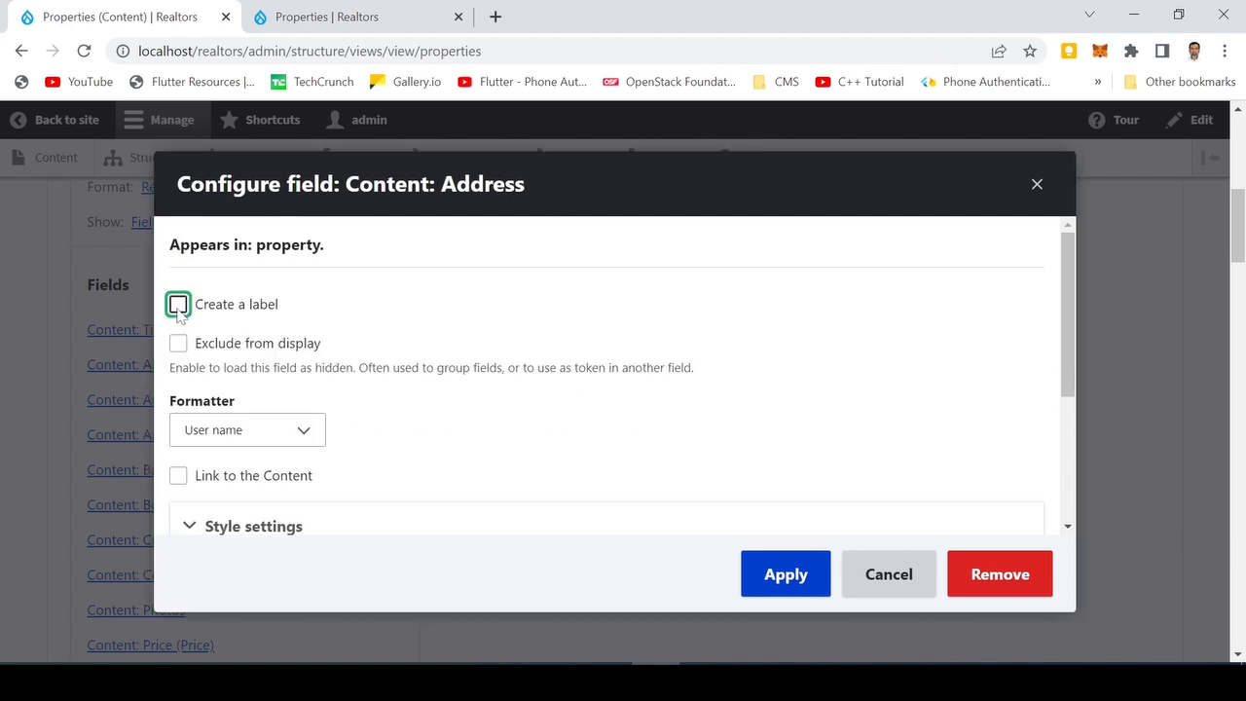
{"action": "left_click", "coordinate": [785, 577]}
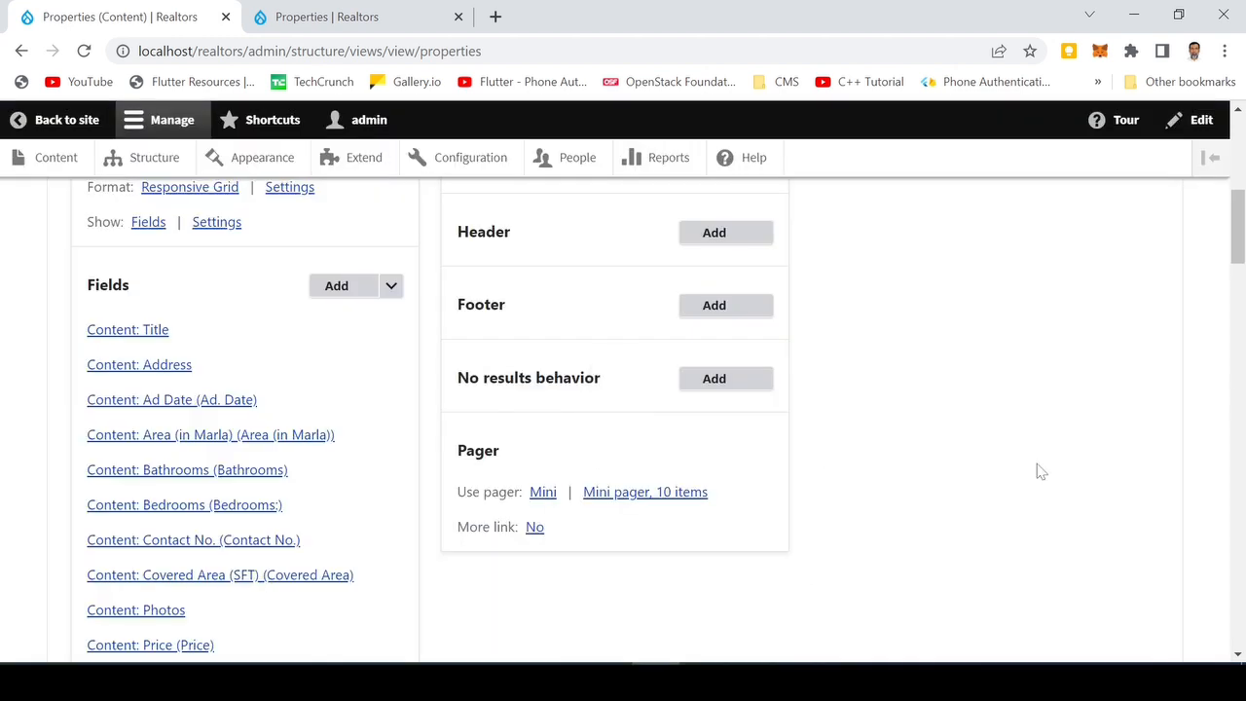
Step: Examine the view preview to check how the property fields and their labels appear in the grid
{"action": "left_click_drag", "start_coordinate": [1237, 243], "coordinate": [1226, 216]}
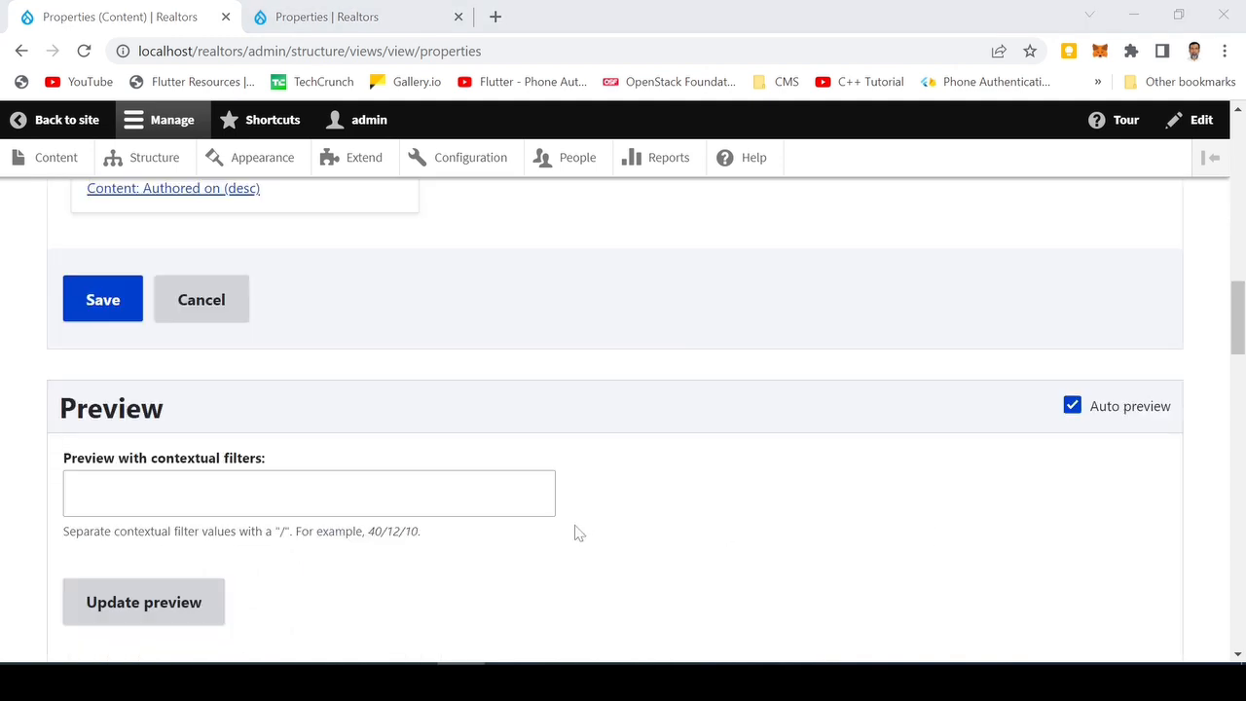
{"action": "scroll", "coordinate": [279, 489], "scroll_direction": "down", "scroll_amount": 6}
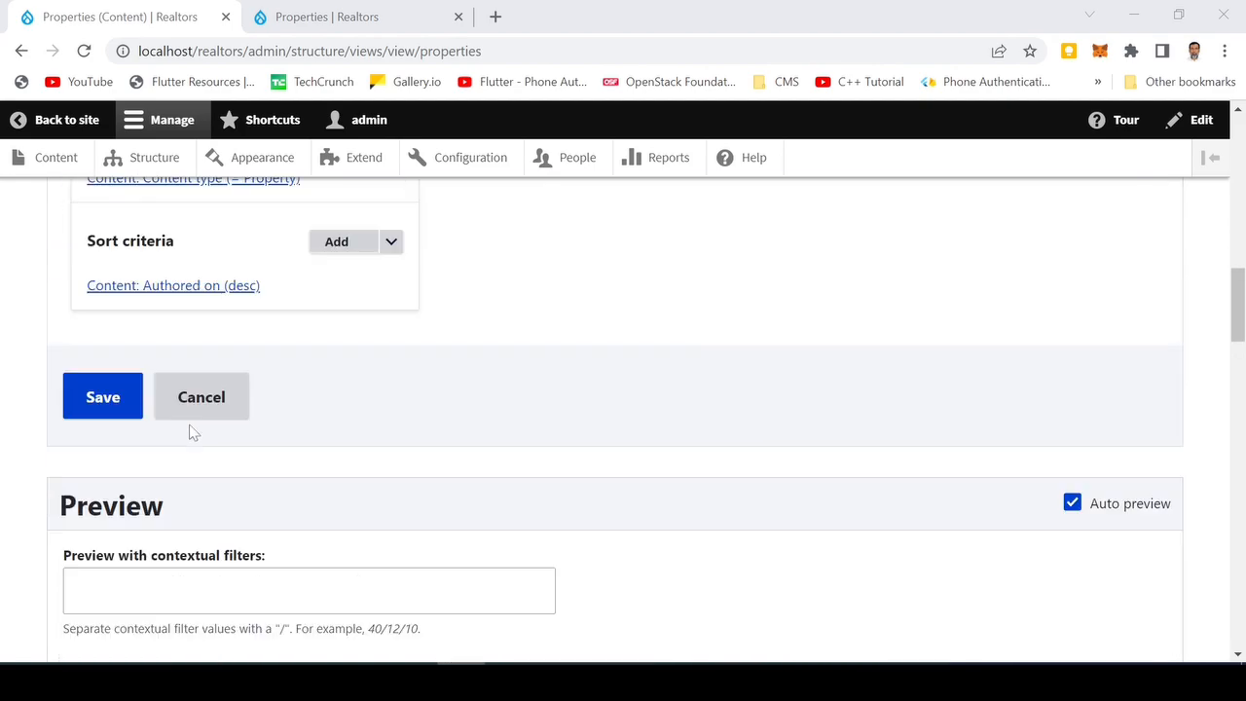
{"action": "scroll", "coordinate": [187, 433], "scroll_direction": "down", "scroll_amount": 10}
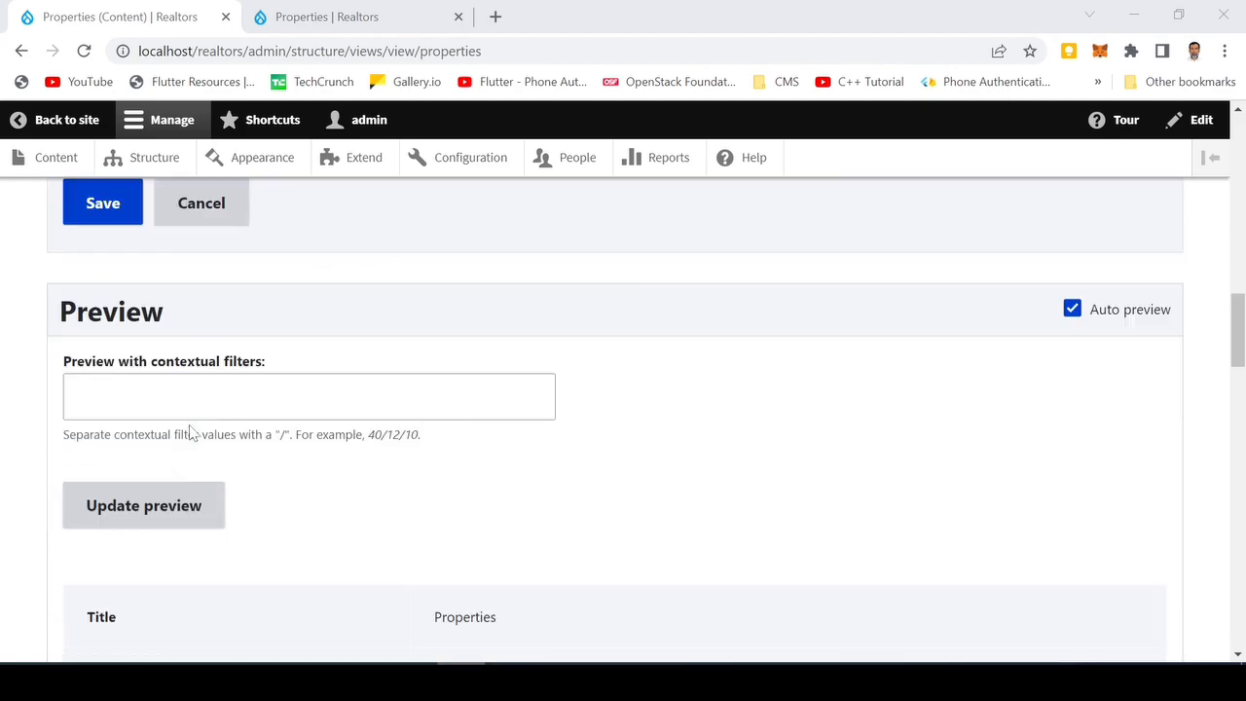
{"action": "scroll", "coordinate": [439, 465], "scroll_direction": "up", "scroll_amount": 10}
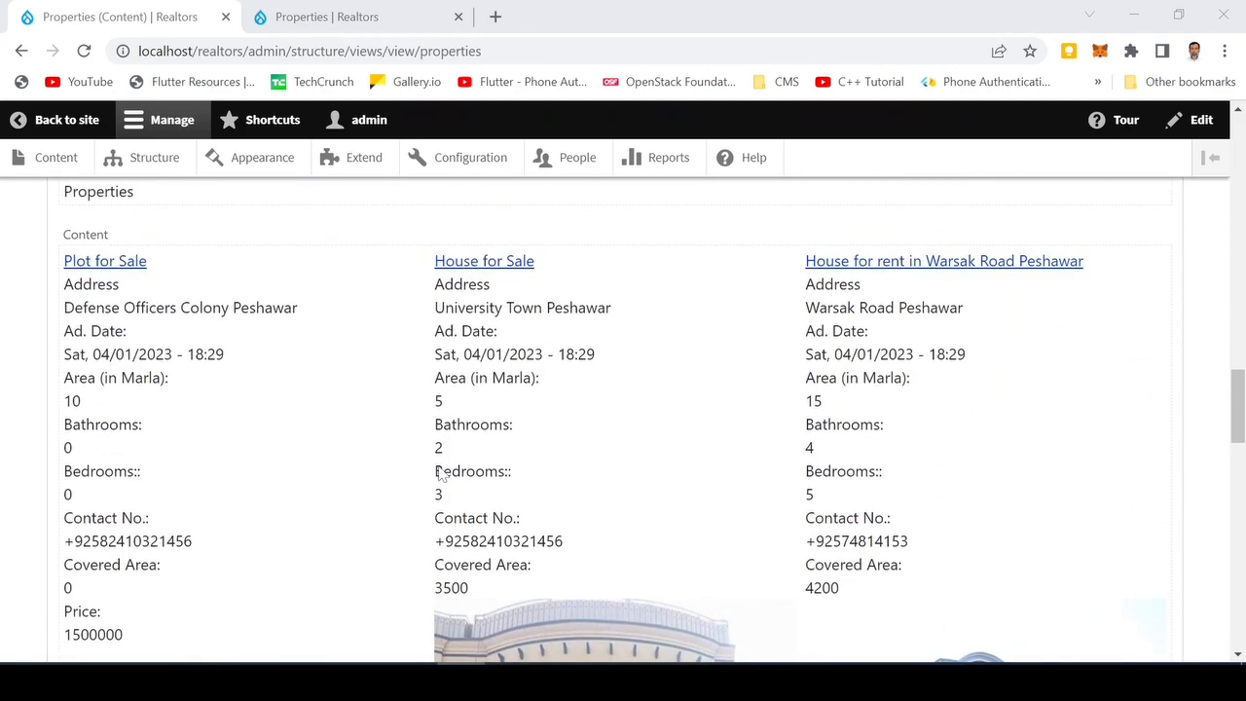
{"action": "scroll", "coordinate": [516, 548], "scroll_direction": "down", "scroll_amount": 3}
{"action": "scroll", "coordinate": [514, 536], "scroll_direction": "up", "scroll_amount": 2}
{"action": "scroll", "coordinate": [514, 535], "scroll_direction": "down", "scroll_amount": 3}
{"action": "scroll", "coordinate": [514, 536], "scroll_direction": "up", "scroll_amount": 5}
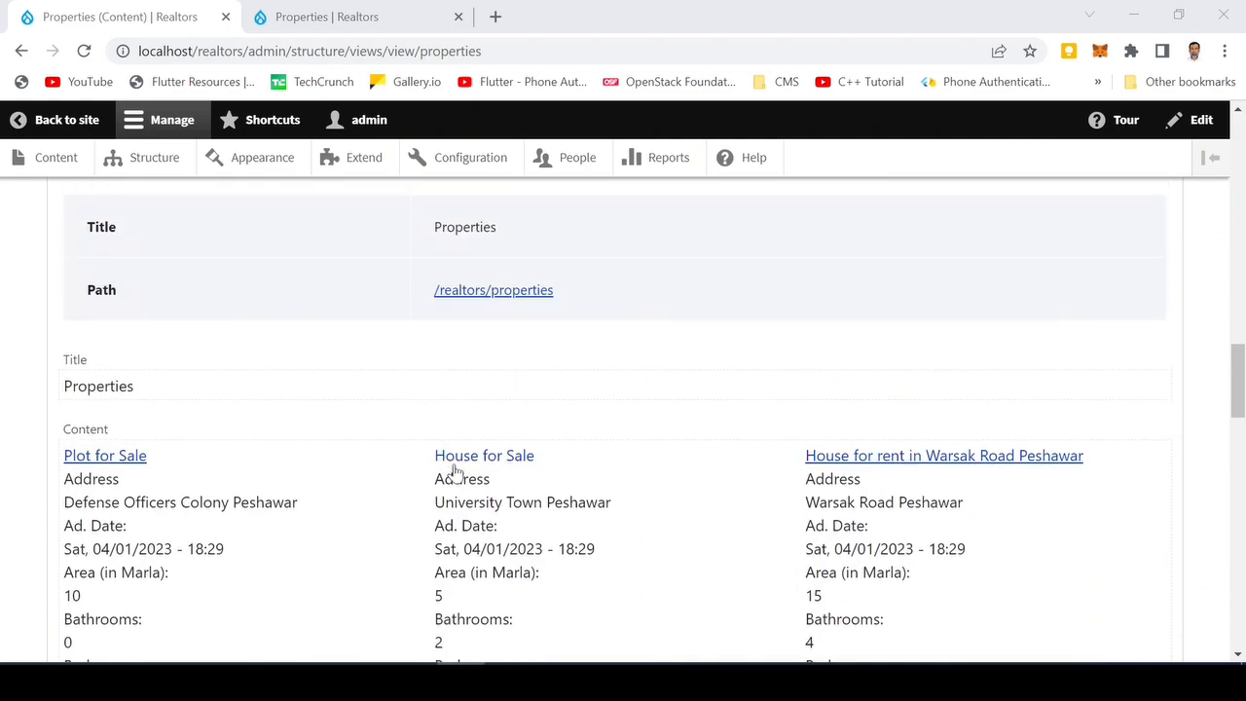
Step: Rearrange the view's fields so that Photos comes directly after Title, and apply the new order
{"action": "scroll", "coordinate": [301, 467], "scroll_direction": "up", "scroll_amount": 1}
{"action": "scroll", "coordinate": [250, 437], "scroll_direction": "up", "scroll_amount": 10}
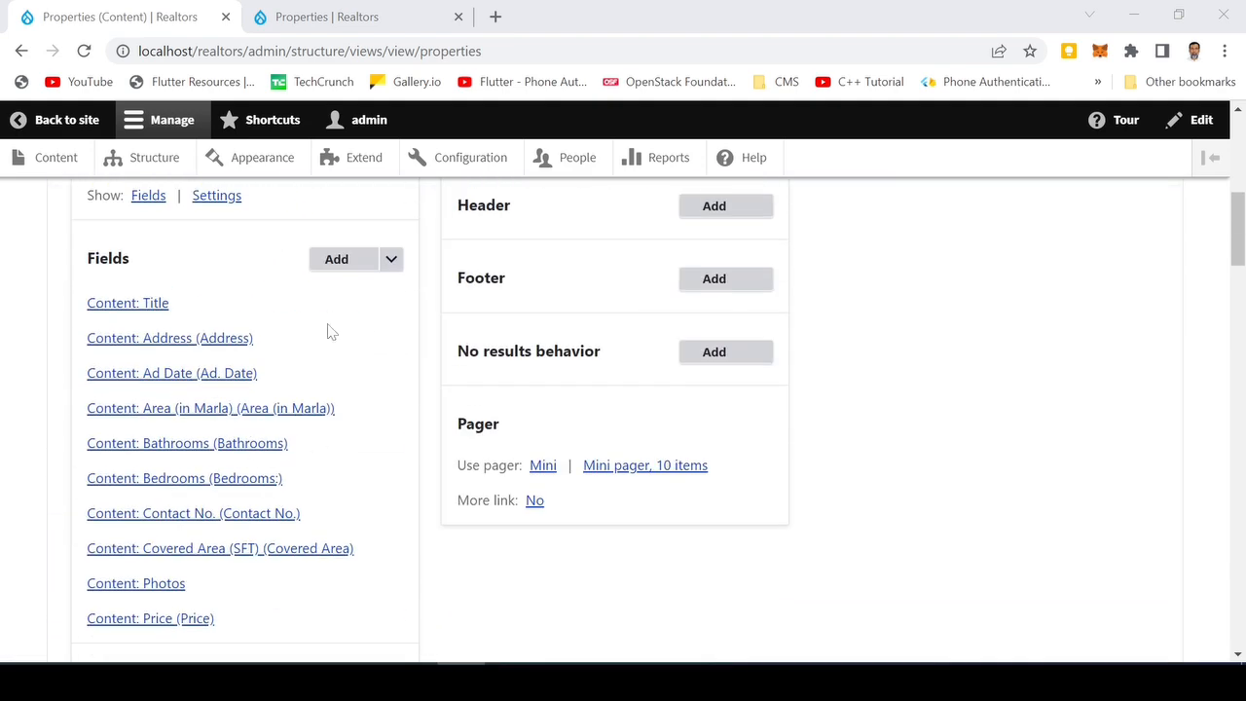
{"action": "left_click", "coordinate": [390, 259]}
{"action": "left_click", "coordinate": [359, 284]}
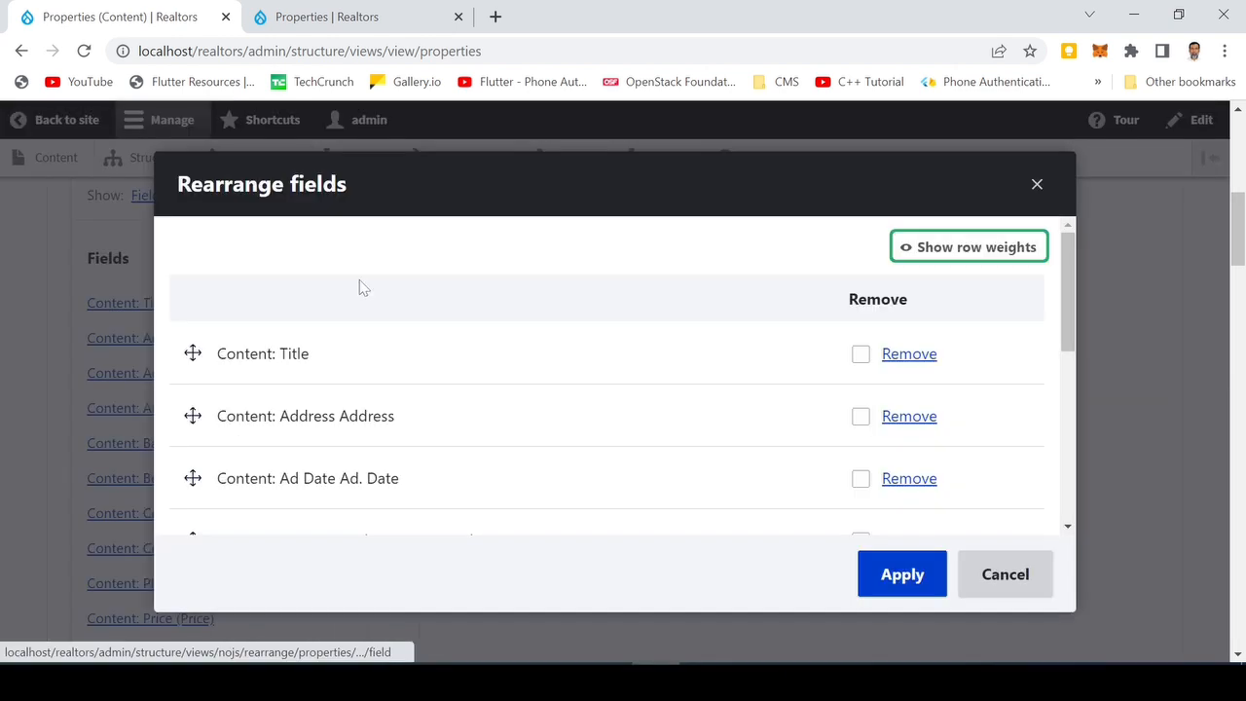
{"action": "scroll", "coordinate": [401, 389], "scroll_direction": "down", "scroll_amount": 3}
{"action": "scroll", "coordinate": [401, 389], "scroll_direction": "down", "scroll_amount": 1}
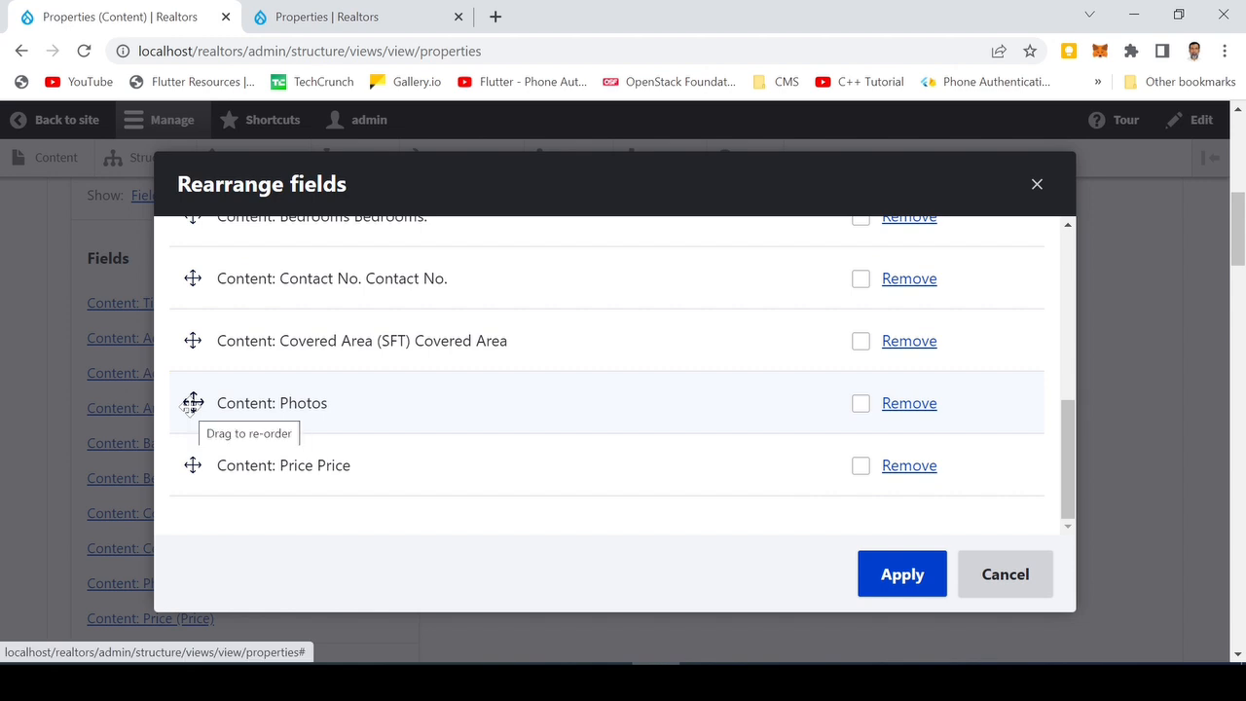
{"action": "left_click_drag", "start_coordinate": [192, 404], "coordinate": [194, 322]}
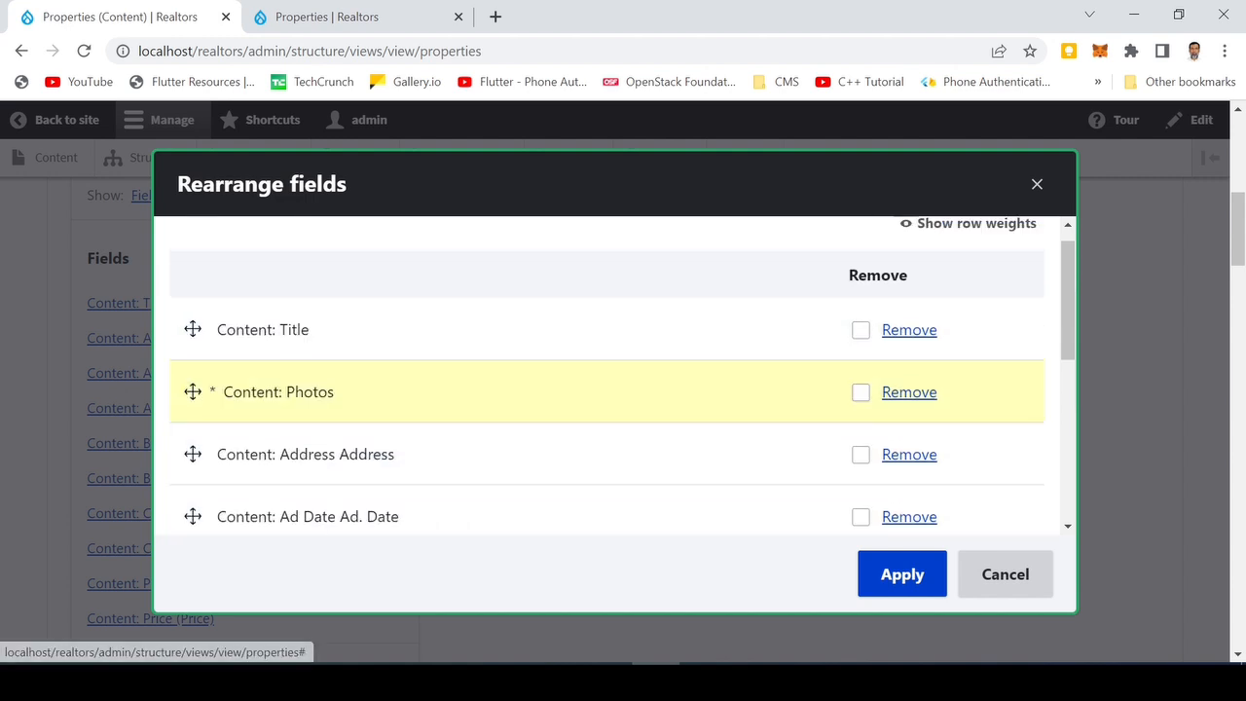
{"action": "left_click", "coordinate": [881, 575]}
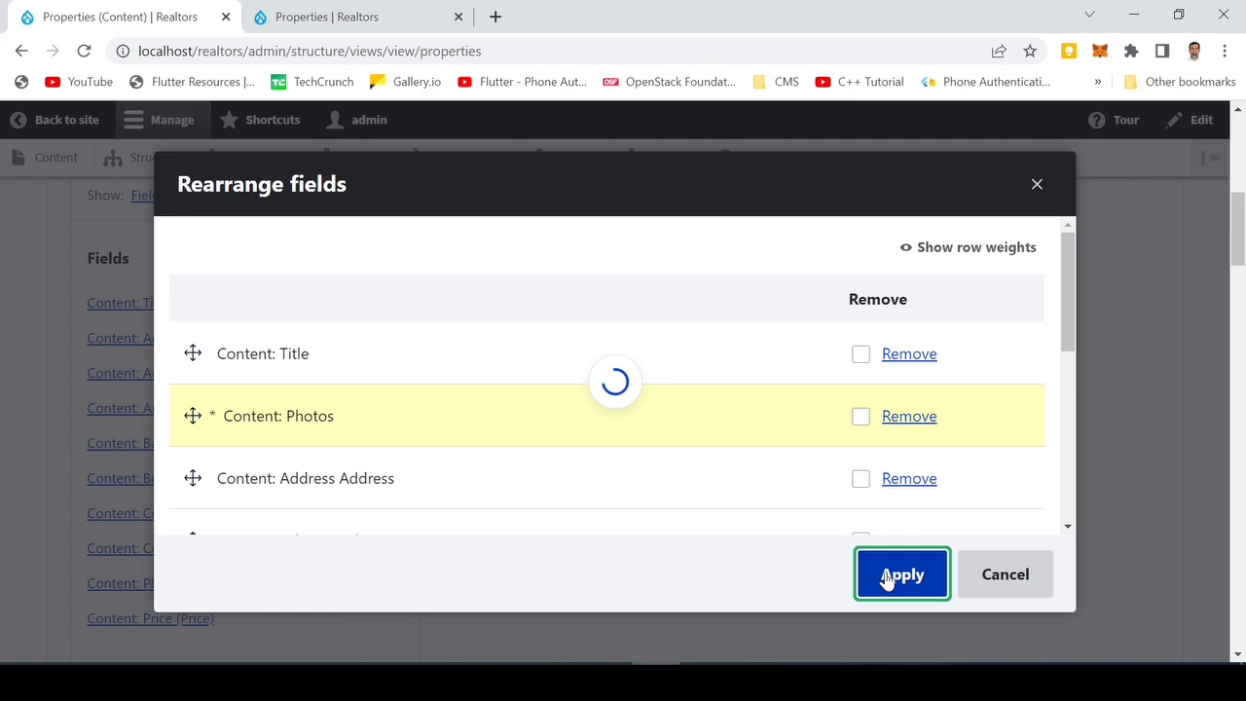
Step: Examine the view preview to check the photo placement and how the Ad. Date value is displayed for the properties
{"action": "scroll", "coordinate": [400, 487], "scroll_direction": "down", "scroll_amount": 15}
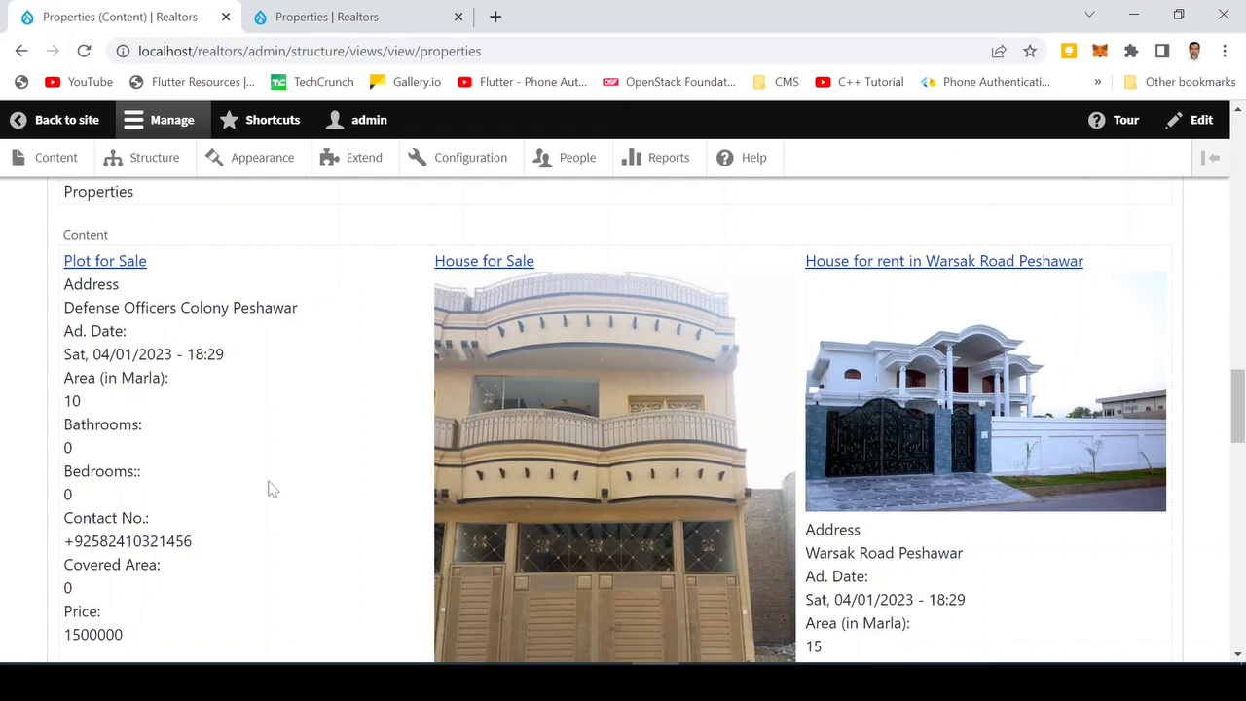
{"action": "scroll", "coordinate": [271, 490], "scroll_direction": "down", "scroll_amount": 10}
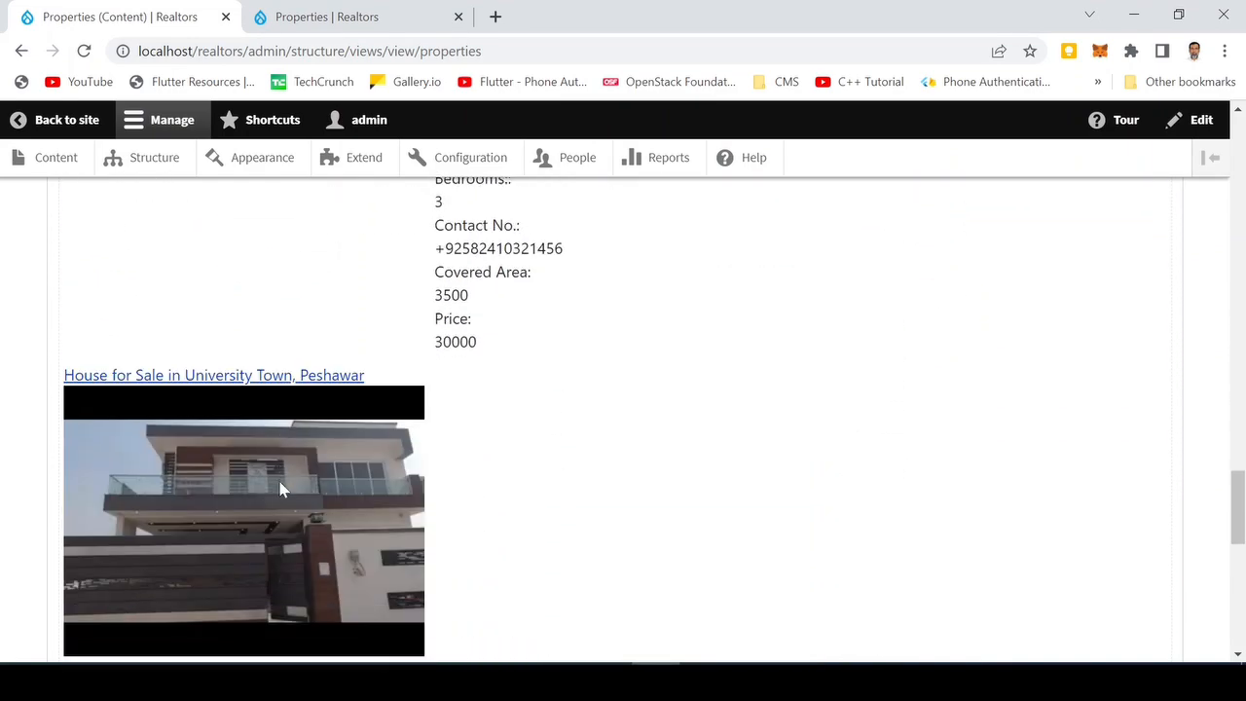
{"action": "scroll", "coordinate": [280, 490], "scroll_direction": "down", "scroll_amount": 6}
{"action": "scroll", "coordinate": [278, 486], "scroll_direction": "up", "scroll_amount": 10}
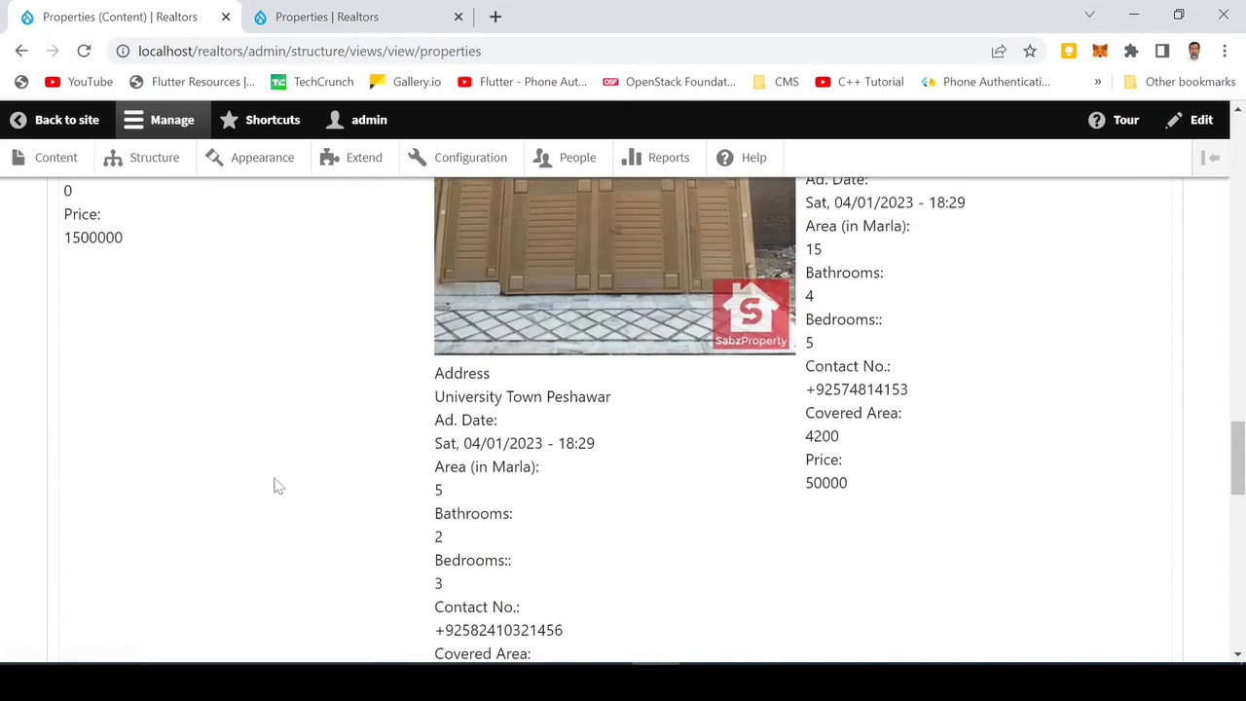
{"action": "scroll", "coordinate": [277, 486], "scroll_direction": "up", "scroll_amount": 8}
{"action": "scroll", "coordinate": [269, 473], "scroll_direction": "down", "scroll_amount": 4}
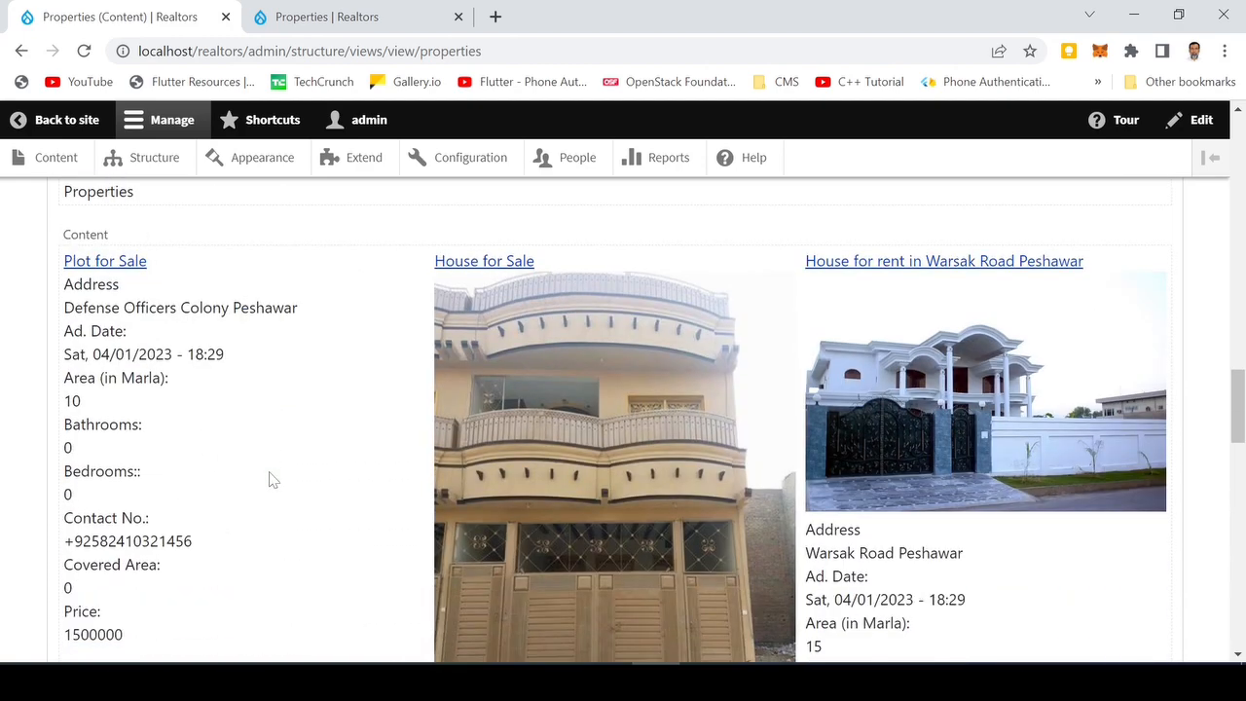
{"action": "left_click_drag", "start_coordinate": [72, 355], "coordinate": [156, 354]}
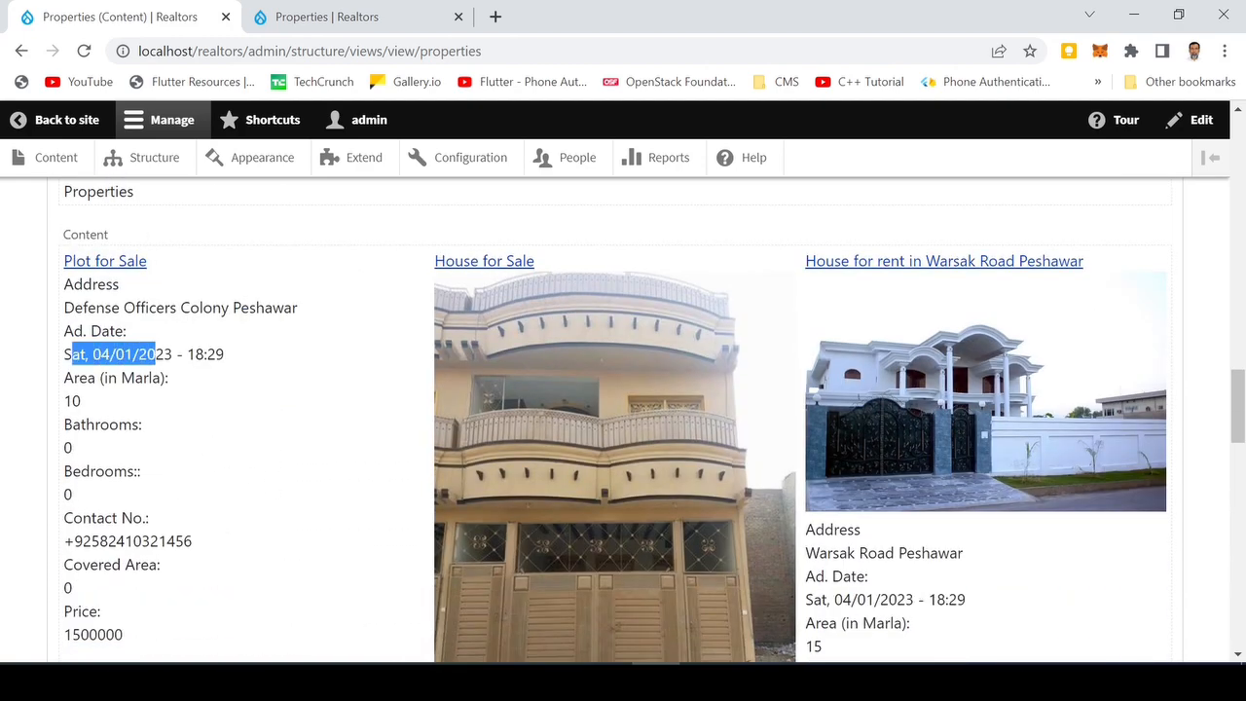
{"action": "left_click", "coordinate": [260, 364]}
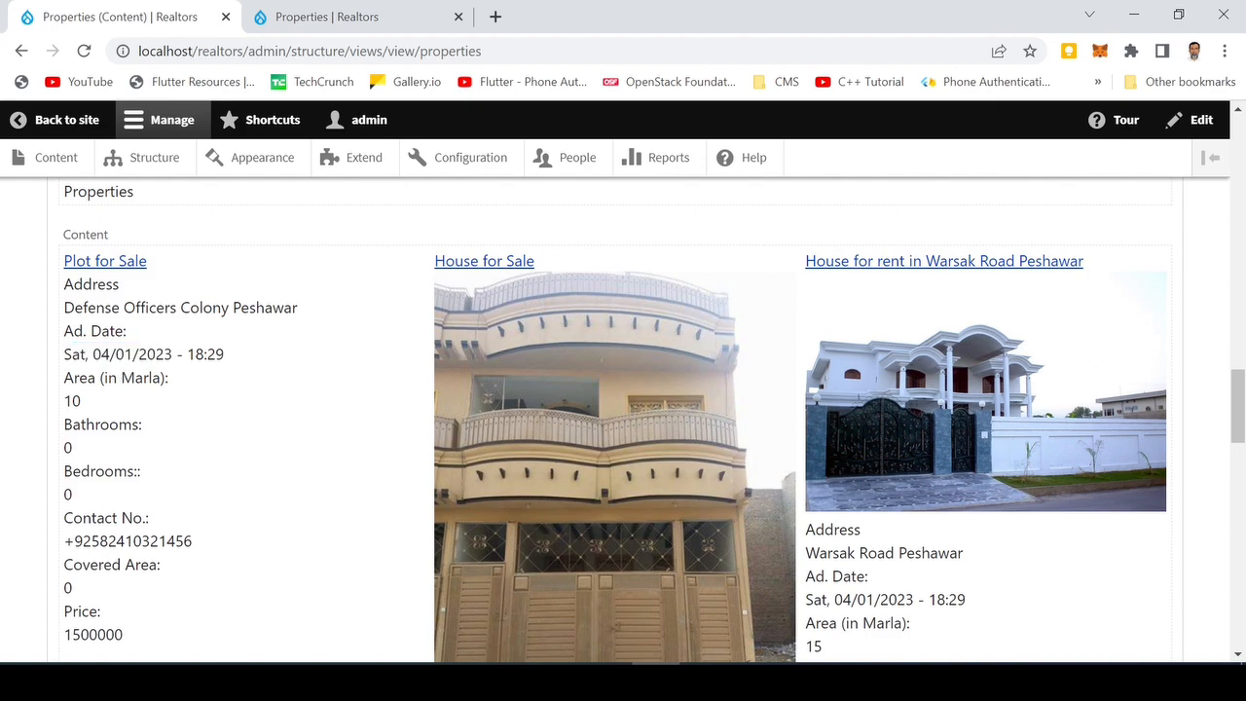
Step: Open the site's Date and time formats settings under the Regional and language configuration
{"action": "scroll", "coordinate": [260, 389], "scroll_direction": "up", "scroll_amount": 4}
{"action": "left_click", "coordinate": [468, 174]}
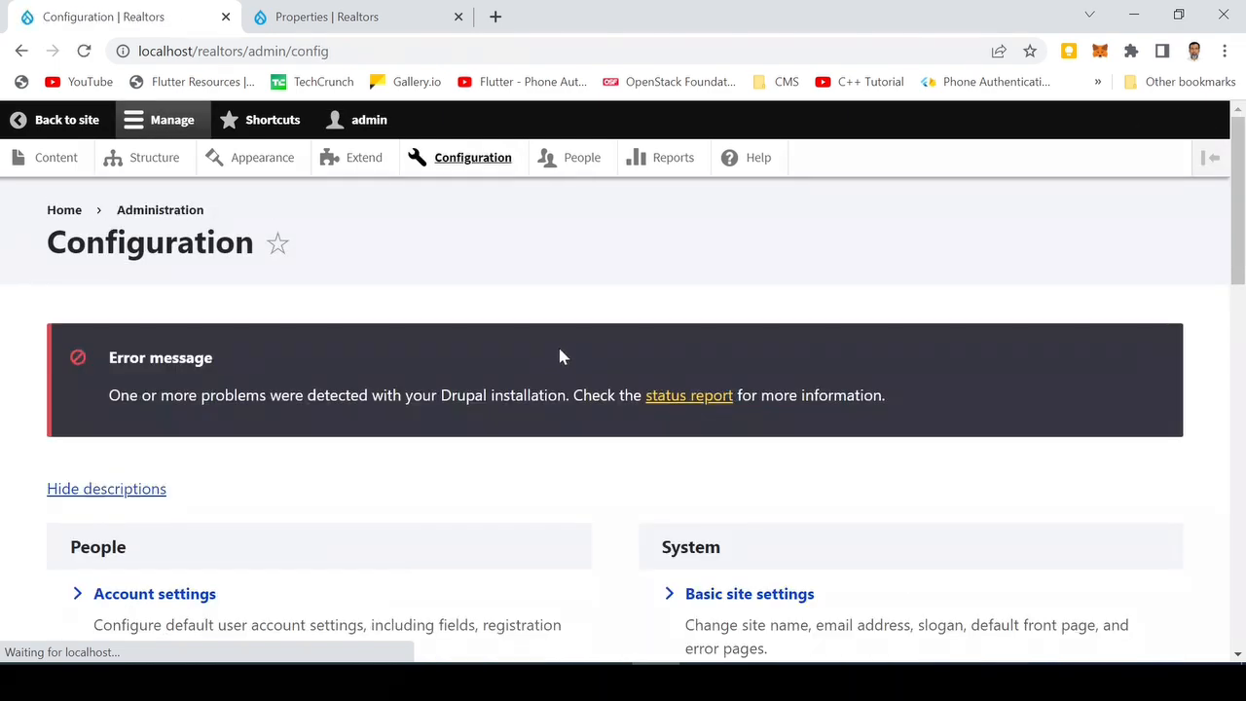
{"action": "scroll", "coordinate": [557, 355], "scroll_direction": "down", "scroll_amount": 3}
{"action": "scroll", "coordinate": [529, 381], "scroll_direction": "down", "scroll_amount": 4}
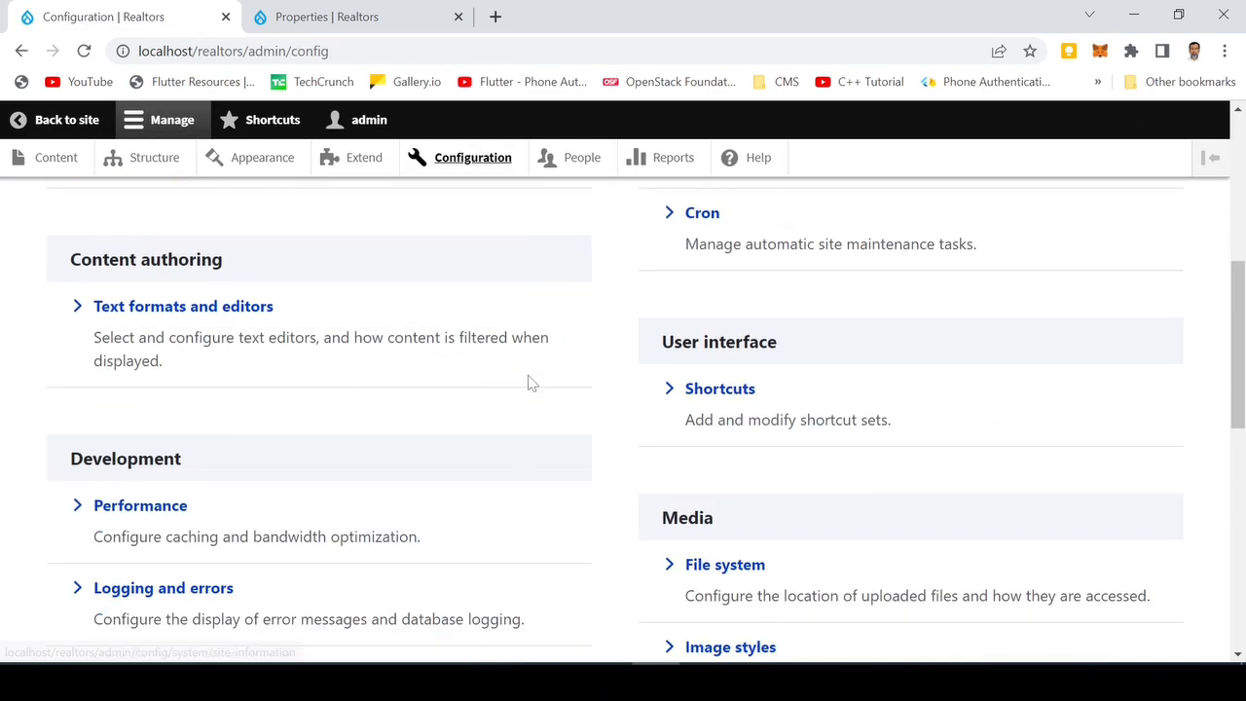
{"action": "scroll", "coordinate": [392, 402], "scroll_direction": "down", "scroll_amount": 3}
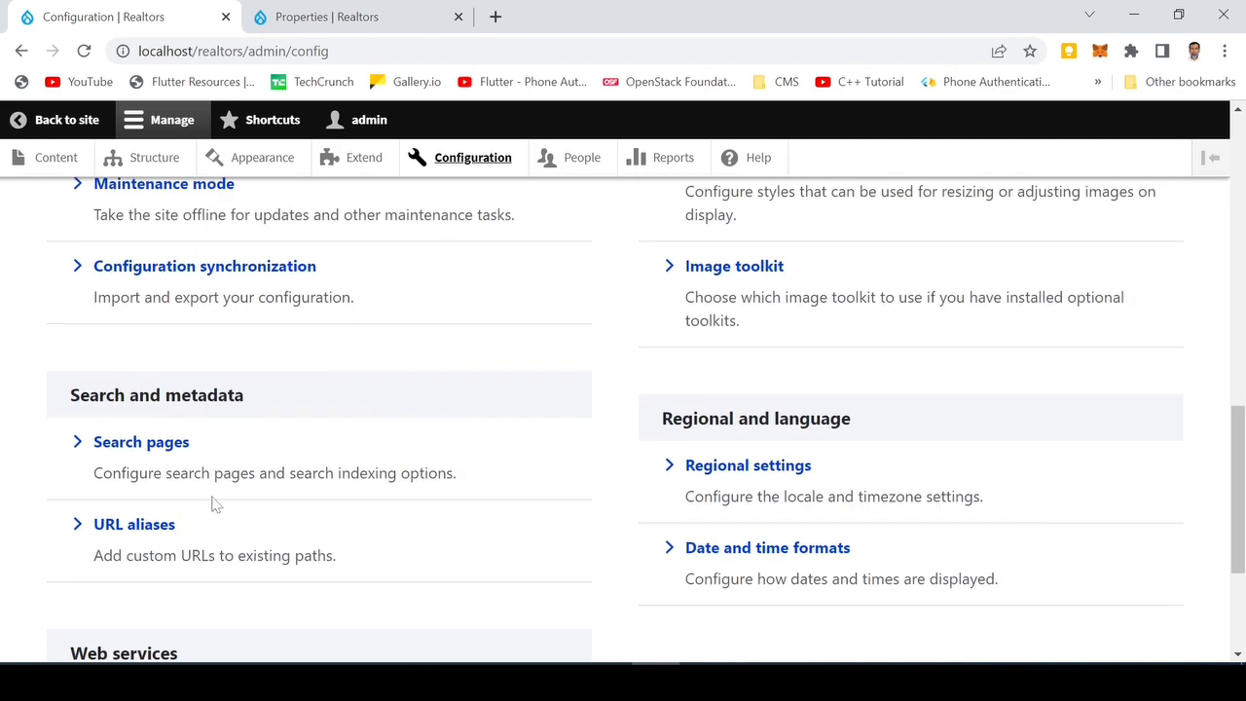
{"action": "scroll", "coordinate": [244, 455], "scroll_direction": "down", "scroll_amount": 1}
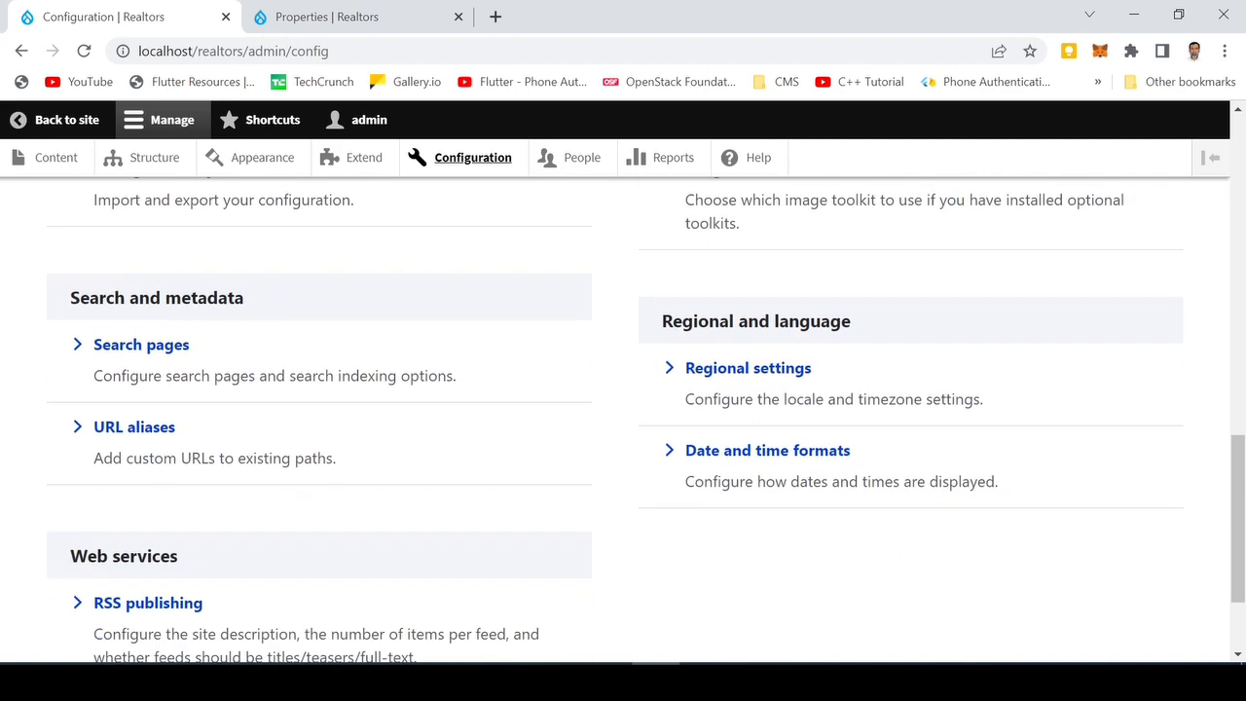
{"action": "left_click", "coordinate": [806, 460]}
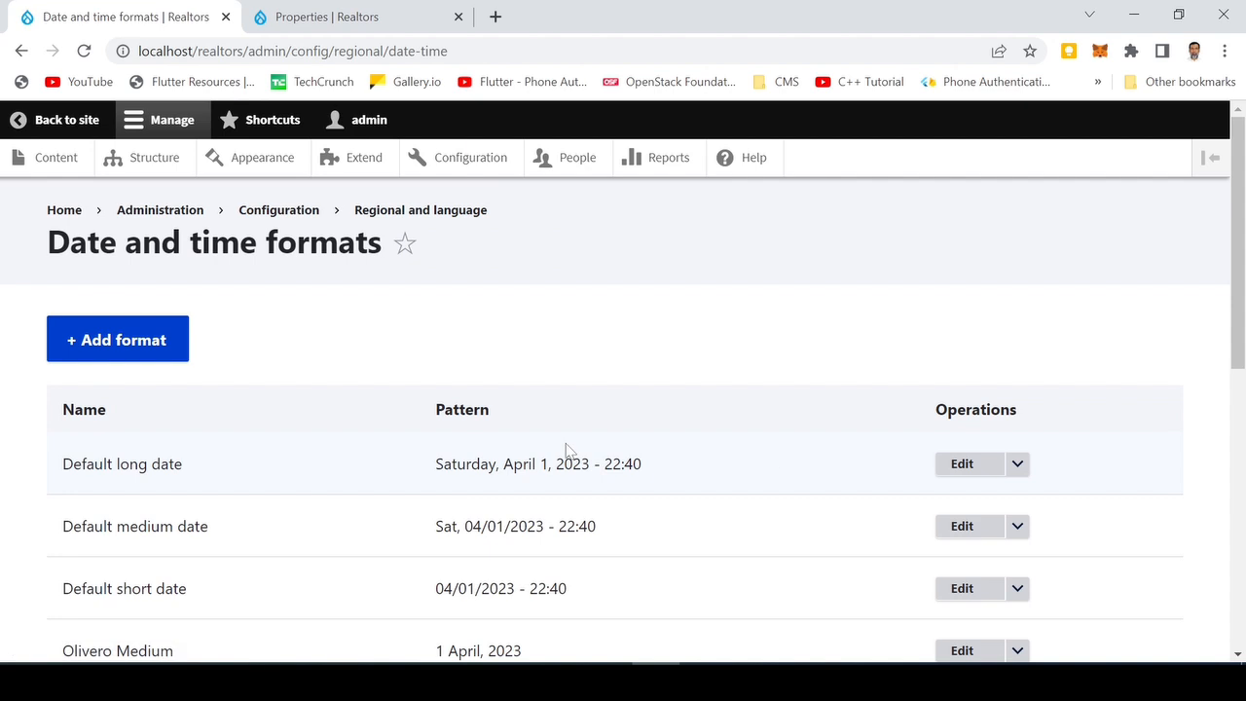
Step: Change the format string of the Default medium date to d/m/Y and save the format
{"action": "left_click", "coordinate": [967, 527]}
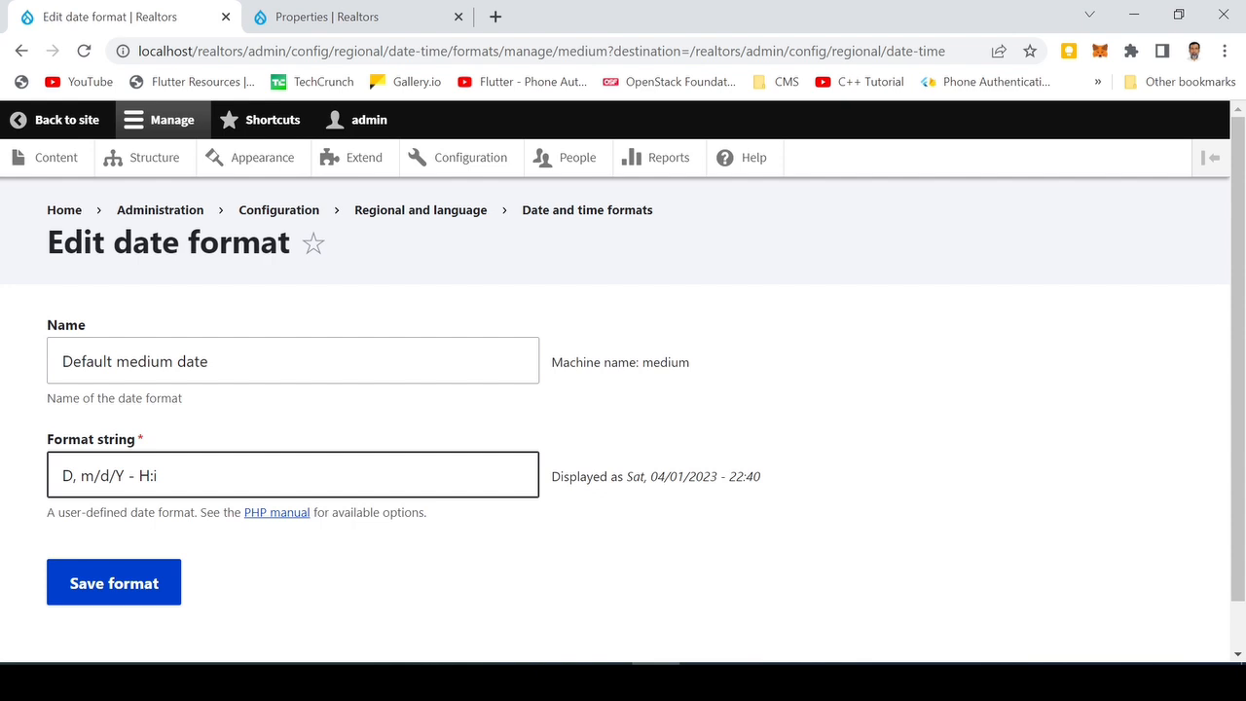
{"action": "left_click_drag", "start_coordinate": [168, 476], "coordinate": [4, 469]}
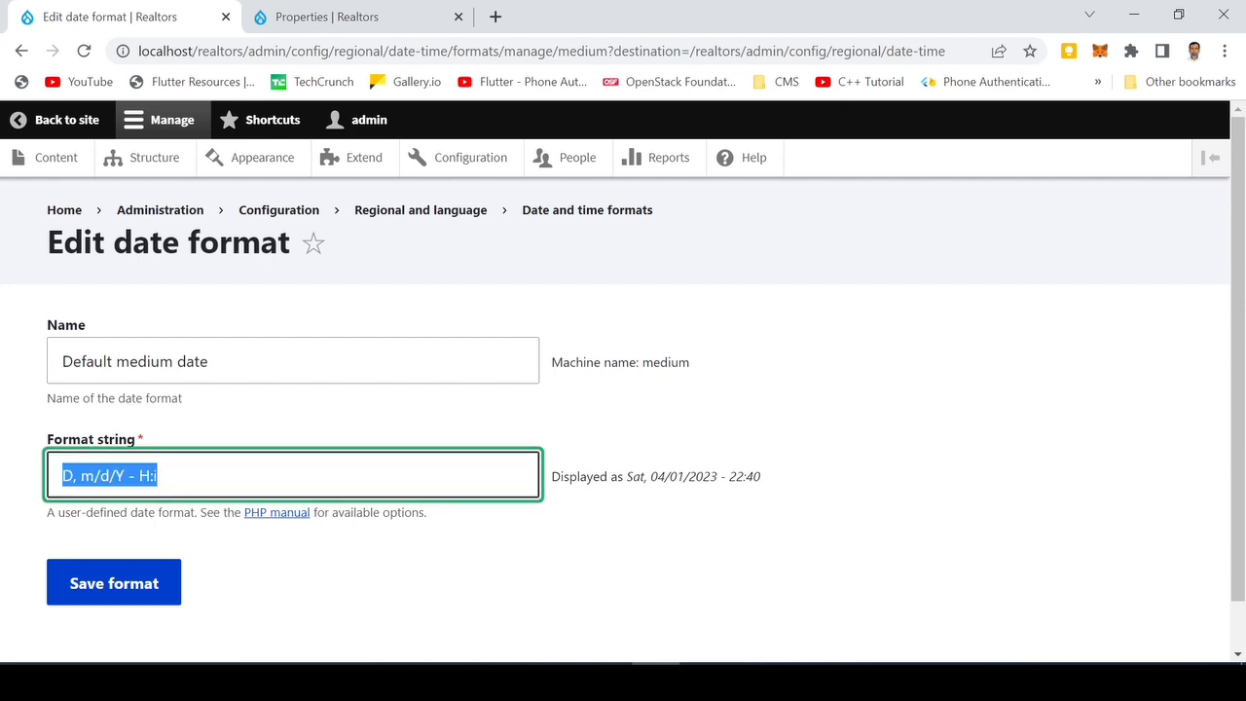
{"action": "type", "text": "d/m/"}
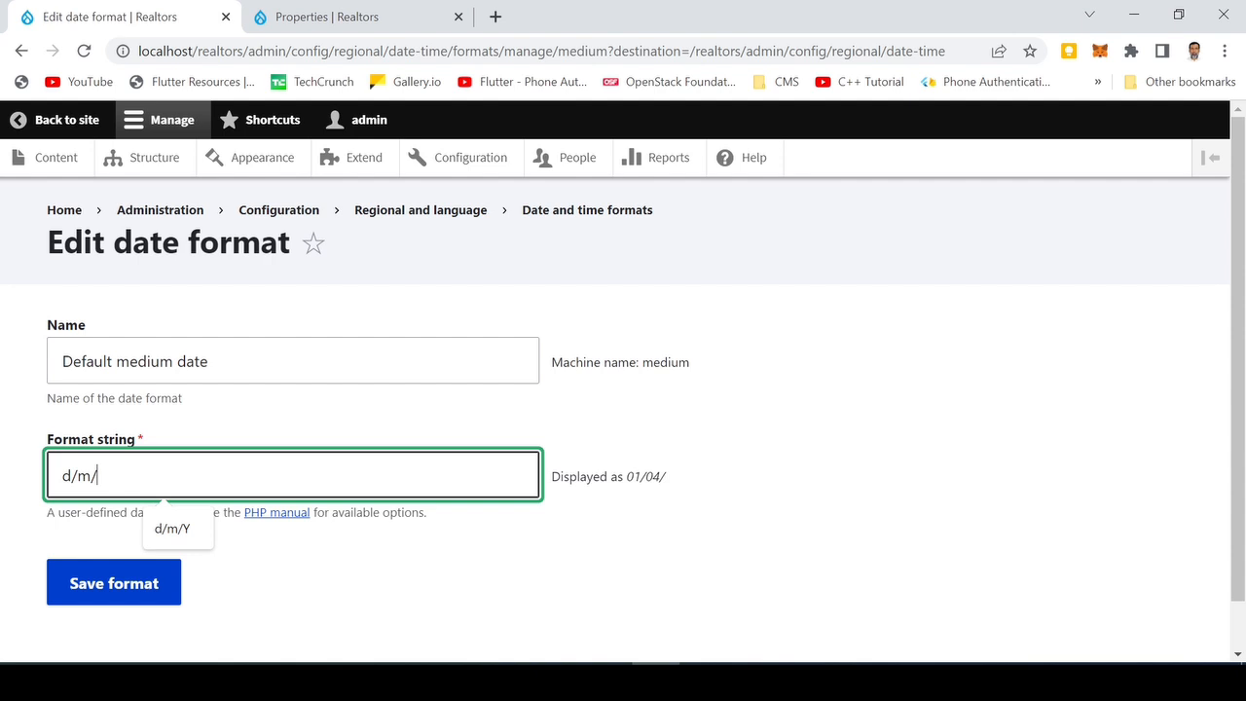
{"action": "type", "text": "Y"}
{"action": "left_click", "coordinate": [107, 584]}
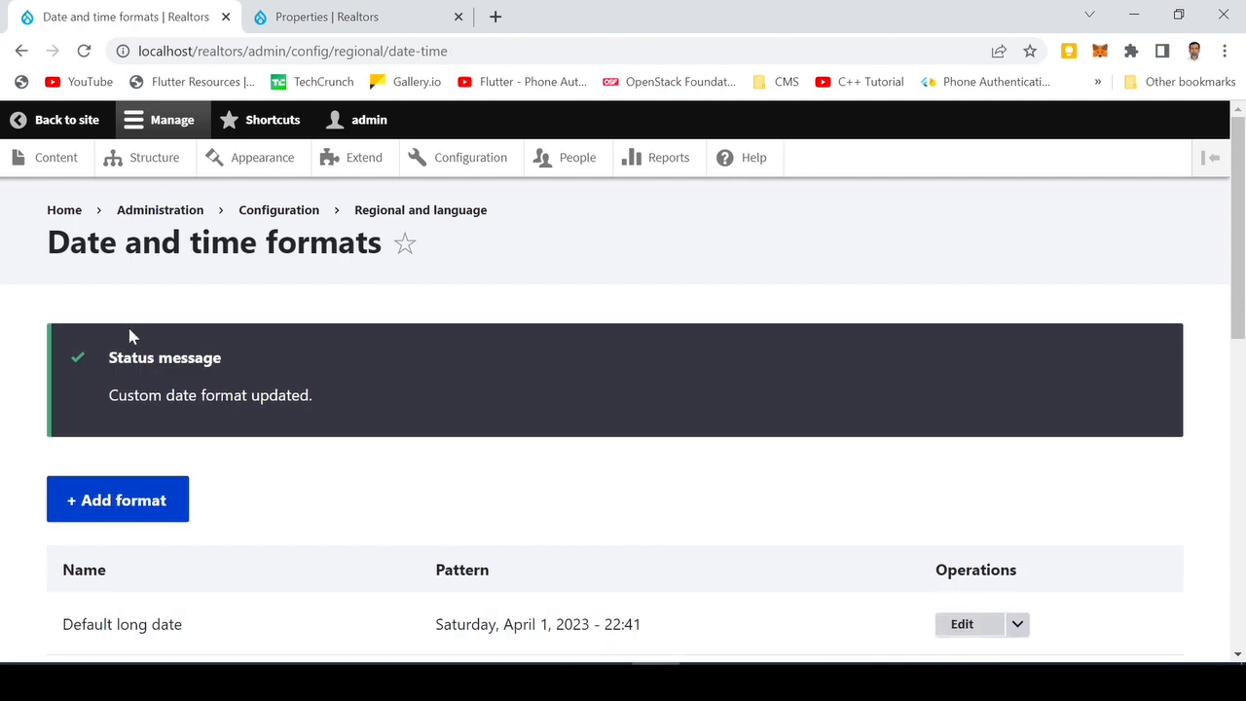
{"action": "scroll", "coordinate": [279, 412], "scroll_direction": "down", "scroll_amount": 5}
{"action": "scroll", "coordinate": [278, 412], "scroll_direction": "up", "scroll_amount": 5}
Step: Return to the site and check how the property listings appear on the Properties page and the front page
{"action": "left_click", "coordinate": [68, 119]}
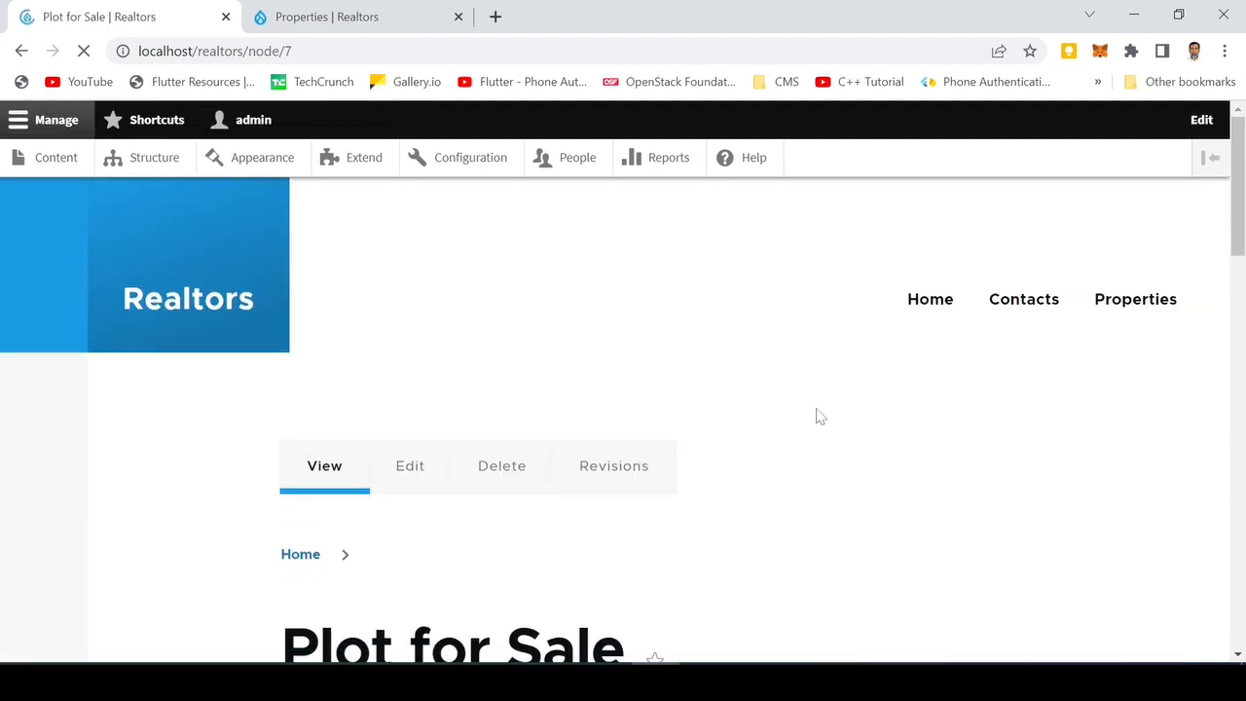
{"action": "scroll", "coordinate": [807, 412], "scroll_direction": "down", "scroll_amount": 5}
{"action": "scroll", "coordinate": [807, 412], "scroll_direction": "up", "scroll_amount": 5}
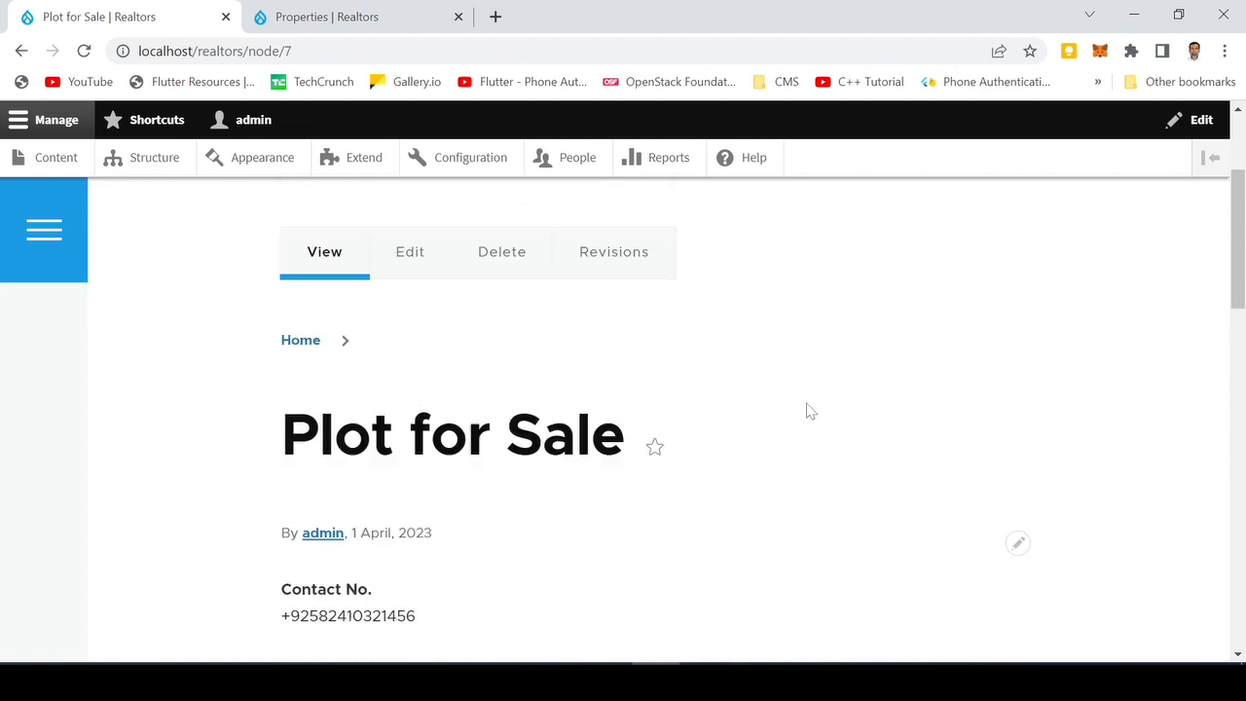
{"action": "left_click", "coordinate": [1116, 308]}
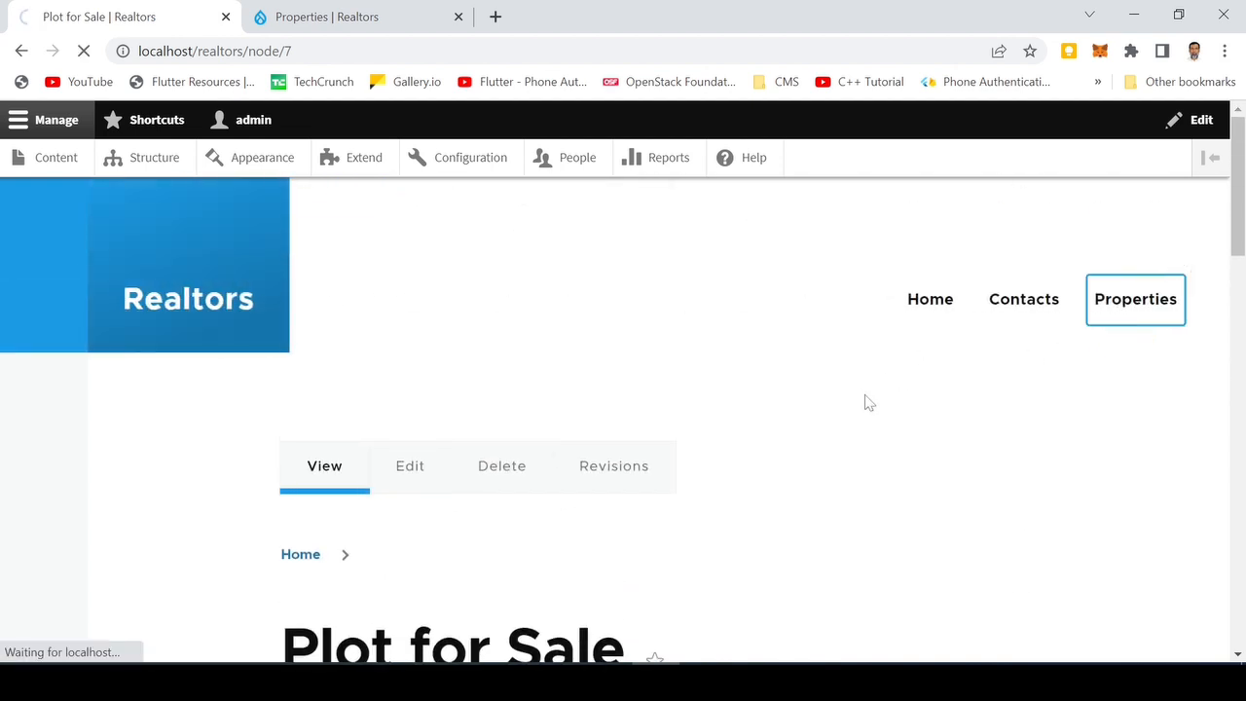
{"action": "scroll", "coordinate": [930, 411], "scroll_direction": "down", "scroll_amount": 5}
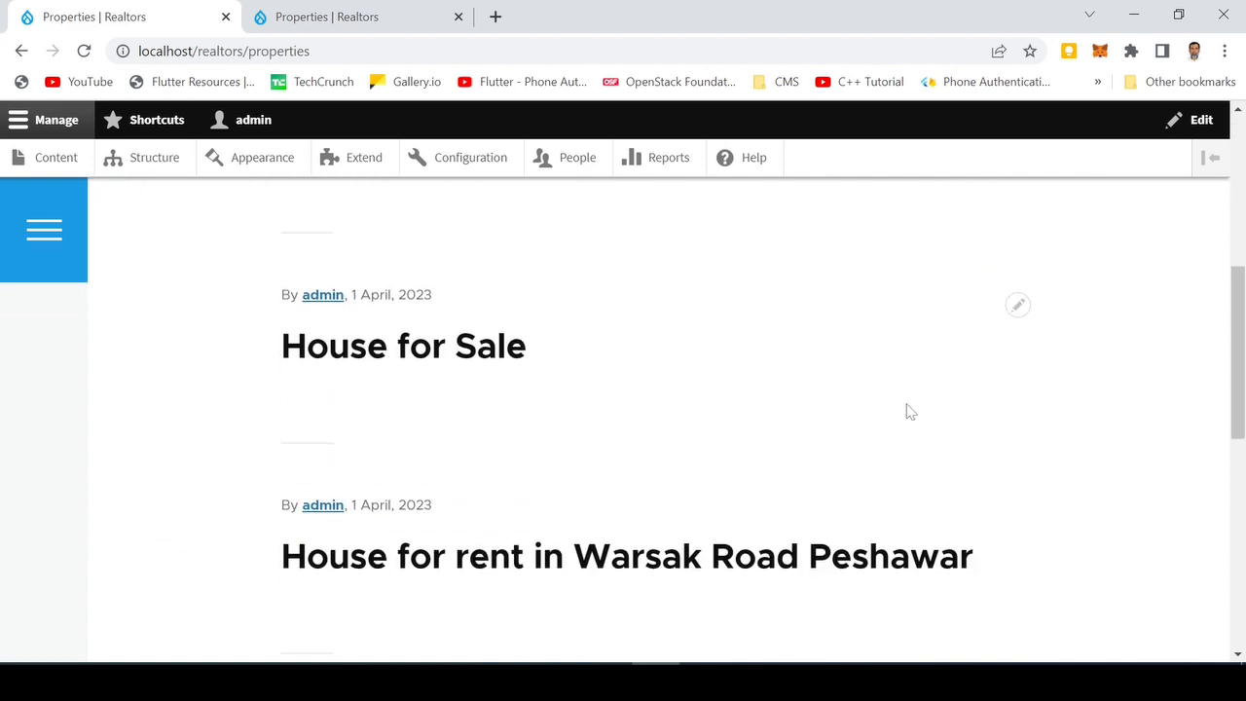
{"action": "scroll", "coordinate": [905, 412], "scroll_direction": "up", "scroll_amount": 2}
{"action": "left_click", "coordinate": [343, 17]}
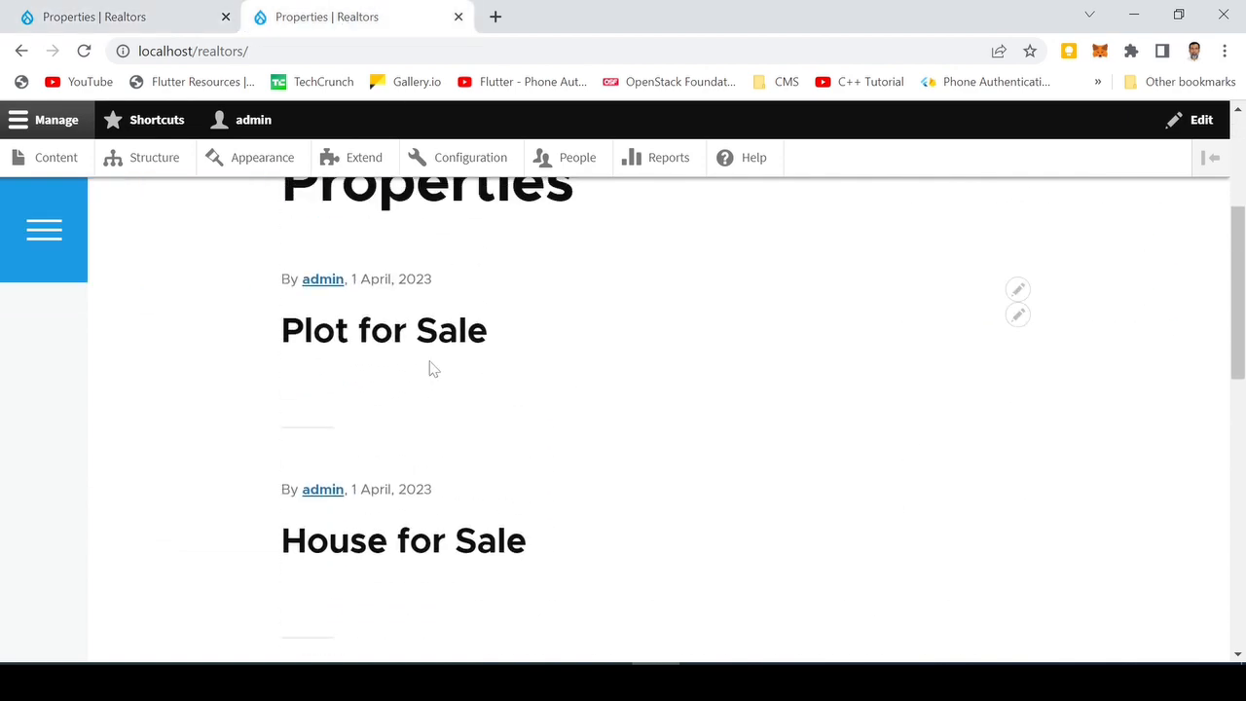
{"action": "scroll", "coordinate": [325, 325], "scroll_direction": "down", "scroll_amount": 5}
{"action": "left_click", "coordinate": [86, 15]}
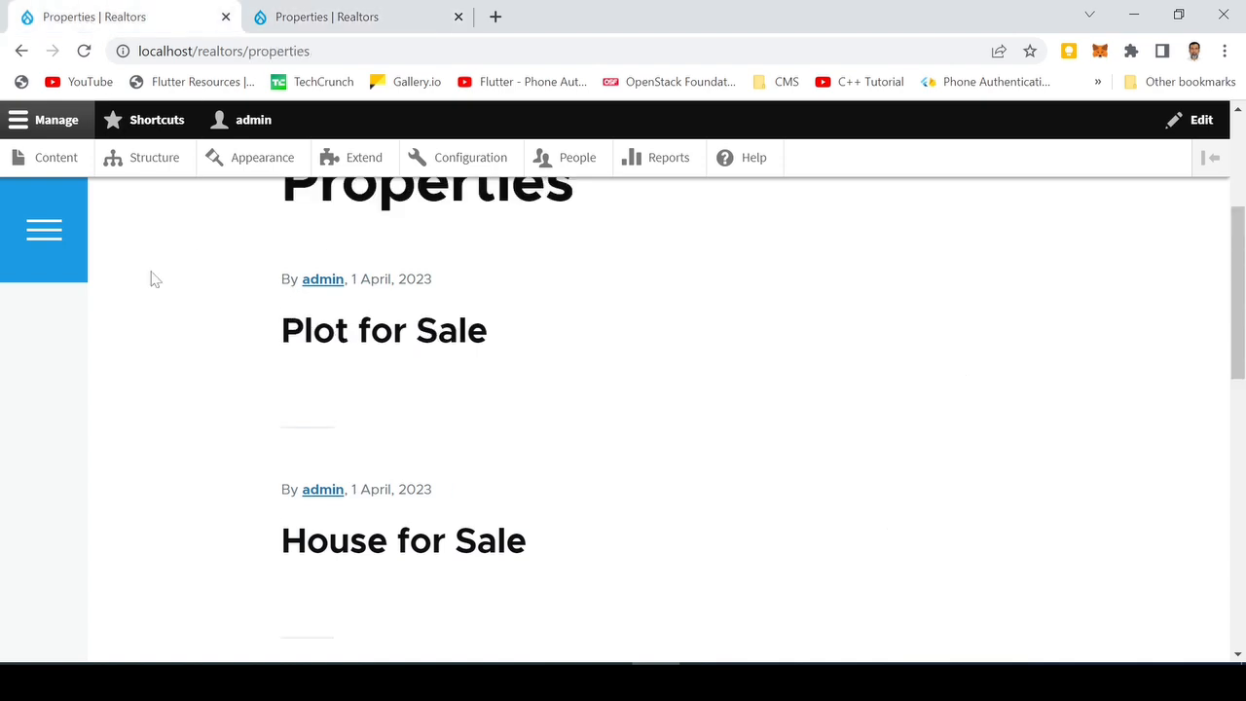
{"action": "scroll", "coordinate": [146, 317], "scroll_direction": "down", "scroll_amount": 9}
{"action": "scroll", "coordinate": [151, 314], "scroll_direction": "up", "scroll_amount": 6}
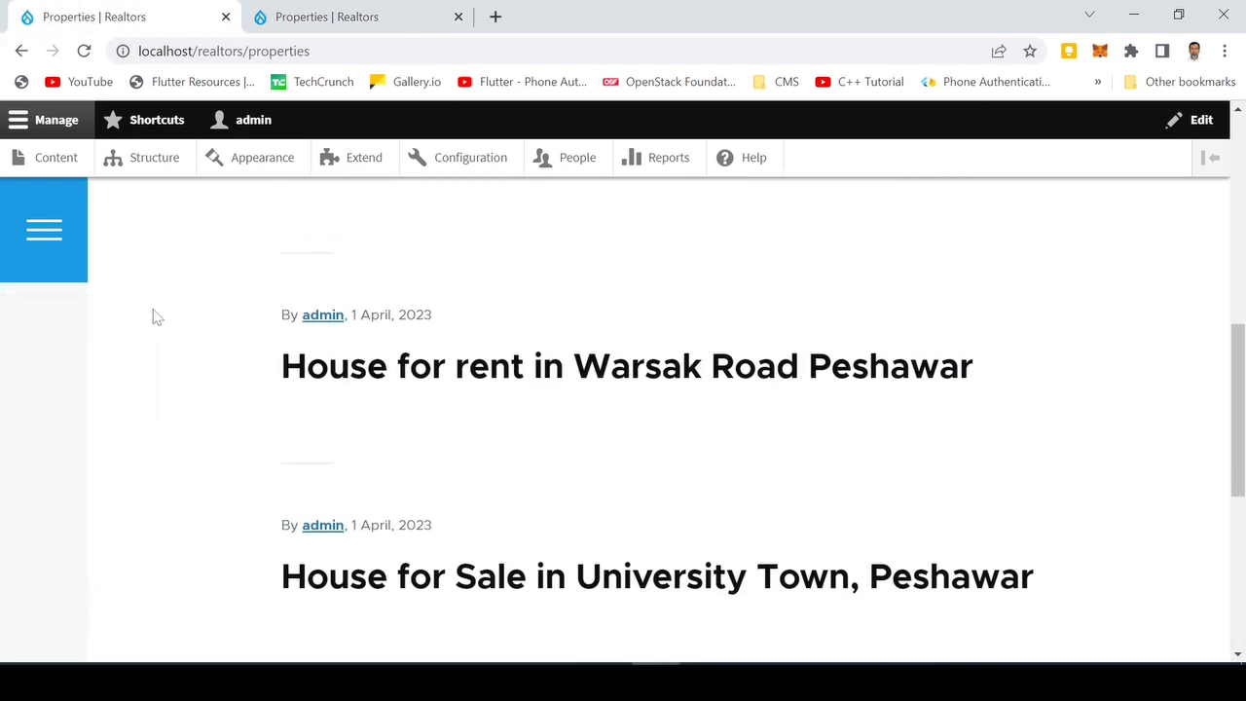
Step: Open the Properties view for editing from the site's list of views, using the second browser tab
{"action": "left_click", "coordinate": [365, 10]}
{"action": "scroll", "coordinate": [336, 267], "scroll_direction": "up", "scroll_amount": 5}
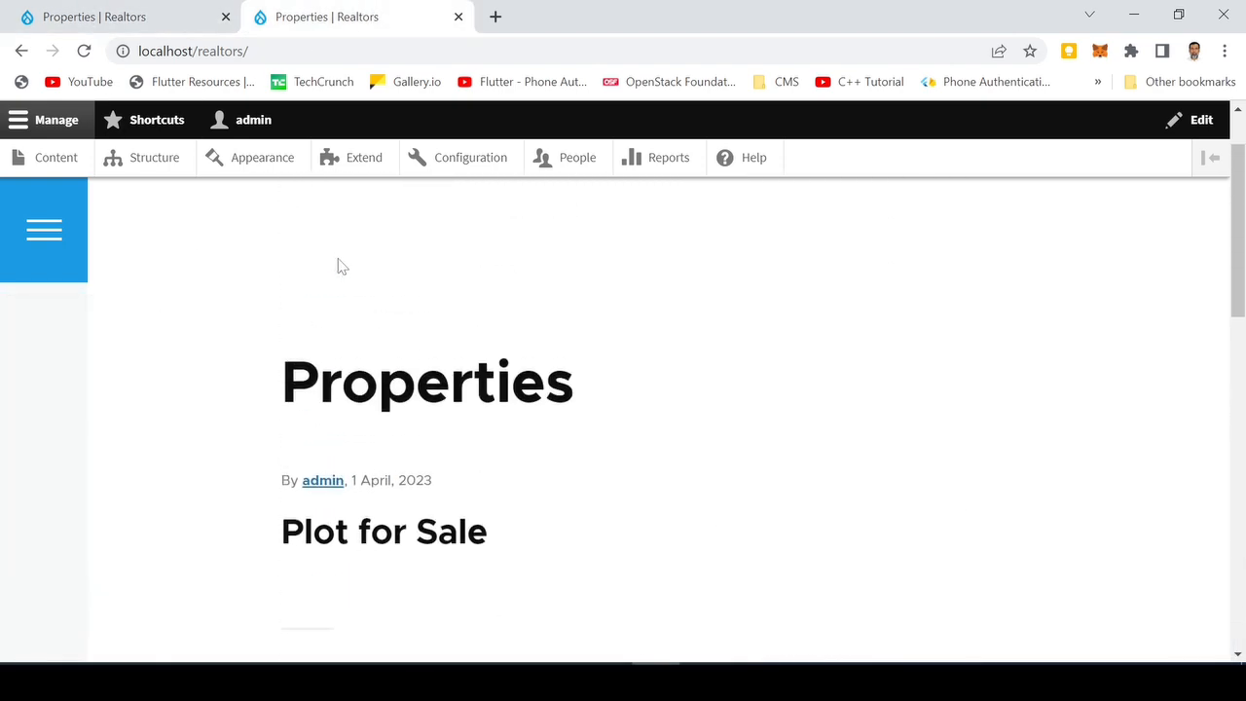
{"action": "left_click", "coordinate": [155, 158]}
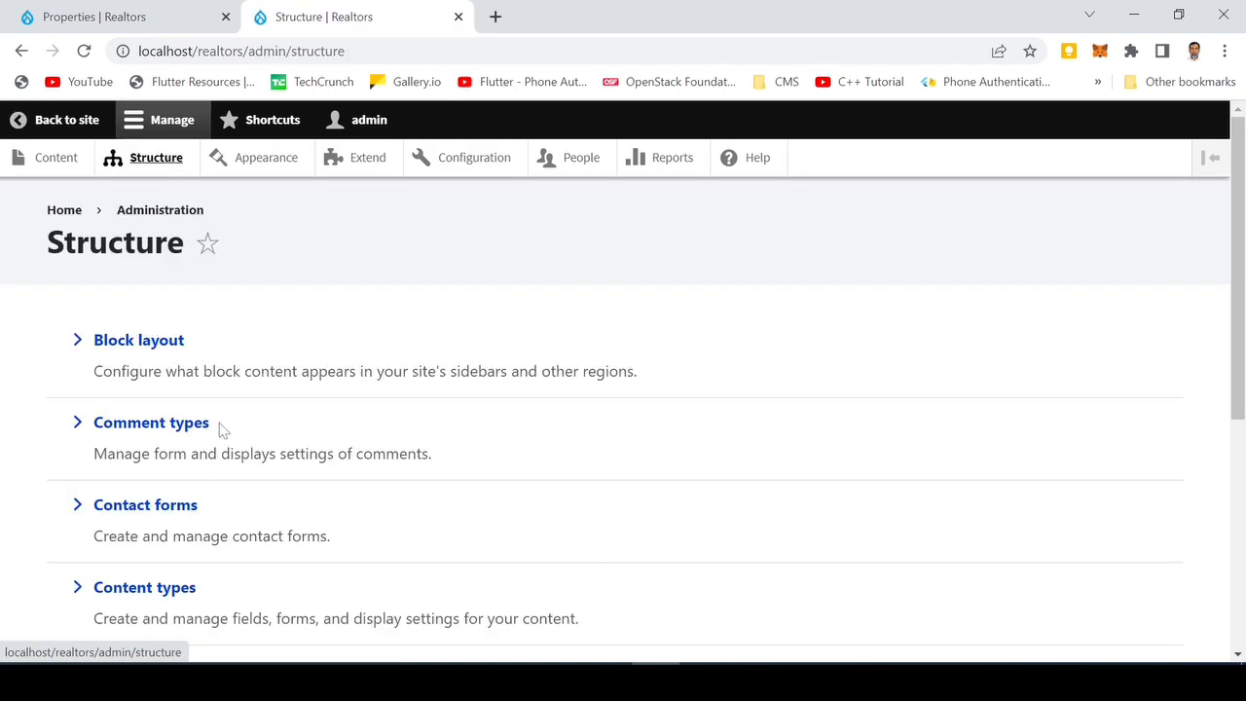
{"action": "scroll", "coordinate": [222, 430], "scroll_direction": "down", "scroll_amount": 4}
{"action": "left_click", "coordinate": [113, 535]}
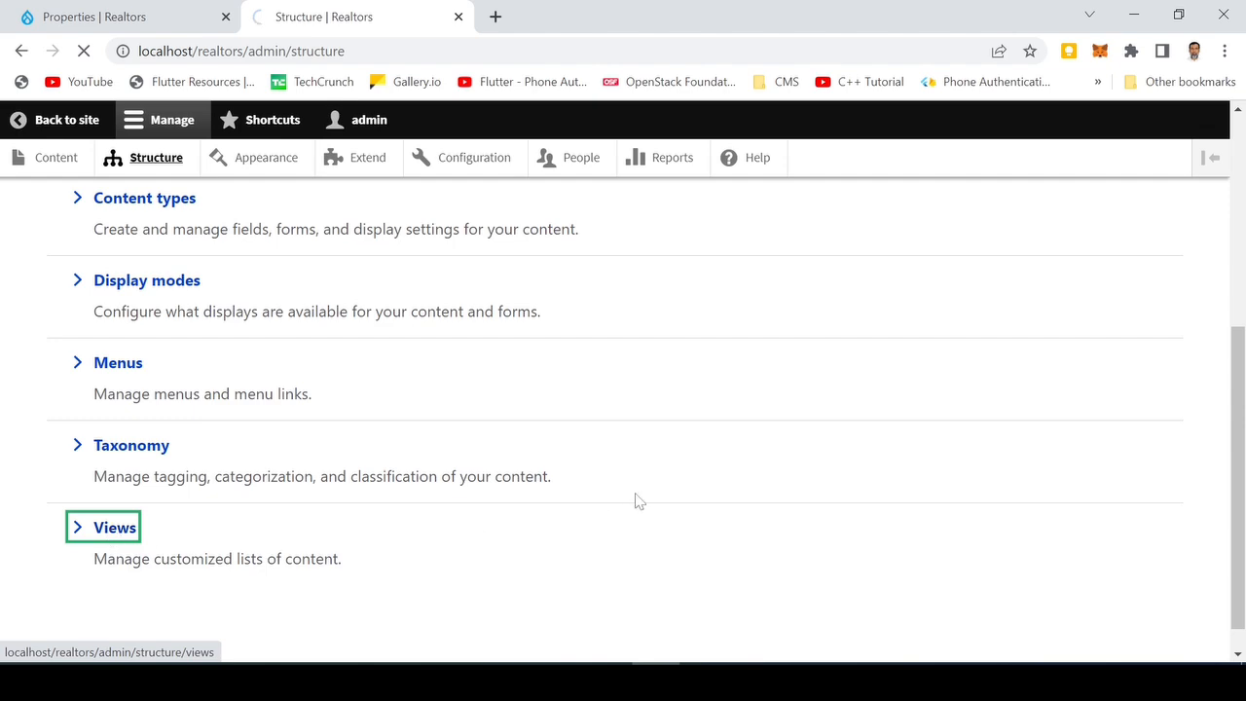
{"action": "scroll", "coordinate": [636, 418], "scroll_direction": "down", "scroll_amount": 3}
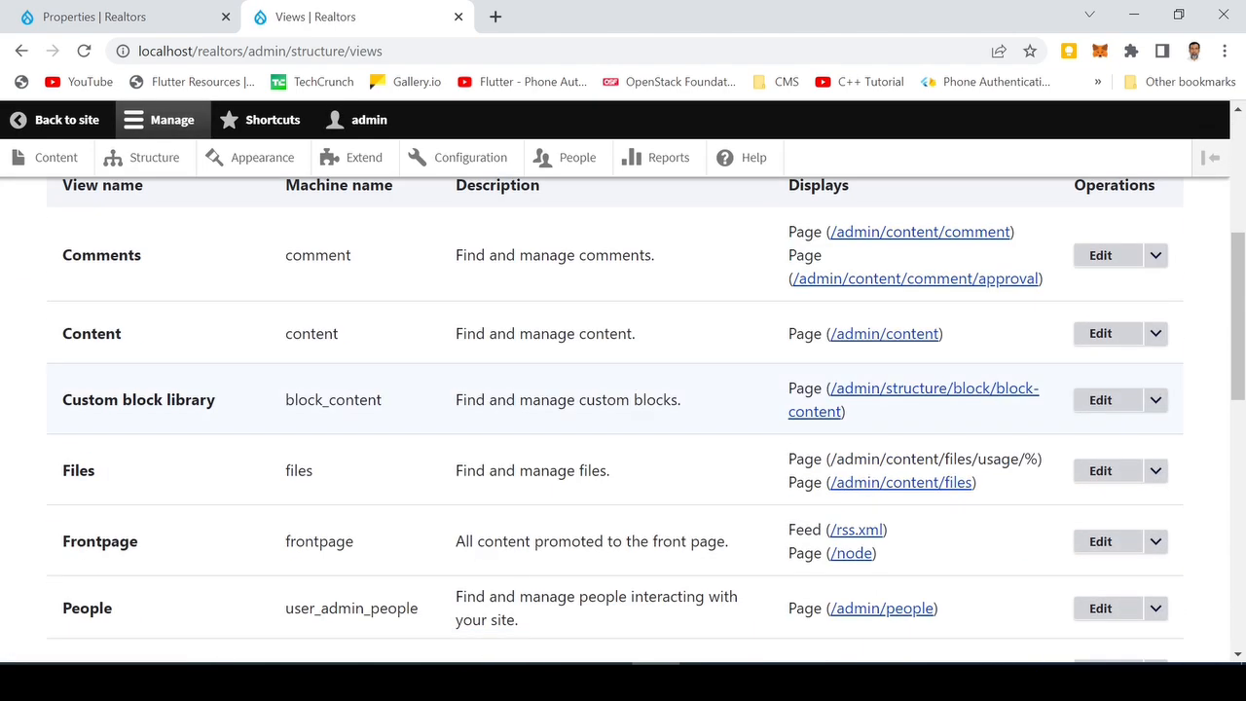
{"action": "scroll", "coordinate": [638, 423], "scroll_direction": "down", "scroll_amount": 2}
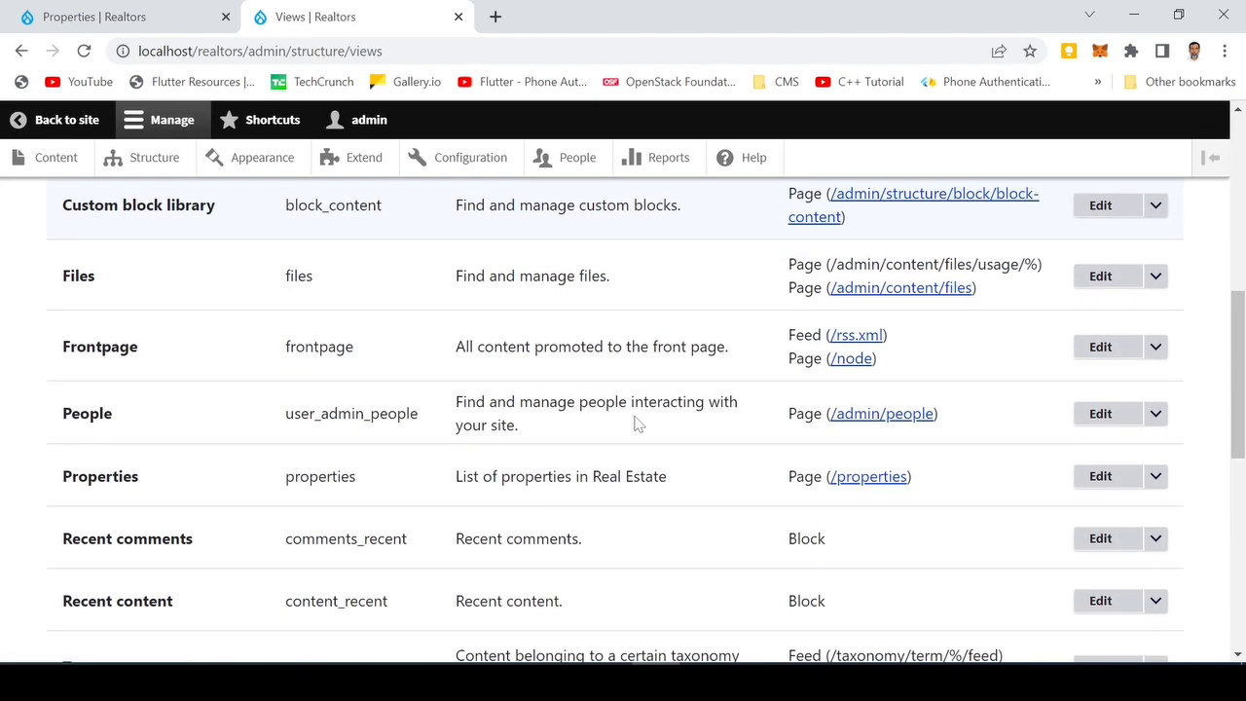
{"action": "left_click", "coordinate": [1111, 481]}
Step: Check the Properties view's field order and preview, and save the view
{"action": "scroll", "coordinate": [451, 432], "scroll_direction": "down", "scroll_amount": 8}
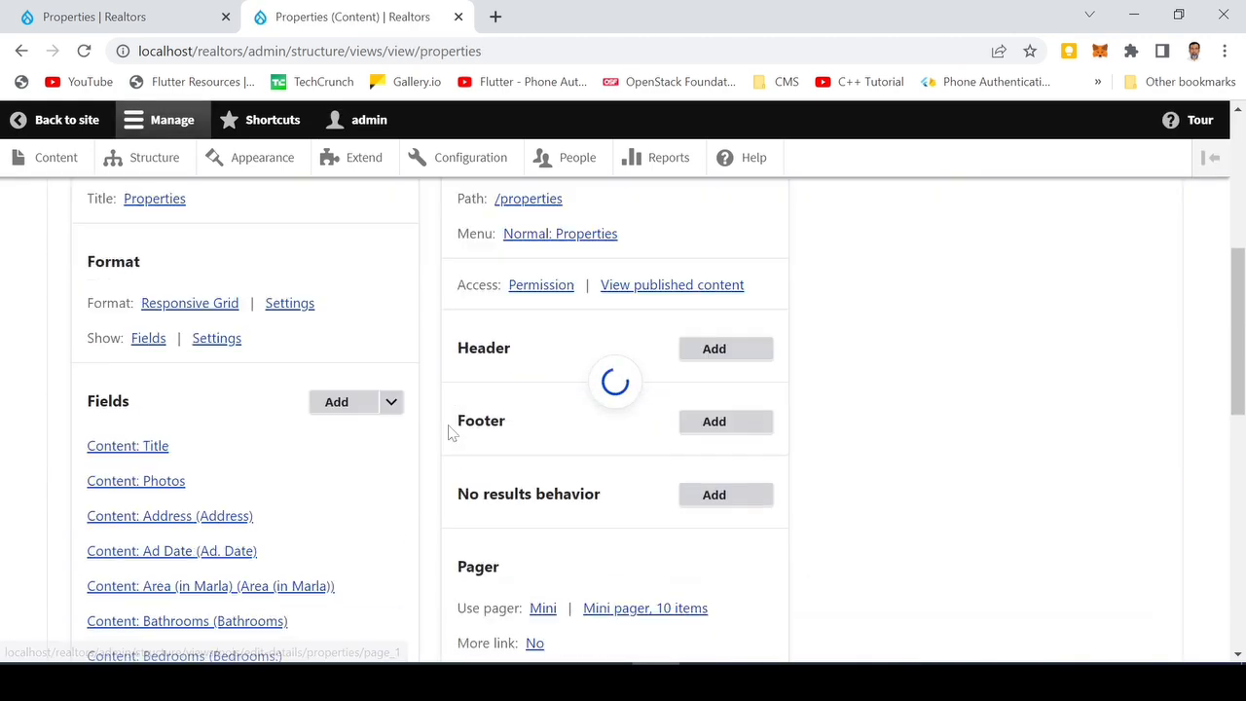
{"action": "scroll", "coordinate": [403, 433], "scroll_direction": "down", "scroll_amount": 6}
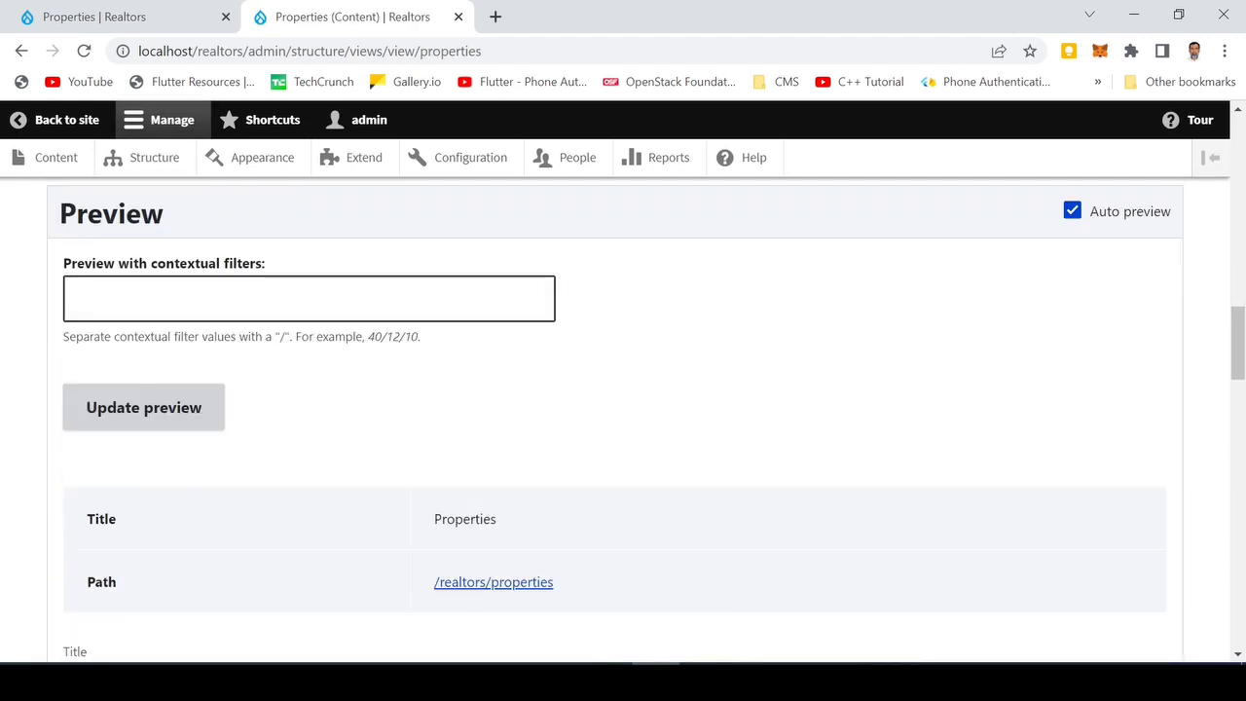
{"action": "scroll", "coordinate": [153, 487], "scroll_direction": "up", "scroll_amount": 2}
{"action": "left_click", "coordinate": [103, 302]}
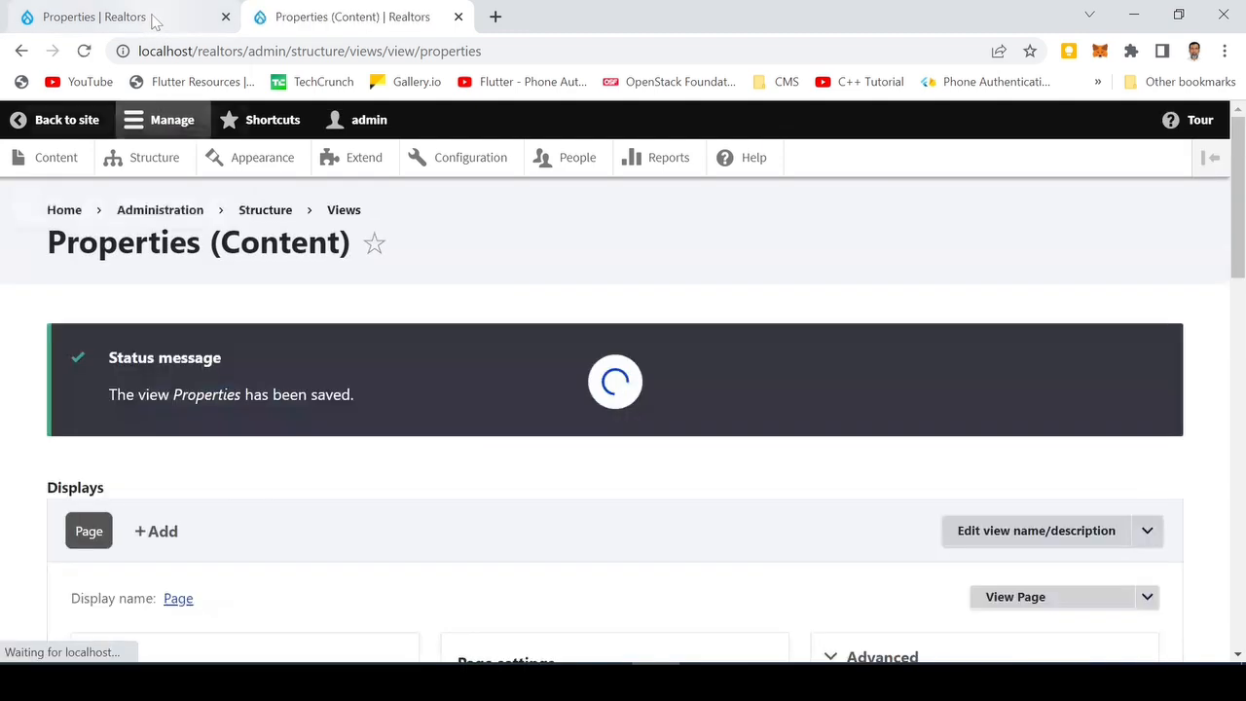
Step: Switch to the site's browser tab and reload the Properties page from the site's main navigation
{"action": "left_click", "coordinate": [153, 22]}
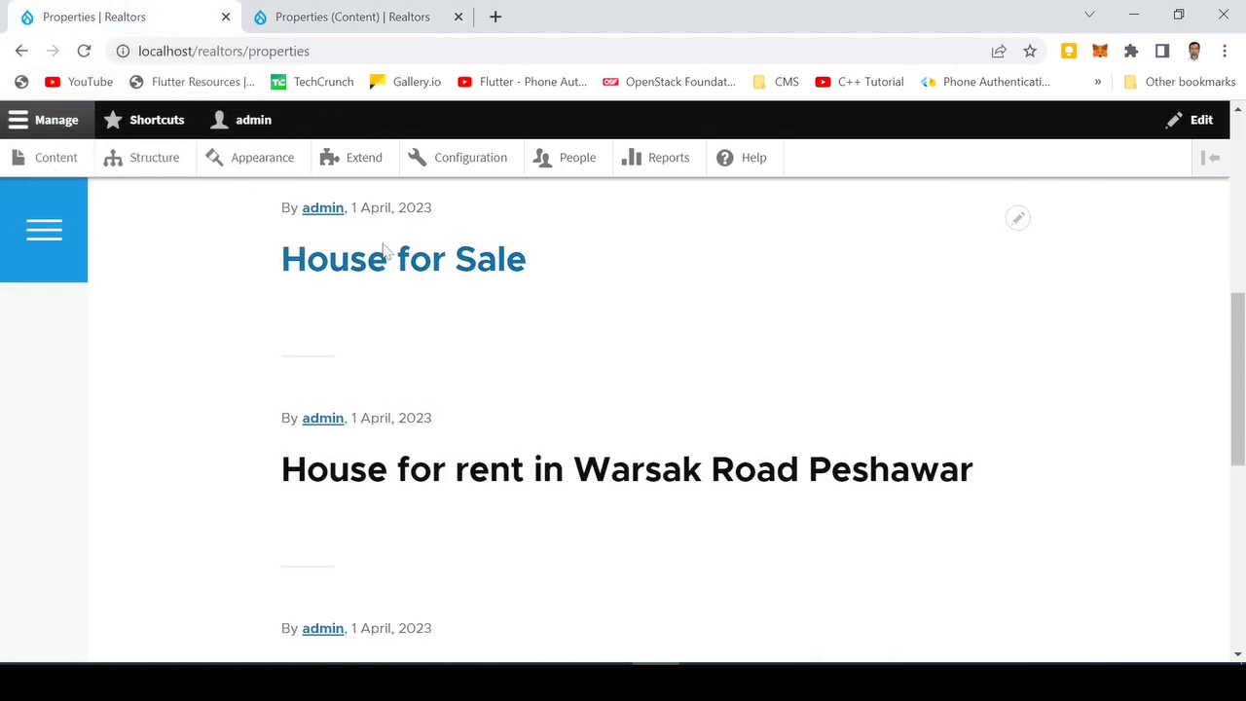
{"action": "scroll", "coordinate": [681, 273], "scroll_direction": "up", "scroll_amount": 5}
{"action": "left_click", "coordinate": [1133, 302]}
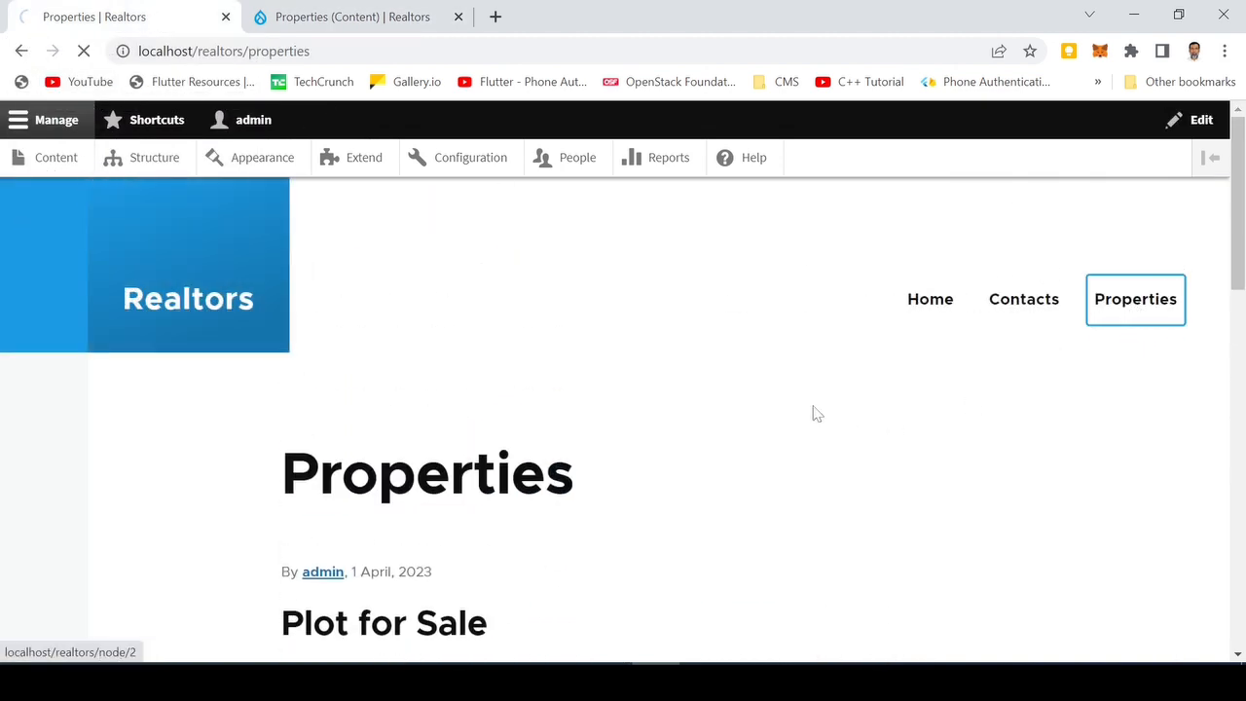
Step: Examine the property listings on the Properties page, checking the three-column grid, photo placement, field labels and date format
{"action": "scroll", "coordinate": [871, 403], "scroll_direction": "down", "scroll_amount": 3}
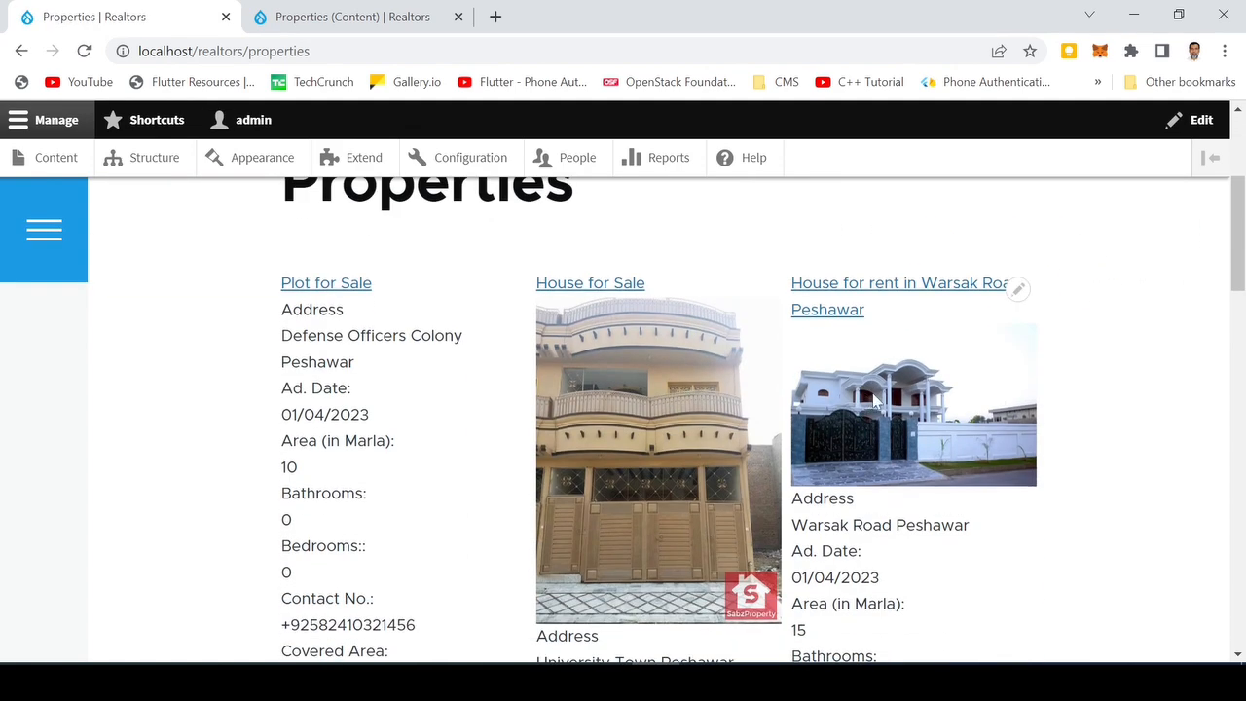
{"action": "scroll", "coordinate": [1015, 438], "scroll_direction": "down", "scroll_amount": 10}
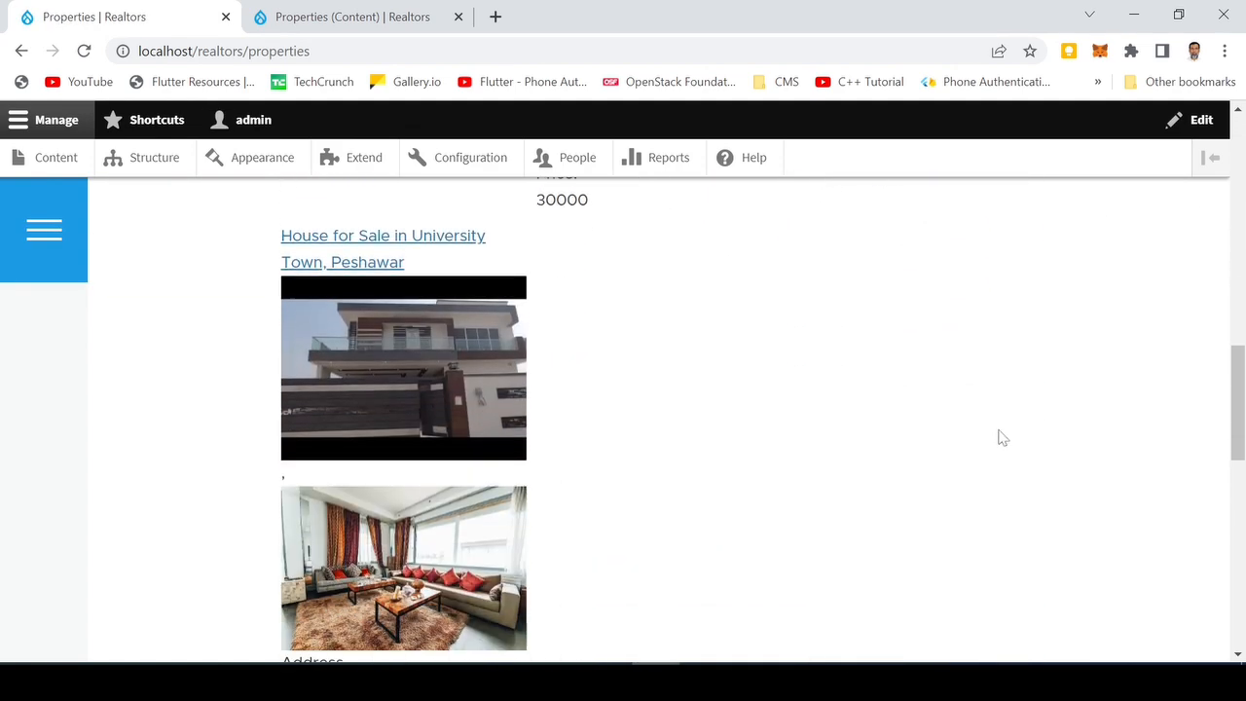
{"action": "scroll", "coordinate": [983, 432], "scroll_direction": "up", "scroll_amount": 10}
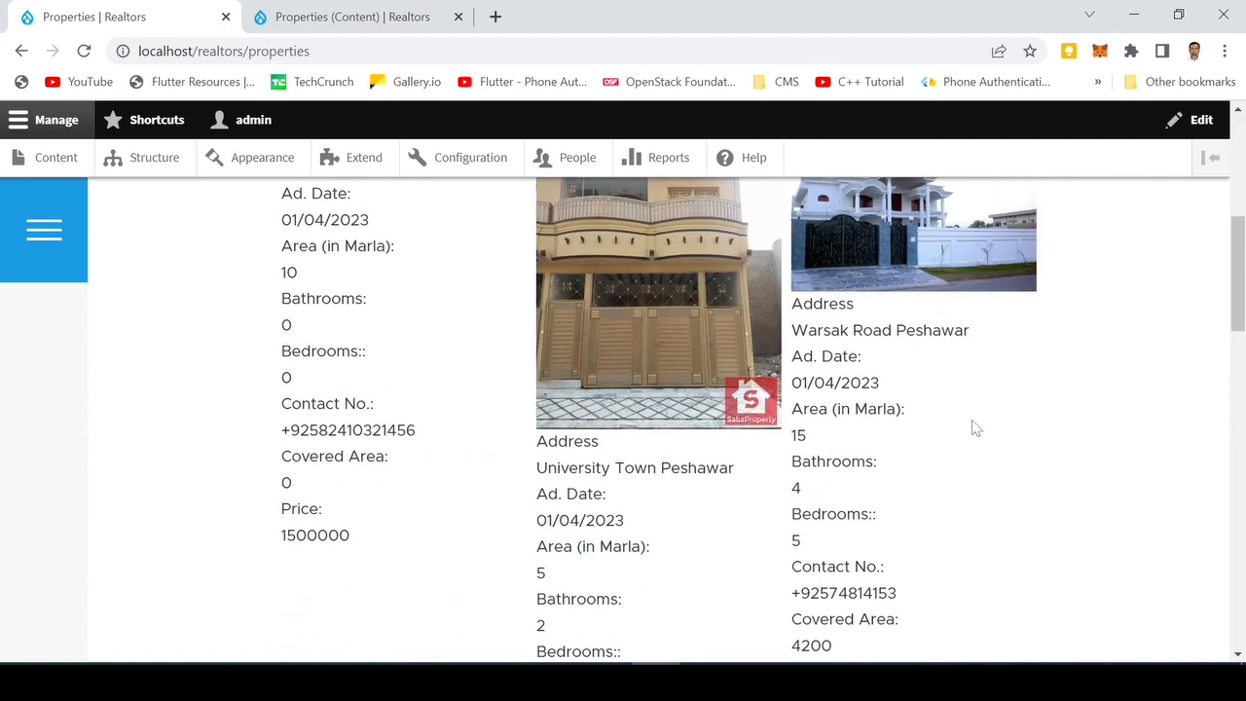
{"action": "scroll", "coordinate": [972, 421], "scroll_direction": "down", "scroll_amount": 5}
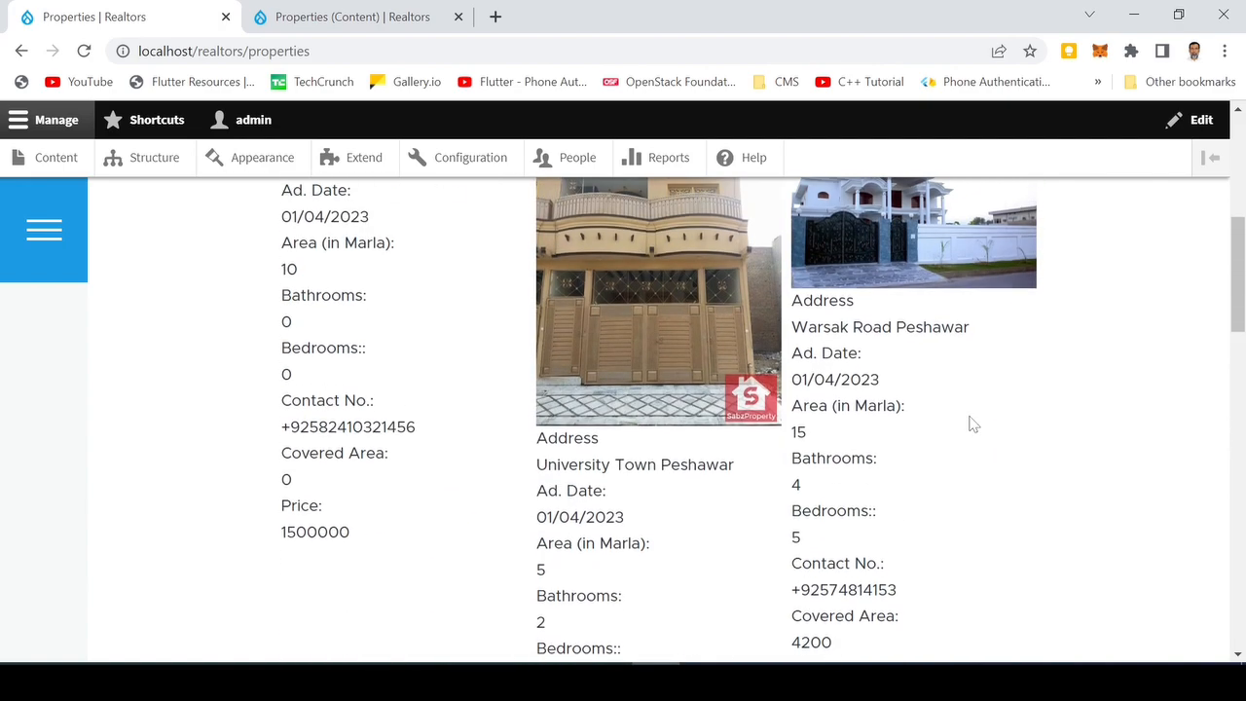
{"action": "scroll", "coordinate": [972, 422], "scroll_direction": "up", "scroll_amount": 5}
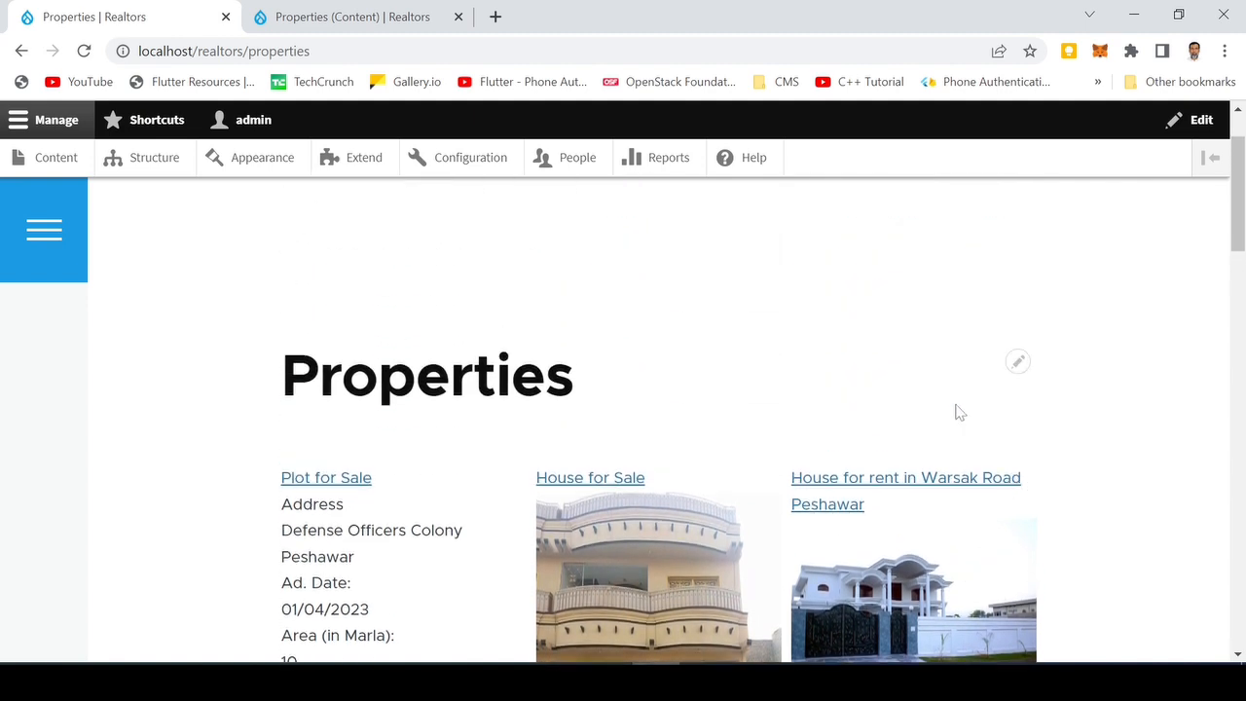
{"action": "scroll", "coordinate": [955, 399], "scroll_direction": "down", "scroll_amount": 1}
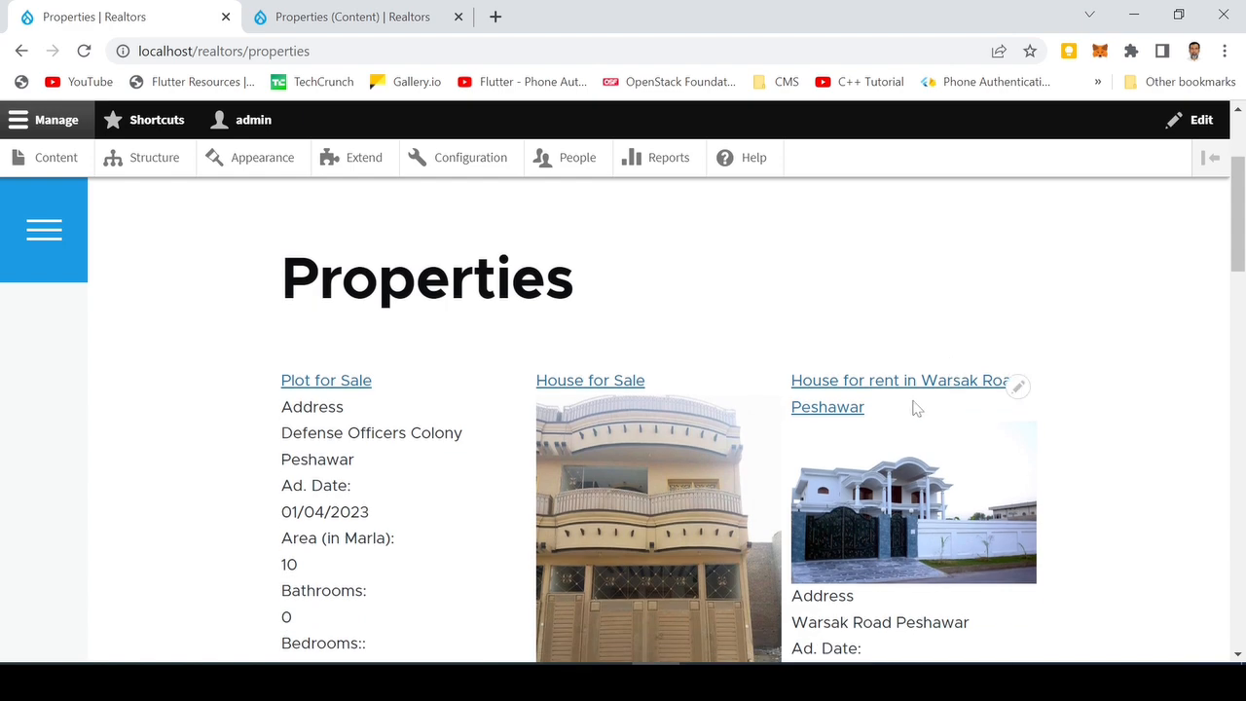
{"action": "scroll", "coordinate": [511, 355], "scroll_direction": "down", "scroll_amount": 2}
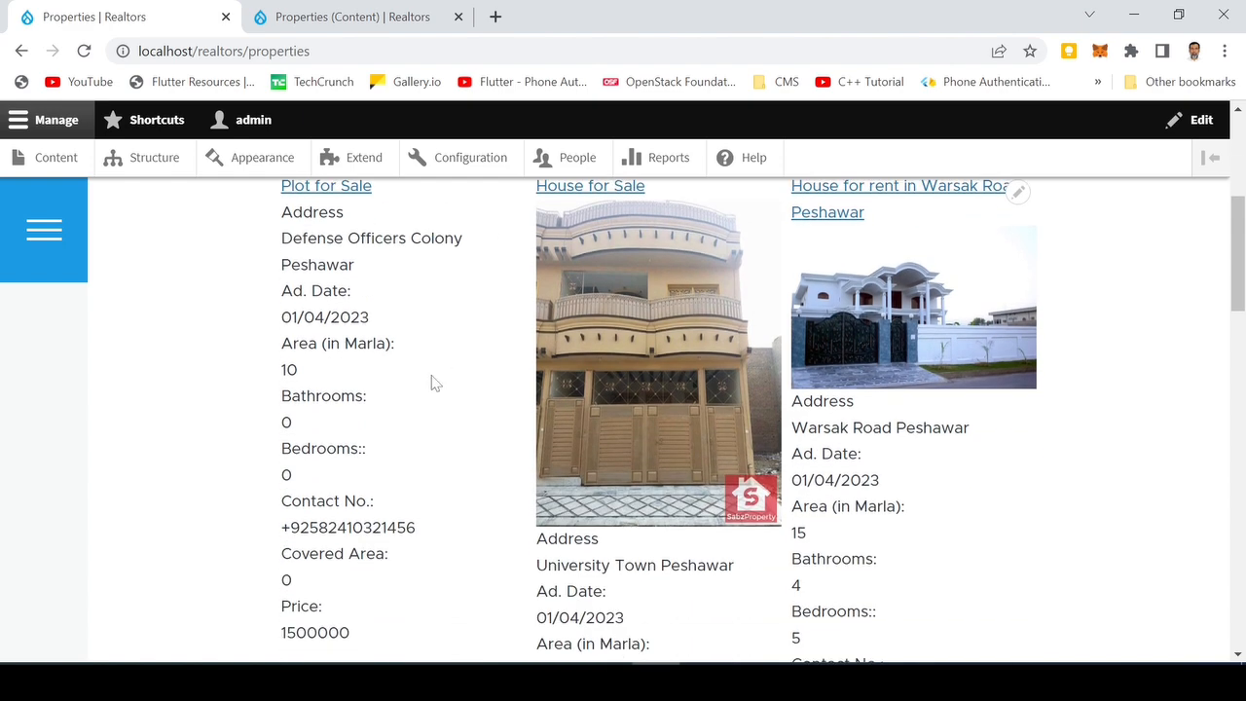
{"action": "scroll", "coordinate": [437, 394], "scroll_direction": "down", "scroll_amount": 2}
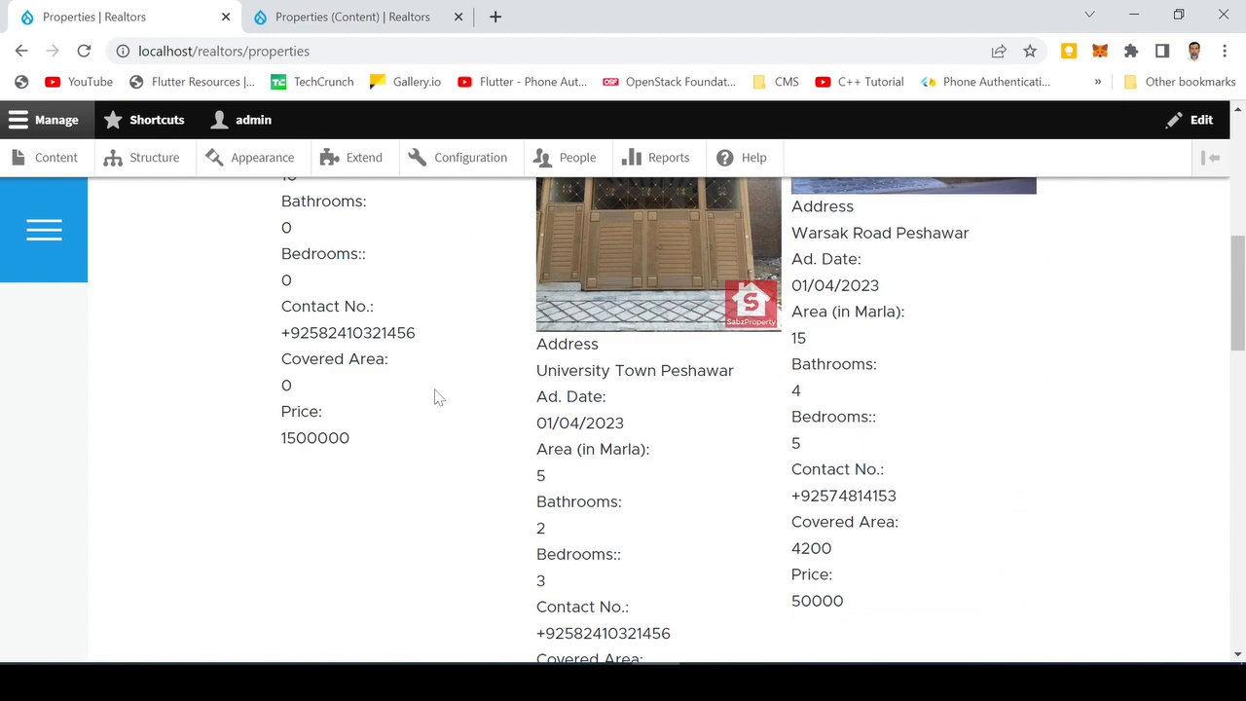
{"action": "scroll", "coordinate": [434, 394], "scroll_direction": "up", "scroll_amount": 3}
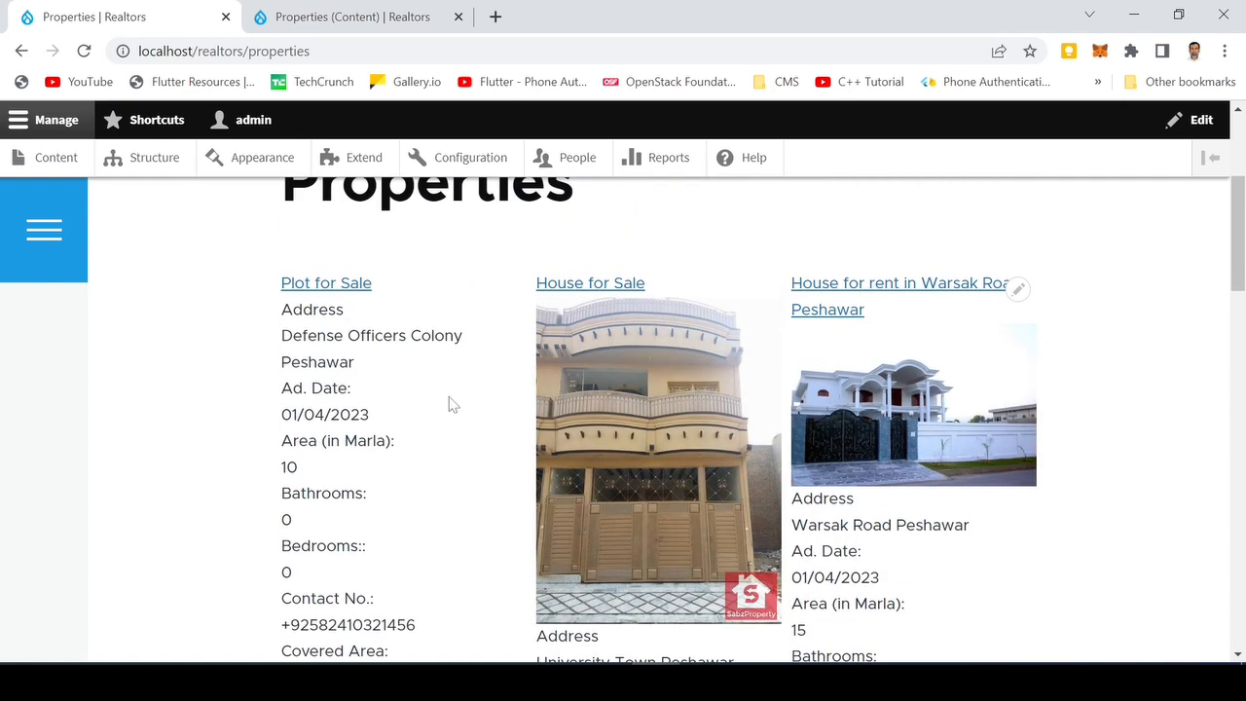
{"action": "scroll", "coordinate": [438, 409], "scroll_direction": "down", "scroll_amount": 2}
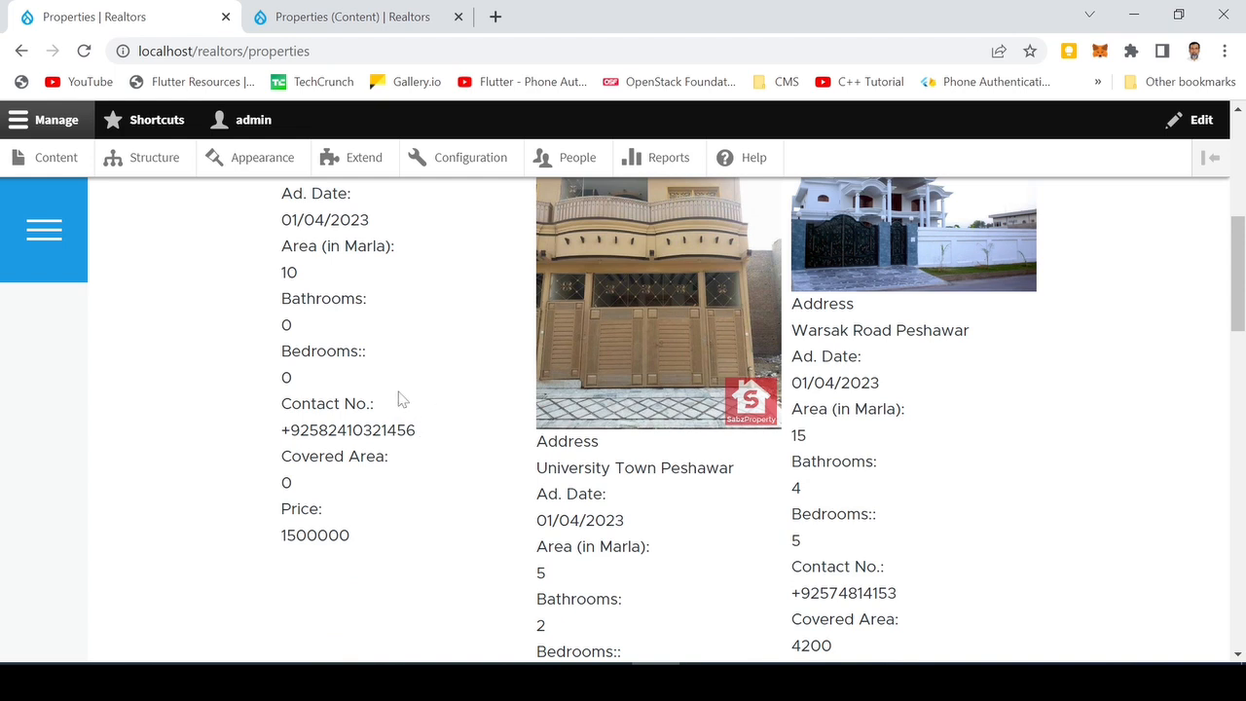
{"action": "scroll", "coordinate": [398, 399], "scroll_direction": "up", "scroll_amount": 2}
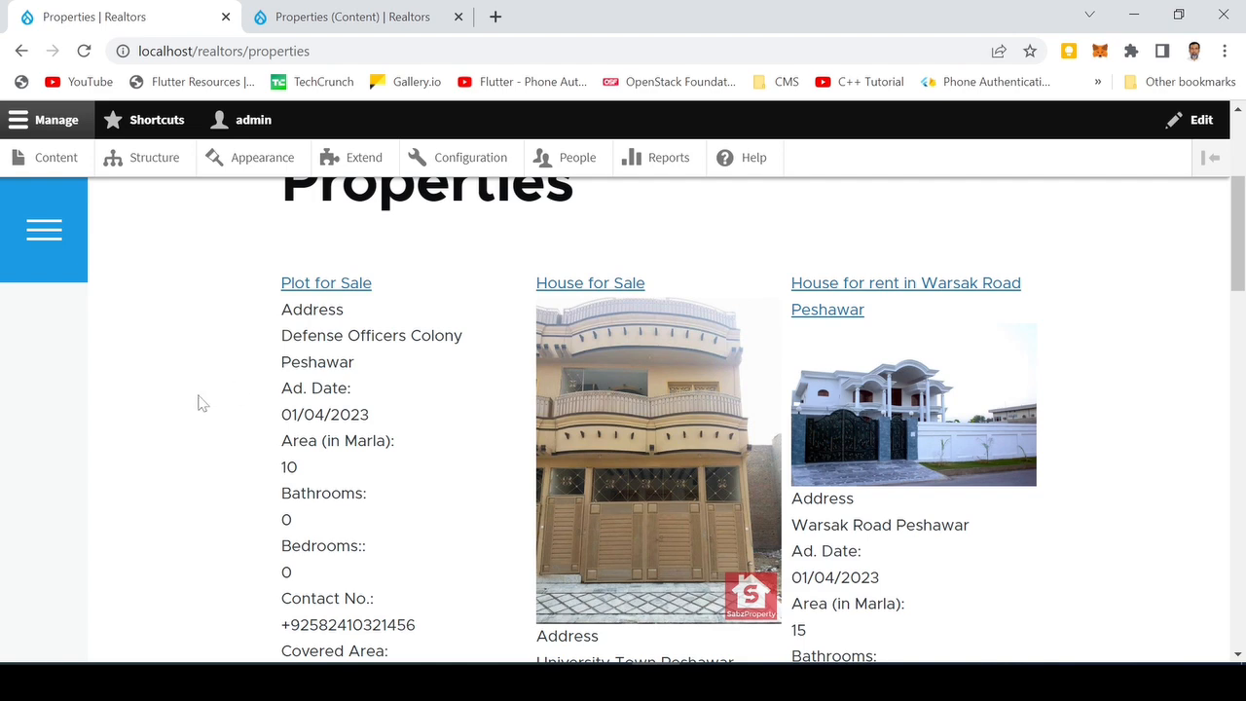
{"action": "scroll", "coordinate": [197, 402], "scroll_direction": "down", "scroll_amount": 2}
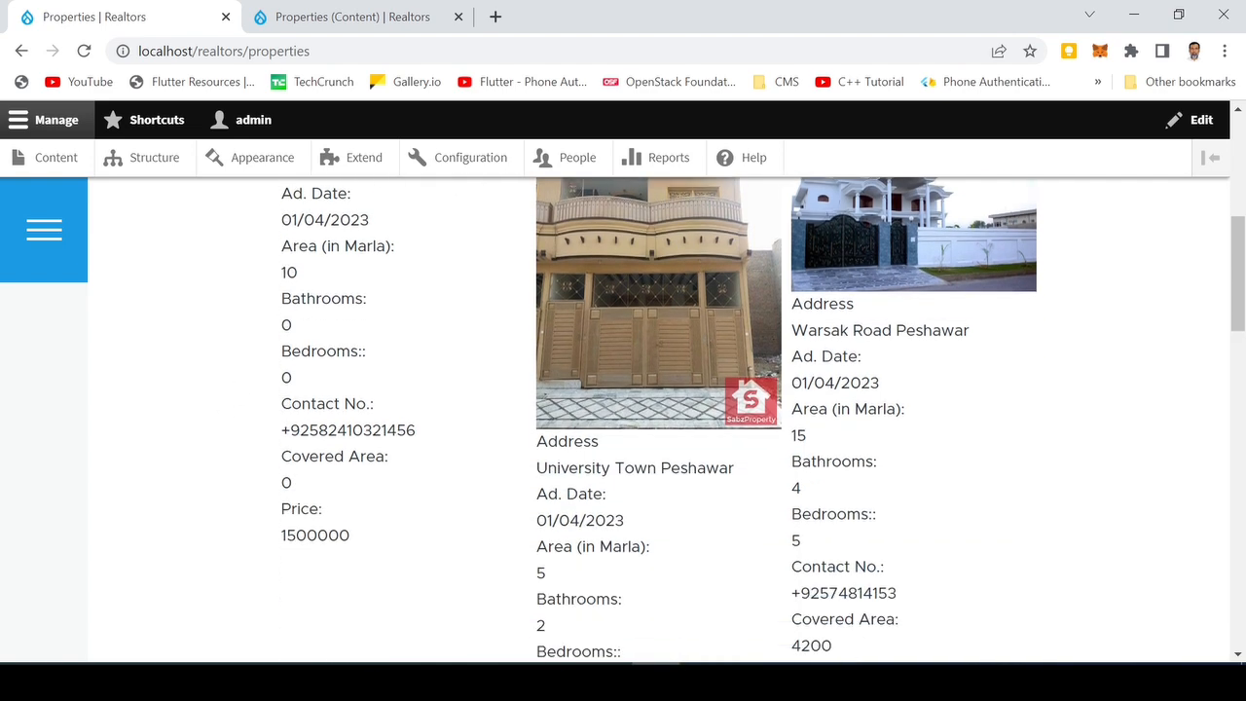
{"action": "scroll", "coordinate": [412, 437], "scroll_direction": "down", "scroll_amount": 2}
{"action": "scroll", "coordinate": [458, 453], "scroll_direction": "up", "scroll_amount": 6}
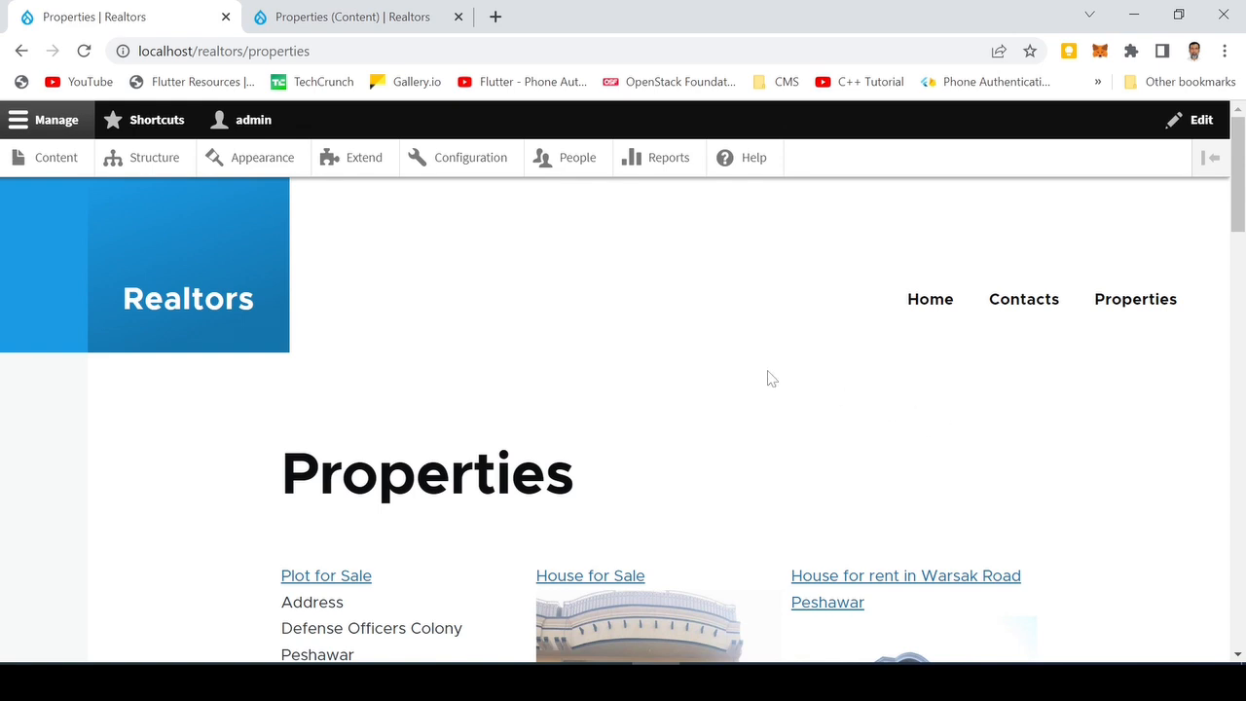
{"action": "scroll", "coordinate": [768, 378], "scroll_direction": "down", "scroll_amount": 2}
{"action": "scroll", "coordinate": [701, 367], "scroll_direction": "down", "scroll_amount": 2}
{"action": "scroll", "coordinate": [701, 367], "scroll_direction": "up", "scroll_amount": 3}
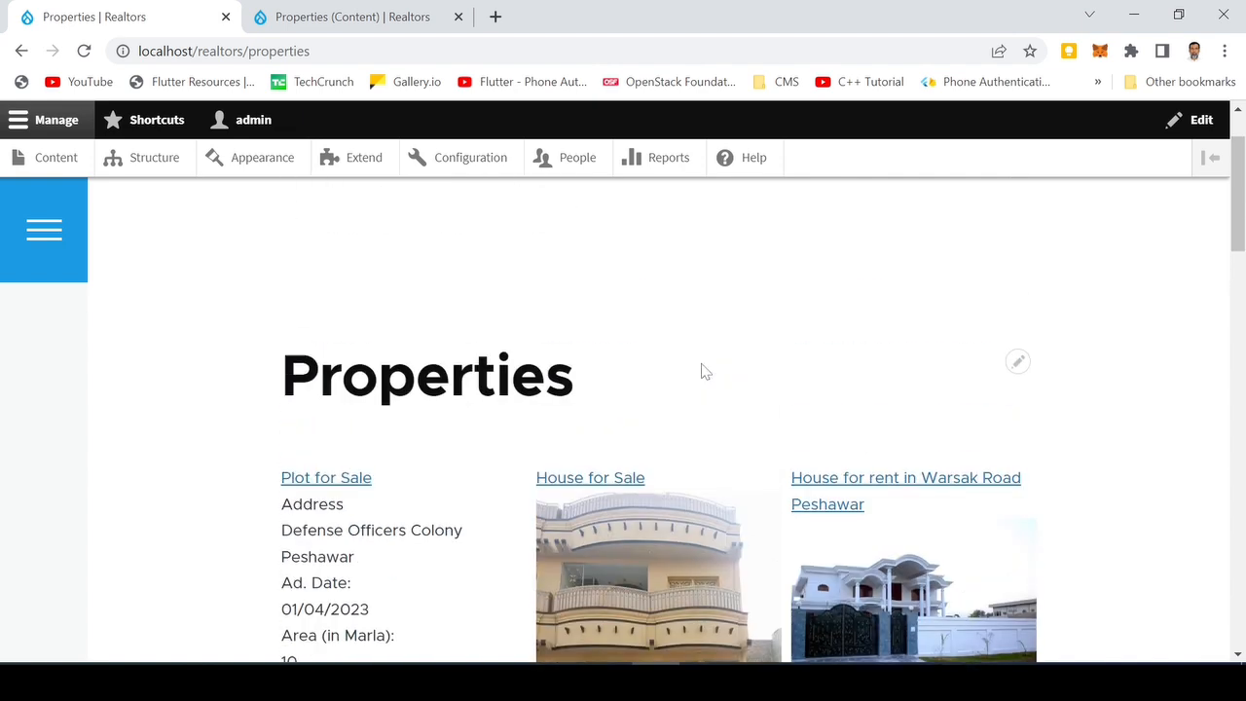
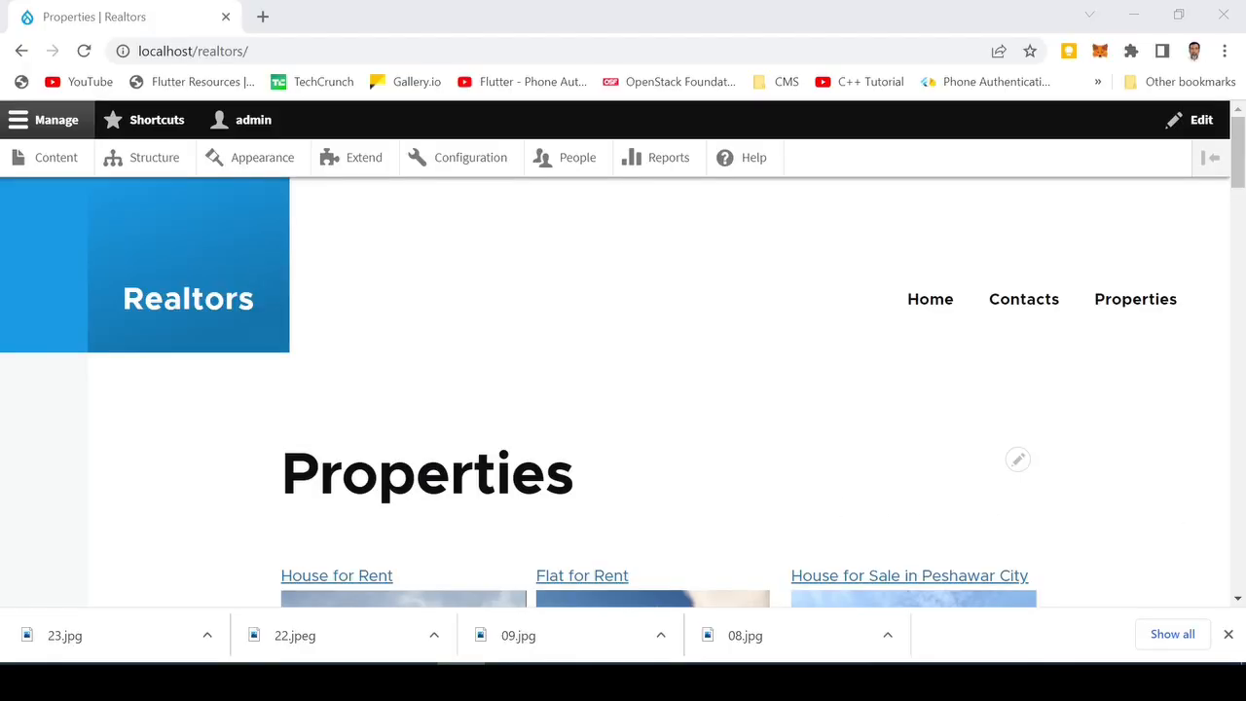
Step: Review the property listings on the site's front page, including photos and labelled fields
{"action": "scroll", "coordinate": [617, 396], "scroll_direction": "down", "scroll_amount": 1}
{"action": "scroll", "coordinate": [433, 414], "scroll_direction": "down", "scroll_amount": 2}
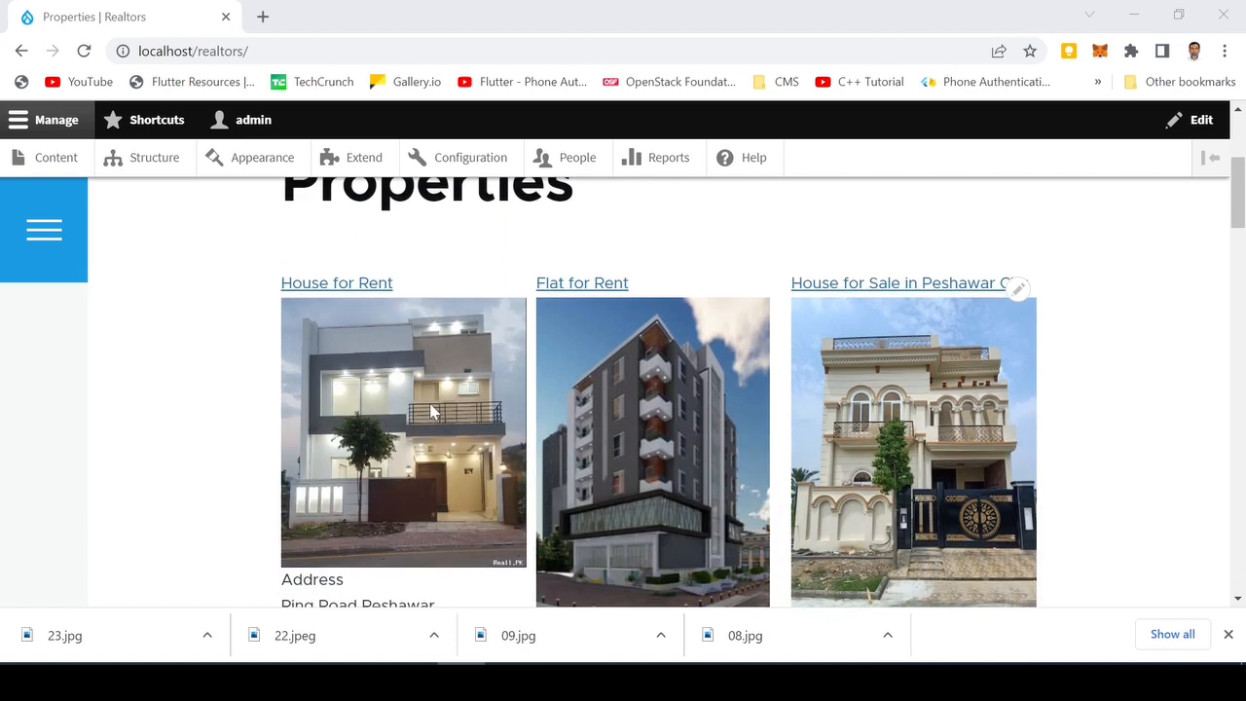
{"action": "scroll", "coordinate": [389, 409], "scroll_direction": "up", "scroll_amount": 3}
{"action": "scroll", "coordinate": [287, 432], "scroll_direction": "down", "scroll_amount": 5}
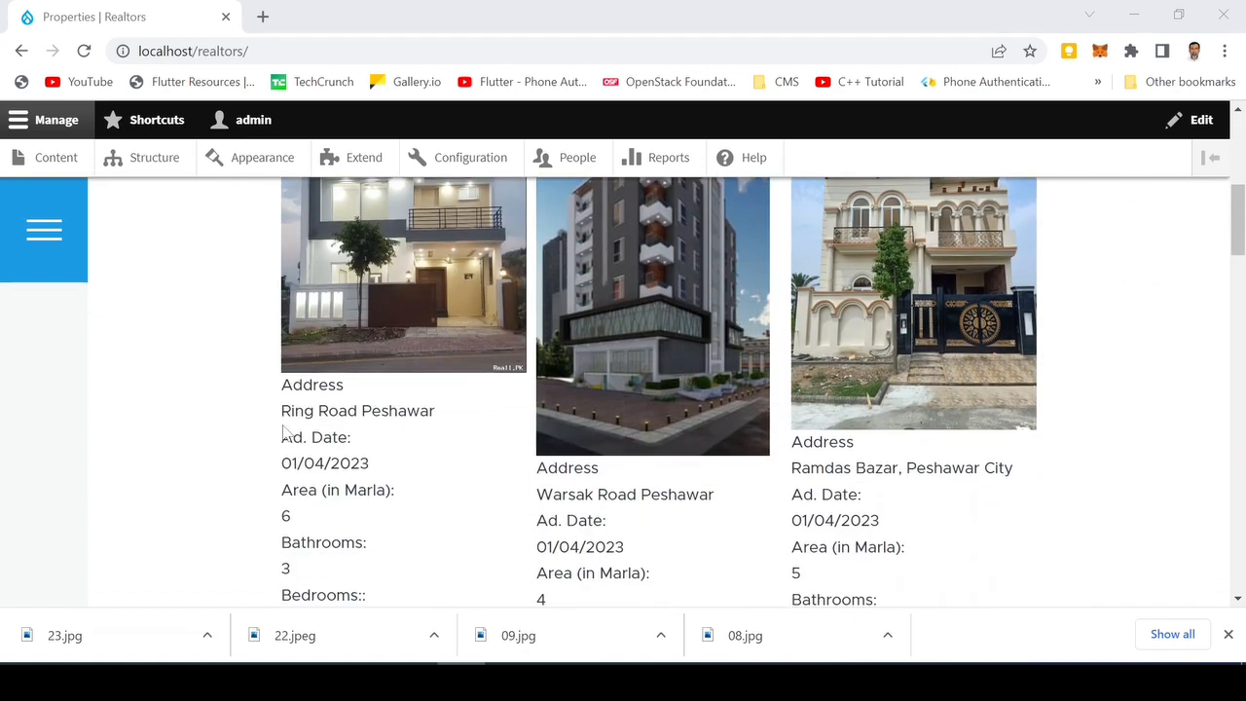
{"action": "scroll", "coordinate": [285, 433], "scroll_direction": "down", "scroll_amount": 7}
{"action": "scroll", "coordinate": [280, 429], "scroll_direction": "up", "scroll_amount": 5}
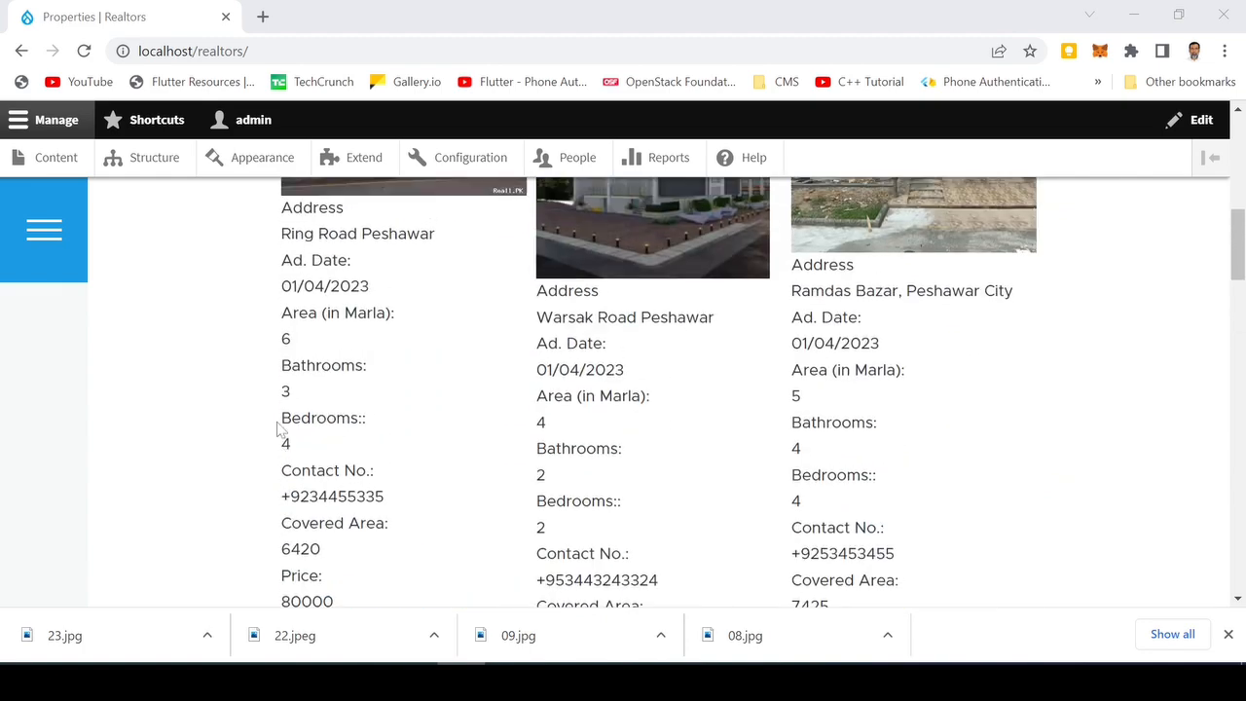
{"action": "scroll", "coordinate": [280, 429], "scroll_direction": "up", "scroll_amount": 6}
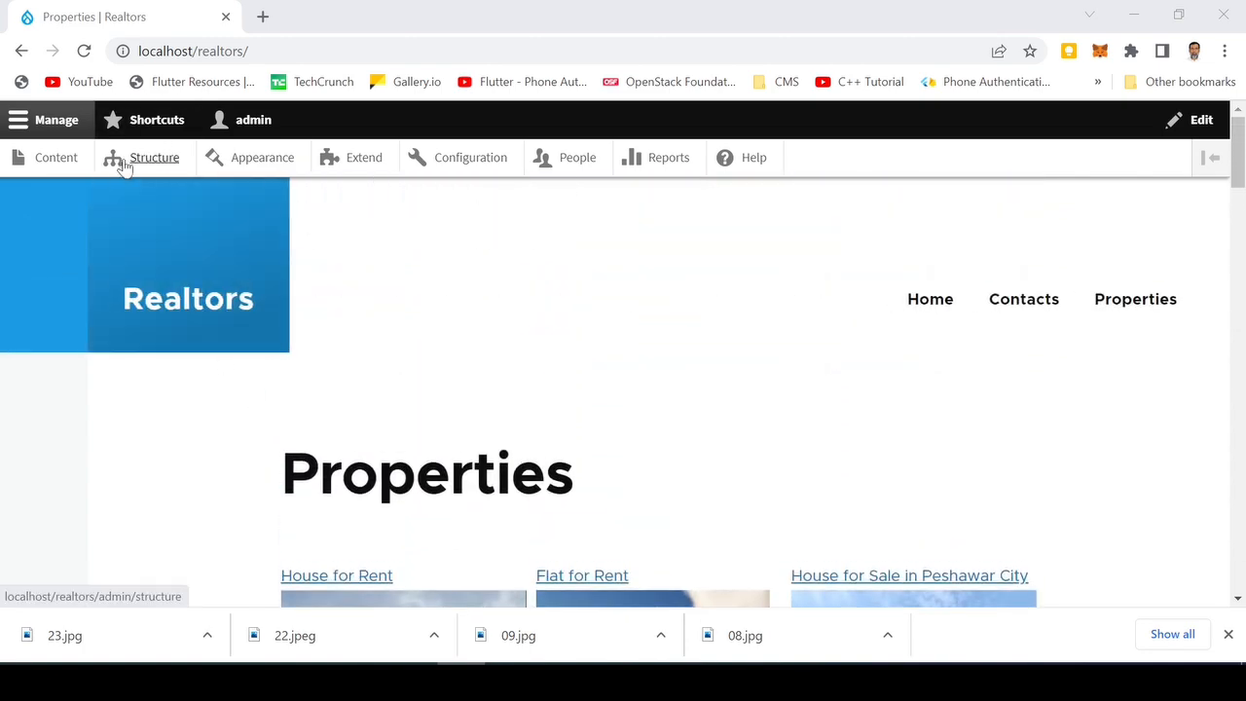
Step: Close the browser's downloads bar and open the Properties view for editing from the site's list of views
{"action": "left_click", "coordinate": [123, 164]}
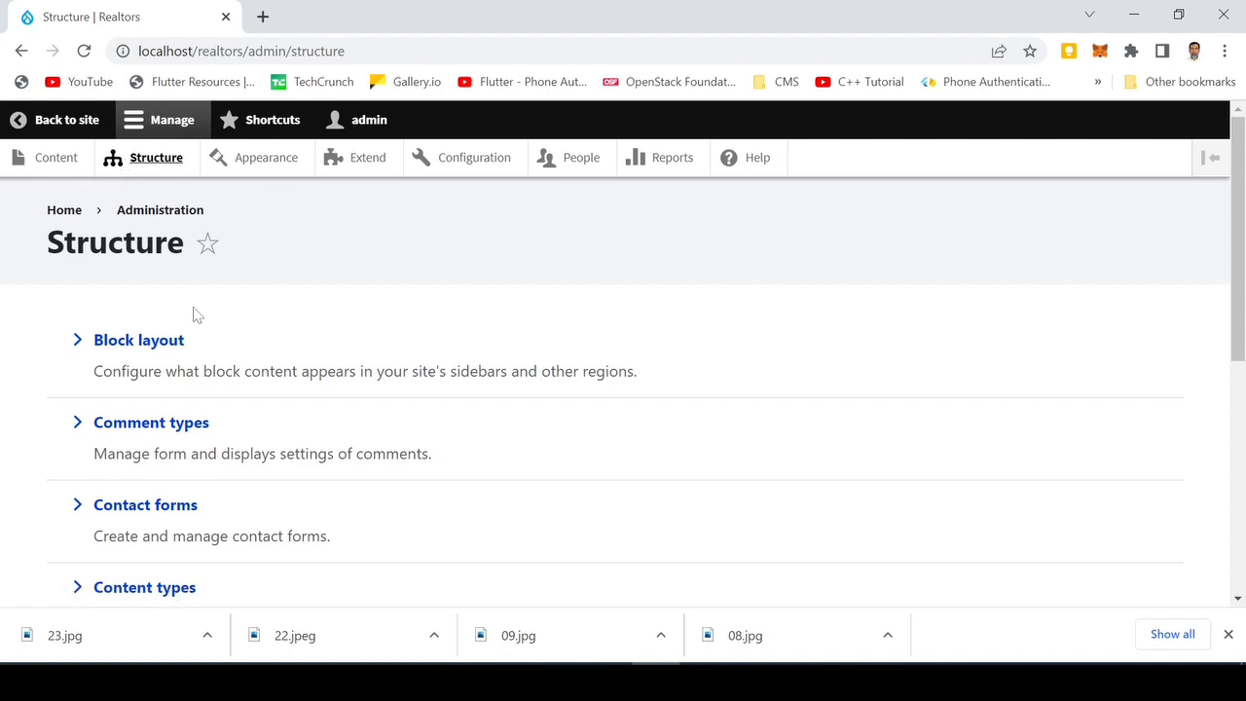
{"action": "scroll", "coordinate": [192, 313], "scroll_direction": "down", "scroll_amount": 3}
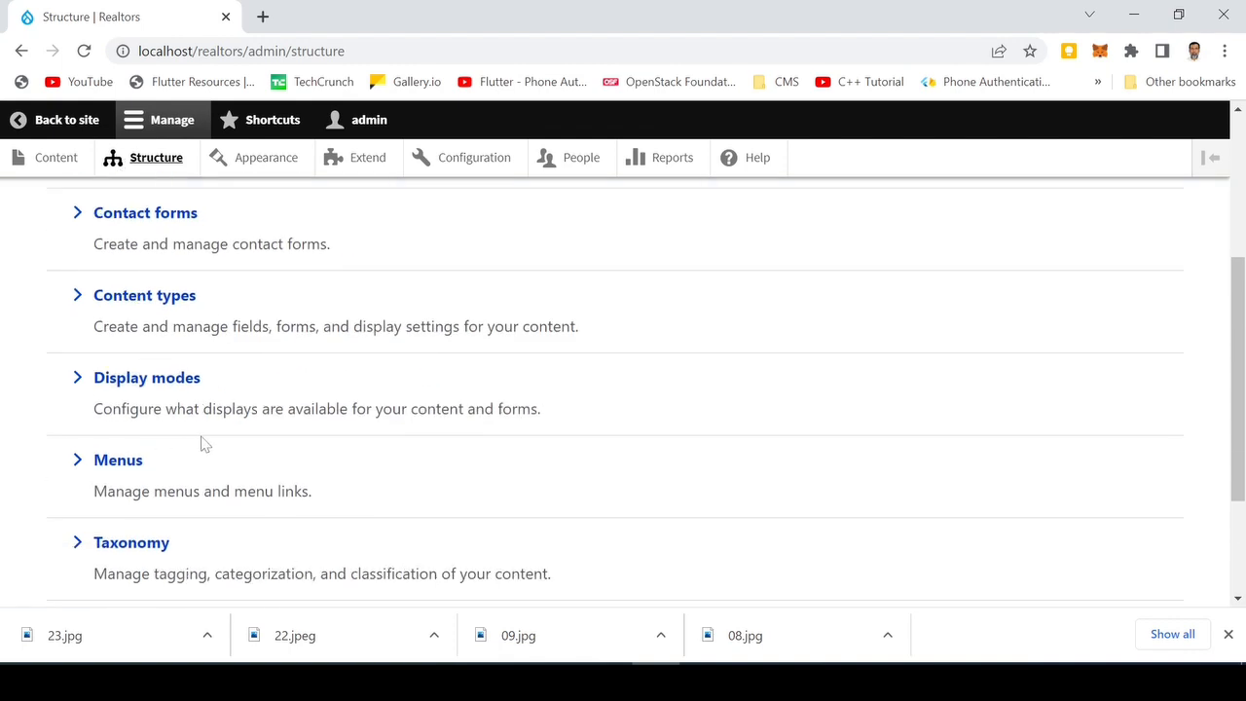
{"action": "left_click", "coordinate": [1227, 634]}
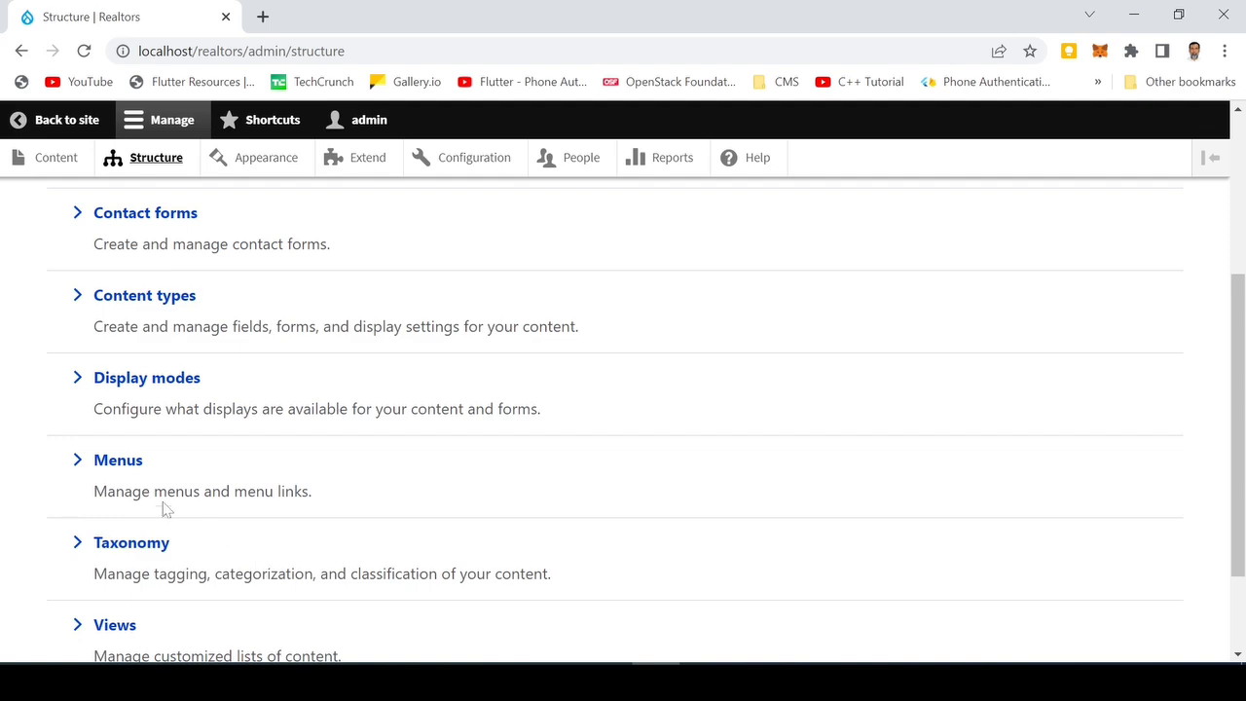
{"action": "scroll", "coordinate": [175, 507], "scroll_direction": "down", "scroll_amount": 2}
{"action": "left_click", "coordinate": [111, 499]}
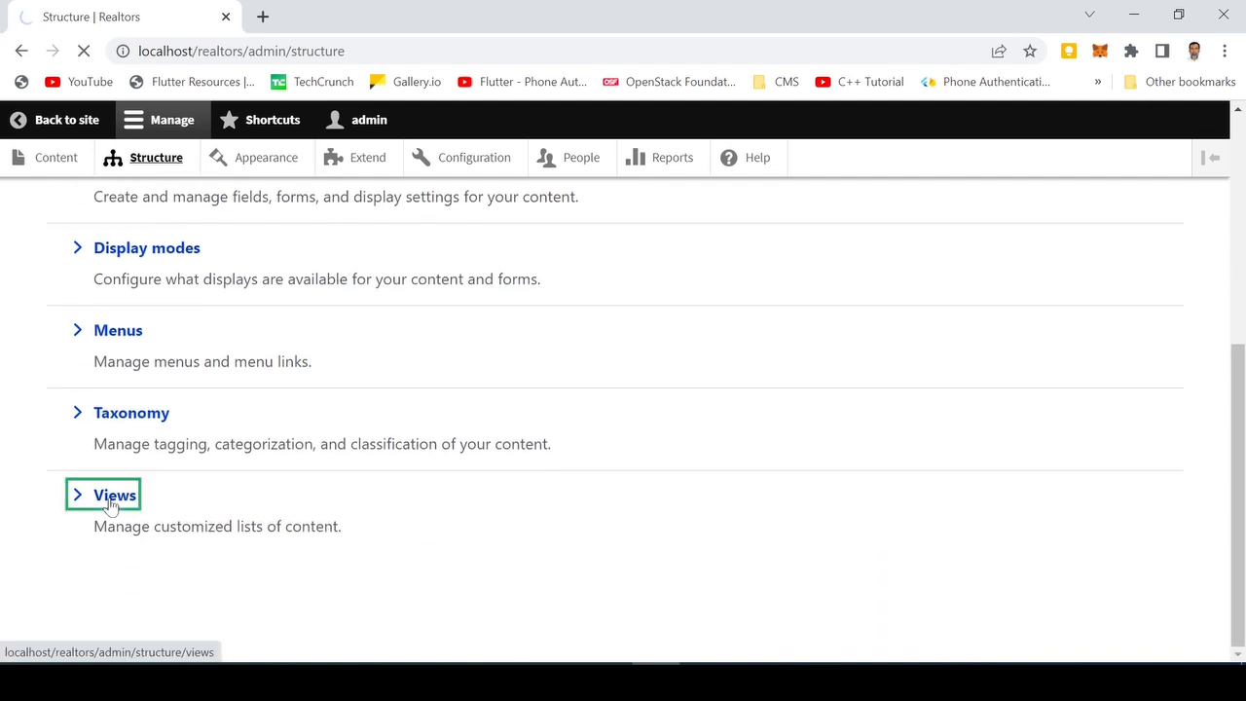
{"action": "scroll", "coordinate": [549, 393], "scroll_direction": "down", "scroll_amount": 4}
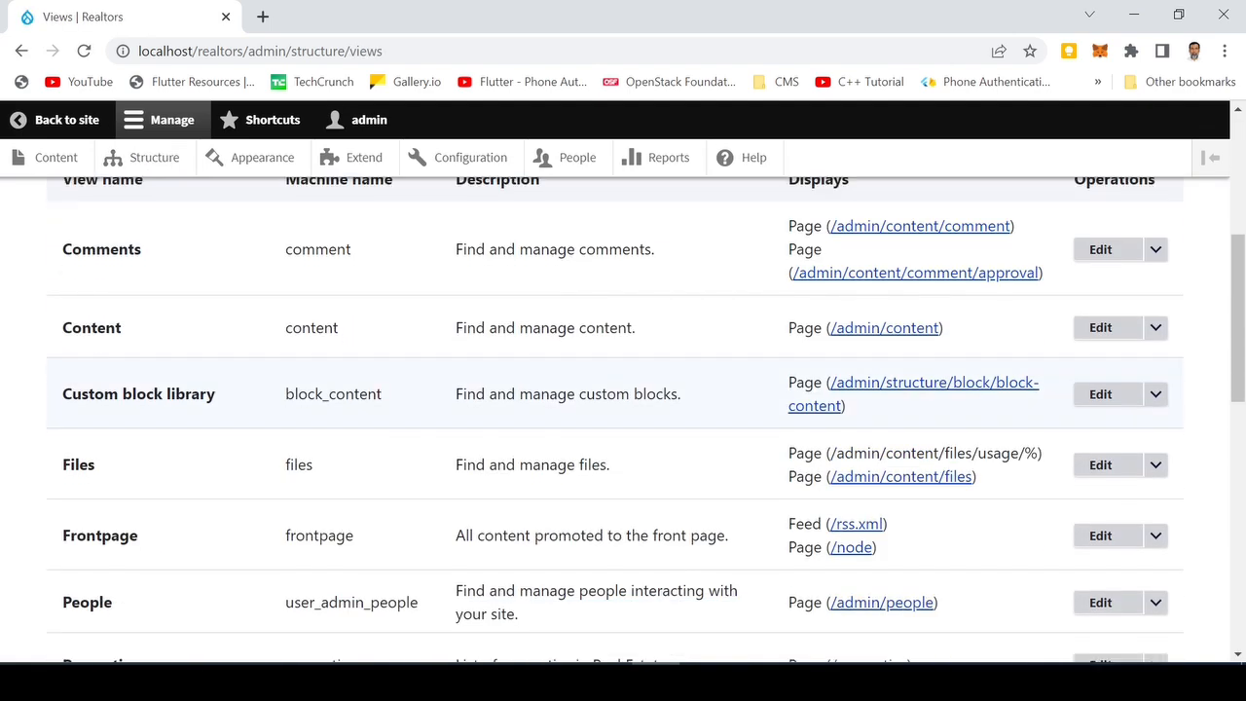
{"action": "scroll", "coordinate": [623, 419], "scroll_direction": "down", "scroll_amount": 3}
{"action": "left_click", "coordinate": [1098, 382]}
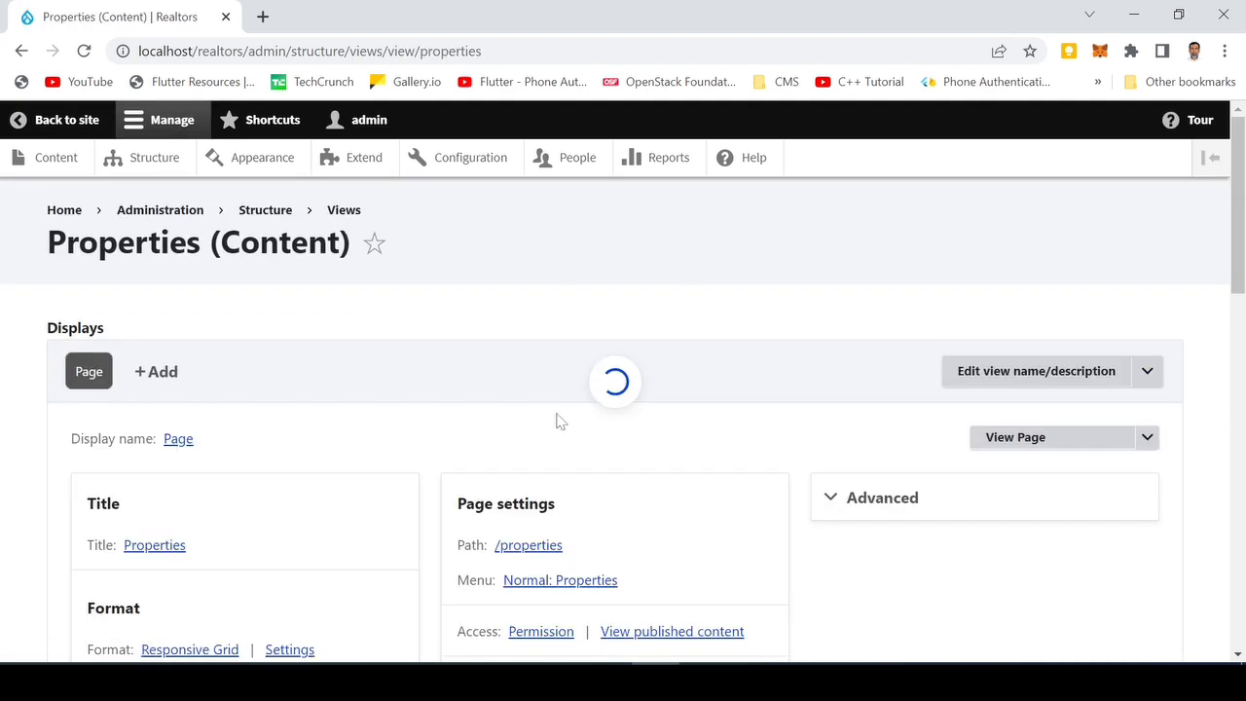
Step: Change the Properties view's row style from fields to Content, using the Default view mode
{"action": "scroll", "coordinate": [264, 387], "scroll_direction": "down", "scroll_amount": 1}
{"action": "scroll", "coordinate": [300, 392], "scroll_direction": "down", "scroll_amount": 3}
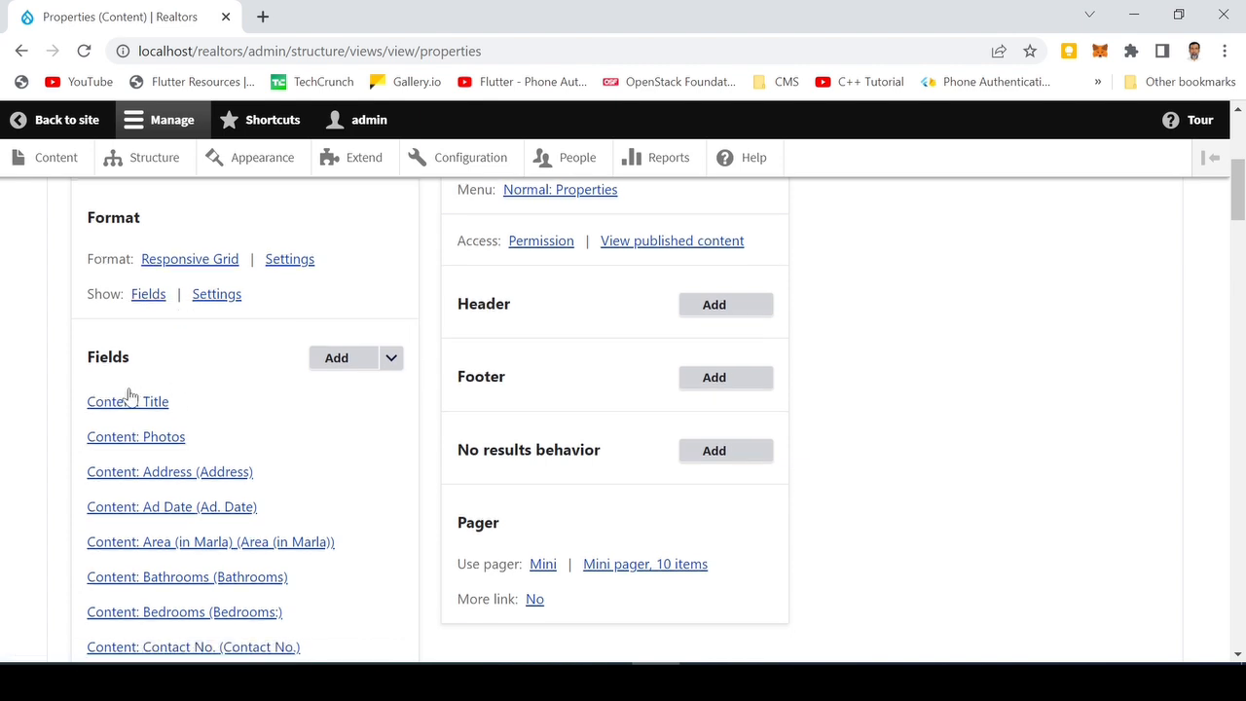
{"action": "scroll", "coordinate": [131, 380], "scroll_direction": "down", "scroll_amount": 1}
{"action": "scroll", "coordinate": [194, 423], "scroll_direction": "down", "scroll_amount": 2}
{"action": "scroll", "coordinate": [190, 412], "scroll_direction": "up", "scroll_amount": 2}
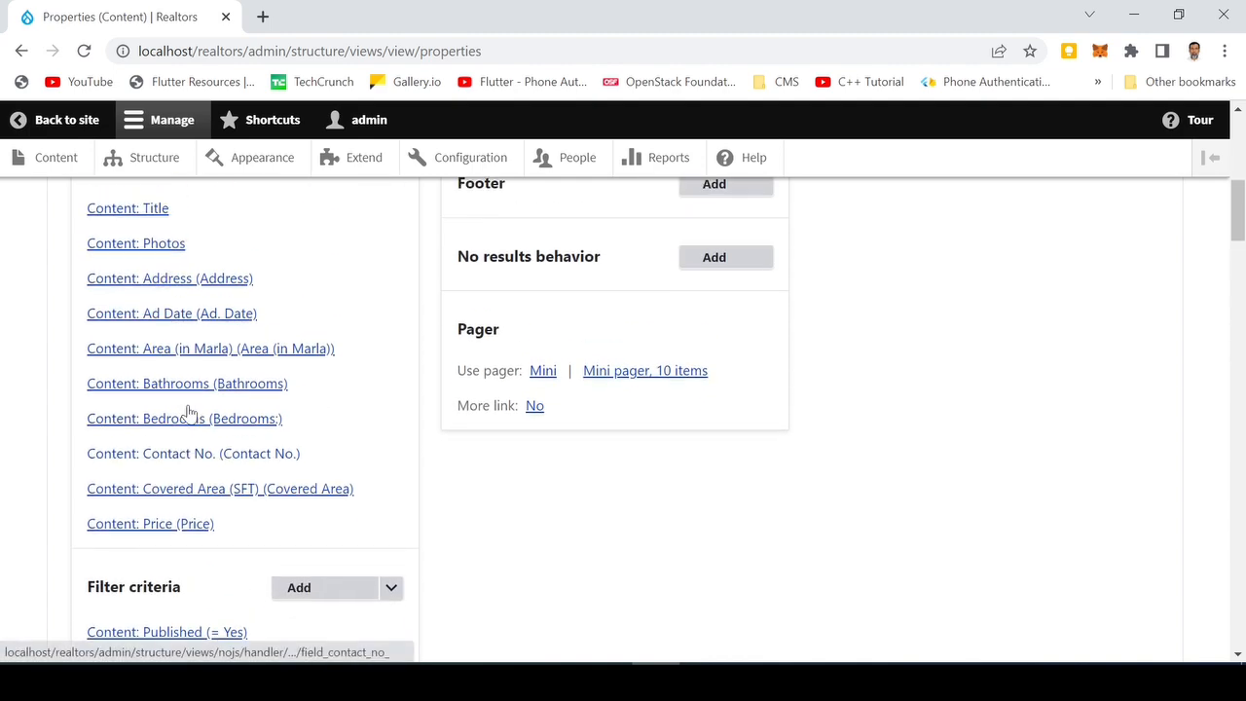
{"action": "scroll", "coordinate": [181, 409], "scroll_direction": "up", "scroll_amount": 1}
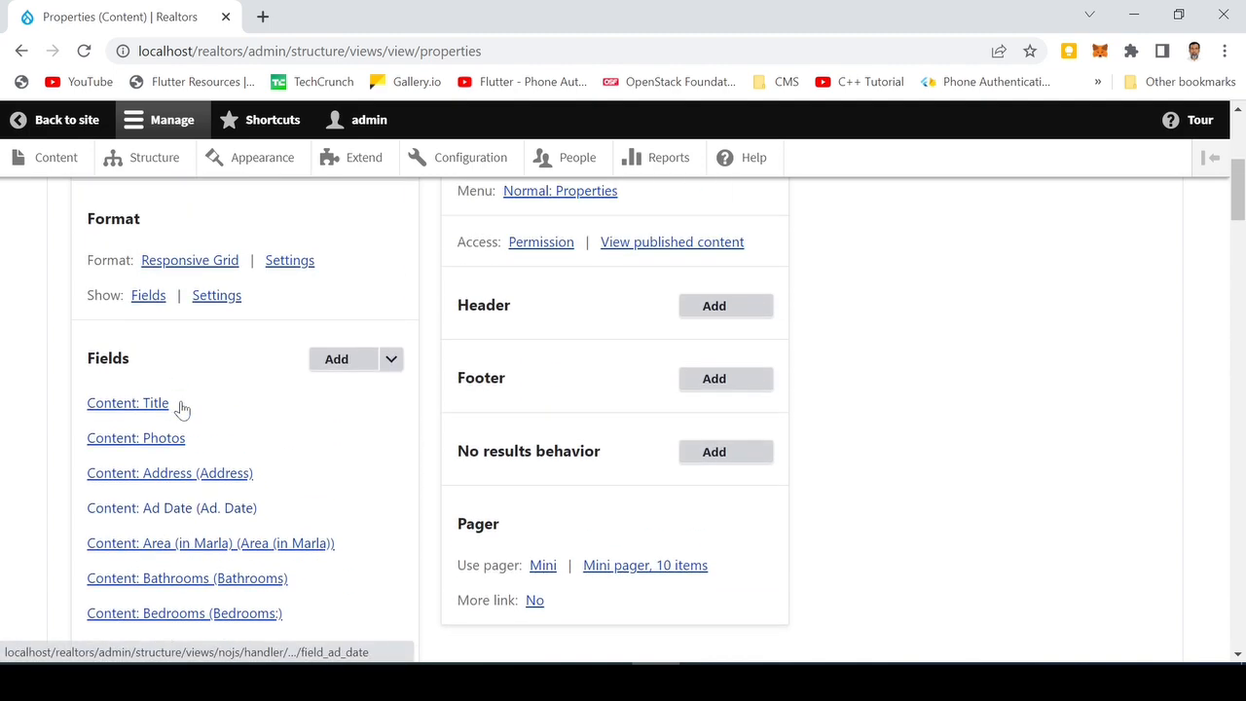
{"action": "left_click", "coordinate": [149, 302]}
{"action": "left_click", "coordinate": [195, 324]}
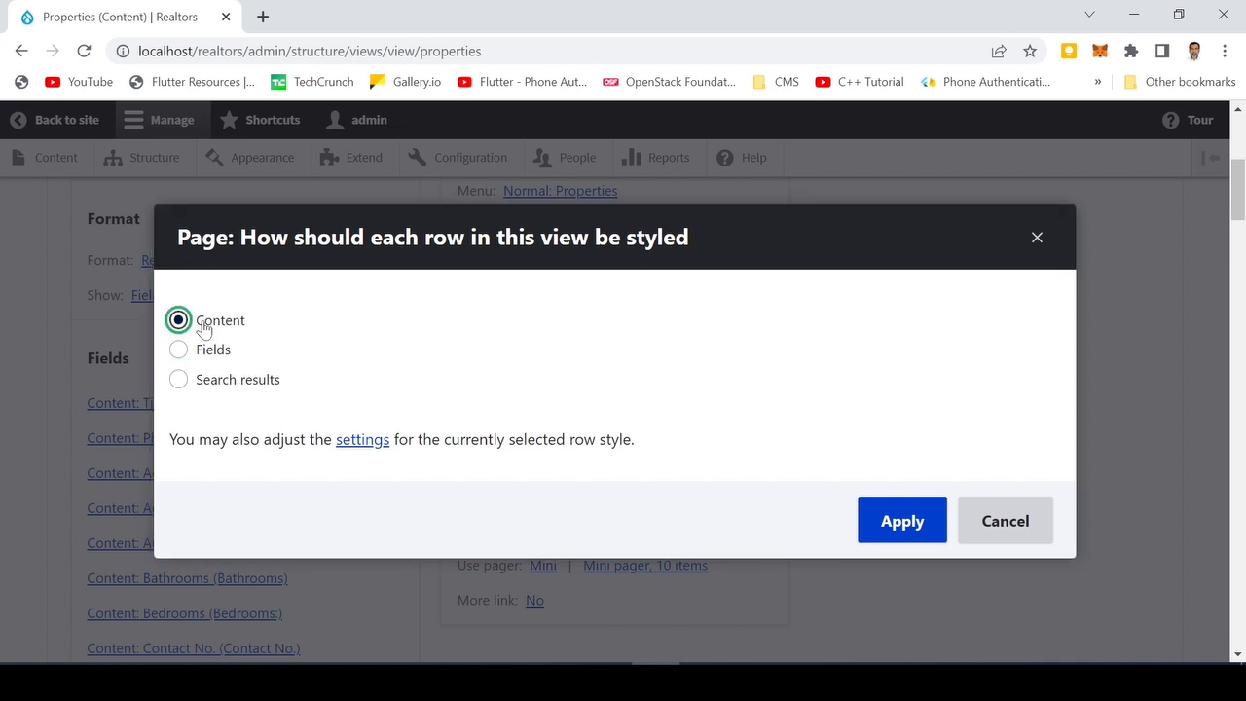
{"action": "left_click", "coordinate": [904, 523]}
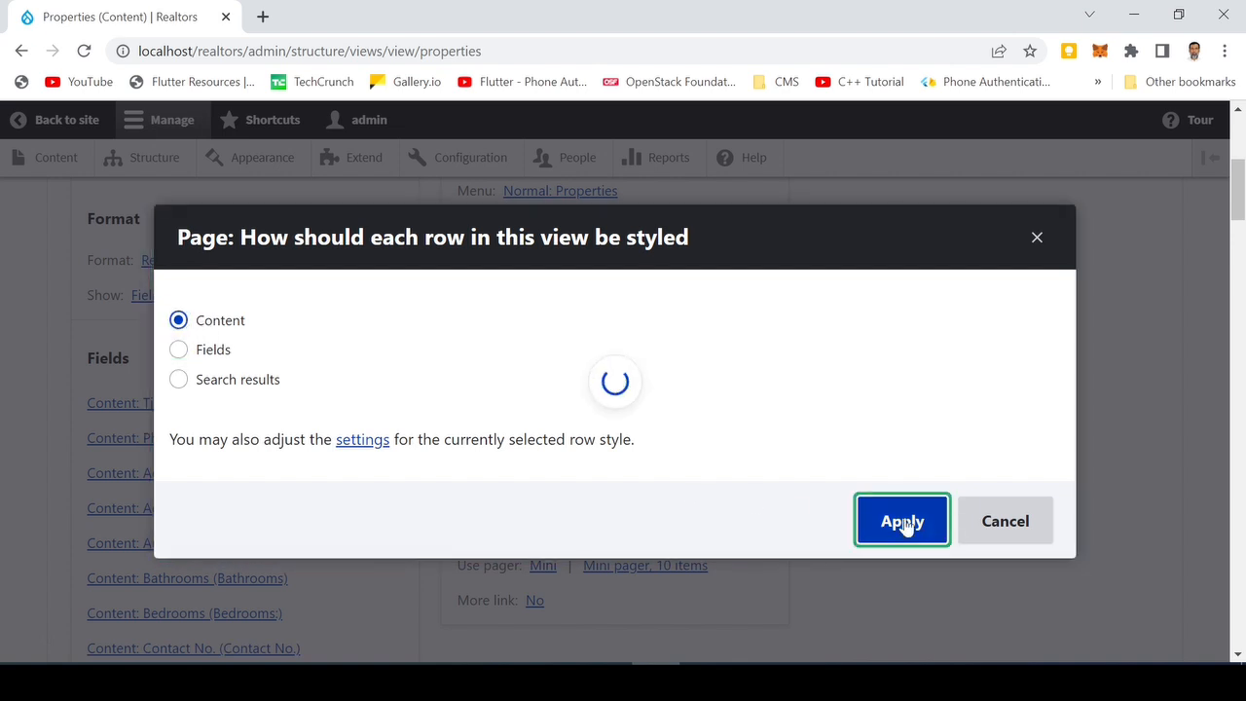
{"action": "left_click", "coordinate": [239, 389]}
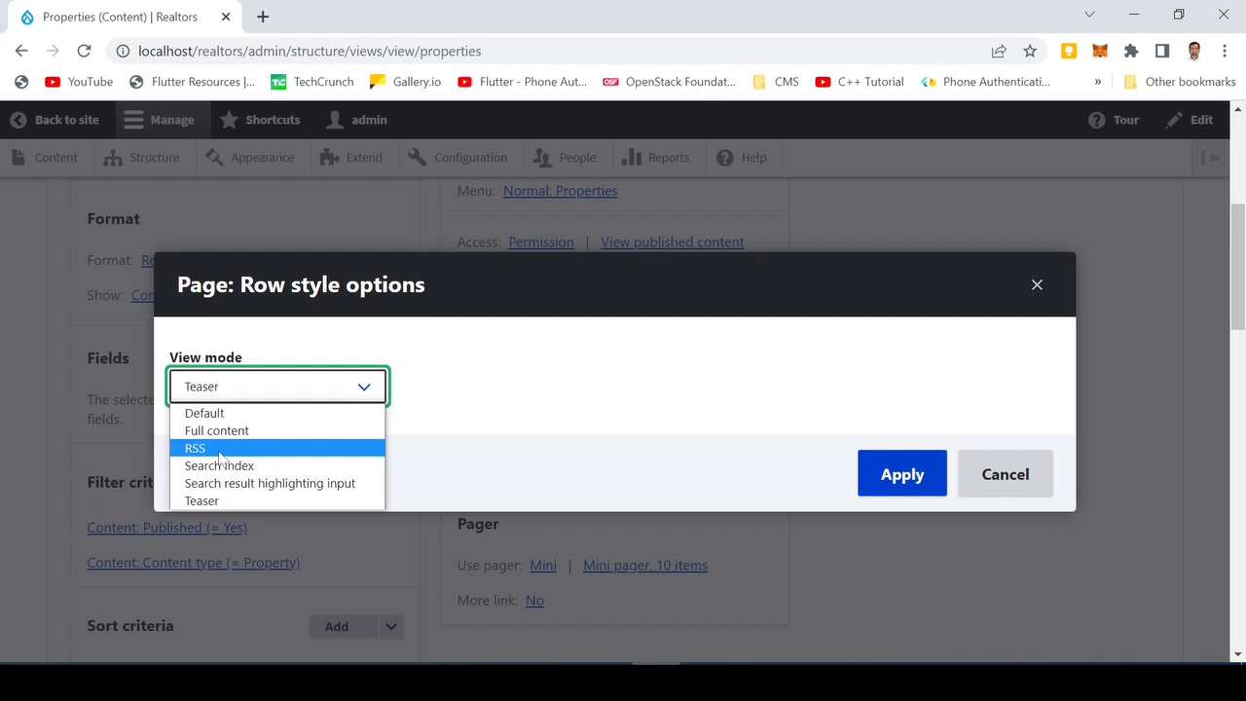
{"action": "left_click", "coordinate": [215, 414]}
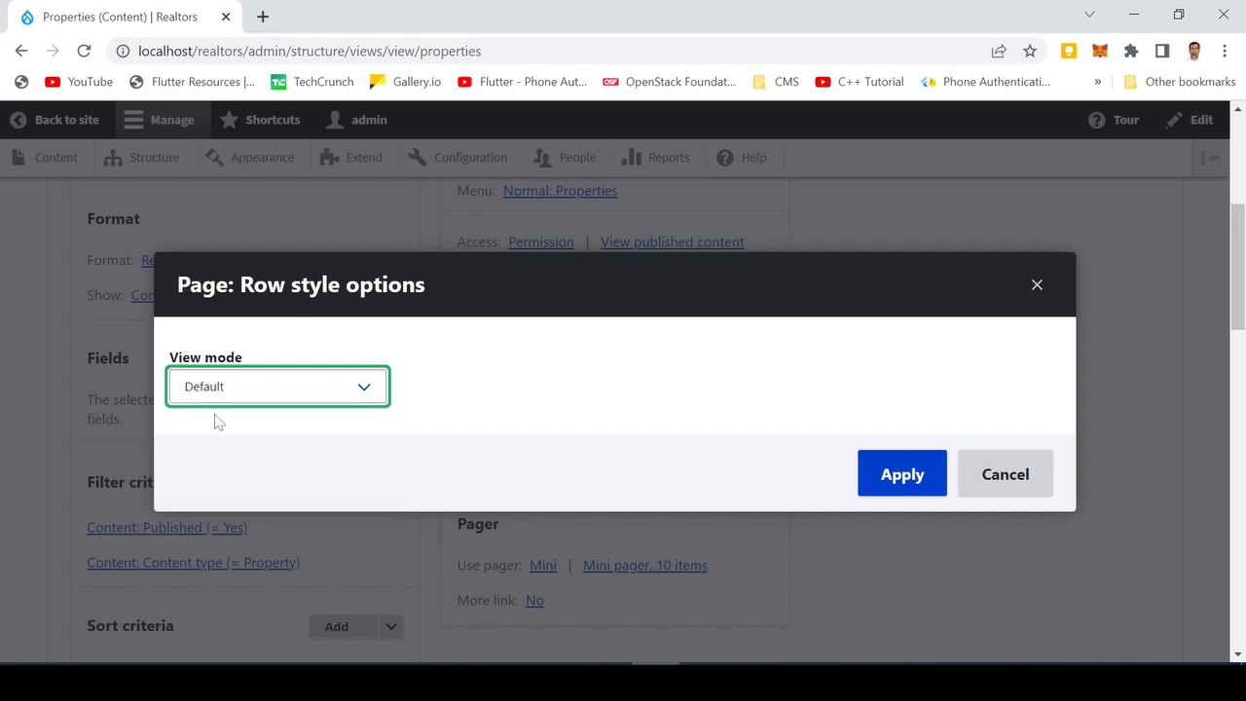
{"action": "left_click", "coordinate": [902, 475]}
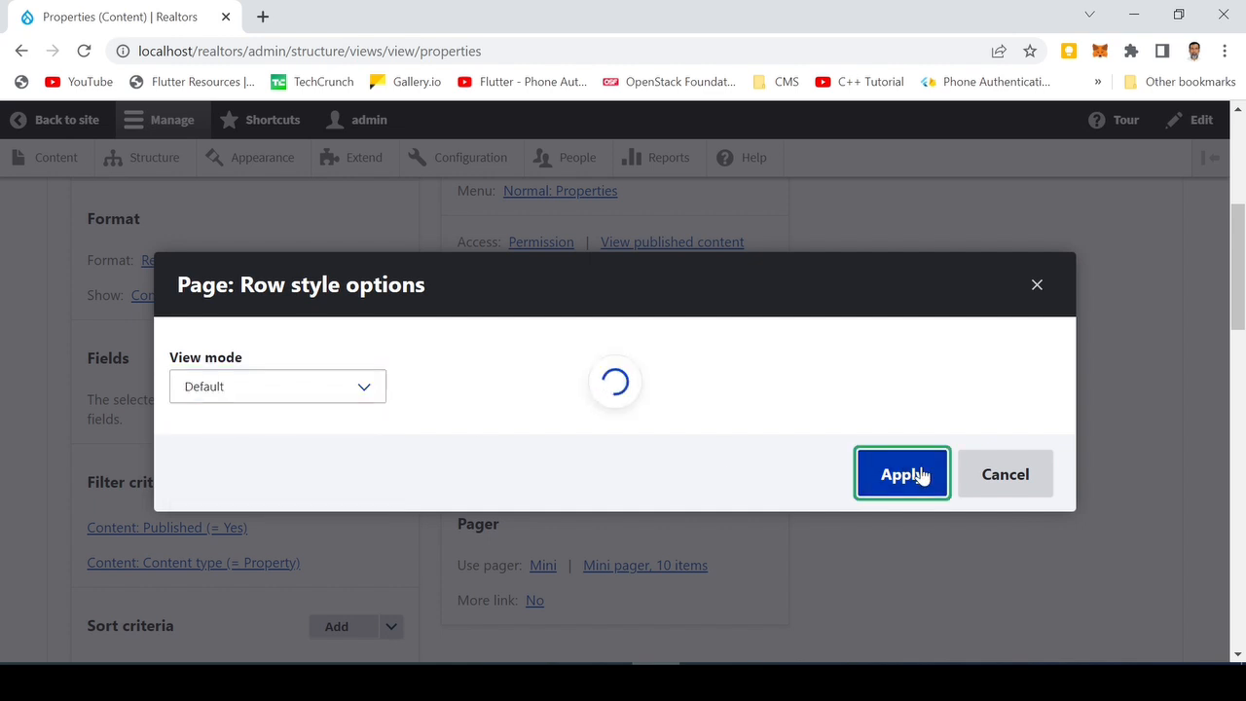
Step: Examine the Properties view's preview, checking the field order, labels and photo placement in the content rows
{"action": "scroll", "coordinate": [151, 450], "scroll_direction": "down", "scroll_amount": 15}
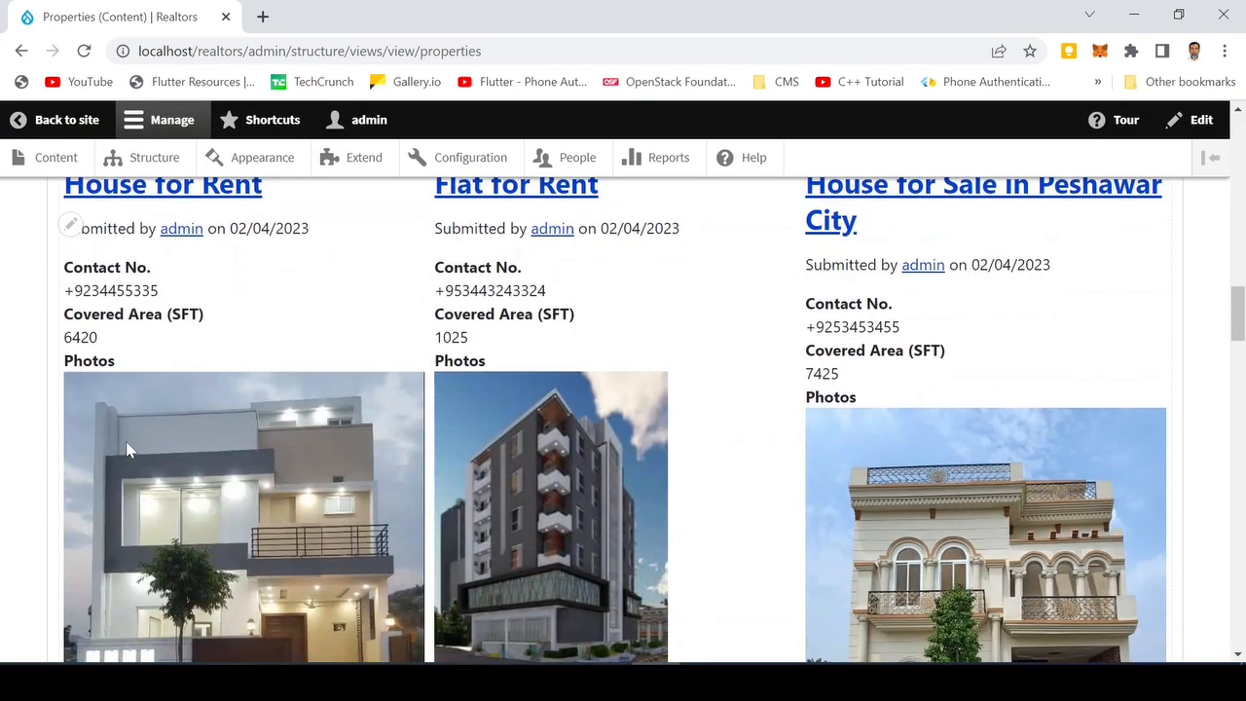
{"action": "scroll", "coordinate": [217, 451], "scroll_direction": "up", "scroll_amount": 2}
{"action": "scroll", "coordinate": [262, 439], "scroll_direction": "down", "scroll_amount": 2}
{"action": "scroll", "coordinate": [415, 443], "scroll_direction": "down", "scroll_amount": 6}
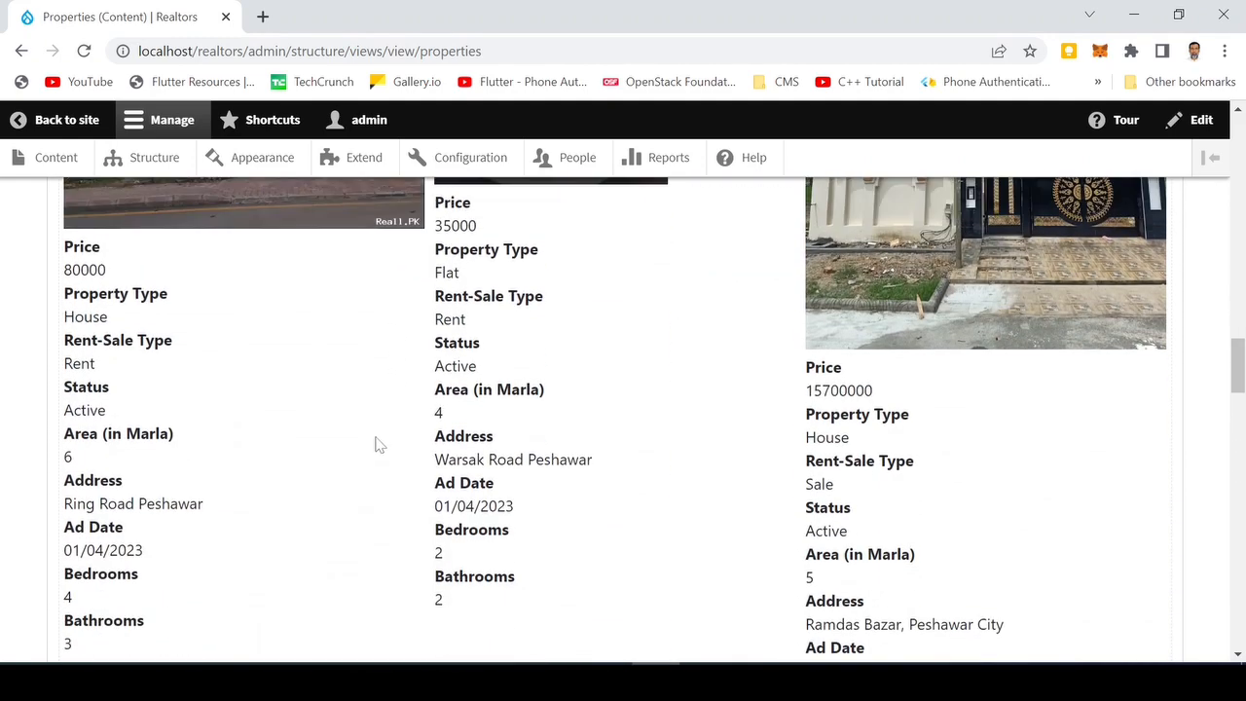
{"action": "scroll", "coordinate": [378, 443], "scroll_direction": "up", "scroll_amount": 7}
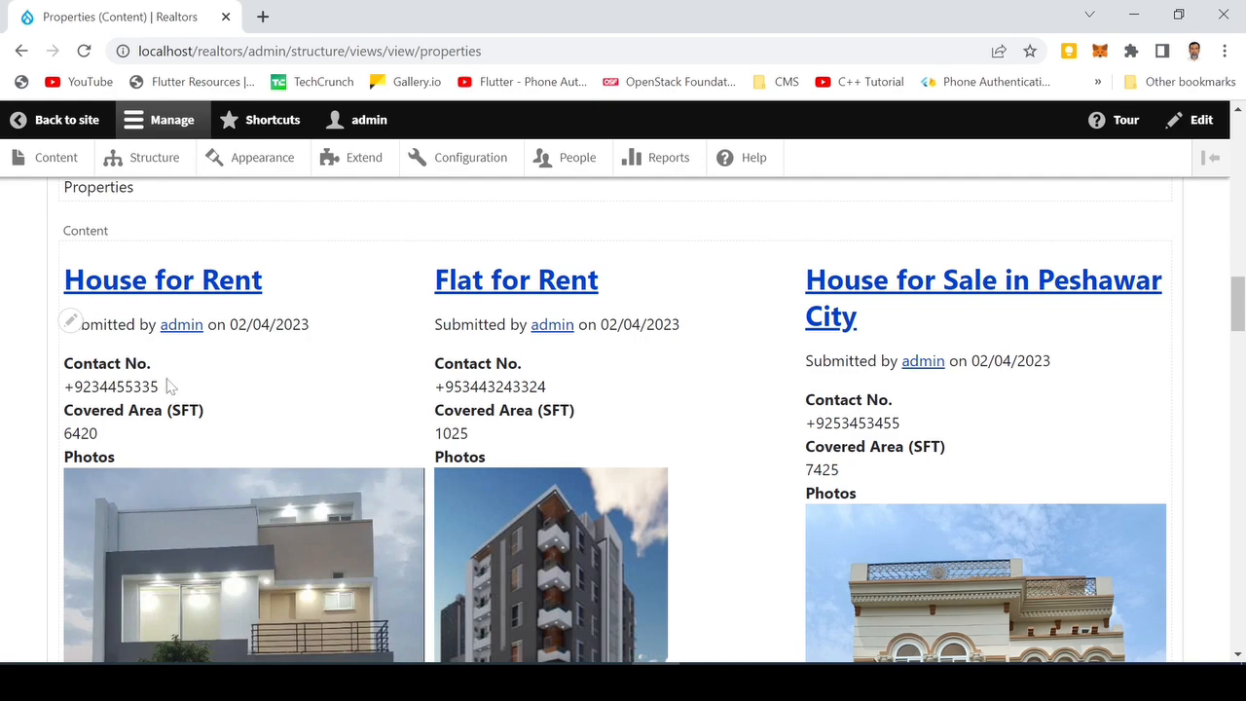
{"action": "scroll", "coordinate": [117, 420], "scroll_direction": "down", "scroll_amount": 2}
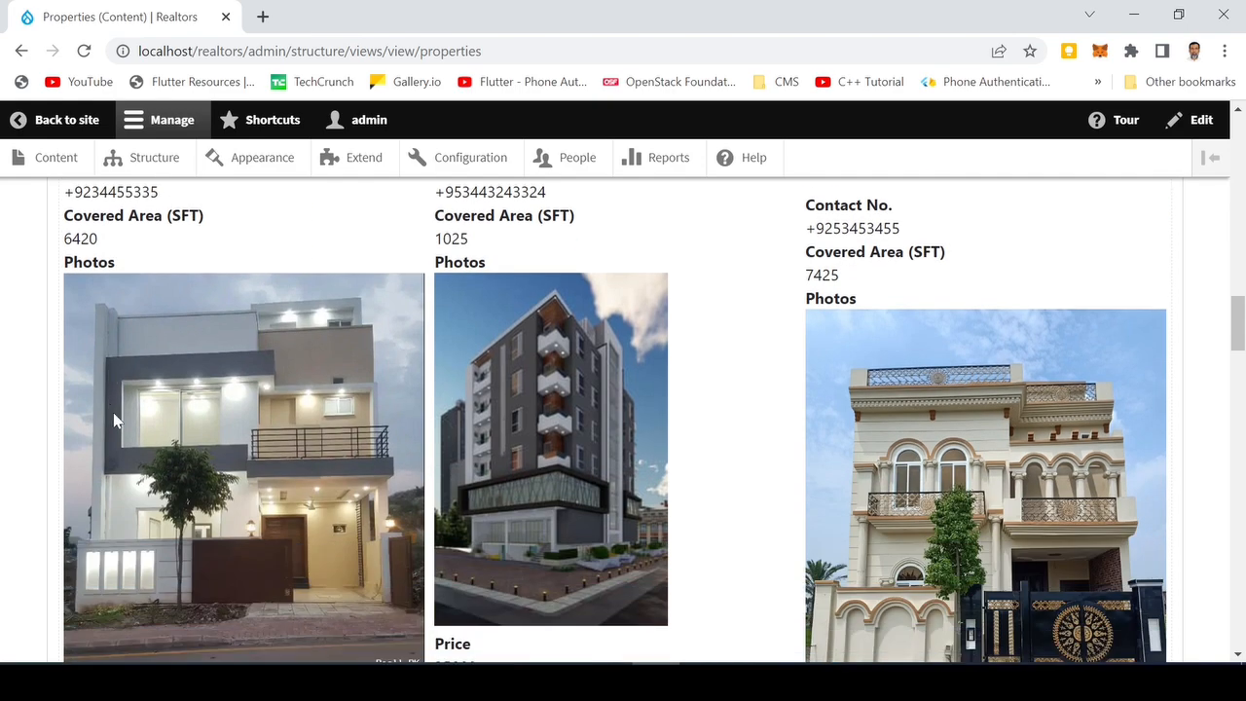
{"action": "scroll", "coordinate": [115, 462], "scroll_direction": "down", "scroll_amount": 3}
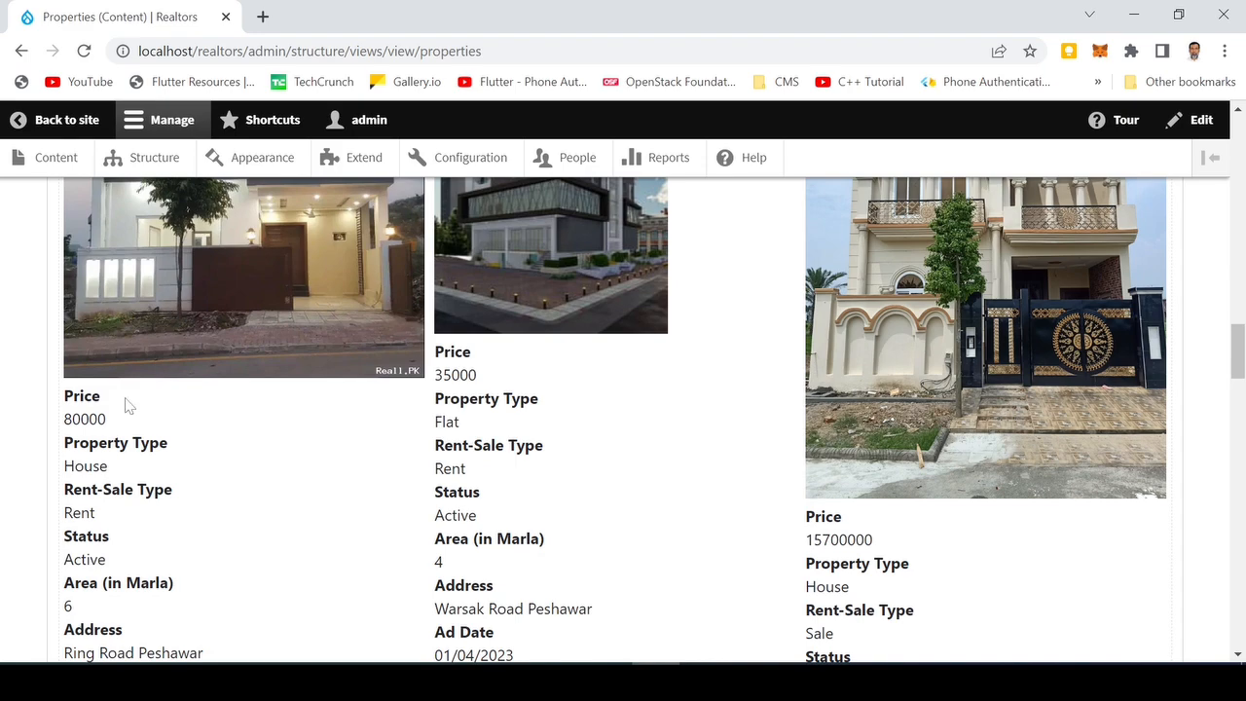
{"action": "scroll", "coordinate": [615, 420], "scroll_direction": "down", "scroll_amount": 2}
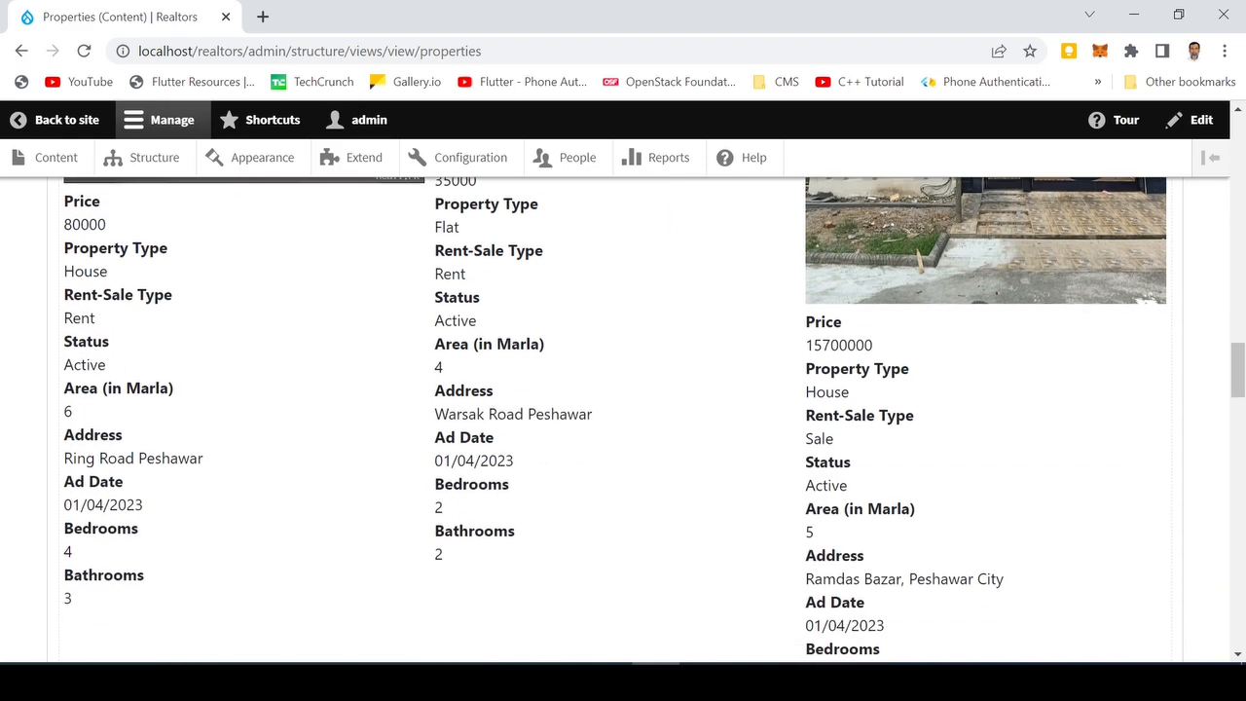
{"action": "scroll", "coordinate": [111, 468], "scroll_direction": "up", "scroll_amount": 3}
{"action": "scroll", "coordinate": [92, 531], "scroll_direction": "down", "scroll_amount": 2}
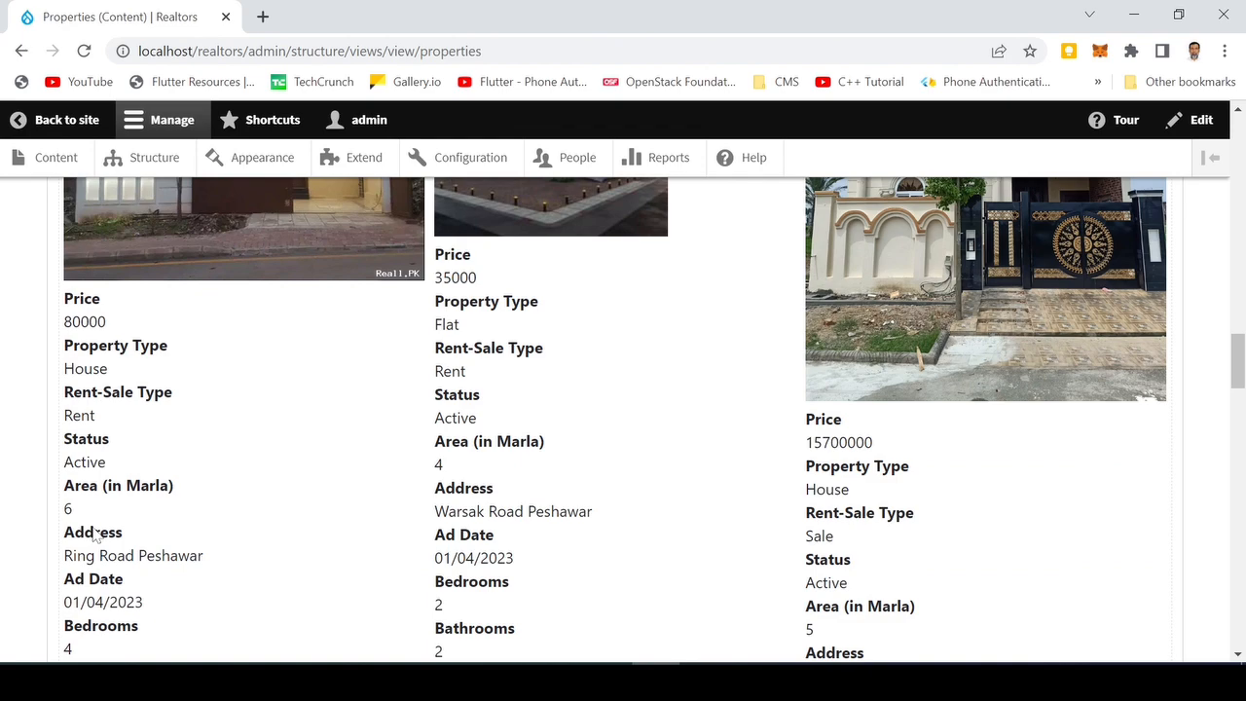
{"action": "scroll", "coordinate": [92, 531], "scroll_direction": "up", "scroll_amount": 2}
{"action": "scroll", "coordinate": [92, 526], "scroll_direction": "up", "scroll_amount": 2}
{"action": "scroll", "coordinate": [91, 526], "scroll_direction": "up", "scroll_amount": 15}
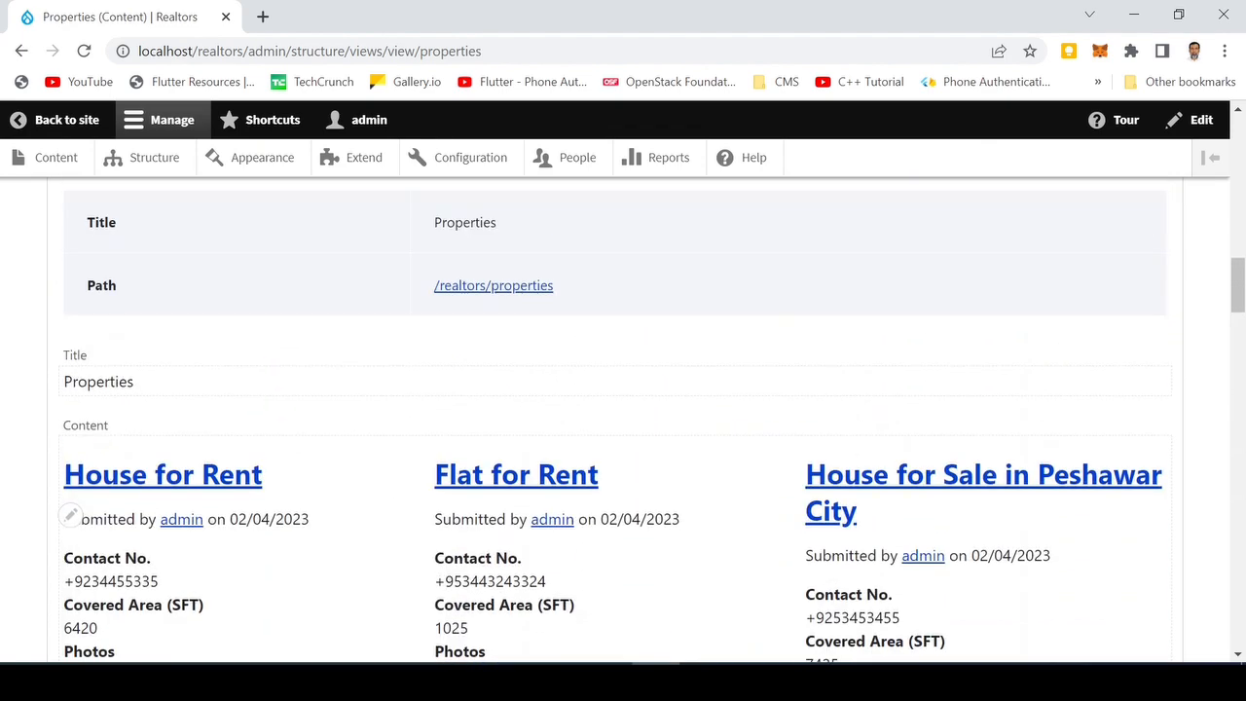
Step: Save the Properties view with its new row style
{"action": "scroll", "coordinate": [161, 428], "scroll_direction": "up", "scroll_amount": 4}
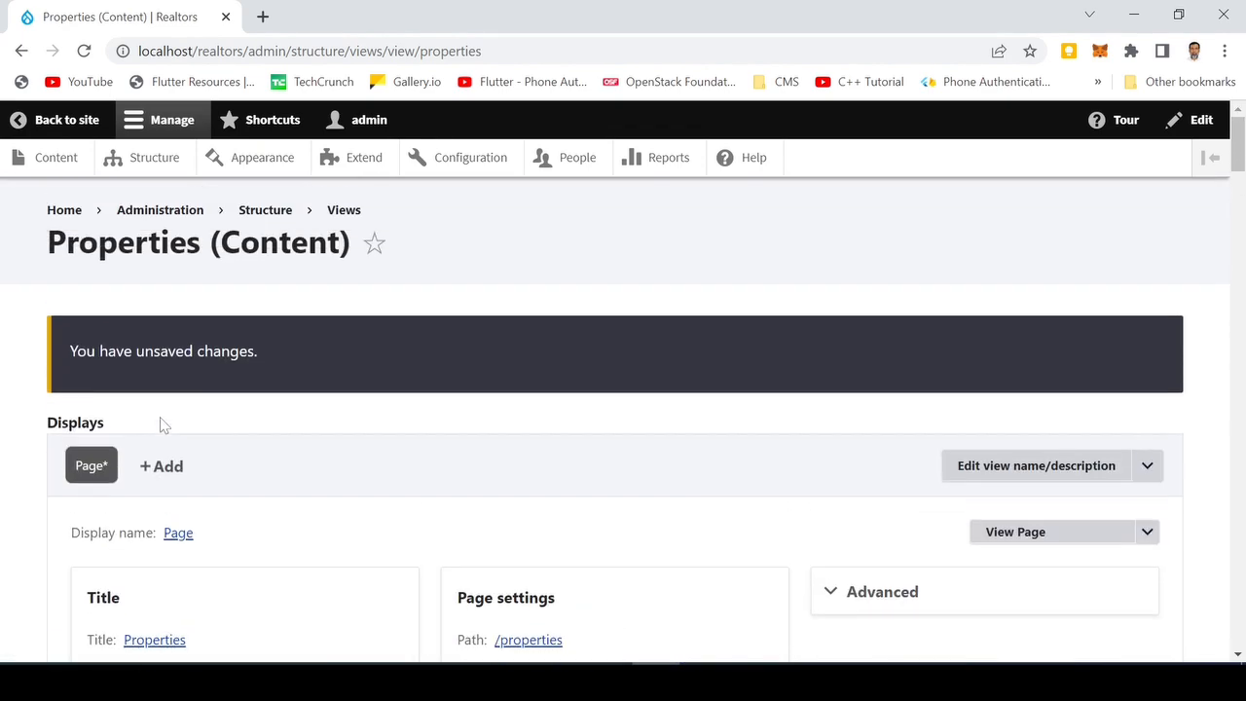
{"action": "scroll", "coordinate": [159, 438], "scroll_direction": "down", "scroll_amount": 10}
{"action": "scroll", "coordinate": [137, 467], "scroll_direction": "up", "scroll_amount": 2}
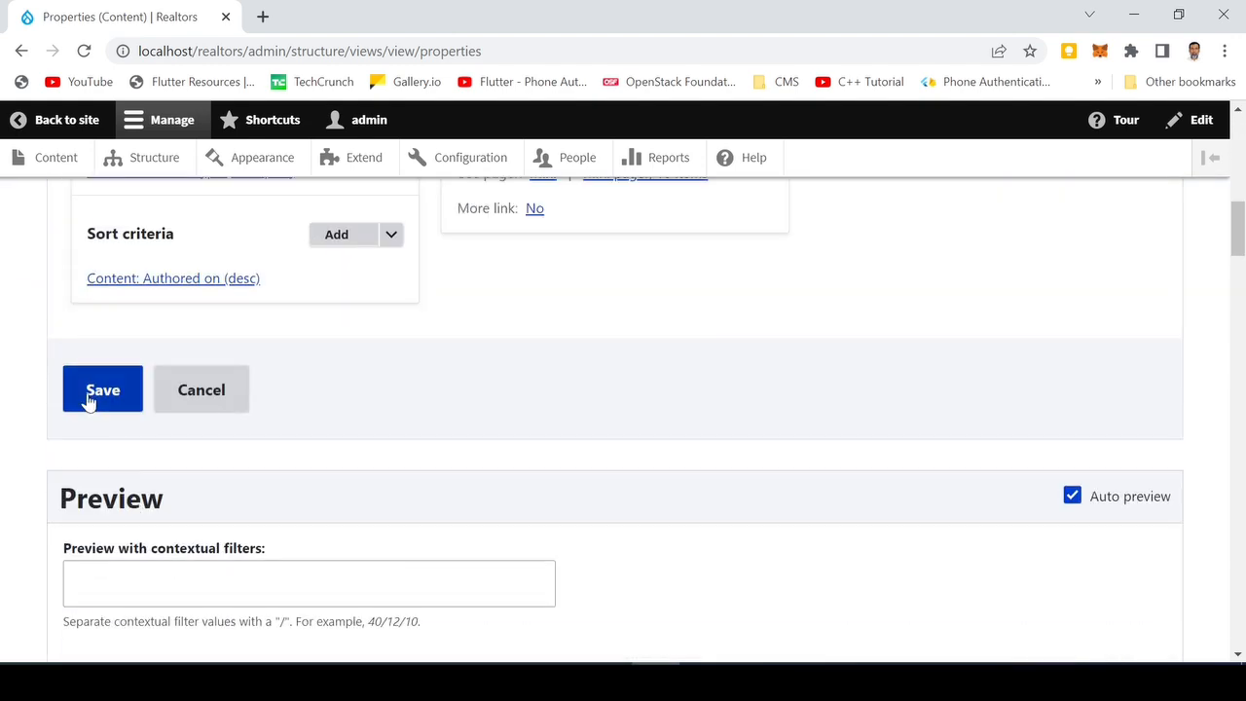
{"action": "left_click", "coordinate": [92, 395]}
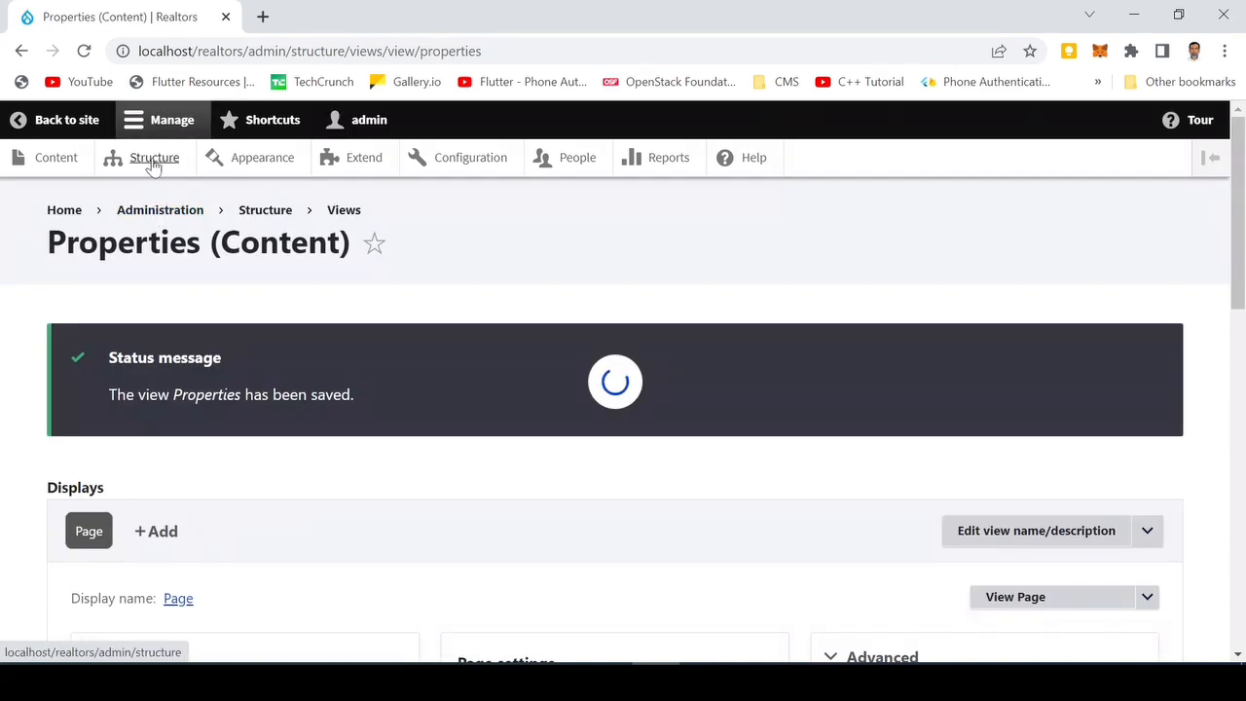
Step: Open the display settings of the Property content type and go to its list of fields
{"action": "left_click", "coordinate": [153, 164]}
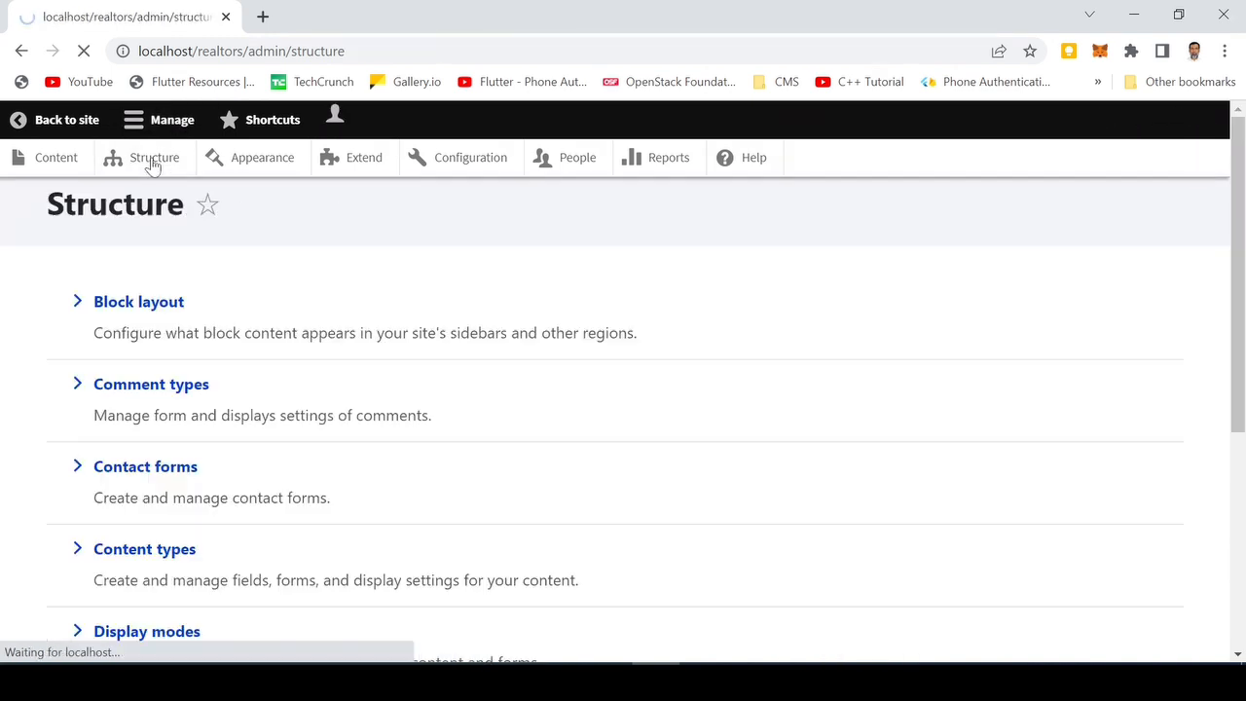
{"action": "scroll", "coordinate": [345, 381], "scroll_direction": "down", "scroll_amount": 2}
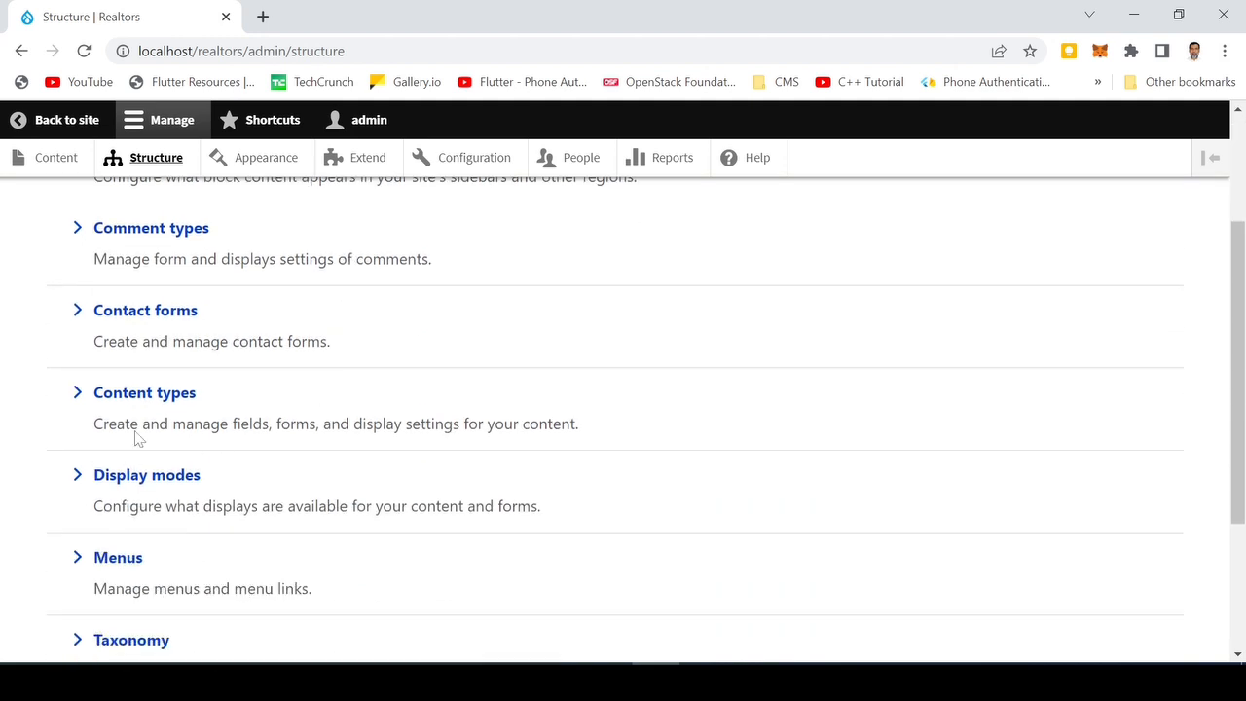
{"action": "left_click", "coordinate": [142, 395]}
{"action": "scroll", "coordinate": [299, 385], "scroll_direction": "down", "scroll_amount": 1}
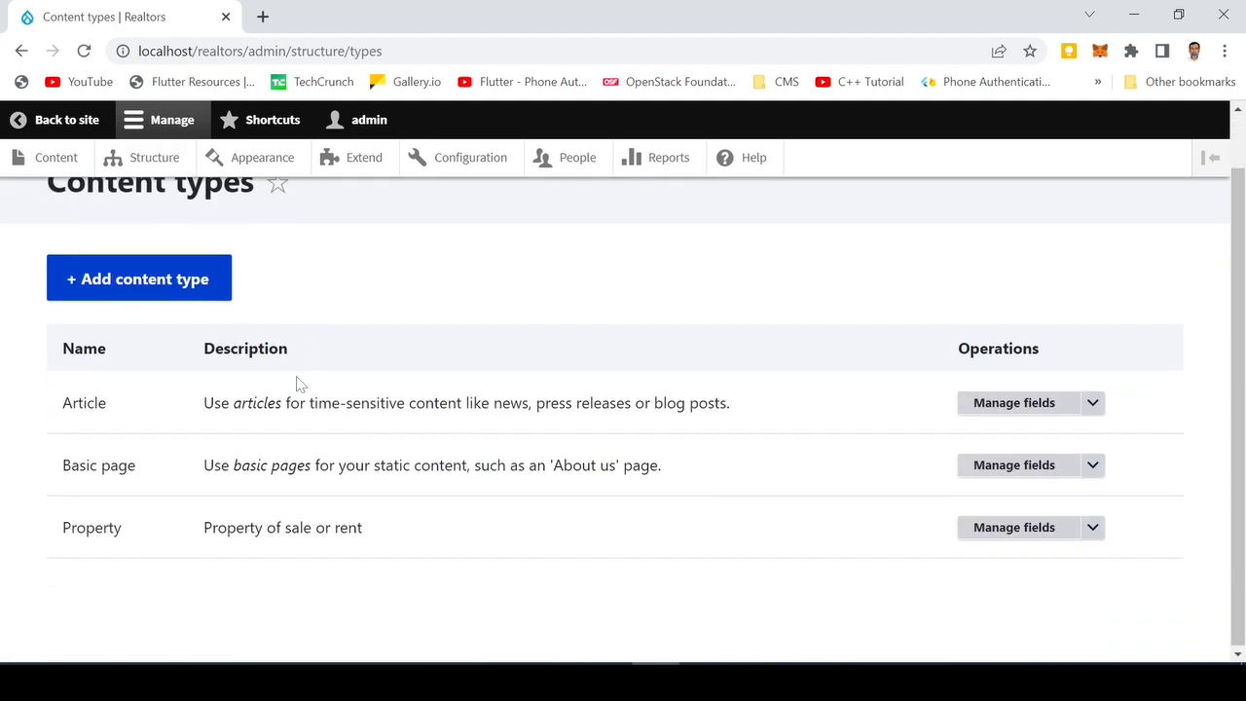
{"action": "left_click", "coordinate": [1030, 531]}
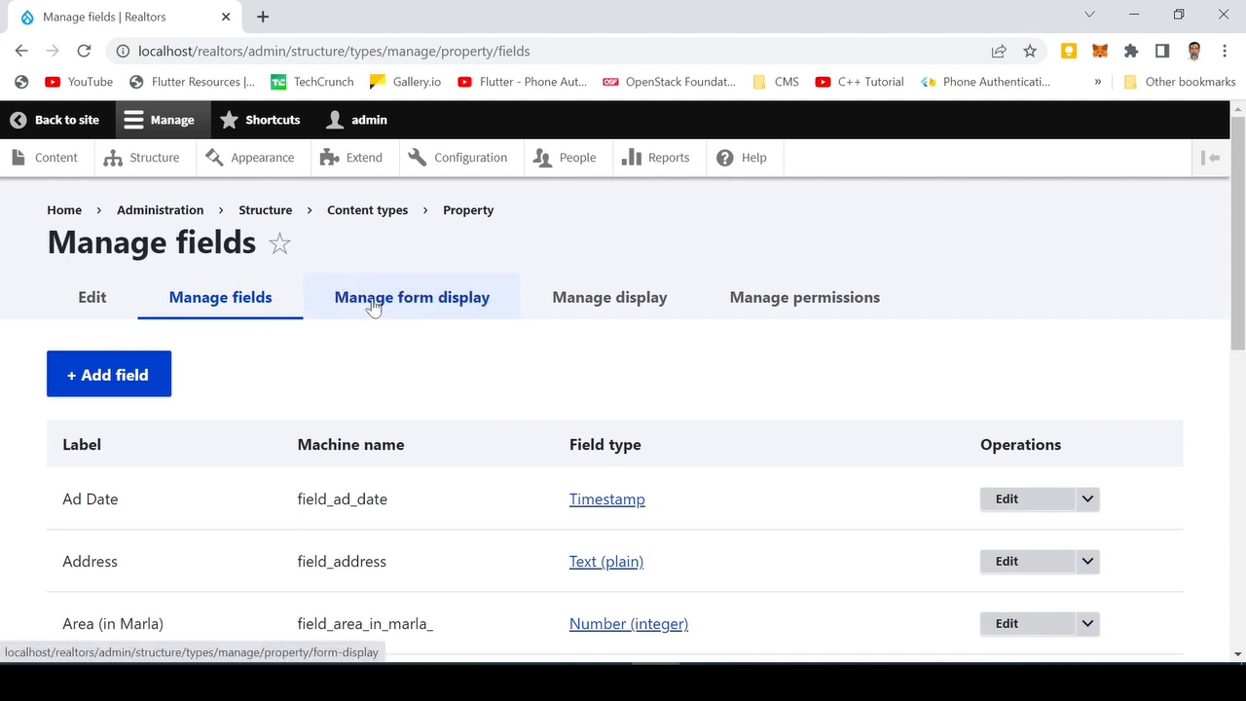
{"action": "left_click", "coordinate": [605, 310]}
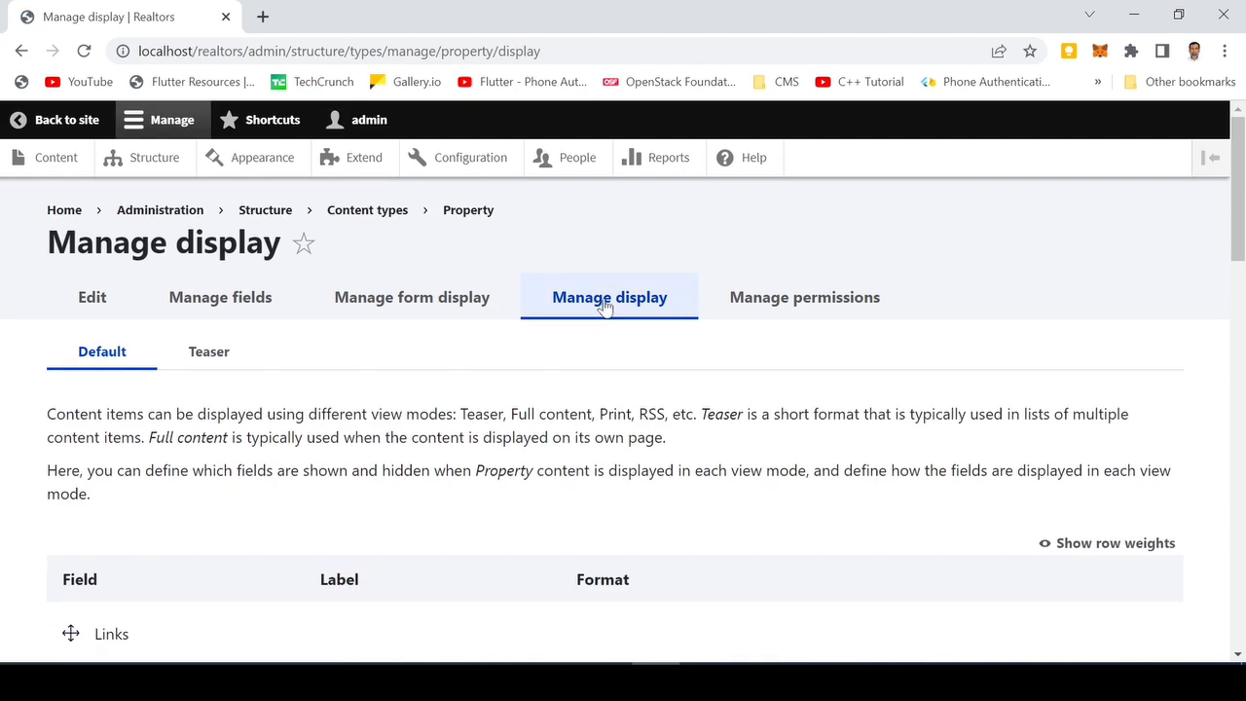
{"action": "scroll", "coordinate": [604, 307], "scroll_direction": "down", "scroll_amount": 4}
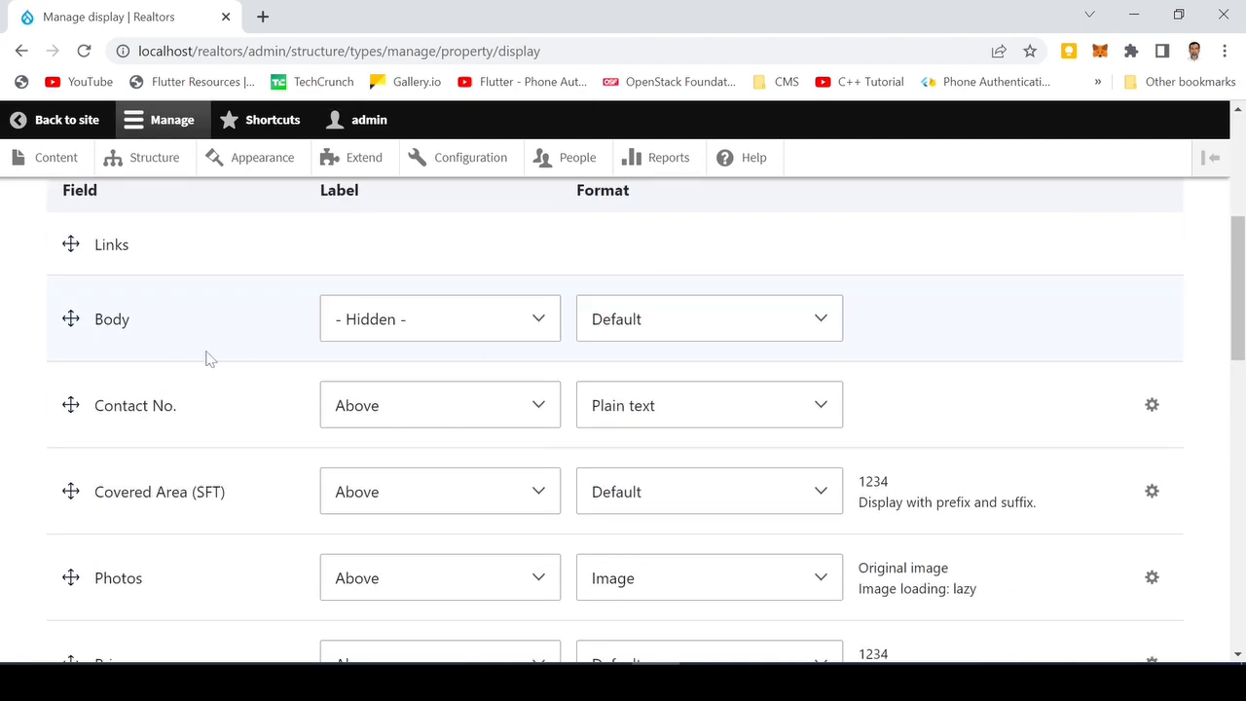
Step: Set the labels of the Contact No. and Covered Area (SFT) fields to Inline
{"action": "scroll", "coordinate": [156, 355], "scroll_direction": "up", "scroll_amount": 2}
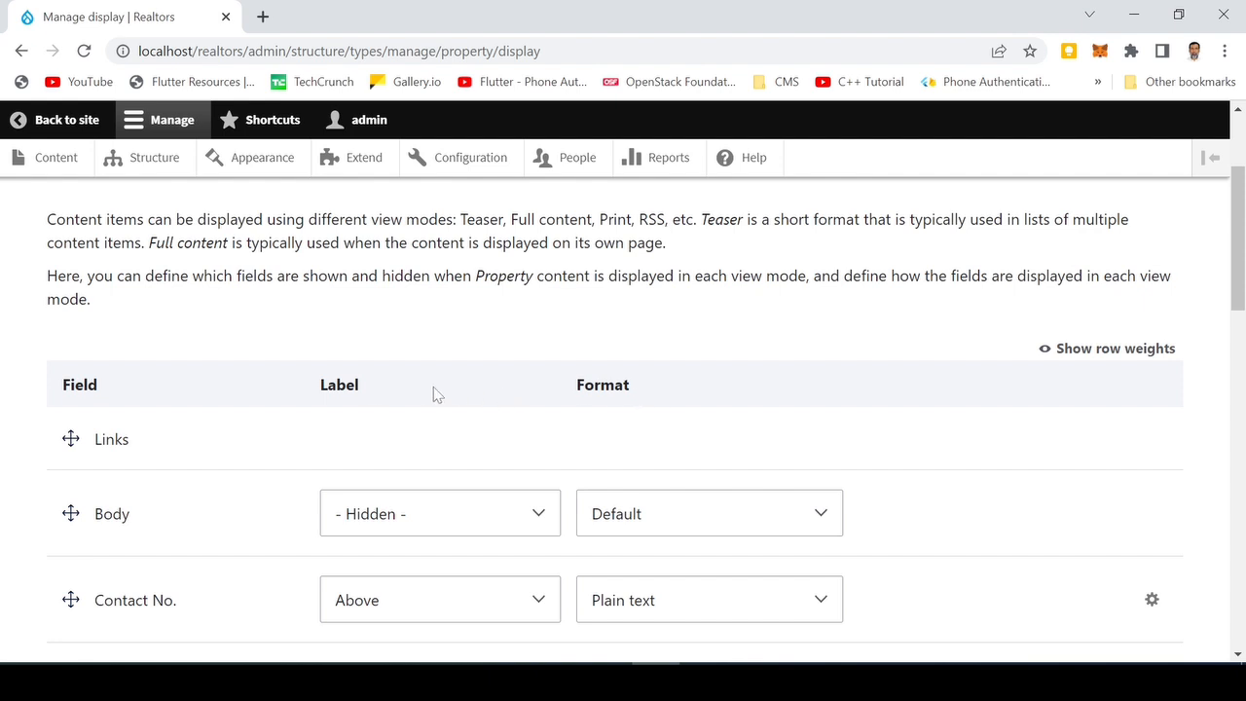
{"action": "scroll", "coordinate": [435, 395], "scroll_direction": "down", "scroll_amount": 2}
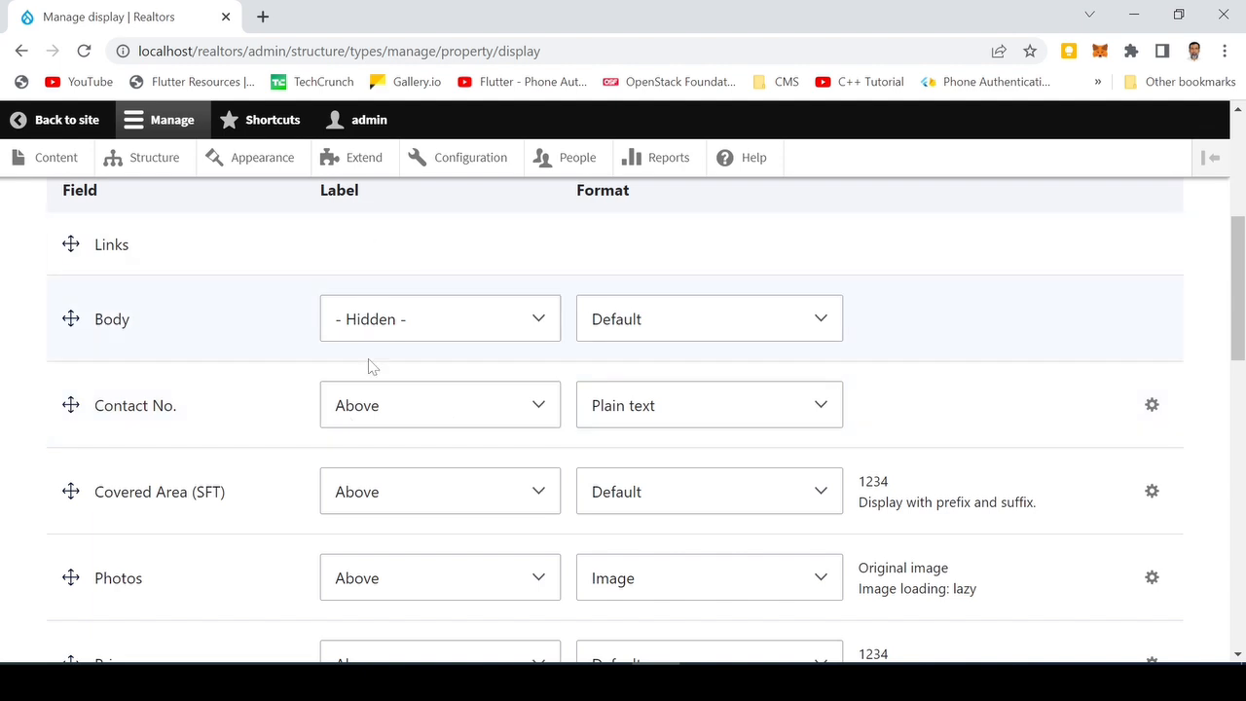
{"action": "left_click", "coordinate": [365, 413]}
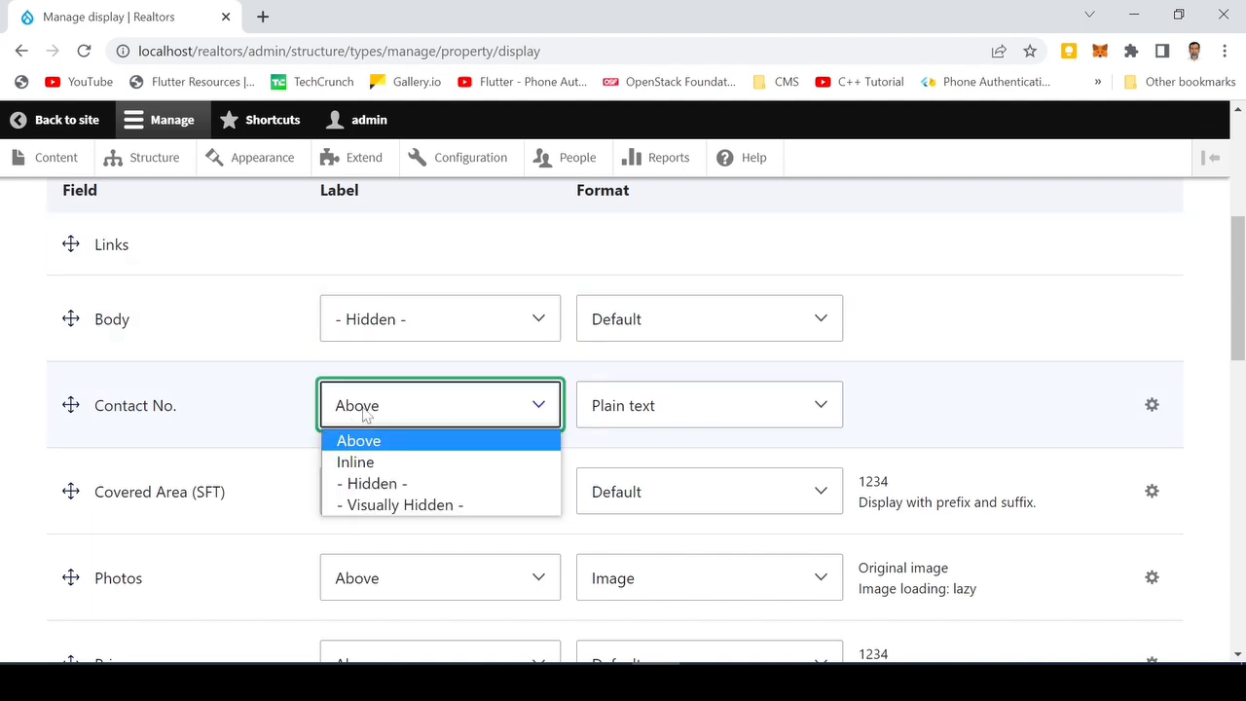
{"action": "left_click", "coordinate": [357, 473]}
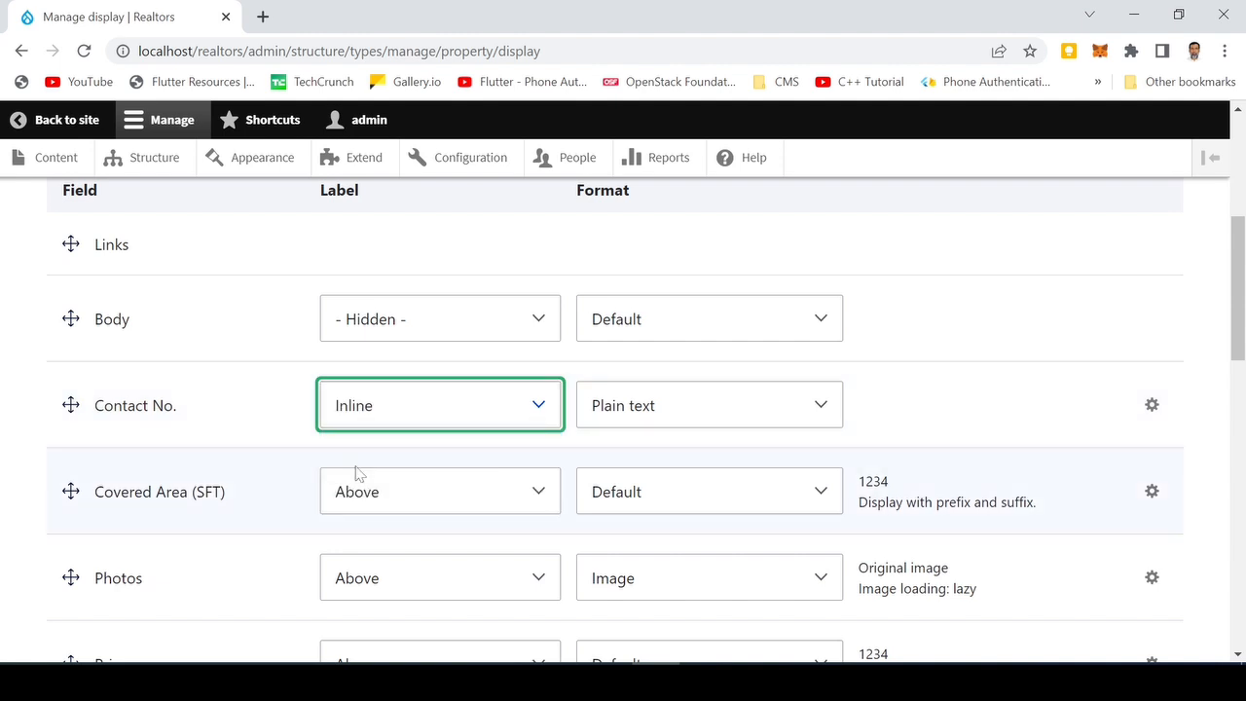
{"action": "left_click", "coordinate": [407, 499]}
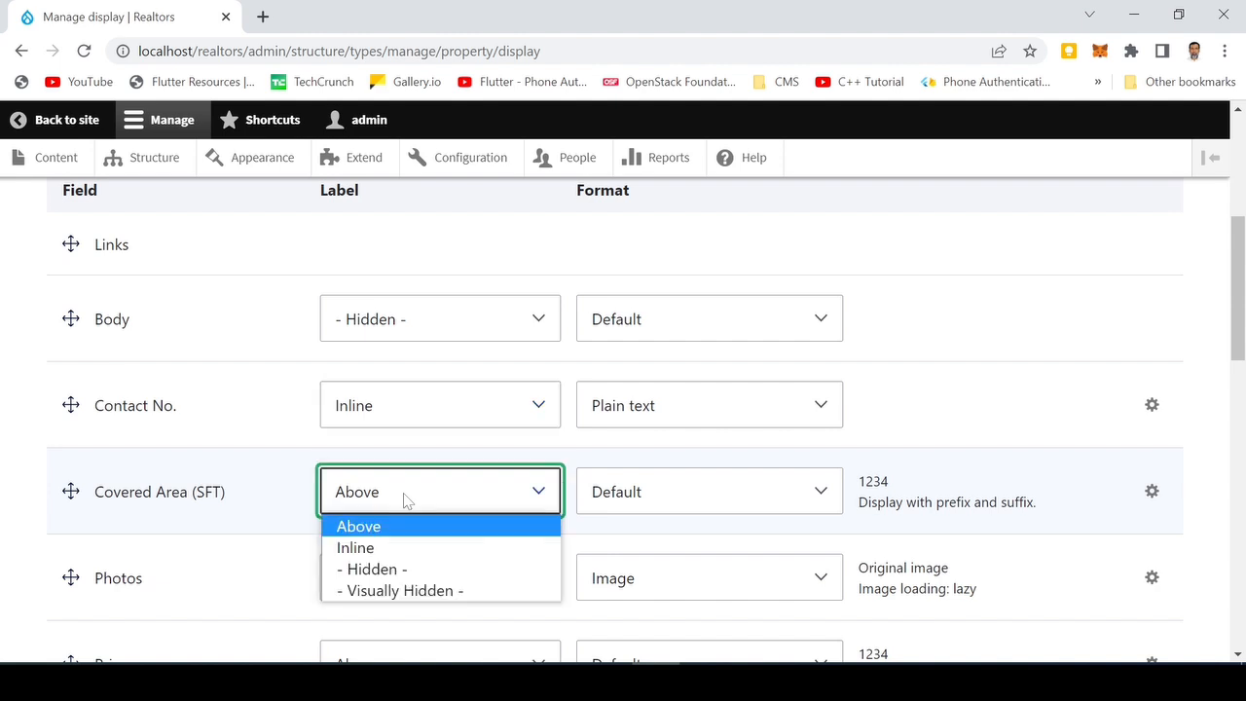
{"action": "left_click", "coordinate": [356, 548]}
Step: Hide the label of the Photos field and set the Price field's label to Inline
{"action": "scroll", "coordinate": [224, 524], "scroll_direction": "down", "scroll_amount": 2}
{"action": "left_click", "coordinate": [362, 388]}
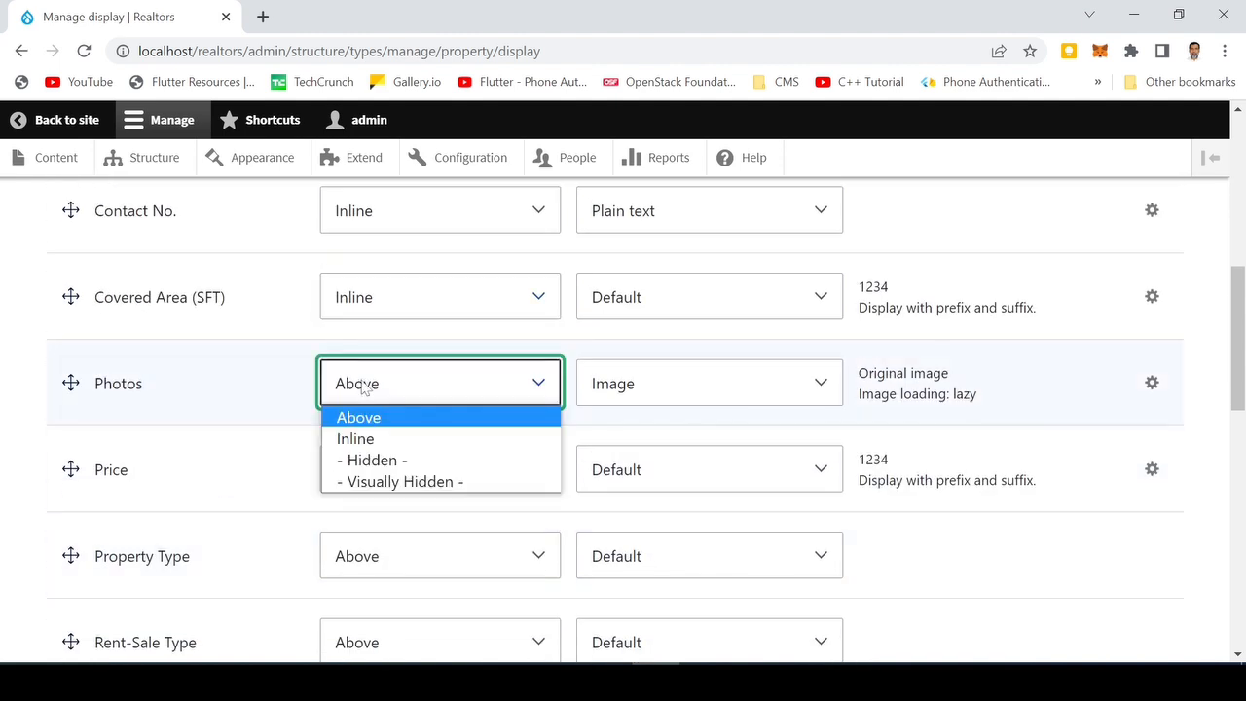
{"action": "left_click", "coordinate": [380, 463]}
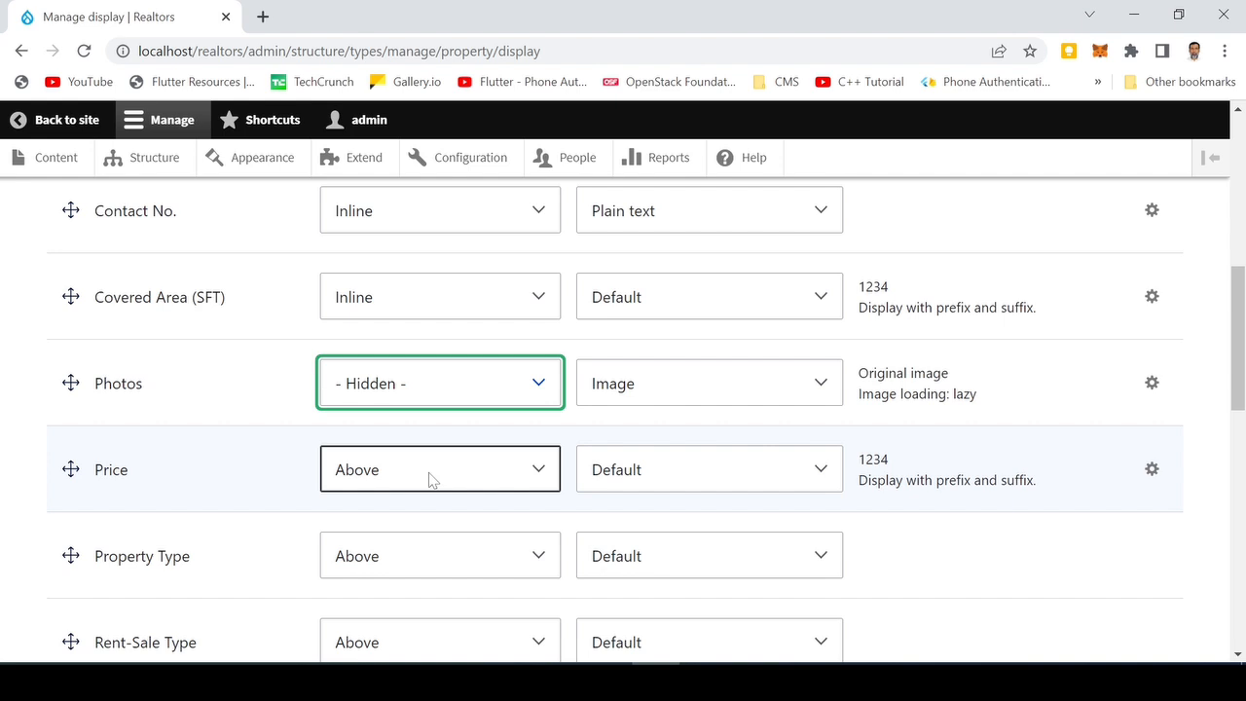
{"action": "left_click", "coordinate": [390, 477]}
{"action": "left_click", "coordinate": [378, 525]}
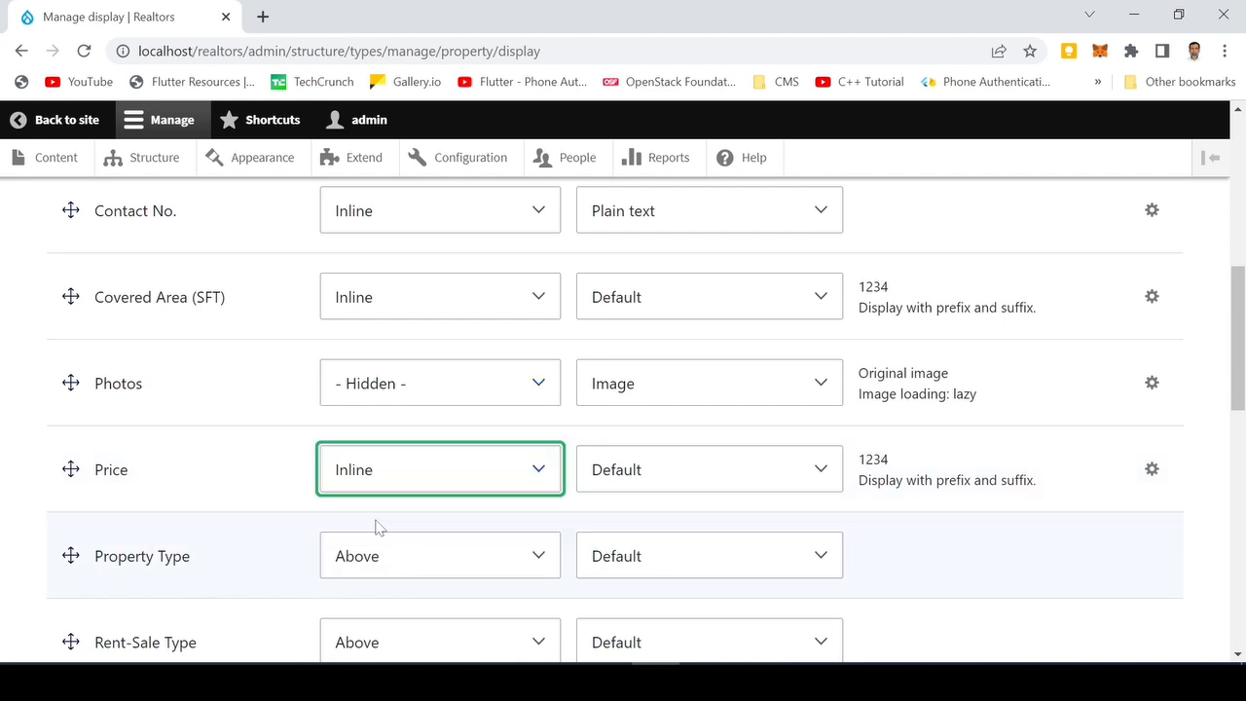
Step: Set the labels of the Property Type and Rent-Sale Type fields to Inline
{"action": "scroll", "coordinate": [379, 527], "scroll_direction": "down", "scroll_amount": 1}
{"action": "left_click", "coordinate": [373, 467]}
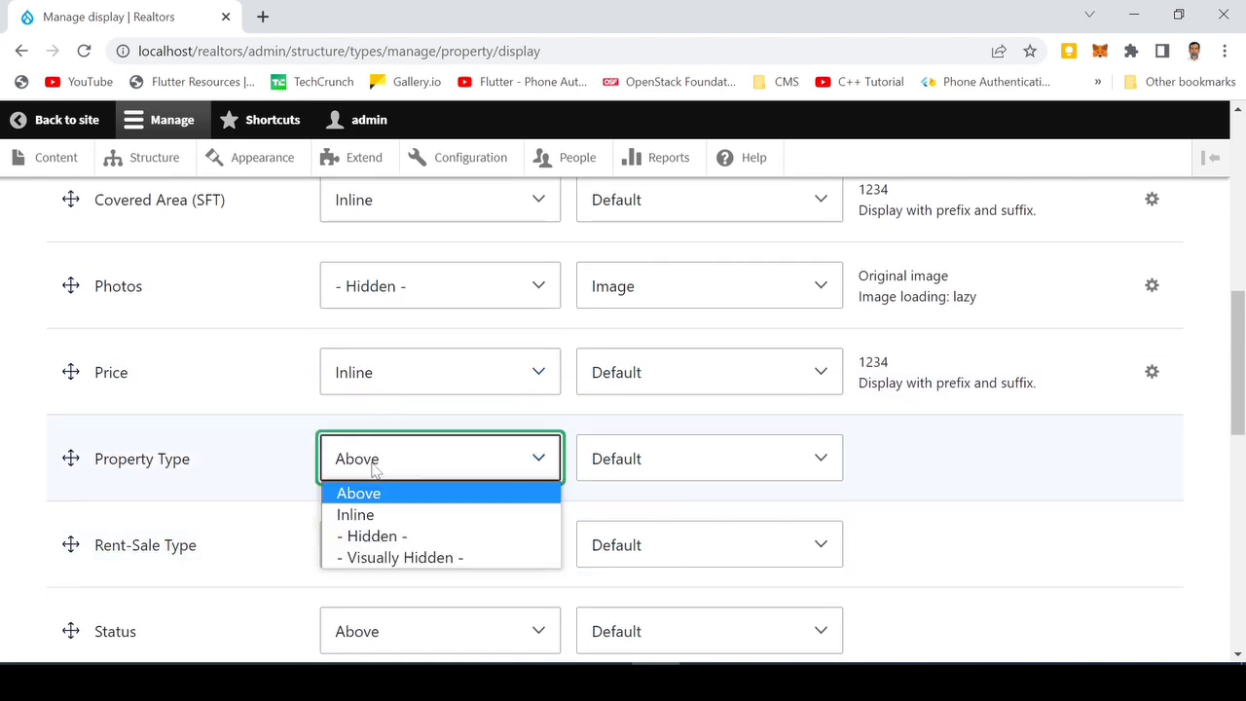
{"action": "left_click", "coordinate": [357, 518]}
{"action": "scroll", "coordinate": [275, 503], "scroll_direction": "down", "scroll_amount": 2}
{"action": "left_click", "coordinate": [376, 352]}
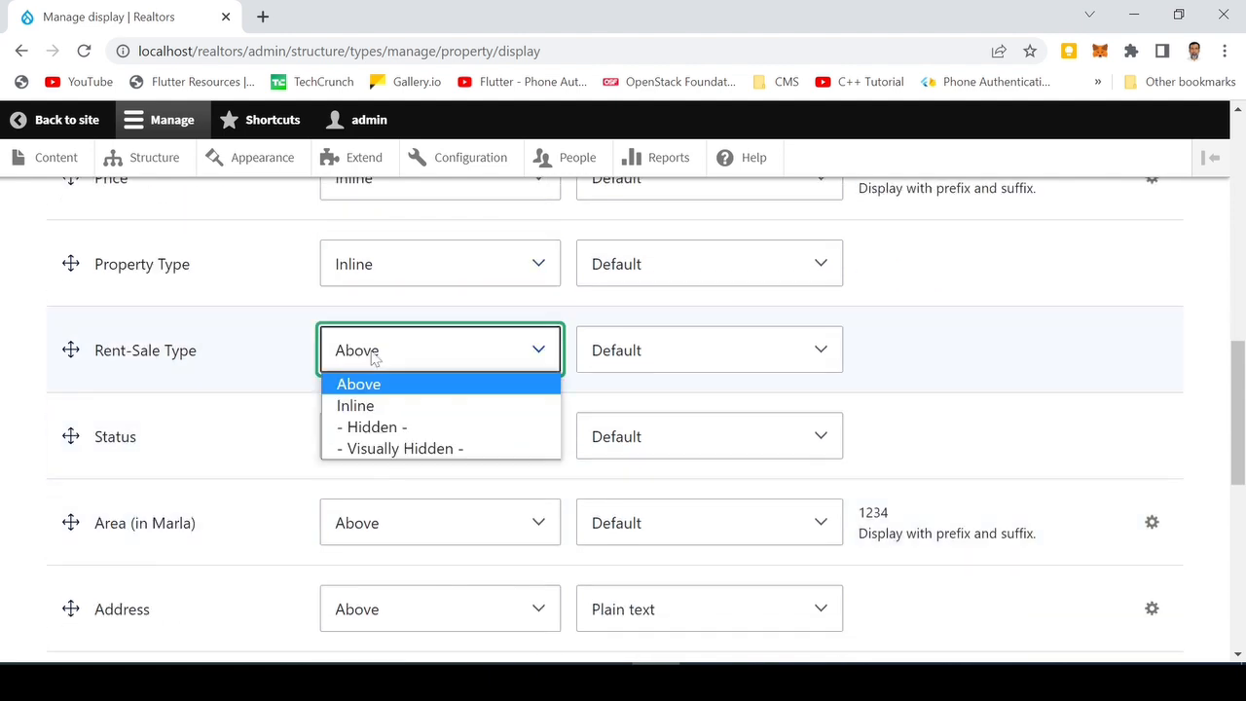
{"action": "left_click", "coordinate": [358, 405]}
Step: Set the labels of the Status, Area (in Marla) and Address fields to Inline
{"action": "left_click", "coordinate": [362, 446]}
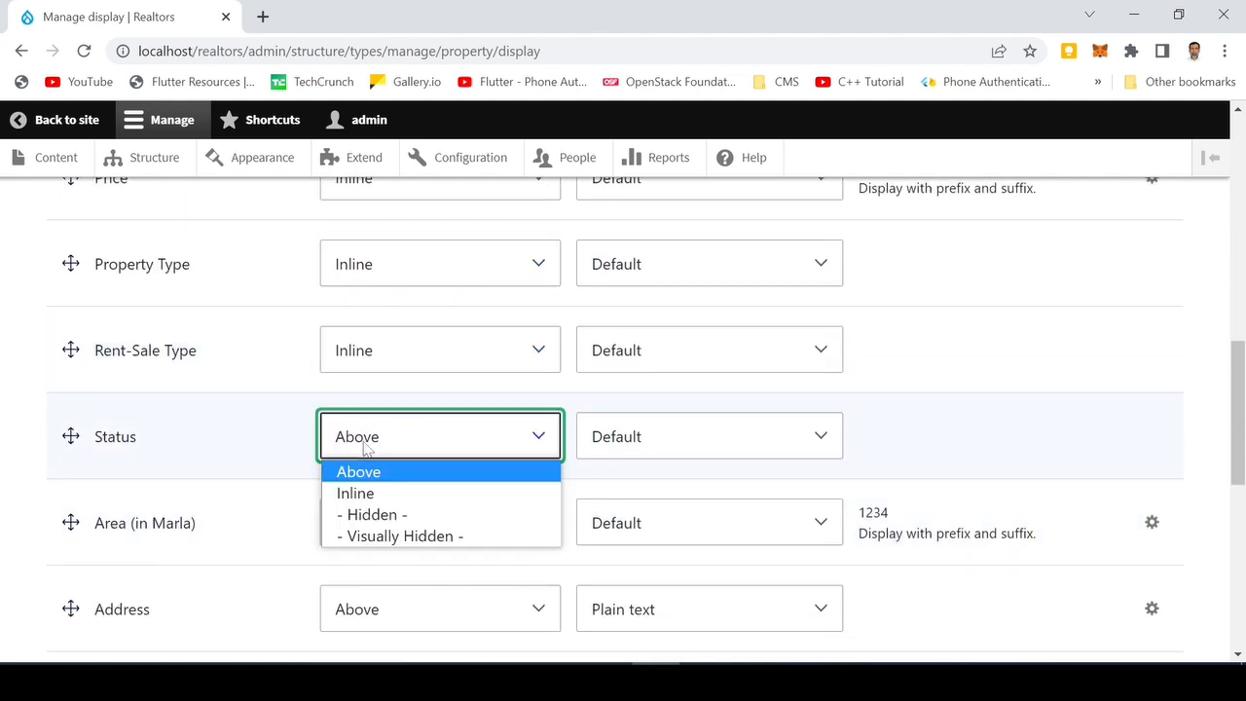
{"action": "left_click", "coordinate": [359, 494]}
{"action": "left_click", "coordinate": [370, 522]}
{"action": "left_click", "coordinate": [362, 579]}
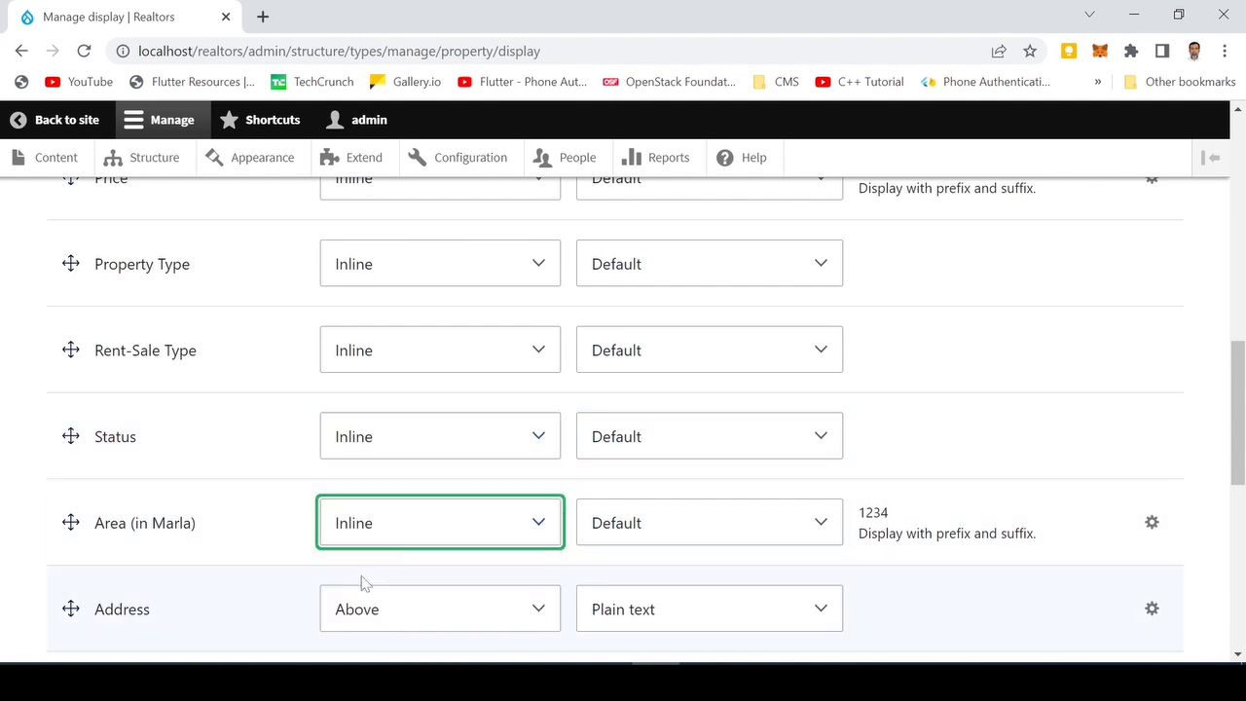
{"action": "scroll", "coordinate": [362, 582], "scroll_direction": "down", "scroll_amount": 1}
{"action": "left_click", "coordinate": [378, 514]}
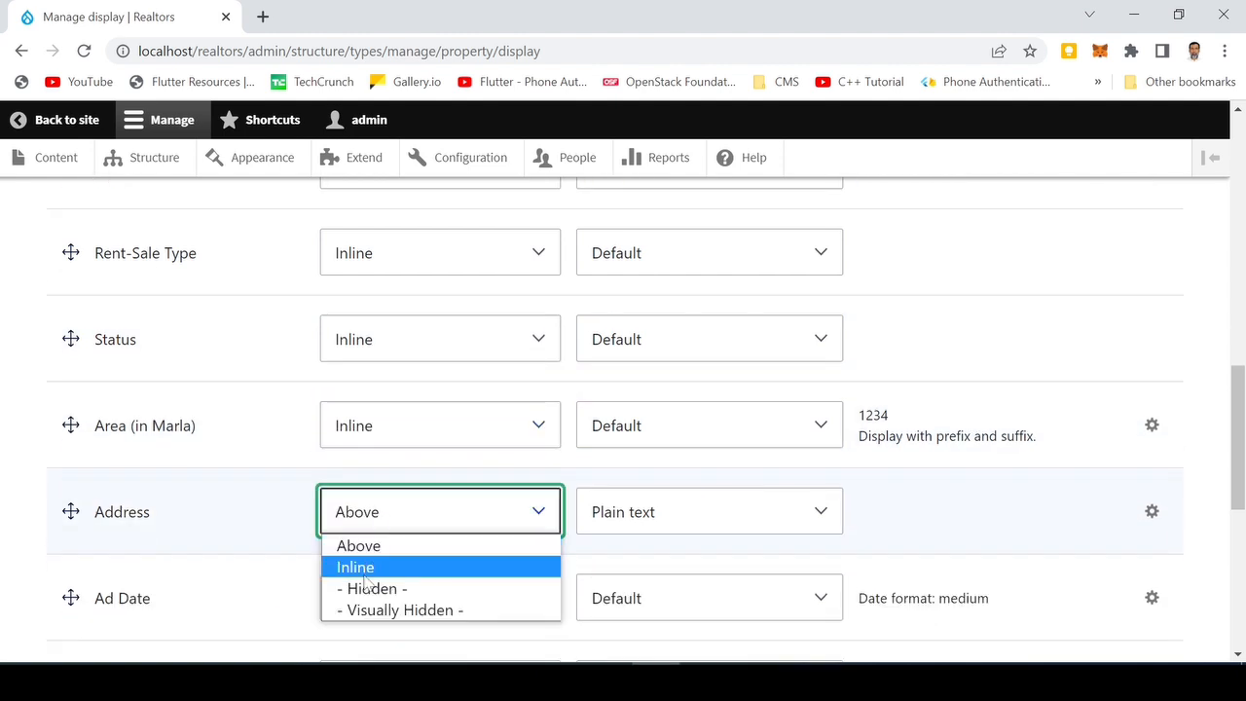
{"action": "left_click", "coordinate": [364, 569]}
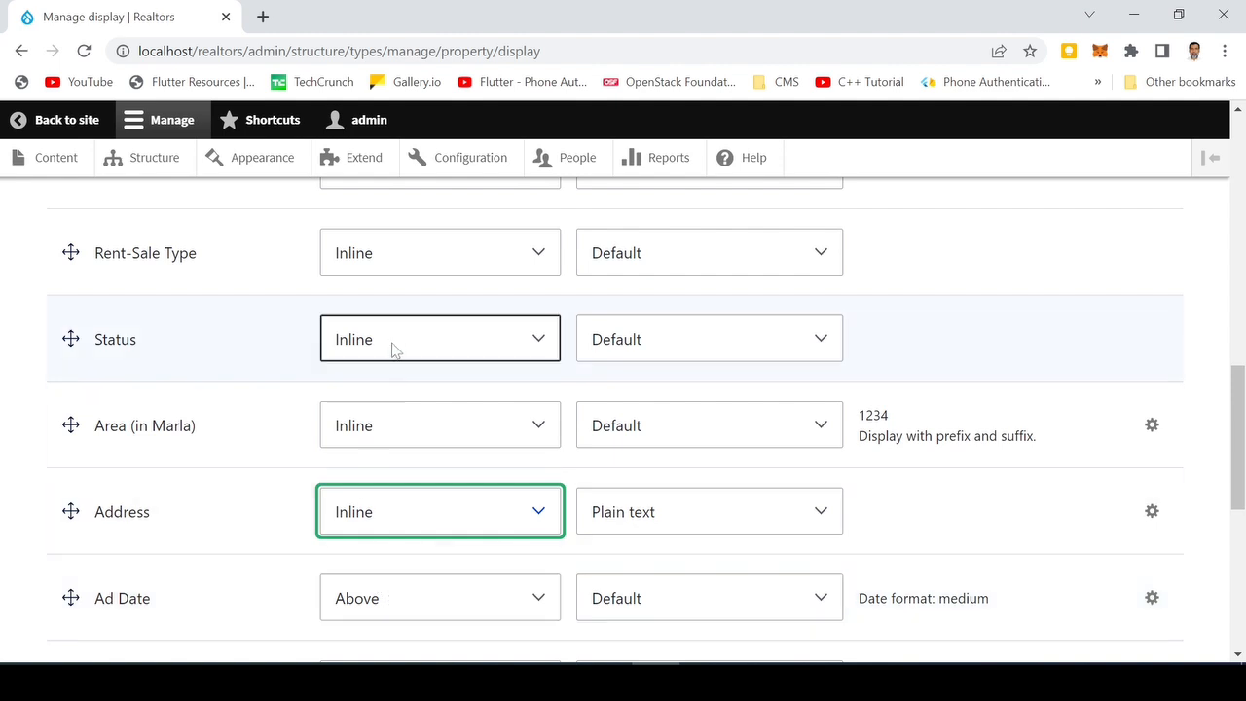
Step: Move the Status field into the Disabled section so it is left out of the property display
{"action": "scroll", "coordinate": [32, 405], "scroll_direction": "down", "scroll_amount": 3}
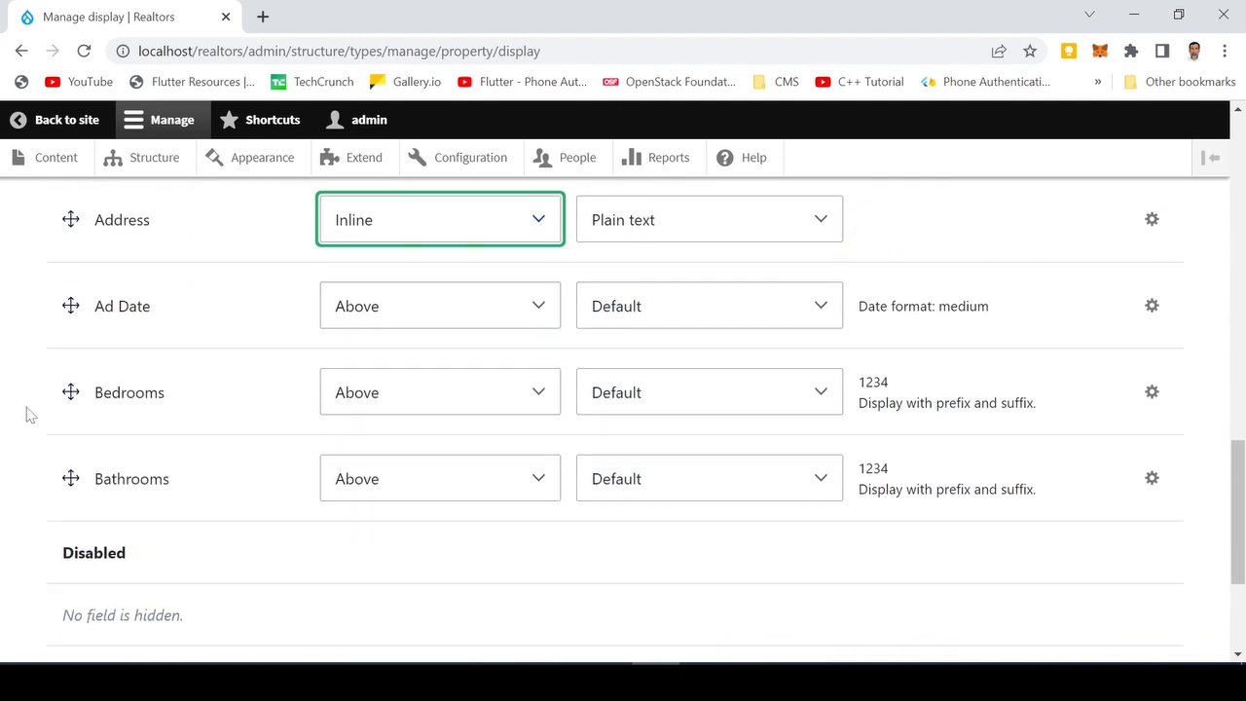
{"action": "scroll", "coordinate": [31, 415], "scroll_direction": "up", "scroll_amount": 3}
{"action": "scroll", "coordinate": [30, 418], "scroll_direction": "down", "scroll_amount": 2}
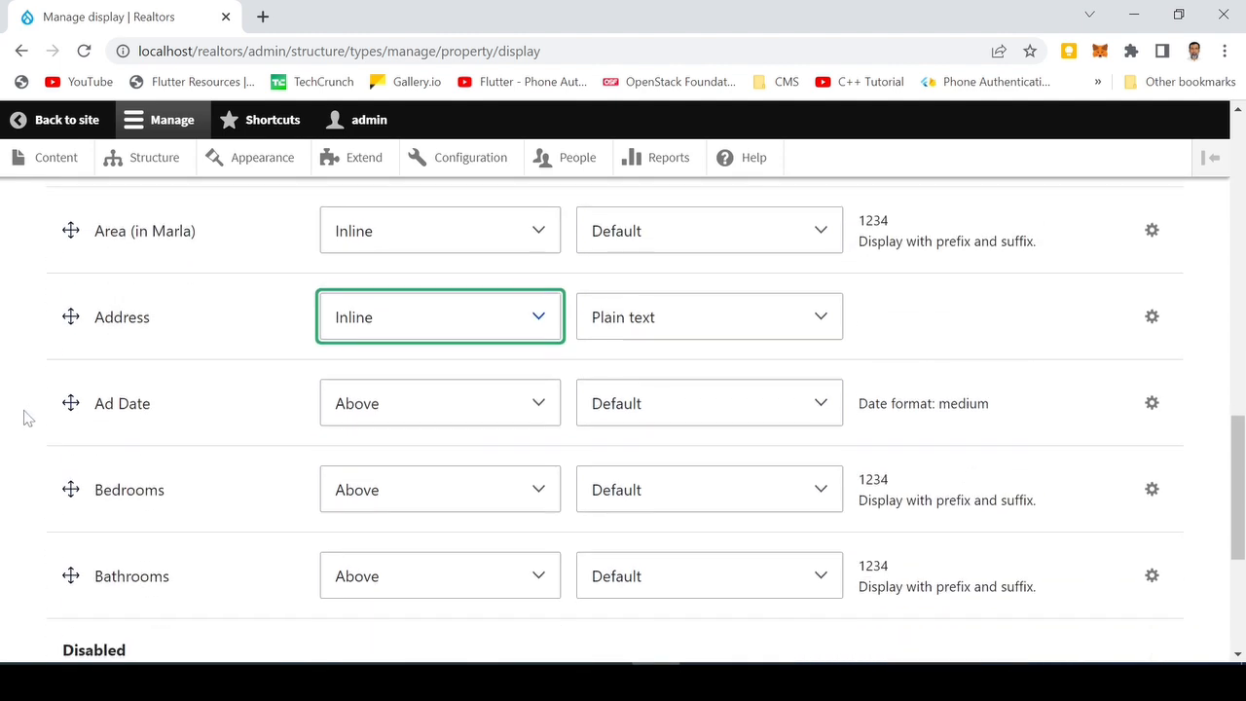
{"action": "scroll", "coordinate": [29, 418], "scroll_direction": "up", "scroll_amount": 1}
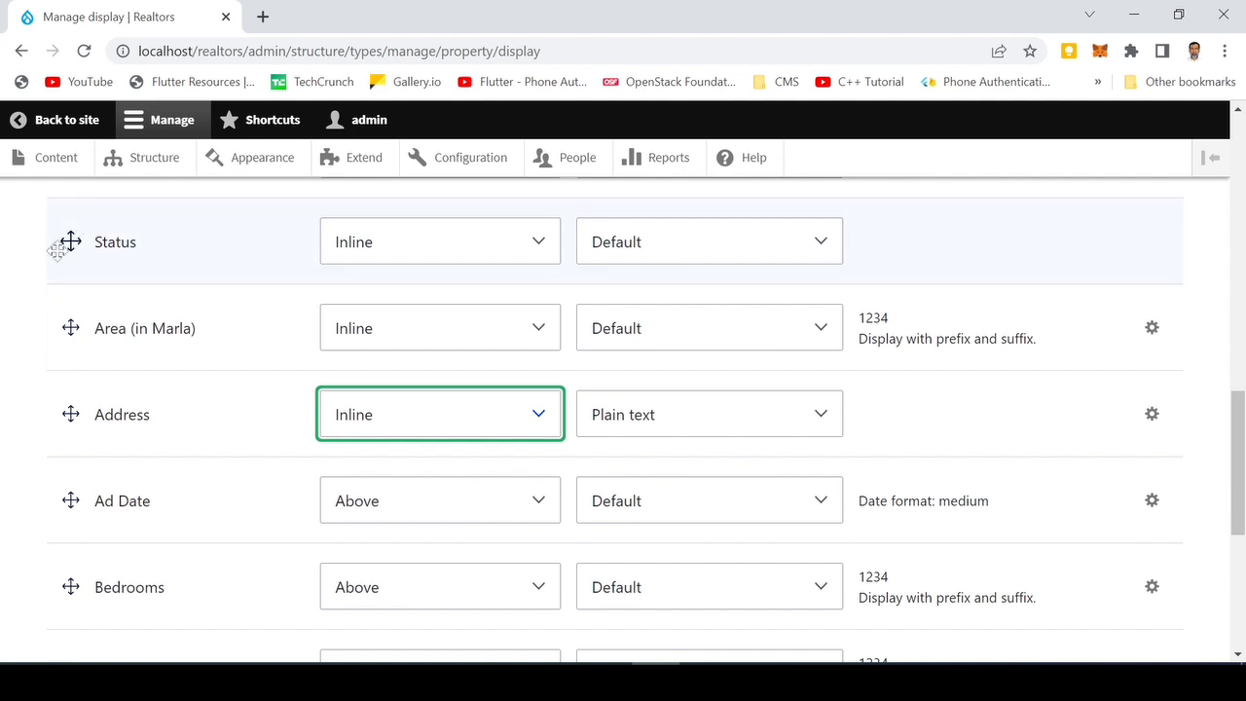
{"action": "left_click_drag", "start_coordinate": [68, 242], "coordinate": [82, 542]}
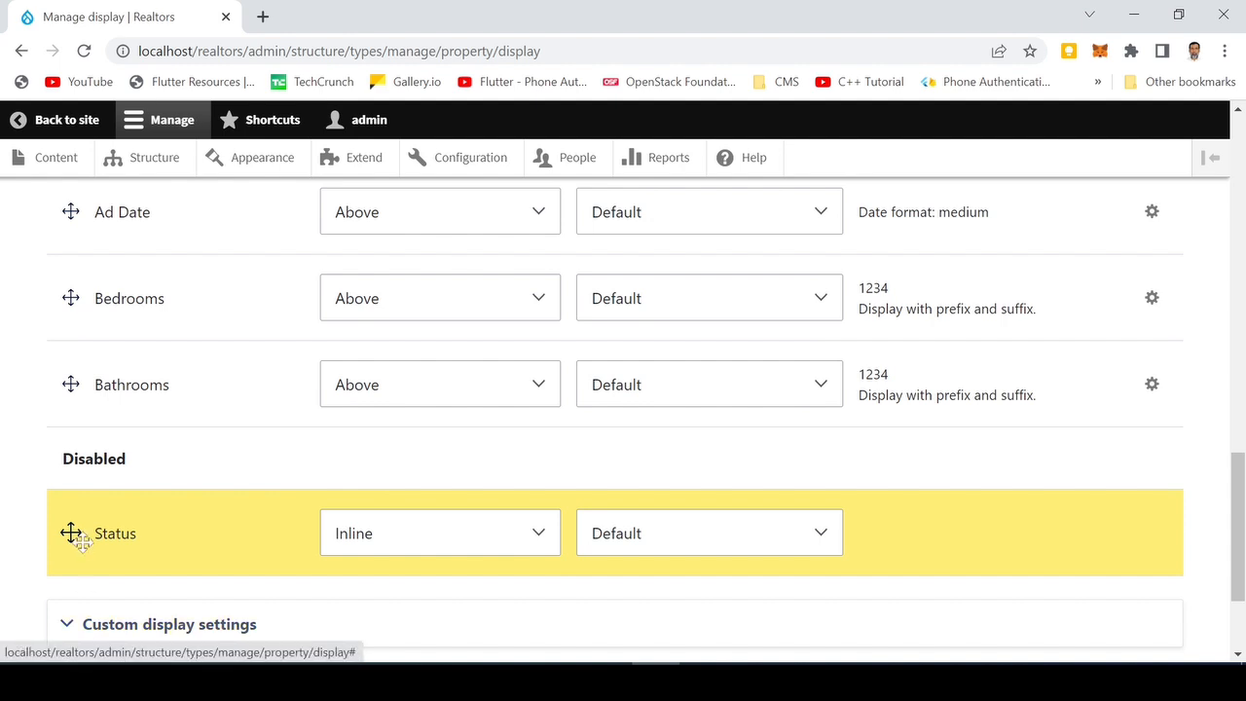
Step: Set the labels of the Ad Date, Bedrooms and Bathrooms fields to Inline
{"action": "scroll", "coordinate": [134, 484], "scroll_direction": "up", "scroll_amount": 1}
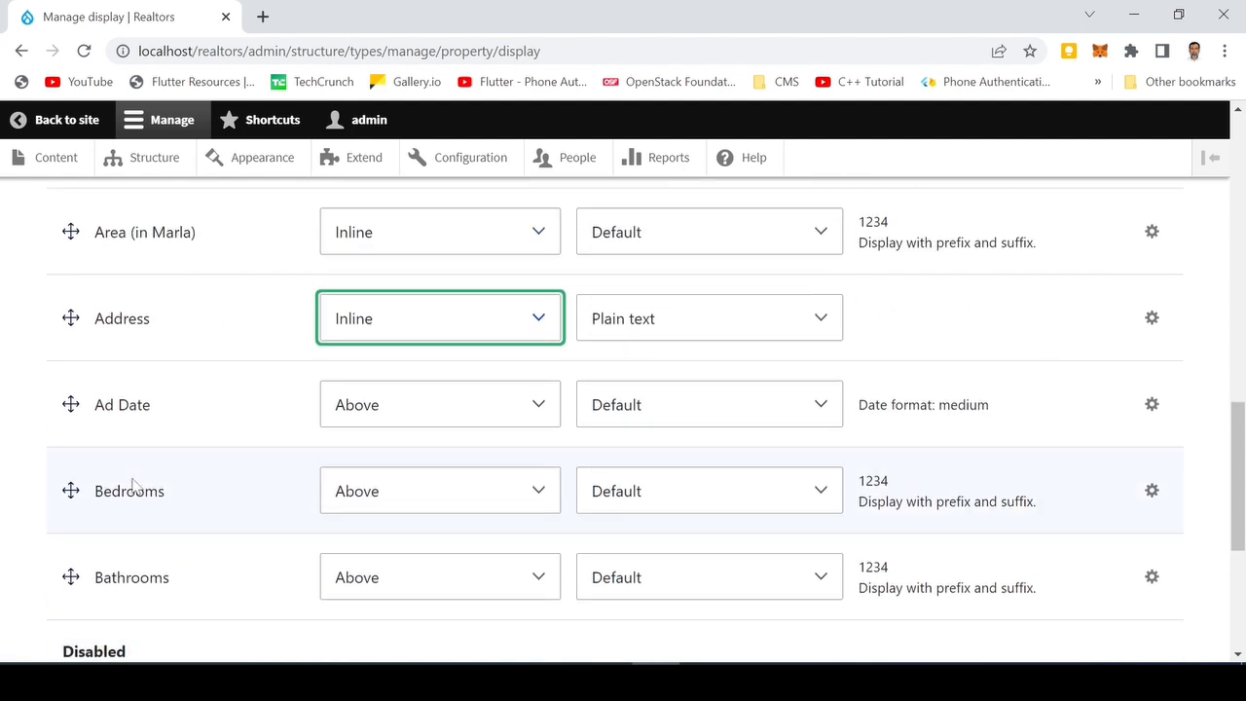
{"action": "left_click", "coordinate": [438, 418]}
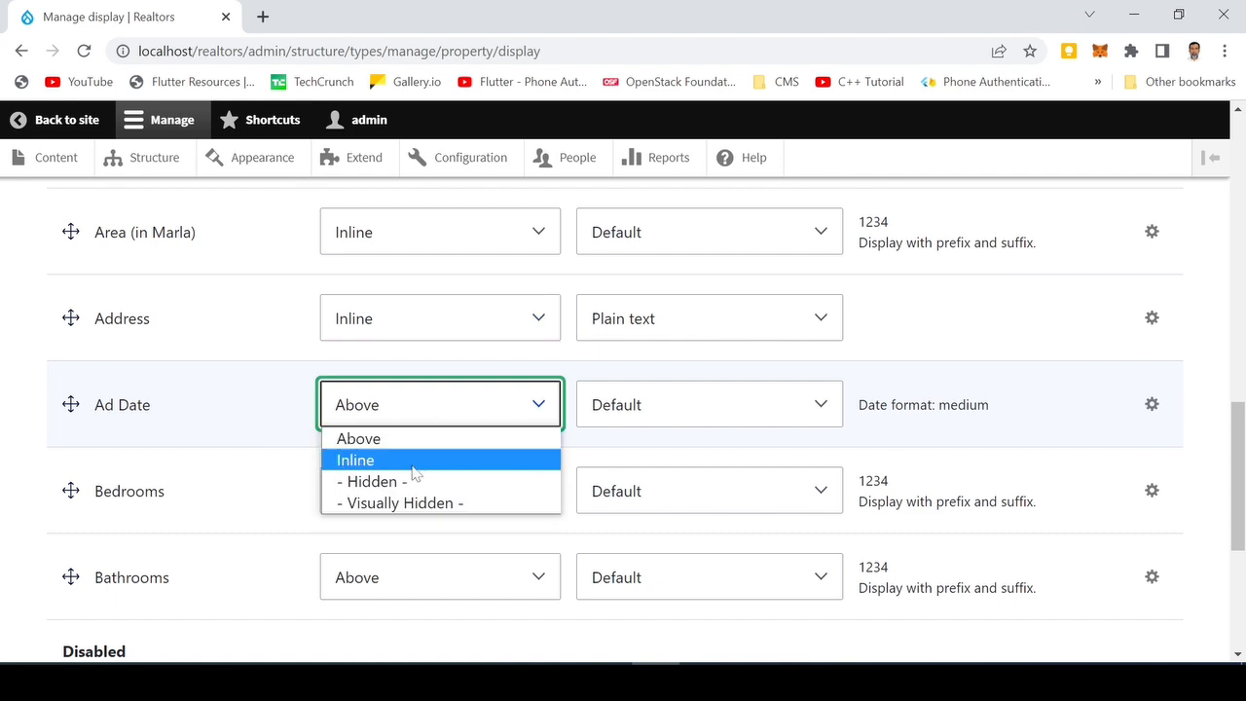
{"action": "left_click", "coordinate": [412, 460]}
{"action": "left_click", "coordinate": [375, 493]}
{"action": "left_click", "coordinate": [370, 545]}
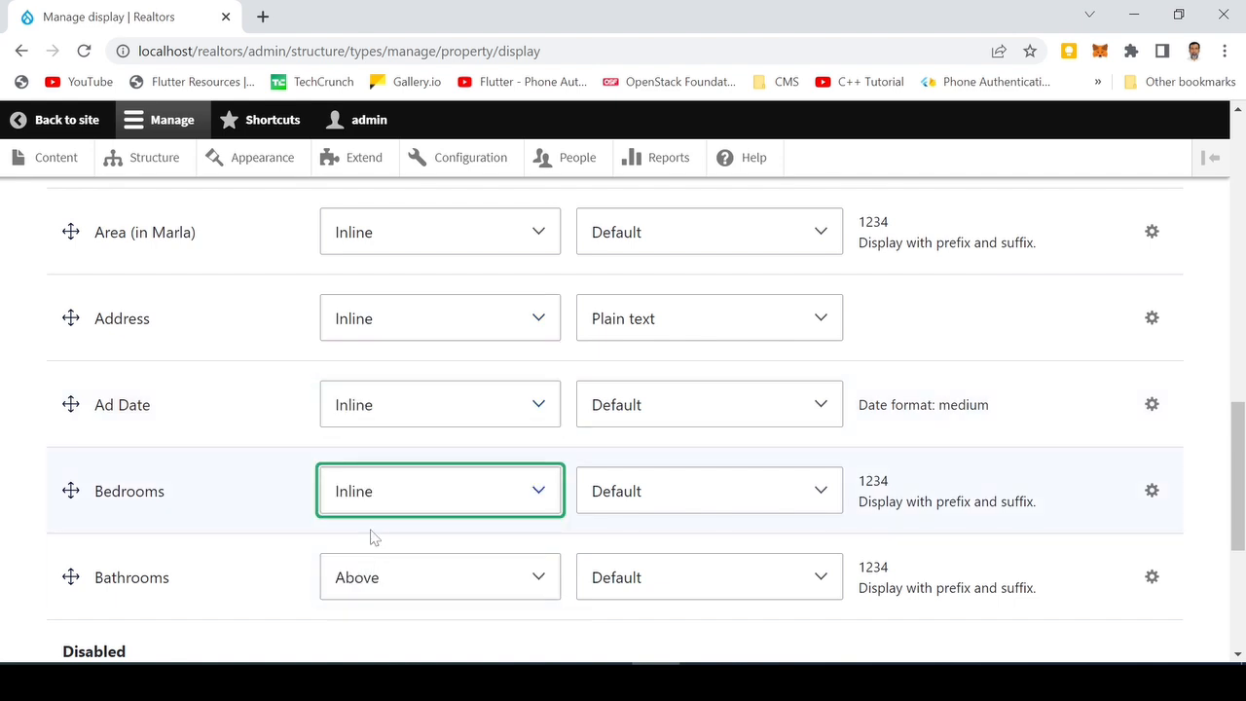
{"action": "scroll", "coordinate": [366, 507], "scroll_direction": "down", "scroll_amount": 1}
{"action": "left_click", "coordinate": [365, 487]}
{"action": "left_click", "coordinate": [356, 535]}
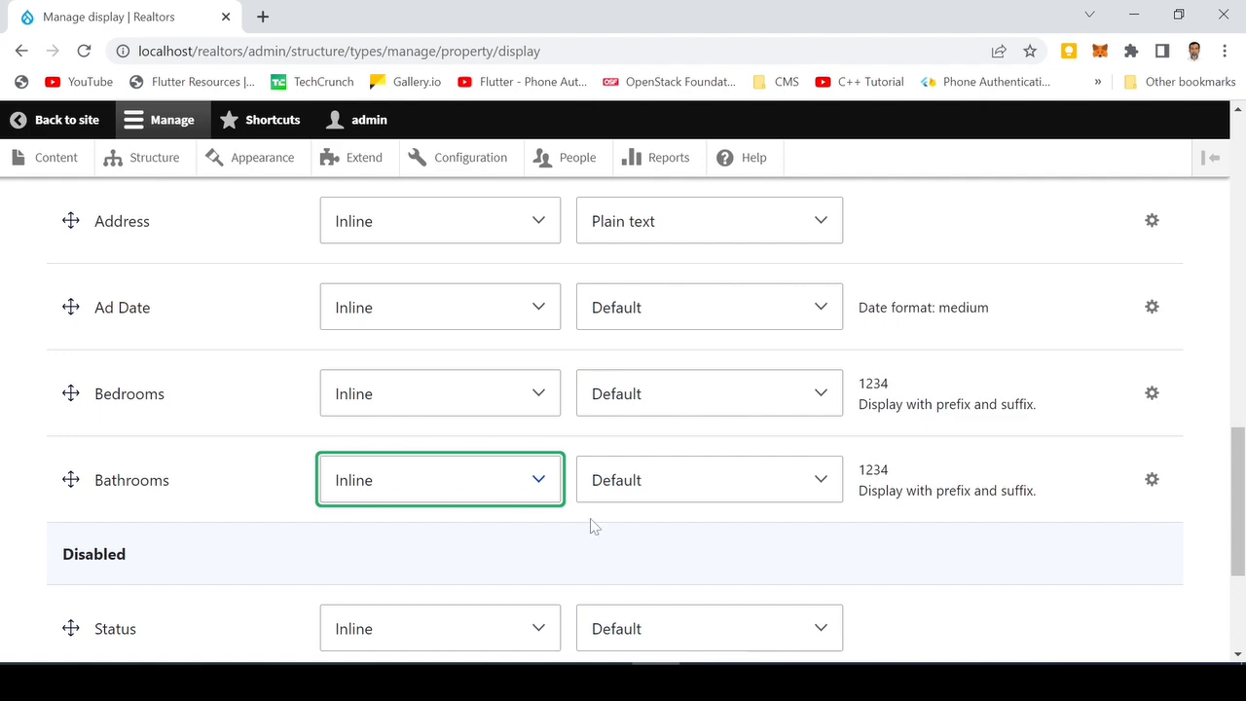
Step: Review the Property content type's field list and save the display settings
{"action": "scroll", "coordinate": [617, 493], "scroll_direction": "up", "scroll_amount": 5}
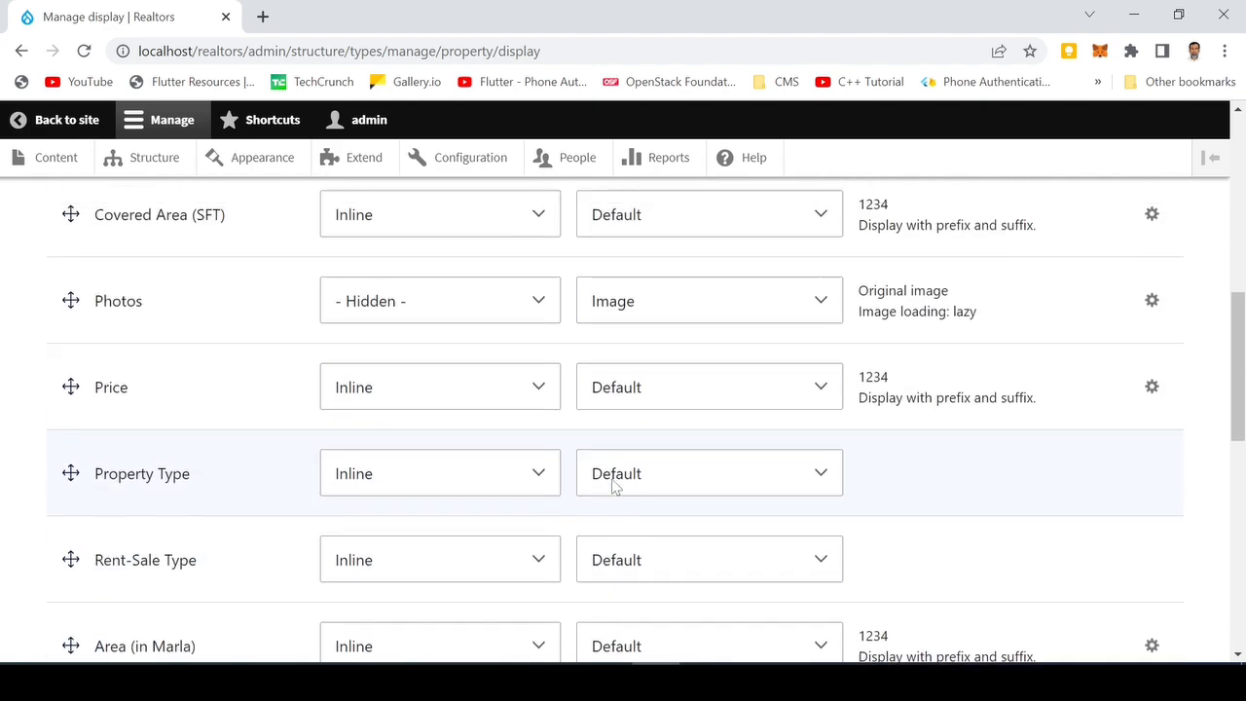
{"action": "scroll", "coordinate": [616, 487], "scroll_direction": "up", "scroll_amount": 7}
{"action": "scroll", "coordinate": [223, 465], "scroll_direction": "down", "scroll_amount": 12}
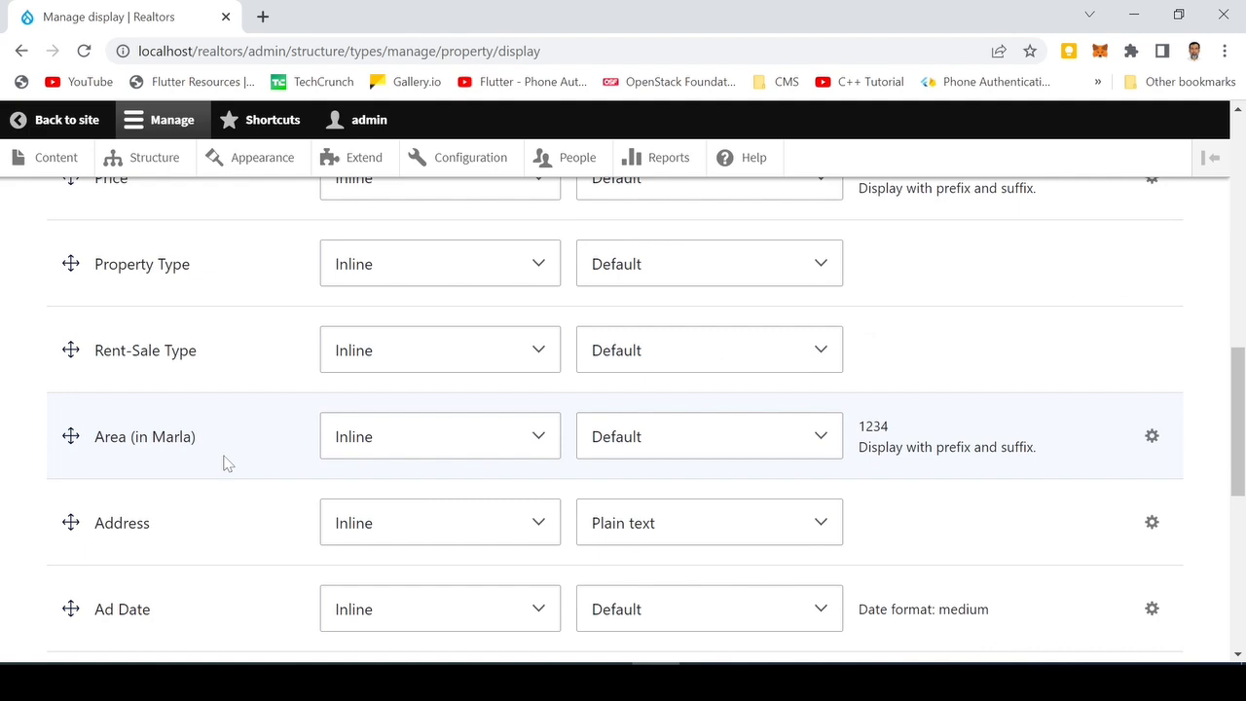
{"action": "left_click", "coordinate": [94, 538]}
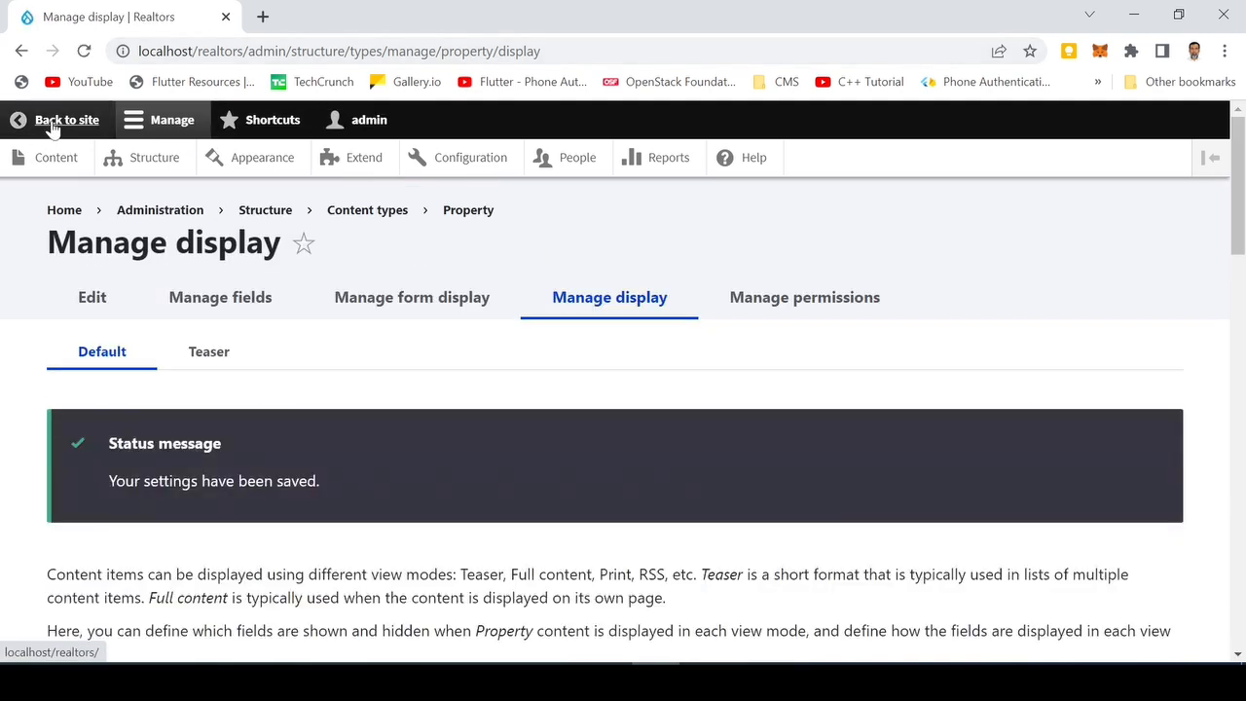
Step: Open the site's front page with the Properties listing in a new browser tab
{"action": "right_click", "coordinate": [55, 124]}
{"action": "left_click", "coordinate": [72, 138]}
{"action": "left_click", "coordinate": [356, 18]}
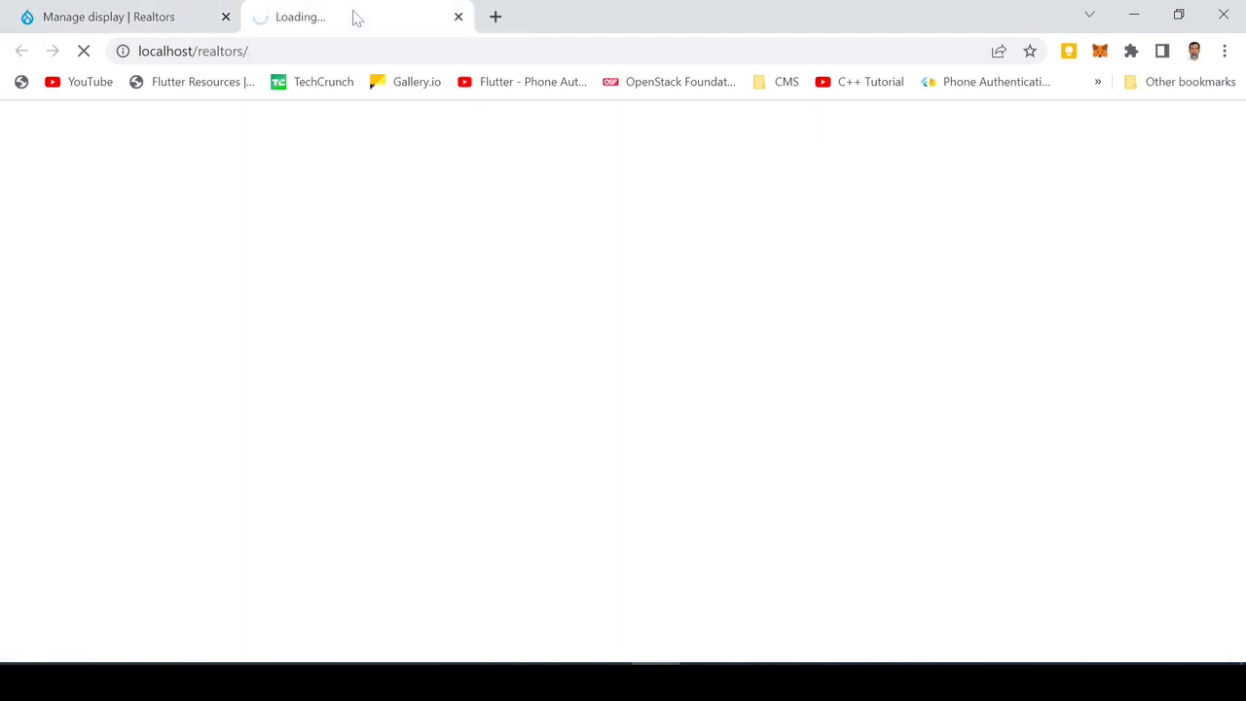
Step: Examine the Properties grid on the site, checking the inline labels, photos, author lines and spacing of the listings
{"action": "scroll", "coordinate": [815, 359], "scroll_direction": "down", "scroll_amount": 5}
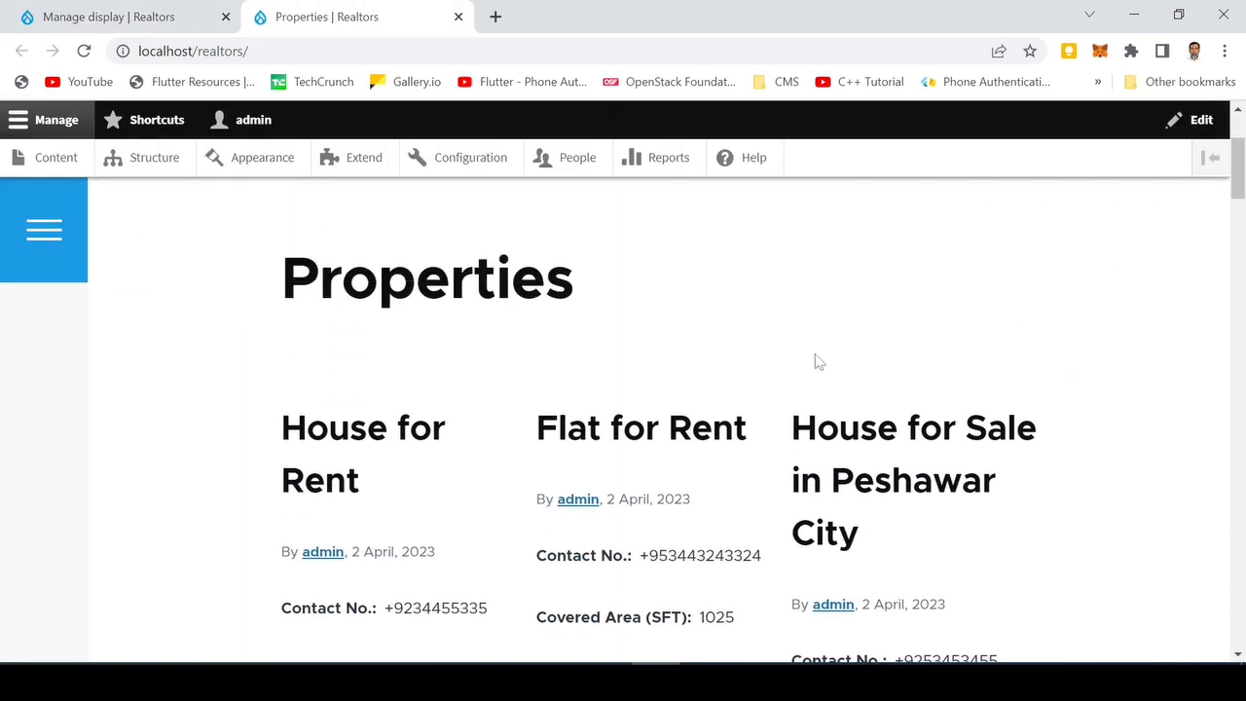
{"action": "scroll", "coordinate": [248, 370], "scroll_direction": "down", "scroll_amount": 6}
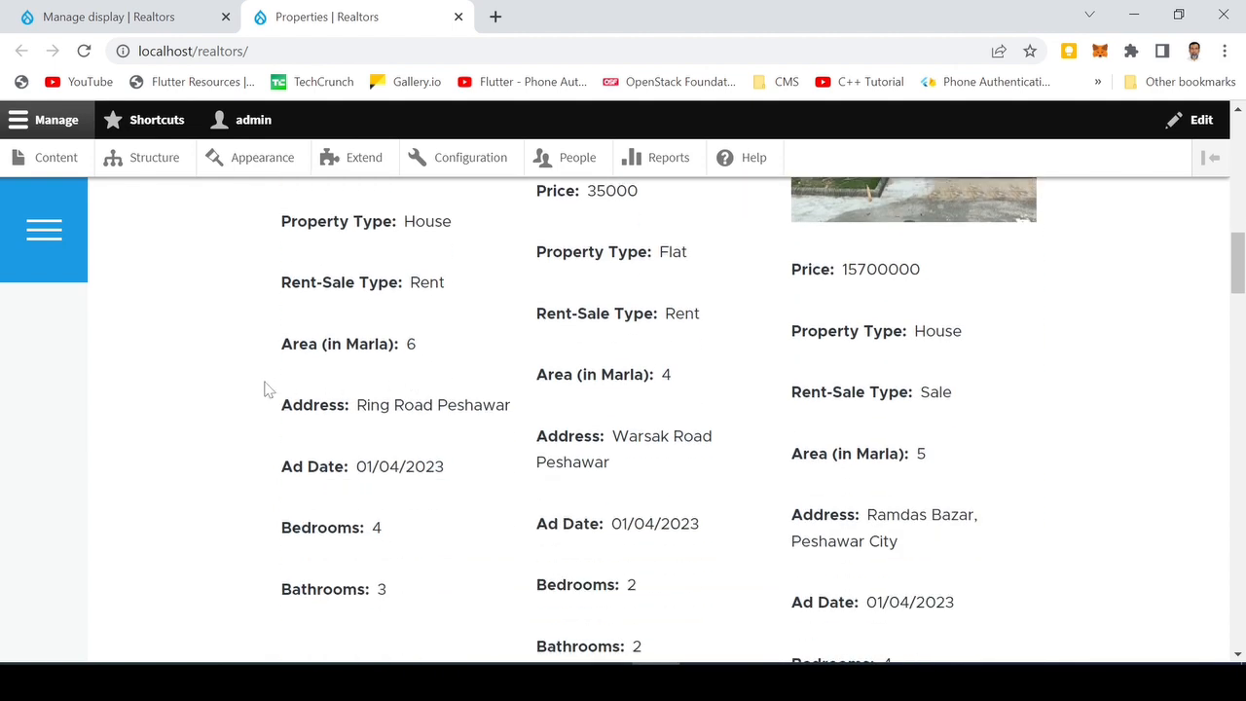
{"action": "scroll", "coordinate": [269, 389], "scroll_direction": "down", "scroll_amount": 2}
{"action": "scroll", "coordinate": [358, 386], "scroll_direction": "down", "scroll_amount": 8}
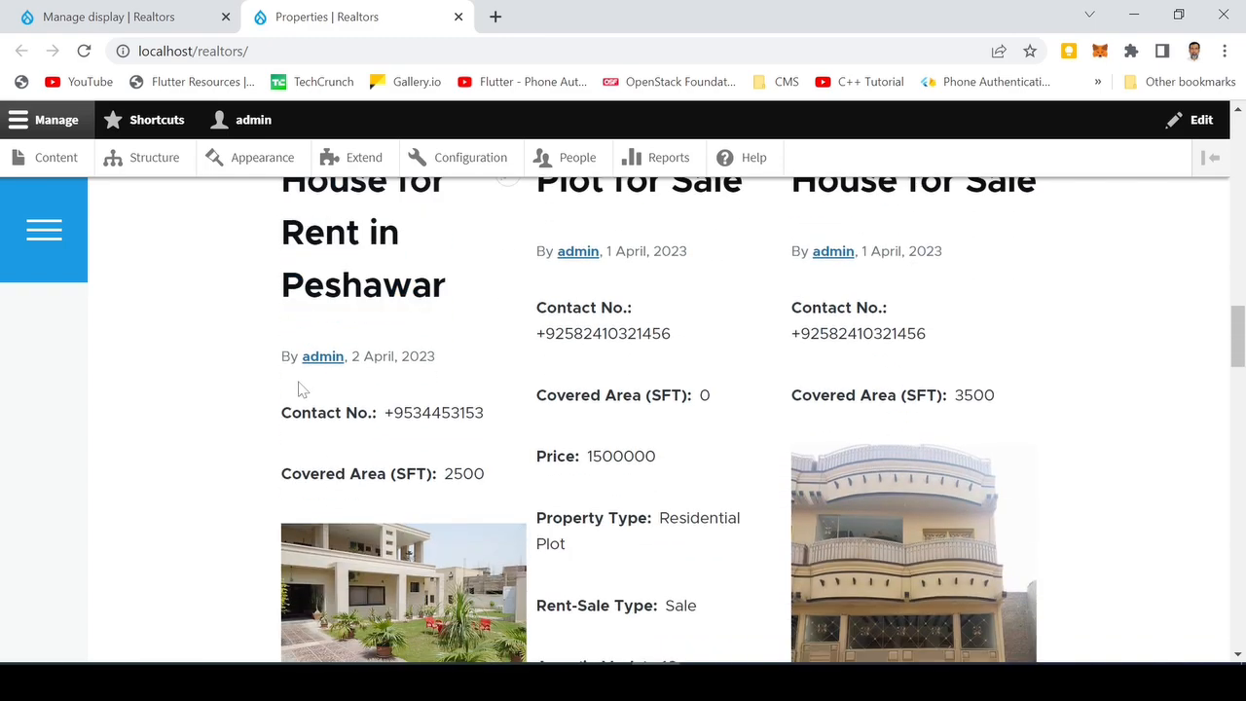
{"action": "scroll", "coordinate": [282, 390], "scroll_direction": "up", "scroll_amount": 15}
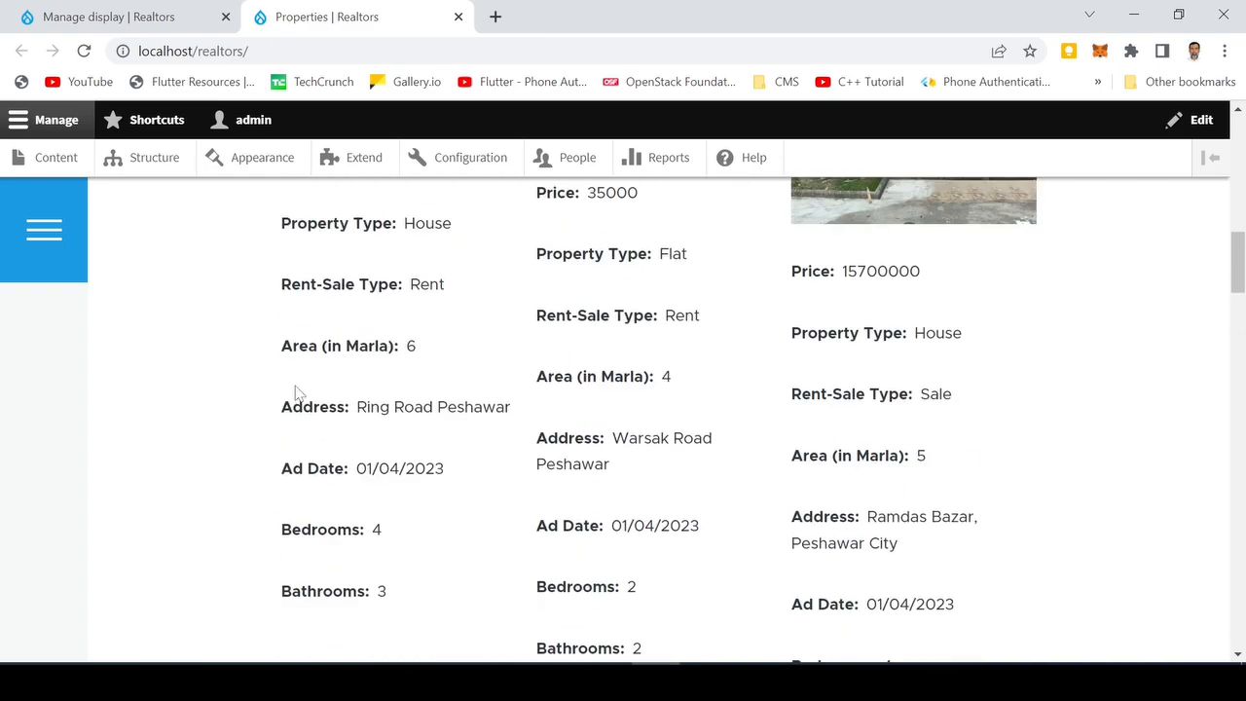
{"action": "scroll", "coordinate": [297, 386], "scroll_direction": "up", "scroll_amount": 3}
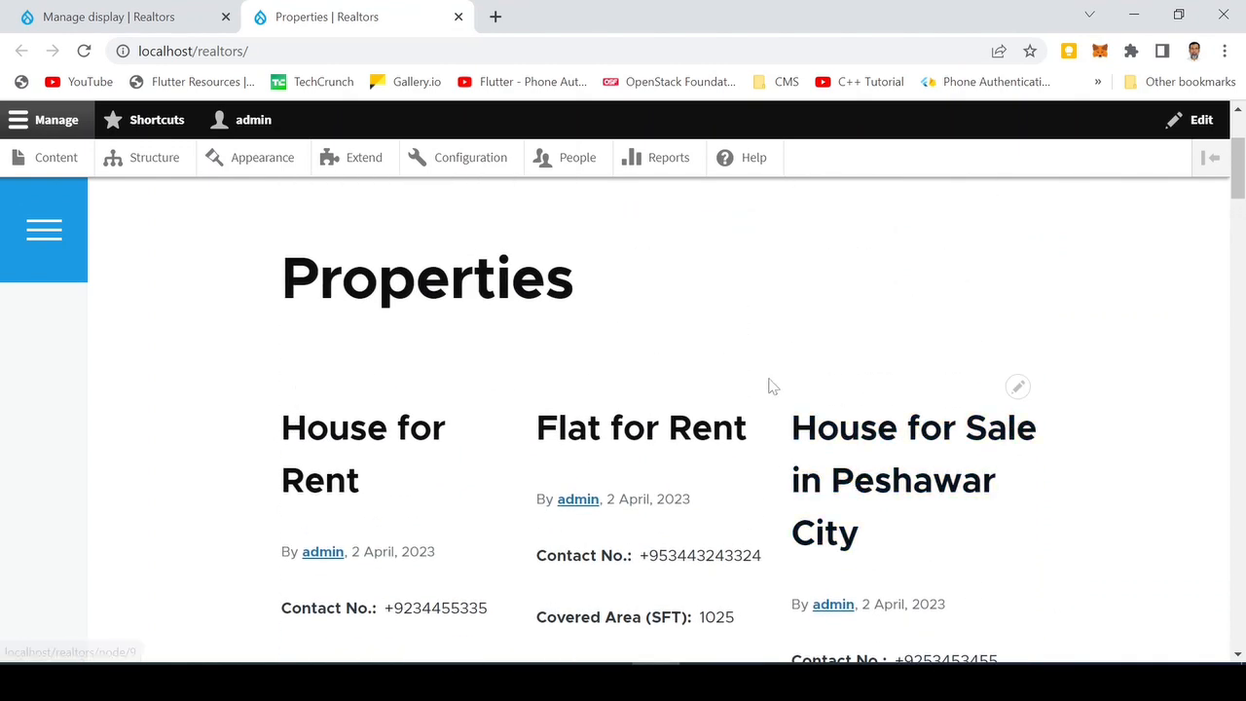
{"action": "scroll", "coordinate": [770, 386], "scroll_direction": "down", "scroll_amount": 2}
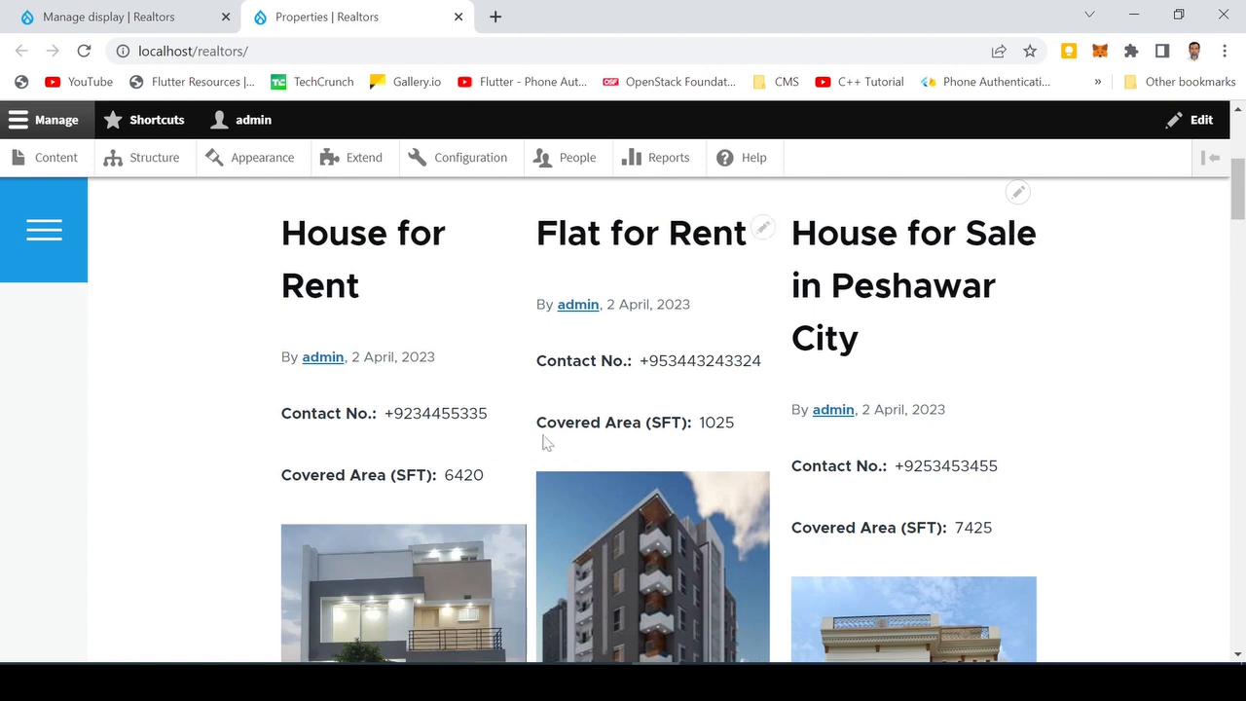
{"action": "scroll", "coordinate": [542, 439], "scroll_direction": "down", "scroll_amount": 3}
{"action": "scroll", "coordinate": [417, 461], "scroll_direction": "up", "scroll_amount": 2}
{"action": "scroll", "coordinate": [417, 461], "scroll_direction": "up", "scroll_amount": 5}
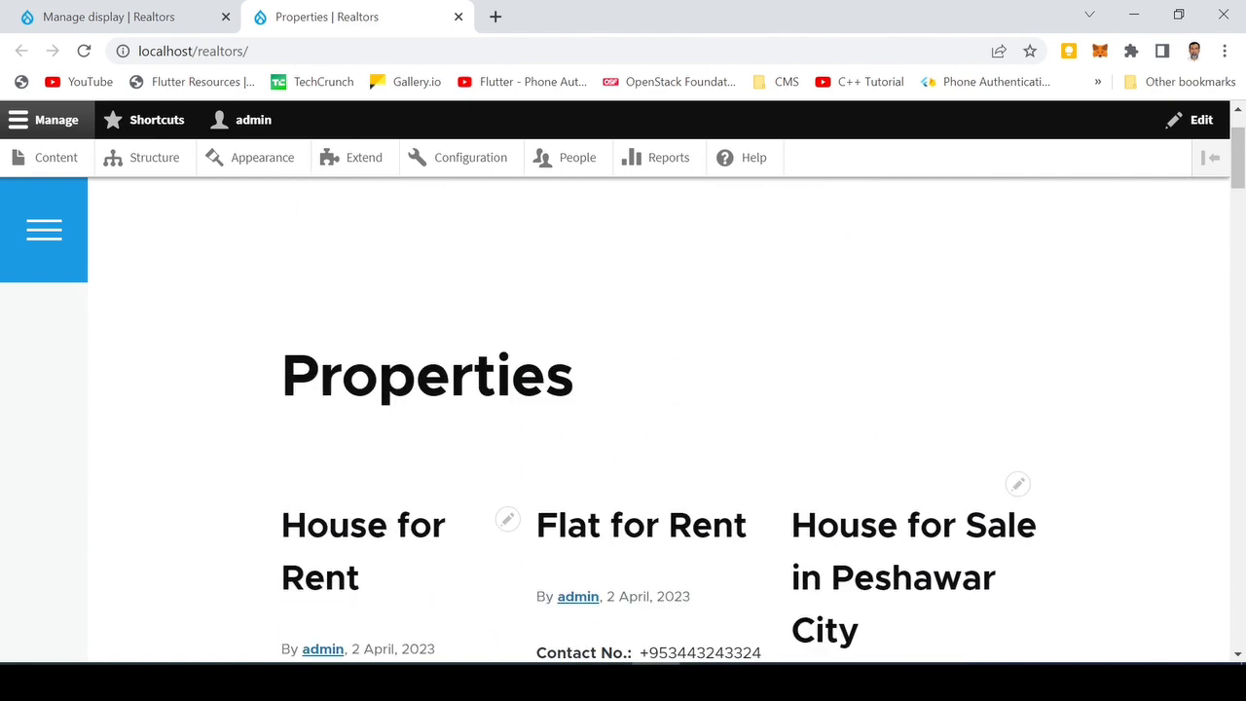
Step: Return to the site administration and open the Properties view for editing from the list of views
{"action": "left_click", "coordinate": [143, 13]}
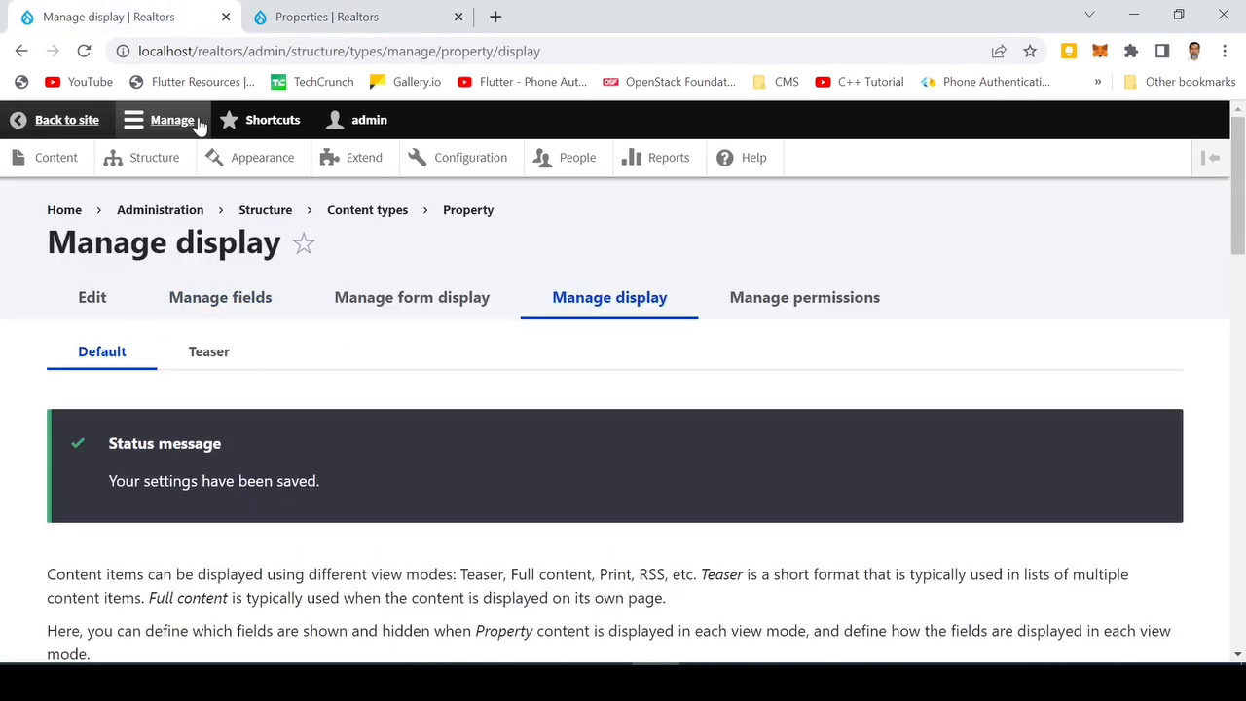
{"action": "left_click", "coordinate": [141, 159]}
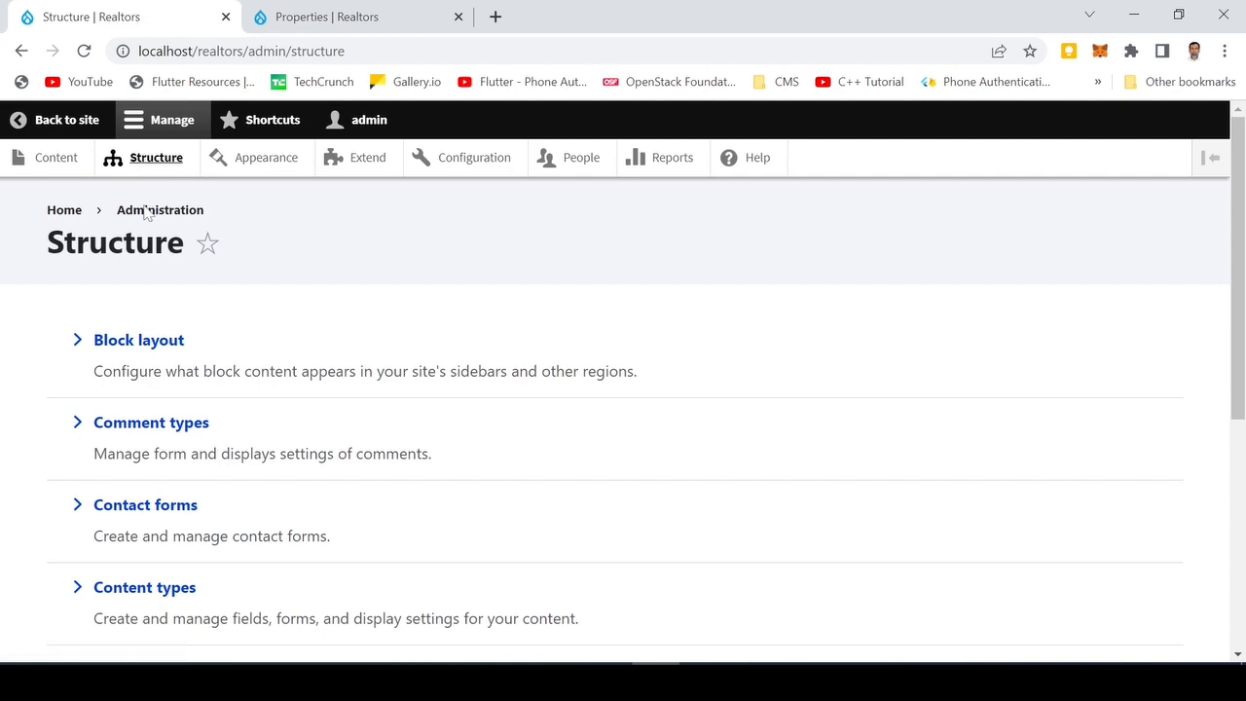
{"action": "scroll", "coordinate": [190, 490], "scroll_direction": "down", "scroll_amount": 2}
{"action": "scroll", "coordinate": [172, 603], "scroll_direction": "down", "scroll_amount": 2}
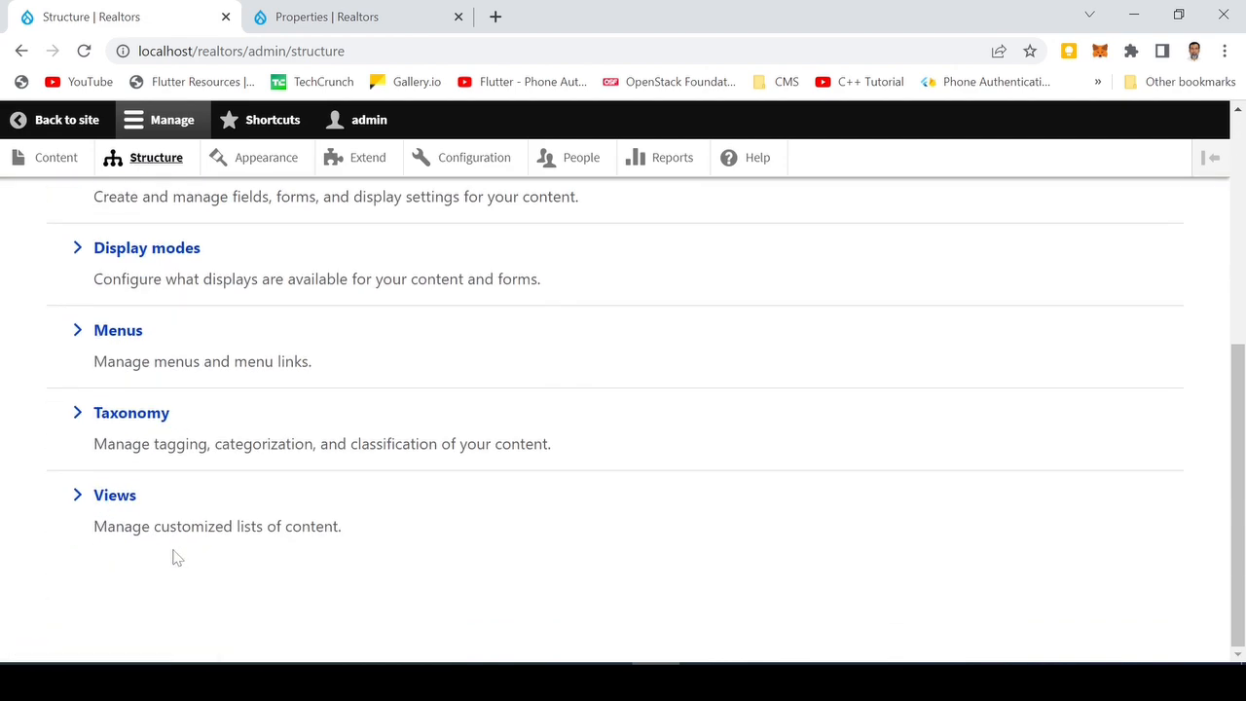
{"action": "left_click", "coordinate": [115, 497]}
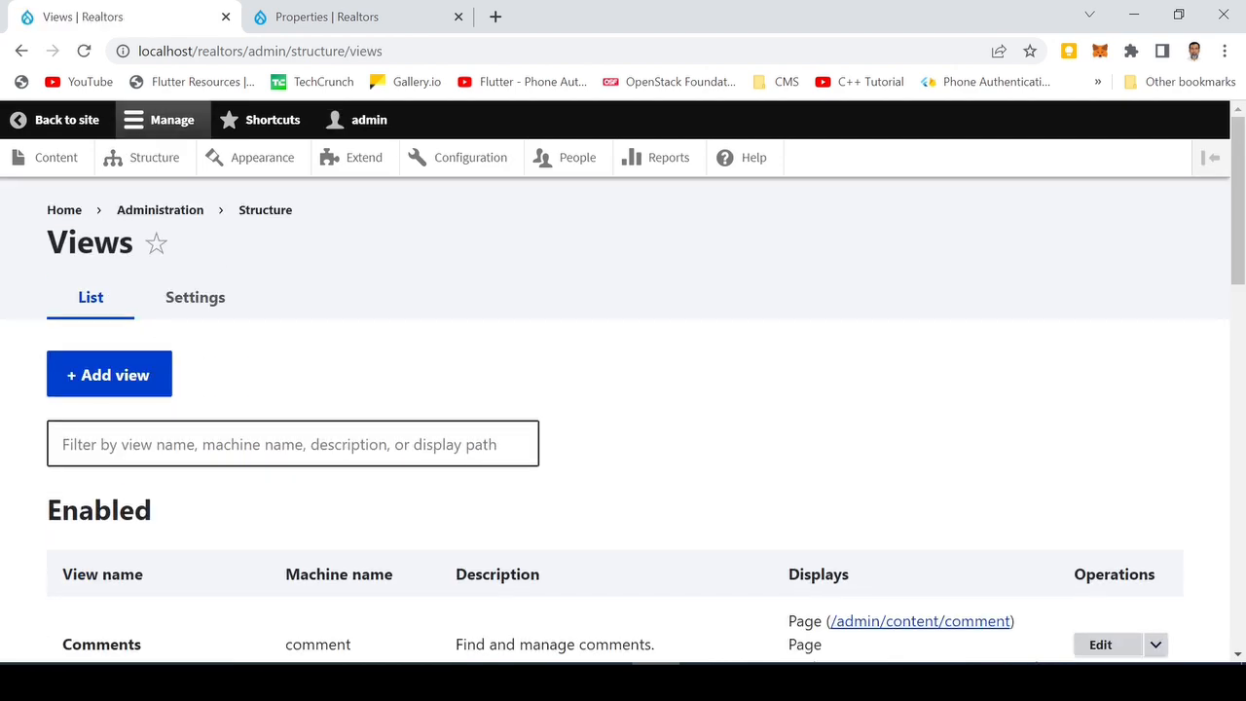
{"action": "scroll", "coordinate": [494, 435], "scroll_direction": "down", "scroll_amount": 7}
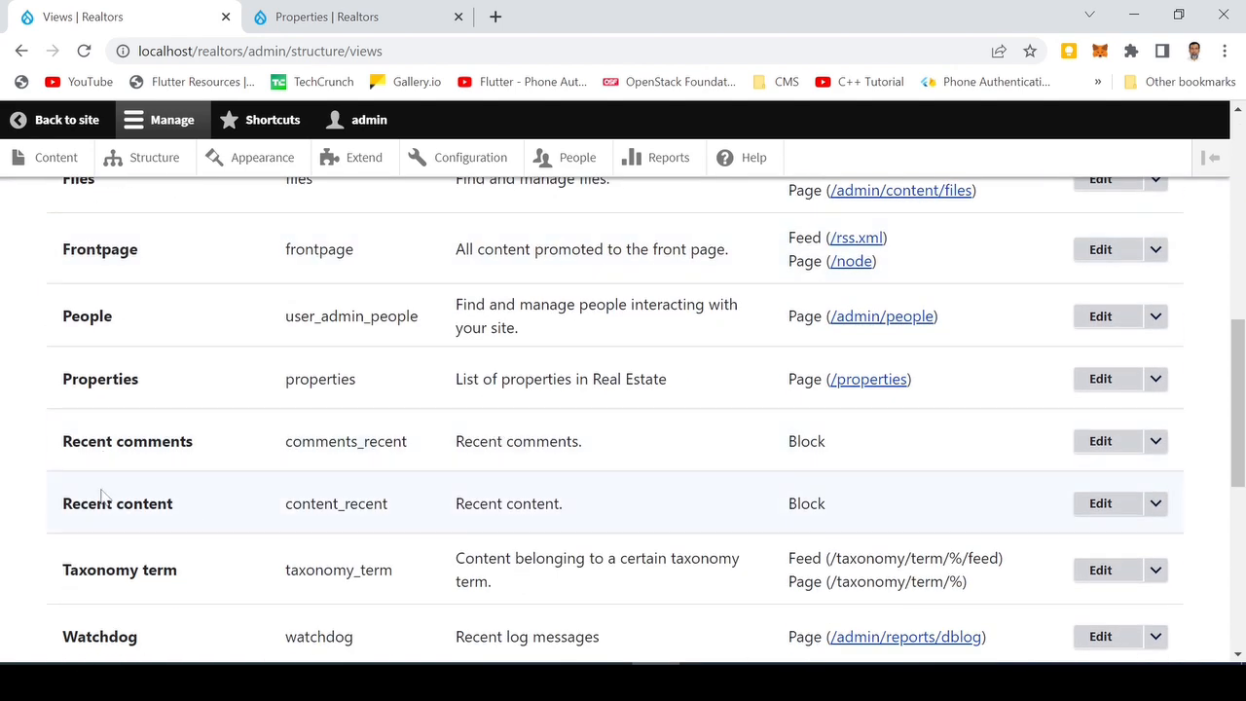
{"action": "scroll", "coordinate": [195, 495], "scroll_direction": "down", "scroll_amount": 2}
{"action": "scroll", "coordinate": [195, 497], "scroll_direction": "up", "scroll_amount": 2}
{"action": "left_click", "coordinate": [1100, 380]}
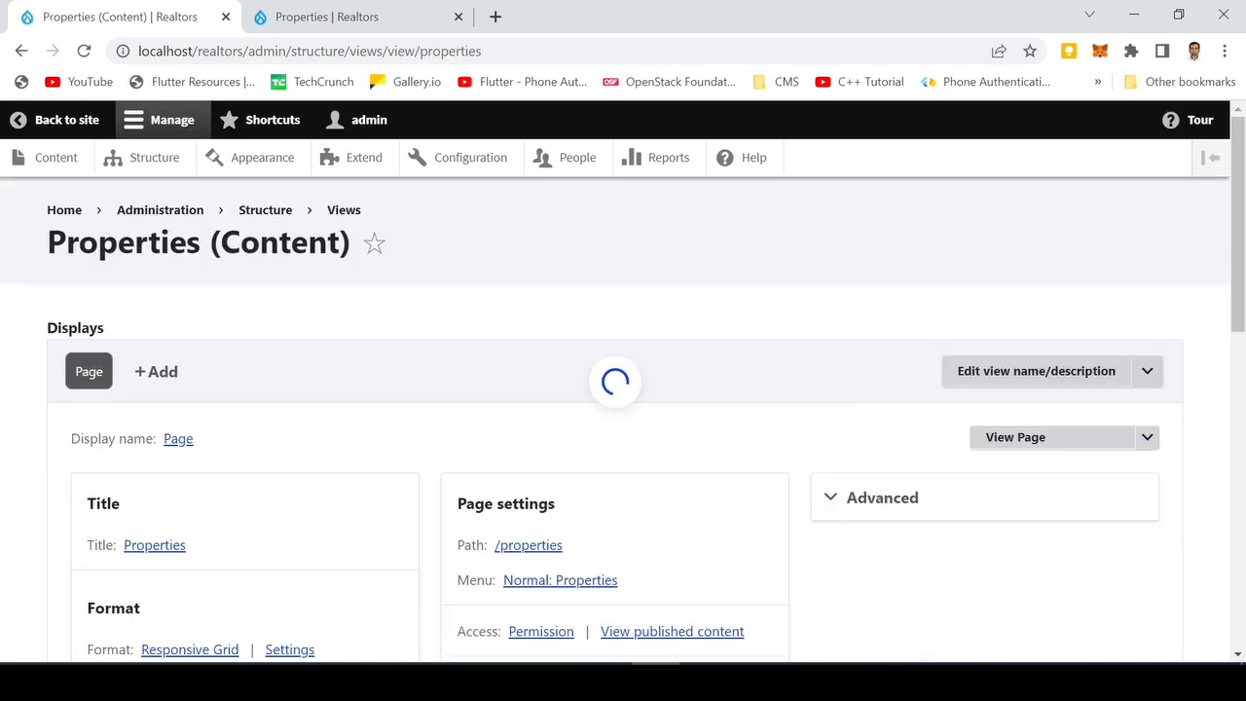
Step: Change the Properties view's format to Grid with 2 columns and save the view
{"action": "scroll", "coordinate": [482, 446], "scroll_direction": "down", "scroll_amount": 2}
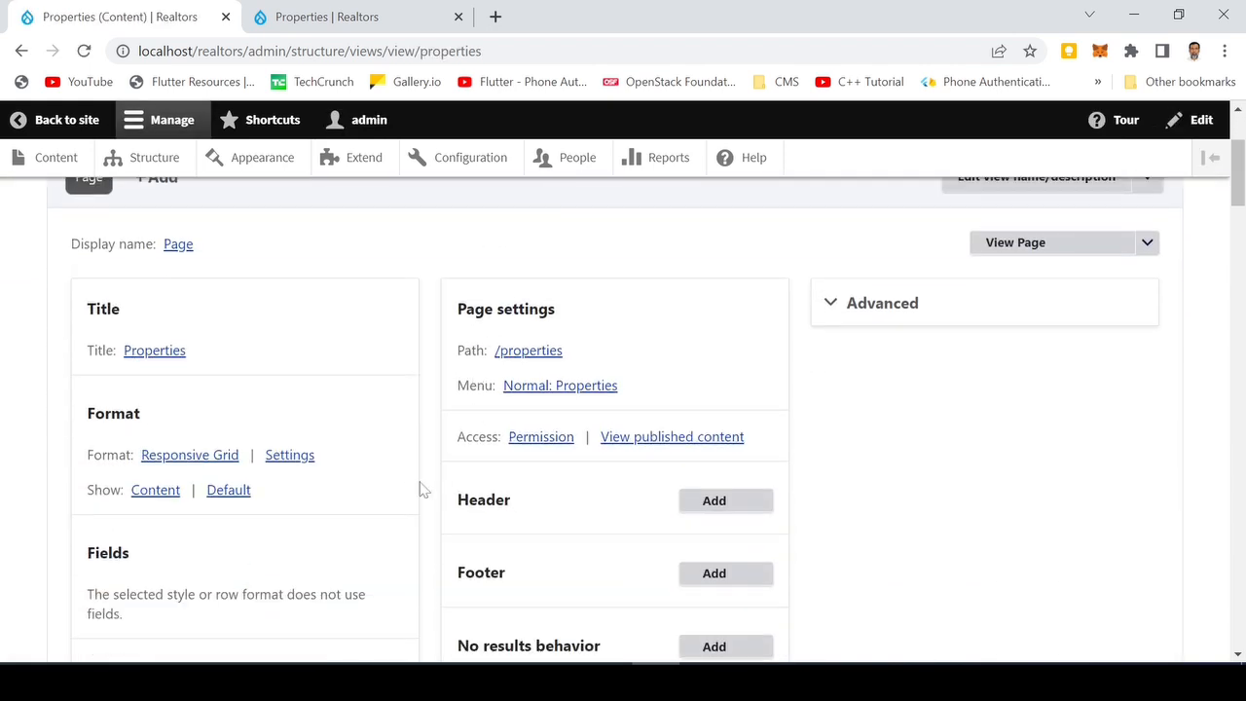
{"action": "left_click", "coordinate": [175, 465]}
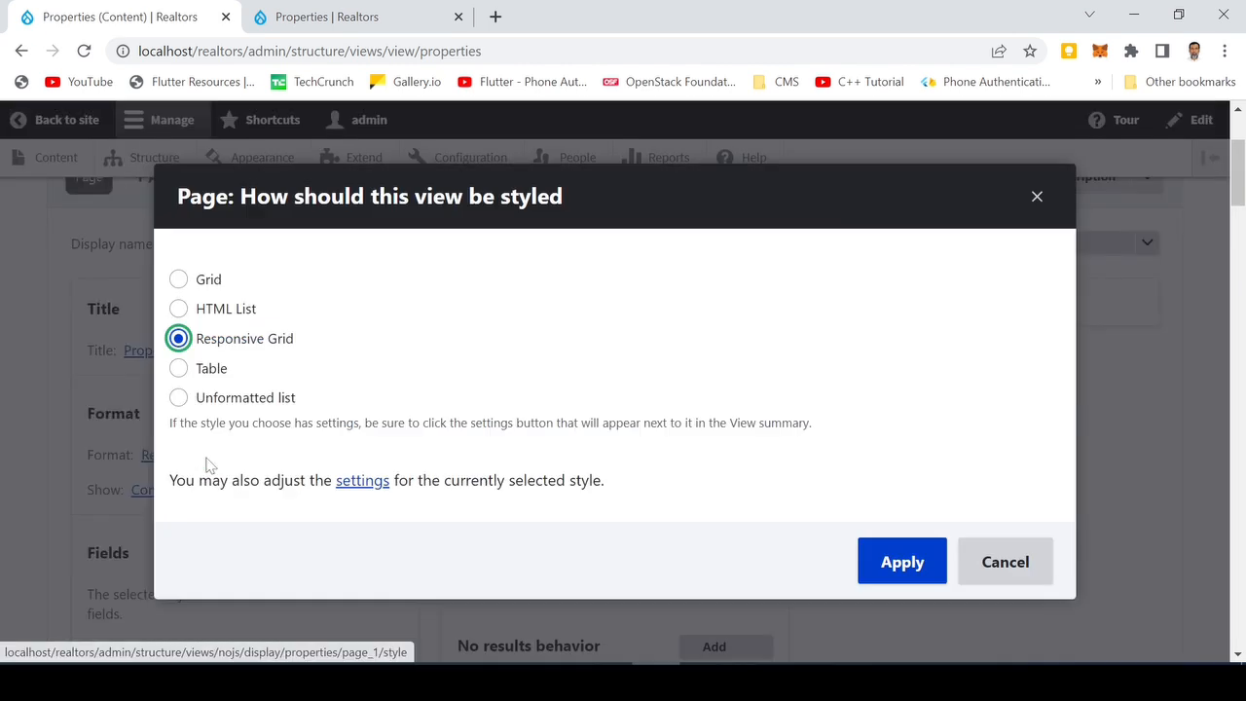
{"action": "left_click", "coordinate": [202, 285]}
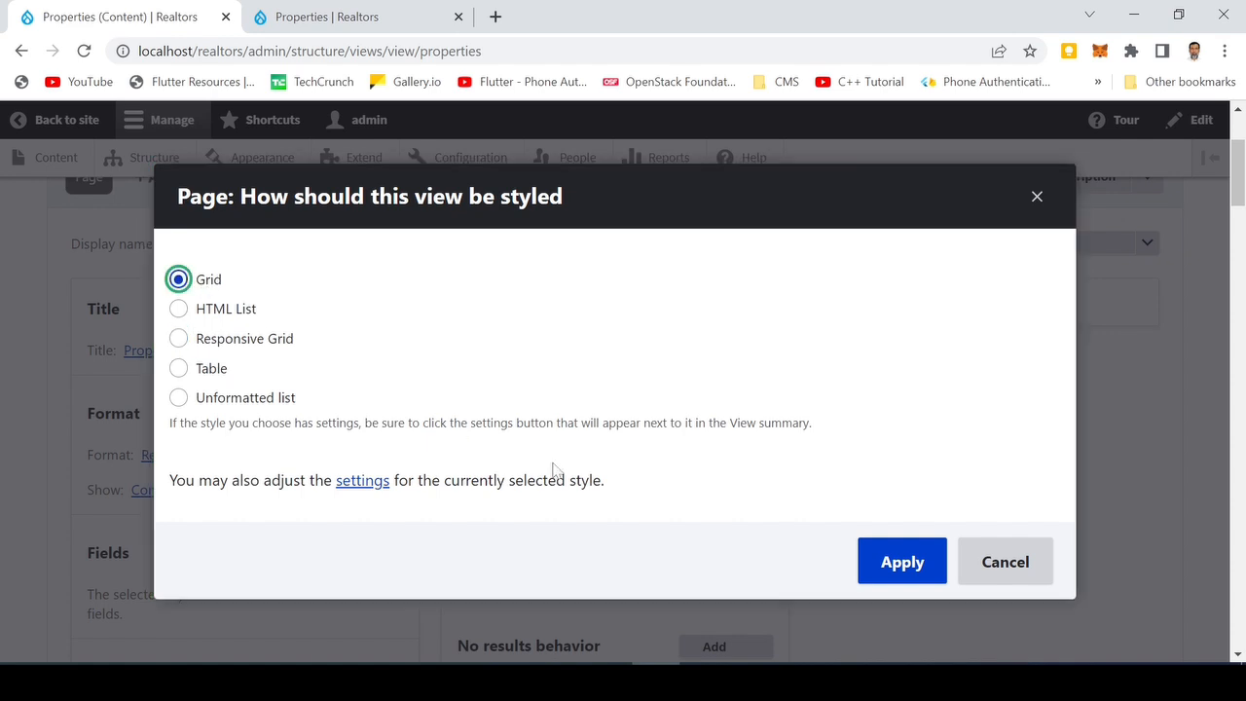
{"action": "left_click", "coordinate": [895, 567]}
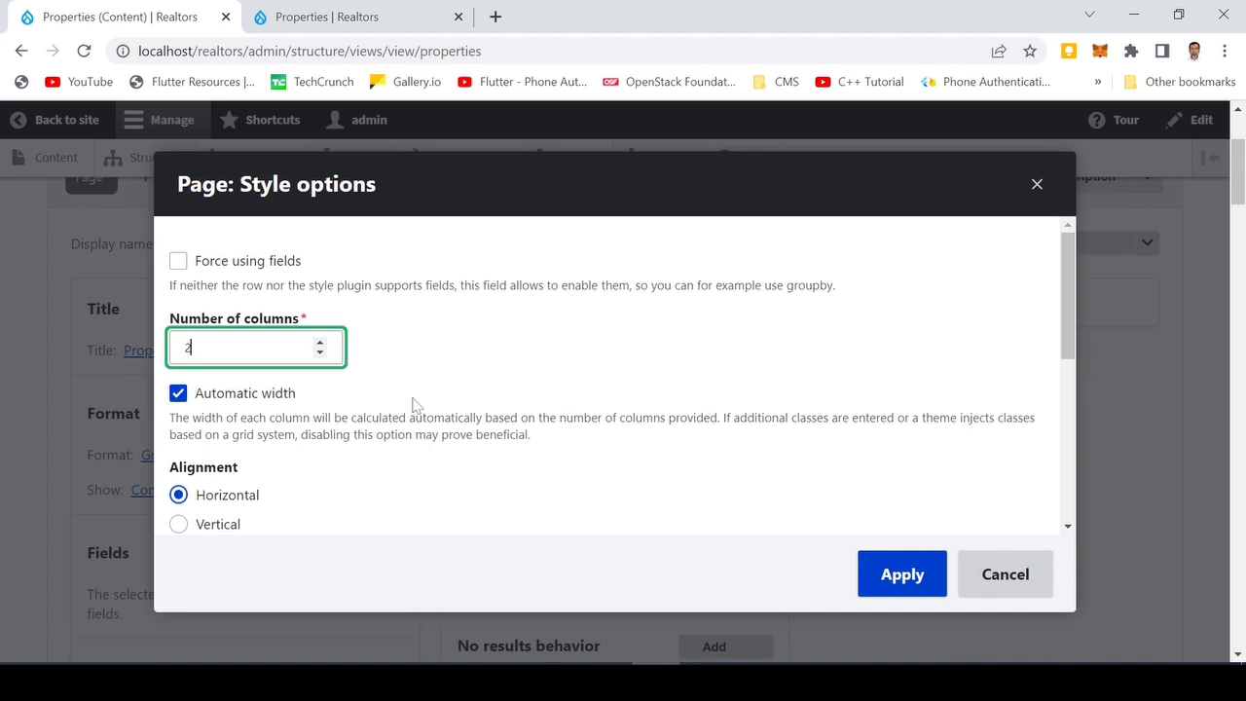
{"action": "left_click", "coordinate": [889, 587]}
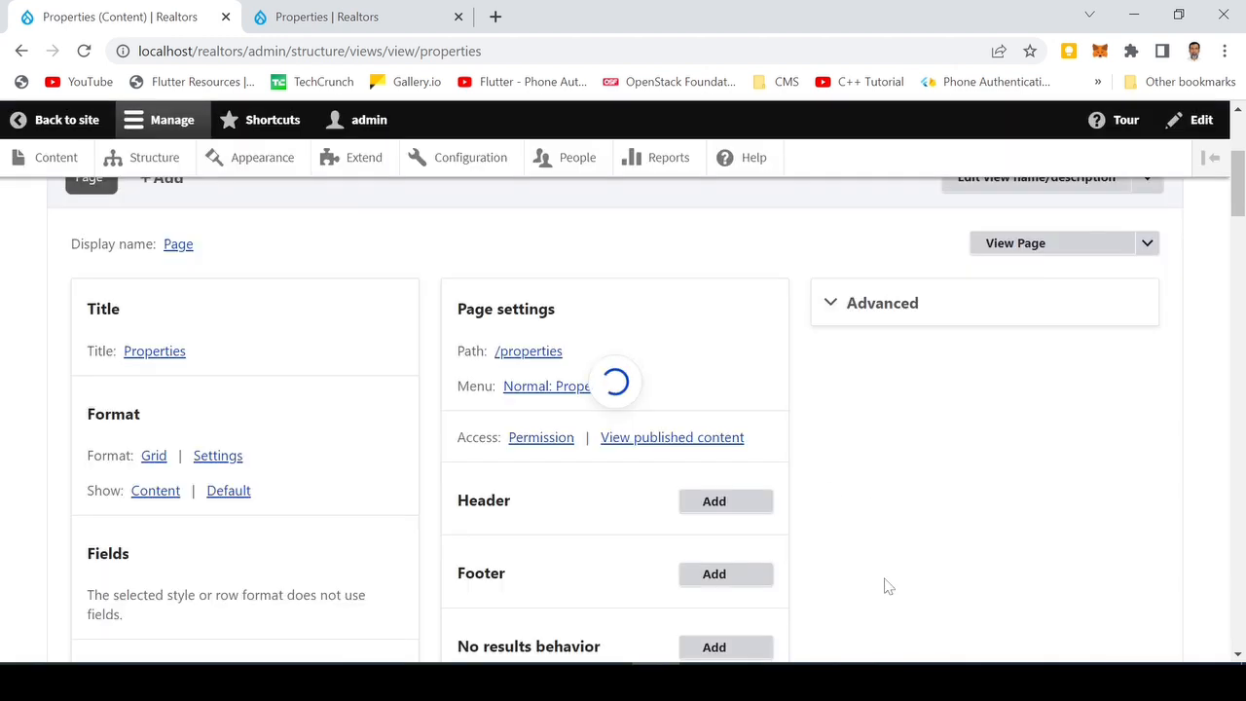
{"action": "scroll", "coordinate": [167, 520], "scroll_direction": "down", "scroll_amount": 10}
{"action": "left_click", "coordinate": [103, 492]}
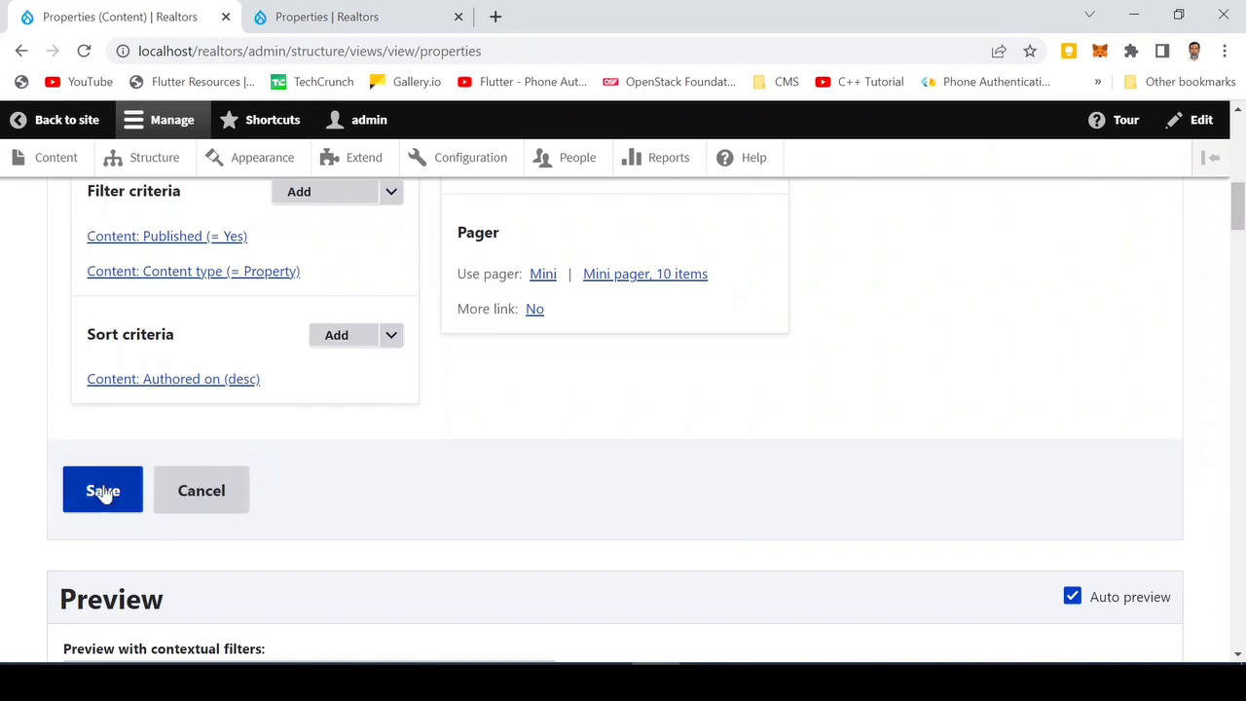
Step: Reload the site's front page and examine the Properties grid's column layout, photos, prices and field spacing
{"action": "left_click", "coordinate": [326, 16]}
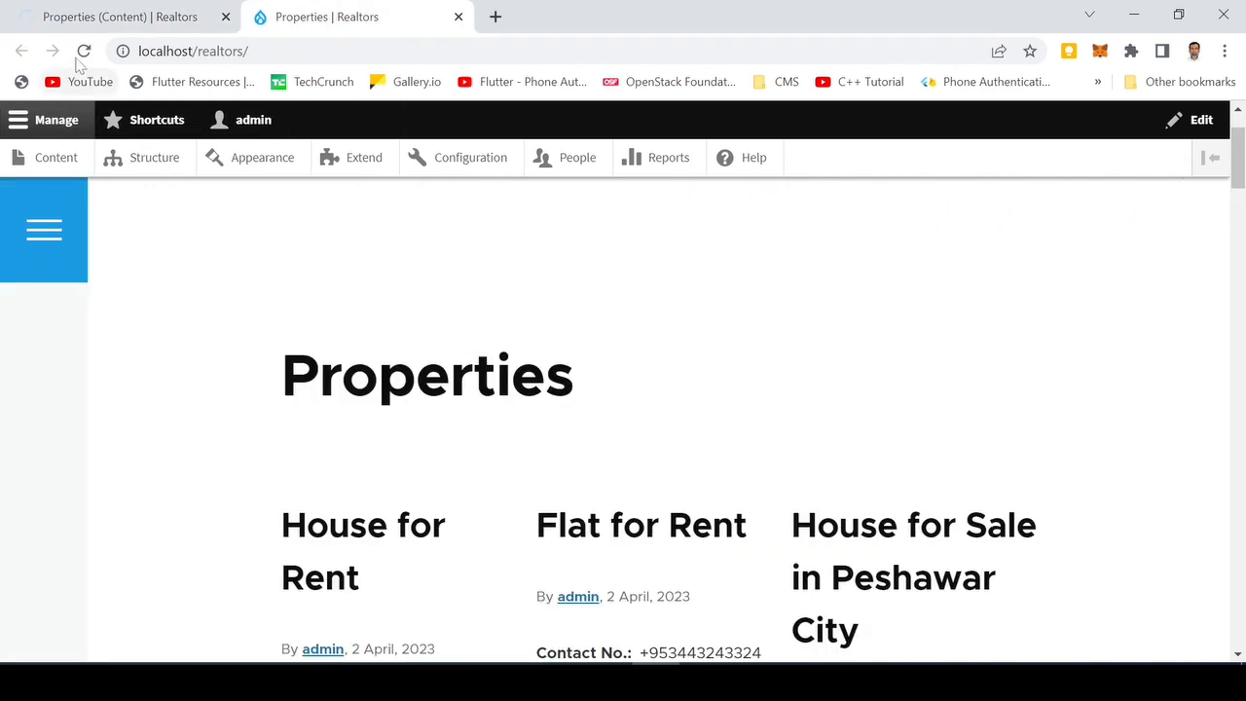
{"action": "left_click", "coordinate": [84, 50]}
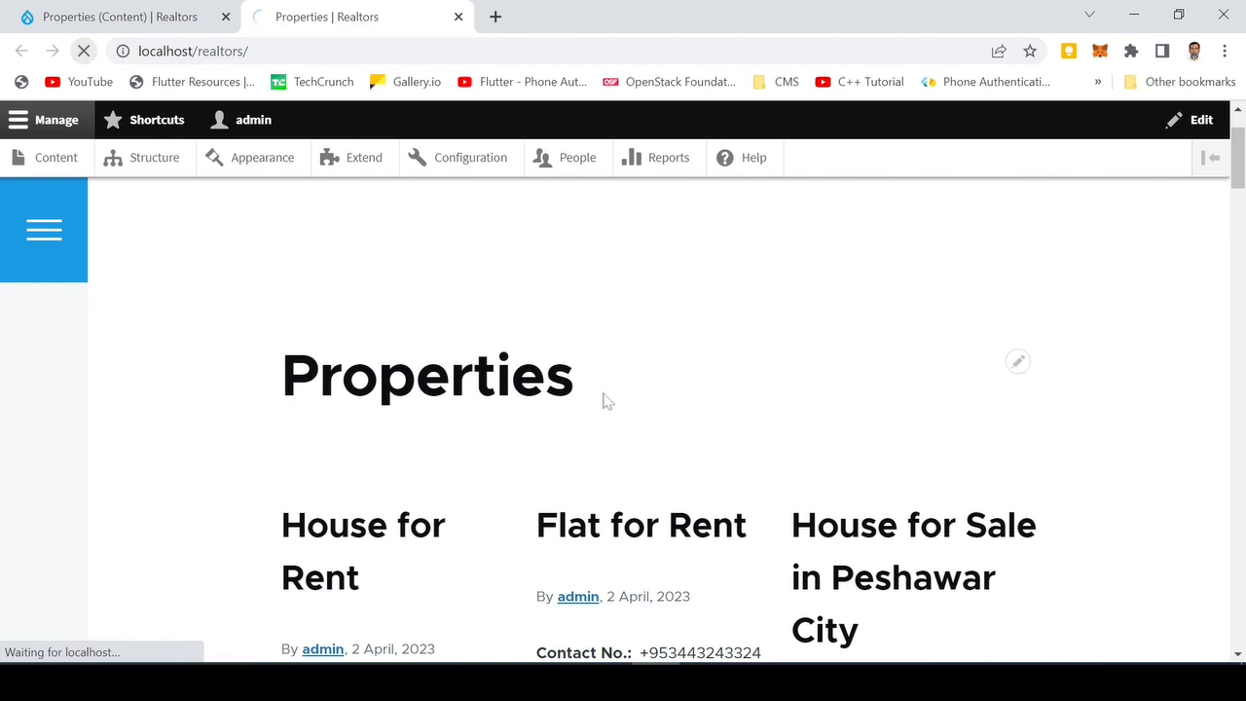
{"action": "scroll", "coordinate": [673, 435], "scroll_direction": "down", "scroll_amount": 5}
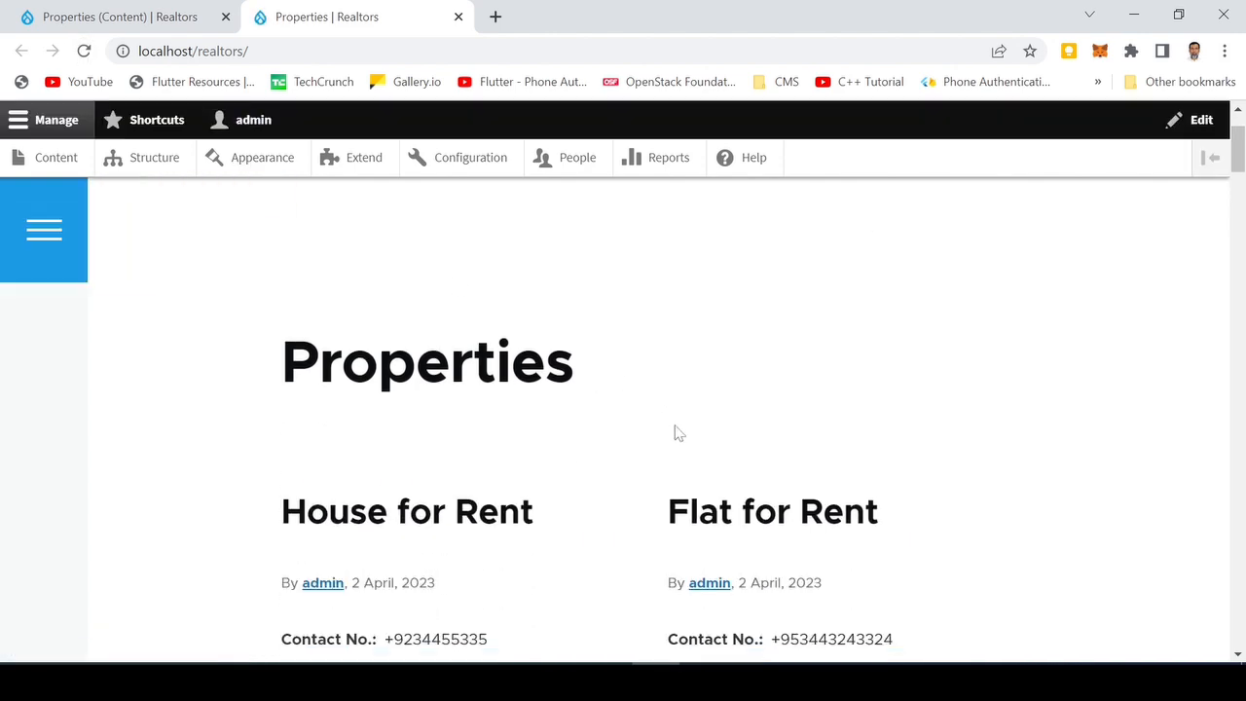
{"action": "scroll", "coordinate": [878, 443], "scroll_direction": "up", "scroll_amount": 5}
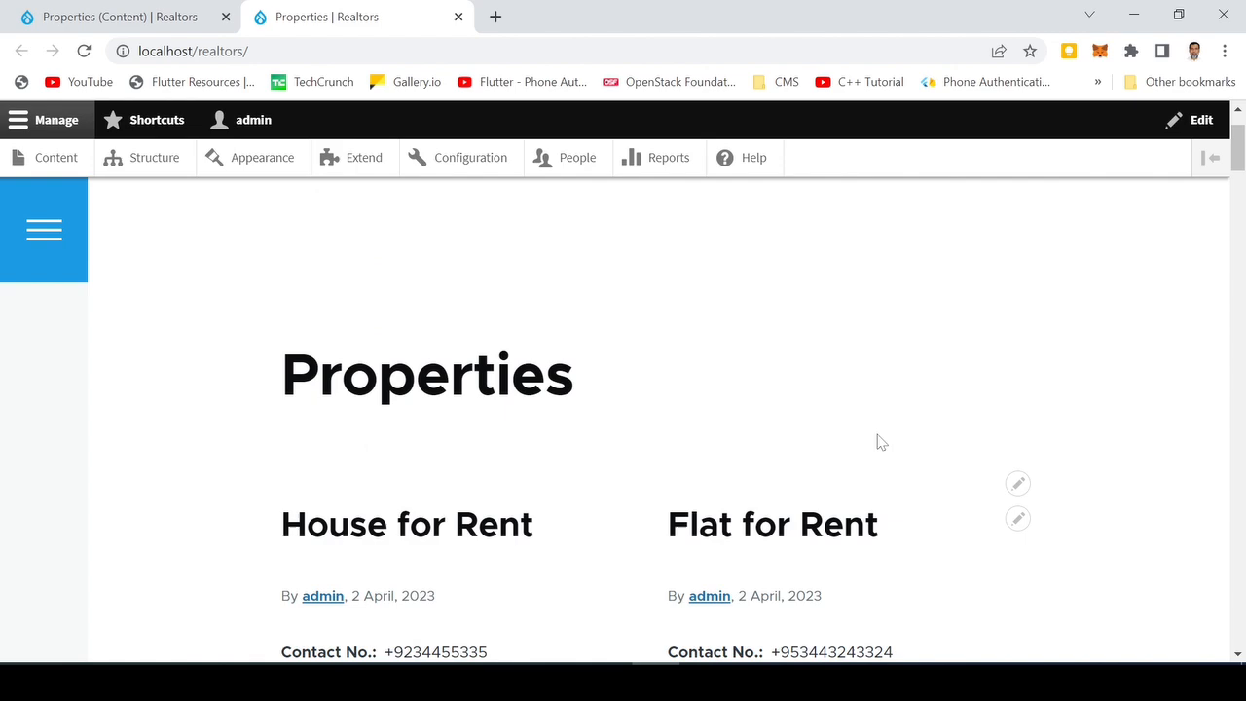
{"action": "scroll", "coordinate": [877, 440], "scroll_direction": "down", "scroll_amount": 7}
{"action": "scroll", "coordinate": [855, 448], "scroll_direction": "down", "scroll_amount": 2}
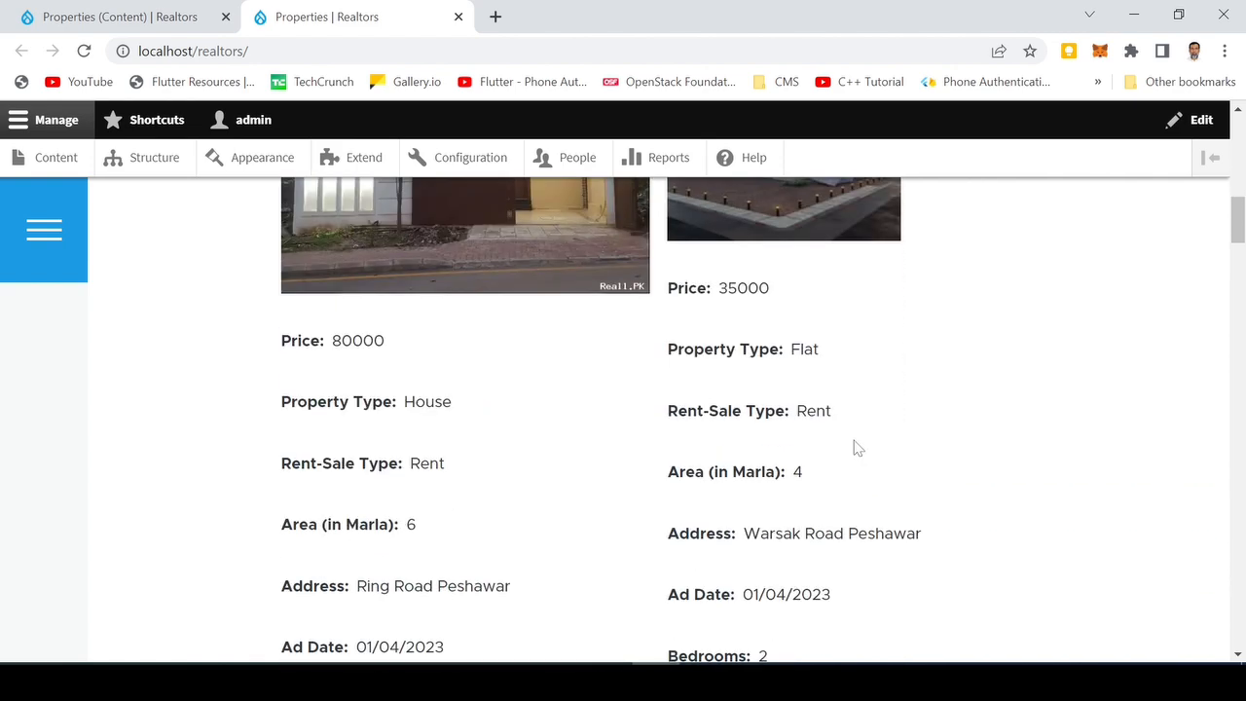
{"action": "scroll", "coordinate": [593, 425], "scroll_direction": "up", "scroll_amount": 9}
{"action": "scroll", "coordinate": [554, 422], "scroll_direction": "down", "scroll_amount": 5}
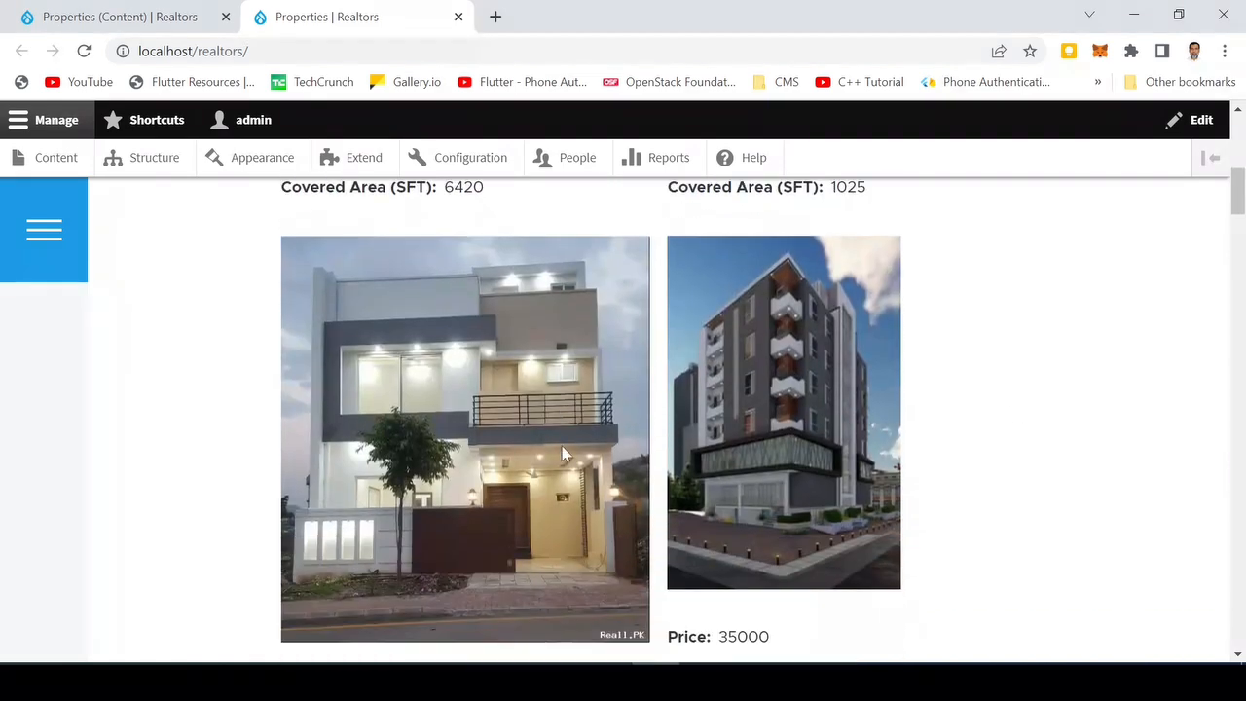
{"action": "scroll", "coordinate": [565, 449], "scroll_direction": "down", "scroll_amount": 4}
{"action": "scroll", "coordinate": [564, 448], "scroll_direction": "up", "scroll_amount": 1}
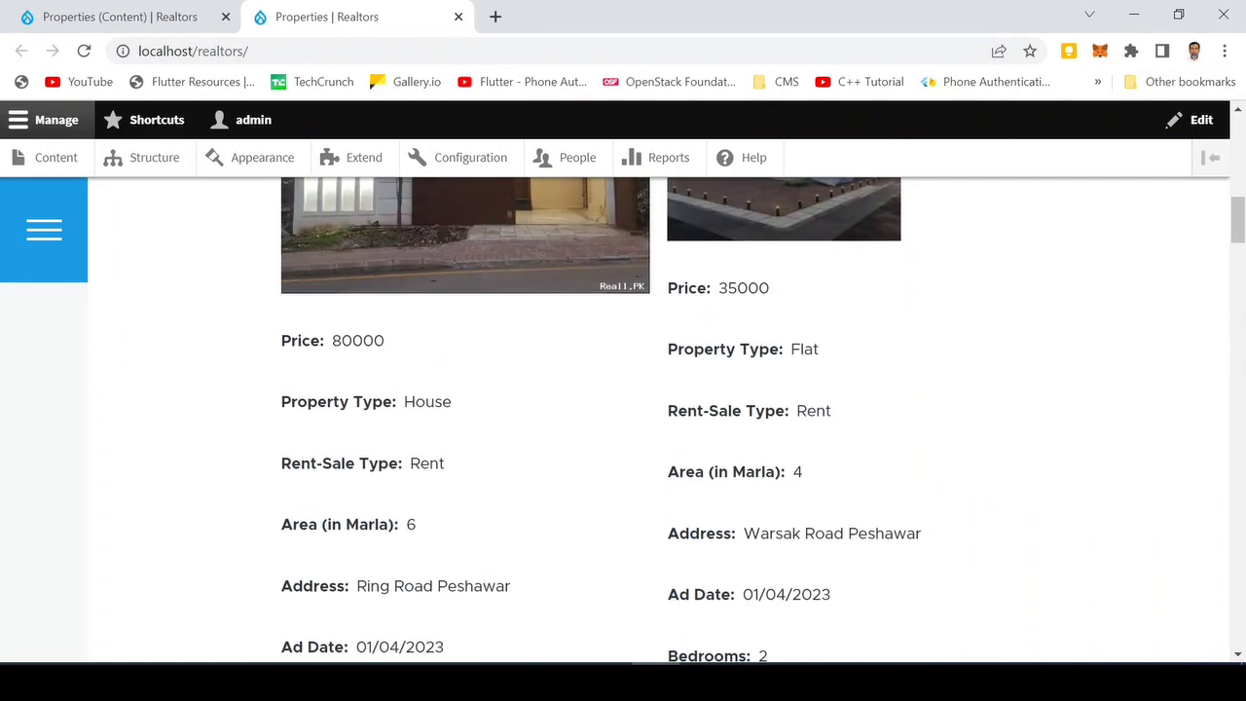
{"action": "double_click", "coordinate": [384, 342]}
{"action": "left_click", "coordinate": [394, 356]}
{"action": "scroll", "coordinate": [416, 438], "scroll_direction": "down", "scroll_amount": 3}
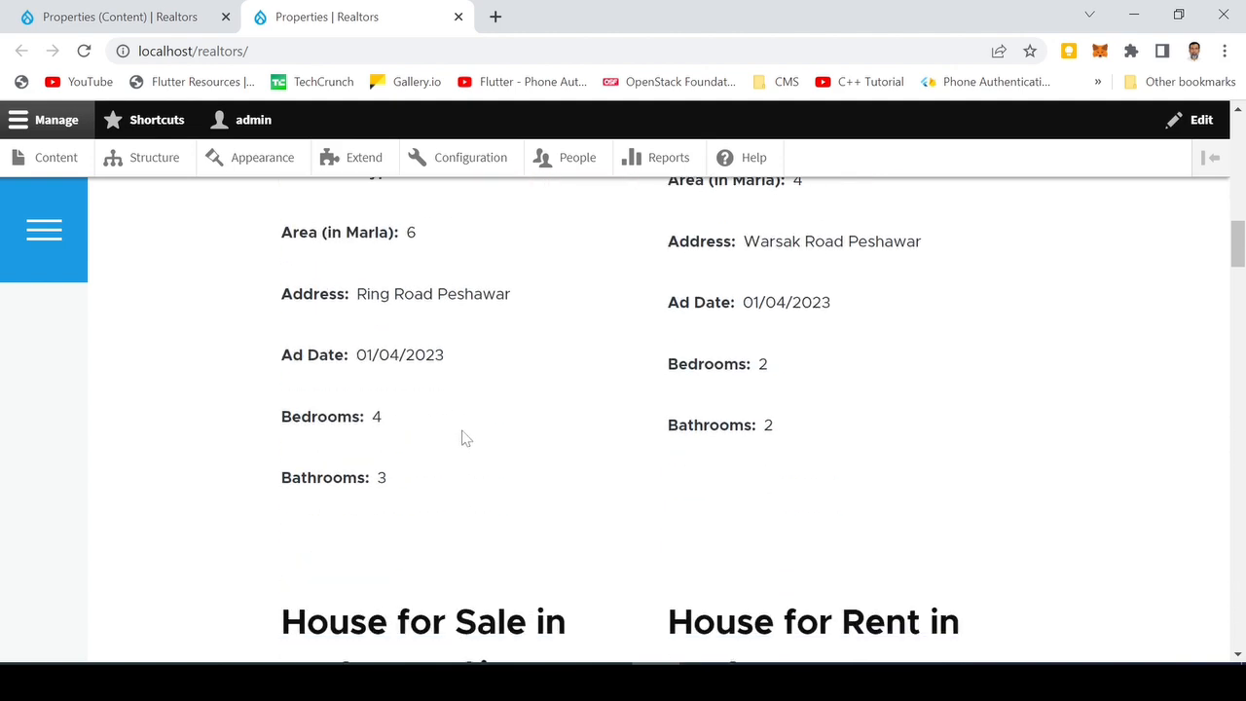
{"action": "scroll", "coordinate": [432, 445], "scroll_direction": "up", "scroll_amount": 3}
Step: Return to the site administration and open the display settings of the Property content type
{"action": "left_click", "coordinate": [117, 17]}
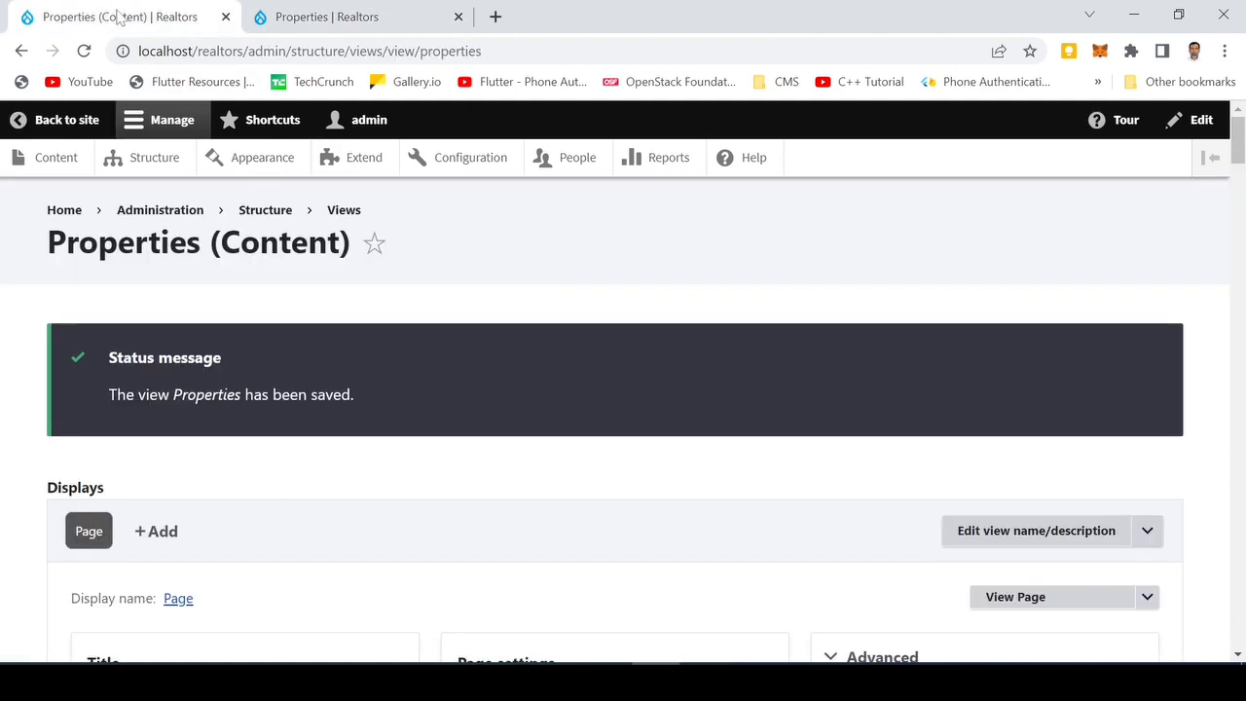
{"action": "scroll", "coordinate": [375, 409], "scroll_direction": "down", "scroll_amount": 3}
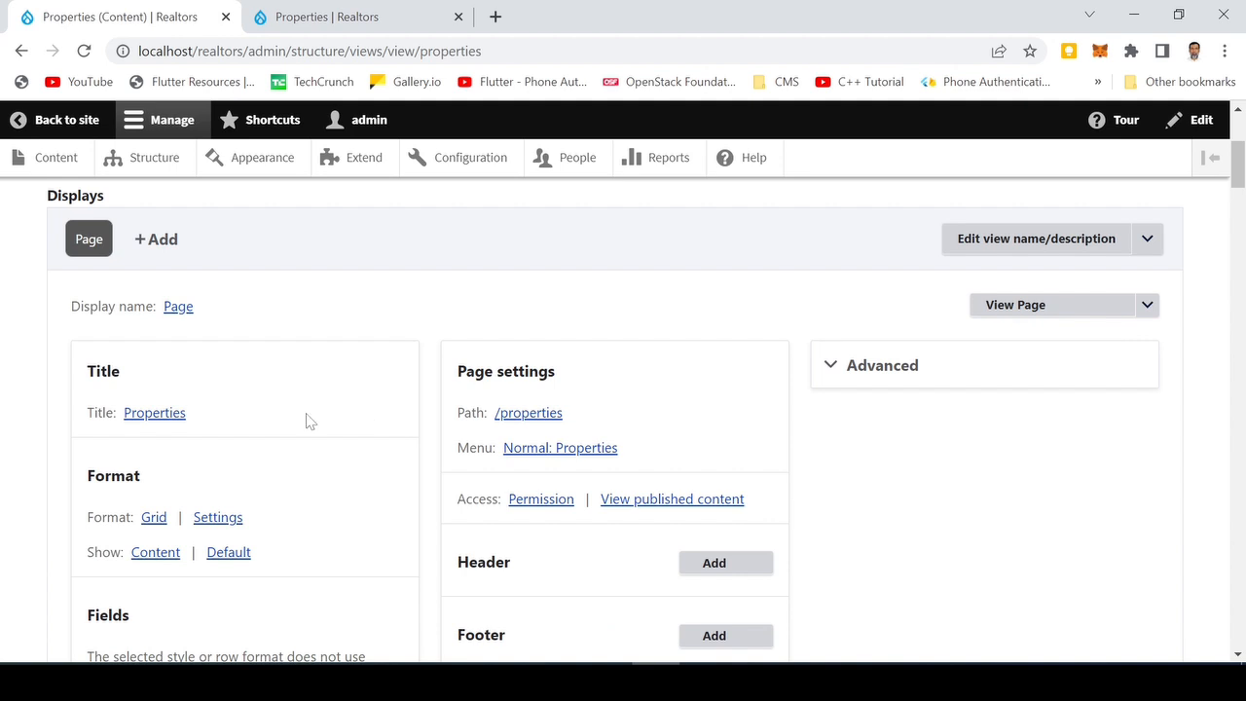
{"action": "scroll", "coordinate": [308, 420], "scroll_direction": "up", "scroll_amount": 3}
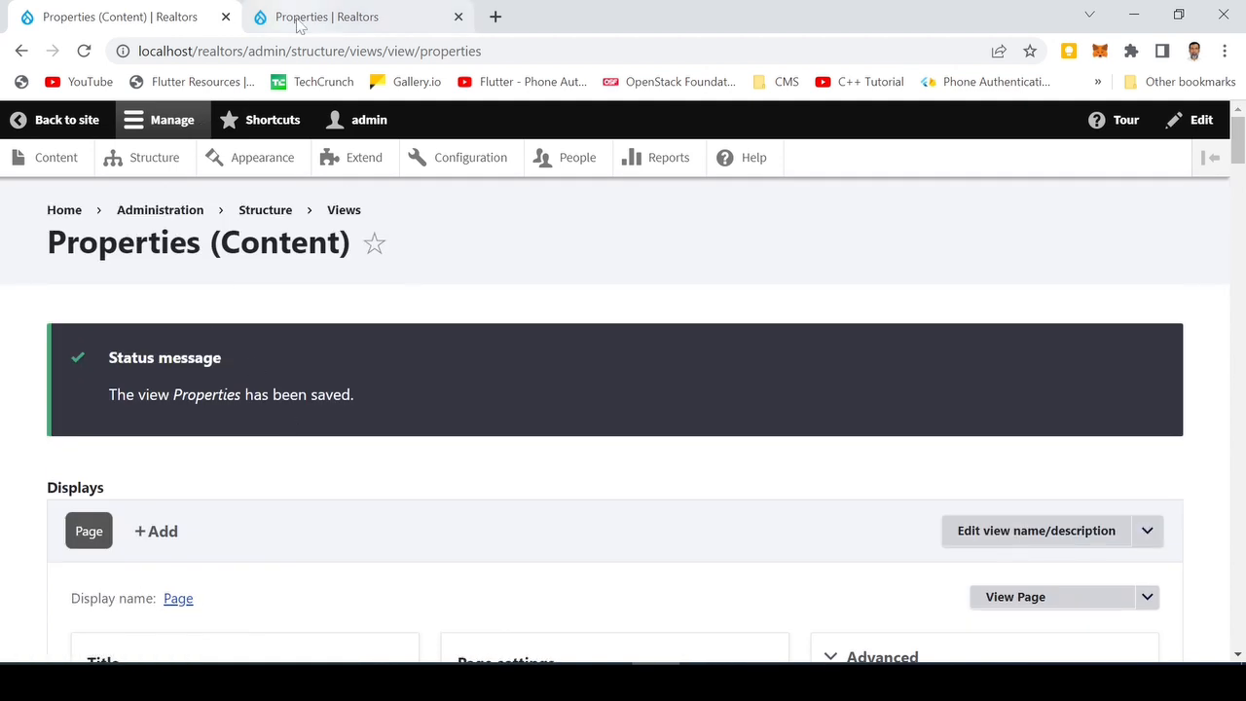
{"action": "left_click", "coordinate": [136, 160]}
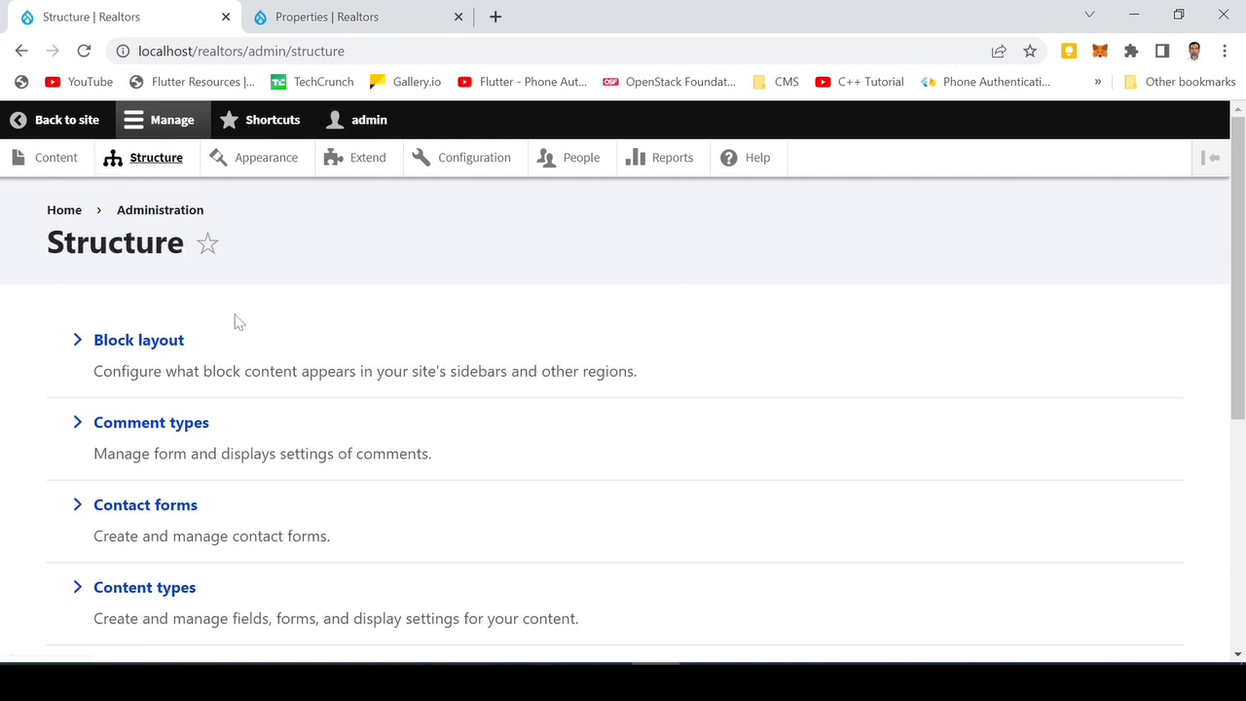
{"action": "scroll", "coordinate": [139, 582], "scroll_direction": "down", "scroll_amount": 1}
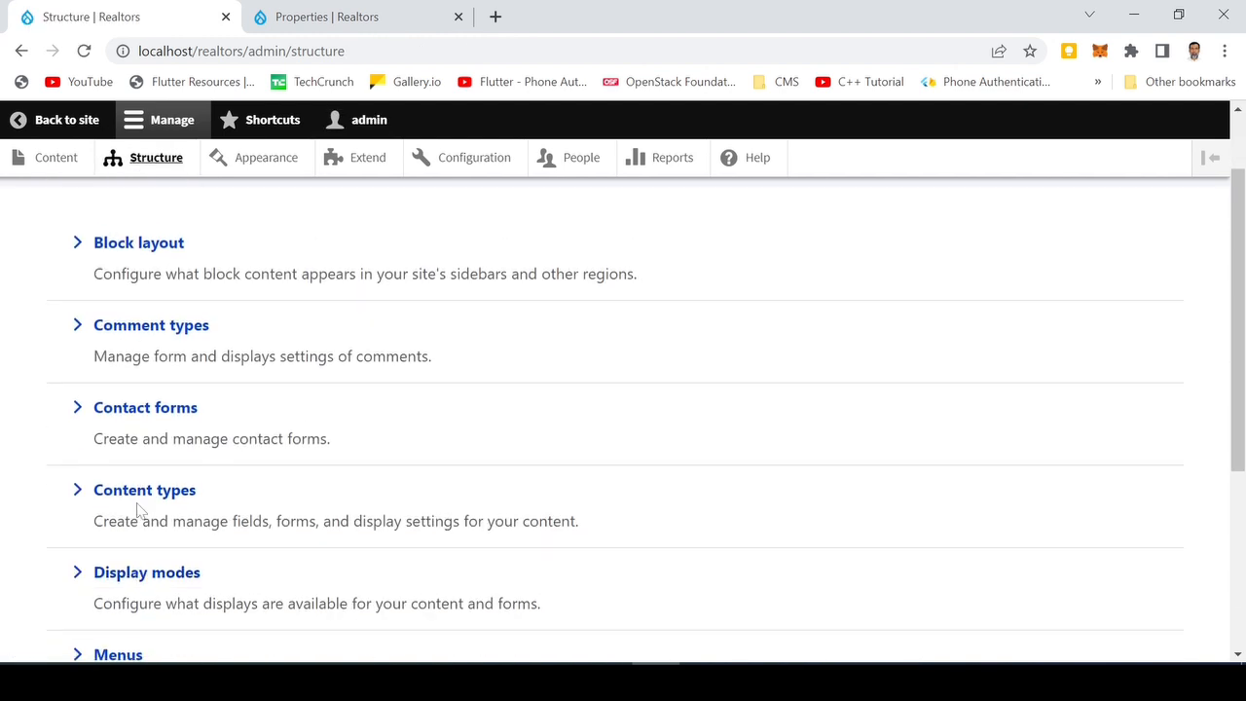
{"action": "left_click", "coordinate": [141, 495]}
{"action": "scroll", "coordinate": [164, 495], "scroll_direction": "down", "scroll_amount": 1}
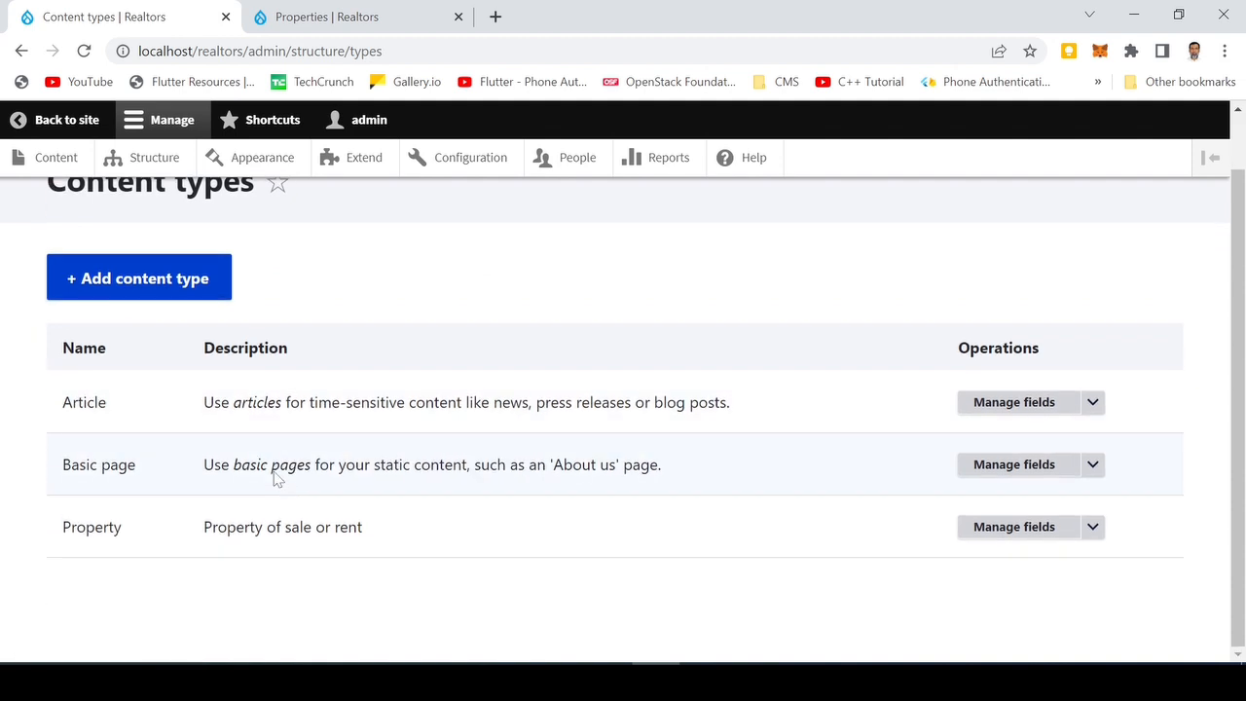
{"action": "left_click", "coordinate": [1003, 535]}
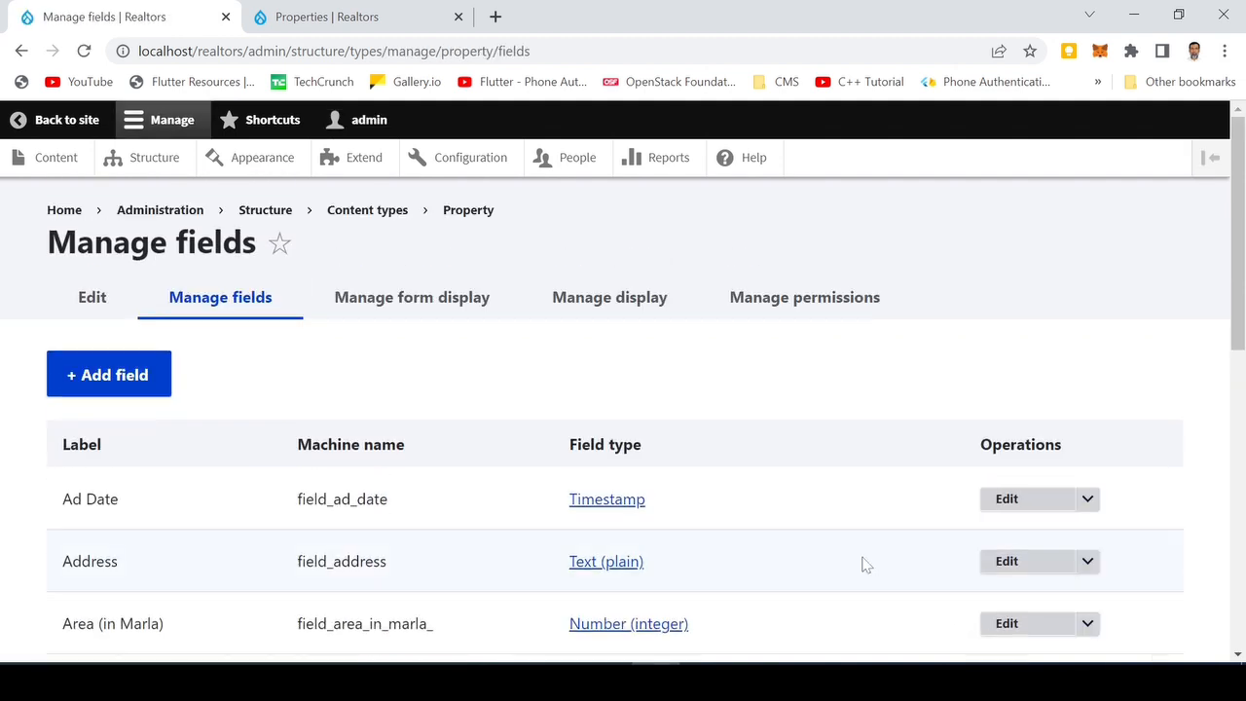
{"action": "left_click", "coordinate": [638, 294]}
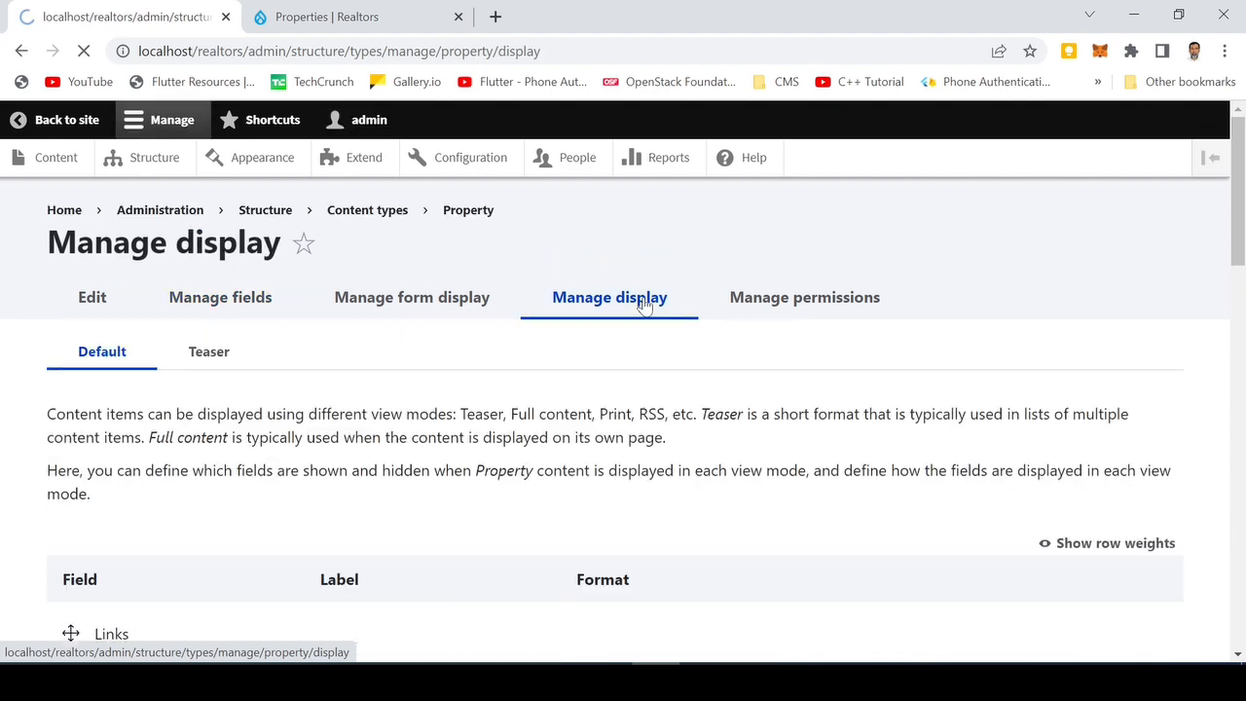
Step: Set the thousand marker of the Covered Area (SFT) field to Comma and update its format settings
{"action": "scroll", "coordinate": [715, 375], "scroll_direction": "down", "scroll_amount": 4}
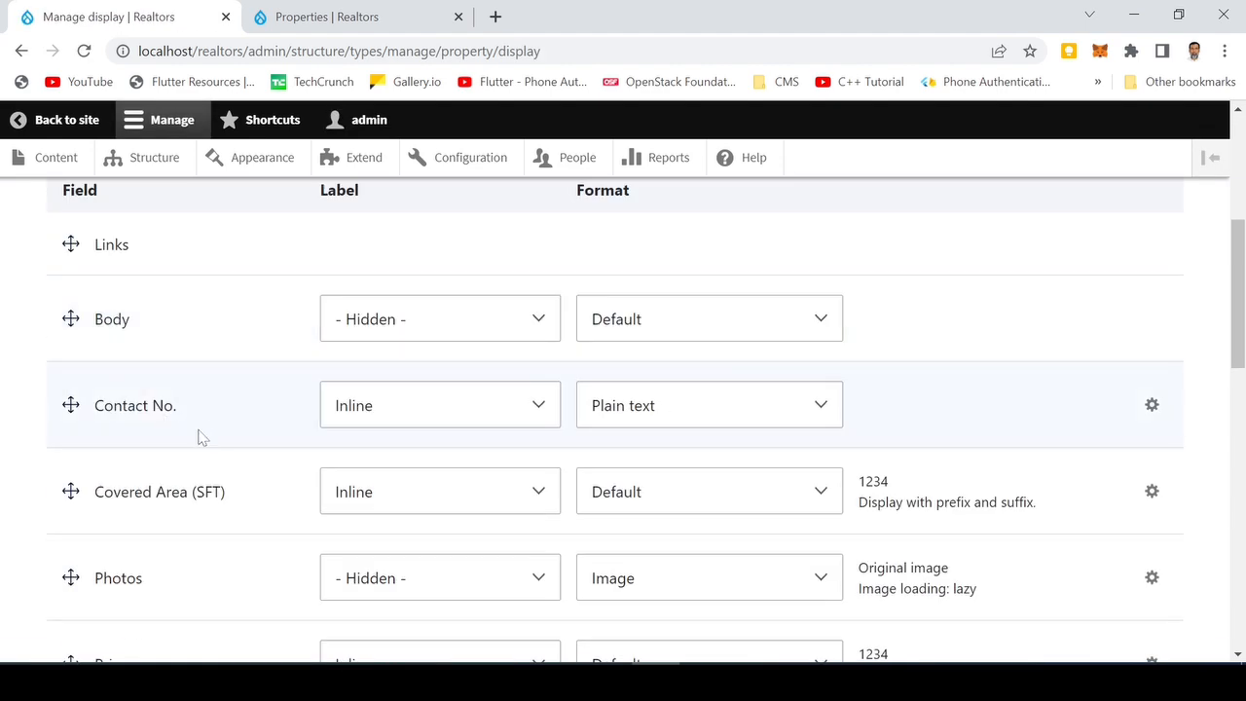
{"action": "scroll", "coordinate": [198, 438], "scroll_direction": "down", "scroll_amount": 2}
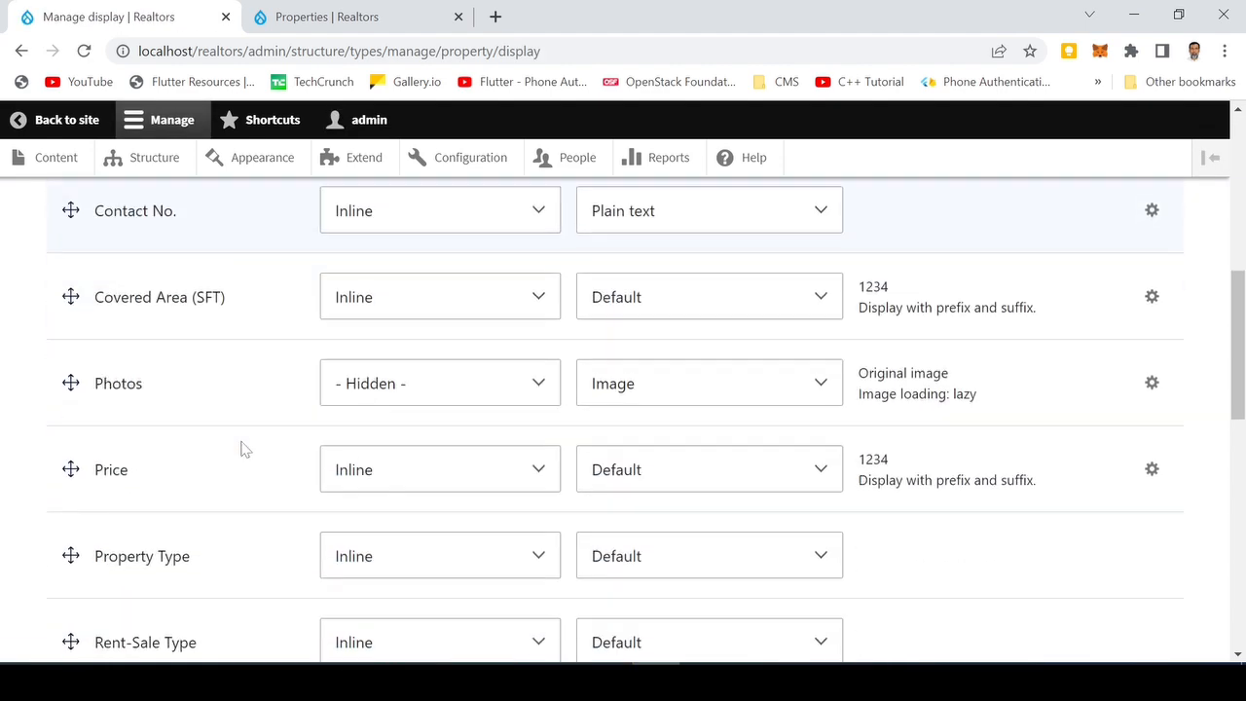
{"action": "left_click", "coordinate": [1152, 298]}
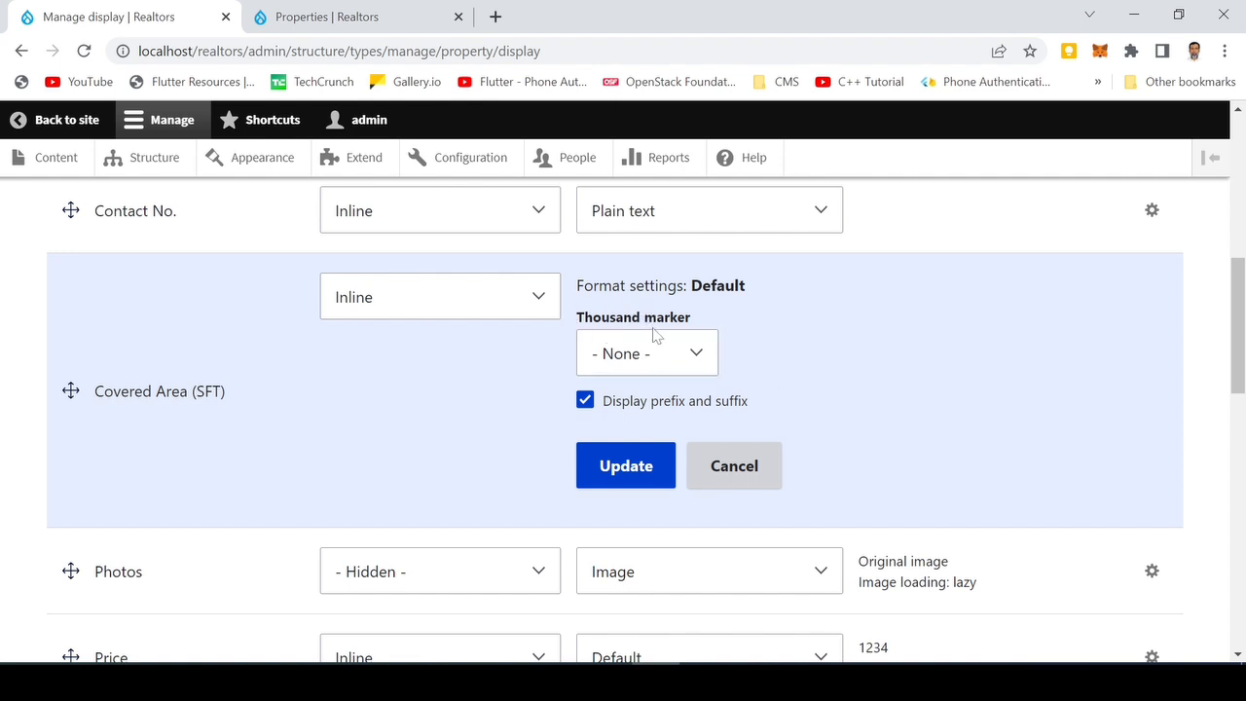
{"action": "left_click", "coordinate": [655, 358]}
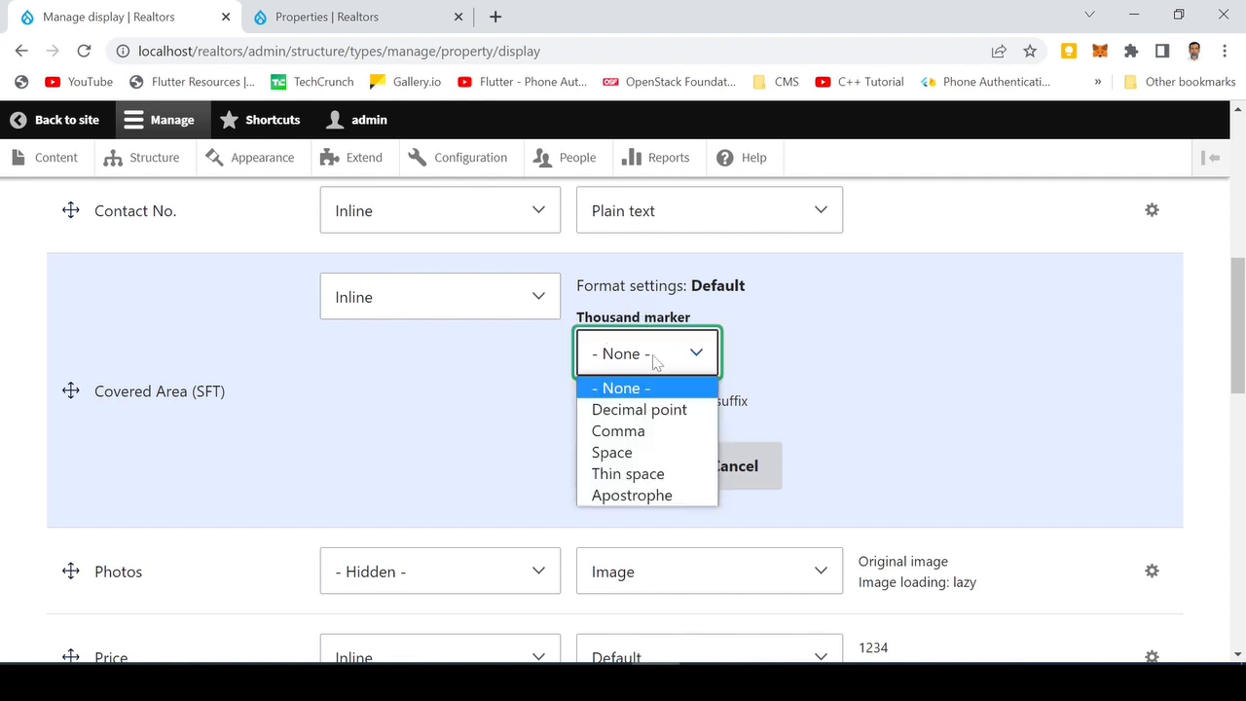
{"action": "left_click", "coordinate": [646, 435]}
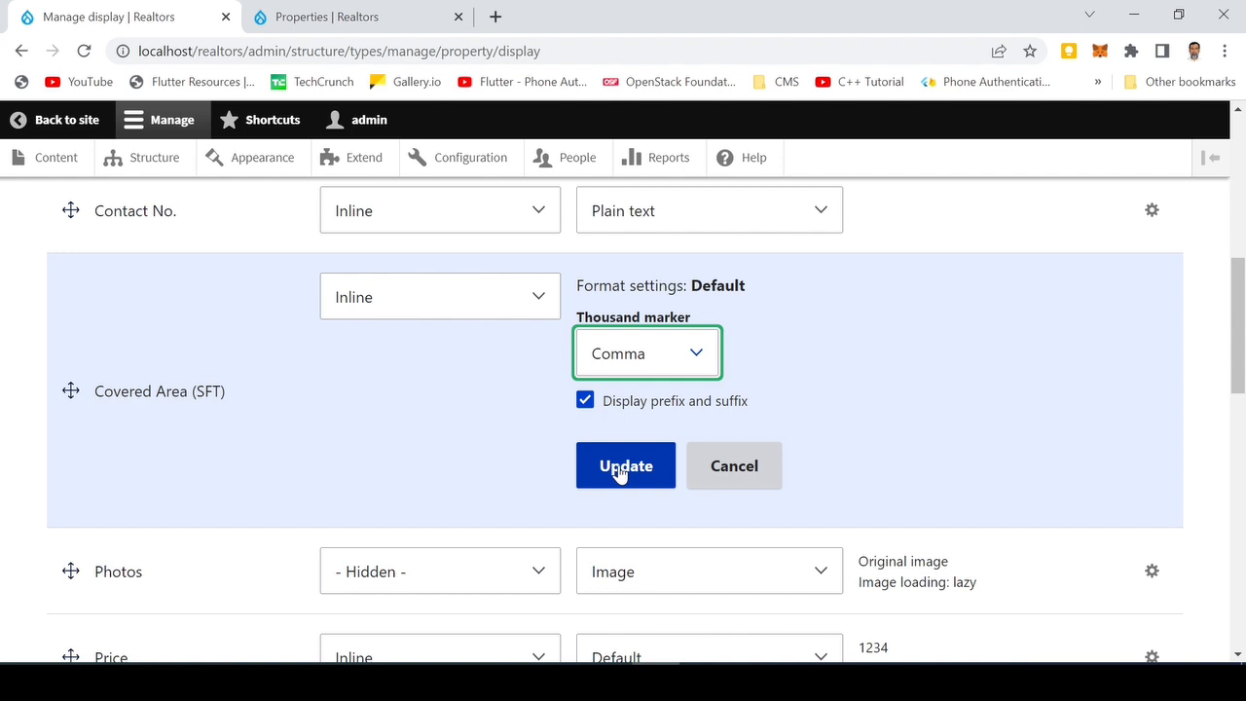
{"action": "left_click", "coordinate": [623, 467]}
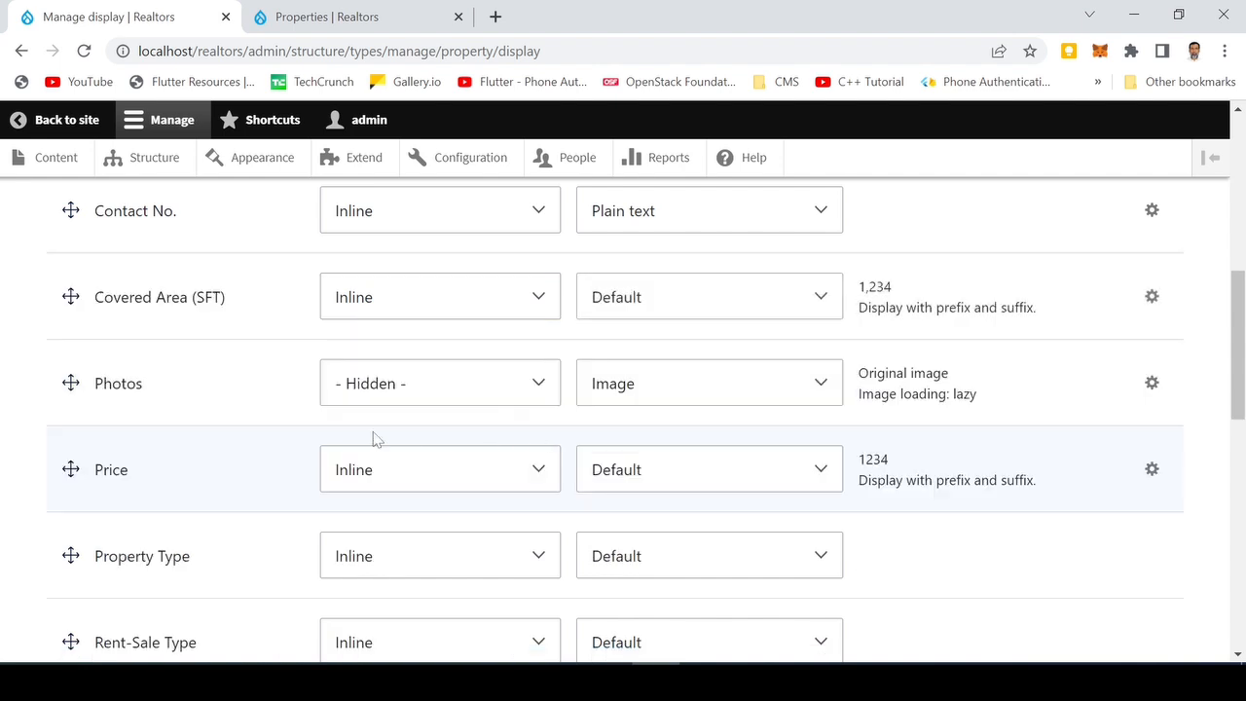
Step: Examine the Photos field's image format settings, including the image loading options, and close them without applying changes
{"action": "left_click", "coordinate": [1153, 385]}
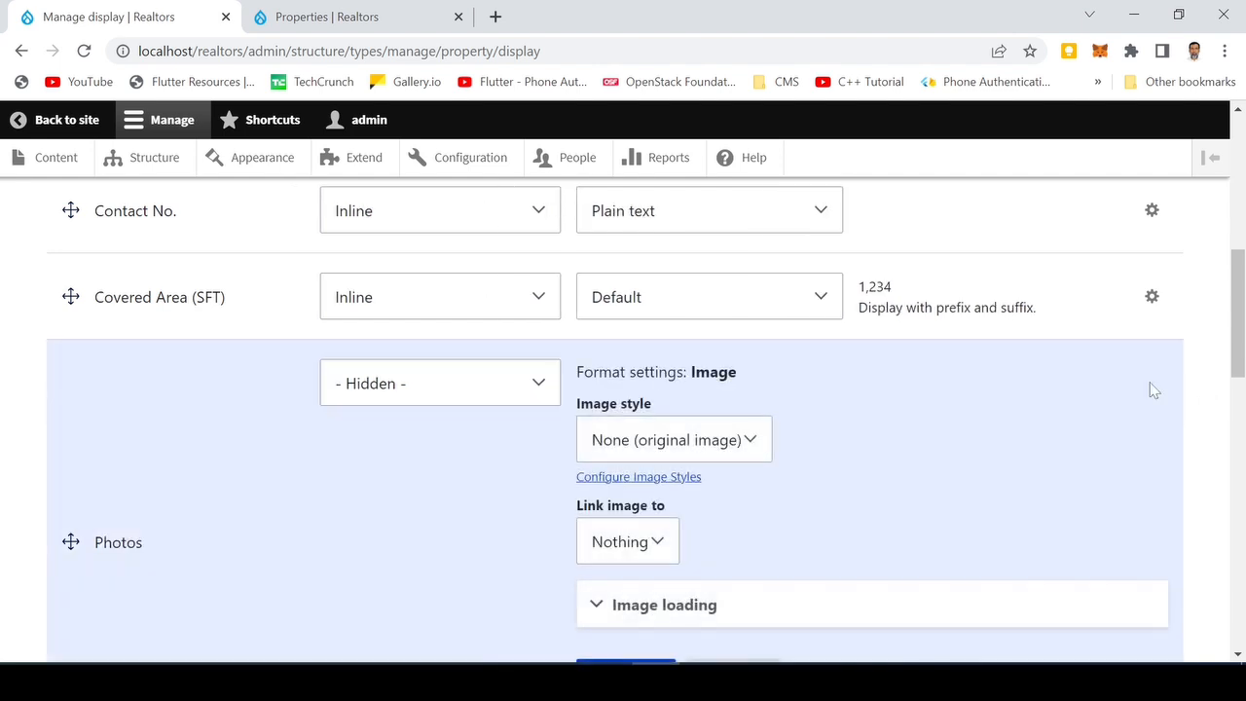
{"action": "scroll", "coordinate": [928, 406], "scroll_direction": "down", "scroll_amount": 2}
{"action": "scroll", "coordinate": [924, 414], "scroll_direction": "up", "scroll_amount": 1}
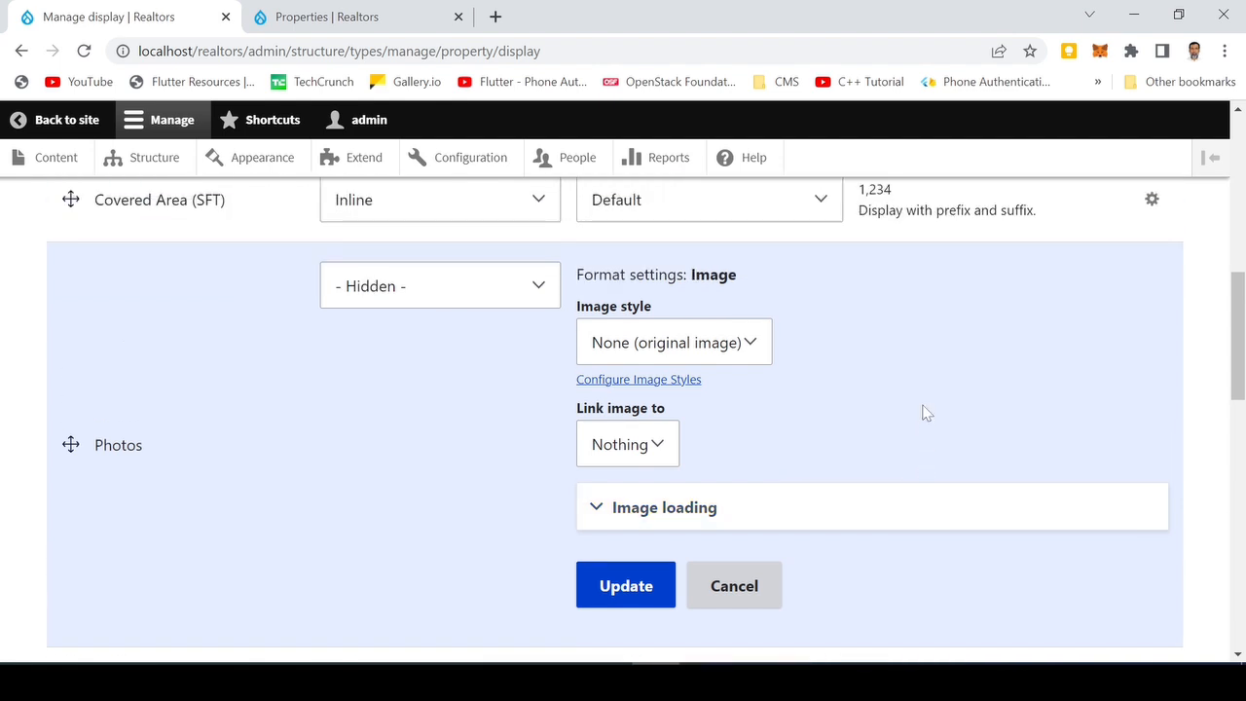
{"action": "left_click", "coordinate": [601, 514]}
{"action": "scroll", "coordinate": [461, 502], "scroll_direction": "down", "scroll_amount": 3}
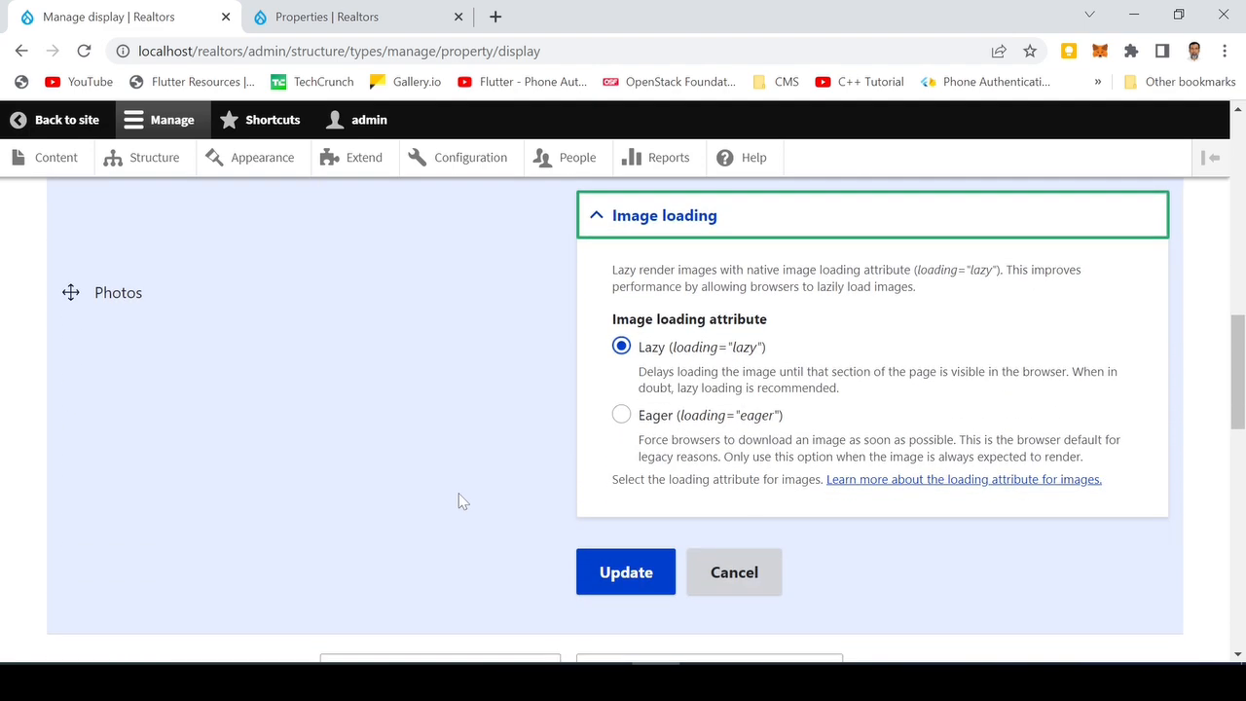
{"action": "scroll", "coordinate": [455, 489], "scroll_direction": "up", "scroll_amount": 3}
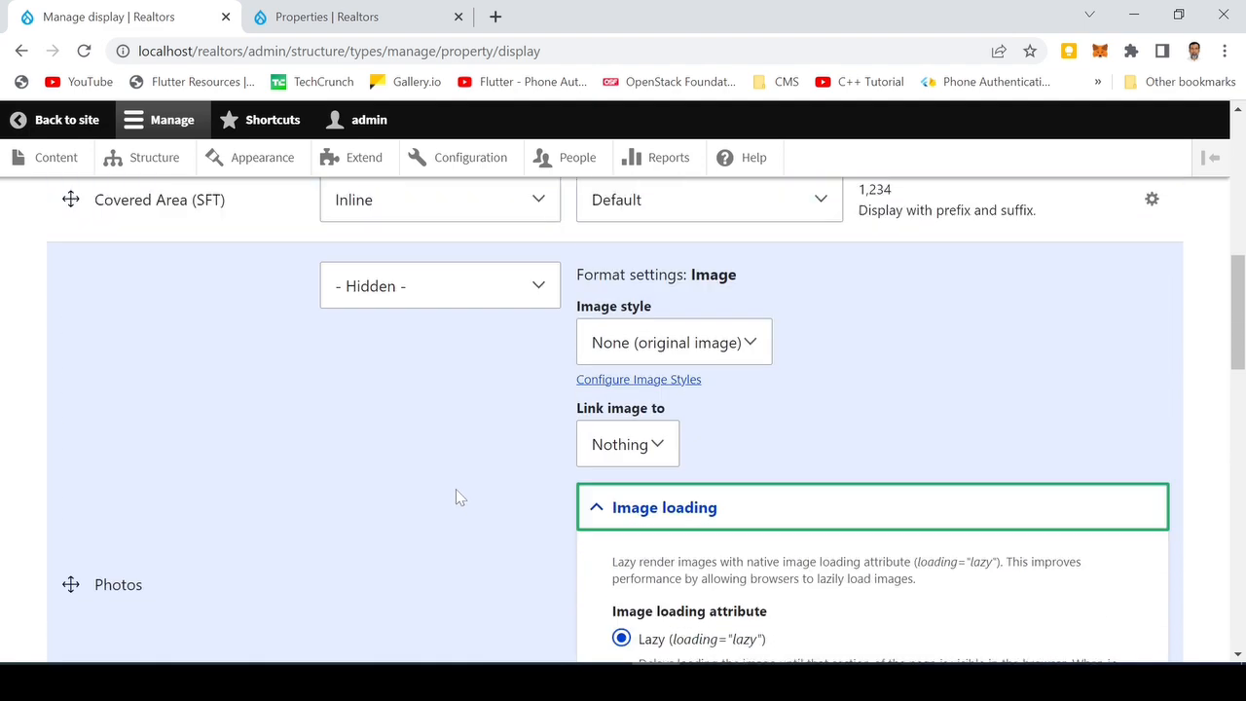
{"action": "scroll", "coordinate": [750, 477], "scroll_direction": "down", "scroll_amount": 3}
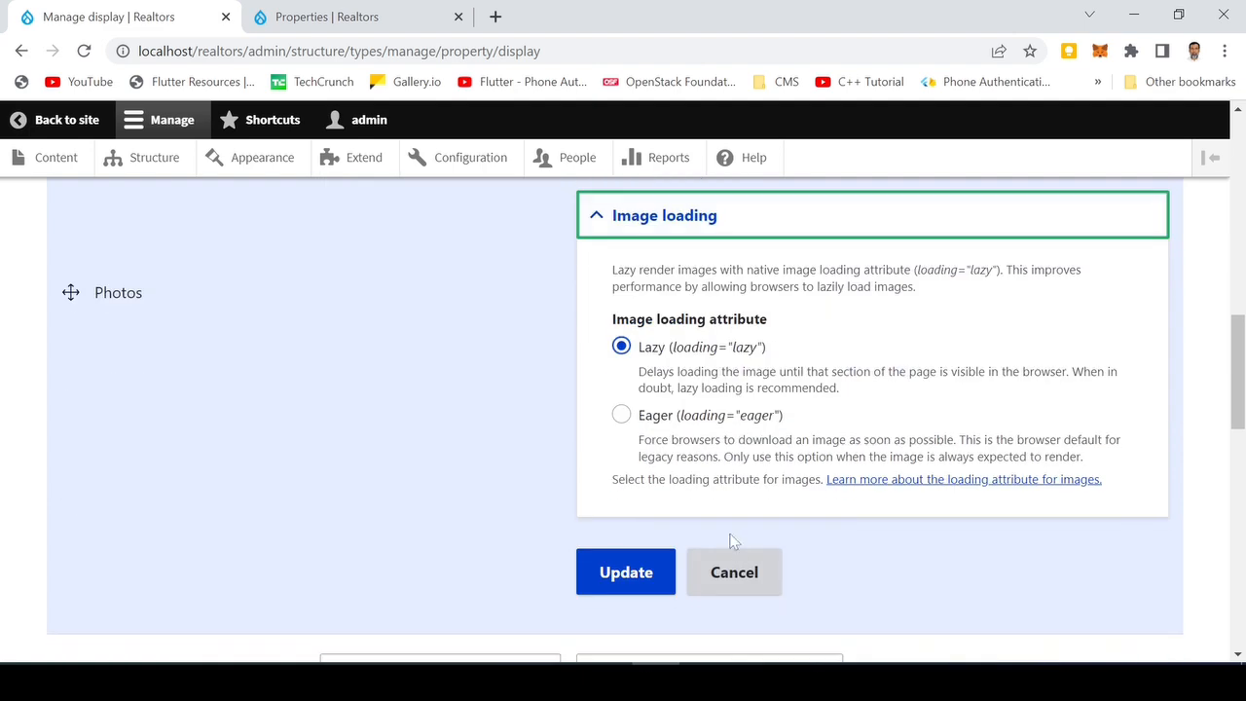
{"action": "left_click", "coordinate": [735, 577]}
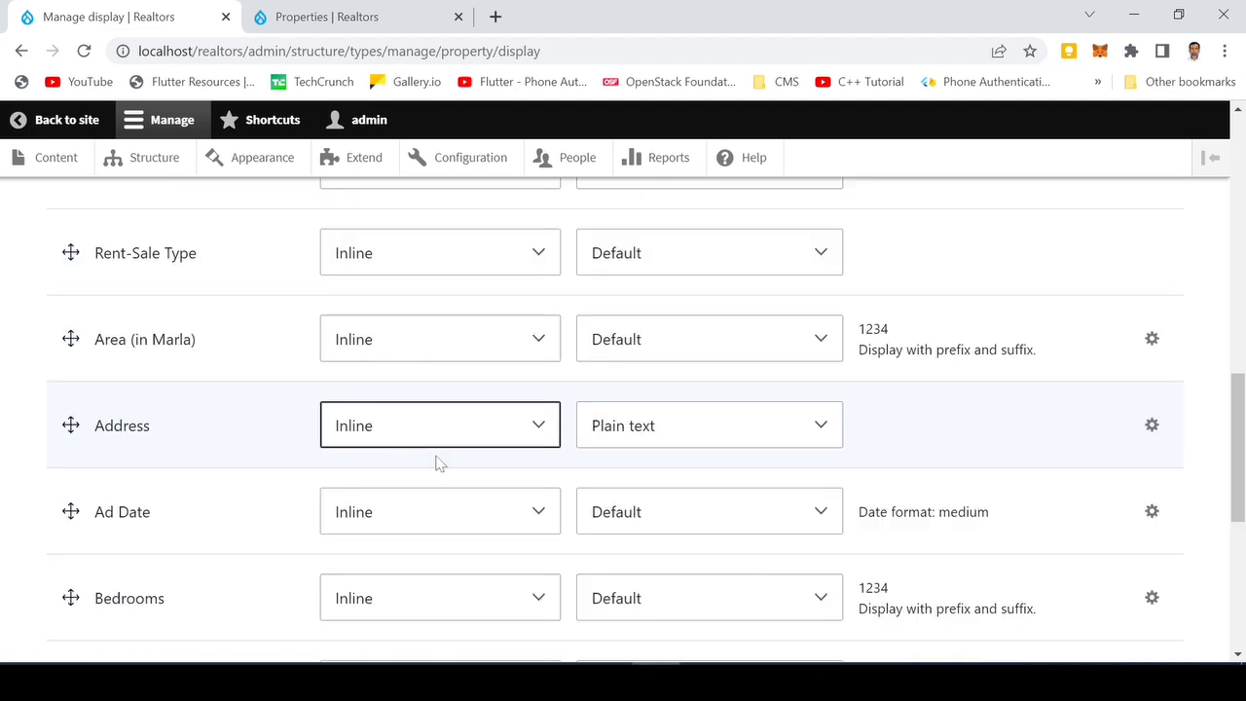
Step: Set the thousand marker of the Bedrooms field to Comma and update its format settings
{"action": "scroll", "coordinate": [687, 481], "scroll_direction": "down", "scroll_amount": 2}
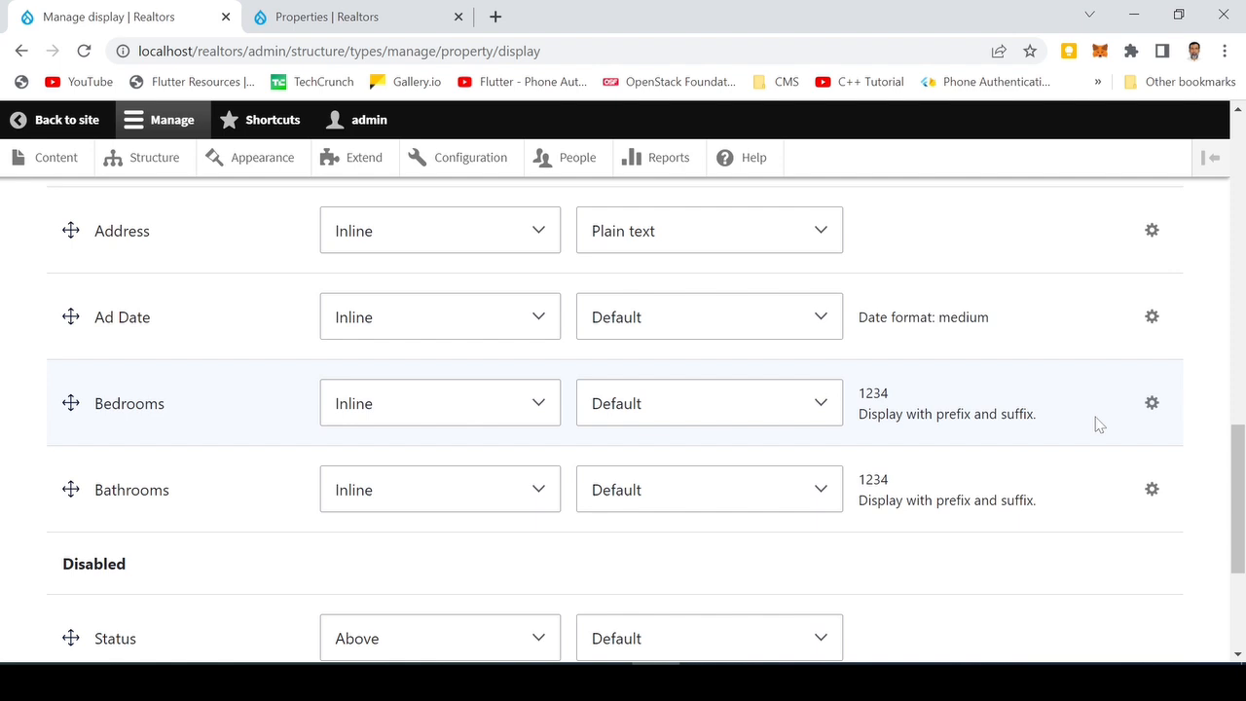
{"action": "left_click", "coordinate": [1152, 405]}
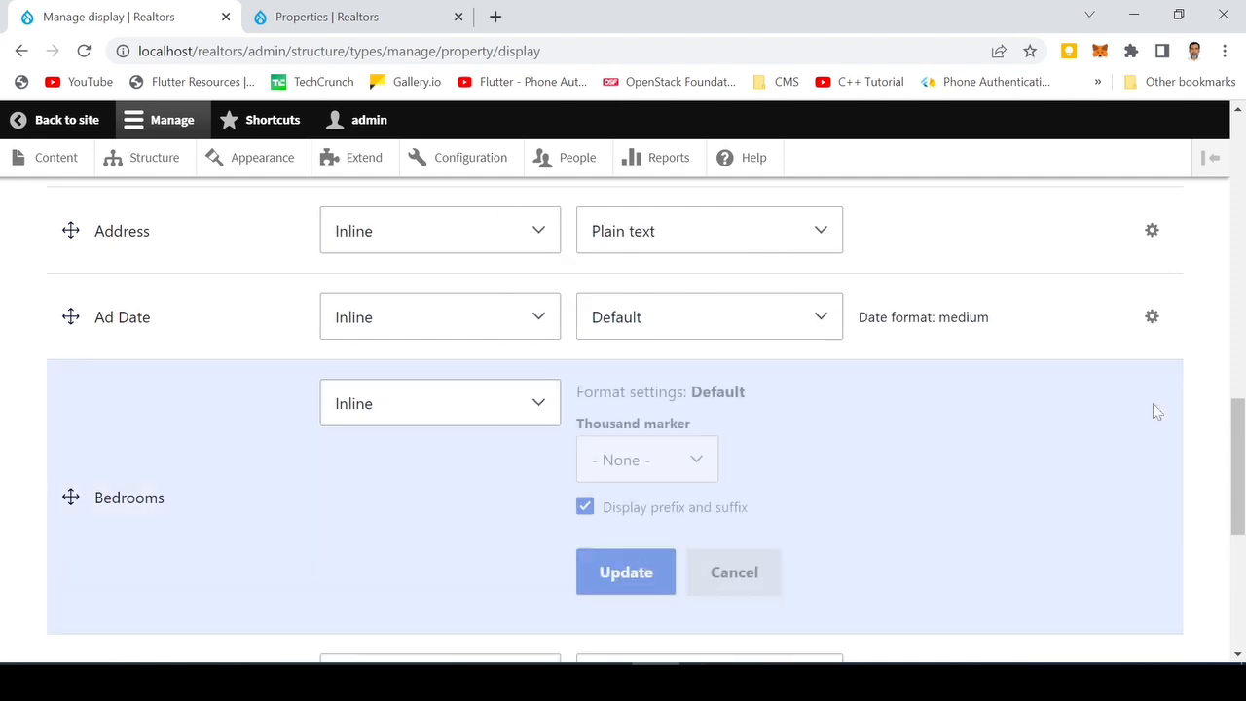
{"action": "left_click", "coordinate": [658, 469]}
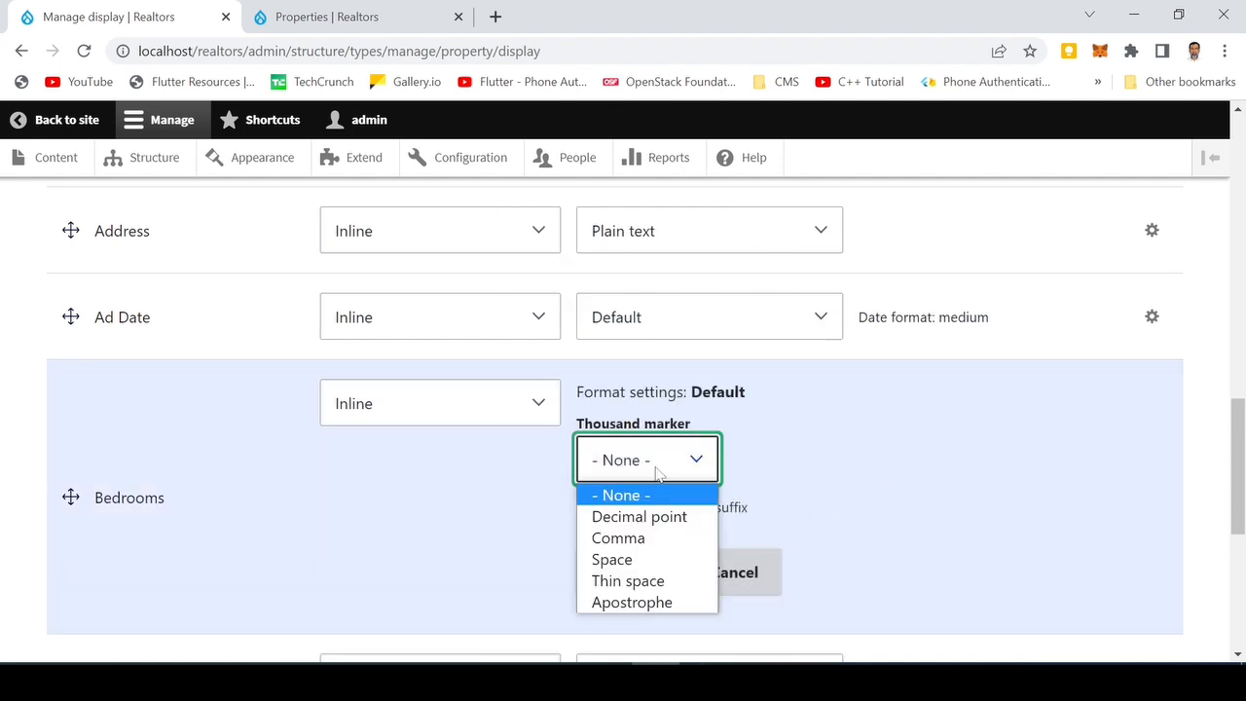
{"action": "left_click", "coordinate": [642, 538]}
{"action": "left_click", "coordinate": [628, 574]}
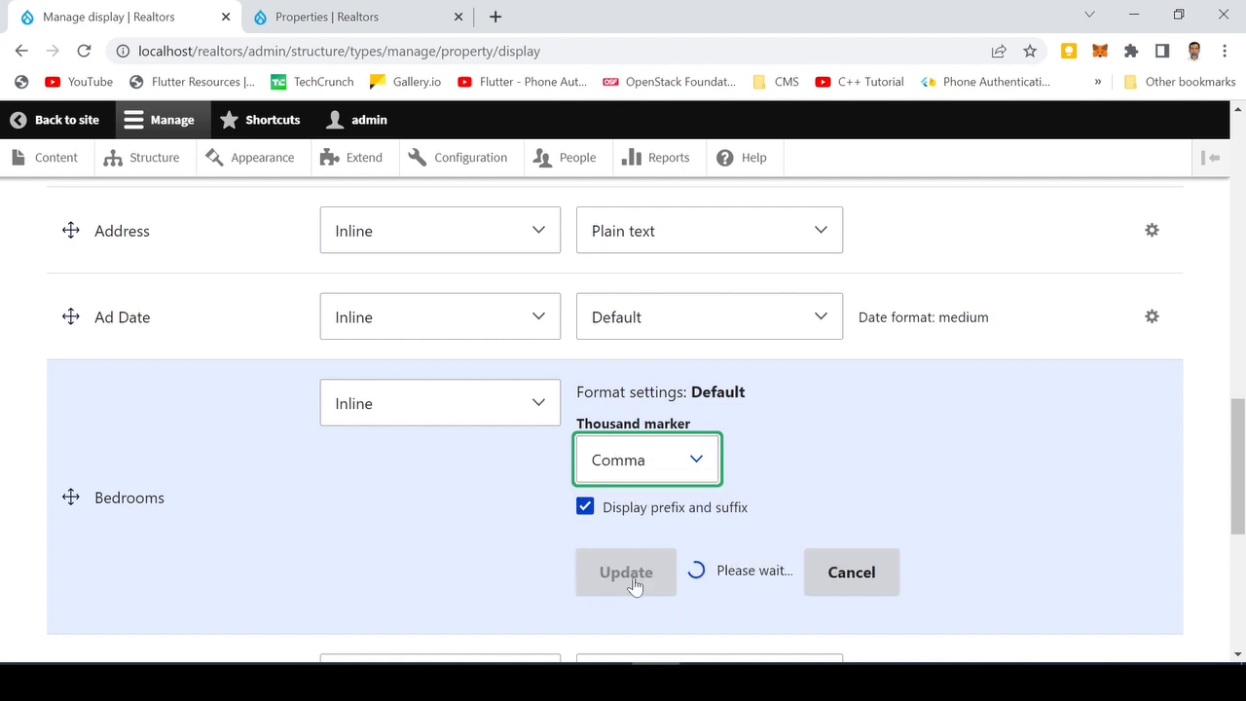
Step: Move the Photos field above Contact No. in the Property display's field order
{"action": "scroll", "coordinate": [662, 472], "scroll_direction": "down", "scroll_amount": 2}
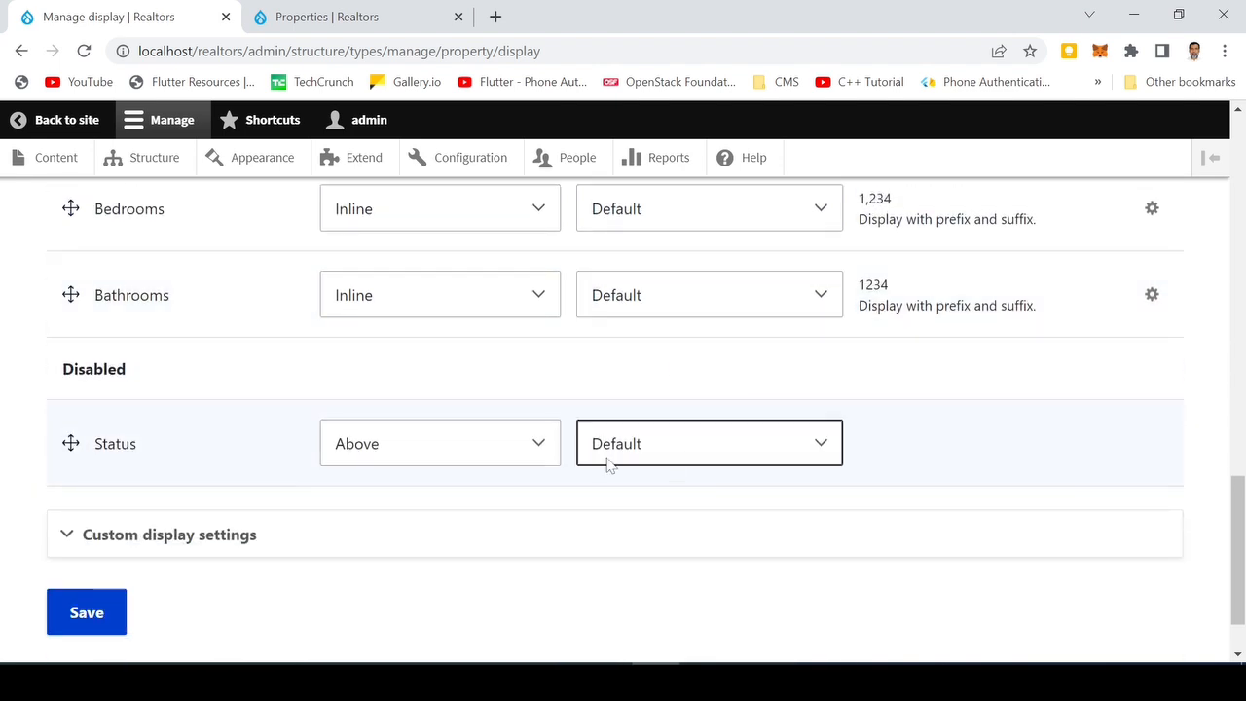
{"action": "scroll", "coordinate": [393, 451], "scroll_direction": "up", "scroll_amount": 7}
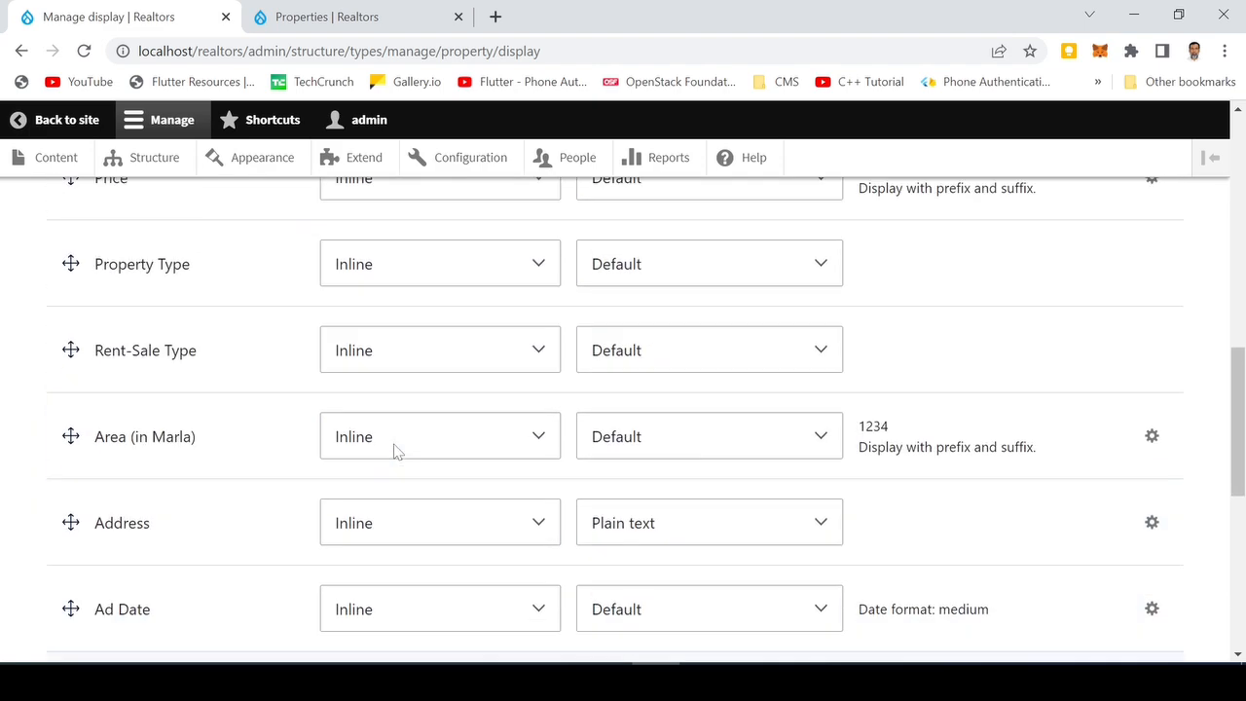
{"action": "scroll", "coordinate": [392, 451], "scroll_direction": "up", "scroll_amount": 3}
{"action": "scroll", "coordinate": [392, 451], "scroll_direction": "down", "scroll_amount": 1}
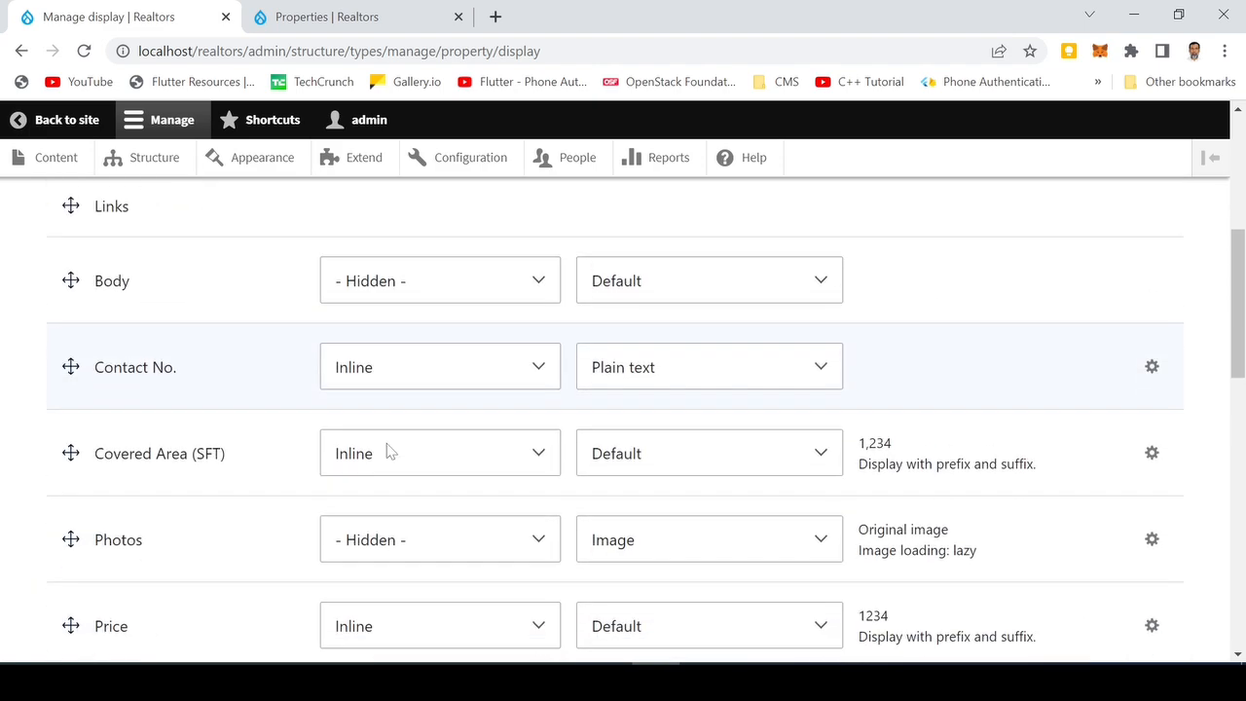
{"action": "left_click_drag", "start_coordinate": [70, 480], "coordinate": [98, 362]}
Step: Move the Ad Date field below Bathrooms and save the Property display settings
{"action": "scroll", "coordinate": [362, 514], "scroll_direction": "down", "scroll_amount": 2}
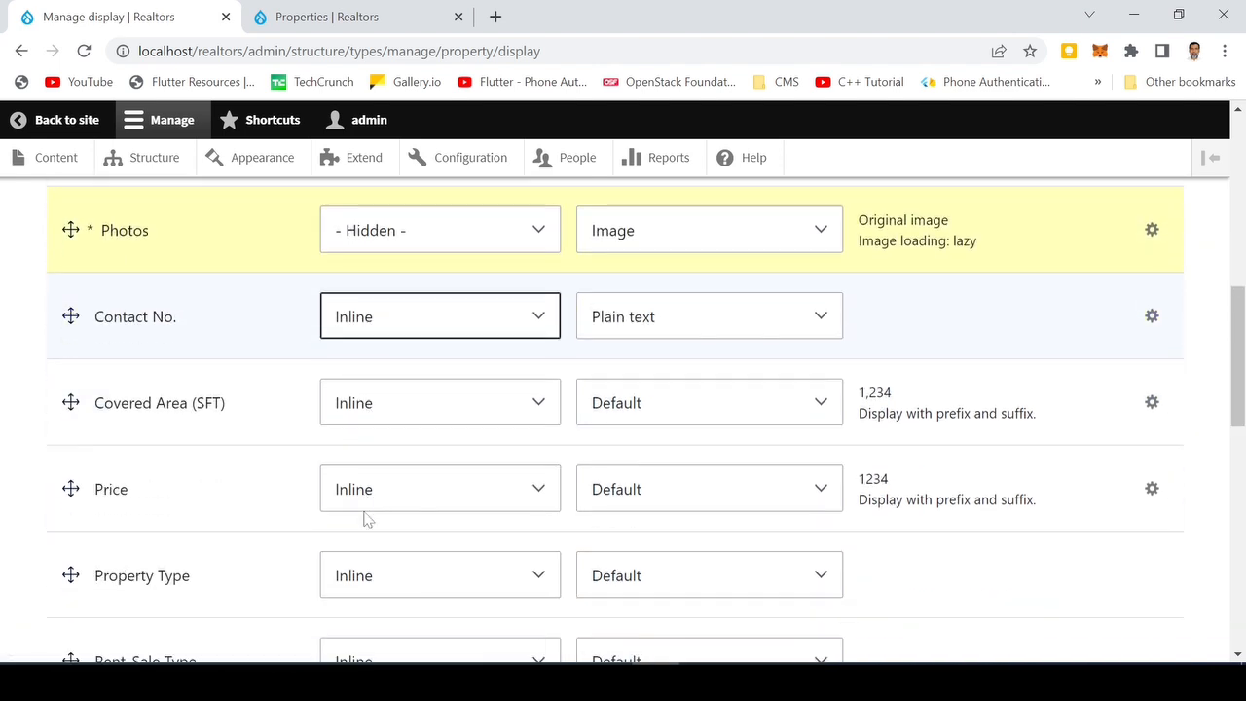
{"action": "scroll", "coordinate": [246, 527], "scroll_direction": "down", "scroll_amount": 2}
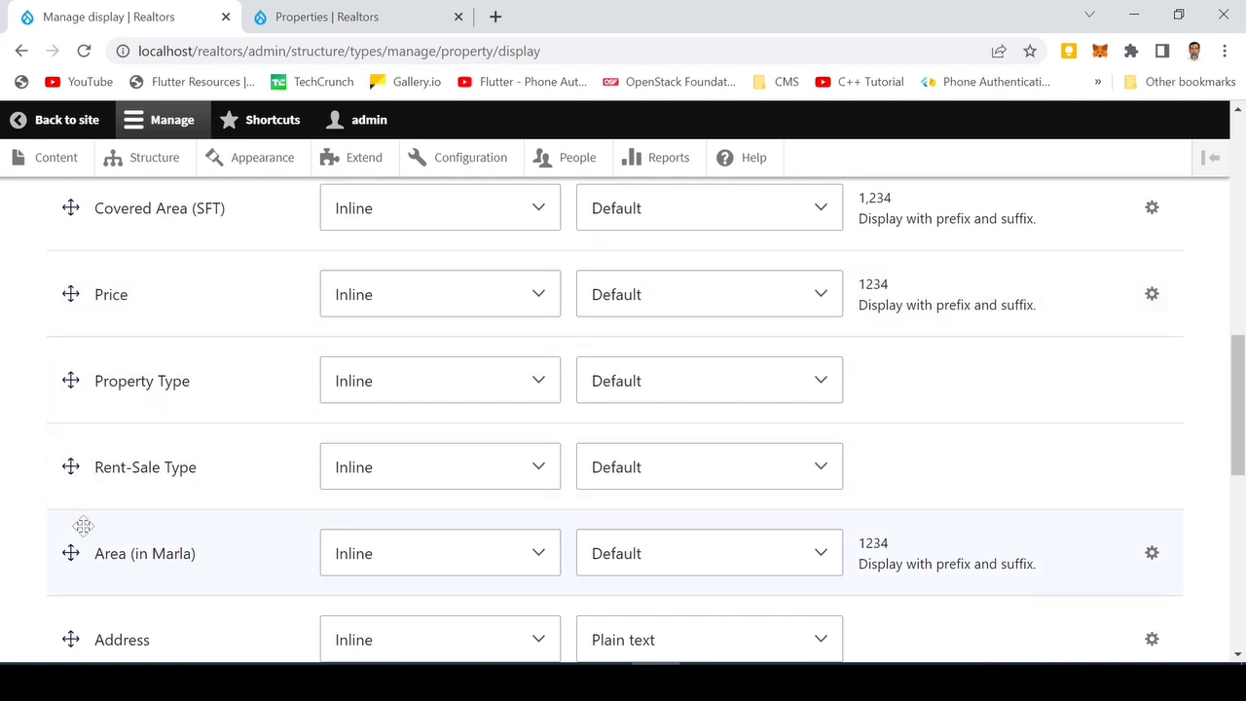
{"action": "scroll", "coordinate": [84, 523], "scroll_direction": "down", "scroll_amount": 2}
{"action": "scroll", "coordinate": [106, 504], "scroll_direction": "down", "scroll_amount": 2}
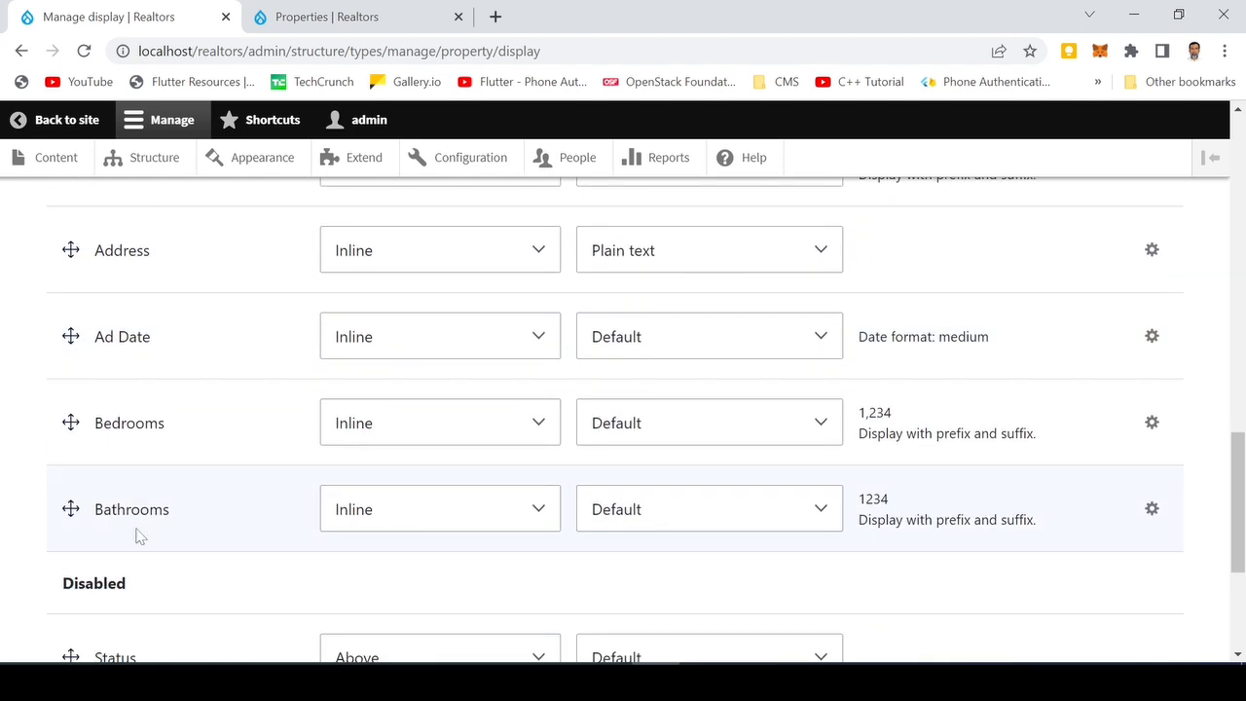
{"action": "left_click_drag", "start_coordinate": [71, 337], "coordinate": [76, 477]}
{"action": "scroll", "coordinate": [206, 484], "scroll_direction": "down", "scroll_amount": 3}
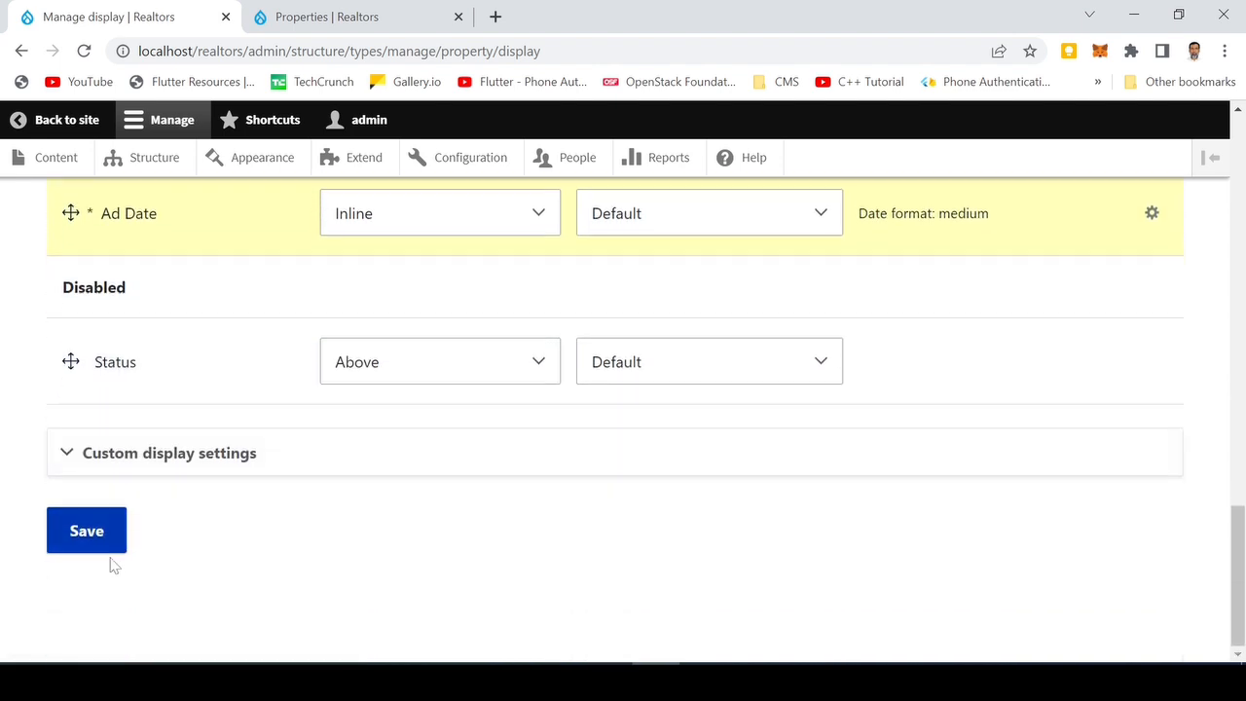
{"action": "left_click", "coordinate": [106, 534]}
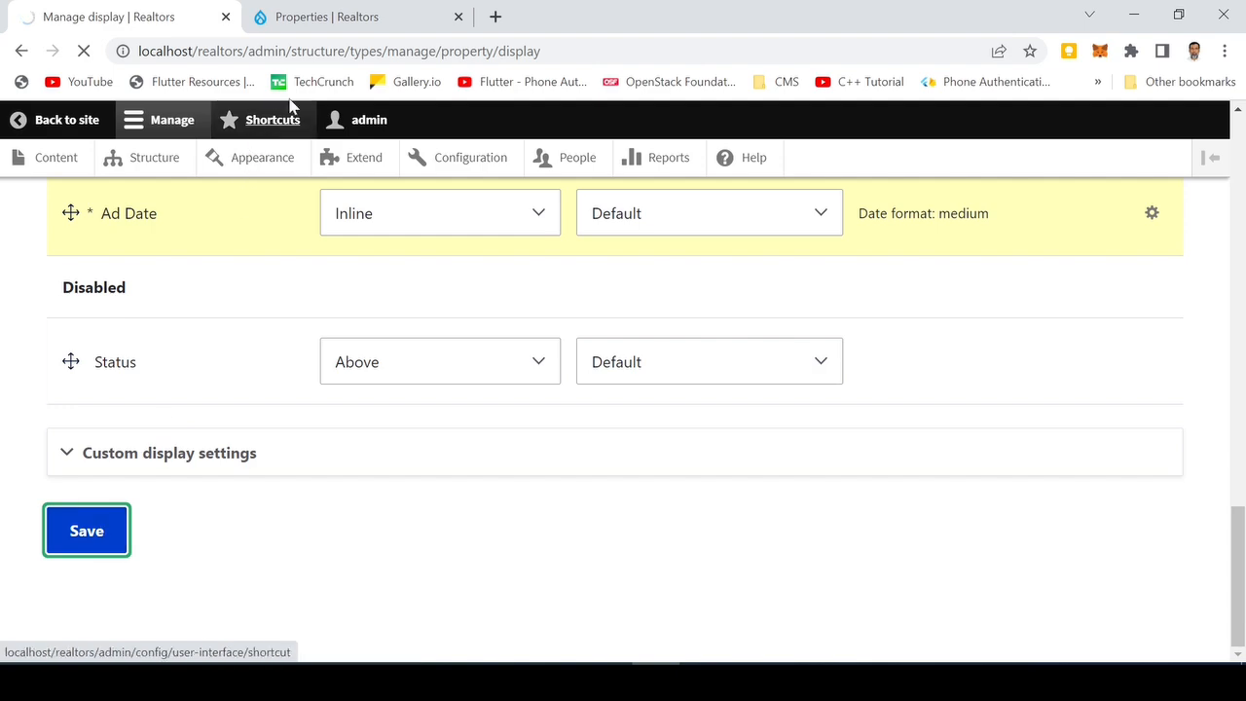
Step: Check the field order and the first house's covered area format on the site's Properties page
{"action": "left_click", "coordinate": [341, 22]}
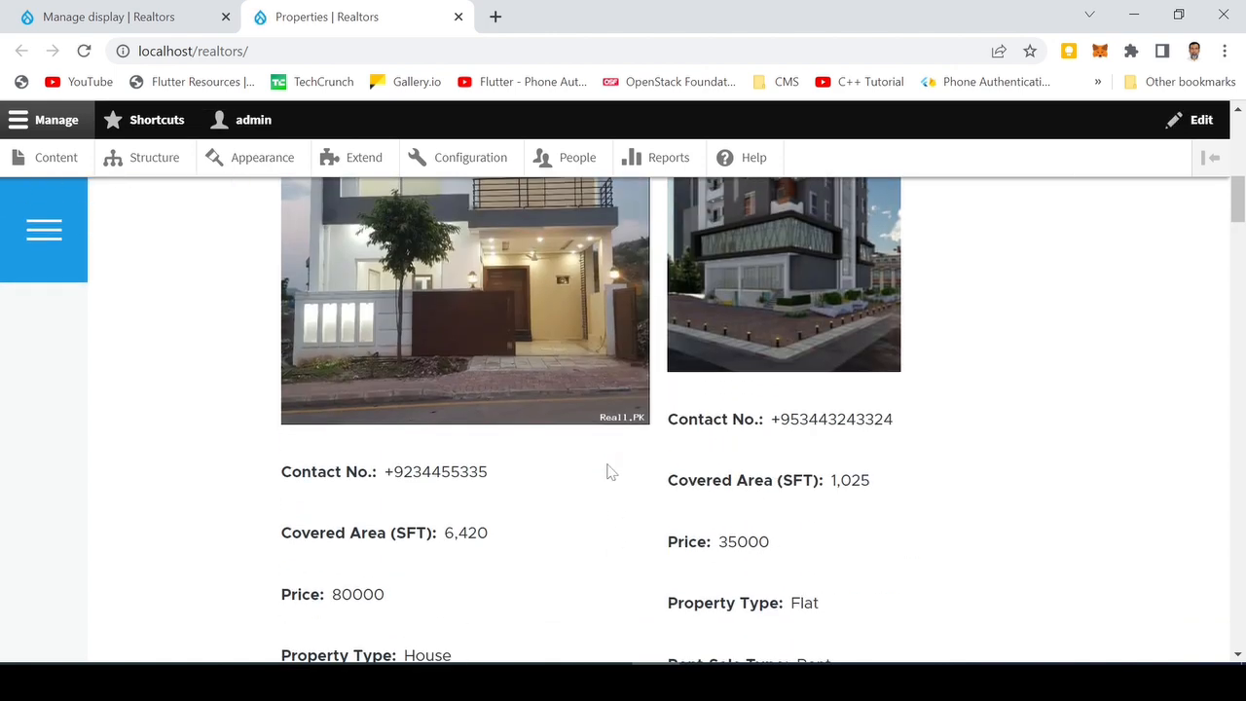
{"action": "scroll", "coordinate": [448, 461], "scroll_direction": "down", "scroll_amount": 2}
{"action": "left_click_drag", "start_coordinate": [444, 377], "coordinate": [507, 381]}
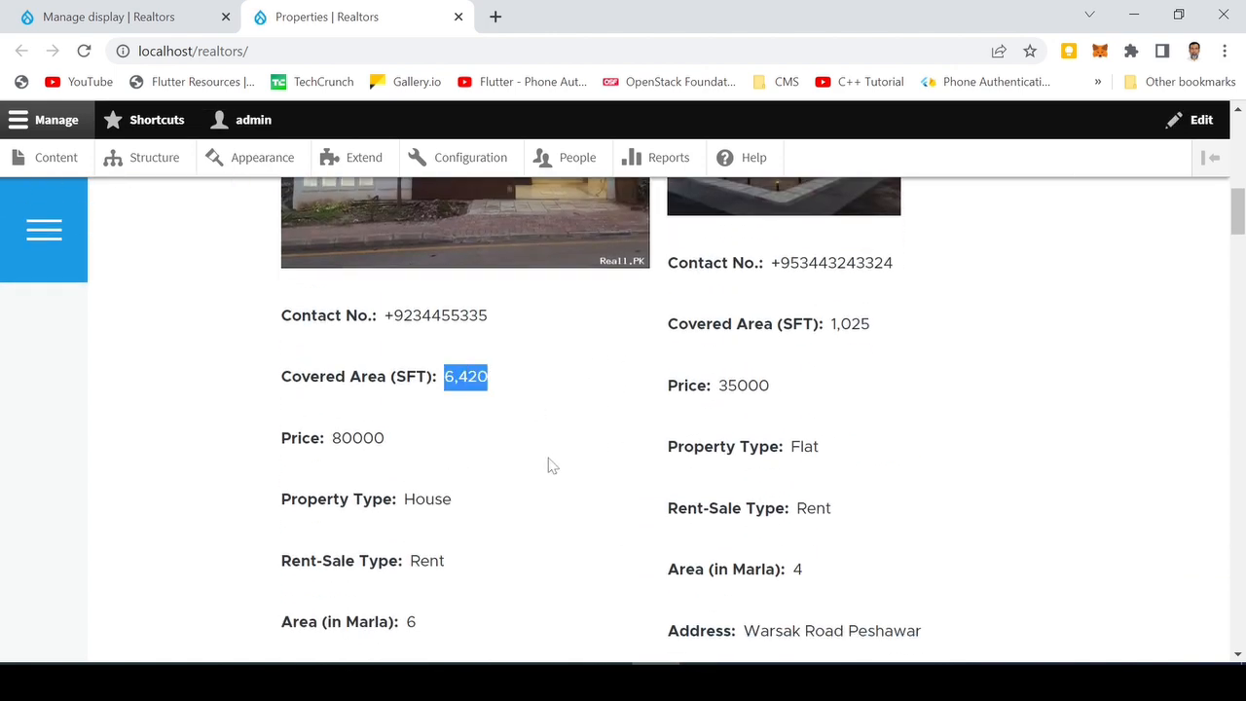
Step: Set the thousand marker of the Price field to Comma, update it and save the Property display settings
{"action": "left_click", "coordinate": [153, 29]}
{"action": "scroll", "coordinate": [523, 538], "scroll_direction": "down", "scroll_amount": 6}
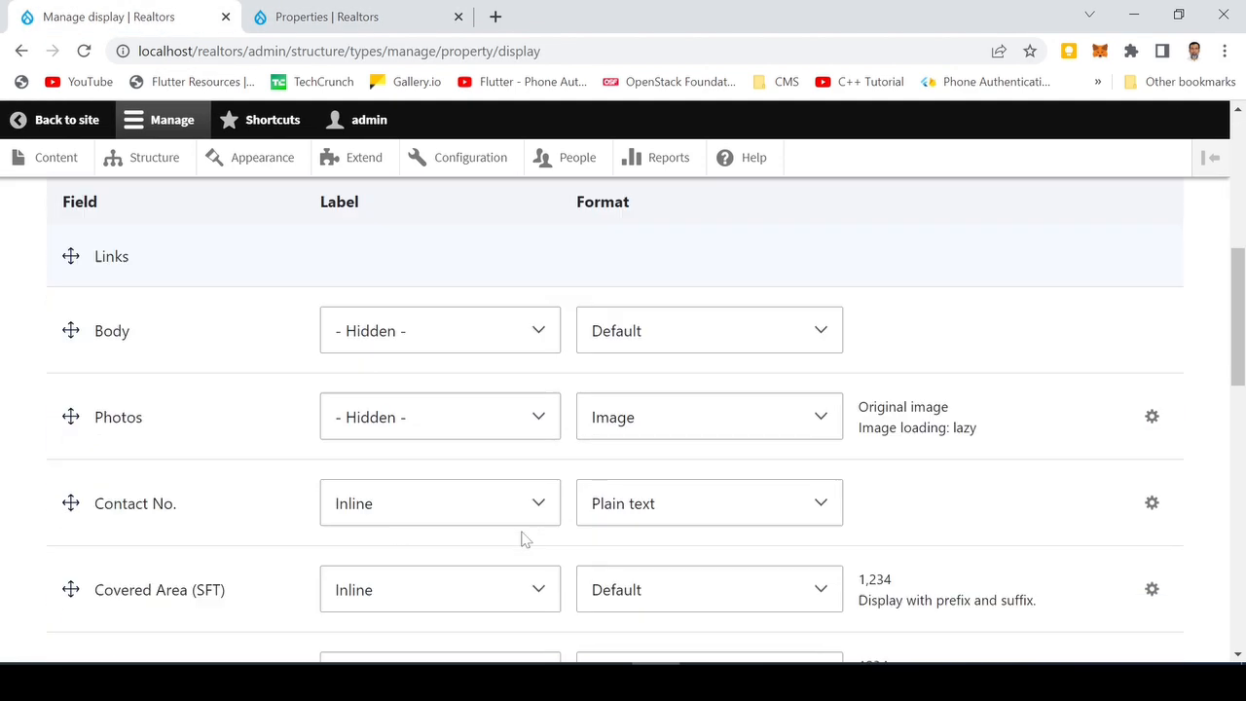
{"action": "scroll", "coordinate": [523, 538], "scroll_direction": "down", "scroll_amount": 3}
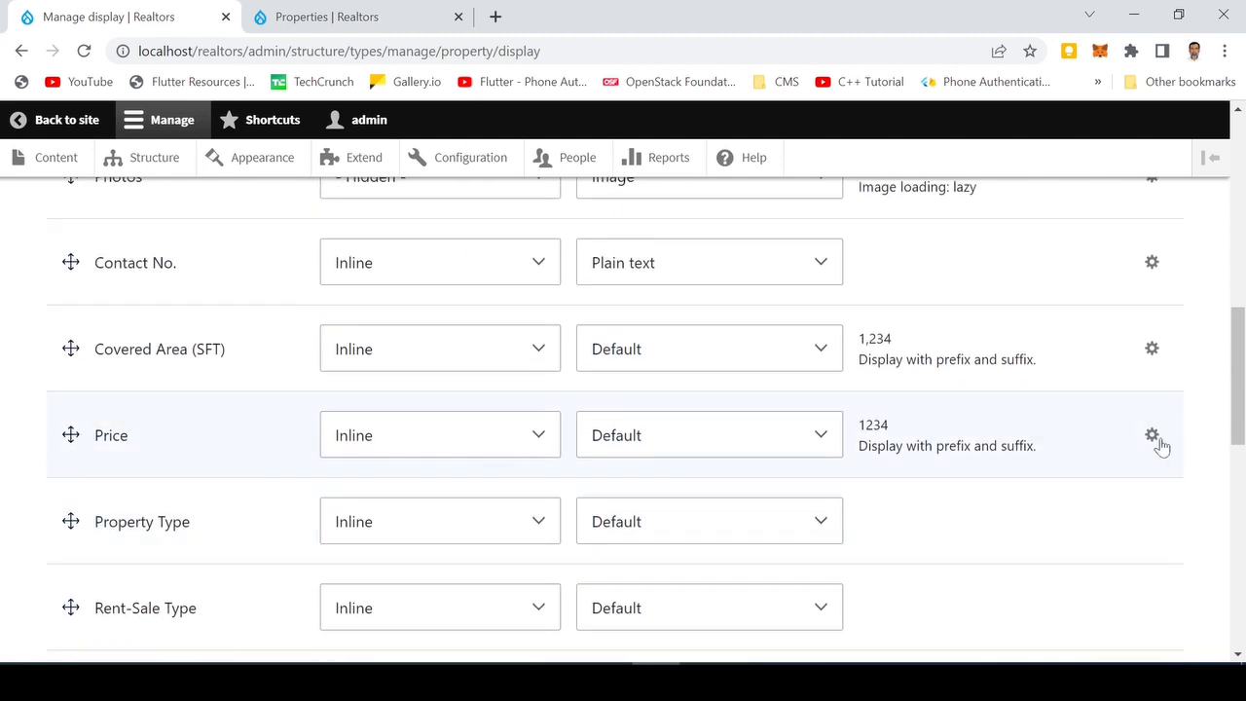
{"action": "left_click", "coordinate": [1152, 436]}
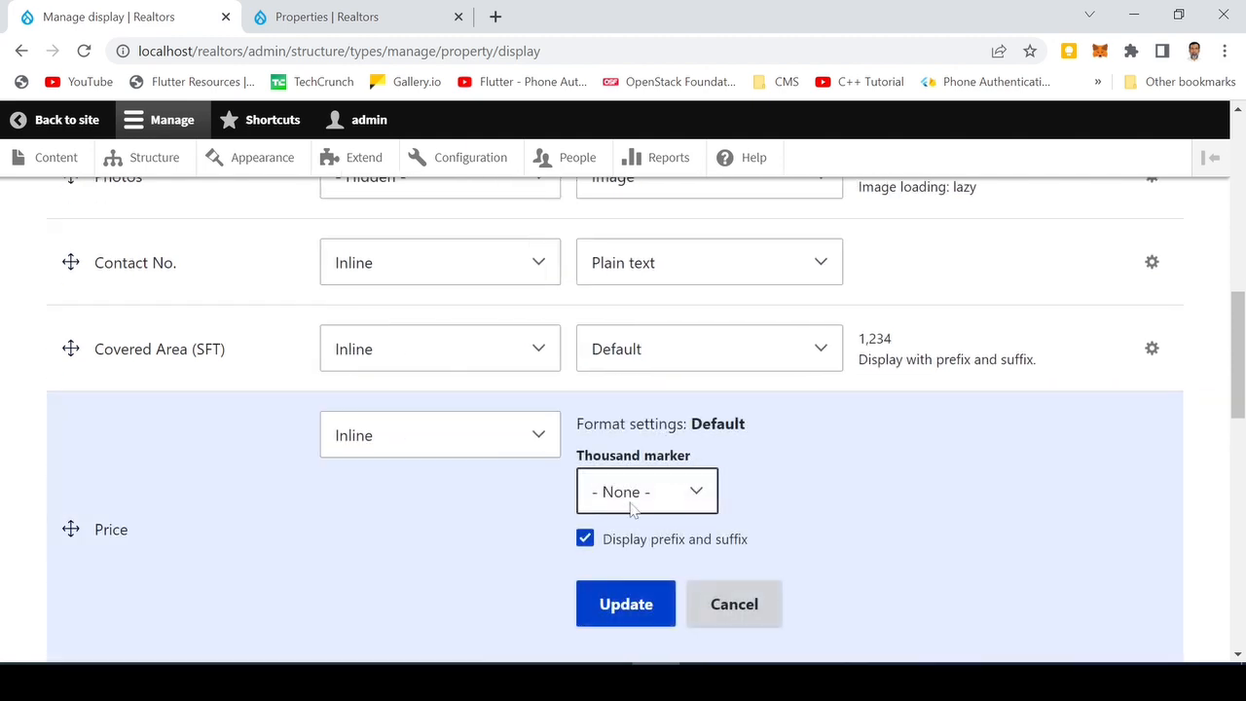
{"action": "left_click", "coordinate": [625, 502]}
{"action": "left_click", "coordinate": [626, 572]}
{"action": "left_click", "coordinate": [612, 613]}
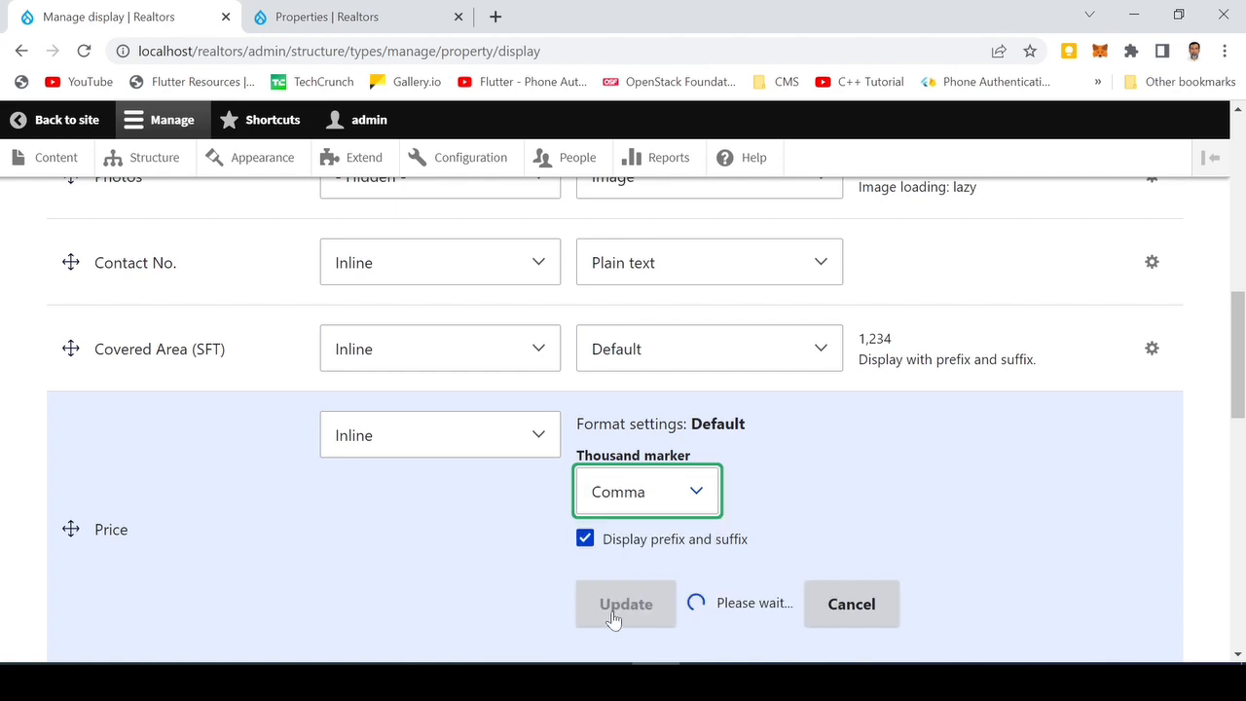
{"action": "scroll", "coordinate": [61, 529], "scroll_direction": "down", "scroll_amount": 10}
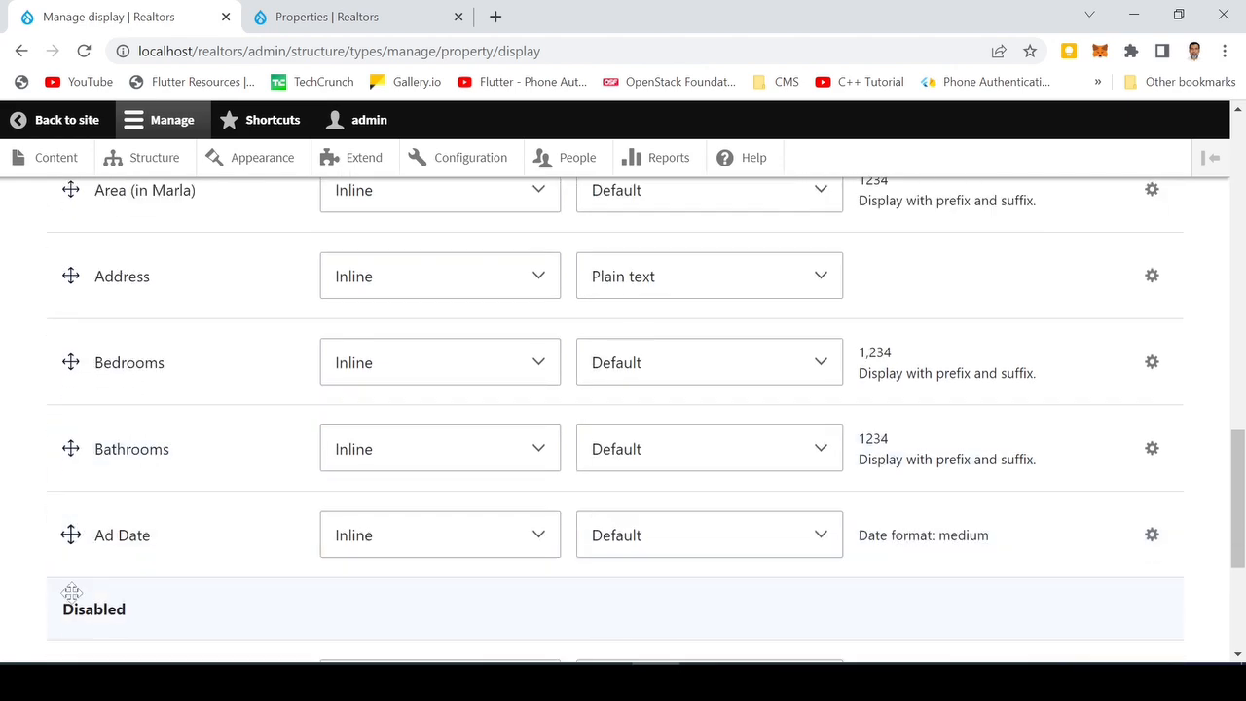
{"action": "left_click", "coordinate": [97, 535]}
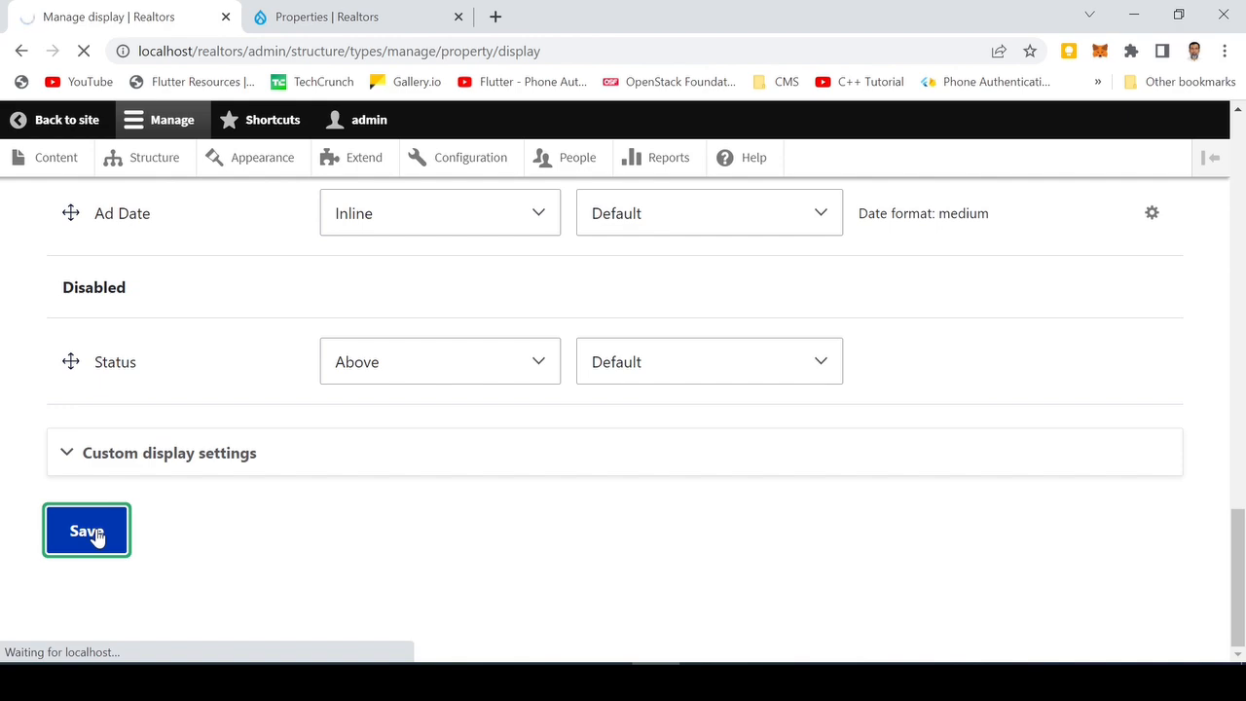
Step: Reload the Properties page and examine the price format, field order and layout of the listings down to the footer
{"action": "left_click", "coordinate": [321, 19]}
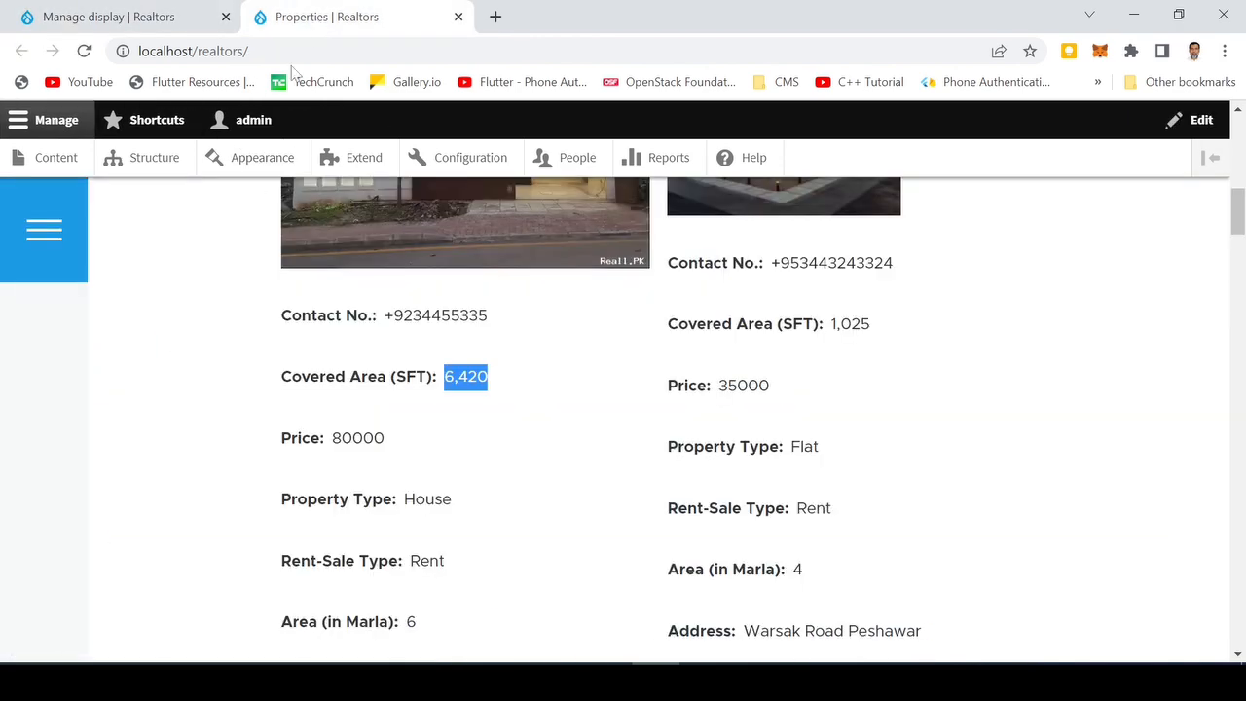
{"action": "left_click", "coordinate": [84, 53]}
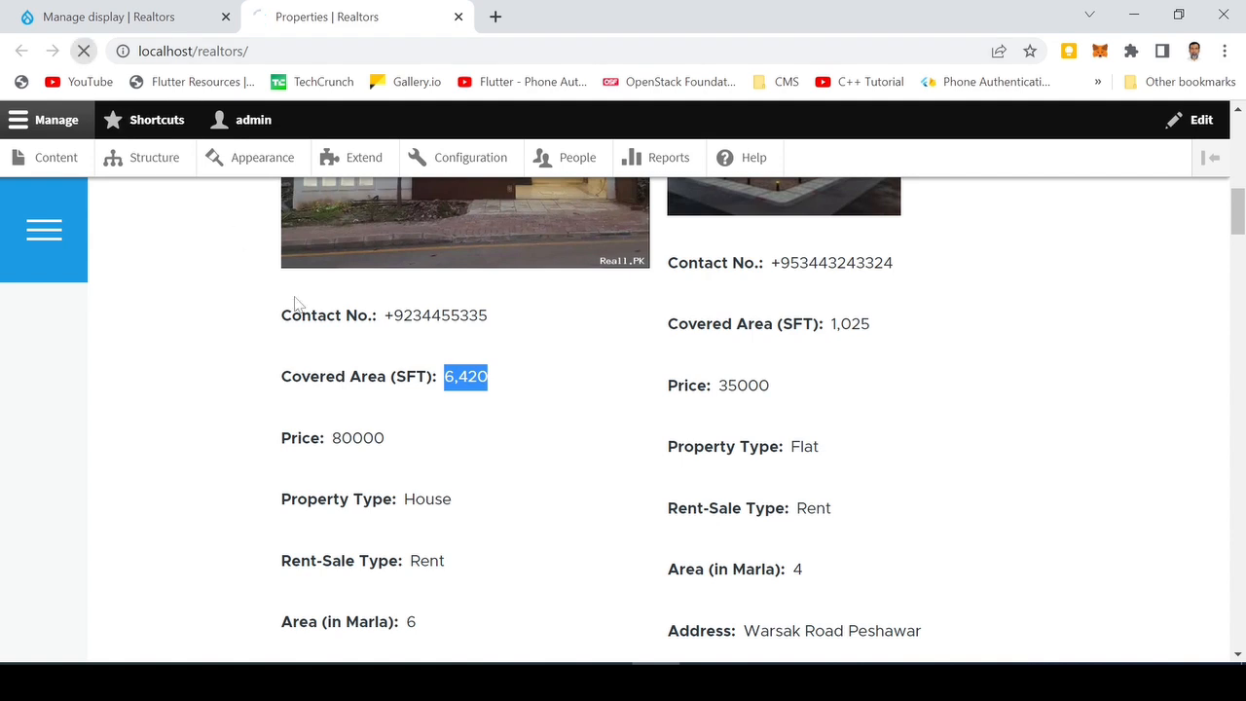
{"action": "scroll", "coordinate": [293, 448], "scroll_direction": "down", "scroll_amount": 2}
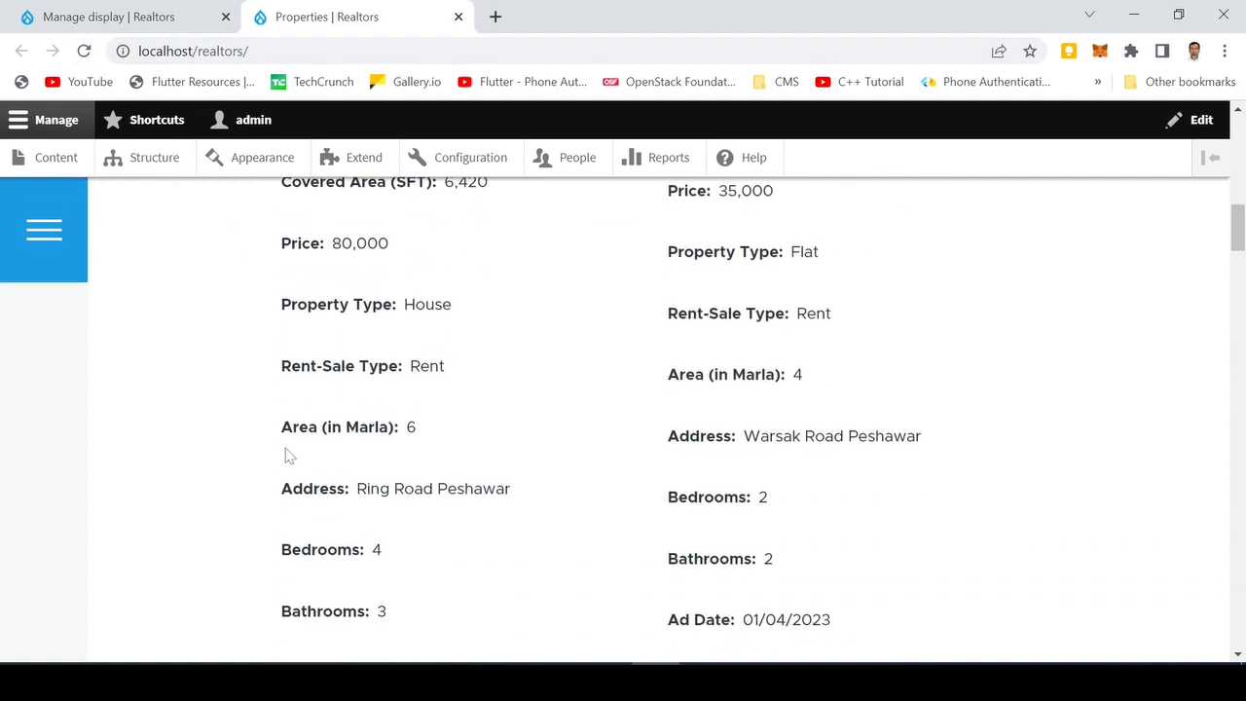
{"action": "scroll", "coordinate": [407, 395], "scroll_direction": "up", "scroll_amount": 10}
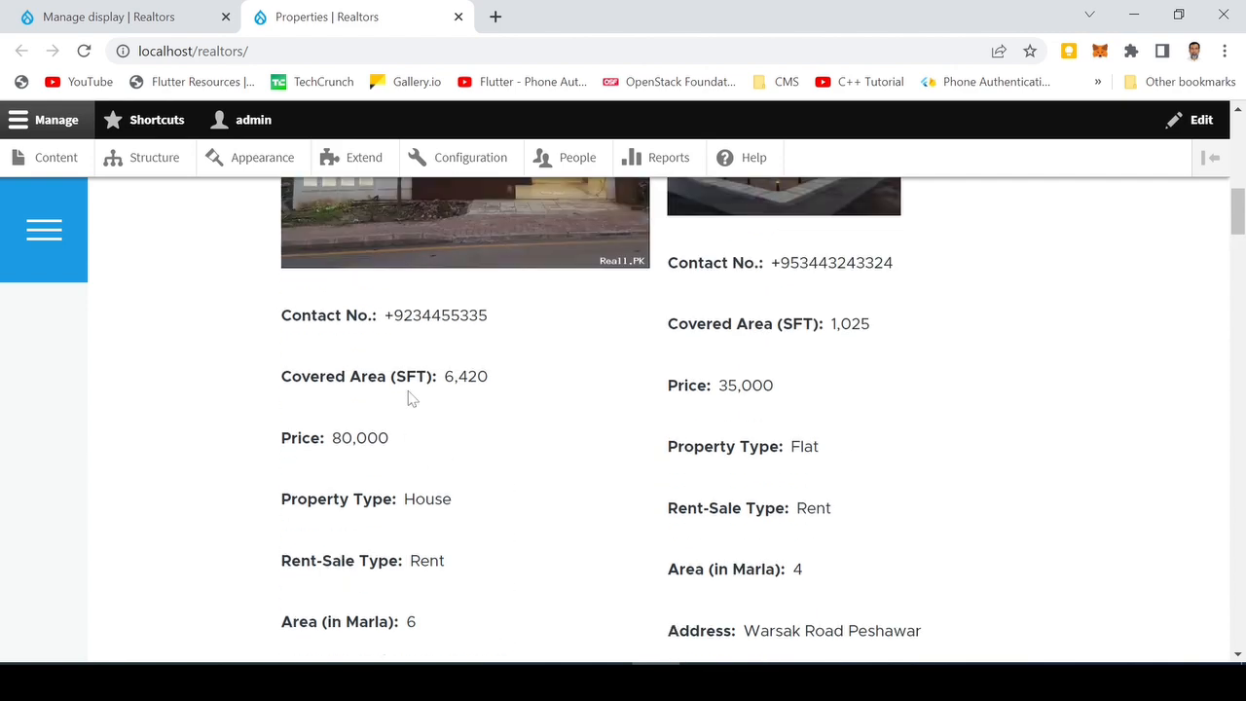
{"action": "scroll", "coordinate": [424, 401], "scroll_direction": "down", "scroll_amount": 1}
{"action": "scroll", "coordinate": [448, 428], "scroll_direction": "down", "scroll_amount": 2}
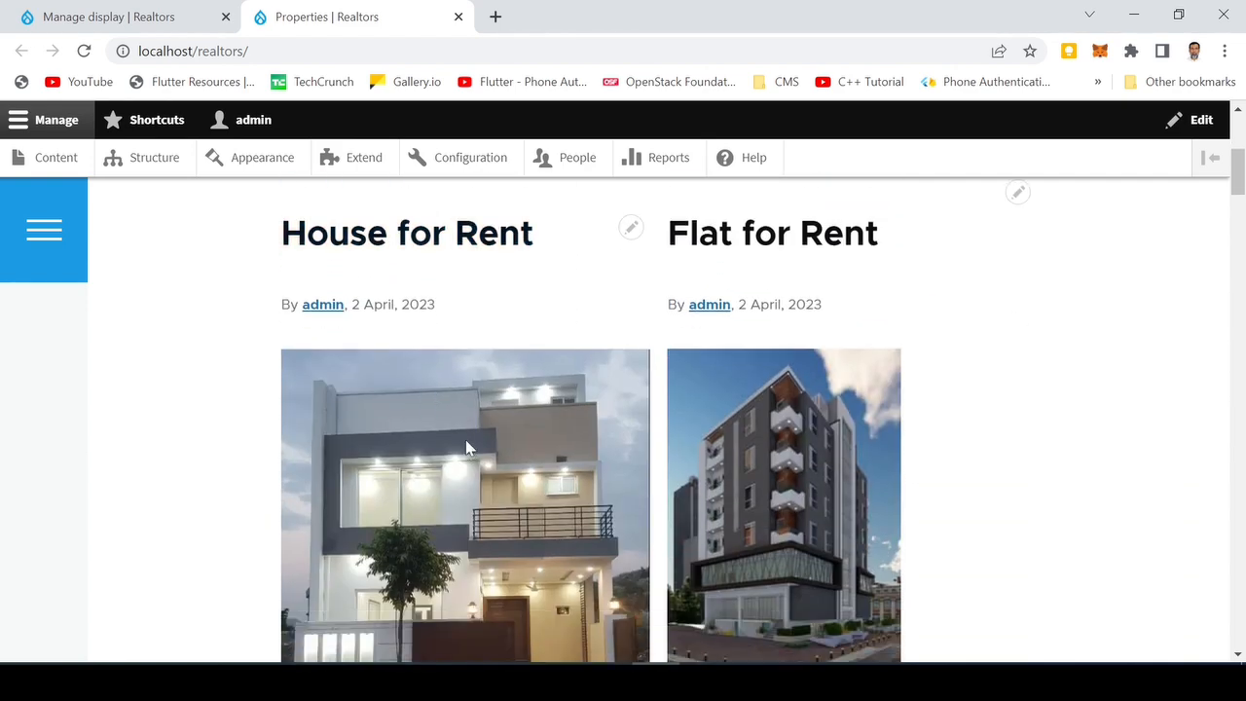
{"action": "scroll", "coordinate": [489, 448], "scroll_direction": "up", "scroll_amount": 1}
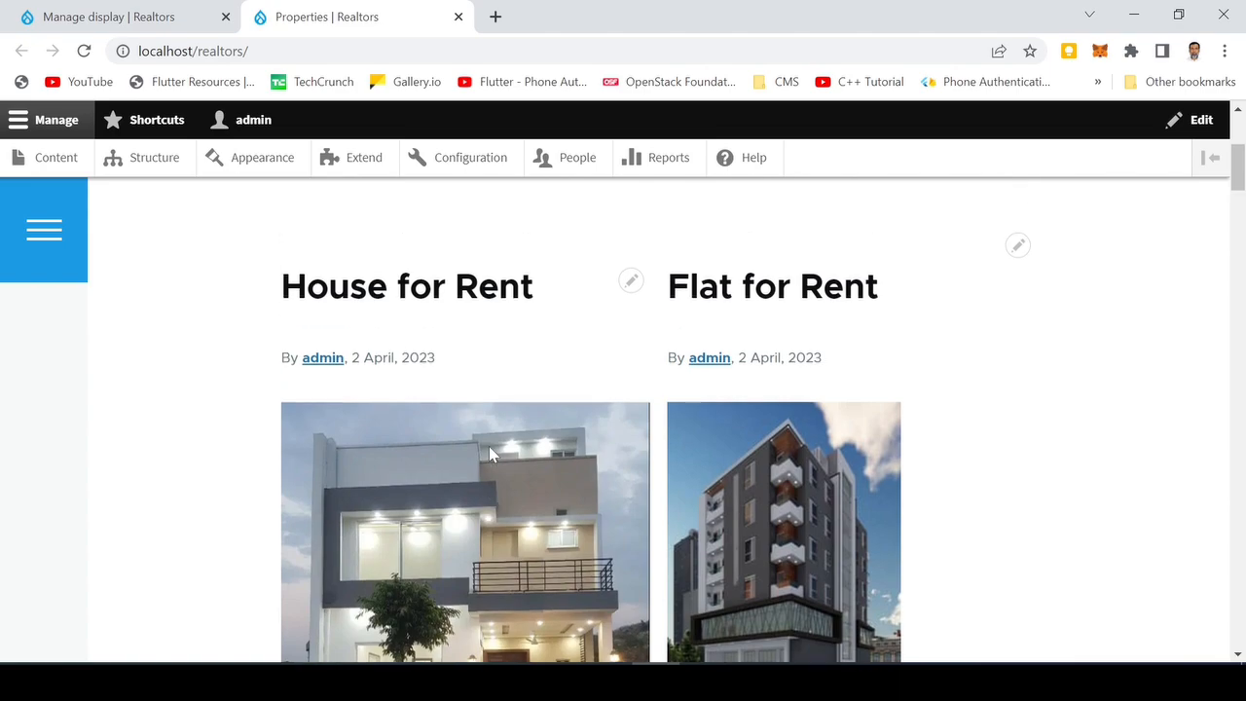
{"action": "scroll", "coordinate": [486, 458], "scroll_direction": "down", "scroll_amount": 10}
{"action": "scroll", "coordinate": [484, 474], "scroll_direction": "down", "scroll_amount": 15}
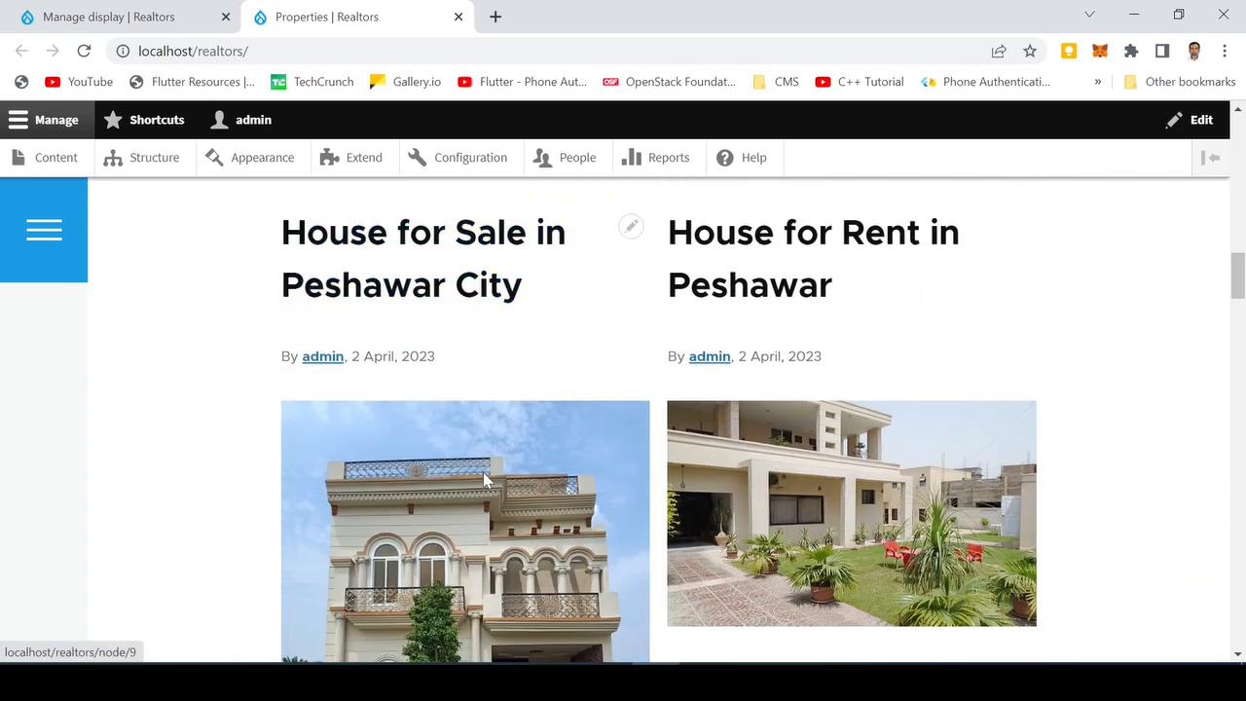
{"action": "scroll", "coordinate": [485, 484], "scroll_direction": "down", "scroll_amount": 15}
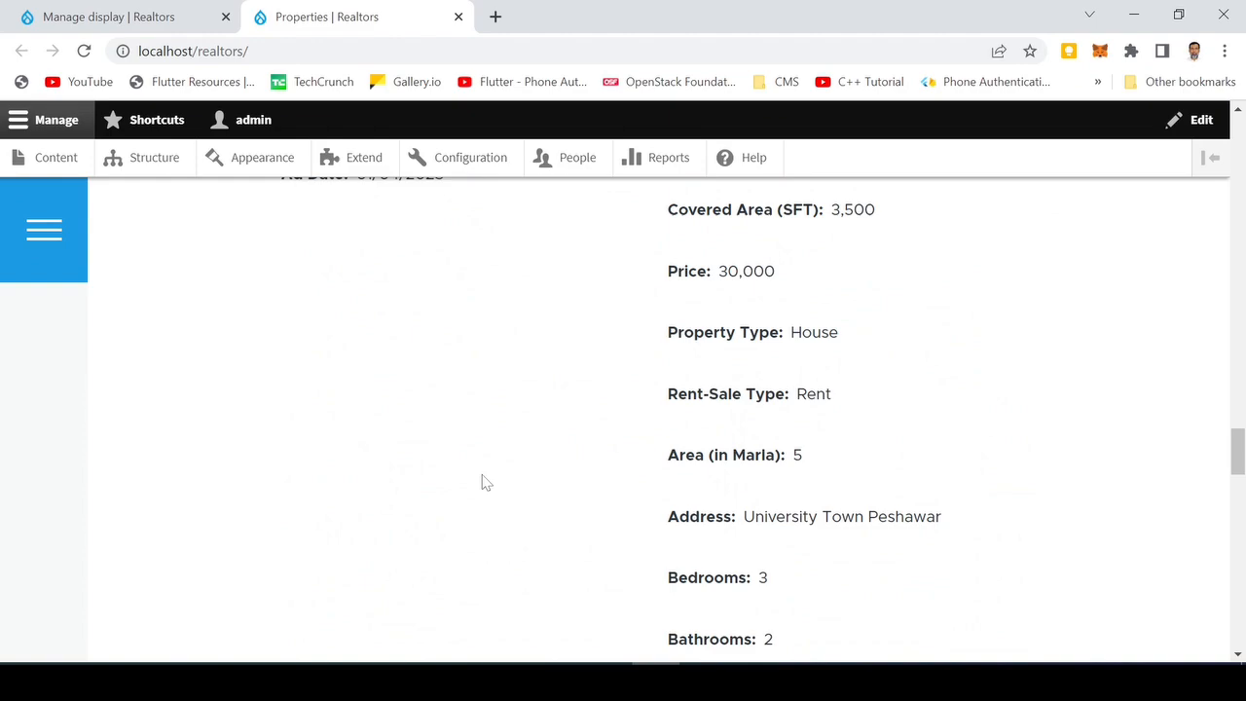
{"action": "scroll", "coordinate": [487, 485], "scroll_direction": "down", "scroll_amount": 5}
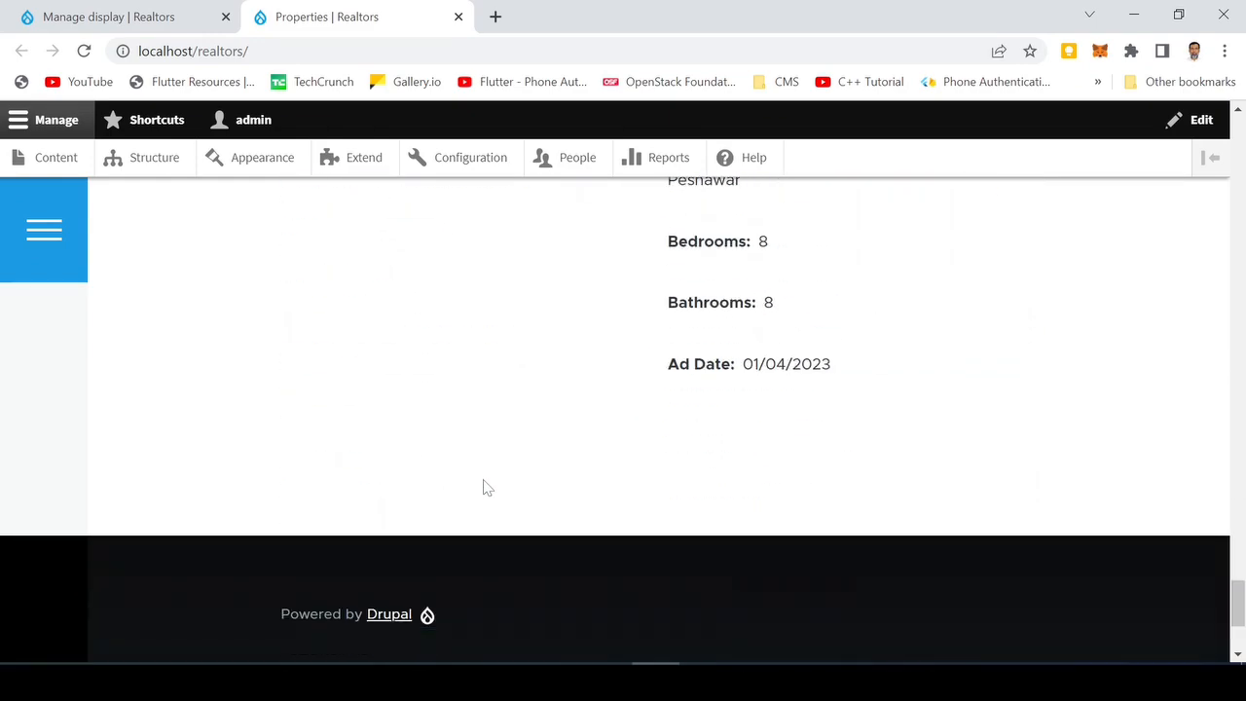
Step: Compare the listings on the site's Properties page with the field order and formats in the Property display settings
{"action": "scroll", "coordinate": [482, 486], "scroll_direction": "up", "scroll_amount": 15}
{"action": "scroll", "coordinate": [484, 481], "scroll_direction": "up", "scroll_amount": 15}
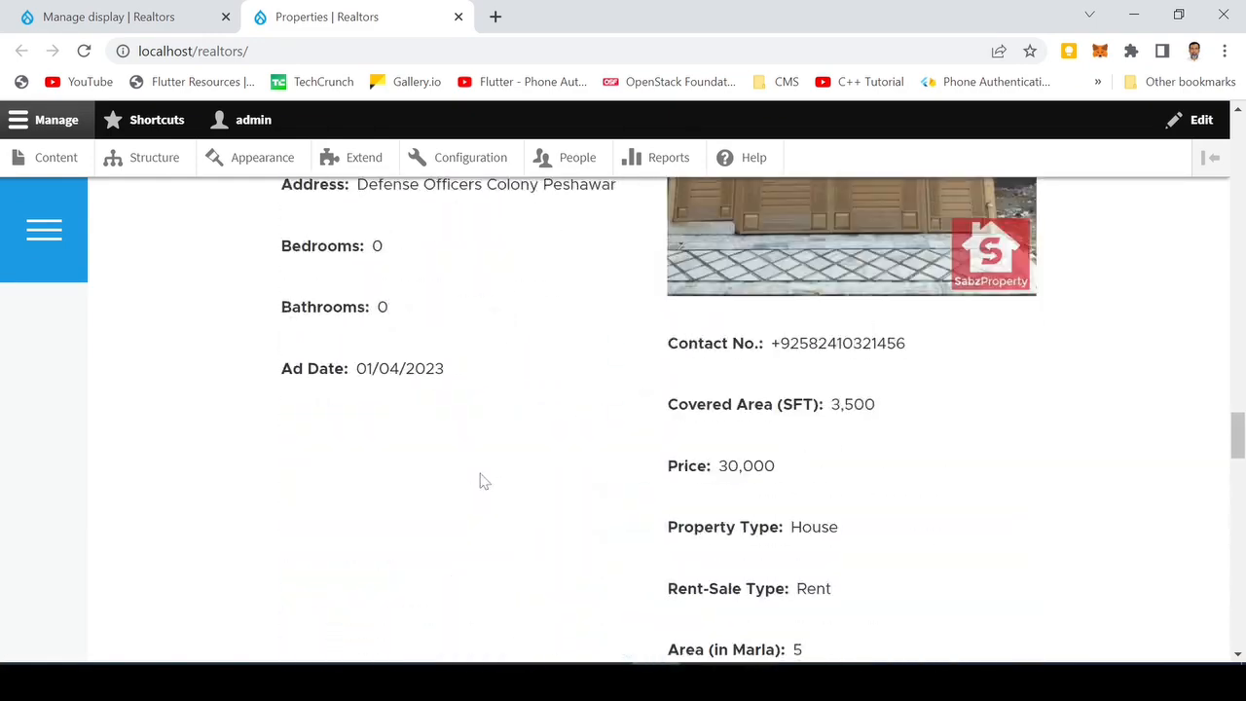
{"action": "scroll", "coordinate": [494, 445], "scroll_direction": "up", "scroll_amount": 10}
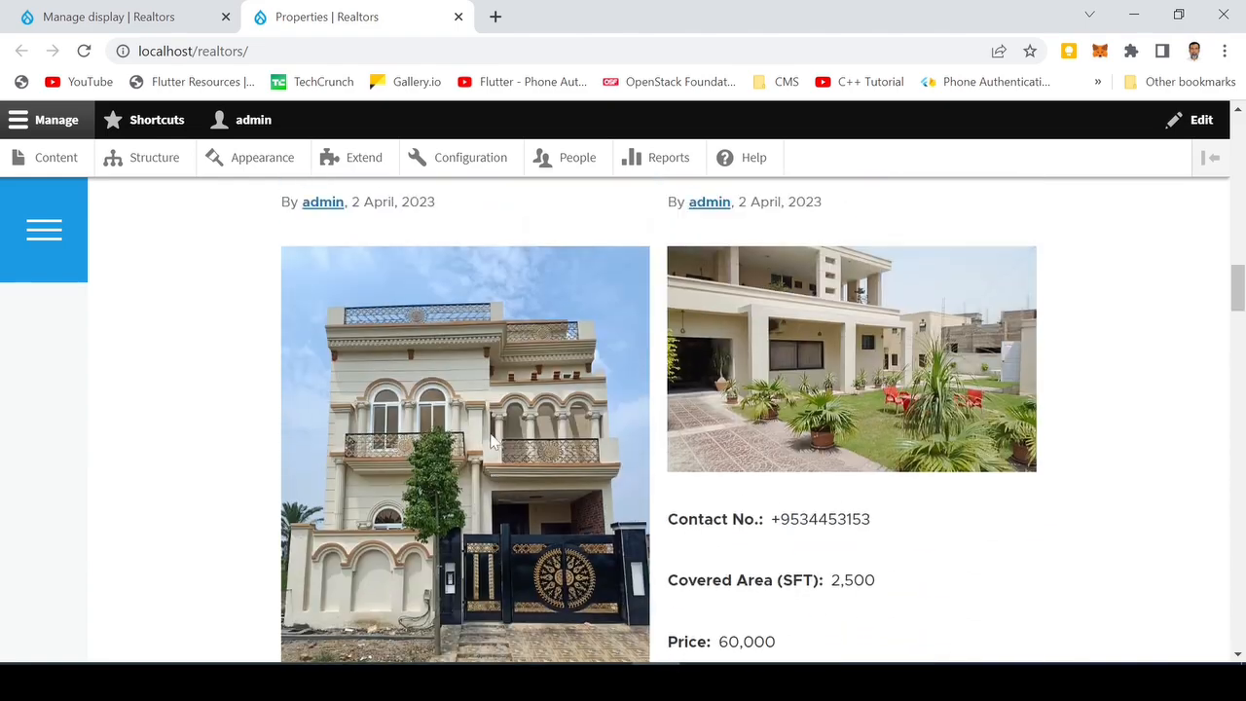
{"action": "scroll", "coordinate": [575, 497], "scroll_direction": "up", "scroll_amount": 15}
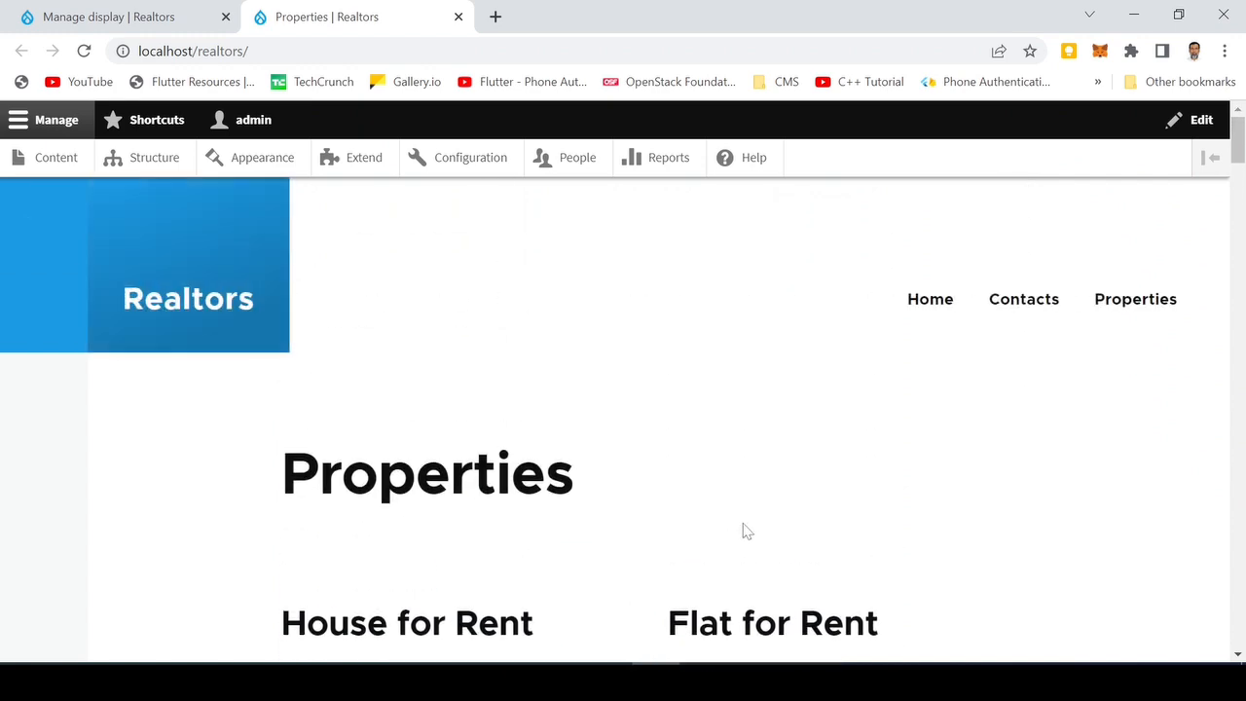
{"action": "scroll", "coordinate": [763, 539], "scroll_direction": "down", "scroll_amount": 2}
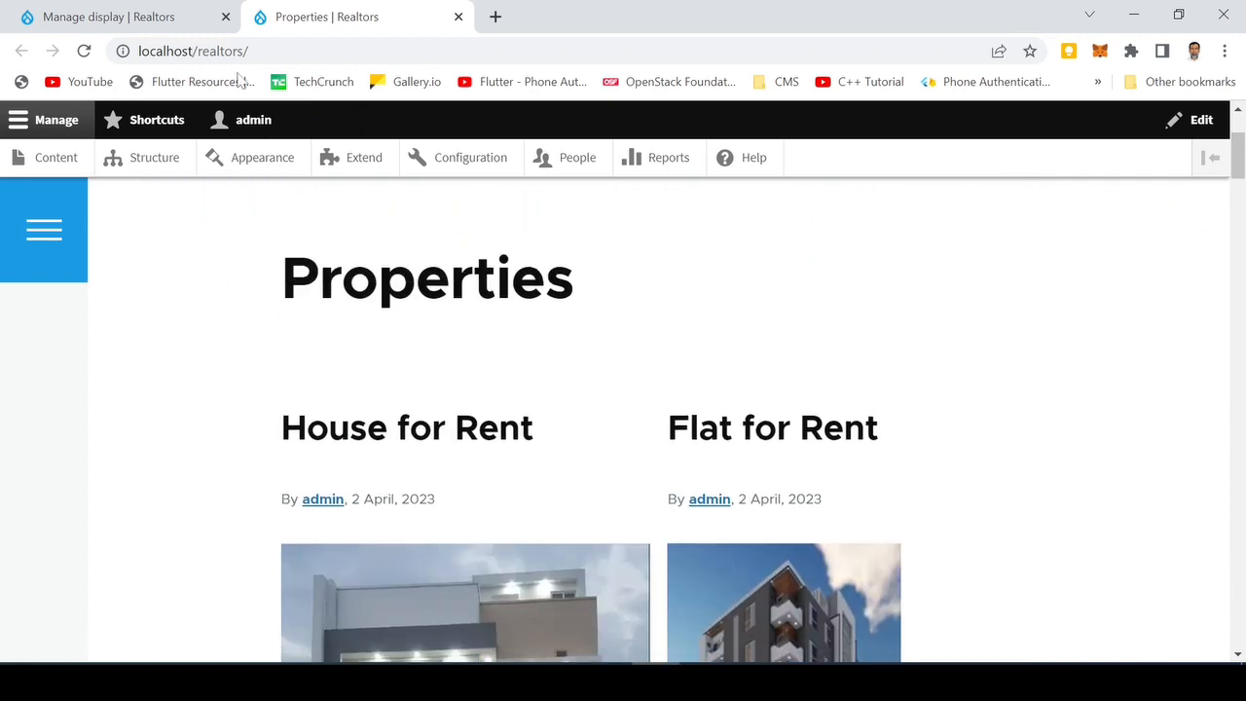
{"action": "left_click", "coordinate": [110, 19]}
{"action": "scroll", "coordinate": [200, 304], "scroll_direction": "down", "scroll_amount": 5}
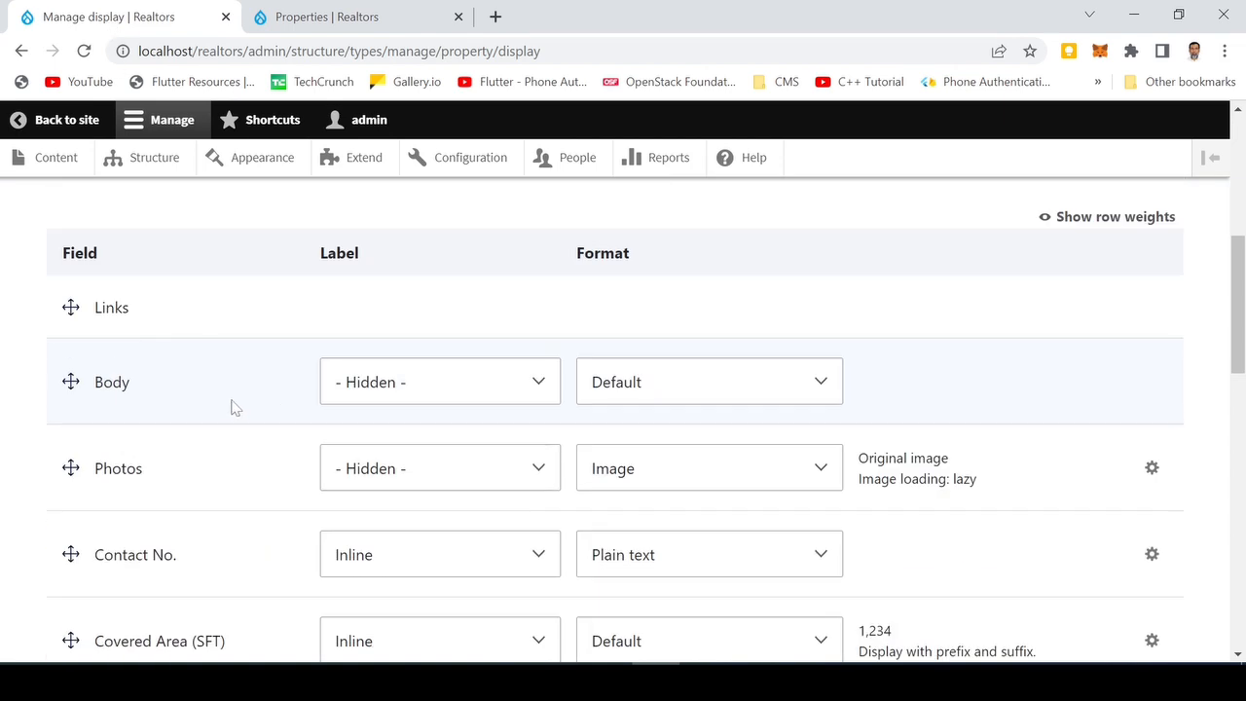
{"action": "scroll", "coordinate": [238, 424], "scroll_direction": "down", "scroll_amount": 4}
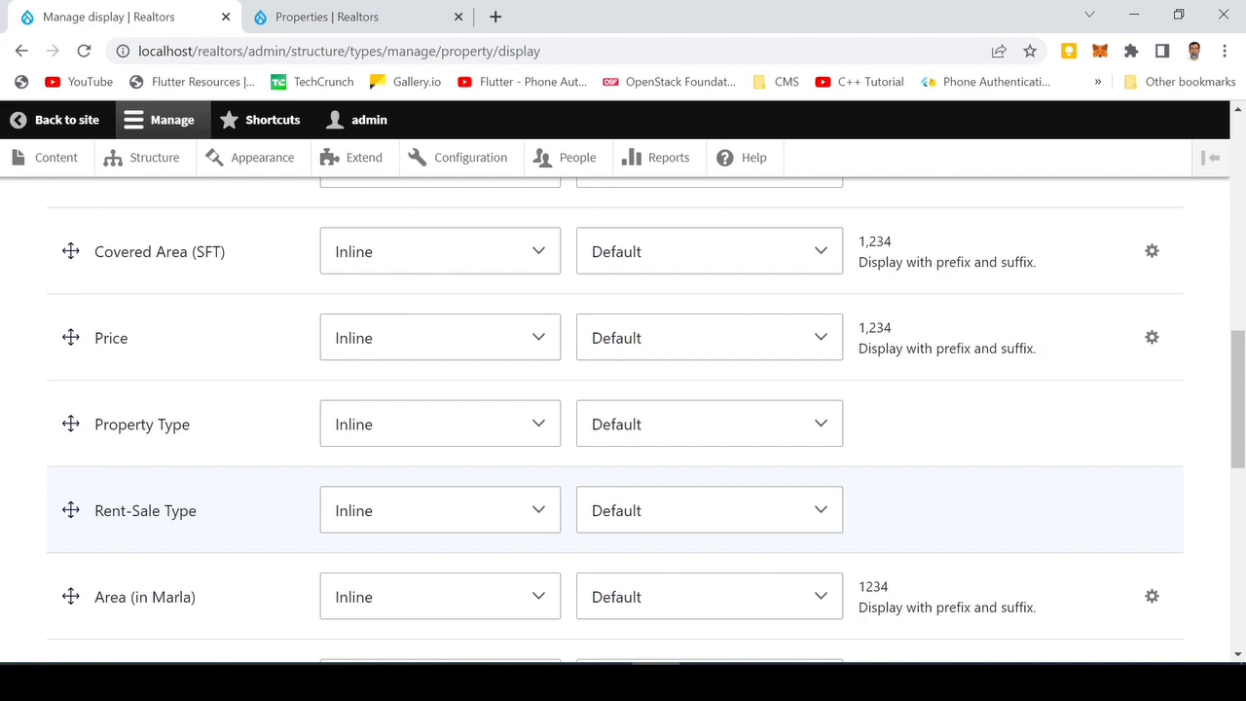
{"action": "left_click", "coordinate": [345, 17]}
{"action": "scroll", "coordinate": [662, 438], "scroll_direction": "down", "scroll_amount": 3}
{"action": "scroll", "coordinate": [632, 449], "scroll_direction": "down", "scroll_amount": 4}
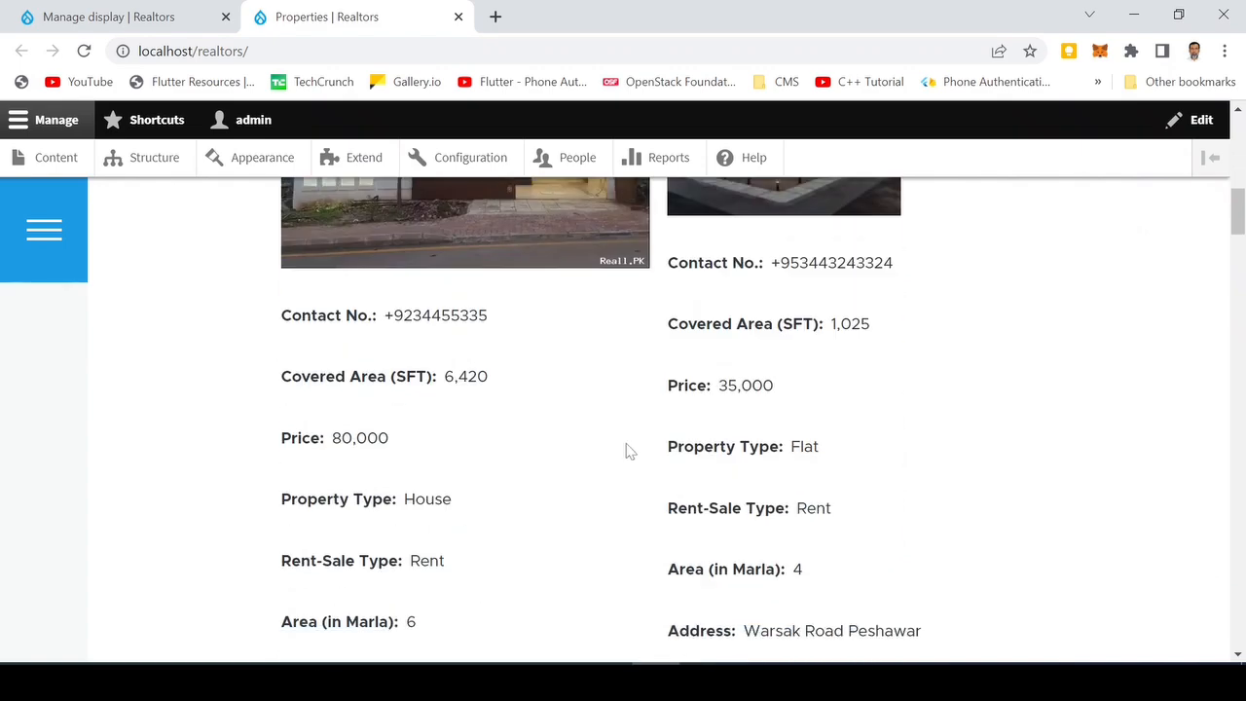
{"action": "scroll", "coordinate": [629, 445], "scroll_direction": "up", "scroll_amount": 9}
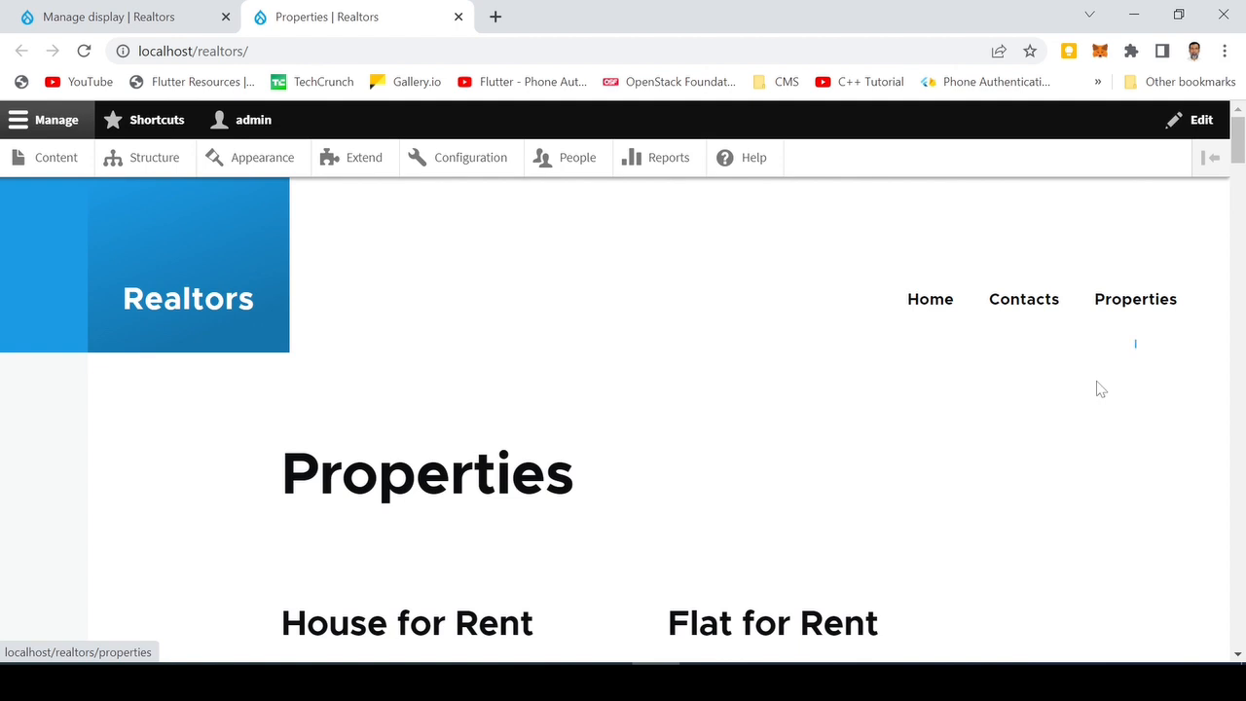
{"action": "scroll", "coordinate": [672, 399], "scroll_direction": "down", "scroll_amount": 3}
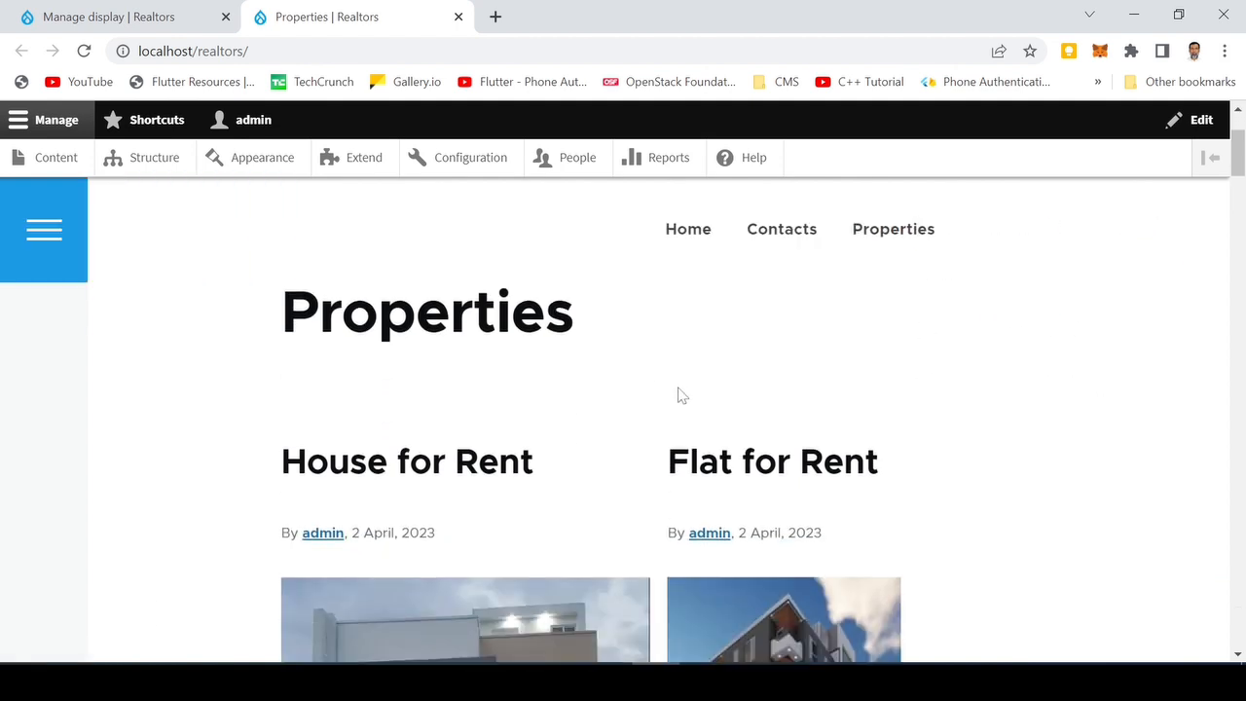
{"action": "scroll", "coordinate": [261, 403], "scroll_direction": "up", "scroll_amount": 4}
Step: Open the Properties view for editing from the site's list of views
{"action": "left_click", "coordinate": [109, 16]}
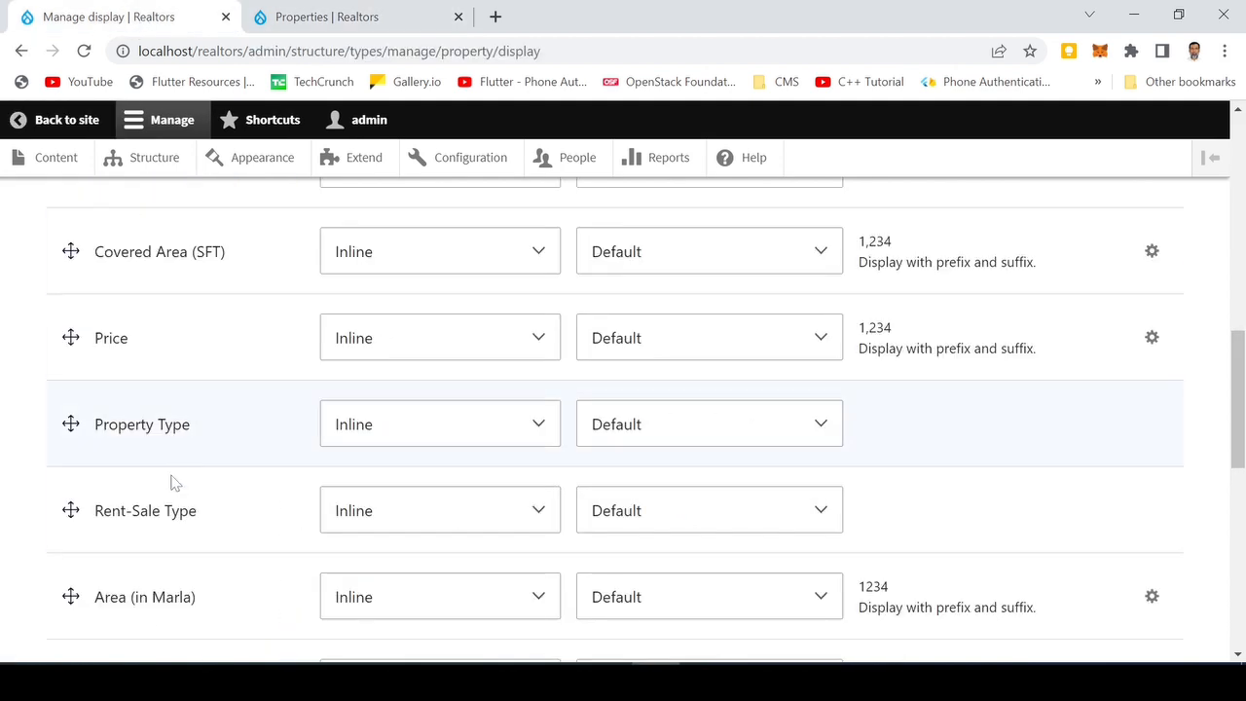
{"action": "scroll", "coordinate": [172, 481], "scroll_direction": "up", "scroll_amount": 5}
{"action": "left_click", "coordinate": [139, 160]}
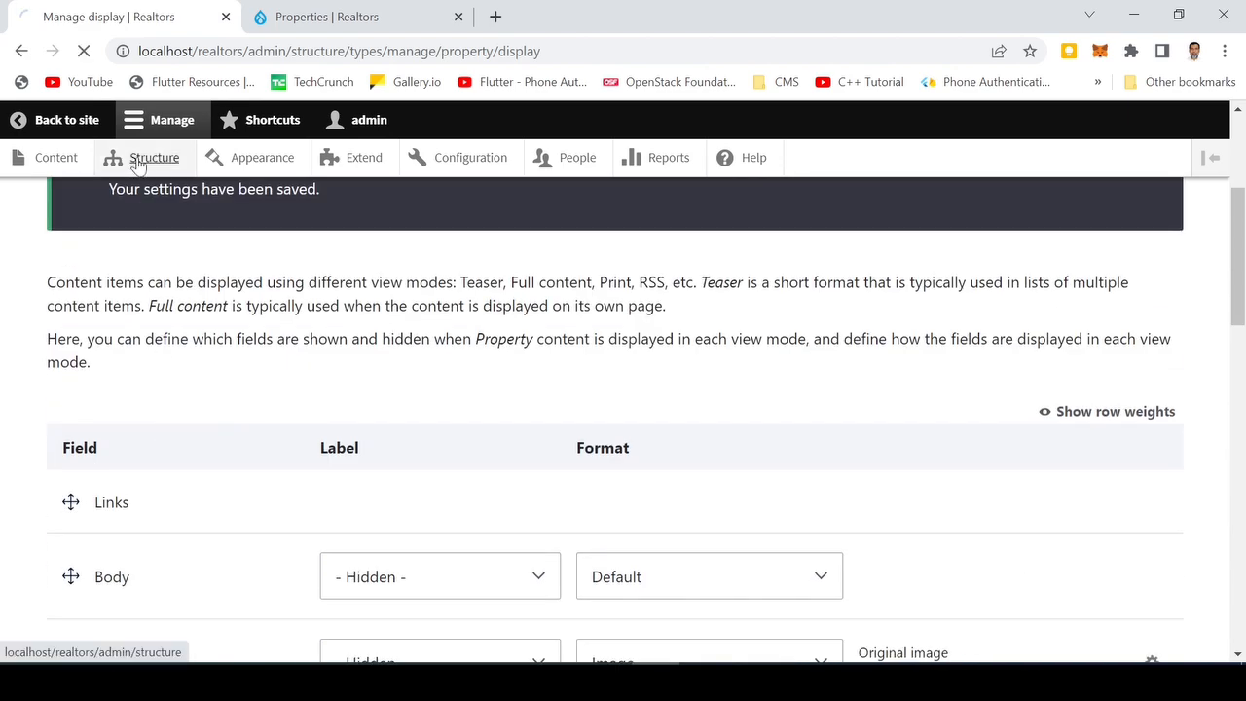
{"action": "scroll", "coordinate": [234, 458], "scroll_direction": "down", "scroll_amount": 4}
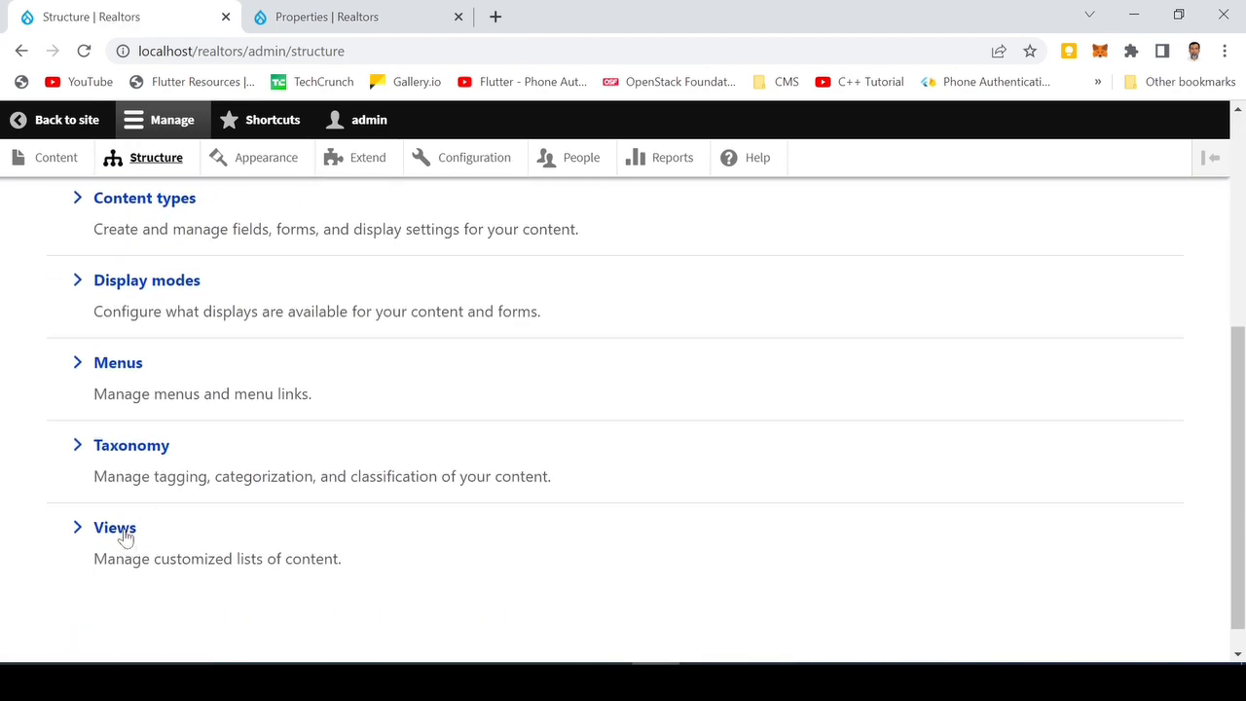
{"action": "left_click", "coordinate": [126, 538]}
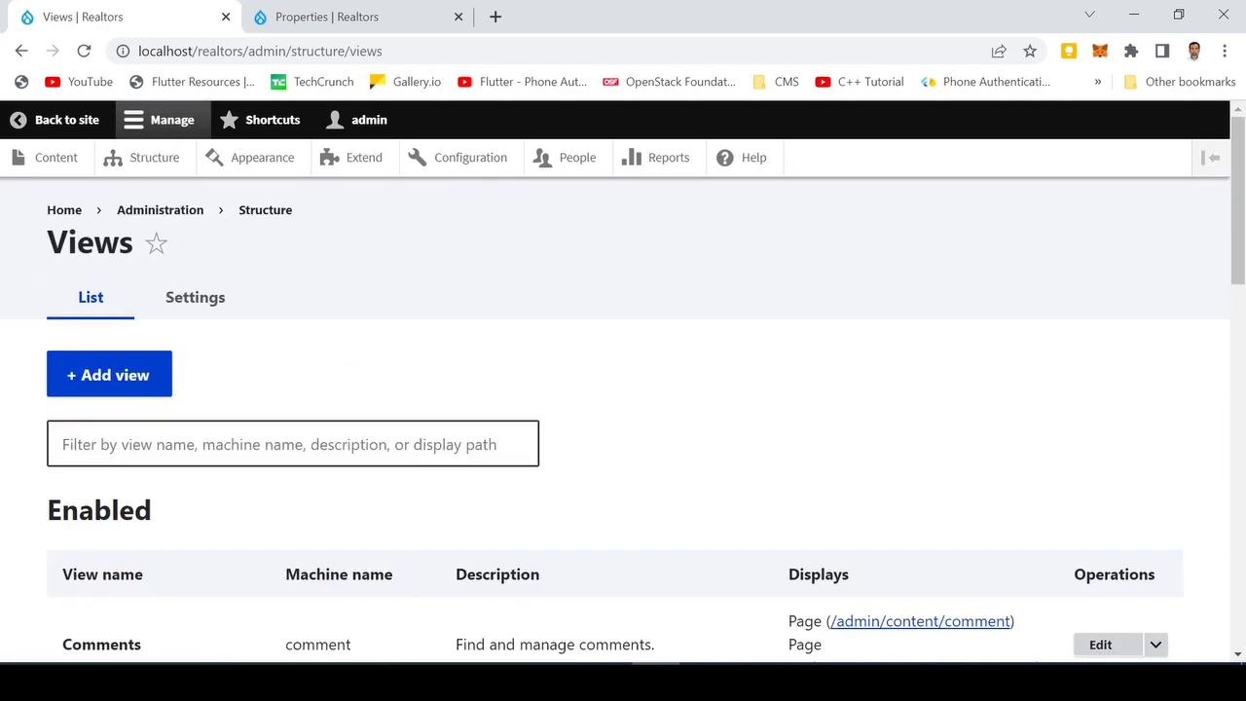
{"action": "scroll", "coordinate": [300, 490], "scroll_direction": "down", "scroll_amount": 5}
{"action": "scroll", "coordinate": [234, 565], "scroll_direction": "down", "scroll_amount": 2}
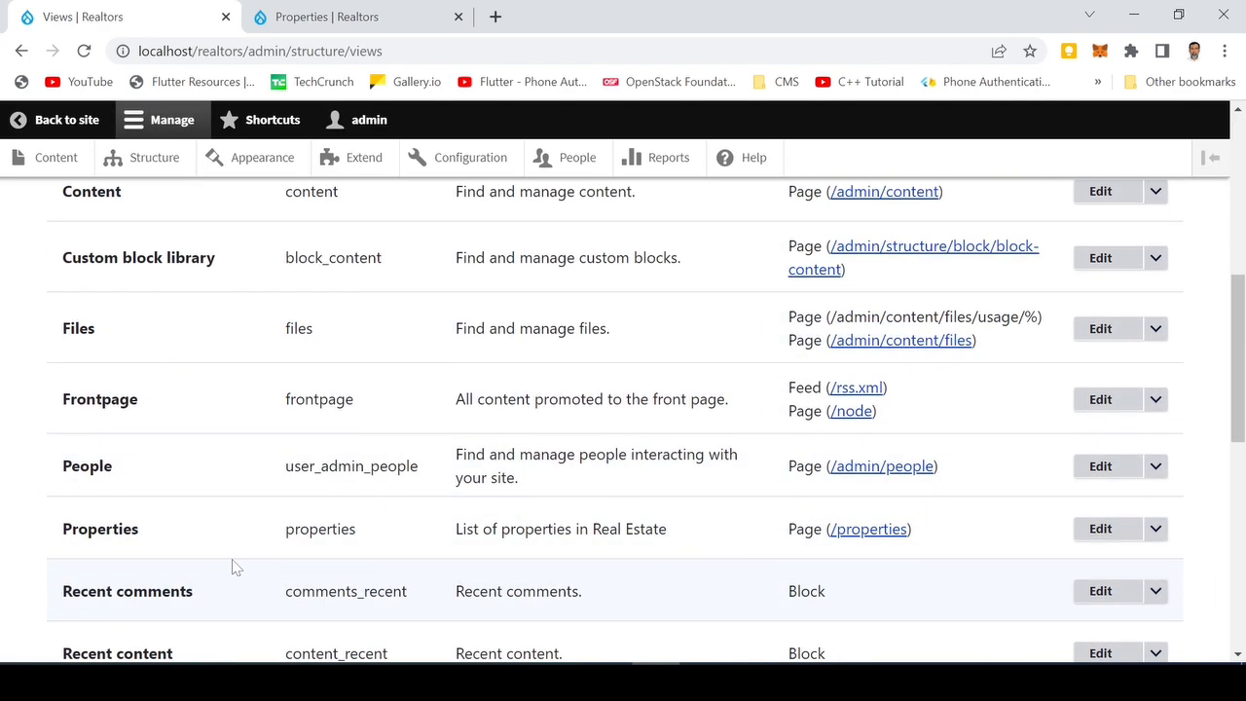
{"action": "left_click", "coordinate": [1102, 380]}
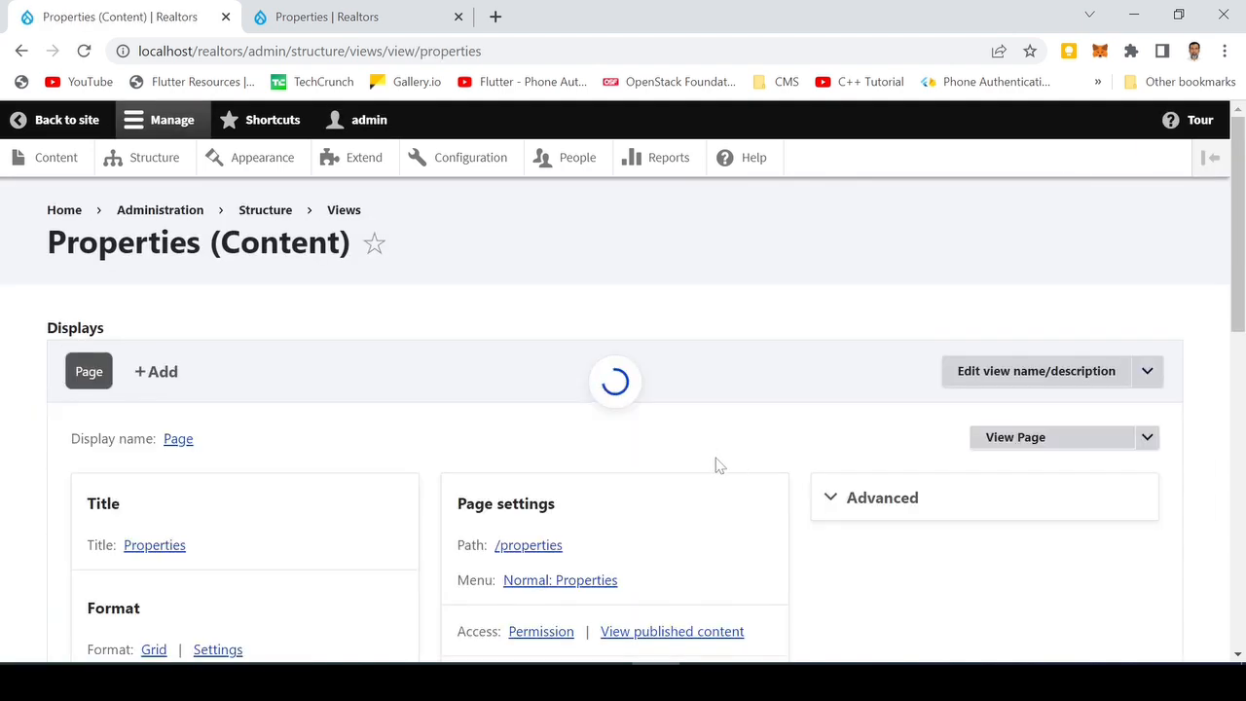
Step: Duplicate the Properties view's original Page display twice as new page displays
{"action": "scroll", "coordinate": [720, 465], "scroll_direction": "down", "scroll_amount": 2}
{"action": "scroll", "coordinate": [302, 435], "scroll_direction": "up", "scroll_amount": 2}
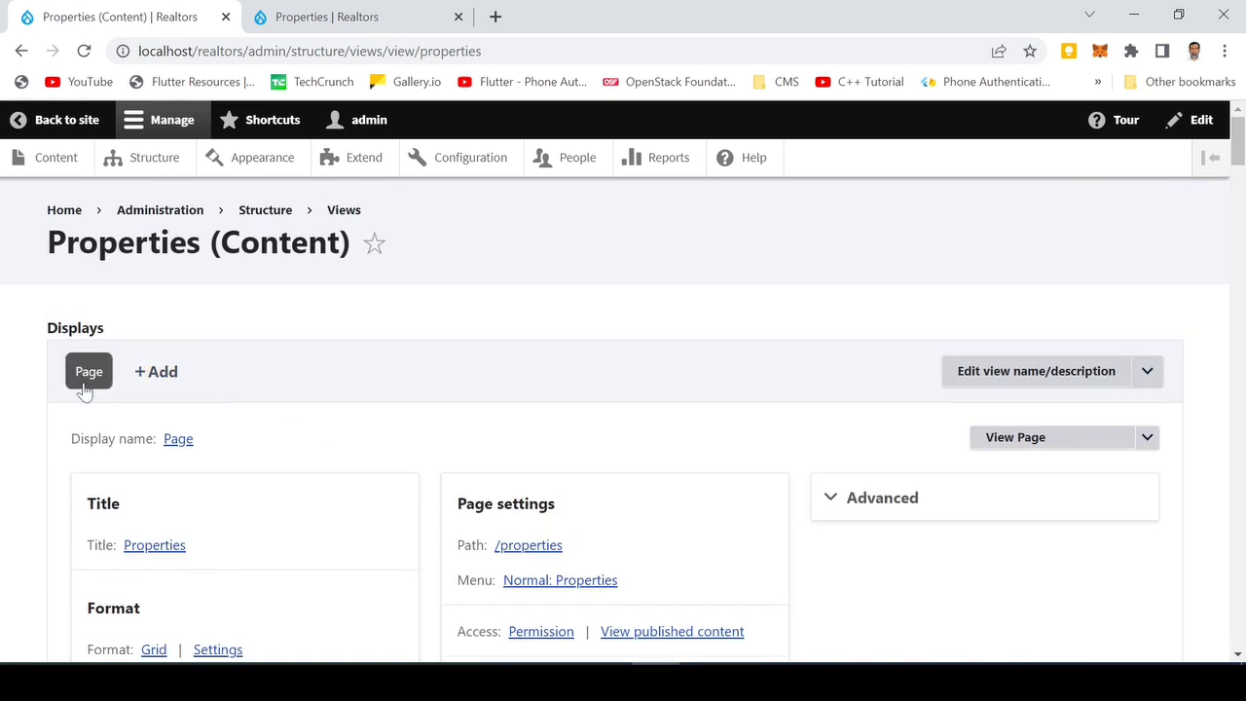
{"action": "left_click", "coordinate": [1149, 438]}
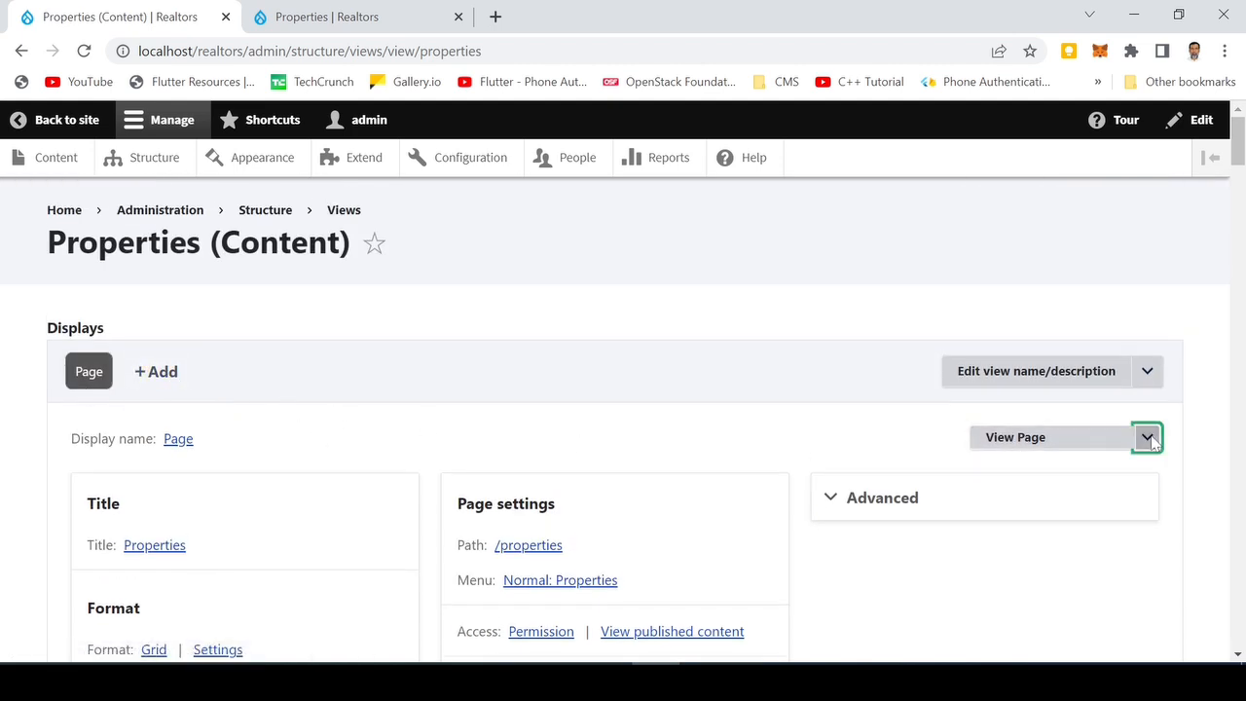
{"action": "left_click", "coordinate": [1052, 463]}
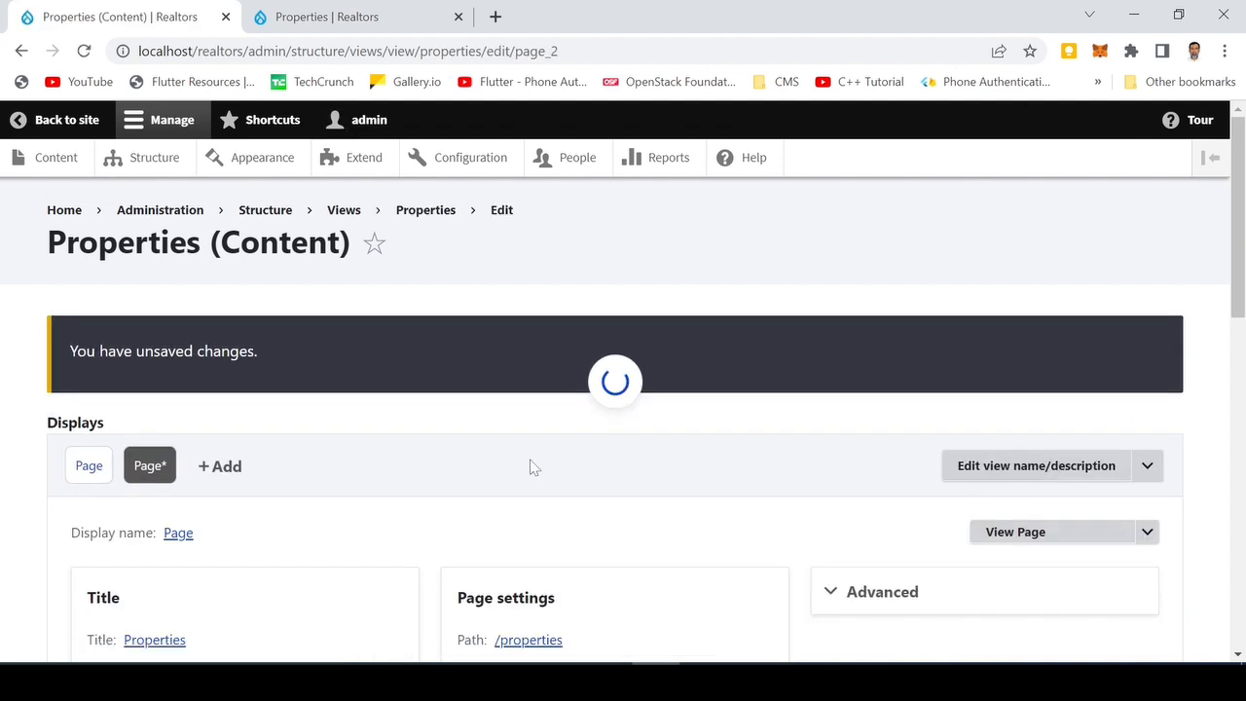
{"action": "left_click", "coordinate": [87, 470]}
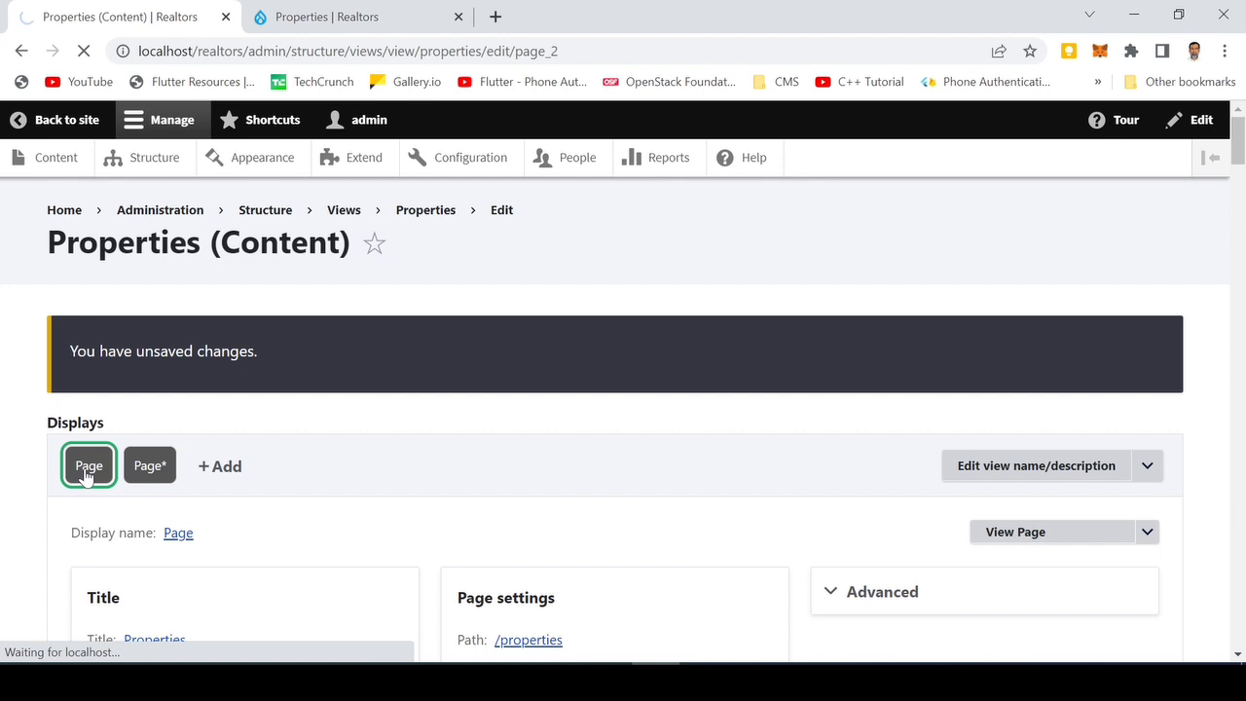
{"action": "left_click", "coordinate": [1147, 533]}
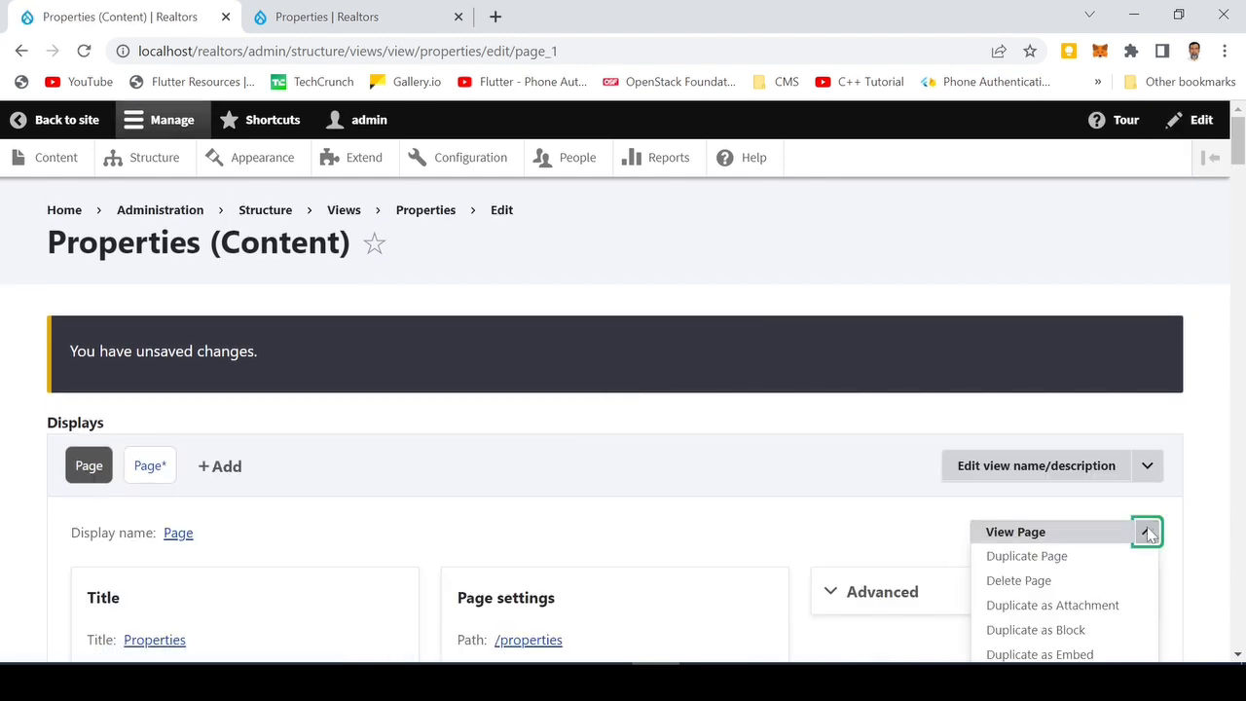
{"action": "left_click", "coordinate": [1066, 559]}
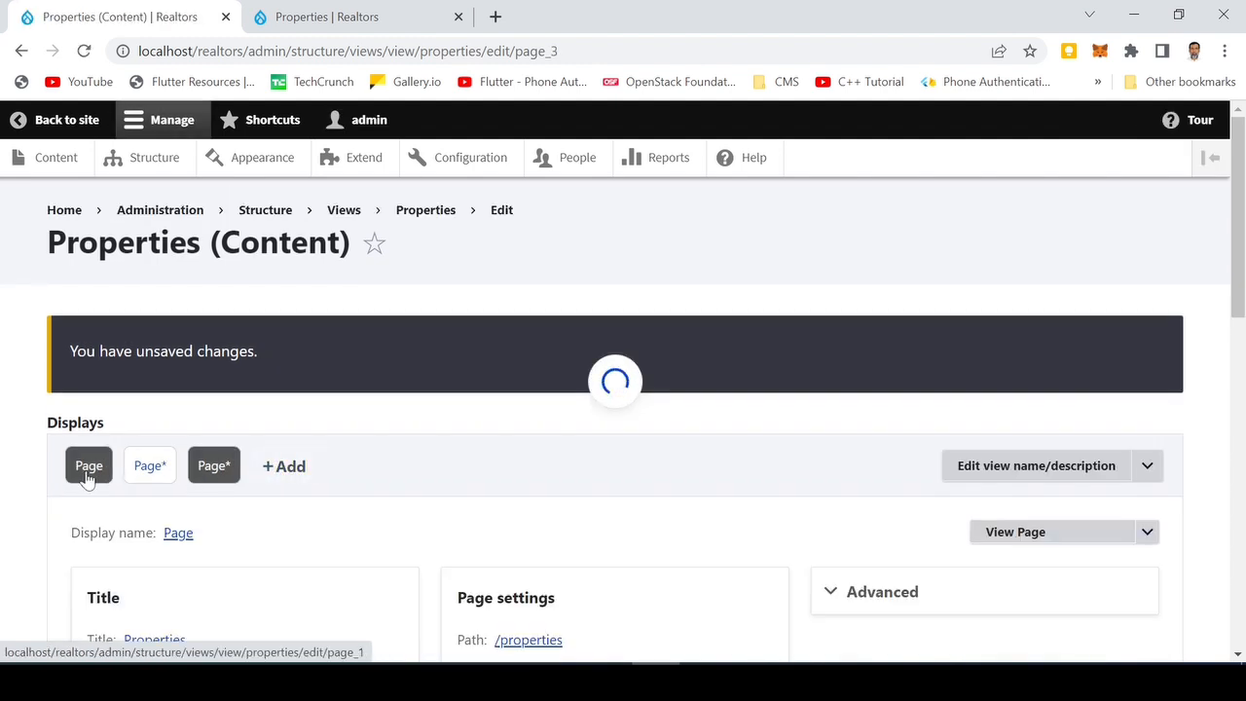
Step: Set the administrative name of the first duplicated page display to Rental and apply it
{"action": "left_click", "coordinate": [156, 468]}
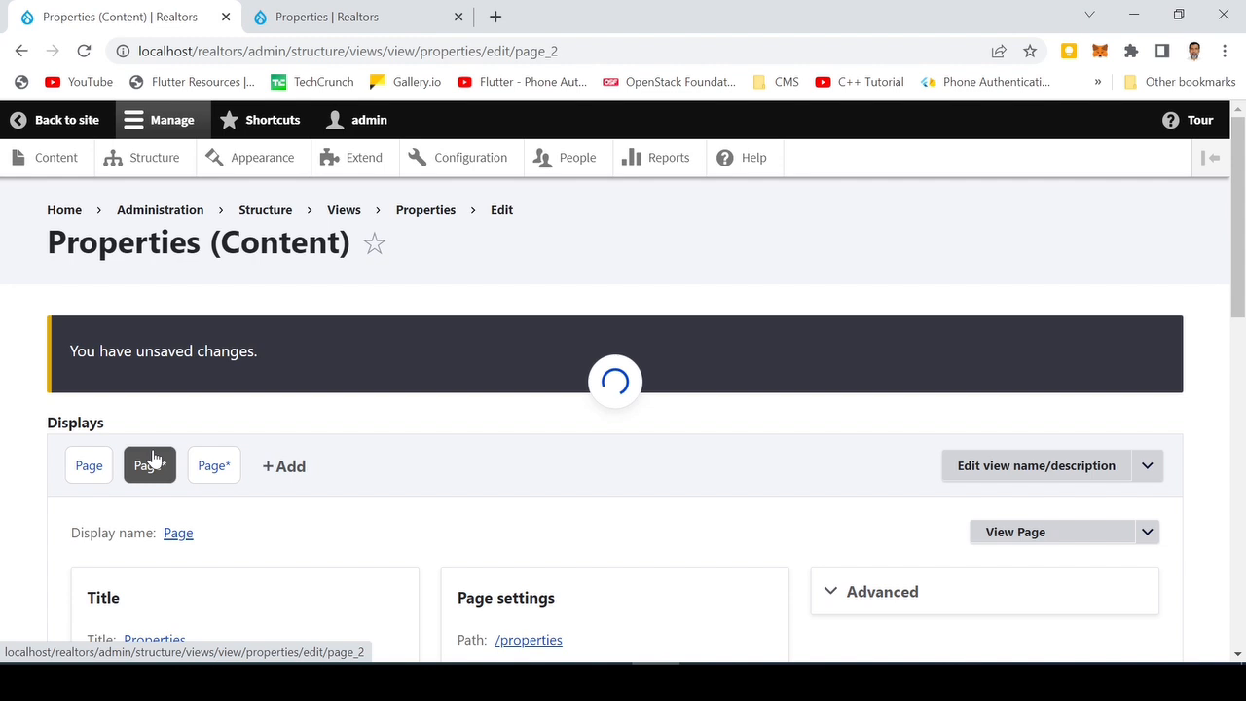
{"action": "left_click", "coordinate": [178, 541]}
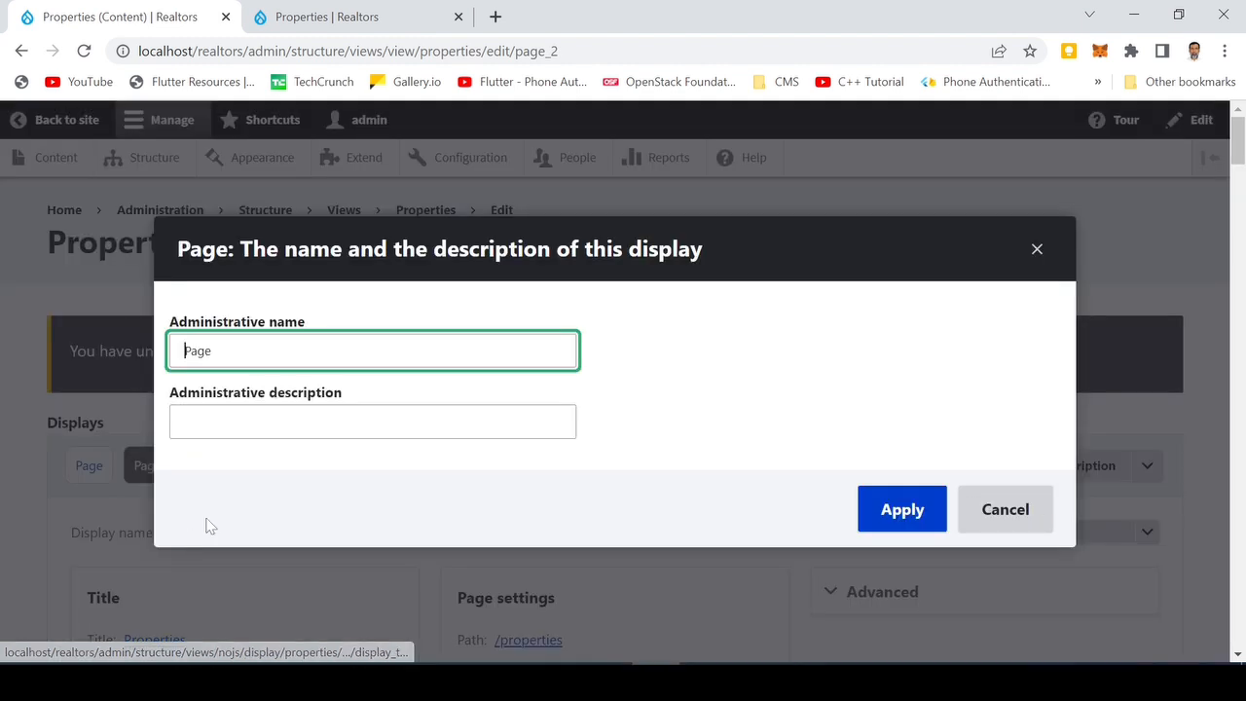
{"action": "left_click_drag", "start_coordinate": [234, 351], "coordinate": [125, 353]}
{"action": "type", "text": "Rental"}
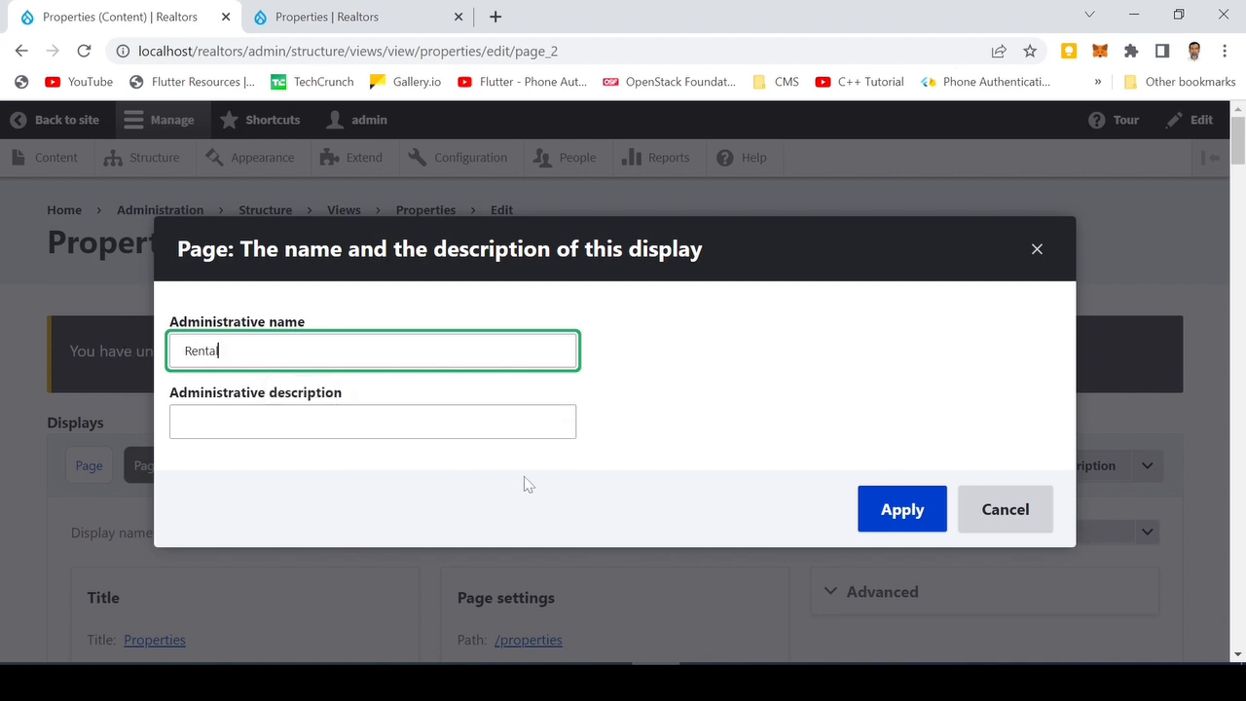
{"action": "left_click", "coordinate": [919, 518]}
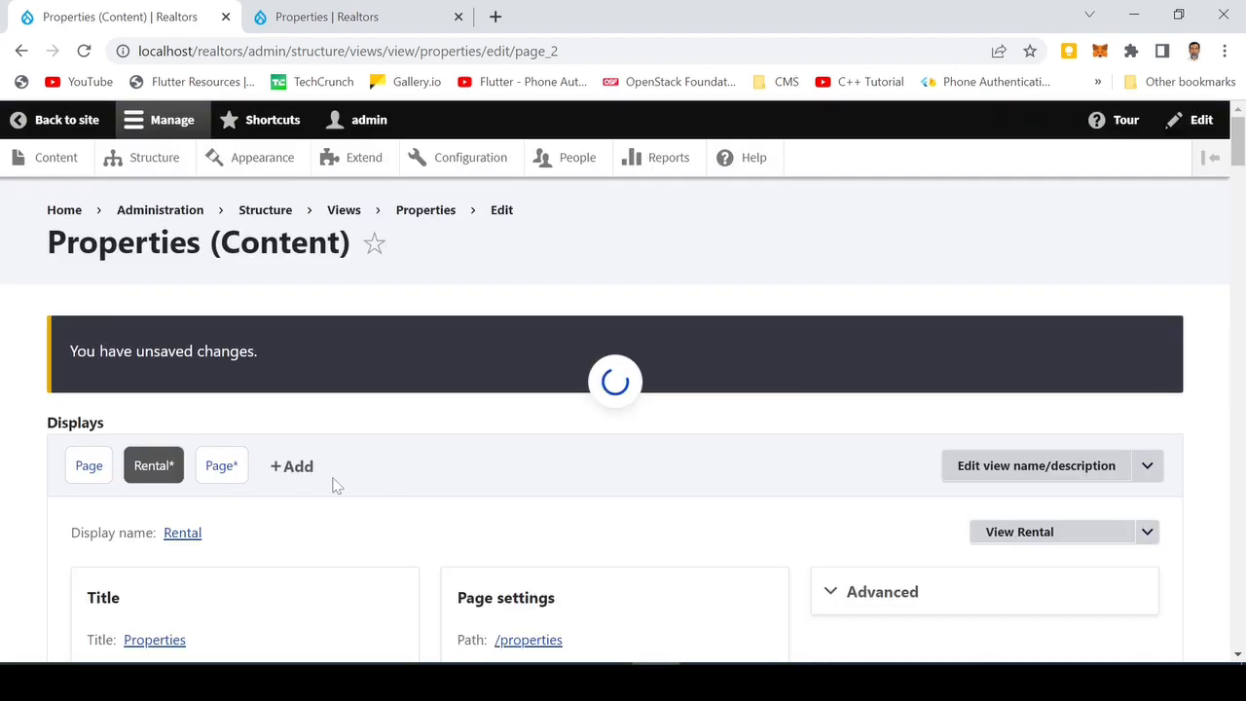
Step: Set the administrative name of the second duplicated page display to Sale and apply it
{"action": "left_click", "coordinate": [223, 466]}
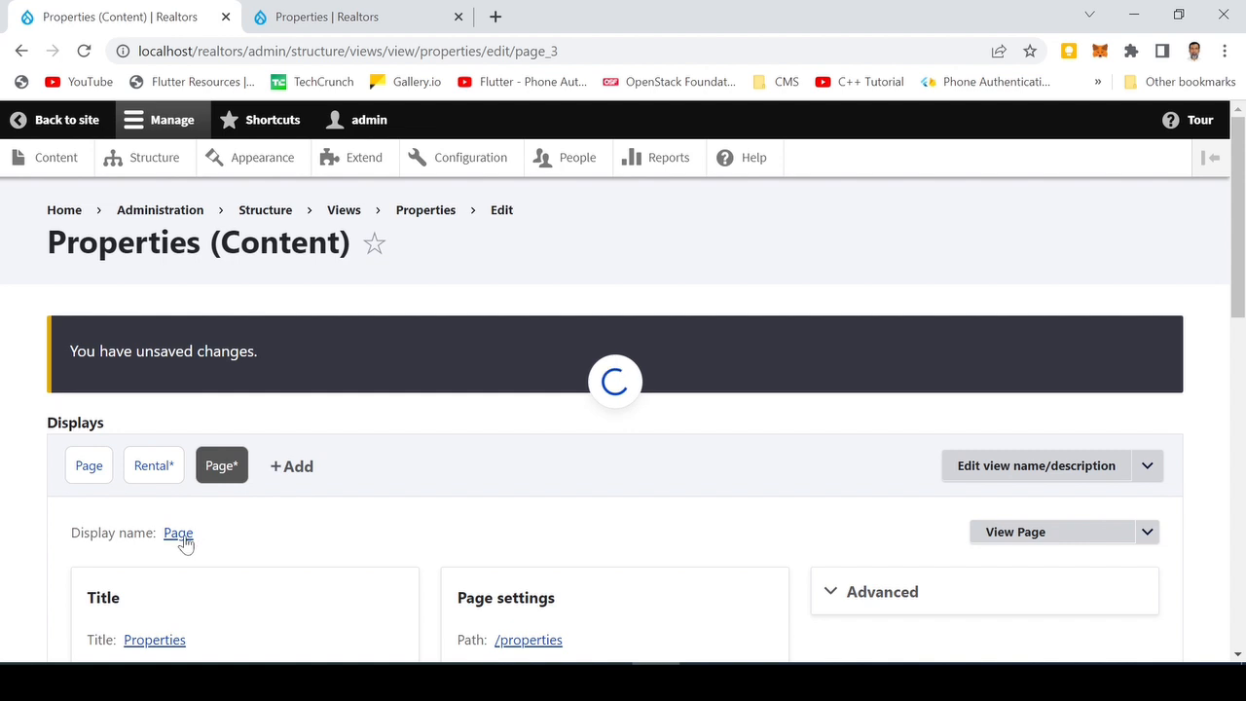
{"action": "left_click", "coordinate": [184, 537]}
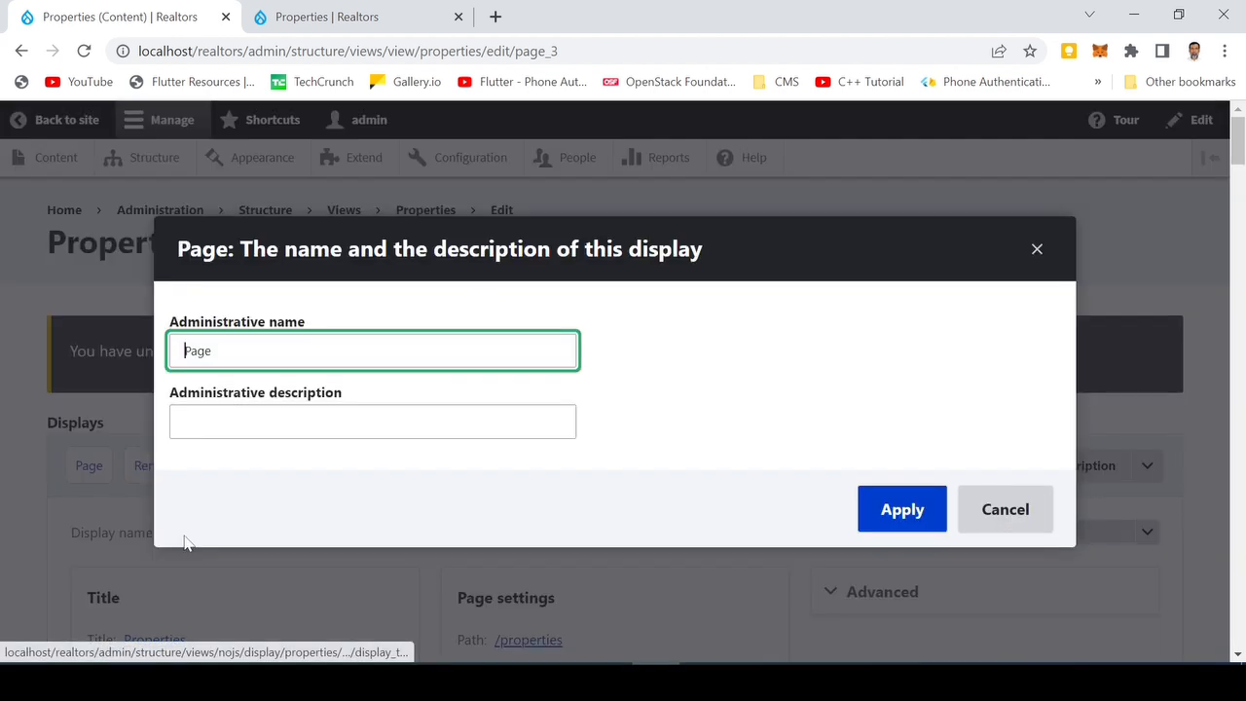
{"action": "left_click_drag", "start_coordinate": [225, 353], "coordinate": [142, 358]}
{"action": "type", "text": "Sale"}
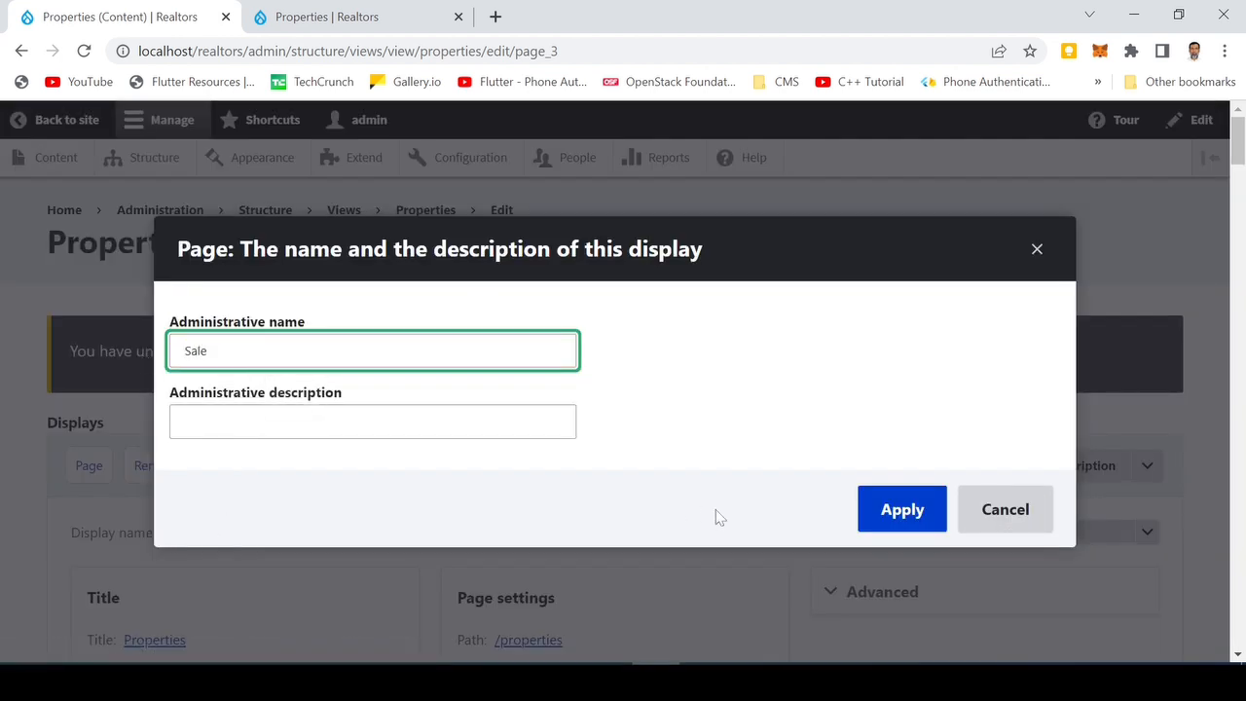
{"action": "left_click", "coordinate": [872, 527]}
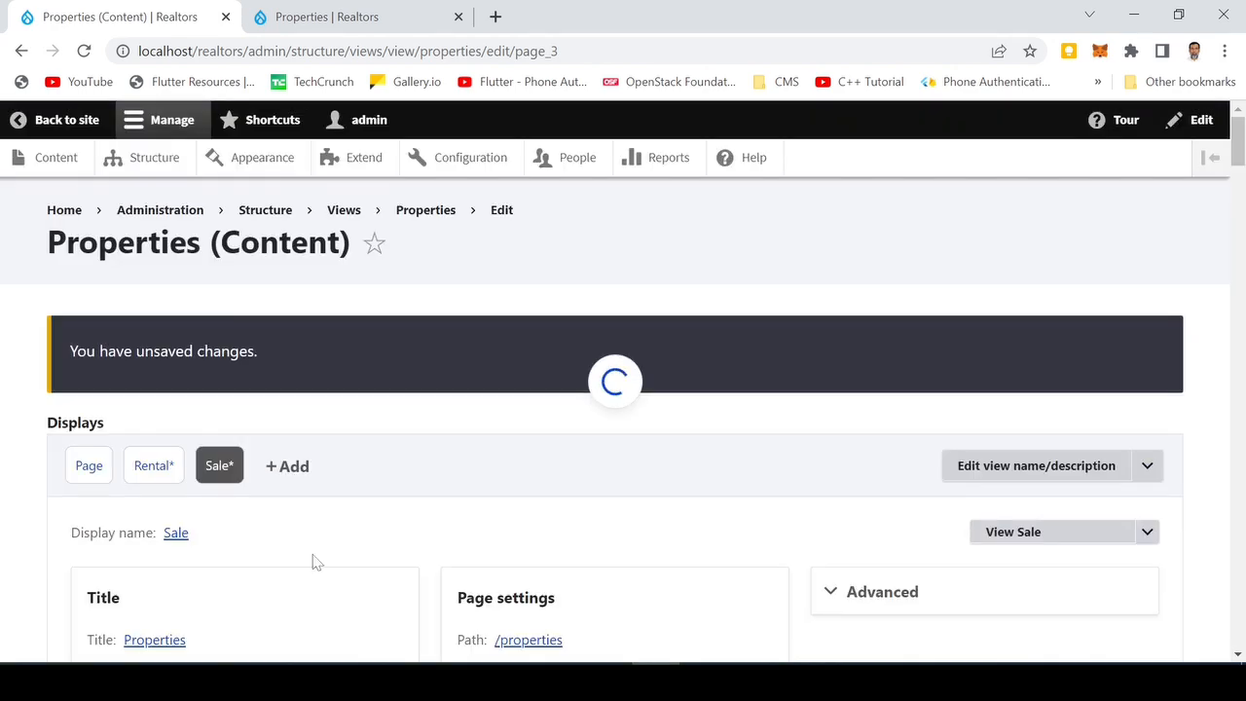
Step: Set the path of the Sale display to sale and apply it
{"action": "left_click", "coordinate": [529, 639]}
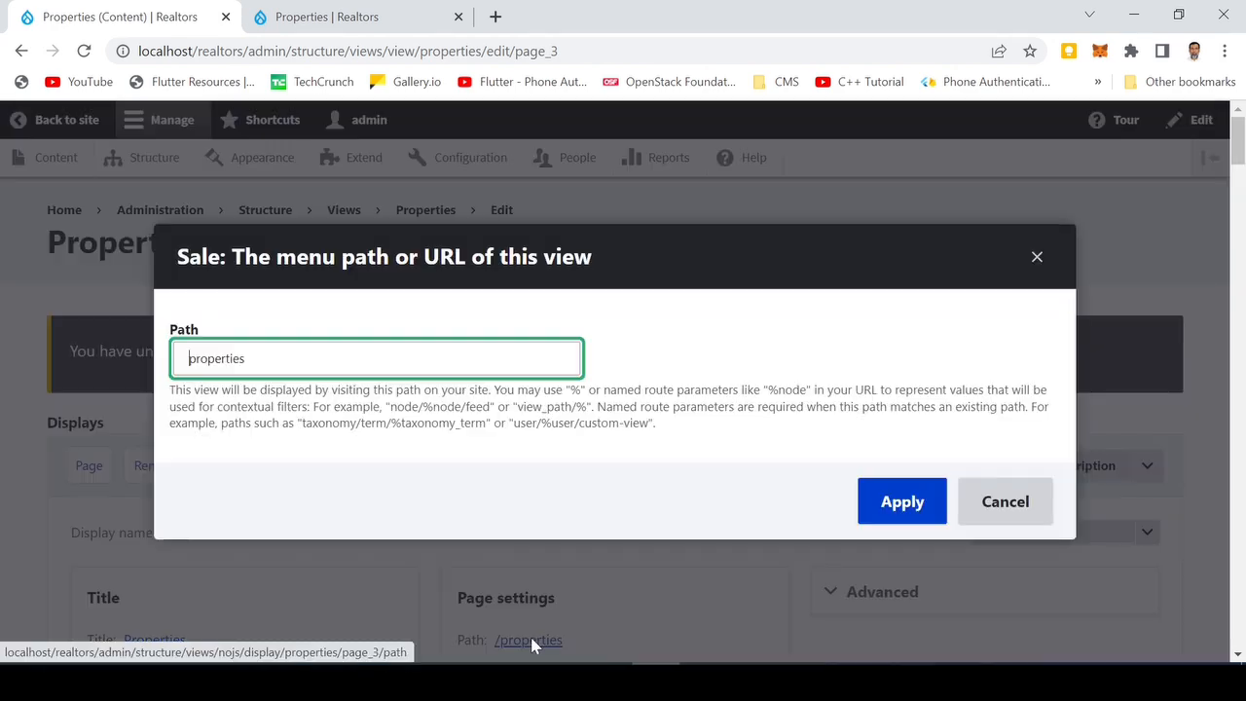
{"action": "left_click_drag", "start_coordinate": [248, 359], "coordinate": [88, 368]}
{"action": "type", "text": "sale"}
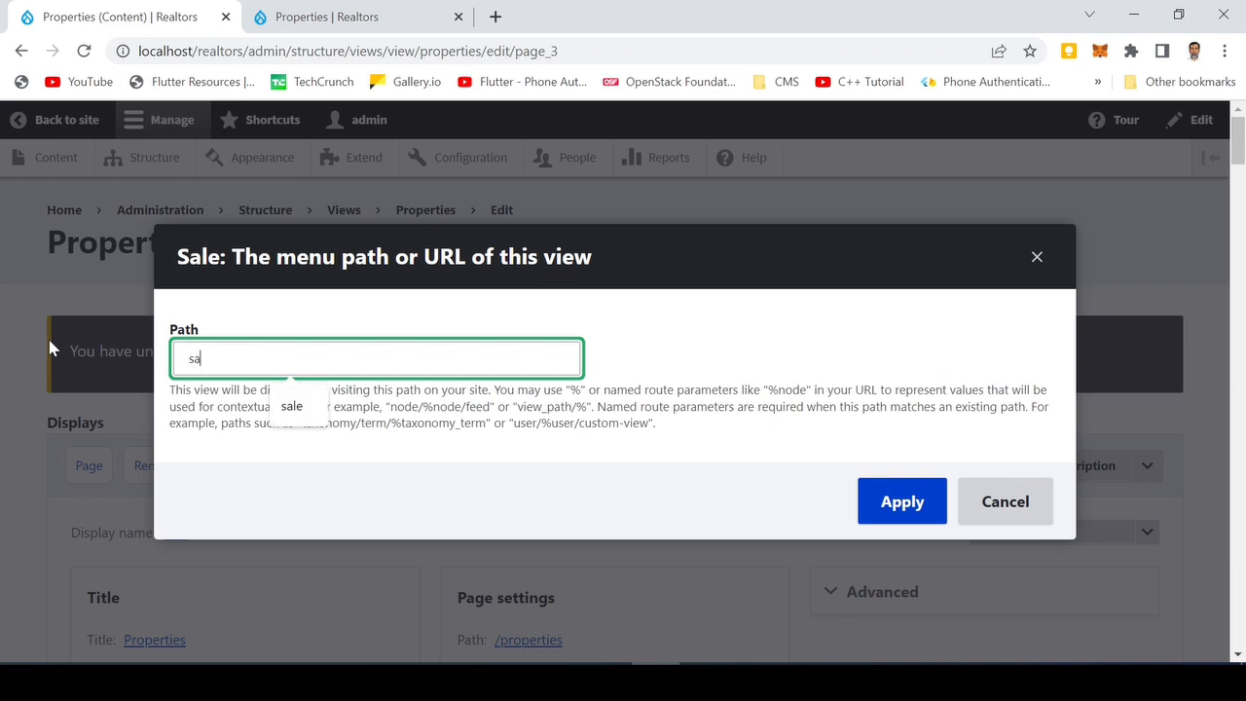
{"action": "left_click", "coordinate": [860, 495]}
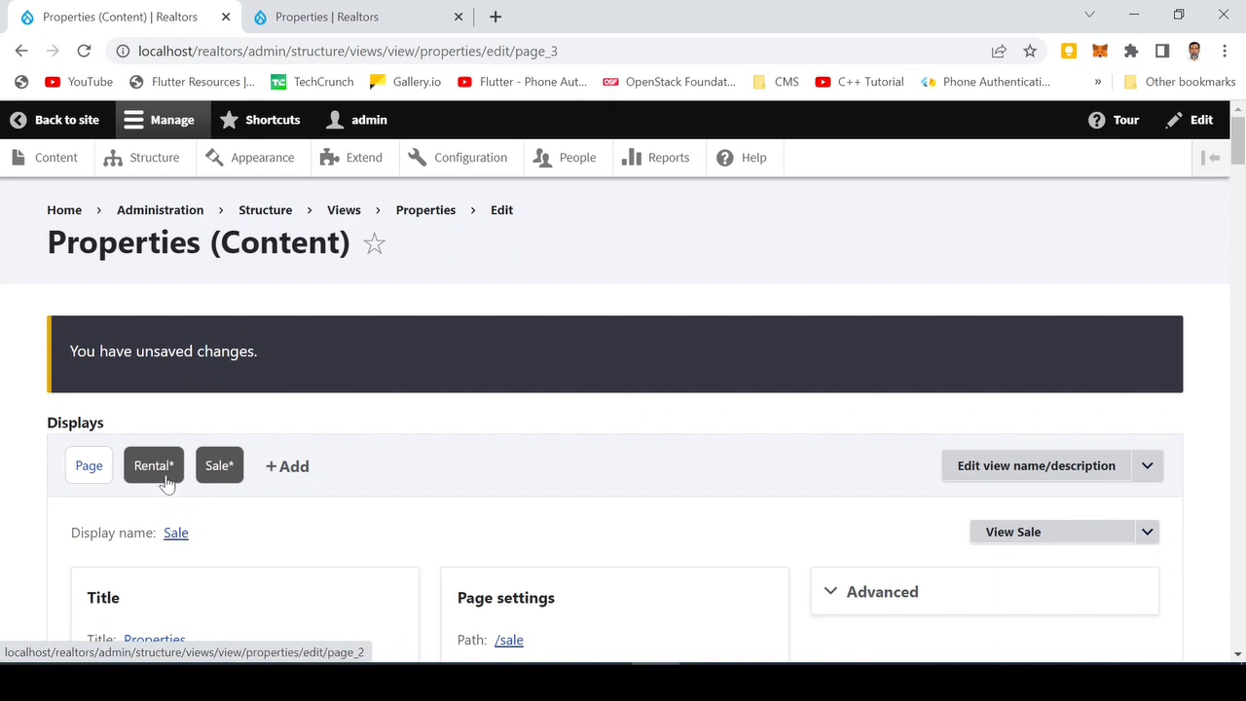
Step: Set the path of the Rental display to rental and apply it
{"action": "left_click", "coordinate": [161, 476]}
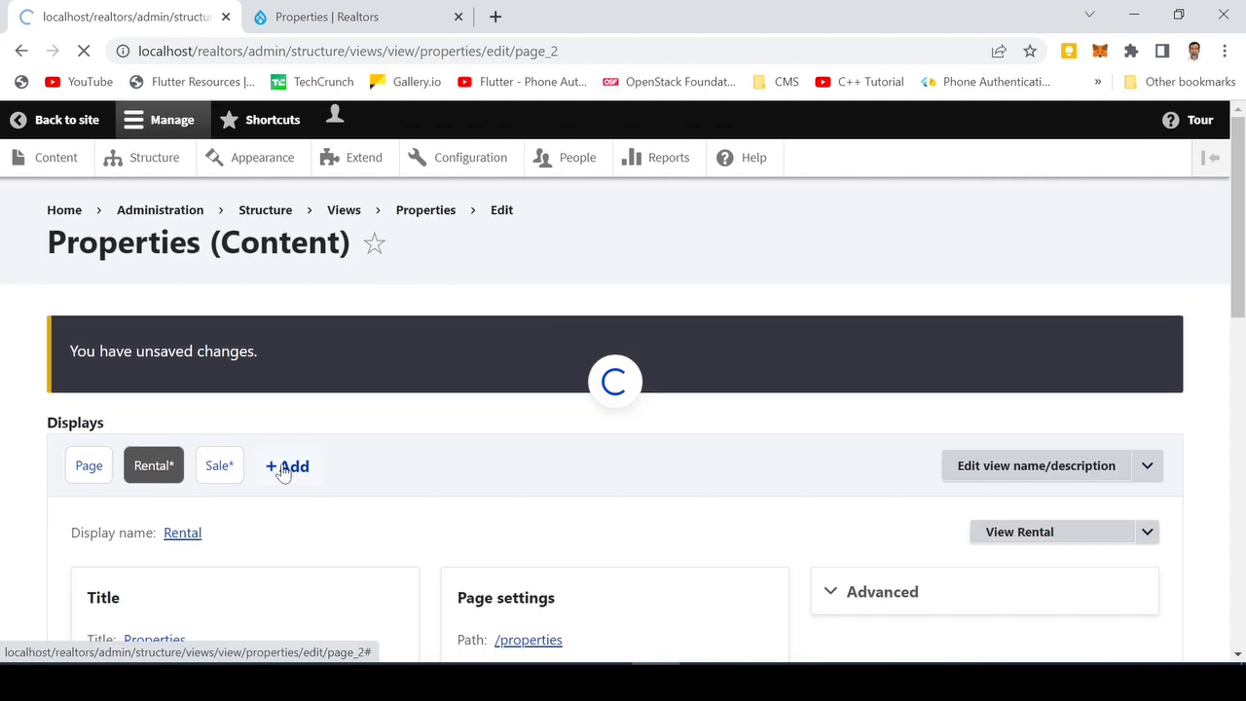
{"action": "scroll", "coordinate": [409, 436], "scroll_direction": "down", "scroll_amount": 2}
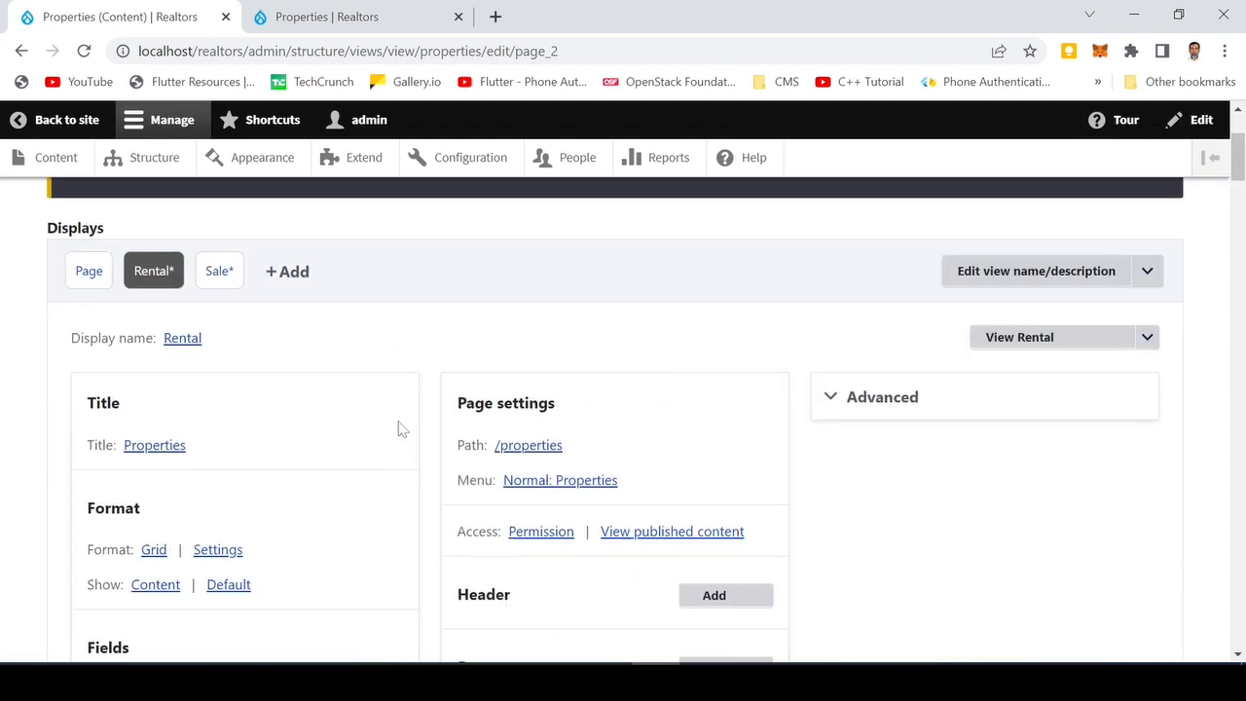
{"action": "left_click", "coordinate": [542, 454]}
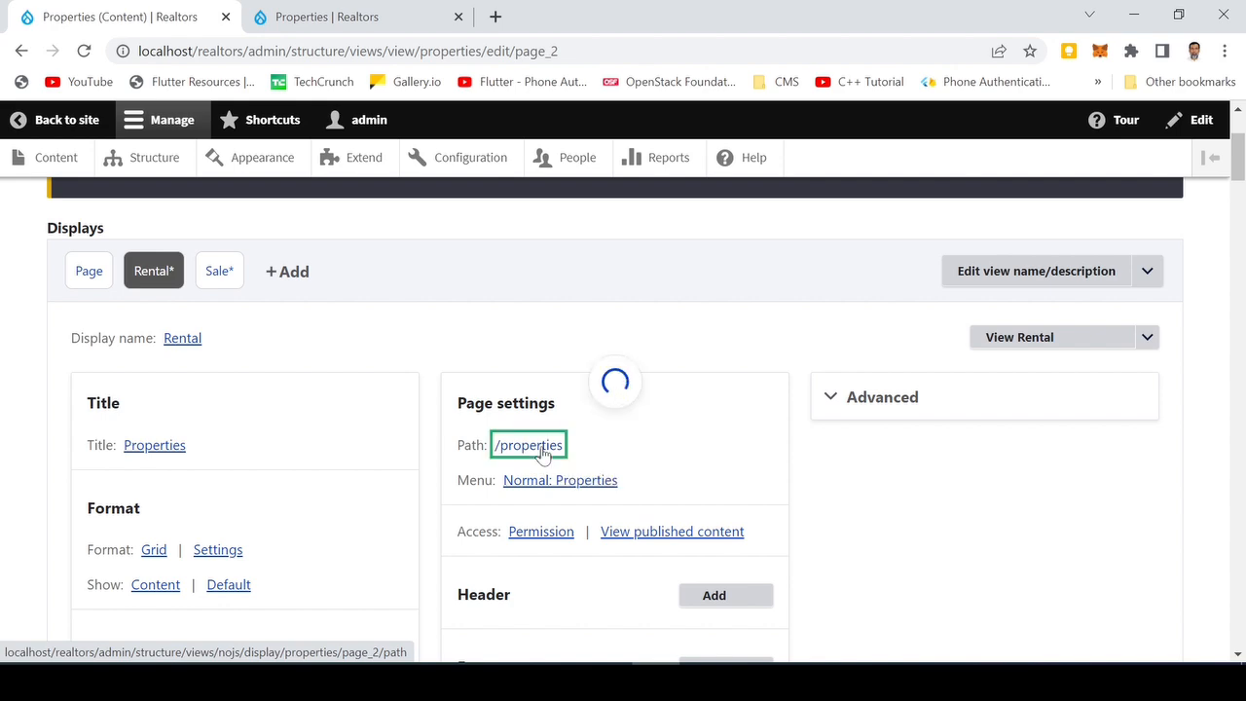
{"action": "double_click", "coordinate": [225, 359]}
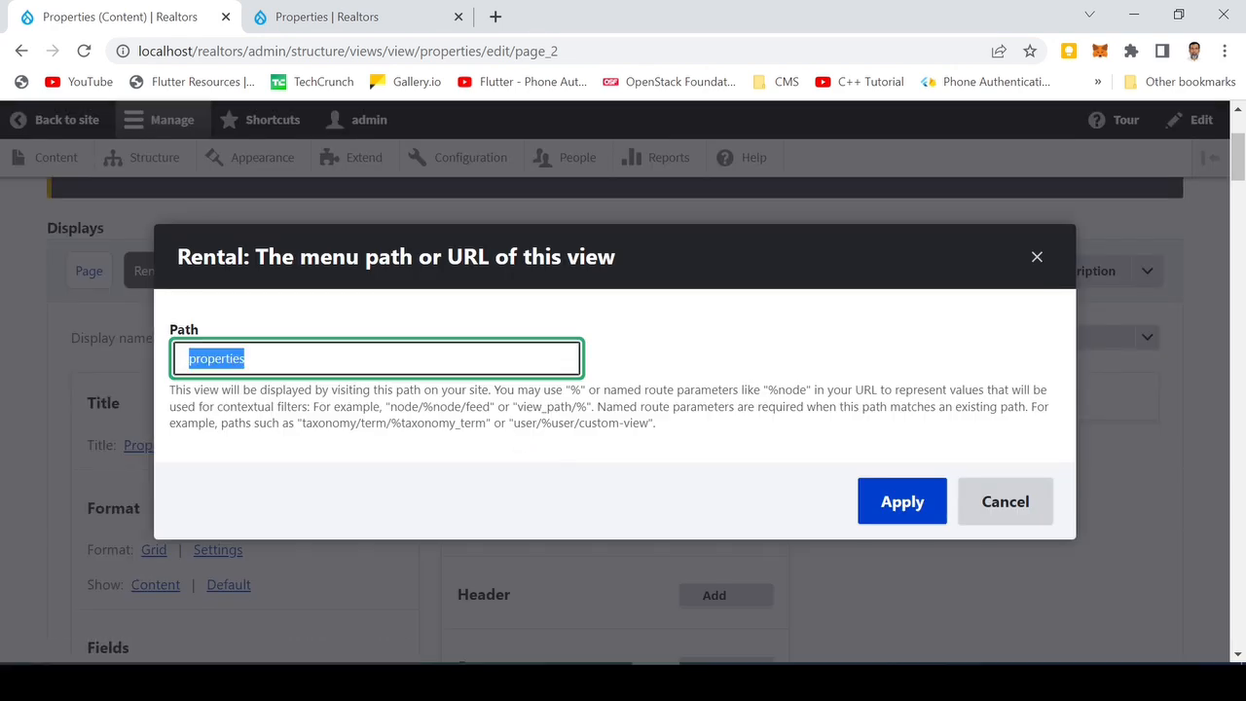
{"action": "type", "text": "ren"}
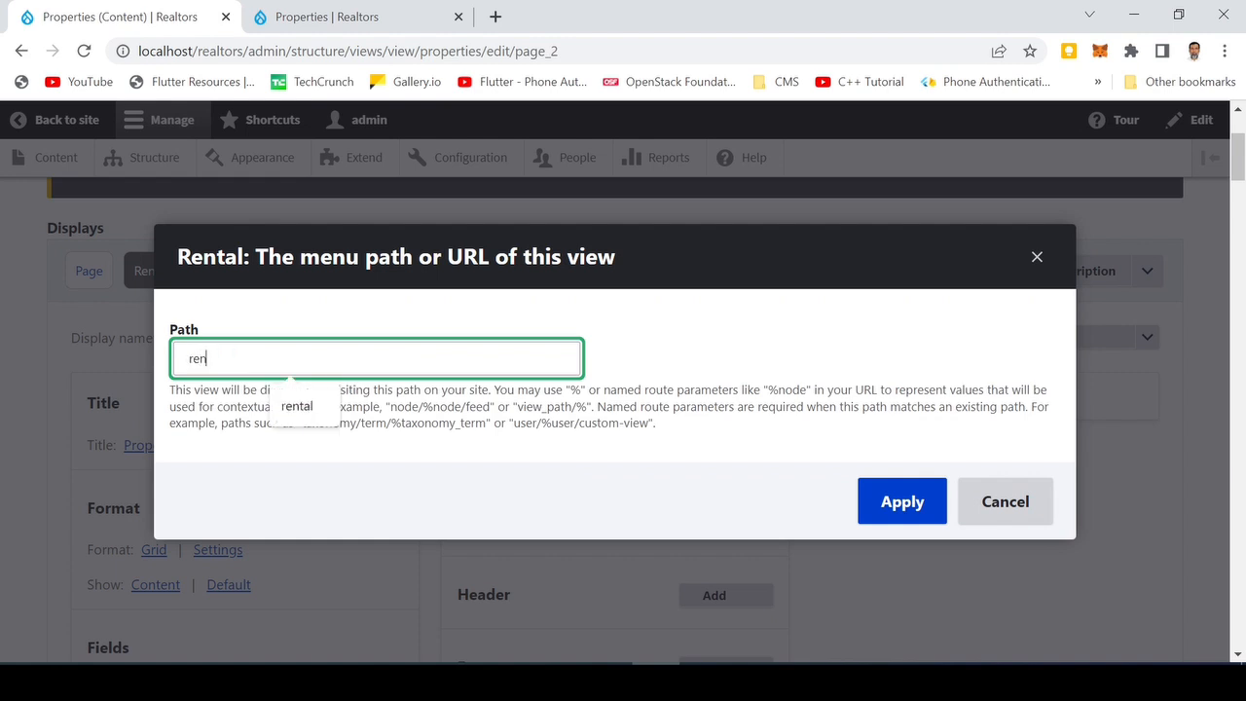
{"action": "type", "text": "r"}
{"action": "key", "text": "BackSpace"}
{"action": "key", "text": "Down"}
{"action": "key", "text": "Return"}
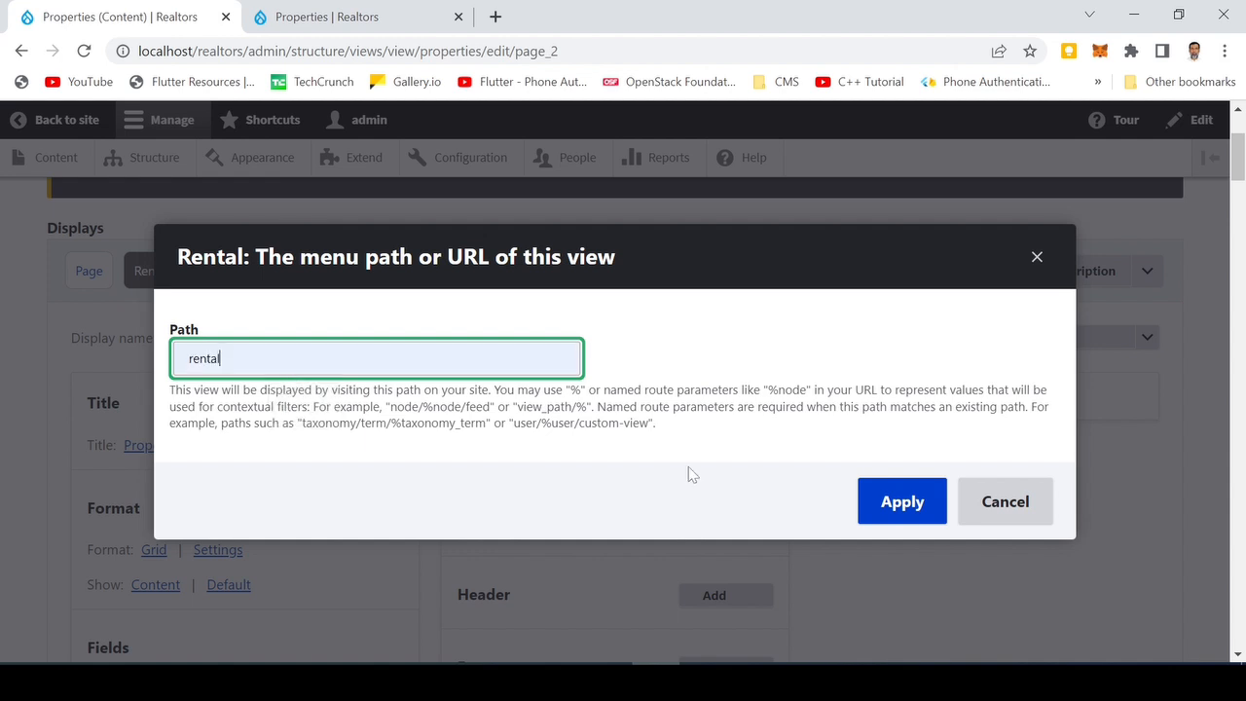
{"action": "left_click", "coordinate": [895, 500]}
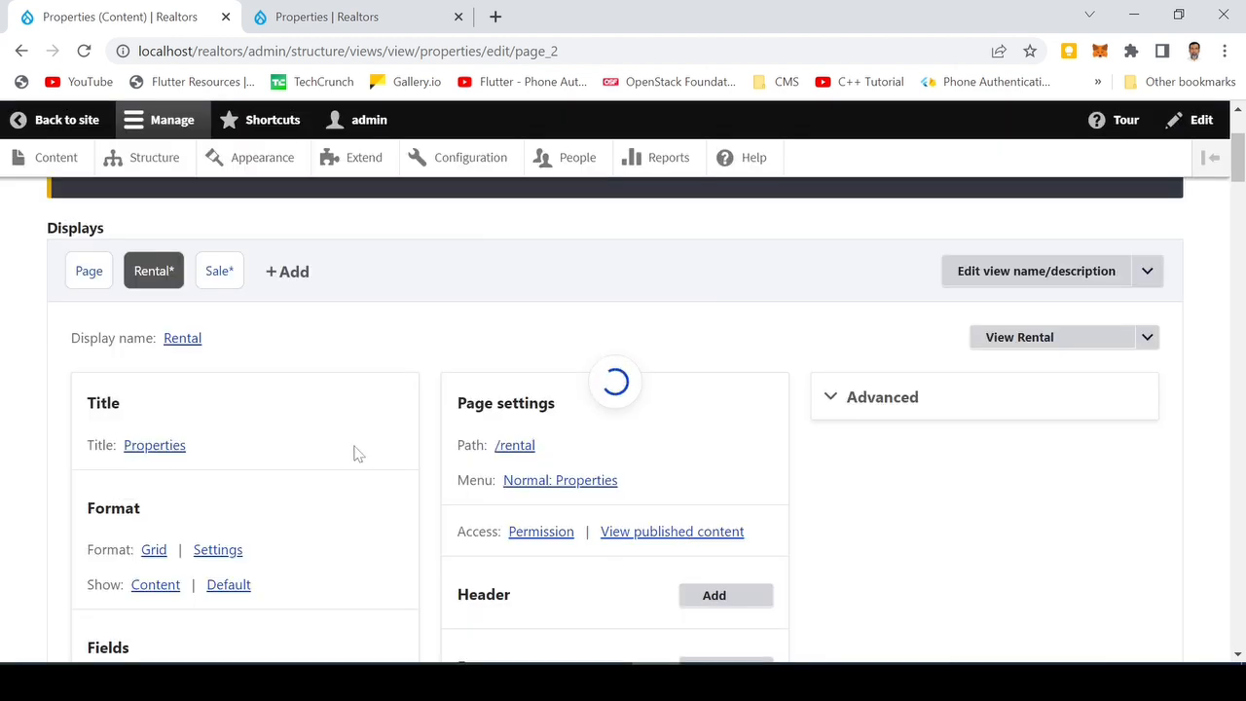
Step: Switch to the Sale display and save the Properties view
{"action": "left_click", "coordinate": [222, 275]}
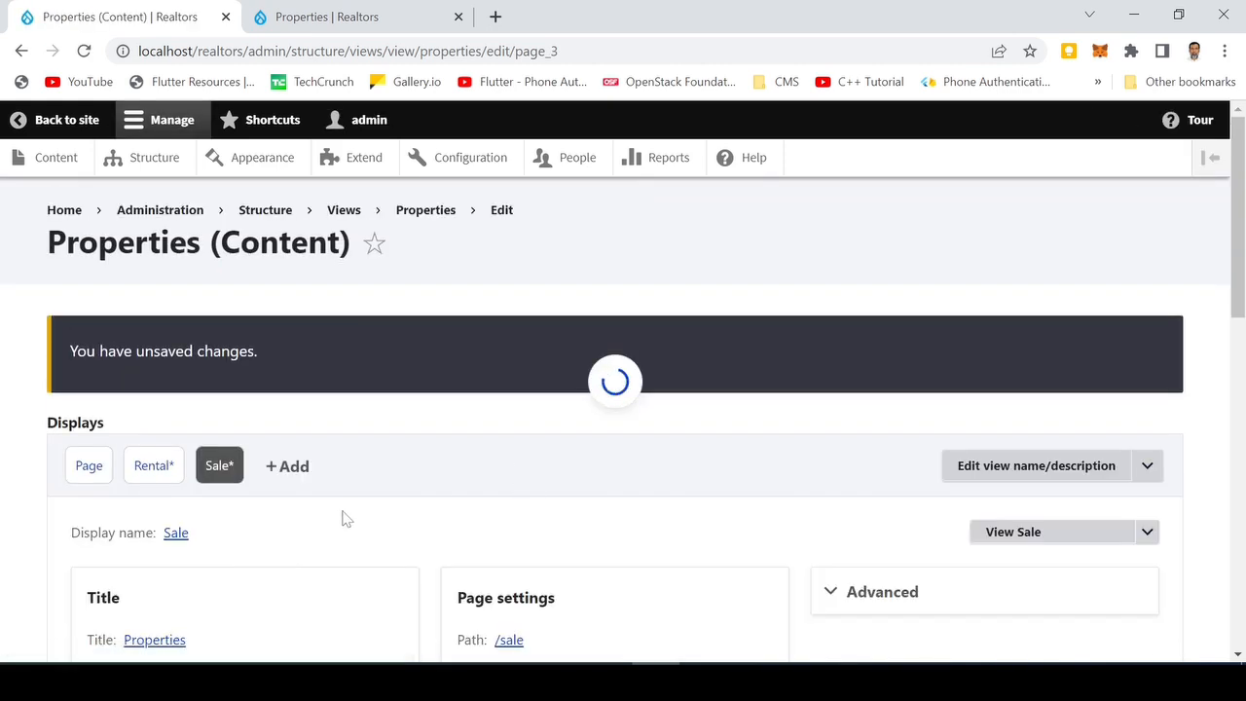
{"action": "scroll", "coordinate": [153, 542], "scroll_direction": "down", "scroll_amount": 9}
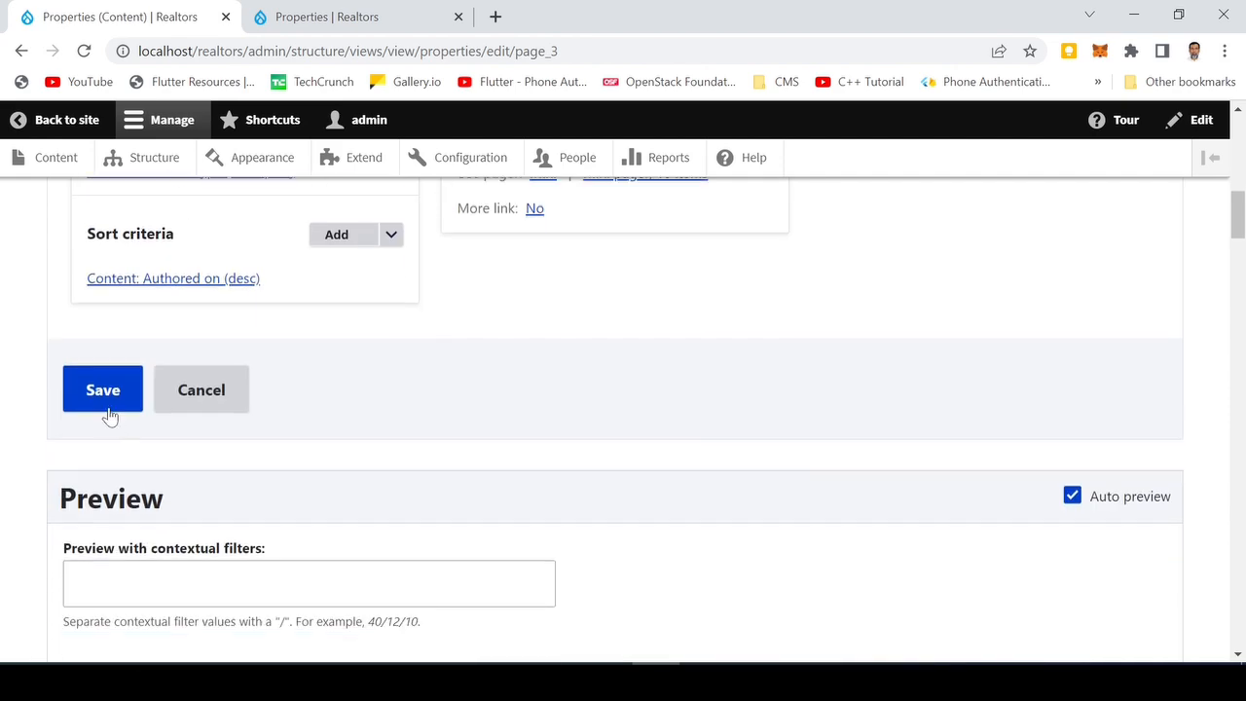
{"action": "left_click", "coordinate": [102, 394]}
{"action": "scroll", "coordinate": [478, 415], "scroll_direction": "up", "scroll_amount": 9}
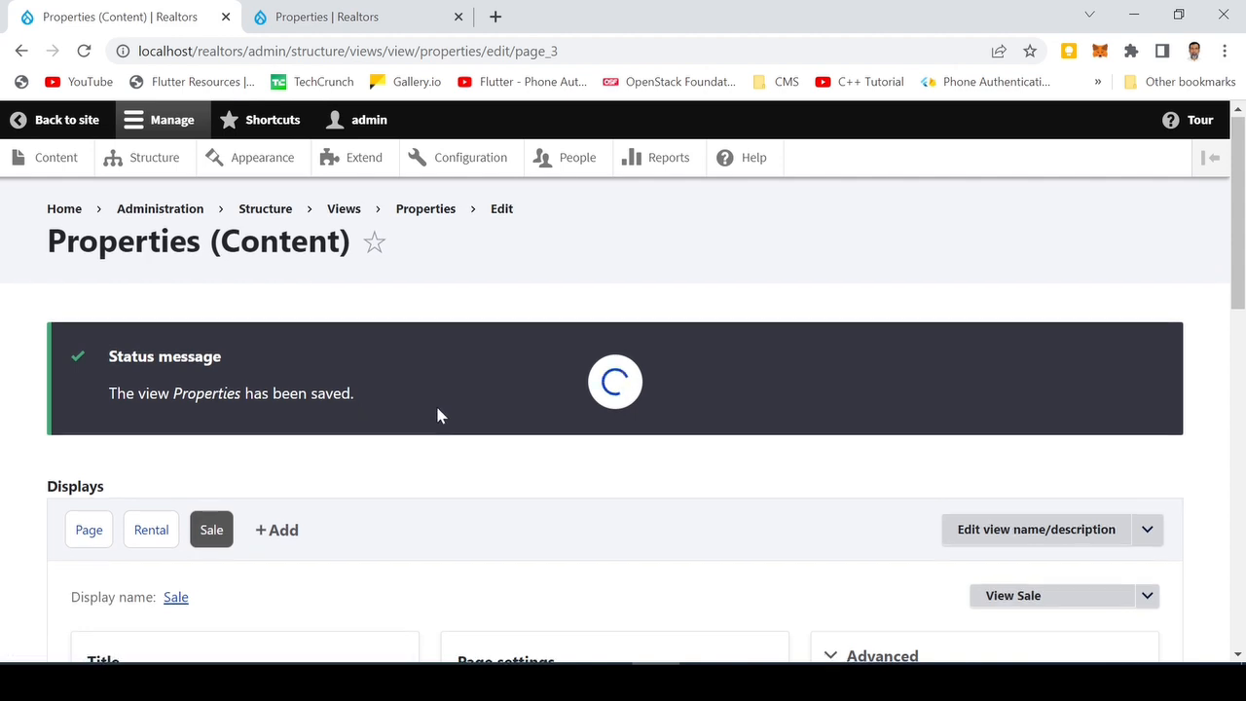
Step: Set the administrative name of the original Page display to All, apply it and save the view
{"action": "scroll", "coordinate": [438, 419], "scroll_direction": "down", "scroll_amount": 3}
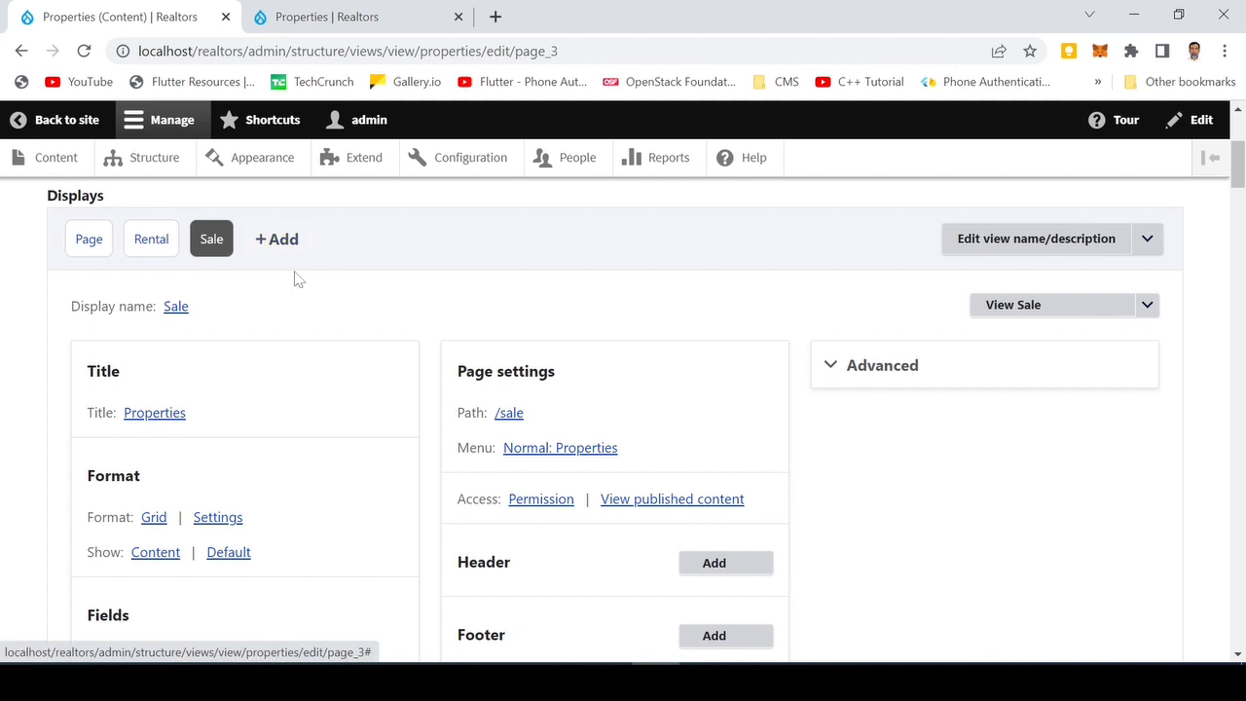
{"action": "left_click", "coordinate": [88, 243]}
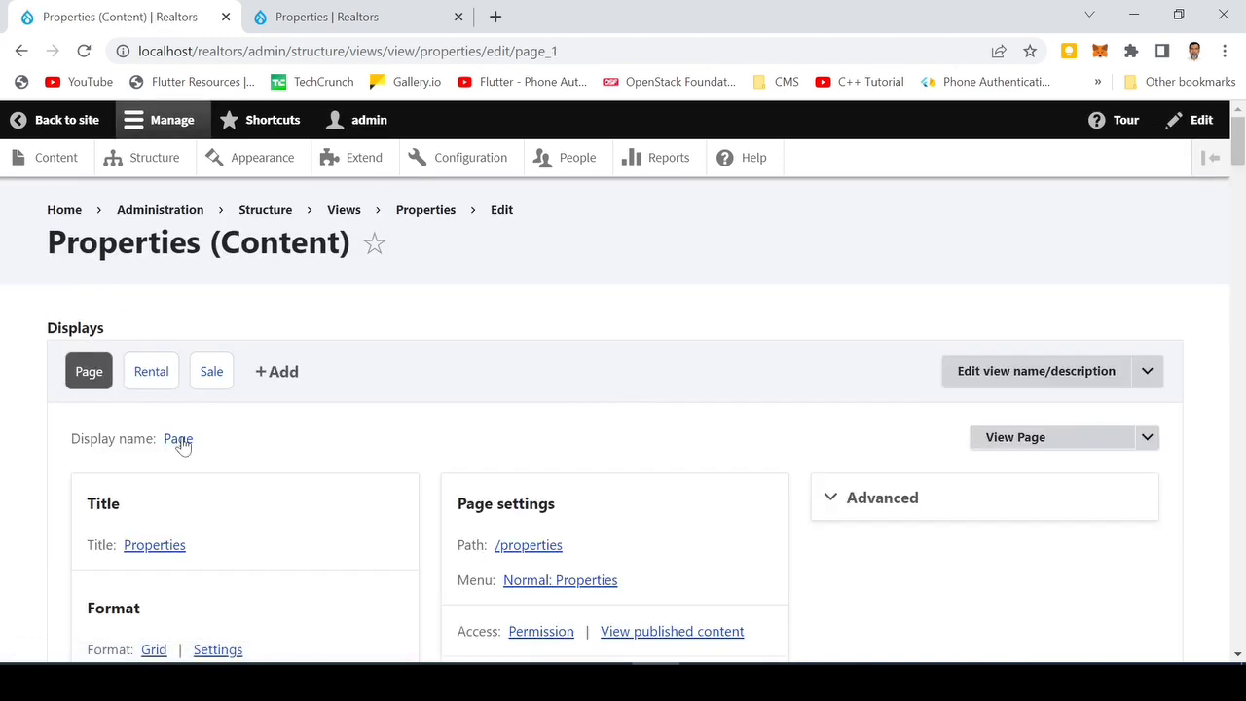
{"action": "left_click", "coordinate": [180, 440]}
{"action": "key", "text": "ctrl+a"}
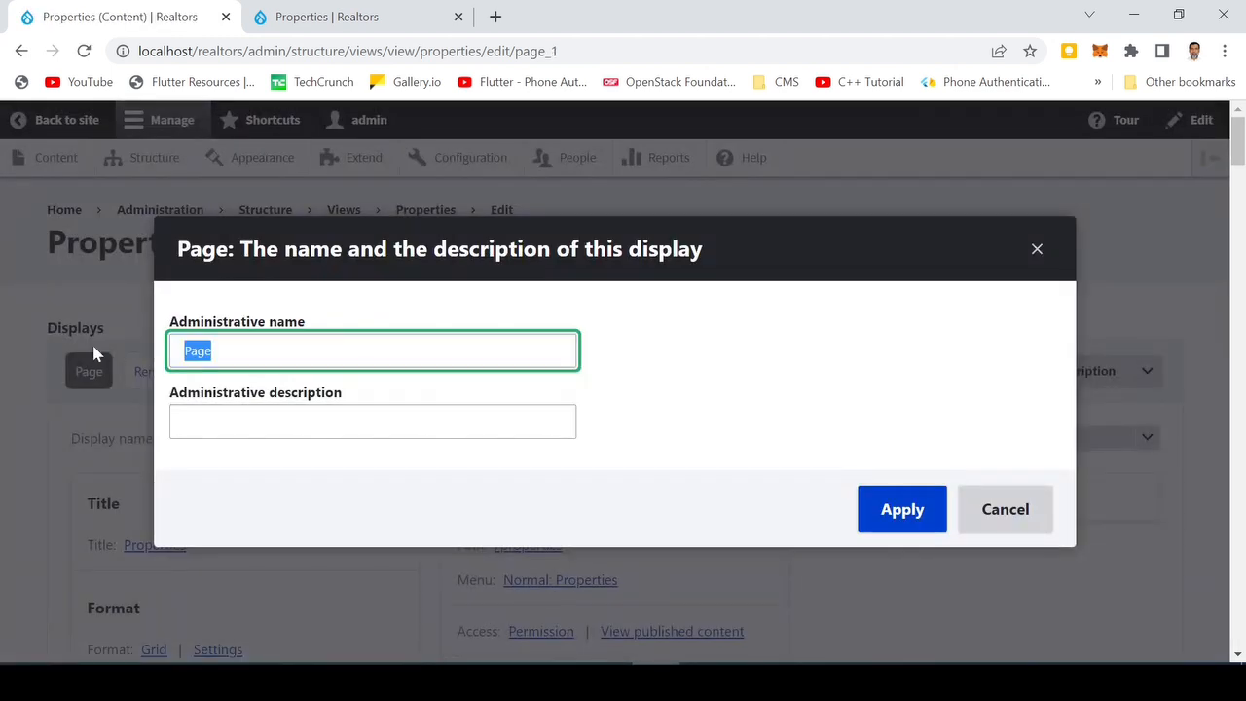
{"action": "type", "text": "a"}
{"action": "key", "text": "BackSpace"}
{"action": "type", "text": "All"}
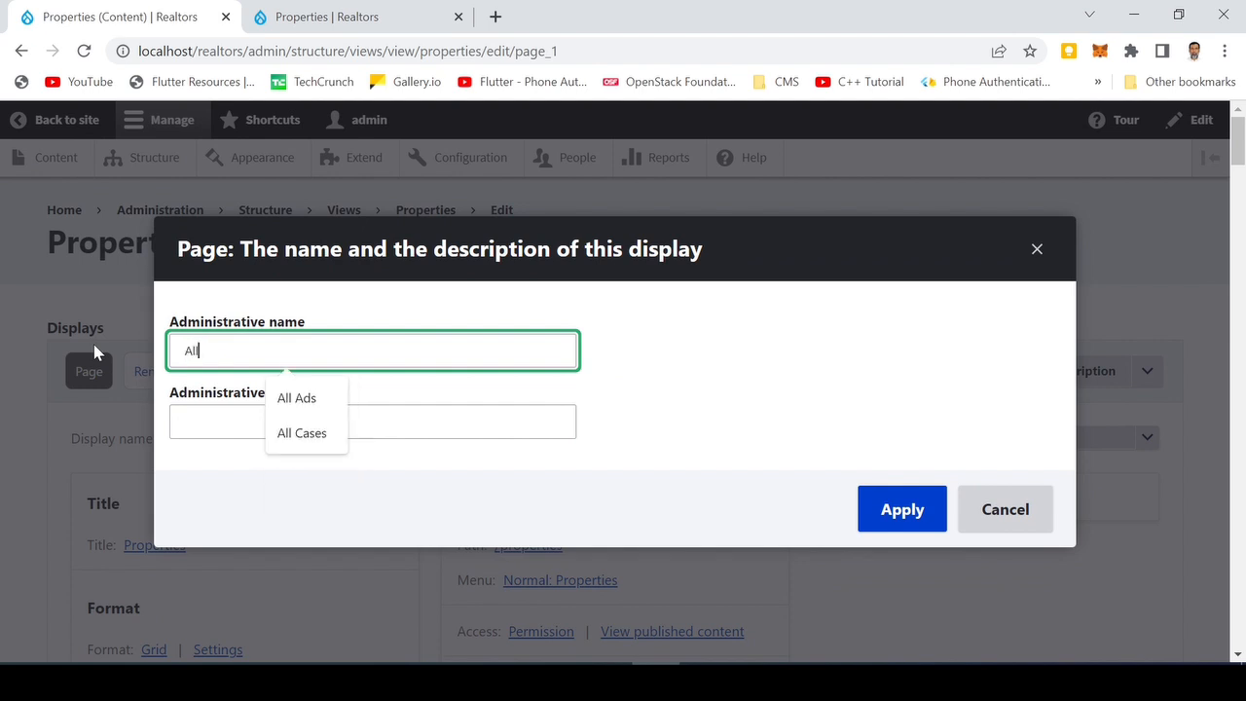
{"action": "left_click", "coordinate": [370, 422]}
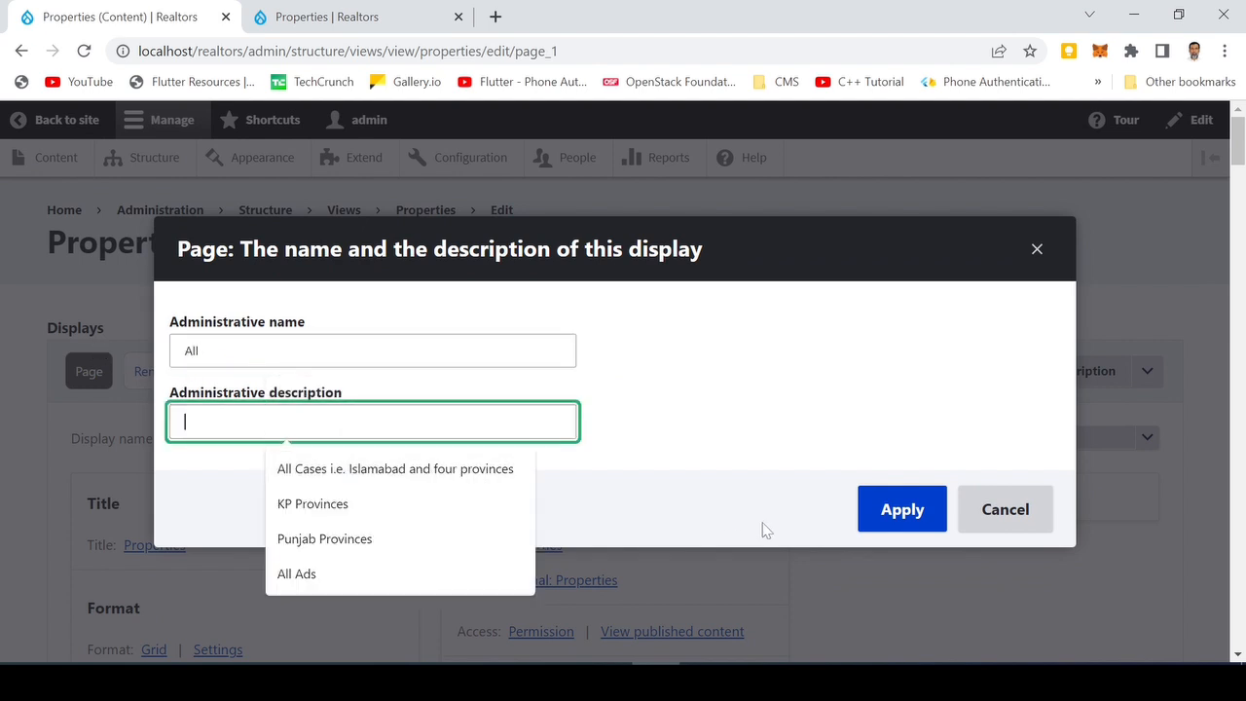
{"action": "left_click", "coordinate": [890, 515]}
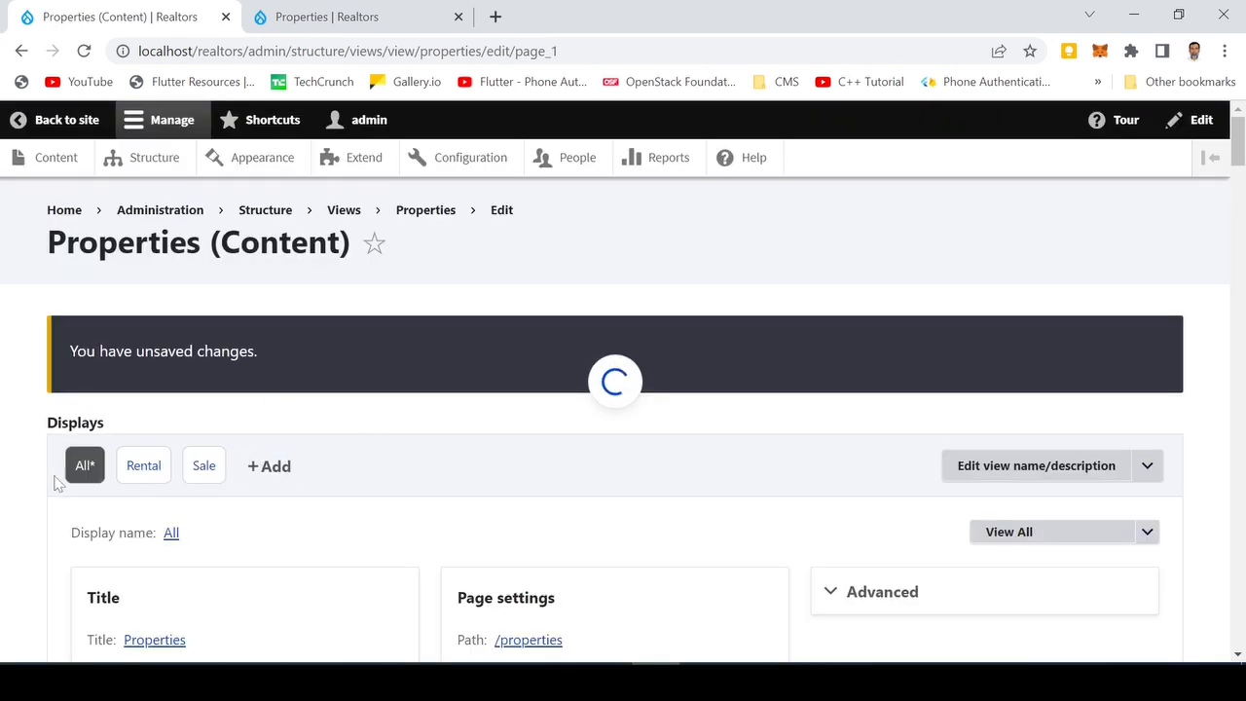
{"action": "scroll", "coordinate": [89, 578], "scroll_direction": "down", "scroll_amount": 6}
{"action": "left_click", "coordinate": [102, 587]}
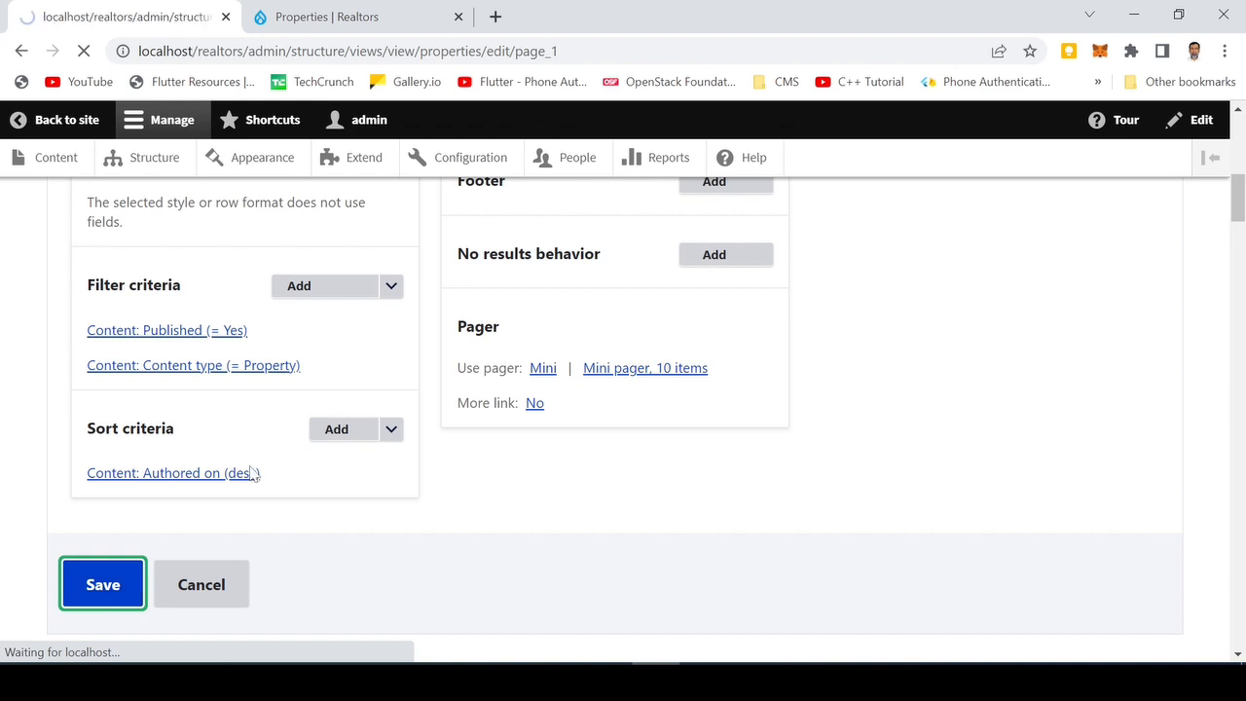
Step: Add the Rent-Sale Type (field_rent_sale_type) field as a new filter criterion from the Rental display
{"action": "scroll", "coordinate": [250, 477], "scroll_direction": "down", "scroll_amount": 2}
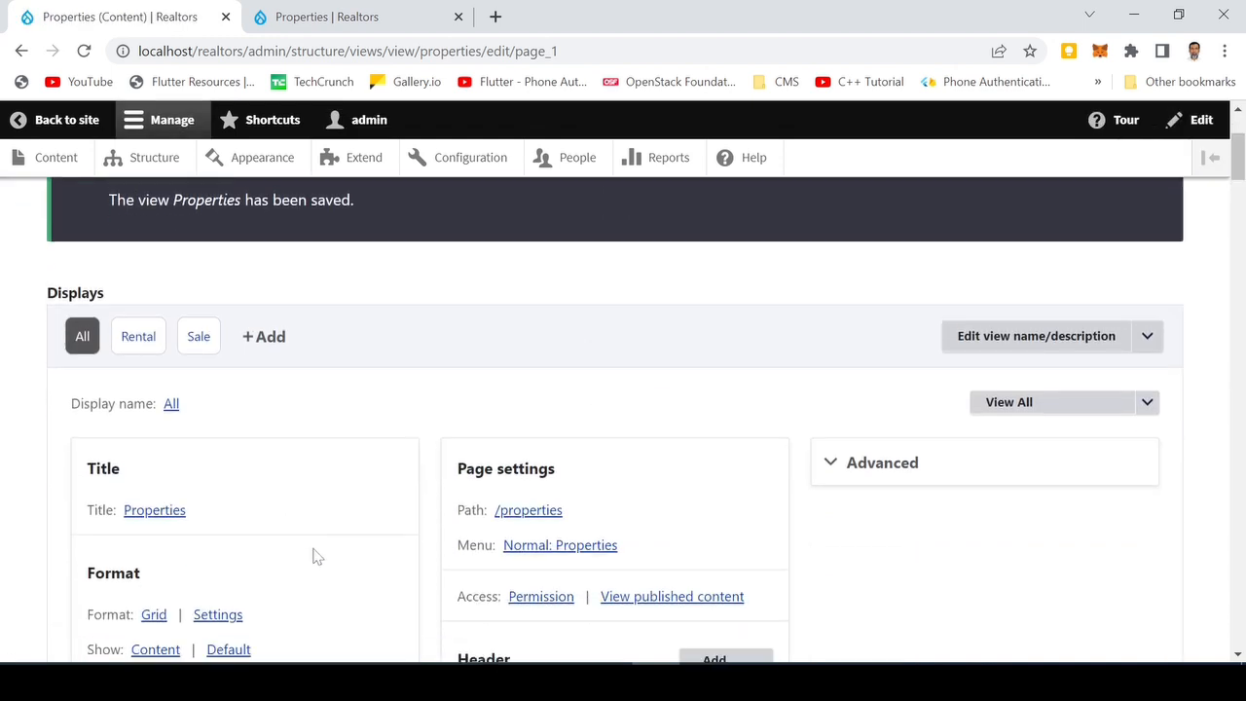
{"action": "left_click", "coordinate": [154, 343]}
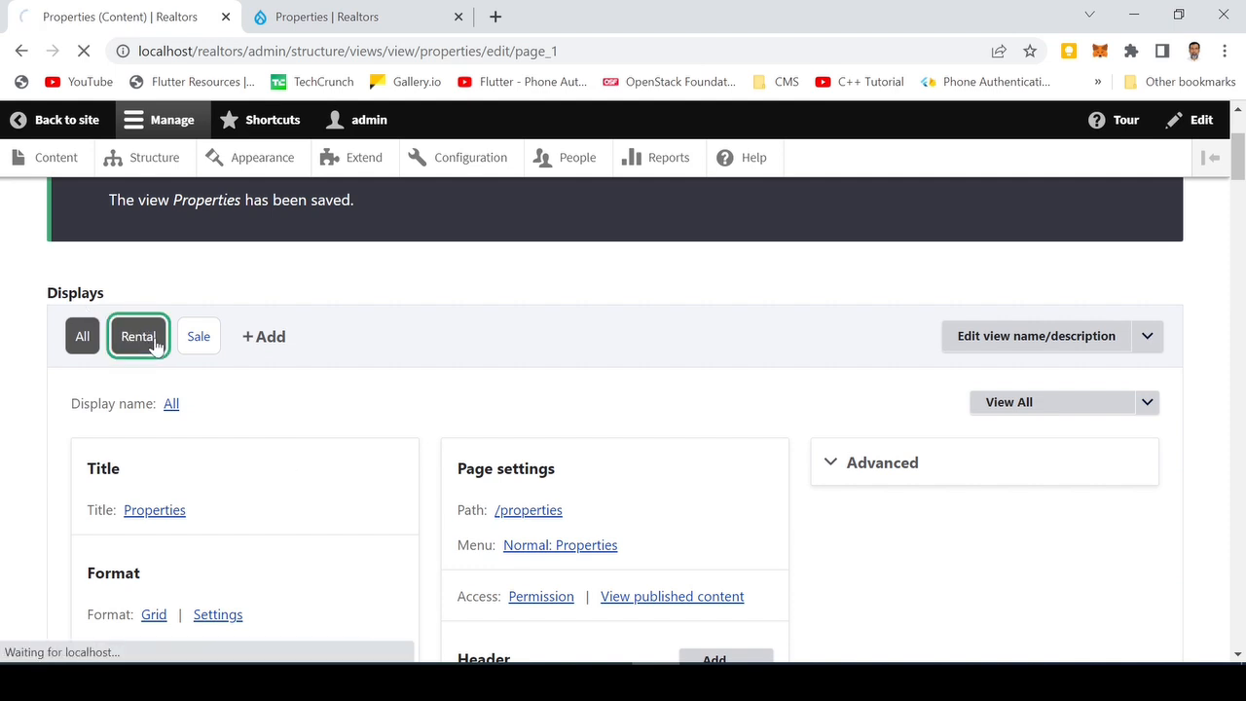
{"action": "scroll", "coordinate": [309, 440], "scroll_direction": "down", "scroll_amount": 2}
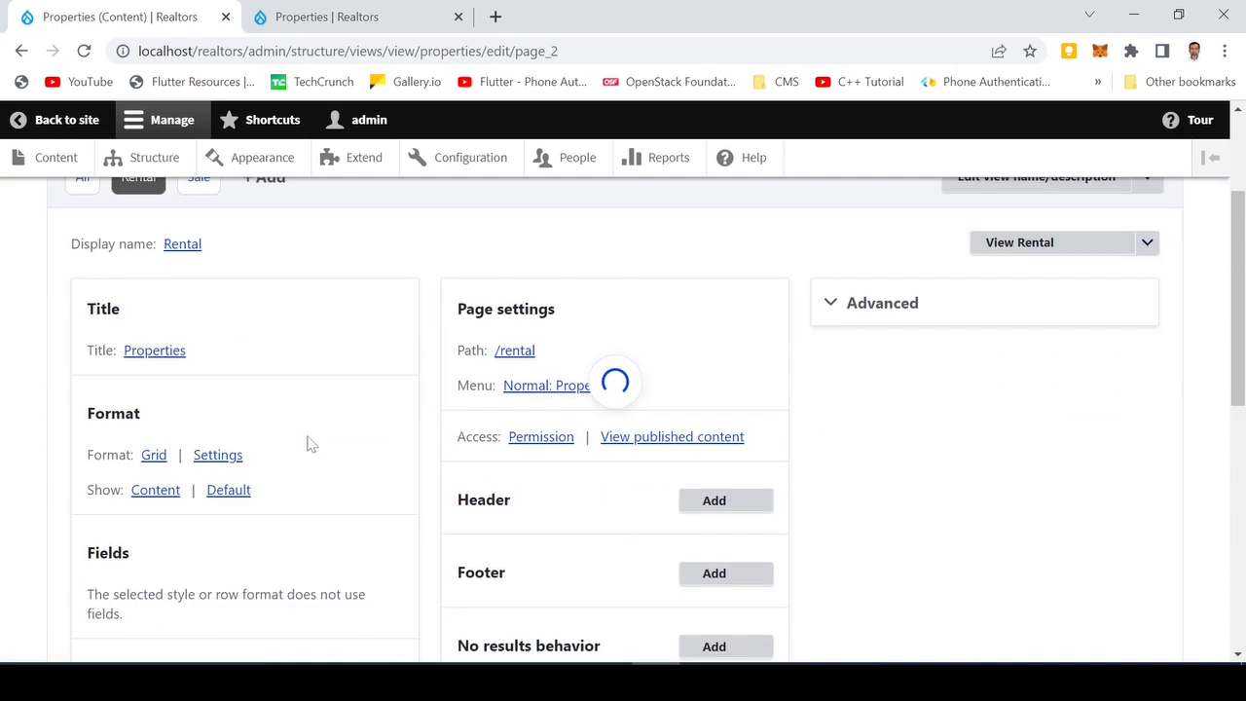
{"action": "scroll", "coordinate": [309, 443], "scroll_direction": "down", "scroll_amount": 2}
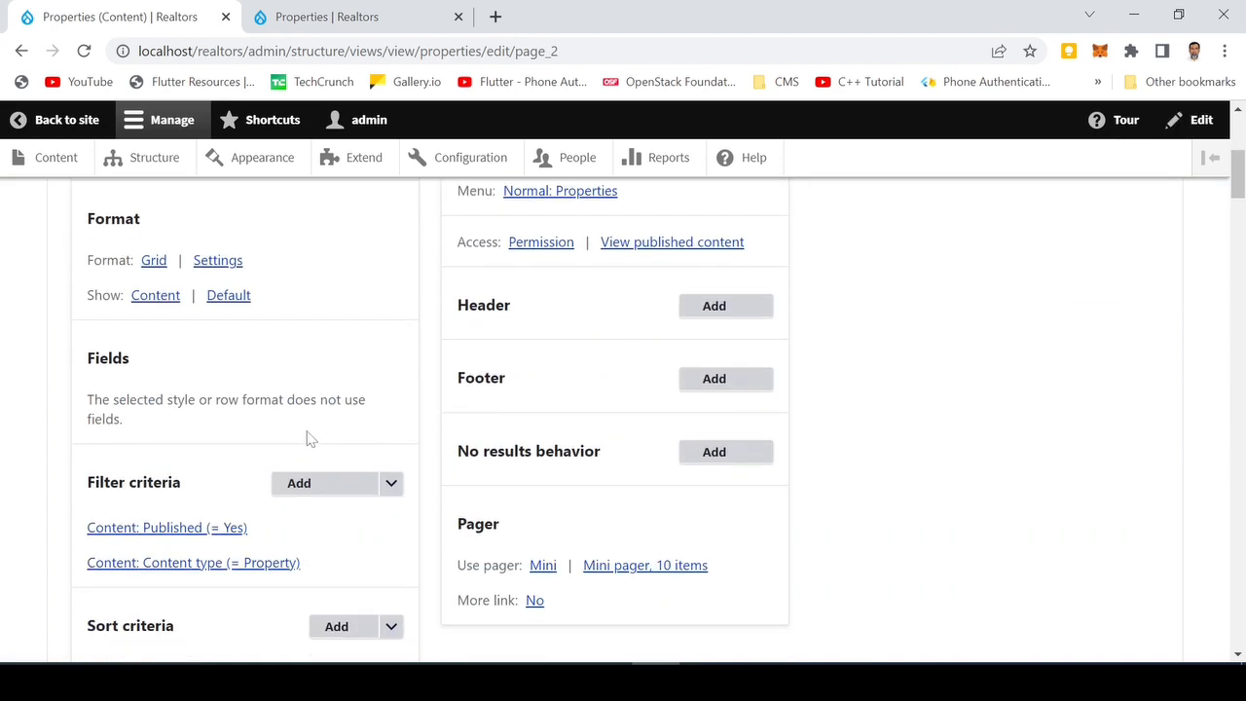
{"action": "scroll", "coordinate": [137, 370], "scroll_direction": "up", "scroll_amount": 3}
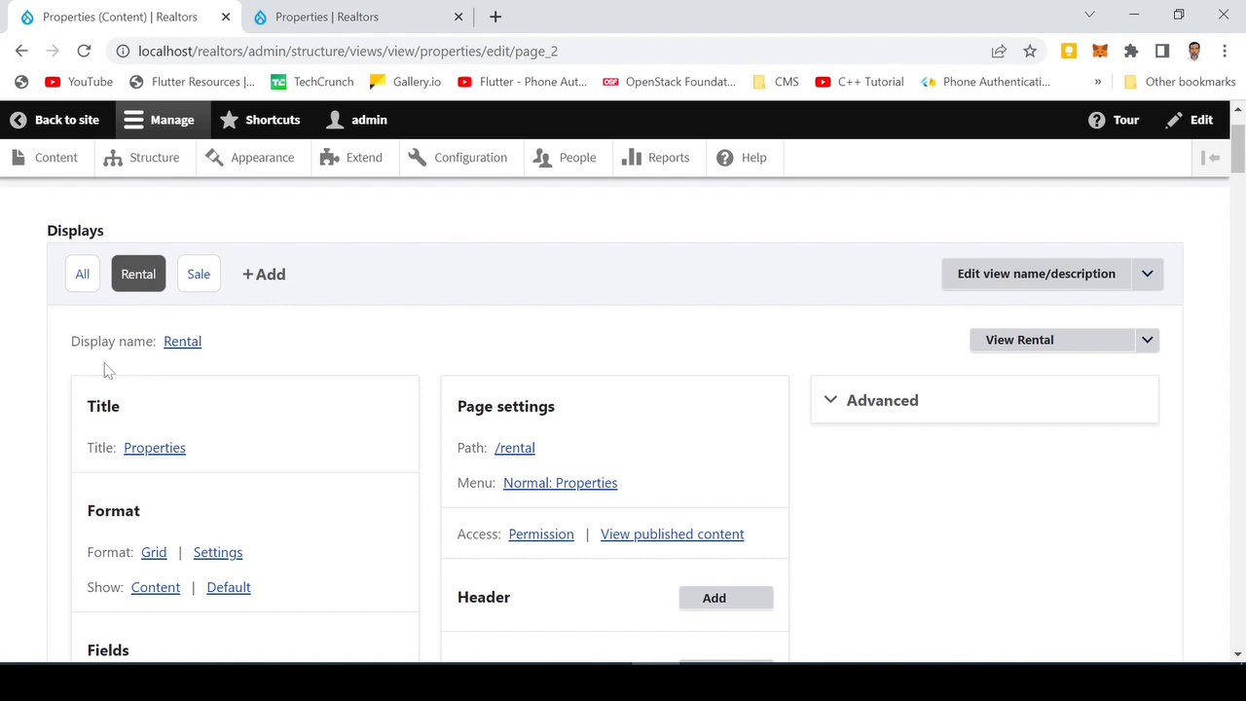
{"action": "scroll", "coordinate": [42, 375], "scroll_direction": "down", "scroll_amount": 2}
{"action": "scroll", "coordinate": [78, 458], "scroll_direction": "down", "scroll_amount": 2}
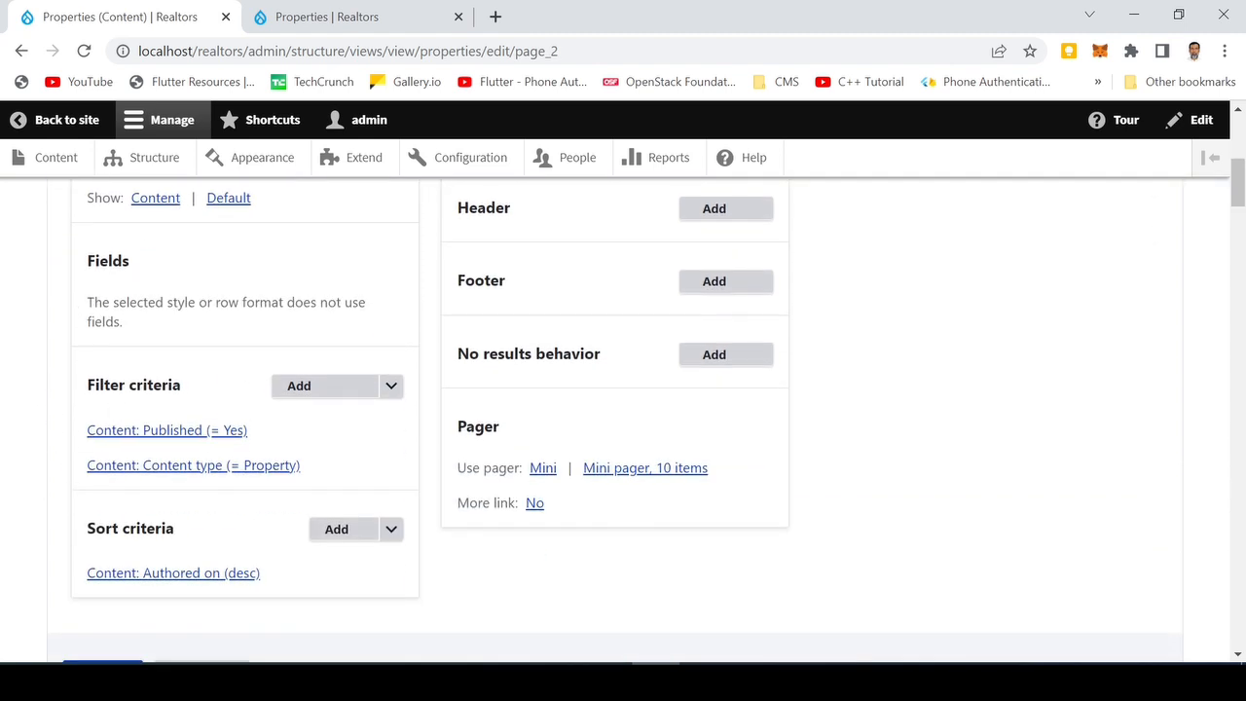
{"action": "left_click", "coordinate": [317, 395]}
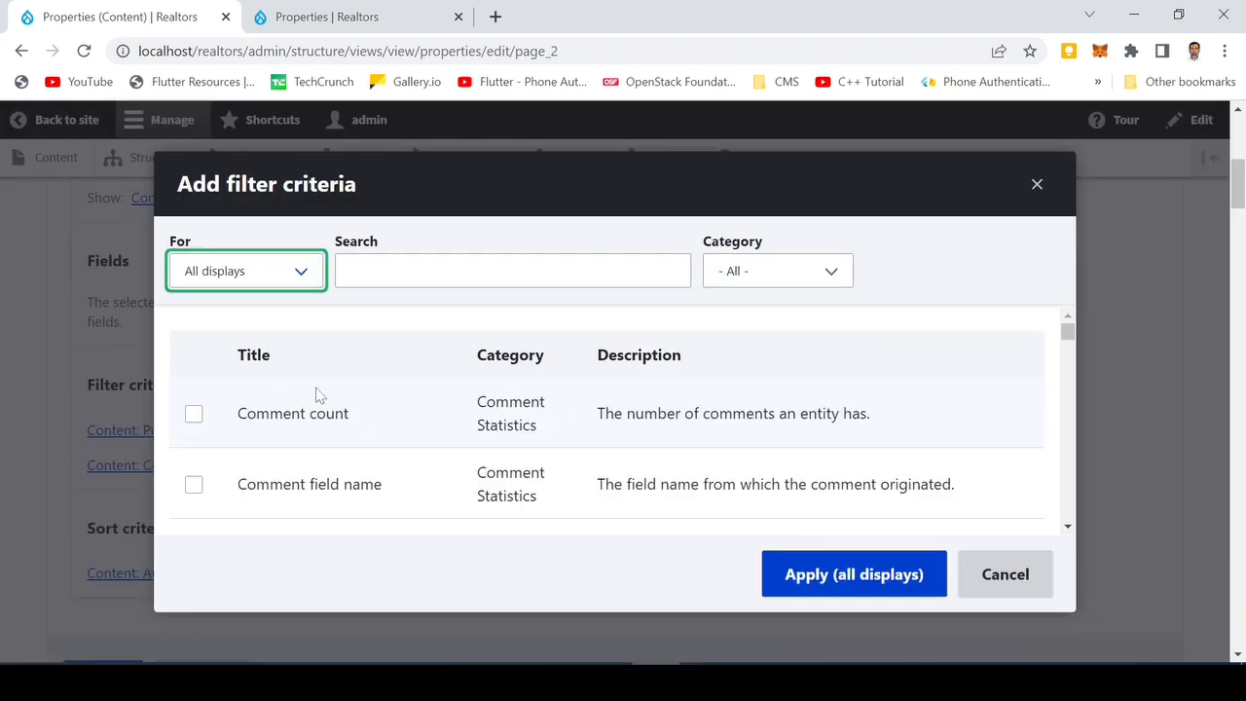
{"action": "left_click", "coordinate": [226, 276]}
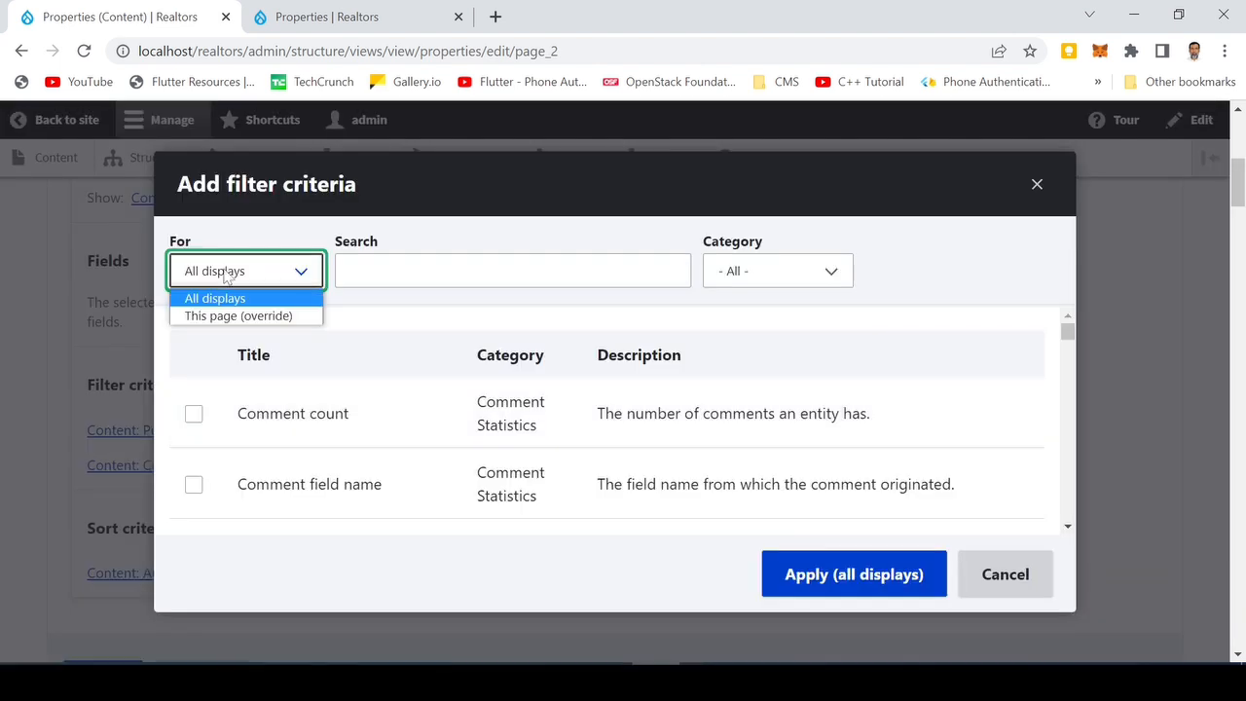
{"action": "left_click", "coordinate": [451, 270]}
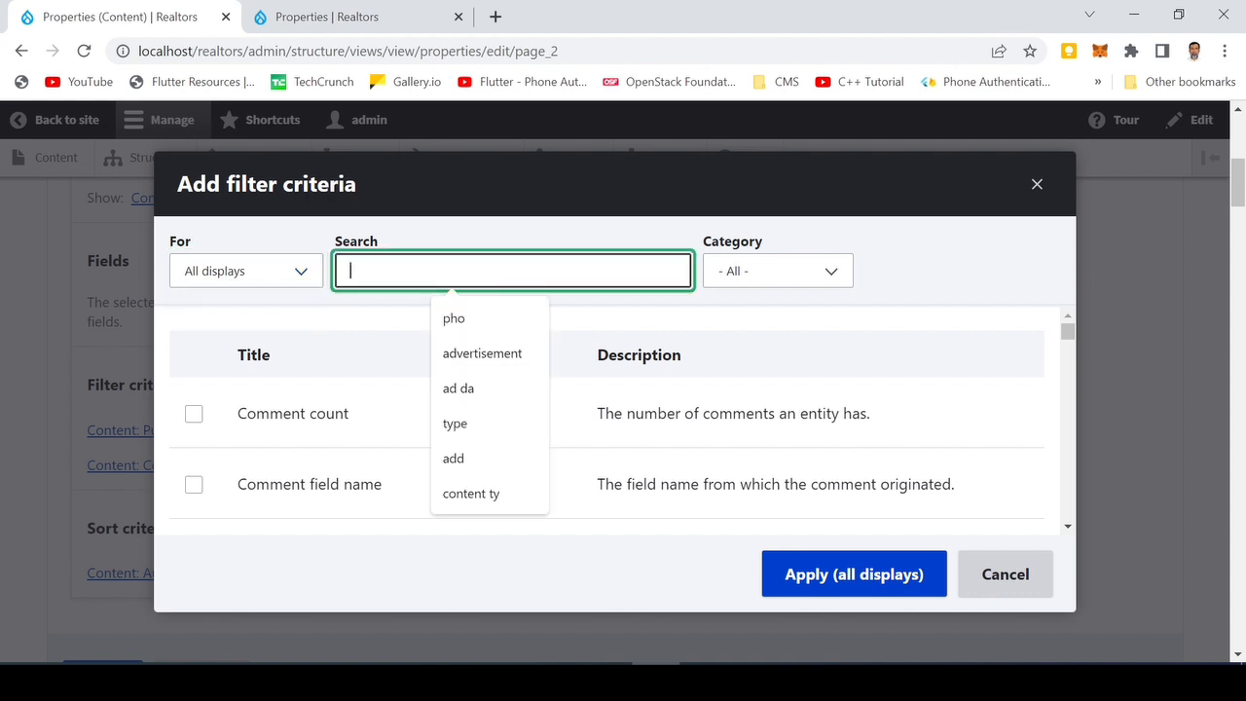
{"action": "type", "text": "renst"}
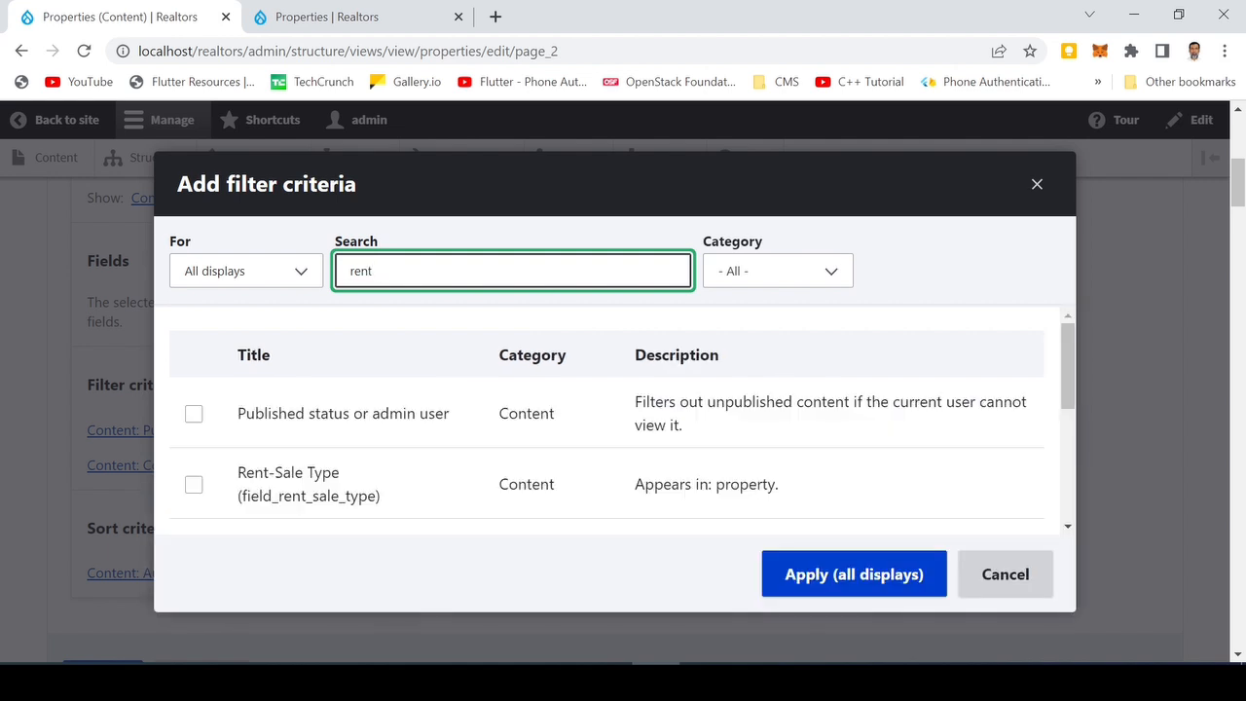
{"action": "left_click", "coordinate": [194, 484]}
{"action": "left_click", "coordinate": [808, 578]}
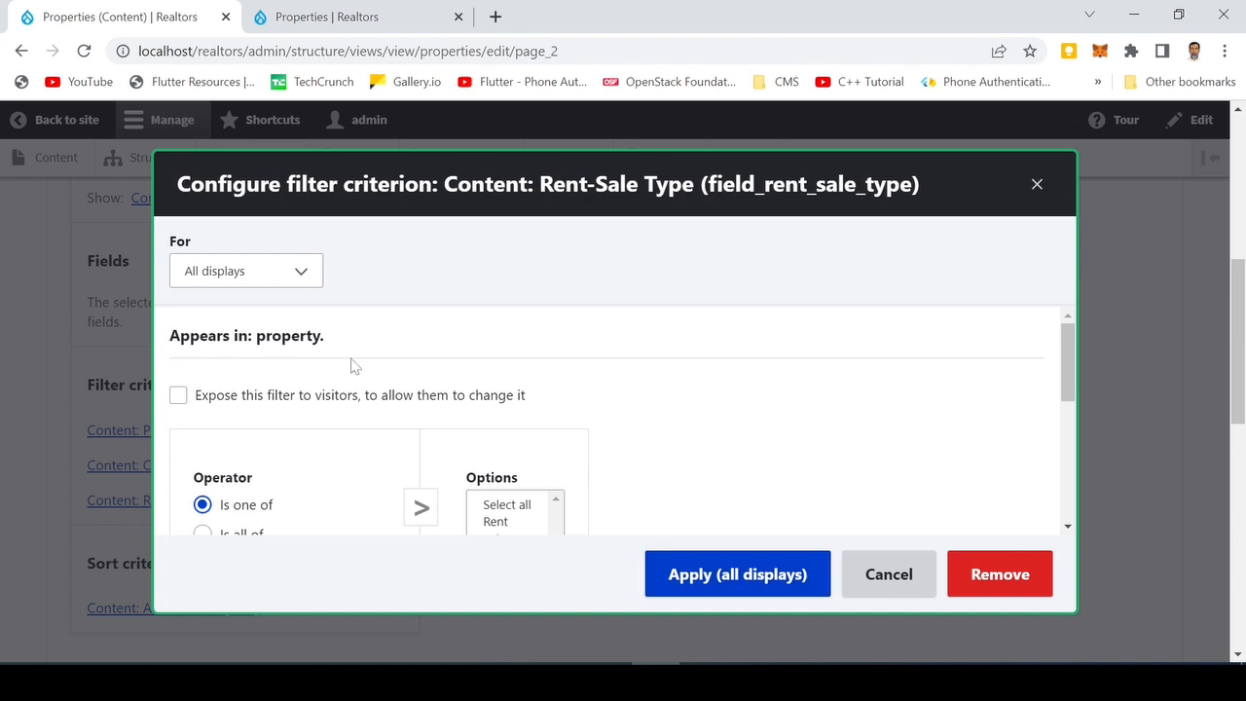
Step: Restrict the Rent-Sale Type filter to this page (override), select the Rent option and apply it to this display
{"action": "left_click", "coordinate": [251, 277]}
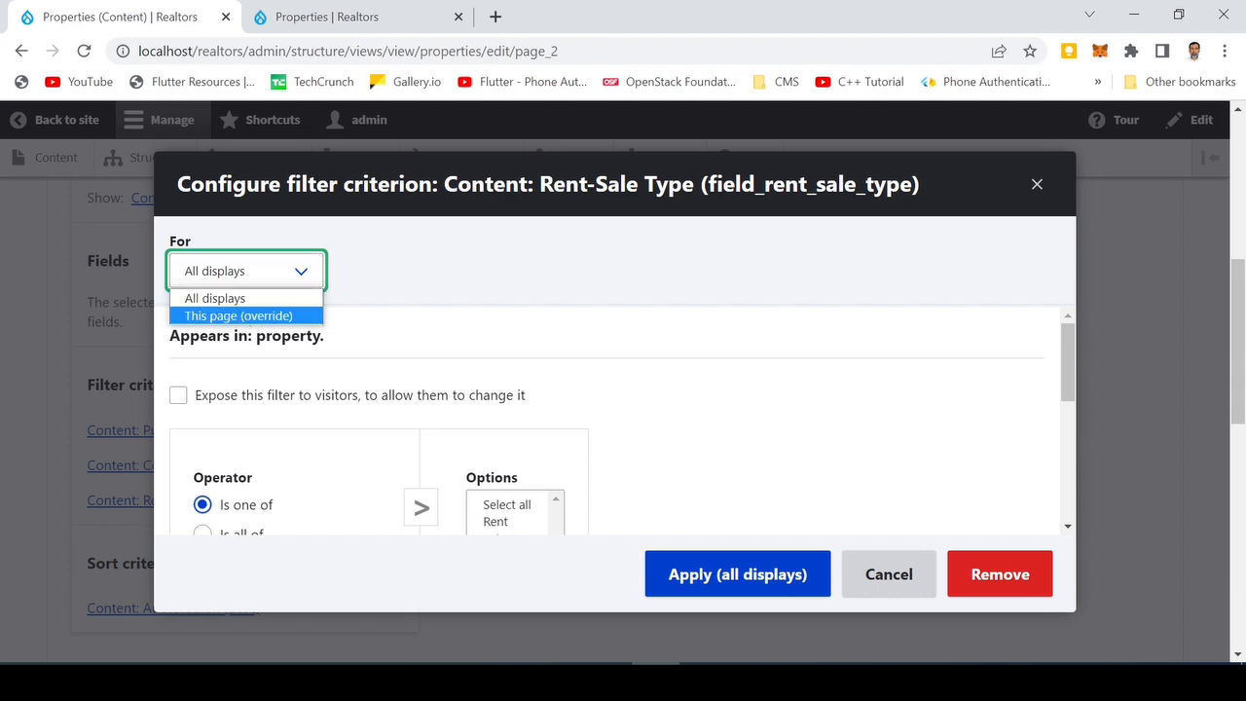
{"action": "left_click", "coordinate": [218, 316]}
{"action": "scroll", "coordinate": [564, 445], "scroll_direction": "down", "scroll_amount": 2}
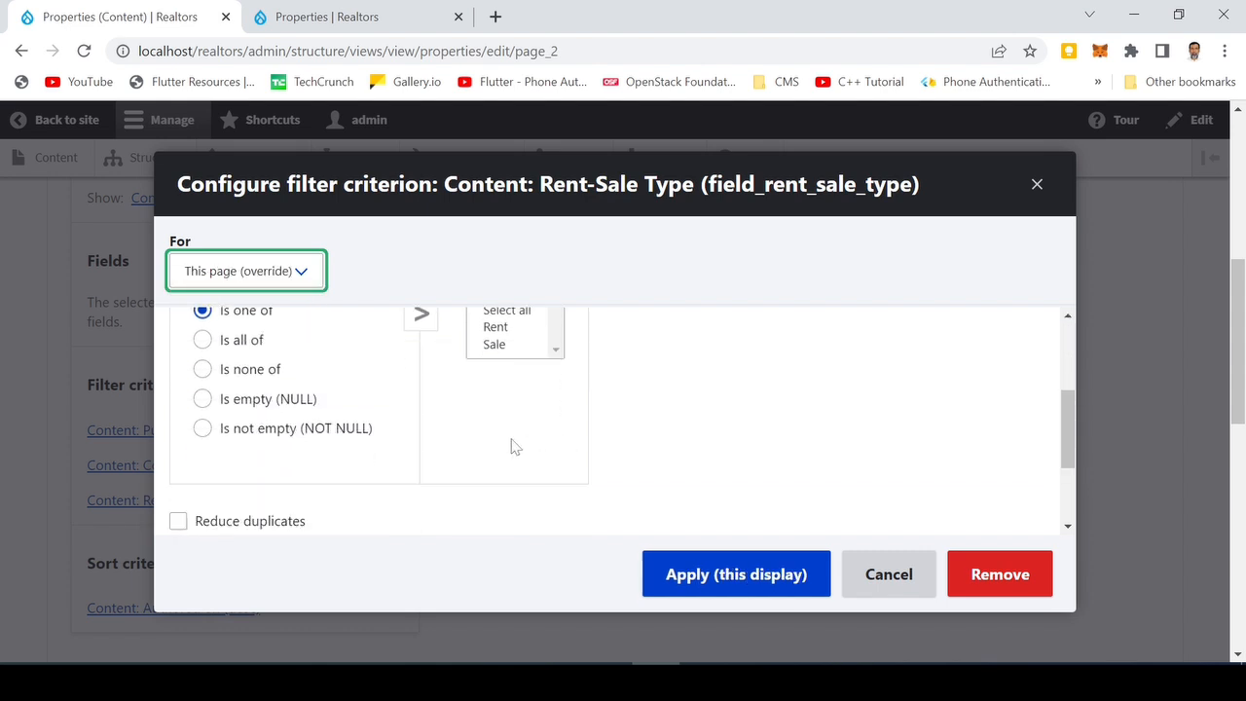
{"action": "scroll", "coordinate": [516, 428], "scroll_direction": "up", "scroll_amount": 1}
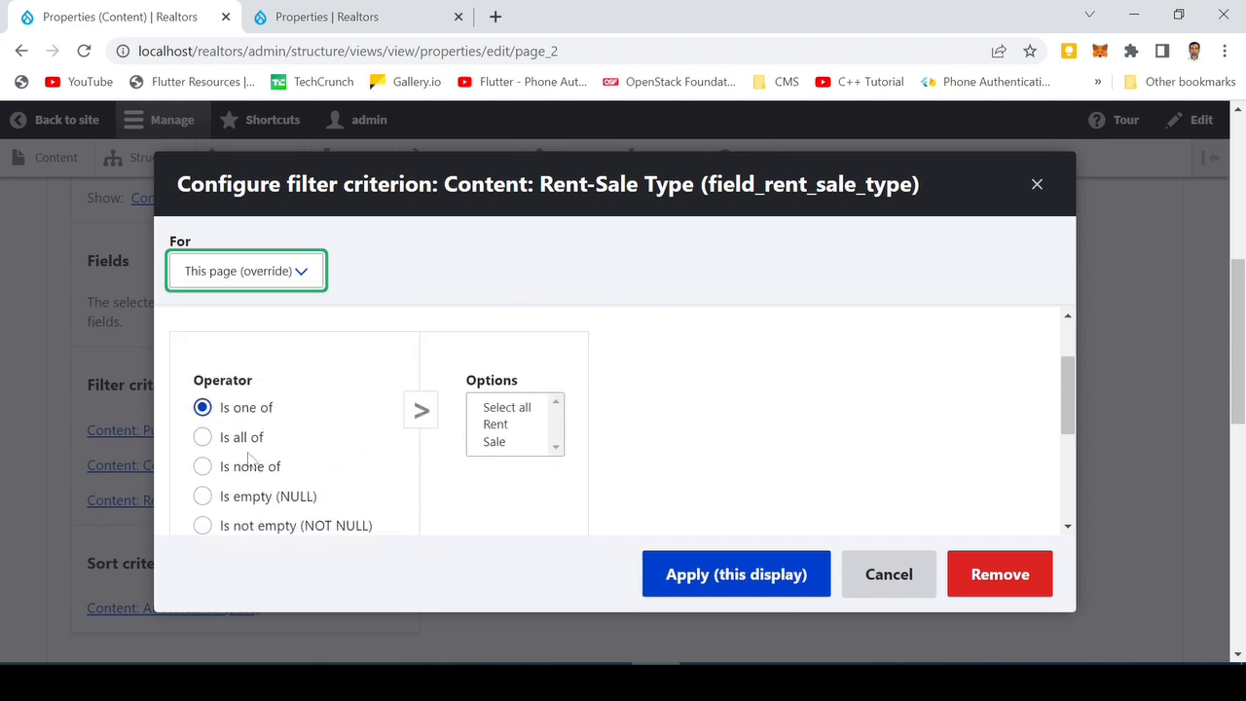
{"action": "scroll", "coordinate": [248, 457], "scroll_direction": "down", "scroll_amount": 1}
{"action": "scroll", "coordinate": [248, 457], "scroll_direction": "up", "scroll_amount": 2}
{"action": "scroll", "coordinate": [256, 454], "scroll_direction": "down", "scroll_amount": 1}
{"action": "scroll", "coordinate": [234, 429], "scroll_direction": "up", "scroll_amount": 1}
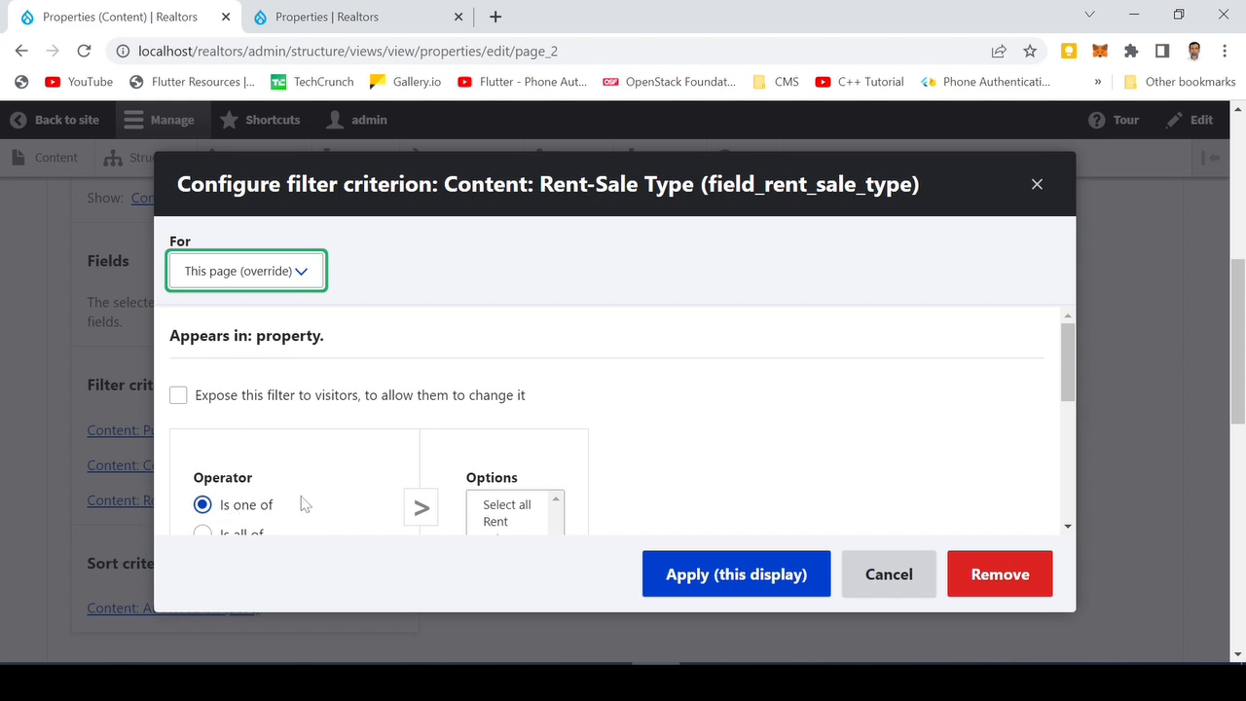
{"action": "scroll", "coordinate": [301, 503], "scroll_direction": "down", "scroll_amount": 2}
{"action": "left_click", "coordinate": [504, 336]}
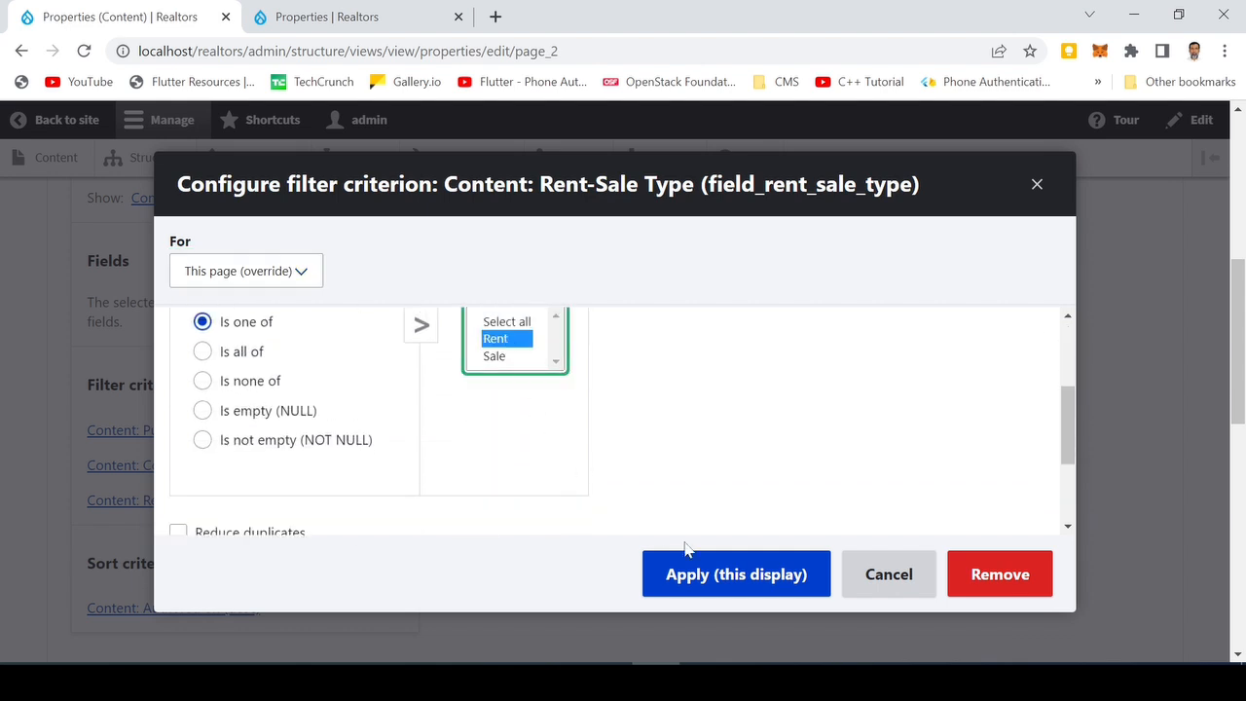
{"action": "left_click", "coordinate": [730, 584]}
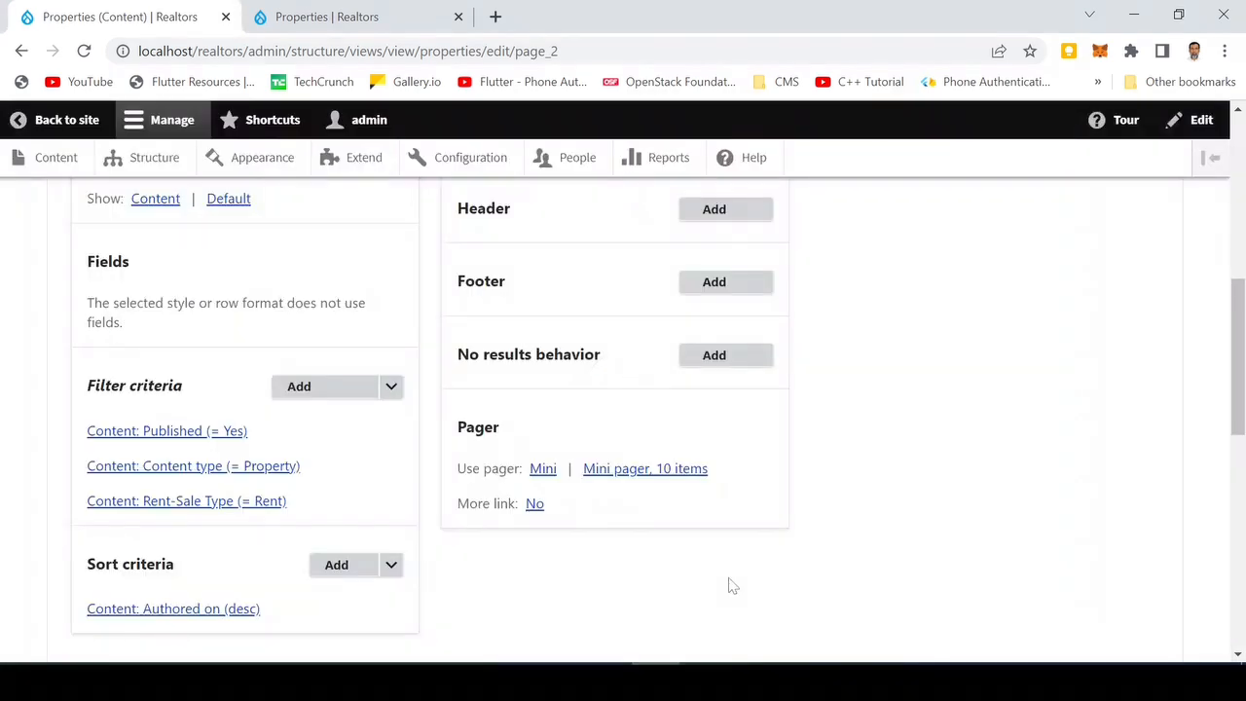
{"action": "scroll", "coordinate": [303, 457], "scroll_direction": "down", "scroll_amount": 6}
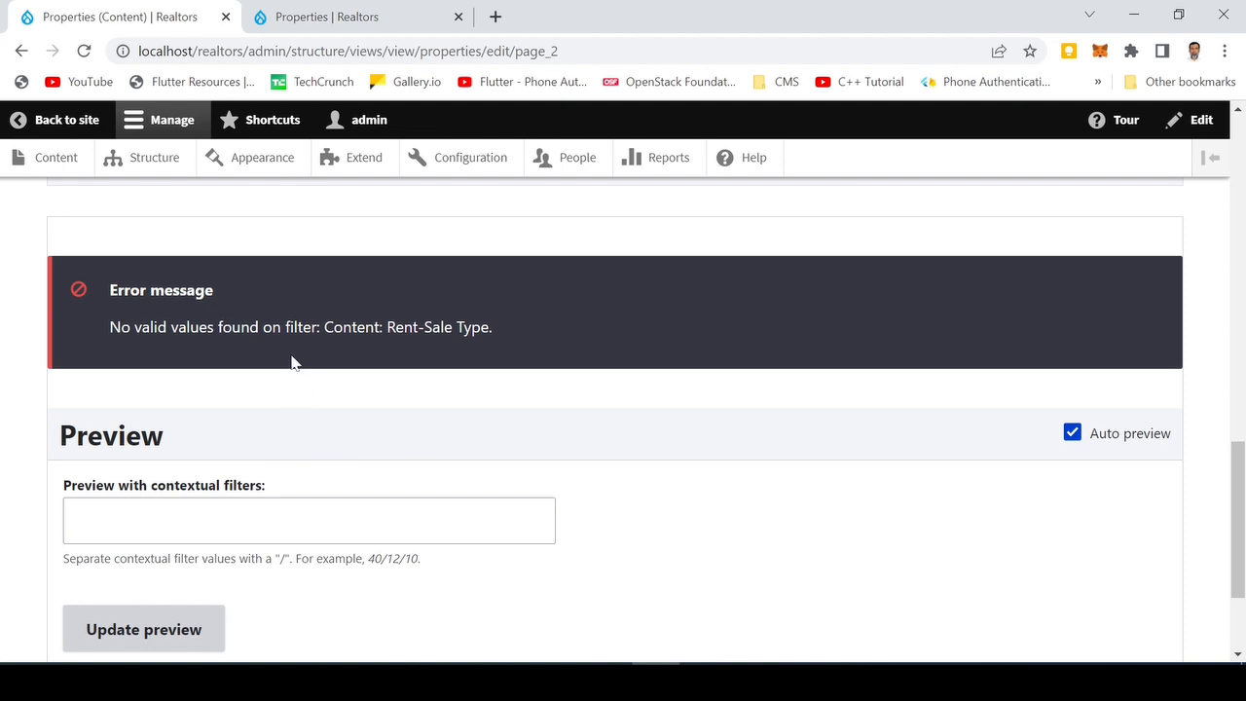
Step: Check the operator and selected option of the Rental display's Rent-Sale Type filter and reapply it to this display
{"action": "scroll", "coordinate": [323, 380], "scroll_direction": "down", "scroll_amount": 2}
{"action": "scroll", "coordinate": [303, 389], "scroll_direction": "up", "scroll_amount": 7}
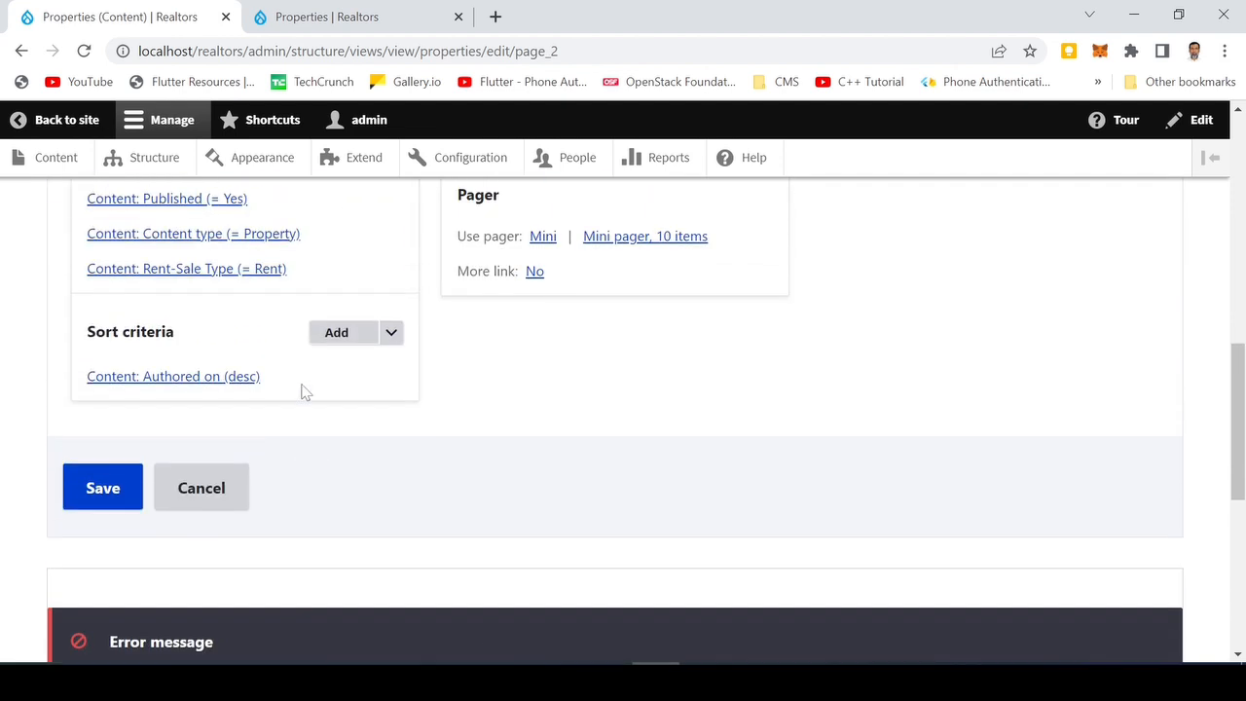
{"action": "left_click", "coordinate": [240, 429]}
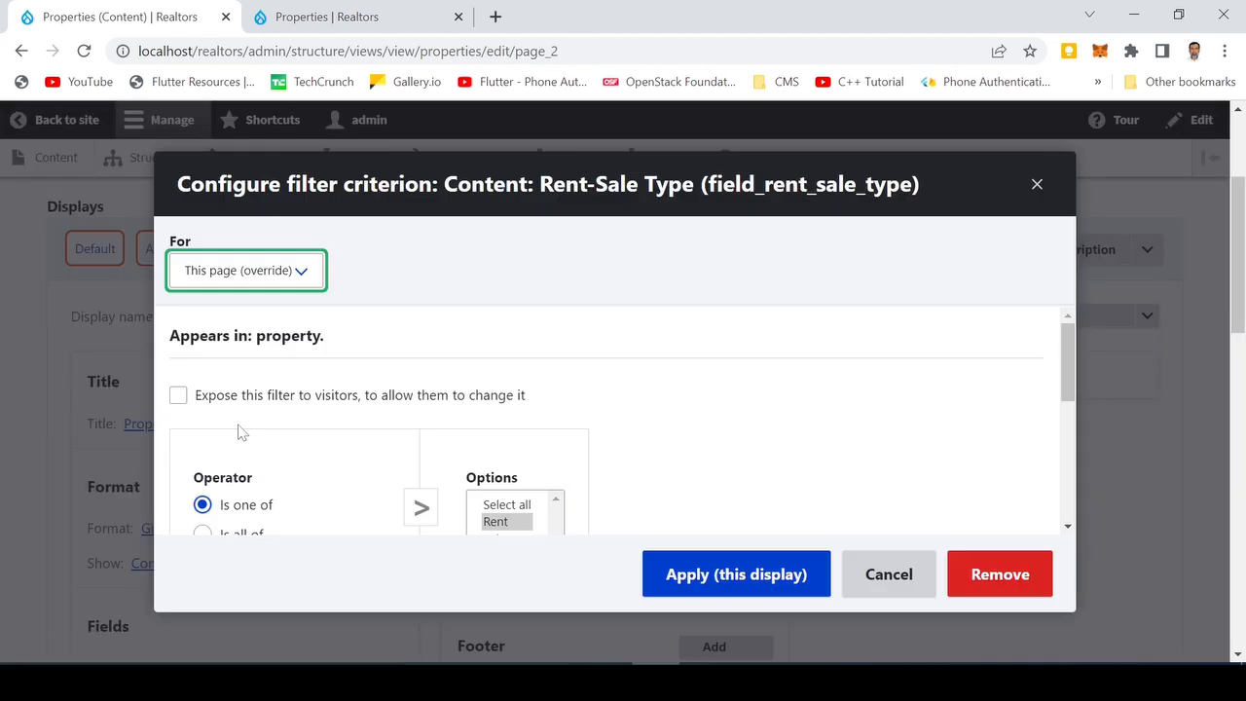
{"action": "scroll", "coordinate": [498, 429], "scroll_direction": "down", "scroll_amount": 2}
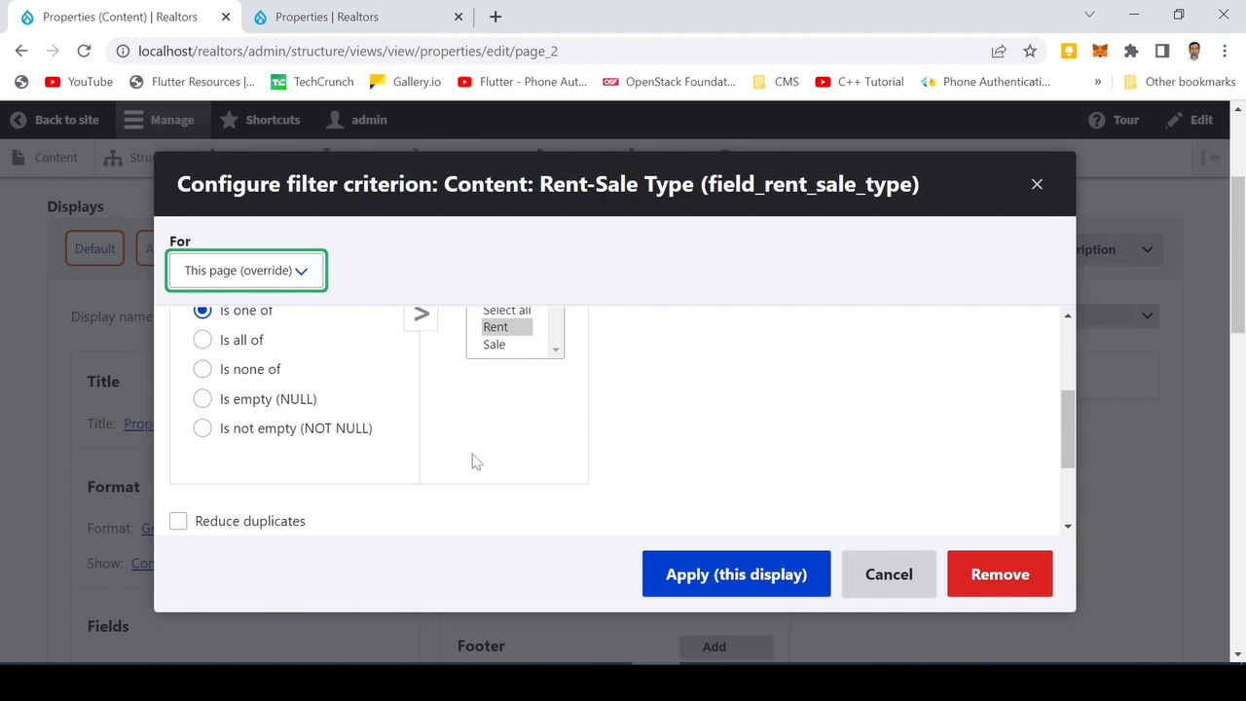
{"action": "scroll", "coordinate": [415, 452], "scroll_direction": "up", "scroll_amount": 1}
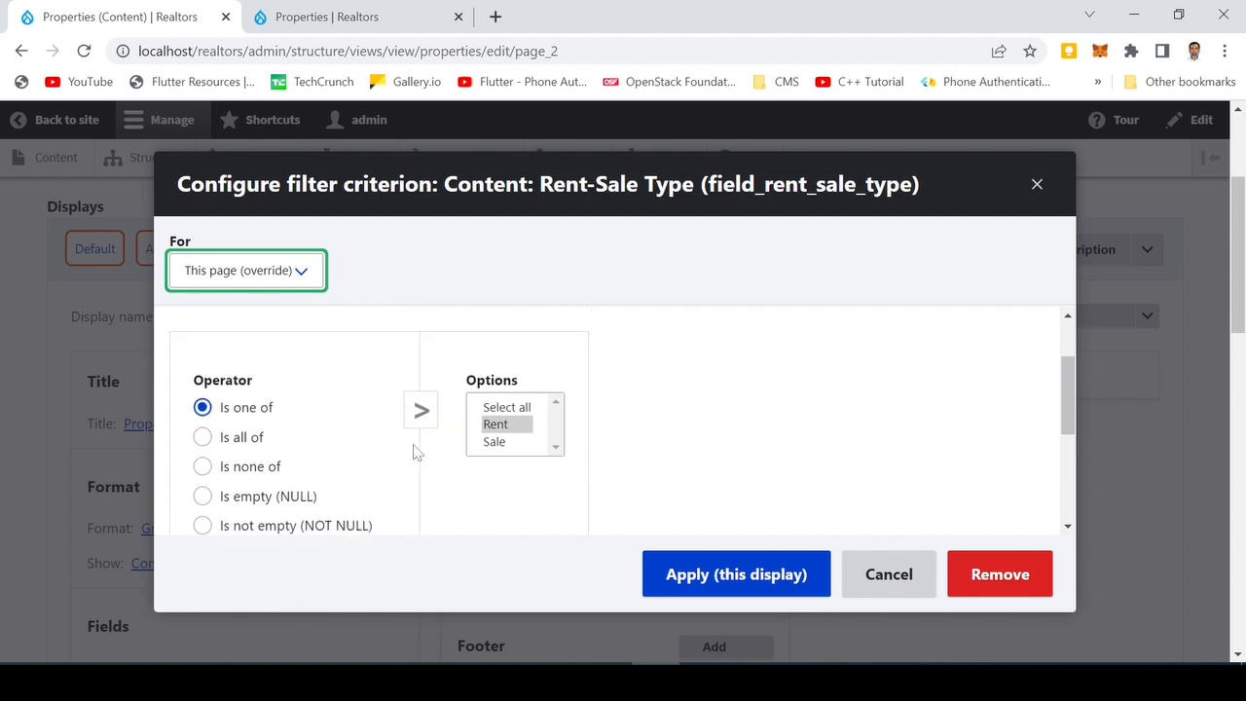
{"action": "left_click", "coordinate": [730, 577]}
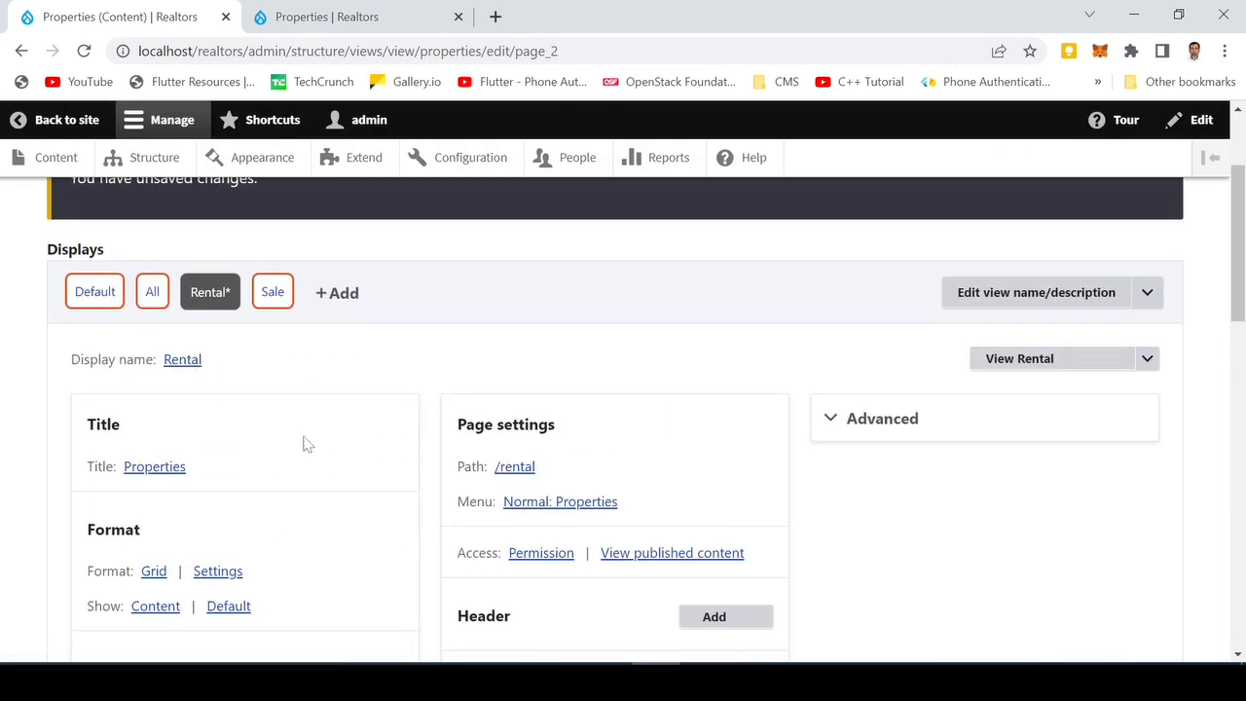
Step: Try to save the Properties view with the Rent-Sale Type filter on its Rental display
{"action": "scroll", "coordinate": [305, 443], "scroll_direction": "down", "scroll_amount": 1}
{"action": "scroll", "coordinate": [305, 443], "scroll_direction": "down", "scroll_amount": 6}
{"action": "left_click", "coordinate": [103, 543]}
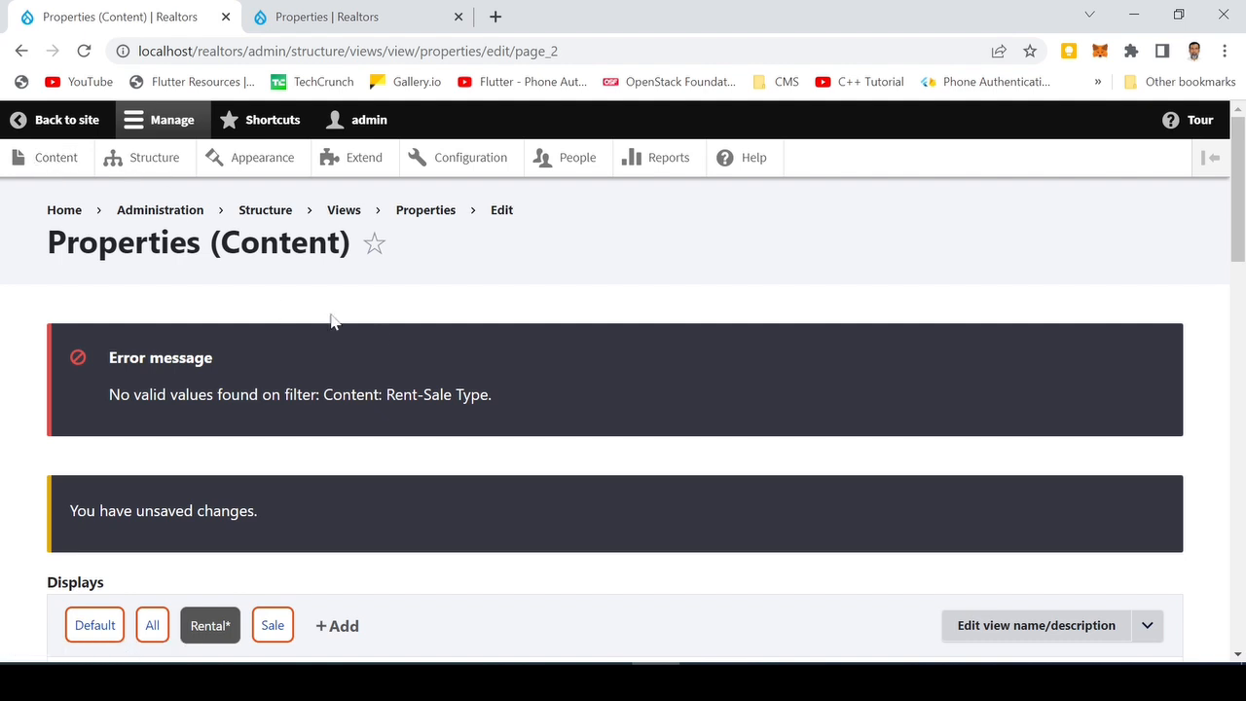
Step: Go back to the site's Properties page and examine the Rent-Sale Type values of the listed properties
{"action": "left_click", "coordinate": [56, 158]}
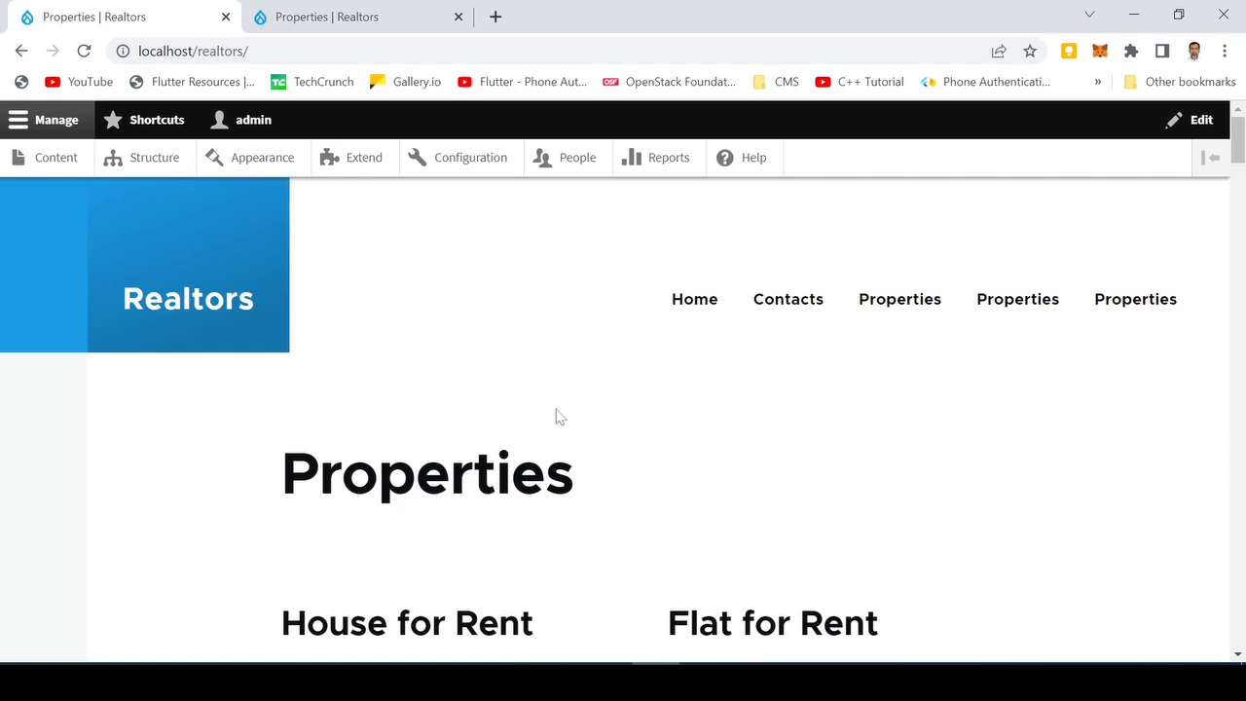
{"action": "scroll", "coordinate": [698, 441], "scroll_direction": "down", "scroll_amount": 3}
{"action": "scroll", "coordinate": [697, 441], "scroll_direction": "down", "scroll_amount": 5}
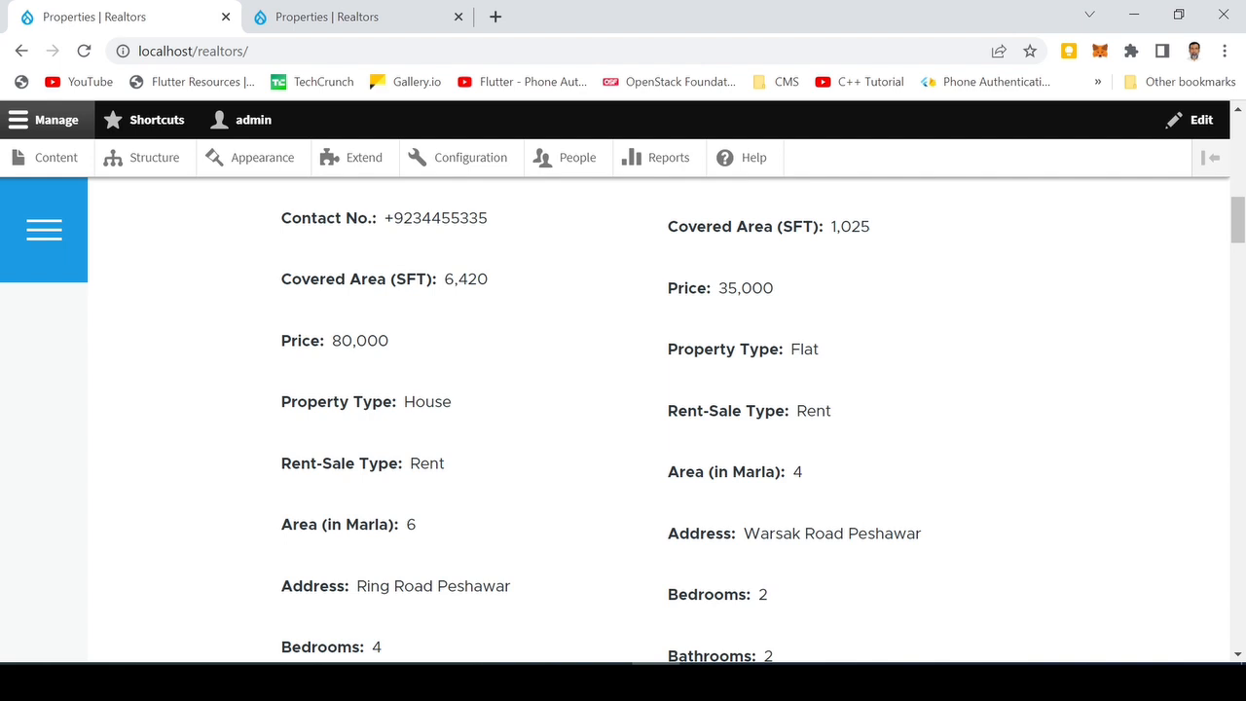
{"action": "left_click_drag", "start_coordinate": [420, 464], "coordinate": [497, 475]}
{"action": "left_click", "coordinate": [412, 469]}
{"action": "scroll", "coordinate": [434, 488], "scroll_direction": "down", "scroll_amount": 2}
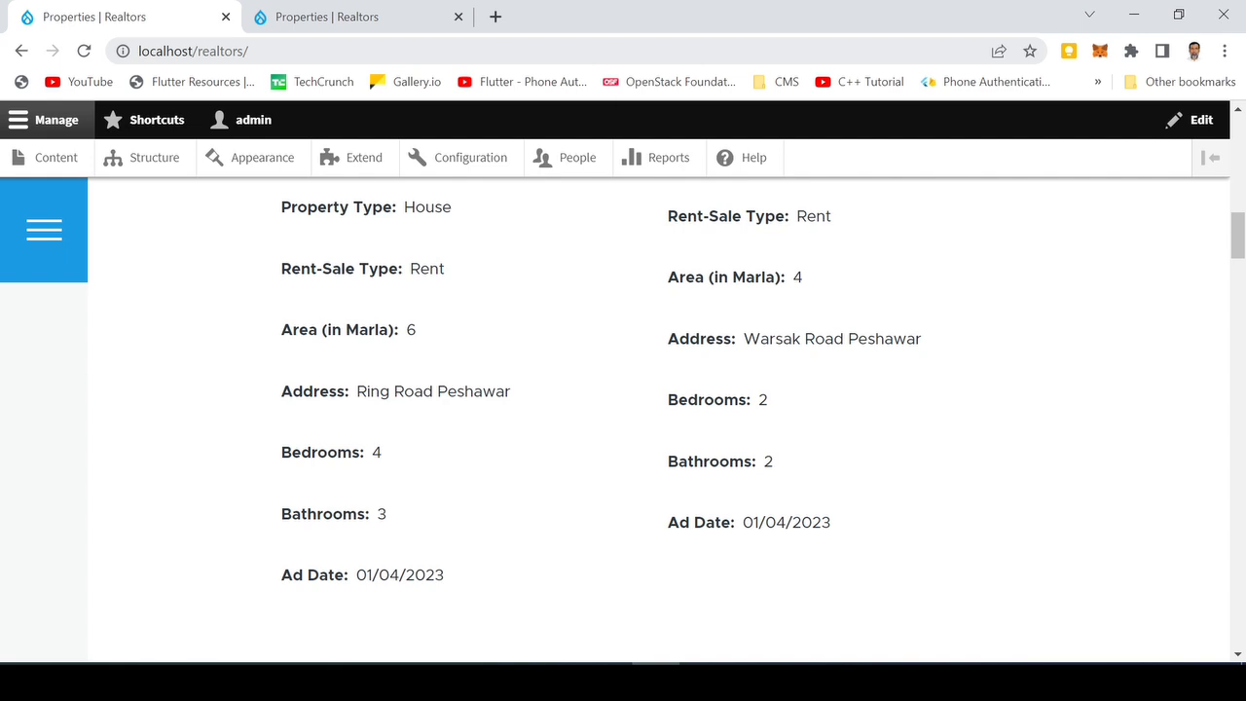
Step: Reopen the Properties view for editing from the site's list of views and switch to its Rental display
{"action": "left_click", "coordinate": [146, 162]}
{"action": "scroll", "coordinate": [139, 563], "scroll_direction": "down", "scroll_amount": 2}
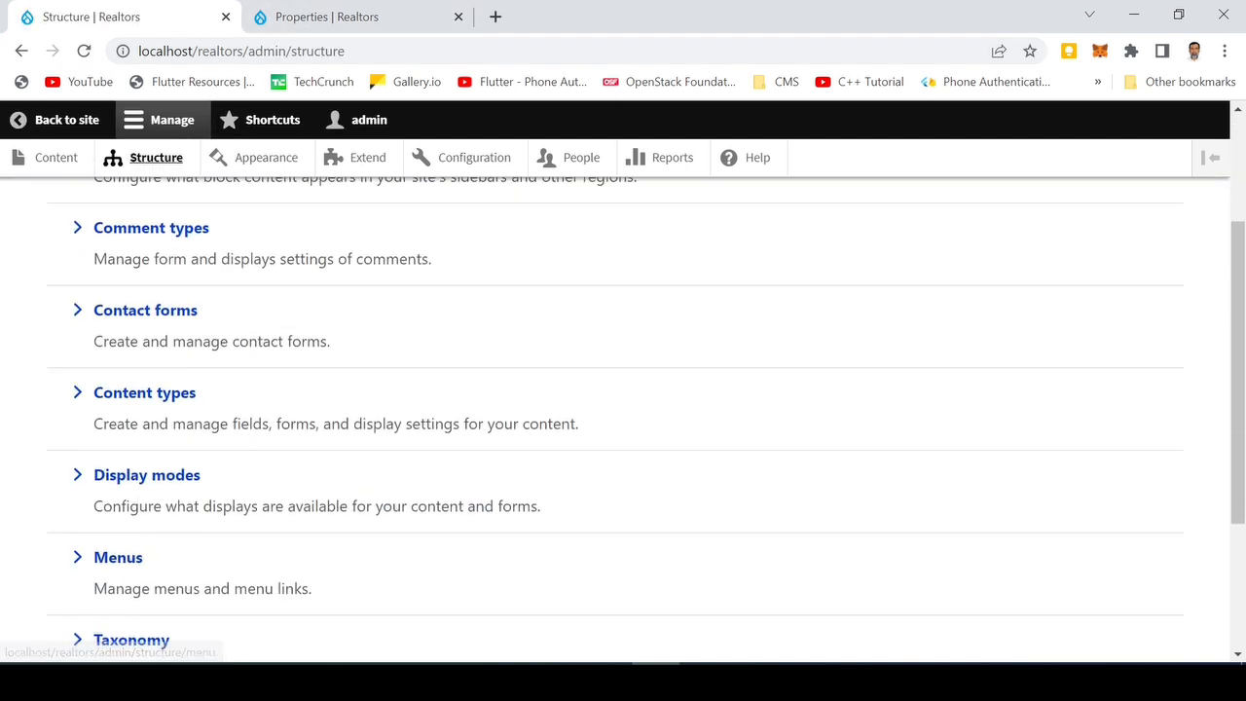
{"action": "scroll", "coordinate": [116, 642], "scroll_direction": "down", "scroll_amount": 1}
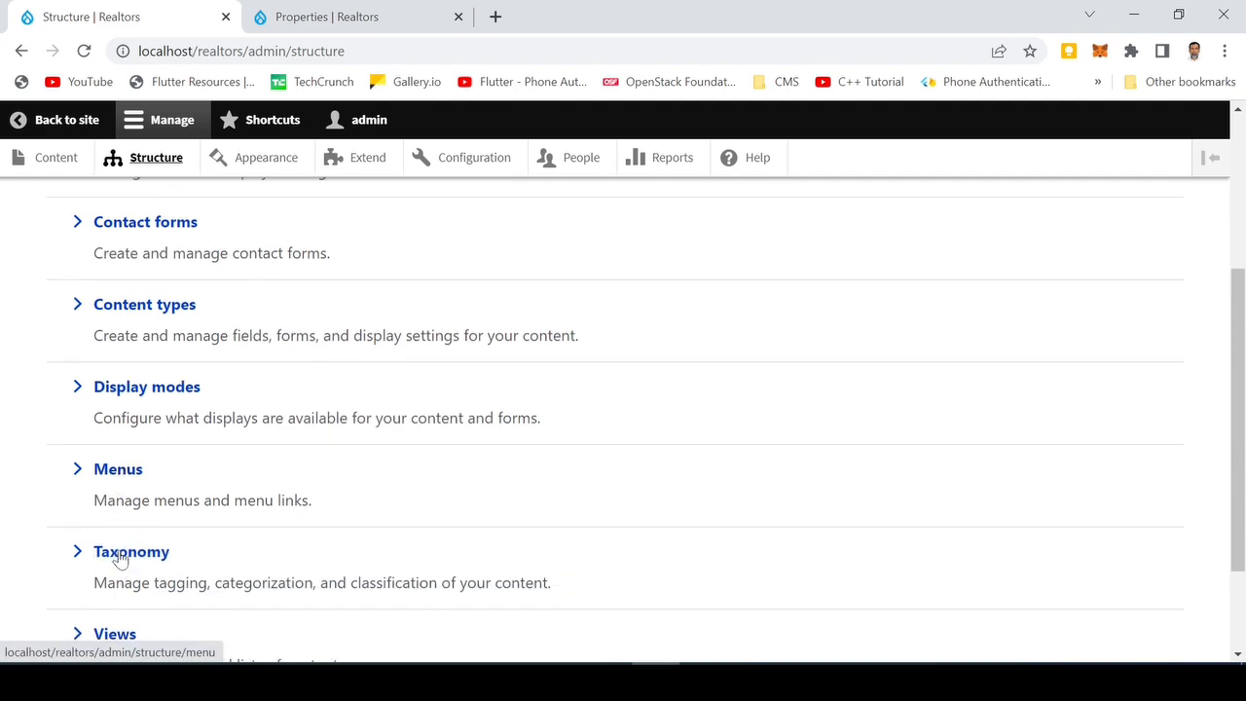
{"action": "left_click", "coordinate": [118, 629]}
{"action": "scroll", "coordinate": [584, 409], "scroll_direction": "down", "scroll_amount": 7}
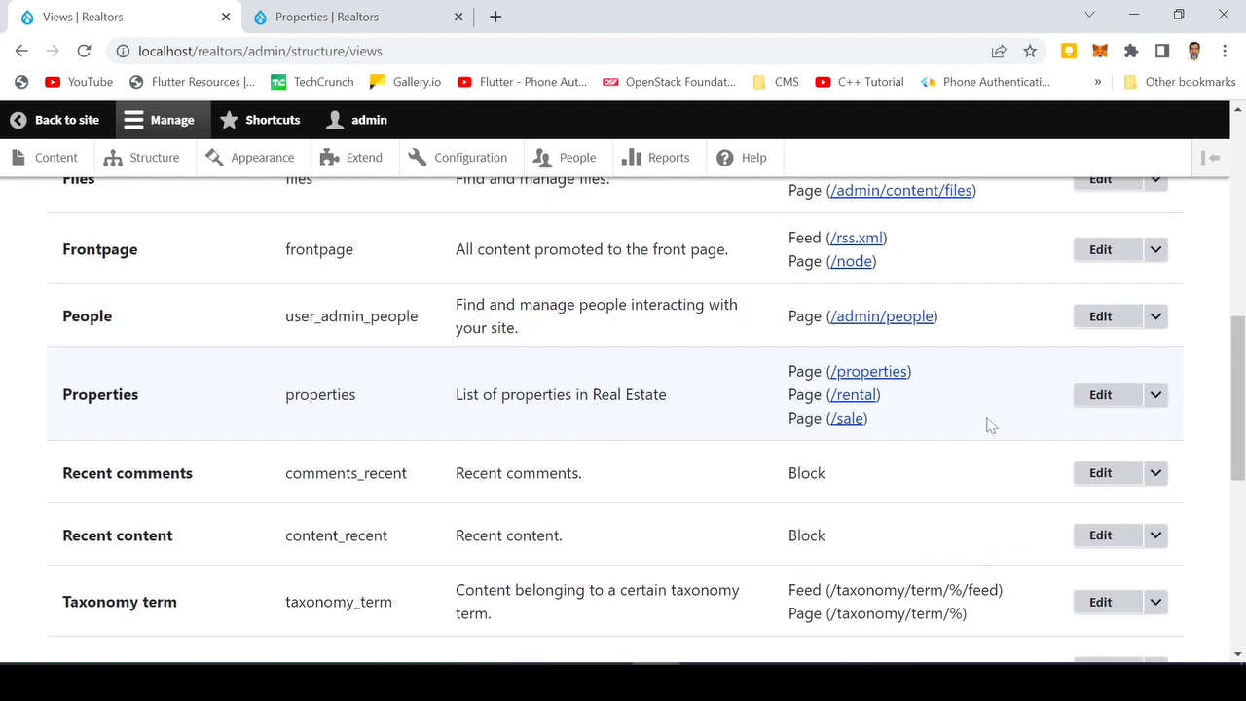
{"action": "left_click", "coordinate": [1100, 399]}
{"action": "scroll", "coordinate": [414, 423], "scroll_direction": "down", "scroll_amount": 3}
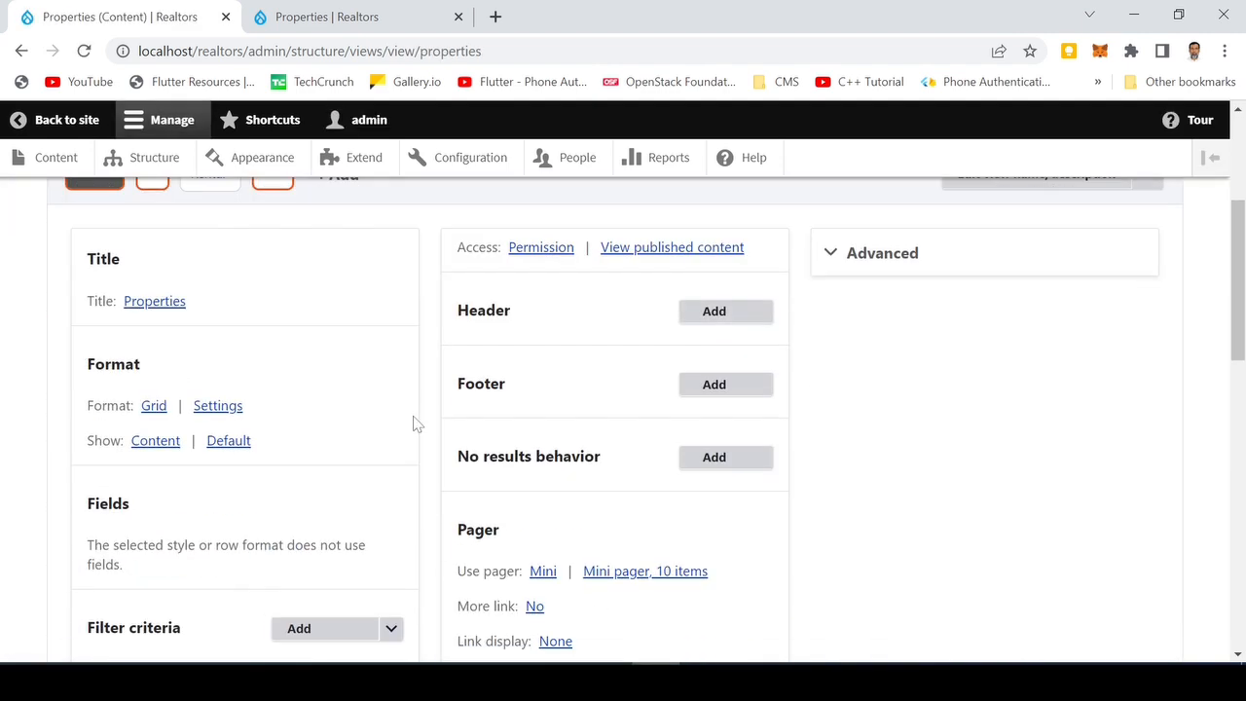
{"action": "scroll", "coordinate": [404, 448], "scroll_direction": "up", "scroll_amount": 2}
{"action": "left_click", "coordinate": [211, 372]}
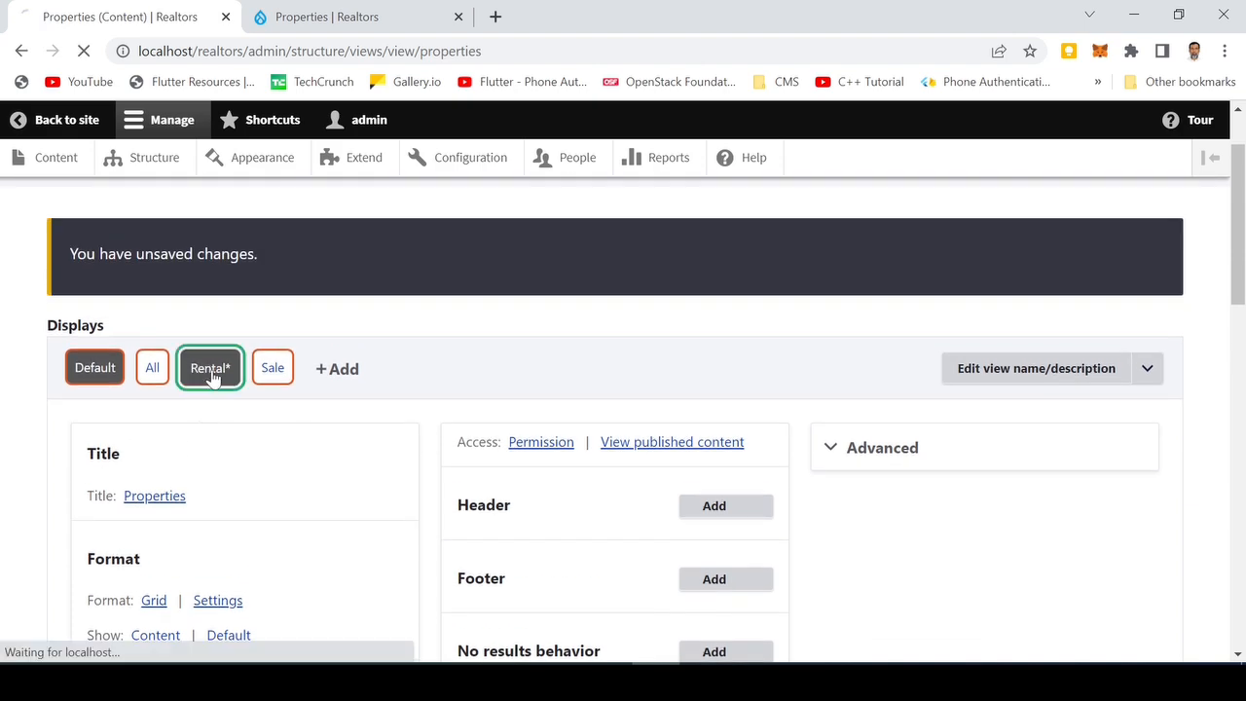
Step: Reselect the Rent option in the Rental display's Rent-Sale Type filter and apply it to this display
{"action": "scroll", "coordinate": [348, 499], "scroll_direction": "down", "scroll_amount": 3}
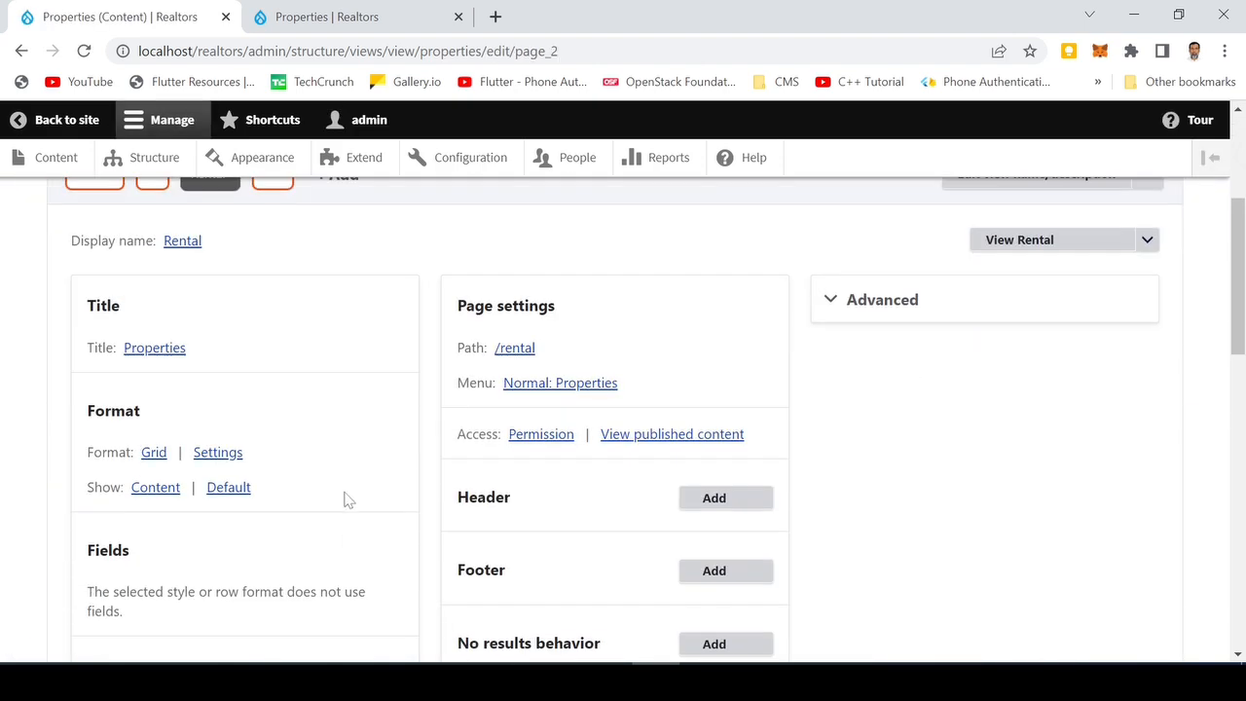
{"action": "scroll", "coordinate": [292, 495], "scroll_direction": "down", "scroll_amount": 4}
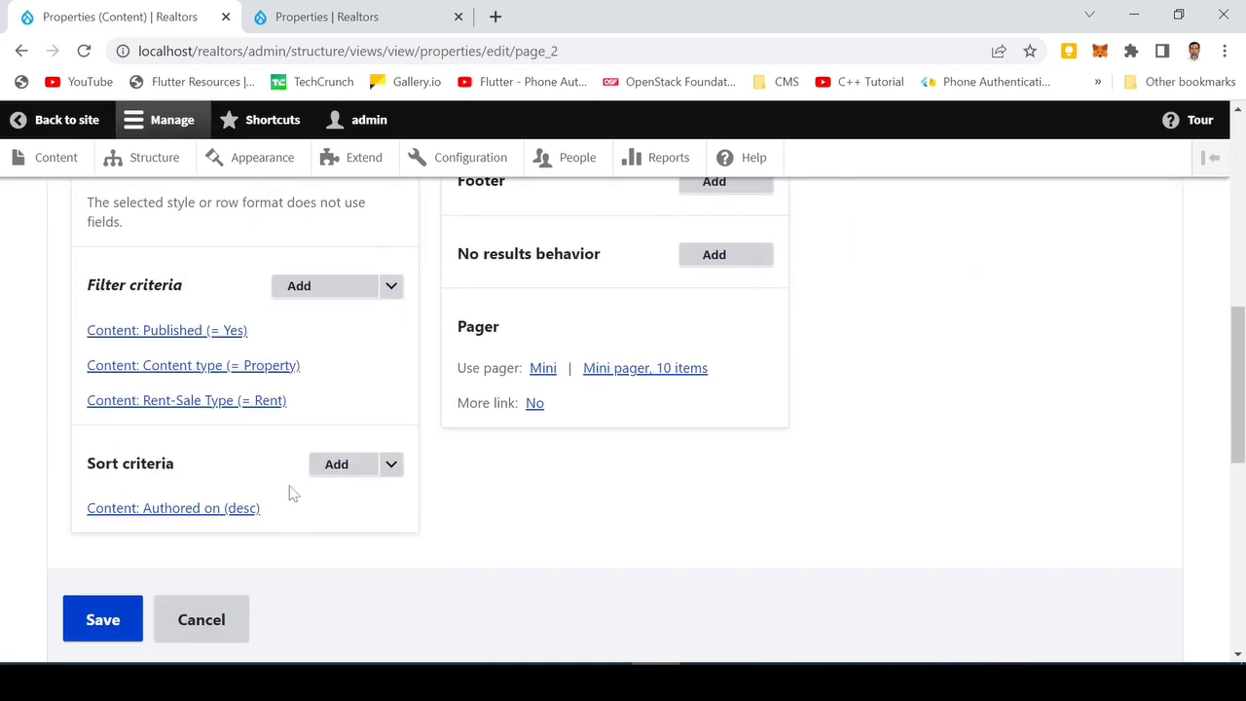
{"action": "left_click", "coordinate": [244, 403]}
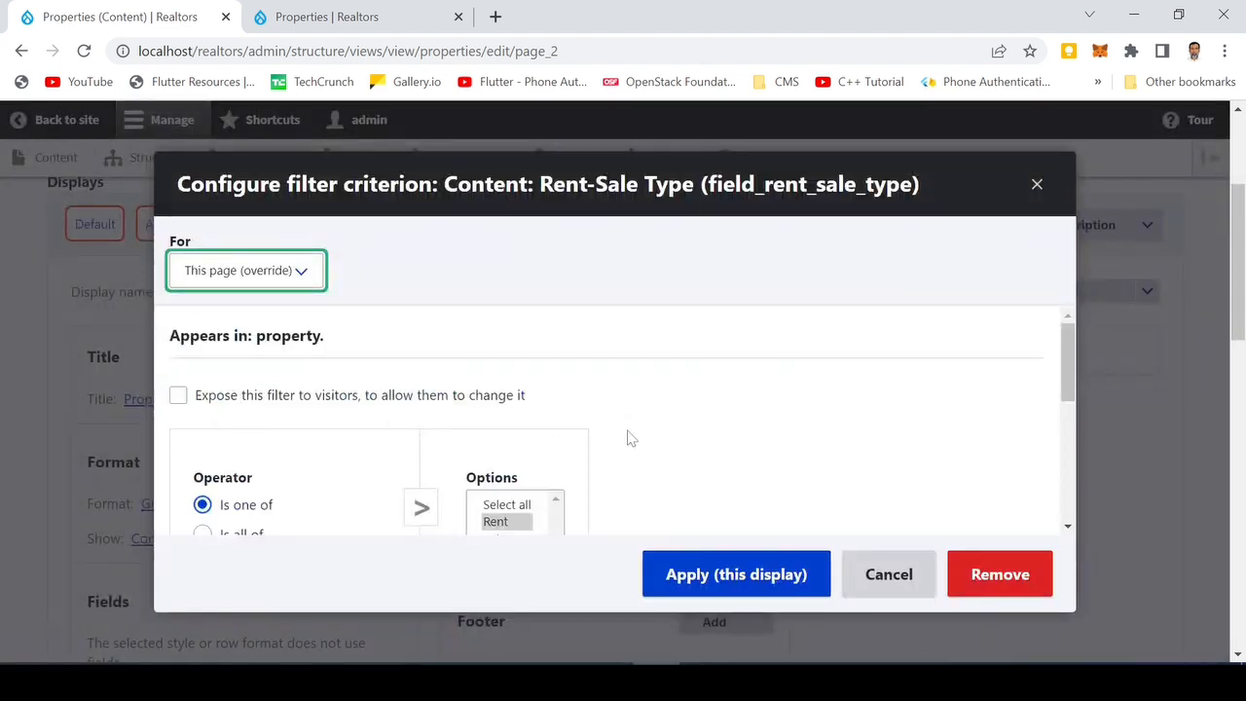
{"action": "scroll", "coordinate": [584, 407], "scroll_direction": "down", "scroll_amount": 2}
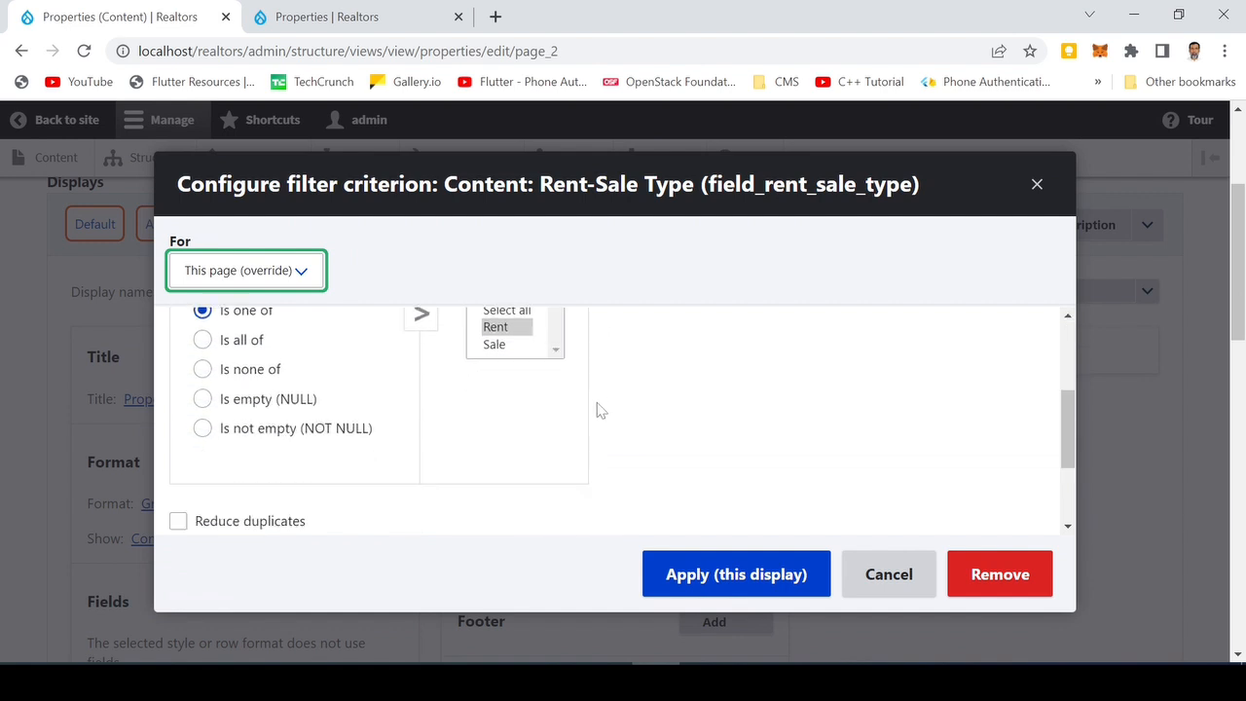
{"action": "scroll", "coordinate": [360, 421], "scroll_direction": "up", "scroll_amount": 1}
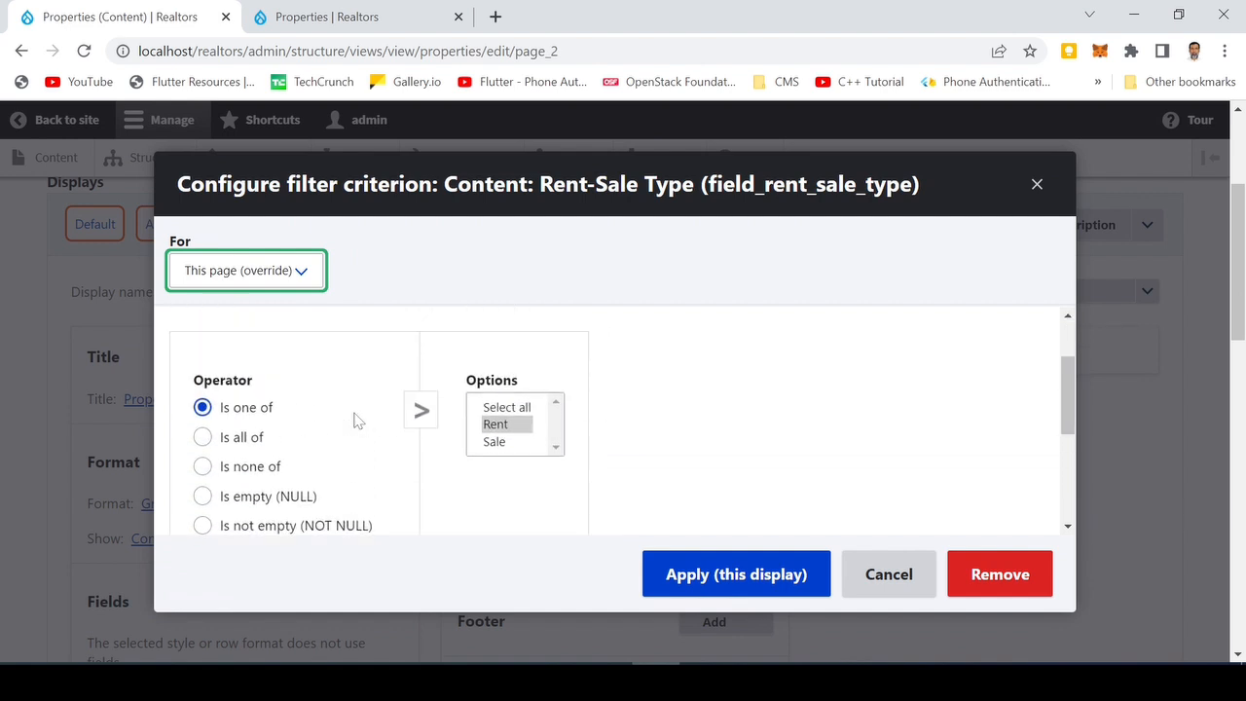
{"action": "left_click", "coordinate": [499, 426]}
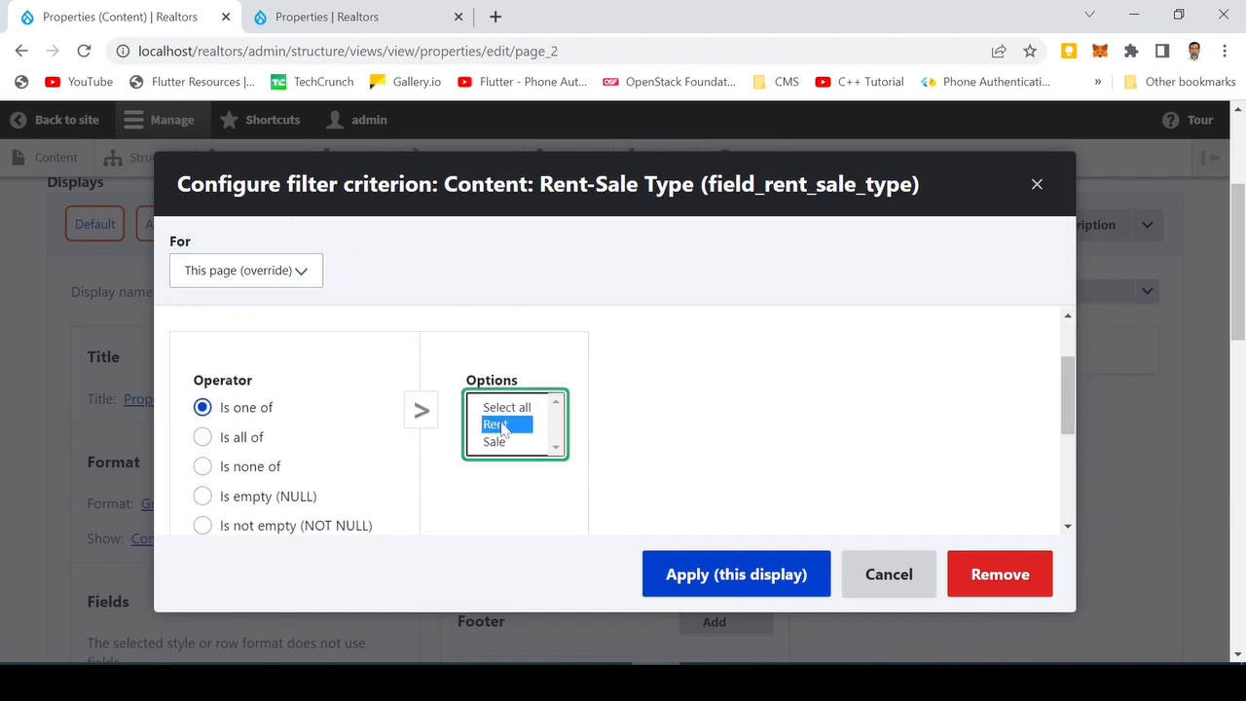
{"action": "left_click", "coordinate": [688, 575]}
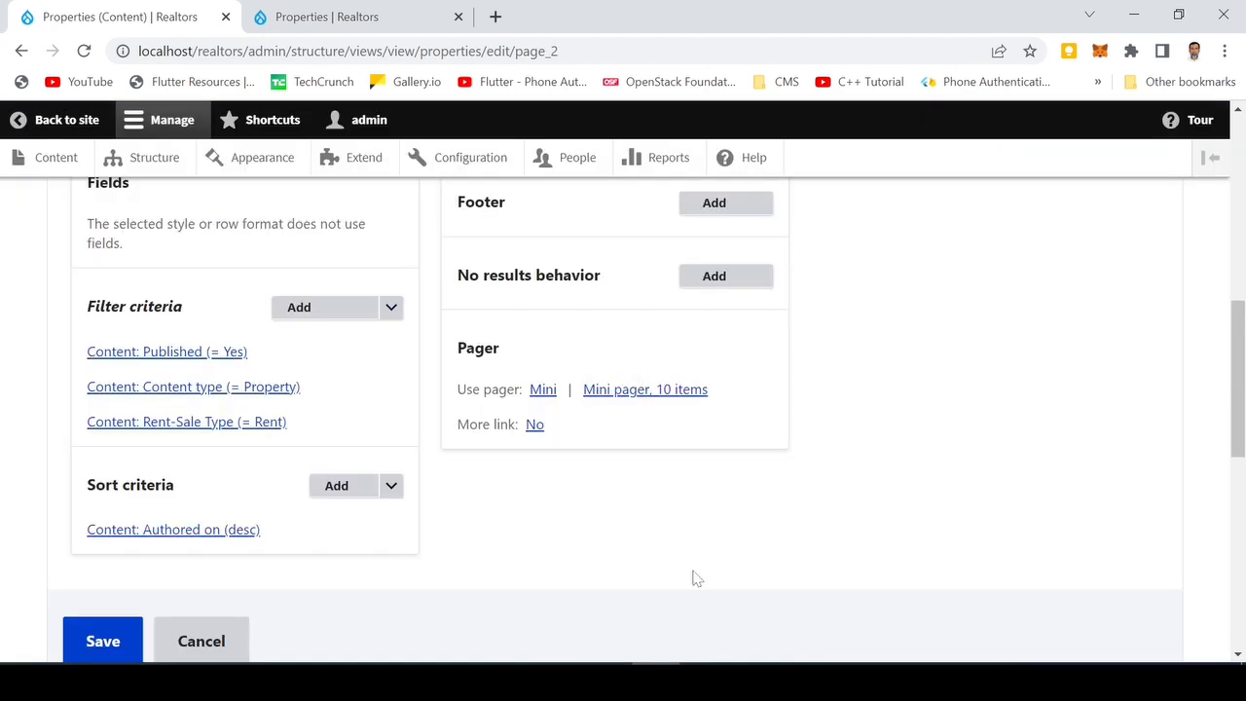
Step: Save the Properties view again from the Rental display
{"action": "scroll", "coordinate": [258, 479], "scroll_direction": "up", "scroll_amount": 7}
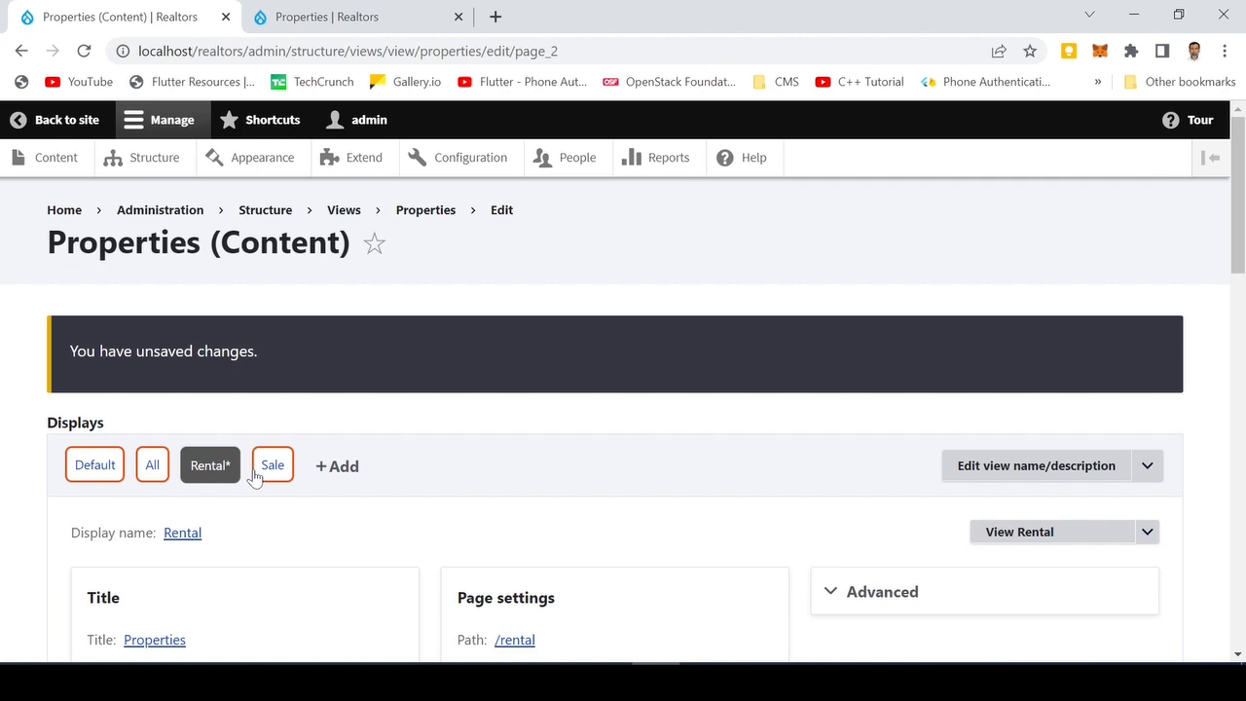
{"action": "scroll", "coordinate": [410, 476], "scroll_direction": "down", "scroll_amount": 8}
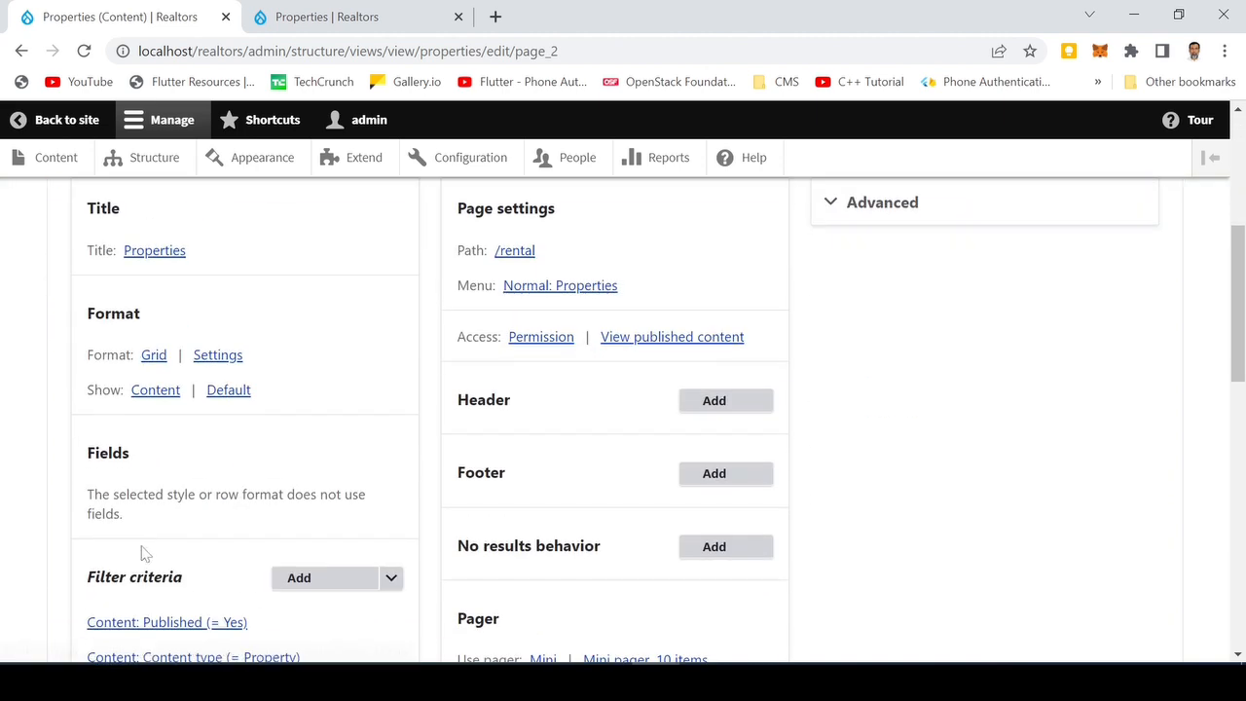
{"action": "left_click", "coordinate": [109, 531]}
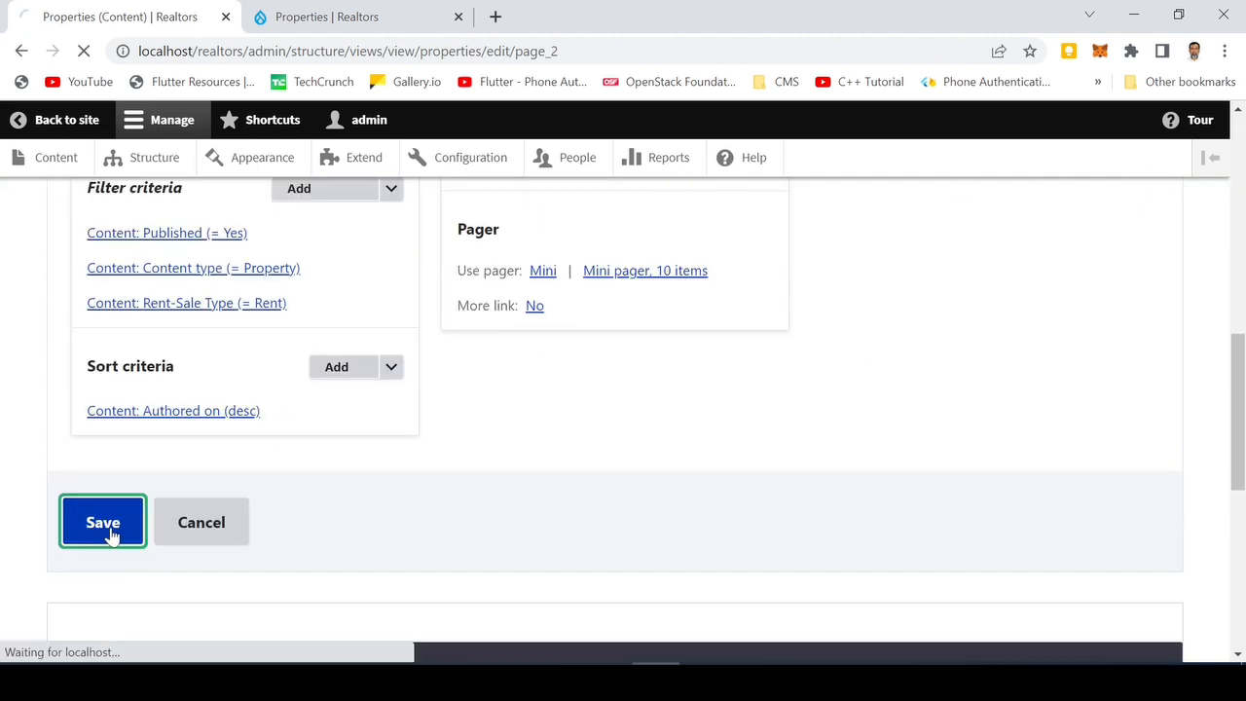
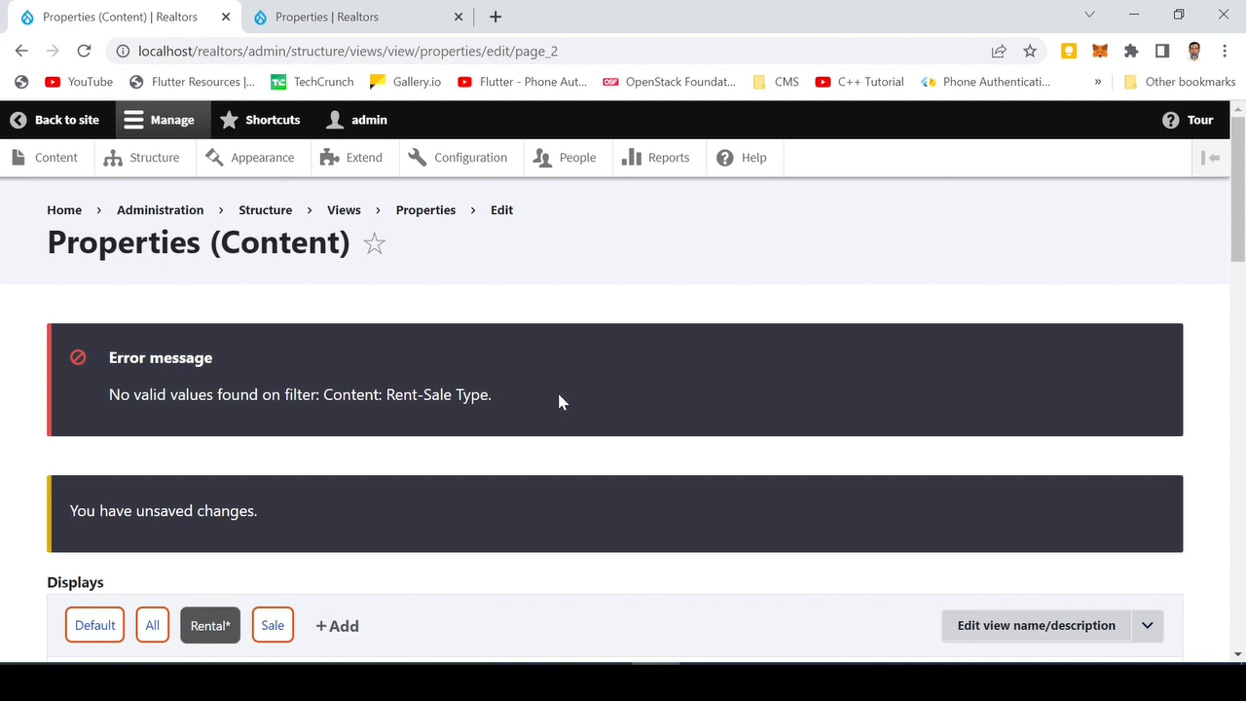
Step: Switch to the Sale display, select Sale in its Rent-Sale Type filter and apply it to all displays
{"action": "scroll", "coordinate": [279, 477], "scroll_direction": "down", "scroll_amount": 6}
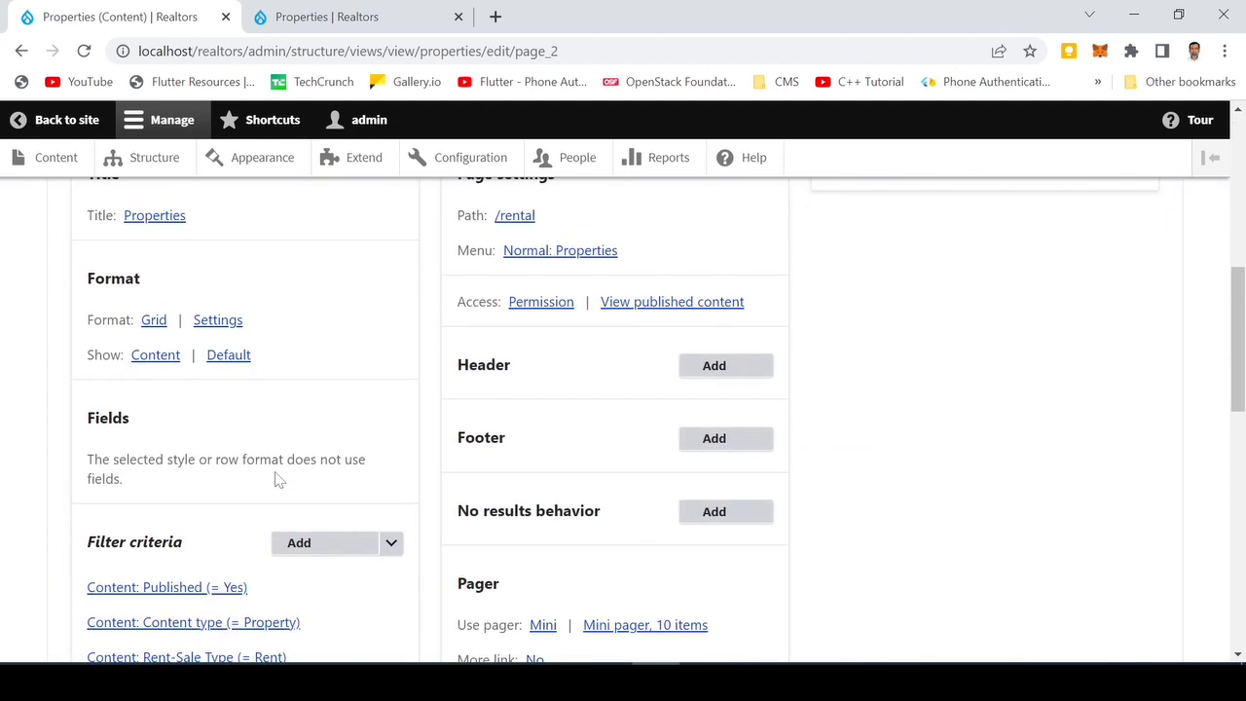
{"action": "scroll", "coordinate": [279, 479], "scroll_direction": "down", "scroll_amount": 1}
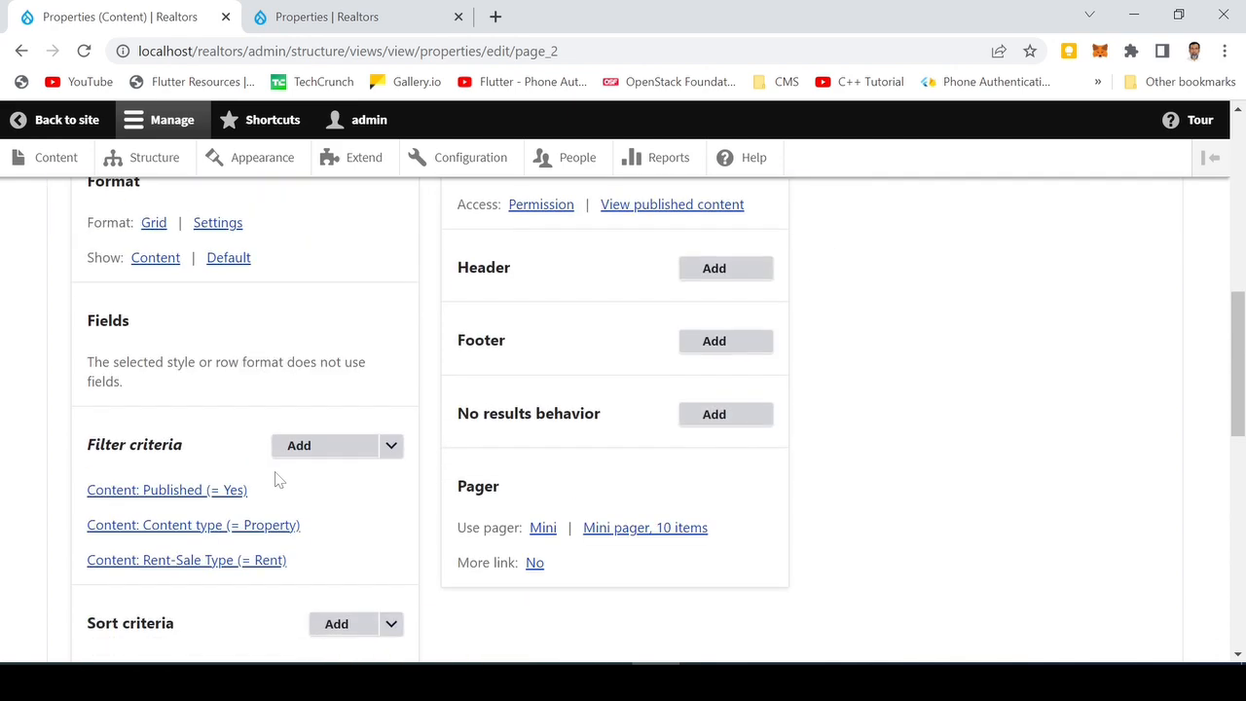
{"action": "scroll", "coordinate": [237, 539], "scroll_direction": "up", "scroll_amount": 5}
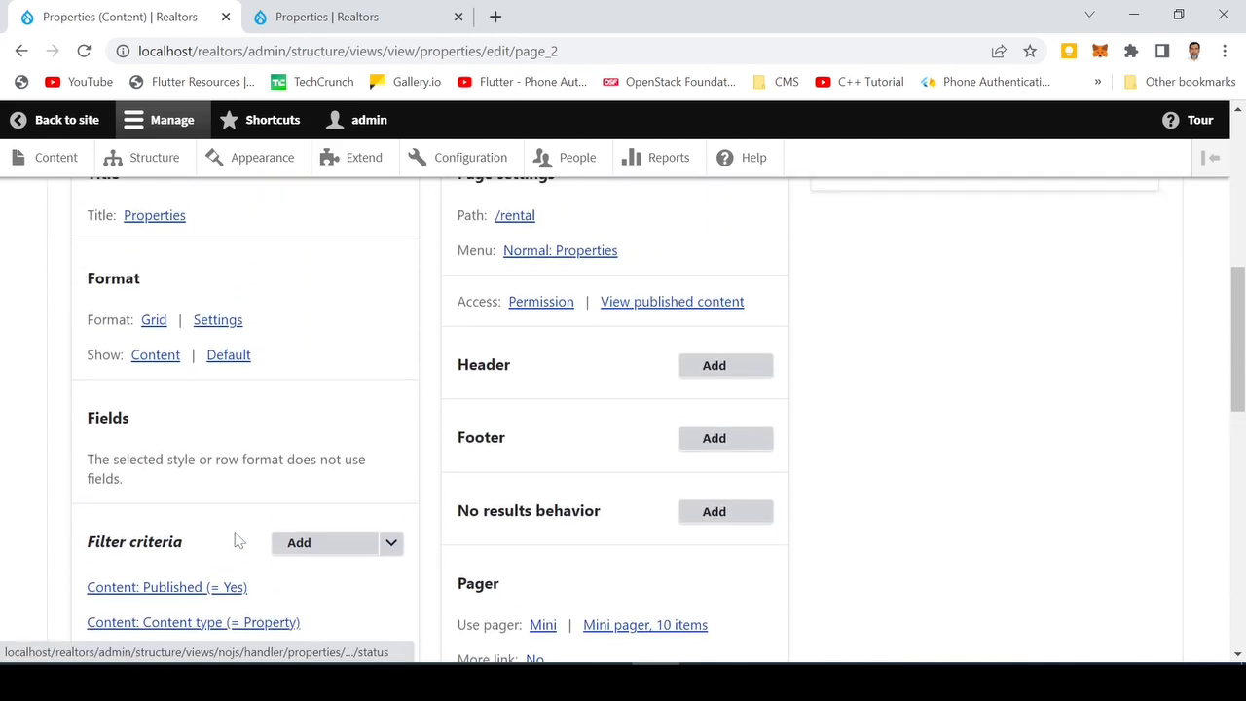
{"action": "left_click", "coordinate": [272, 435]}
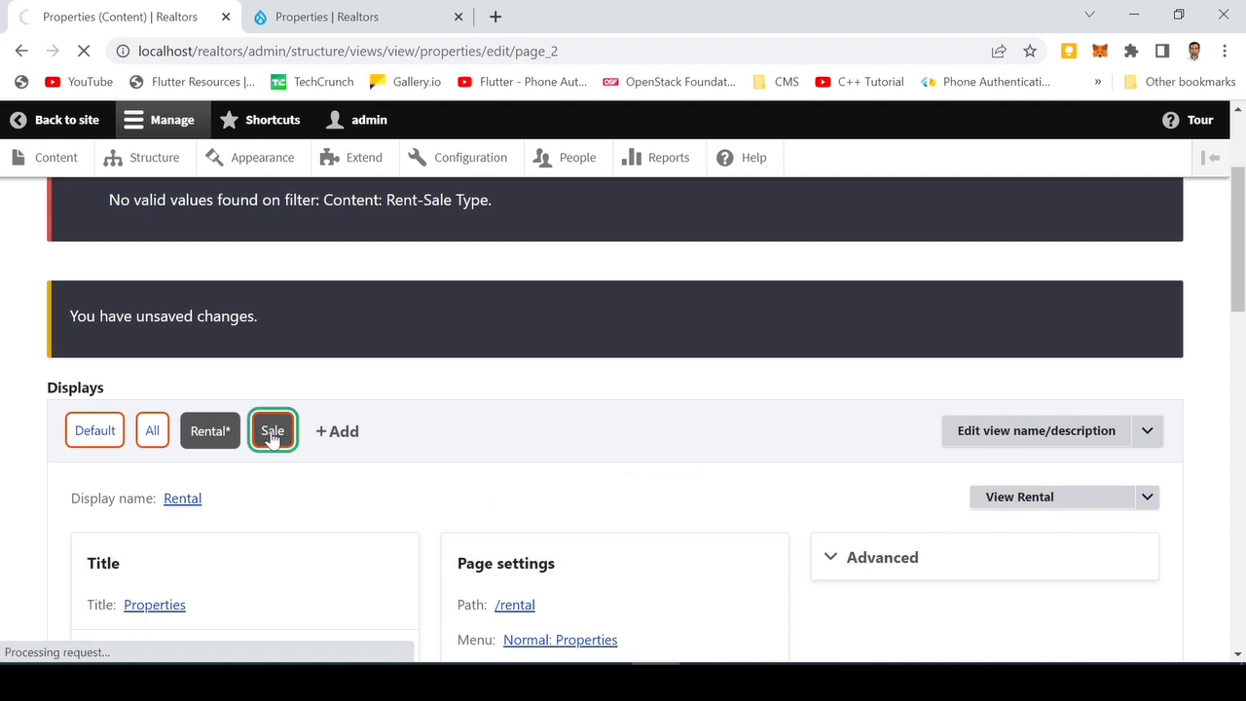
{"action": "scroll", "coordinate": [380, 470], "scroll_direction": "down", "scroll_amount": 2}
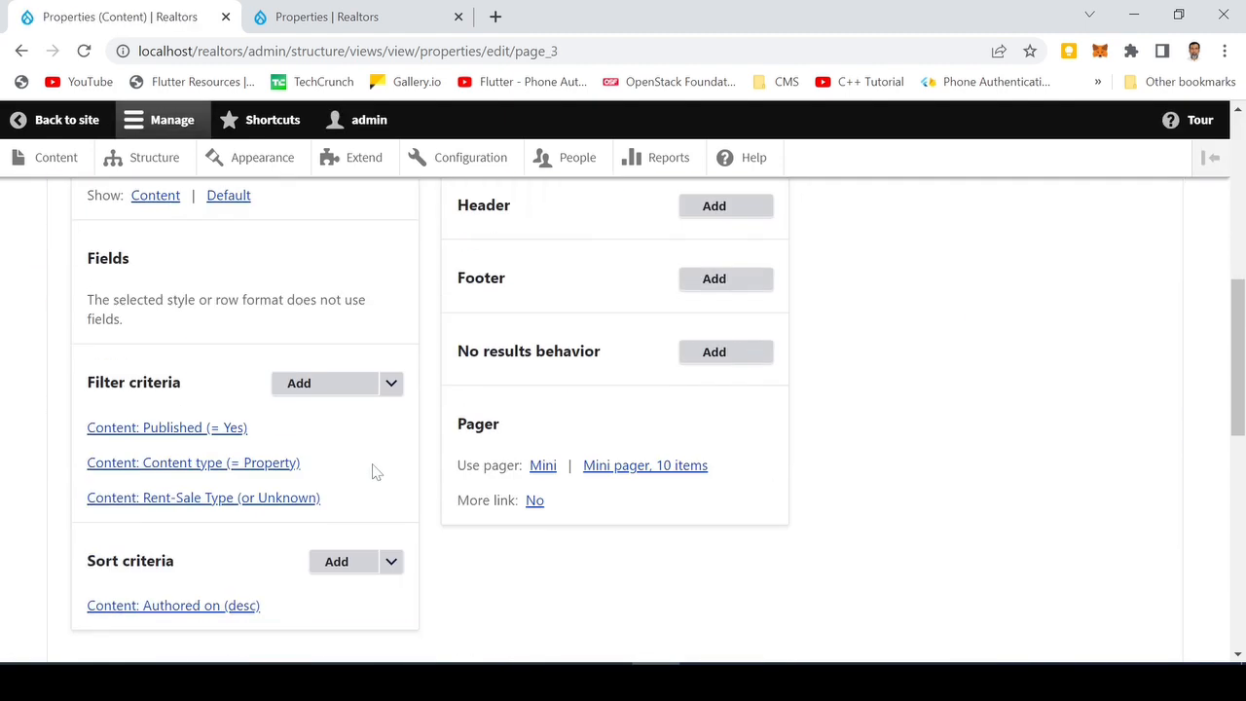
{"action": "left_click", "coordinate": [245, 500]}
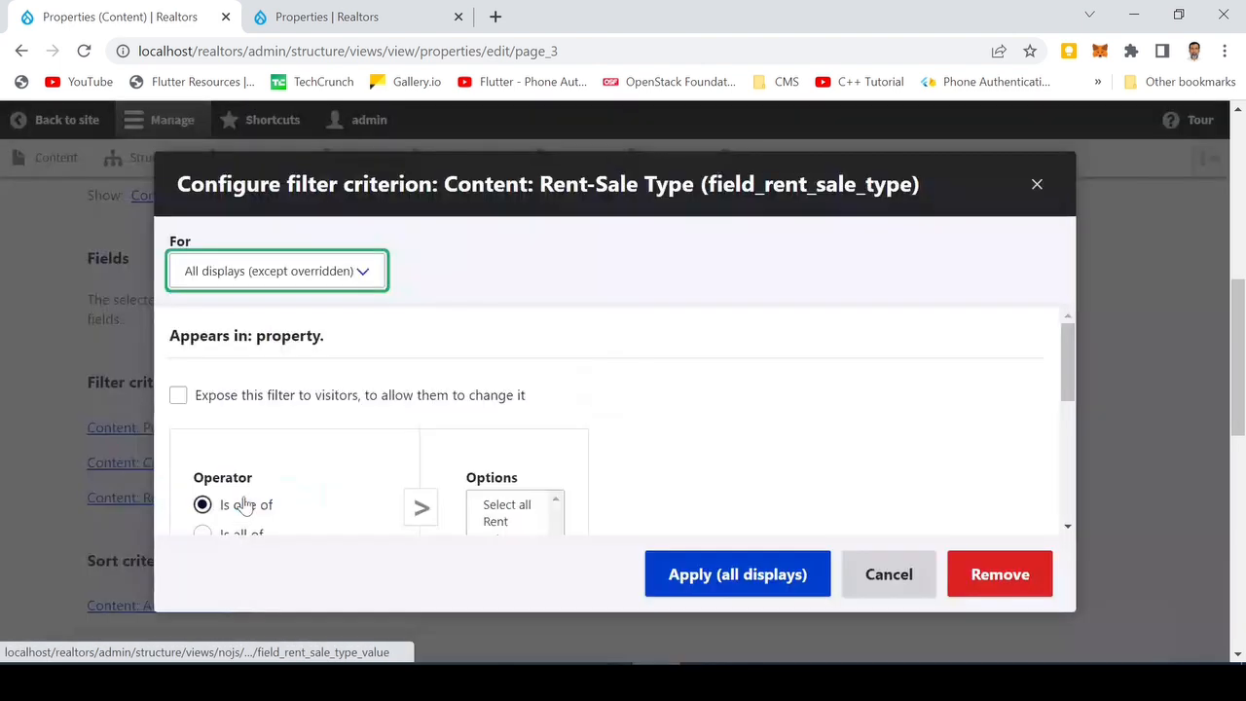
{"action": "scroll", "coordinate": [493, 467], "scroll_direction": "down", "scroll_amount": 1}
{"action": "left_click", "coordinate": [495, 441]}
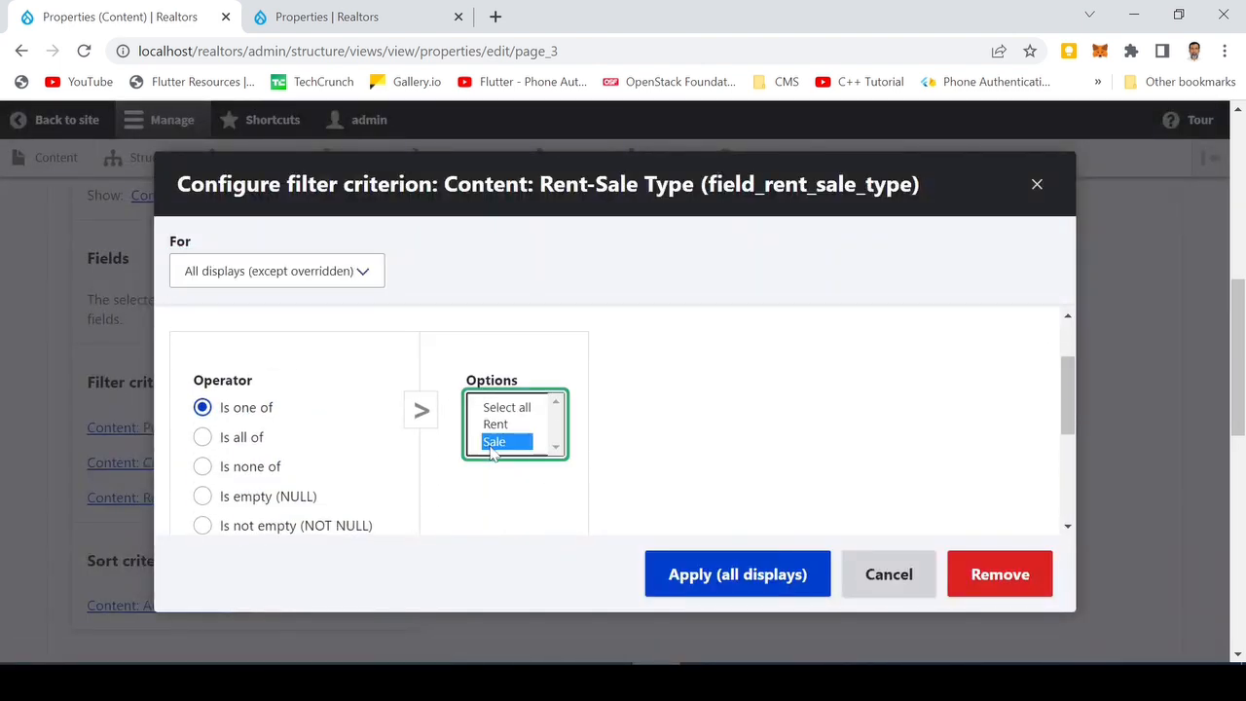
{"action": "left_click", "coordinate": [761, 580]}
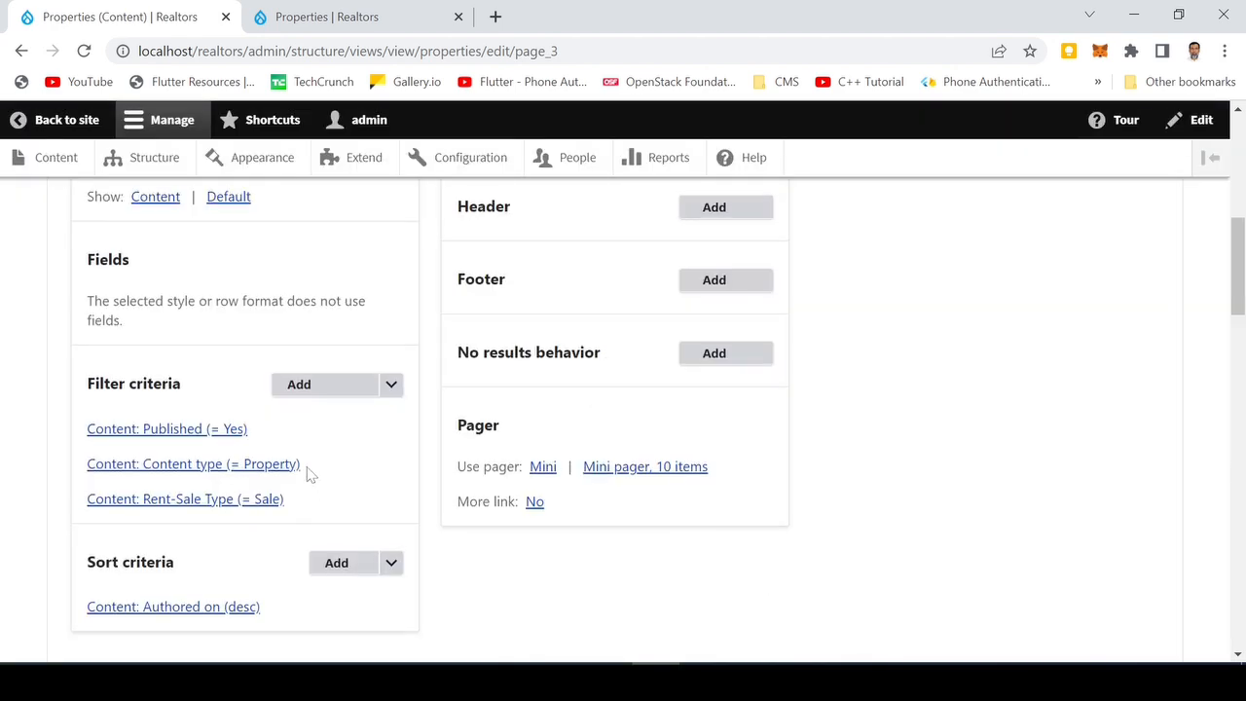
Step: Save the Properties view from the Sale display
{"action": "scroll", "coordinate": [301, 468], "scroll_direction": "up", "scroll_amount": 5}
{"action": "scroll", "coordinate": [217, 506], "scroll_direction": "down", "scroll_amount": 7}
{"action": "left_click", "coordinate": [102, 525]}
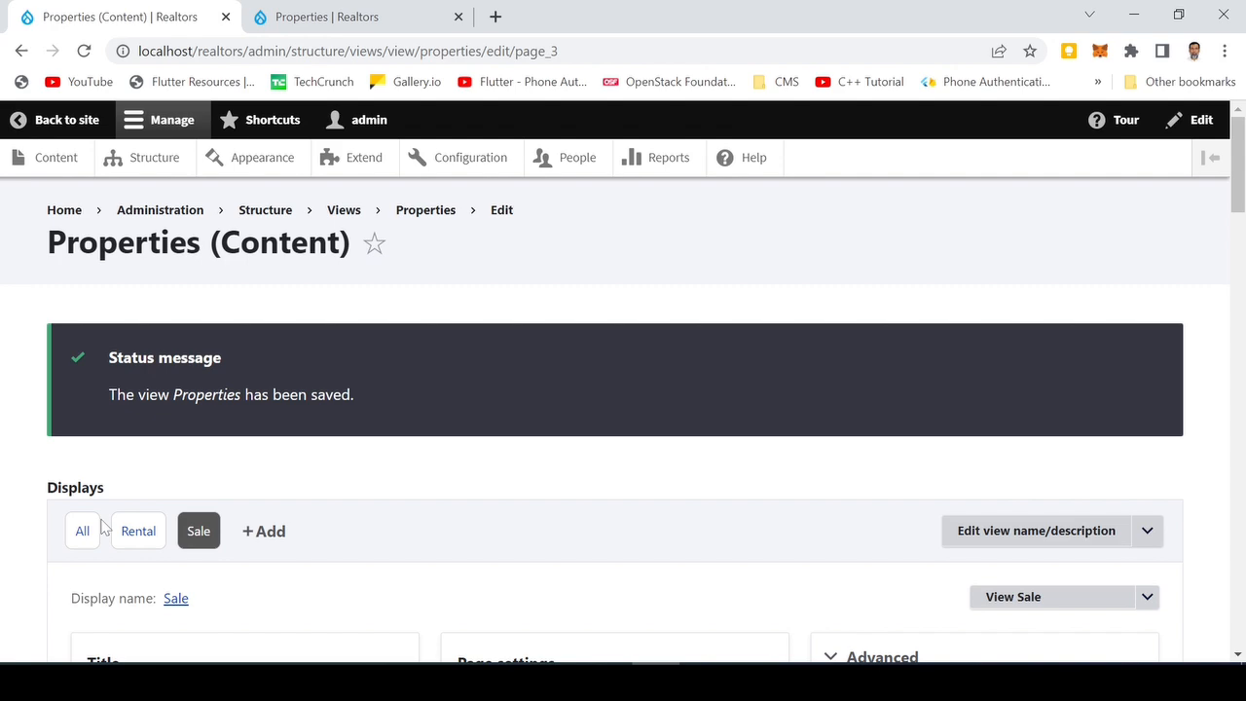
Step: Review the Sale display's settings and check the path of its page without editing it
{"action": "scroll", "coordinate": [445, 445], "scroll_direction": "down", "scroll_amount": 2}
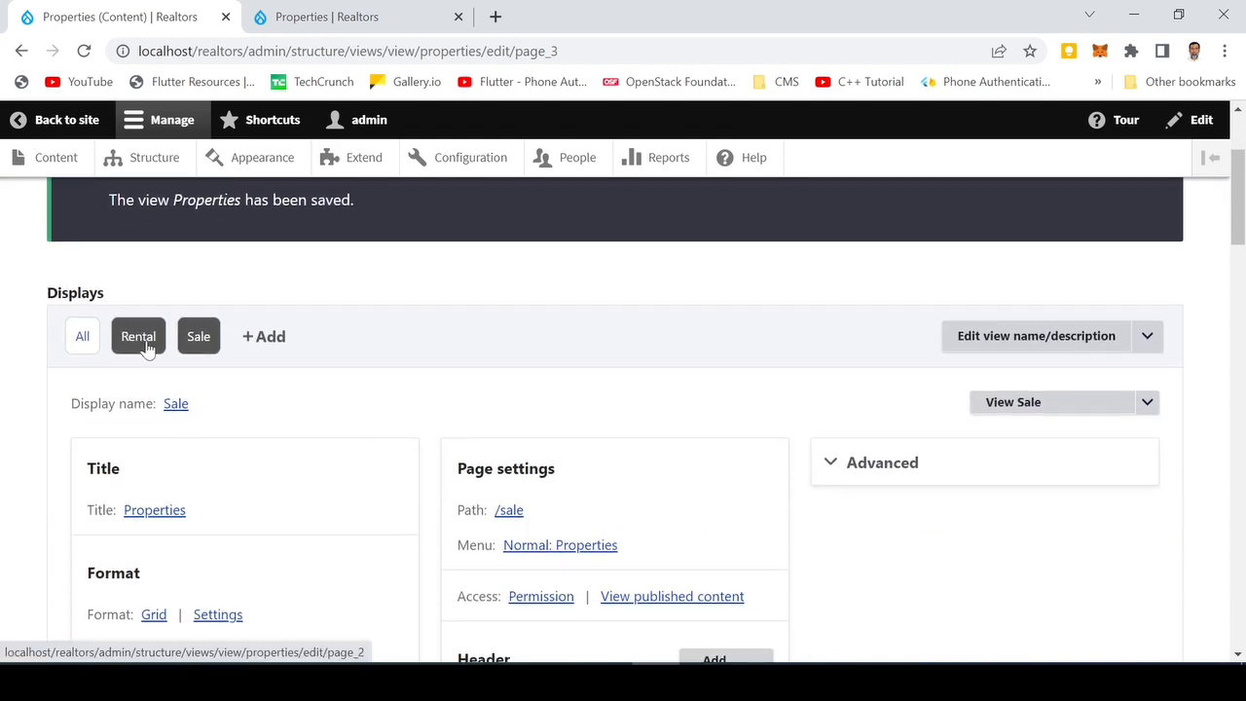
{"action": "scroll", "coordinate": [227, 398], "scroll_direction": "down", "scroll_amount": 3}
{"action": "scroll", "coordinate": [227, 397], "scroll_direction": "down", "scroll_amount": 5}
{"action": "scroll", "coordinate": [224, 398], "scroll_direction": "up", "scroll_amount": 10}
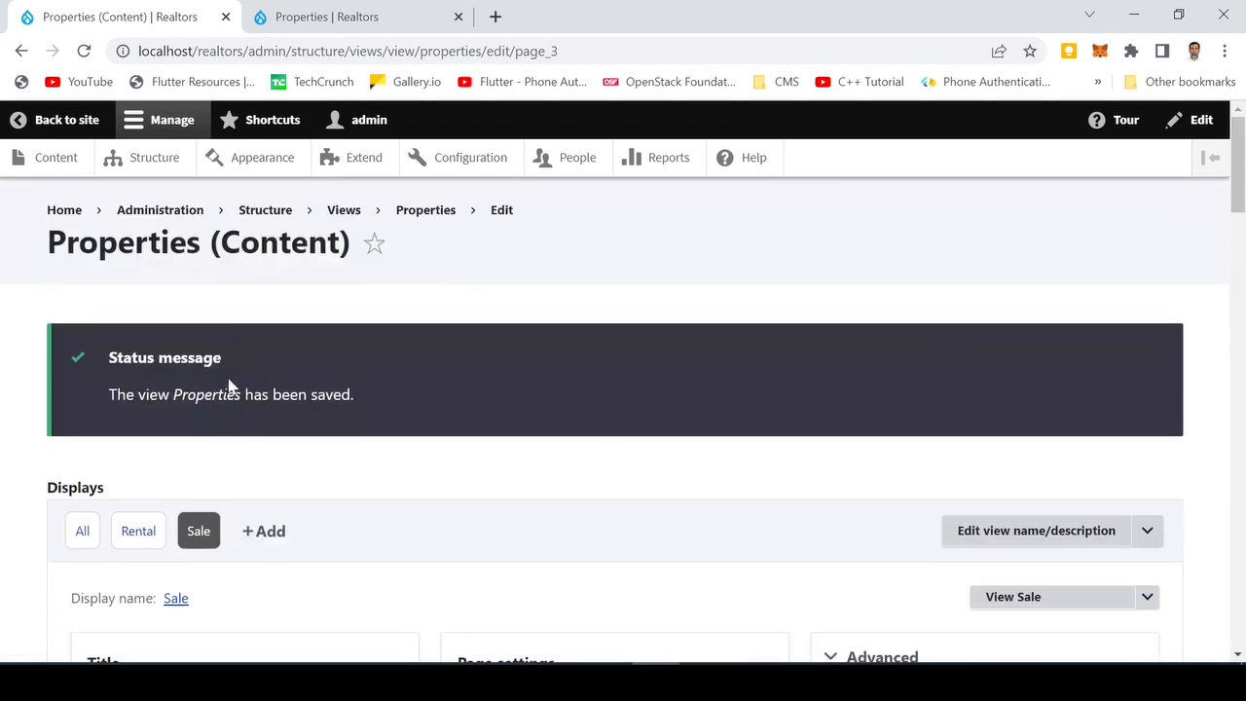
{"action": "scroll", "coordinate": [209, 511], "scroll_direction": "down", "scroll_amount": 2}
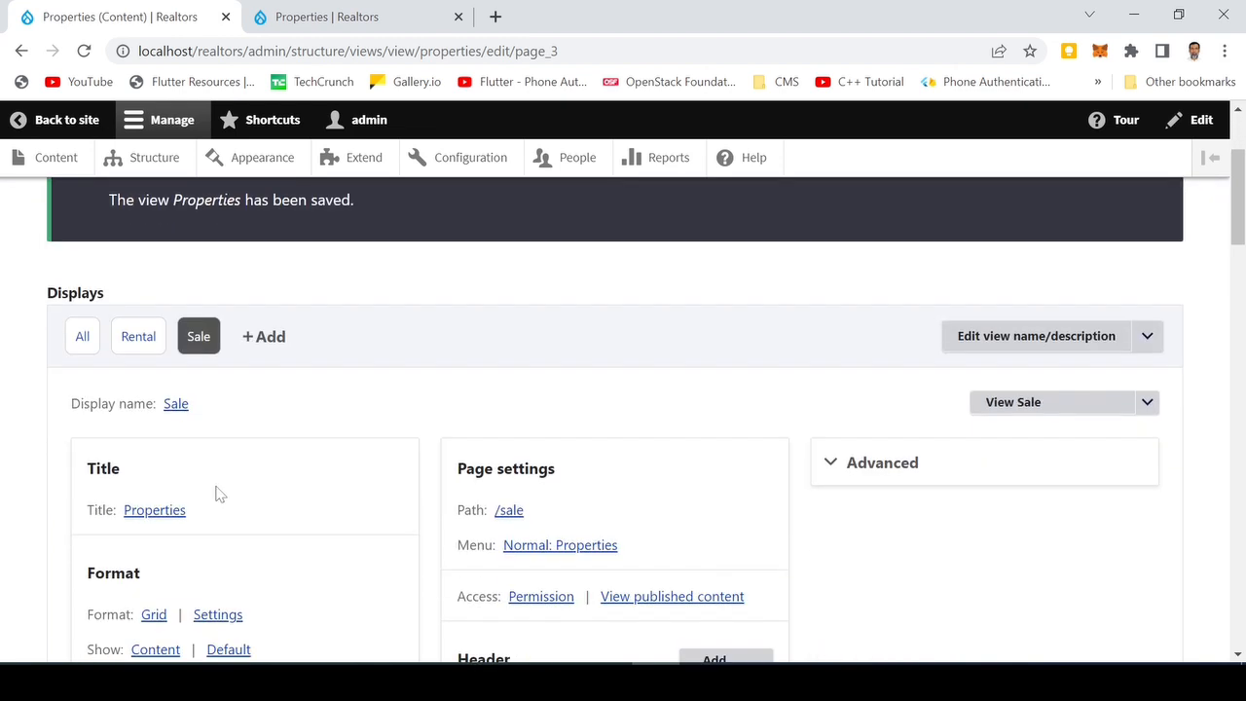
{"action": "scroll", "coordinate": [136, 408], "scroll_direction": "up", "scroll_amount": 2}
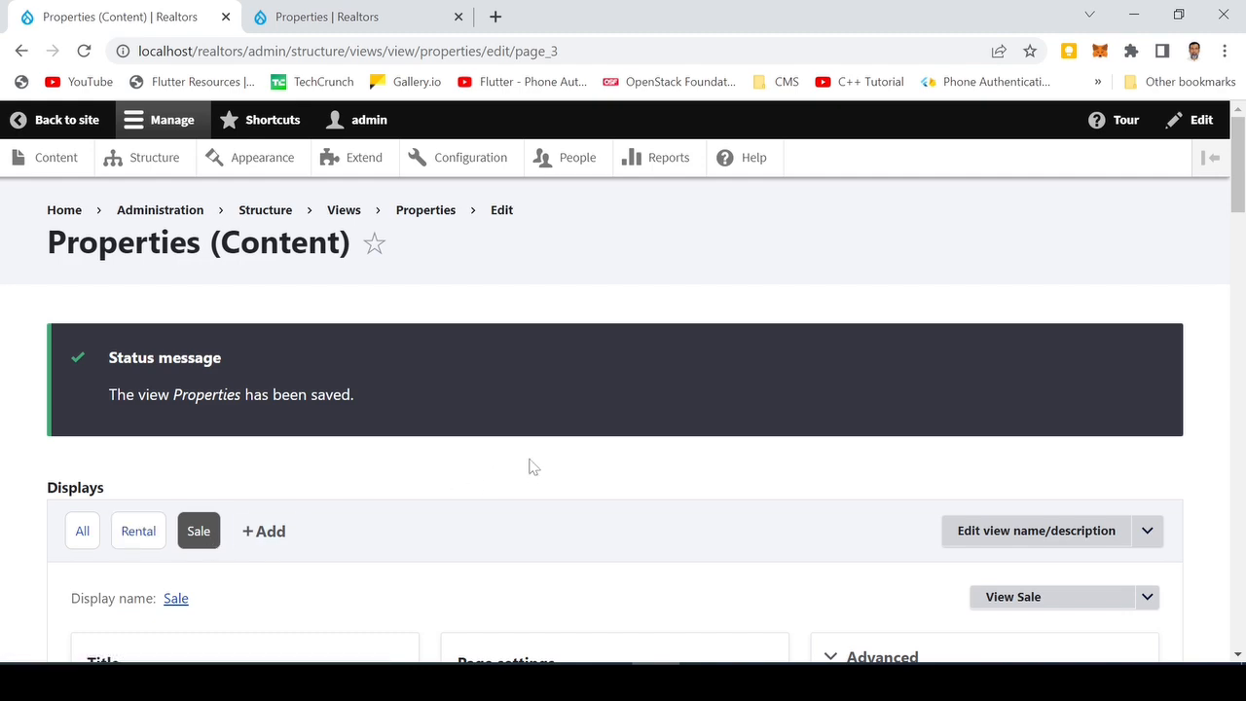
{"action": "scroll", "coordinate": [395, 487], "scroll_direction": "down", "scroll_amount": 4}
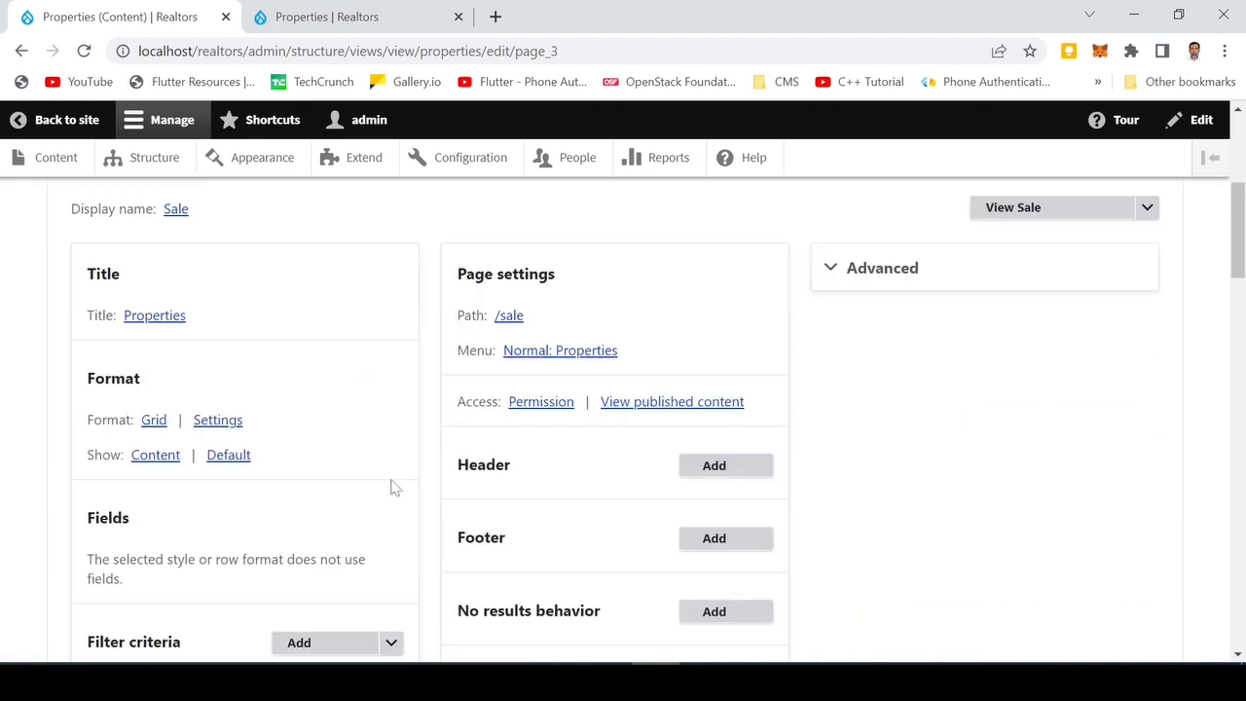
{"action": "left_click", "coordinate": [510, 318]}
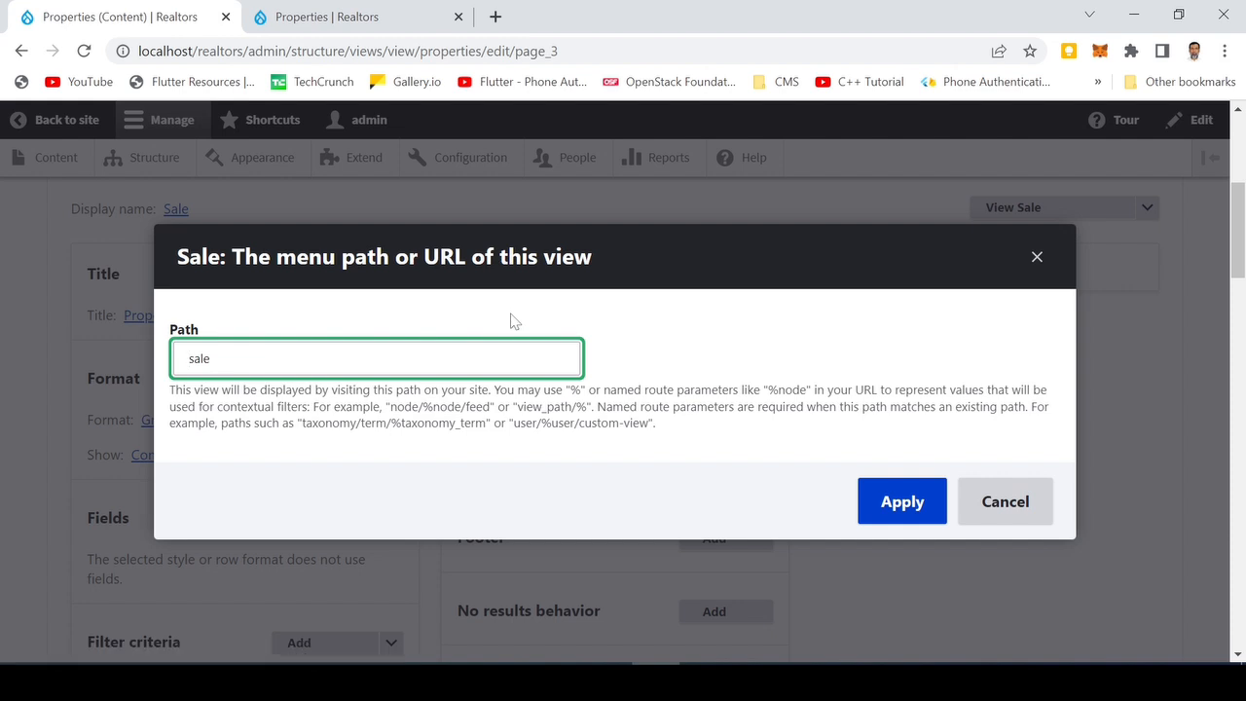
{"action": "left_click", "coordinate": [1003, 501]}
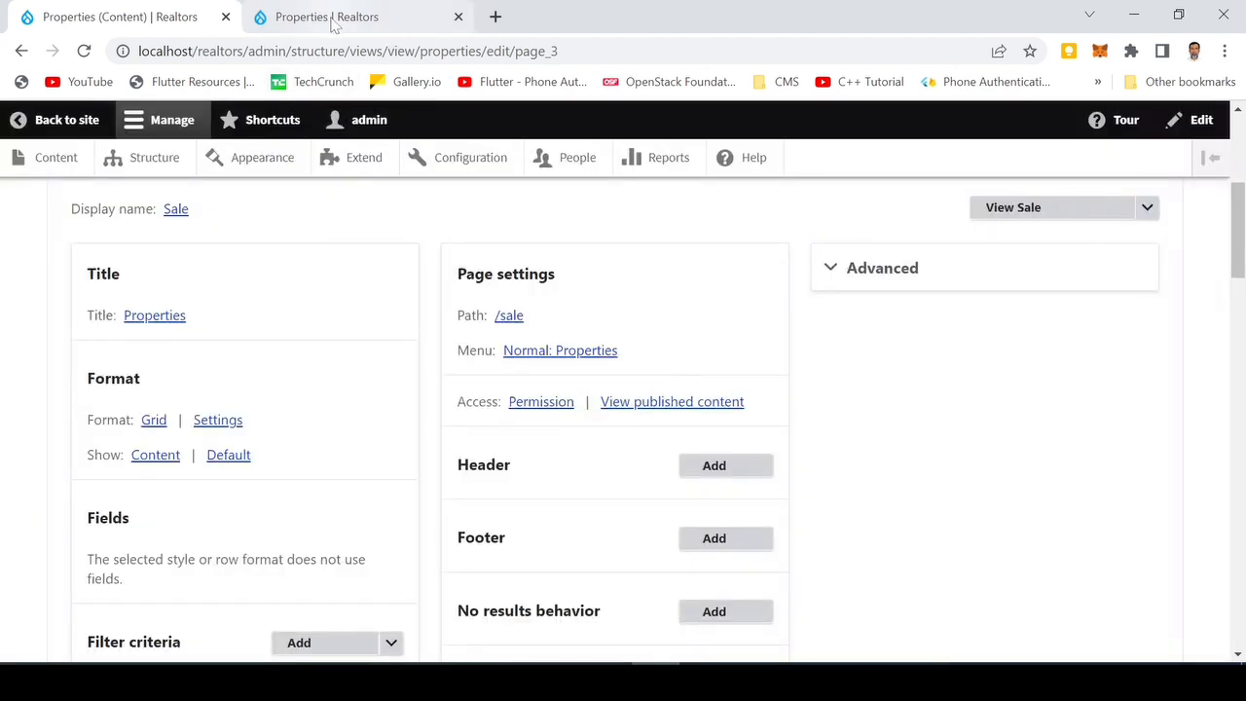
Step: Open localhost/realtors/sale in the site's browser tab and examine the listed properties
{"action": "left_click", "coordinate": [331, 19]}
{"action": "left_click", "coordinate": [304, 50]}
{"action": "left_click", "coordinate": [304, 51]}
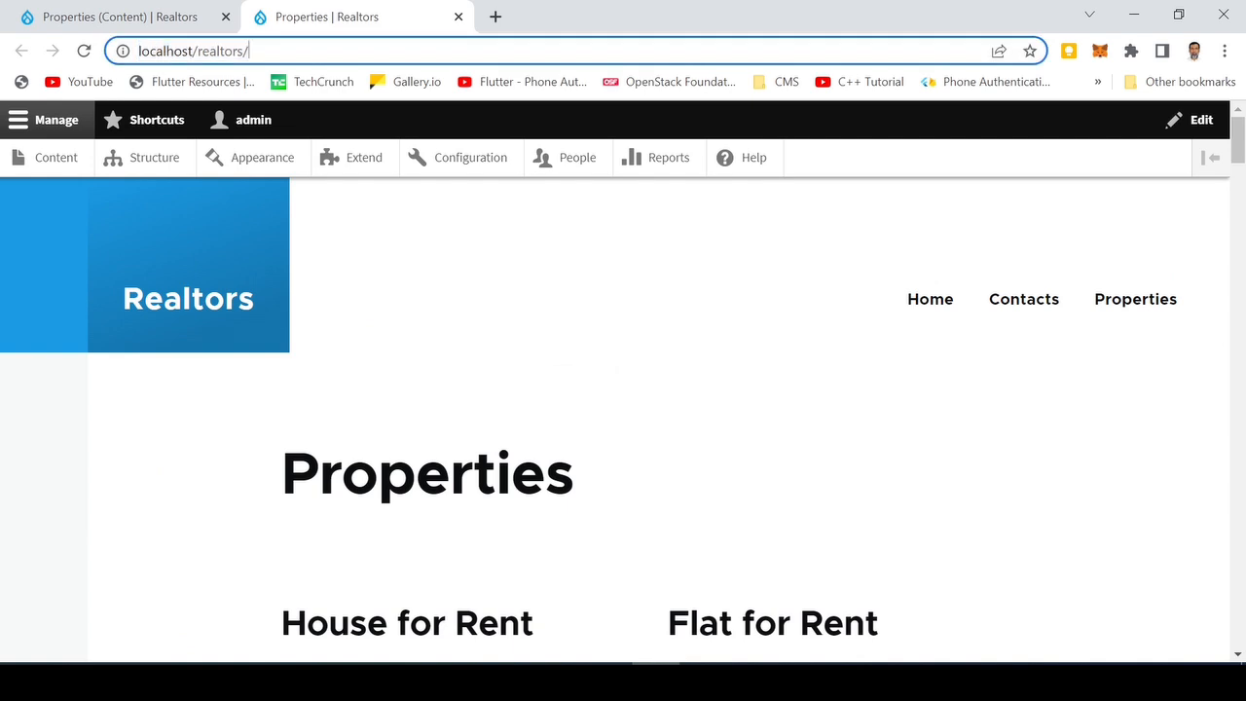
{"action": "type", "text": "sale"}
{"action": "key", "text": "Return"}
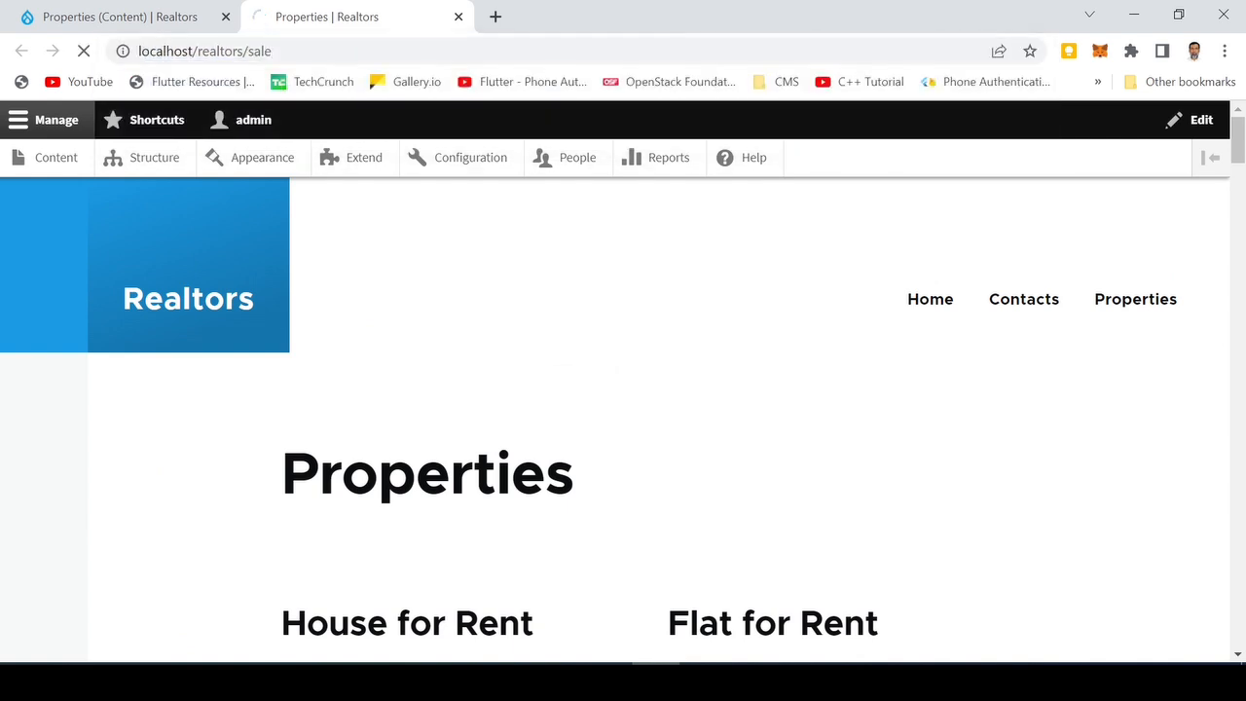
{"action": "scroll", "coordinate": [590, 435], "scroll_direction": "down", "scroll_amount": 6}
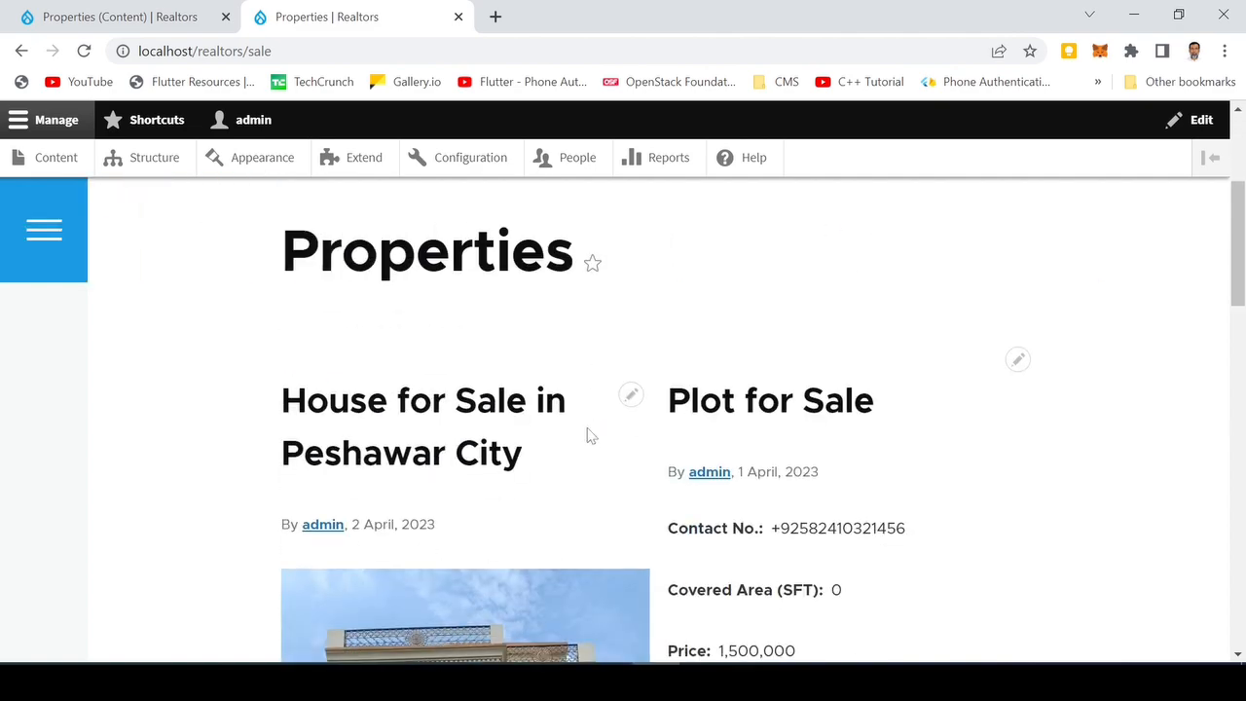
{"action": "scroll", "coordinate": [586, 426], "scroll_direction": "down", "scroll_amount": 10}
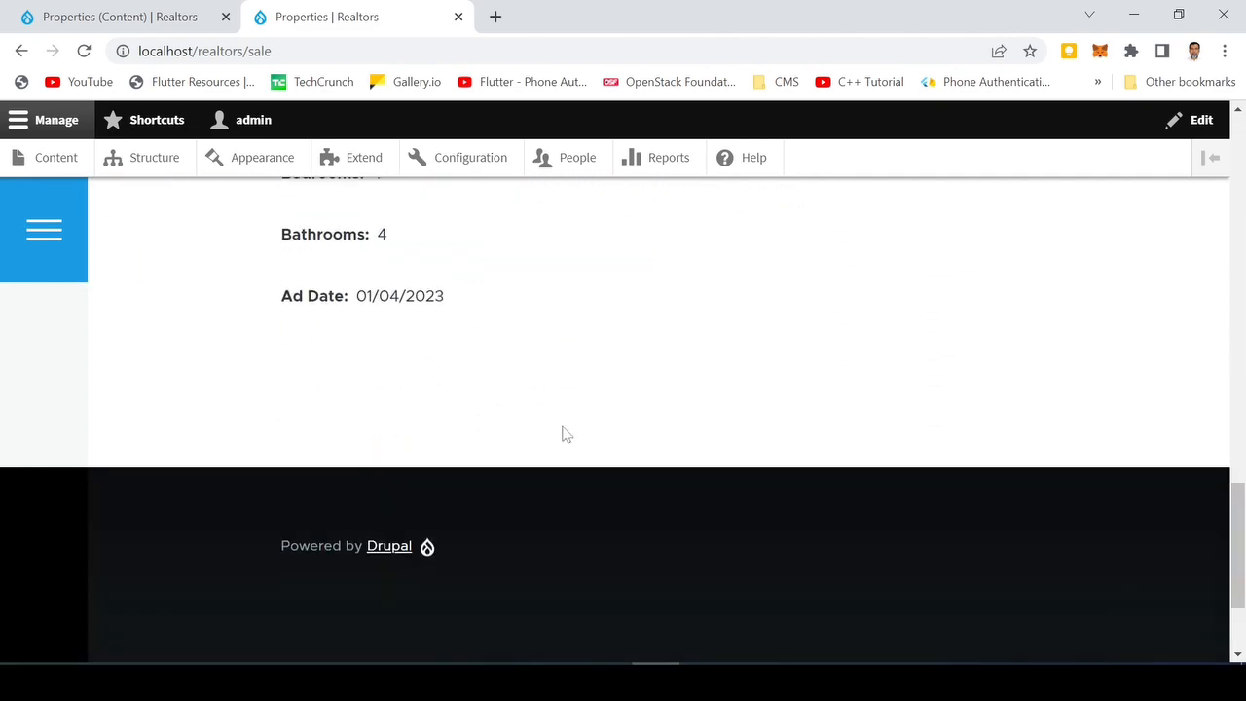
{"action": "scroll", "coordinate": [346, 414], "scroll_direction": "up", "scroll_amount": 16}
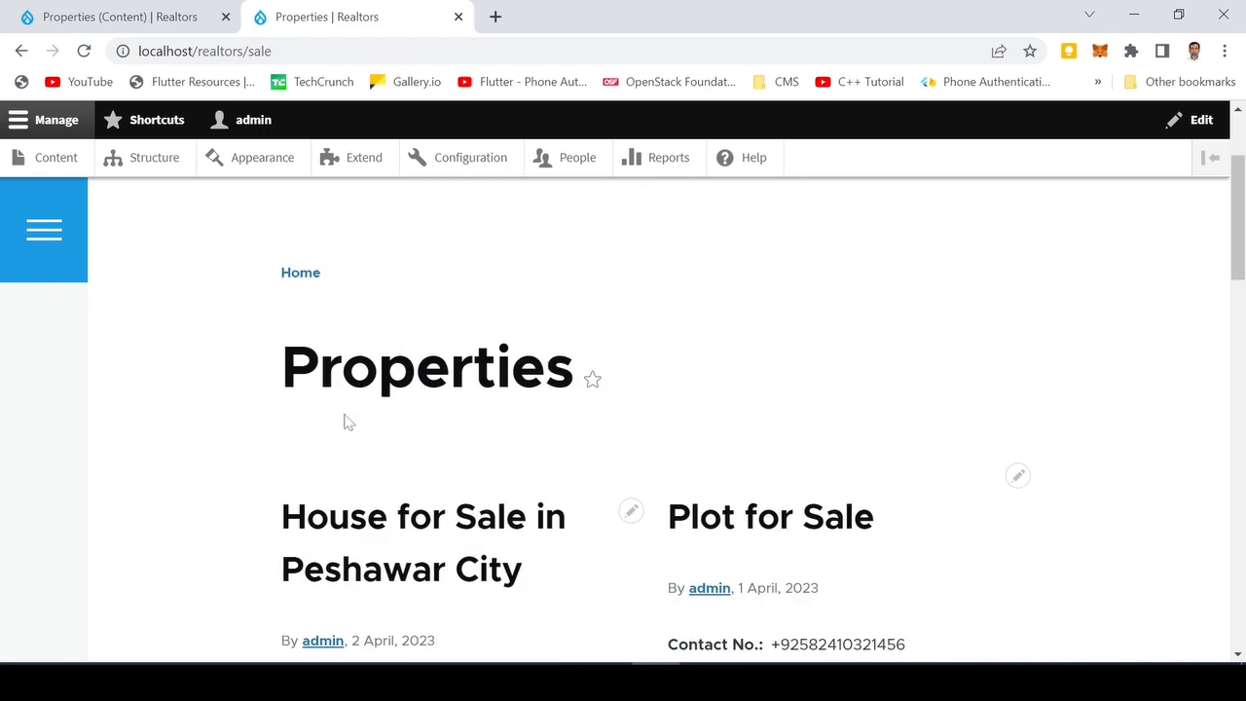
Step: Open localhost/realtors/rental and examine which properties are listed there
{"action": "double_click", "coordinate": [260, 50]}
{"action": "type", "text": "retr"}
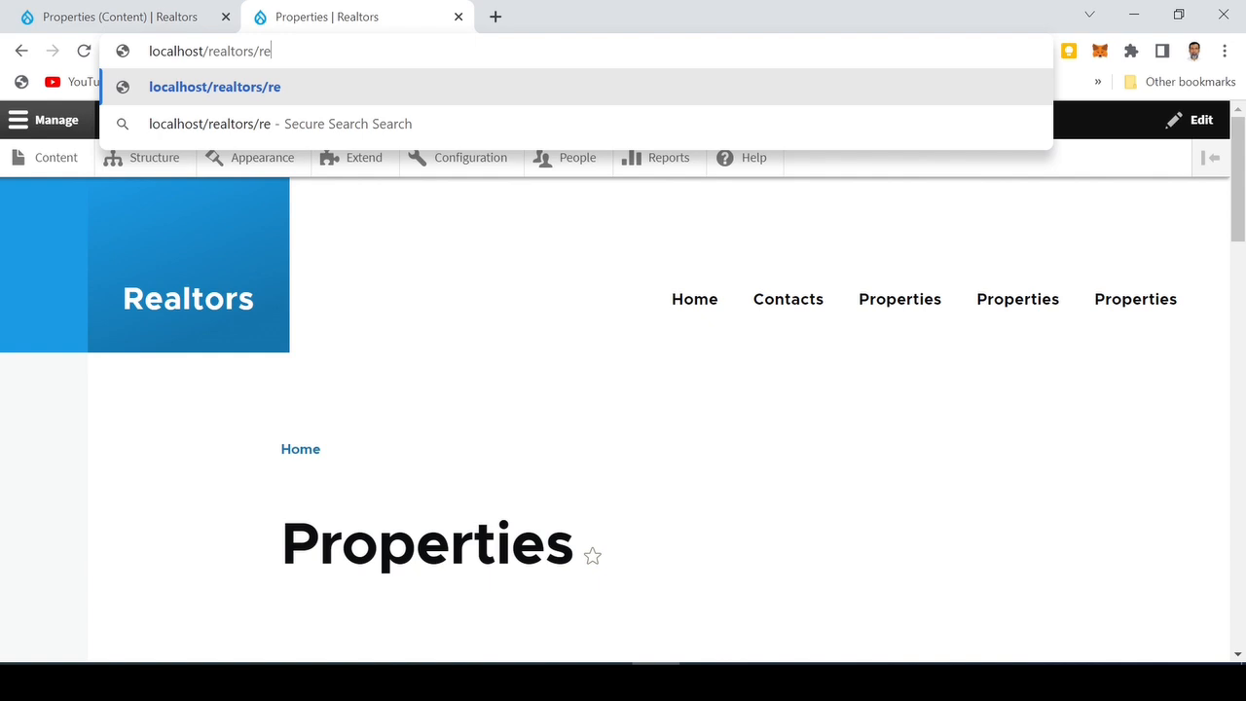
{"action": "key", "text": "BackSpace"}
{"action": "key", "text": "BackSpace"}
{"action": "type", "text": "ntal"}
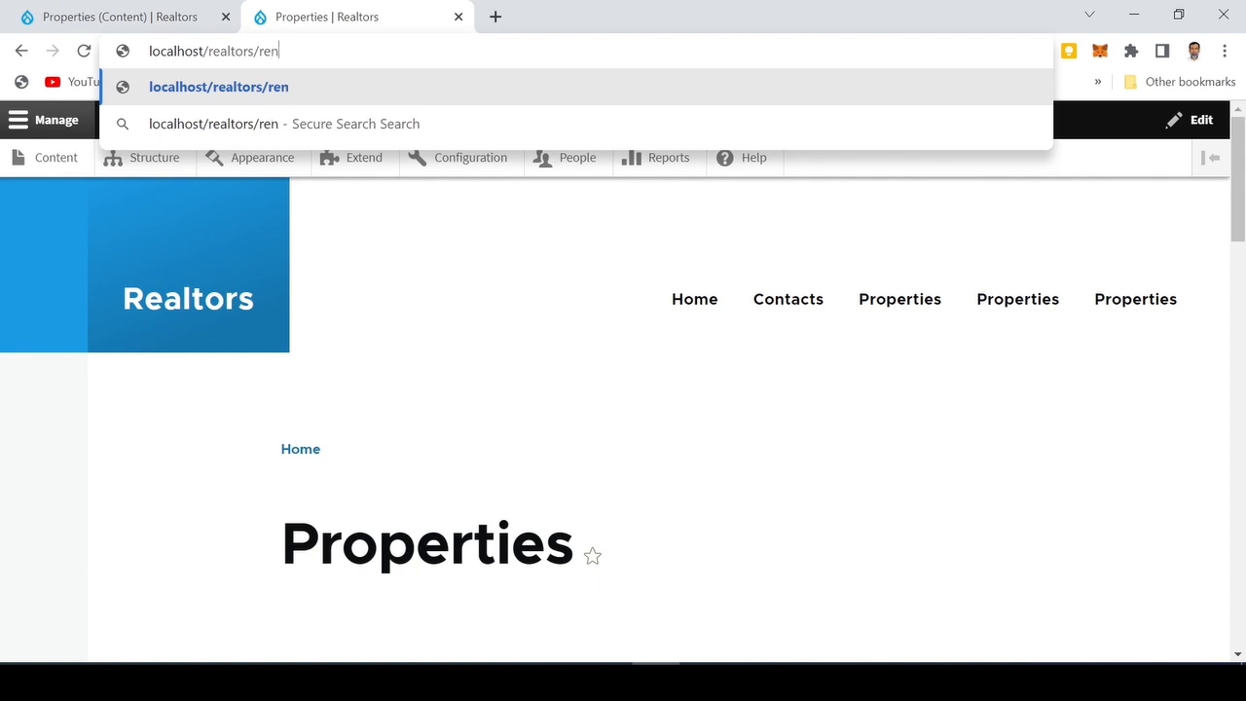
{"action": "key", "text": "Return"}
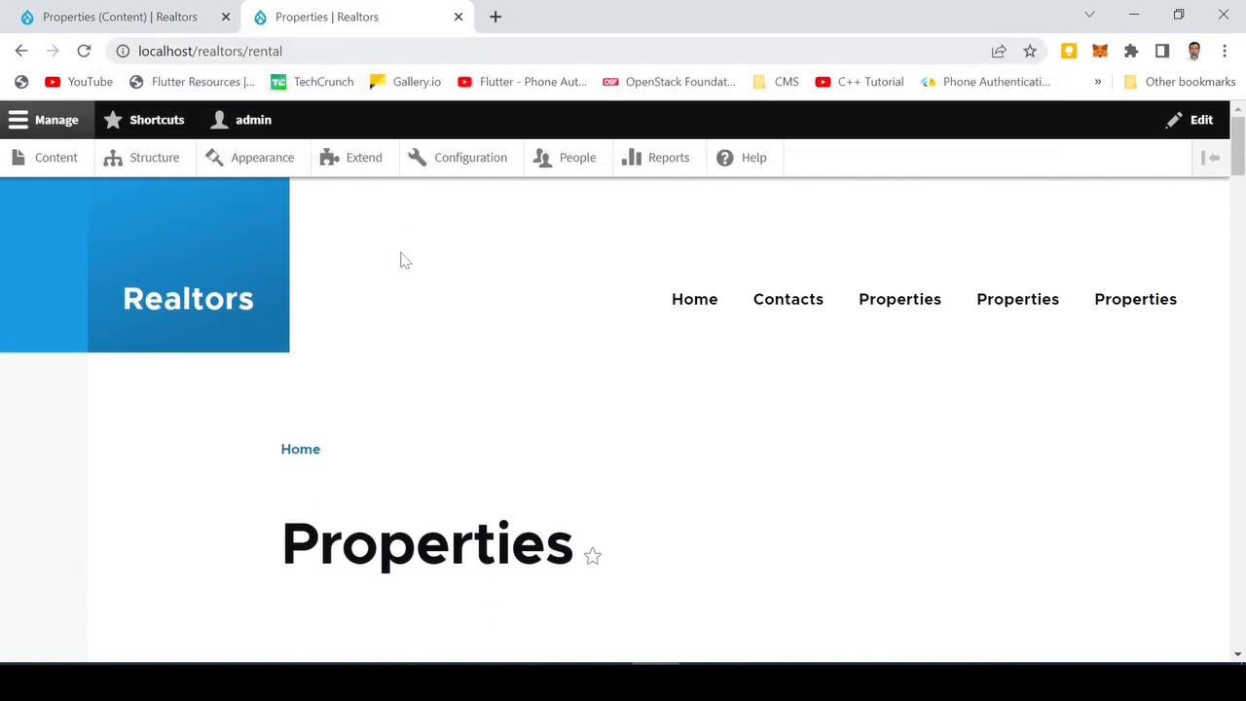
{"action": "scroll", "coordinate": [432, 465], "scroll_direction": "down", "scroll_amount": 6}
{"action": "scroll", "coordinate": [431, 465], "scroll_direction": "down", "scroll_amount": 13}
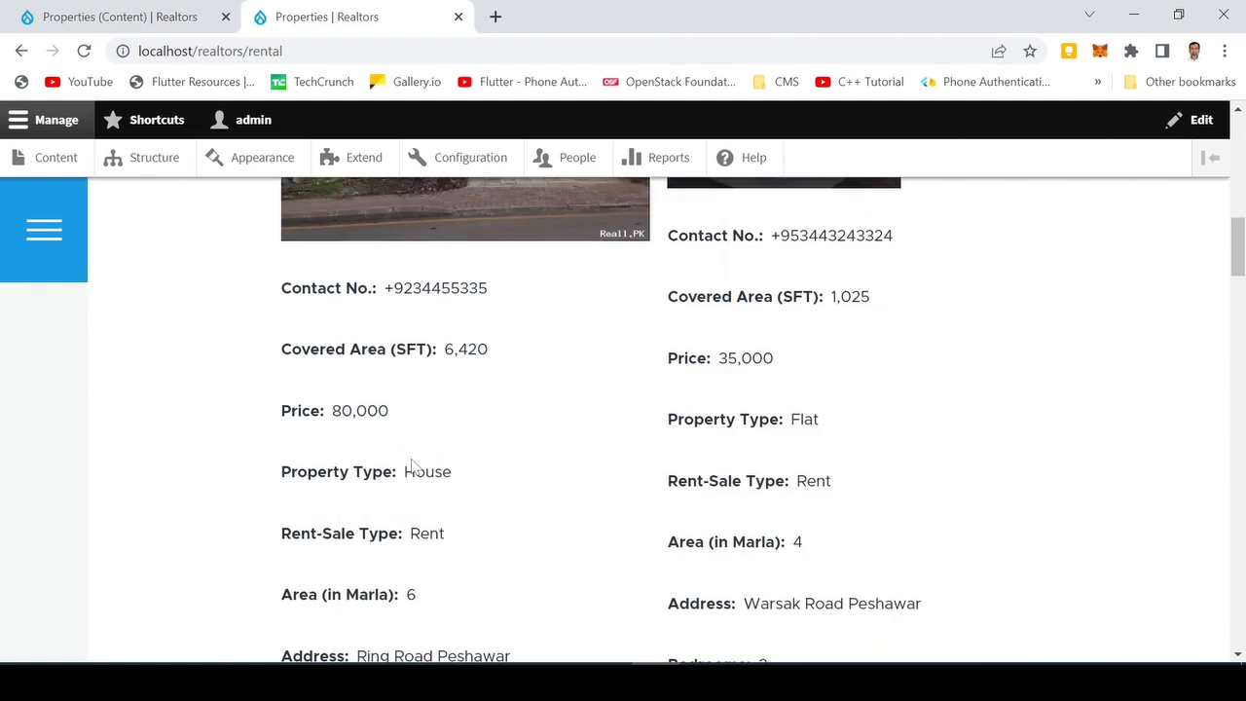
{"action": "scroll", "coordinate": [382, 462], "scroll_direction": "up", "scroll_amount": 3}
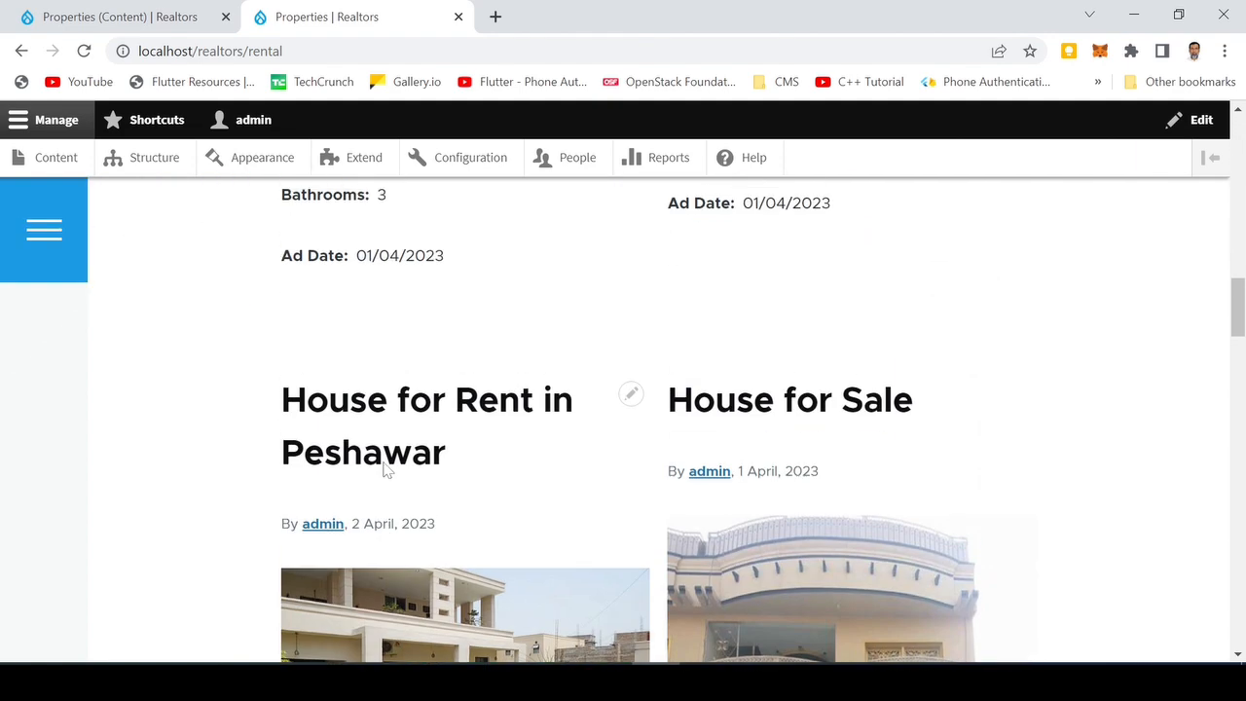
{"action": "scroll", "coordinate": [383, 461], "scroll_direction": "down", "scroll_amount": 14}
{"action": "scroll", "coordinate": [389, 465], "scroll_direction": "down", "scroll_amount": 10}
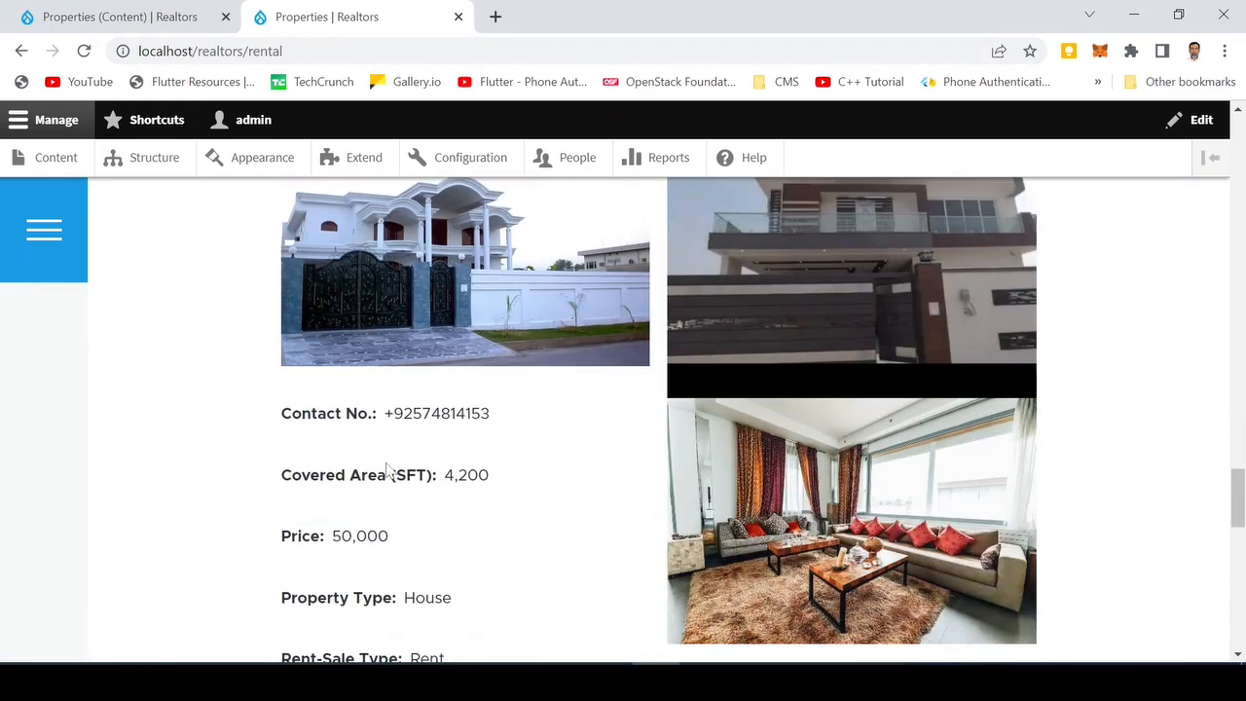
Step: Return to the Properties view editor and switch to its Rental display
{"action": "left_click", "coordinate": [130, 11]}
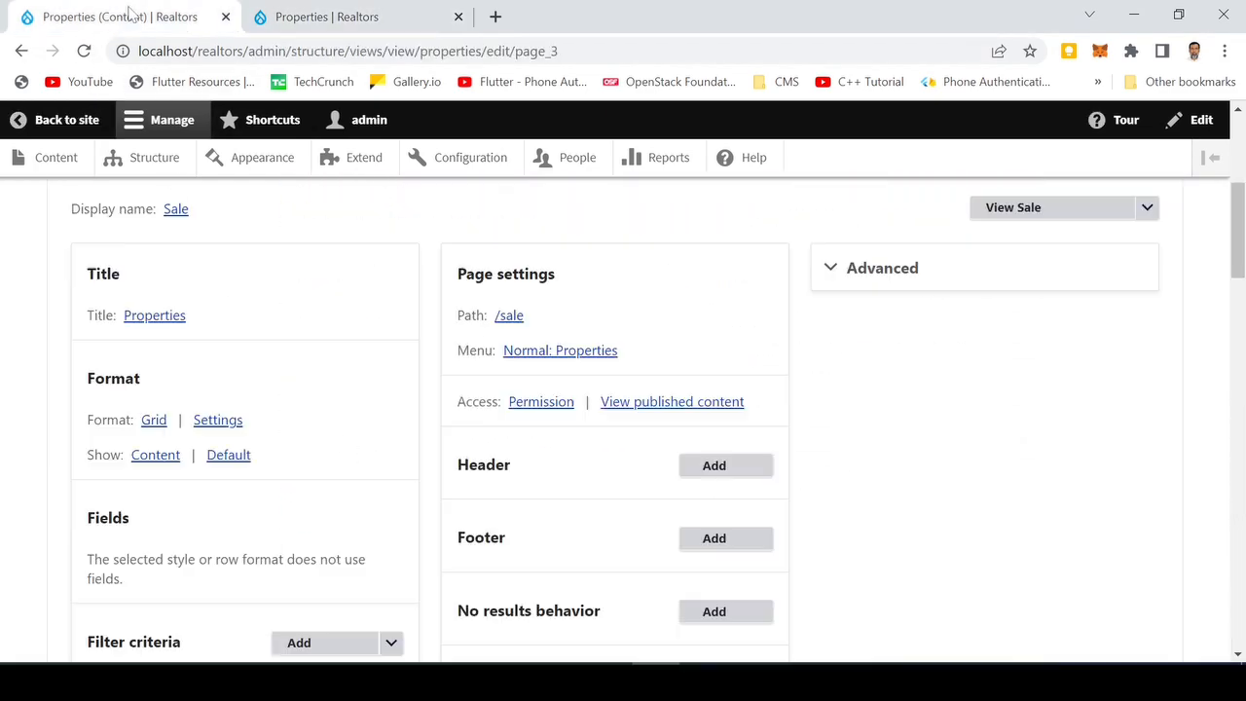
{"action": "scroll", "coordinate": [387, 387], "scroll_direction": "down", "scroll_amount": 2}
{"action": "scroll", "coordinate": [306, 389], "scroll_direction": "up", "scroll_amount": 6}
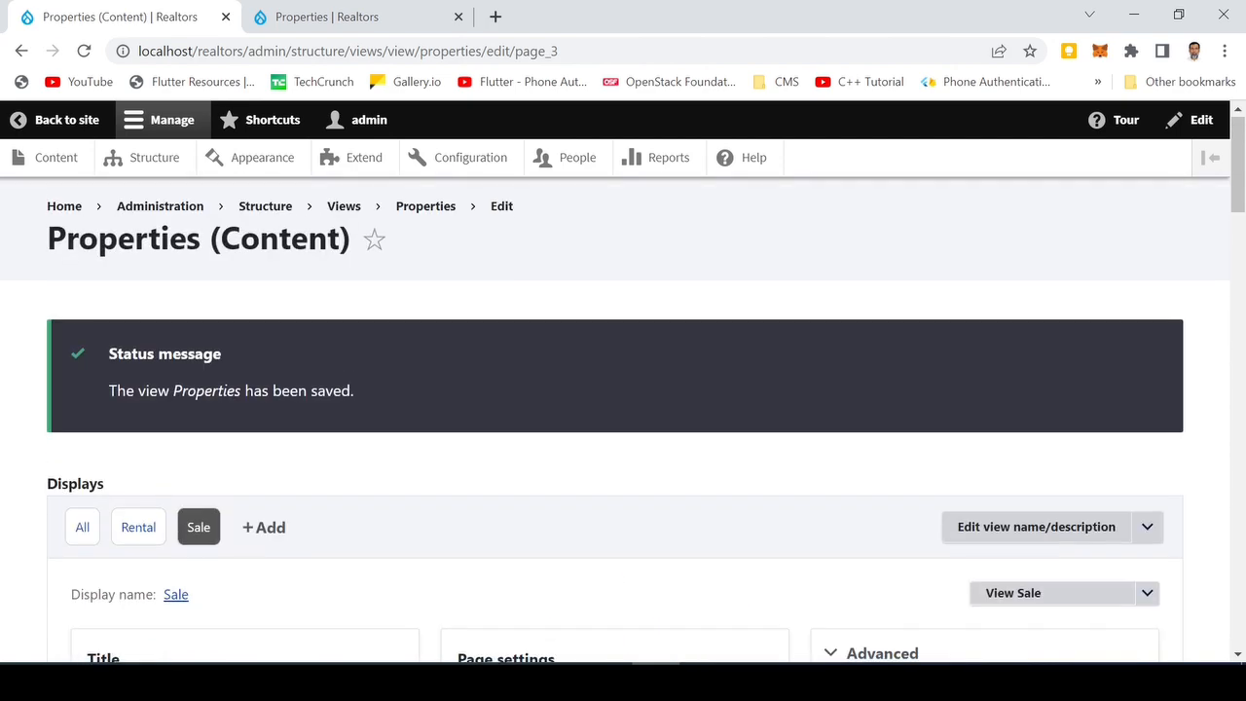
{"action": "left_click", "coordinate": [138, 531]}
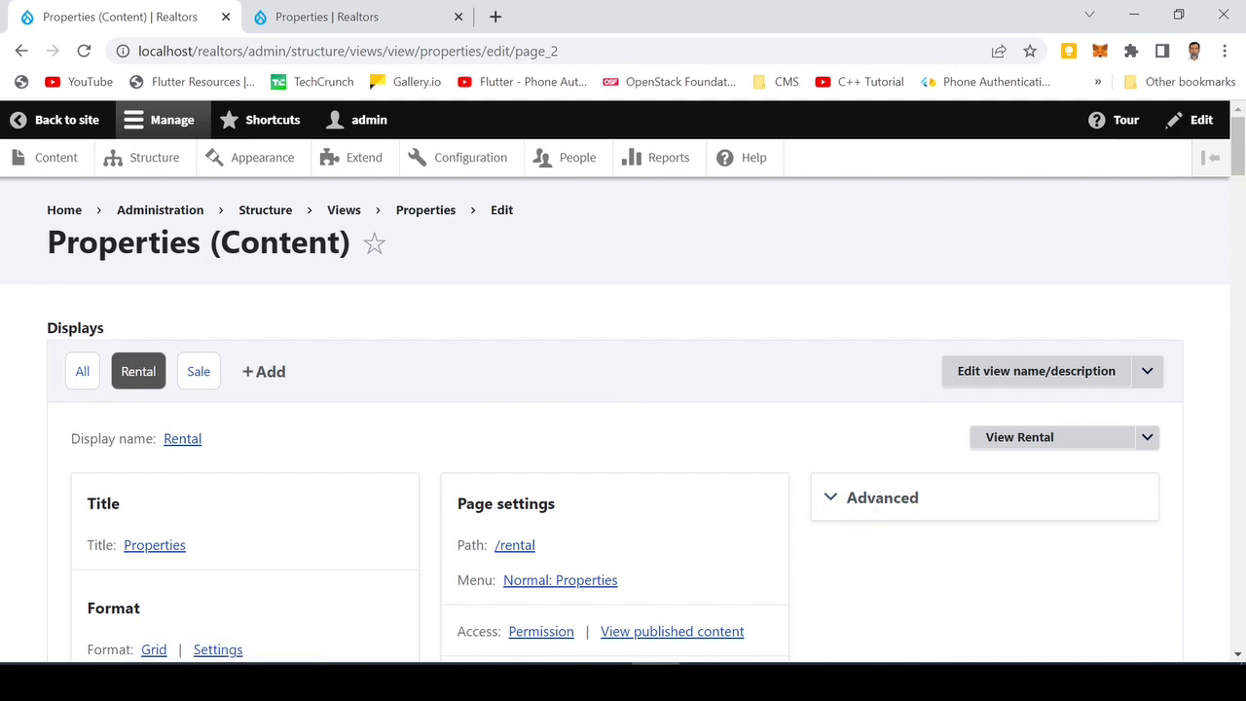
Step: Close the view editor's tab and examine the properties listed on the site's rental page
{"action": "key", "text": "ctrl+w"}
{"action": "scroll", "coordinate": [299, 340], "scroll_direction": "down", "scroll_amount": 3}
{"action": "scroll", "coordinate": [376, 403], "scroll_direction": "up", "scroll_amount": 3}
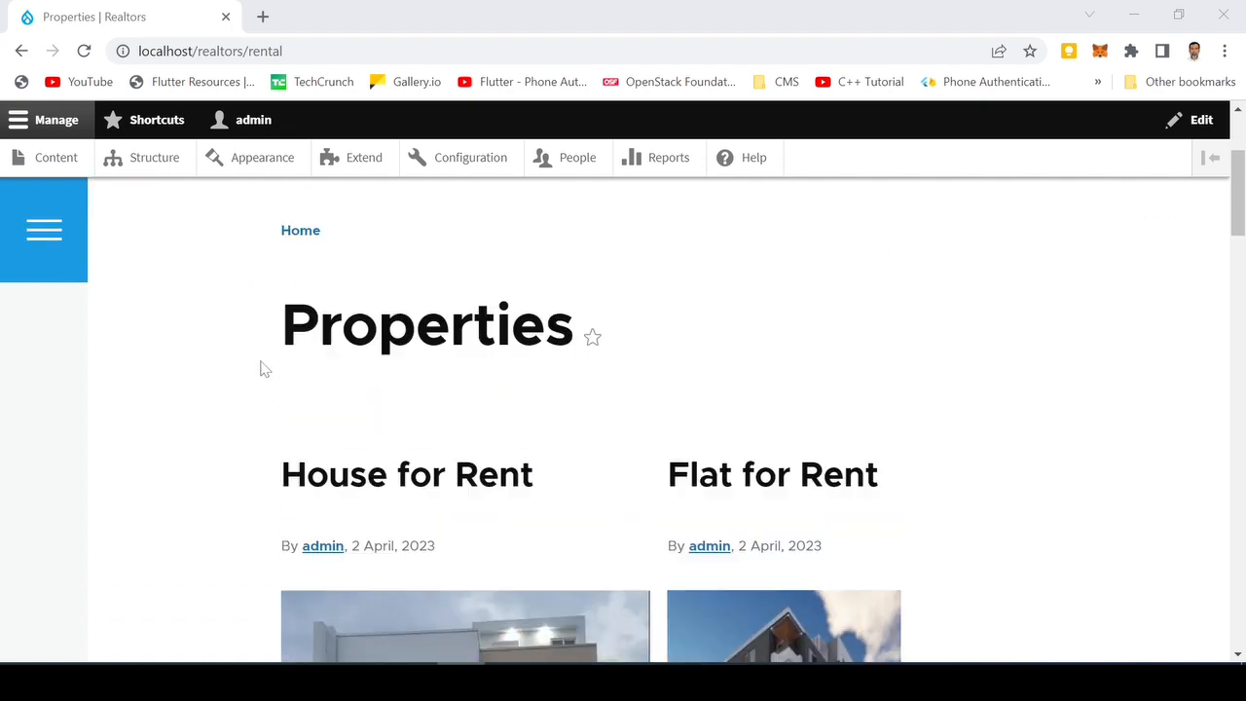
{"action": "scroll", "coordinate": [412, 417], "scroll_direction": "down", "scroll_amount": 10}
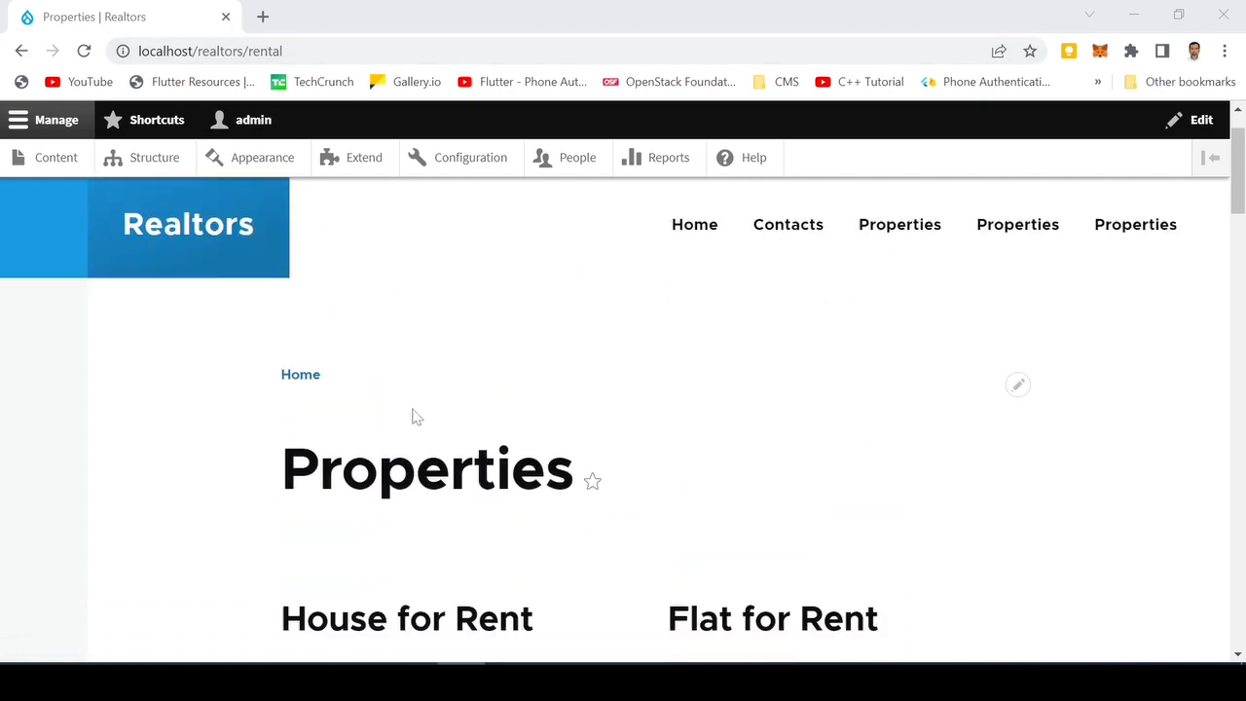
{"action": "scroll", "coordinate": [413, 417], "scroll_direction": "down", "scroll_amount": 11}
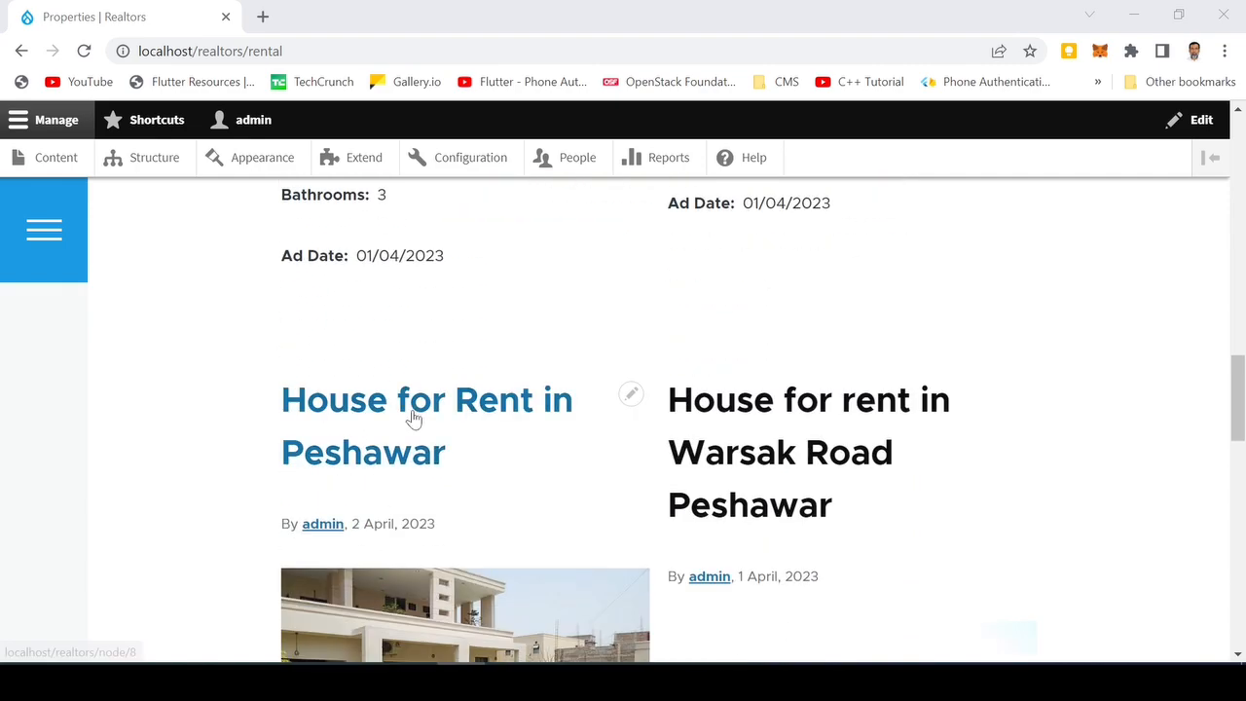
{"action": "scroll", "coordinate": [411, 417], "scroll_direction": "up", "scroll_amount": 10}
{"action": "scroll", "coordinate": [287, 286], "scroll_direction": "up", "scroll_amount": 1}
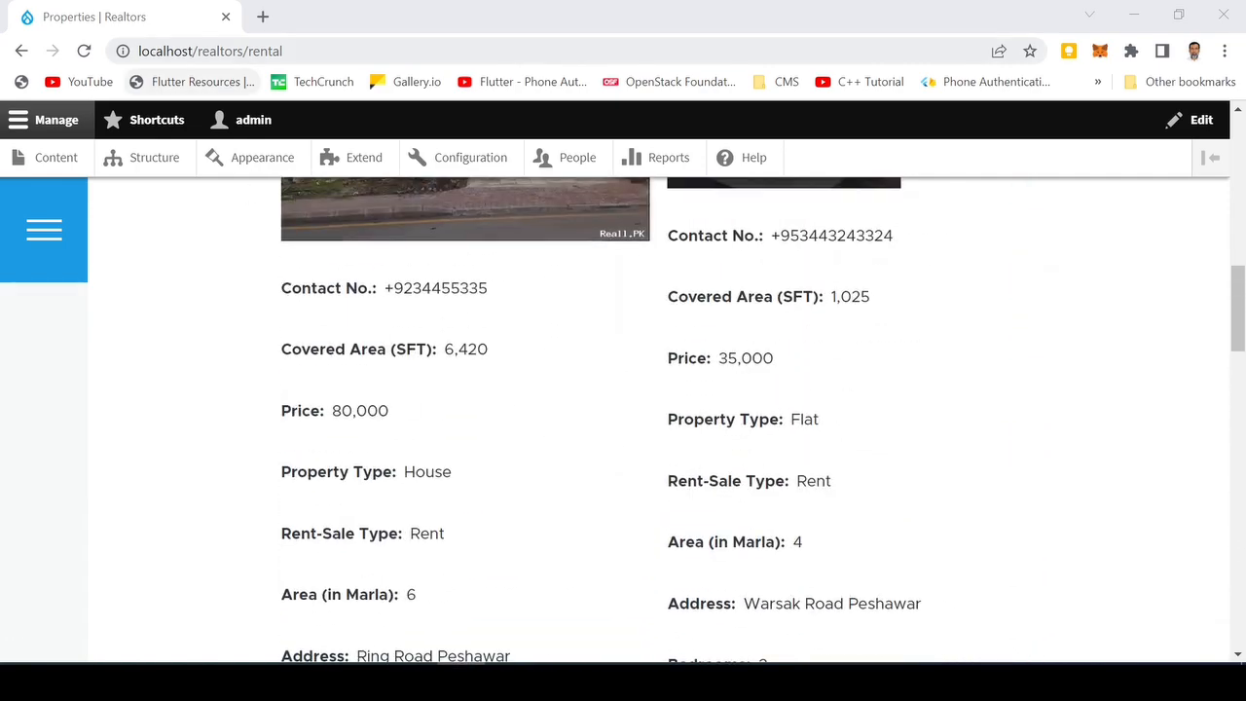
Step: Try to open the address localhost/realtors/all
{"action": "left_click_drag", "start_coordinate": [283, 51], "coordinate": [243, 51]}
{"action": "type", "text": "/"}
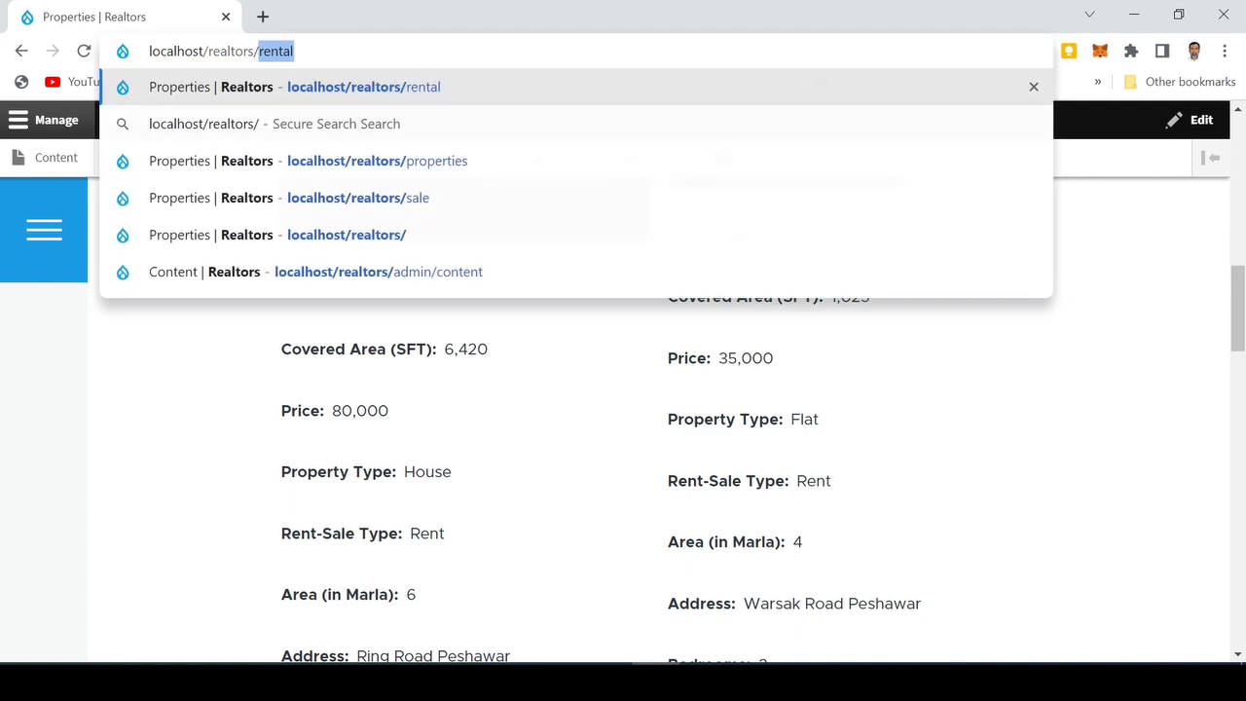
{"action": "type", "text": "all"}
{"action": "key", "text": "Return"}
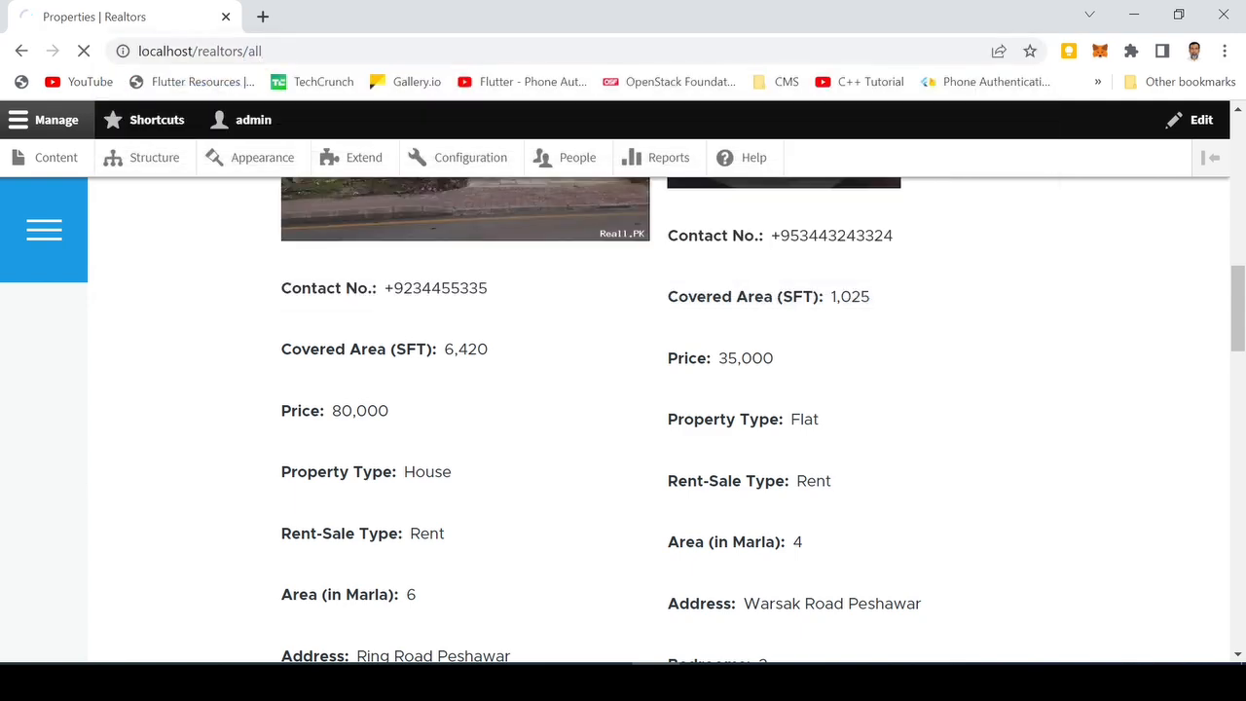
{"action": "scroll", "coordinate": [331, 414], "scroll_direction": "down", "scroll_amount": 4}
{"action": "scroll", "coordinate": [292, 360], "scroll_direction": "up", "scroll_amount": 5}
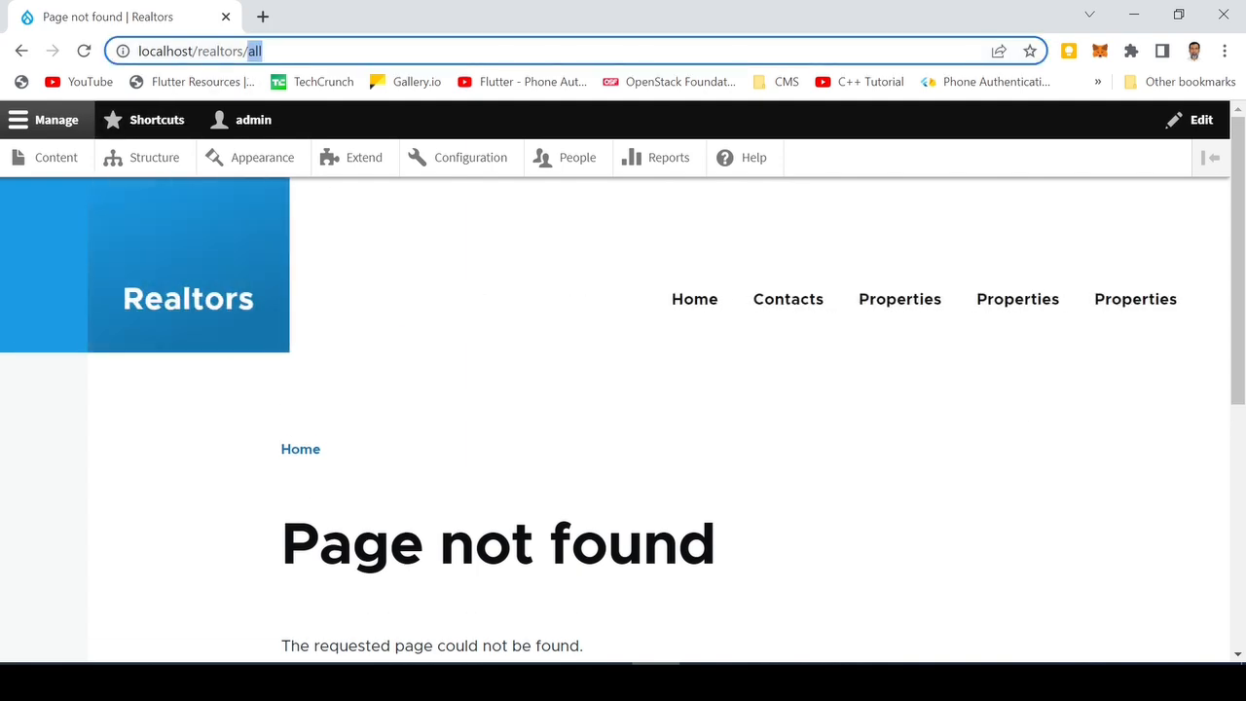
Step: Open localhost/realtors/properties and examine the listed properties and their Rent-Sale Type values
{"action": "type", "text": "properties"}
{"action": "key", "text": "Return"}
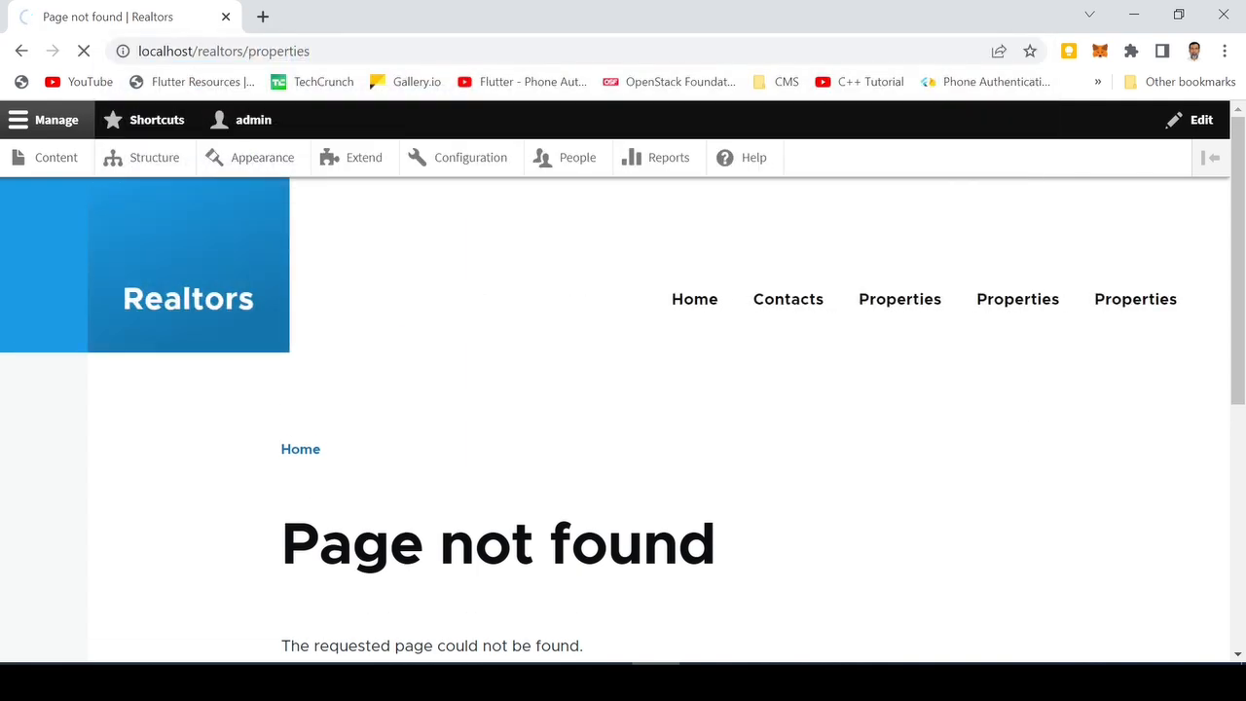
{"action": "scroll", "coordinate": [426, 428], "scroll_direction": "down", "scroll_amount": 15}
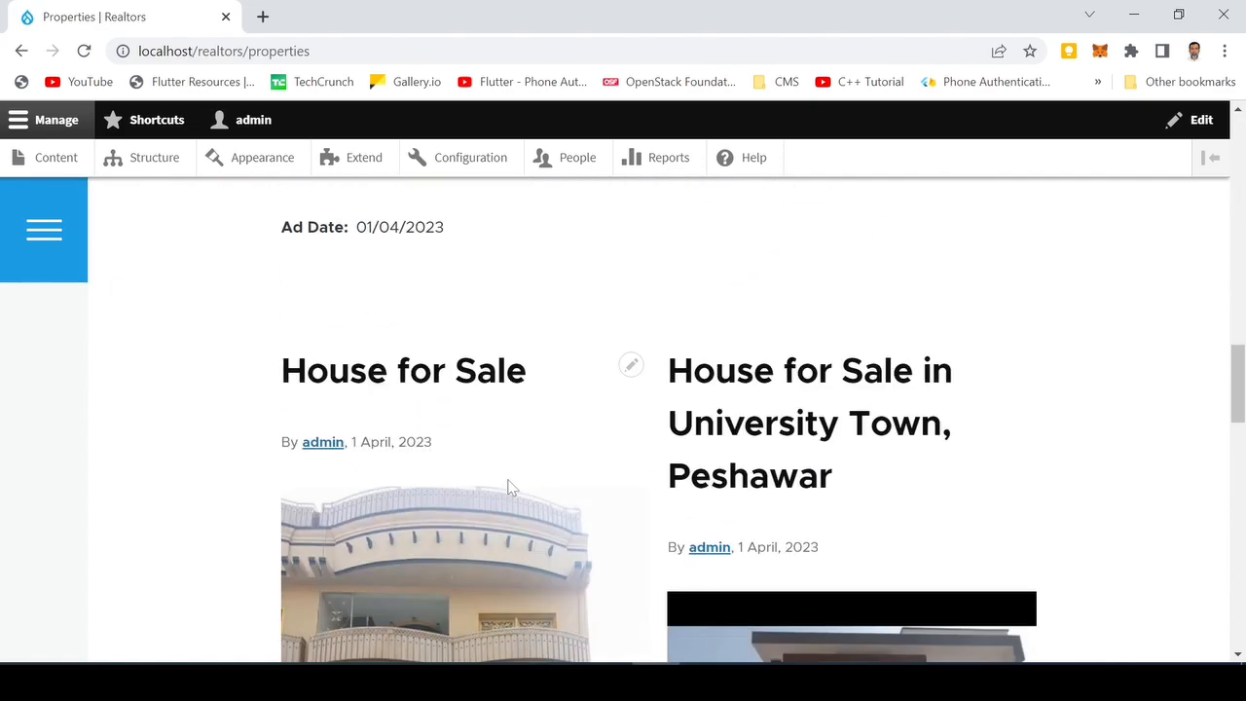
{"action": "scroll", "coordinate": [503, 487], "scroll_direction": "down", "scroll_amount": 14}
{"action": "scroll", "coordinate": [494, 484], "scroll_direction": "up", "scroll_amount": 6}
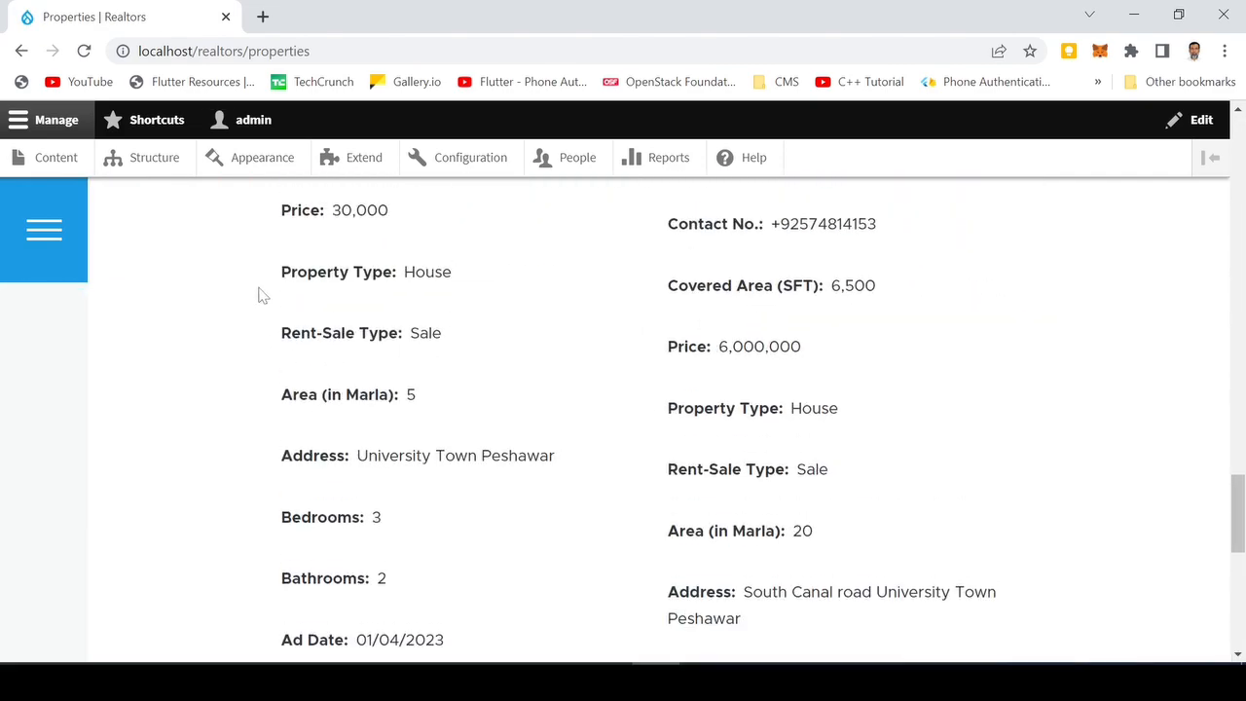
{"action": "scroll", "coordinate": [261, 295], "scroll_direction": "up", "scroll_amount": 1}
Step: Open localhost/realtors/sale and examine the start of its property listing page
{"action": "double_click", "coordinate": [278, 50]}
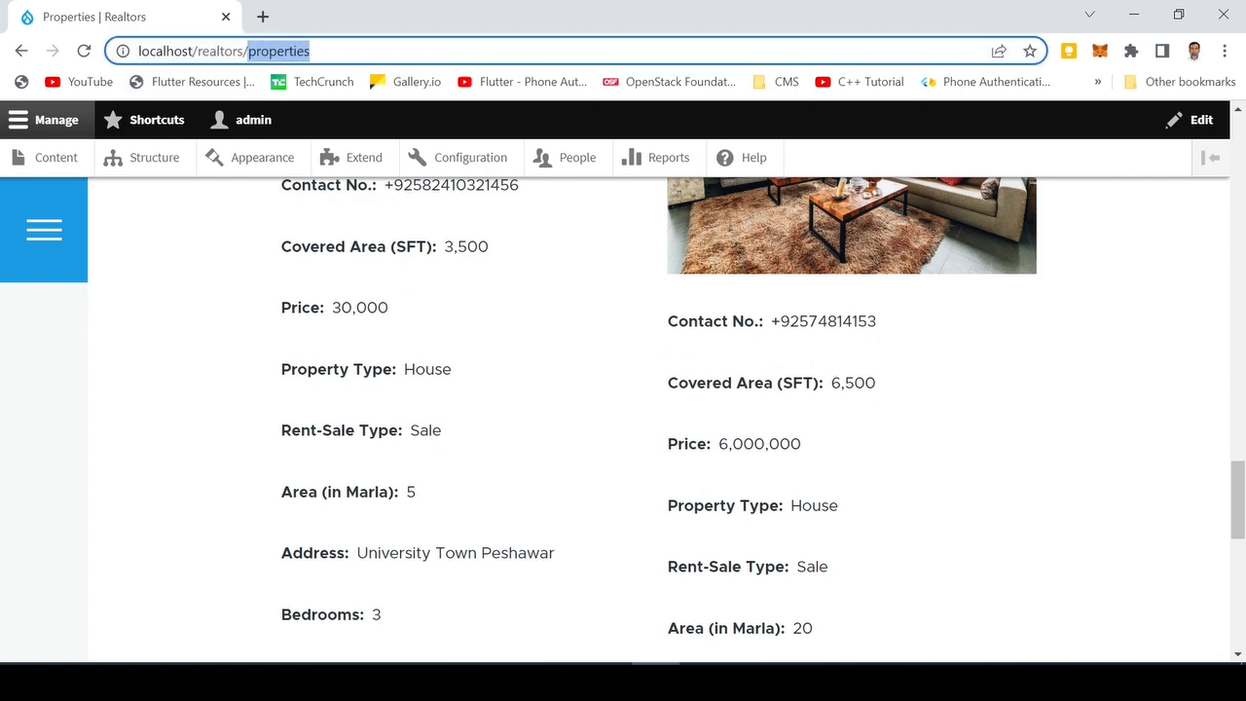
{"action": "type", "text": "sale"}
{"action": "key", "text": "Return"}
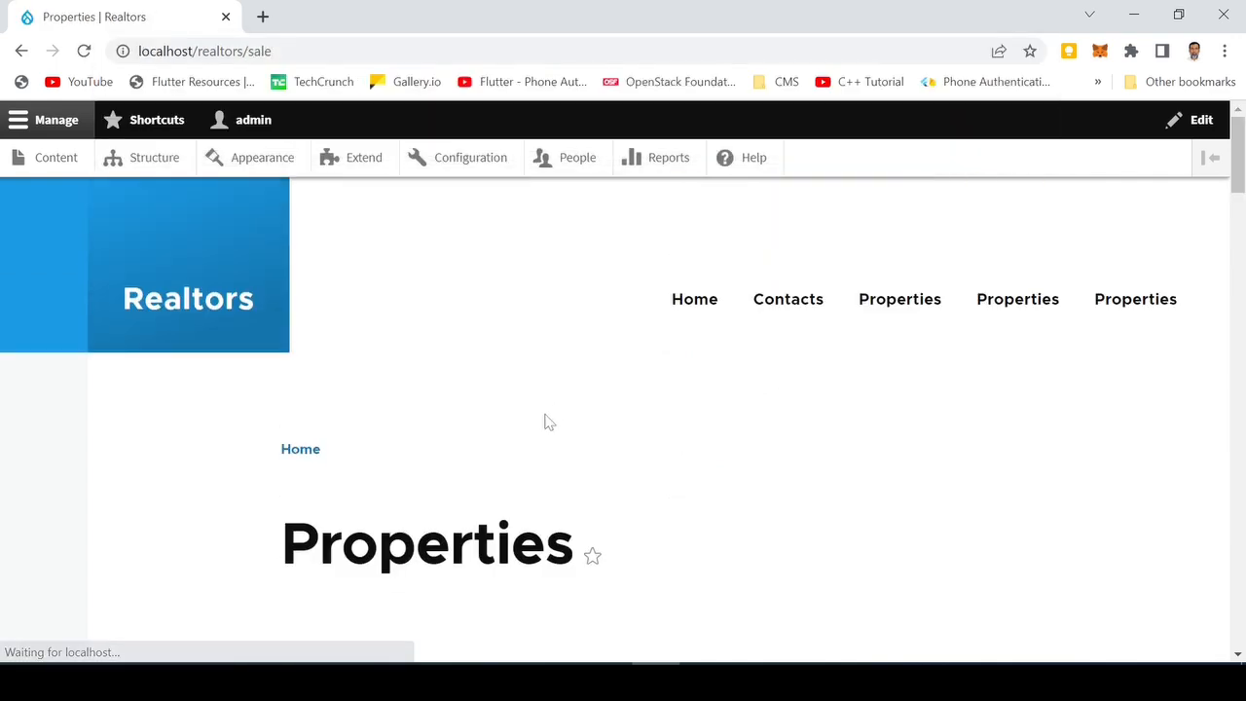
{"action": "scroll", "coordinate": [578, 439], "scroll_direction": "down", "scroll_amount": 3}
{"action": "scroll", "coordinate": [577, 440], "scroll_direction": "up", "scroll_amount": 3}
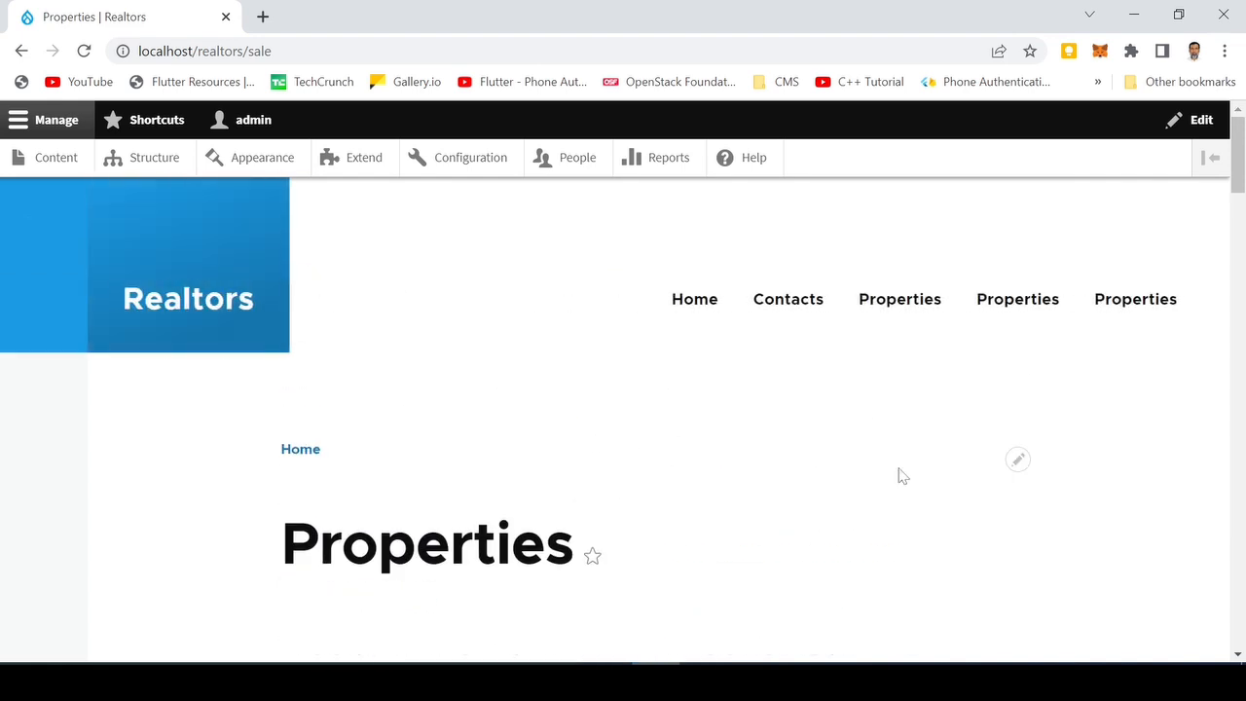
Step: Follow each of the three Properties links in the site's main navigation to check which page each one opens
{"action": "left_click", "coordinate": [893, 315]}
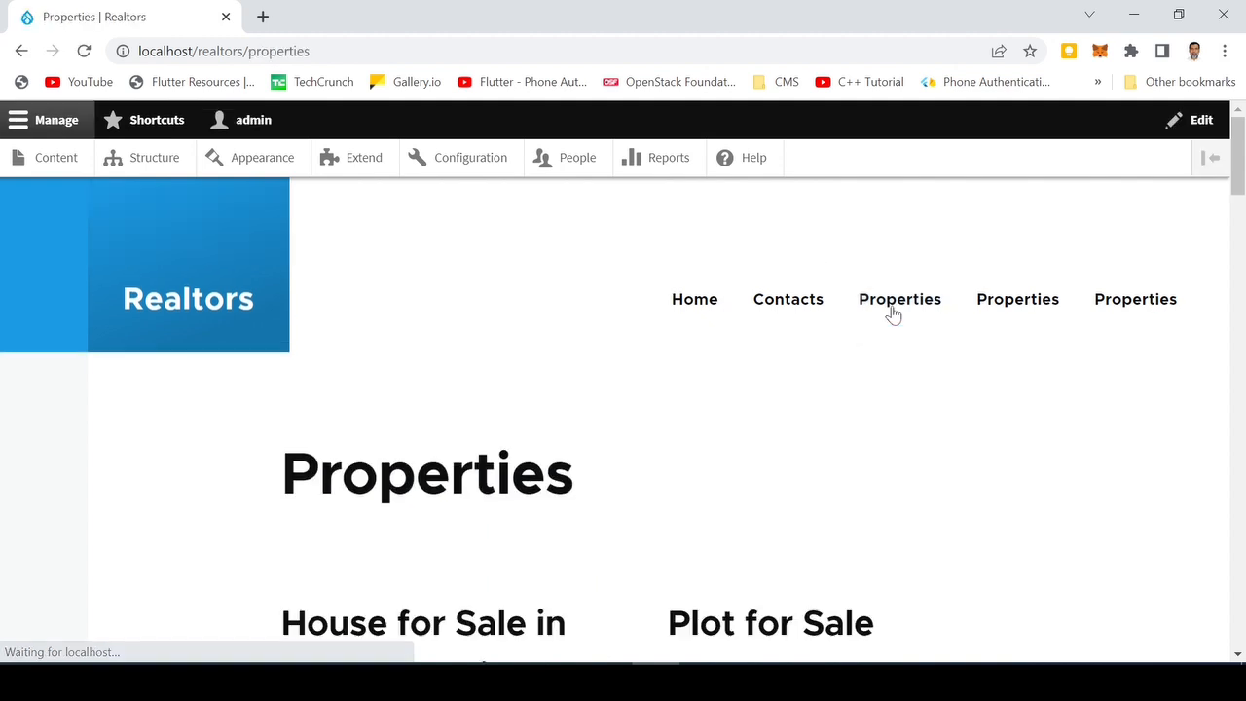
{"action": "left_click", "coordinate": [1012, 313]}
{"action": "left_click", "coordinate": [1099, 310]}
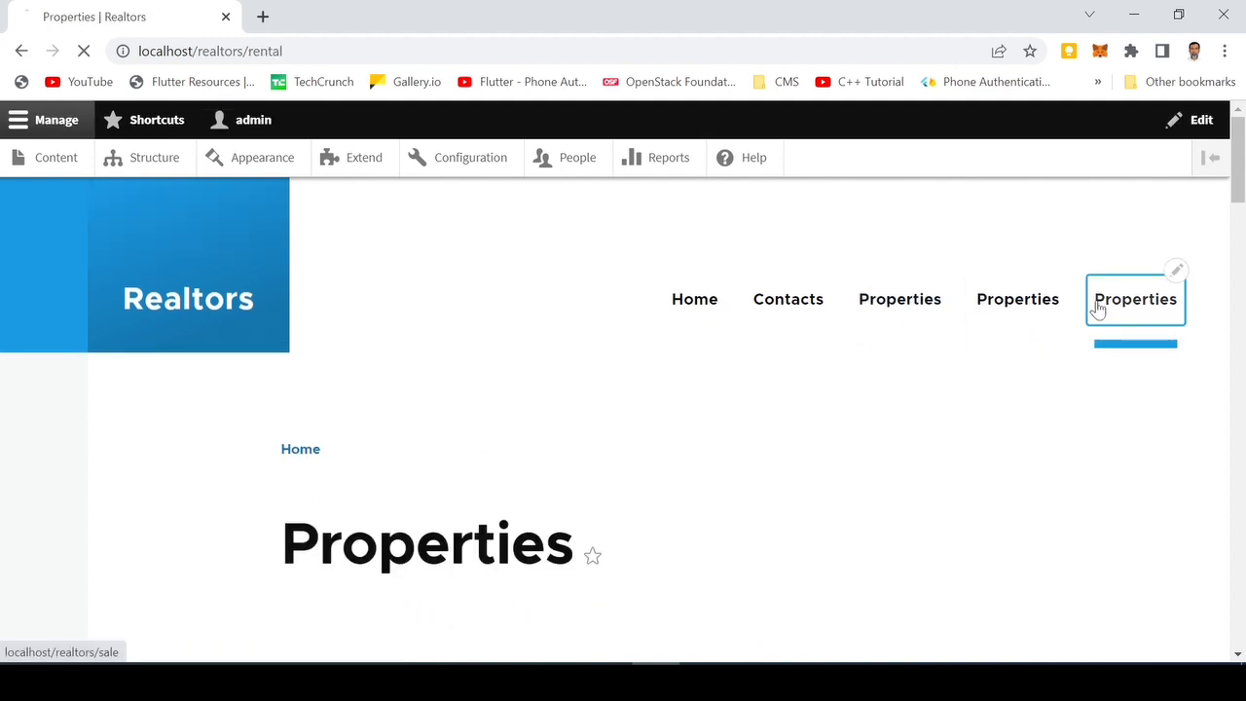
{"action": "left_click", "coordinate": [925, 304]}
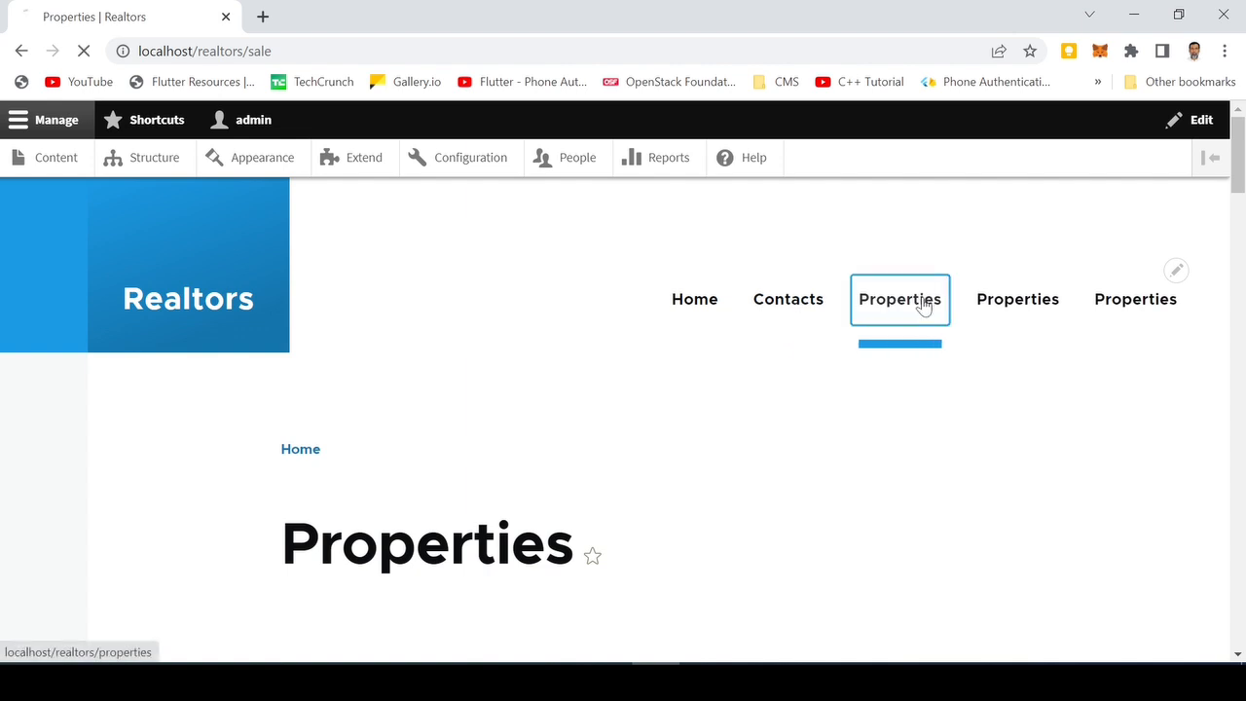
{"action": "left_click", "coordinate": [1022, 304]}
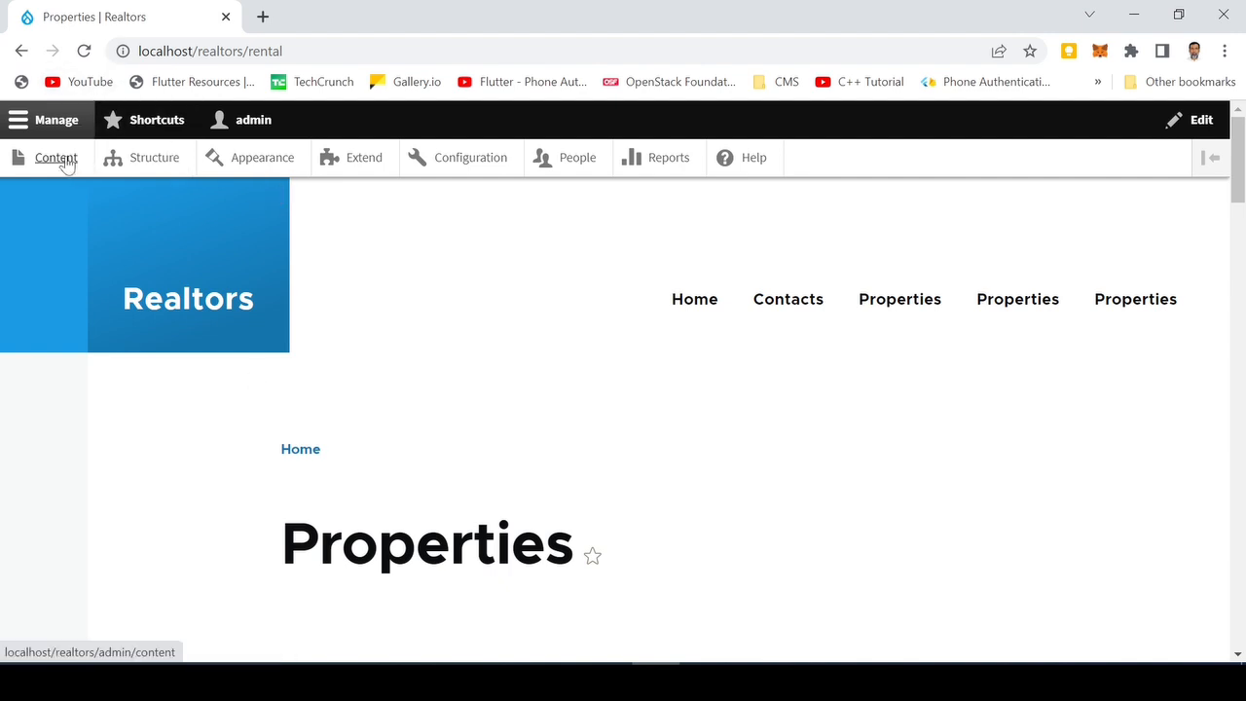
Step: Go to the site's Views administration and open the Properties view for editing
{"action": "scroll", "coordinate": [207, 377], "scroll_direction": "down", "scroll_amount": 2}
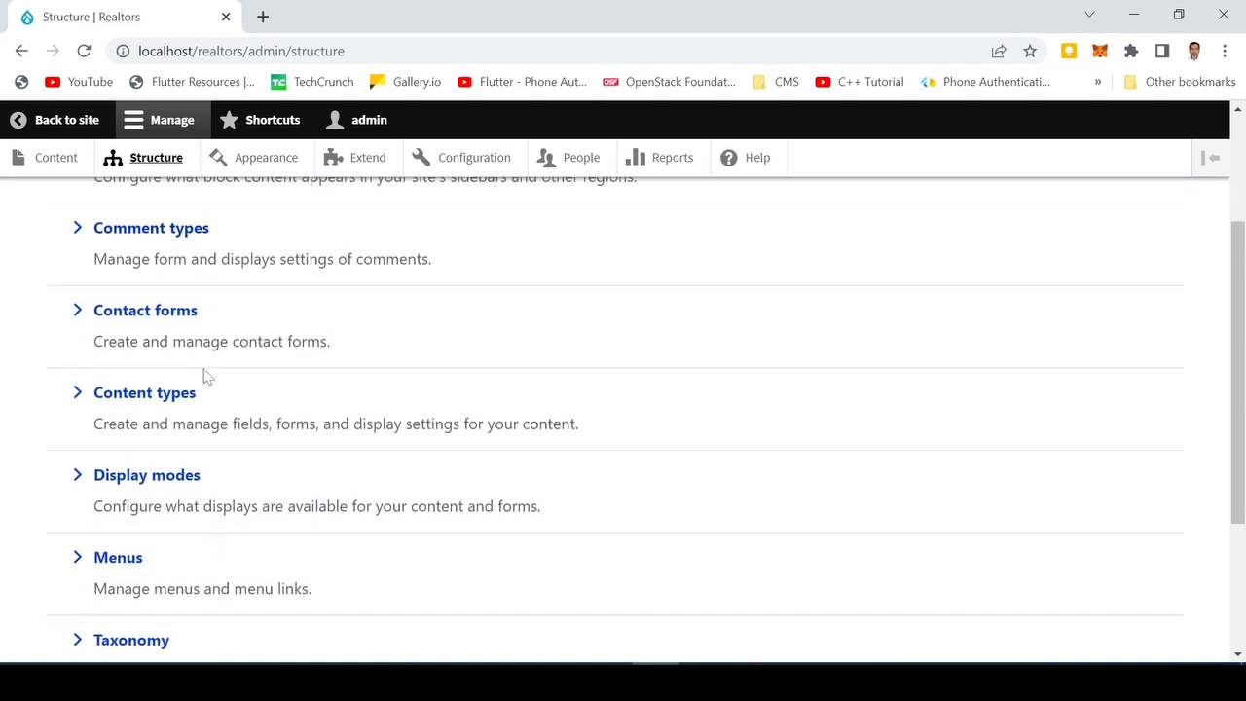
{"action": "scroll", "coordinate": [167, 494], "scroll_direction": "down", "scroll_amount": 2}
{"action": "left_click", "coordinate": [114, 529]}
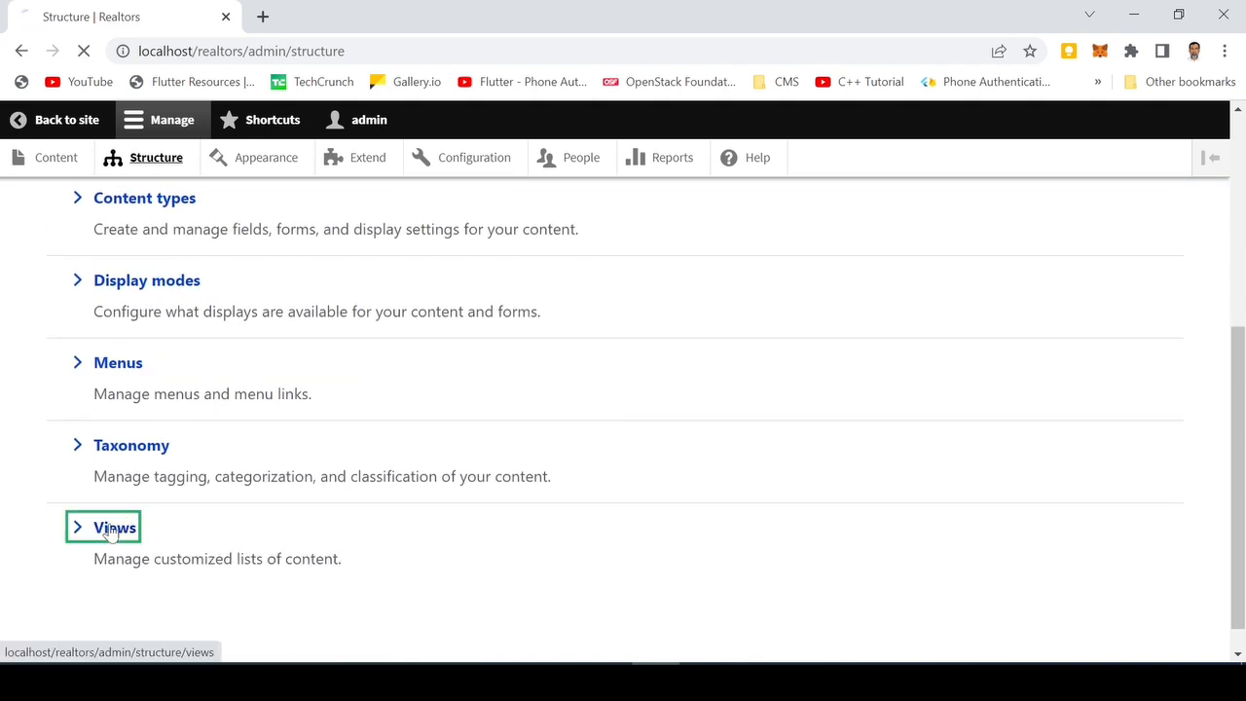
{"action": "scroll", "coordinate": [437, 509], "scroll_direction": "down", "scroll_amount": 5}
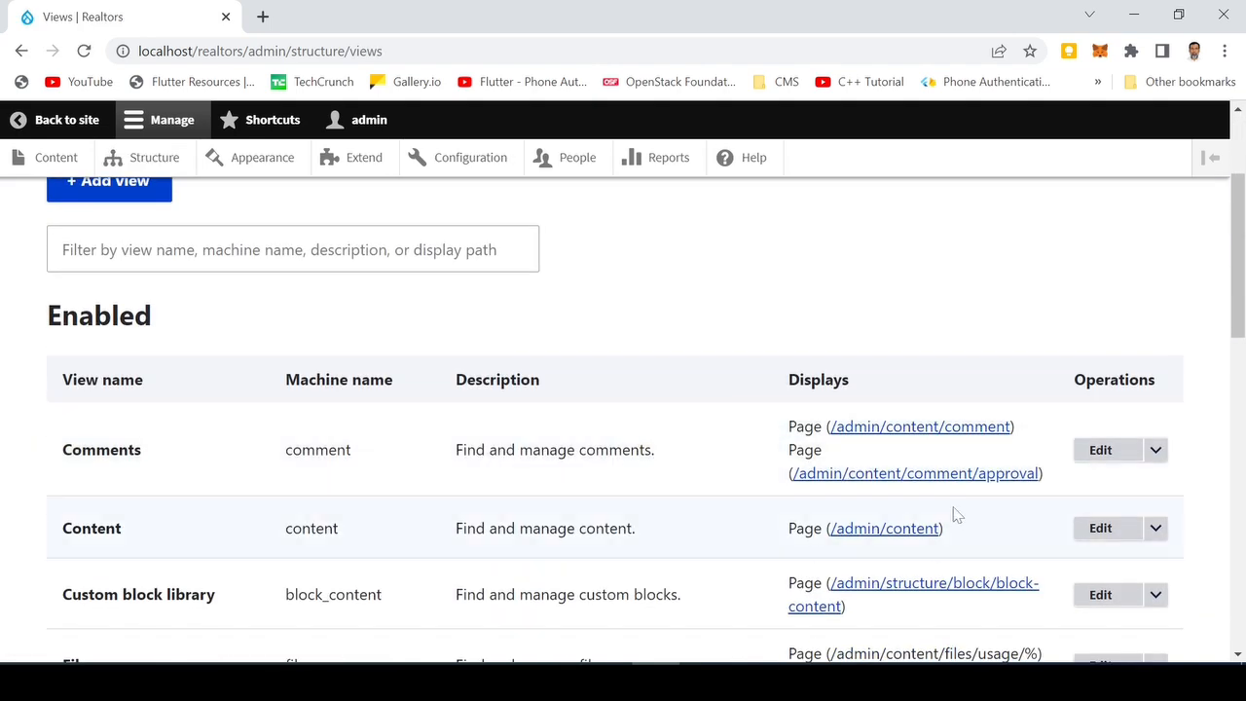
{"action": "scroll", "coordinate": [615, 418], "scroll_direction": "down", "scroll_amount": 1}
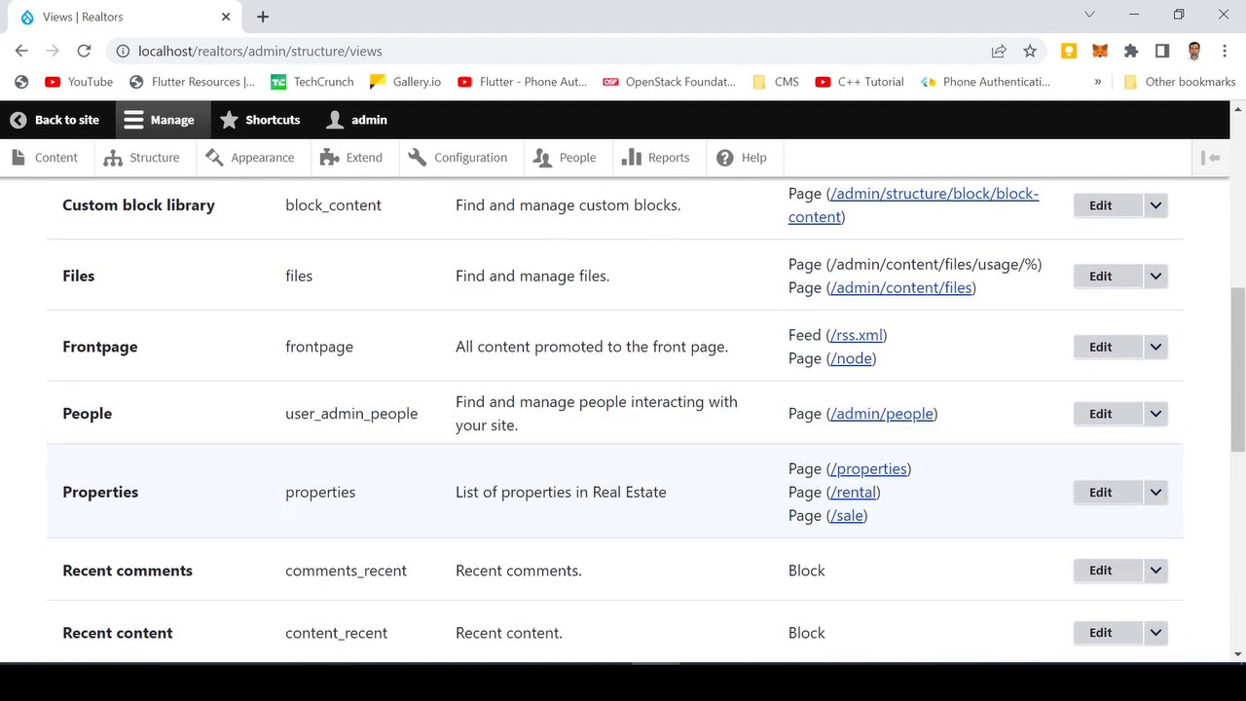
{"action": "left_click", "coordinate": [1107, 501]}
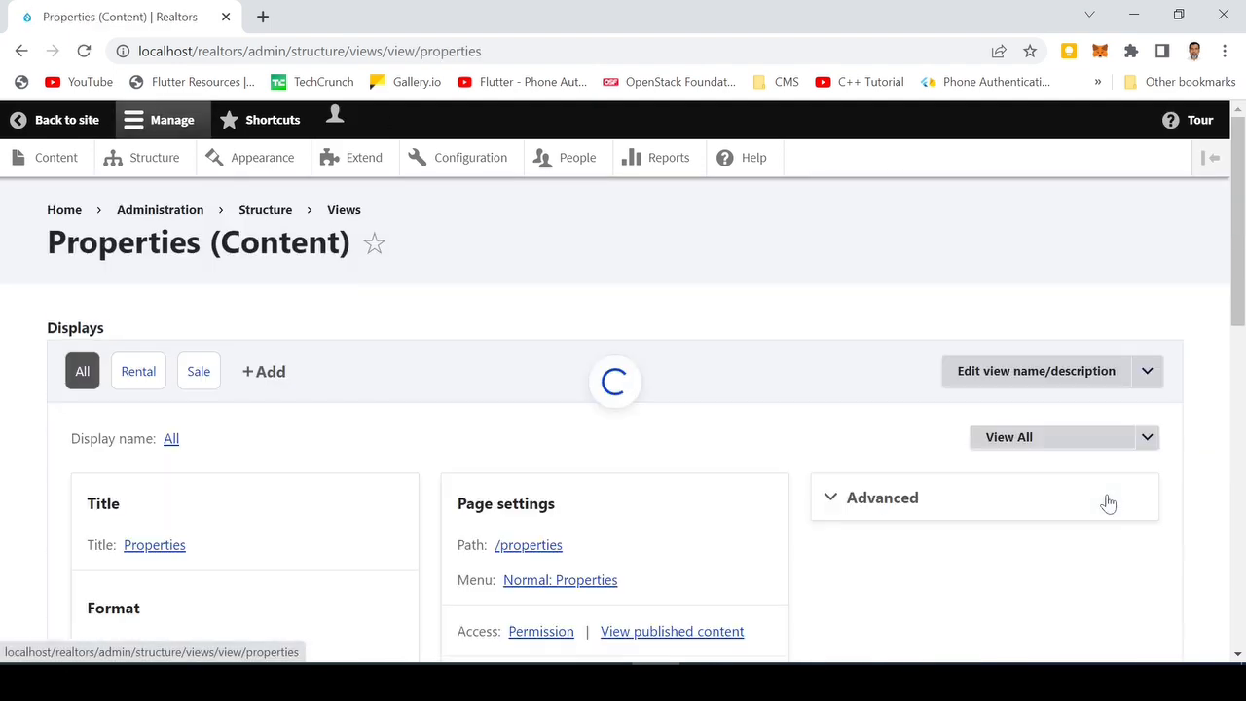
Step: Override the title of the view's Rental display for this page only, setting it to "Rental Properties"
{"action": "scroll", "coordinate": [385, 466], "scroll_direction": "down", "scroll_amount": 2}
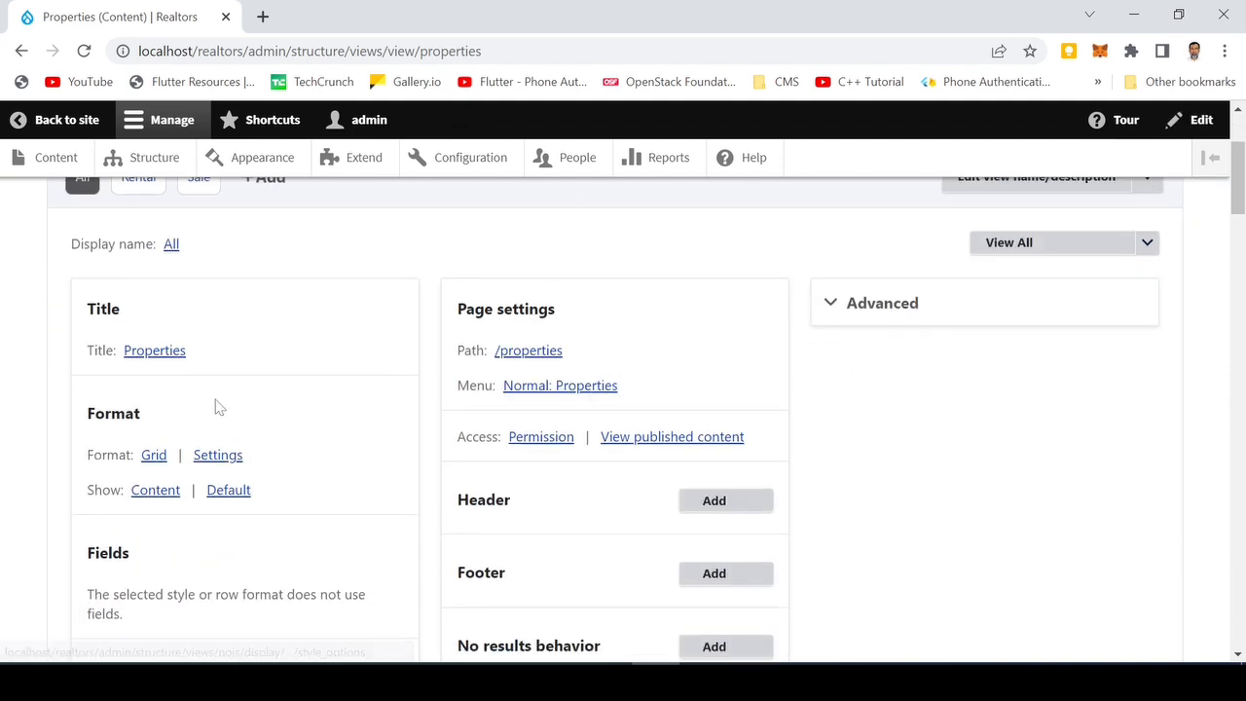
{"action": "scroll", "coordinate": [192, 387], "scroll_direction": "up", "scroll_amount": 1}
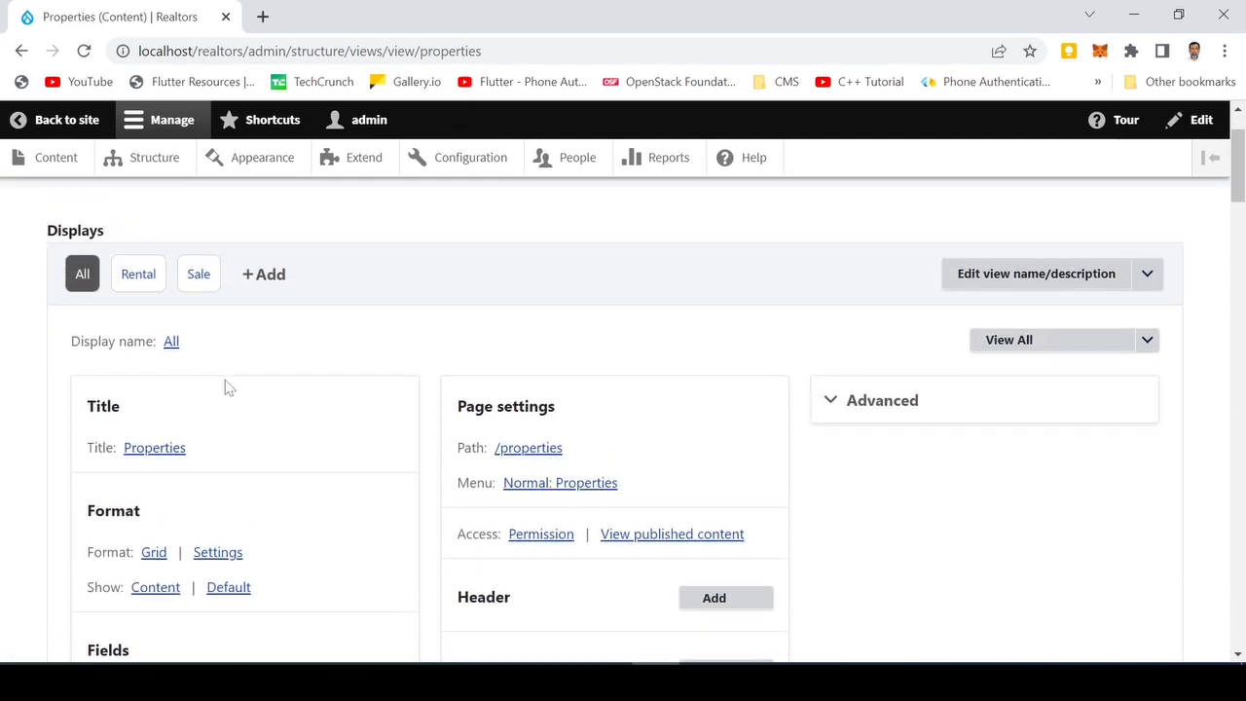
{"action": "left_click", "coordinate": [136, 278]}
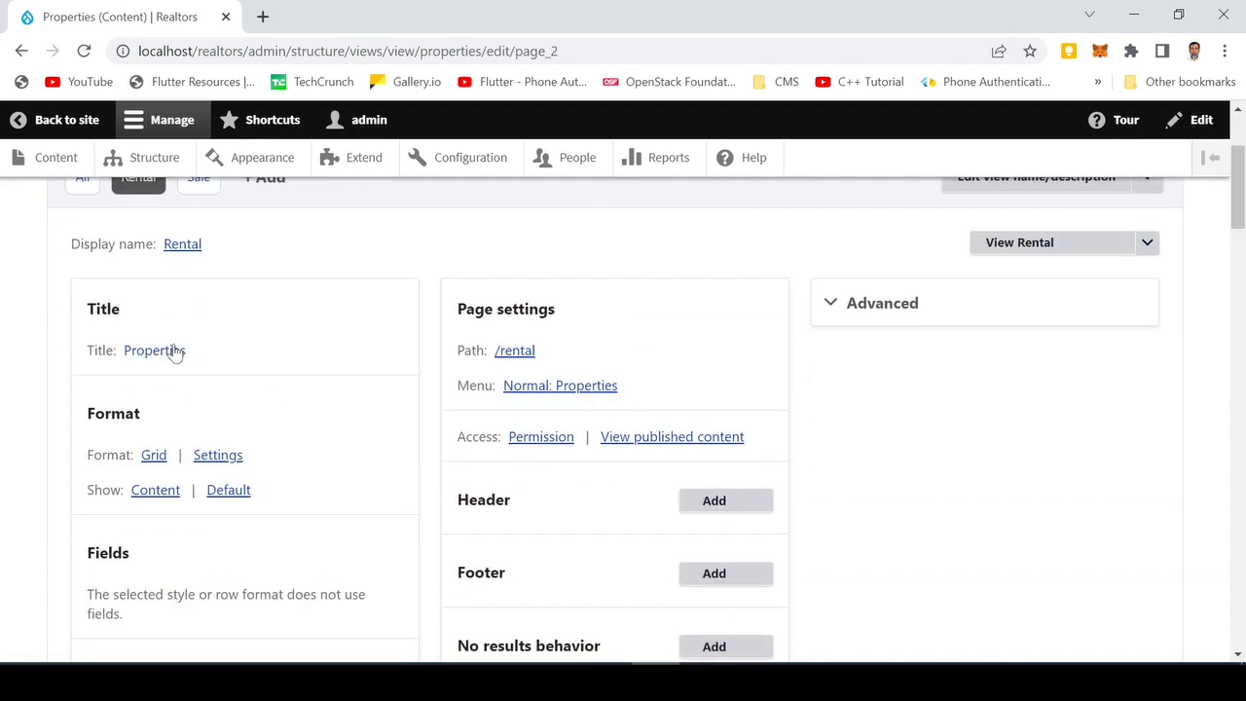
{"action": "left_click", "coordinate": [174, 353]}
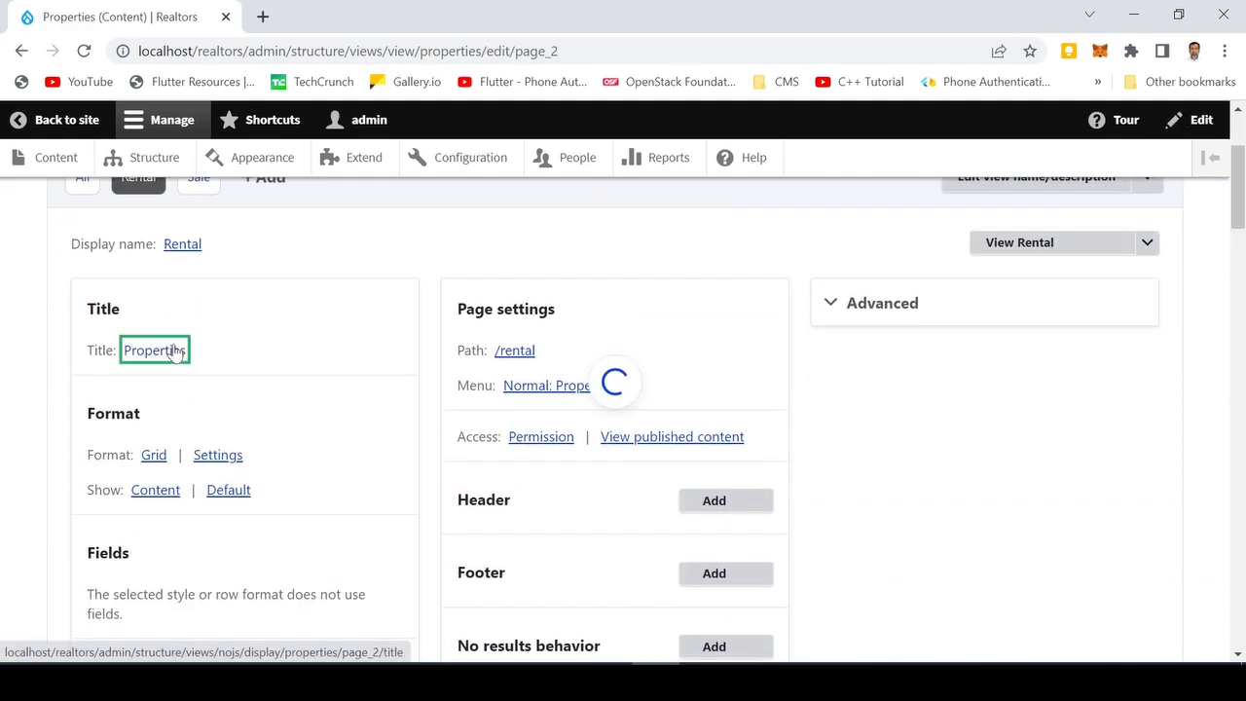
{"action": "left_click", "coordinate": [204, 317]}
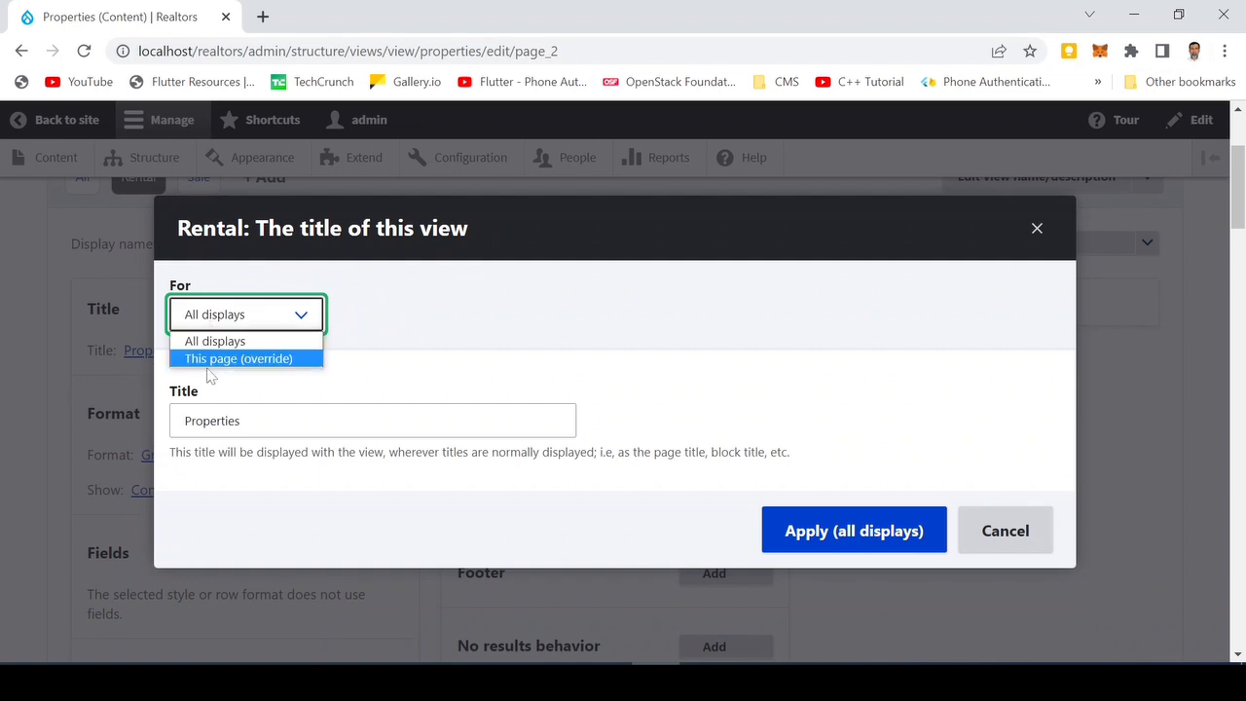
{"action": "left_click", "coordinate": [212, 359]}
{"action": "key", "text": "Tab"}
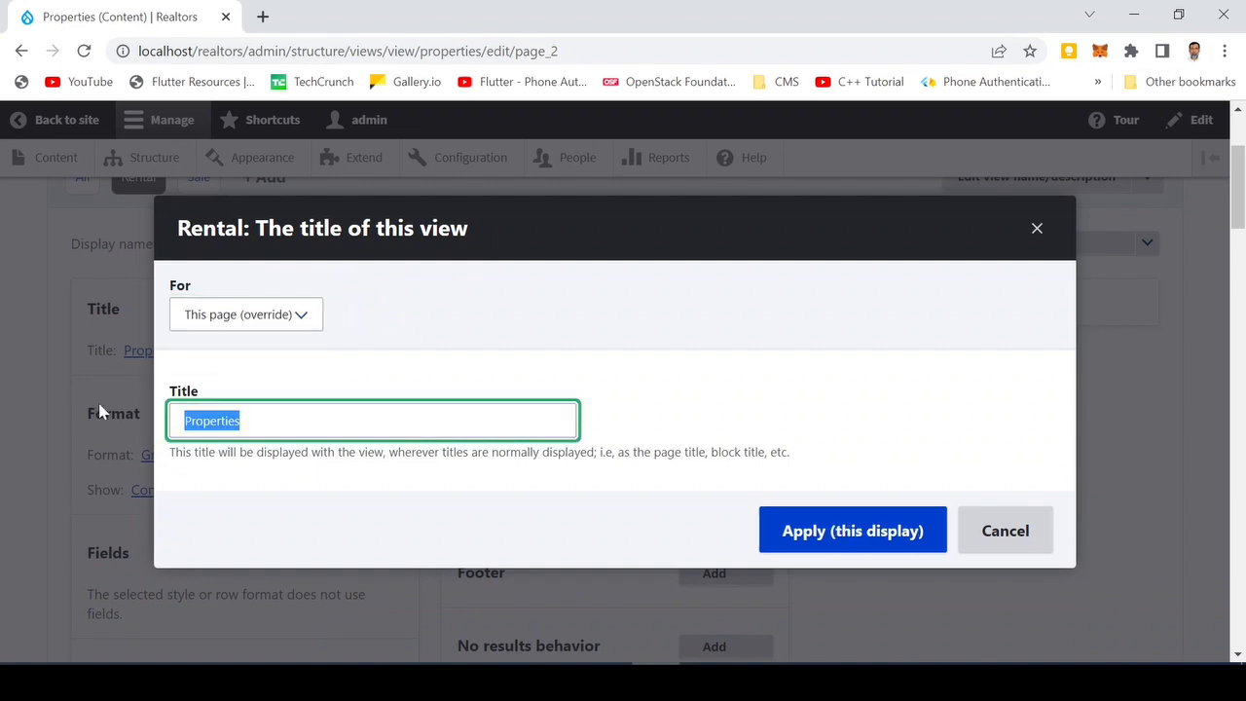
{"action": "type", "text": "Rental"}
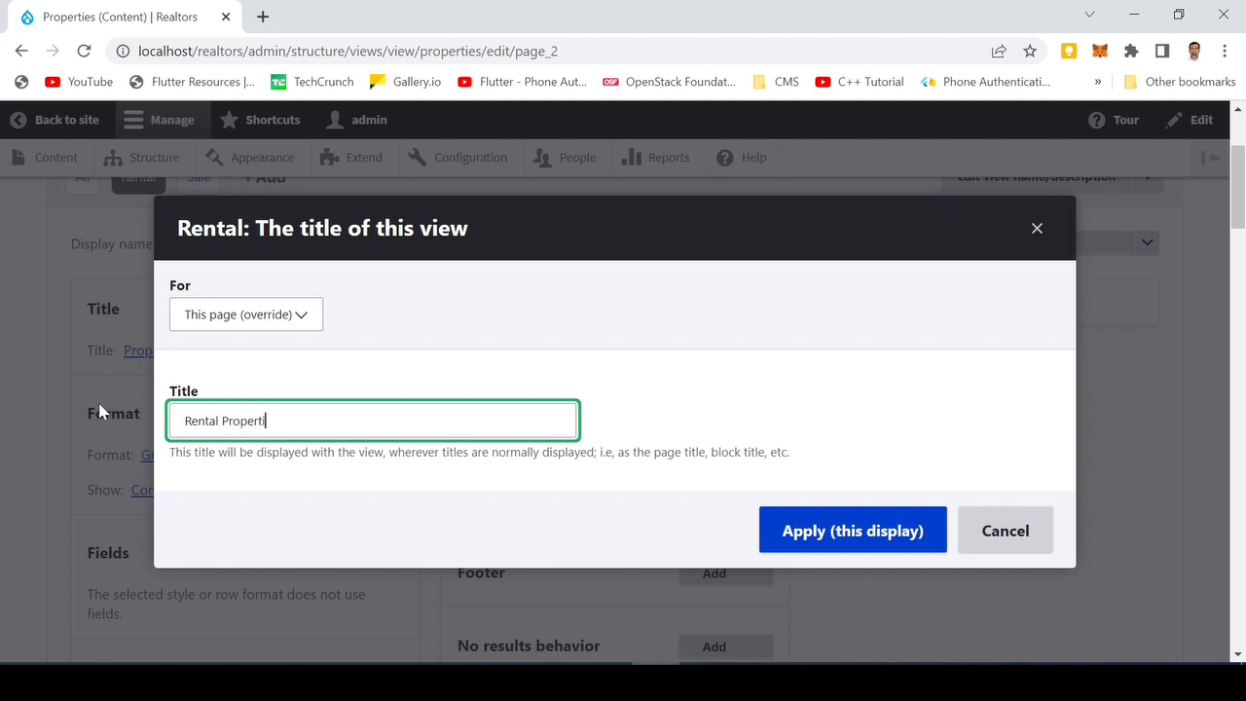
{"action": "left_click", "coordinate": [819, 551]}
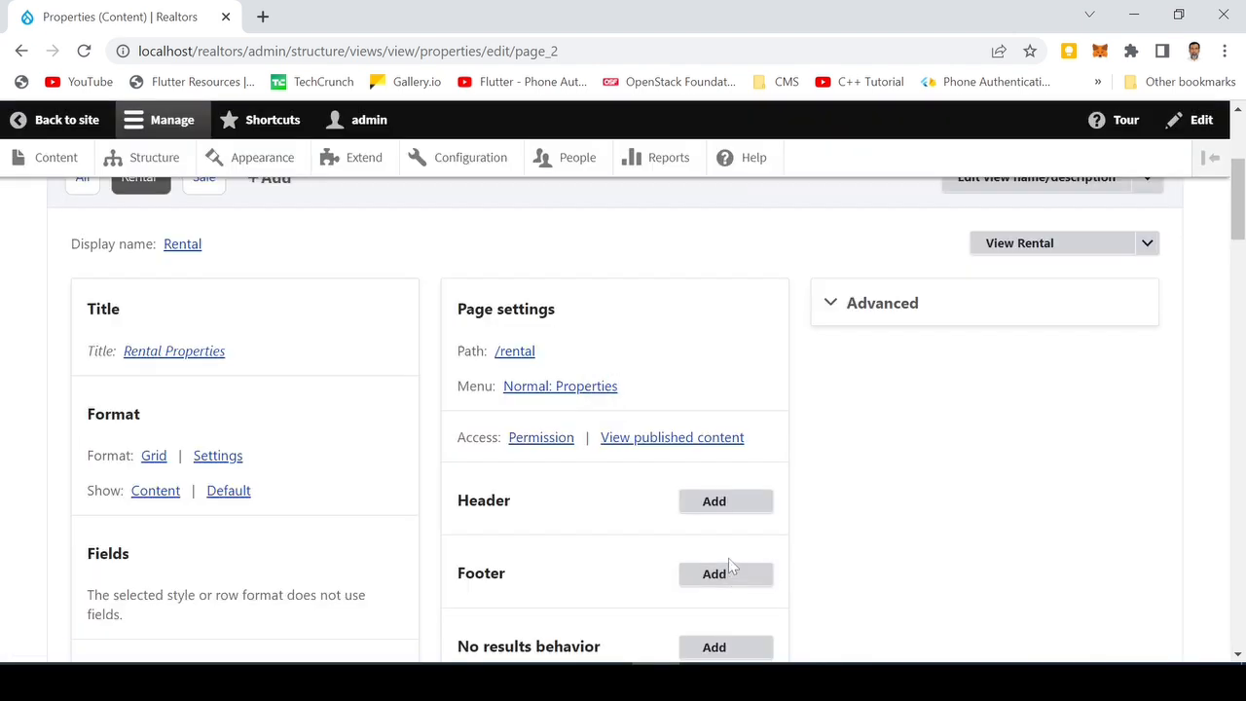
Step: Expand the Rental display's advanced settings and look through the available options
{"action": "scroll", "coordinate": [769, 541], "scroll_direction": "up", "scroll_amount": 2}
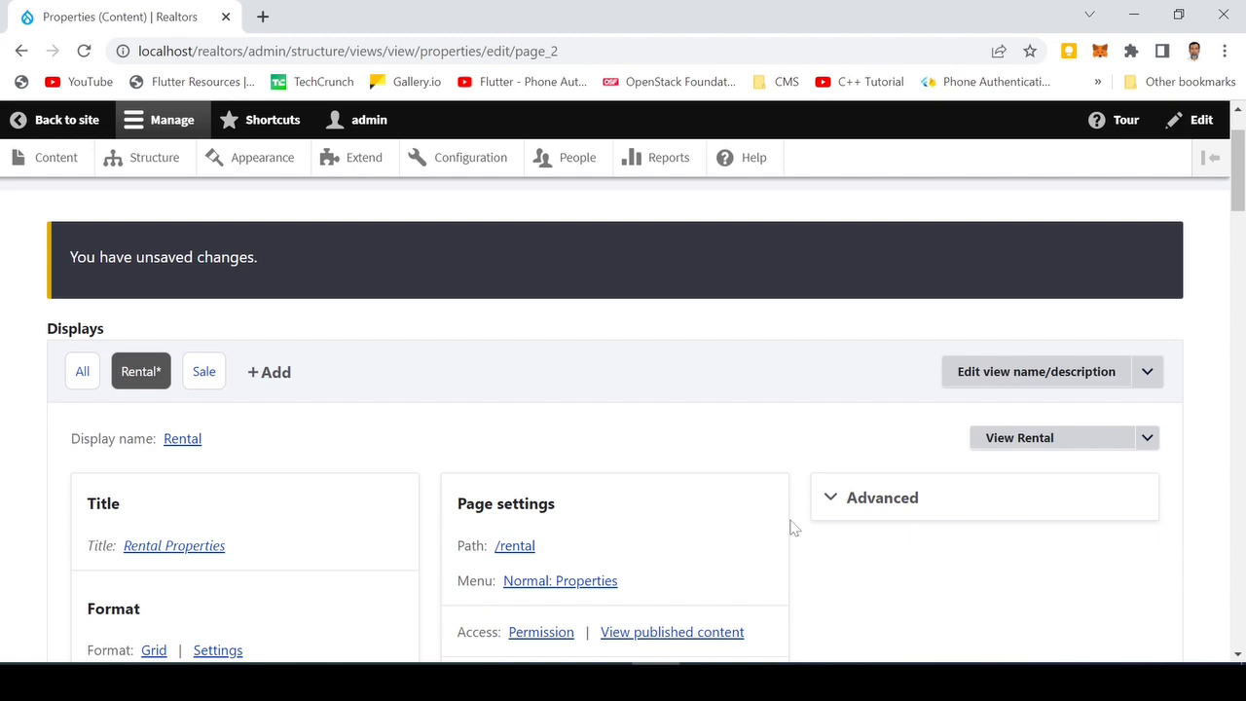
{"action": "left_click", "coordinate": [824, 503]}
{"action": "scroll", "coordinate": [808, 545], "scroll_direction": "down", "scroll_amount": 3}
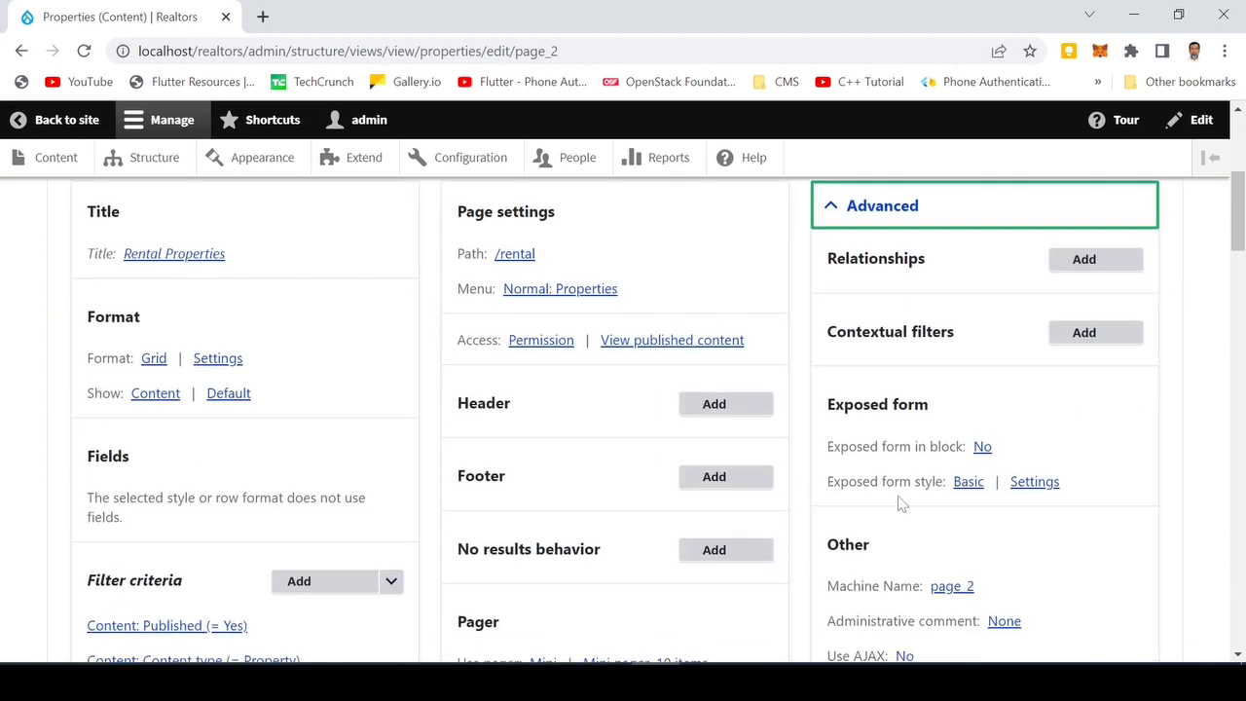
{"action": "scroll", "coordinate": [888, 503], "scroll_direction": "down", "scroll_amount": 2}
{"action": "scroll", "coordinate": [628, 497], "scroll_direction": "up", "scroll_amount": 3}
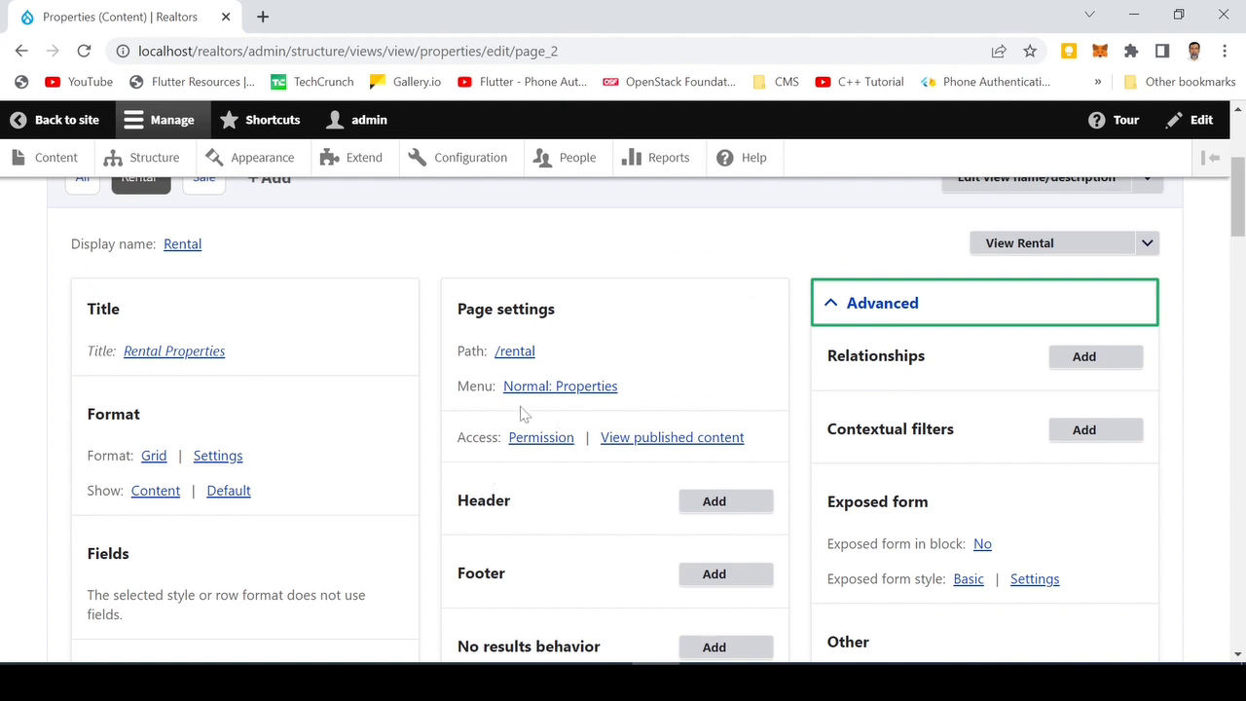
Step: Set the Rental display's menu link title to "Rental" and save the Properties view
{"action": "left_click", "coordinate": [545, 387]}
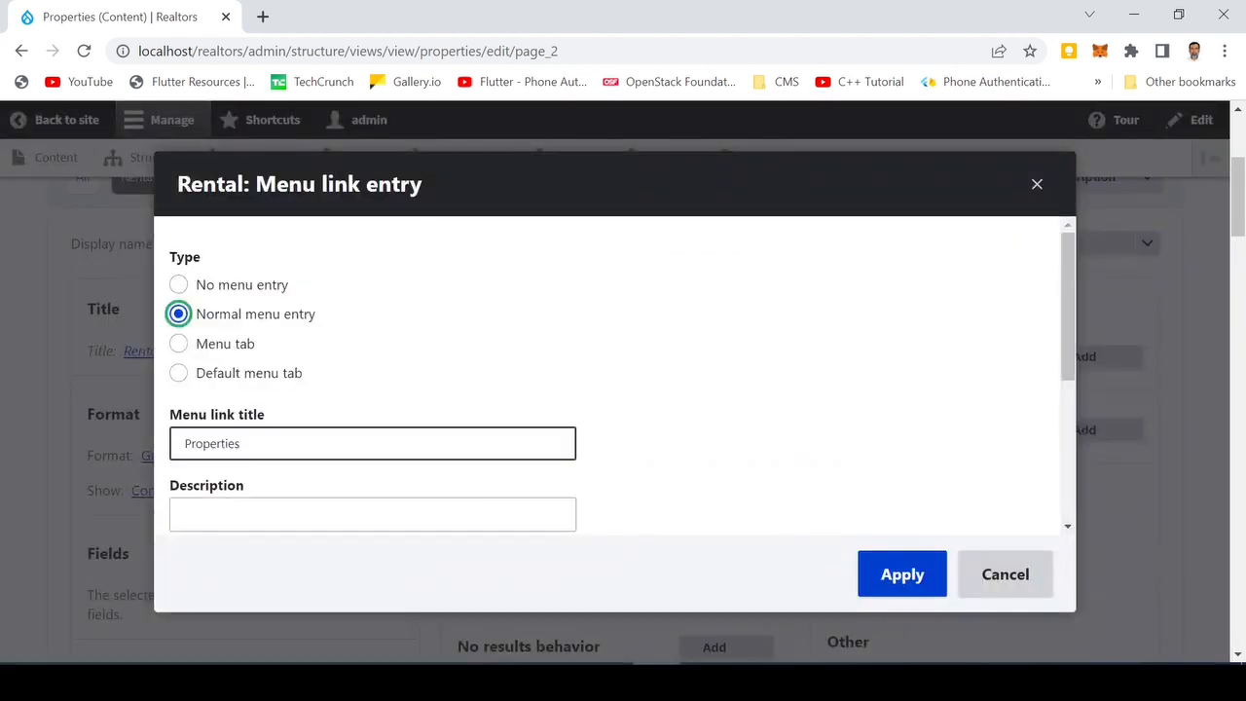
{"action": "key", "text": "Tab"}
{"action": "type", "text": "Re"}
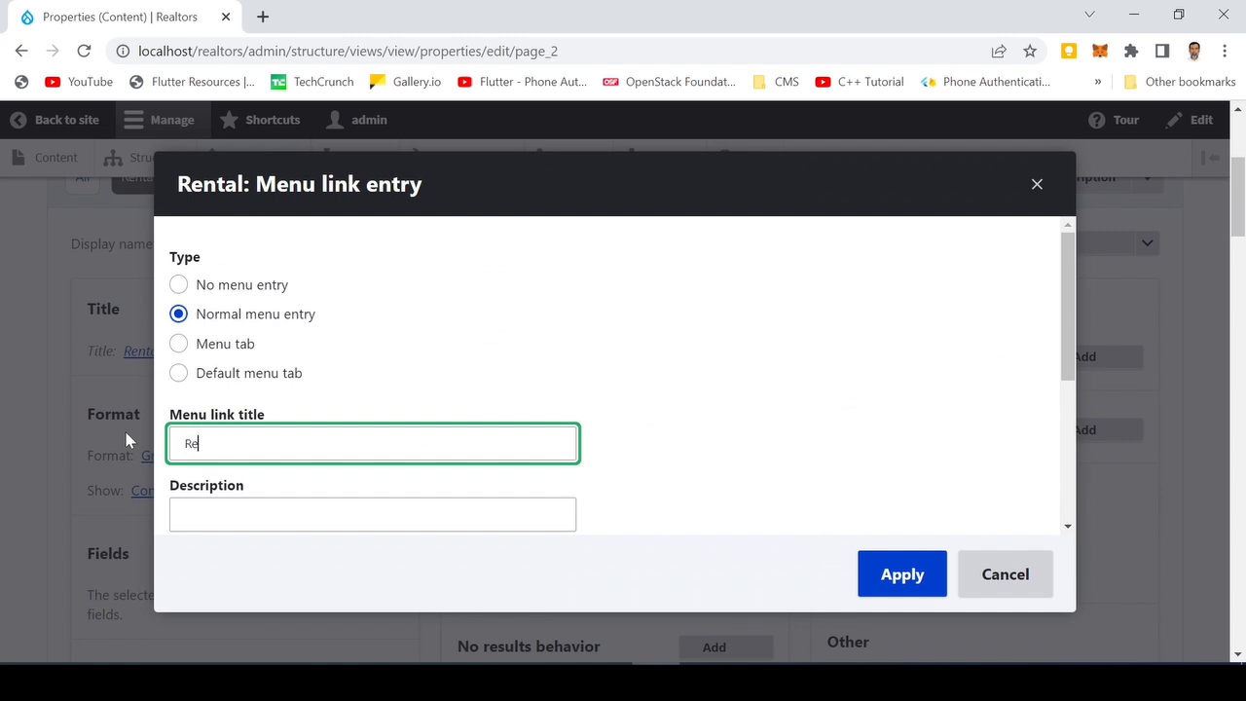
{"action": "left_click", "coordinate": [906, 579]}
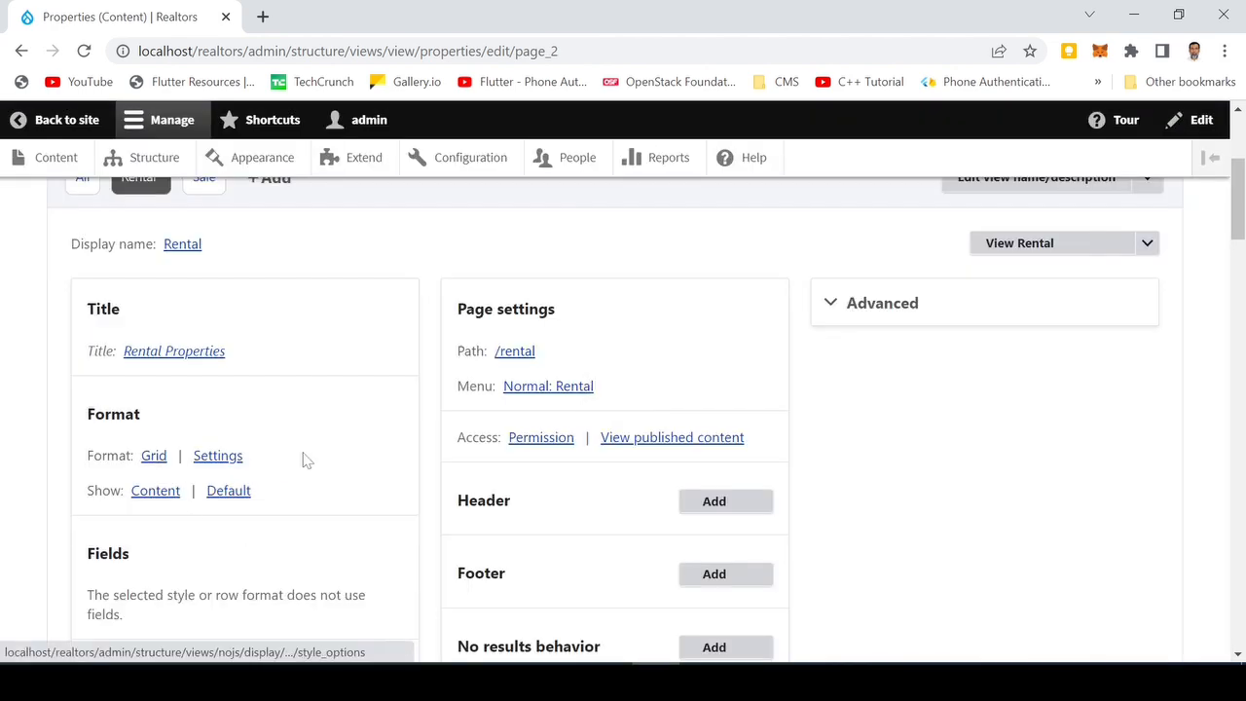
{"action": "scroll", "coordinate": [325, 460], "scroll_direction": "down", "scroll_amount": 1}
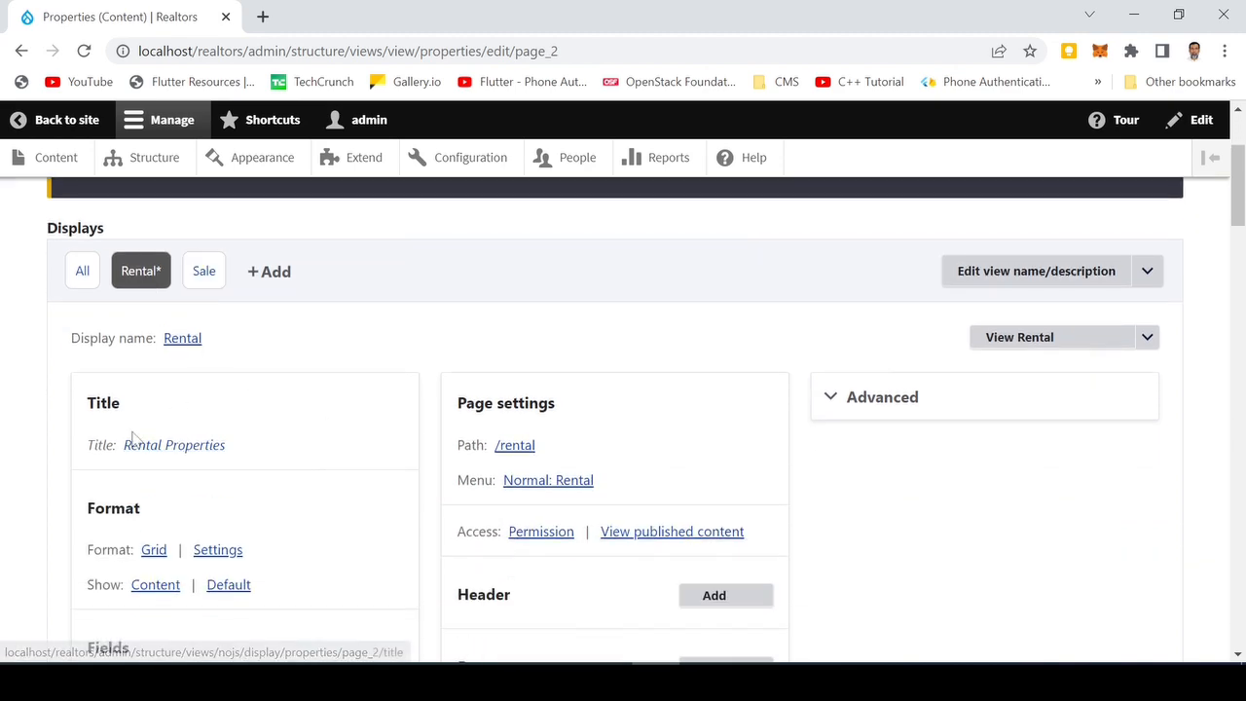
{"action": "scroll", "coordinate": [127, 467], "scroll_direction": "down", "scroll_amount": 8}
{"action": "left_click", "coordinate": [102, 244]}
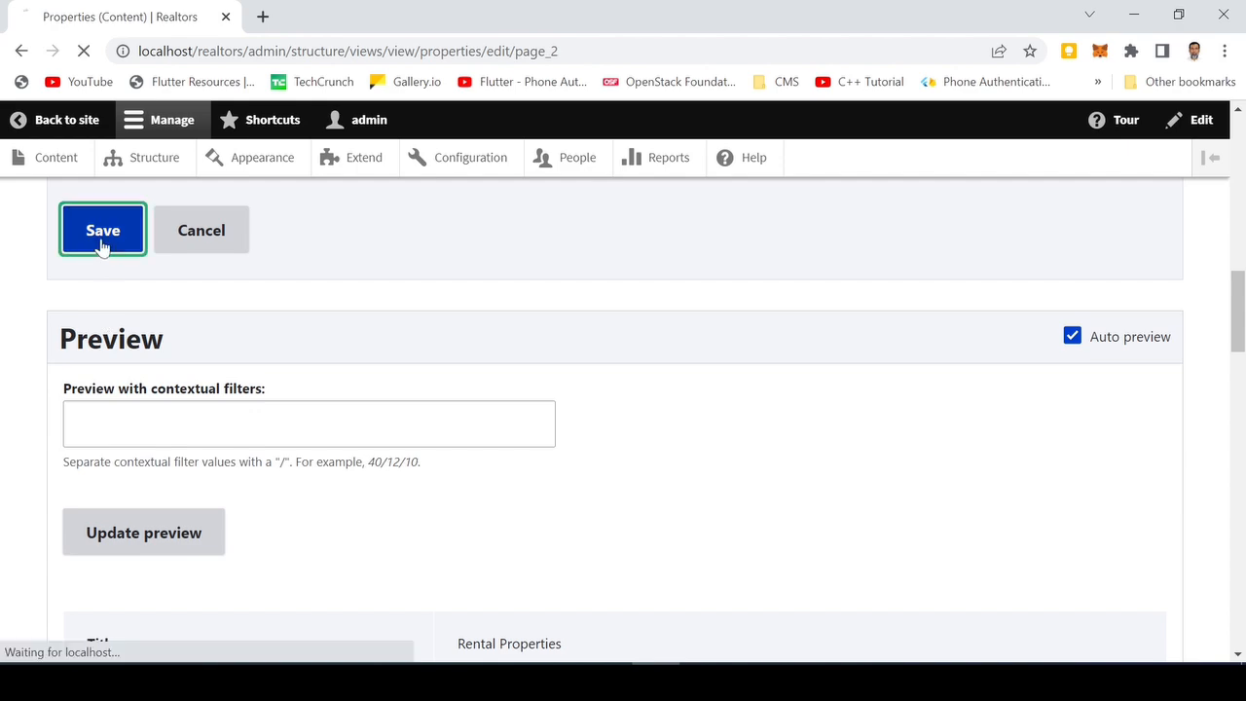
{"action": "scroll", "coordinate": [266, 407], "scroll_direction": "up", "scroll_amount": 4}
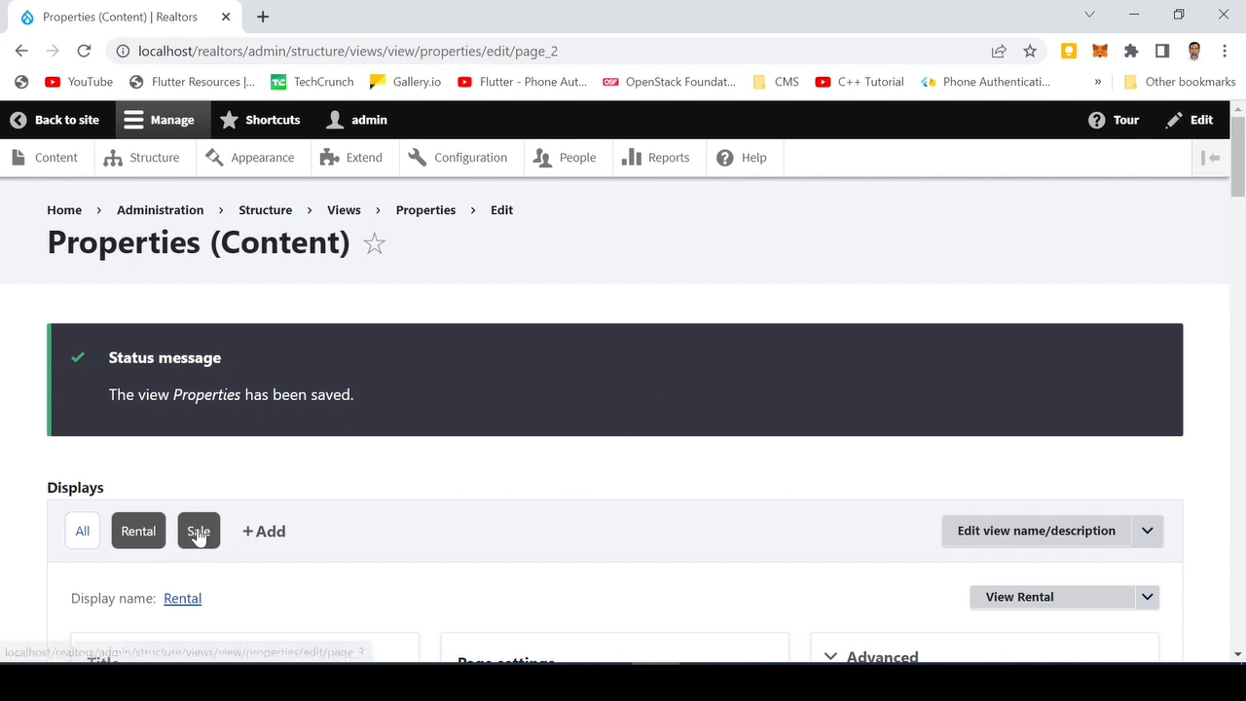
Step: Override the title of the view's Sale display for this page only, setting it to "For Sale"
{"action": "left_click", "coordinate": [198, 531]}
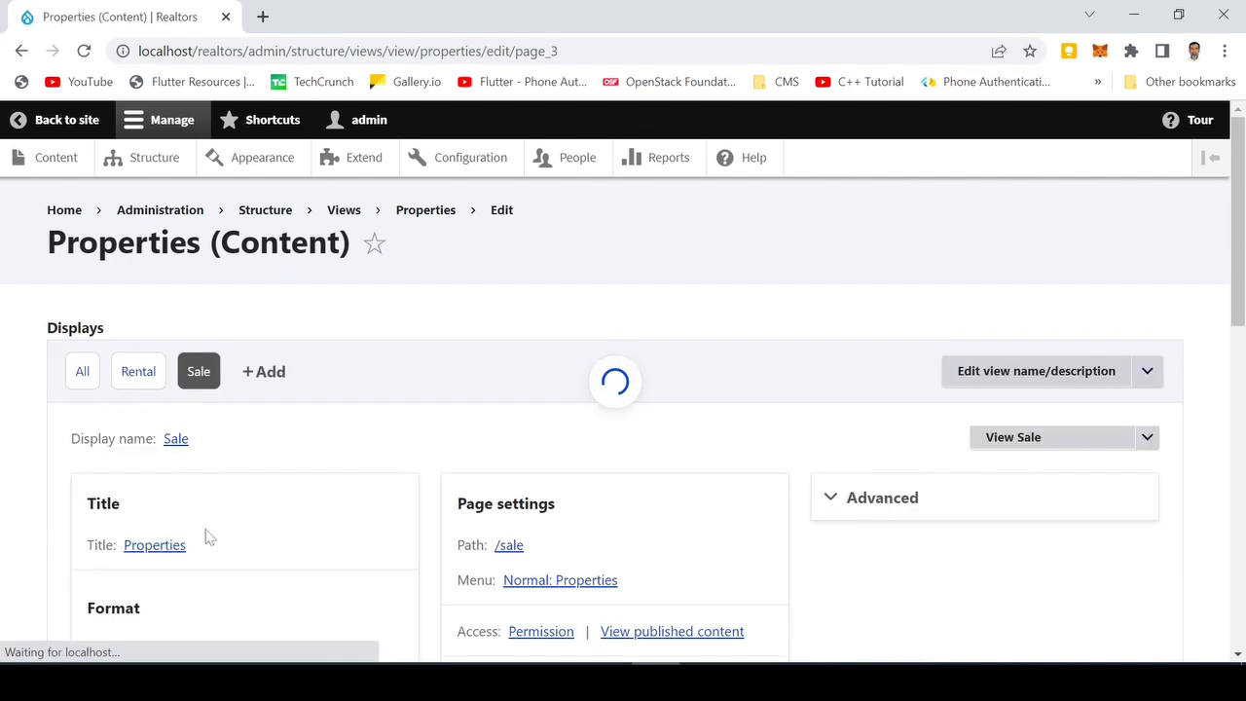
{"action": "left_click", "coordinate": [159, 548]}
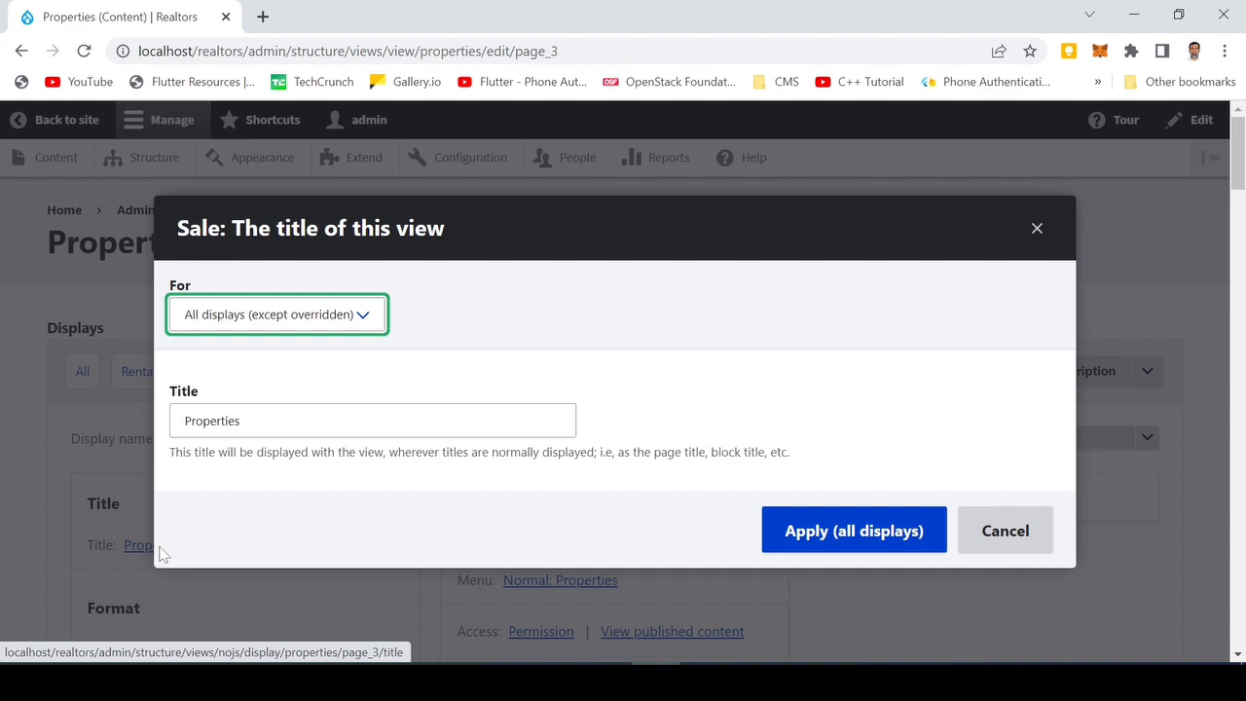
{"action": "left_click", "coordinate": [299, 314]}
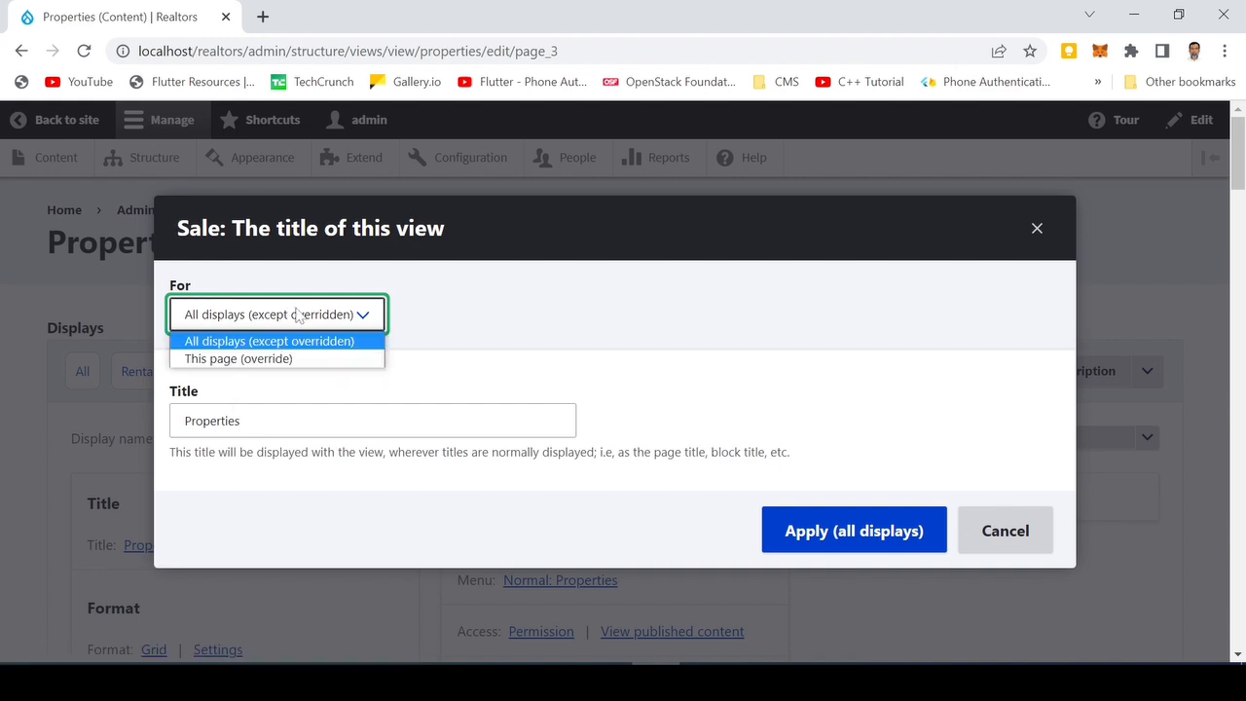
{"action": "left_click", "coordinate": [251, 360]}
{"action": "left_click_drag", "start_coordinate": [239, 421], "coordinate": [148, 430]}
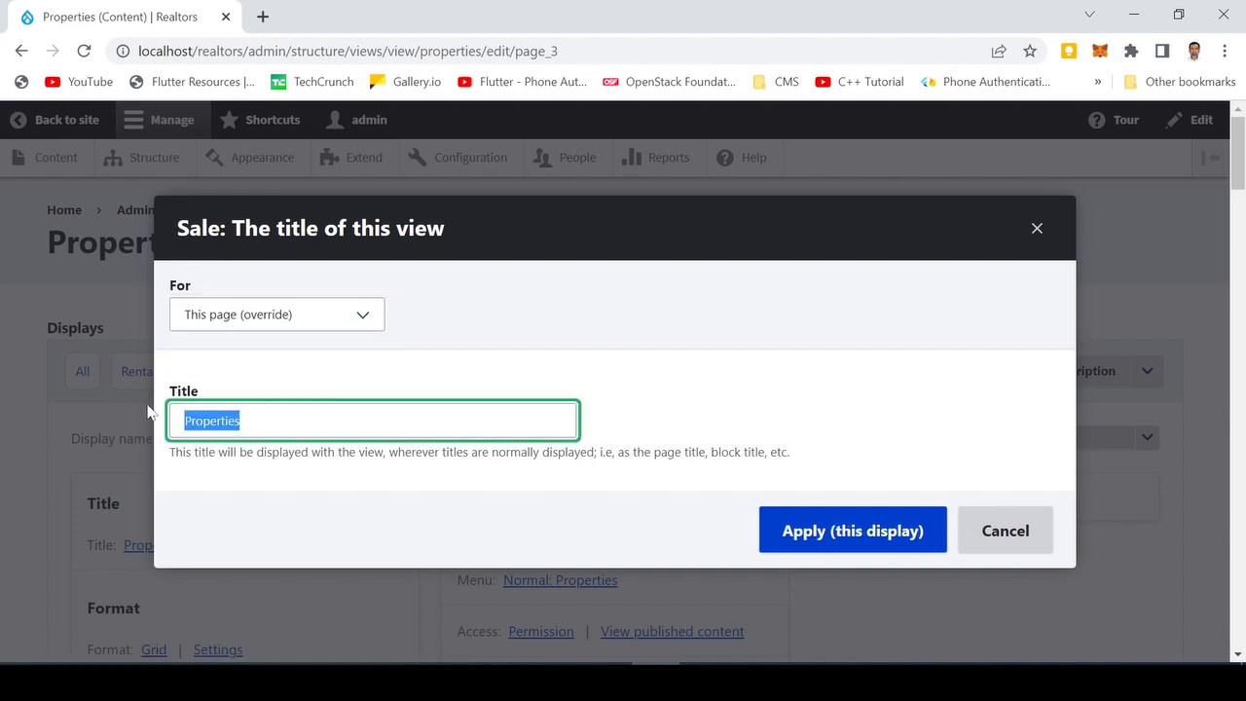
{"action": "type", "text": "For Sale"}
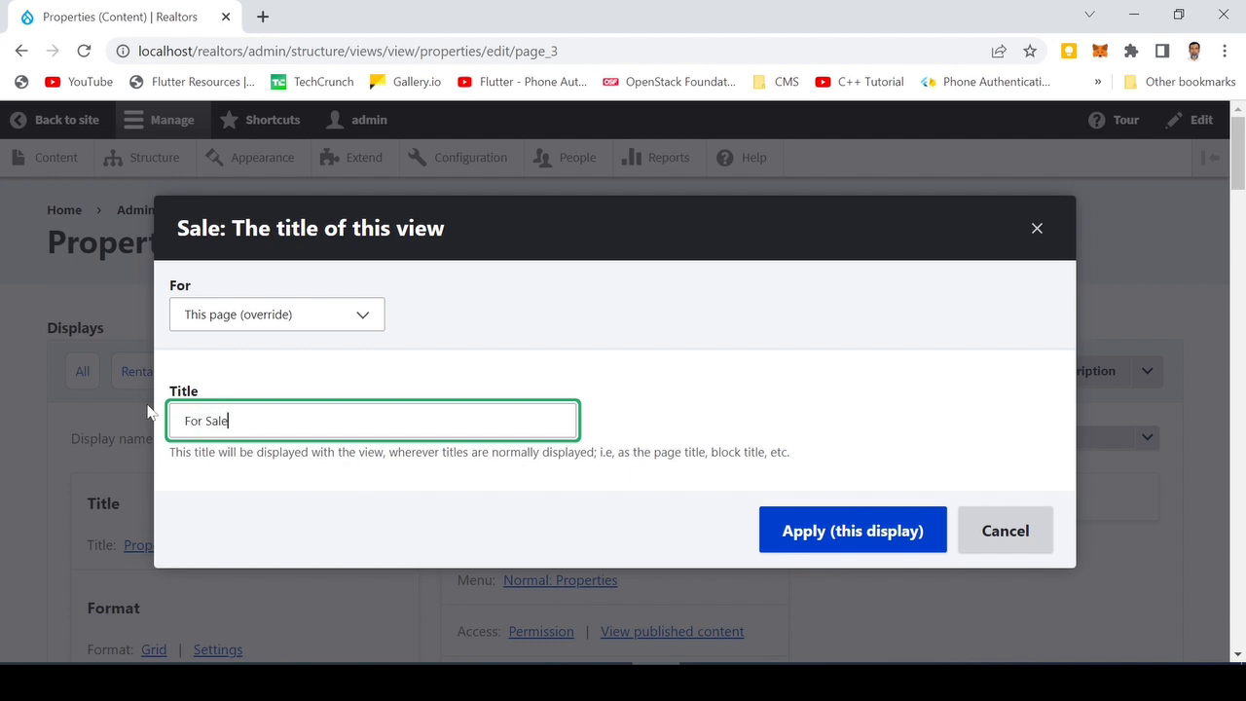
{"action": "left_click", "coordinate": [816, 538]}
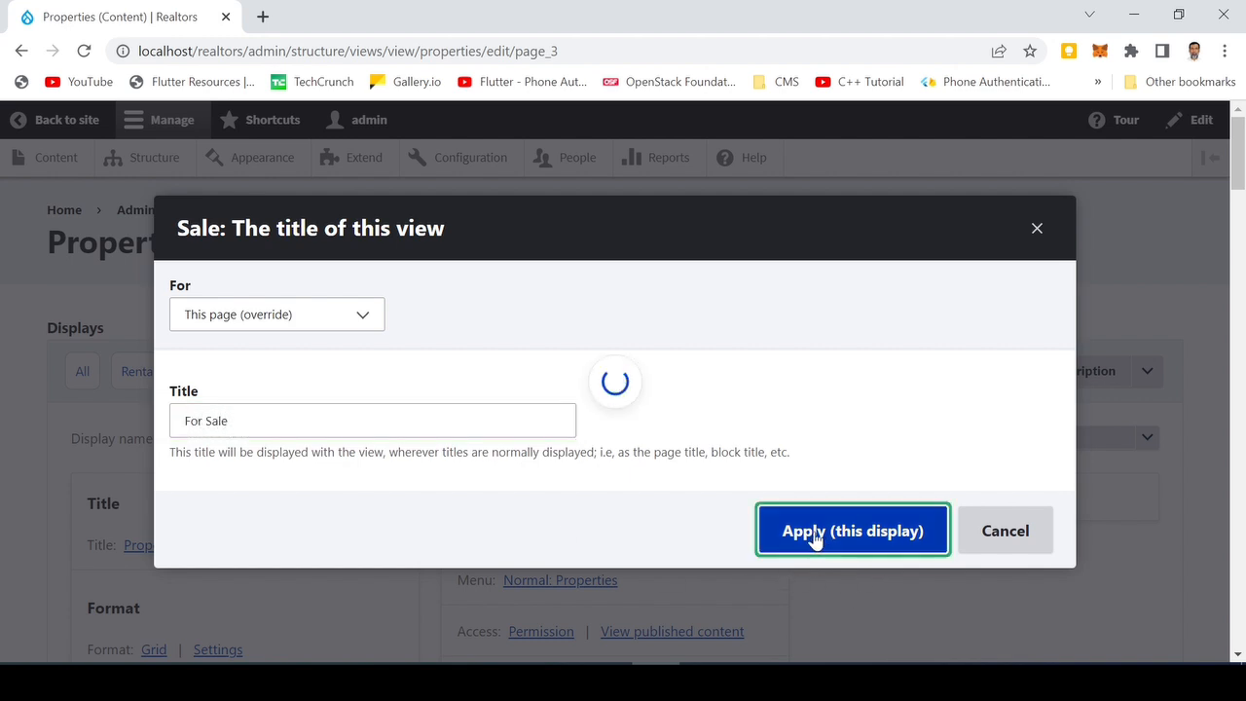
Step: Set the Sale display's menu link title to "Sale" and save the Properties view
{"action": "scroll", "coordinate": [539, 509], "scroll_direction": "down", "scroll_amount": 2}
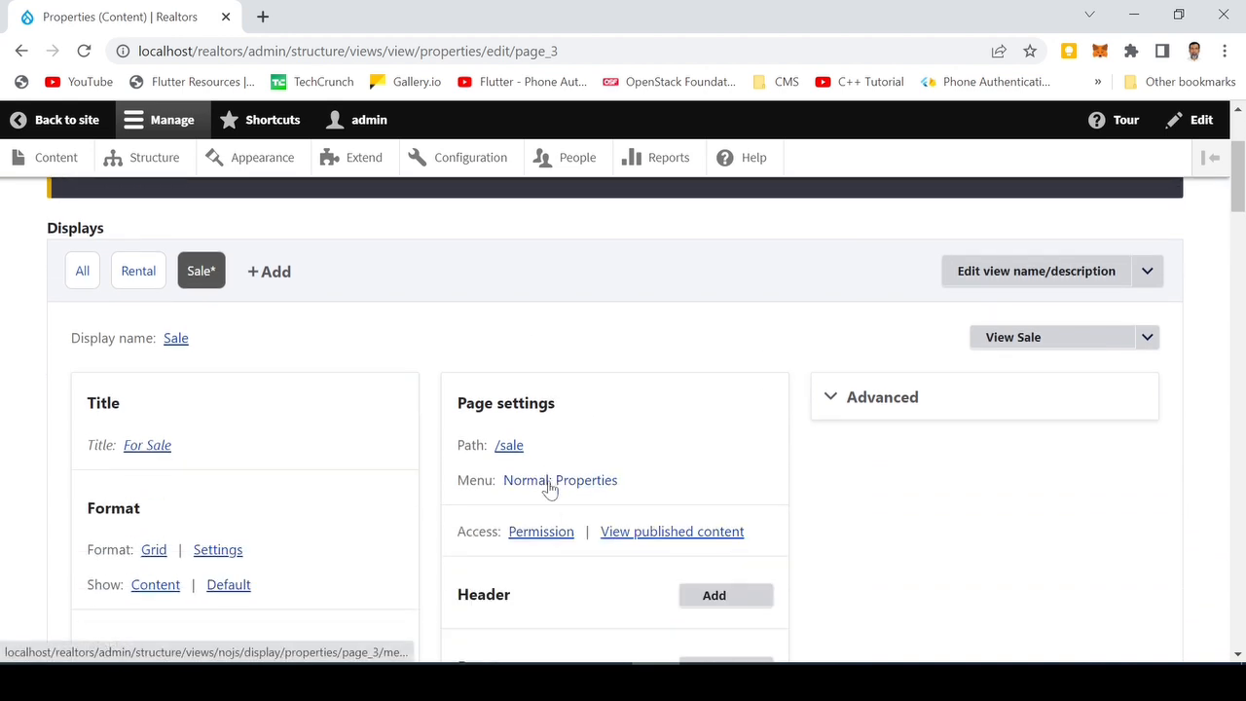
{"action": "left_click", "coordinate": [550, 487]}
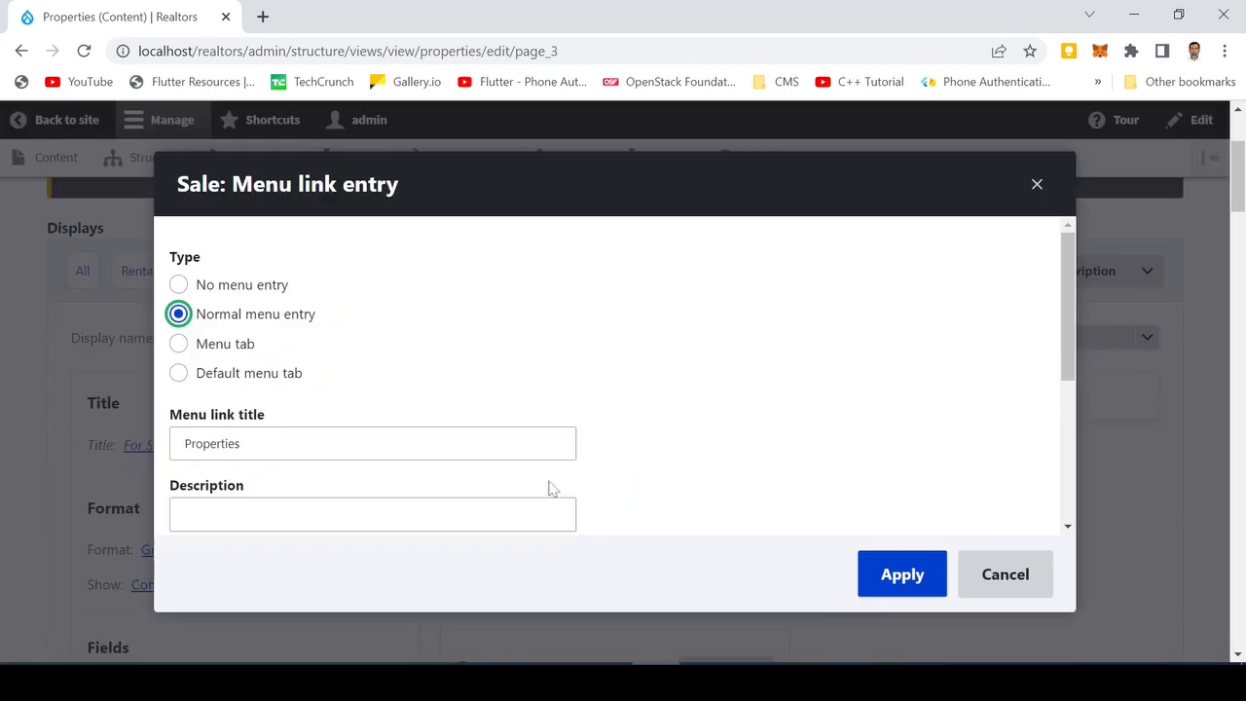
{"action": "key", "text": "Tab"}
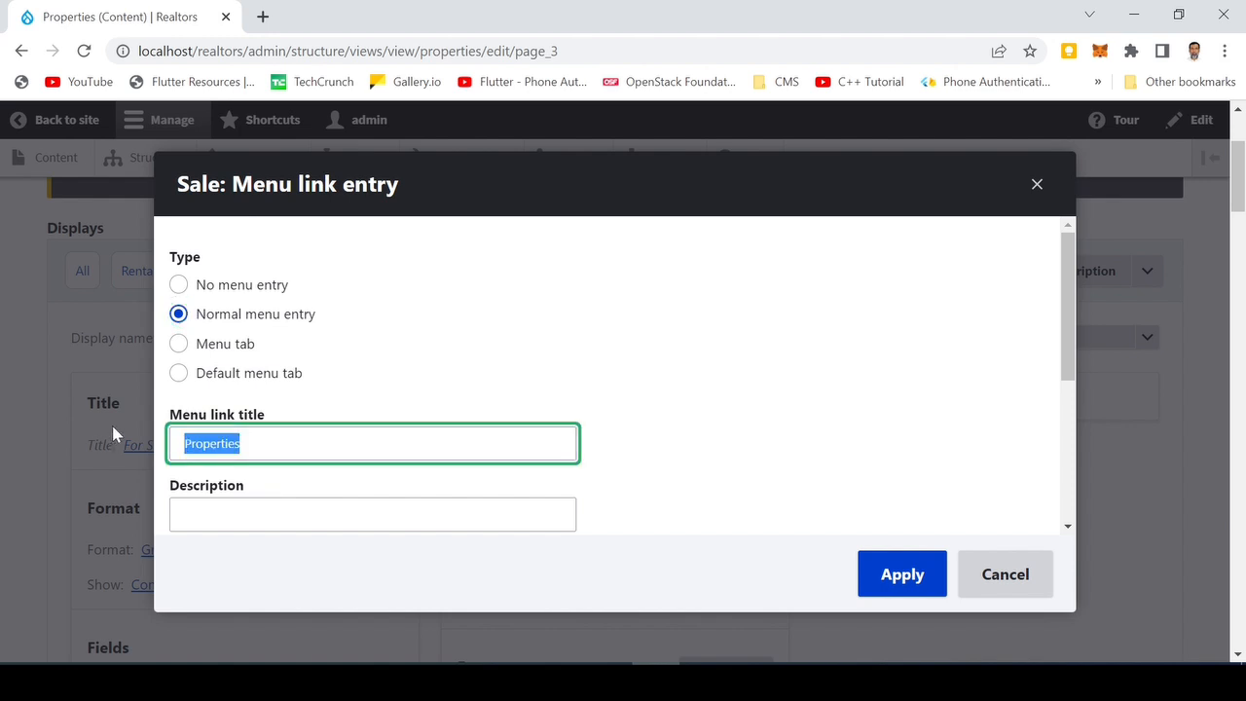
{"action": "type", "text": "Sale"}
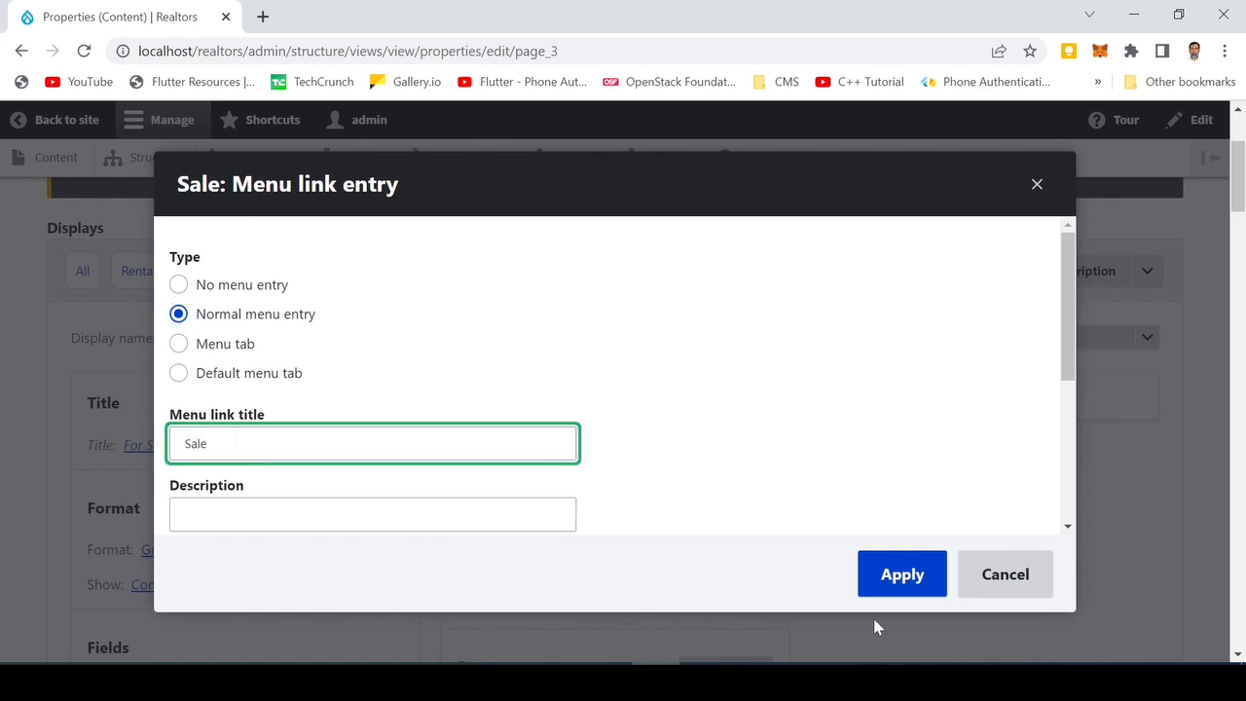
{"action": "left_click", "coordinate": [901, 577]}
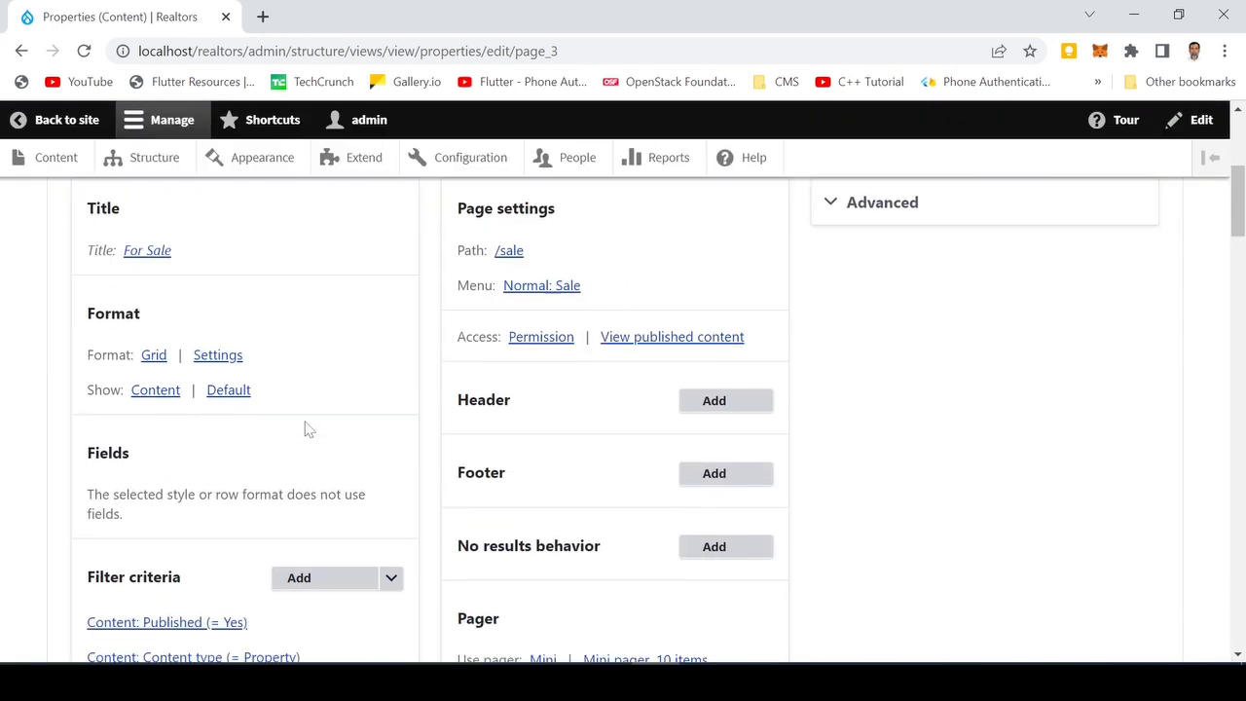
{"action": "scroll", "coordinate": [306, 430], "scroll_direction": "down", "scroll_amount": 6}
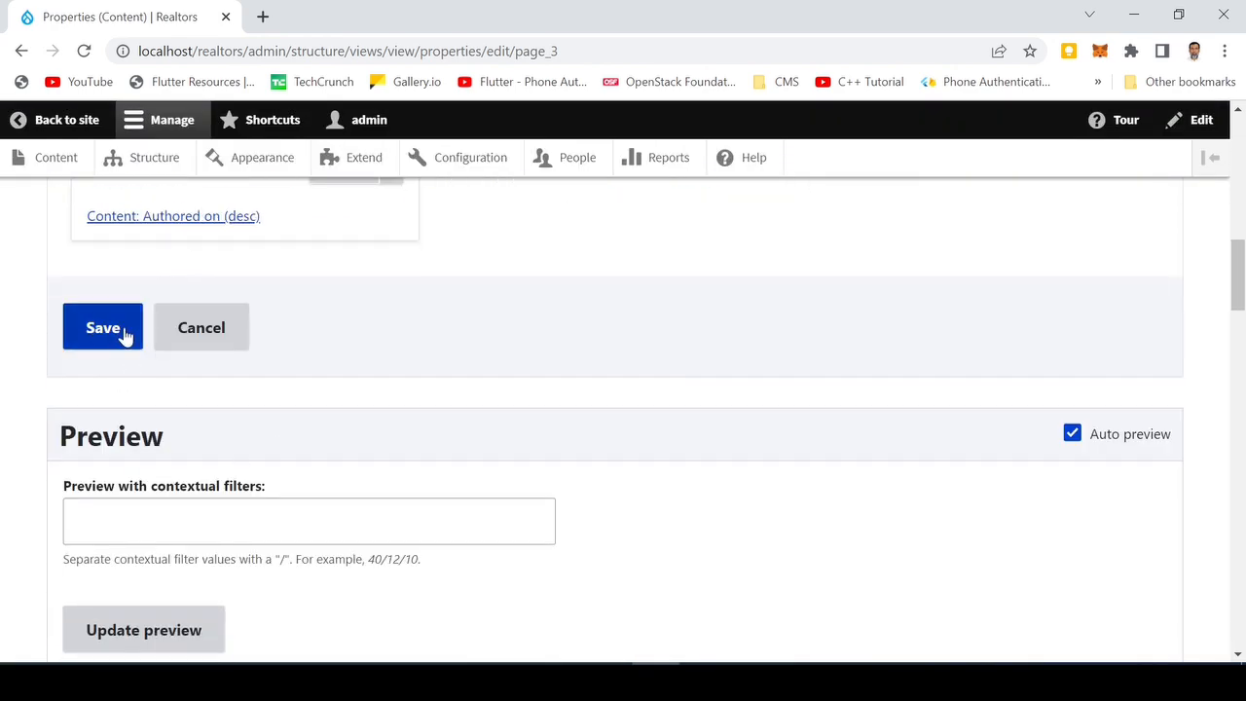
{"action": "left_click", "coordinate": [103, 329]}
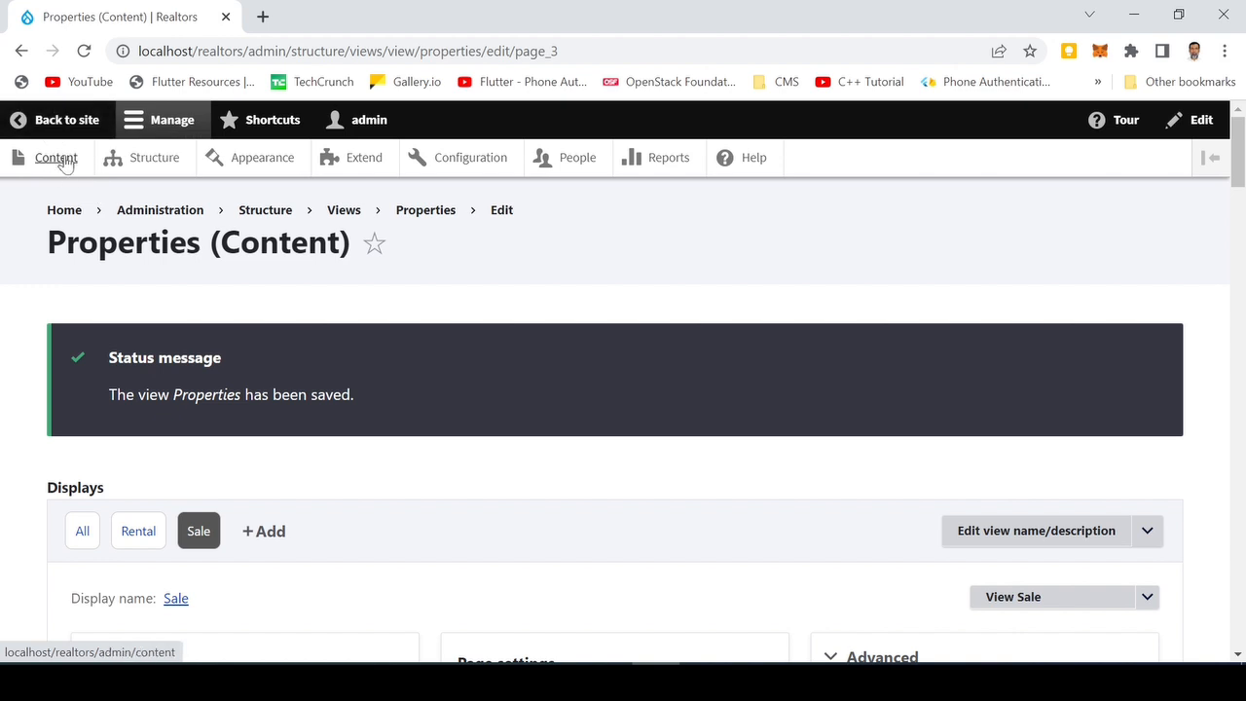
Step: Return to the site, open its Main navigation menu for editing and check the operations offered for the Home and Contacts links
{"action": "left_click", "coordinate": [62, 126]}
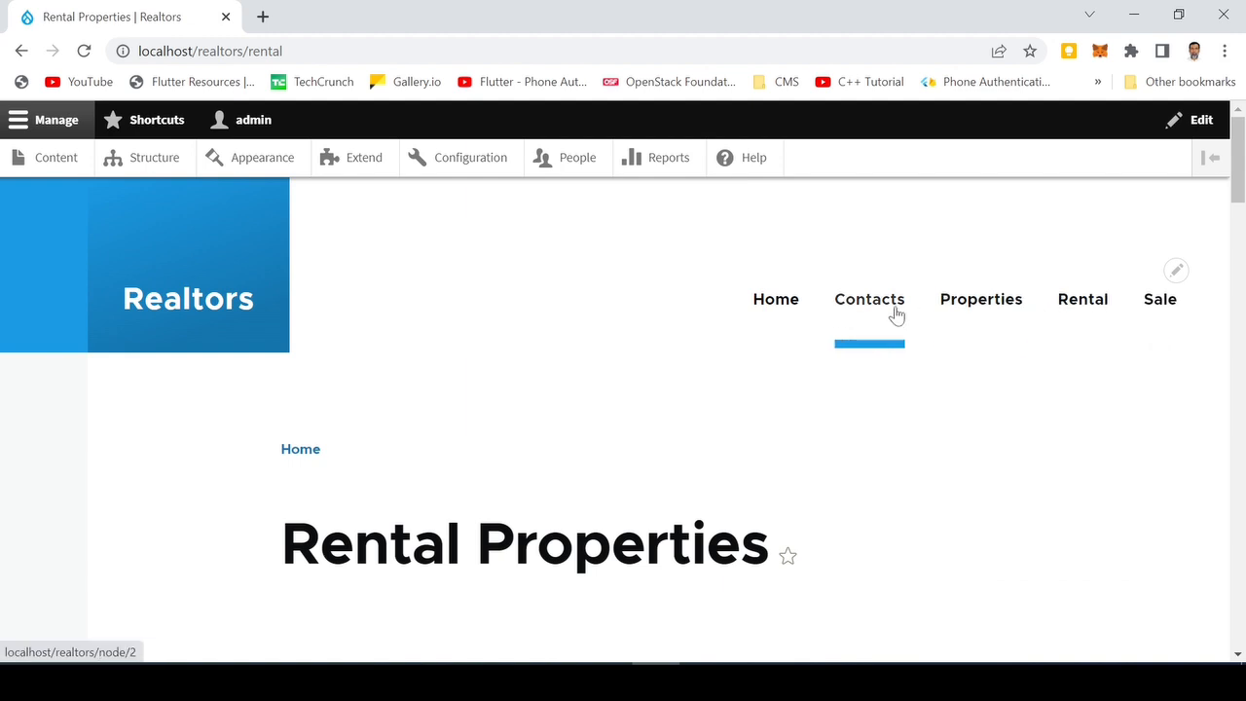
{"action": "left_click", "coordinate": [1176, 274]}
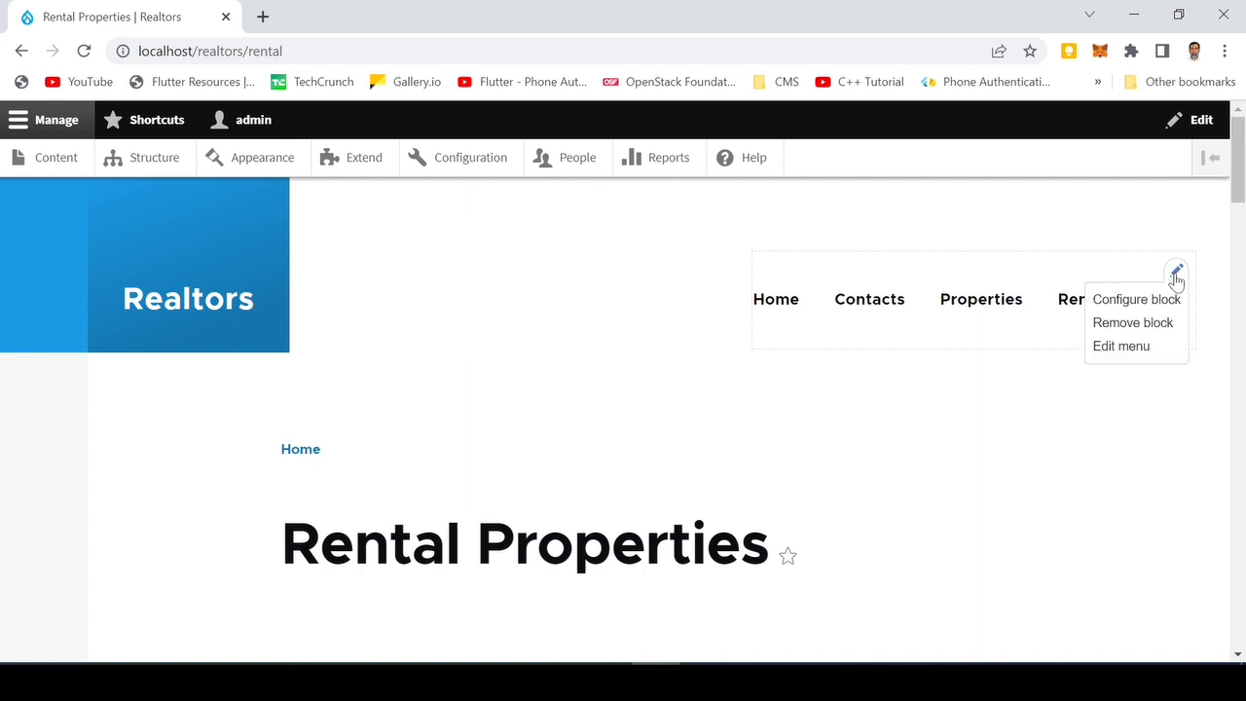
{"action": "left_click", "coordinate": [1118, 349]}
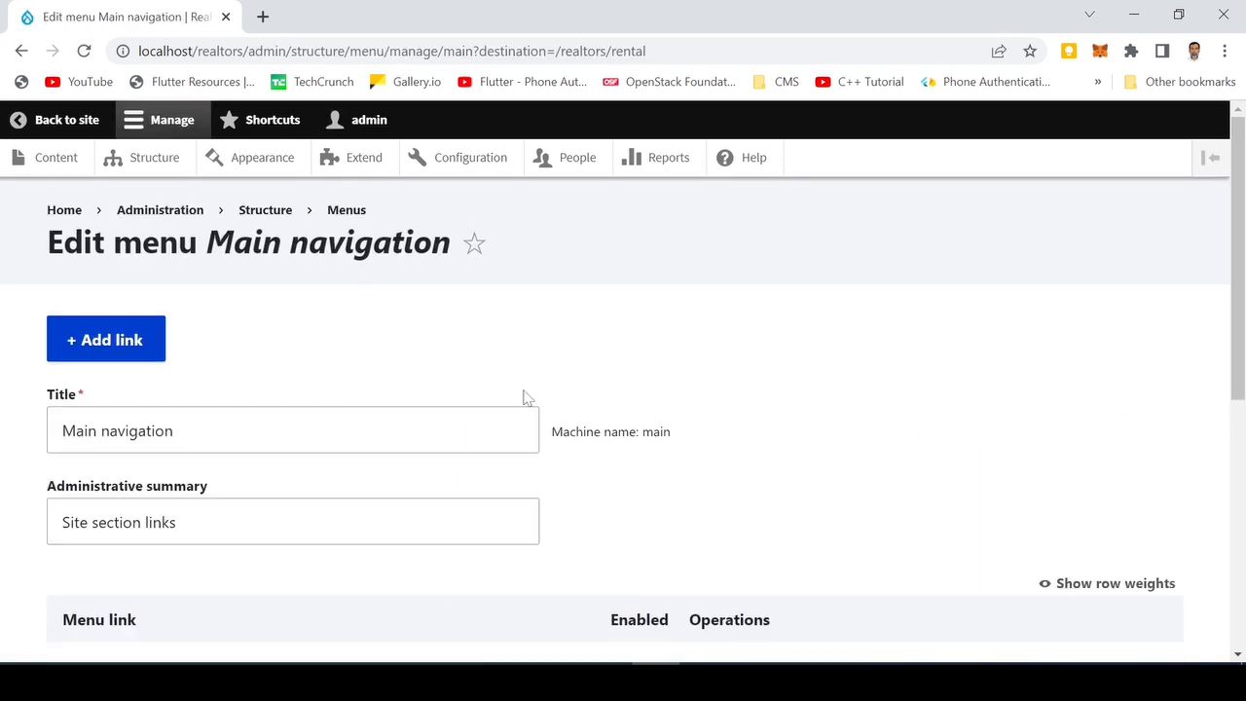
{"action": "scroll", "coordinate": [370, 397], "scroll_direction": "down", "scroll_amount": 2}
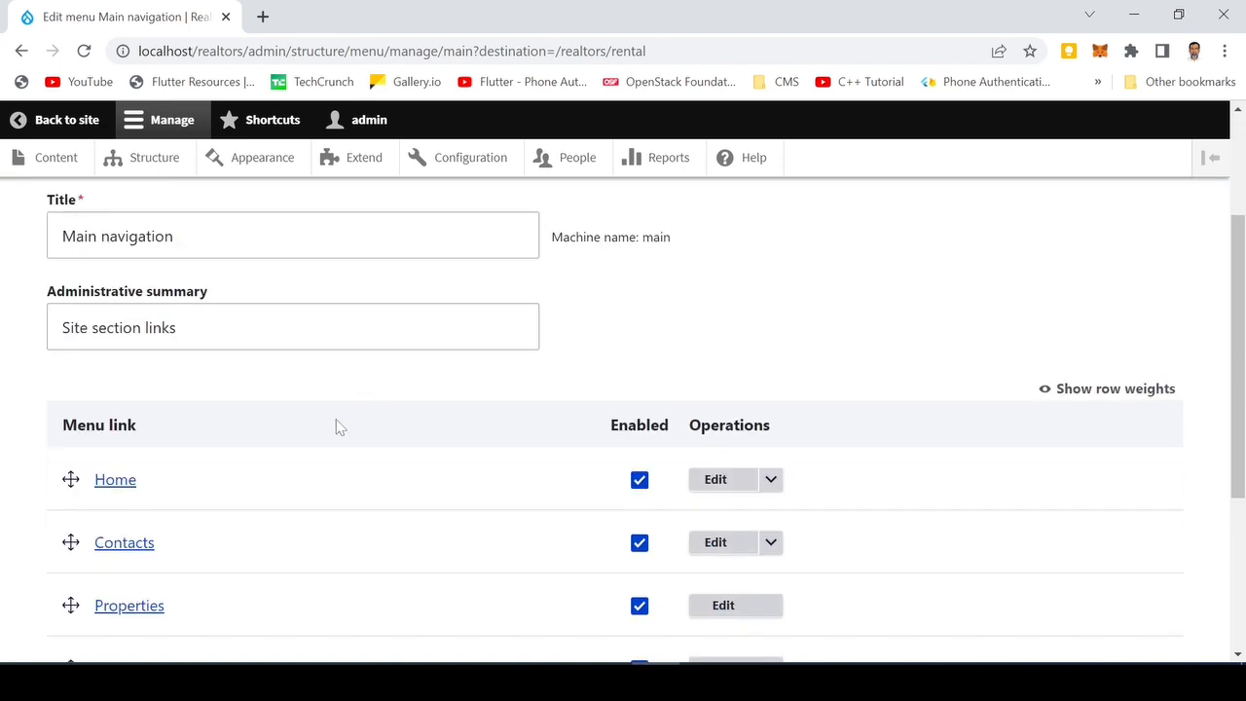
{"action": "left_click", "coordinate": [770, 479]}
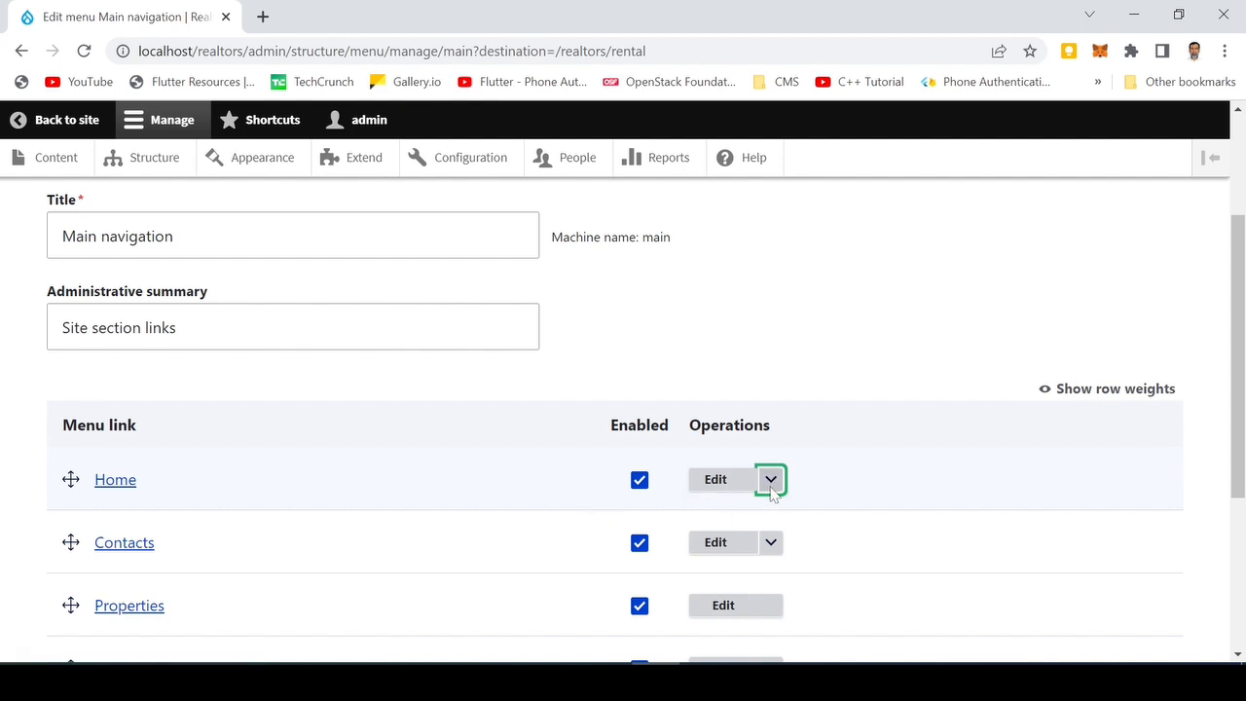
{"action": "left_click", "coordinate": [770, 479]}
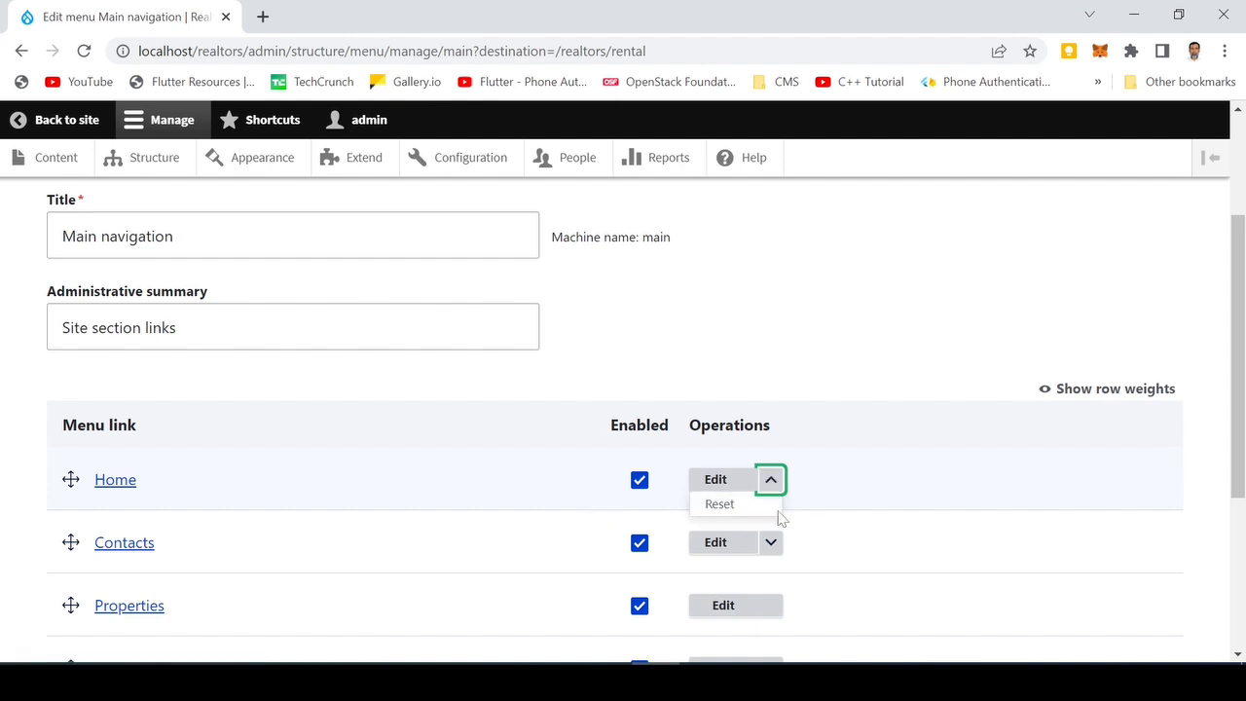
{"action": "left_click", "coordinate": [772, 544]}
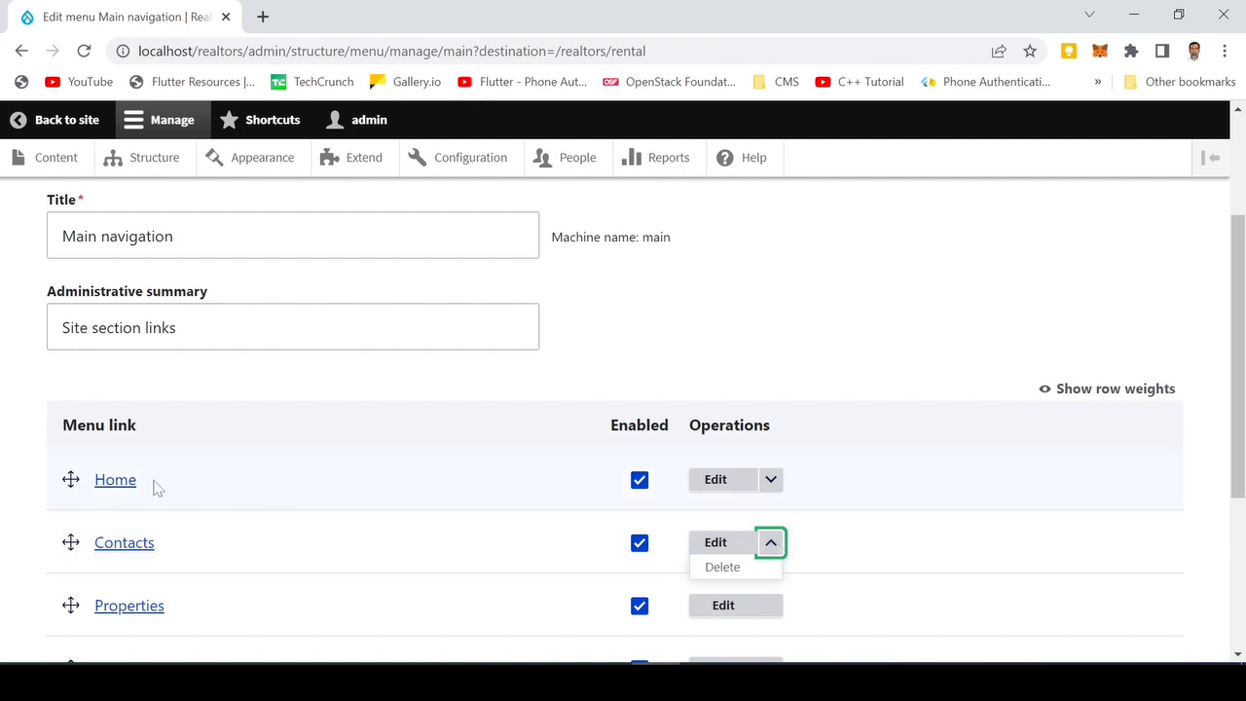
Step: Reorder the Main navigation links to Properties, Rental, Sale, Contacts, Home and save the menu
{"action": "left_click_drag", "start_coordinate": [70, 606], "coordinate": [69, 478]}
{"action": "scroll", "coordinate": [121, 496], "scroll_direction": "down", "scroll_amount": 3}
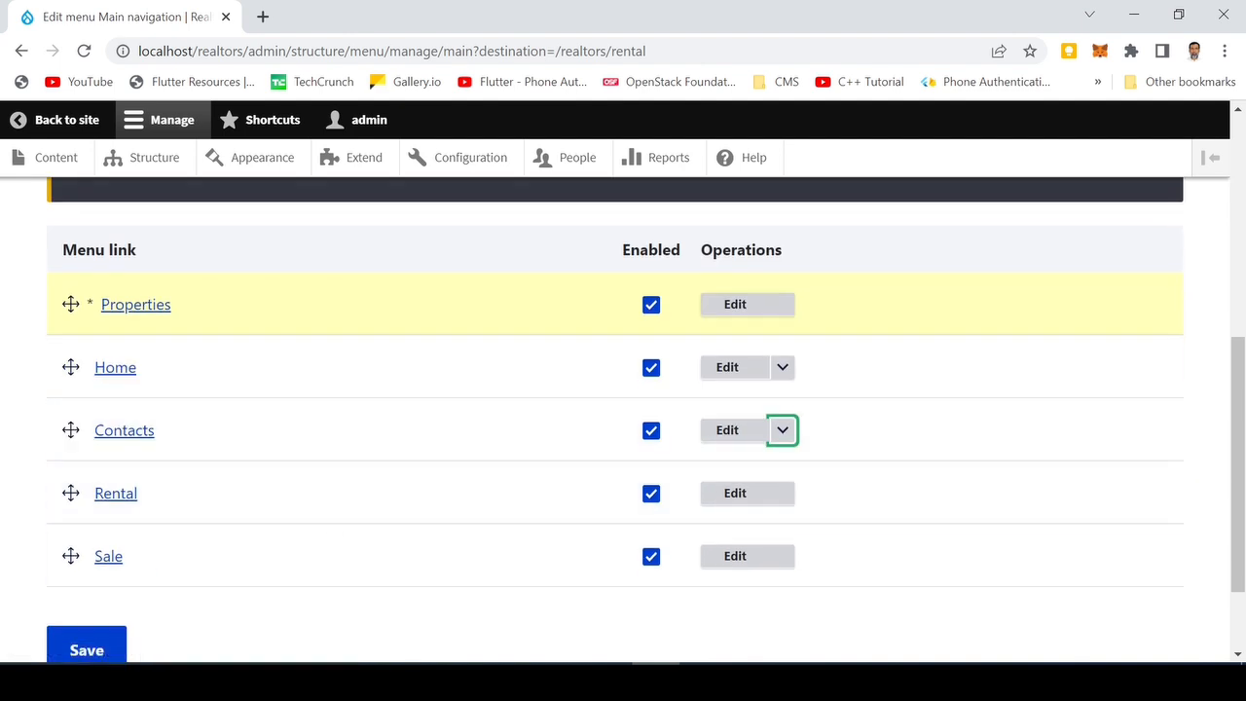
{"action": "left_click", "coordinate": [461, 681]}
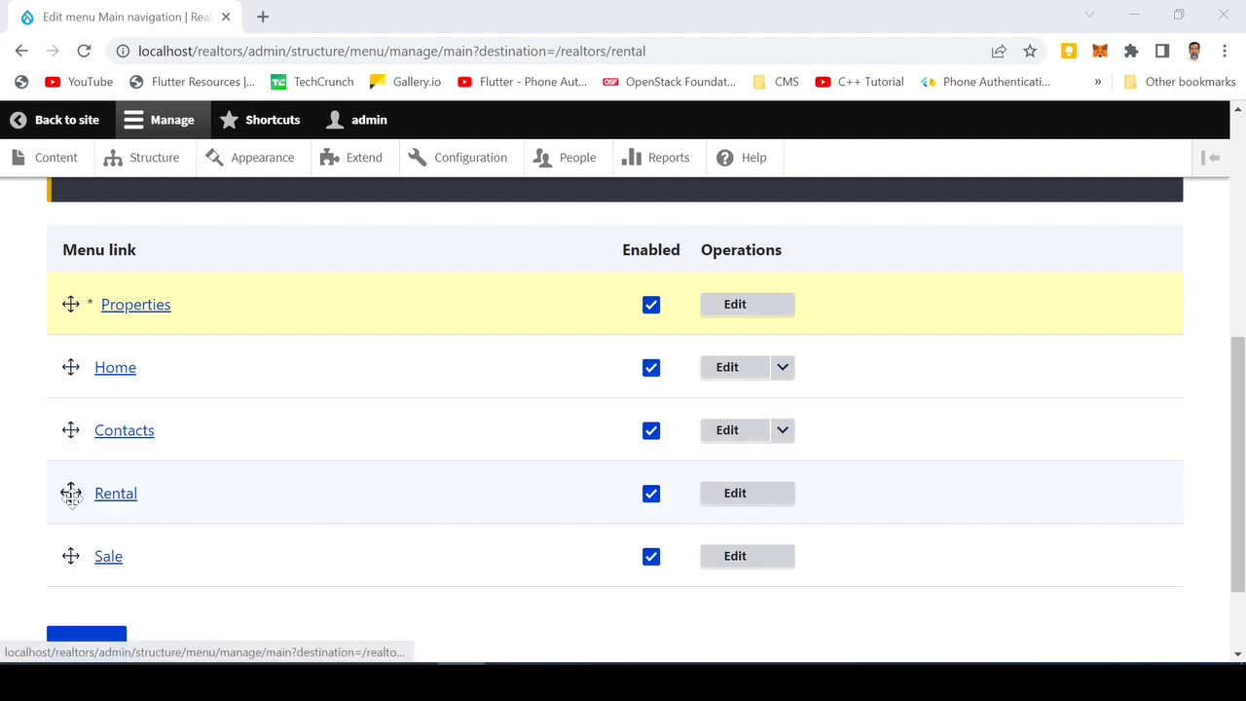
{"action": "left_click_drag", "start_coordinate": [70, 493], "coordinate": [68, 384]}
{"action": "left_click_drag", "start_coordinate": [69, 555], "coordinate": [70, 430]}
{"action": "left_click_drag", "start_coordinate": [71, 493], "coordinate": [71, 554]}
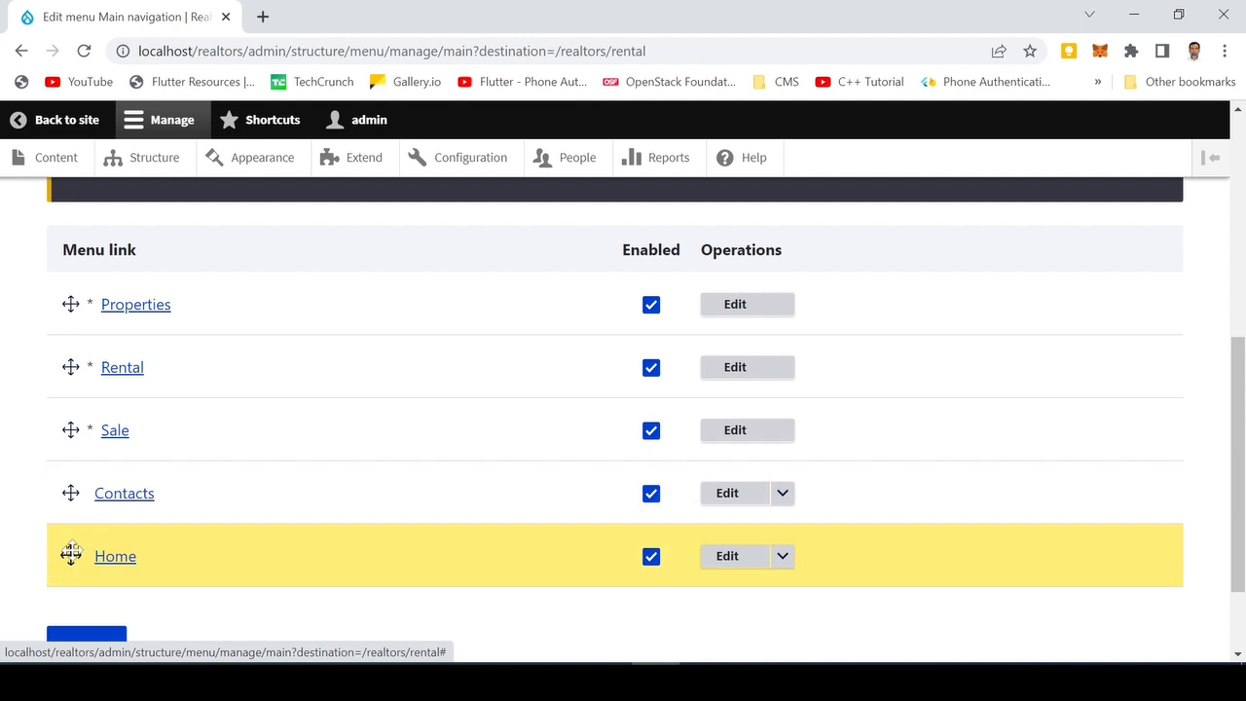
{"action": "scroll", "coordinate": [171, 547], "scroll_direction": "down", "scroll_amount": 2}
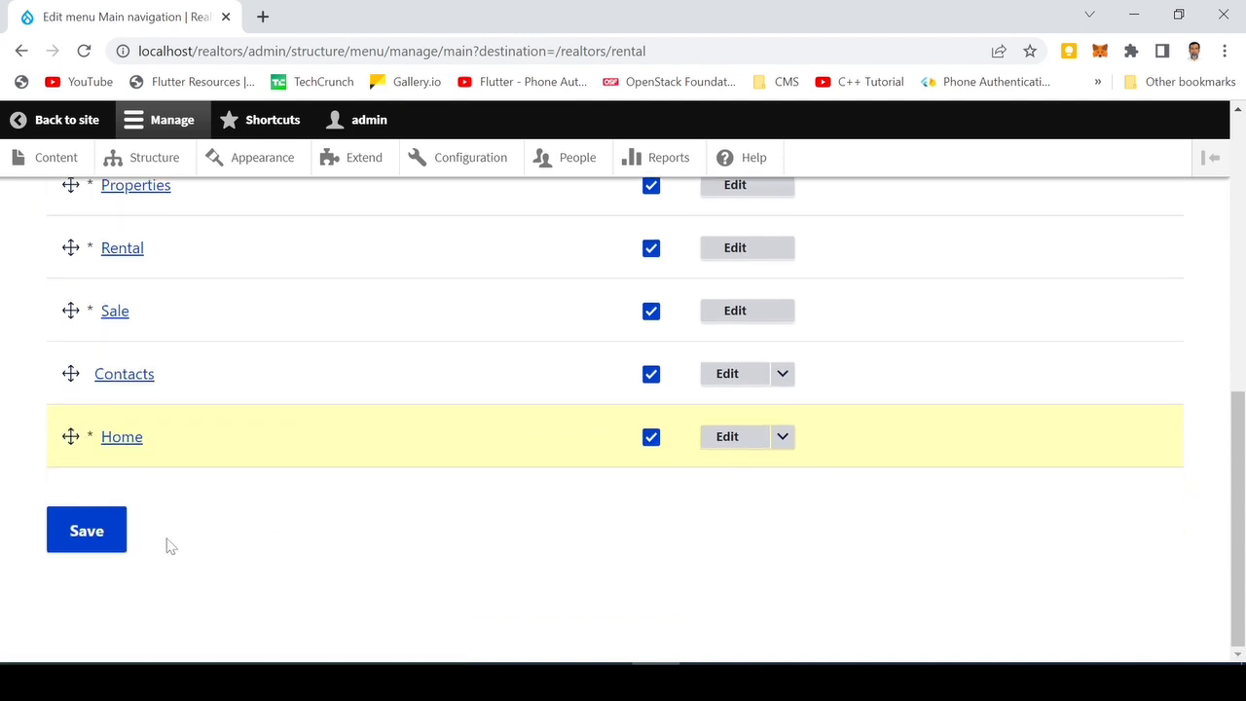
{"action": "left_click", "coordinate": [74, 543]}
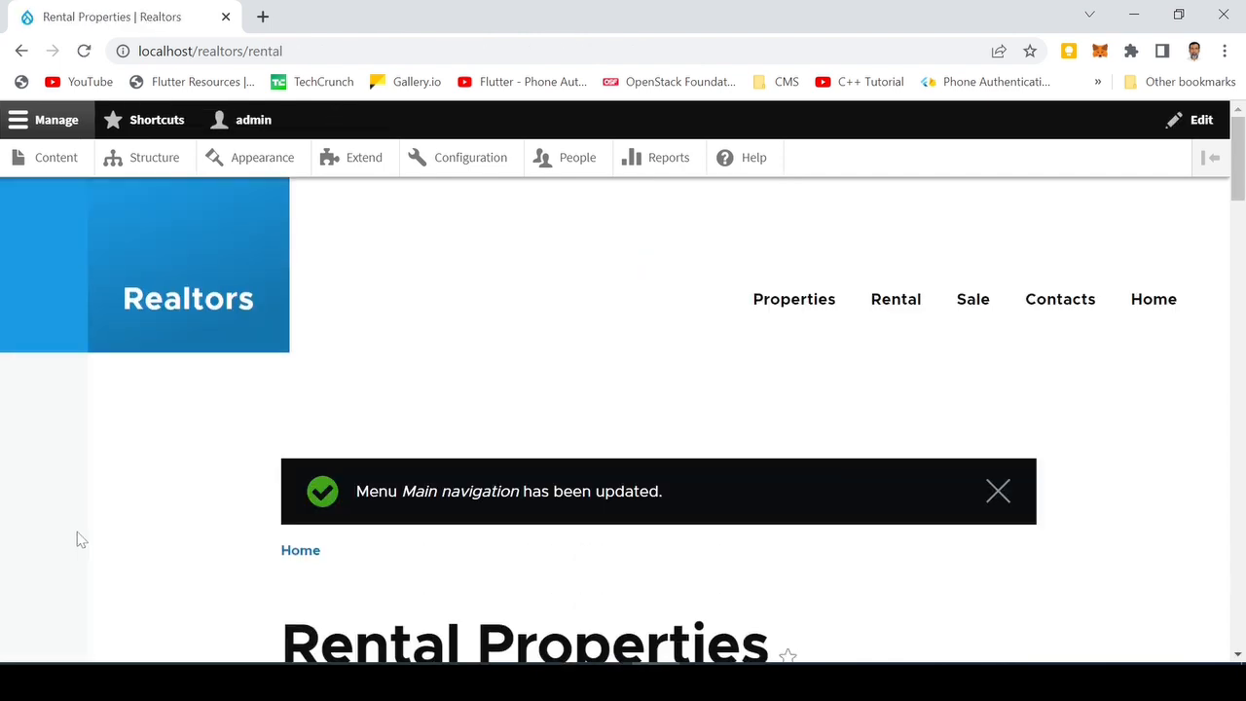
Step: Open the site's front page and look through the whole property listing and the header navigation
{"action": "left_click", "coordinate": [181, 310]}
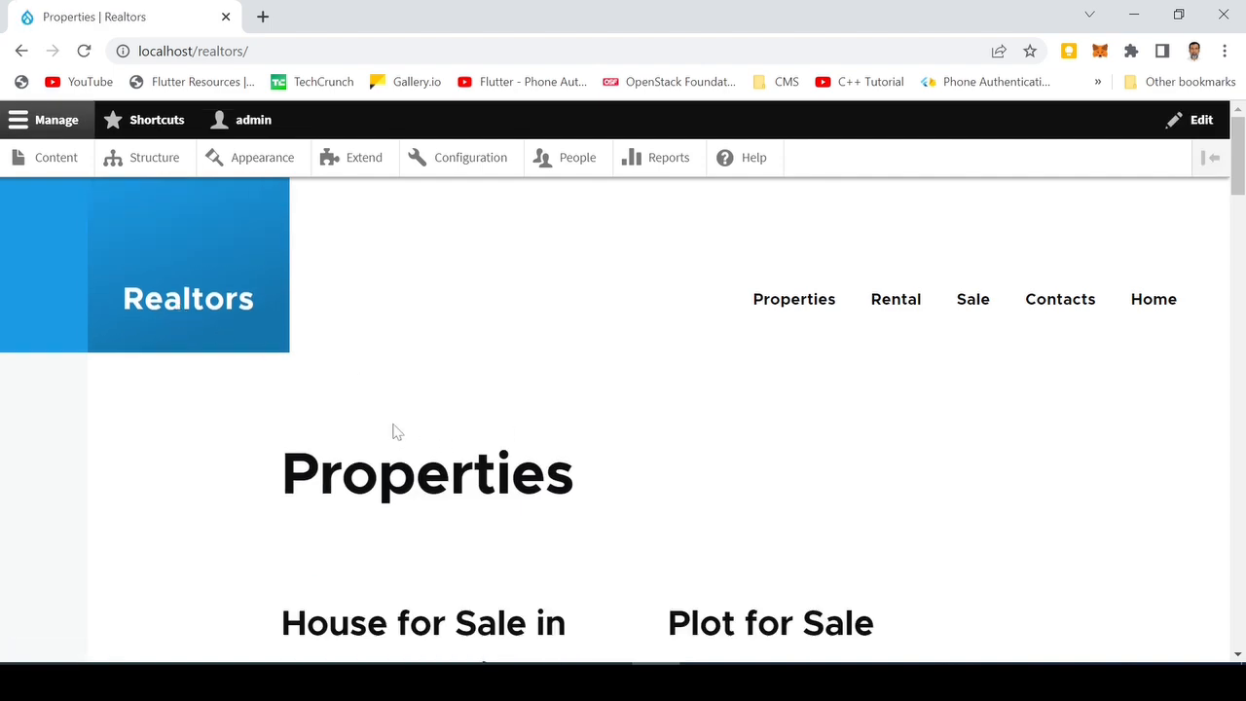
{"action": "scroll", "coordinate": [379, 435], "scroll_direction": "down", "scroll_amount": 10}
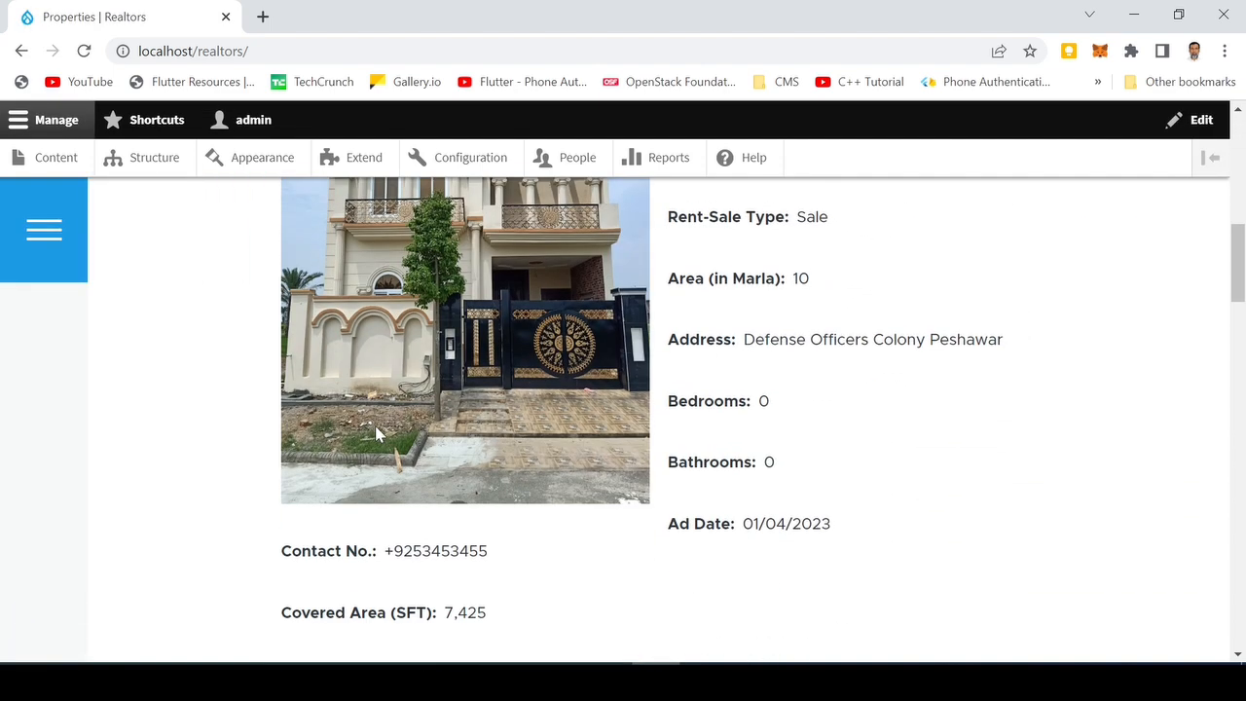
{"action": "scroll", "coordinate": [376, 429], "scroll_direction": "down", "scroll_amount": 15}
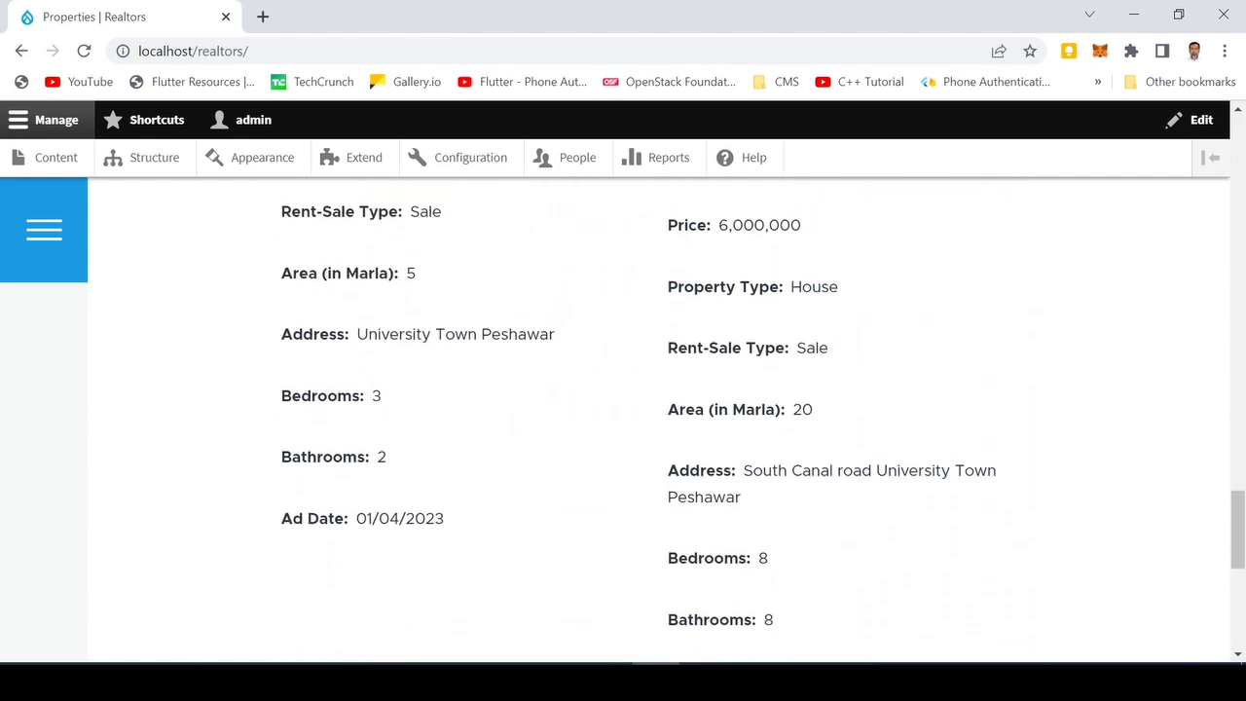
{"action": "scroll", "coordinate": [380, 434], "scroll_direction": "down", "scroll_amount": 5}
{"action": "scroll", "coordinate": [382, 435], "scroll_direction": "up", "scroll_amount": 10}
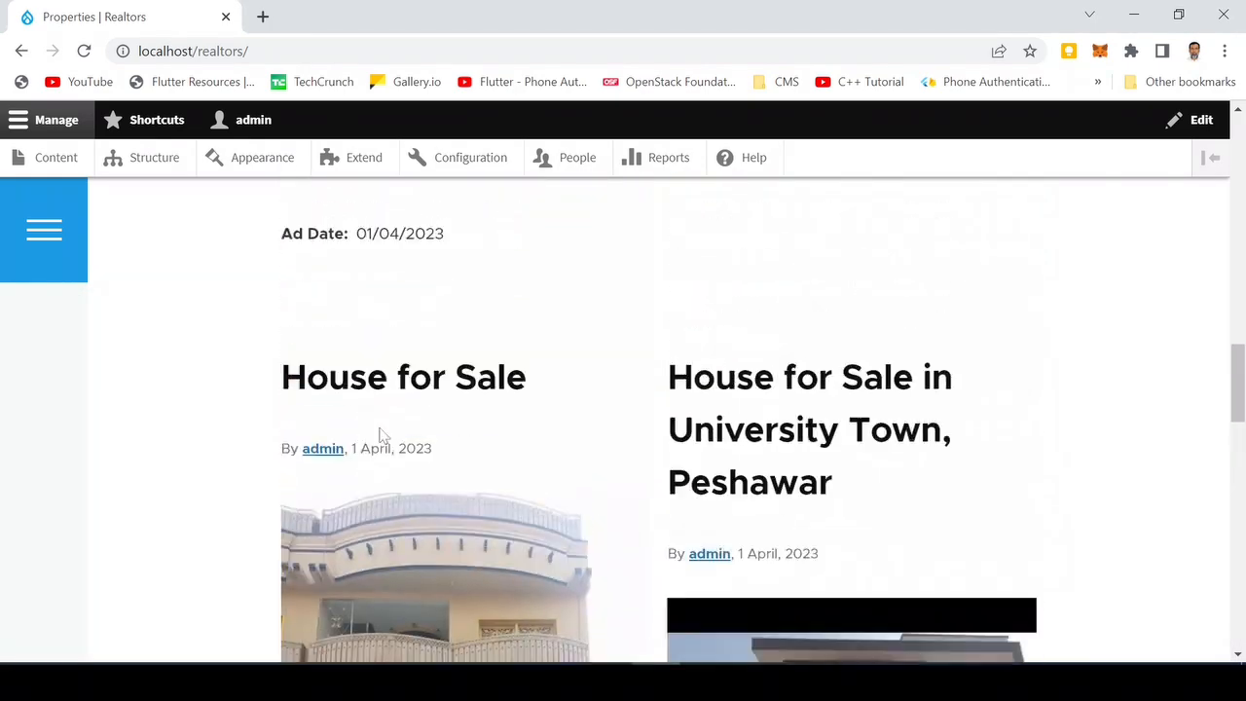
{"action": "scroll", "coordinate": [379, 434], "scroll_direction": "up", "scroll_amount": 15}
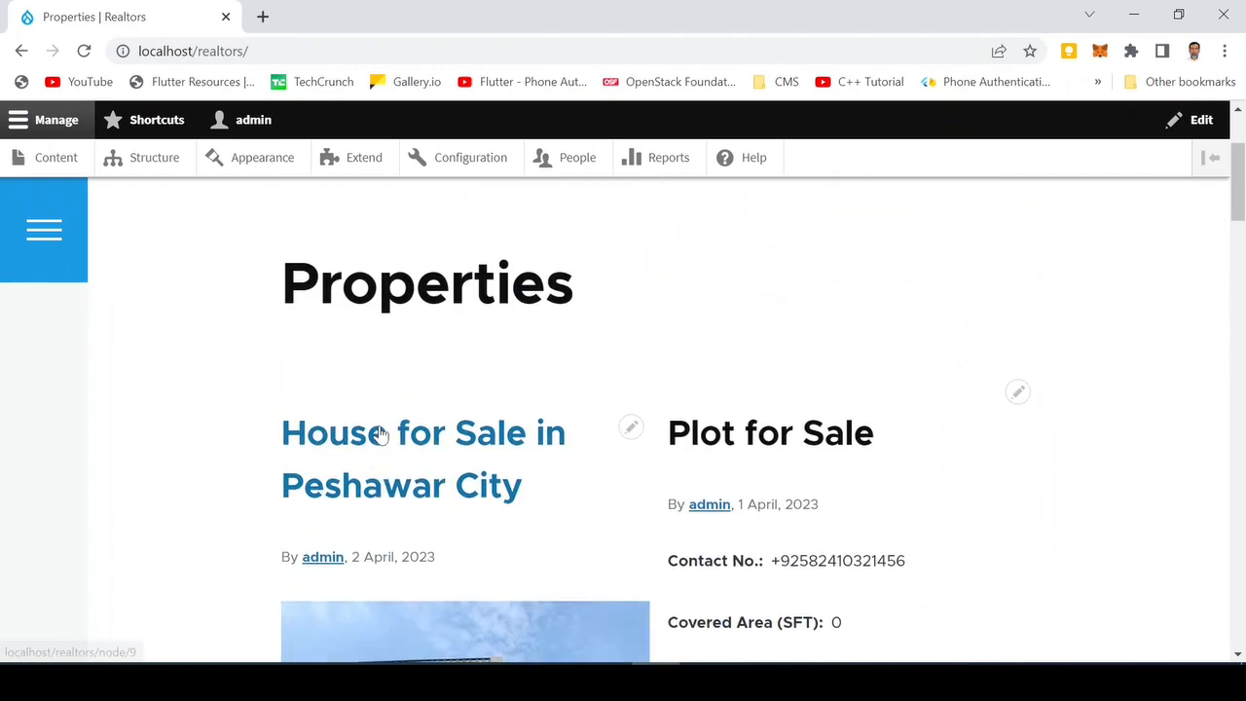
{"action": "scroll", "coordinate": [380, 432], "scroll_direction": "up", "scroll_amount": 3}
{"action": "scroll", "coordinate": [496, 423], "scroll_direction": "down", "scroll_amount": 10}
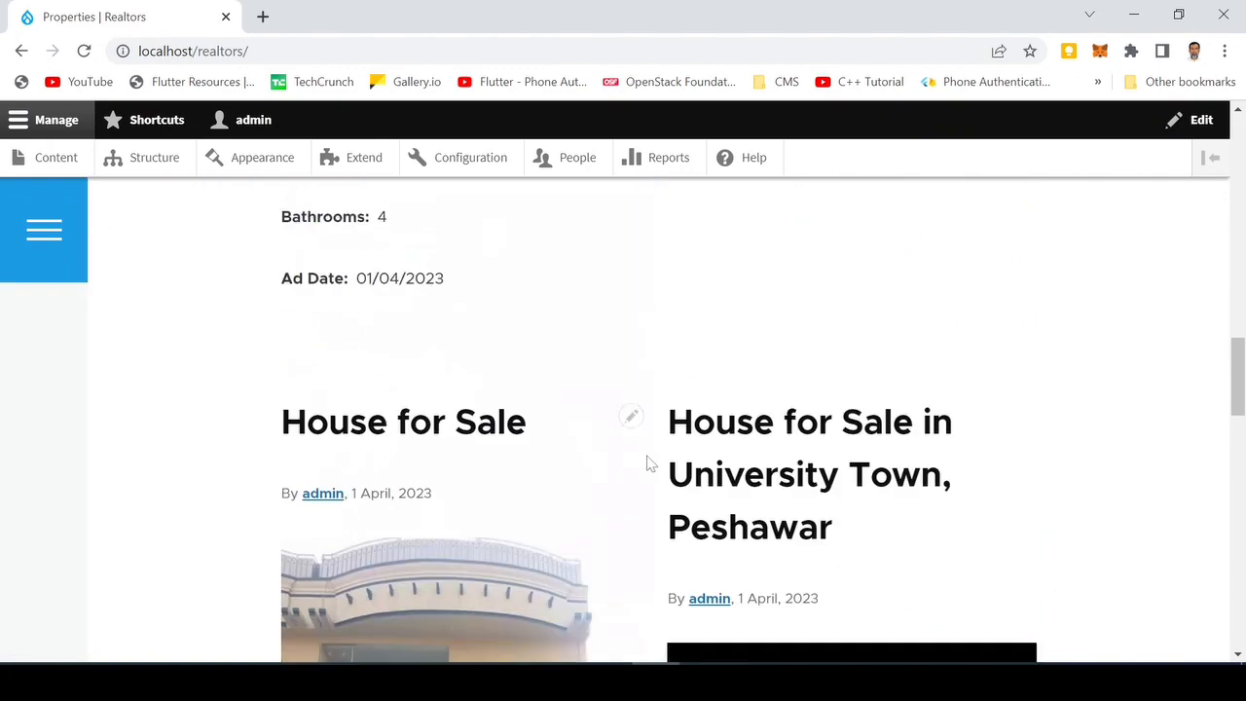
{"action": "scroll", "coordinate": [650, 464], "scroll_direction": "down", "scroll_amount": 10}
{"action": "scroll", "coordinate": [673, 452], "scroll_direction": "up", "scroll_amount": 5}
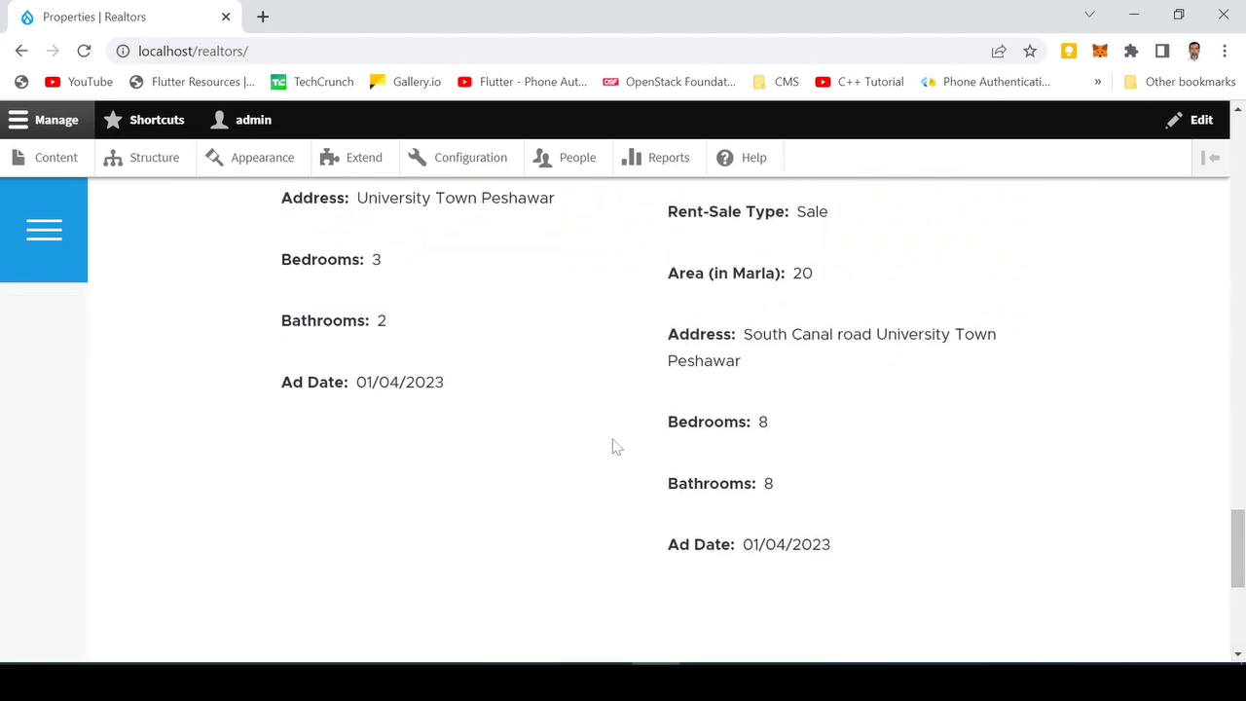
{"action": "scroll", "coordinate": [616, 446], "scroll_direction": "up", "scroll_amount": 10}
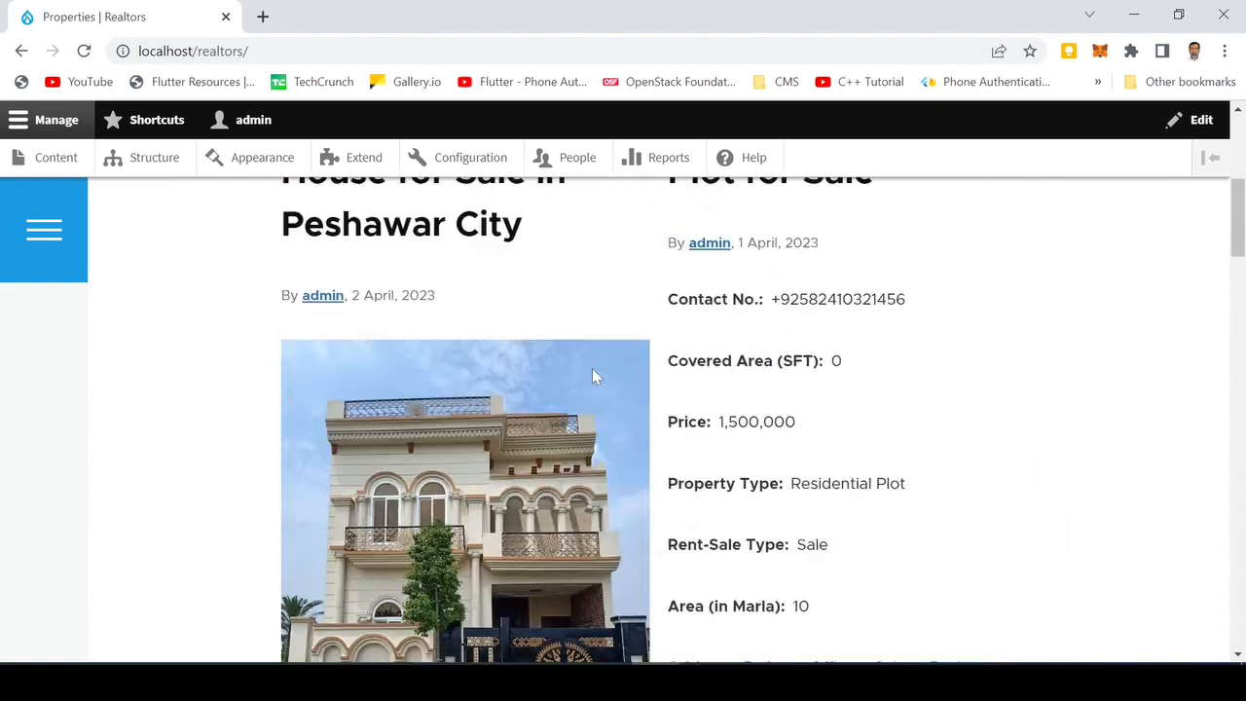
{"action": "scroll", "coordinate": [596, 378], "scroll_direction": "up", "scroll_amount": 5}
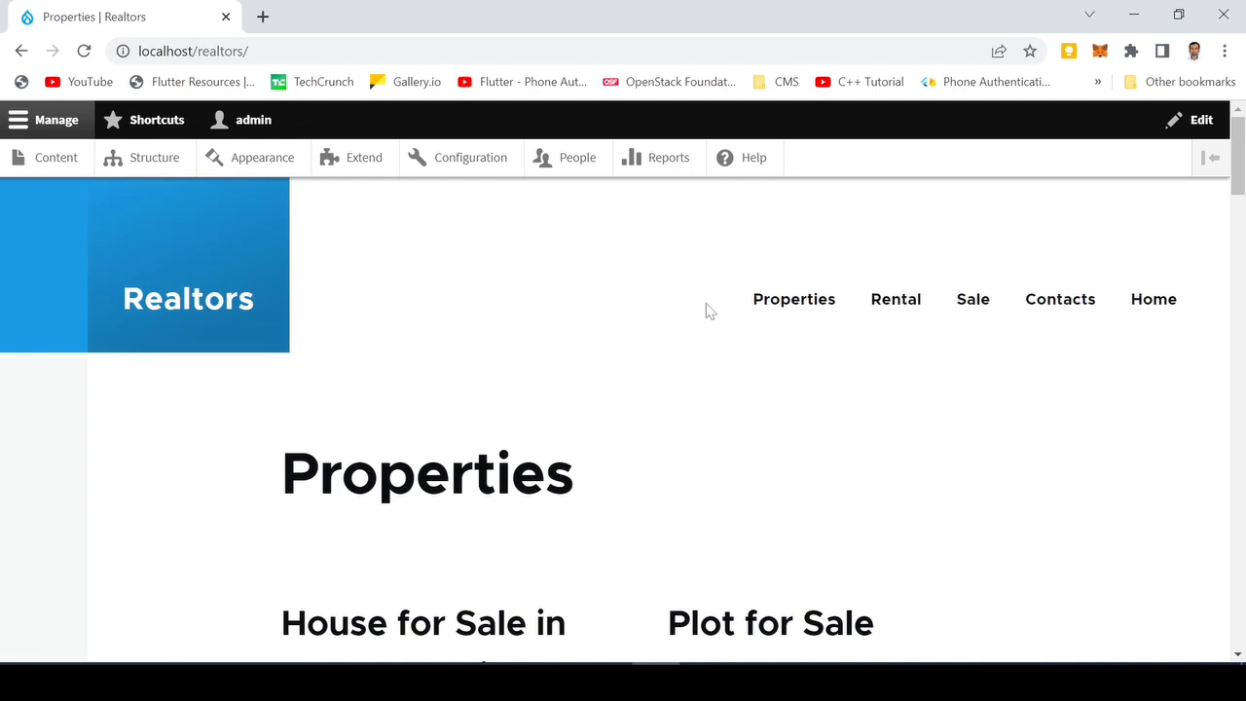
Step: Go to the site's list of views and open the Properties view for editing
{"action": "left_click", "coordinate": [166, 170]}
{"action": "scroll", "coordinate": [242, 404], "scroll_direction": "down", "scroll_amount": 4}
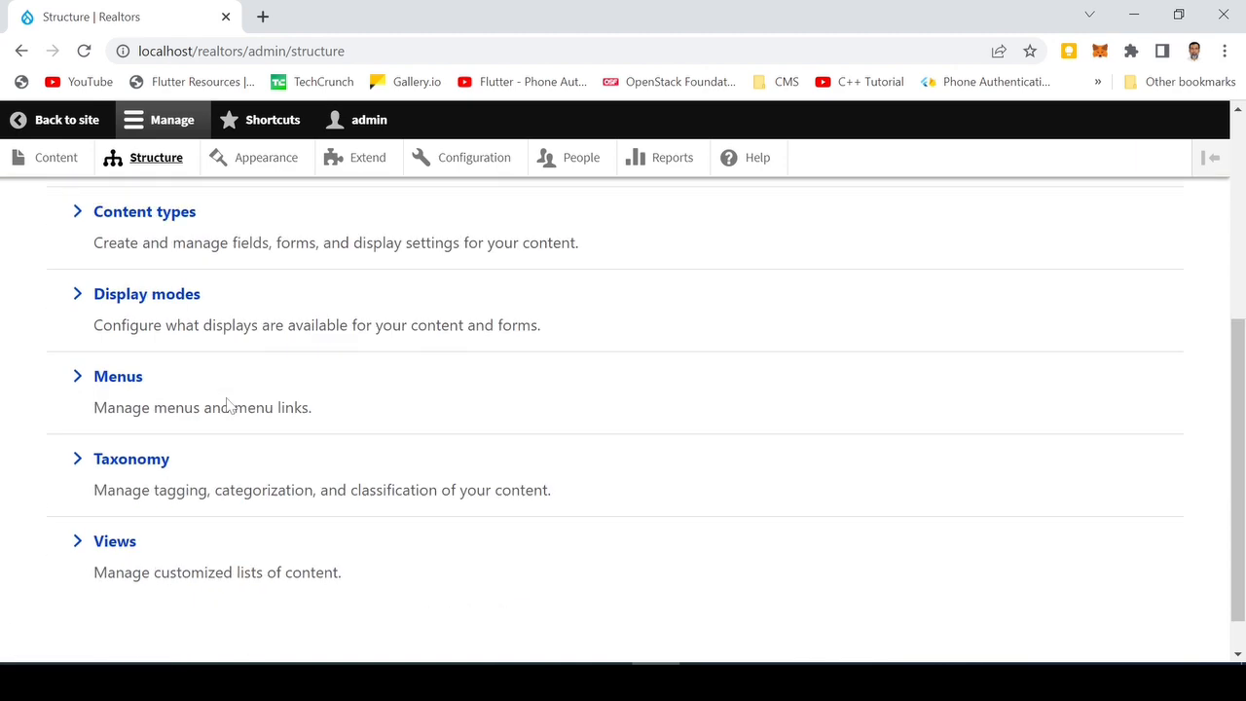
{"action": "left_click", "coordinate": [111, 537]}
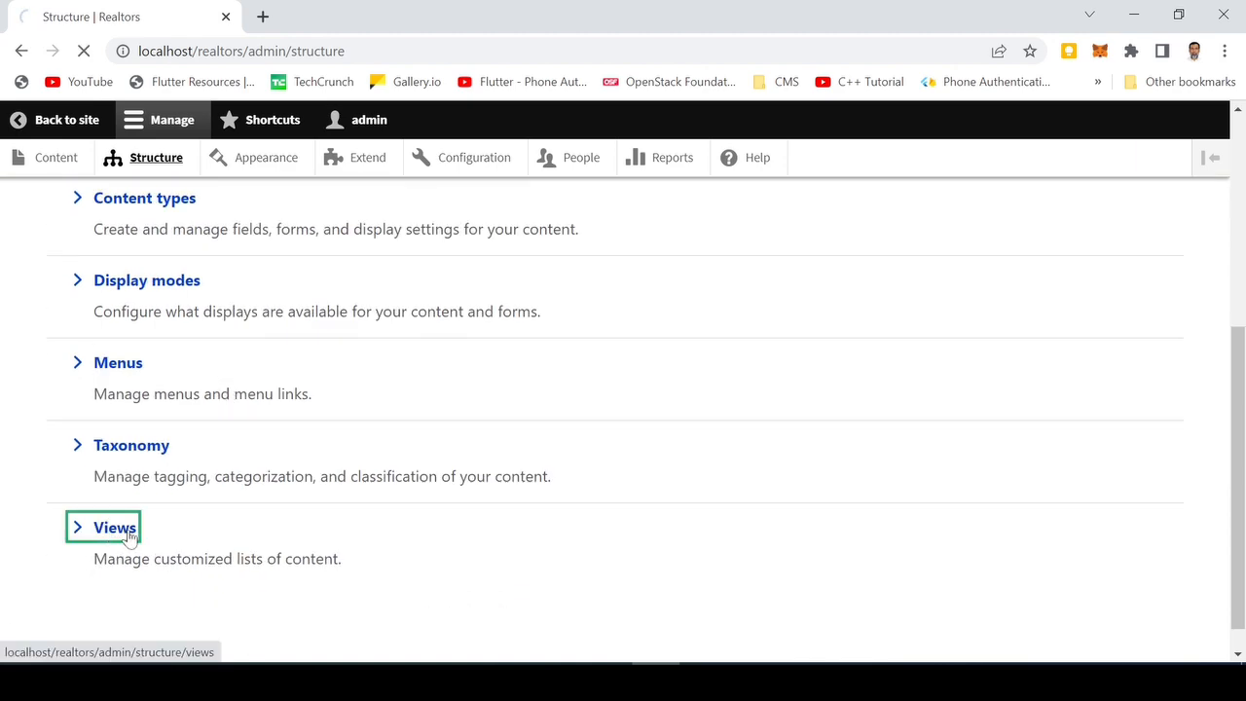
{"action": "scroll", "coordinate": [570, 423], "scroll_direction": "down", "scroll_amount": 5}
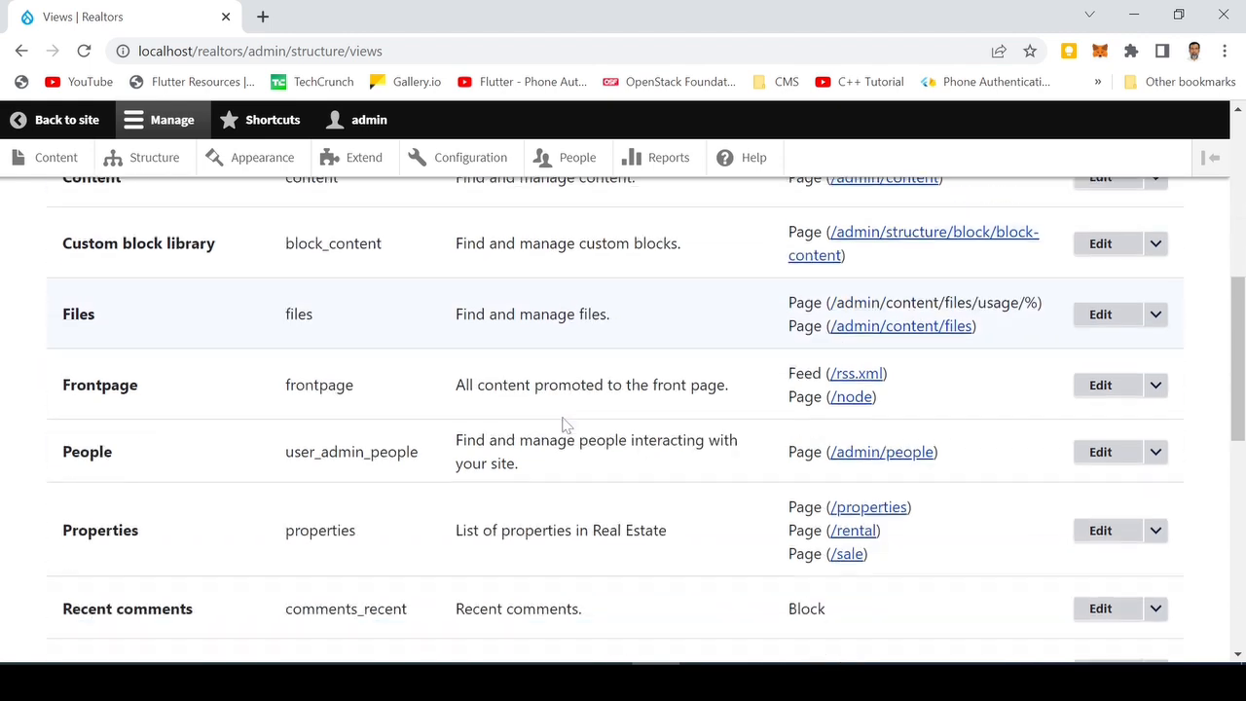
{"action": "scroll", "coordinate": [570, 428], "scroll_direction": "down", "scroll_amount": 1}
{"action": "left_click", "coordinate": [1101, 497]}
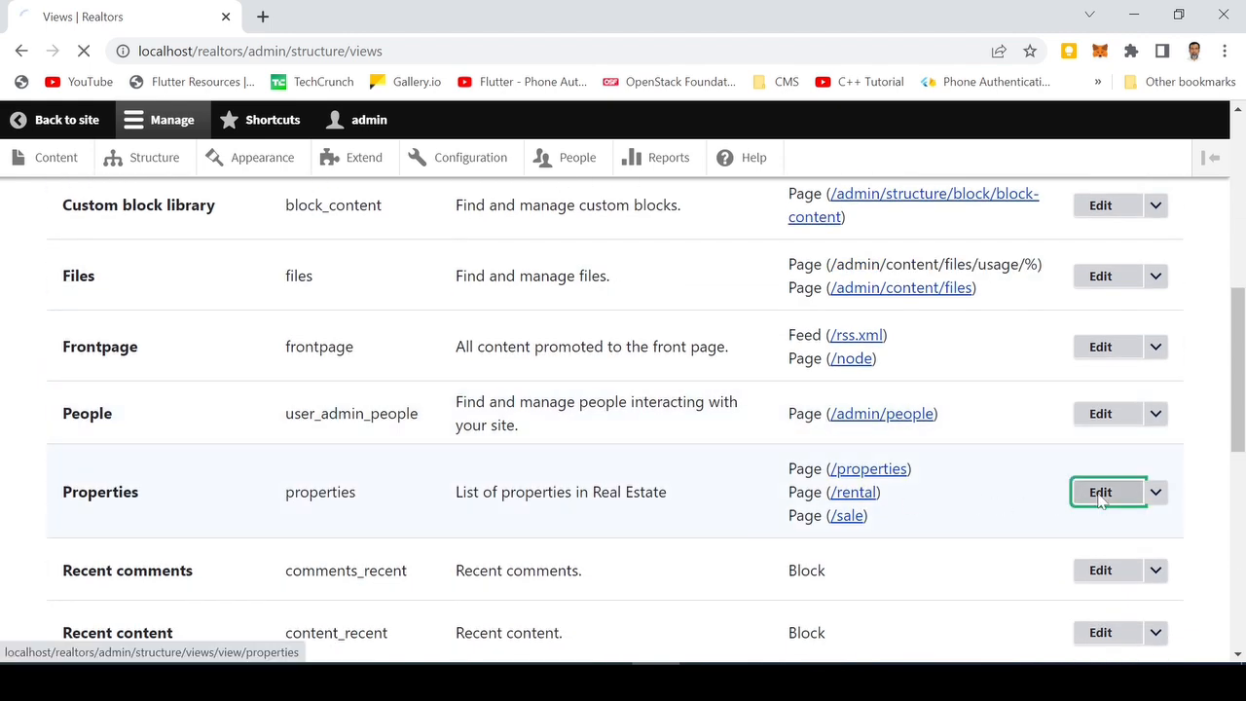
Step: Remove the Rent-Sale Type filter from the All display only, using the This page (override) scope, and save the Properties view
{"action": "scroll", "coordinate": [311, 443], "scroll_direction": "down", "scroll_amount": 3}
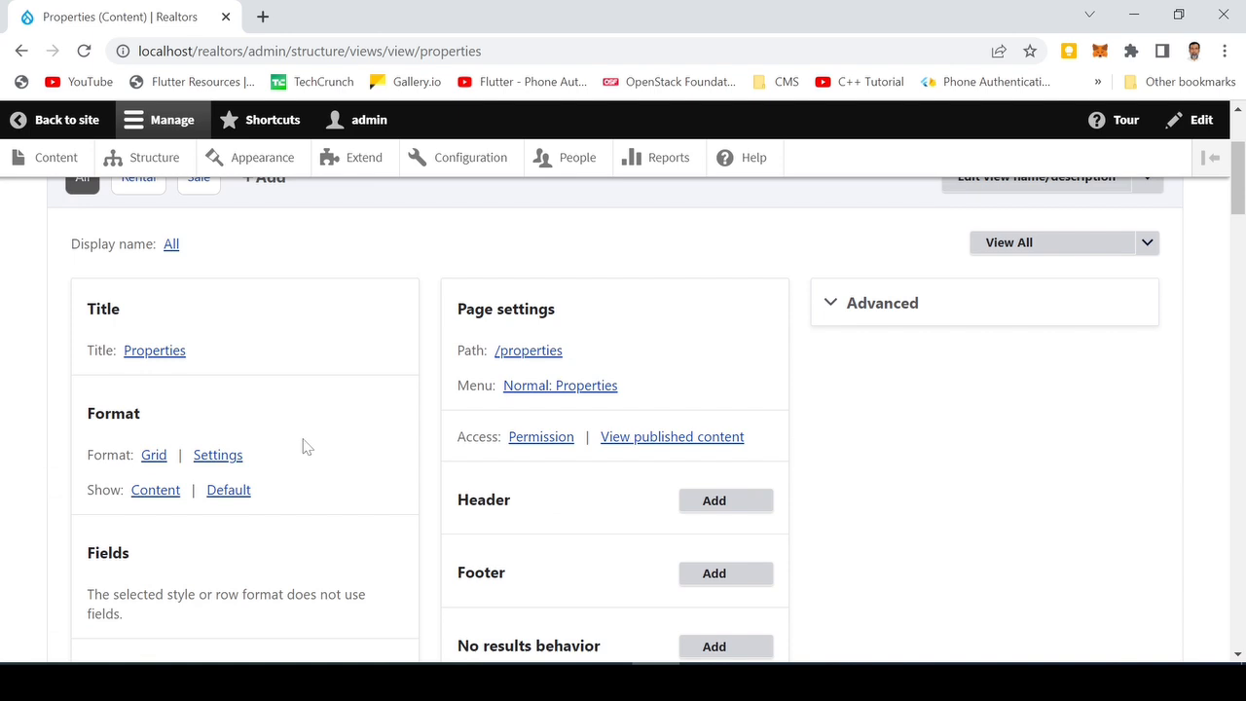
{"action": "scroll", "coordinate": [288, 438], "scroll_direction": "down", "scroll_amount": 2}
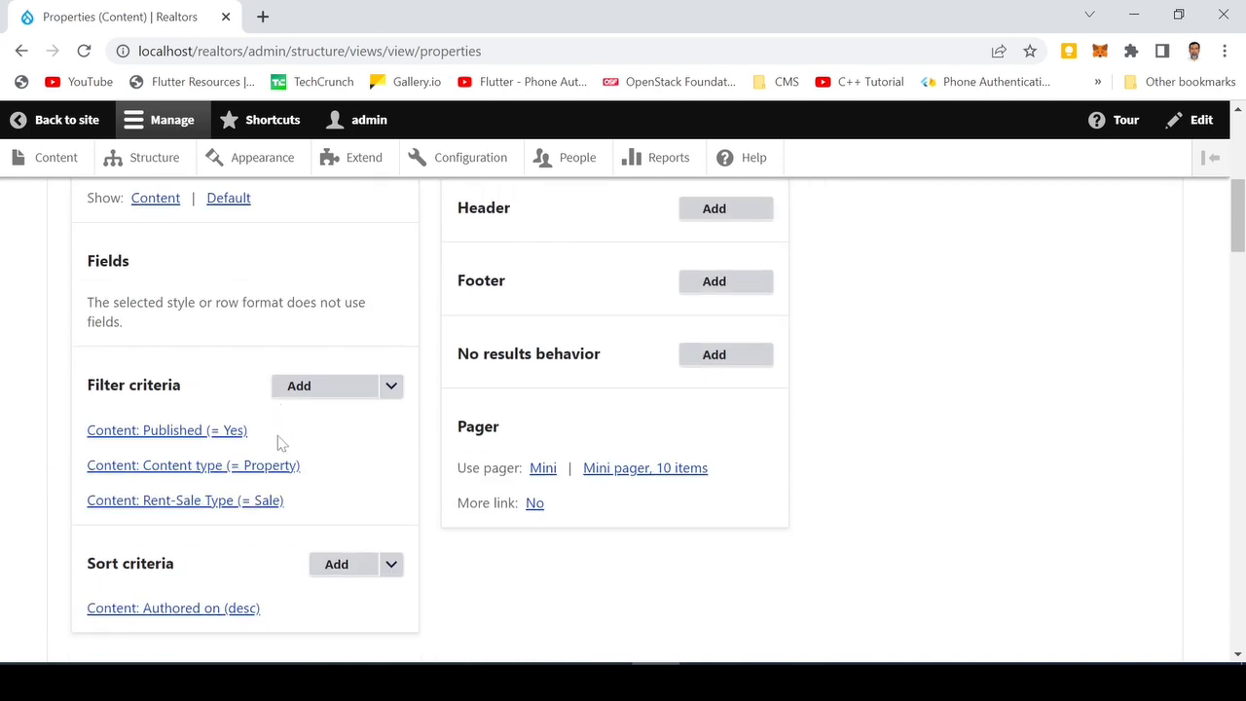
{"action": "left_click", "coordinate": [272, 502]}
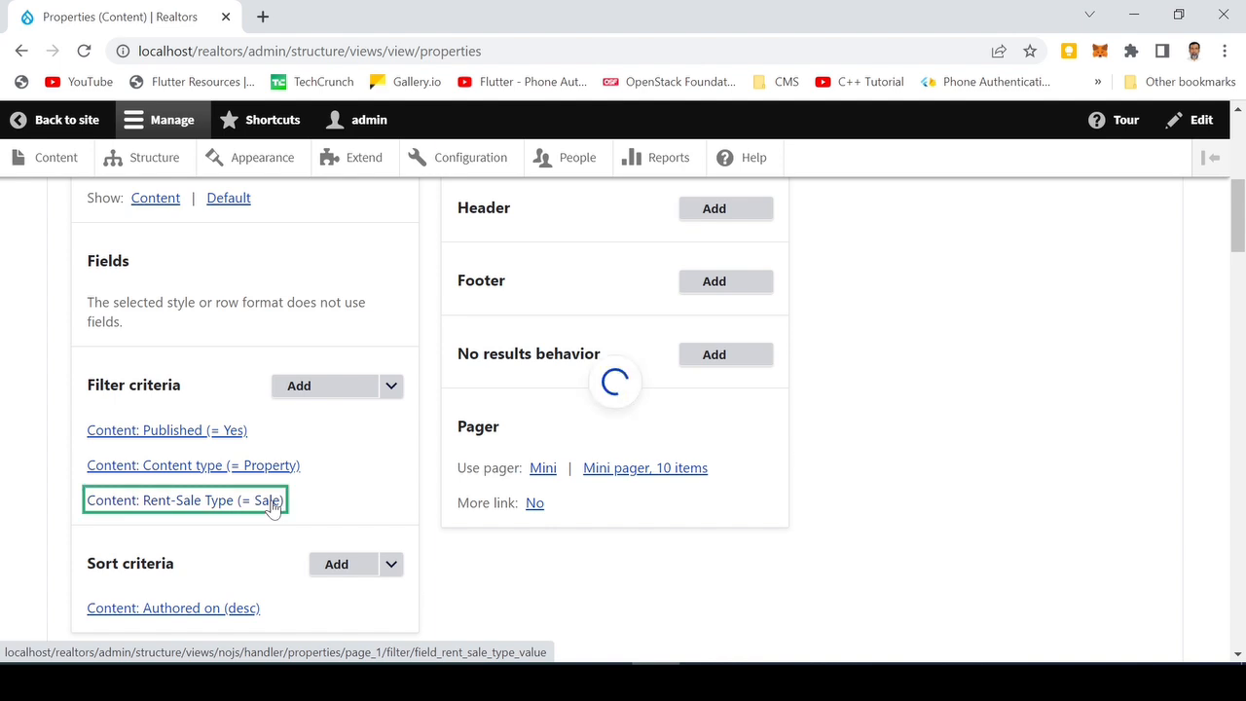
{"action": "left_click", "coordinate": [265, 283]}
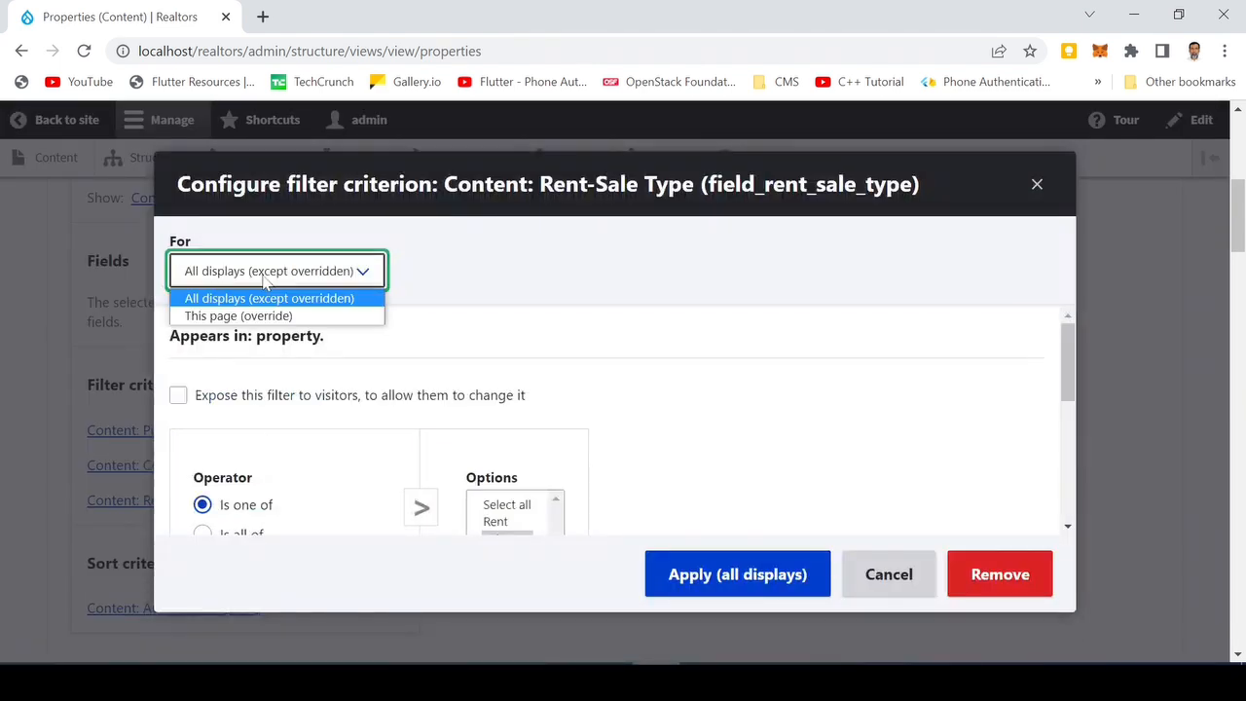
{"action": "left_click", "coordinate": [254, 316]}
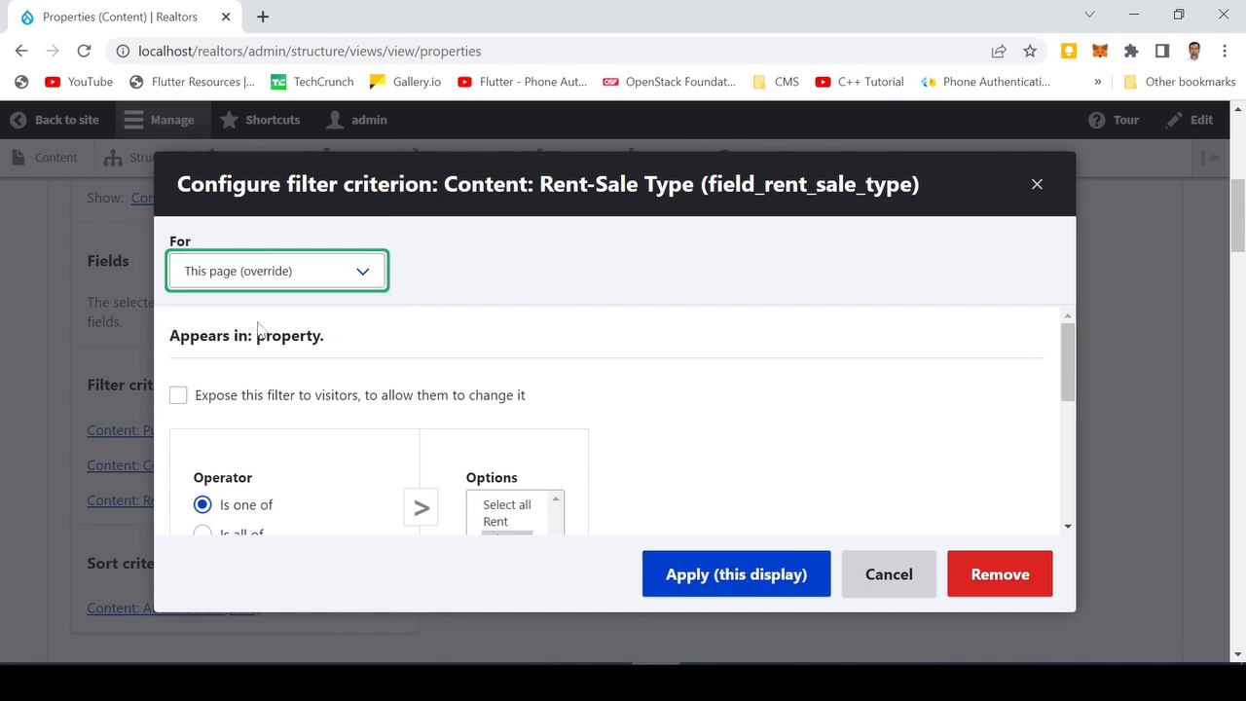
{"action": "scroll", "coordinate": [401, 416], "scroll_direction": "down", "scroll_amount": 3}
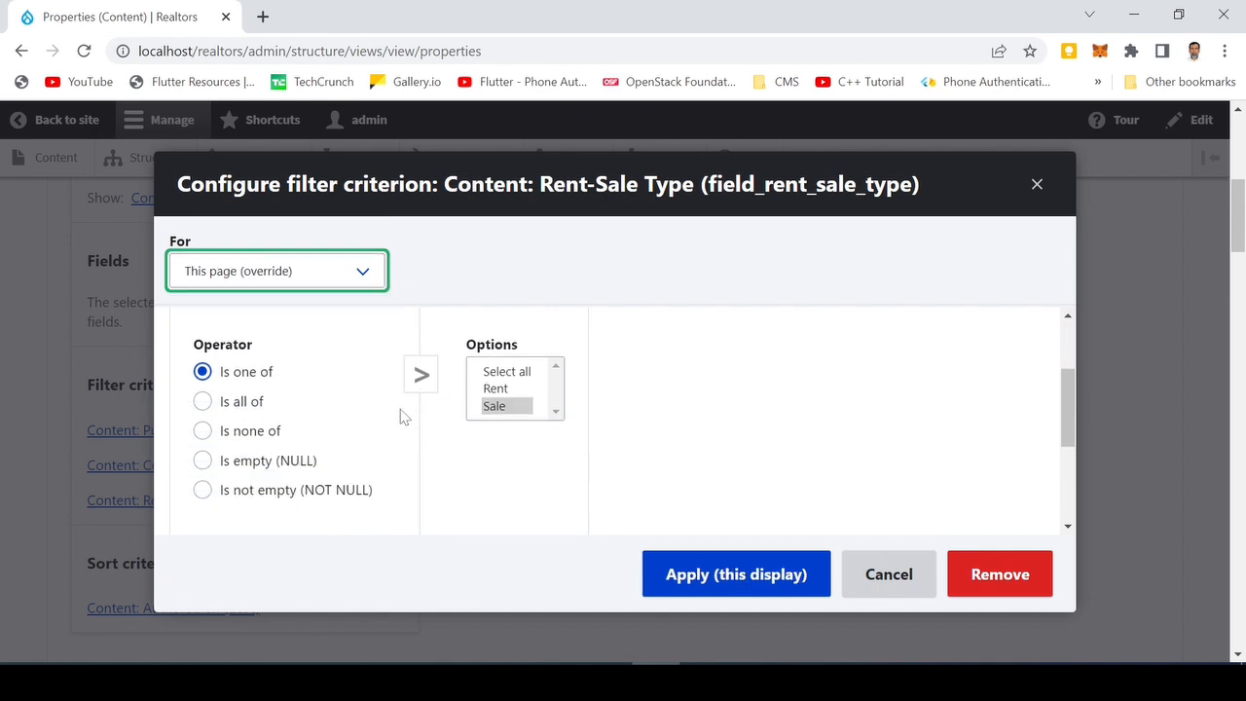
{"action": "left_click", "coordinate": [973, 584]}
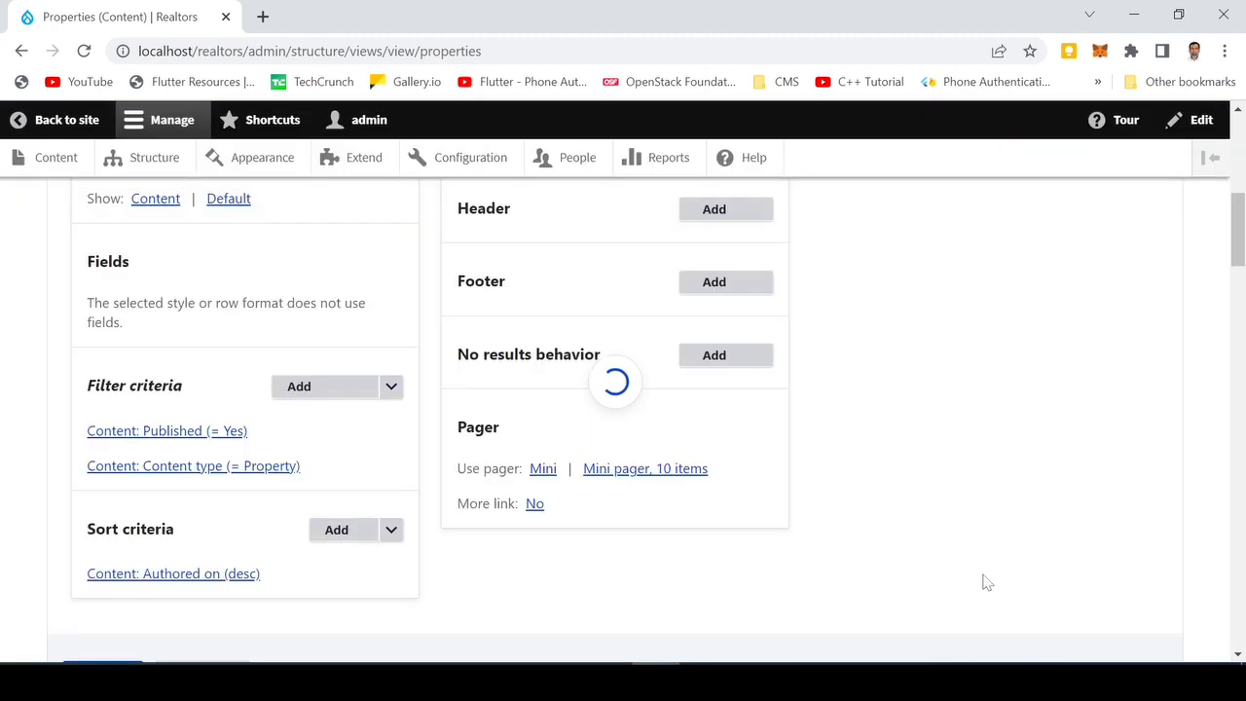
{"action": "scroll", "coordinate": [101, 513], "scroll_direction": "down", "scroll_amount": 4}
{"action": "left_click", "coordinate": [105, 308]}
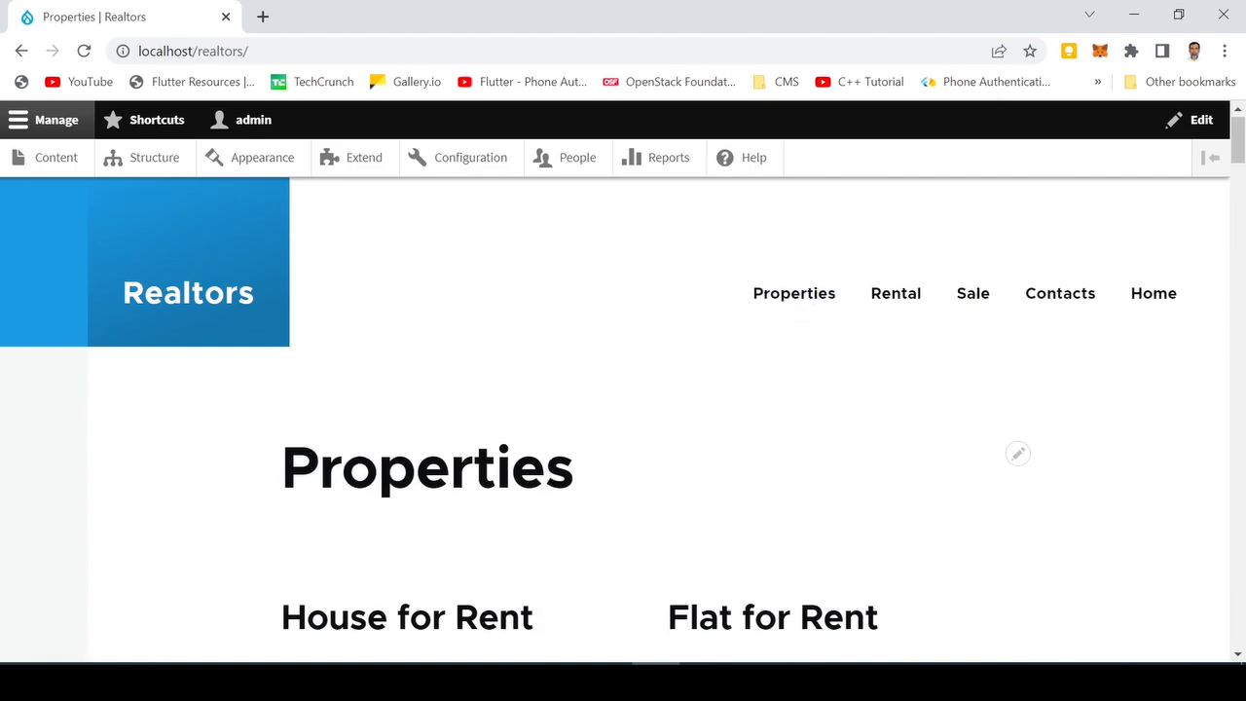
Step: Look through the front page's Properties listing to check which rent and sale properties it shows
{"action": "scroll", "coordinate": [289, 453], "scroll_direction": "down", "scroll_amount": 4}
{"action": "scroll", "coordinate": [289, 453], "scroll_direction": "down", "scroll_amount": 15}
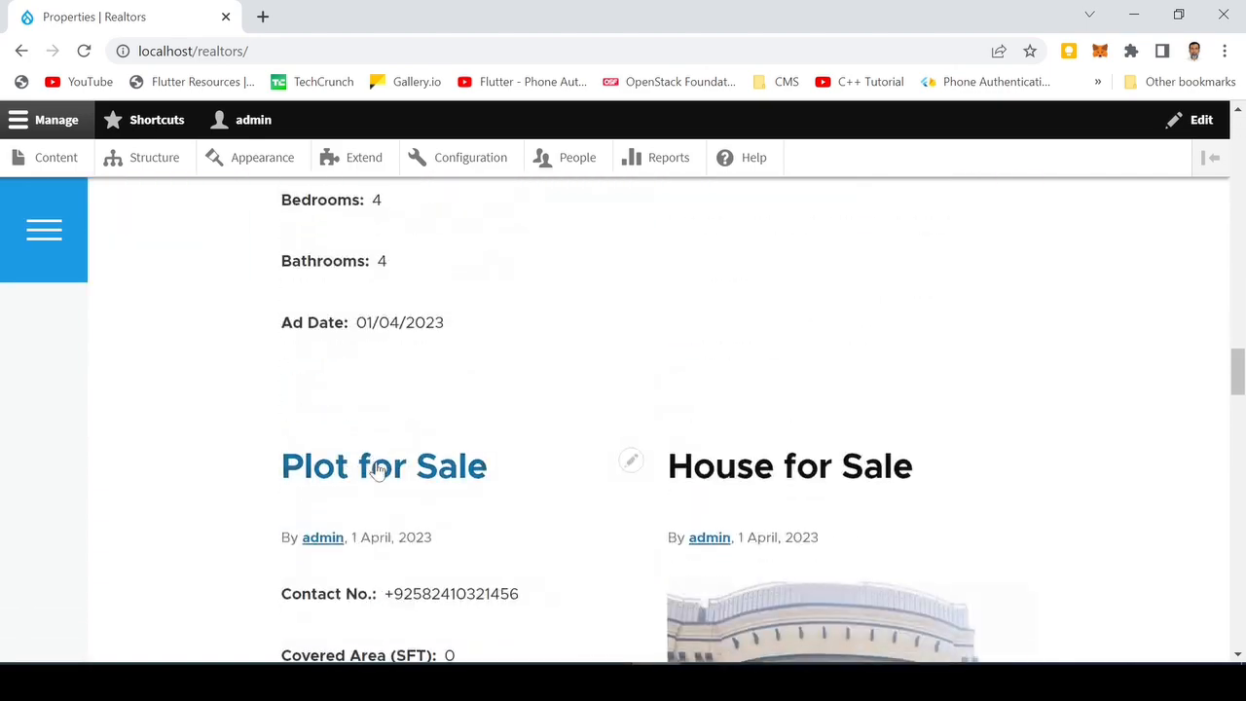
{"action": "scroll", "coordinate": [400, 469], "scroll_direction": "down", "scroll_amount": 12}
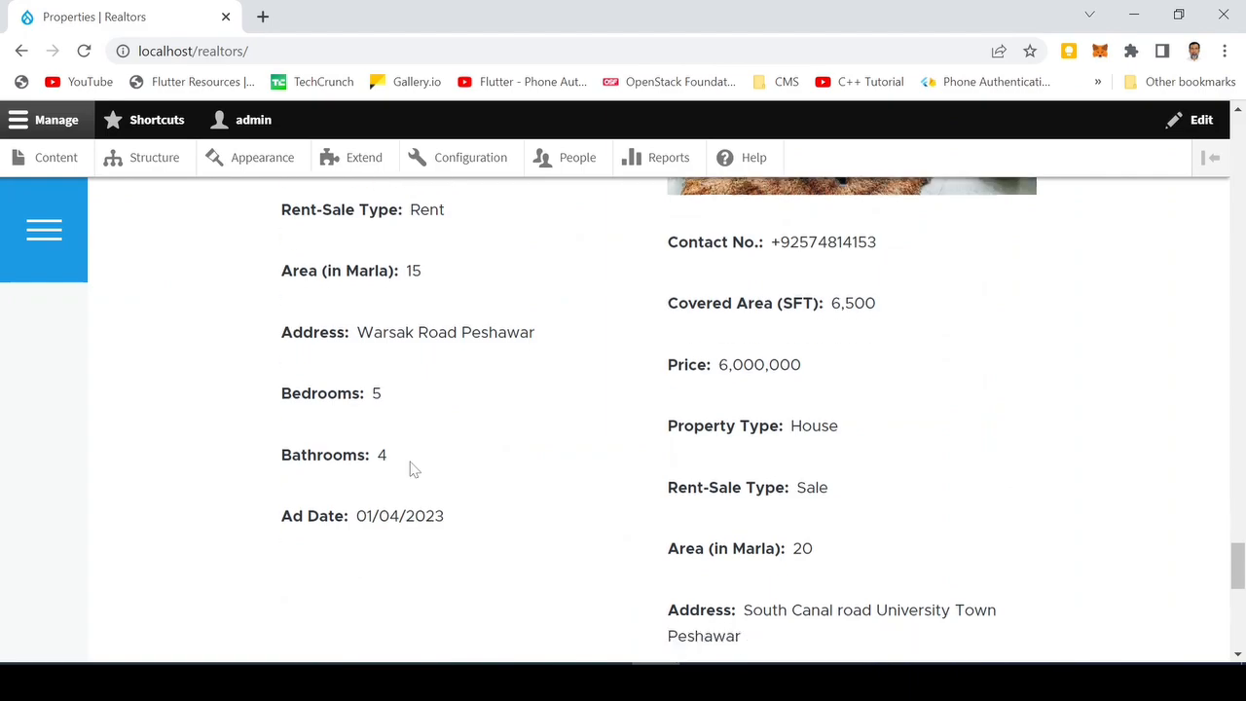
{"action": "scroll", "coordinate": [410, 467], "scroll_direction": "down", "scroll_amount": 12}
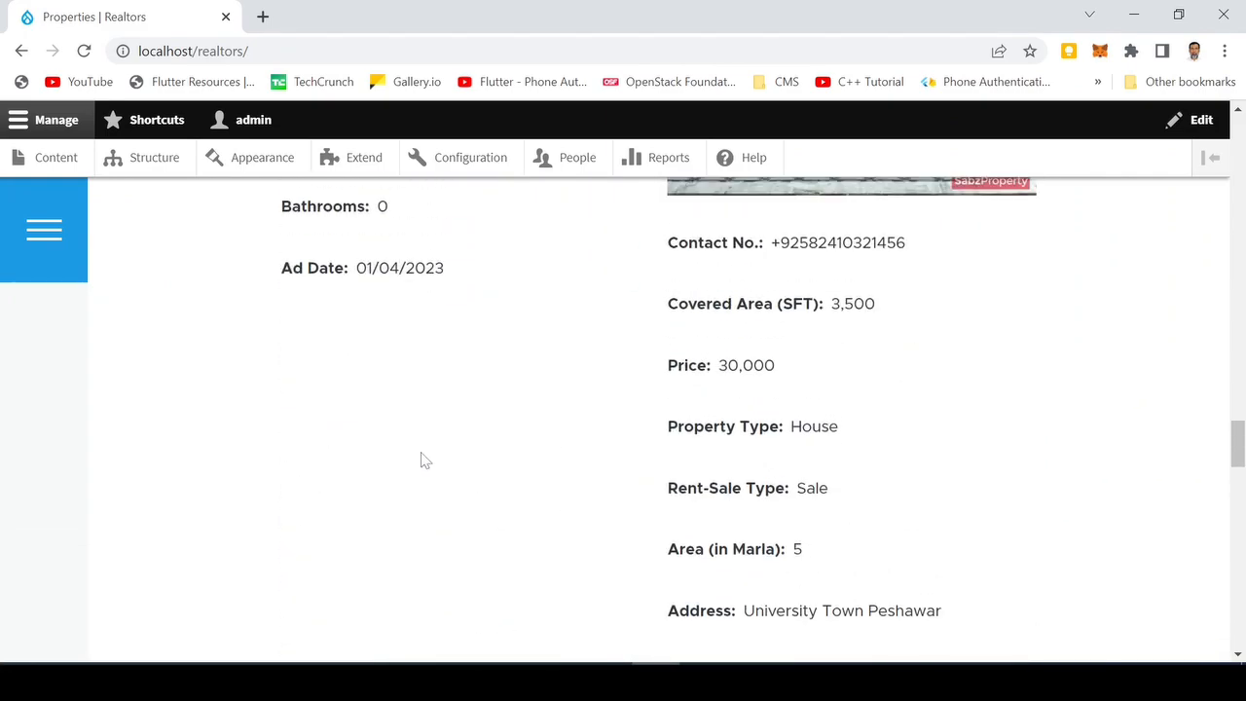
{"action": "scroll", "coordinate": [598, 356], "scroll_direction": "up", "scroll_amount": 20}
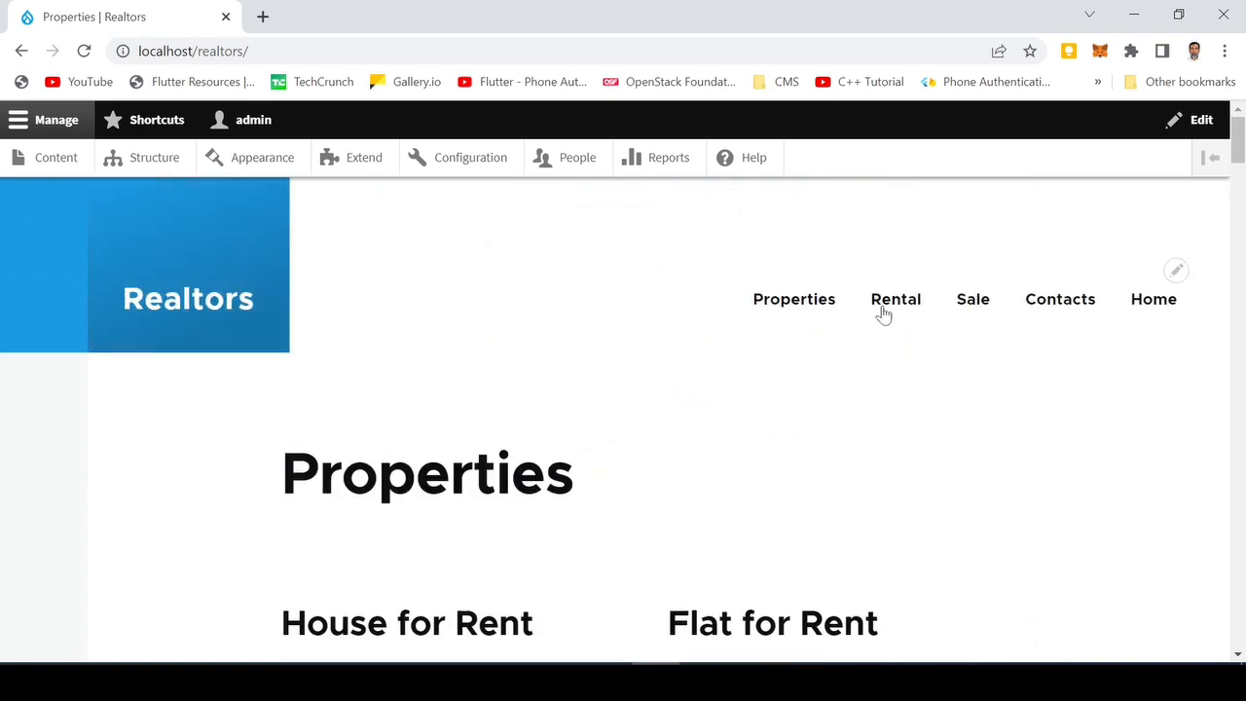
Step: Open the Rental page from the main navigation and check the Rent-Sale Type of its listed properties
{"action": "left_click", "coordinate": [896, 310]}
{"action": "scroll", "coordinate": [857, 372], "scroll_direction": "down", "scroll_amount": 8}
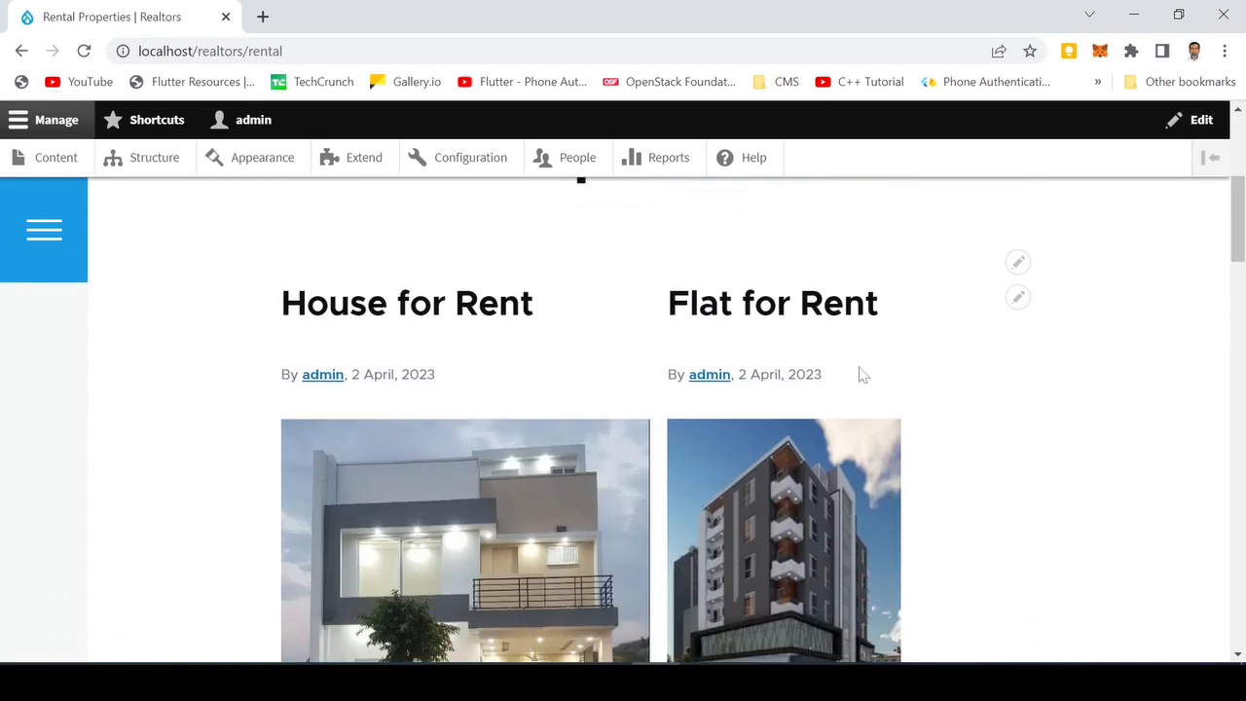
{"action": "scroll", "coordinate": [916, 387], "scroll_direction": "down", "scroll_amount": 10}
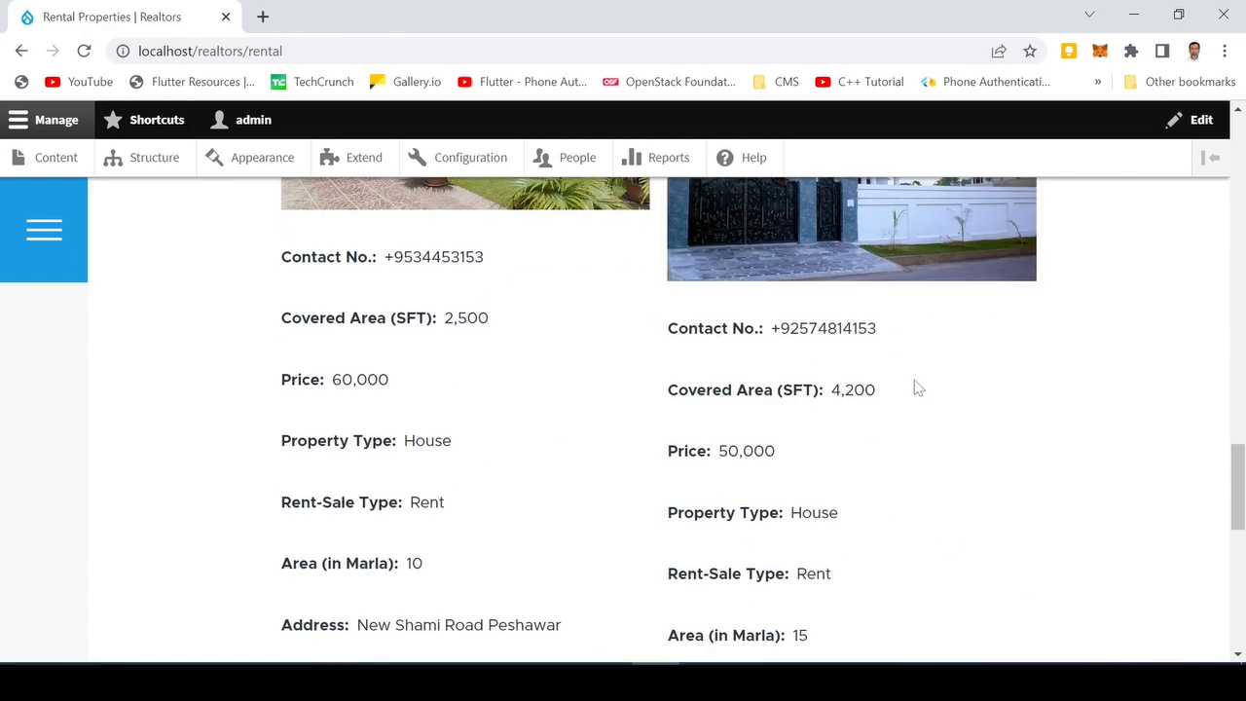
{"action": "scroll", "coordinate": [915, 386], "scroll_direction": "up", "scroll_amount": 18}
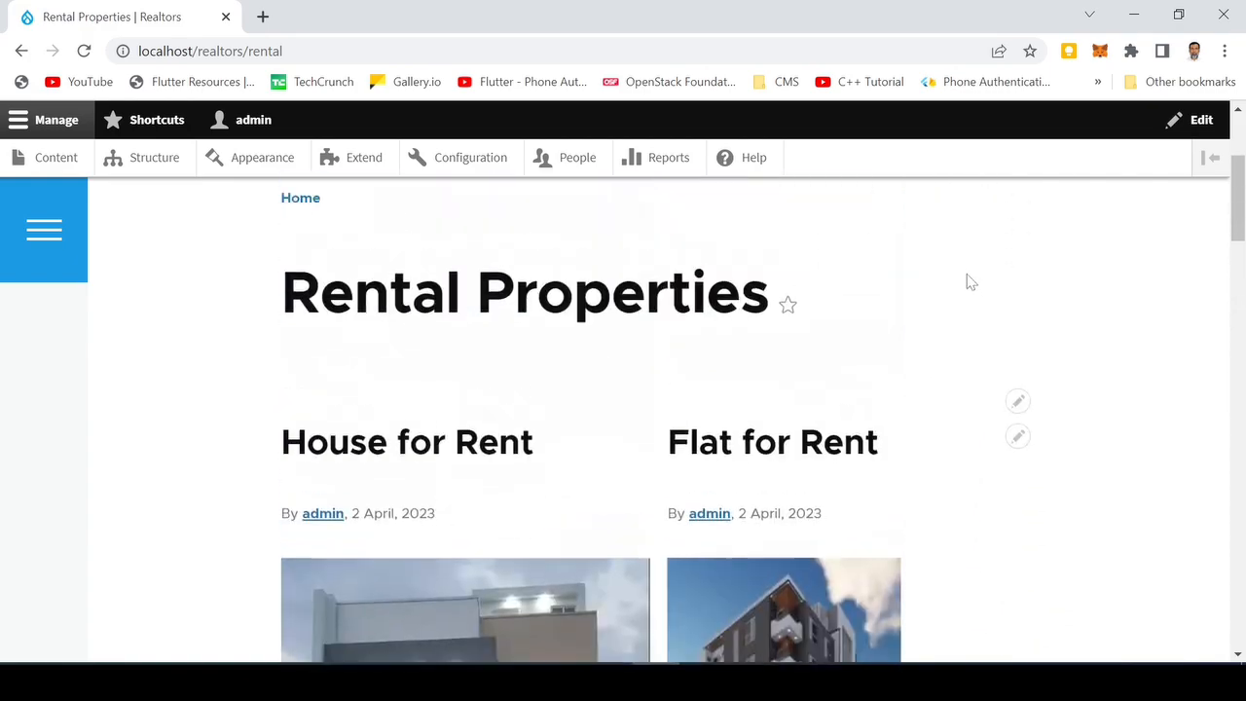
Step: Open the Sale page from the main navigation and examine the whole For Sale listing
{"action": "left_click", "coordinate": [982, 307]}
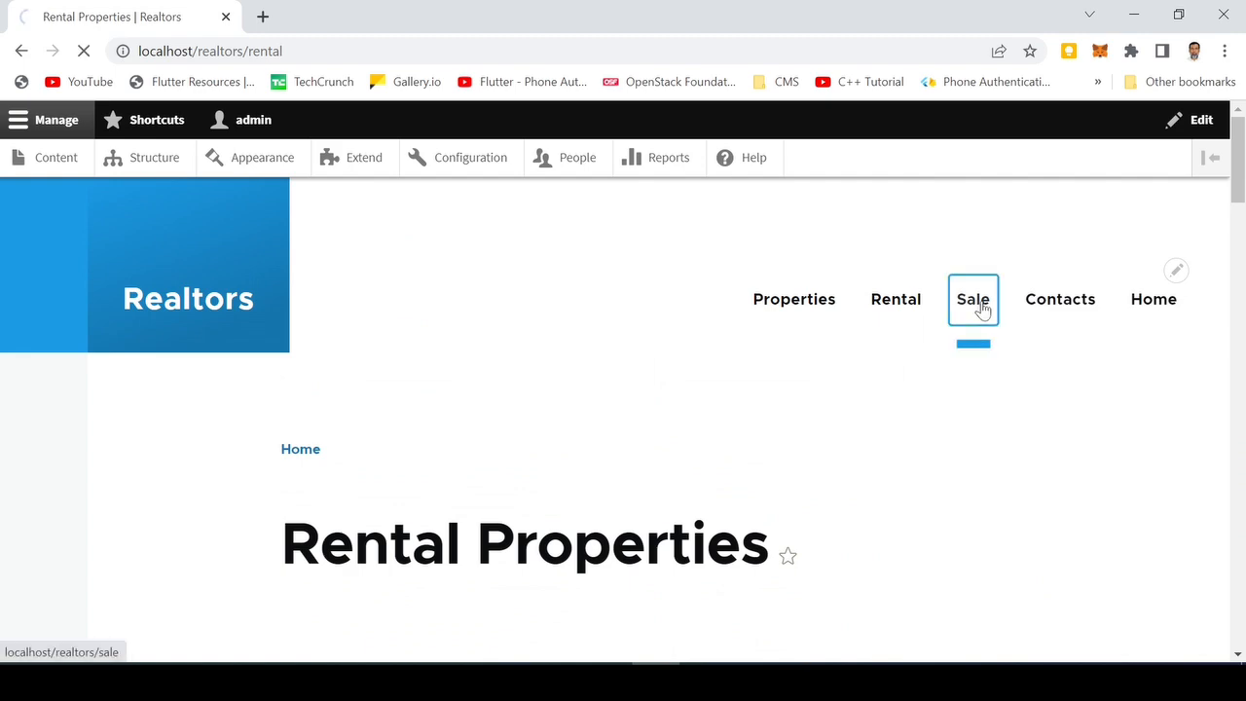
{"action": "scroll", "coordinate": [718, 412], "scroll_direction": "down", "scroll_amount": 6}
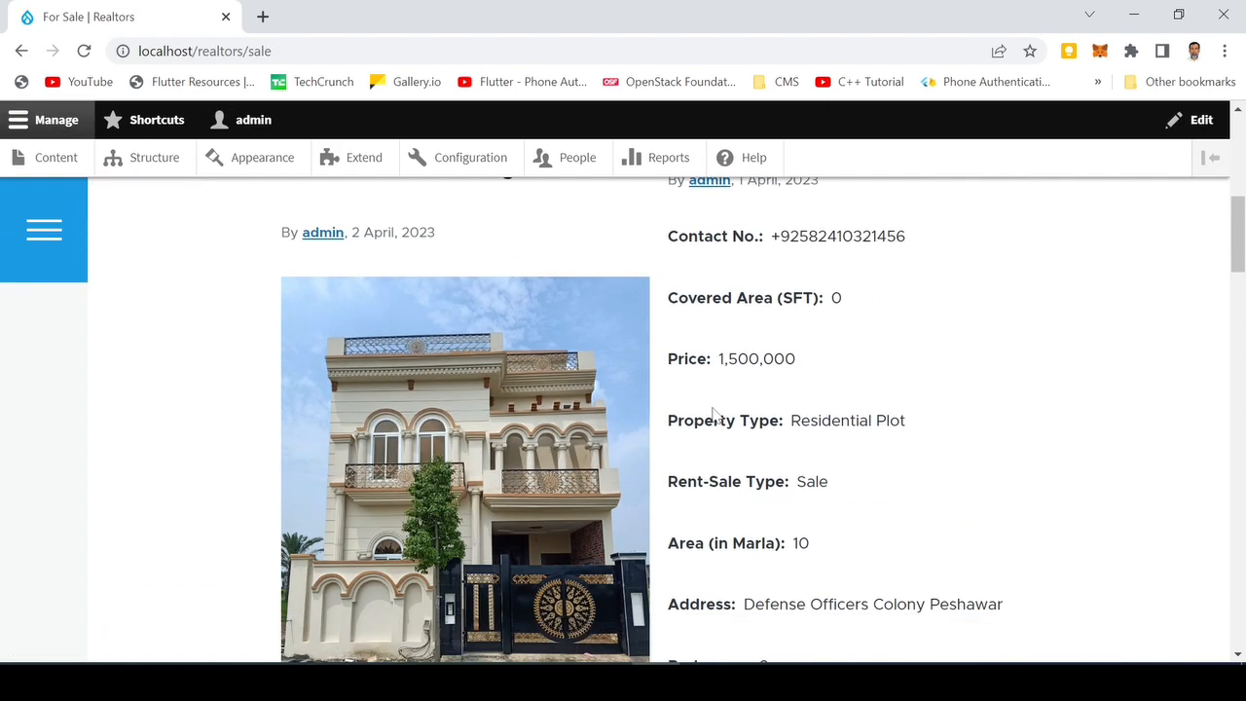
{"action": "scroll", "coordinate": [713, 414], "scroll_direction": "down", "scroll_amount": 8}
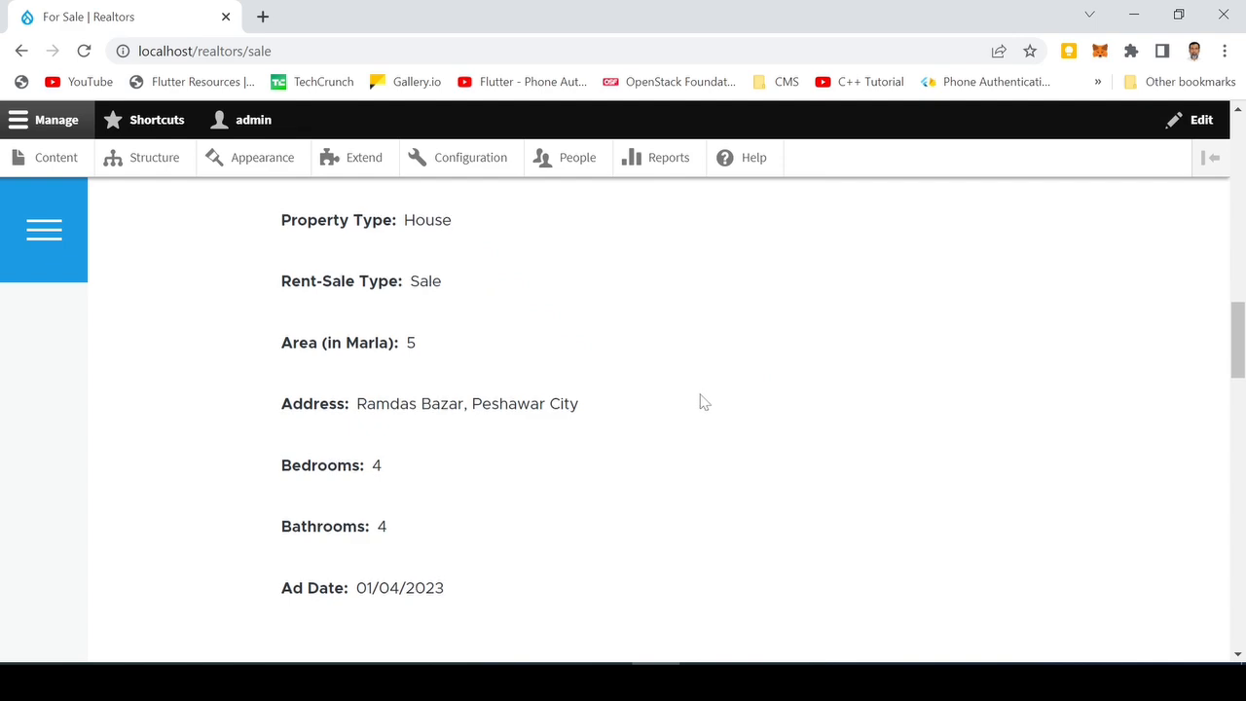
{"action": "scroll", "coordinate": [705, 400], "scroll_direction": "down", "scroll_amount": 5}
{"action": "scroll", "coordinate": [551, 420], "scroll_direction": "down", "scroll_amount": 15}
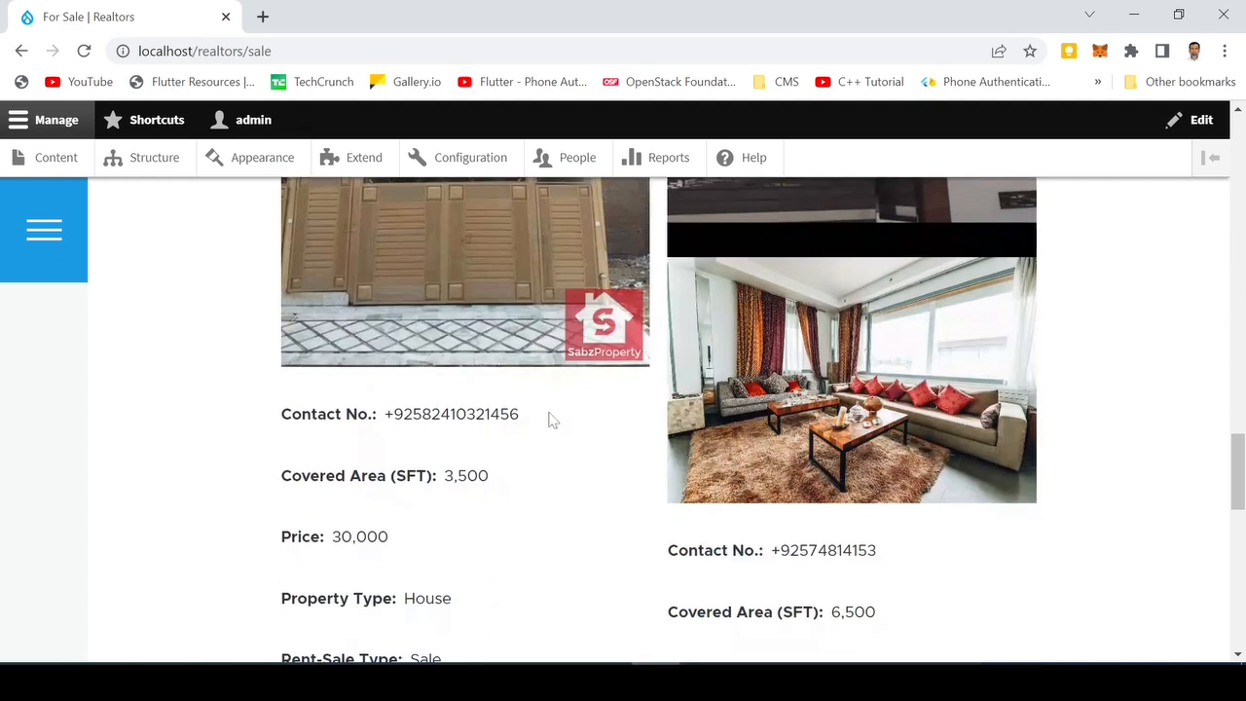
{"action": "scroll", "coordinate": [531, 411], "scroll_direction": "up", "scroll_amount": 18}
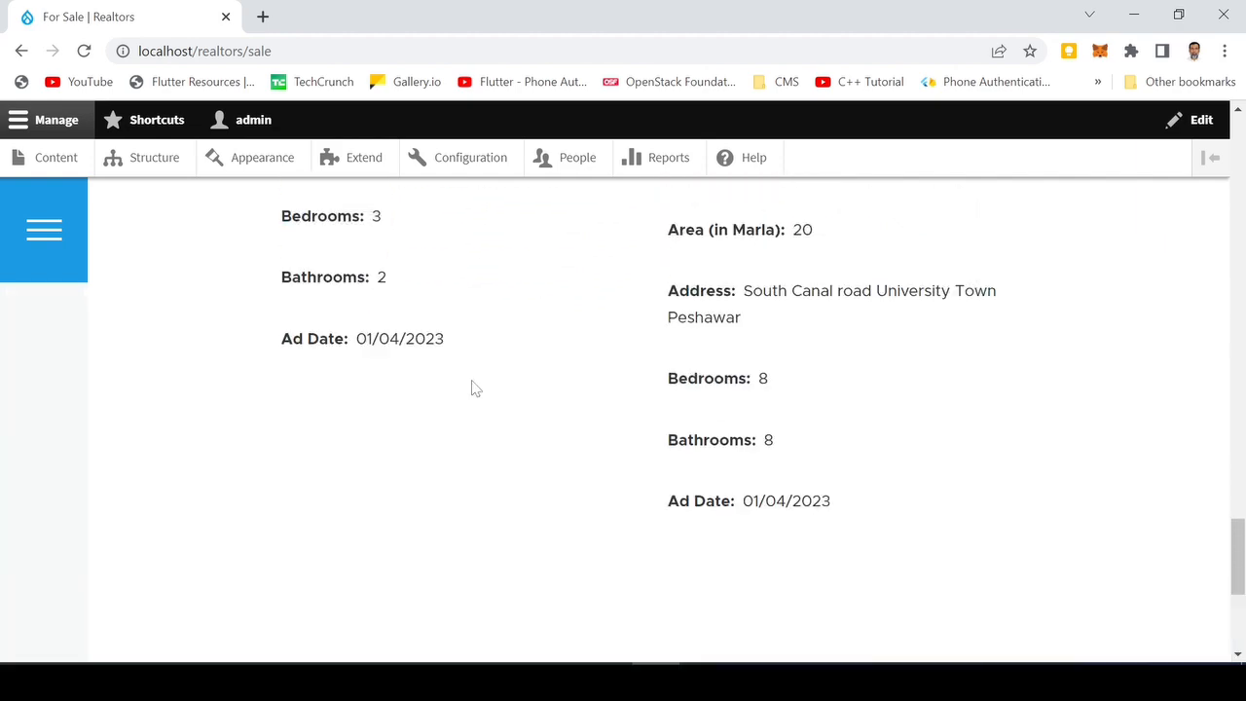
{"action": "scroll", "coordinate": [421, 365], "scroll_direction": "up", "scroll_amount": 7}
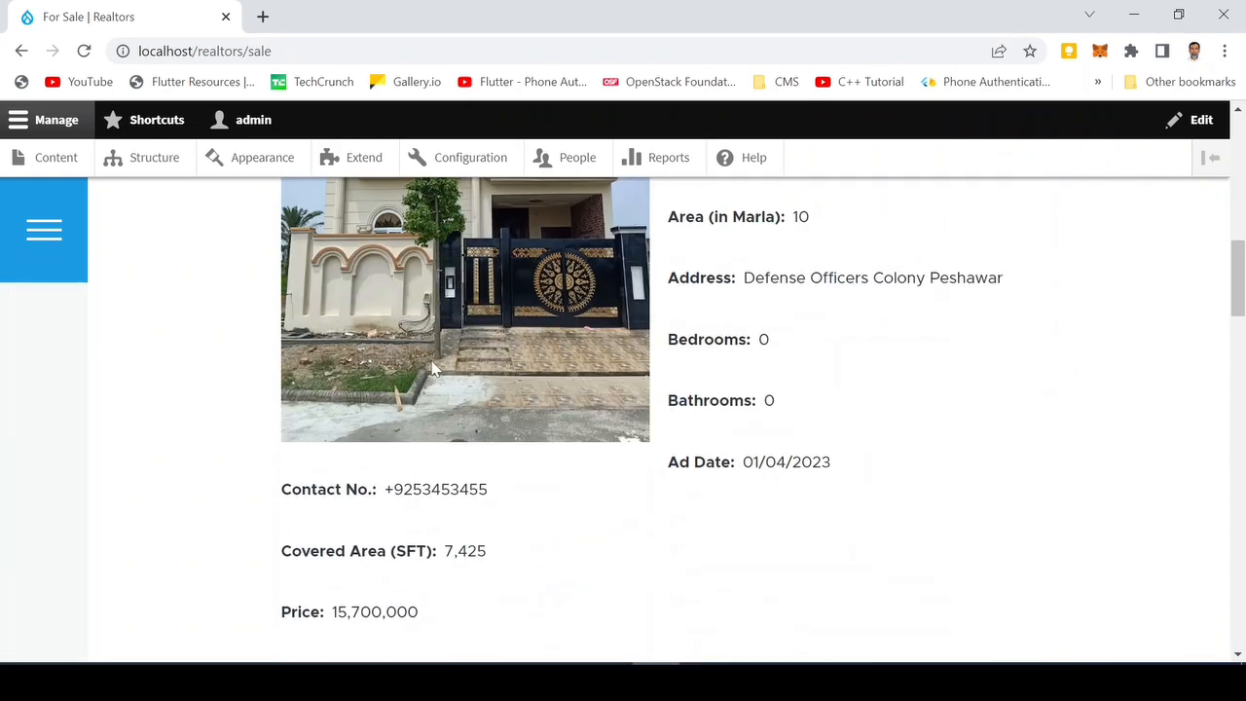
{"action": "scroll", "coordinate": [222, 240], "scroll_direction": "up", "scroll_amount": 8}
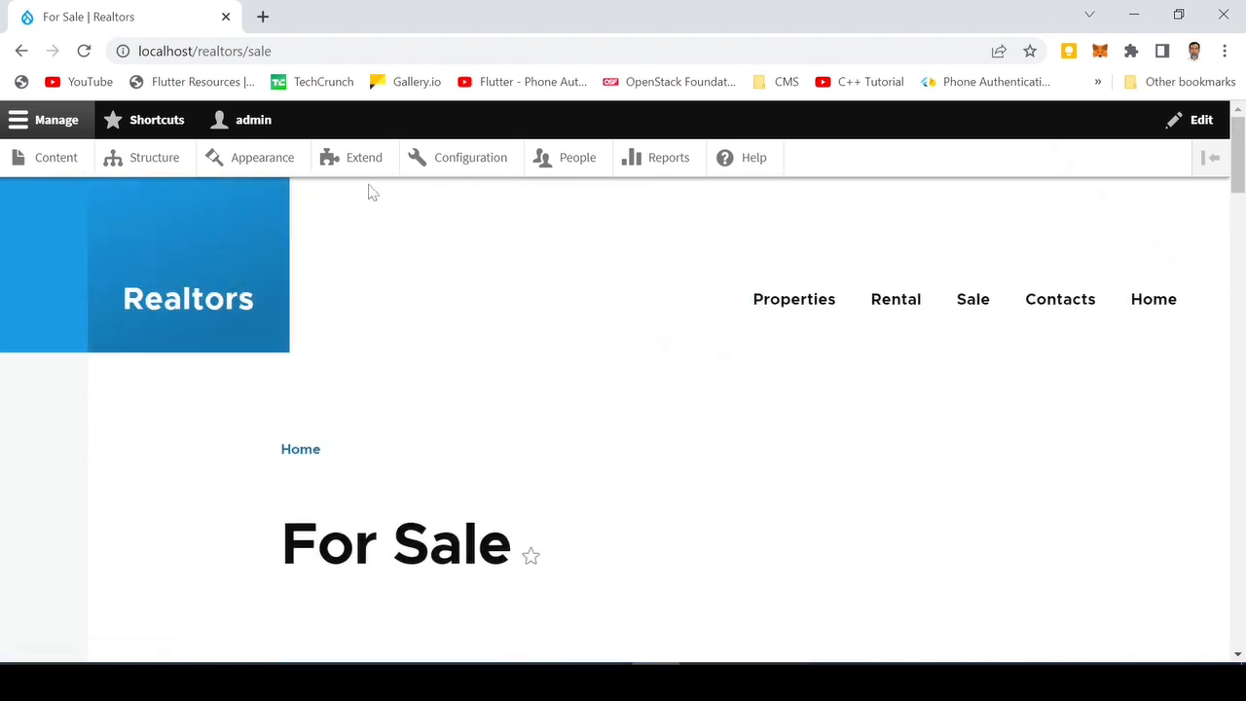
Step: Return to the list of views and reopen the Properties view for editing
{"action": "left_click", "coordinate": [150, 163]}
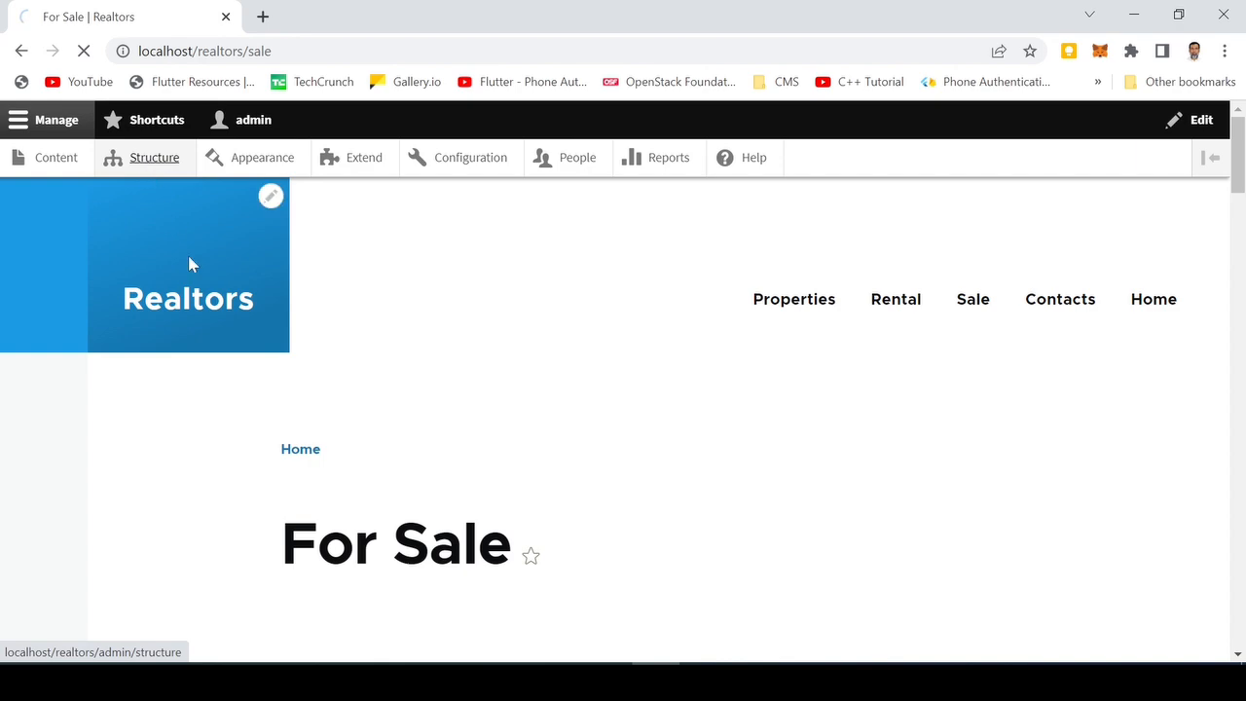
{"action": "scroll", "coordinate": [146, 468], "scroll_direction": "down", "scroll_amount": 5}
{"action": "left_click", "coordinate": [113, 496]}
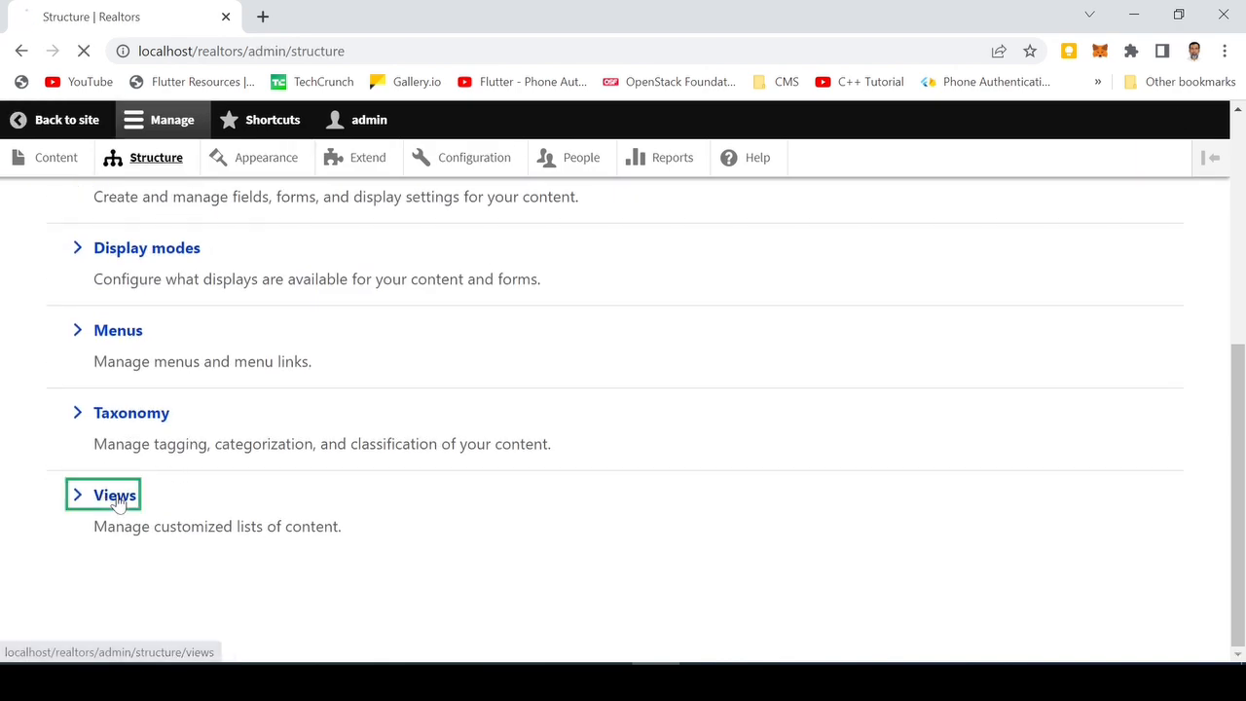
{"action": "scroll", "coordinate": [649, 429], "scroll_direction": "down", "scroll_amount": 6}
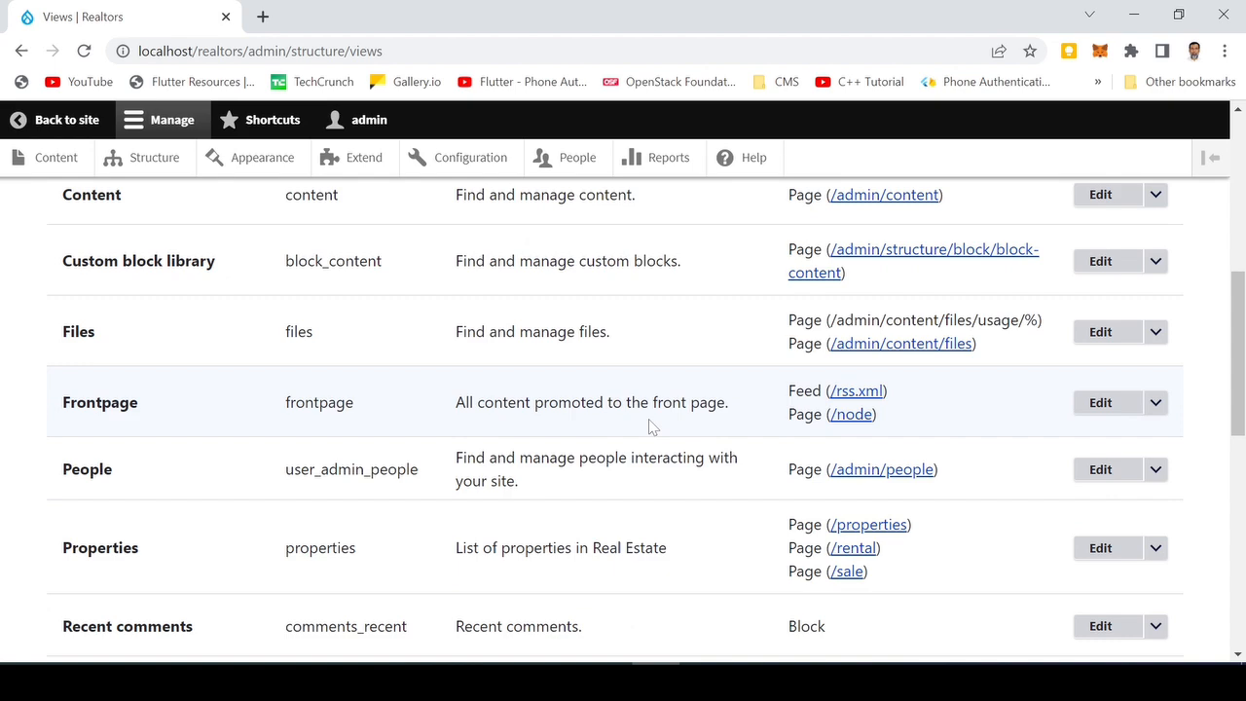
{"action": "left_click", "coordinate": [1099, 397]}
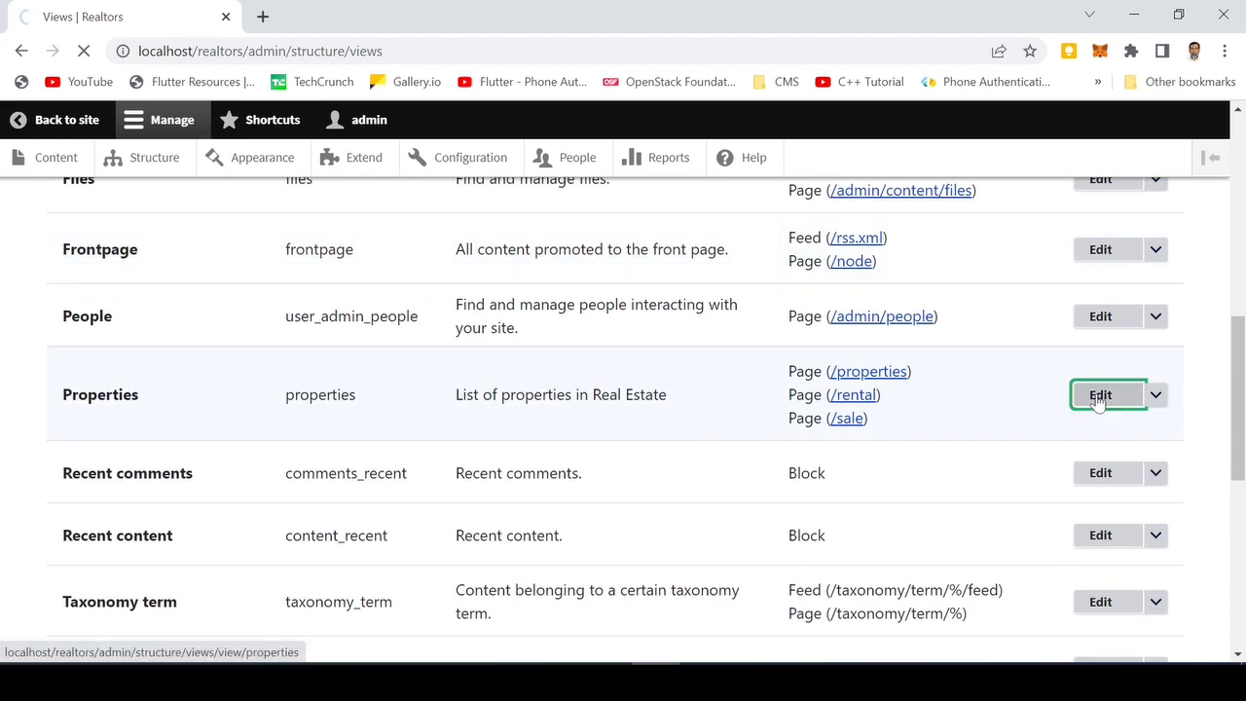
Step: Review the filter criteria of the All display and of the Rental display in the Properties view
{"action": "scroll", "coordinate": [240, 490], "scroll_direction": "down", "scroll_amount": 6}
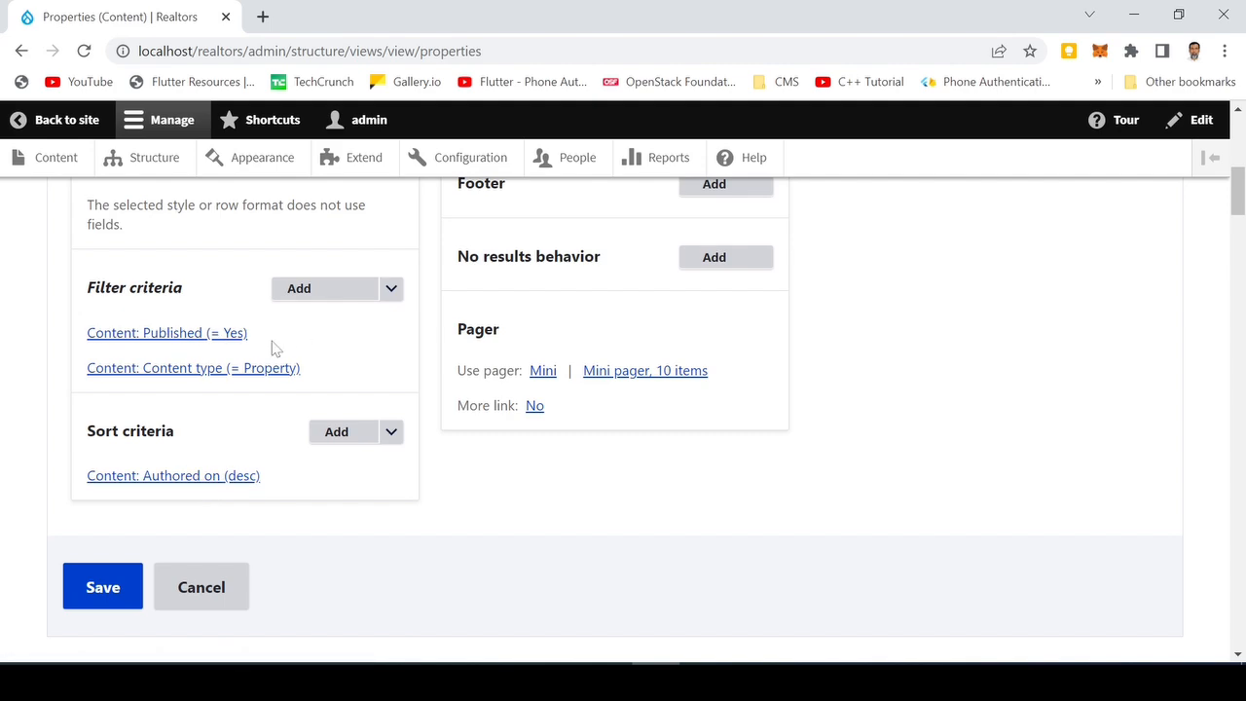
{"action": "scroll", "coordinate": [162, 394], "scroll_direction": "up", "scroll_amount": 5}
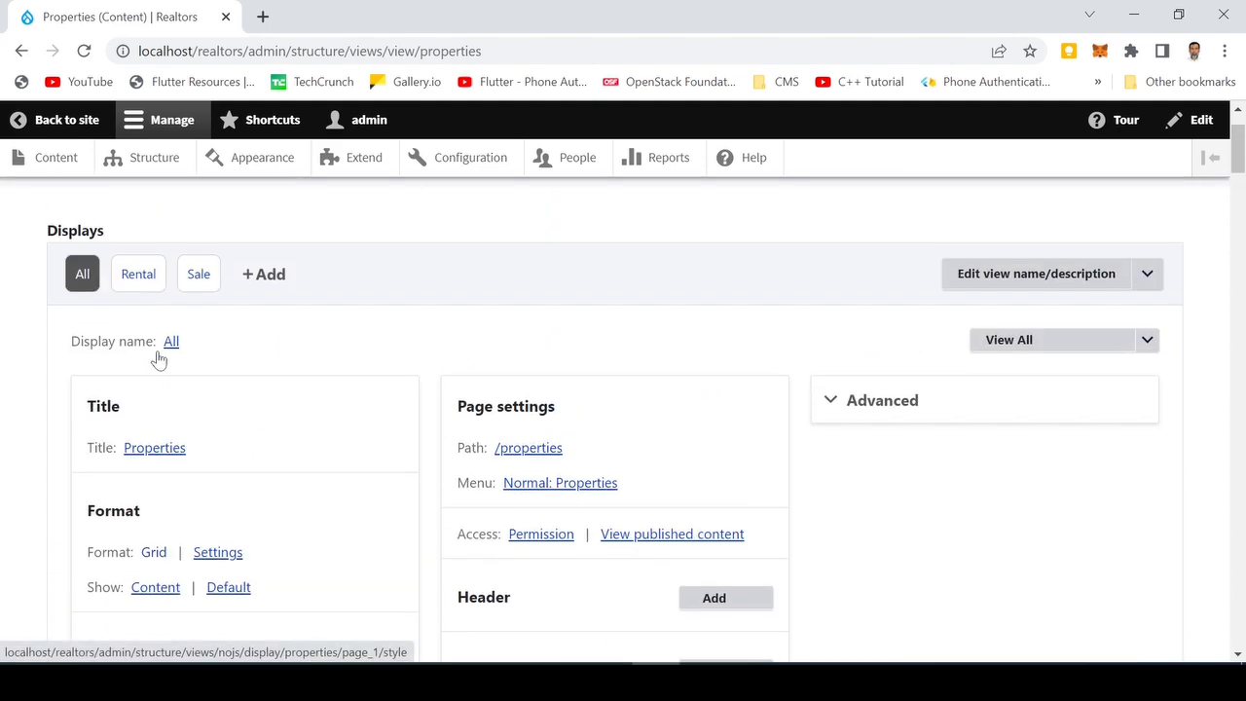
{"action": "scroll", "coordinate": [161, 399], "scroll_direction": "down", "scroll_amount": 6}
{"action": "scroll", "coordinate": [153, 409], "scroll_direction": "up", "scroll_amount": 7}
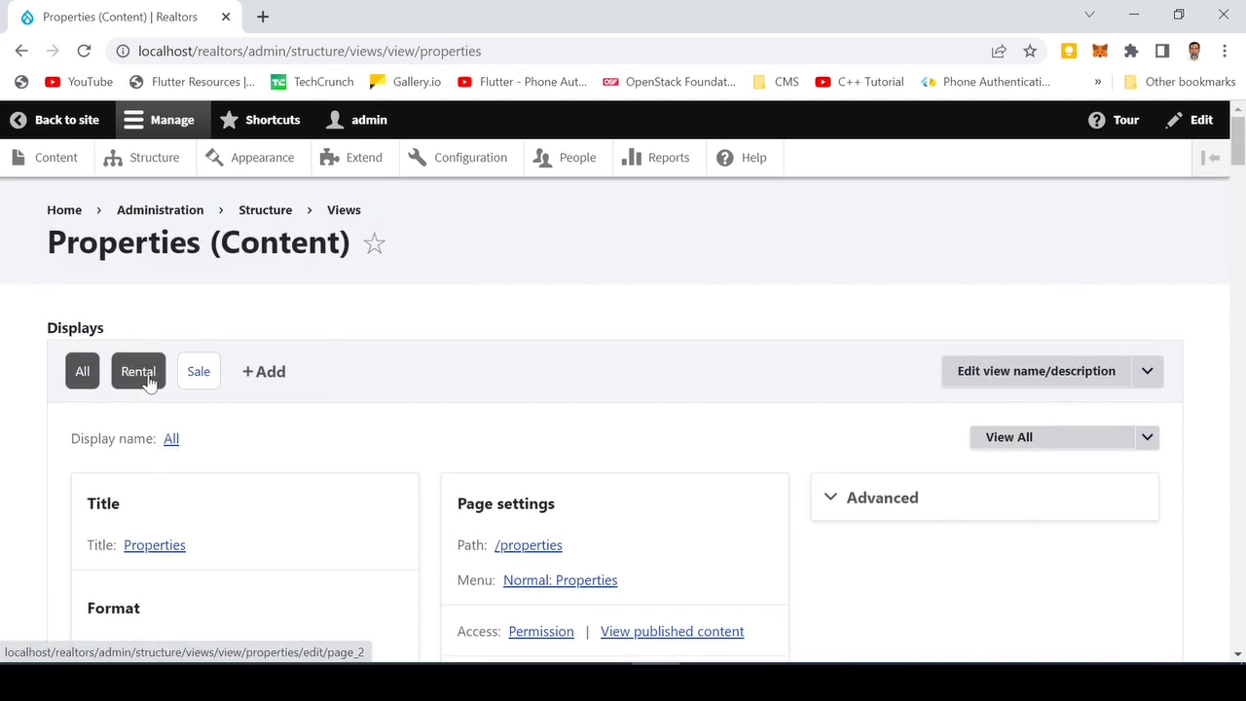
{"action": "left_click", "coordinate": [146, 378]}
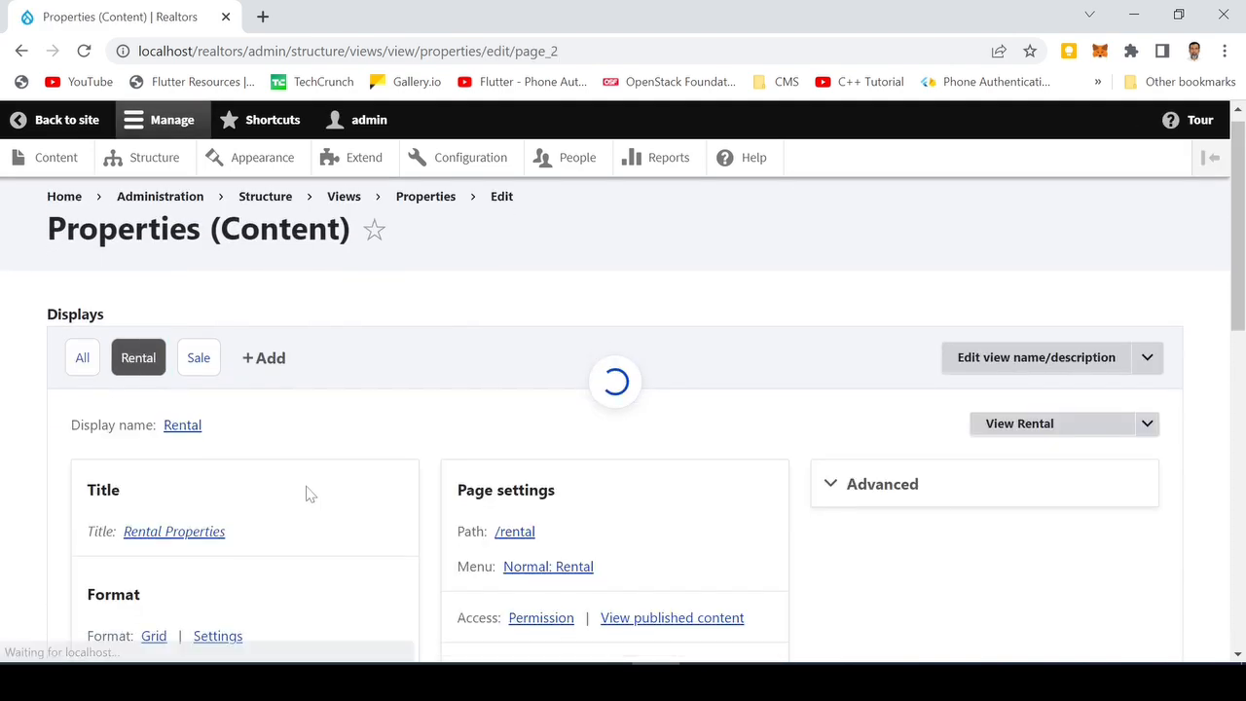
{"action": "scroll", "coordinate": [305, 494], "scroll_direction": "down", "scroll_amount": 5}
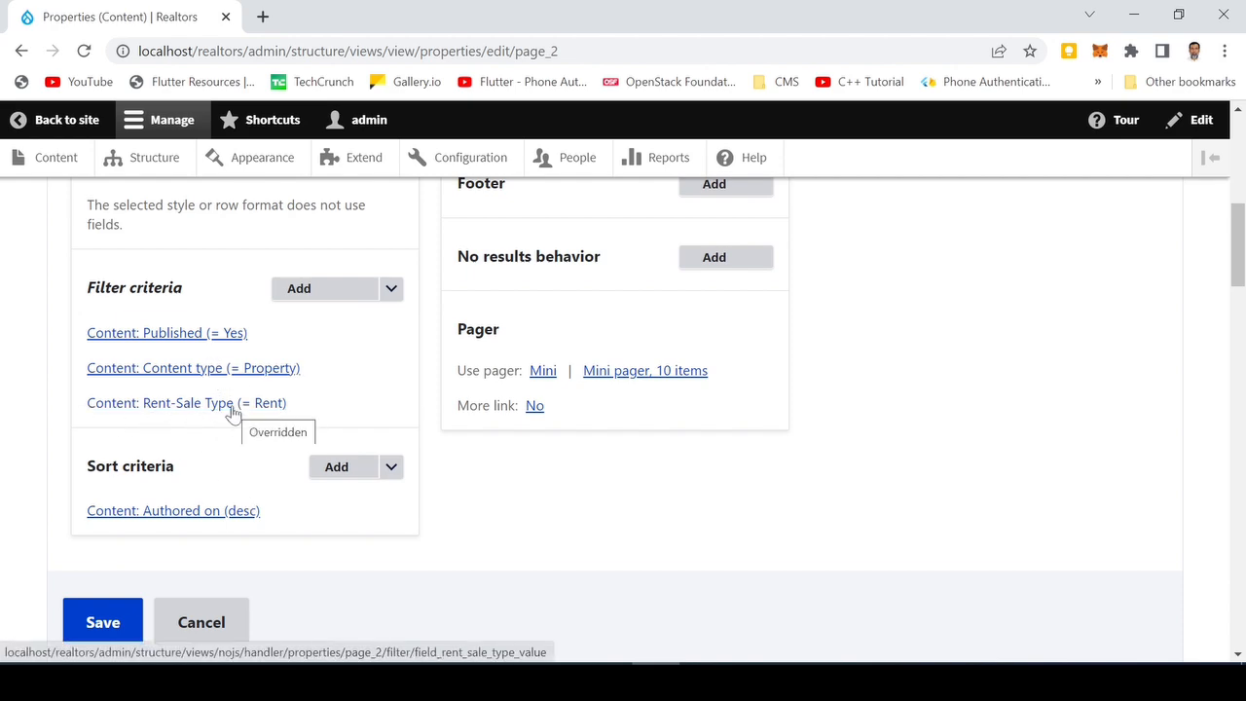
Step: Switch to the Sale display of the Properties view and remove the Authored on sort criterion for all displays
{"action": "scroll", "coordinate": [225, 404], "scroll_direction": "up", "scroll_amount": 5}
{"action": "left_click", "coordinate": [206, 276]}
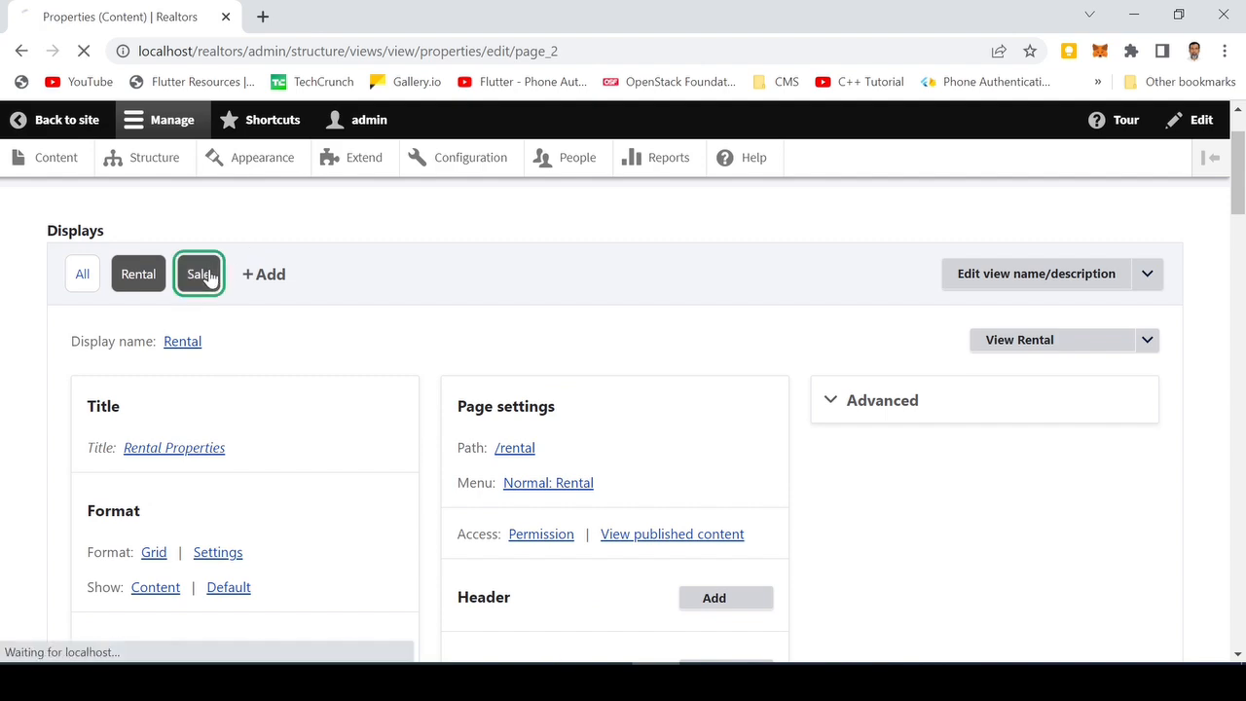
{"action": "scroll", "coordinate": [306, 445], "scroll_direction": "down", "scroll_amount": 5}
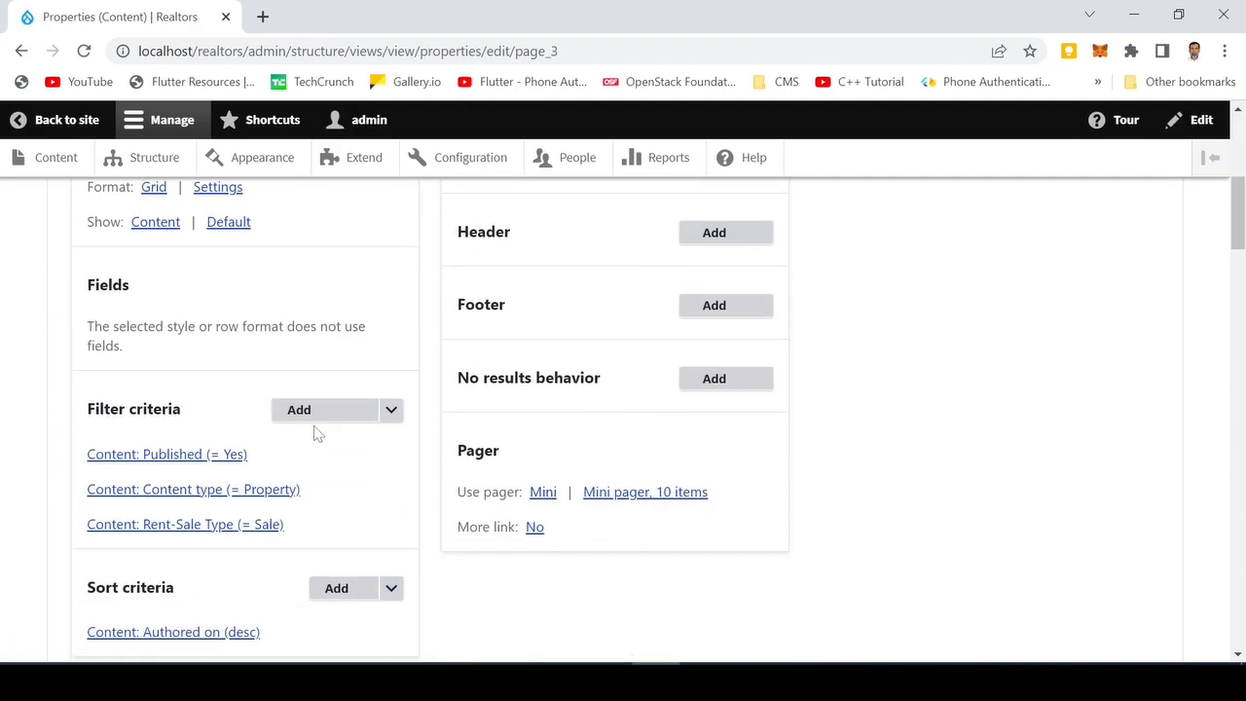
{"action": "scroll", "coordinate": [311, 433], "scroll_direction": "down", "scroll_amount": 2}
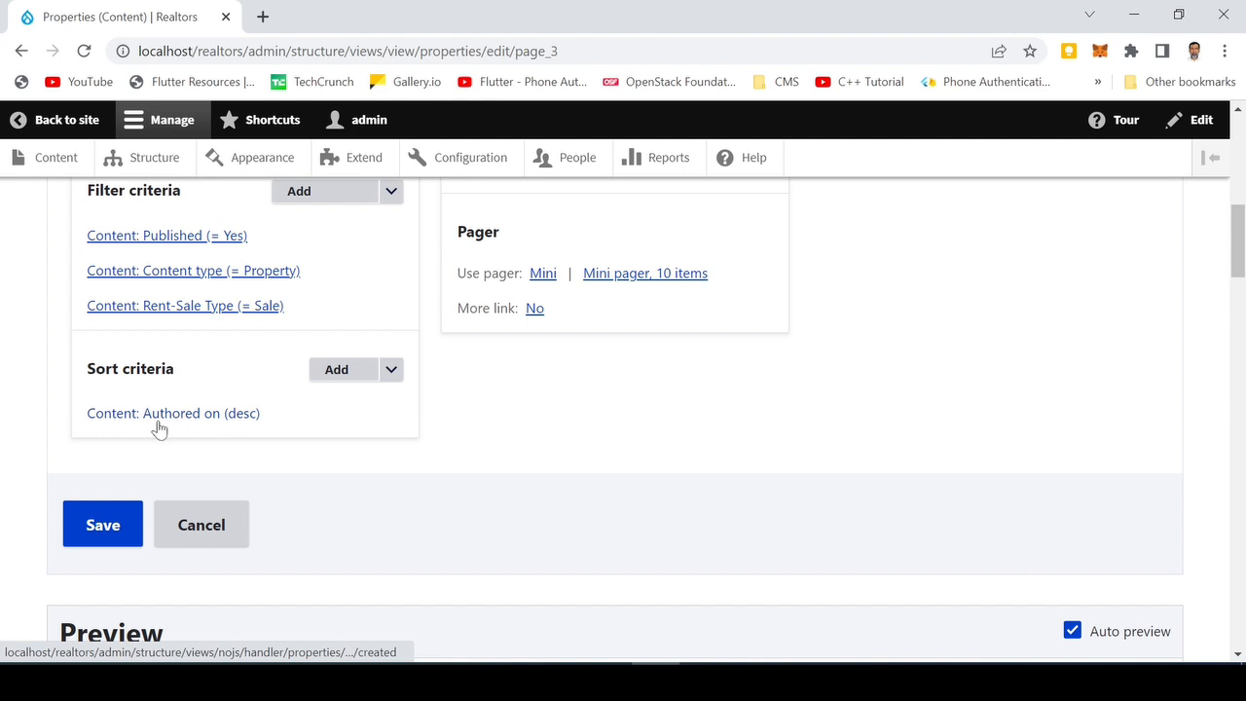
{"action": "left_click", "coordinate": [216, 419]}
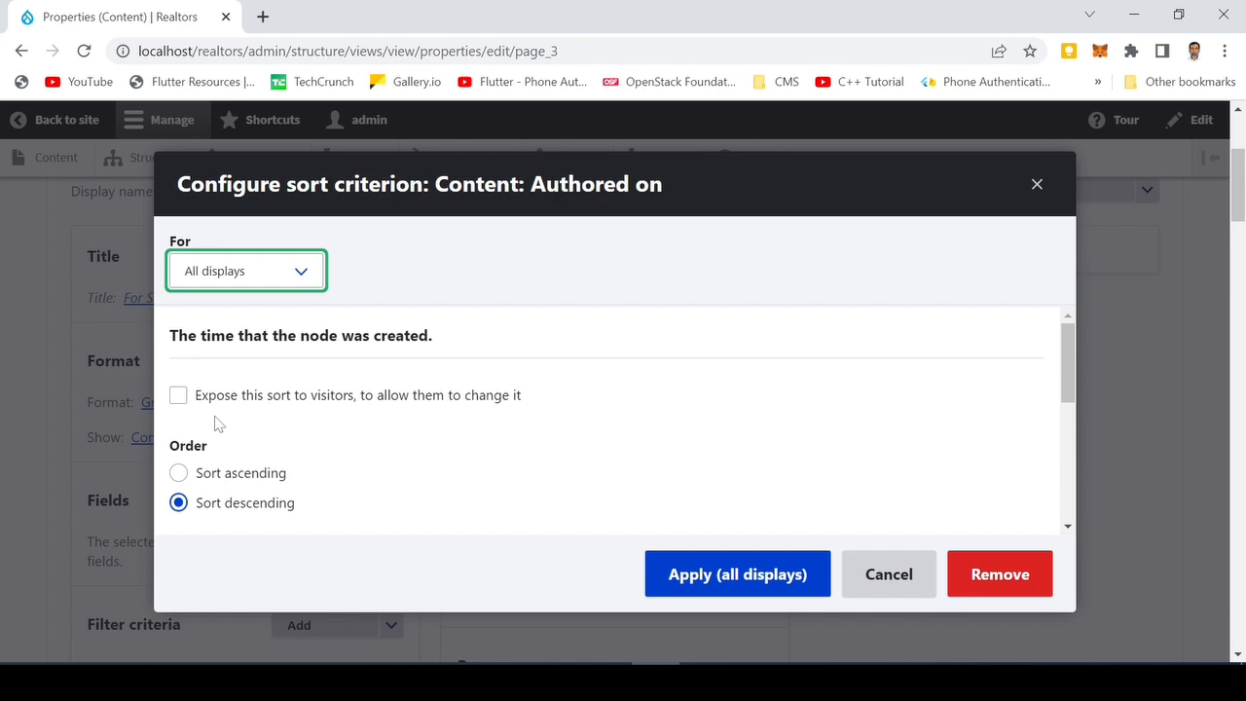
{"action": "left_click", "coordinate": [1029, 575]}
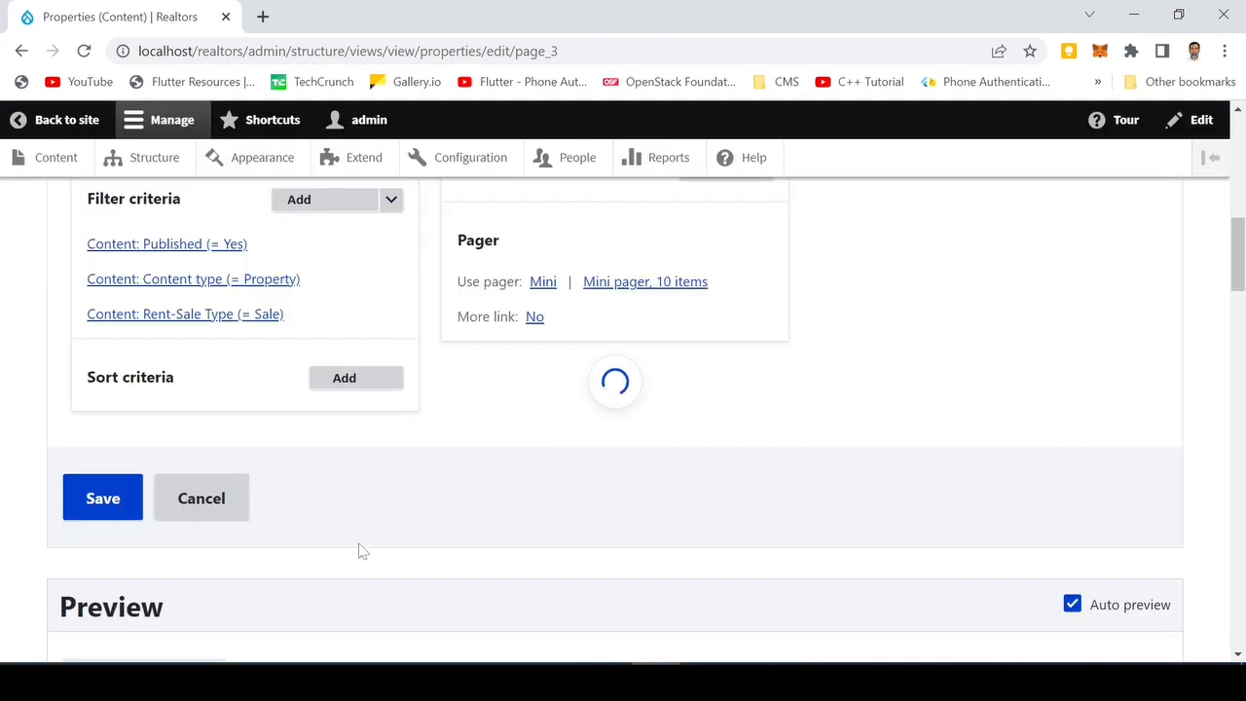
Step: Add the Ad Date (field_ad_date) field as a sort criterion for all displays, in descending order
{"action": "left_click", "coordinate": [368, 380]}
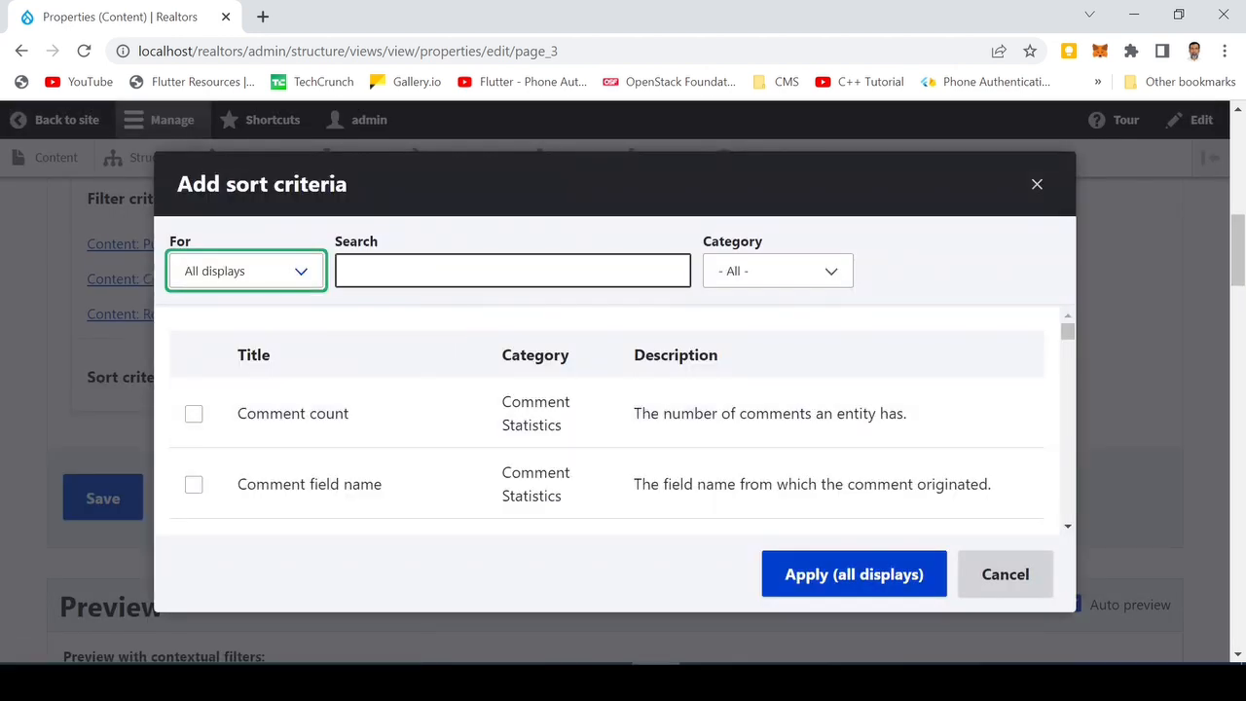
{"action": "left_click", "coordinate": [456, 272]}
{"action": "type", "text": "ad"}
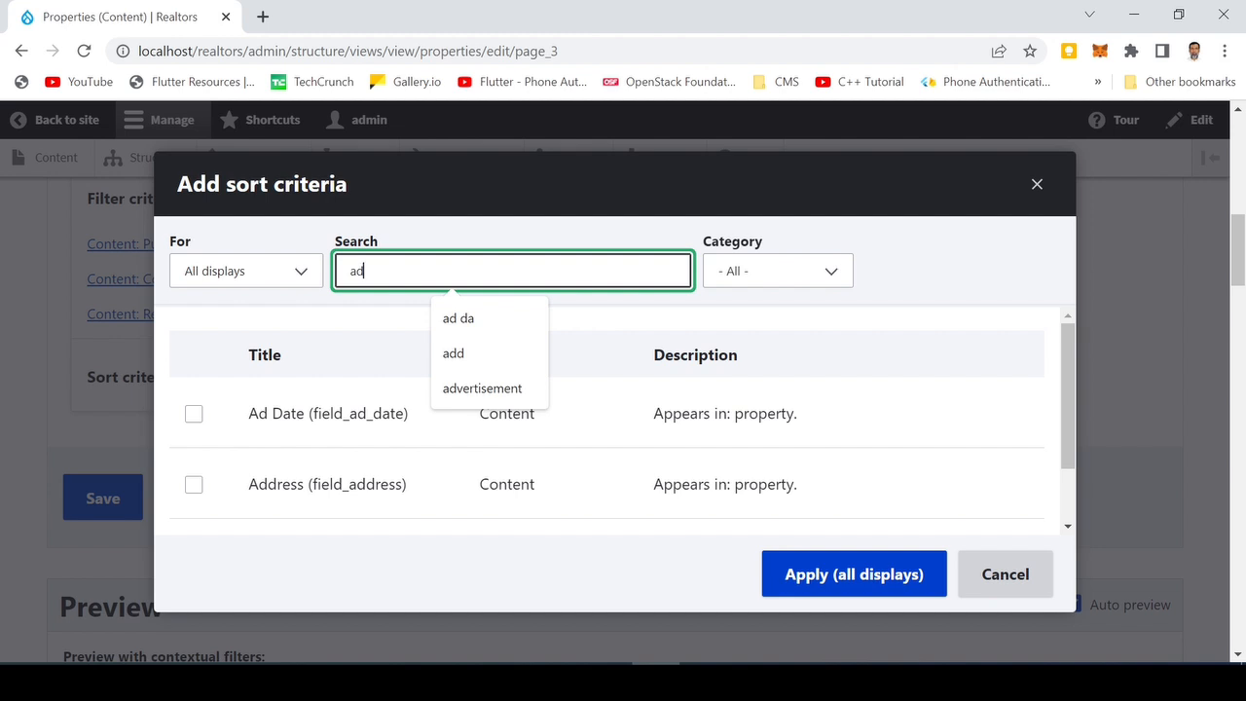
{"action": "type", "text": " dare"}
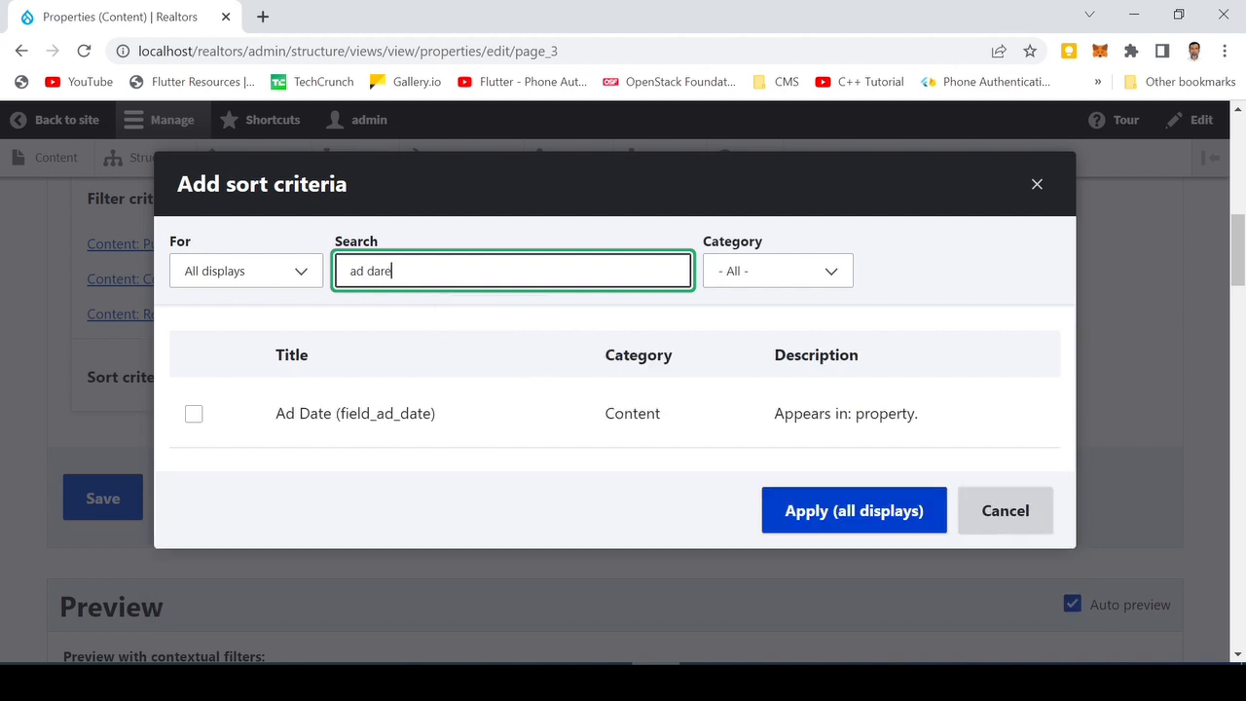
{"action": "key", "text": "BackSpace"}
{"action": "key", "text": "BackSpace"}
{"action": "type", "text": "te"}
{"action": "left_click", "coordinate": [194, 415]}
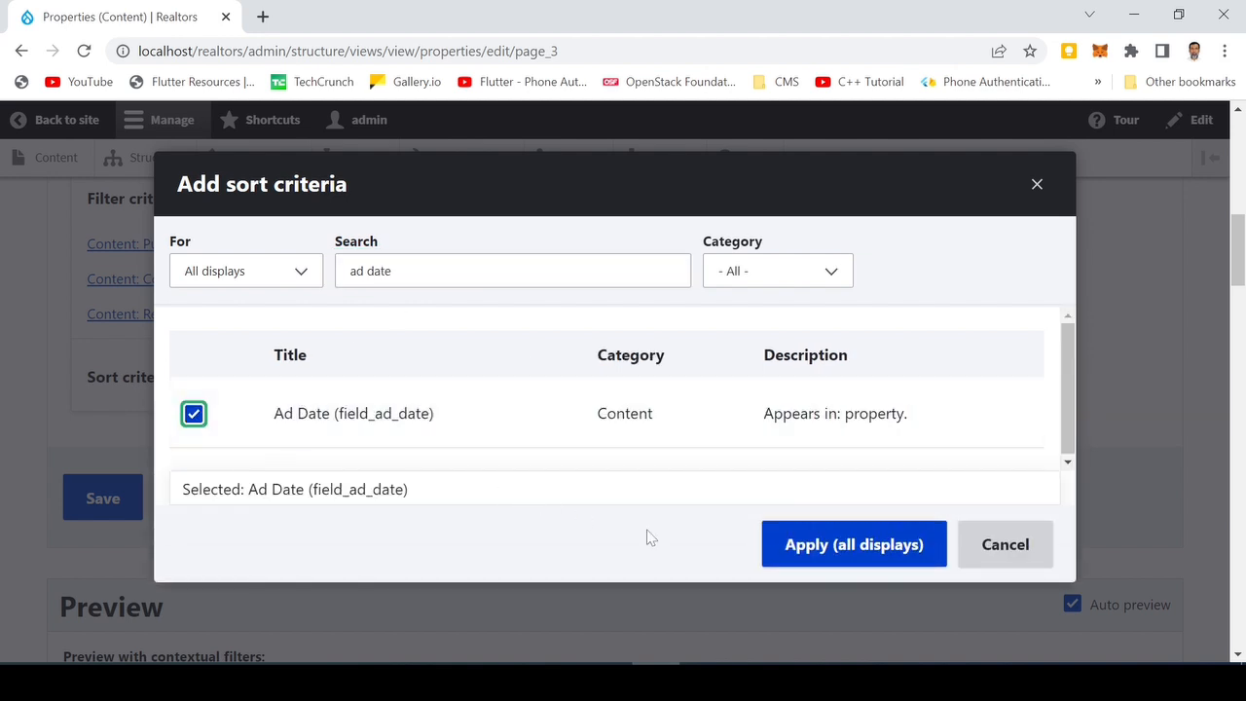
{"action": "left_click", "coordinate": [816, 553]}
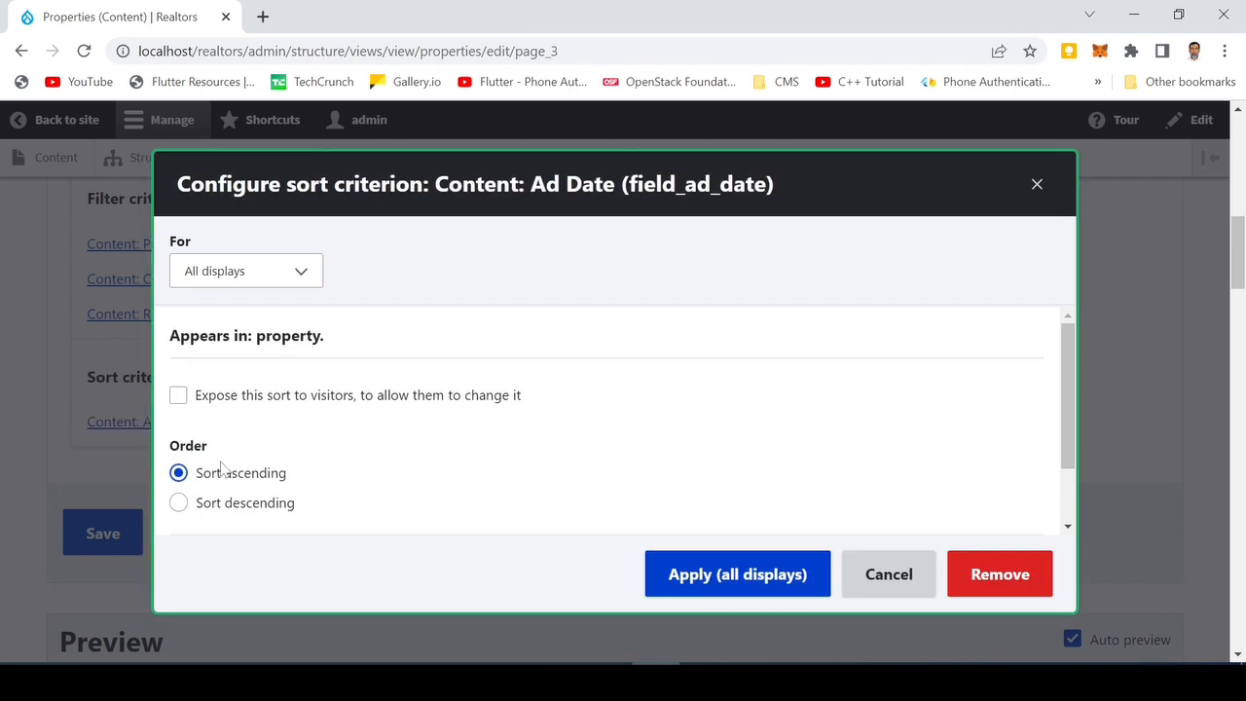
{"action": "left_click", "coordinate": [250, 511]}
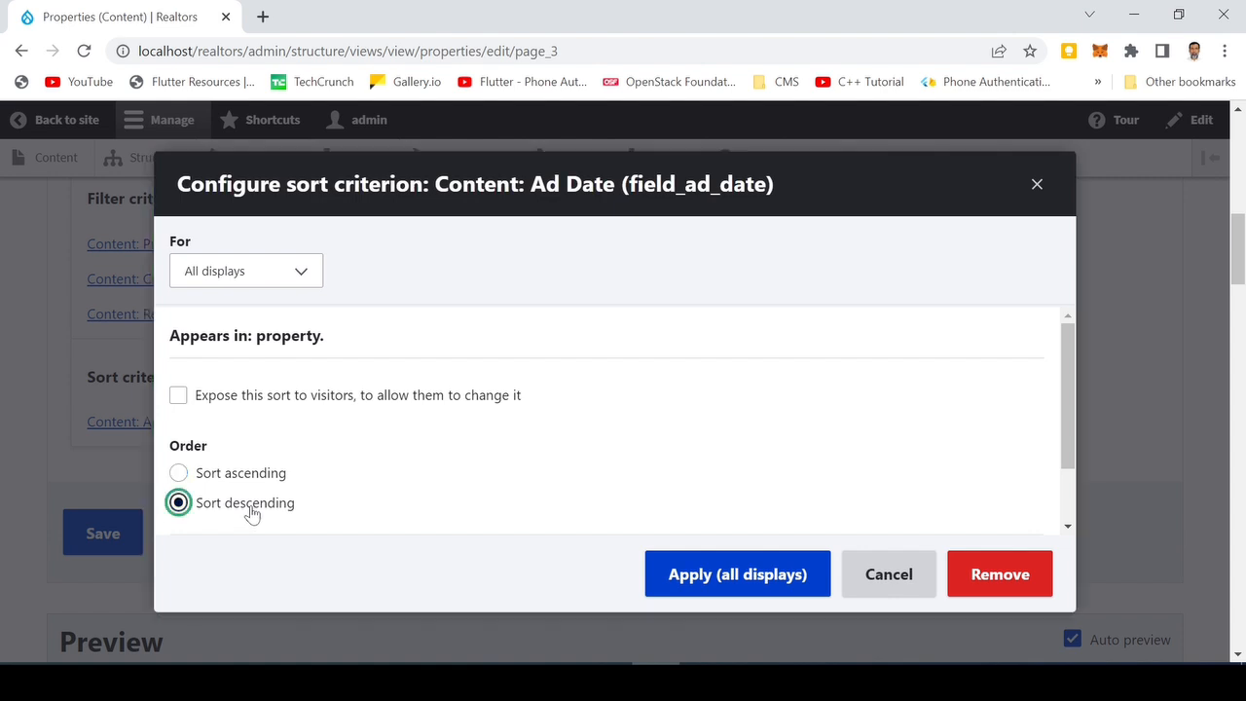
{"action": "left_click", "coordinate": [737, 579]}
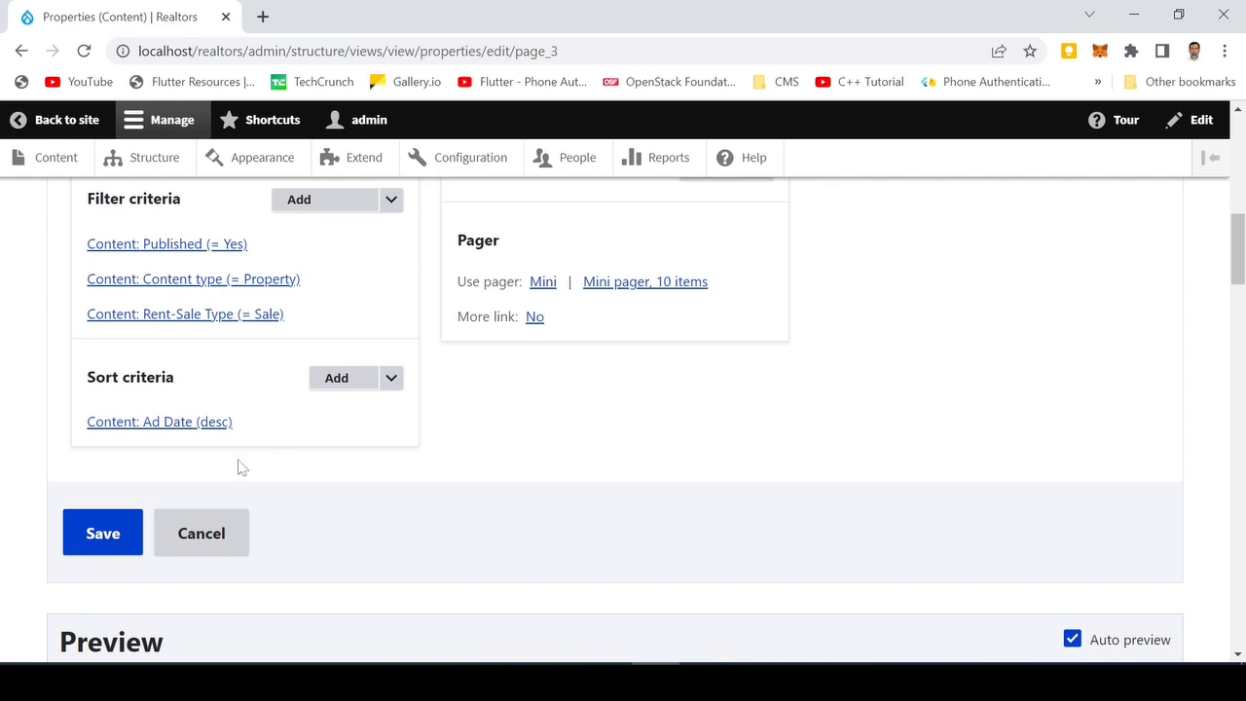
Step: Check the Sale display's settings and save the Properties view
{"action": "scroll", "coordinate": [282, 432], "scroll_direction": "up", "scroll_amount": 2}
{"action": "scroll", "coordinate": [280, 432], "scroll_direction": "up", "scroll_amount": 5}
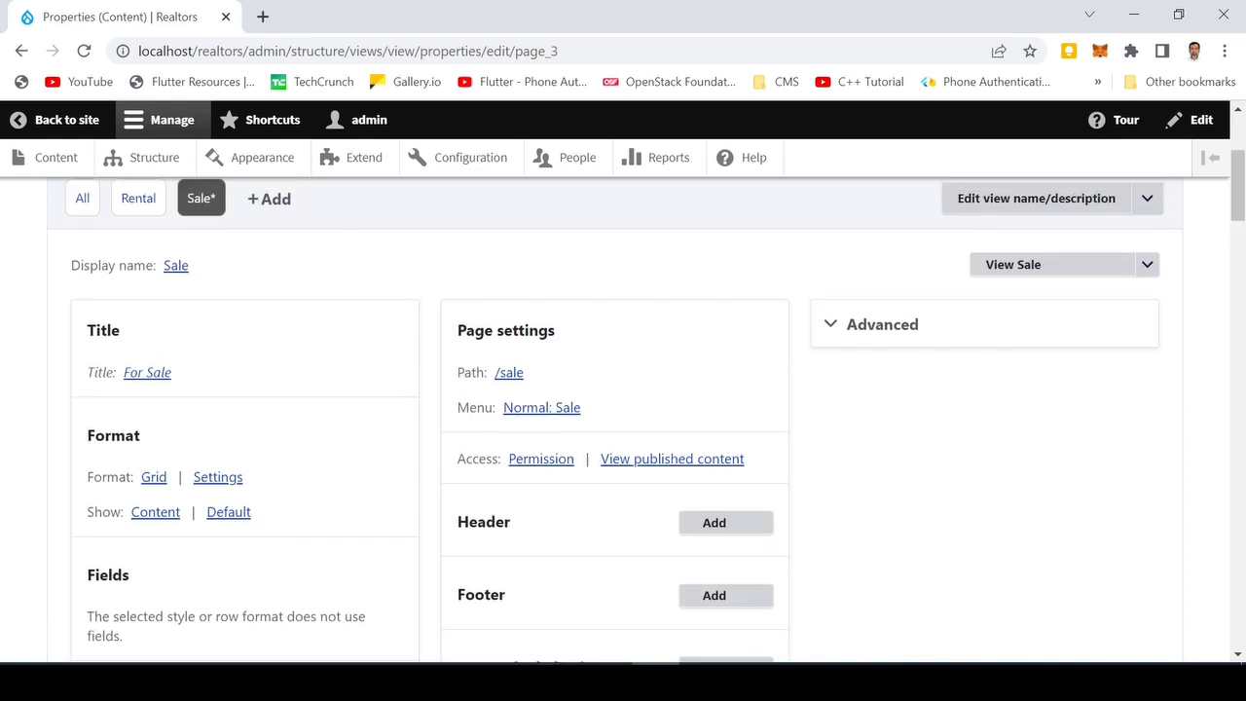
{"action": "scroll", "coordinate": [280, 467], "scroll_direction": "down", "scroll_amount": 6}
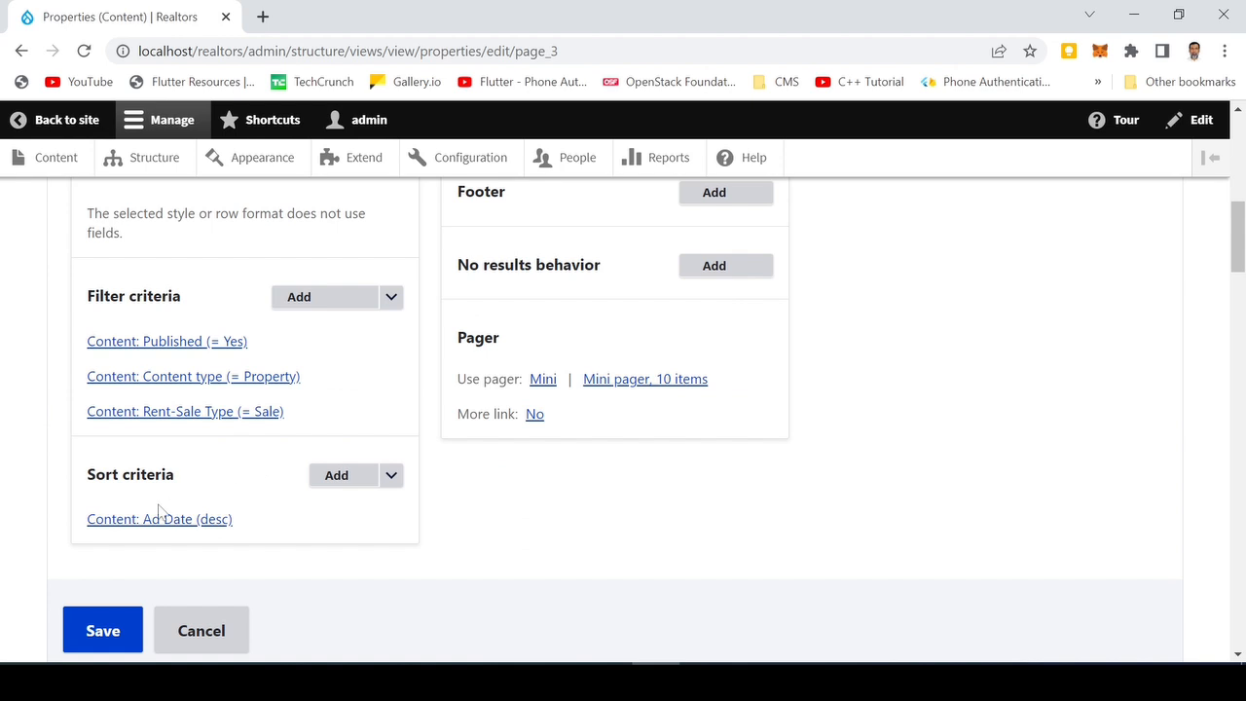
{"action": "scroll", "coordinate": [208, 505], "scroll_direction": "down", "scroll_amount": 1}
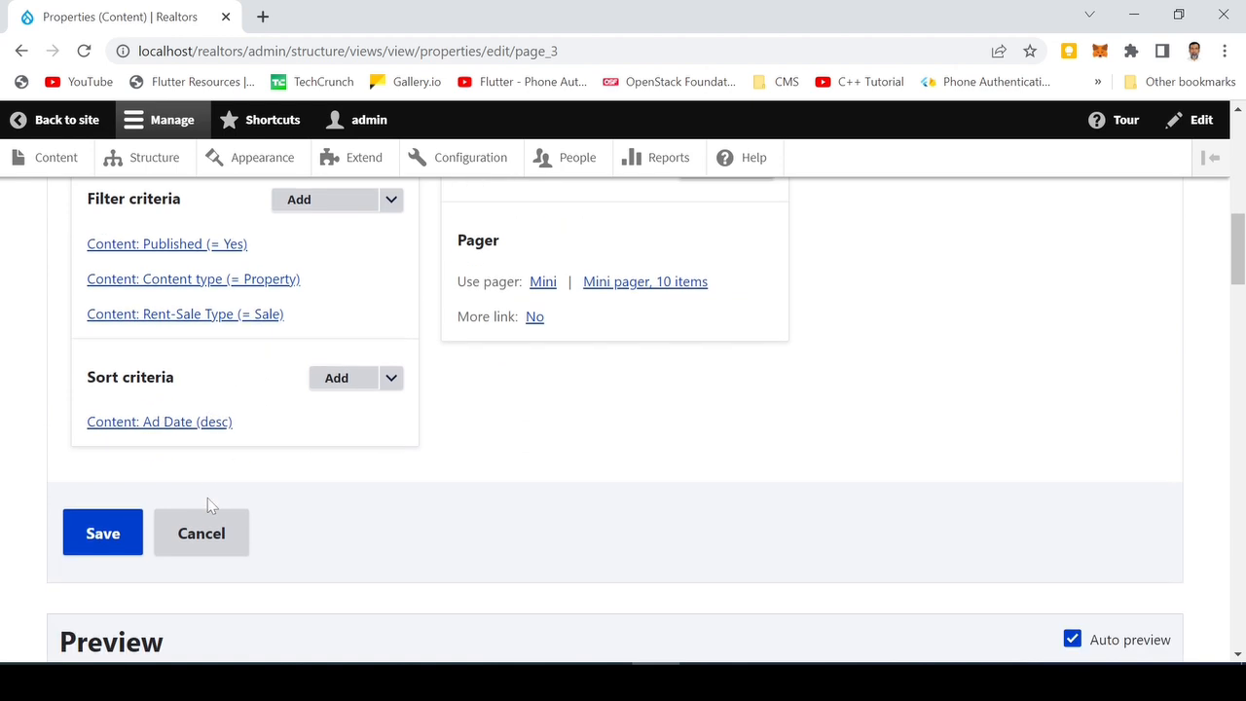
{"action": "left_click", "coordinate": [95, 551]}
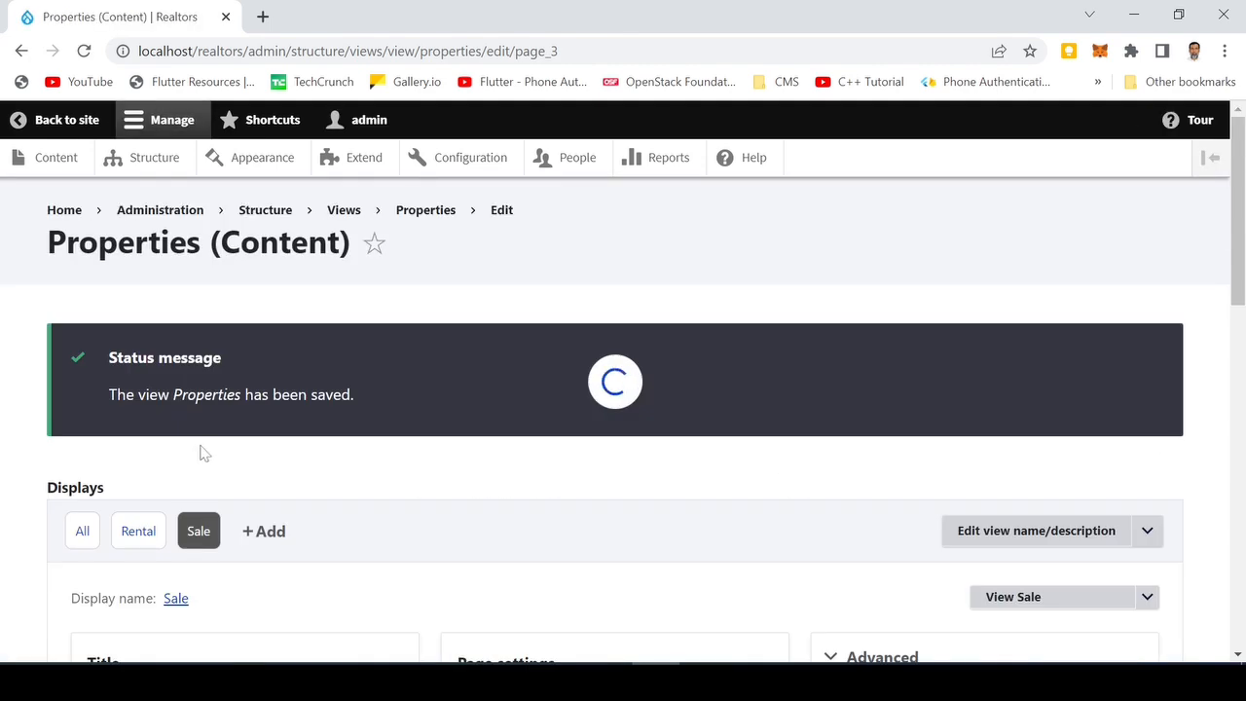
{"action": "scroll", "coordinate": [605, 438], "scroll_direction": "down", "scroll_amount": 2}
{"action": "scroll", "coordinate": [607, 431], "scroll_direction": "up", "scroll_amount": 2}
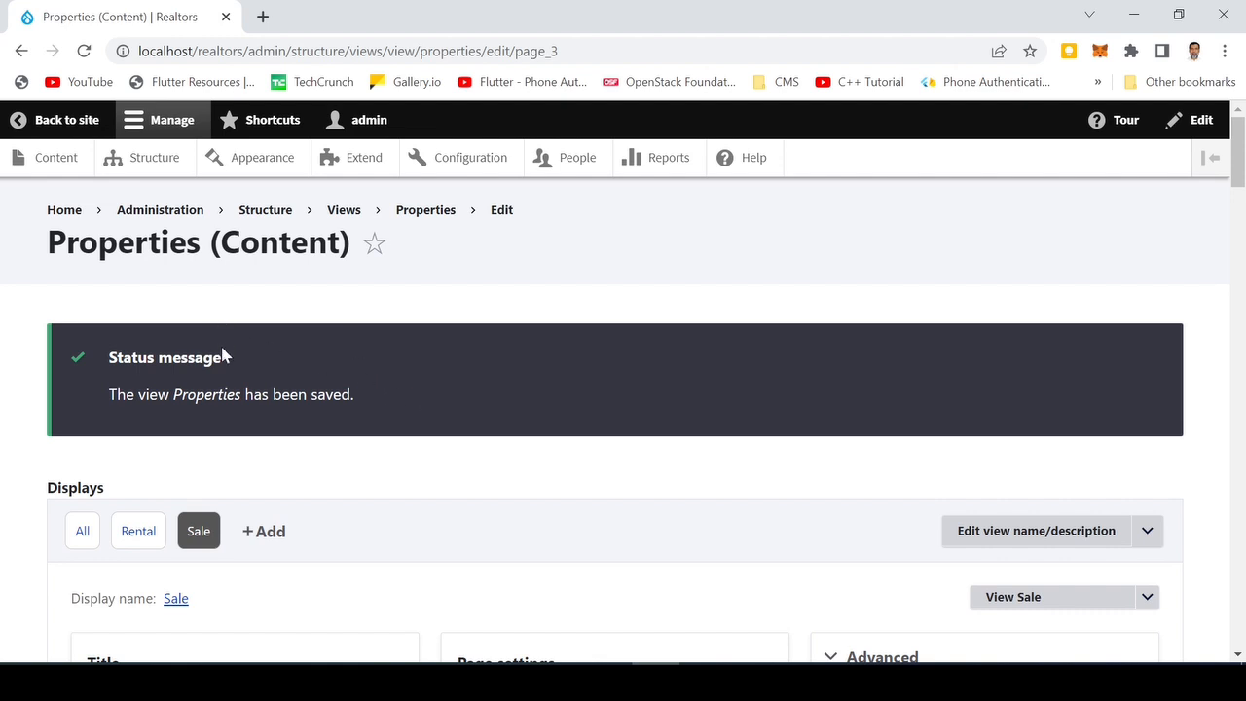
Step: Go back to the site and review the order of the properties on the For Sale page
{"action": "left_click", "coordinate": [85, 118]}
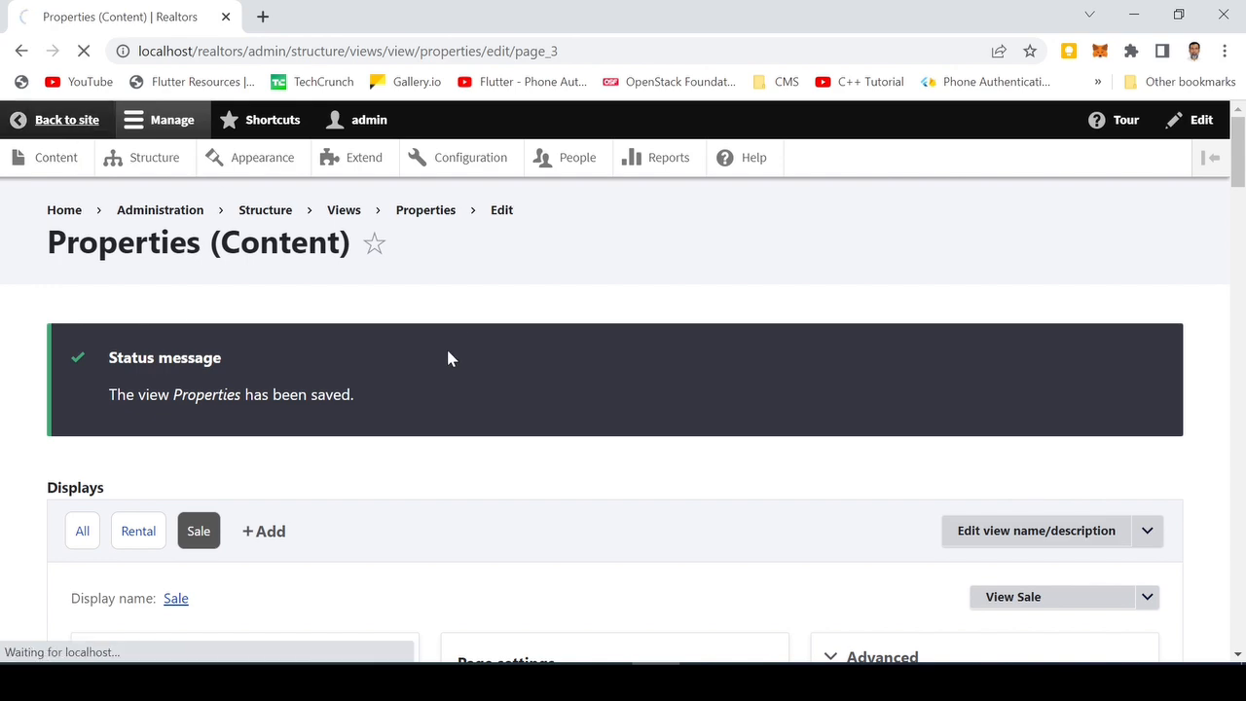
{"action": "scroll", "coordinate": [565, 413], "scroll_direction": "down", "scroll_amount": 3}
{"action": "scroll", "coordinate": [570, 413], "scroll_direction": "down", "scroll_amount": 8}
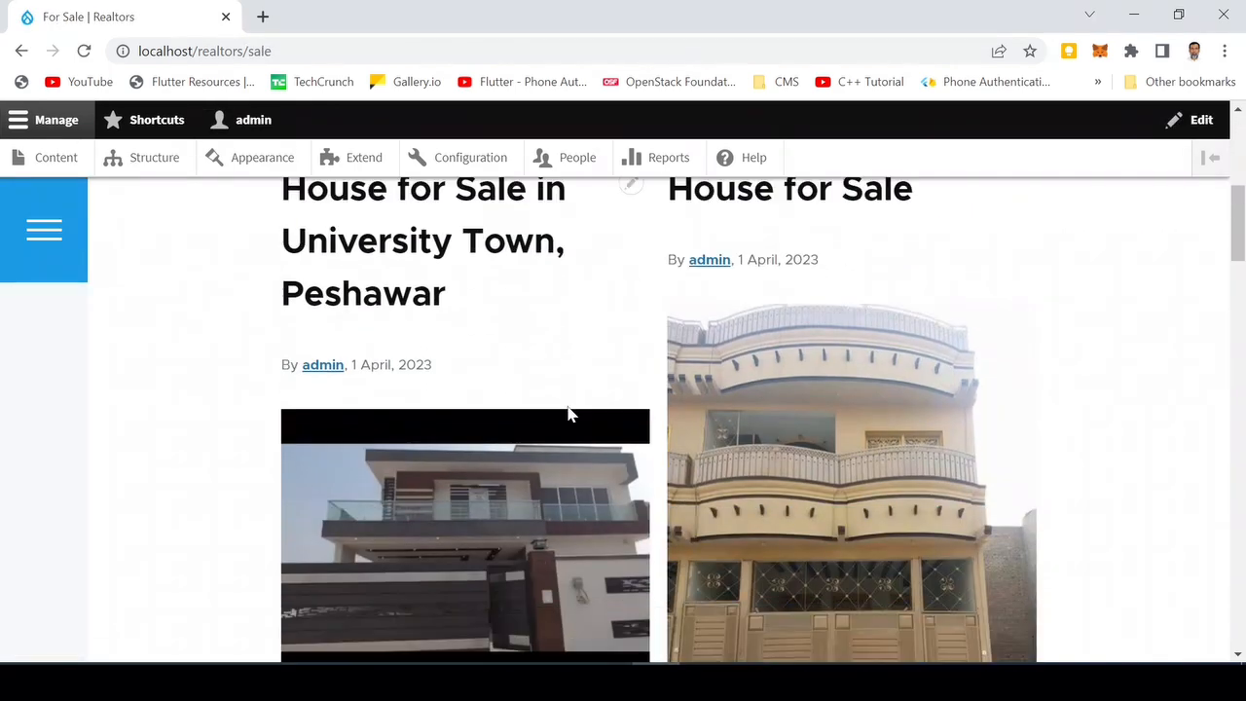
{"action": "scroll", "coordinate": [570, 413], "scroll_direction": "down", "scroll_amount": 5}
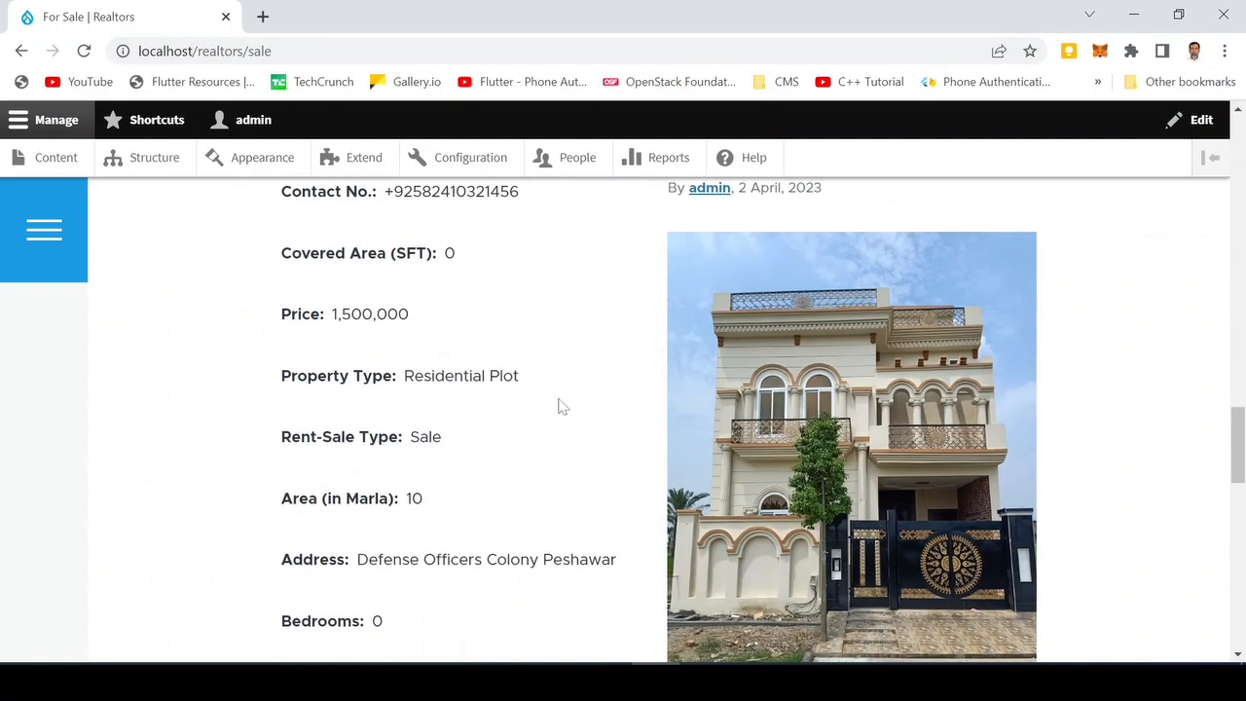
{"action": "scroll", "coordinate": [557, 404], "scroll_direction": "up", "scroll_amount": 15}
{"action": "scroll", "coordinate": [537, 345], "scroll_direction": "up", "scroll_amount": 8}
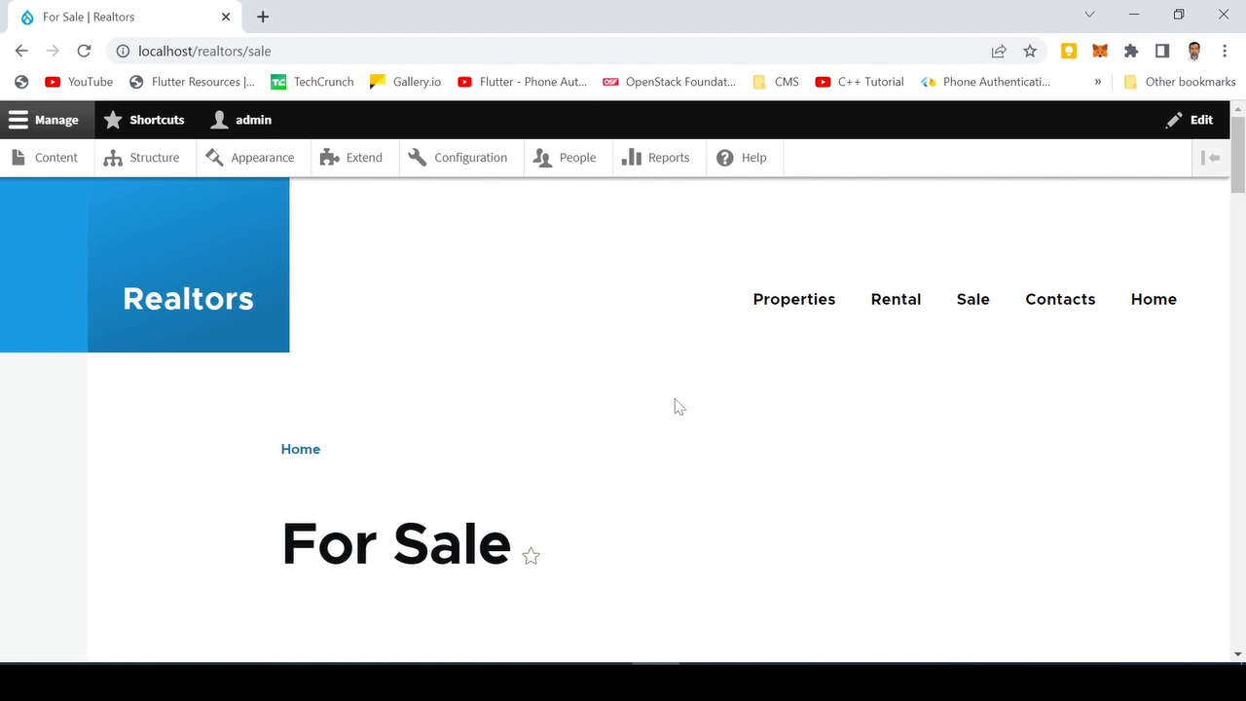
{"action": "scroll", "coordinate": [678, 405], "scroll_direction": "down", "scroll_amount": 4}
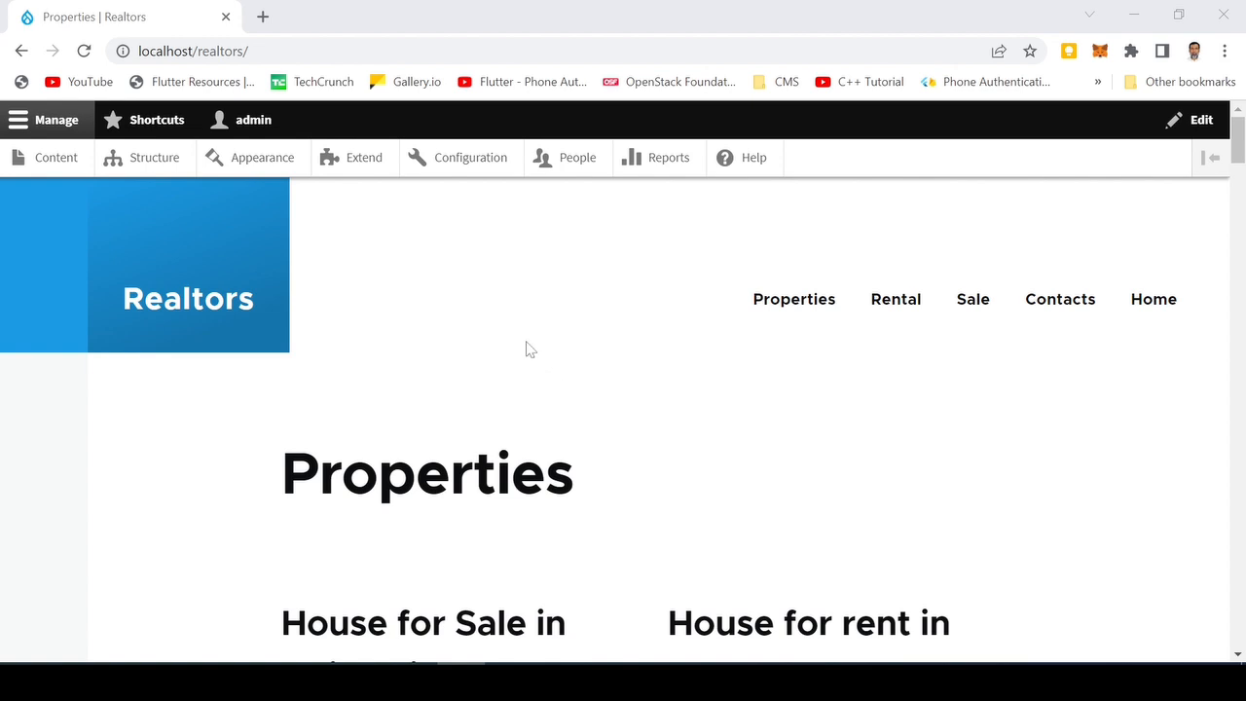
Step: Open the People administration page and examine the list of user accounts with their status and roles
{"action": "left_click", "coordinate": [574, 165]}
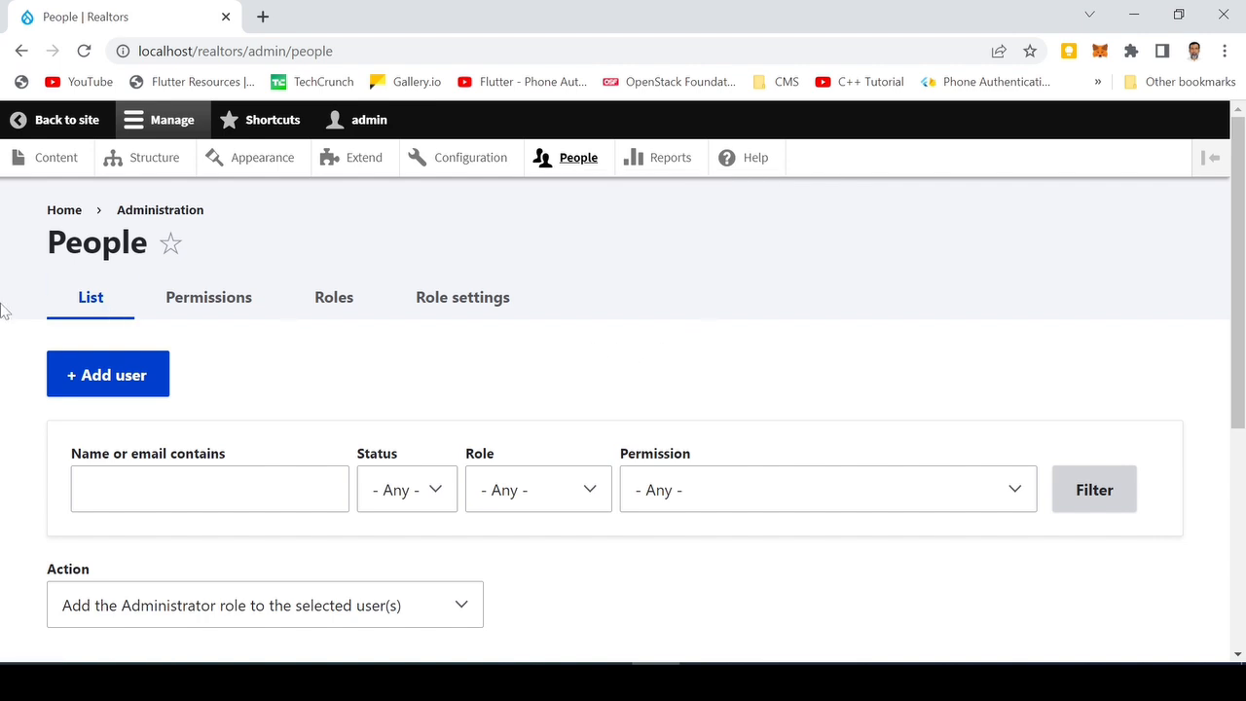
{"action": "left_click", "coordinate": [86, 310]}
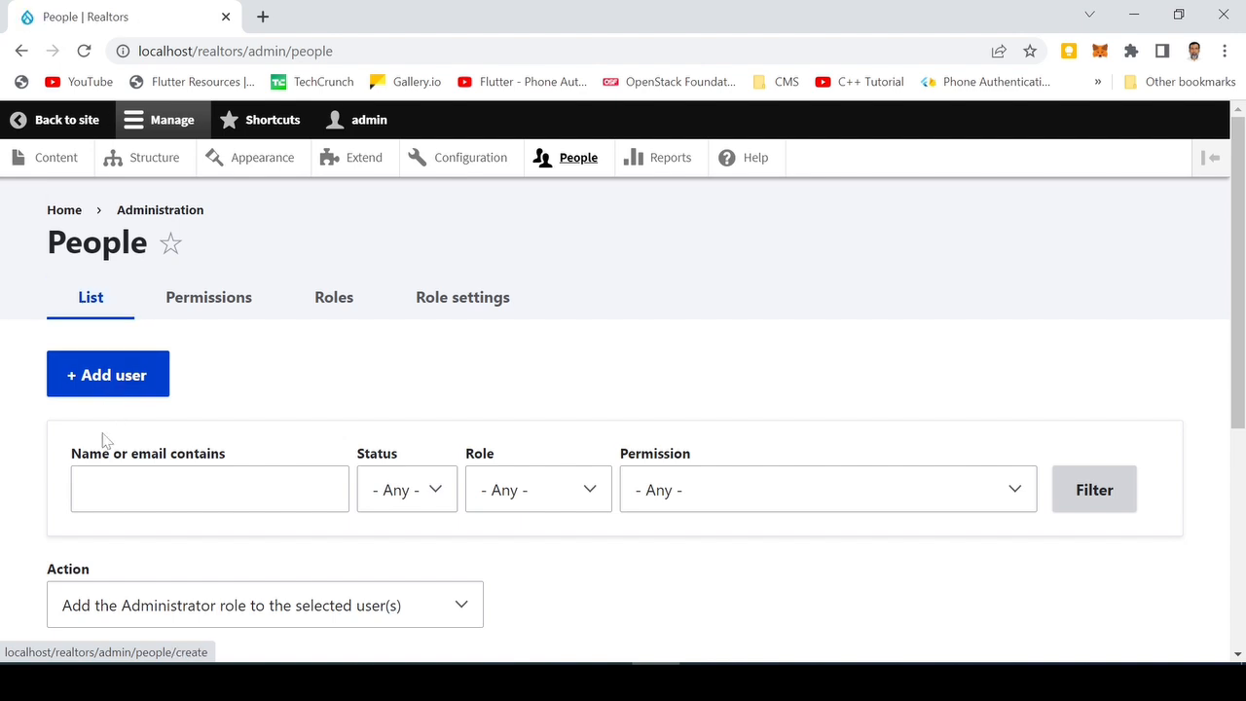
{"action": "scroll", "coordinate": [97, 446], "scroll_direction": "down", "scroll_amount": 3}
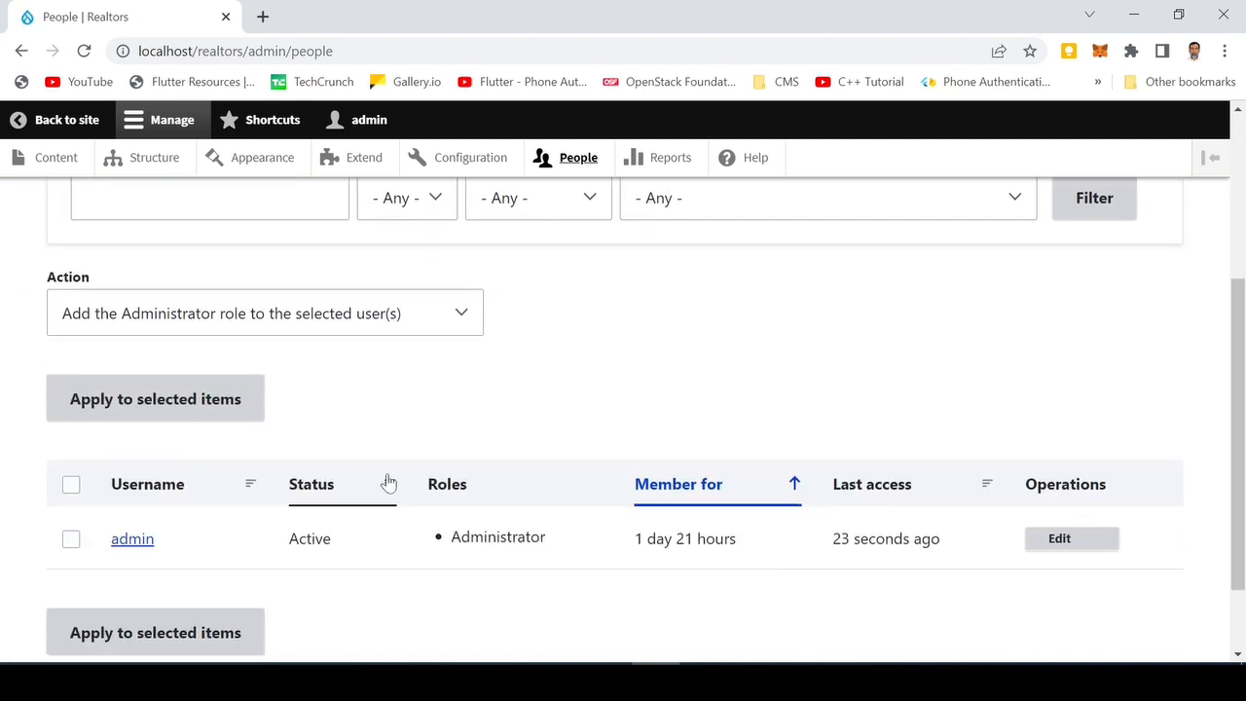
{"action": "scroll", "coordinate": [431, 442], "scroll_direction": "down", "scroll_amount": 2}
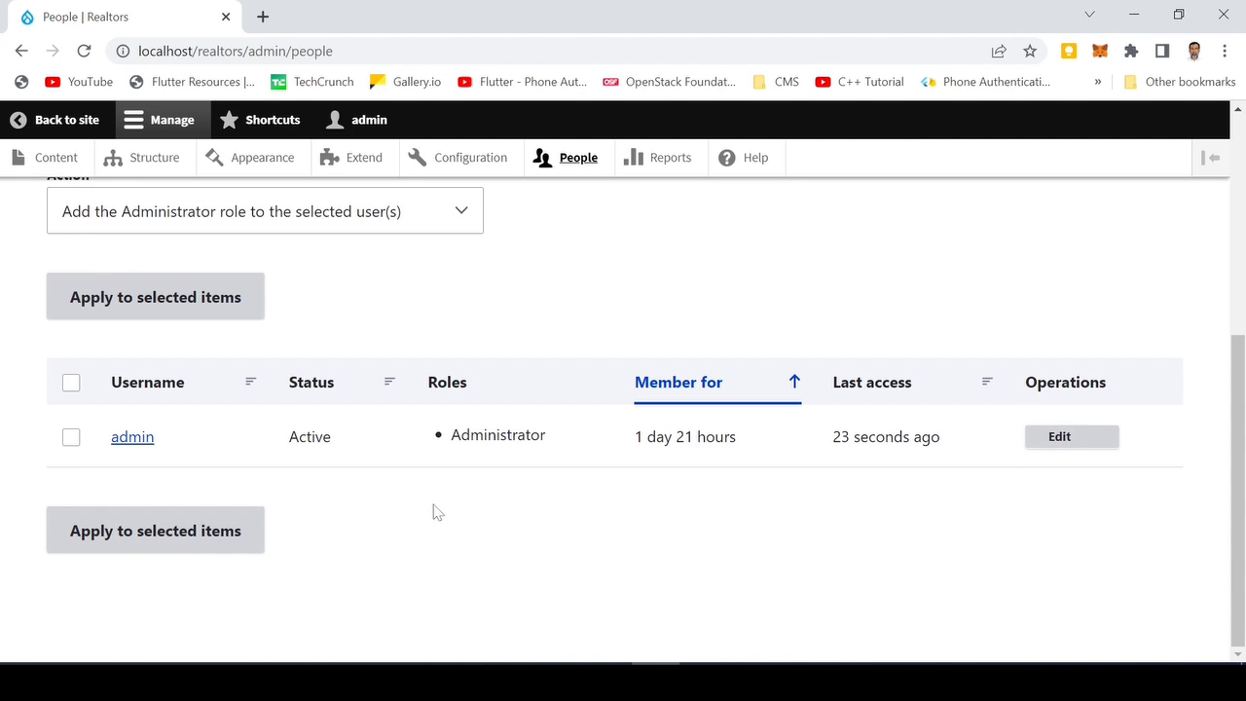
{"action": "scroll", "coordinate": [424, 514], "scroll_direction": "up", "scroll_amount": 3}
{"action": "scroll", "coordinate": [389, 510], "scroll_direction": "down", "scroll_amount": 2}
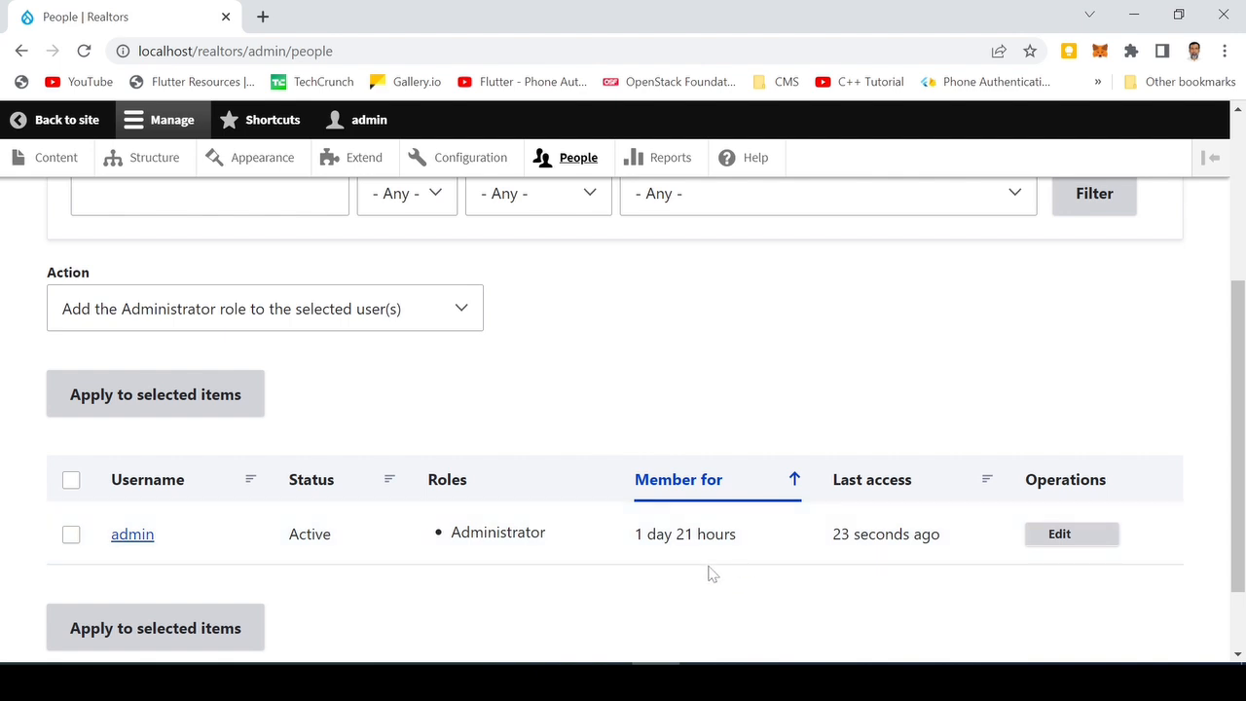
{"action": "scroll", "coordinate": [711, 569], "scroll_direction": "up", "scroll_amount": 3}
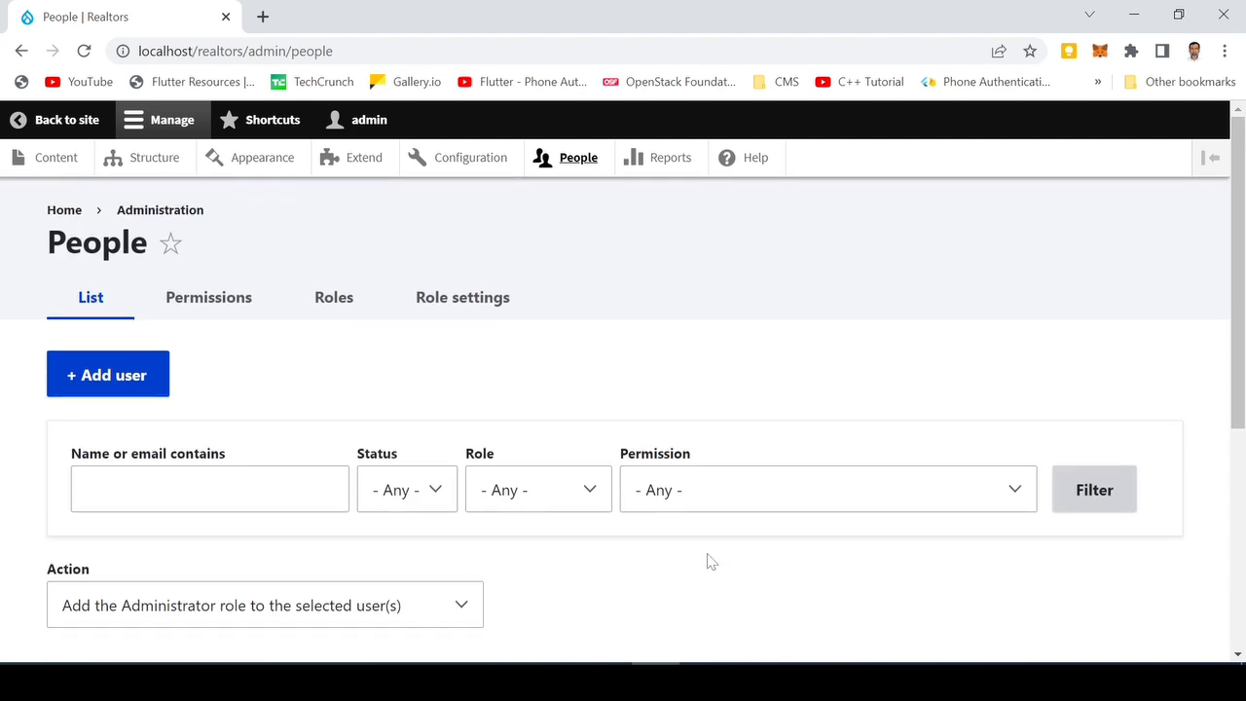
Step: Open the site's user roles and review the role descriptions and the available roles
{"action": "left_click", "coordinate": [326, 308]}
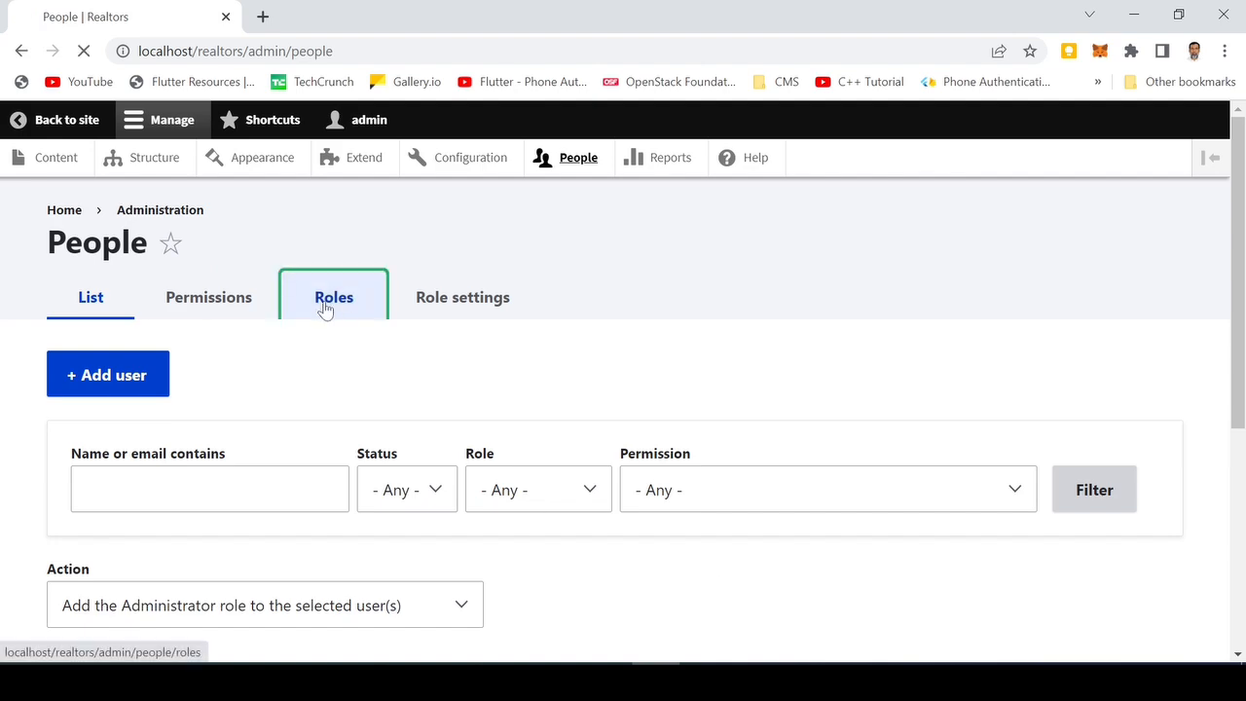
{"action": "scroll", "coordinate": [704, 366], "scroll_direction": "down", "scroll_amount": 3}
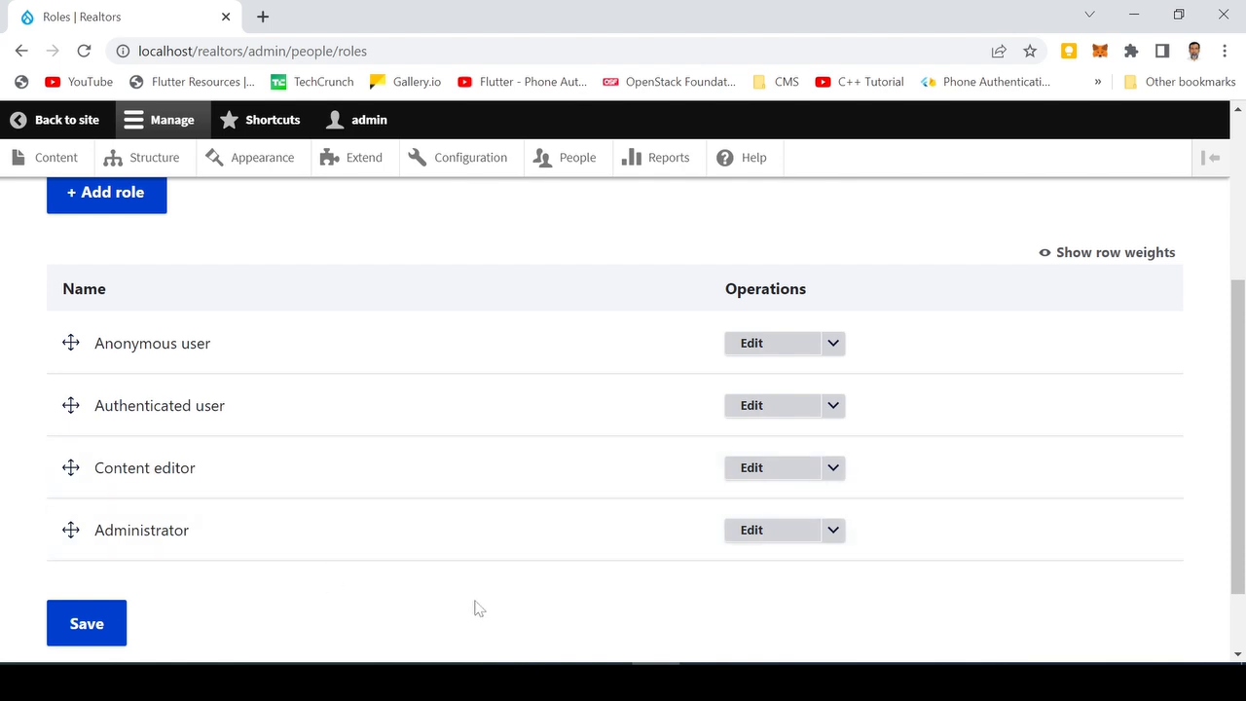
{"action": "scroll", "coordinate": [477, 605], "scroll_direction": "up", "scroll_amount": 3}
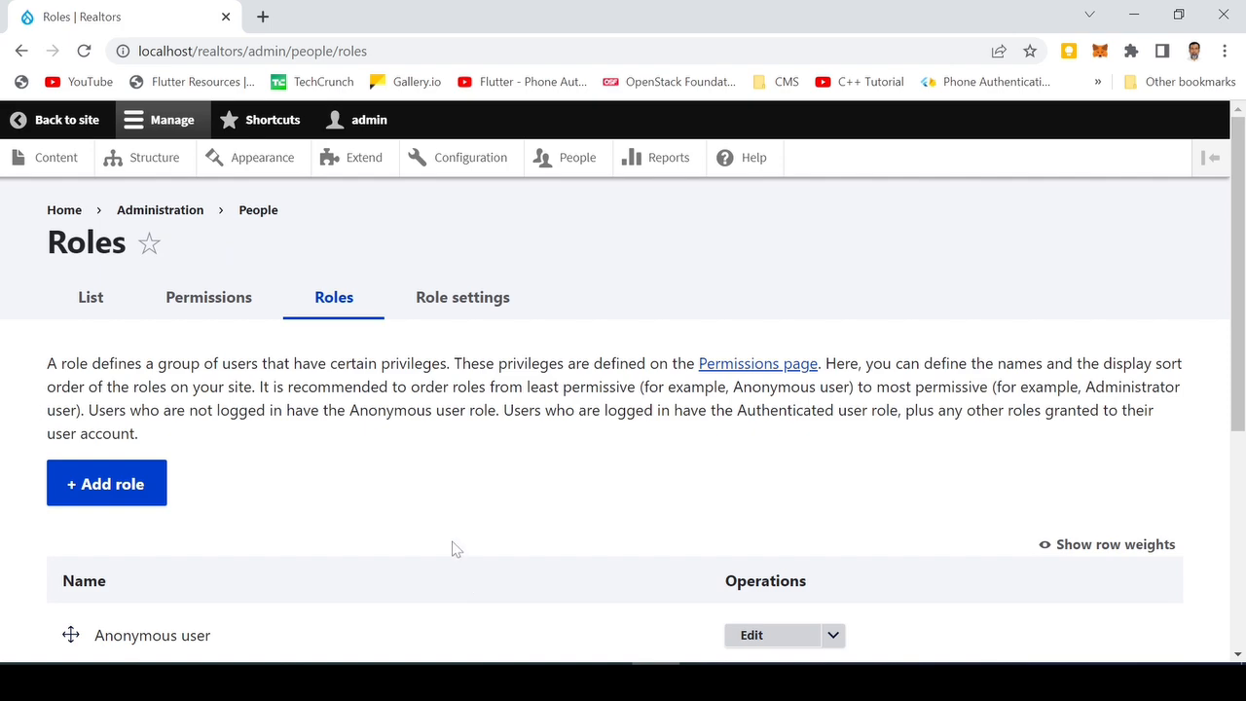
{"action": "scroll", "coordinate": [455, 556], "scroll_direction": "down", "scroll_amount": 2}
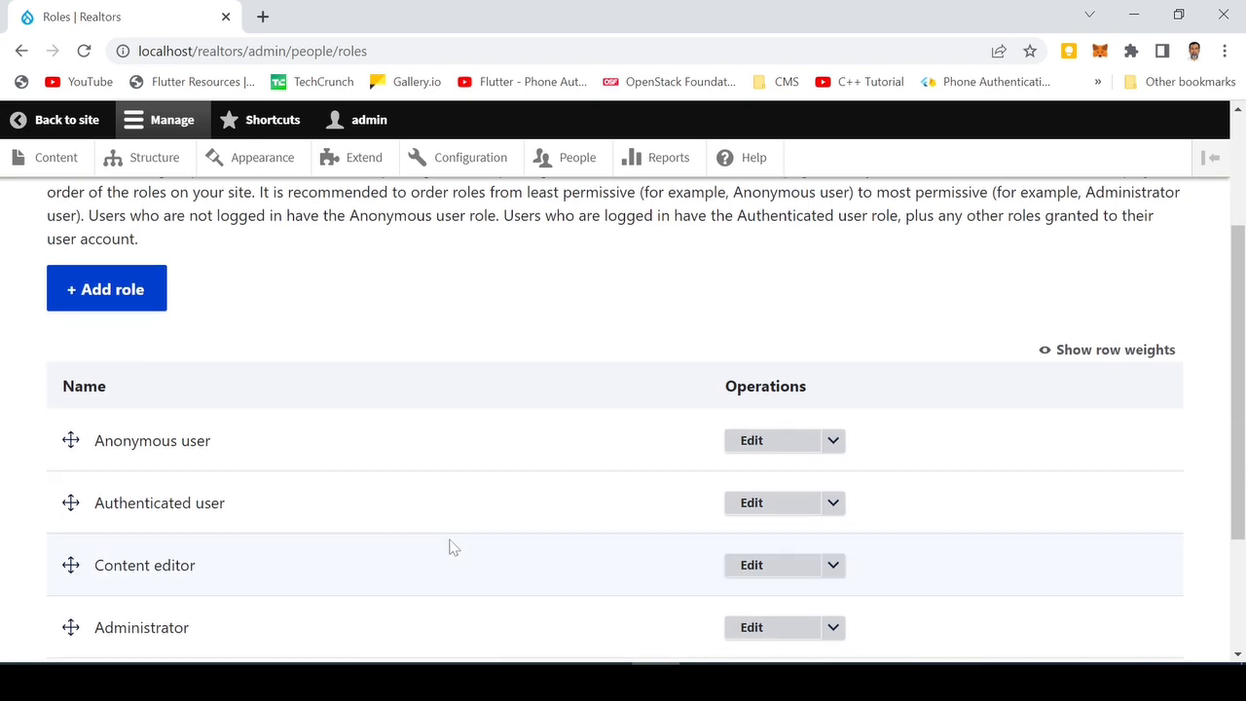
{"action": "scroll", "coordinate": [450, 547], "scroll_direction": "up", "scroll_amount": 2}
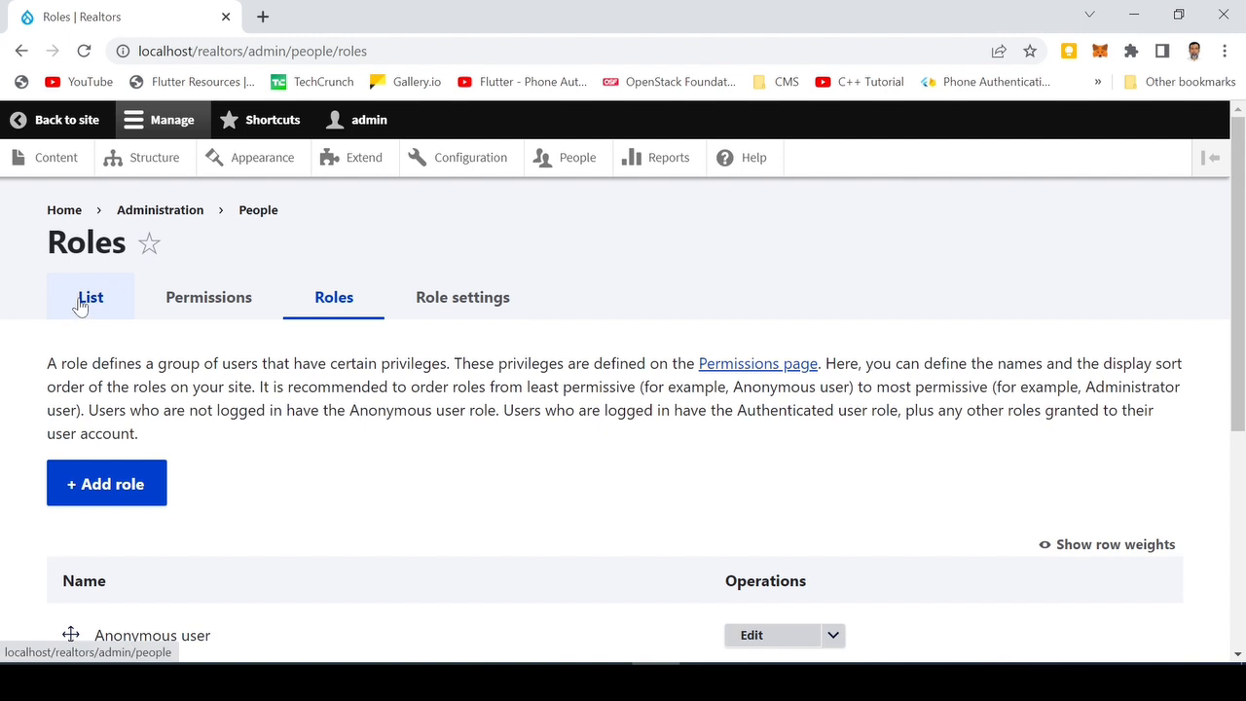
Step: Return to the user list and check the role assigned to the existing account
{"action": "left_click", "coordinate": [81, 305]}
{"action": "scroll", "coordinate": [278, 449], "scroll_direction": "down", "scroll_amount": 2}
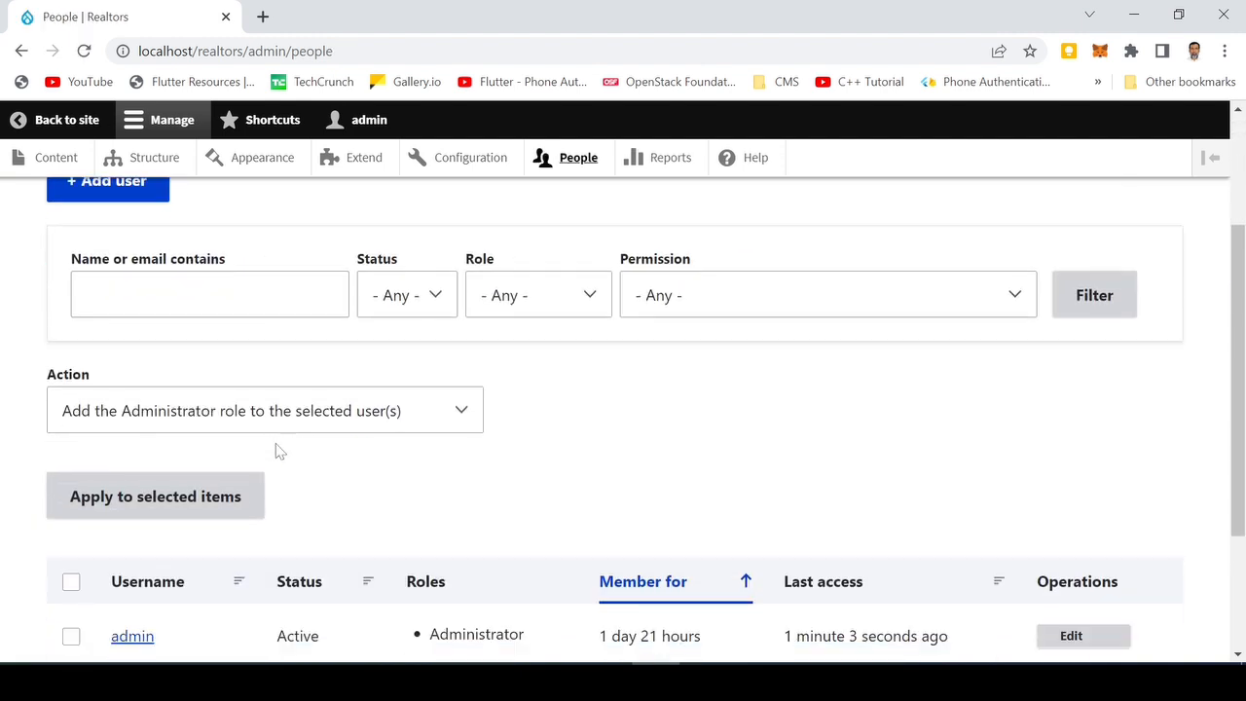
{"action": "scroll", "coordinate": [276, 451], "scroll_direction": "up", "scroll_amount": 1}
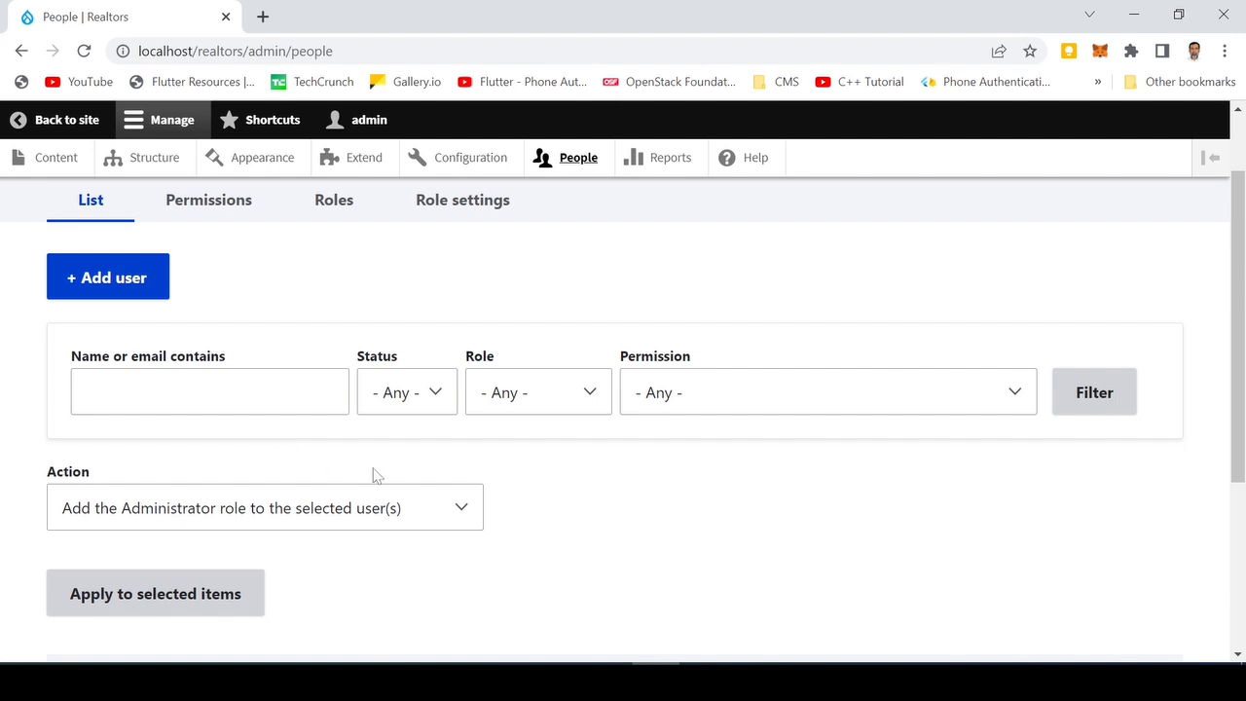
{"action": "scroll", "coordinate": [370, 475], "scroll_direction": "down", "scroll_amount": 3}
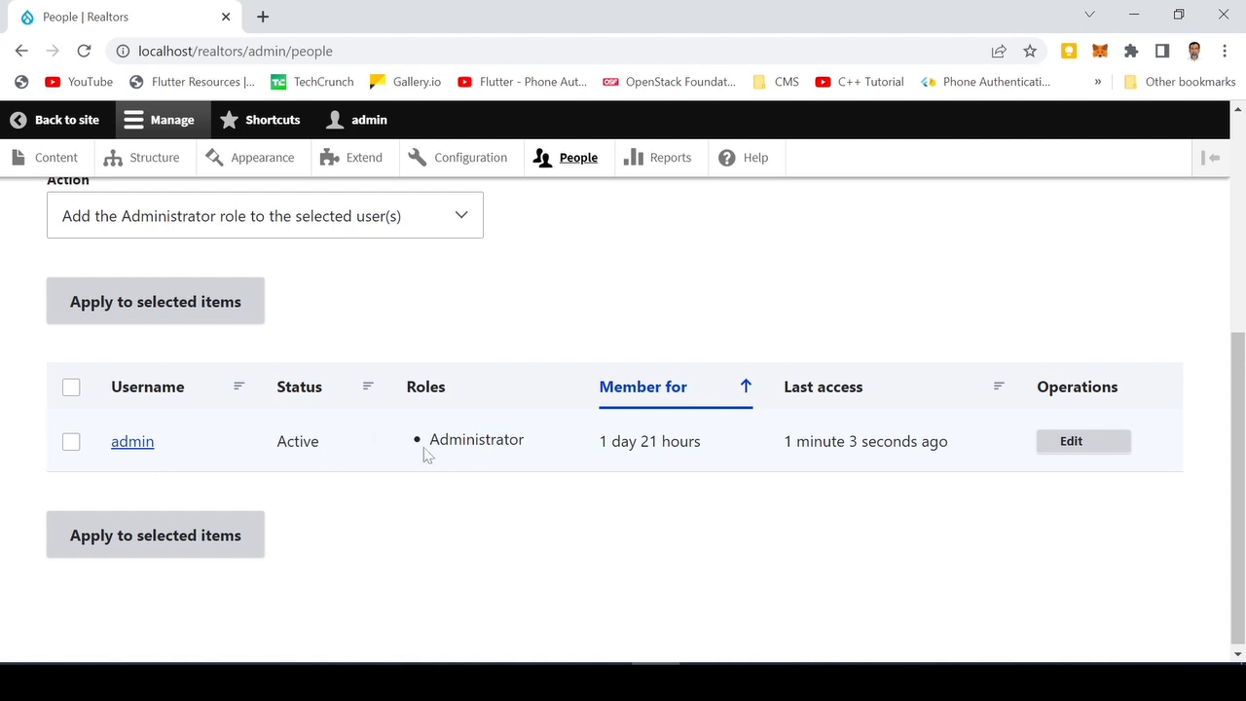
Step: Open the Permissions page for user roles and examine the Block and Comment permissions assigned to each role
{"action": "scroll", "coordinate": [409, 454], "scroll_direction": "up", "scroll_amount": 3}
{"action": "scroll", "coordinate": [407, 460], "scroll_direction": "down", "scroll_amount": 2}
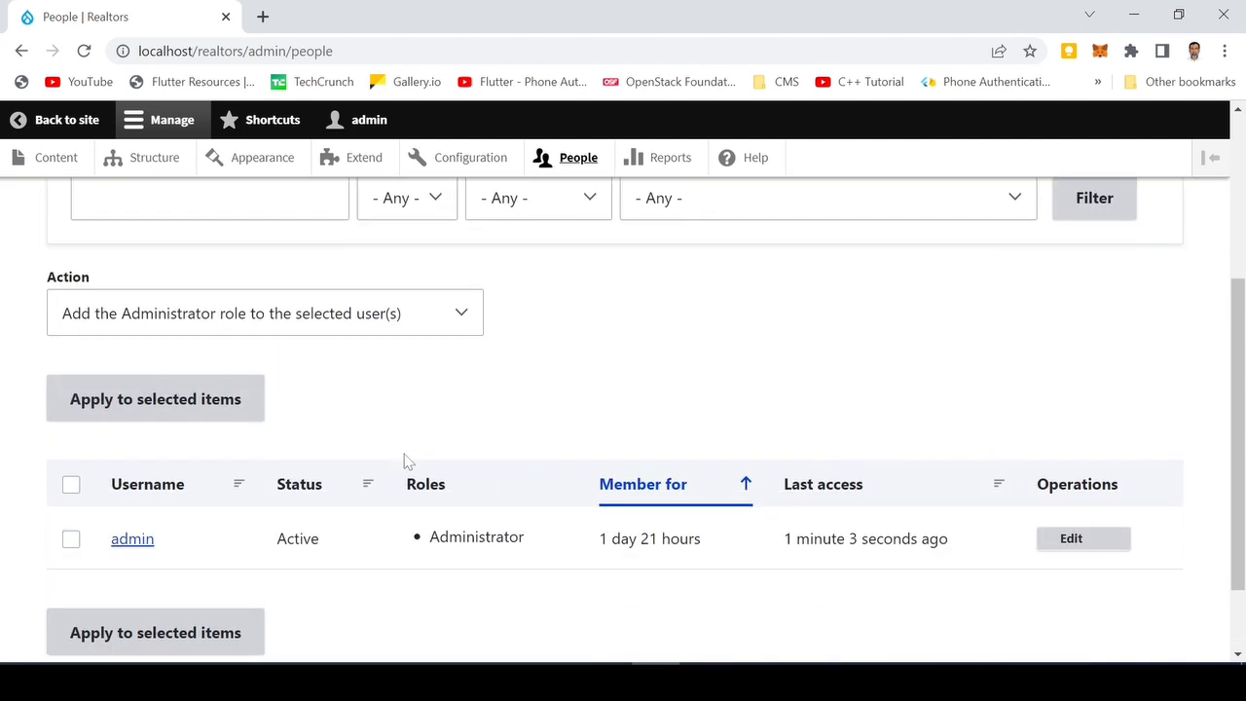
{"action": "scroll", "coordinate": [343, 481], "scroll_direction": "up", "scroll_amount": 3}
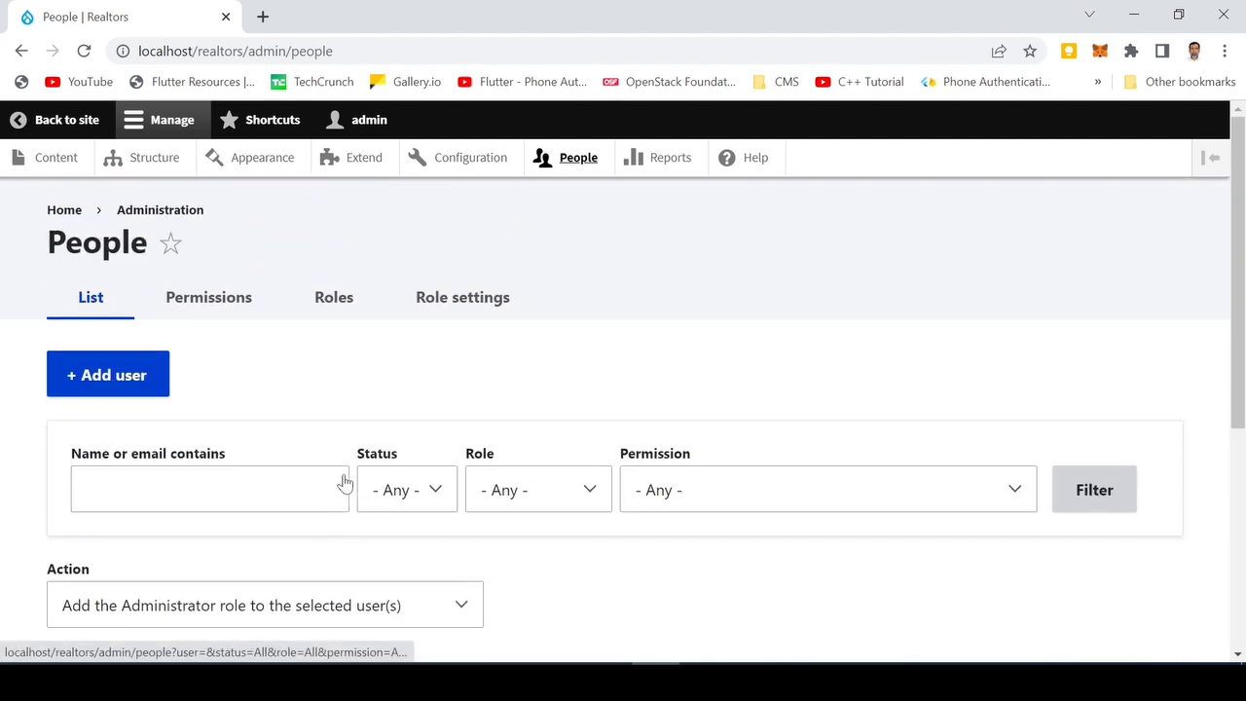
{"action": "left_click", "coordinate": [235, 313]}
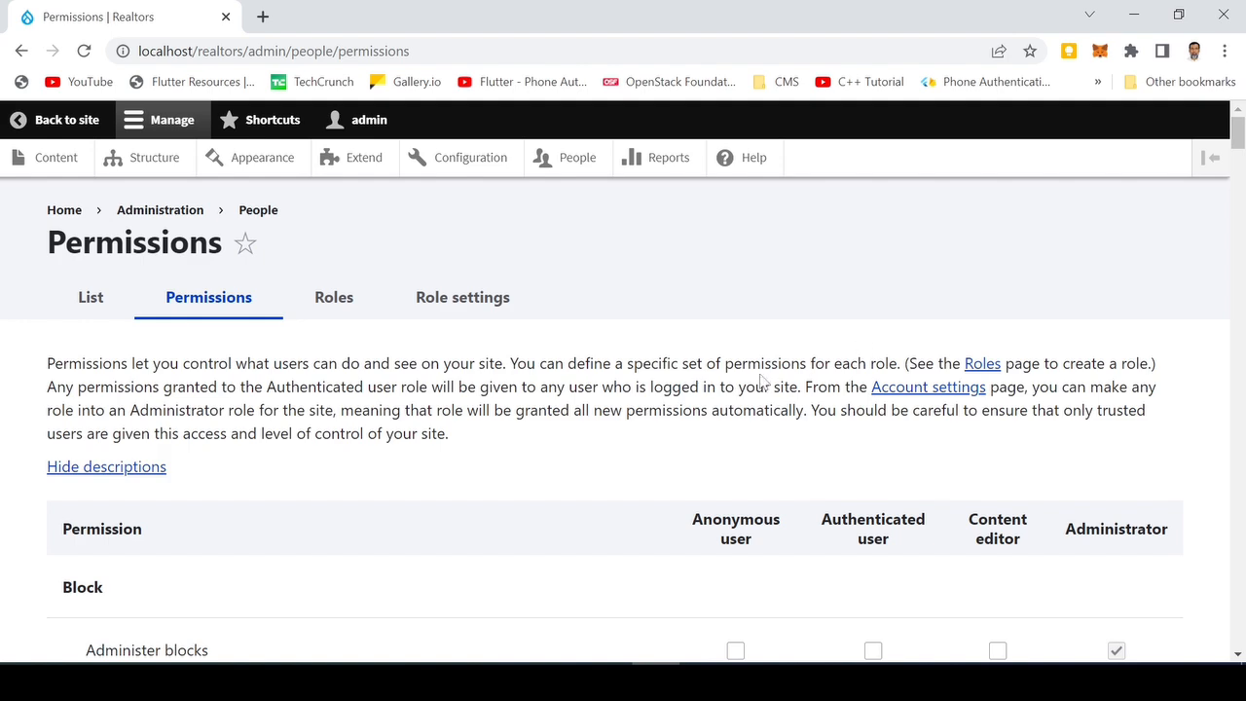
{"action": "scroll", "coordinate": [701, 355], "scroll_direction": "down", "scroll_amount": 3}
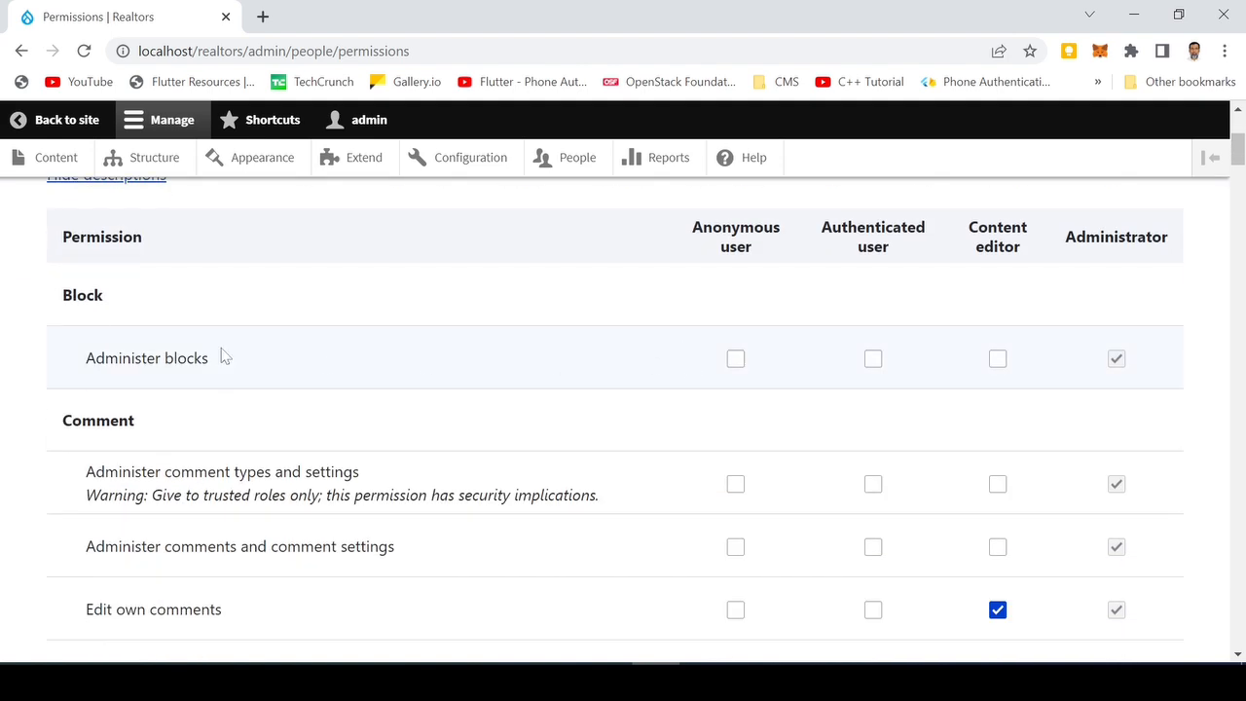
{"action": "scroll", "coordinate": [88, 287], "scroll_direction": "up", "scroll_amount": 2}
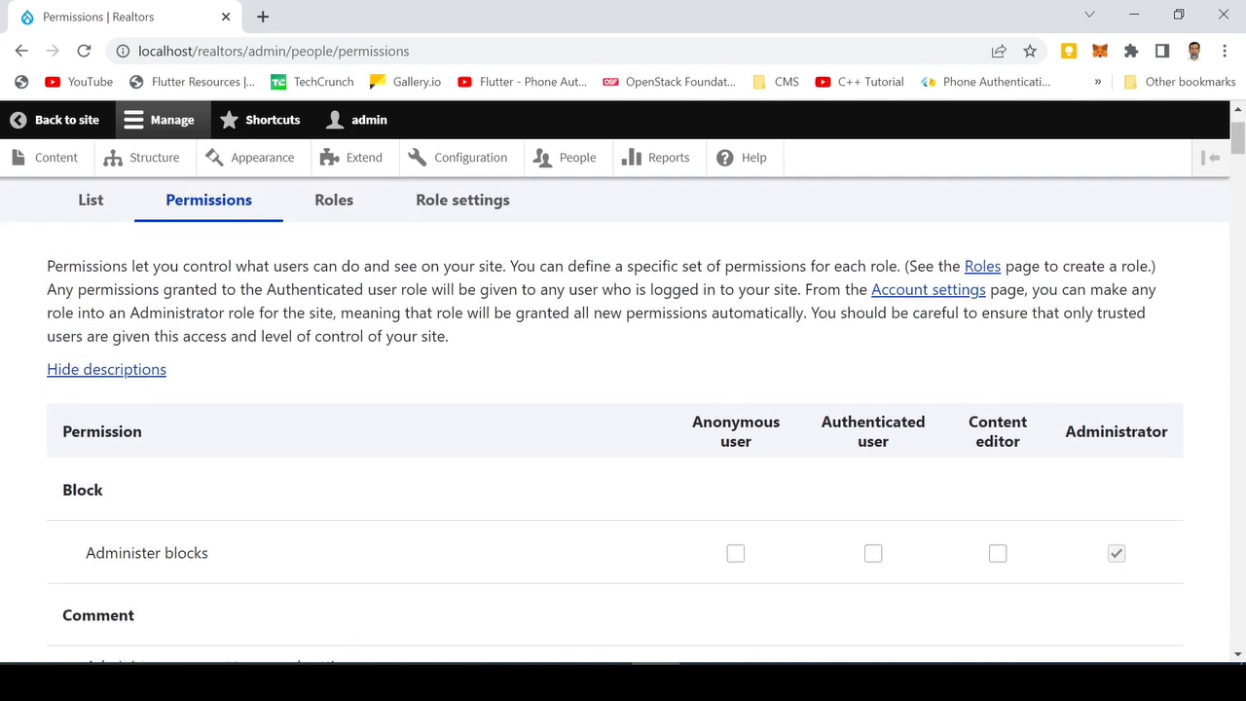
{"action": "scroll", "coordinate": [243, 443], "scroll_direction": "down", "scroll_amount": 8}
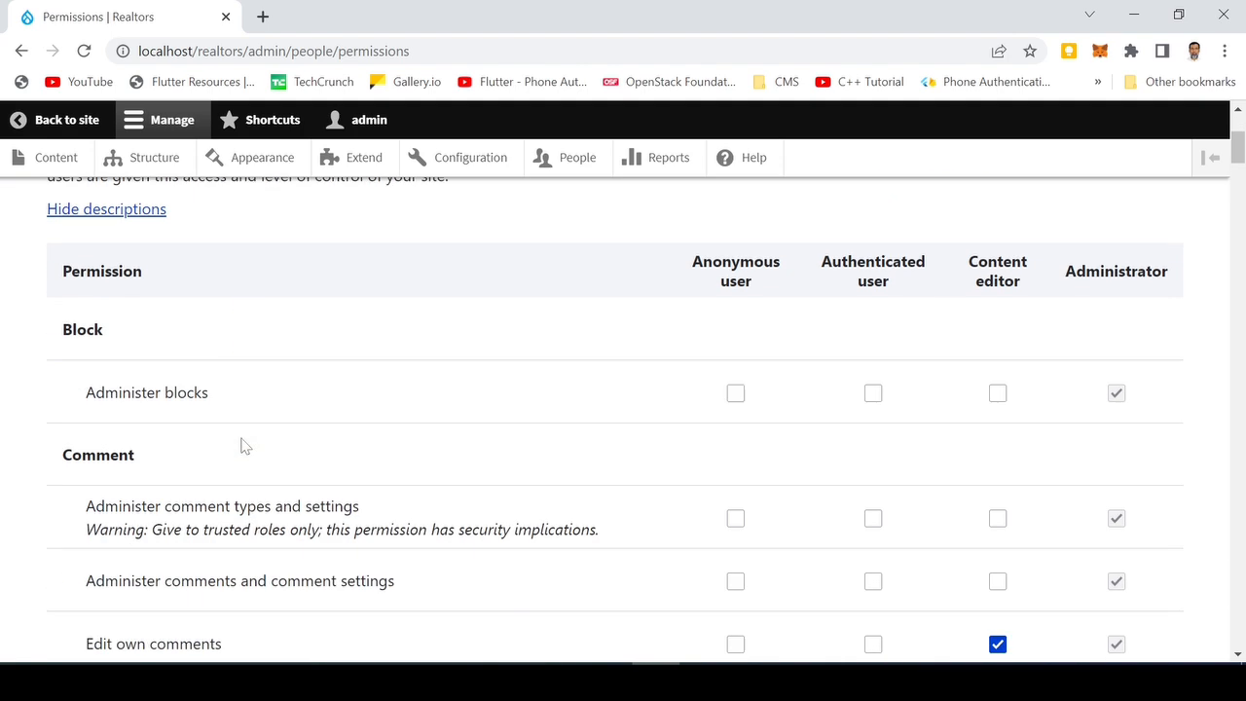
Step: Grant the Node permission "Property: Create new content" to the Authenticated user role
{"action": "scroll", "coordinate": [243, 440], "scroll_direction": "down", "scroll_amount": 4}
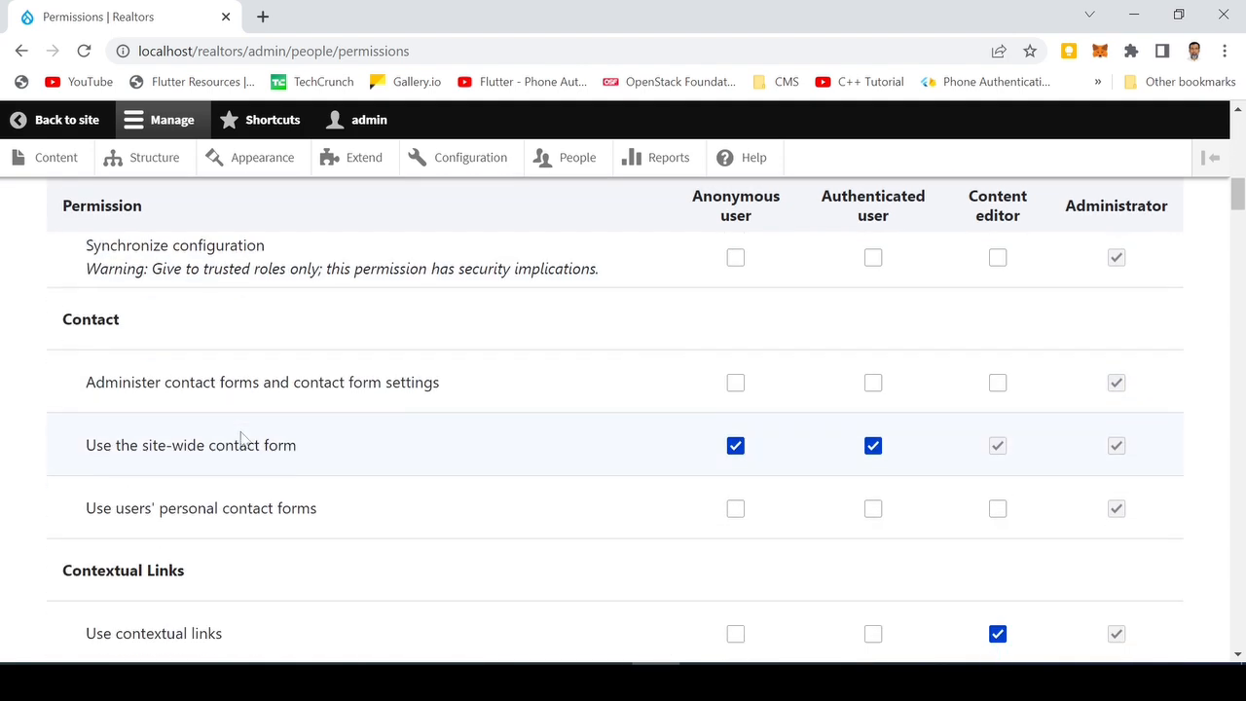
{"action": "scroll", "coordinate": [244, 440], "scroll_direction": "down", "scroll_amount": 14}
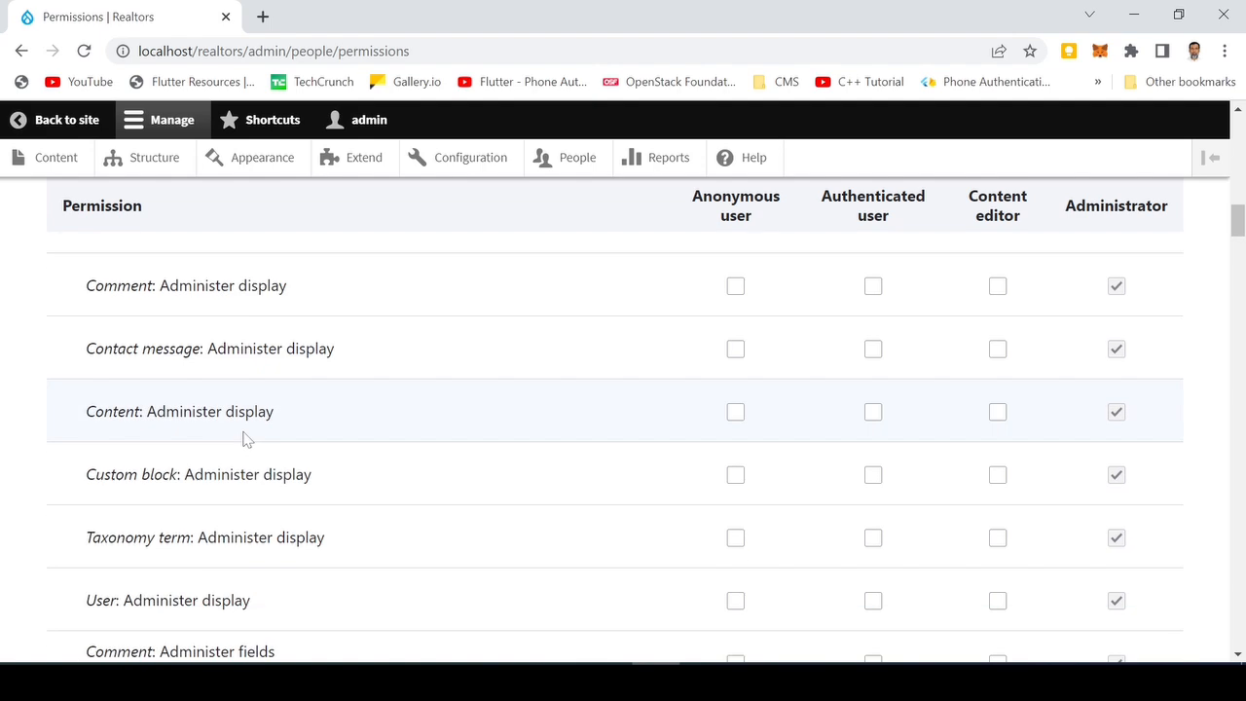
{"action": "scroll", "coordinate": [248, 436], "scroll_direction": "down", "scroll_amount": 7}
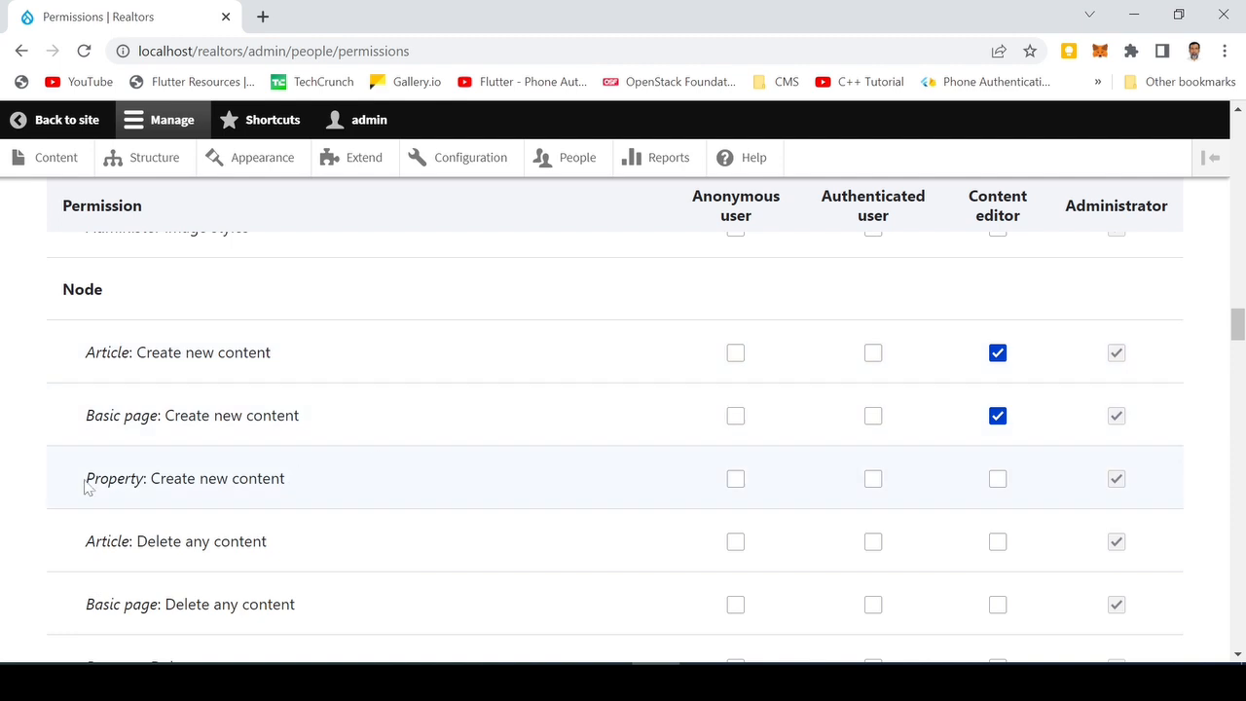
{"action": "left_click_drag", "start_coordinate": [84, 486], "coordinate": [302, 485]}
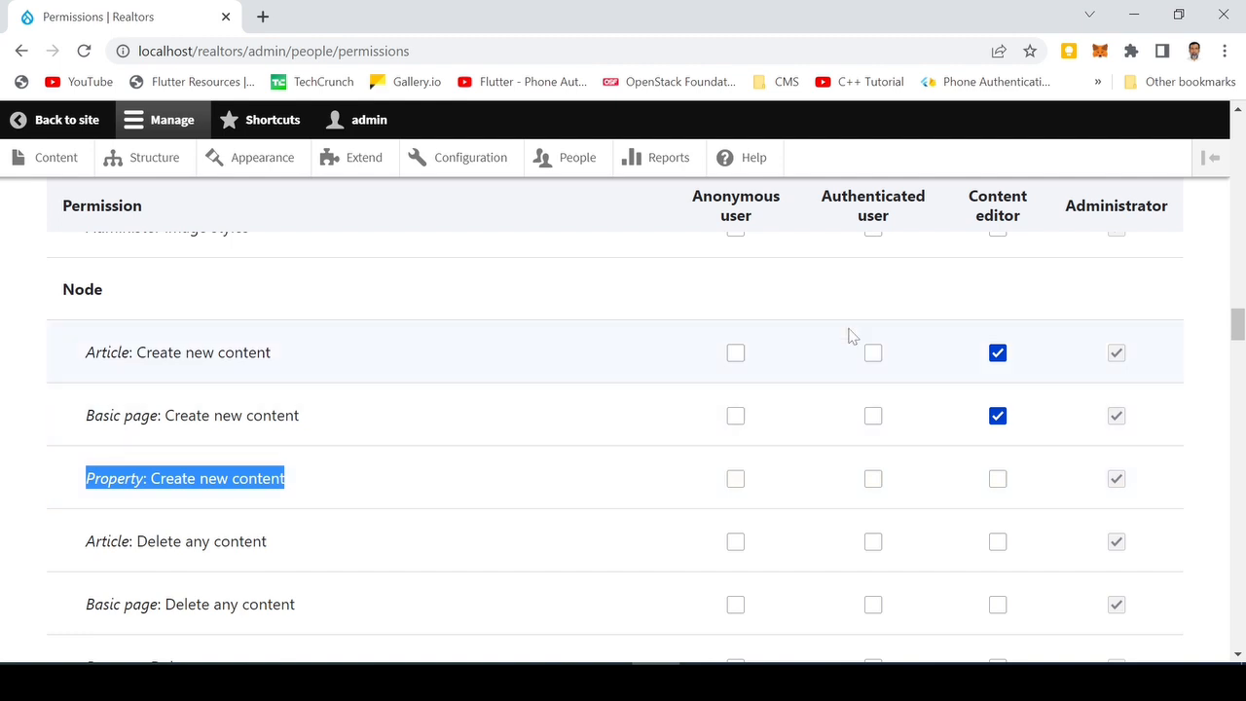
{"action": "left_click", "coordinate": [874, 479]}
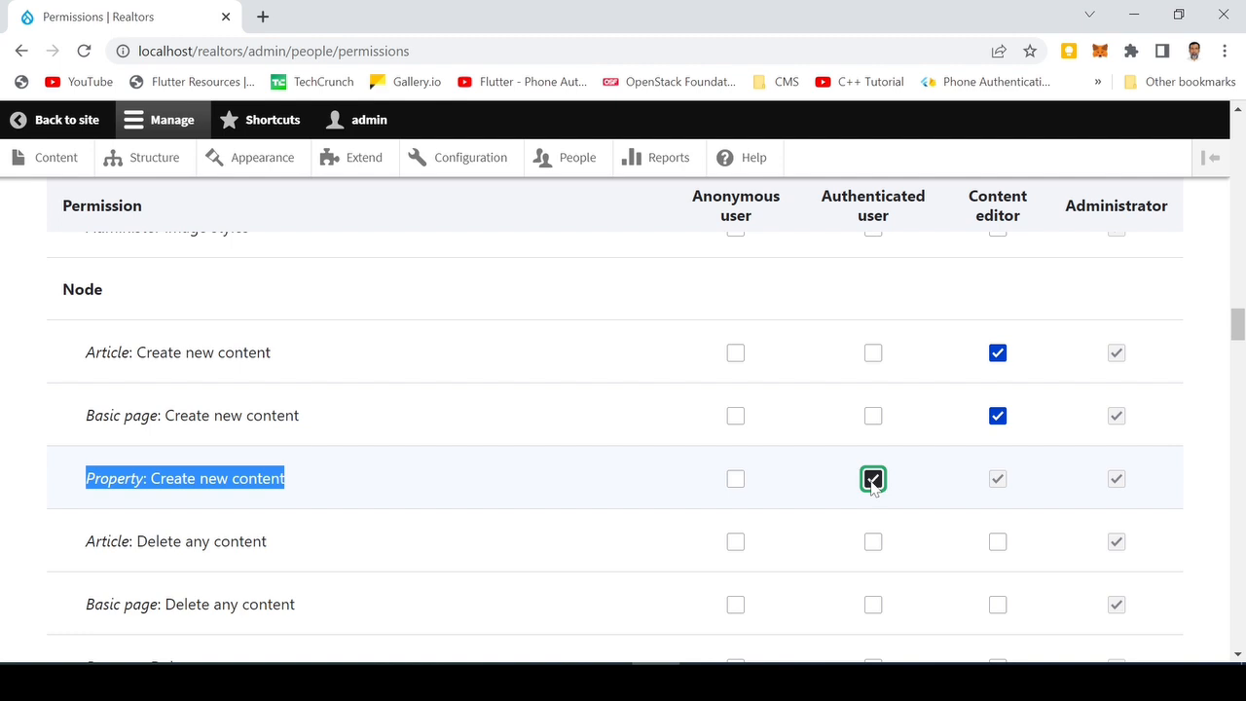
Step: Grant the "Property: Delete own content" permission to the Authenticated user role
{"action": "scroll", "coordinate": [312, 501], "scroll_direction": "down", "scroll_amount": 2}
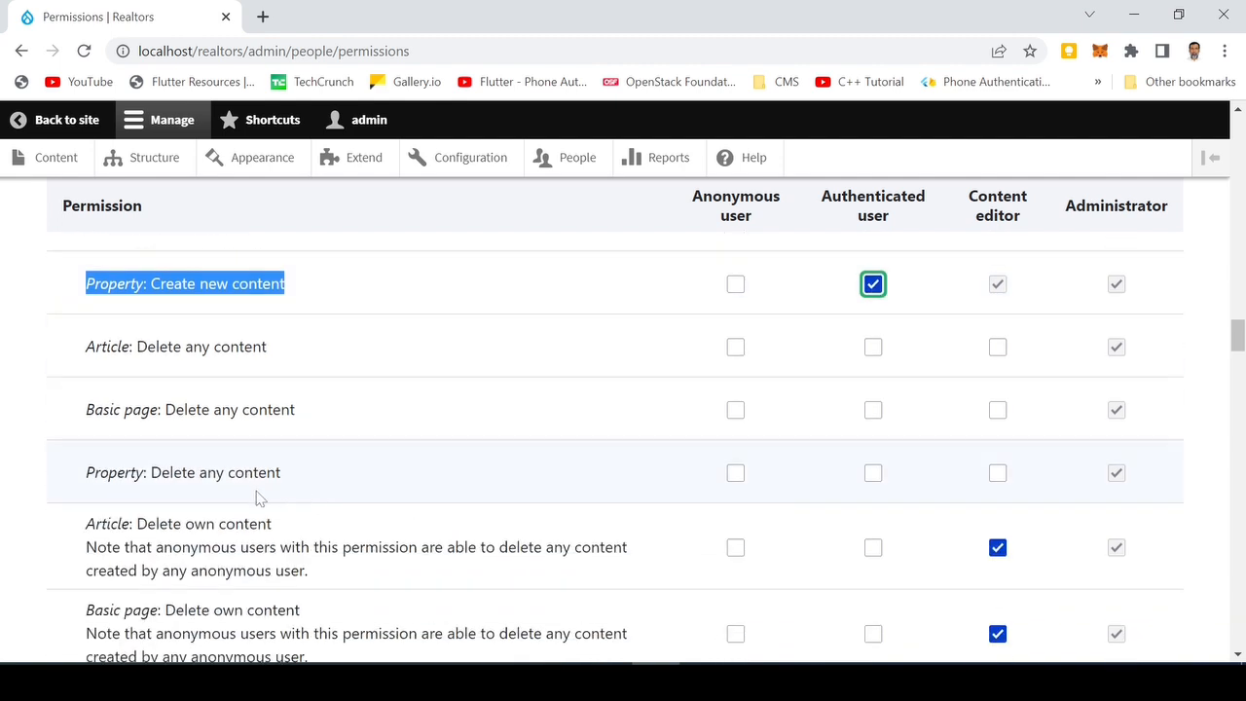
{"action": "left_click_drag", "start_coordinate": [85, 478], "coordinate": [266, 474]}
{"action": "scroll", "coordinate": [331, 478], "scroll_direction": "down", "scroll_amount": 2}
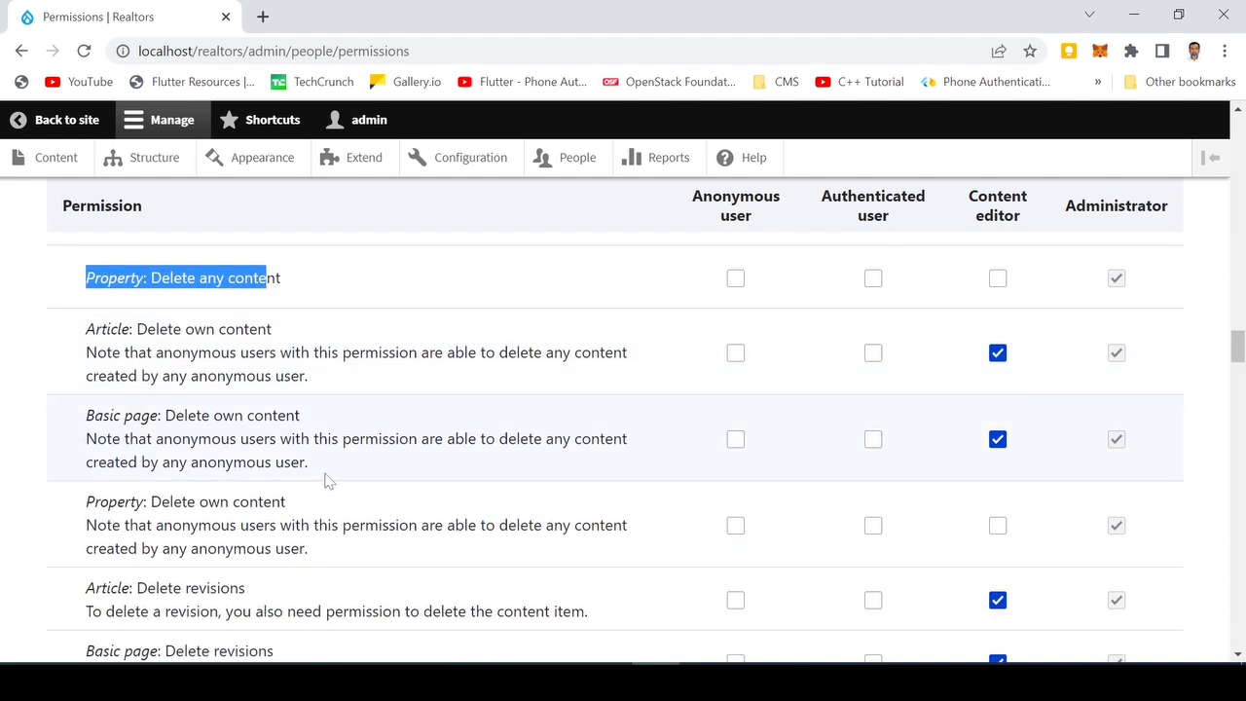
{"action": "left_click_drag", "start_coordinate": [85, 501], "coordinate": [288, 503]}
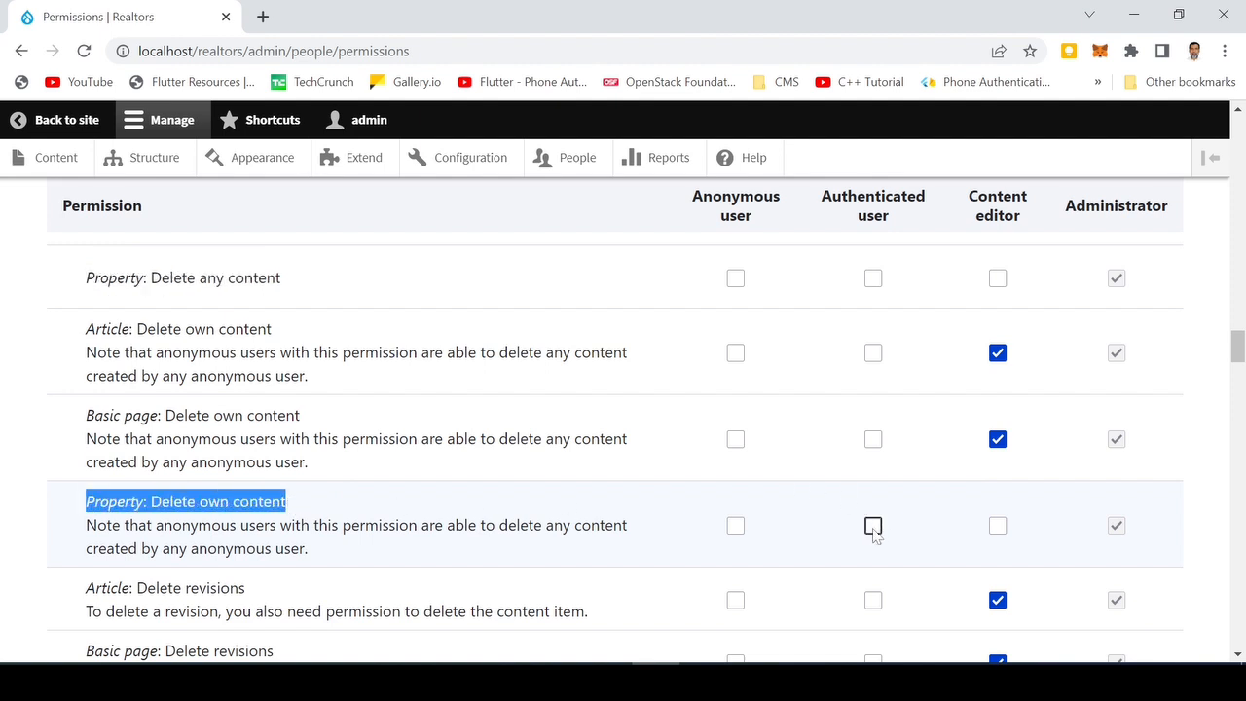
{"action": "left_click", "coordinate": [873, 526]}
Step: Grant the "Property: Edit any content" permission to the Authenticated user role
{"action": "scroll", "coordinate": [414, 469], "scroll_direction": "down", "scroll_amount": 2}
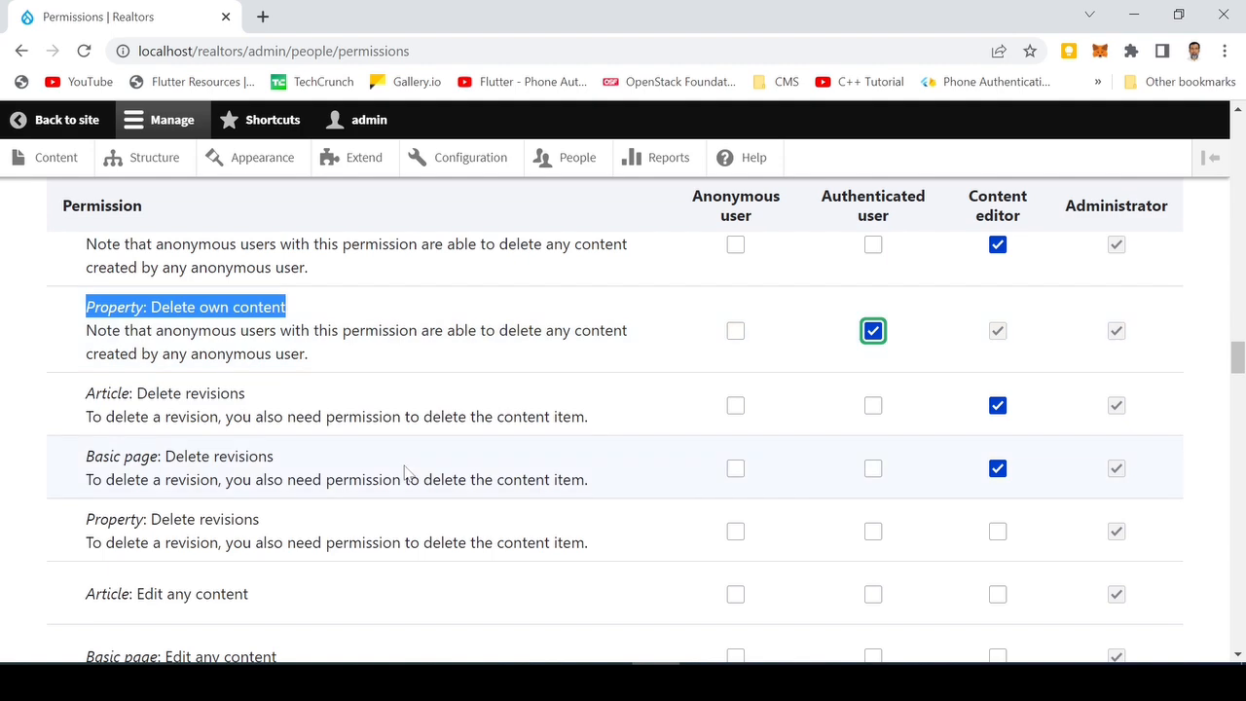
{"action": "scroll", "coordinate": [407, 472], "scroll_direction": "down", "scroll_amount": 2}
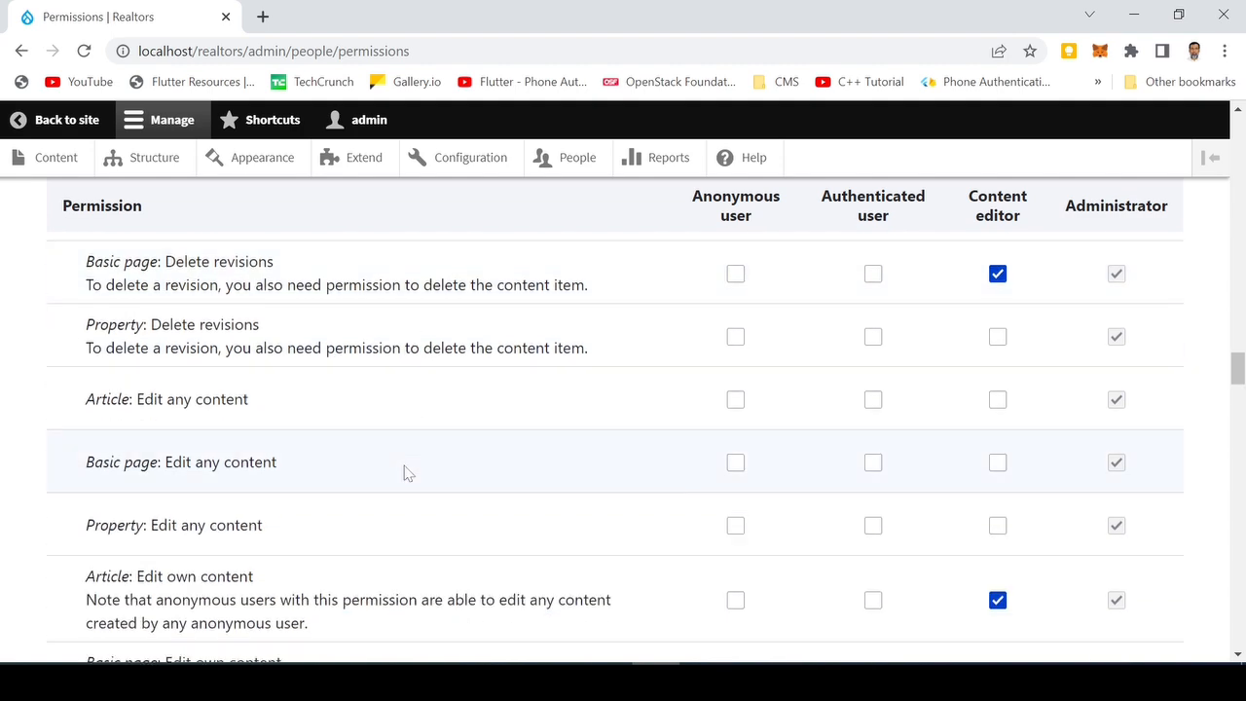
{"action": "scroll", "coordinate": [380, 472], "scroll_direction": "down", "scroll_amount": 2}
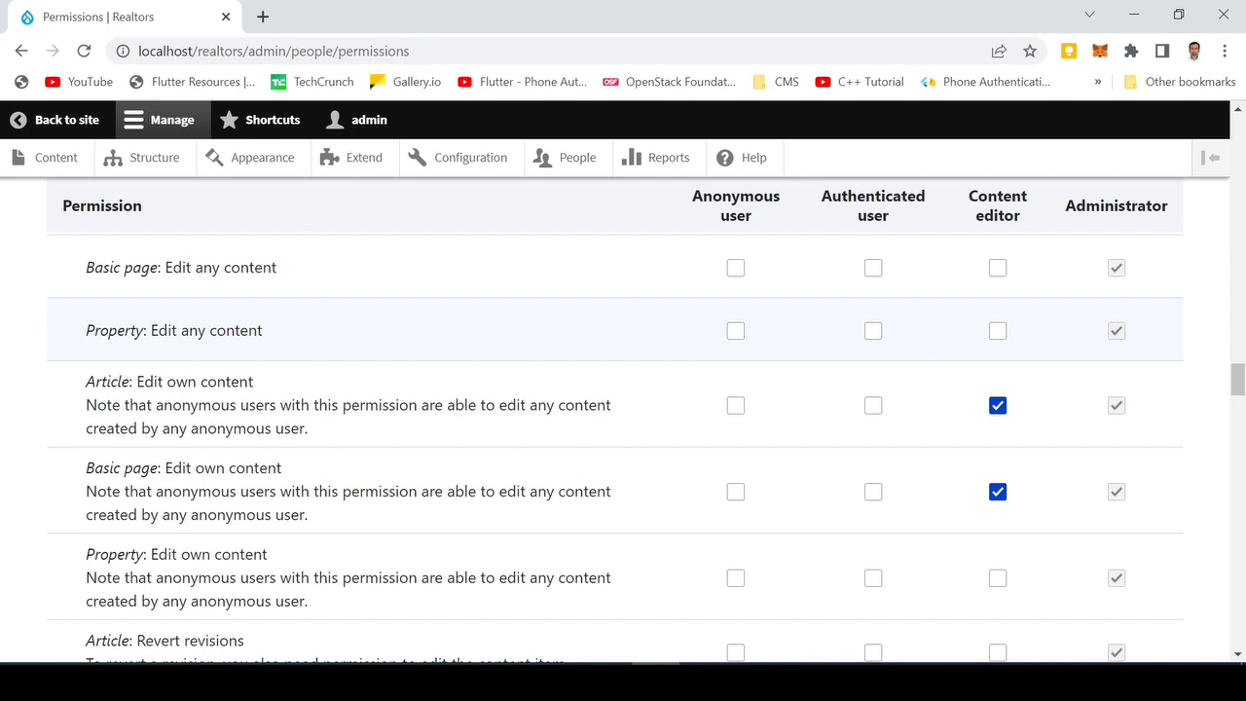
{"action": "left_click_drag", "start_coordinate": [86, 332], "coordinate": [272, 338]}
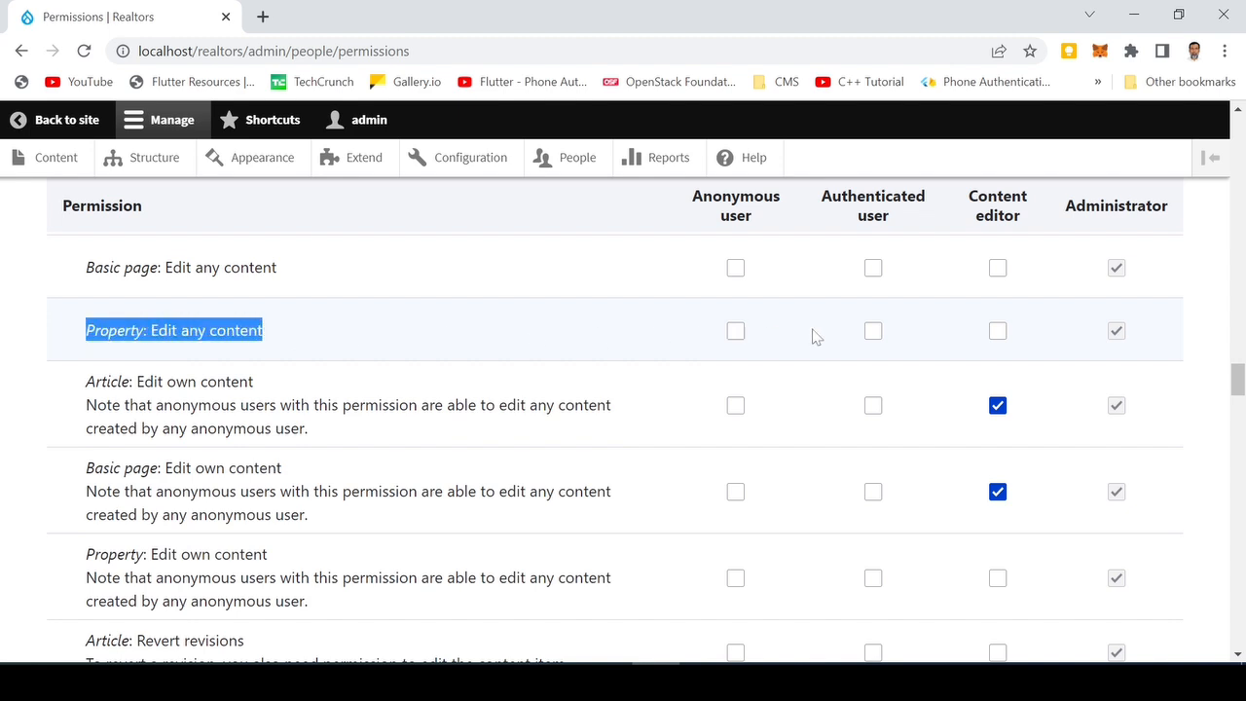
{"action": "left_click", "coordinate": [873, 332]}
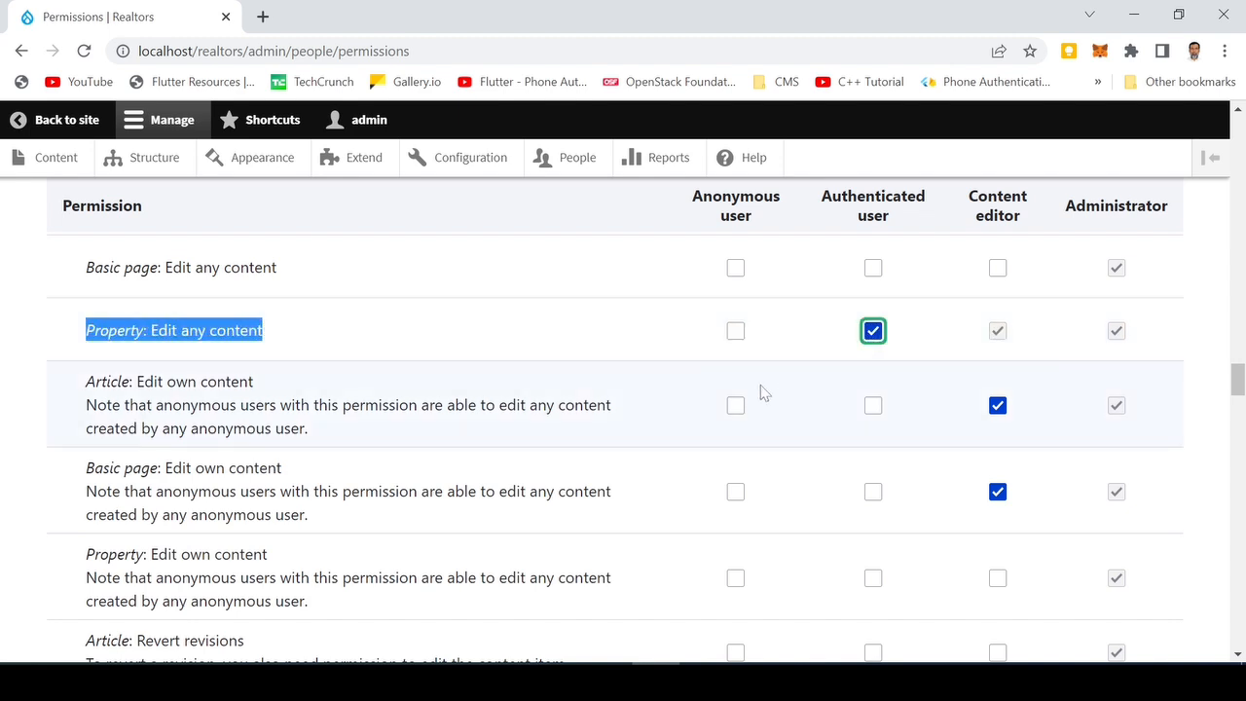
Step: Review the remaining Node permissions and recheck the Property permissions granted to the Authenticated user role
{"action": "scroll", "coordinate": [717, 433], "scroll_direction": "down", "scroll_amount": 2}
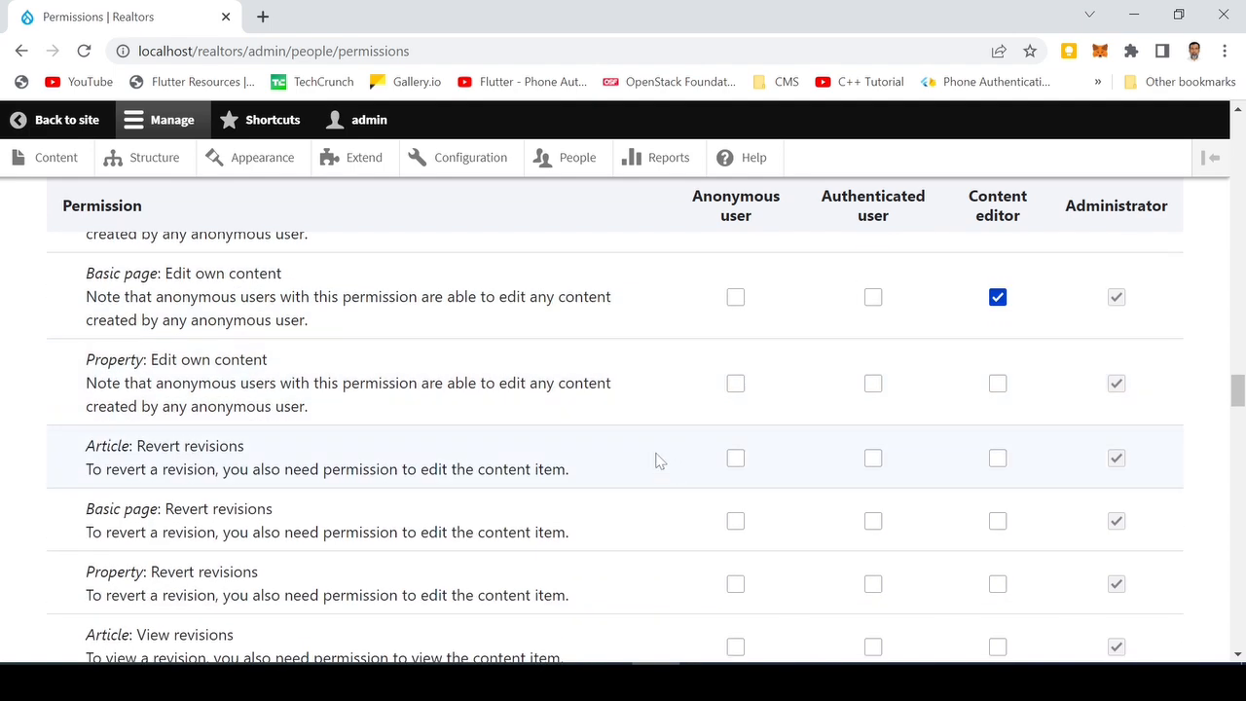
{"action": "scroll", "coordinate": [656, 461], "scroll_direction": "down", "scroll_amount": 3}
{"action": "scroll", "coordinate": [634, 469], "scroll_direction": "down", "scroll_amount": 6}
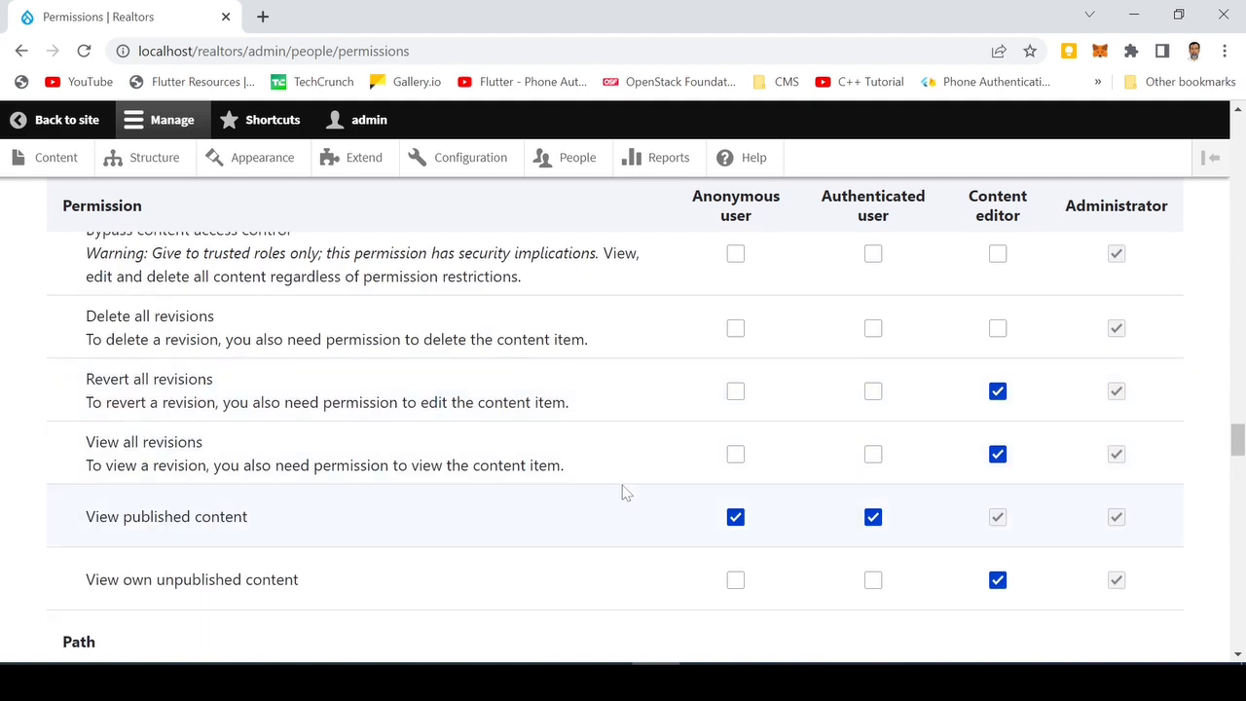
{"action": "scroll", "coordinate": [289, 494], "scroll_direction": "up", "scroll_amount": 2}
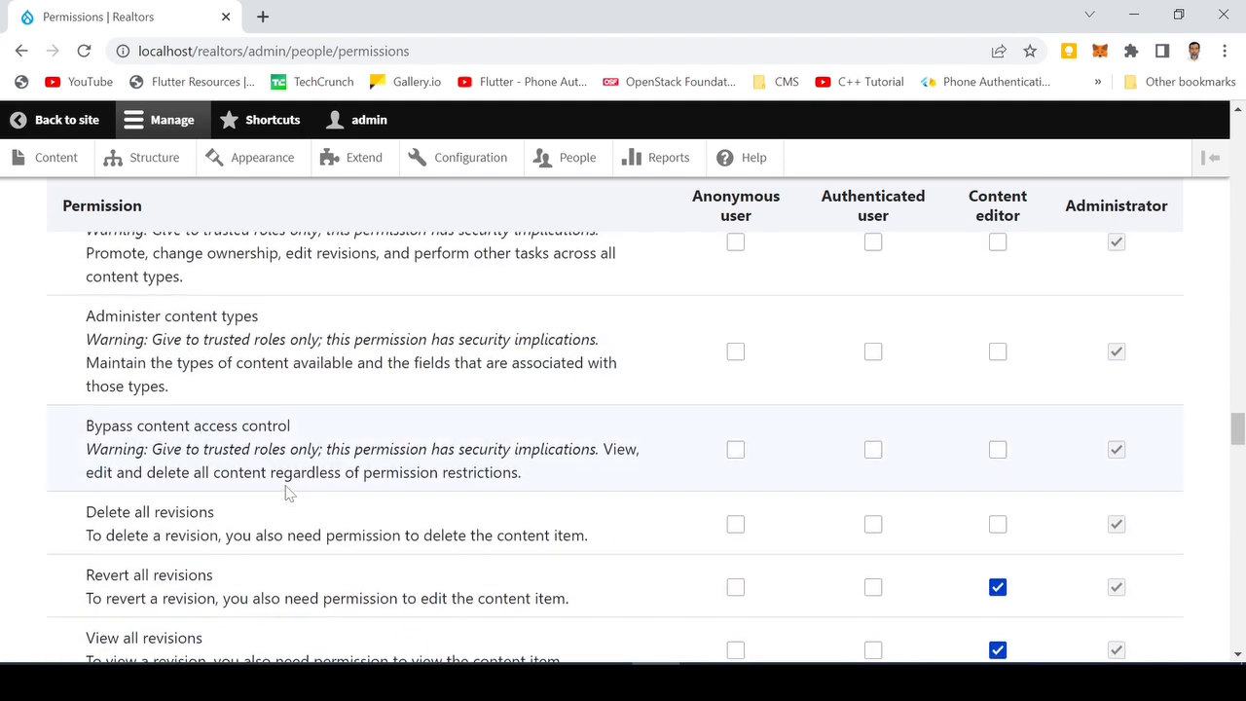
{"action": "scroll", "coordinate": [289, 494], "scroll_direction": "up", "scroll_amount": 4}
{"action": "scroll", "coordinate": [289, 494], "scroll_direction": "down", "scroll_amount": 7}
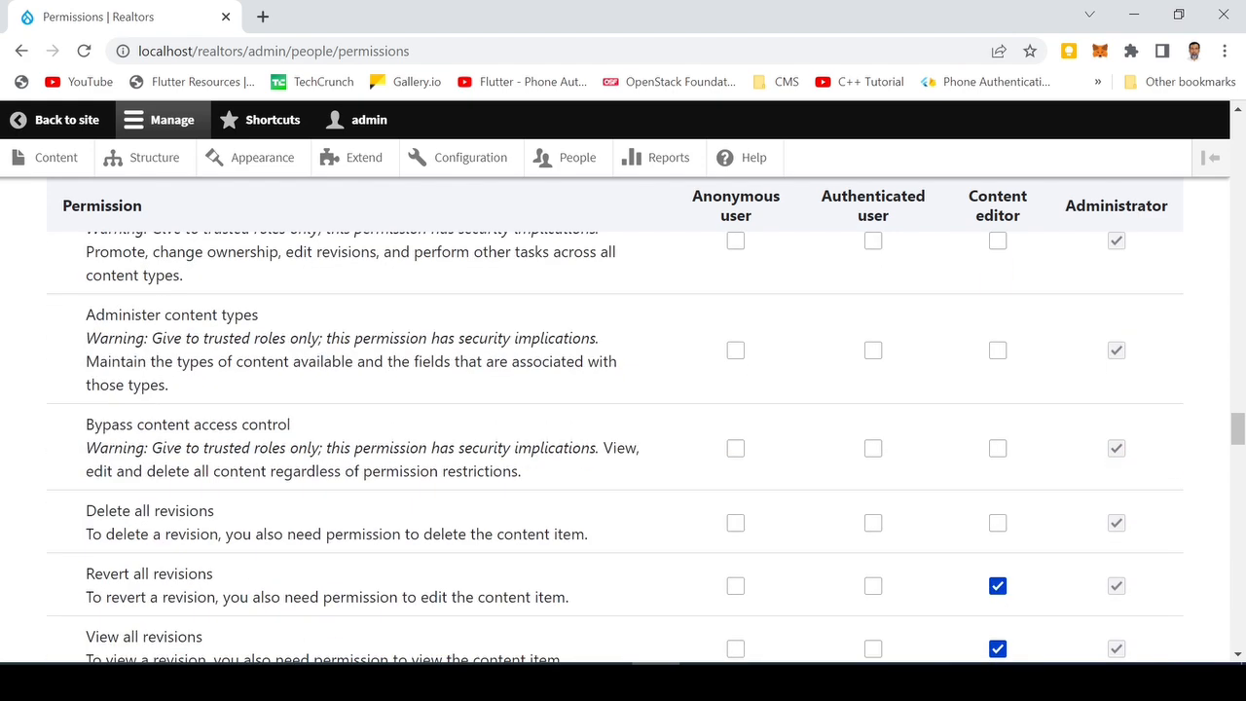
{"action": "scroll", "coordinate": [494, 482], "scroll_direction": "down", "scroll_amount": 3}
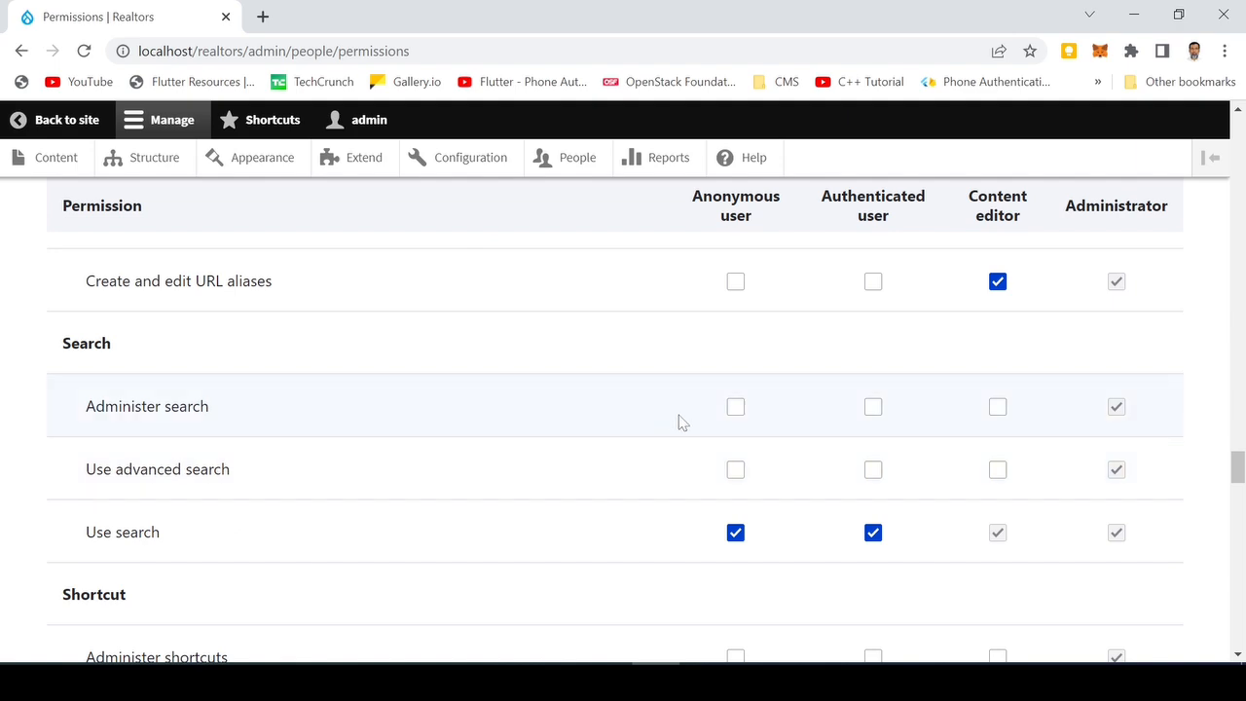
{"action": "scroll", "coordinate": [671, 414], "scroll_direction": "up", "scroll_amount": 10}
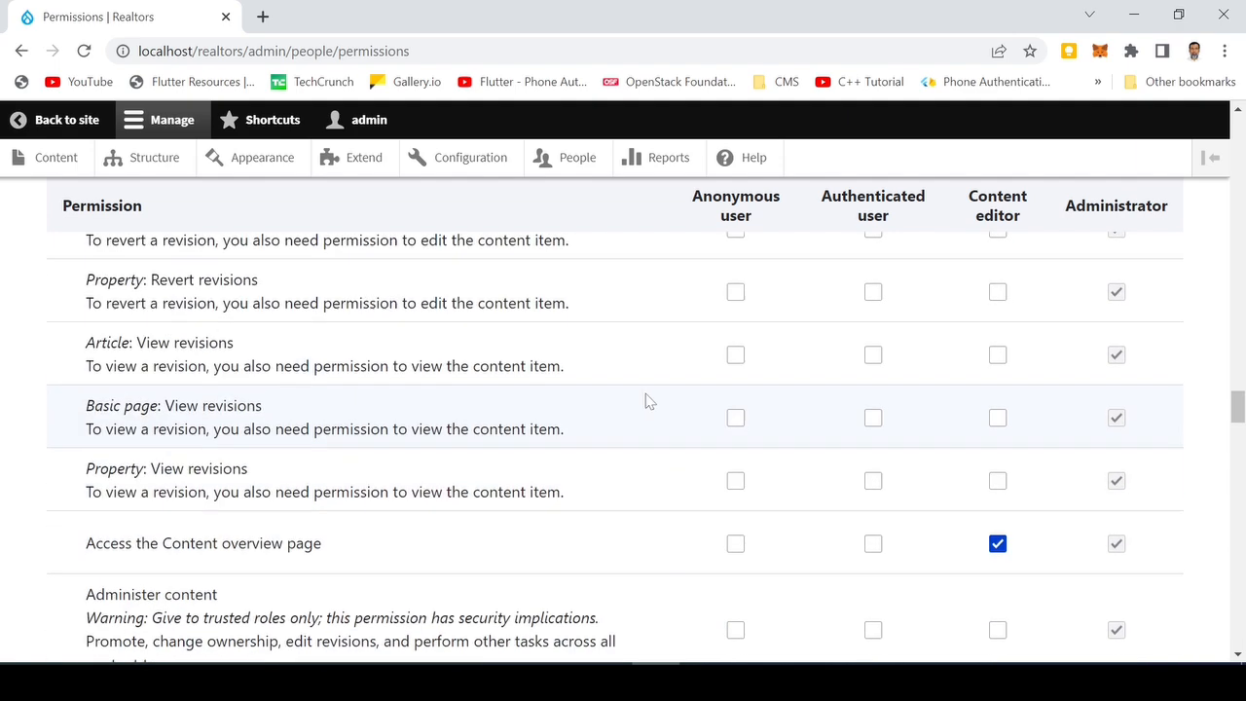
{"action": "scroll", "coordinate": [642, 407], "scroll_direction": "up", "scroll_amount": 7}
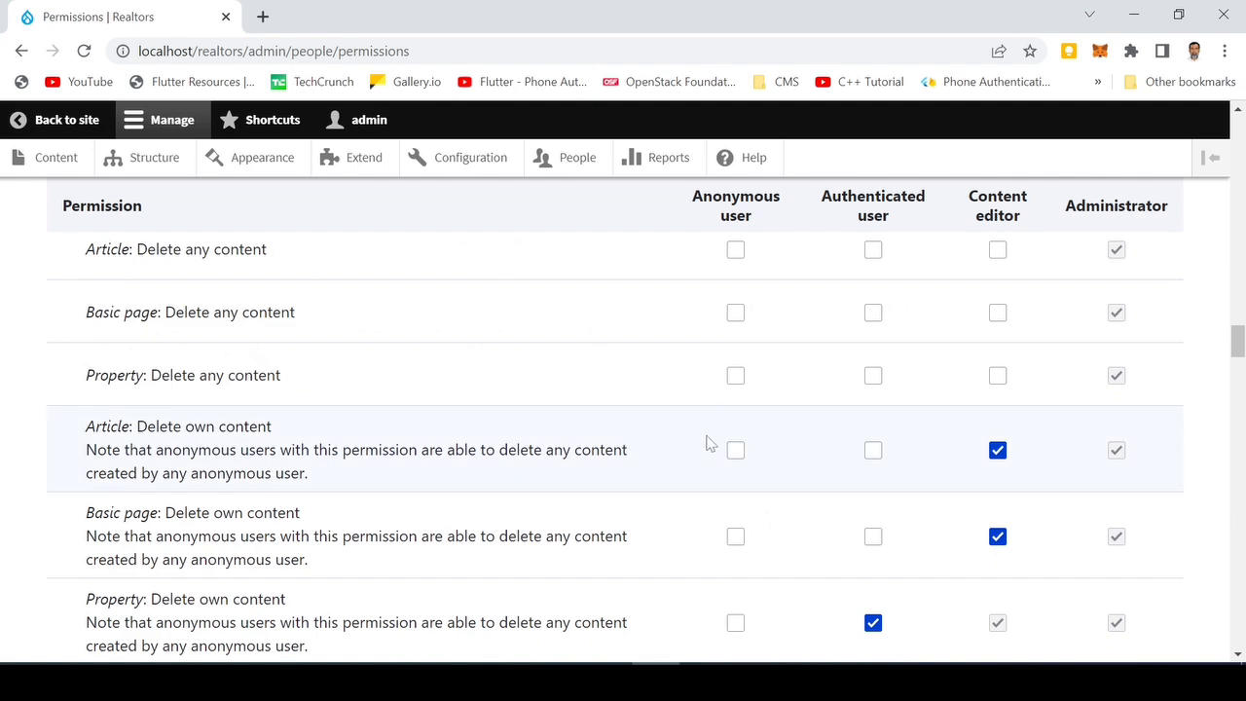
{"action": "scroll", "coordinate": [707, 445], "scroll_direction": "up", "scroll_amount": 2}
{"action": "scroll", "coordinate": [796, 331], "scroll_direction": "down", "scroll_amount": 20}
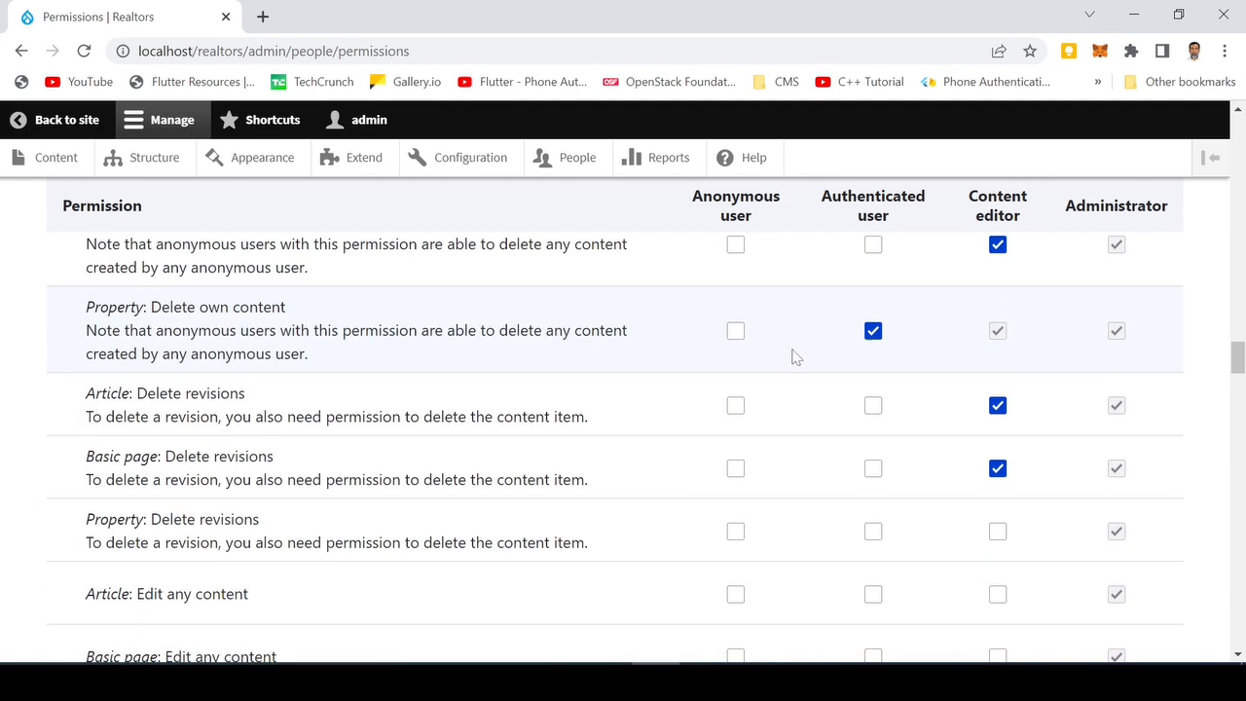
{"action": "scroll", "coordinate": [590, 418], "scroll_direction": "down", "scroll_amount": 8}
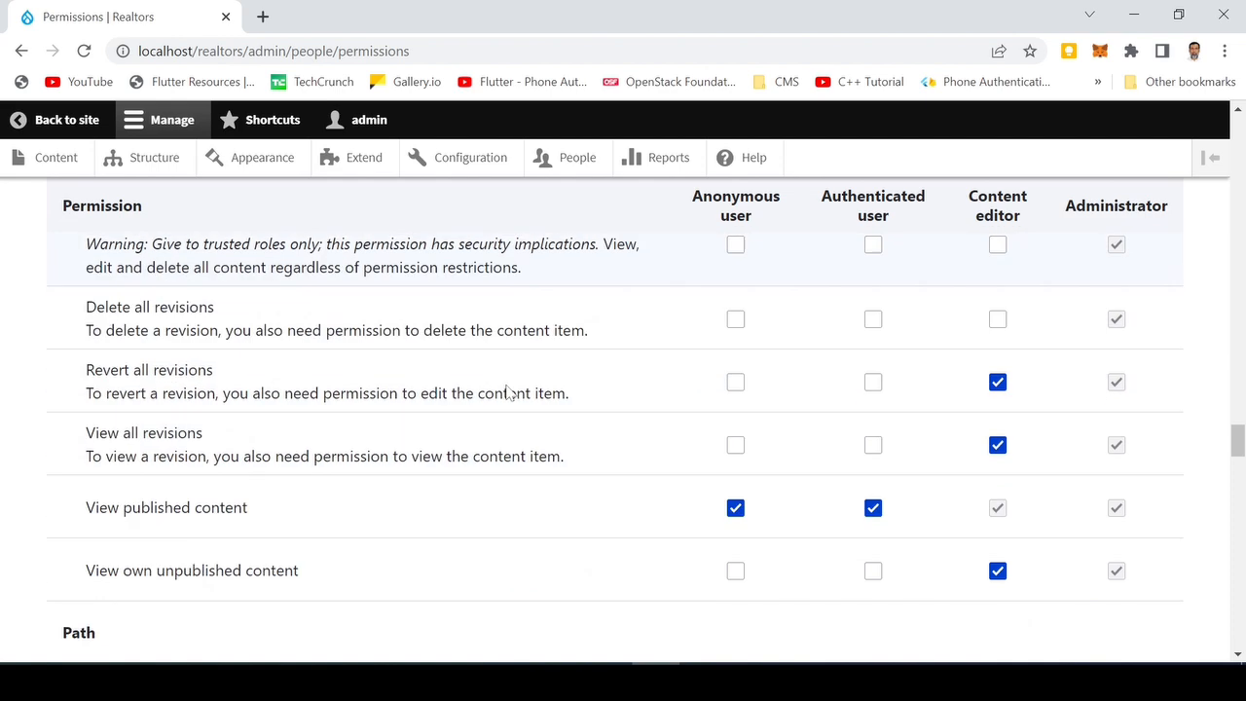
Step: Save the changed role permissions and return to the Realtors site's front end
{"action": "scroll", "coordinate": [718, 429], "scroll_direction": "down", "scroll_amount": 8}
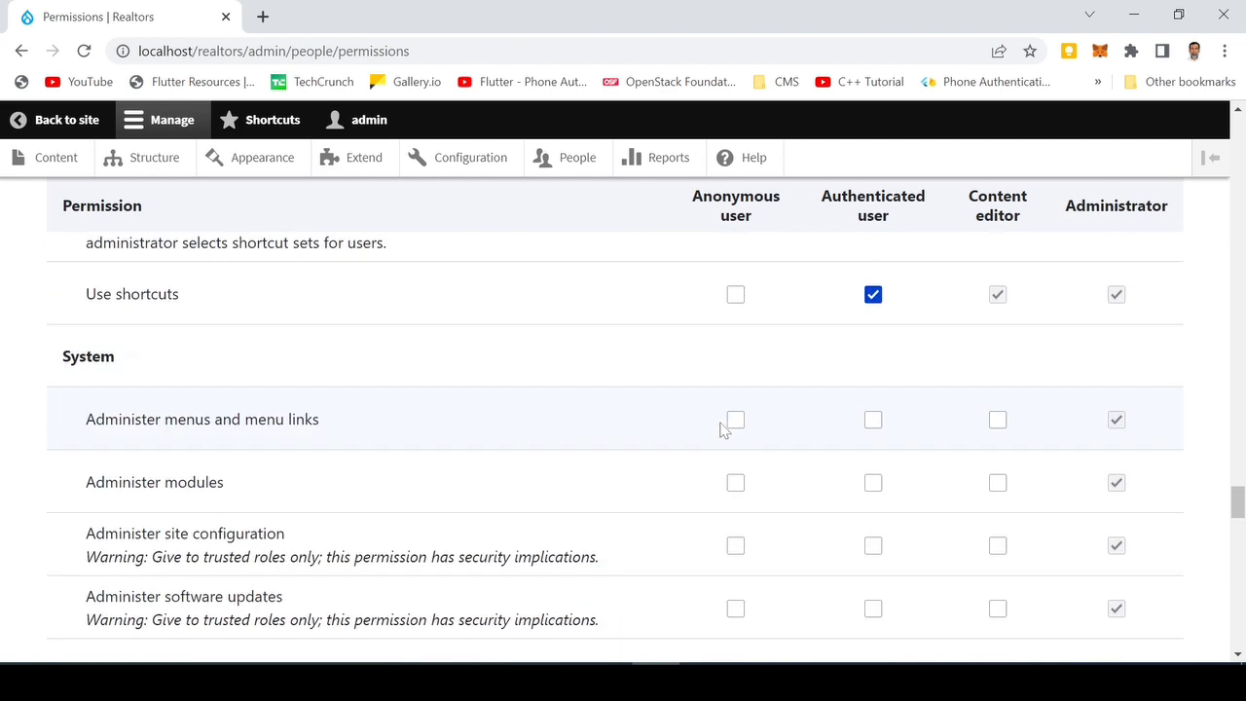
{"action": "scroll", "coordinate": [721, 466], "scroll_direction": "down", "scroll_amount": 3}
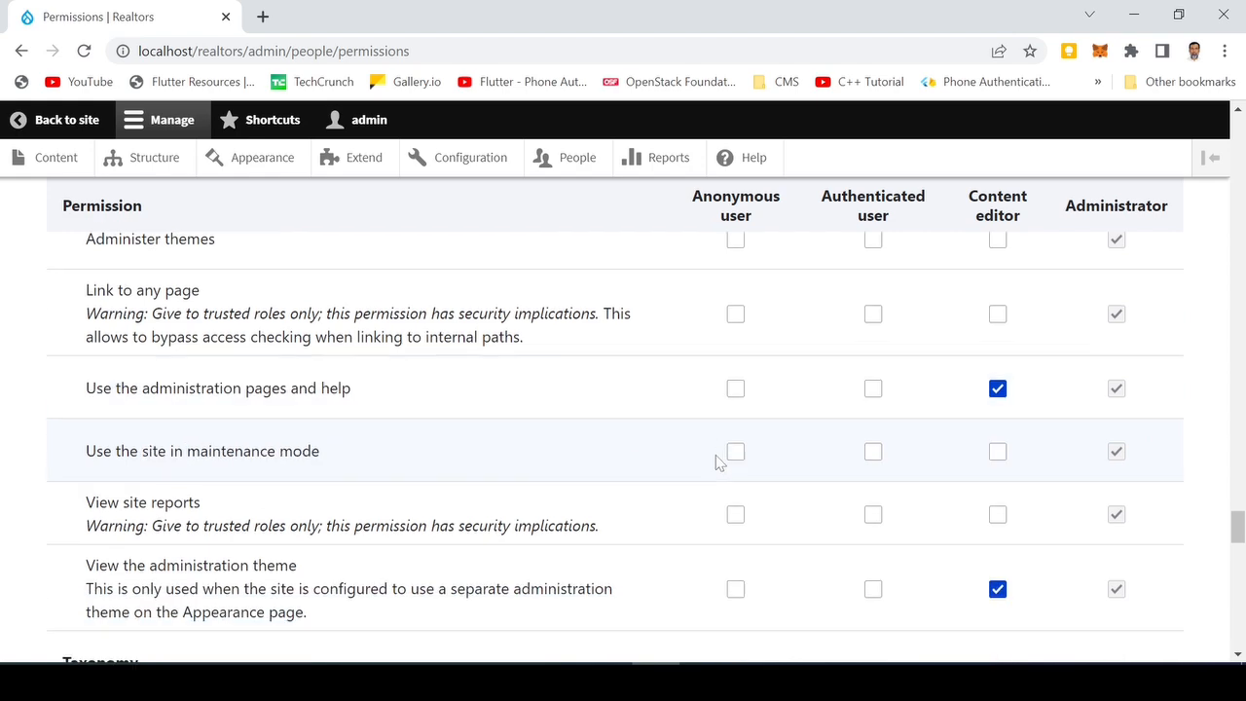
{"action": "scroll", "coordinate": [718, 461], "scroll_direction": "down", "scroll_amount": 2}
{"action": "scroll", "coordinate": [717, 462], "scroll_direction": "down", "scroll_amount": 2}
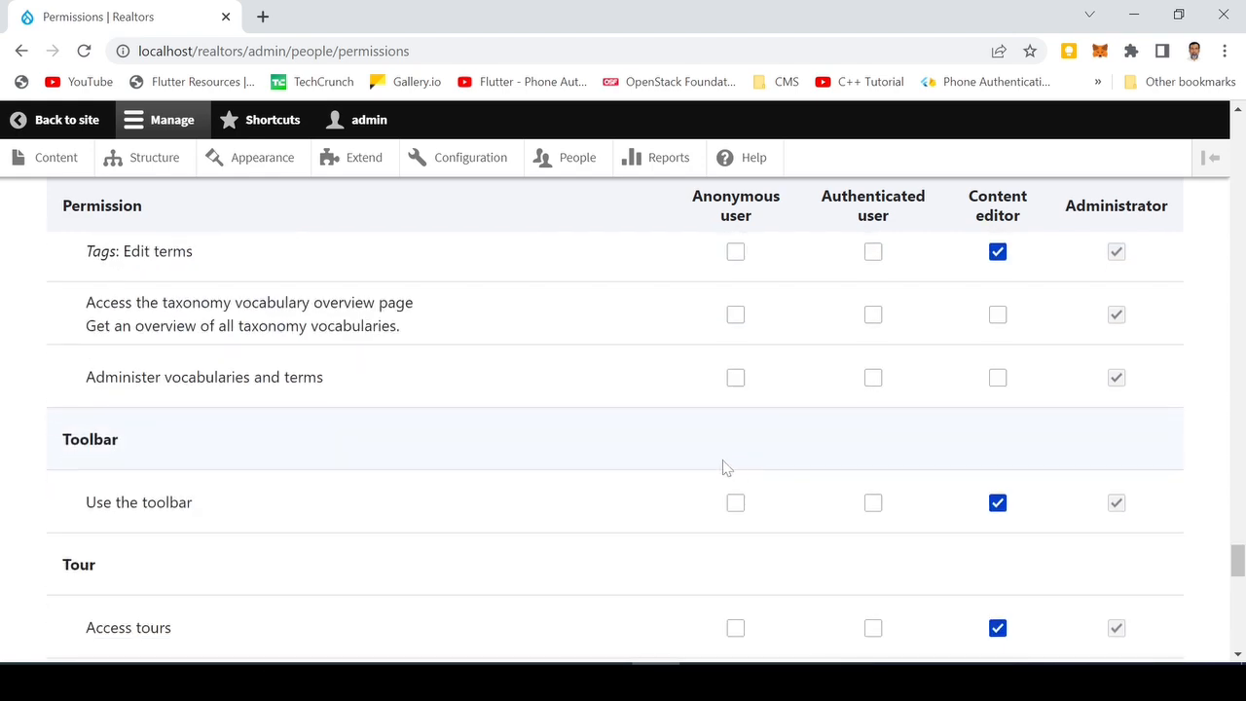
{"action": "scroll", "coordinate": [717, 461], "scroll_direction": "down", "scroll_amount": 5}
{"action": "scroll", "coordinate": [718, 461], "scroll_direction": "down", "scroll_amount": 5}
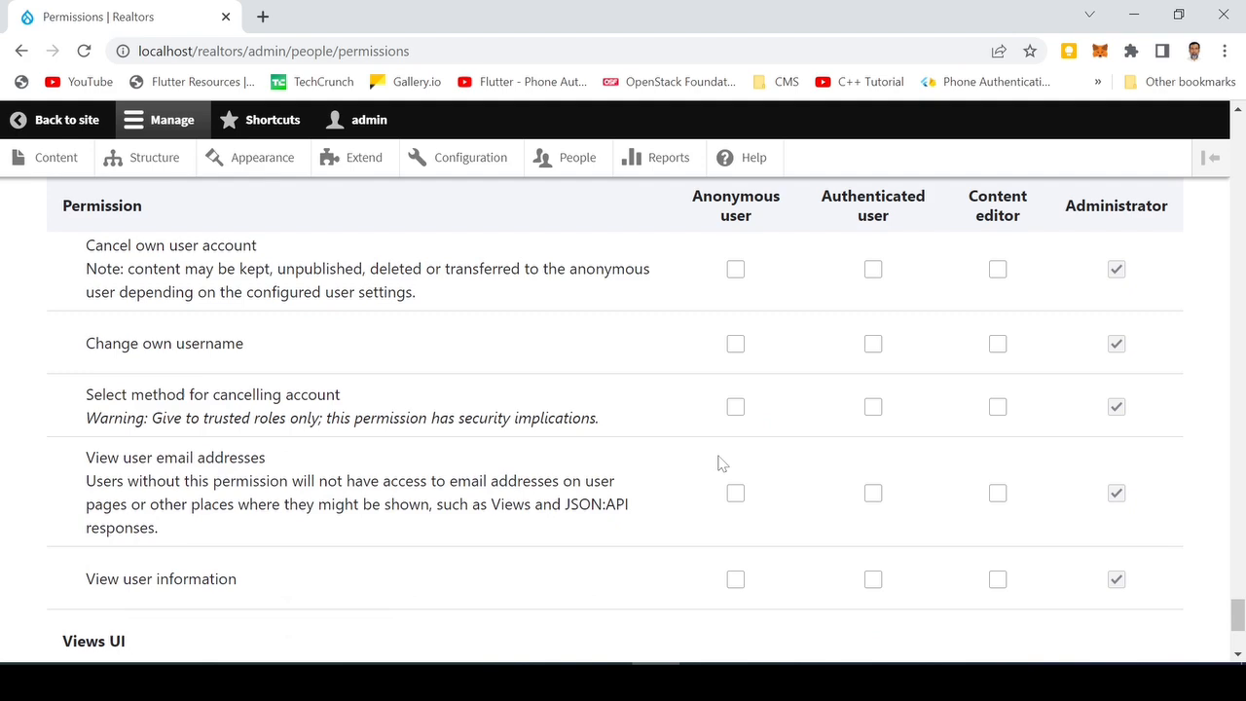
{"action": "scroll", "coordinate": [717, 461], "scroll_direction": "down", "scroll_amount": 3}
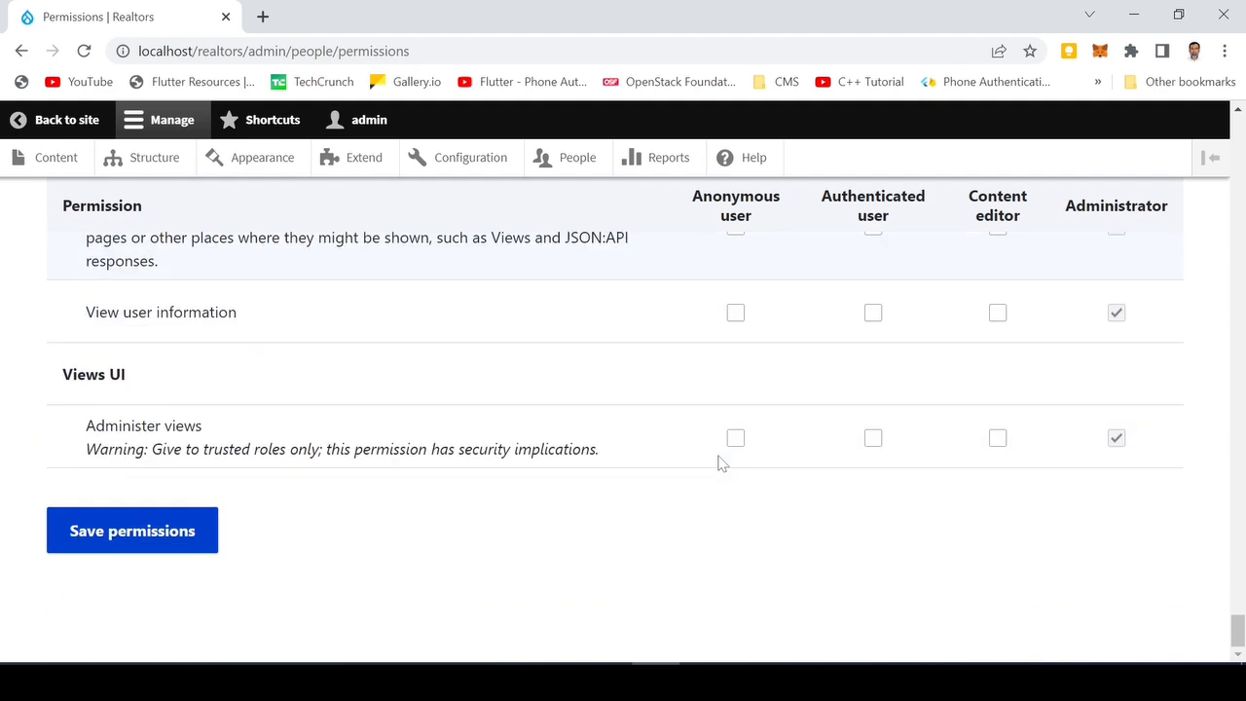
{"action": "left_click", "coordinate": [166, 551]}
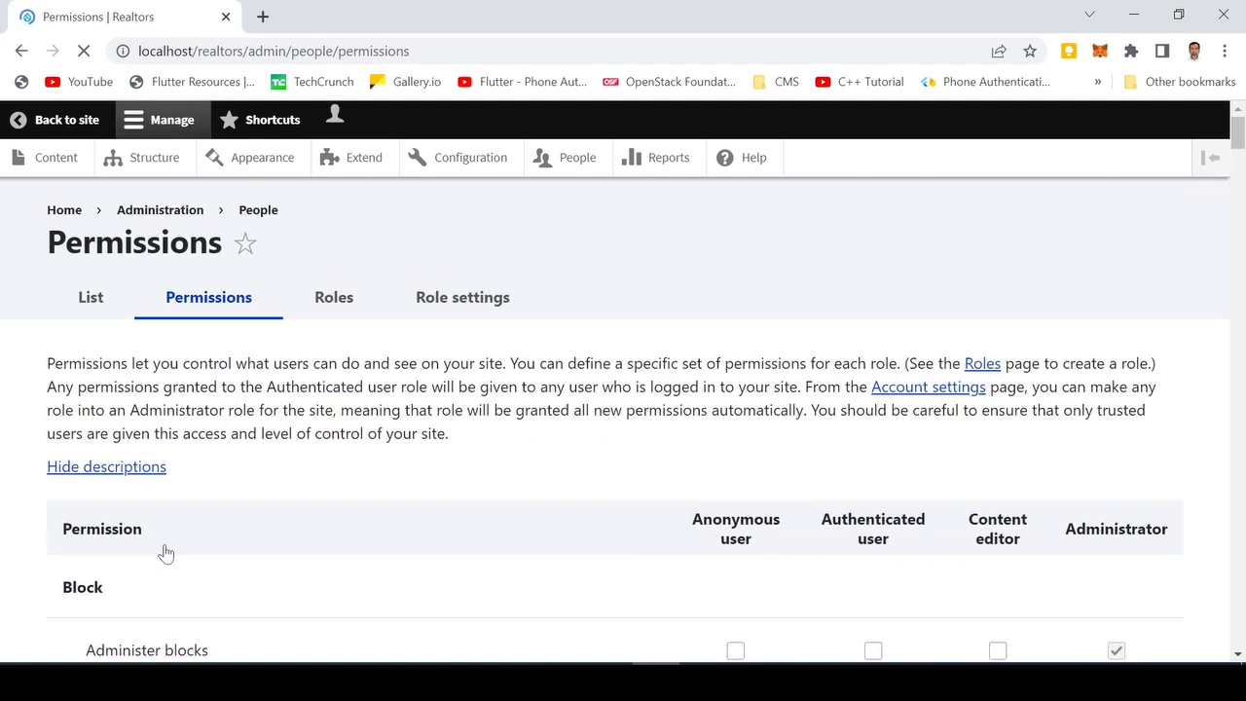
{"action": "left_click", "coordinate": [76, 131]}
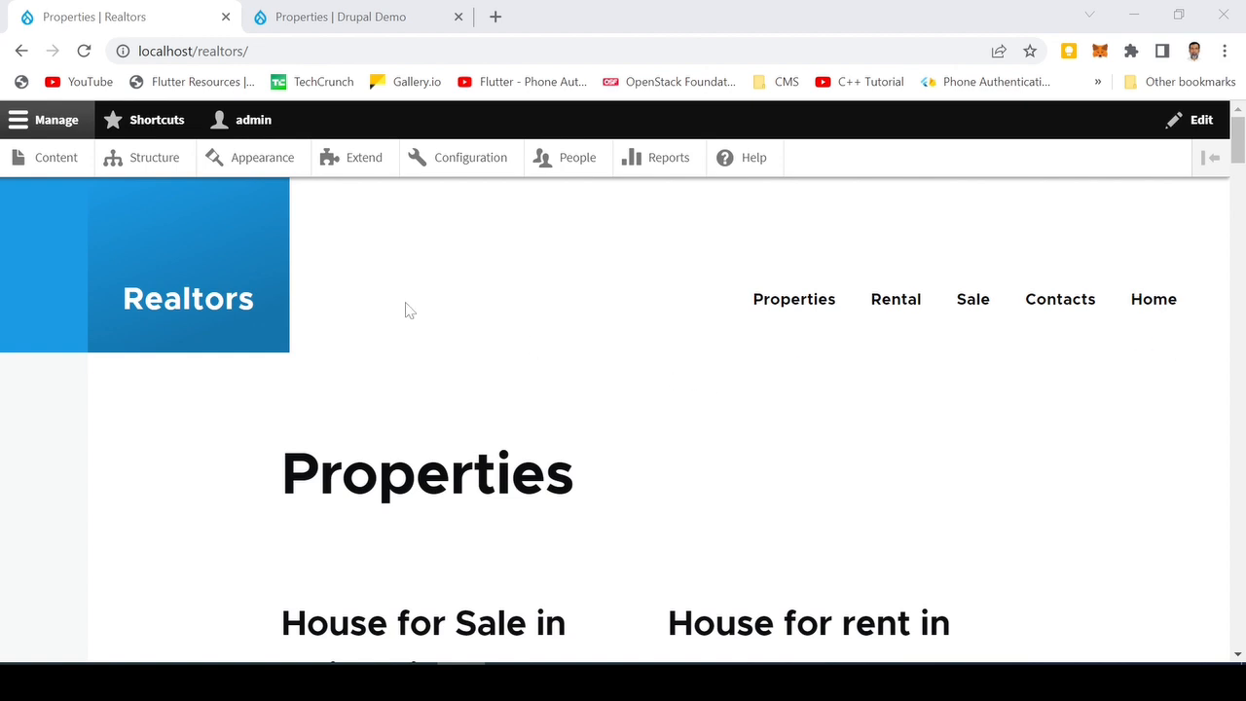
Step: Open the site's block layout and choose the User account menu block for placement in the Secondary menu region
{"action": "left_click", "coordinate": [154, 164]}
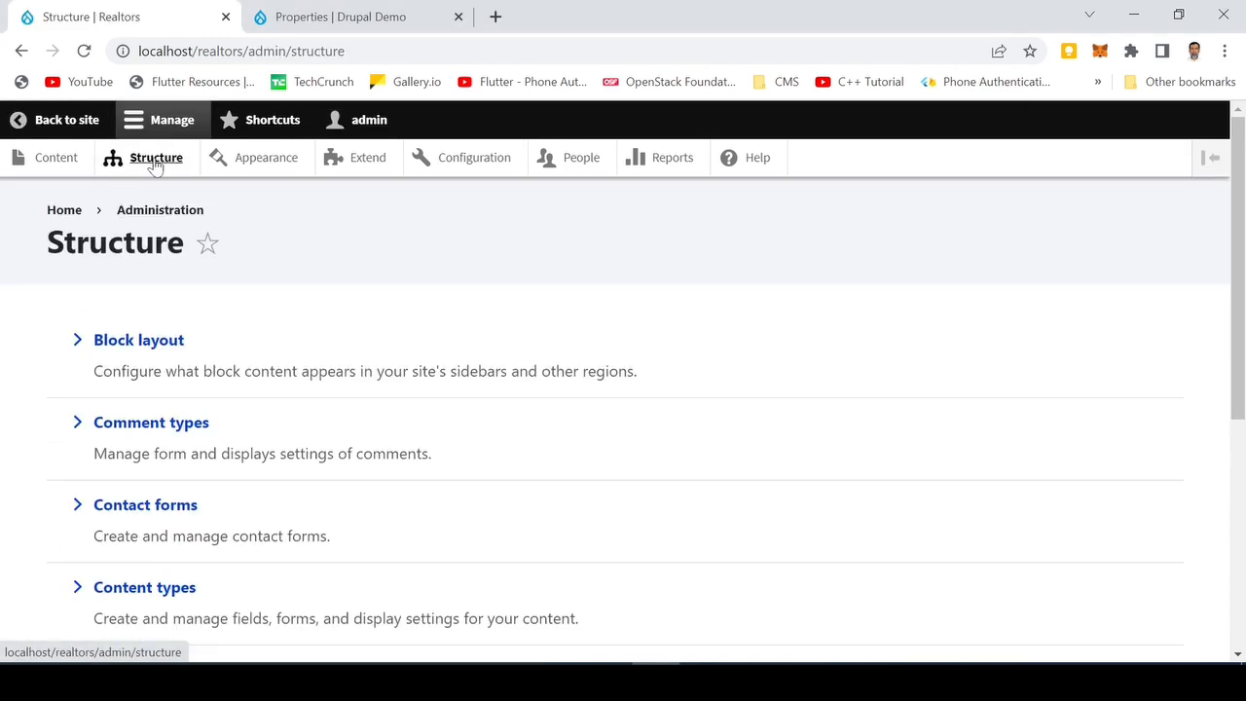
{"action": "left_click", "coordinate": [139, 342]}
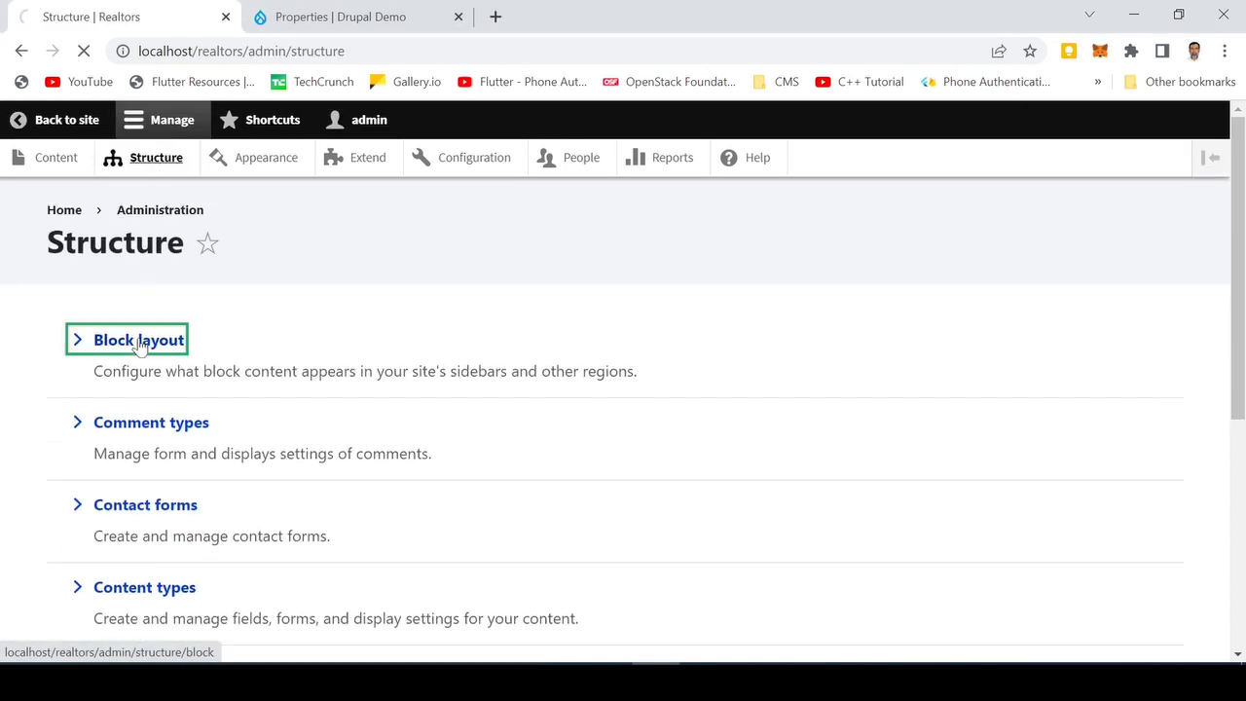
{"action": "scroll", "coordinate": [380, 363], "scroll_direction": "down", "scroll_amount": 3}
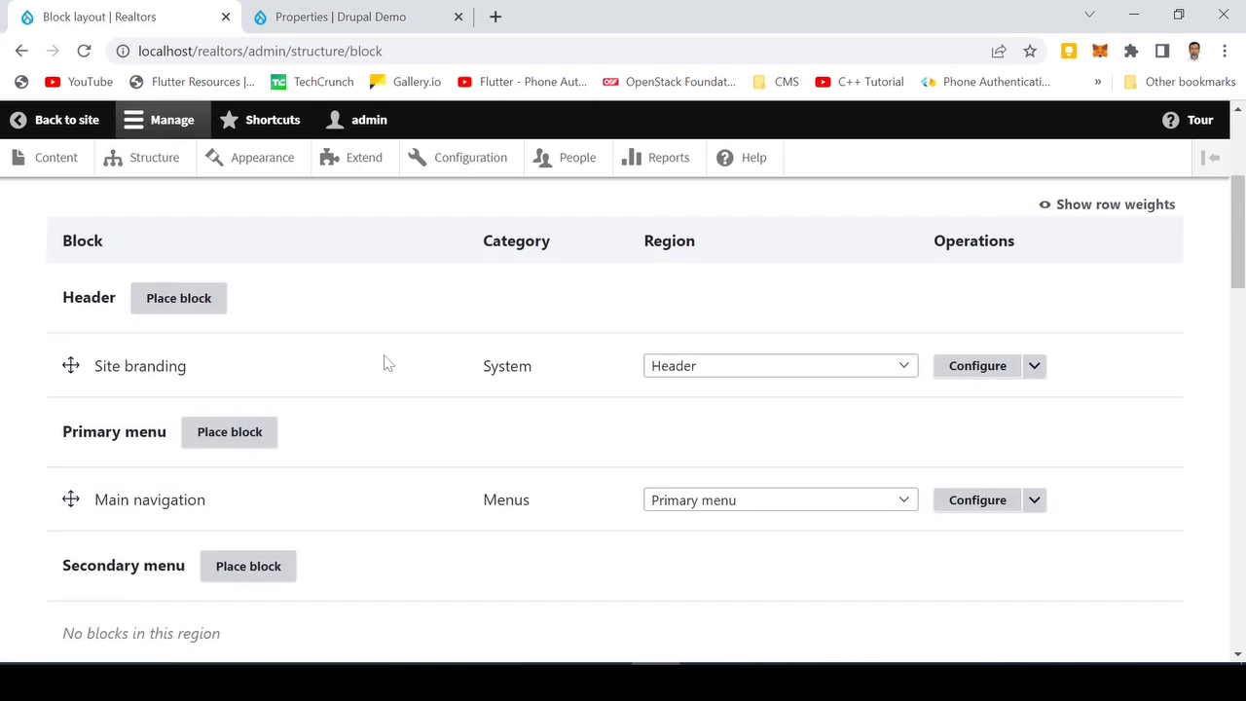
{"action": "scroll", "coordinate": [420, 398], "scroll_direction": "down", "scroll_amount": 2}
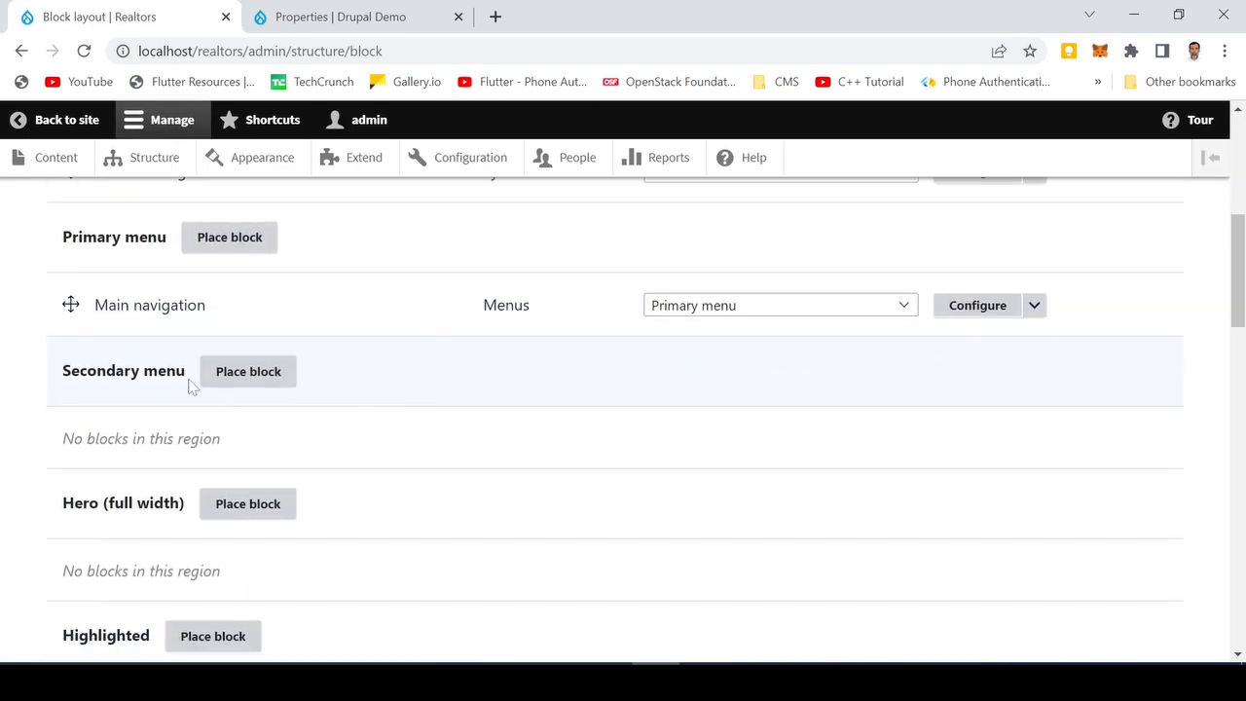
{"action": "left_click", "coordinate": [237, 381]}
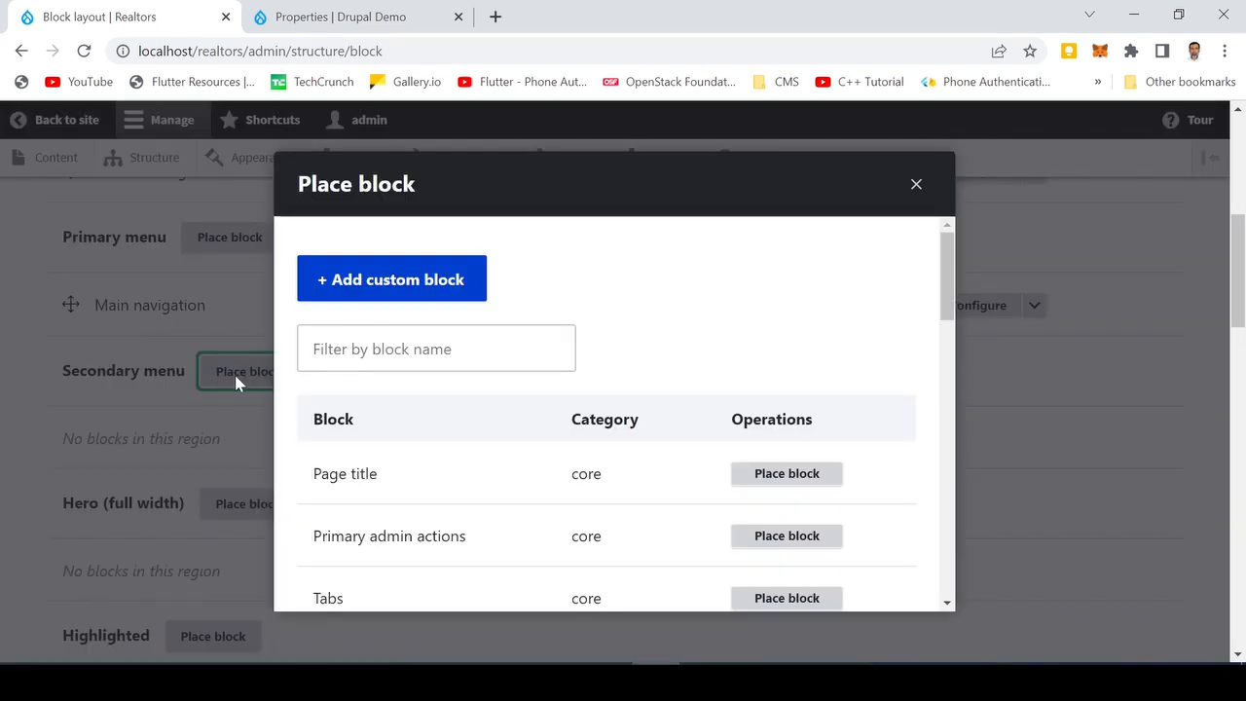
{"action": "left_click", "coordinate": [390, 350]}
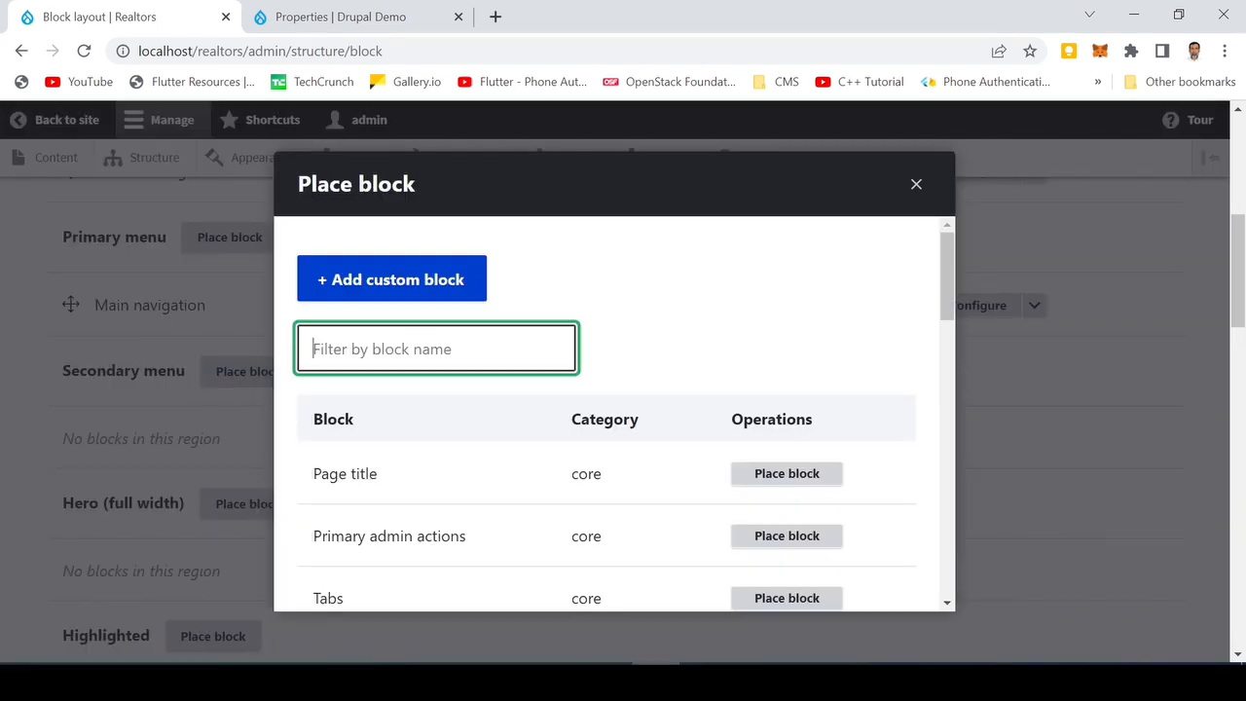
{"action": "type", "text": "user"}
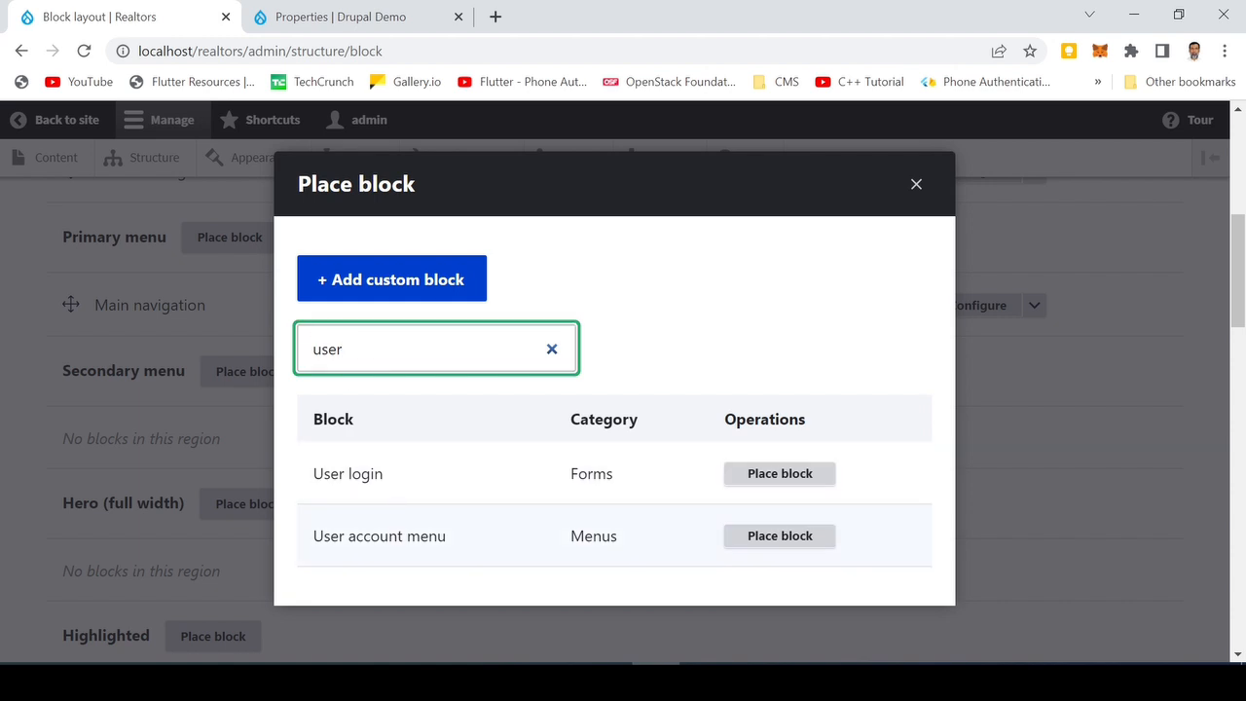
{"action": "left_click", "coordinate": [780, 537]}
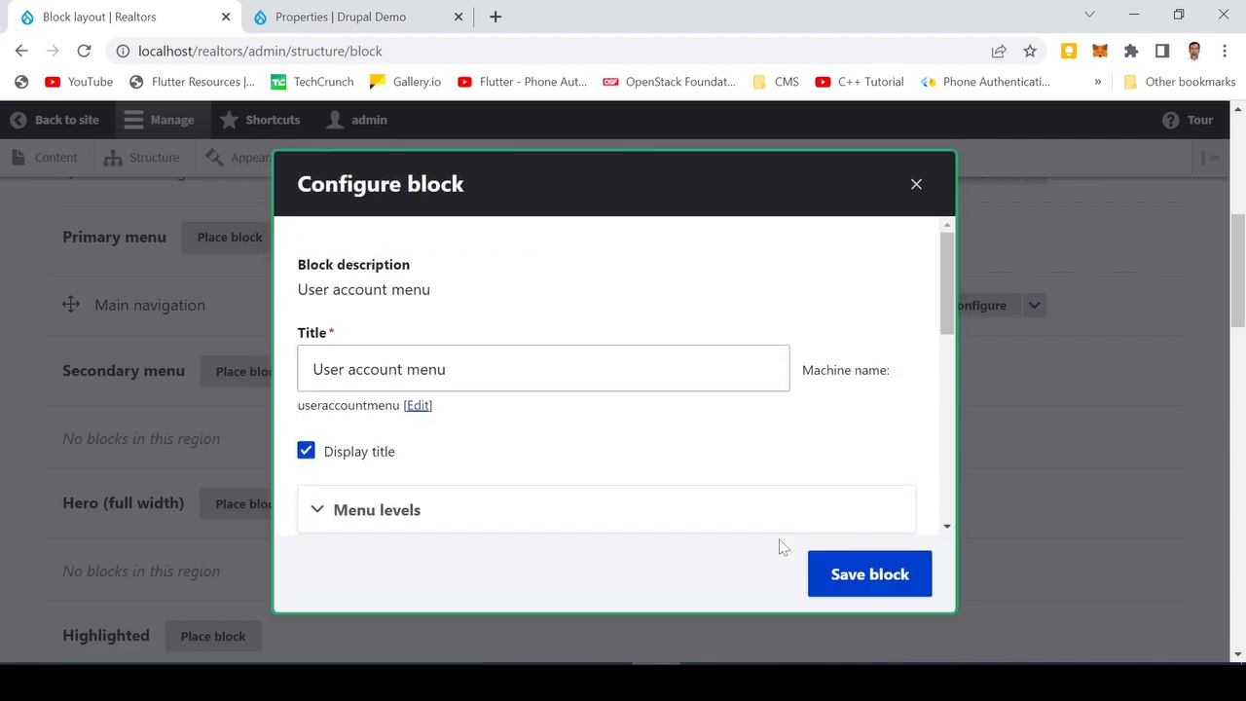
Step: Turn off the title display for the User account menu block and save it in the Secondary menu region
{"action": "scroll", "coordinate": [578, 350], "scroll_direction": "down", "scroll_amount": 2}
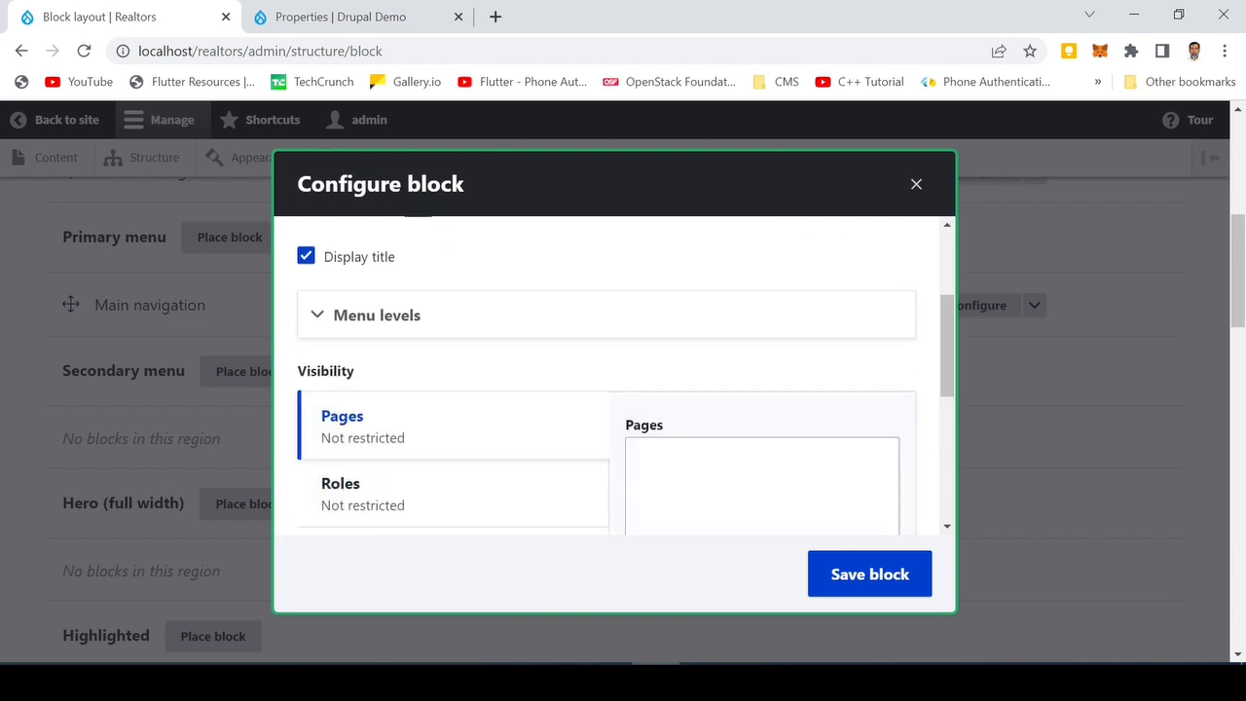
{"action": "scroll", "coordinate": [613, 375], "scroll_direction": "up", "scroll_amount": 2}
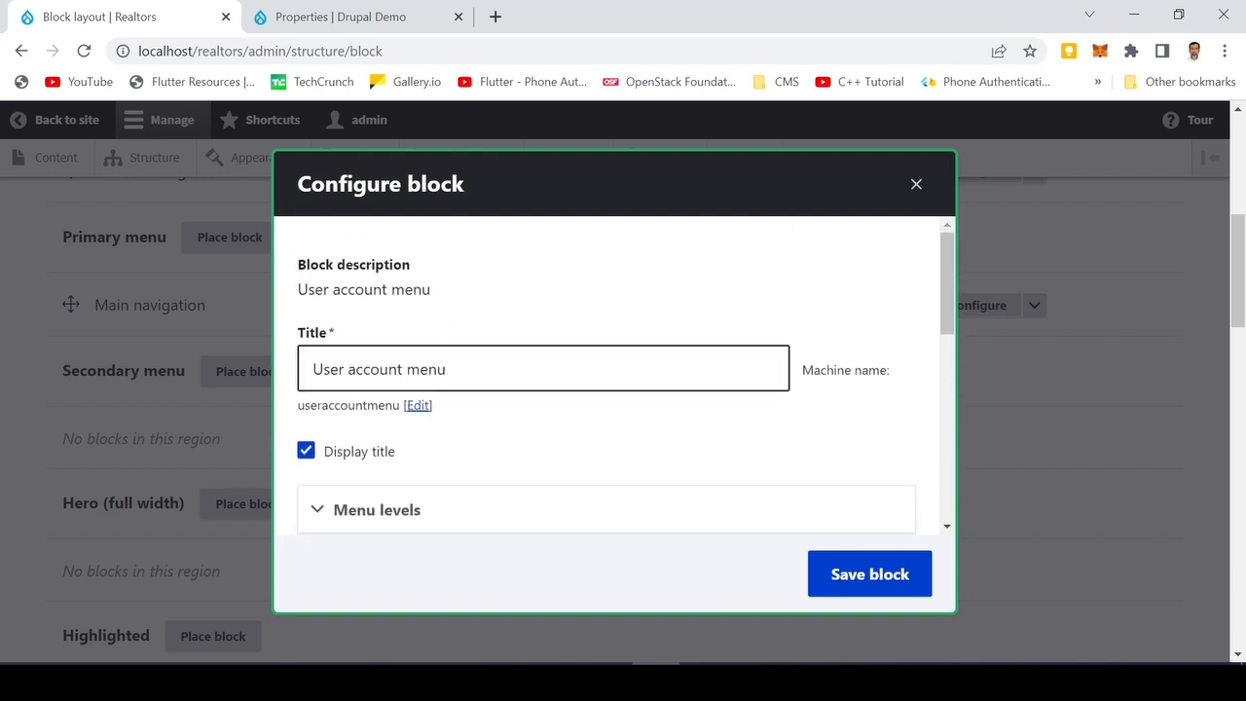
{"action": "left_click", "coordinate": [307, 451]}
{"action": "scroll", "coordinate": [545, 468], "scroll_direction": "down", "scroll_amount": 5}
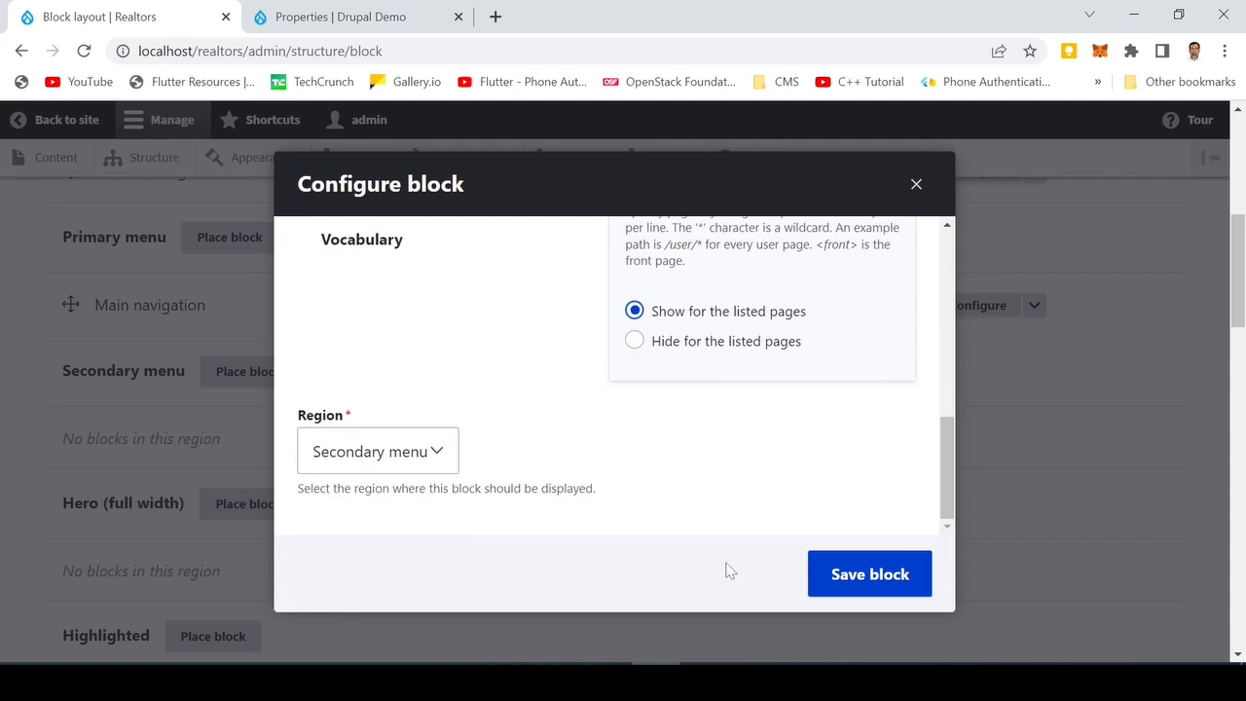
{"action": "left_click", "coordinate": [845, 582]}
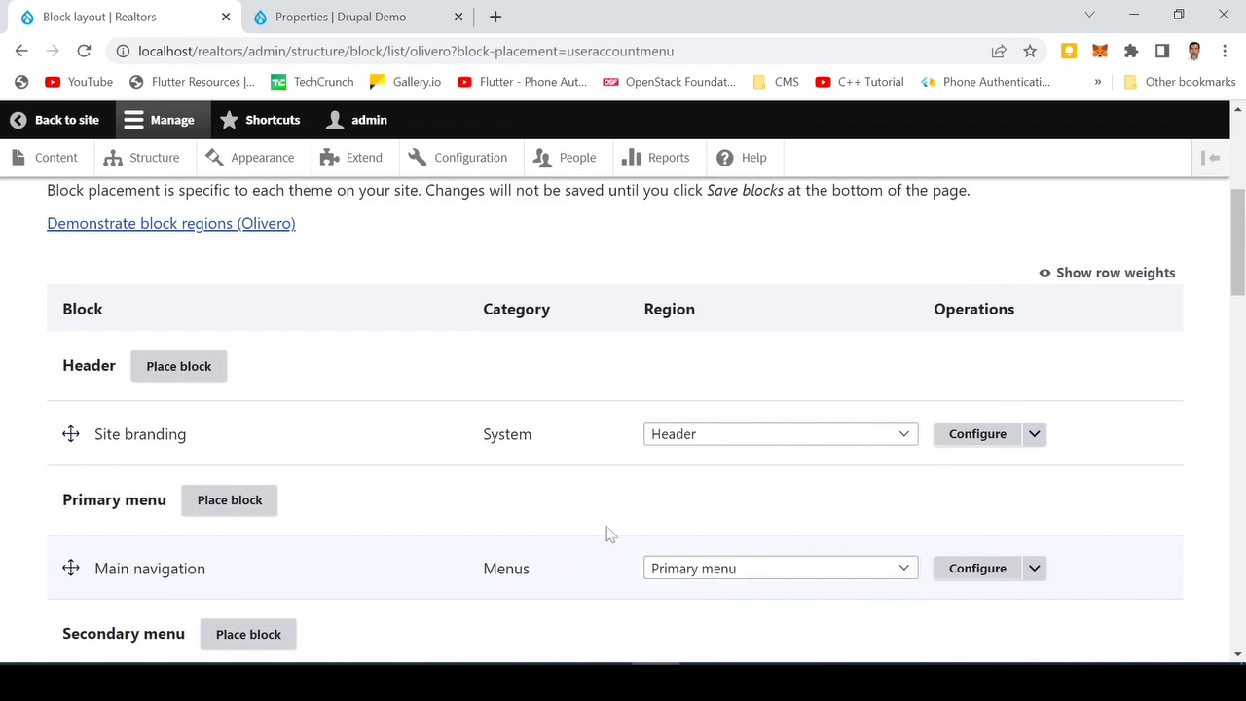
Step: Save the block layout and return to the Realtors site's front end
{"action": "scroll", "coordinate": [208, 556], "scroll_direction": "down", "scroll_amount": 20}
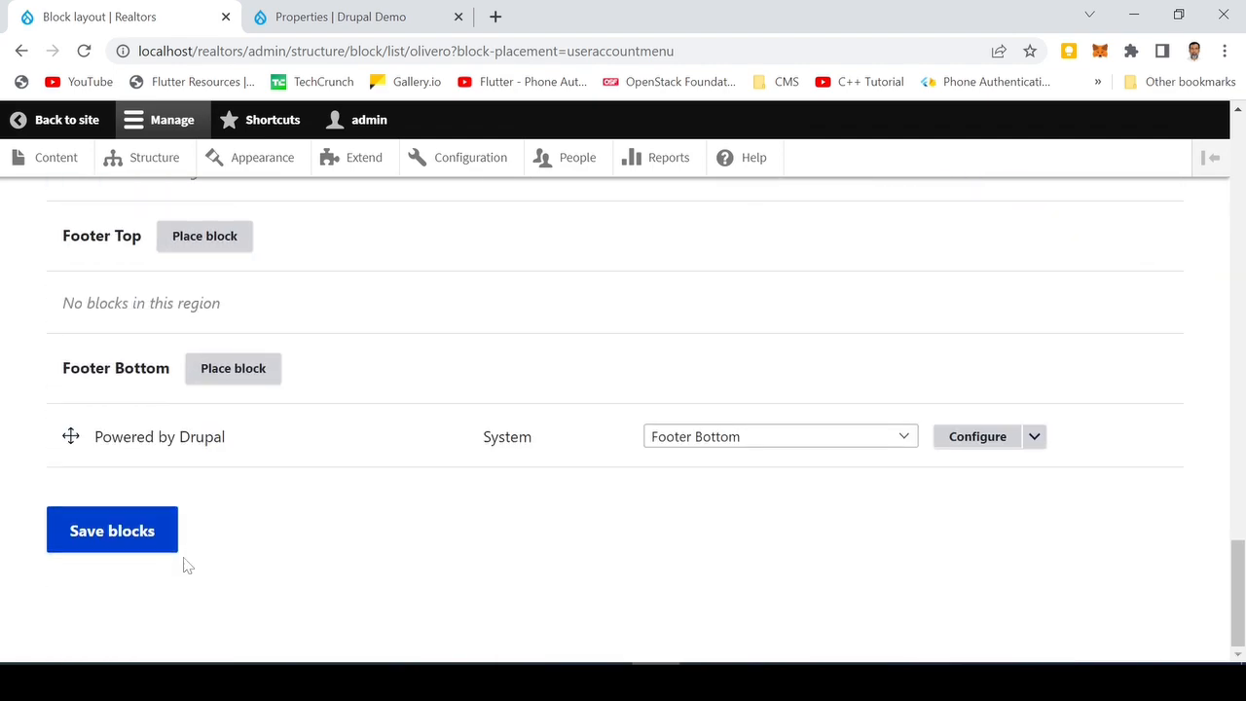
{"action": "left_click", "coordinate": [69, 545]}
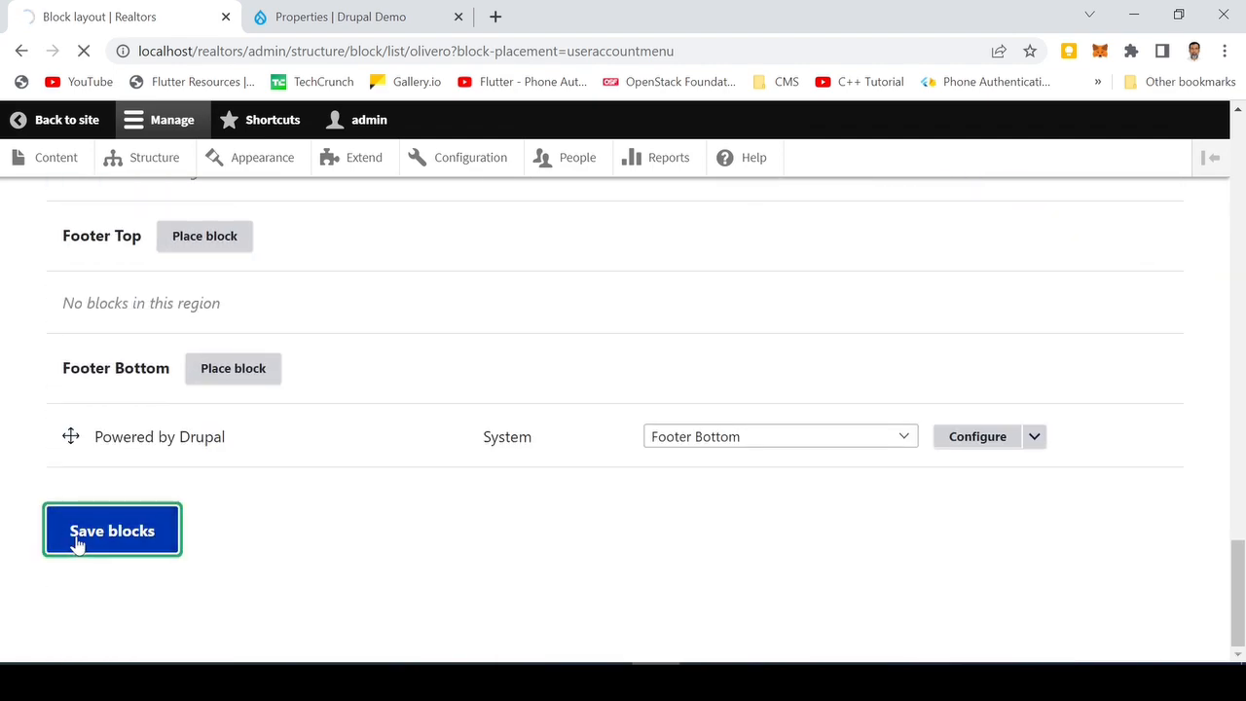
{"action": "left_click", "coordinate": [54, 126]}
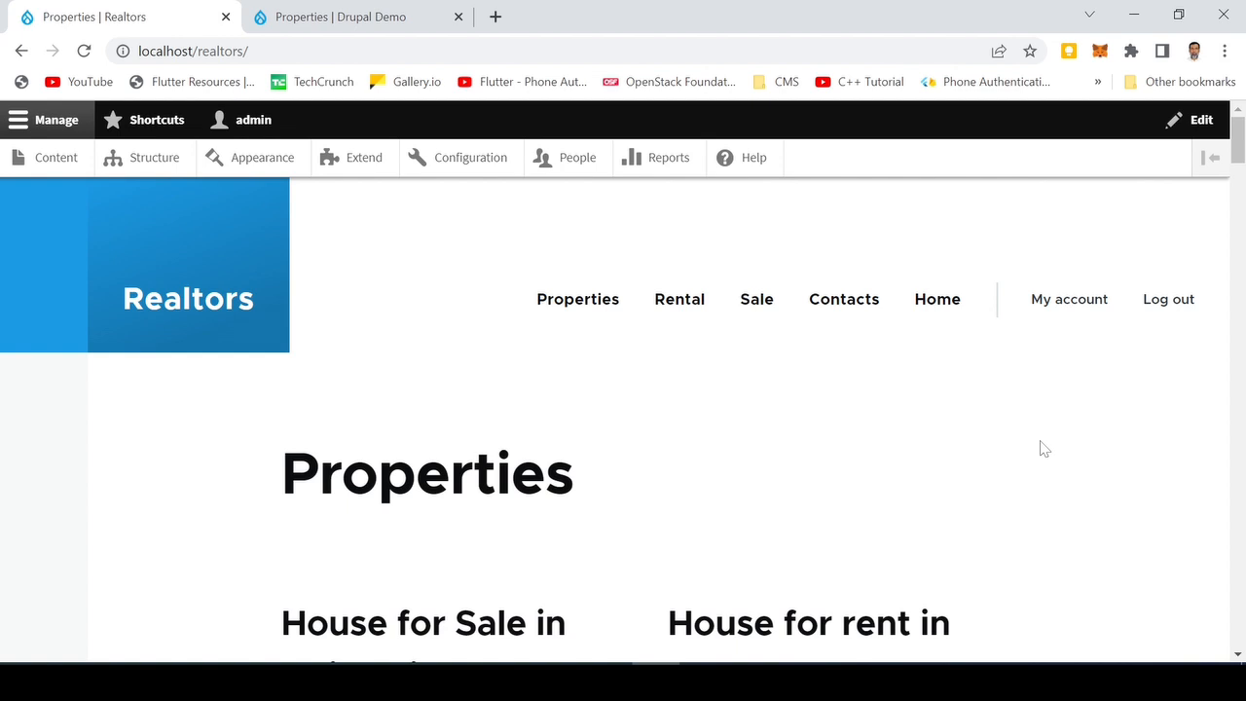
Step: Log out of the admin account and open the form for registering a new account
{"action": "left_click", "coordinate": [1148, 306]}
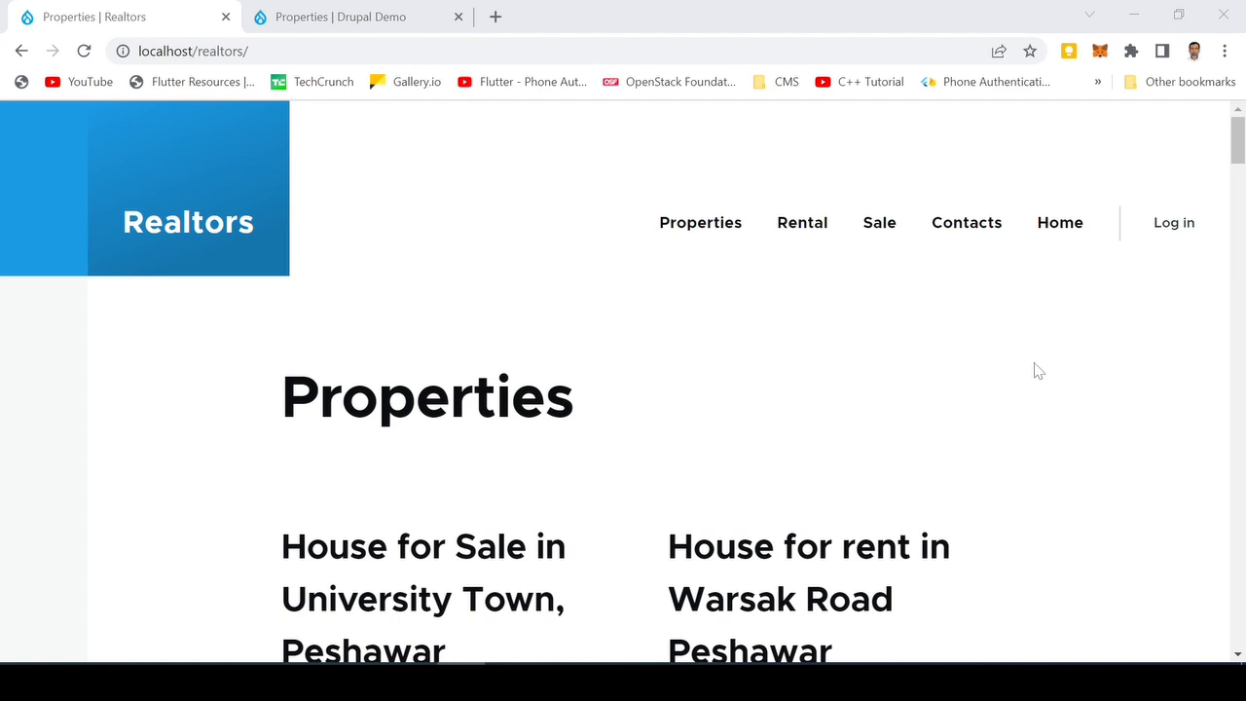
{"action": "left_click", "coordinate": [1176, 224]}
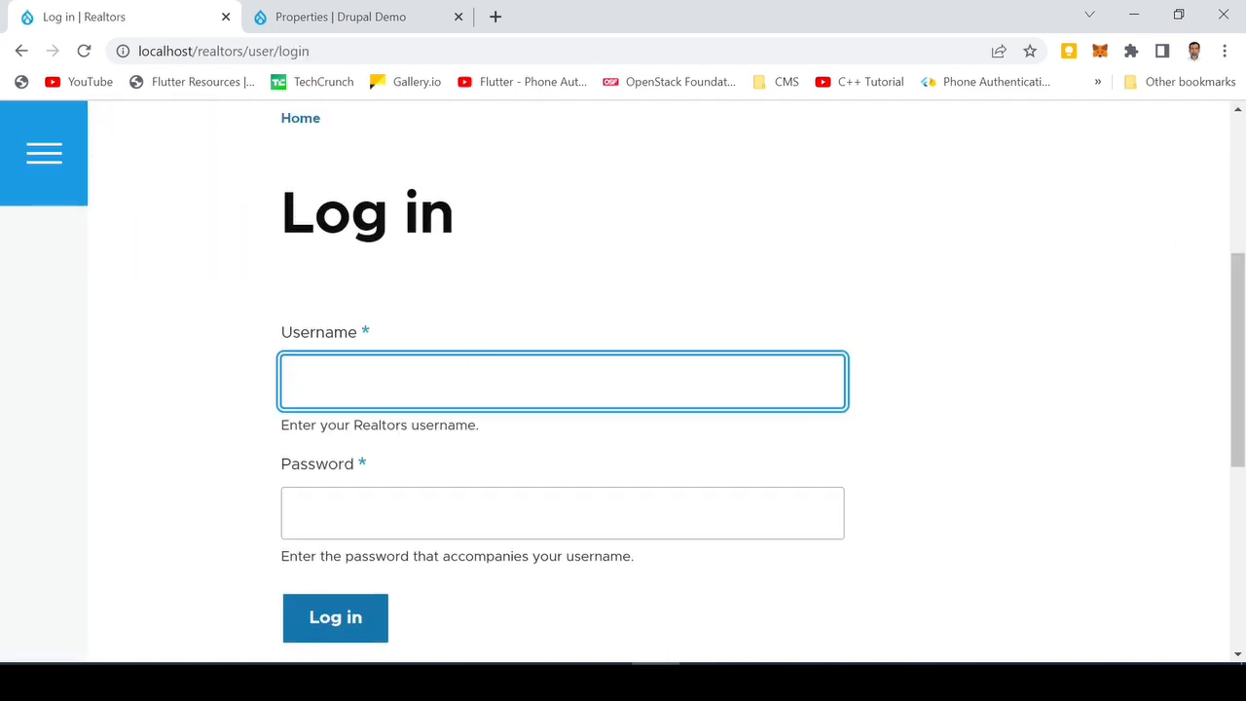
{"action": "key", "text": "Tab"}
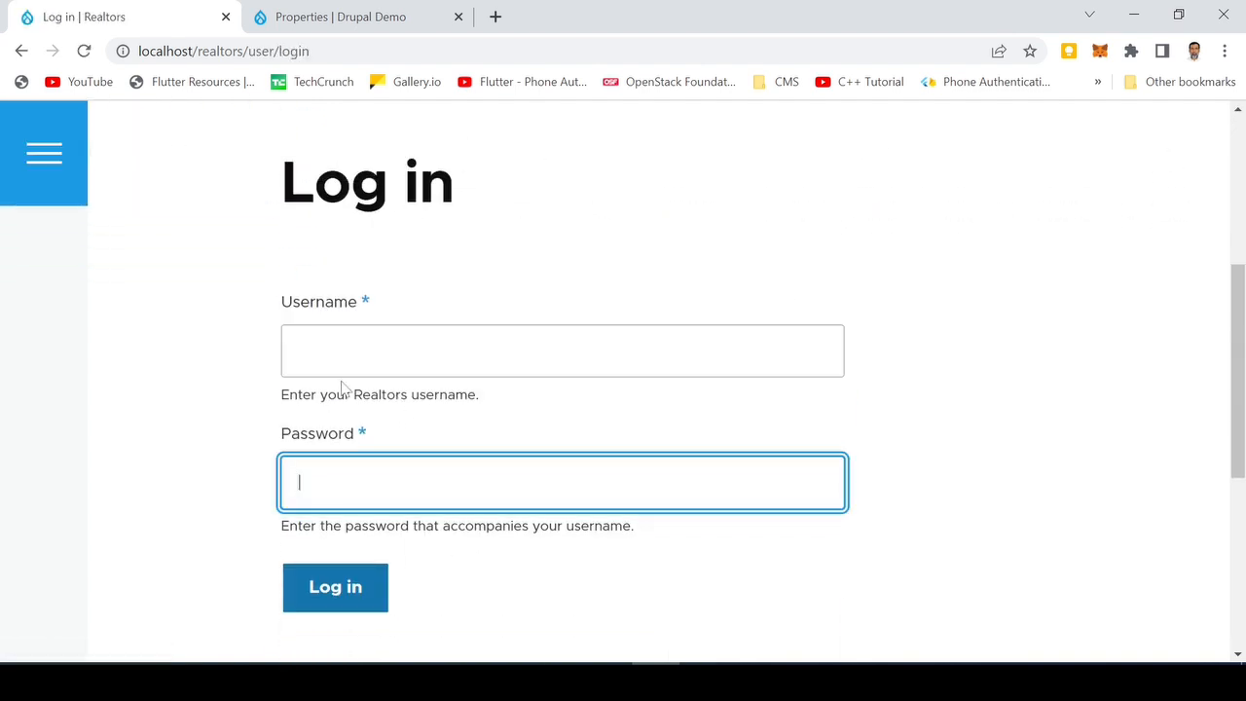
{"action": "left_click", "coordinate": [351, 362]}
{"action": "scroll", "coordinate": [712, 415], "scroll_direction": "up", "scroll_amount": 3}
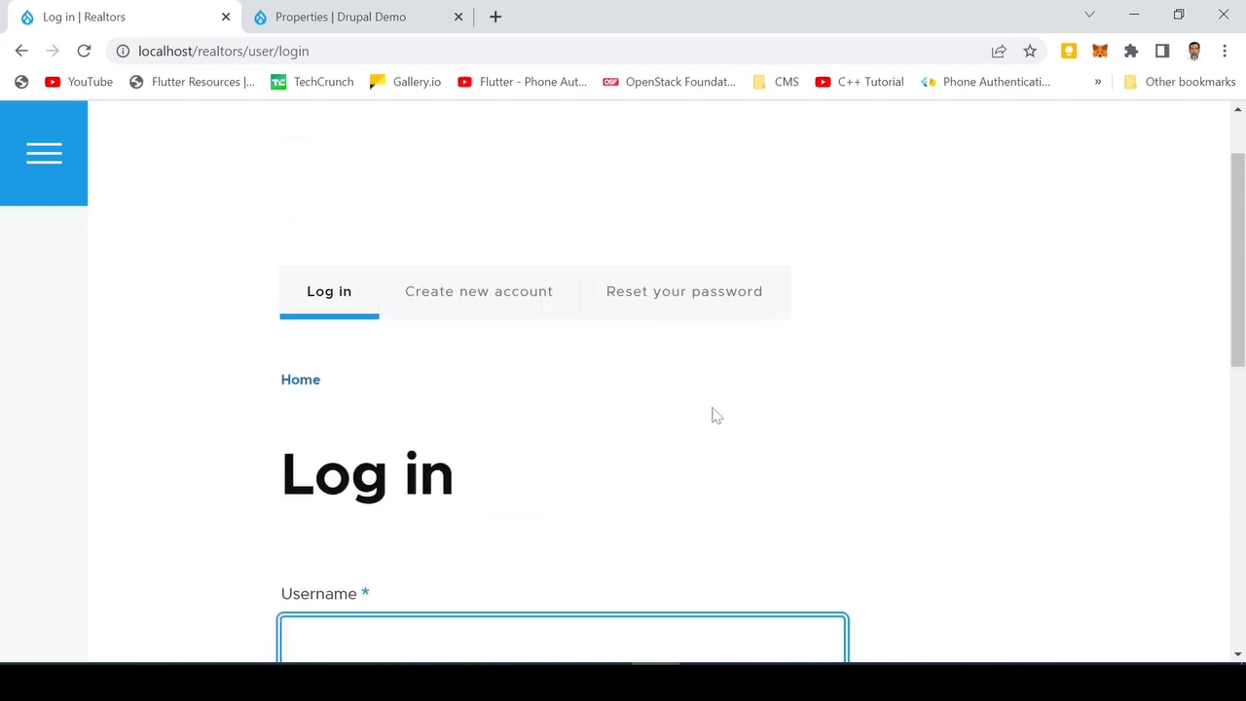
{"action": "left_click", "coordinate": [506, 299]}
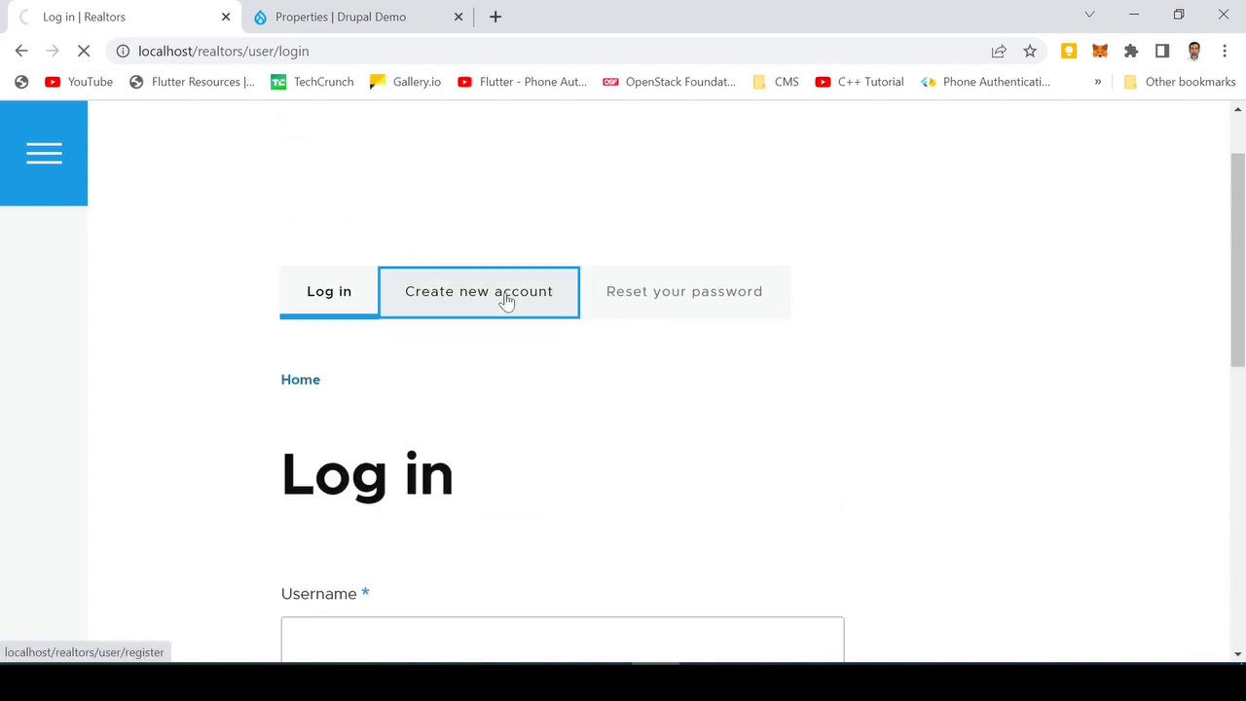
Step: Fill in the new account's email address and username on the registration form
{"action": "scroll", "coordinate": [831, 442], "scroll_direction": "down", "scroll_amount": 3}
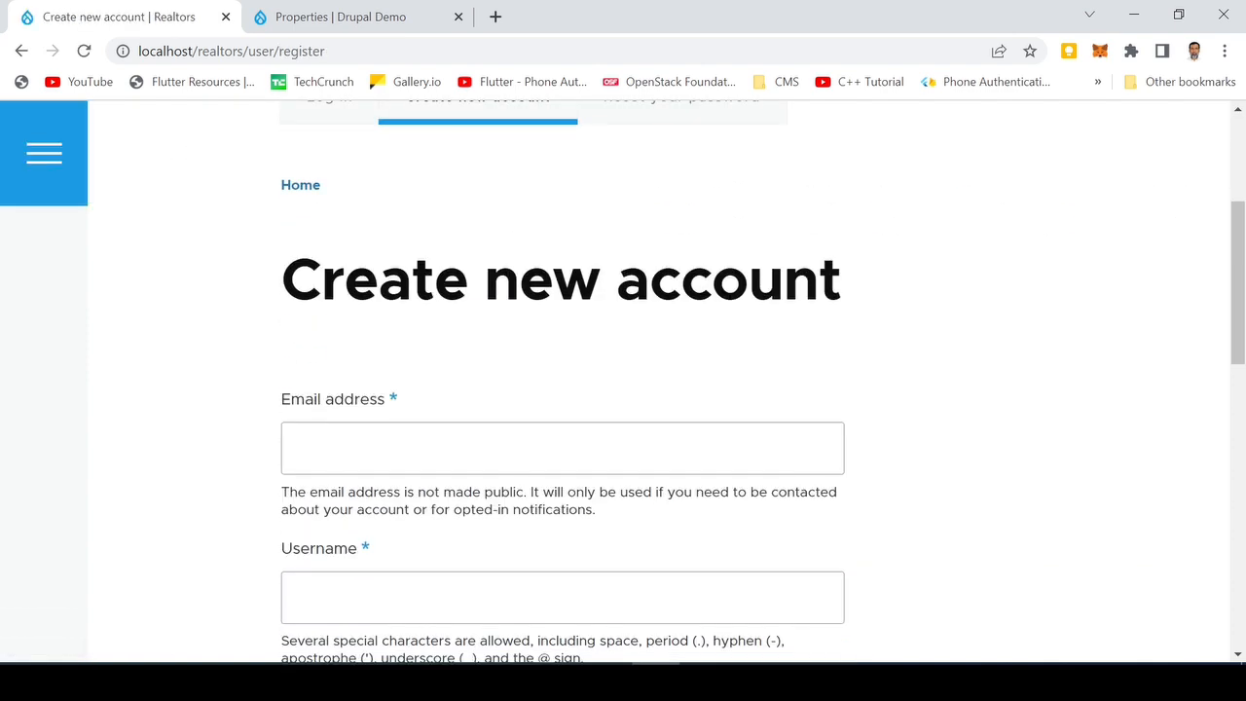
{"action": "left_click", "coordinate": [397, 449]}
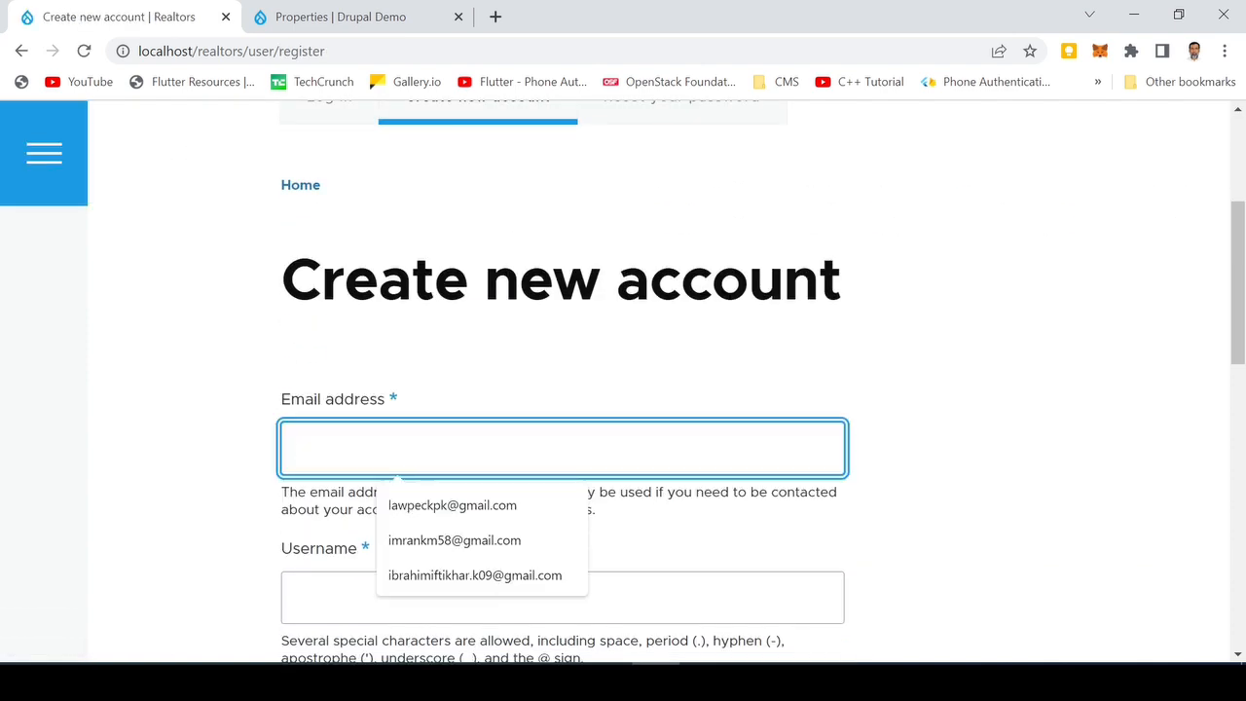
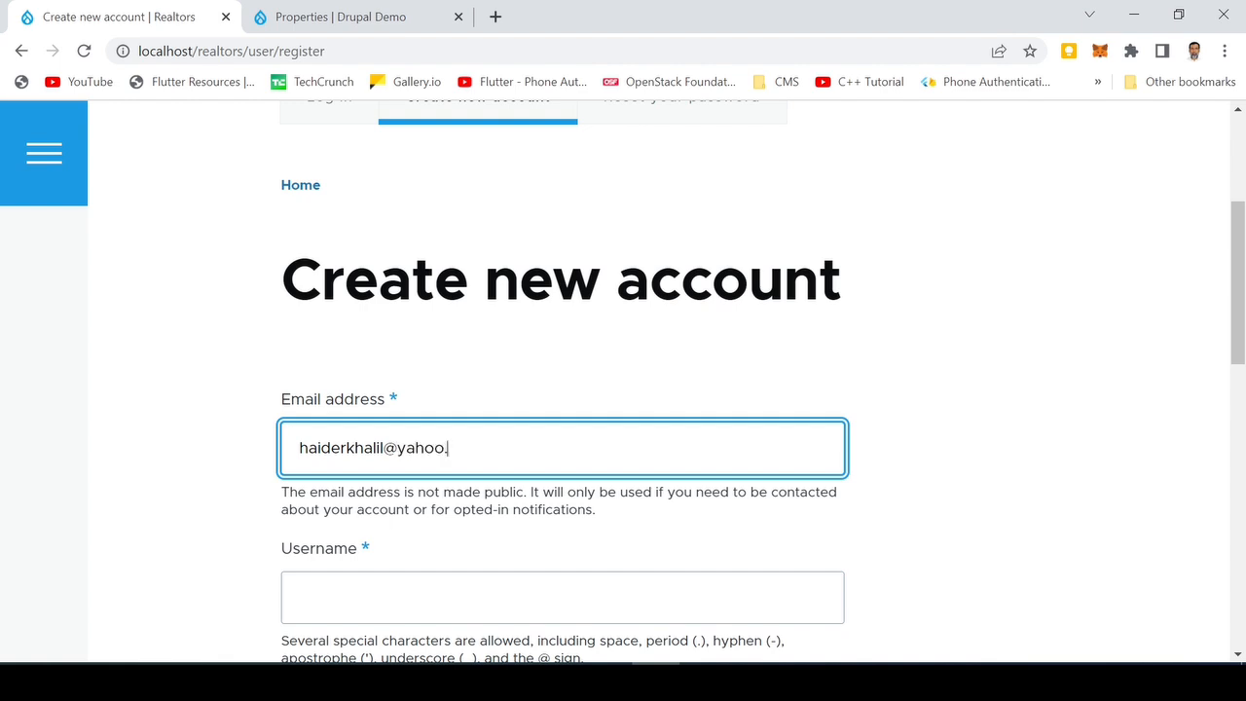
{"action": "scroll", "coordinate": [642, 498], "scroll_direction": "down", "scroll_amount": 2}
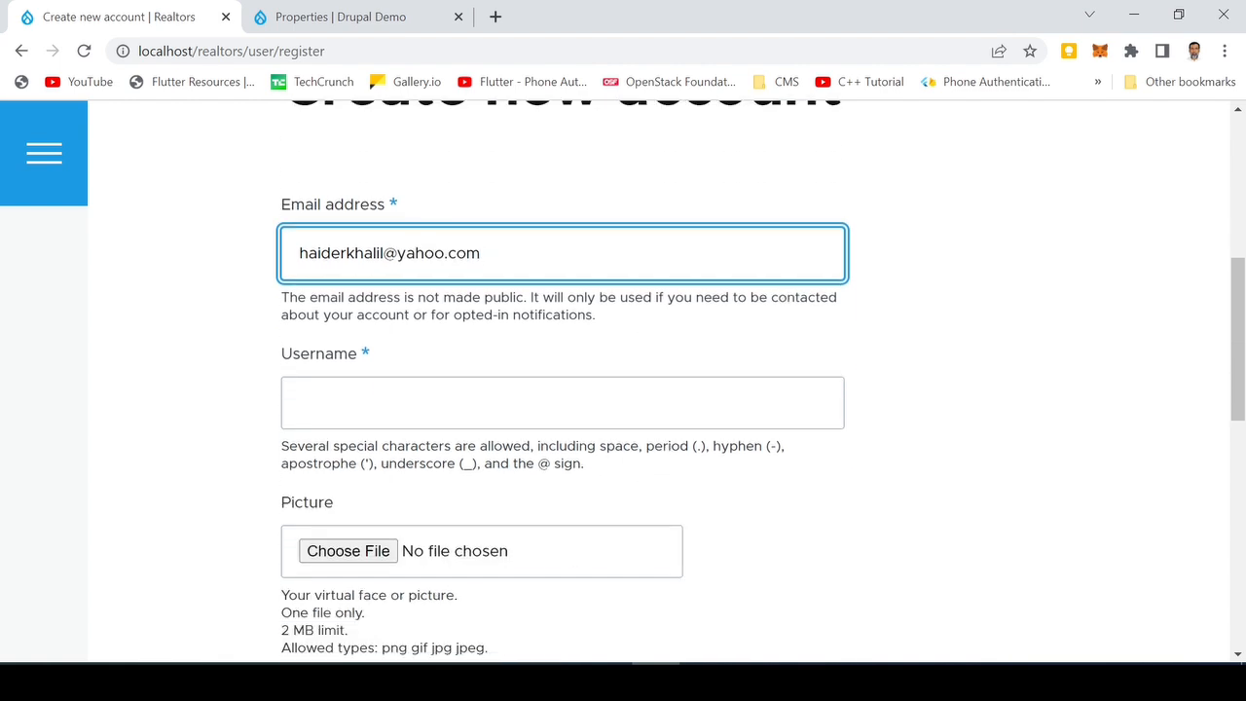
{"action": "left_click", "coordinate": [453, 403]}
{"action": "type", "text": "haider"}
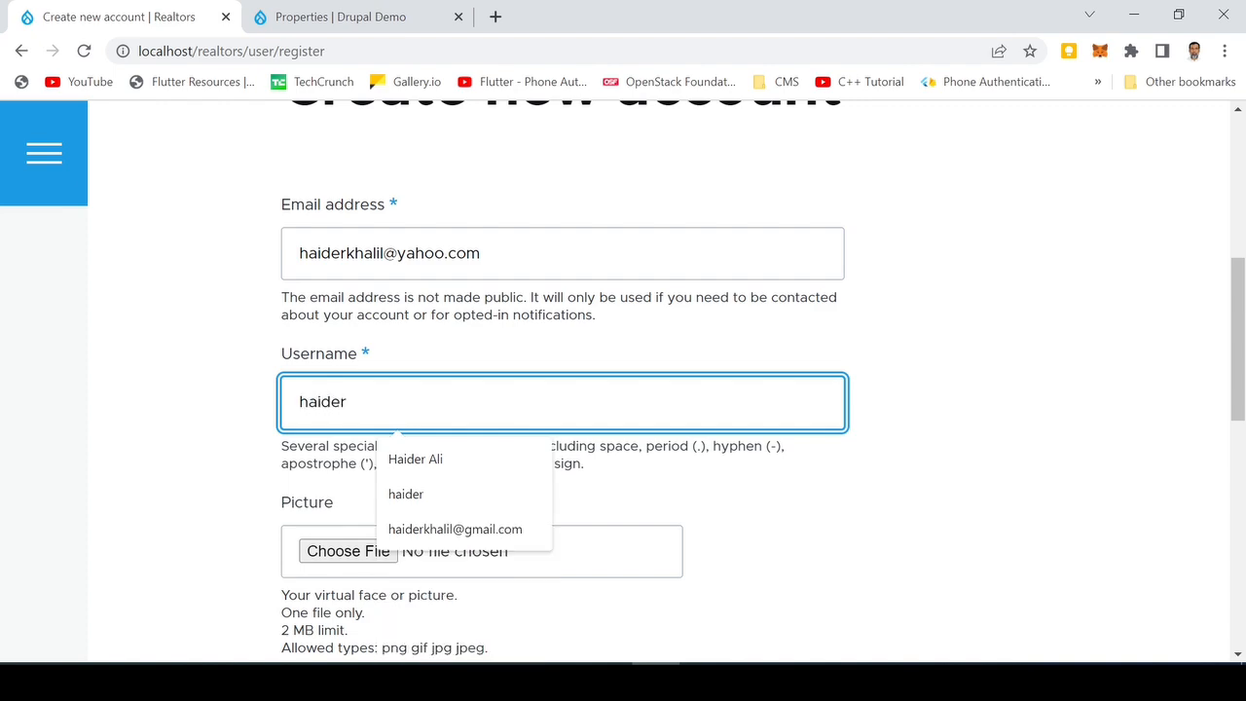
Step: Submit the new account registration with no picture and the personal contact form enabled
{"action": "scroll", "coordinate": [612, 350], "scroll_direction": "down", "scroll_amount": 4}
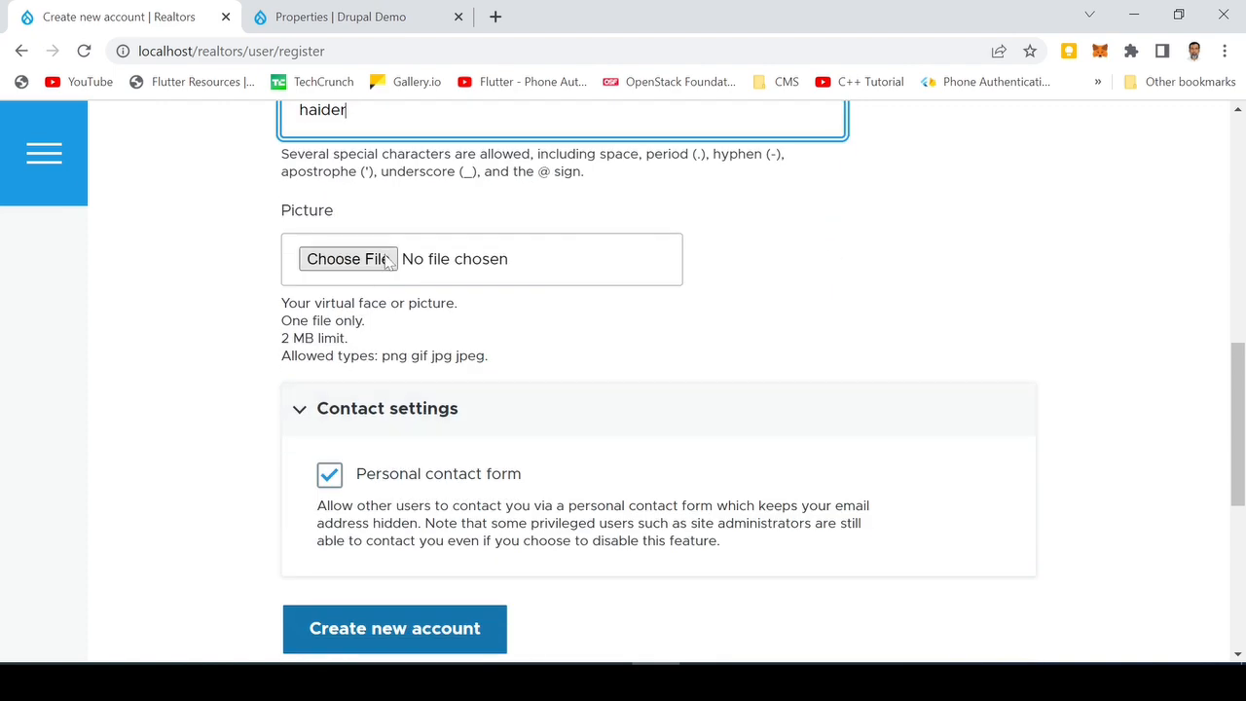
{"action": "scroll", "coordinate": [640, 352], "scroll_direction": "down", "scroll_amount": 1}
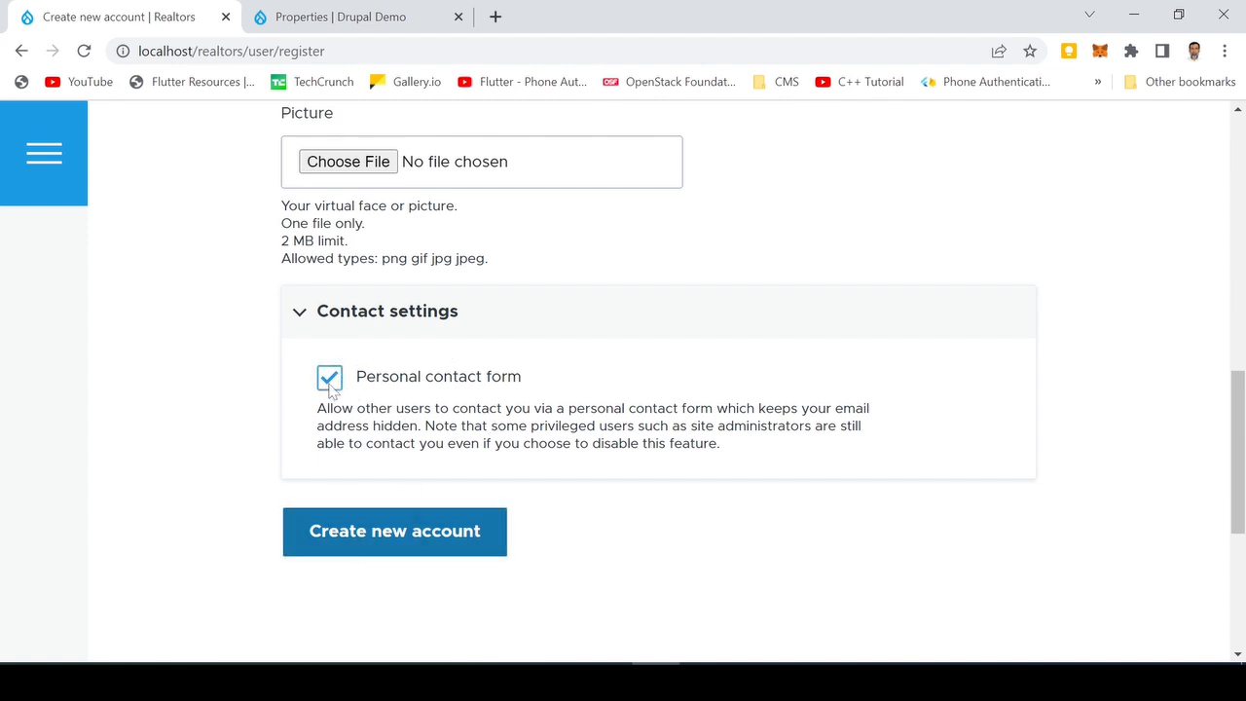
{"action": "left_click", "coordinate": [351, 542]}
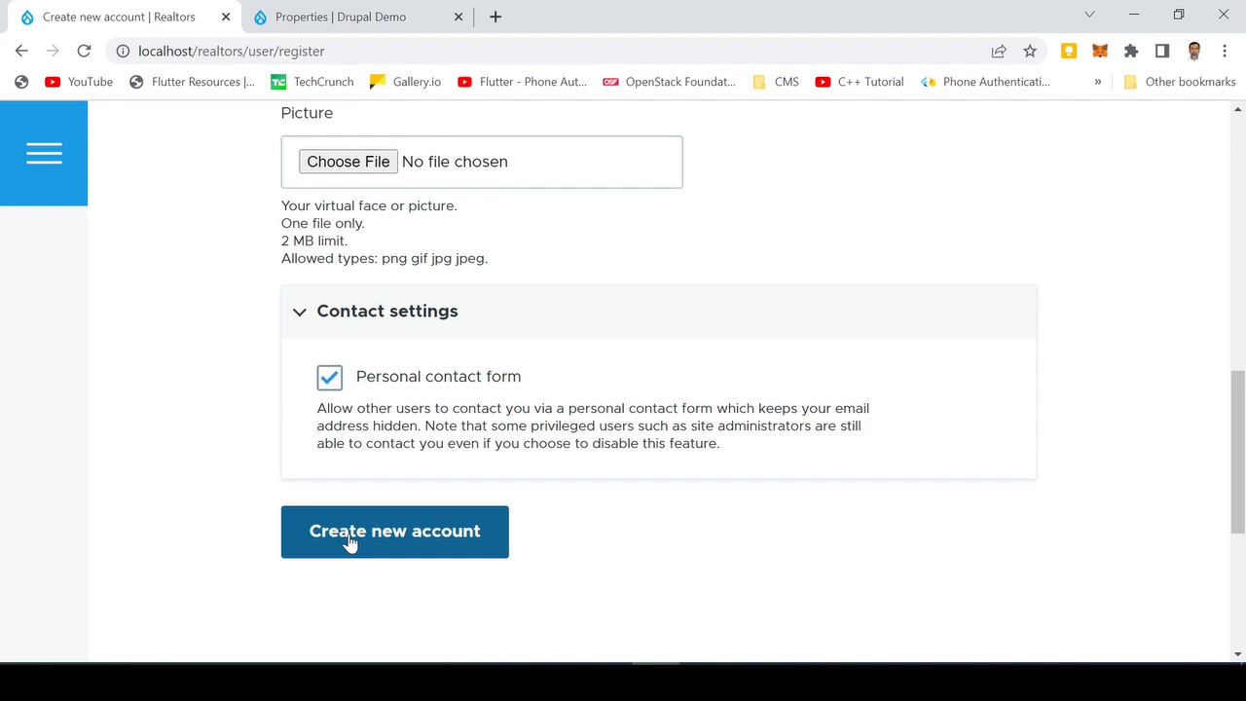
{"action": "left_click", "coordinate": [350, 541]}
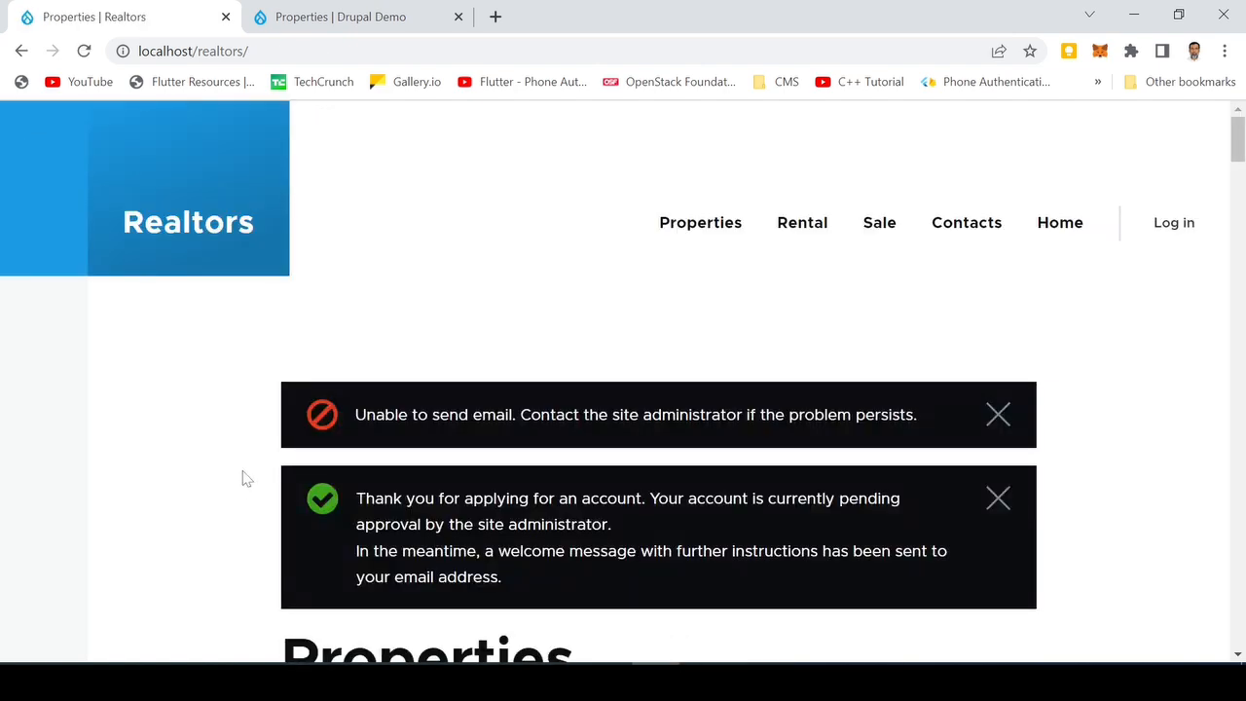
Step: Review the registration status messages and the Properties listing on the front page
{"action": "scroll", "coordinate": [243, 478], "scroll_direction": "down", "scroll_amount": 3}
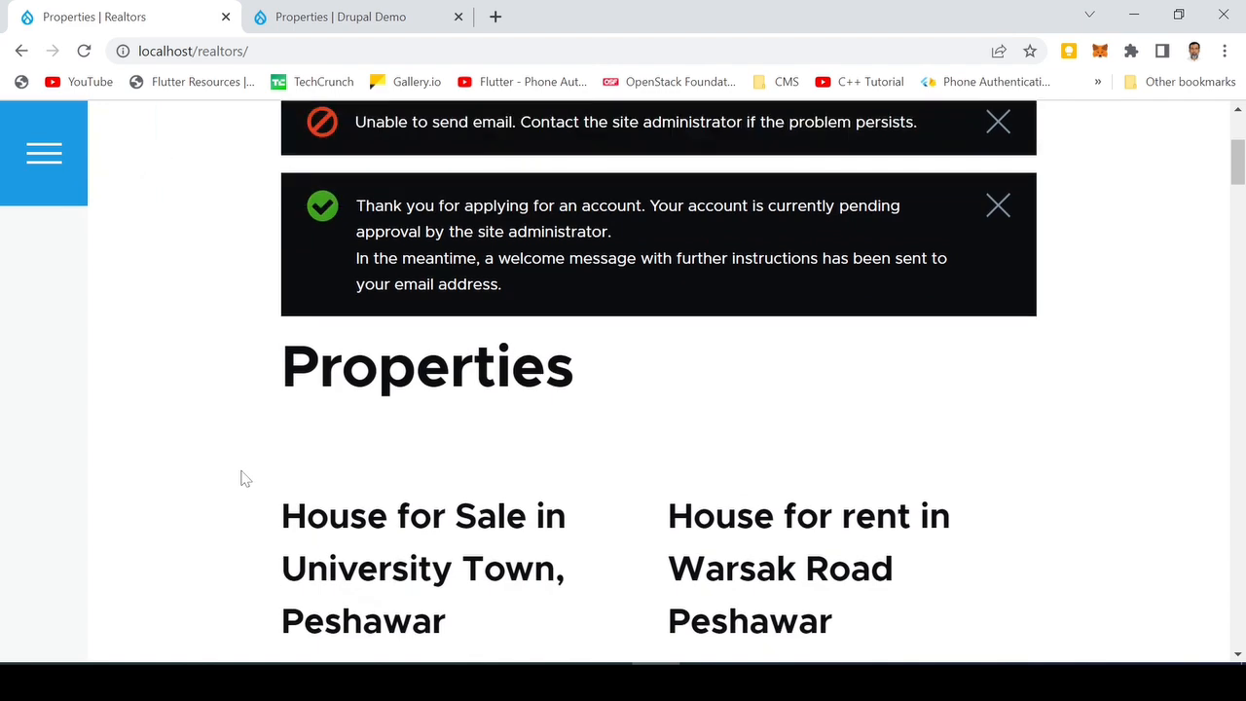
{"action": "scroll", "coordinate": [243, 478], "scroll_direction": "down", "scroll_amount": 2}
{"action": "scroll", "coordinate": [244, 478], "scroll_direction": "up", "scroll_amount": 2}
{"action": "scroll", "coordinate": [267, 478], "scroll_direction": "down", "scroll_amount": 1}
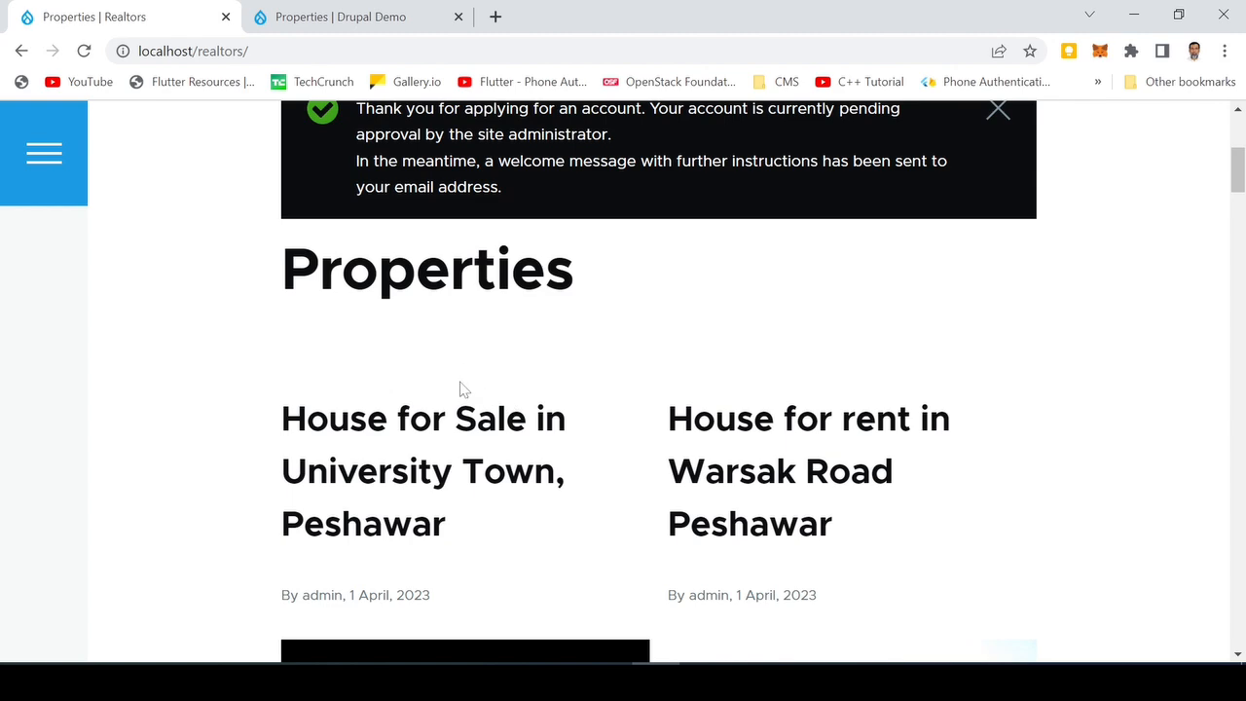
{"action": "scroll", "coordinate": [463, 382], "scroll_direction": "up", "scroll_amount": 3}
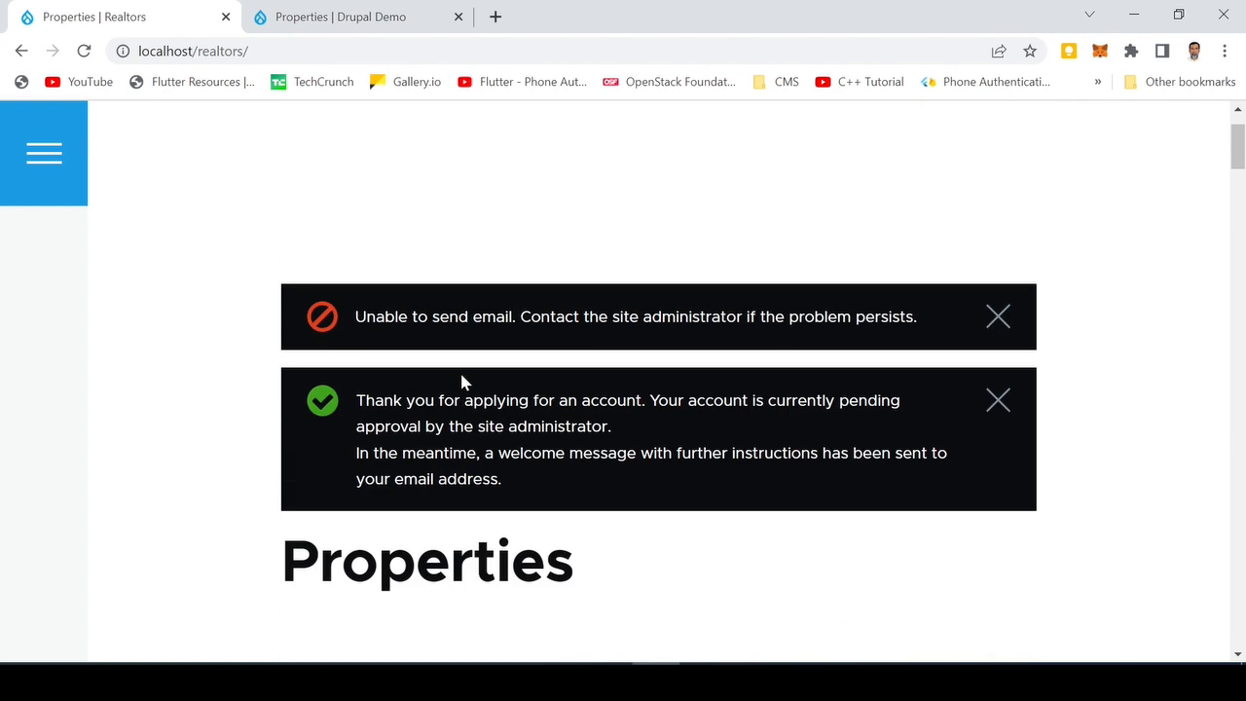
{"action": "scroll", "coordinate": [463, 382], "scroll_direction": "down", "scroll_amount": 3}
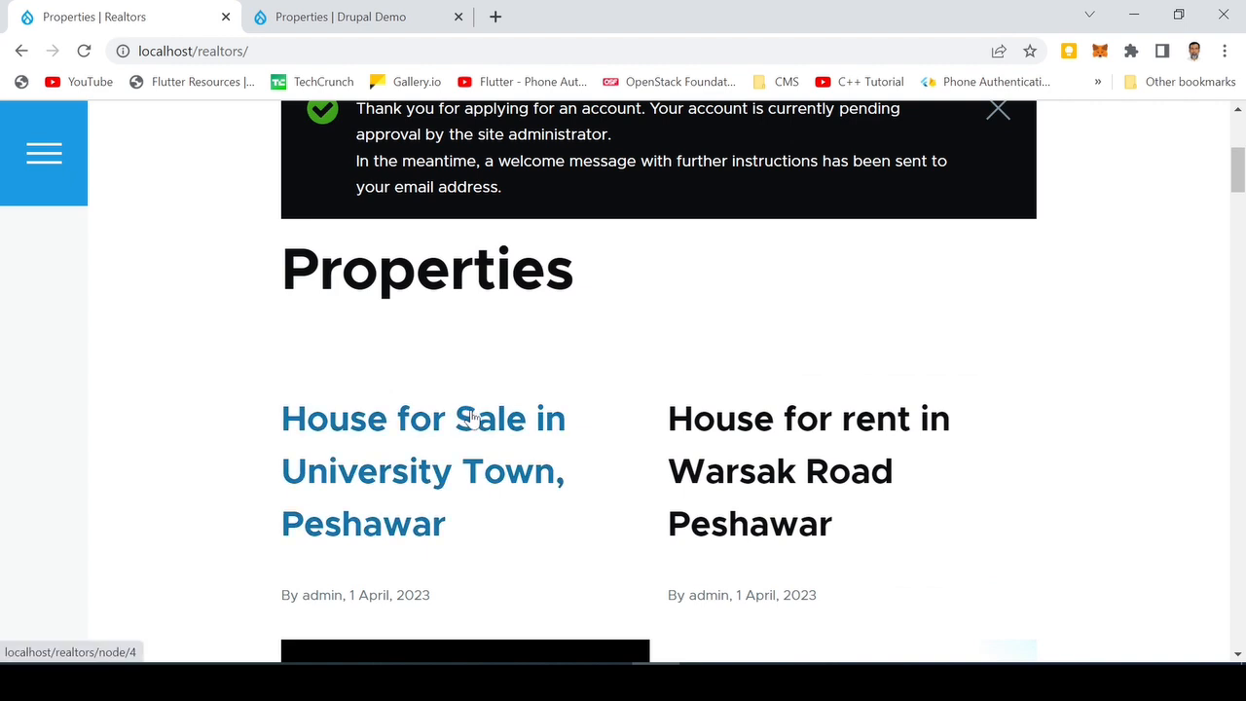
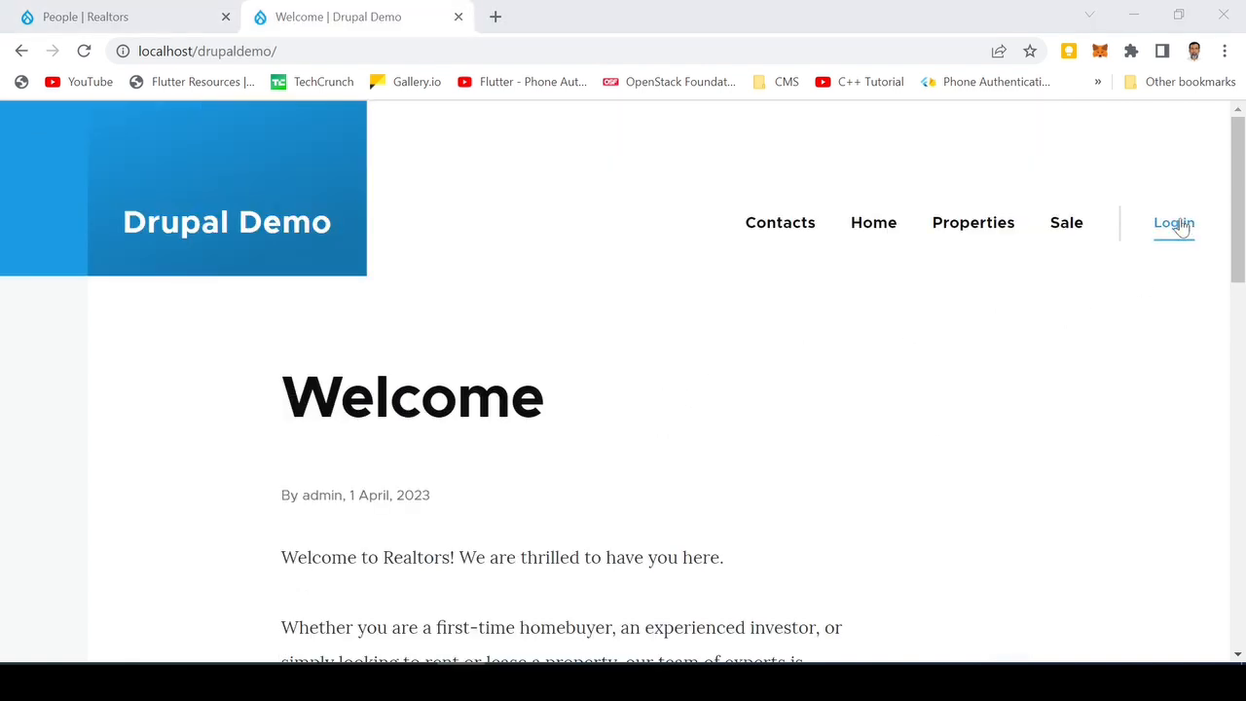
Step: Log in to the Drupal Demo site with the username admin and the account password
{"action": "left_click", "coordinate": [1175, 223]}
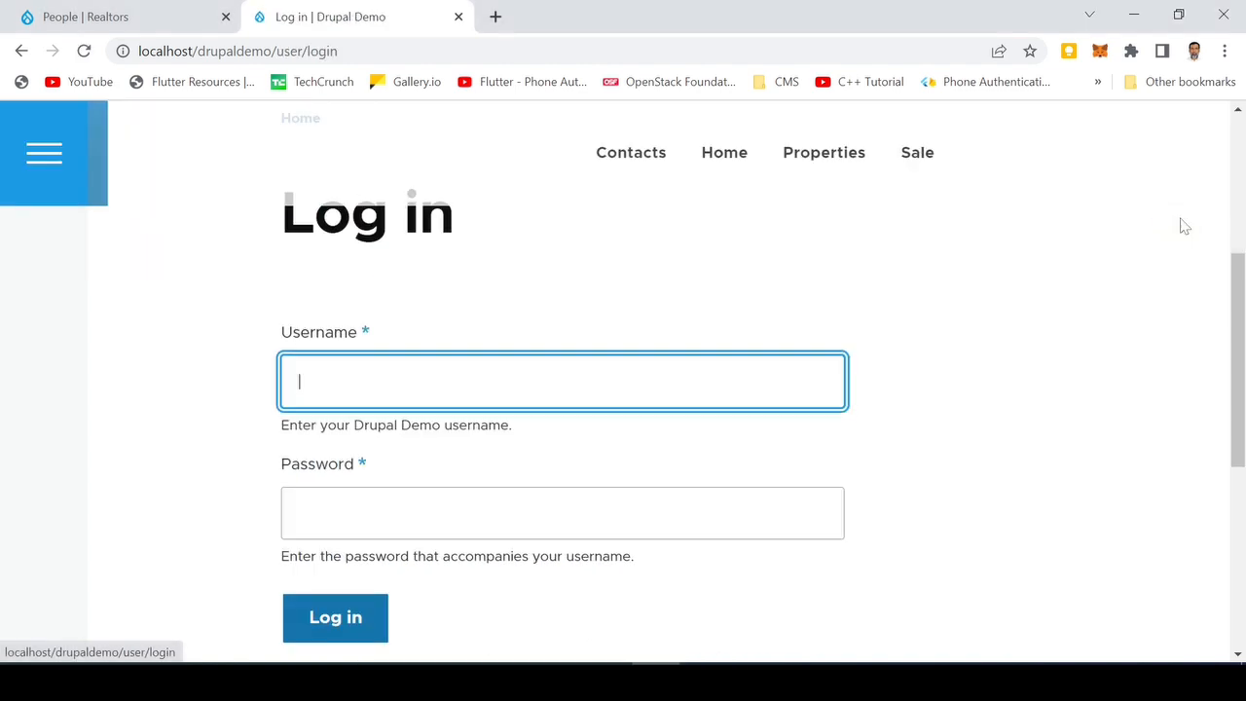
{"action": "type", "text": "ad"}
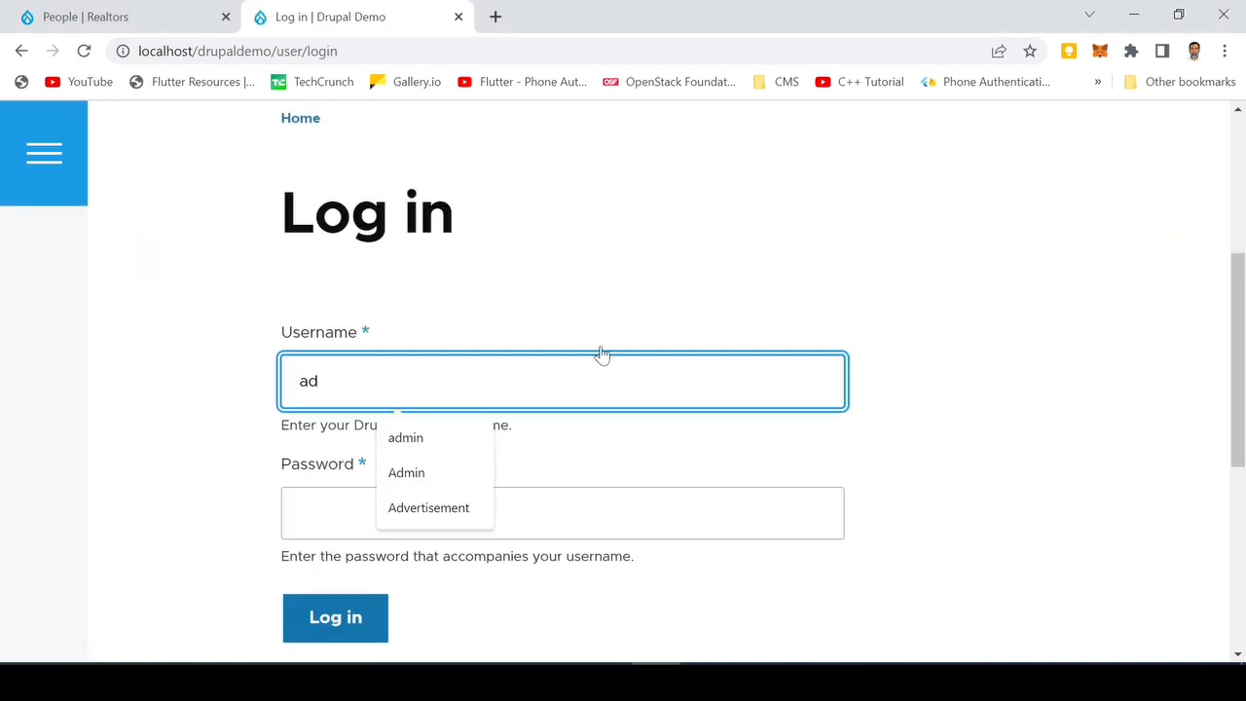
{"action": "type", "text": "min"}
{"action": "key", "text": "Tab"}
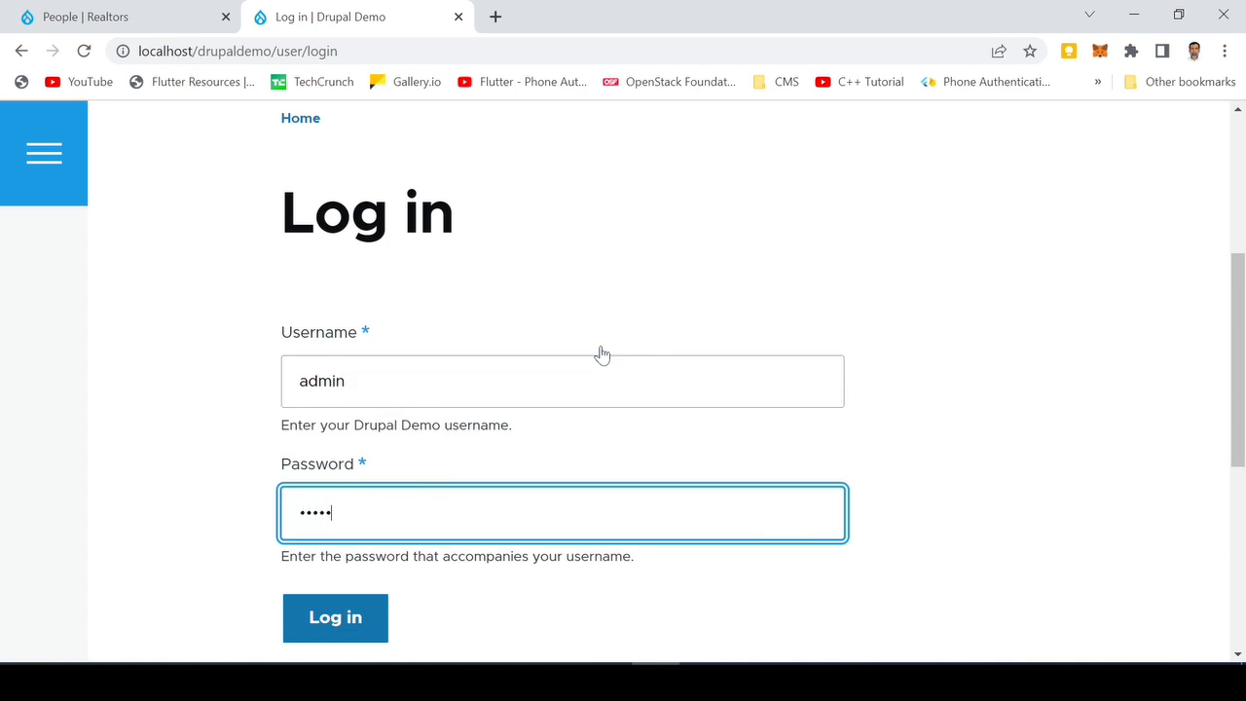
{"action": "left_click", "coordinate": [325, 626]}
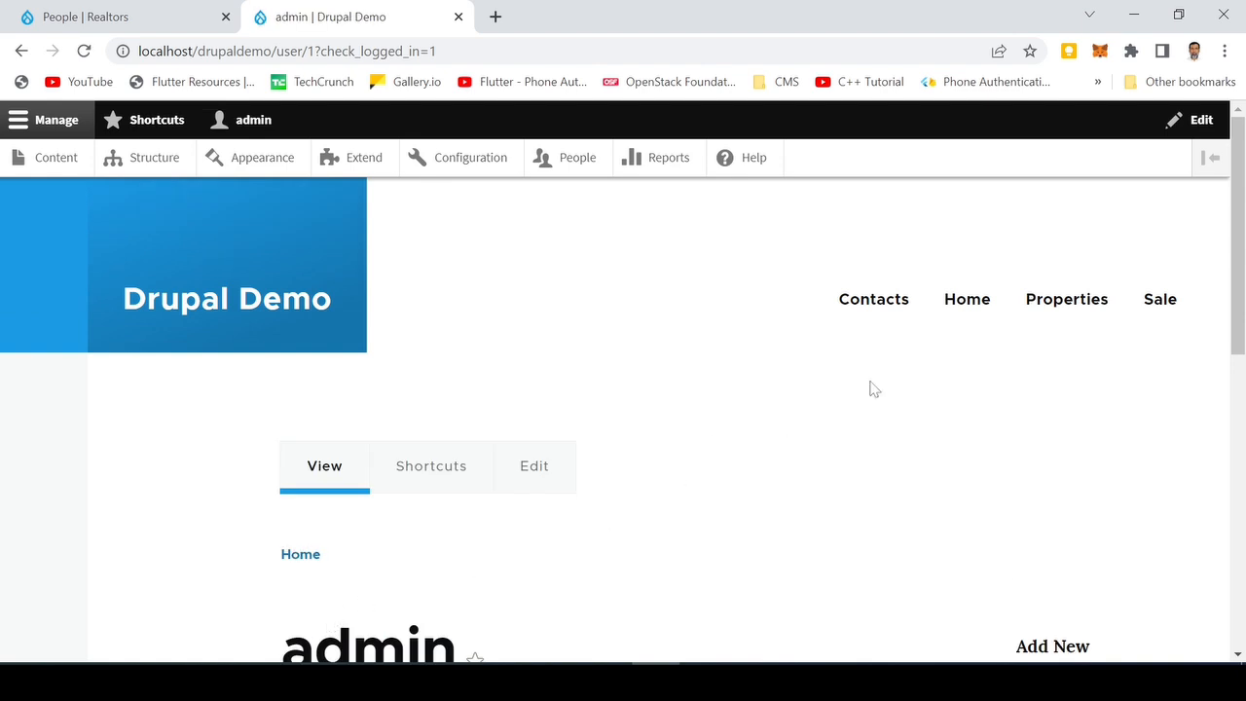
Step: Open the Drupal Demo site's people list and check which accounts are registered there
{"action": "left_click", "coordinate": [564, 164]}
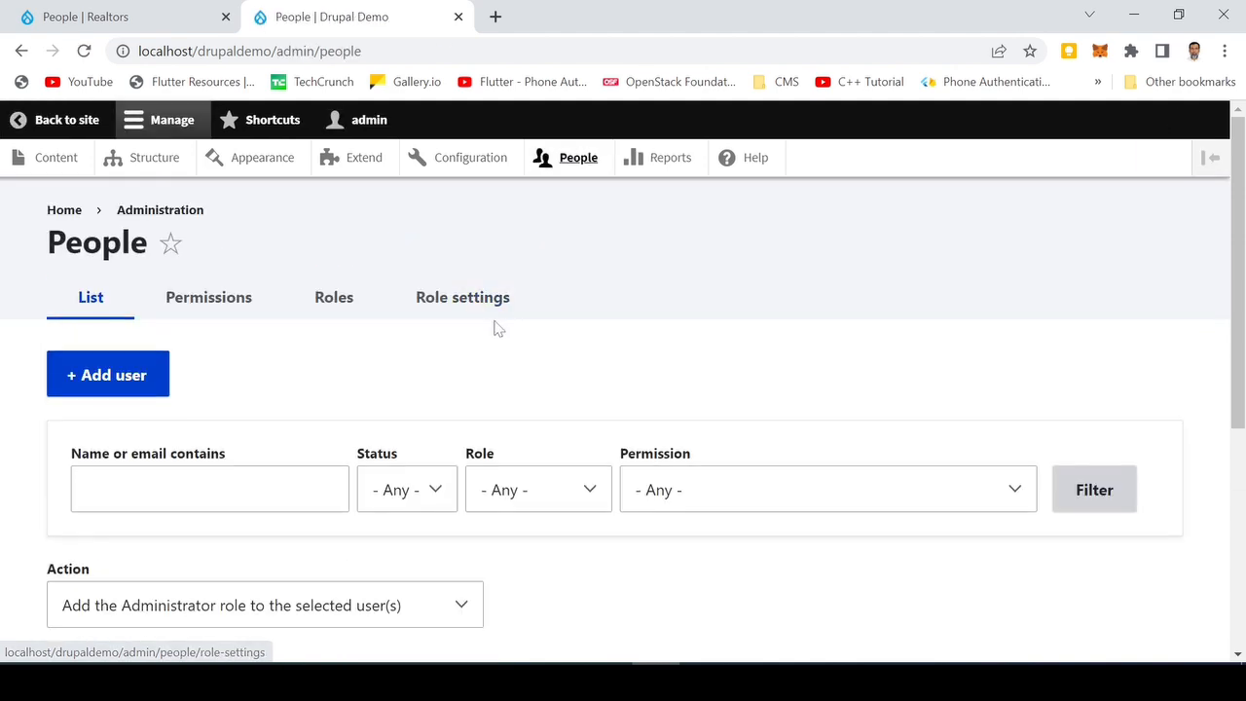
{"action": "scroll", "coordinate": [477, 326], "scroll_direction": "down", "scroll_amount": 1}
{"action": "scroll", "coordinate": [151, 292], "scroll_direction": "down", "scroll_amount": 3}
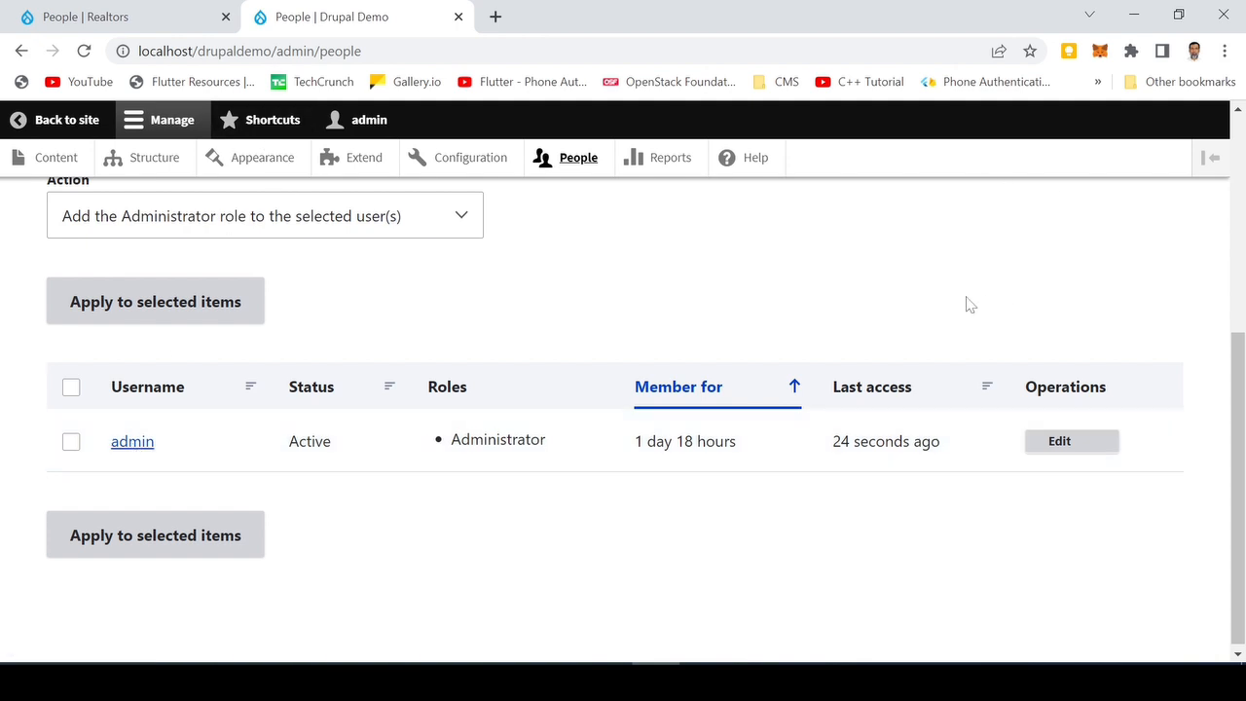
{"action": "scroll", "coordinate": [1036, 244], "scroll_direction": "up", "scroll_amount": 4}
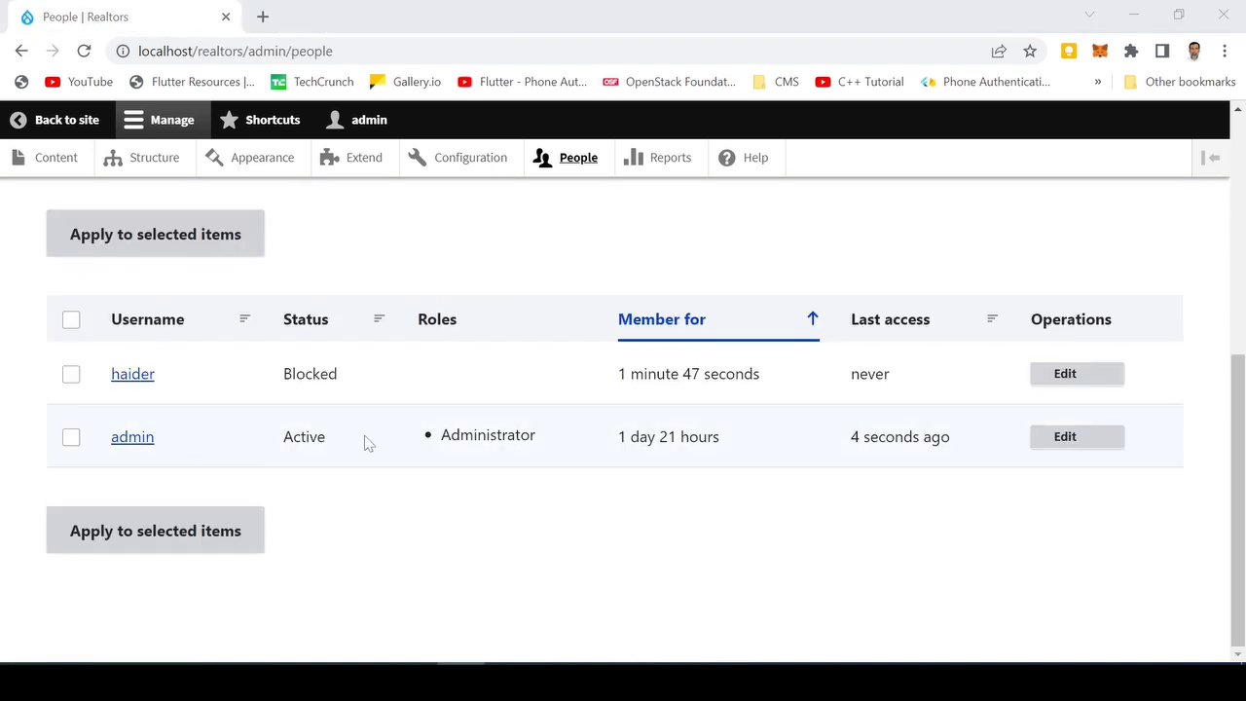
{"action": "scroll", "coordinate": [325, 403], "scroll_direction": "up", "scroll_amount": 2}
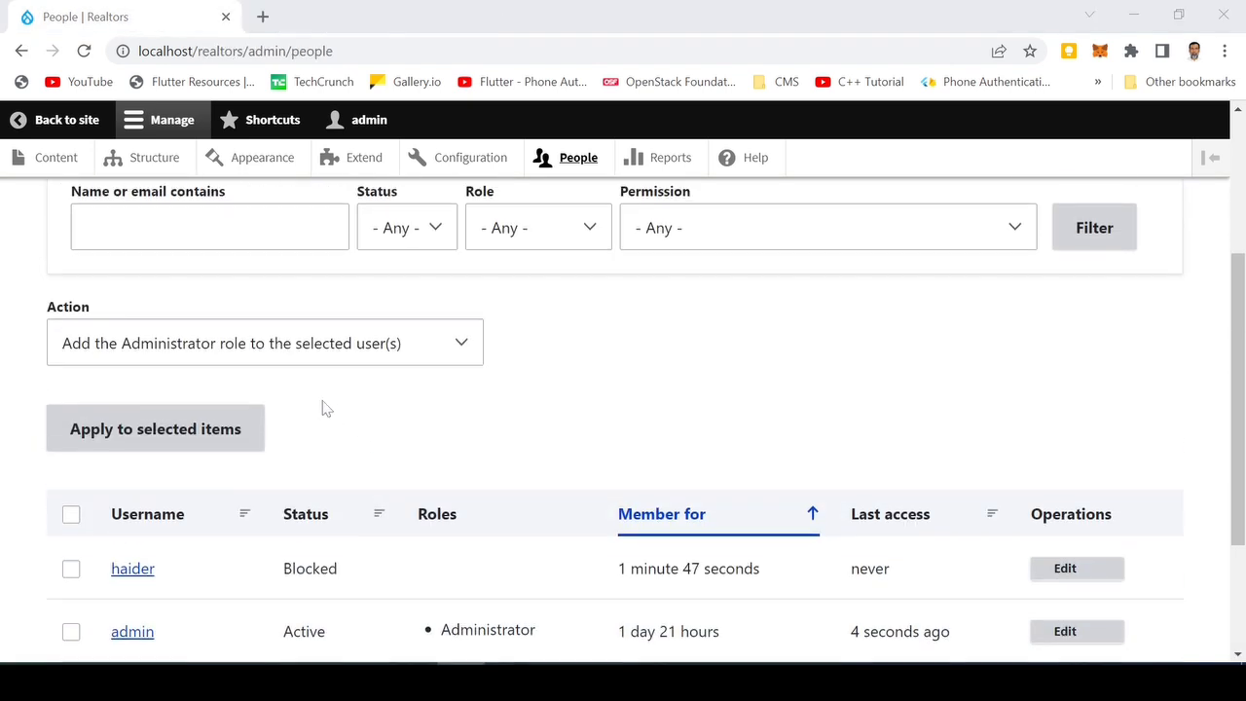
Step: Edit the newly registered blocked account on the Realtors site, set its status to Active, and save it
{"action": "scroll", "coordinate": [262, 390], "scroll_direction": "down", "scroll_amount": 2}
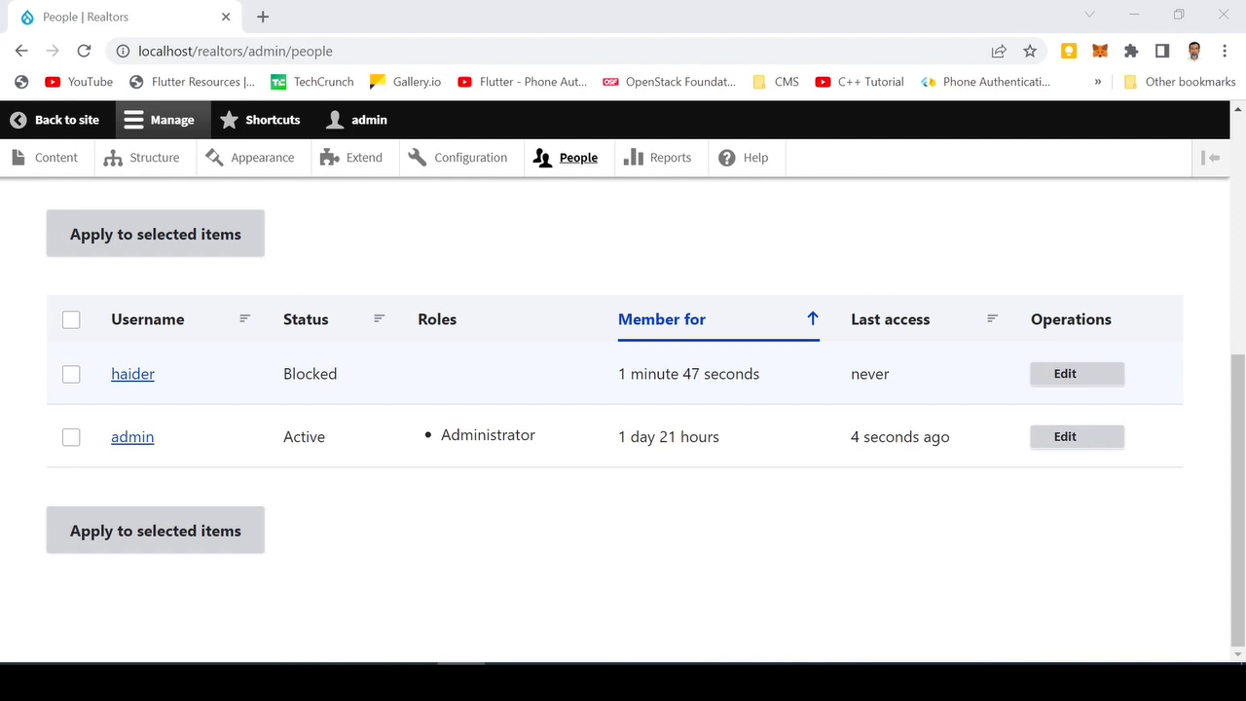
{"action": "left_click", "coordinate": [1064, 383]}
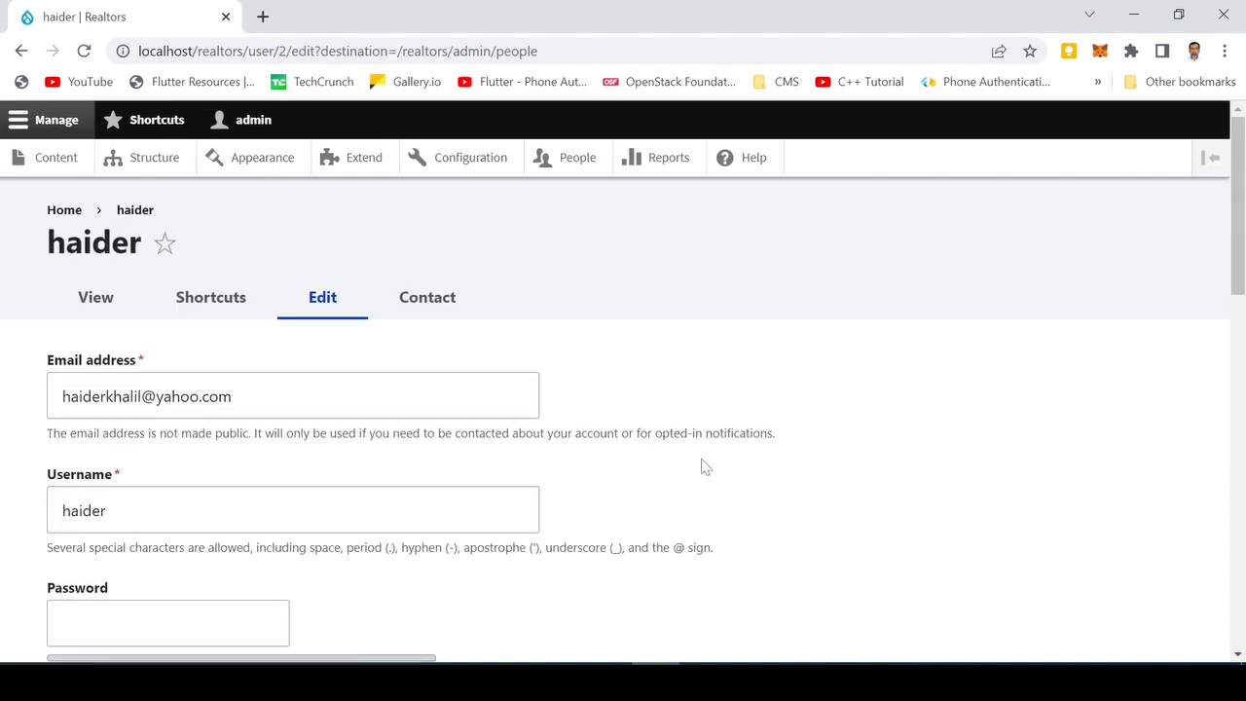
{"action": "scroll", "coordinate": [418, 451], "scroll_direction": "down", "scroll_amount": 4}
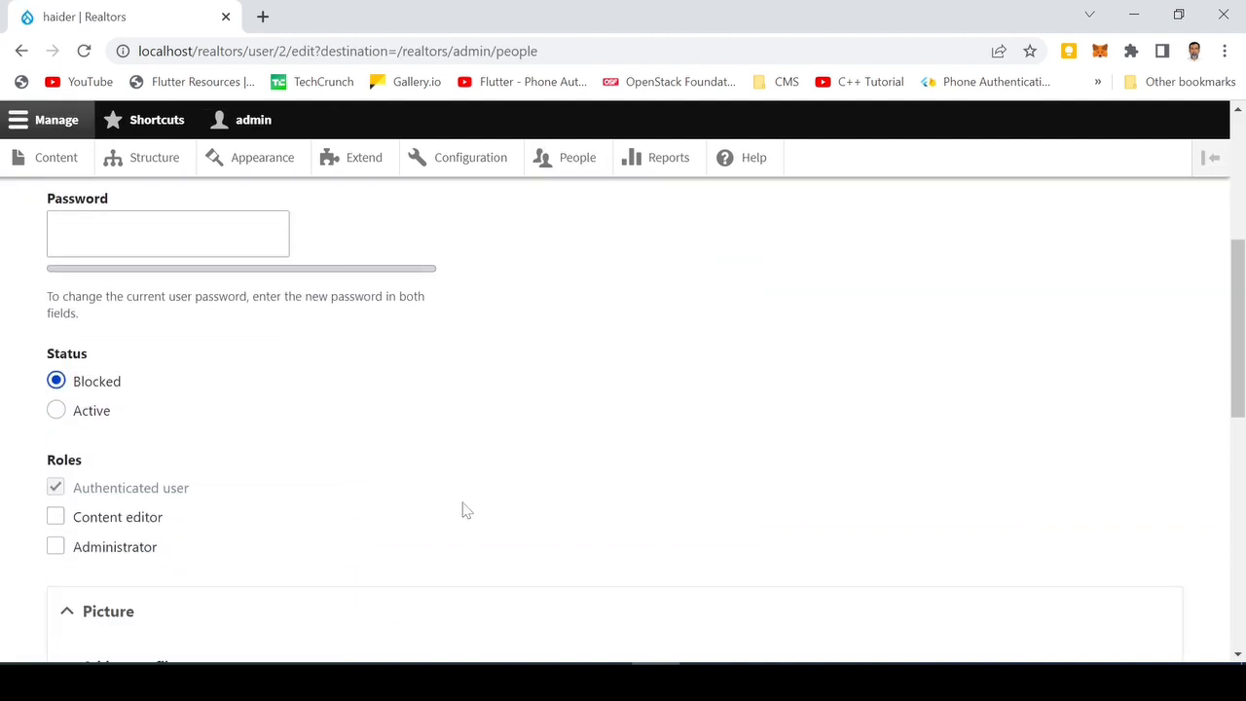
{"action": "left_click", "coordinate": [55, 411]}
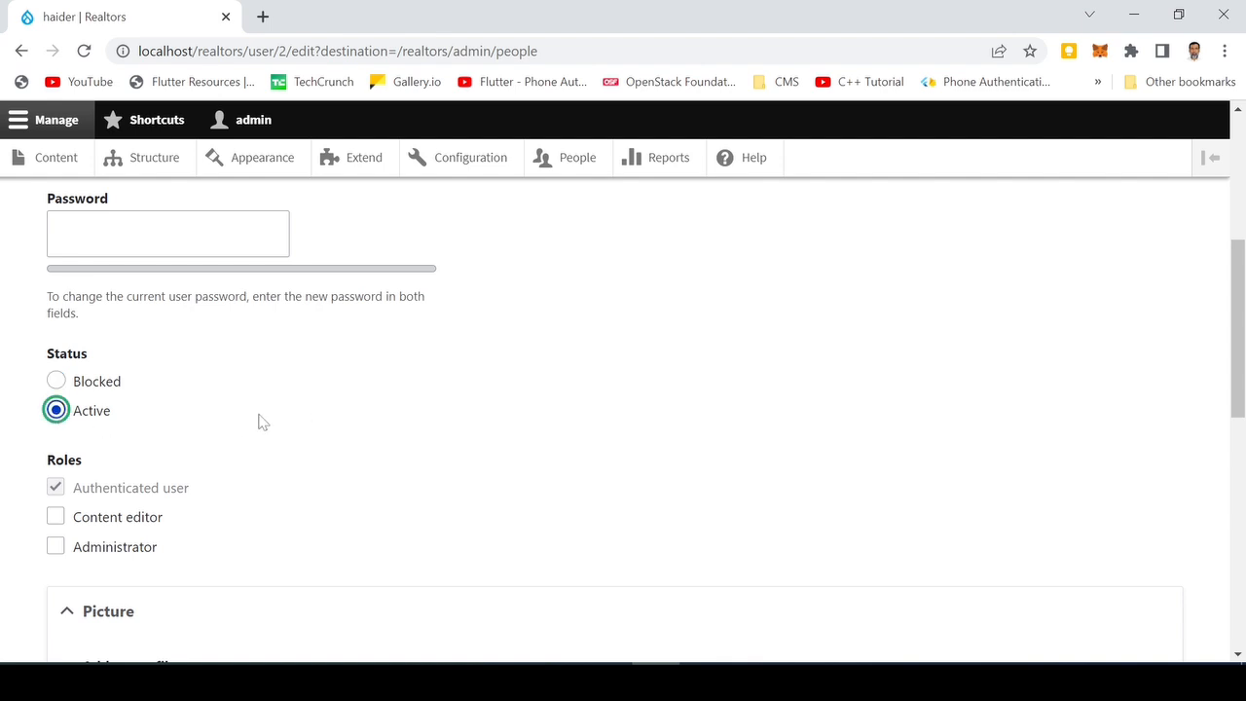
{"action": "scroll", "coordinate": [257, 425], "scroll_direction": "down", "scroll_amount": 2}
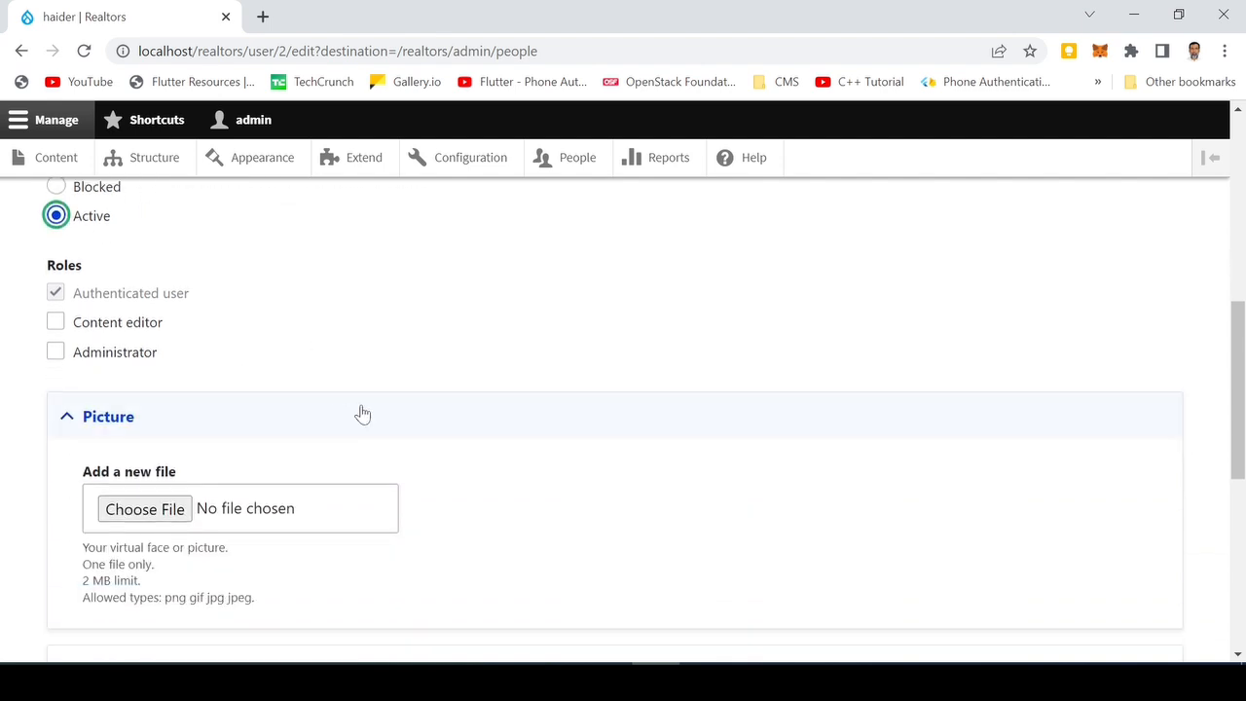
{"action": "scroll", "coordinate": [360, 414], "scroll_direction": "down", "scroll_amount": 5}
{"action": "scroll", "coordinate": [360, 413], "scroll_direction": "down", "scroll_amount": 1}
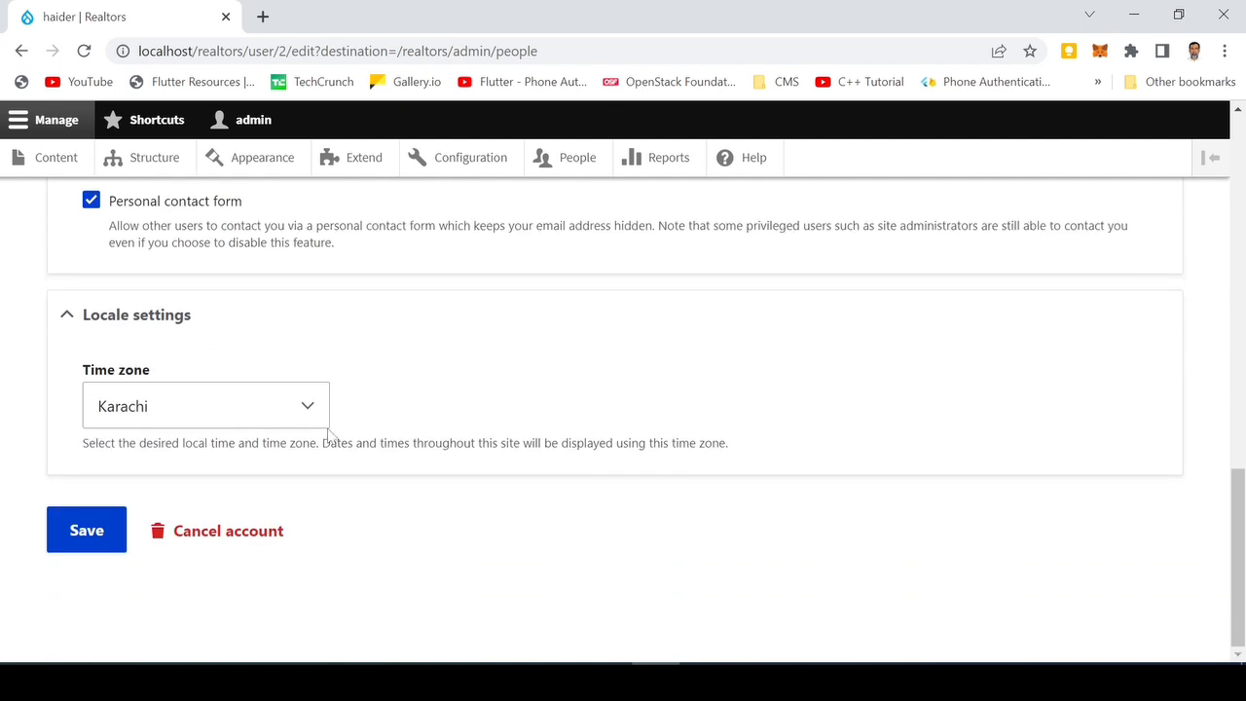
{"action": "left_click", "coordinate": [92, 534]}
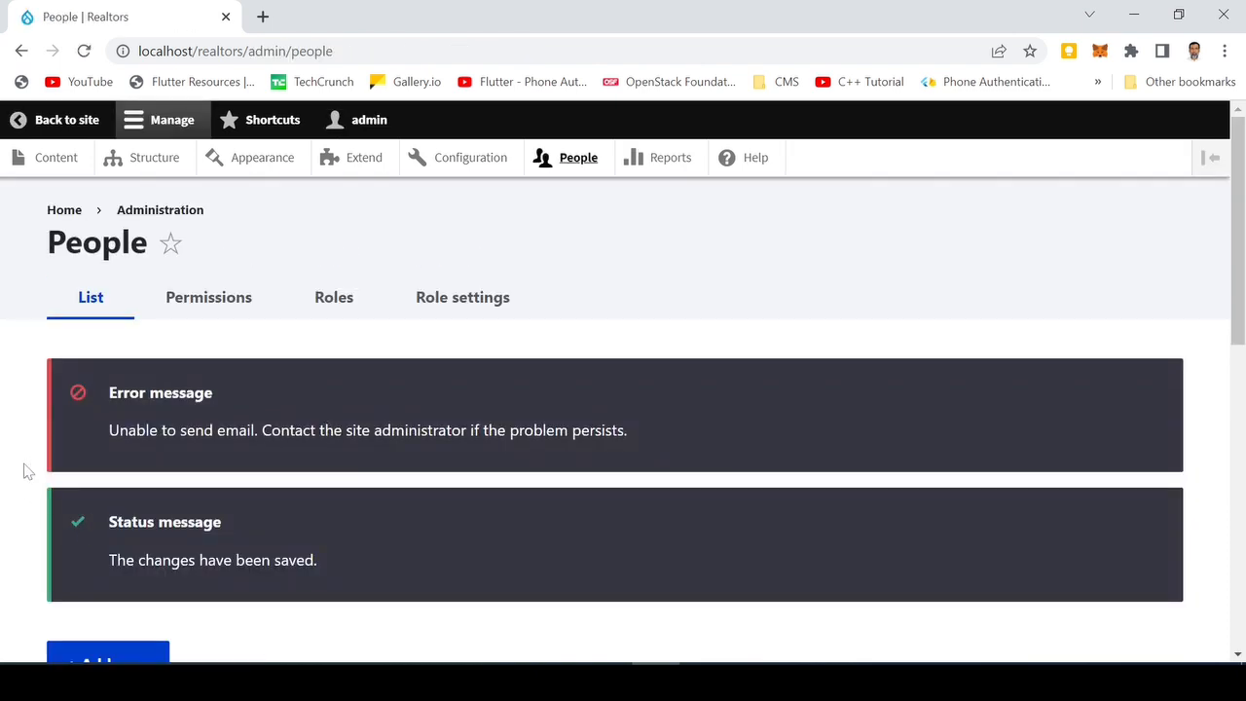
Step: Check the new account's status in the people list and return to the Realtors front page
{"action": "scroll", "coordinate": [27, 471], "scroll_direction": "down", "scroll_amount": 6}
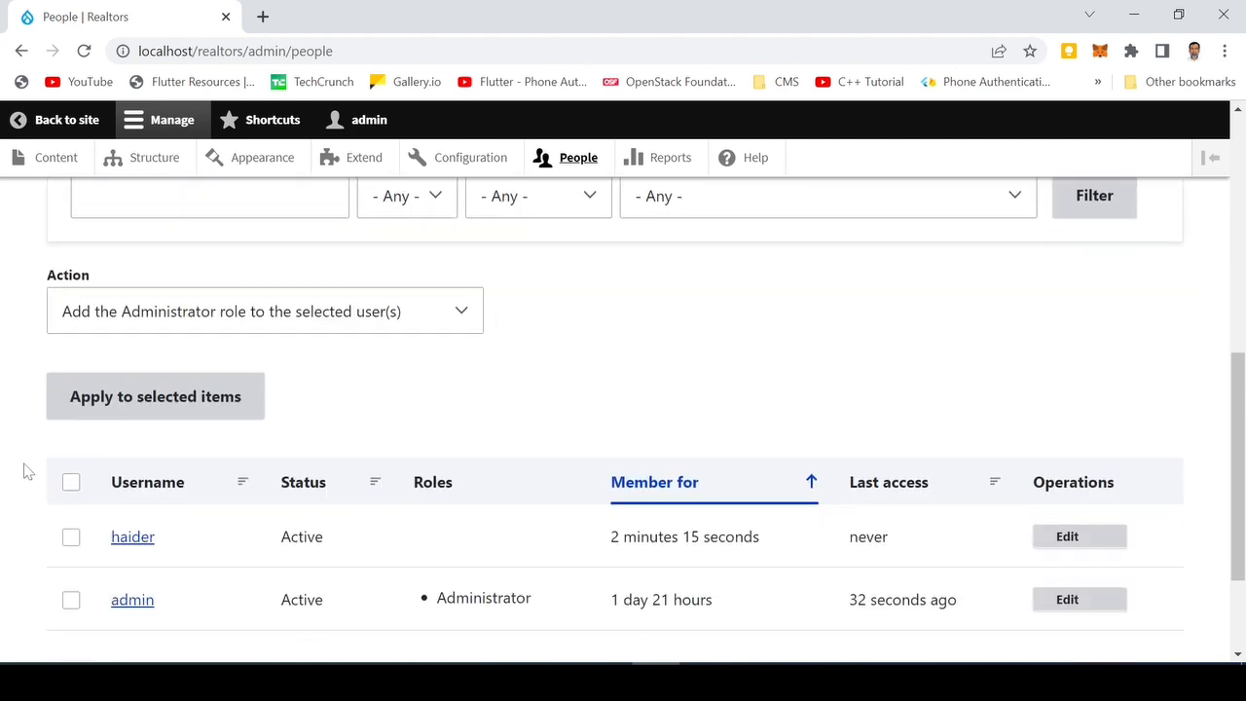
{"action": "scroll", "coordinate": [28, 471], "scroll_direction": "down", "scroll_amount": 1}
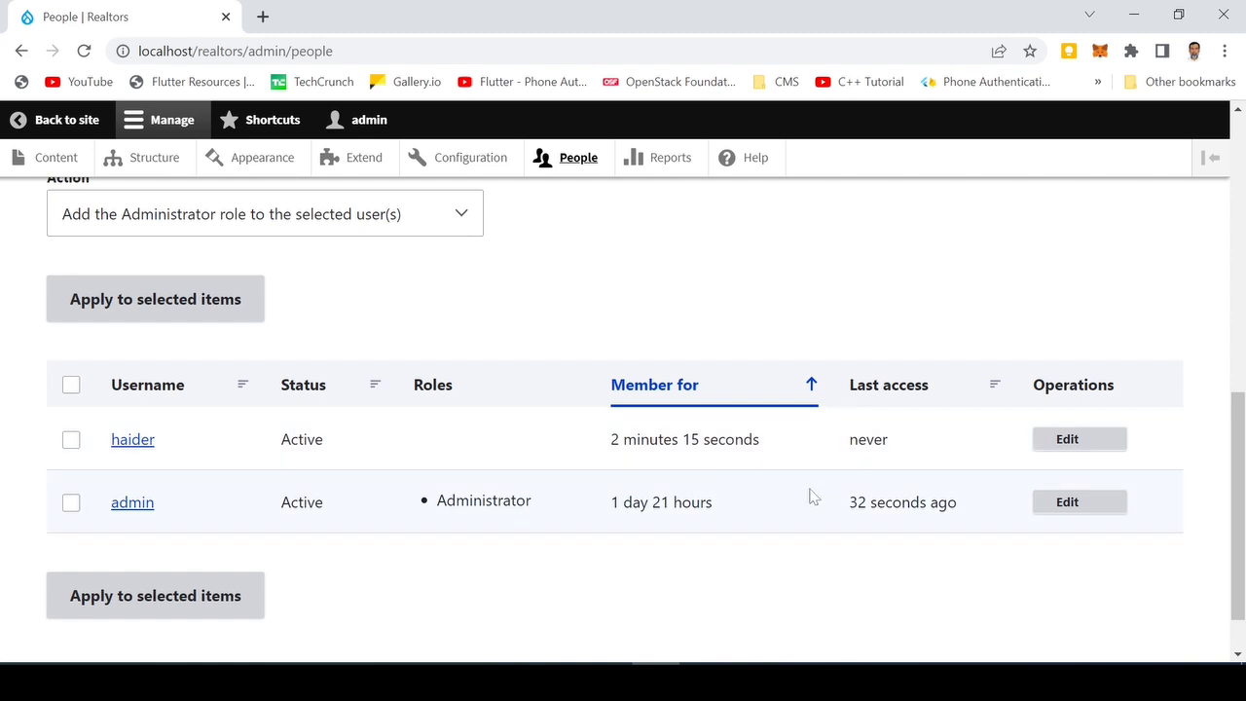
{"action": "left_click", "coordinate": [72, 123]}
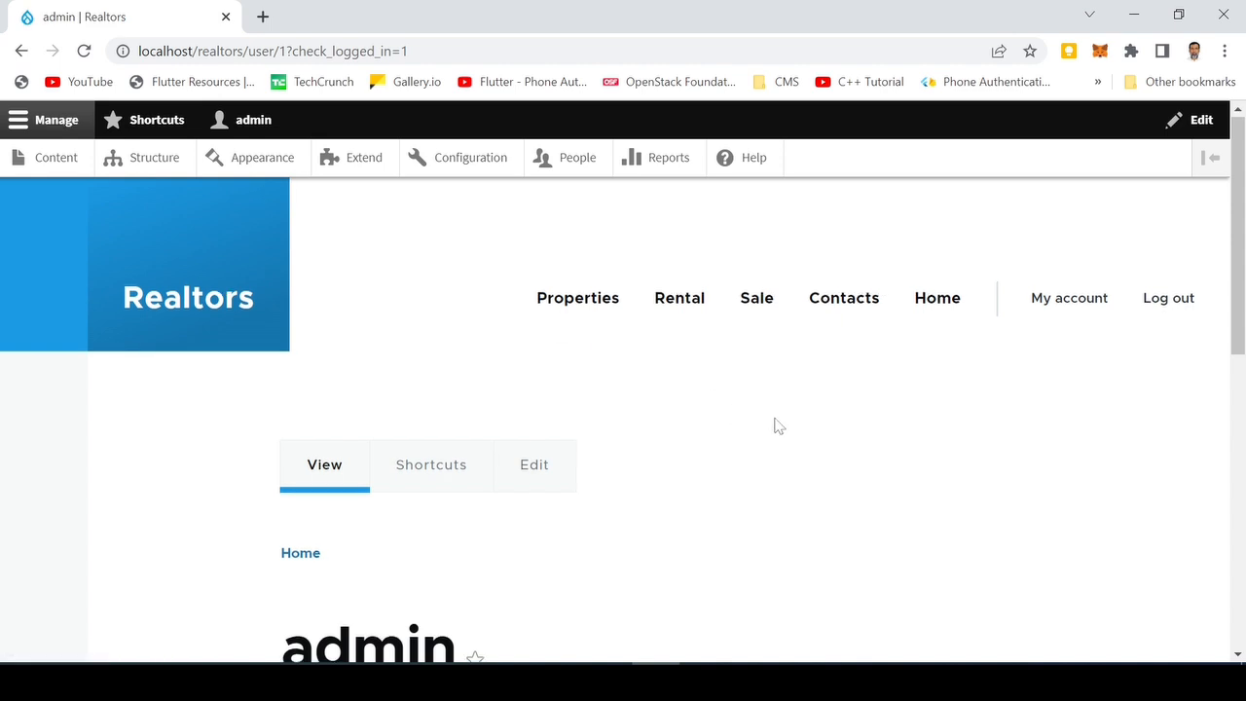
{"action": "scroll", "coordinate": [773, 426], "scroll_direction": "down", "scroll_amount": 3}
{"action": "scroll", "coordinate": [749, 407], "scroll_direction": "up", "scroll_amount": 1}
{"action": "left_click", "coordinate": [577, 160]}
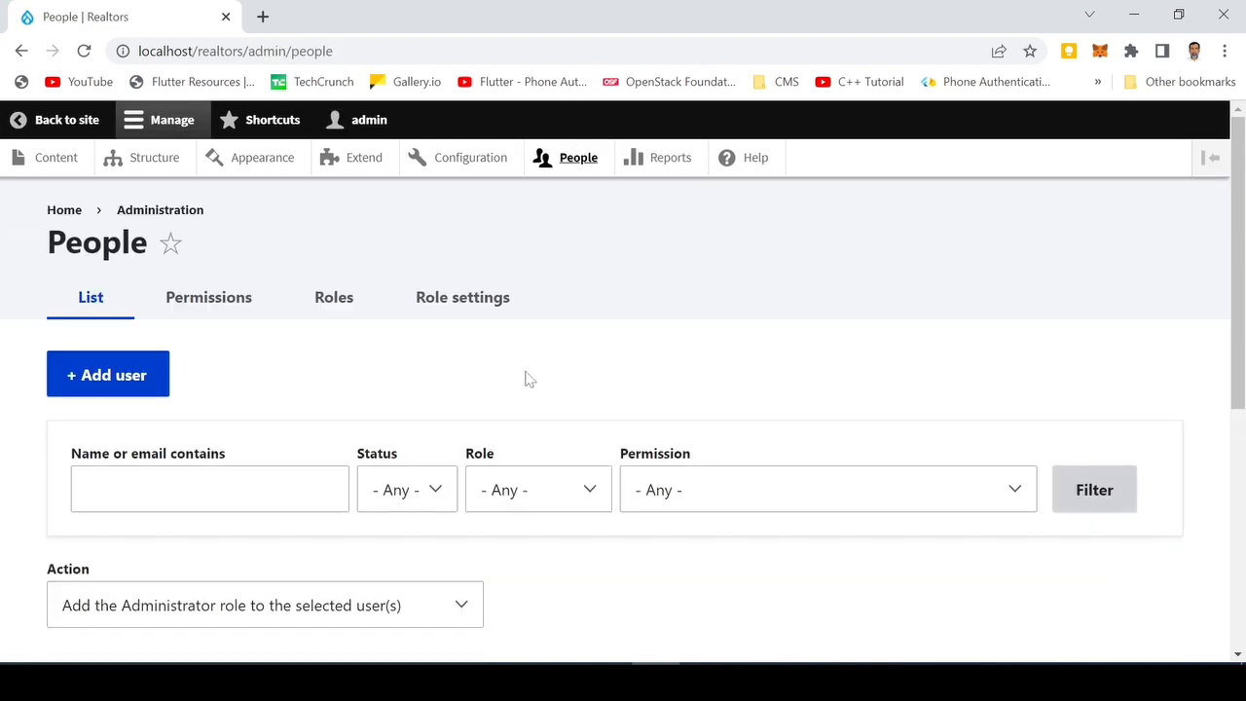
{"action": "left_click", "coordinate": [78, 122]}
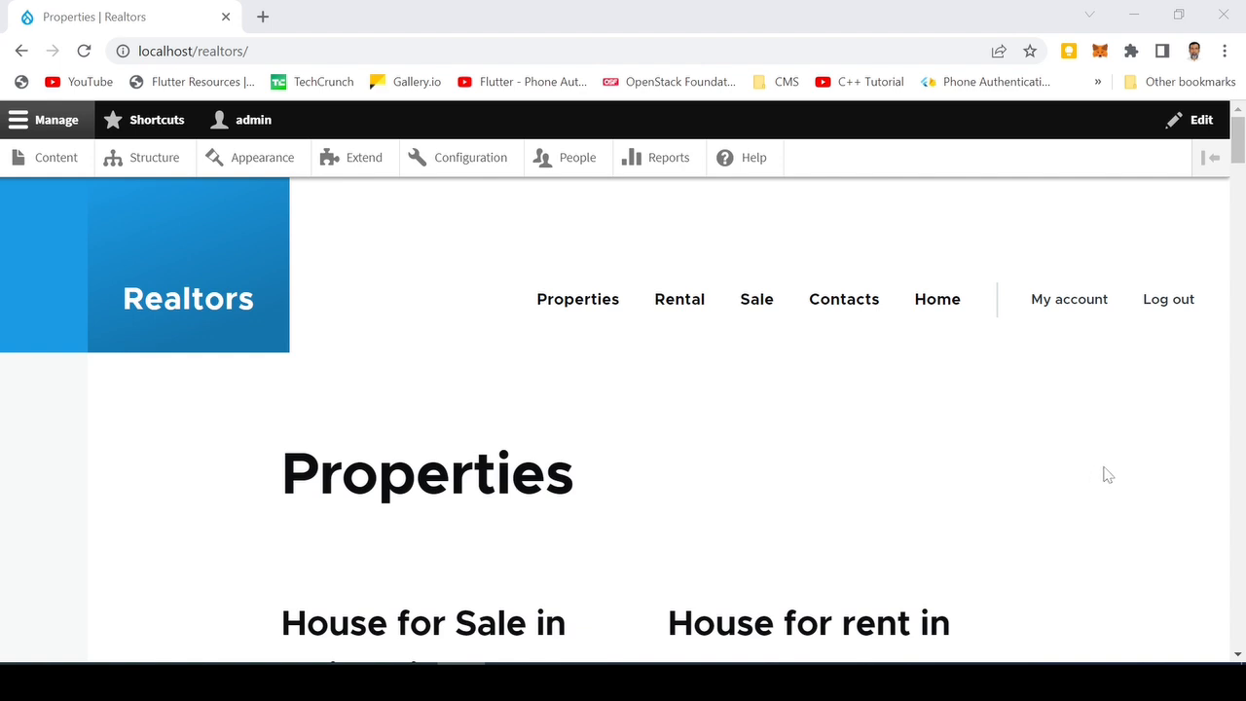
Step: Open the form for creating new Property content from the site's content administration page
{"action": "mouse_move", "coordinate": [1027, 477]}
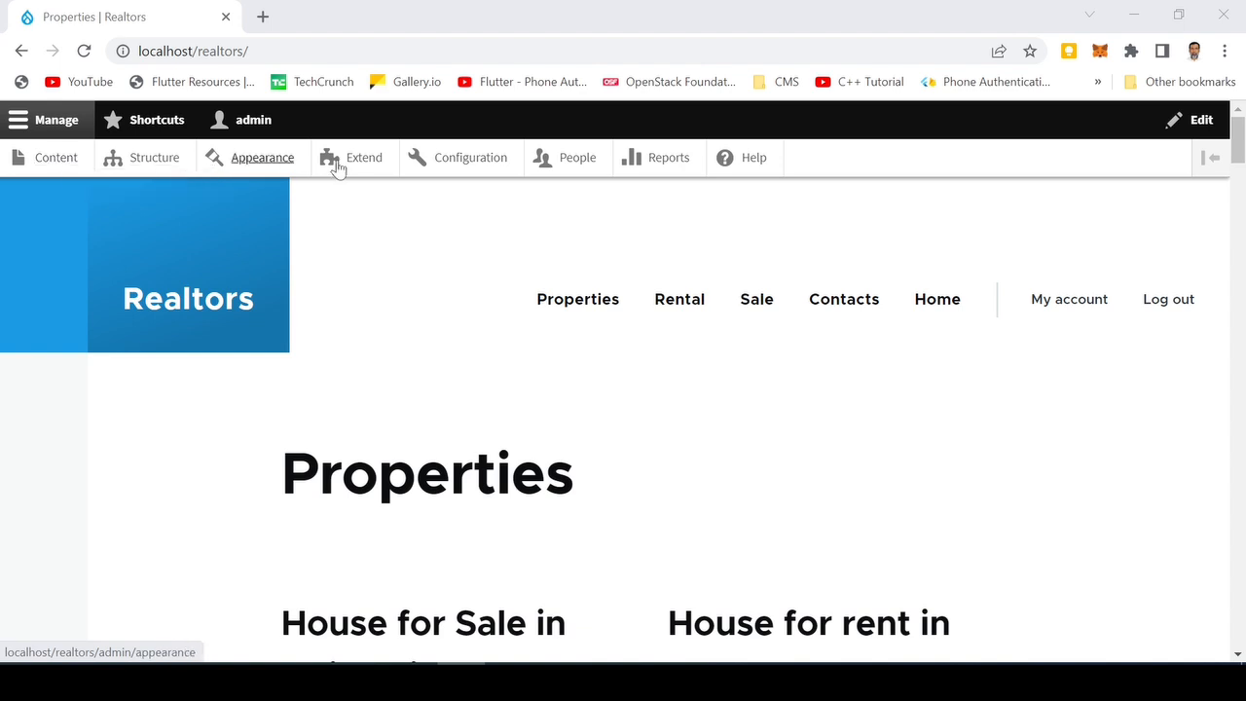
{"action": "left_click", "coordinate": [57, 161]}
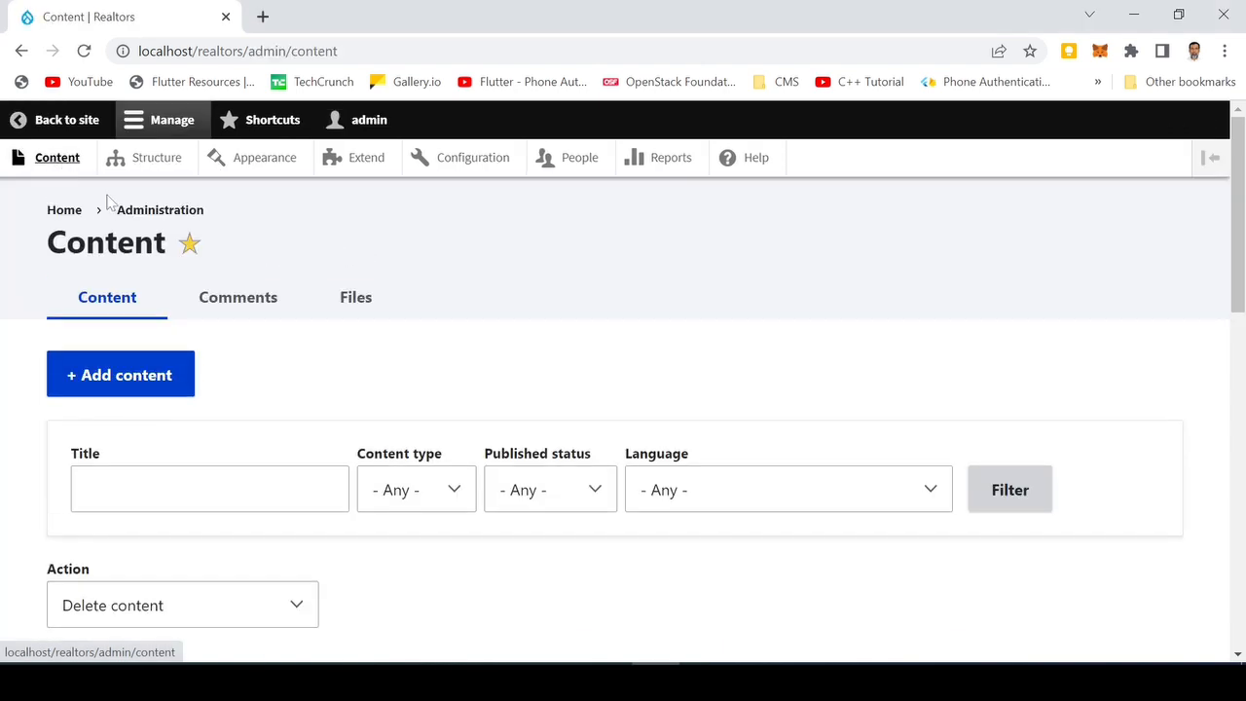
{"action": "scroll", "coordinate": [217, 289], "scroll_direction": "down", "scroll_amount": 4}
{"action": "scroll", "coordinate": [175, 300], "scroll_direction": "up", "scroll_amount": 3}
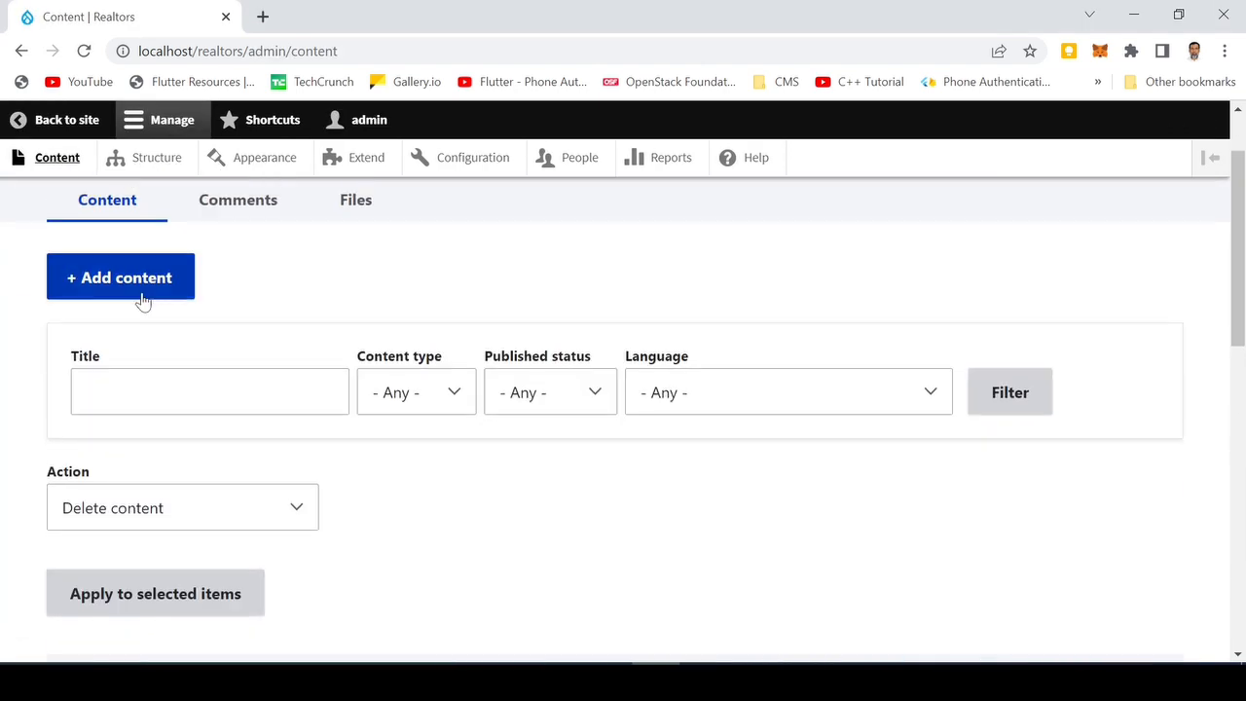
{"action": "left_click", "coordinate": [142, 292]}
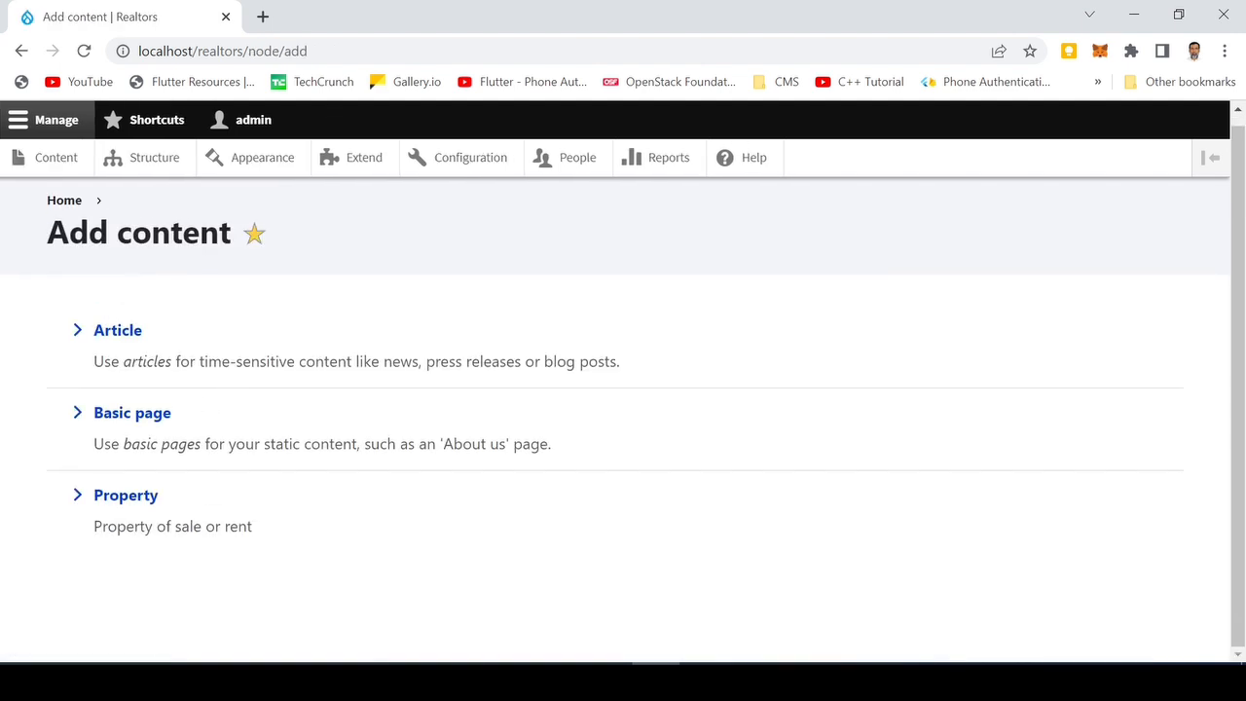
{"action": "left_click", "coordinate": [142, 499]}
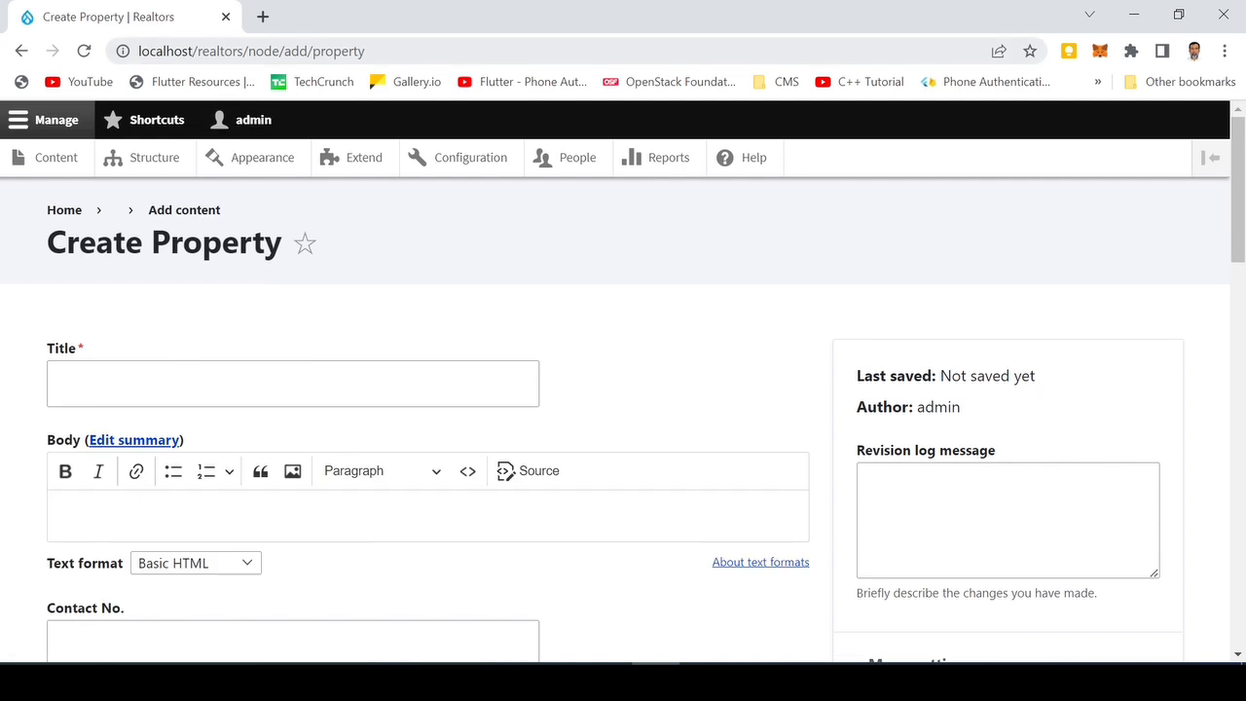
Step: Select the path portion /node/add/property of the Create Property page's address
{"action": "key", "text": "ctrl+l"}
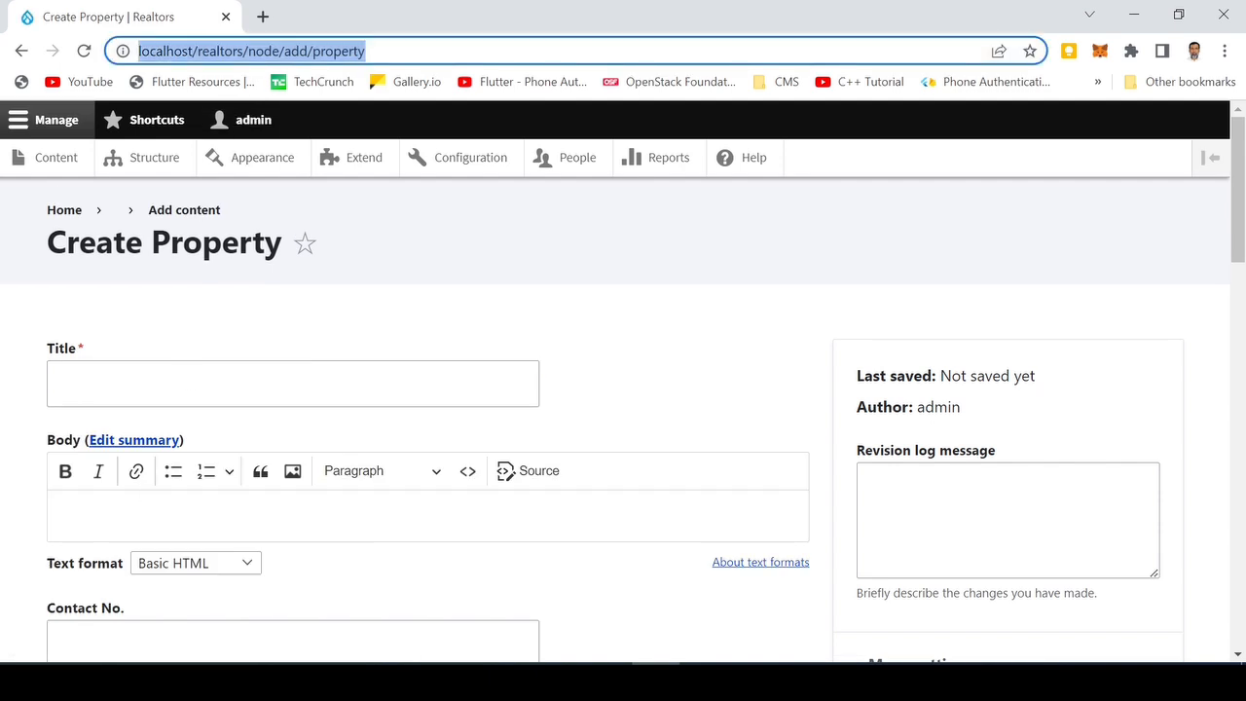
{"action": "left_click", "coordinate": [243, 52]}
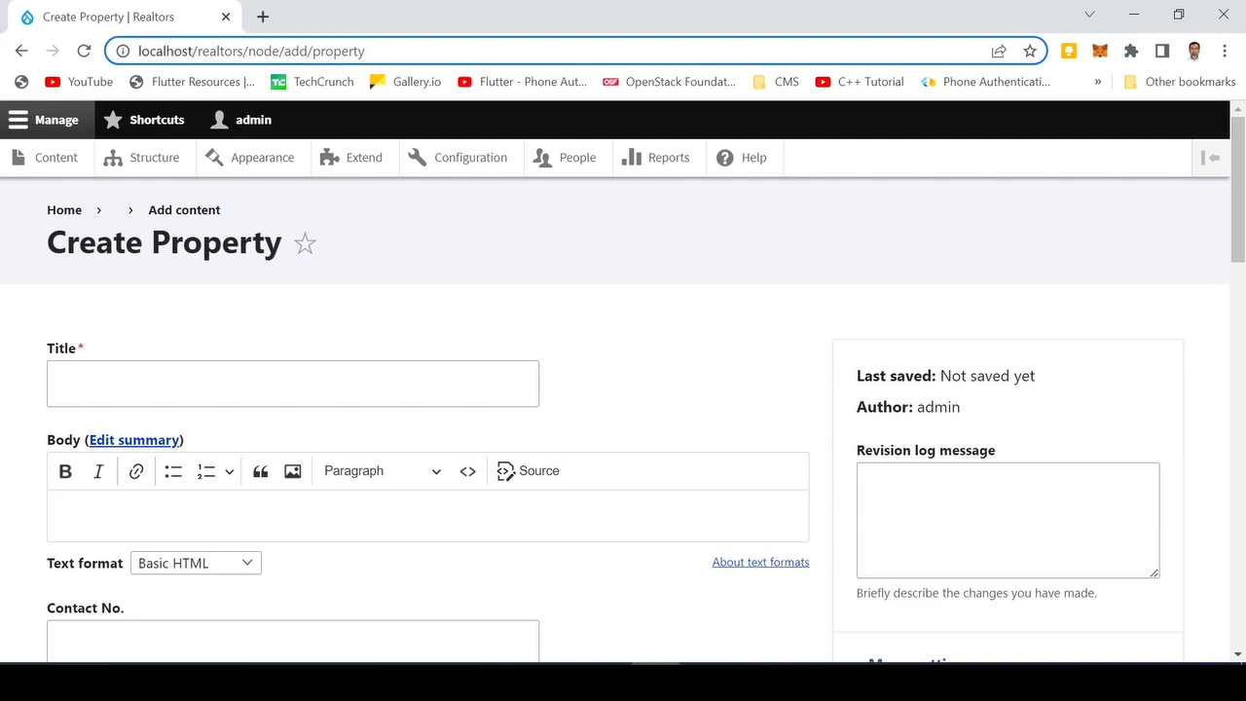
{"action": "left_click_drag", "start_coordinate": [243, 53], "coordinate": [366, 53]}
{"action": "key", "text": "ctrl+c"}
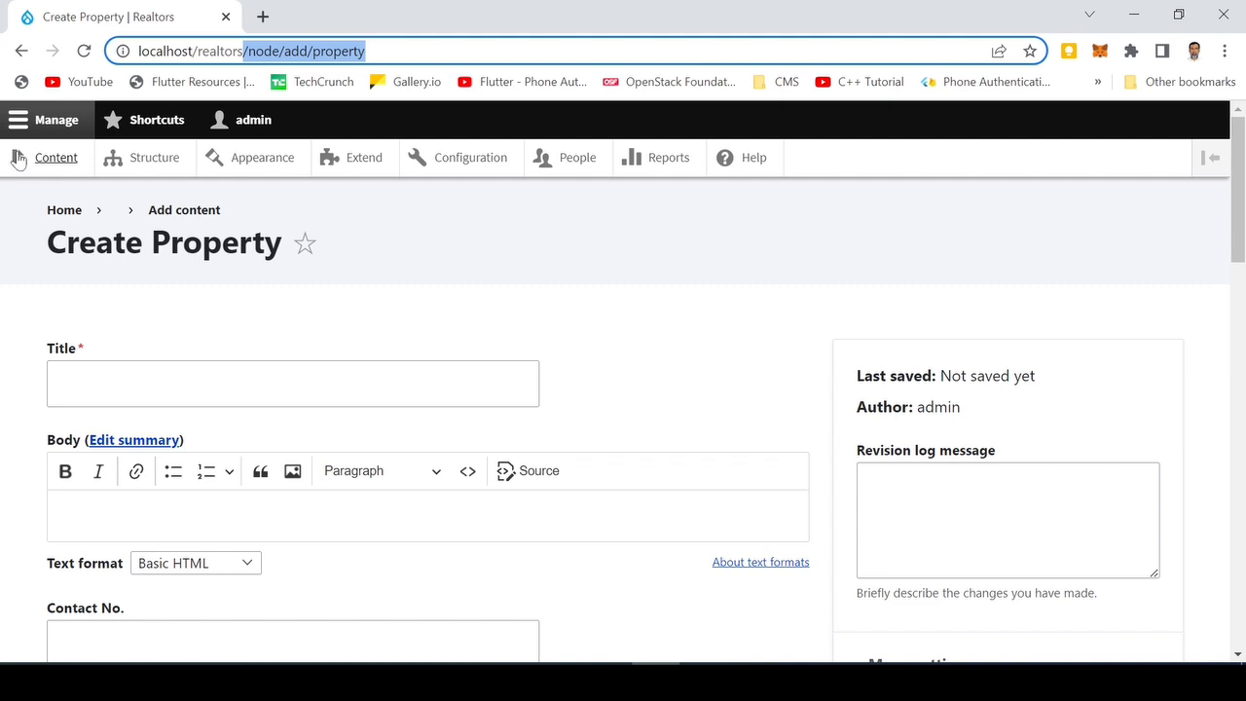
Step: Open the form for adding a new menu from the site's Menus administration page
{"action": "left_click", "coordinate": [51, 120]}
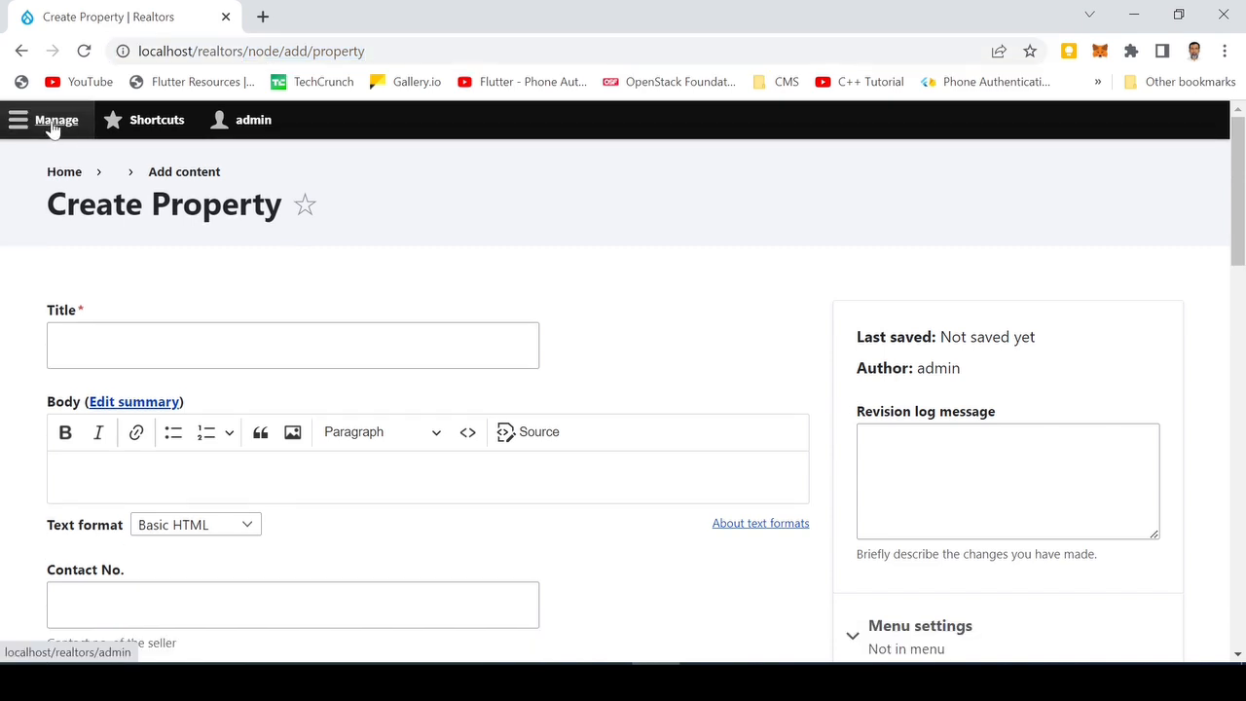
{"action": "left_click", "coordinate": [60, 176]}
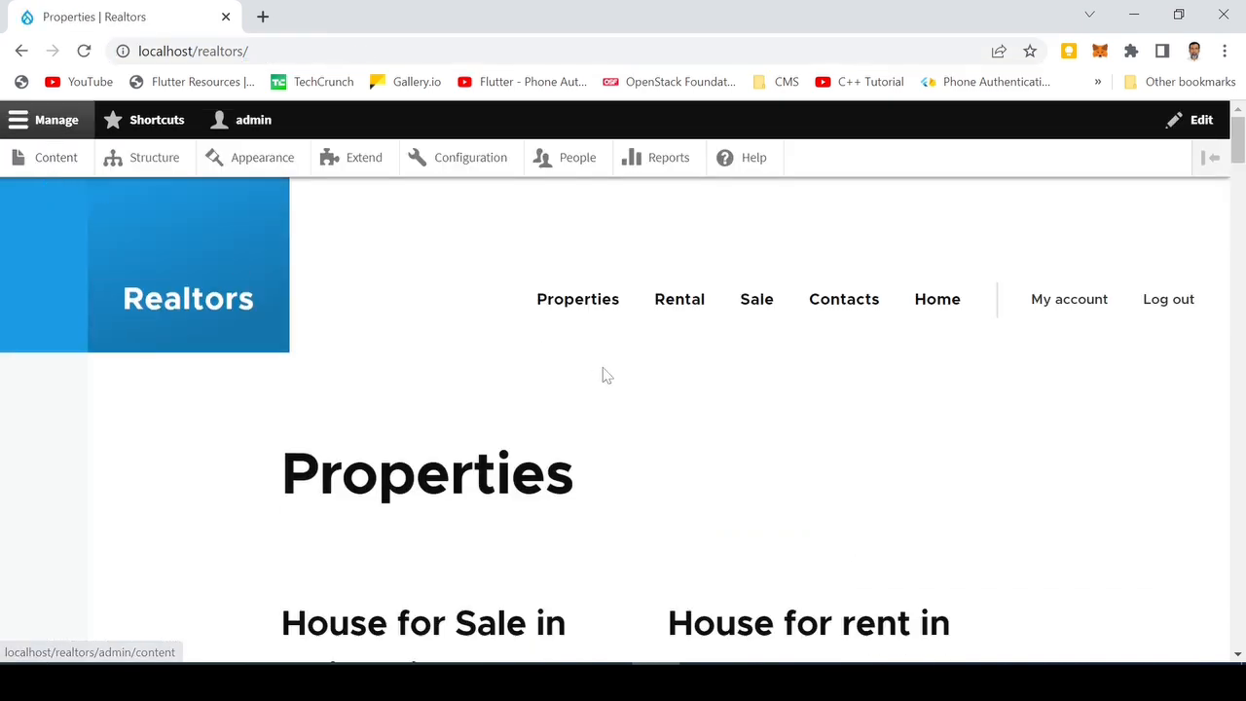
{"action": "left_click", "coordinate": [153, 161]}
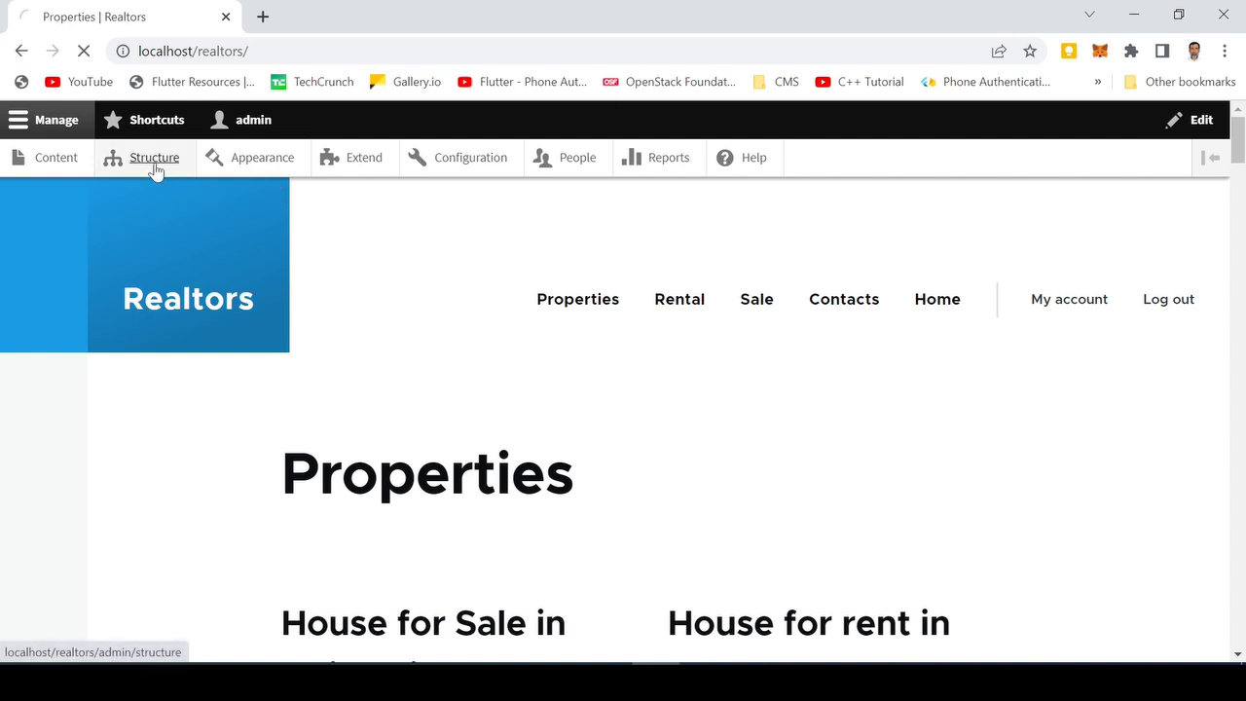
{"action": "scroll", "coordinate": [366, 350], "scroll_direction": "down", "scroll_amount": 4}
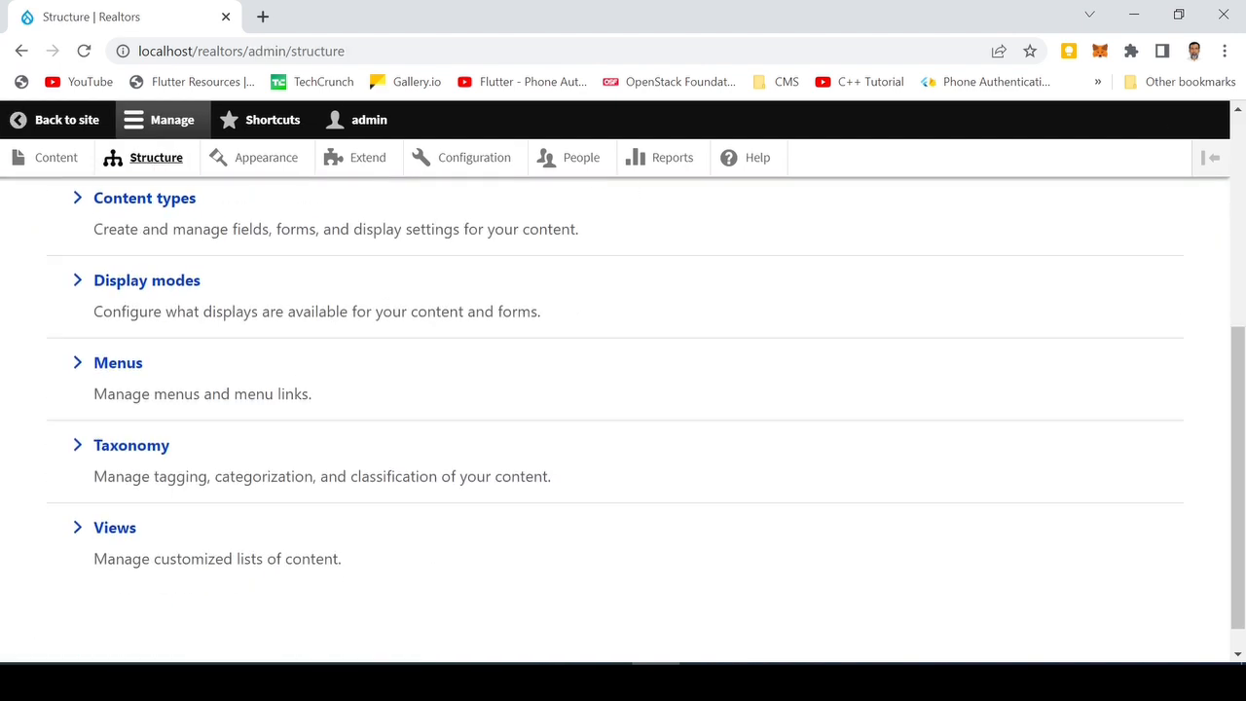
{"action": "left_click", "coordinate": [132, 373]}
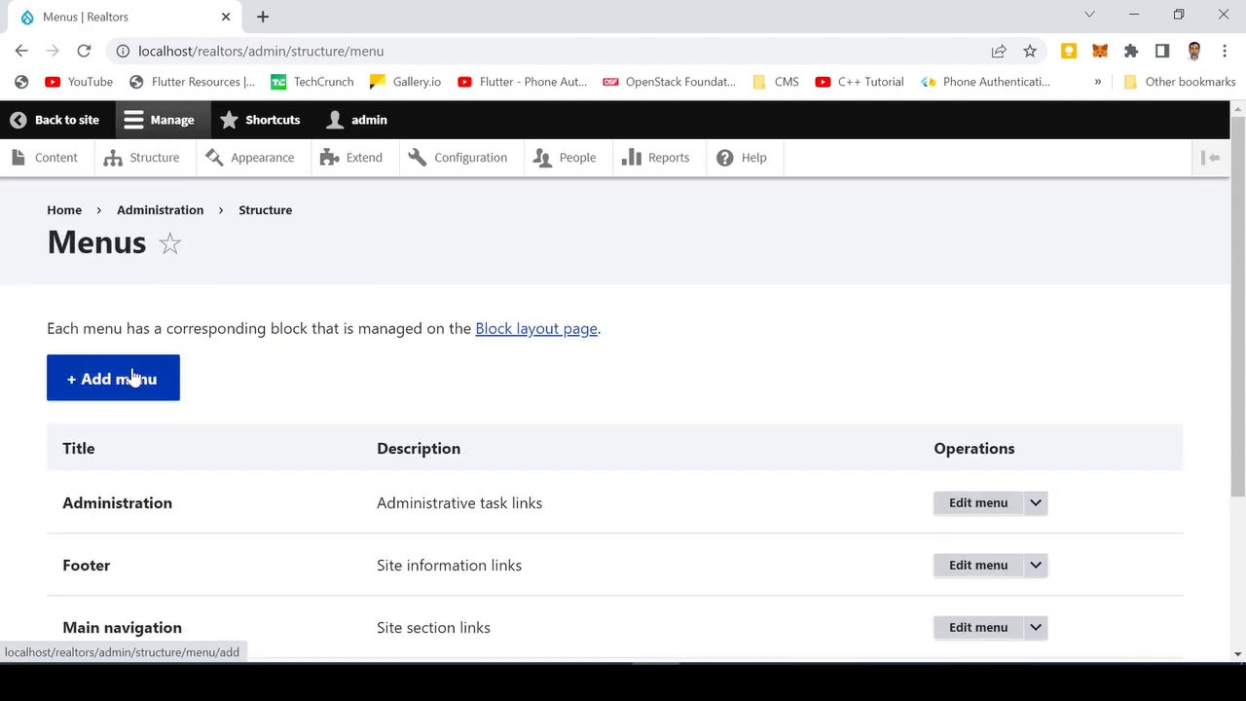
{"action": "left_click", "coordinate": [120, 385]}
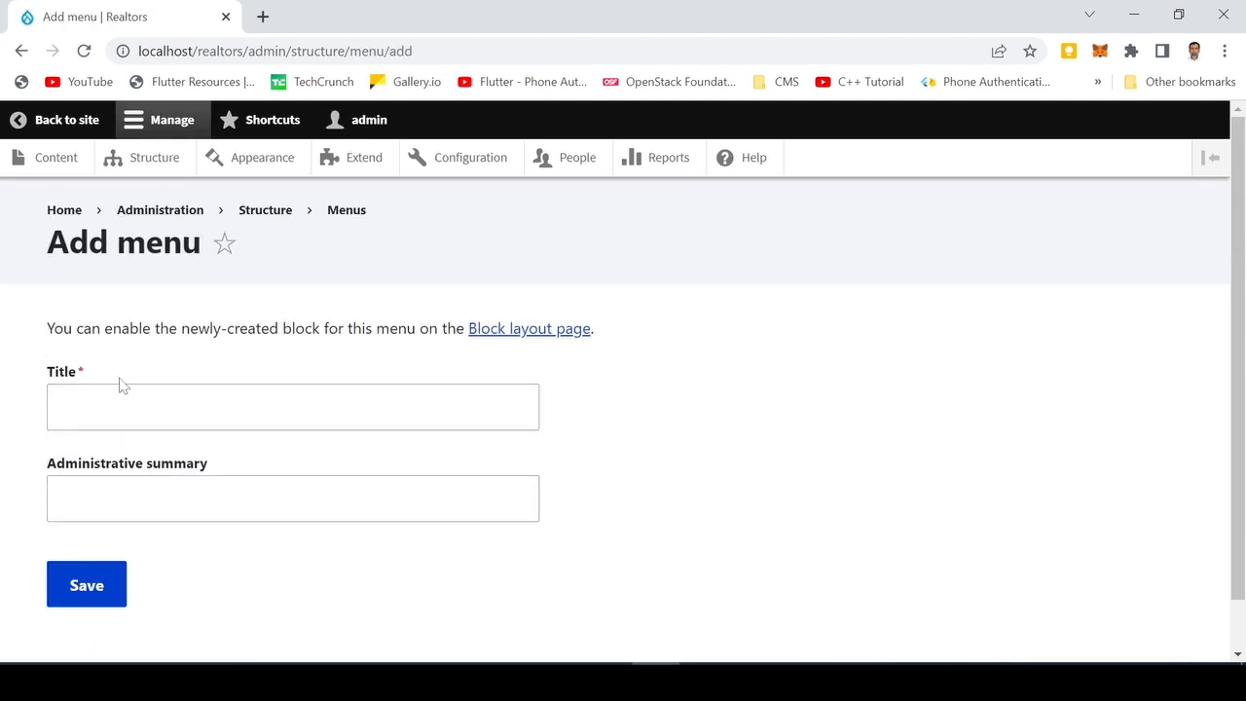
Step: Title the new menu "Add New Property" and save it
{"action": "left_click", "coordinate": [136, 406]}
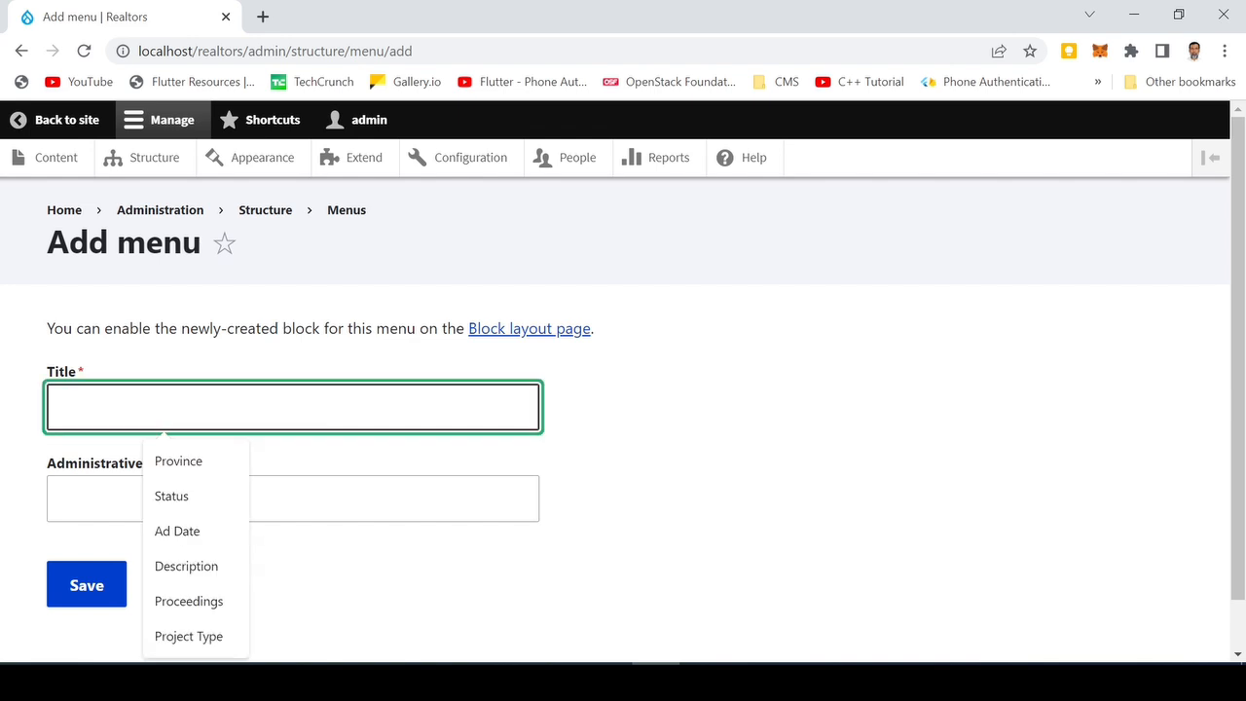
{"action": "type", "text": "Add "}
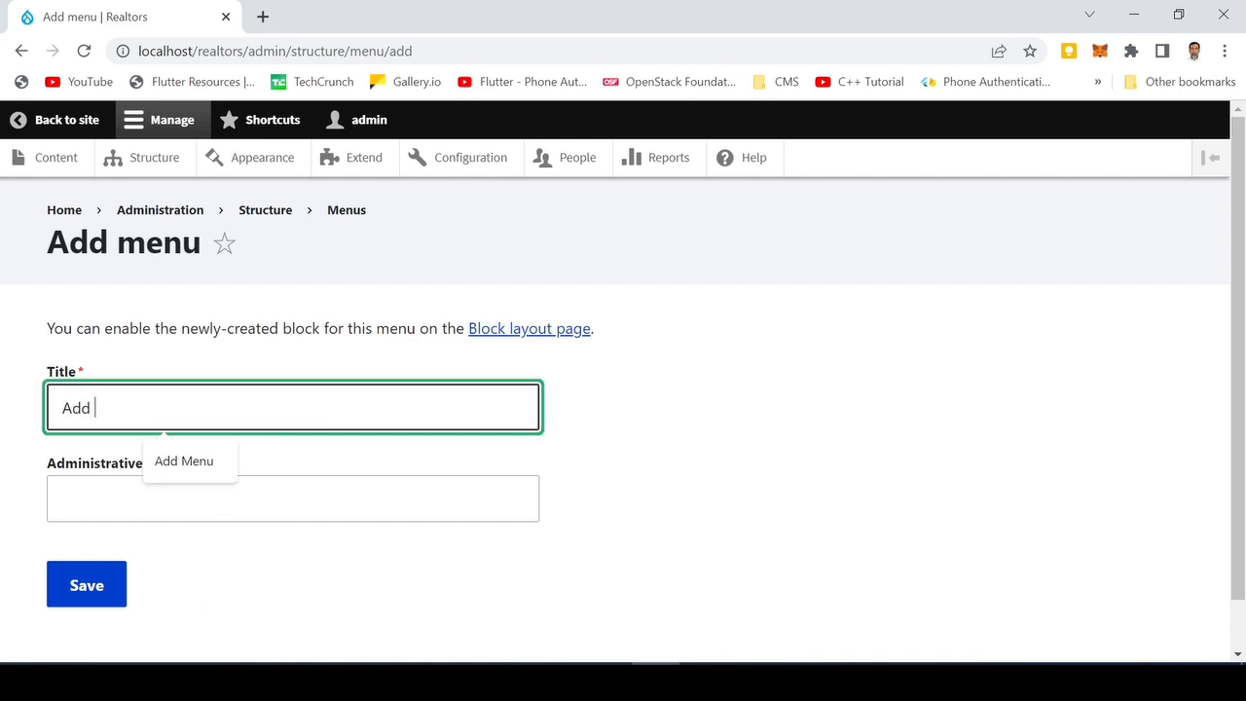
{"action": "type", "text": "New Pro"}
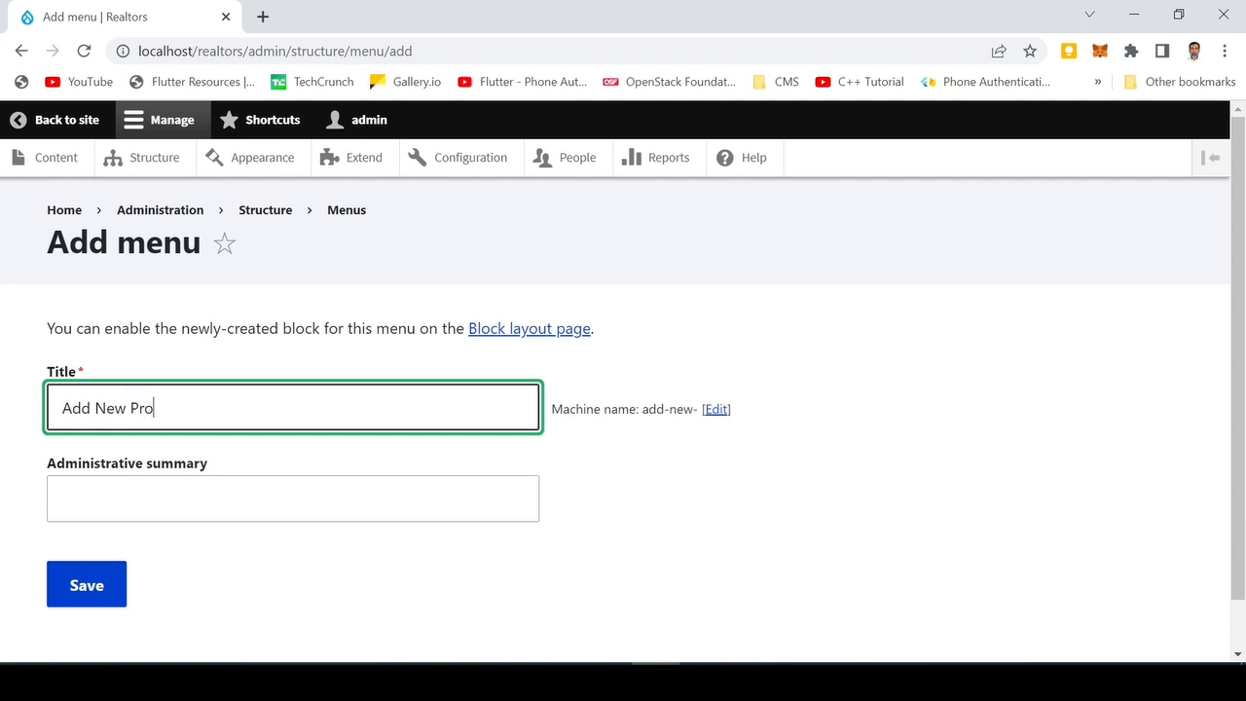
{"action": "key", "text": "BackSpace"}
{"action": "type", "text": "operty"}
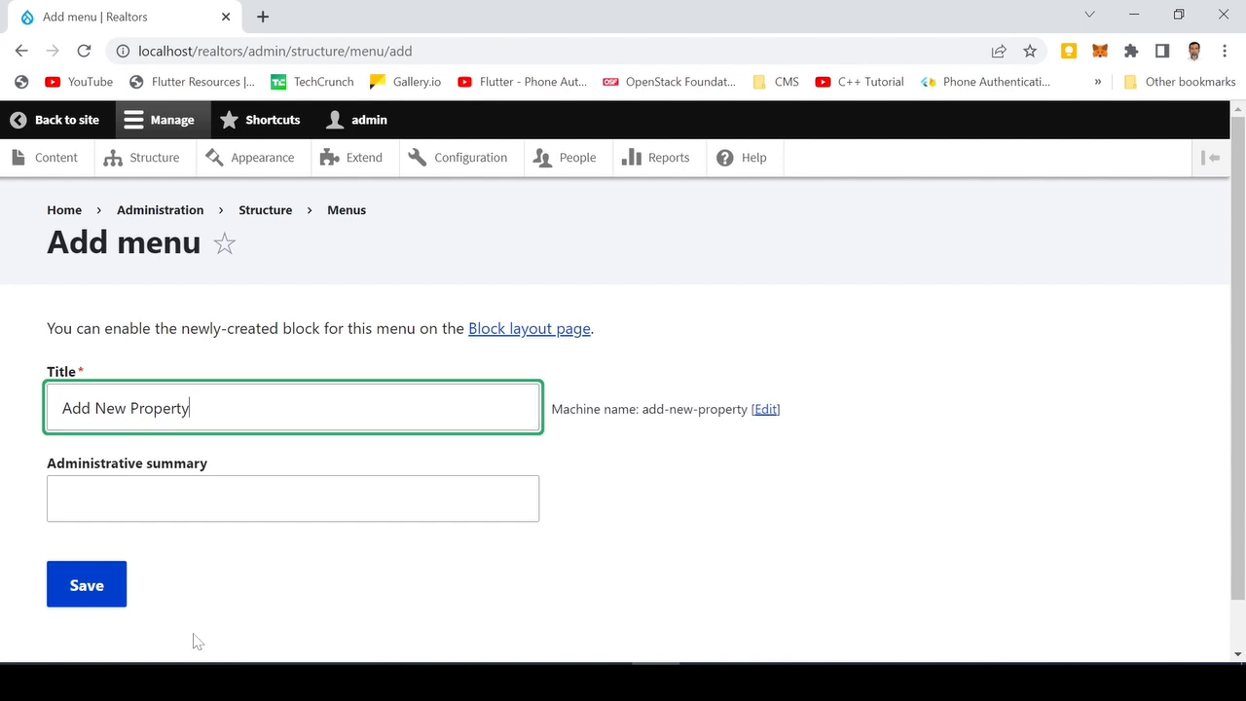
{"action": "scroll", "coordinate": [133, 557], "scroll_direction": "down", "scroll_amount": 1}
{"action": "left_click", "coordinate": [89, 538]}
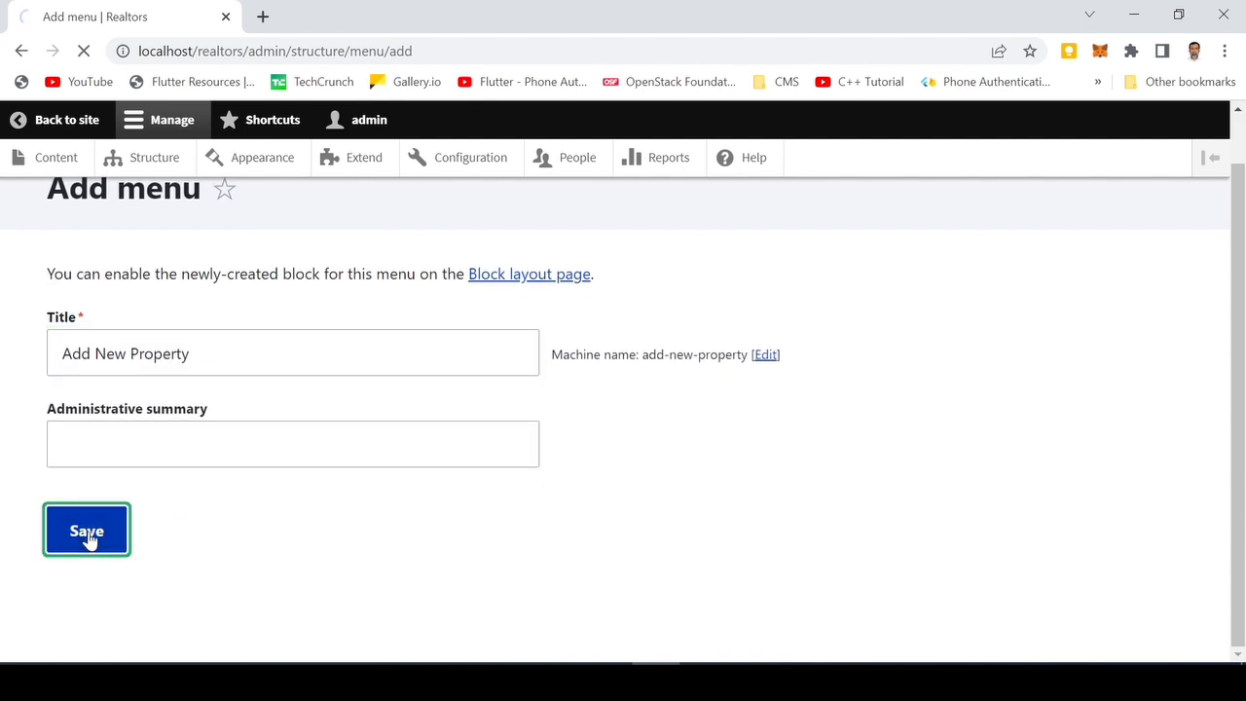
Step: Start a new link in the Add New Property menu, titled "Add New" and pointing to /node/add/property
{"action": "scroll", "coordinate": [250, 543], "scroll_direction": "down", "scroll_amount": 3}
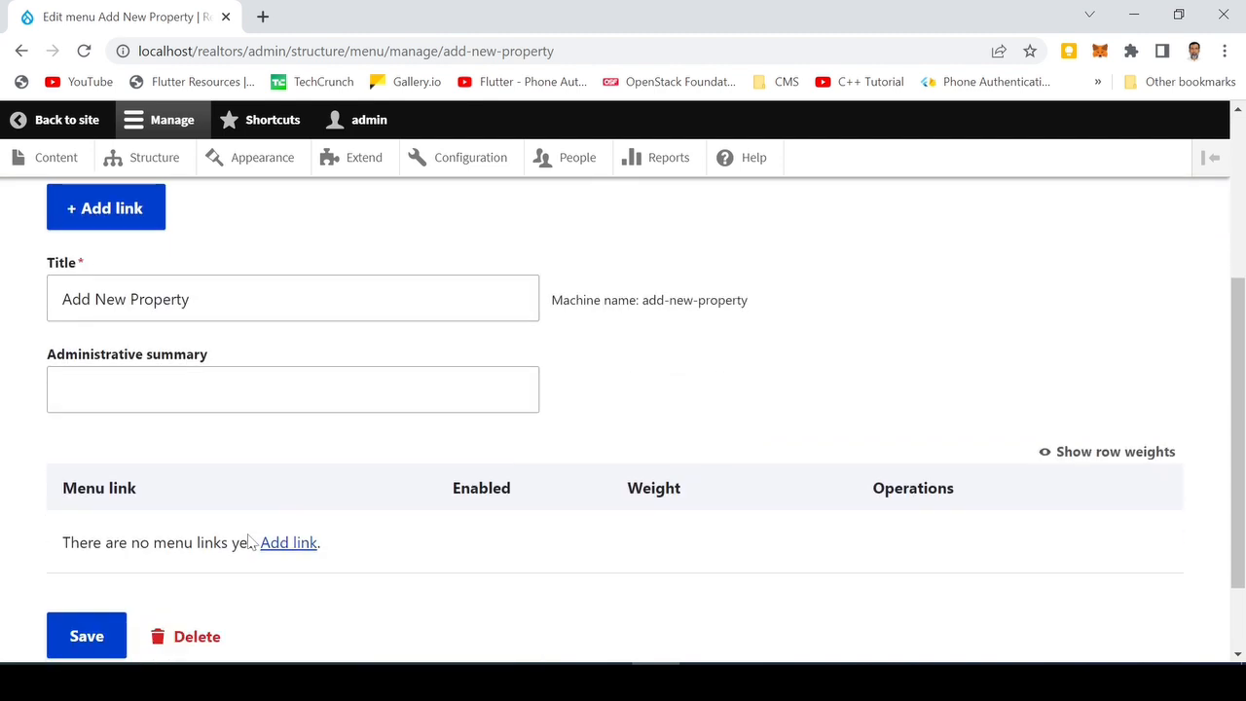
{"action": "left_click", "coordinate": [106, 218]}
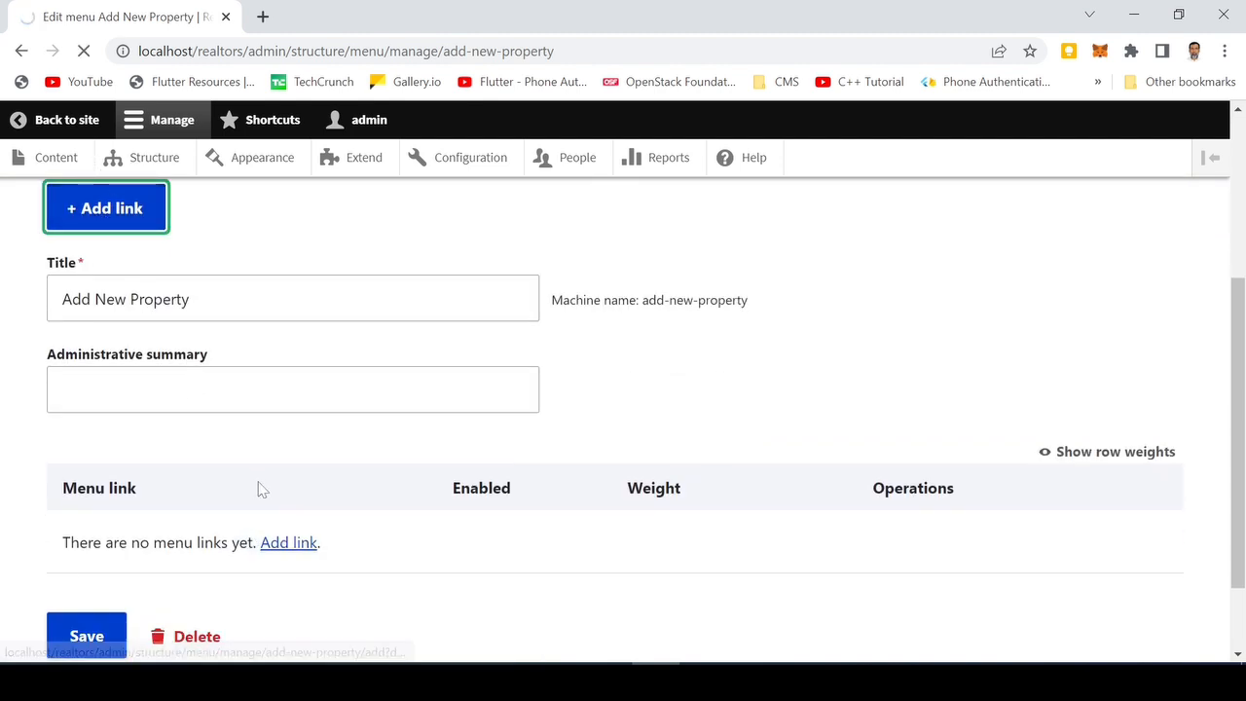
{"action": "left_click", "coordinate": [133, 360]}
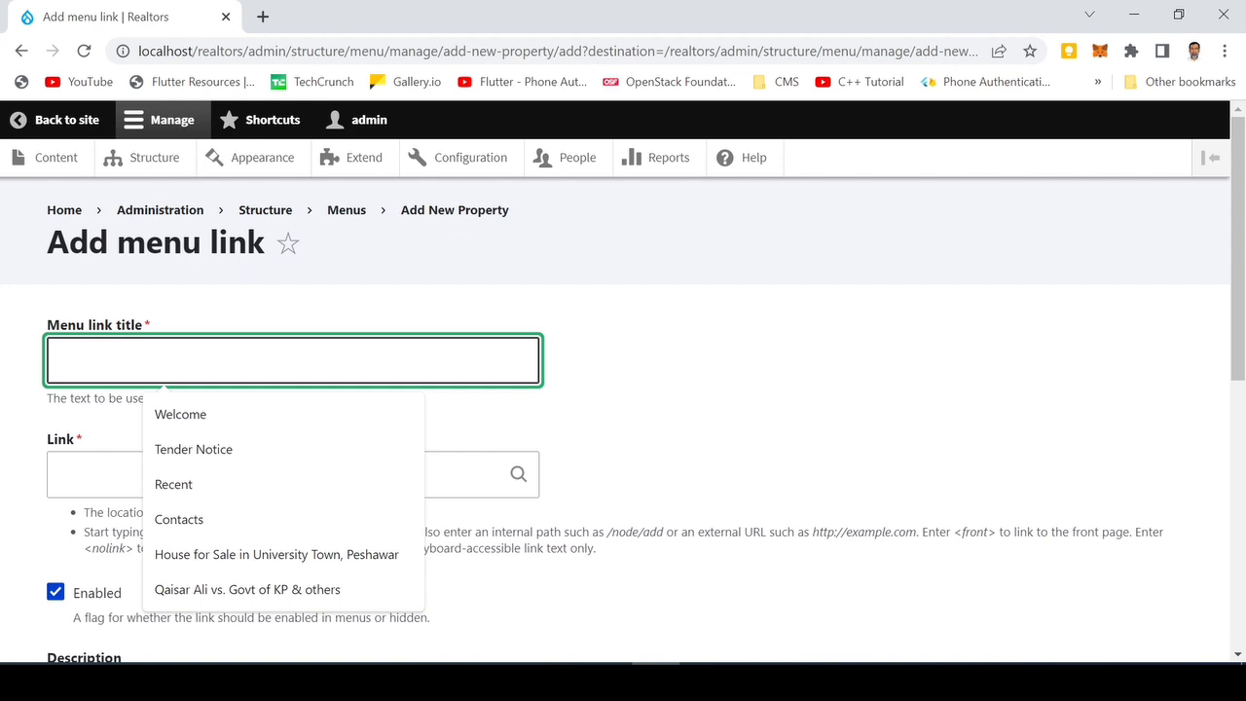
{"action": "type", "text": "Add New"}
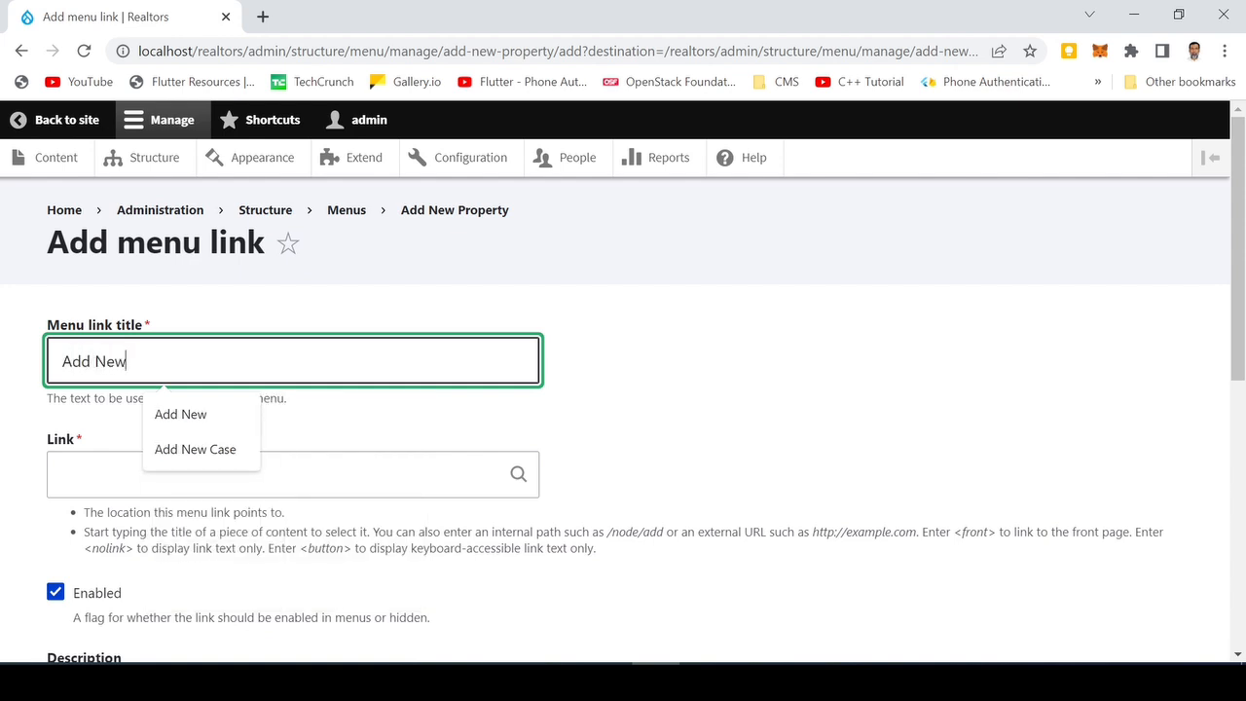
{"action": "key", "text": "BackSpace"}
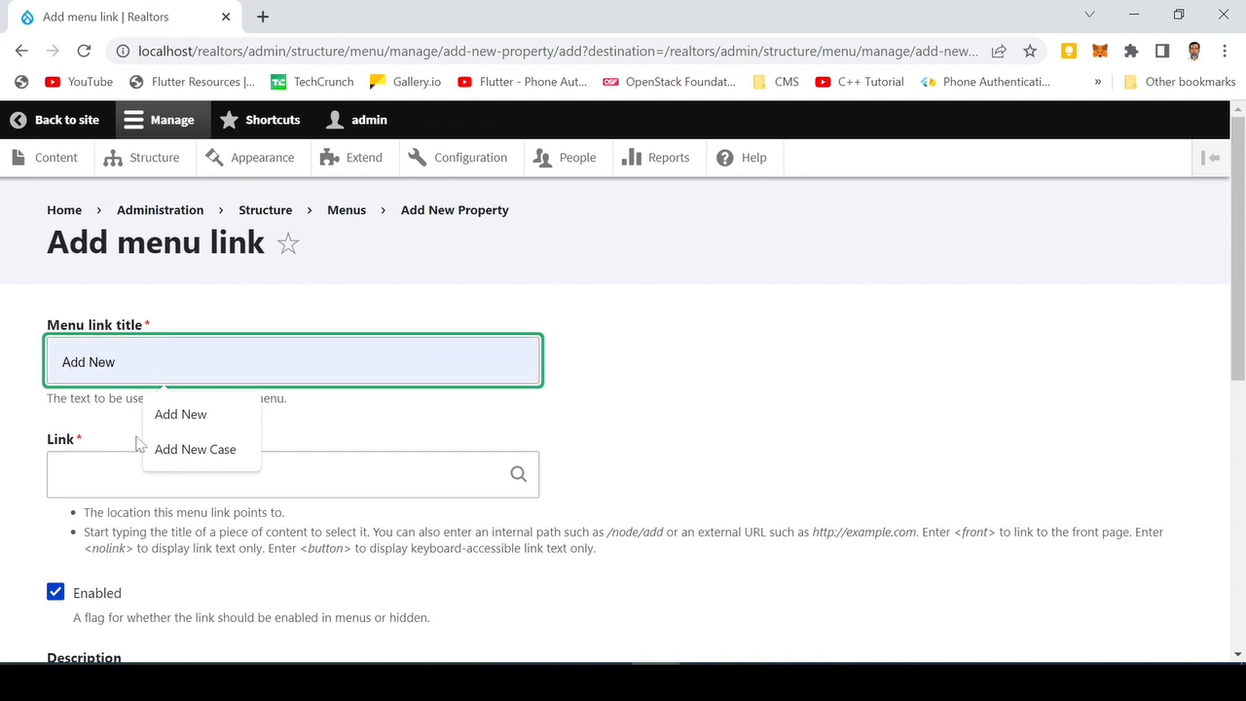
{"action": "left_click", "coordinate": [134, 477]}
{"action": "key", "text": "ctrl+v"}
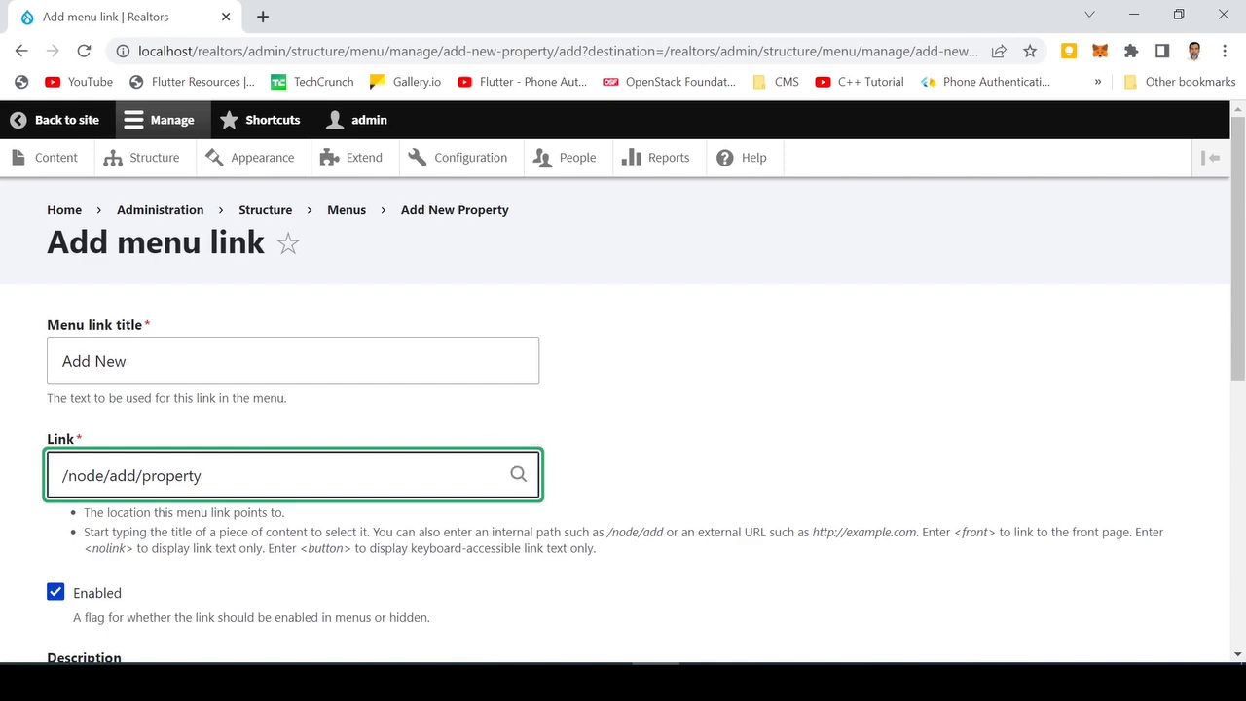
Step: Enter a description for the menu link beginning with "Add new proper to the we"
{"action": "scroll", "coordinate": [295, 490], "scroll_direction": "down", "scroll_amount": 5}
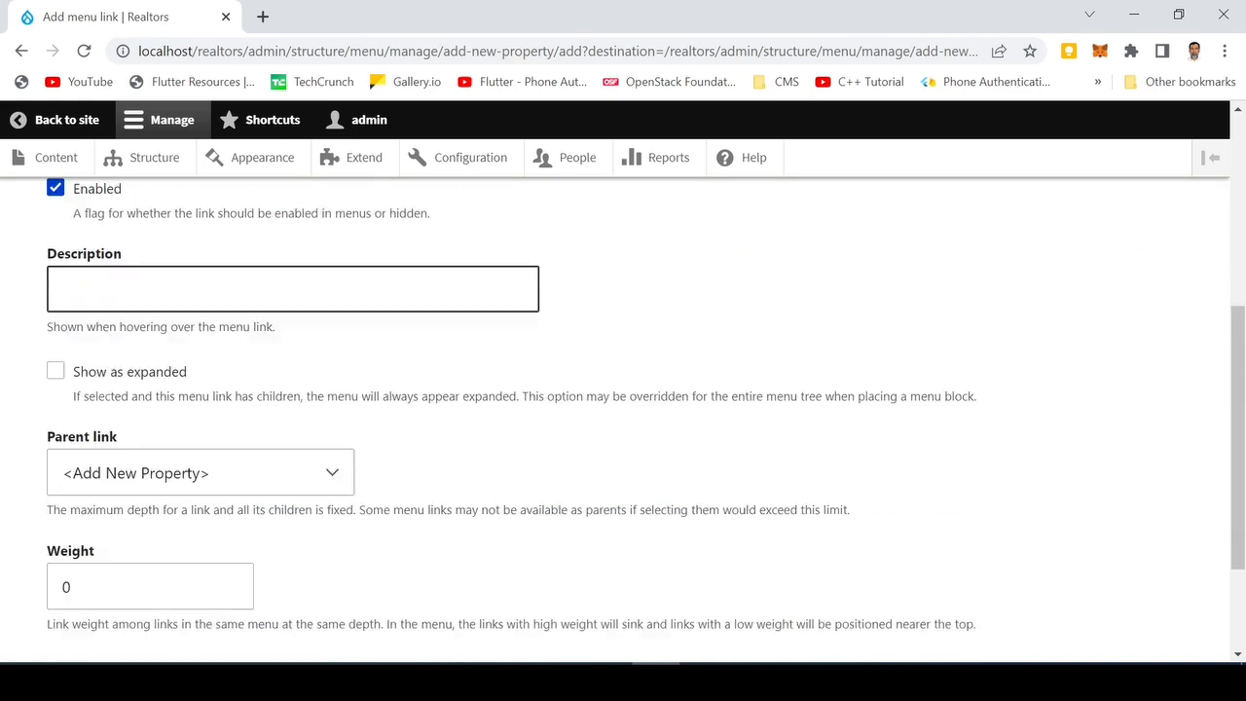
{"action": "scroll", "coordinate": [295, 489], "scroll_direction": "up", "scroll_amount": 2}
{"action": "left_click", "coordinate": [292, 401]}
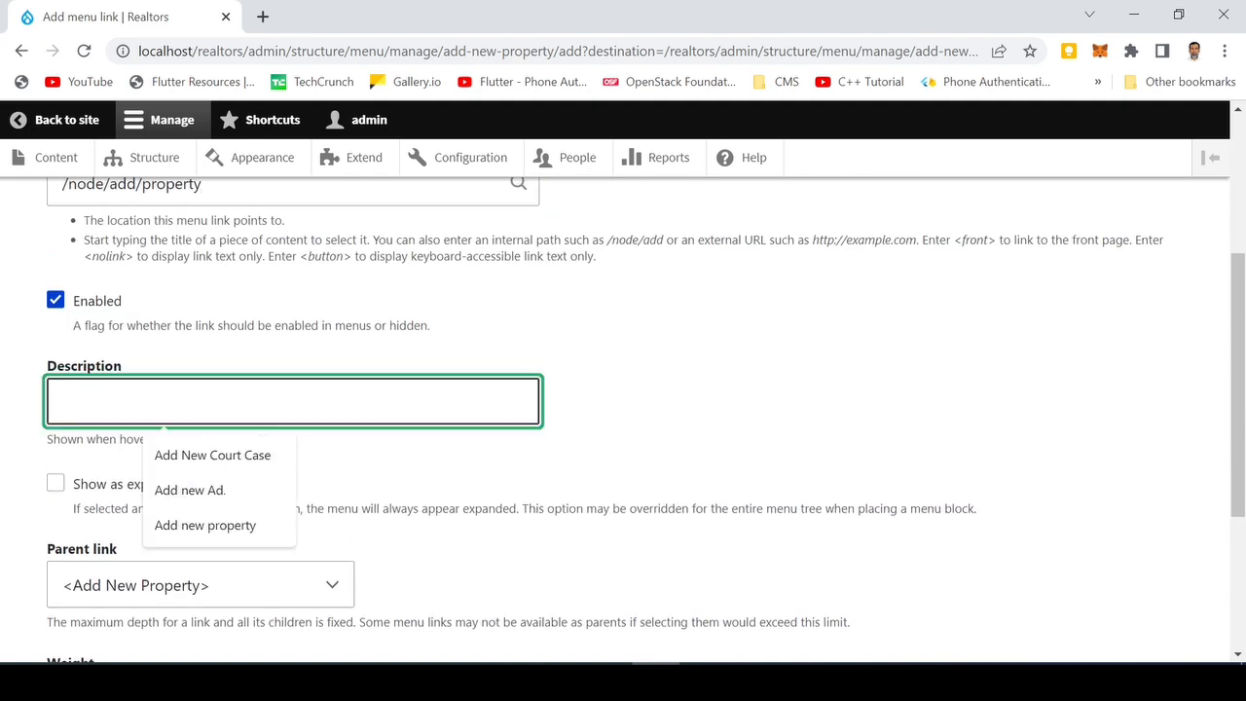
{"action": "type", "text": "Add new "}
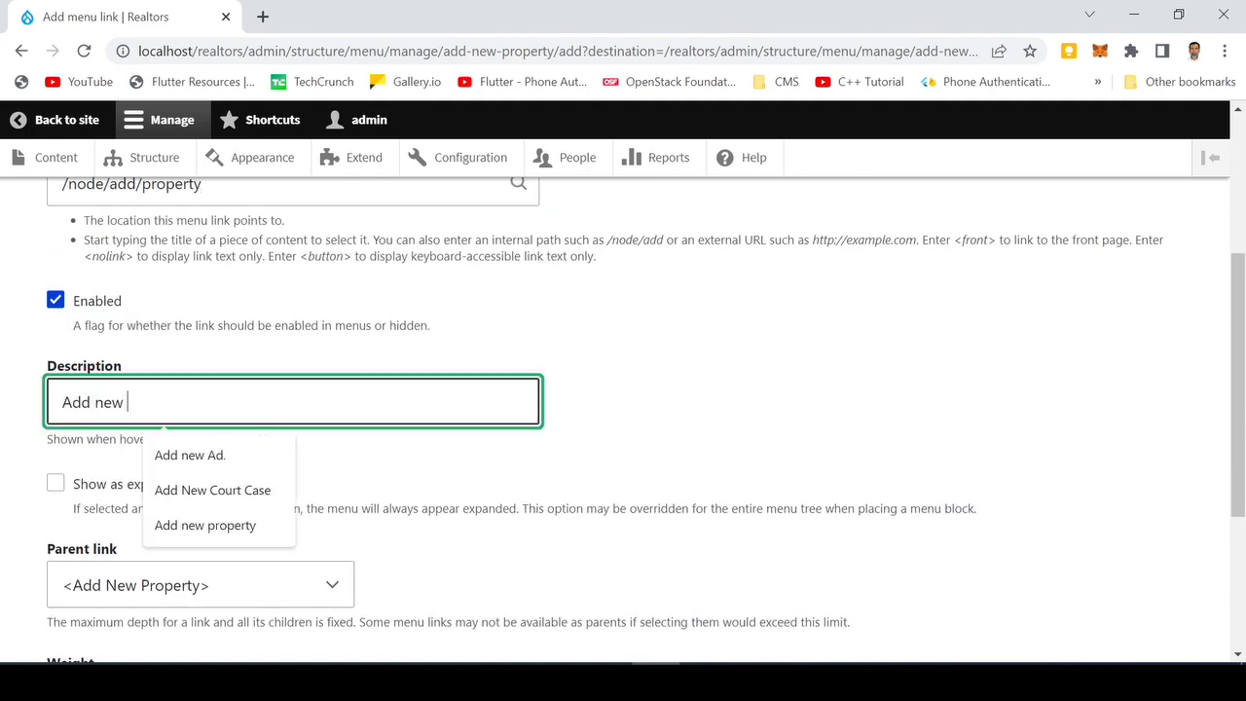
{"action": "type", "text": "proper"}
{"action": "key", "text": "Down"}
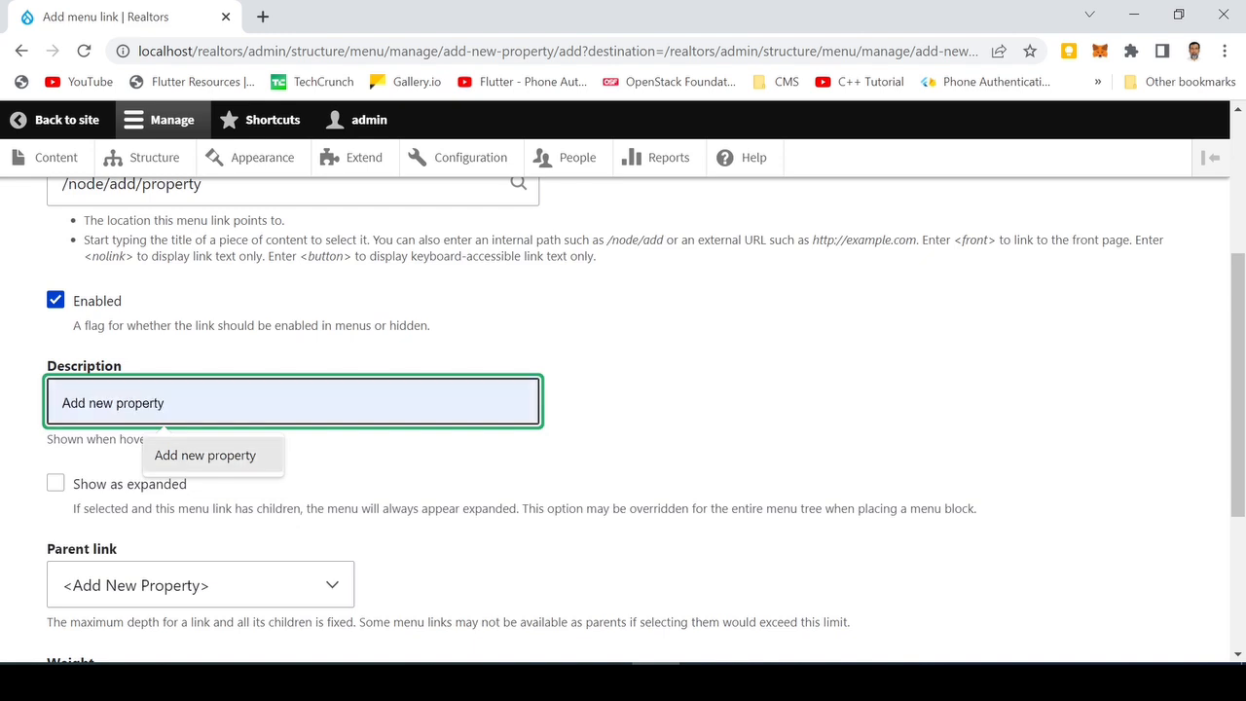
{"action": "type", "text": "per to the website"}
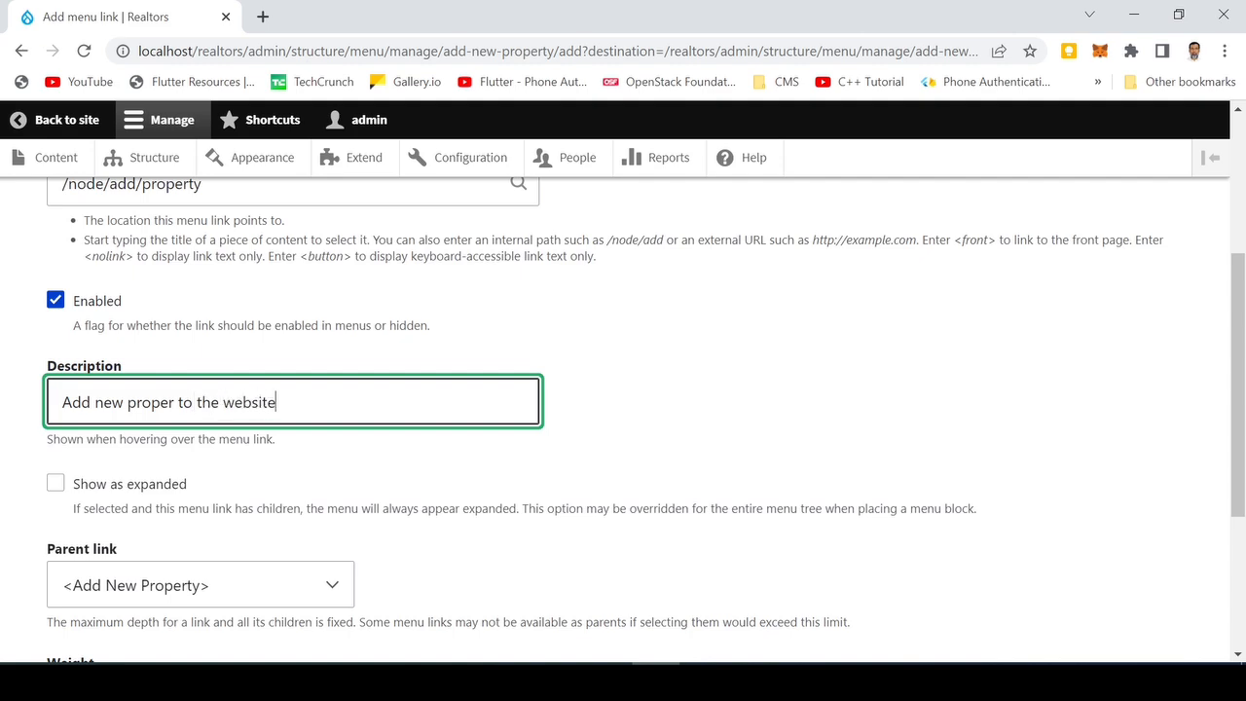
Step: Save the Add New menu link and save the Add New Property menu containing it
{"action": "scroll", "coordinate": [139, 461], "scroll_direction": "down", "scroll_amount": 3}
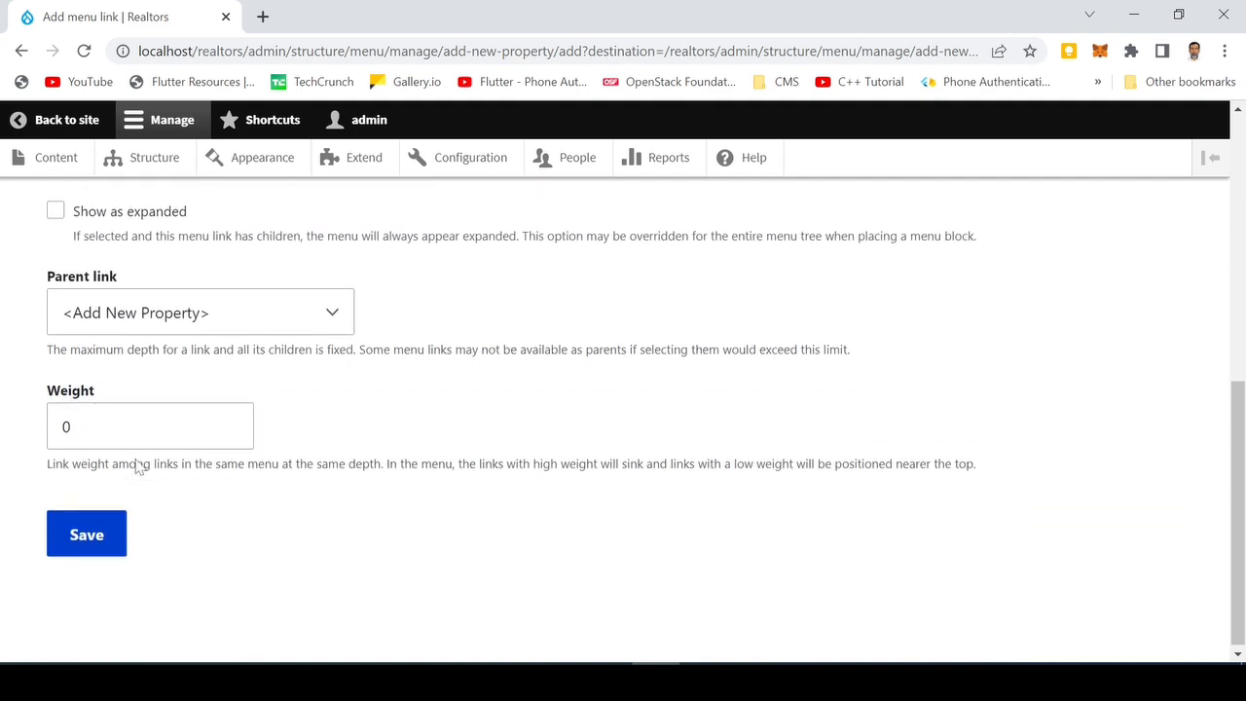
{"action": "scroll", "coordinate": [81, 481], "scroll_direction": "up", "scroll_amount": 10}
{"action": "scroll", "coordinate": [69, 562], "scroll_direction": "down", "scroll_amount": 10}
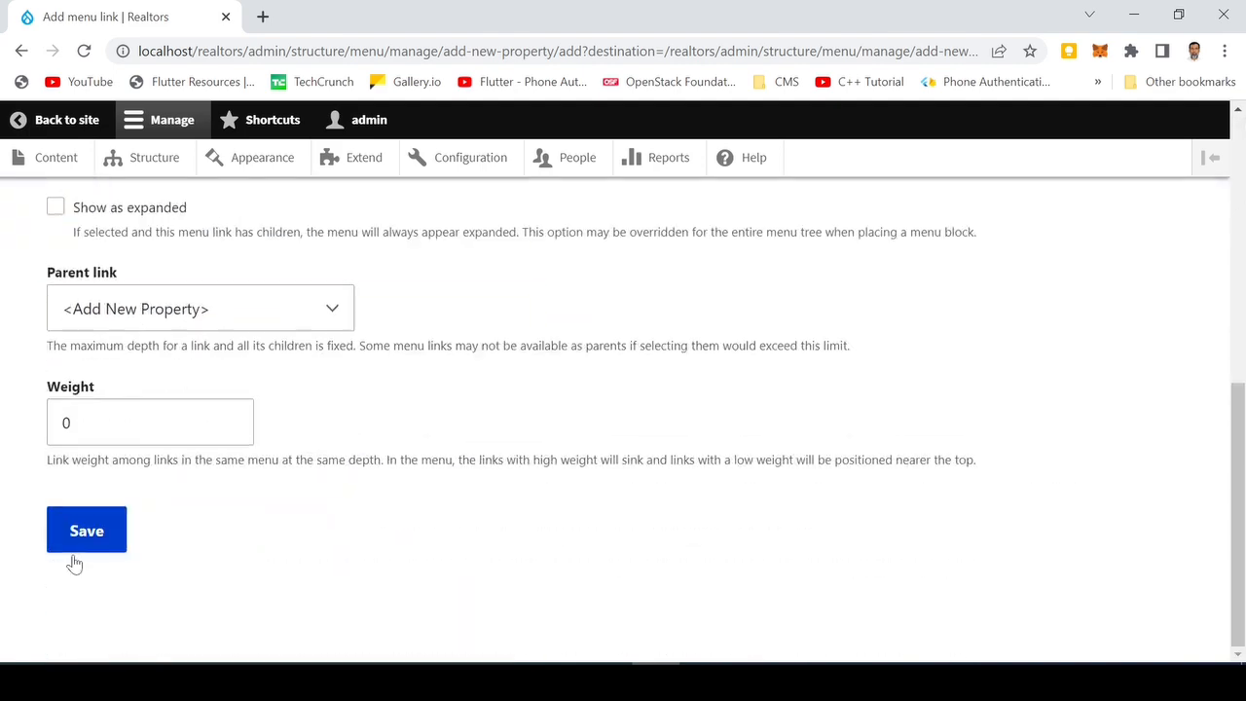
{"action": "left_click", "coordinate": [97, 532]}
{"action": "scroll", "coordinate": [432, 474], "scroll_direction": "down", "scroll_amount": 3}
{"action": "scroll", "coordinate": [366, 476], "scroll_direction": "down", "scroll_amount": 2}
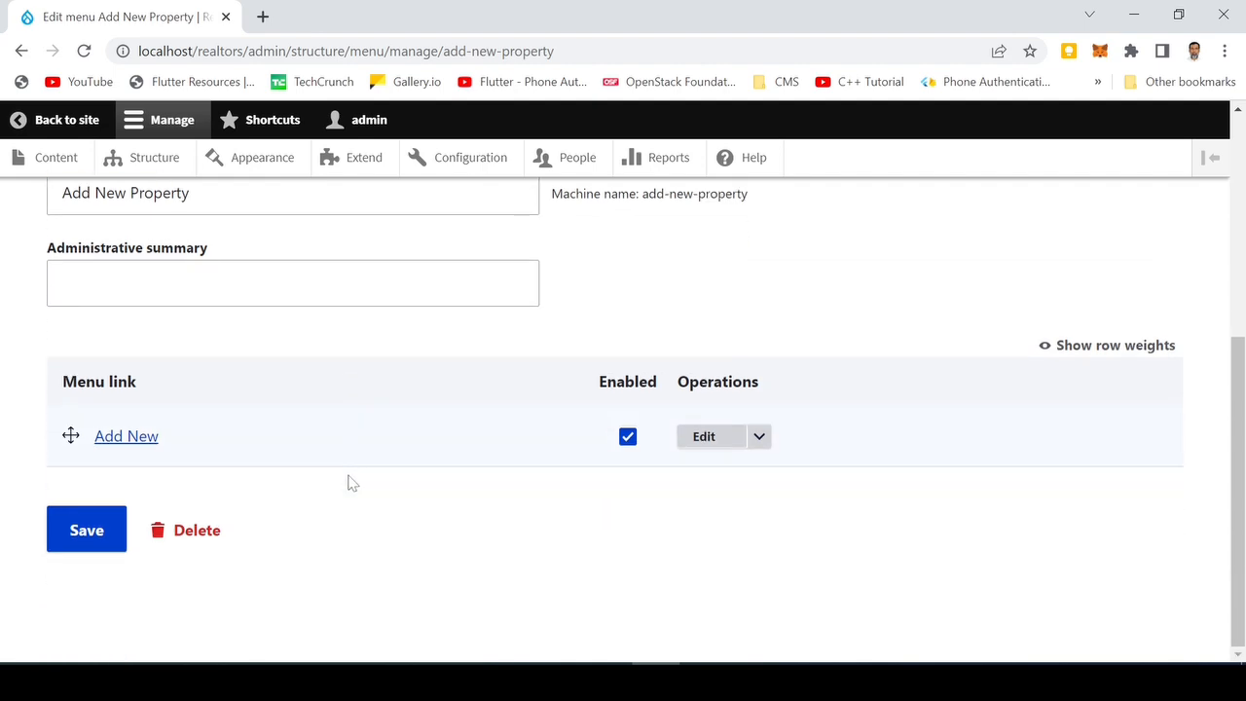
{"action": "left_click", "coordinate": [80, 541]}
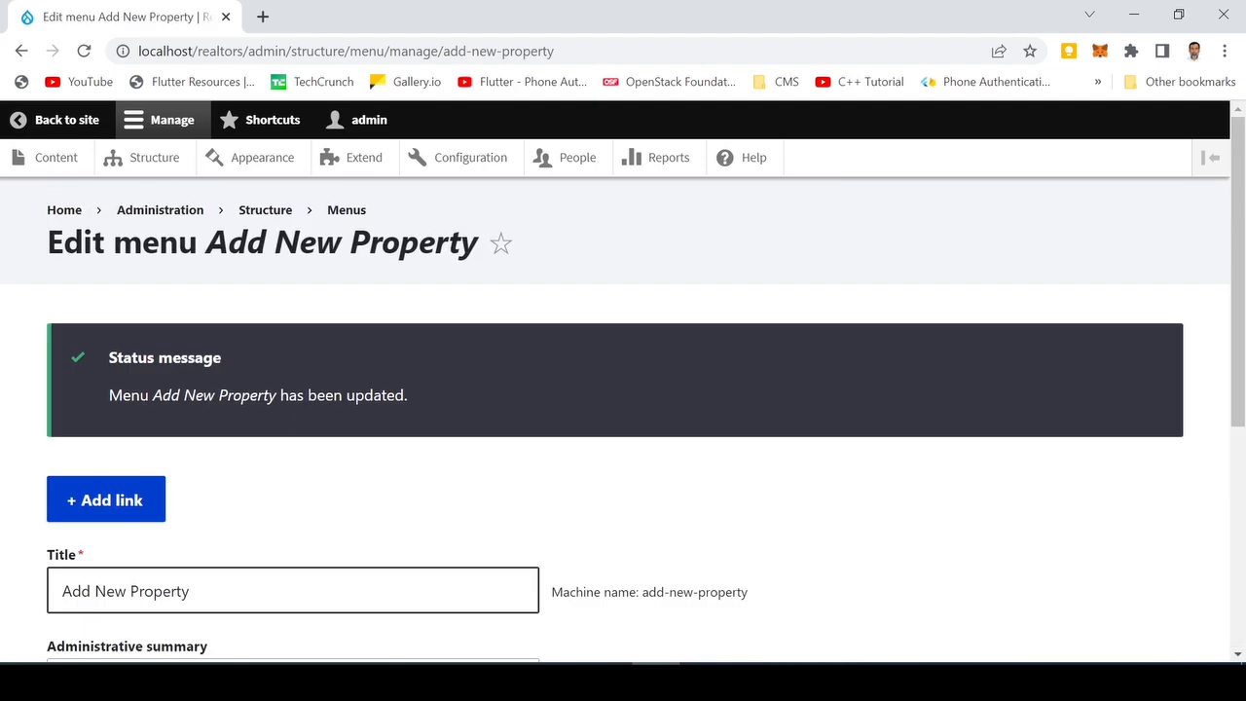
Step: Open the block layout of the Olivero theme and start placing a block in the Sidebar region
{"action": "left_click", "coordinate": [163, 166]}
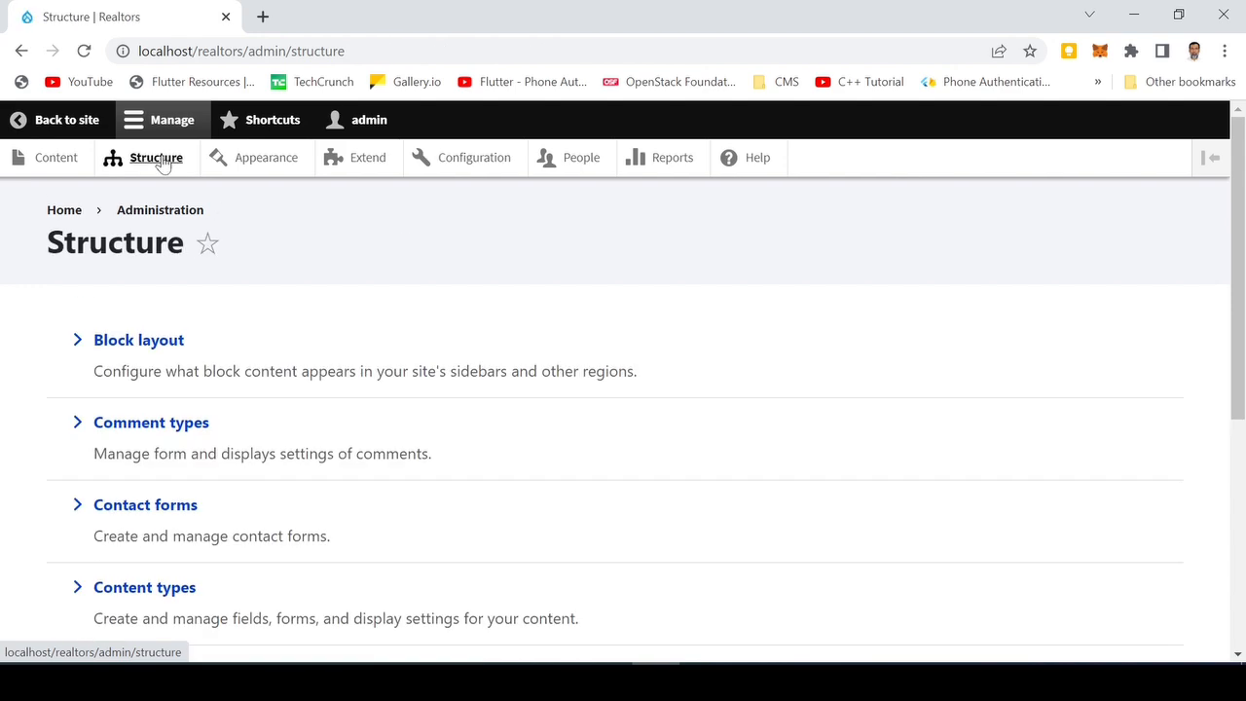
{"action": "scroll", "coordinate": [346, 429], "scroll_direction": "down", "scroll_amount": 2}
{"action": "scroll", "coordinate": [263, 456], "scroll_direction": "down", "scroll_amount": 2}
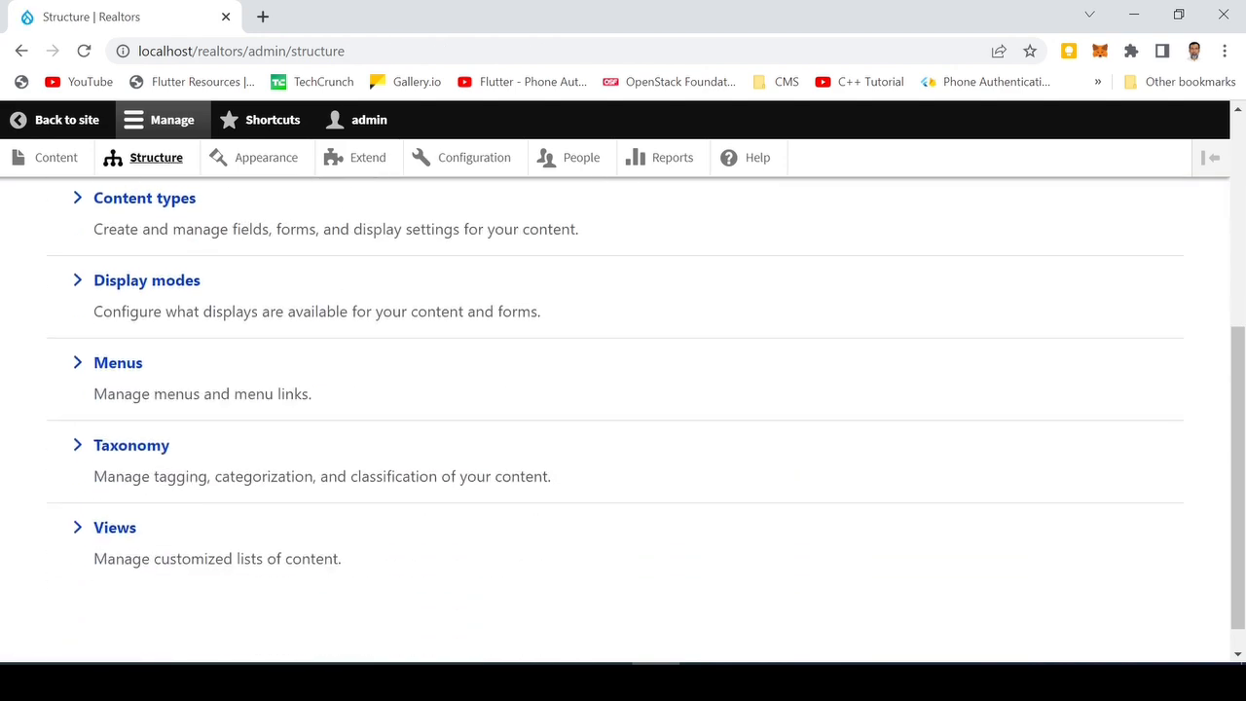
{"action": "scroll", "coordinate": [263, 455], "scroll_direction": "up", "scroll_amount": 3}
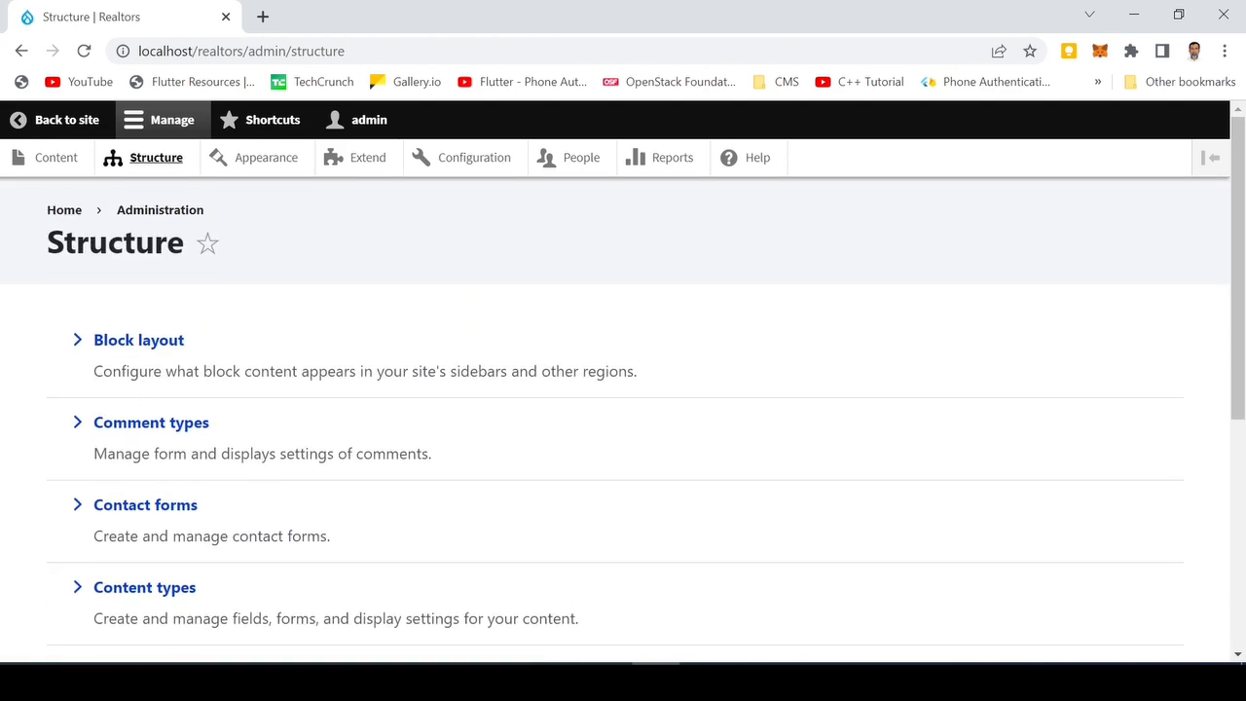
{"action": "left_click", "coordinate": [127, 353]}
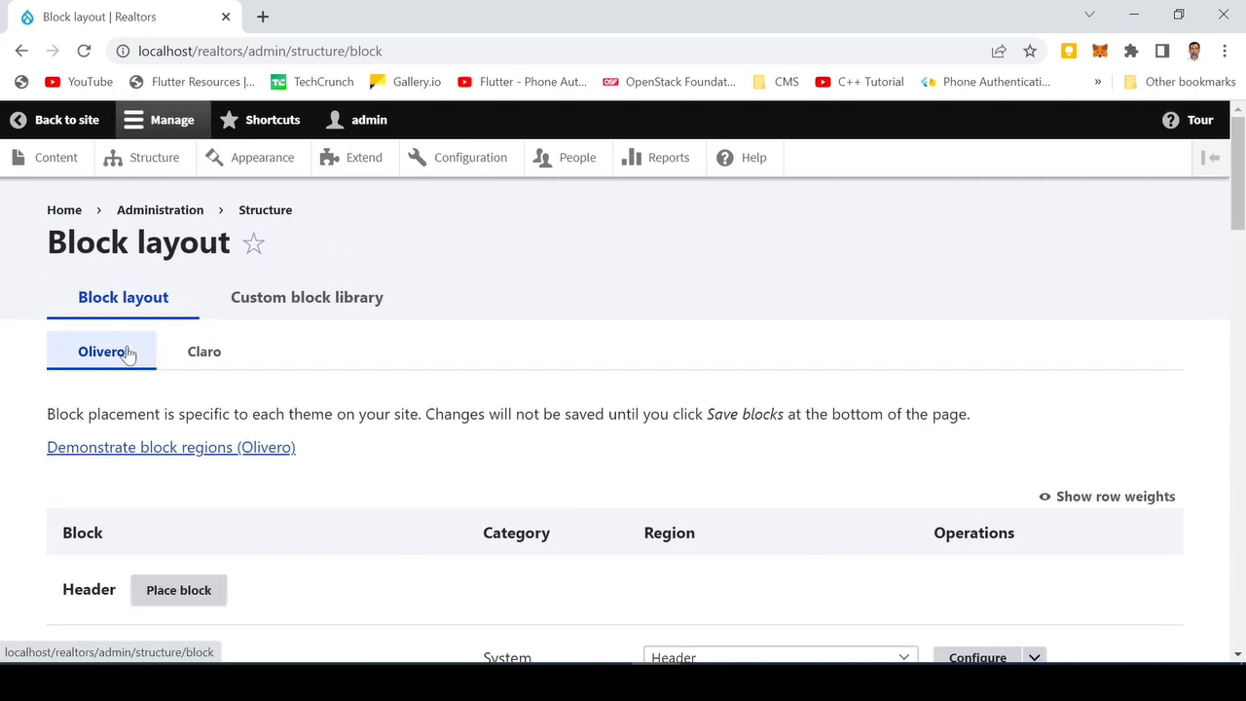
{"action": "scroll", "coordinate": [317, 476], "scroll_direction": "down", "scroll_amount": 4}
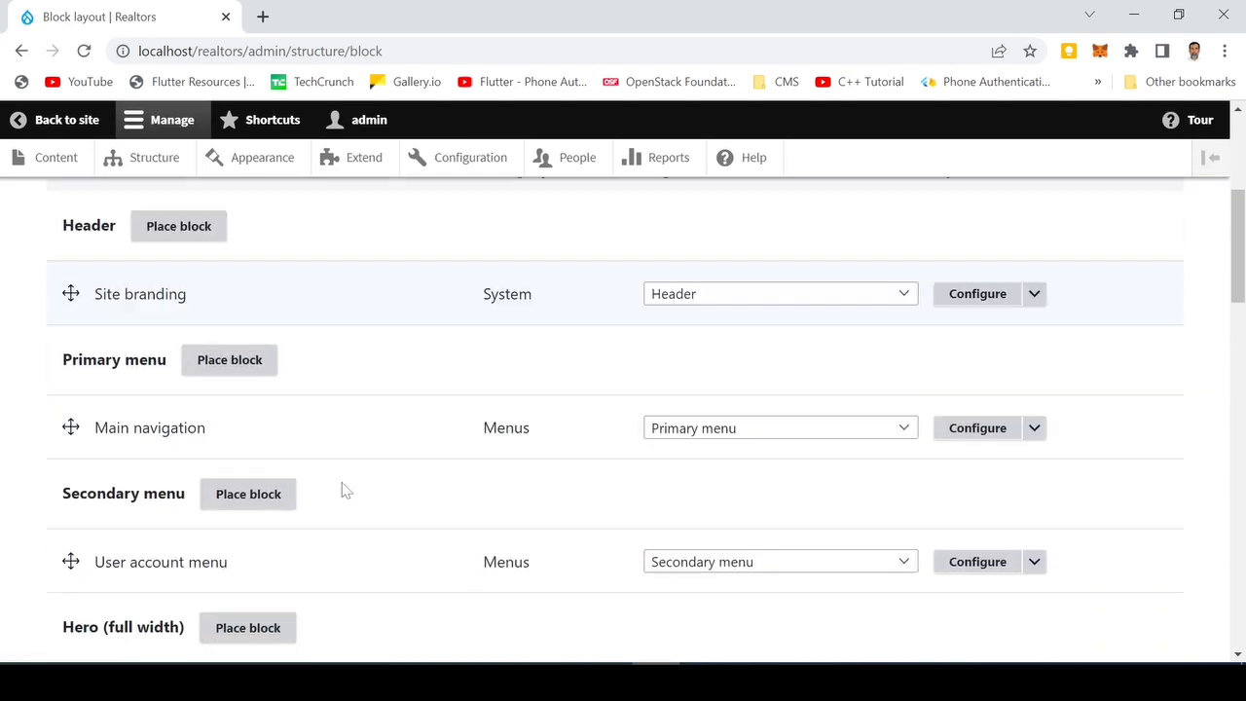
{"action": "scroll", "coordinate": [343, 490], "scroll_direction": "down", "scroll_amount": 6}
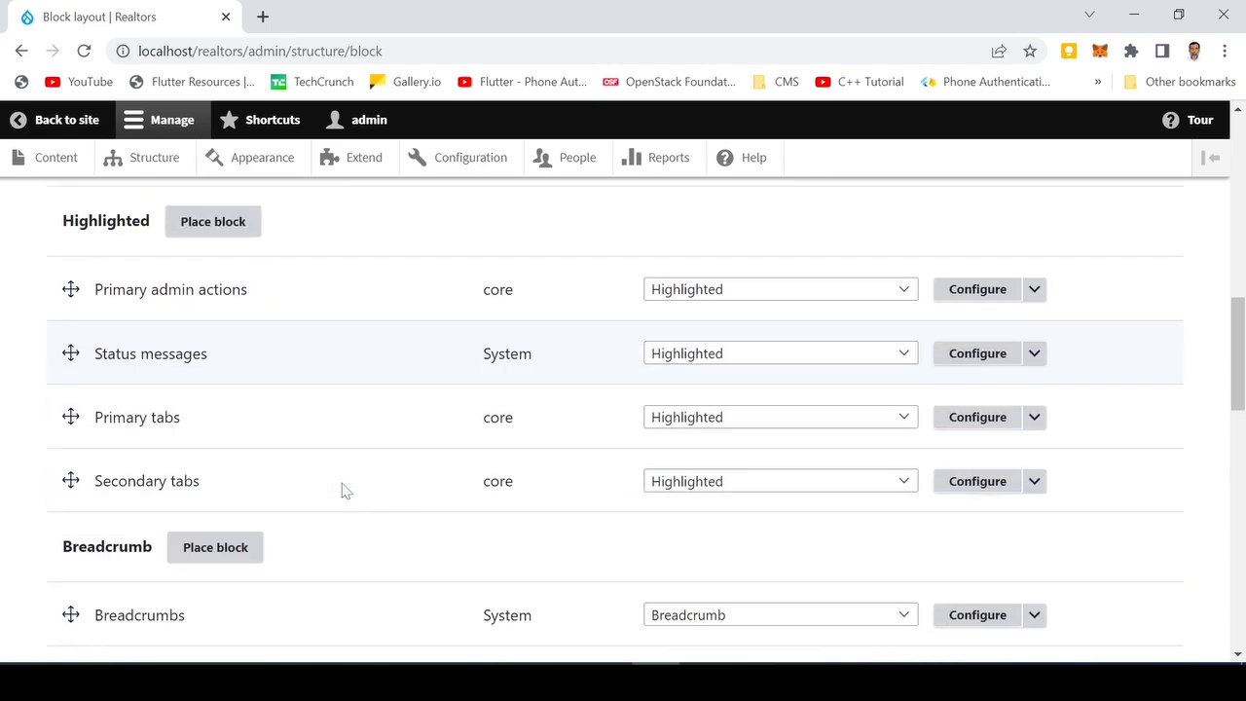
{"action": "scroll", "coordinate": [343, 490], "scroll_direction": "down", "scroll_amount": 2}
{"action": "scroll", "coordinate": [343, 489], "scroll_direction": "down", "scroll_amount": 5}
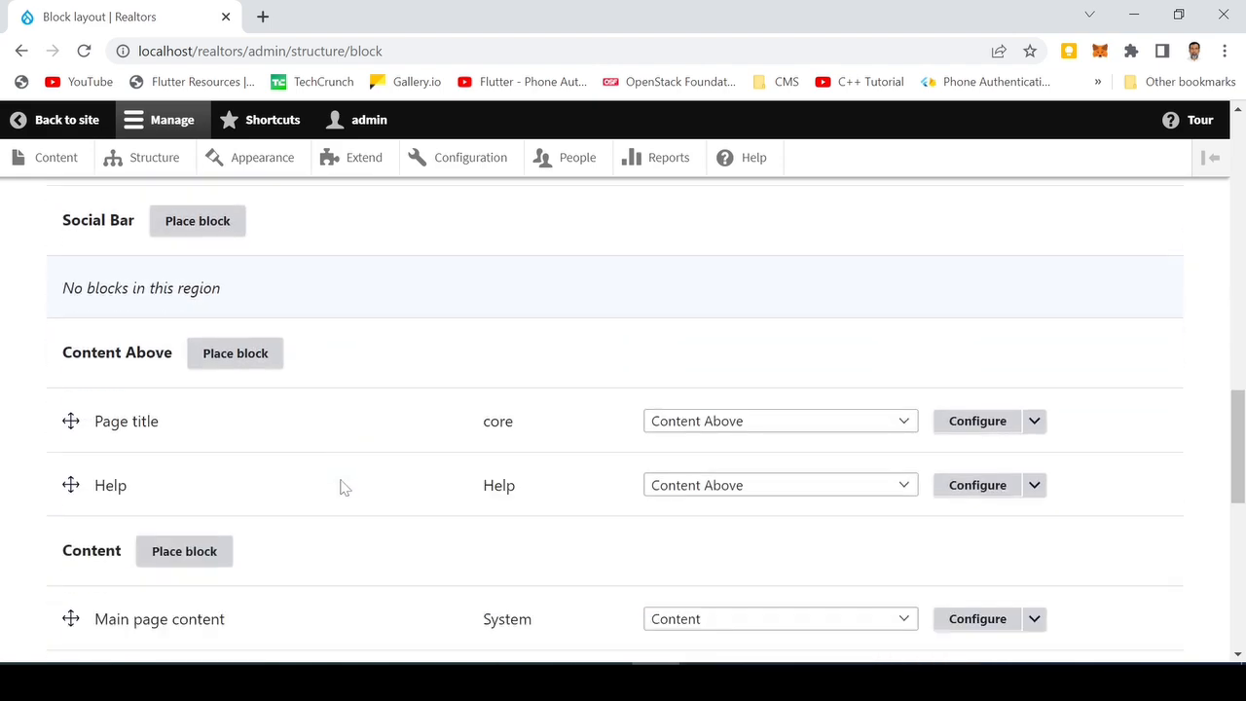
{"action": "scroll", "coordinate": [158, 467], "scroll_direction": "down", "scroll_amount": 1}
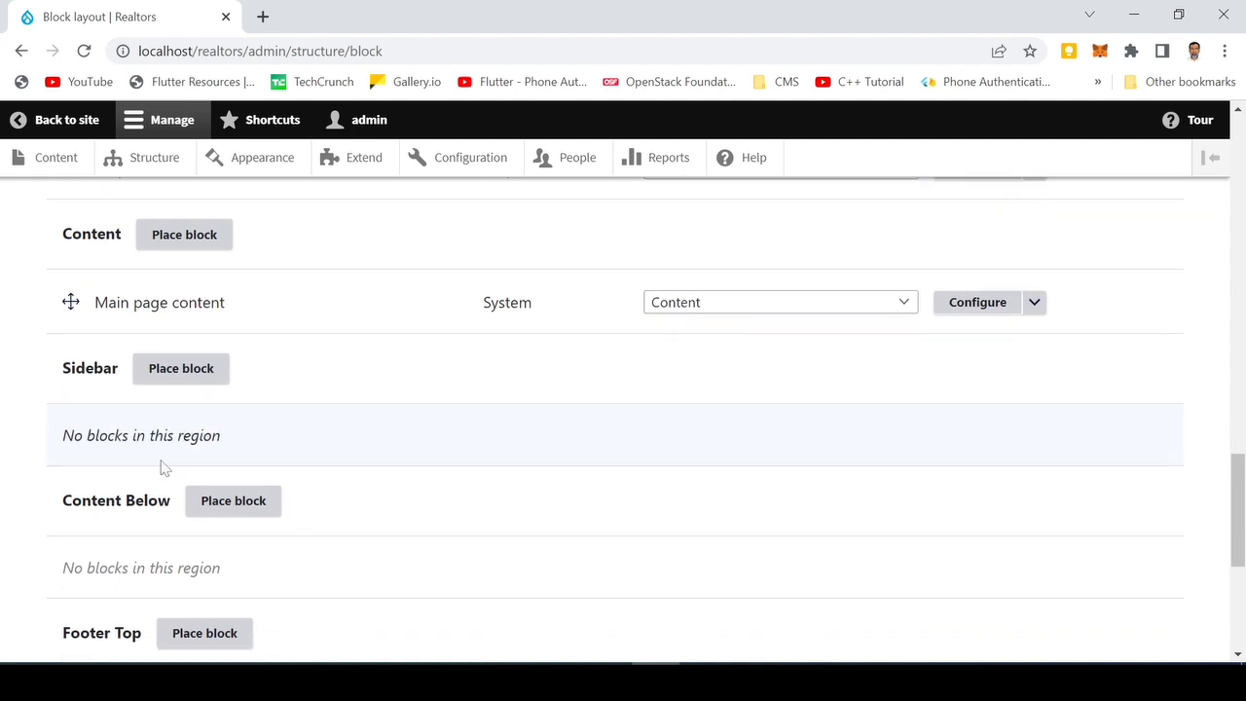
{"action": "left_click", "coordinate": [193, 298]}
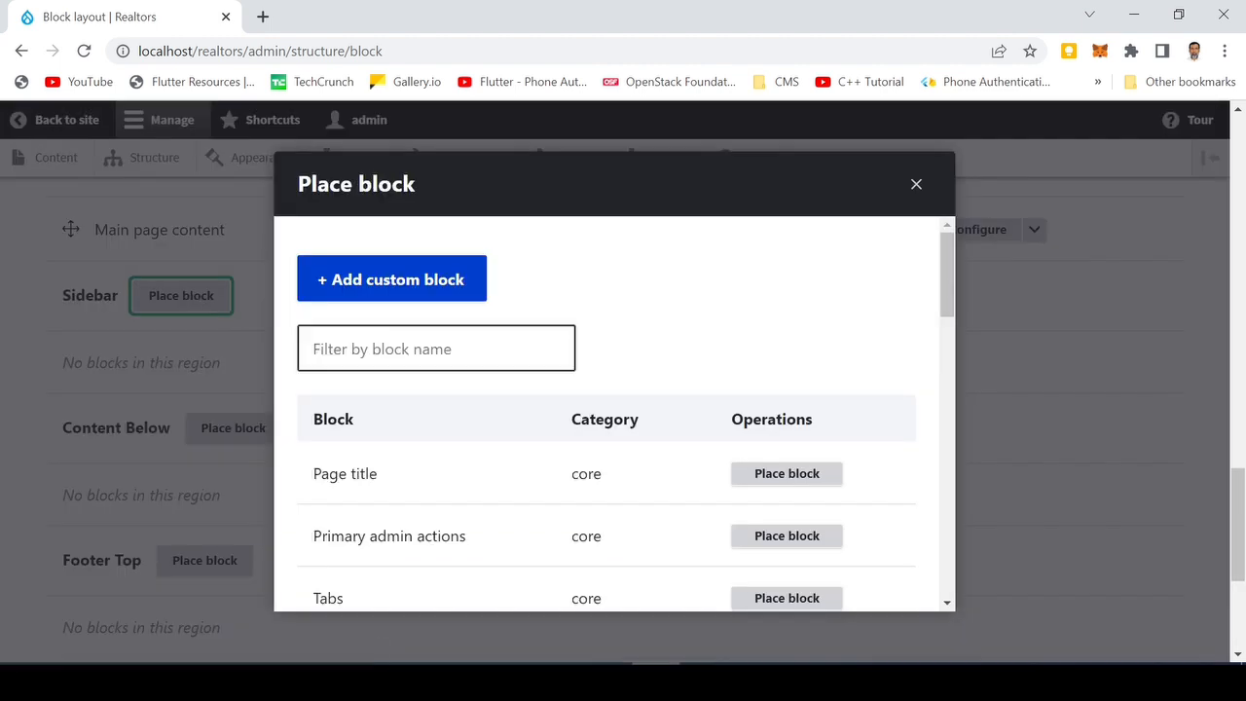
Step: Filter the blocks by "add", place the Add New Property menu block with its title display turned off, and save the block
{"action": "left_click", "coordinate": [401, 365]}
{"action": "type", "text": "add"}
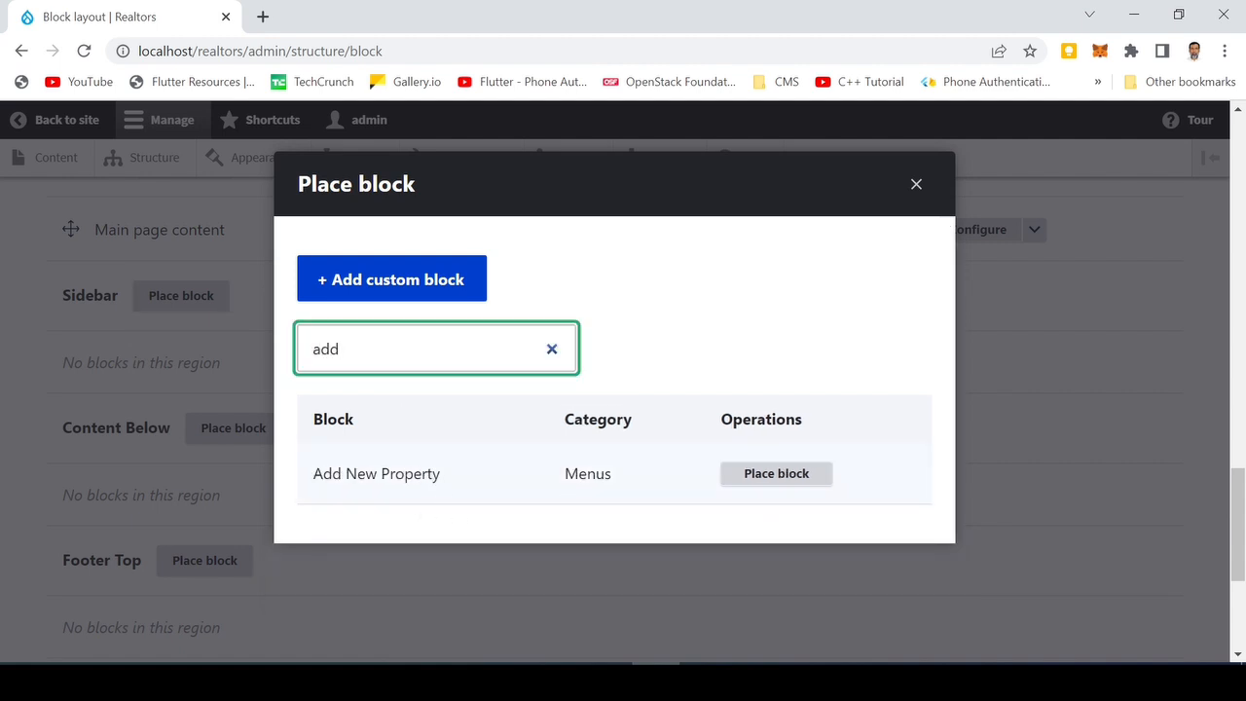
{"action": "left_click", "coordinate": [767, 480]}
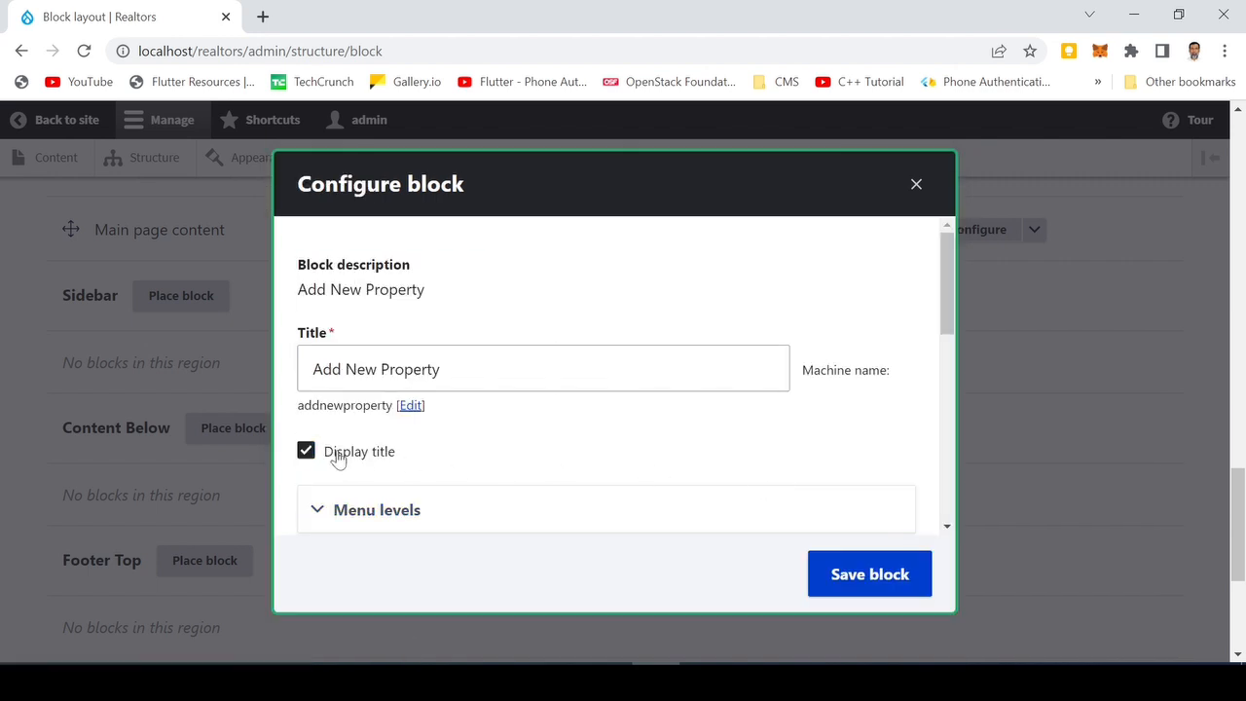
{"action": "left_click", "coordinate": [305, 452]}
{"action": "scroll", "coordinate": [584, 459], "scroll_direction": "down", "scroll_amount": 2}
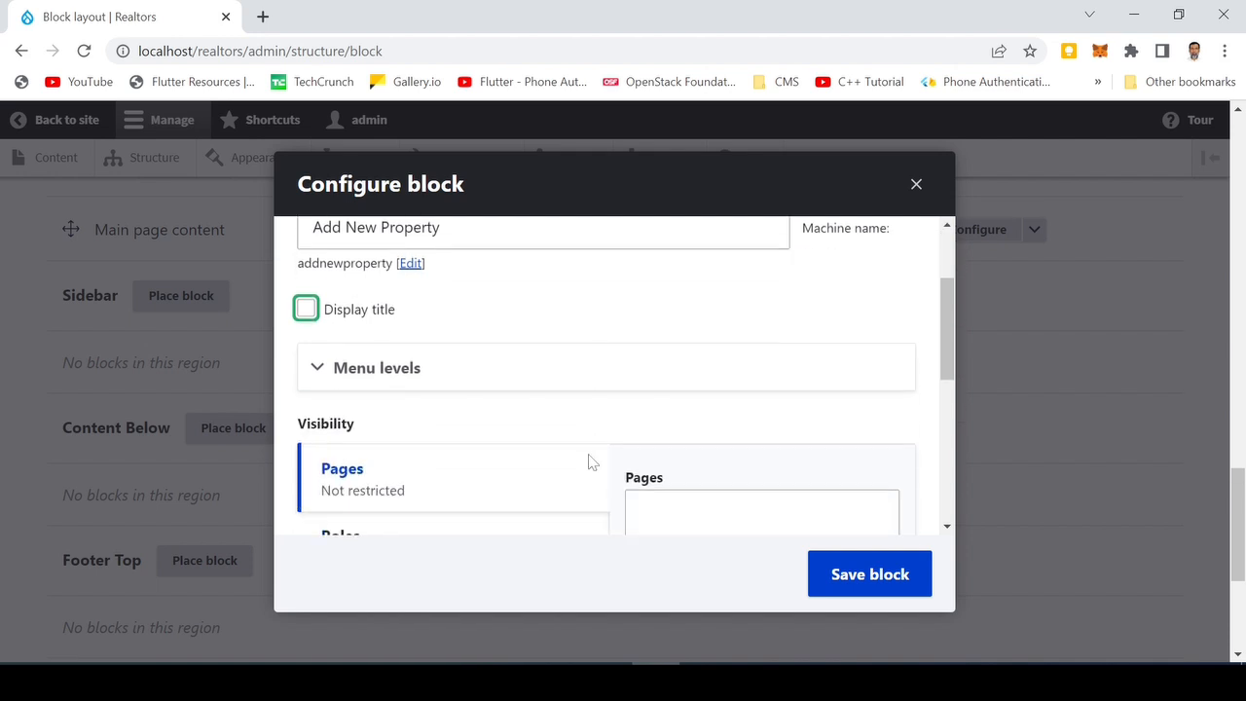
{"action": "scroll", "coordinate": [381, 332], "scroll_direction": "up", "scroll_amount": 2}
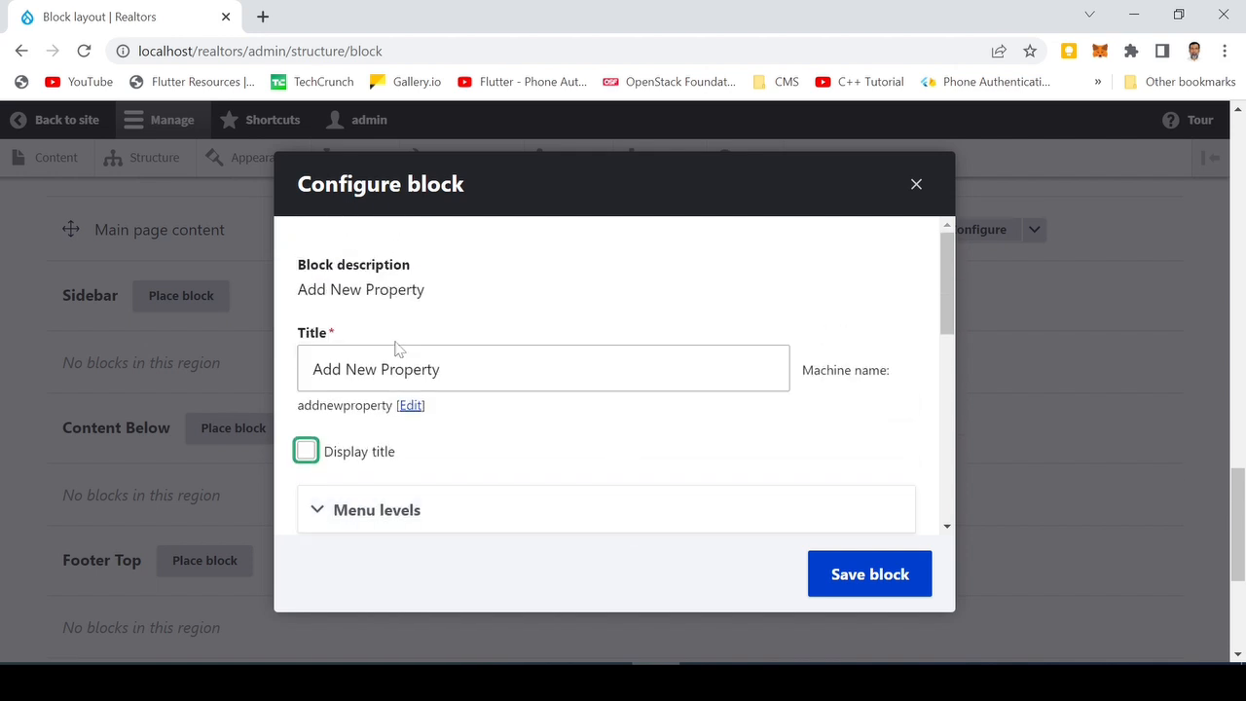
{"action": "scroll", "coordinate": [531, 404], "scroll_direction": "down", "scroll_amount": 5}
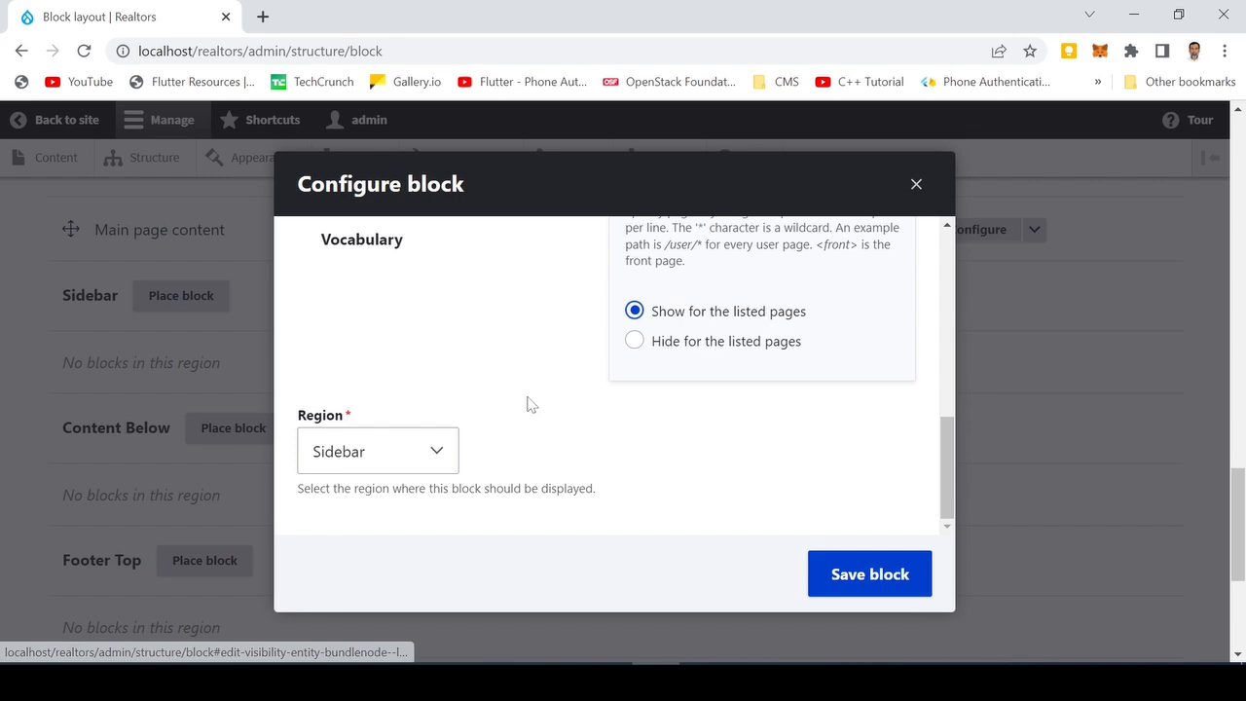
{"action": "left_click", "coordinate": [855, 574]}
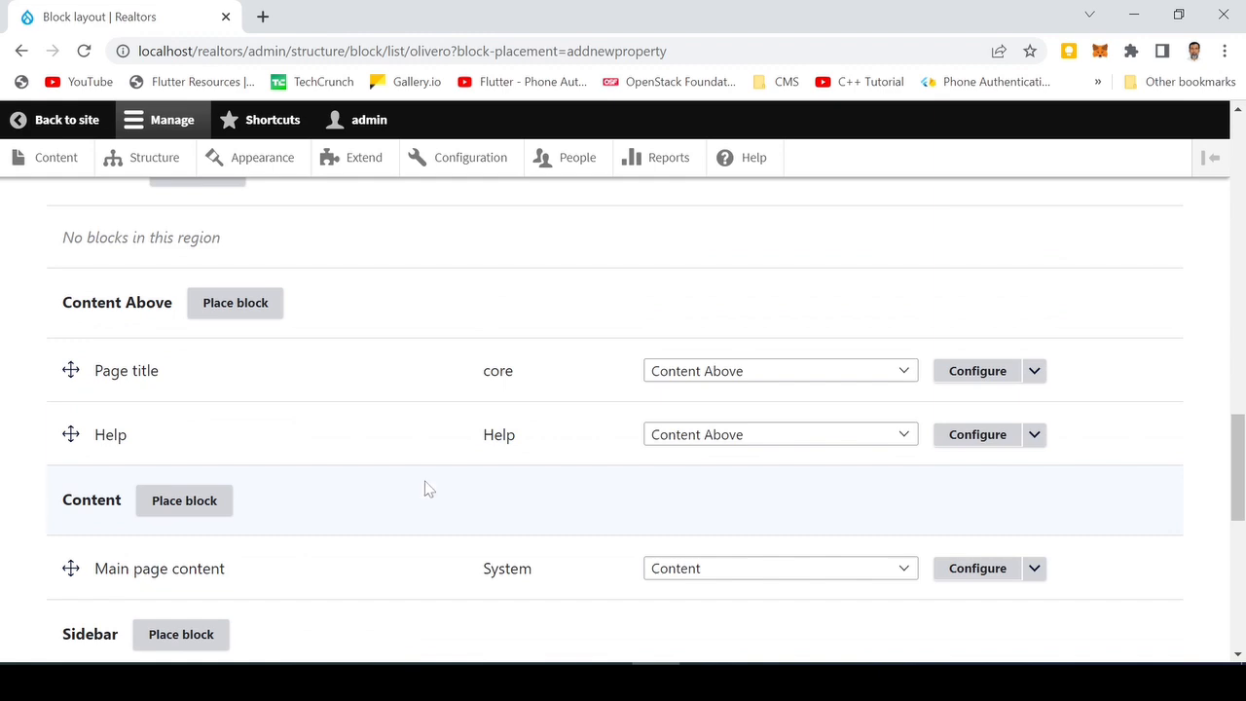
Step: Save the block layout with the Add New Property block in the Sidebar region
{"action": "scroll", "coordinate": [351, 497], "scroll_direction": "down", "scroll_amount": 7}
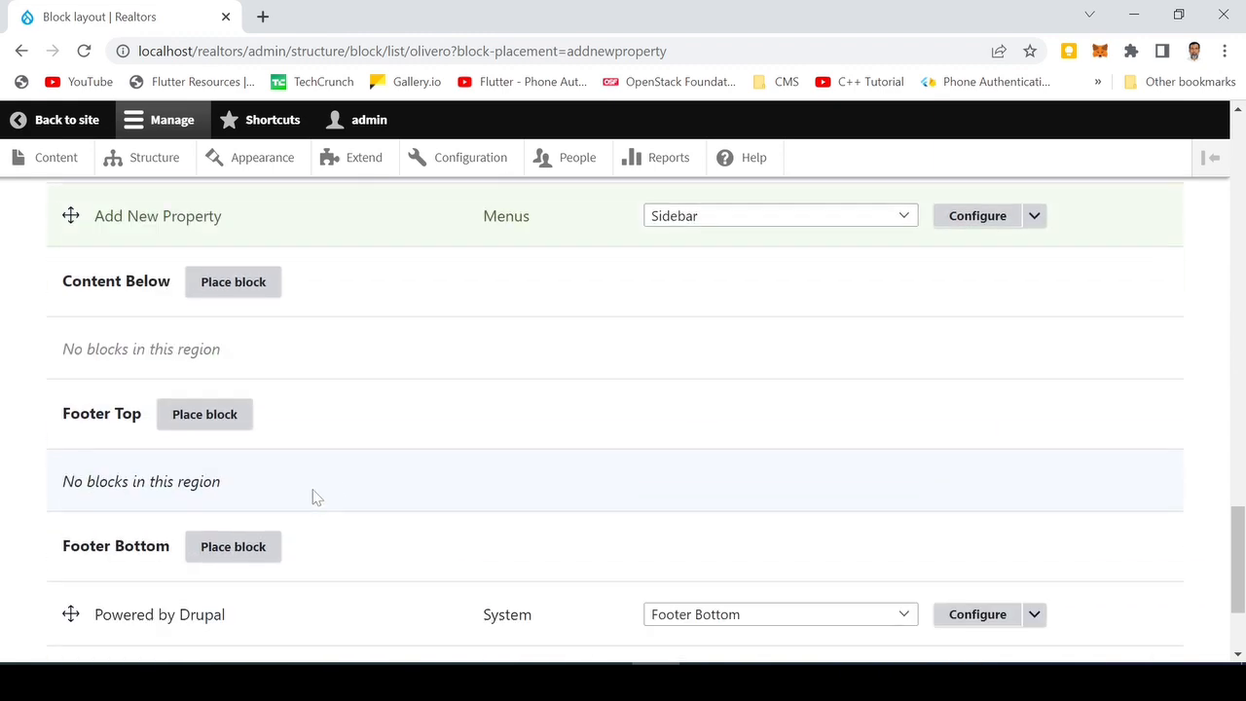
{"action": "scroll", "coordinate": [153, 506], "scroll_direction": "up", "scroll_amount": 4}
{"action": "scroll", "coordinate": [152, 507], "scroll_direction": "down", "scroll_amount": 4}
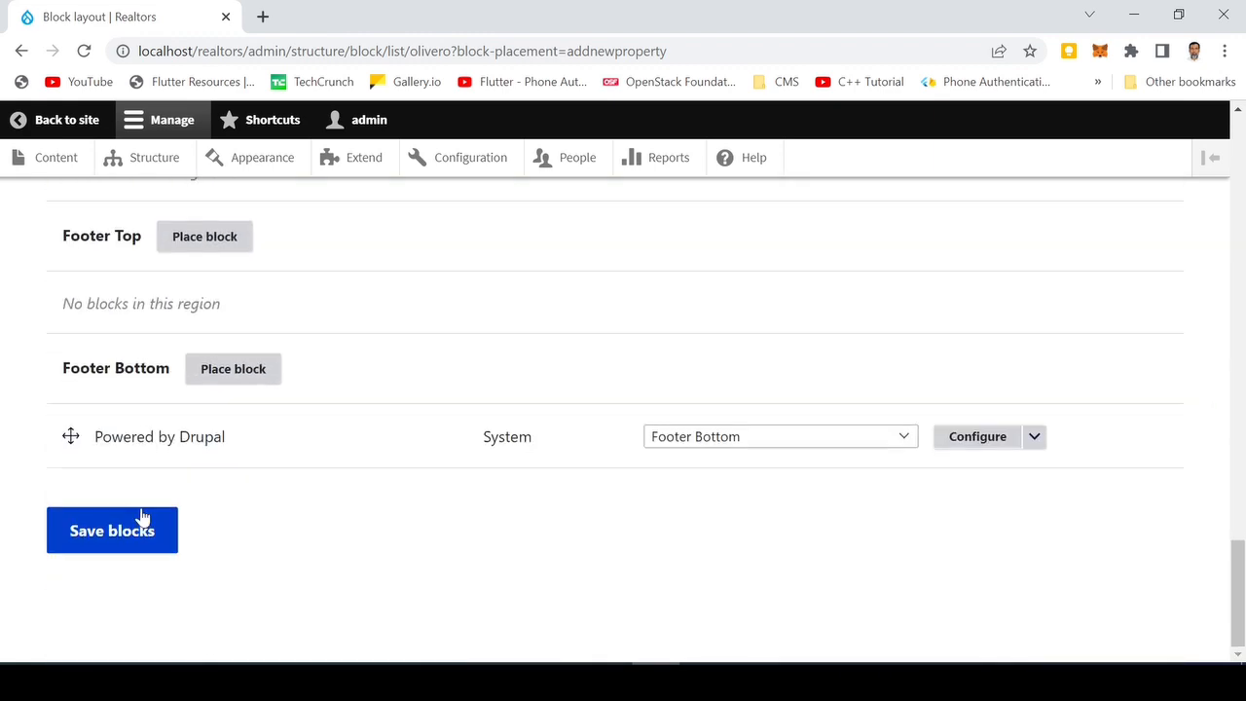
{"action": "left_click", "coordinate": [127, 543]}
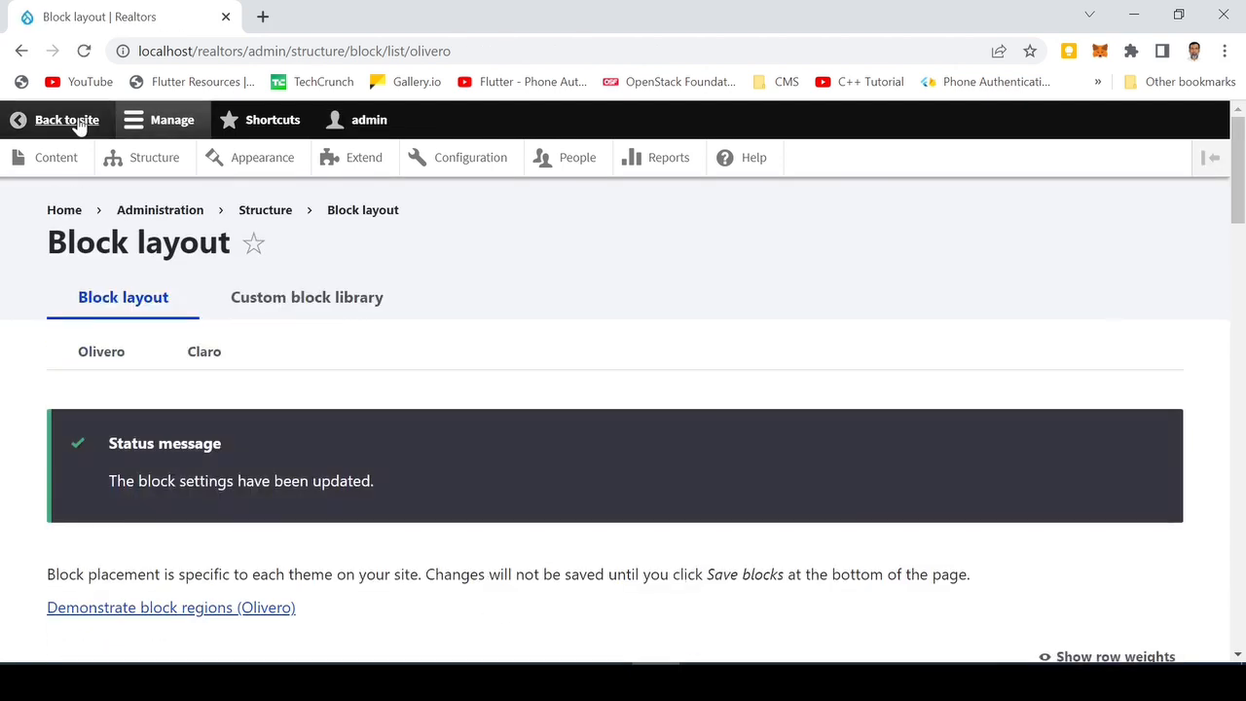
Step: Go back to the site, follow the Add New sidebar link and look through the fields of the Create Property form
{"action": "left_click", "coordinate": [76, 123]}
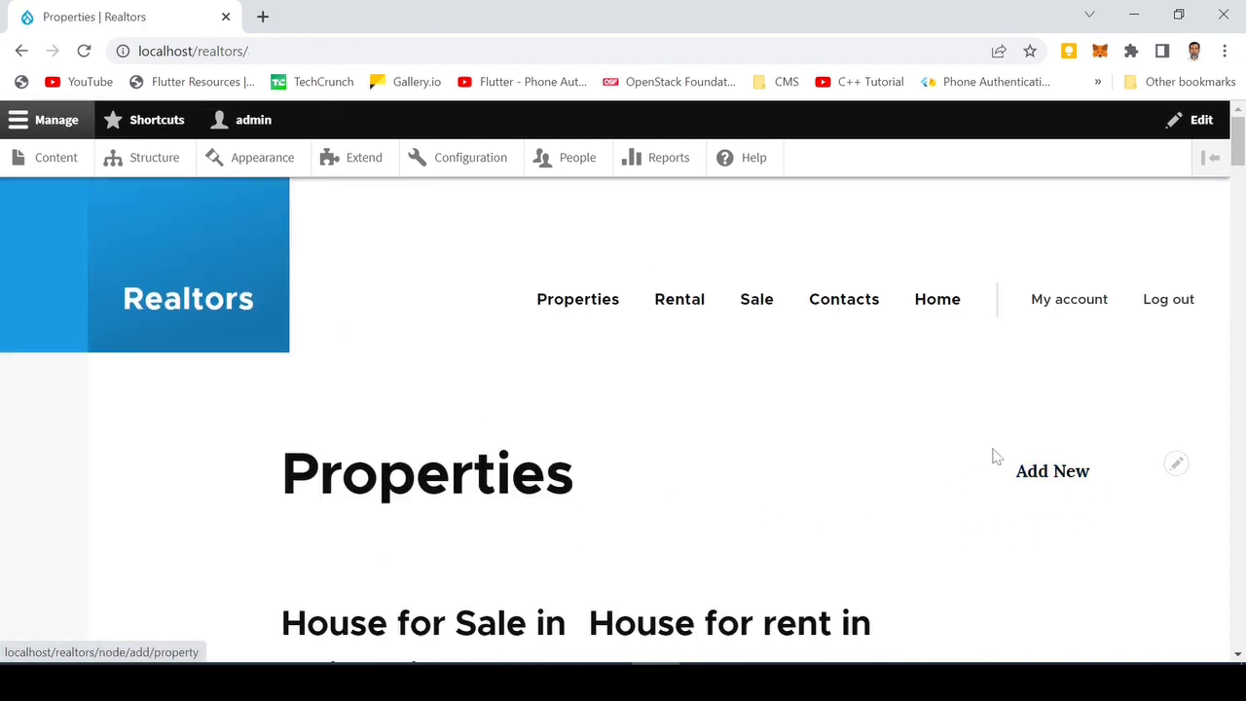
{"action": "left_click", "coordinate": [1054, 479]}
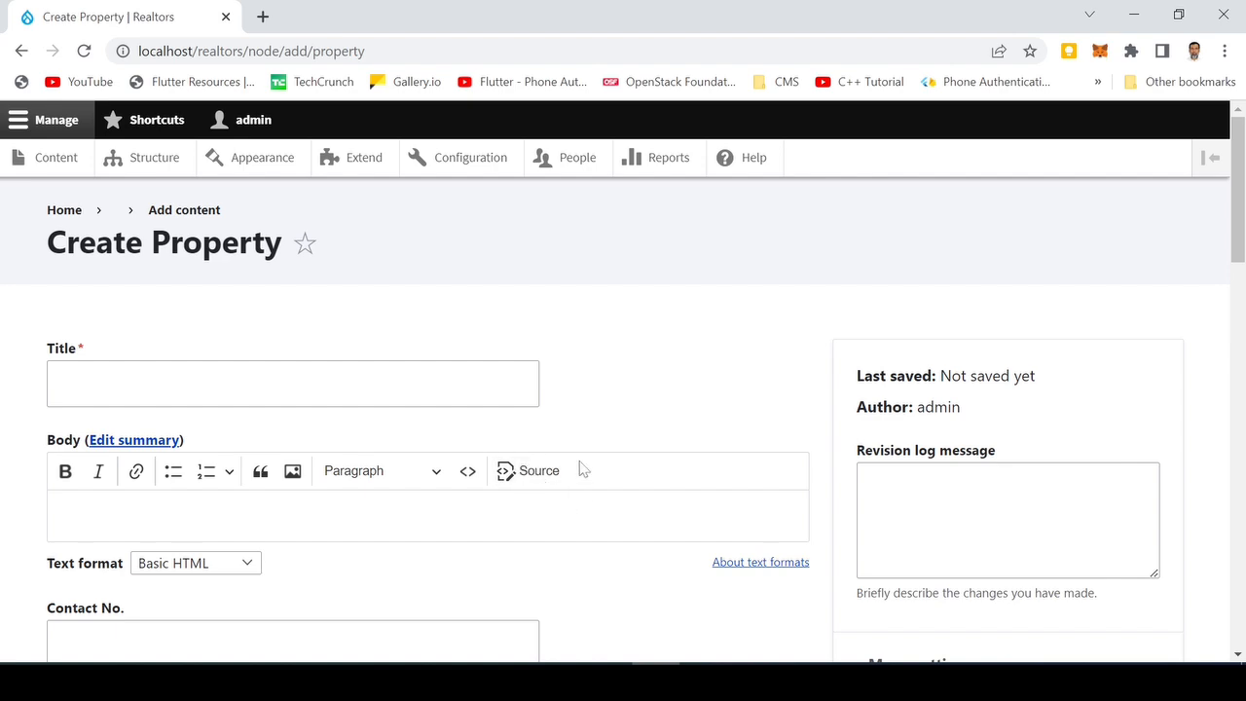
{"action": "scroll", "coordinate": [626, 484], "scroll_direction": "down", "scroll_amount": 1}
{"action": "scroll", "coordinate": [584, 477], "scroll_direction": "up", "scroll_amount": 1}
{"action": "scroll", "coordinate": [486, 468], "scroll_direction": "down", "scroll_amount": 3}
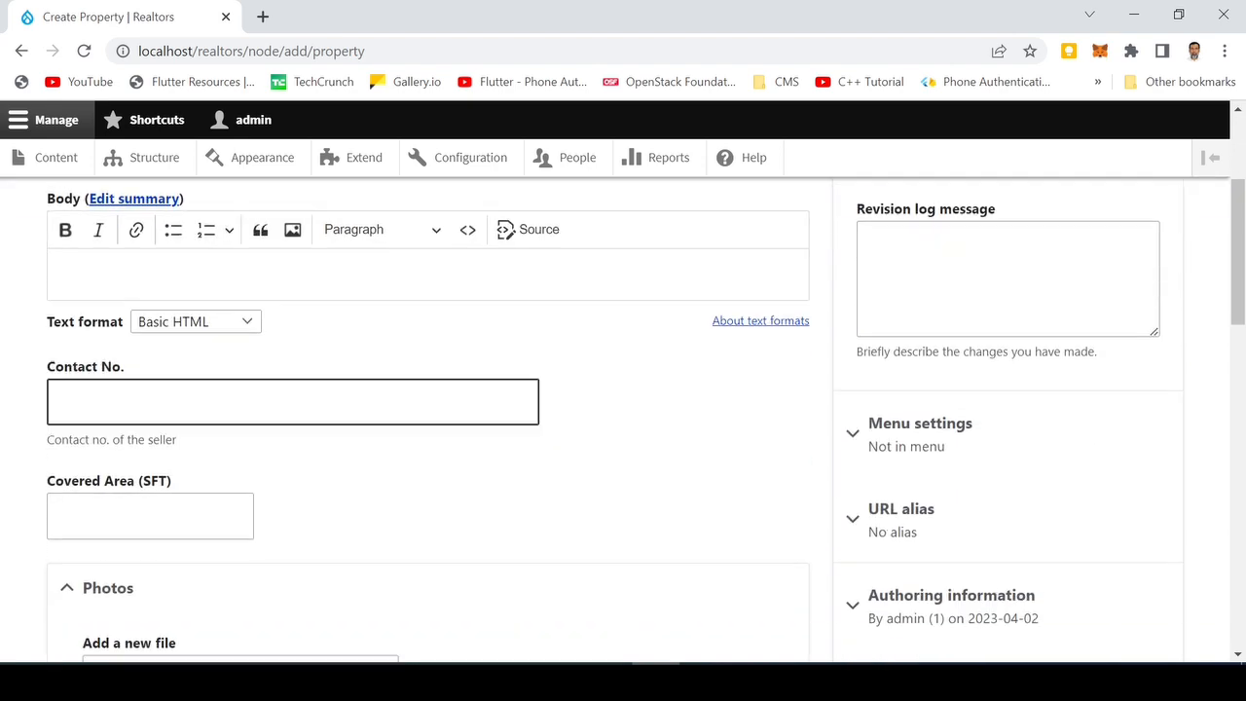
{"action": "scroll", "coordinate": [462, 461], "scroll_direction": "down", "scroll_amount": 4}
{"action": "scroll", "coordinate": [463, 462], "scroll_direction": "up", "scroll_amount": 7}
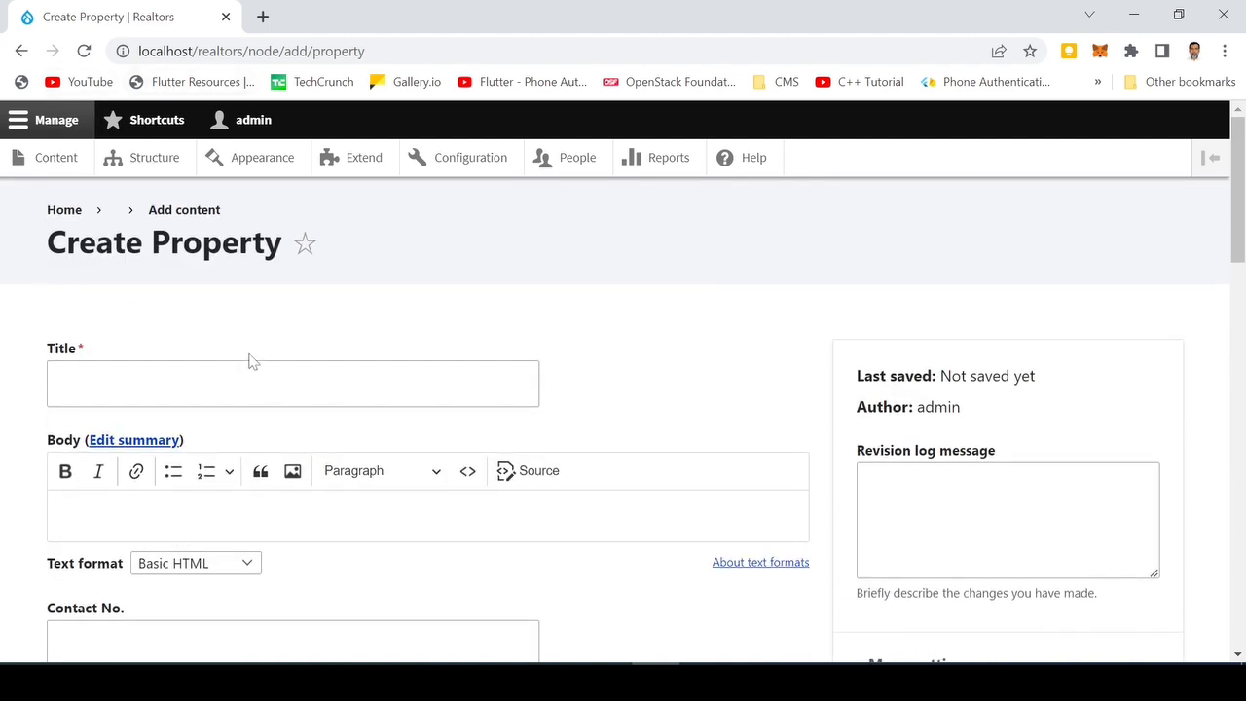
Step: Return to the site's home page and open the configuration of the Add New sidebar block
{"action": "left_click", "coordinate": [49, 122]}
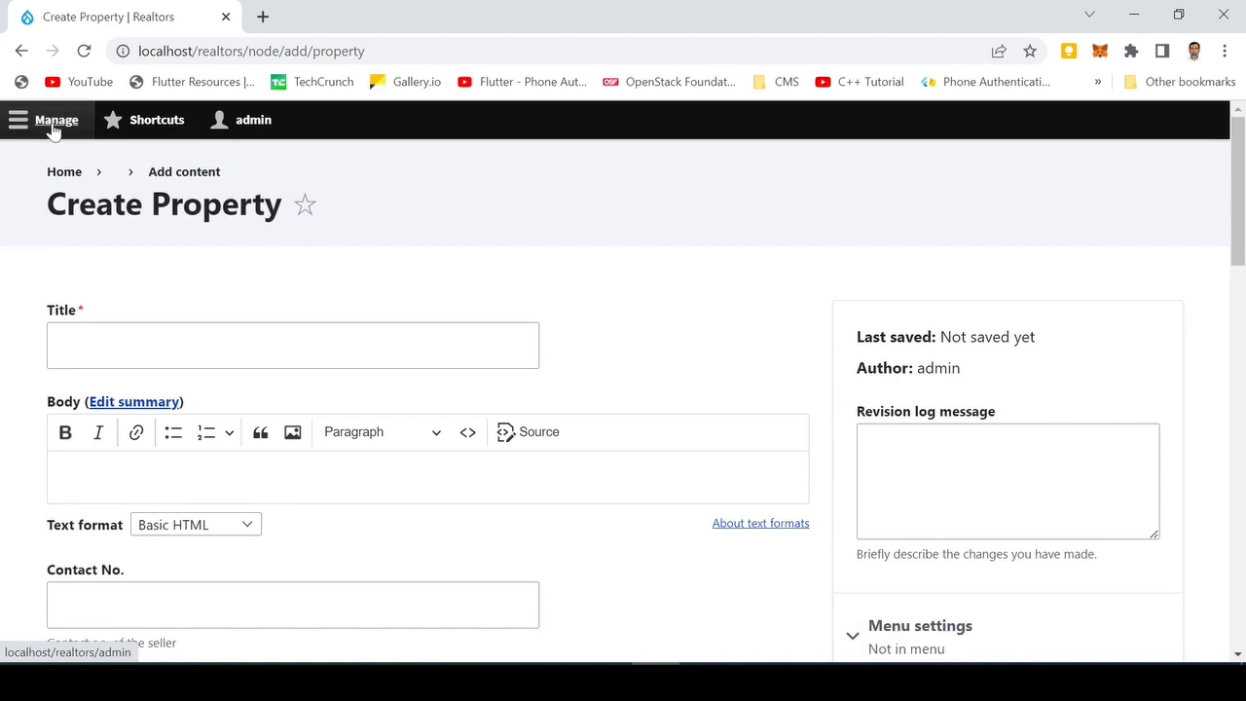
{"action": "left_click", "coordinate": [64, 172]}
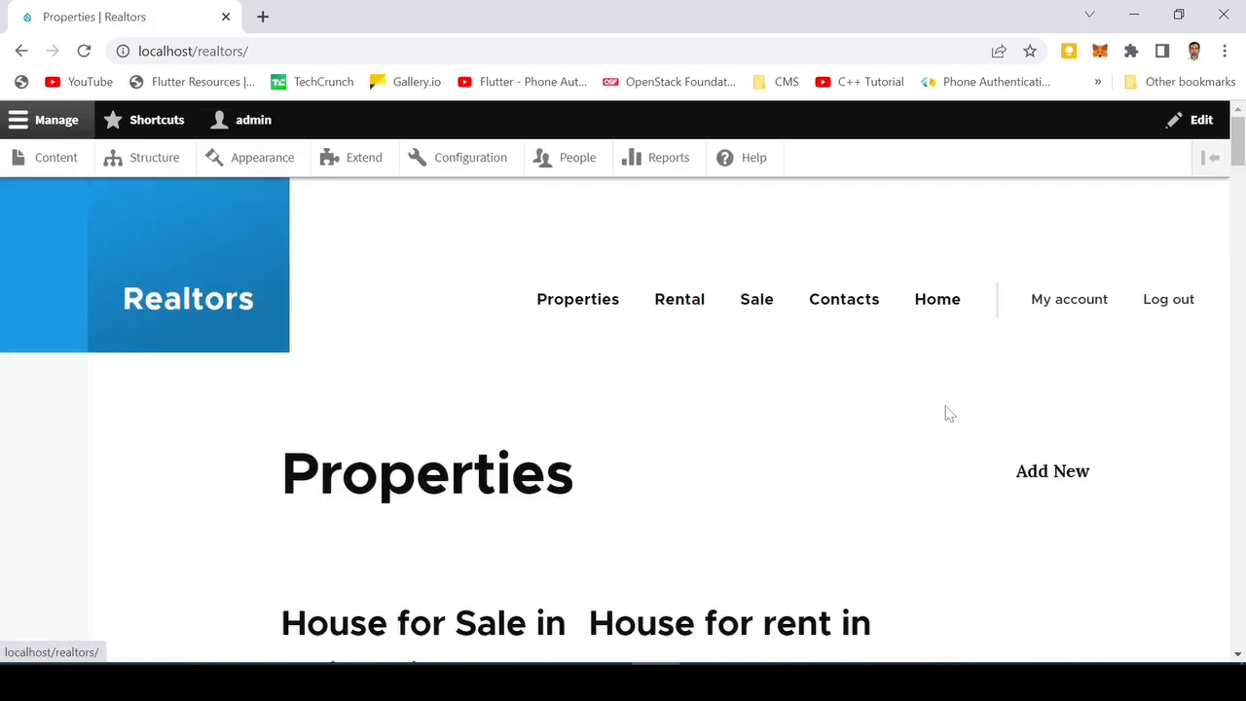
{"action": "left_click", "coordinate": [1055, 477]}
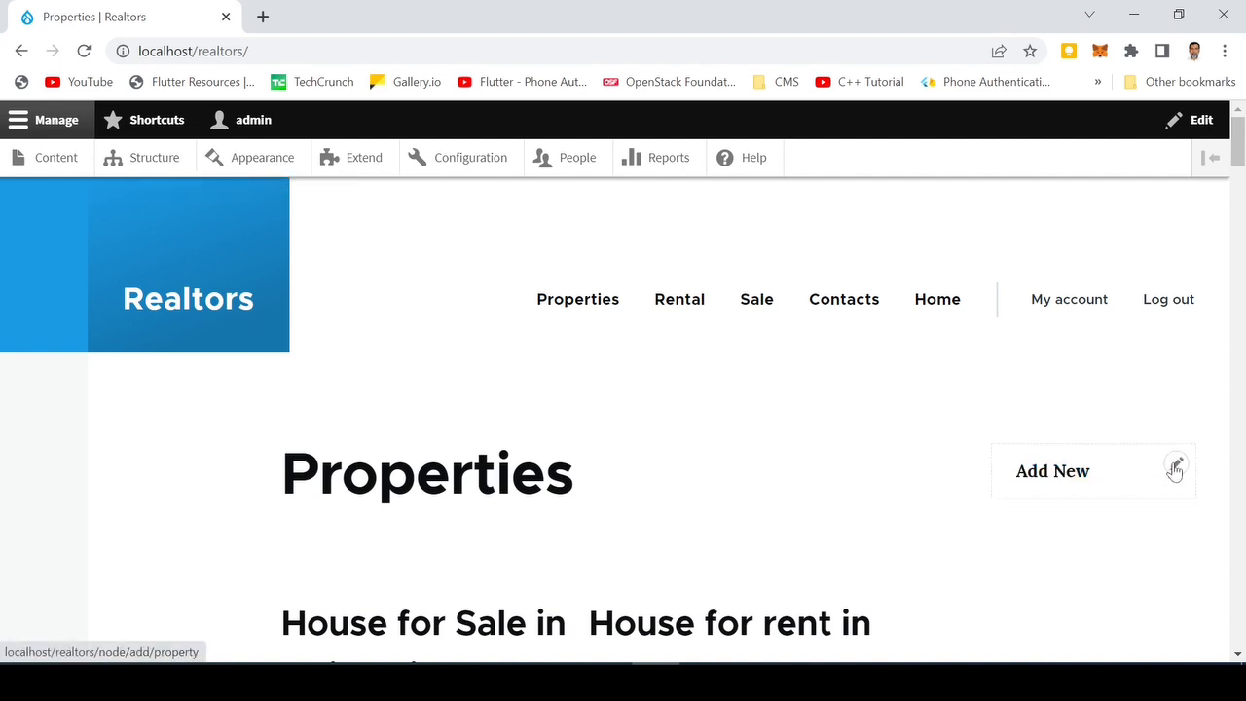
{"action": "left_click", "coordinate": [1175, 467]}
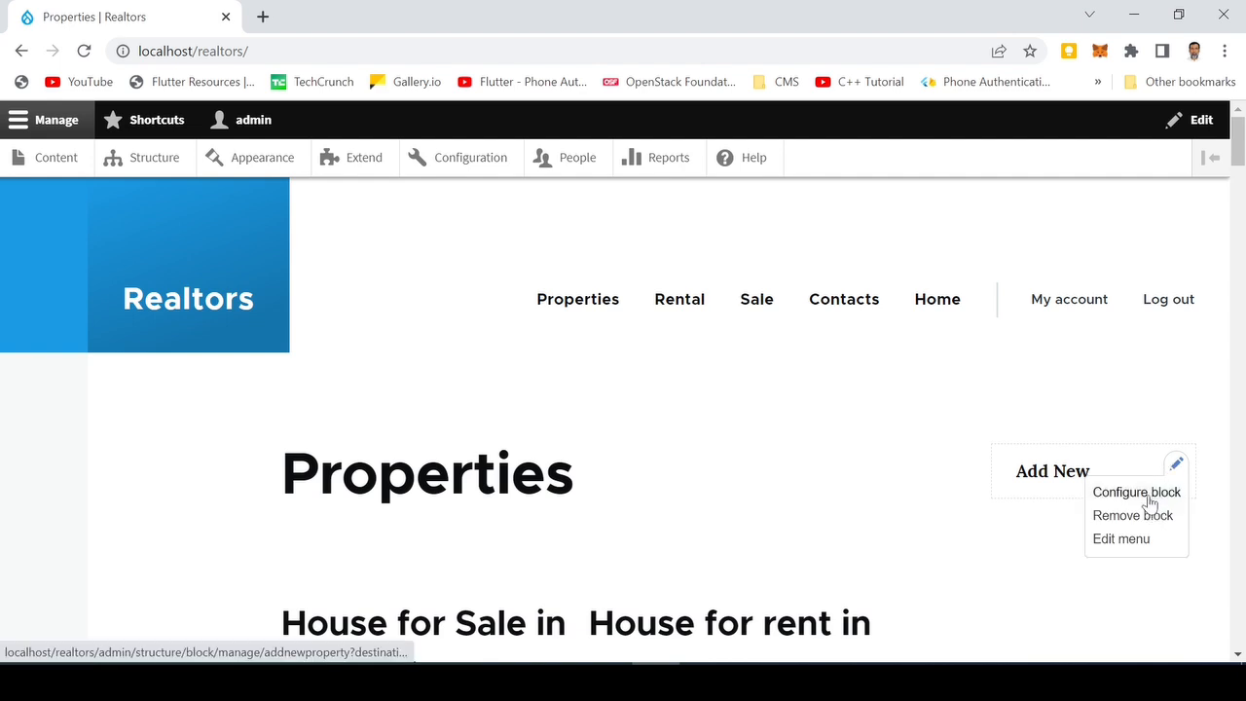
{"action": "left_click", "coordinate": [1146, 494]}
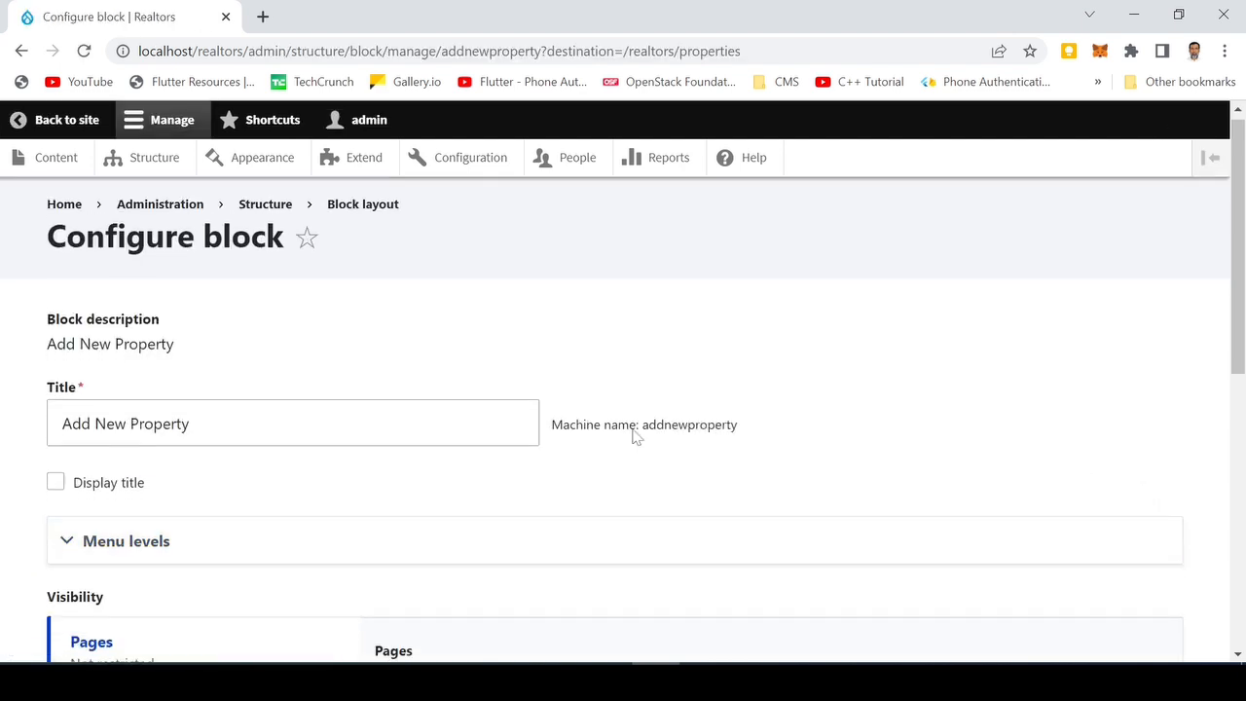
Step: Restrict the Add New Property block's visibility by role to Authenticated user
{"action": "scroll", "coordinate": [634, 437], "scroll_direction": "down", "scroll_amount": 3}
{"action": "left_click", "coordinate": [129, 432]}
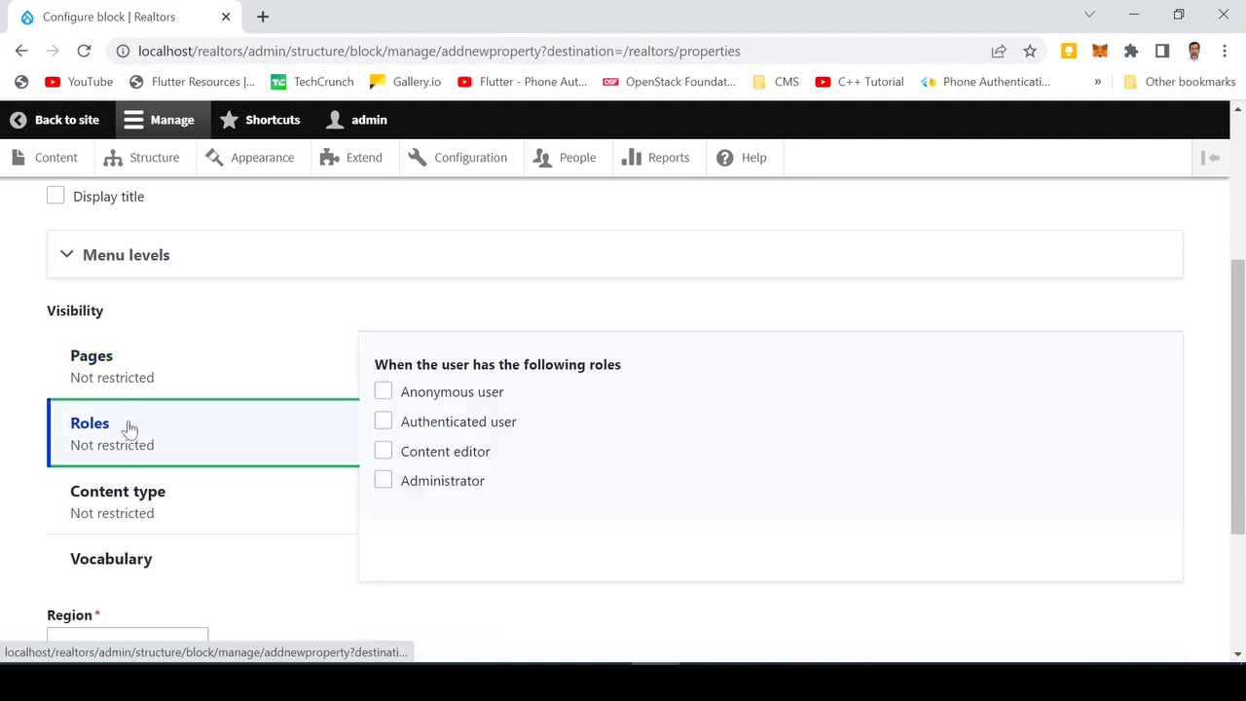
{"action": "left_click", "coordinate": [384, 422]}
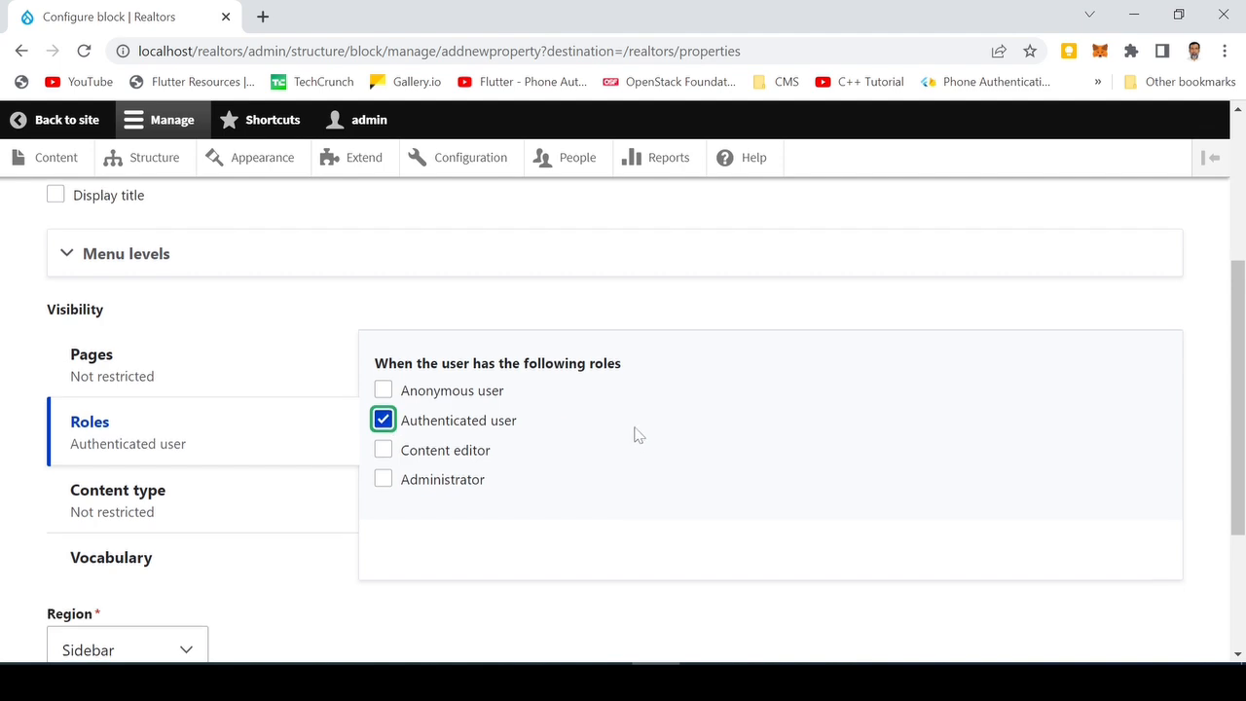
{"action": "scroll", "coordinate": [635, 435], "scroll_direction": "down", "scroll_amount": 2}
{"action": "scroll", "coordinate": [634, 437], "scroll_direction": "up", "scroll_amount": 1}
{"action": "scroll", "coordinate": [633, 441], "scroll_direction": "down", "scroll_amount": 2}
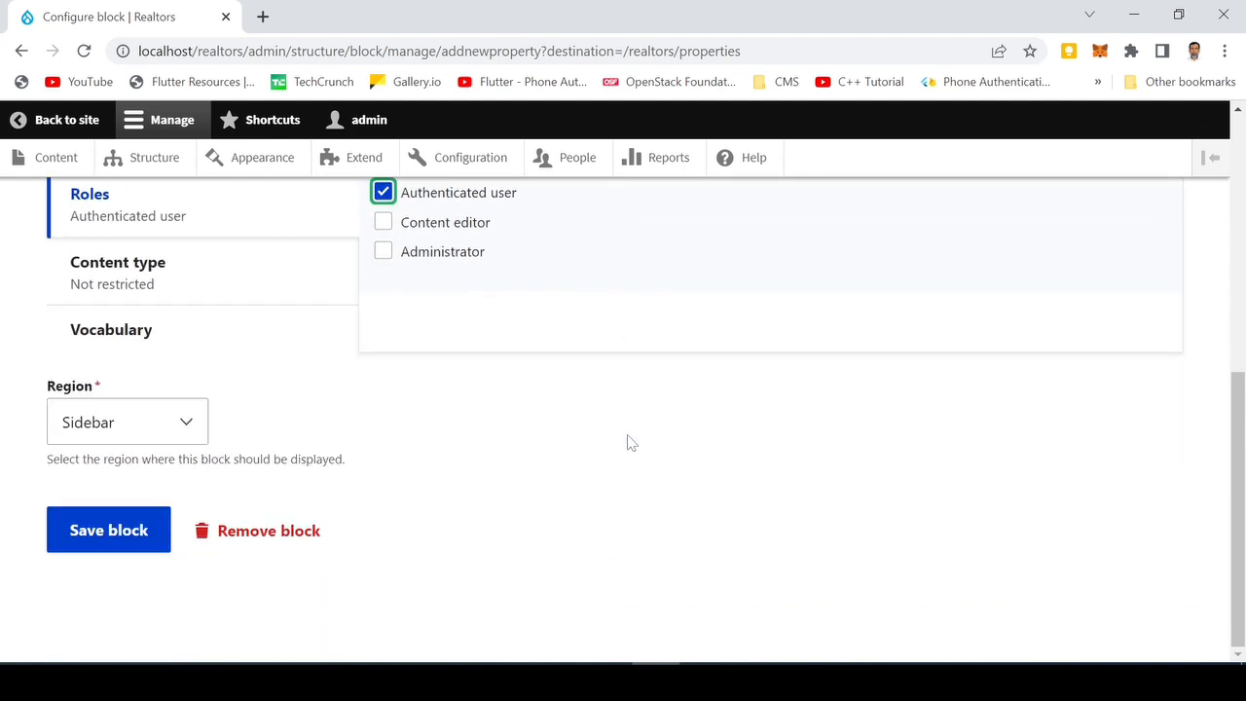
Step: Add the Content editor and Administrator roles to the block's visibility and save the block
{"action": "scroll", "coordinate": [629, 440], "scroll_direction": "up", "scroll_amount": 2}
{"action": "scroll", "coordinate": [626, 439], "scroll_direction": "down", "scroll_amount": 1}
{"action": "scroll", "coordinate": [614, 447], "scroll_direction": "up", "scroll_amount": 2}
{"action": "left_click", "coordinate": [383, 514]}
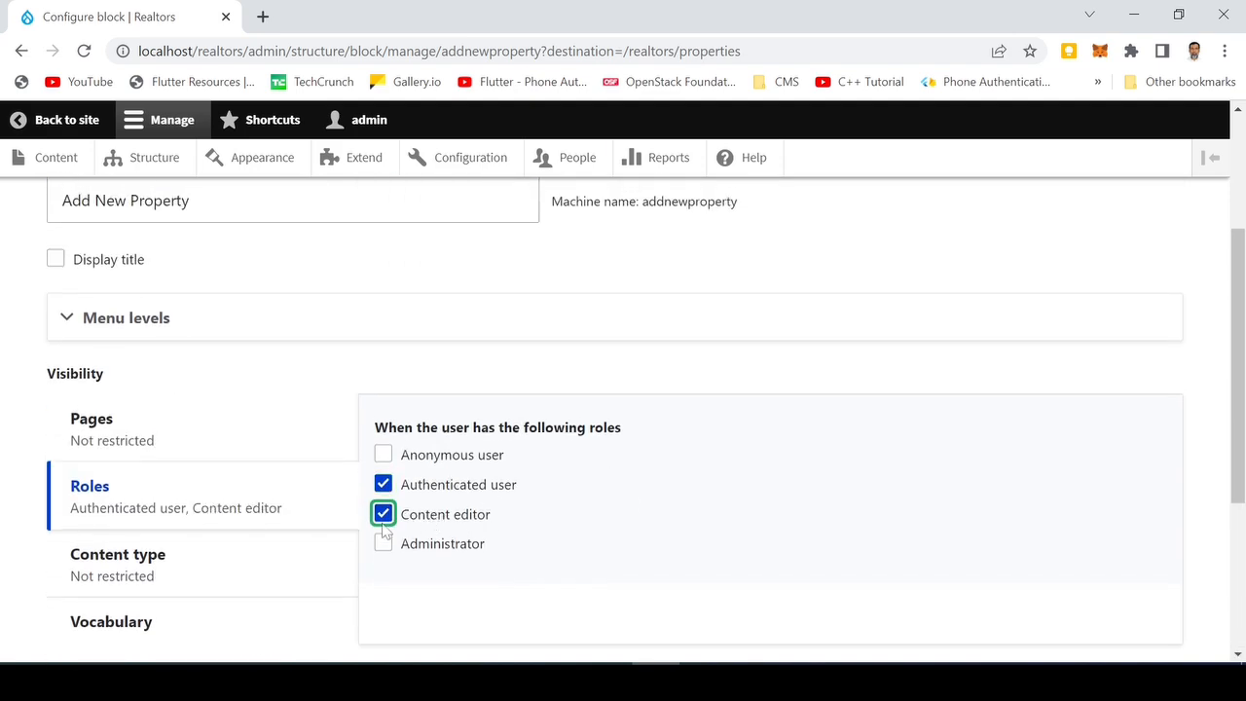
{"action": "left_click", "coordinate": [383, 543]}
{"action": "scroll", "coordinate": [194, 570], "scroll_direction": "down", "scroll_amount": 2}
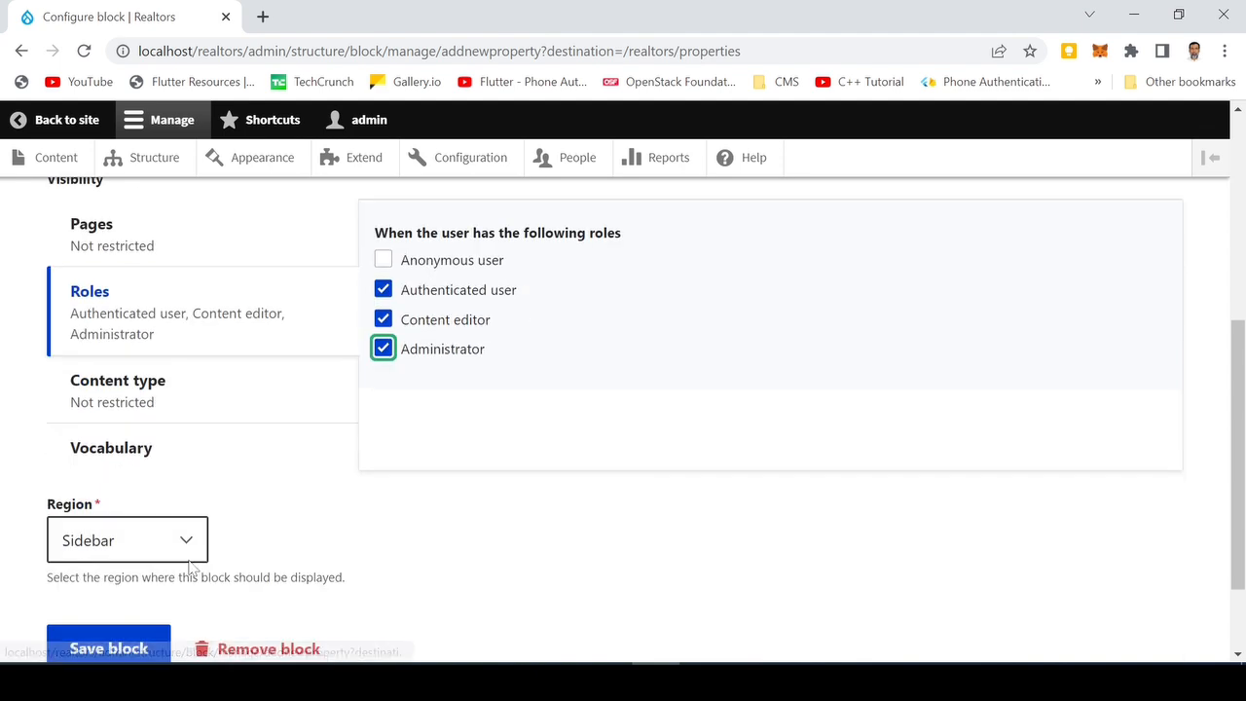
{"action": "left_click", "coordinate": [112, 649]}
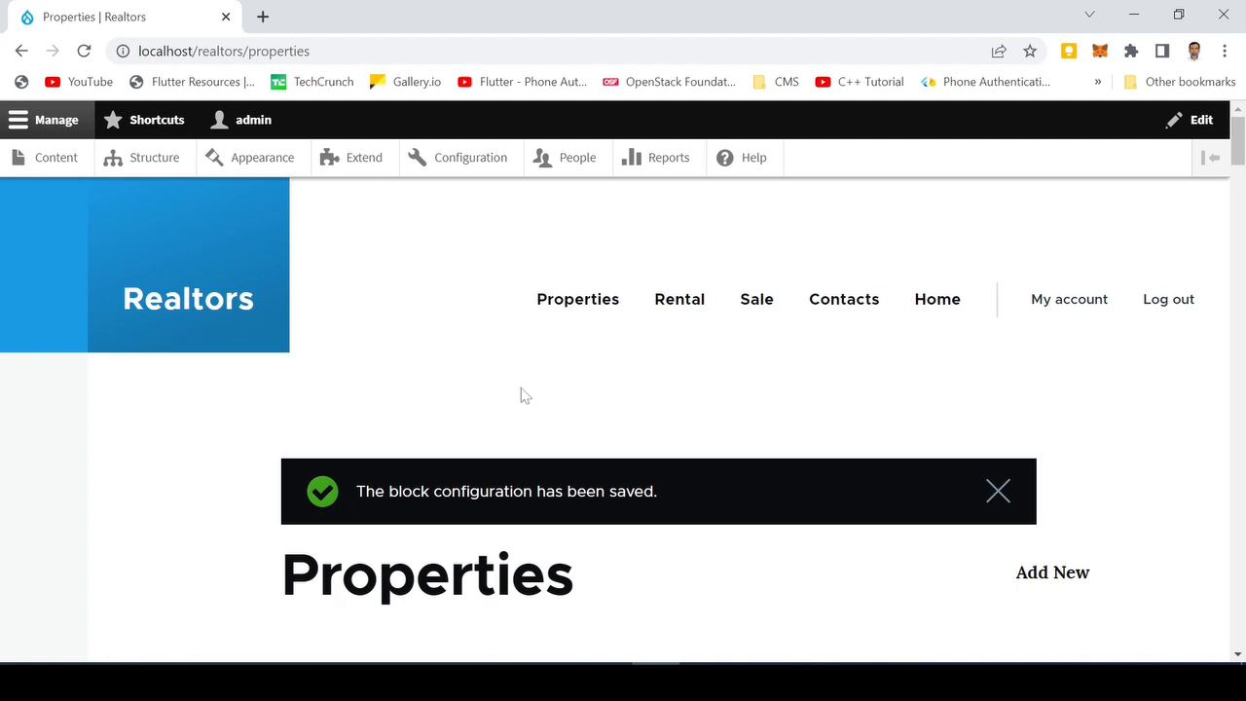
Step: Open the Realtors home page and look over the property listings and the Add New sidebar link
{"action": "left_click", "coordinate": [170, 304]}
{"action": "scroll", "coordinate": [385, 448], "scroll_direction": "down", "scroll_amount": 4}
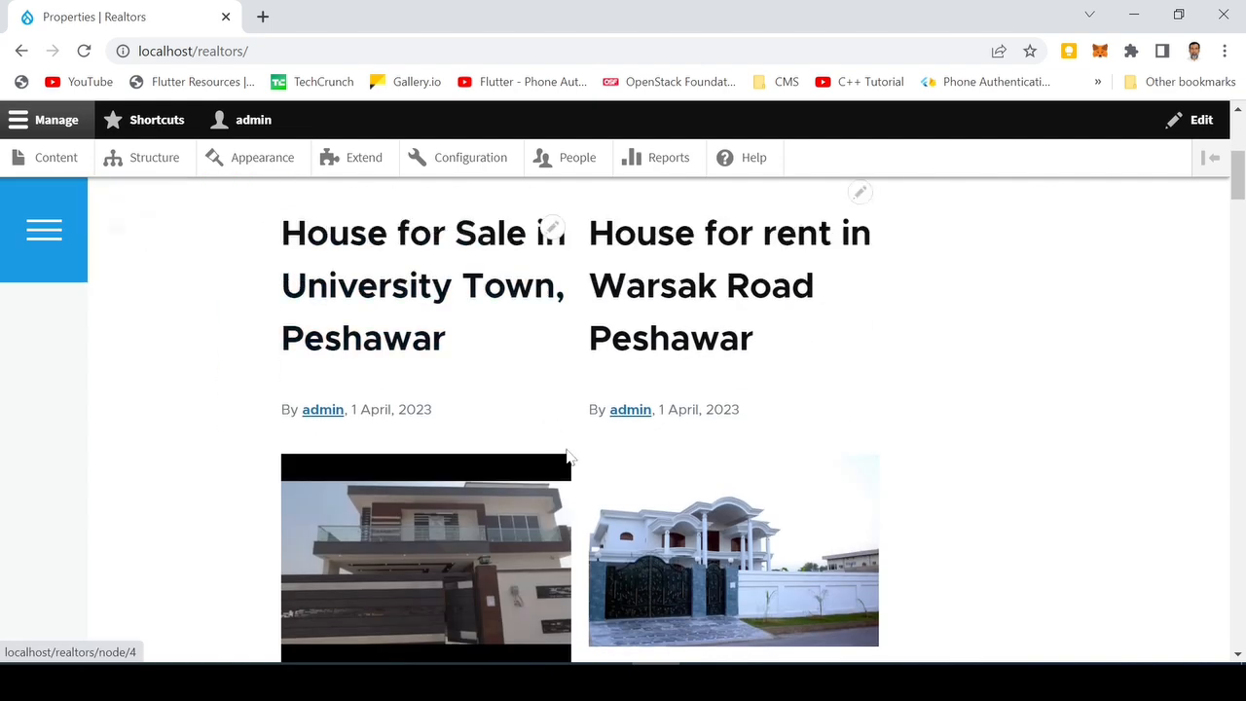
{"action": "scroll", "coordinate": [385, 448], "scroll_direction": "up", "scroll_amount": 5}
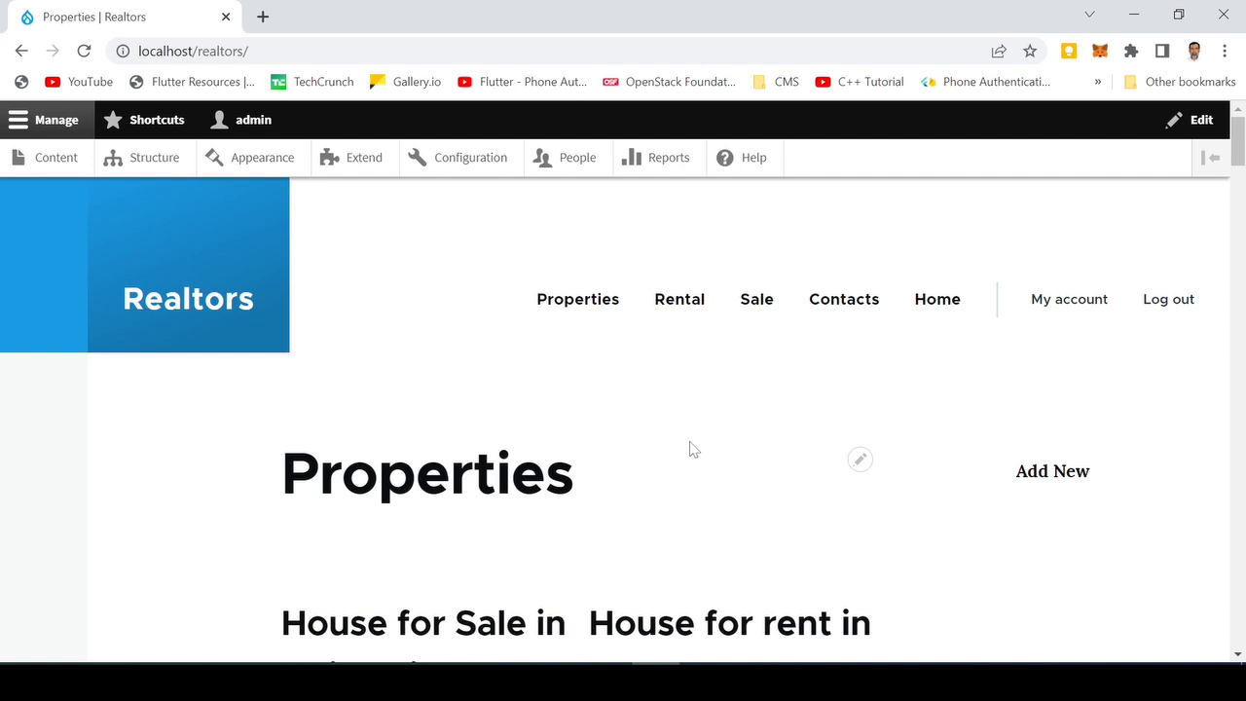
{"action": "scroll", "coordinate": [691, 445], "scroll_direction": "down", "scroll_amount": 4}
{"action": "scroll", "coordinate": [651, 399], "scroll_direction": "up", "scroll_amount": 4}
{"action": "scroll", "coordinate": [462, 448], "scroll_direction": "down", "scroll_amount": 6}
{"action": "scroll", "coordinate": [462, 457], "scroll_direction": "up", "scroll_amount": 6}
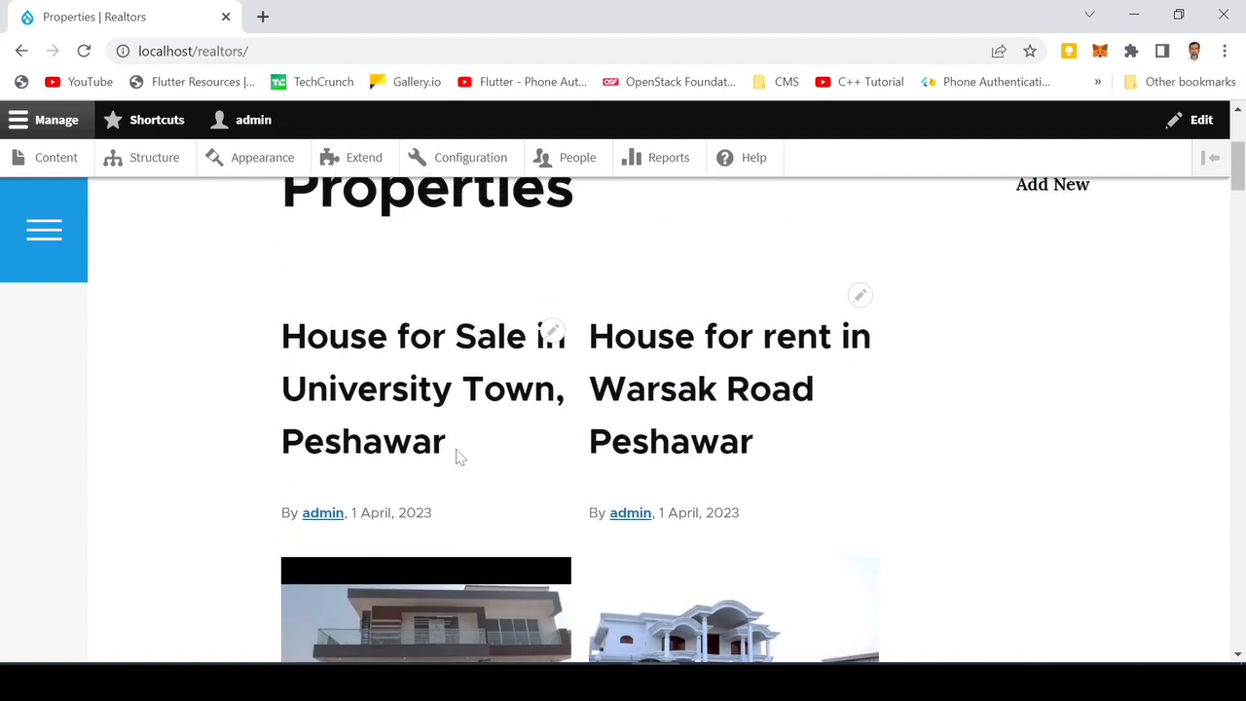
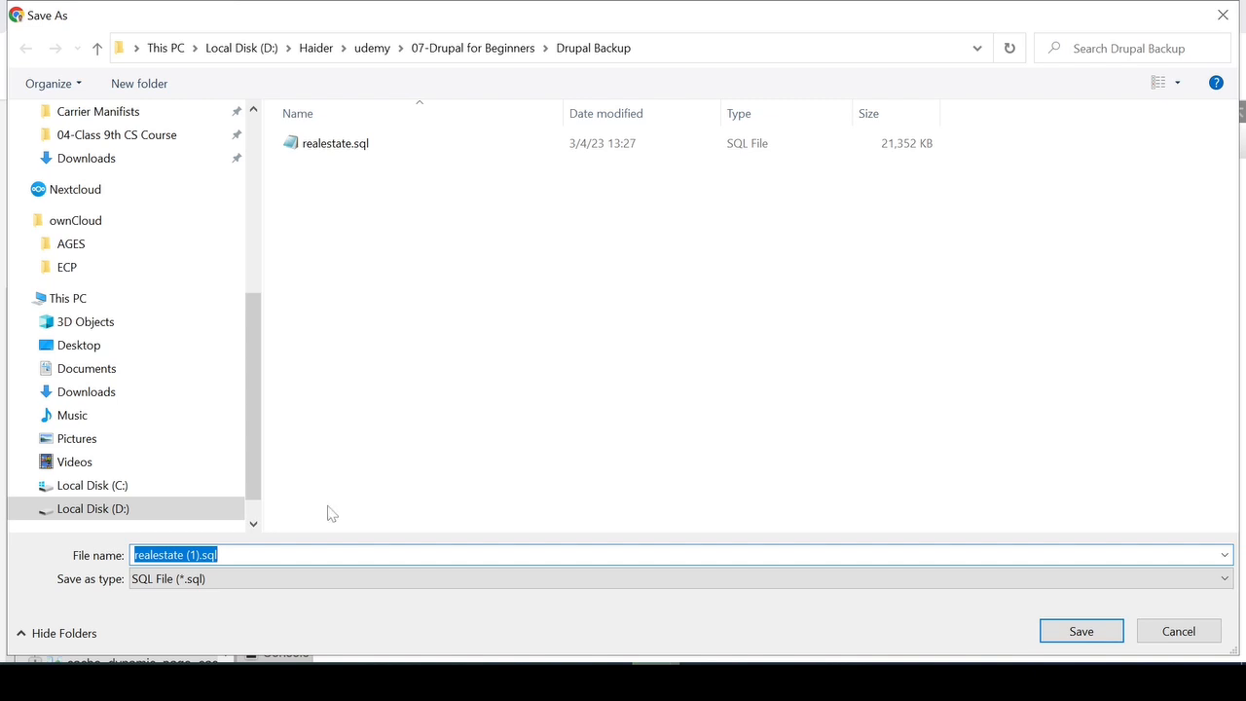
Step: Save the database export as realestate.sql in the Drupal Backup folder, replacing the existing file
{"action": "left_click", "coordinate": [332, 146]}
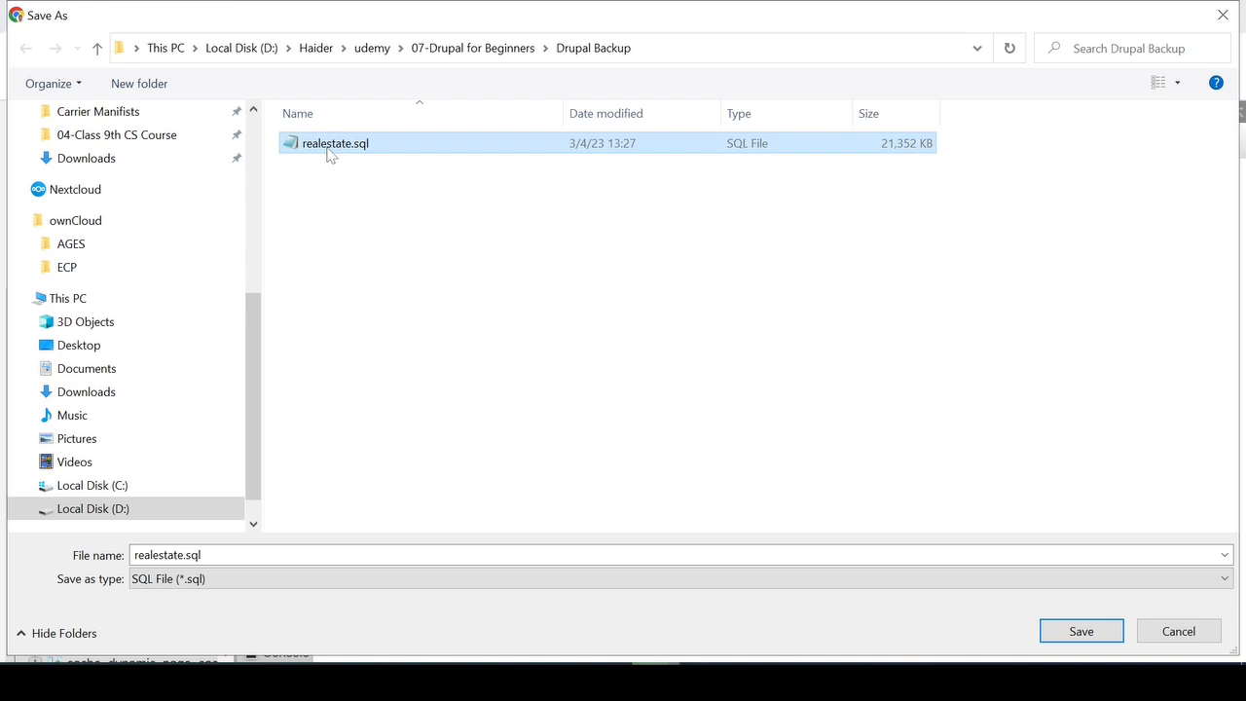
{"action": "left_click", "coordinate": [1080, 631]}
{"action": "left_click", "coordinate": [678, 352]}
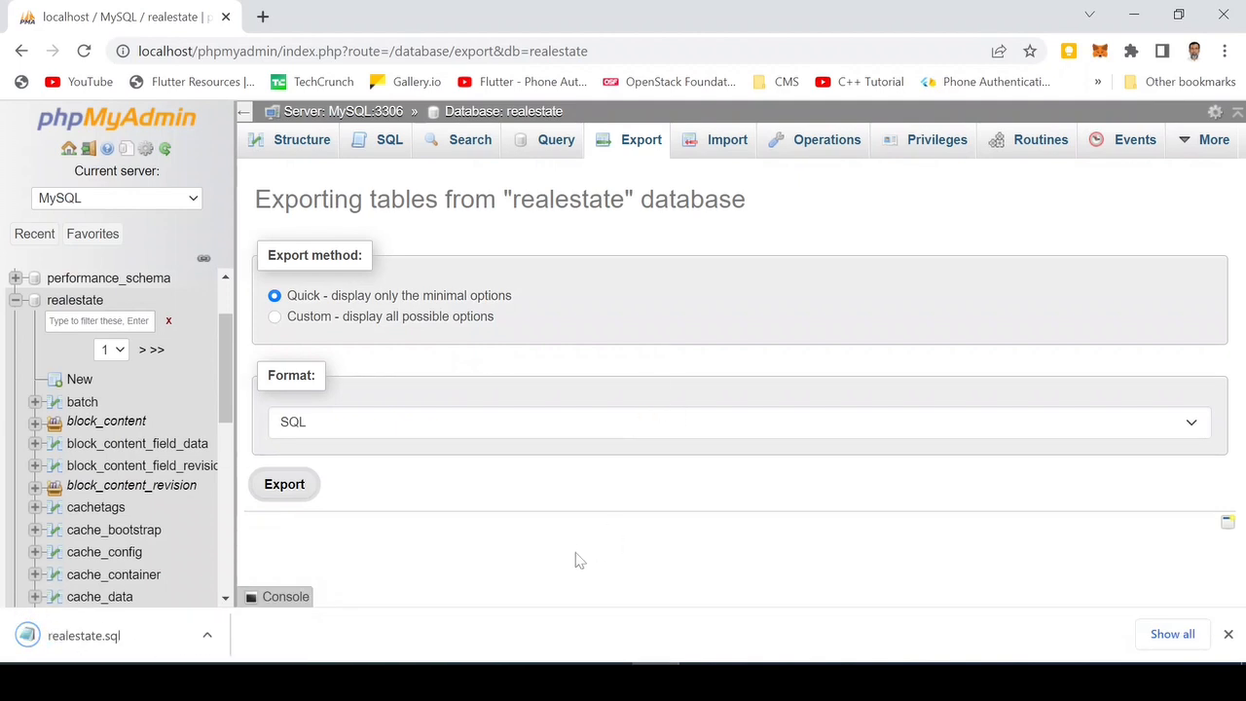
Step: Open the exported realestate.sql from its folder, examine its SQL statements in Notepad, and close both windows
{"action": "left_click", "coordinate": [208, 639]}
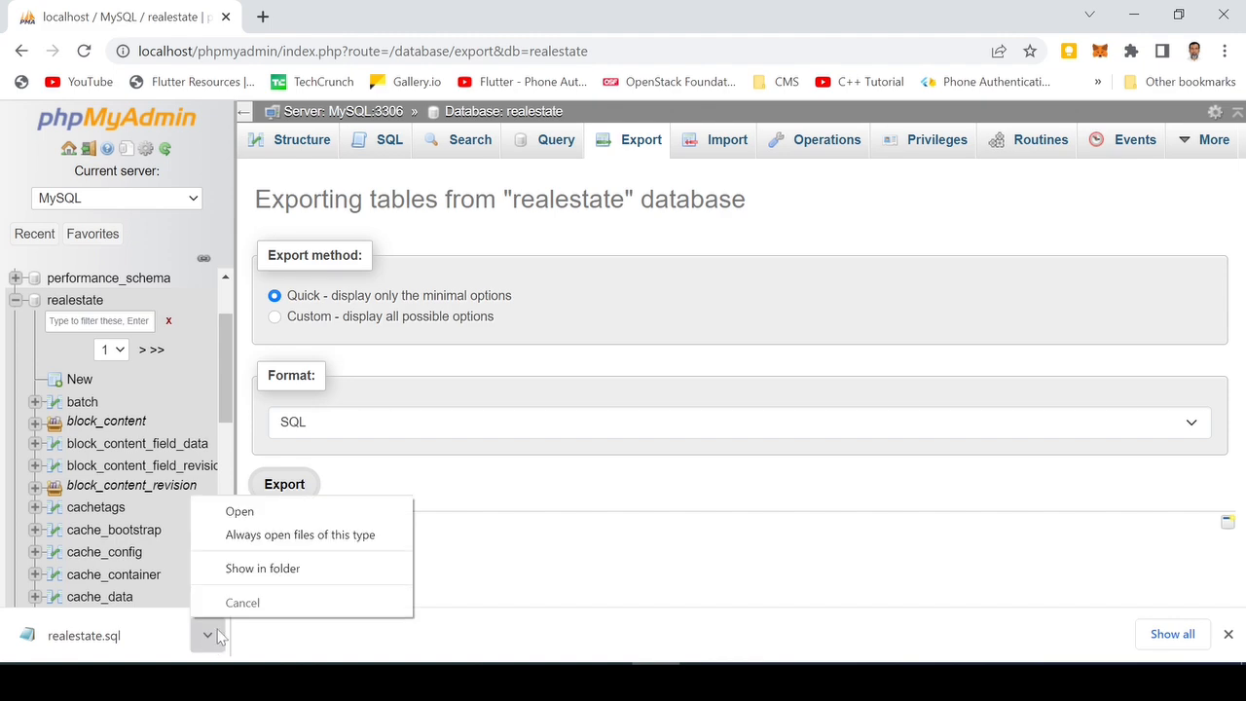
{"action": "left_click", "coordinate": [244, 572]}
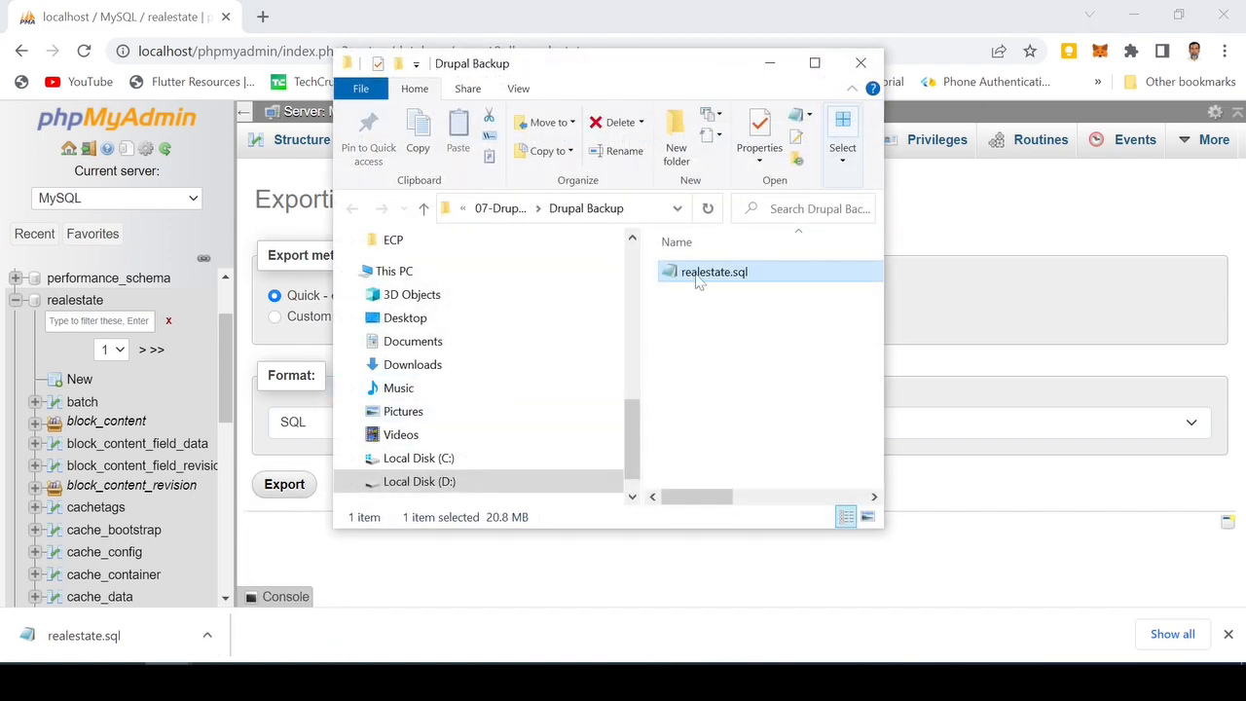
{"action": "double_click", "coordinate": [699, 278]}
{"action": "scroll", "coordinate": [390, 234], "scroll_direction": "down", "scroll_amount": 10}
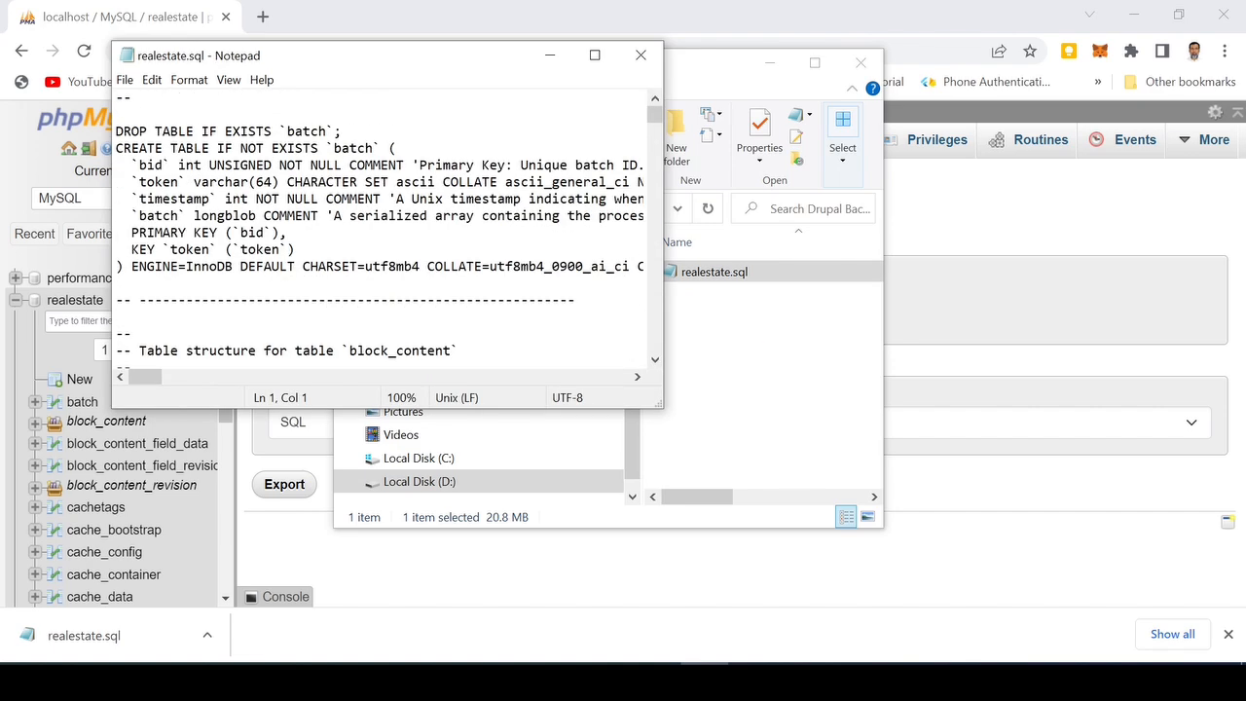
{"action": "scroll", "coordinate": [389, 234], "scroll_direction": "down", "scroll_amount": 15}
{"action": "left_click", "coordinate": [641, 55]}
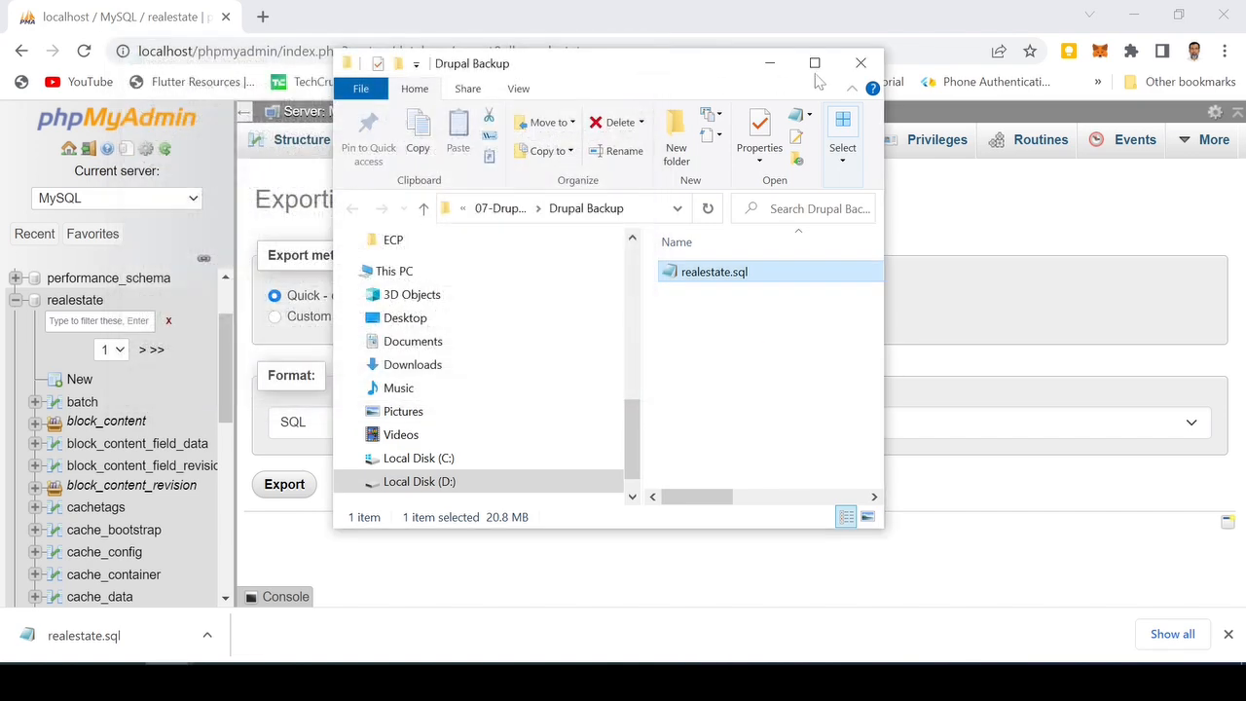
{"action": "left_click", "coordinate": [861, 63]}
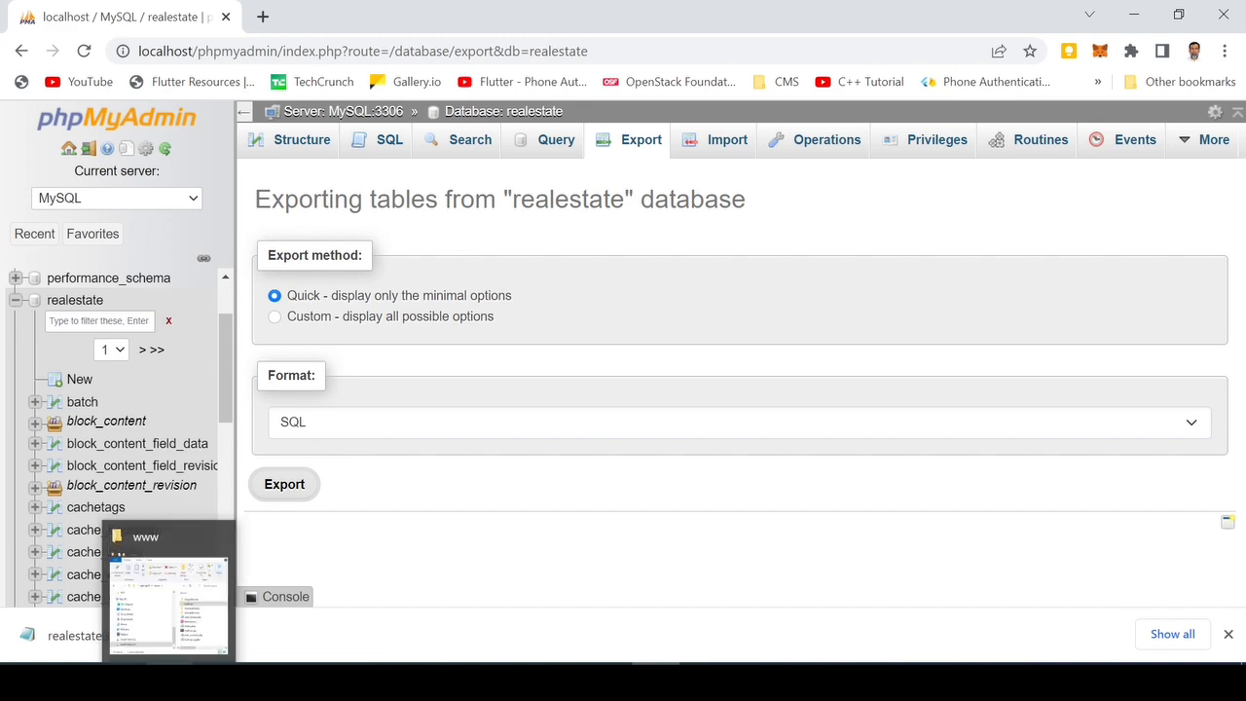
{"action": "left_click", "coordinate": [170, 681]}
{"action": "left_click", "coordinate": [791, 39]}
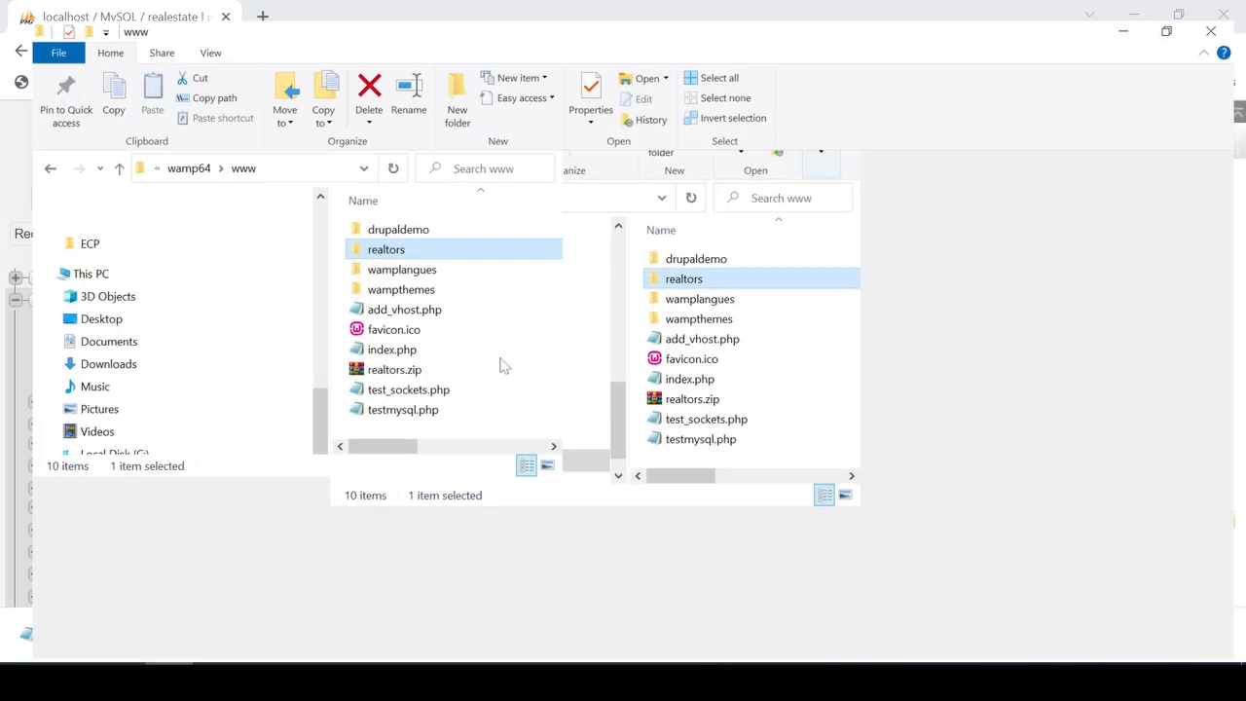
{"action": "left_click", "coordinate": [86, 582]}
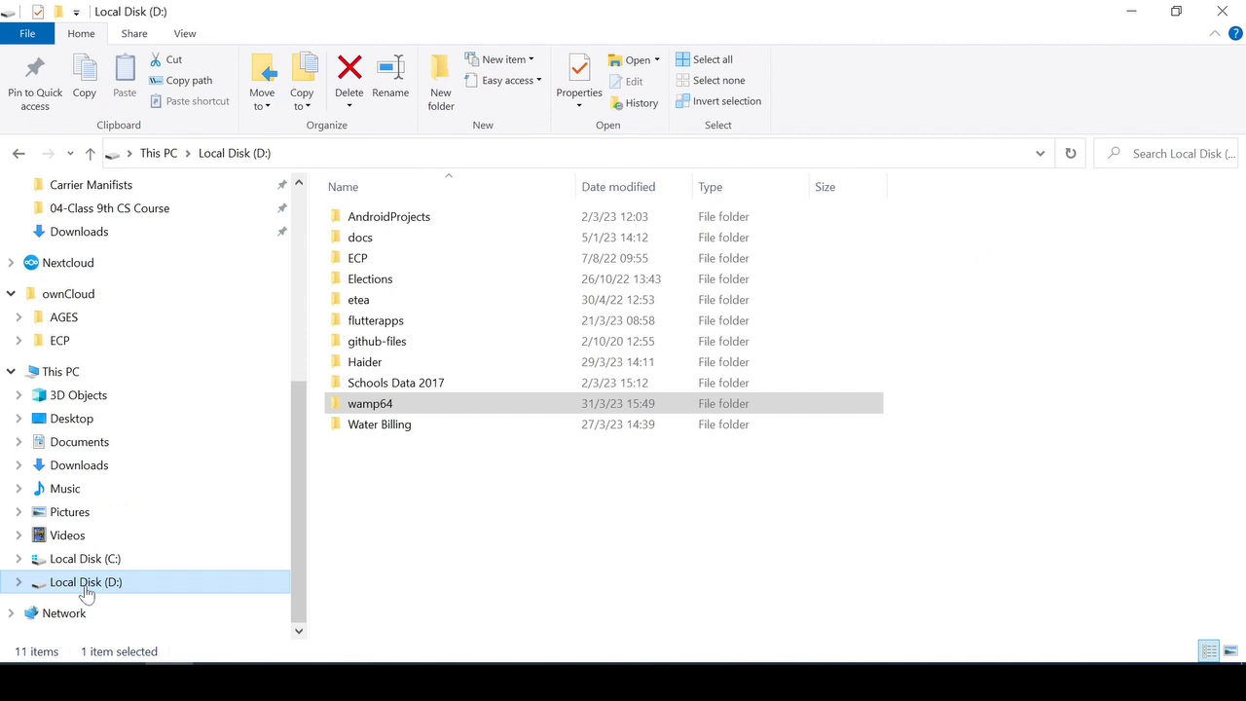
{"action": "double_click", "coordinate": [370, 403]}
{"action": "double_click", "coordinate": [362, 383]}
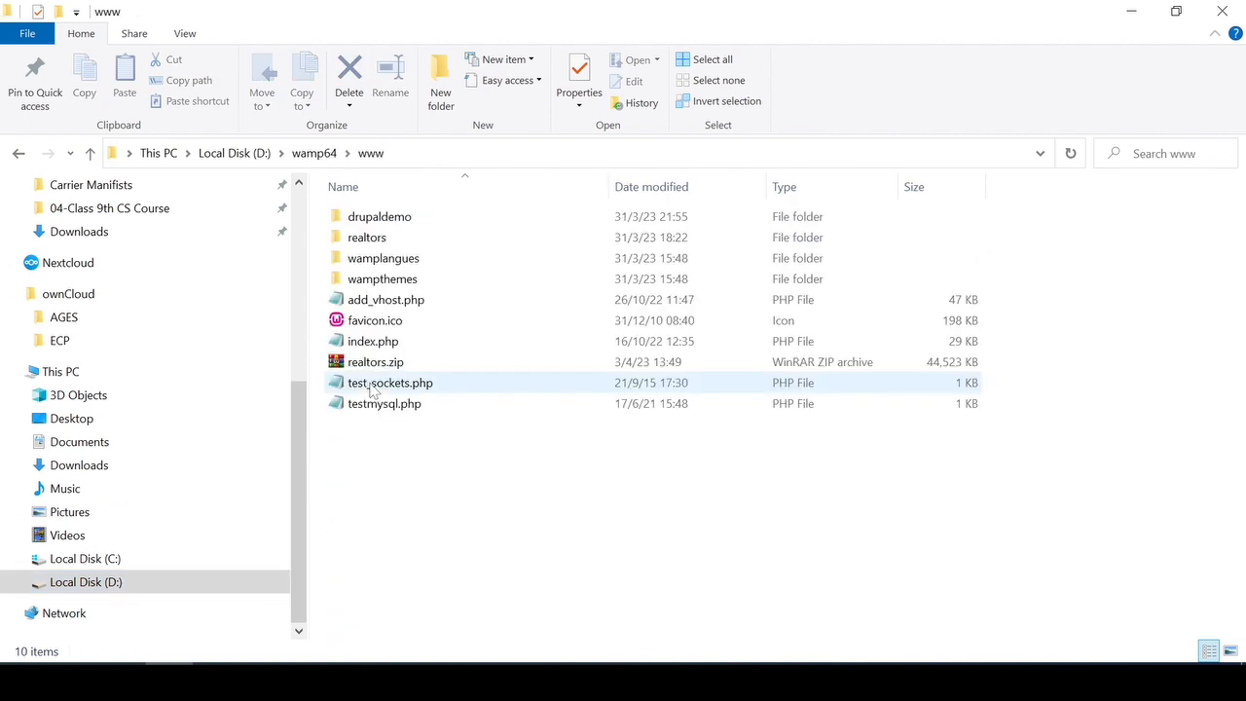
{"action": "left_click", "coordinate": [381, 366]}
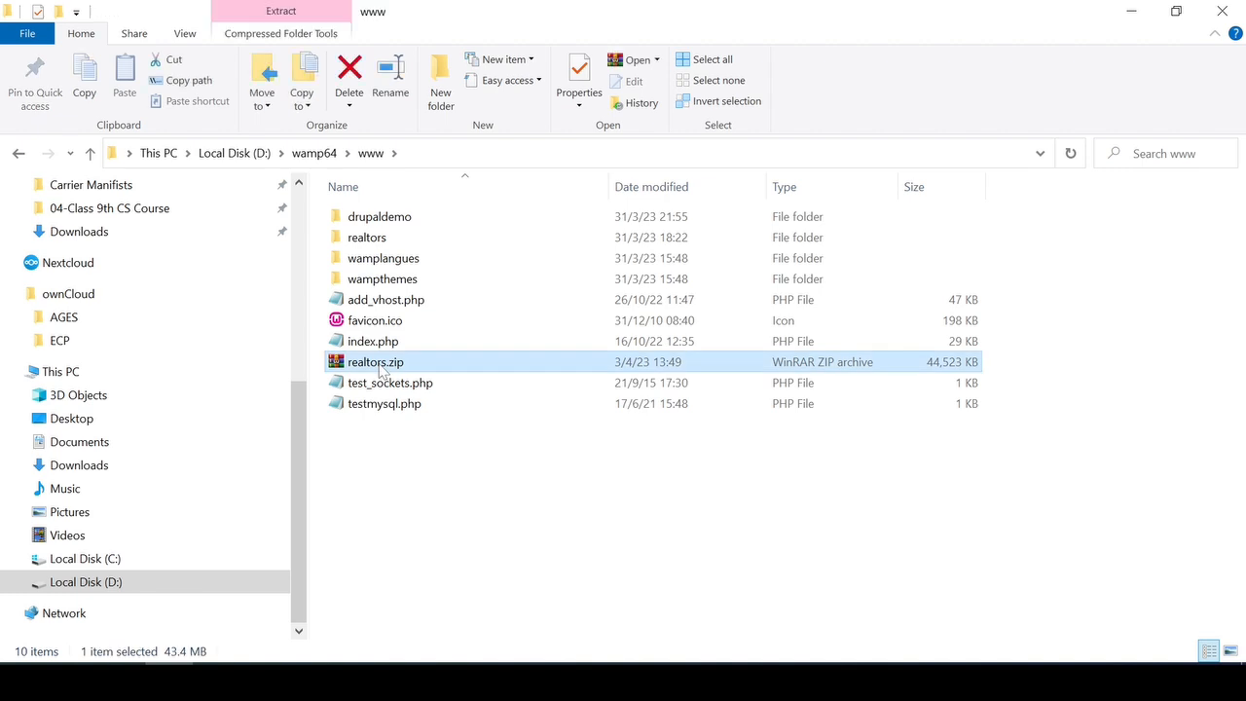
{"action": "key", "text": "Delete"}
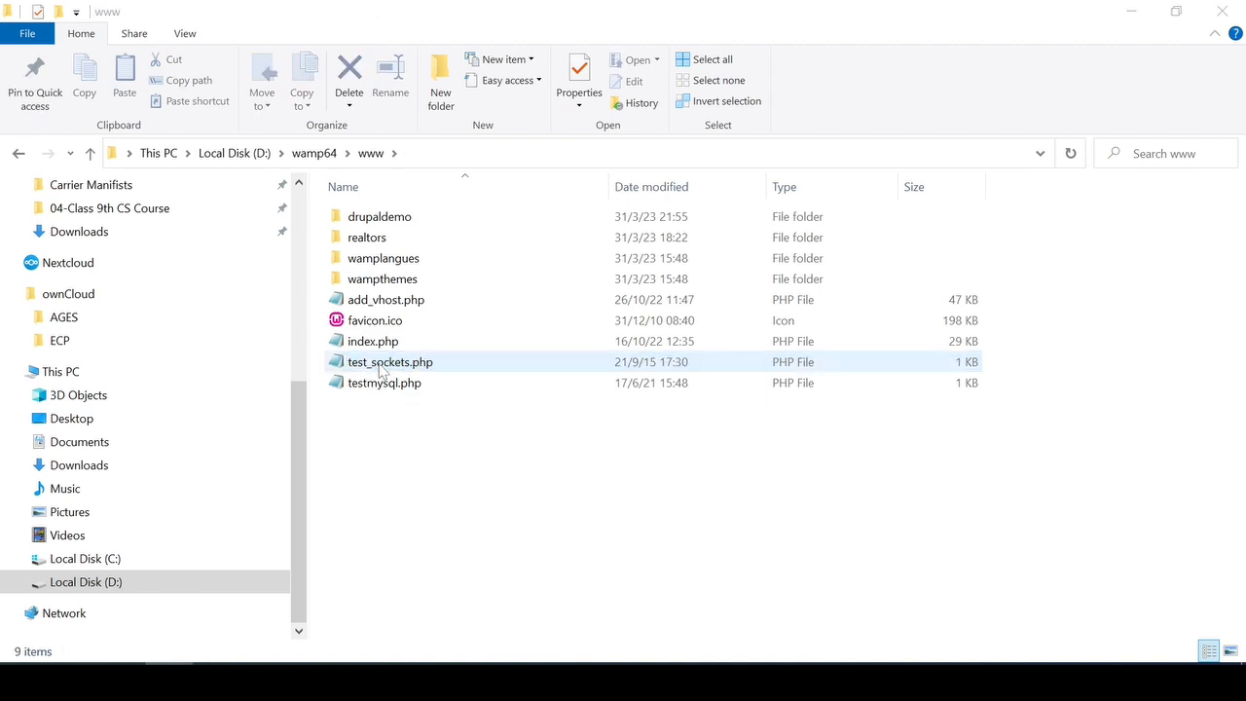
Step: Compress the realtors folder into a ZIP archive named realtors.zip and select the archive
{"action": "left_click", "coordinate": [377, 247]}
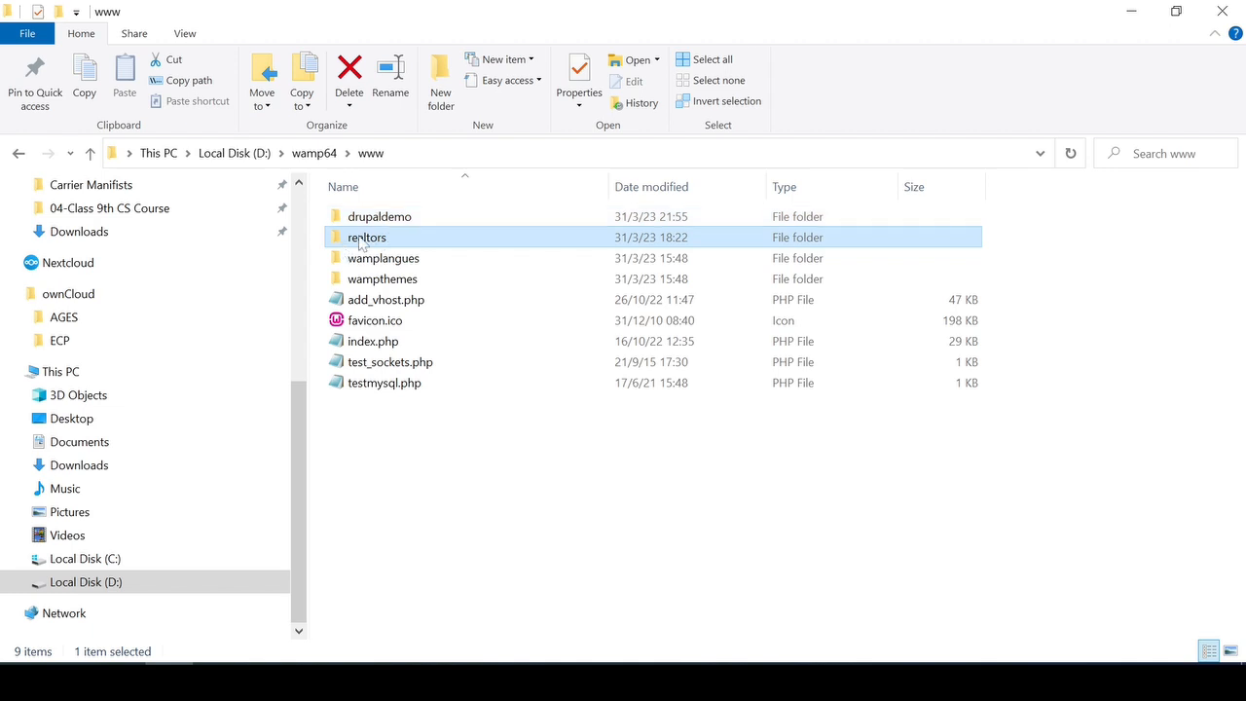
{"action": "right_click", "coordinate": [360, 243]}
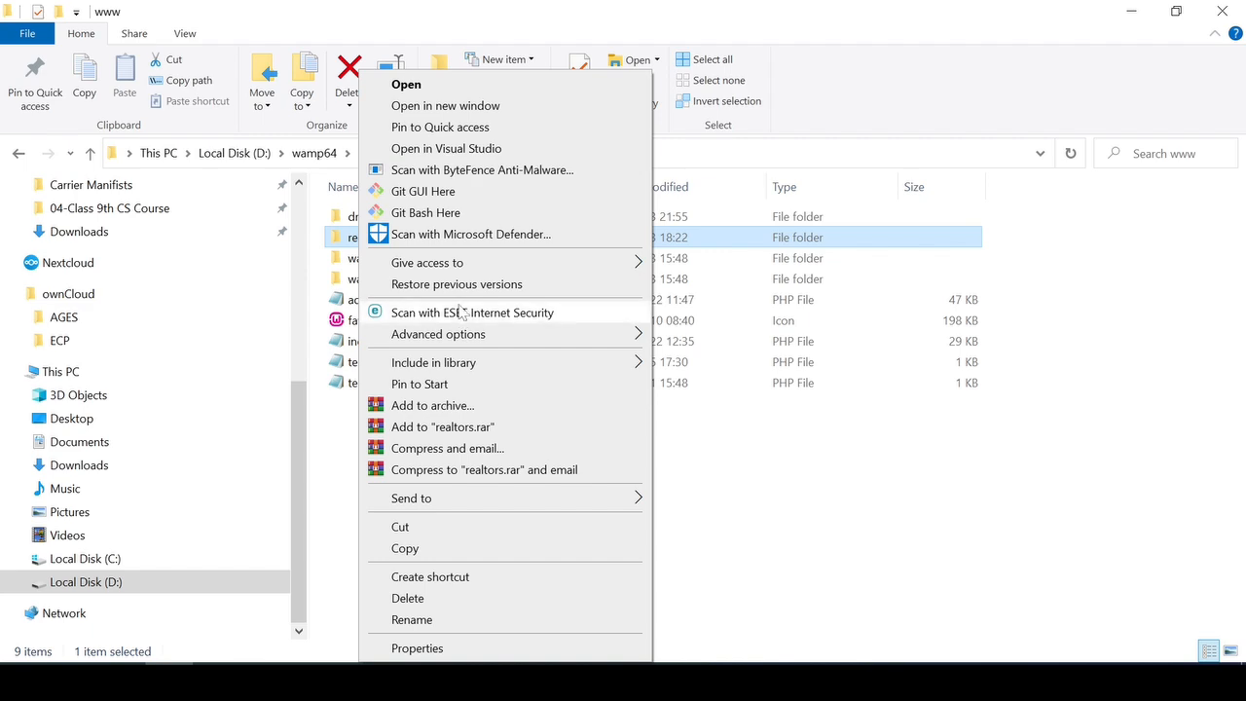
{"action": "left_click", "coordinate": [461, 405]}
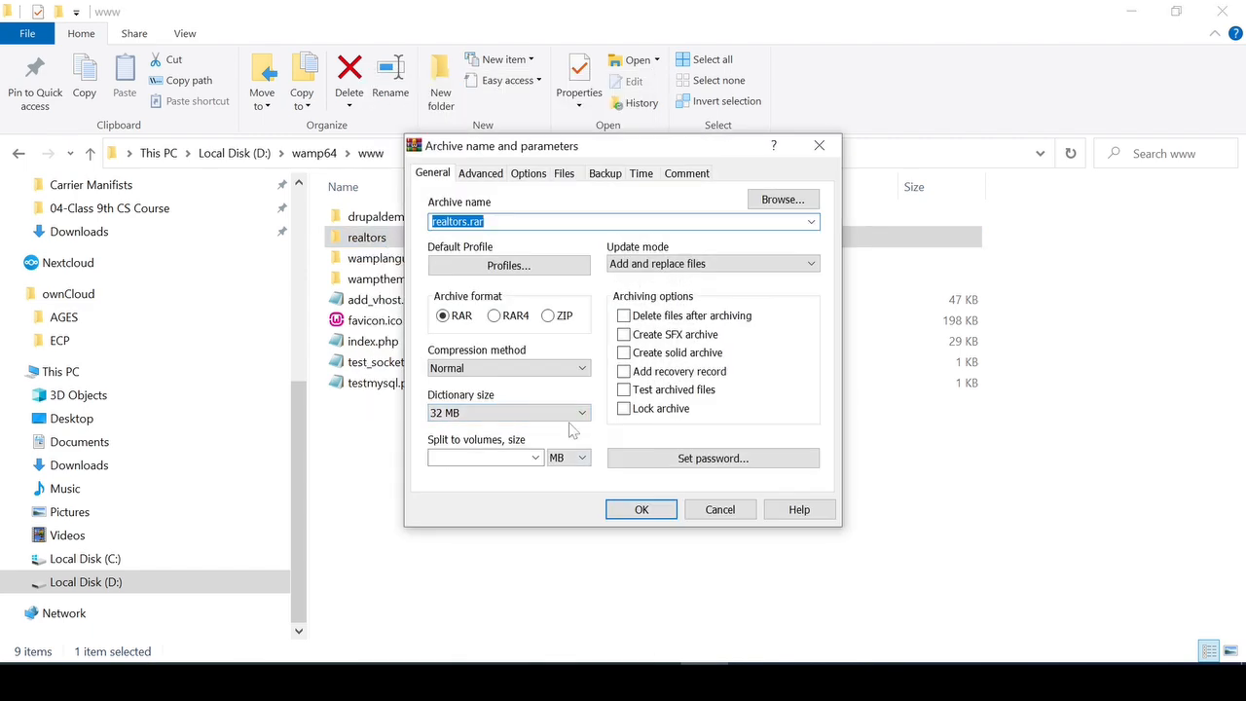
{"action": "left_click", "coordinate": [549, 317]}
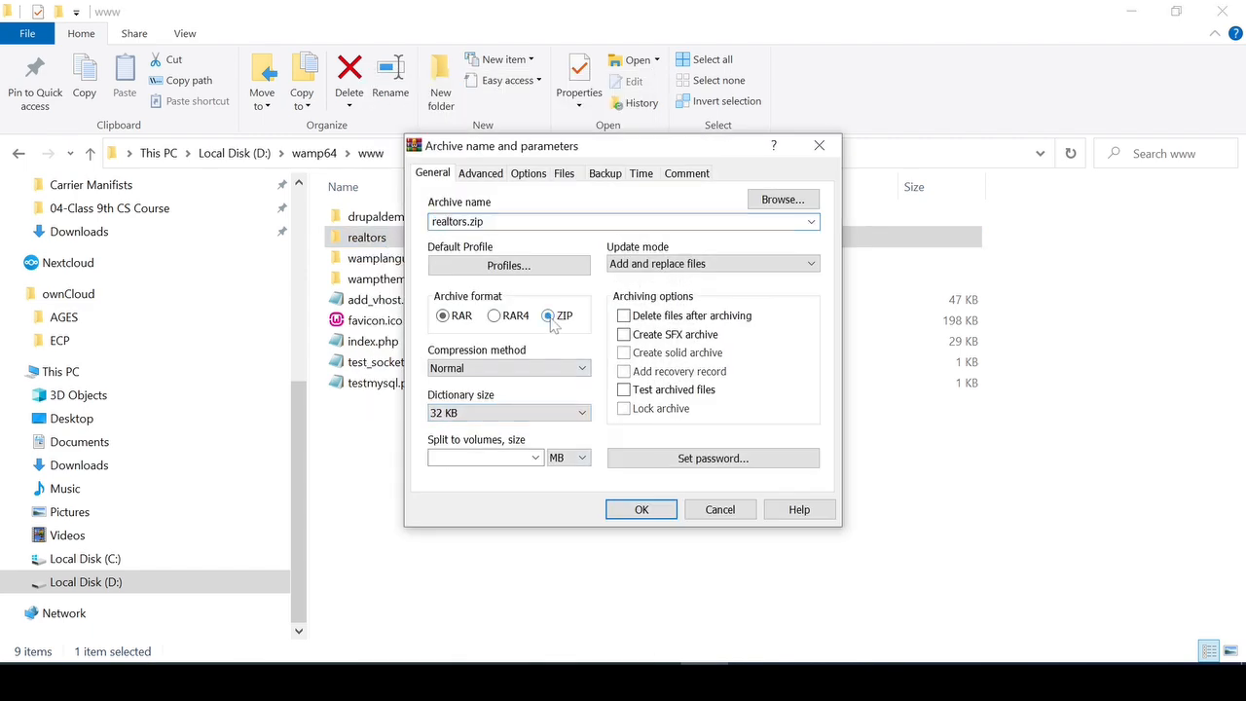
{"action": "left_click", "coordinate": [651, 509]}
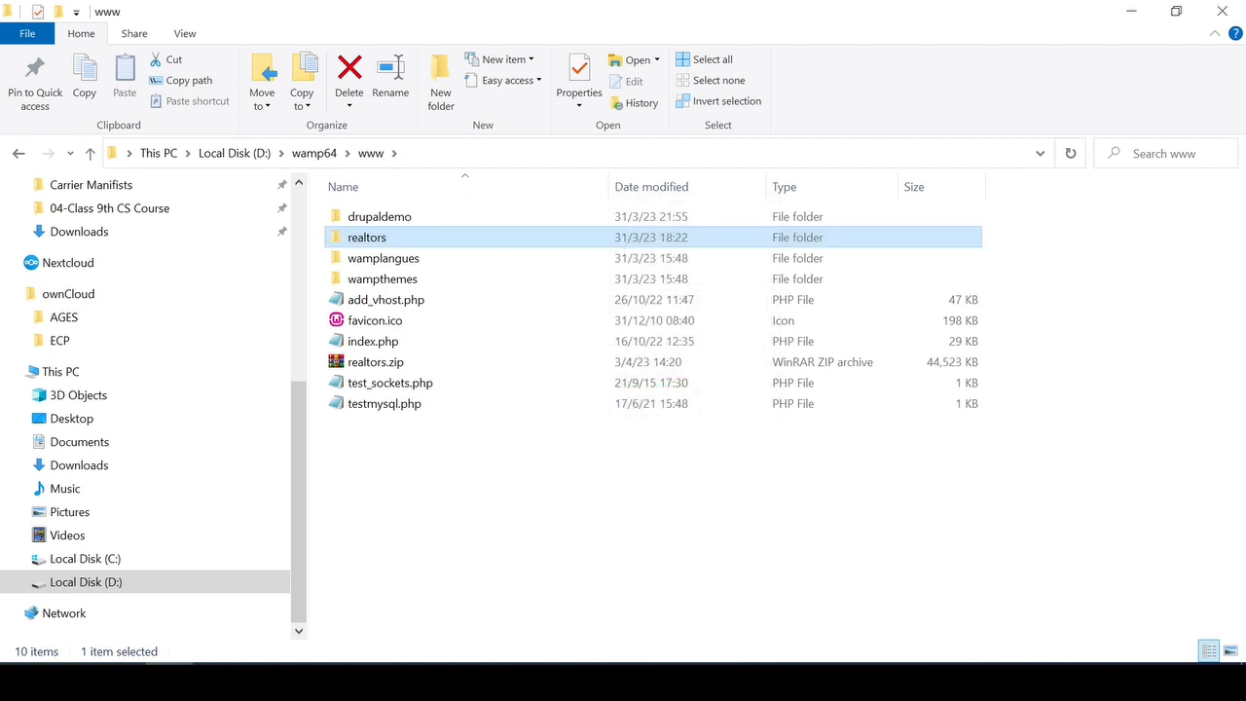
{"action": "left_click", "coordinate": [380, 362]}
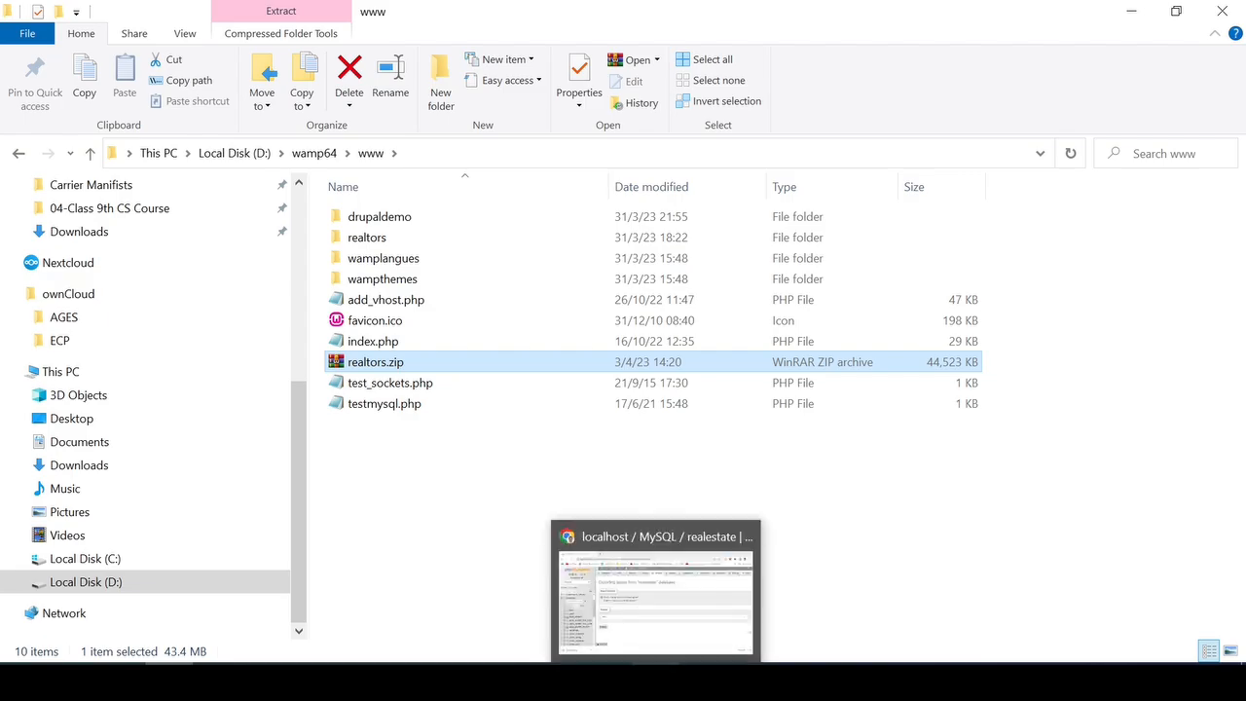
Step: Switch to Chrome, load the Bluehost hosting site, and open the account's advanced cPanel tools
{"action": "left_click", "coordinate": [656, 681]}
{"action": "left_click", "coordinate": [487, 50]}
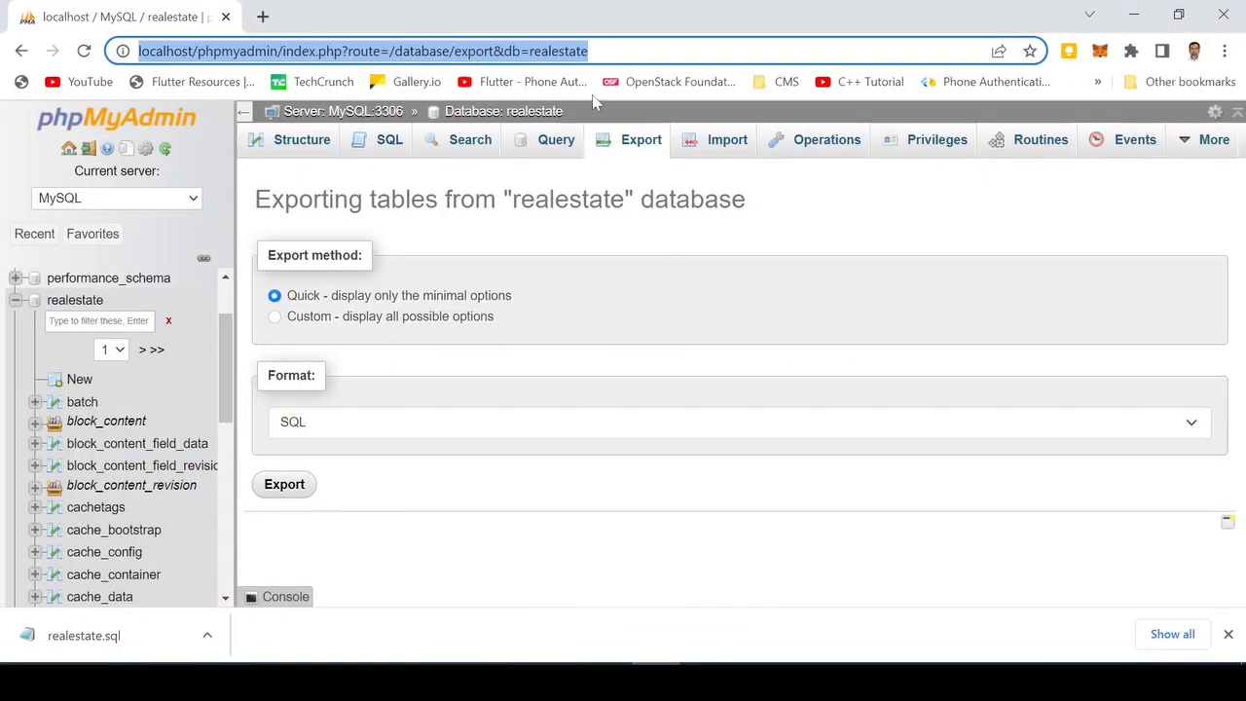
{"action": "type", "text": "blue"}
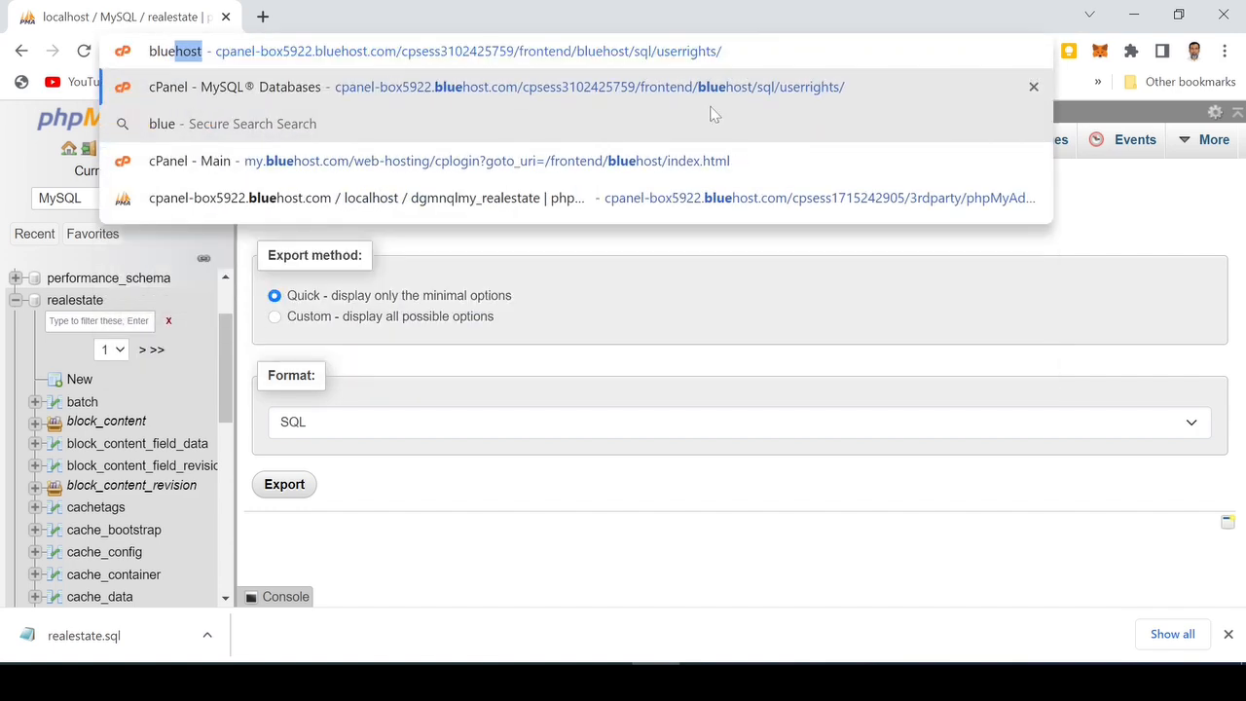
{"action": "key", "text": "Return"}
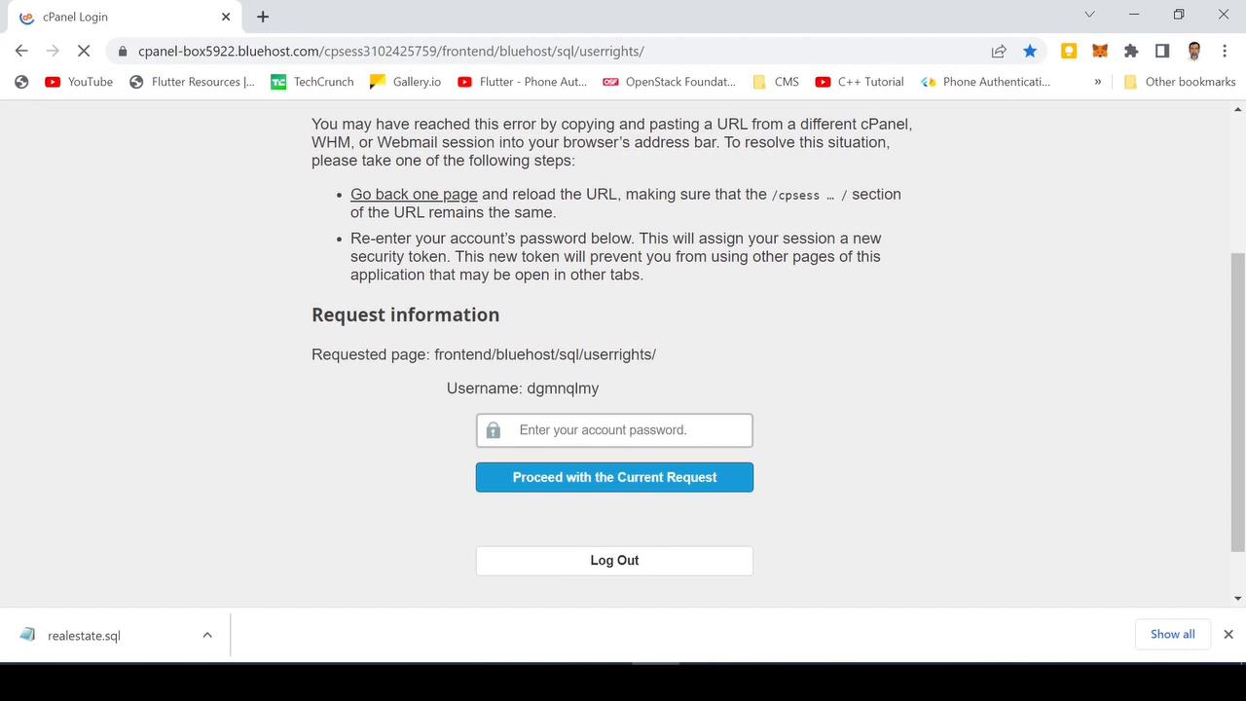
{"action": "scroll", "coordinate": [565, 326], "scroll_direction": "down", "scroll_amount": 1}
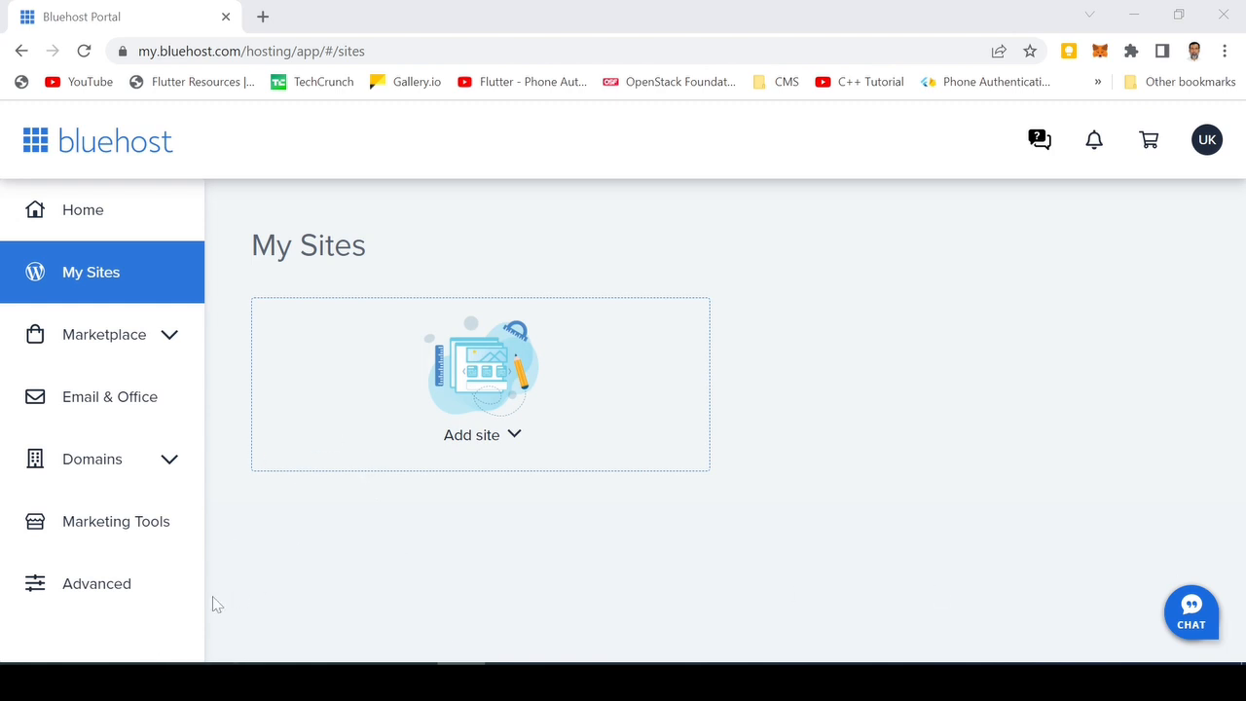
{"action": "left_click", "coordinate": [118, 588]}
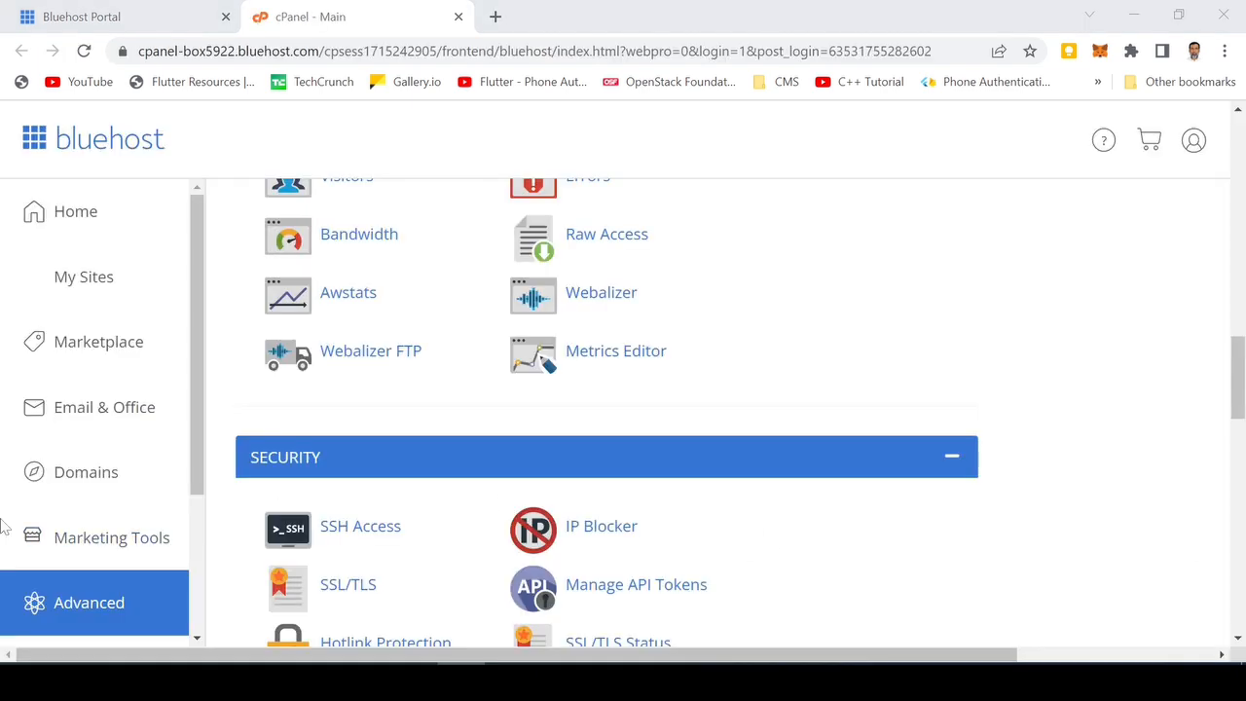
Step: Find the database tools in cPanel and open phpMyAdmin for the hosting account
{"action": "scroll", "coordinate": [103, 506], "scroll_direction": "down", "scroll_amount": 1}
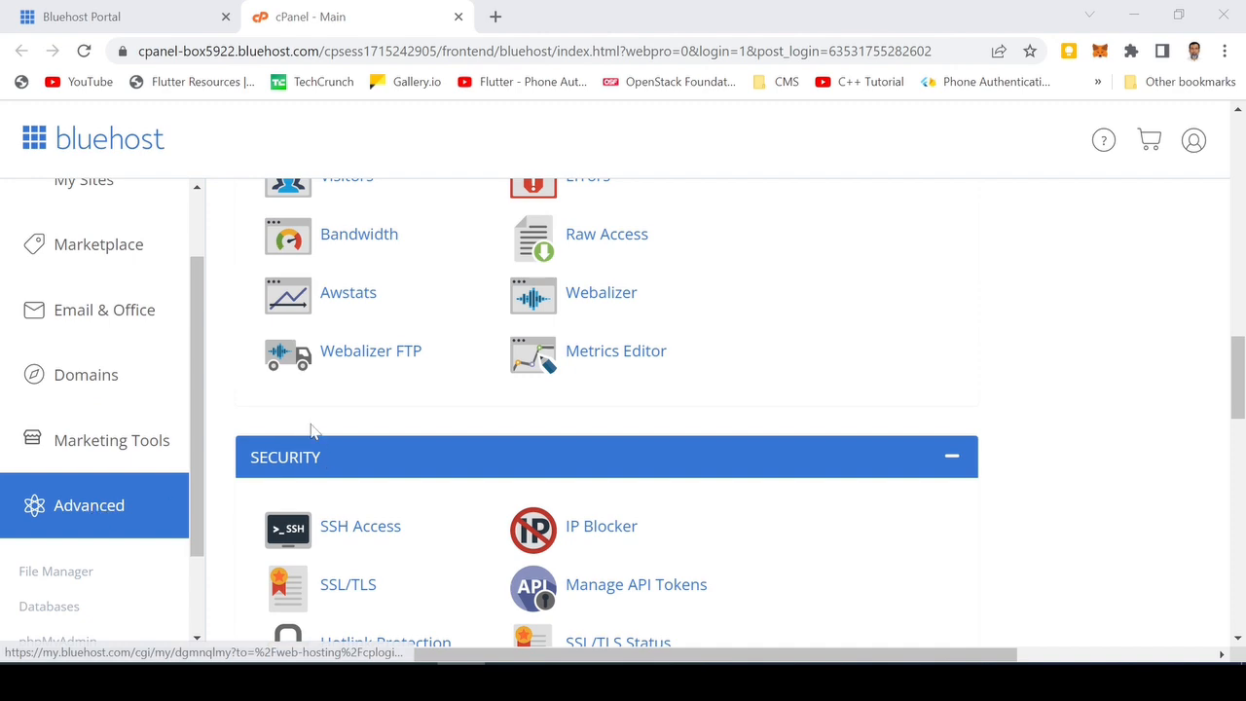
{"action": "scroll", "coordinate": [479, 439], "scroll_direction": "down", "scroll_amount": 6}
{"action": "scroll", "coordinate": [486, 446], "scroll_direction": "down", "scroll_amount": 2}
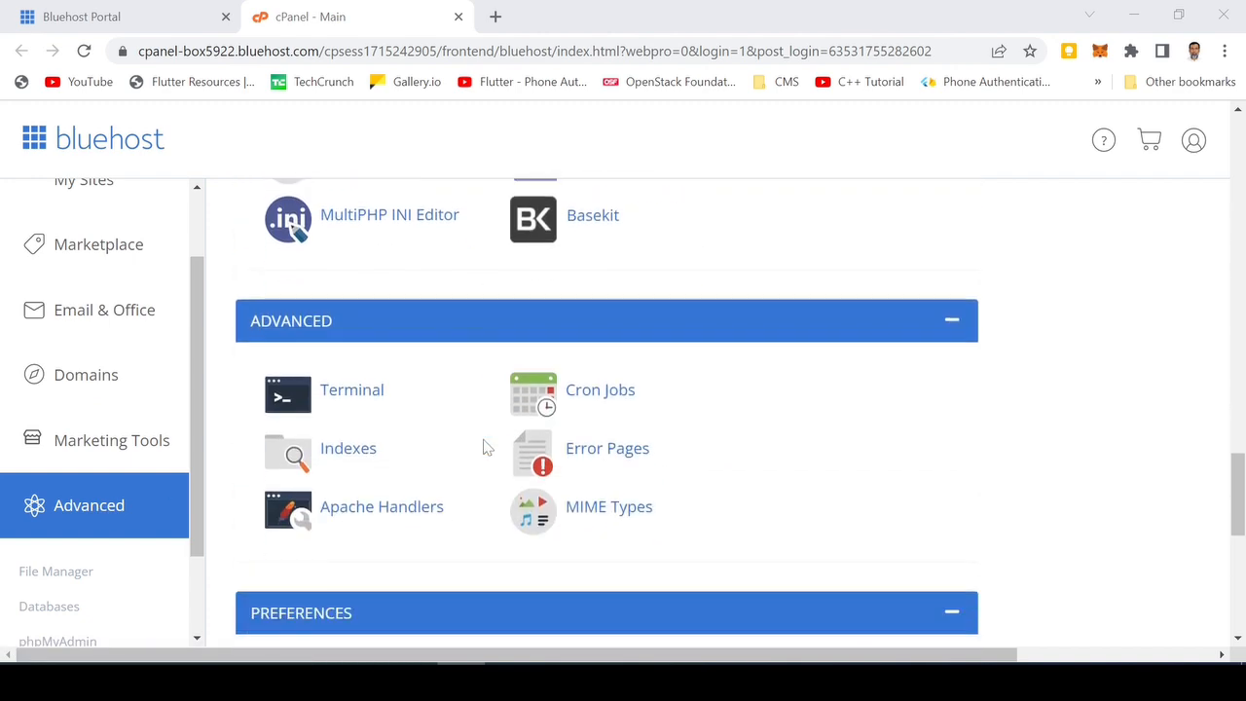
{"action": "scroll", "coordinate": [383, 379], "scroll_direction": "up", "scroll_amount": 10}
{"action": "scroll", "coordinate": [384, 379], "scroll_direction": "up", "scroll_amount": 4}
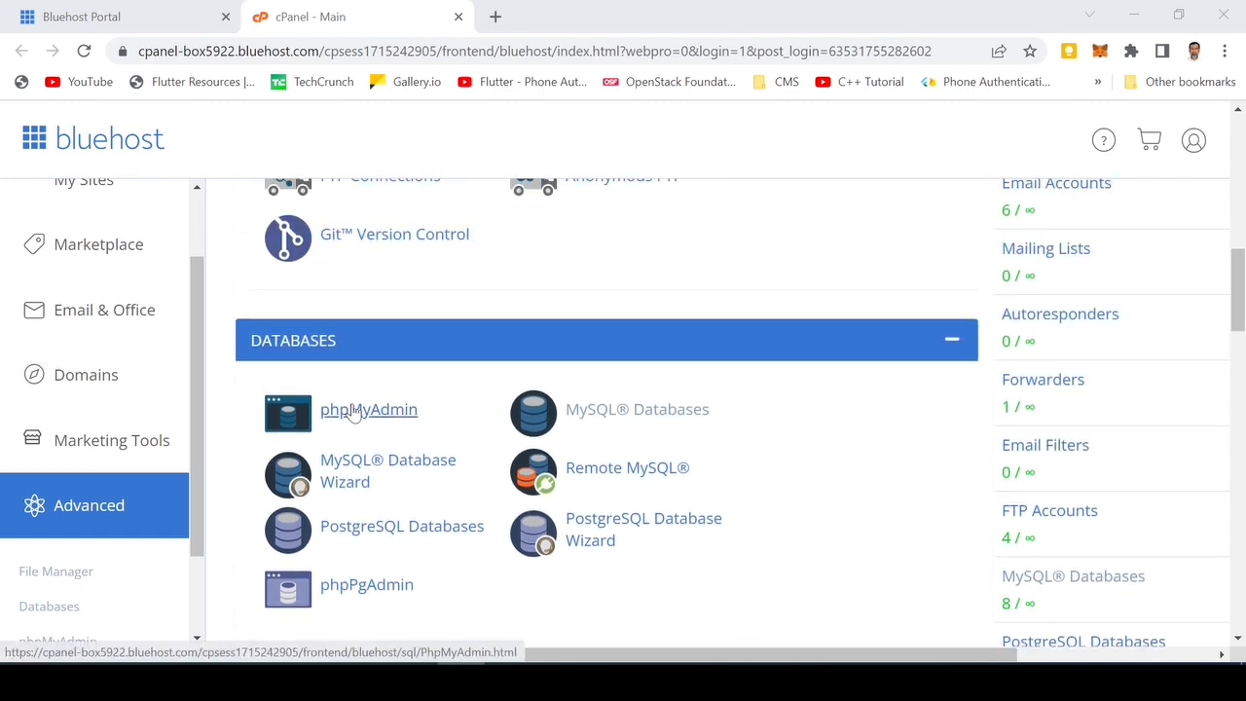
{"action": "left_click", "coordinate": [356, 413]}
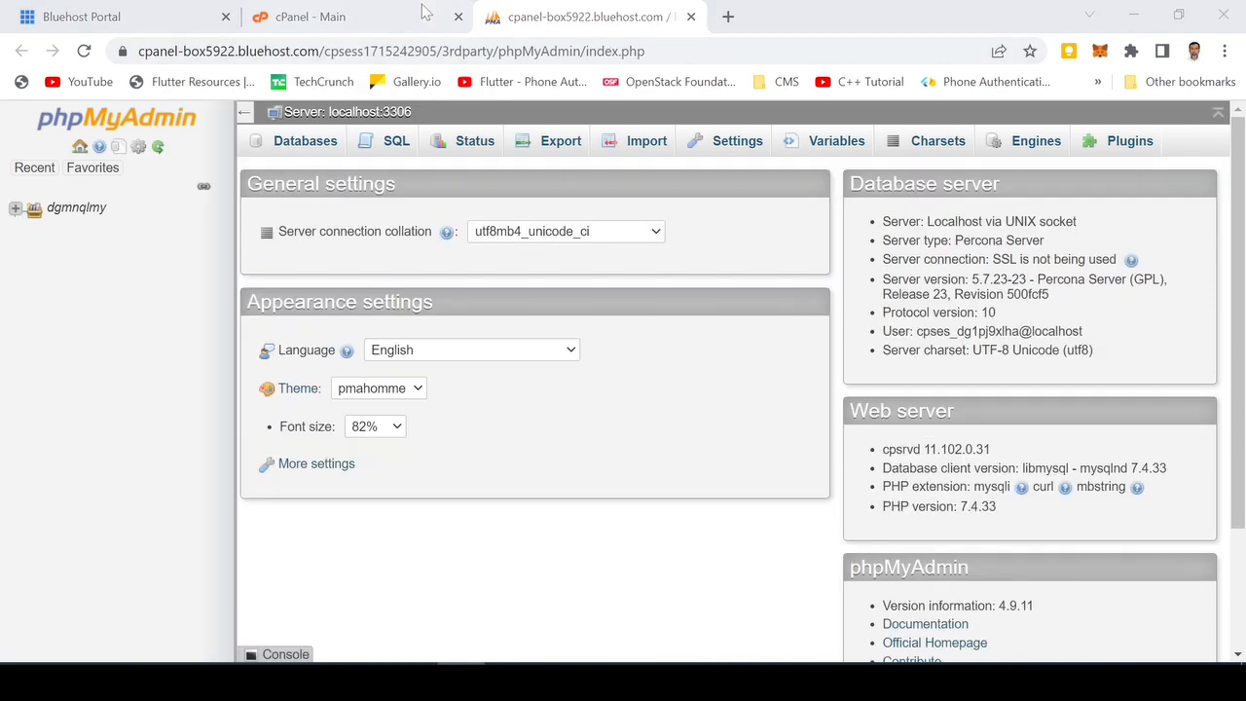
Step: Try to create a MySQL database named realestate in cPanel, and return to the MySQL Databases page
{"action": "left_click", "coordinate": [373, 19]}
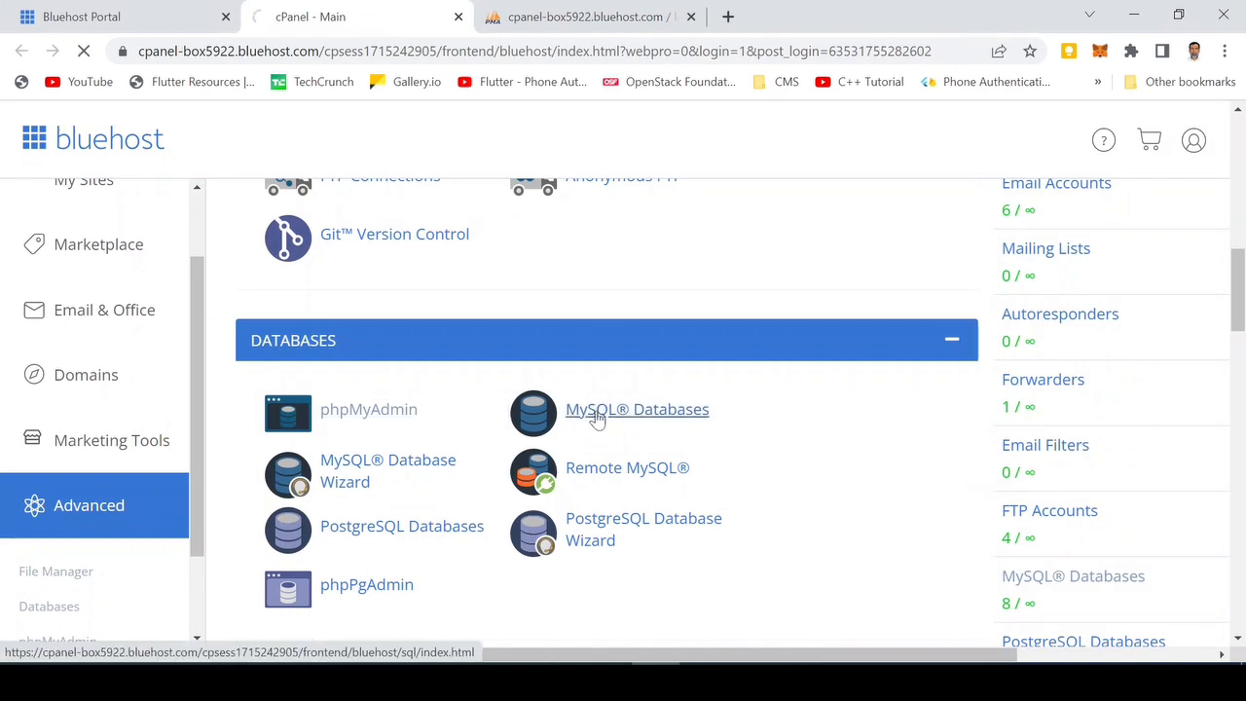
{"action": "left_click", "coordinate": [609, 416]}
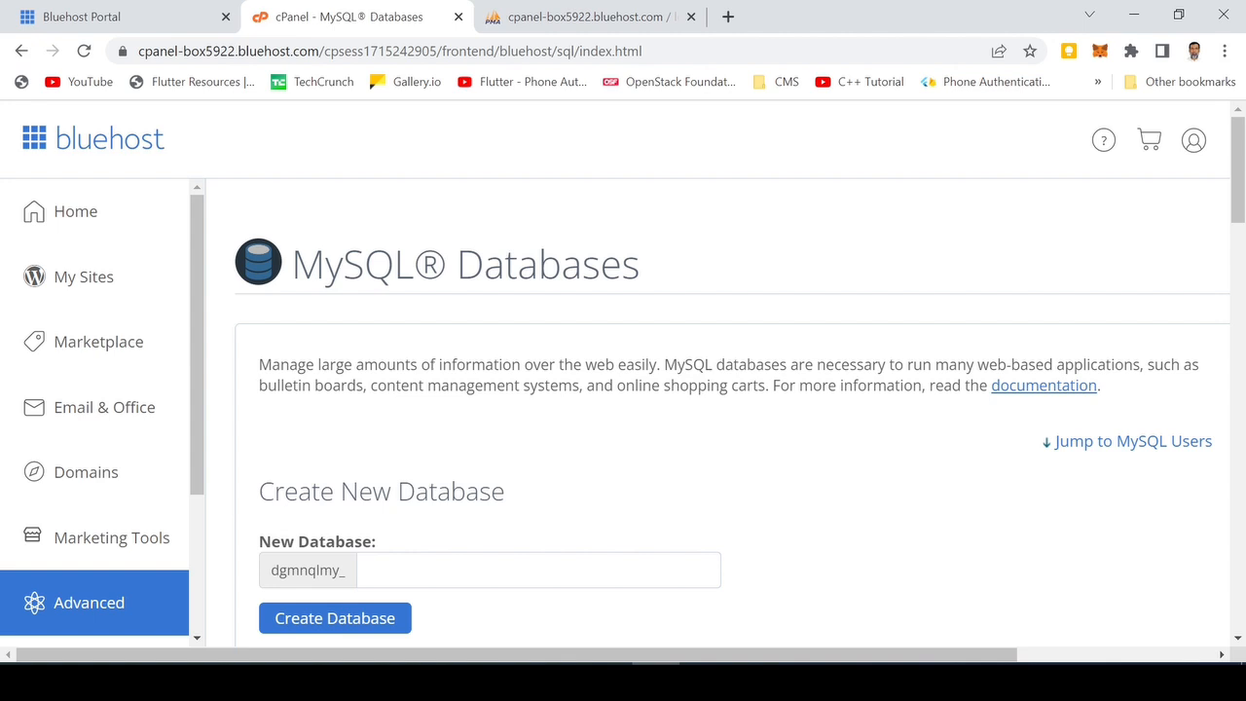
{"action": "type", "text": "re"}
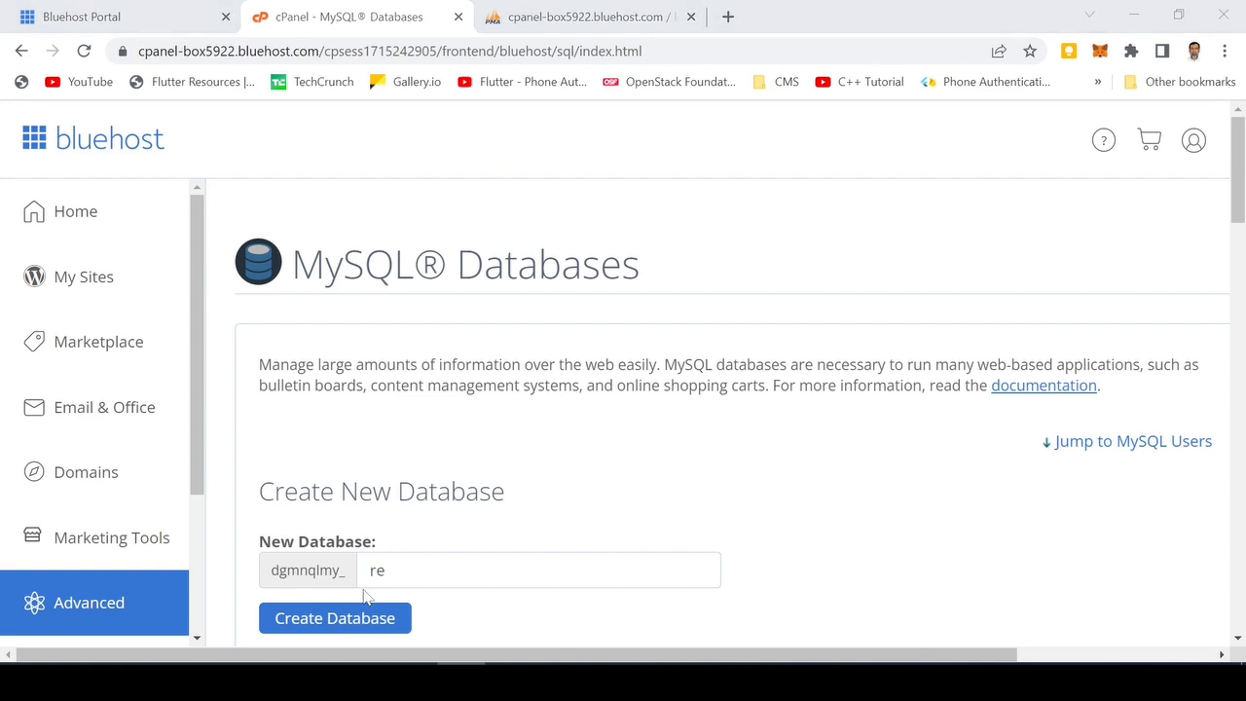
{"action": "left_click", "coordinate": [387, 571]}
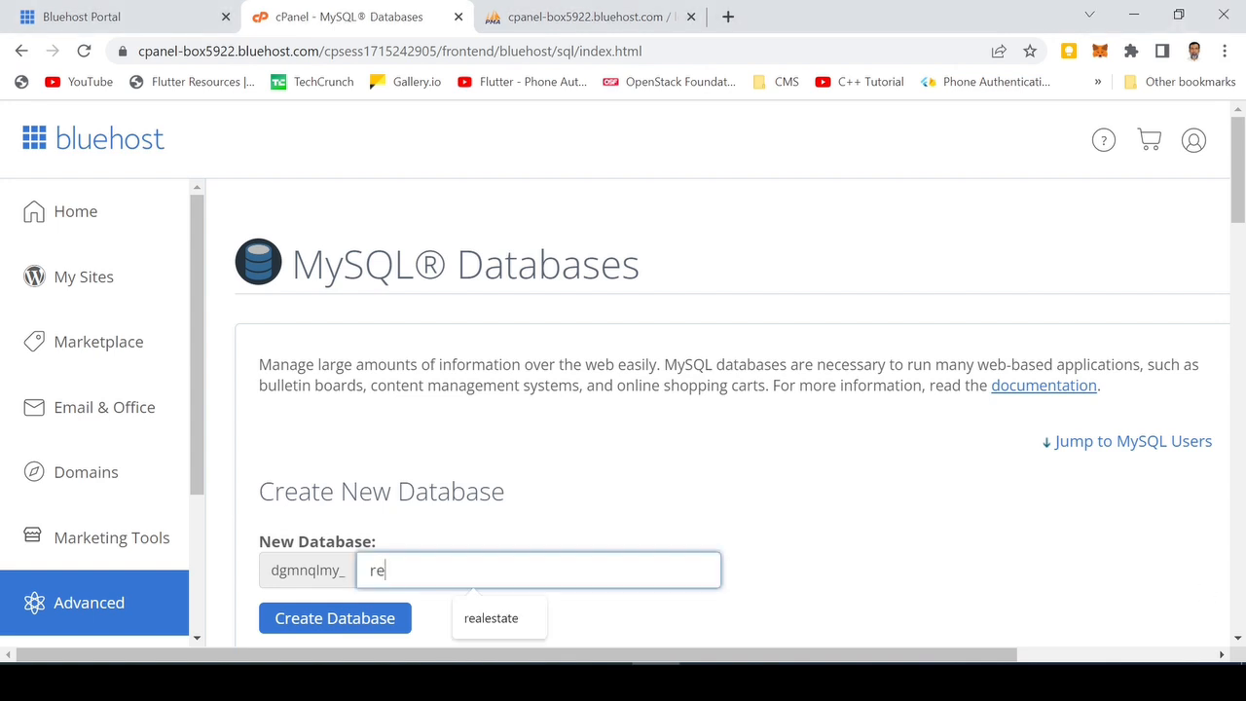
{"action": "type", "text": "alestate"}
{"action": "left_click", "coordinate": [334, 624]}
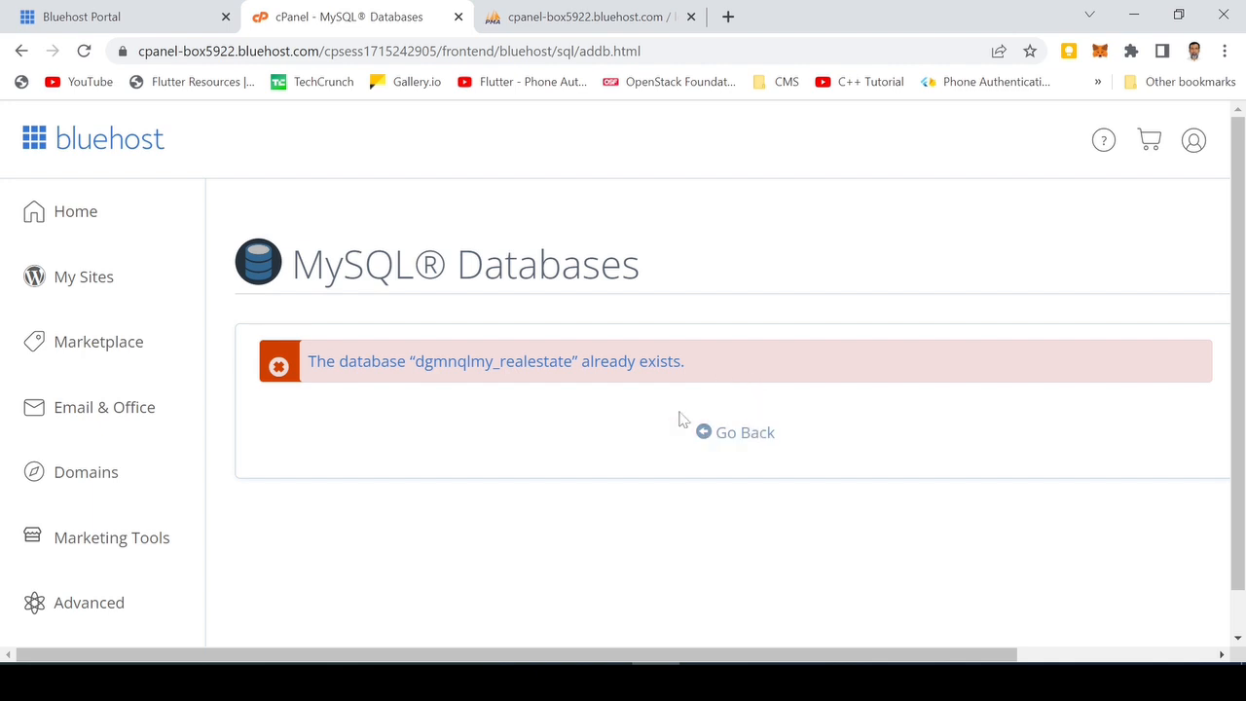
{"action": "left_click", "coordinate": [760, 443]}
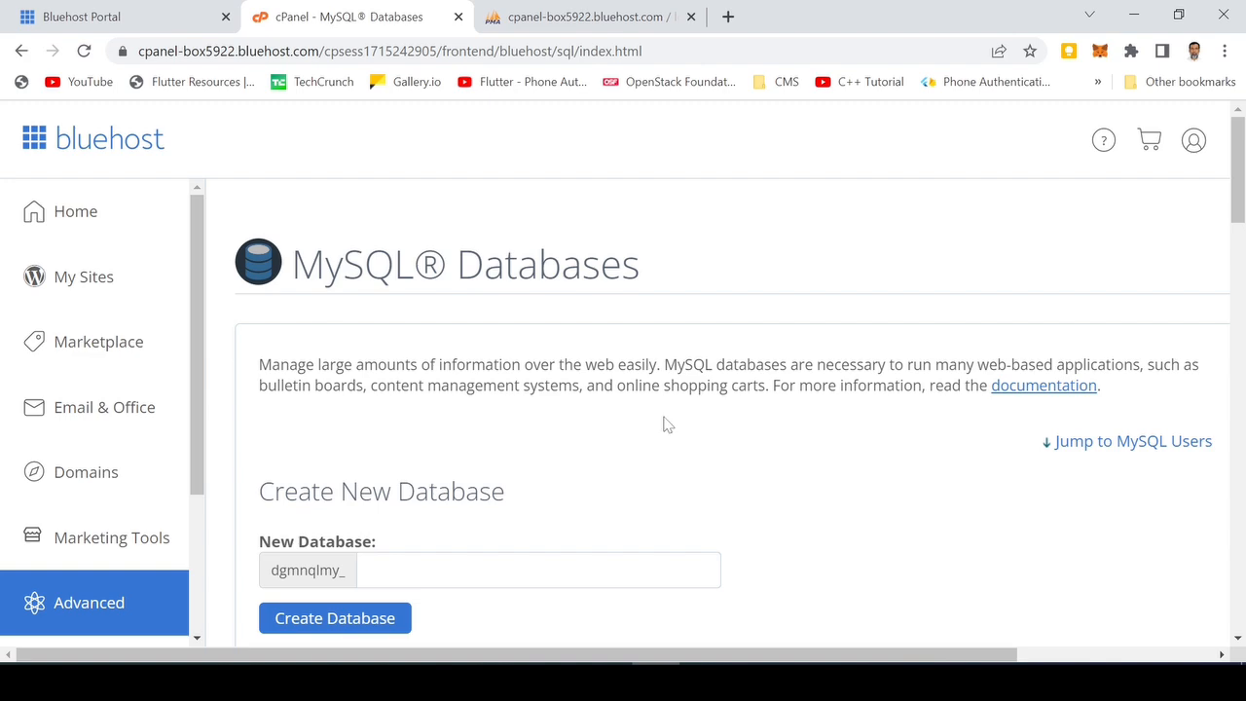
Step: Open the import page for the realestate database in phpMyAdmin and choose realestate.sql from the Drupal Backup folder
{"action": "left_click", "coordinate": [547, 15]}
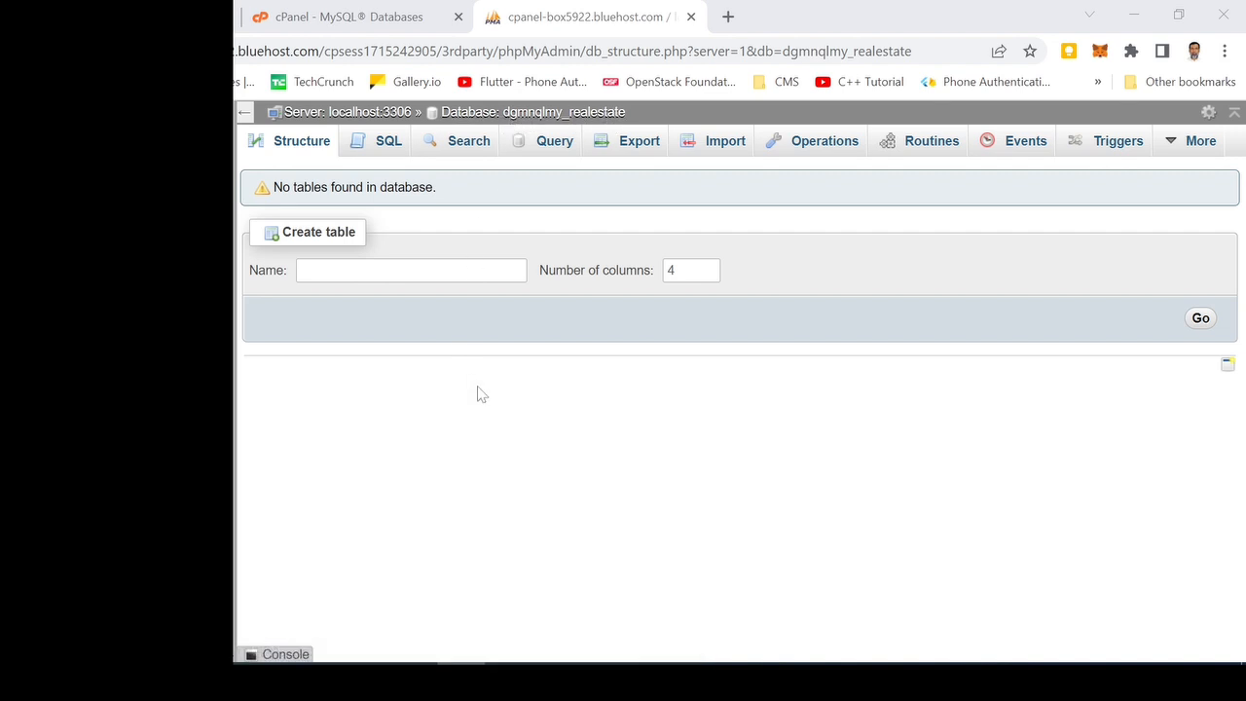
{"action": "left_click", "coordinate": [713, 145]}
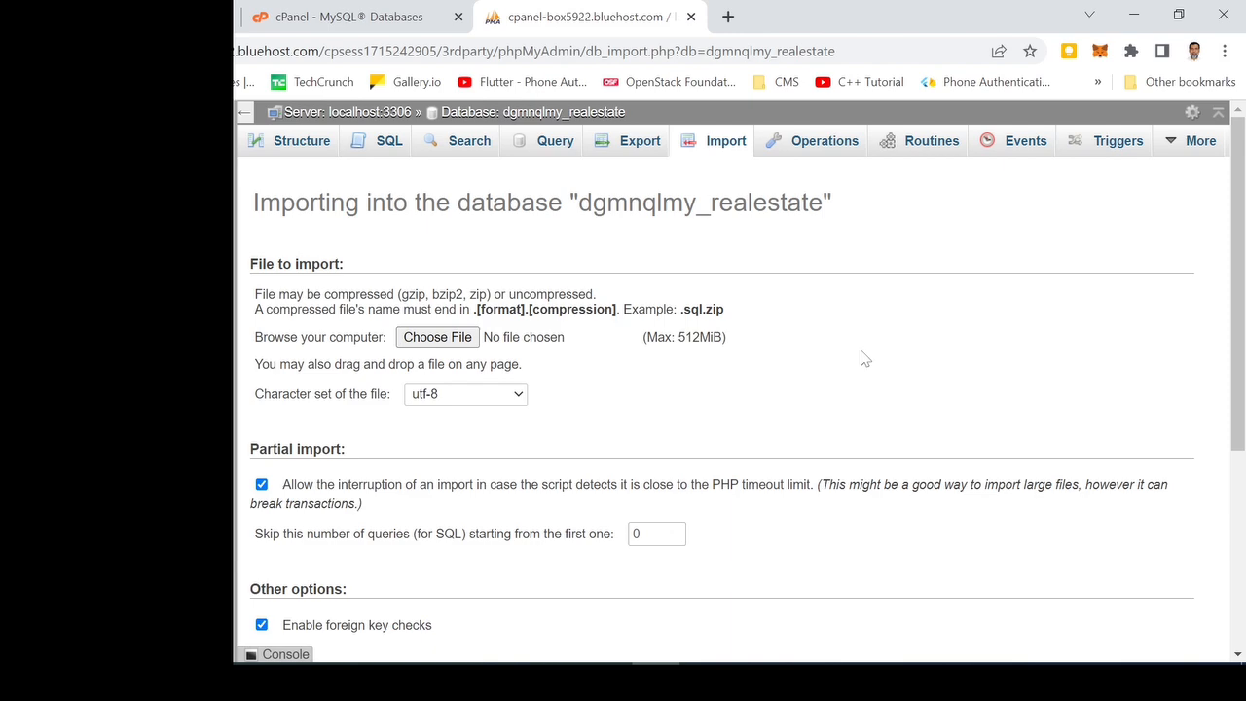
{"action": "scroll", "coordinate": [866, 353], "scroll_direction": "down", "scroll_amount": 3}
{"action": "scroll", "coordinate": [866, 353], "scroll_direction": "up", "scroll_amount": 3}
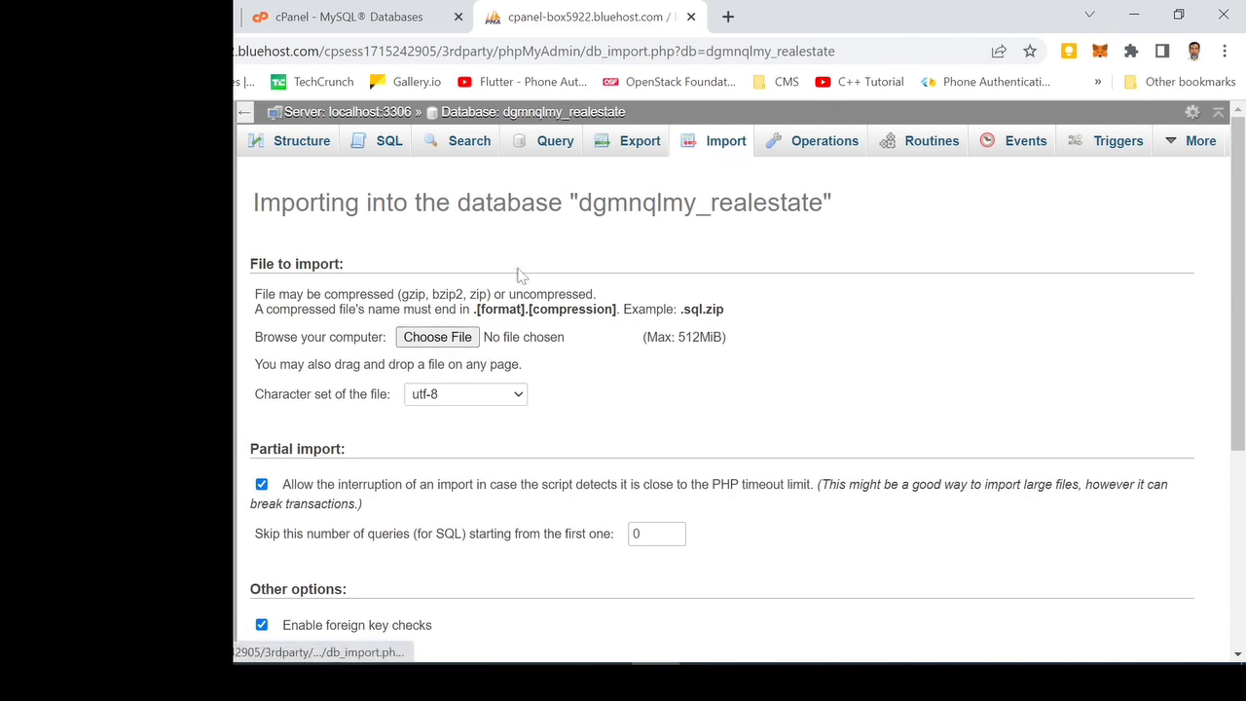
{"action": "left_click", "coordinate": [447, 338]}
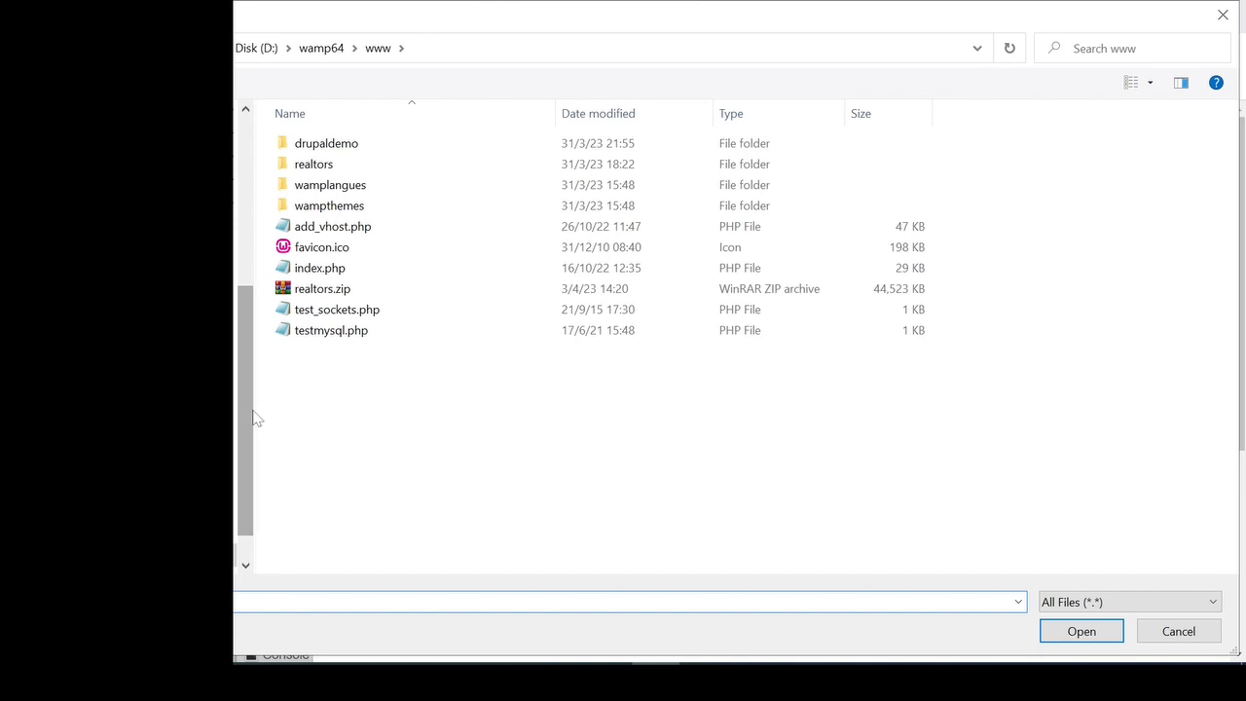
{"action": "left_click_drag", "start_coordinate": [250, 413], "coordinate": [244, 166]}
{"action": "left_click", "coordinate": [376, 52]}
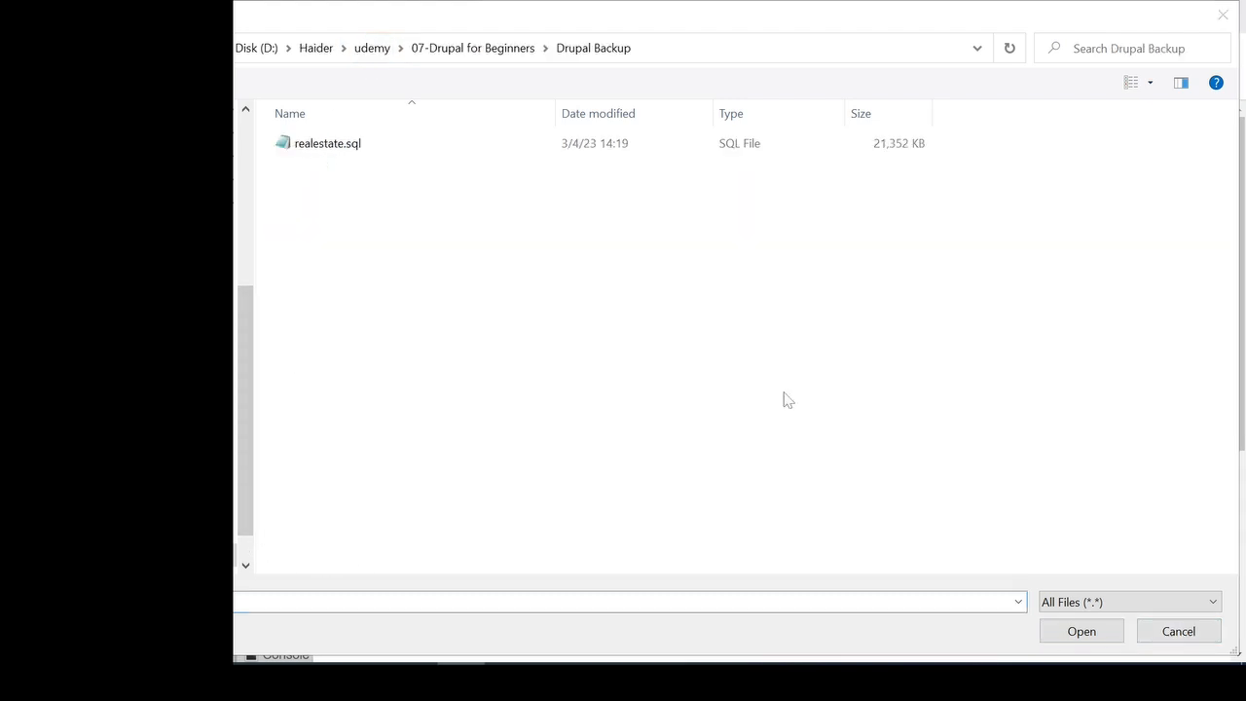
{"action": "left_click", "coordinate": [329, 146]}
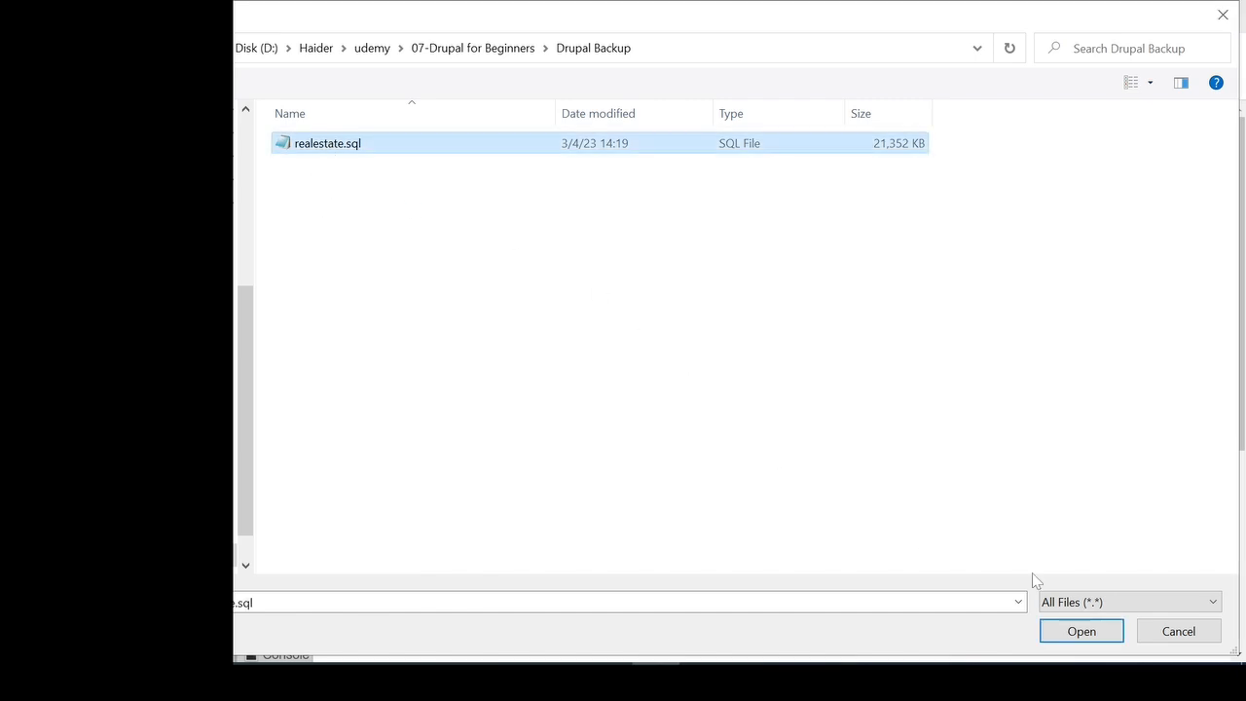
{"action": "left_click", "coordinate": [1081, 632]}
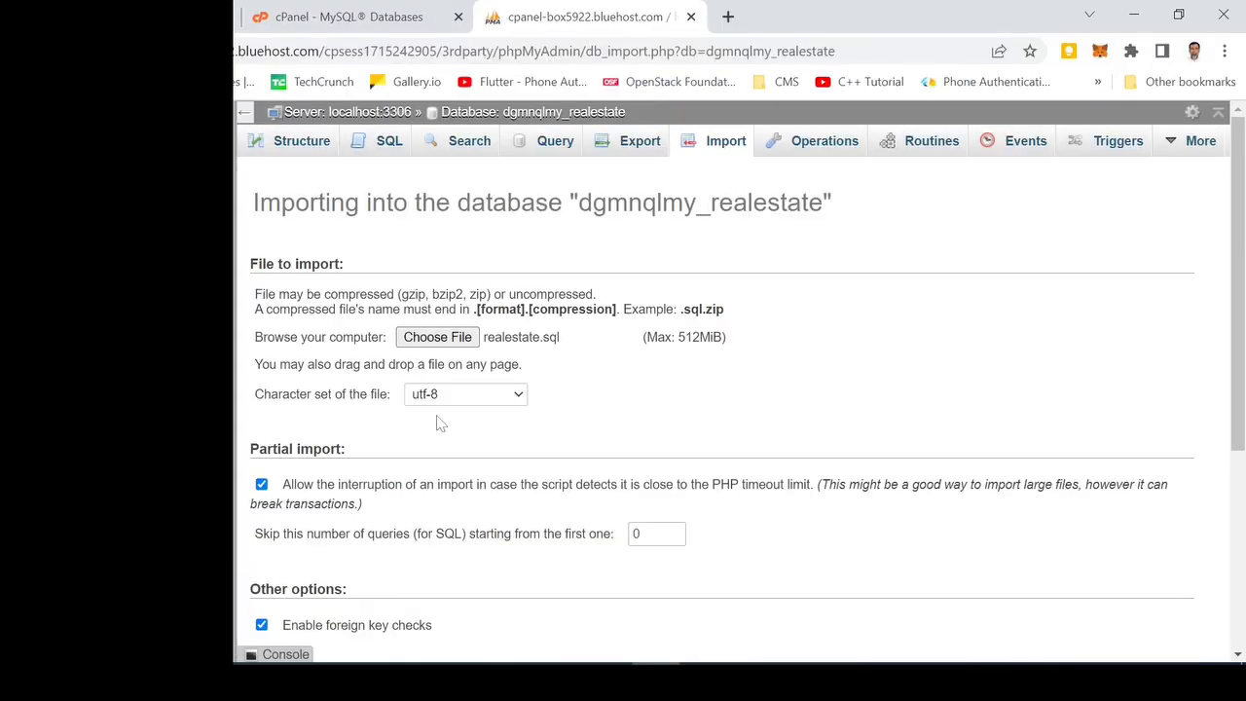
Step: Try to import the chosen file in SQL format and review the resulting message
{"action": "scroll", "coordinate": [477, 442], "scroll_direction": "down", "scroll_amount": 3}
{"action": "scroll", "coordinate": [477, 441], "scroll_direction": "down", "scroll_amount": 1}
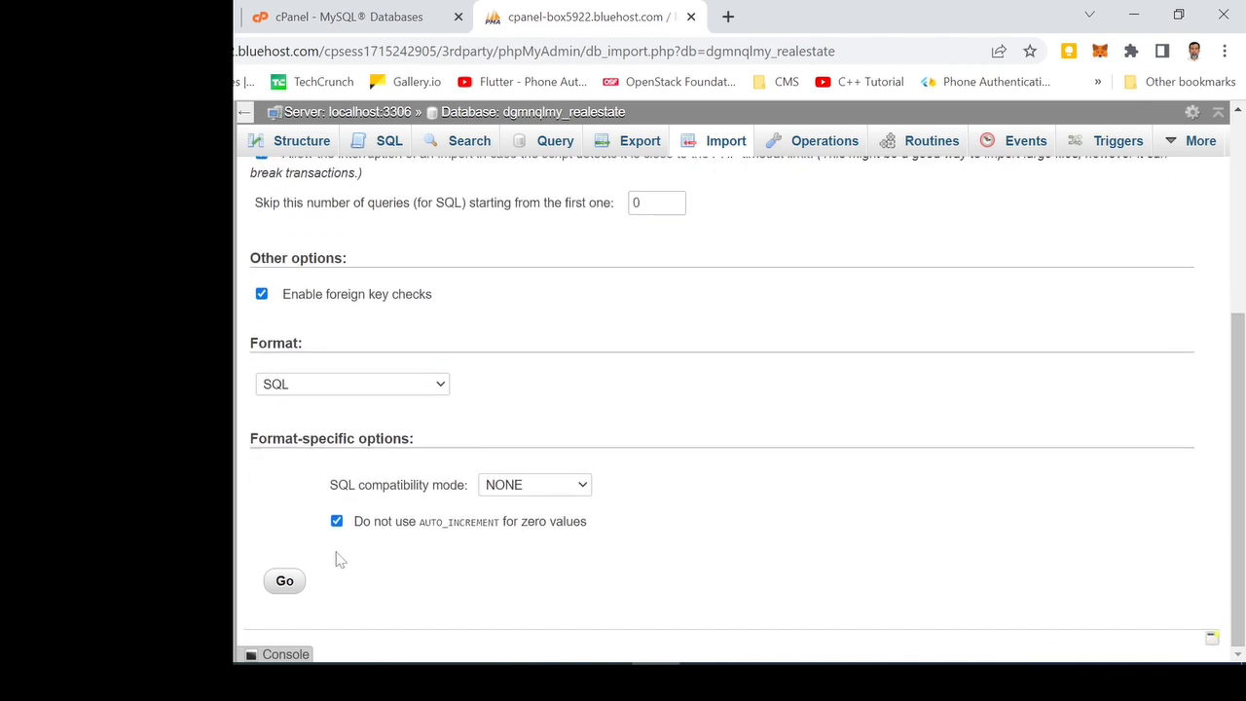
{"action": "left_click", "coordinate": [288, 390]}
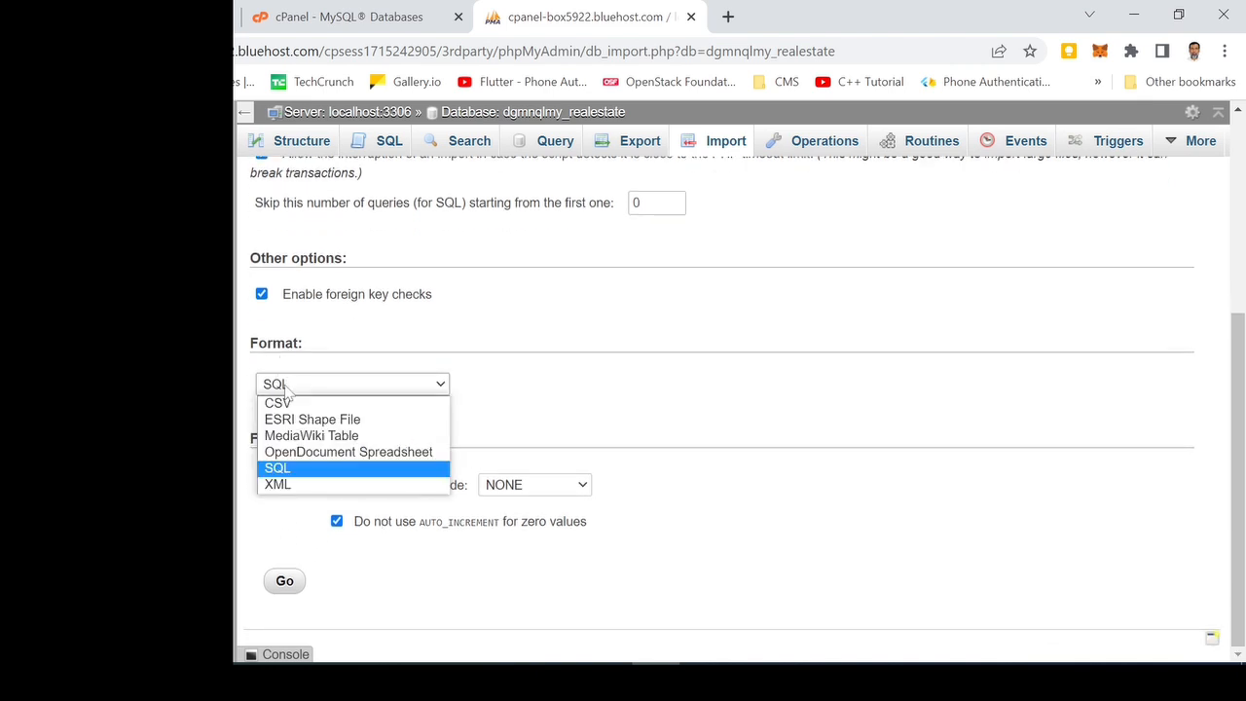
{"action": "left_click", "coordinate": [623, 385]}
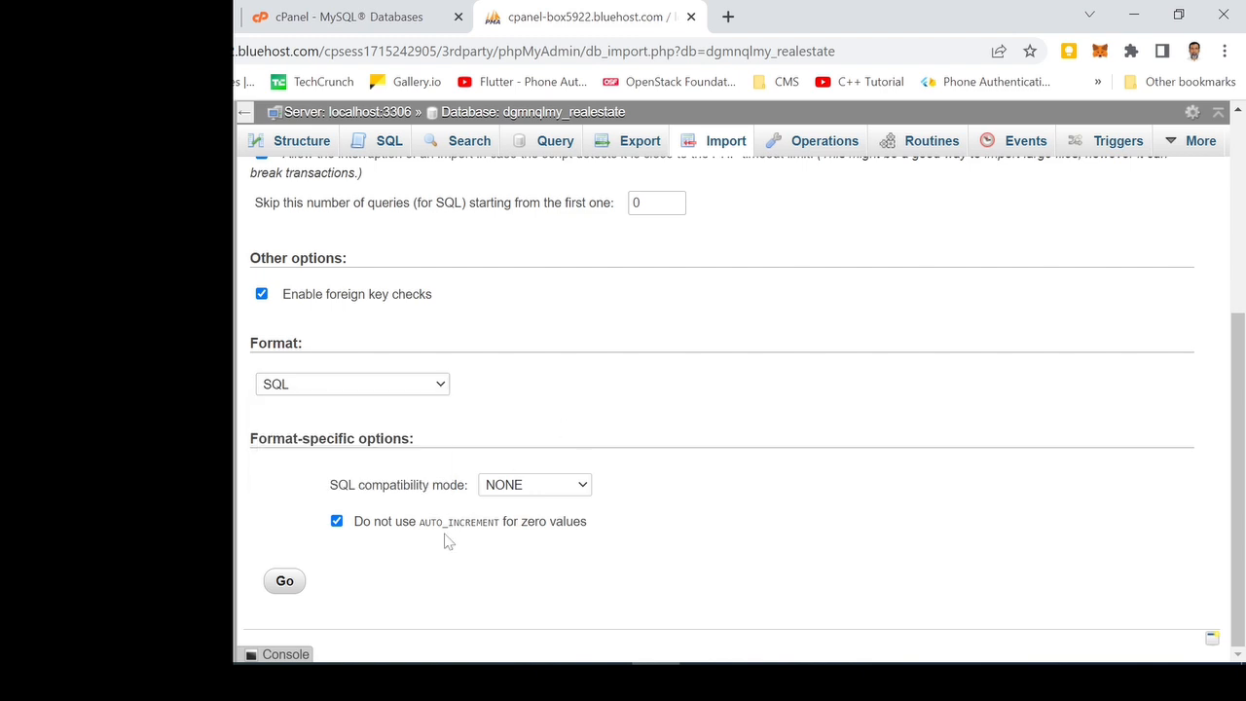
{"action": "left_click", "coordinate": [284, 584]}
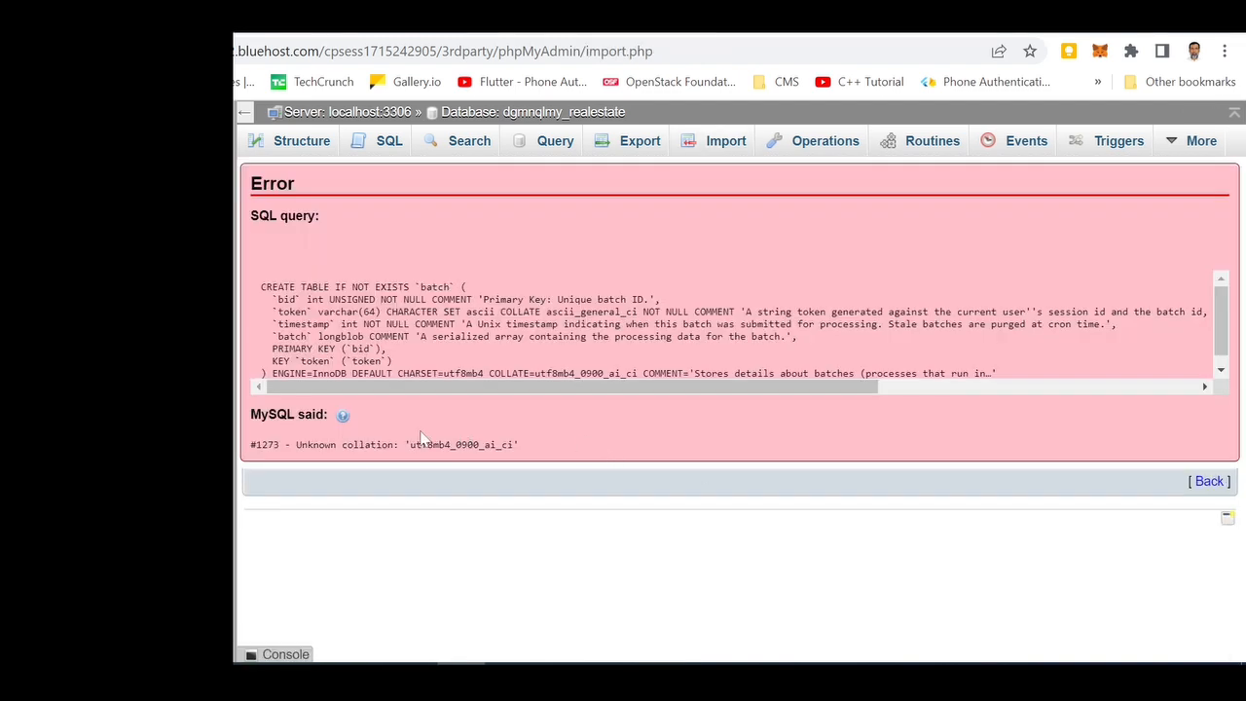
{"action": "scroll", "coordinate": [439, 388], "scroll_direction": "down", "scroll_amount": 1}
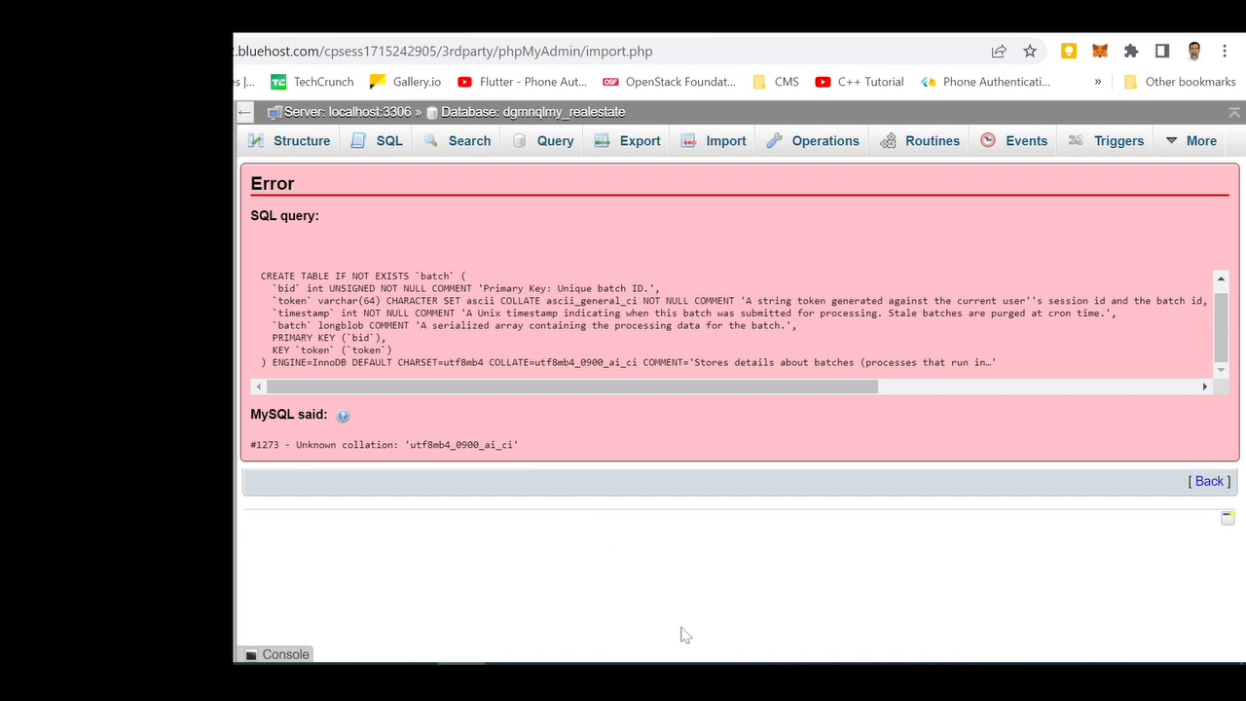
Step: Switch to the Drupal Backup folder in File Explorer and open realestate.sql in the text editor
{"action": "left_click", "coordinate": [701, 680]}
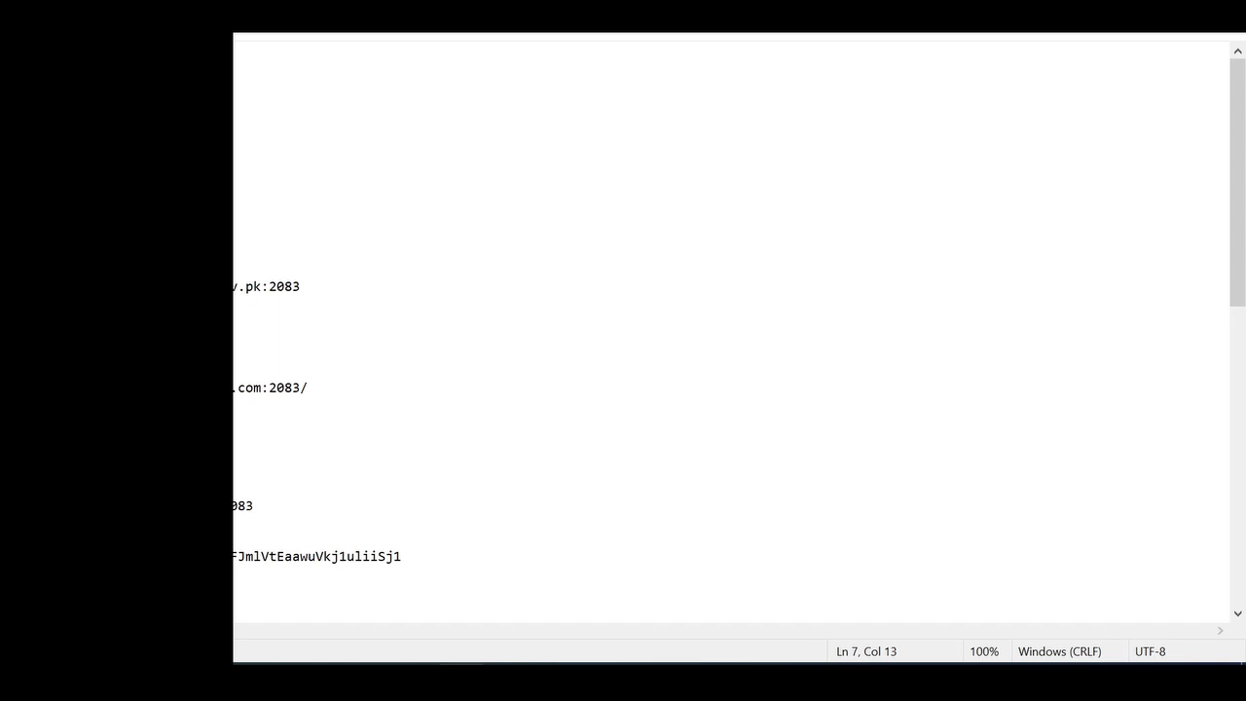
{"action": "left_click", "coordinate": [462, 680]}
{"action": "double_click", "coordinate": [368, 224]}
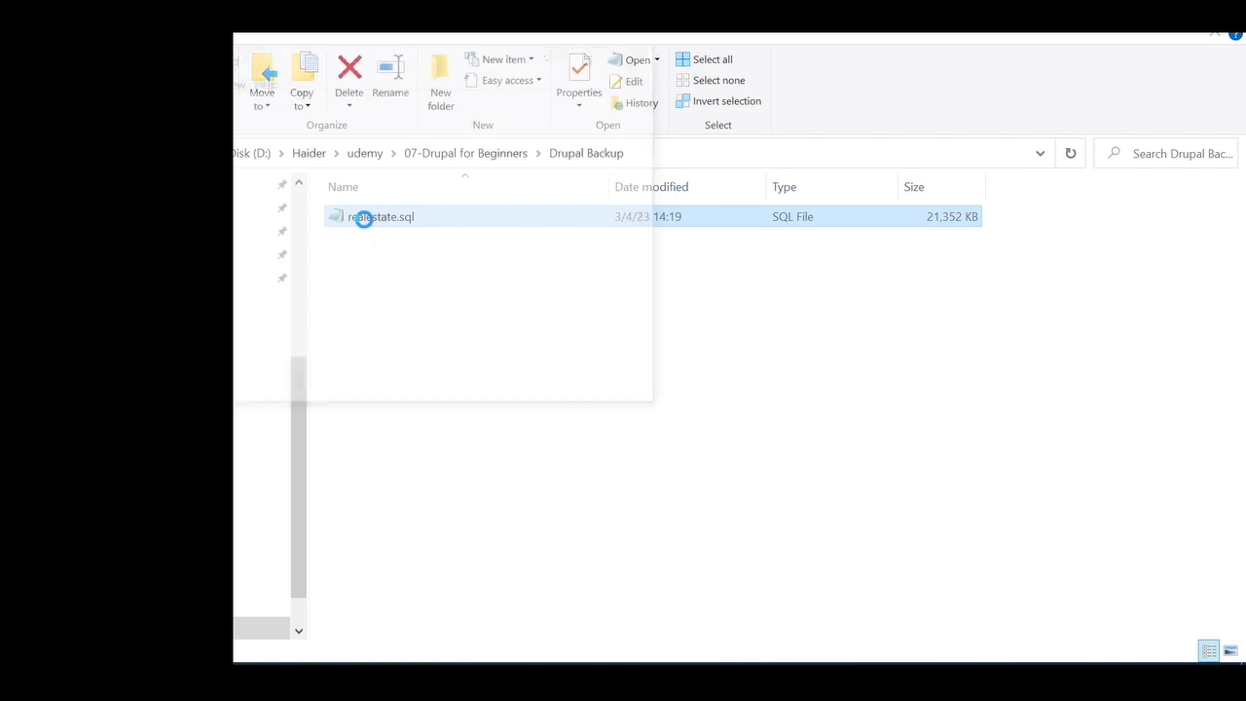
{"action": "left_click", "coordinate": [595, 54]}
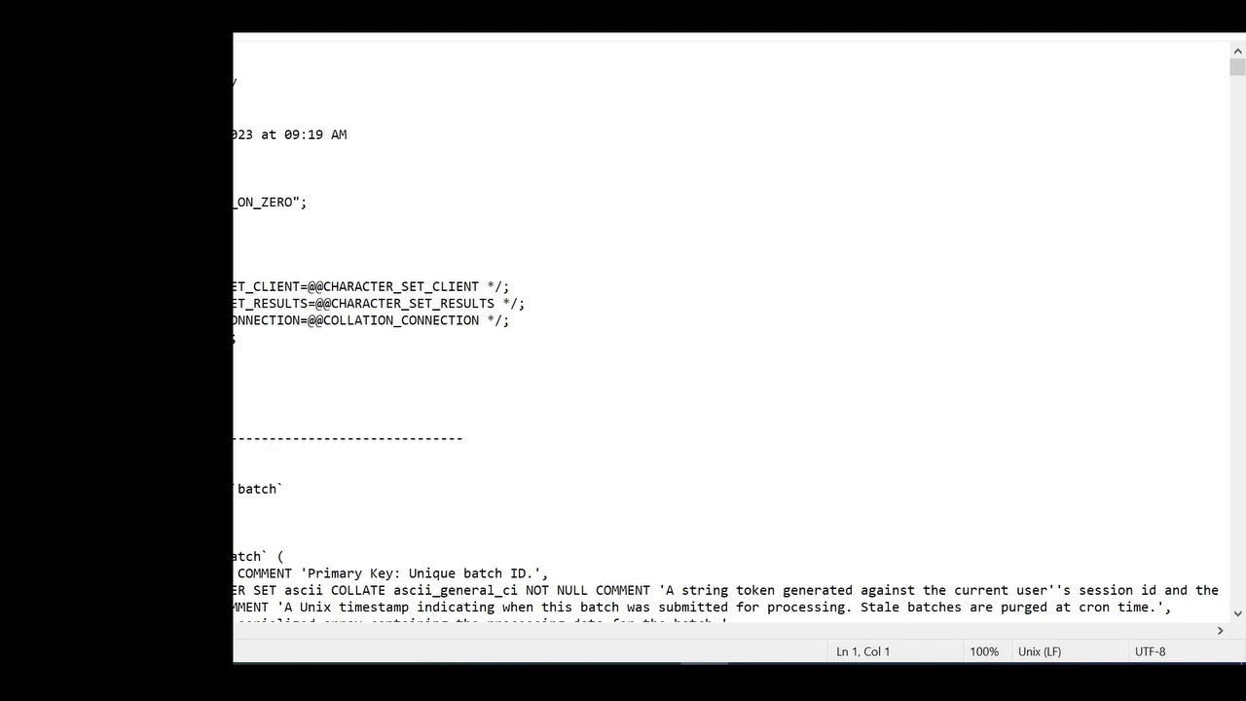
Step: Replace every utf8mb4_0900_ai_ci collation in realestate.sql with utf8mb4_general_ci, save the file, and close the editor
{"action": "key", "text": "ctrl+h"}
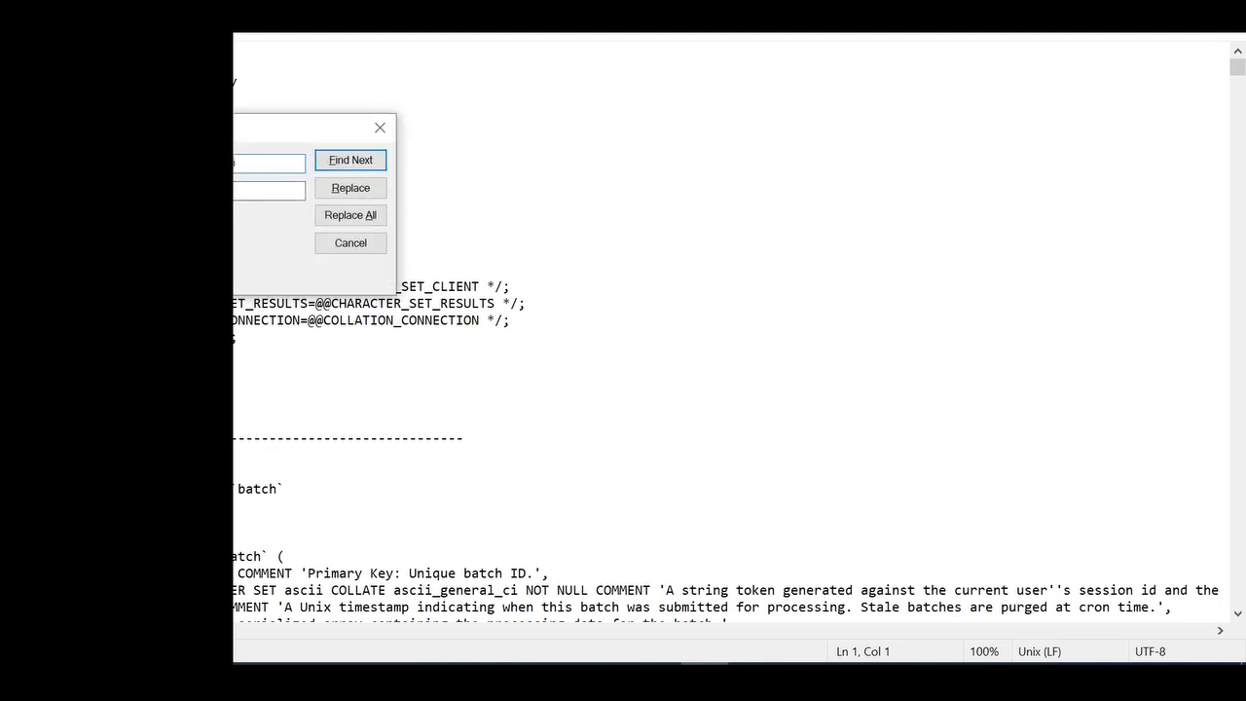
{"action": "left_click", "coordinate": [255, 191]}
{"action": "left_click", "coordinate": [363, 221]}
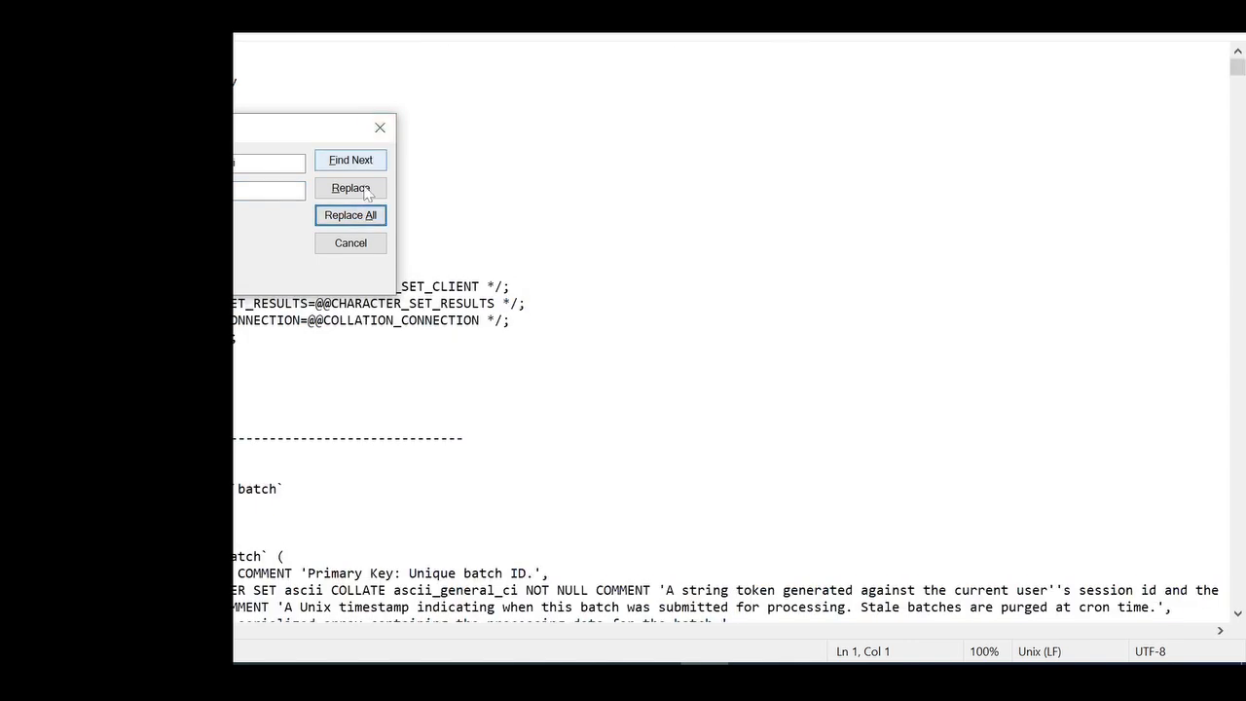
{"action": "left_click", "coordinate": [347, 215]}
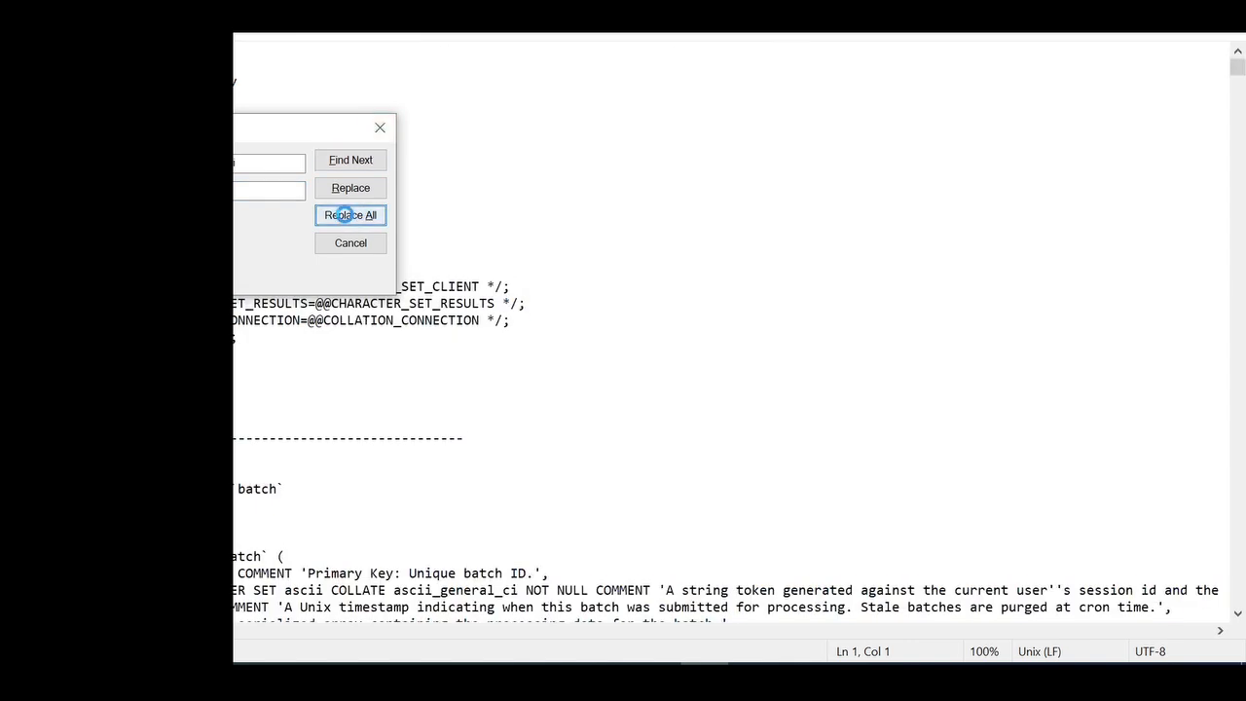
{"action": "left_click", "coordinate": [380, 128]}
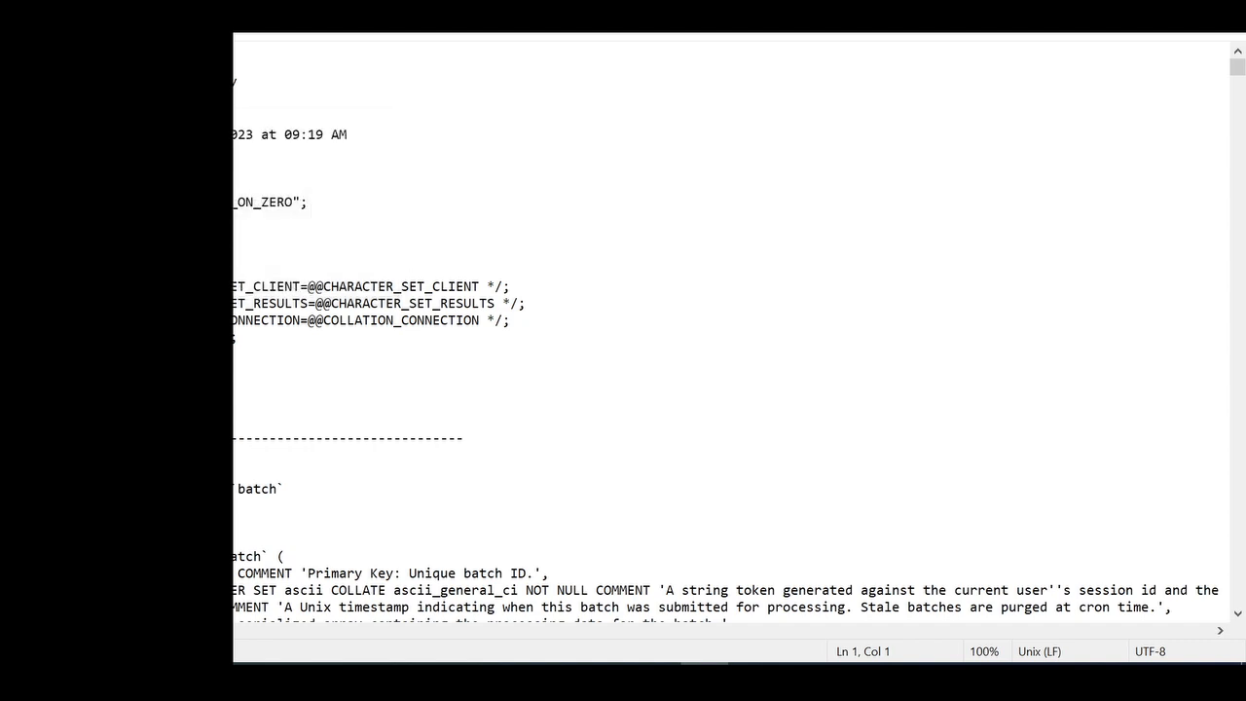
{"action": "left_click", "coordinate": [1224, 12]}
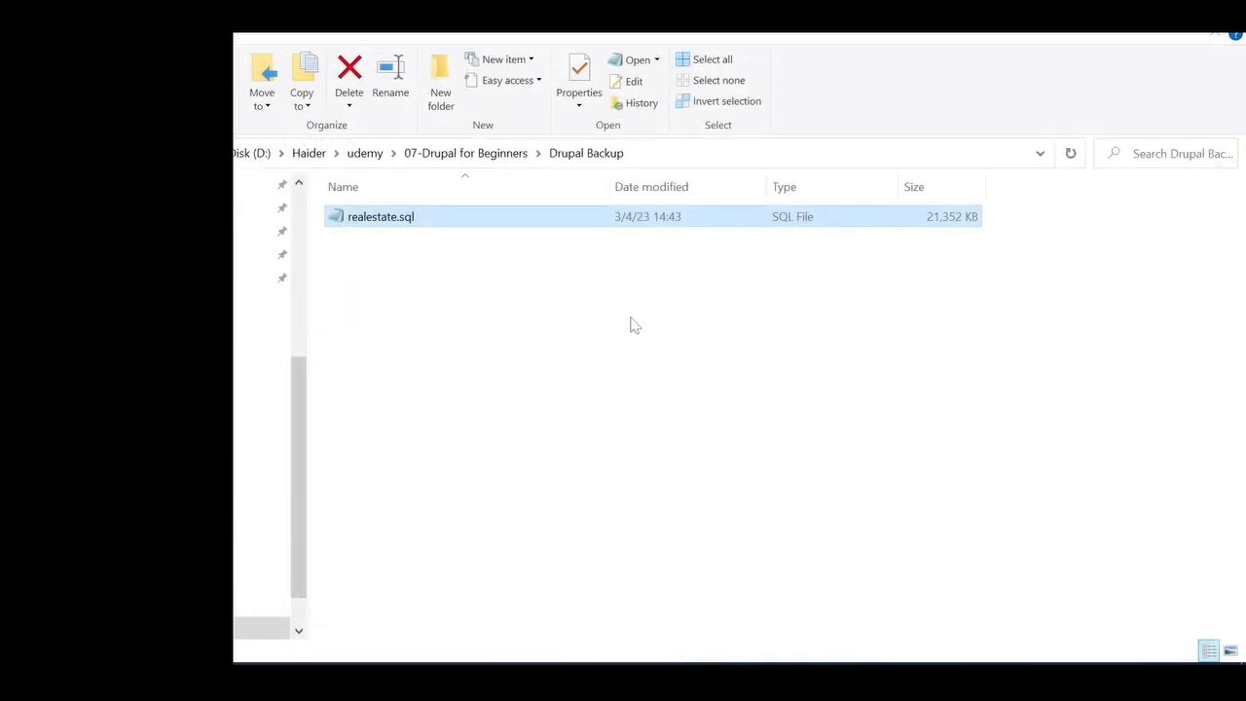
Step: Switch back to phpMyAdmin in Chrome and import the edited realestate.sql into the realestate database
{"action": "mouse_move", "coordinate": [656, 682]}
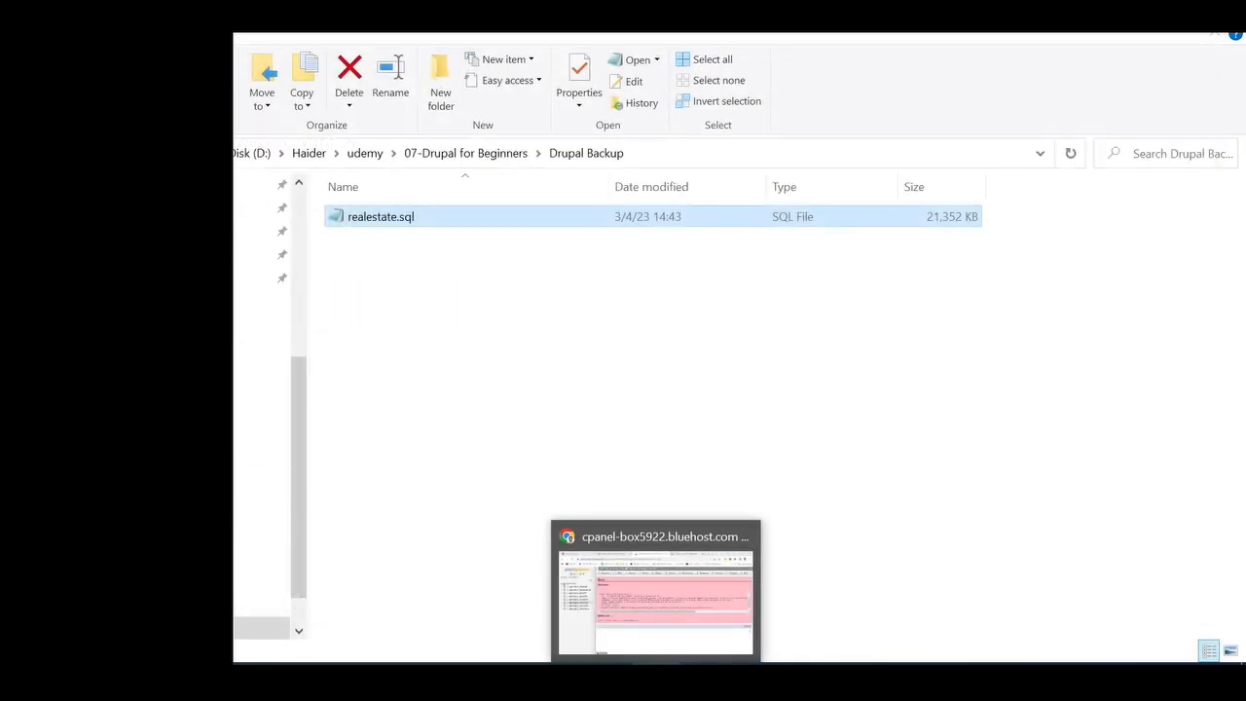
{"action": "left_click", "coordinate": [655, 596]}
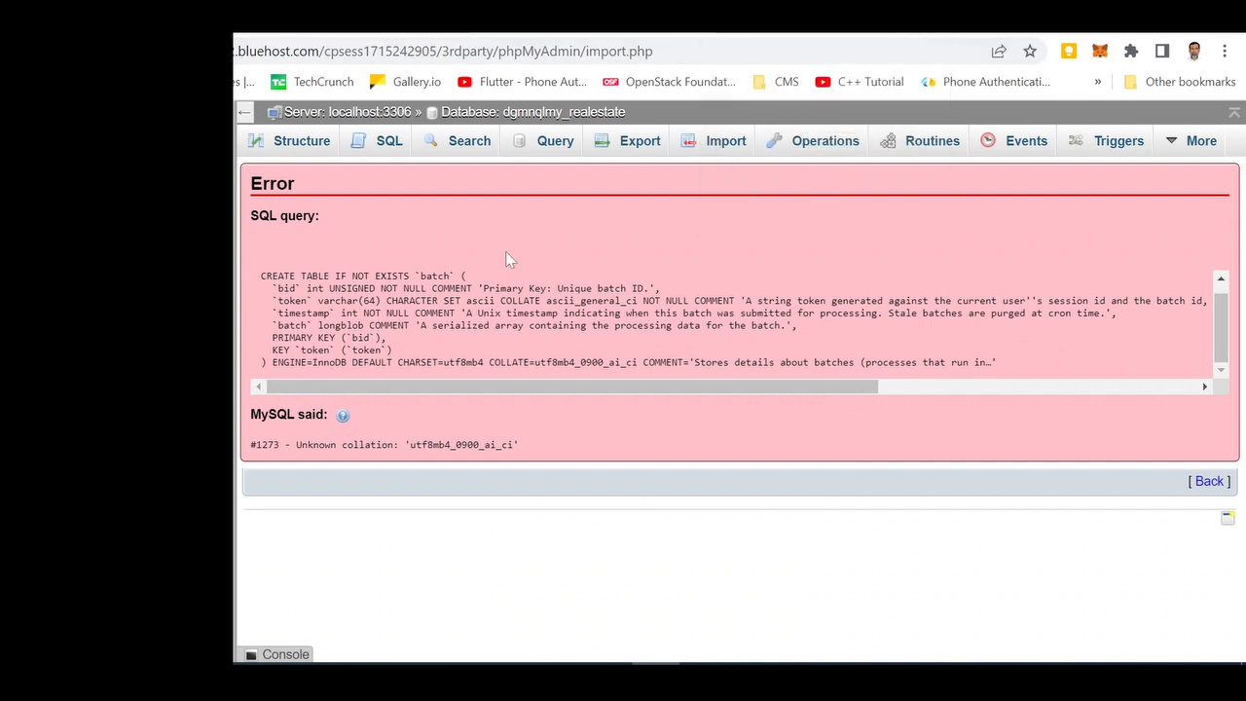
{"action": "scroll", "coordinate": [356, 284], "scroll_direction": "up", "scroll_amount": 1}
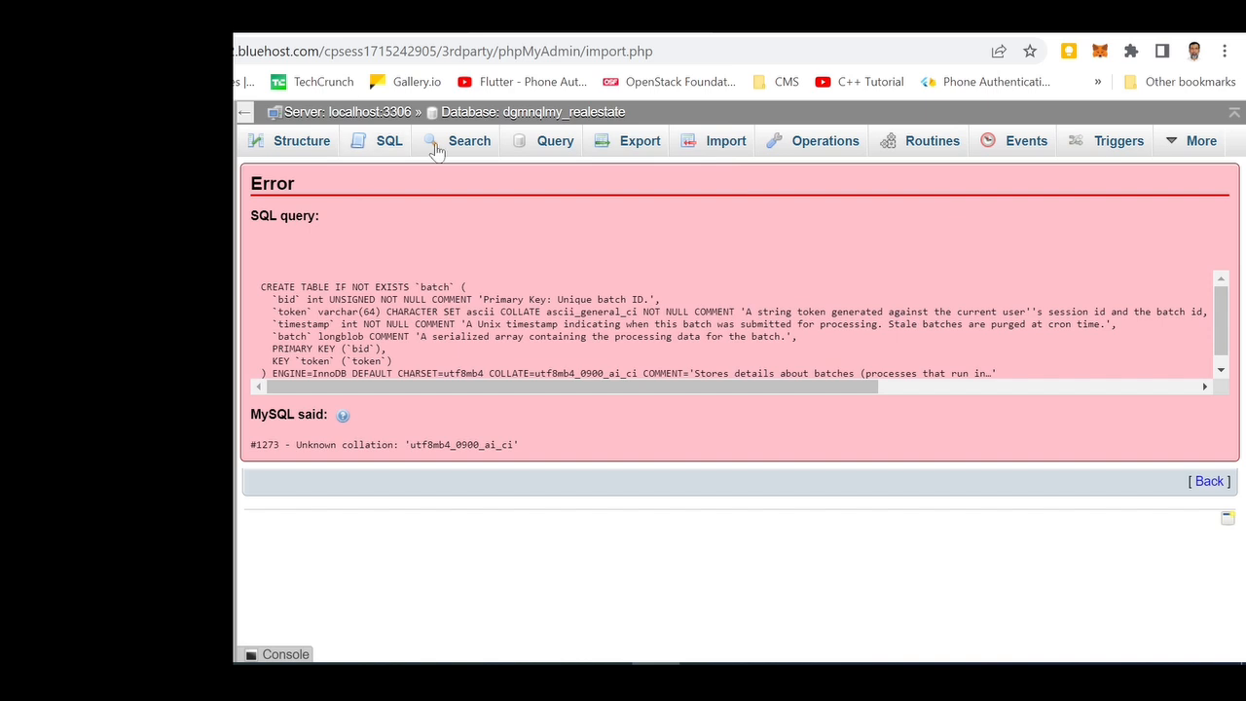
{"action": "left_click", "coordinate": [714, 149]}
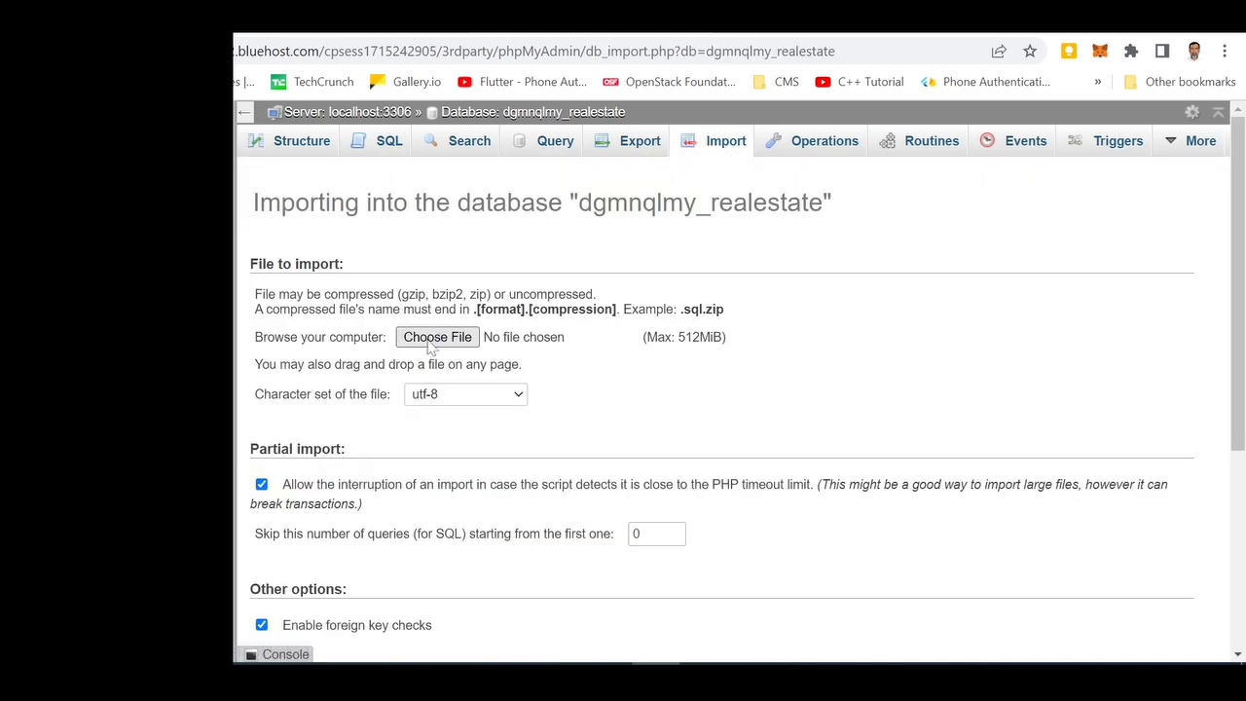
{"action": "left_click", "coordinate": [437, 337]}
{"action": "double_click", "coordinate": [322, 147]}
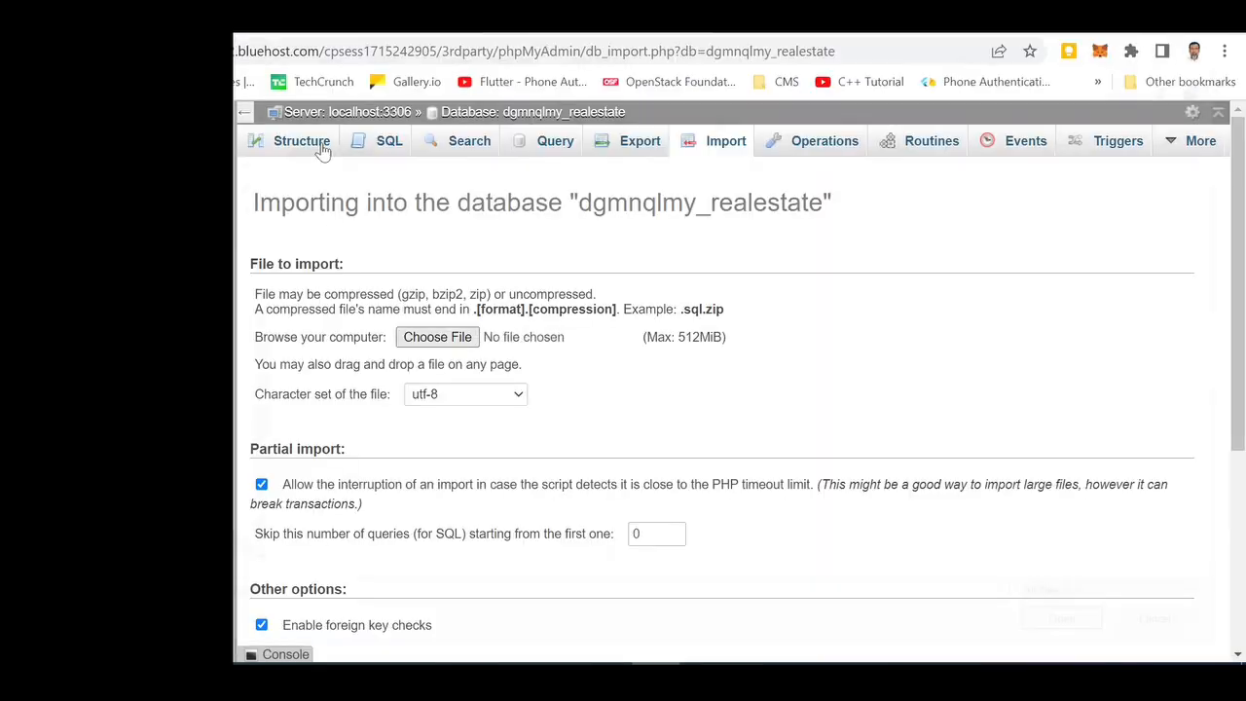
{"action": "scroll", "coordinate": [360, 477], "scroll_direction": "down", "scroll_amount": 4}
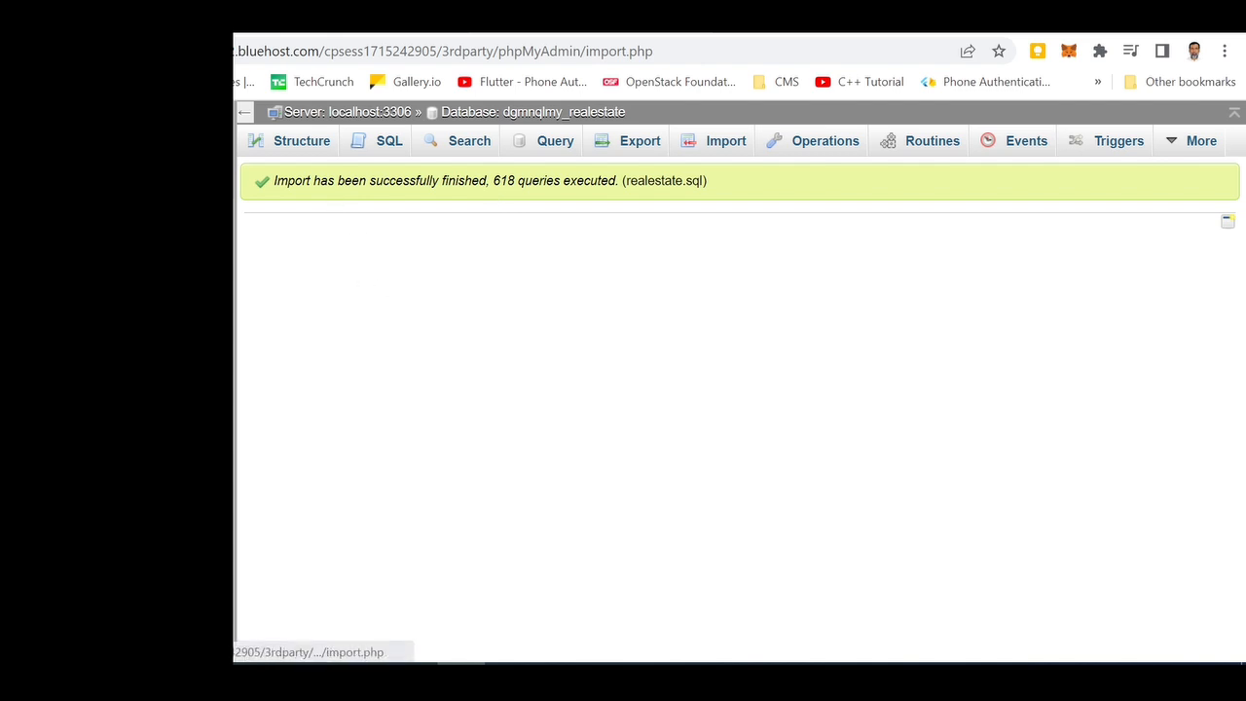
Step: Open the realestate database's structure and examine the list of imported tables and their collations
{"action": "left_click", "coordinate": [126, 257]}
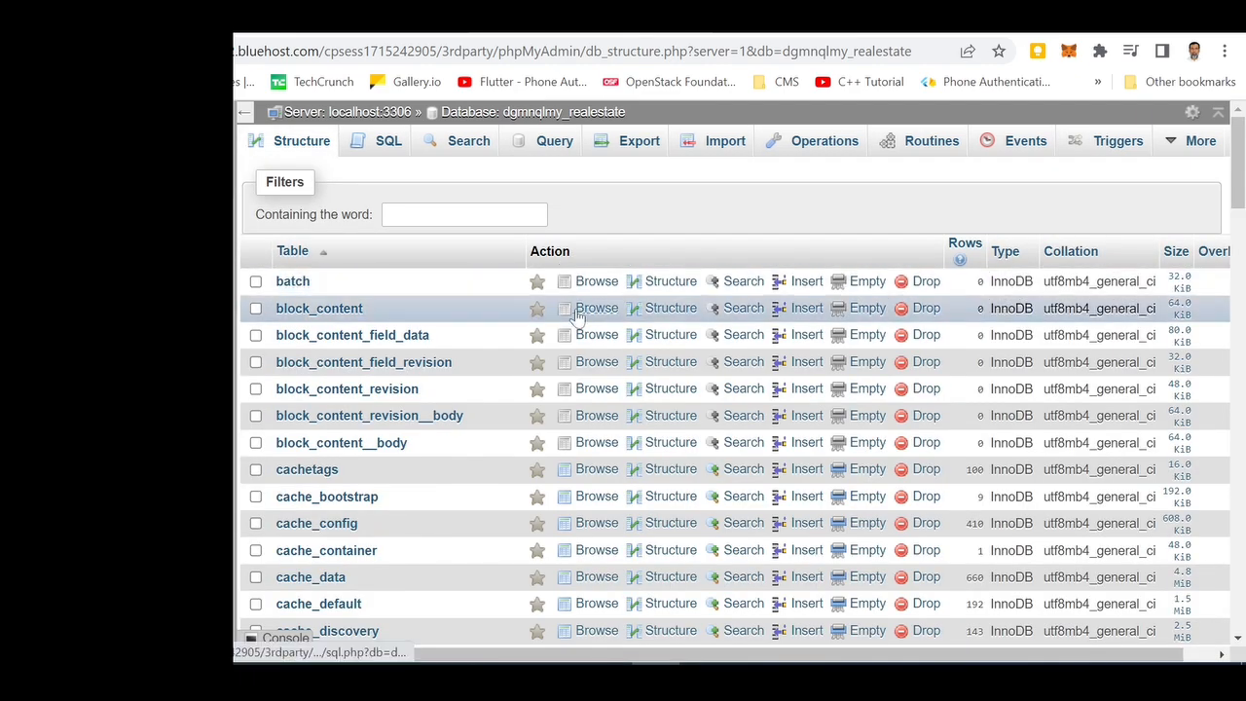
{"action": "scroll", "coordinate": [613, 409], "scroll_direction": "down", "scroll_amount": 4}
{"action": "scroll", "coordinate": [614, 409], "scroll_direction": "down", "scroll_amount": 4}
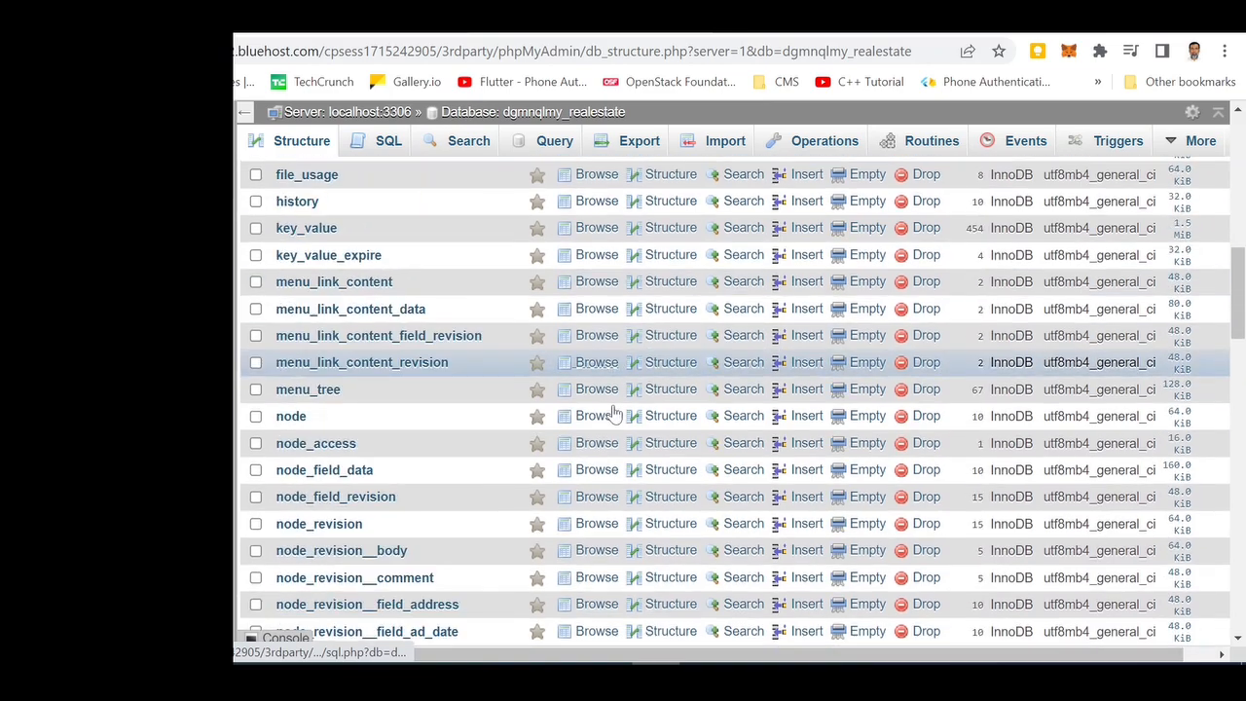
{"action": "scroll", "coordinate": [613, 409], "scroll_direction": "up", "scroll_amount": 6}
{"action": "scroll", "coordinate": [310, 399], "scroll_direction": "down", "scroll_amount": 4}
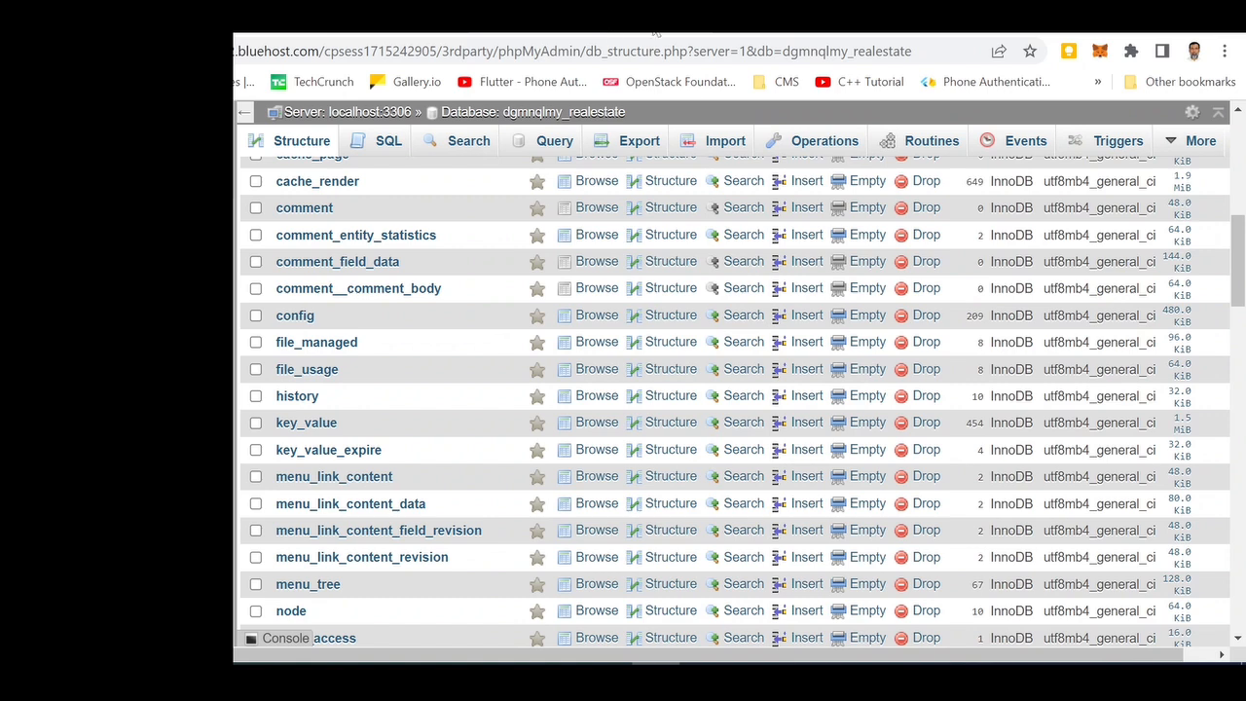
Step: Return to the Bluehost portal, open the advanced cPanel tools, and browse the hosting account's files in File Manager
{"action": "left_click", "coordinate": [545, 17]}
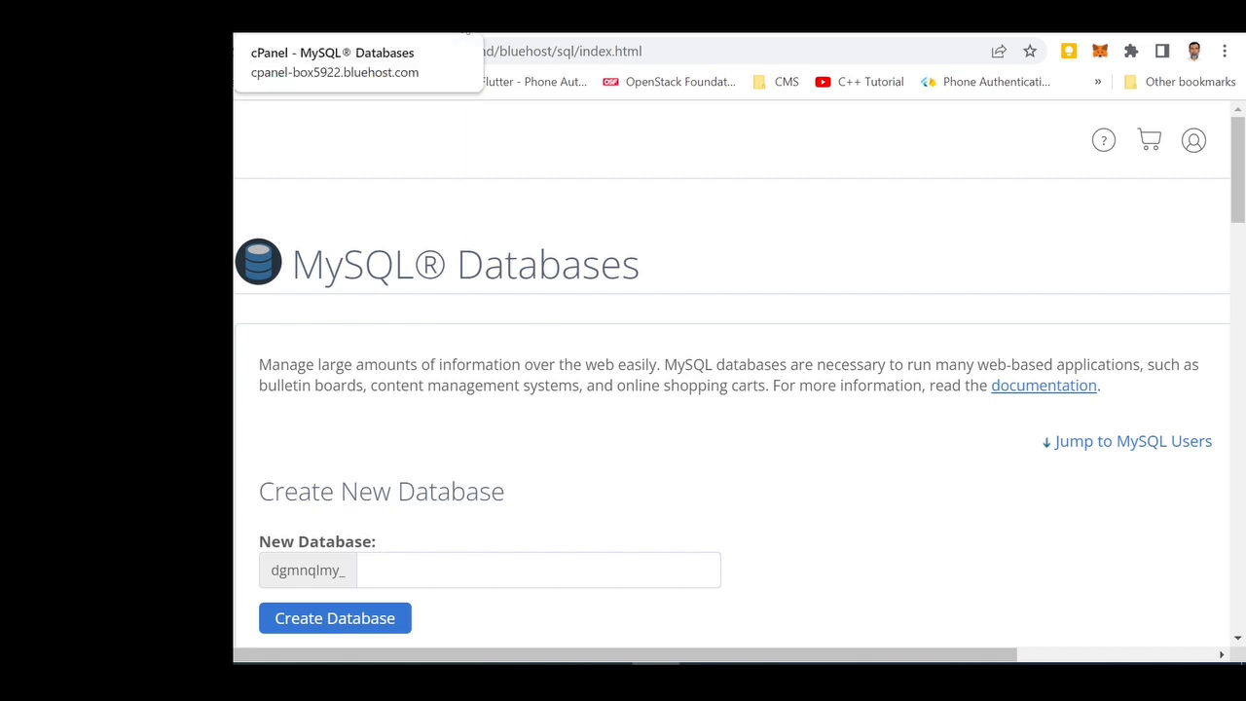
{"action": "left_click", "coordinate": [462, 17]}
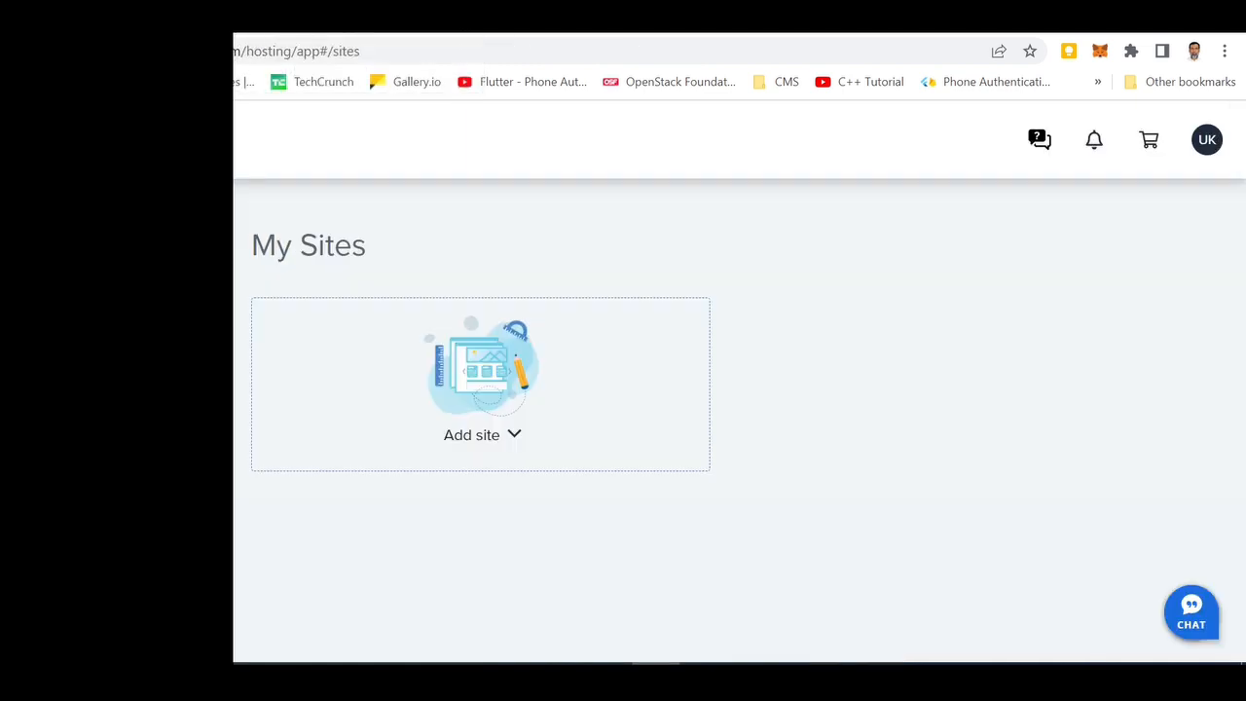
{"action": "left_click", "coordinate": [78, 439]}
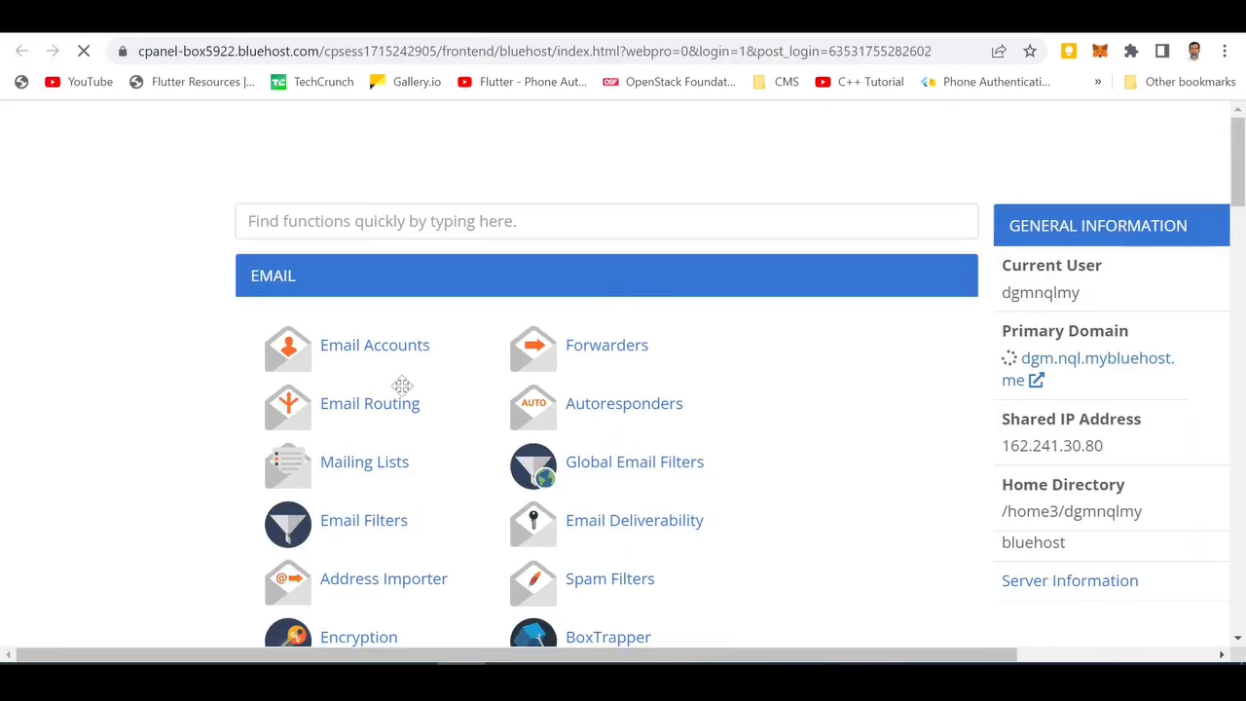
{"action": "scroll", "coordinate": [402, 386], "scroll_direction": "down", "scroll_amount": 6}
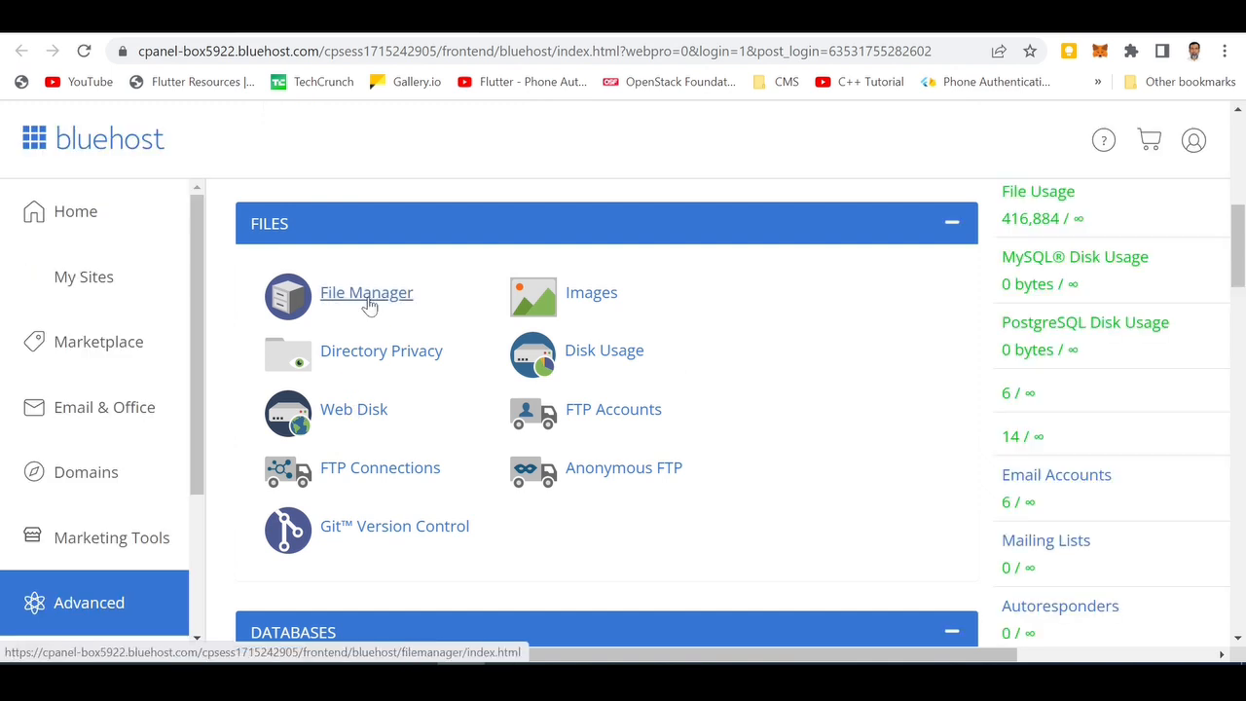
{"action": "left_click", "coordinate": [368, 294]}
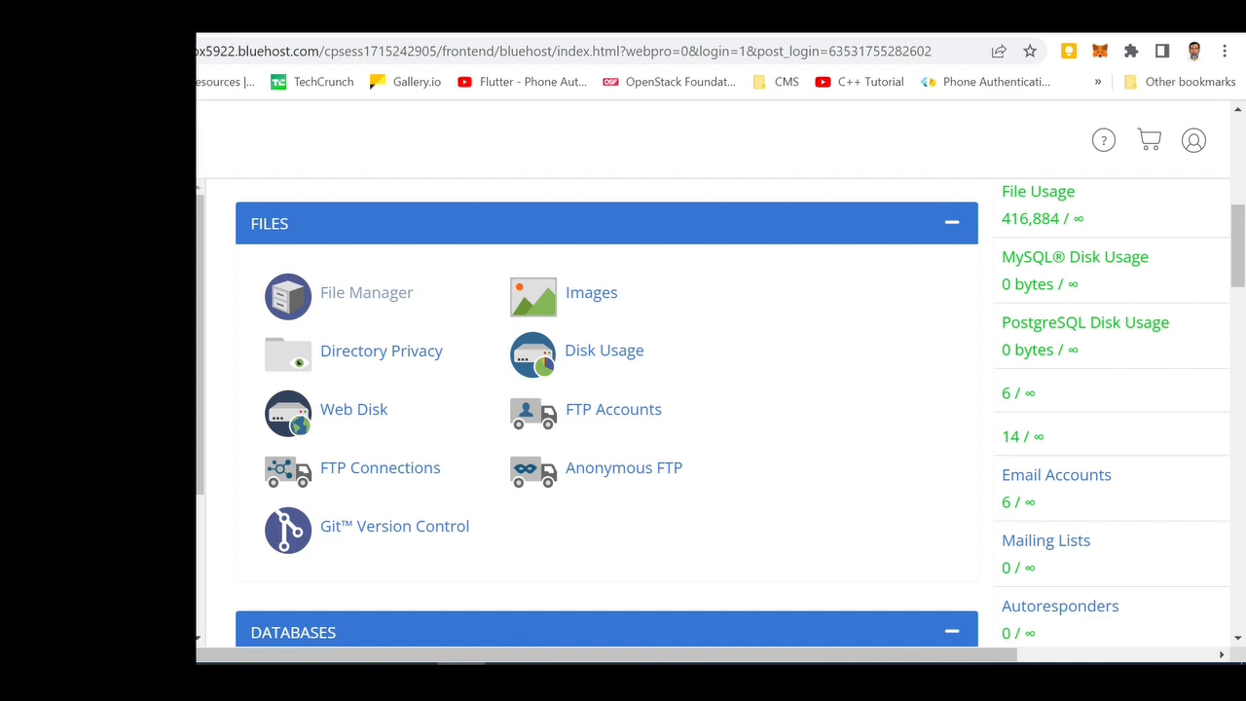
{"action": "left_click", "coordinate": [395, 304]}
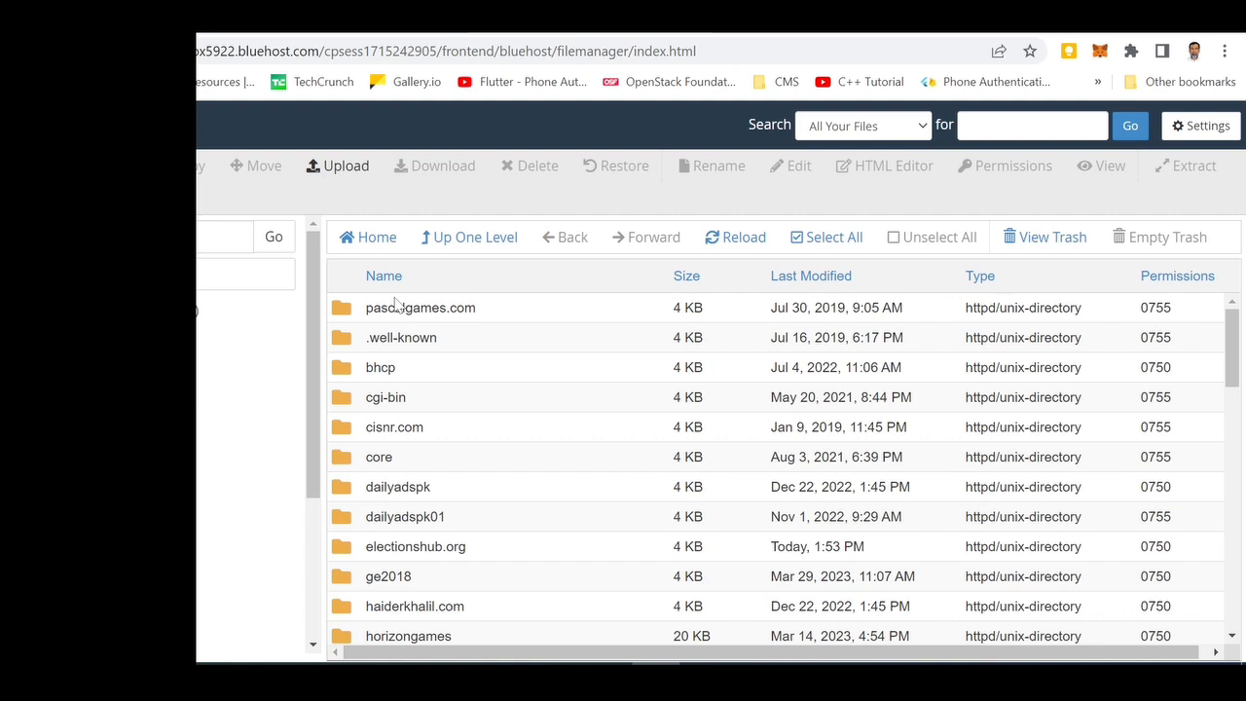
{"action": "scroll", "coordinate": [1081, 416], "scroll_direction": "down", "scroll_amount": 10}
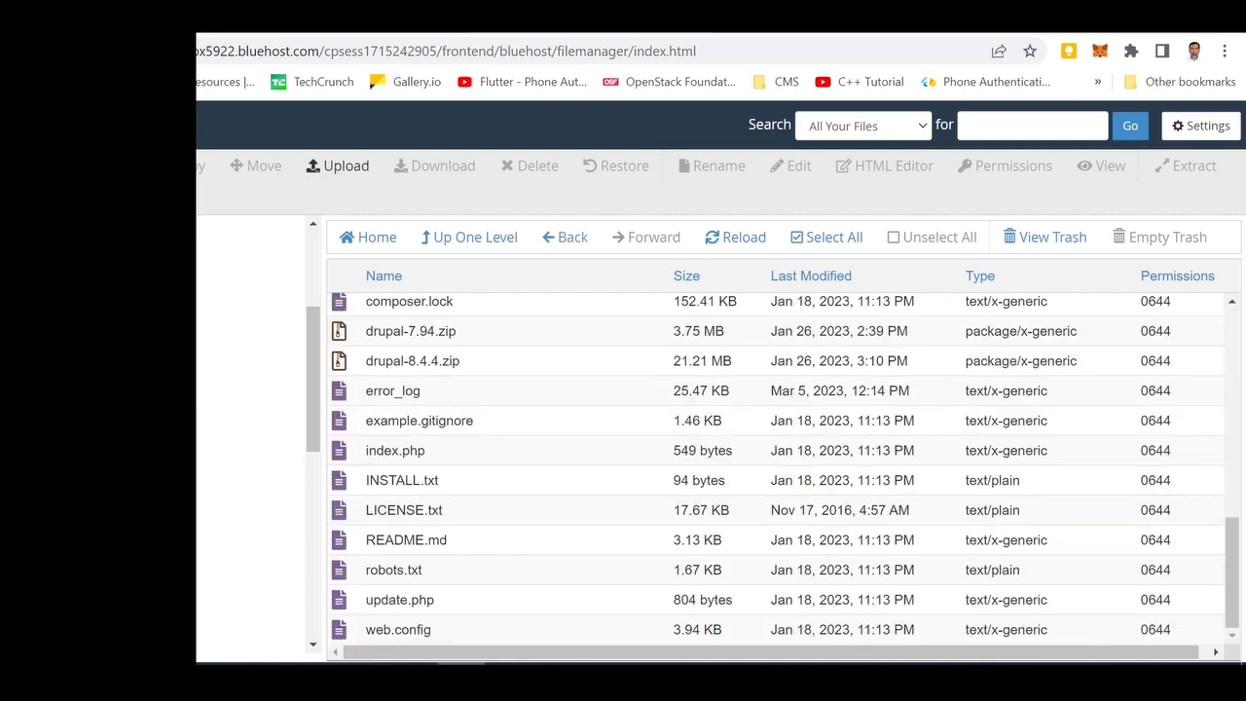
Step: Open the upload page for the electionshub.org folder and browse the Drupal Backup folder for a file to upload
{"action": "scroll", "coordinate": [581, 378], "scroll_direction": "up", "scroll_amount": 5}
{"action": "scroll", "coordinate": [580, 378], "scroll_direction": "down", "scroll_amount": 5}
{"action": "left_click", "coordinate": [346, 171]}
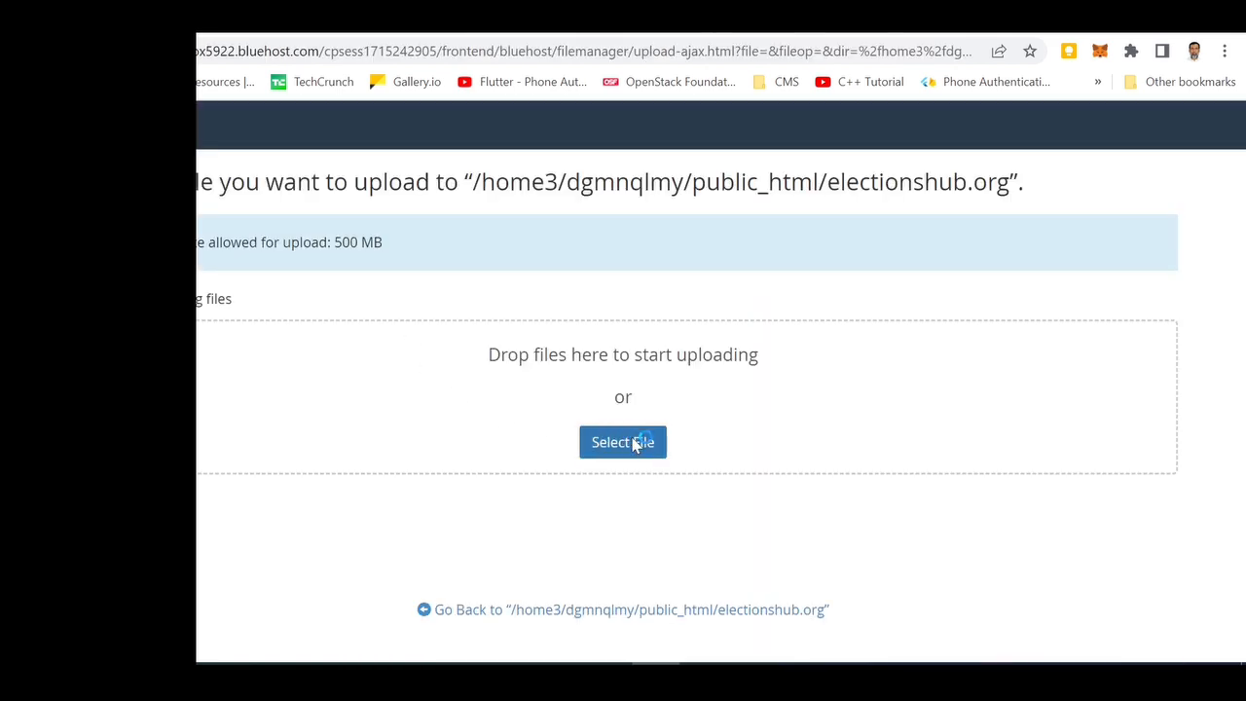
{"action": "left_click", "coordinate": [634, 440]}
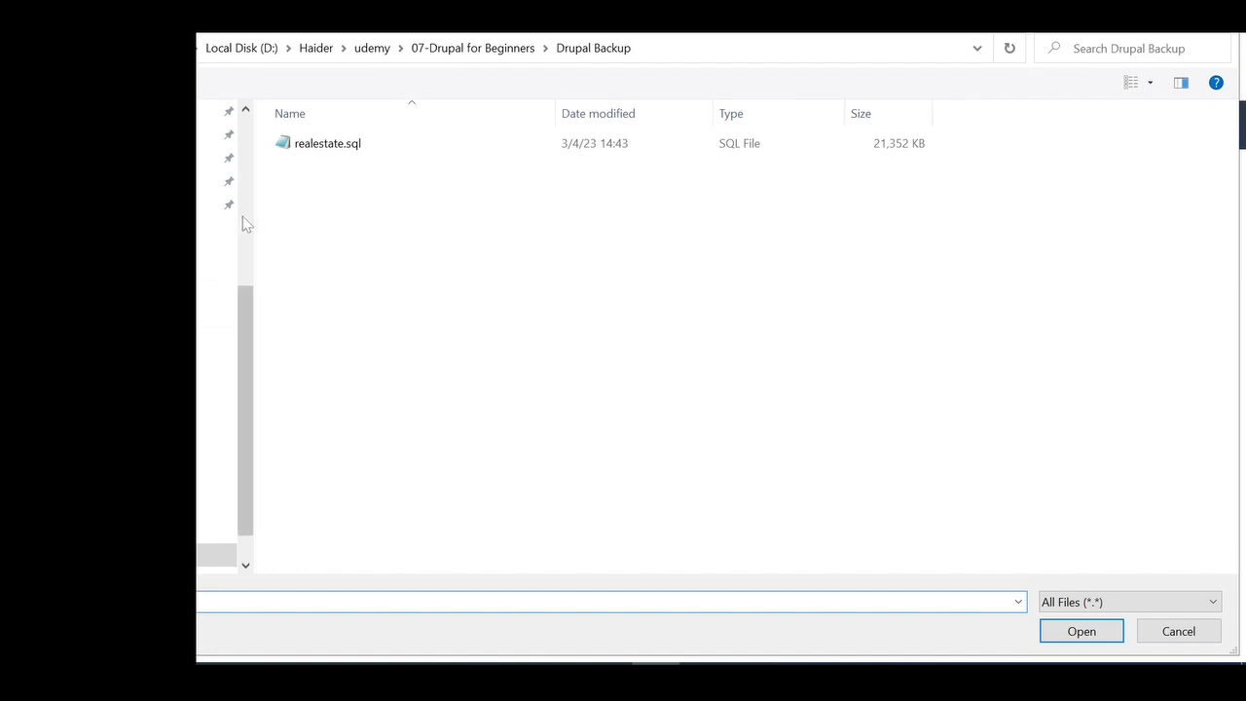
{"action": "left_click", "coordinate": [243, 216]}
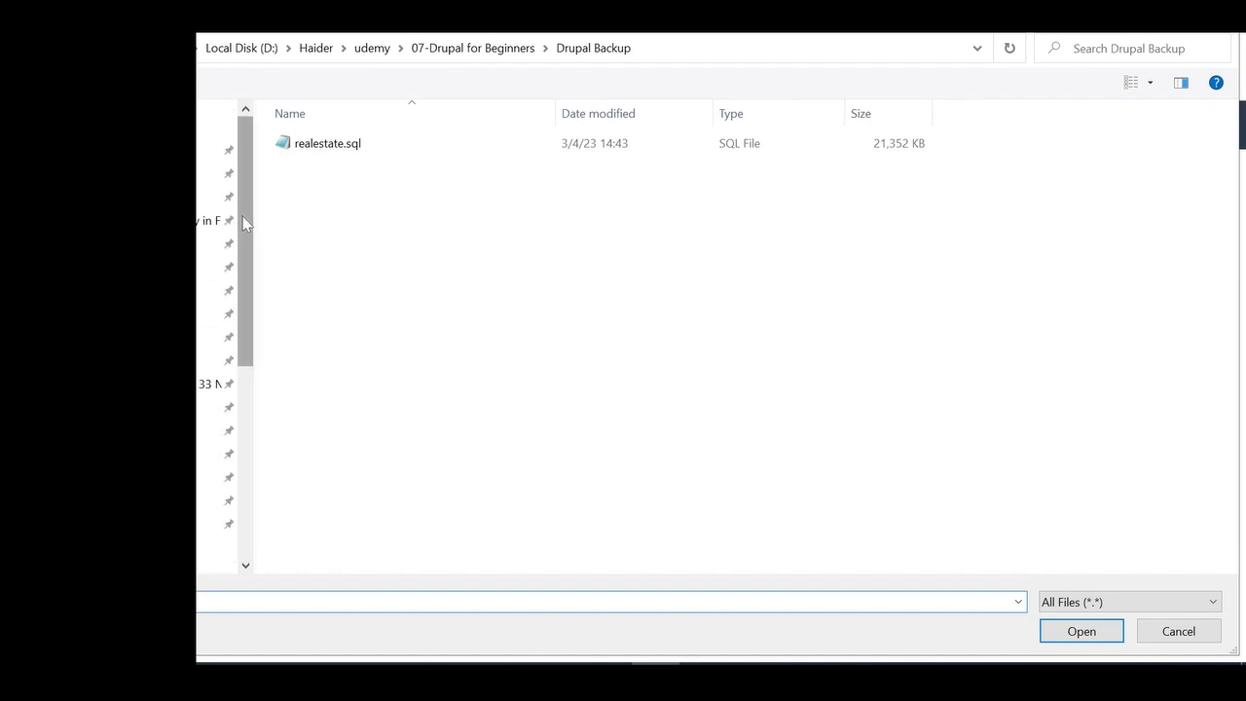
{"action": "left_click", "coordinate": [487, 53]}
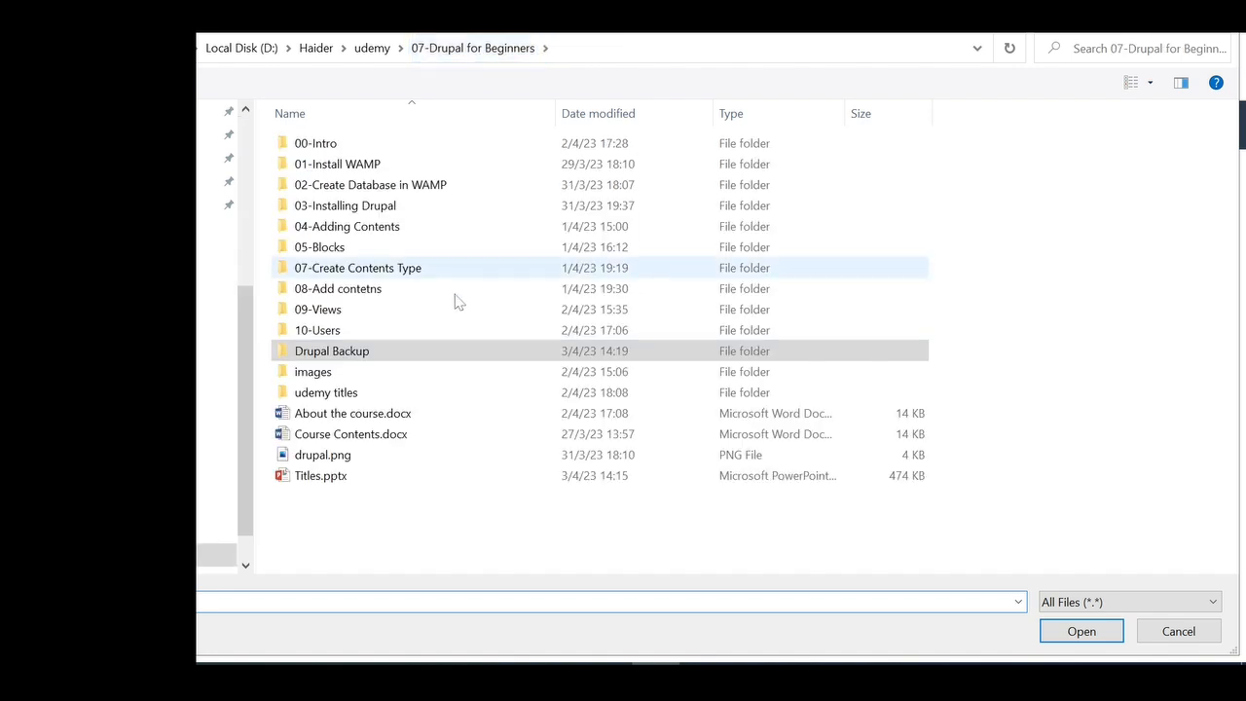
{"action": "double_click", "coordinate": [336, 355]}
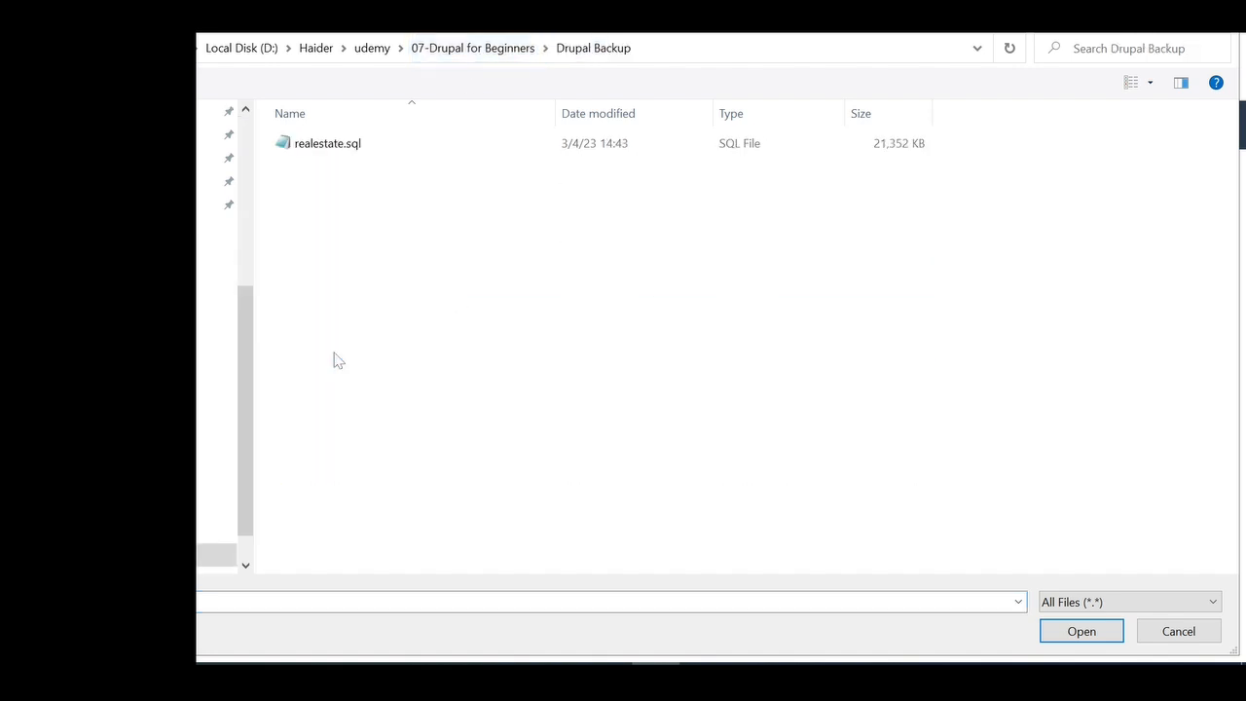
{"action": "left_click", "coordinate": [1177, 633]}
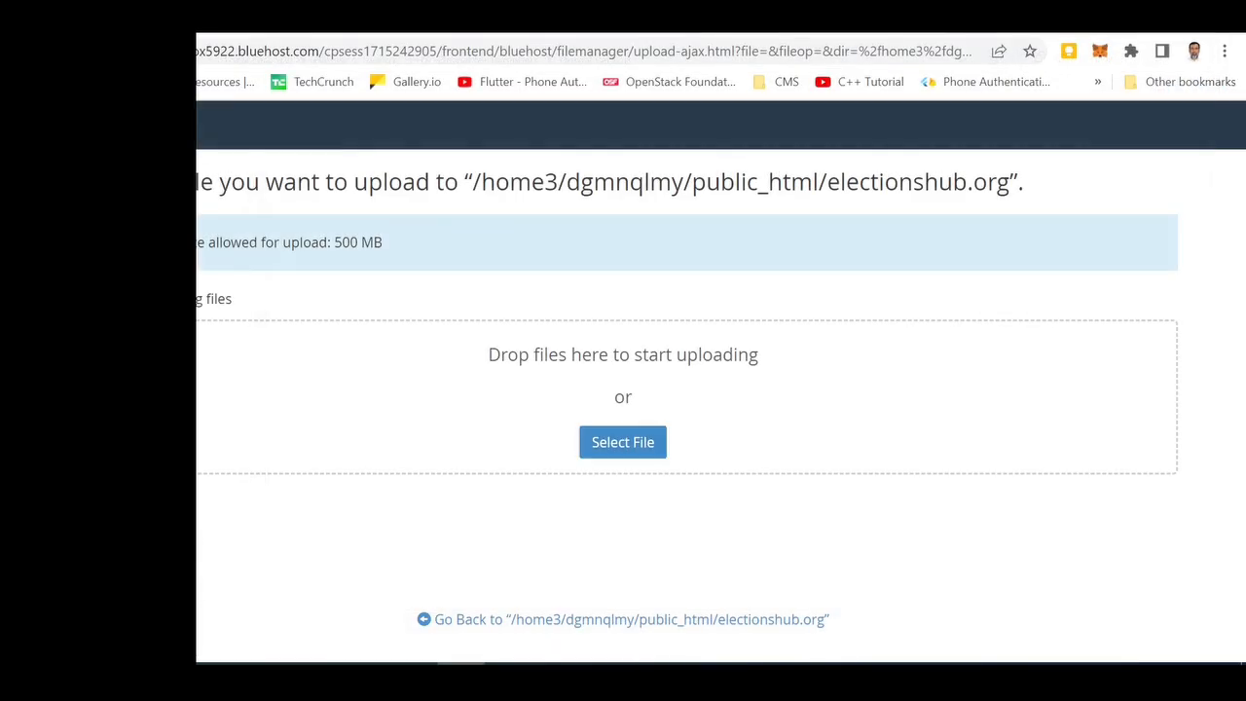
{"action": "left_click", "coordinate": [622, 445]}
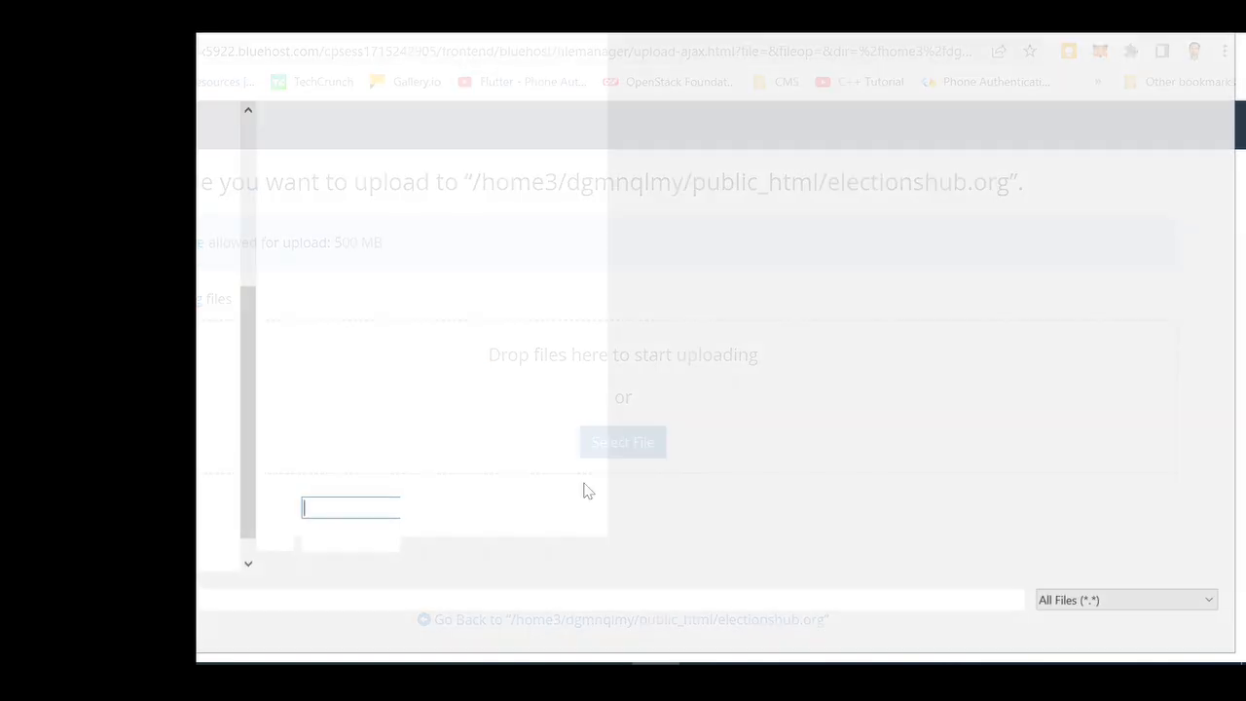
{"action": "double_click", "coordinate": [327, 291]}
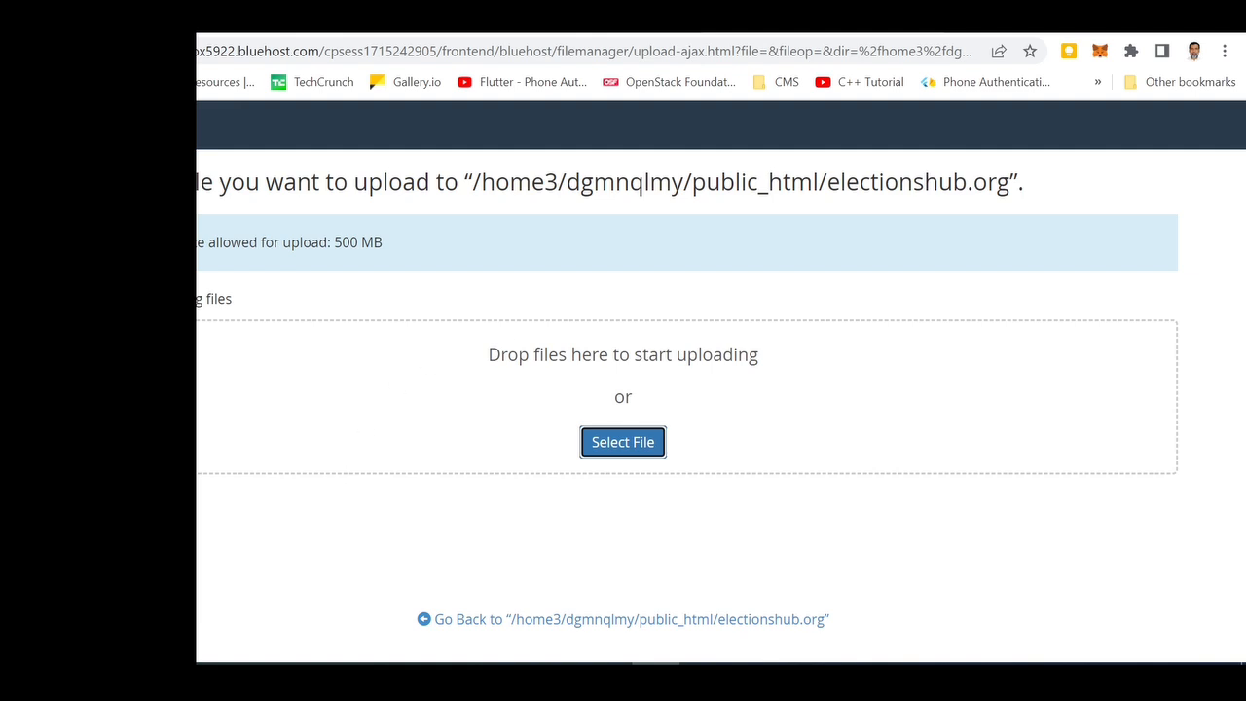
{"action": "left_click", "coordinate": [574, 19]}
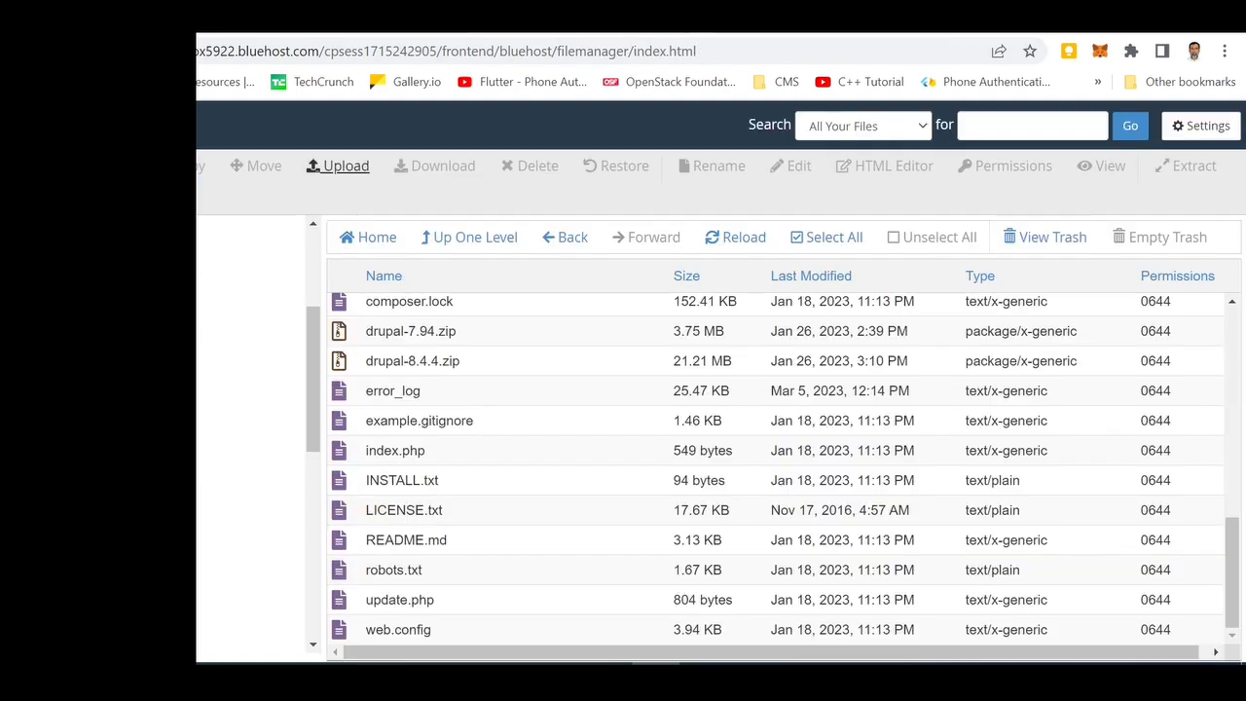
{"action": "left_click", "coordinate": [574, 19]}
{"action": "left_click", "coordinate": [574, 20]}
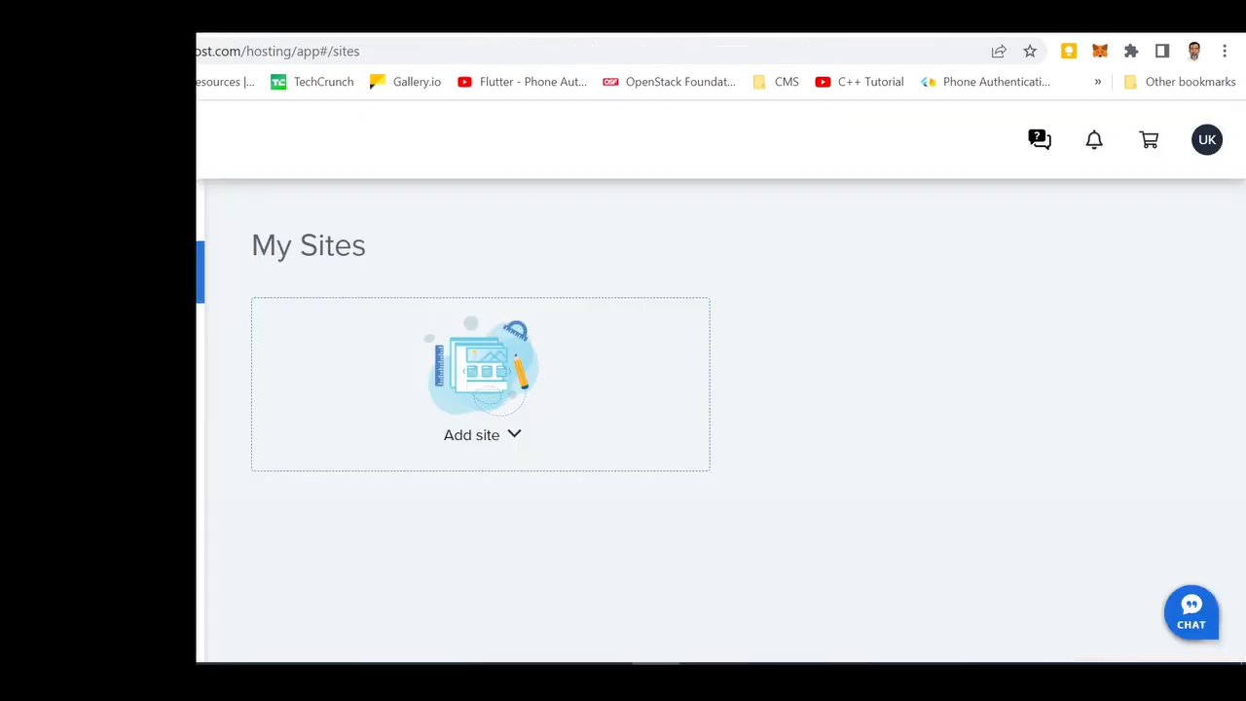
{"action": "left_click", "coordinate": [681, 20]}
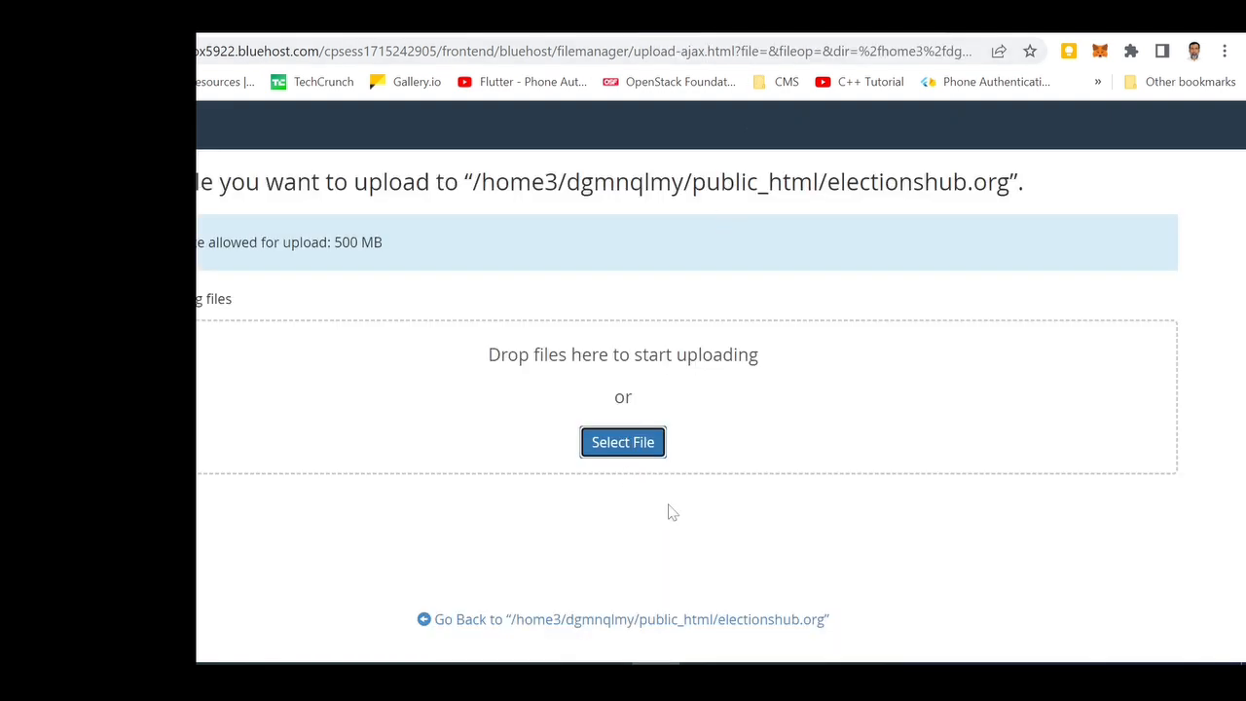
Step: Go back from the upload page to the electionshub.org folder and look through its file list
{"action": "left_click", "coordinate": [684, 621]}
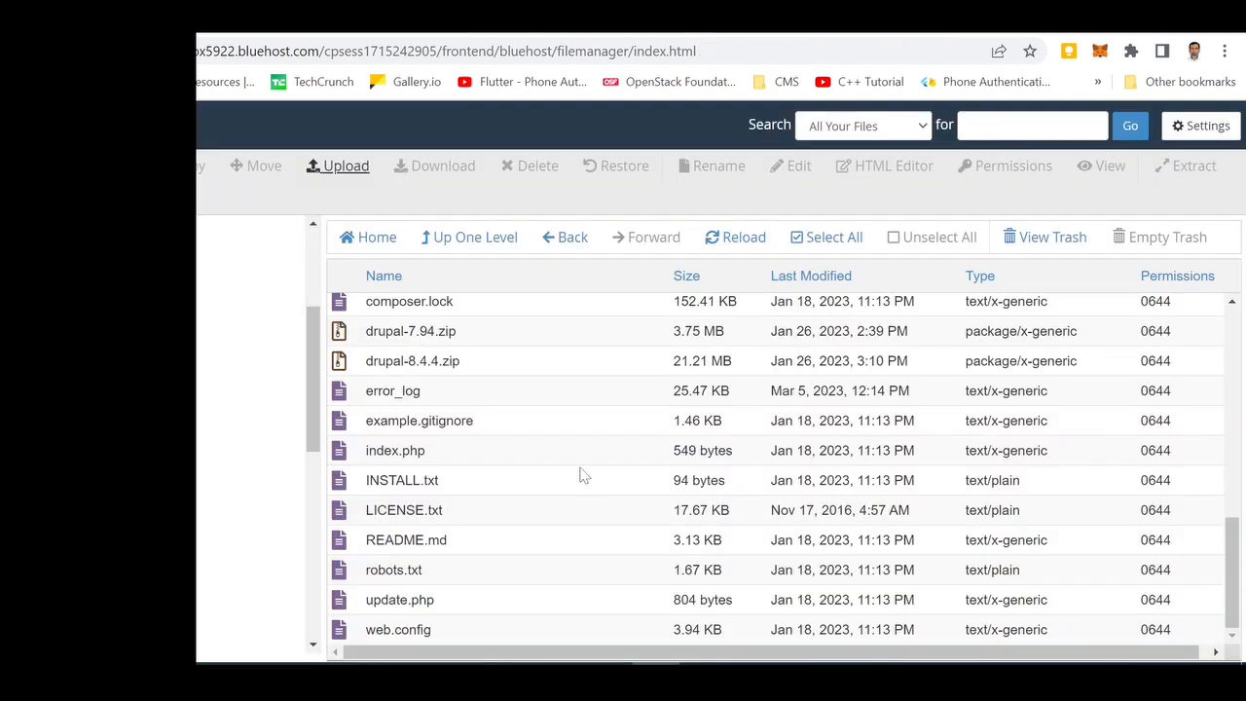
{"action": "scroll", "coordinate": [581, 474], "scroll_direction": "up", "scroll_amount": 4}
{"action": "scroll", "coordinate": [578, 462], "scroll_direction": "down", "scroll_amount": 4}
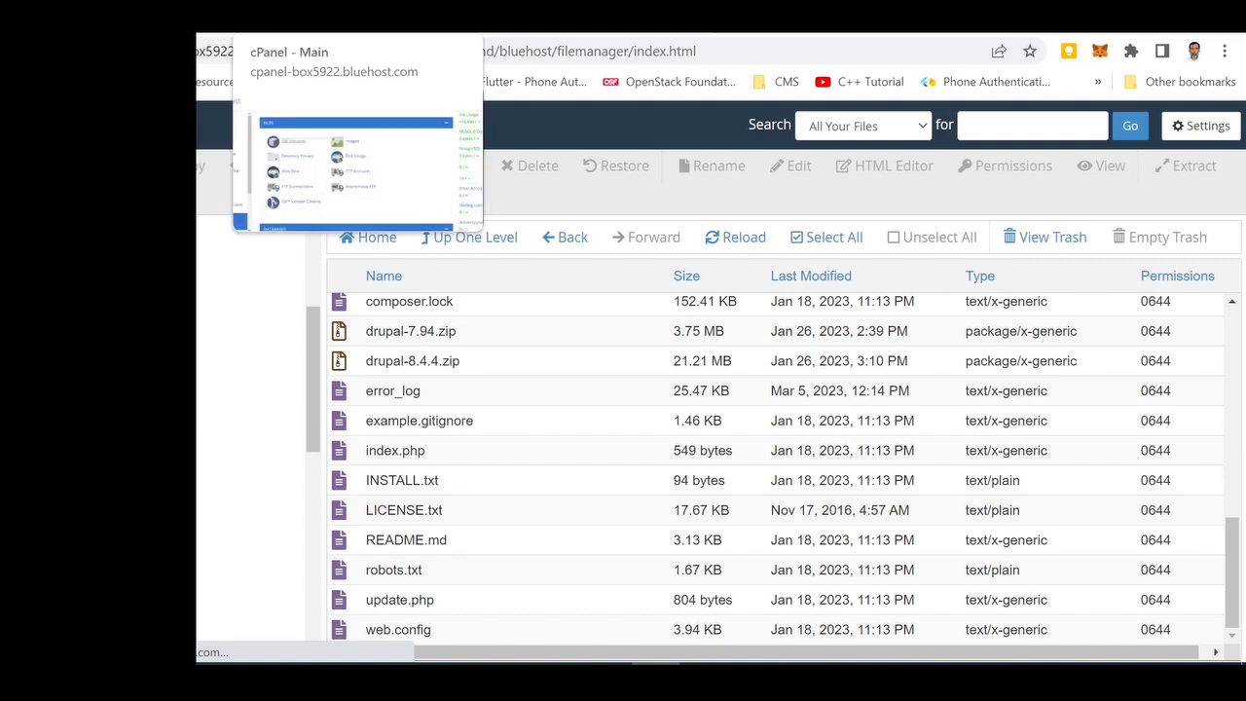
Step: Return to the cPanel main page and open File Manager again from the Files section
{"action": "left_click", "coordinate": [322, 17]}
{"action": "left_click", "coordinate": [487, 18]}
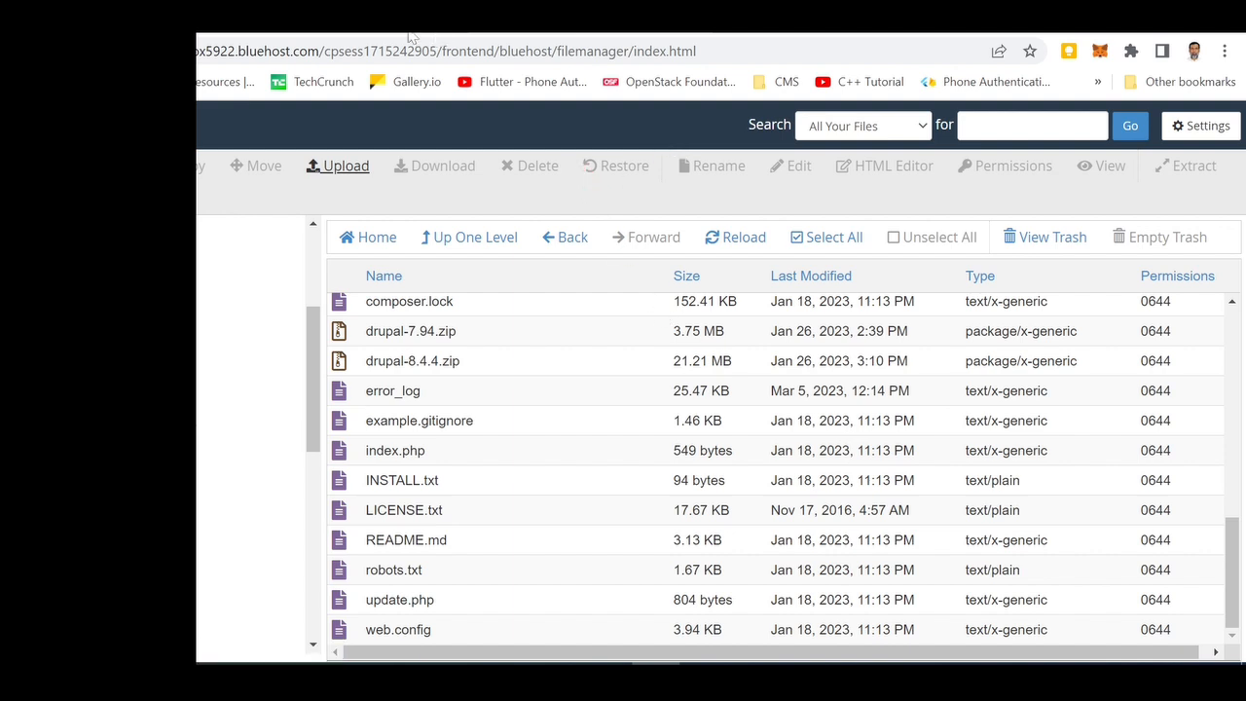
{"action": "left_click", "coordinate": [321, 18]}
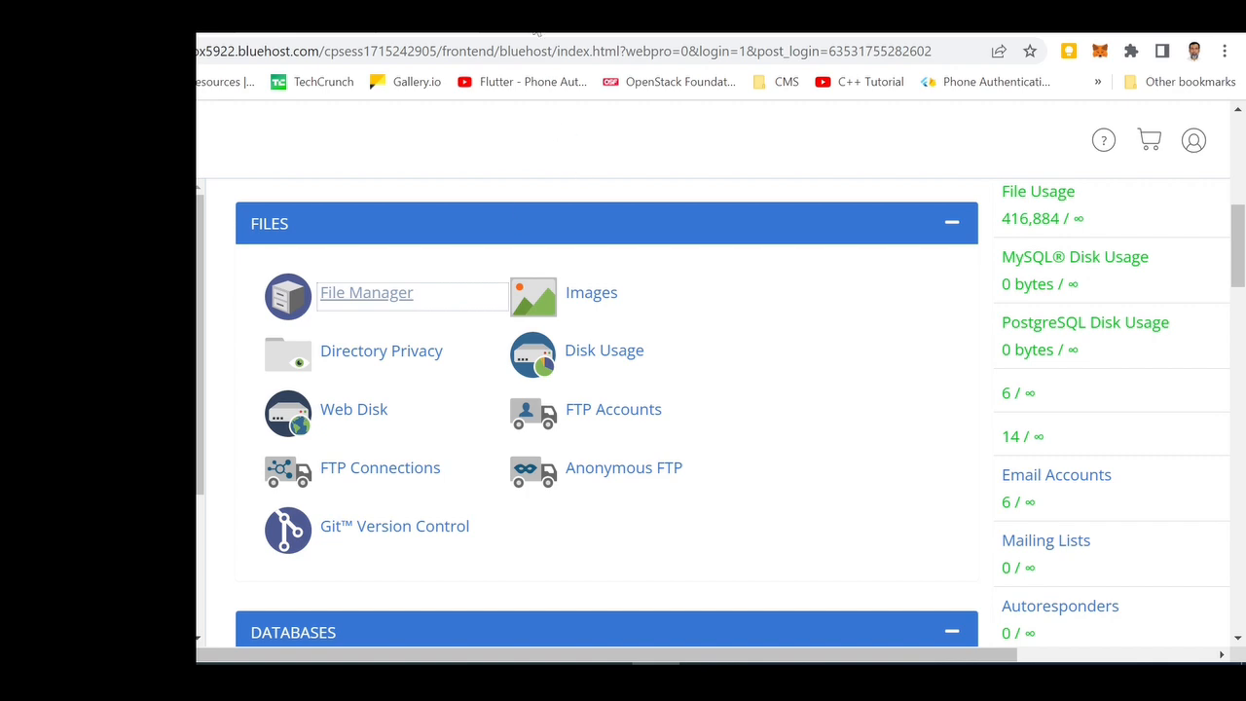
{"action": "left_click", "coordinate": [582, 29]}
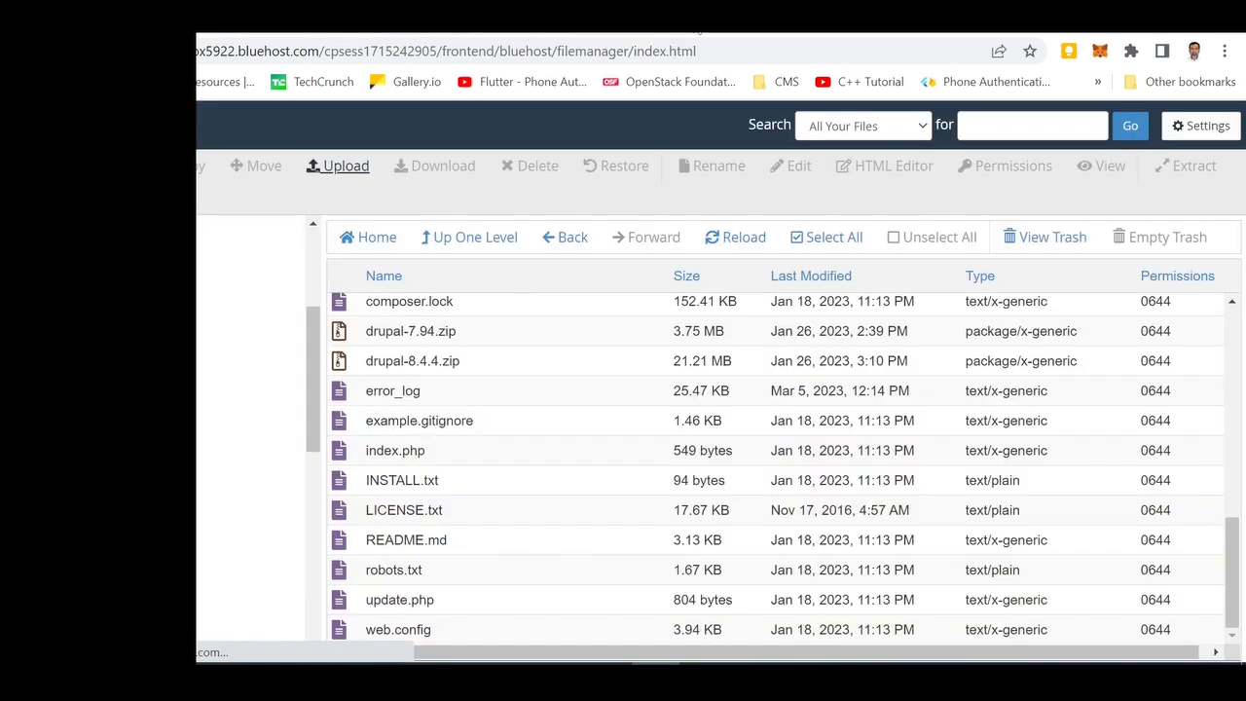
{"action": "left_click", "coordinate": [697, 28]}
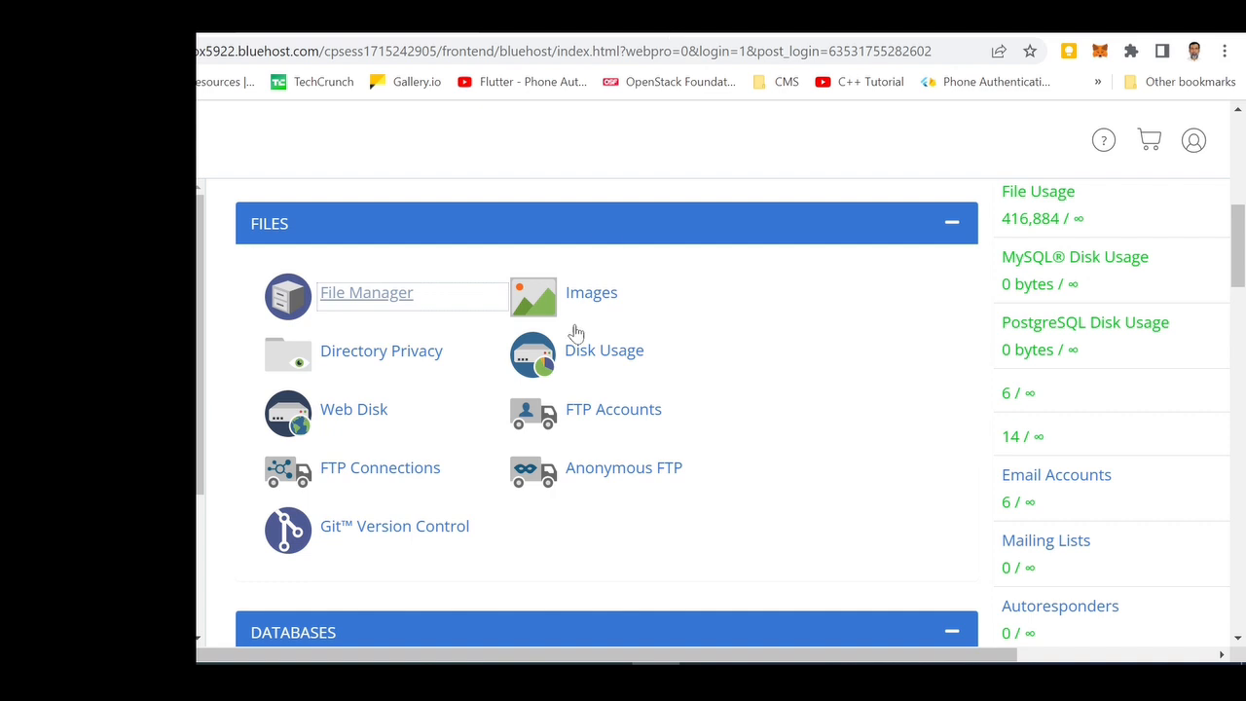
{"action": "left_click", "coordinate": [409, 297]}
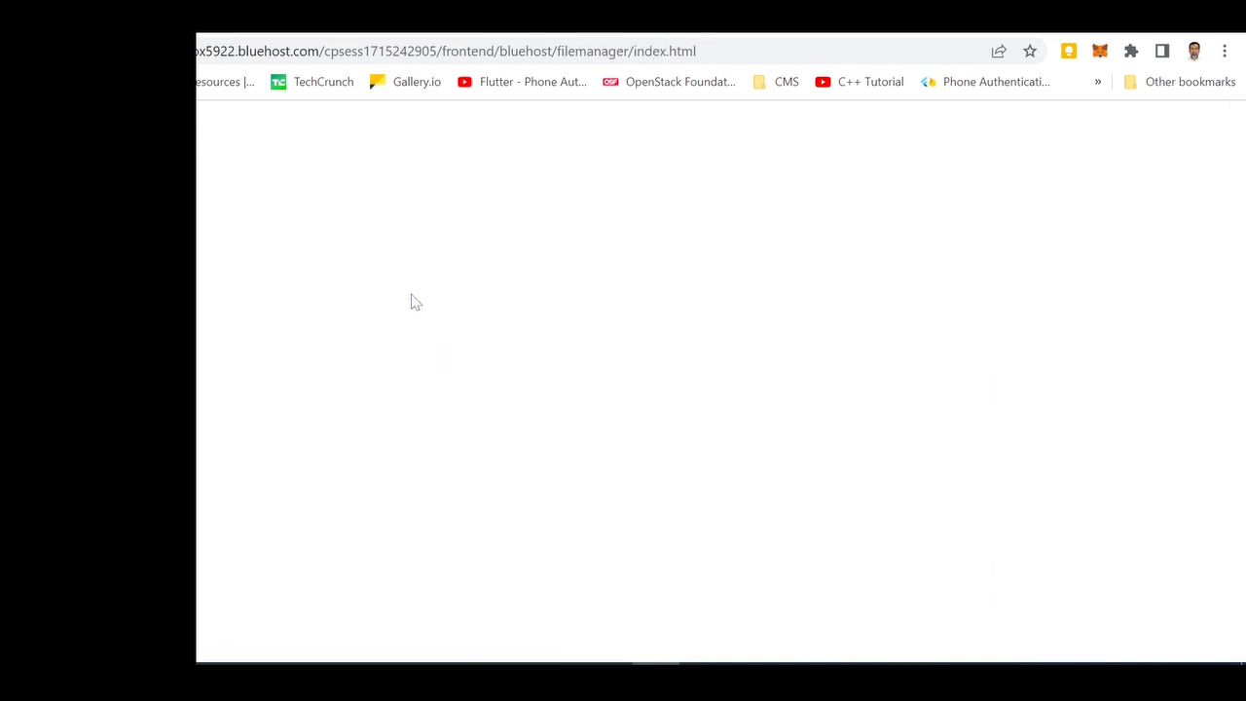
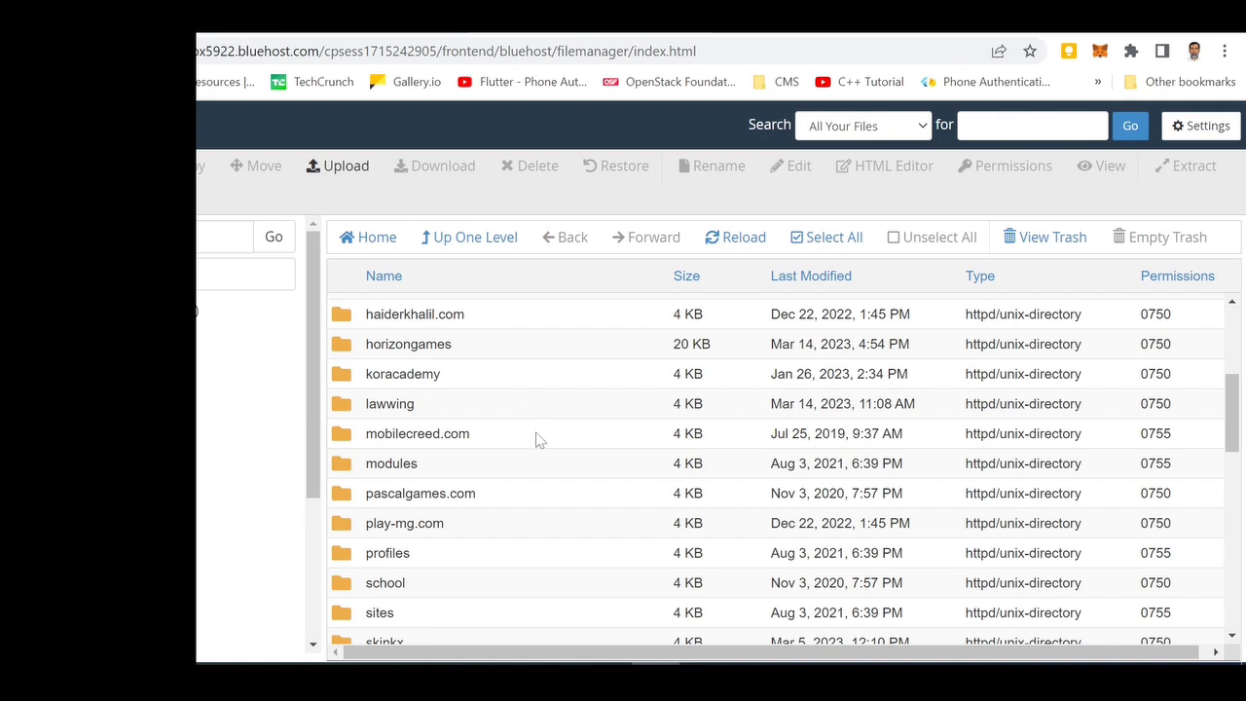
Step: Open the electionshub.org folder in File Manager and look through its file list
{"action": "scroll", "coordinate": [549, 454], "scroll_direction": "down", "scroll_amount": 3}
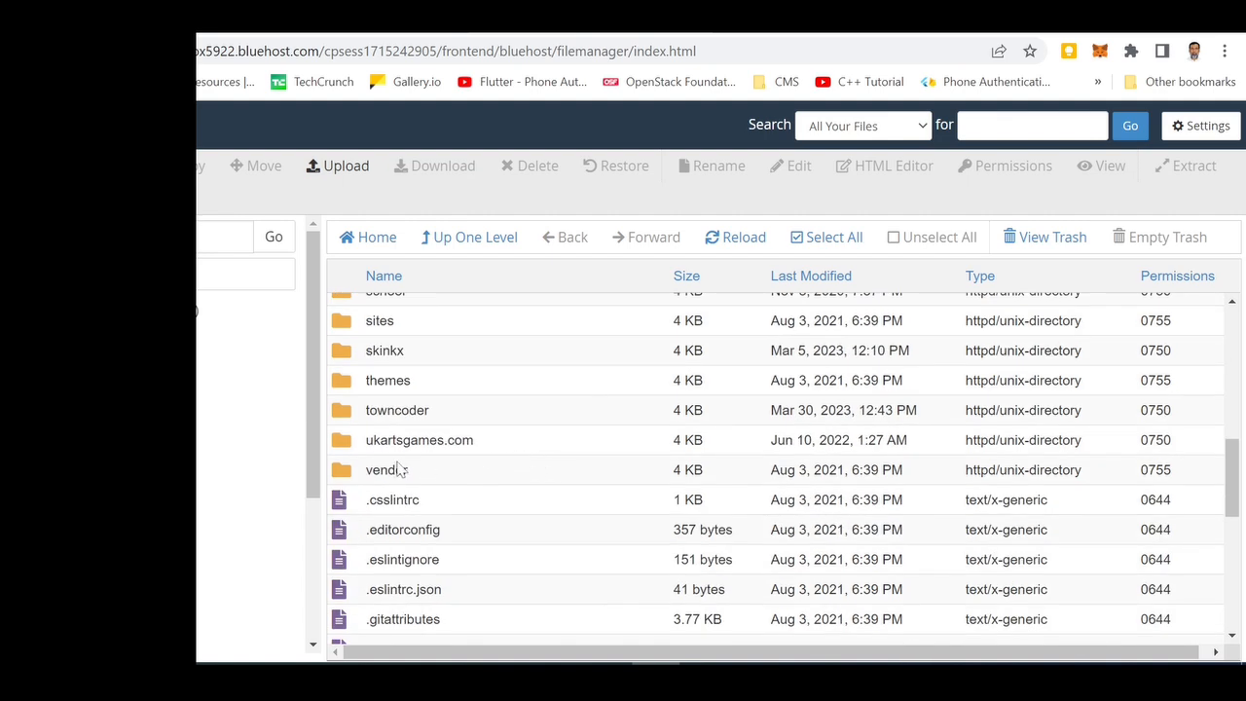
{"action": "scroll", "coordinate": [397, 469], "scroll_direction": "up", "scroll_amount": 2}
{"action": "scroll", "coordinate": [395, 457], "scroll_direction": "up", "scroll_amount": 2}
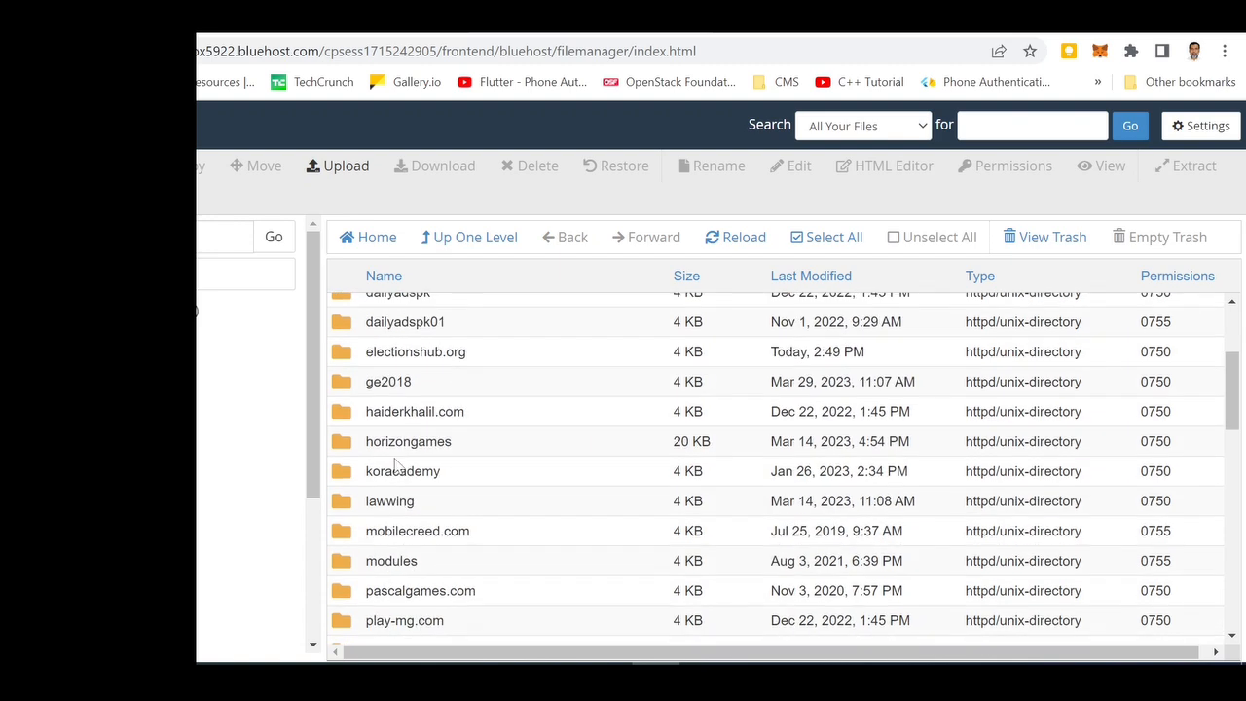
{"action": "double_click", "coordinate": [343, 354]}
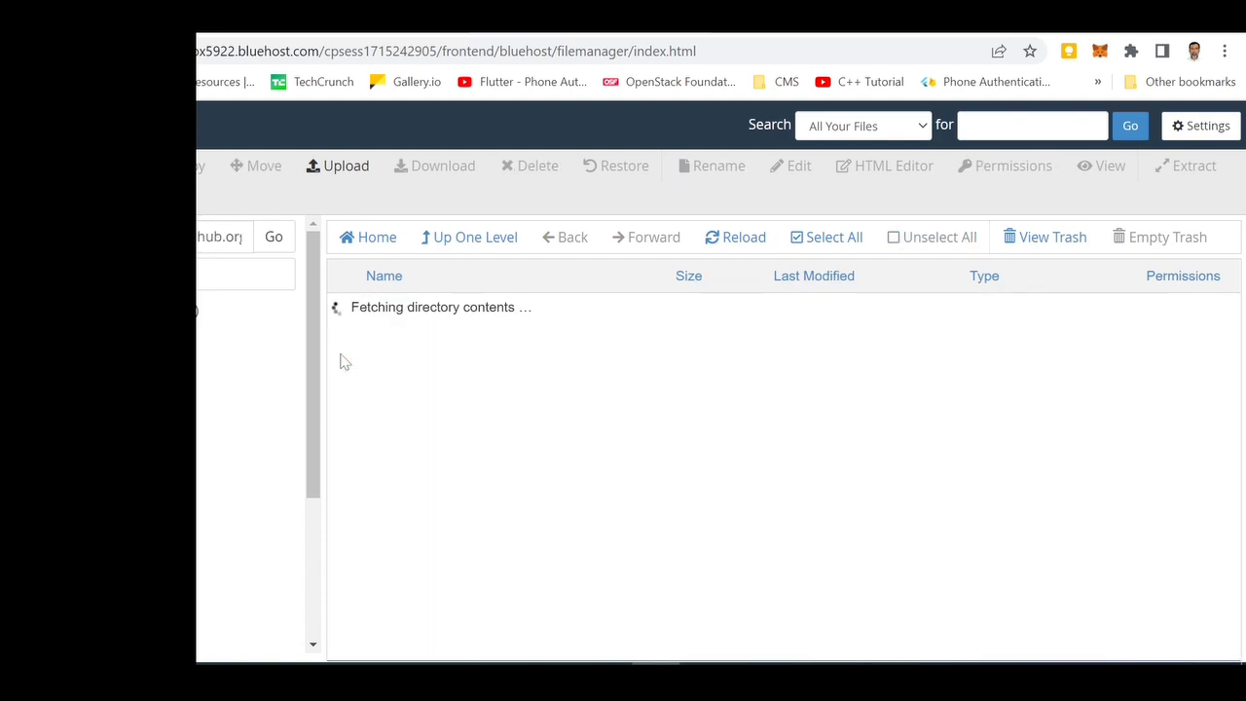
{"action": "scroll", "coordinate": [570, 448], "scroll_direction": "down", "scroll_amount": 6}
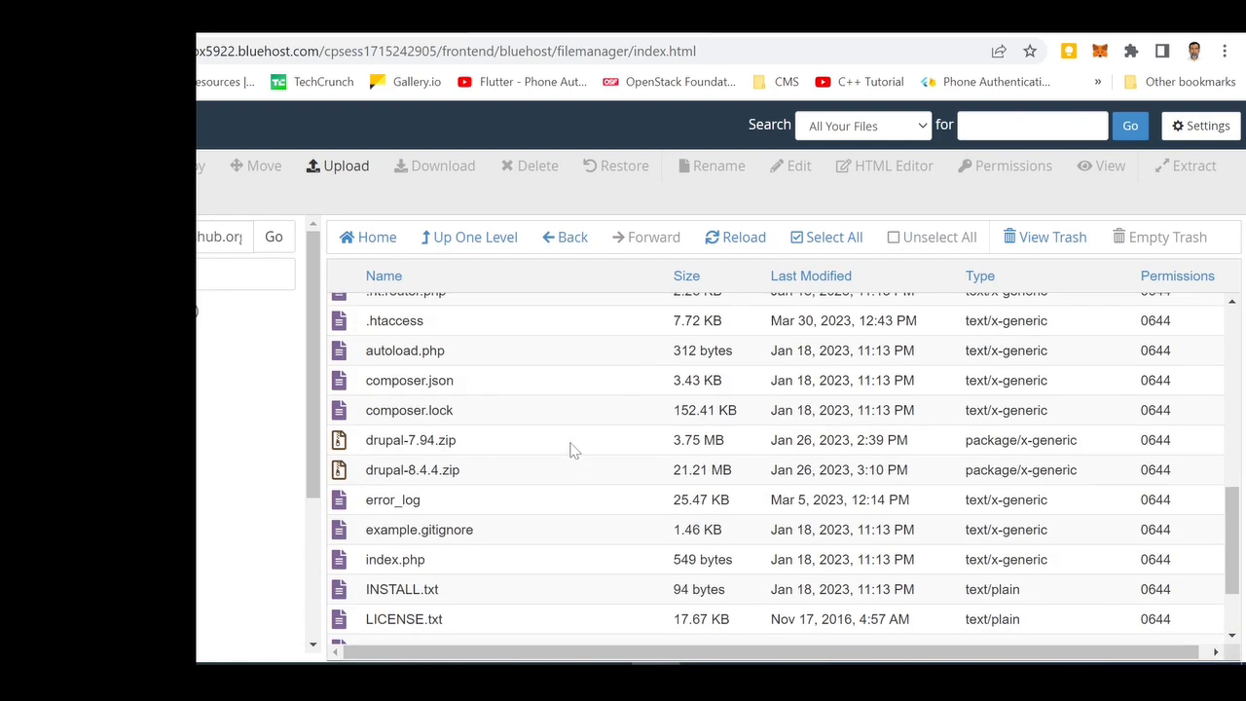
{"action": "scroll", "coordinate": [574, 450], "scroll_direction": "down", "scroll_amount": 2}
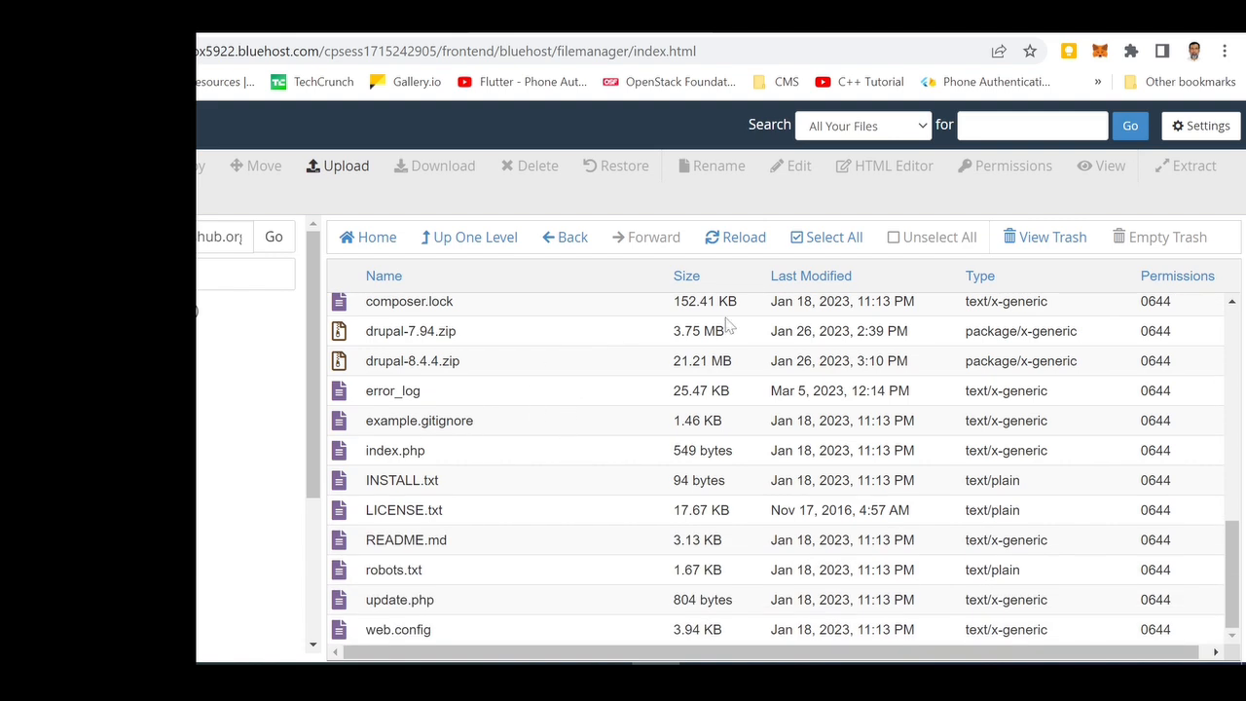
Step: Upload realtors.zip from the computer to the electionshub.org folder
{"action": "left_click", "coordinate": [348, 168]}
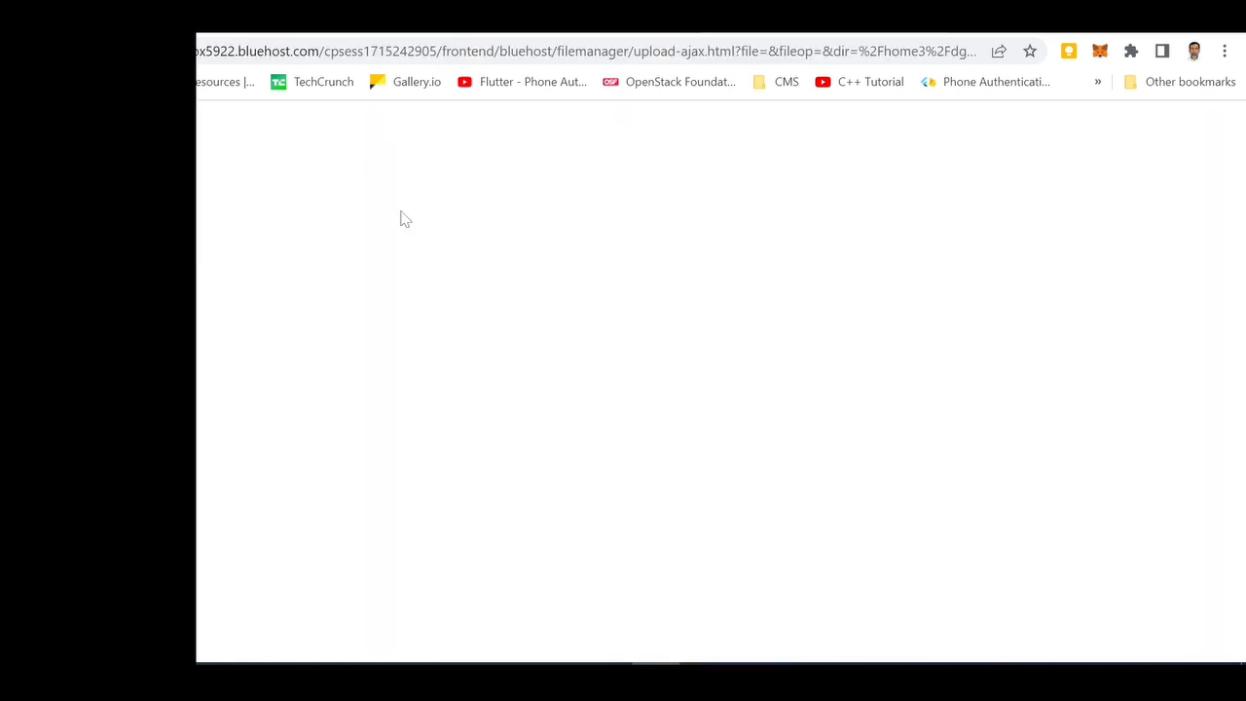
{"action": "left_click", "coordinate": [628, 449]}
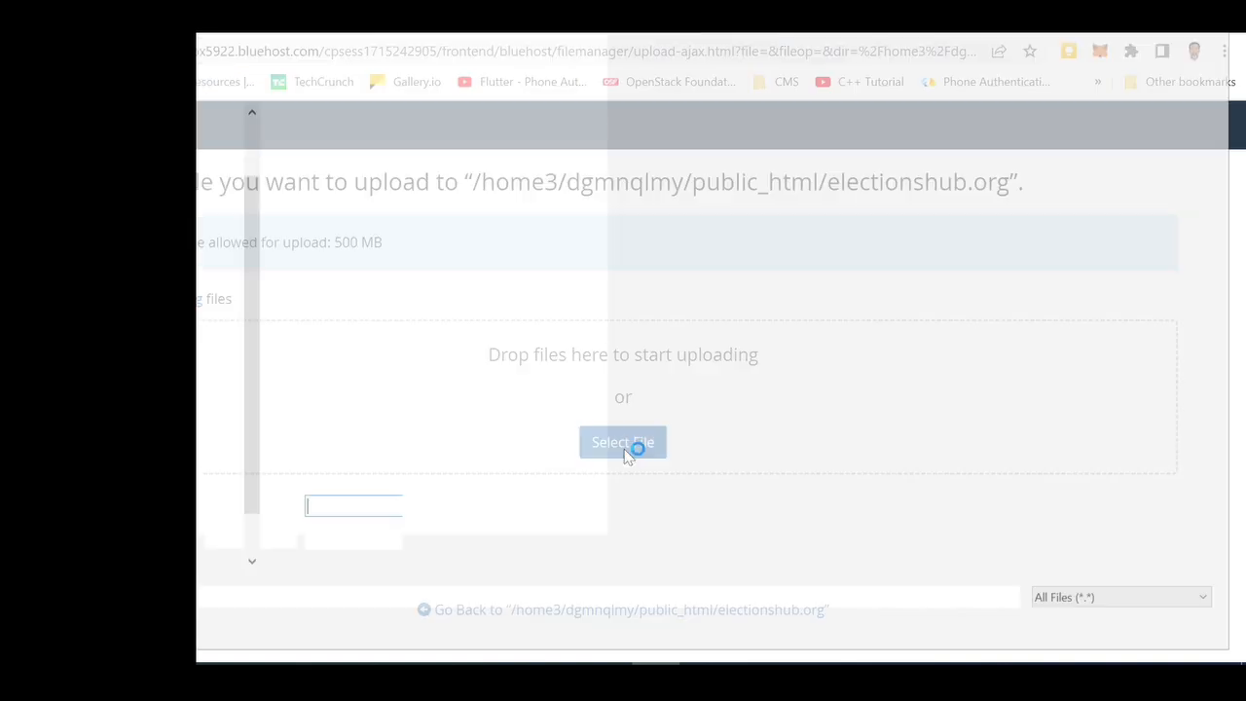
{"action": "left_click", "coordinate": [314, 292]}
{"action": "double_click", "coordinate": [310, 292]}
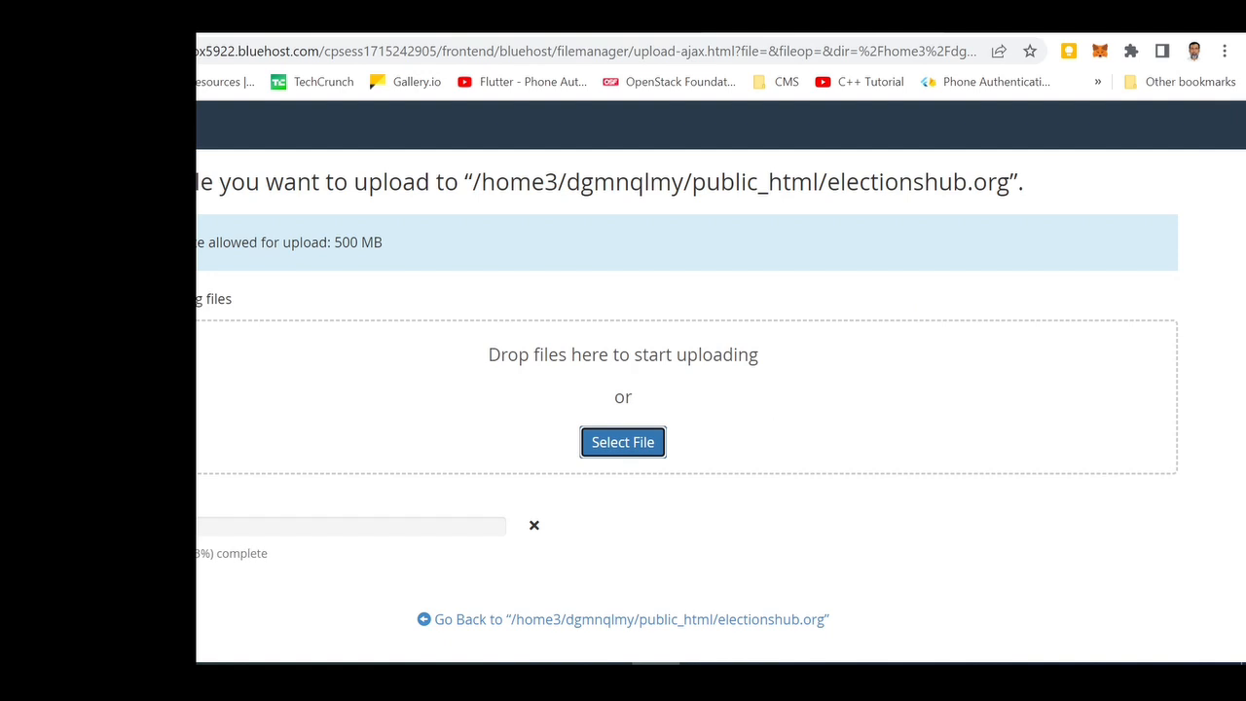
{"action": "left_click", "coordinate": [460, 681]}
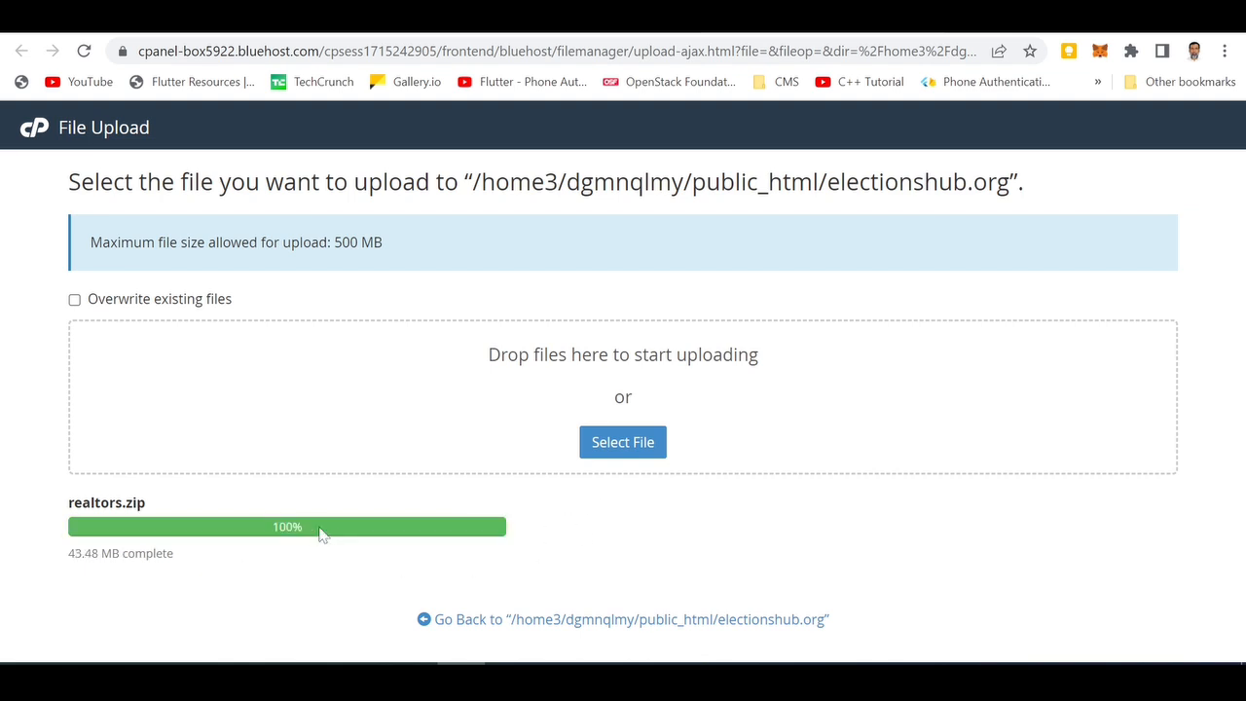
Step: Go back to the electionshub.org folder and extract realtors.zip into /public_html/electionshub.org, closing the extraction results
{"action": "left_click", "coordinate": [510, 621]}
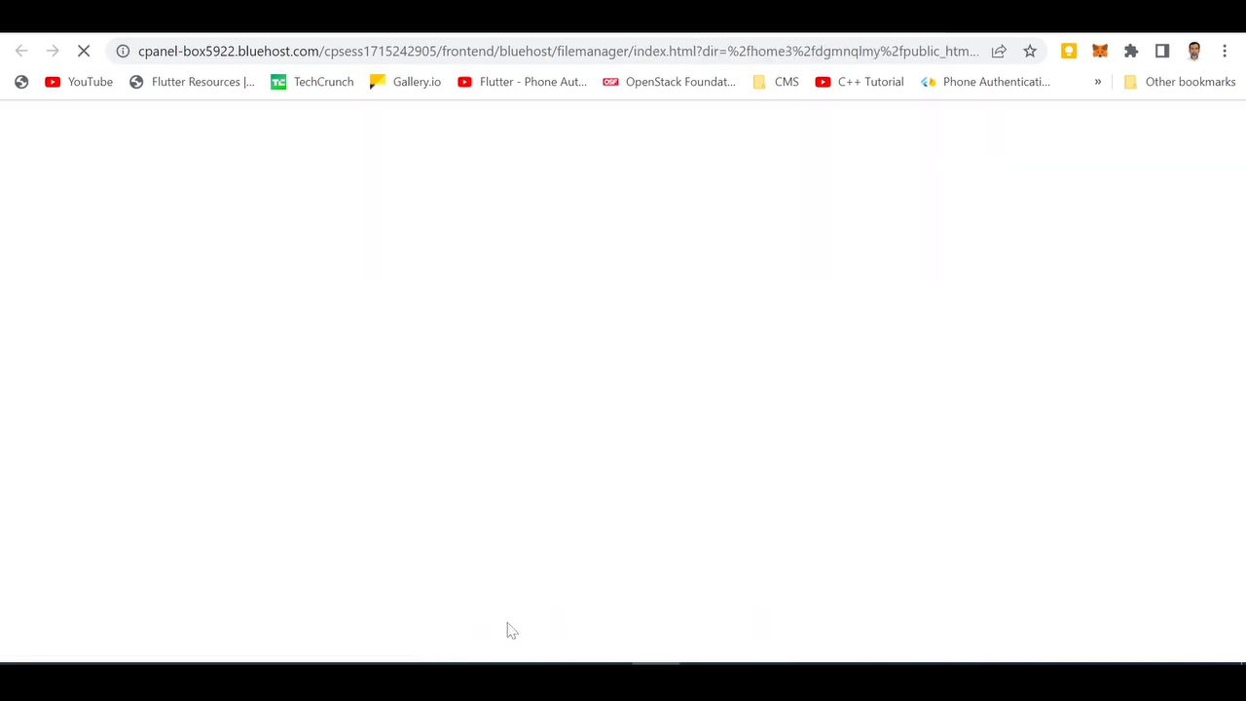
{"action": "scroll", "coordinate": [584, 448], "scroll_direction": "down", "scroll_amount": 7}
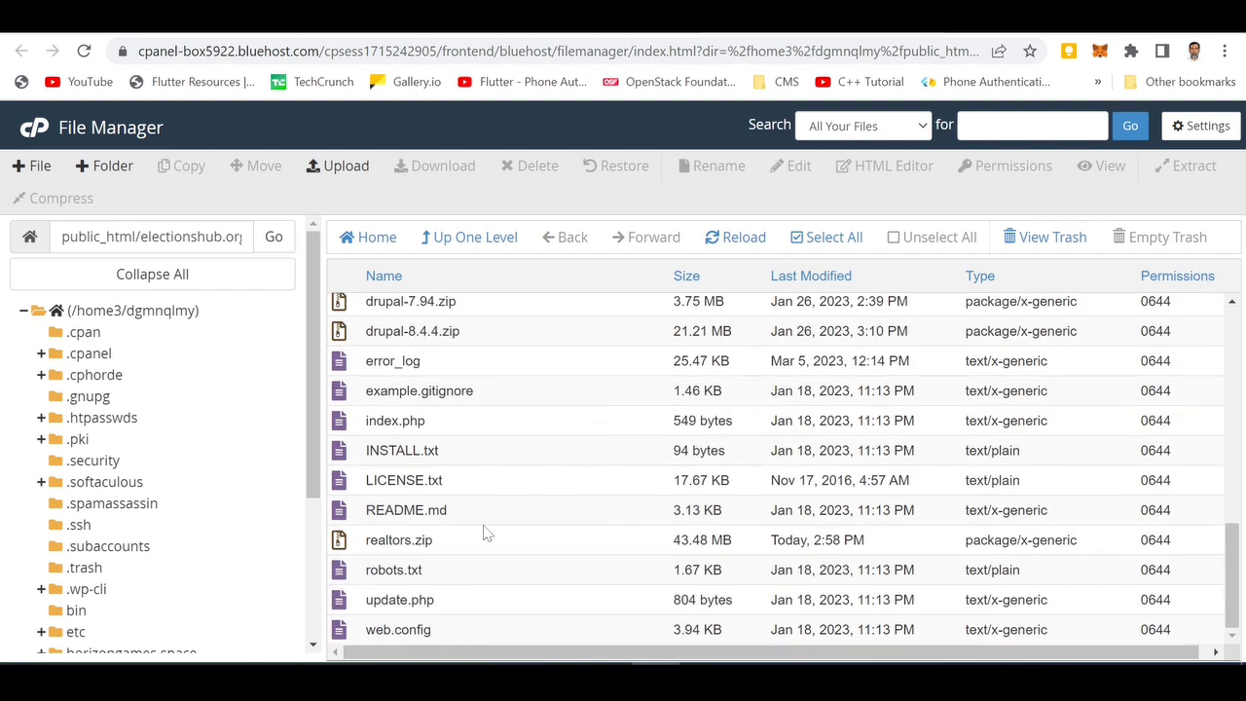
{"action": "left_click", "coordinate": [438, 544]}
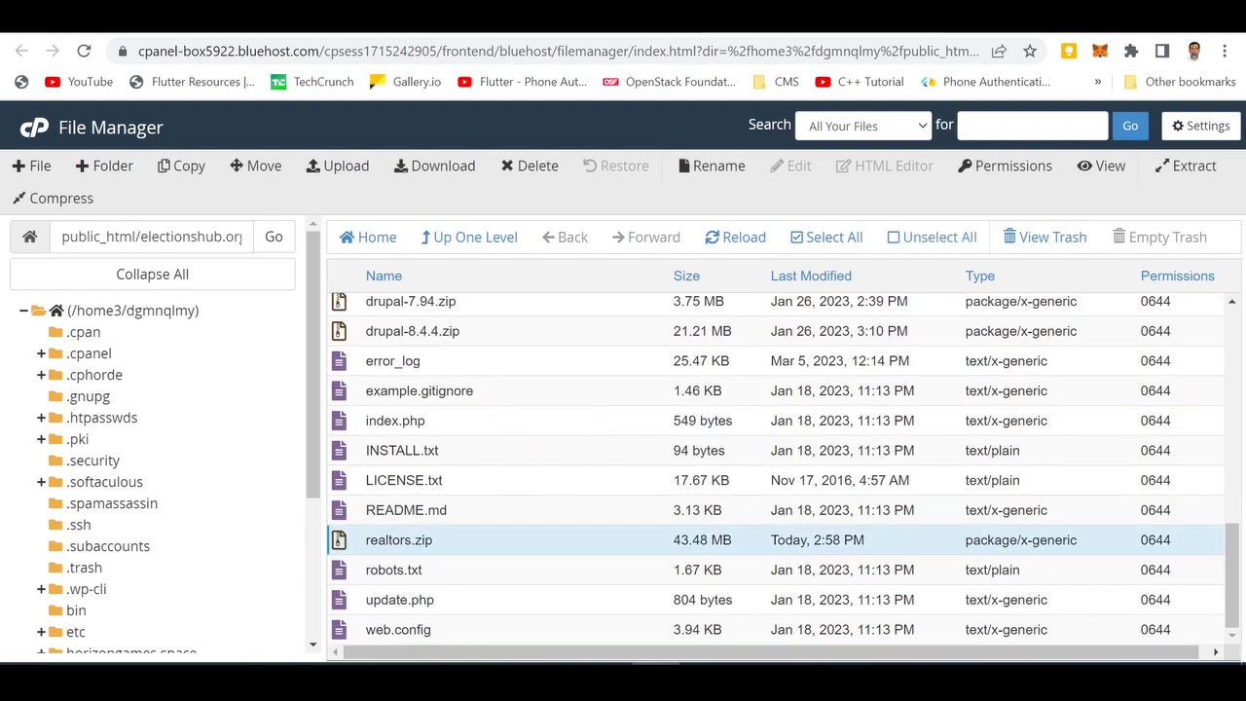
{"action": "right_click", "coordinate": [409, 540]}
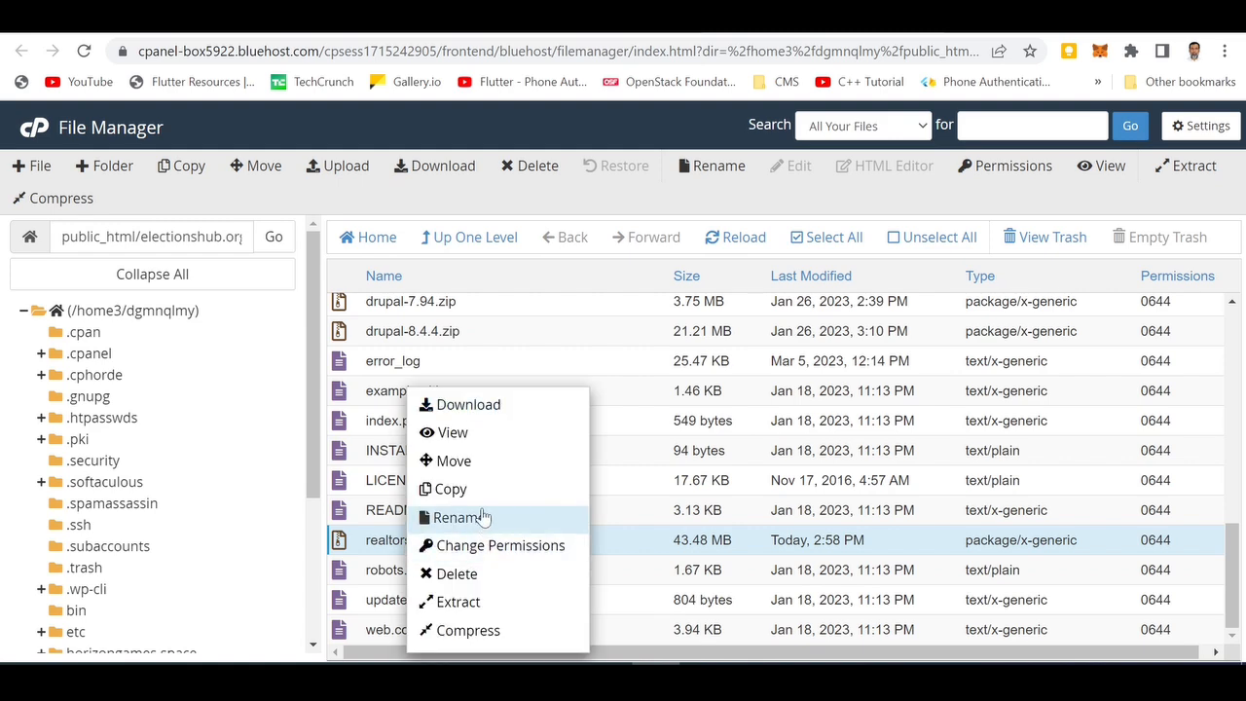
{"action": "left_click", "coordinate": [458, 606]}
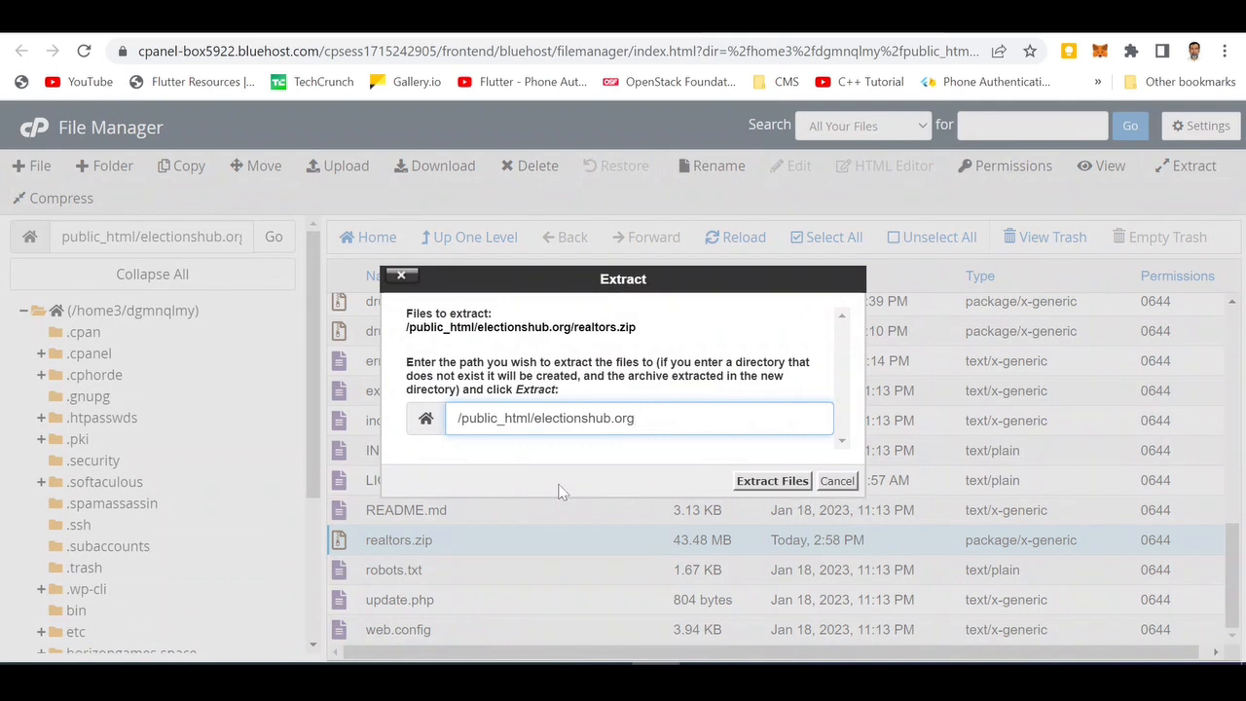
{"action": "left_click", "coordinate": [773, 481]}
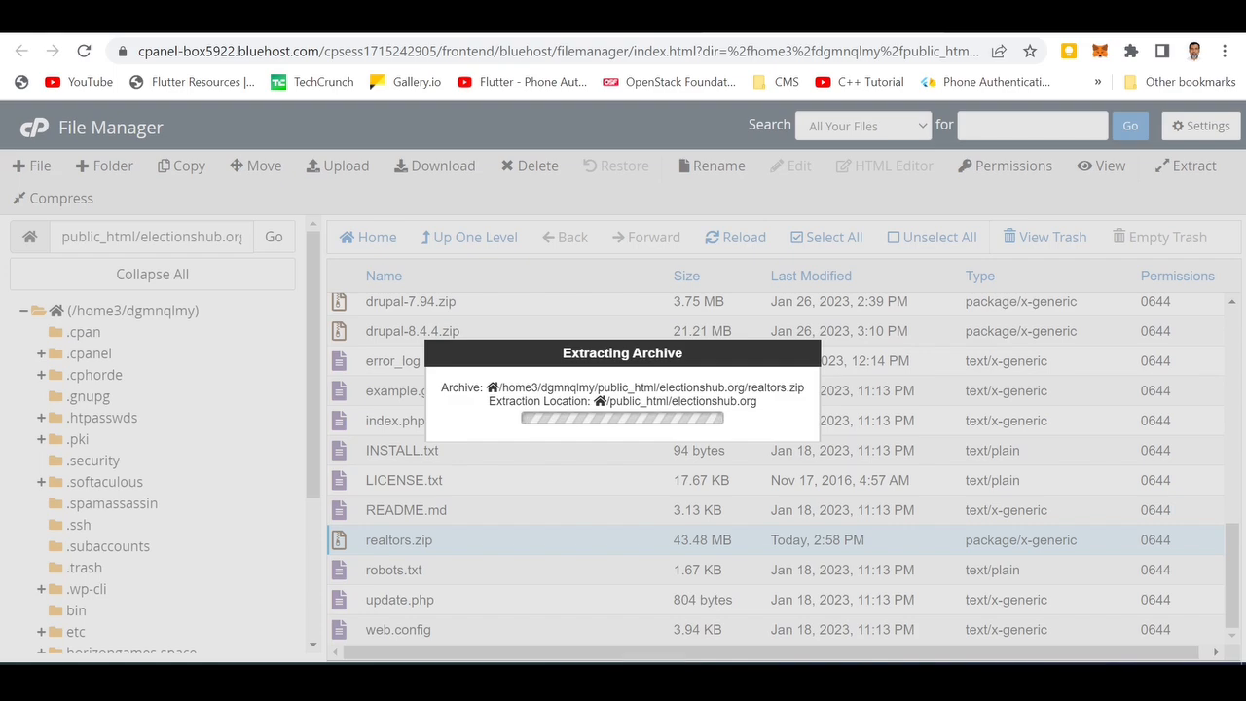
{"action": "scroll", "coordinate": [719, 417], "scroll_direction": "down", "scroll_amount": 2}
{"action": "scroll", "coordinate": [672, 425], "scroll_direction": "down", "scroll_amount": 20}
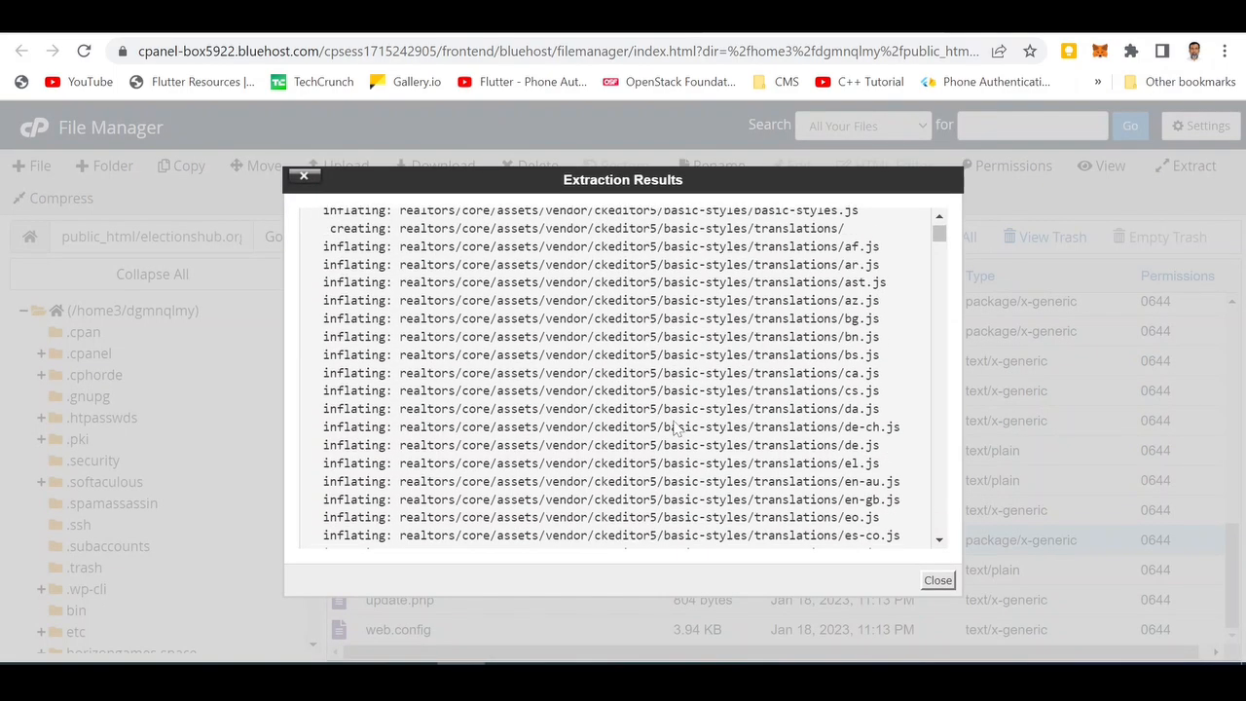
{"action": "left_click", "coordinate": [938, 582]}
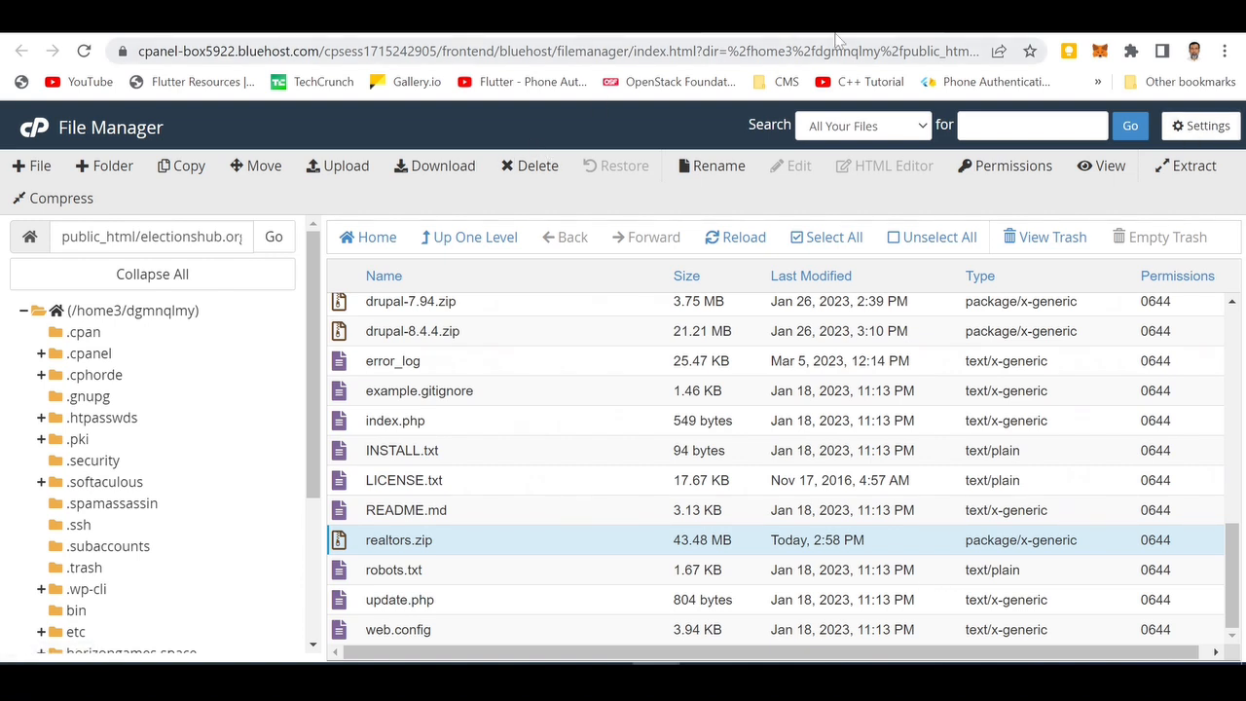
Step: Enter the address electionshub.org in a new browser tab and check the extracted realtors folder in File Manager
{"action": "left_click", "coordinate": [952, 22]}
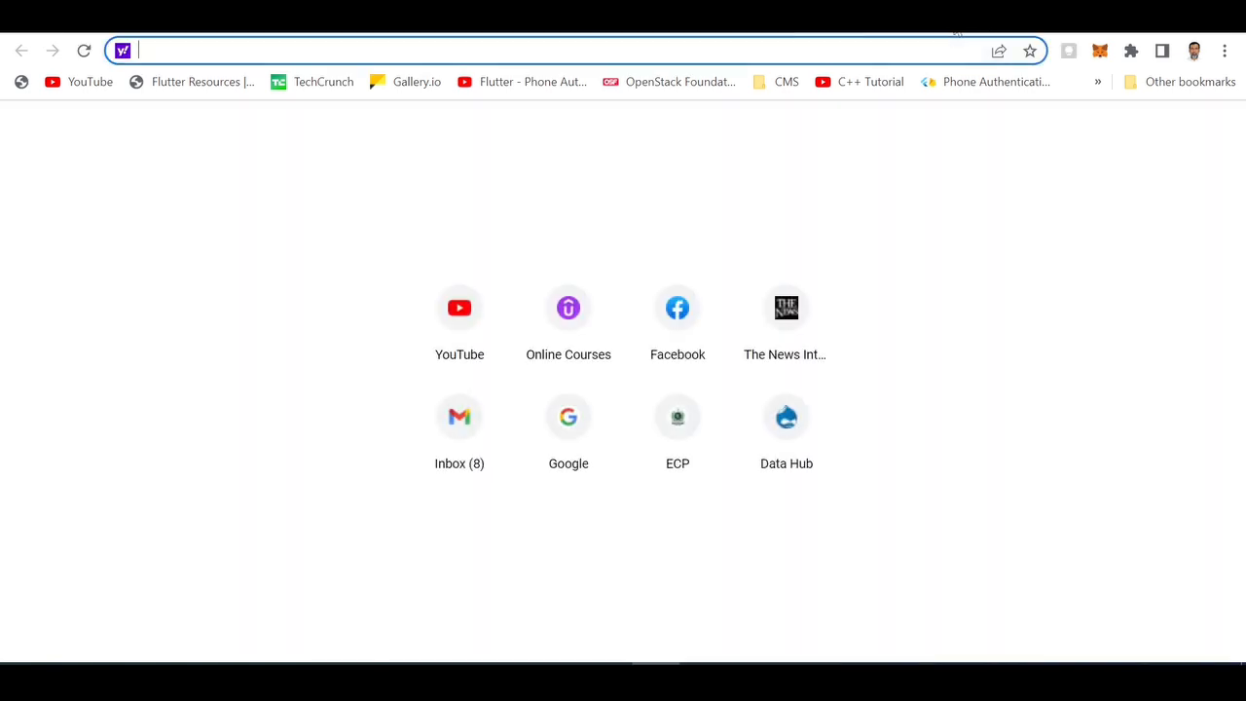
{"action": "type", "text": "ele"}
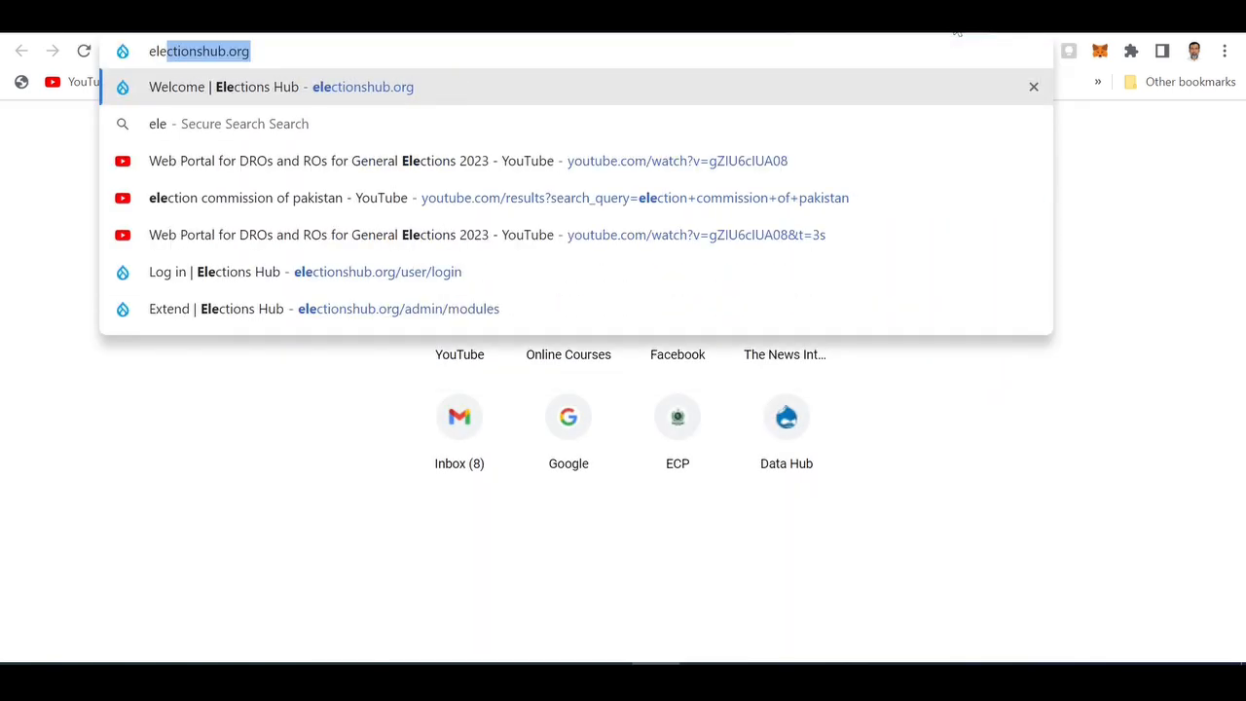
{"action": "key", "text": "Right"}
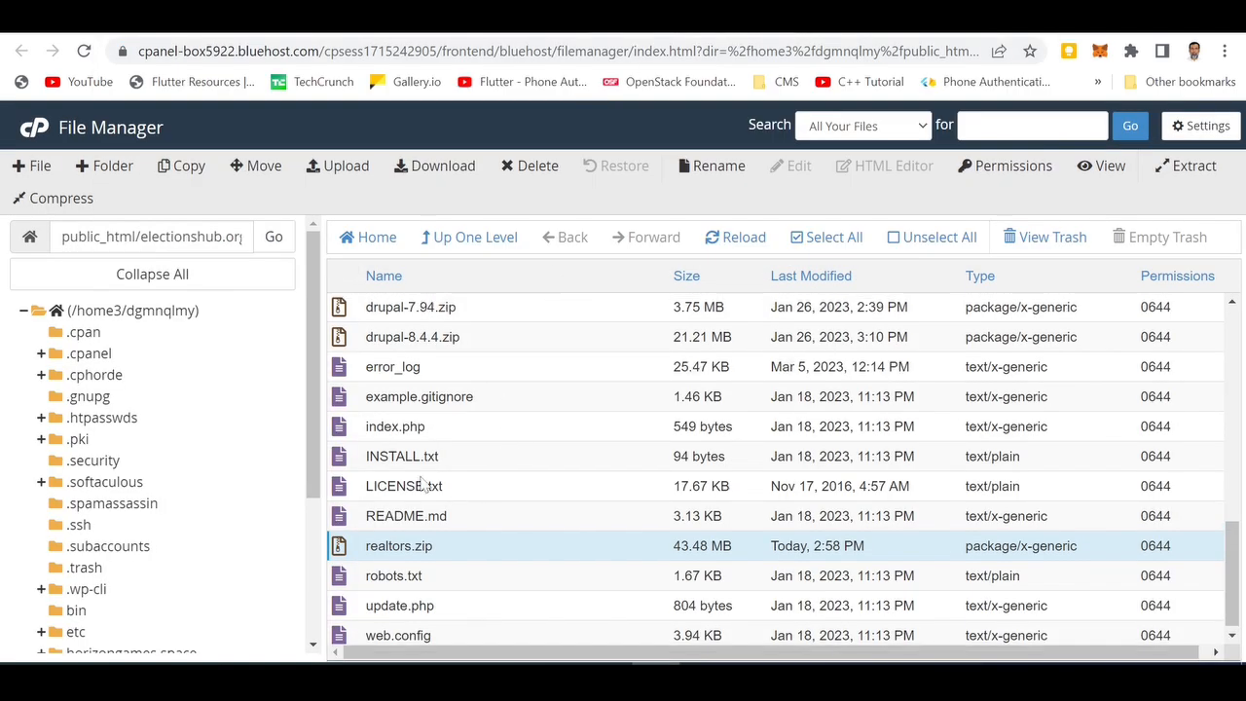
{"action": "scroll", "coordinate": [399, 446], "scroll_direction": "up", "scroll_amount": 5}
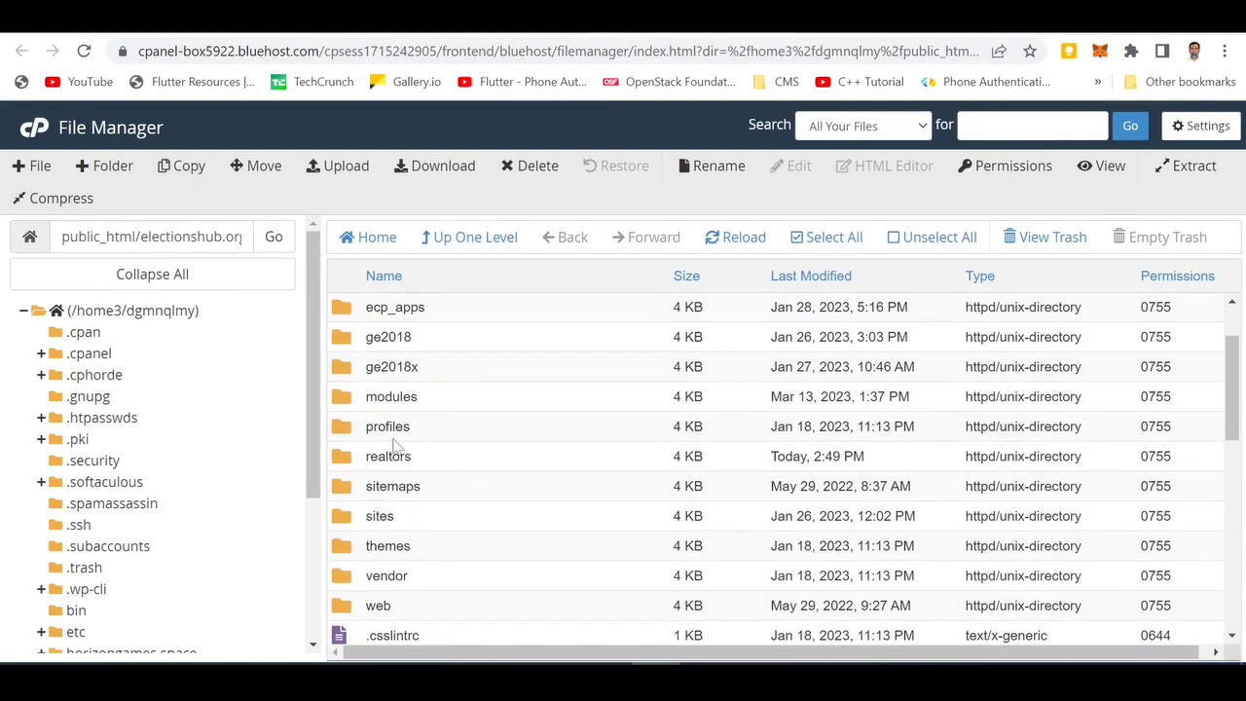
{"action": "scroll", "coordinate": [487, 439], "scroll_direction": "down", "scroll_amount": 2}
{"action": "scroll", "coordinate": [464, 453], "scroll_direction": "up", "scroll_amount": 1}
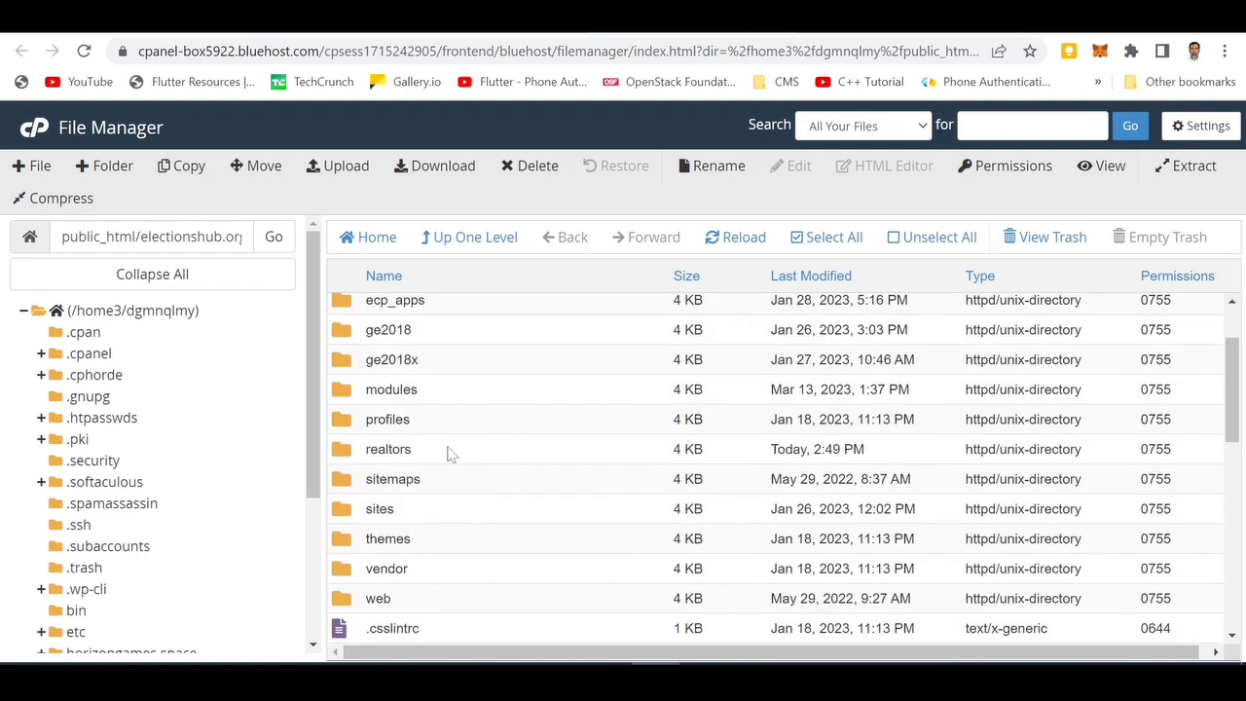
{"action": "left_click", "coordinate": [347, 455]}
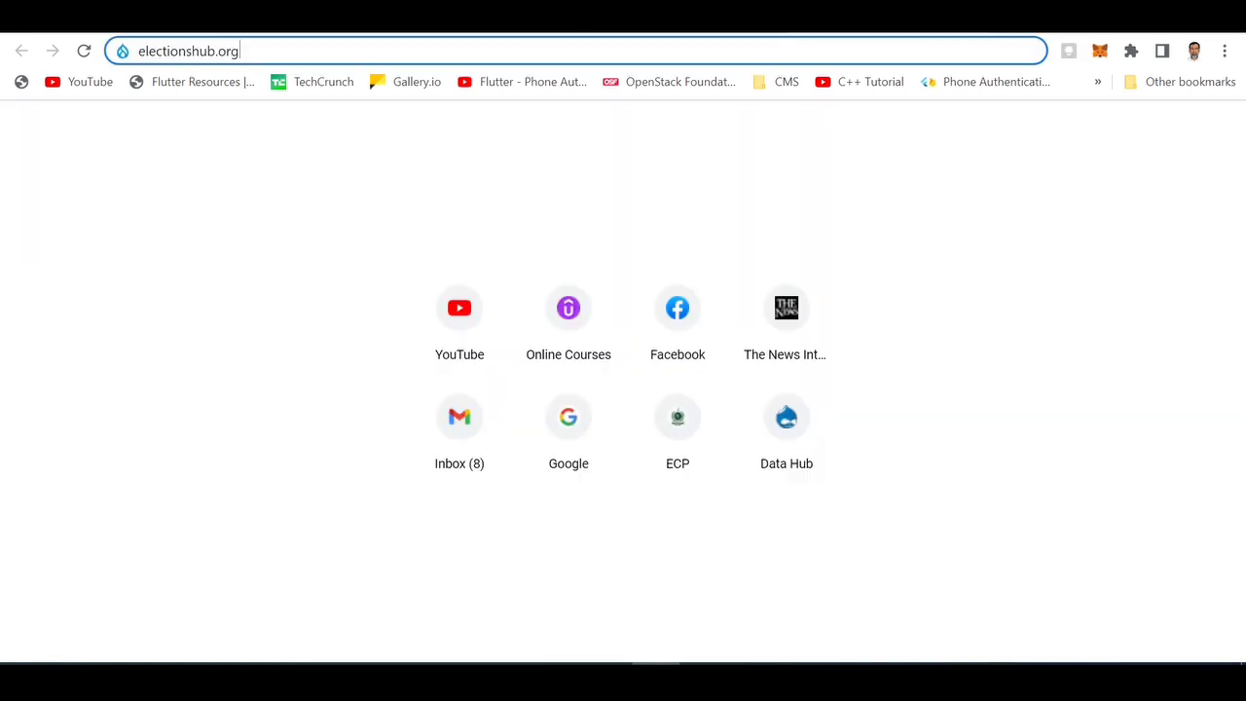
Step: Complete the address as electionshub.org/realtors and load the site
{"action": "type", "text": "/r"}
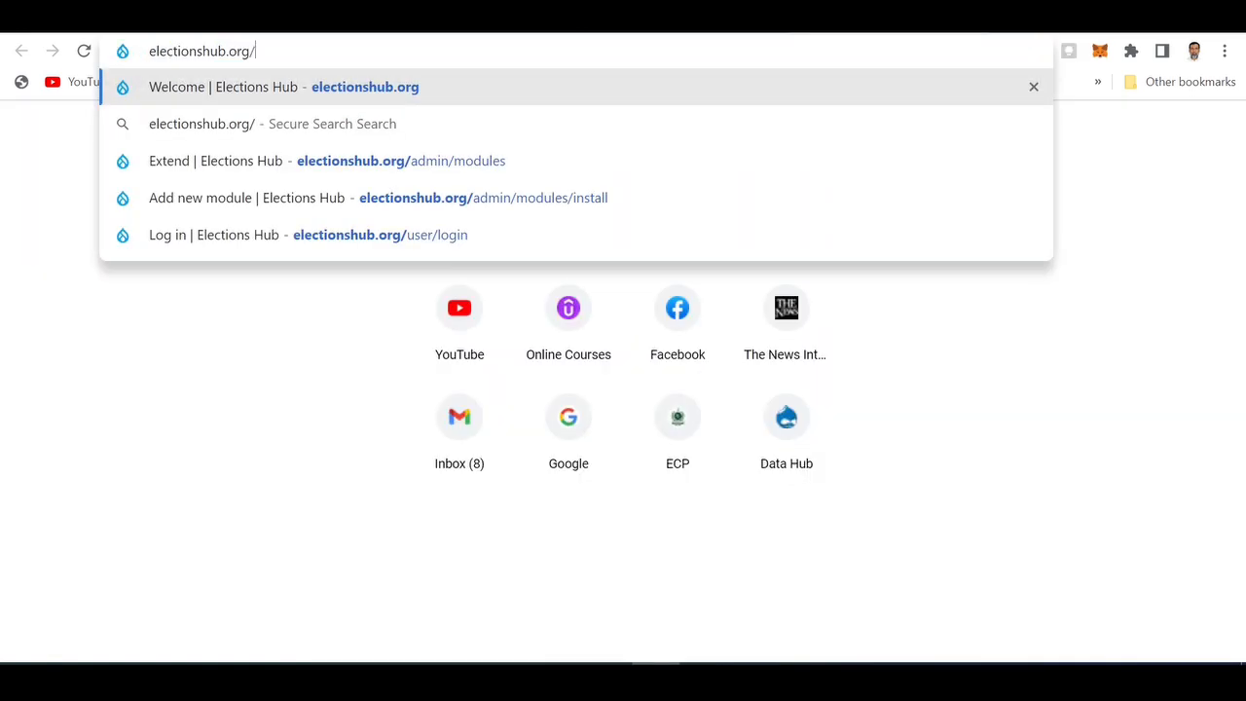
{"action": "key", "text": "BackSpace"}
{"action": "type", "text": "real"}
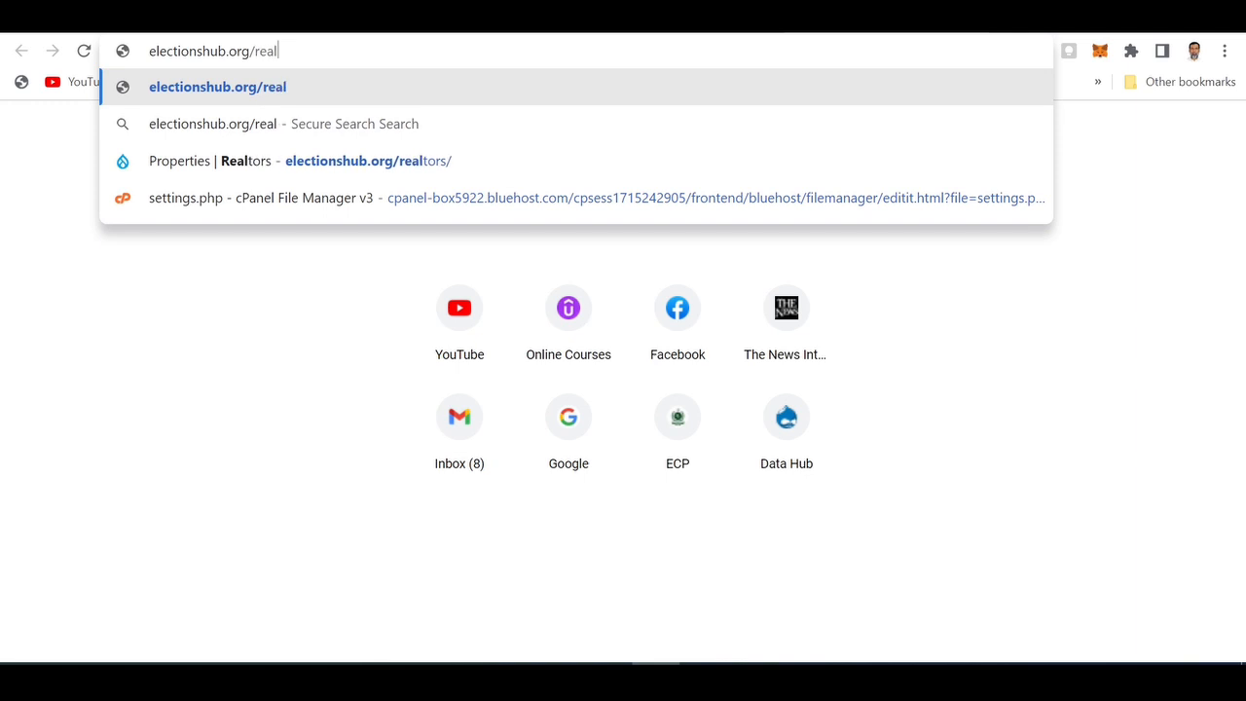
{"action": "type", "text": "tor"}
{"action": "key", "text": "BackSpace"}
{"action": "type", "text": "tors"}
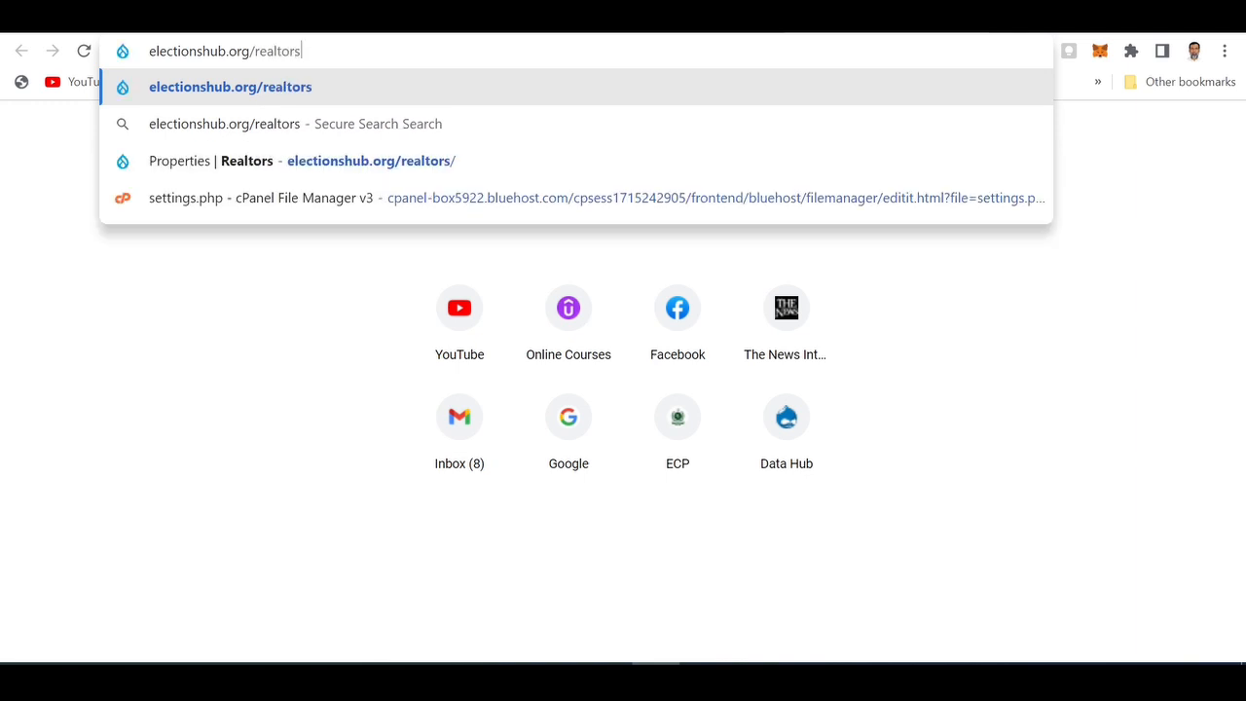
{"action": "key", "text": "Return"}
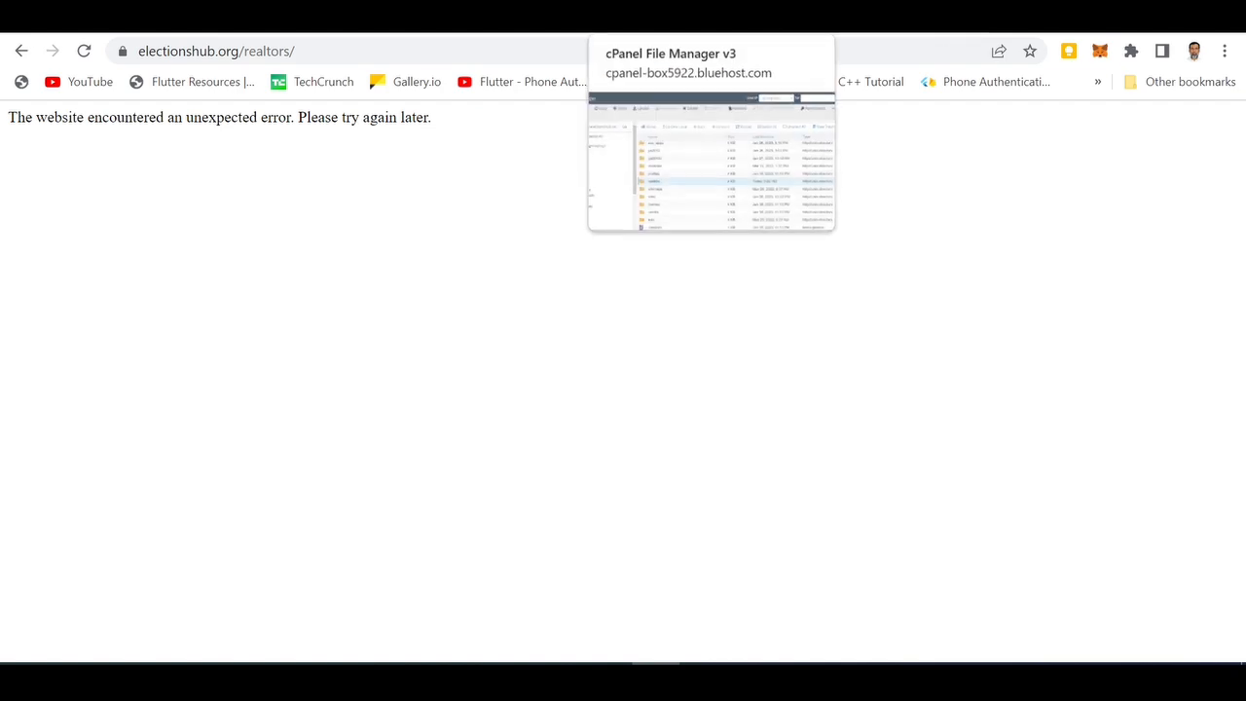
Step: Return to File Manager and open the sites/default folder inside the realtors folder
{"action": "left_click", "coordinate": [683, 33]}
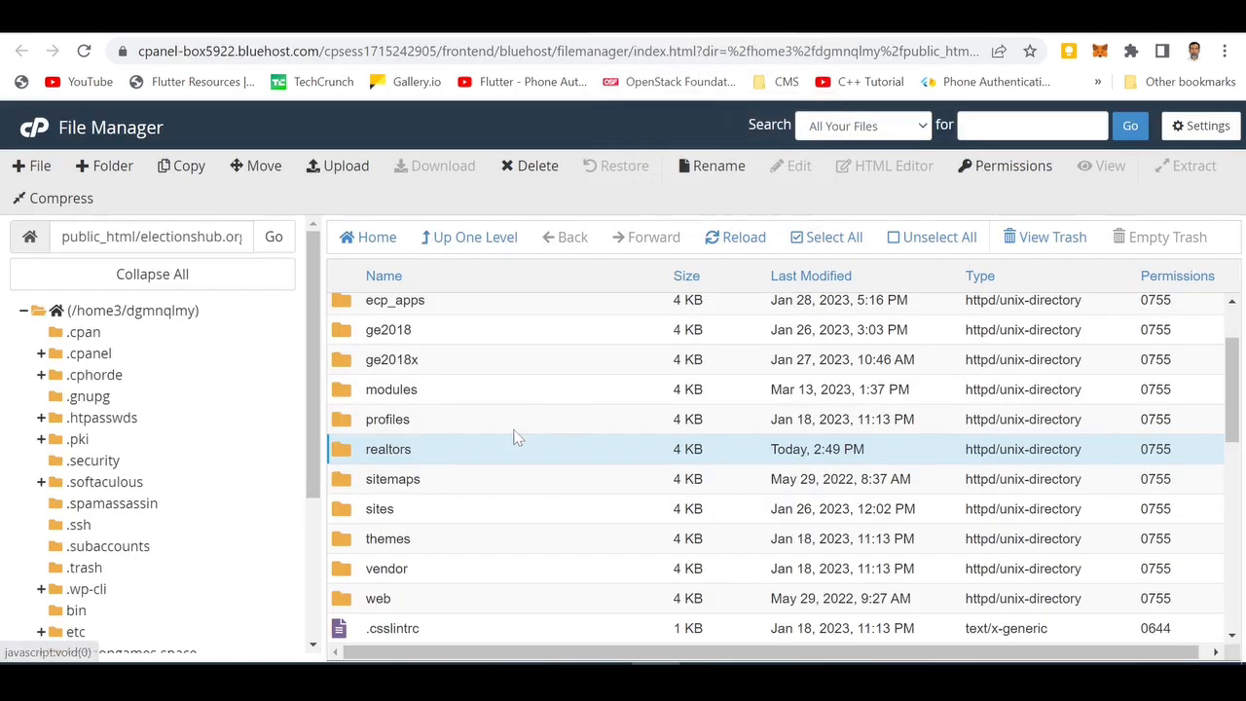
{"action": "scroll", "coordinate": [512, 437], "scroll_direction": "up", "scroll_amount": 1}
{"action": "scroll", "coordinate": [512, 437], "scroll_direction": "down", "scroll_amount": 2}
{"action": "double_click", "coordinate": [349, 358]}
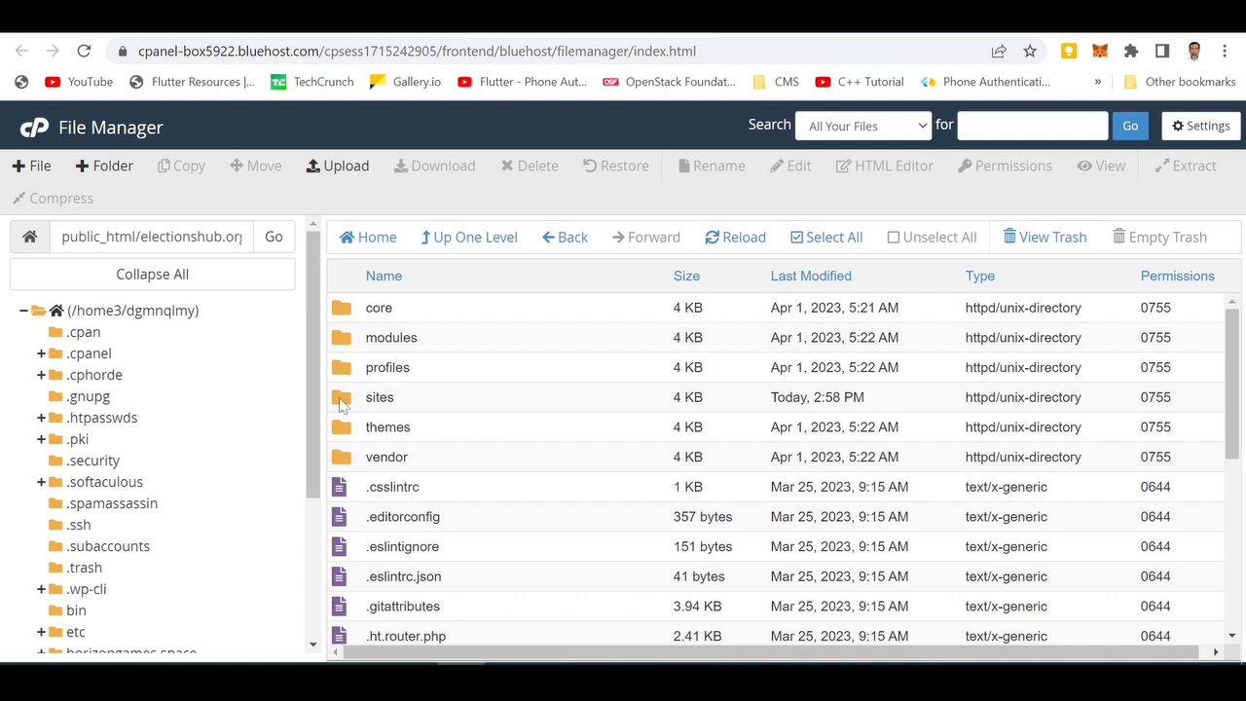
{"action": "double_click", "coordinate": [341, 399]}
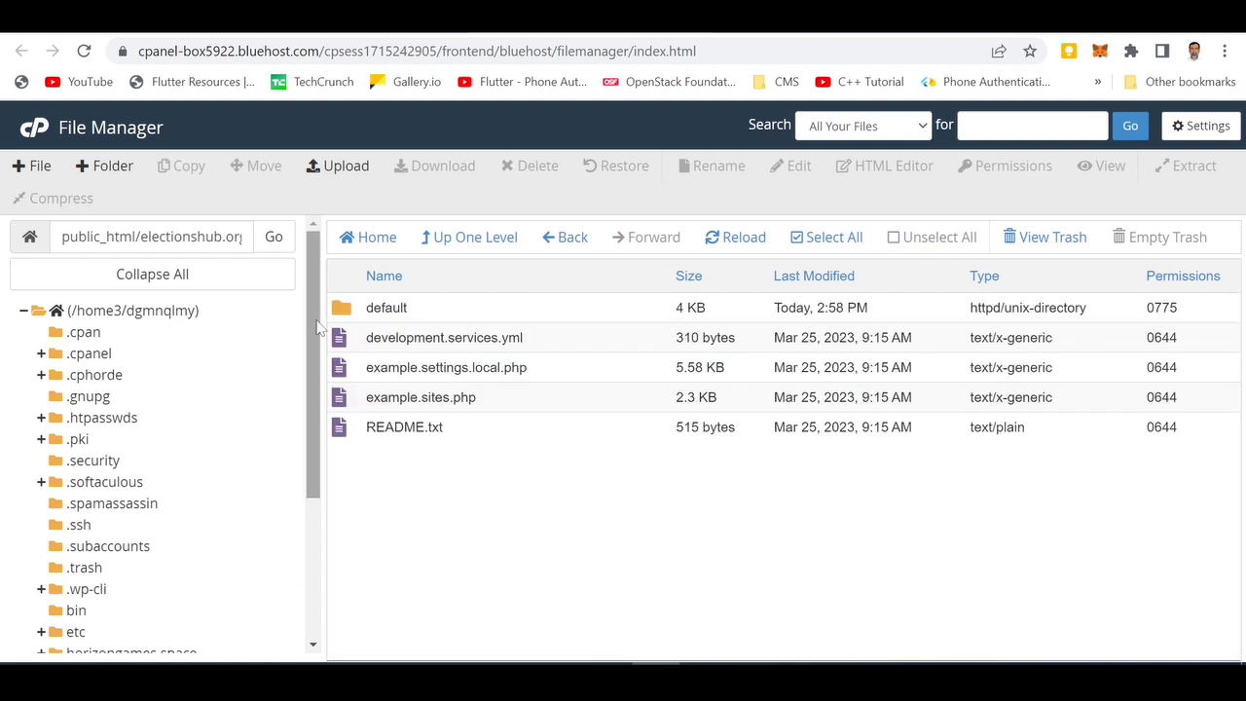
{"action": "double_click", "coordinate": [345, 312]}
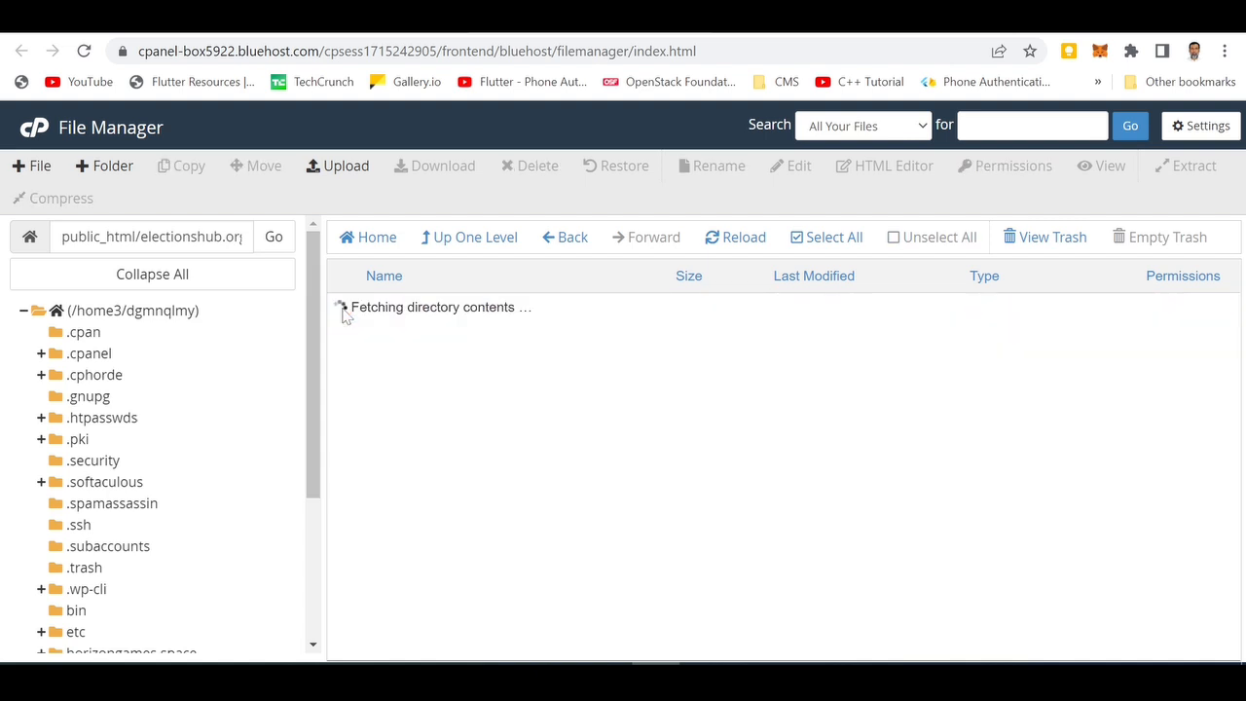
Step: Open settings.php from sites/default for editing and go to the $databases array at the end of the file
{"action": "left_click", "coordinate": [405, 398]}
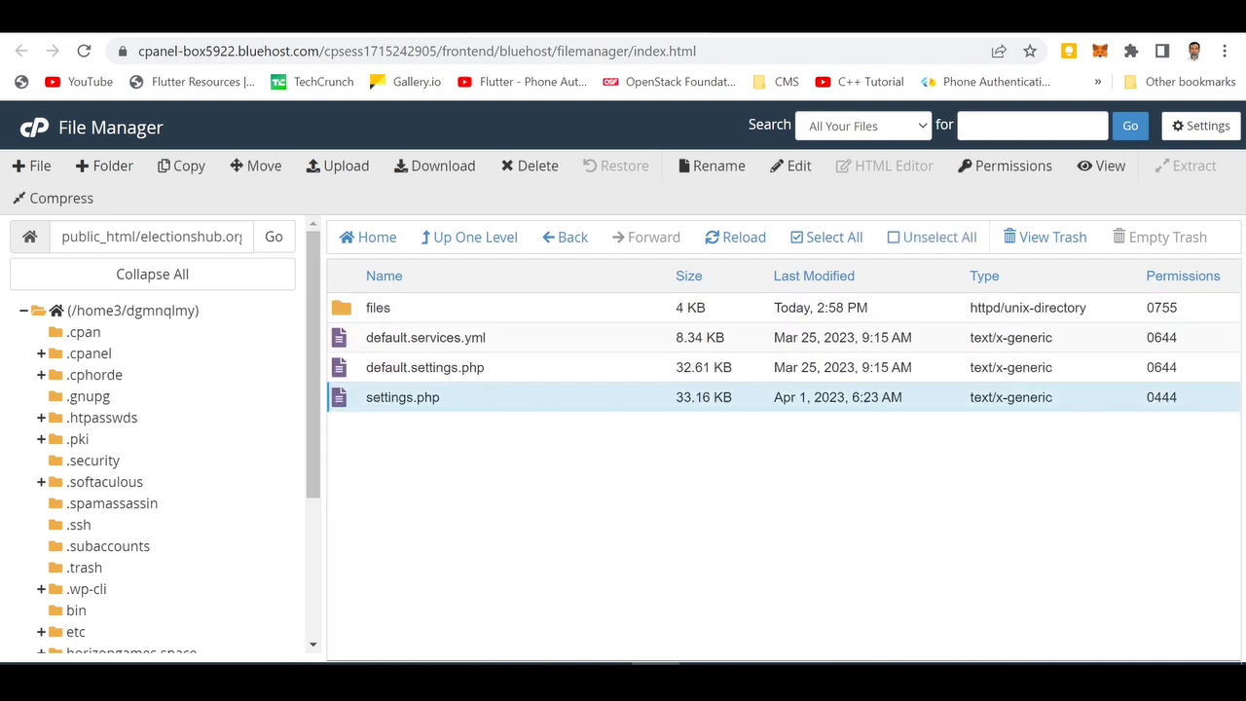
{"action": "right_click", "coordinate": [399, 396]}
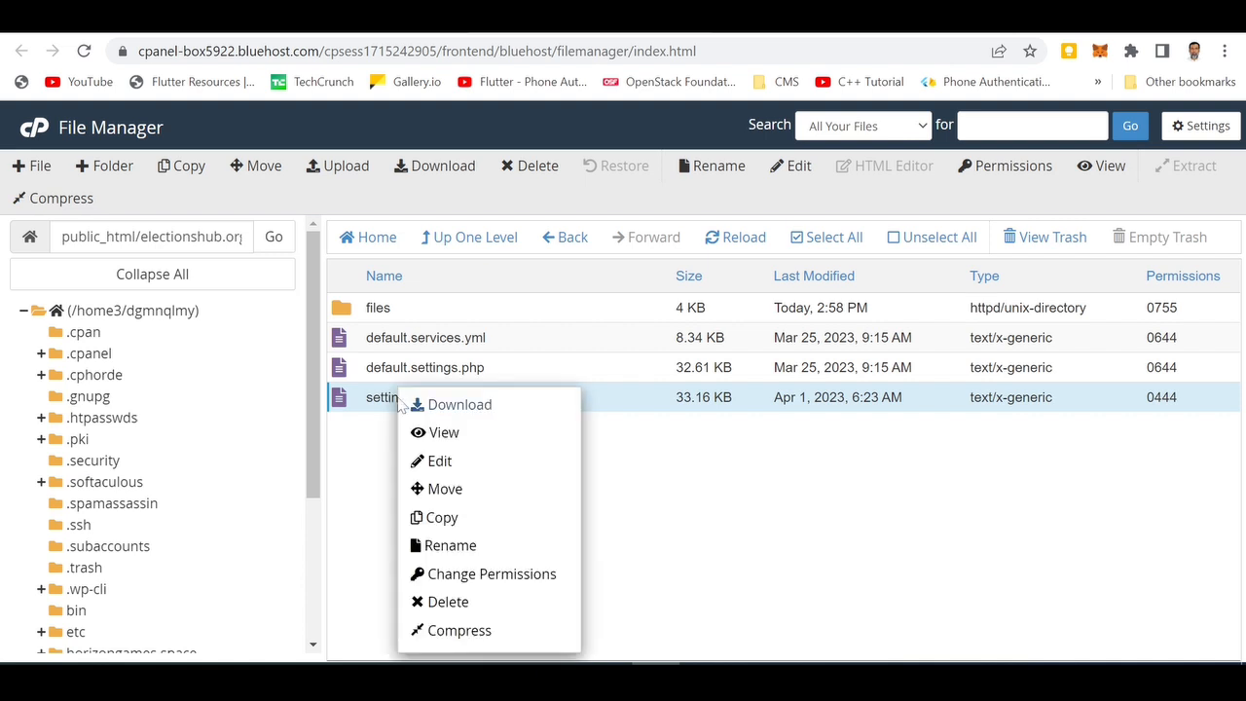
{"action": "left_click", "coordinate": [440, 461]}
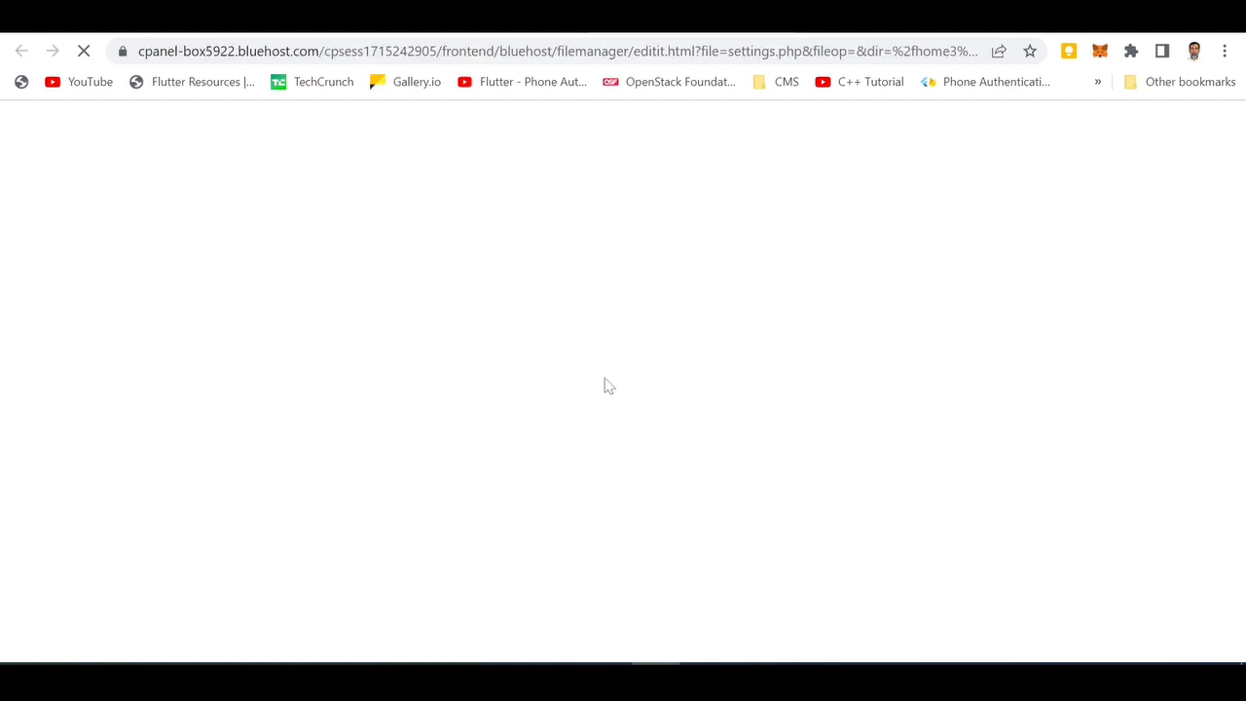
{"action": "scroll", "coordinate": [331, 409], "scroll_direction": "down", "scroll_amount": 3}
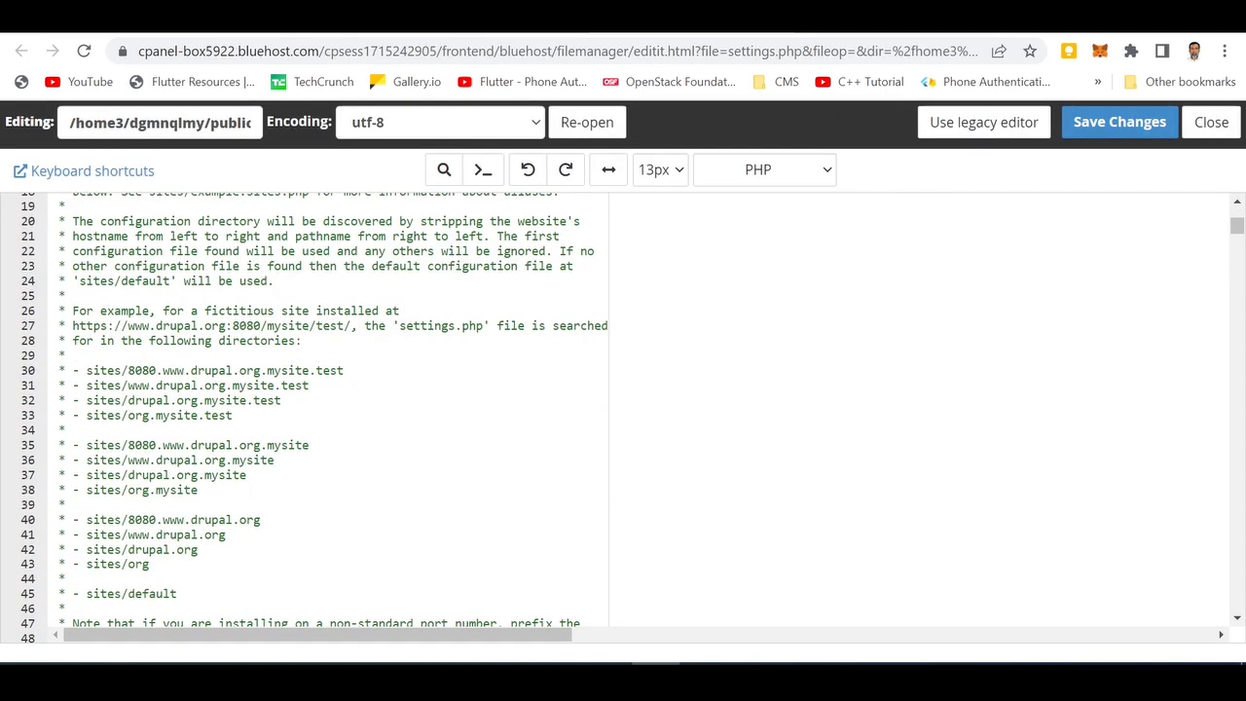
{"action": "scroll", "coordinate": [331, 409], "scroll_direction": "down", "scroll_amount": 5}
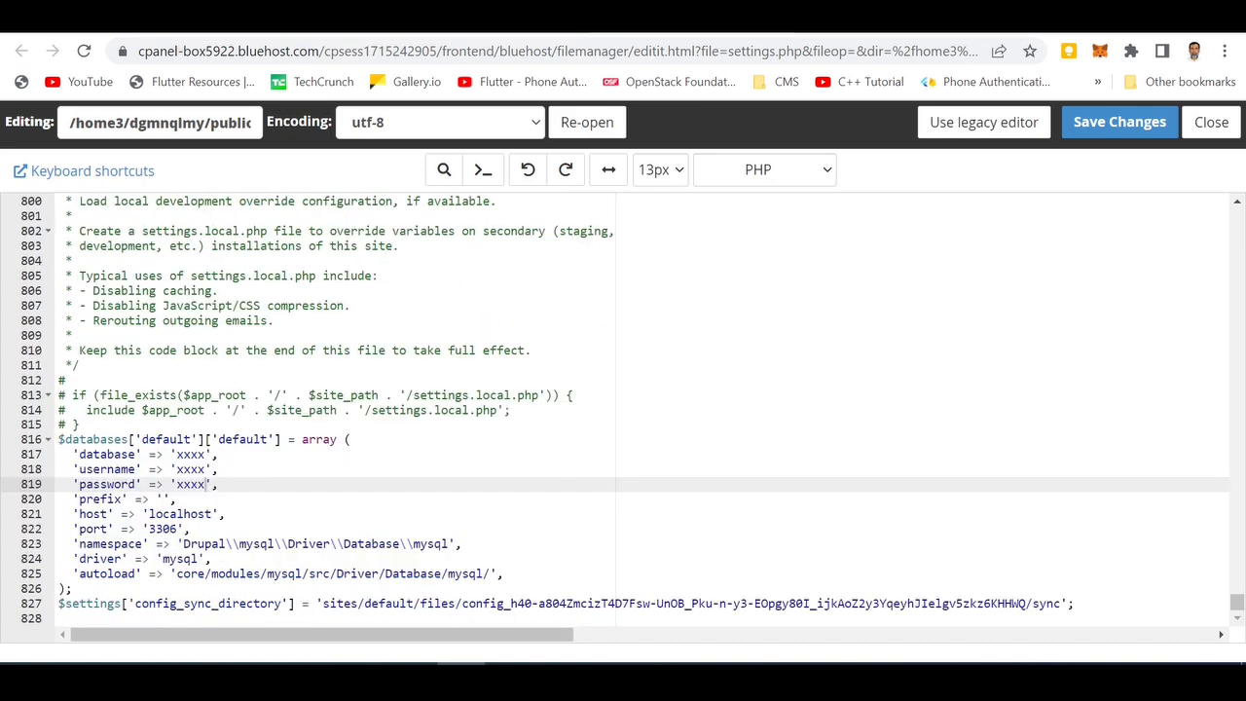
Step: Examine the database, username and password entries in the $databases array of settings.php
{"action": "left_click", "coordinate": [82, 424]}
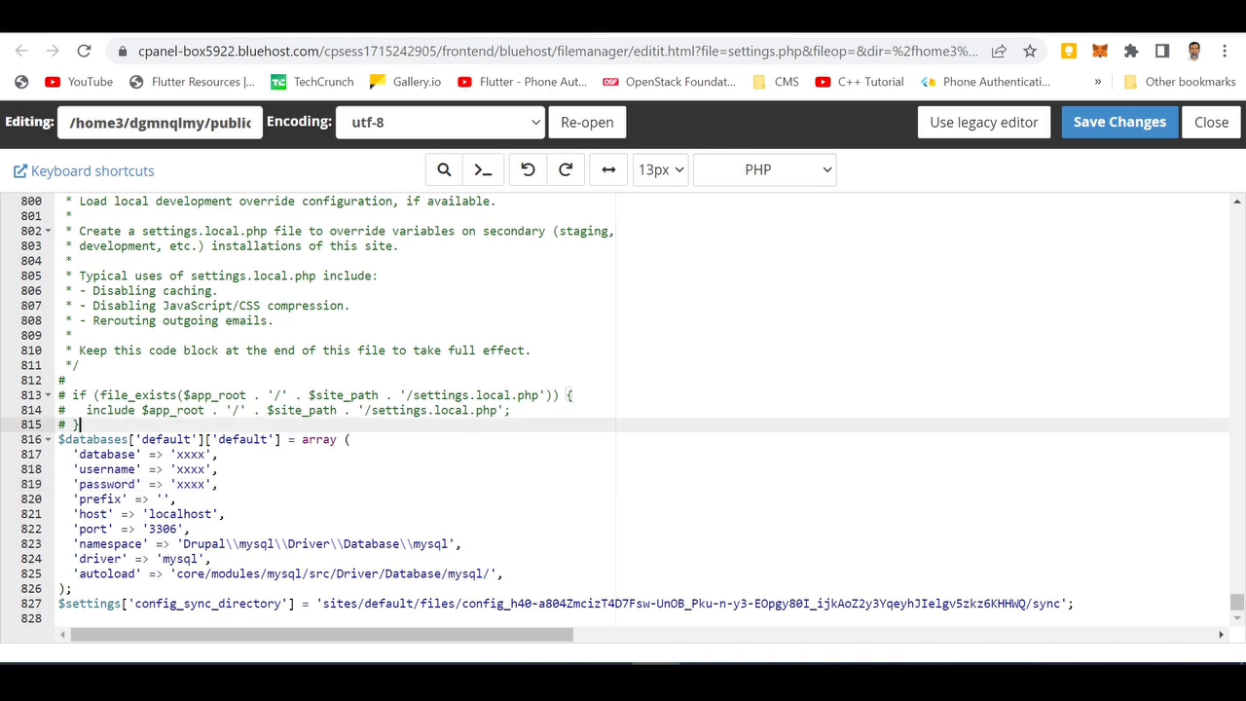
{"action": "left_click", "coordinate": [115, 439]}
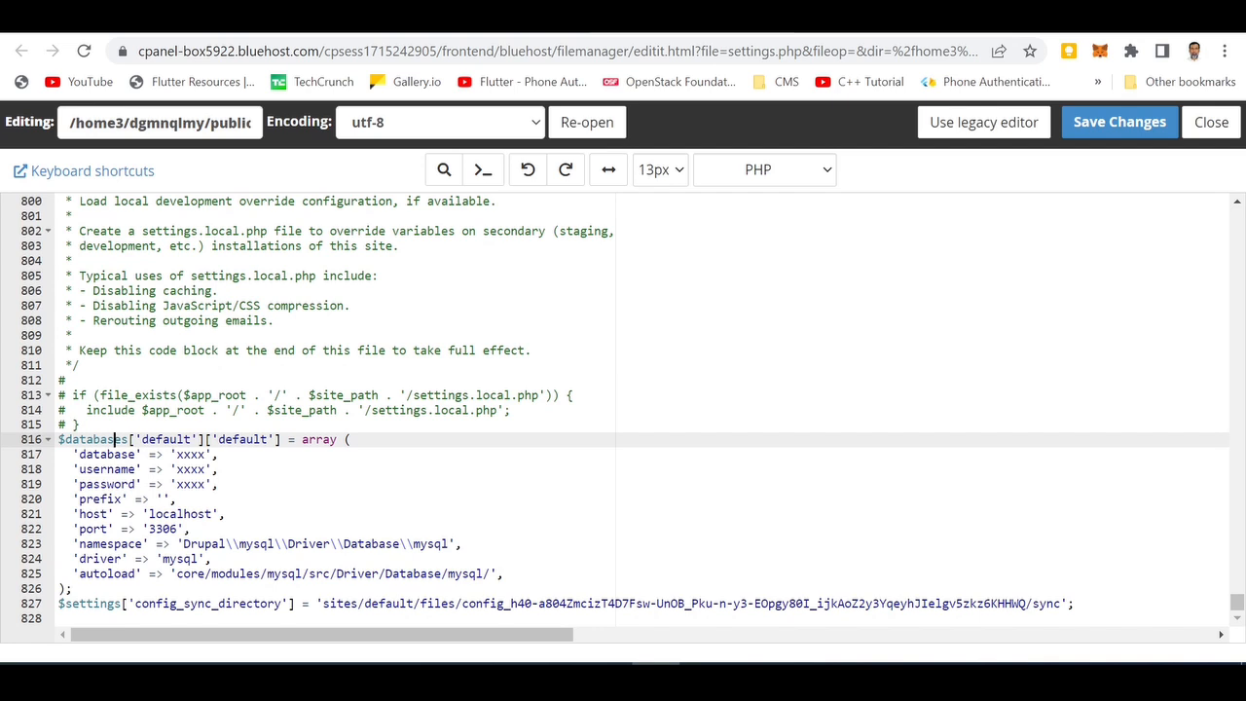
{"action": "left_click_drag", "start_coordinate": [73, 454], "coordinate": [220, 484]}
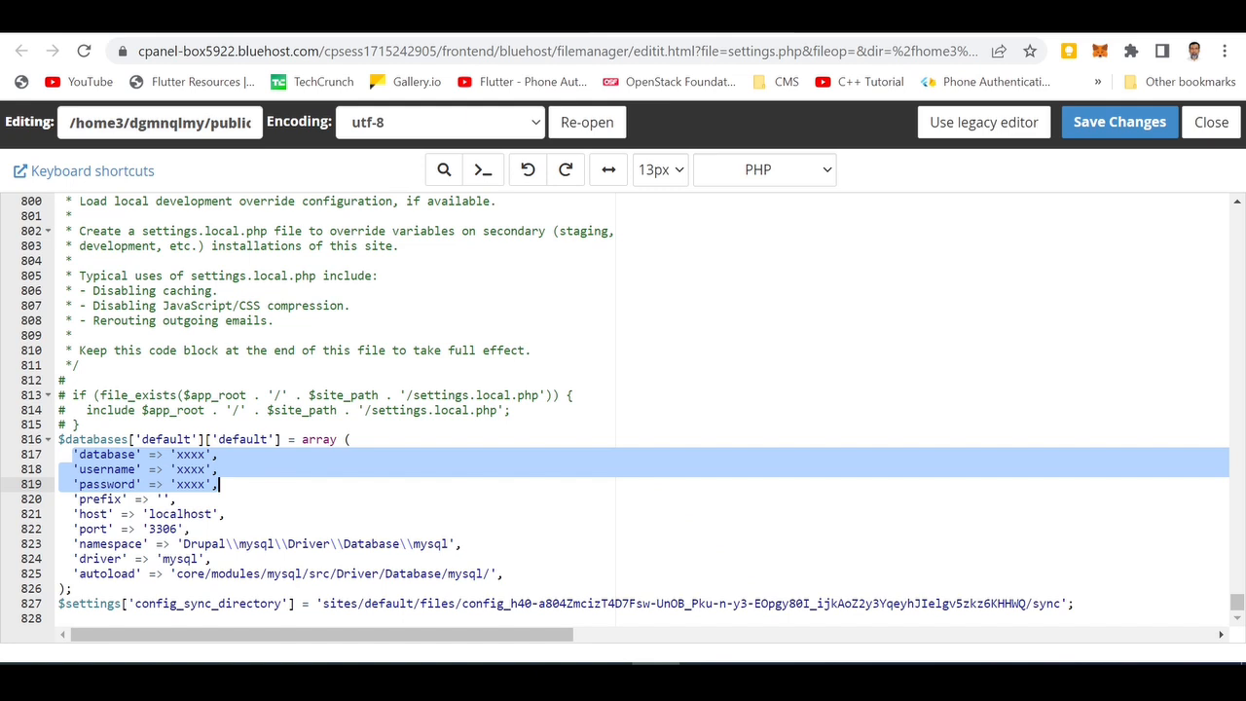
{"action": "left_click", "coordinate": [101, 454]}
{"action": "left_click", "coordinate": [101, 468]}
{"action": "left_click", "coordinate": [102, 484]}
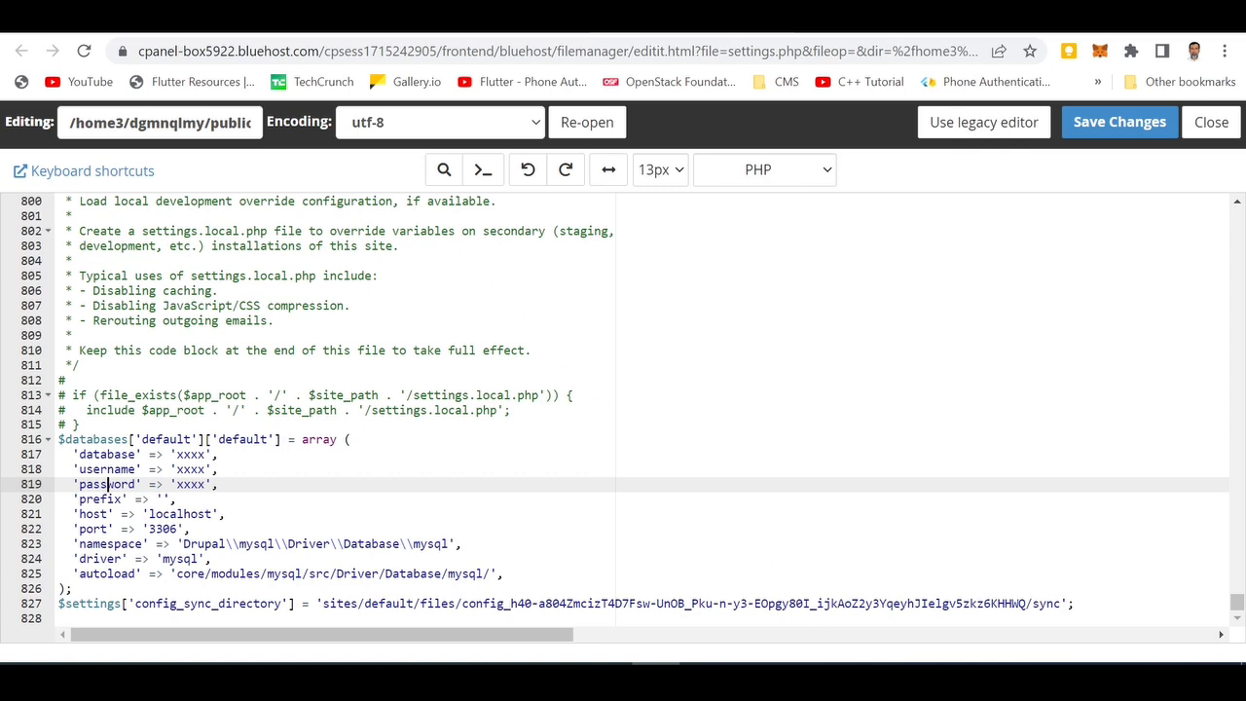
Step: Copy the database name dgmnqlmy_realestate from Bluehost's MySQL Databases page into the database entry of settings.php
{"action": "left_click", "coordinate": [292, 16]}
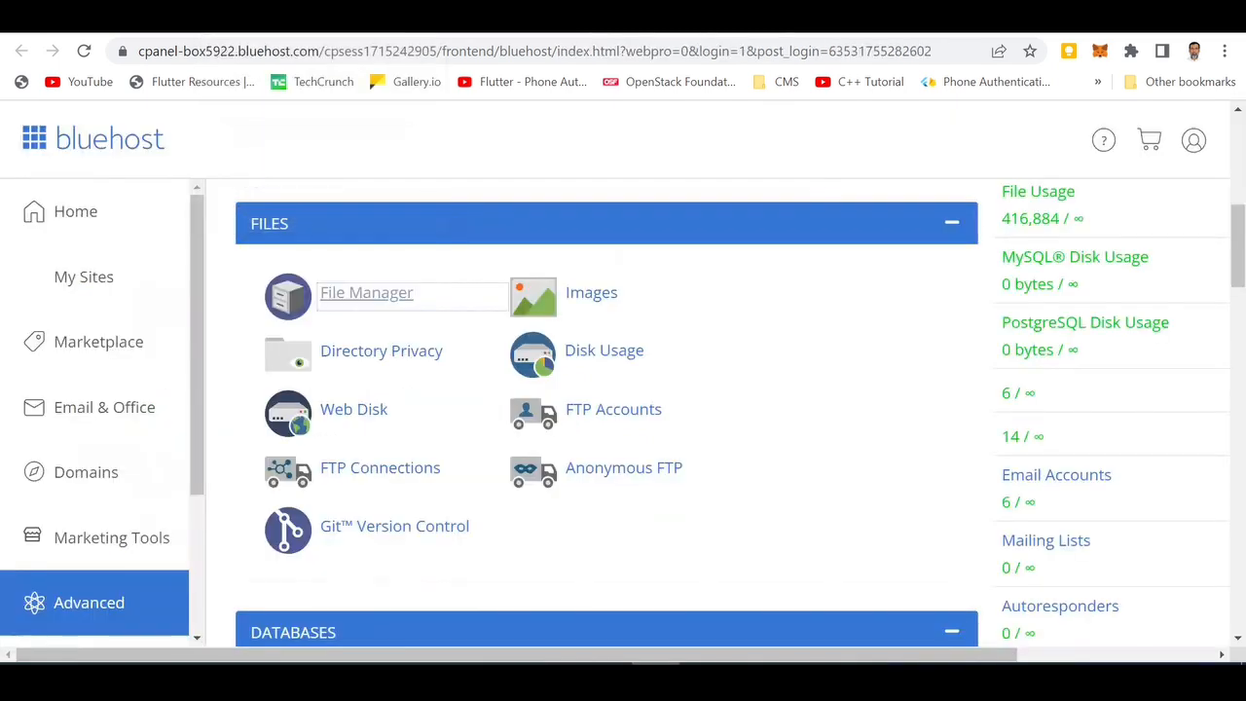
{"action": "scroll", "coordinate": [545, 422], "scroll_direction": "down", "scroll_amount": 3}
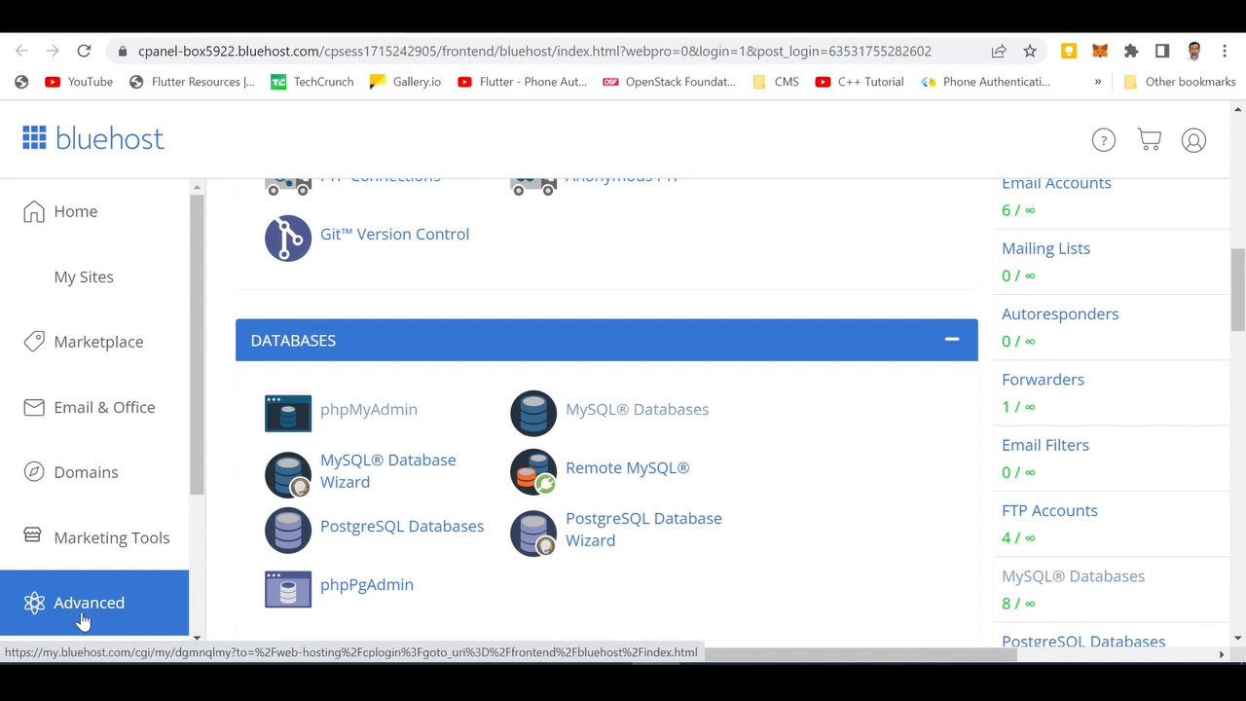
{"action": "left_click", "coordinate": [649, 417]}
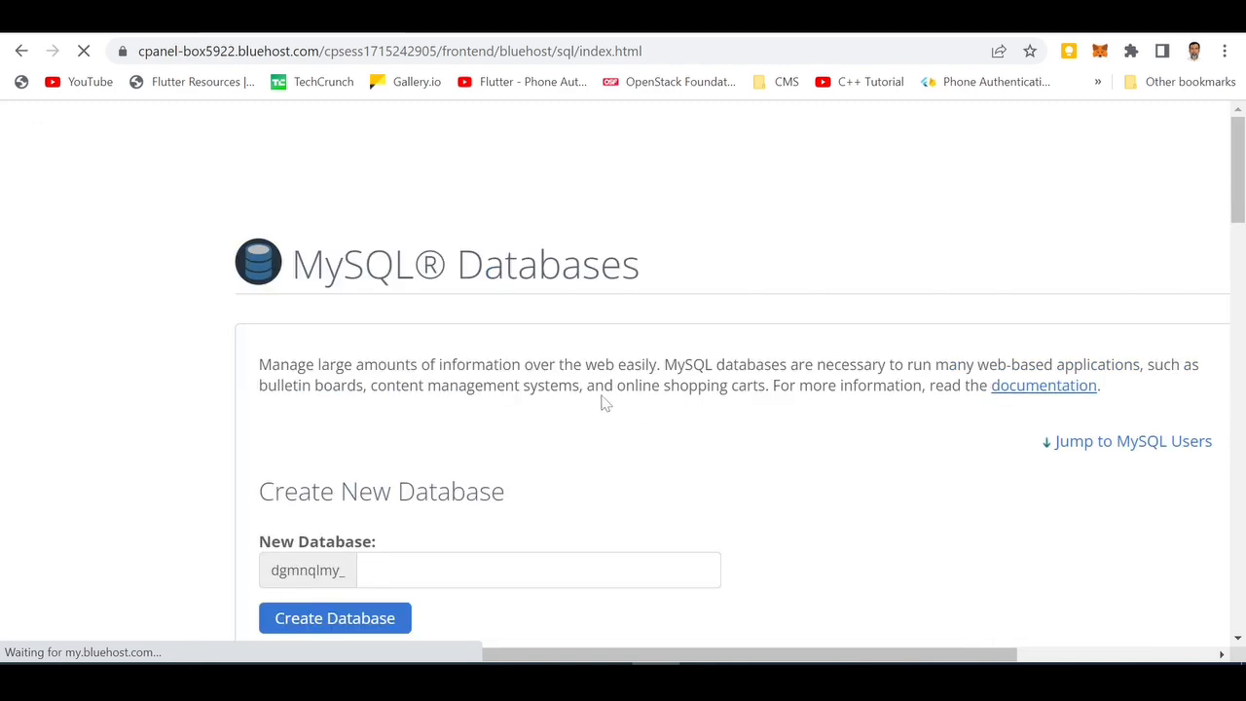
{"action": "scroll", "coordinate": [604, 402], "scroll_direction": "down", "scroll_amount": 4}
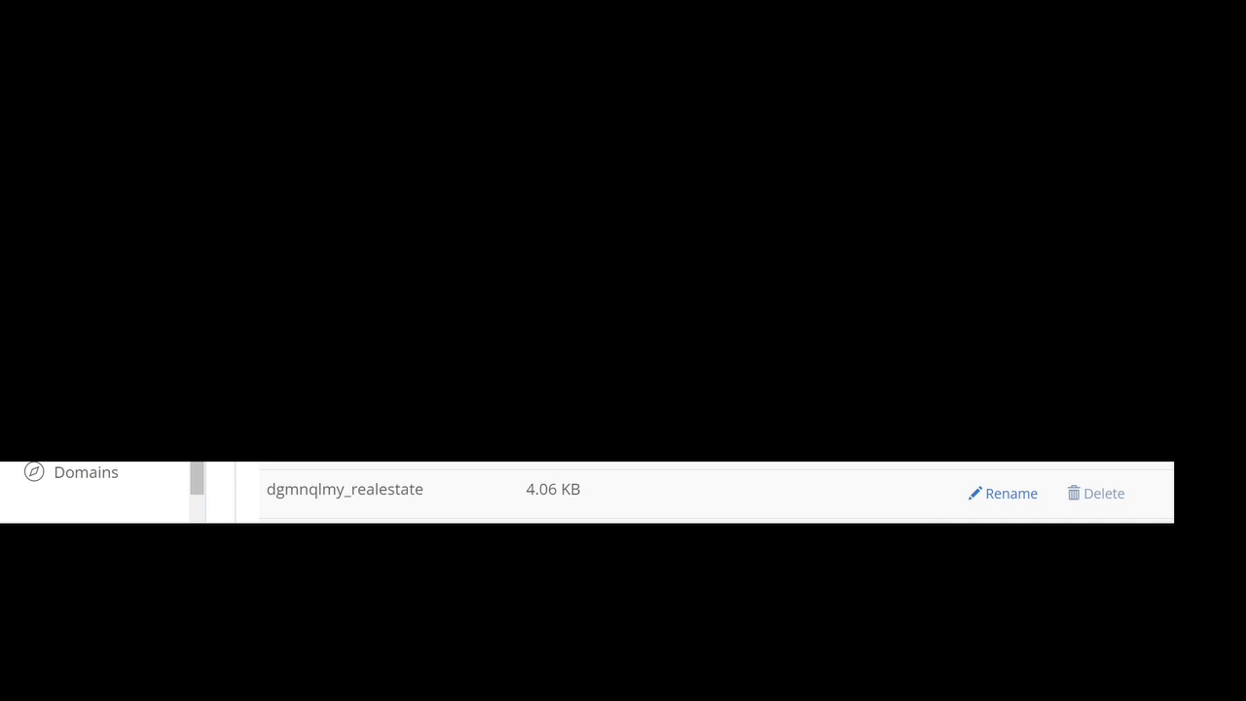
{"action": "left_click_drag", "start_coordinate": [266, 491], "coordinate": [427, 500]}
{"action": "key", "text": "ctrl+c"}
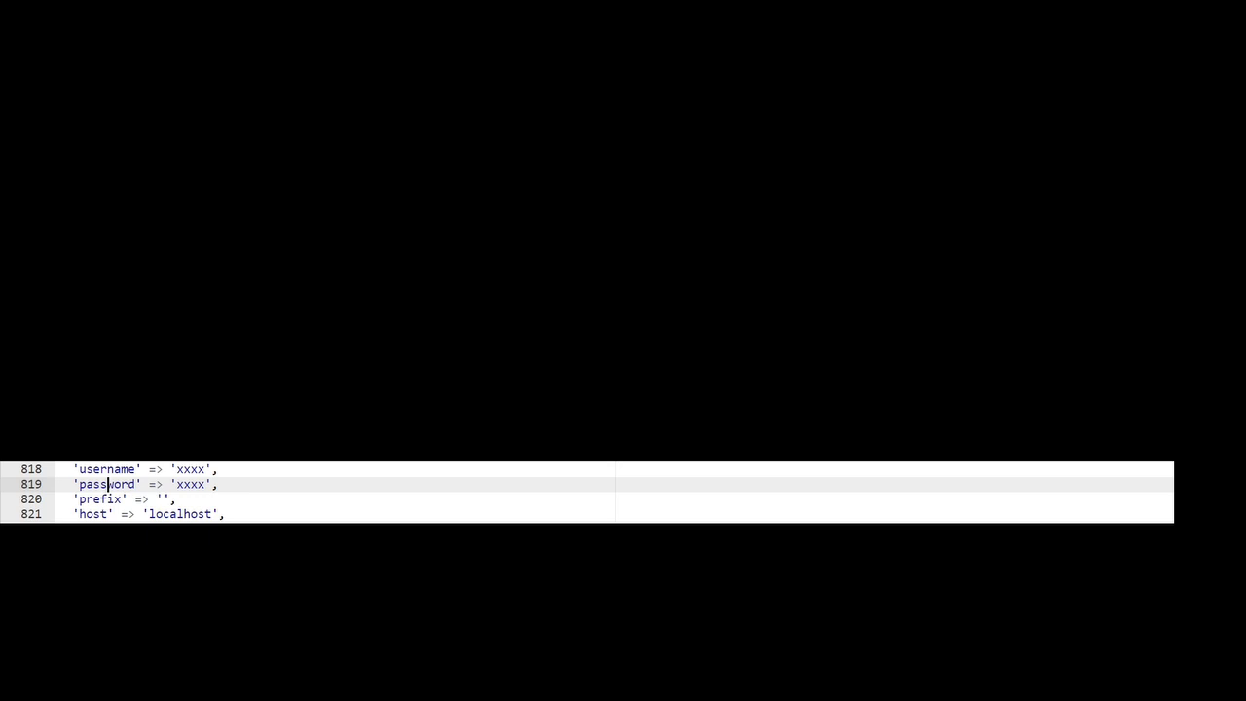
{"action": "double_click", "coordinate": [191, 455]}
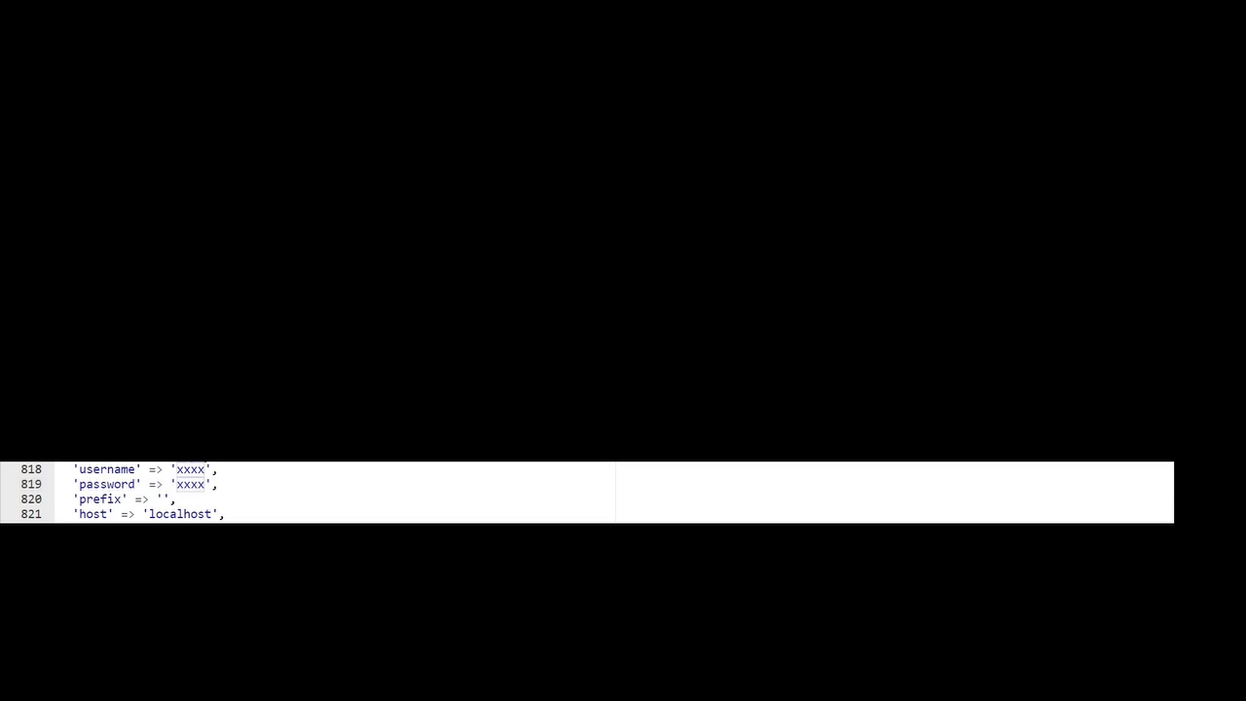
{"action": "key", "text": "ctrl+v"}
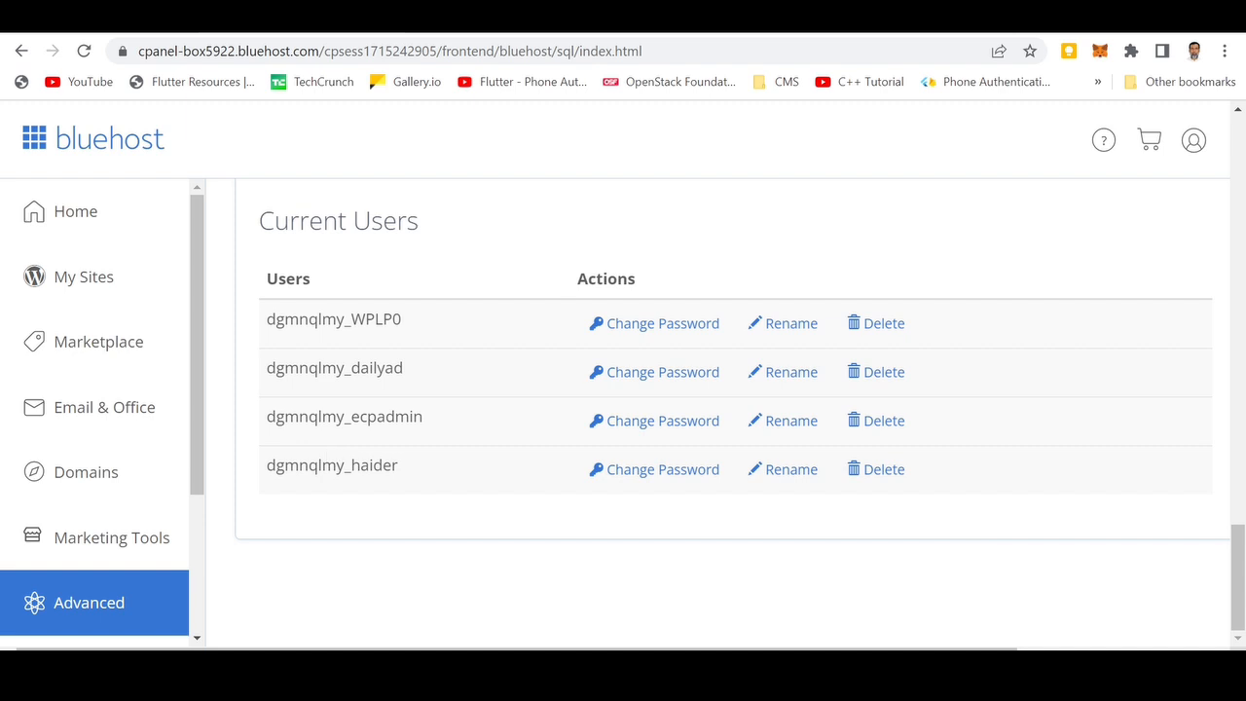
Step: Locate the last database user in the Current Users list and review the MySQL Databases page above it
{"action": "double_click", "coordinate": [332, 466]}
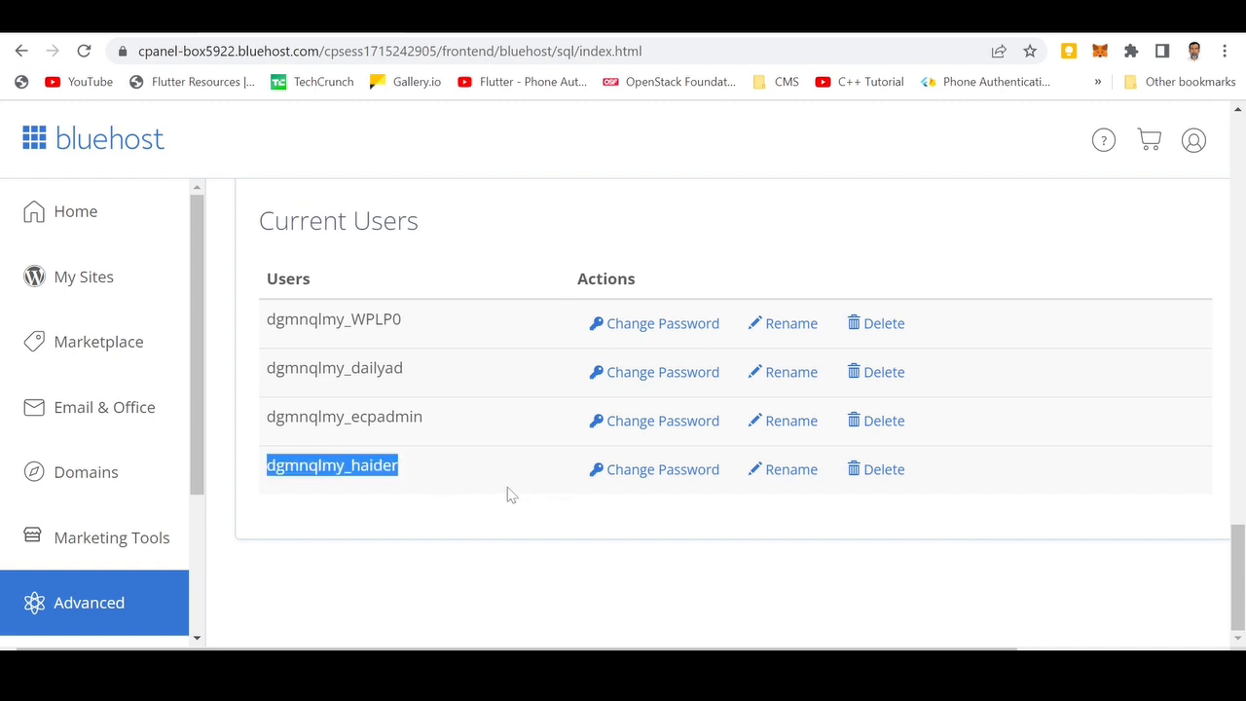
{"action": "scroll", "coordinate": [503, 487], "scroll_direction": "up", "scroll_amount": 5}
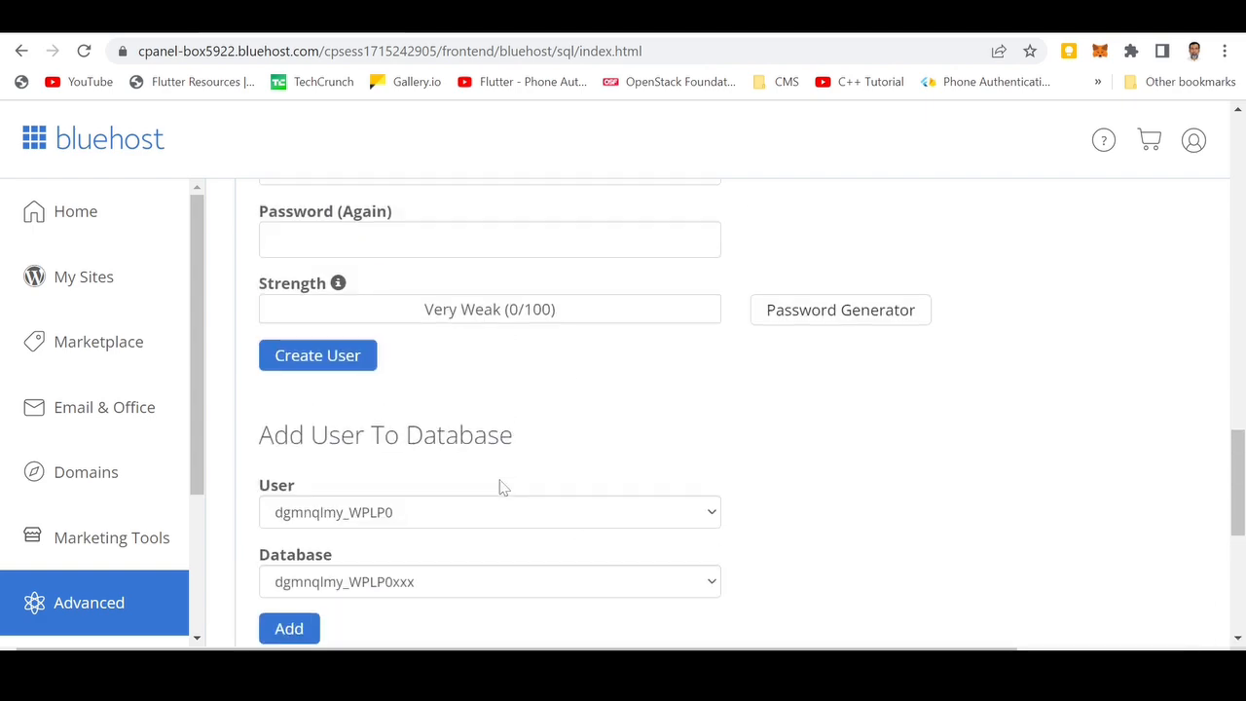
{"action": "scroll", "coordinate": [503, 487], "scroll_direction": "up", "scroll_amount": 15}
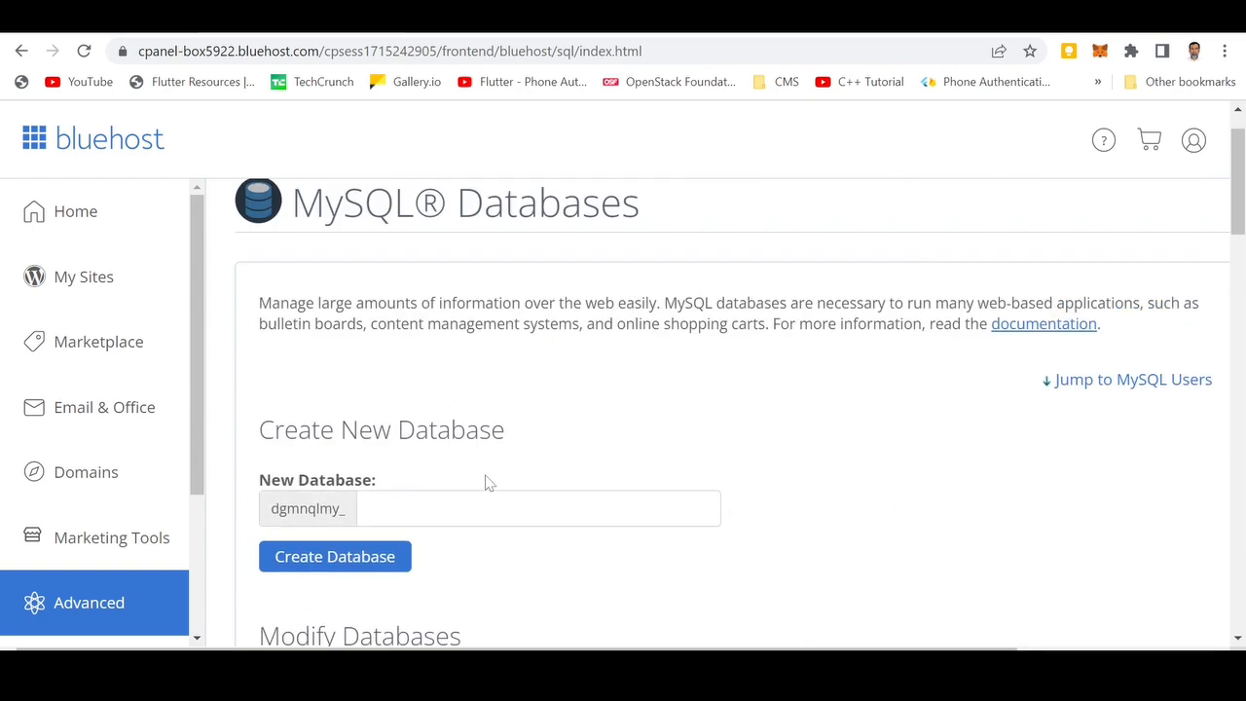
Step: Choose dgmnqlmy_realestate as the database for both the check and the repair options
{"action": "scroll", "coordinate": [489, 484], "scroll_direction": "down", "scroll_amount": 2}
{"action": "left_click", "coordinate": [409, 524]}
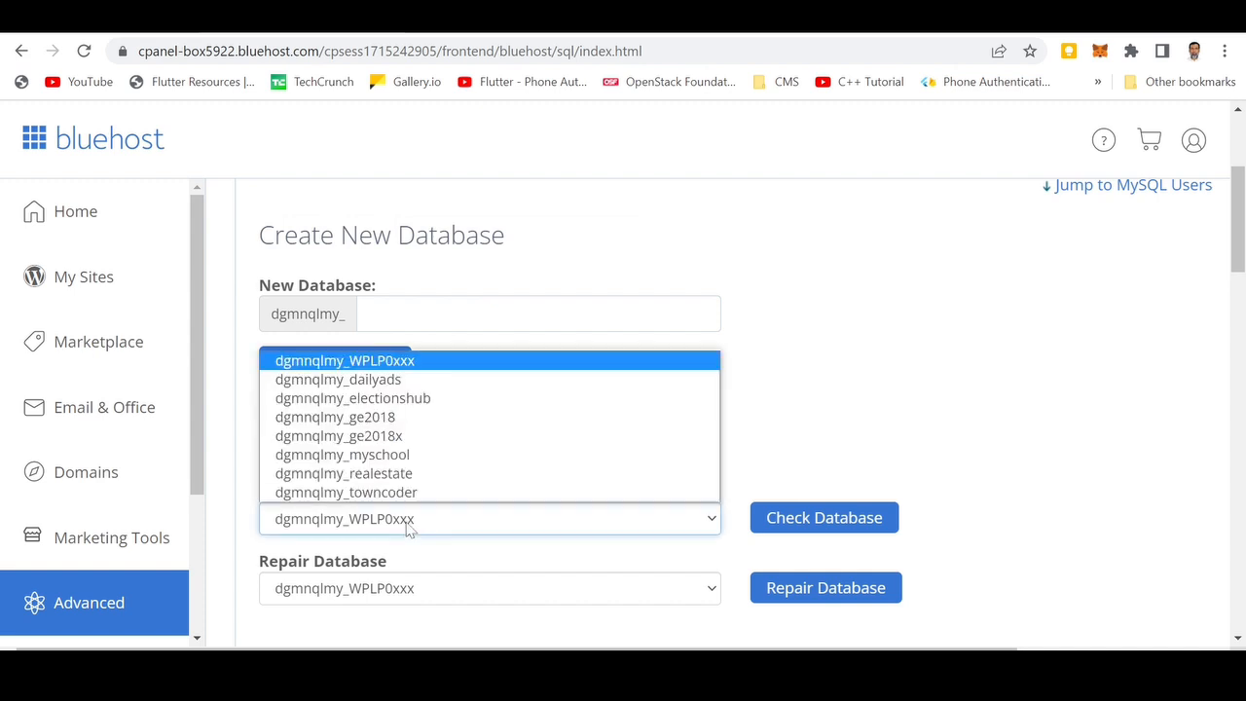
{"action": "left_click", "coordinate": [409, 474]}
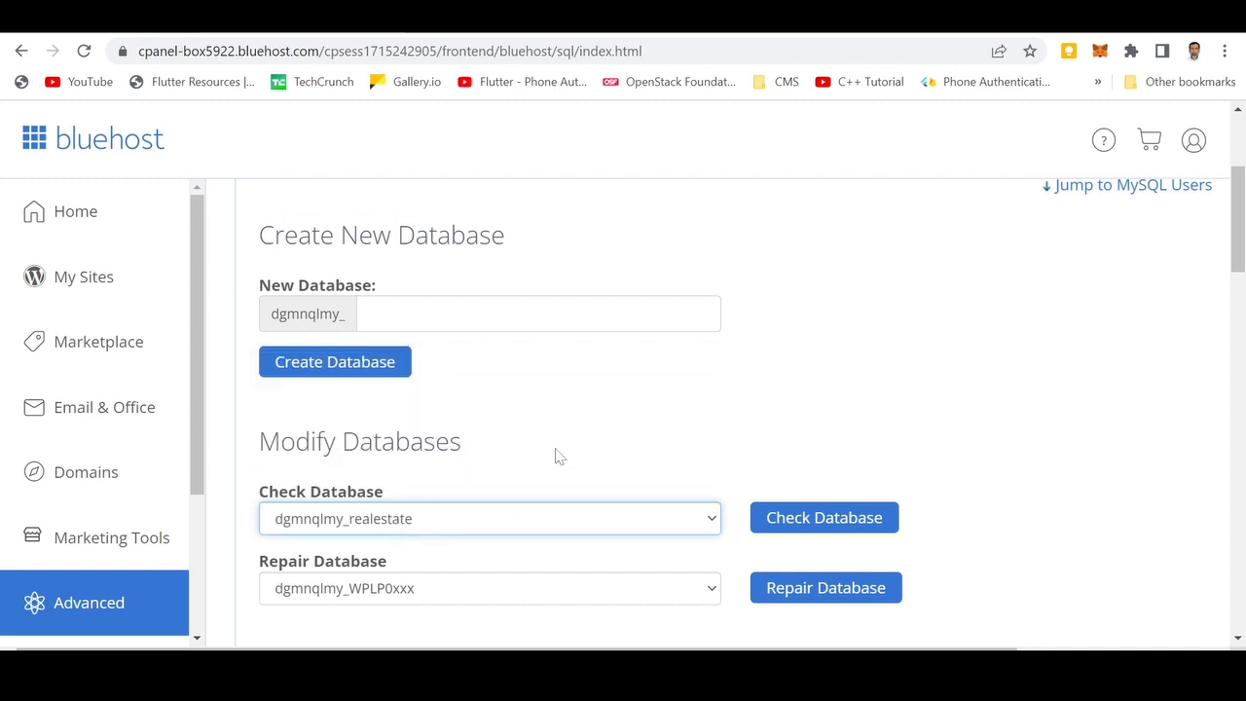
{"action": "left_click", "coordinate": [399, 596]}
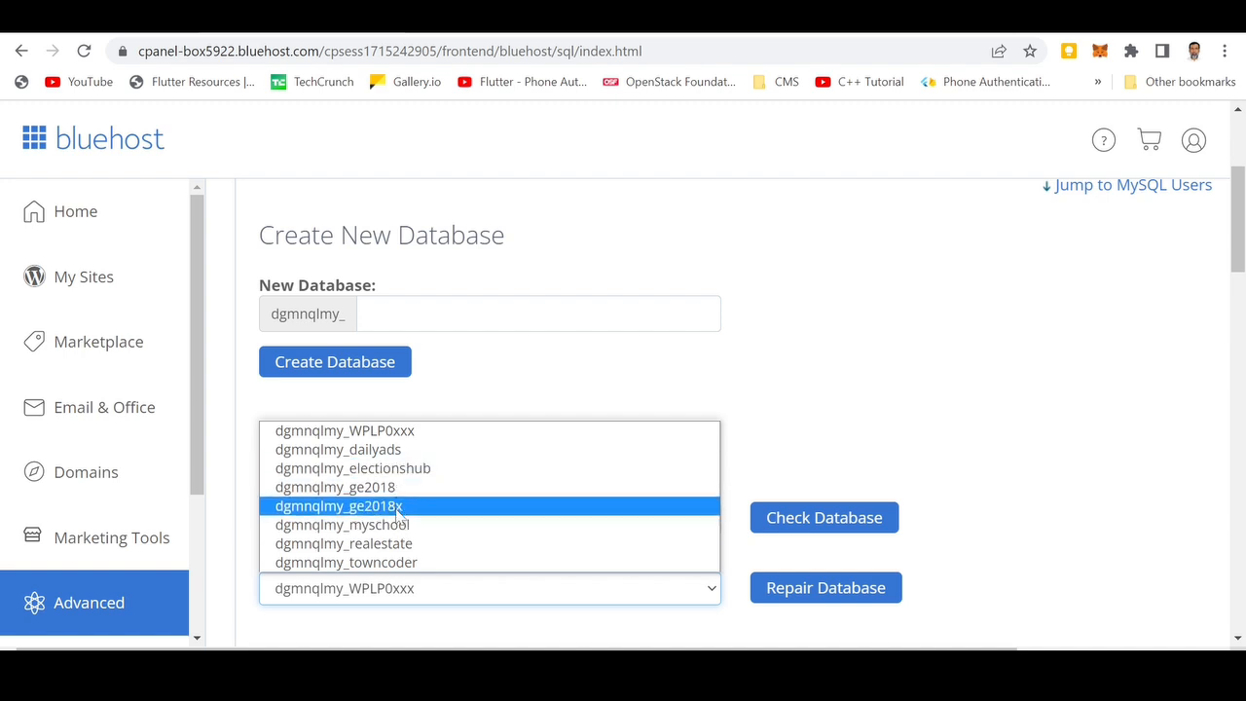
{"action": "left_click", "coordinate": [387, 553]}
{"action": "left_click", "coordinate": [363, 524]}
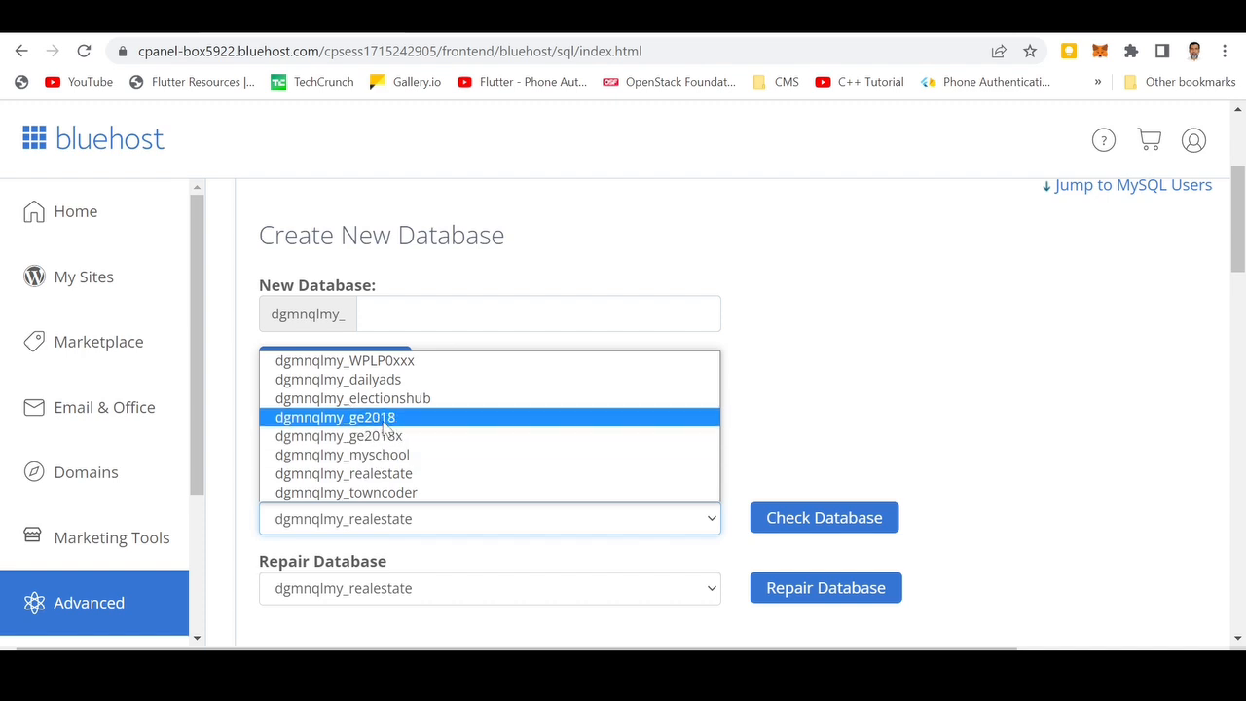
{"action": "left_click", "coordinate": [785, 296]}
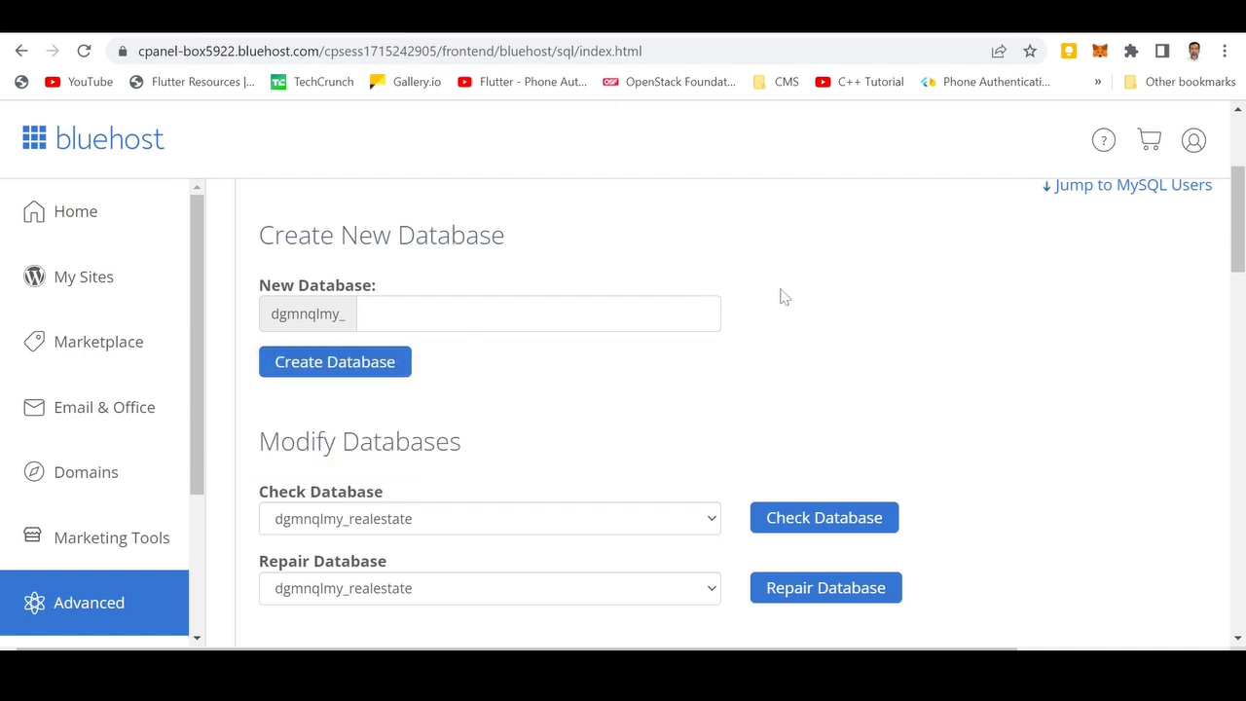
Step: Add the last listed database user to the dgmnqlmy_realestate database
{"action": "scroll", "coordinate": [523, 441], "scroll_direction": "down", "scroll_amount": 1}
{"action": "scroll", "coordinate": [522, 440], "scroll_direction": "down", "scroll_amount": 3}
{"action": "scroll", "coordinate": [675, 439], "scroll_direction": "up", "scroll_amount": 3}
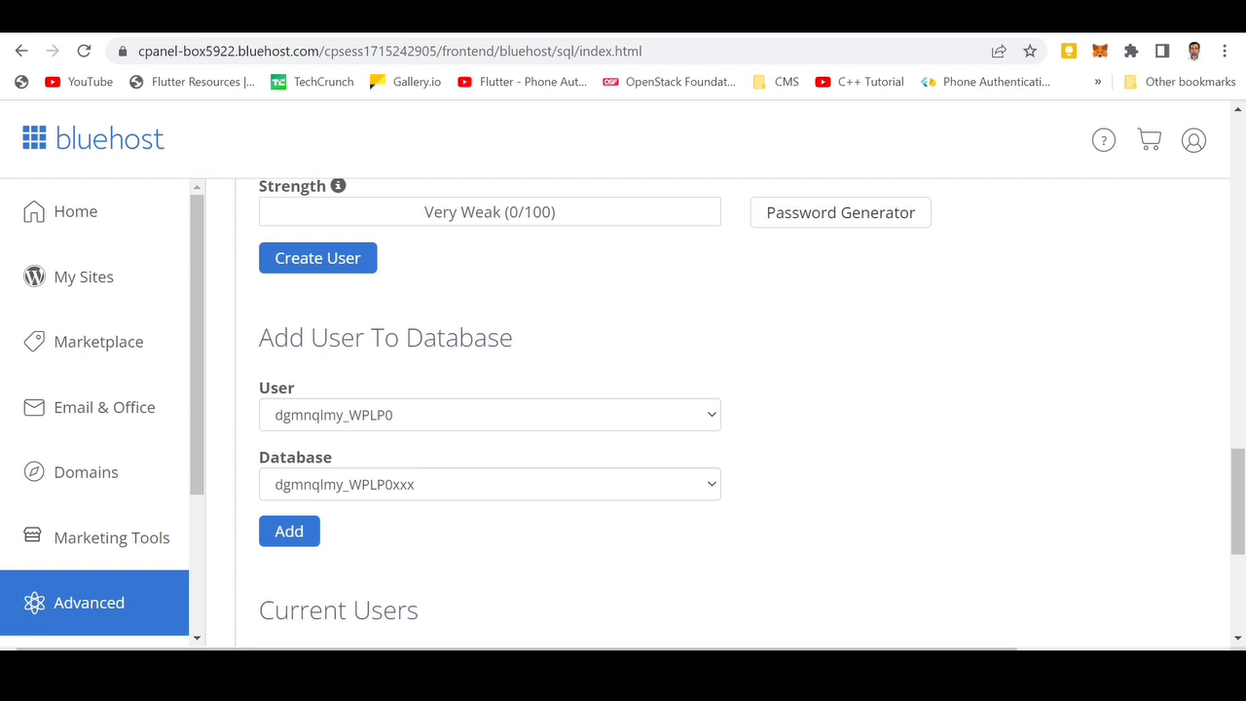
{"action": "left_click", "coordinate": [390, 418]}
{"action": "left_click", "coordinate": [375, 497]}
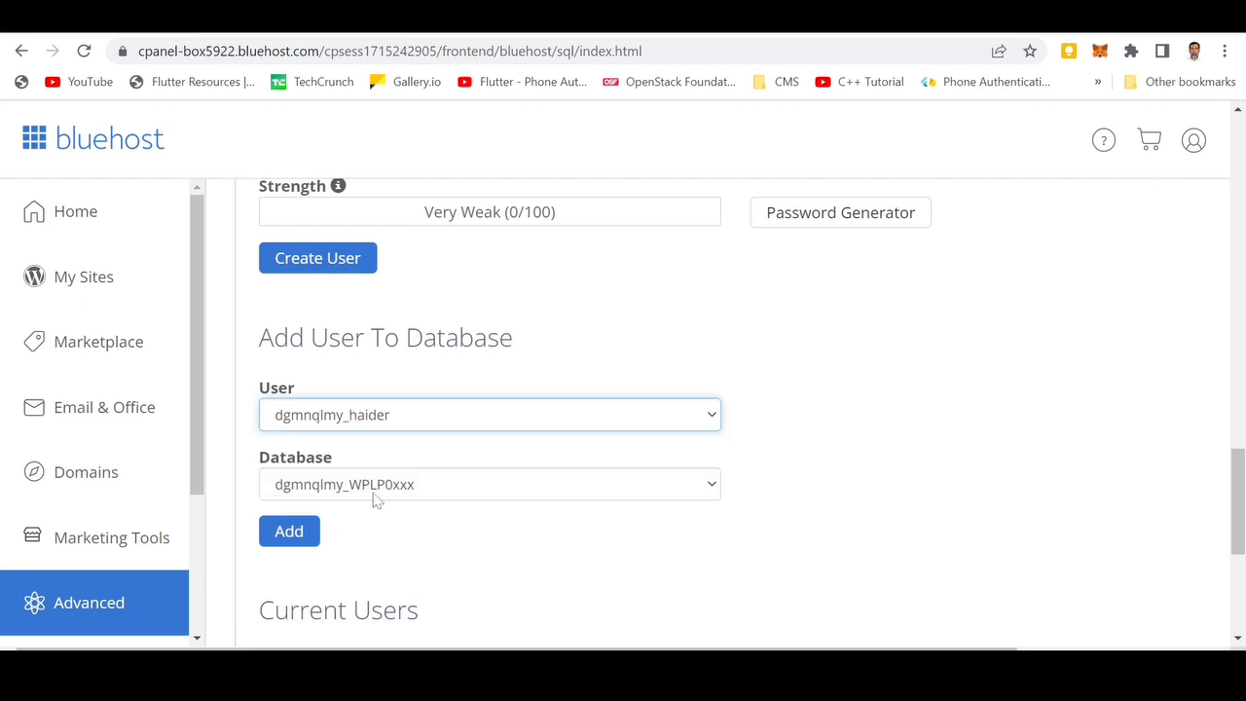
{"action": "left_click", "coordinate": [378, 492]}
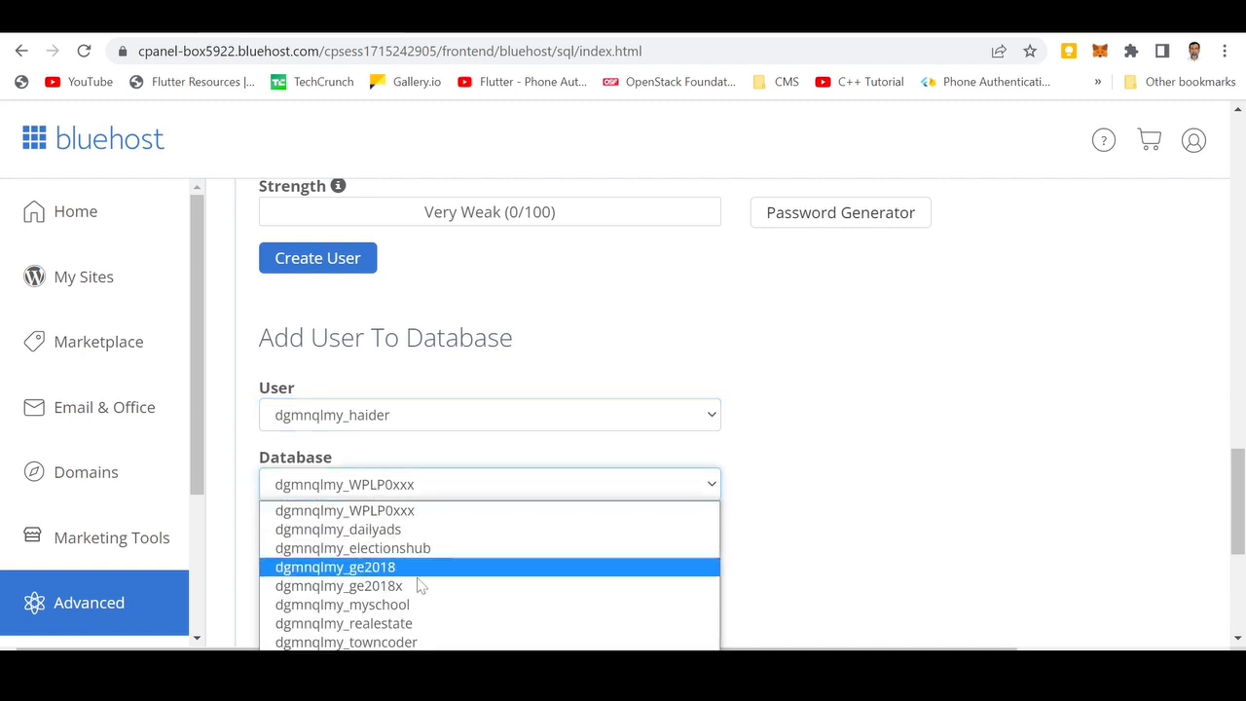
{"action": "left_click", "coordinate": [423, 624]}
{"action": "left_click", "coordinate": [275, 534]}
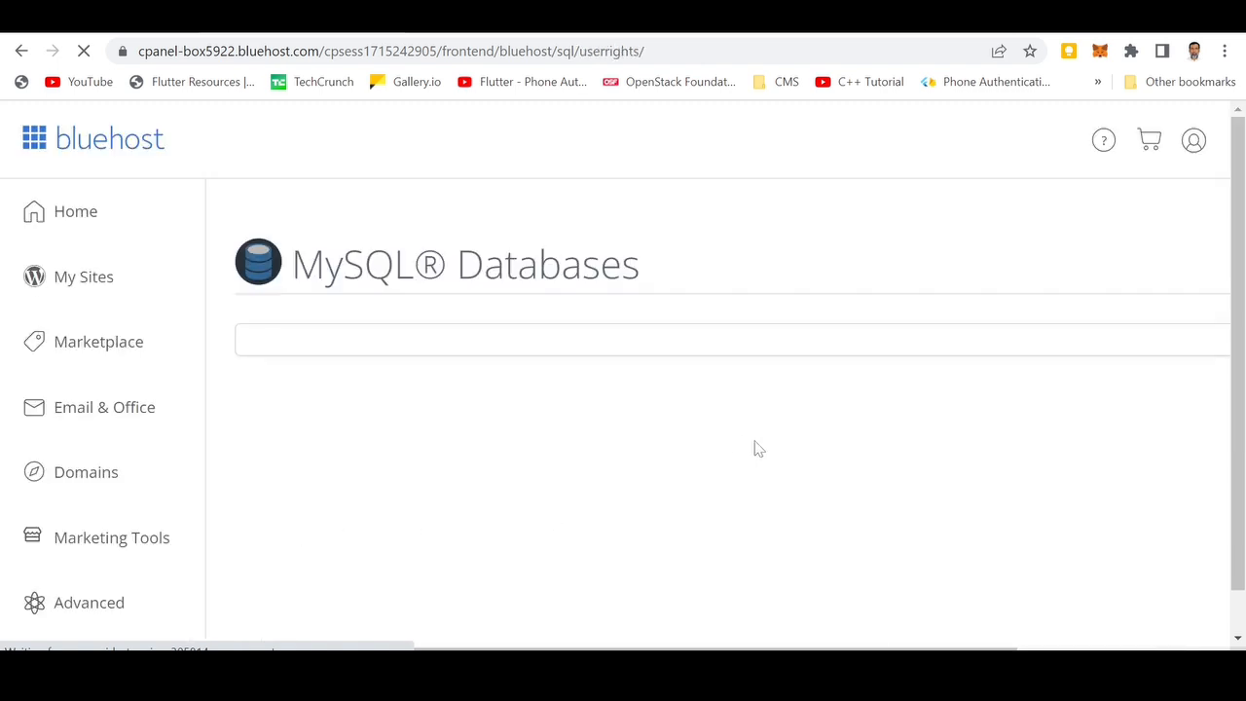
Step: Grant the user ALL PRIVILEGES on dgmnqlmy_realestate and save the changes
{"action": "scroll", "coordinate": [789, 402], "scroll_direction": "down", "scroll_amount": 3}
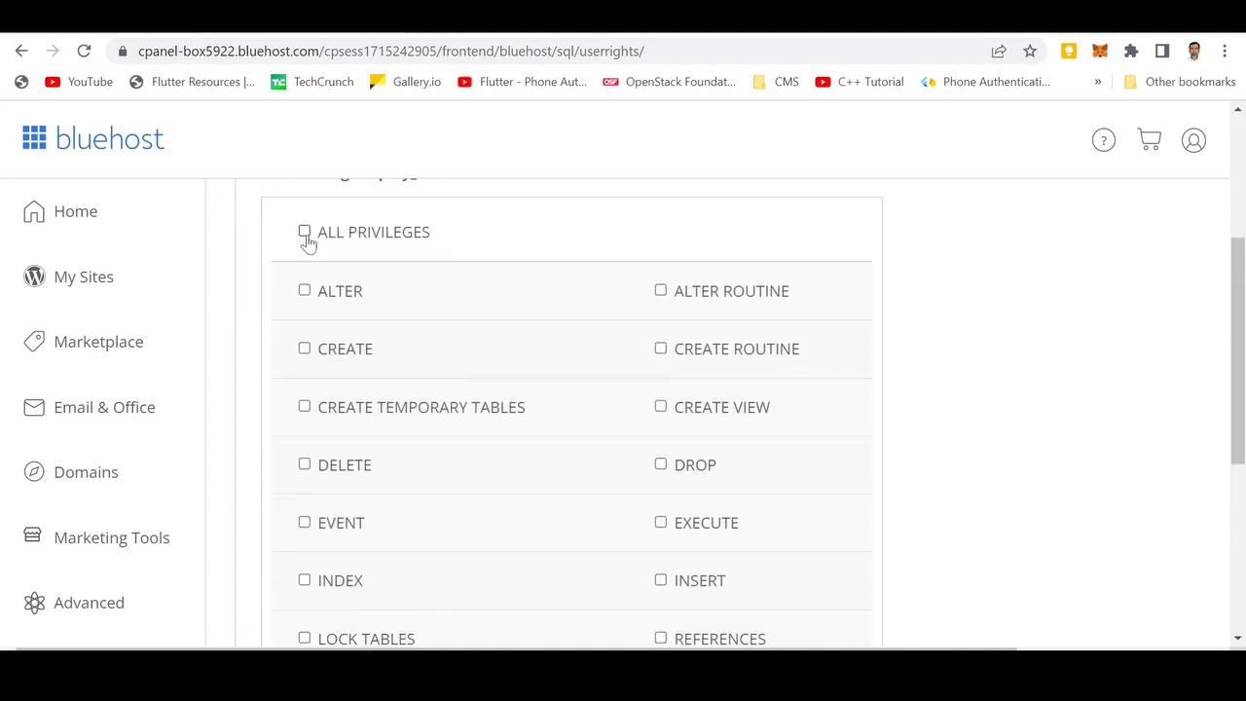
{"action": "left_click", "coordinate": [304, 233]}
{"action": "scroll", "coordinate": [473, 340], "scroll_direction": "up", "scroll_amount": 2}
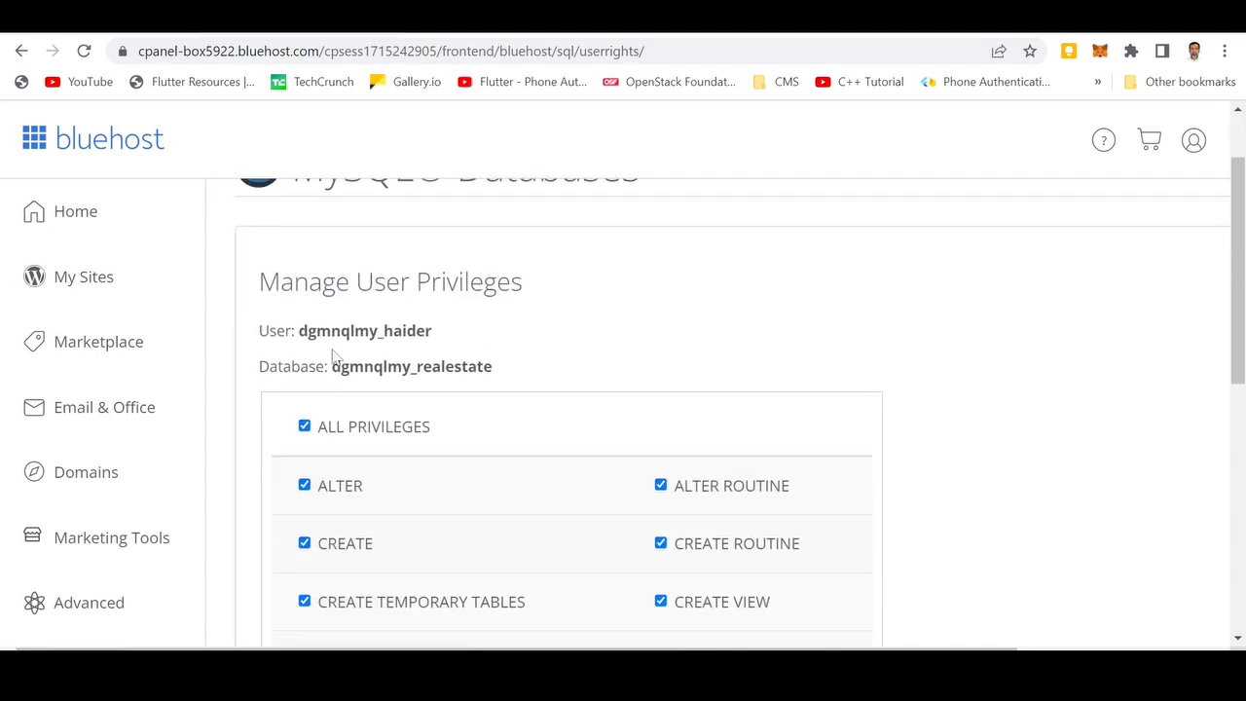
{"action": "scroll", "coordinate": [487, 321], "scroll_direction": "down", "scroll_amount": 6}
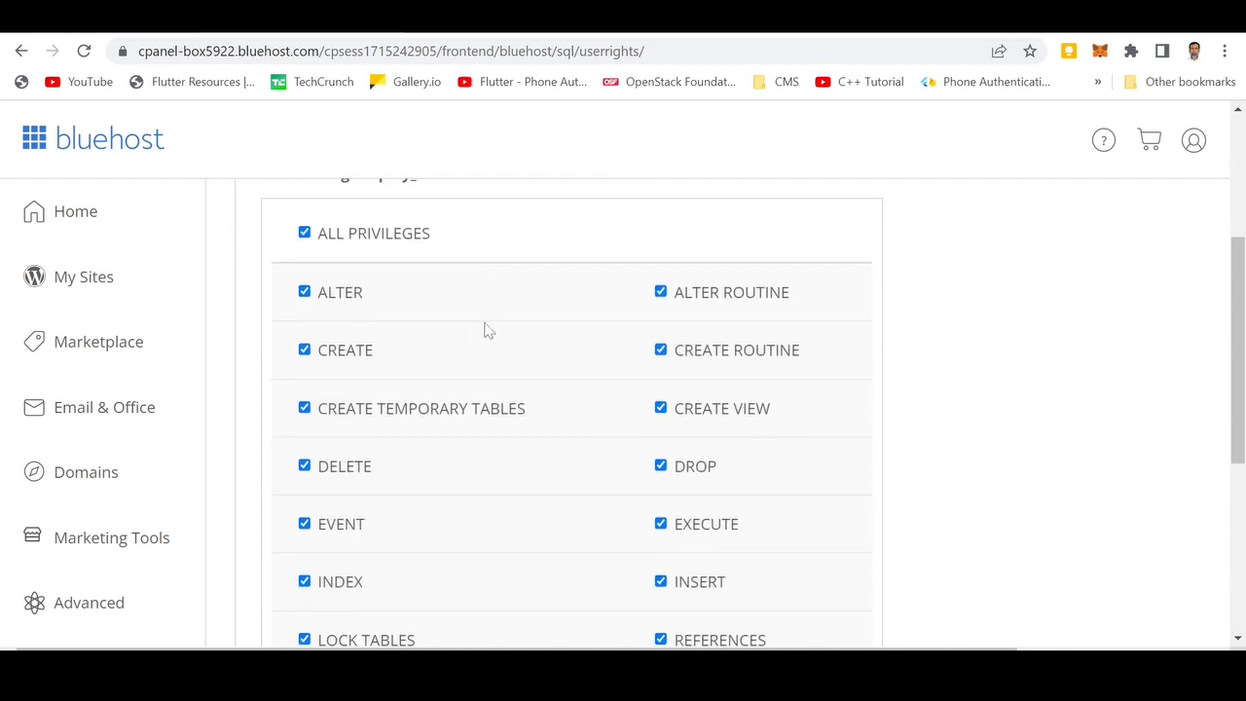
{"action": "left_click", "coordinate": [338, 432]}
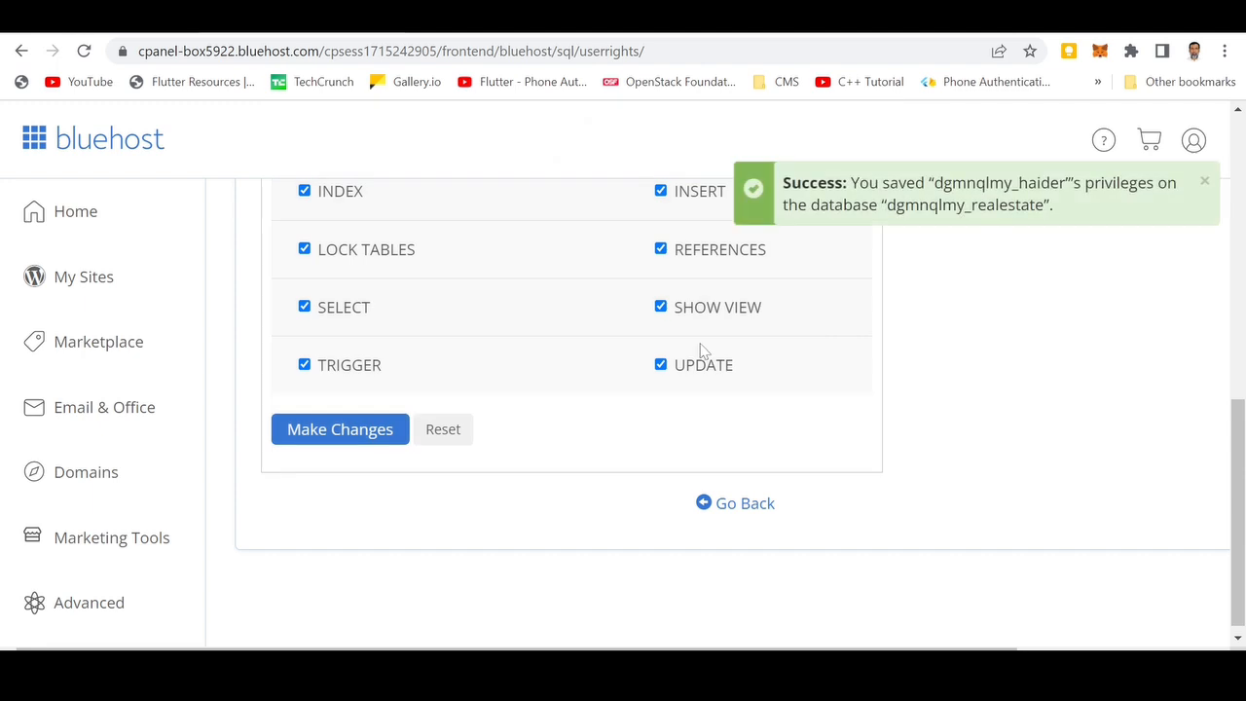
Step: Copy the database username from the Manage User Privileges page and set it as the 'username' value in settings.php
{"action": "scroll", "coordinate": [838, 340], "scroll_direction": "up", "scroll_amount": 4}
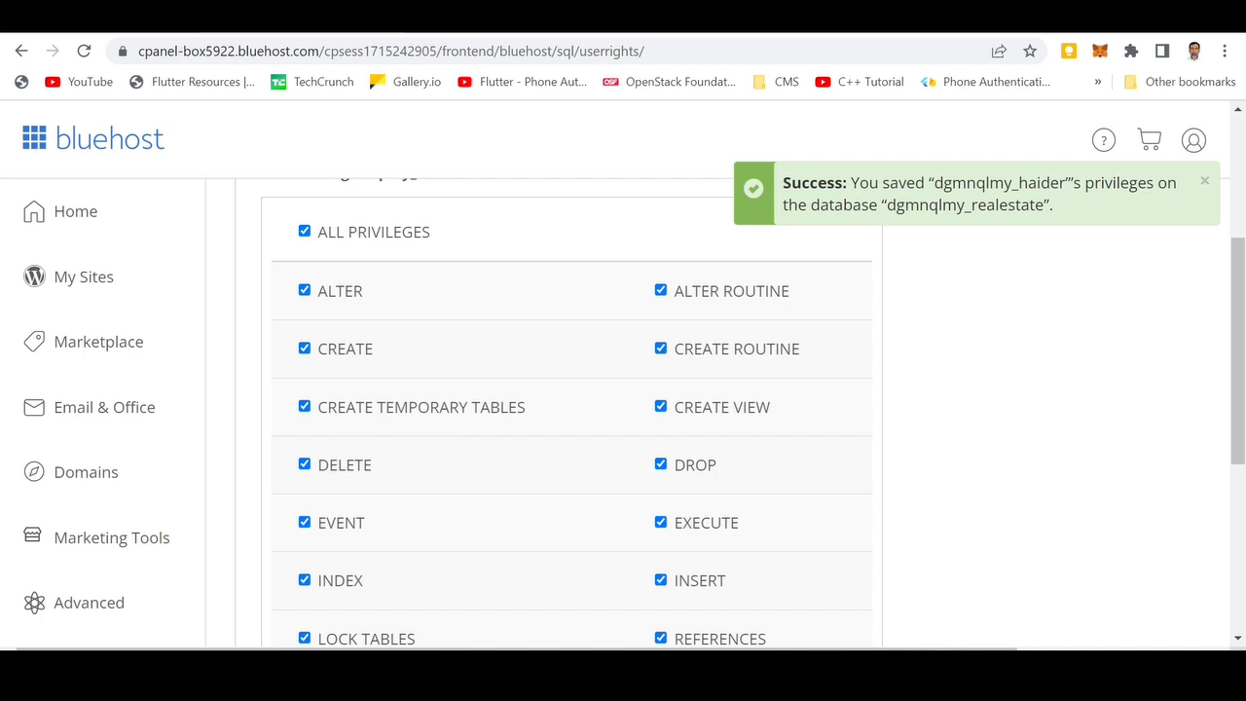
{"action": "scroll", "coordinate": [592, 351], "scroll_direction": "up", "scroll_amount": 3}
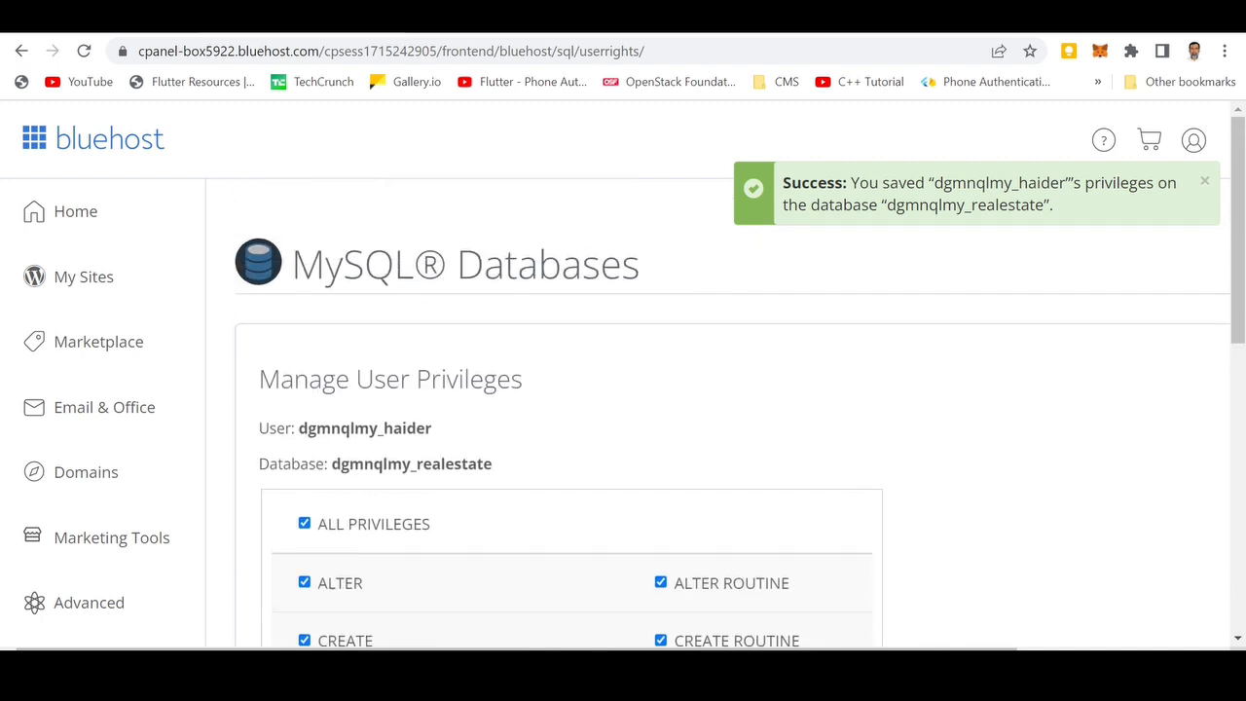
{"action": "left_click_drag", "start_coordinate": [298, 428], "coordinate": [435, 437]}
{"action": "key", "text": "ctrl+c"}
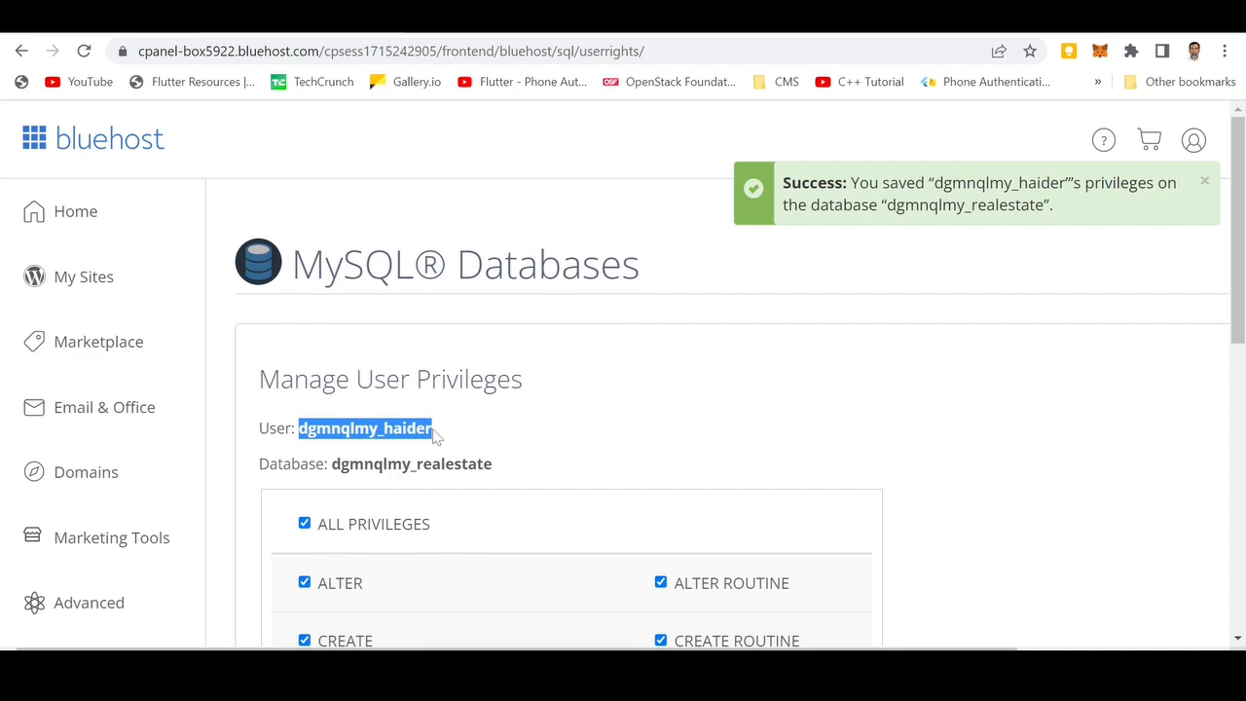
{"action": "left_click", "coordinate": [834, 20]}
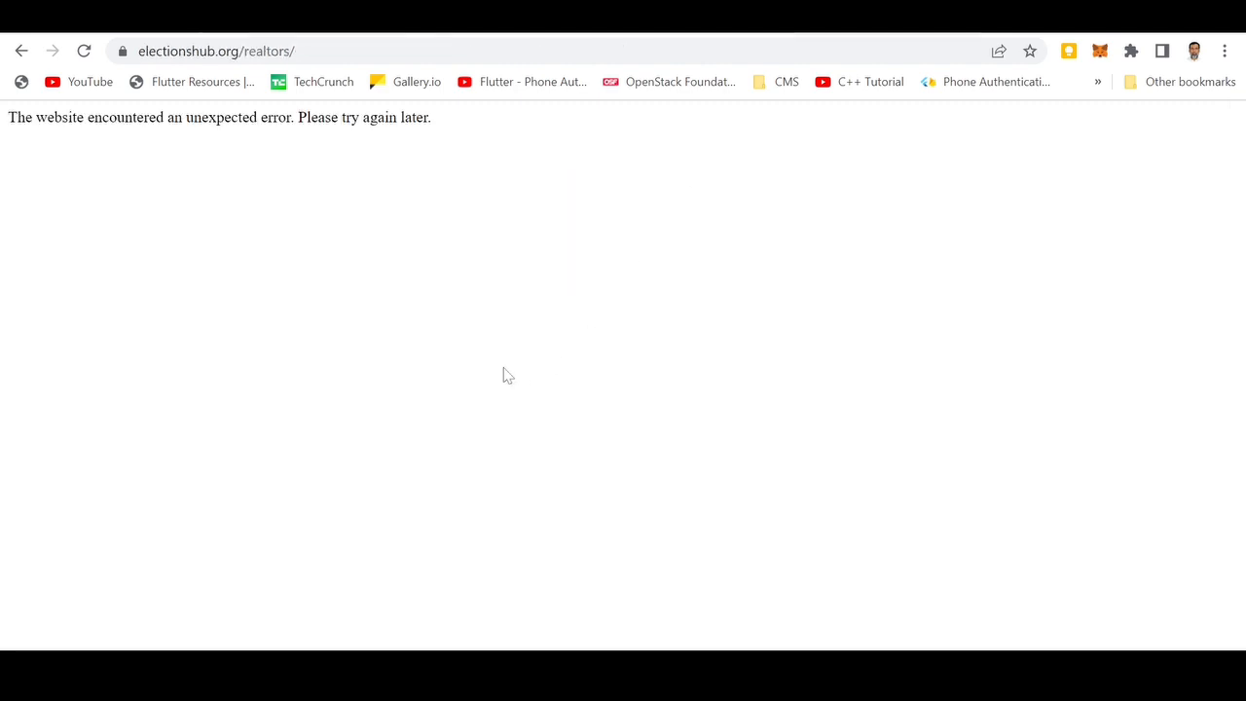
{"action": "left_click", "coordinate": [663, 27]}
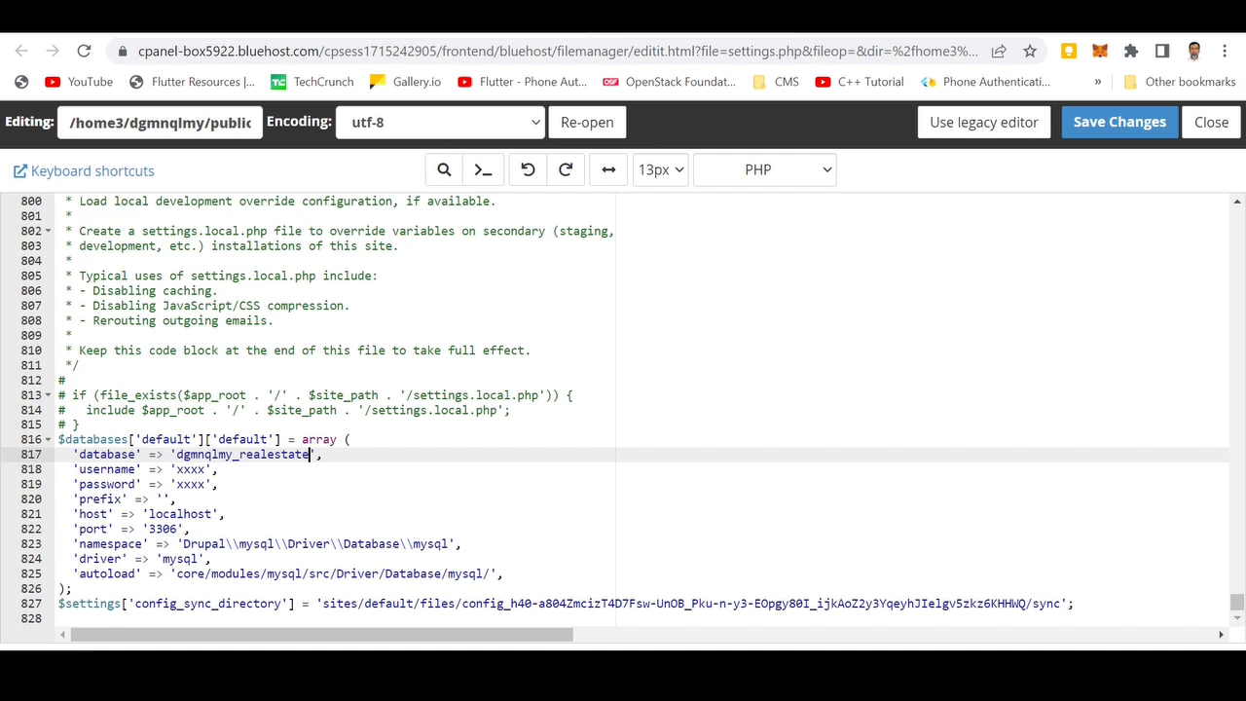
{"action": "double_click", "coordinate": [204, 470]}
{"action": "key", "text": "ctrl+v"}
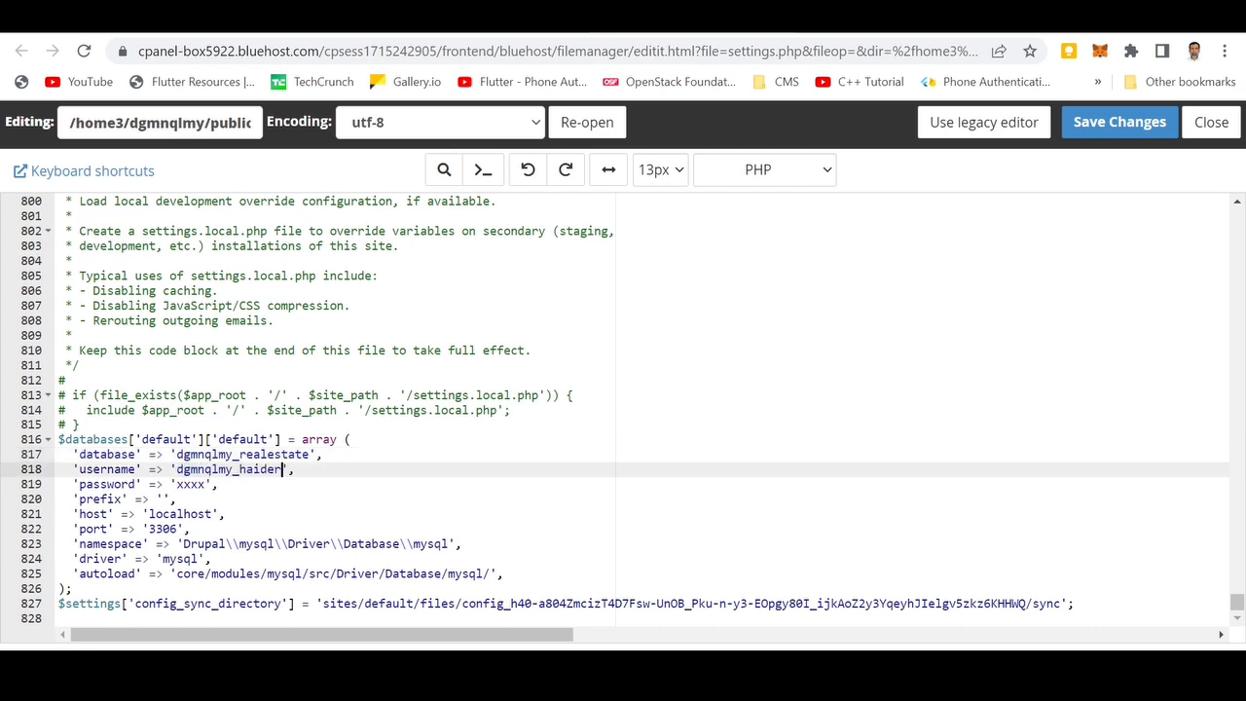
Step: Replace the placeholder 'password' value in settings.php with the database user's password and save the file
{"action": "double_click", "coordinate": [184, 484]}
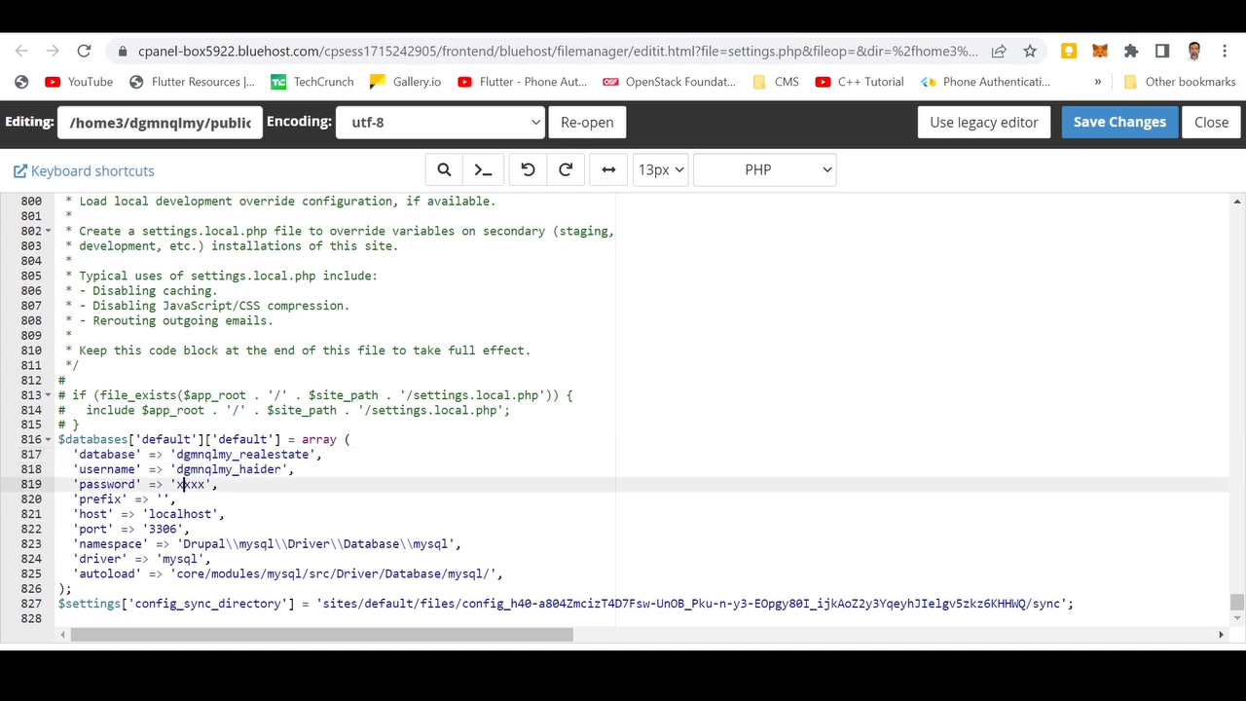
{"action": "left_click", "coordinate": [220, 484]}
{"action": "double_click", "coordinate": [190, 484]}
{"action": "left_click", "coordinate": [1119, 126]}
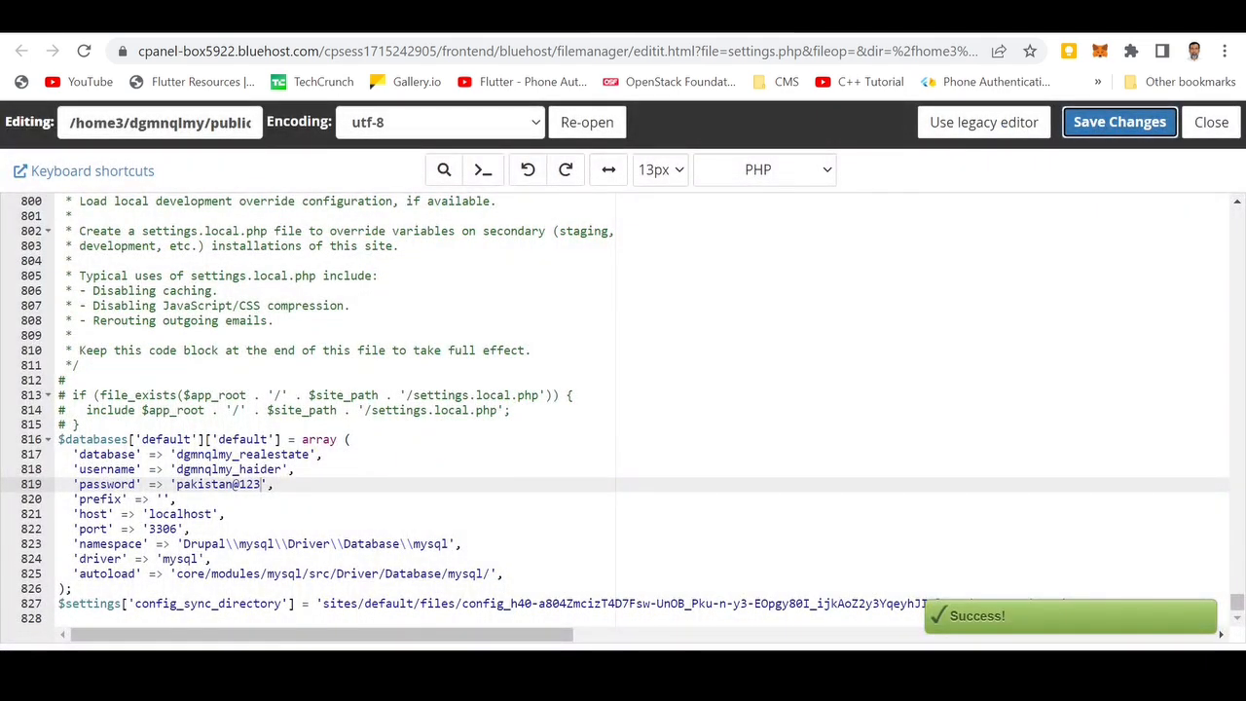
Step: Reload the live site at electionshub.org/realtors until its Properties page loads
{"action": "scroll", "coordinate": [623, 409], "scroll_direction": "up", "scroll_amount": 10}
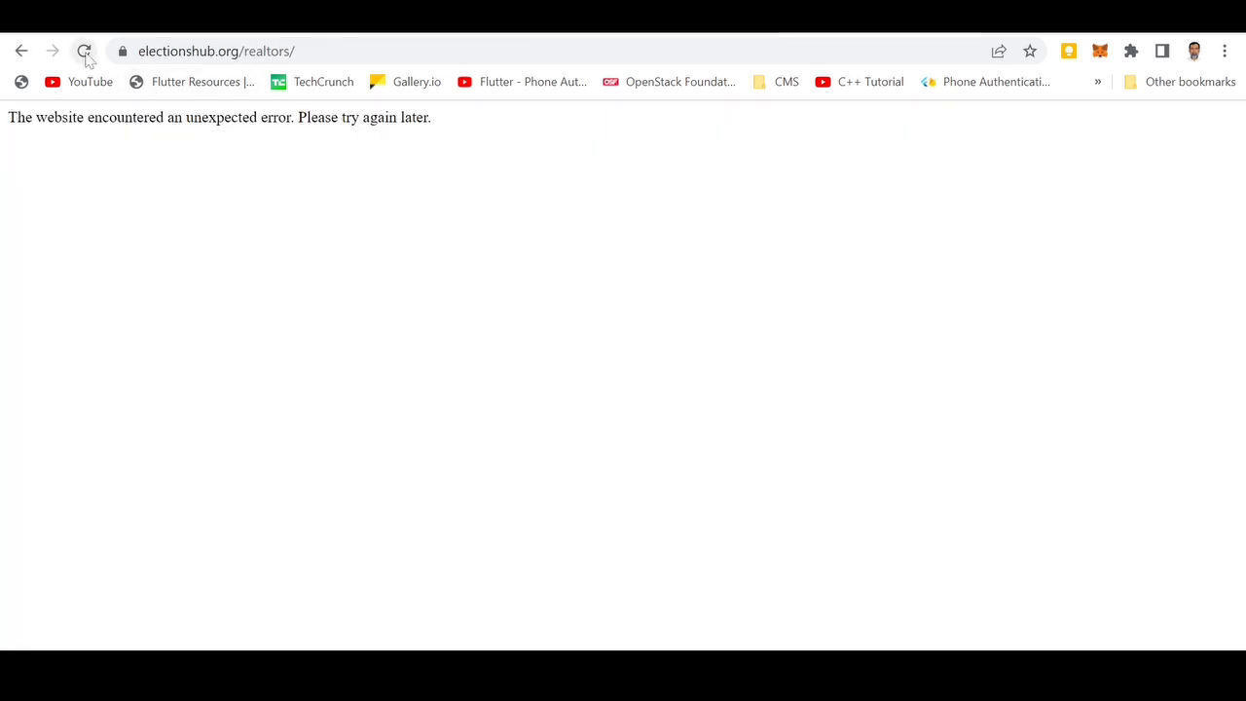
{"action": "left_click", "coordinate": [84, 51]}
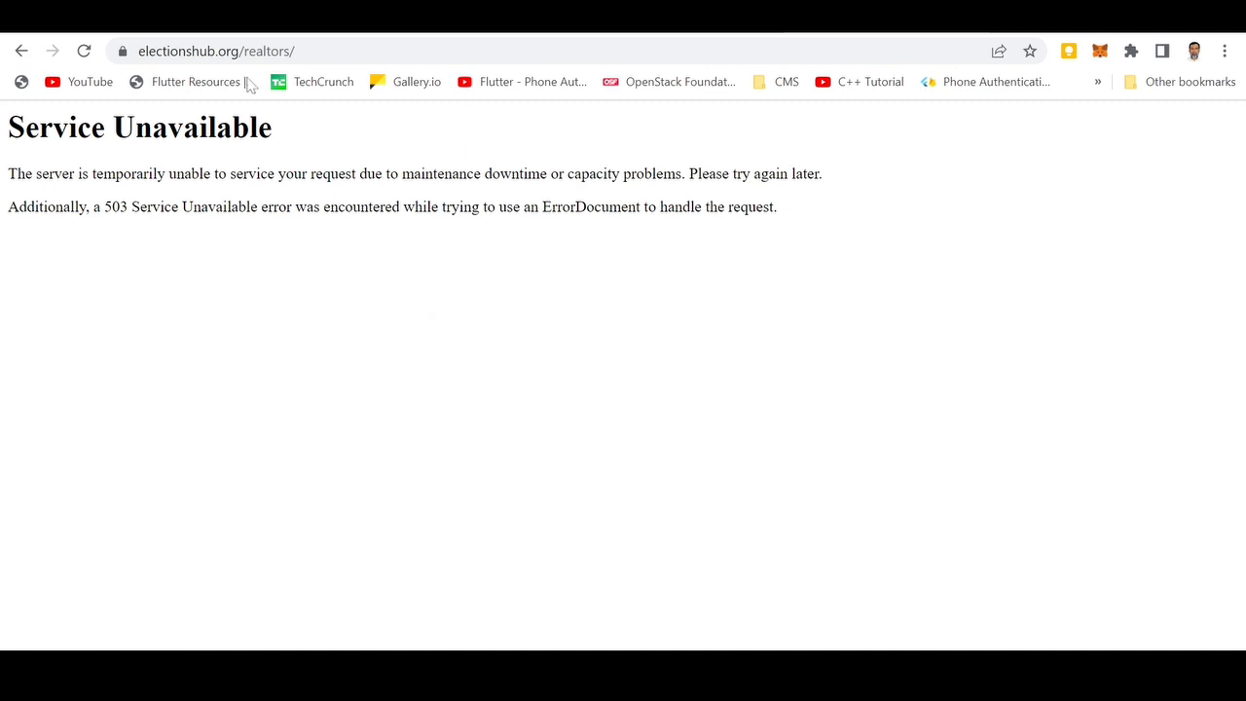
{"action": "left_click", "coordinate": [84, 52]}
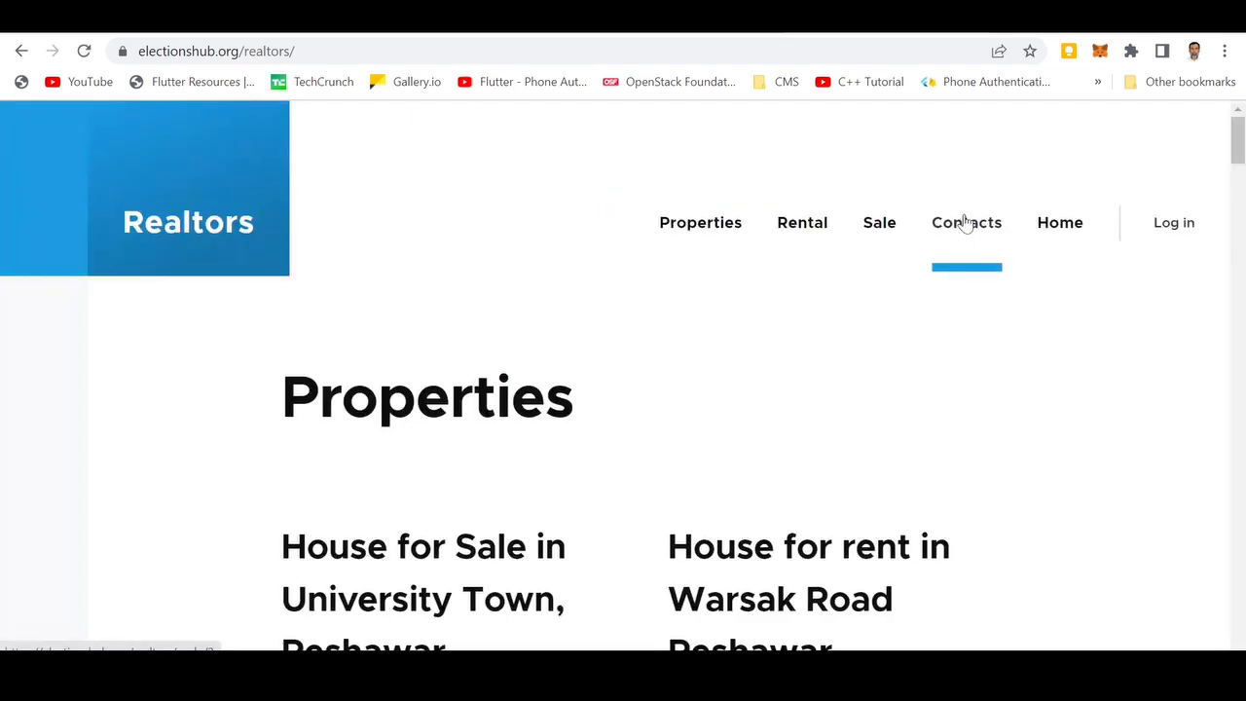
Step: Examine the property listings, their photos and their details on the live Properties page
{"action": "scroll", "coordinate": [766, 376], "scroll_direction": "down", "scroll_amount": 5}
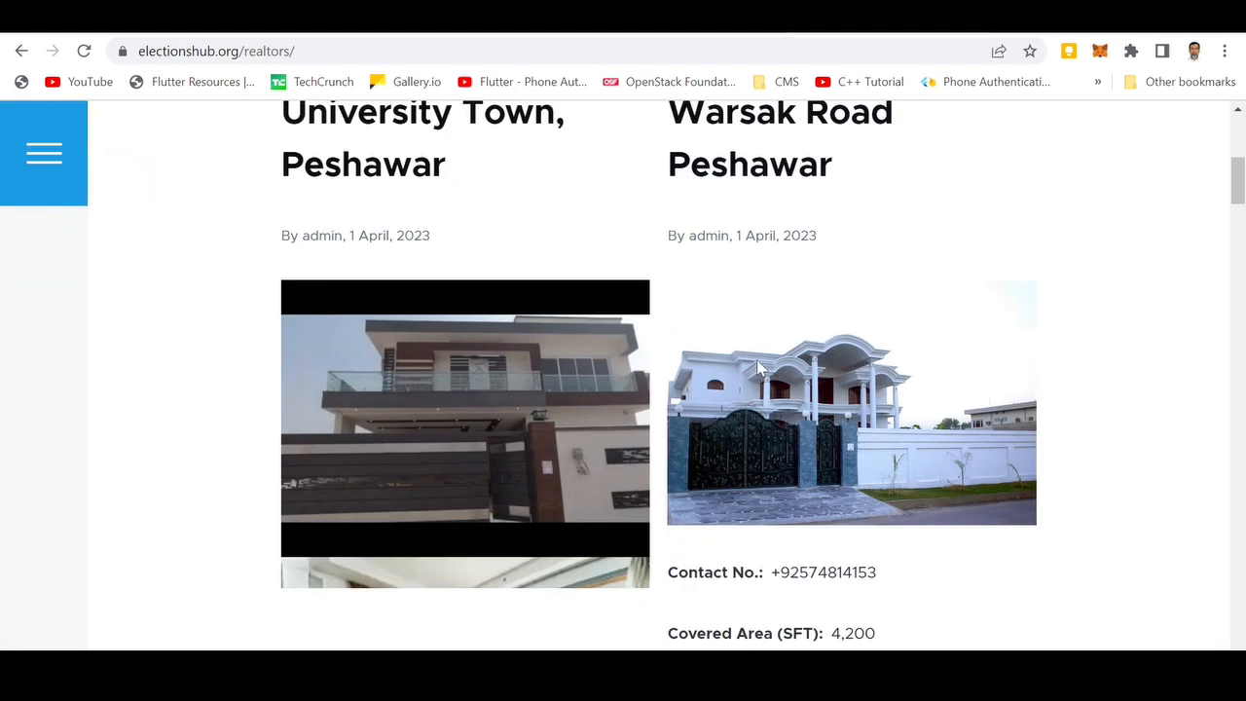
{"action": "scroll", "coordinate": [760, 351], "scroll_direction": "up", "scroll_amount": 5}
{"action": "scroll", "coordinate": [758, 355], "scroll_direction": "down", "scroll_amount": 5}
{"action": "scroll", "coordinate": [746, 342], "scroll_direction": "down", "scroll_amount": 10}
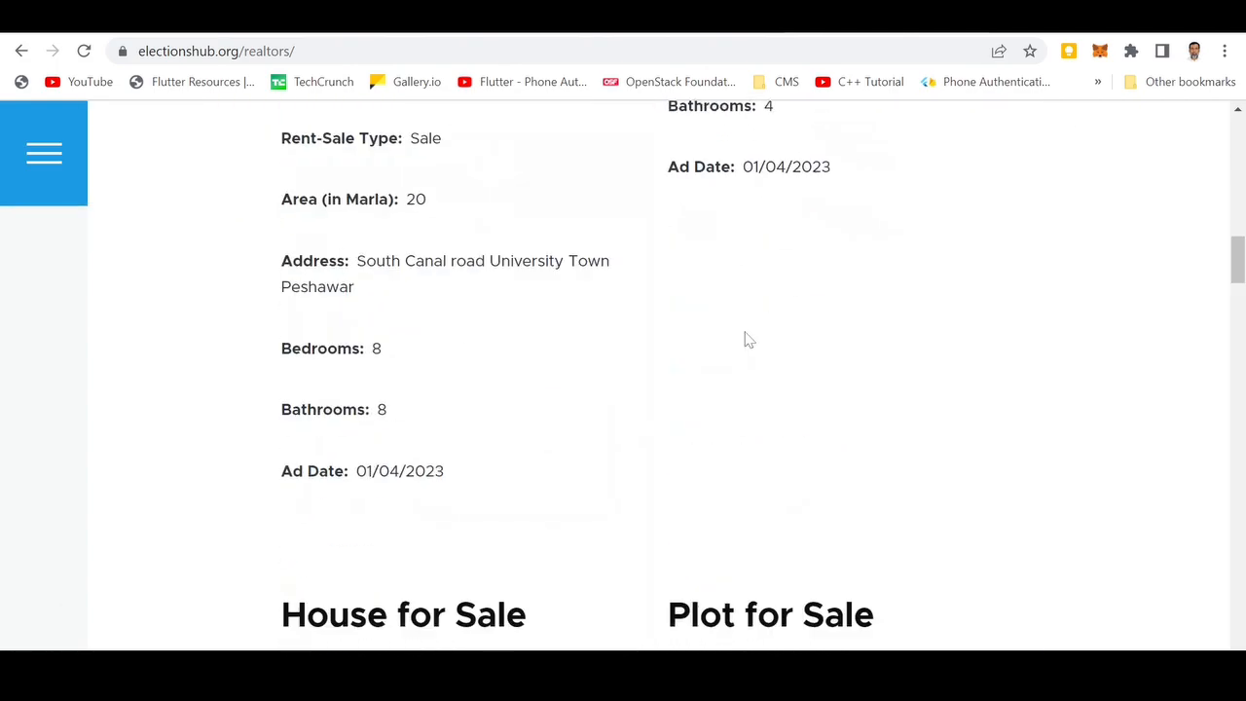
{"action": "scroll", "coordinate": [746, 325], "scroll_direction": "up", "scroll_amount": 13}
{"action": "scroll", "coordinate": [746, 324], "scroll_direction": "up", "scroll_amount": 2}
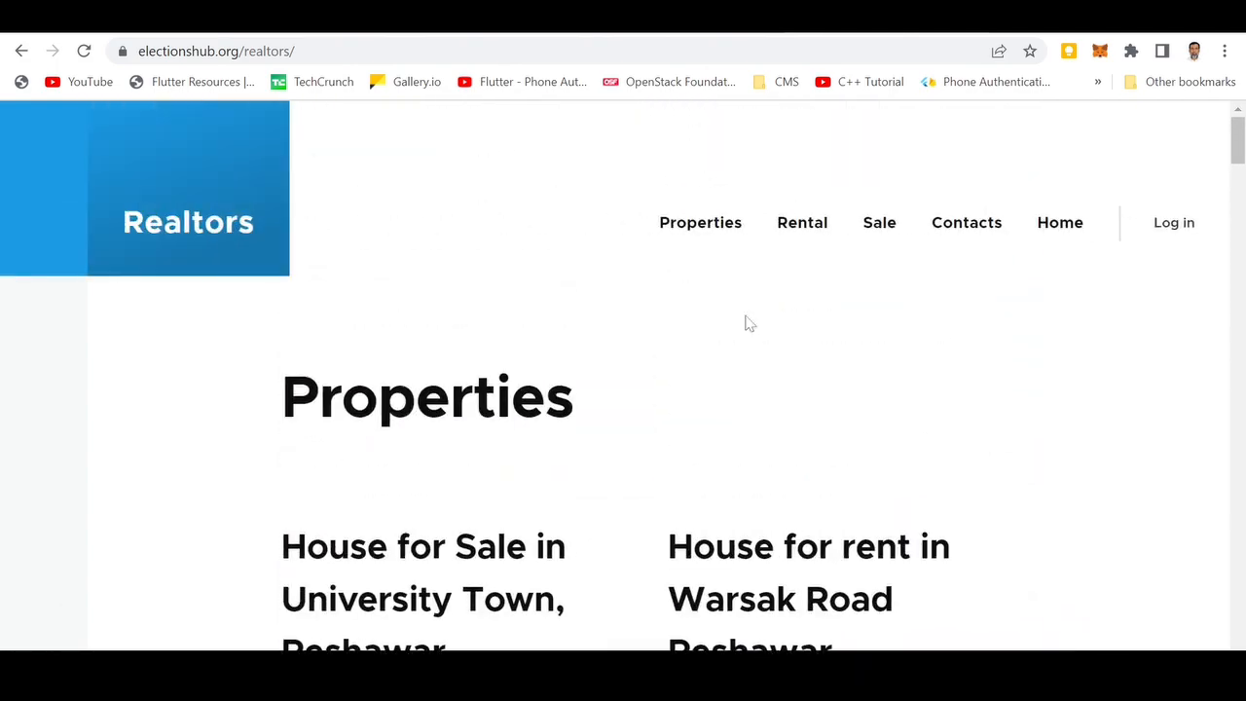
{"action": "scroll", "coordinate": [595, 298], "scroll_direction": "down", "scroll_amount": 3}
{"action": "scroll", "coordinate": [595, 292], "scroll_direction": "up", "scroll_amount": 3}
Step: Open the local copy of the site at localhost/realtors in place of the settings.php editor
{"action": "left_click", "coordinate": [650, 20]}
{"action": "left_click", "coordinate": [607, 52]}
{"action": "type", "text": "localhost"}
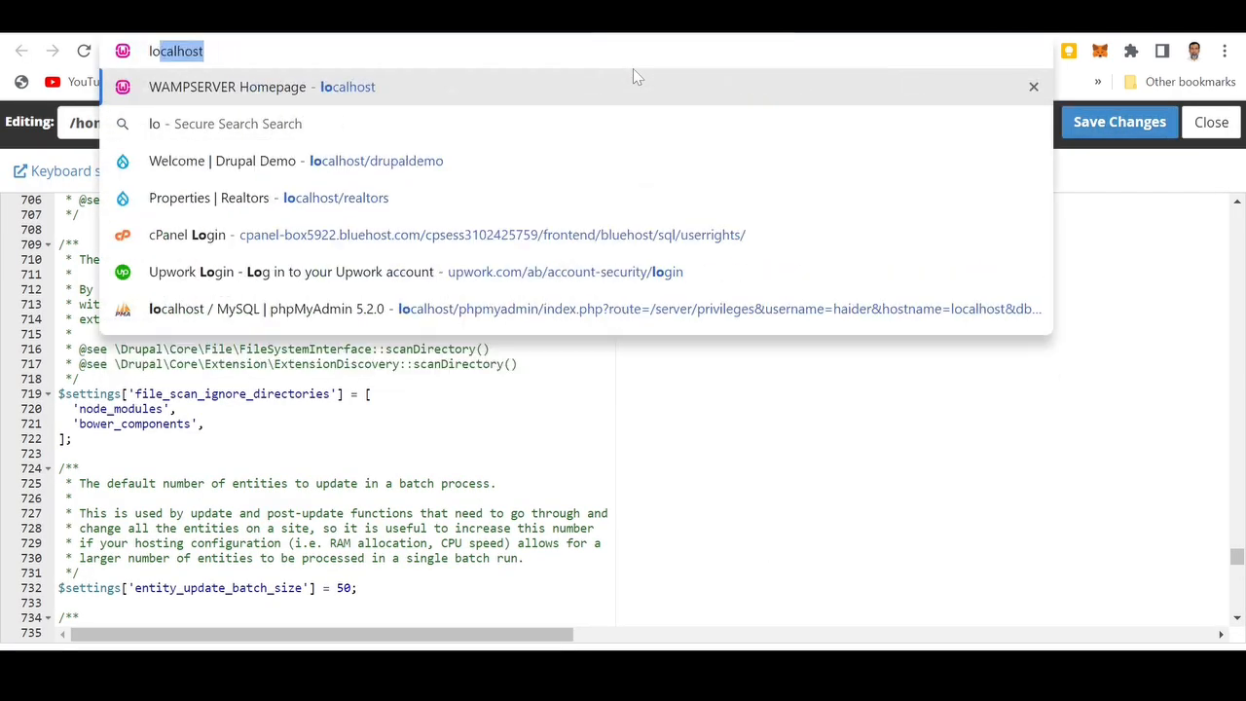
{"action": "key", "text": "Down"}
{"action": "key", "text": "Down"}
{"action": "key", "text": "Down"}
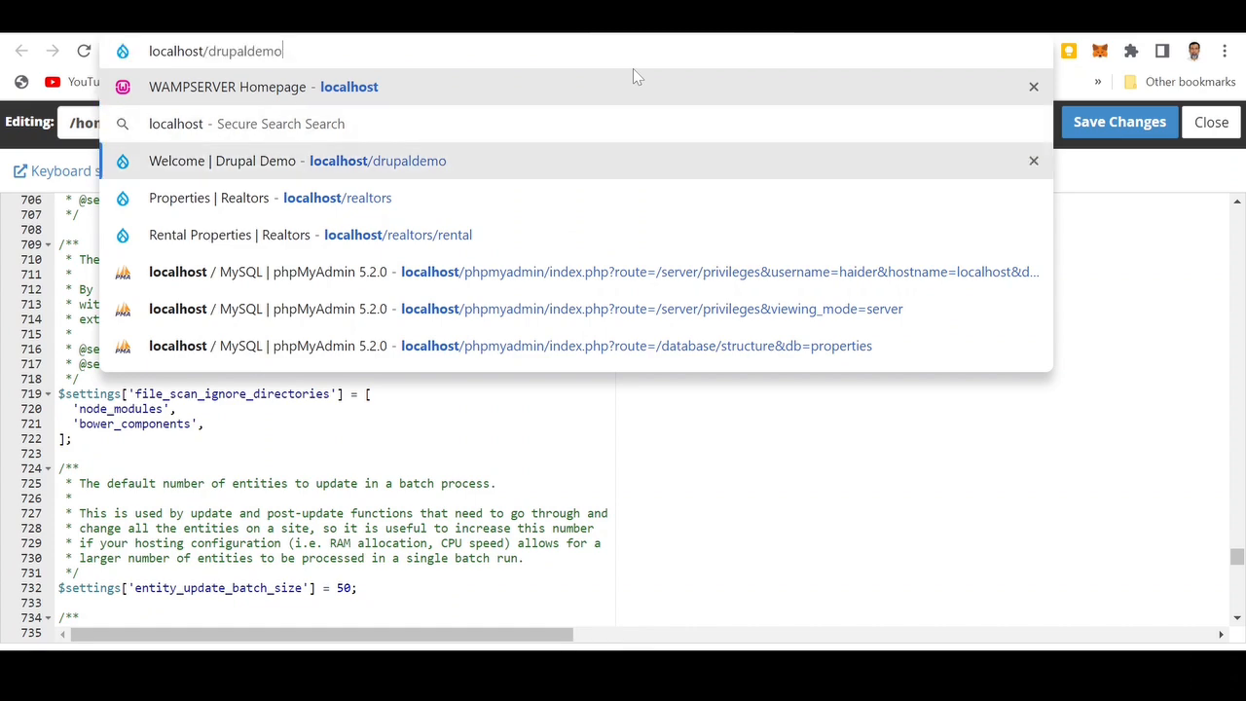
{"action": "key", "text": "Return"}
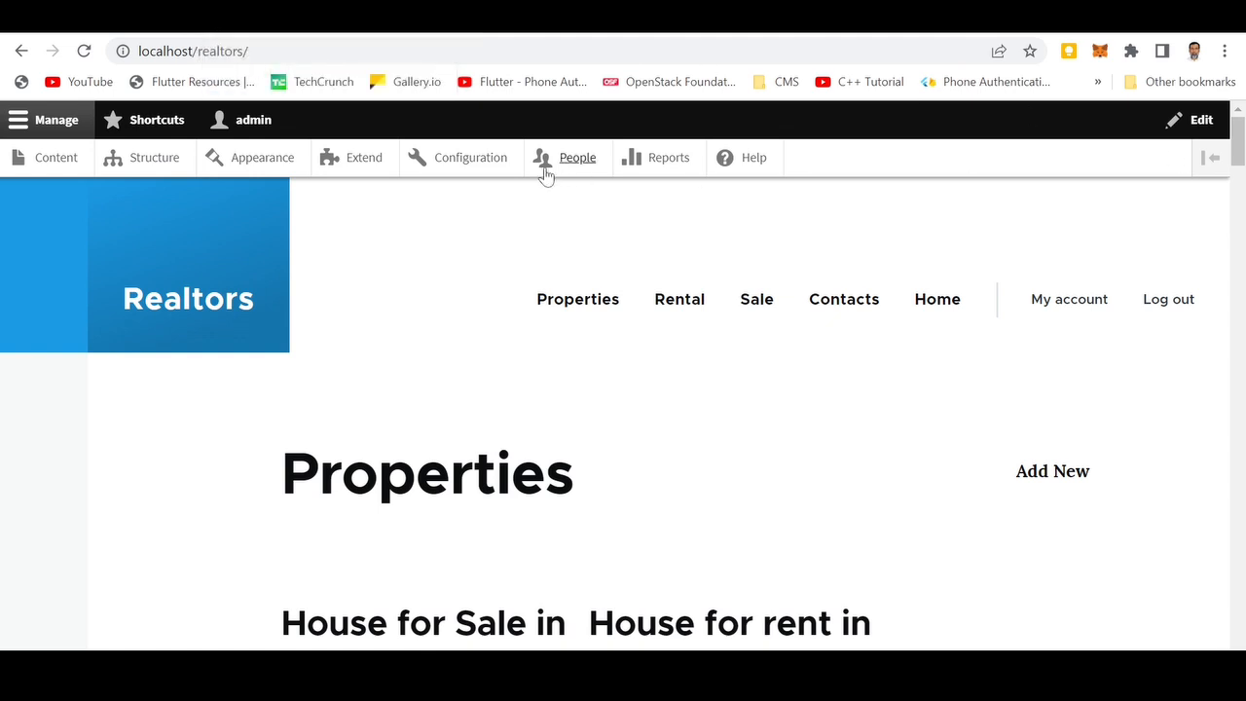
Step: Compare the live electionshub.org/realtors site with the local localhost/realtors site and review the live property listings
{"action": "left_click", "coordinate": [391, 29]}
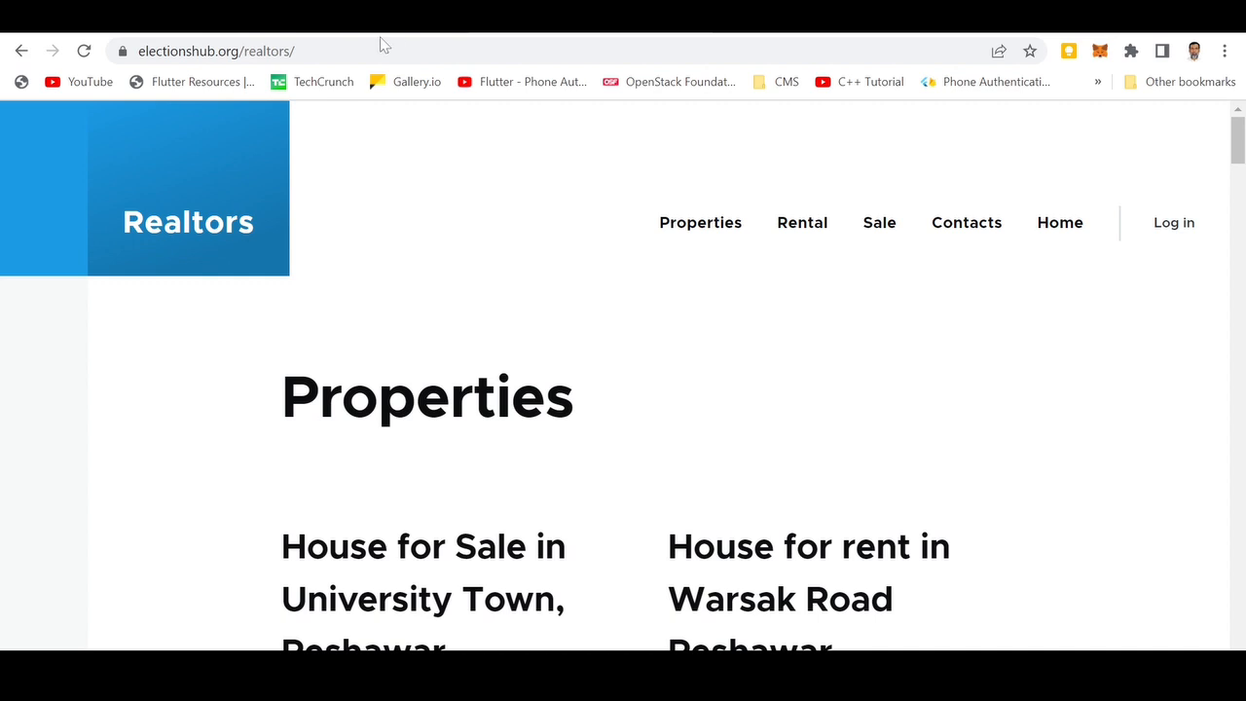
{"action": "left_click", "coordinate": [392, 51]}
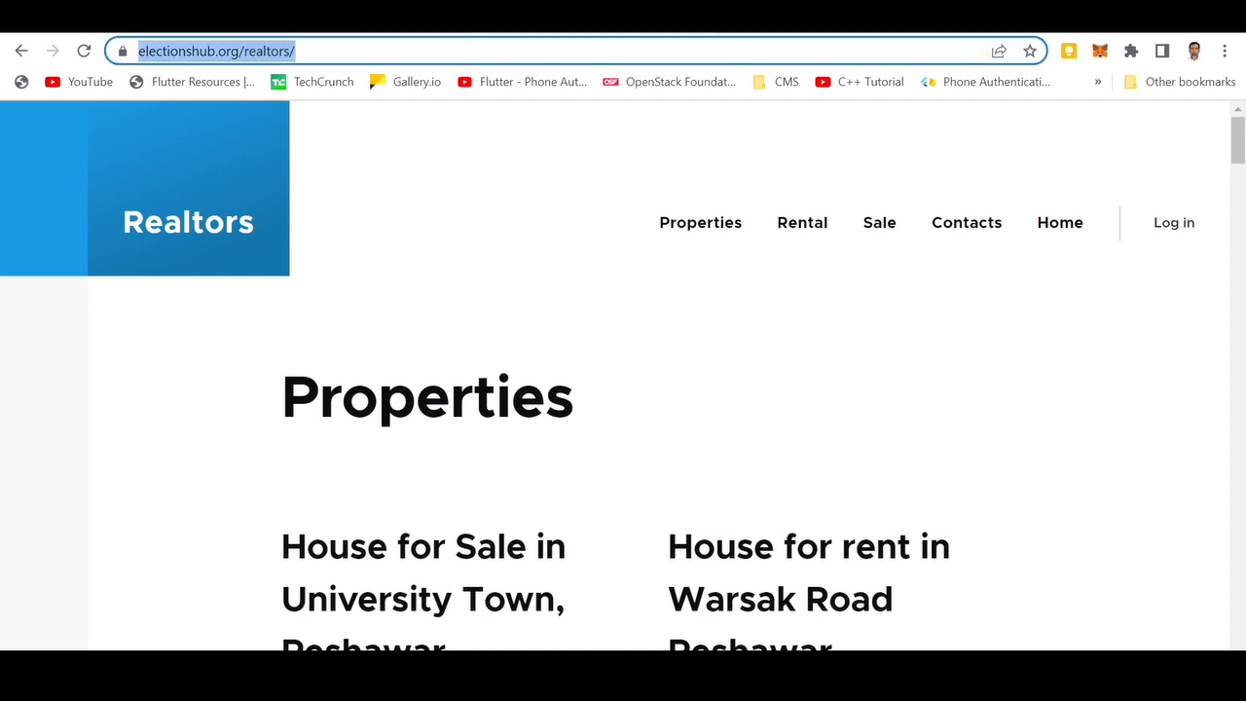
{"action": "left_click", "coordinate": [368, 25]}
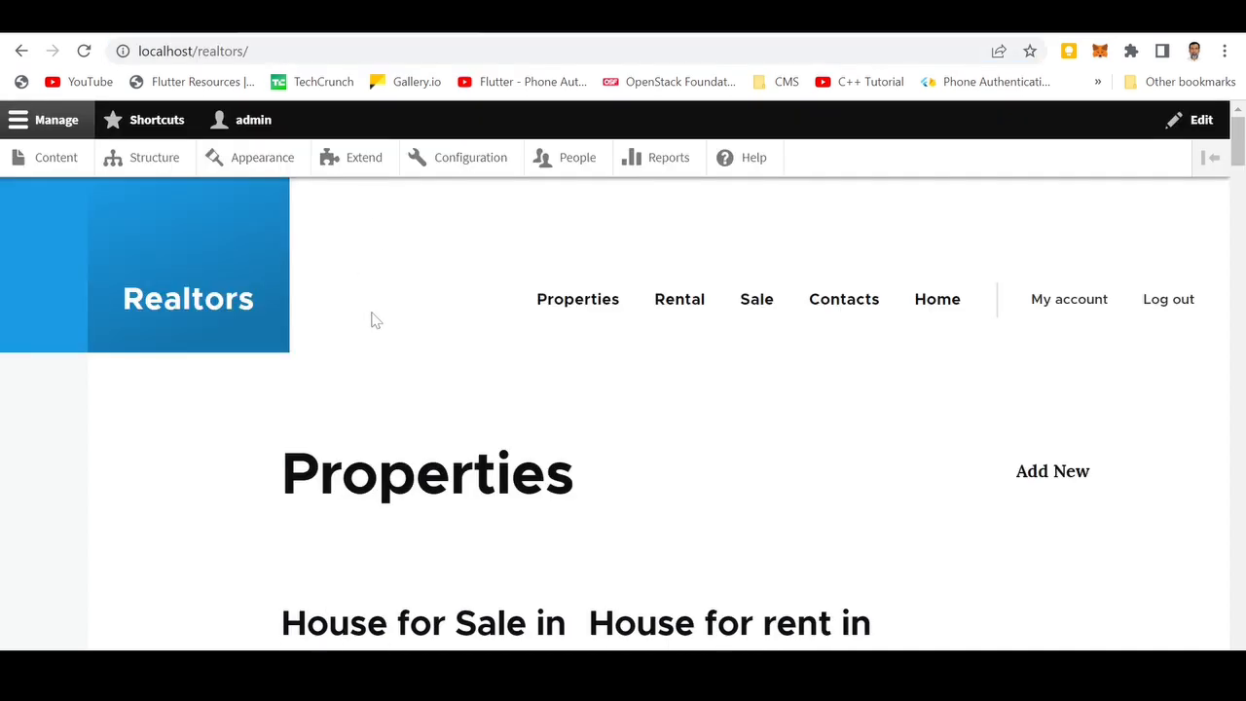
{"action": "left_click", "coordinate": [383, 26]}
{"action": "scroll", "coordinate": [531, 277], "scroll_direction": "down", "scroll_amount": 15}
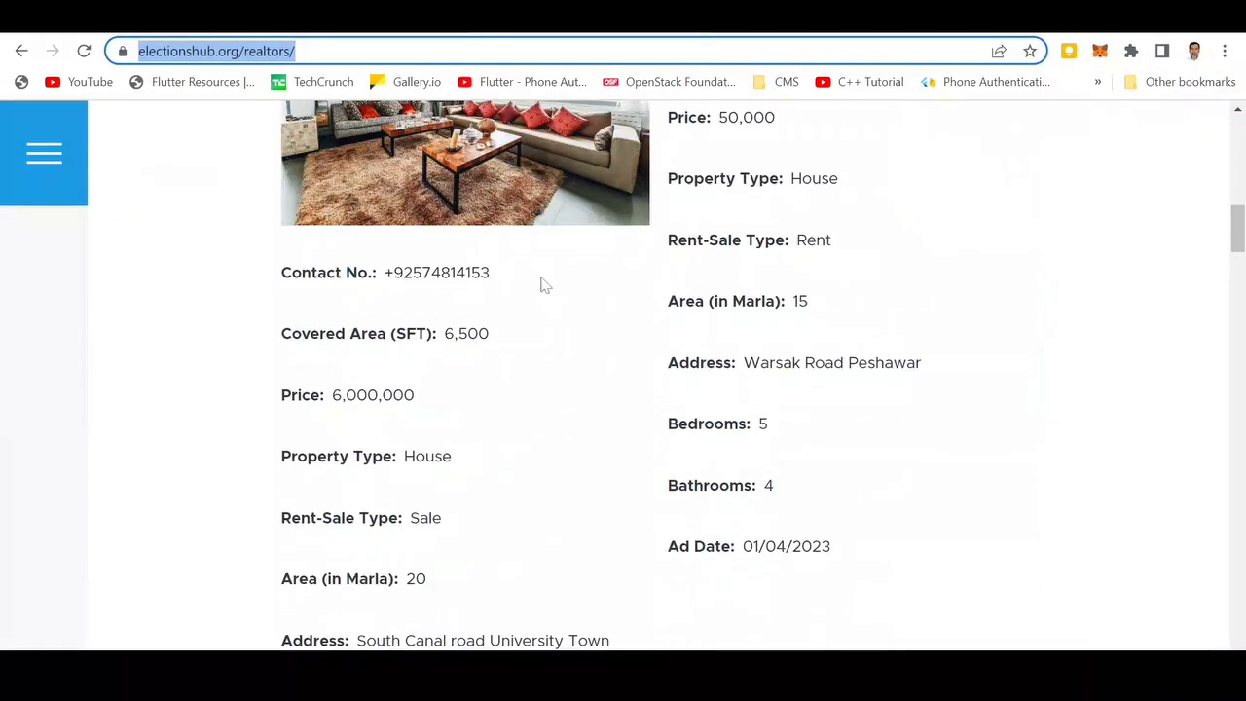
{"action": "scroll", "coordinate": [554, 297], "scroll_direction": "down", "scroll_amount": 15}
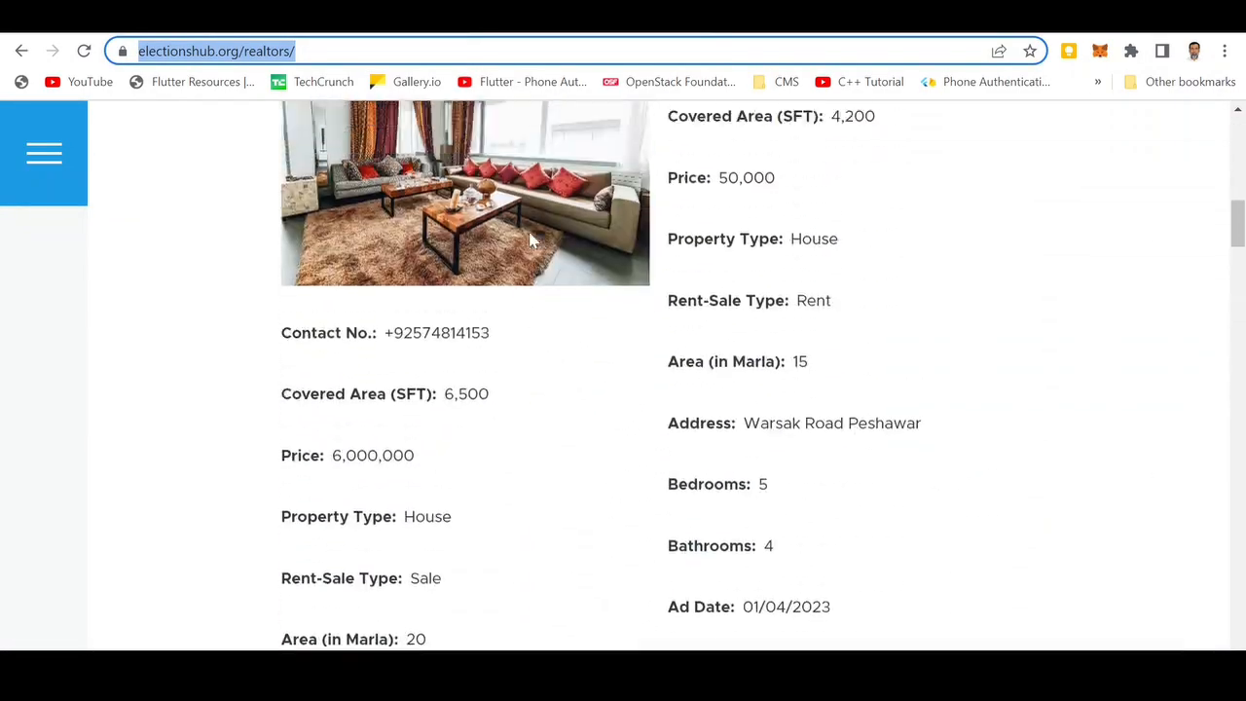
{"action": "scroll", "coordinate": [527, 241], "scroll_direction": "up", "scroll_amount": 9}
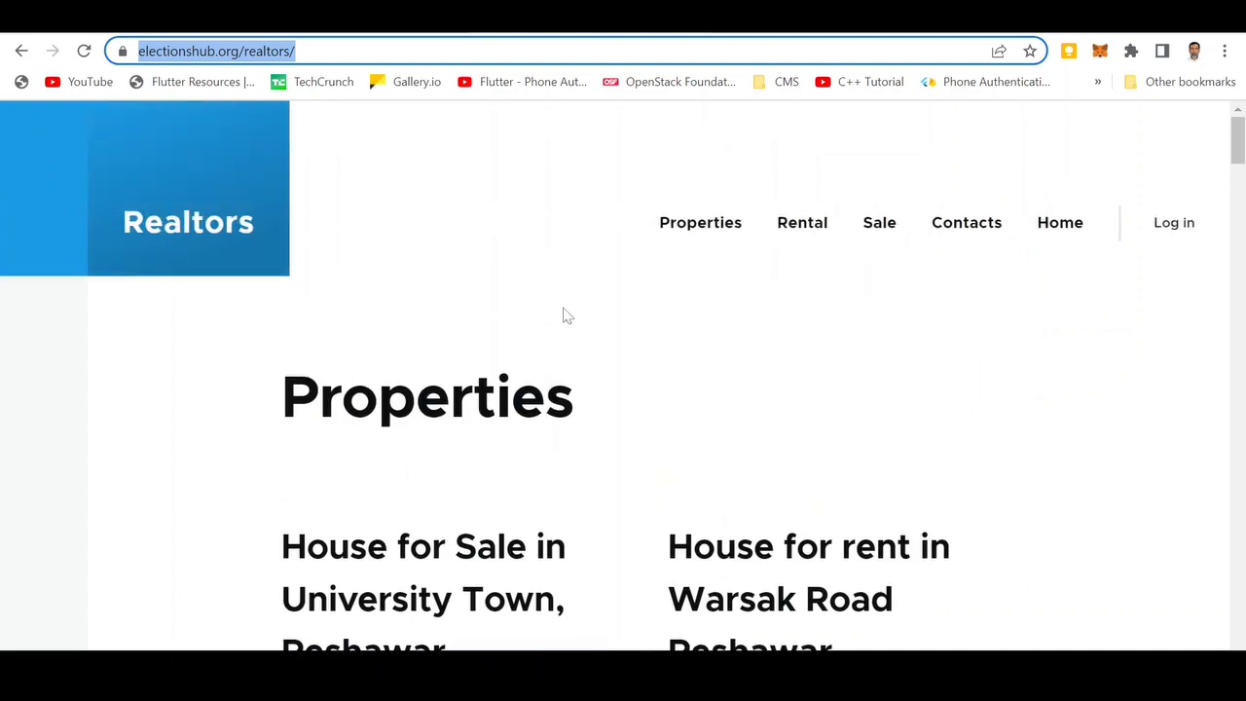